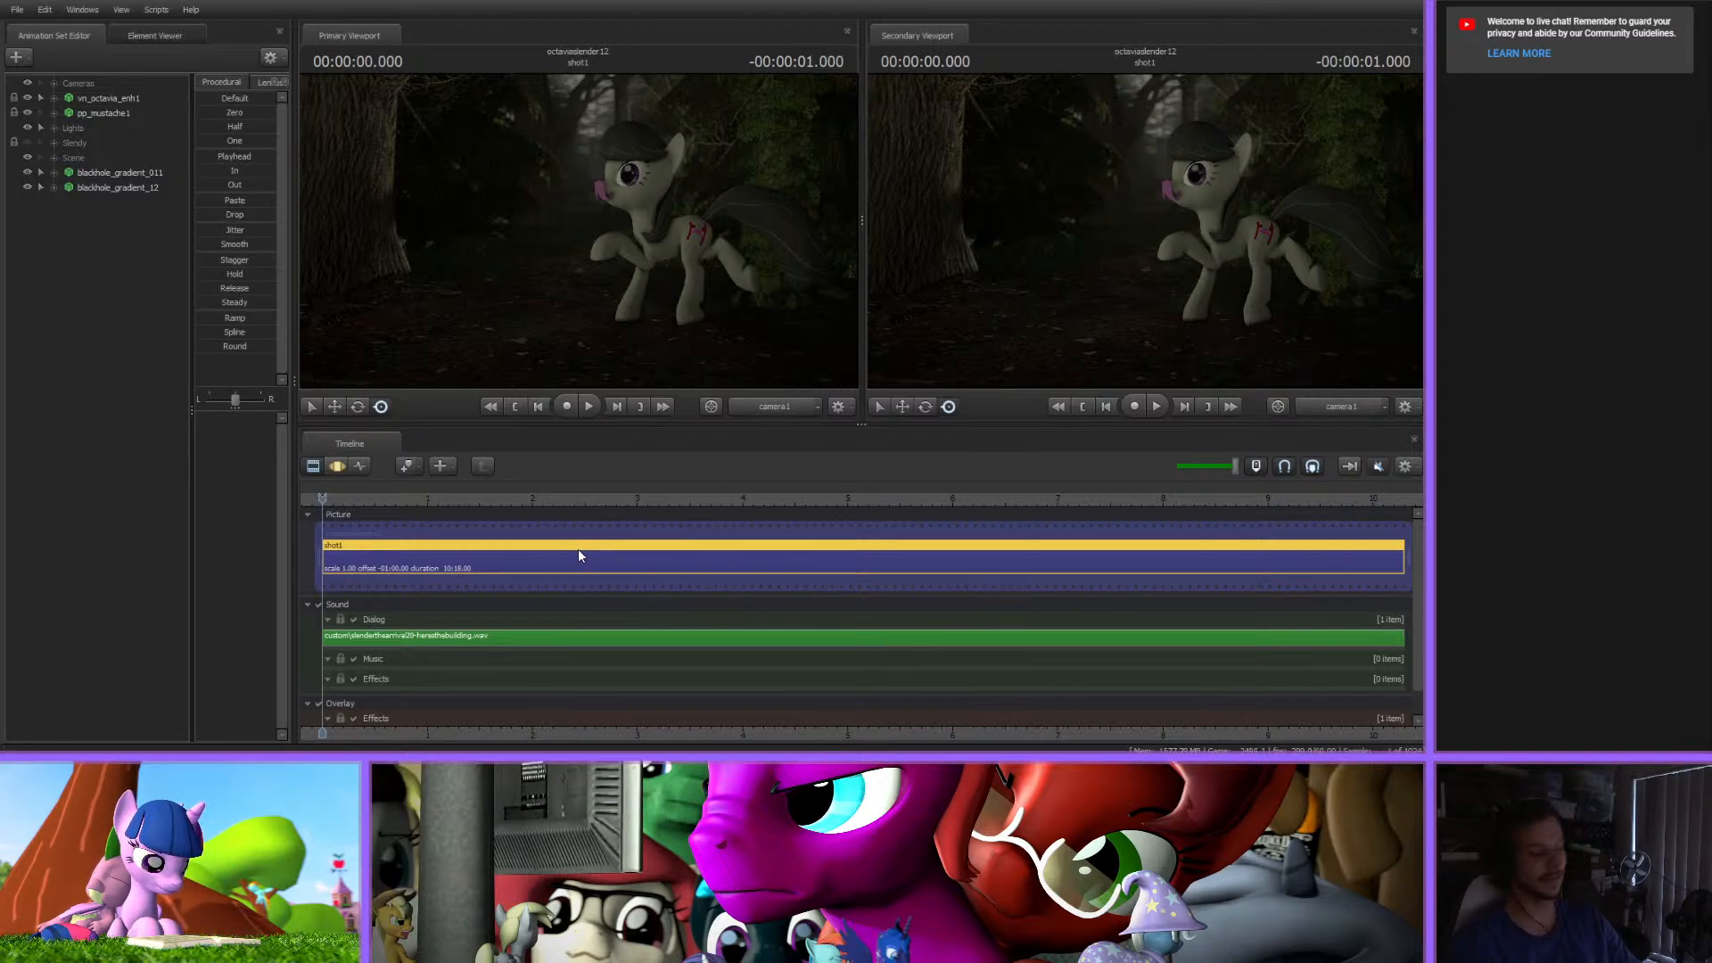
pyautogui.scroll(2, 433, 646)
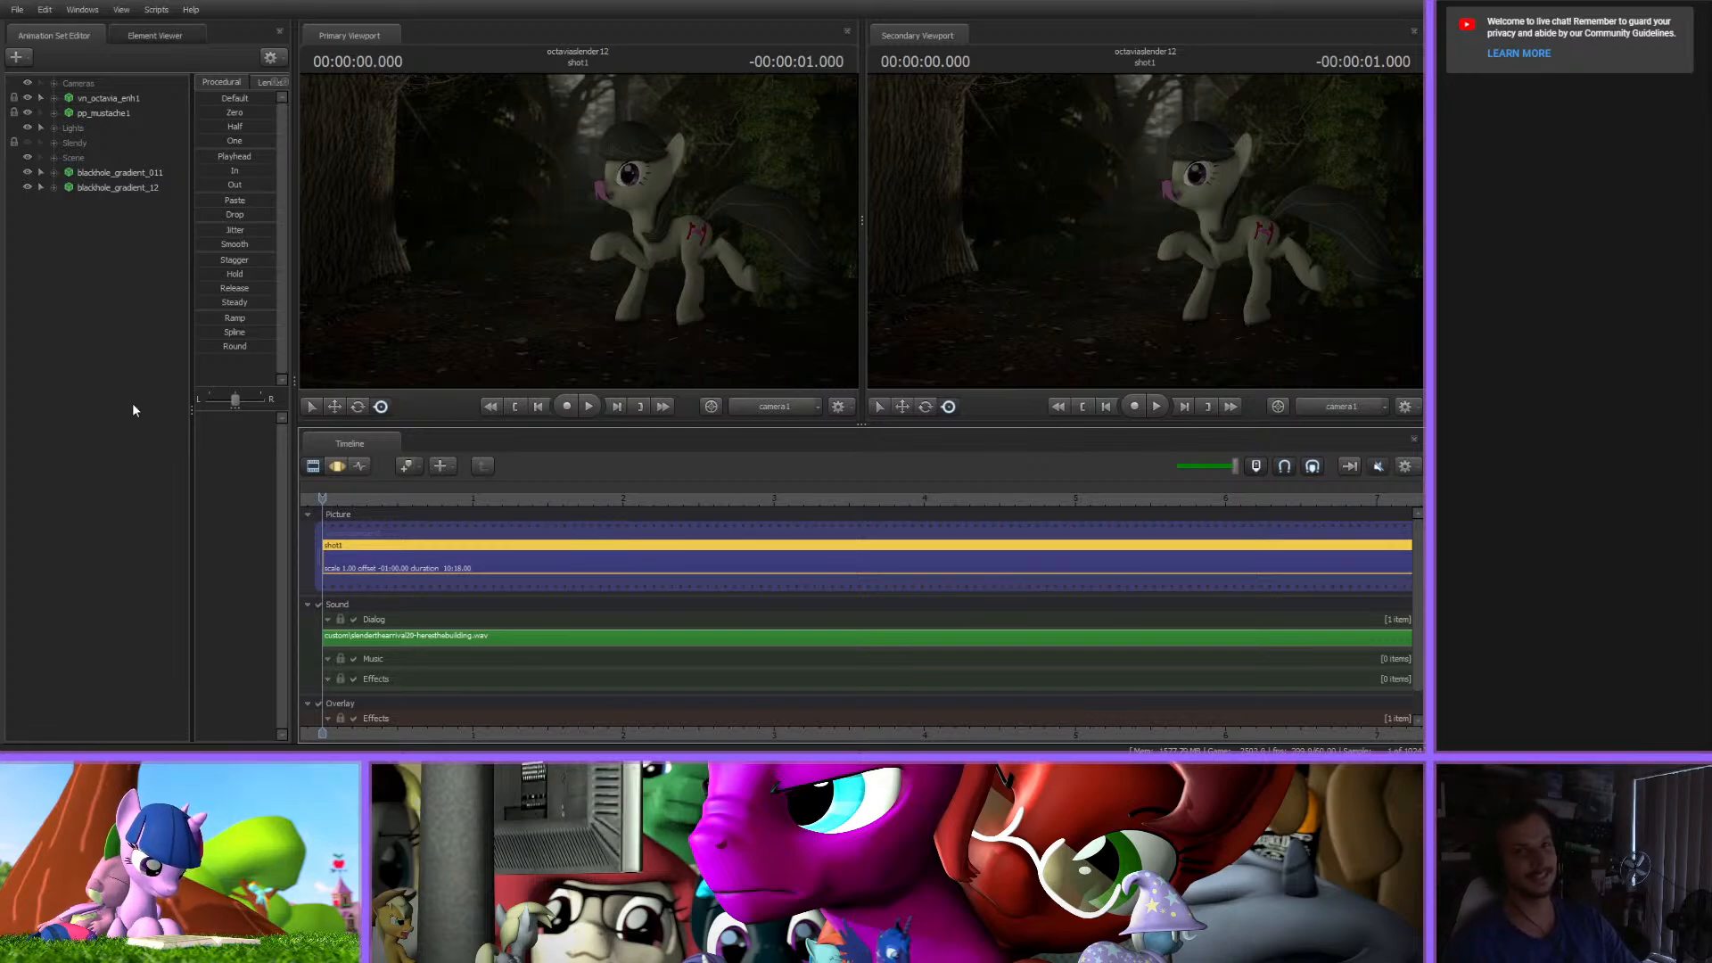
pyautogui.click(52, 82)
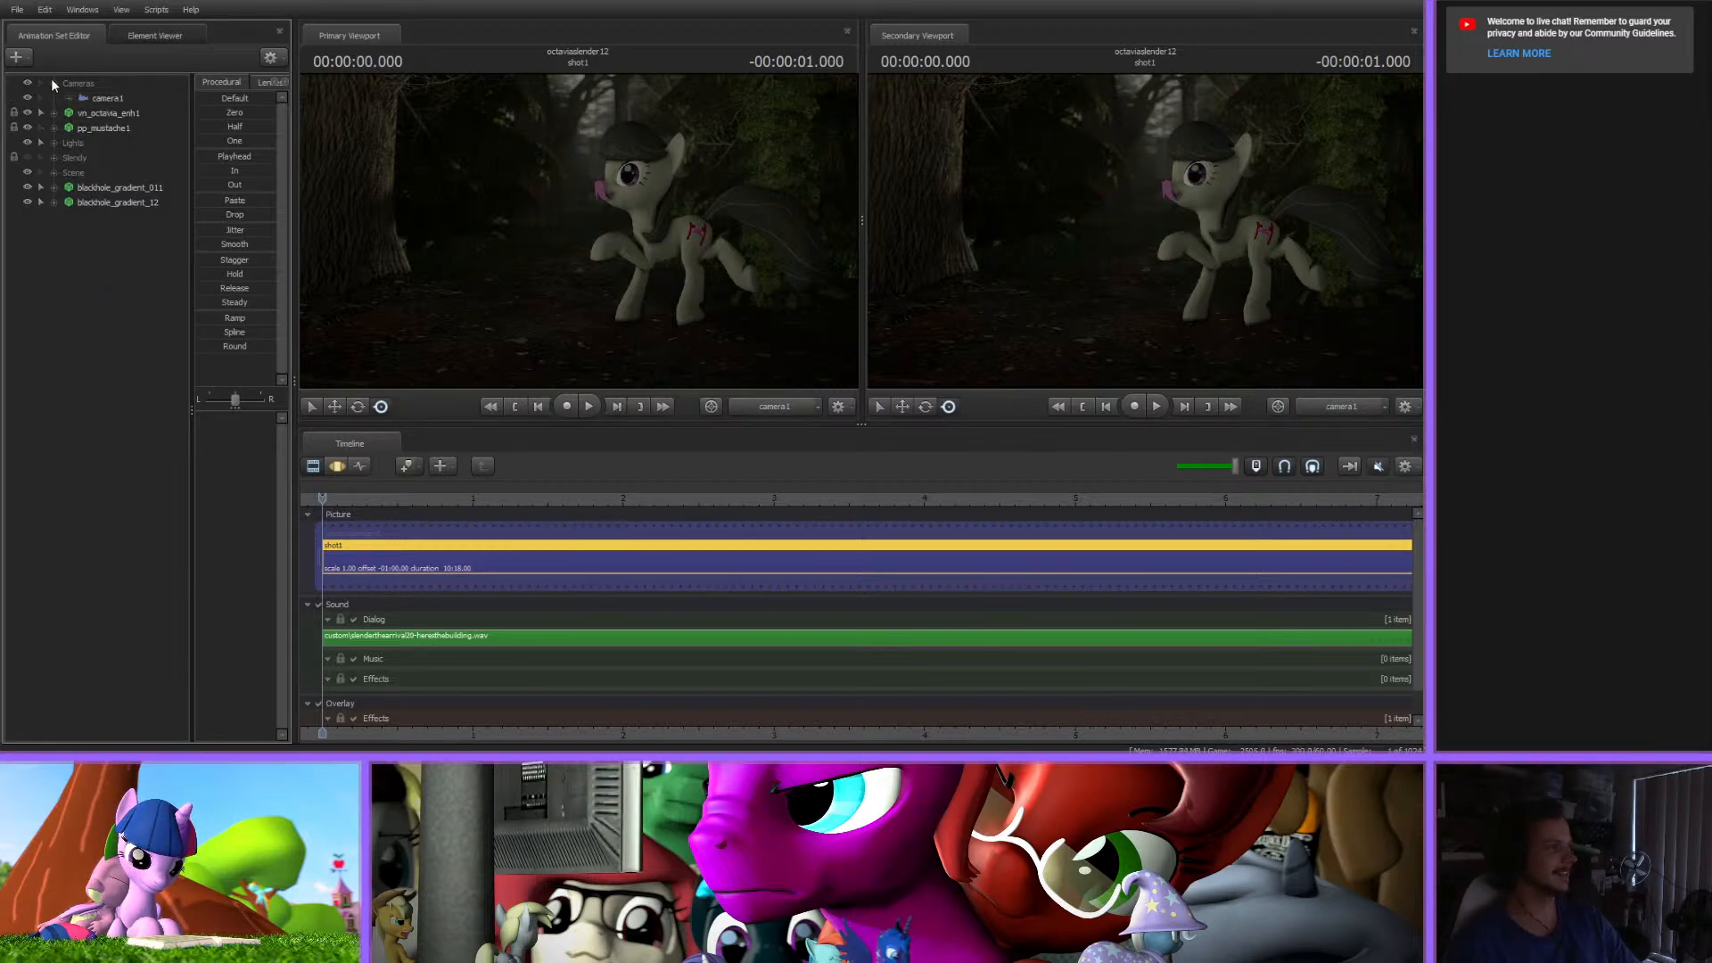
pyautogui.click(53, 82)
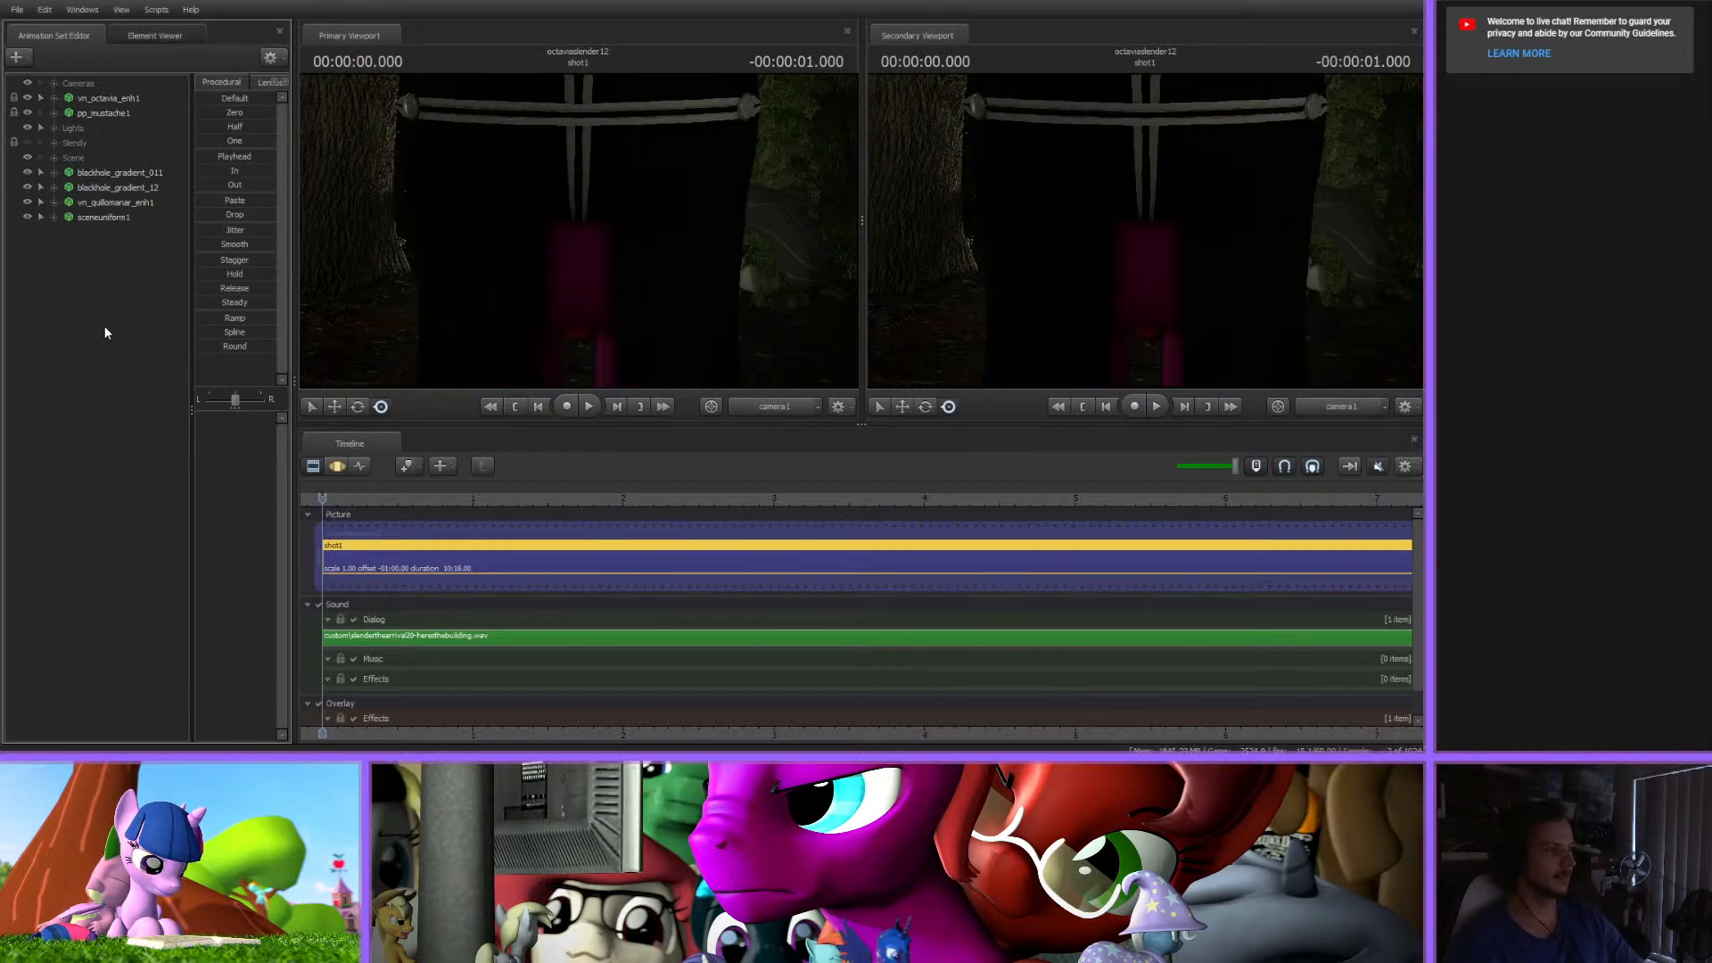
# - Display vn_quillomanar_enh1's animation curves in the motion editor and check the model's motion
pyautogui.click(98, 203)
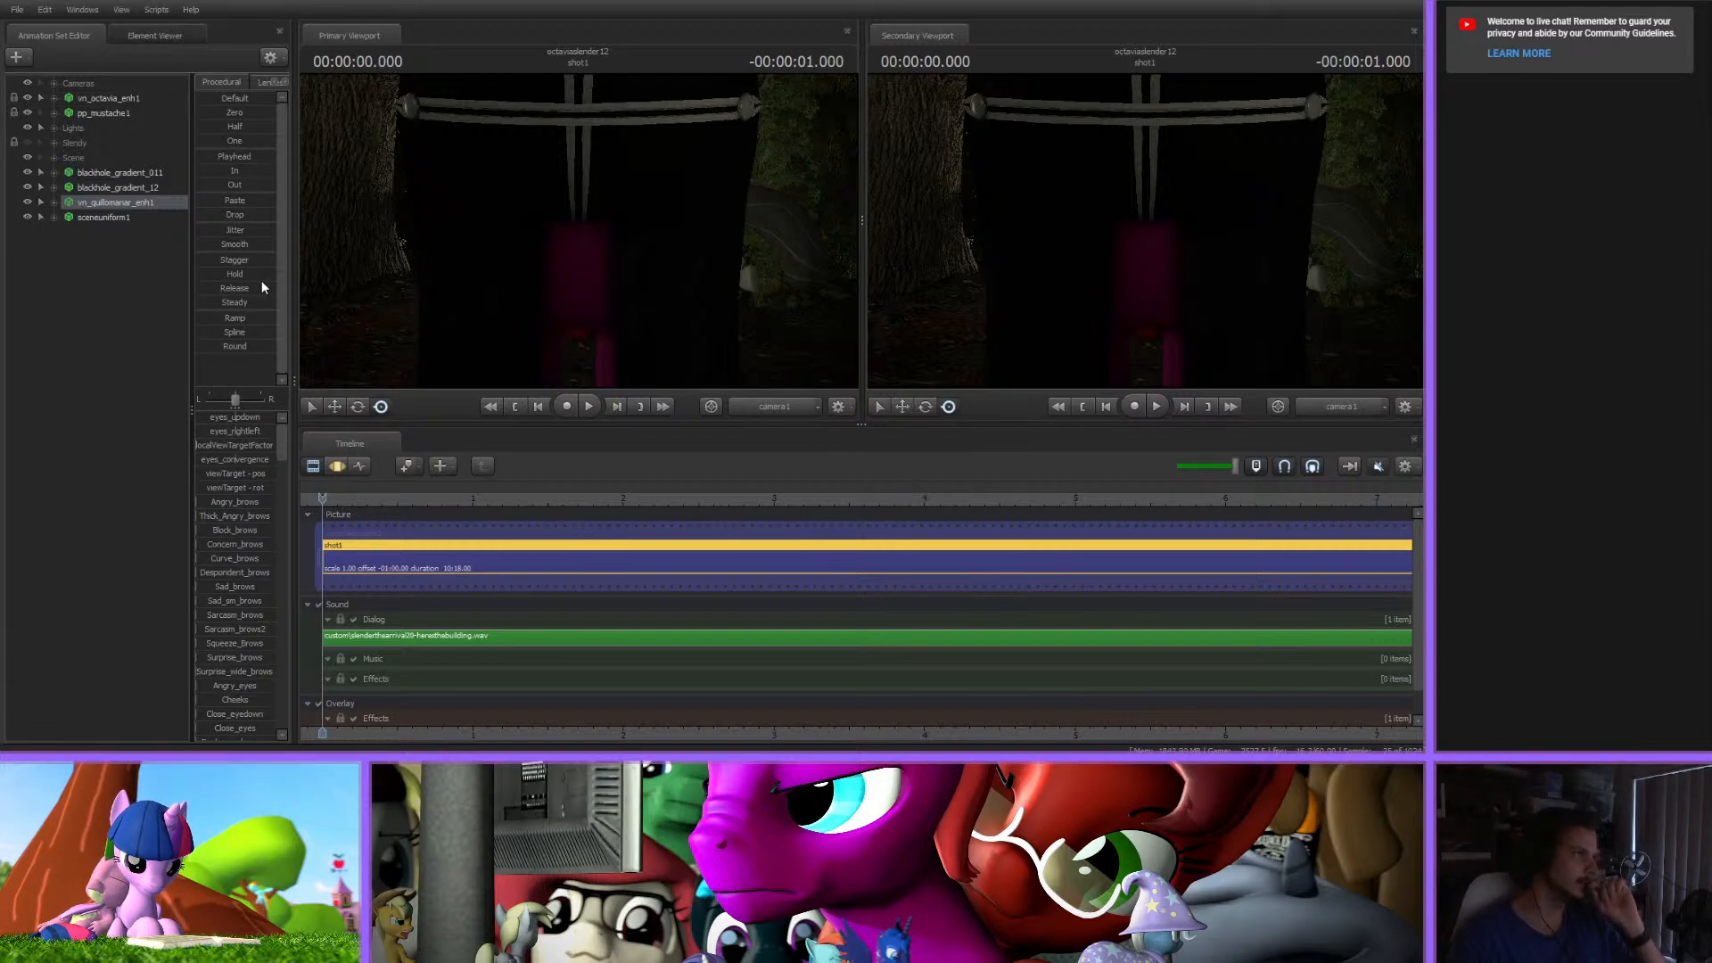
pyautogui.click(187, 314)
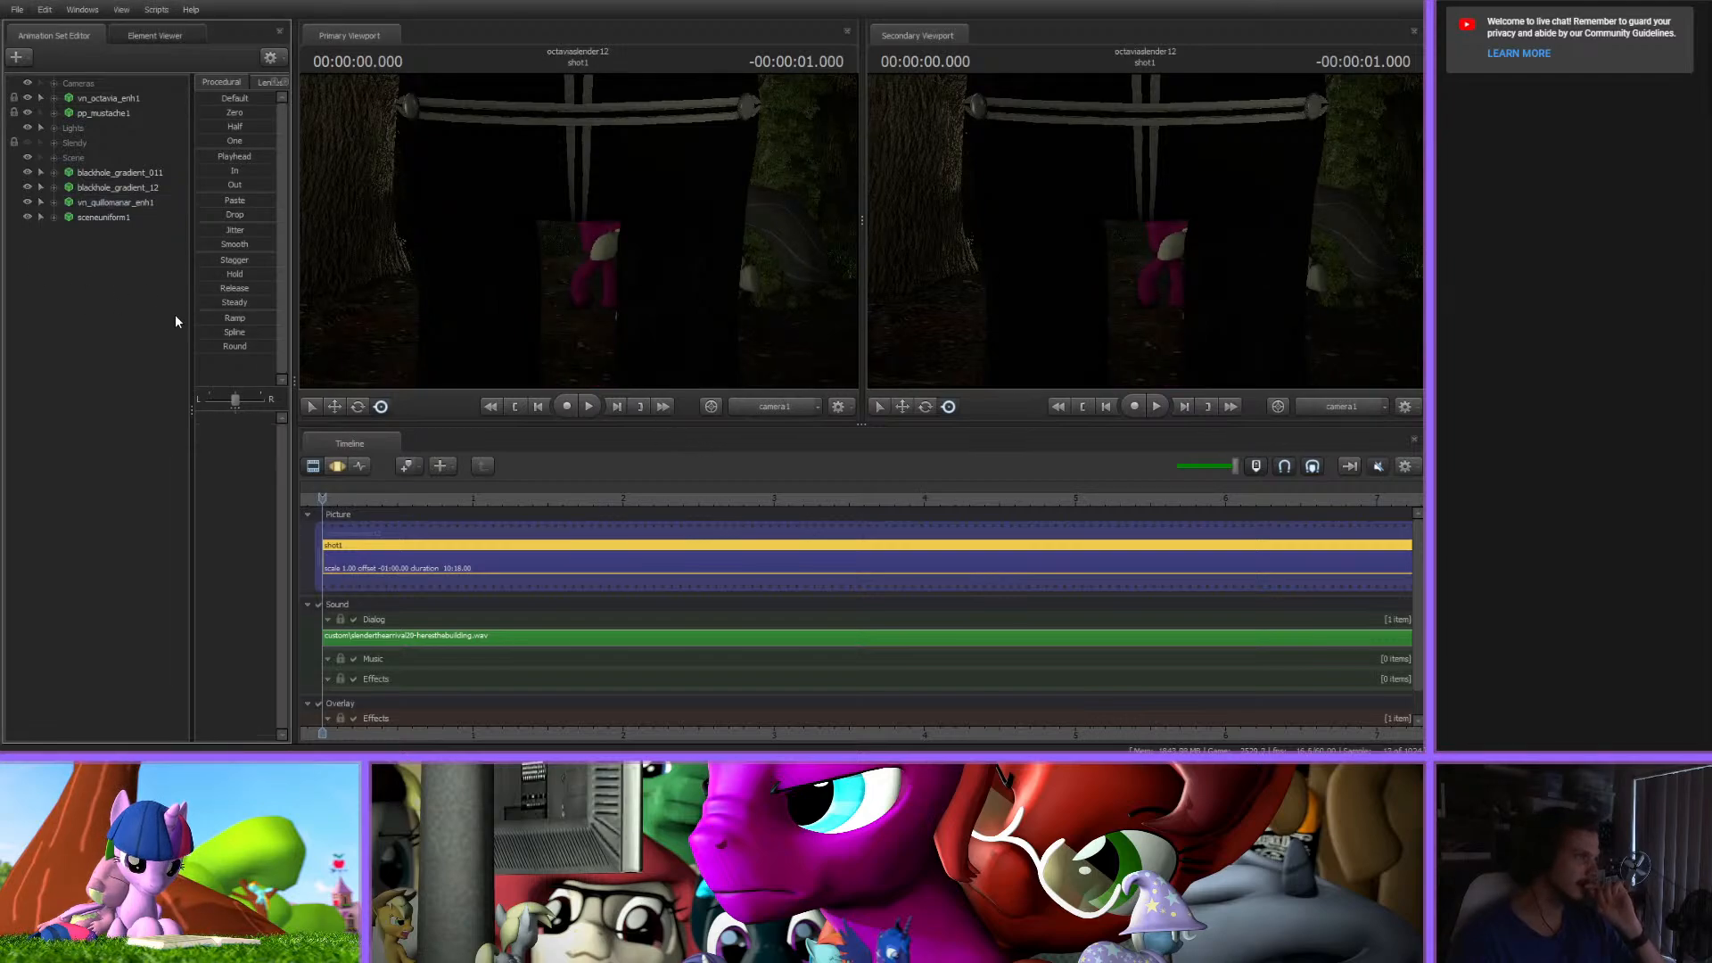
pyautogui.click(102, 204)
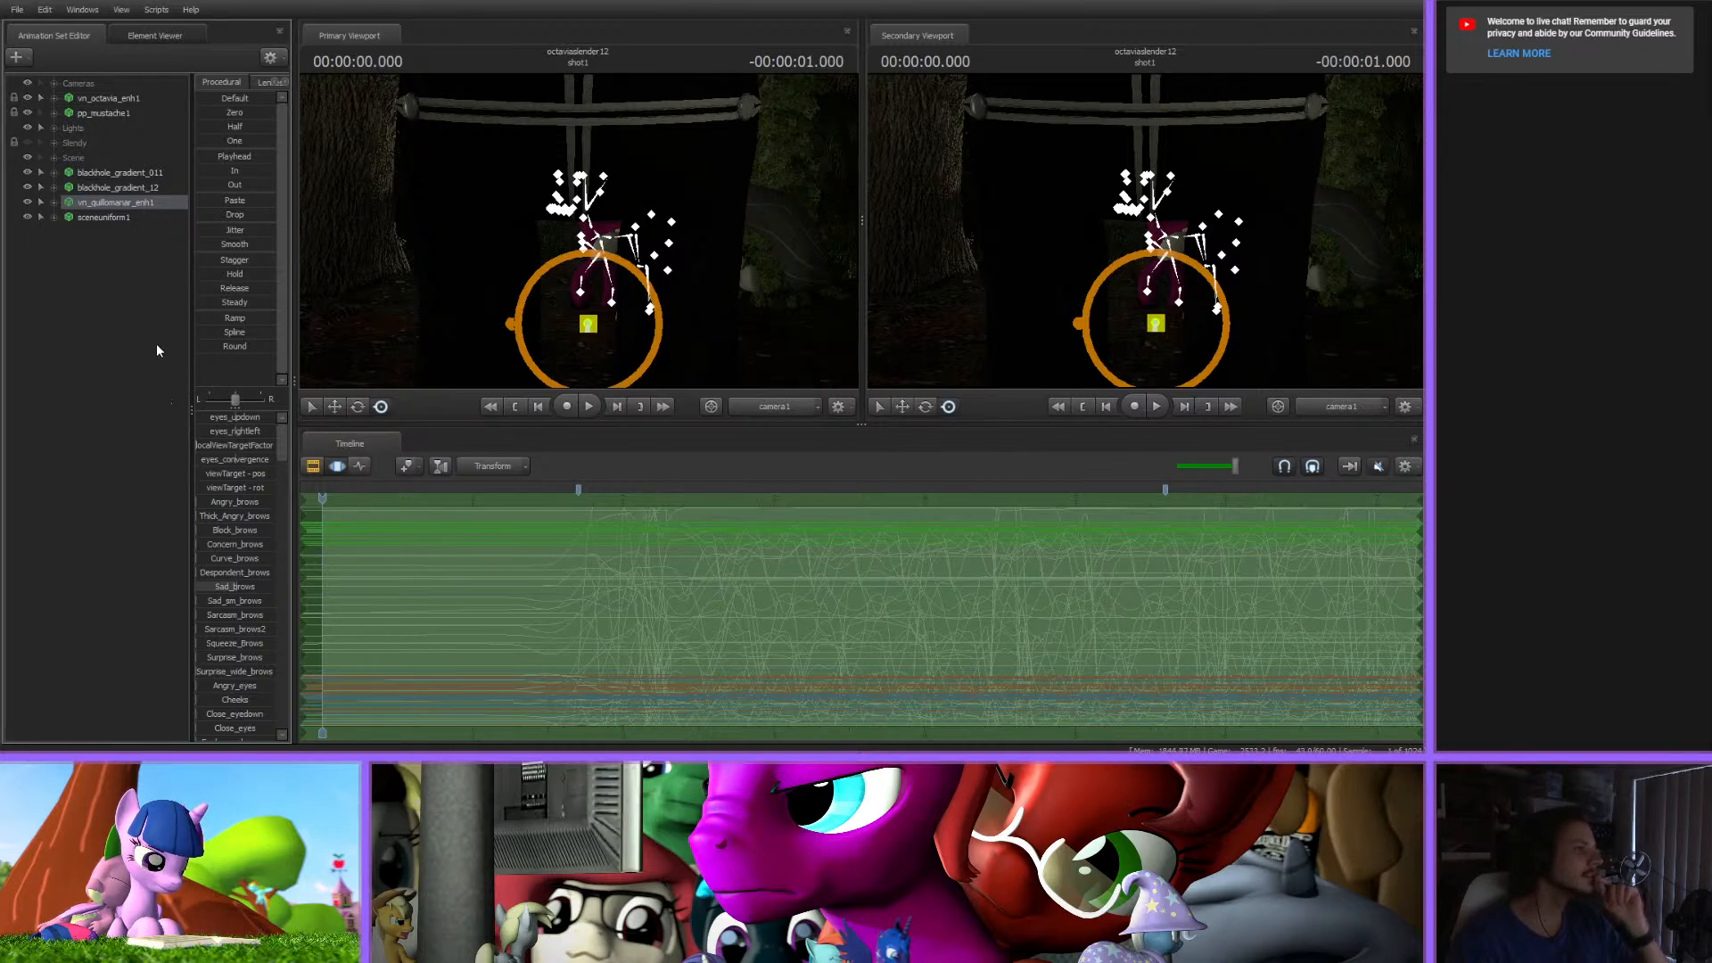
pyautogui.click(183, 336)
pyautogui.click(109, 204)
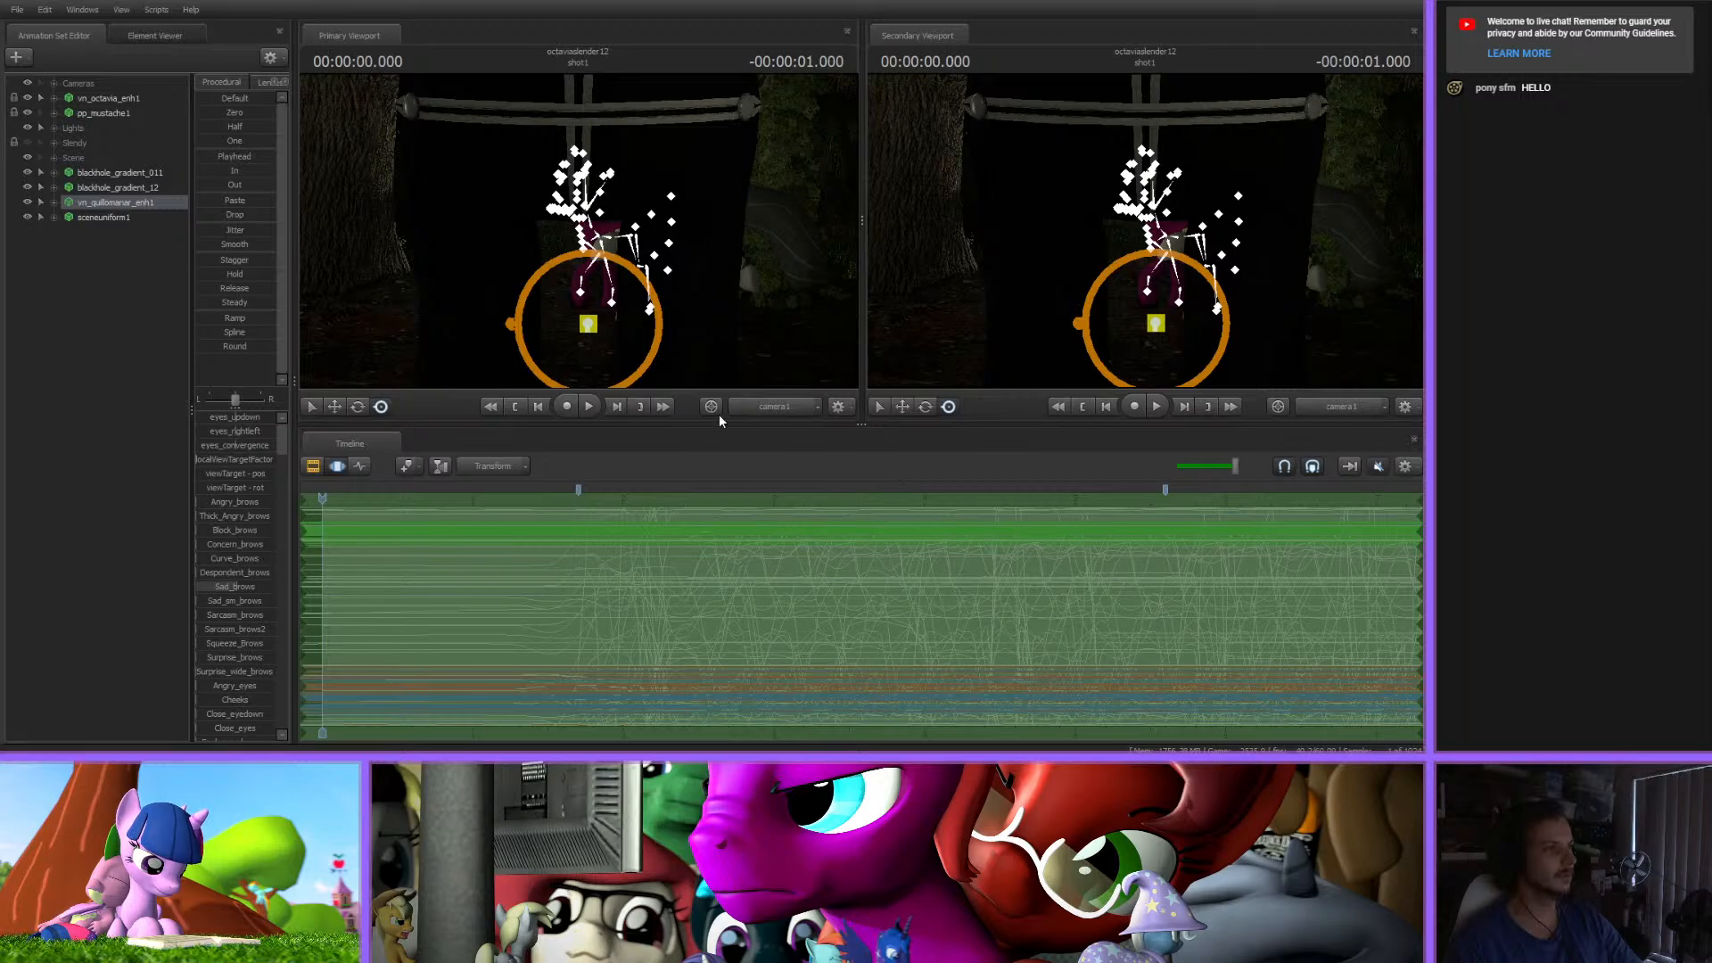
pyautogui.click(114, 259)
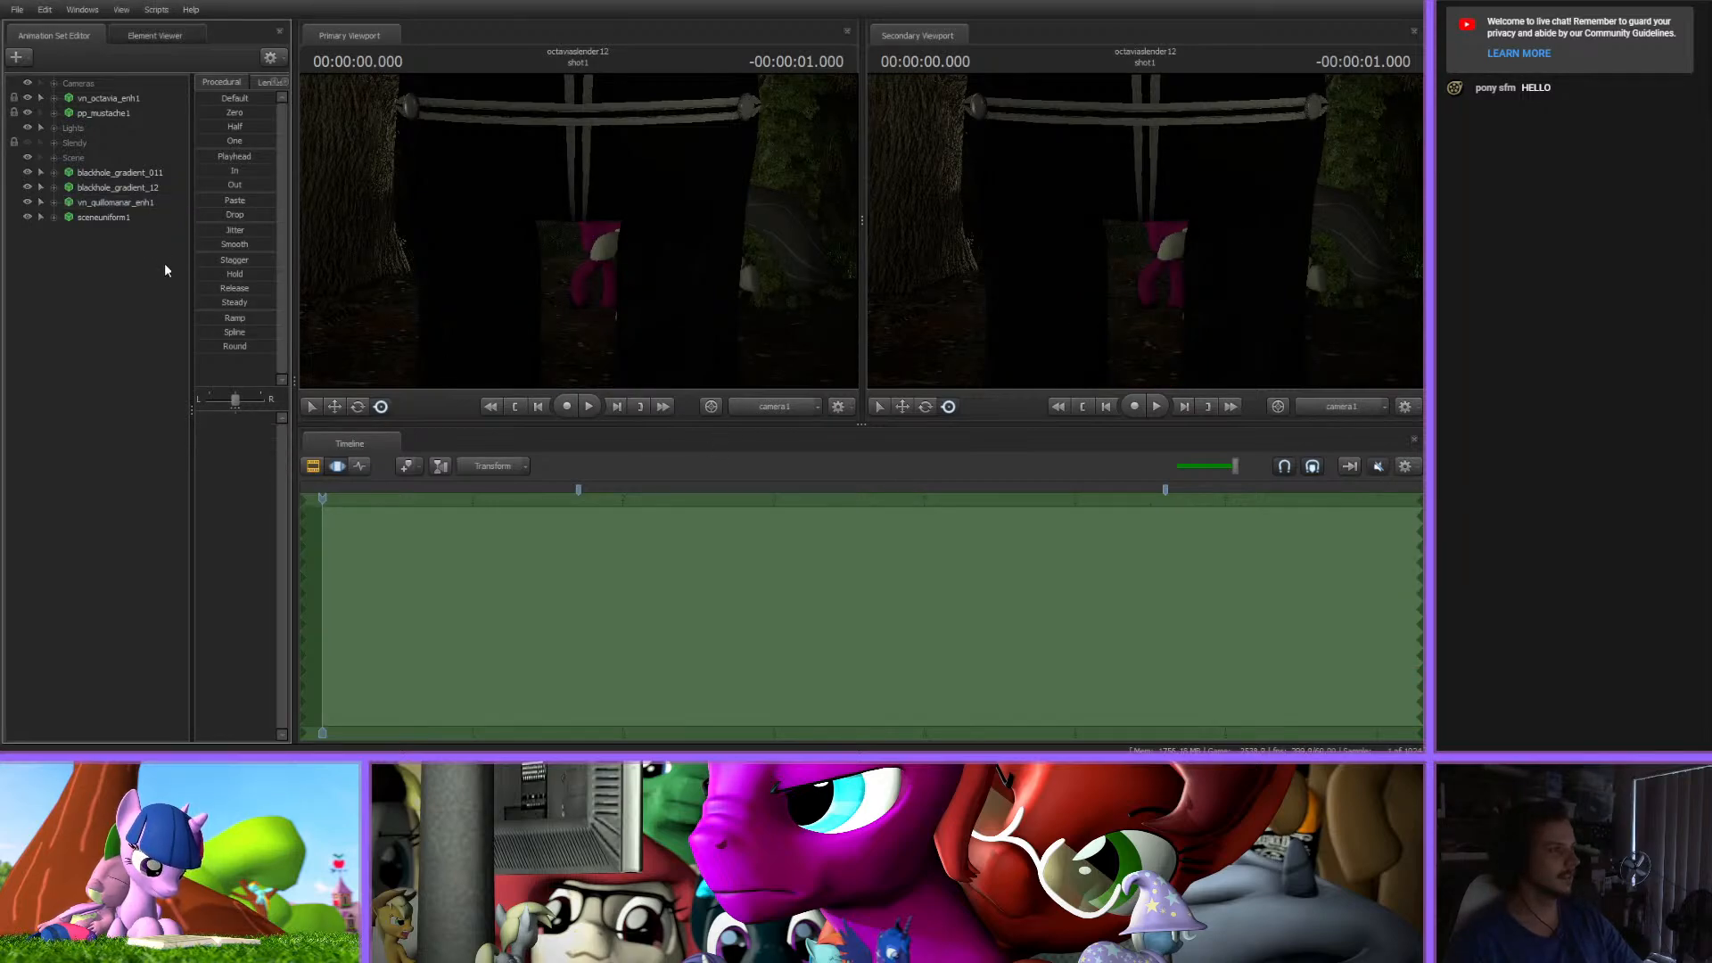
# - Move camera2 out of the Cameras group to the end of the animation set list and view the shot through it
pyautogui.click(54, 83)
pyautogui.moveTo(106, 111); pyautogui.dragTo(109, 295)
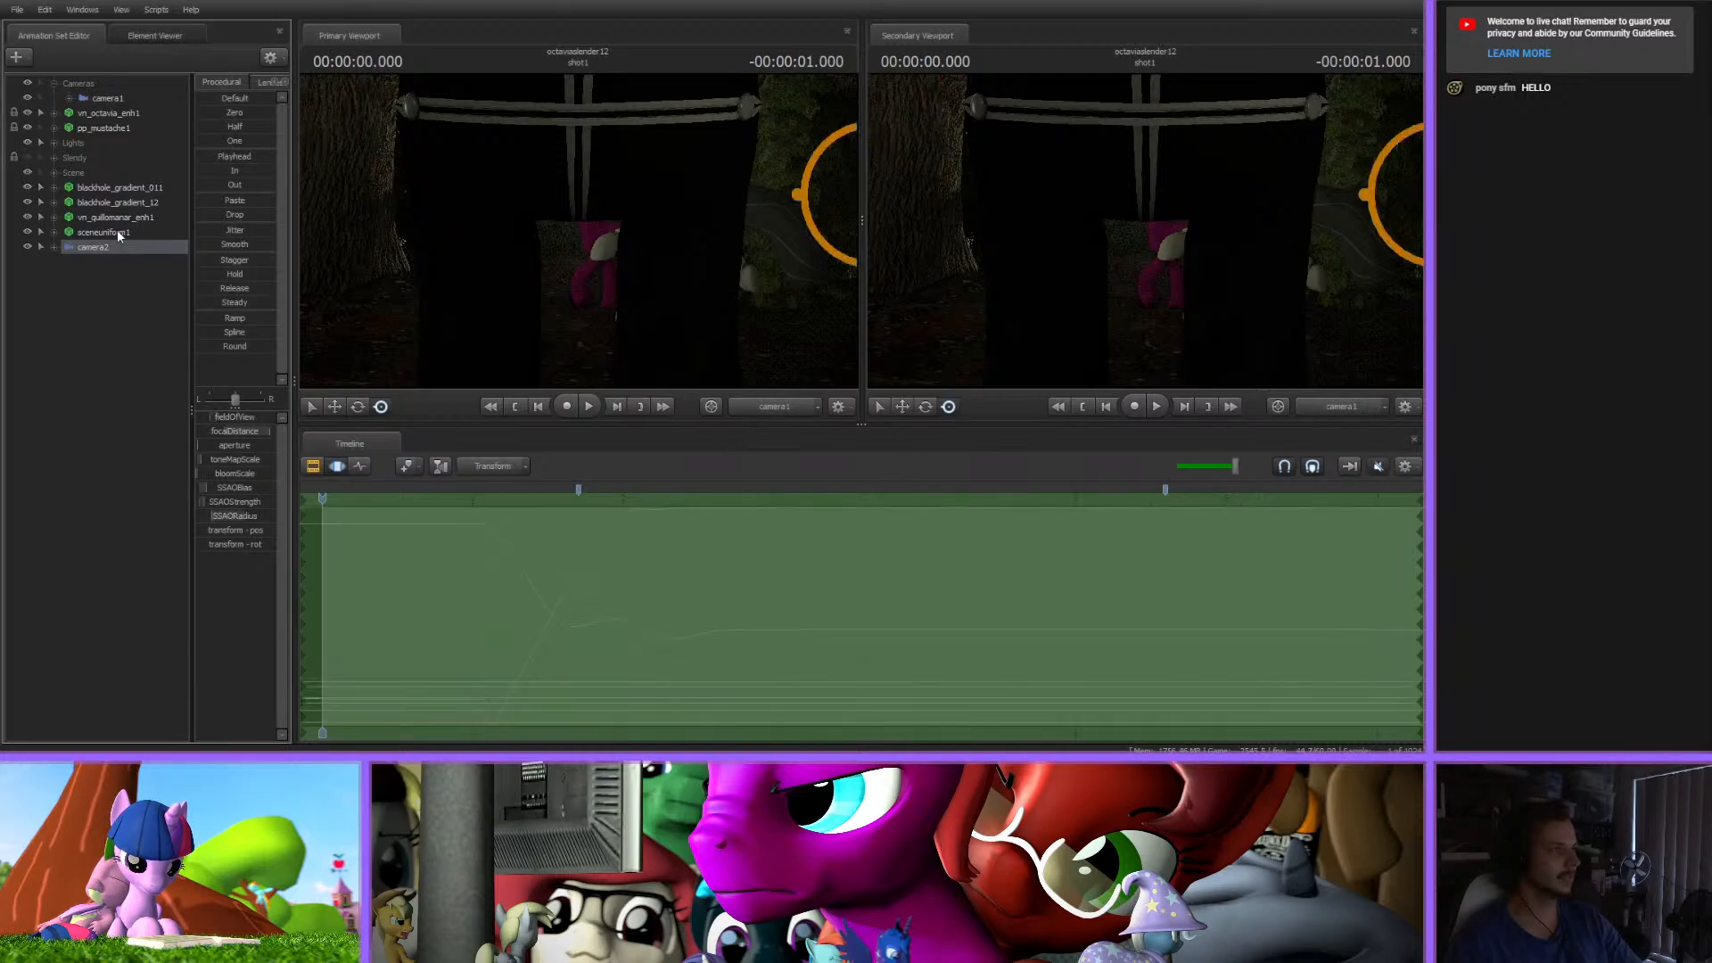
pyautogui.doubleClick(93, 247)
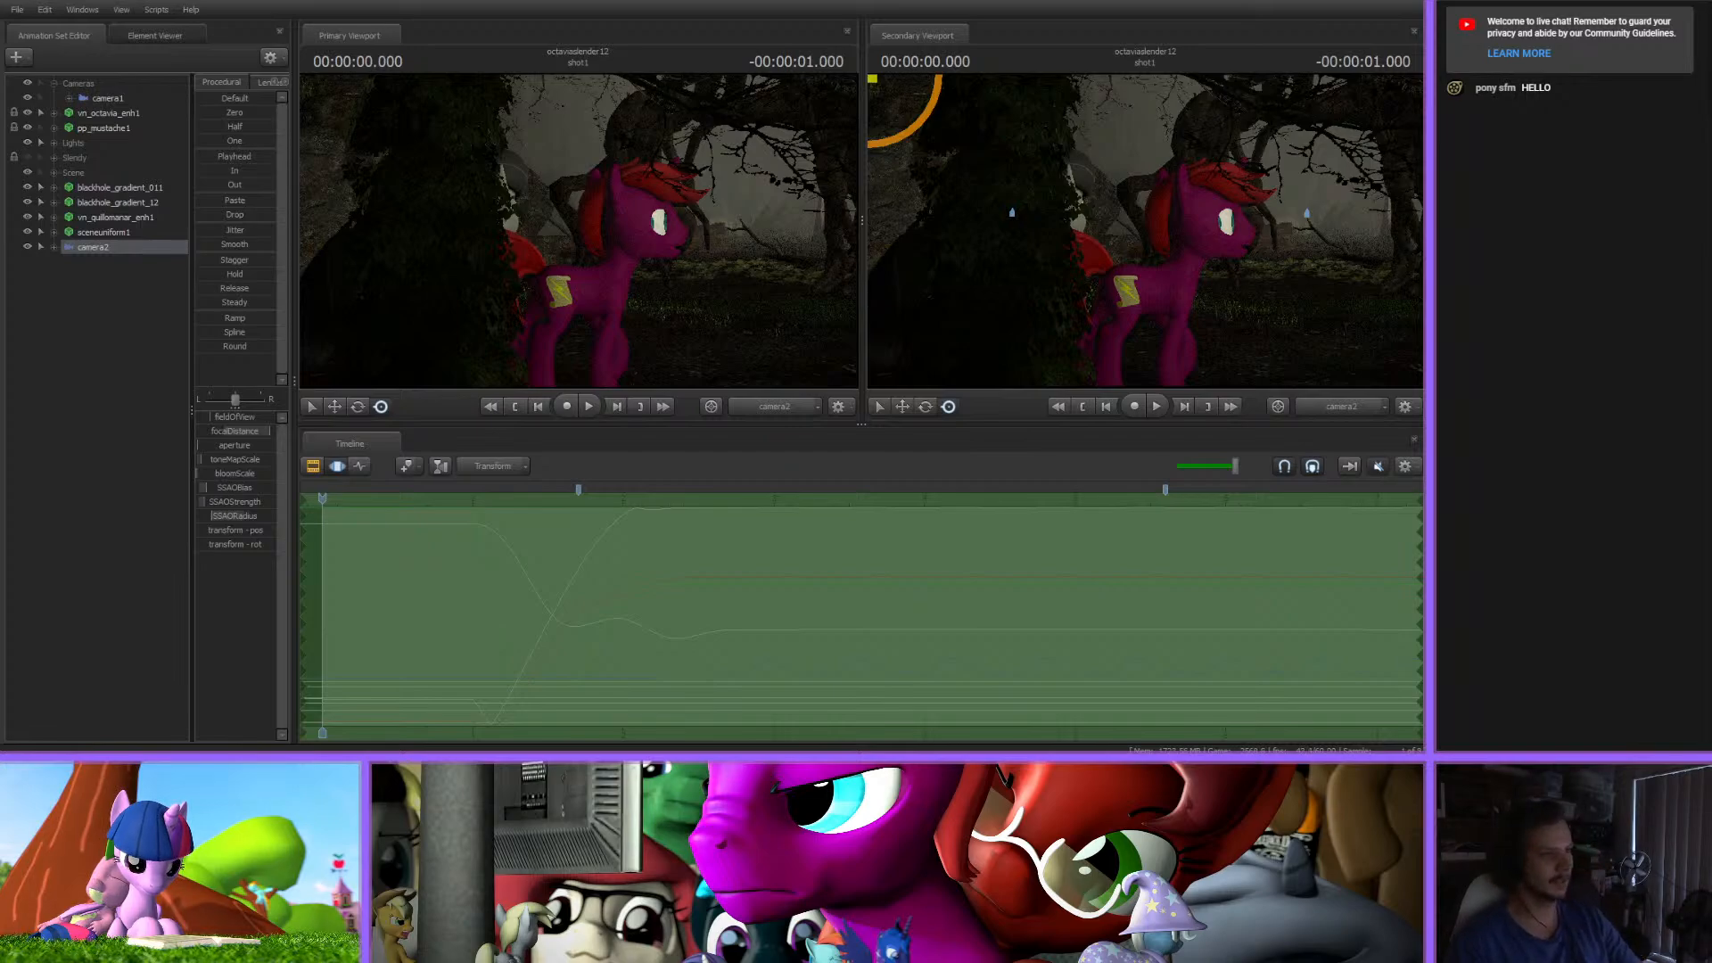
# - Move the playhead to 00:00:04.333 with both viewports looking through camera2
pyautogui.click(856, 497)
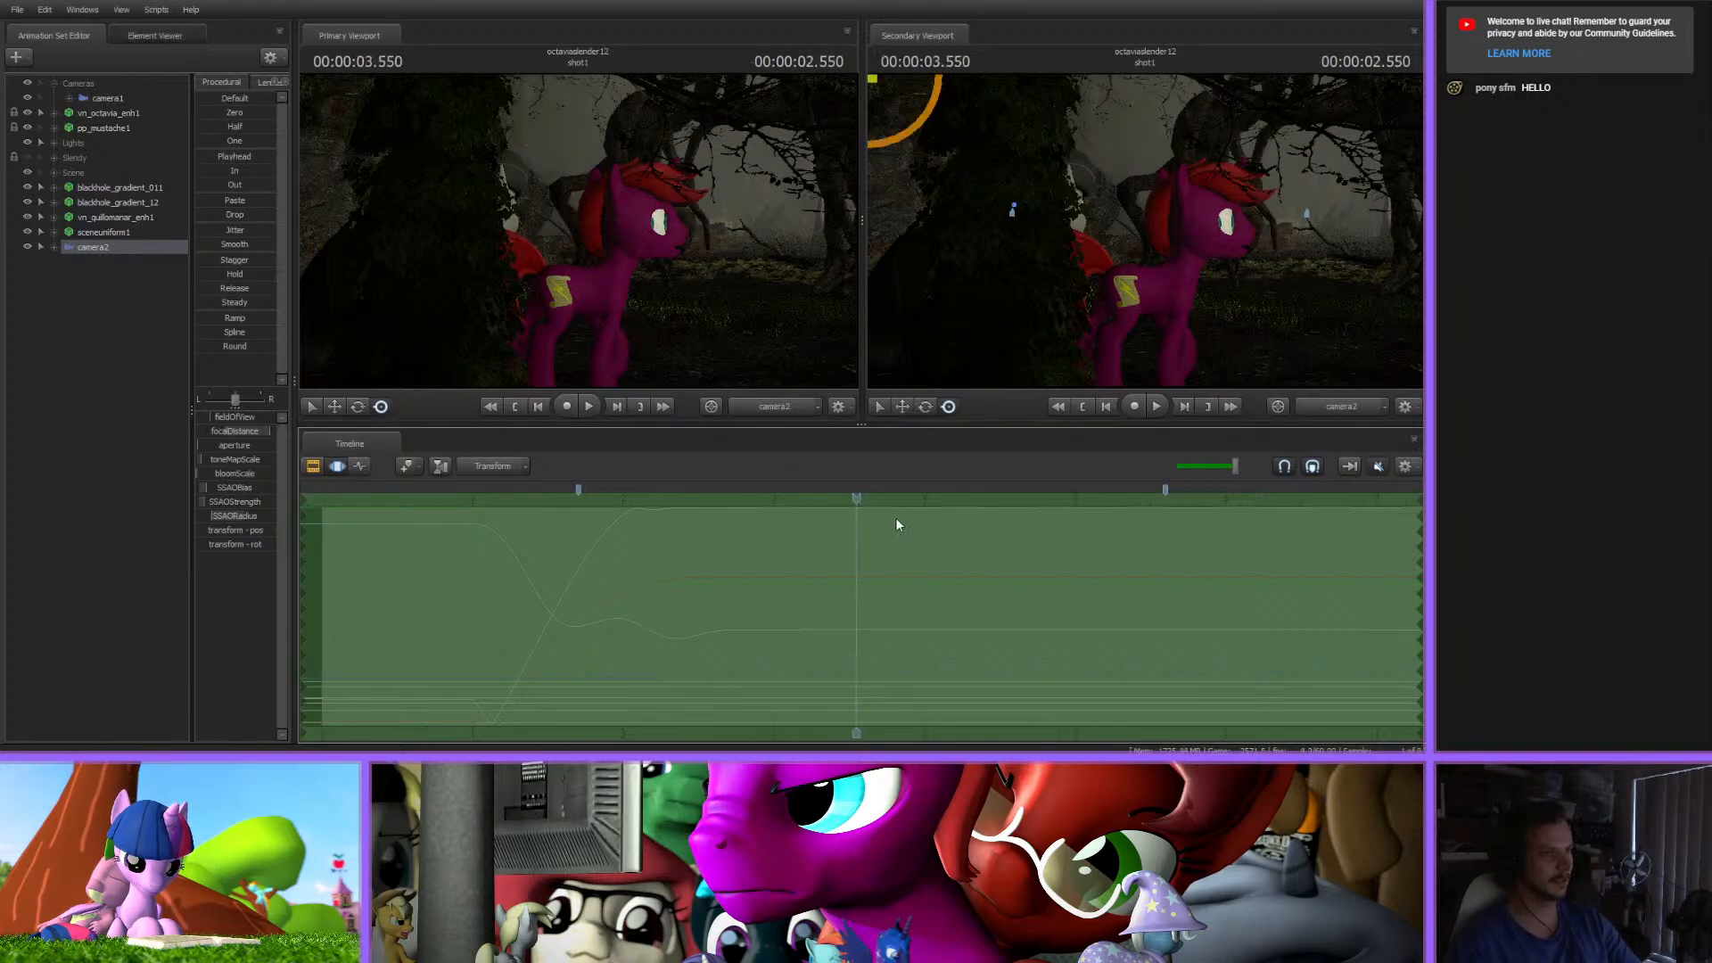
pyautogui.moveTo(897, 523); pyautogui.dragTo(976, 523)
pyautogui.click(155, 334)
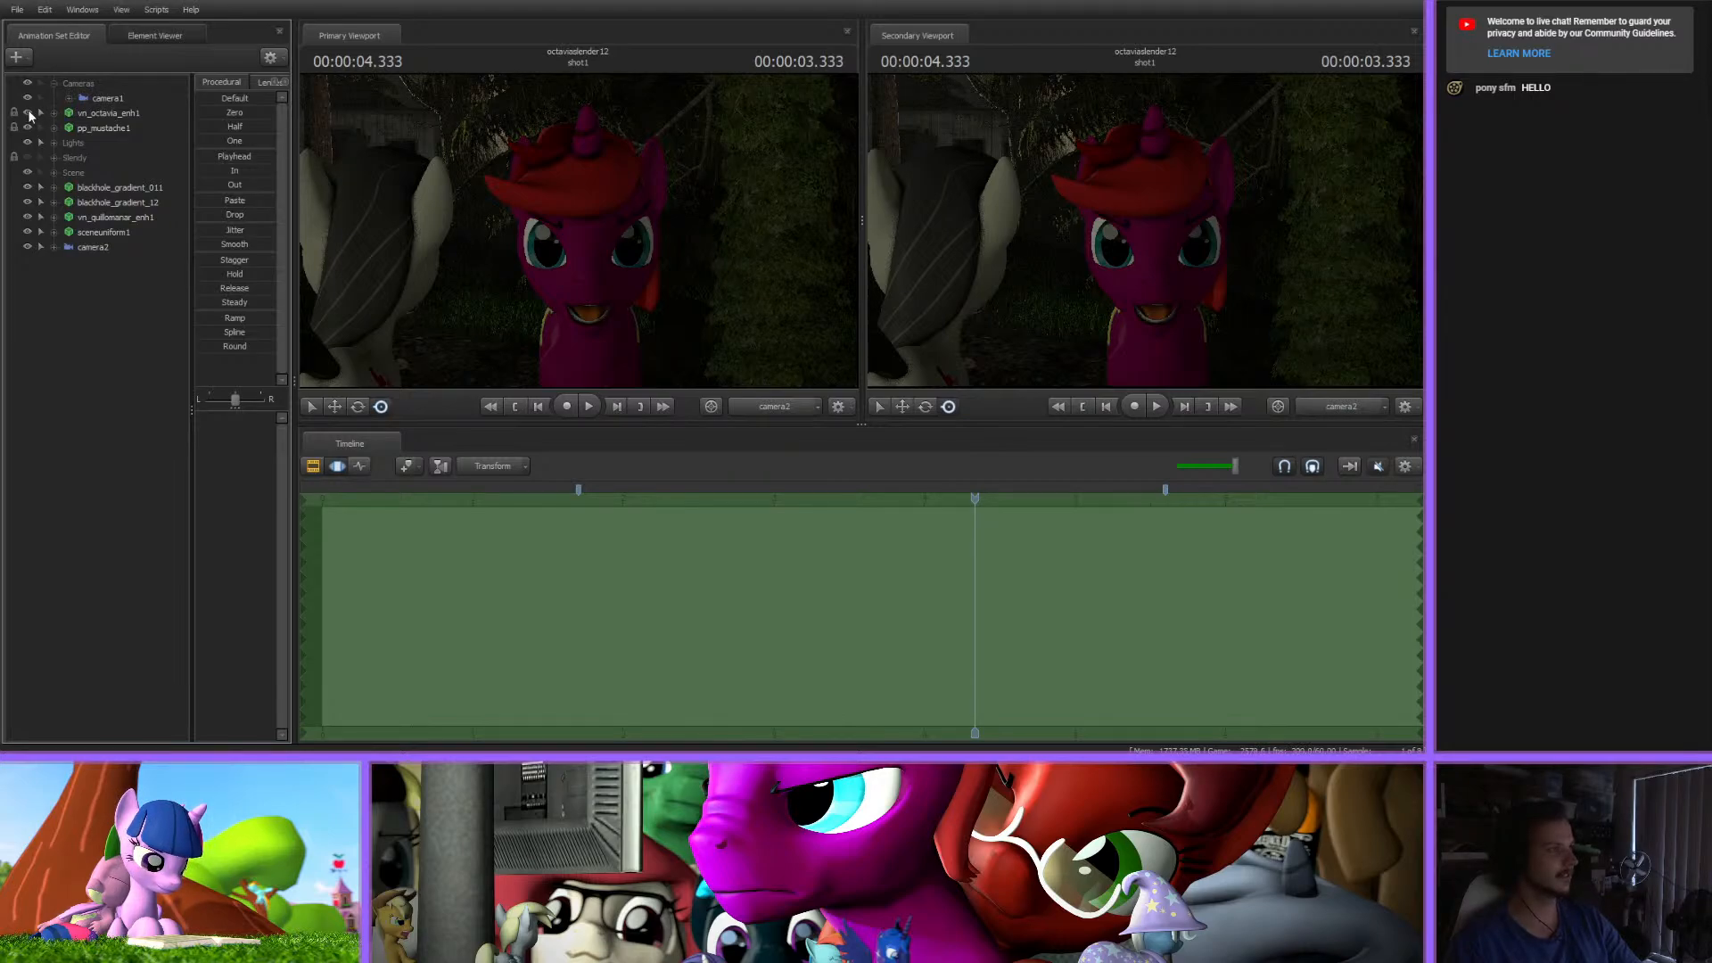
# - Try to attach the second mustache by locking pp_mustache2 to the whole vn_octavia_enh2 model
pyautogui.click(95, 128)
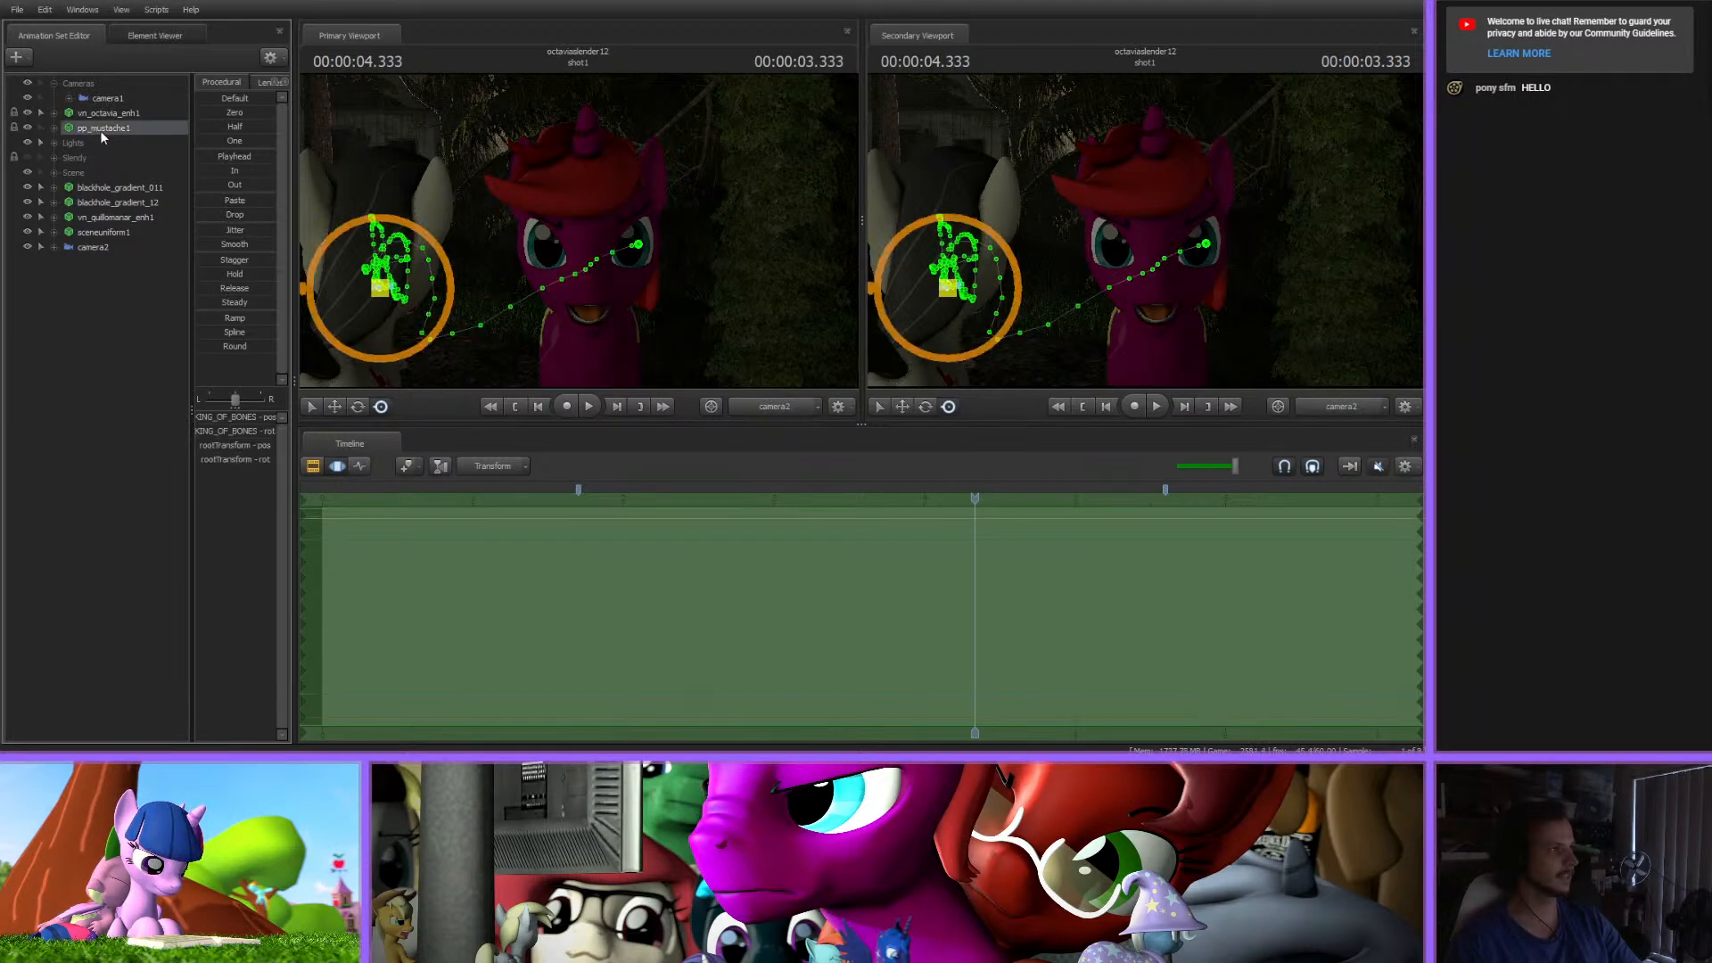
pyautogui.click(109, 383)
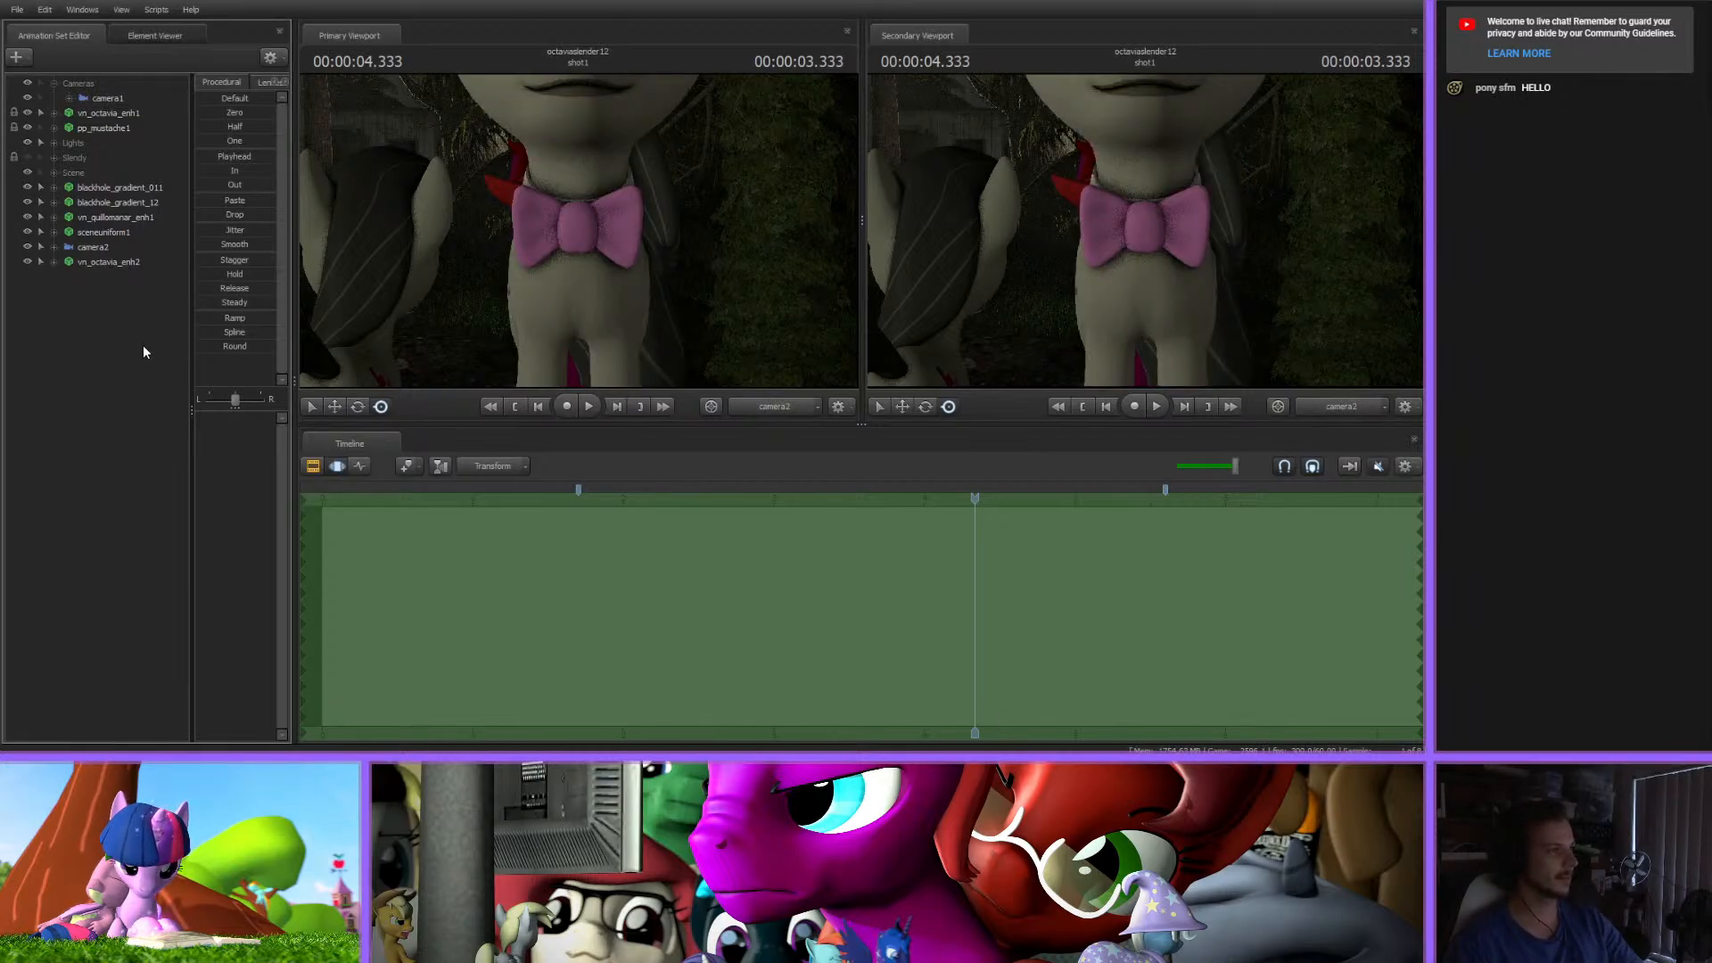
pyautogui.click(101, 263)
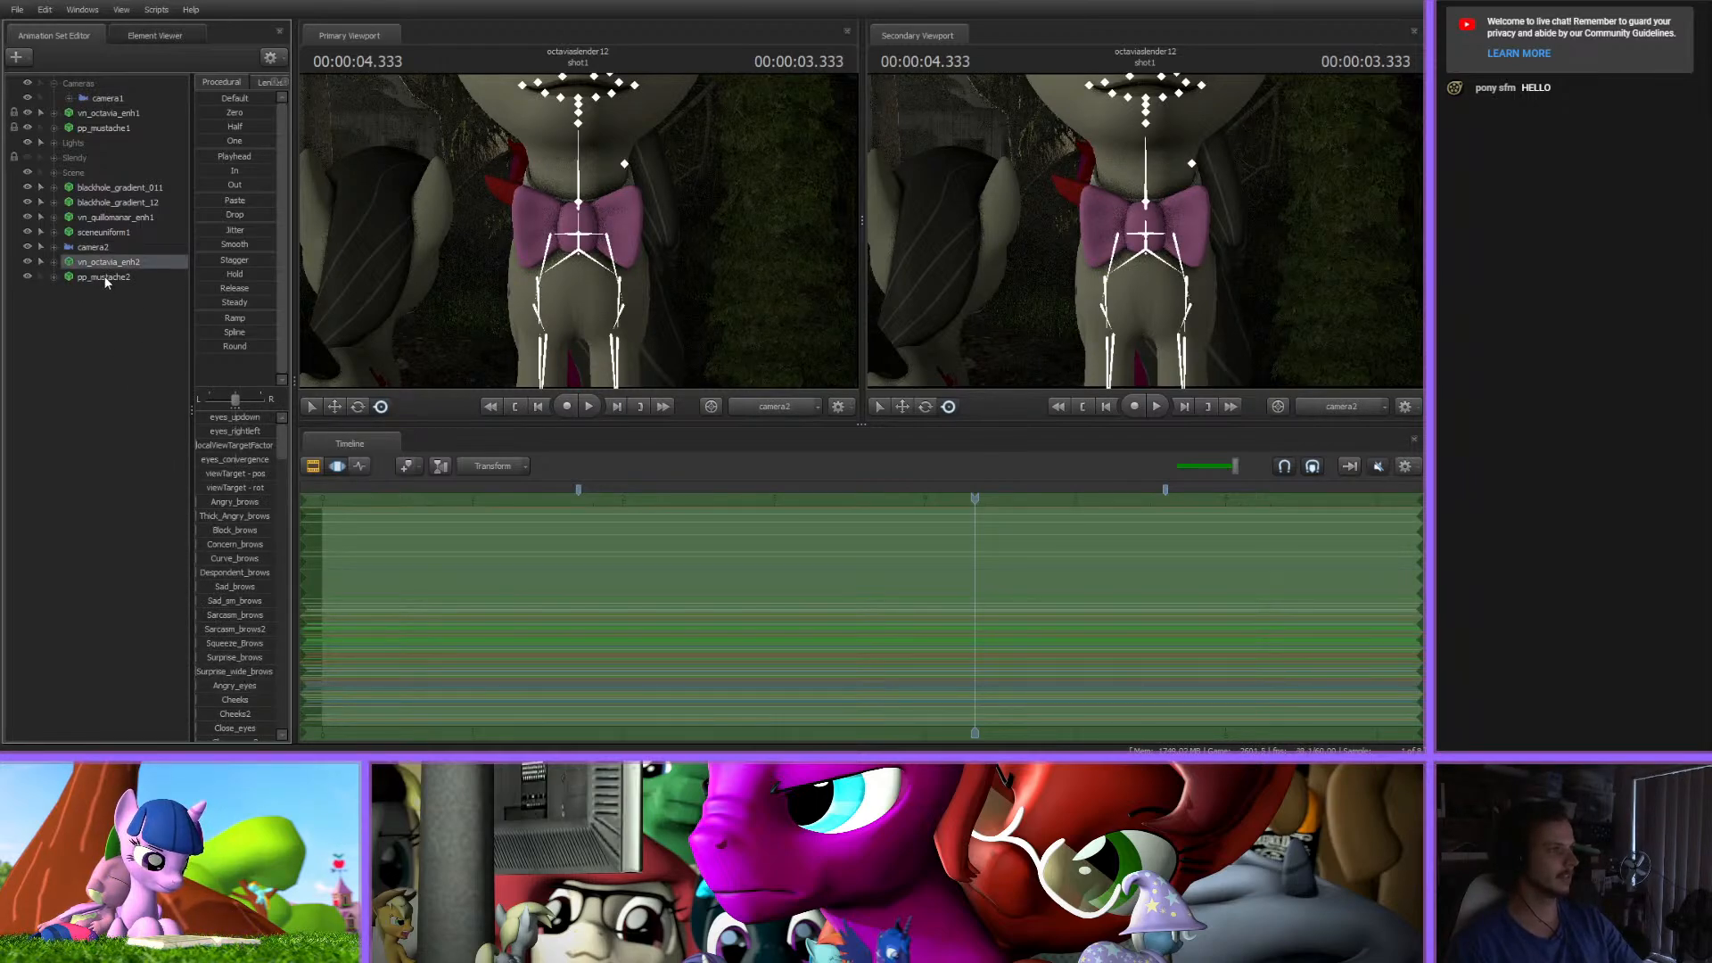
pyautogui.moveTo(101, 263); pyautogui.dragTo(98, 278)
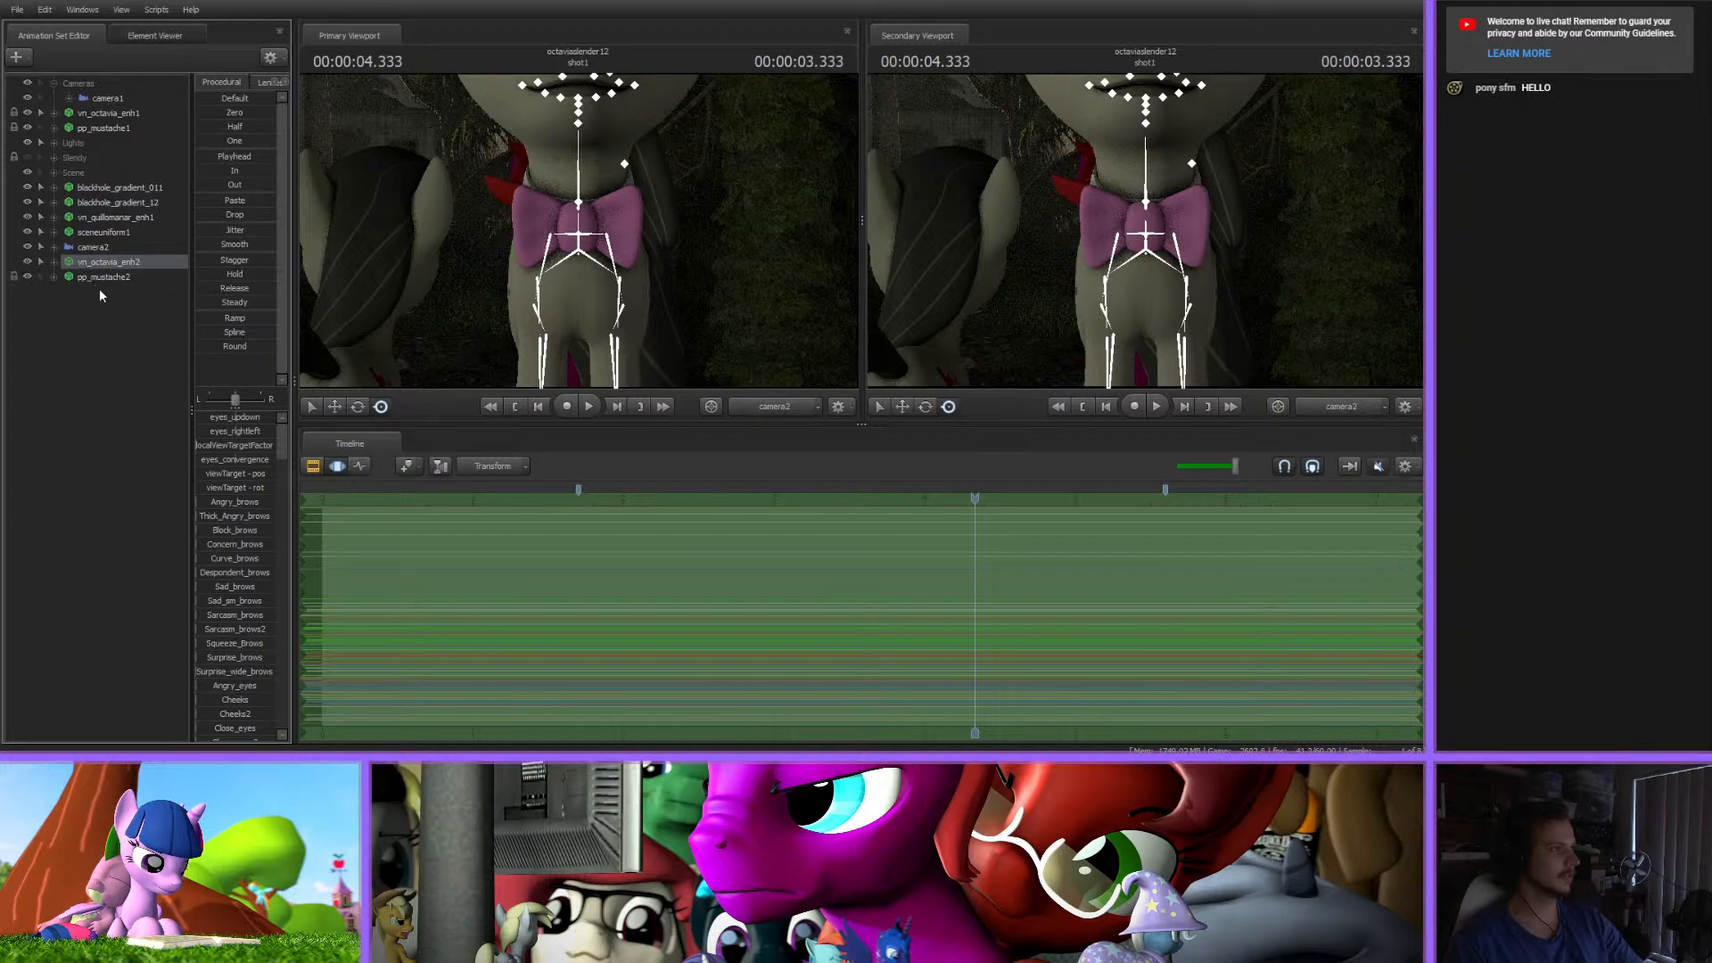
# - Try to paste the animation samples of pp_mustache1 onto pp_mustache2
pyautogui.click(89, 128)
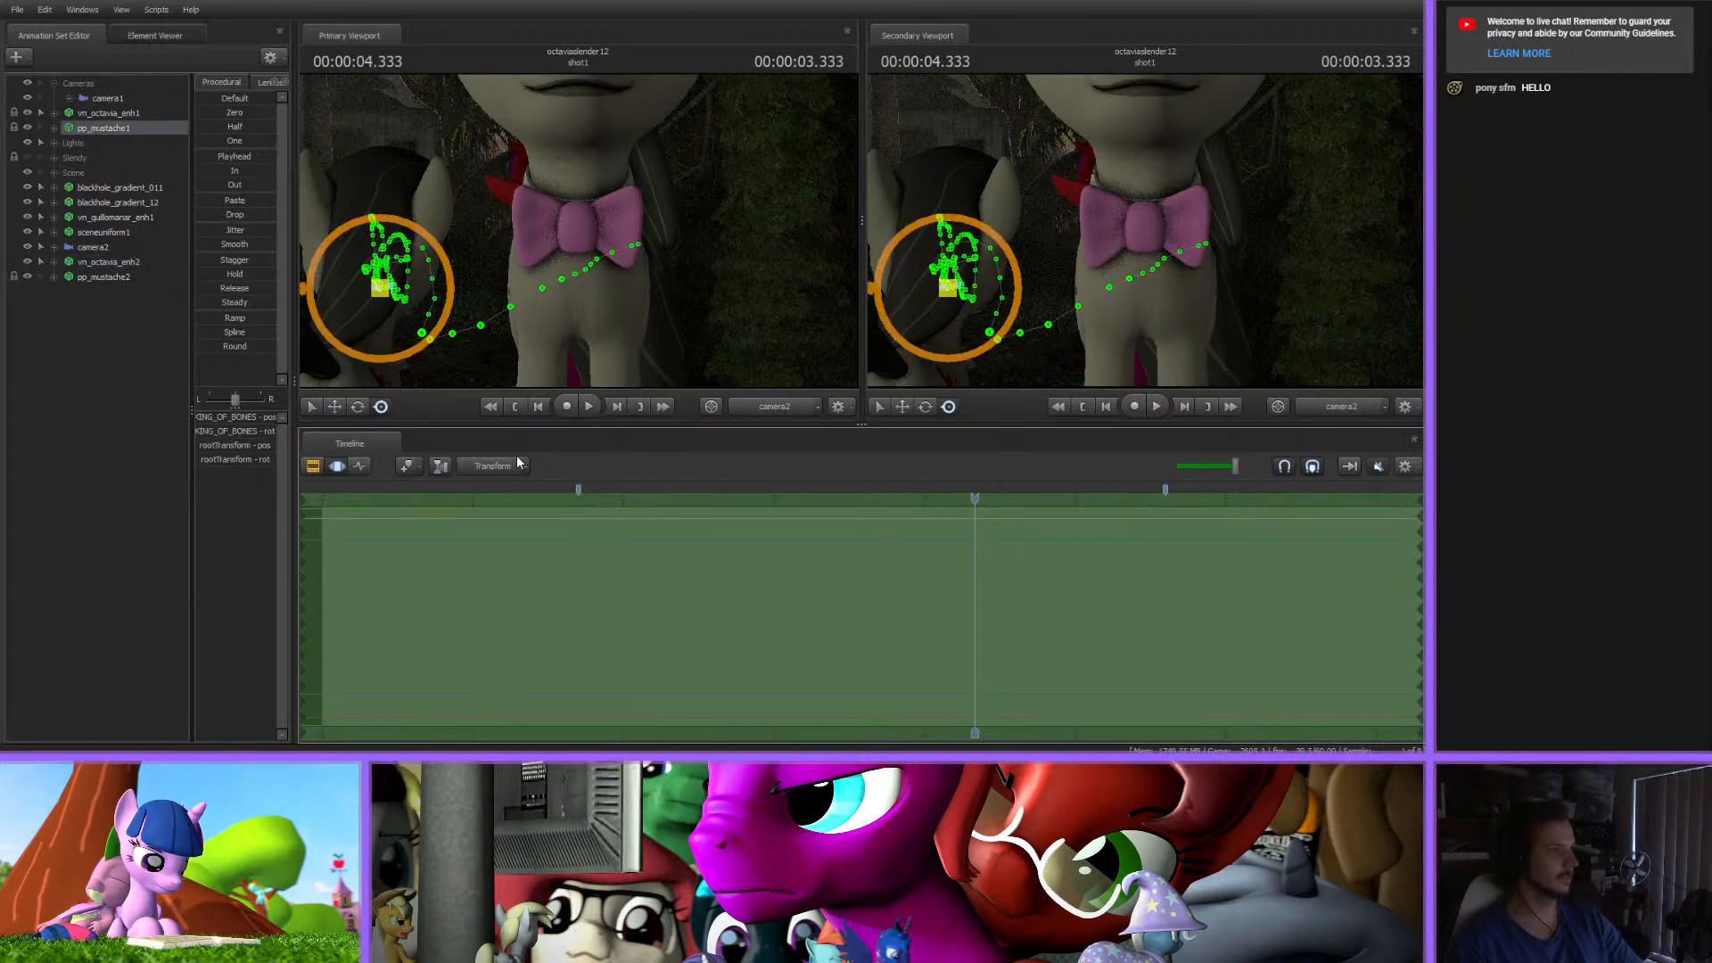
pyautogui.click(103, 277)
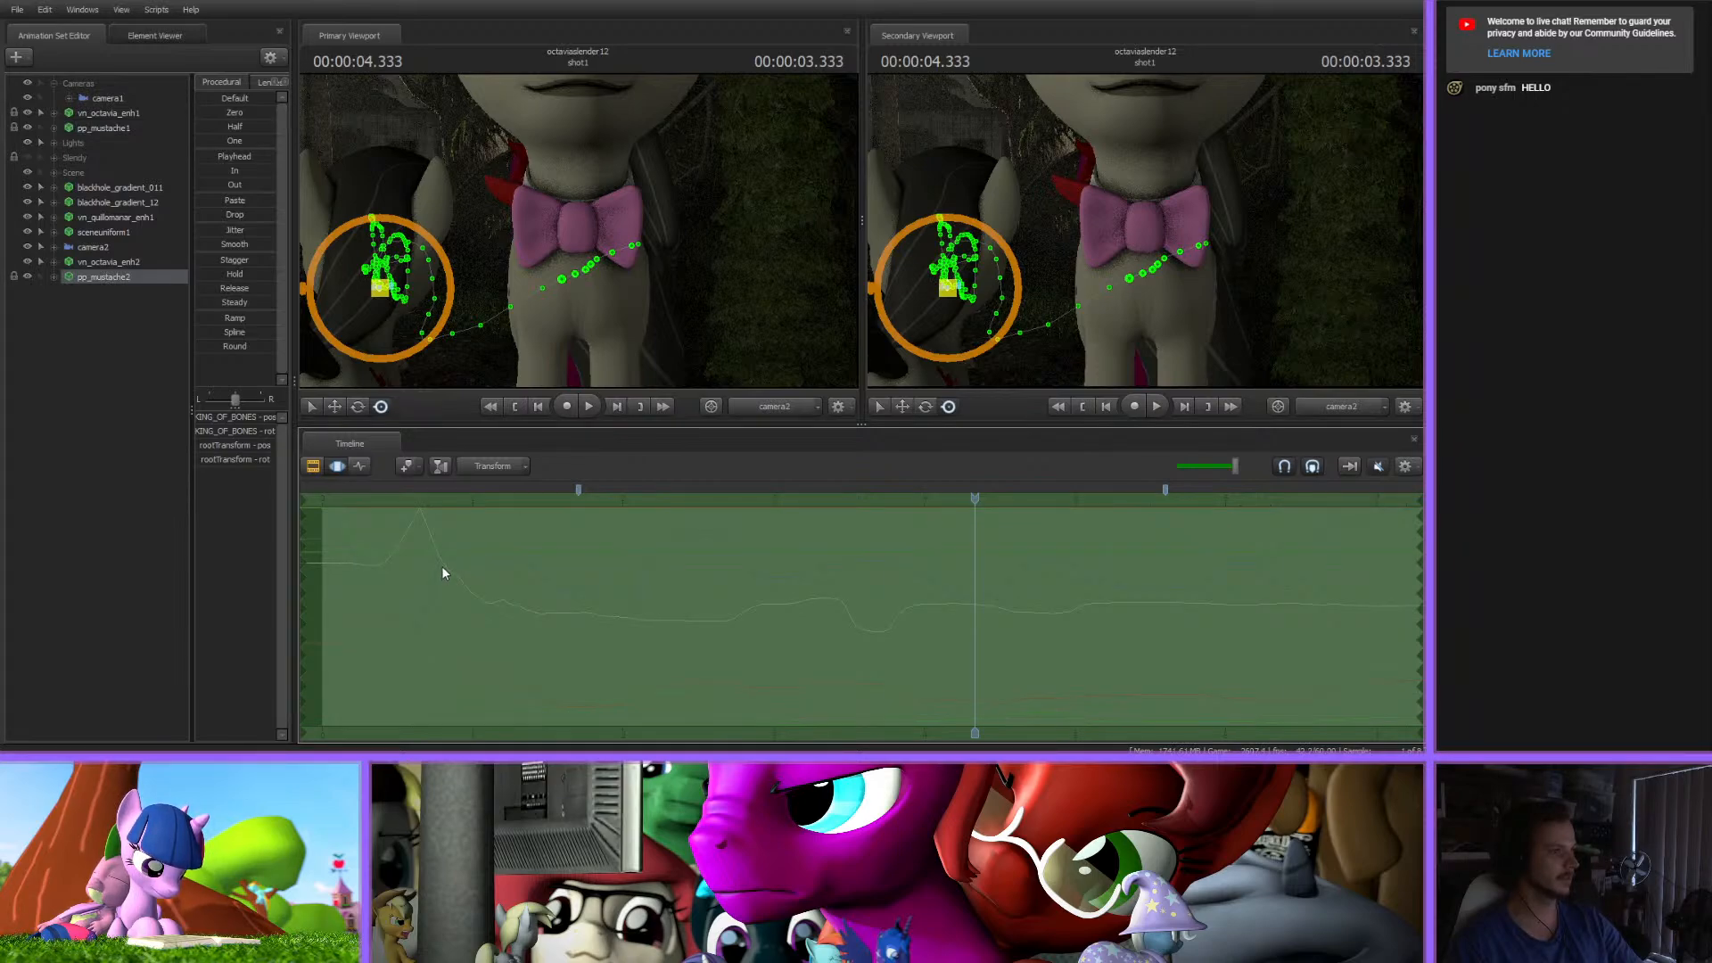
pyautogui.hotkey('shift', 'z')
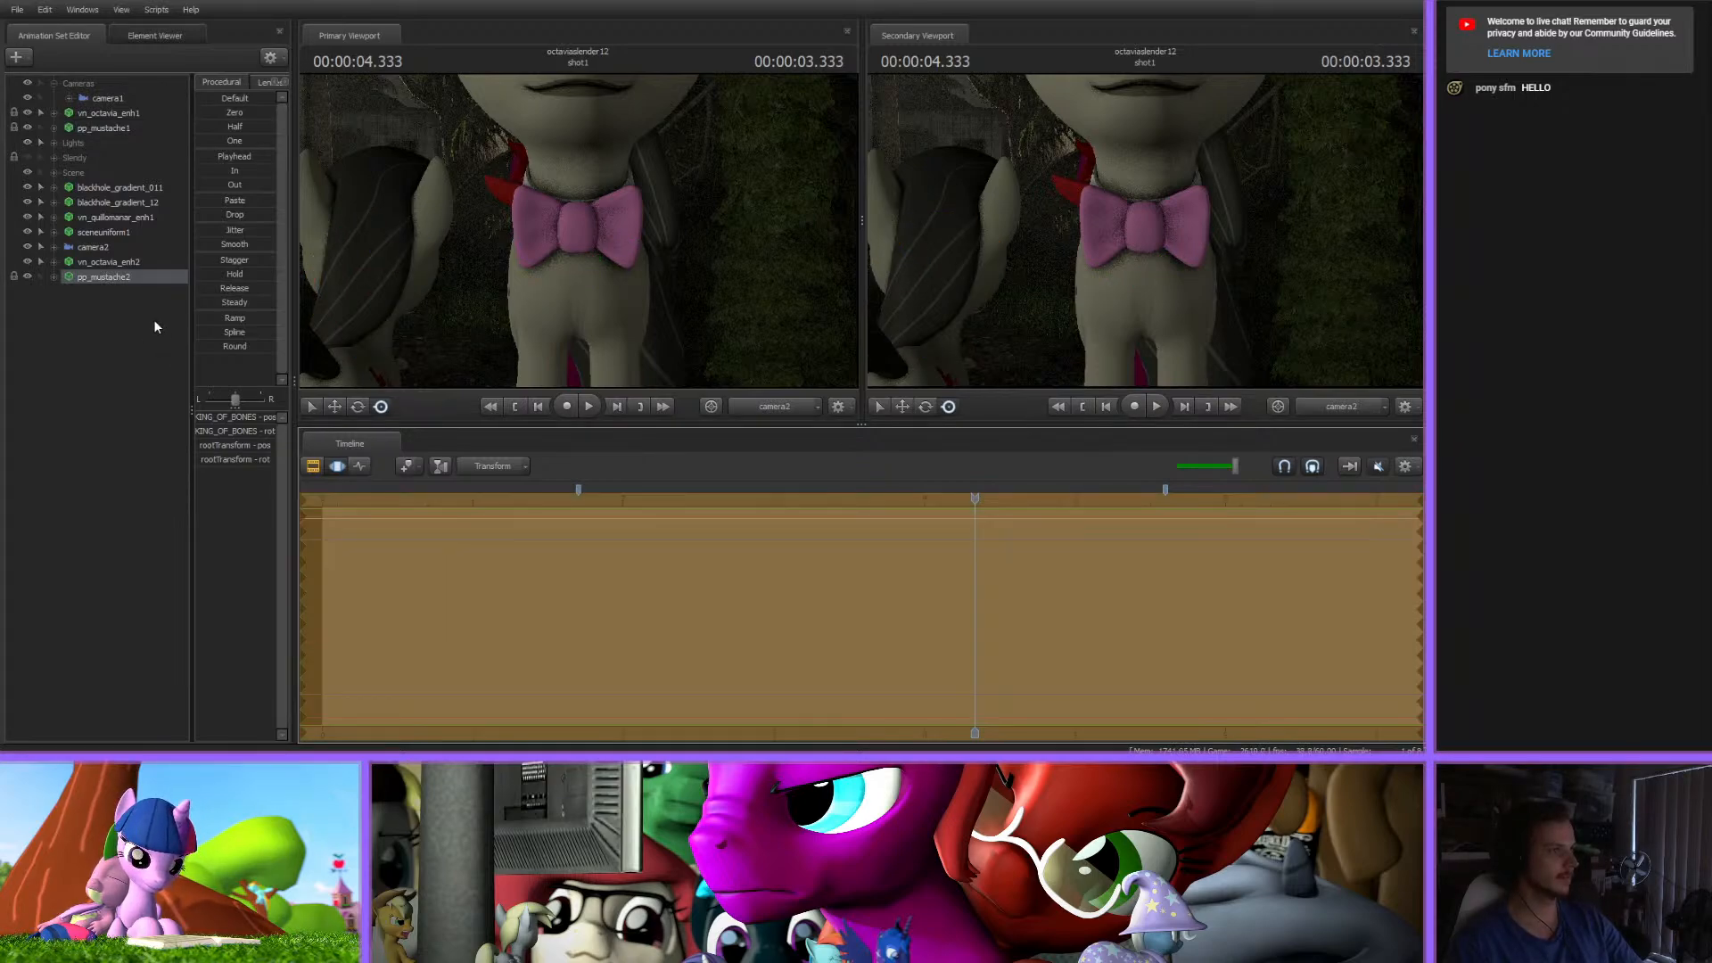
# - Switch the primary viewport to the work camera and frame the second Octavia model in front of camera2
pyautogui.click(760, 401)
pyautogui.press('s')
pyautogui.moveTo(694, 288); pyautogui.dragTo(656, 277)
pyautogui.moveTo(578, 230)
pyautogui.mouseDown()
pyautogui.moveTo(567, 268)
pyautogui.moveTo(578, 230)
pyautogui.mouseUp()
pyautogui.press('s')
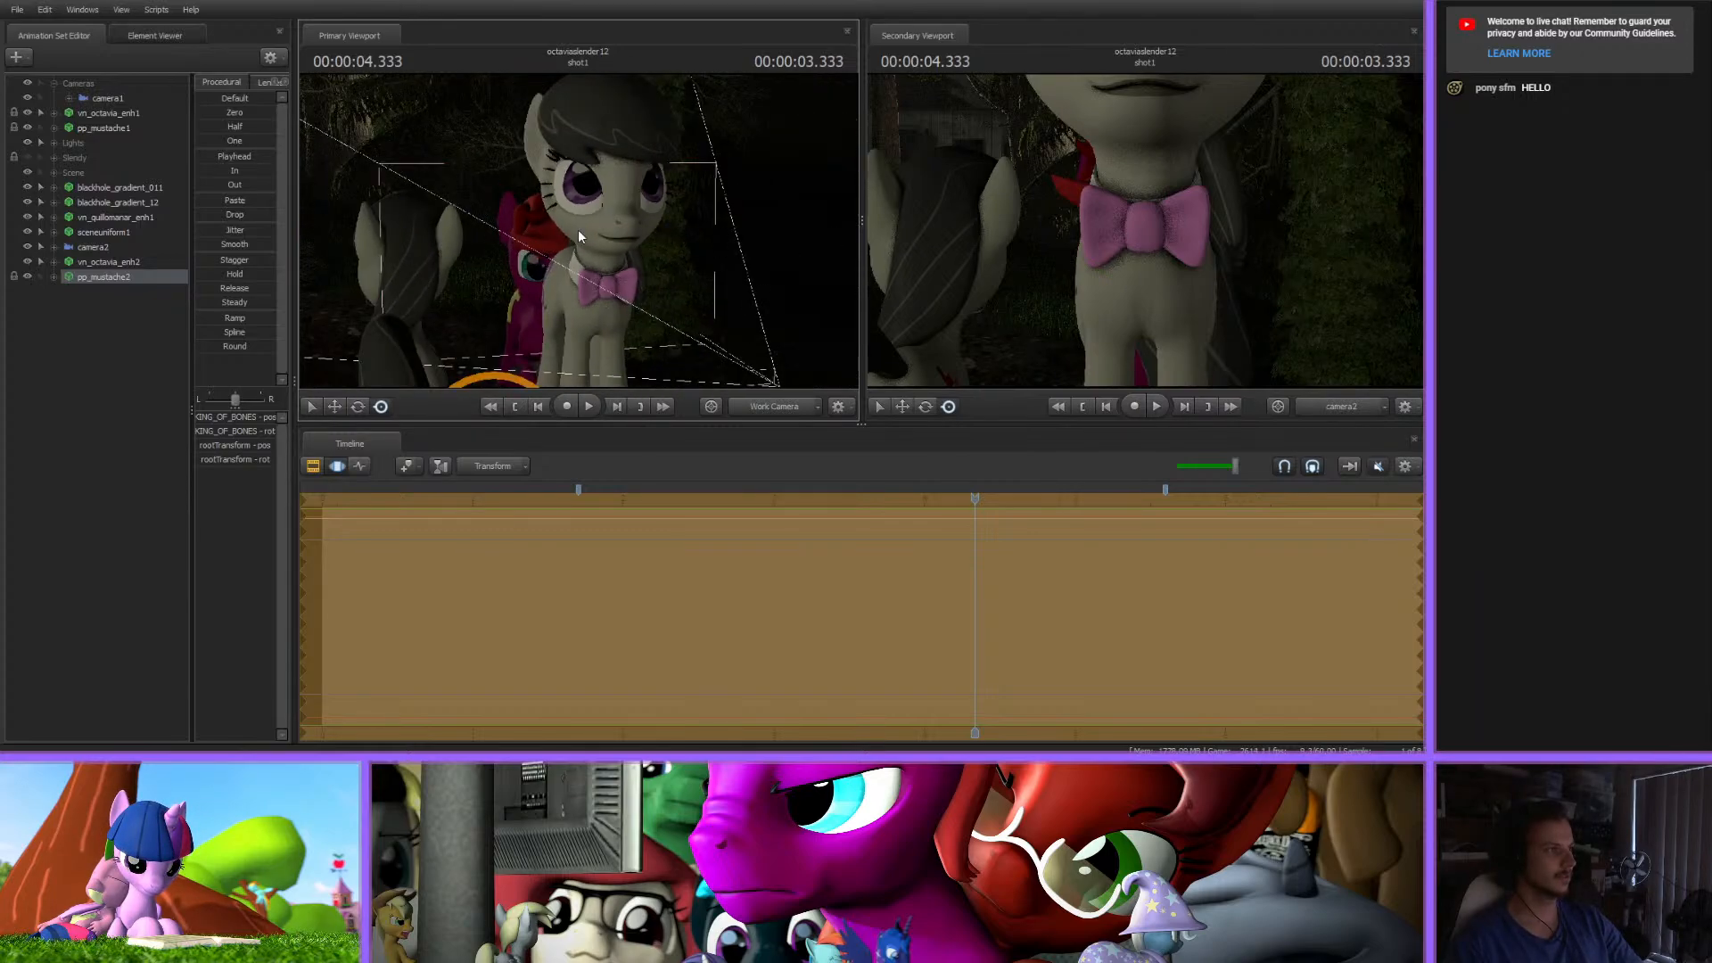
# - Check where pp_mustache2 sits in the scene by toggling its visibility and looking down toward the ground
pyautogui.click(80, 280)
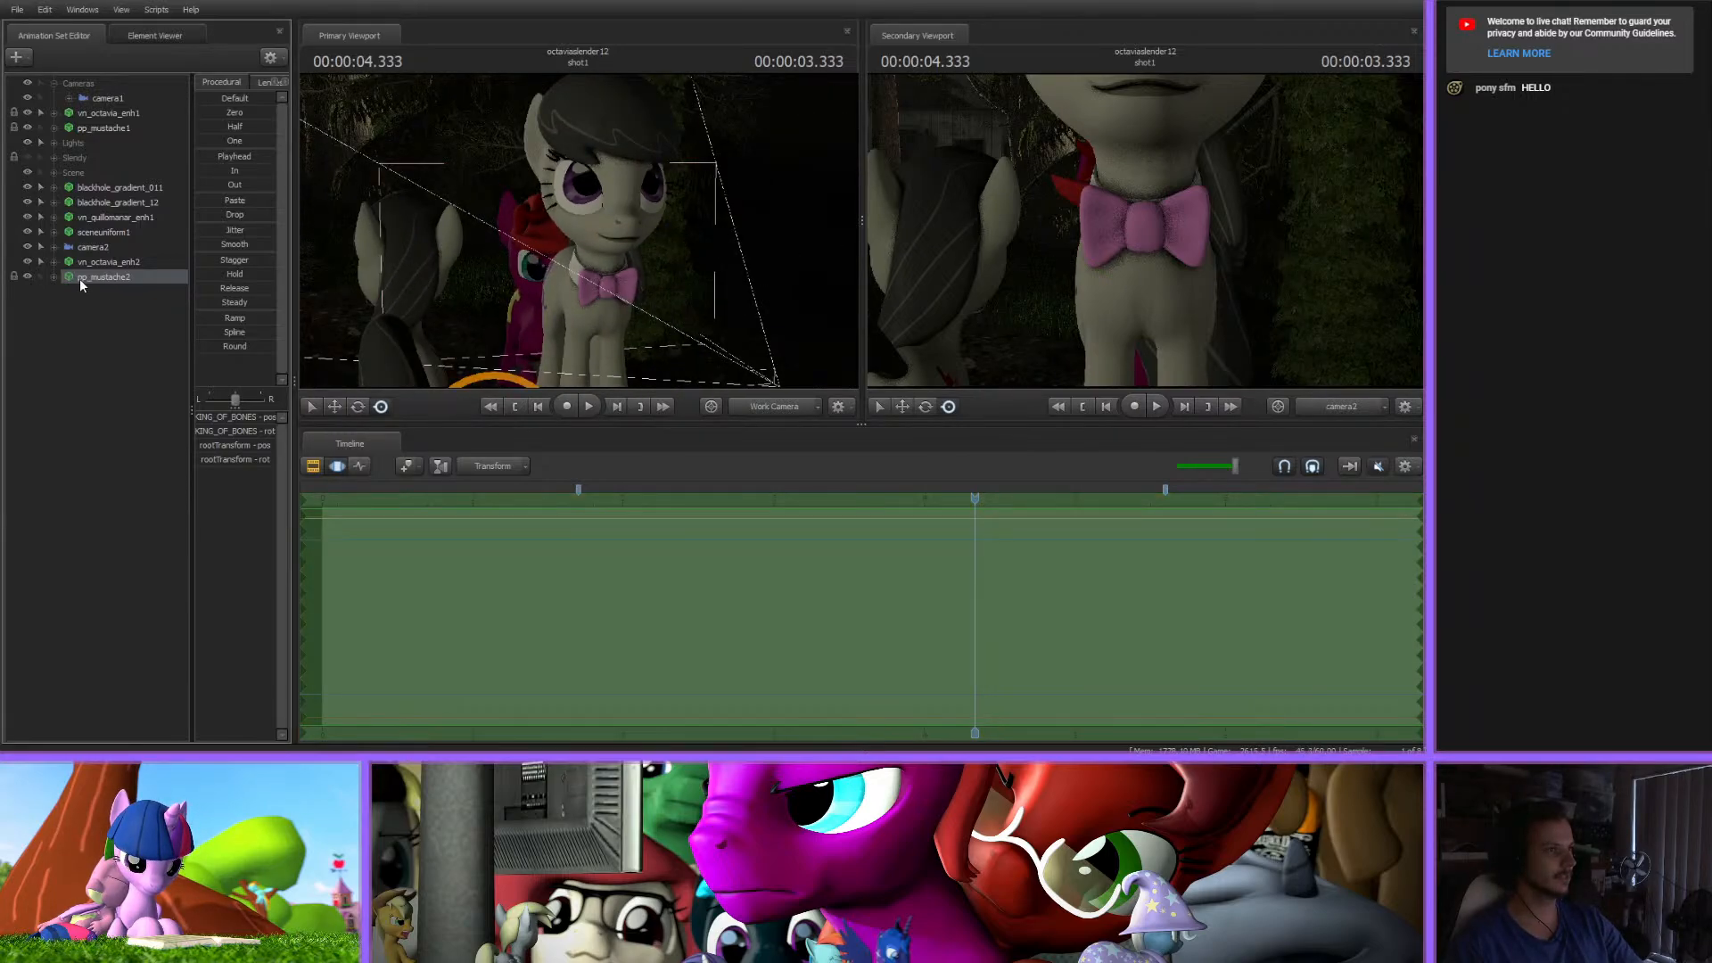
pyautogui.click(28, 278)
pyautogui.click(27, 278)
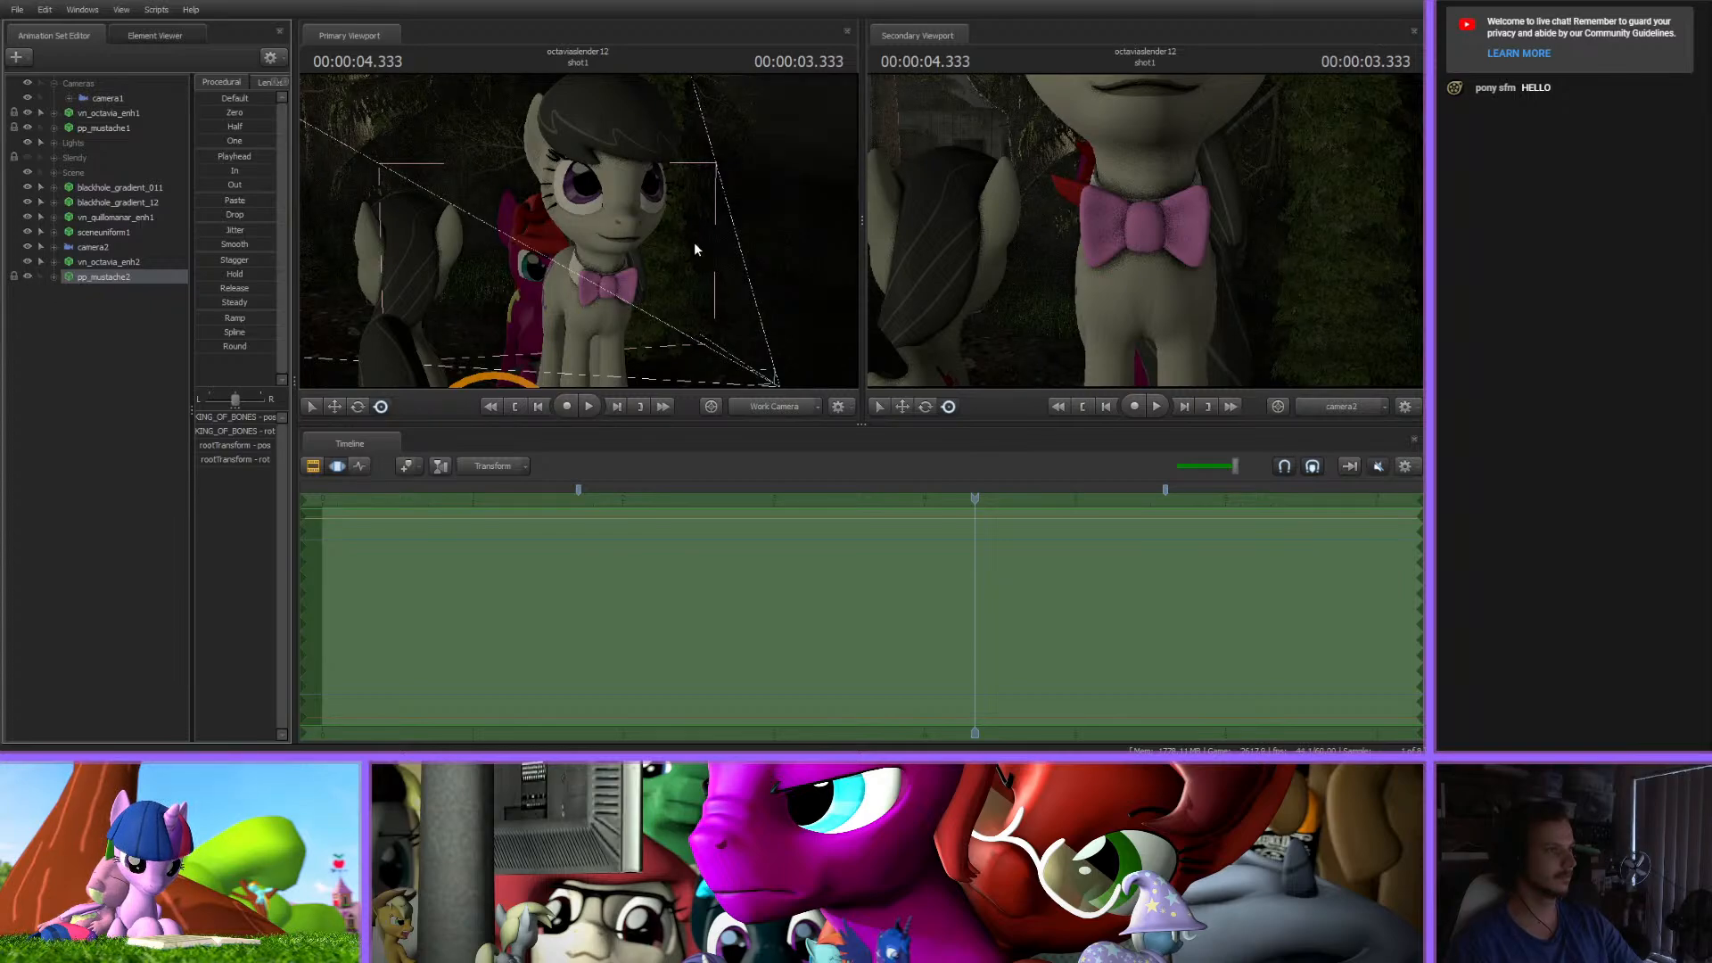
pyautogui.moveTo(694, 243); pyautogui.dragTo(671, 334)
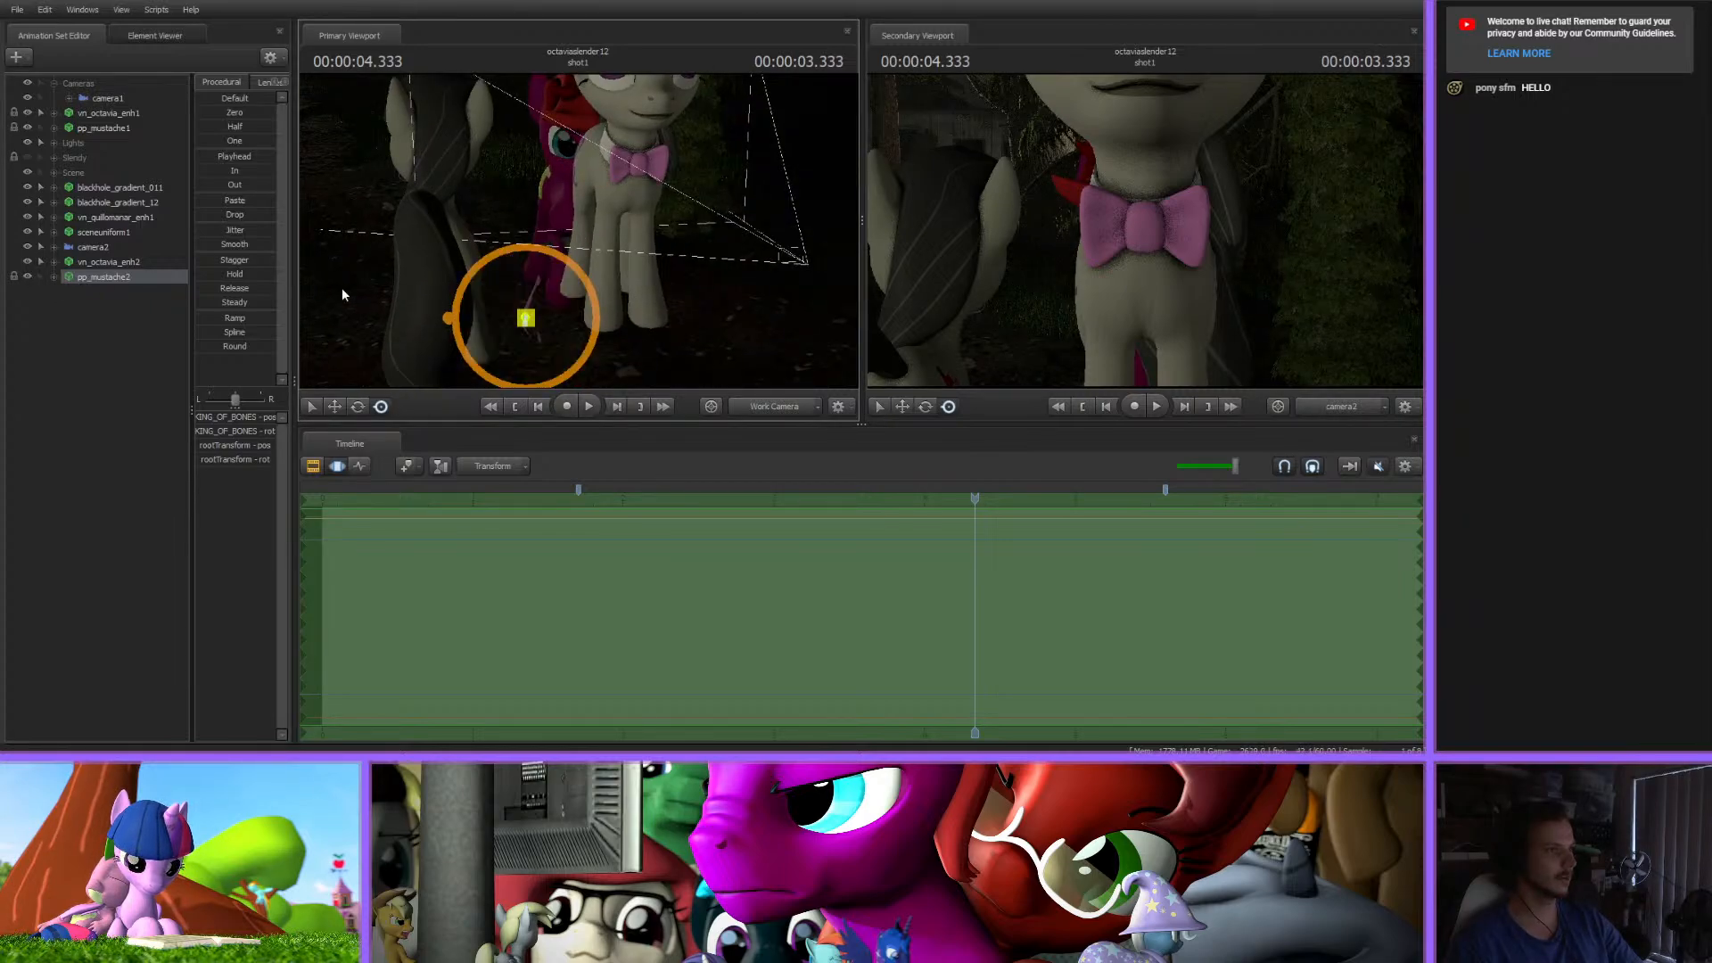
# - Expand the Body and Unknown groups of pp_mustache1 and pp_mustache2 to compare the locks on their rootTransform and KING_OF_BONES
pyautogui.click(56, 128)
pyautogui.click(69, 157)
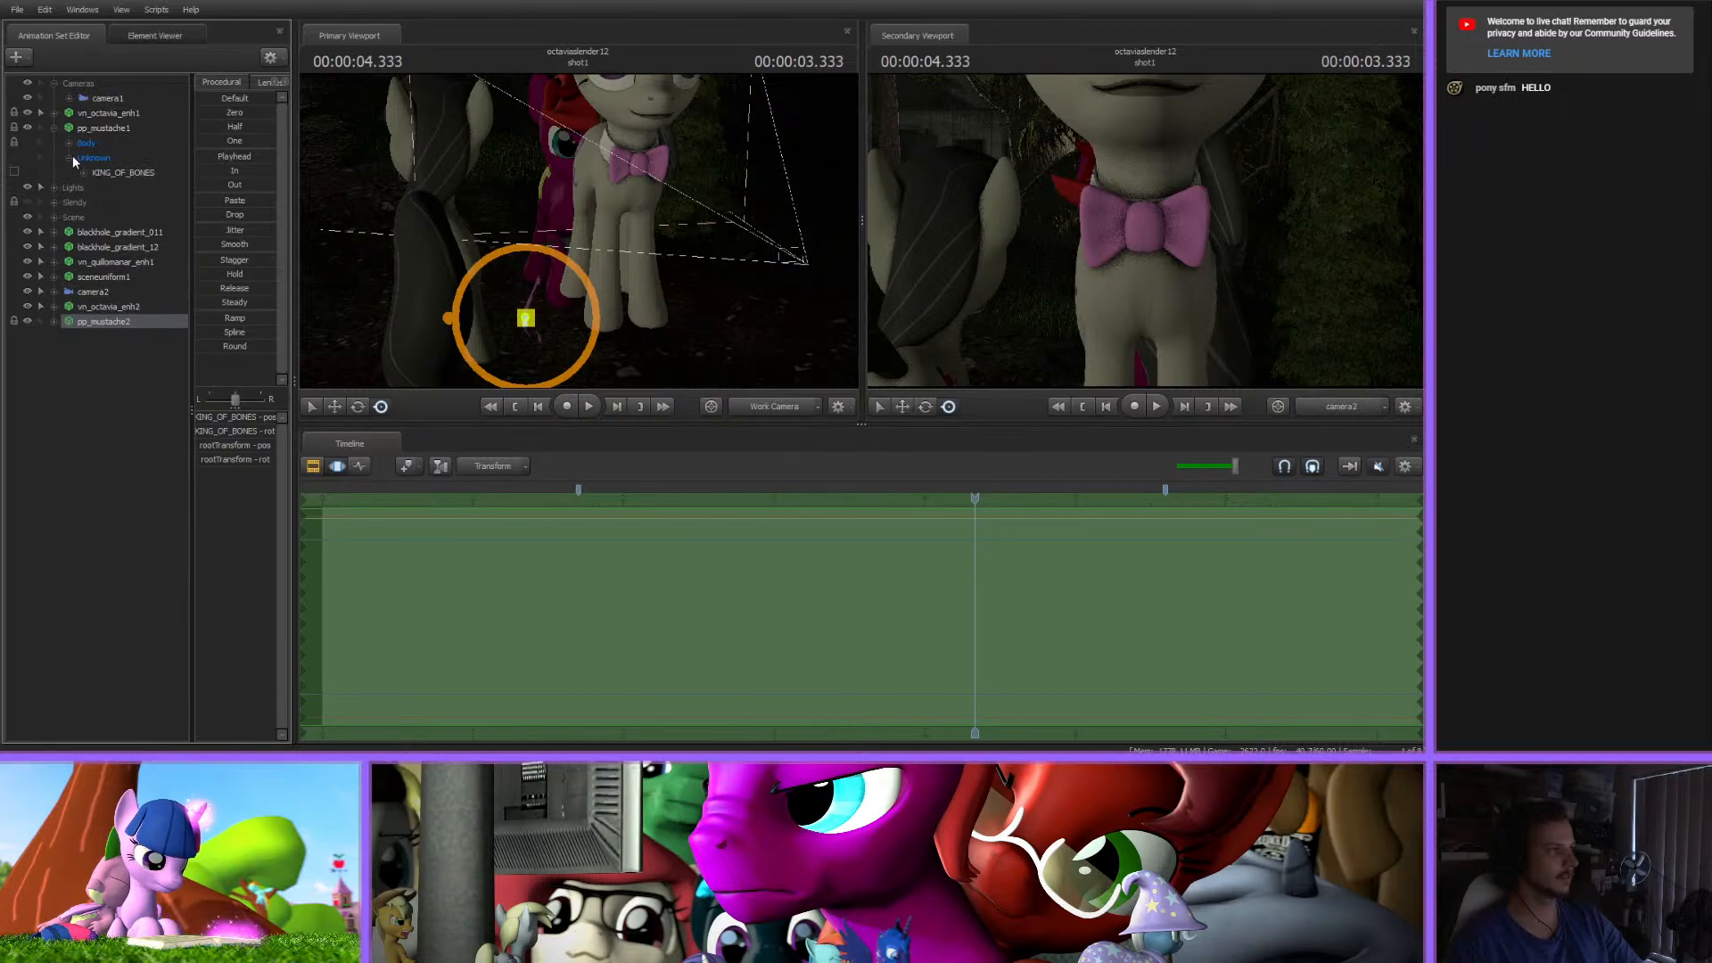
pyautogui.click(69, 142)
pyautogui.click(52, 335)
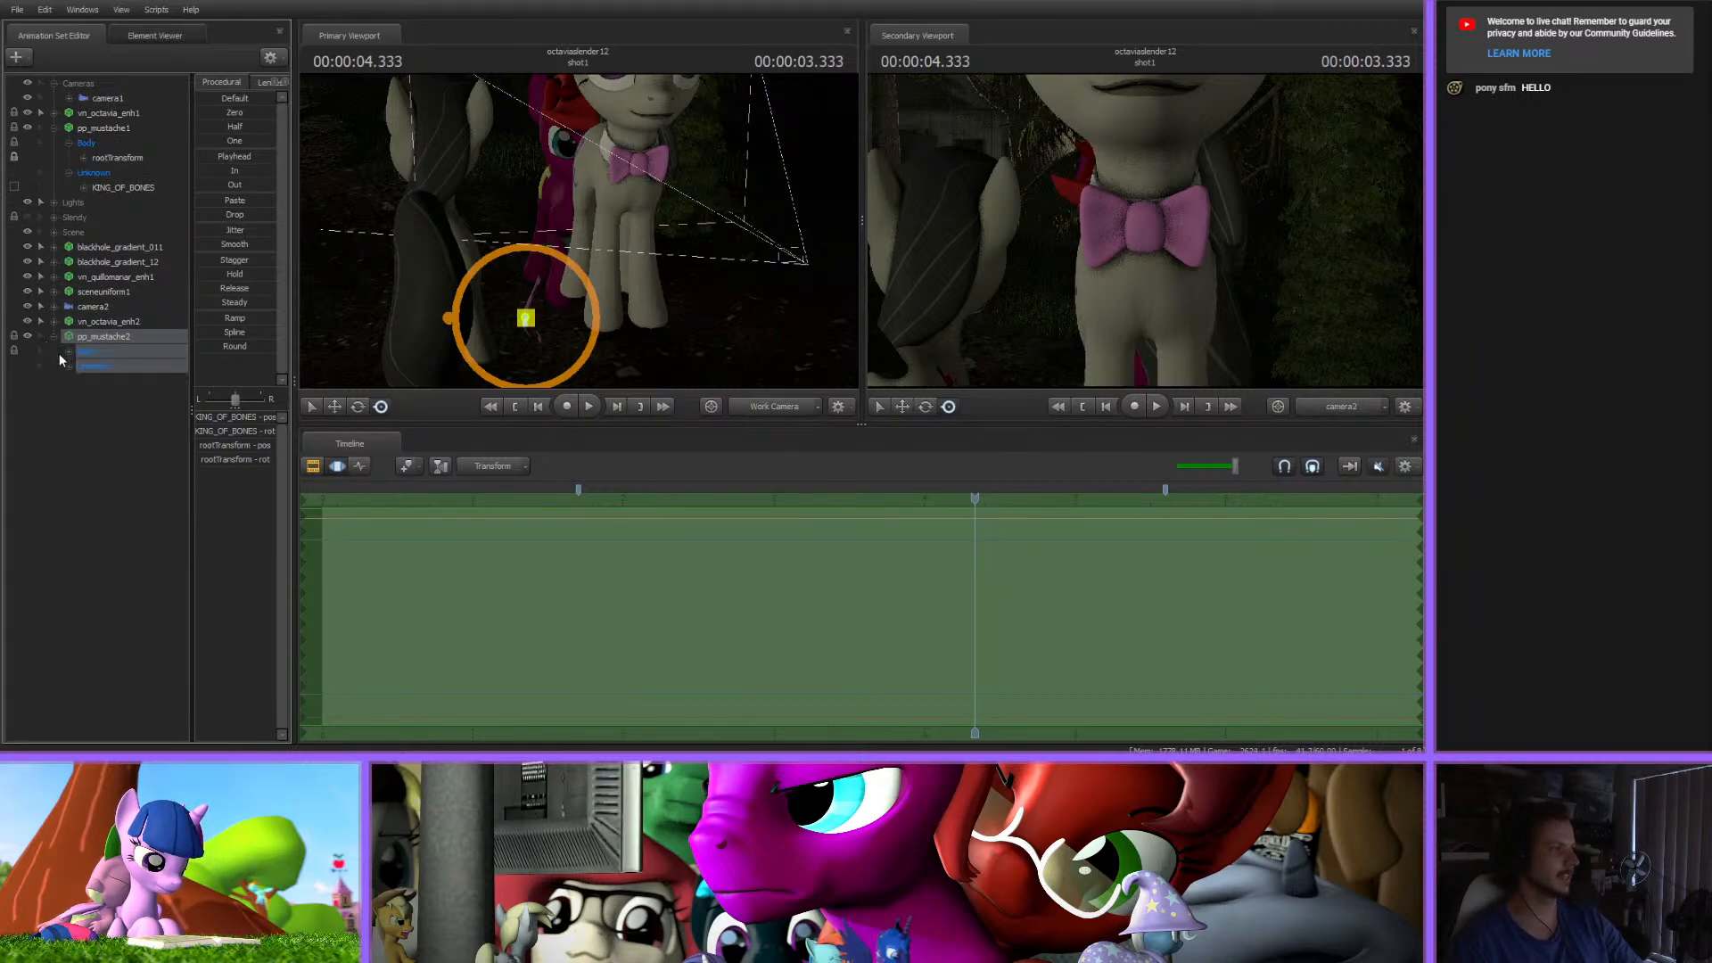
pyautogui.click(67, 366)
pyautogui.click(69, 351)
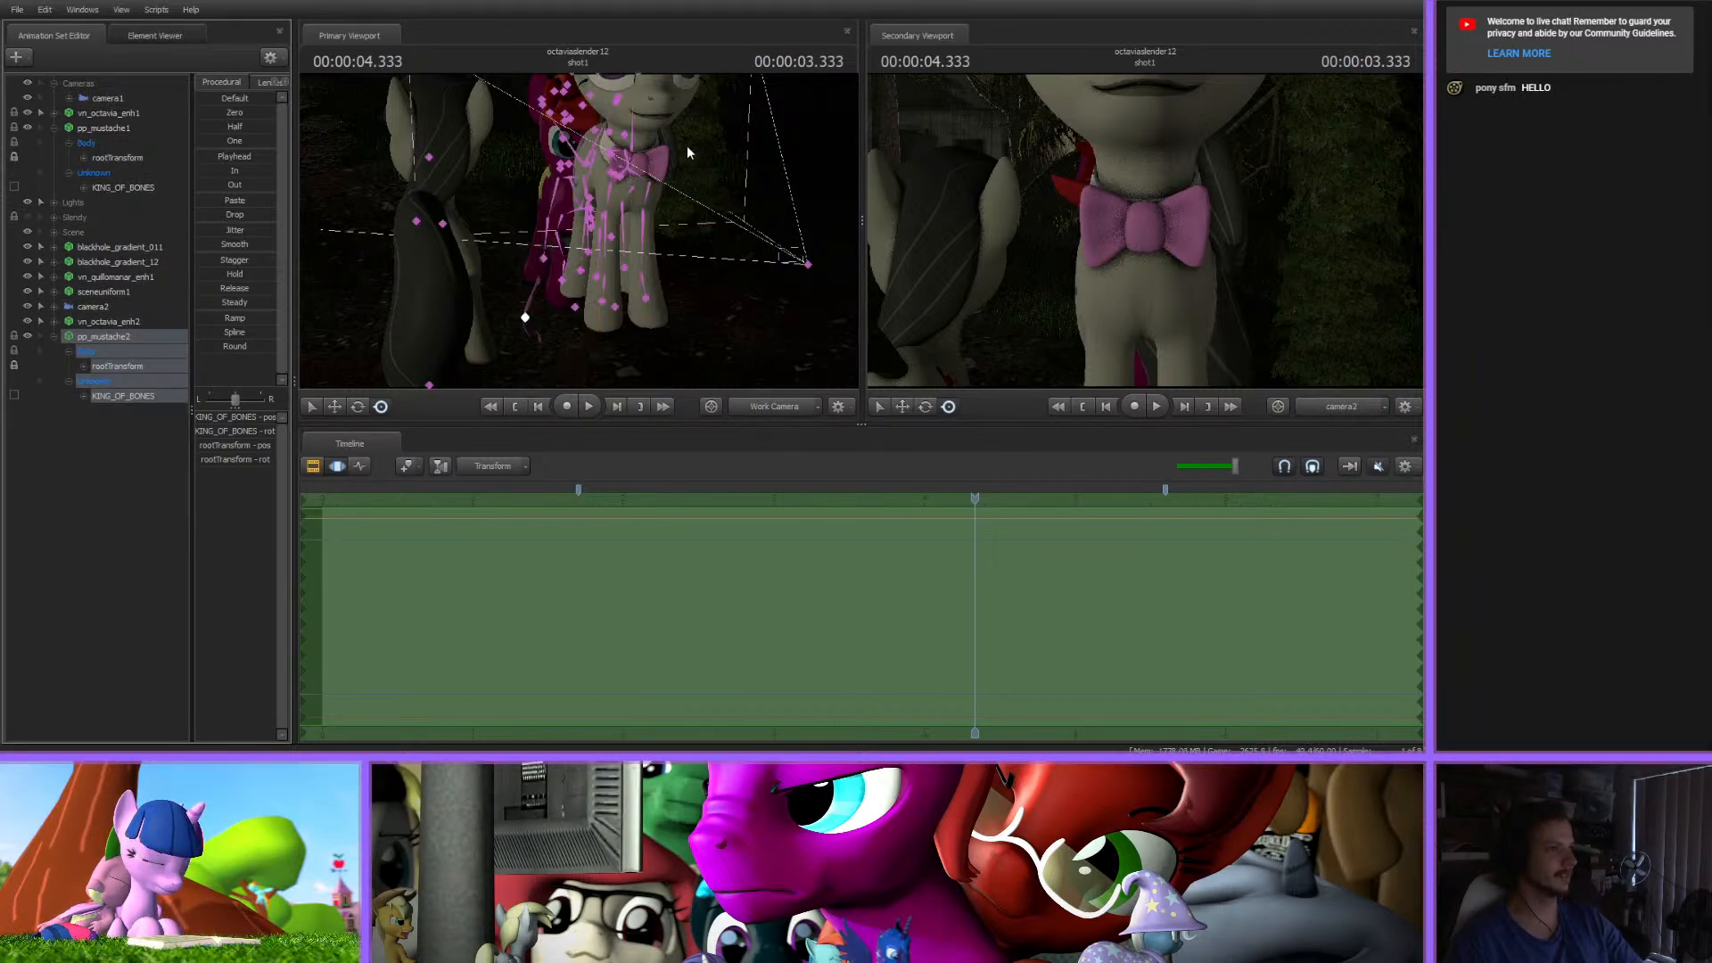
# - Lock pp_mustache2's rootTransform to the Head bone of vn_octavia_enh2, leaving its KING_OF_BONES bone unlocked
pyautogui.click(633, 104)
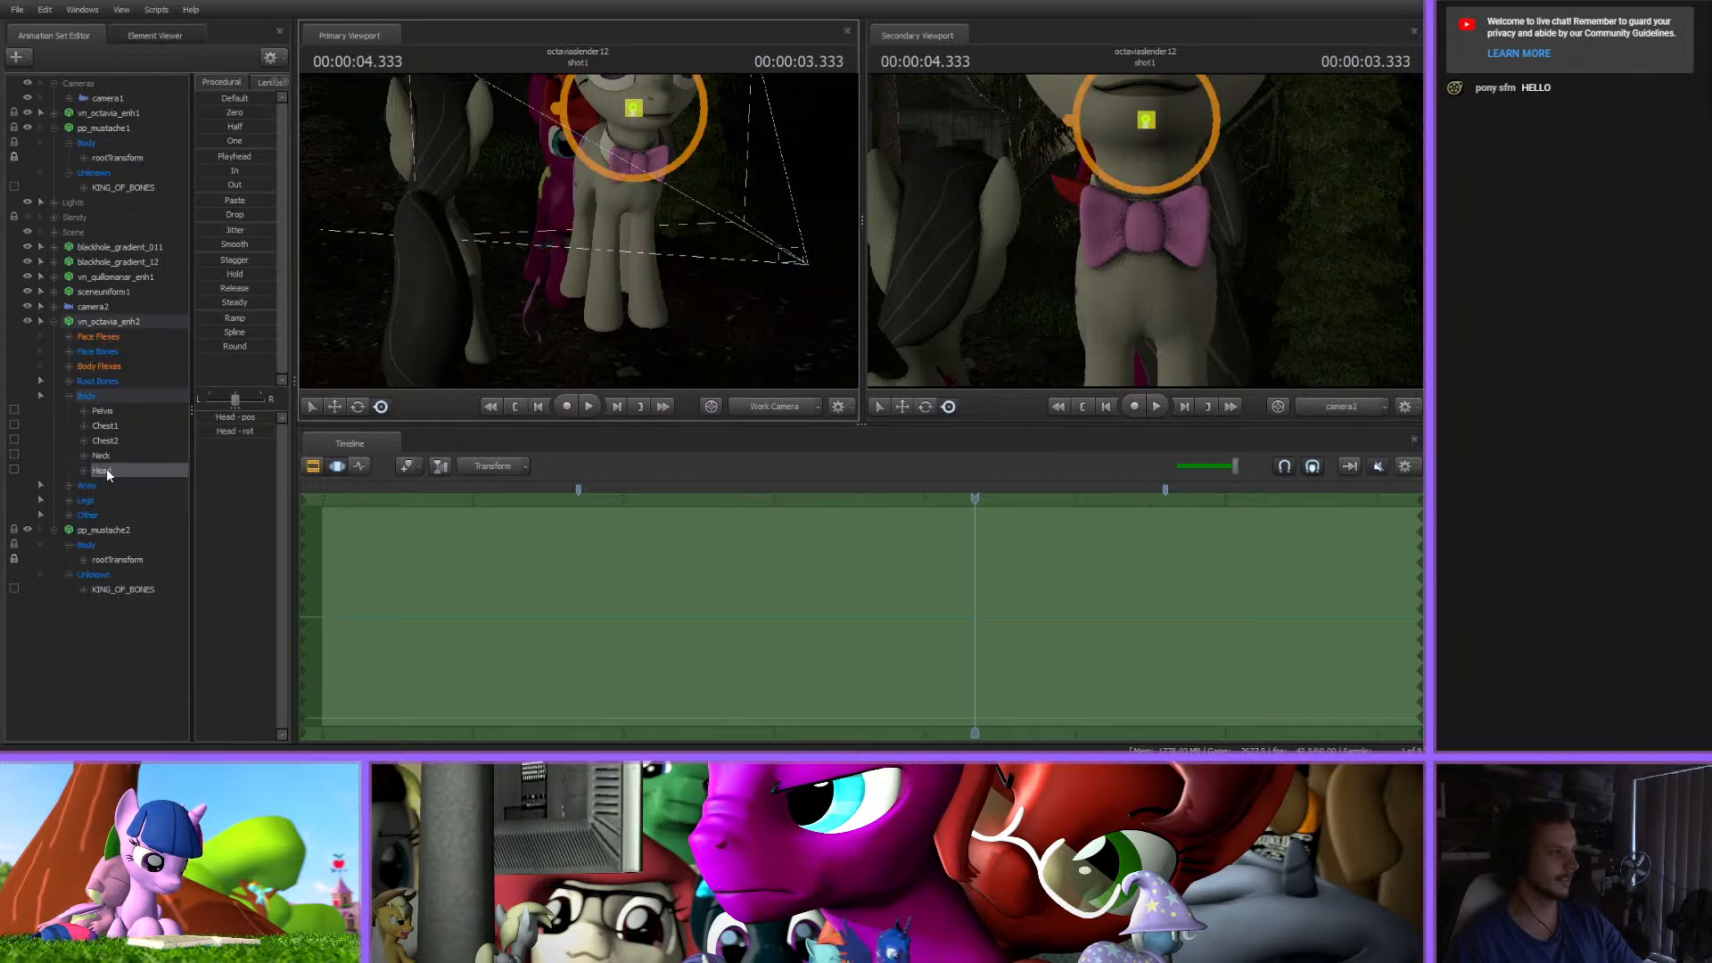
pyautogui.moveTo(106, 470); pyautogui.dragTo(136, 590)
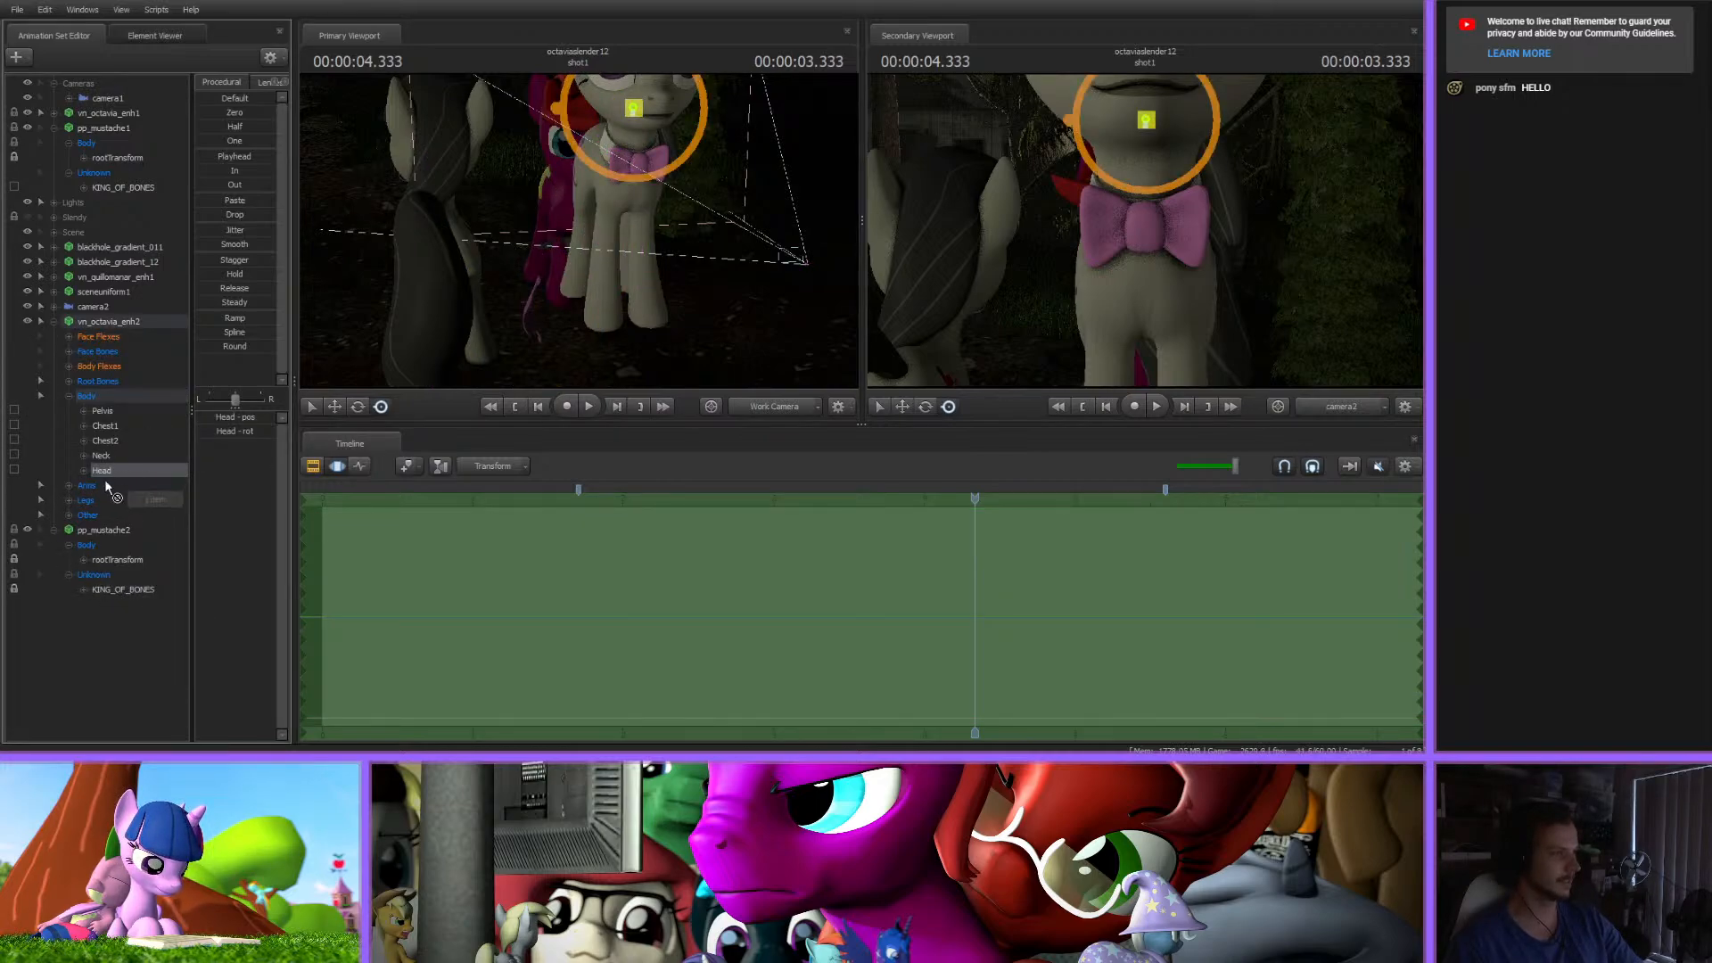
pyautogui.click(15, 589)
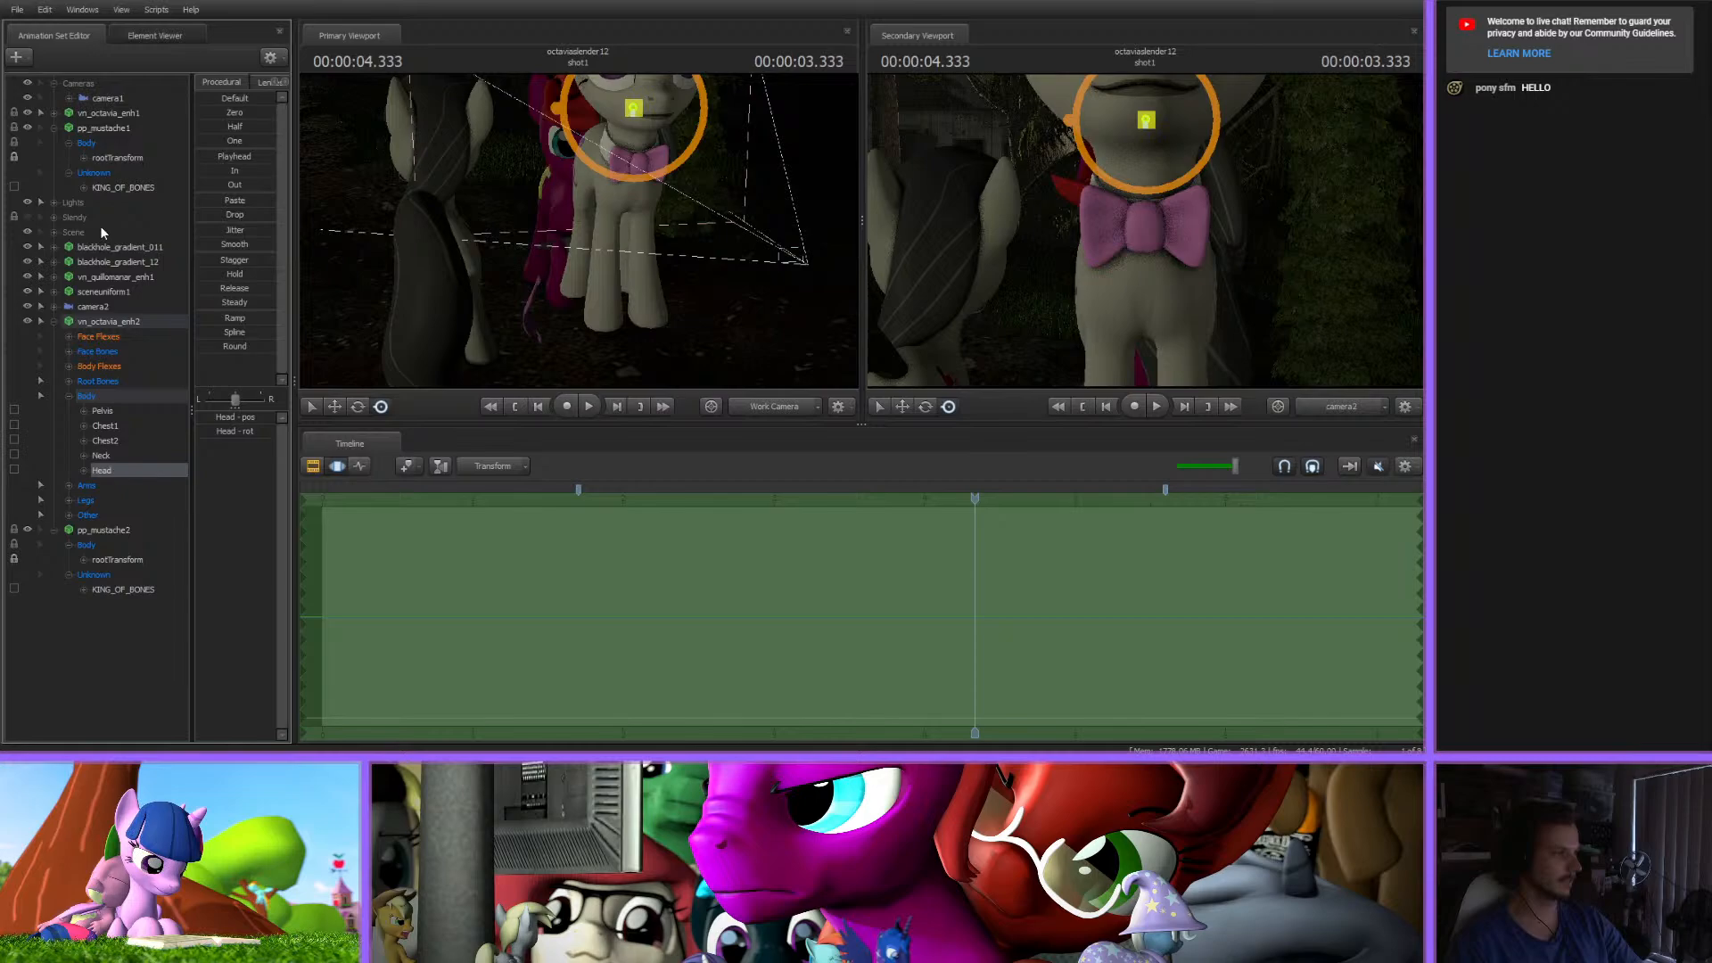
# - Copy the animation samples of pp_mustache1 onto pp_mustache2 so the mustache sits on the second Octavia's face, and save the session
pyautogui.click(104, 129)
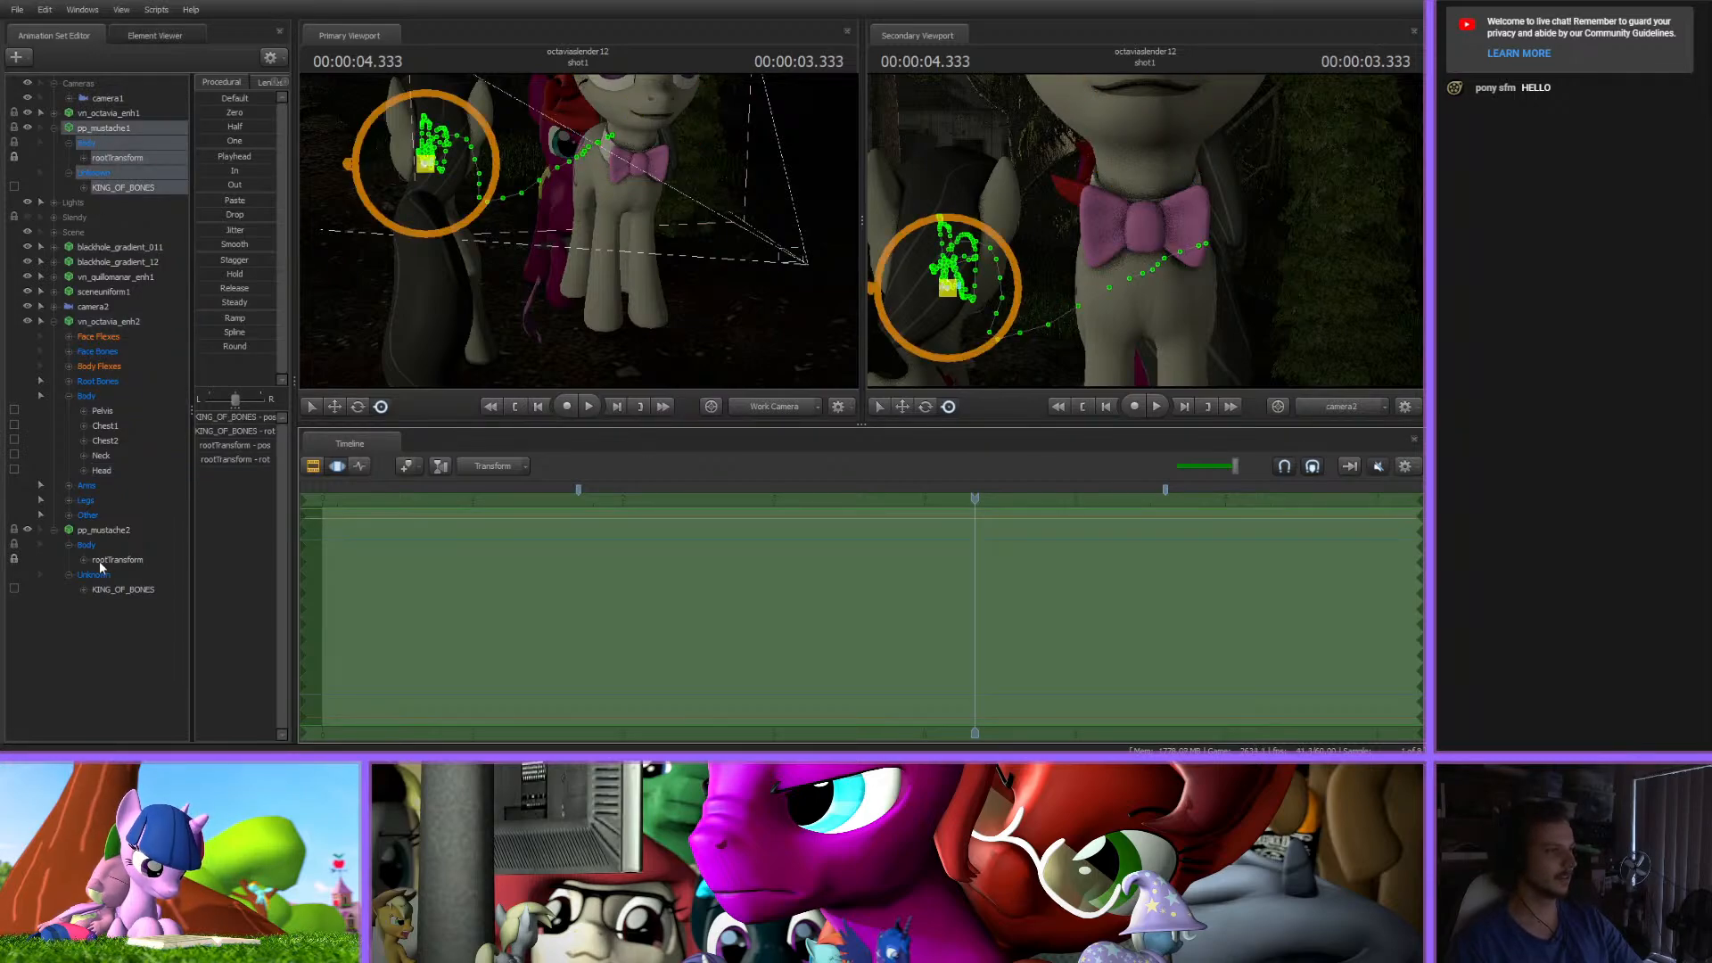
pyautogui.click(100, 530)
pyautogui.hotkey('ctrl', 'v')
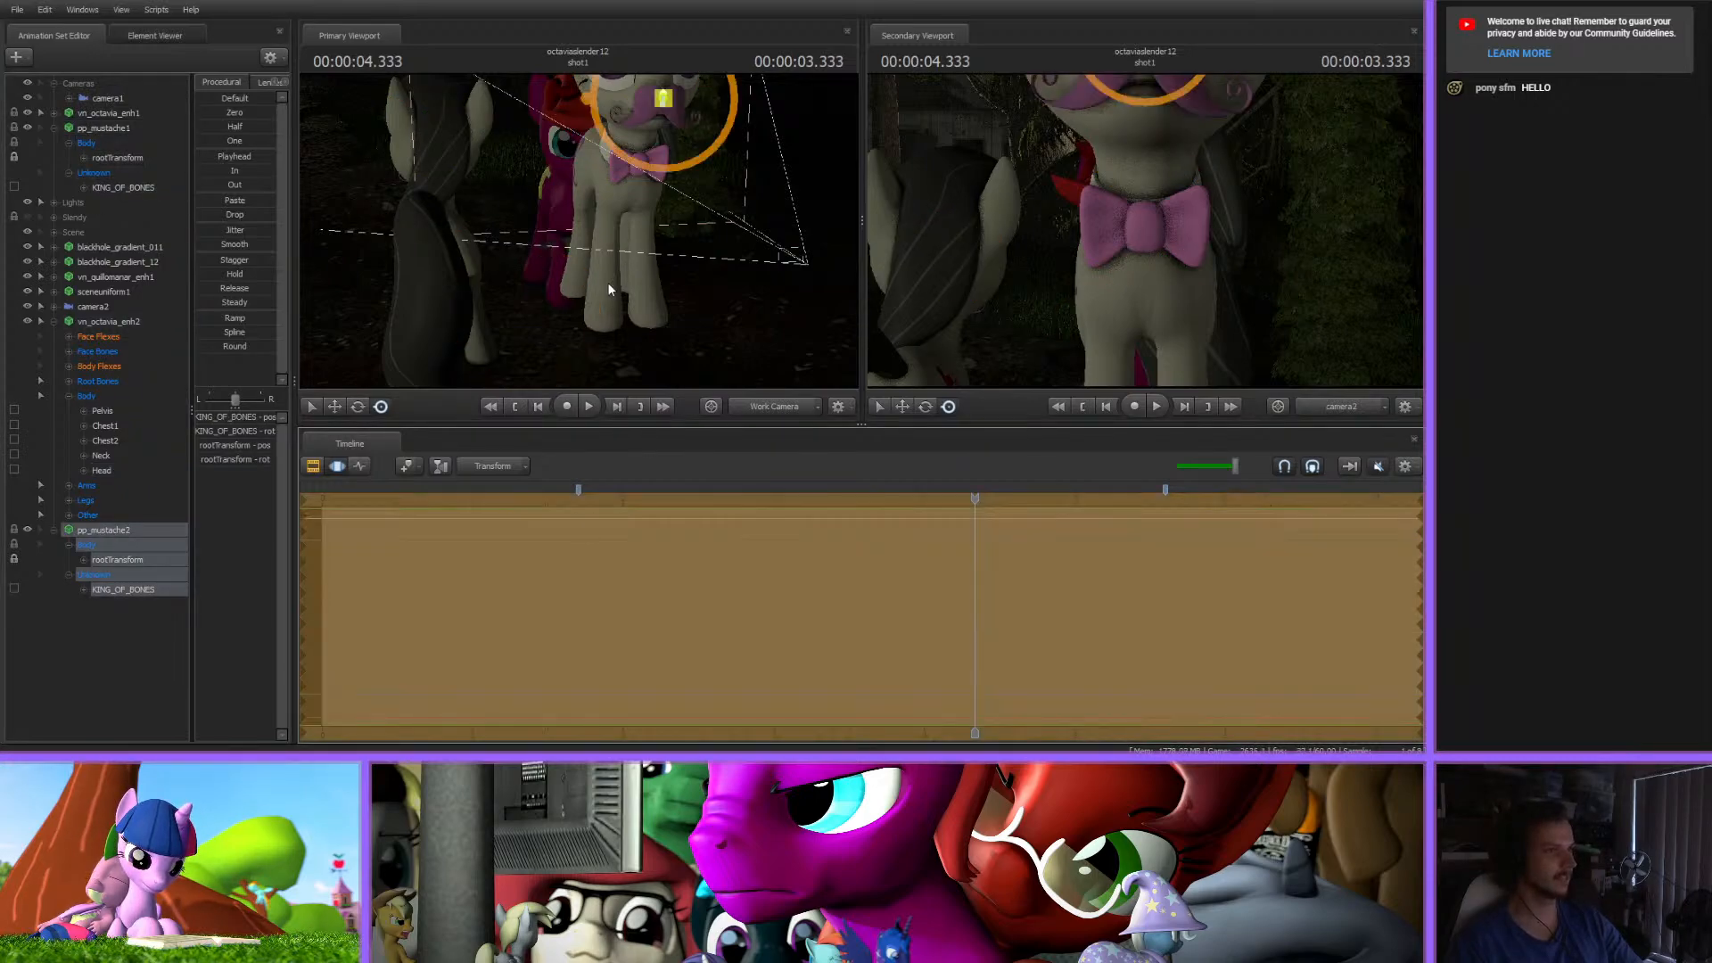
pyautogui.moveTo(607, 283); pyautogui.dragTo(616, 225)
pyautogui.press('w')
pyautogui.press('s')
pyautogui.hotkey('ctrl', 's')
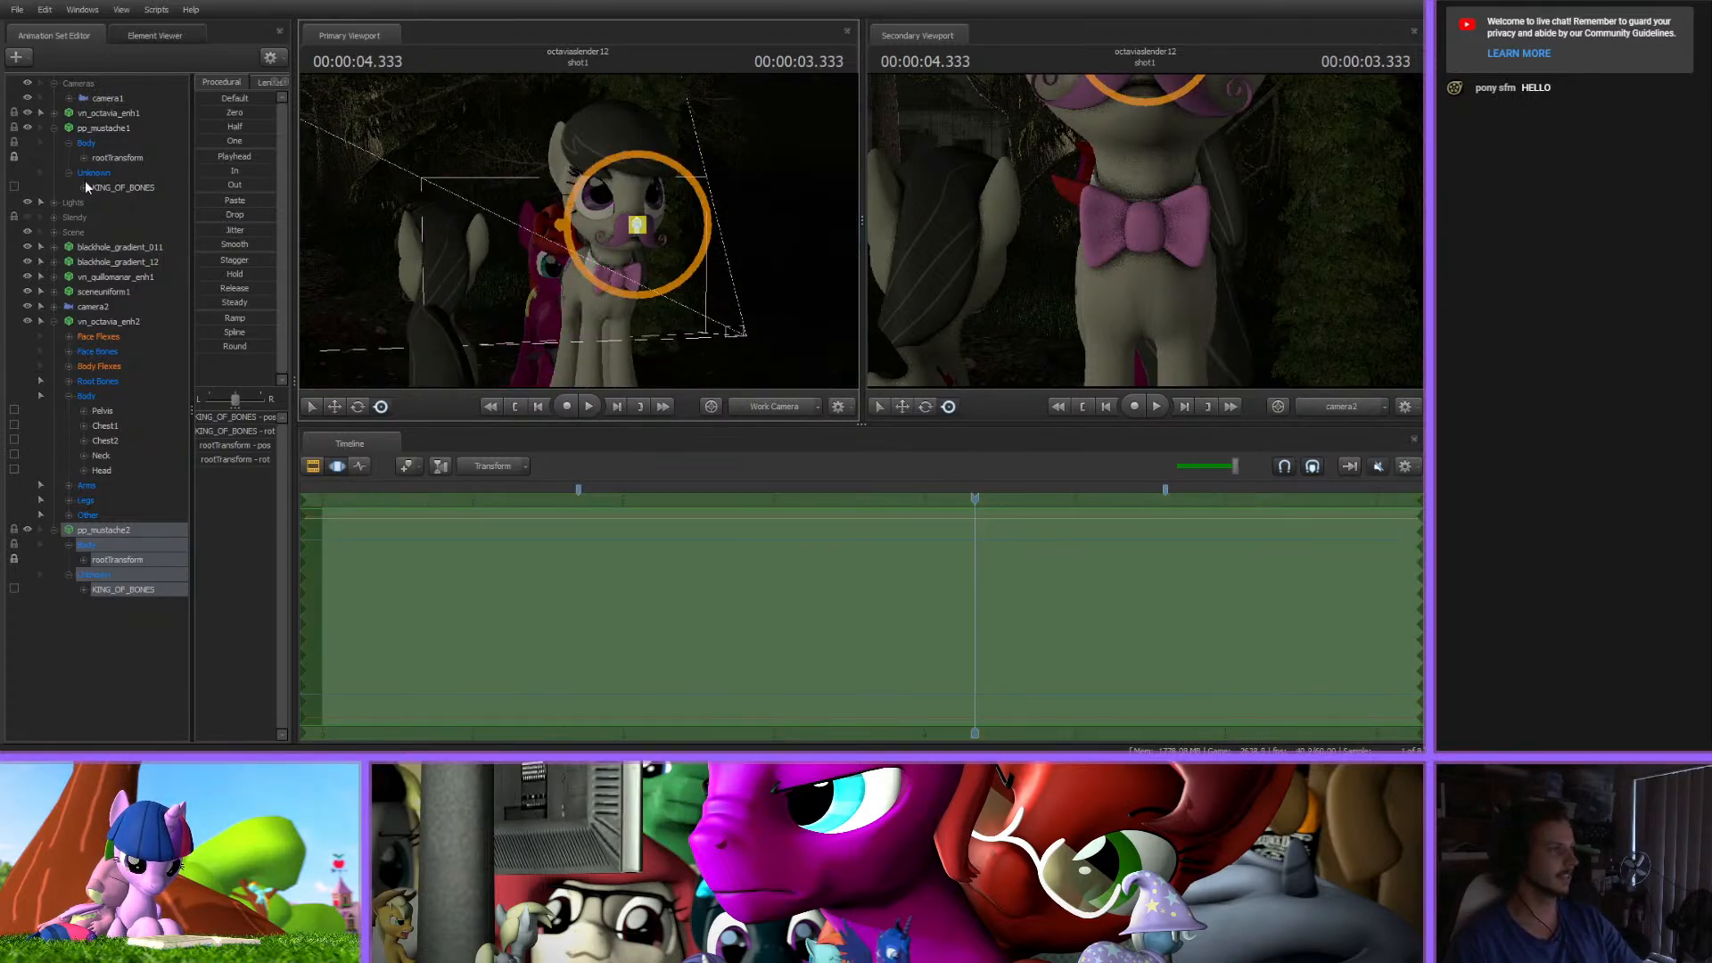
# - Hide the Swamp group inside the Scene group and look at the building and trees around the ponies
pyautogui.click(52, 230)
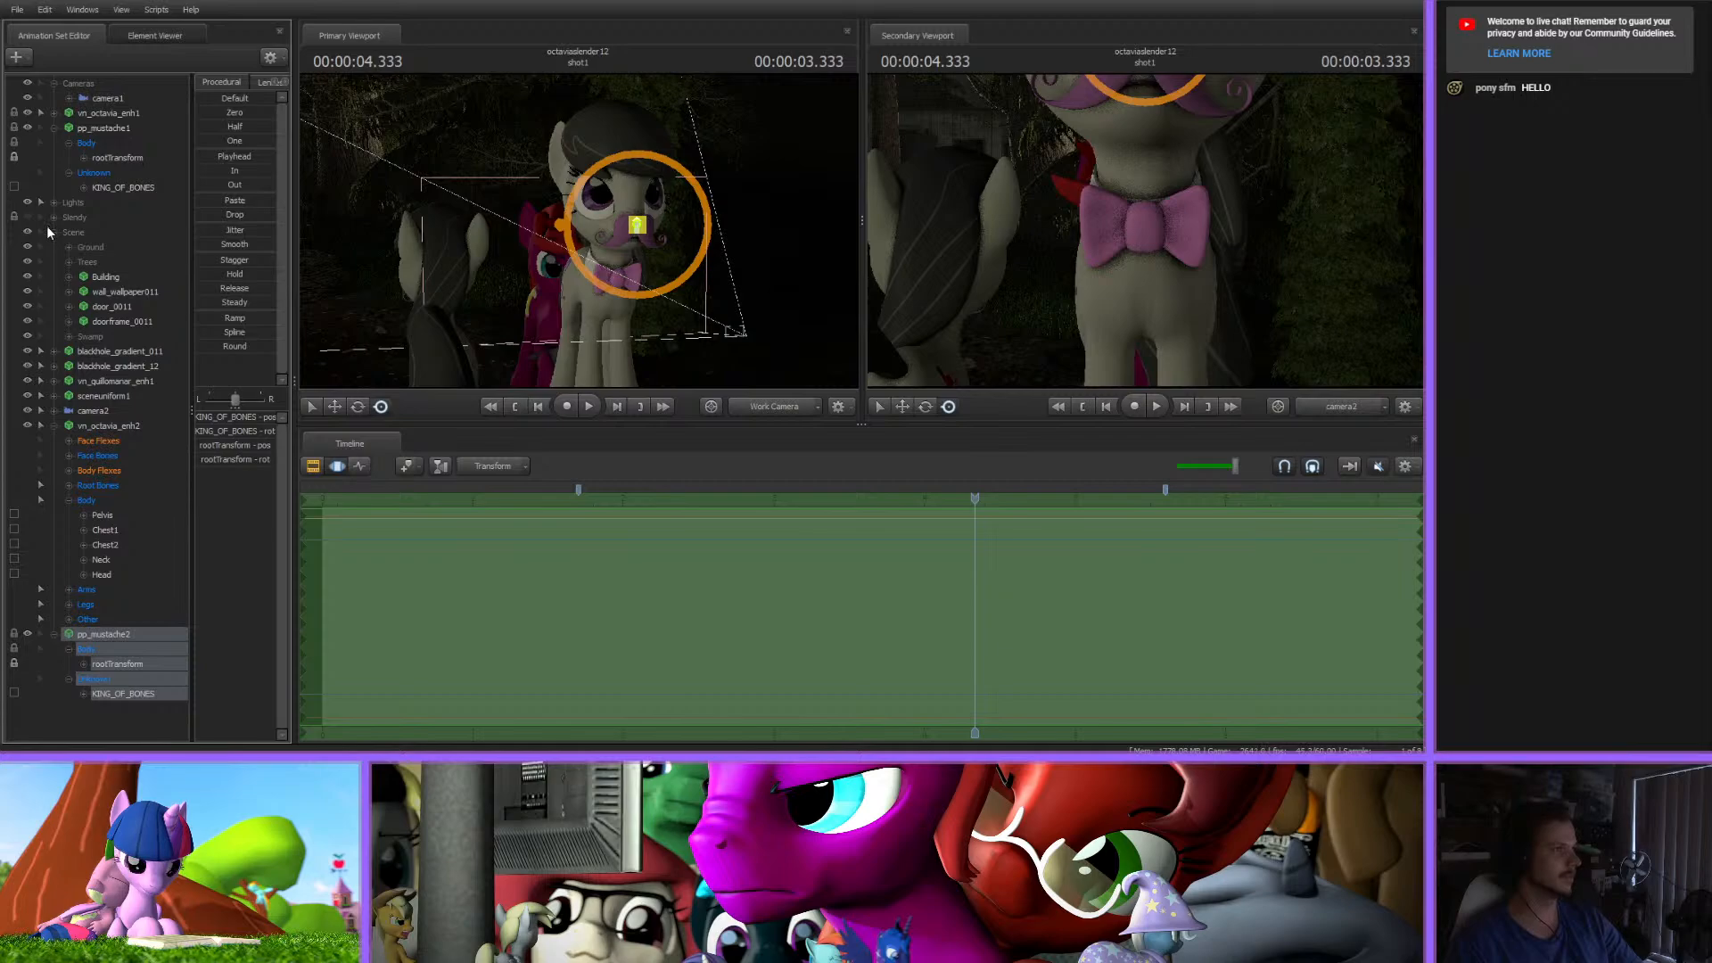
pyautogui.click(27, 336)
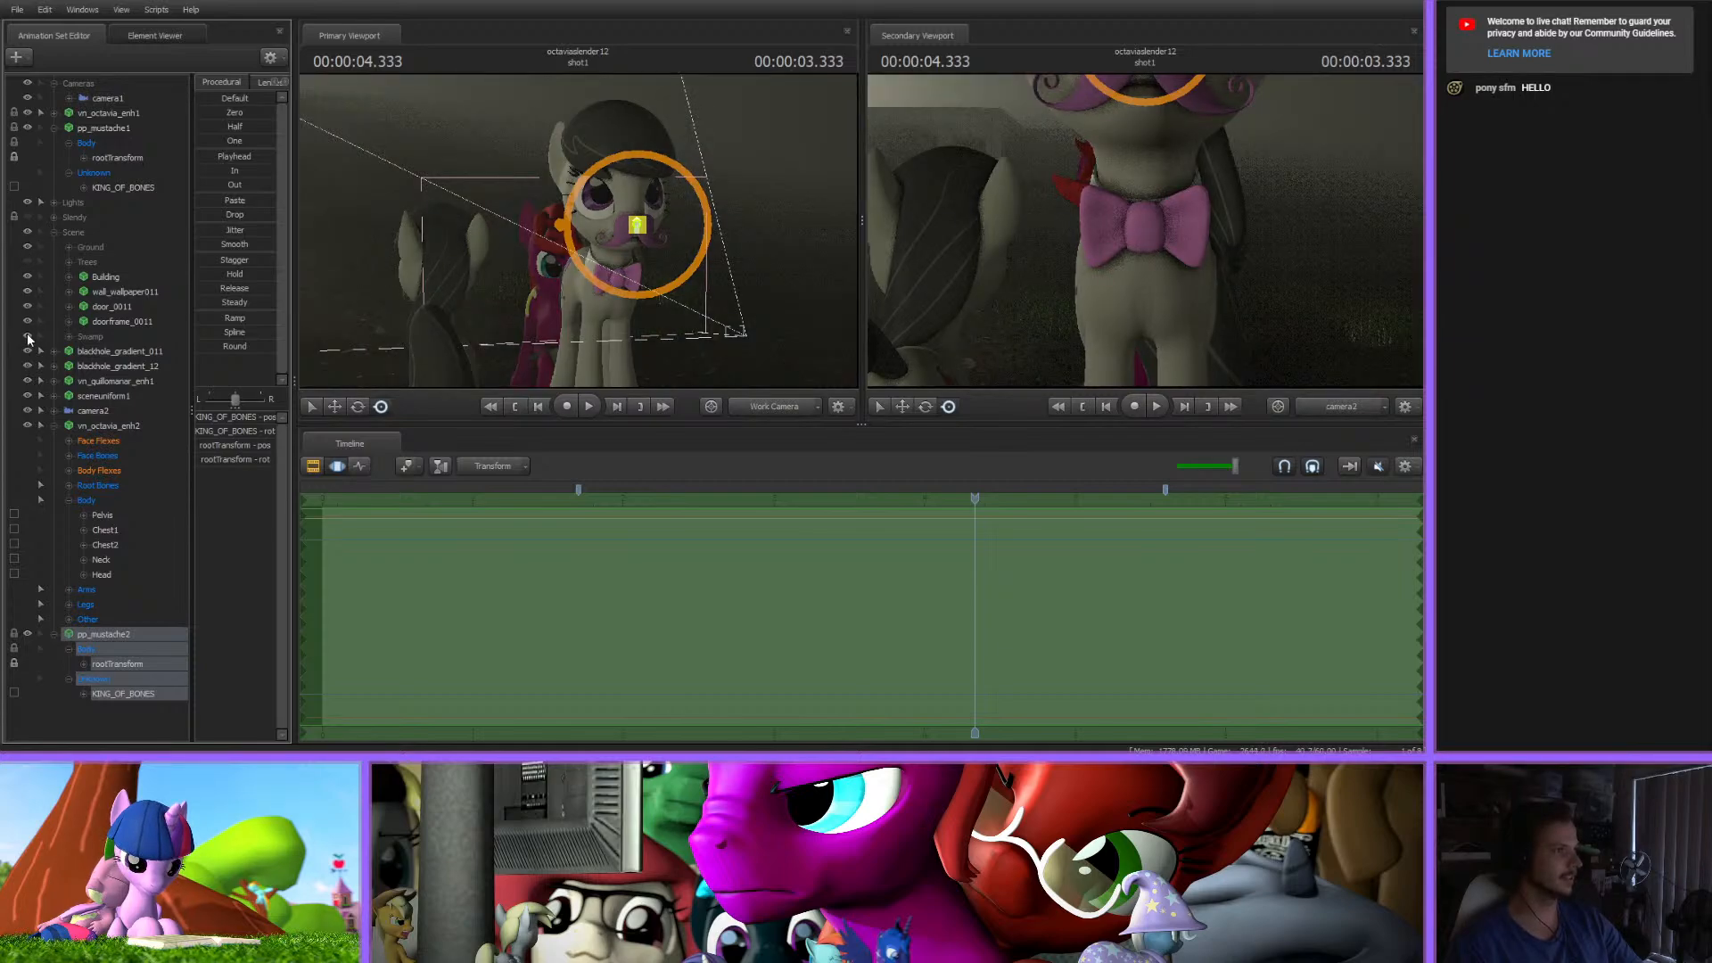
pyautogui.moveTo(458, 180); pyautogui.dragTo(304, 191)
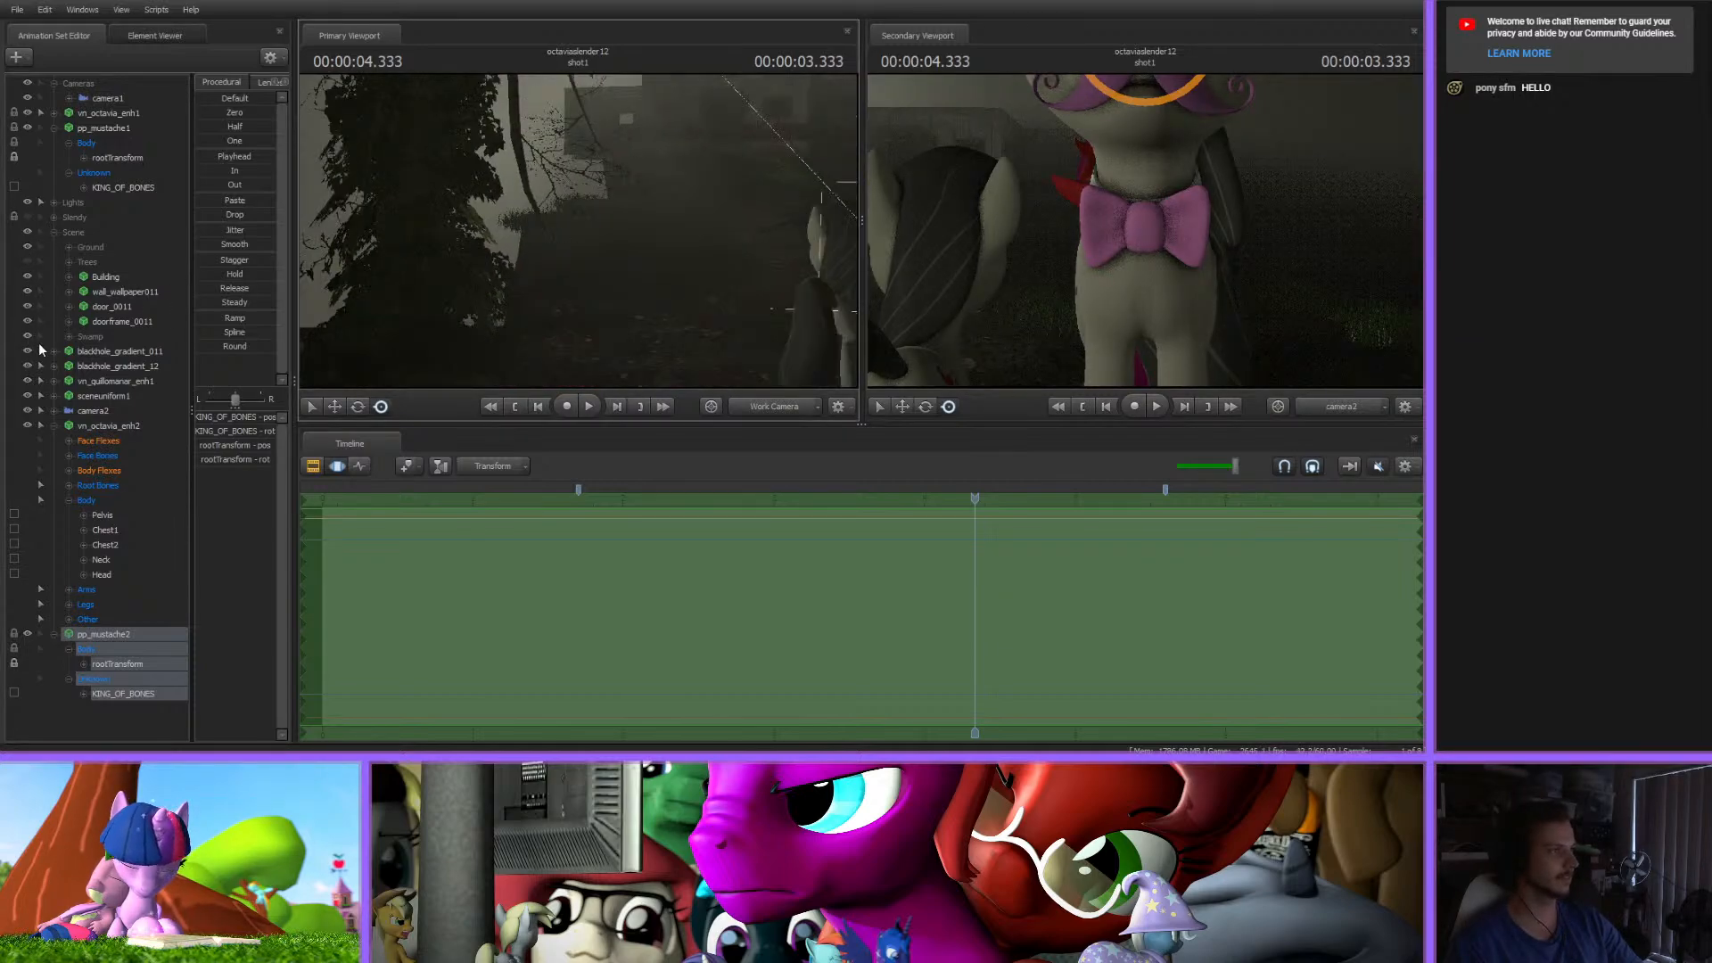
# - Hide the Swamp group, vn_octavia_enh1 and pp_mustache1 in the scene
pyautogui.click(27, 338)
pyautogui.press('s')
pyautogui.moveTo(528, 281); pyautogui.dragTo(639, 173)
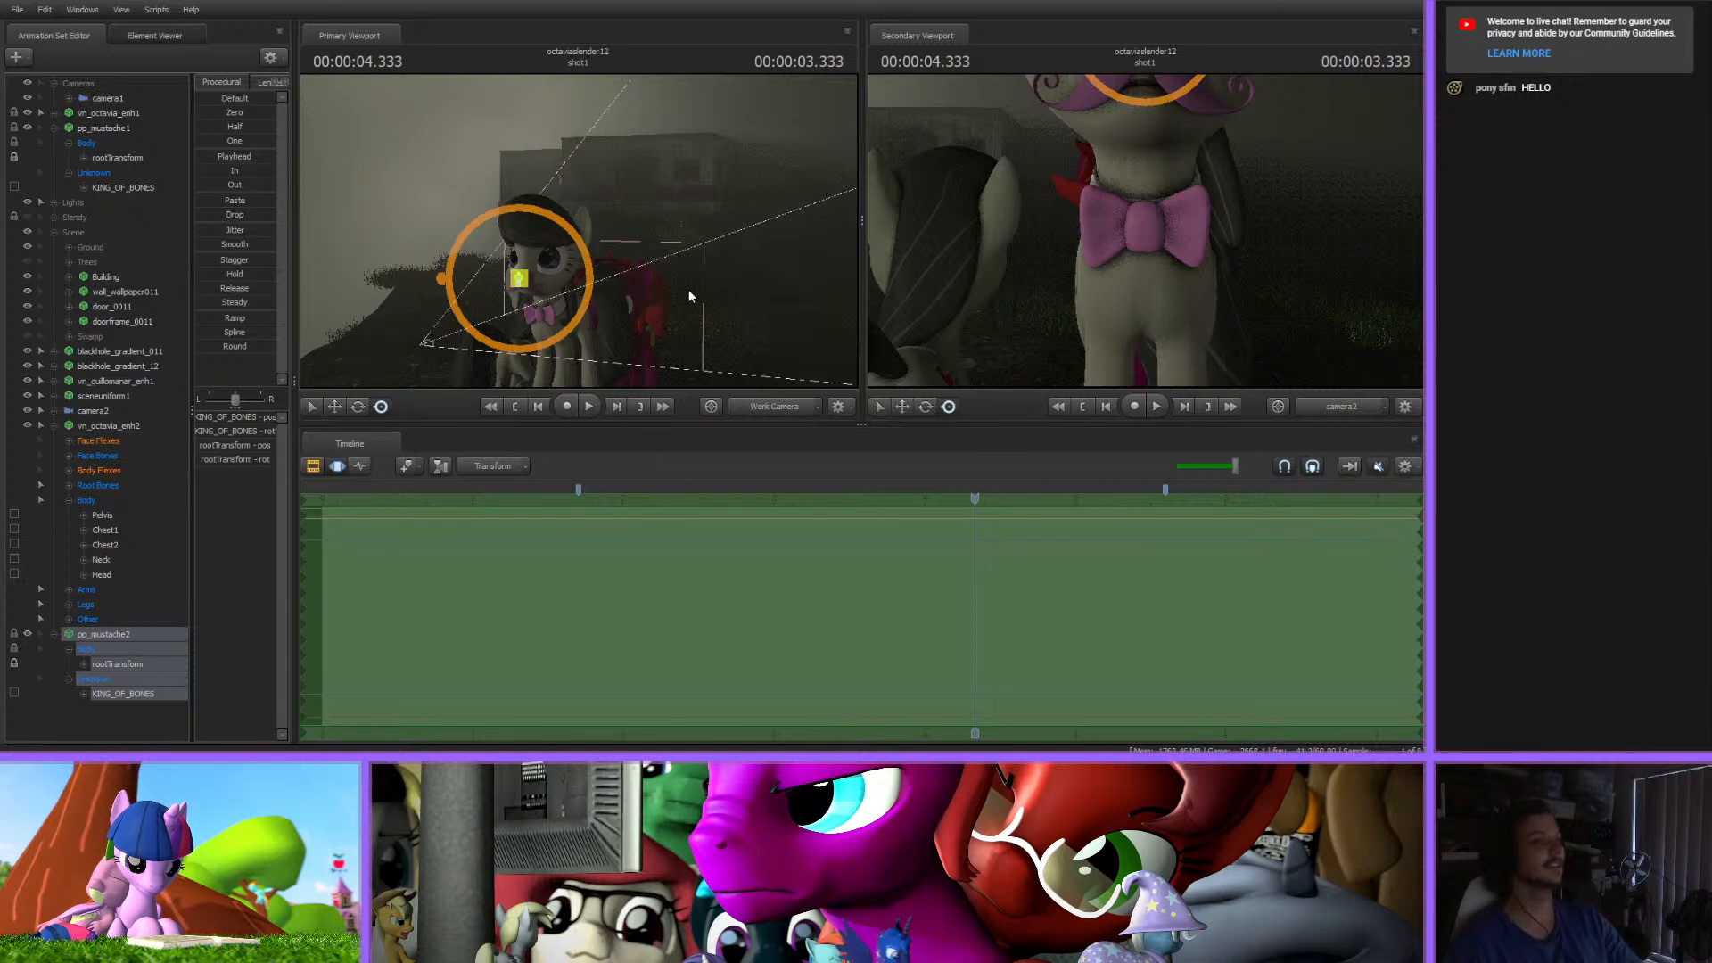
pyautogui.click(55, 115)
pyautogui.click(54, 112)
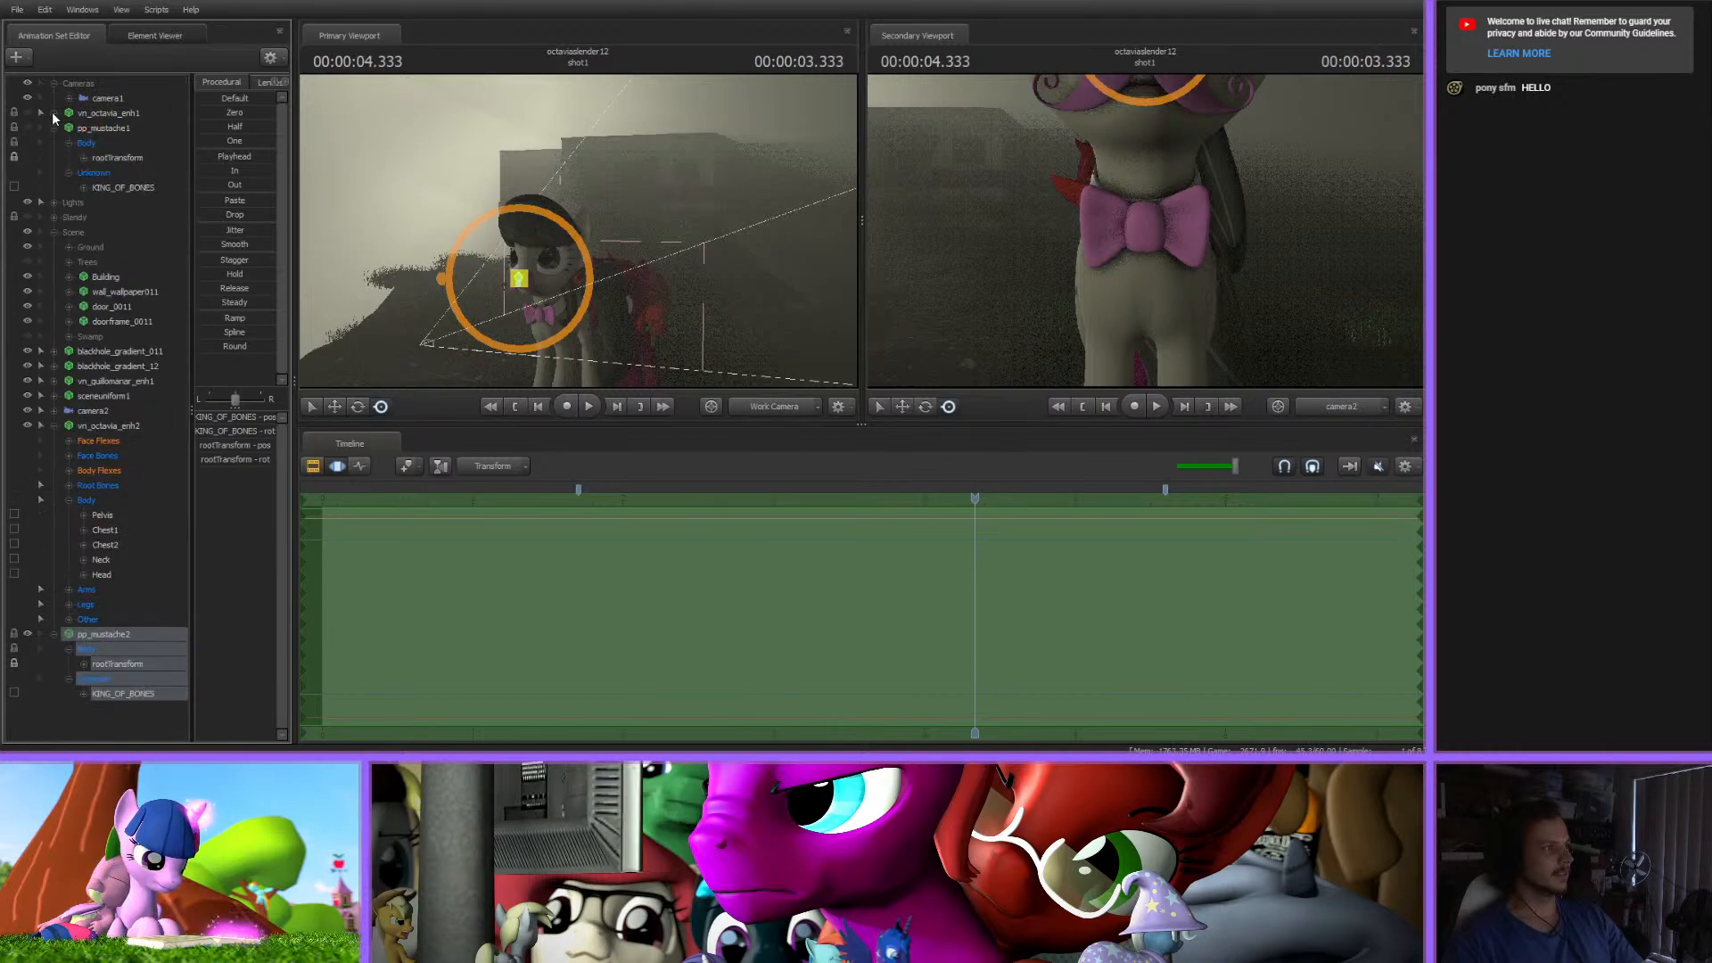
pyautogui.click(28, 127)
pyautogui.moveTo(717, 186); pyautogui.dragTo(669, 263)
pyautogui.press('w')
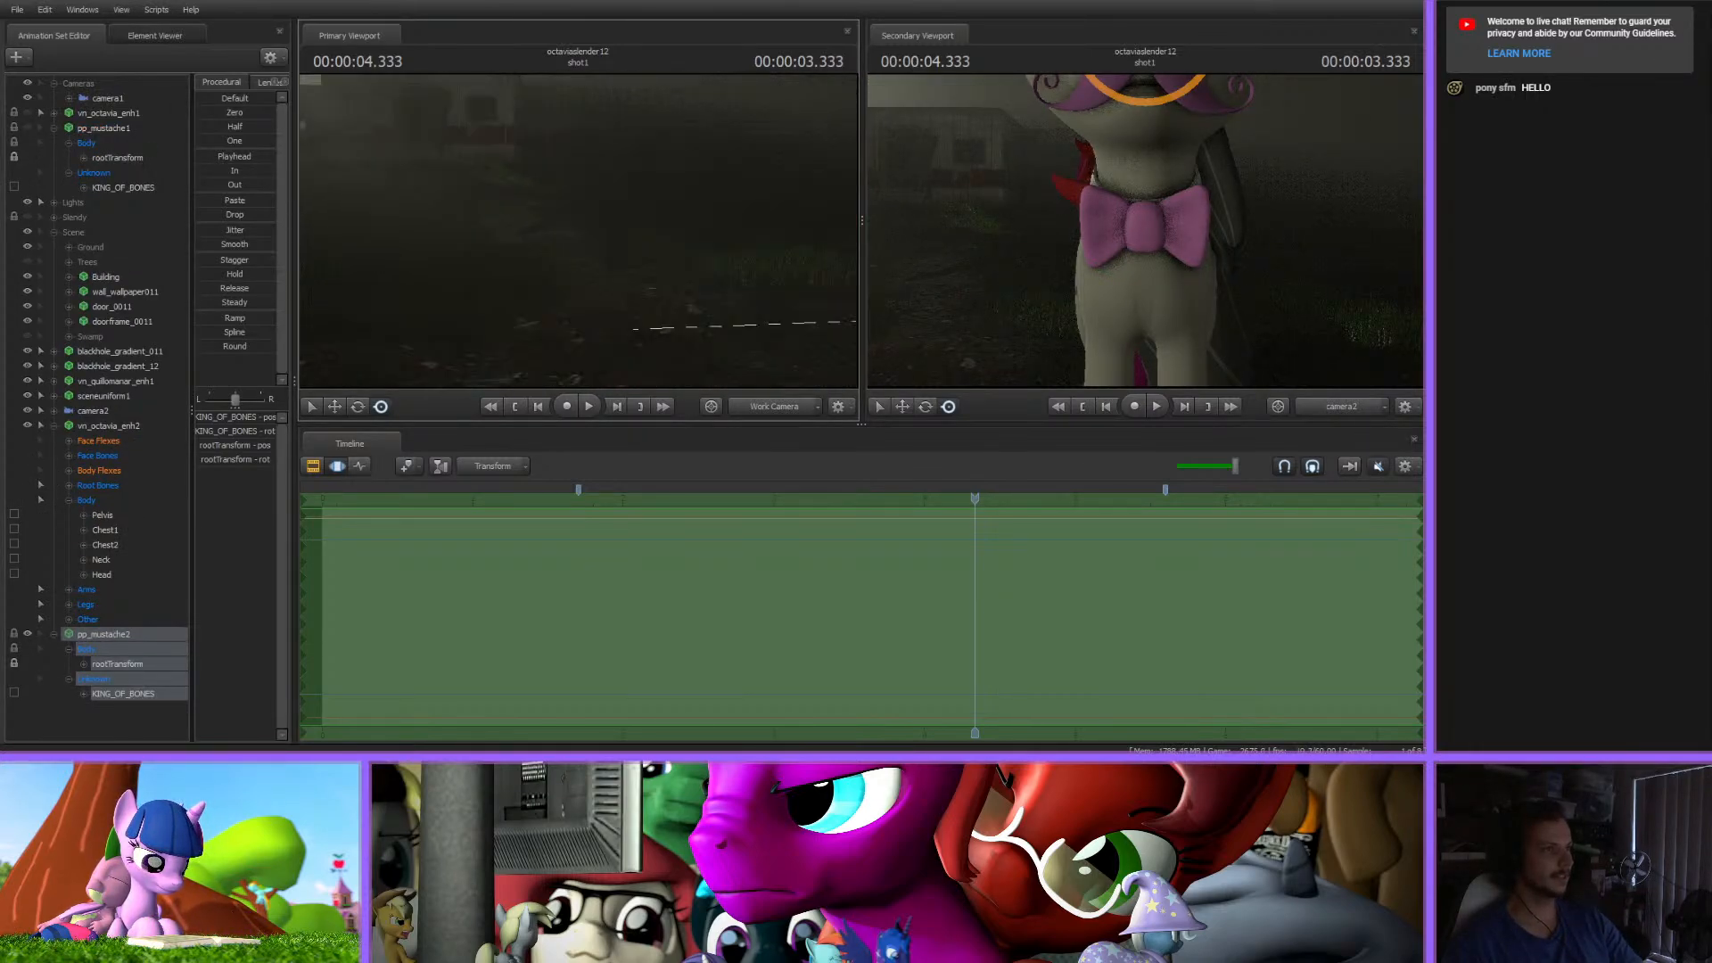
# - Collapse vn_octavia_enh2, expand the Lights group, and hide all the lights
pyautogui.click(54, 425)
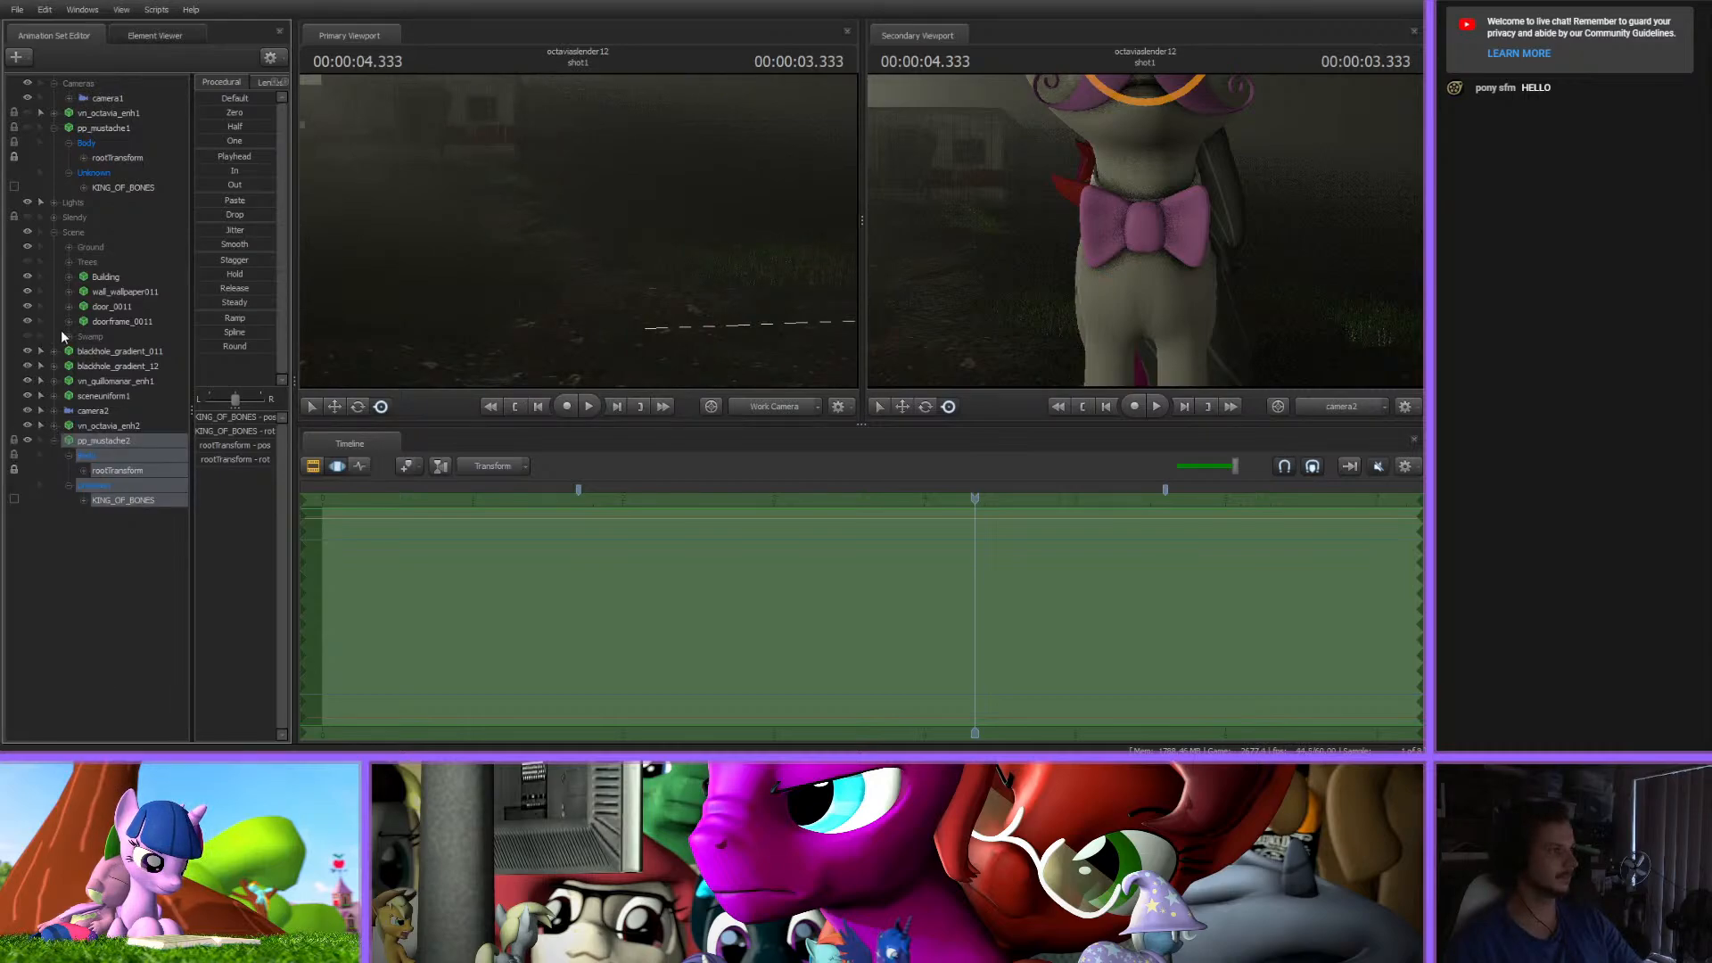
pyautogui.click(55, 202)
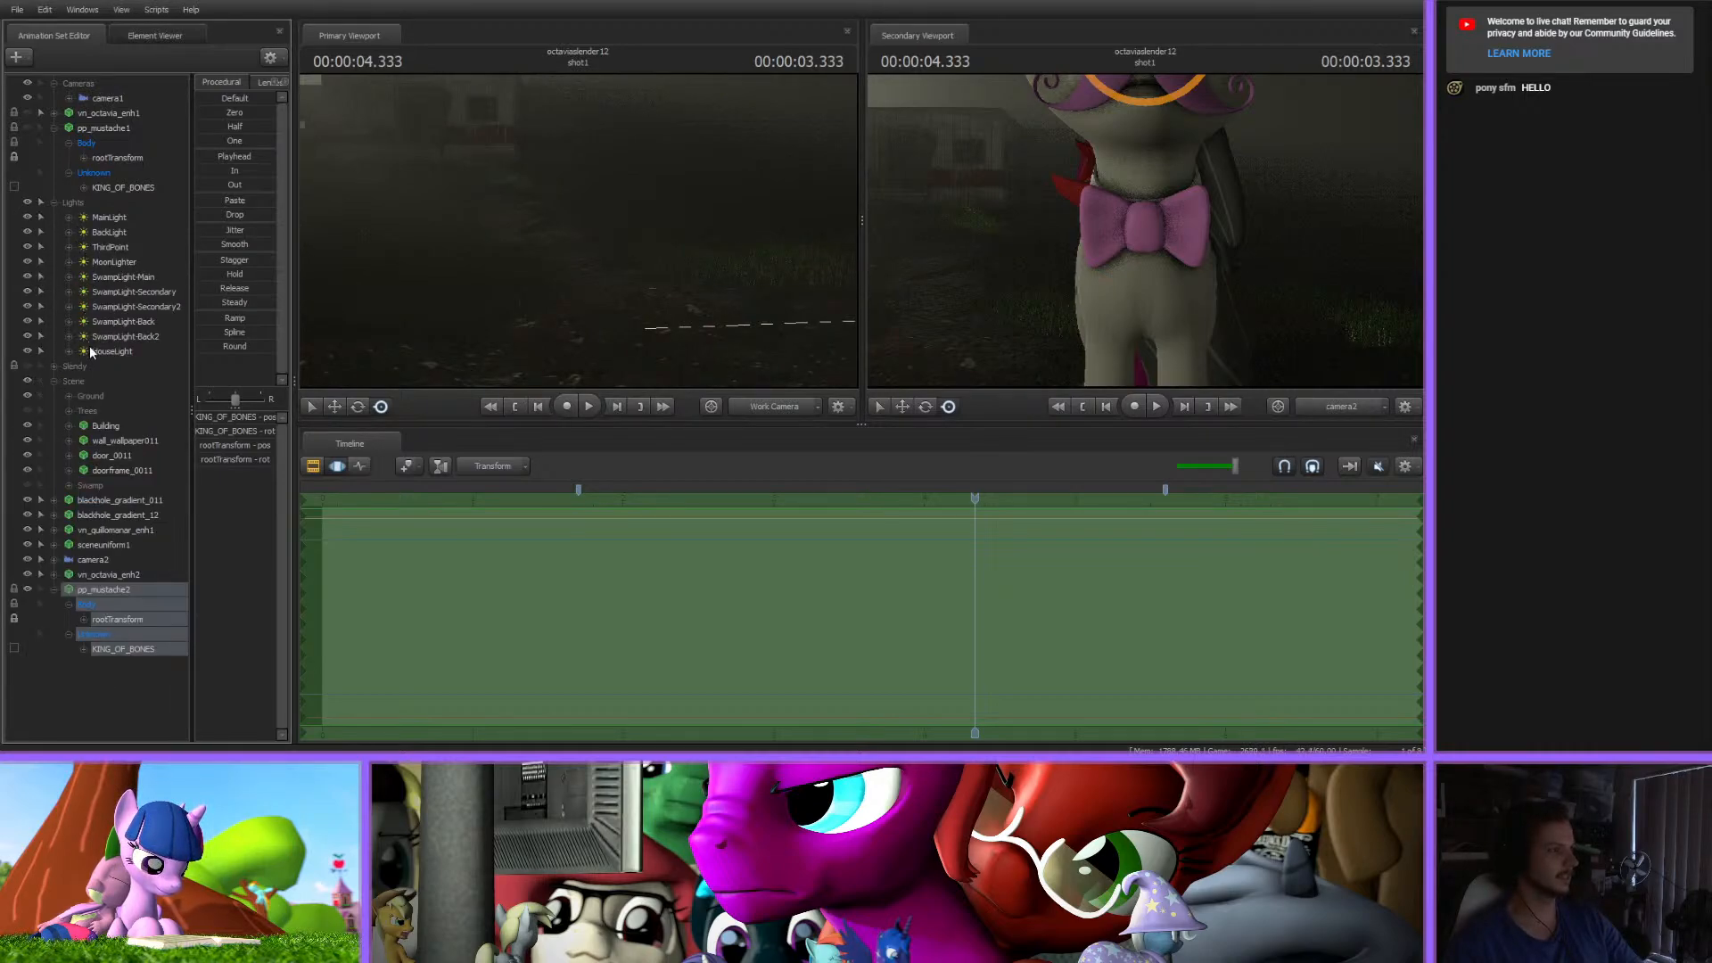
pyautogui.click(469, 272)
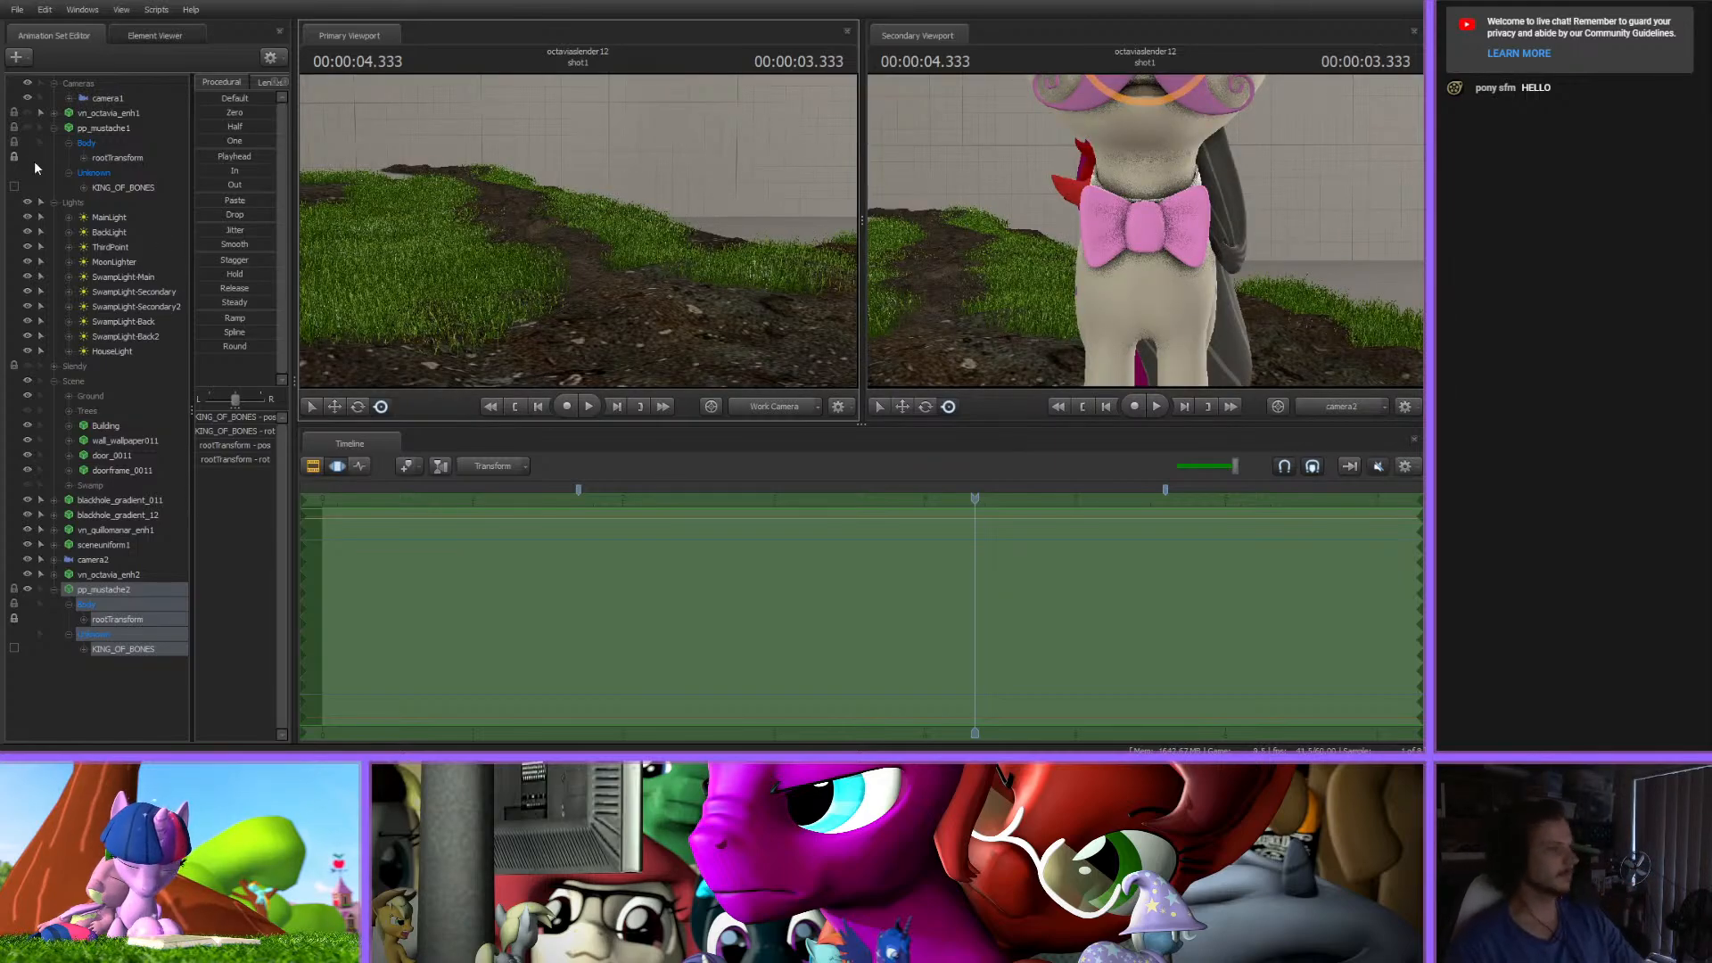
pyautogui.click(28, 202)
pyautogui.moveTo(553, 211); pyautogui.dragTo(419, 153)
pyautogui.press('s')
pyautogui.press('w')
pyautogui.press('s')
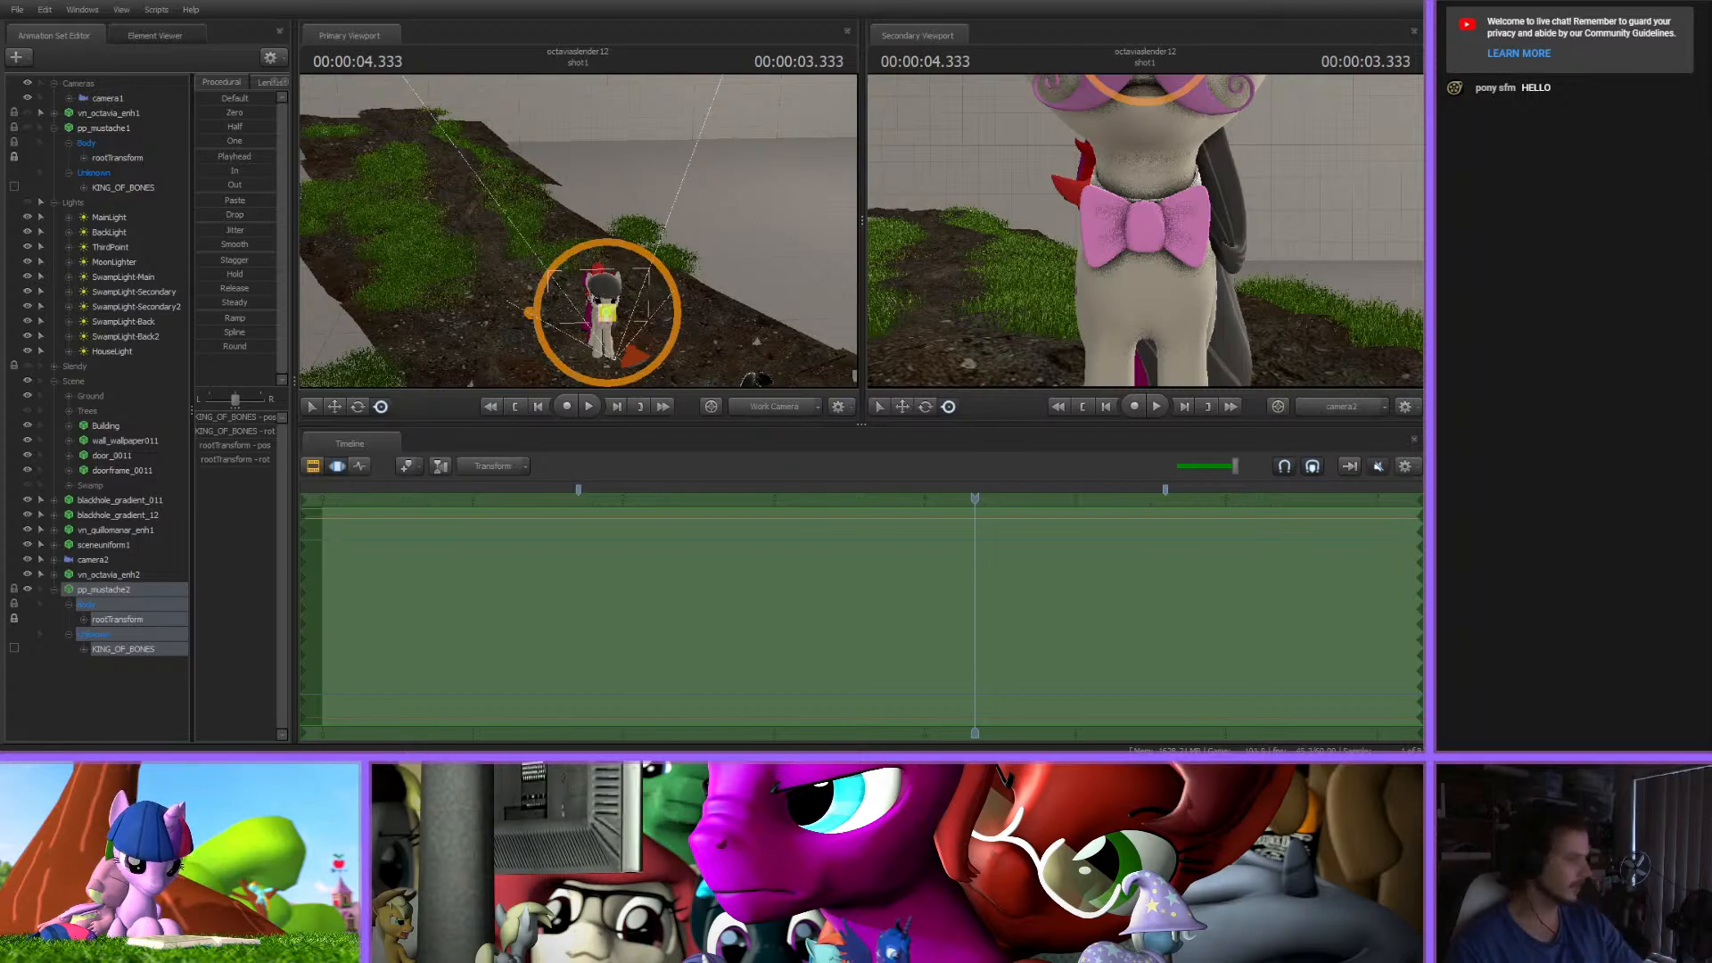
# - Move the playhead to 00:00:04.800 in the timeline
pyautogui.scroll(4, 862, 616)
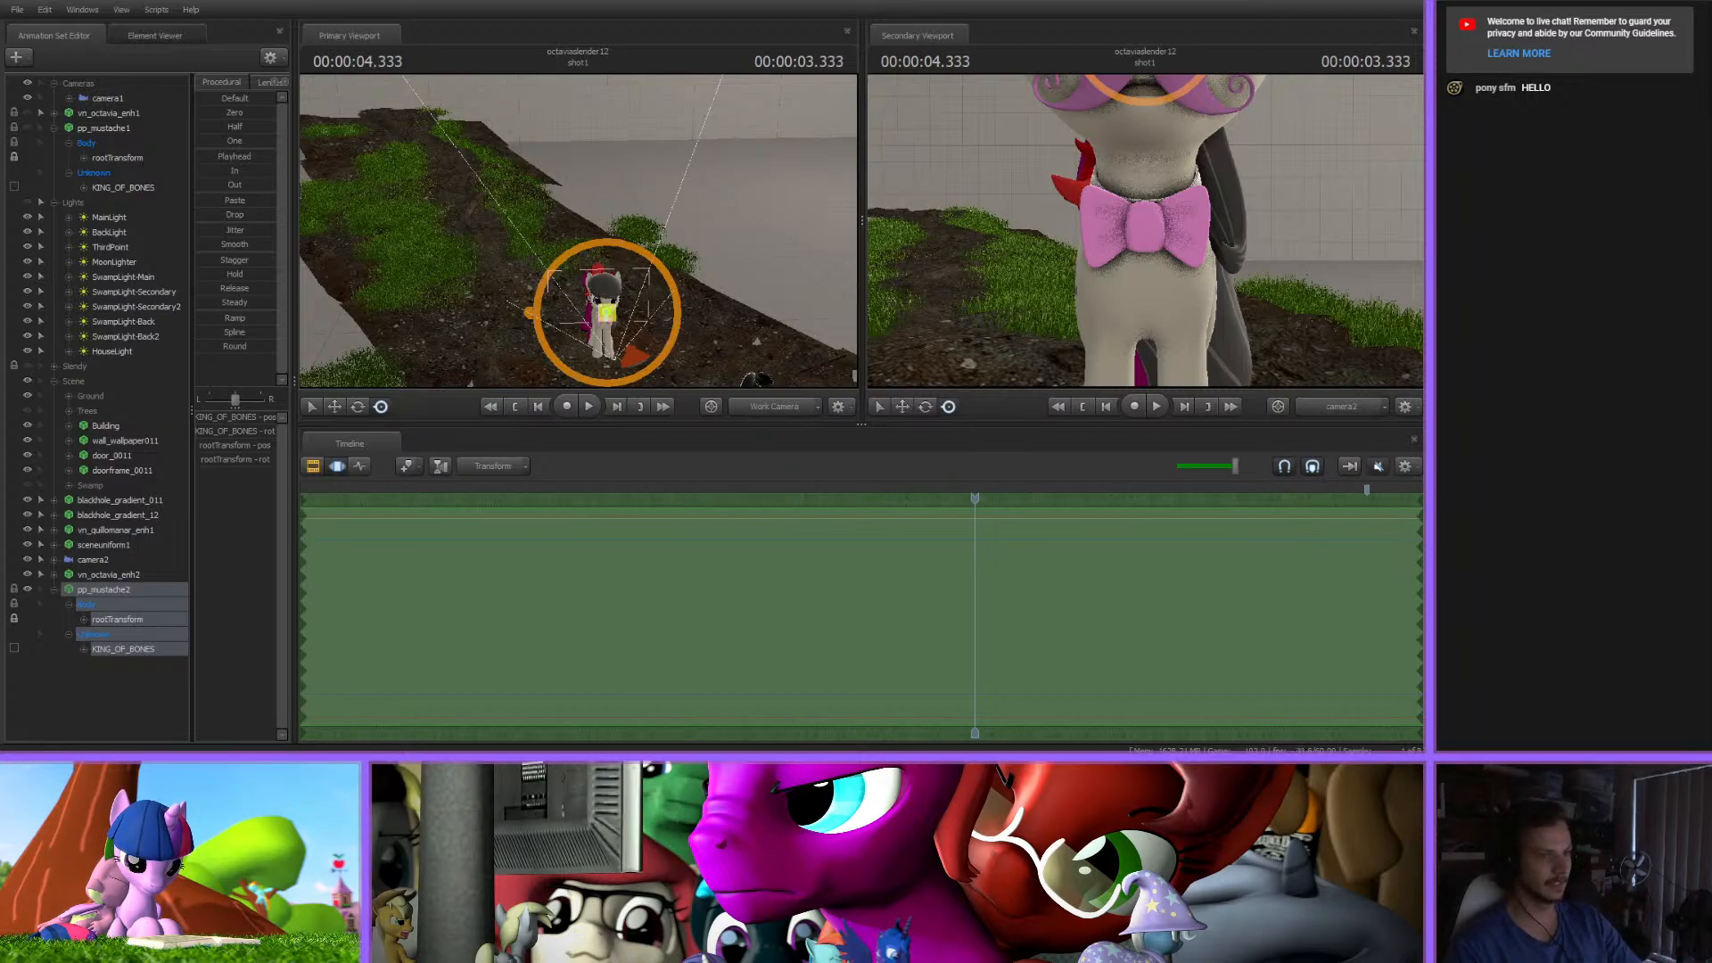
pyautogui.moveTo(991, 499); pyautogui.dragTo(794, 499, button='middle')
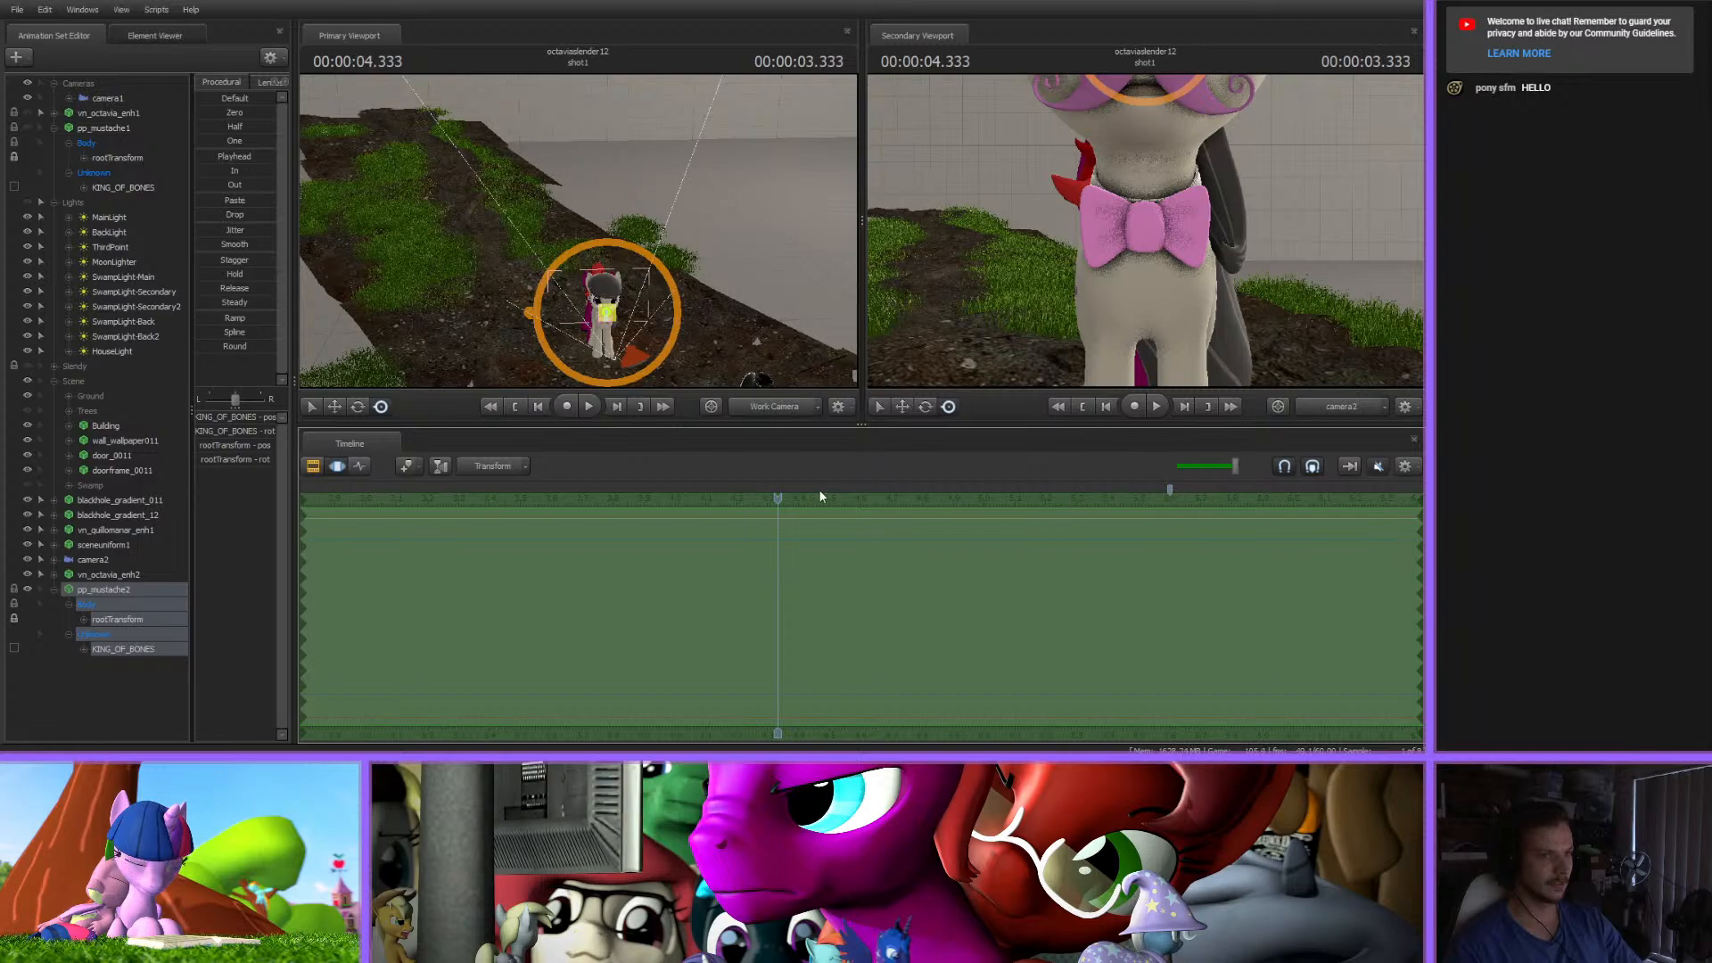
pyautogui.moveTo(795, 499); pyautogui.dragTo(1154, 532)
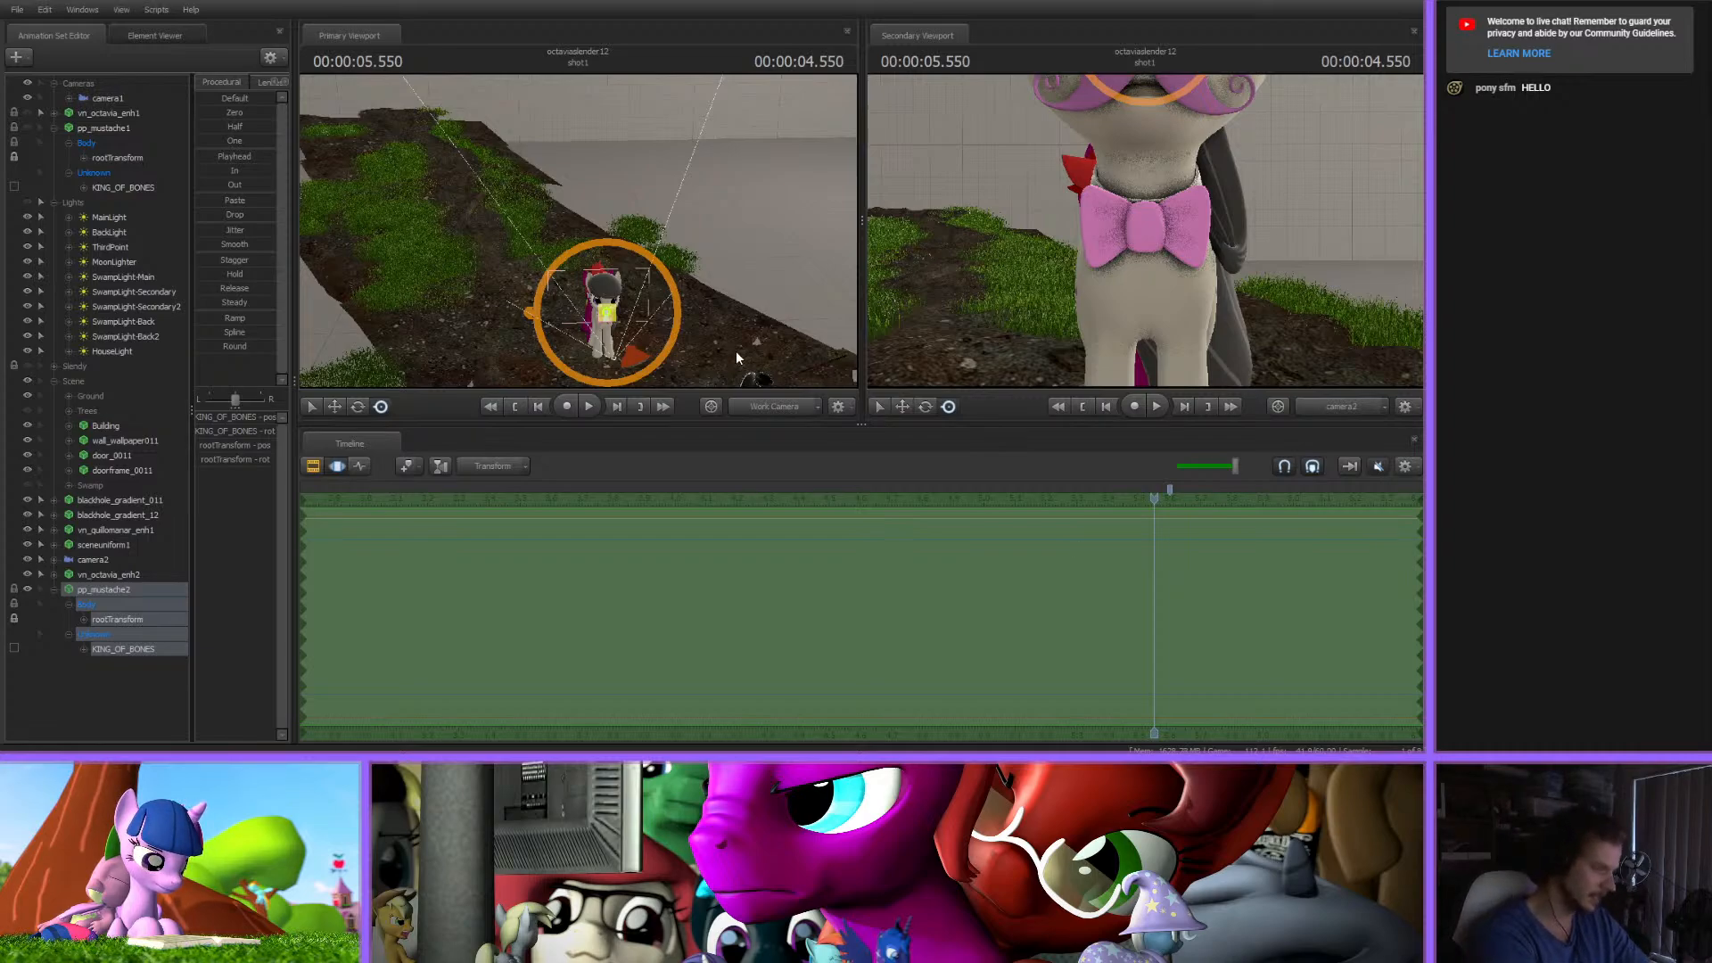
pyautogui.scroll(-5, 1052, 590)
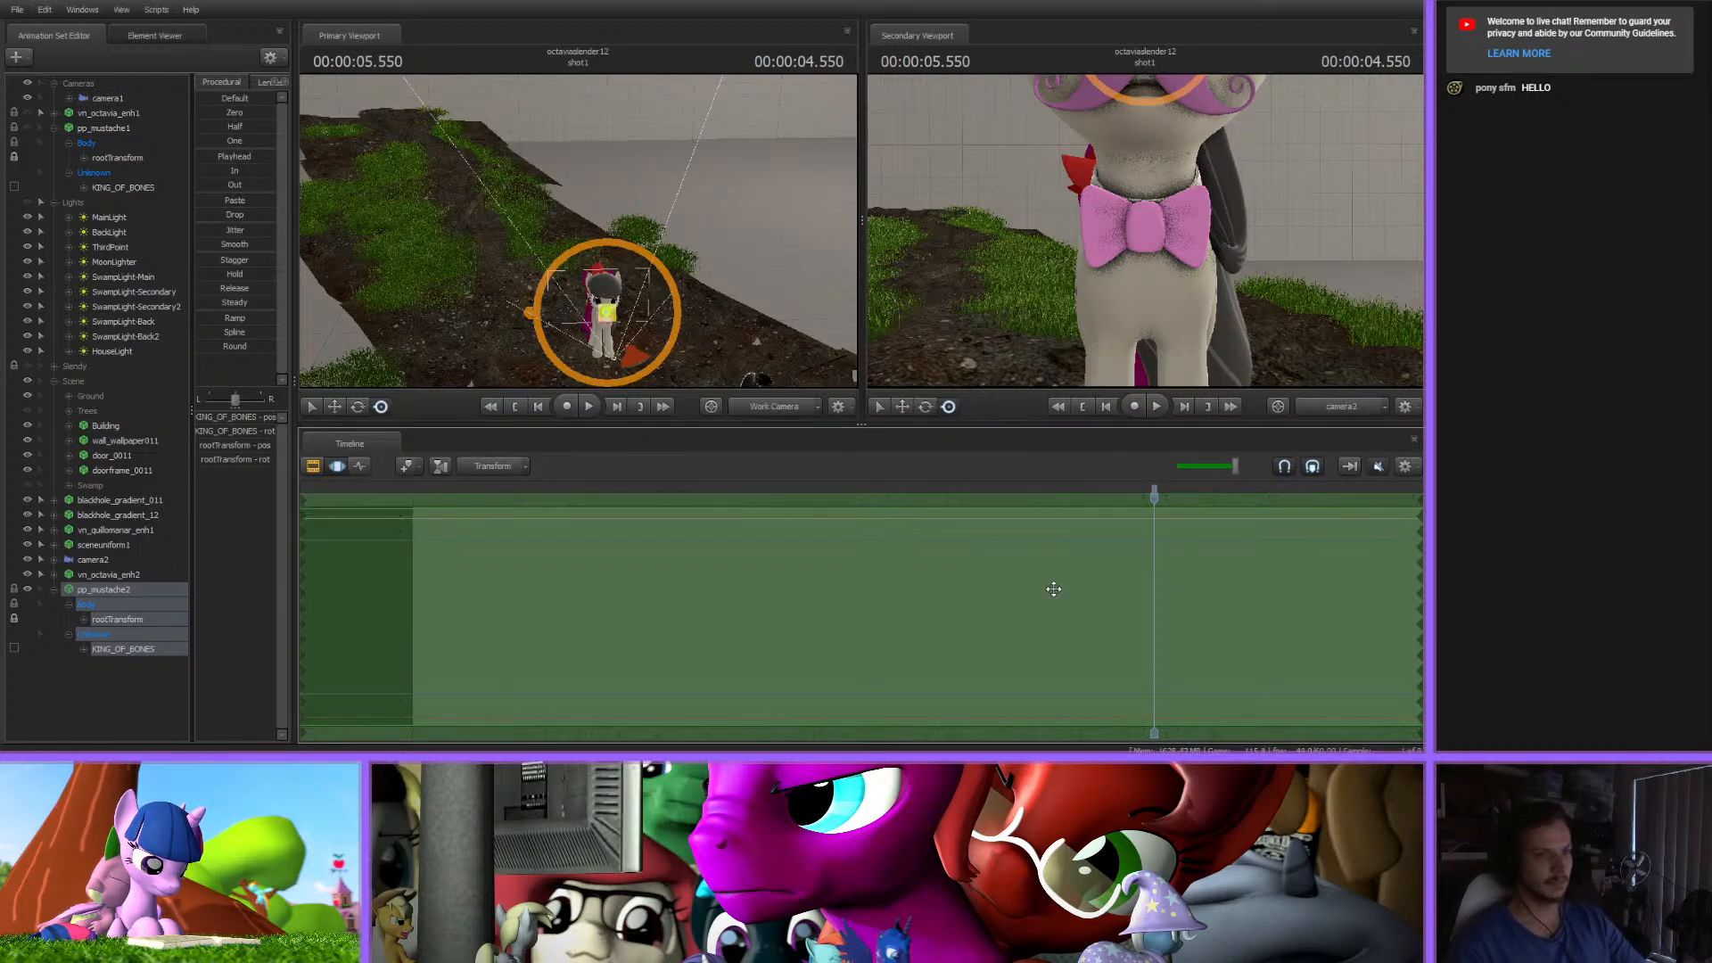
pyautogui.scroll(1, 1061, 590)
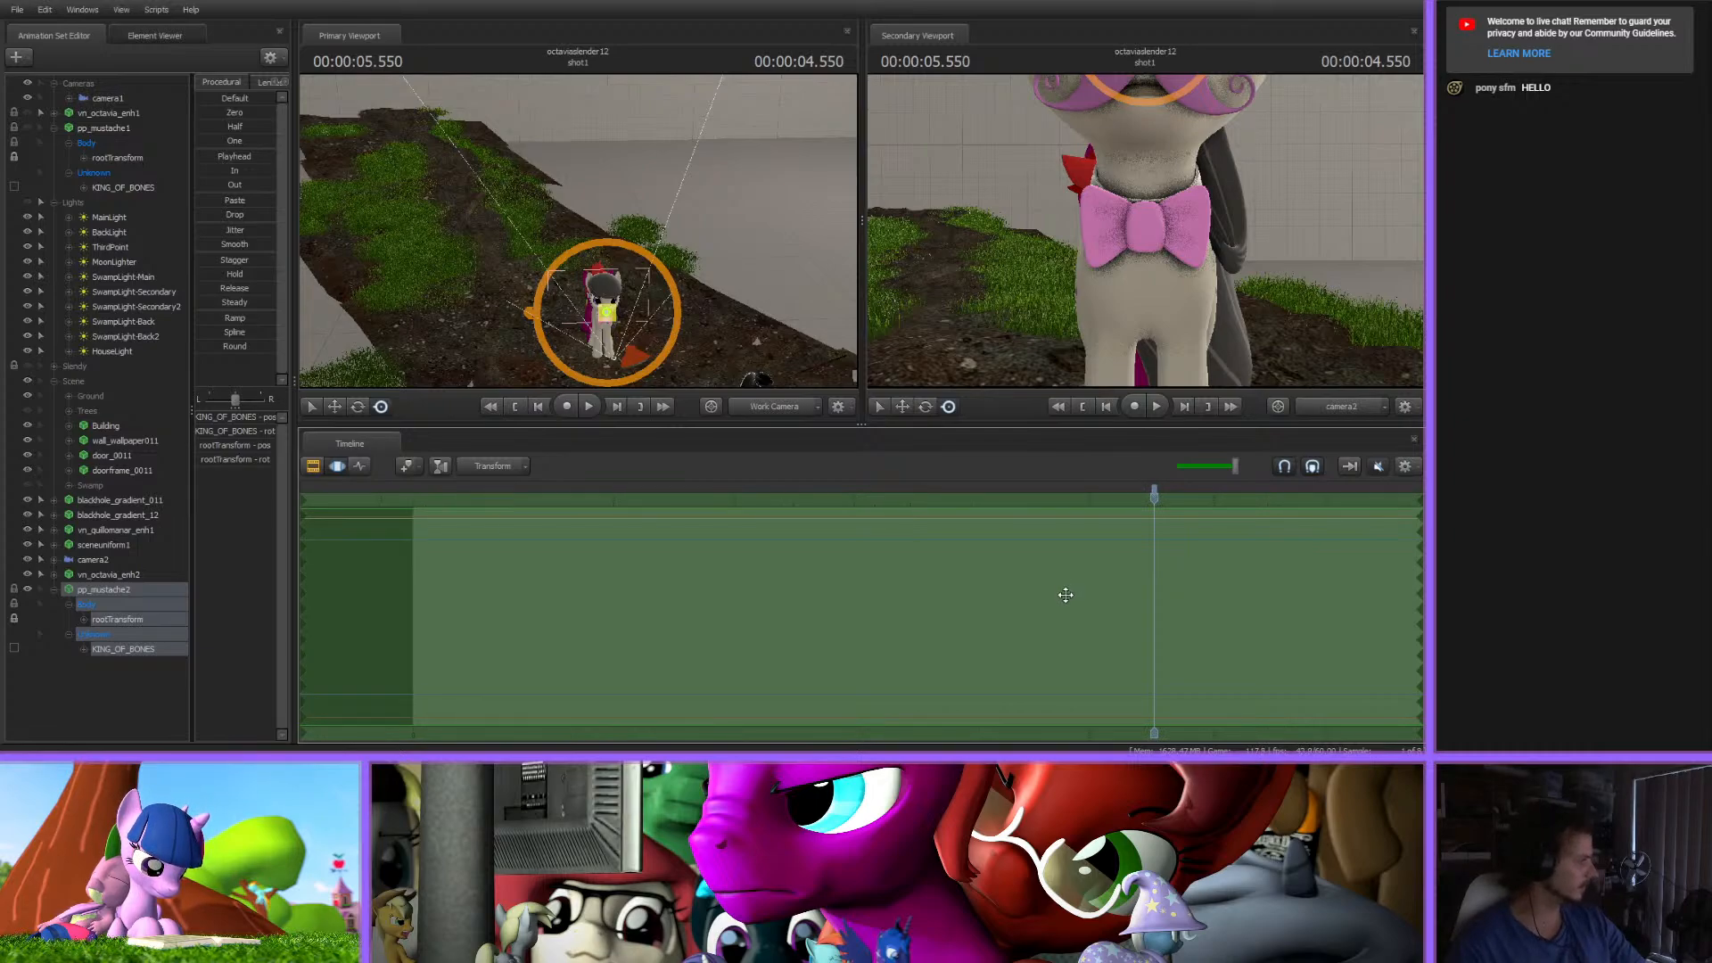
pyautogui.moveTo(1155, 500); pyautogui.dragTo(1078, 519)
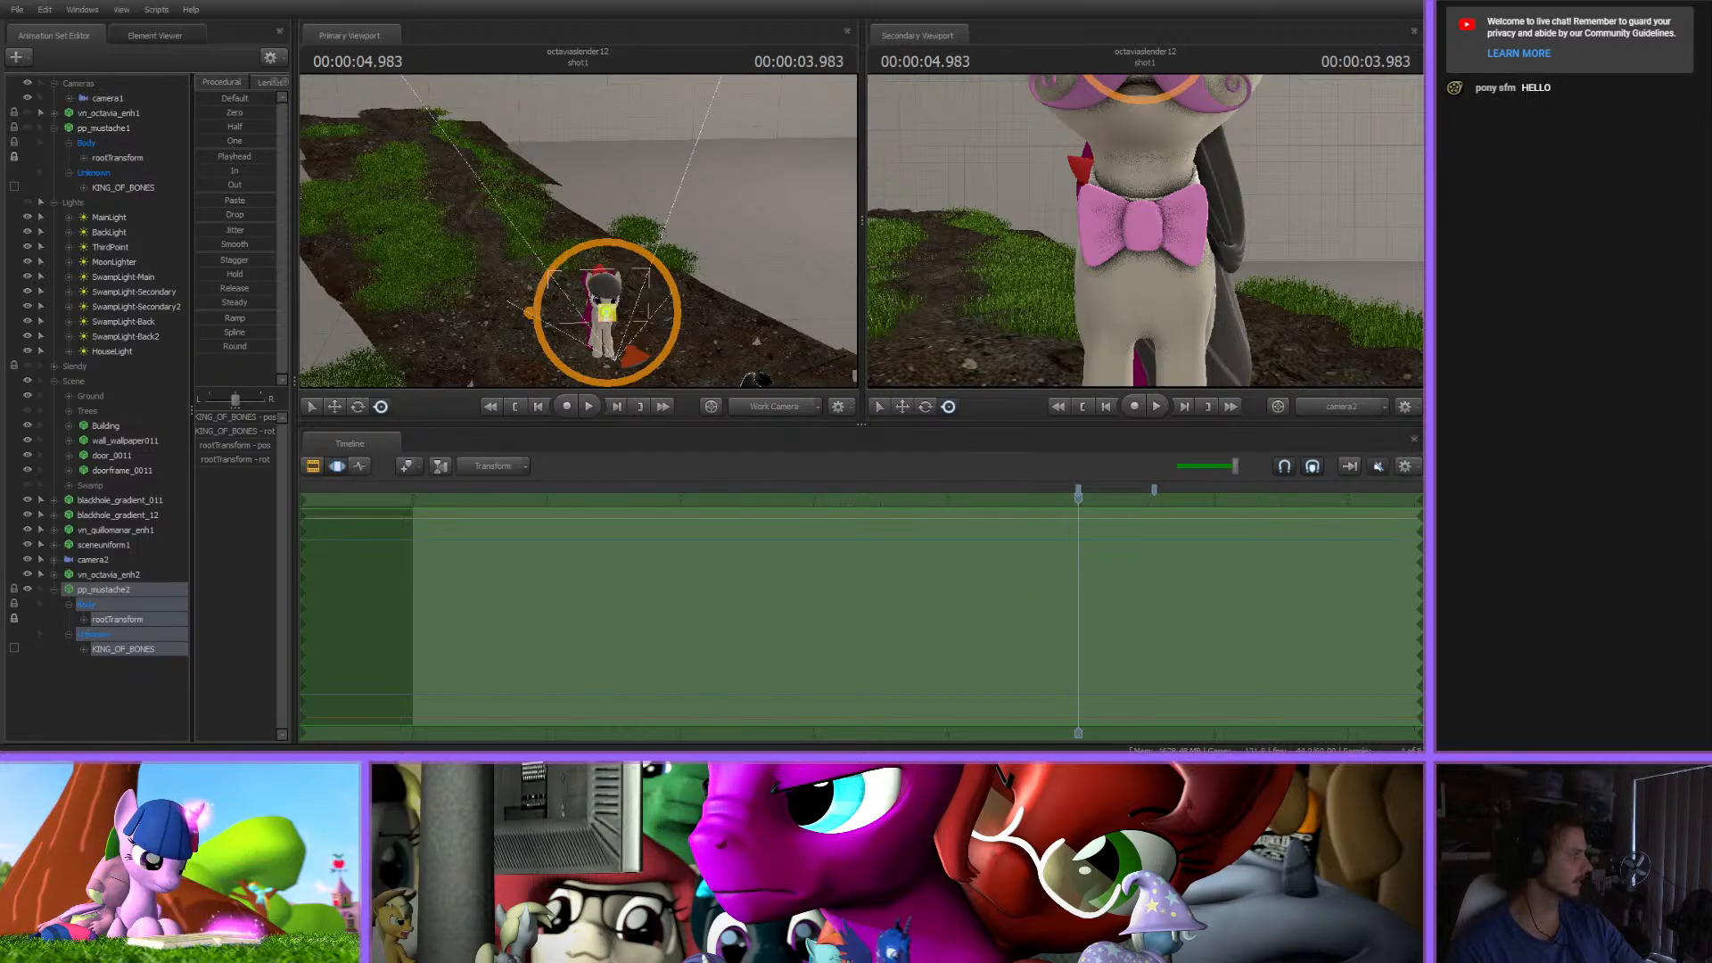
pyautogui.scroll(8, 1078, 669)
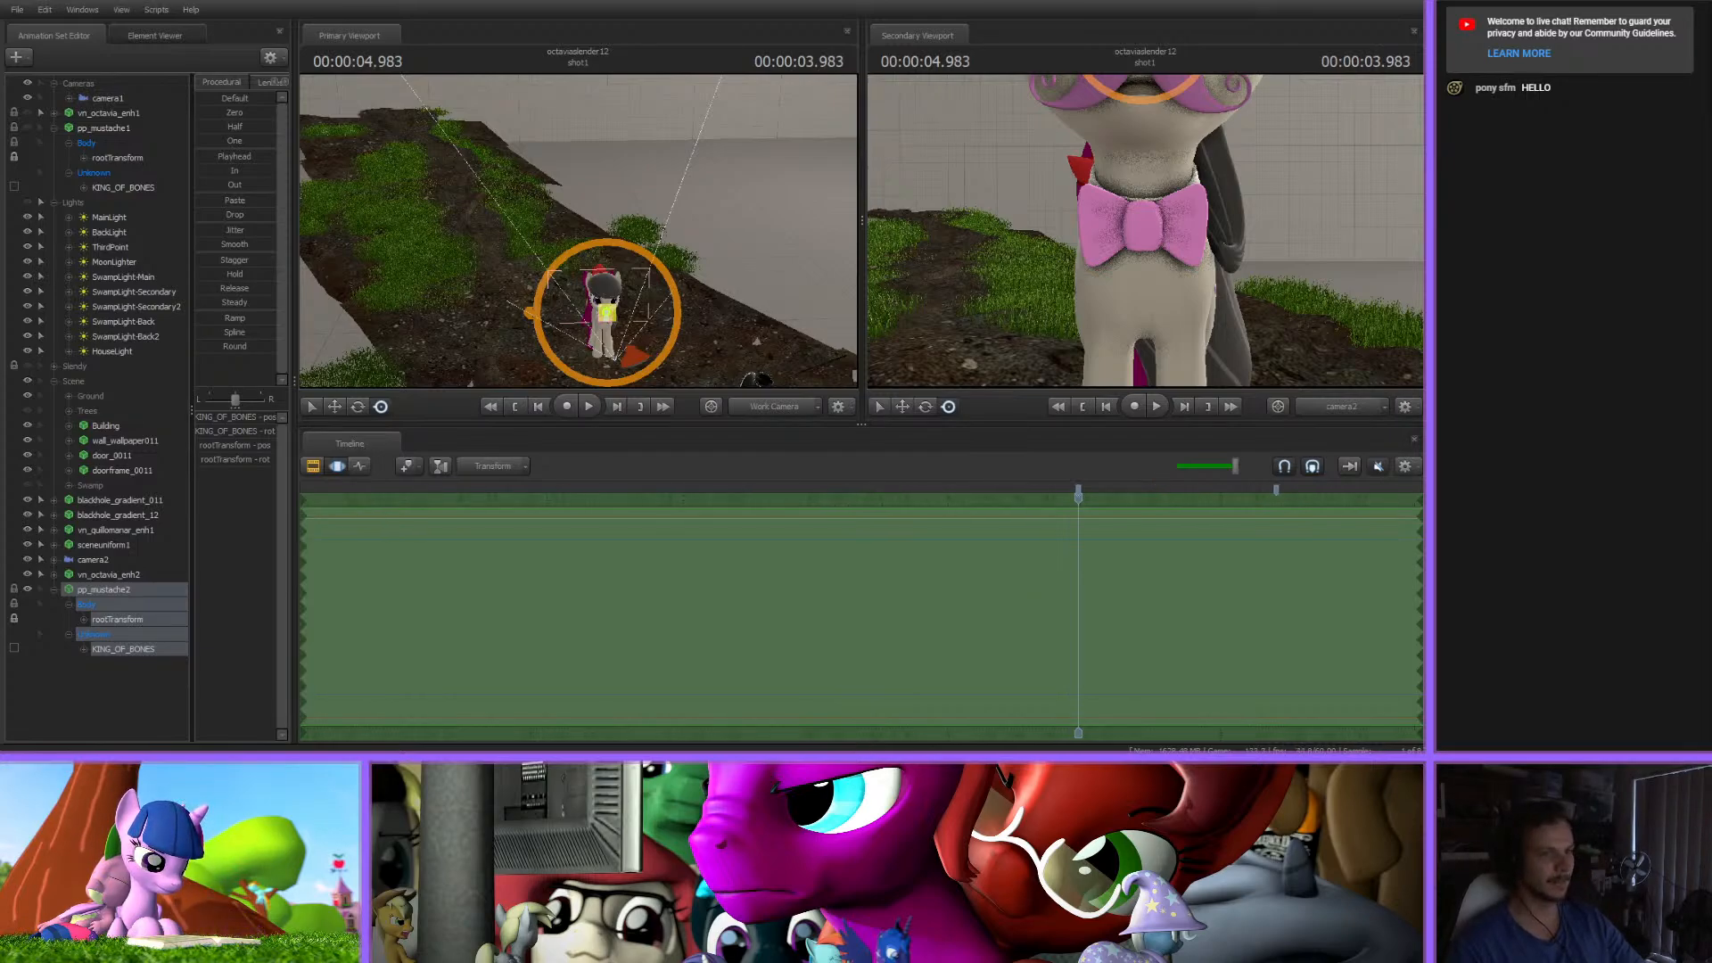
pyautogui.moveTo(1078, 733); pyautogui.dragTo(742, 669, button='middle')
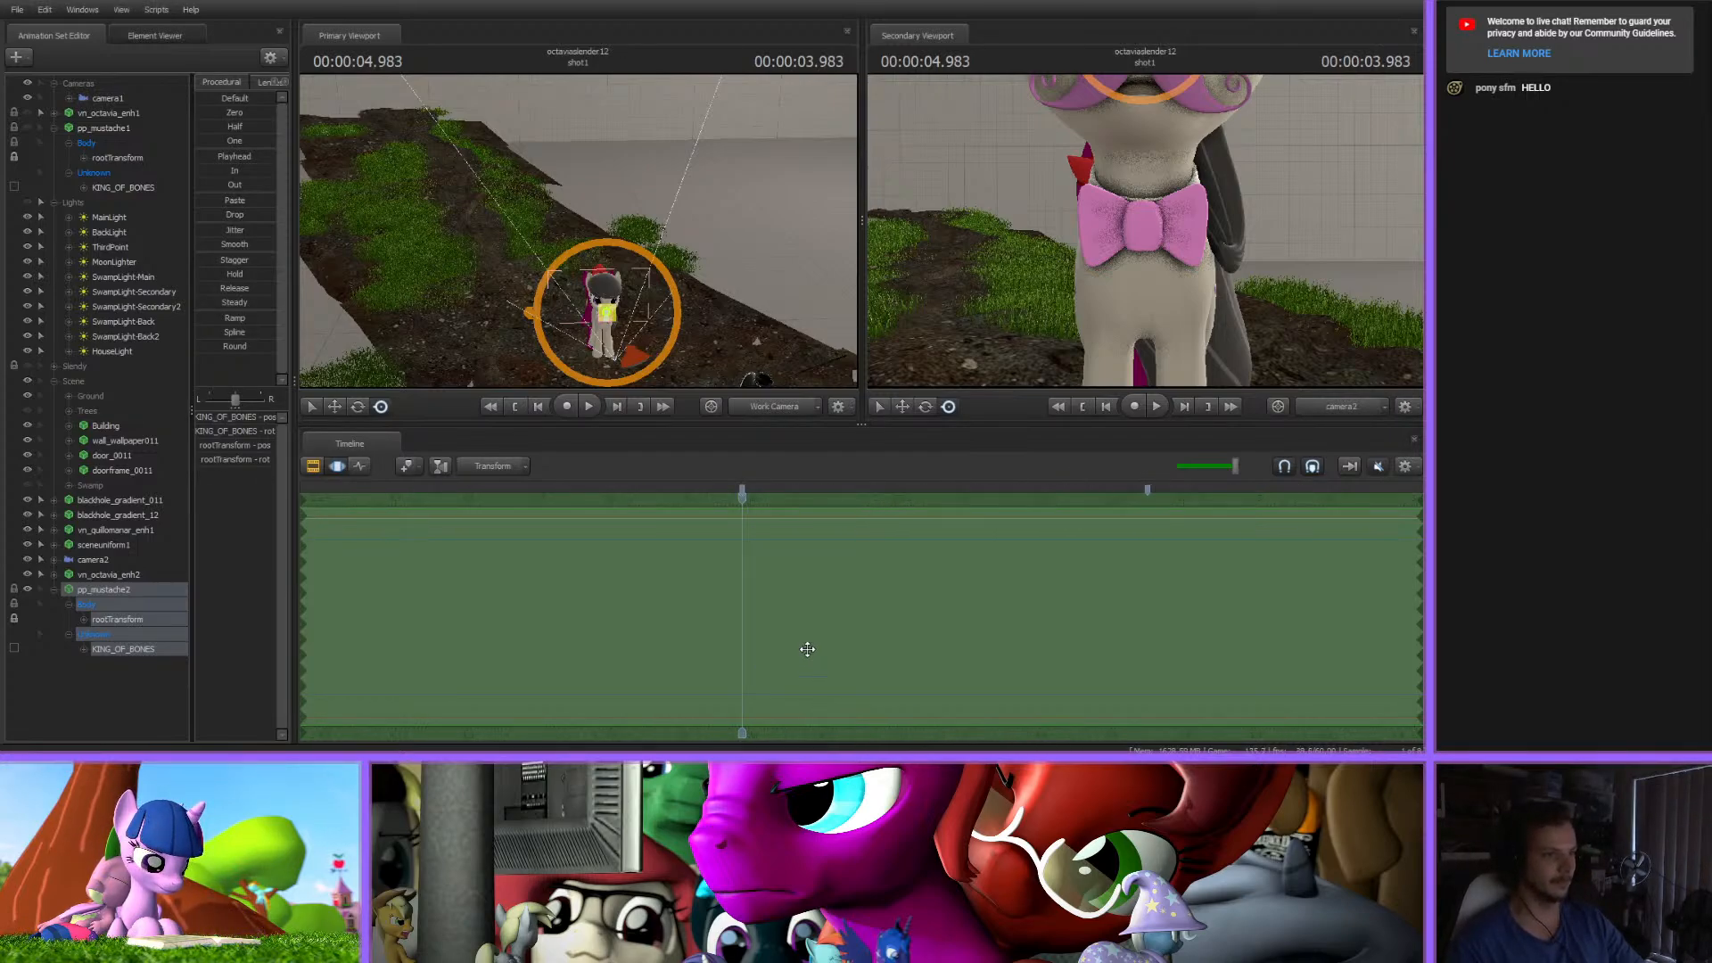
pyautogui.moveTo(740, 501); pyautogui.dragTo(676, 504)
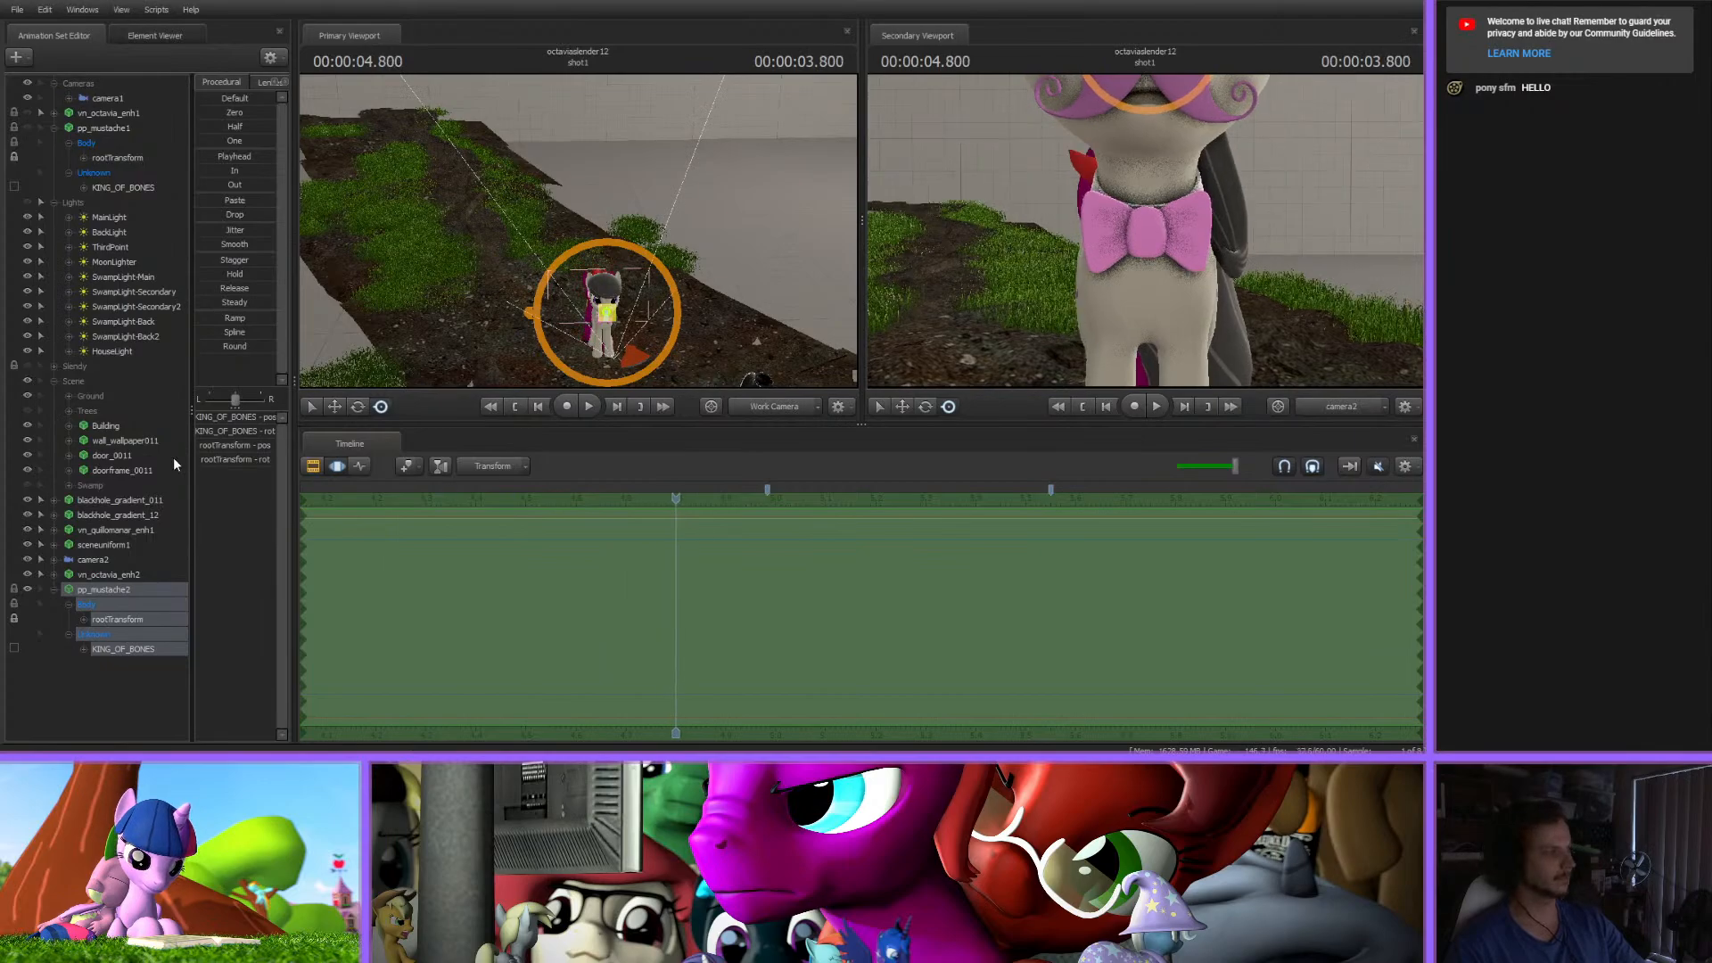
# - Move and rotate vn_octavia_enh2 so it stands beside the path, clear of camera2's view of the red-maned pony
pyautogui.click(54, 589)
pyautogui.click(111, 576)
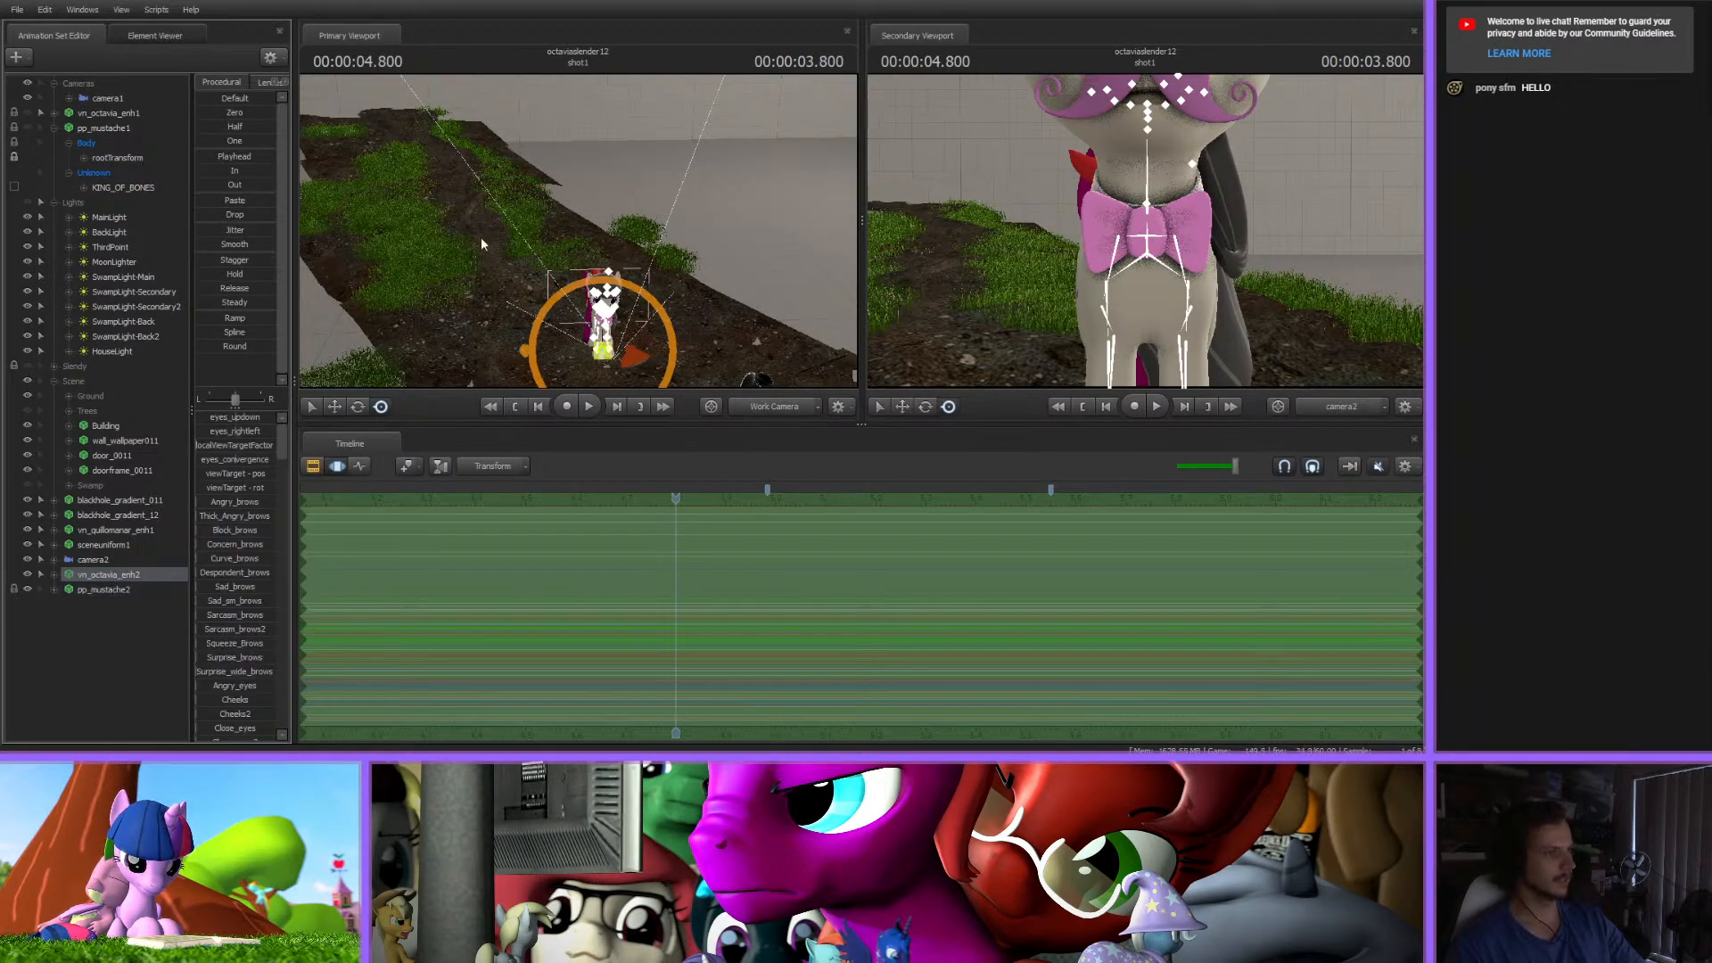
pyautogui.moveTo(579, 231); pyautogui.dragTo(587, 233)
pyautogui.press('w')
pyautogui.moveTo(637, 334); pyautogui.dragTo(436, 218)
pyautogui.press('e')
pyautogui.press('w')
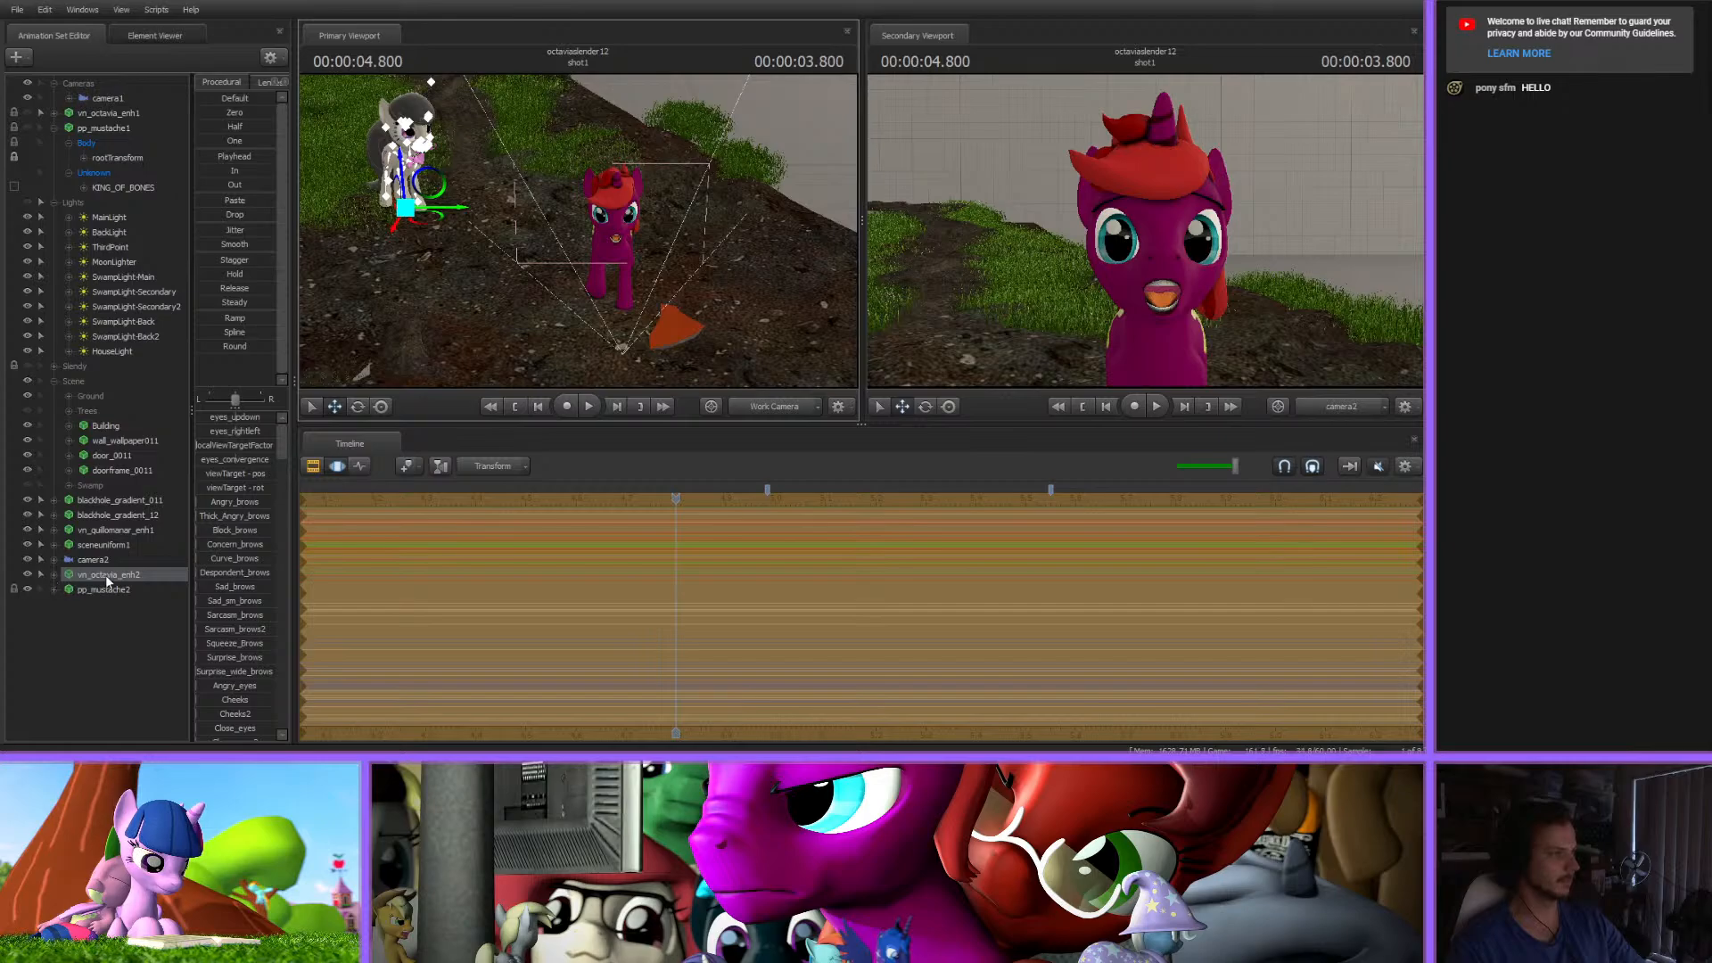
# - Group the animation sets from vn_quillomanar_enh1 through pp_mustache2 under the name LP, and expand the new group
pyautogui.click(105, 532)
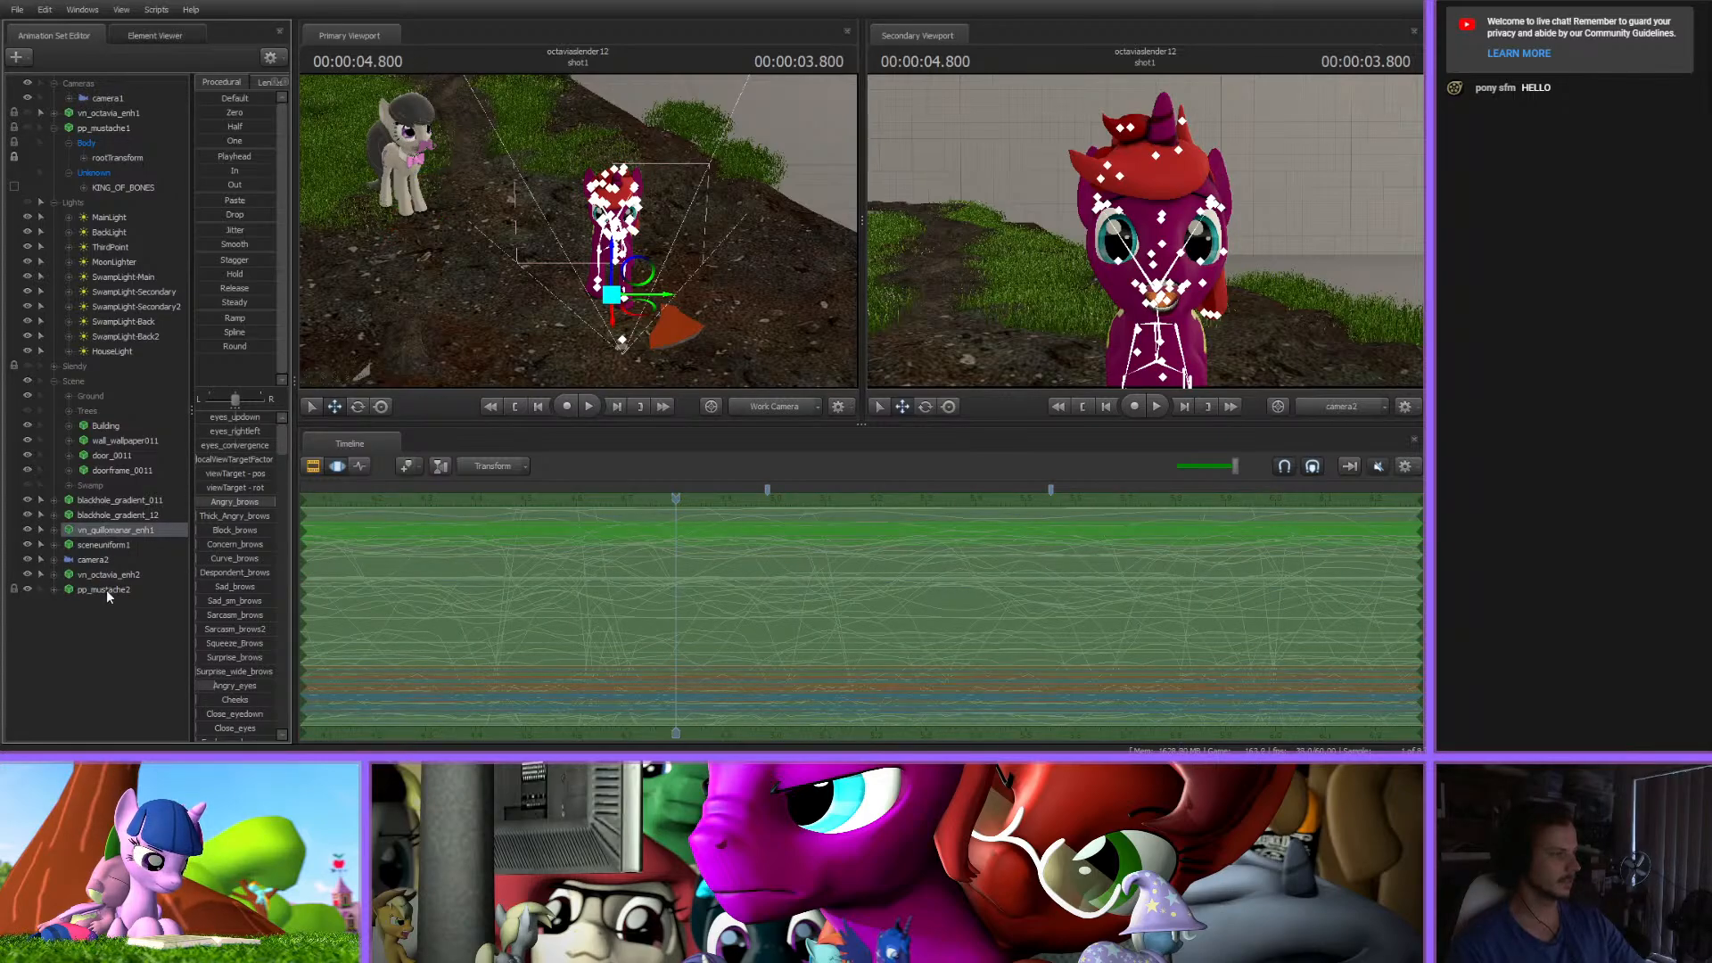
pyautogui.keyDown('shift'); pyautogui.click(119, 591); pyautogui.keyUp('shift')
pyautogui.click(157, 412)
pyautogui.rightClick(78, 532)
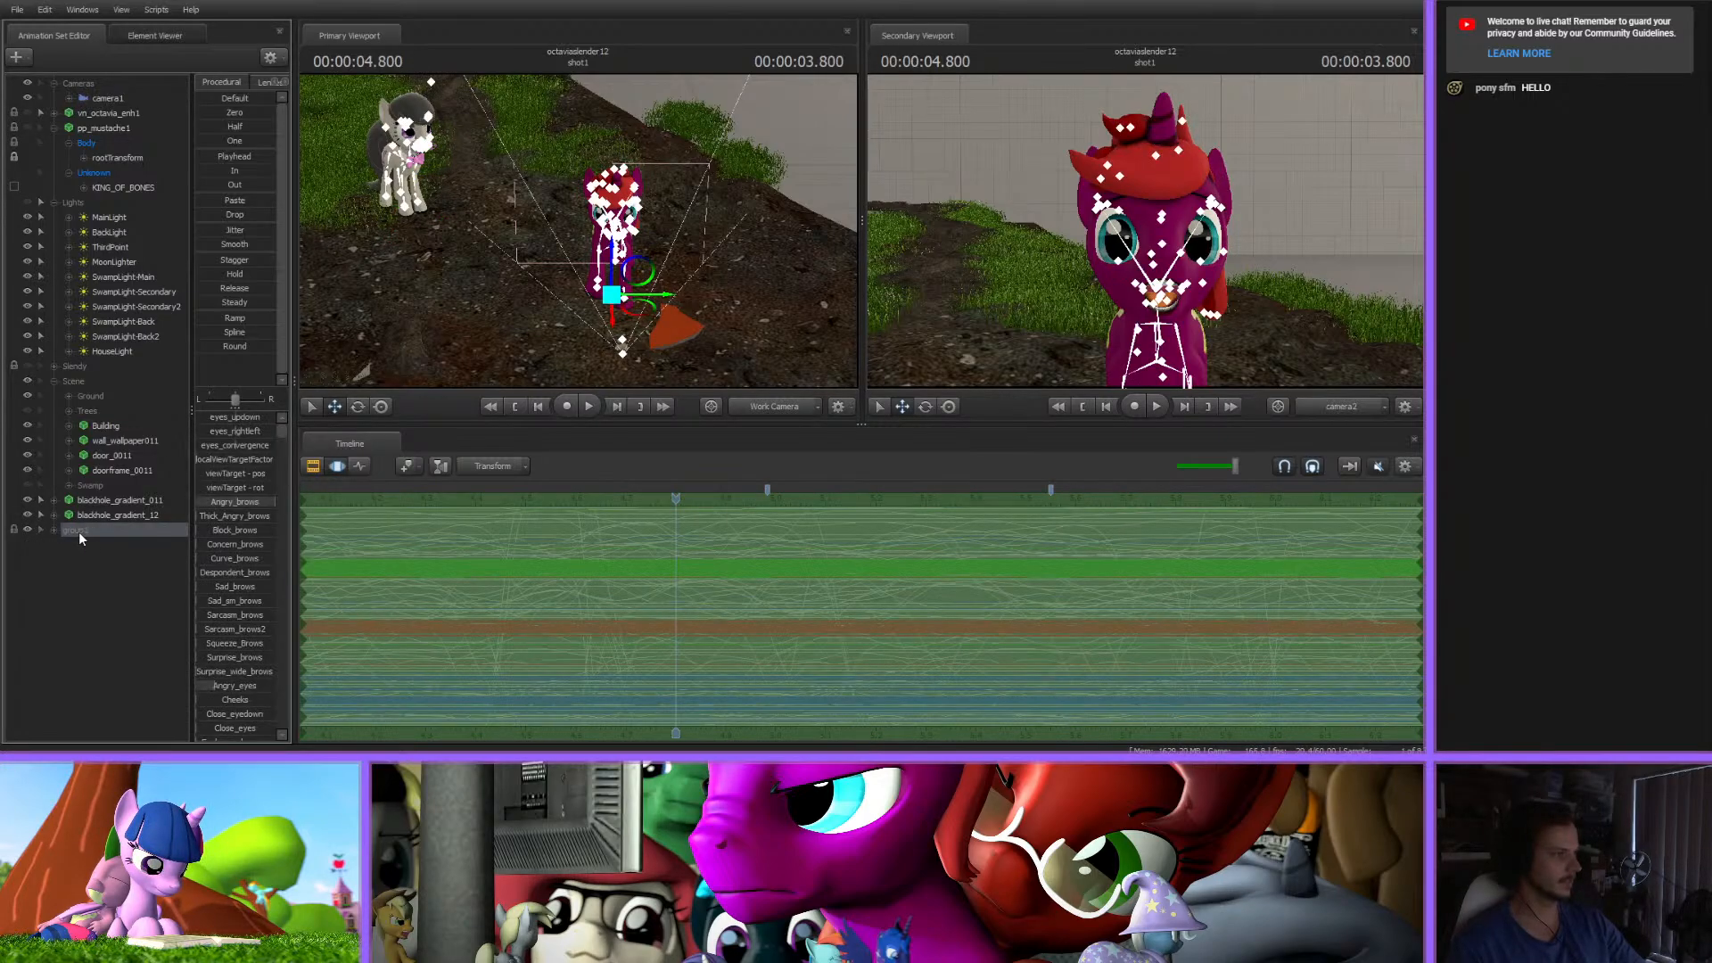
pyautogui.click(126, 536)
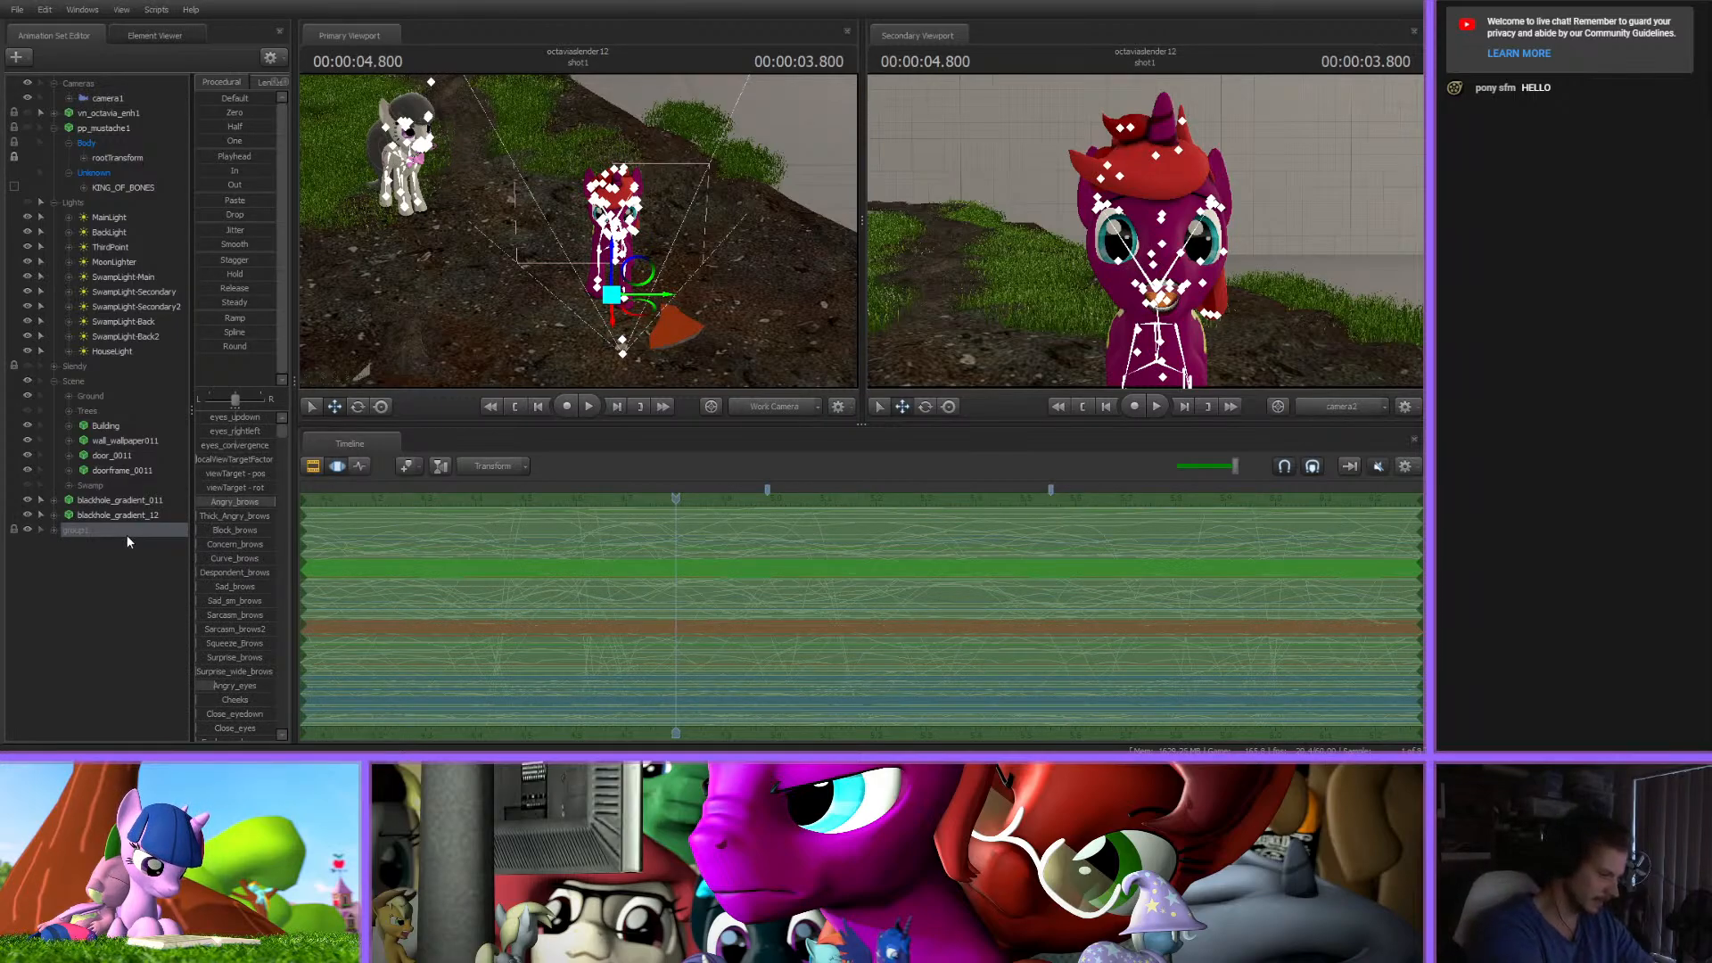
pyautogui.write('LP')
pyautogui.press('Return')
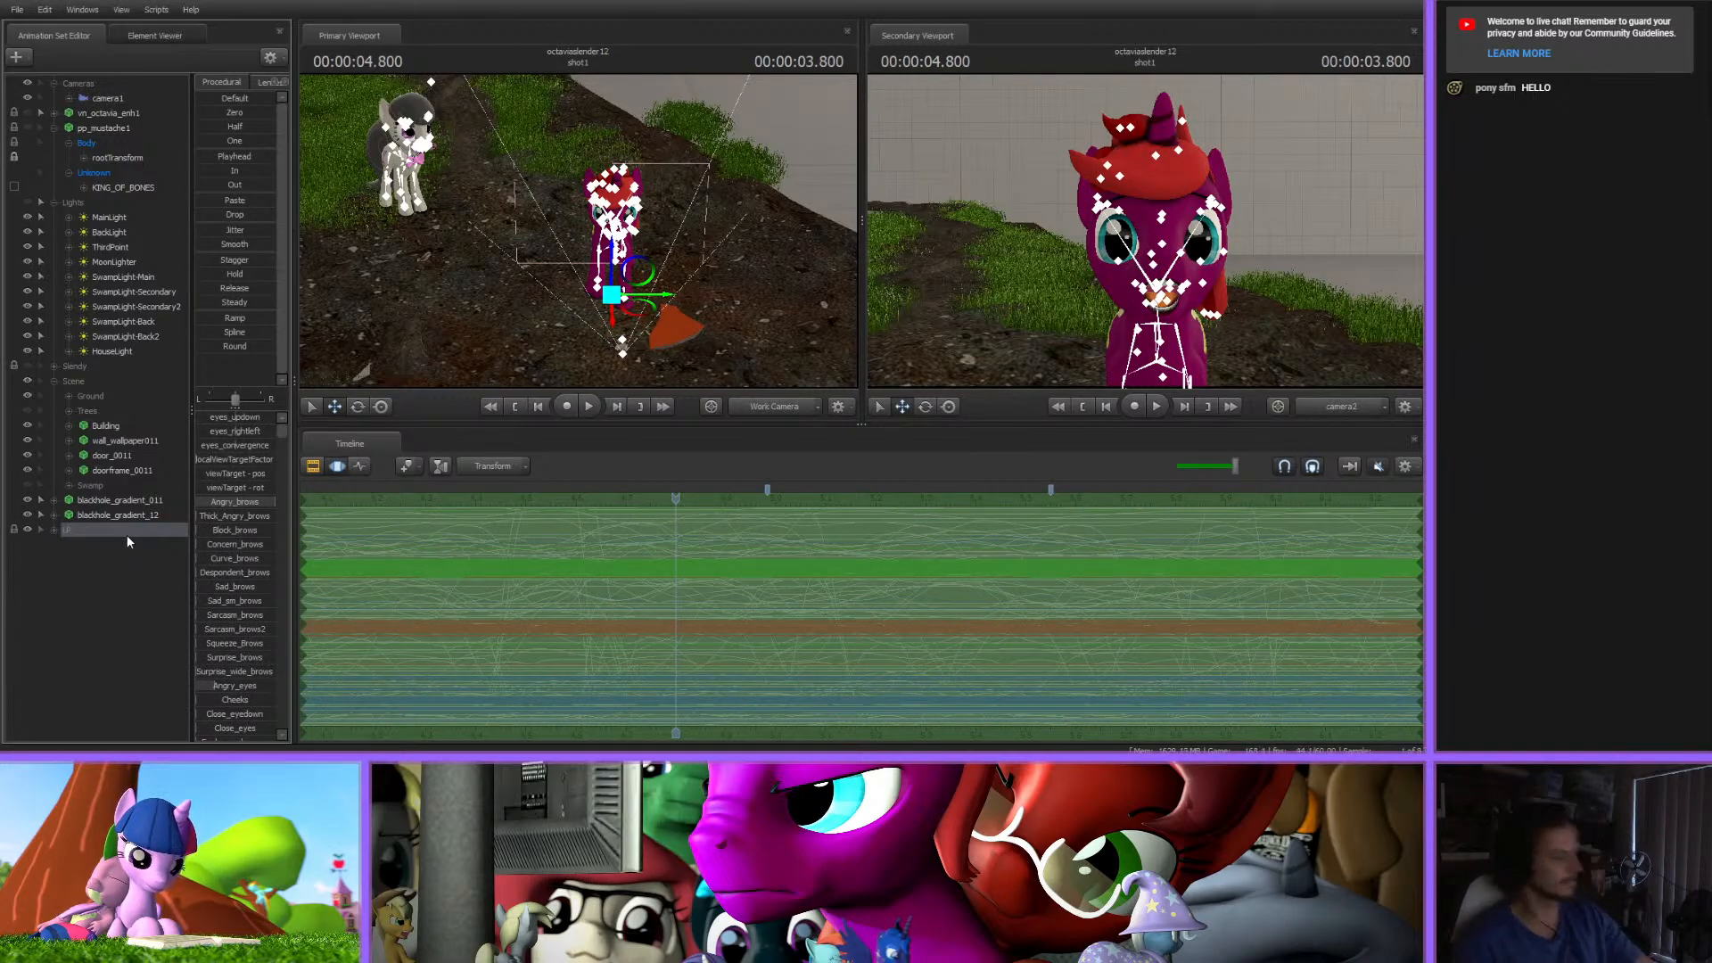
pyautogui.click(53, 530)
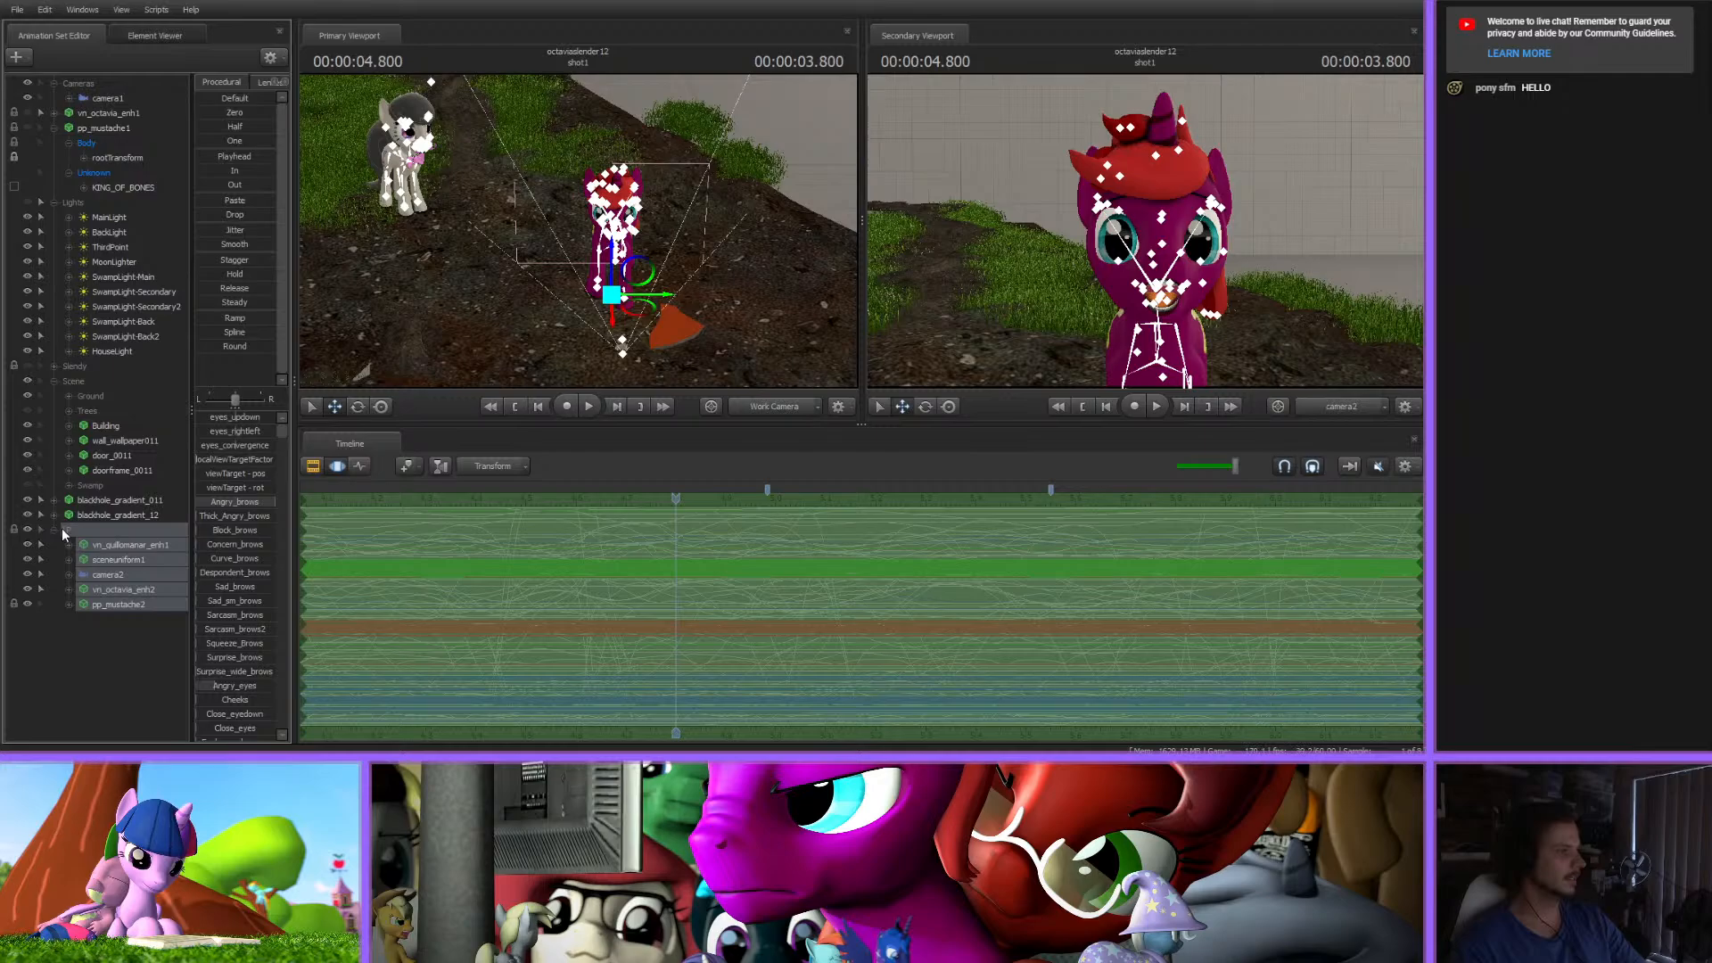
# - Show the Swamp group inside the Scene group
pyautogui.click(26, 485)
pyautogui.moveTo(699, 277); pyautogui.dragTo(767, 278)
pyautogui.press('s')
pyautogui.press('w')
pyautogui.press('w')
# - Examine the swamp trees, walls and path around the two ponies from several distances
pyautogui.moveTo(584, 230); pyautogui.dragTo(544, 234)
pyautogui.press('w')
pyautogui.press('w')
pyautogui.press('s')
pyautogui.press('w')
pyautogui.press('s')
pyautogui.press('w')
pyautogui.press('s')
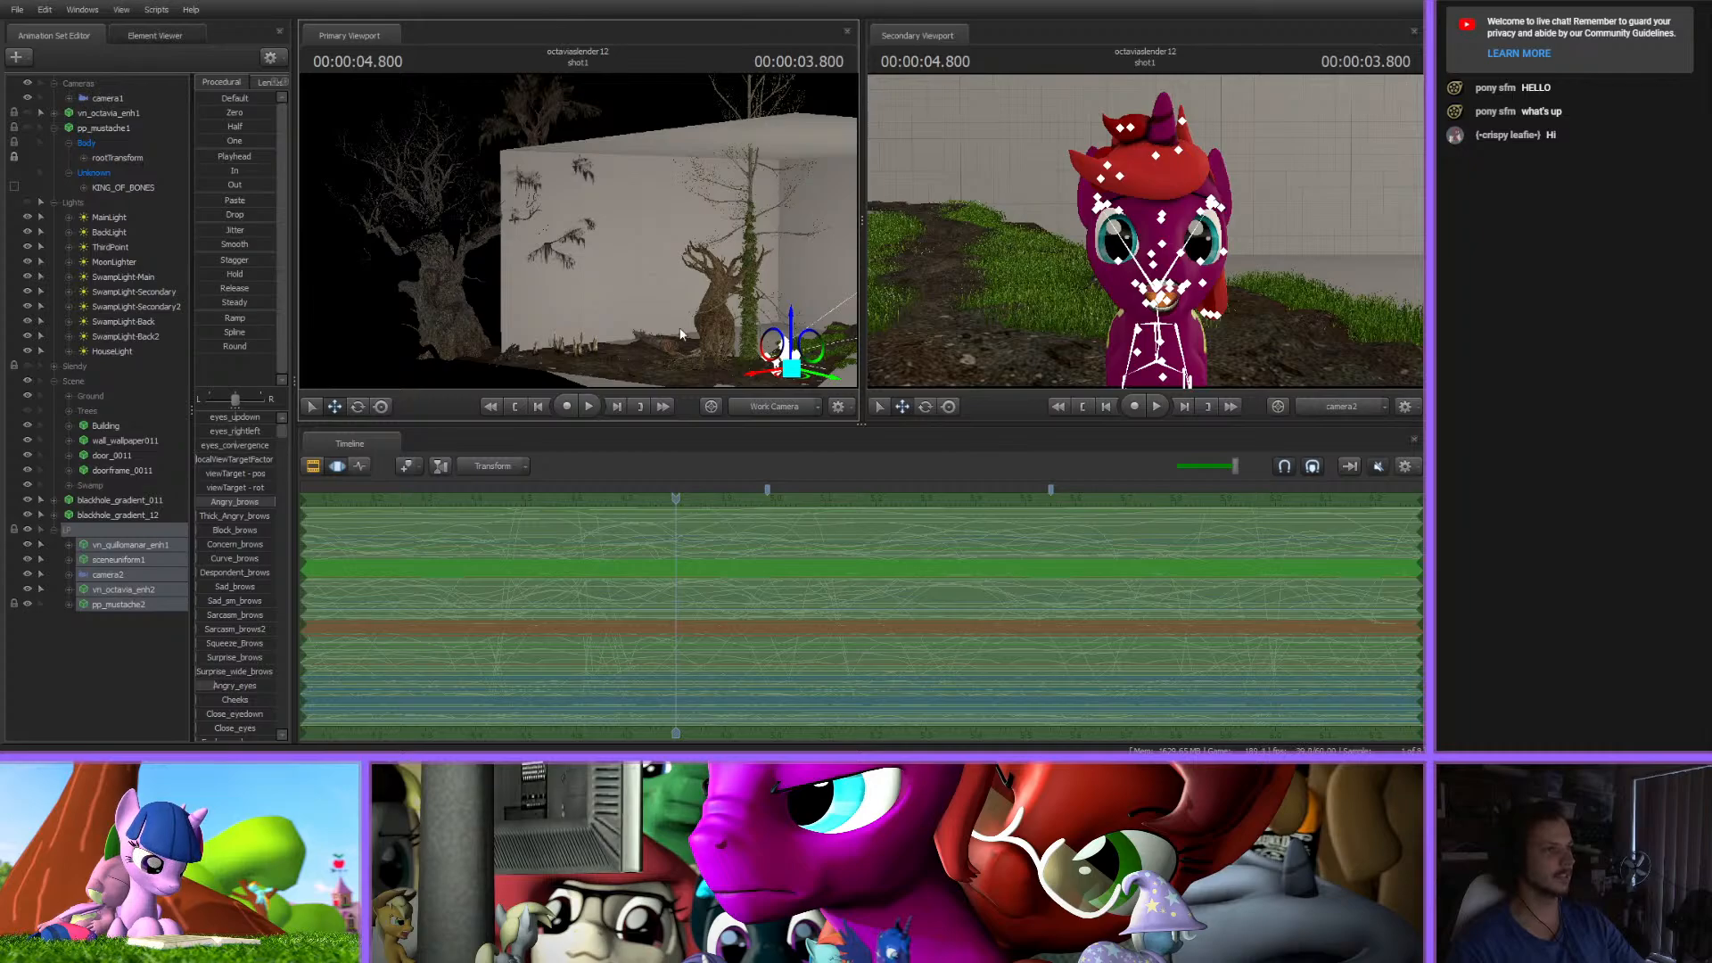
pyautogui.press('w')
pyautogui.moveTo(641, 280)
pyautogui.mouseDown()
pyautogui.moveTo(680, 290)
pyautogui.moveTo(683, 262)
pyautogui.moveTo(670, 272)
pyautogui.mouseUp()
pyautogui.press('s')
pyautogui.press('w')
pyautogui.press('s')
pyautogui.press('w')
pyautogui.press('s')
pyautogui.press('w')
pyautogui.press('s')
pyautogui.press('w')
pyautogui.press('w')
pyautogui.press('w')
pyautogui.moveTo(553, 274); pyautogui.dragTo(520, 307)
pyautogui.press('s')
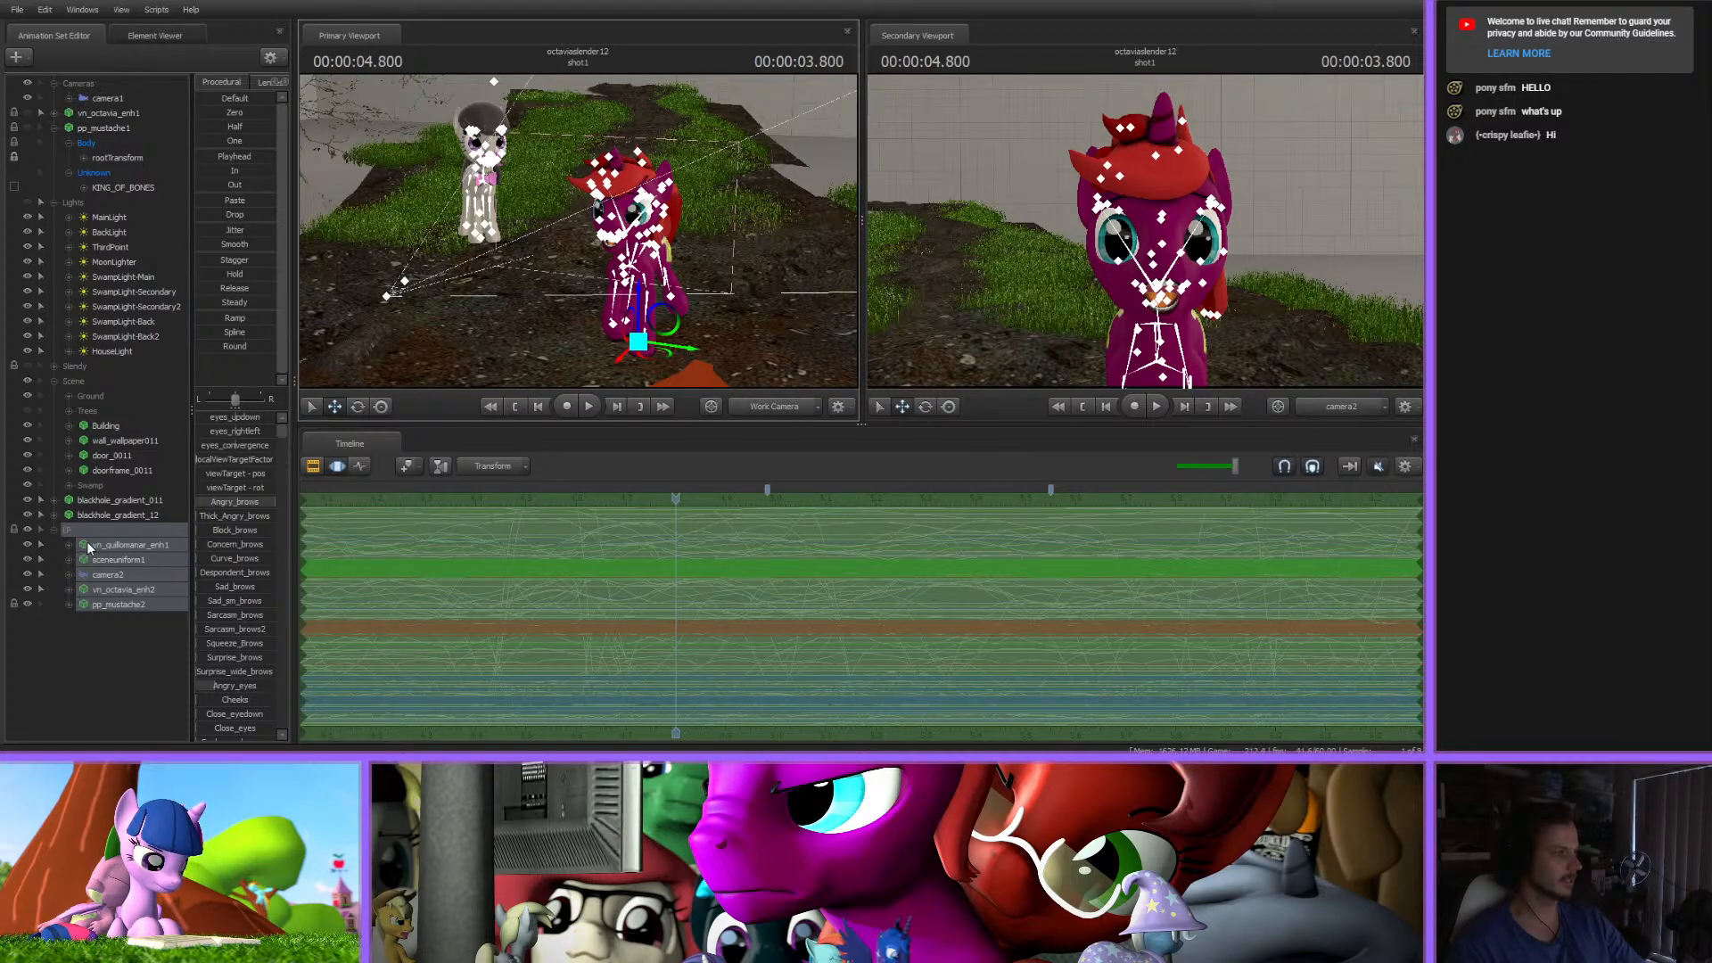
# - Lock sceneuniform1 to vn_quillomanar_enh1 so the skeleton outfit fits the red-maned pony's body
pyautogui.moveTo(111, 543); pyautogui.dragTo(111, 553)
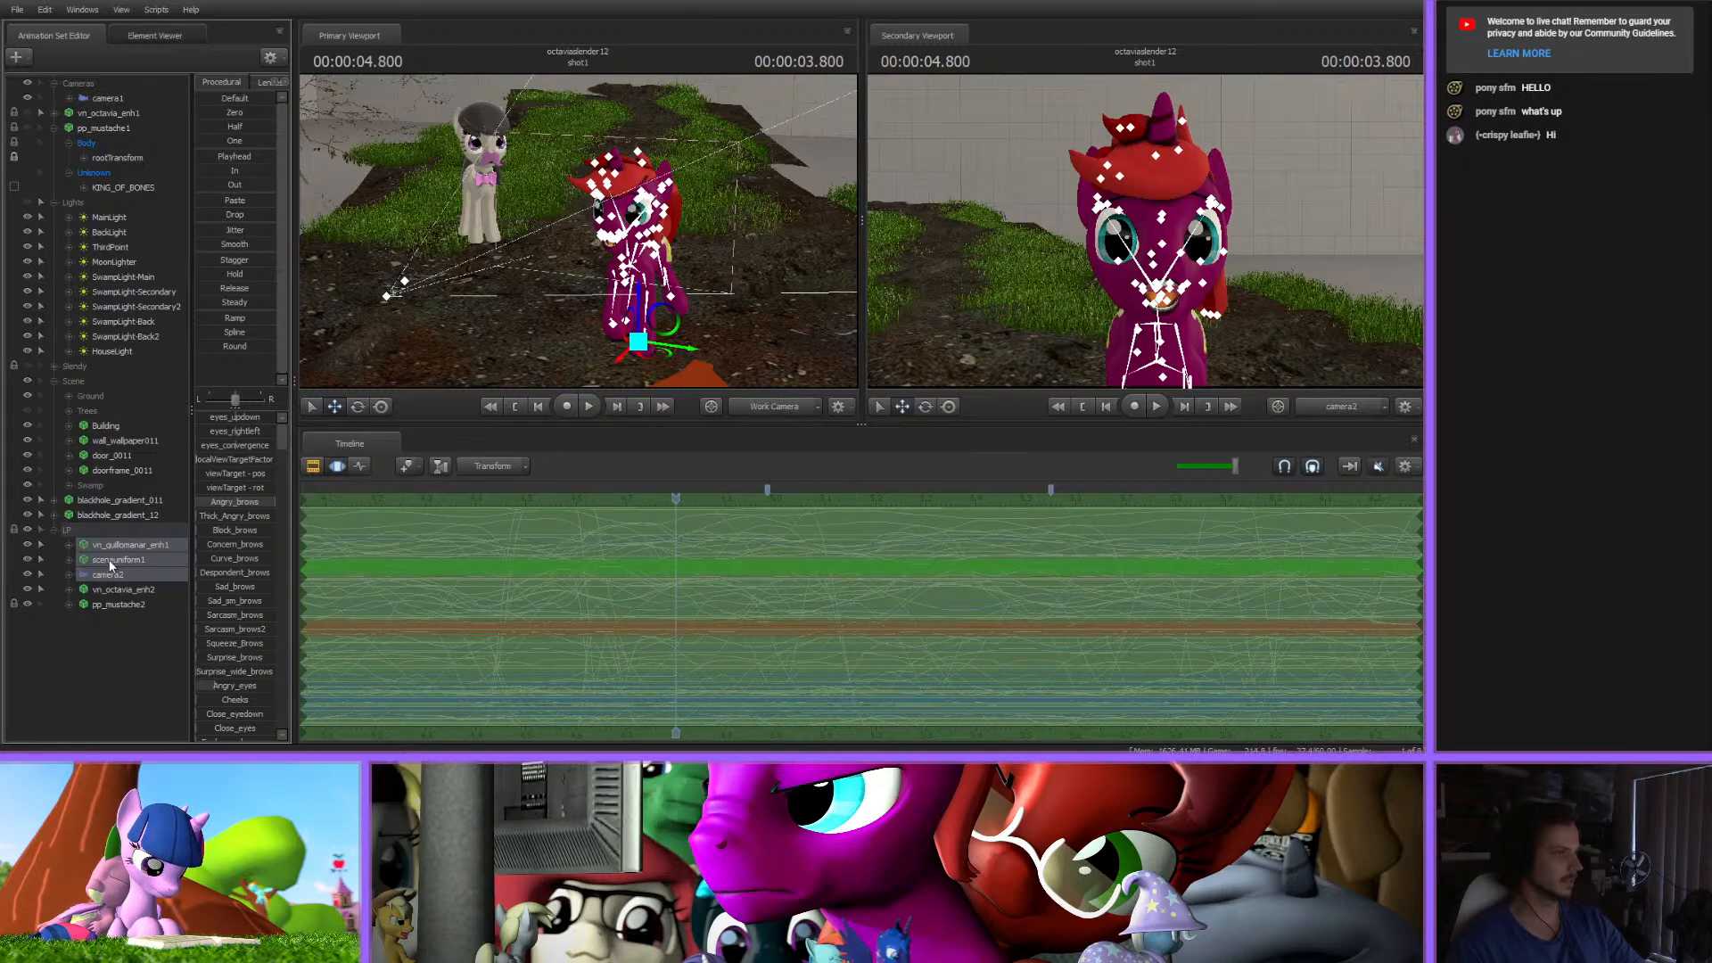
pyautogui.click(115, 546)
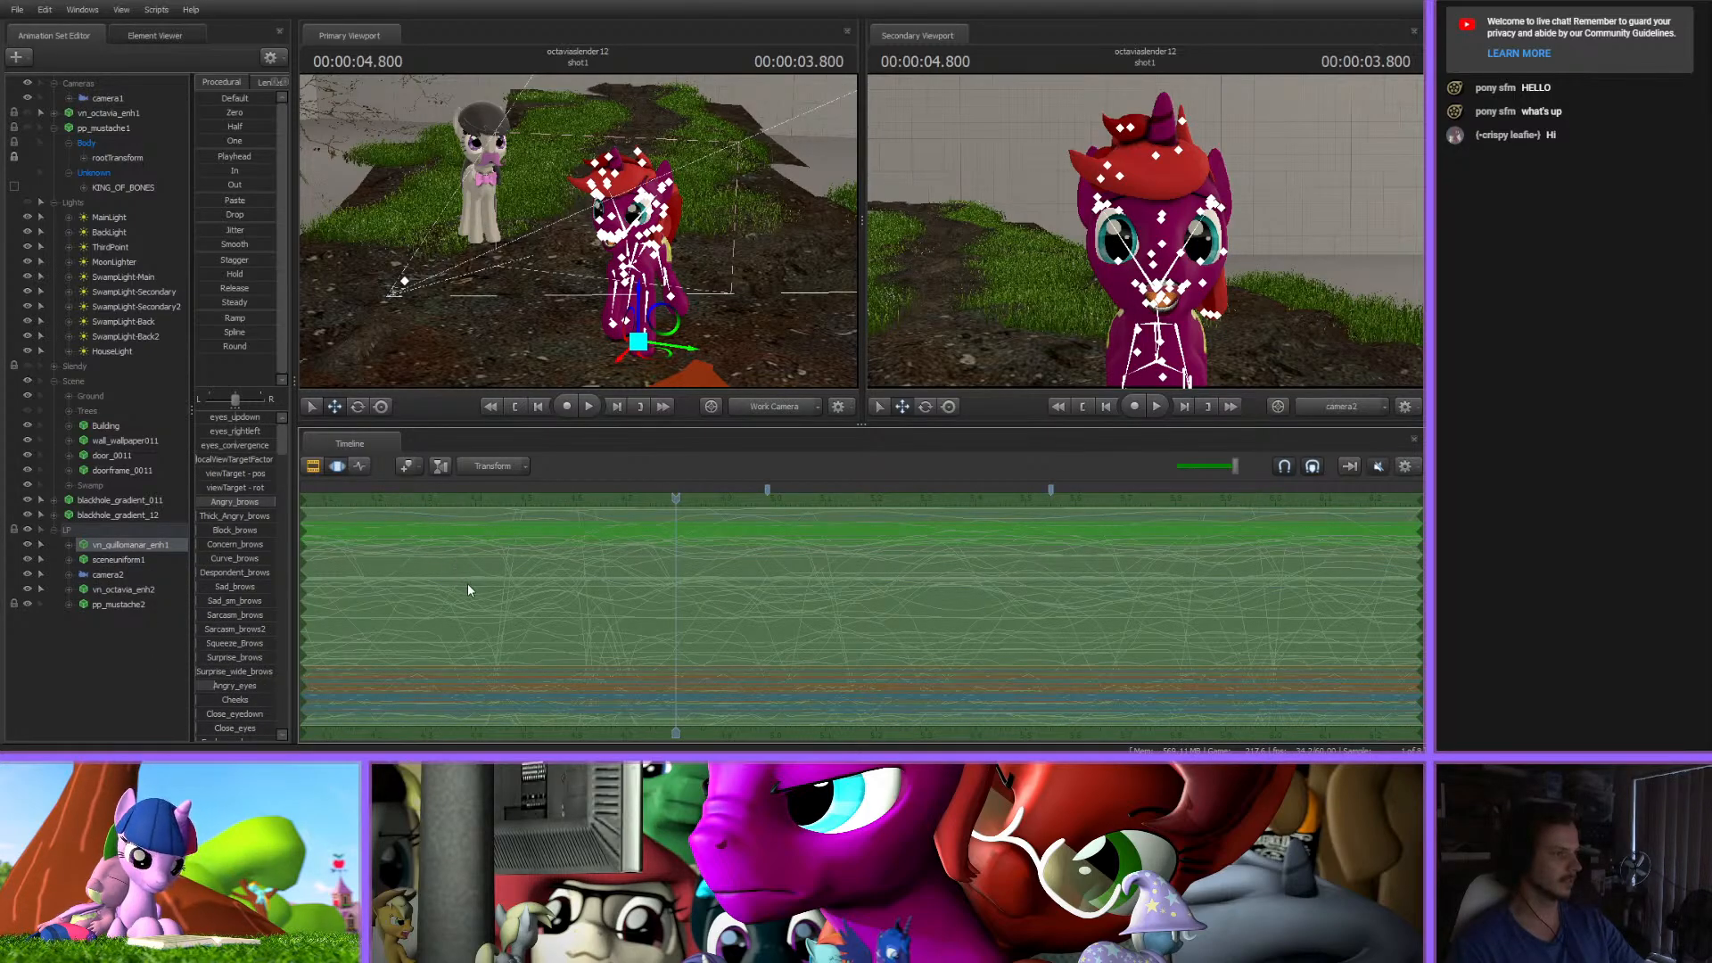
pyautogui.click(134, 559)
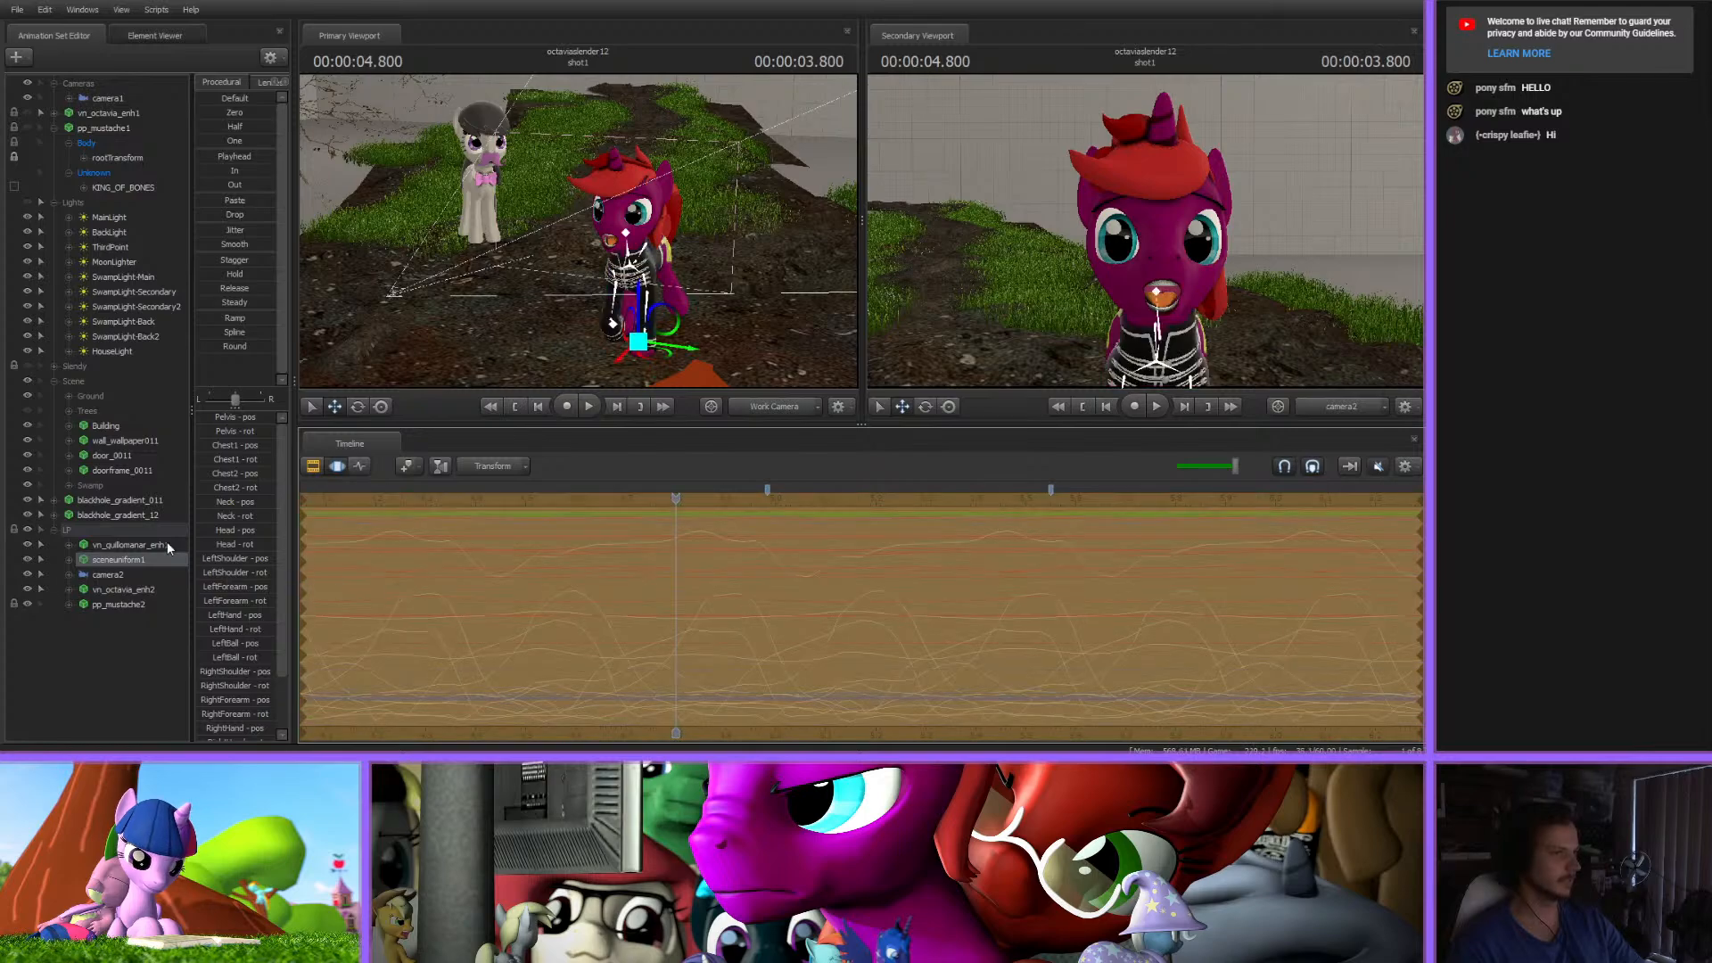
# - Group vn_quillomanar_enh1, sceneuniform1 and camera2 in a subgroup named Quillo, and expand it
pyautogui.click(112, 545)
pyautogui.keyDown('shift'); pyautogui.click(107, 575); pyautogui.keyUp('shift')
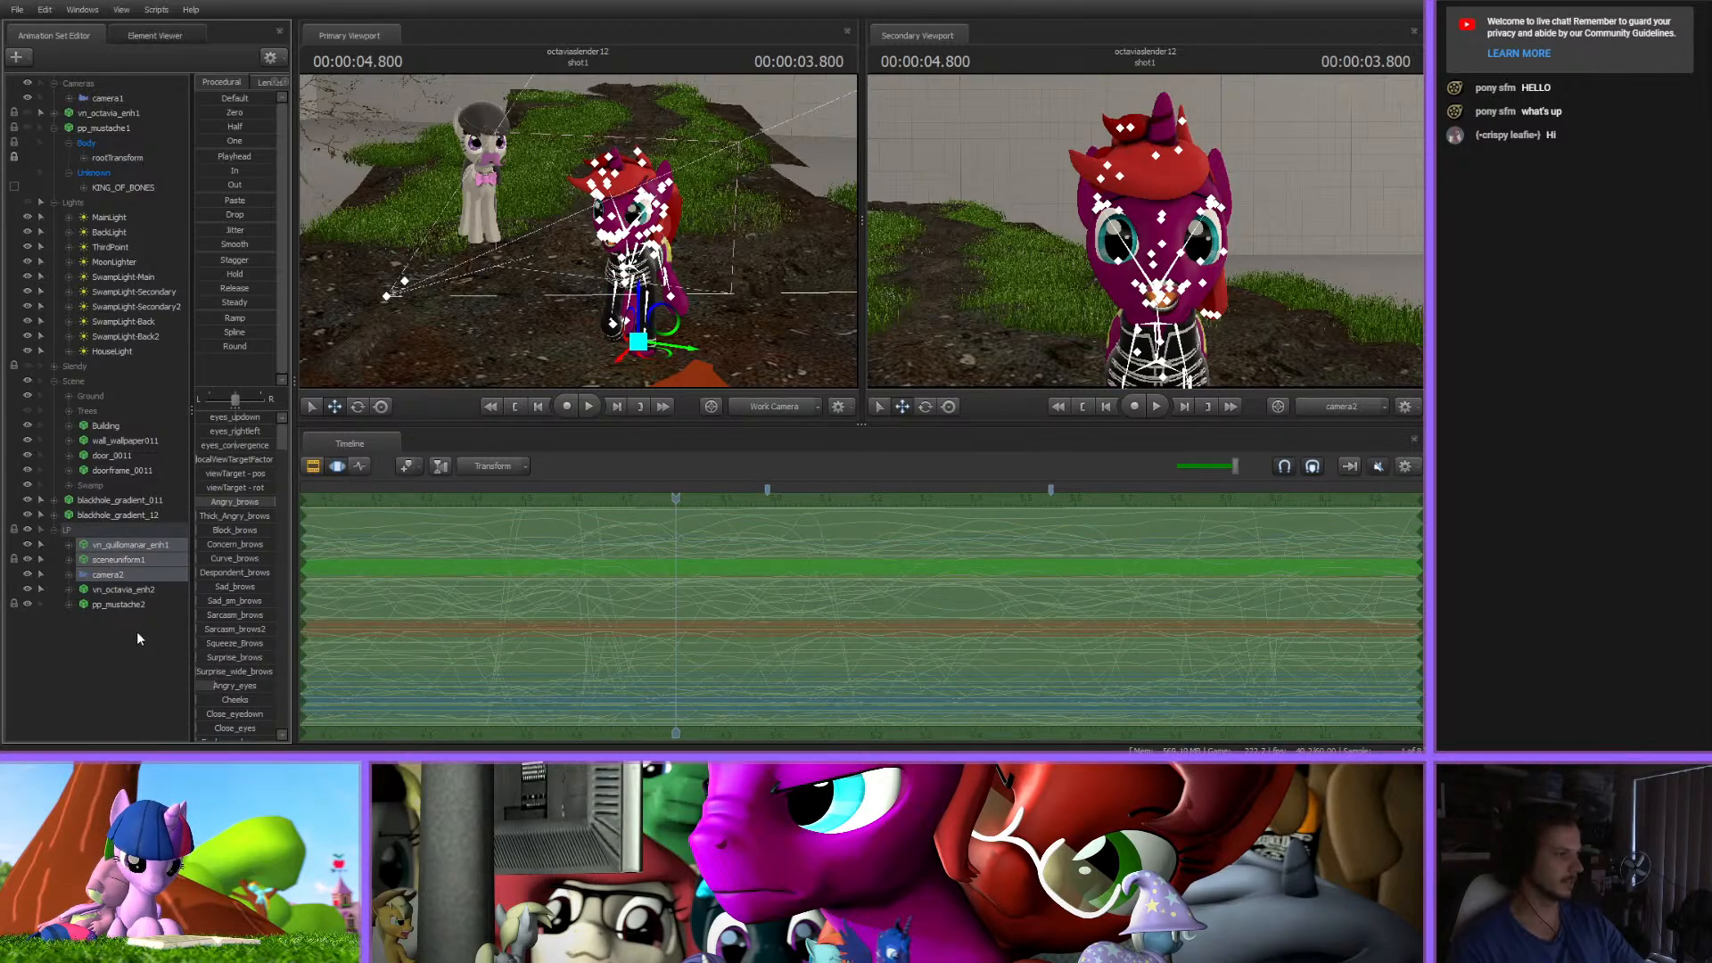
pyautogui.click(137, 633)
pyautogui.click(115, 548)
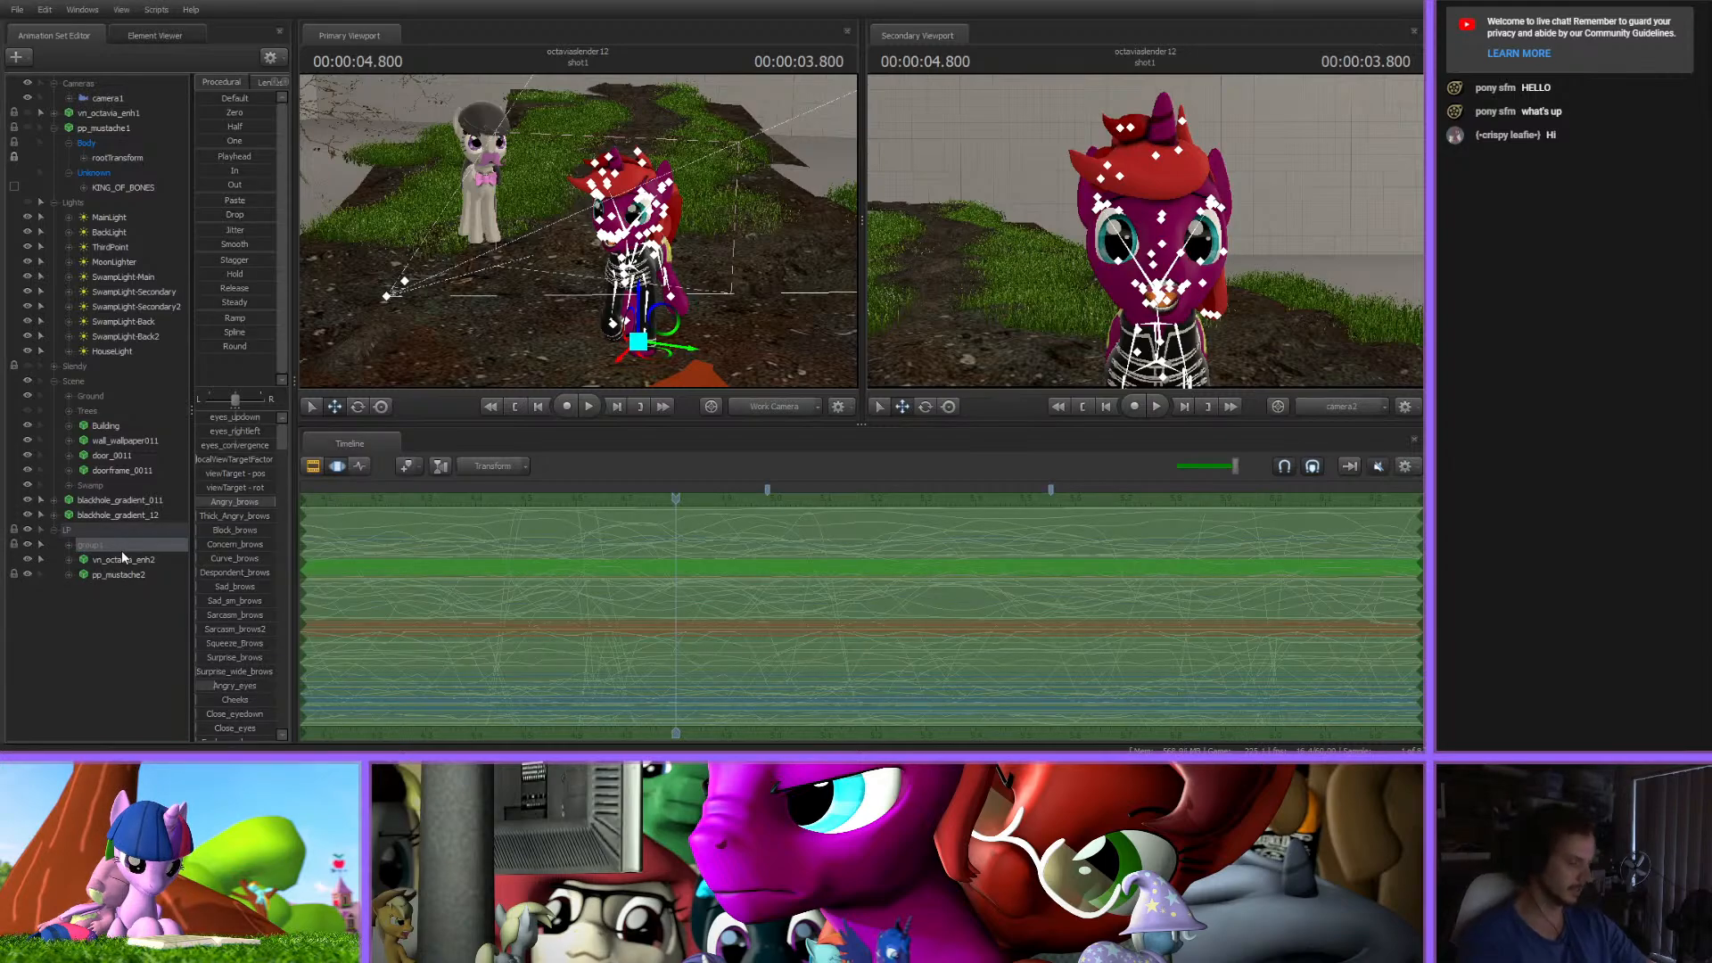
pyautogui.write('Quillo')
pyautogui.press('Return')
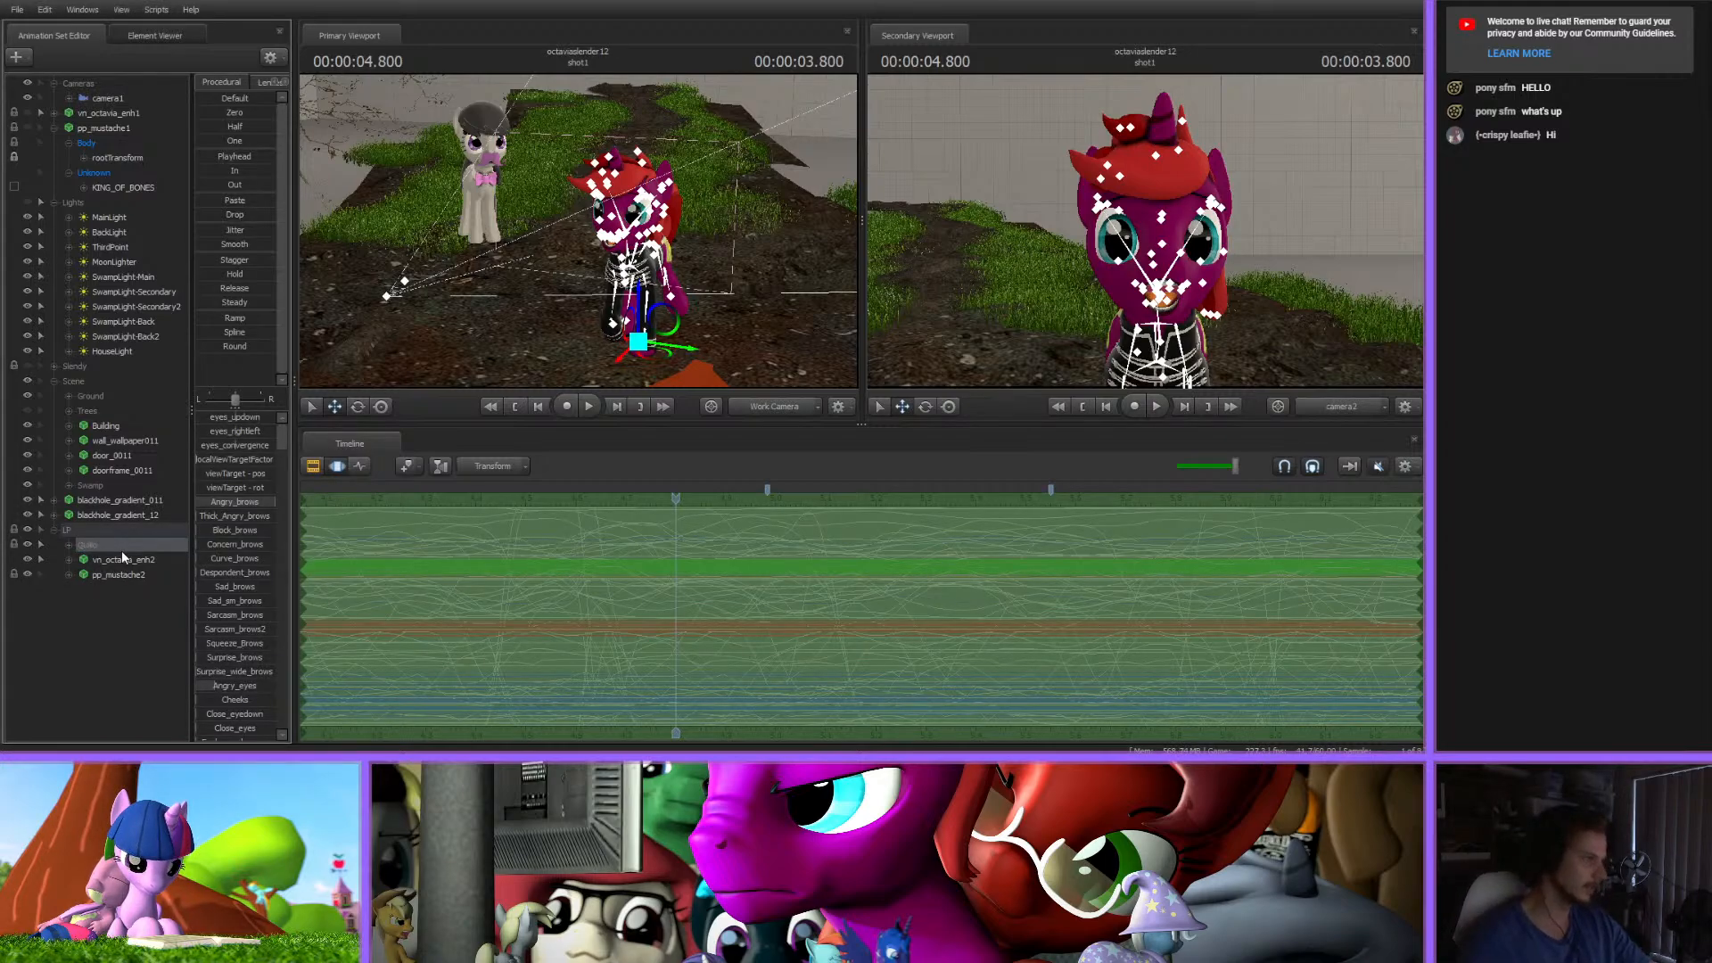
pyautogui.click(68, 545)
# - Rotate the Quillo group about its vertical axis so the second Octavia comes into camera2's frame beside the red-maned pony
pyautogui.moveTo(553, 255); pyautogui.dragTo(616, 291)
pyautogui.press('e')
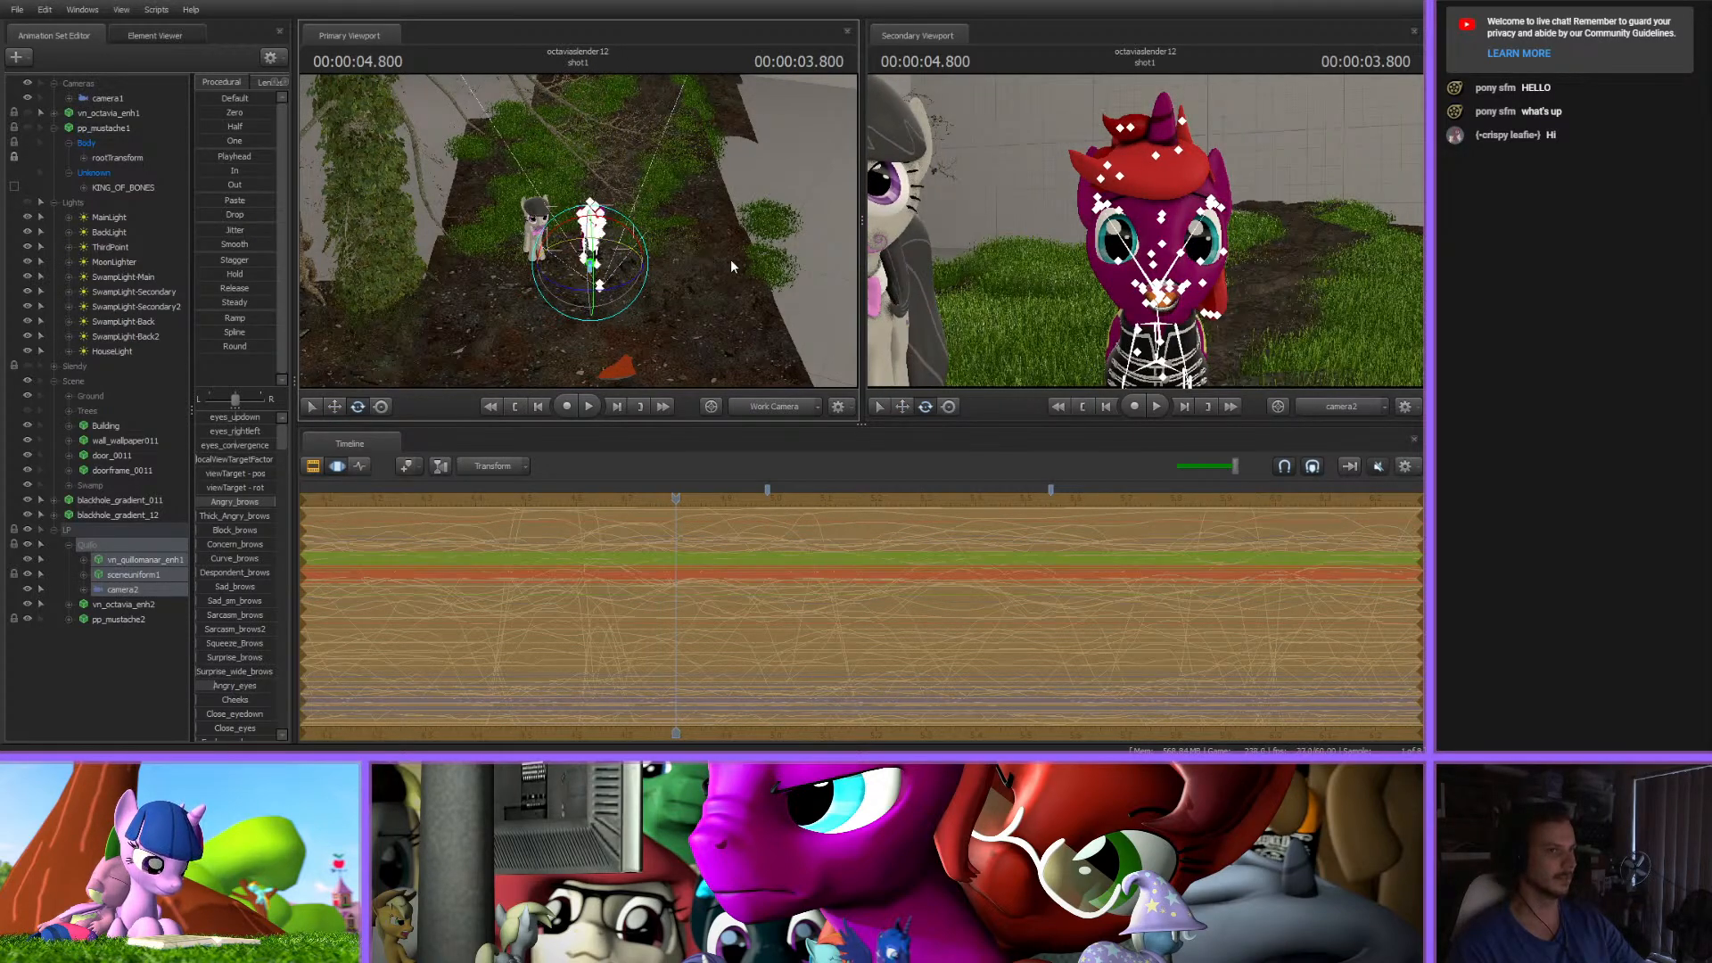
pyautogui.moveTo(731, 259)
pyautogui.mouseDown()
pyautogui.moveTo(709, 290)
pyautogui.moveTo(696, 267)
pyautogui.moveTo(713, 259)
pyautogui.moveTo(700, 268)
pyautogui.mouseUp()
pyautogui.press('w')
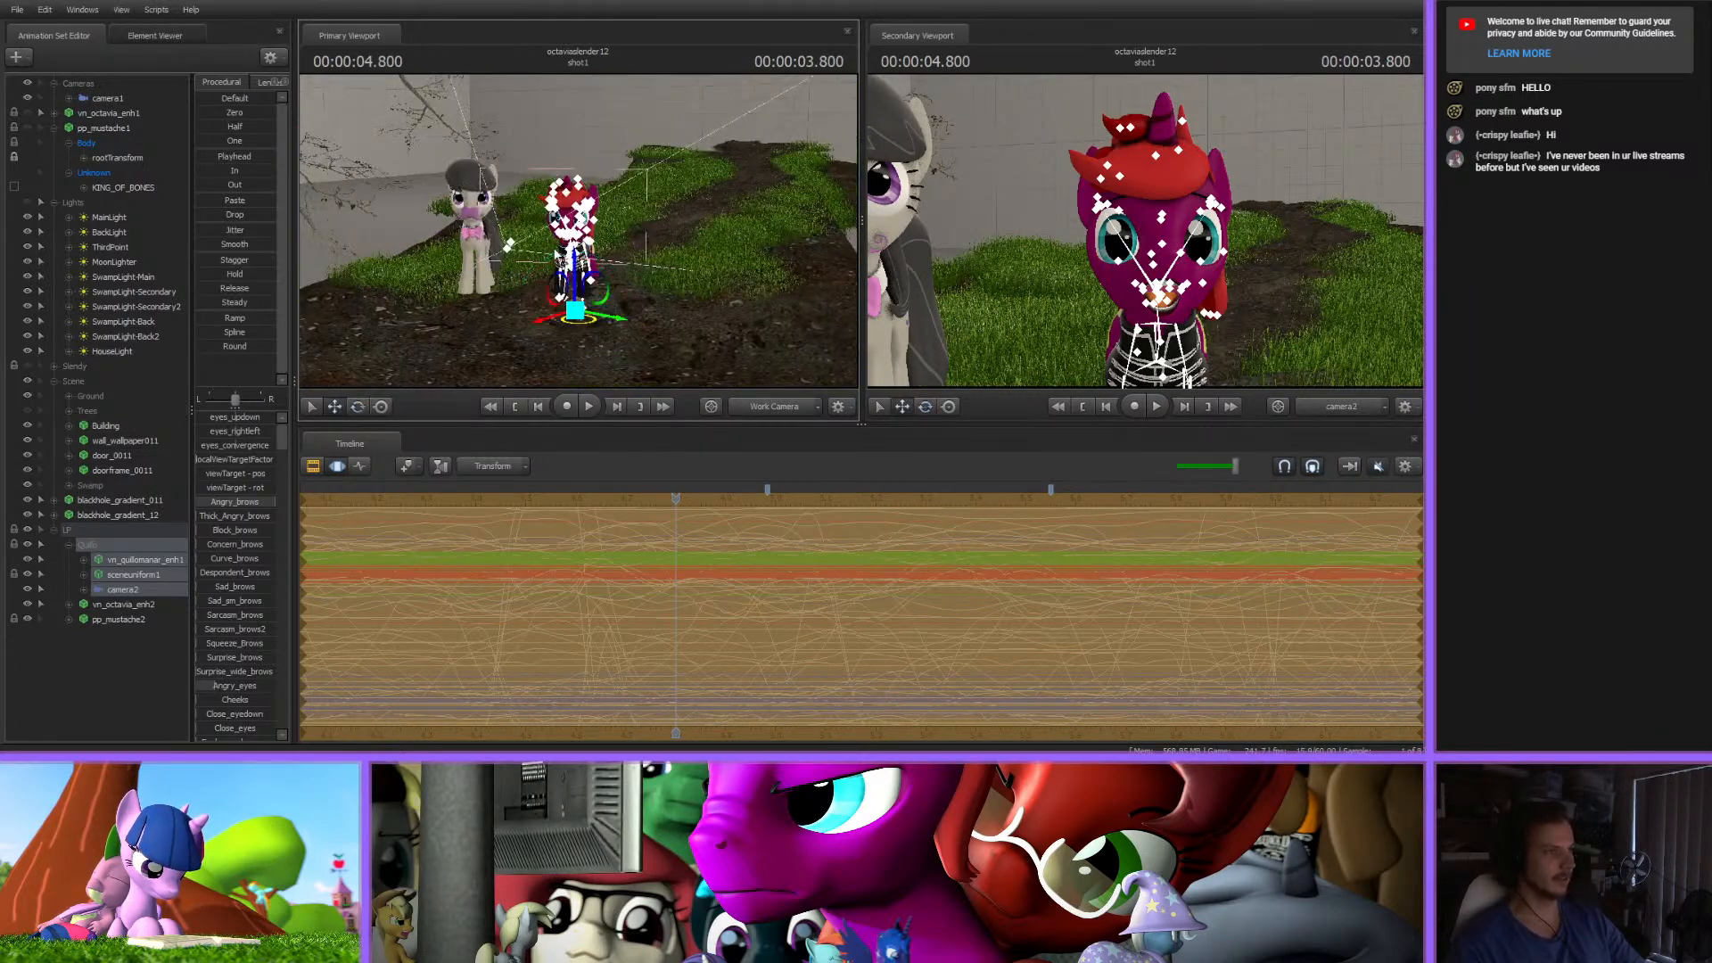
# - Raise the Quillo group so the red-maned pony stands level with the second Octavia, and check the pair up close
pyautogui.moveTo(577, 279); pyautogui.dragTo(577, 264)
pyautogui.moveTo(711, 264)
pyautogui.mouseDown()
pyautogui.moveTo(700, 278)
pyautogui.moveTo(711, 265)
pyautogui.mouseUp()
pyautogui.press('w')
pyautogui.moveTo(579, 231); pyautogui.dragTo(579, 235)
pyautogui.press('s')
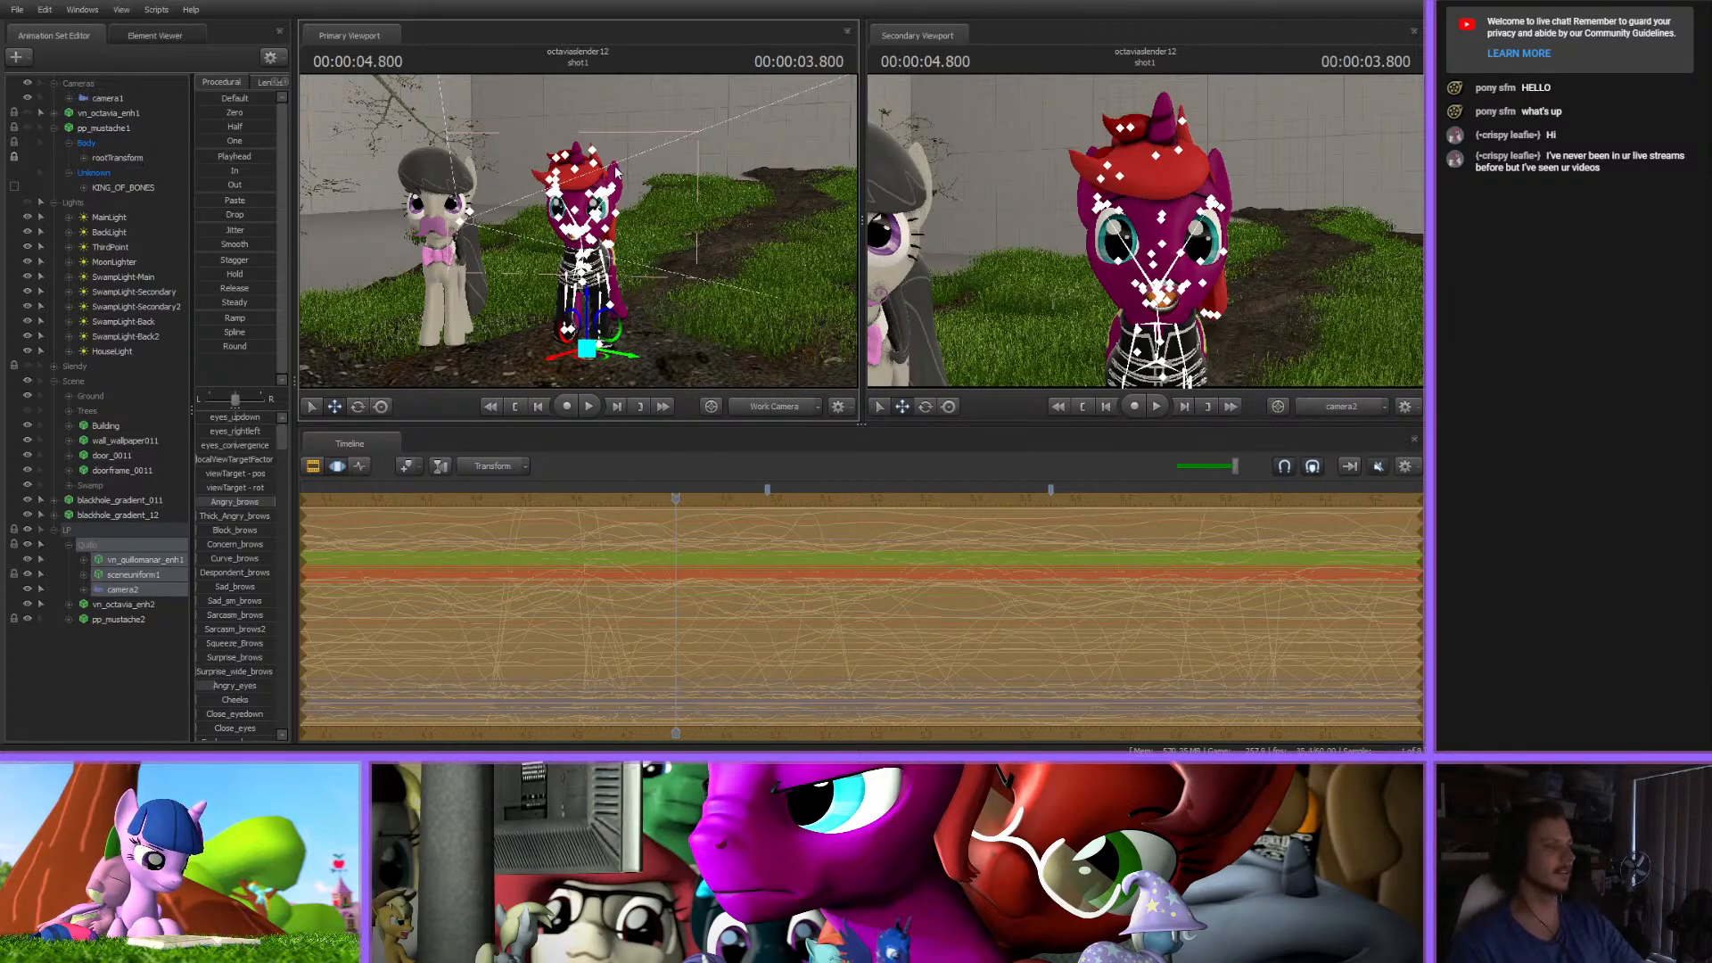
pyautogui.press('w')
pyautogui.moveTo(751, 269); pyautogui.dragTo(751, 269)
pyautogui.press('s')
pyautogui.moveTo(579, 235); pyautogui.dragTo(580, 235)
pyautogui.press('w')
pyautogui.press('s')
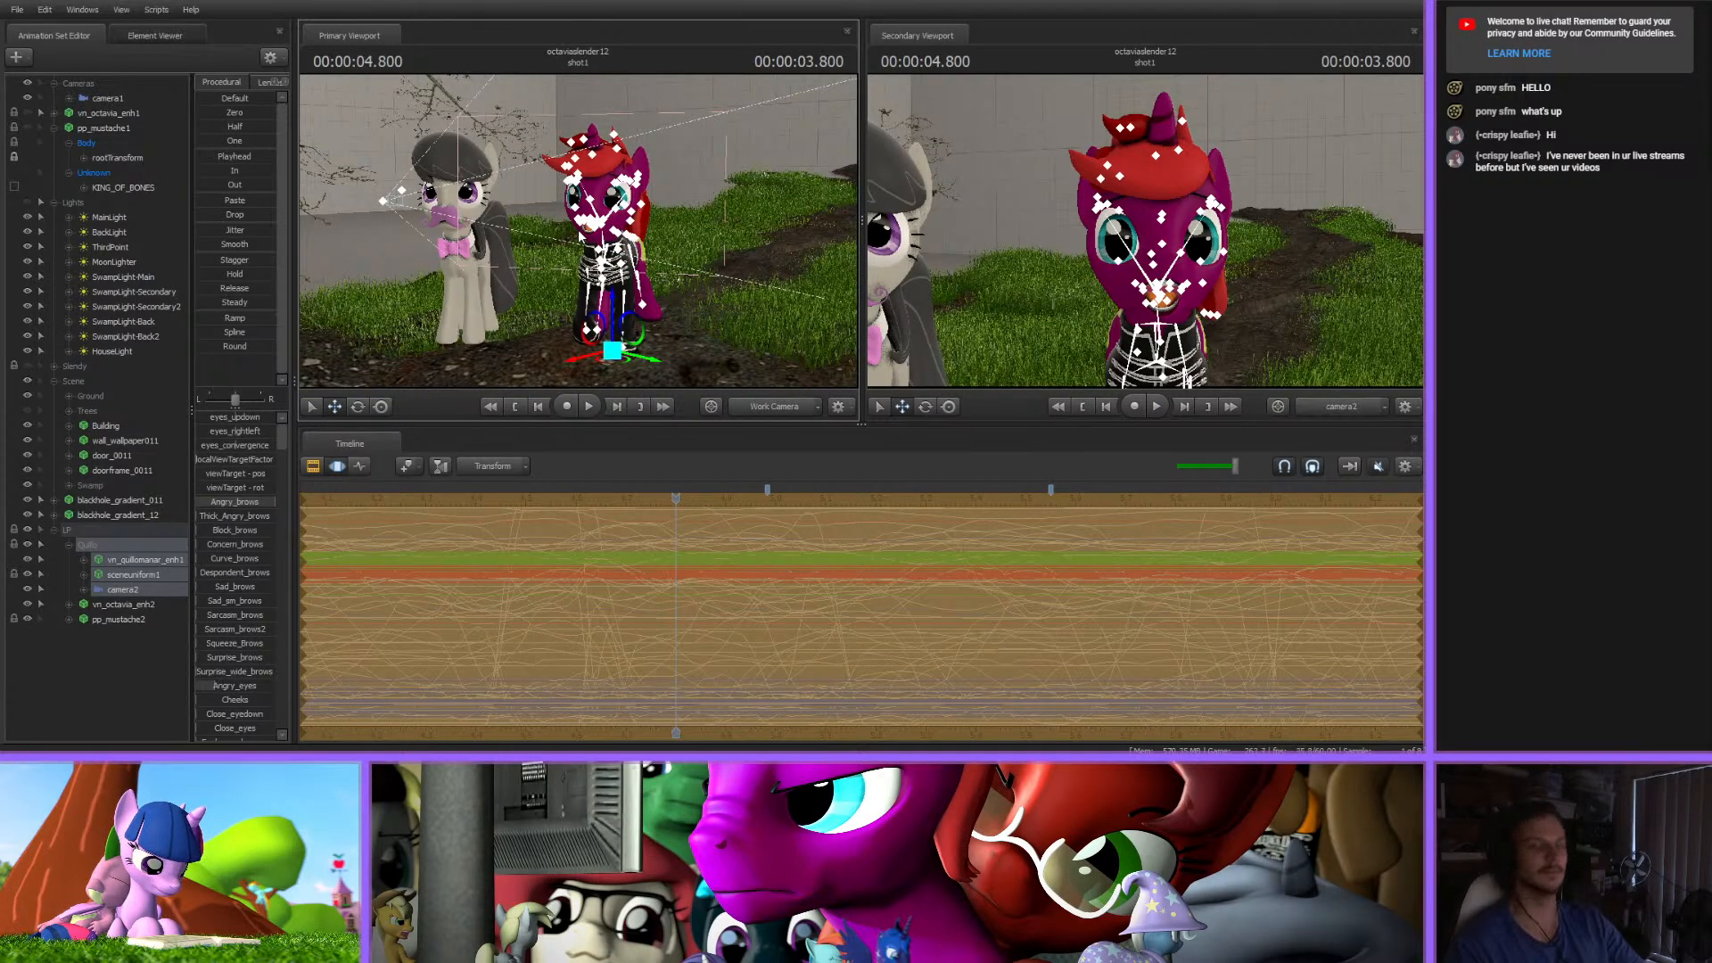
# - Select the time range from 4.5 to about 5.9 seconds in the motion timeline for the Quillo group
pyautogui.moveTo(734, 249); pyautogui.dragTo(734, 249)
pyautogui.press('w')
pyautogui.press('s')
pyautogui.press('w')
pyautogui.press('s')
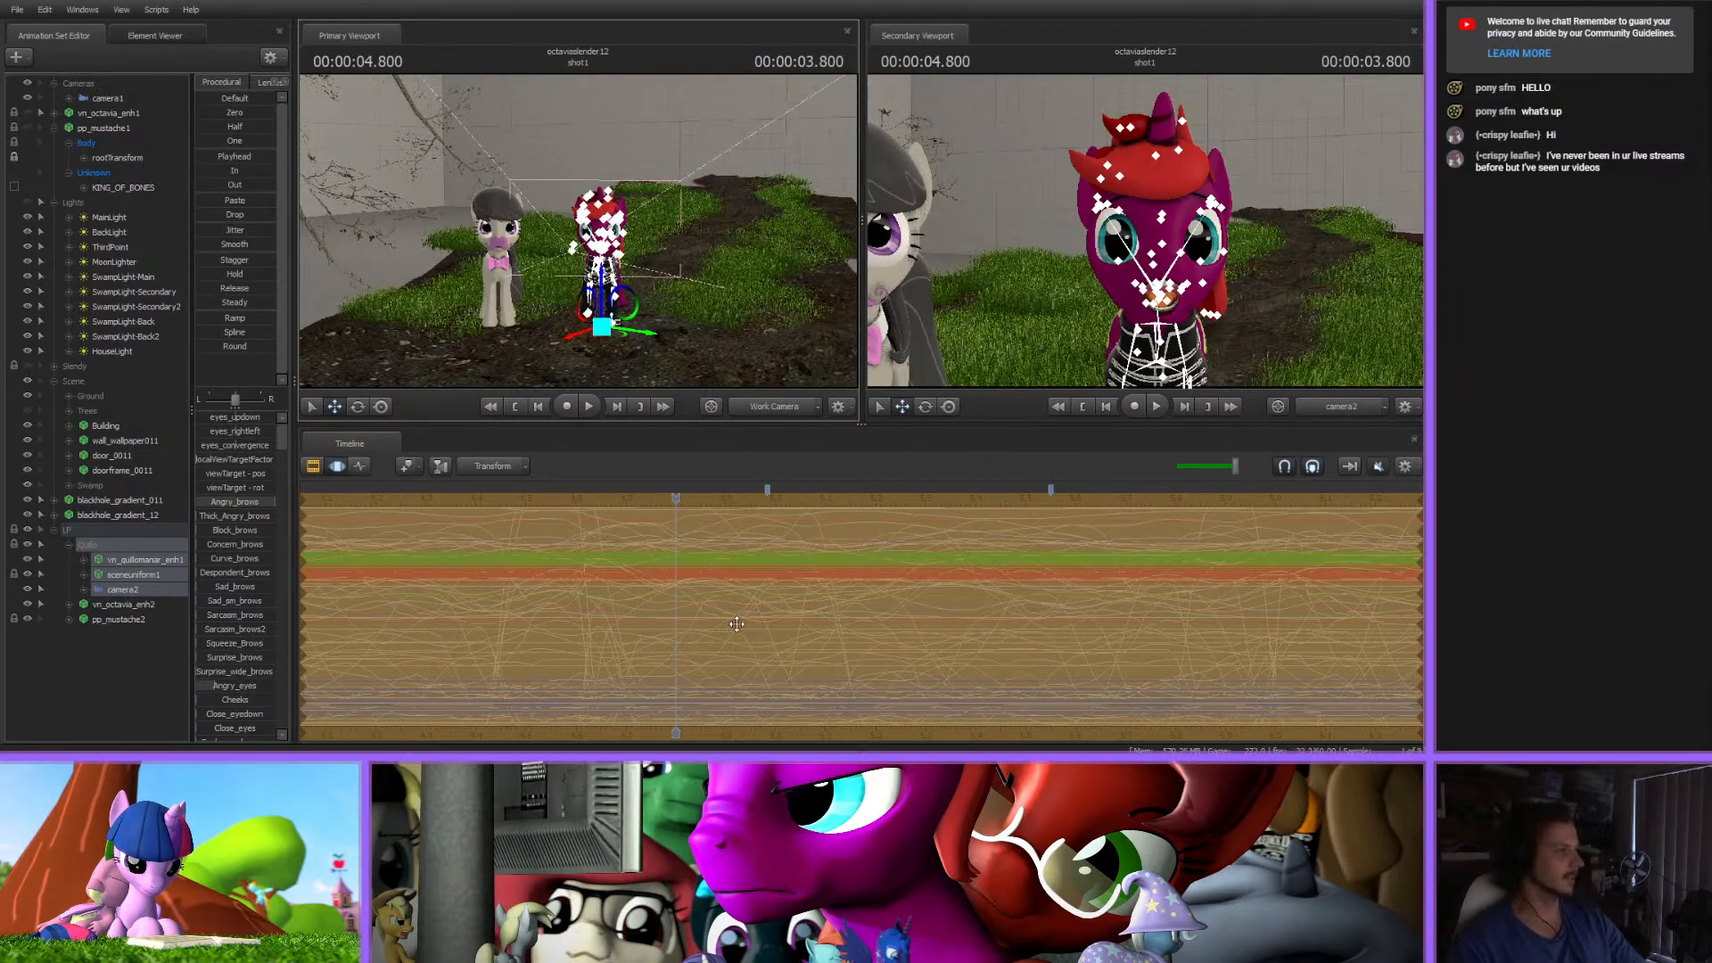
pyautogui.scroll(-3, 722, 612)
pyautogui.scroll(-2, 721, 612)
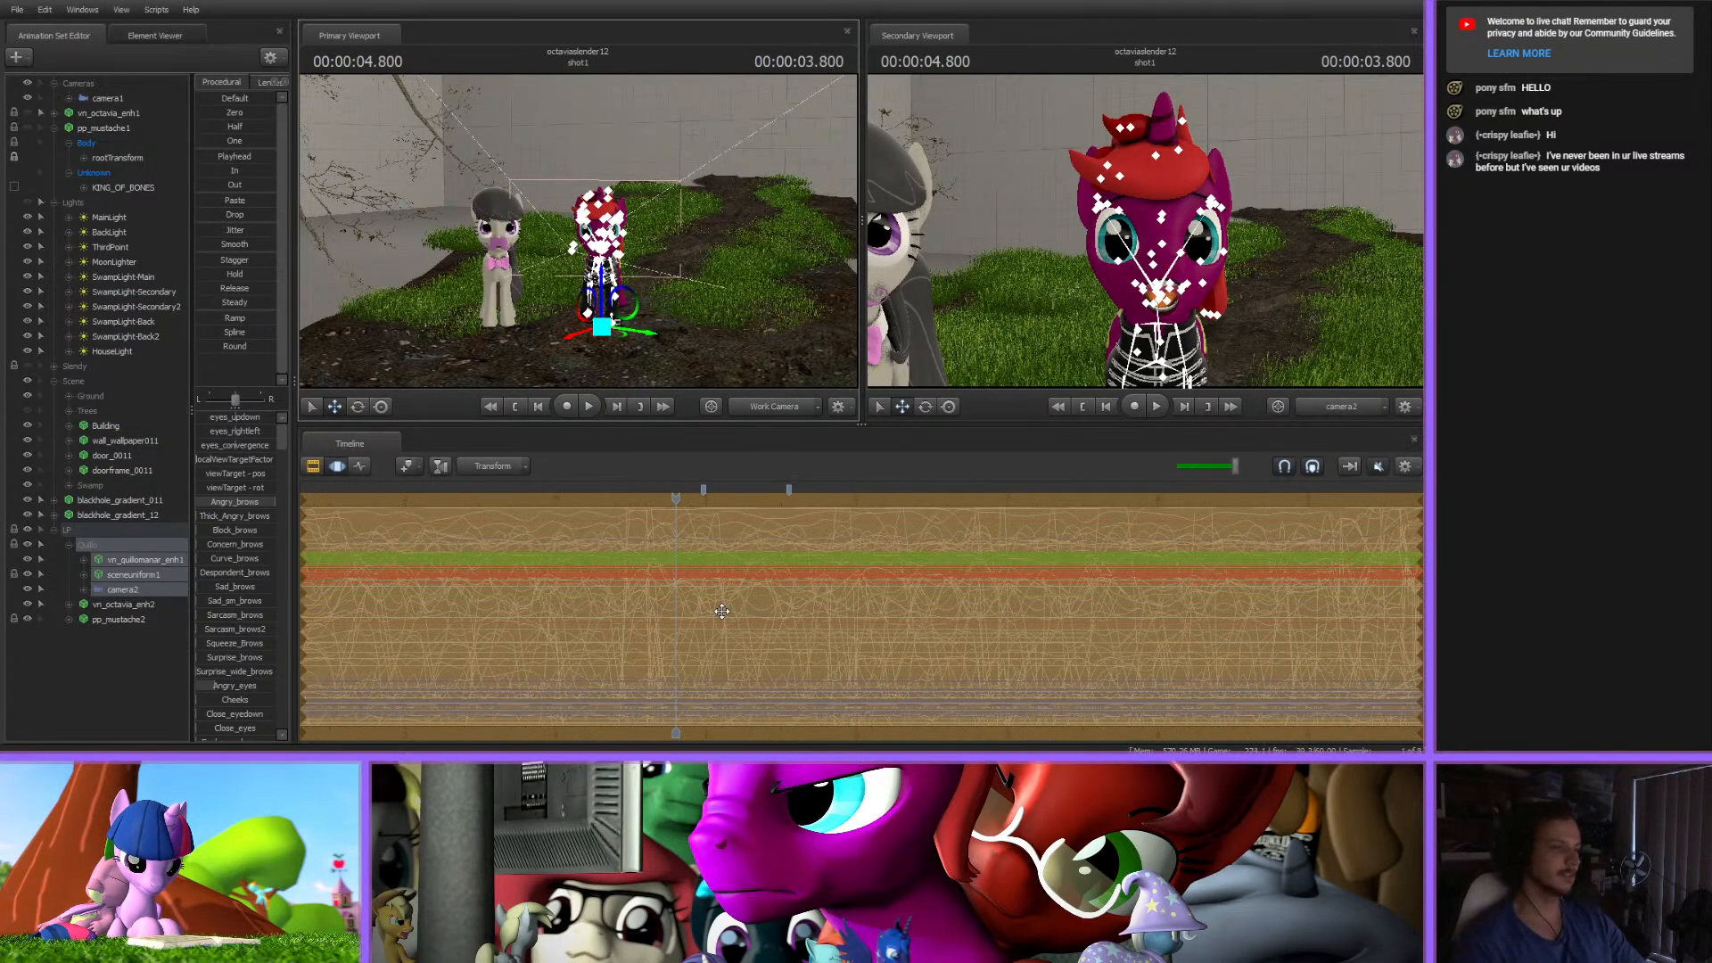
pyautogui.click(721, 612)
pyautogui.scroll(3, 721, 612)
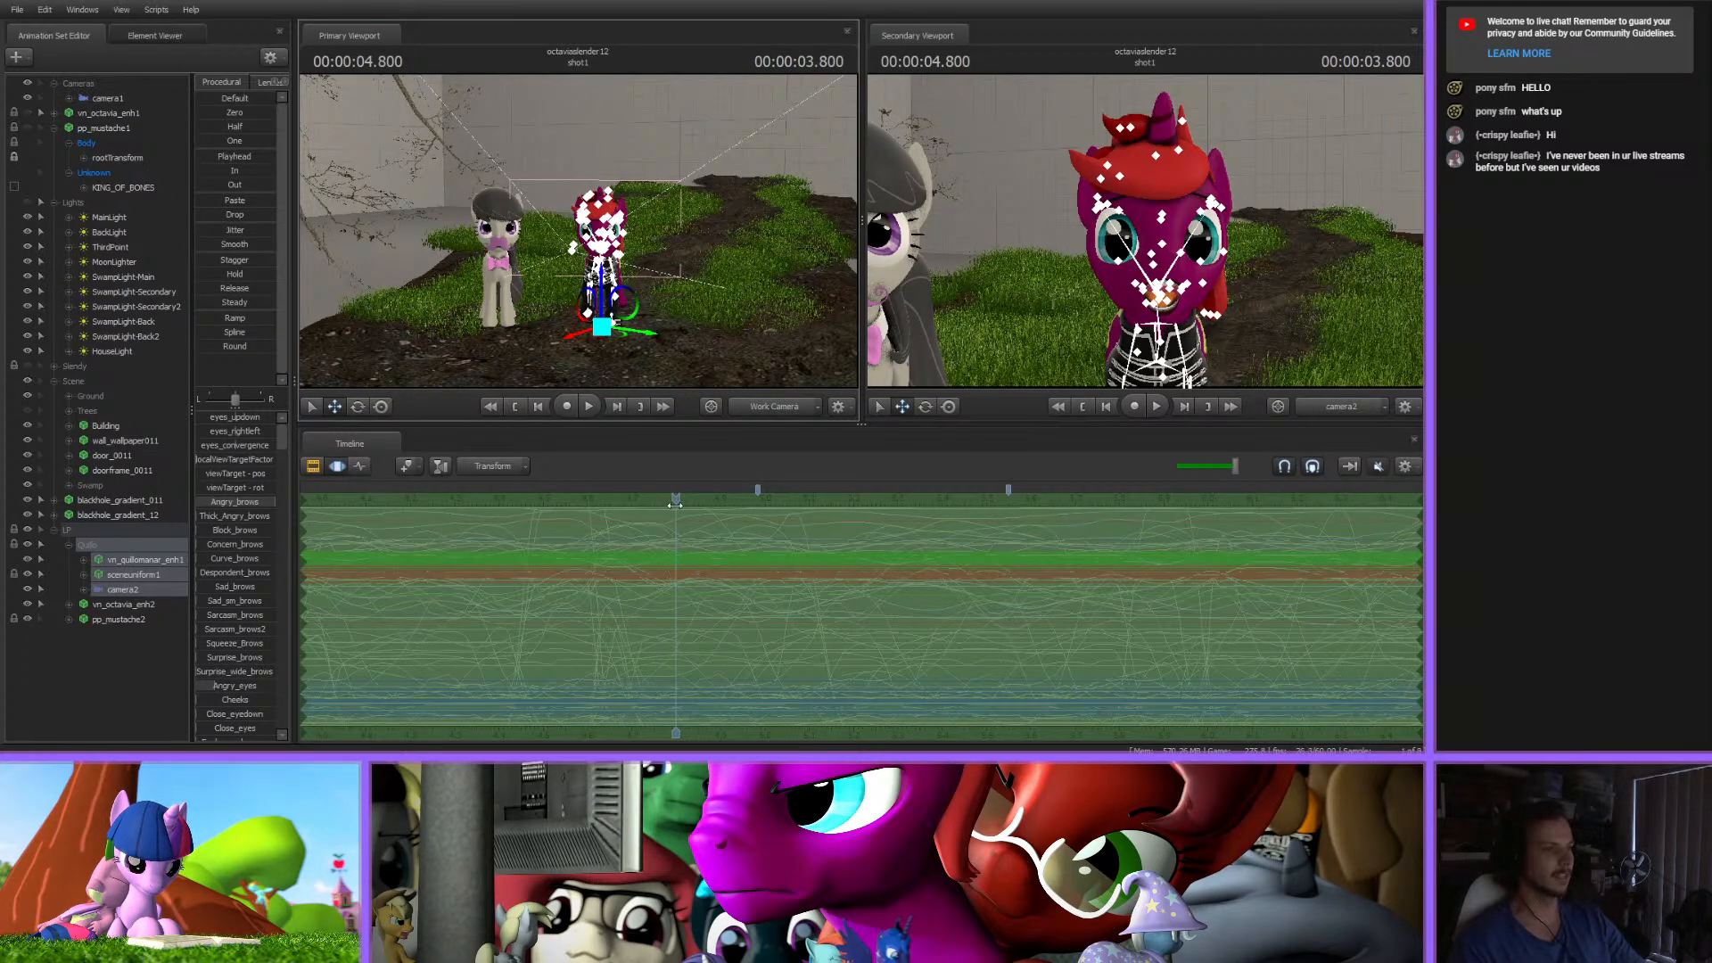
pyautogui.moveTo(675, 504); pyautogui.dragTo(741, 512)
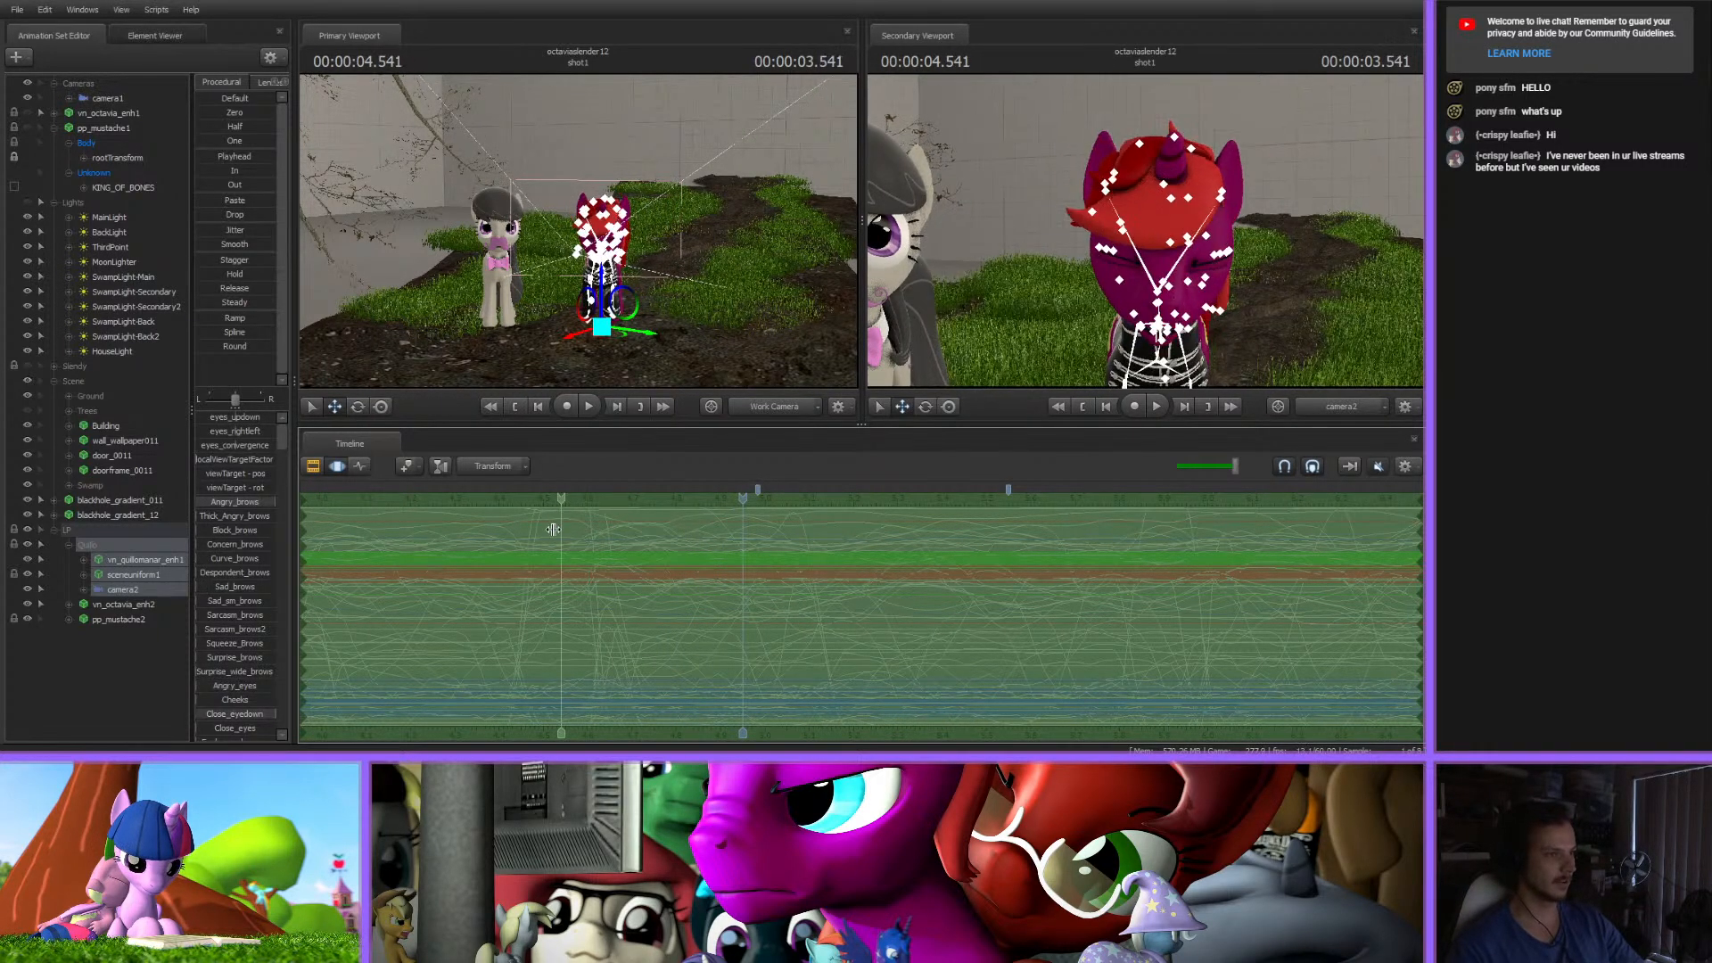
pyautogui.keyDown('shift'); pyautogui.moveTo(544, 528); pyautogui.dragTo(1167, 568); pyautogui.keyUp('shift')
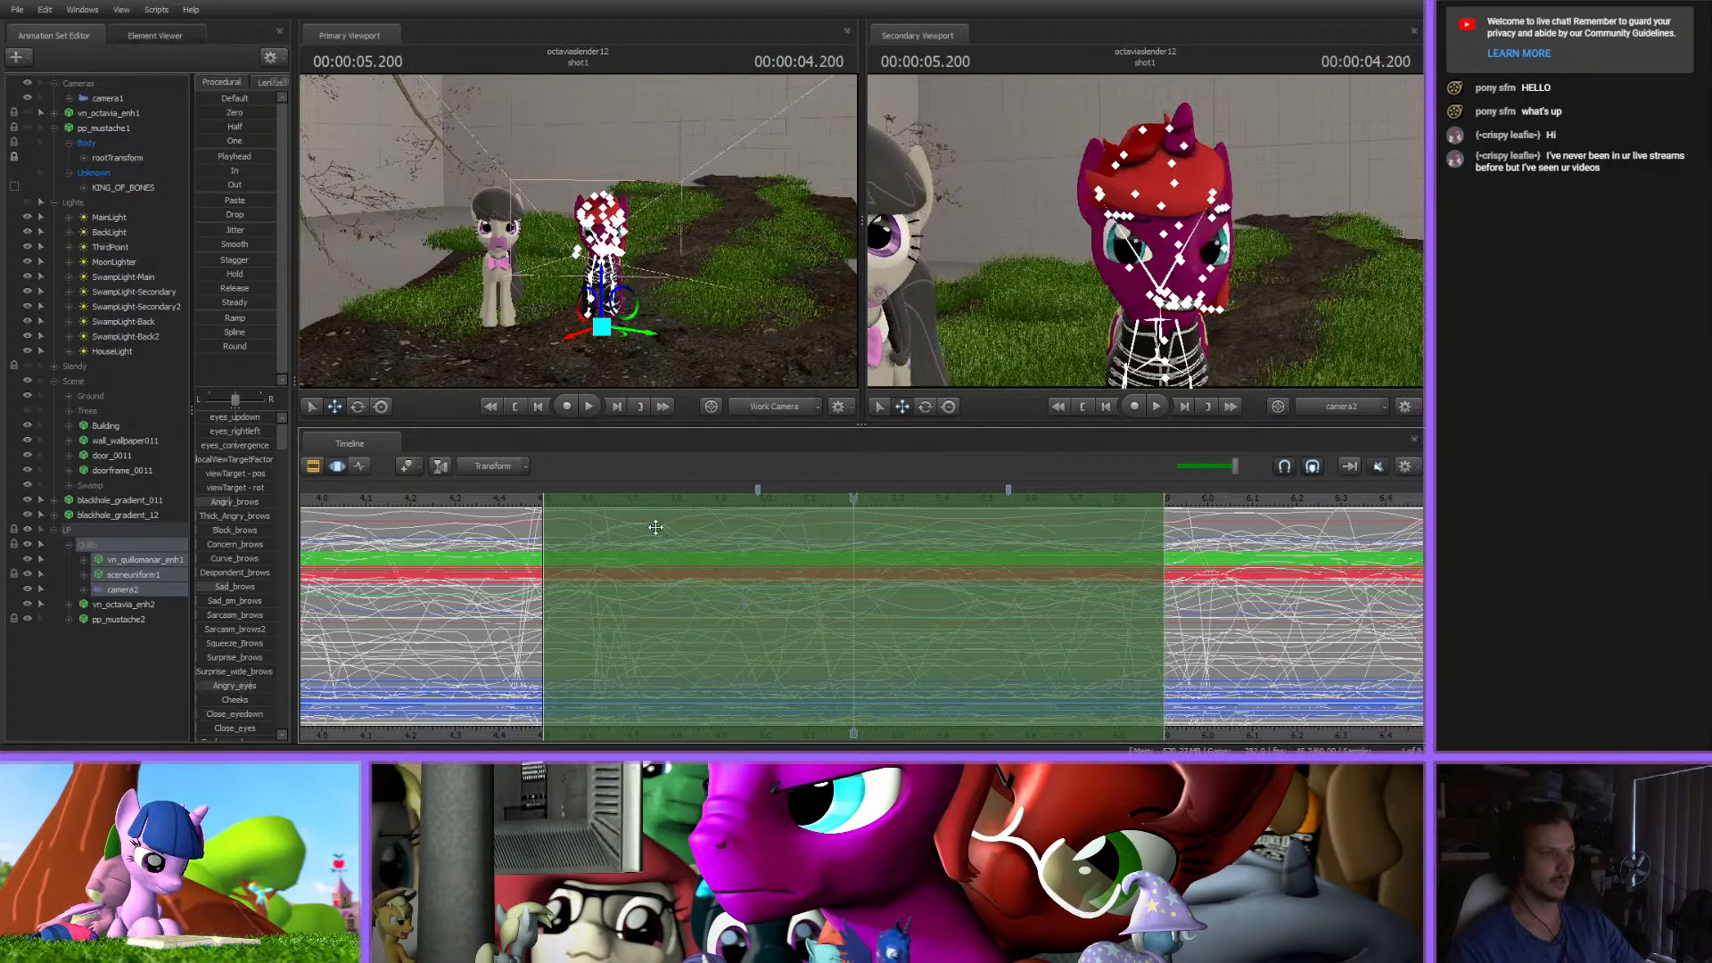
# - Step back frame by frame from 4.983 to 4.500 to check the red-maned pony's pose at the selection's start
pyautogui.moveTo(854, 501); pyautogui.dragTo(760, 514)
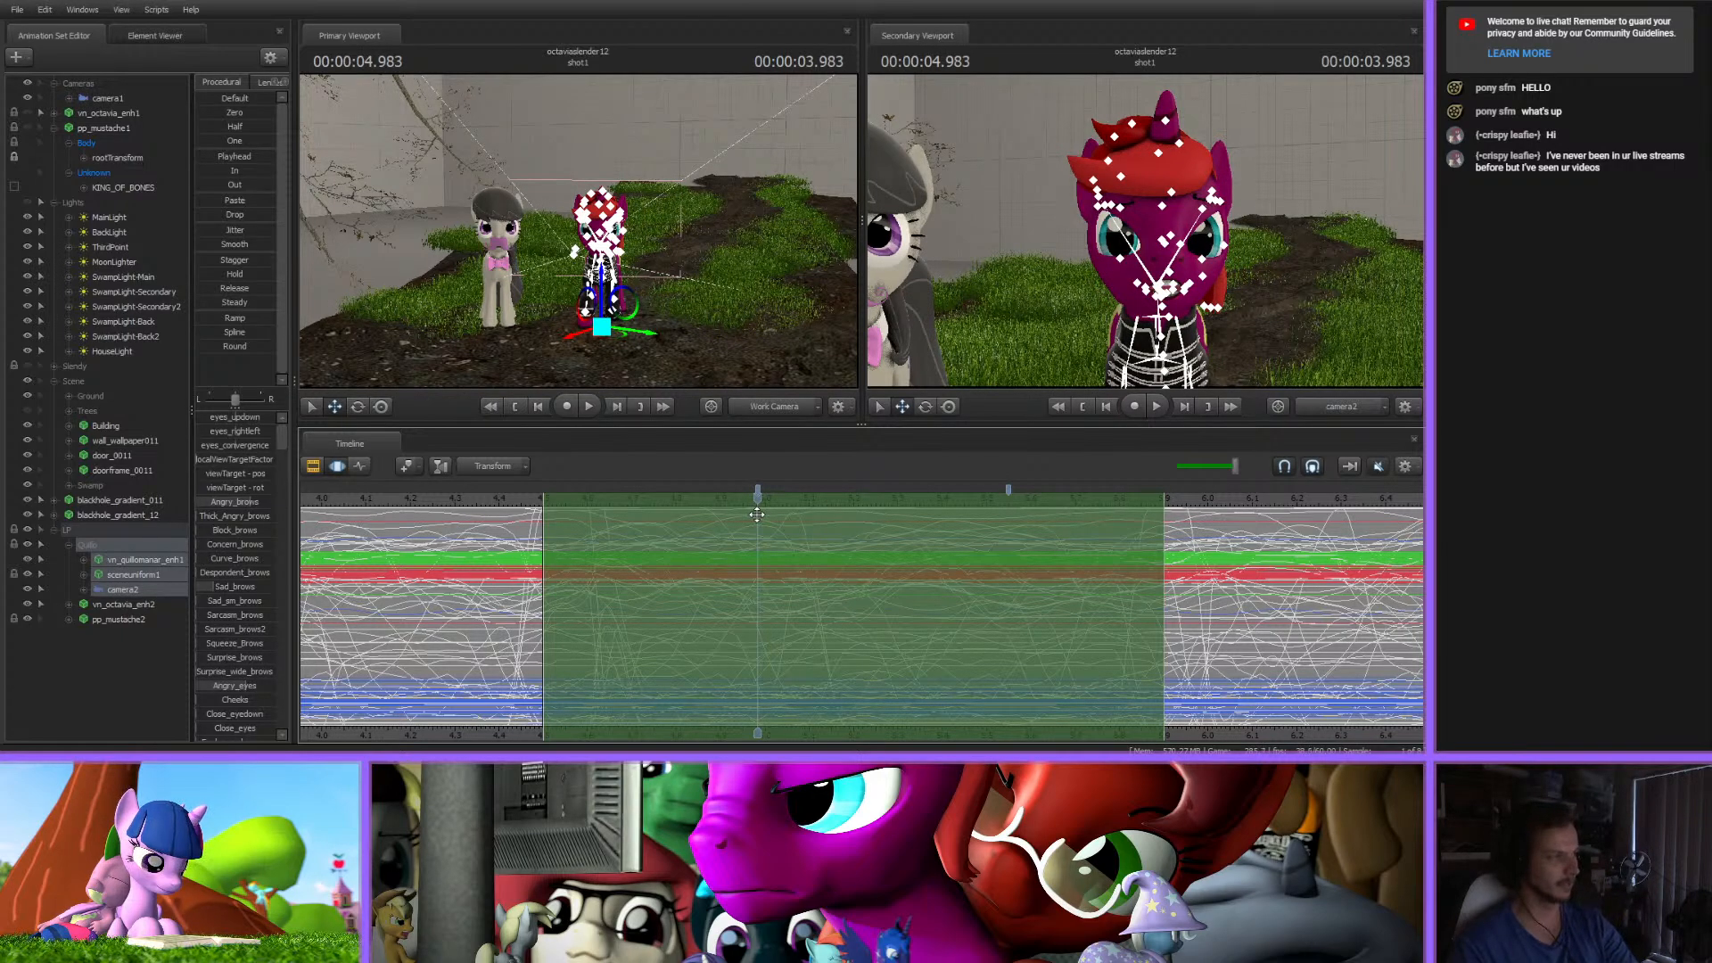
pyautogui.press('Left')
pyautogui.press('Left')
pyautogui.press('Left')
pyautogui.press('Left')
pyautogui.press('Left')
pyautogui.press('Left')
pyautogui.press('Left')
pyautogui.press('Left')
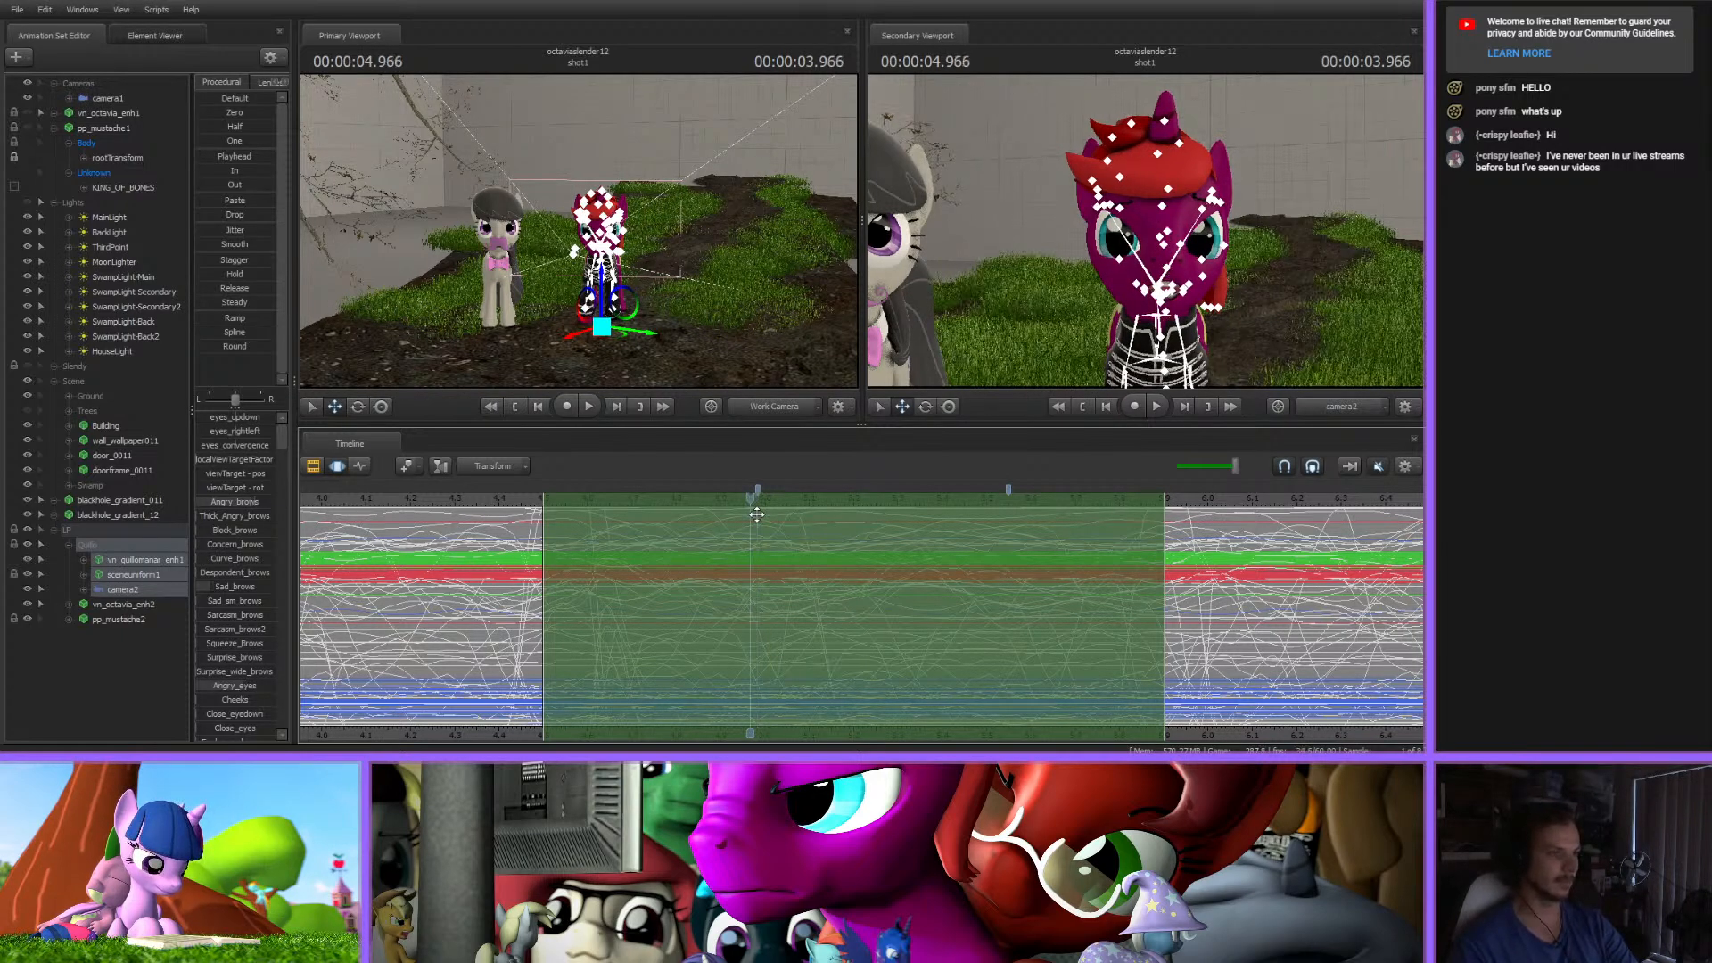
pyautogui.press('Left')
pyautogui.press('Left')
pyautogui.press('Left')
pyautogui.press('Left')
pyautogui.press('Left')
pyautogui.press('Left')
pyautogui.press('Left')
pyautogui.press('Left')
pyautogui.press('Left')
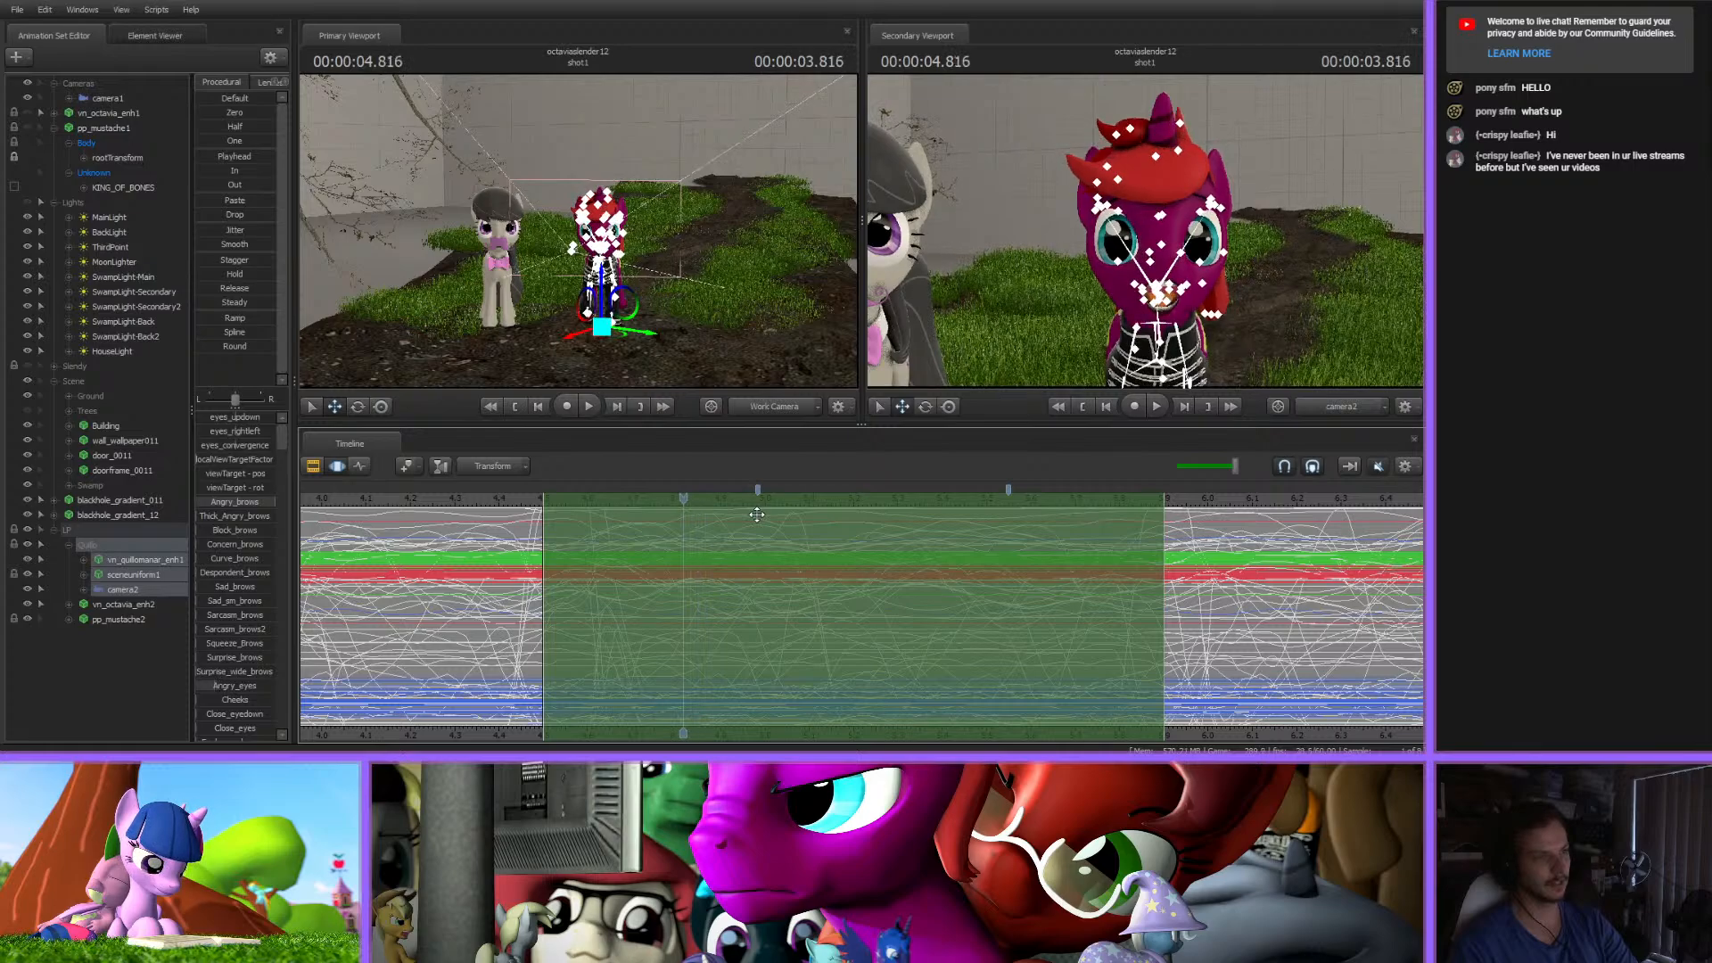
pyautogui.press('Left')
pyautogui.press('Left')
pyautogui.press('Left')
pyautogui.press('Left')
pyautogui.press('Left')
pyautogui.press('Left')
pyautogui.press('Left')
pyautogui.press('Left')
pyautogui.press('Left')
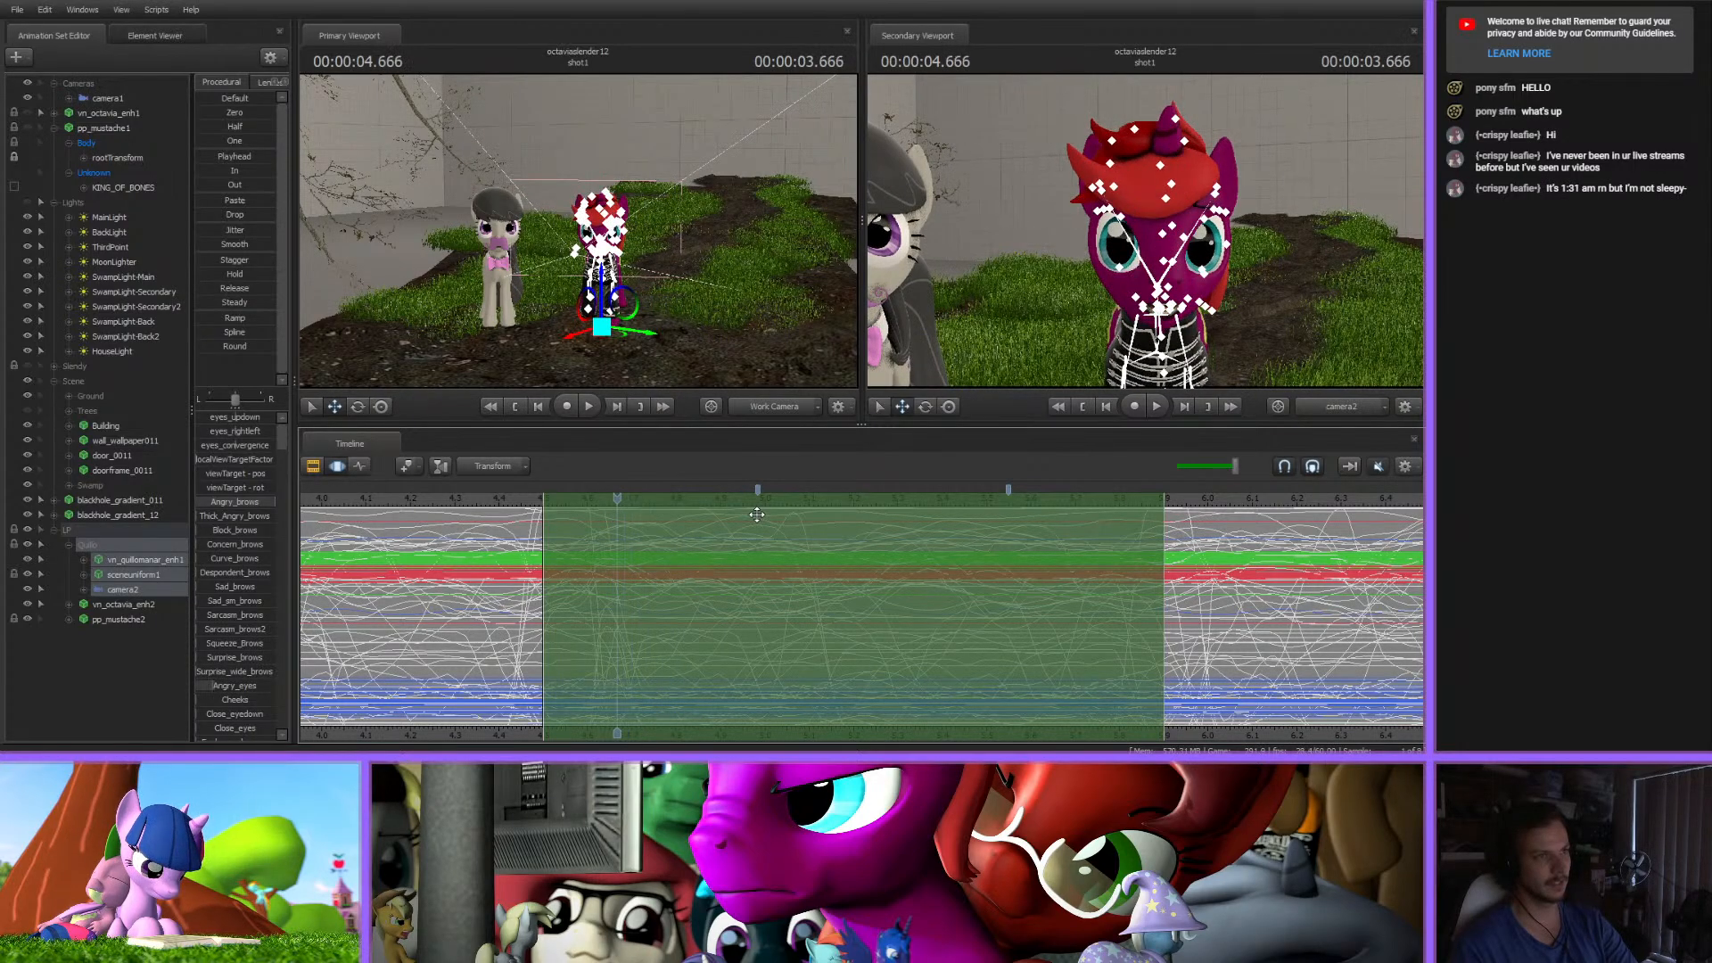
pyautogui.press('Left')
pyautogui.press('Left')
pyautogui.press('Left')
pyautogui.press('Left')
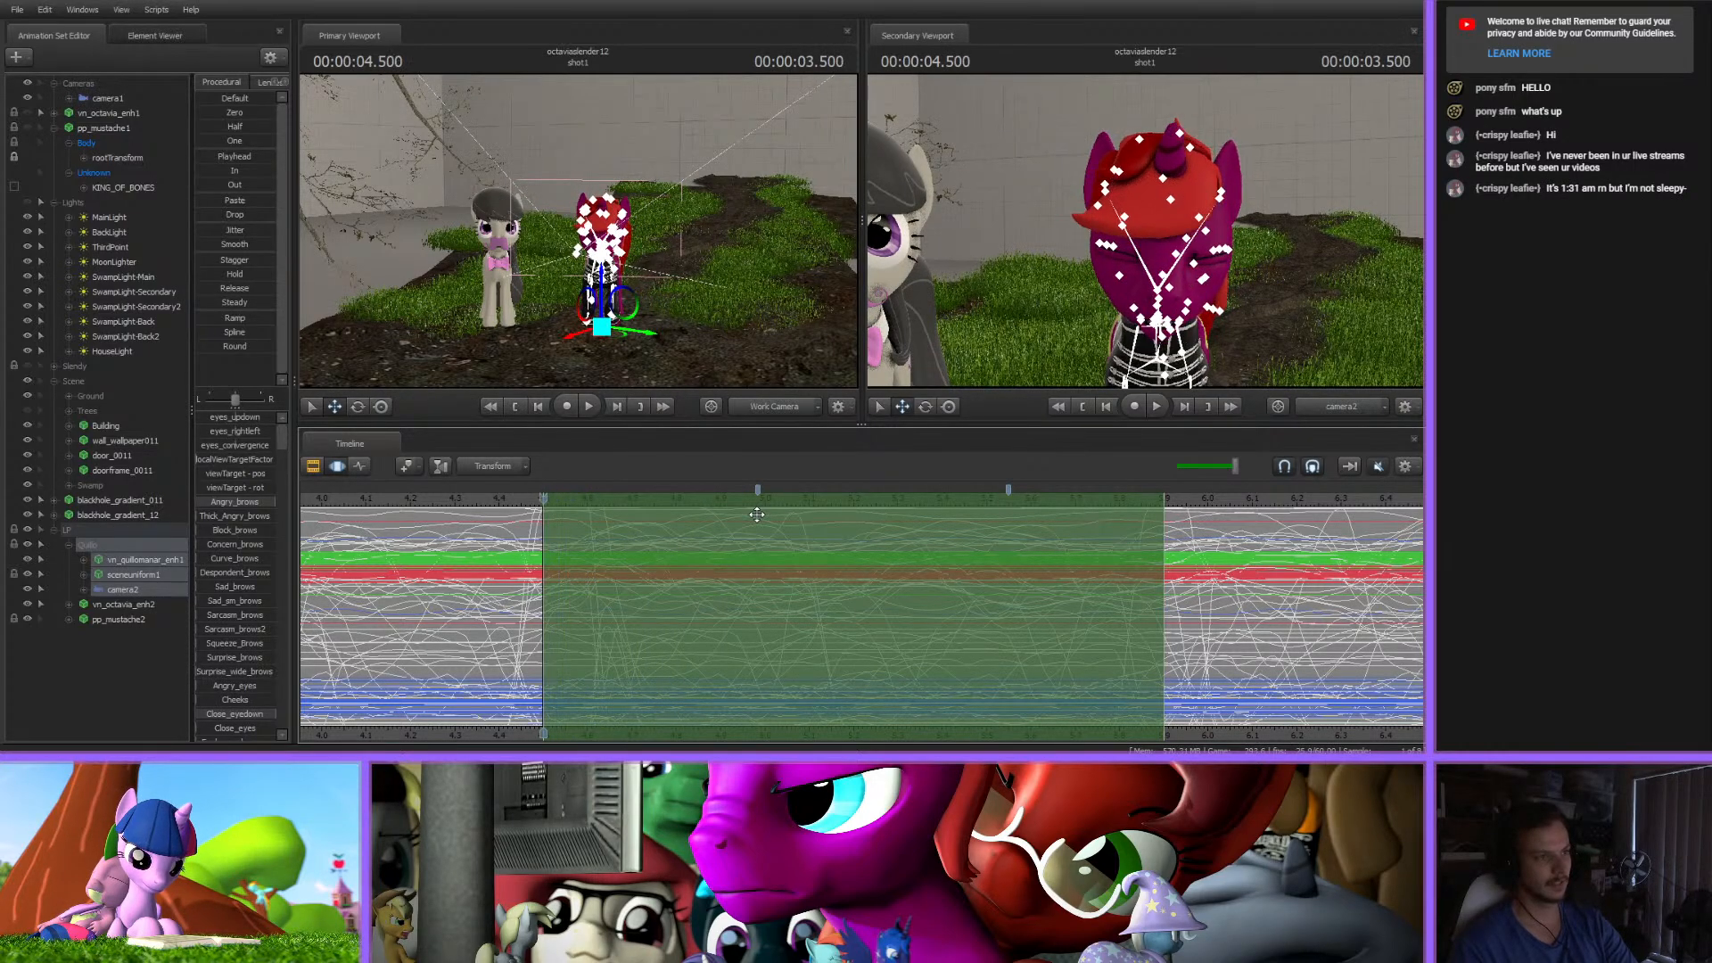
# - Extend the time selection so it starts at 4.483 and ends at about 6.05 seconds
pyautogui.moveTo(539, 521); pyautogui.dragTo(536, 520)
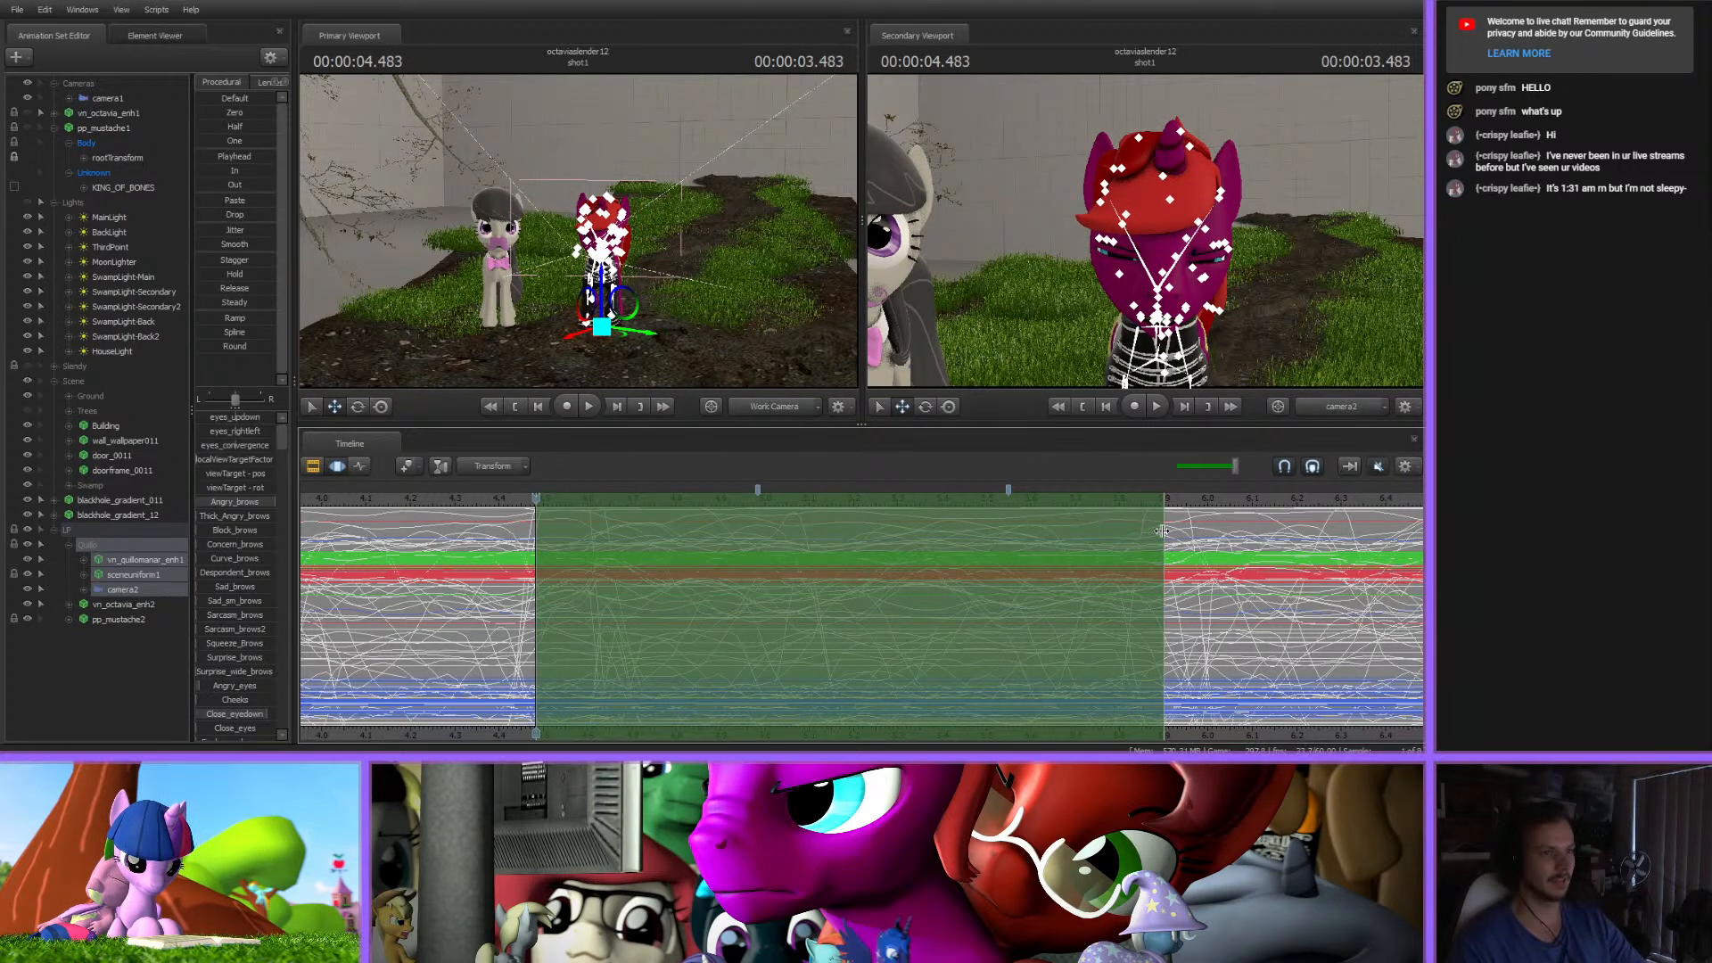
pyautogui.moveTo(1162, 530); pyautogui.dragTo(1230, 533)
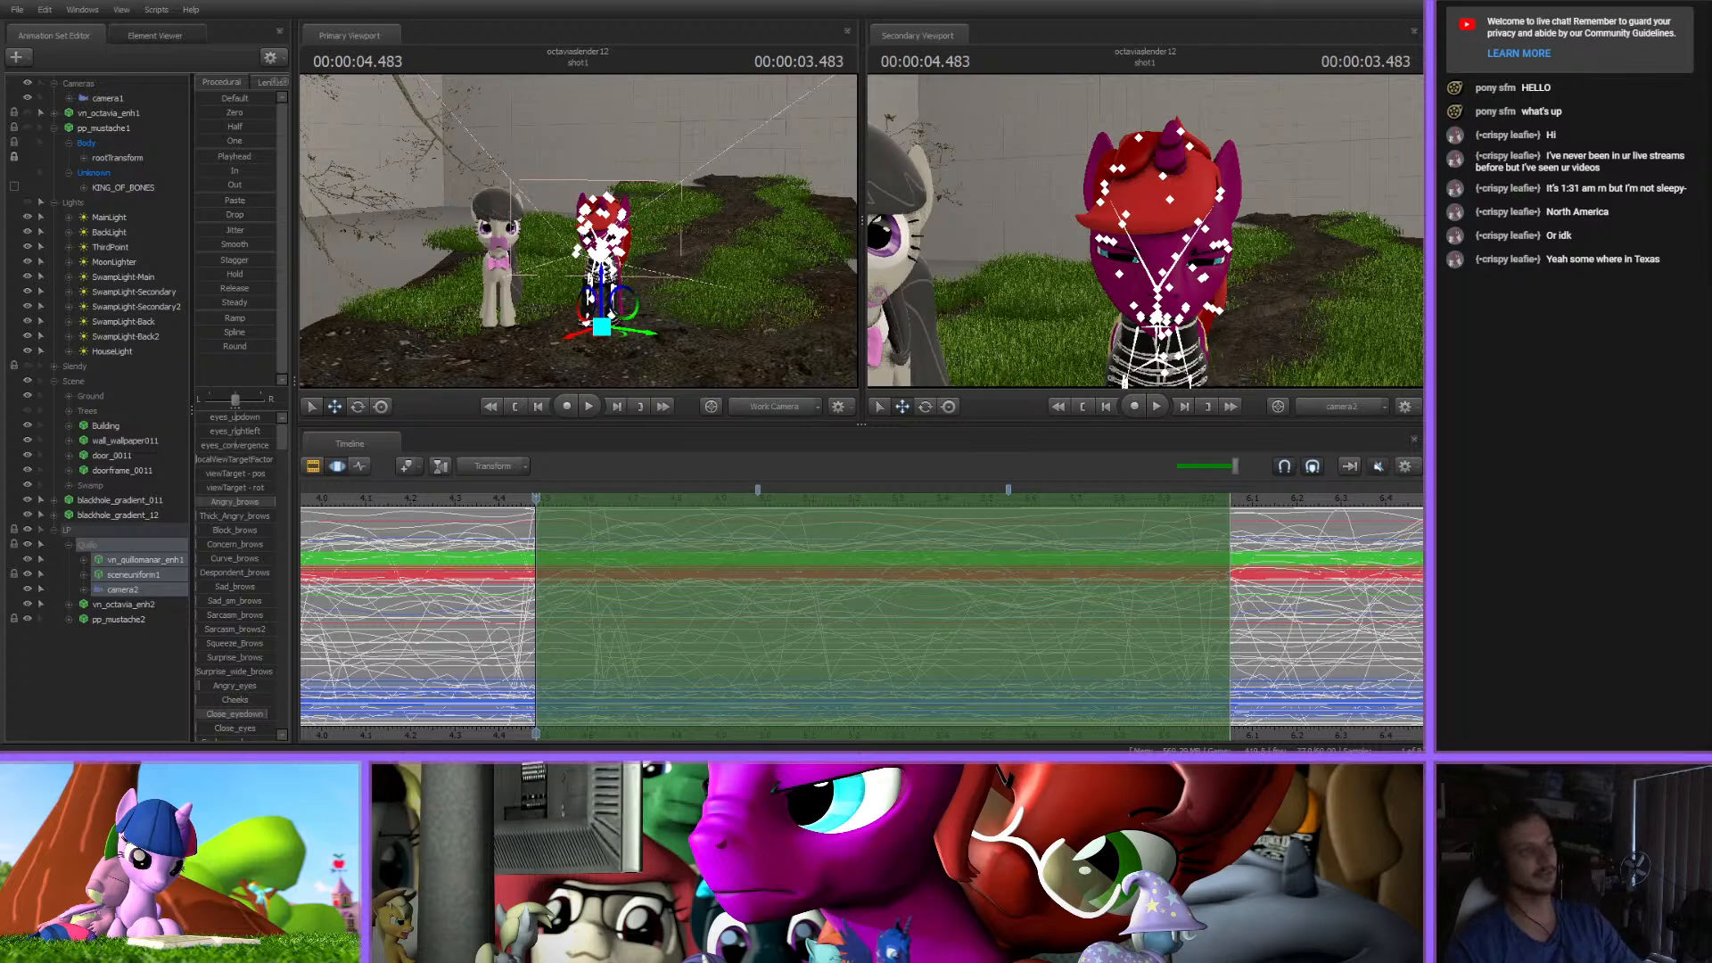
pyautogui.scroll(-5, 591, 629)
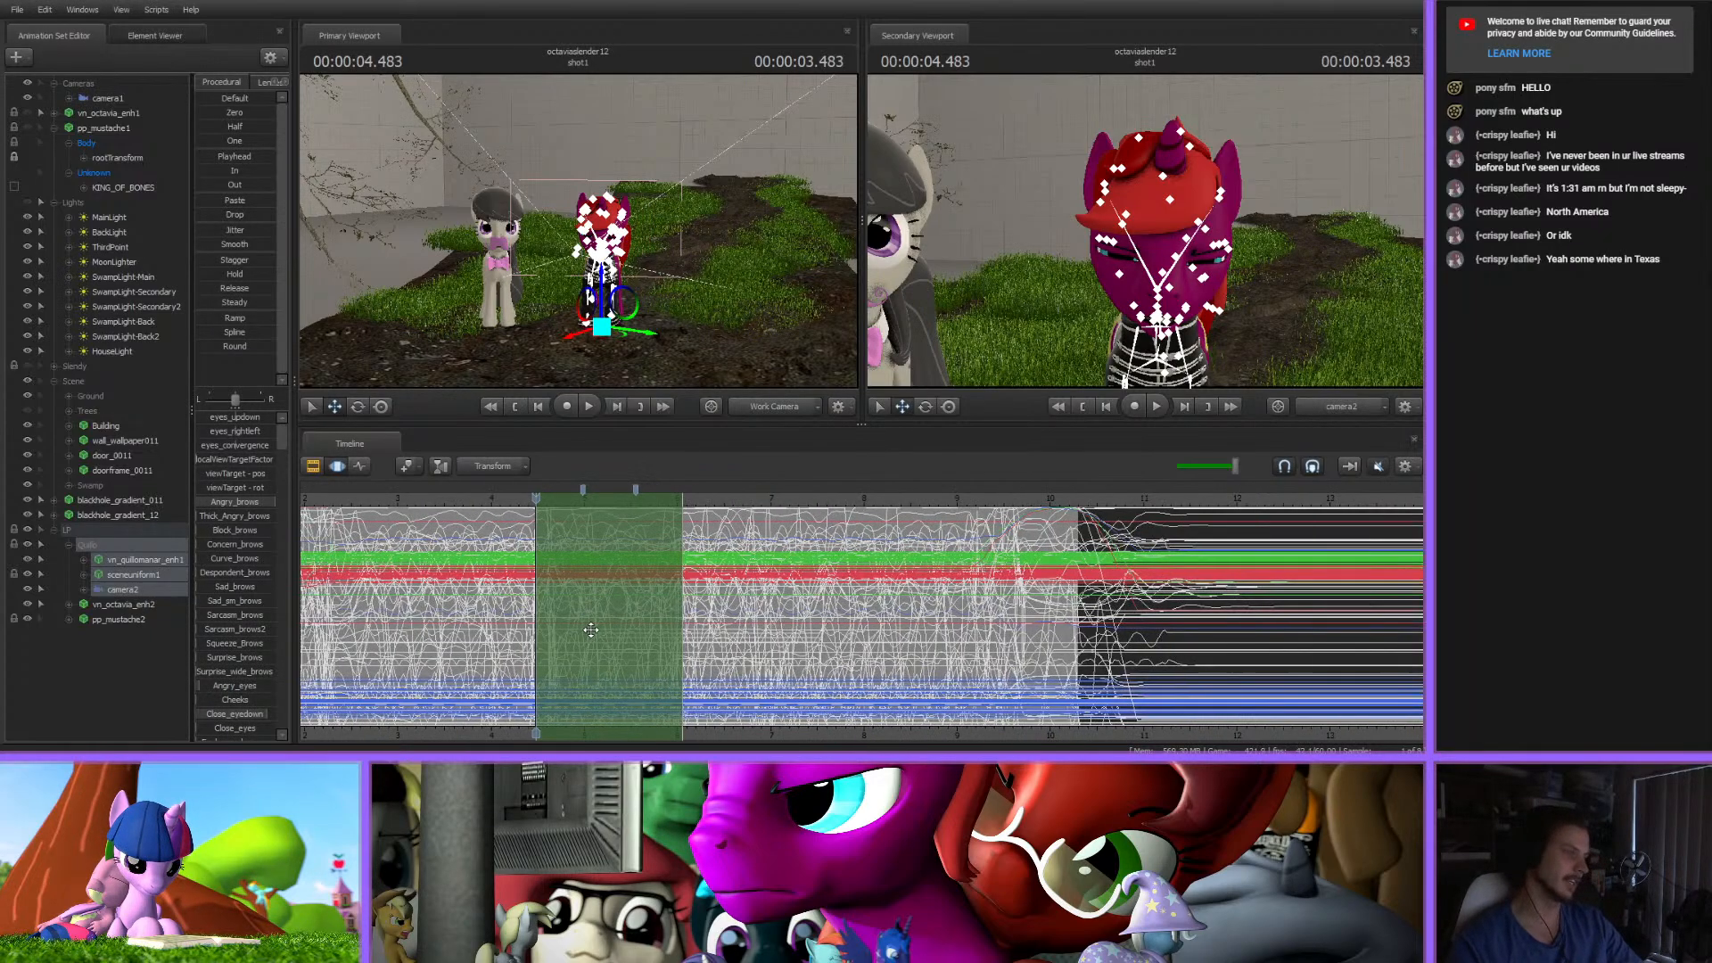
pyautogui.scroll(1, 591, 630)
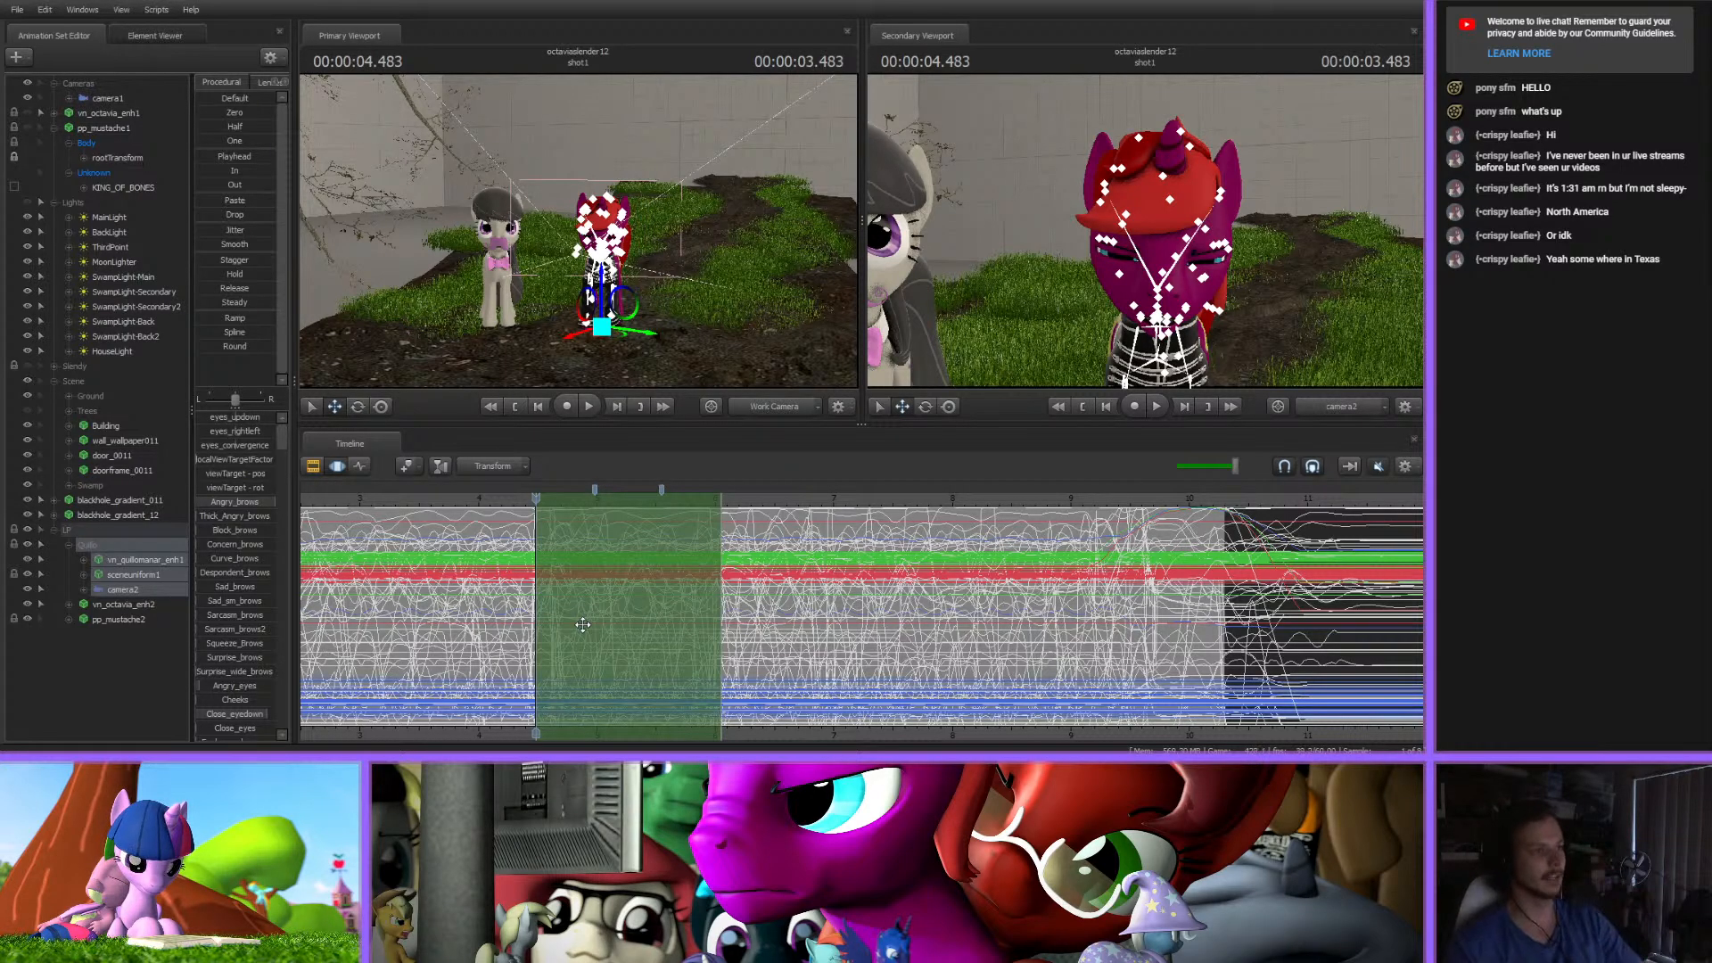
pyautogui.scroll(2, 584, 624)
pyautogui.scroll(-4, 588, 625)
pyautogui.scroll(4, 593, 624)
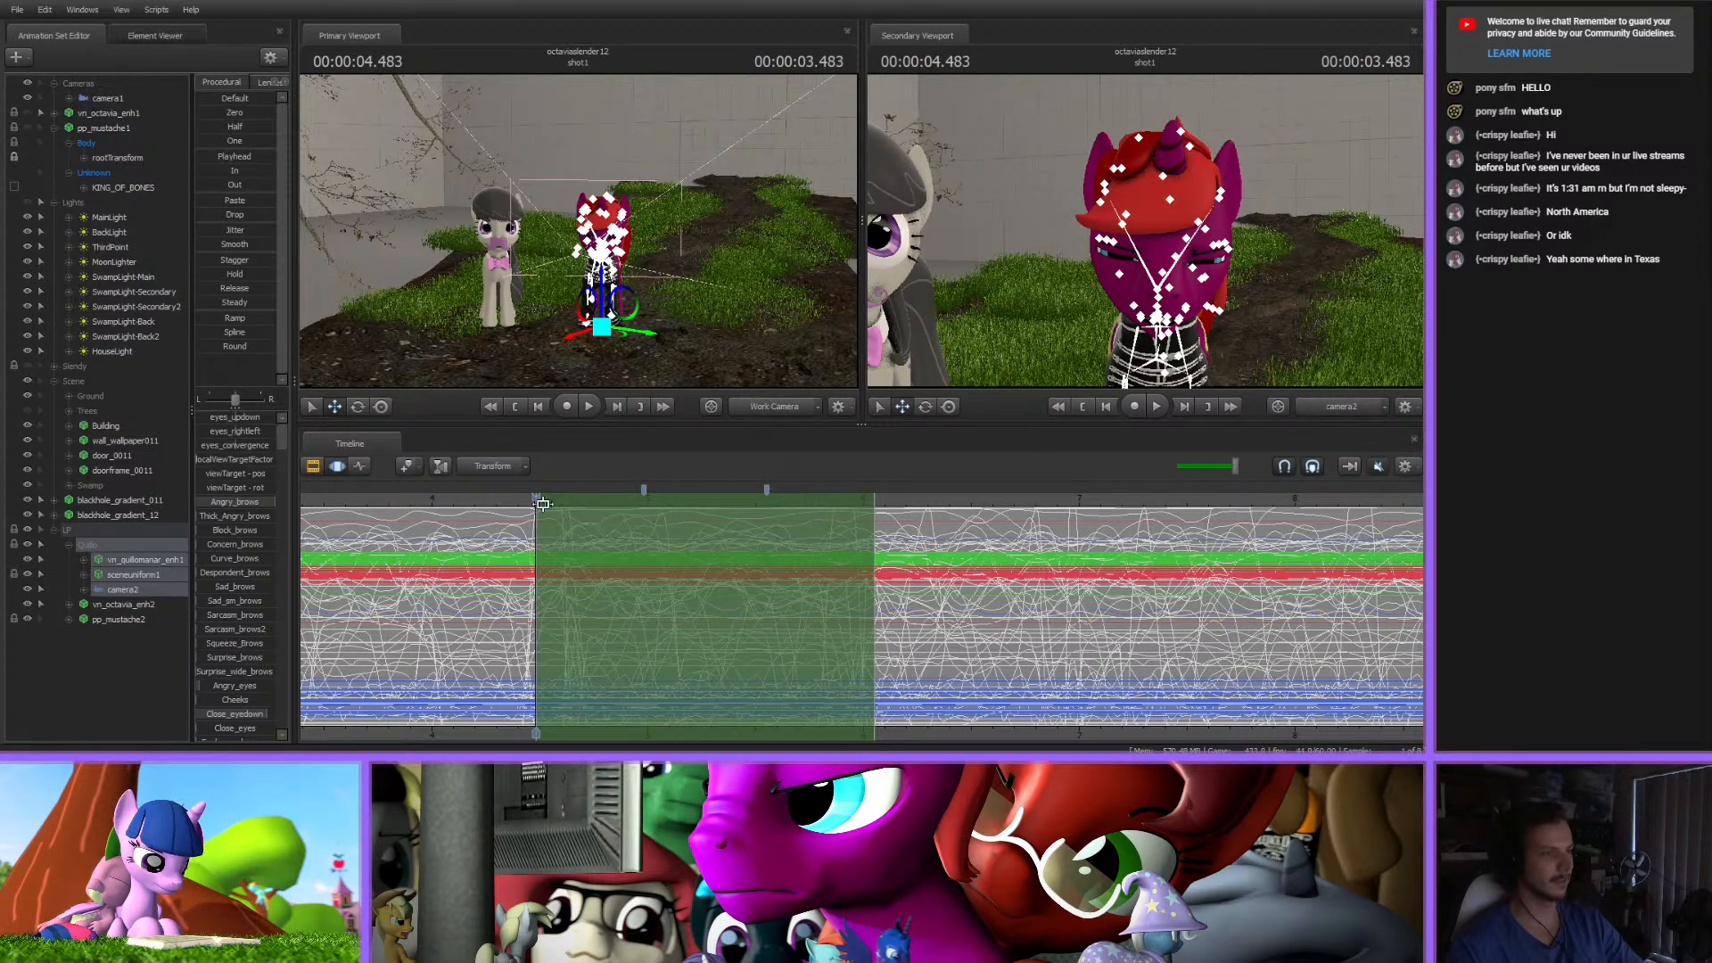
pyautogui.scroll(-2, 542, 504)
# - Trim the start of the movie's range around shot1 to 4.483 in the clip editor and return to motion editing
pyautogui.click(313, 466)
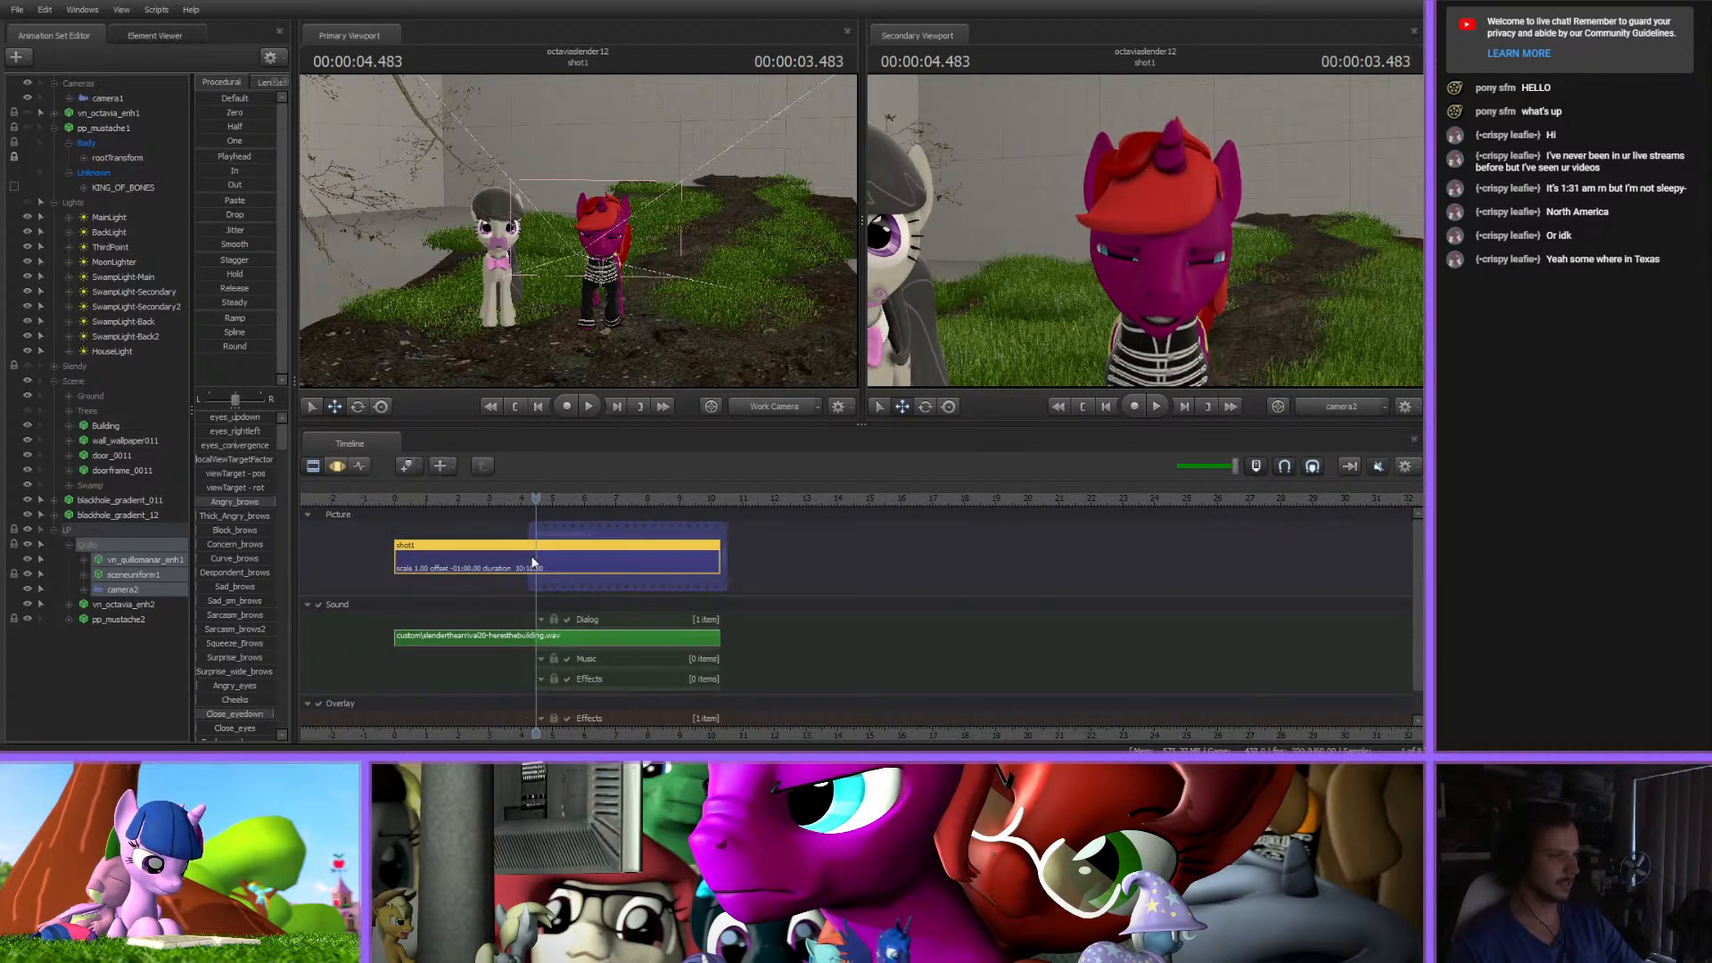
pyautogui.click(346, 467)
pyautogui.click(361, 468)
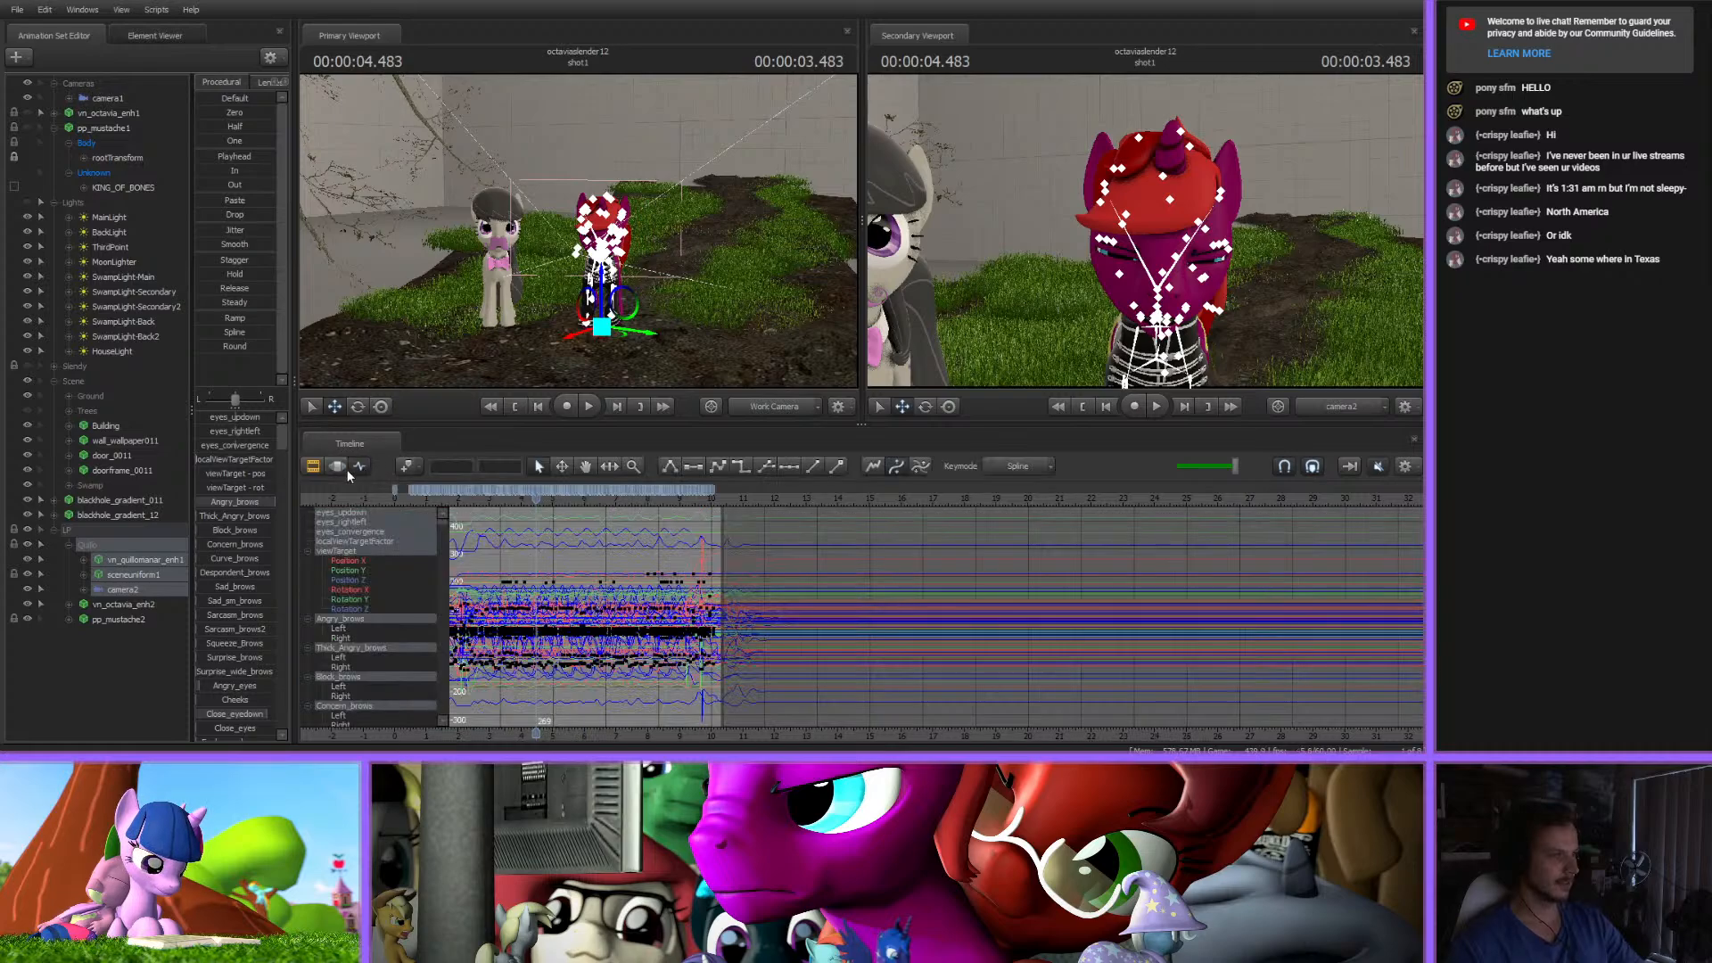
pyautogui.click(339, 469)
pyautogui.click(314, 468)
pyautogui.scroll(5, 585, 553)
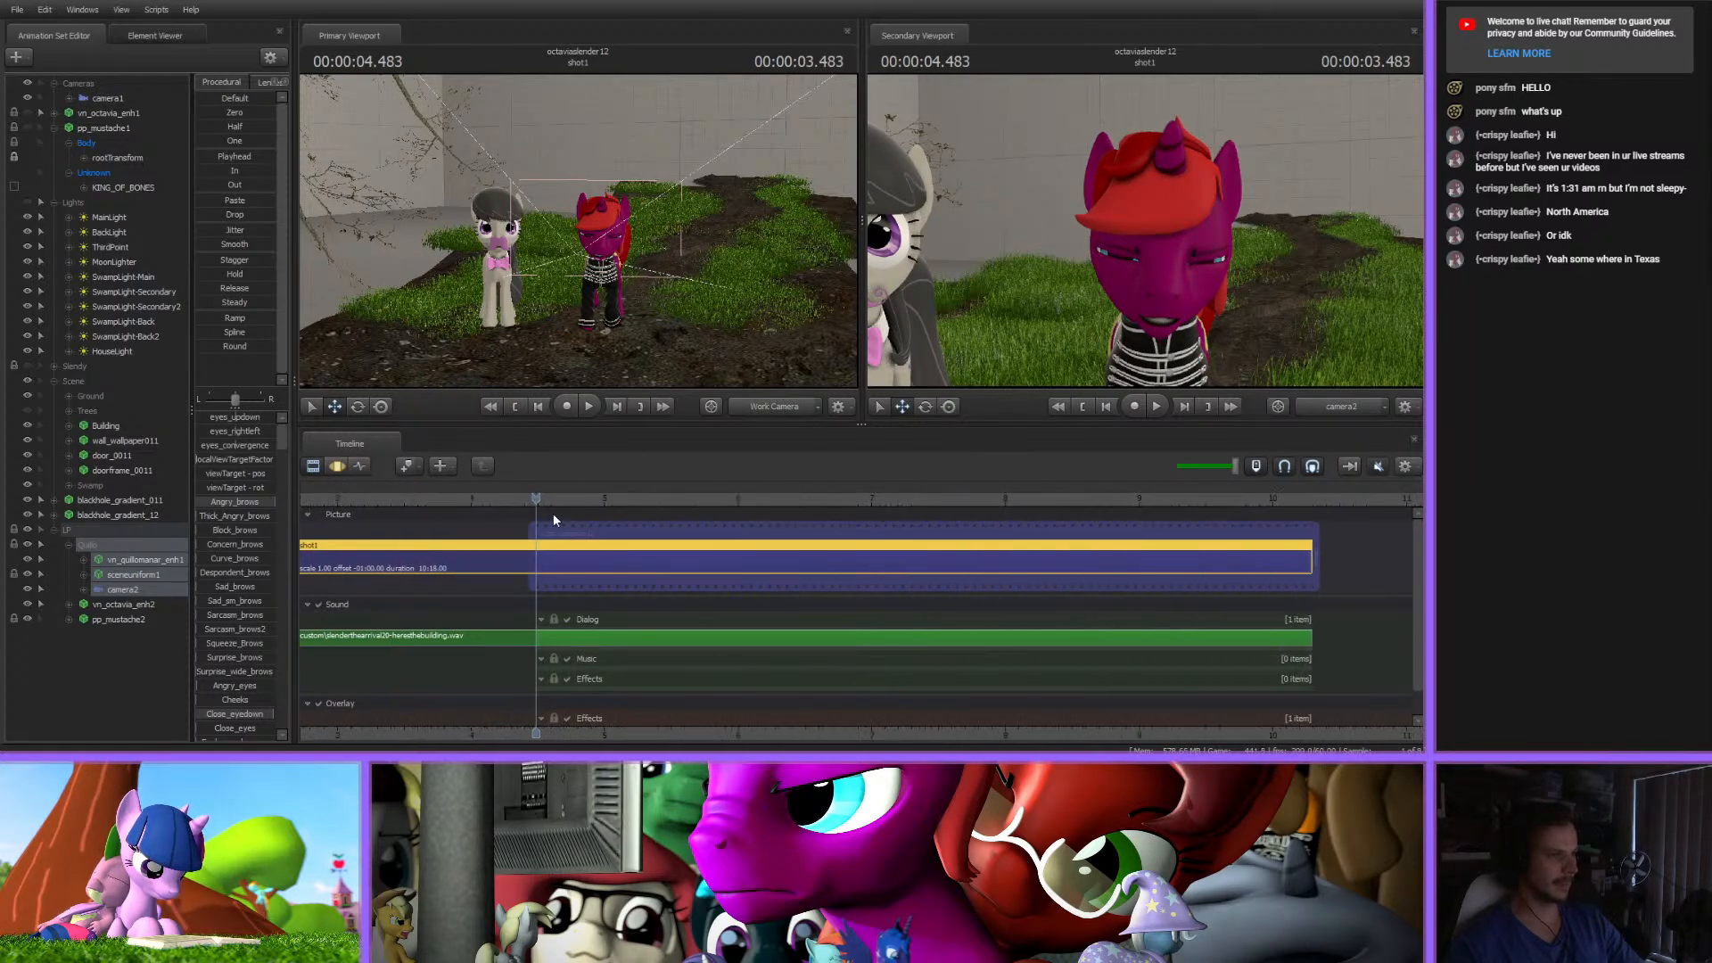
pyautogui.click(339, 470)
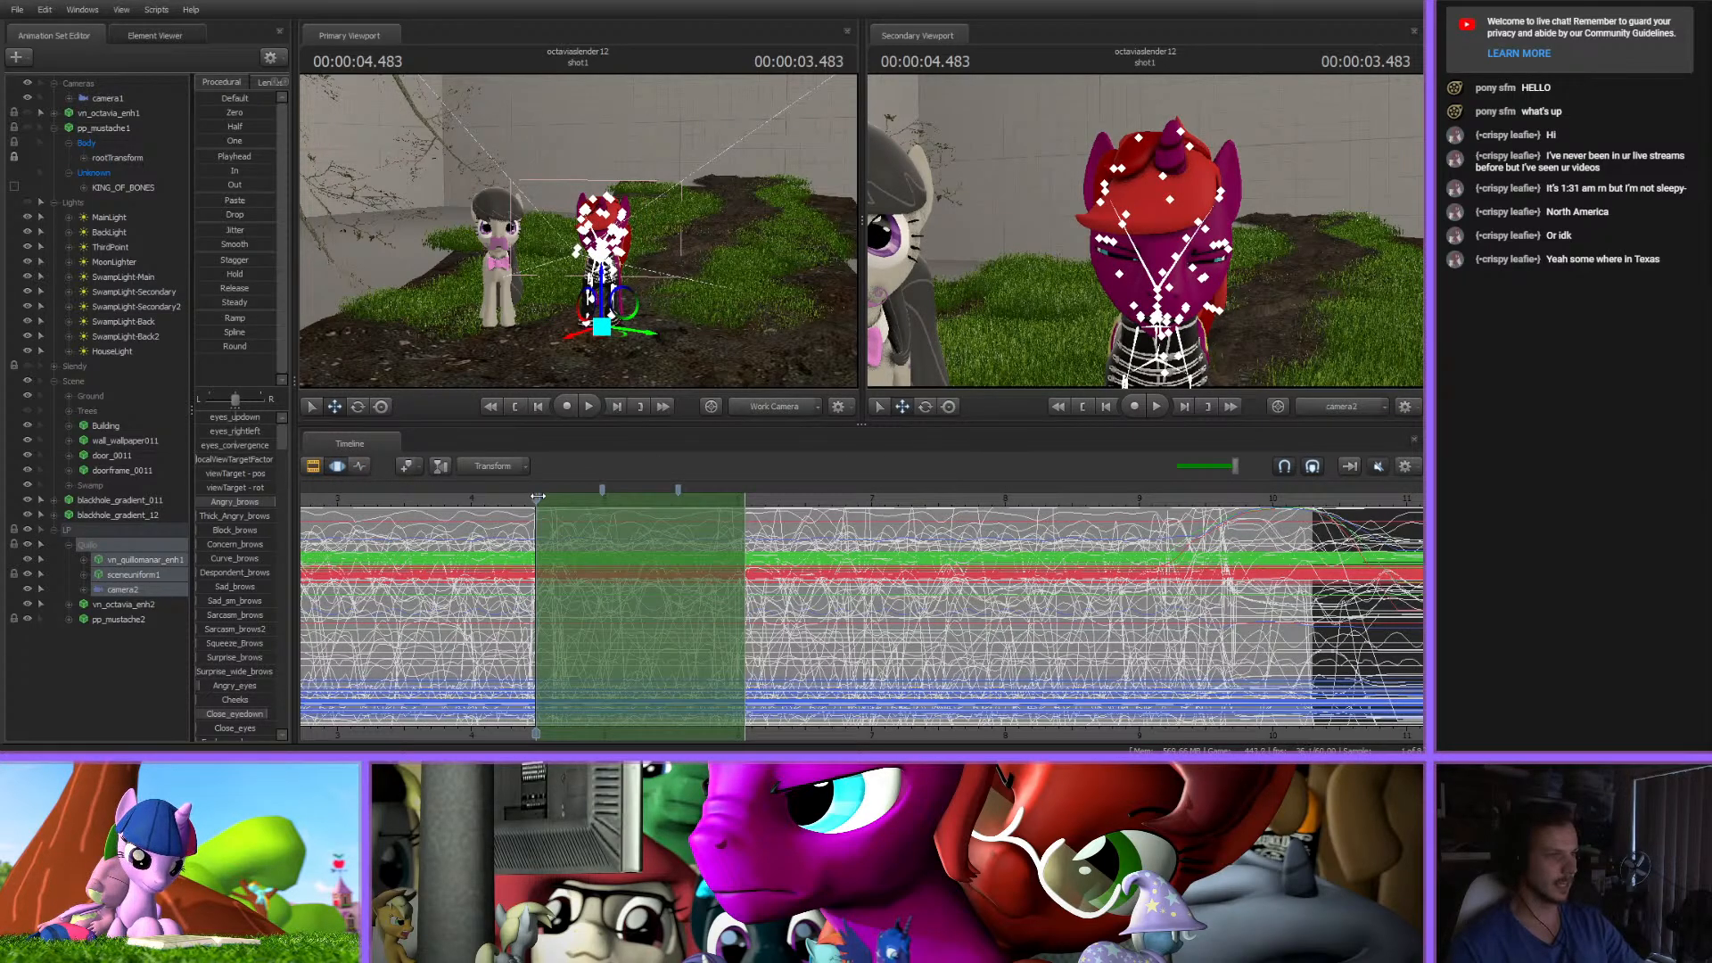
# - Trim the end of the movie's range to 6.050, matching the time selection's end, and return to motion editing
pyautogui.moveTo(537, 496); pyautogui.dragTo(745, 499)
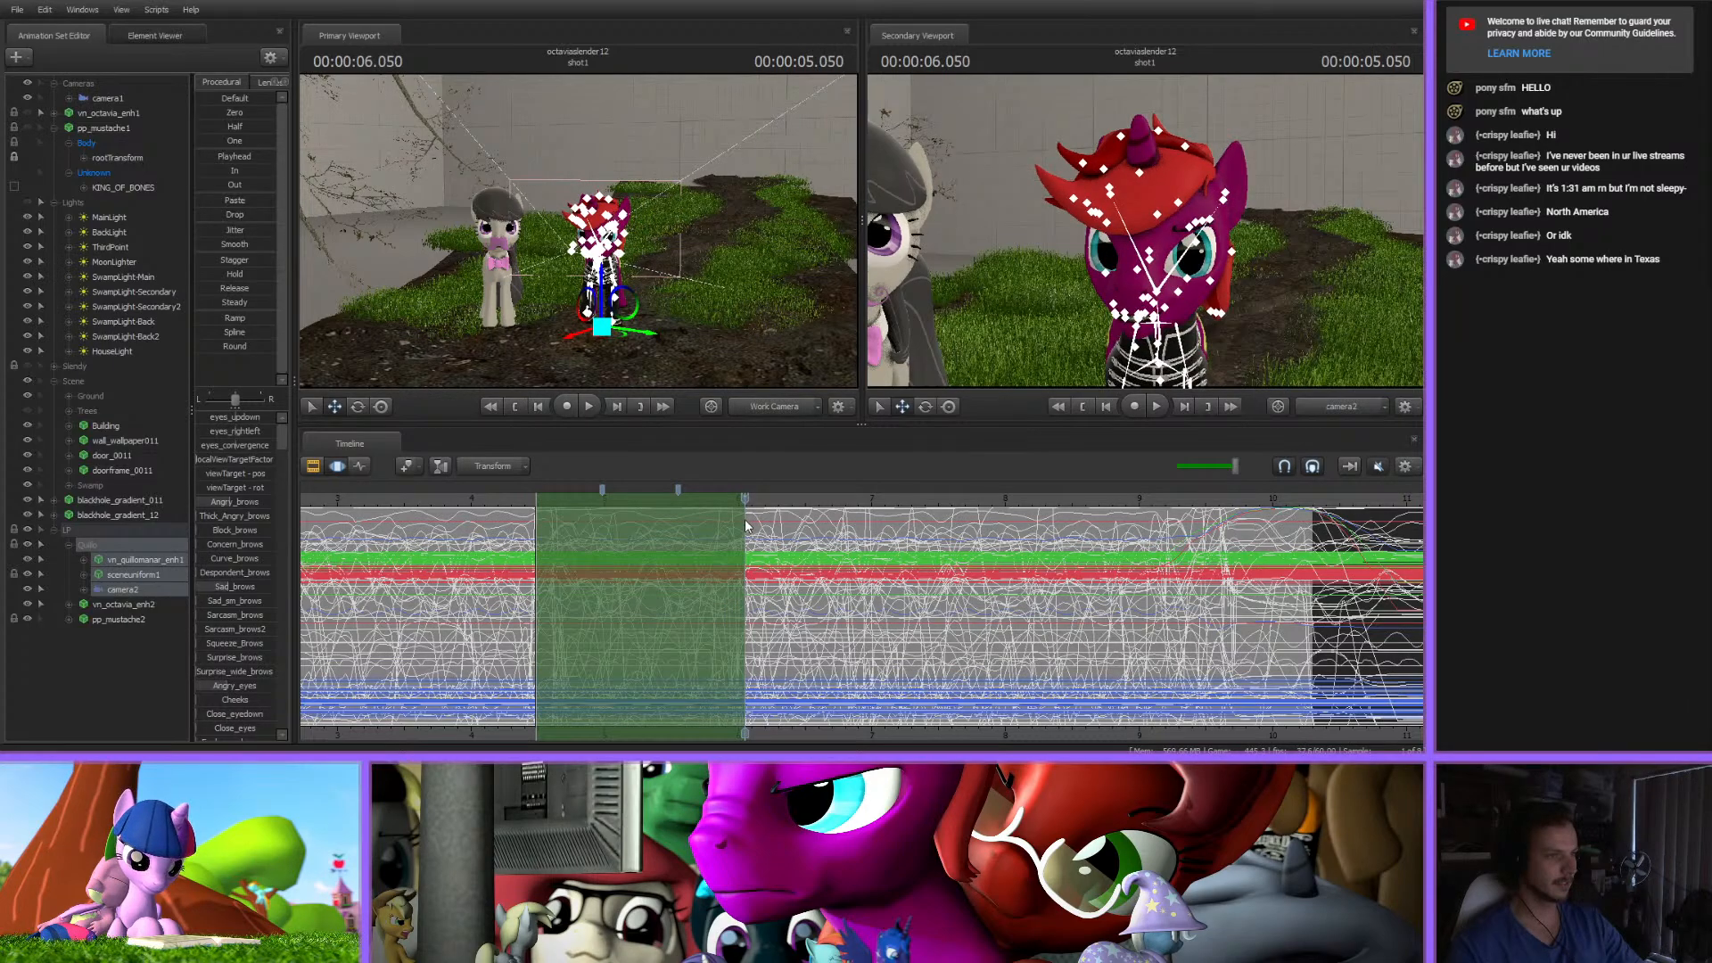
pyautogui.click(314, 466)
pyautogui.moveTo(1021, 559); pyautogui.dragTo(746, 560)
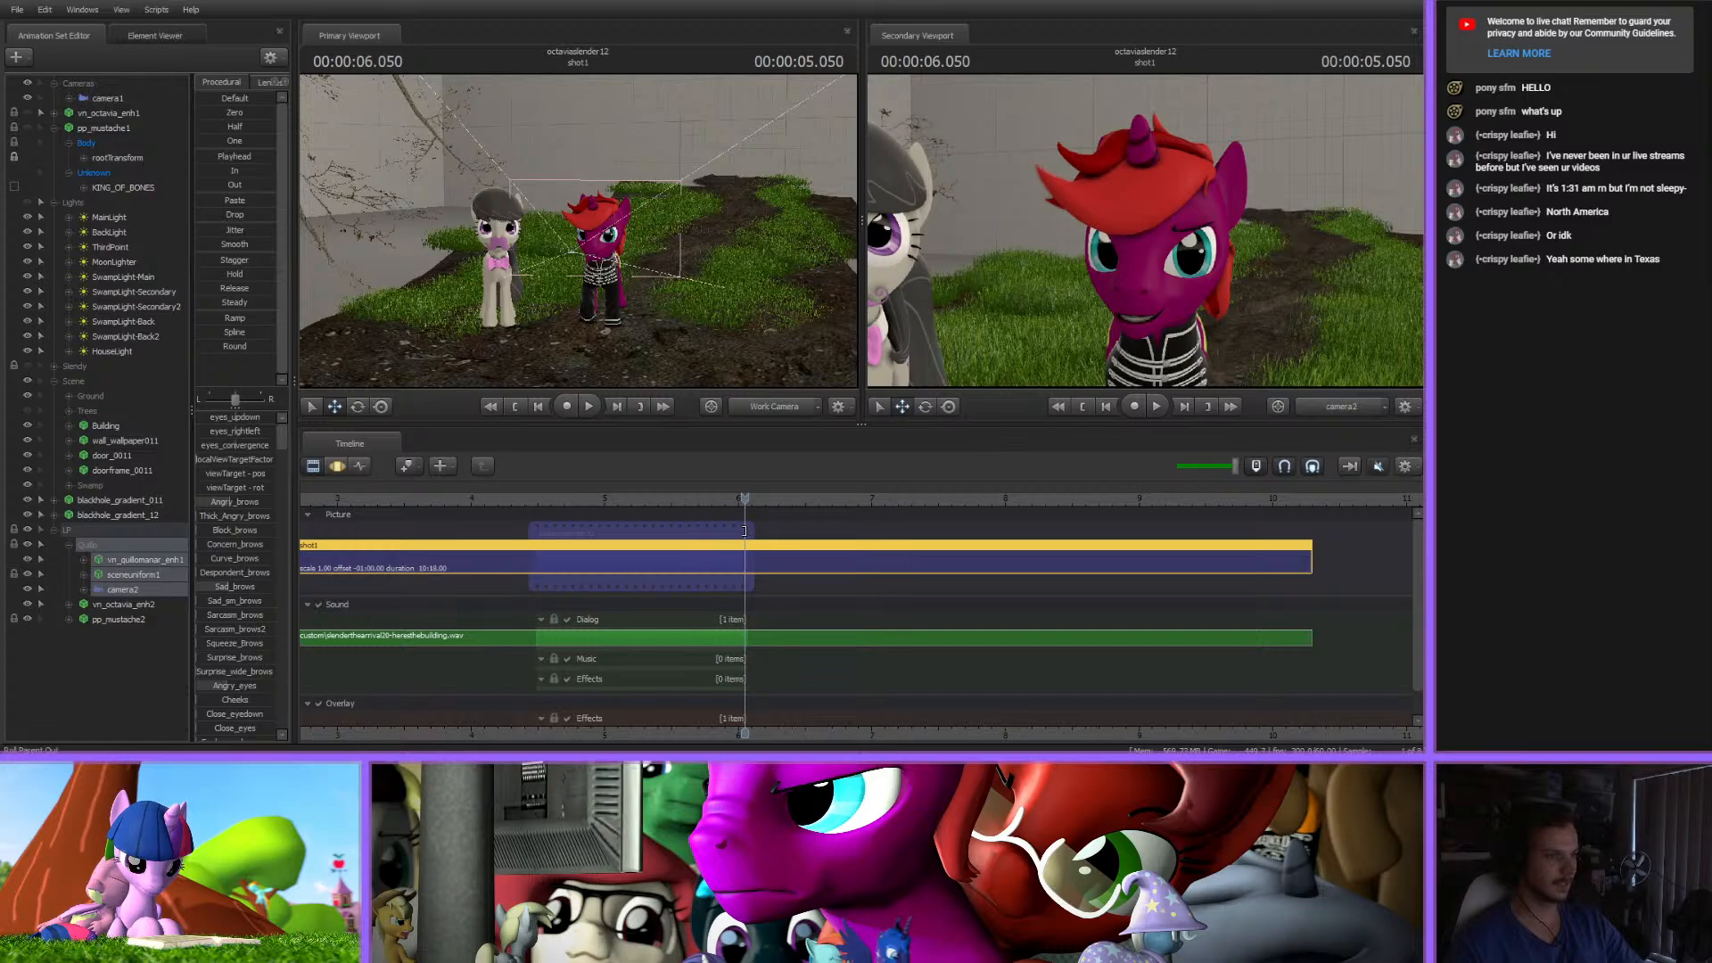
pyautogui.click(338, 465)
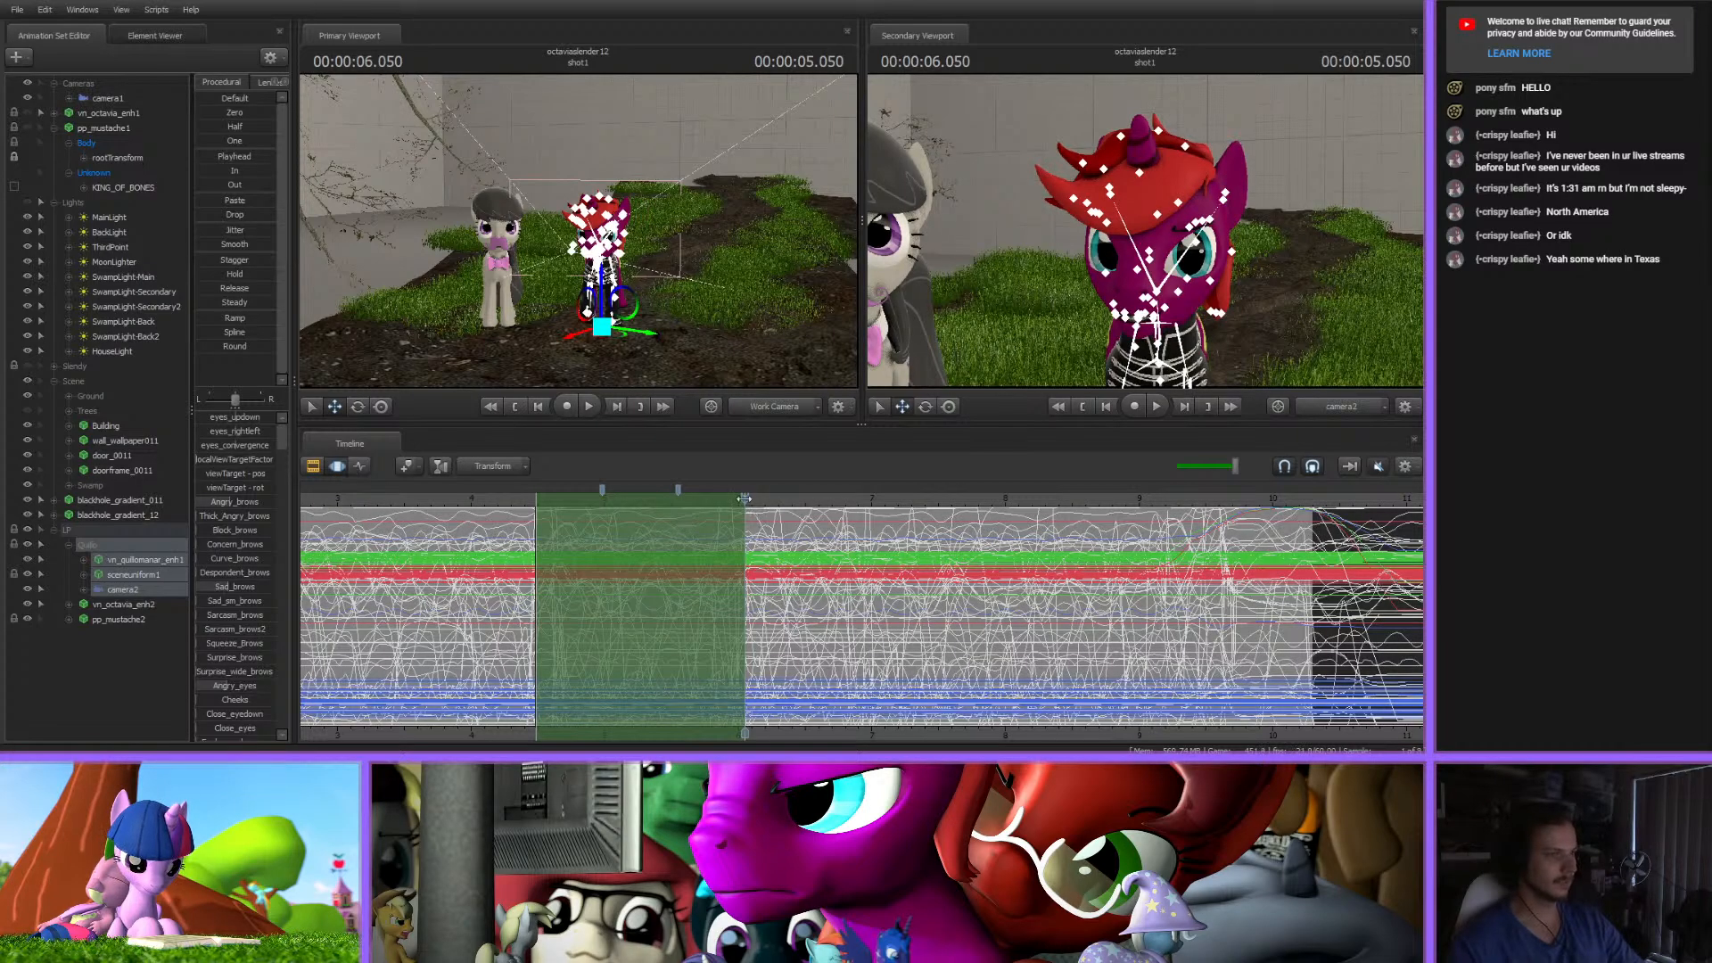
# - Narrow the time selection's hold region to its very end, with the falloff ramping up from 4.483
pyautogui.click(590, 515)
pyautogui.scroll(4, 591, 517)
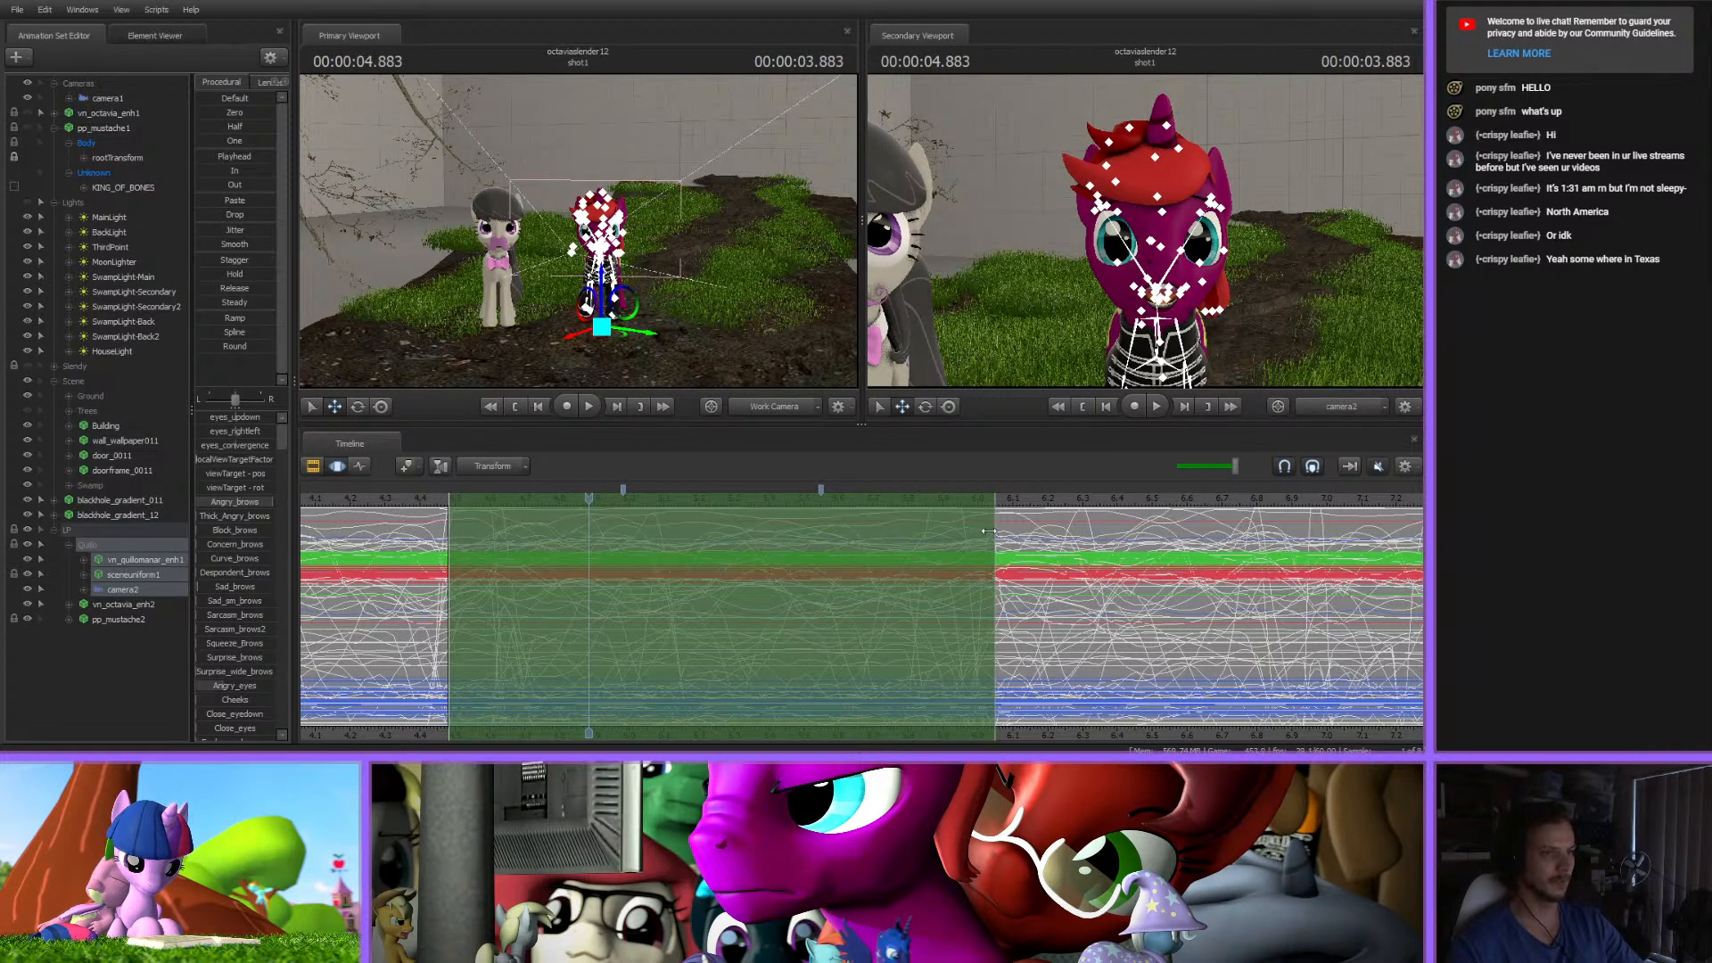
pyautogui.moveTo(589, 535); pyautogui.dragTo(450, 534)
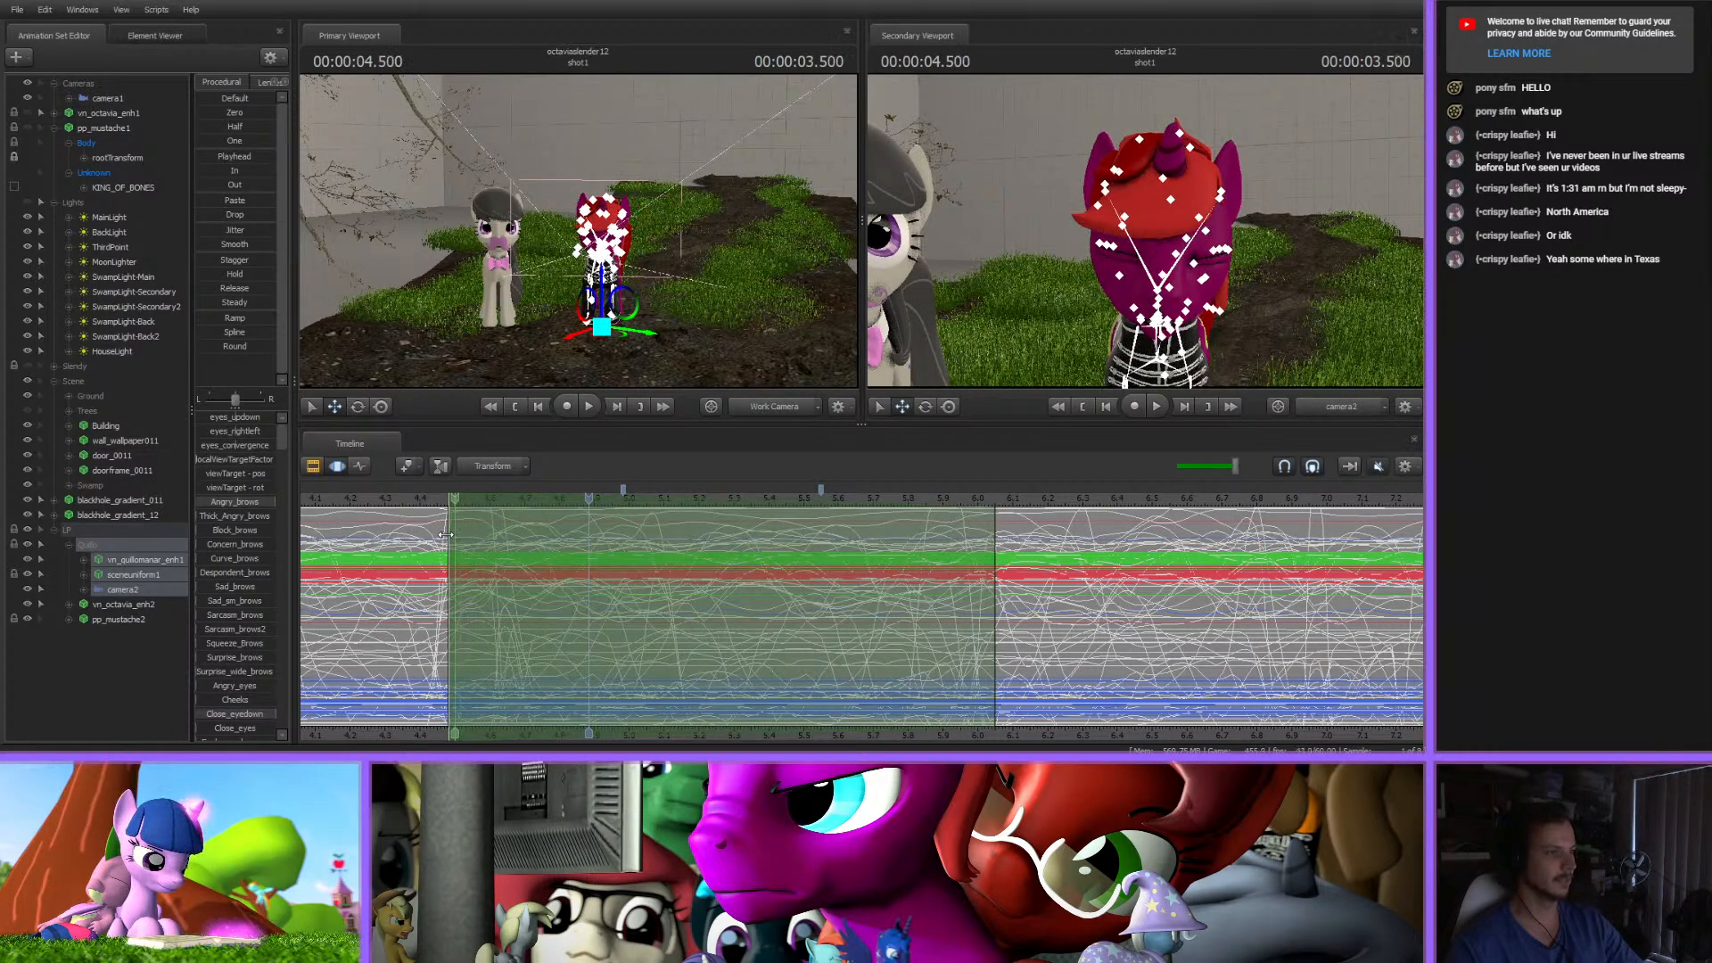
pyautogui.click(587, 505)
pyautogui.click(455, 508)
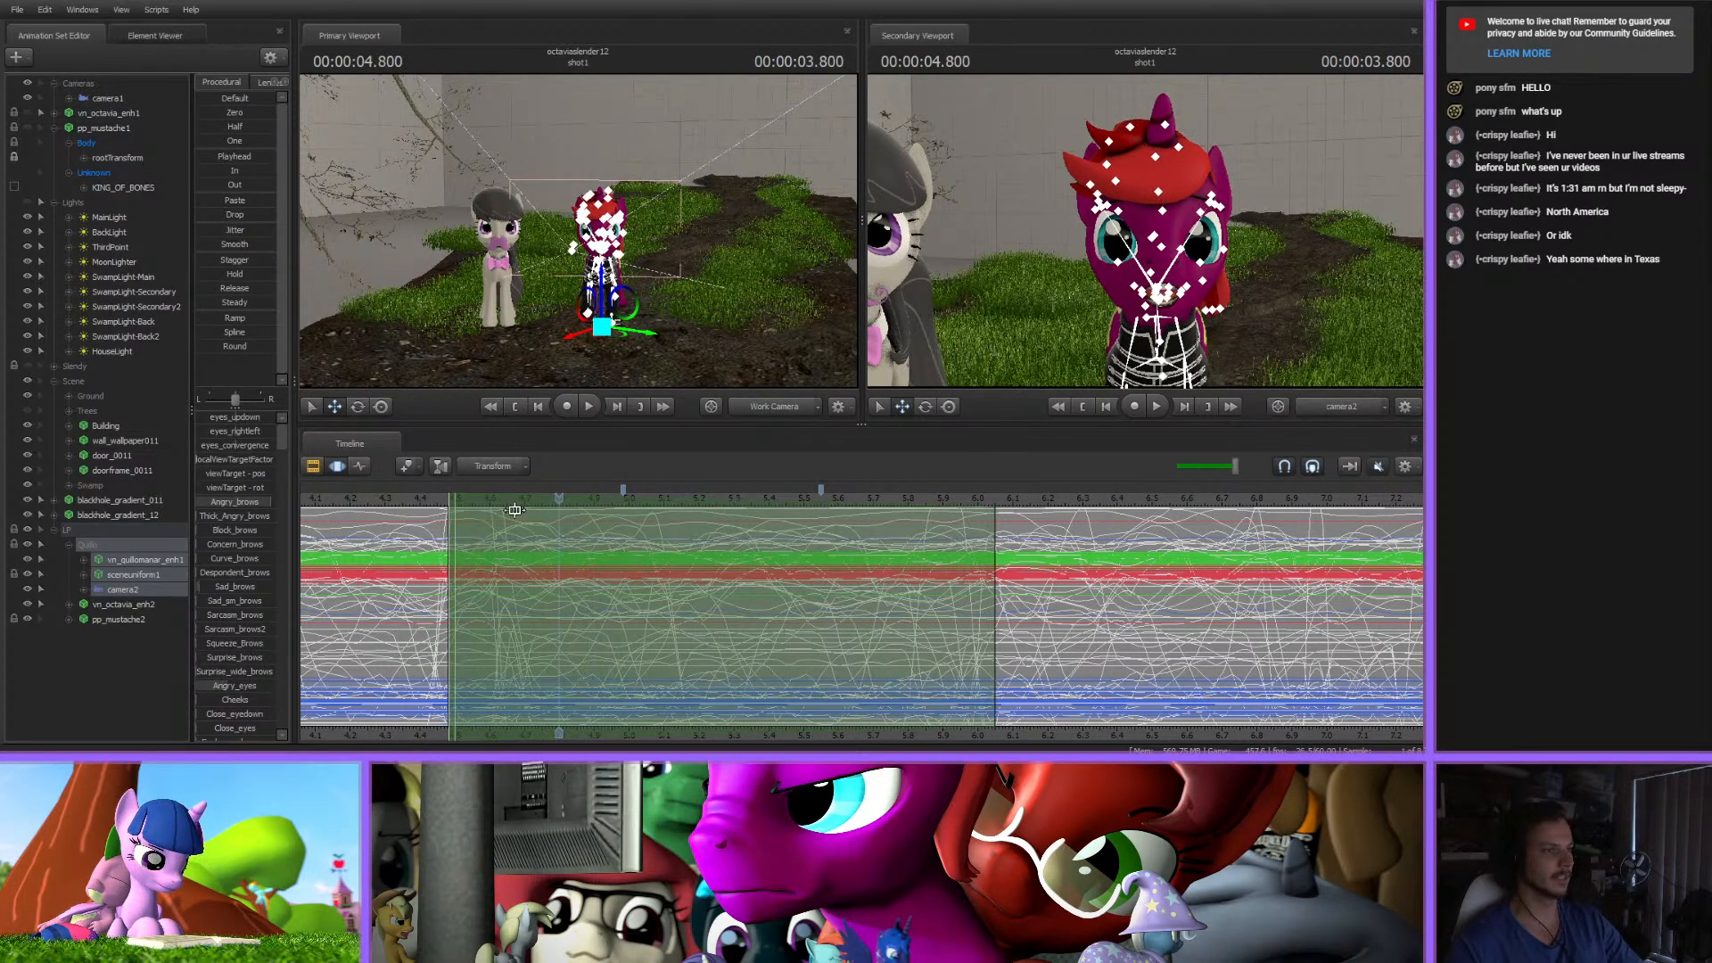
pyautogui.press('space')
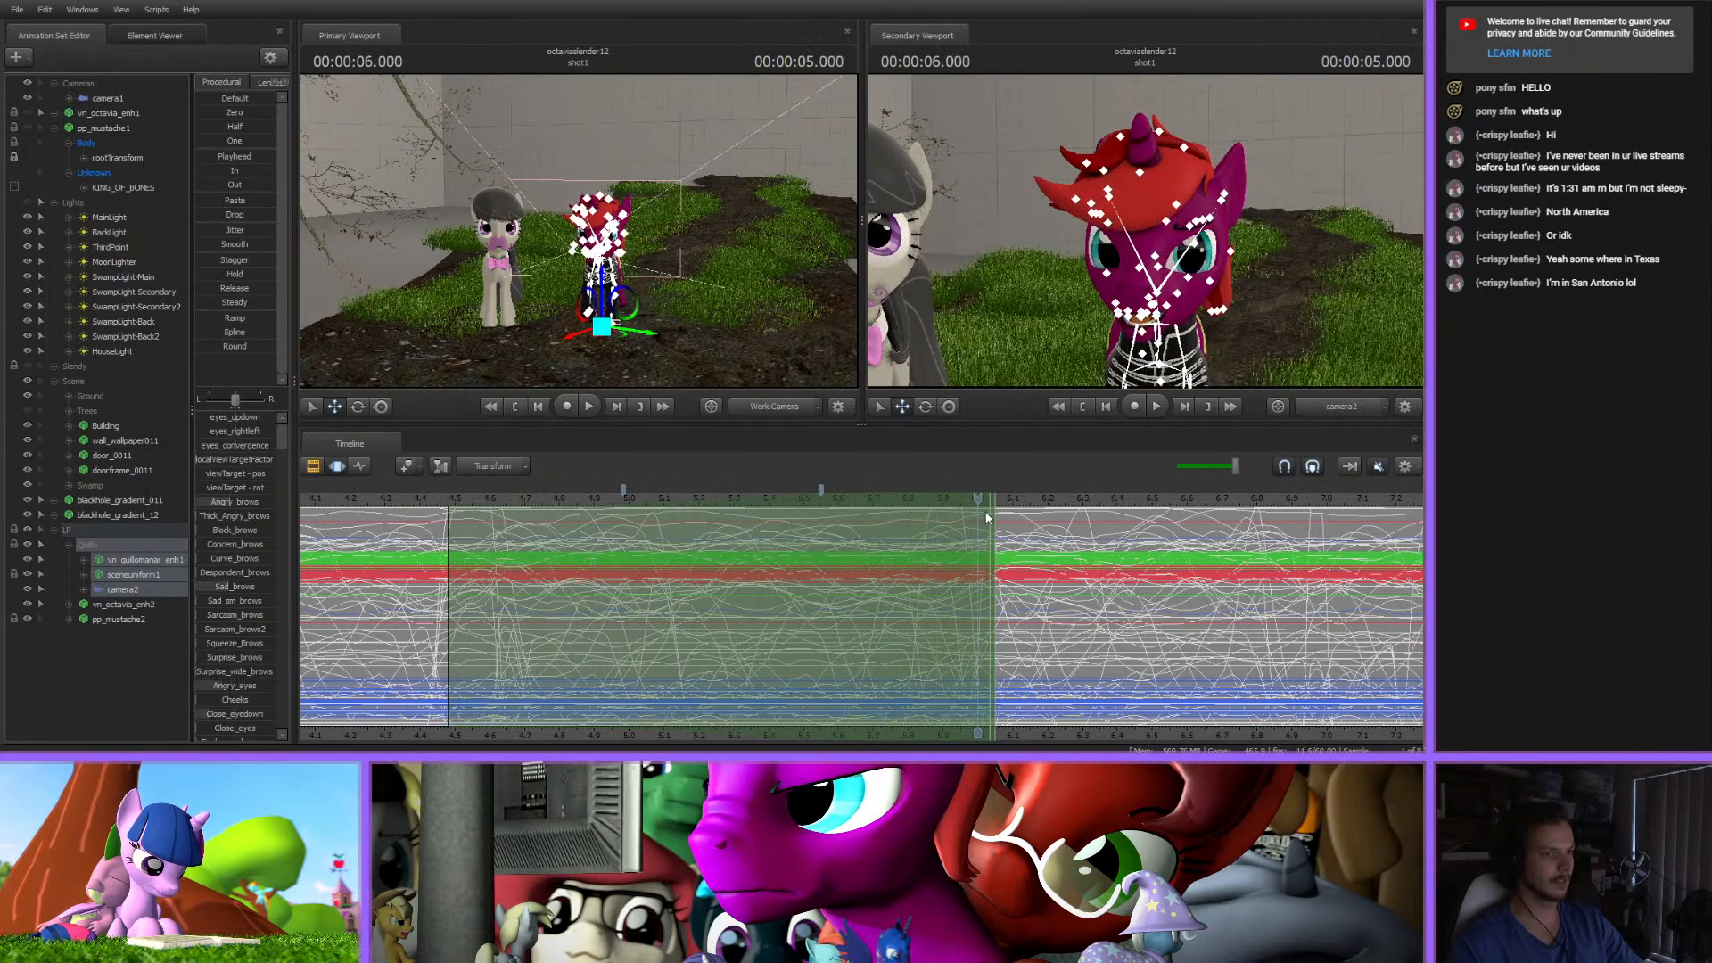
# - Move the Quillo group forward, away from the second Octavia, at the end of the time selection, and play back the motion
pyautogui.moveTo(714, 299); pyautogui.dragTo(598, 356)
pyautogui.moveTo(624, 330); pyautogui.dragTo(625, 295)
pyautogui.press('w')
pyautogui.moveTo(991, 497); pyautogui.dragTo(478, 498)
pyautogui.press('space')
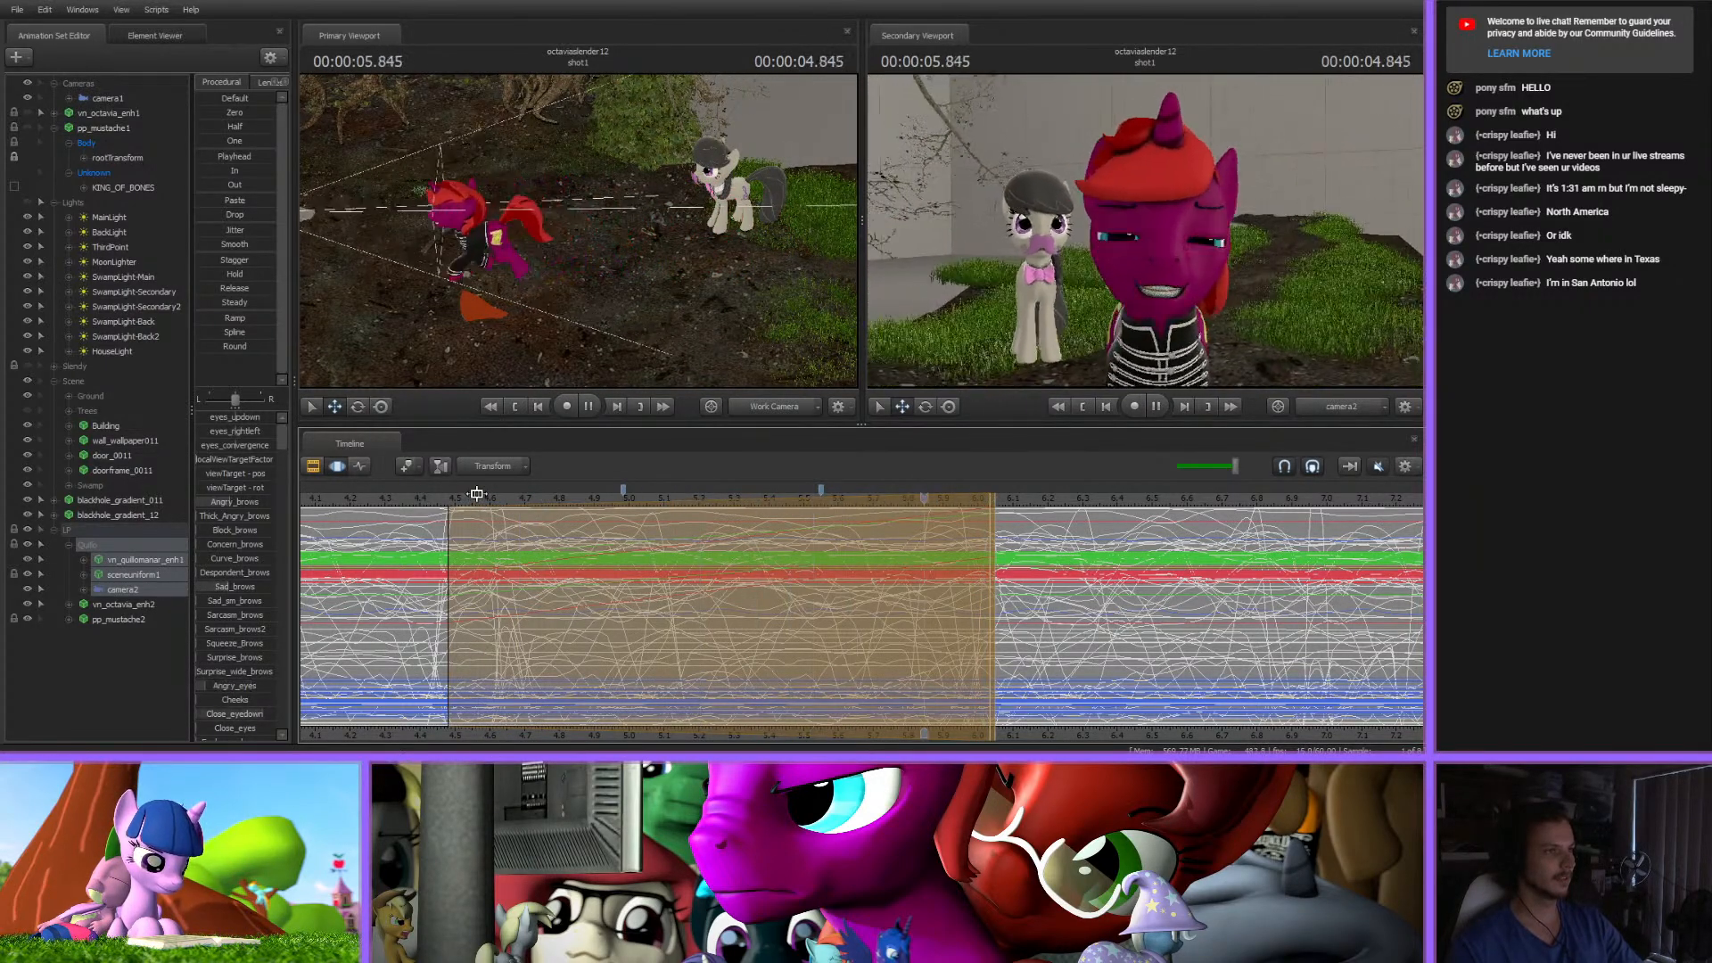
pyautogui.press('space')
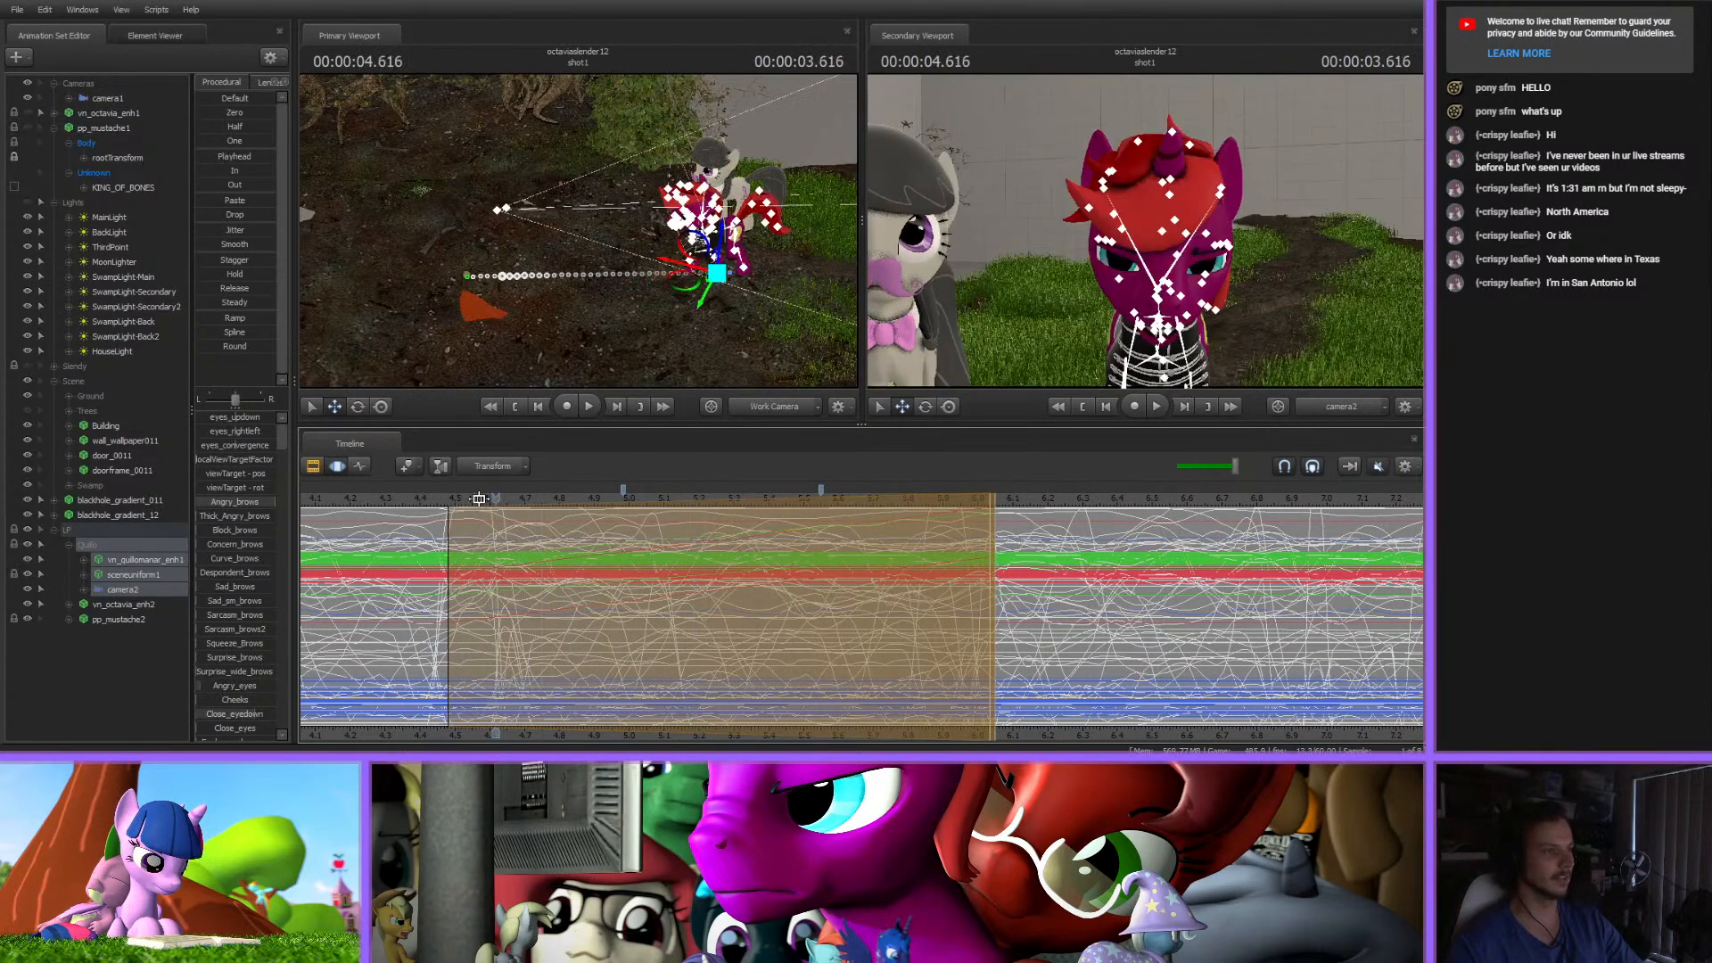
# - Expand the scene's Ground group, hide its Grass subgroup, and briefly play the shot
pyautogui.moveTo(578, 230); pyautogui.dragTo(598, 156)
pyautogui.click(68, 396)
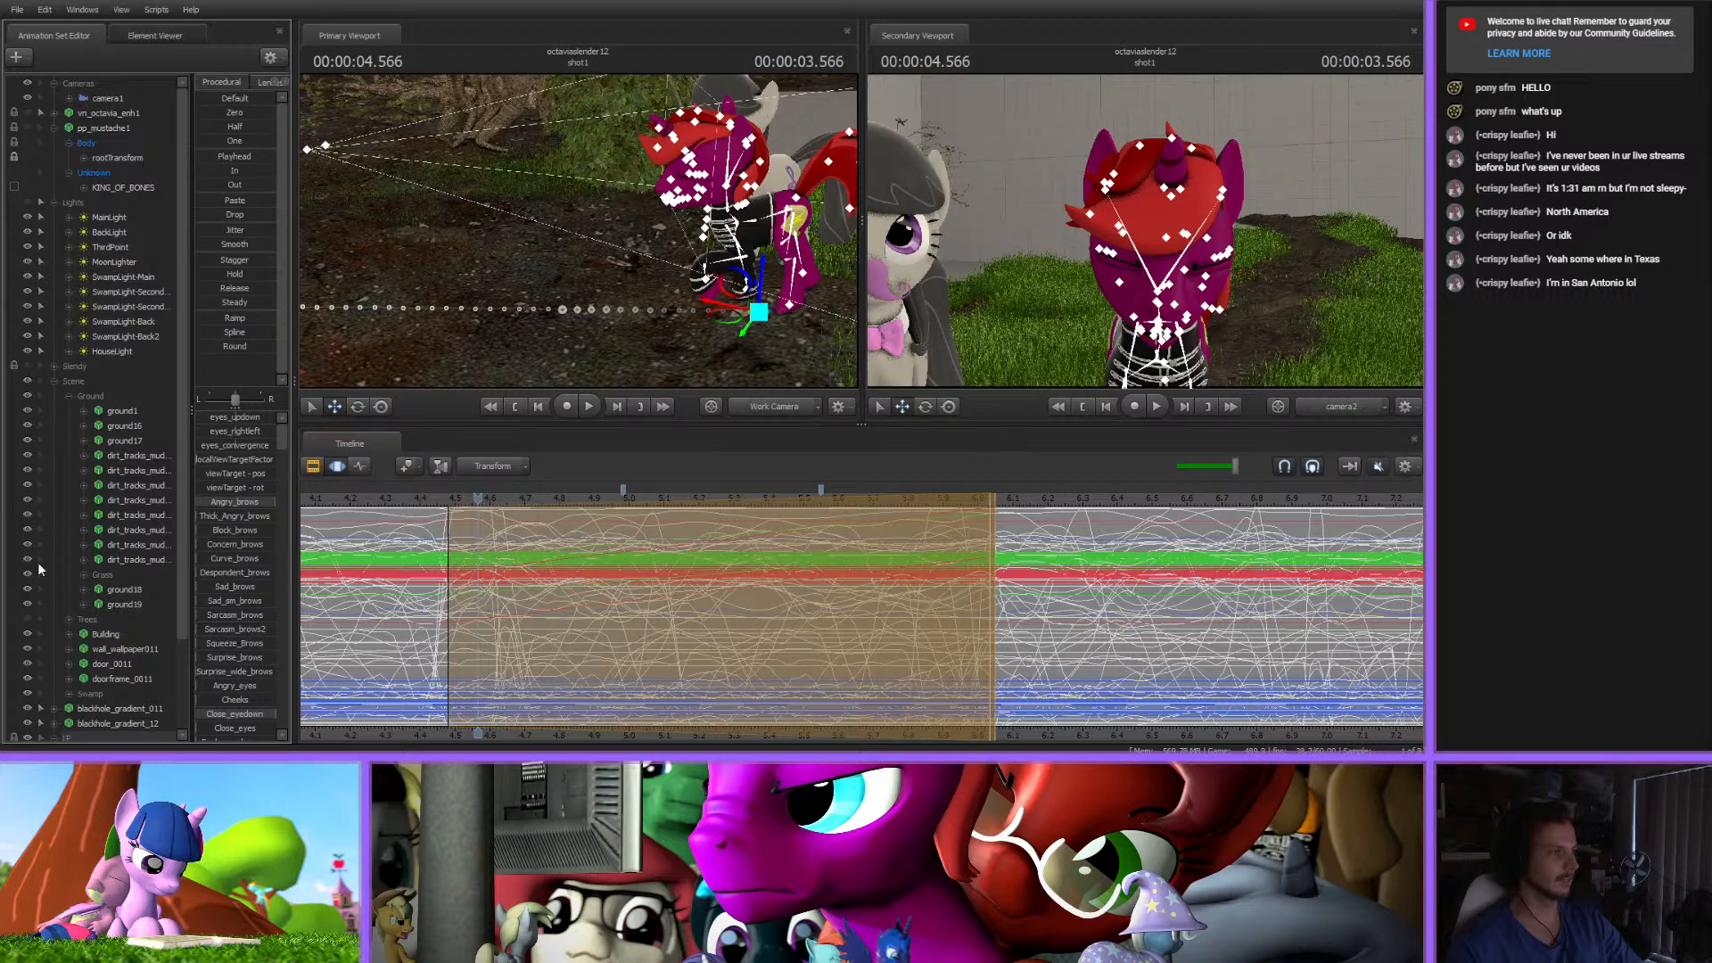
pyautogui.press('space')
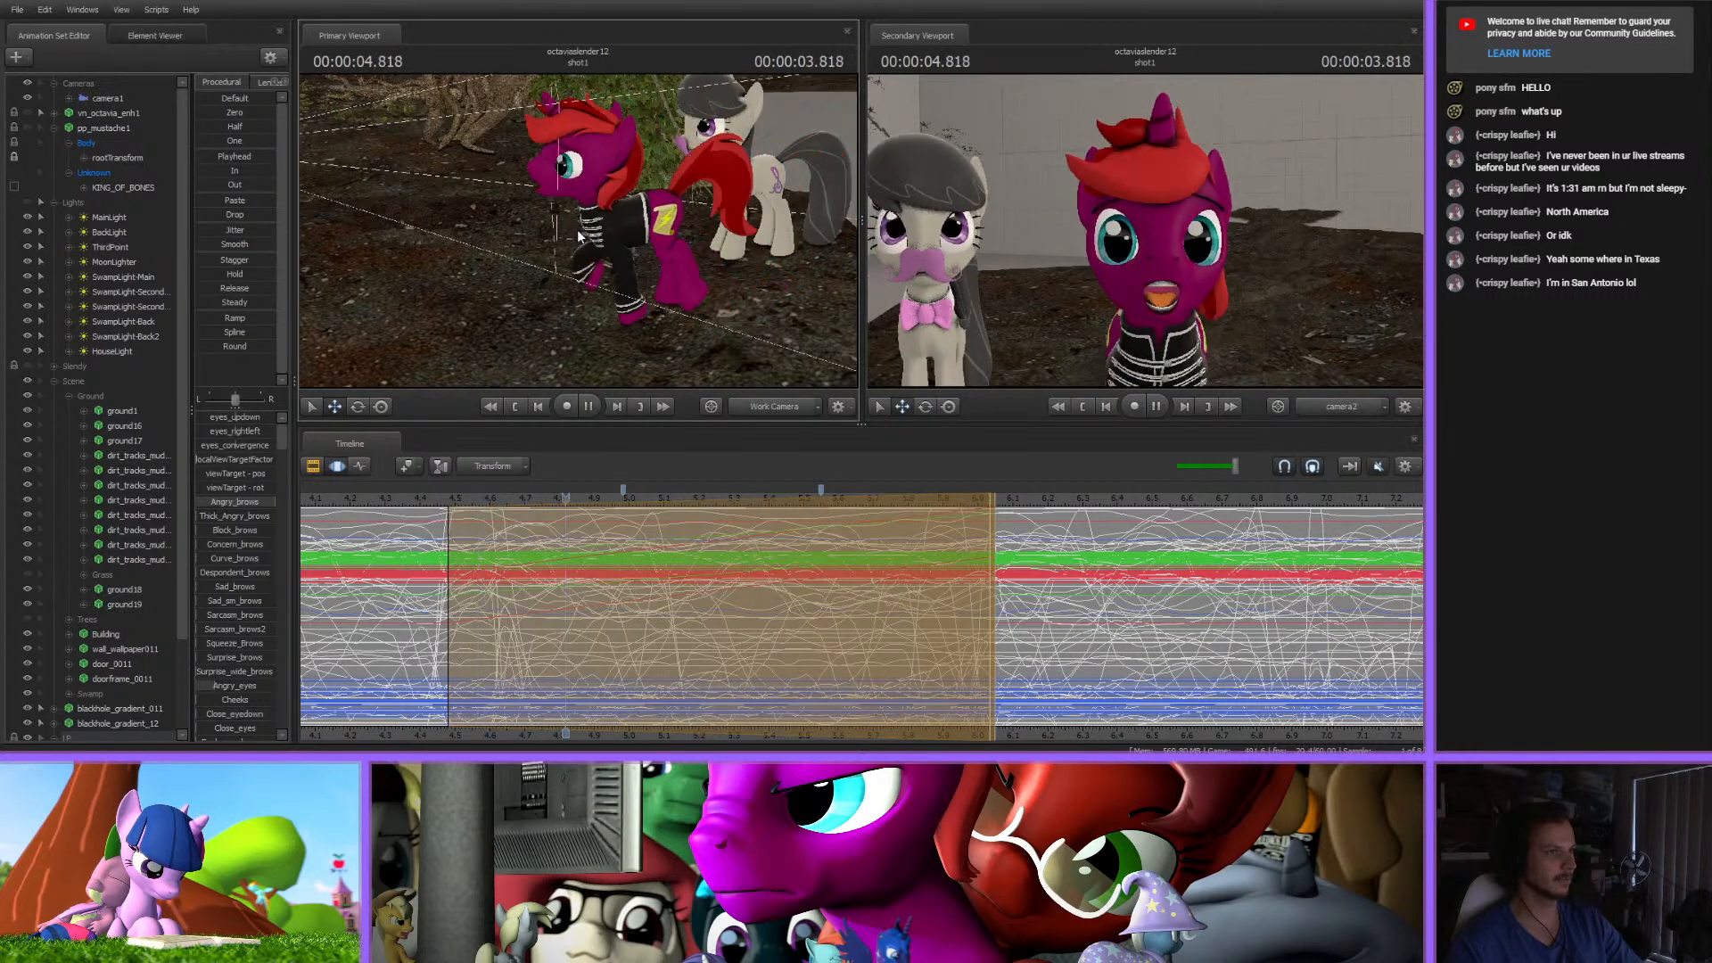
pyautogui.press('space')
# - Replay the trimmed range several times from about 4.5 seconds to review the Quillo group's forward movement in both views
pyautogui.moveTo(571, 500); pyautogui.dragTo(452, 502)
pyautogui.press('space')
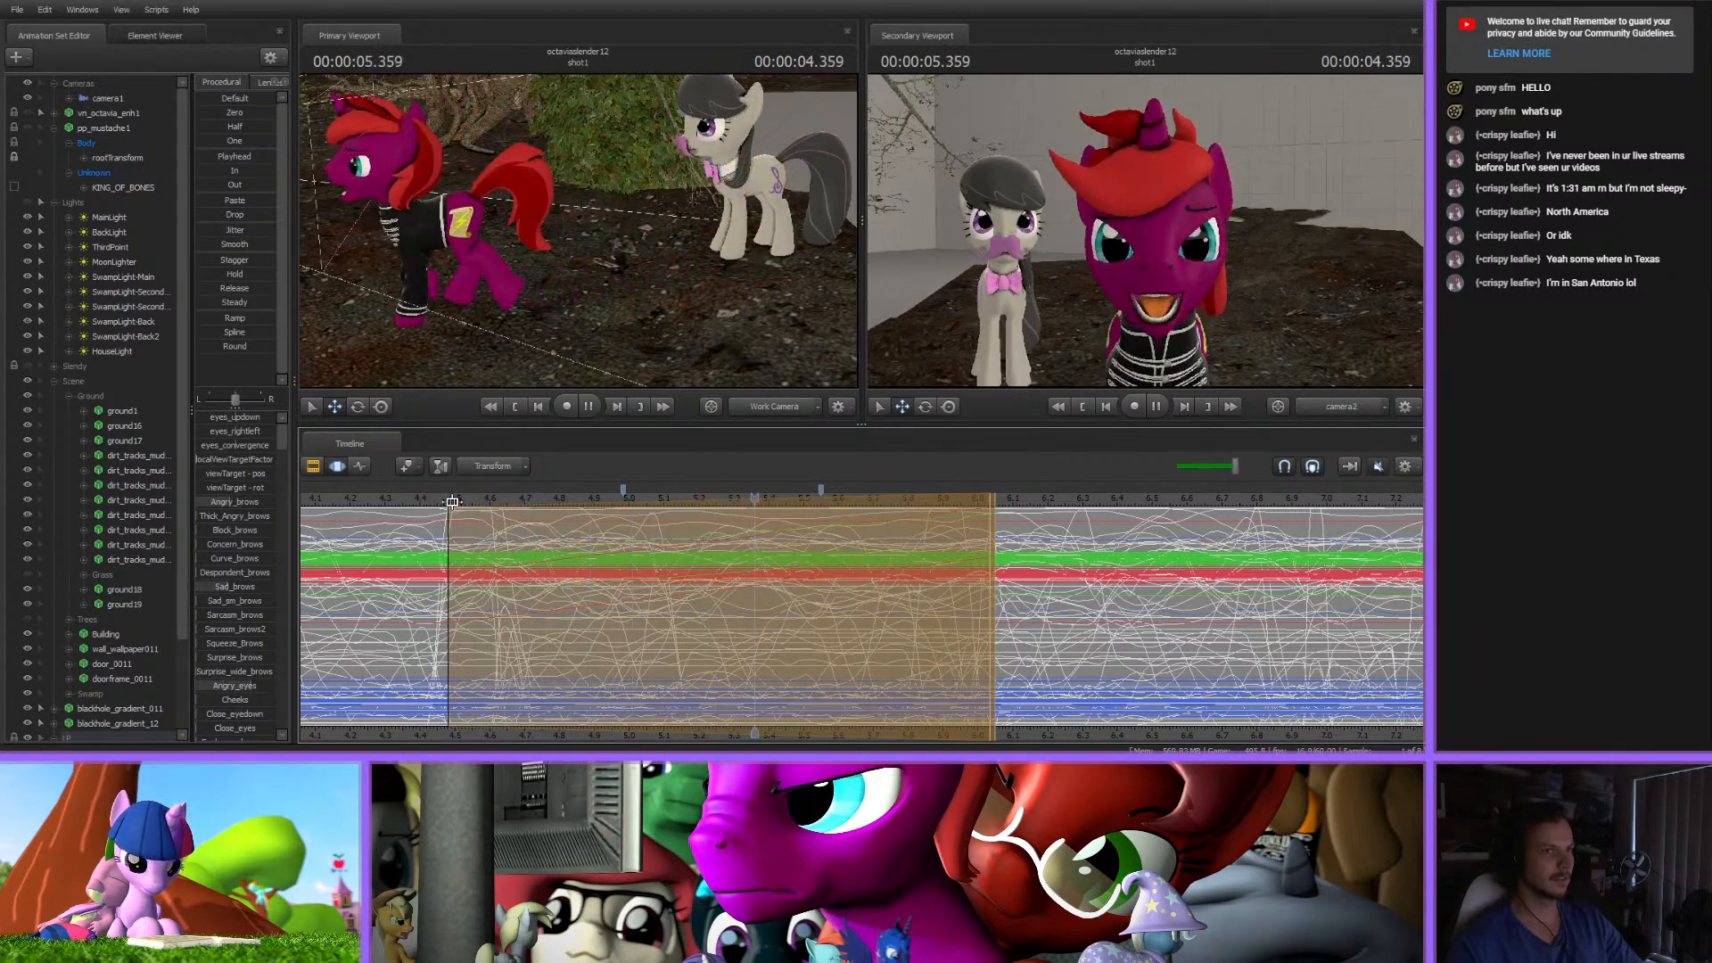
pyautogui.press('space')
pyautogui.moveTo(1022, 505); pyautogui.dragTo(500, 501)
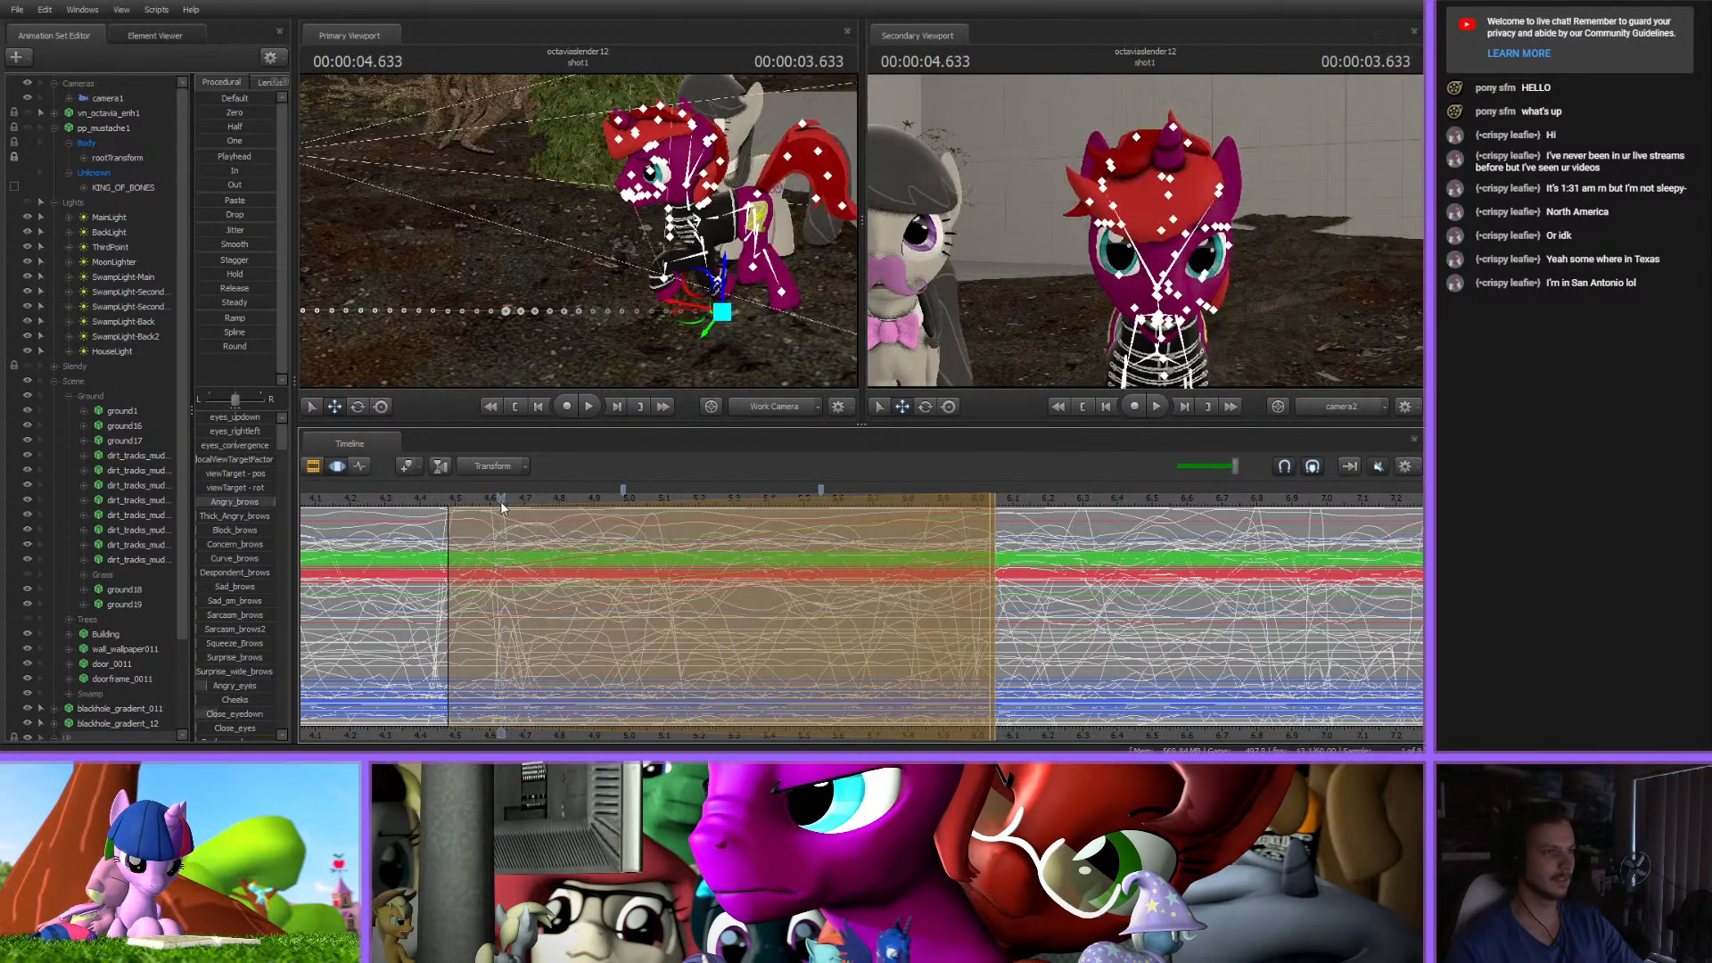
pyautogui.press('space')
pyautogui.press('space')
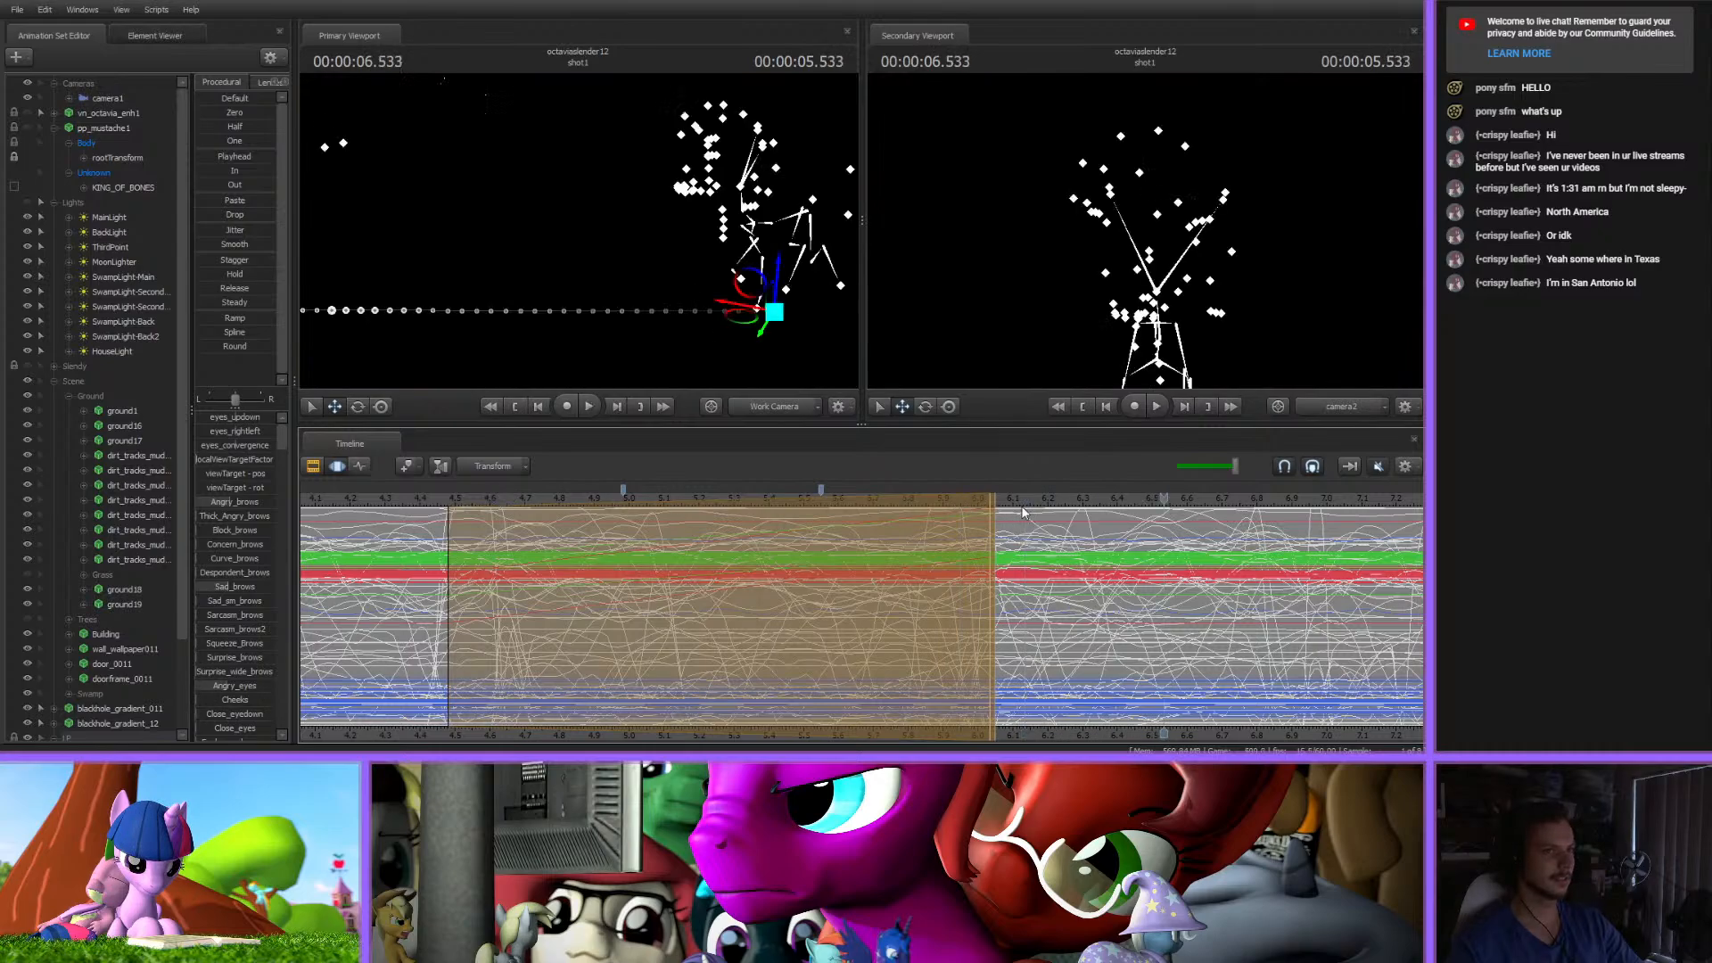
pyautogui.moveTo(504, 504); pyautogui.dragTo(449, 502)
pyautogui.press('space')
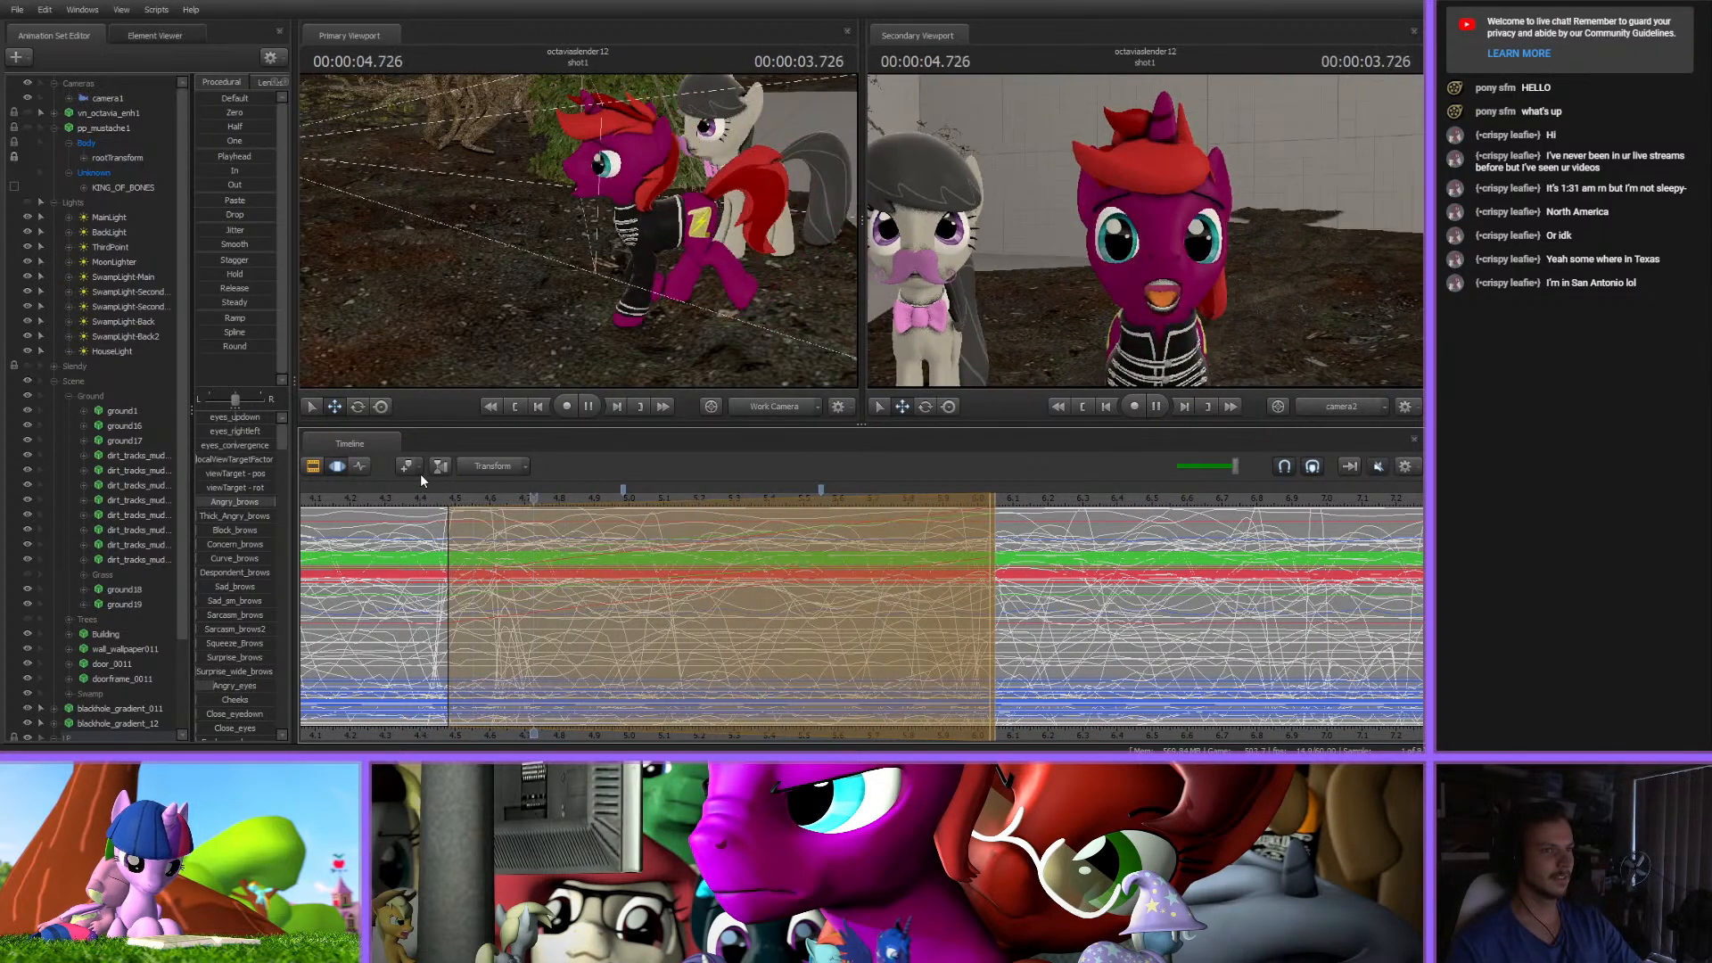
pyautogui.press('space')
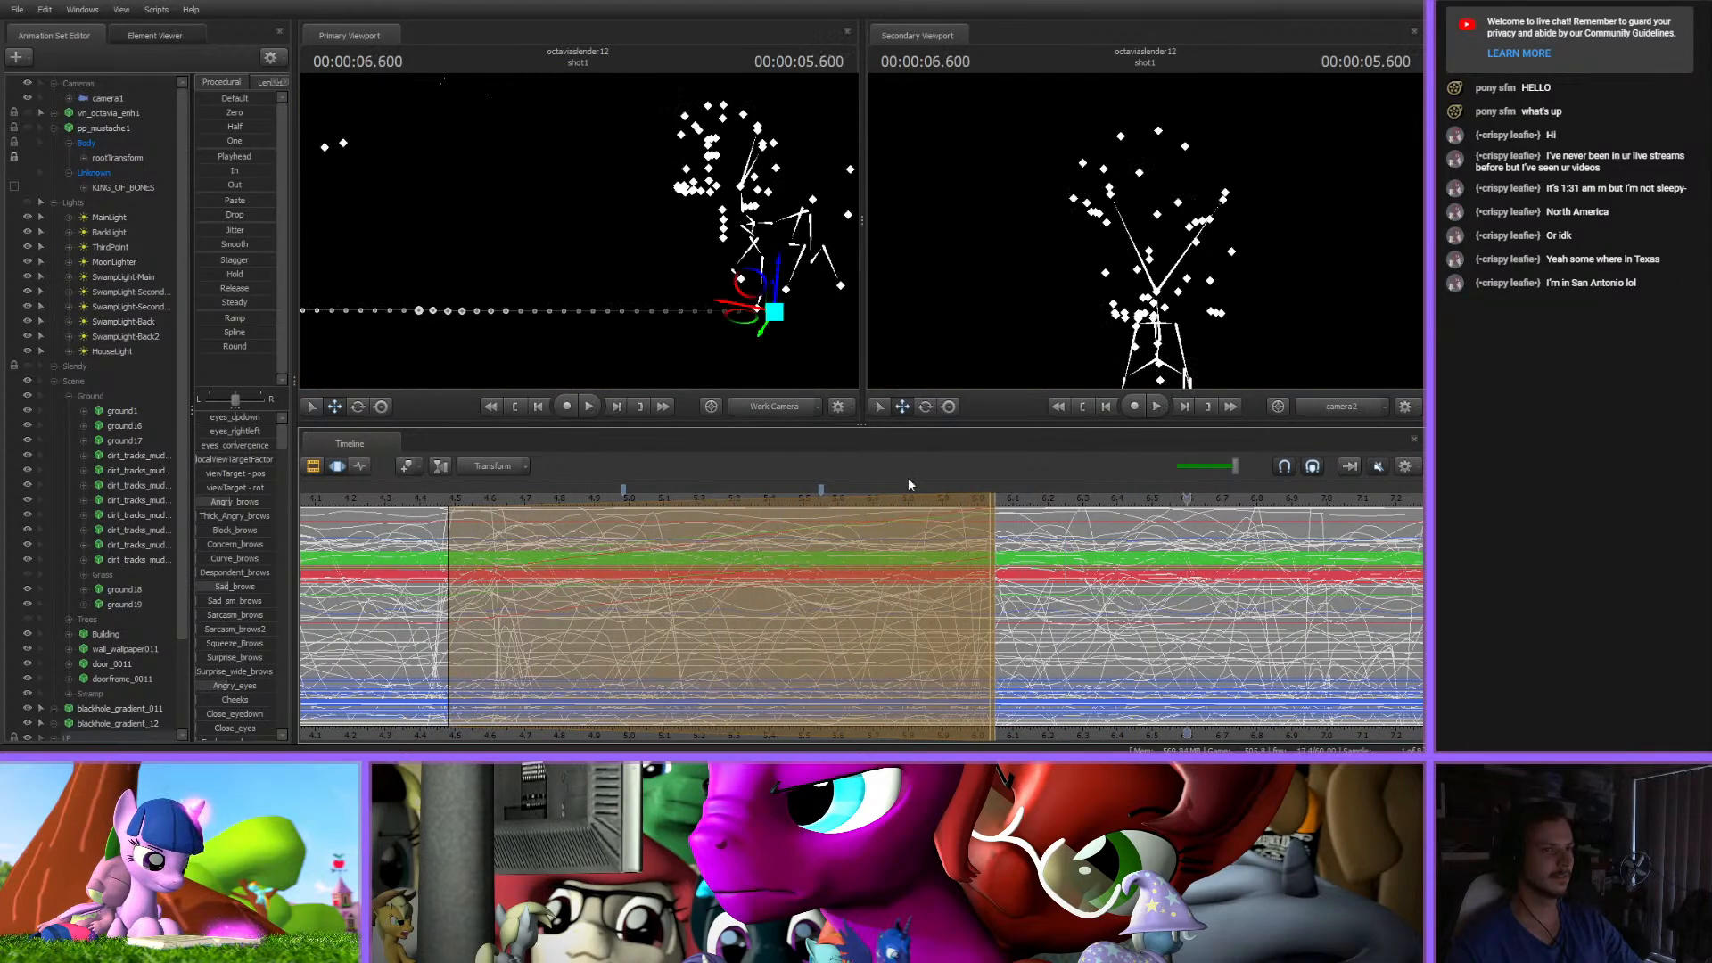
# - Replay the trimmed range from about 4.5 seconds and park the playhead at 5.55 seconds
pyautogui.moveTo(1013, 498); pyautogui.dragTo(450, 502)
pyautogui.press('space')
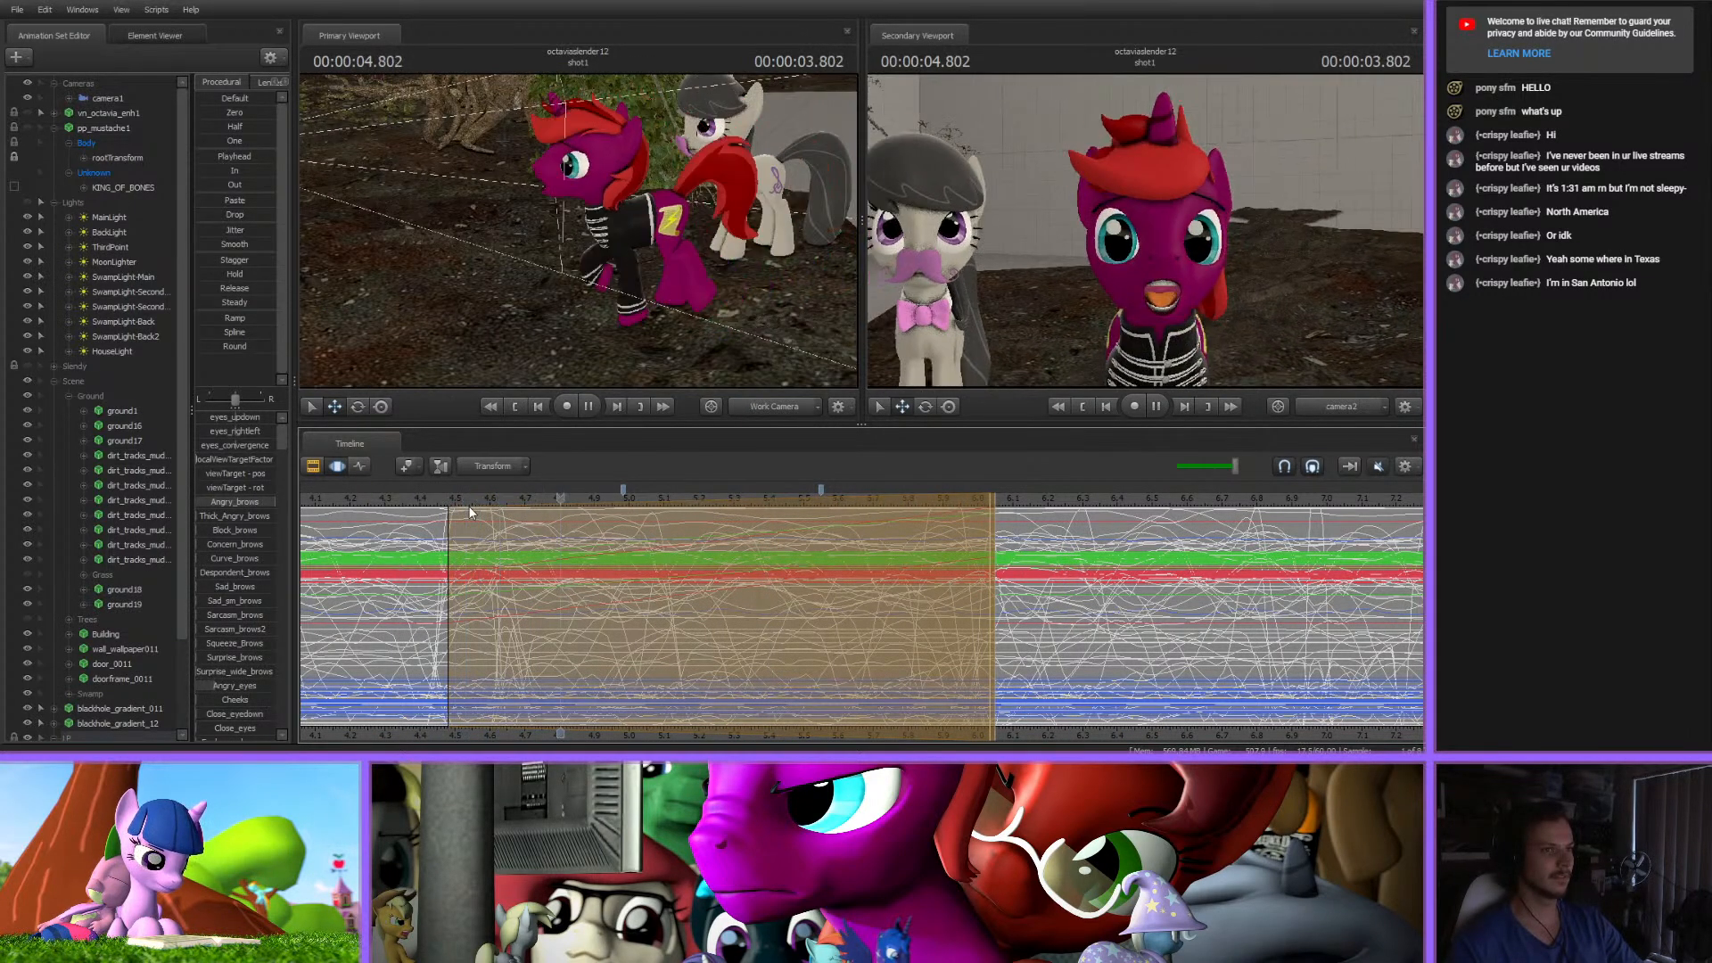
pyautogui.press('space')
pyautogui.moveTo(1024, 500); pyautogui.dragTo(822, 522)
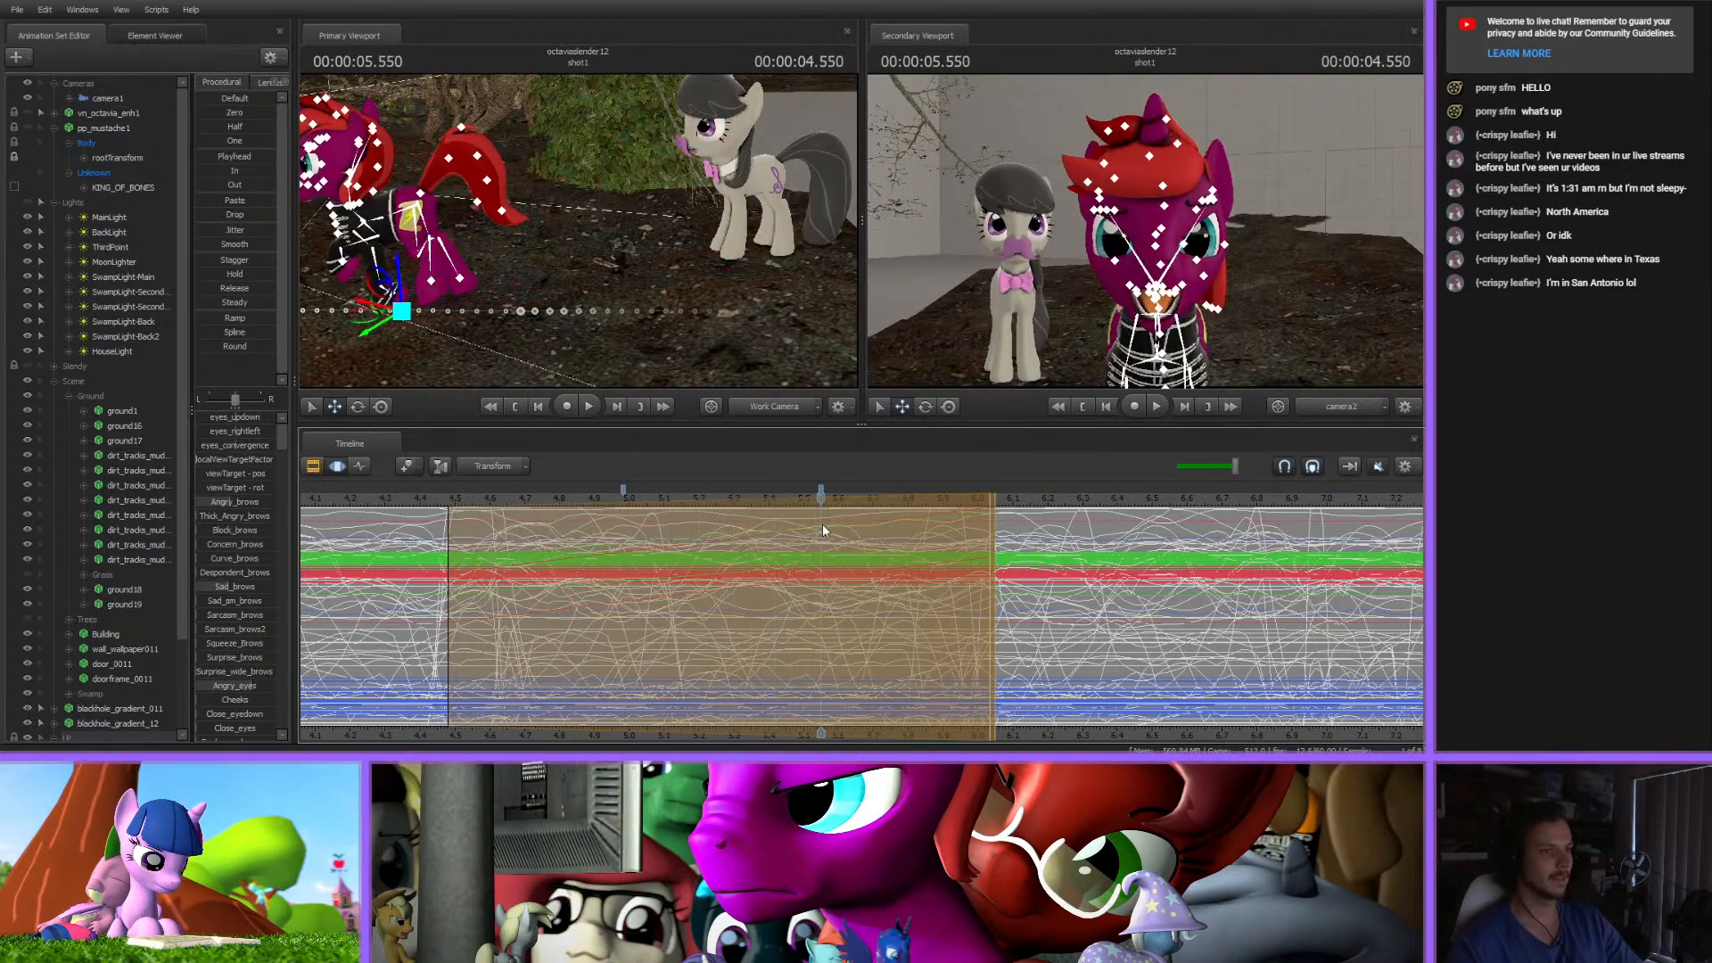
# - Extend the time selection's hold region back to its start so the falloff ramp is gone
pyautogui.moveTo(729, 164)
pyautogui.mouseDown()
pyautogui.moveTo(589, 187)
pyautogui.moveTo(571, 205)
pyautogui.moveTo(615, 219)
pyautogui.moveTo(557, 234)
pyautogui.moveTo(593, 259)
pyautogui.moveTo(579, 232)
pyautogui.moveTo(736, 174)
pyautogui.mouseUp()
pyautogui.press('w')
pyautogui.press('s')
pyautogui.press('w')
pyautogui.press('s')
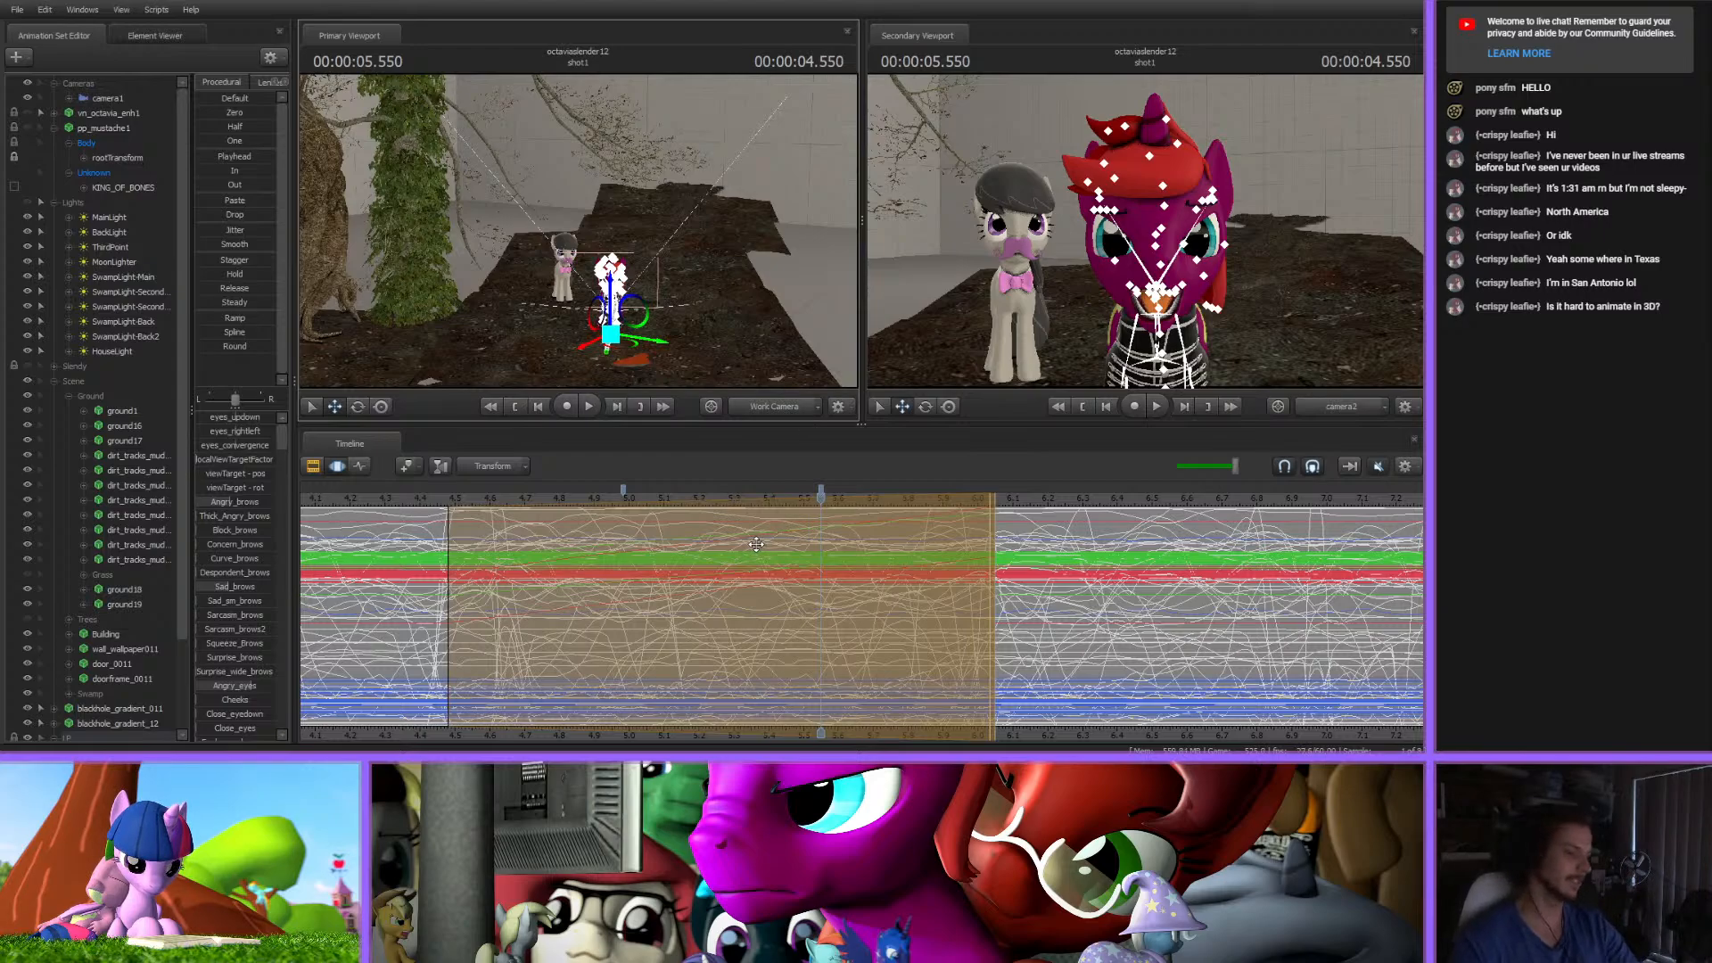
pyautogui.press('m')
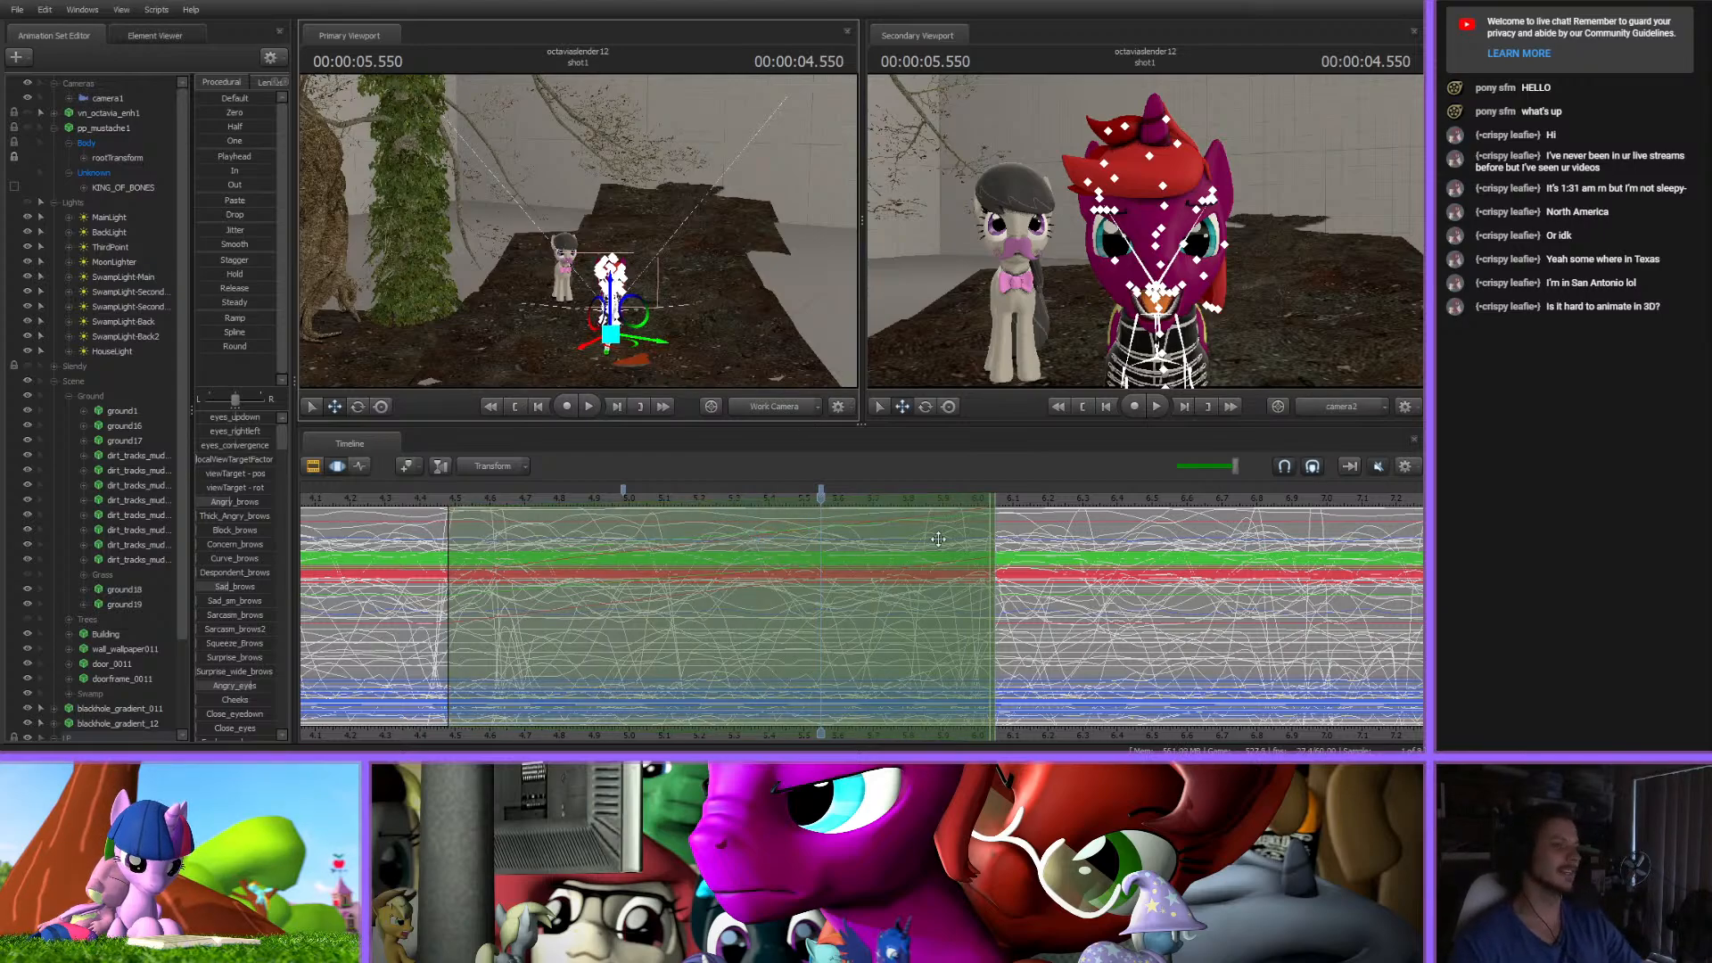
pyautogui.moveTo(991, 542); pyautogui.dragTo(447, 544)
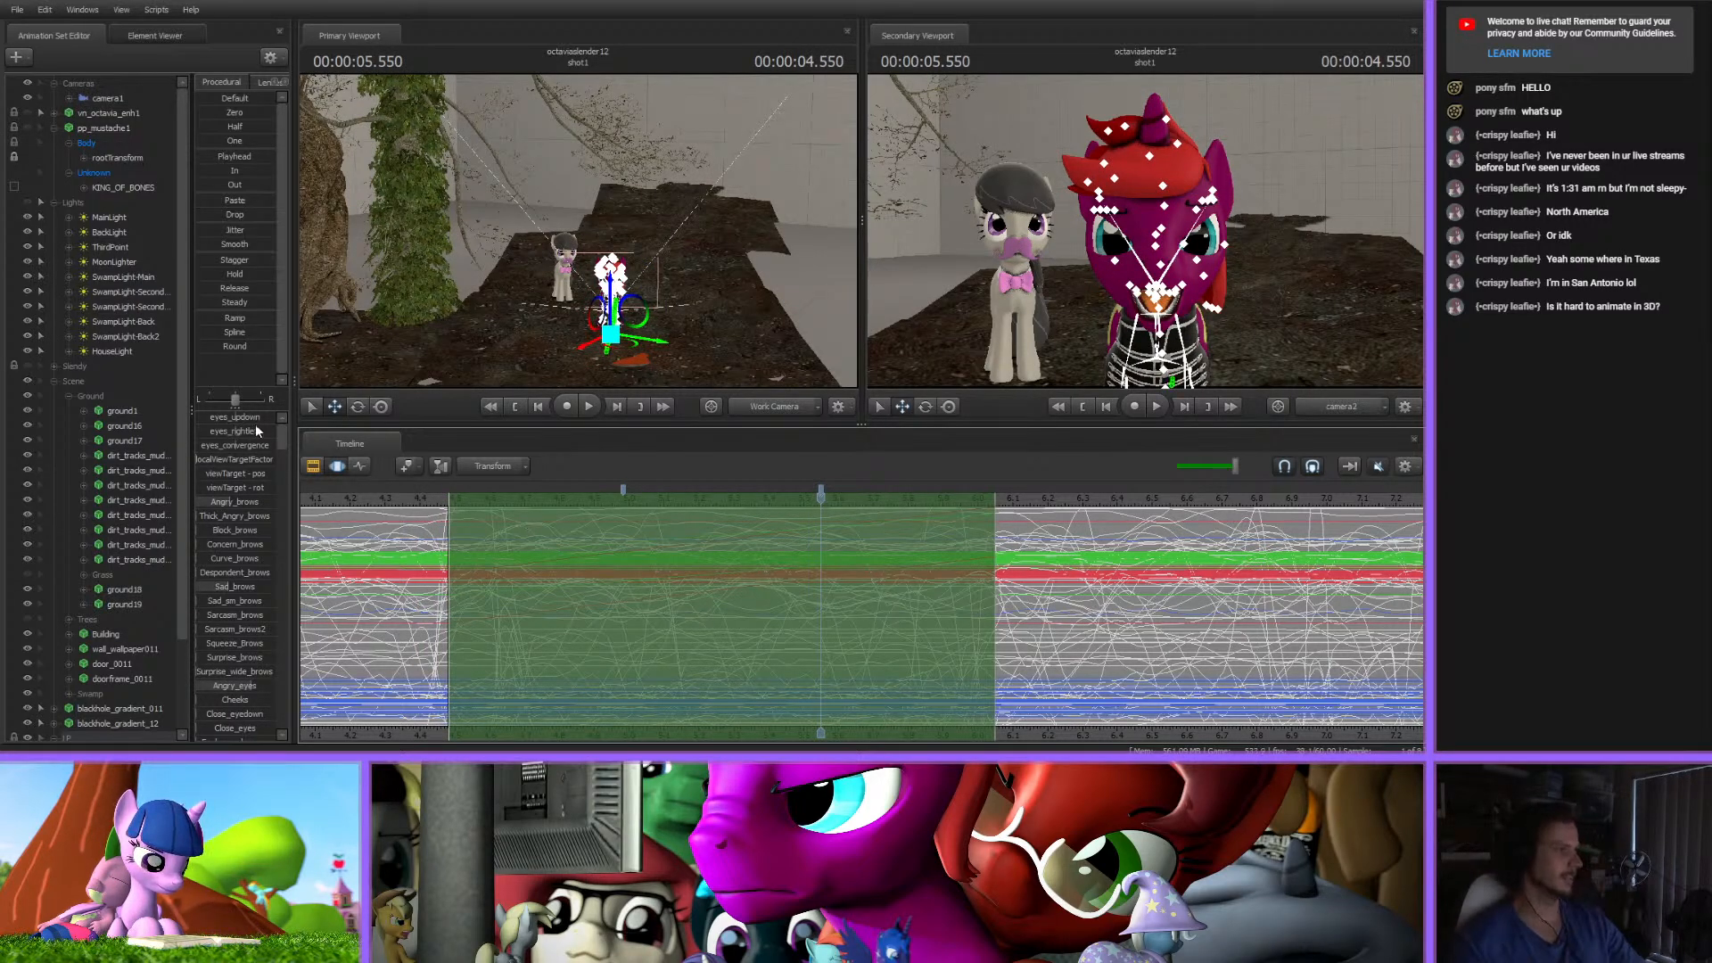
# - Collapse the Scene group, then expand the Slendy group, make it visible and select its models
pyautogui.click(57, 382)
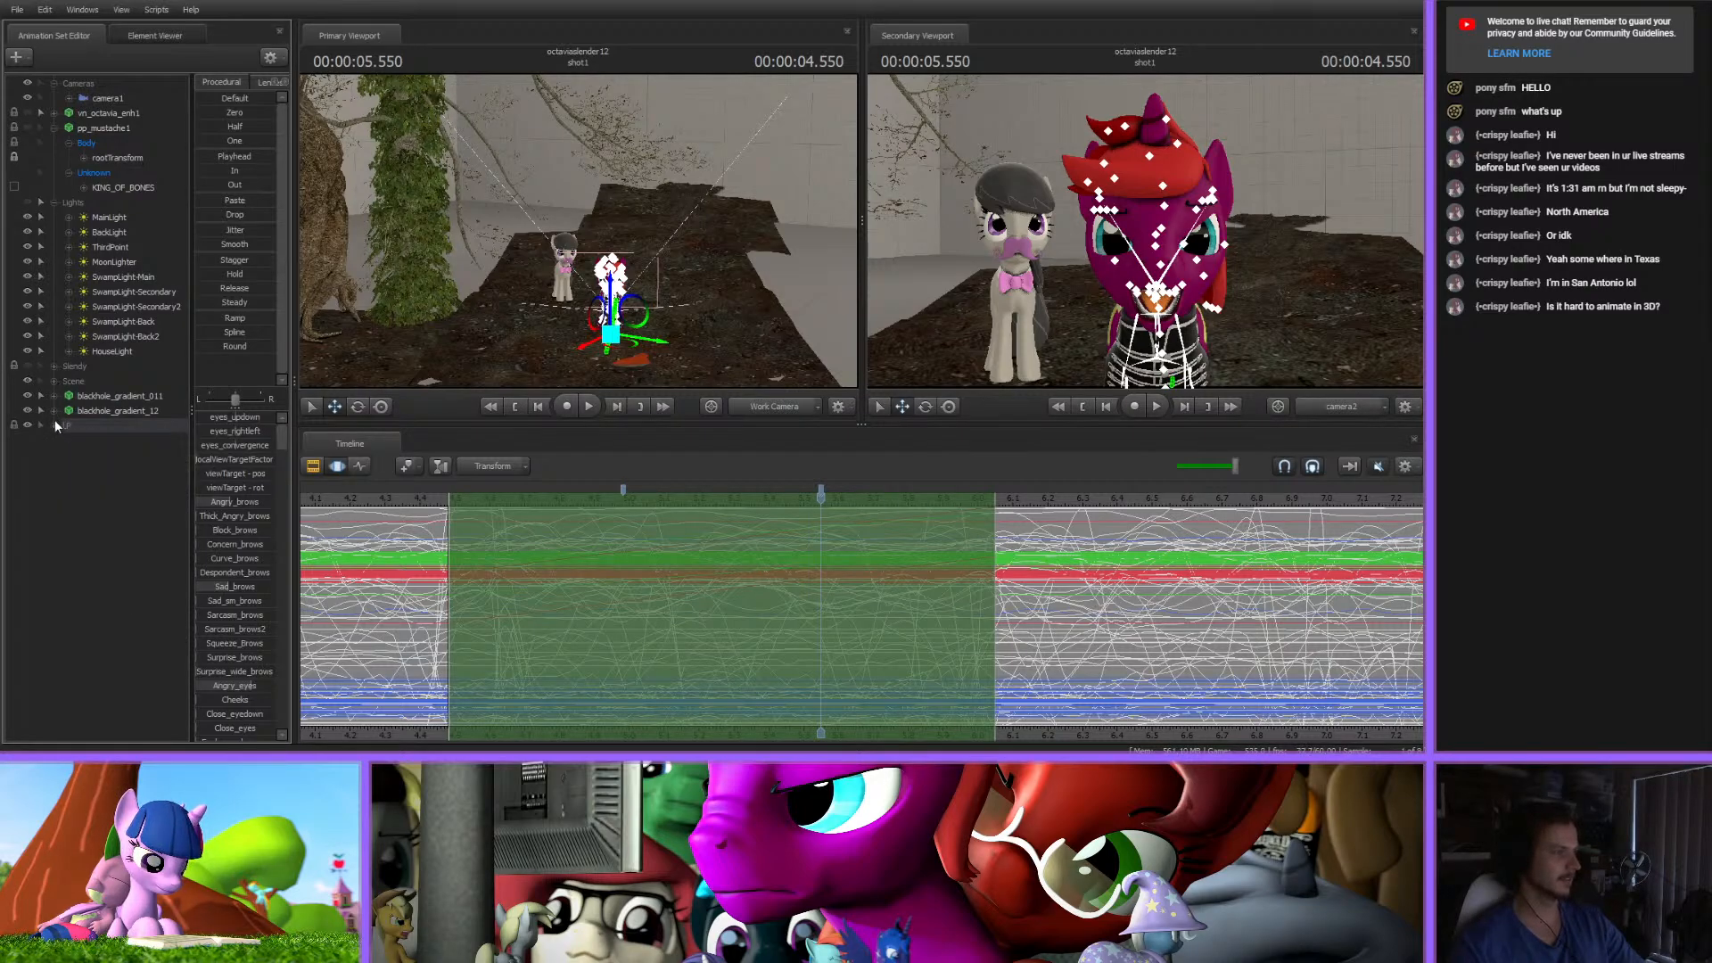
pyautogui.click(56, 367)
pyautogui.click(28, 367)
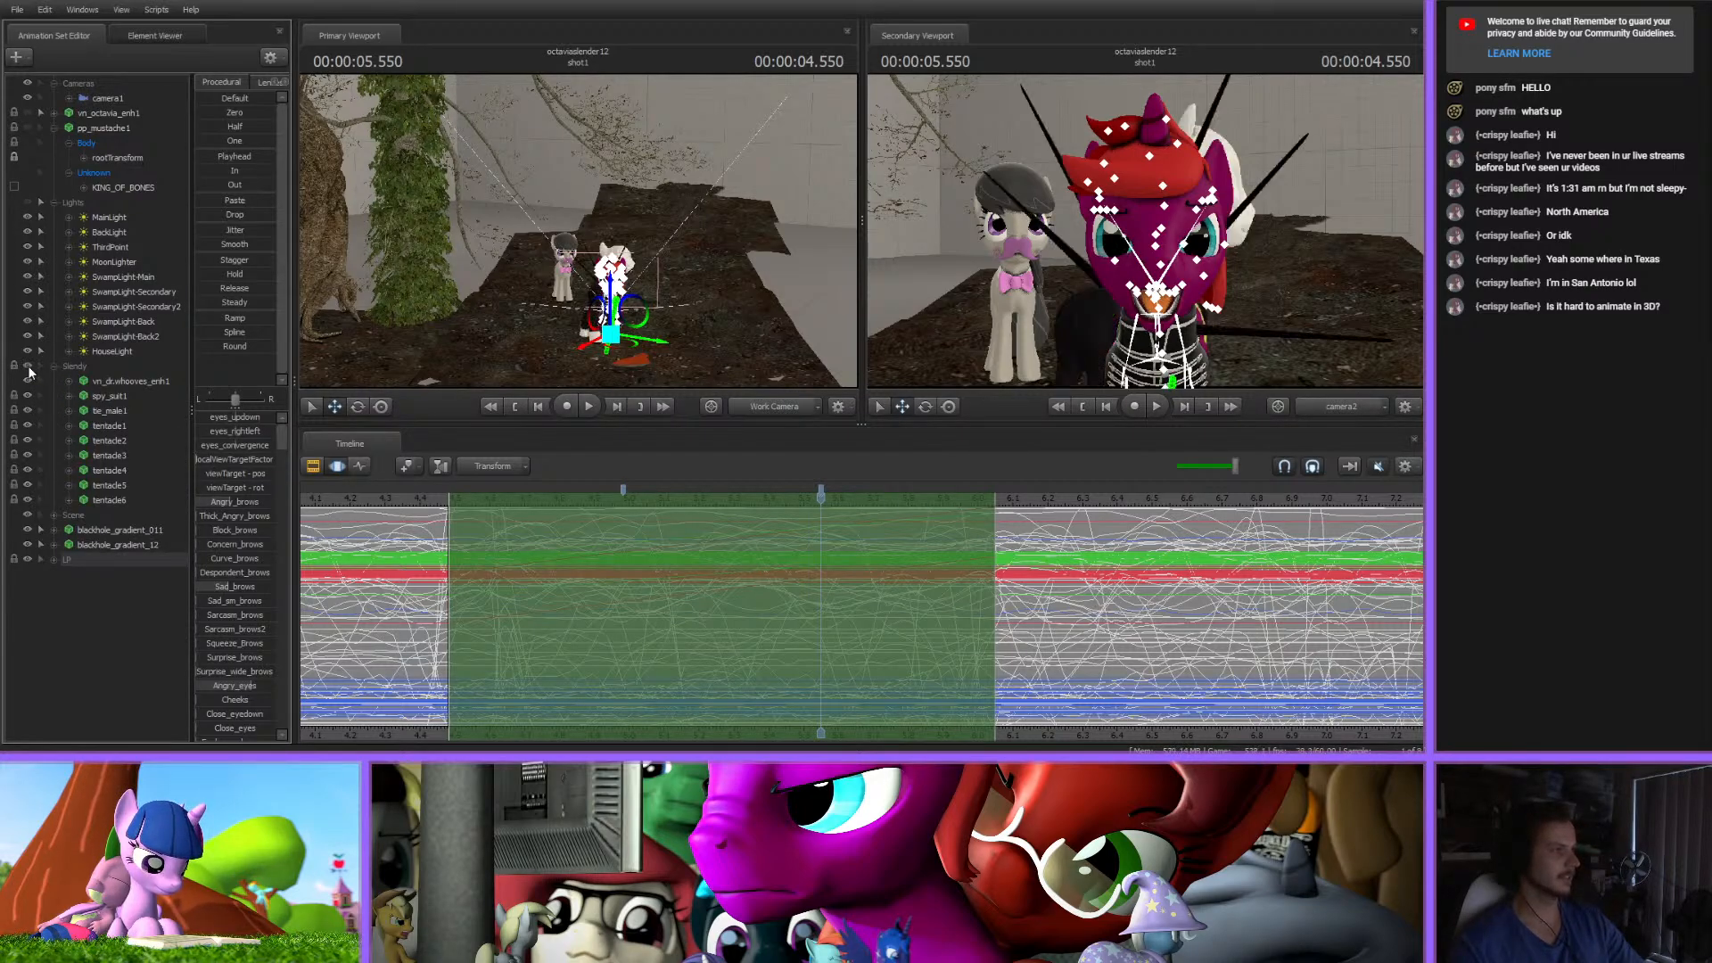
pyautogui.click(104, 371)
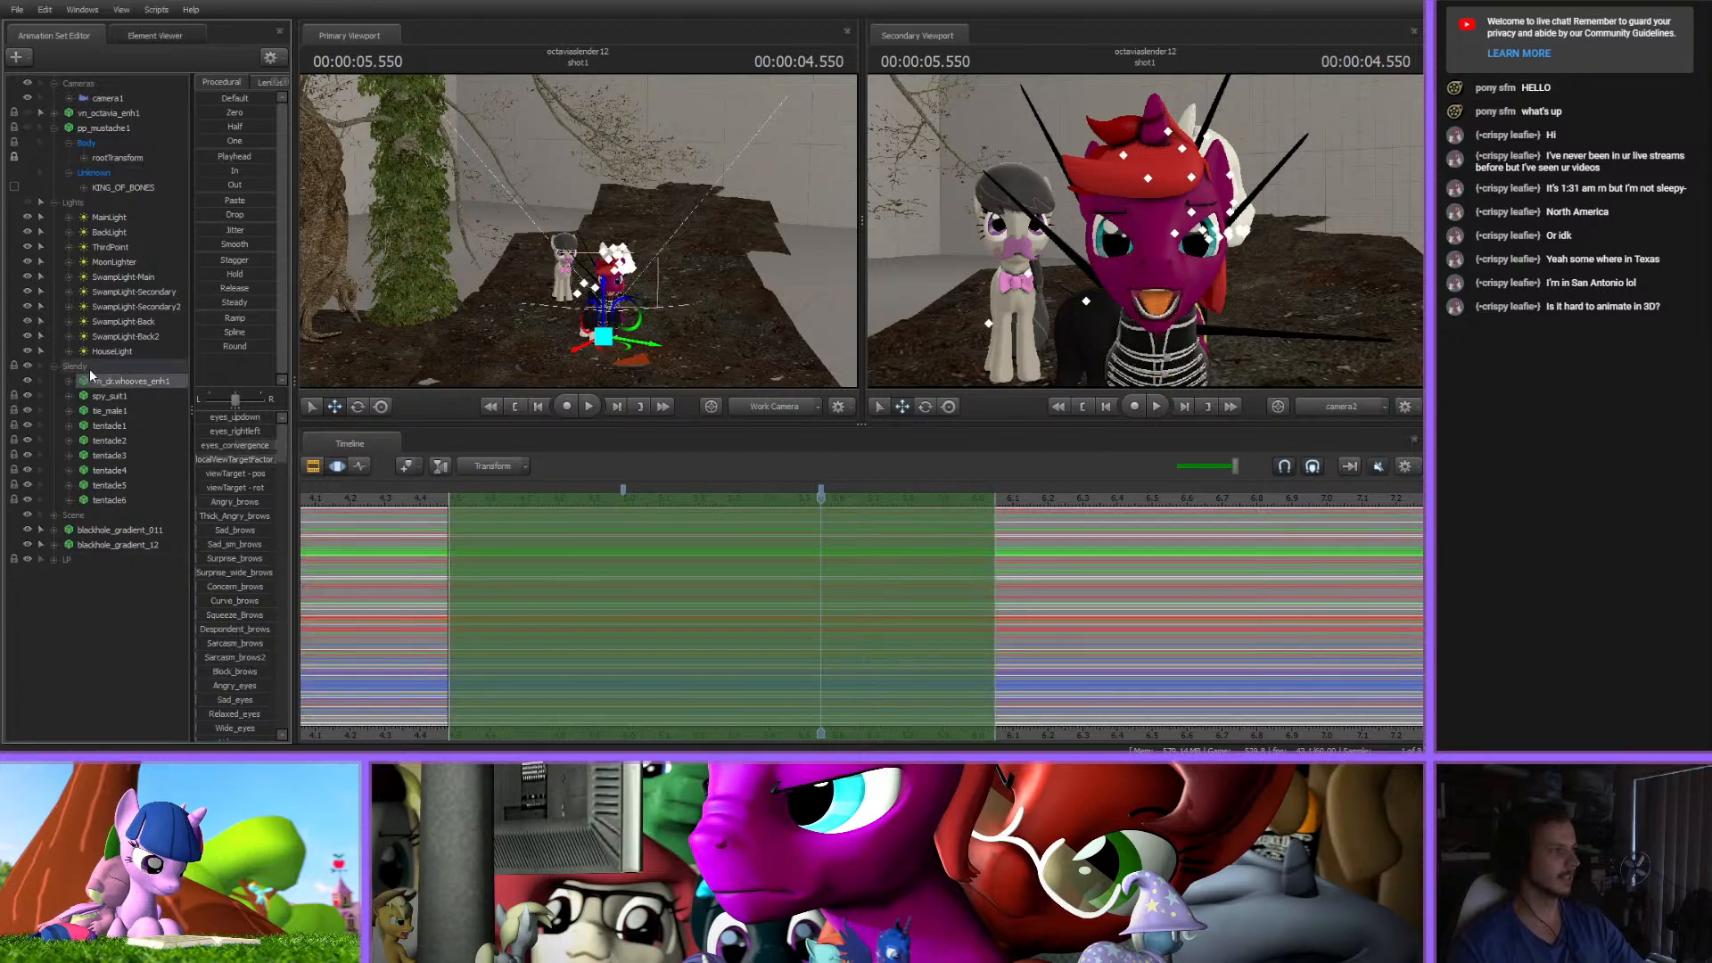
pyautogui.press('w')
pyautogui.moveTo(521, 330); pyautogui.dragTo(637, 253)
pyautogui.press('e')
pyautogui.press('w')
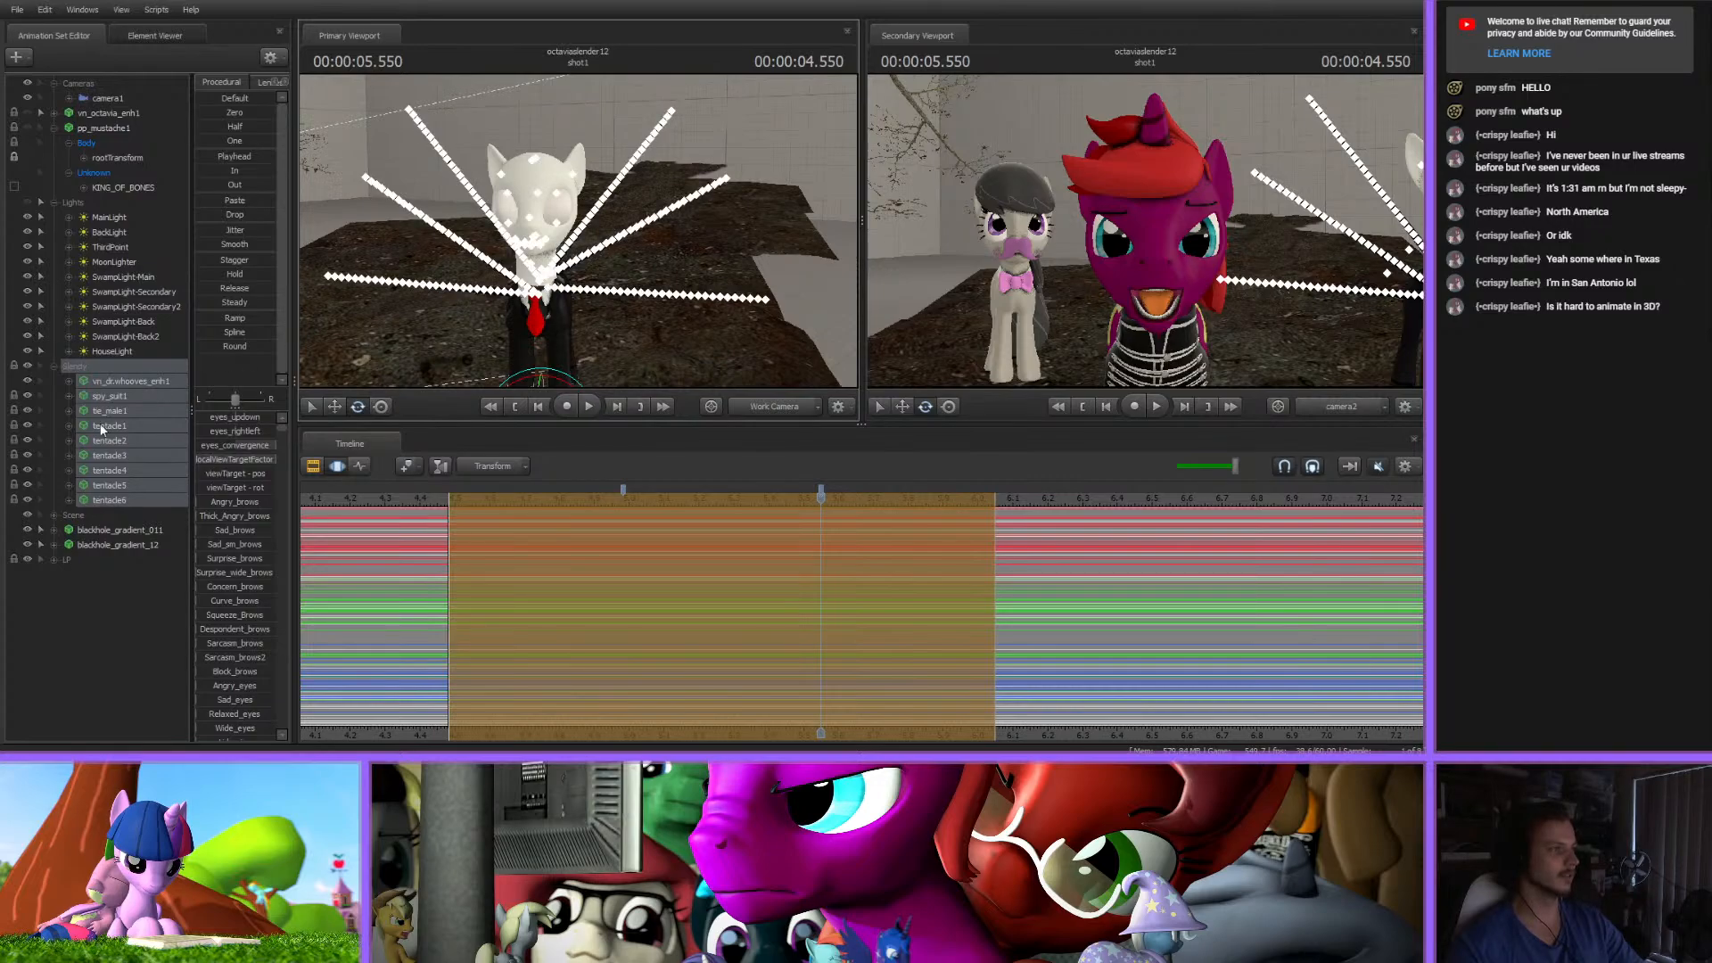
# - Try to curl tentacle1 of the Slendy group by rotating all its bones together in the Graph Editor
pyautogui.click(70, 426)
pyautogui.click(109, 426)
pyautogui.click(359, 466)
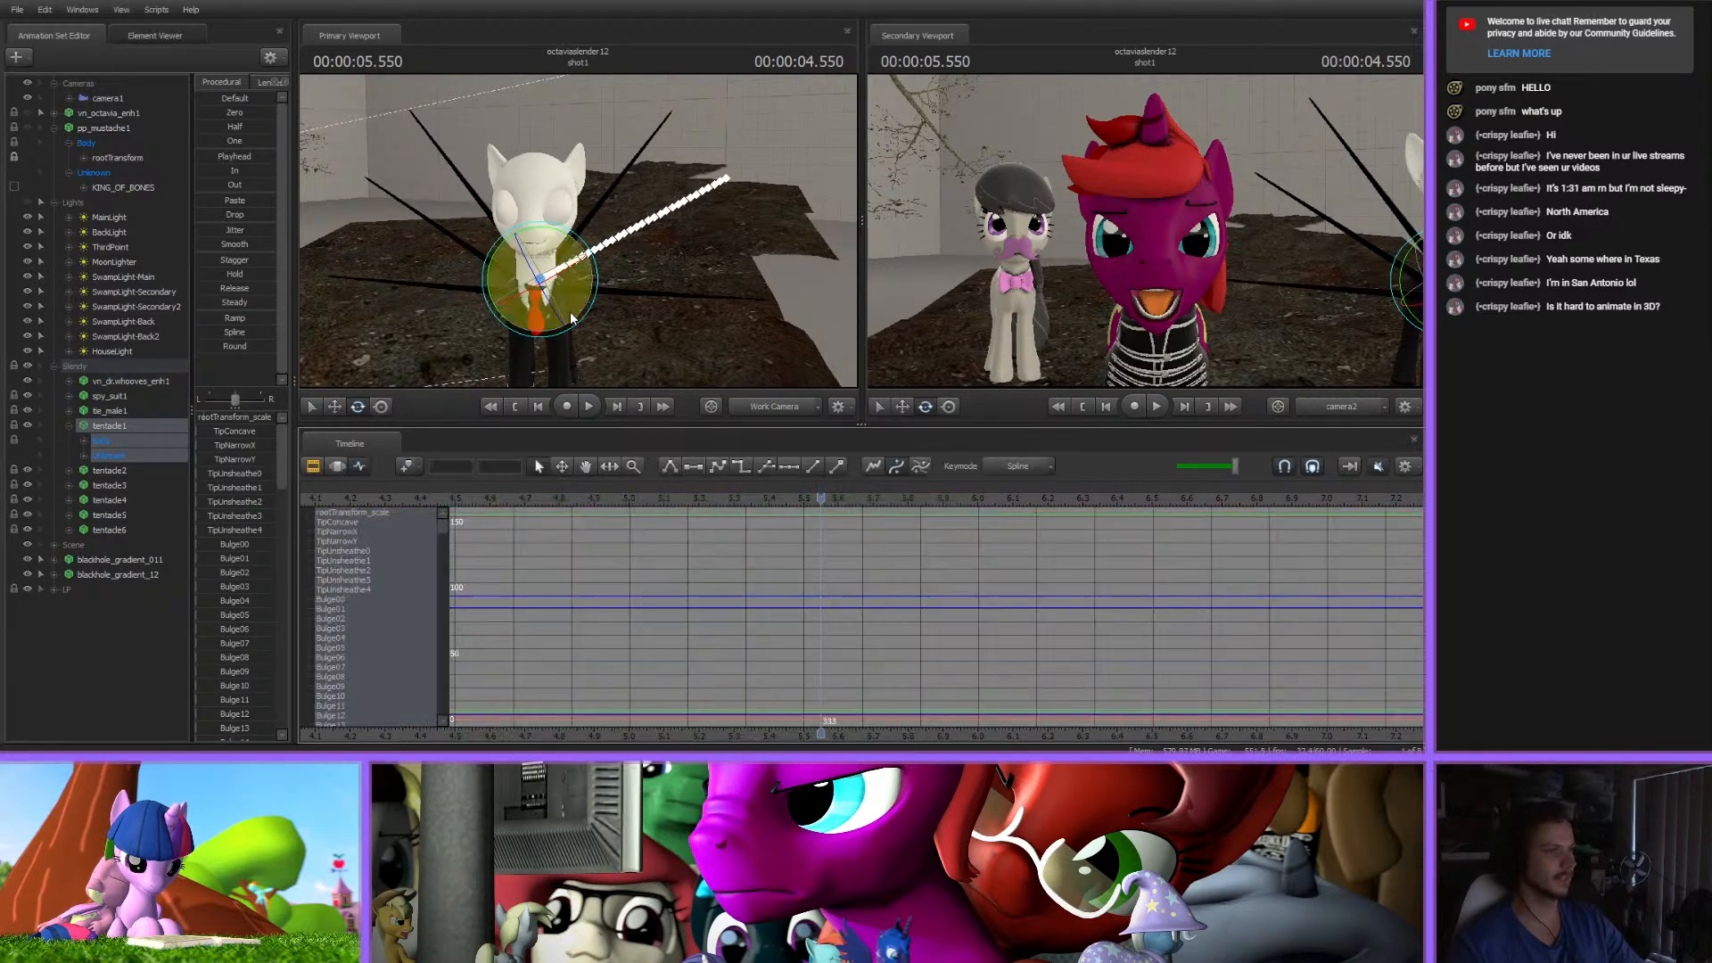
pyautogui.moveTo(572, 318); pyautogui.dragTo(549, 263)
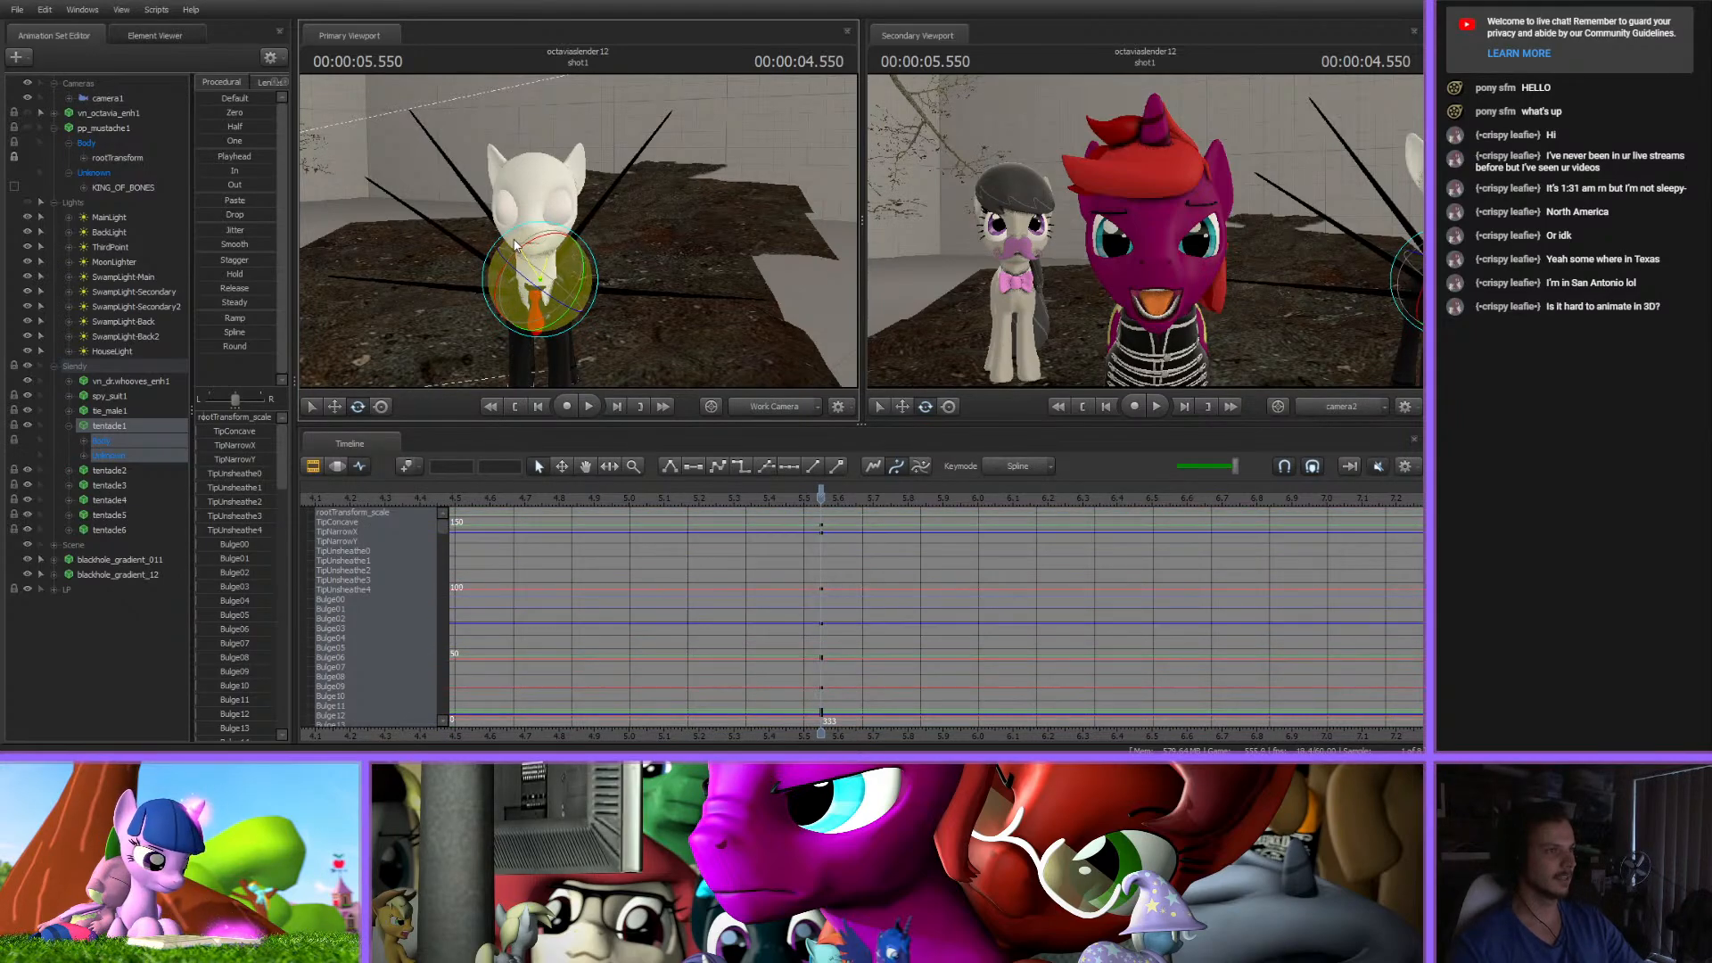
pyautogui.press('w')
pyautogui.moveTo(616, 233)
pyautogui.mouseDown()
pyautogui.moveTo(635, 263)
pyautogui.moveTo(678, 241)
pyautogui.moveTo(637, 258)
pyautogui.mouseUp()
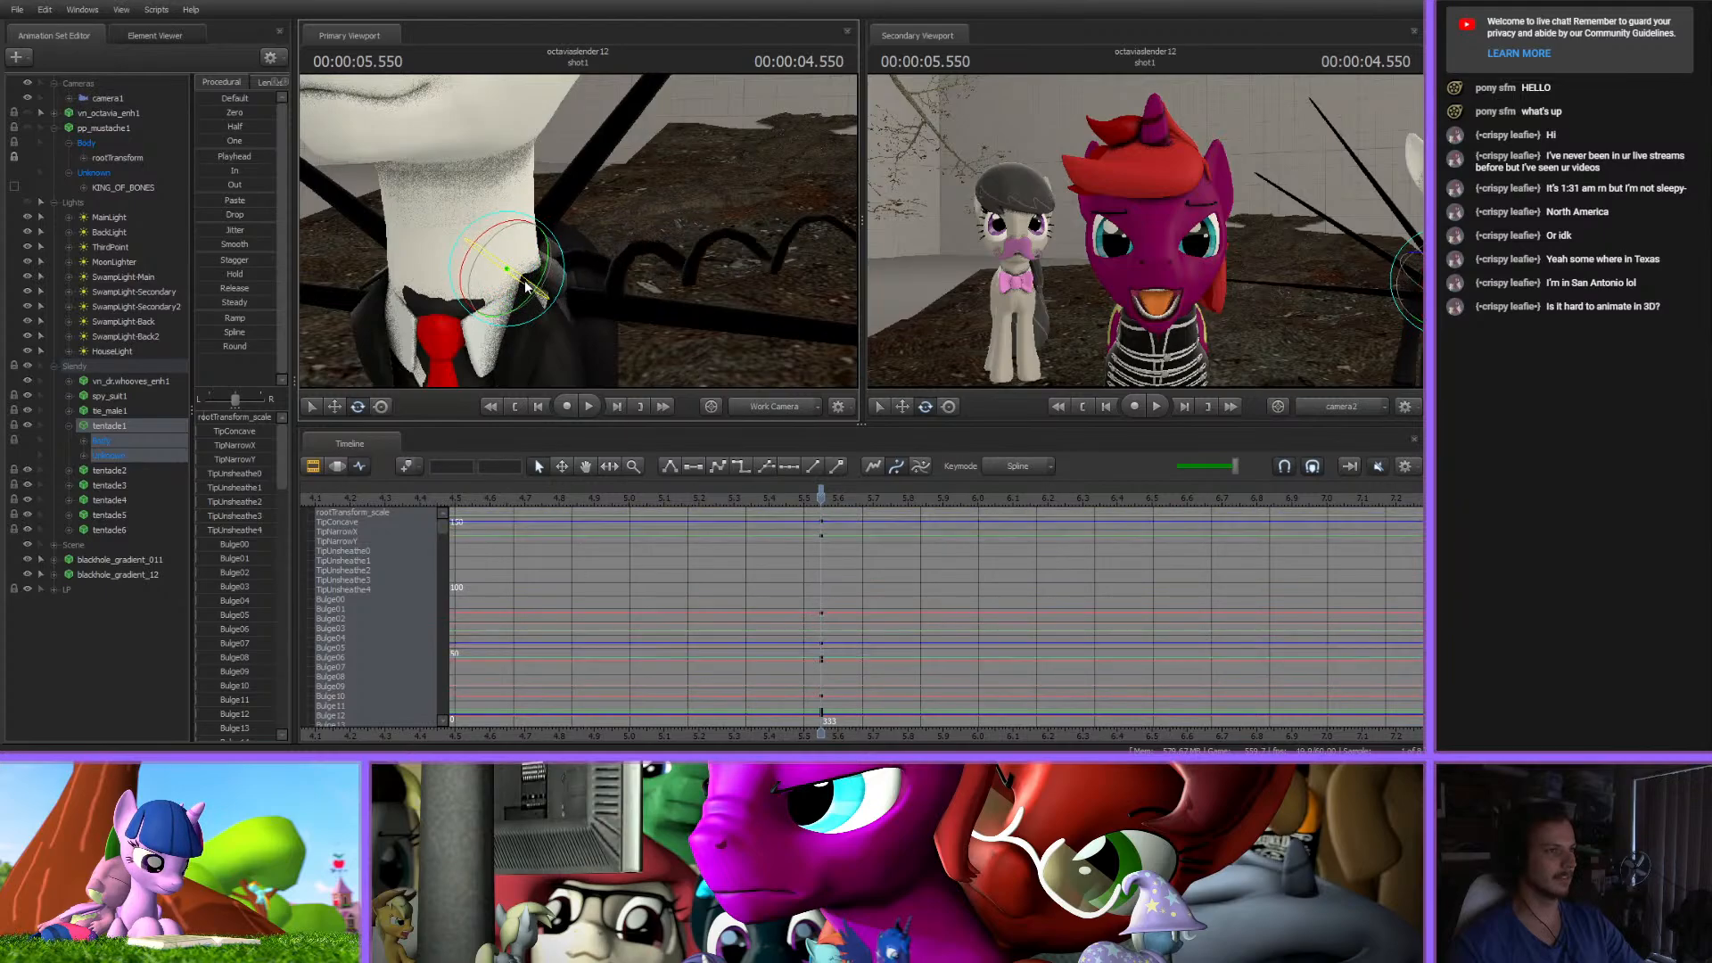
pyautogui.moveTo(527, 285)
pyautogui.mouseDown()
pyautogui.moveTo(504, 286)
pyautogui.moveTo(539, 298)
pyautogui.moveTo(505, 286)
pyautogui.moveTo(689, 230)
pyautogui.mouseUp()
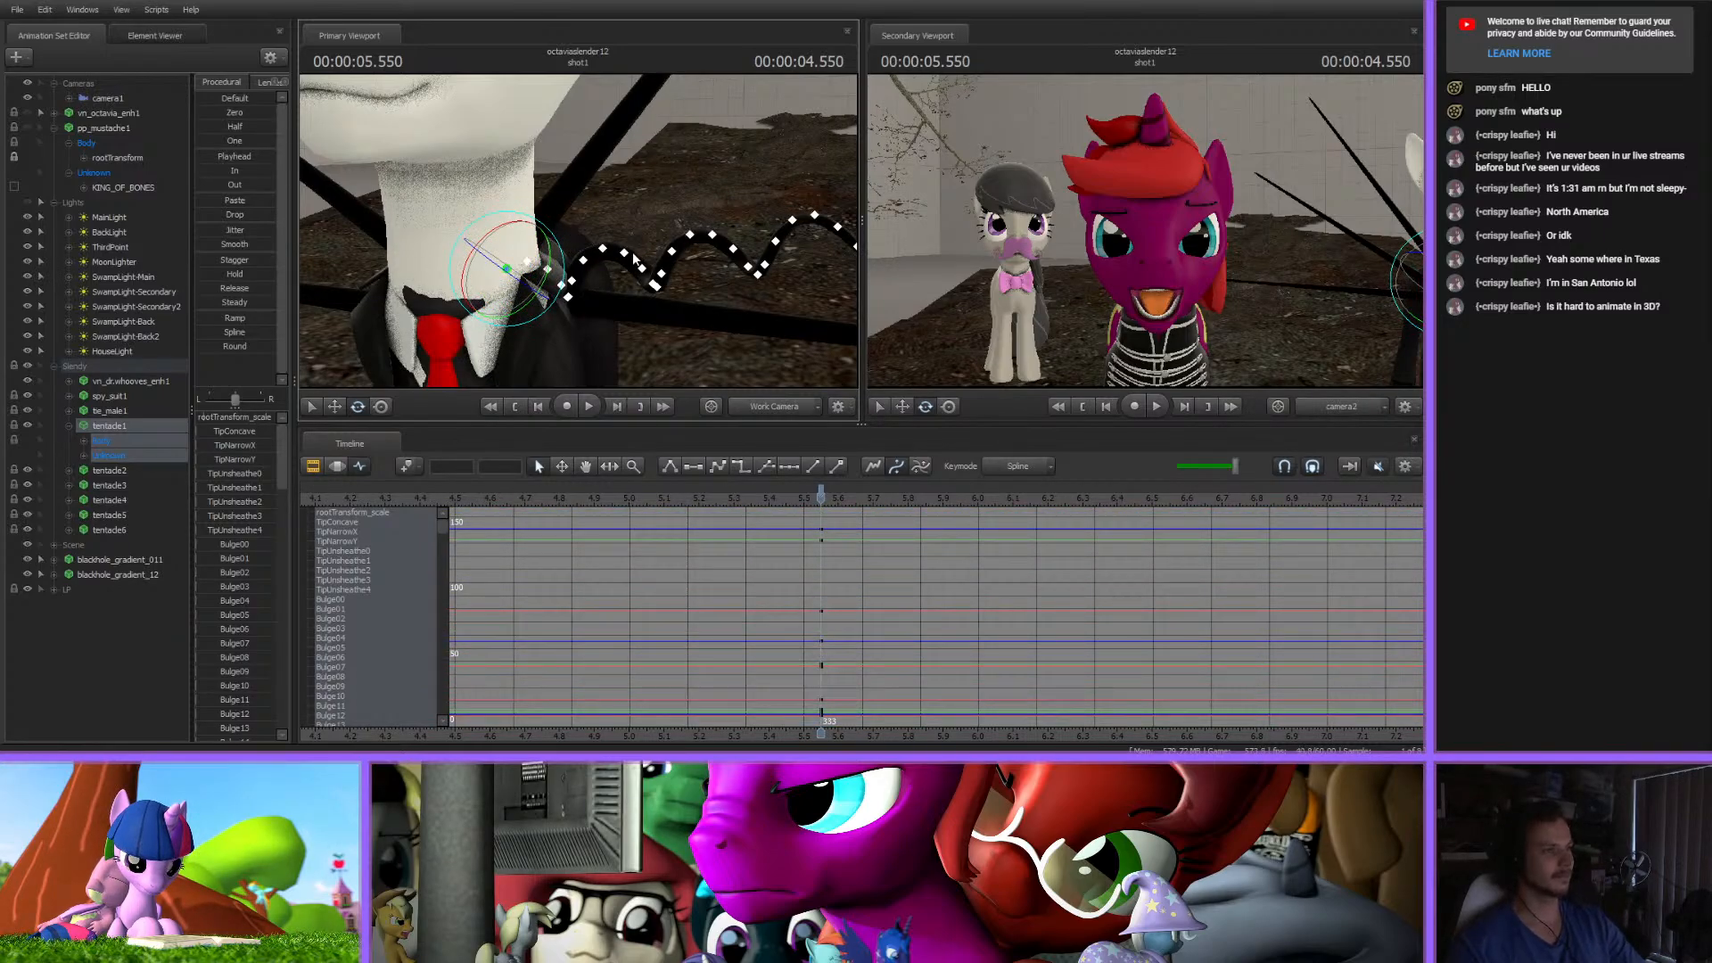
# - Undo the bone rotations on tentacle1 so the tentacle is straight again
pyautogui.hotkey('ctrl', 'z')
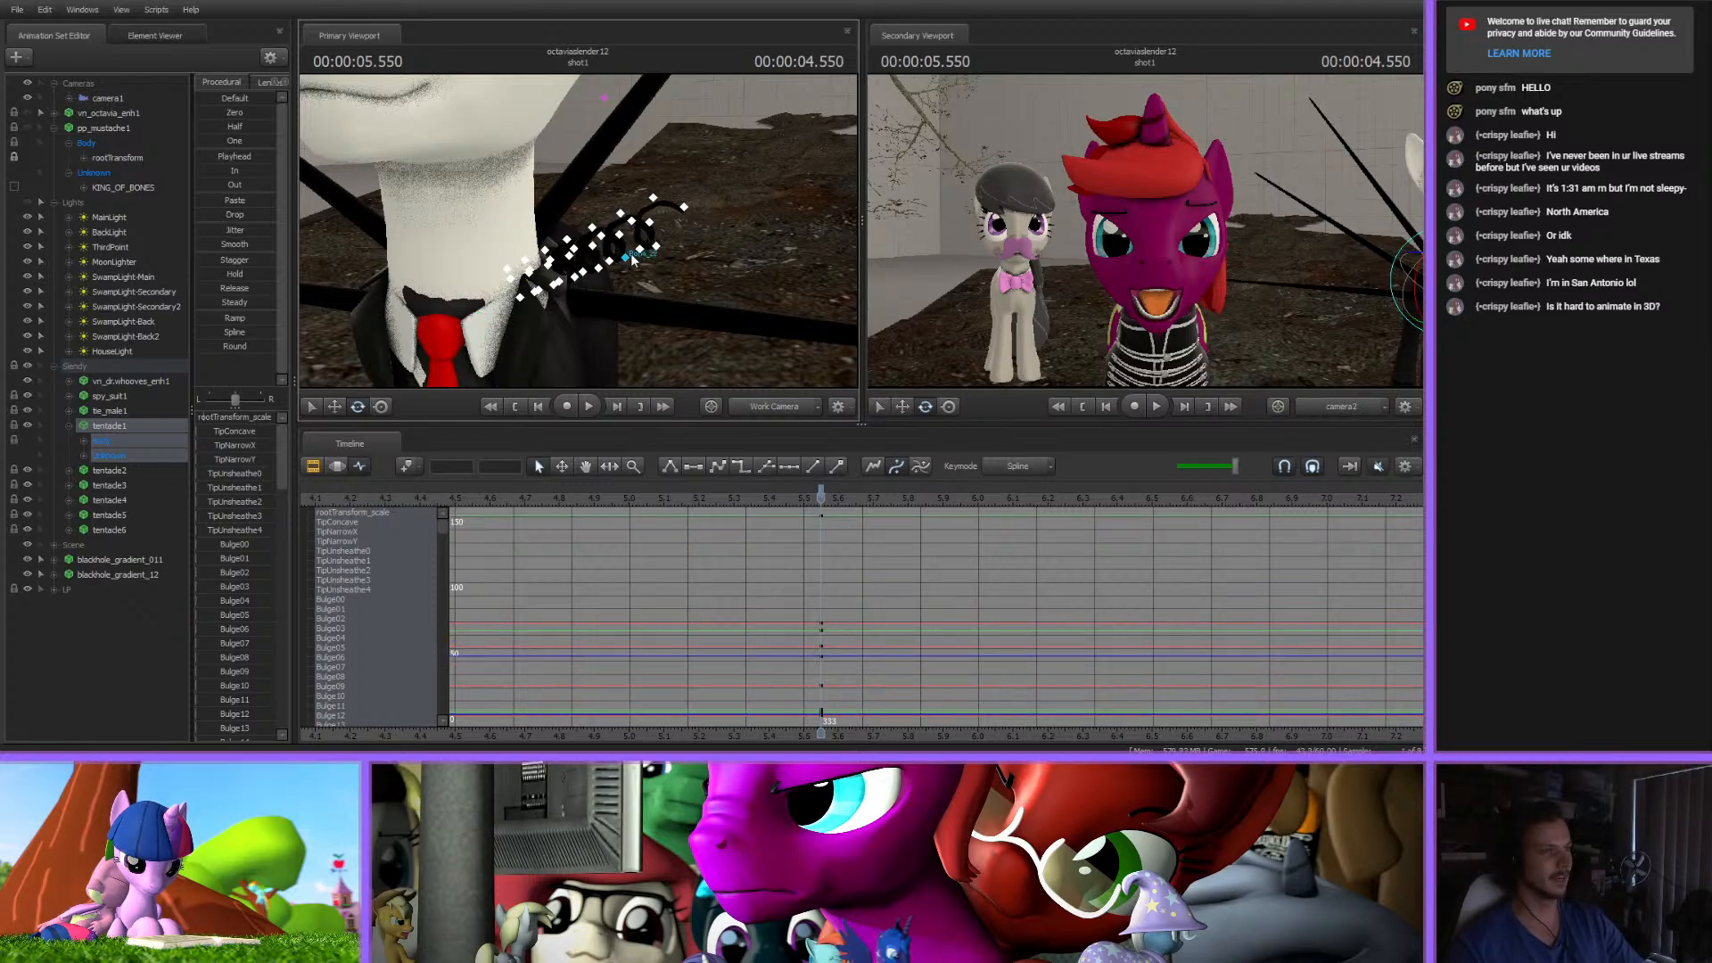
pyautogui.hotkey('ctrl', 'z')
pyautogui.moveTo(701, 379); pyautogui.dragTo(703, 357)
pyautogui.press('s')
pyautogui.press('w')
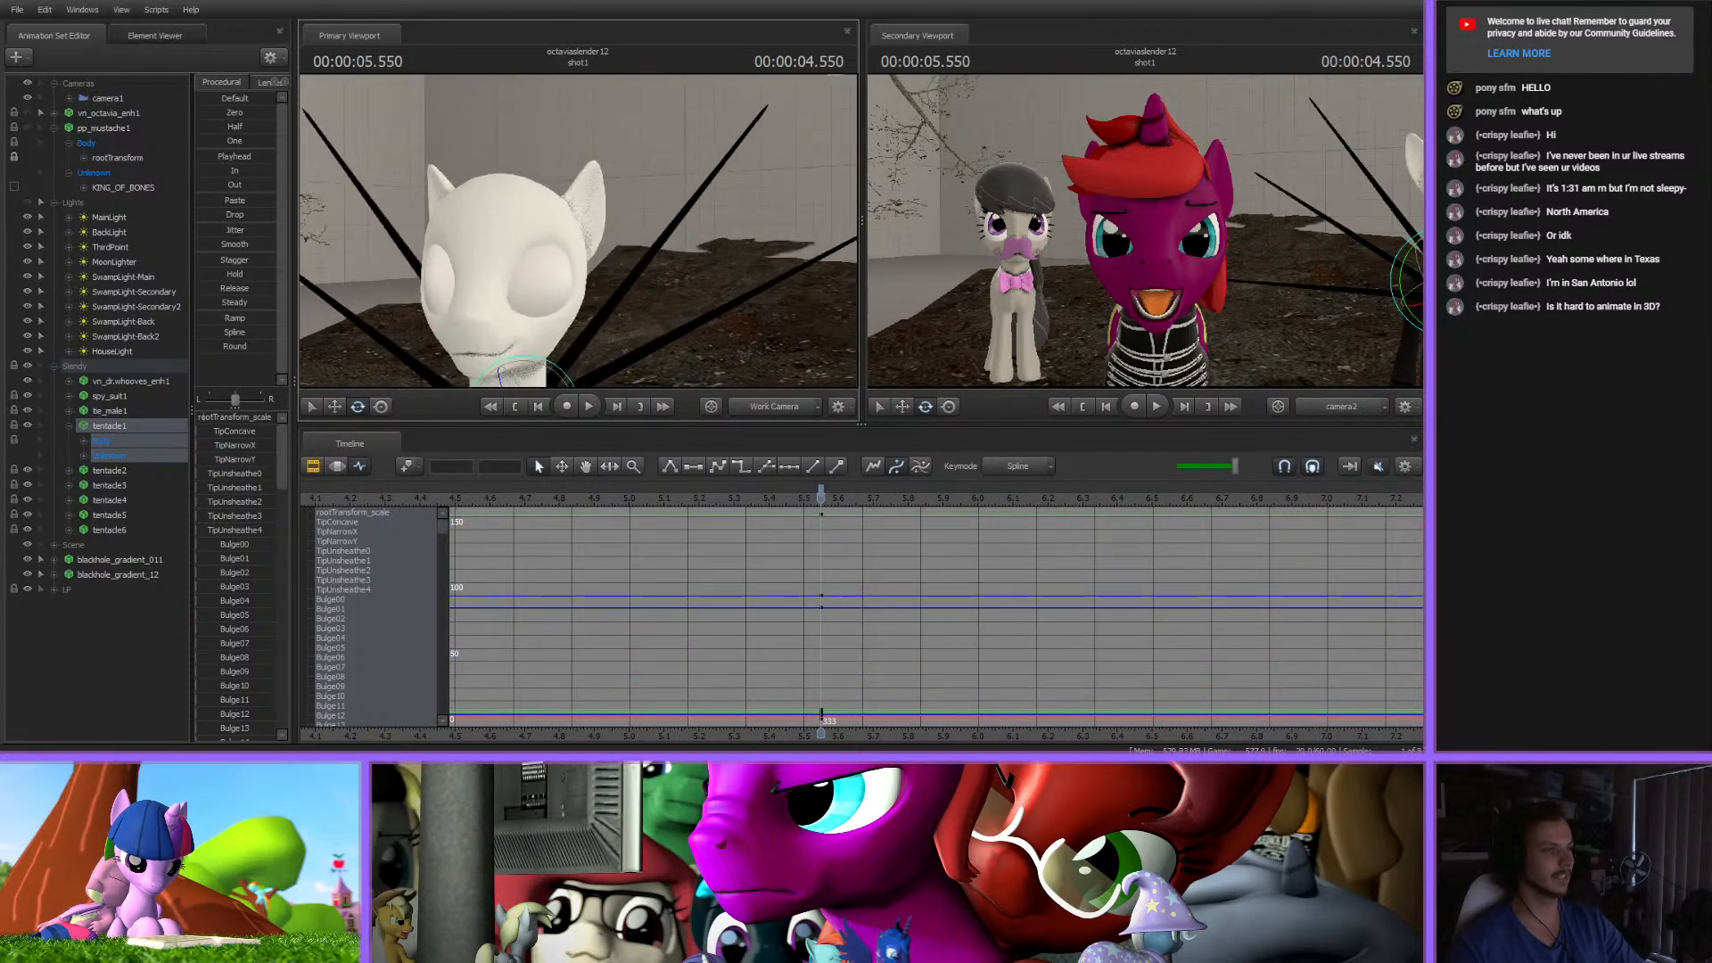
pyautogui.moveTo(578, 231); pyautogui.dragTo(578, 237)
pyautogui.press('s')
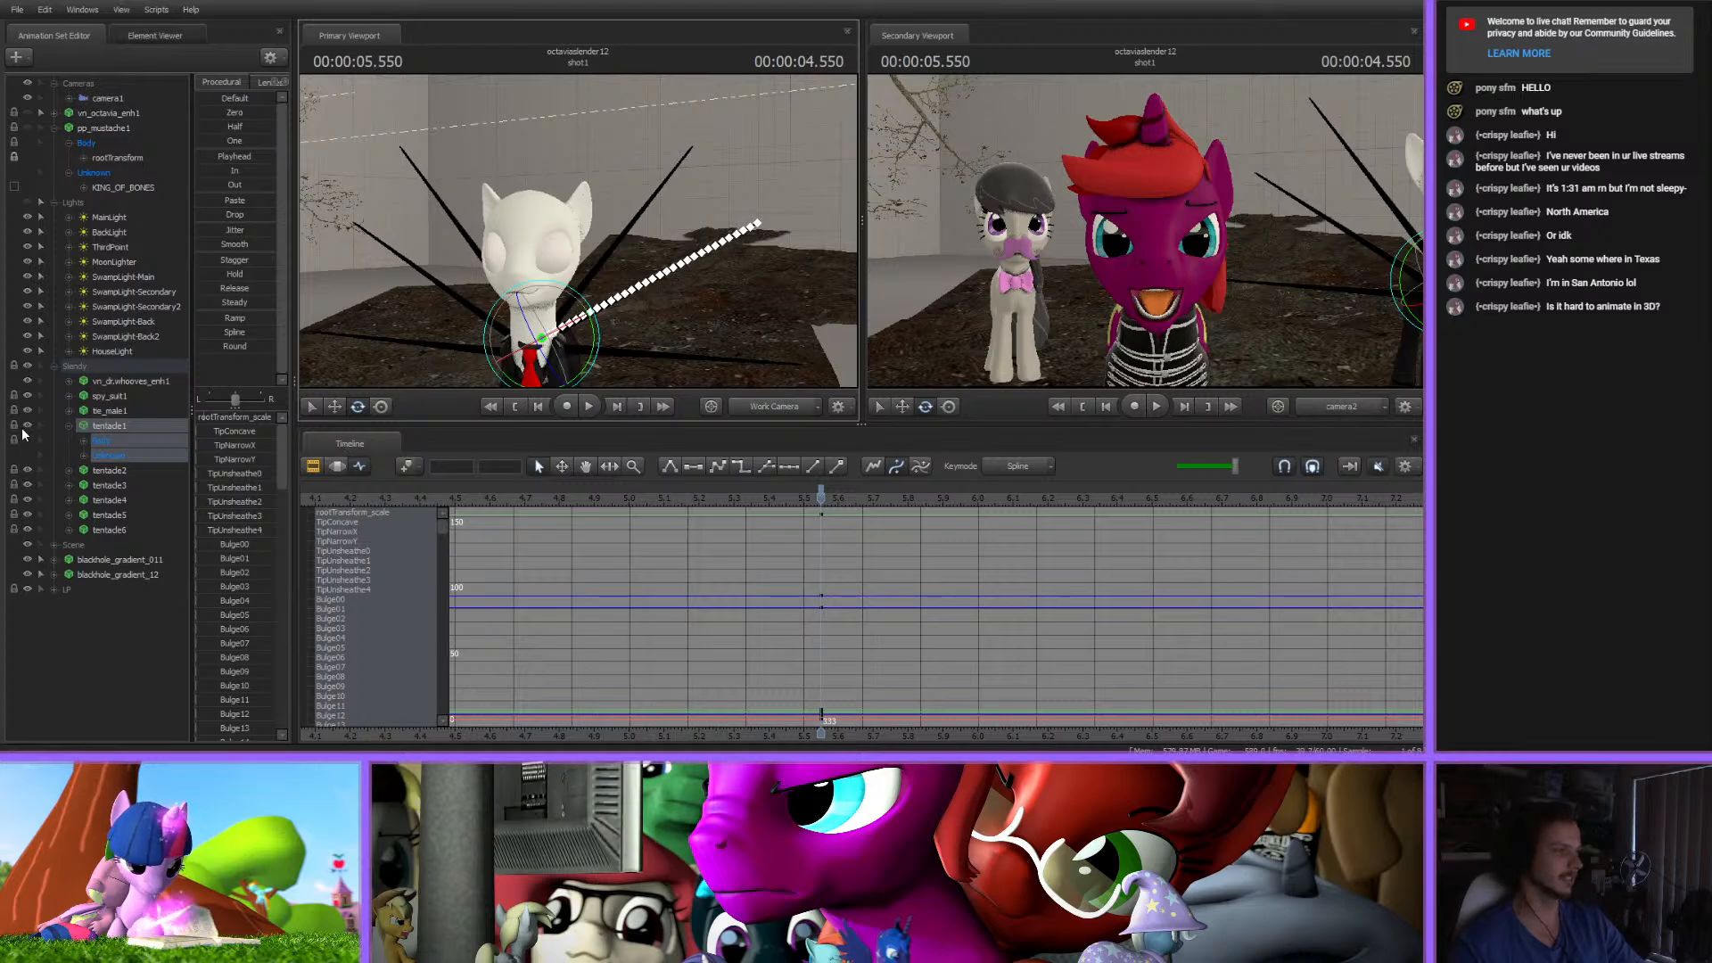
# - Collapse tentacle1 and the Slendy group, and hide the whole group
pyautogui.click(70, 425)
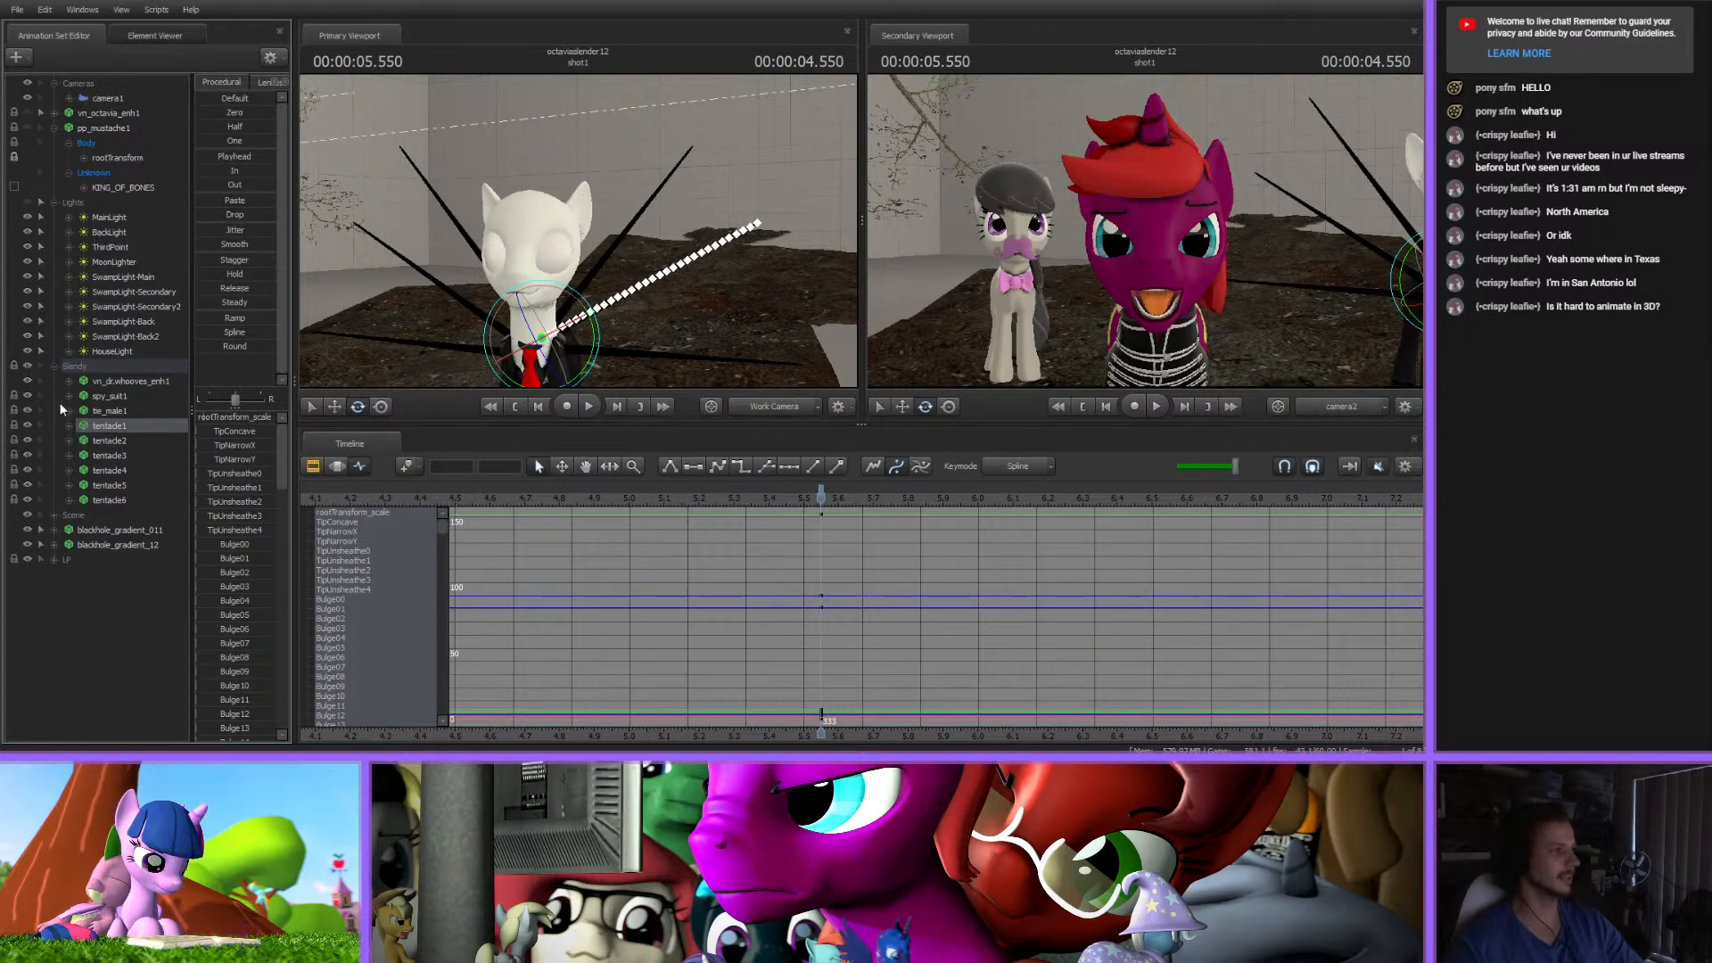
pyautogui.click(52, 365)
pyautogui.click(27, 366)
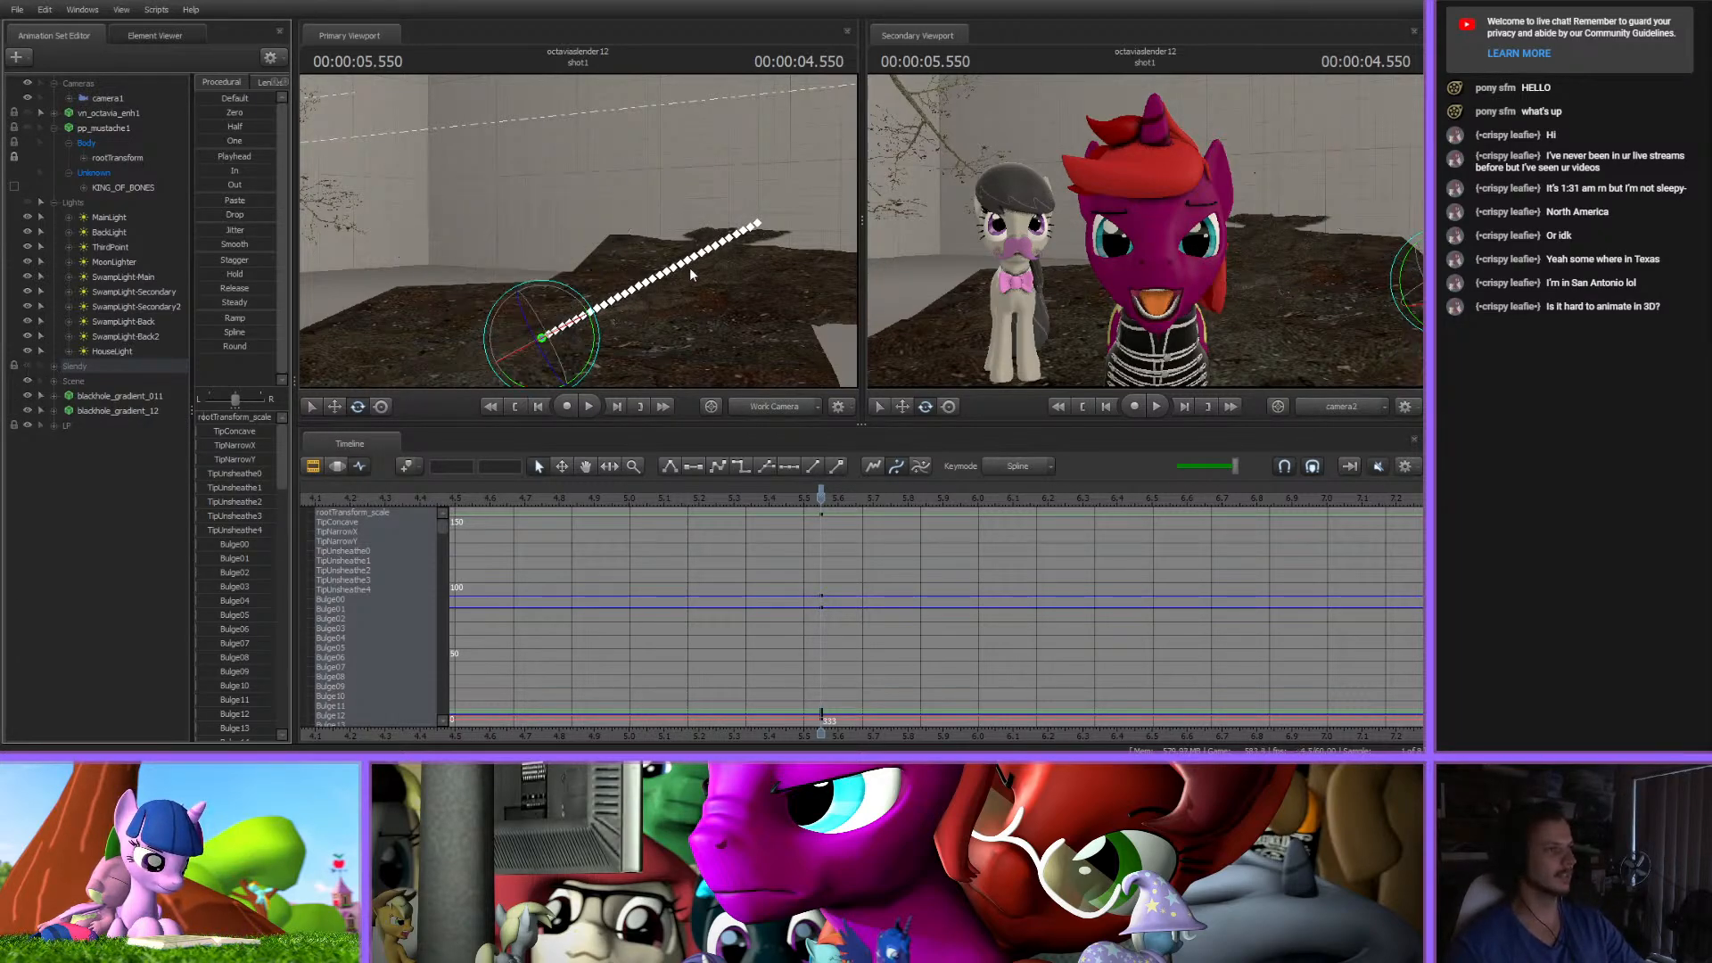
# - Clear the tentacle1 selection in the Graph Editor
pyautogui.click(314, 466)
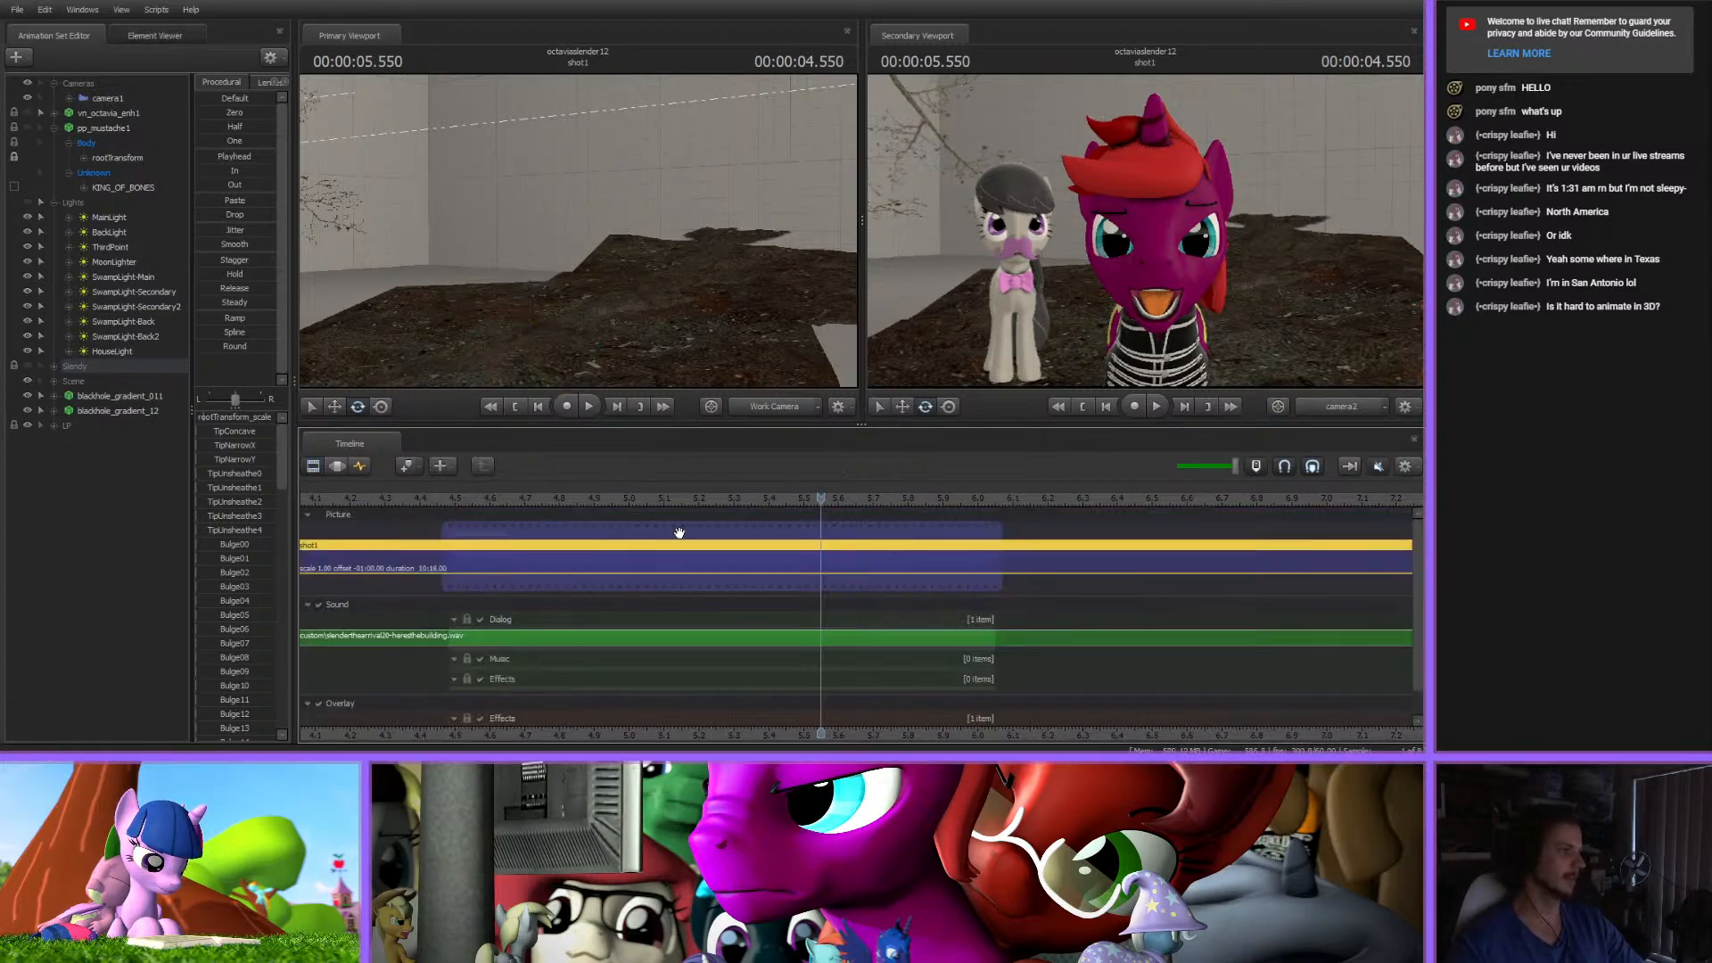
pyautogui.click(364, 469)
pyautogui.press('s')
pyautogui.moveTo(747, 275); pyautogui.dragTo(578, 230)
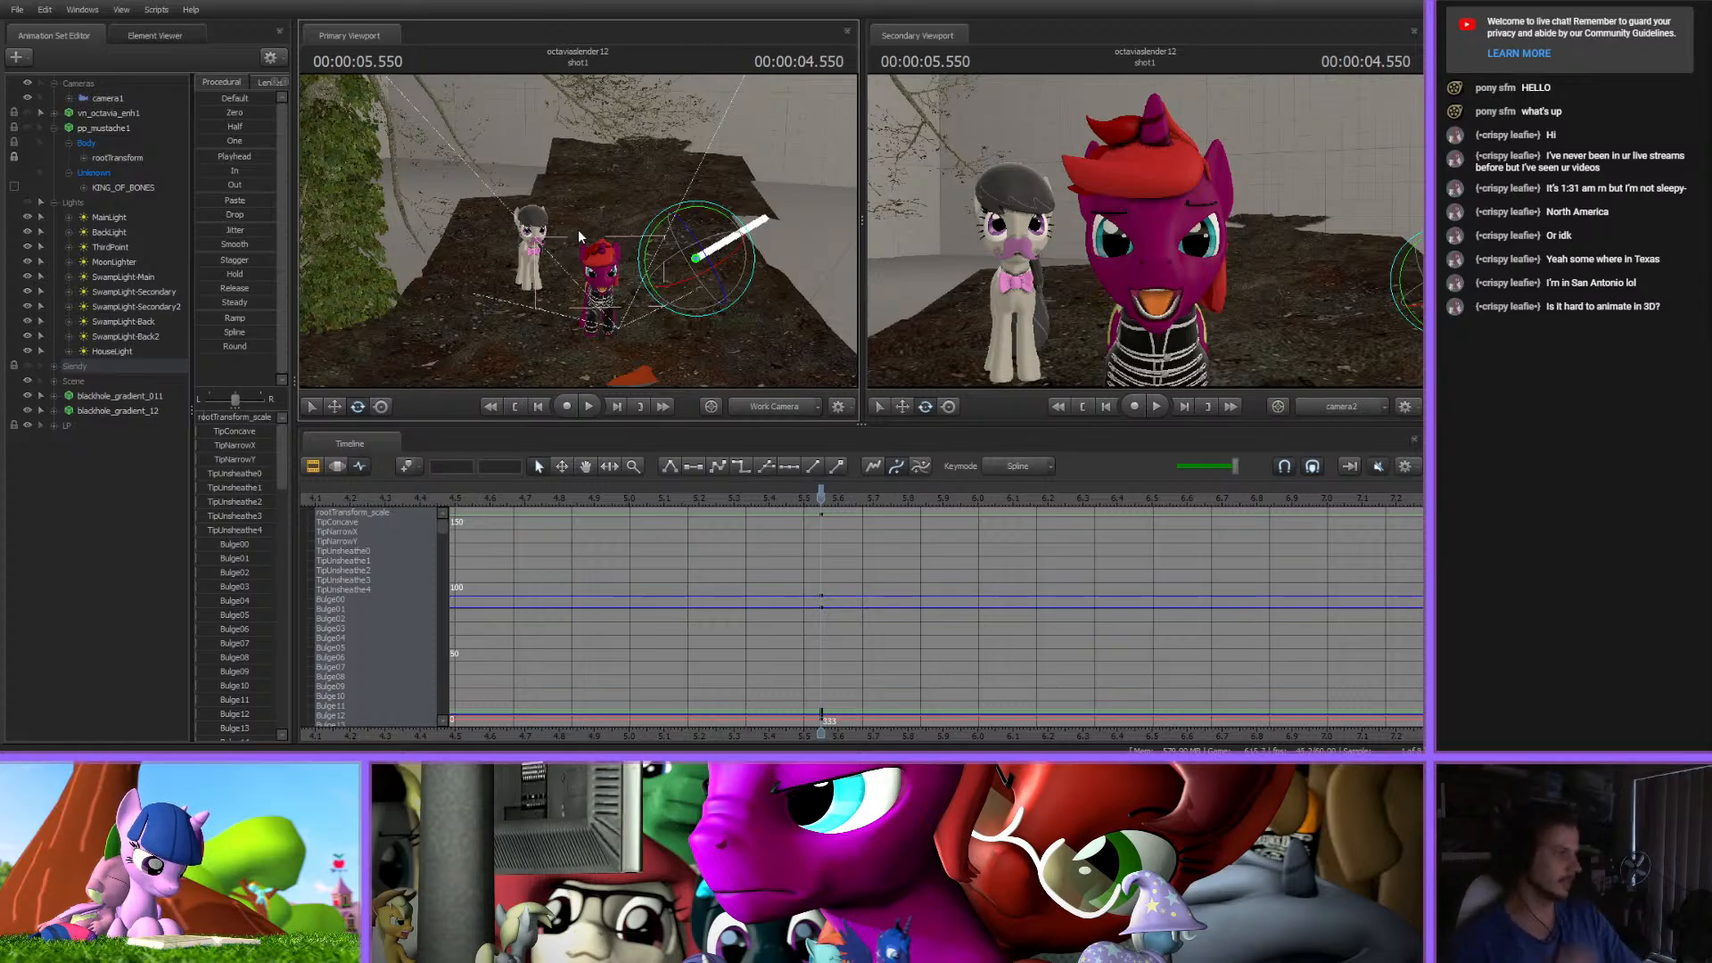
pyautogui.moveTo(596, 232); pyautogui.dragTo(594, 266)
pyautogui.press('w')
pyautogui.click(125, 464)
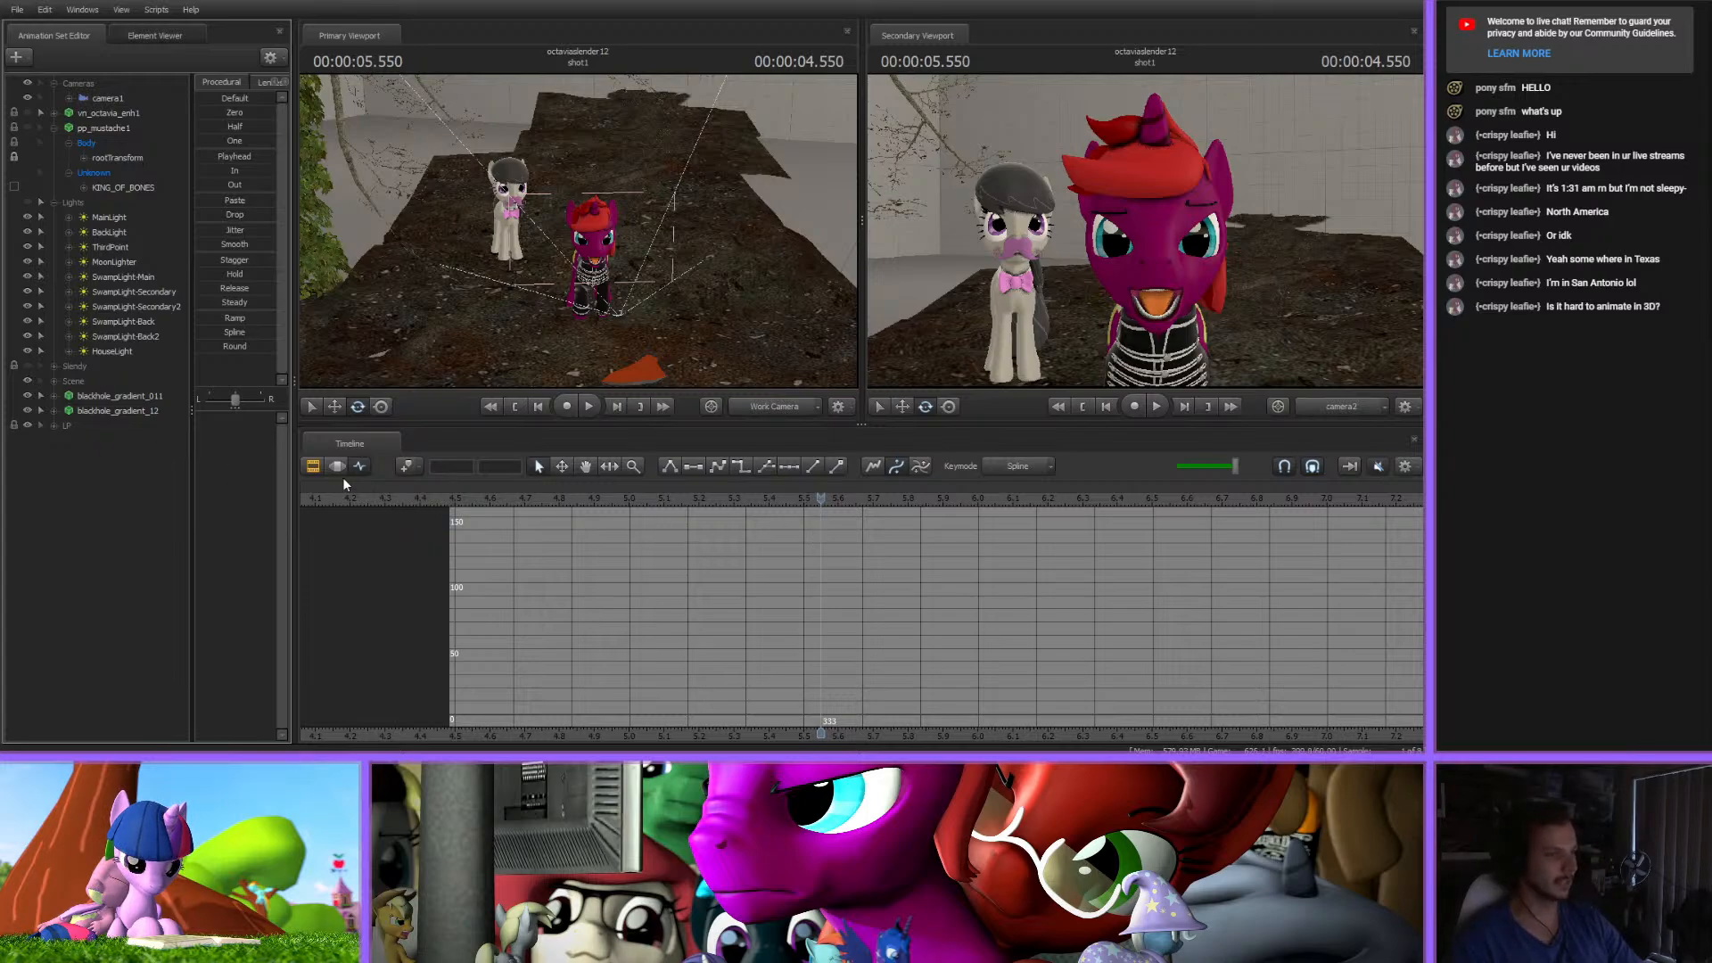
# - Scrub the shot back to 4.5 seconds in the Clip Editor and park the playhead at 4.8 seconds
pyautogui.press('F2')
pyautogui.moveTo(821, 501); pyautogui.dragTo(455, 501)
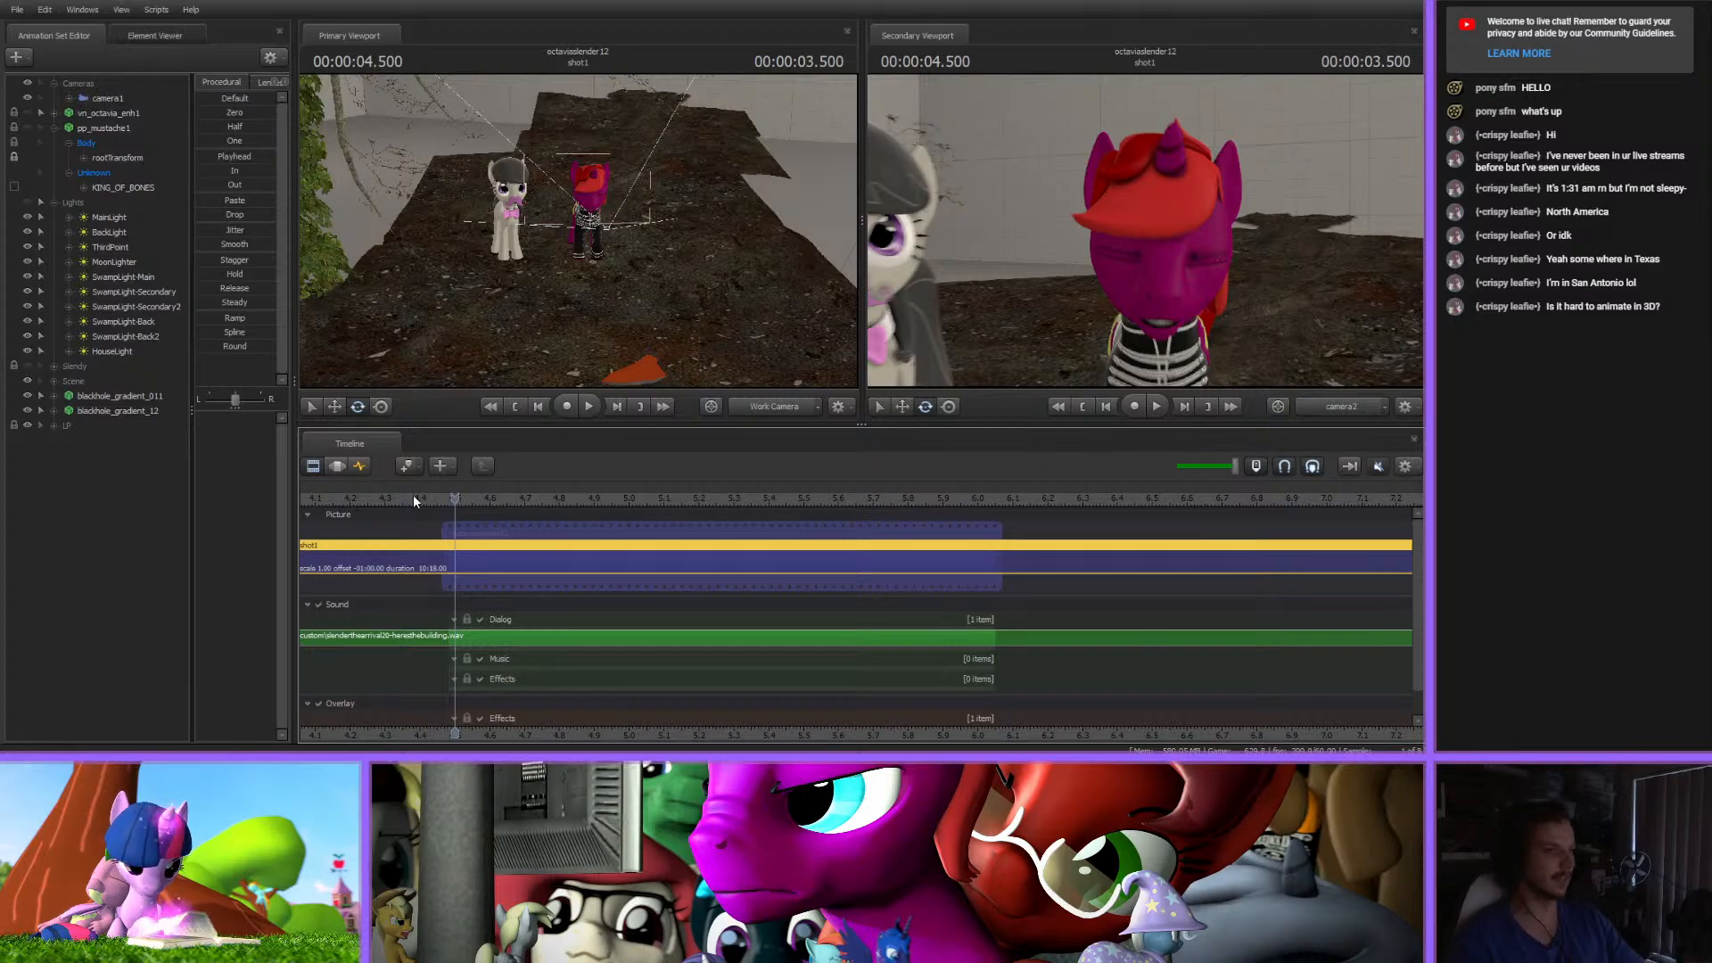
pyautogui.moveTo(457, 497); pyautogui.dragTo(559, 549)
pyautogui.press('w')
pyautogui.moveTo(580, 241); pyautogui.dragTo(526, 272)
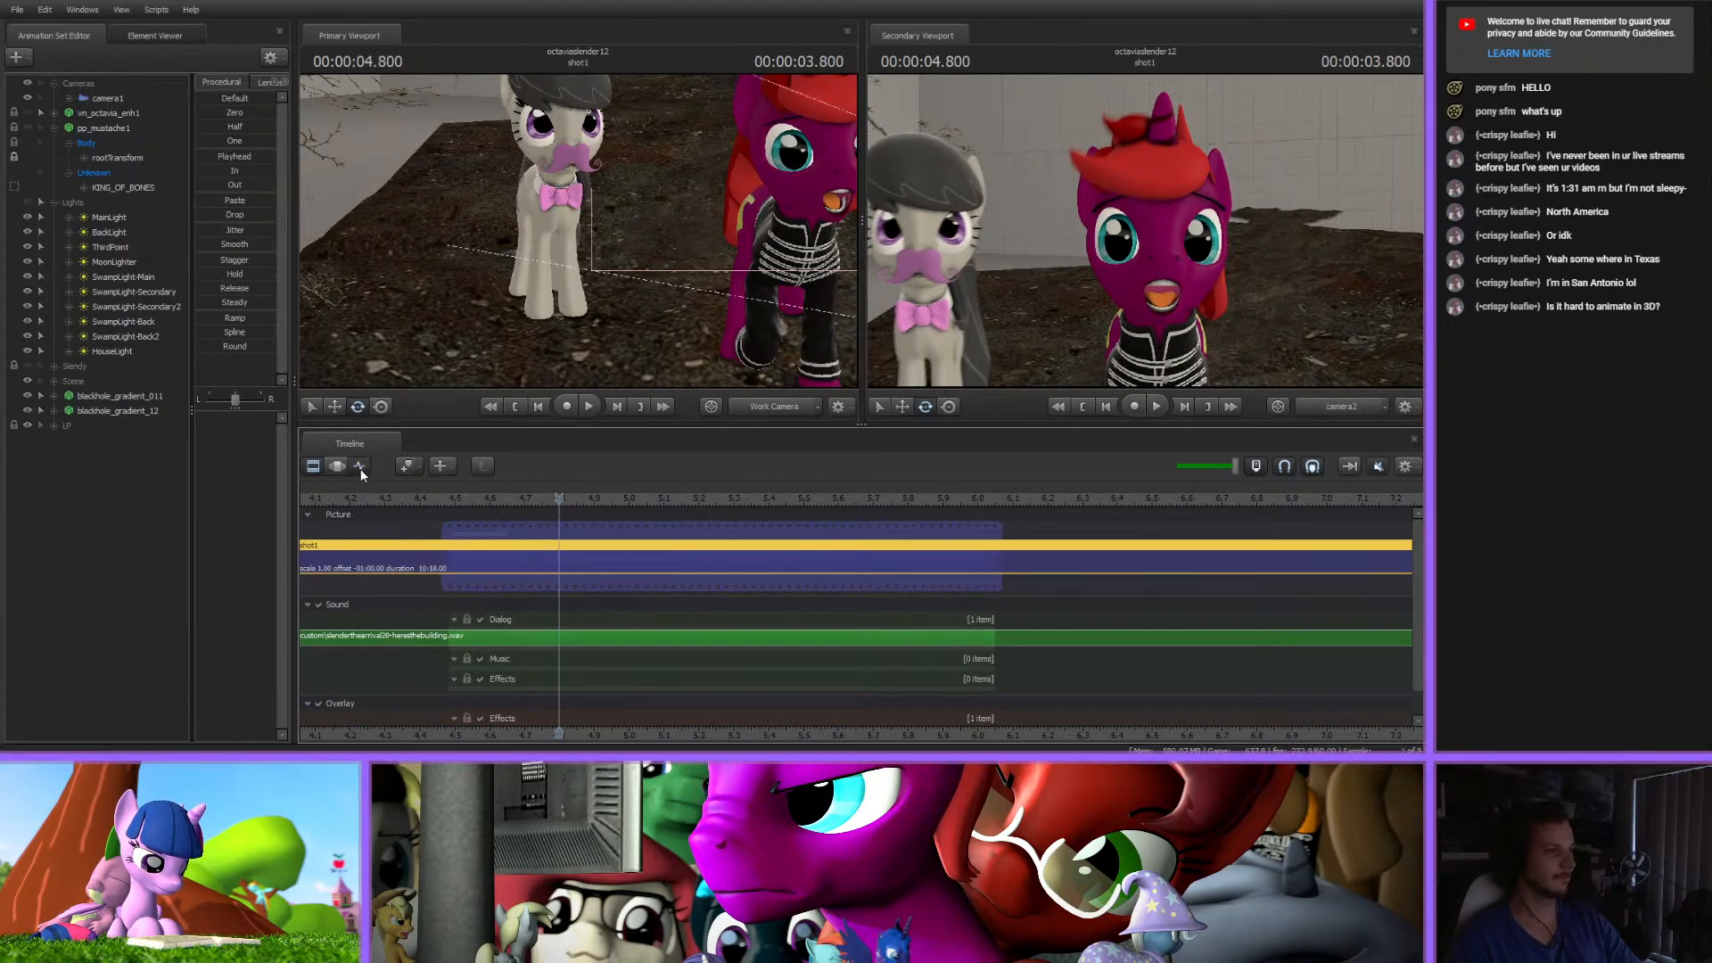
# - Turn and shift the second Octavia by her rootTransform toward the uniformed pony across the whole shot in the Motion Editor
pyautogui.click(337, 466)
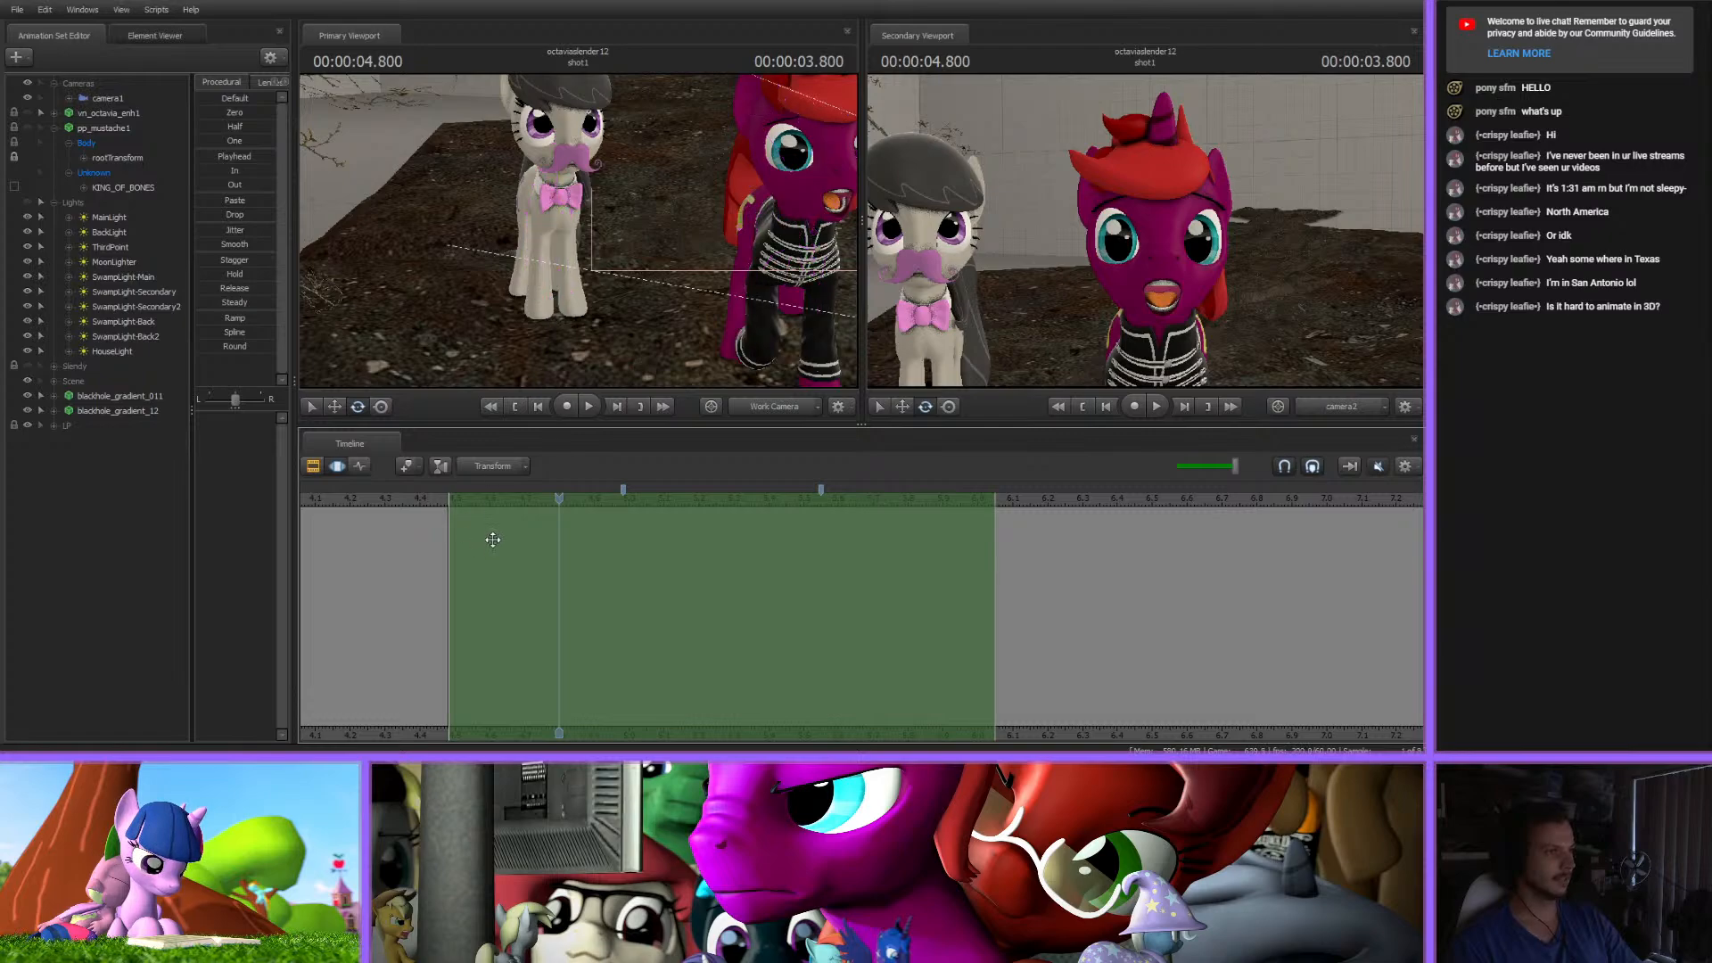
pyautogui.click(549, 304)
pyautogui.click(551, 304)
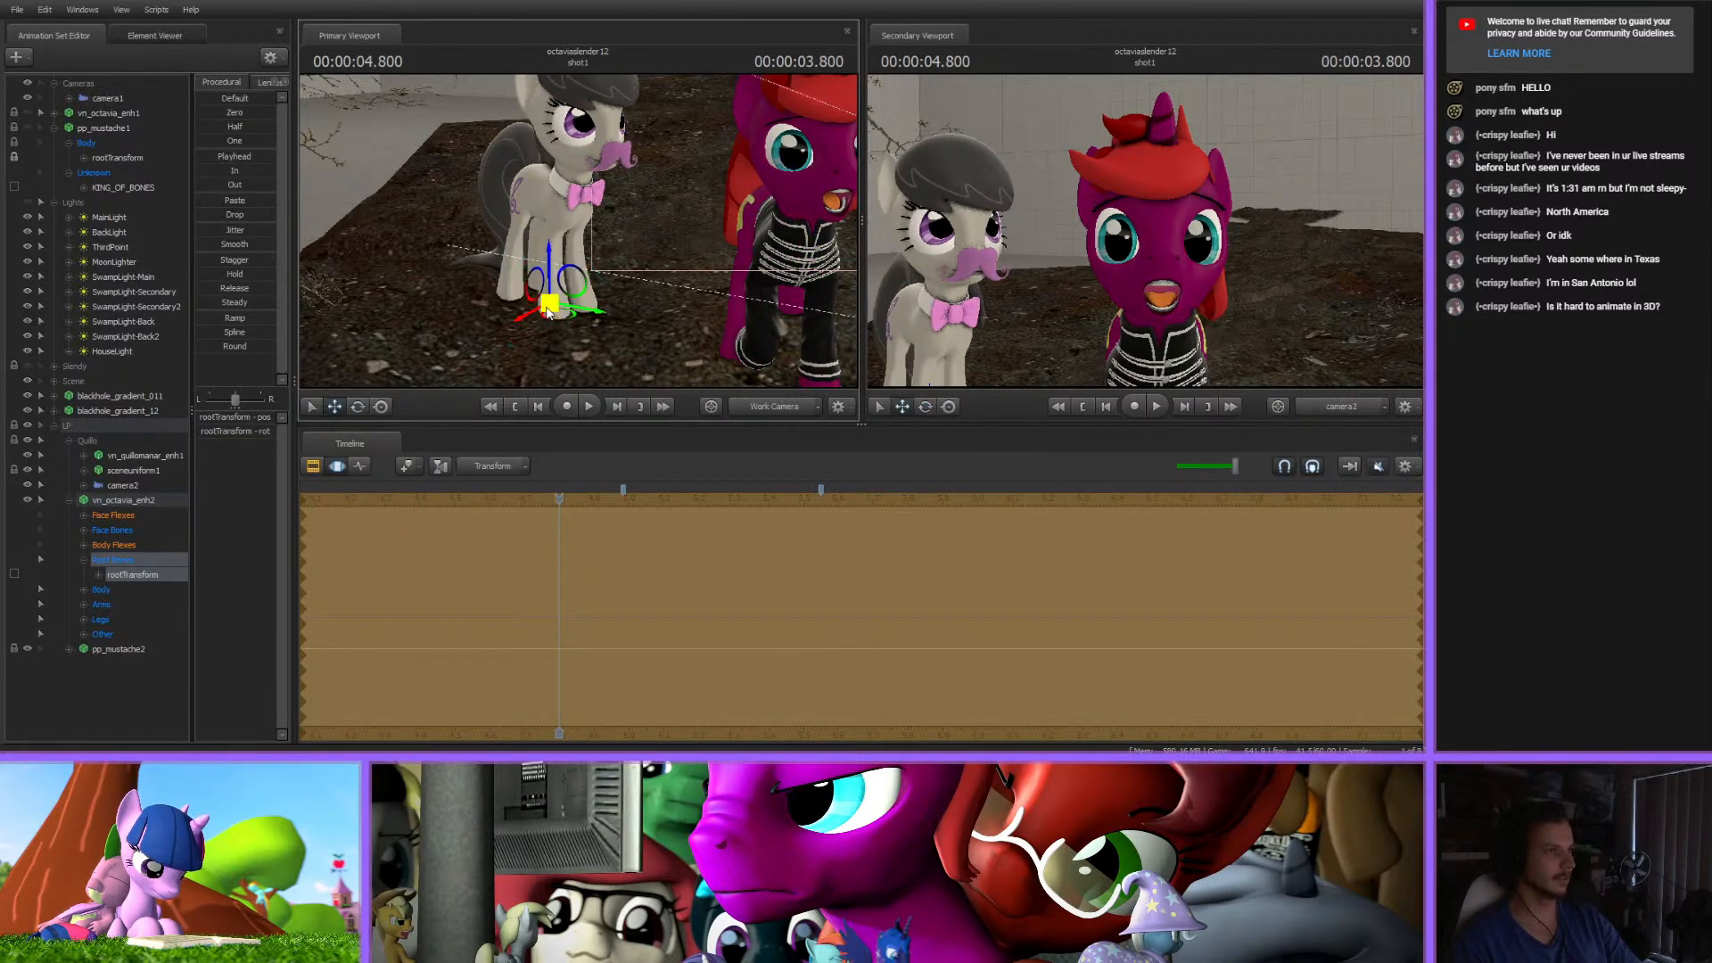
pyautogui.moveTo(555, 310); pyautogui.dragTo(564, 310)
pyautogui.moveTo(563, 310)
pyautogui.mouseDown()
pyautogui.moveTo(611, 310)
pyautogui.moveTo(553, 284)
pyautogui.moveTo(573, 299)
pyautogui.mouseUp()
# - Rotate the second Octavia's RightThigh and RightLeg1 bones to start posing her right hind leg
pyautogui.press('w')
pyautogui.press('s')
pyautogui.click(538, 185)
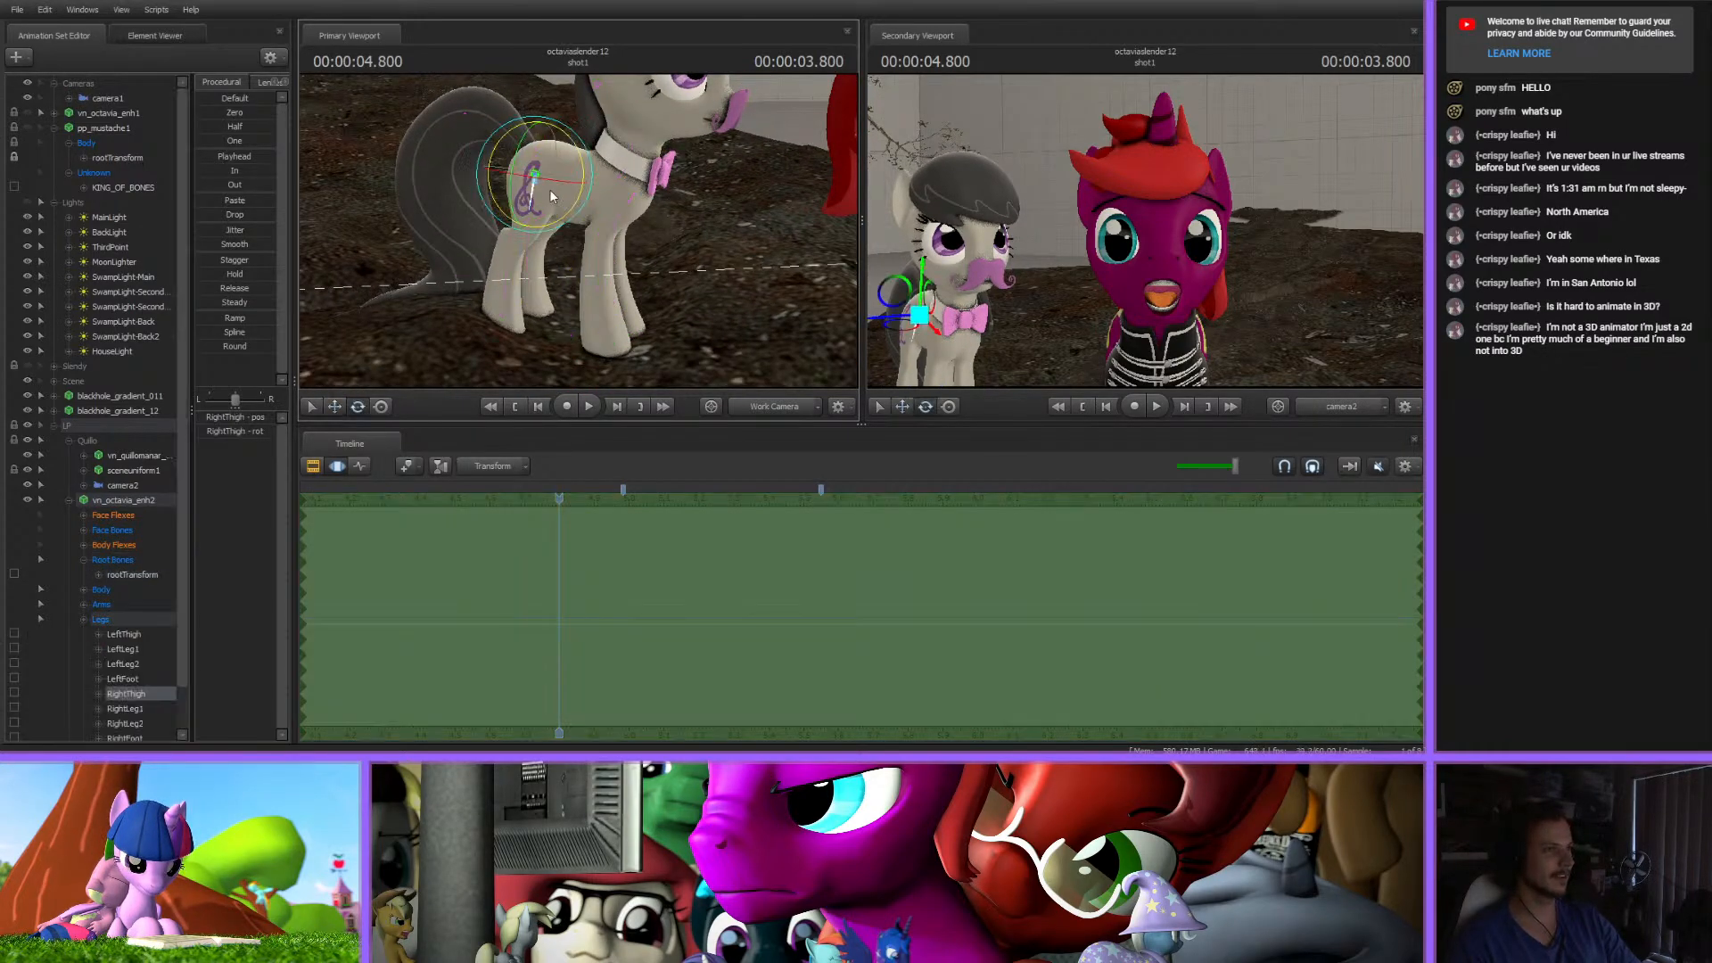
pyautogui.press('e')
pyautogui.moveTo(504, 203); pyautogui.dragTo(501, 208)
pyautogui.click(521, 233)
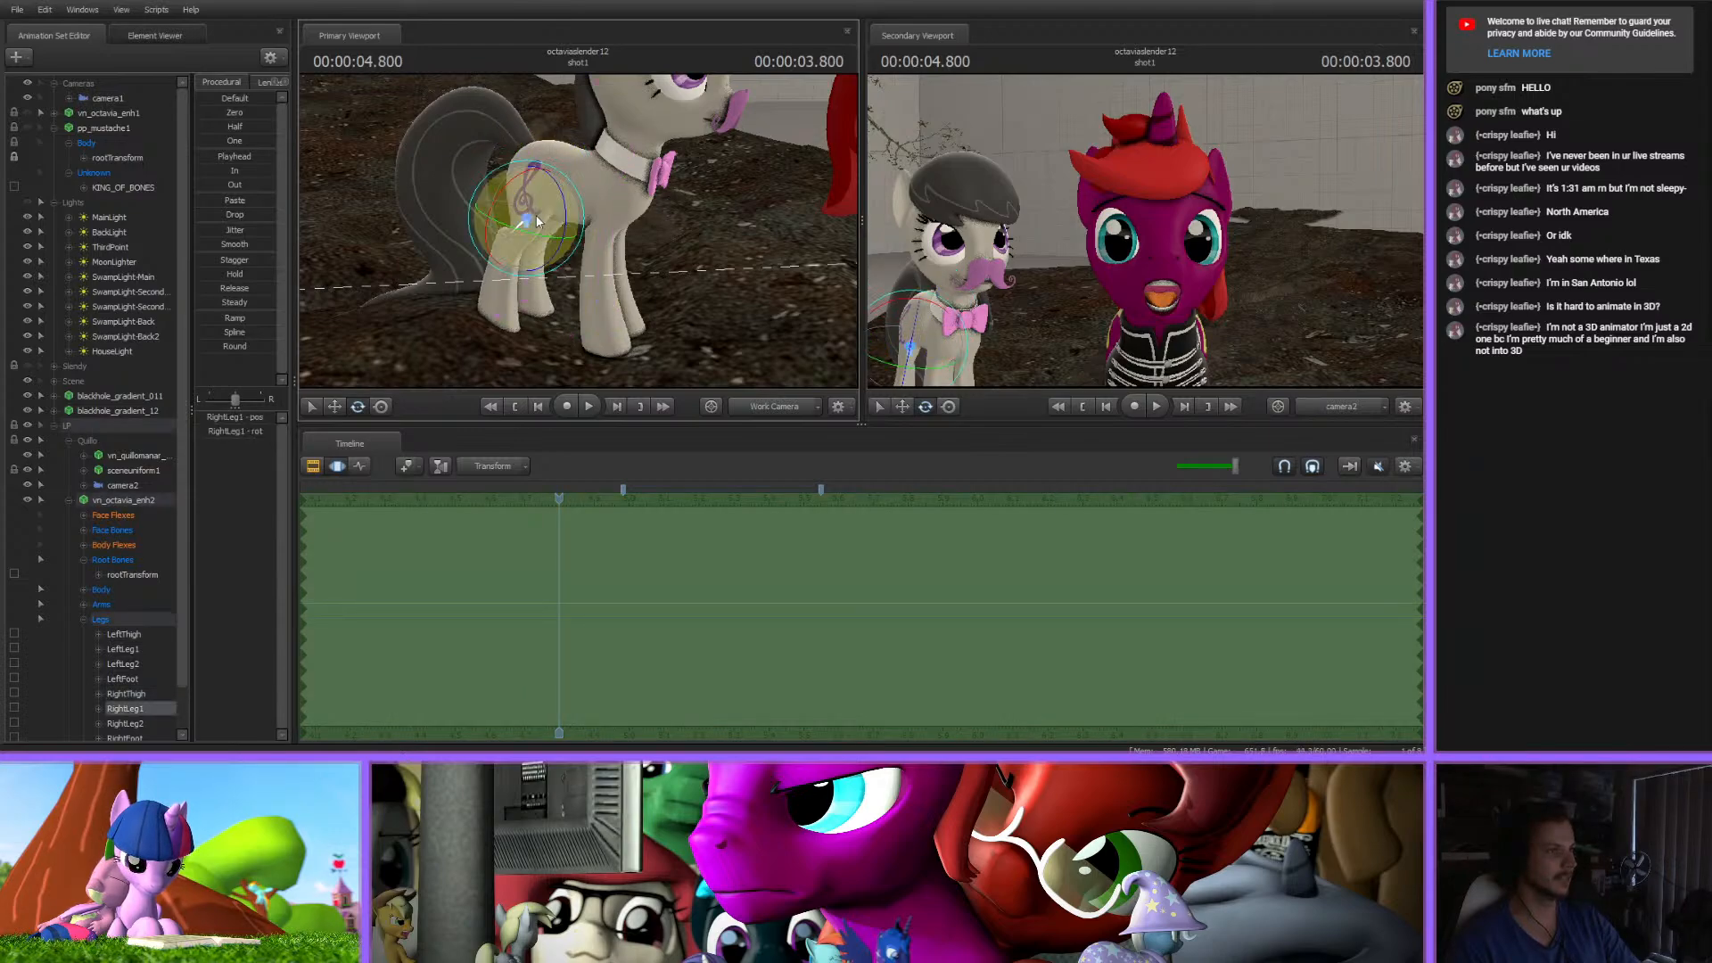
pyautogui.click(546, 198)
pyautogui.click(552, 234)
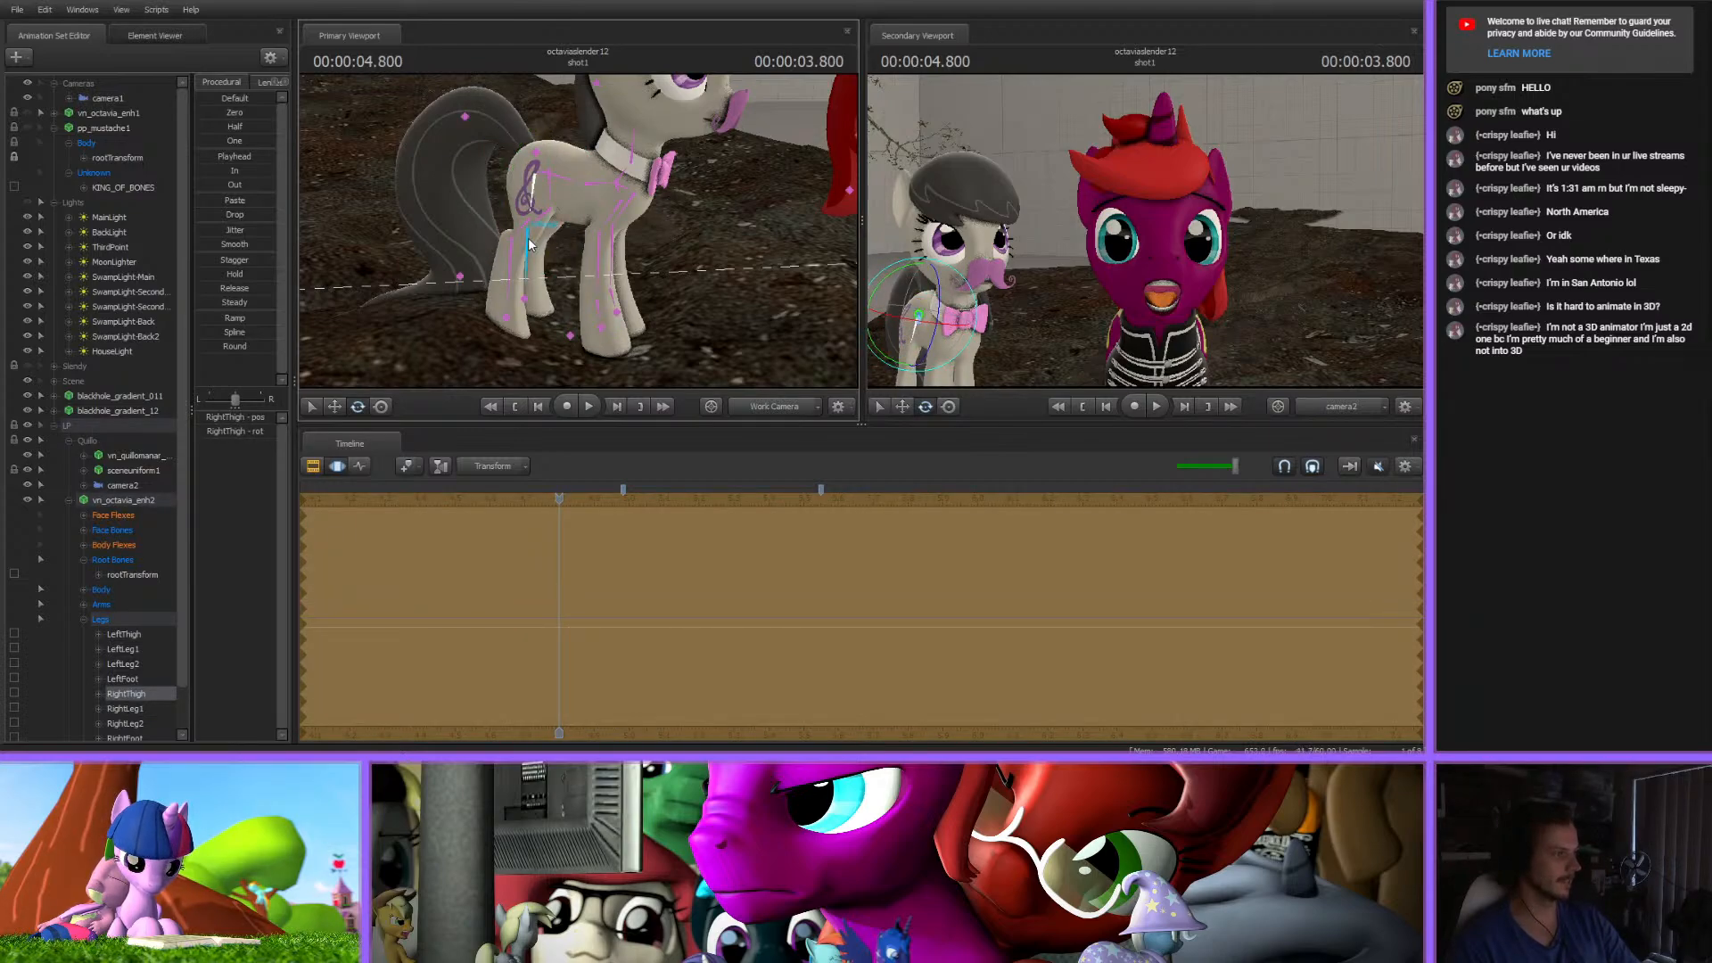
# - Adjust the bend of the second Octavia's right hind leg at RightLeg1 and RightLeg2
pyautogui.click(518, 235)
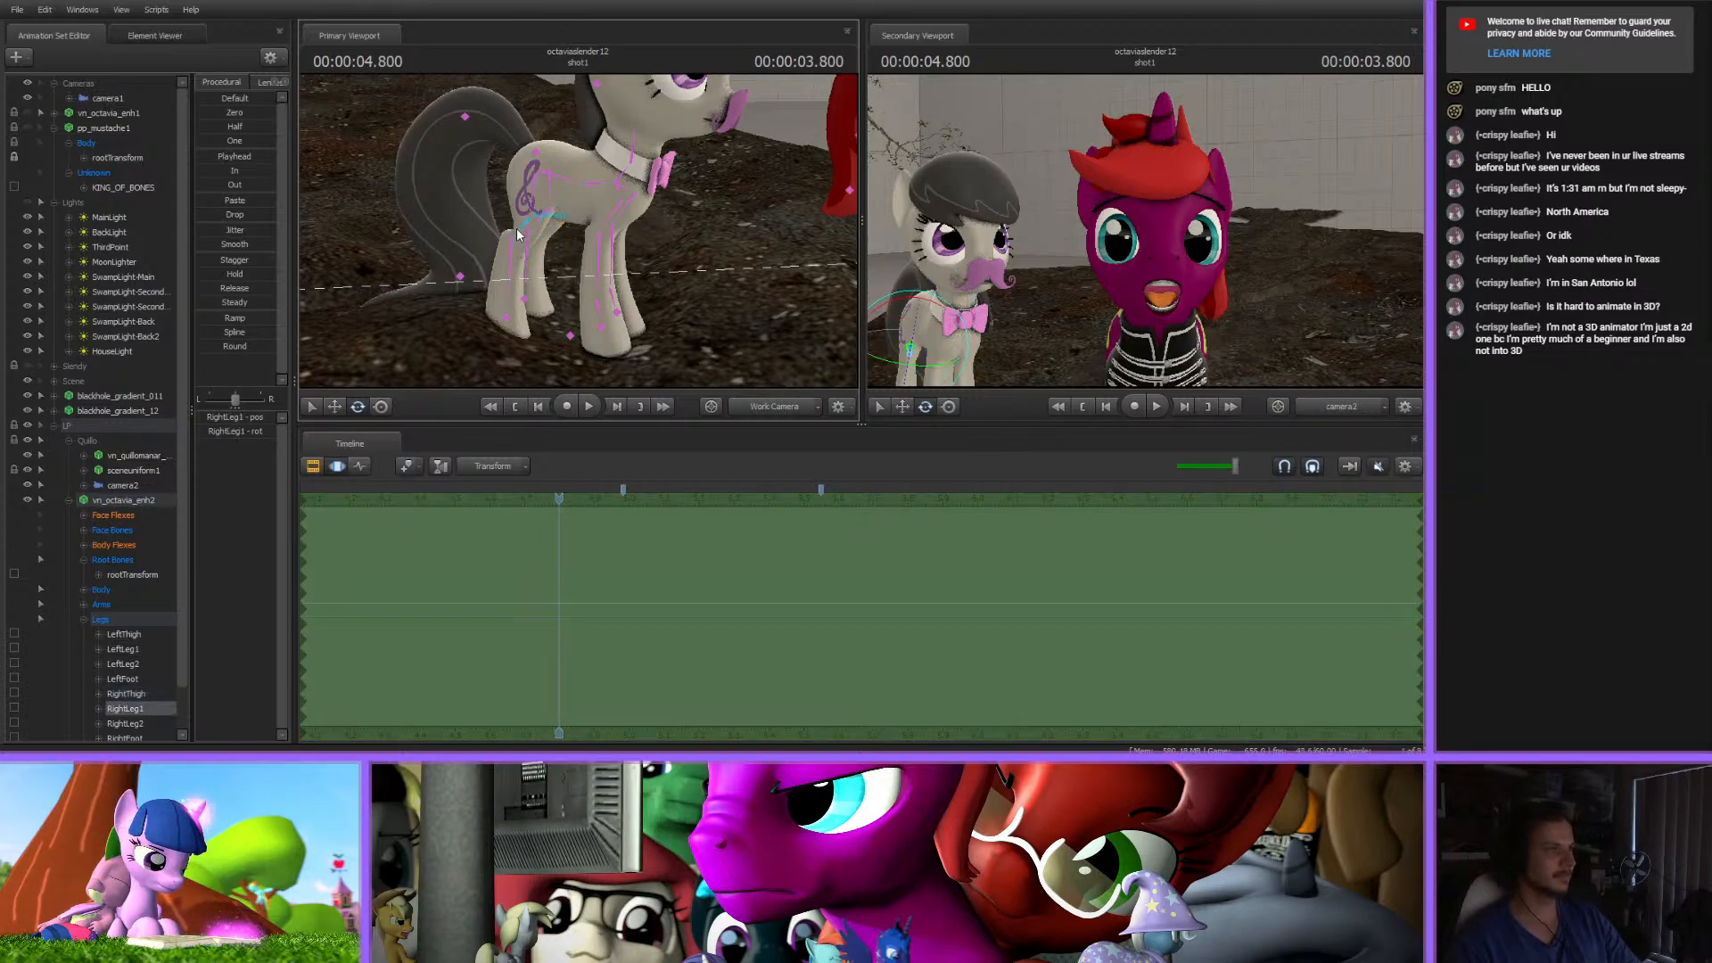
pyautogui.click(560, 266)
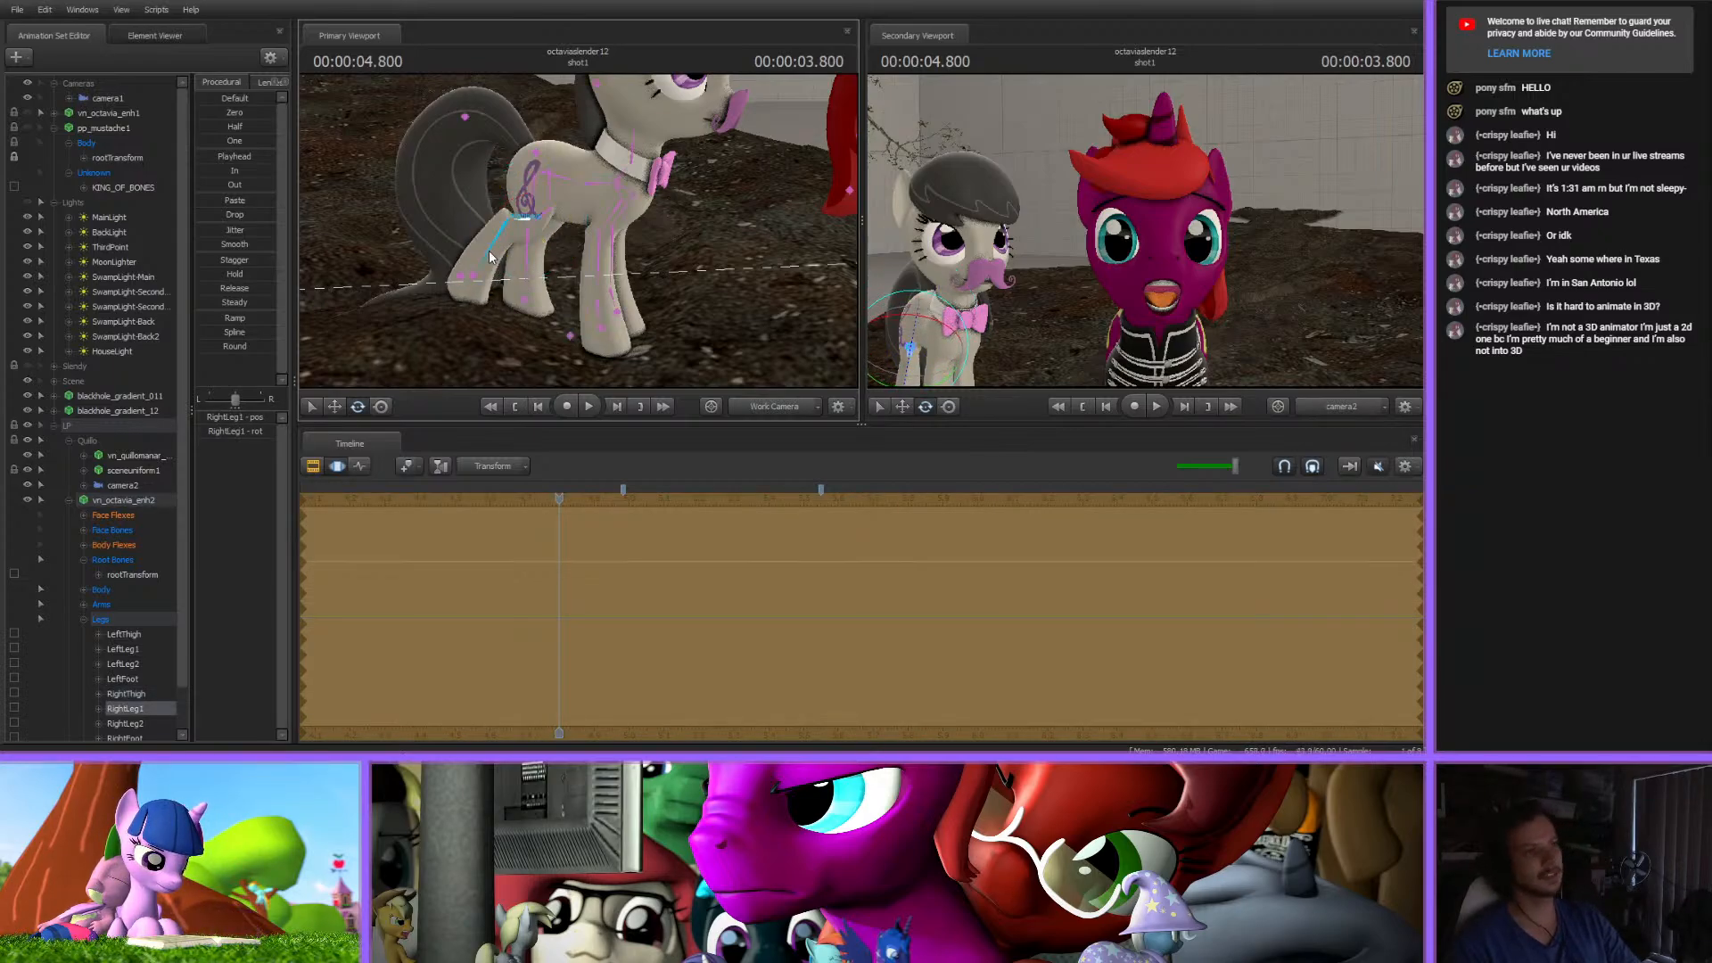
pyautogui.click(533, 263)
pyautogui.click(541, 257)
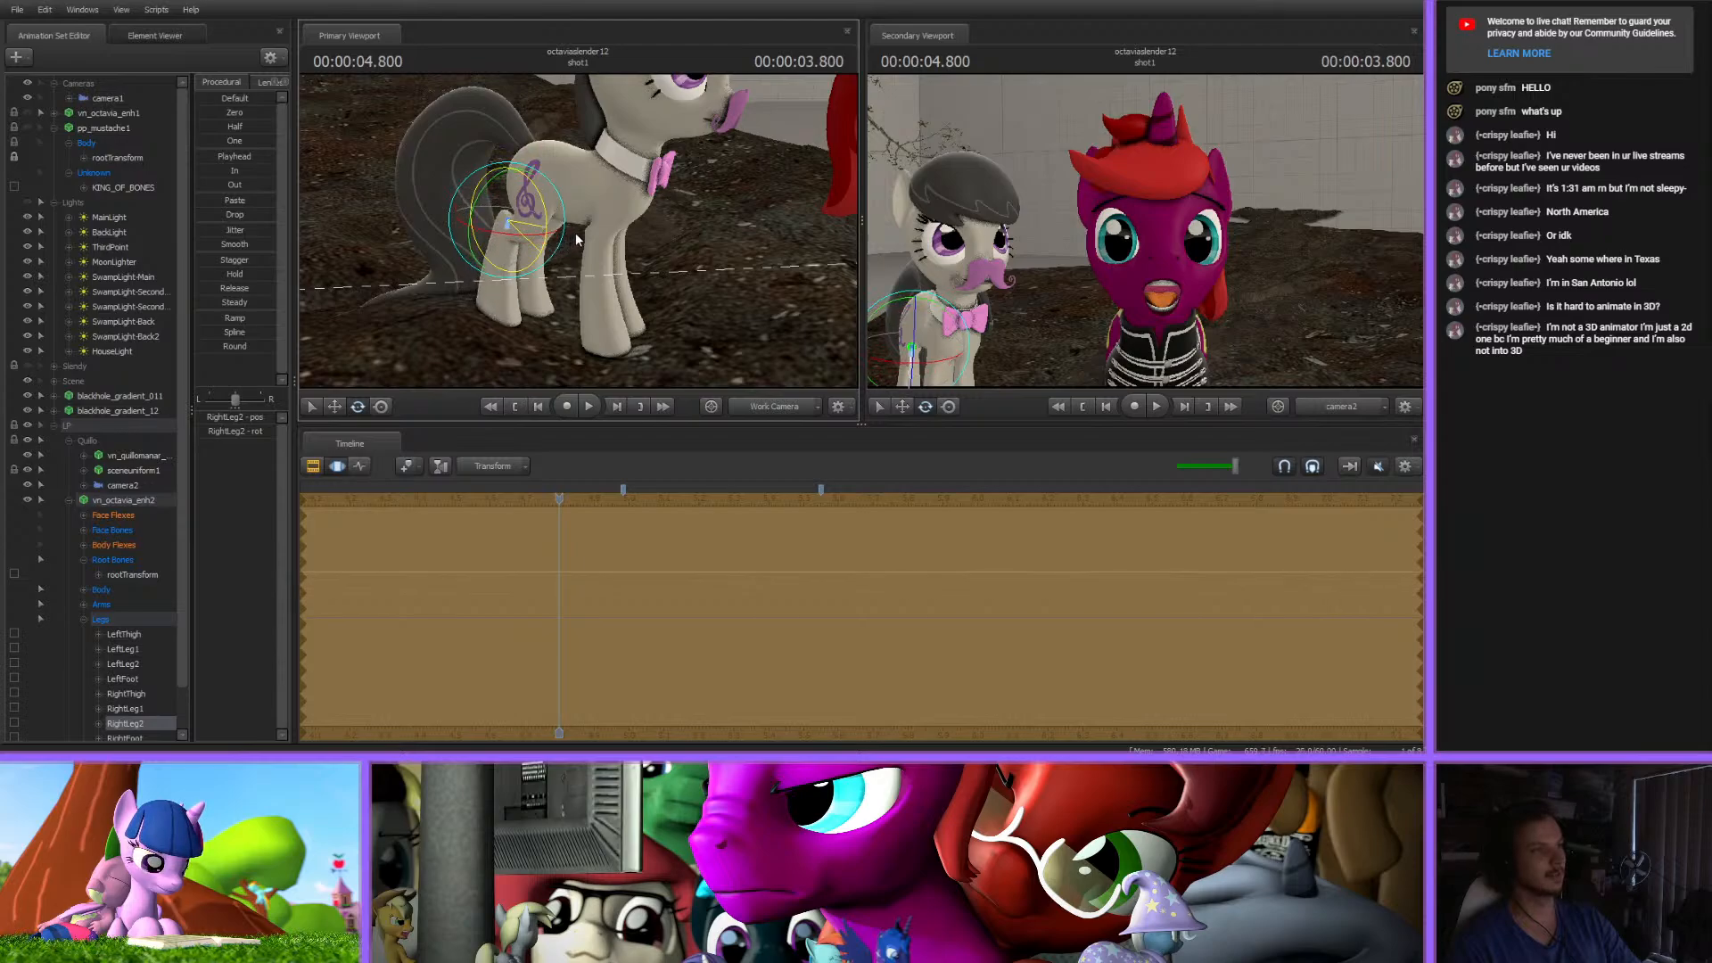
# - Refine the rotation of the second Octavia's RightThigh, then adjust RightLeg1 to match
pyautogui.keyDown('ctrl'); pyautogui.click(532, 210); pyautogui.keyUp('ctrl')
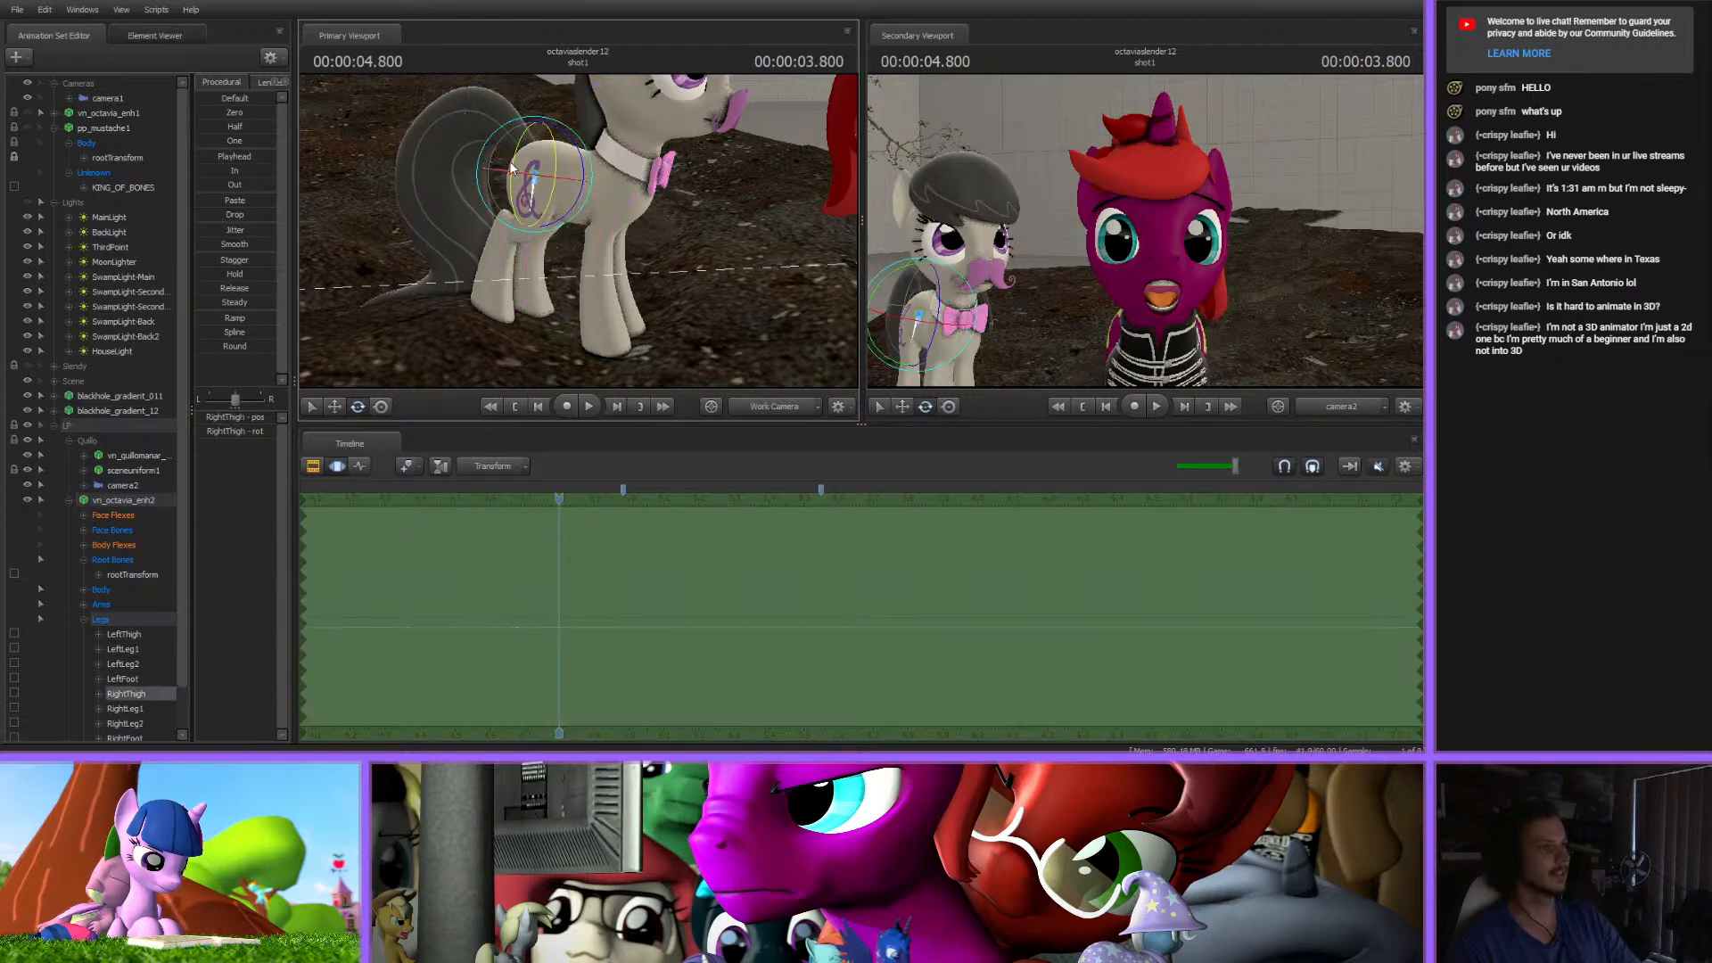
pyautogui.moveTo(534, 206); pyautogui.dragTo(546, 211)
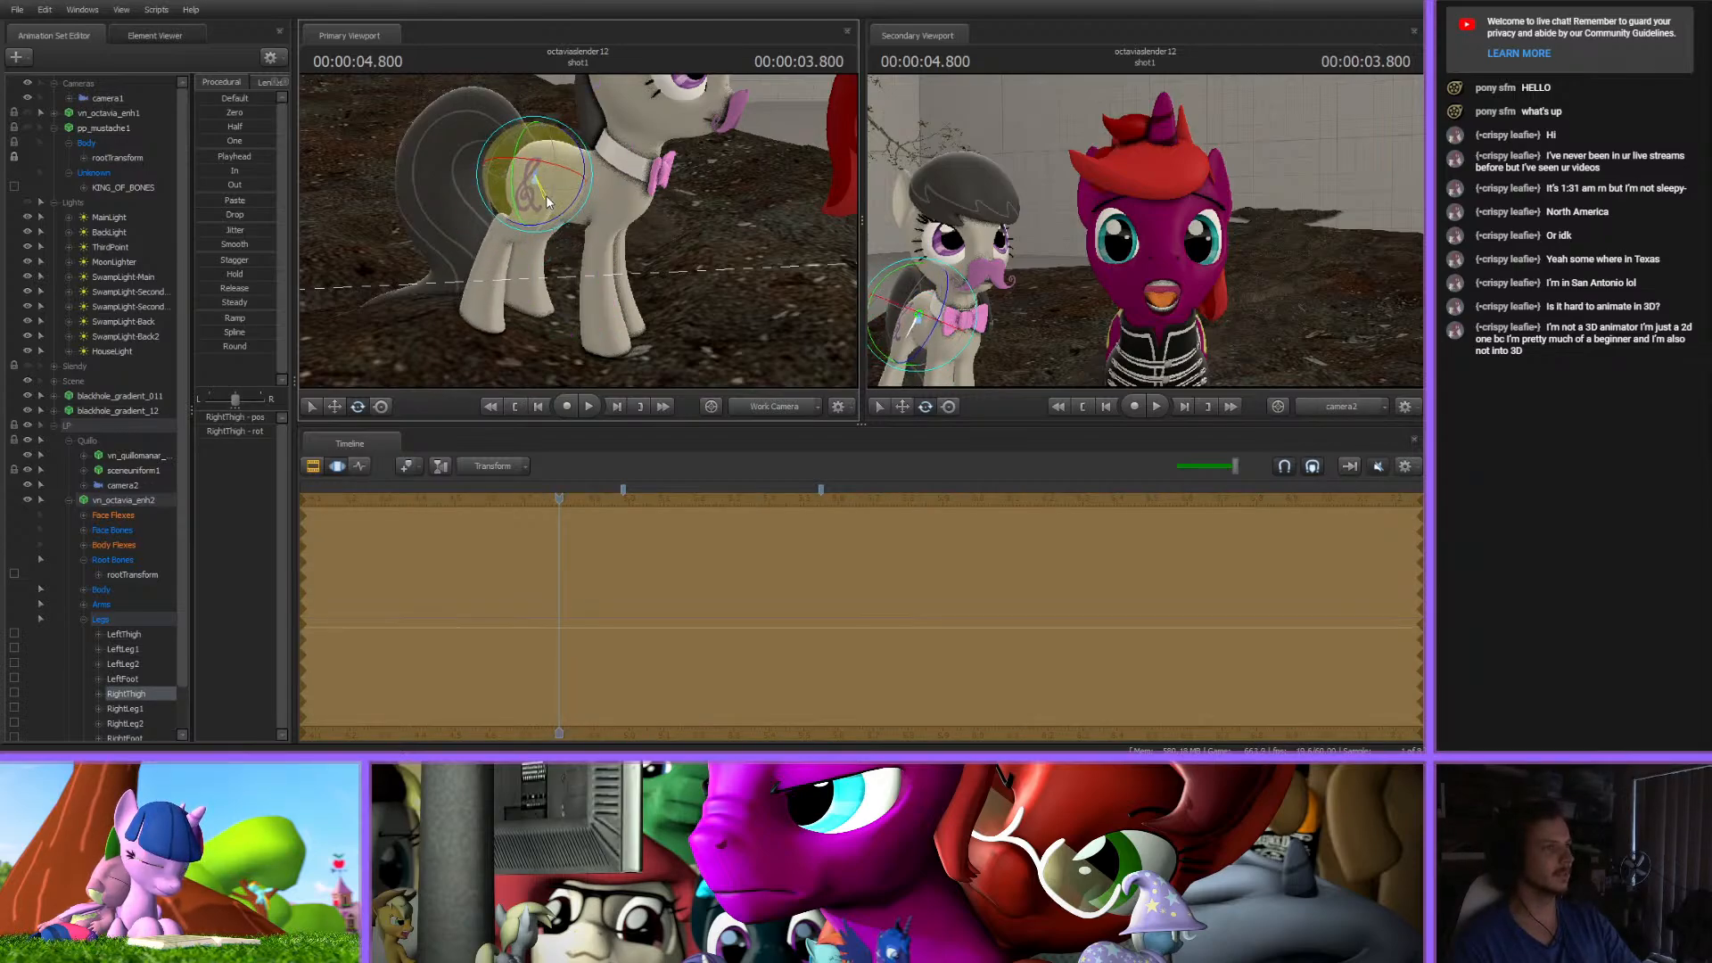
pyautogui.click(563, 230)
pyautogui.moveTo(563, 230); pyautogui.dragTo(307, 252)
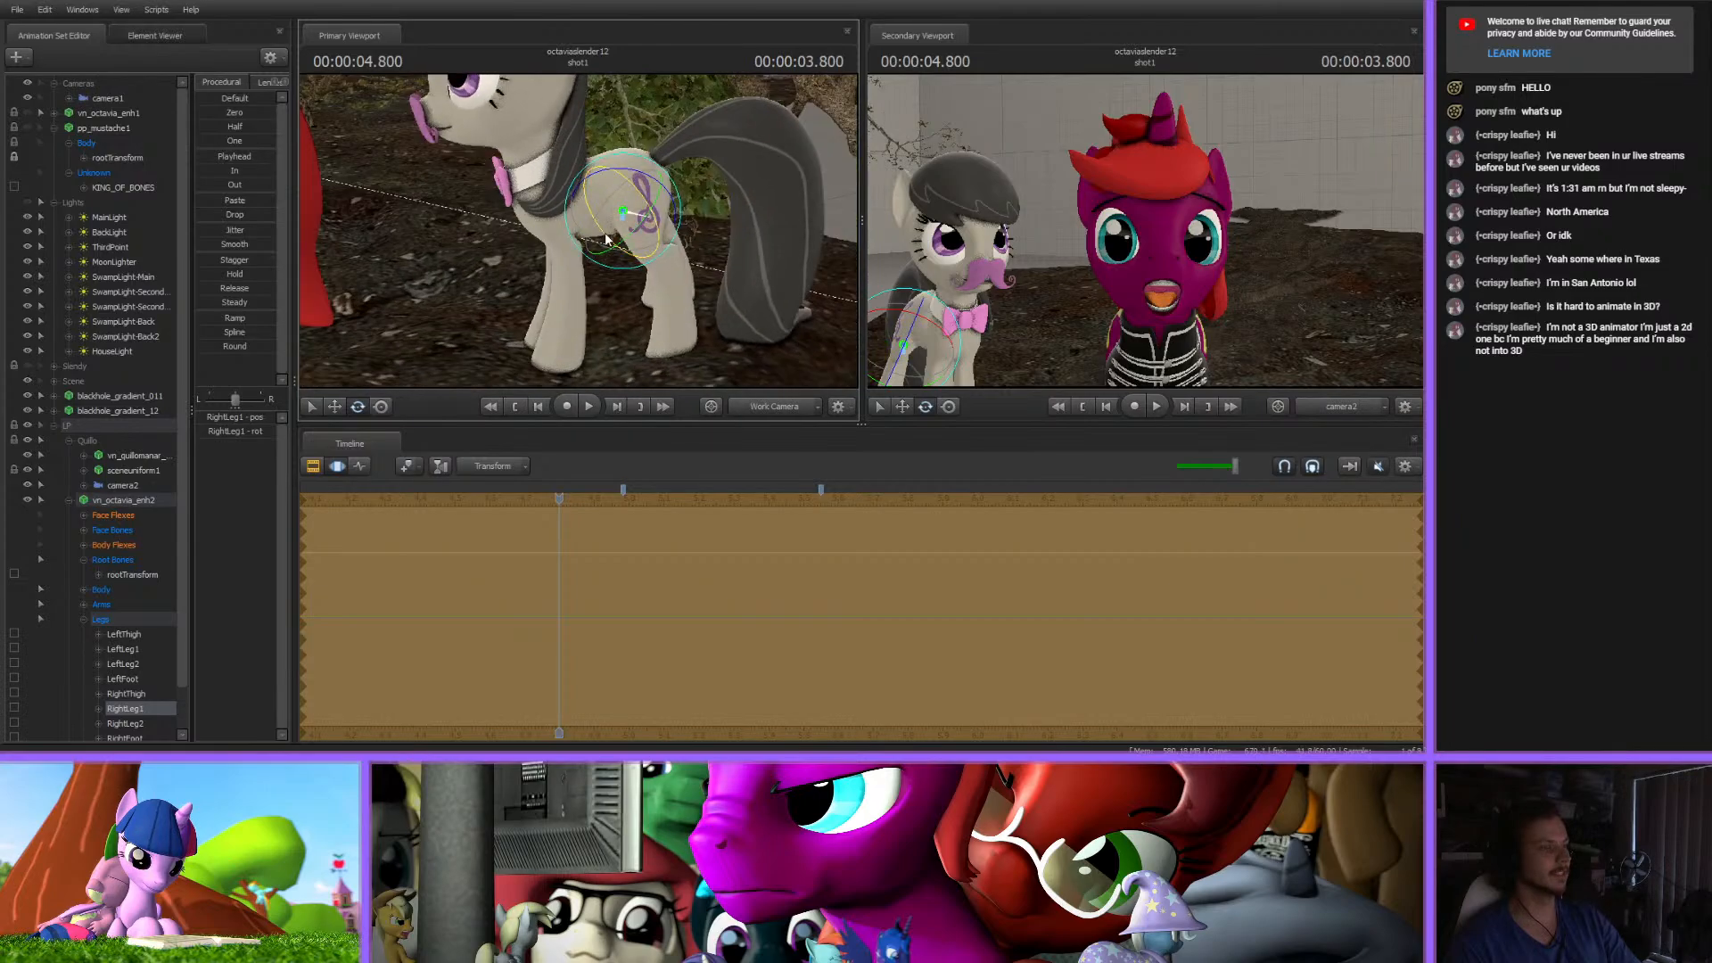
# - Pose the second Octavia's left hind leg by rotating LeftThigh, LeftLeg1, the lower leg and LeftFoot
pyautogui.keyDown('ctrl'); pyautogui.click(644, 215); pyautogui.keyUp('ctrl')
pyautogui.click(644, 215)
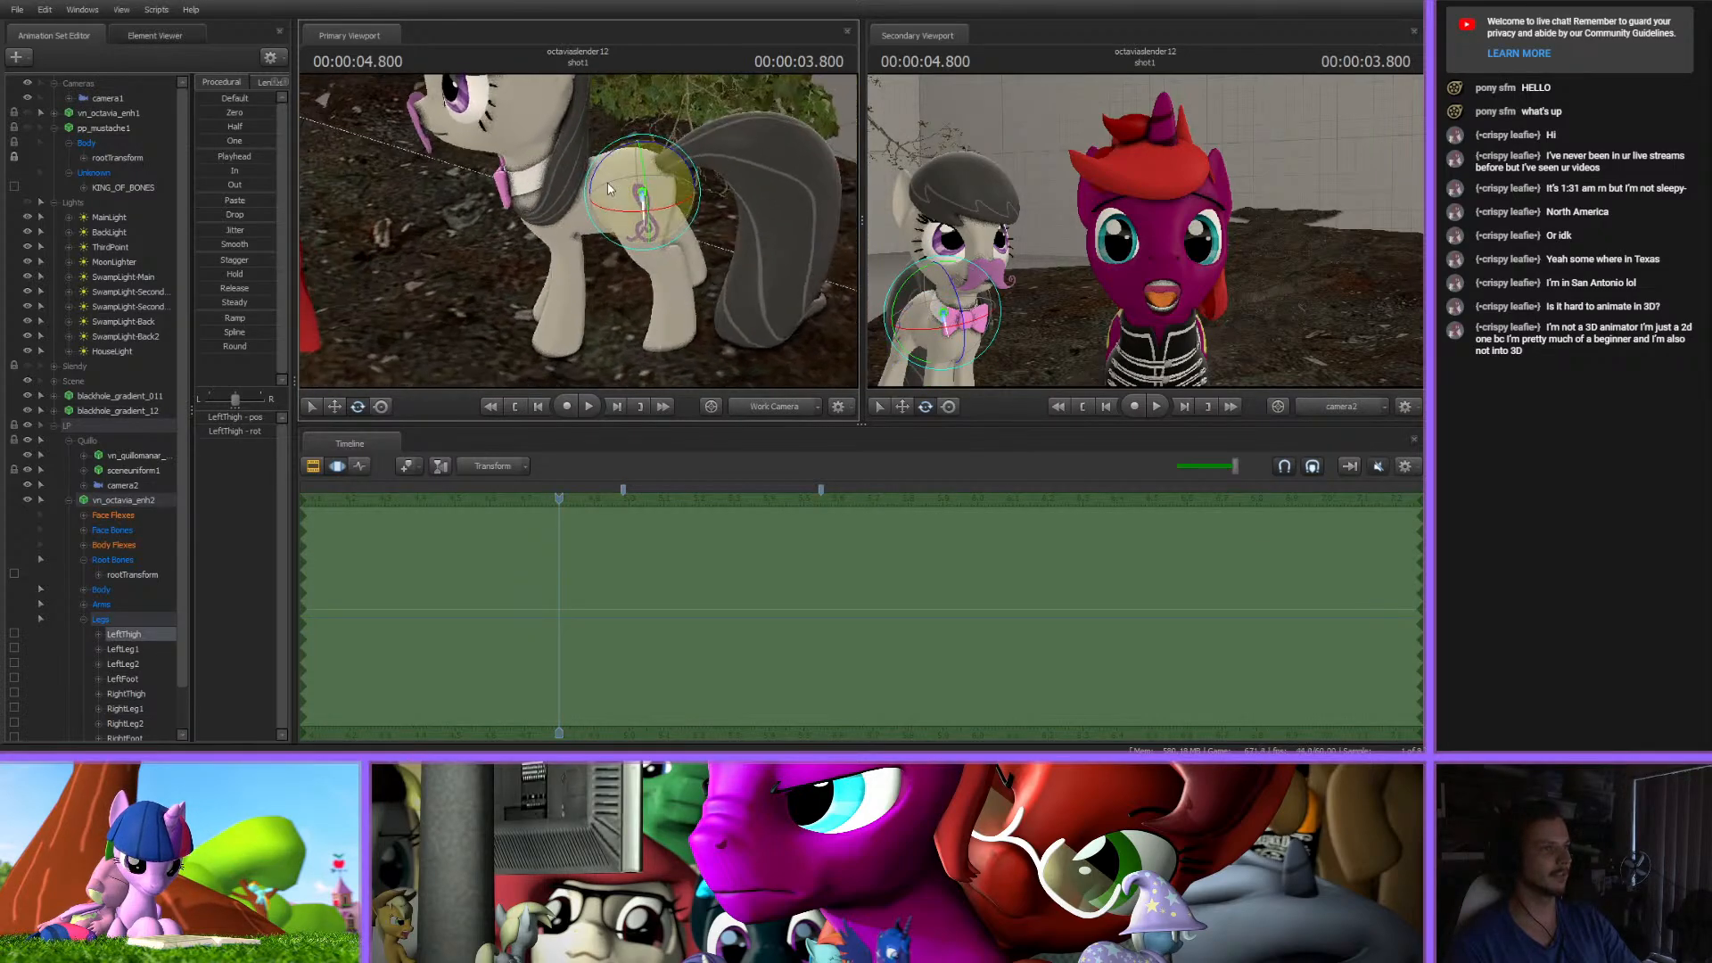
pyautogui.press('ctrl')
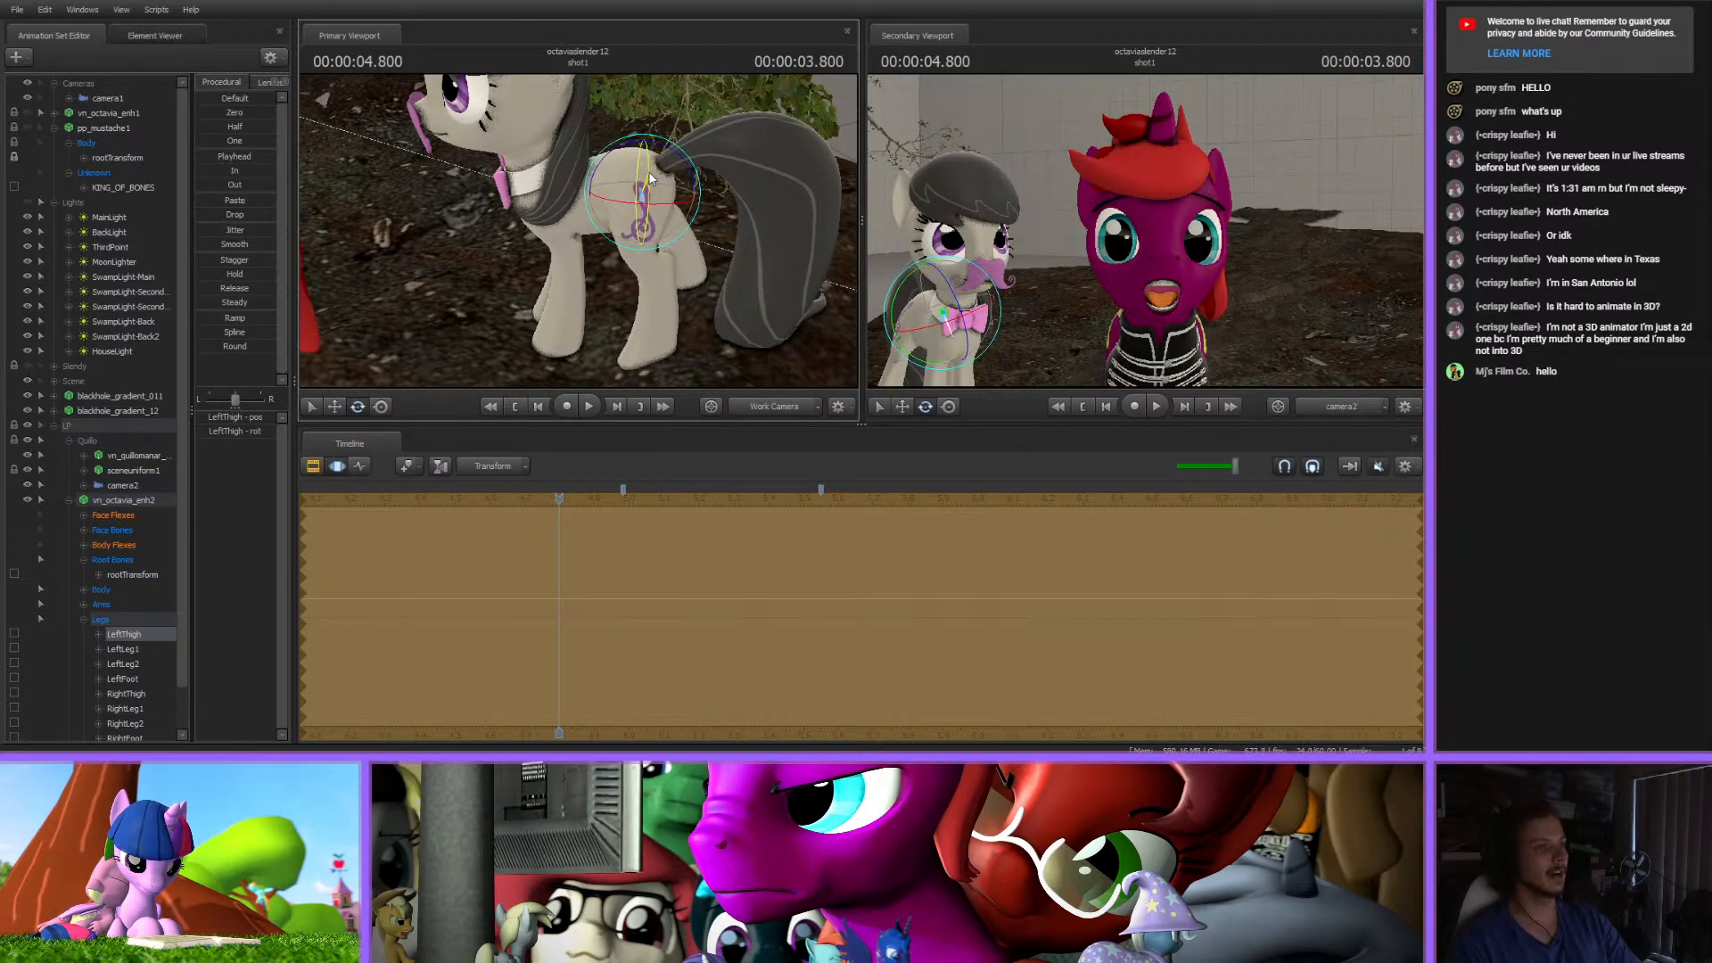
pyautogui.keyDown('ctrl'); pyautogui.click(649, 185); pyautogui.keyUp('ctrl')
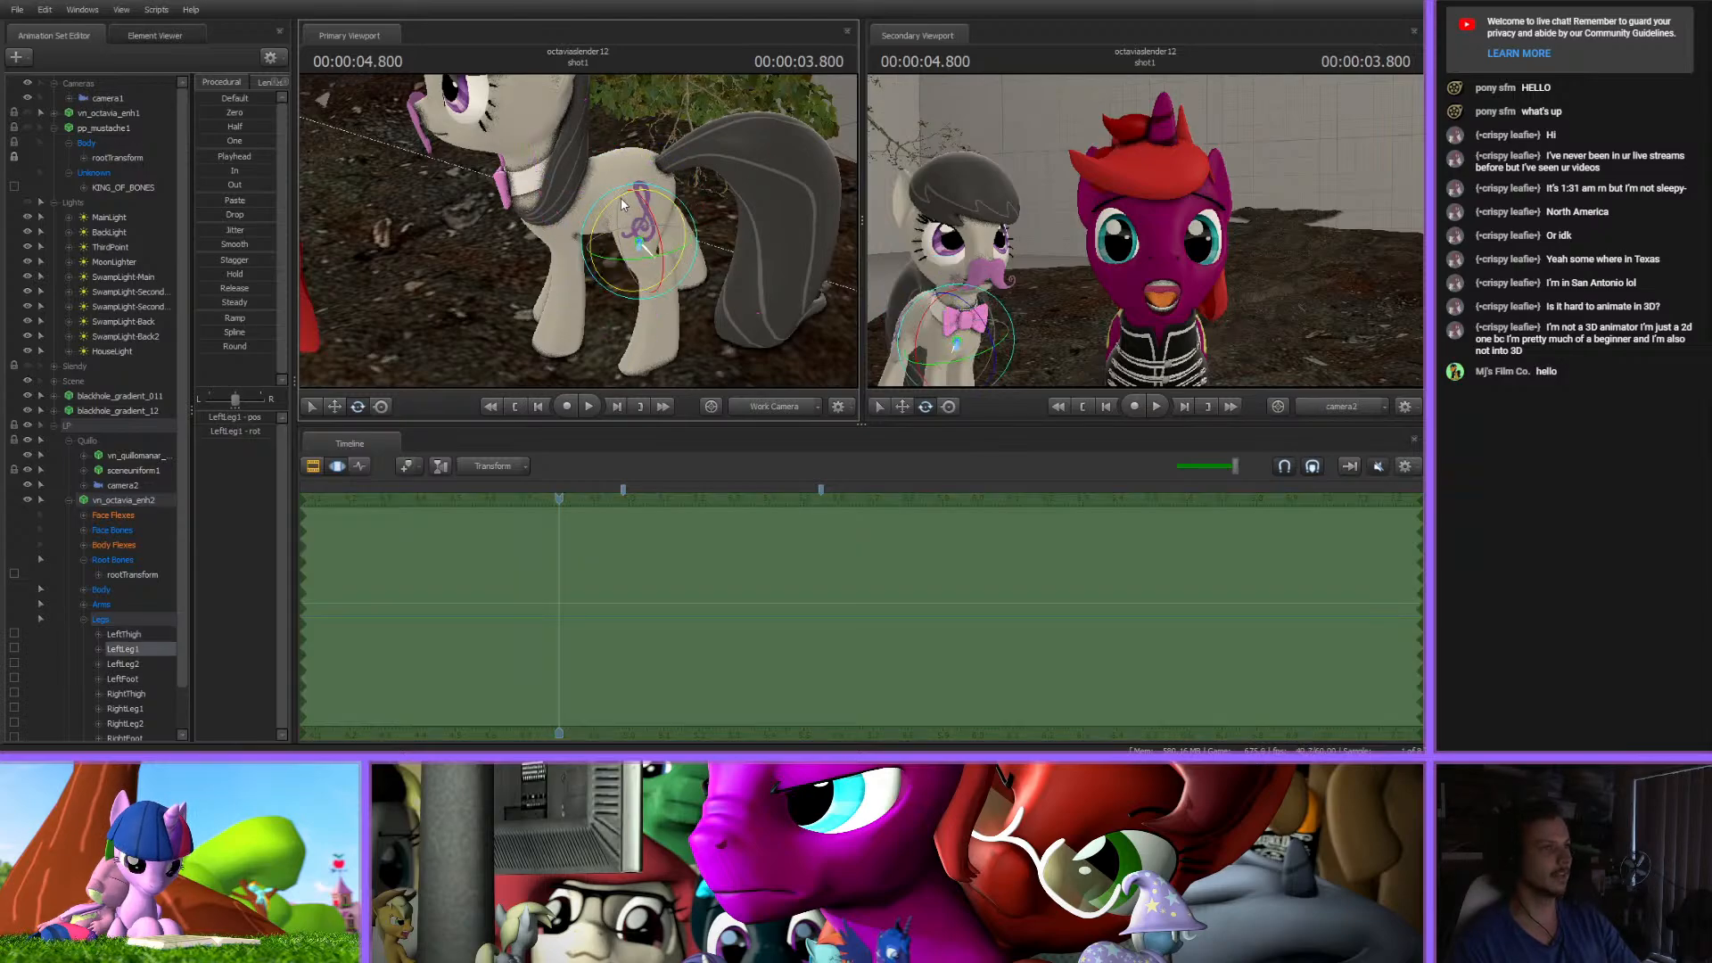
pyautogui.press('ctrl')
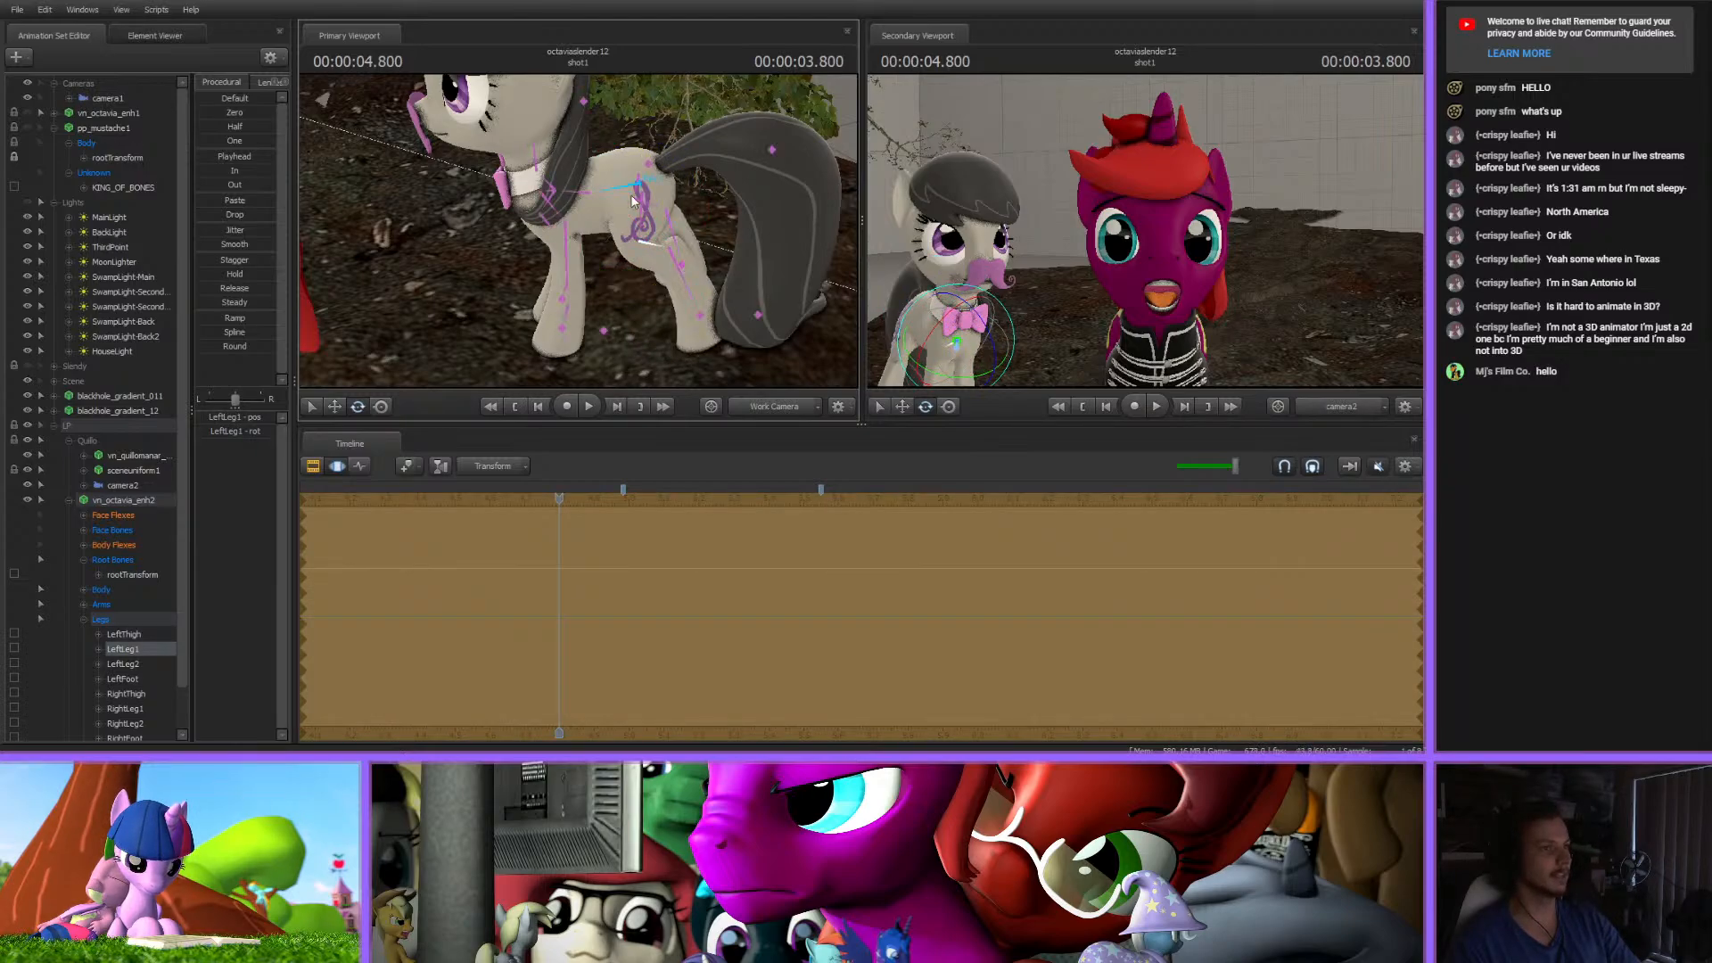
pyautogui.keyDown('ctrl'); pyautogui.click(691, 288); pyautogui.keyUp('ctrl')
pyautogui.moveTo(661, 205); pyautogui.dragTo(687, 208)
pyautogui.keyDown('ctrl'); pyautogui.click(665, 333); pyautogui.keyUp('ctrl')
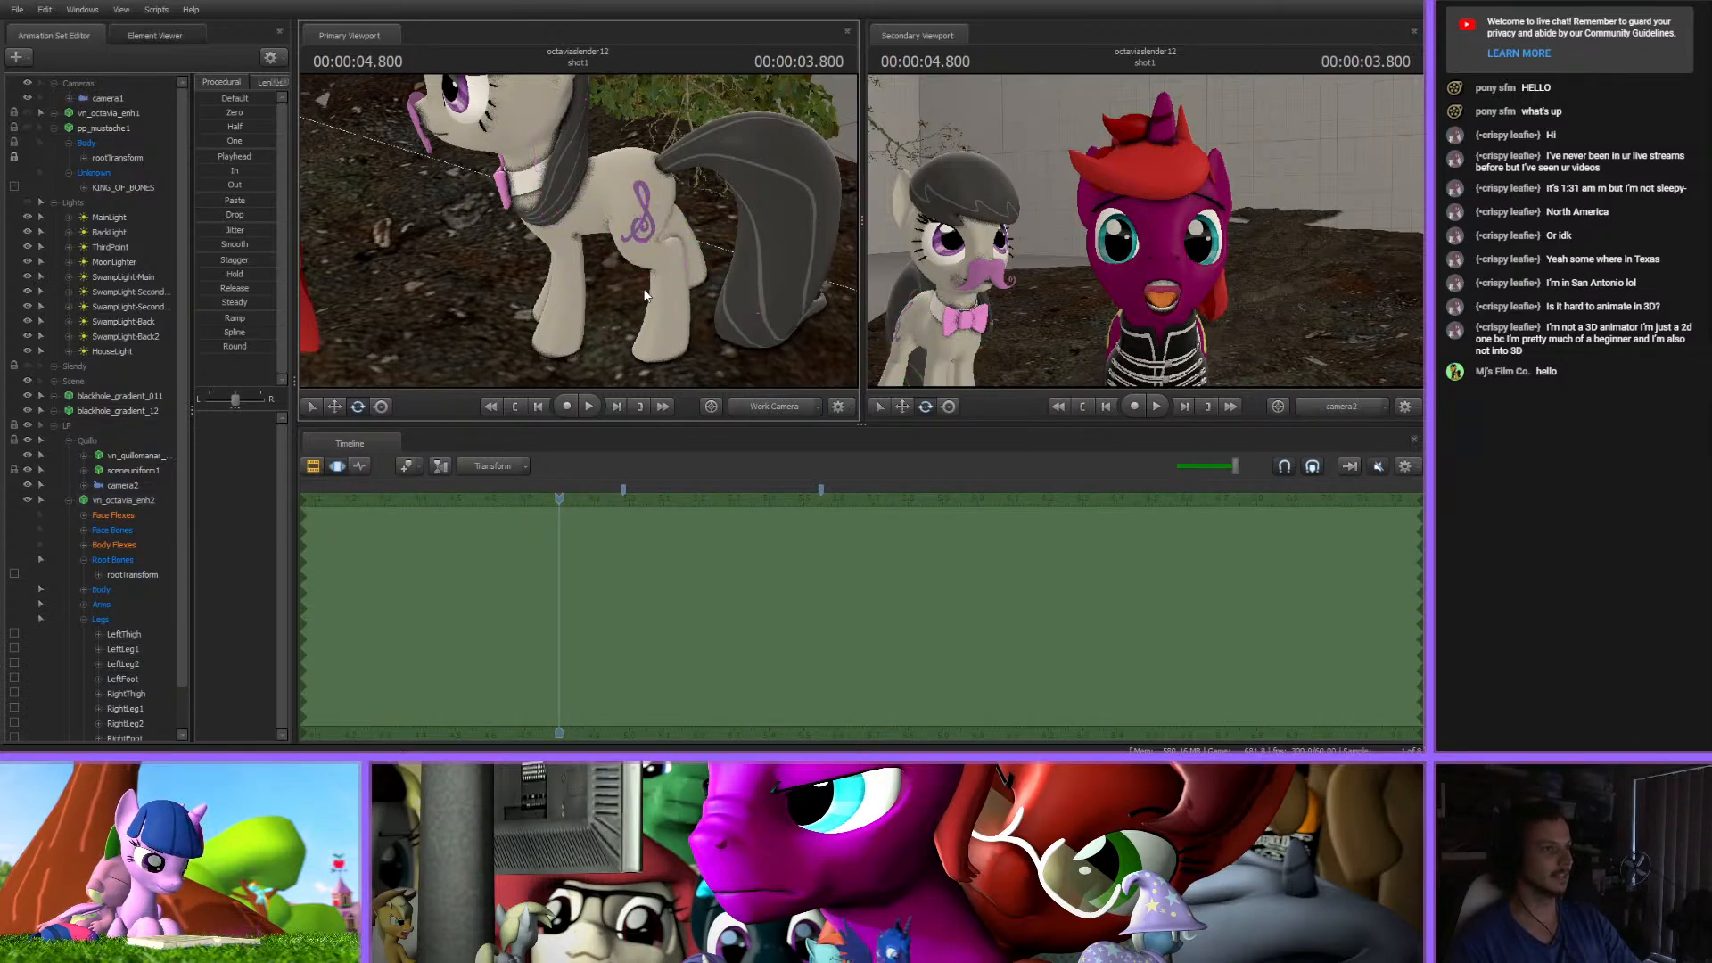
pyautogui.keyDown('ctrl'); pyautogui.click(639, 303); pyautogui.keyUp('ctrl')
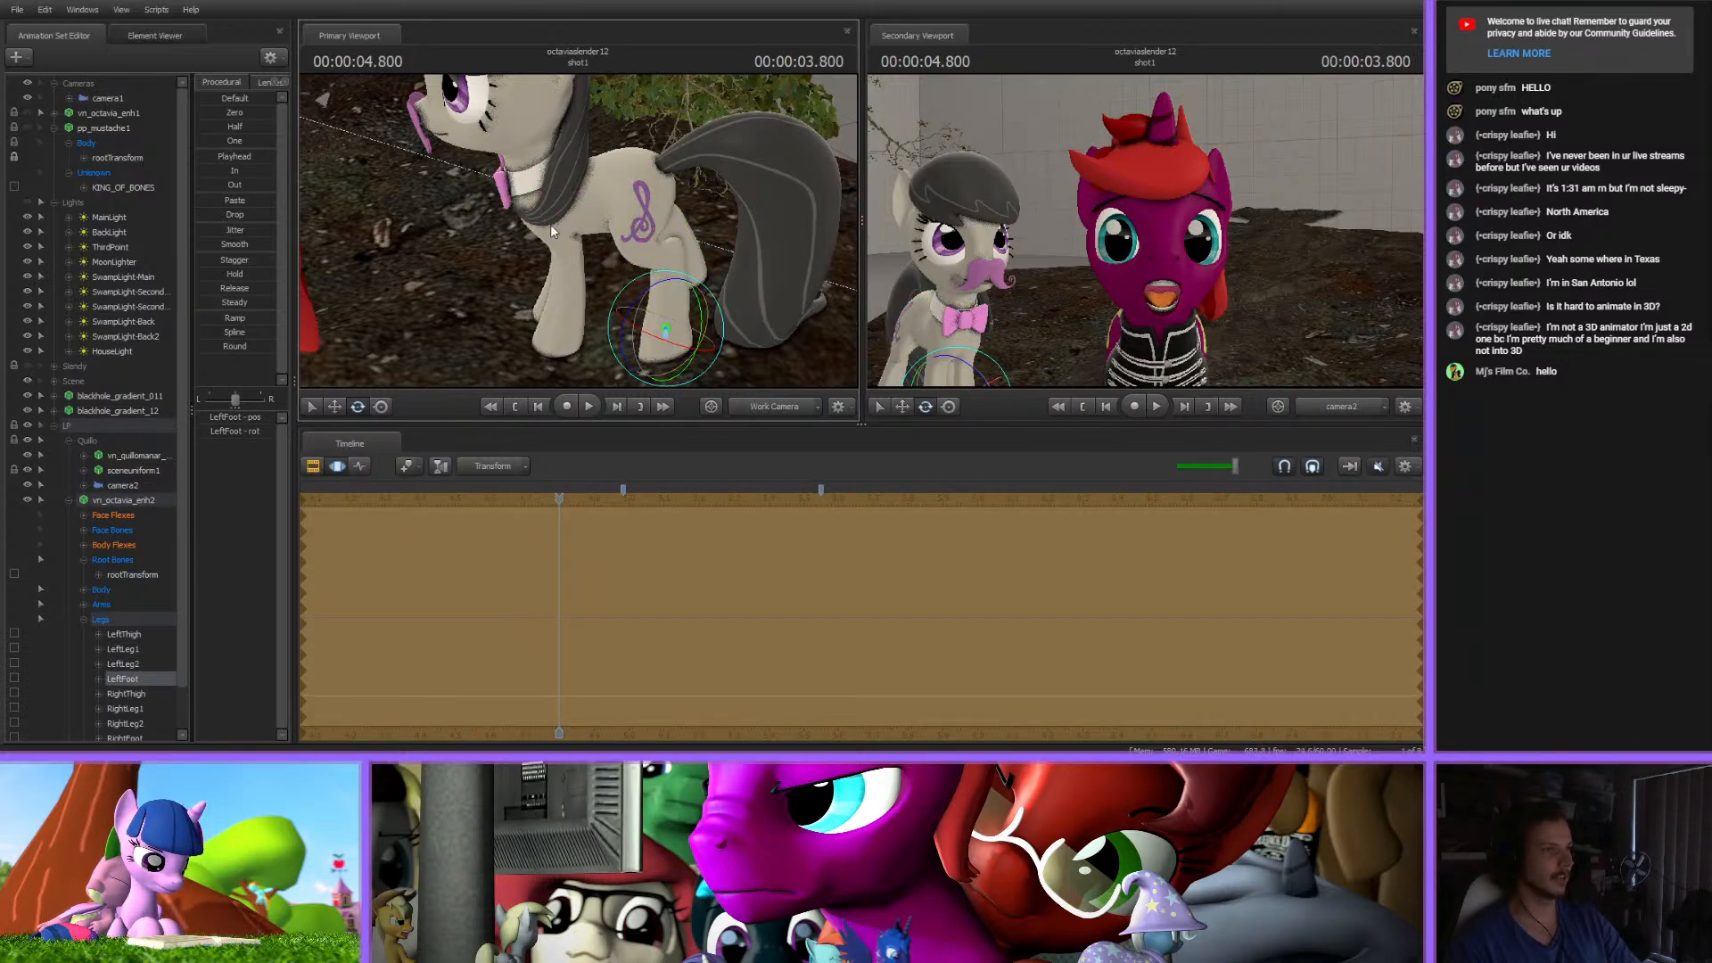
# - Swing the second Octavia's left foreleg forward by rotating LeftForearm and the hoof bones down to LeftBall
pyautogui.moveTo(552, 231); pyautogui.dragTo(713, 228)
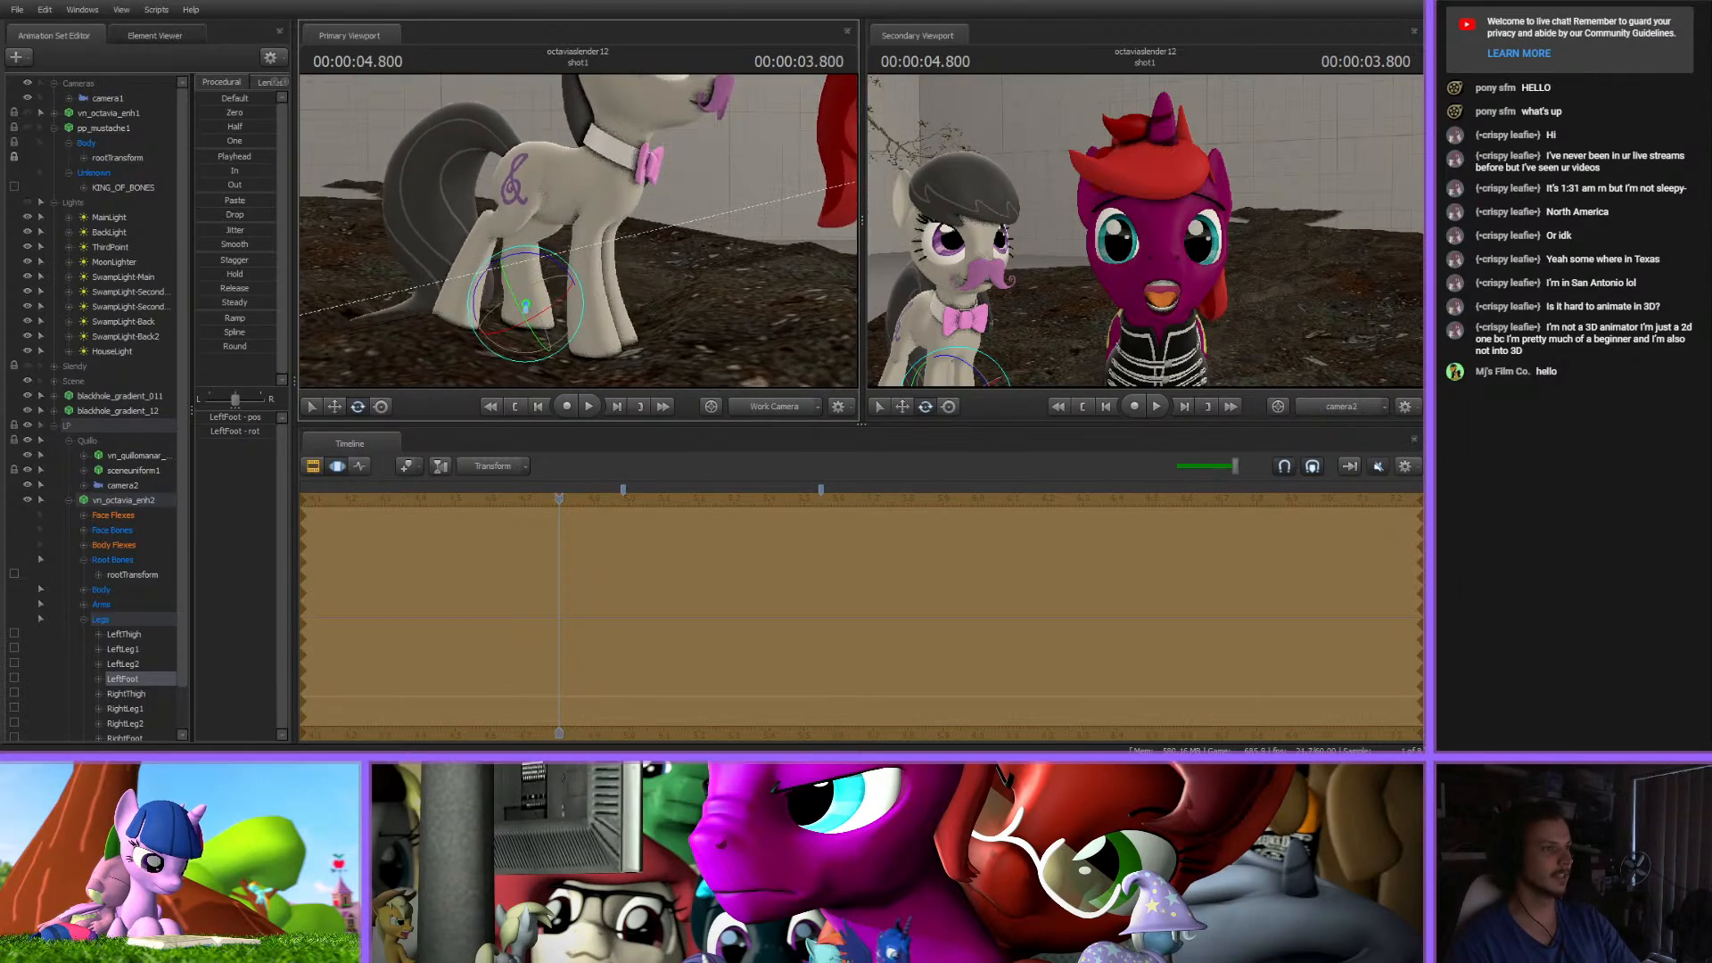
pyautogui.moveTo(554, 190); pyautogui.dragTo(548, 250)
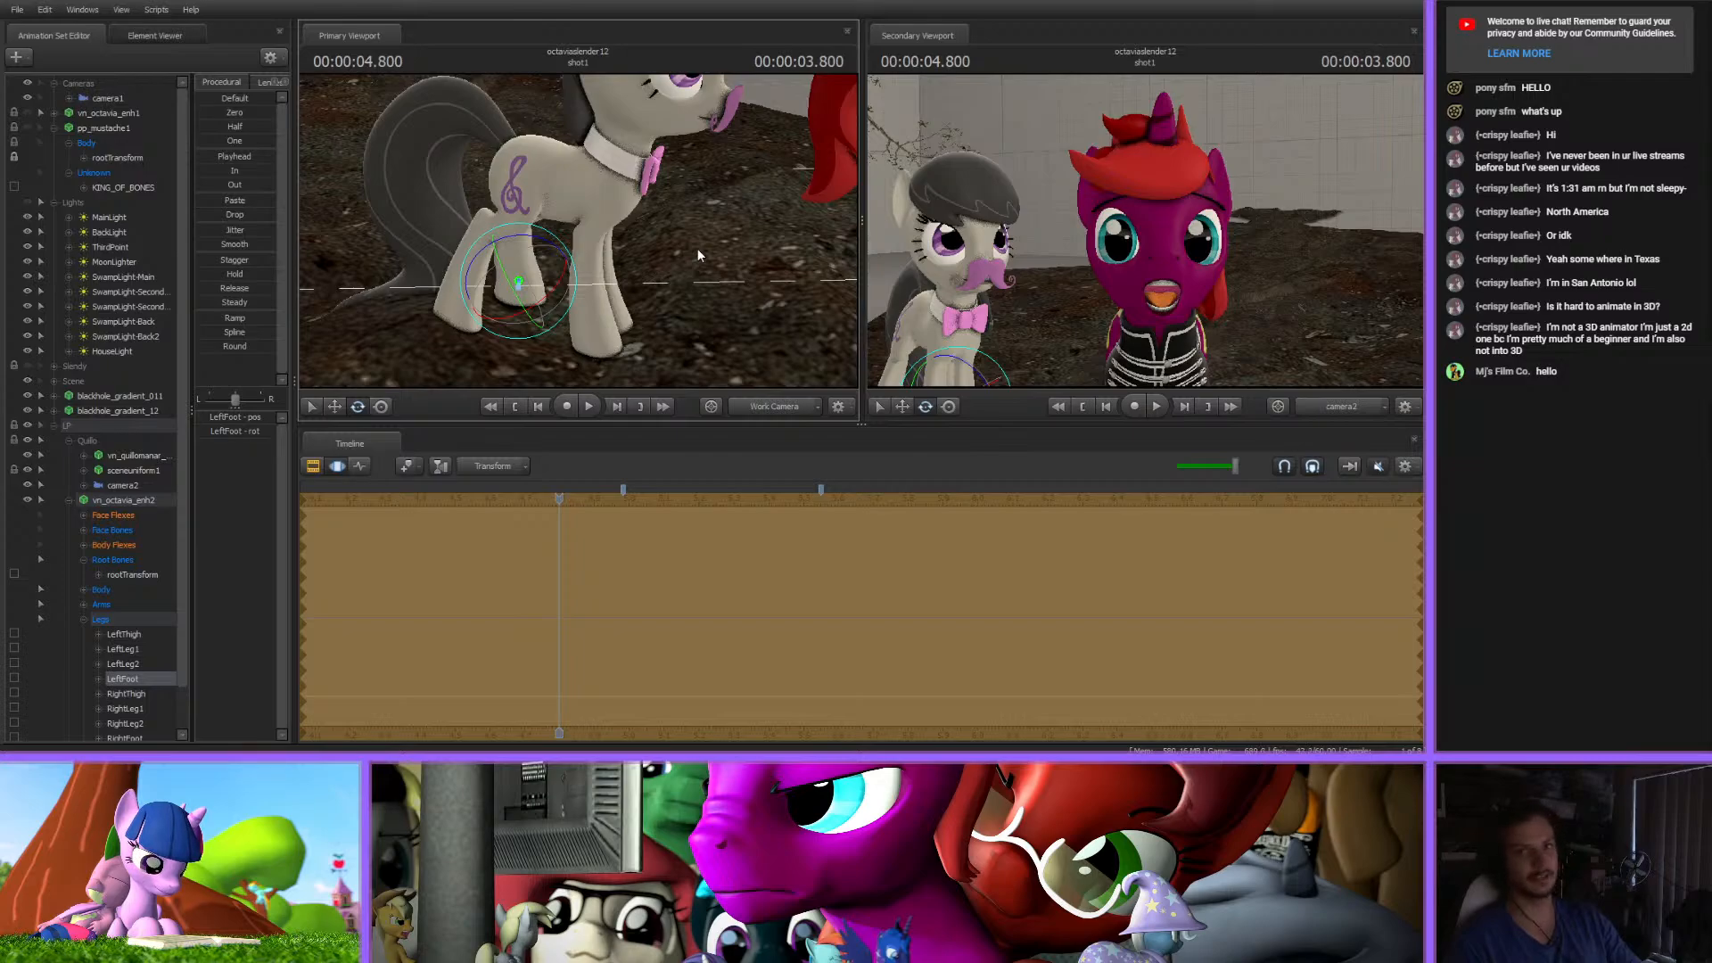
pyautogui.moveTo(696, 255); pyautogui.dragTo(633, 203)
pyautogui.click(593, 212)
pyautogui.keyDown('ctrl'); pyautogui.click(608, 243); pyautogui.keyUp('ctrl')
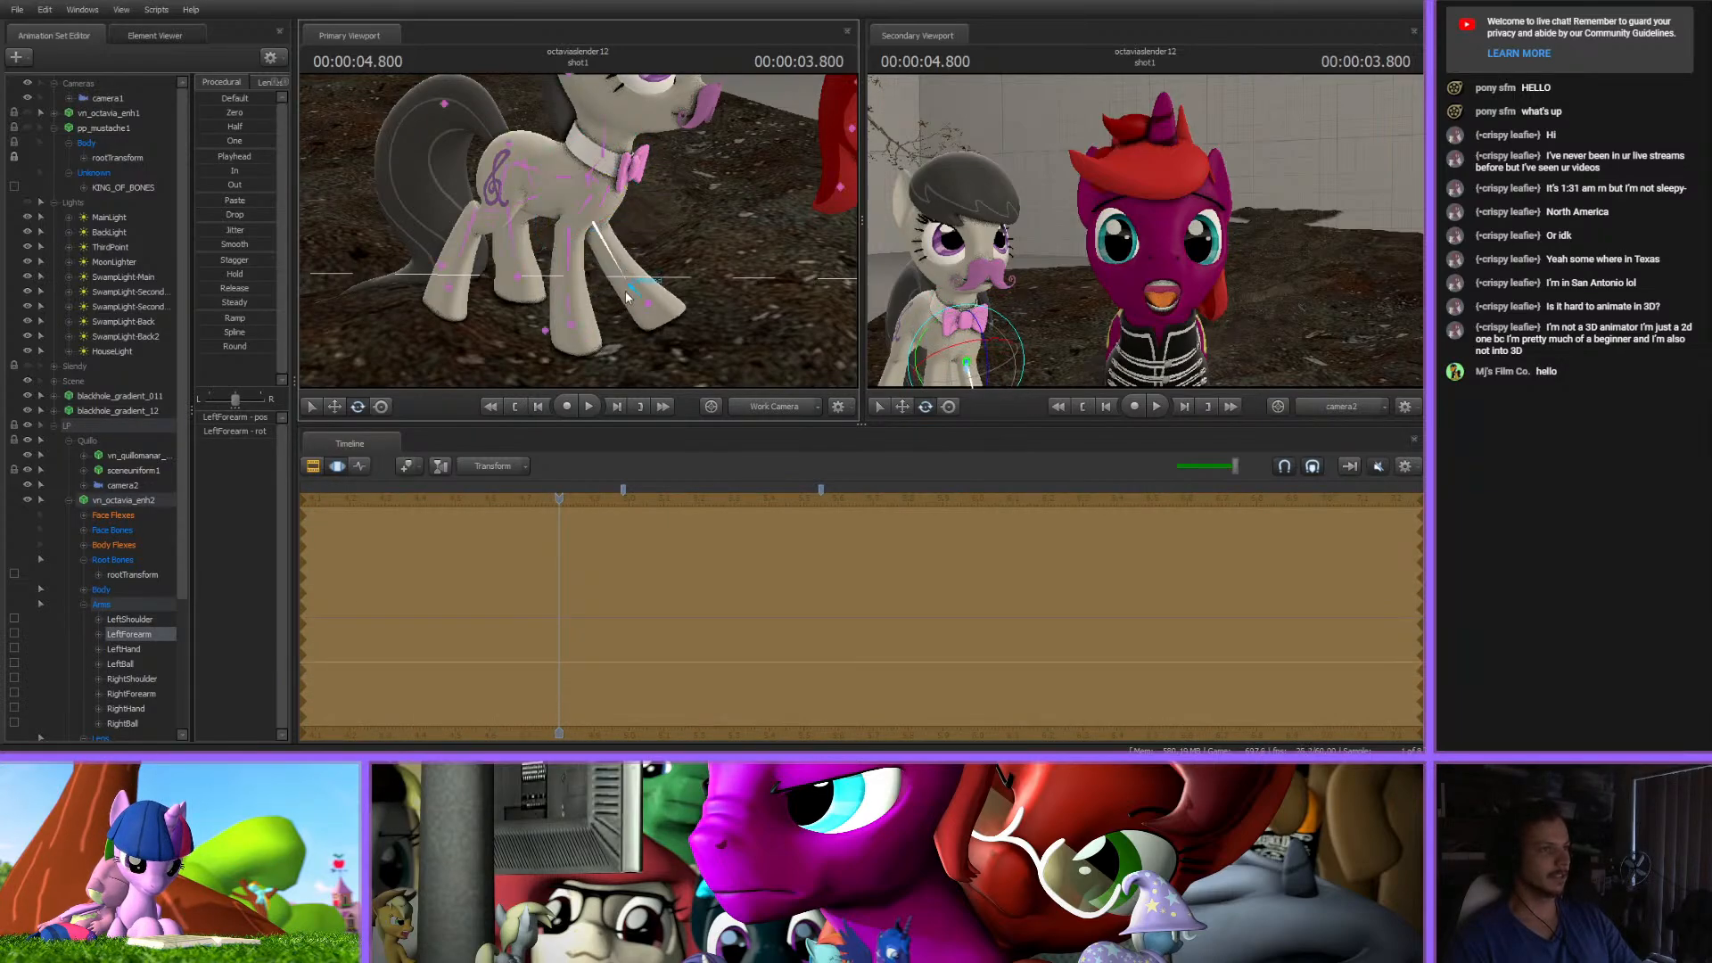
pyautogui.keyDown('ctrl'); pyautogui.click(625, 291); pyautogui.keyUp('ctrl')
pyautogui.moveTo(649, 276); pyautogui.dragTo(731, 290)
pyautogui.keyDown('ctrl'); pyautogui.click(648, 308); pyautogui.keyUp('ctrl')
# - Rotate the second Octavia's RightShoulder and RightForearm to pose her right foreleg
pyautogui.keyDown('alt'); pyautogui.moveTo(573, 230); pyautogui.dragTo(578, 230); pyautogui.keyUp('alt')
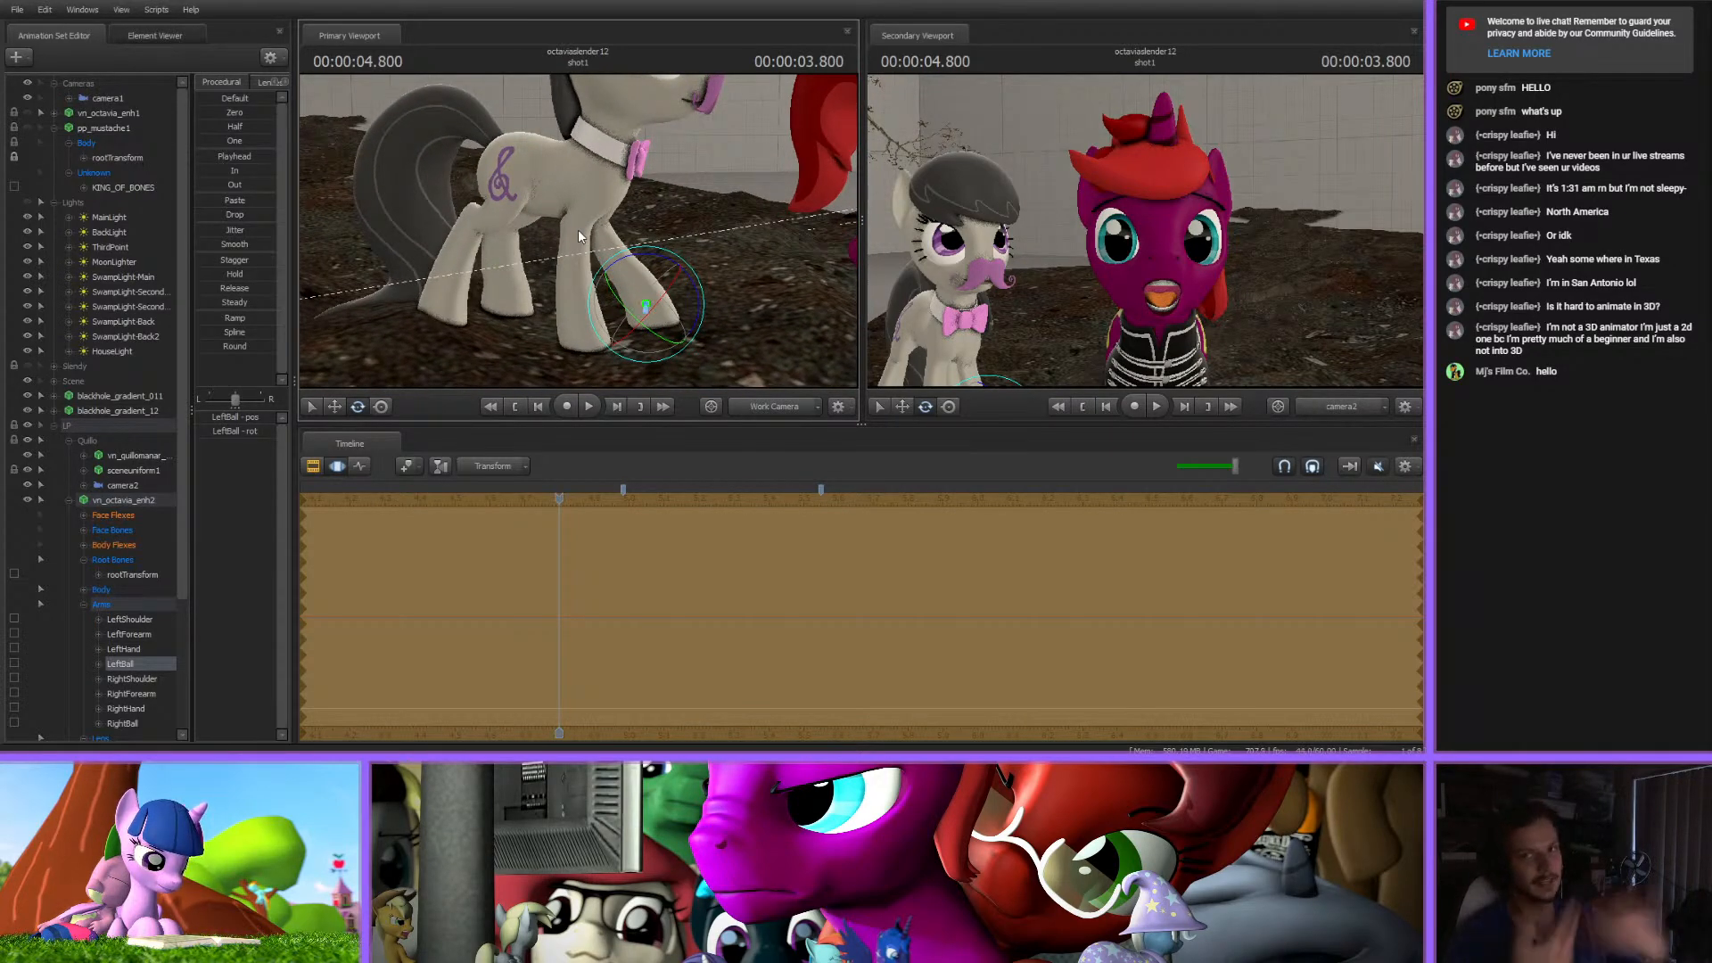
pyautogui.keyDown('alt'); pyautogui.moveTo(725, 202); pyautogui.dragTo(579, 230); pyautogui.keyUp('alt')
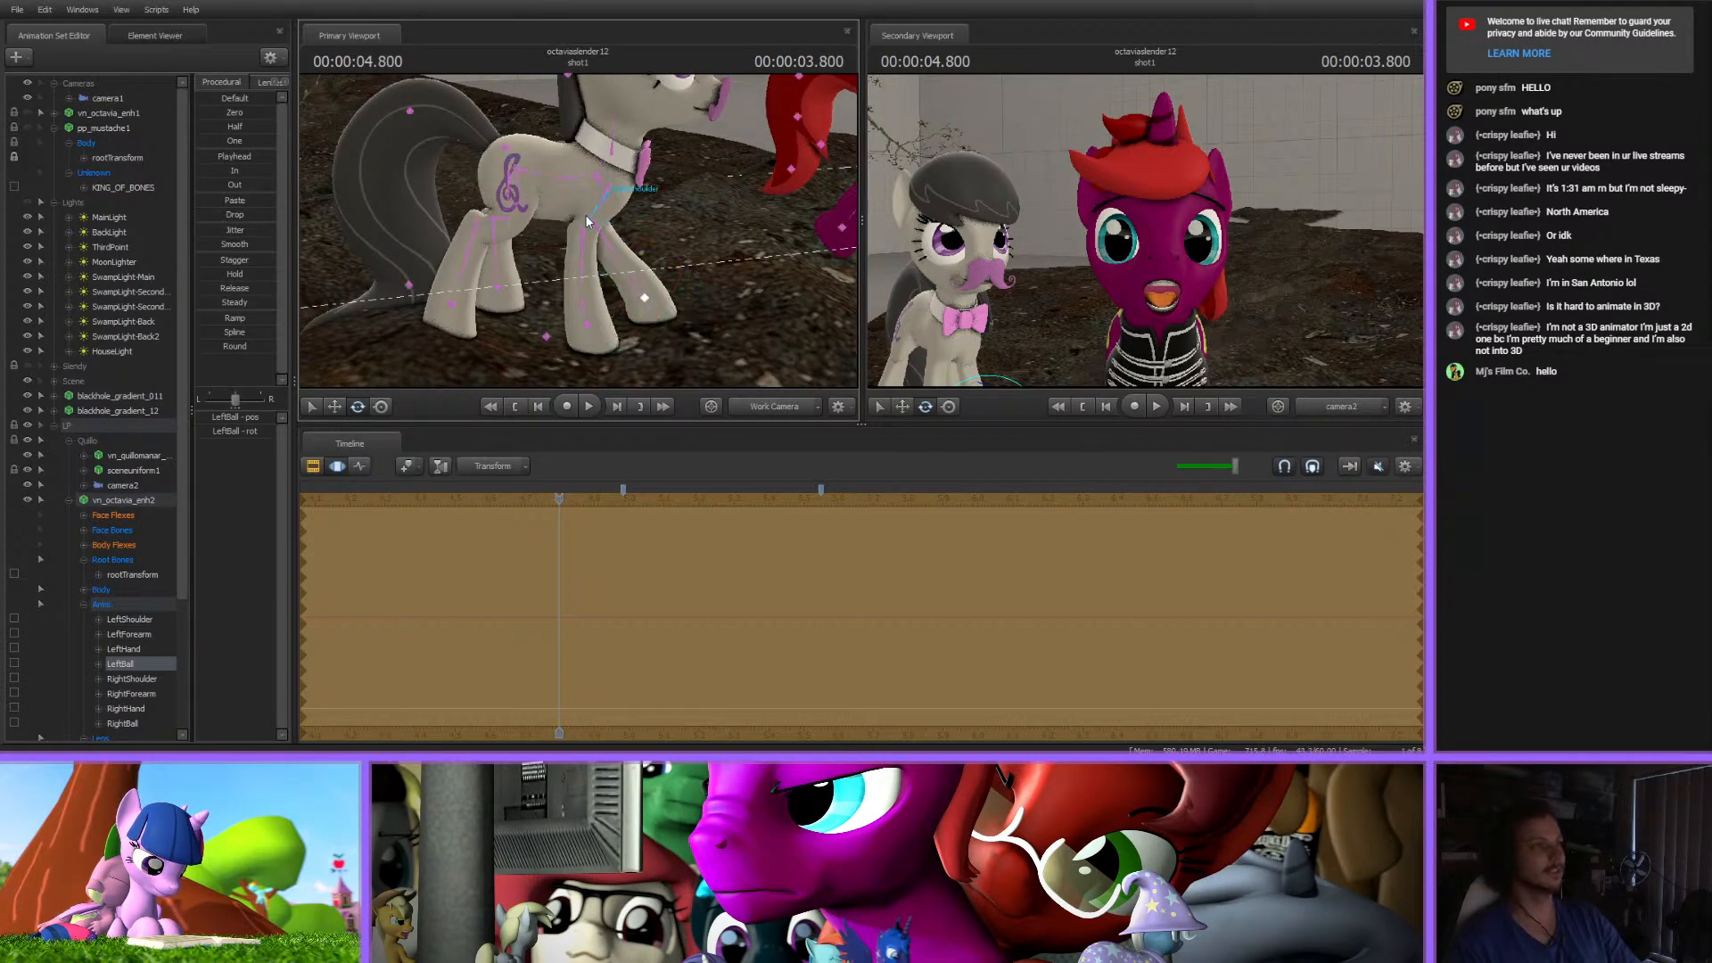
pyautogui.click(592, 214)
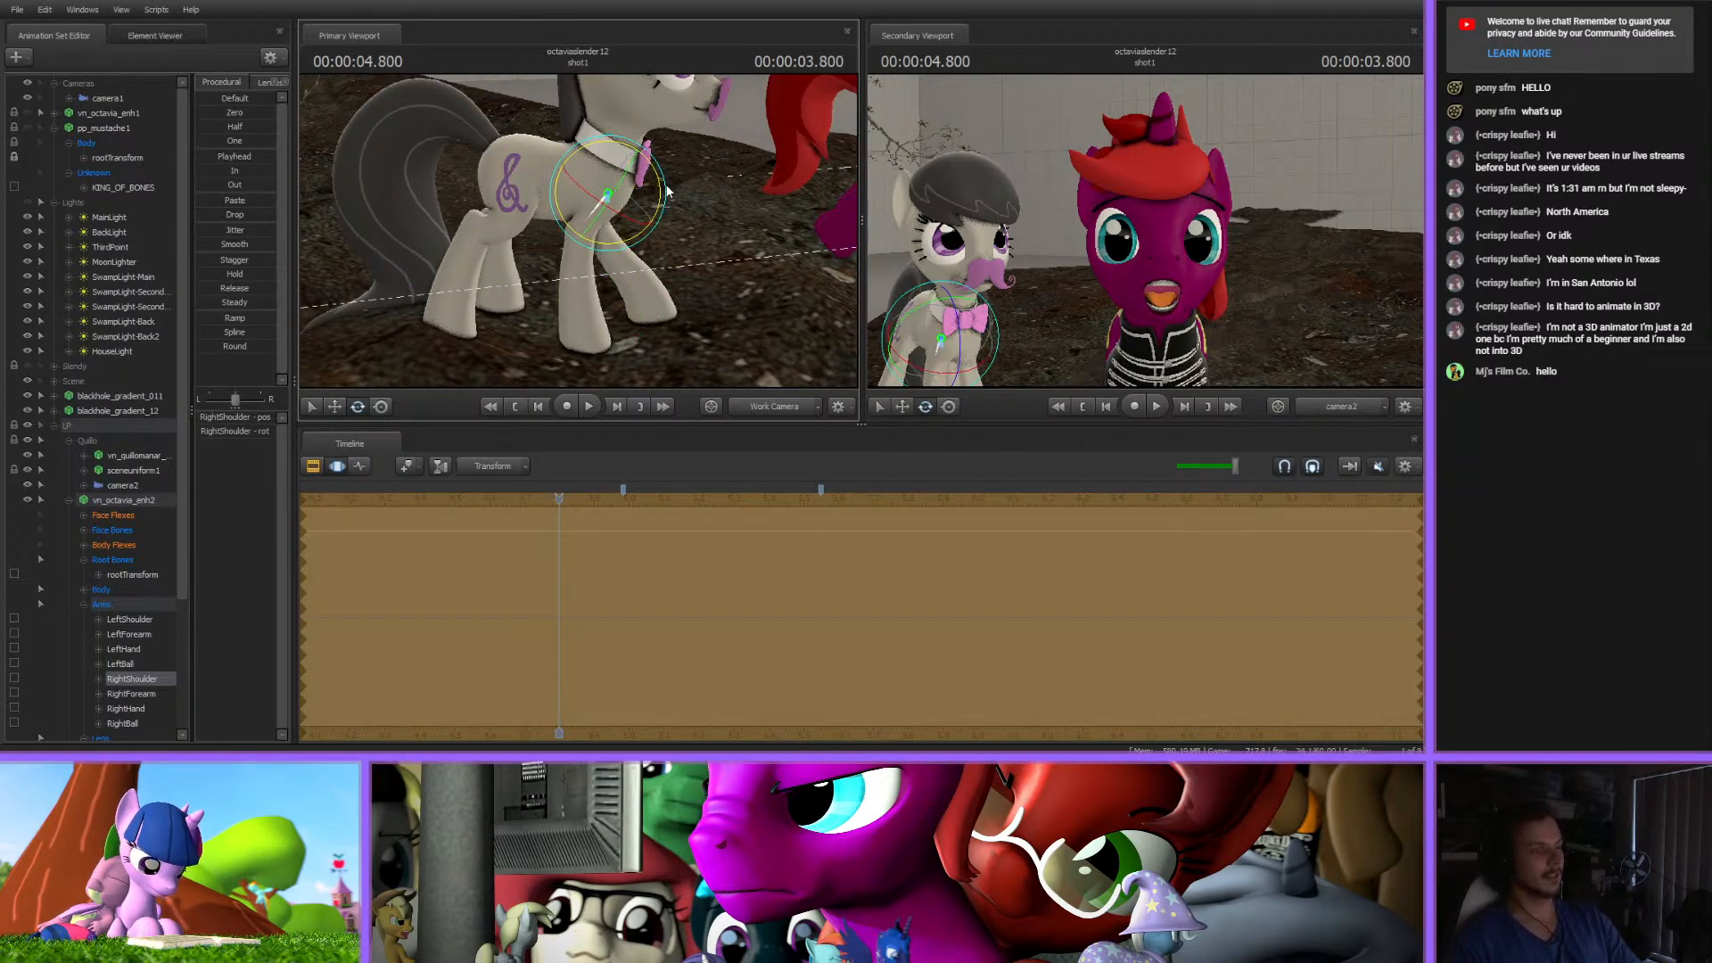
pyautogui.keyDown('alt'); pyautogui.moveTo(665, 184); pyautogui.dragTo(583, 257); pyautogui.keyUp('alt')
pyautogui.click(582, 258)
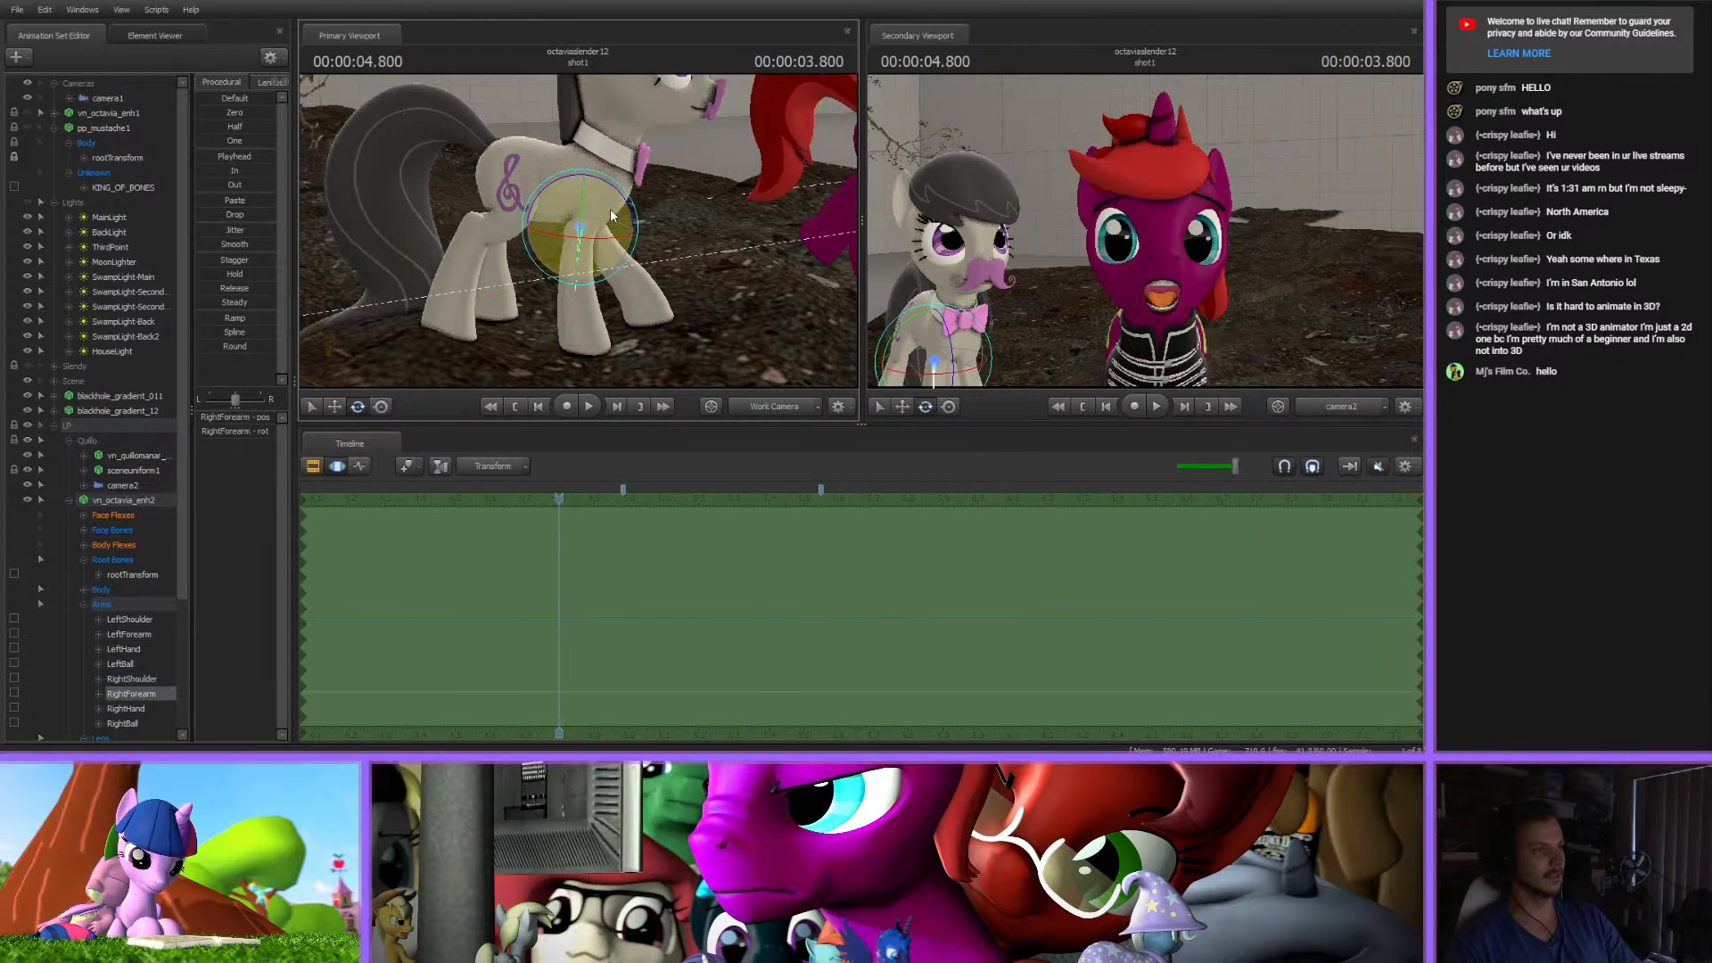
pyautogui.moveTo(612, 185); pyautogui.dragTo(600, 184)
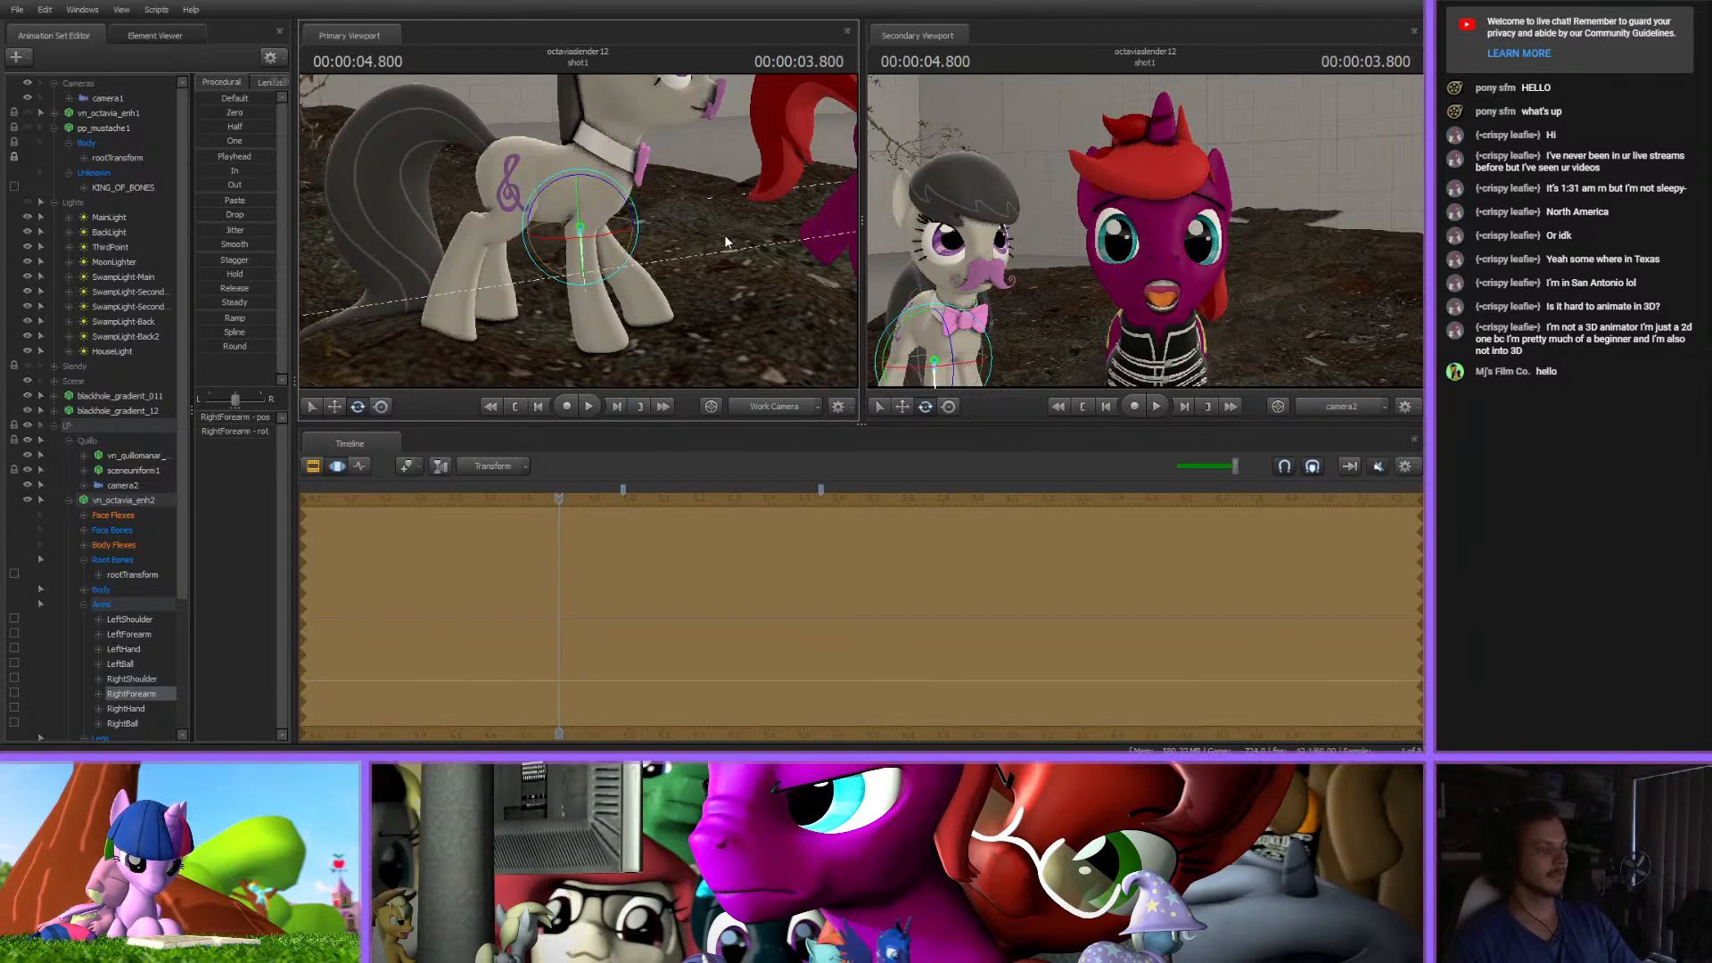
pyautogui.keyDown('alt'); pyautogui.moveTo(724, 234); pyautogui.dragTo(436, 142); pyautogui.keyUp('alt')
pyautogui.moveTo(580, 230)
pyautogui.mouseDown()
pyautogui.moveTo(588, 196)
pyautogui.moveTo(571, 245)
pyautogui.moveTo(599, 235)
pyautogui.mouseUp()
pyautogui.press('s')
pyautogui.press('w')
pyautogui.press('s')
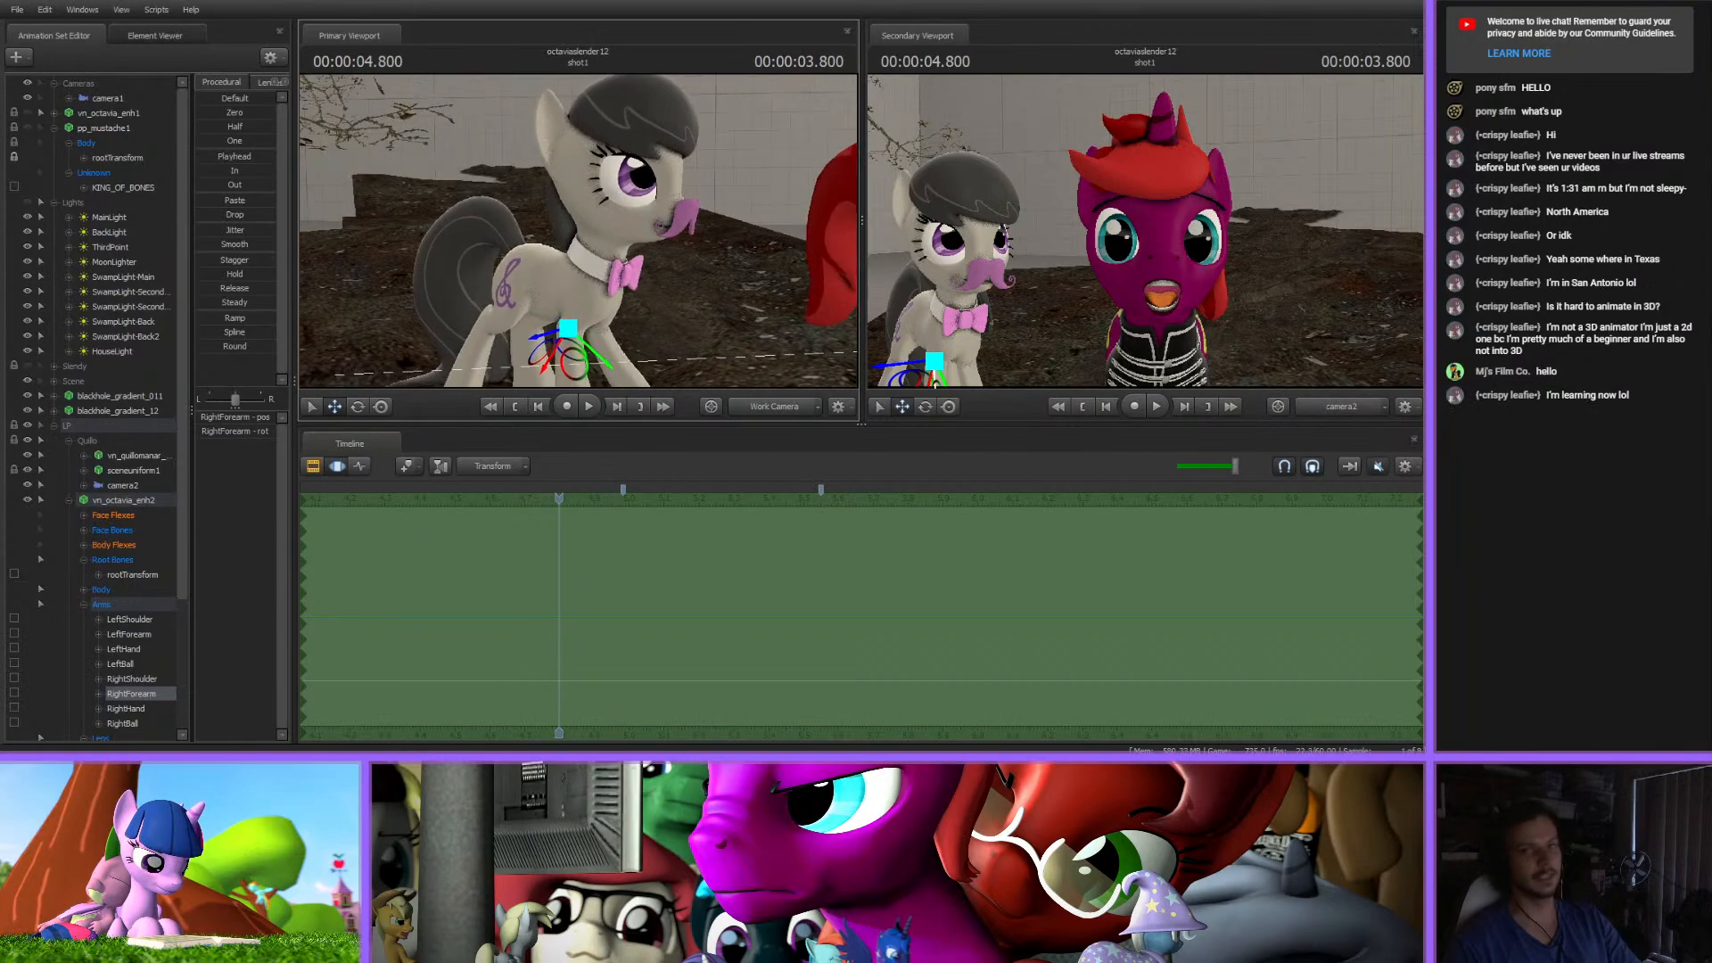
# - Rotate the second Octavia's Head bone to adjust the direction she faces
pyautogui.keyDown('ctrl'); pyautogui.click(601, 250); pyautogui.keyUp('ctrl')
pyautogui.press('e')
pyautogui.moveTo(645, 260); pyautogui.dragTo(704, 296)
pyautogui.keyDown('ctrl'); pyautogui.click(597, 228); pyautogui.keyUp('ctrl')
pyautogui.hotkey('ctrl', 's')
pyautogui.press('d')
pyautogui.press('s')
pyautogui.press('w')
pyautogui.moveTo(579, 236); pyautogui.dragTo(579, 236)
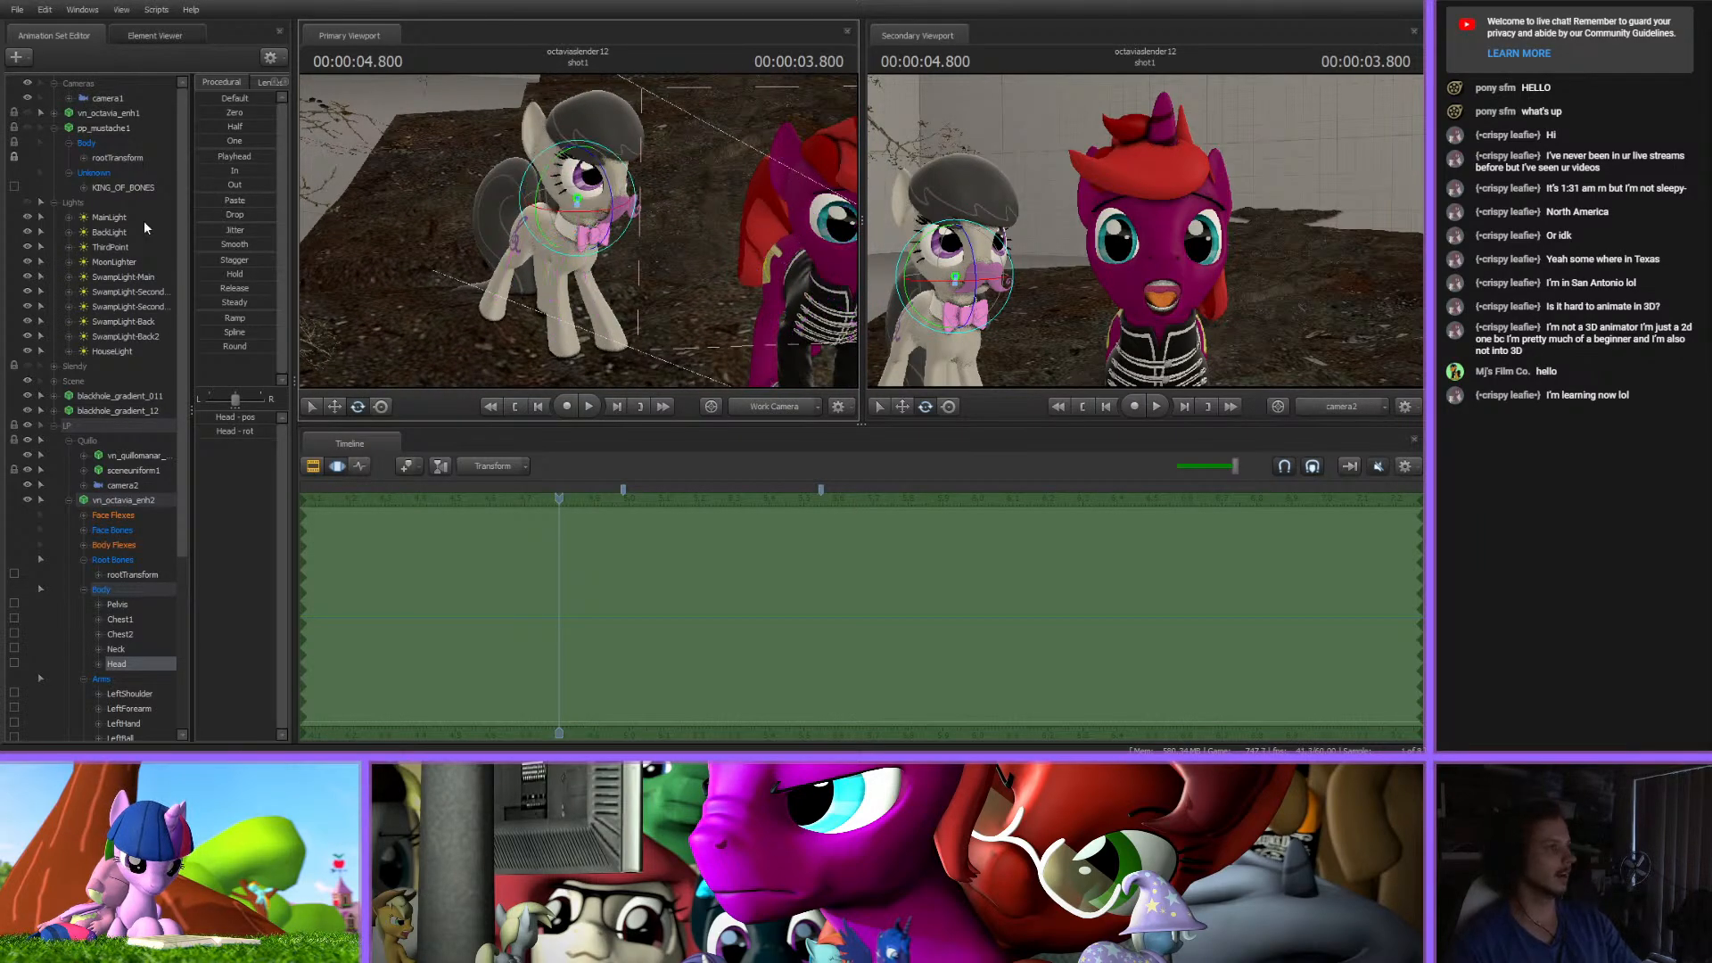
# - Apply an IK rig to the second Octavia, vn_octavia_enh2, for control of her body, legs and arms
pyautogui.click(109, 501)
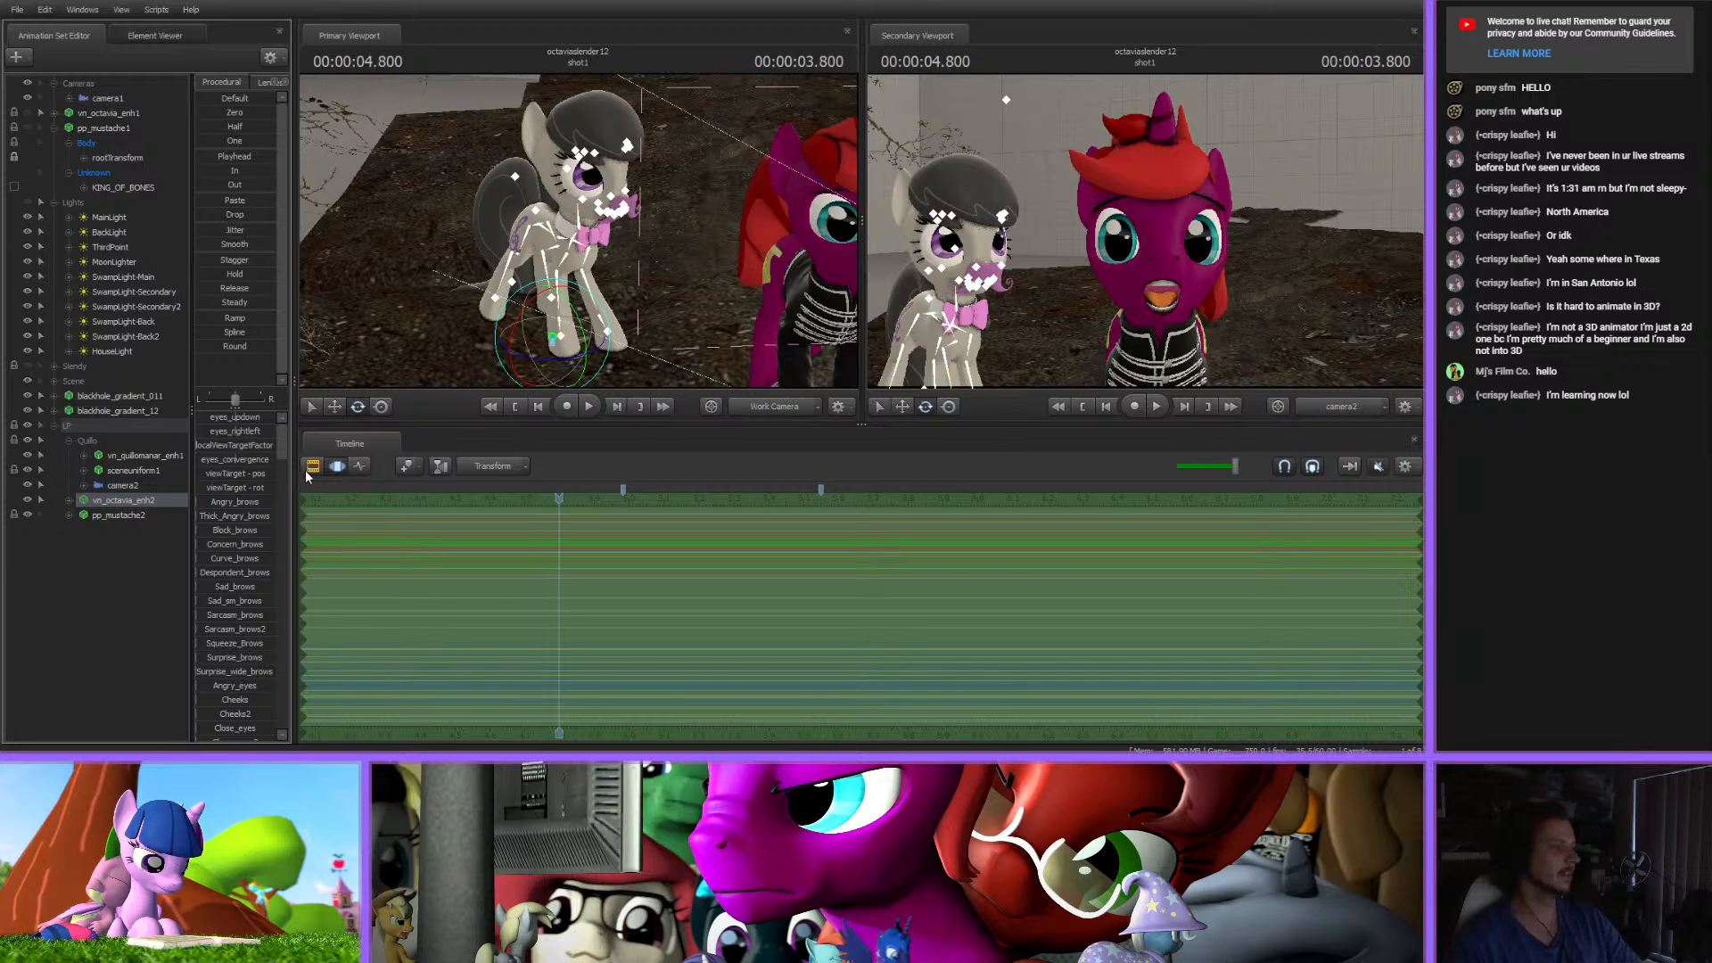
pyautogui.press('Escape')
pyautogui.moveTo(588, 223); pyautogui.dragTo(596, 225)
pyautogui.press('w')
# - Reposition rig_finger_R on the second Octavia to place her right front hoof
pyautogui.keyDown('ctrl'); pyautogui.click(639, 314); pyautogui.keyUp('ctrl')
pyautogui.press('s')
pyautogui.moveTo(639, 317); pyautogui.dragTo(618, 309)
pyautogui.press('w')
pyautogui.press('w')
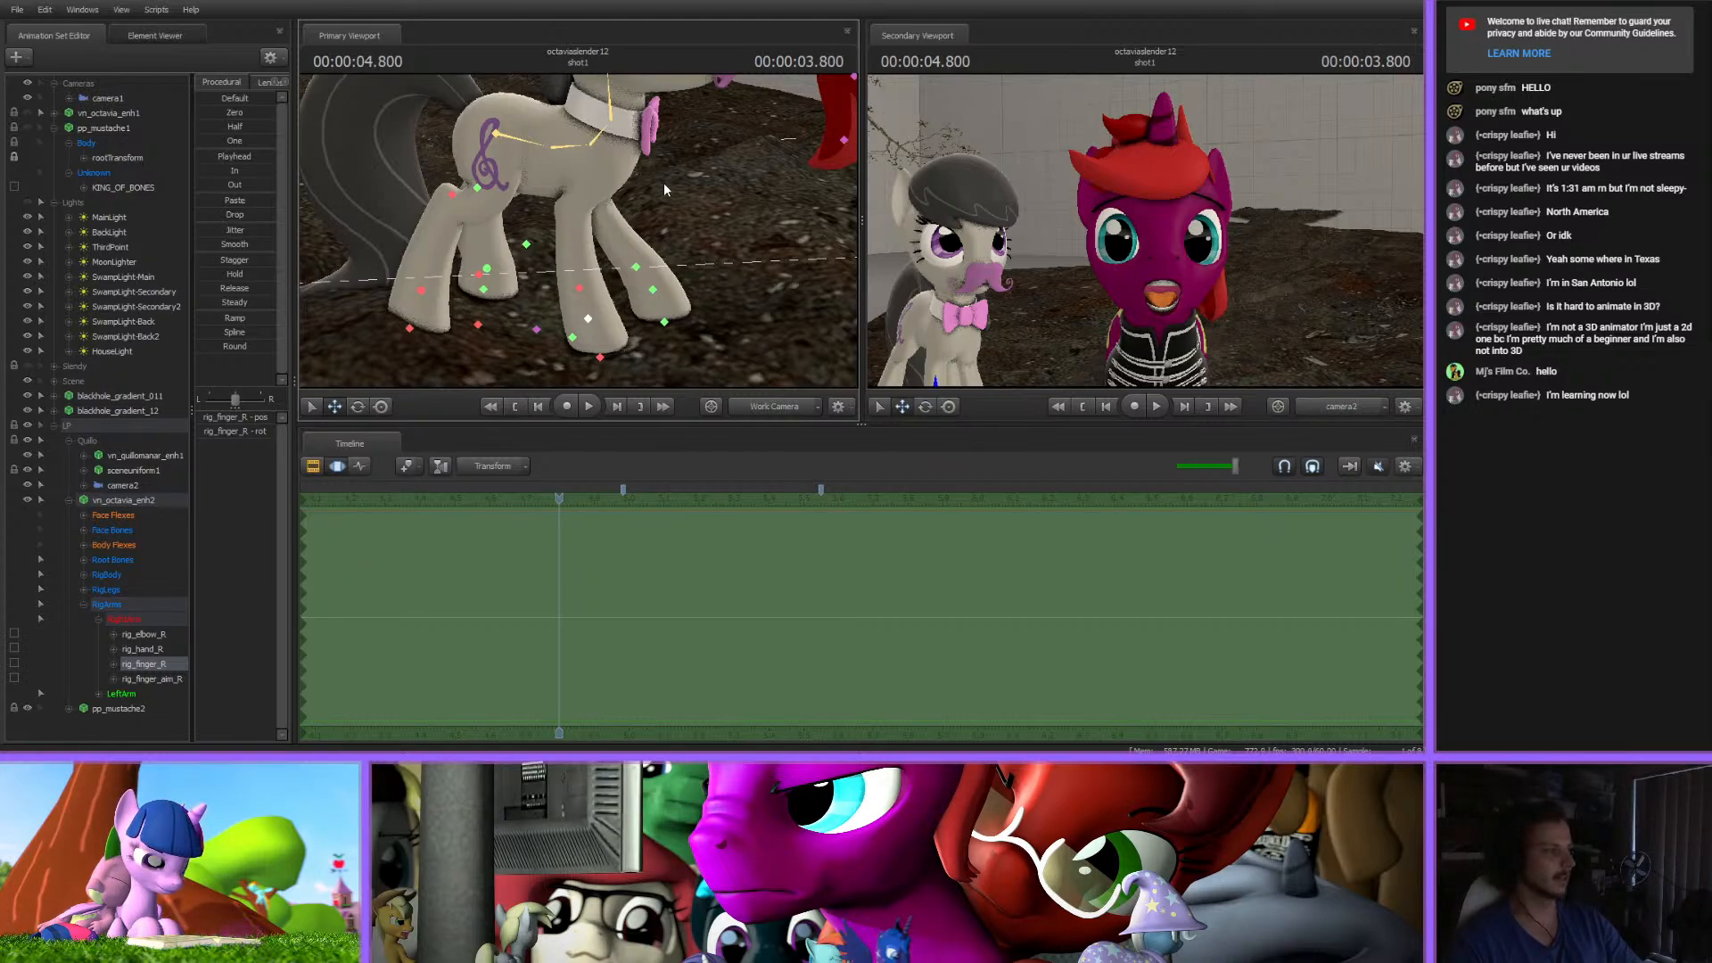
pyautogui.moveTo(612, 297); pyautogui.dragTo(713, 216)
pyautogui.moveTo(655, 348); pyautogui.dragTo(579, 237)
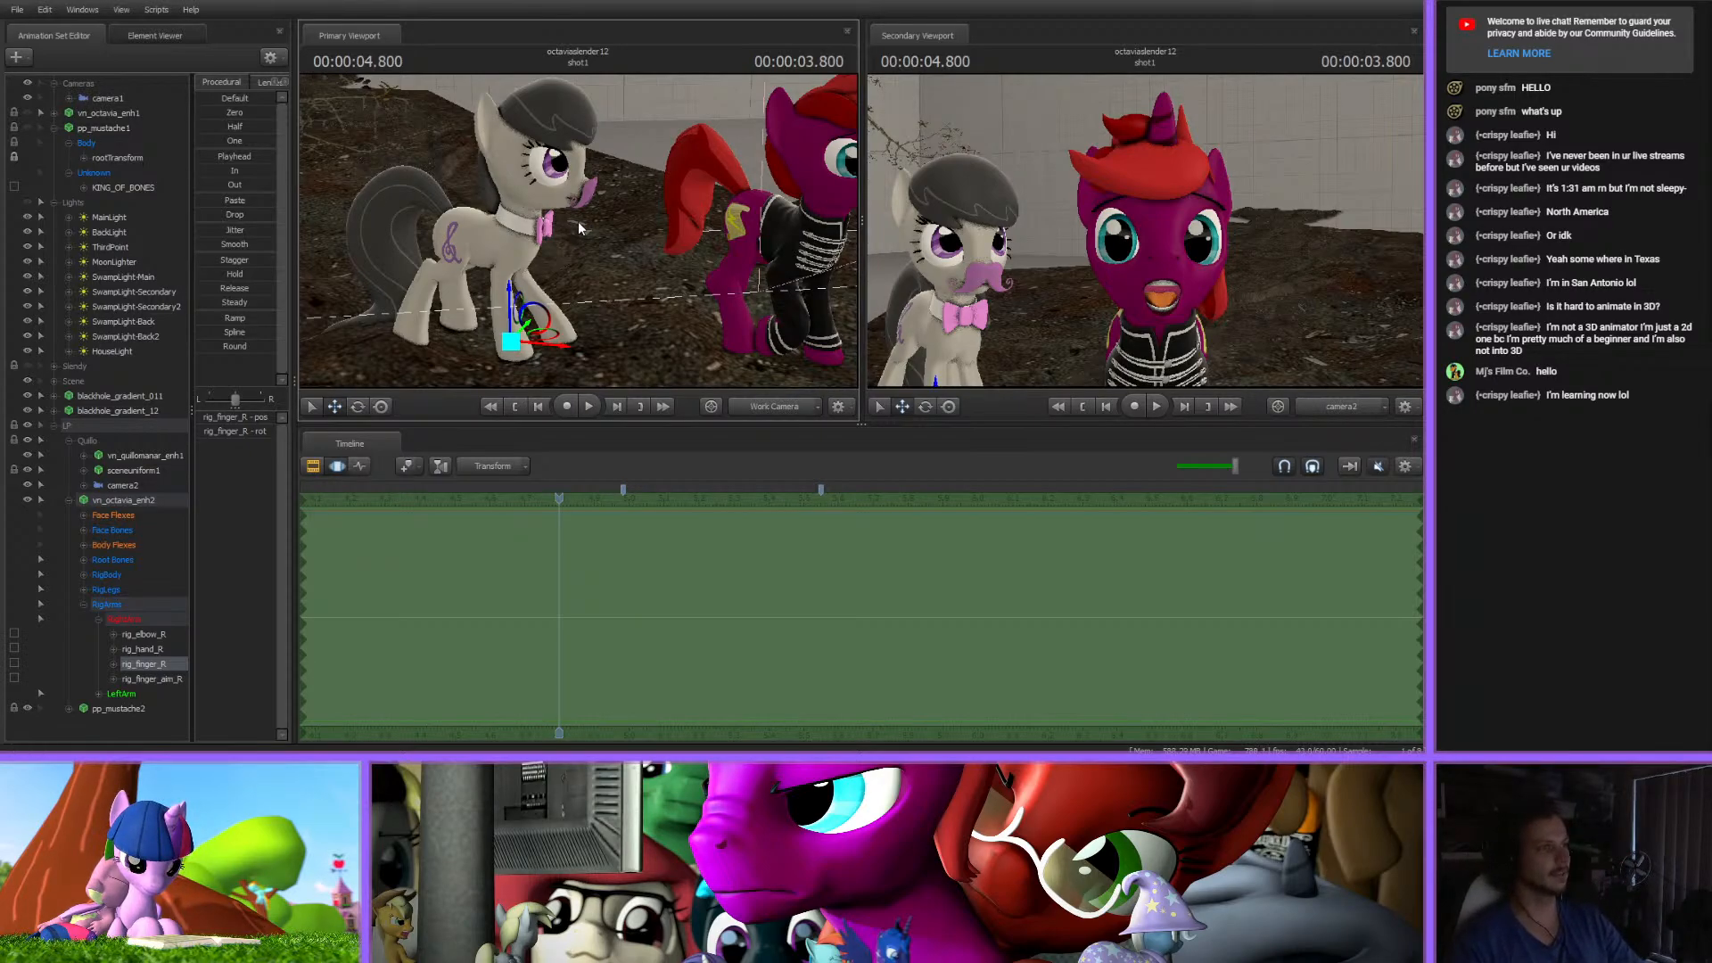
pyautogui.moveTo(579, 228)
pyautogui.mouseDown()
pyautogui.moveTo(713, 234)
pyautogui.moveTo(553, 228)
pyautogui.moveTo(476, 200)
pyautogui.moveTo(526, 212)
pyautogui.moveTo(531, 192)
pyautogui.moveTo(569, 224)
pyautogui.moveTo(559, 167)
pyautogui.moveTo(463, 174)
pyautogui.moveTo(579, 235)
pyautogui.mouseUp()
# - Adjust the second Octavia's posture with the RigBody controls along her torso and neck, up to rig_head
pyautogui.keyDown('ctrl'); pyautogui.click(459, 231); pyautogui.keyUp('ctrl')
pyautogui.hotkey('ctrl', 'z')
pyautogui.press('e')
pyautogui.keyDown('ctrl'); pyautogui.click(487, 238); pyautogui.keyUp('ctrl')
pyautogui.keyDown('ctrl'); pyautogui.click(510, 235); pyautogui.keyUp('ctrl')
pyautogui.keyDown('ctrl'); pyautogui.click(522, 224); pyautogui.keyUp('ctrl')
pyautogui.keyDown('ctrl'); pyautogui.click(527, 191); pyautogui.keyUp('ctrl')
pyautogui.keyDown('ctrl'); pyautogui.click(523, 223); pyautogui.keyUp('ctrl')
pyautogui.keyDown('ctrl'); pyautogui.click(520, 193); pyautogui.keyUp('ctrl')
pyautogui.hotkey('ctrl', 's')
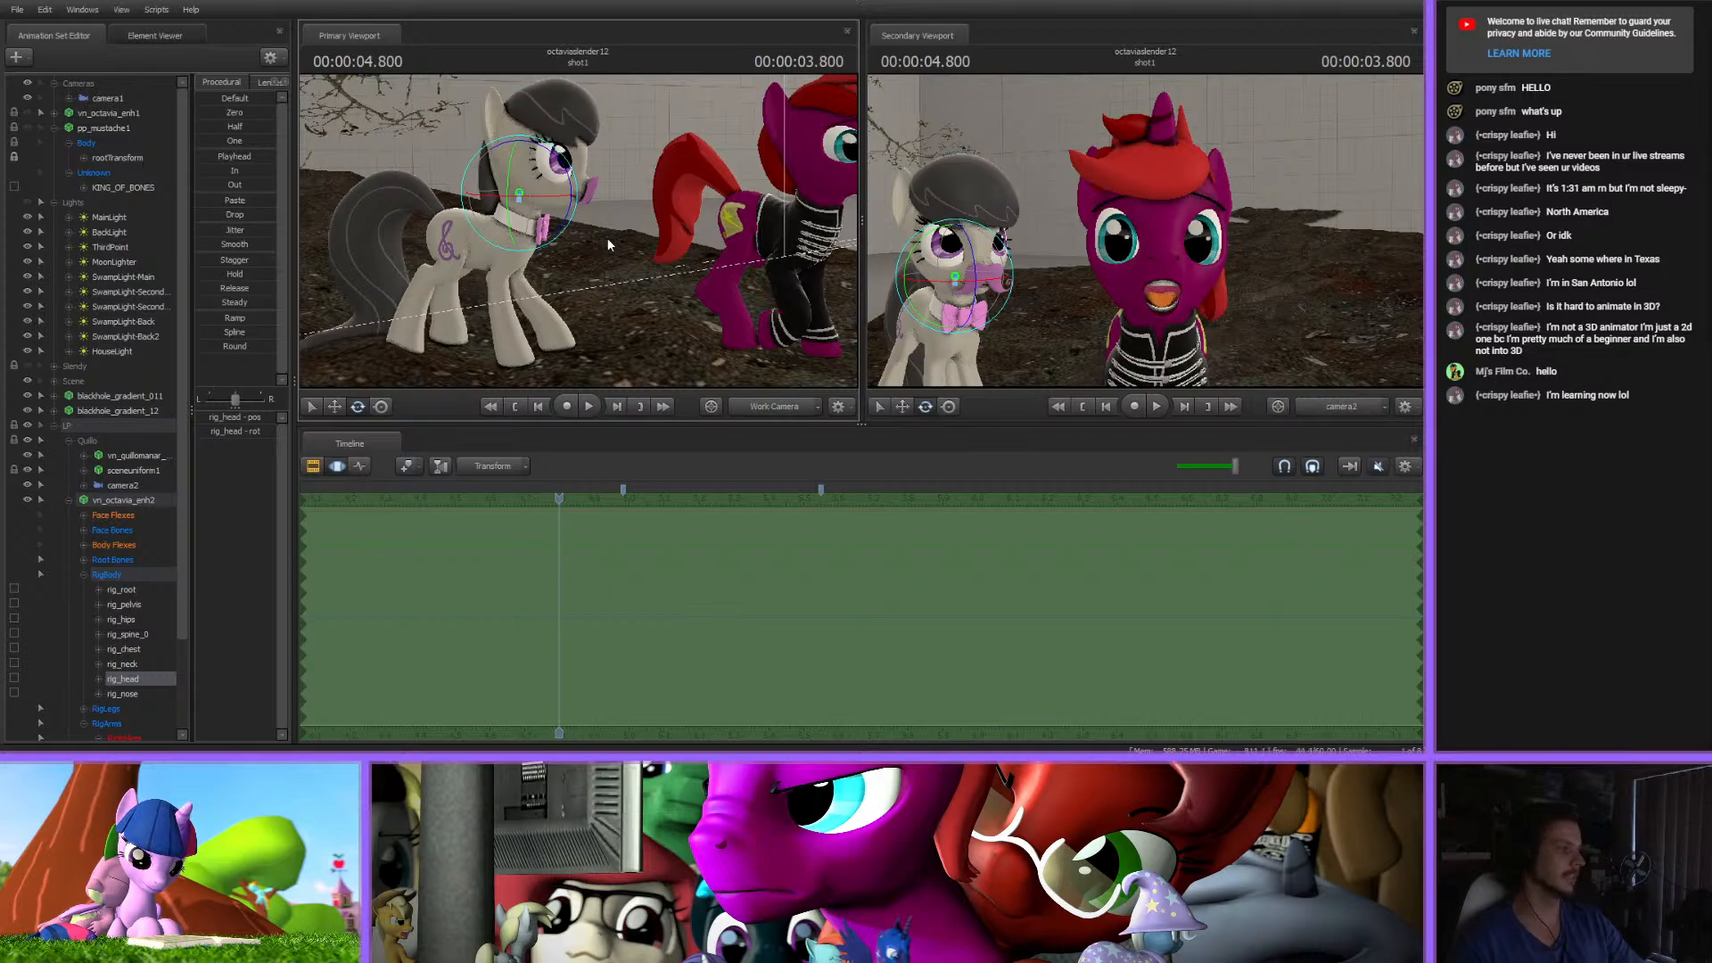
# - Rotate the second Octavia's rig_root at 5.200 seconds to turn her whole body toward the uniformed pony
pyautogui.press('s')
pyautogui.moveTo(685, 260); pyautogui.dragTo(713, 259)
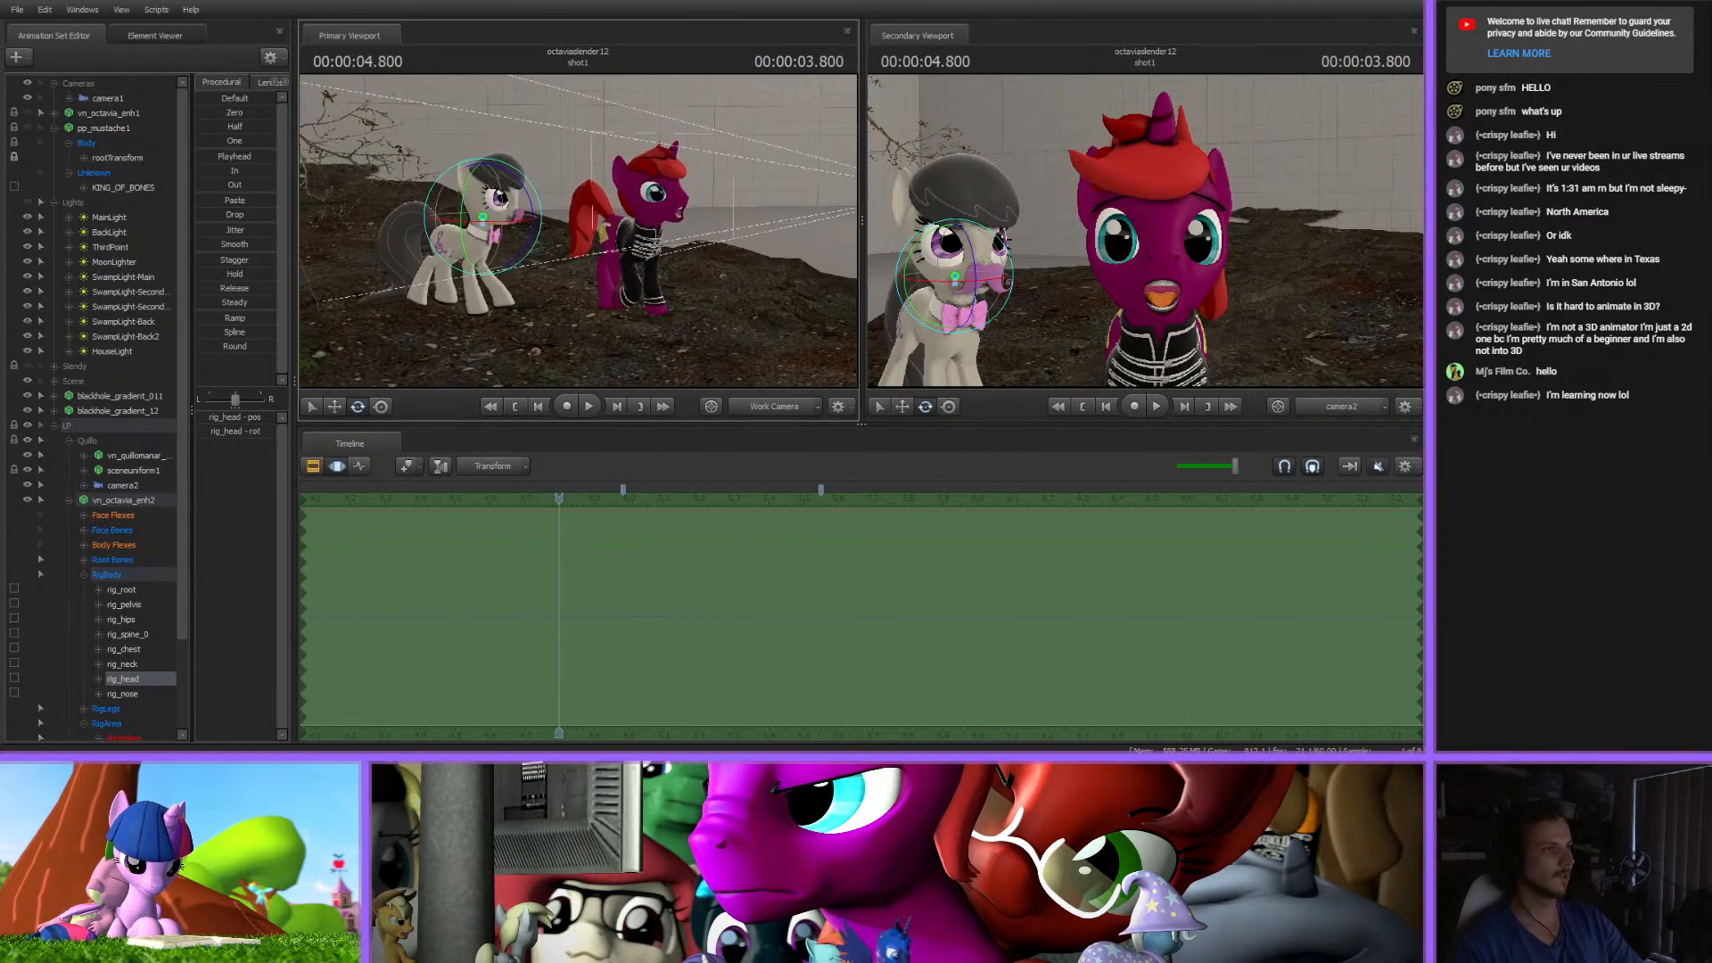
pyautogui.press('w')
pyautogui.moveTo(612, 228); pyautogui.dragTo(615, 229)
pyautogui.press('s')
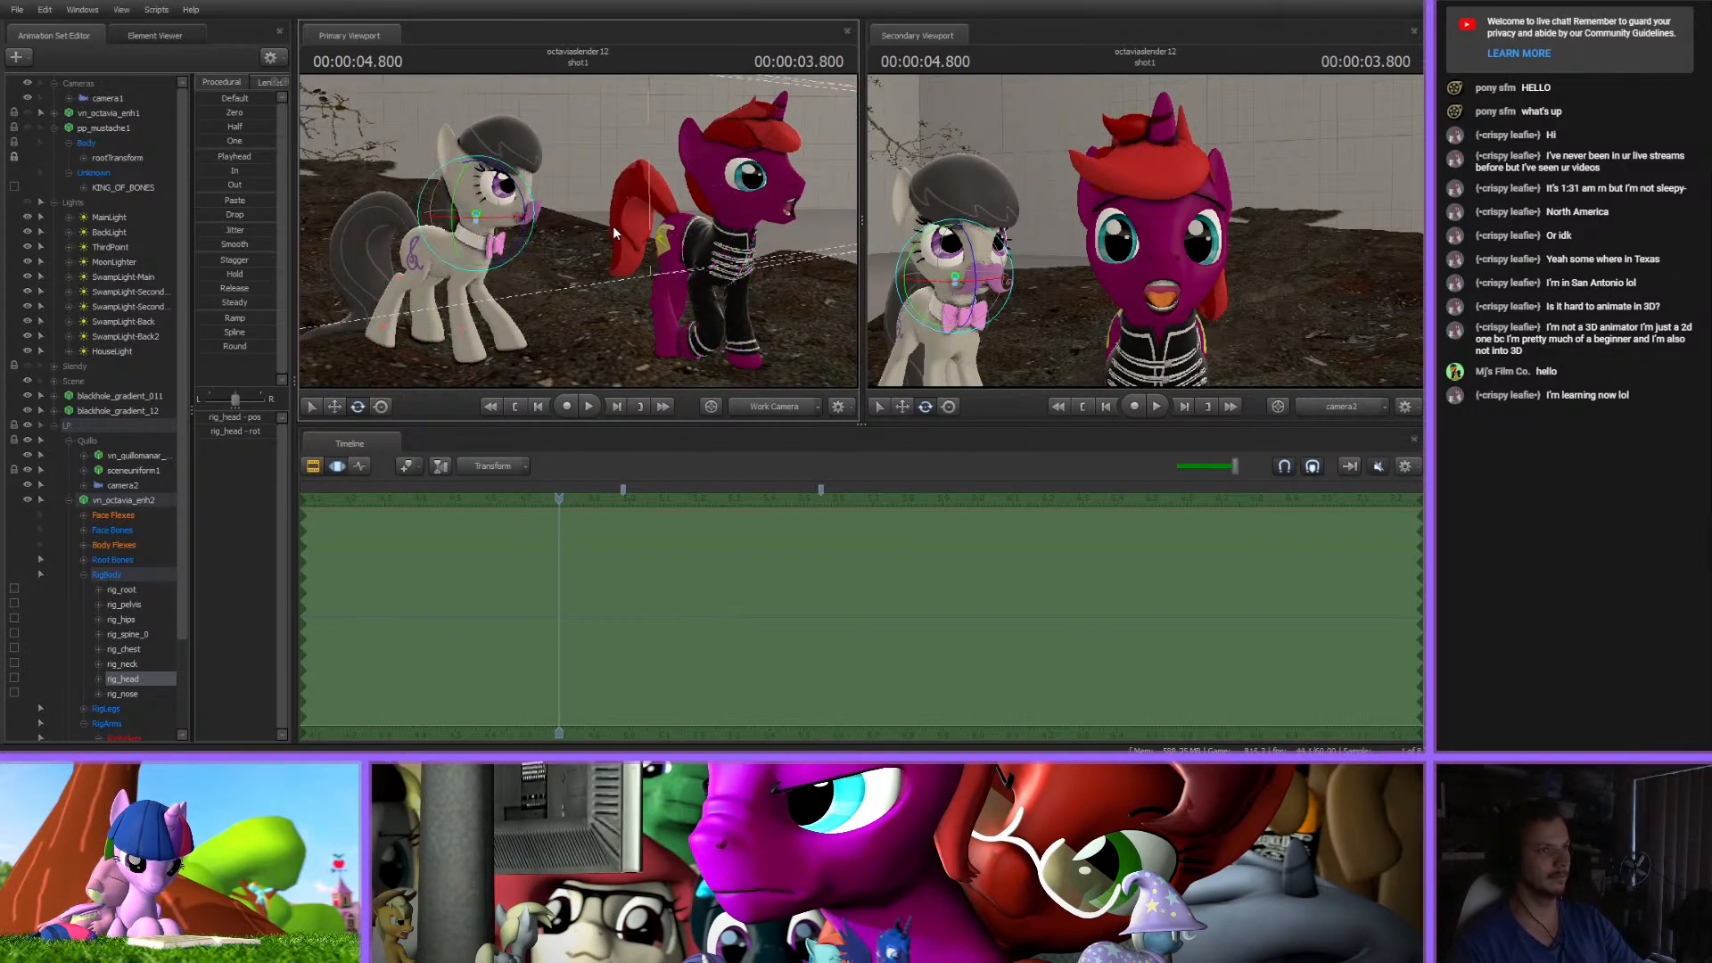
pyautogui.moveTo(561, 503)
pyautogui.mouseDown()
pyautogui.moveTo(394, 499)
pyautogui.moveTo(554, 500)
pyautogui.mouseUp()
pyautogui.keyDown('ctrl'); pyautogui.click(451, 354); pyautogui.keyUp('ctrl')
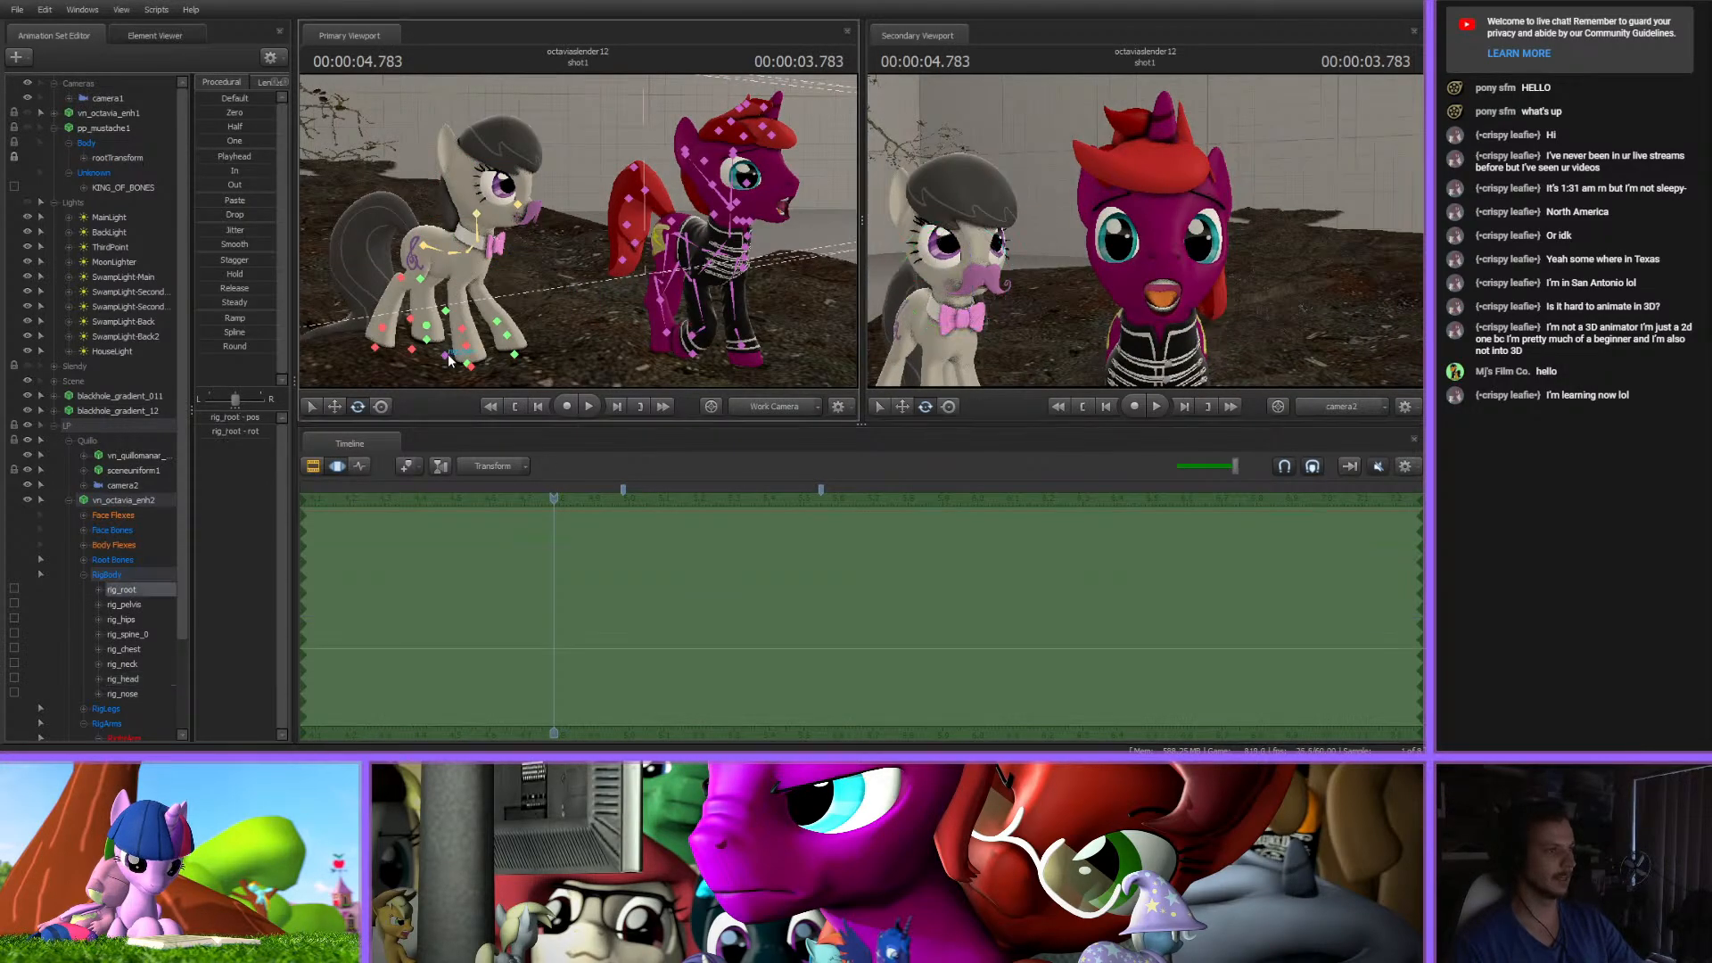
pyautogui.moveTo(639, 279); pyautogui.dragTo(579, 236)
pyautogui.press('w')
pyautogui.press('s')
pyautogui.moveTo(555, 498); pyautogui.dragTo(699, 498)
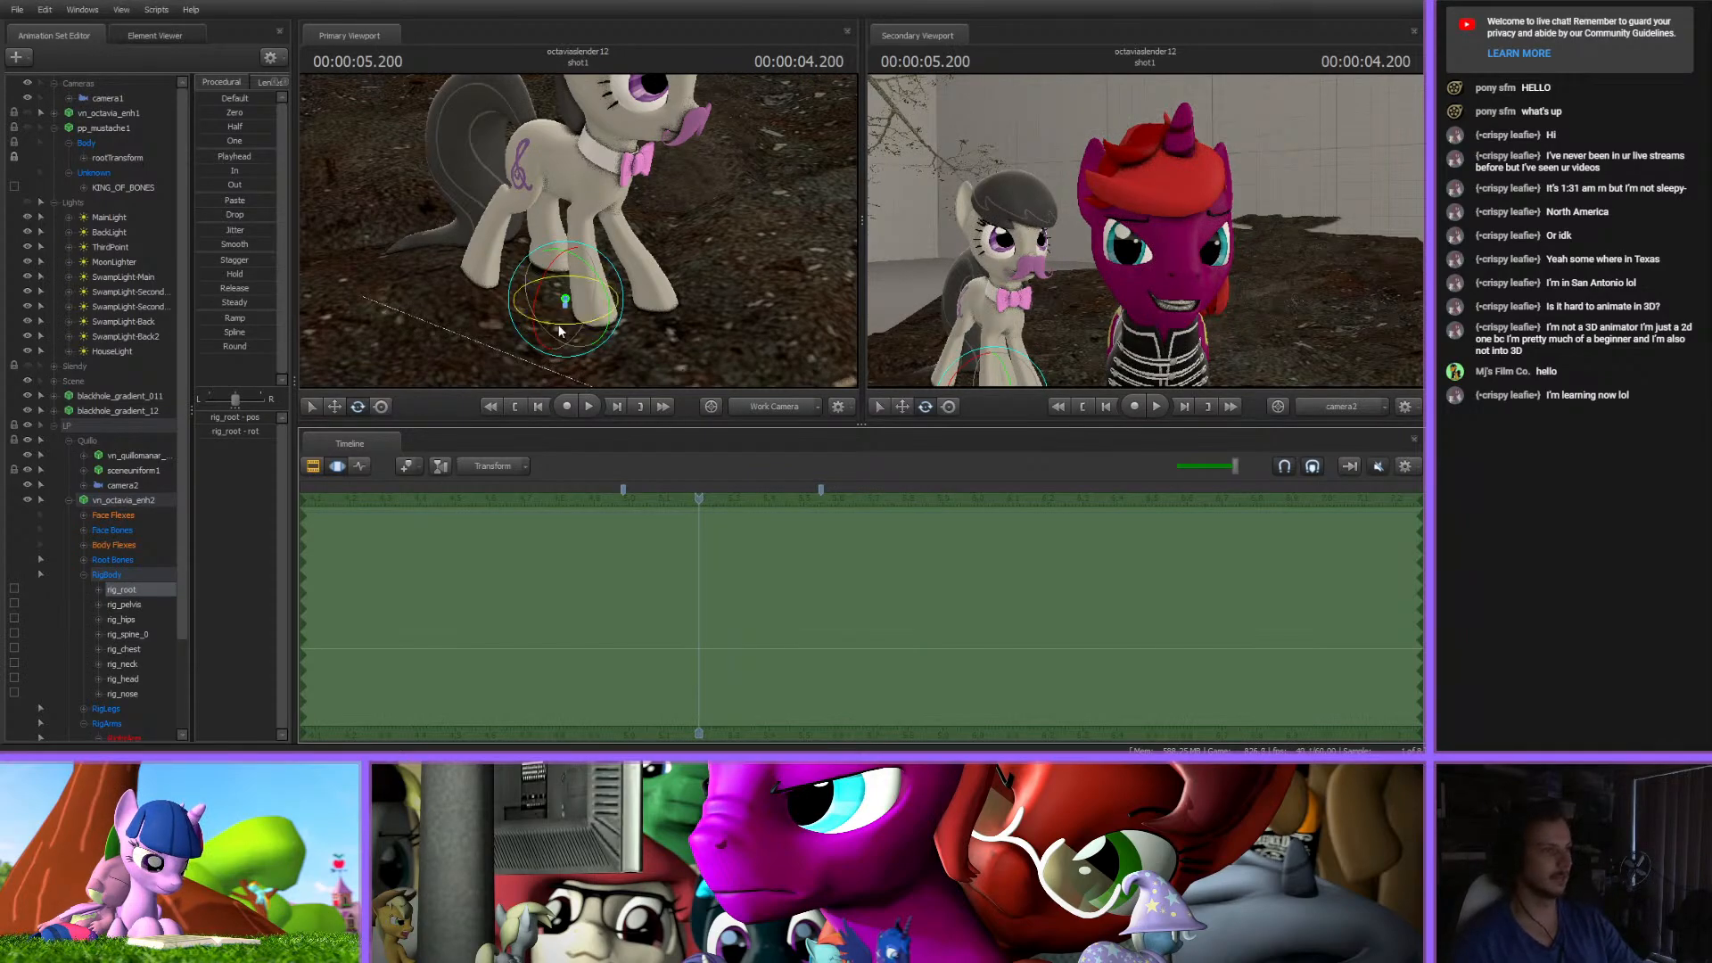
pyautogui.moveTo(615, 332); pyautogui.dragTo(575, 328)
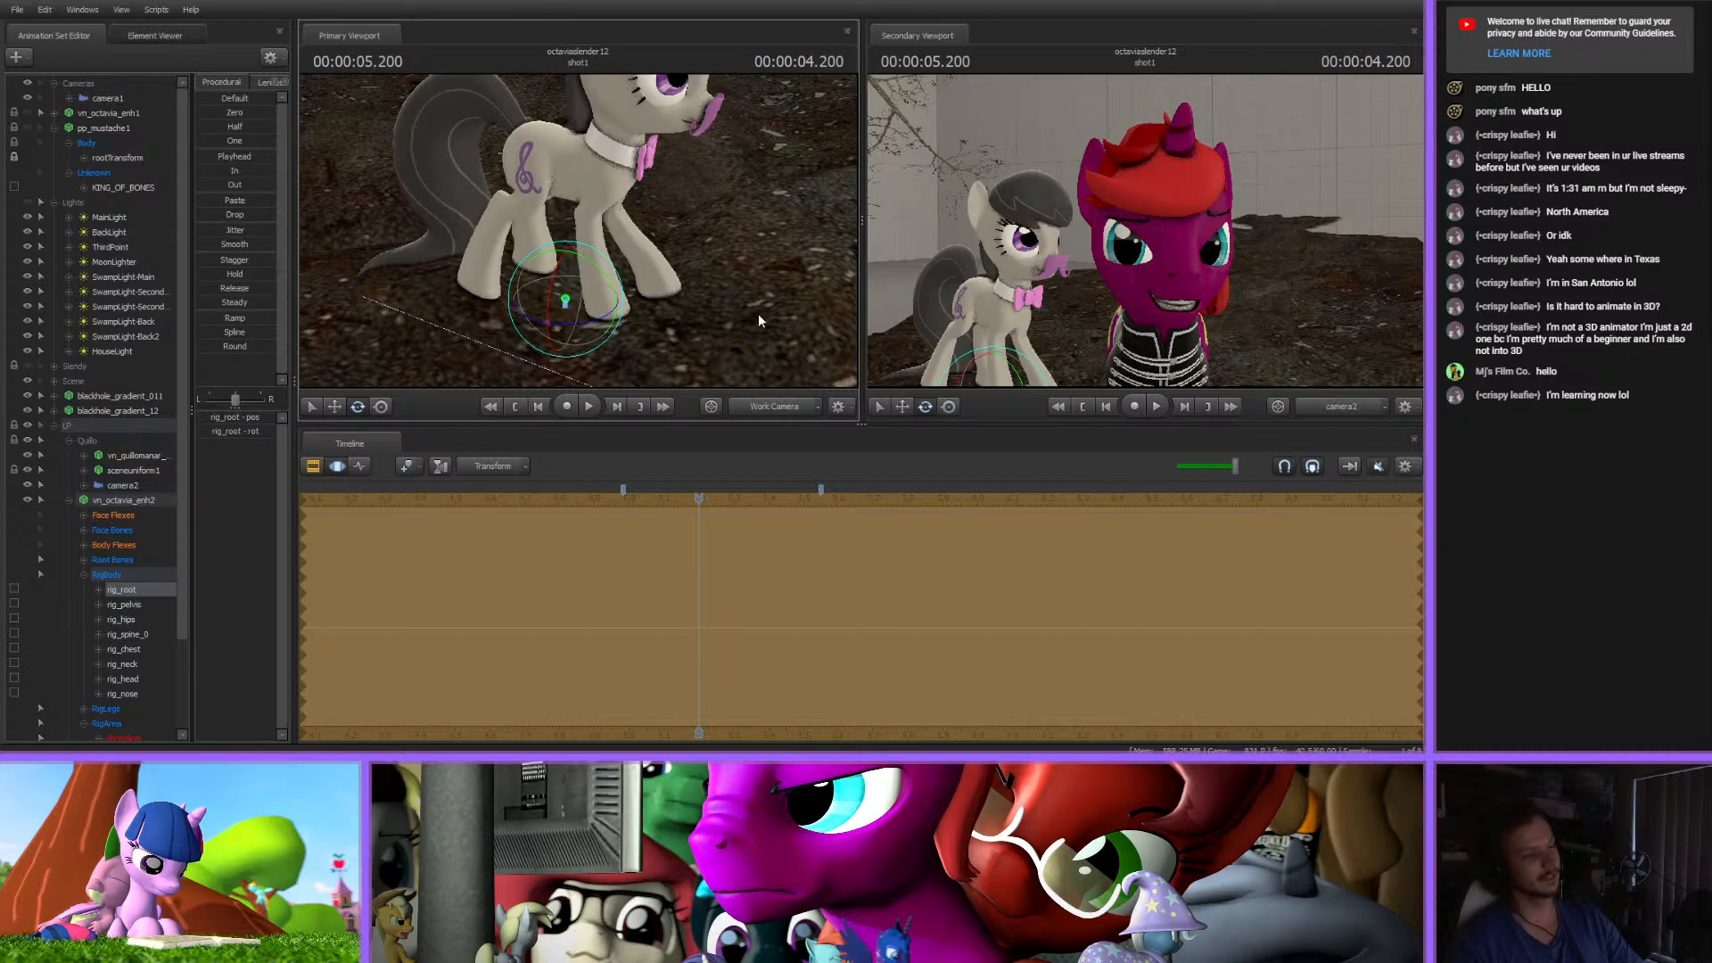
# - Raise and rotate rig_toe_R on the second Octavia to seat her right hind hoof on the ground
pyautogui.press('w')
pyautogui.moveTo(758, 318); pyautogui.dragTo(574, 237)
pyautogui.press('s')
pyautogui.press('w')
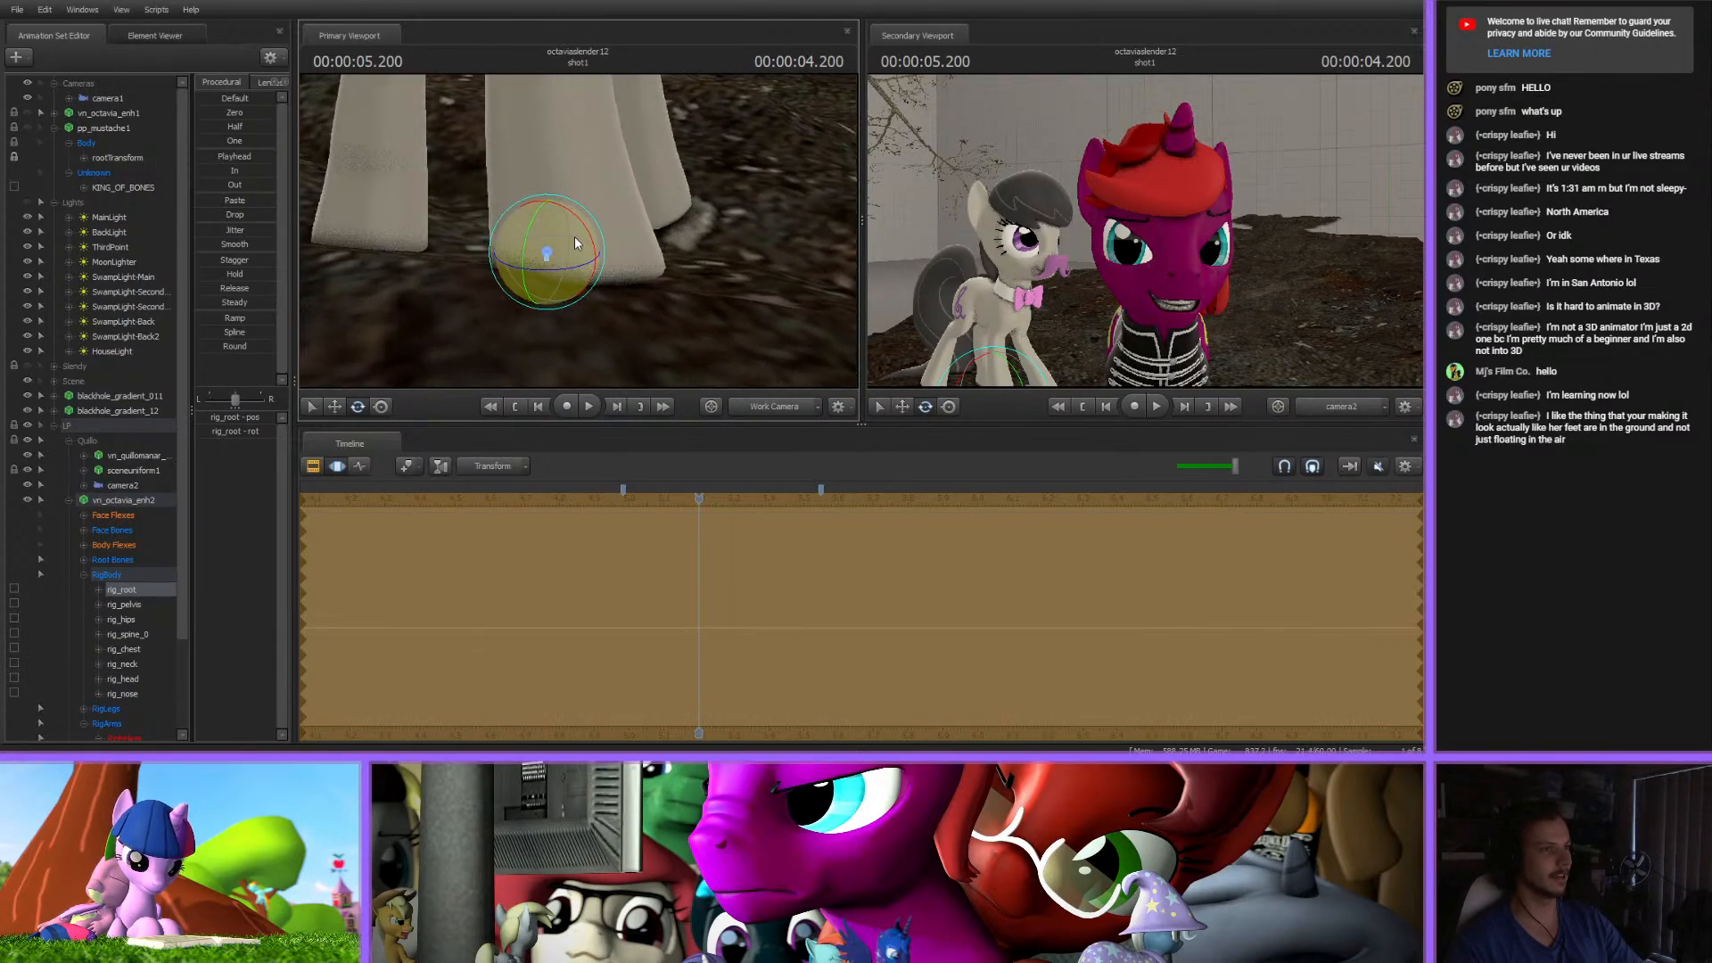
pyautogui.moveTo(709, 238); pyautogui.dragTo(572, 166)
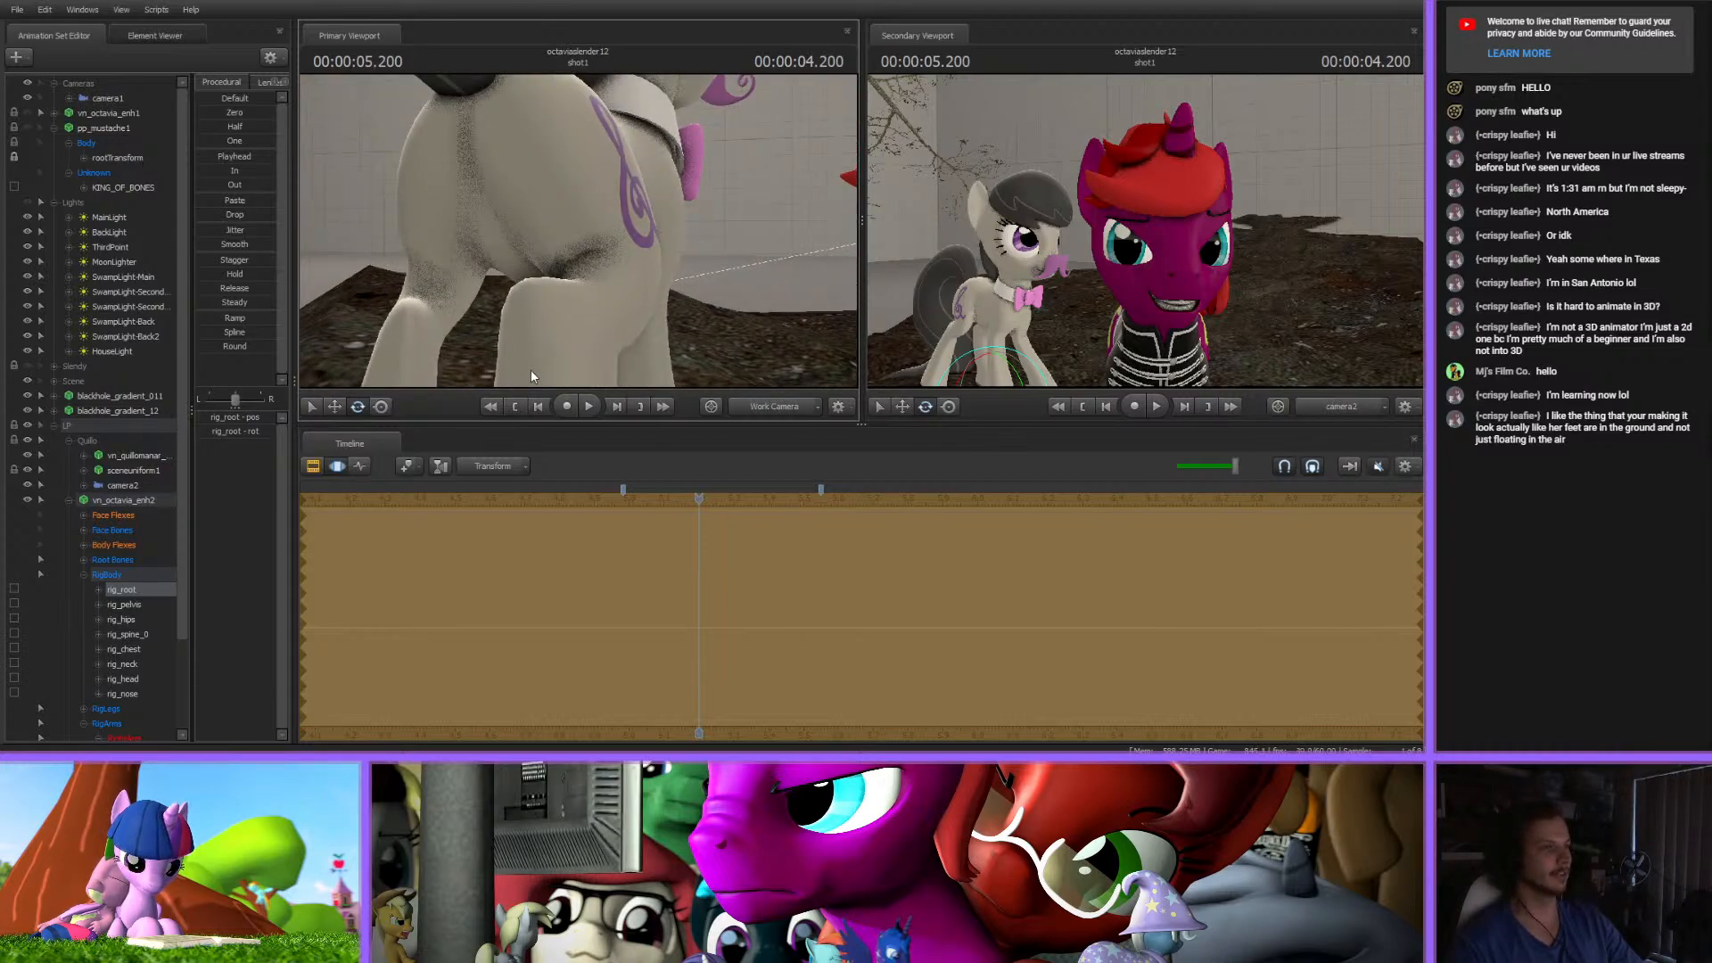
pyautogui.moveTo(531, 371); pyautogui.dragTo(605, 358)
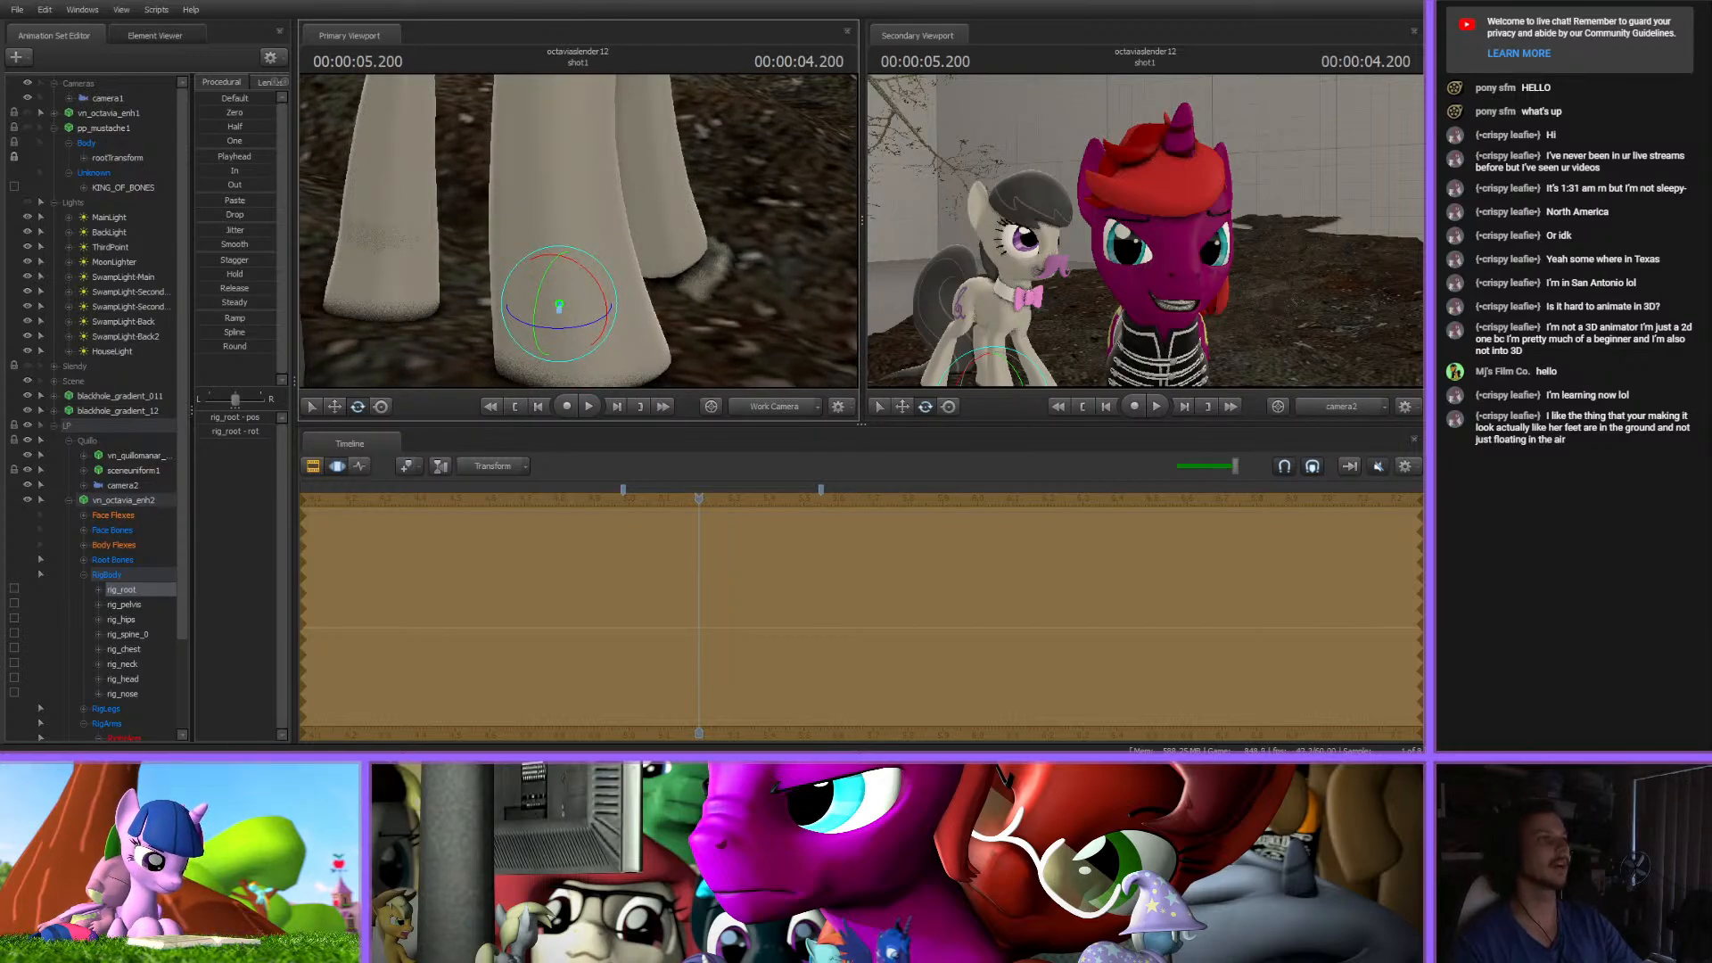
pyautogui.moveTo(712, 223); pyautogui.dragTo(628, 234)
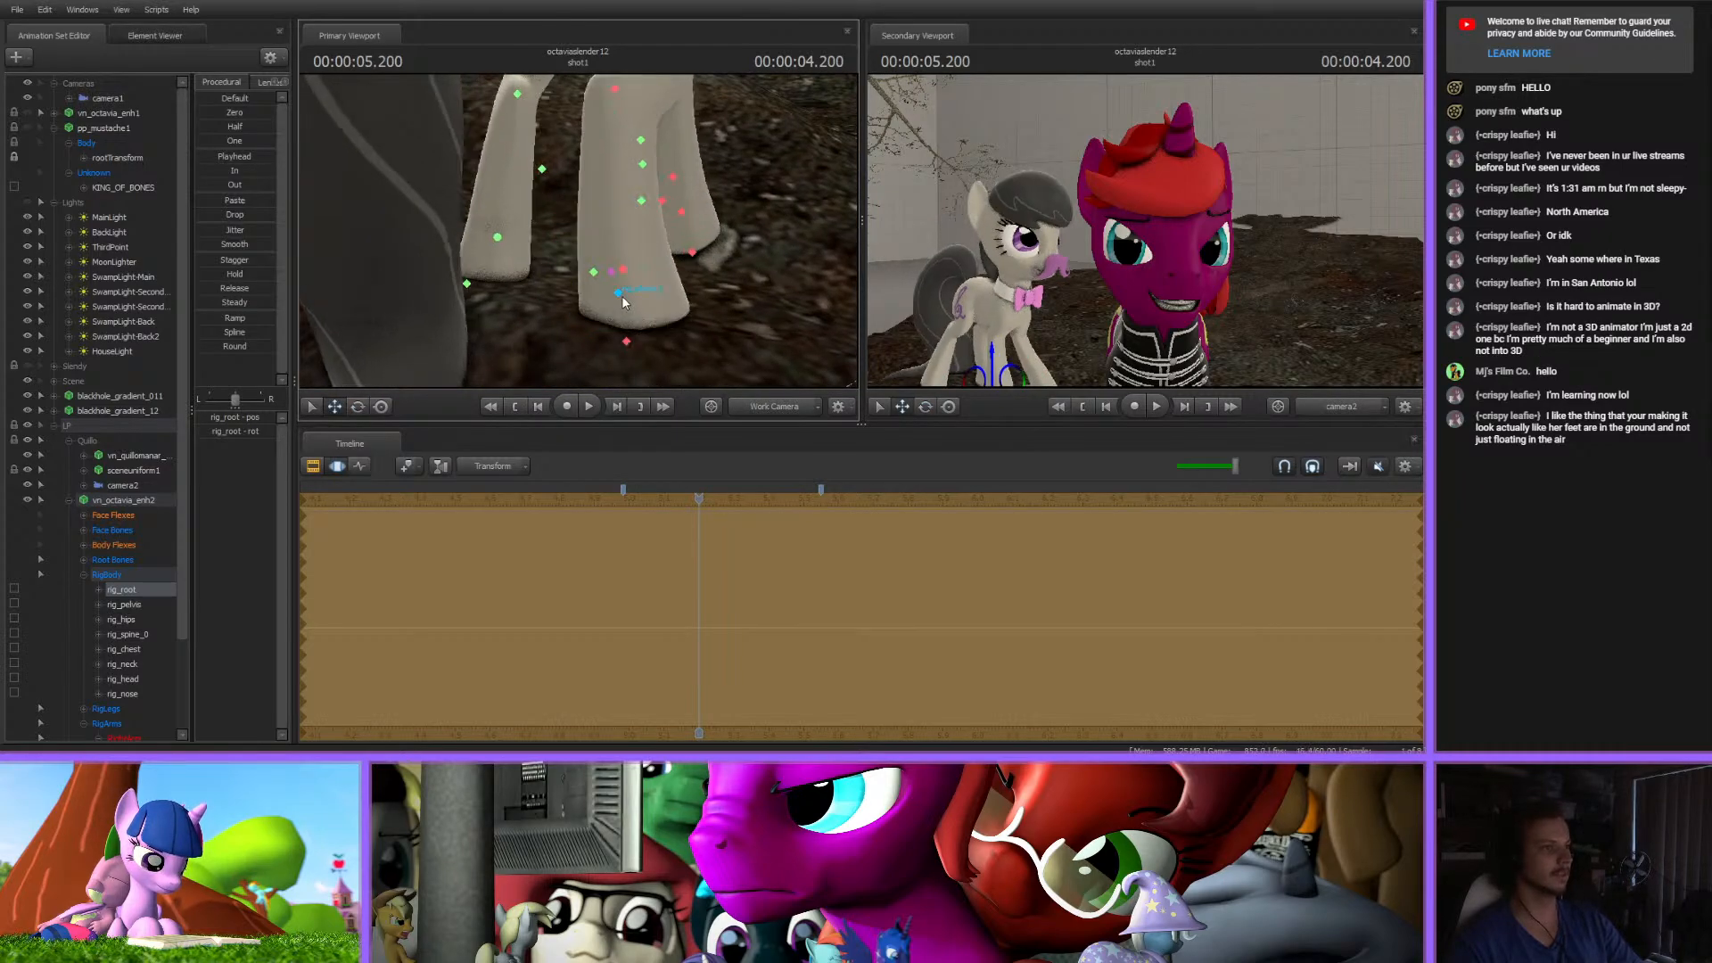
pyautogui.click(619, 292)
pyautogui.click(623, 269)
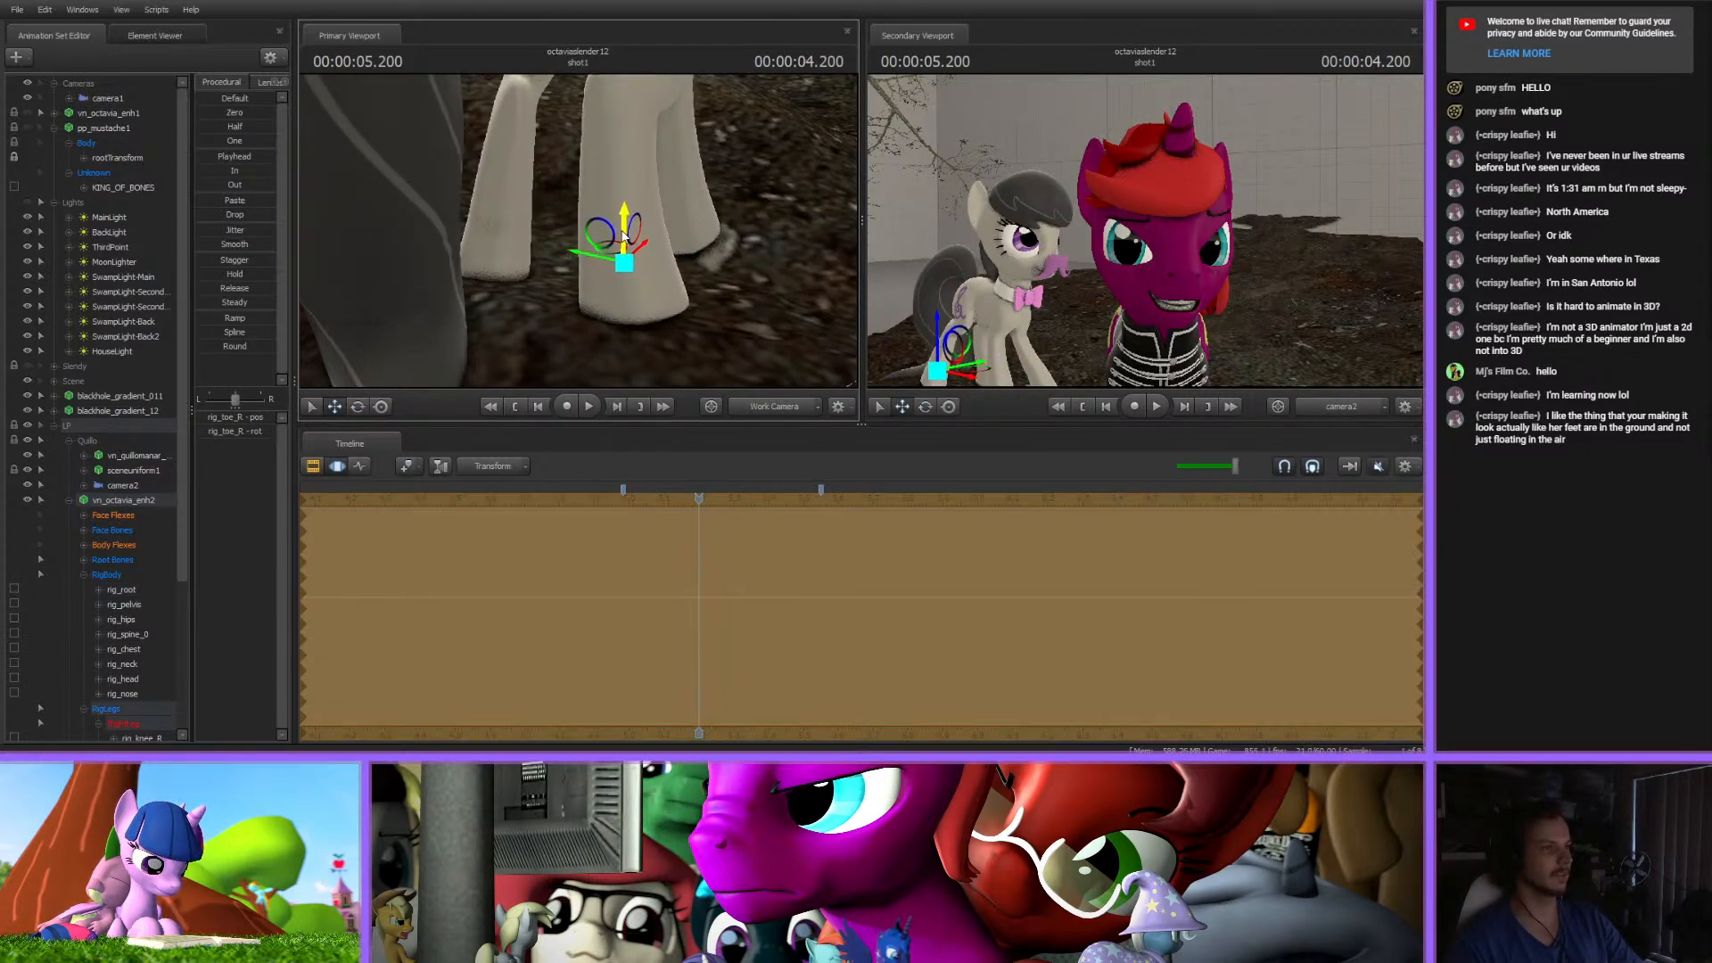
pyautogui.press('e')
pyautogui.keyDown('alt'); pyautogui.moveTo(646, 283); pyautogui.dragTo(592, 274); pyautogui.keyUp('alt')
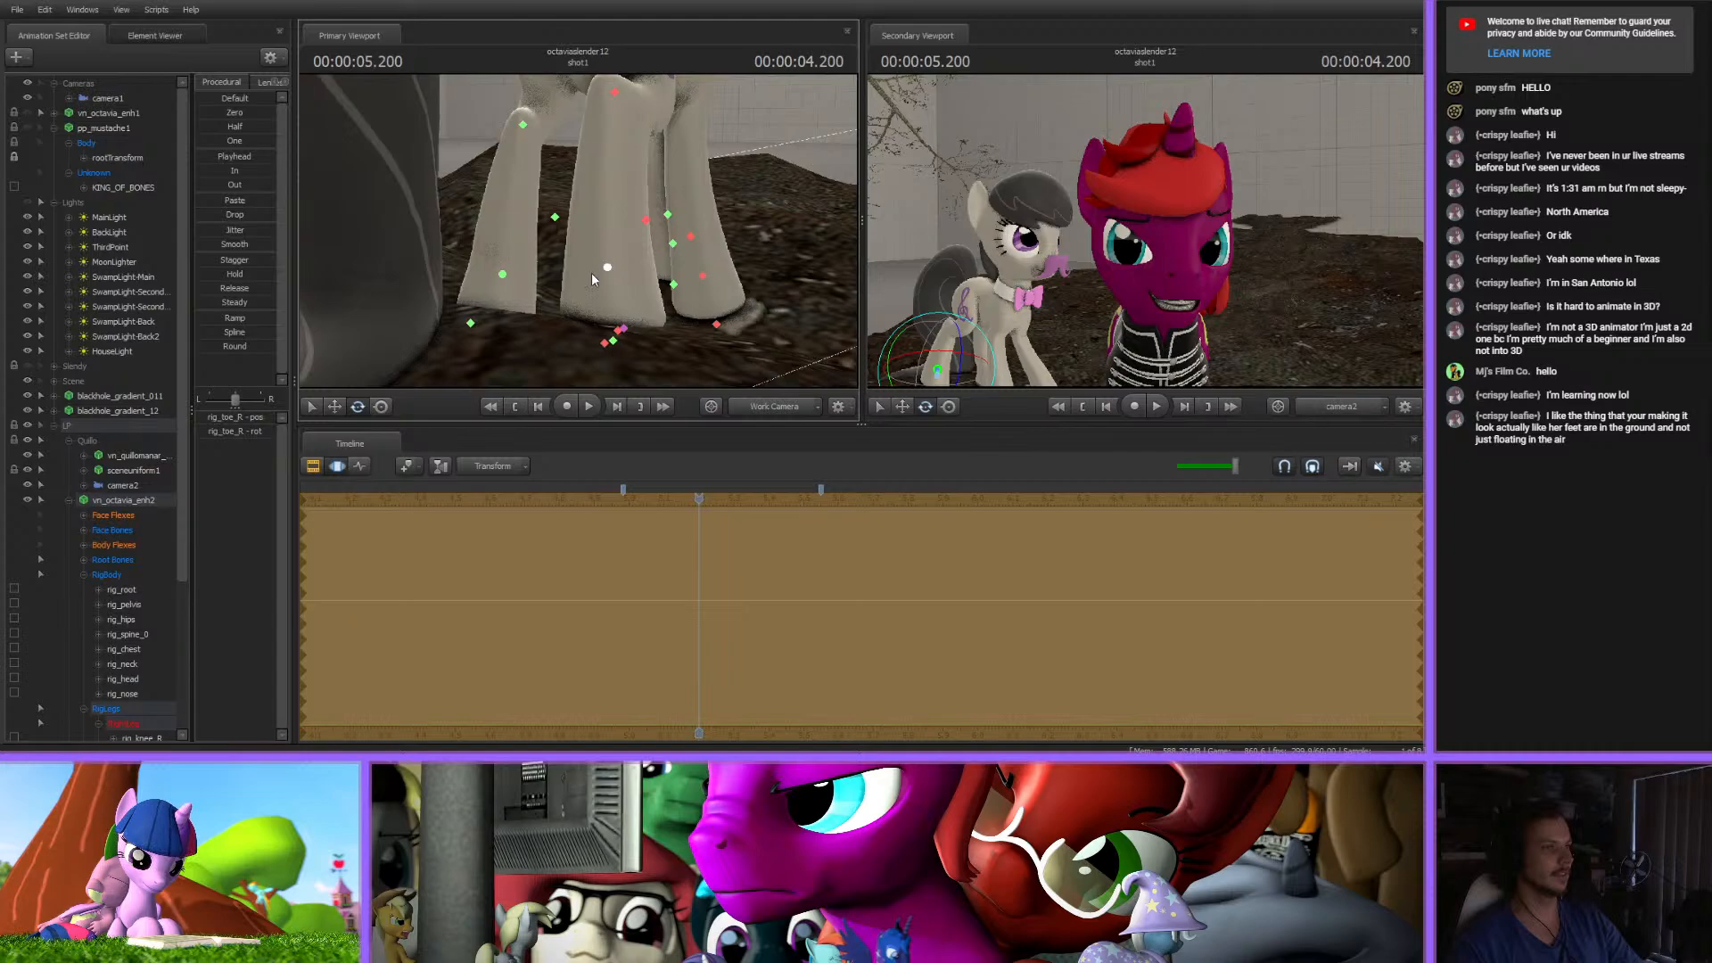
# - Refine the position of the second Octavia's rig_toe_R so the right hind leg matches her stance
pyautogui.click(621, 334)
pyautogui.keyDown('ctrl'); pyautogui.click(605, 345); pyautogui.keyUp('ctrl')
pyautogui.keyDown('alt'); pyautogui.moveTo(604, 344); pyautogui.dragTo(613, 289); pyautogui.keyUp('alt')
pyautogui.press('w')
pyautogui.keyDown('ctrl'); pyautogui.click(631, 247); pyautogui.keyUp('ctrl')
pyautogui.keyDown('ctrl'); pyautogui.click(631, 210); pyautogui.keyUp('ctrl')
pyautogui.keyDown('alt'); pyautogui.moveTo(631, 209); pyautogui.dragTo(587, 313); pyautogui.keyUp('alt')
pyautogui.keyDown('alt'); pyautogui.moveTo(630, 328); pyautogui.dragTo(553, 268, button='right'); pyautogui.keyUp('alt')
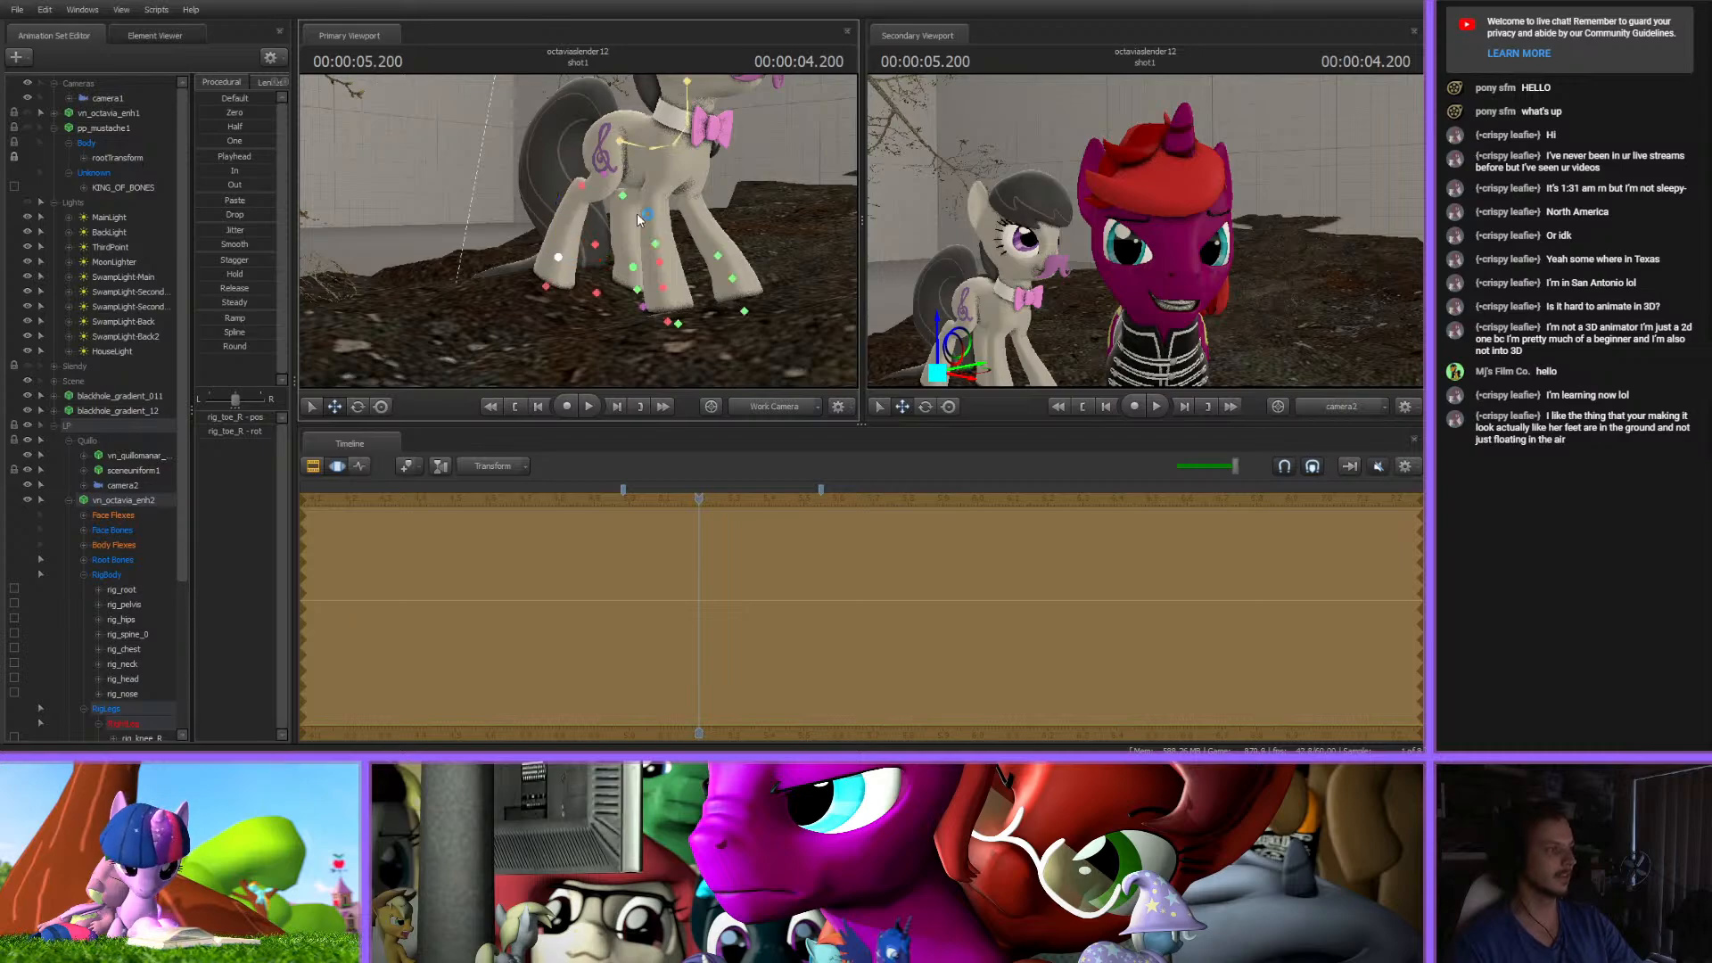
pyautogui.keyDown('alt'); pyautogui.moveTo(638, 220); pyautogui.dragTo(767, 267); pyautogui.keyUp('alt')
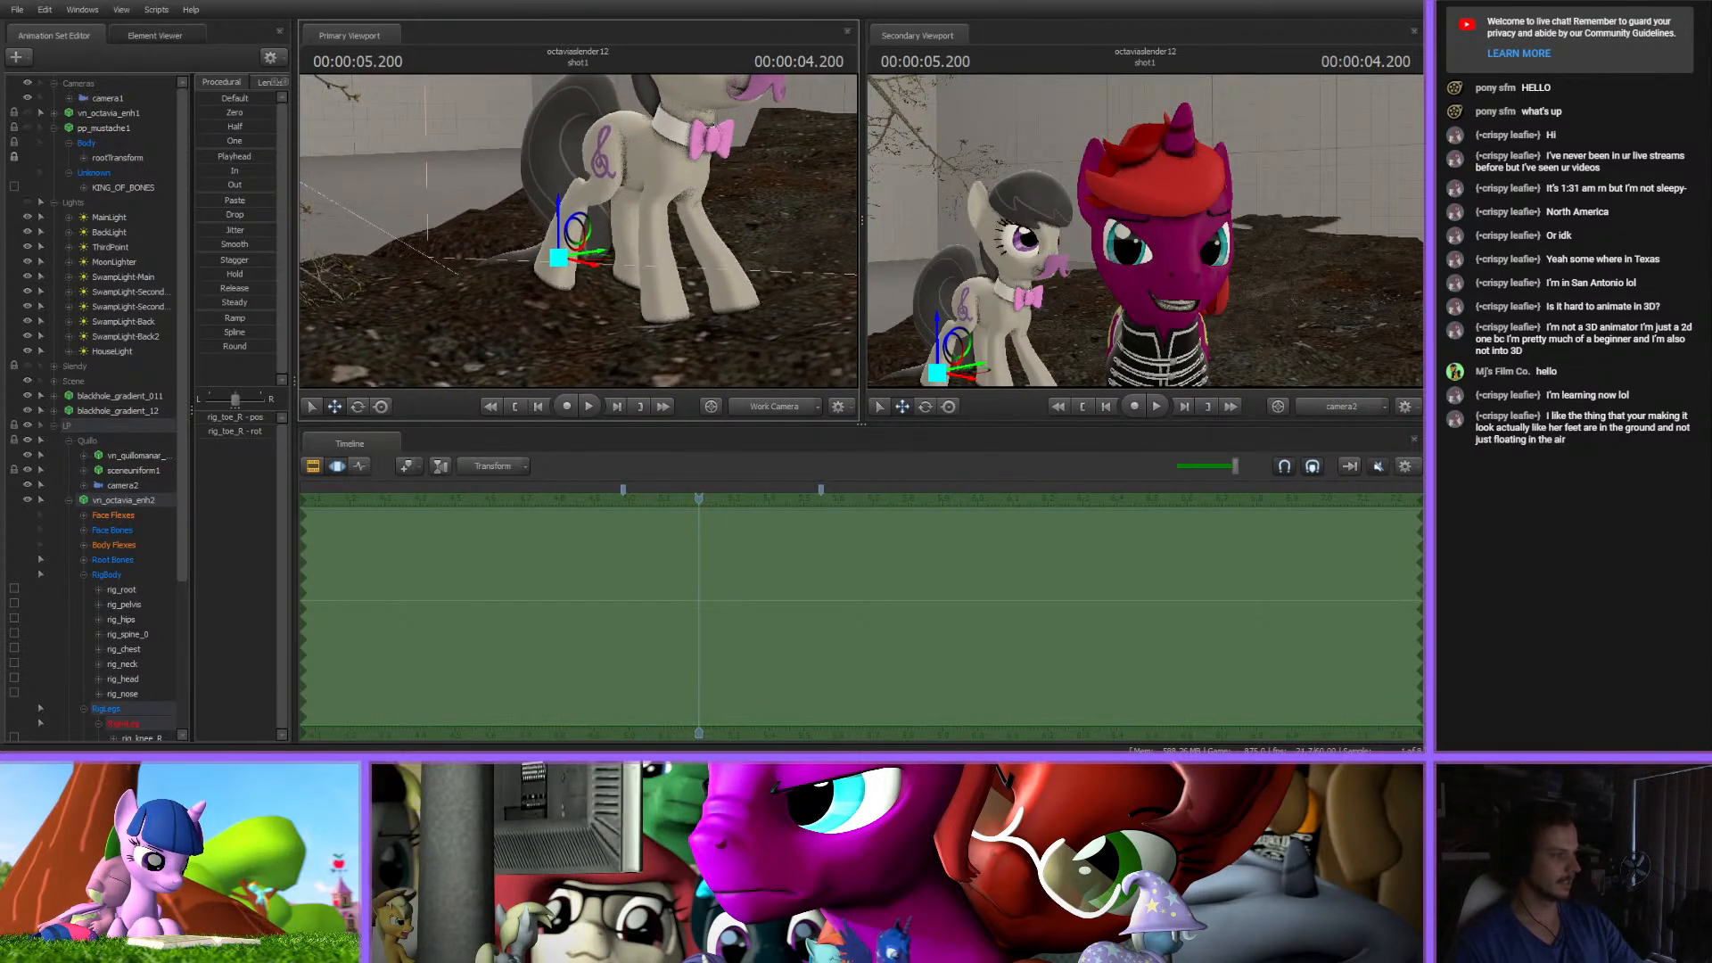
# - Finish adjusting the second Octavia's right hind hoof and select rig_finger_aim_L to correct her left front hoof
pyautogui.moveTo(578, 230)
pyautogui.mouseDown()
pyautogui.moveTo(567, 239)
pyautogui.moveTo(624, 277)
pyautogui.moveTo(607, 285)
pyautogui.moveTo(620, 250)
pyautogui.moveTo(696, 265)
pyautogui.moveTo(578, 233)
pyautogui.mouseUp()
pyautogui.keyDown('ctrl'); pyautogui.click(677, 287); pyautogui.keyUp('ctrl')
pyautogui.click(696, 343)
pyautogui.moveTo(664, 345); pyautogui.dragTo(571, 326)
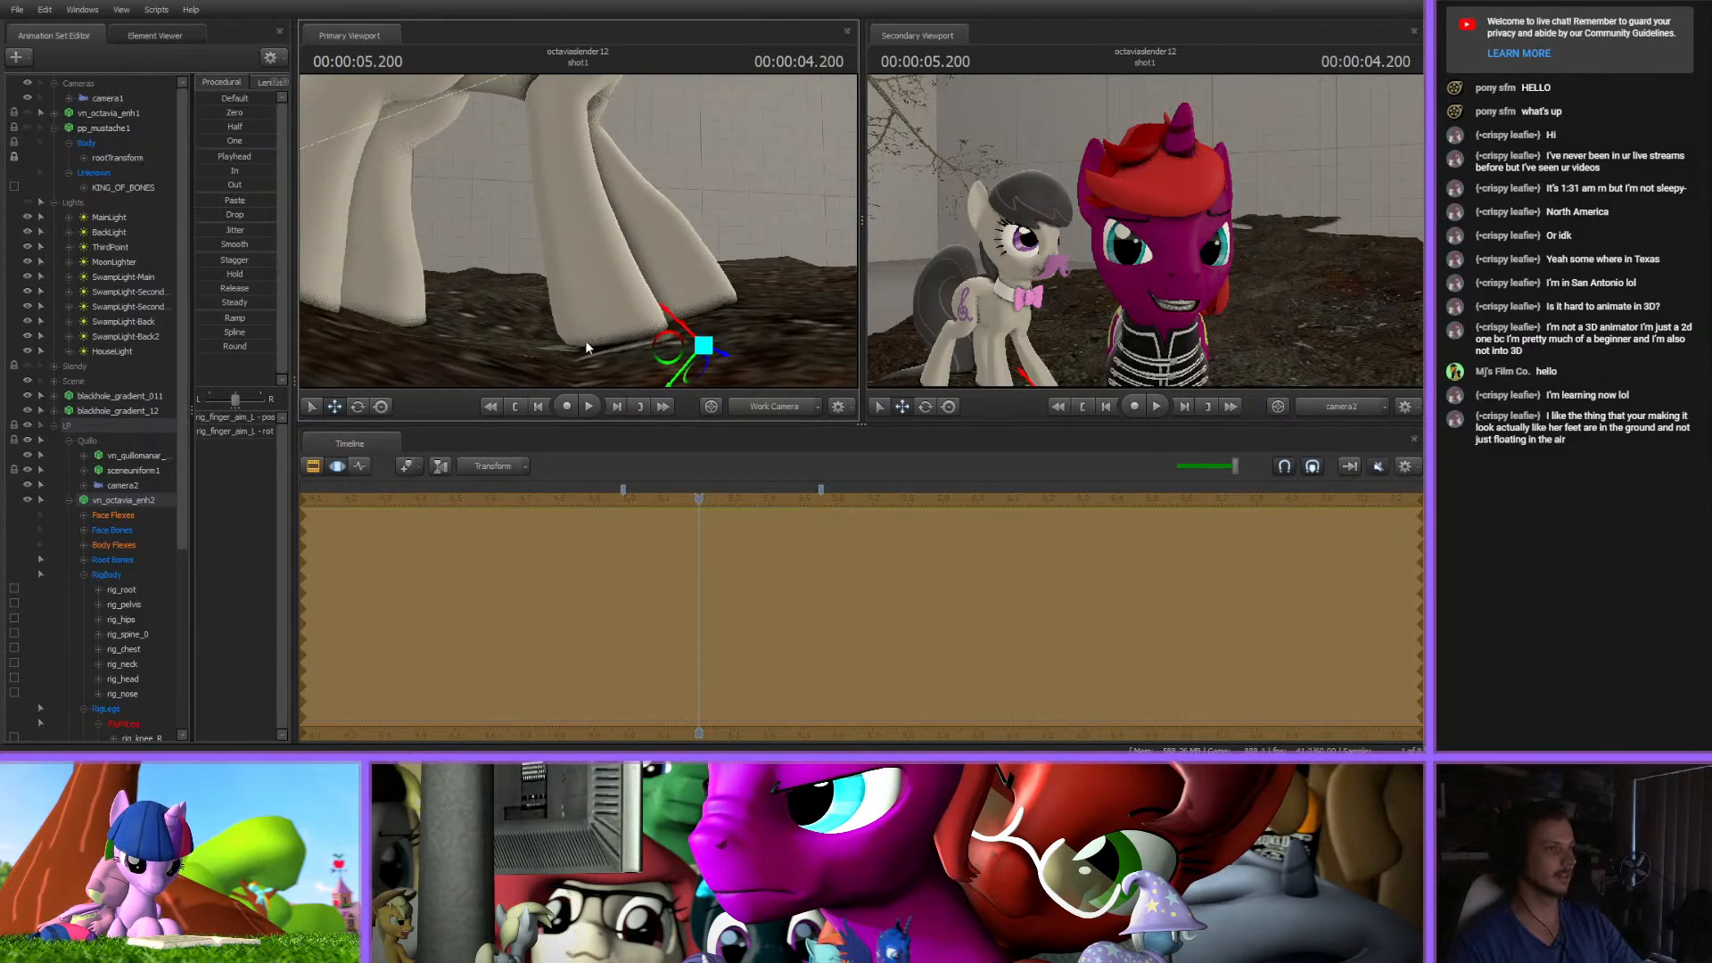
# - Adjust rig_finger_aim_R and rig_finger_R on the second Octavia to seat her right front hoof on the ground
pyautogui.click(595, 293)
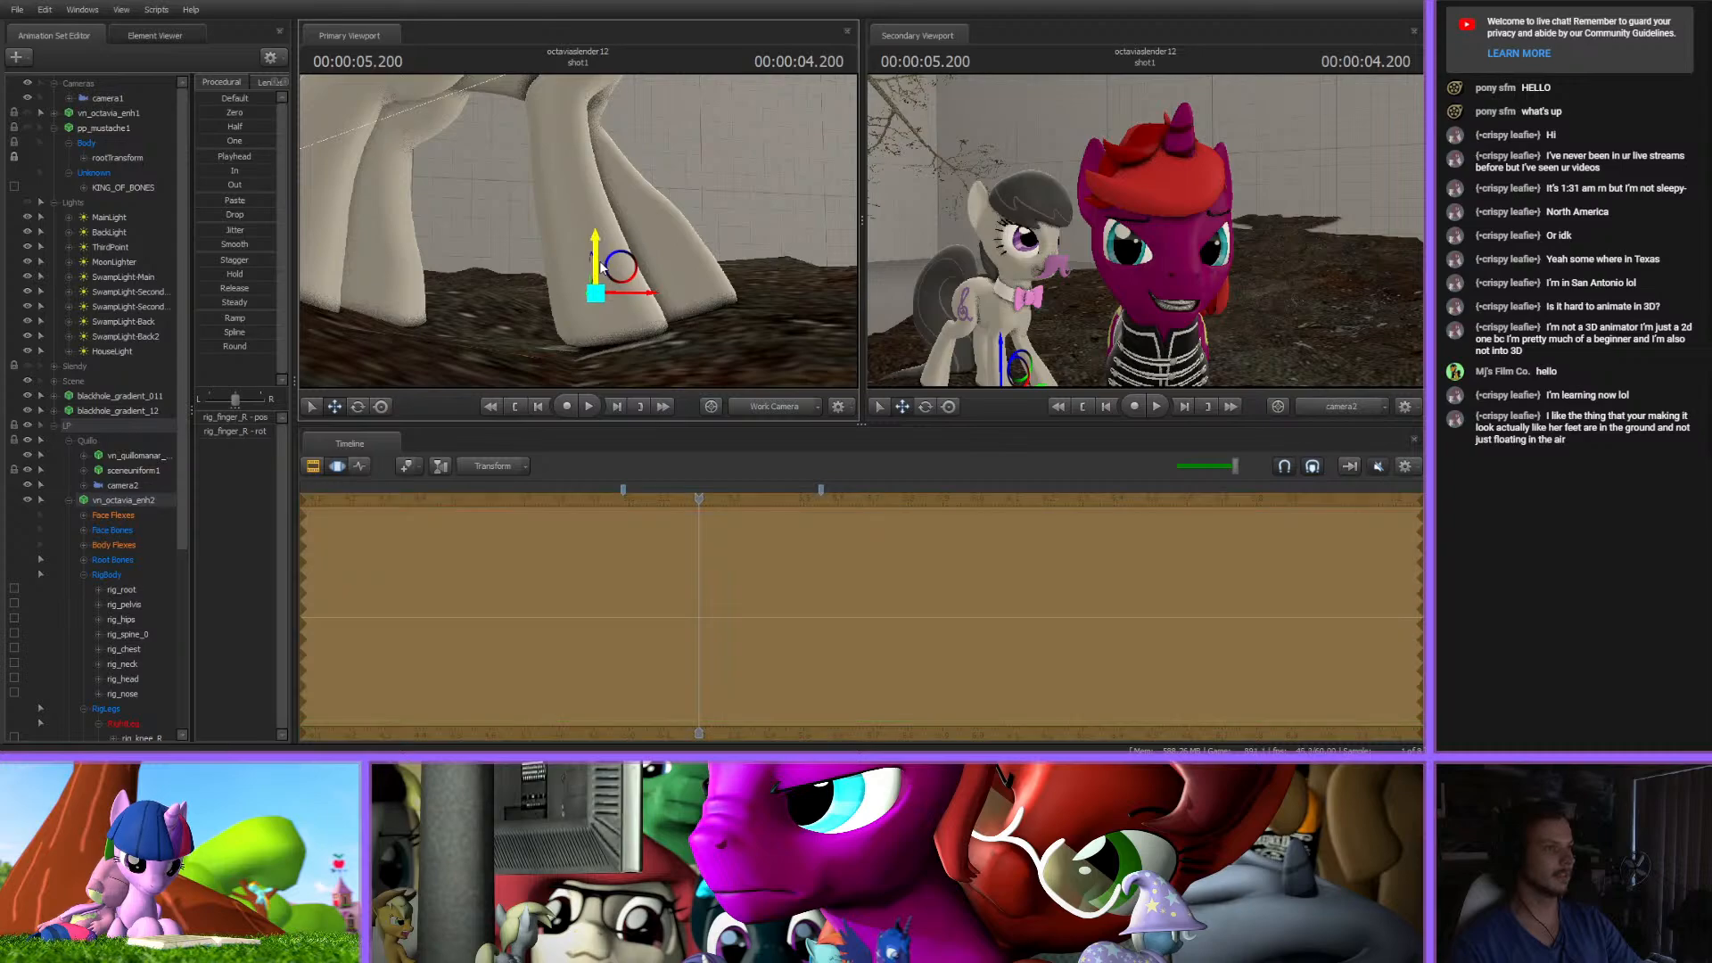
pyautogui.click(624, 366)
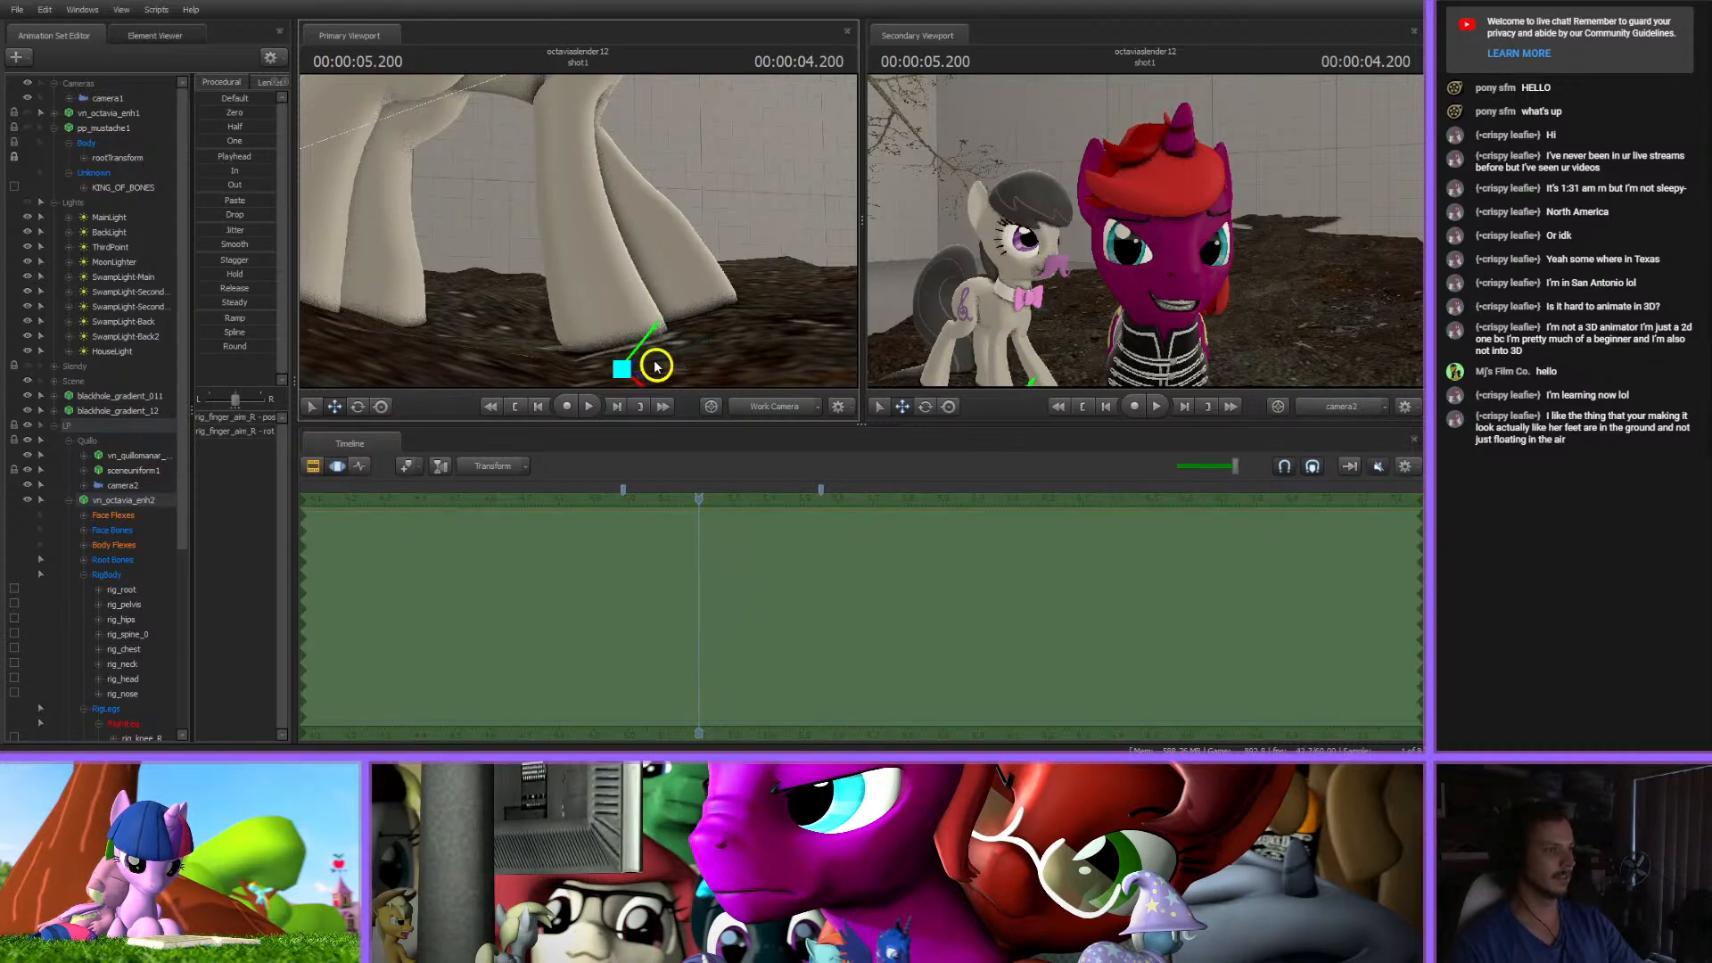
pyautogui.moveTo(656, 366); pyautogui.dragTo(670, 362)
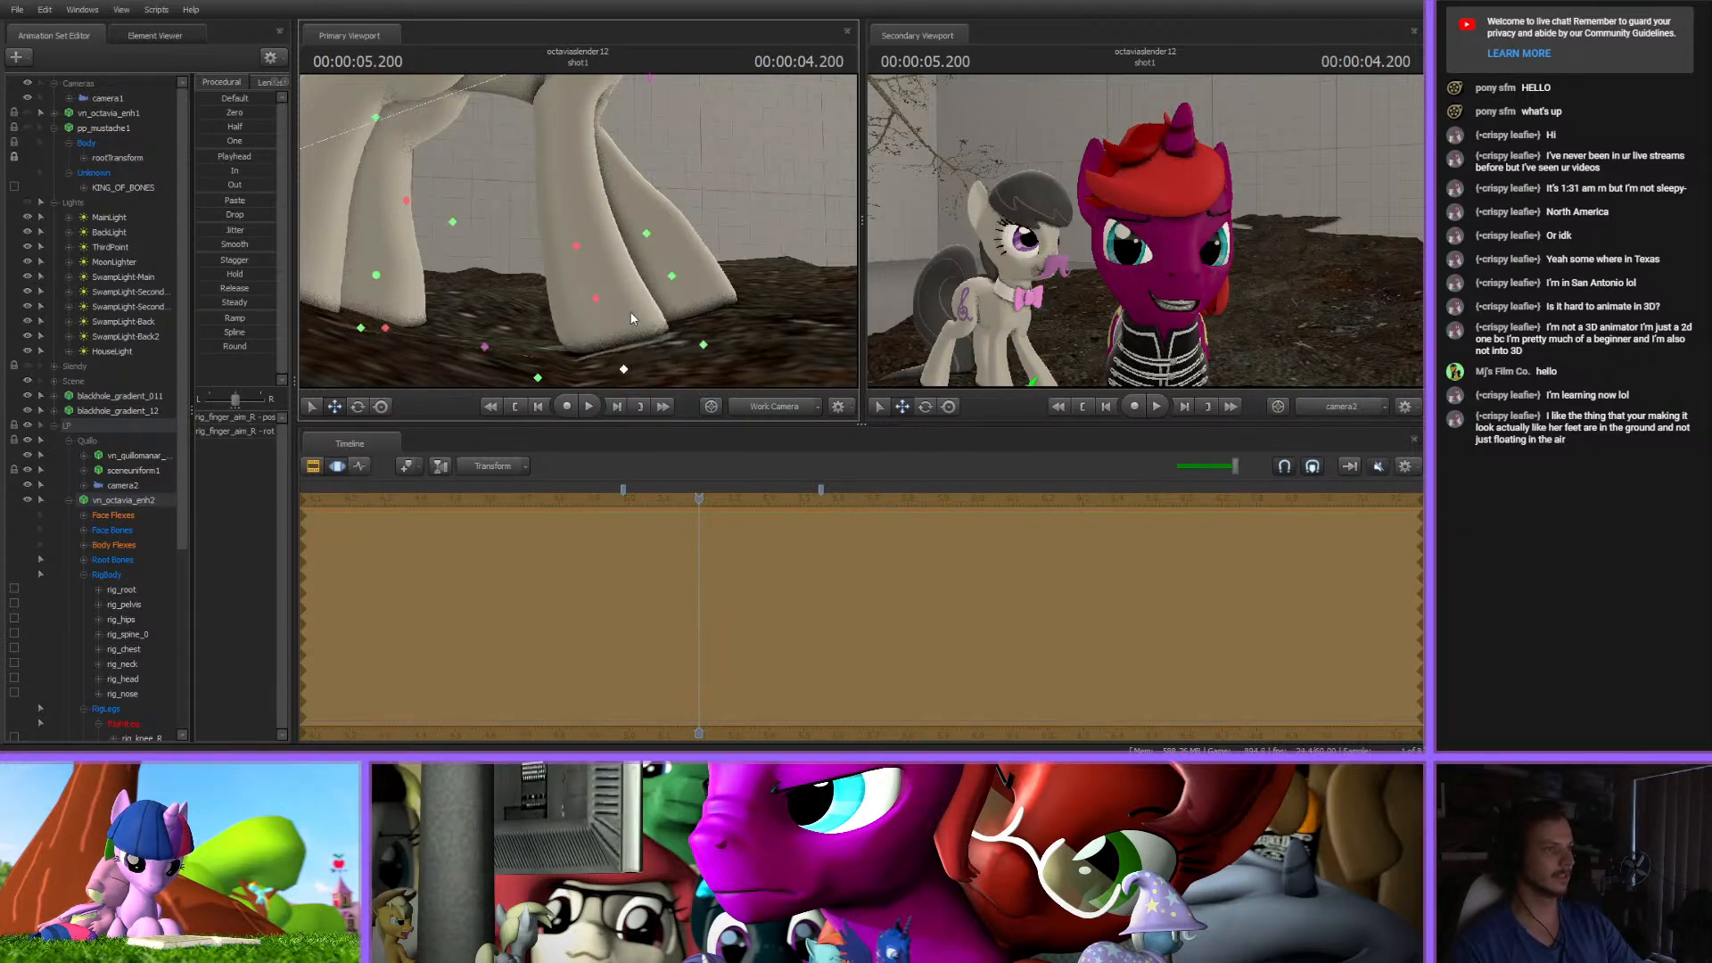
pyautogui.keyDown('ctrl'); pyautogui.click(596, 299); pyautogui.keyUp('ctrl')
pyautogui.moveTo(621, 275); pyautogui.dragTo(580, 232)
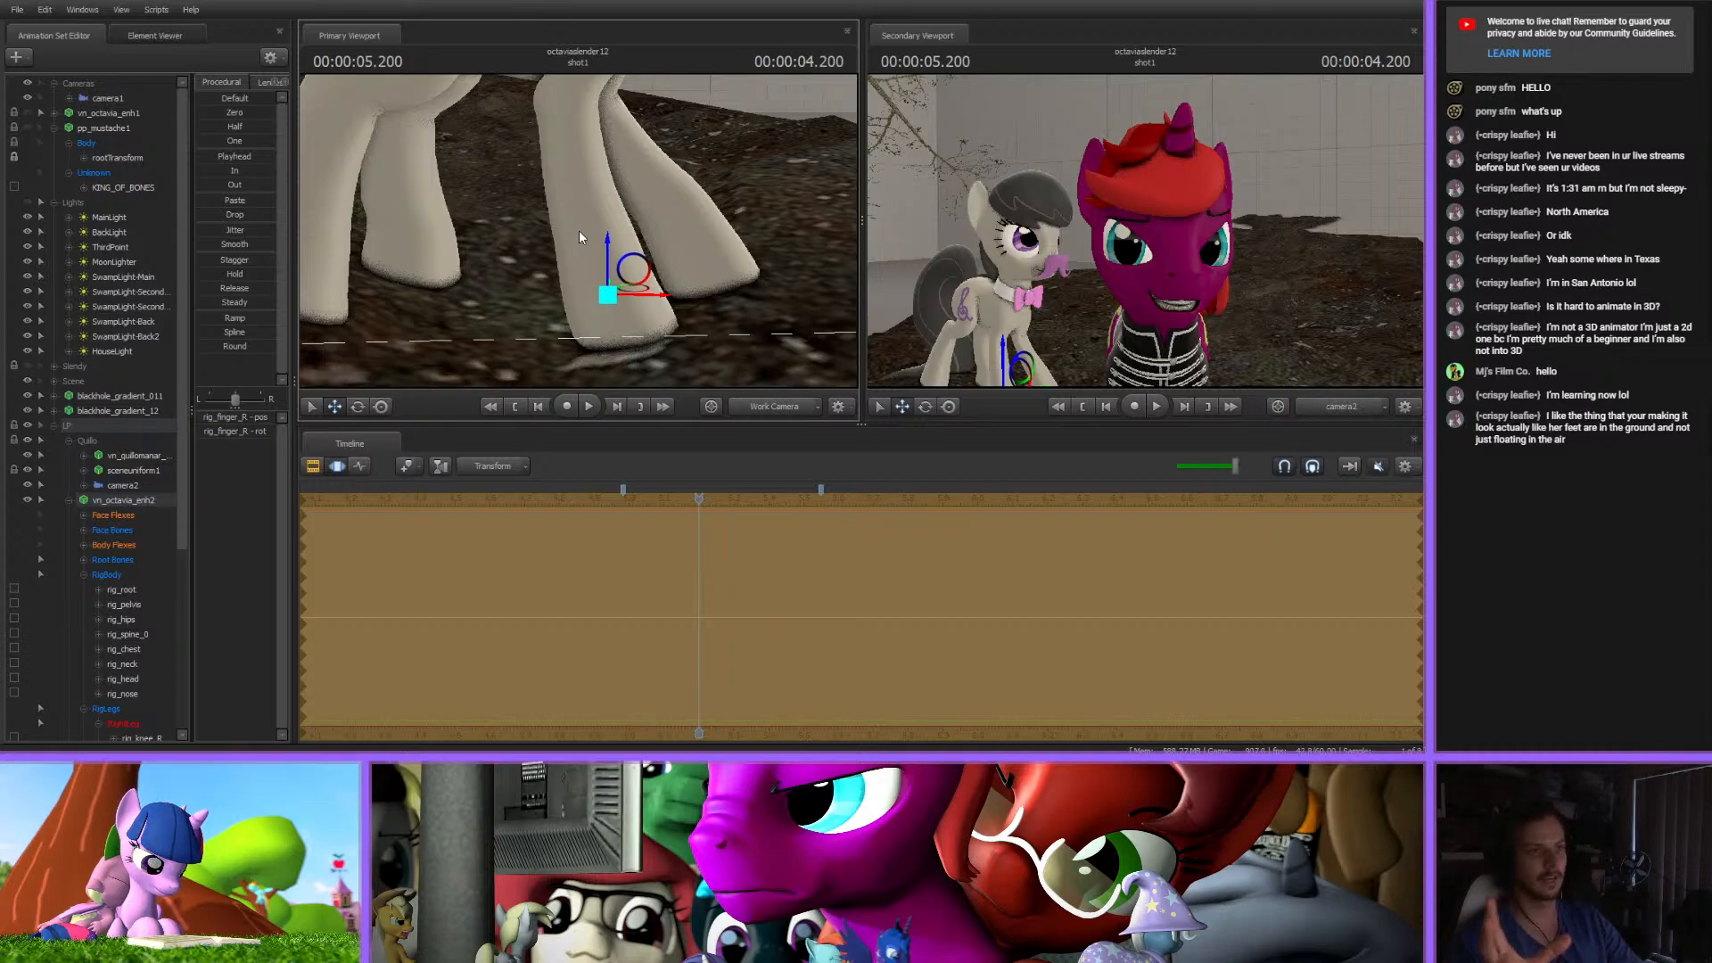
pyautogui.press('s')
pyautogui.moveTo(689, 184)
pyautogui.mouseDown()
pyautogui.moveTo(688, 223)
pyautogui.moveTo(714, 210)
pyautogui.moveTo(704, 179)
pyautogui.mouseUp()
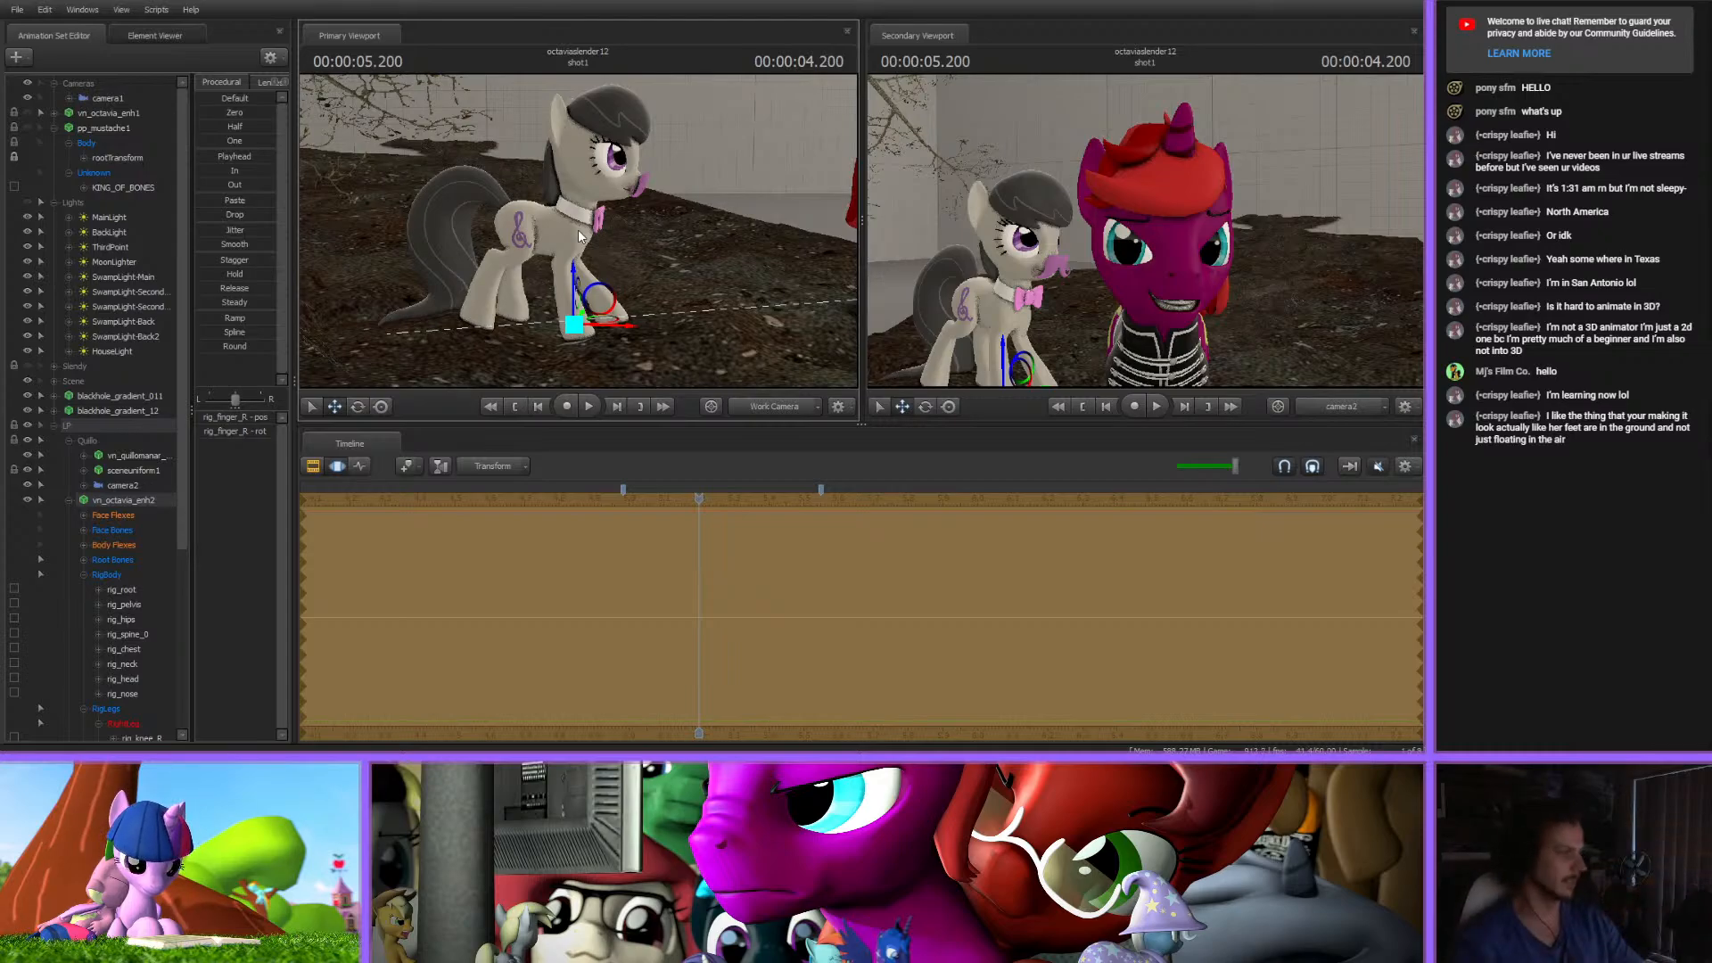
# - Rotate the second Octavia's neck and rig_head so her face points toward the uniformed pony
pyautogui.moveTo(705, 232); pyautogui.dragTo(669, 277)
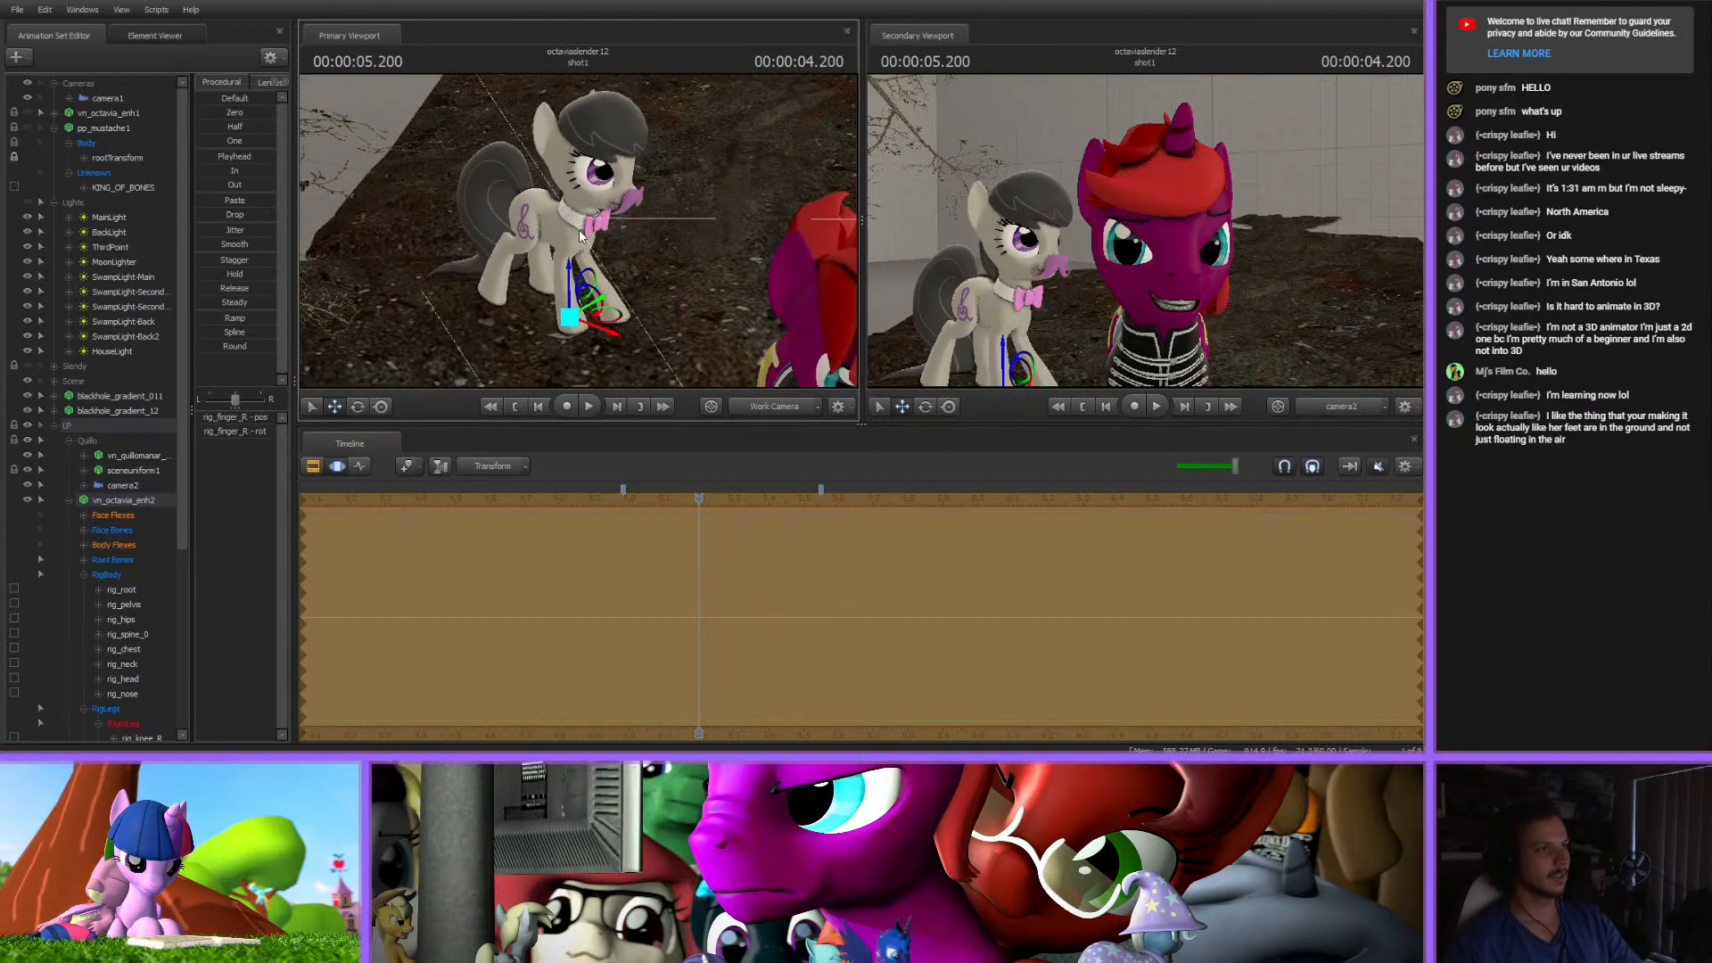
pyautogui.keyDown('ctrl'); pyautogui.click(584, 213); pyautogui.keyUp('ctrl')
pyautogui.moveTo(584, 212); pyautogui.dragTo(626, 206)
pyautogui.press('e')
pyautogui.keyDown('ctrl'); pyautogui.click(580, 190); pyautogui.keyUp('ctrl')
# - Move the viewTarget in the second Octavia's Eyes flexes to aim her gaze past the uniformed pony
pyautogui.click(84, 515)
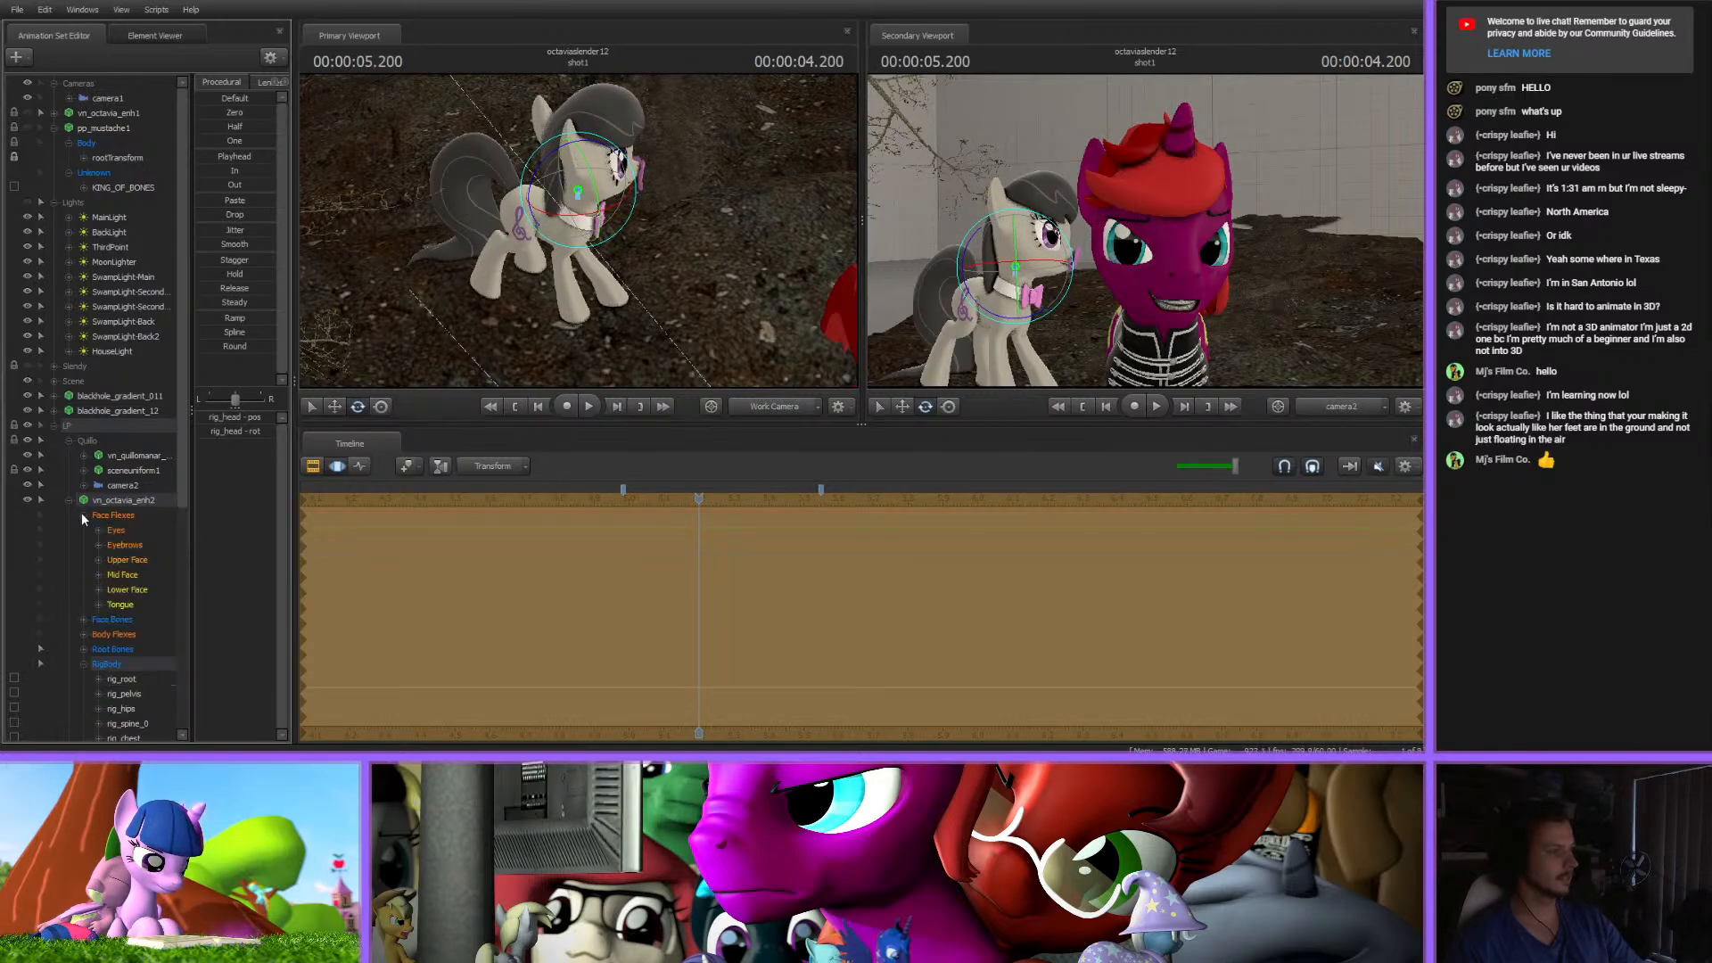
pyautogui.click(99, 529)
pyautogui.click(141, 605)
pyautogui.moveTo(622, 243); pyautogui.dragTo(635, 105)
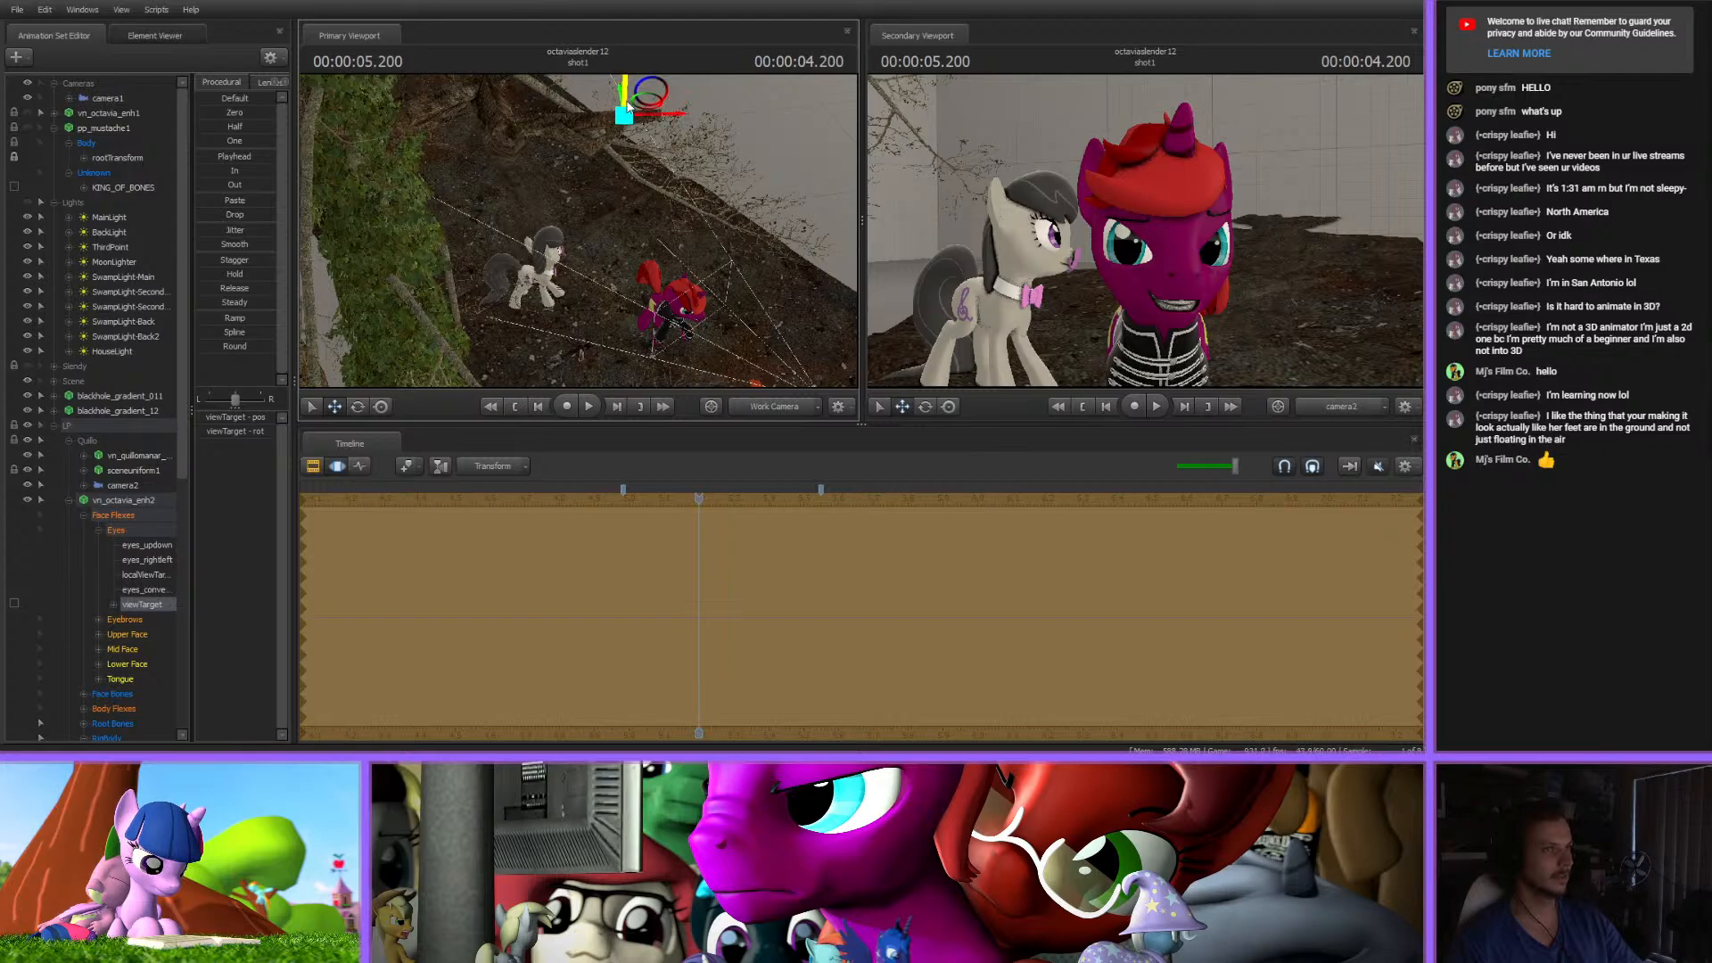
pyautogui.moveTo(683, 223); pyautogui.dragTo(555, 280)
# - Lift the second Octavia's left front leg into a bent, raised pose using rig_hand_L and the hoof controls
pyautogui.click(600, 258)
pyautogui.click(644, 240)
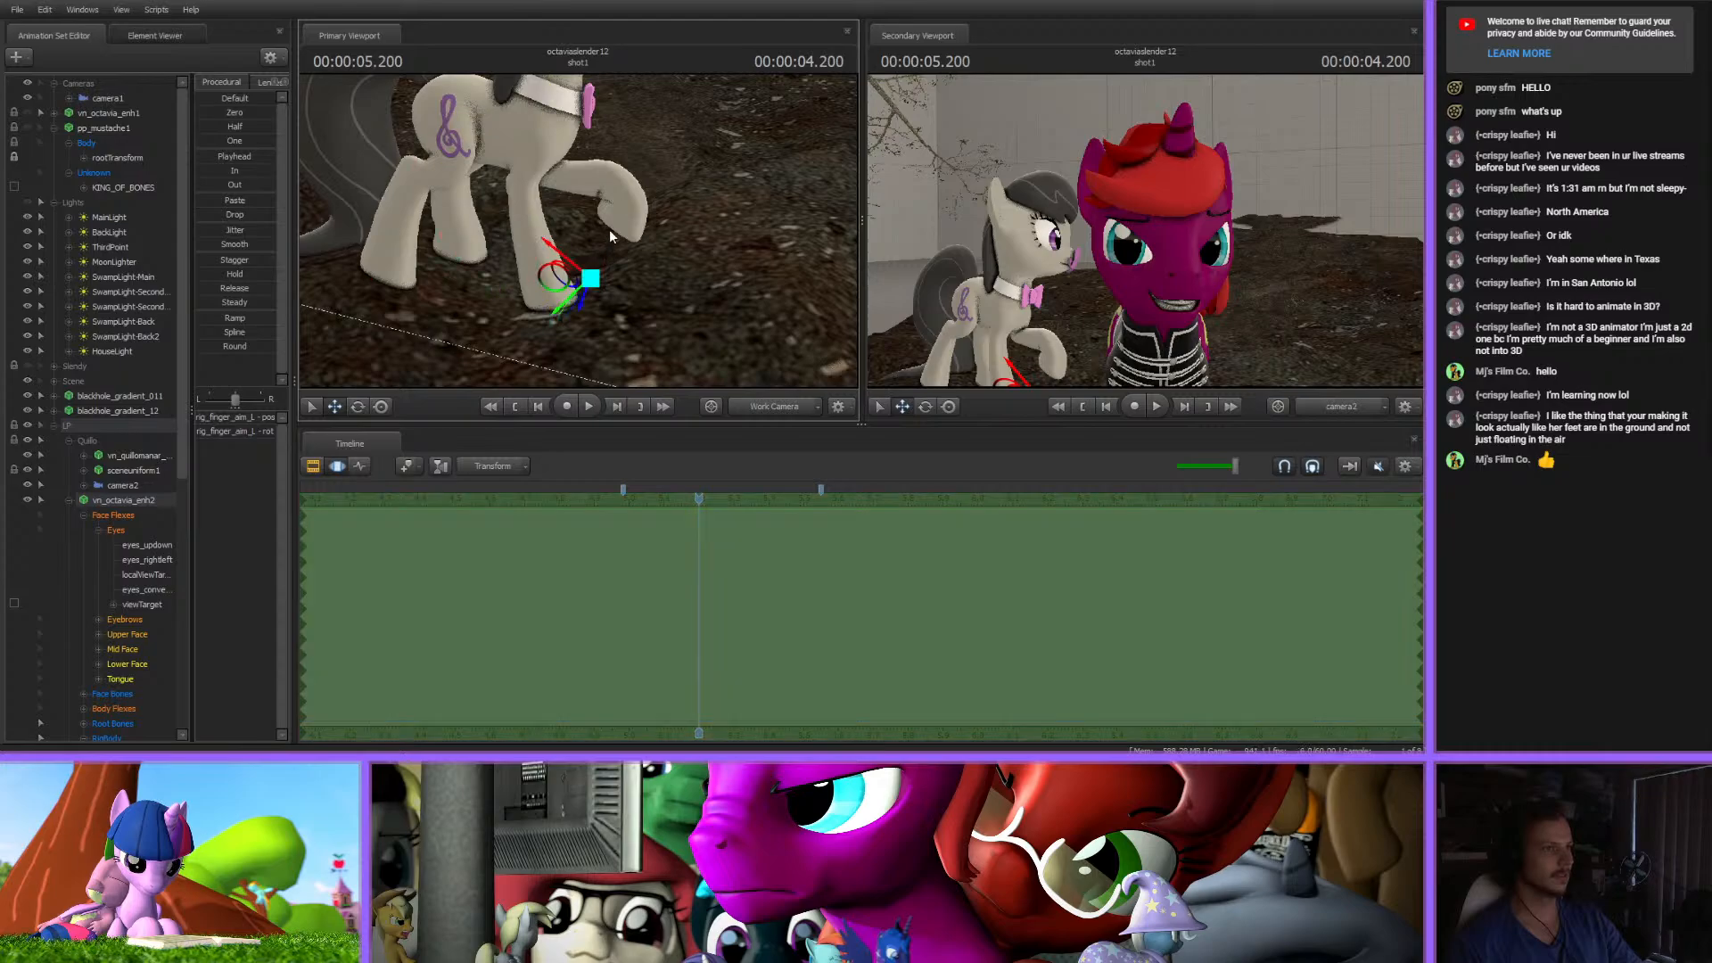
pyautogui.click(573, 187)
pyautogui.moveTo(572, 185); pyautogui.dragTo(577, 183)
pyautogui.moveTo(724, 279); pyautogui.dragTo(536, 228)
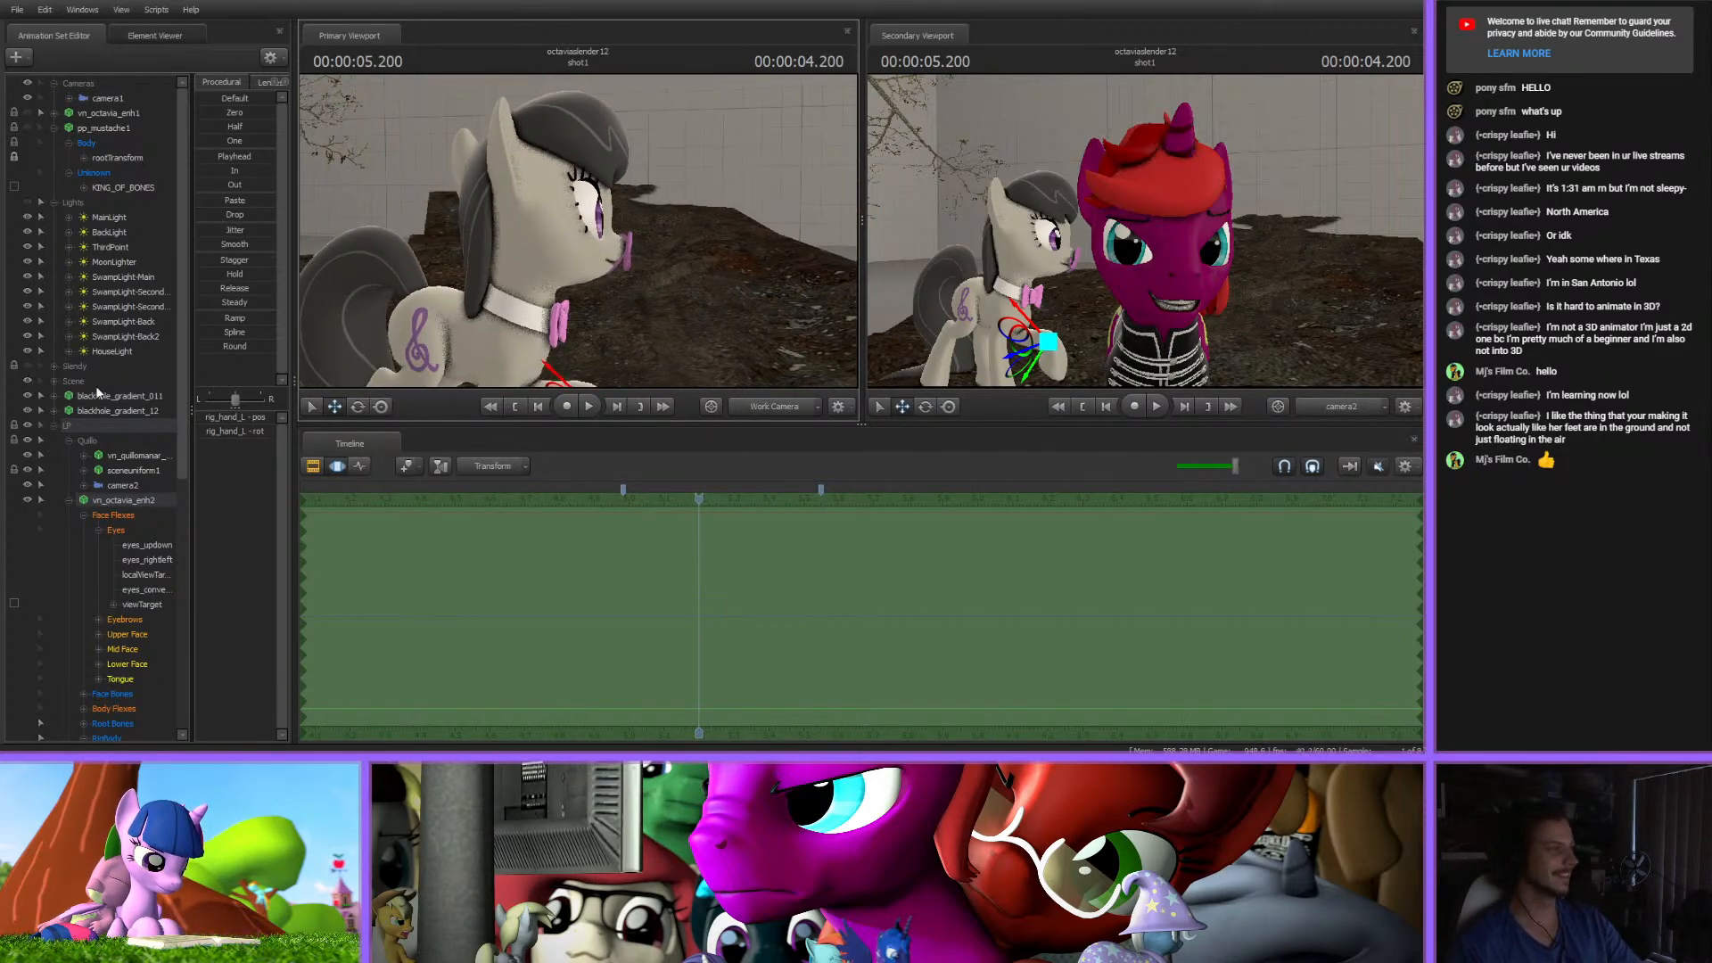
# - Shape the second Octavia's eyes with the Upper Face flexes Sad_eyes, Lid_raise, Lid_lowerer and Wide_eyes
pyautogui.click(124, 621)
pyautogui.click(125, 635)
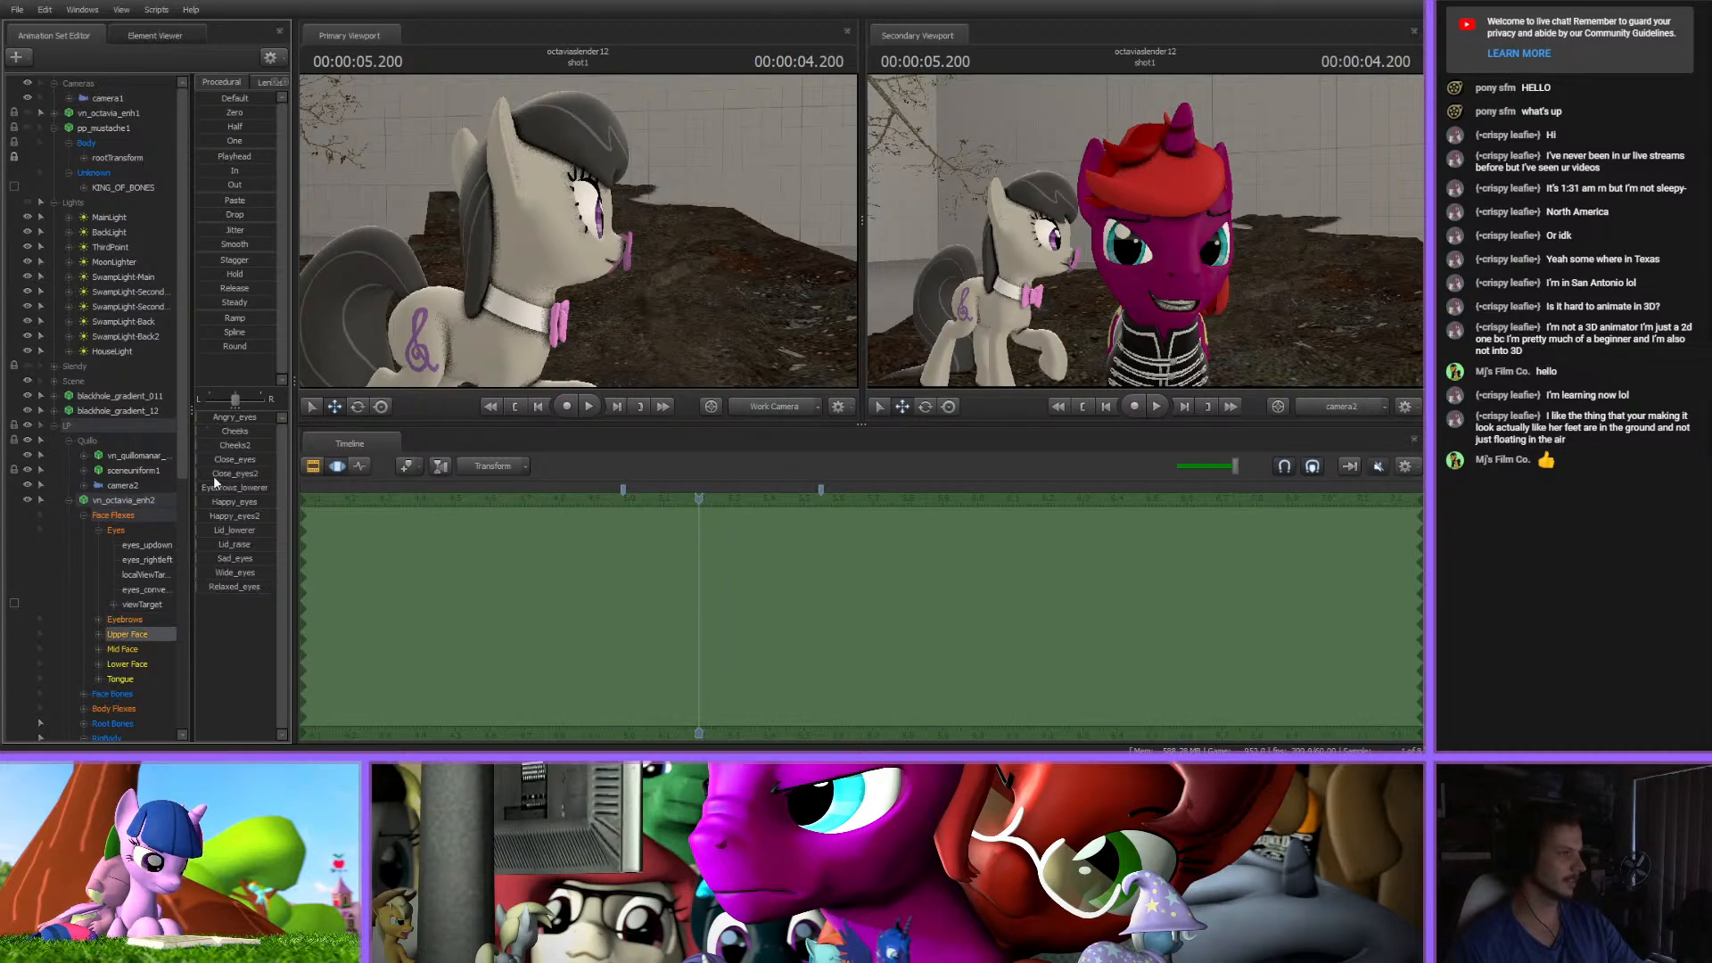
pyautogui.click(219, 560)
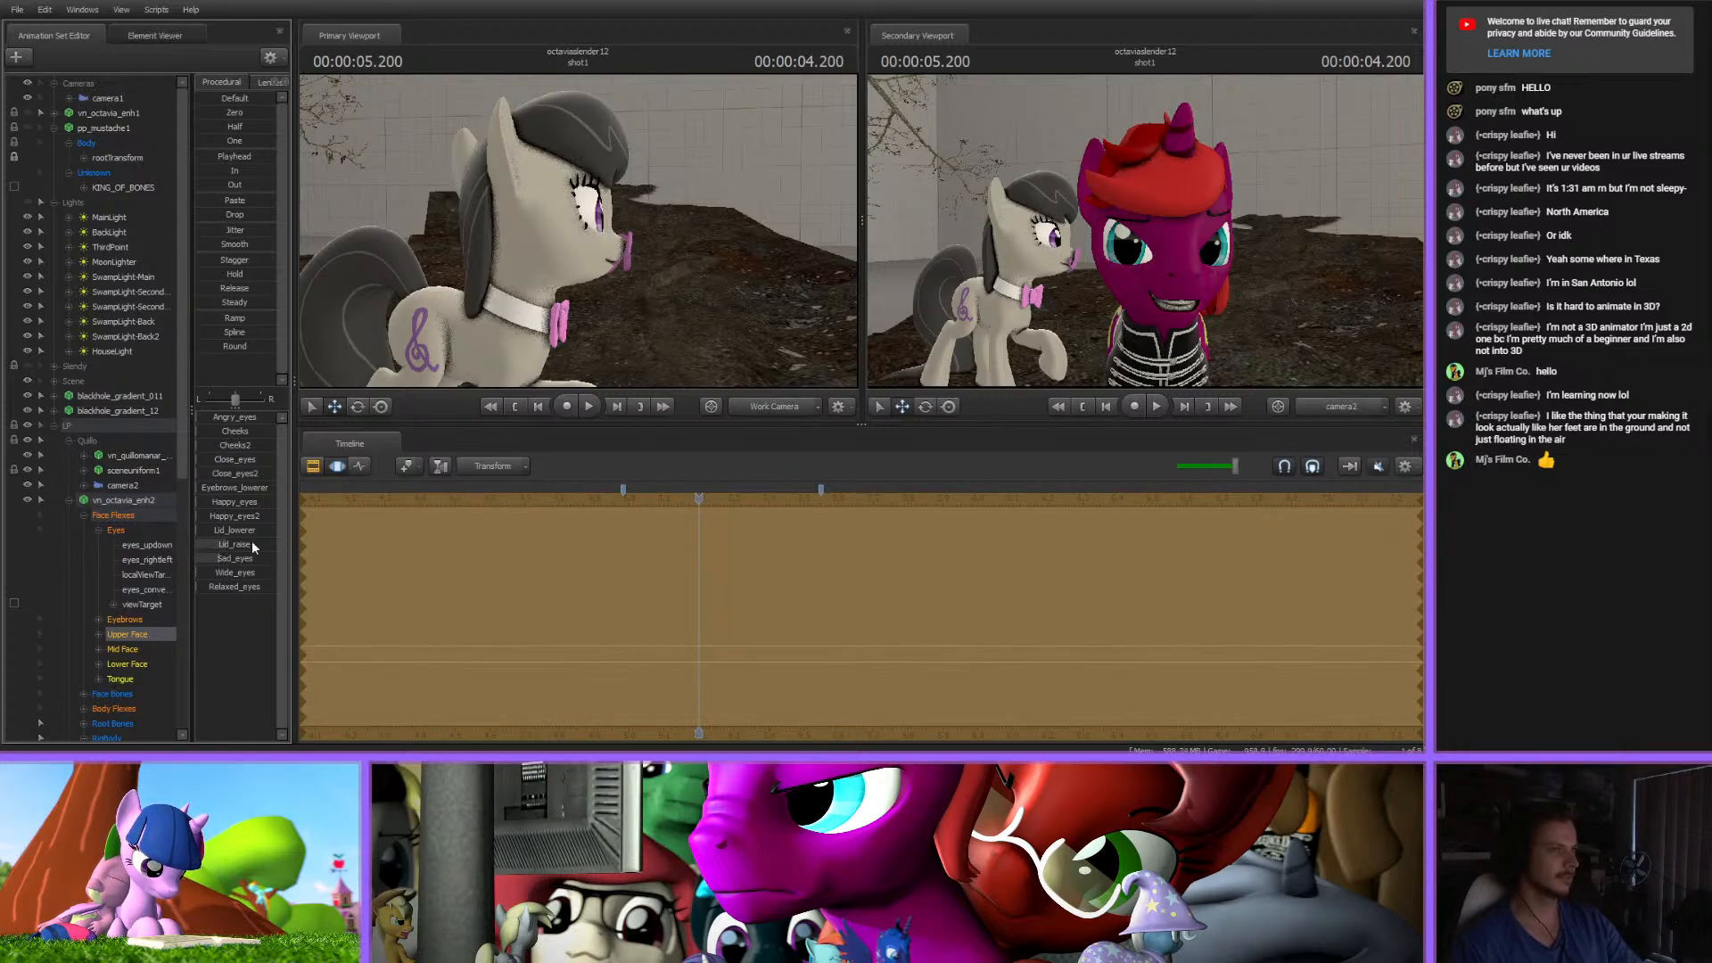
pyautogui.moveTo(219, 560); pyautogui.dragTo(246, 531)
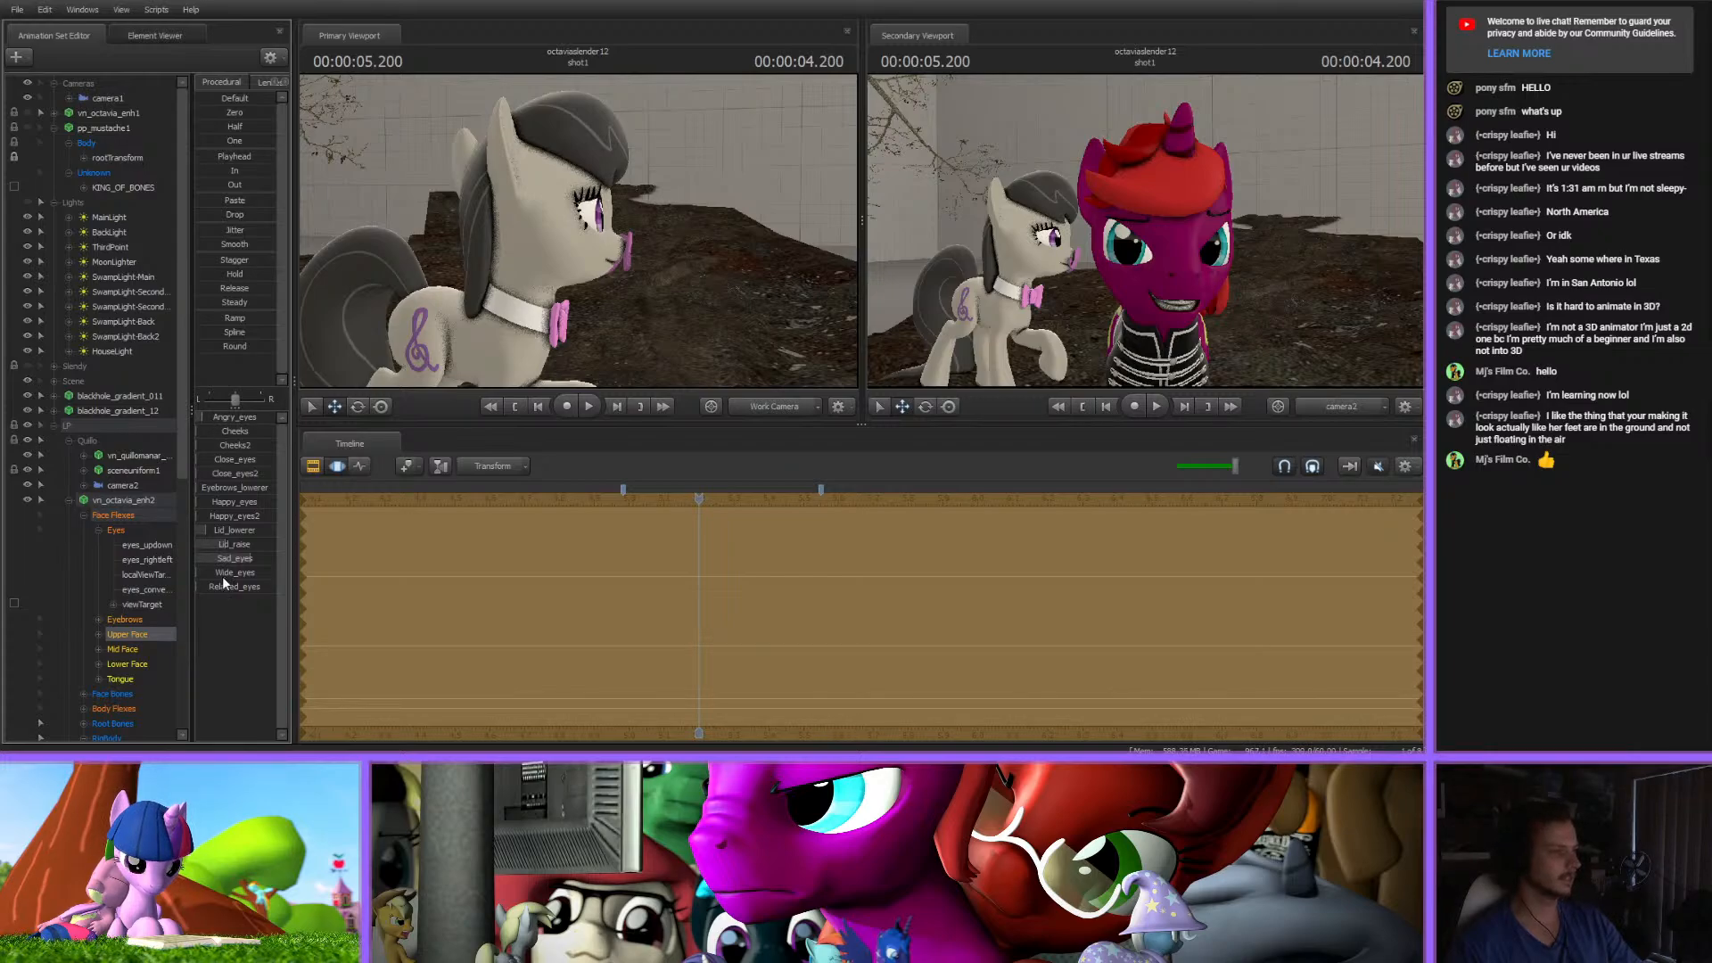
pyautogui.moveTo(223, 576); pyautogui.dragTo(231, 576)
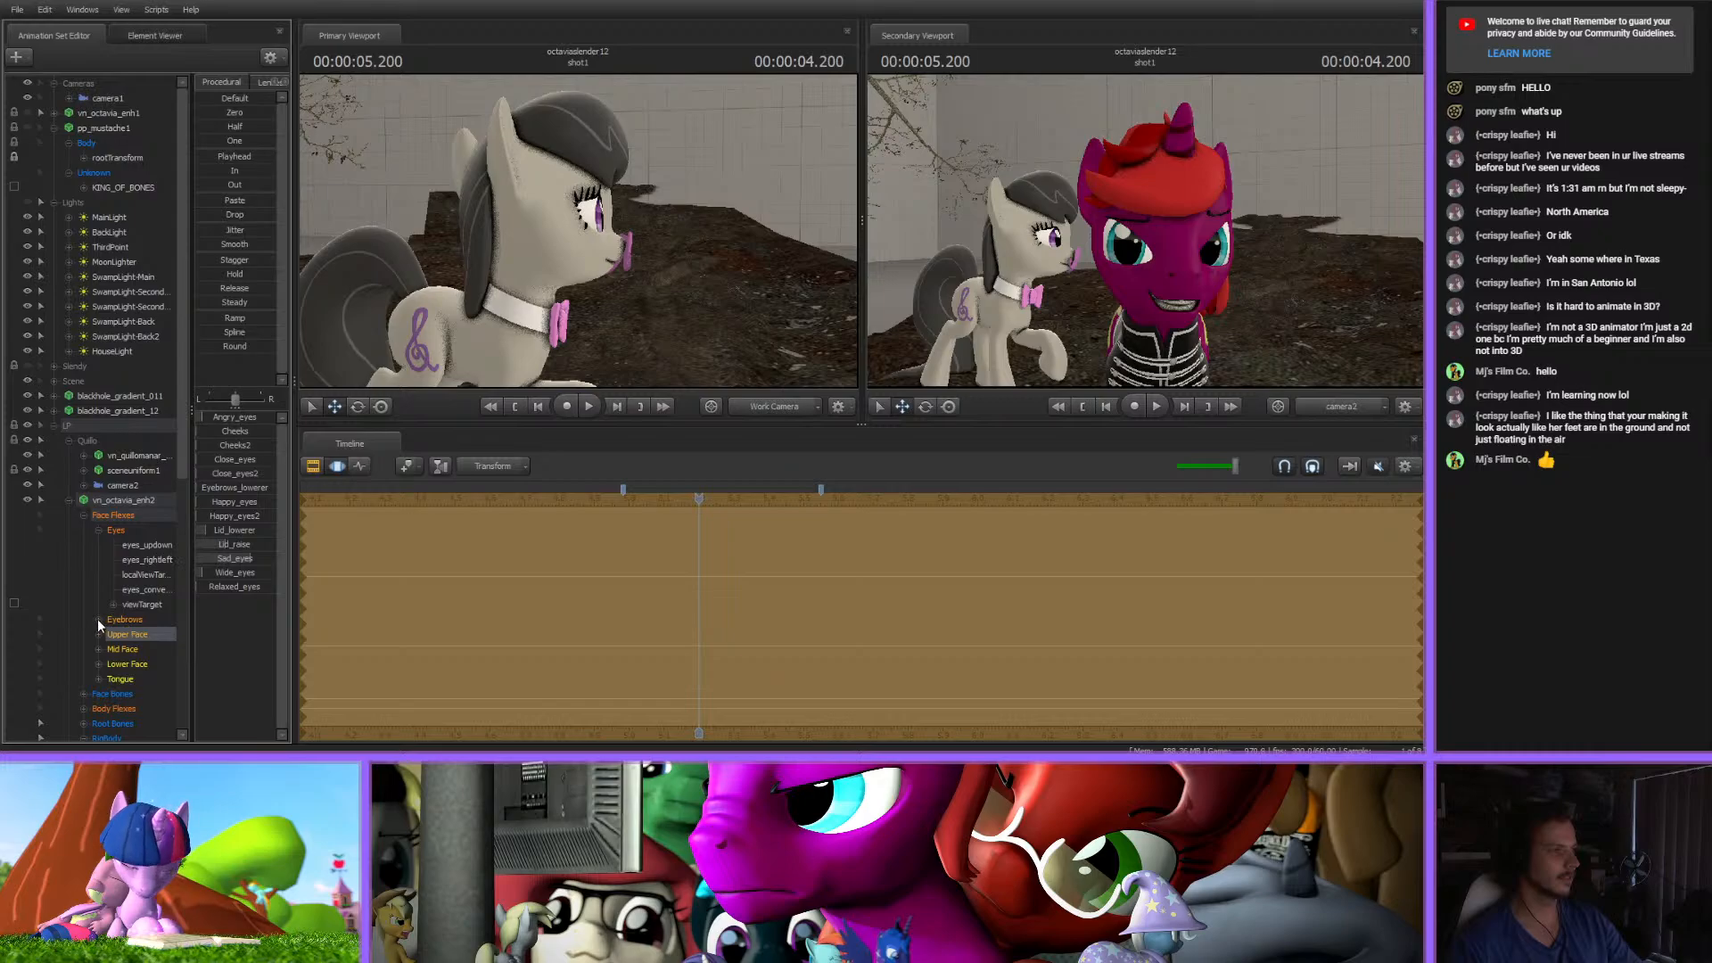
# - Add a slight Mouth_C flex to the second Octavia's Lower Face and fine-tune Lid_lowerer in her Upper Face
pyautogui.click(125, 664)
pyautogui.moveTo(231, 573)
pyautogui.mouseDown()
pyautogui.moveTo(261, 573)
pyautogui.moveTo(207, 573)
pyautogui.mouseUp()
pyautogui.moveTo(626, 214)
pyautogui.mouseDown()
pyautogui.moveTo(640, 220)
pyautogui.moveTo(526, 234)
pyautogui.moveTo(529, 205)
pyautogui.moveTo(604, 208)
pyautogui.mouseUp()
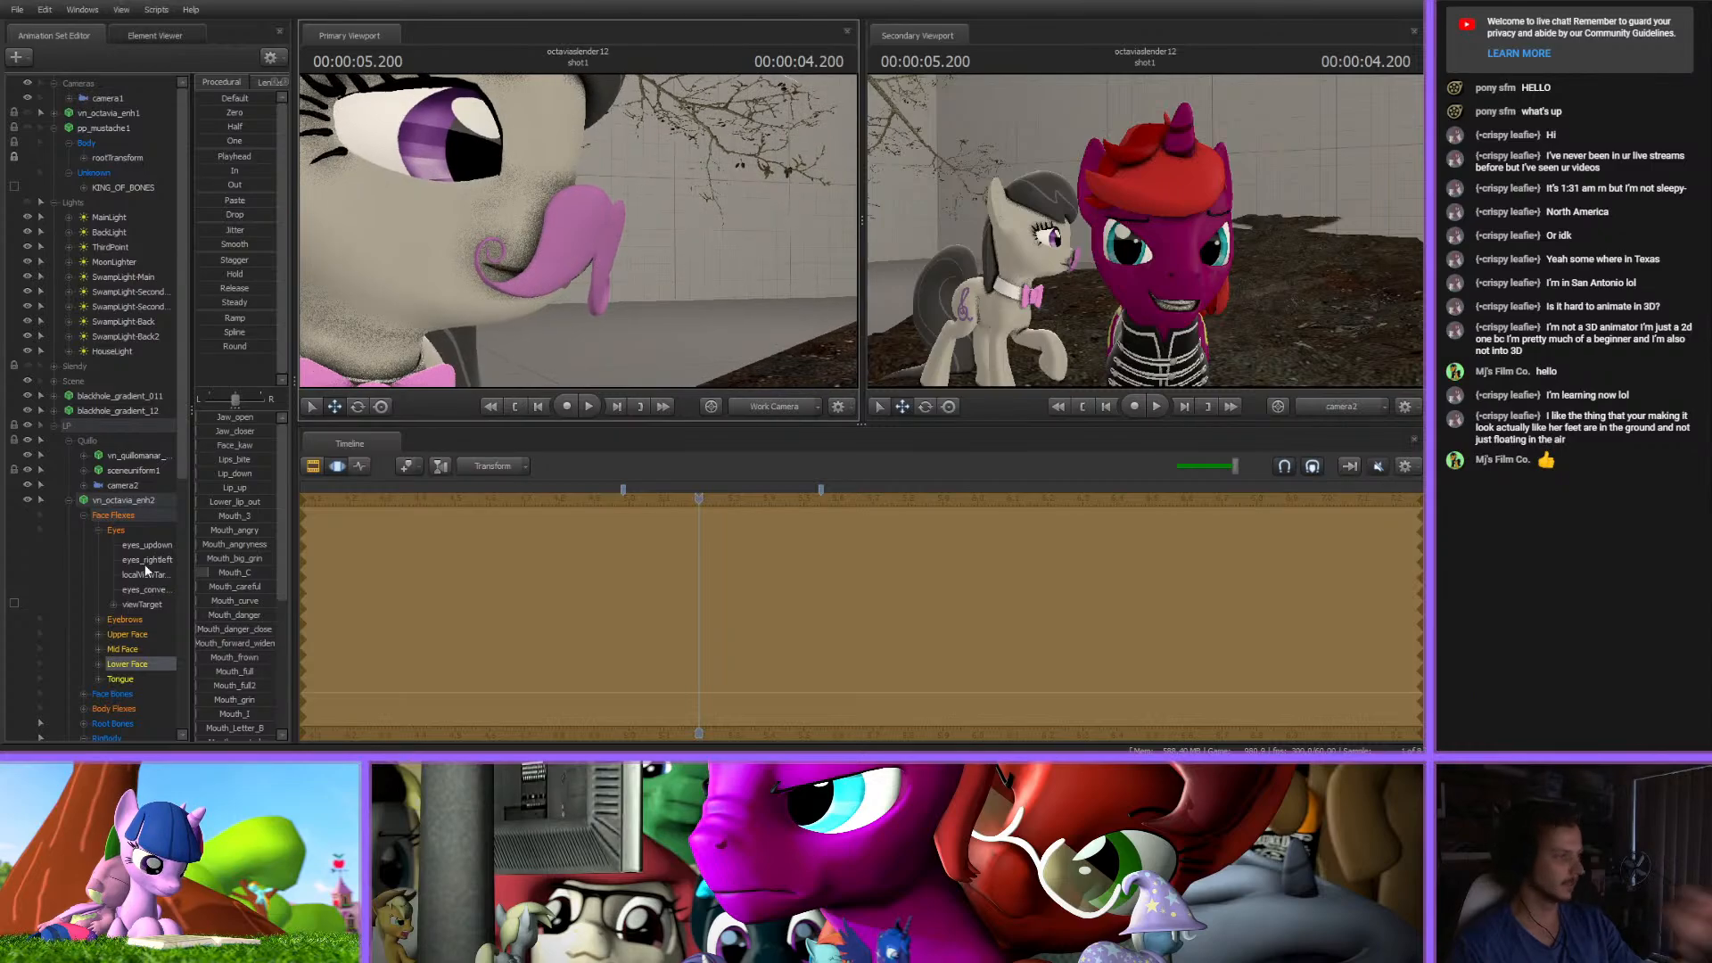
pyautogui.click(132, 634)
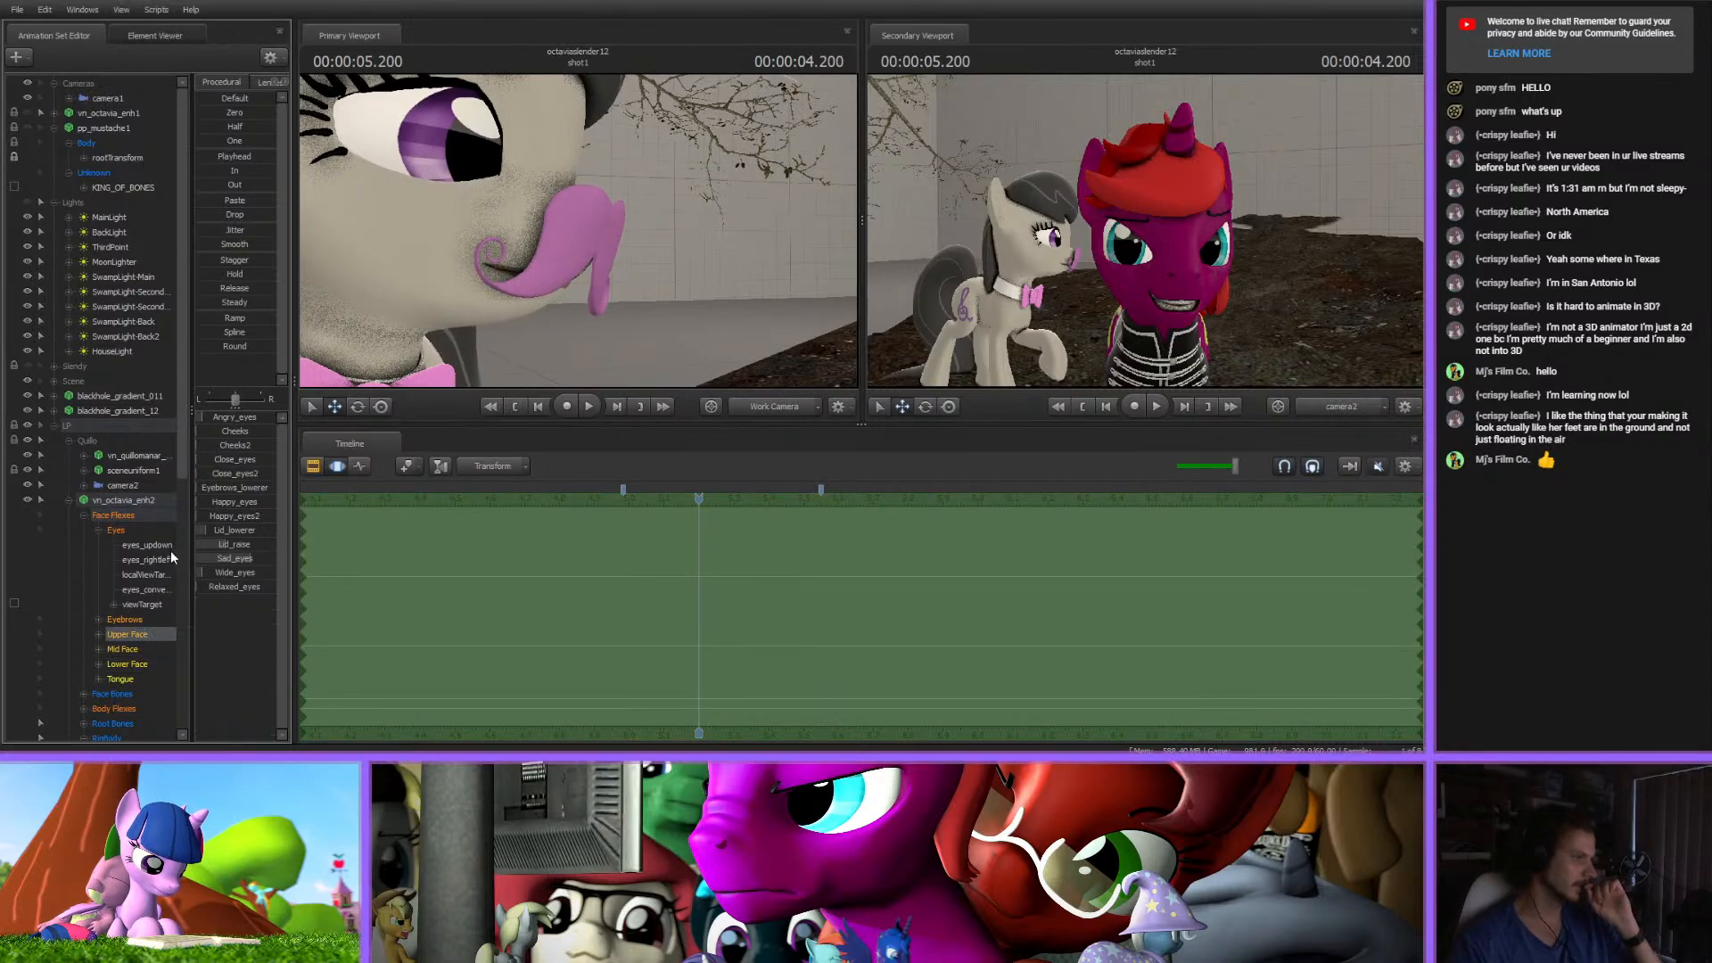
pyautogui.click(237, 529)
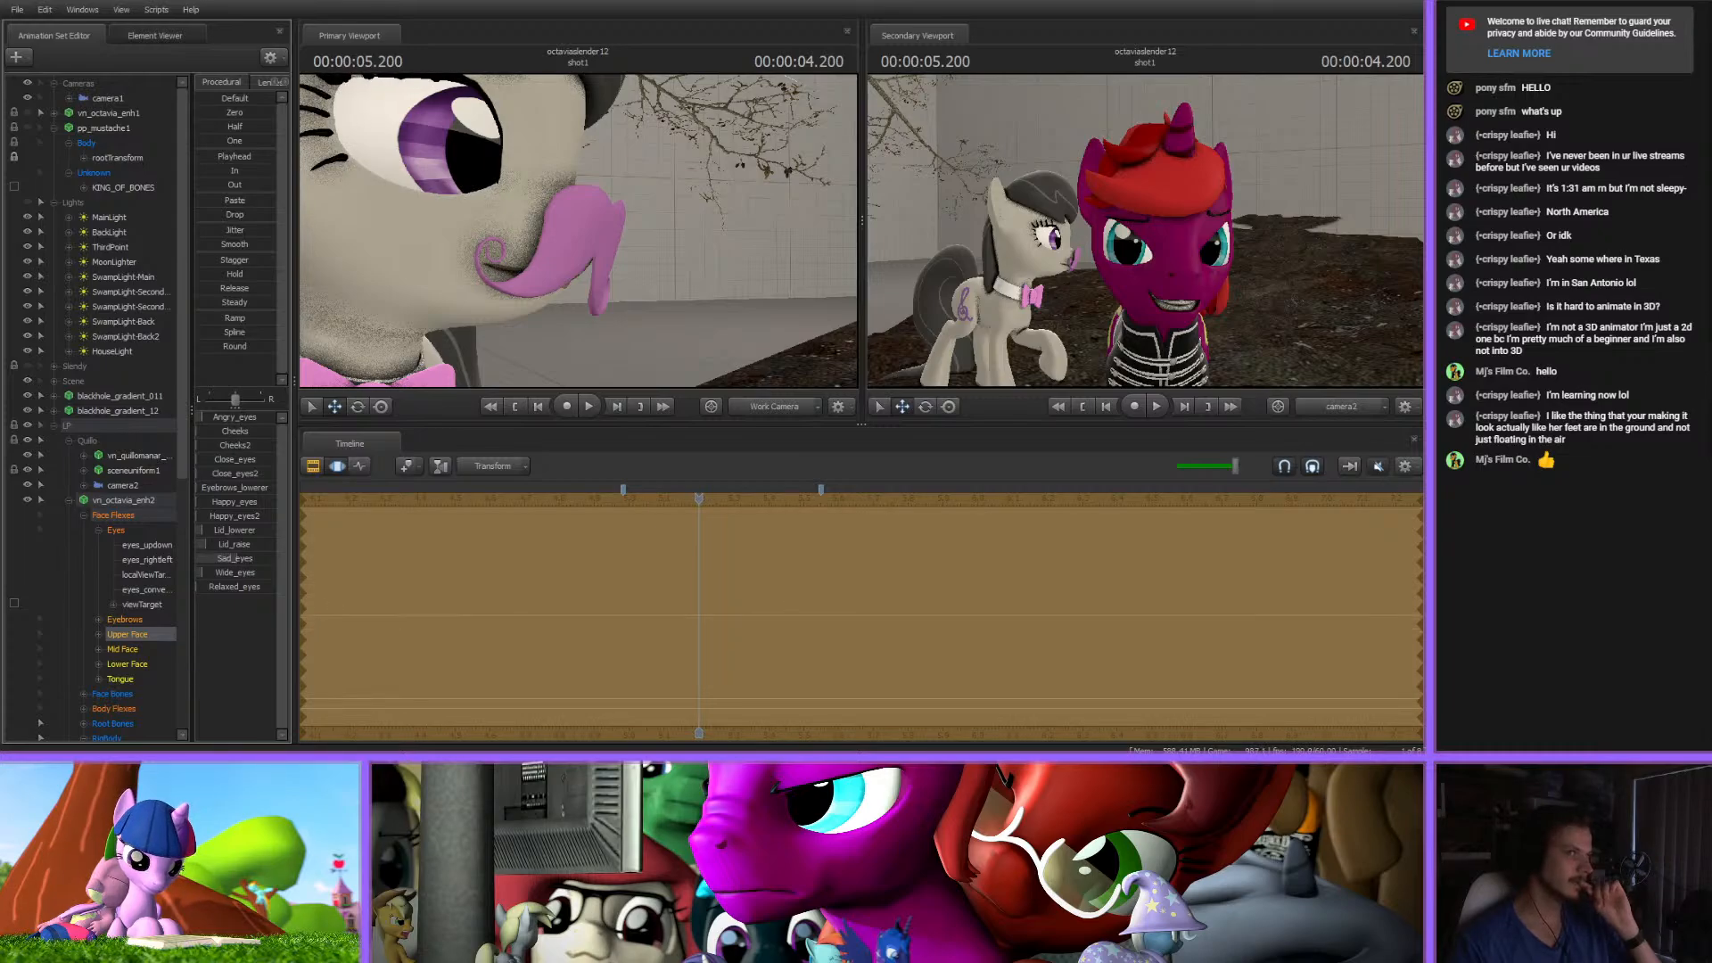
# - Give the second Octavia an uneasy mouth by adding slight Mouth_frown, Mouth_worry2 and Mouth_O2 flexes in Lower Face
pyautogui.click(139, 664)
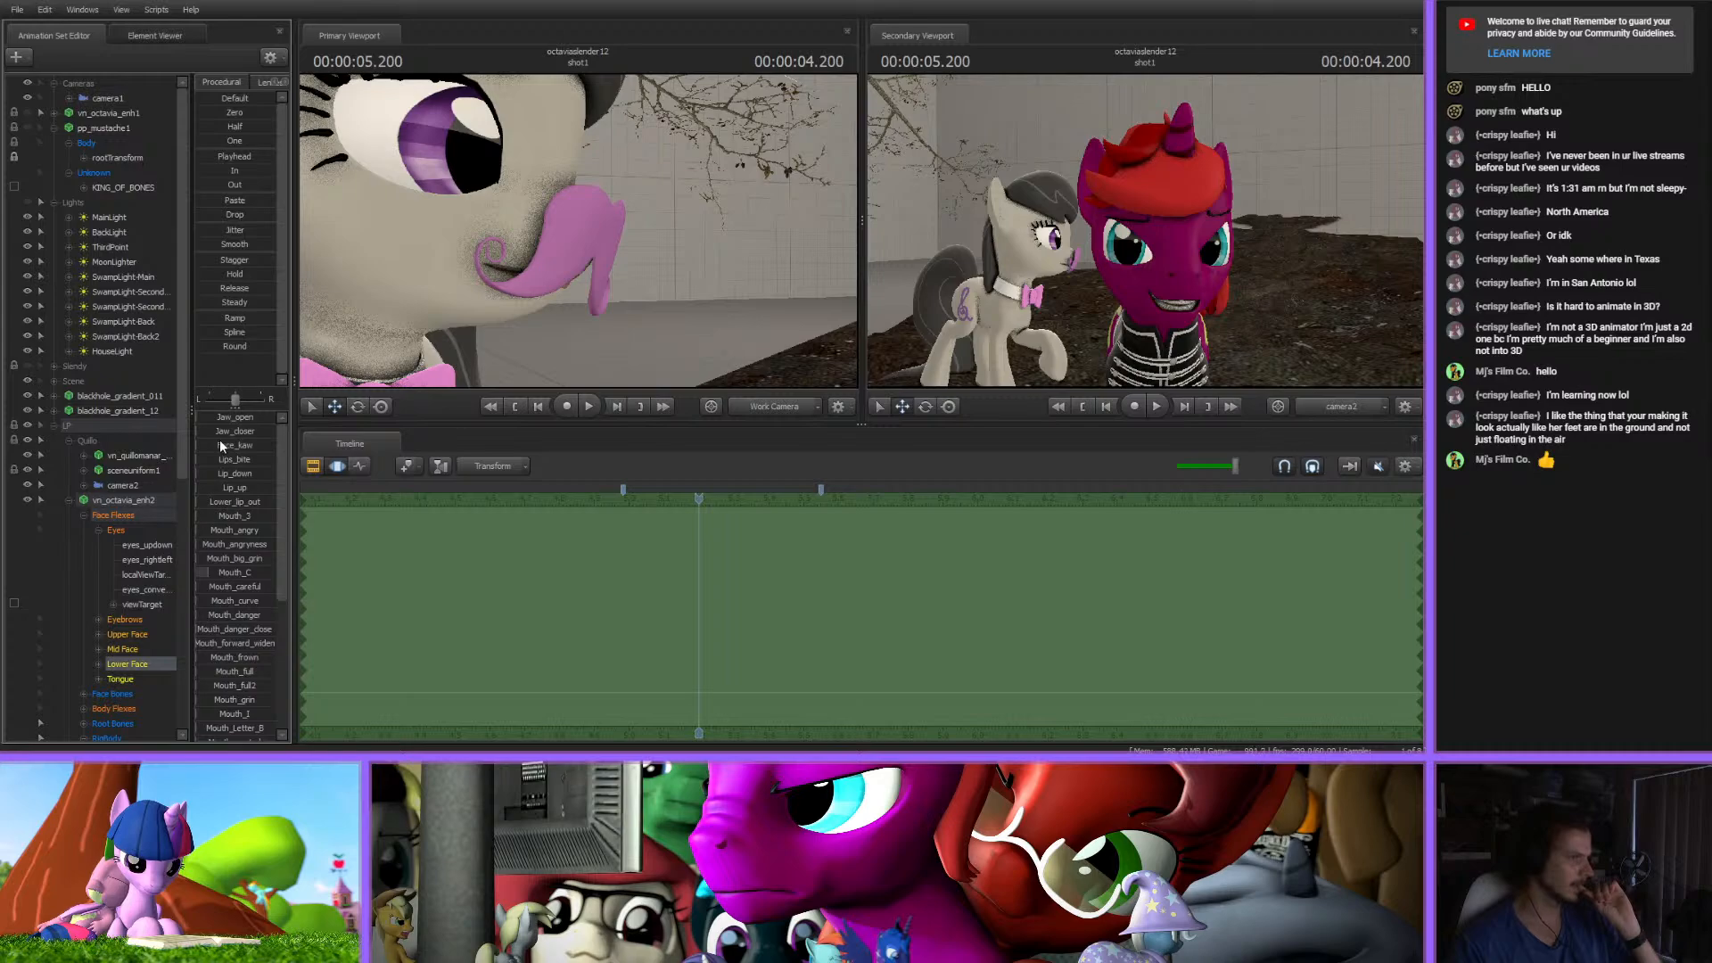
pyautogui.scroll(-1, 235, 601)
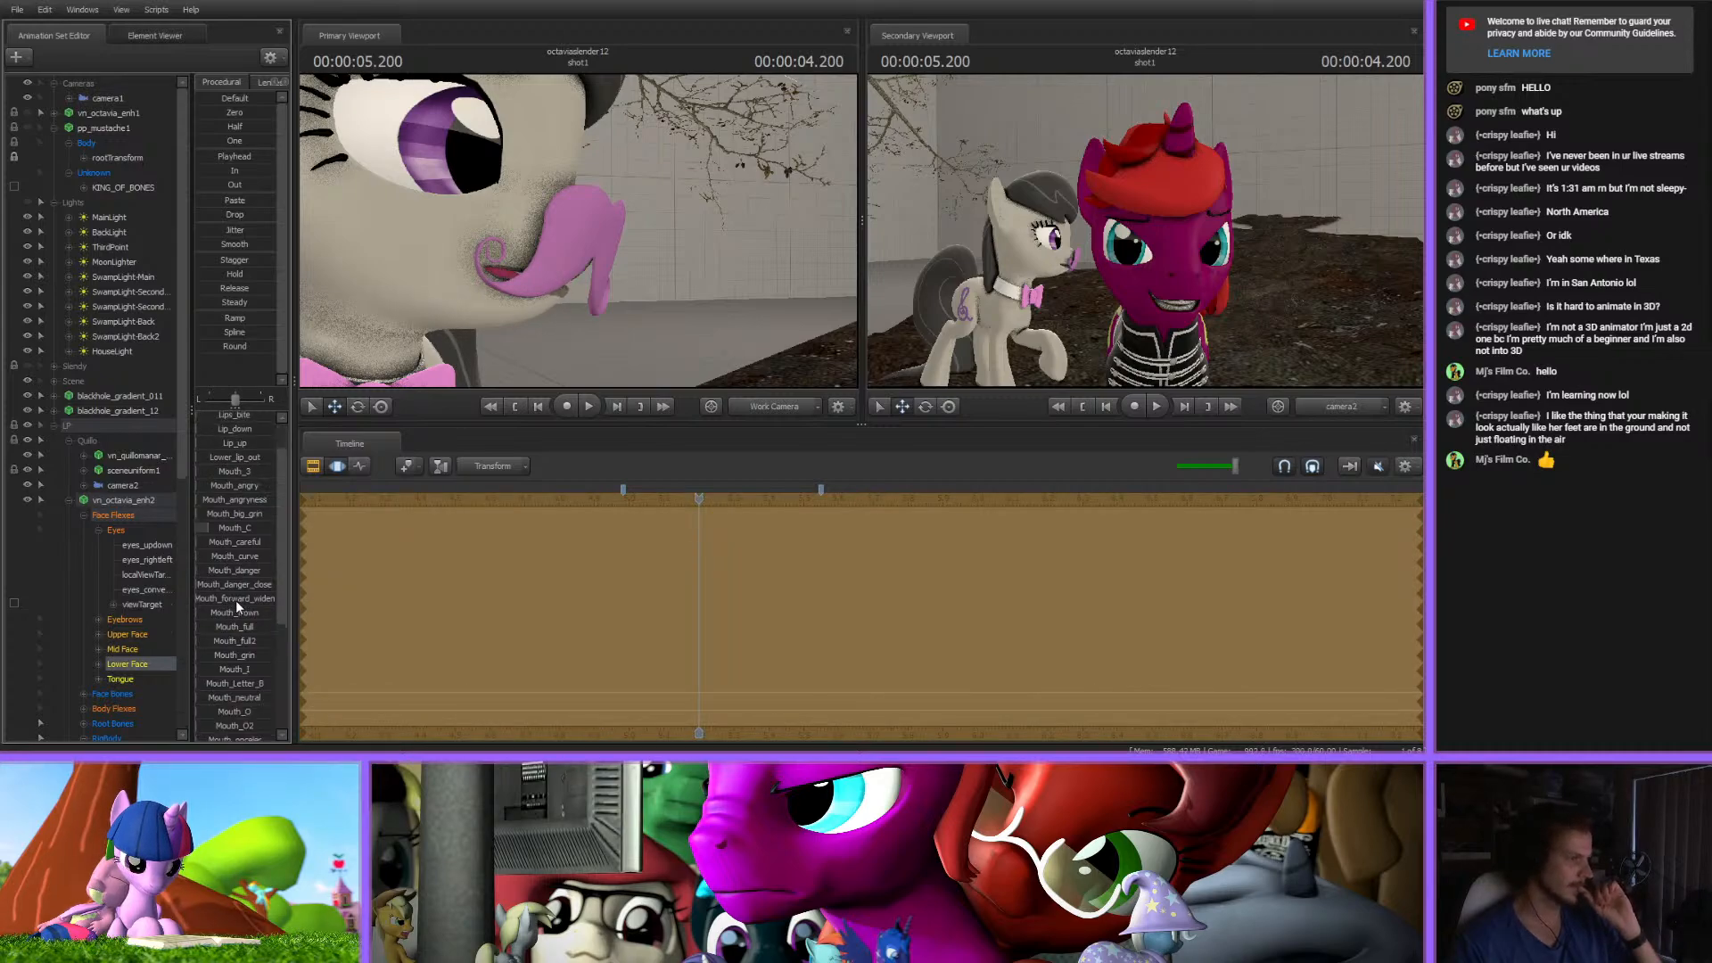
pyautogui.scroll(-2, 236, 602)
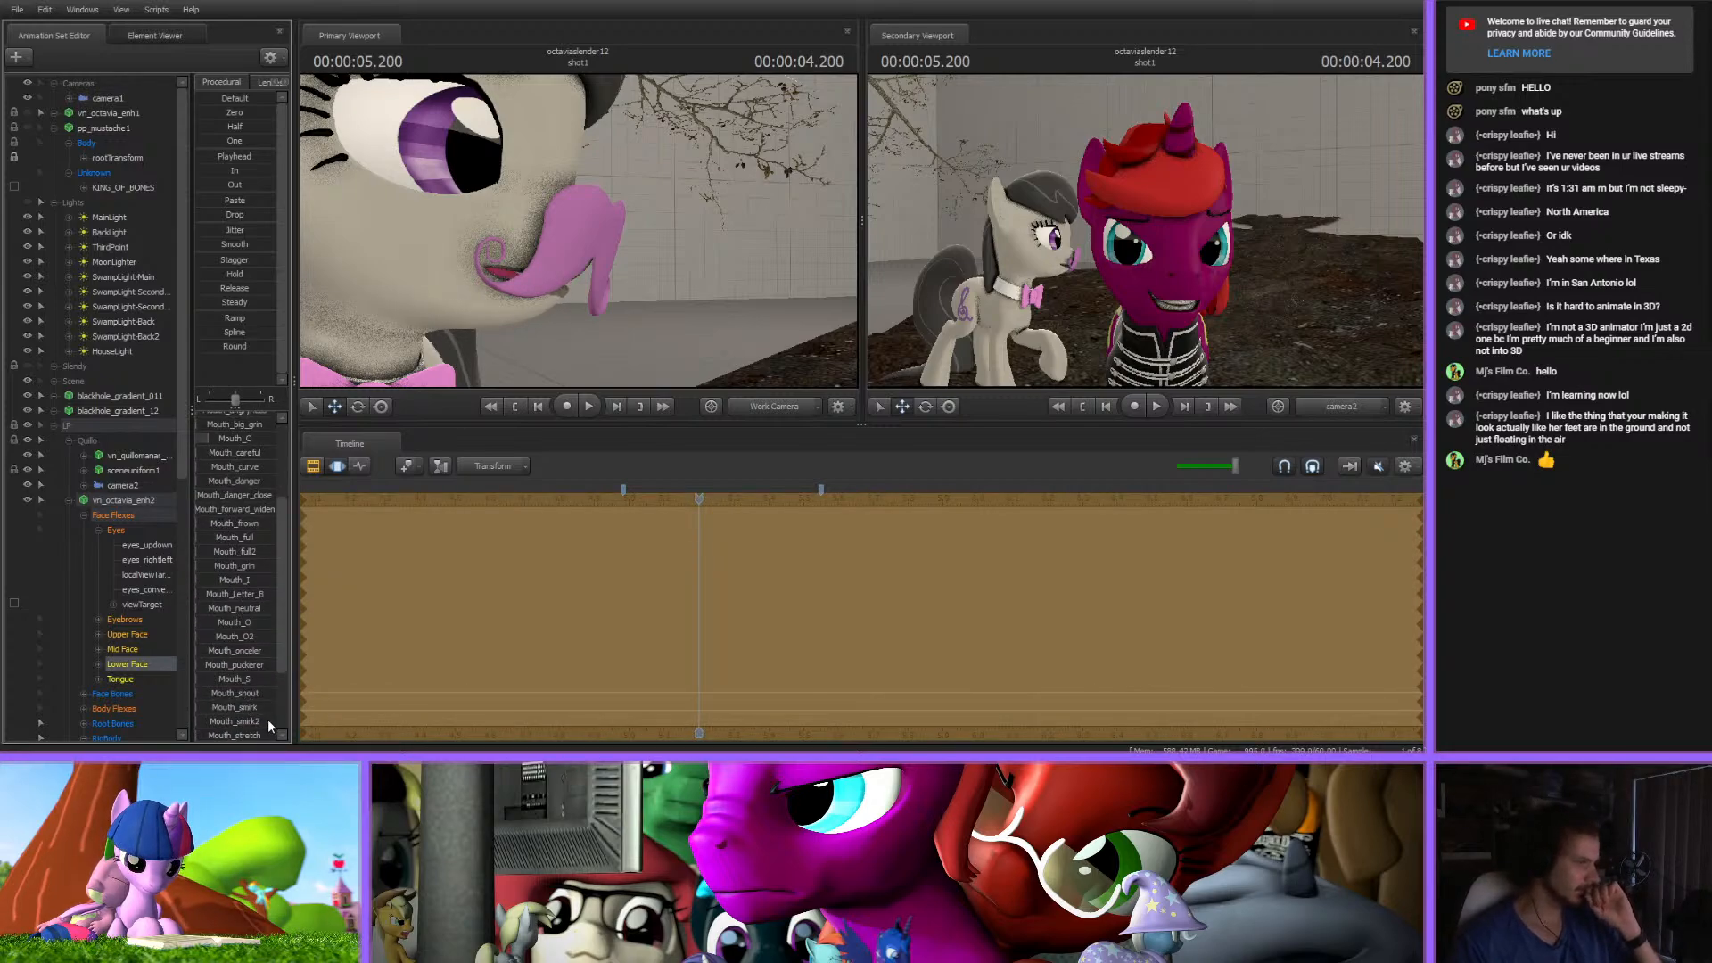
pyautogui.scroll(2, 249, 675)
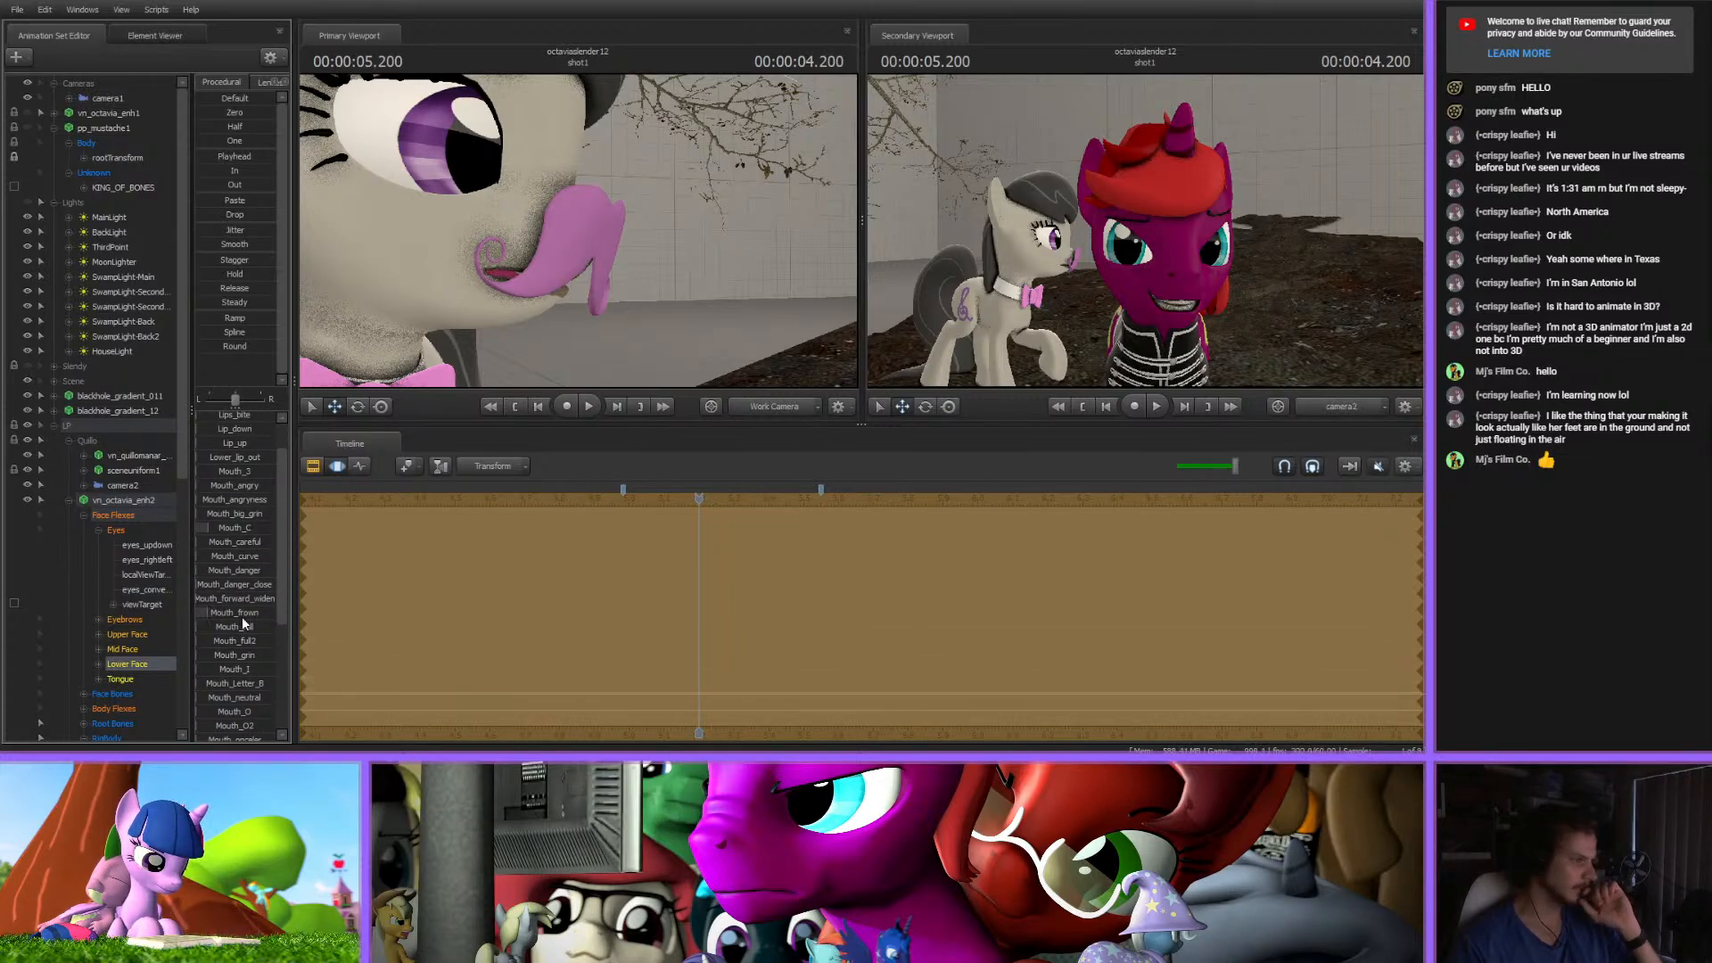
pyautogui.scroll(-5, 244, 619)
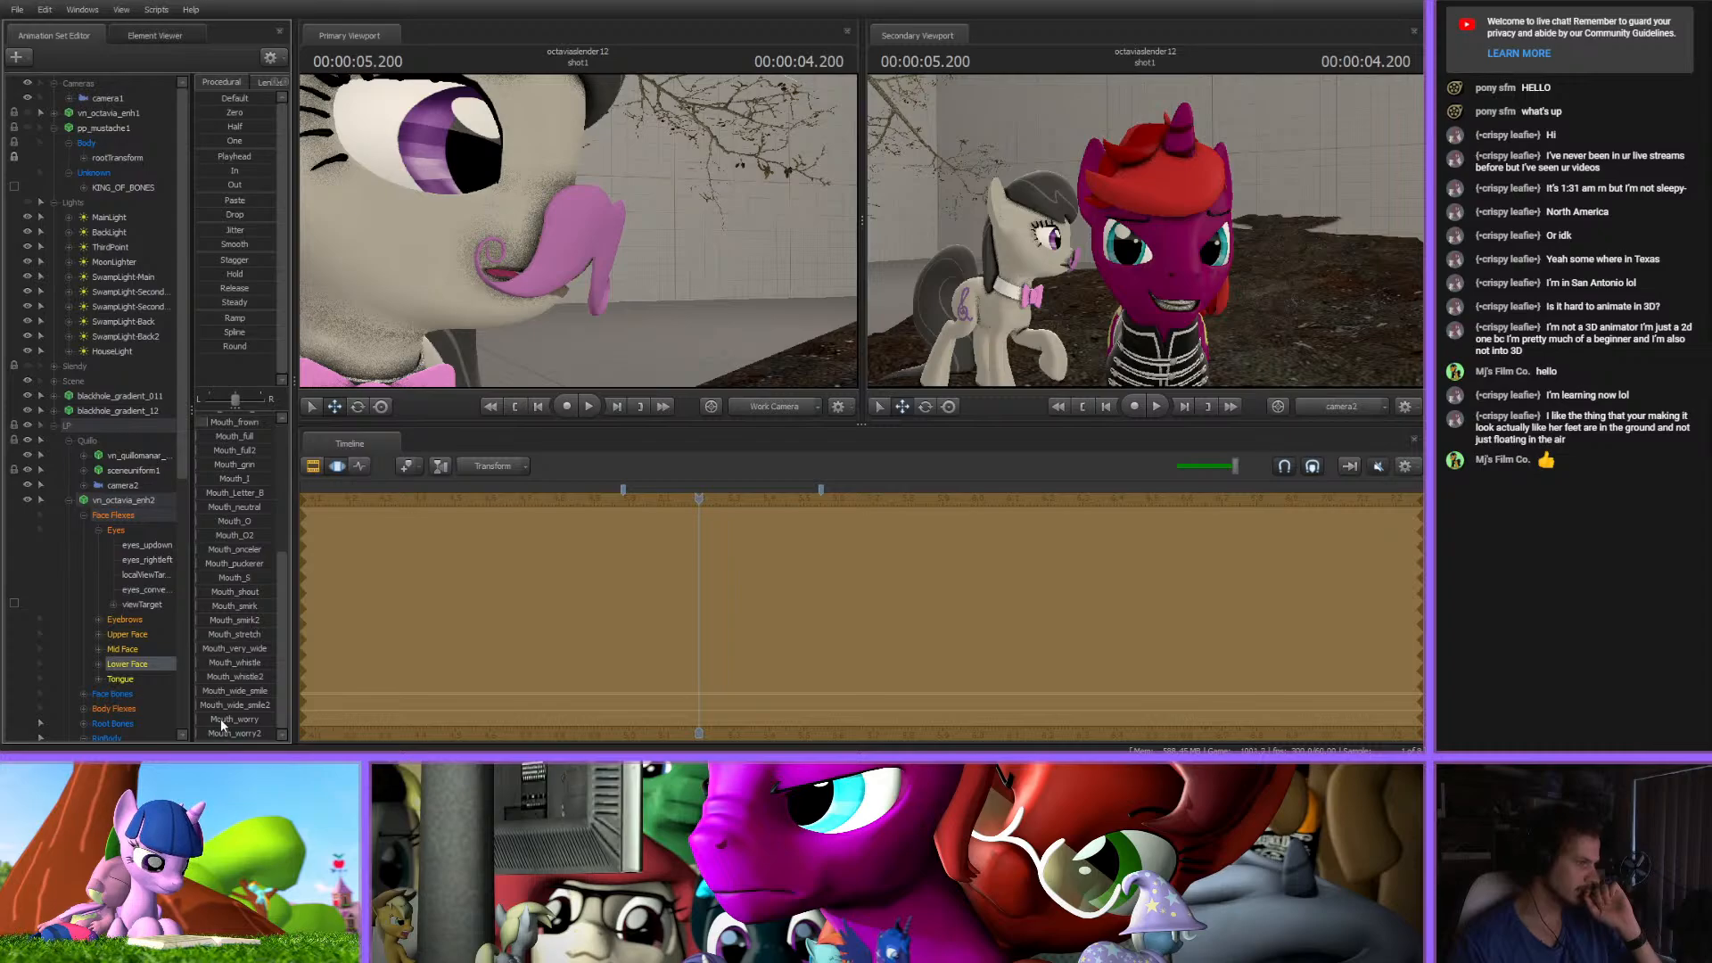
pyautogui.moveTo(222, 720)
pyautogui.mouseDown()
pyautogui.moveTo(258, 720)
pyautogui.moveTo(222, 721)
pyautogui.moveTo(258, 733)
pyautogui.moveTo(229, 733)
pyautogui.mouseUp()
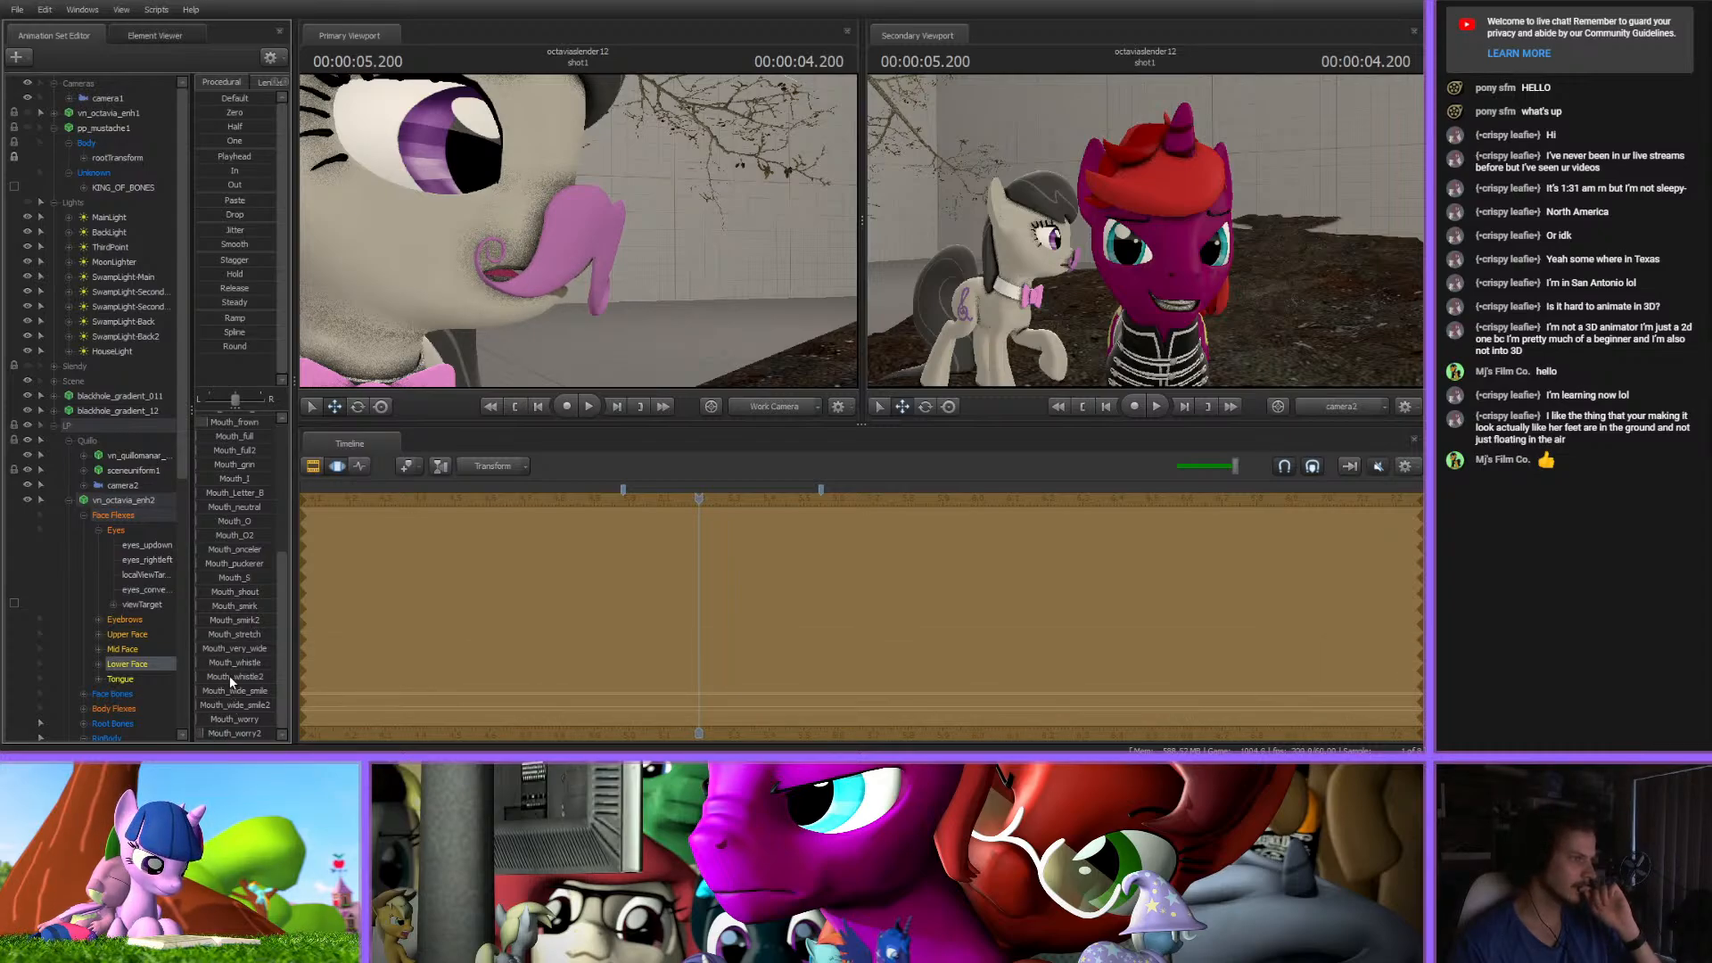
pyautogui.scroll(4, 230, 664)
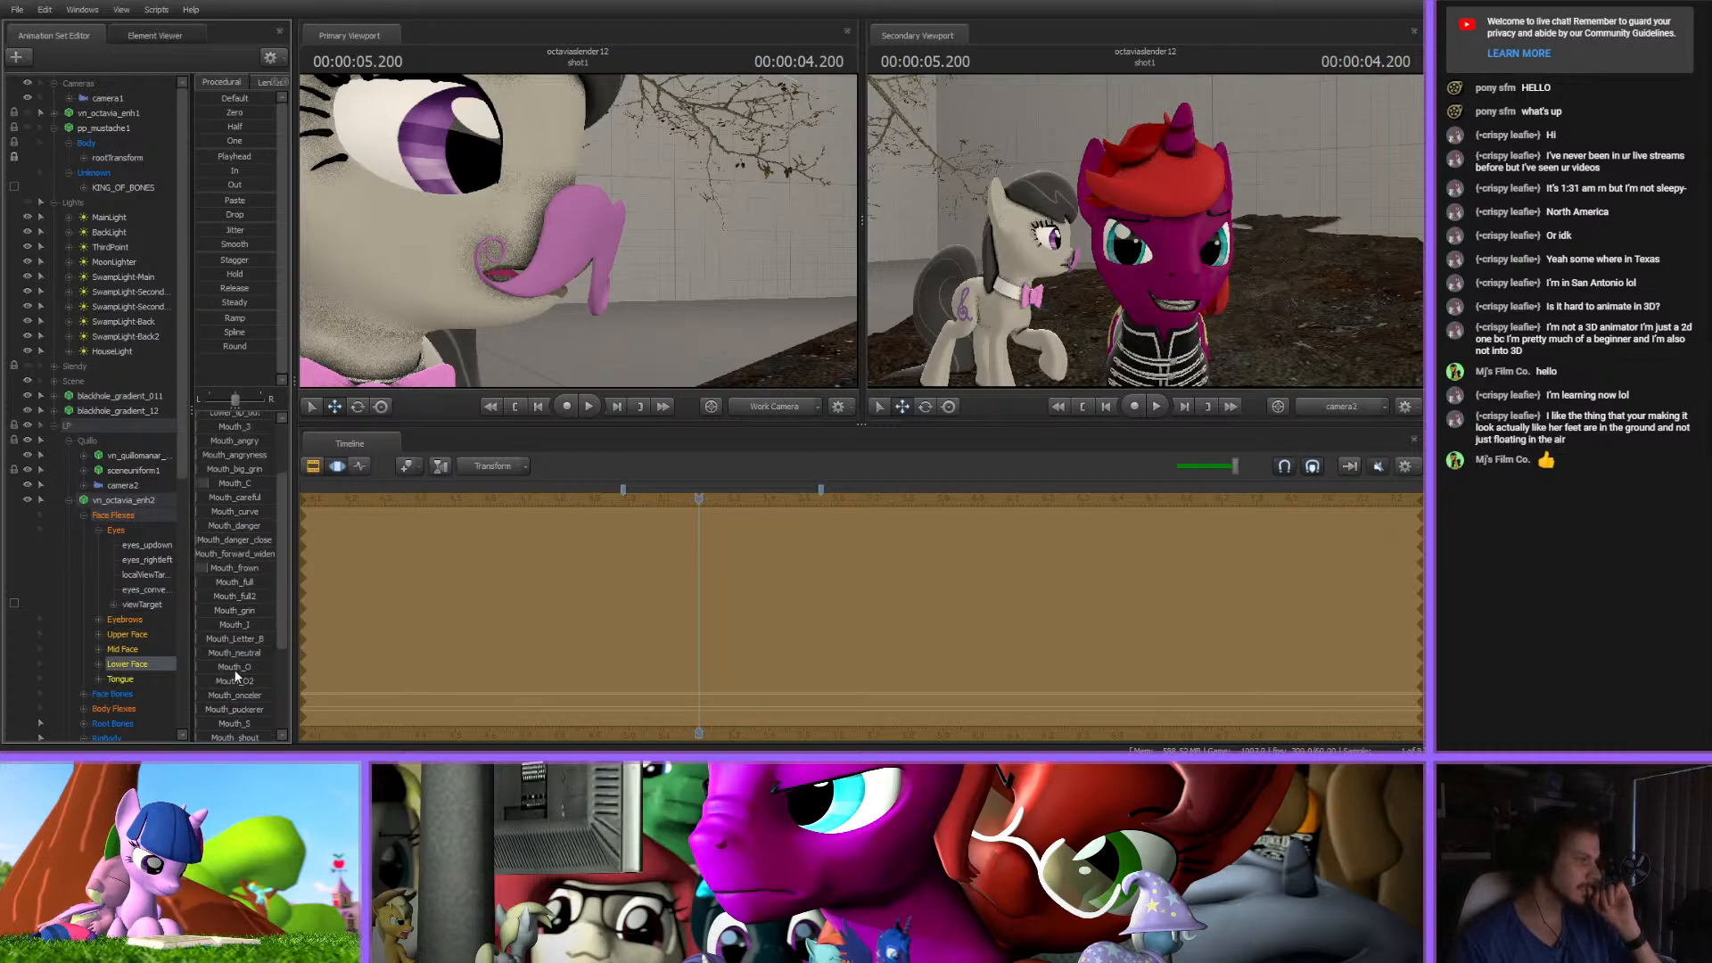
pyautogui.moveTo(232, 681); pyautogui.dragTo(238, 681)
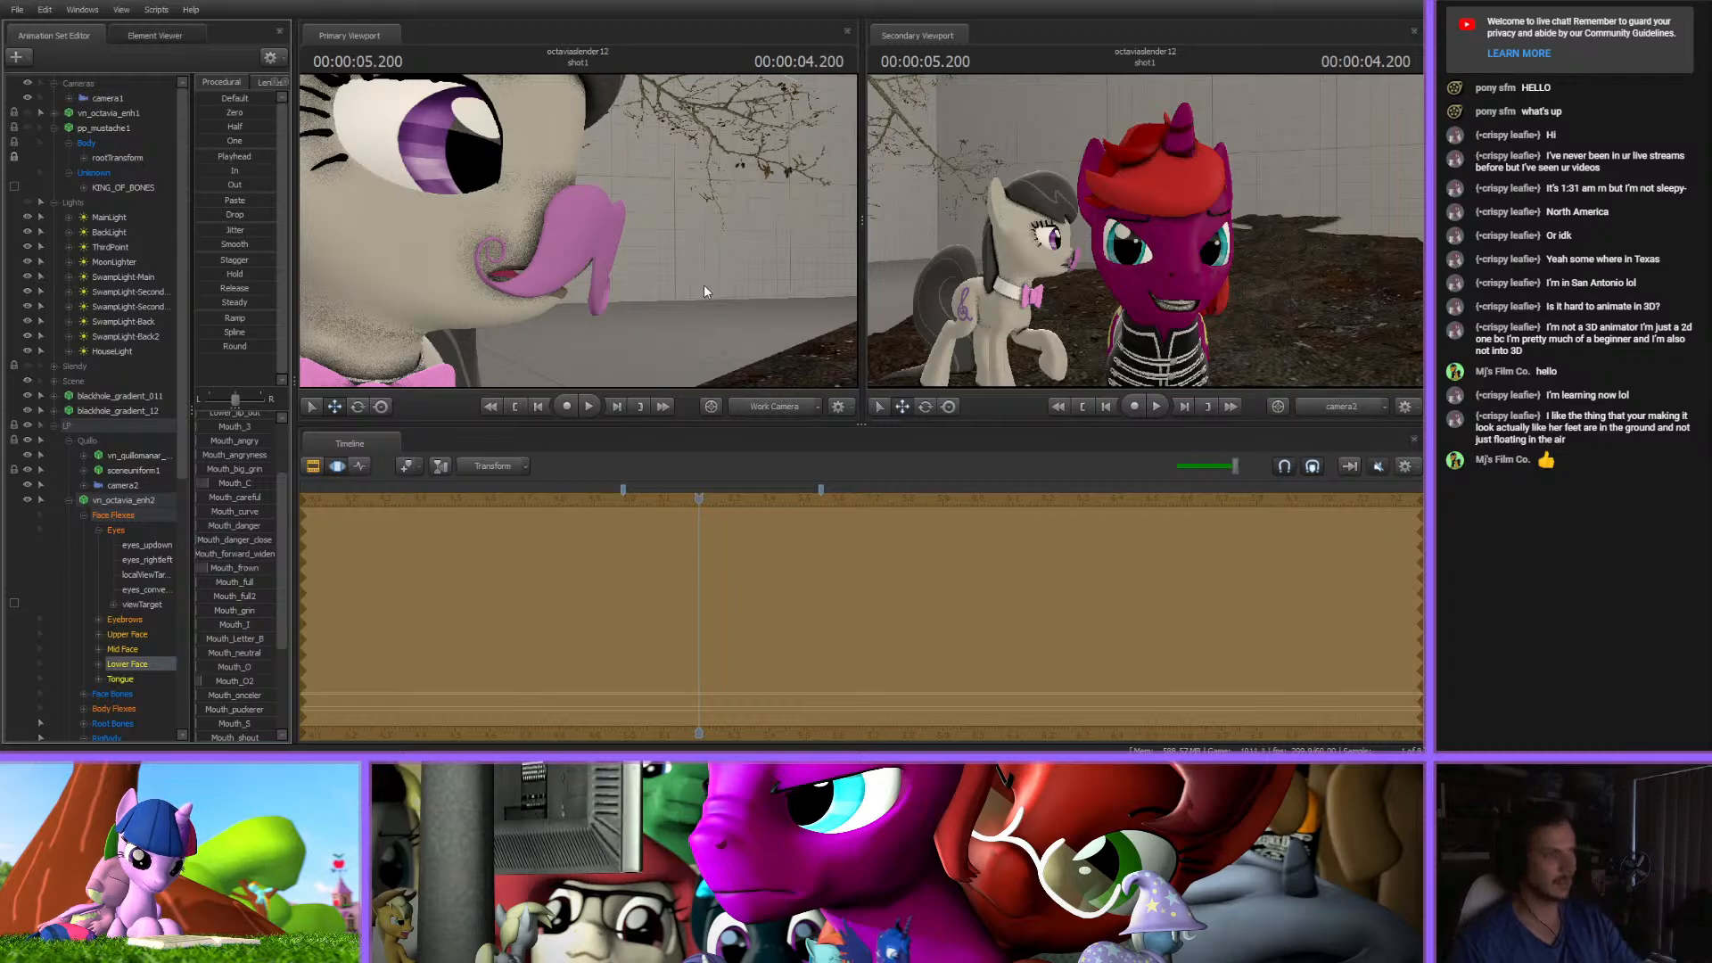
# - Reposition the second Octavia's viewTarget to refine the direction her eyes look
pyautogui.click(138, 604)
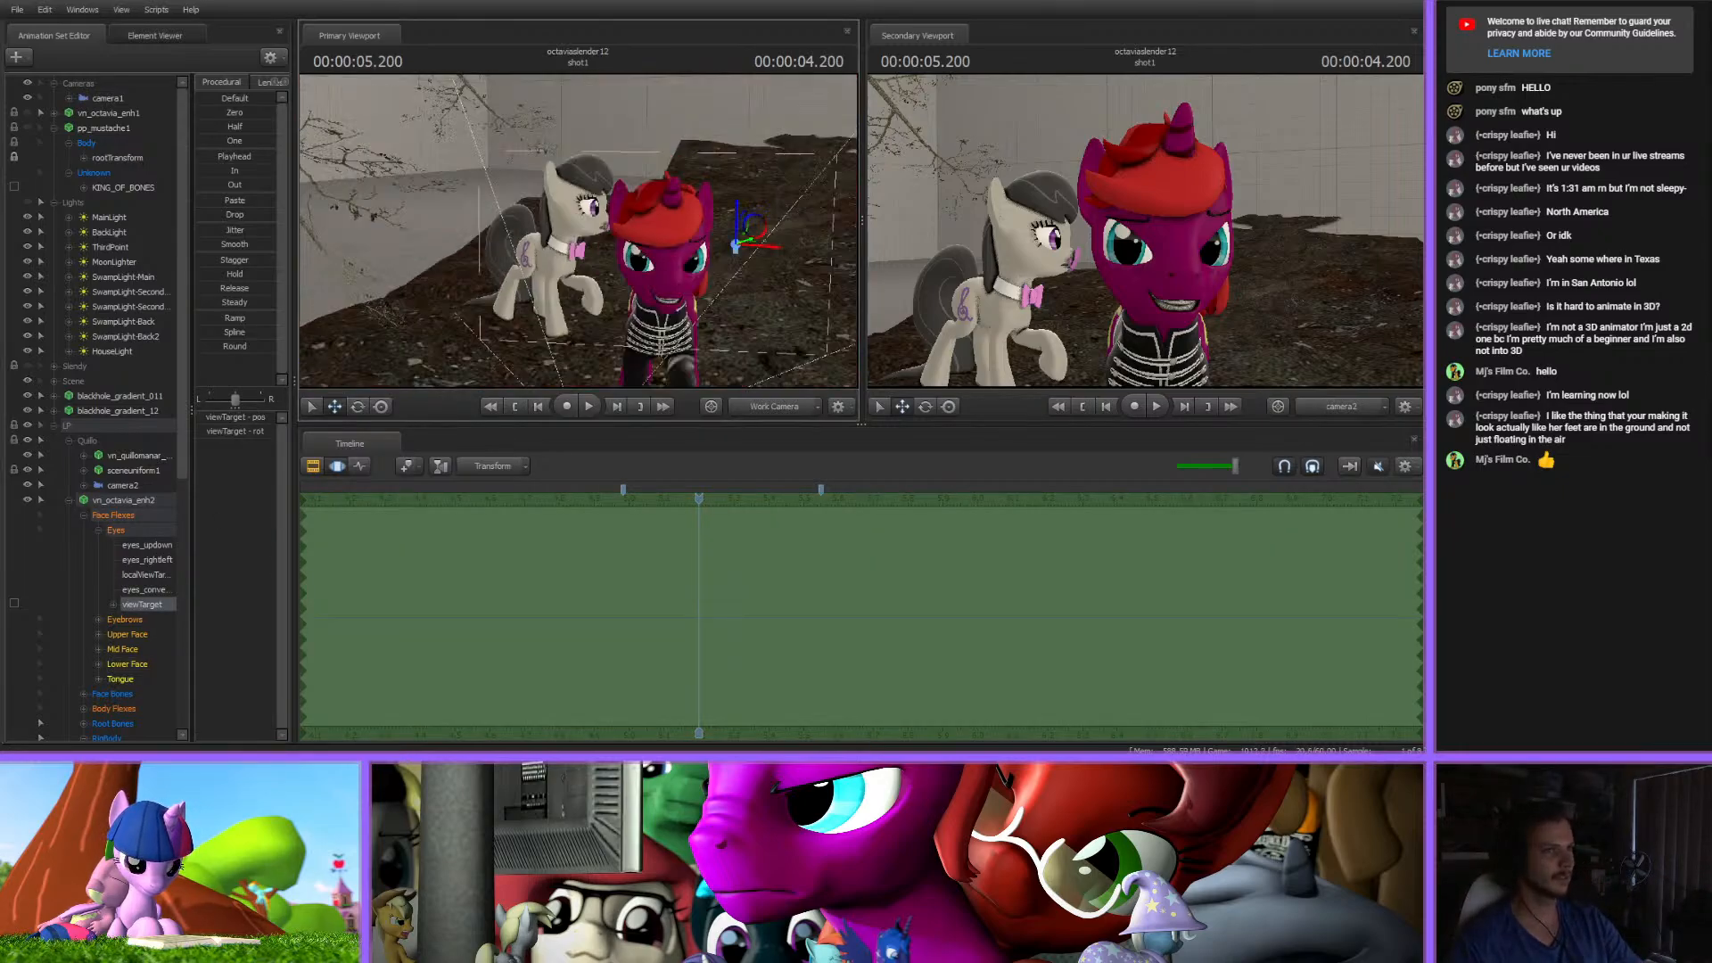
pyautogui.moveTo(553, 231); pyautogui.dragTo(609, 154)
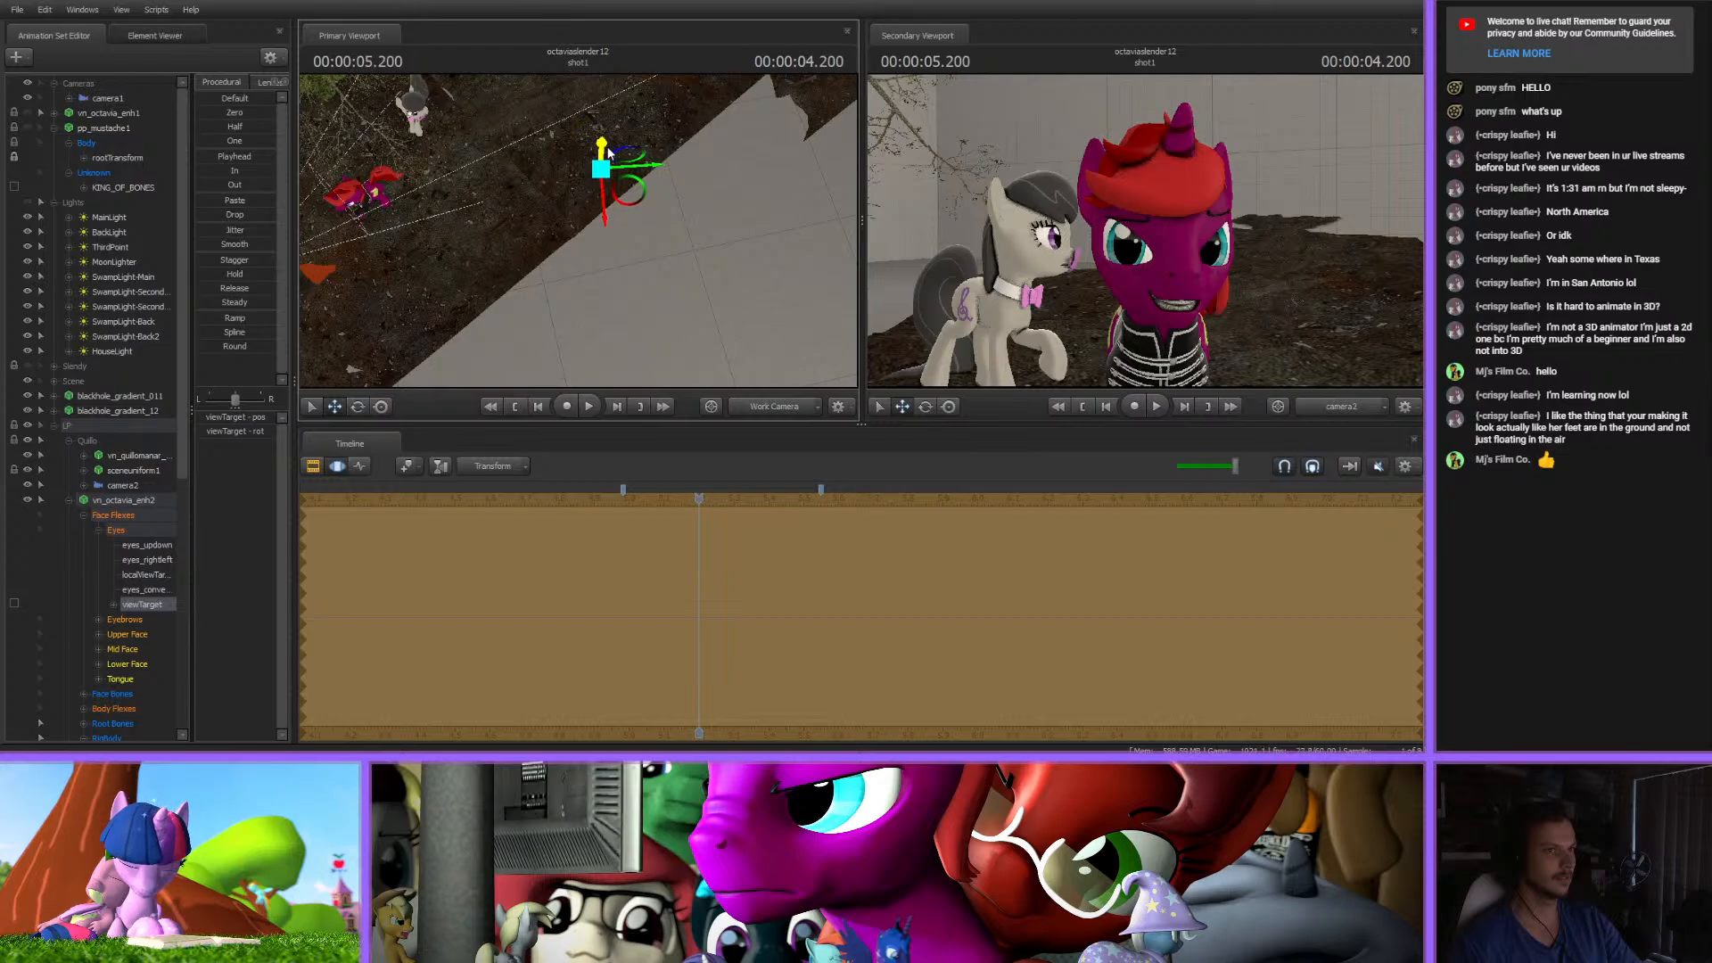
pyautogui.click(751, 458)
pyautogui.moveTo(597, 294); pyautogui.dragTo(508, 210)
# - Set a keyframe in the Graph Editor at 4.483 seconds on all controls of vn_octavia_enh2
pyautogui.click(359, 466)
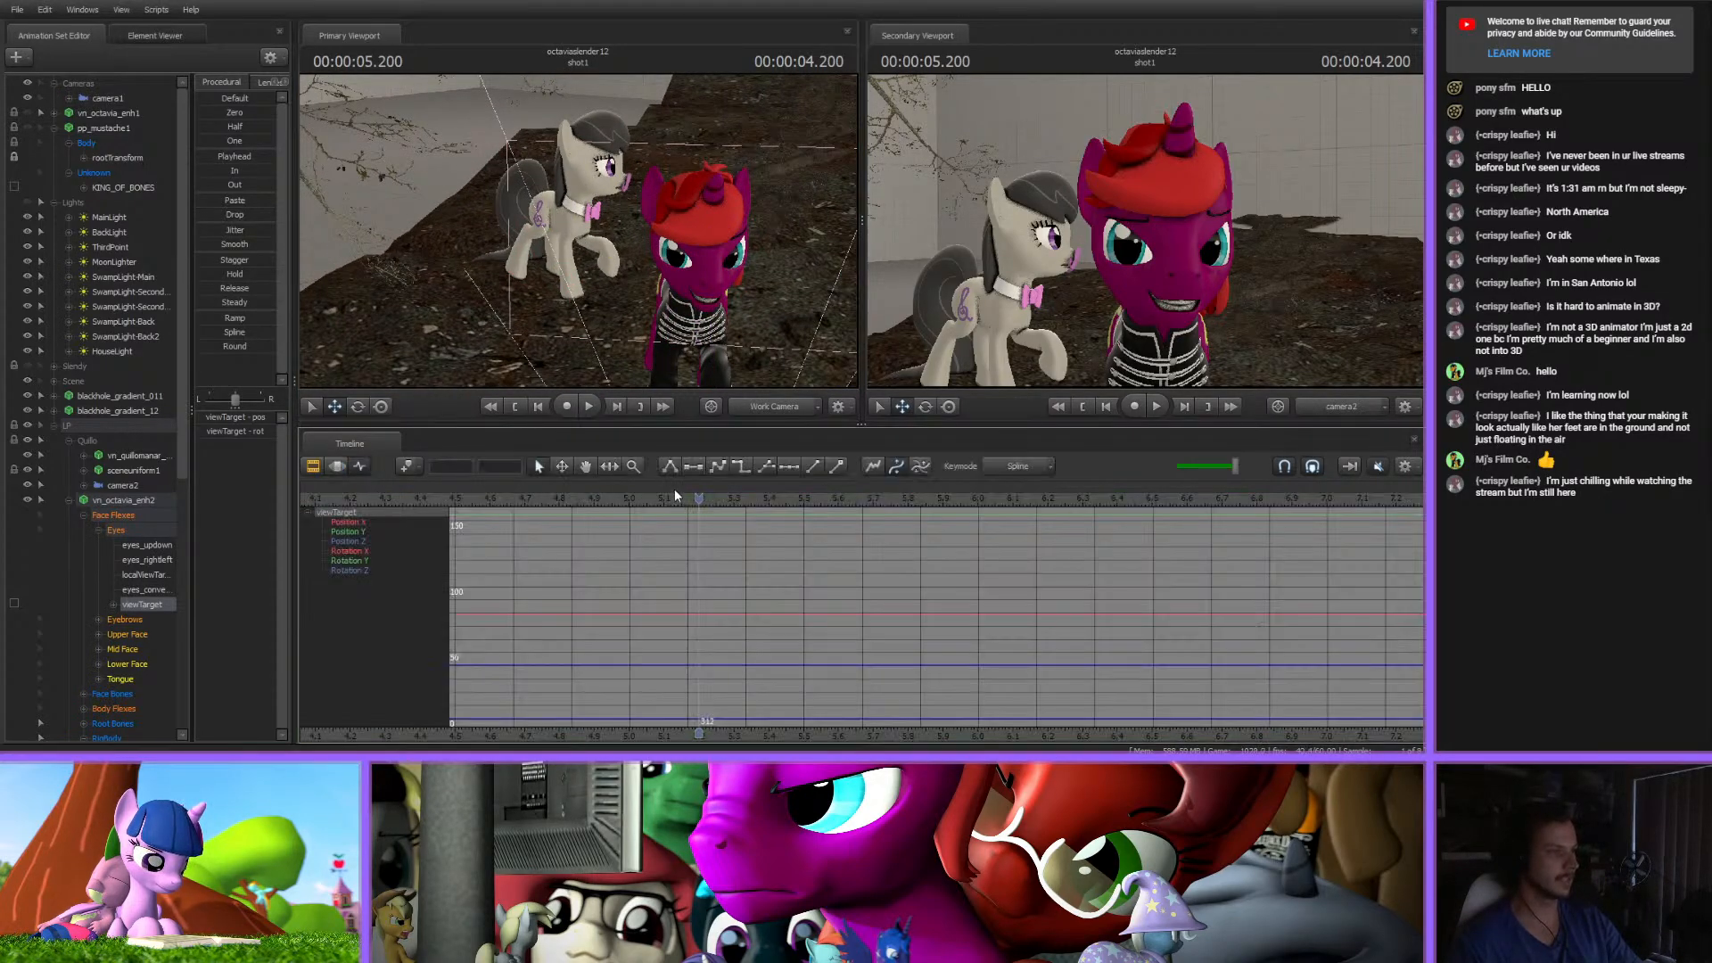
pyautogui.scroll(3, 692, 492)
pyautogui.moveTo(697, 495); pyautogui.dragTo(606, 497)
pyautogui.scroll(-1, 669, 624)
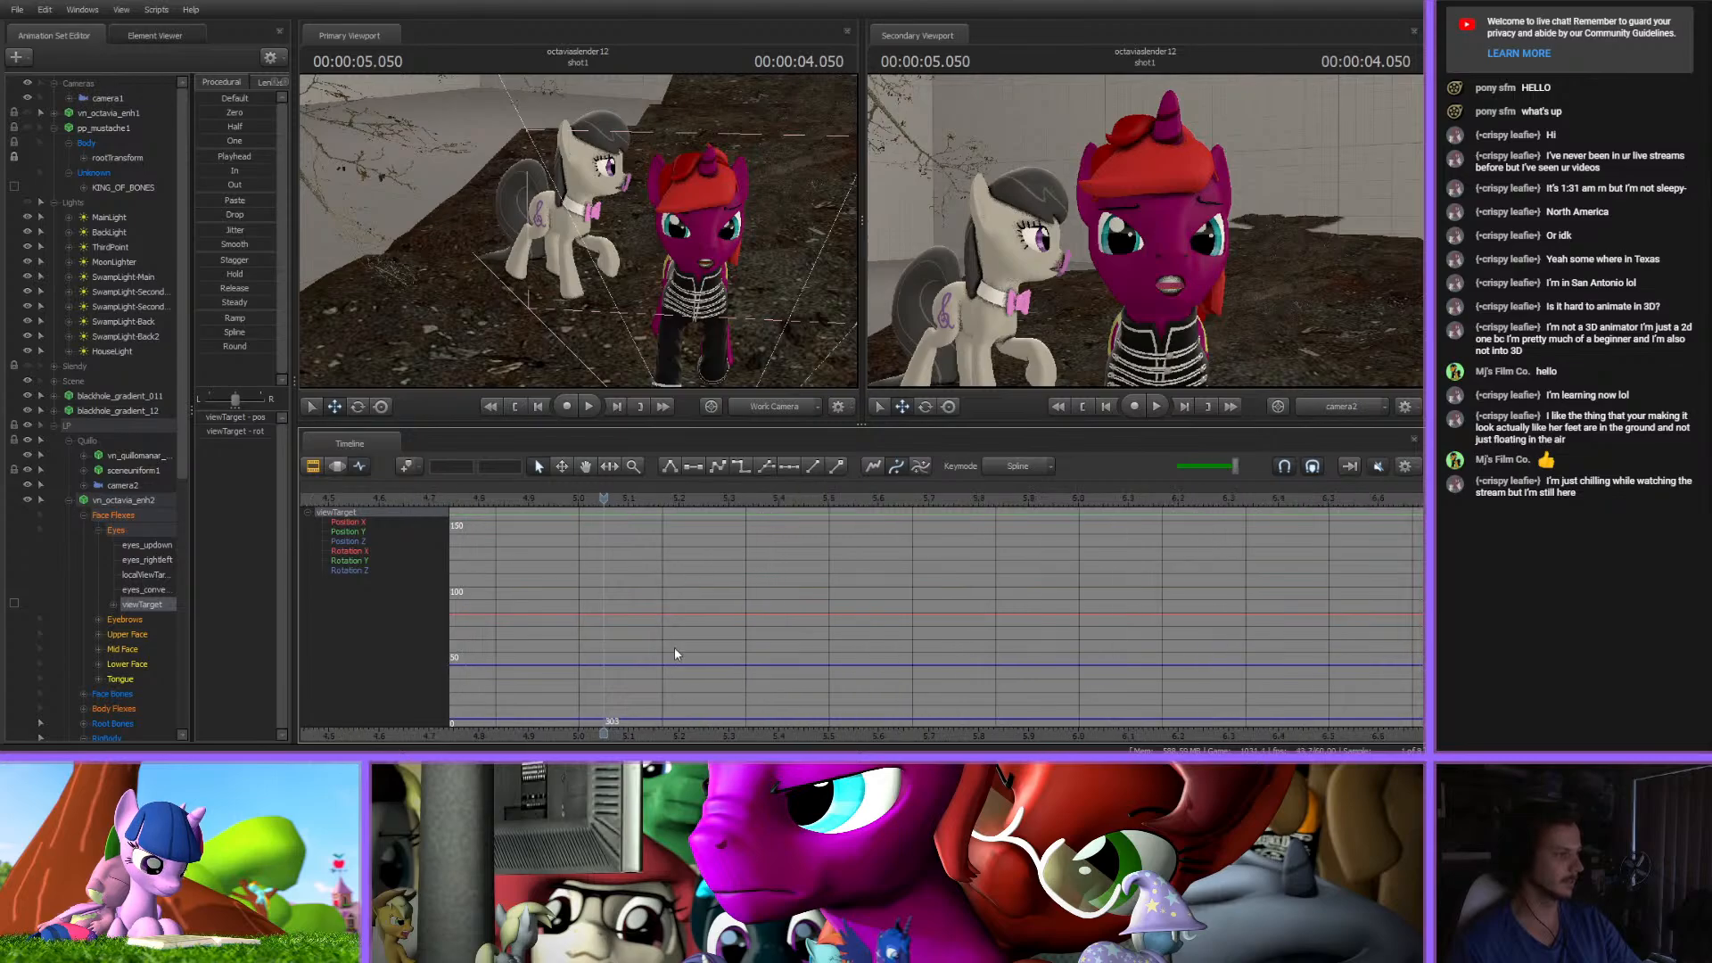
pyautogui.scroll(1, 692, 695)
pyautogui.moveTo(647, 731); pyautogui.dragTo(830, 729)
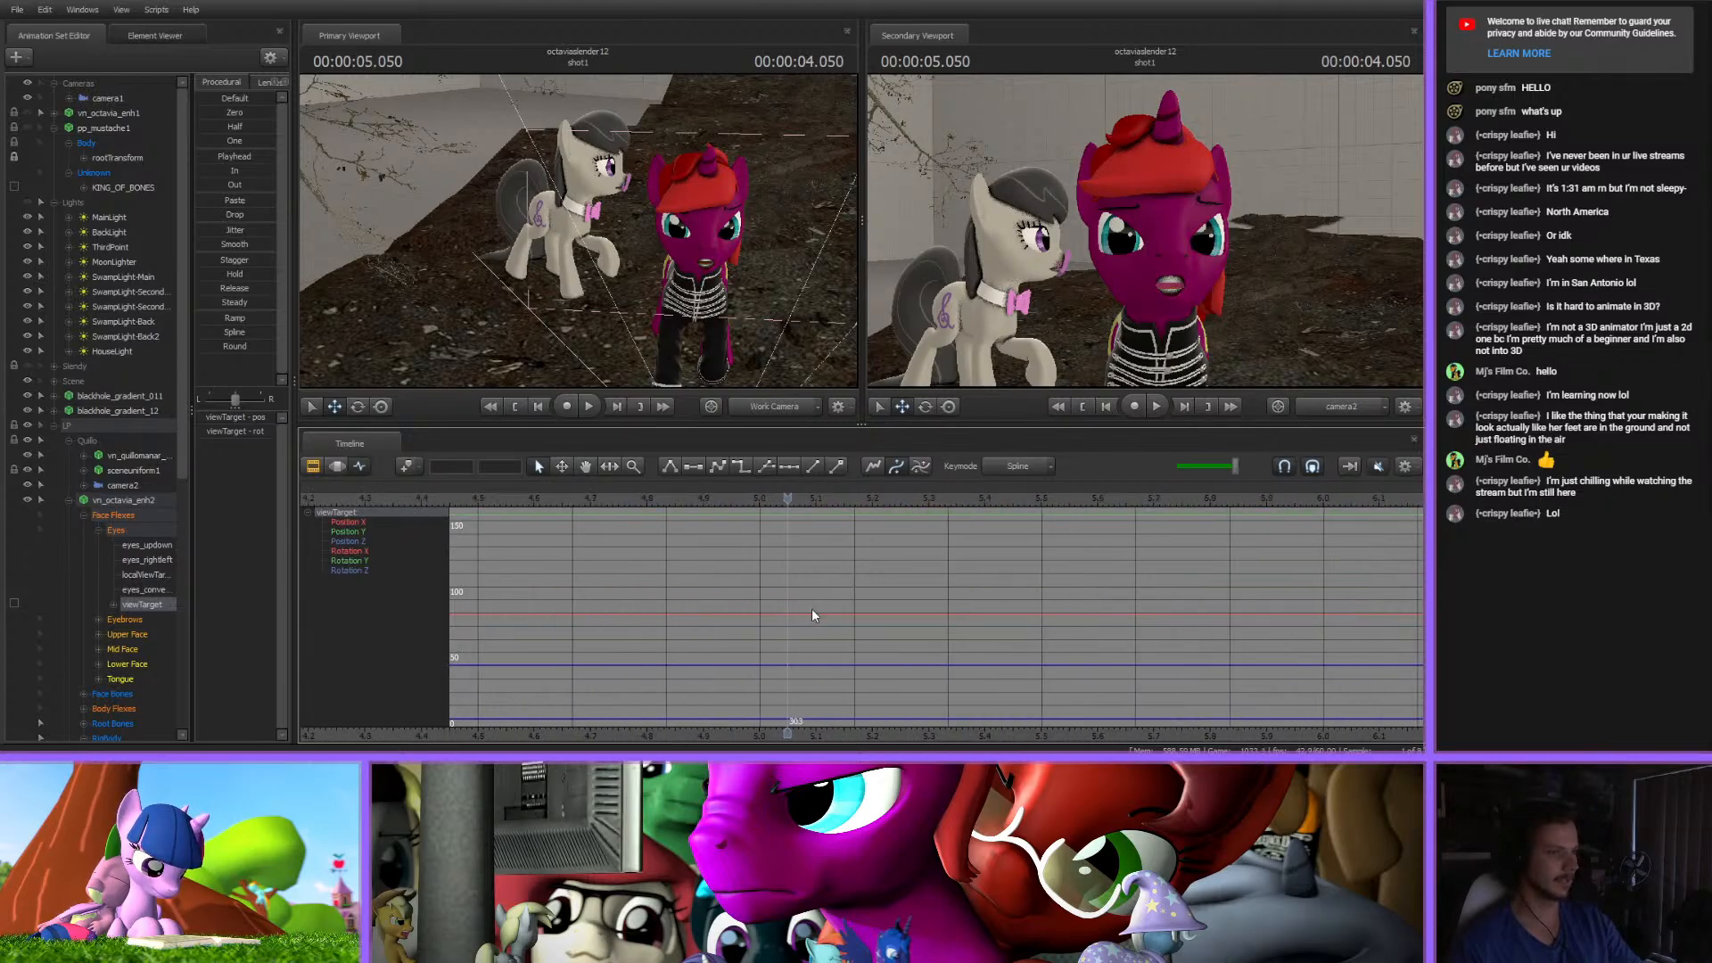
pyautogui.moveTo(786, 499); pyautogui.dragTo(463, 498)
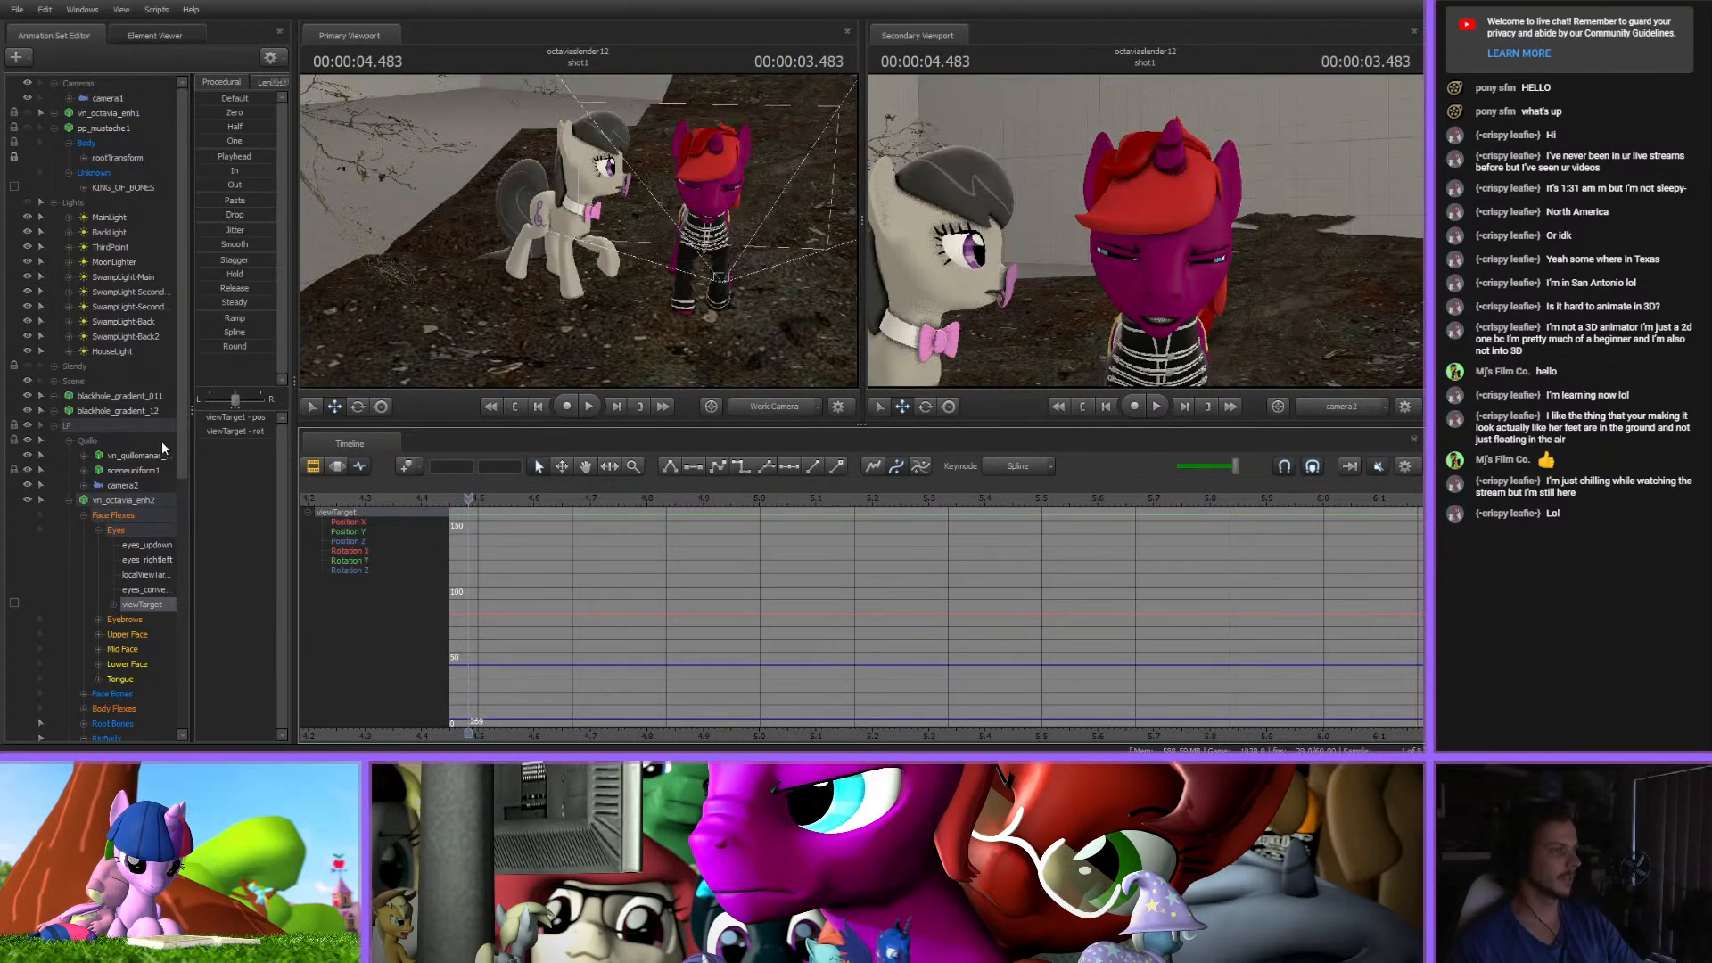
pyautogui.click(101, 503)
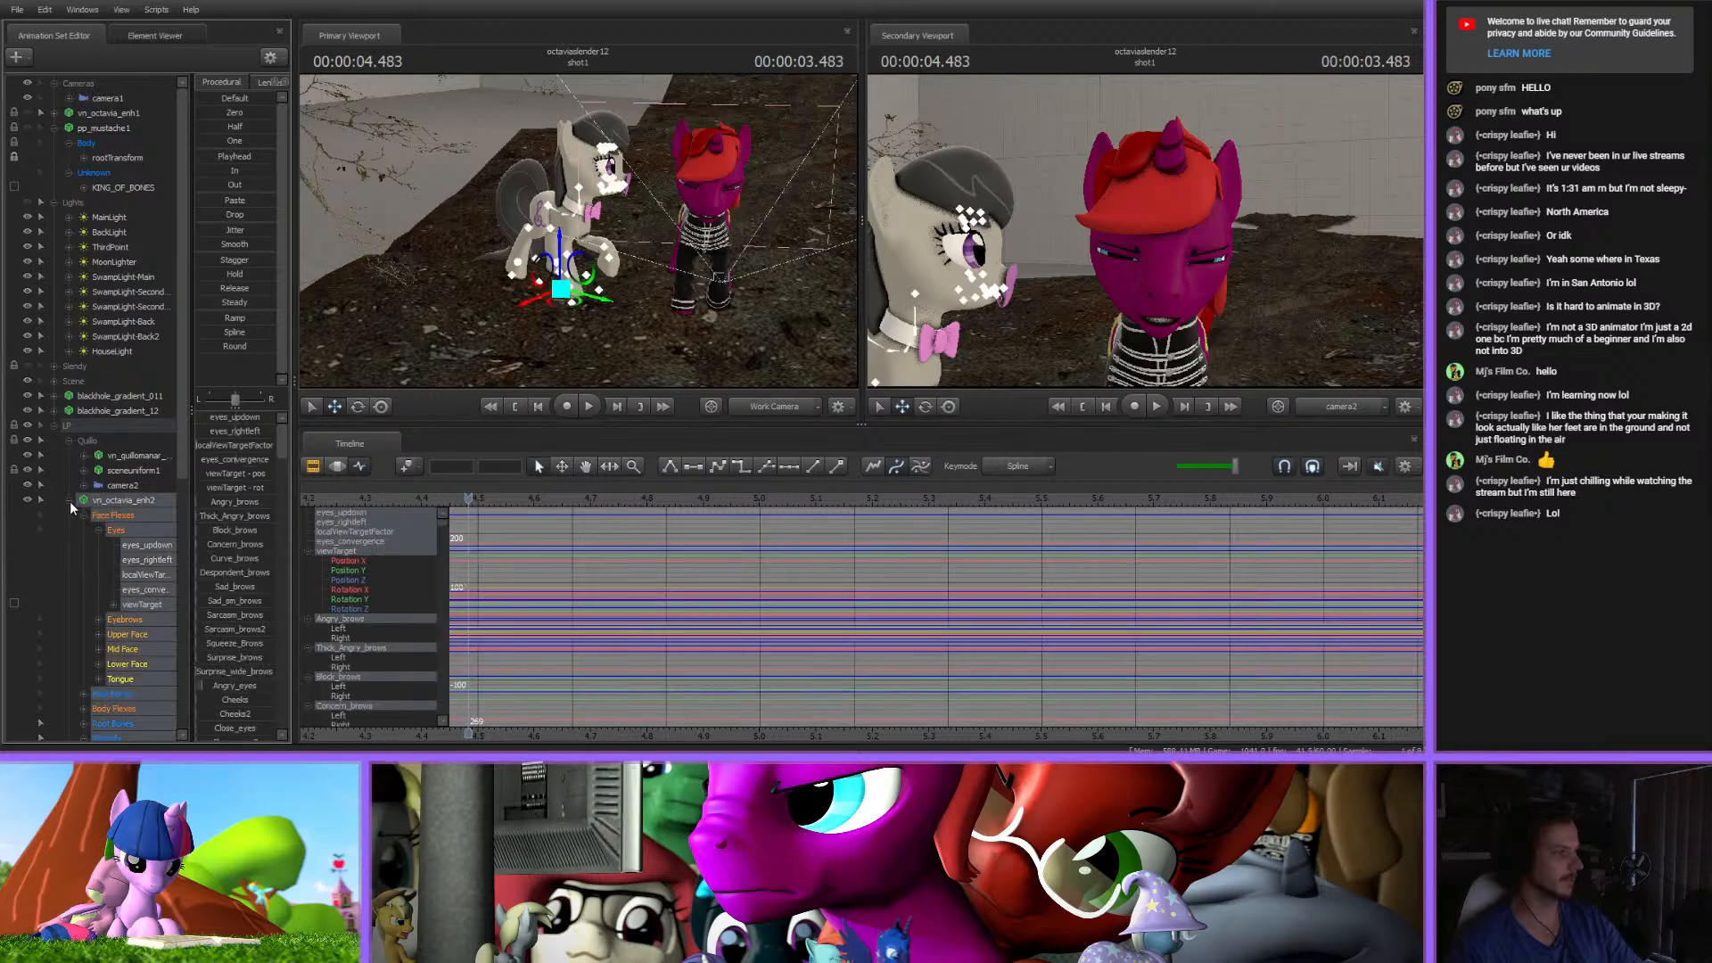
pyautogui.click(70, 500)
pyautogui.press('m')
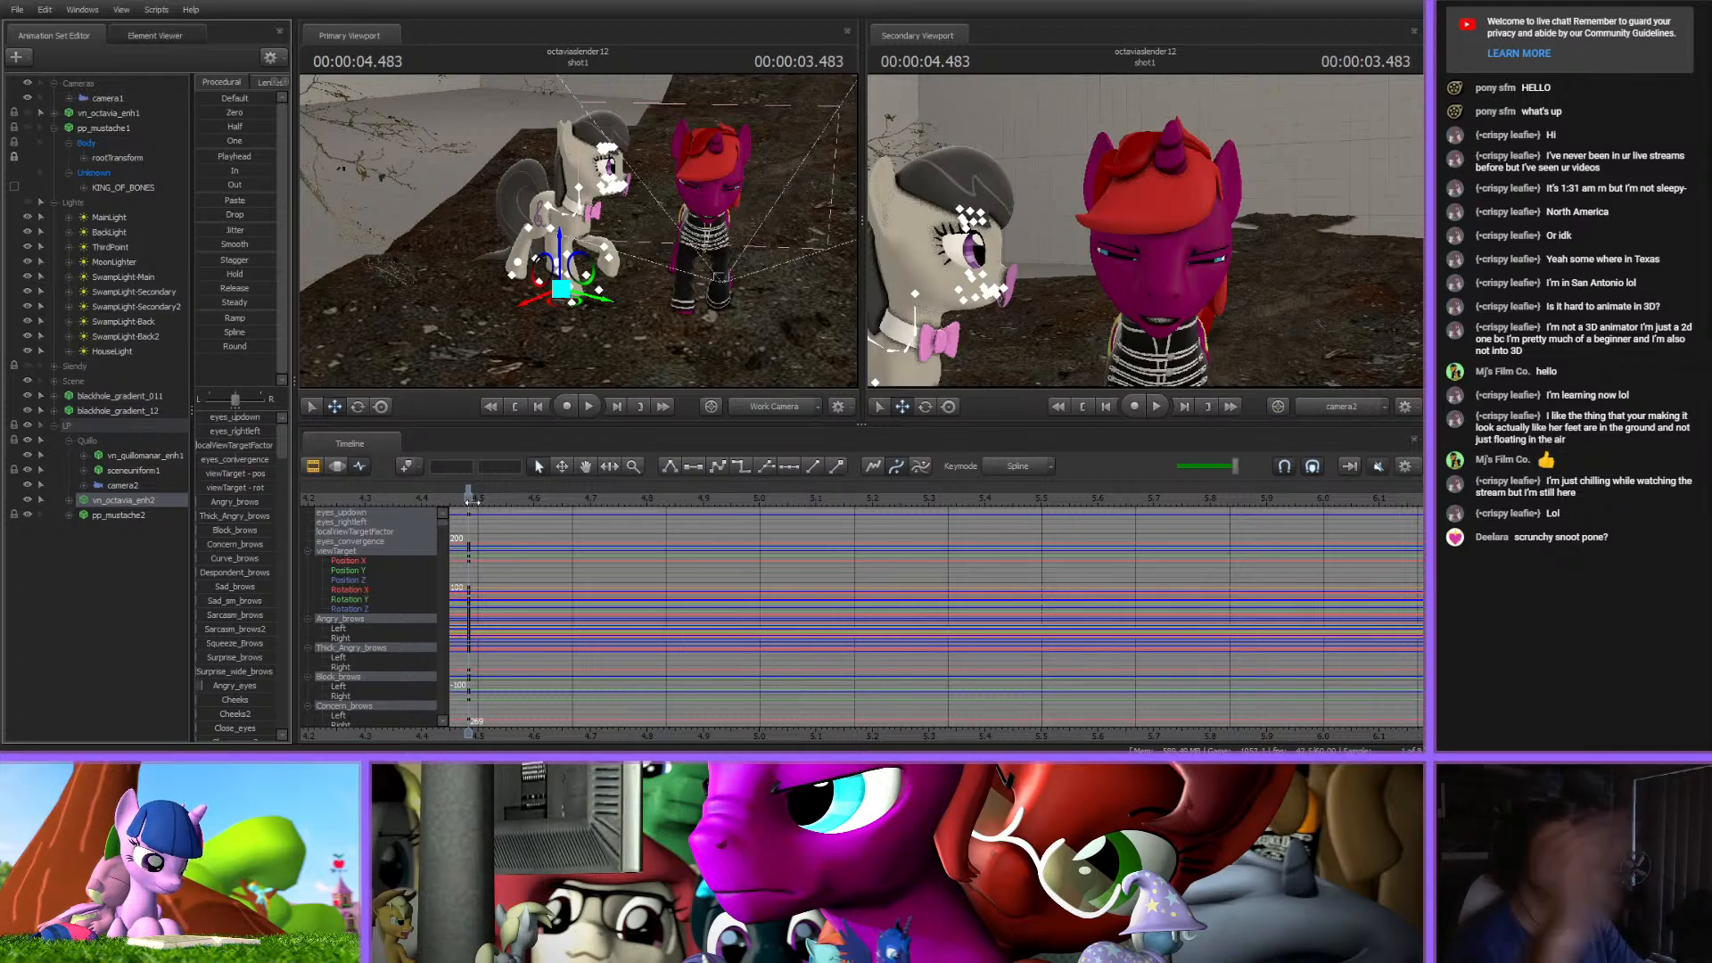
pyautogui.press('w')
pyautogui.moveTo(654, 330); pyautogui.dragTo(664, 266)
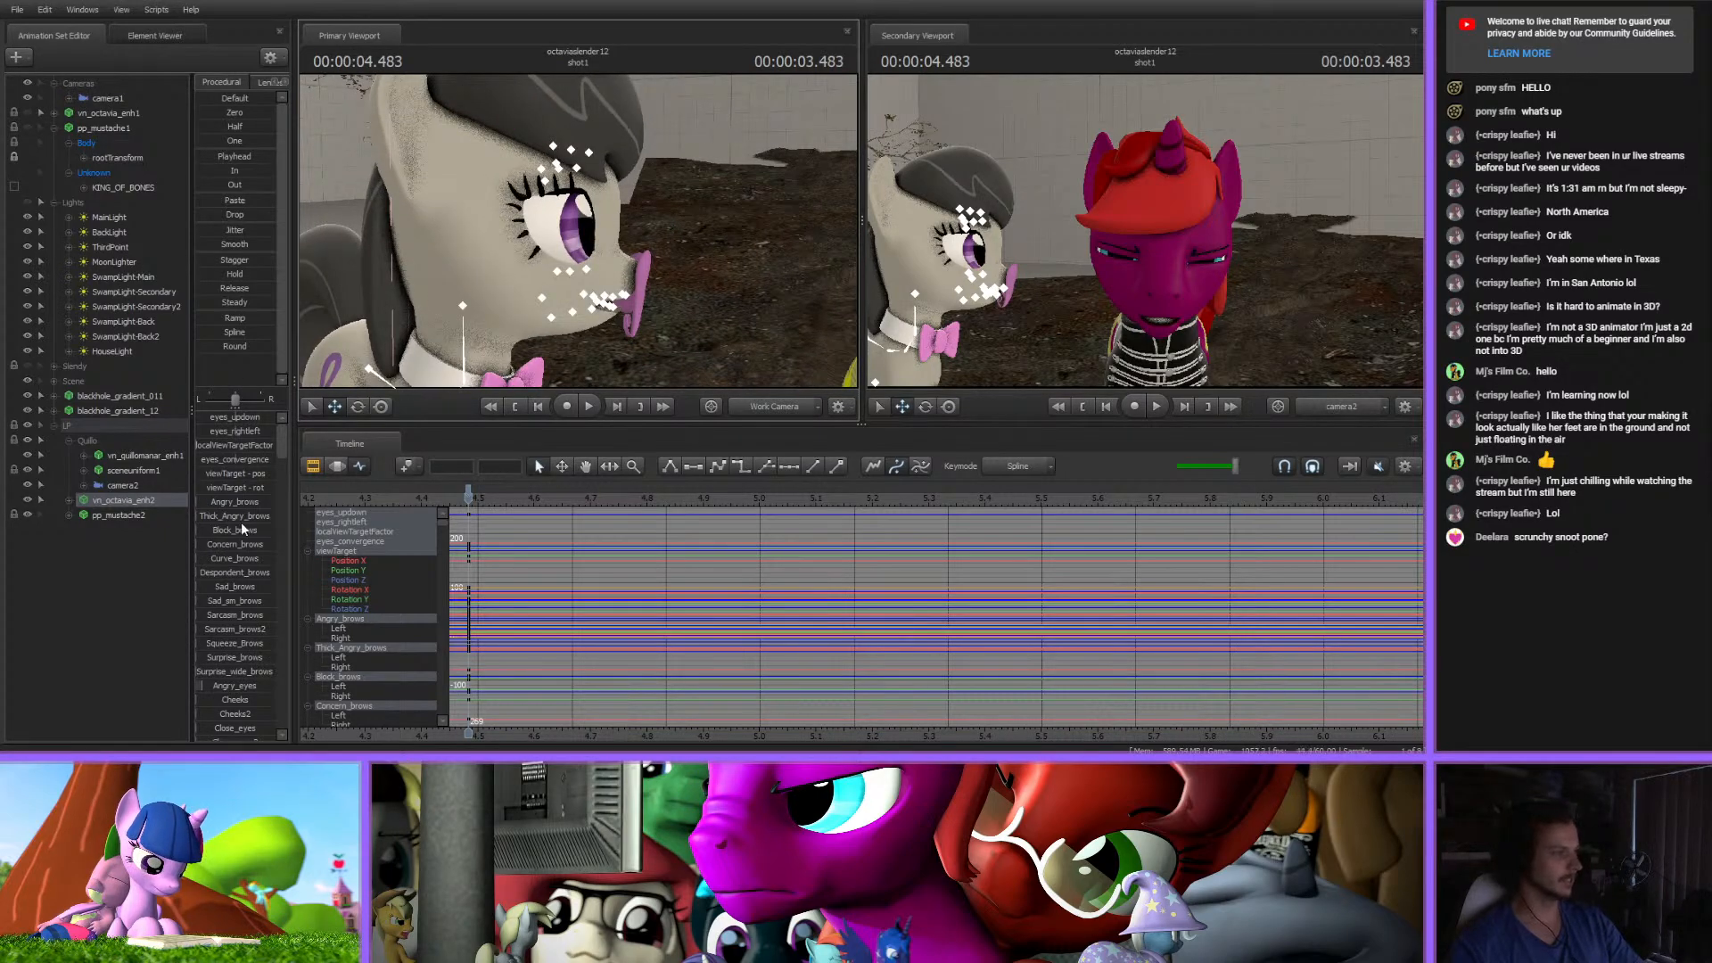
# - Add a partial nose_wrinkle flex in the second Octavia's Mid Face using the Motion Editor, and return to the Graph Editor
pyautogui.click(336, 466)
pyautogui.click(70, 500)
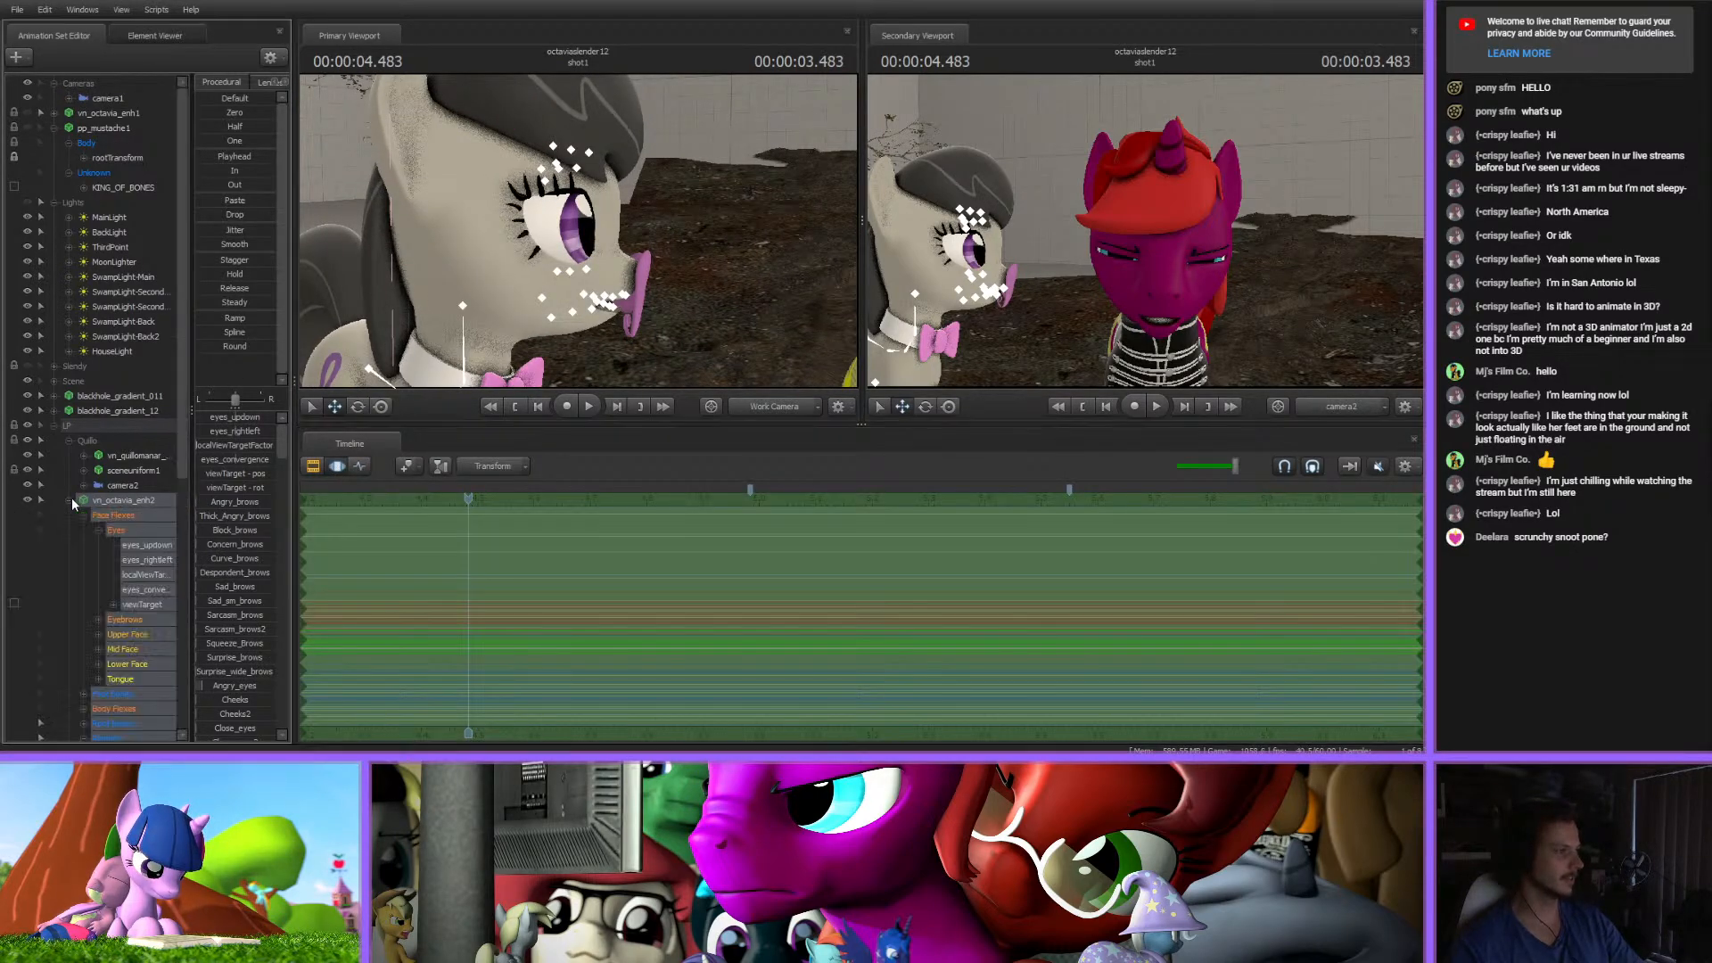
pyautogui.click(143, 649)
pyautogui.click(214, 418)
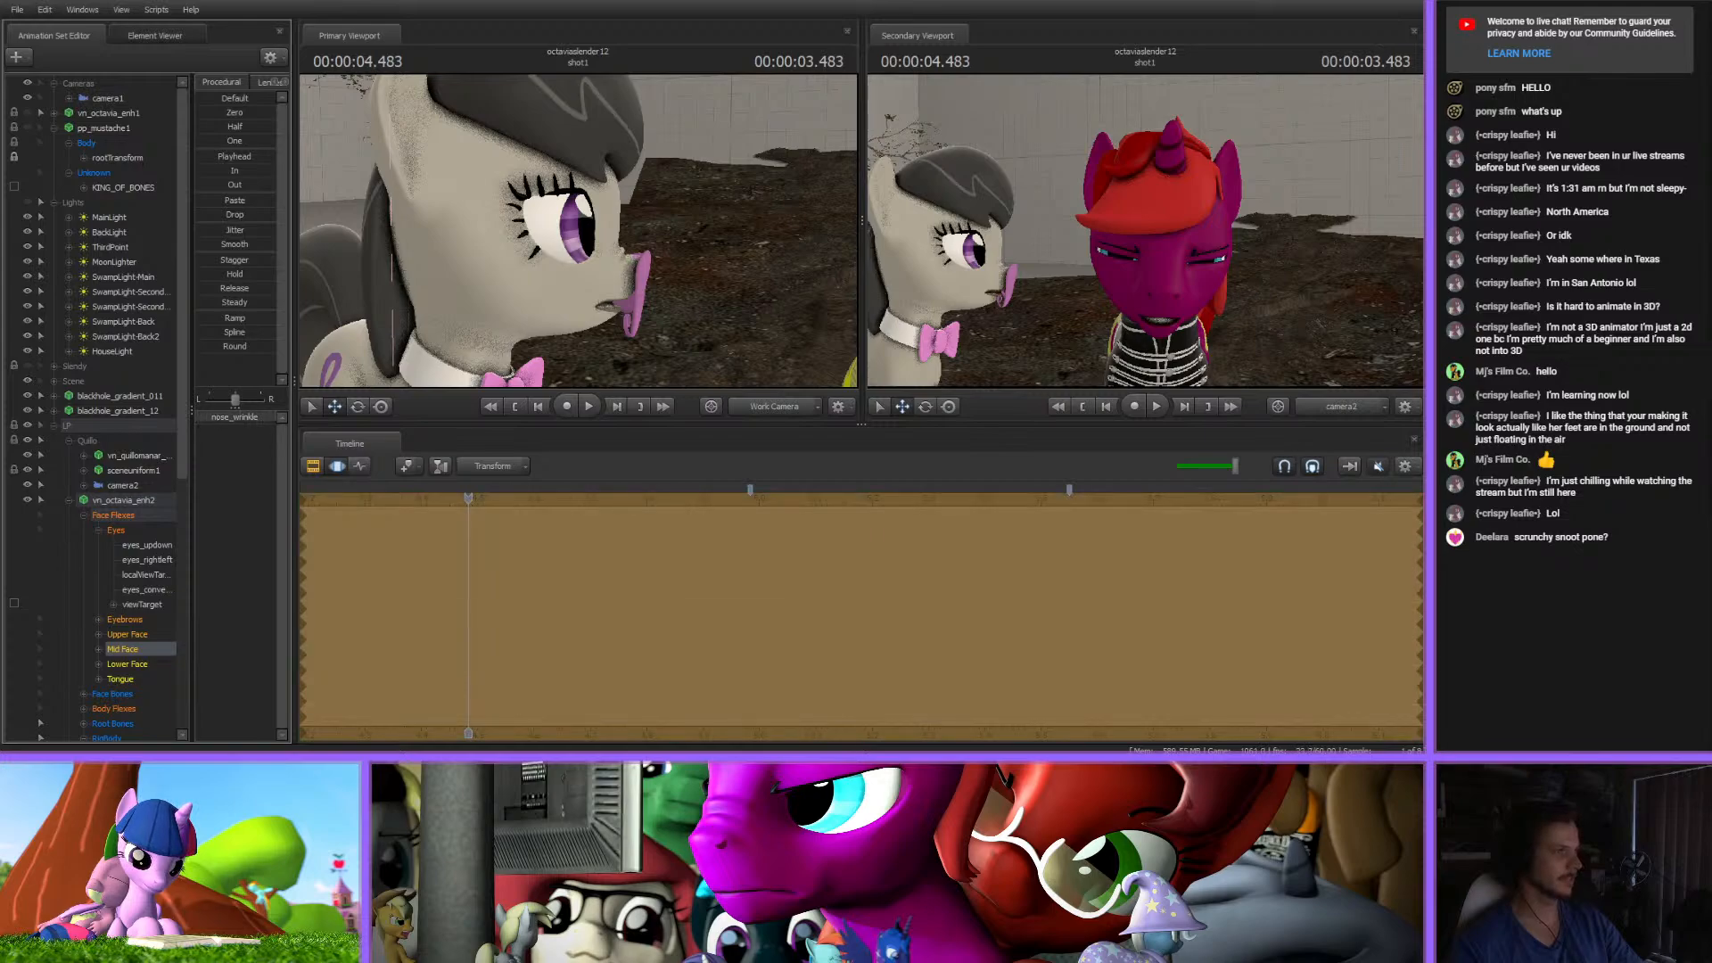
pyautogui.press('w')
pyautogui.moveTo(561, 278); pyautogui.dragTo(579, 281)
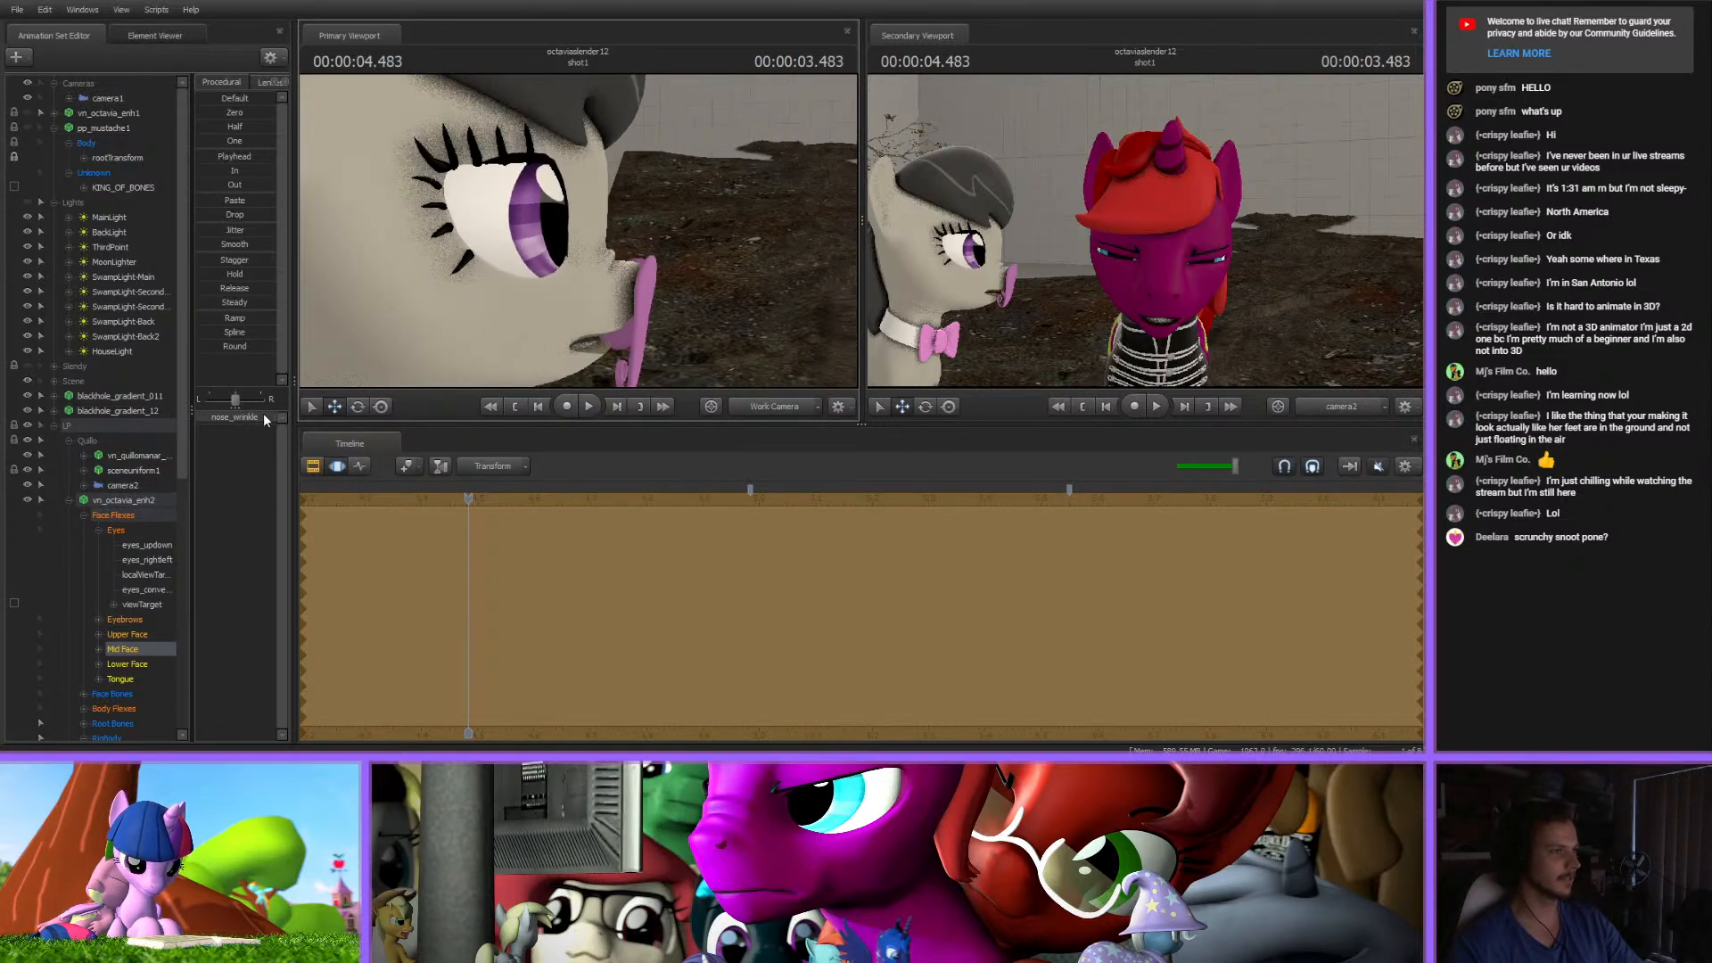
pyautogui.moveTo(264, 417); pyautogui.dragTo(240, 418)
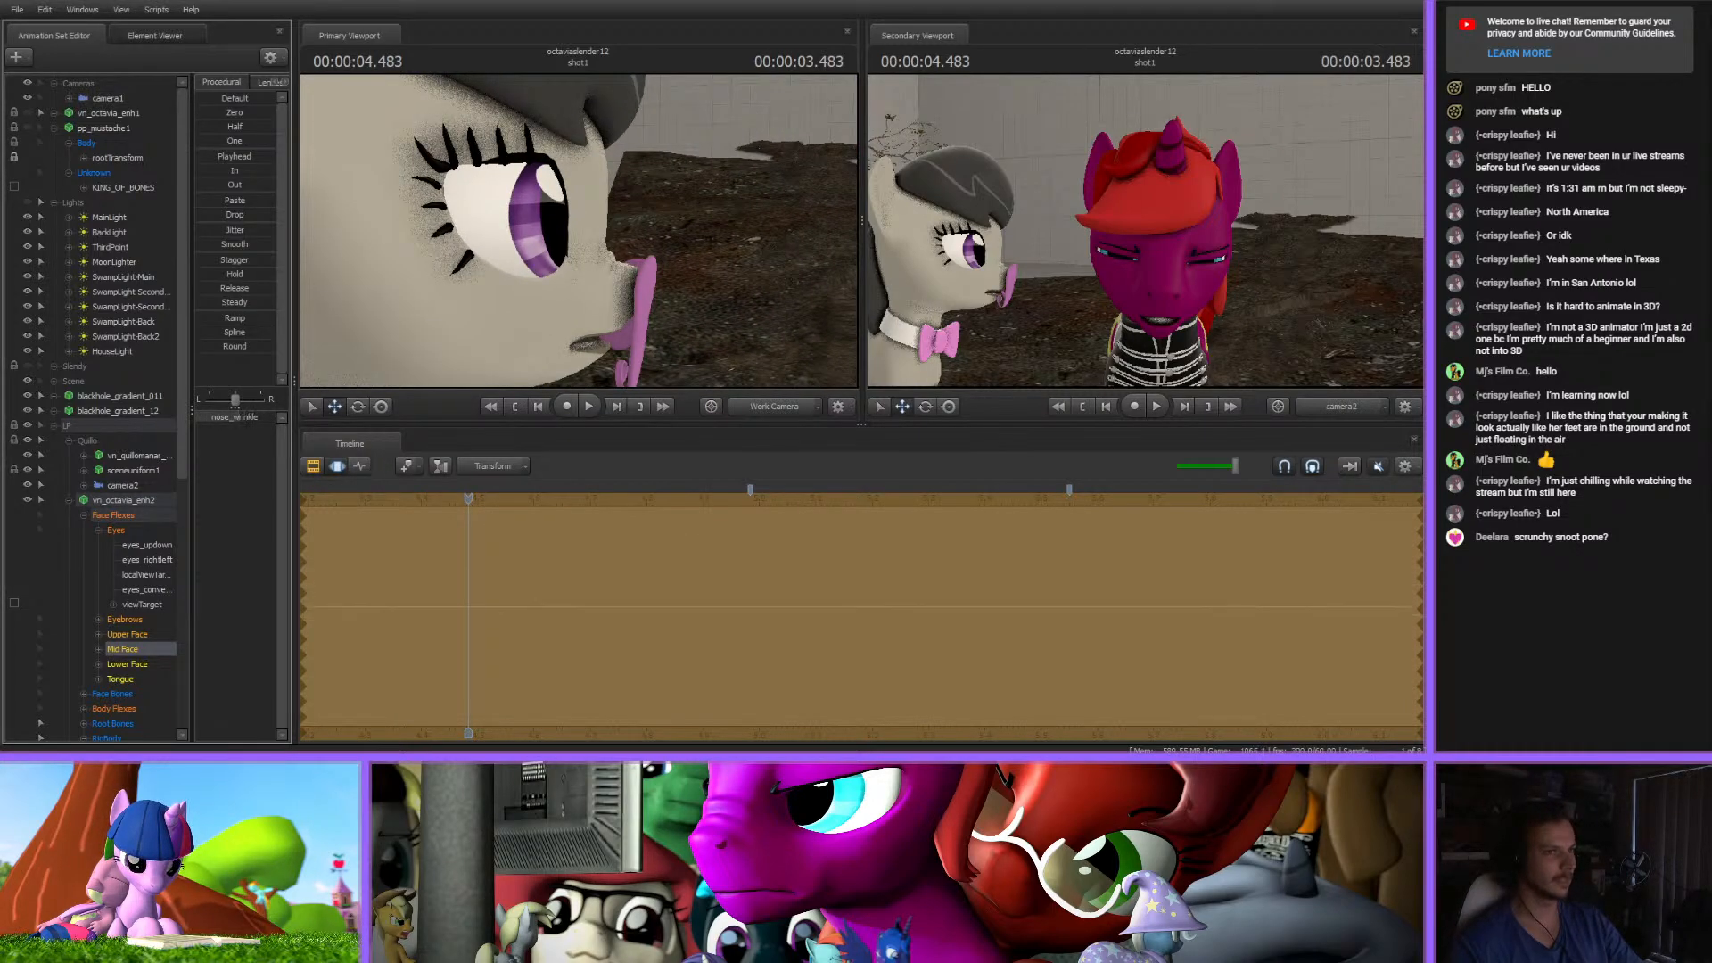
pyautogui.click(228, 421)
pyautogui.click(360, 466)
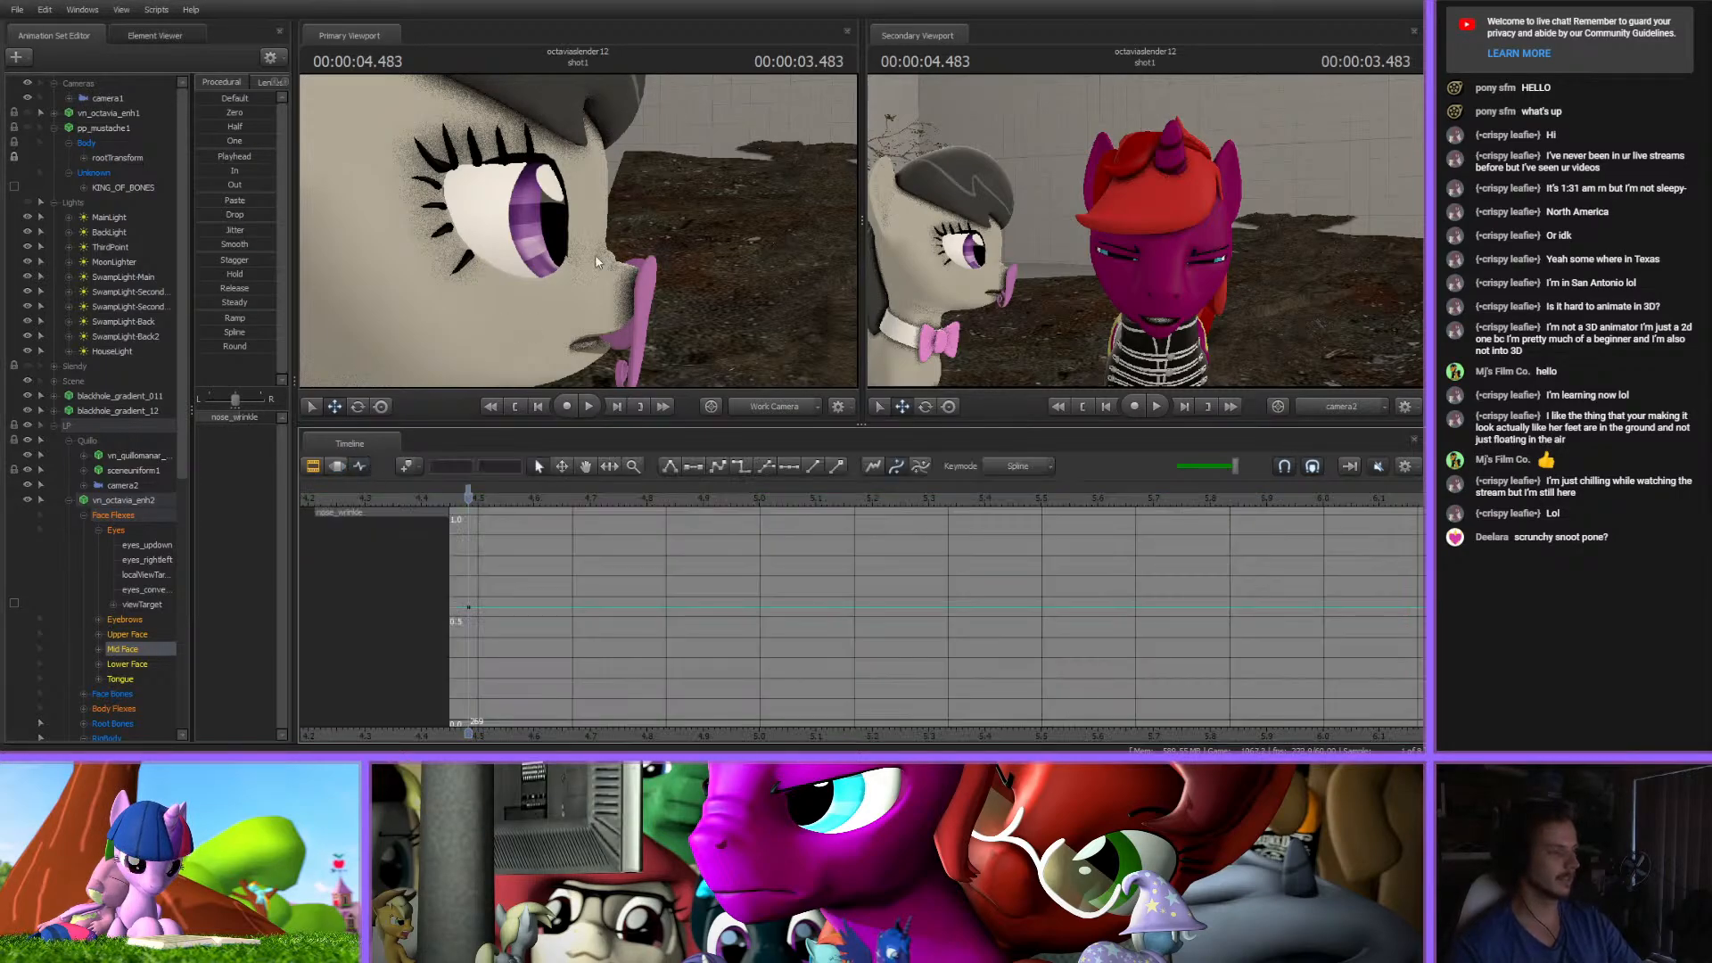
# - Set a keyframe at 4.000 seconds on all controls of vn_octavia_enh2
pyautogui.press('s')
pyautogui.moveTo(595, 254); pyautogui.dragTo(575, 239)
pyautogui.press('s')
pyautogui.press('w')
pyautogui.press('s')
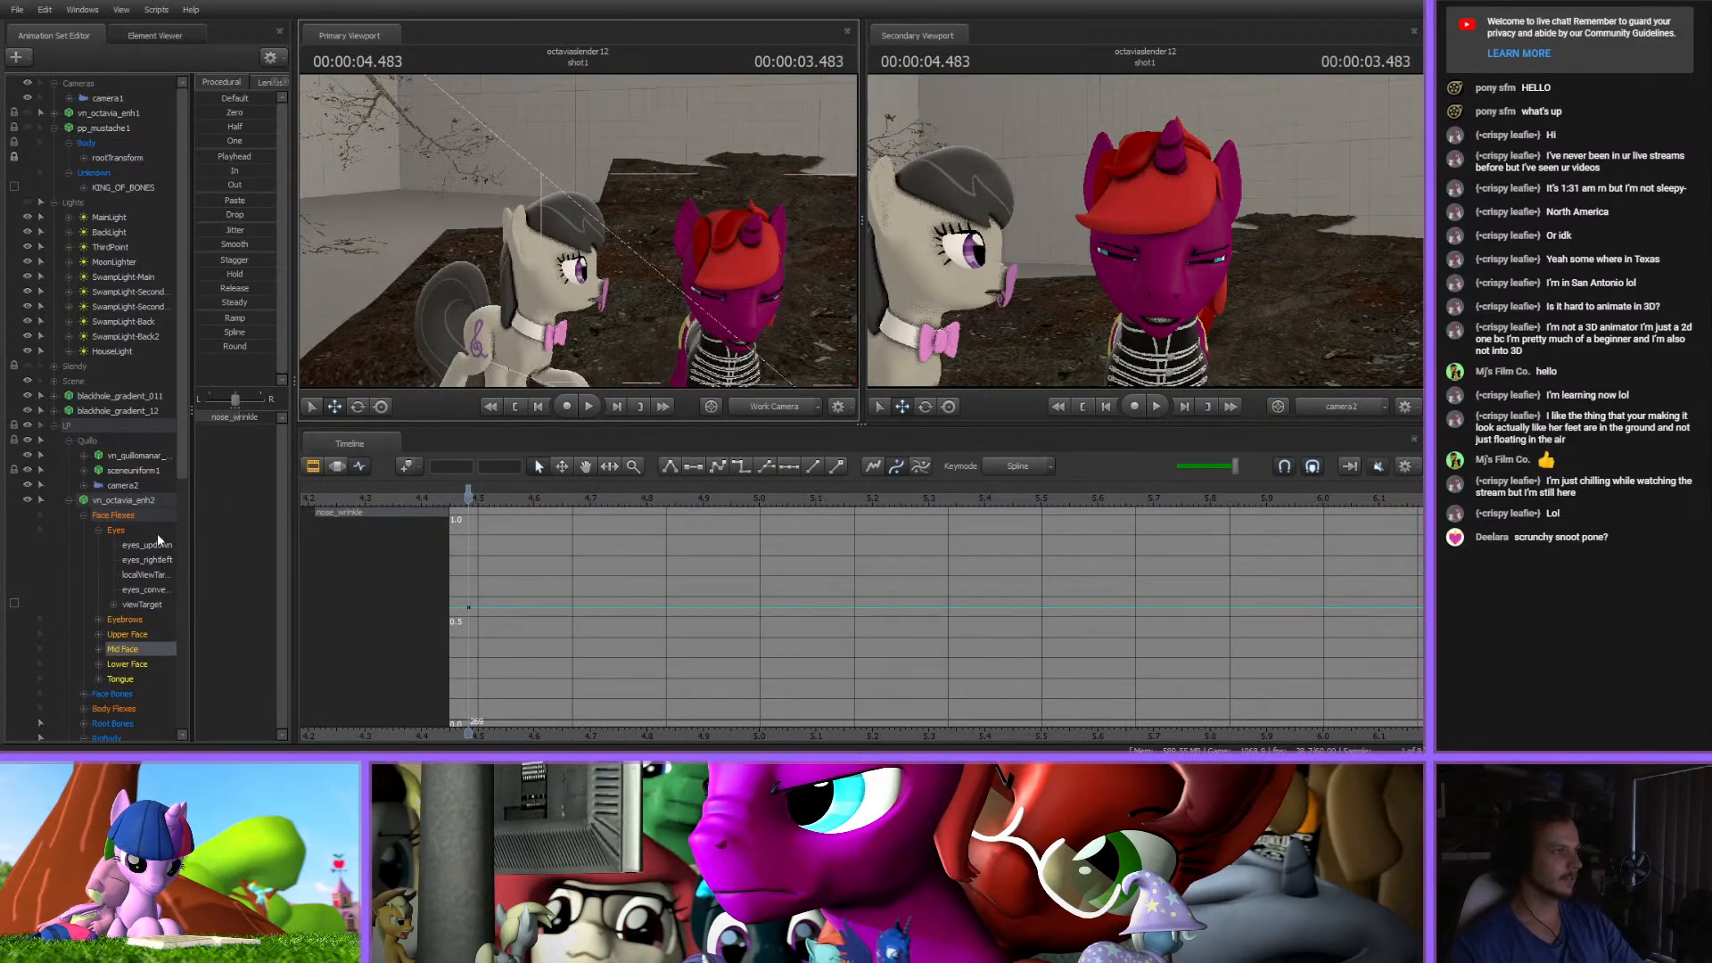
pyautogui.click(126, 516)
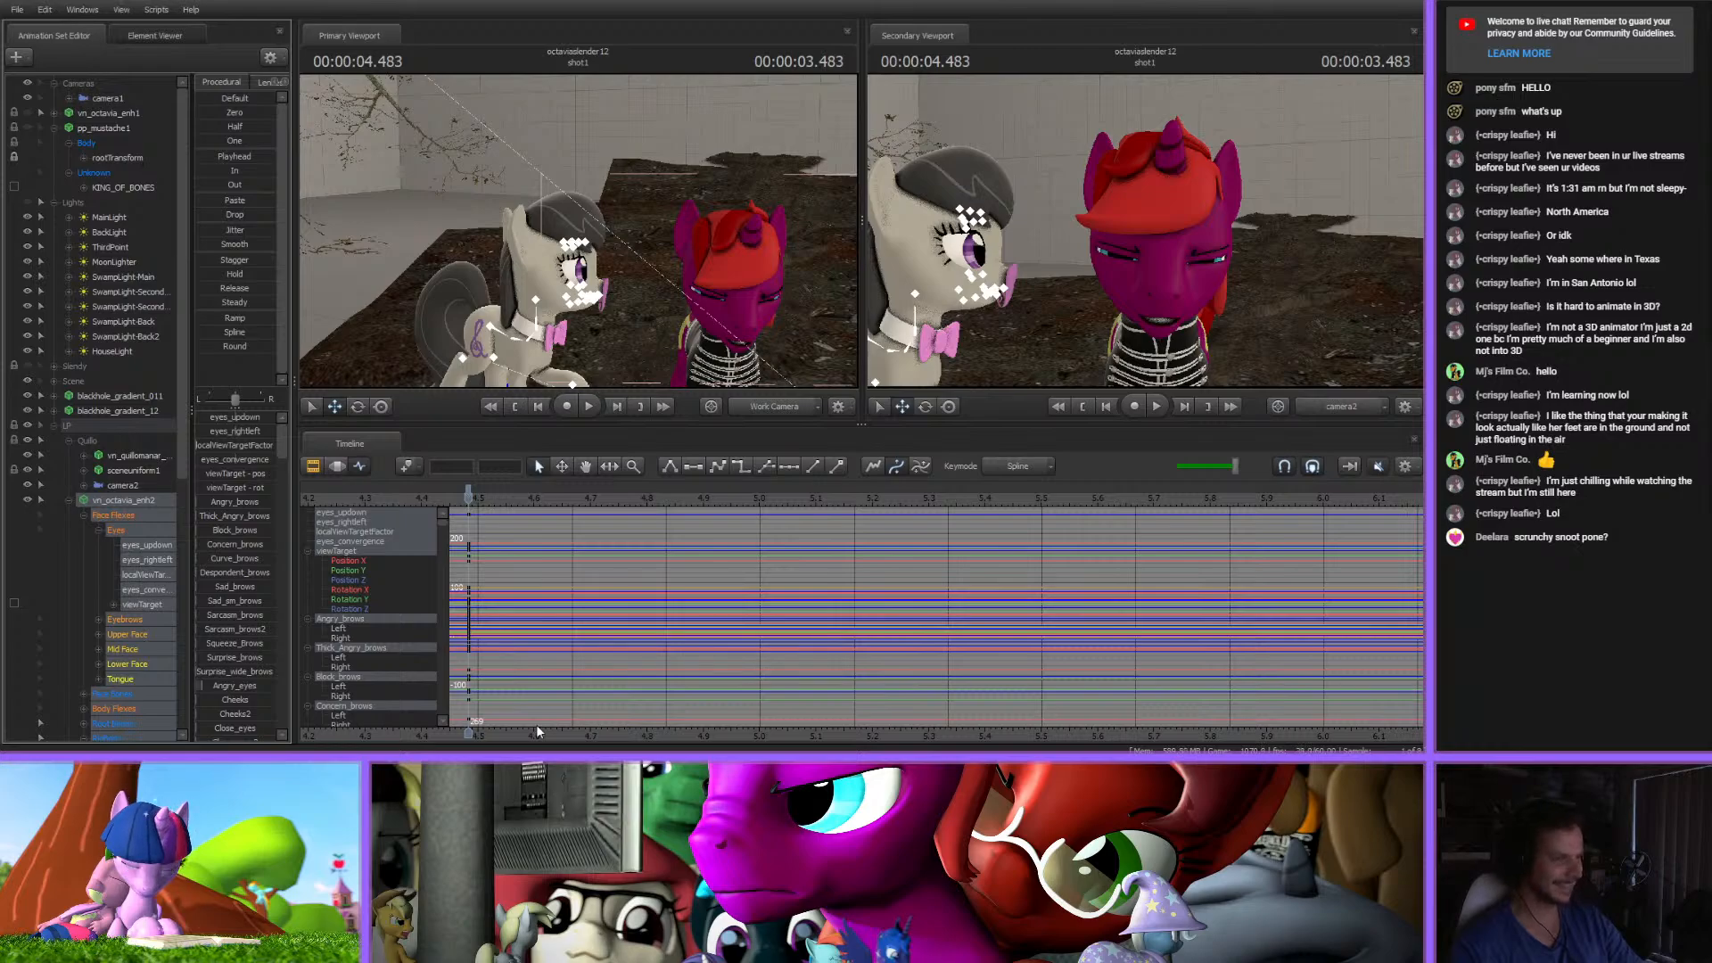
pyautogui.moveTo(539, 736); pyautogui.dragTo(589, 496)
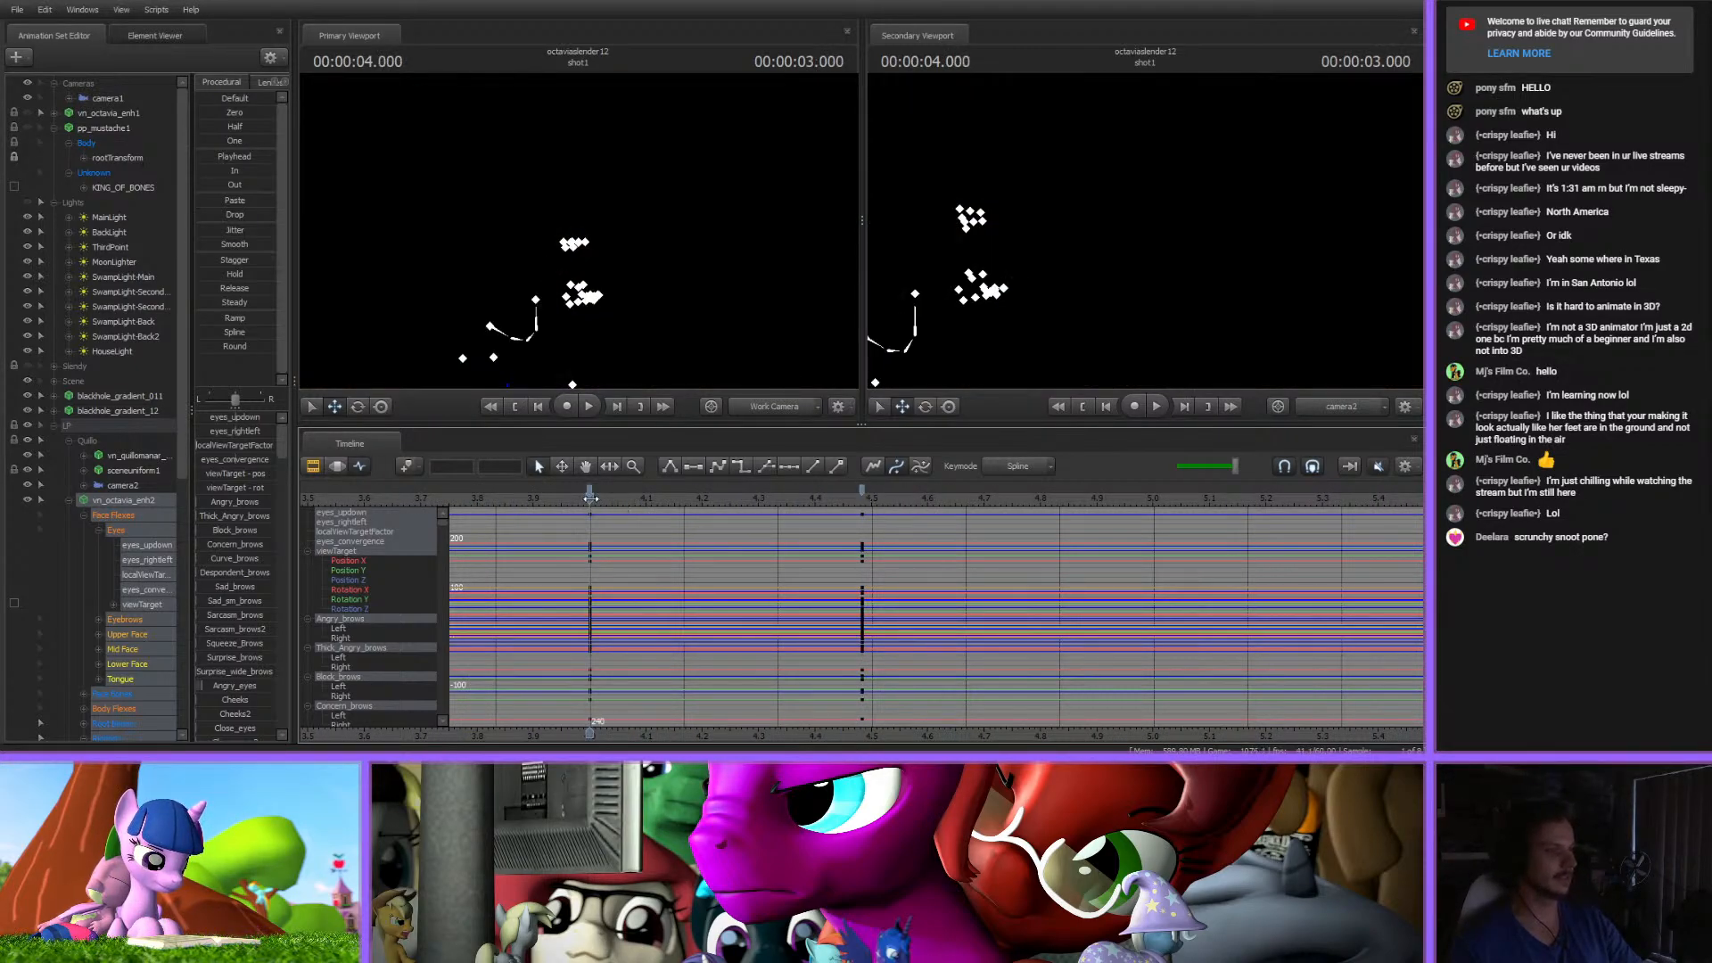
pyautogui.click(920, 498)
pyautogui.moveTo(920, 499); pyautogui.dragTo(927, 499)
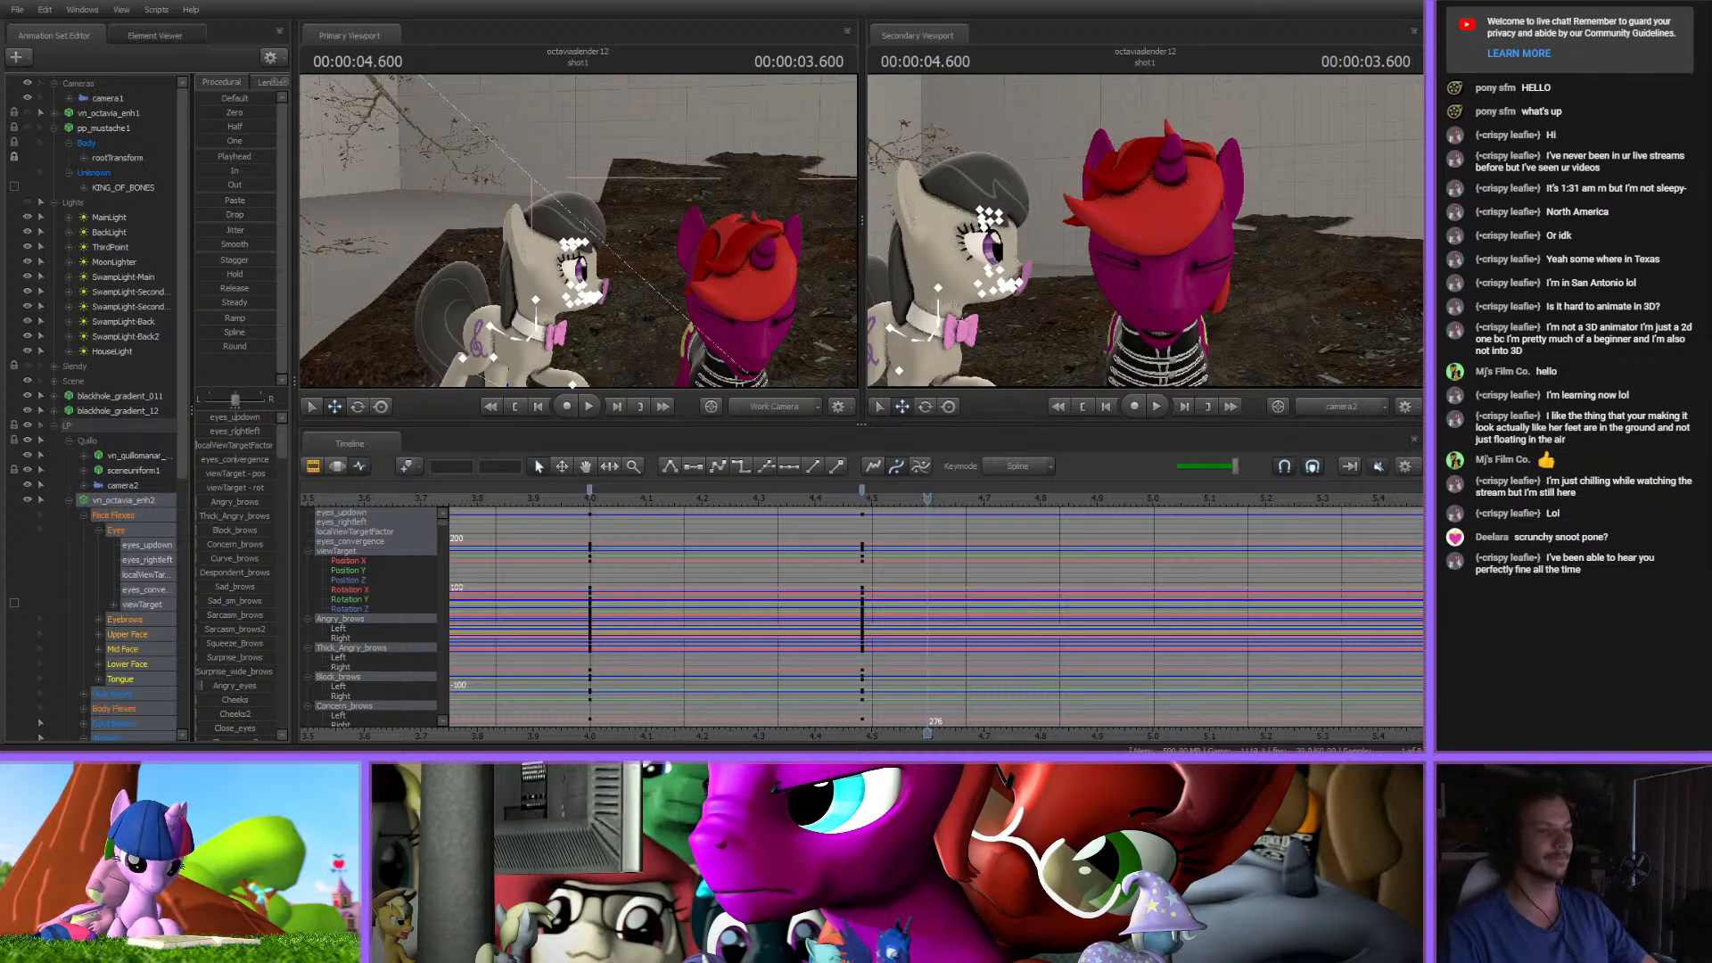
pyautogui.moveTo(927, 526); pyautogui.dragTo(863, 526)
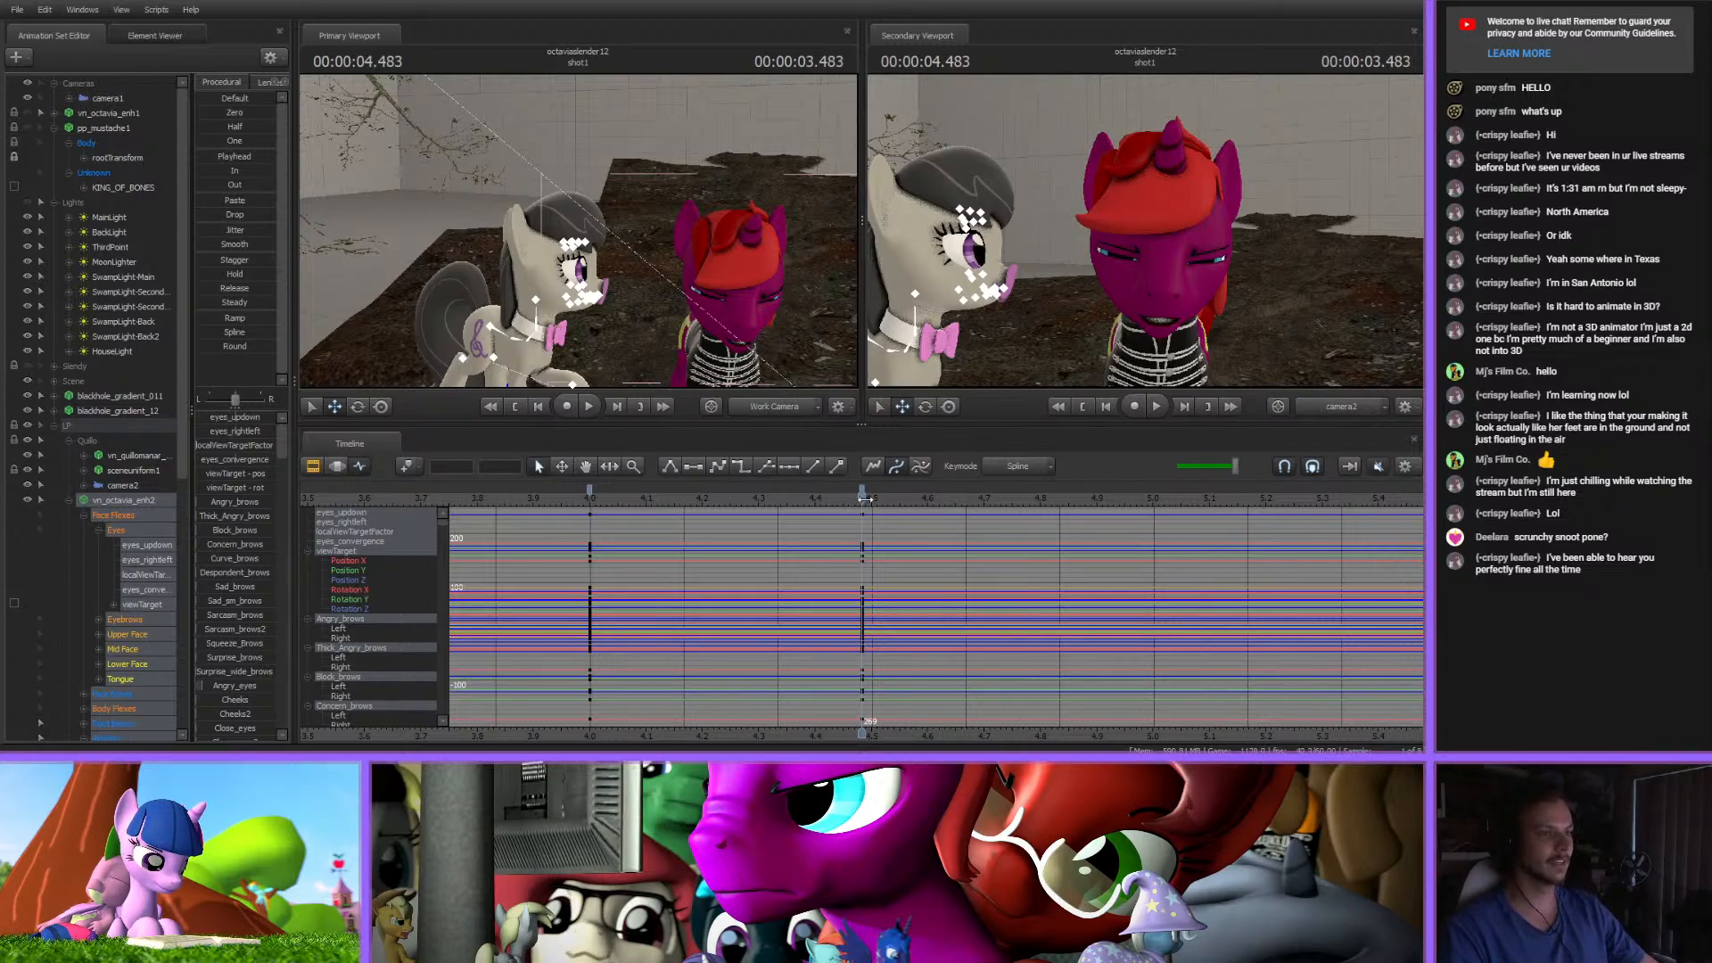
# - Set a keyframe at 5.150 seconds on all controls of vn_octavia_enh2
pyautogui.moveTo(865, 500); pyautogui.dragTo(1059, 505)
pyautogui.moveTo(713, 286); pyautogui.dragTo(712, 357)
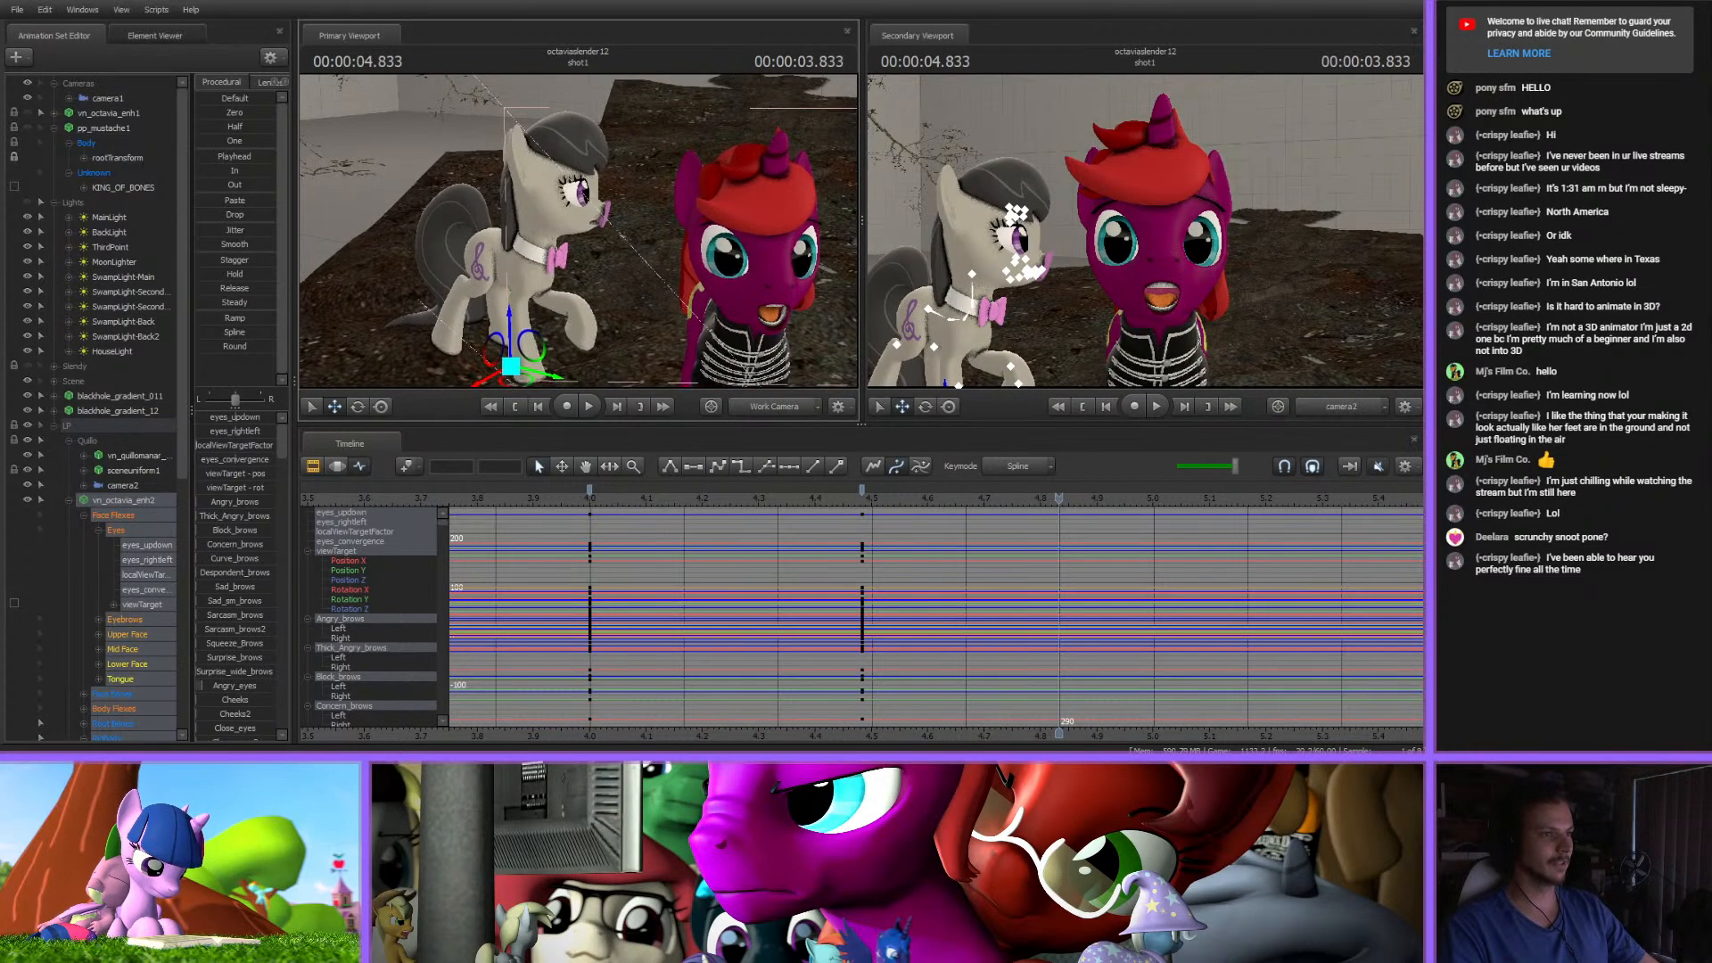
pyautogui.press('w')
pyautogui.moveTo(571, 252); pyautogui.dragTo(541, 251)
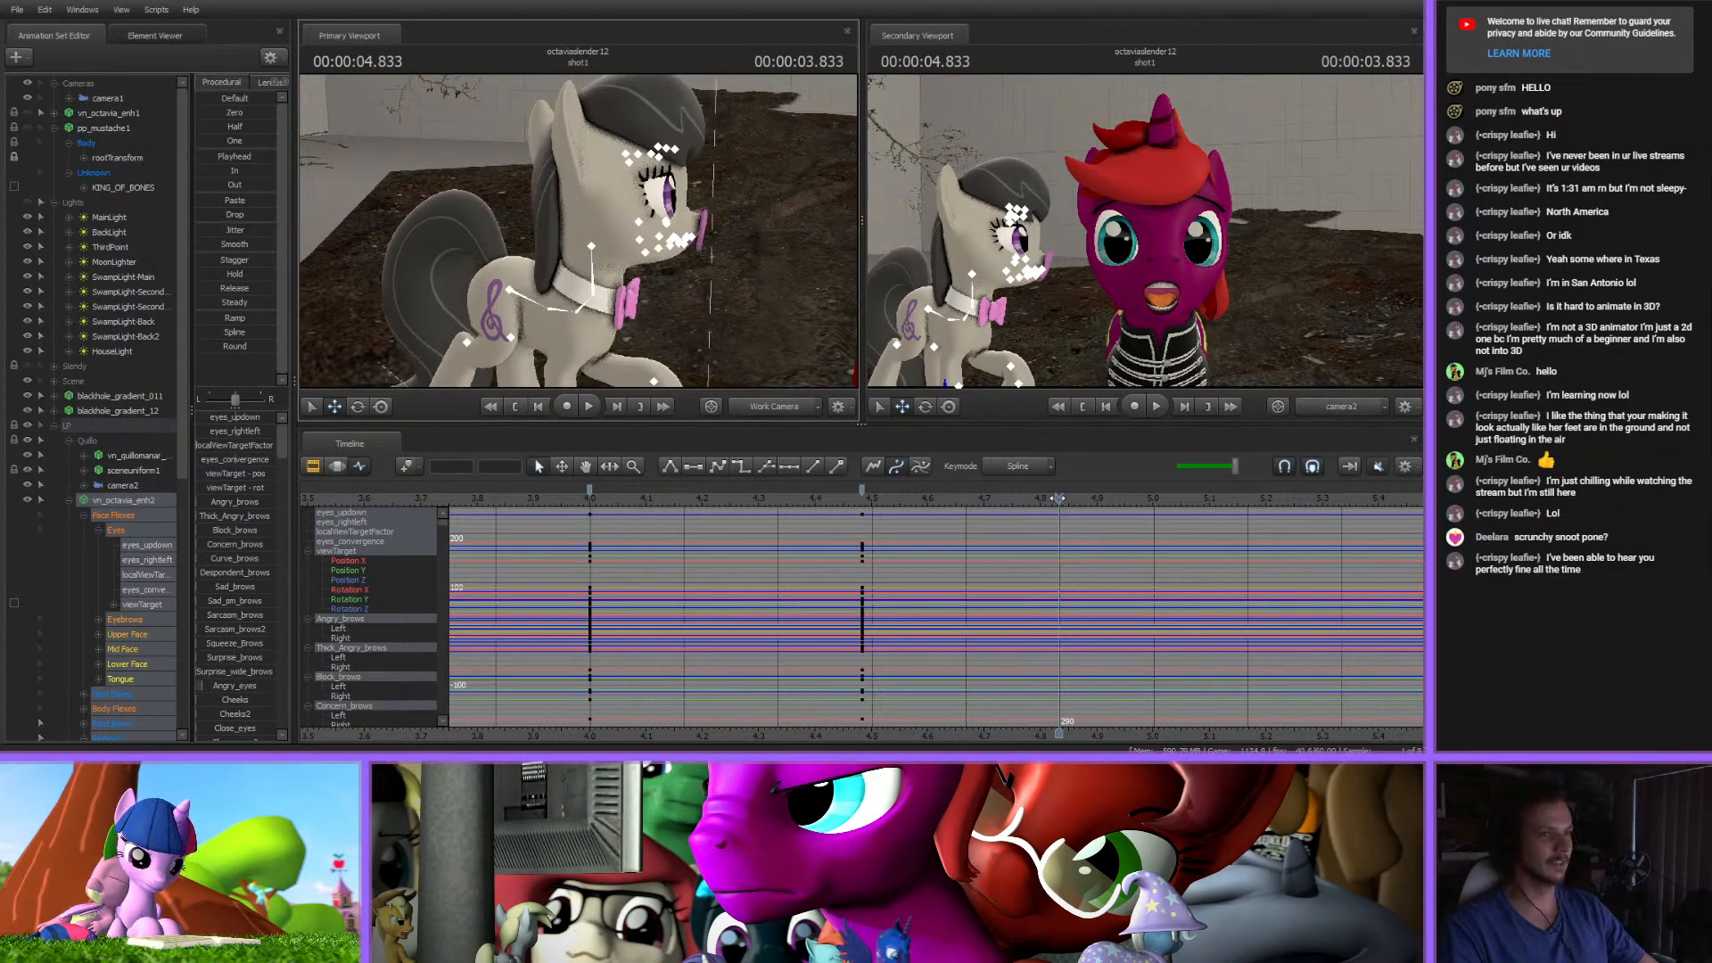
pyautogui.moveTo(1055, 743); pyautogui.dragTo(850, 729, button='middle')
pyautogui.moveTo(848, 506); pyautogui.dragTo(780, 535)
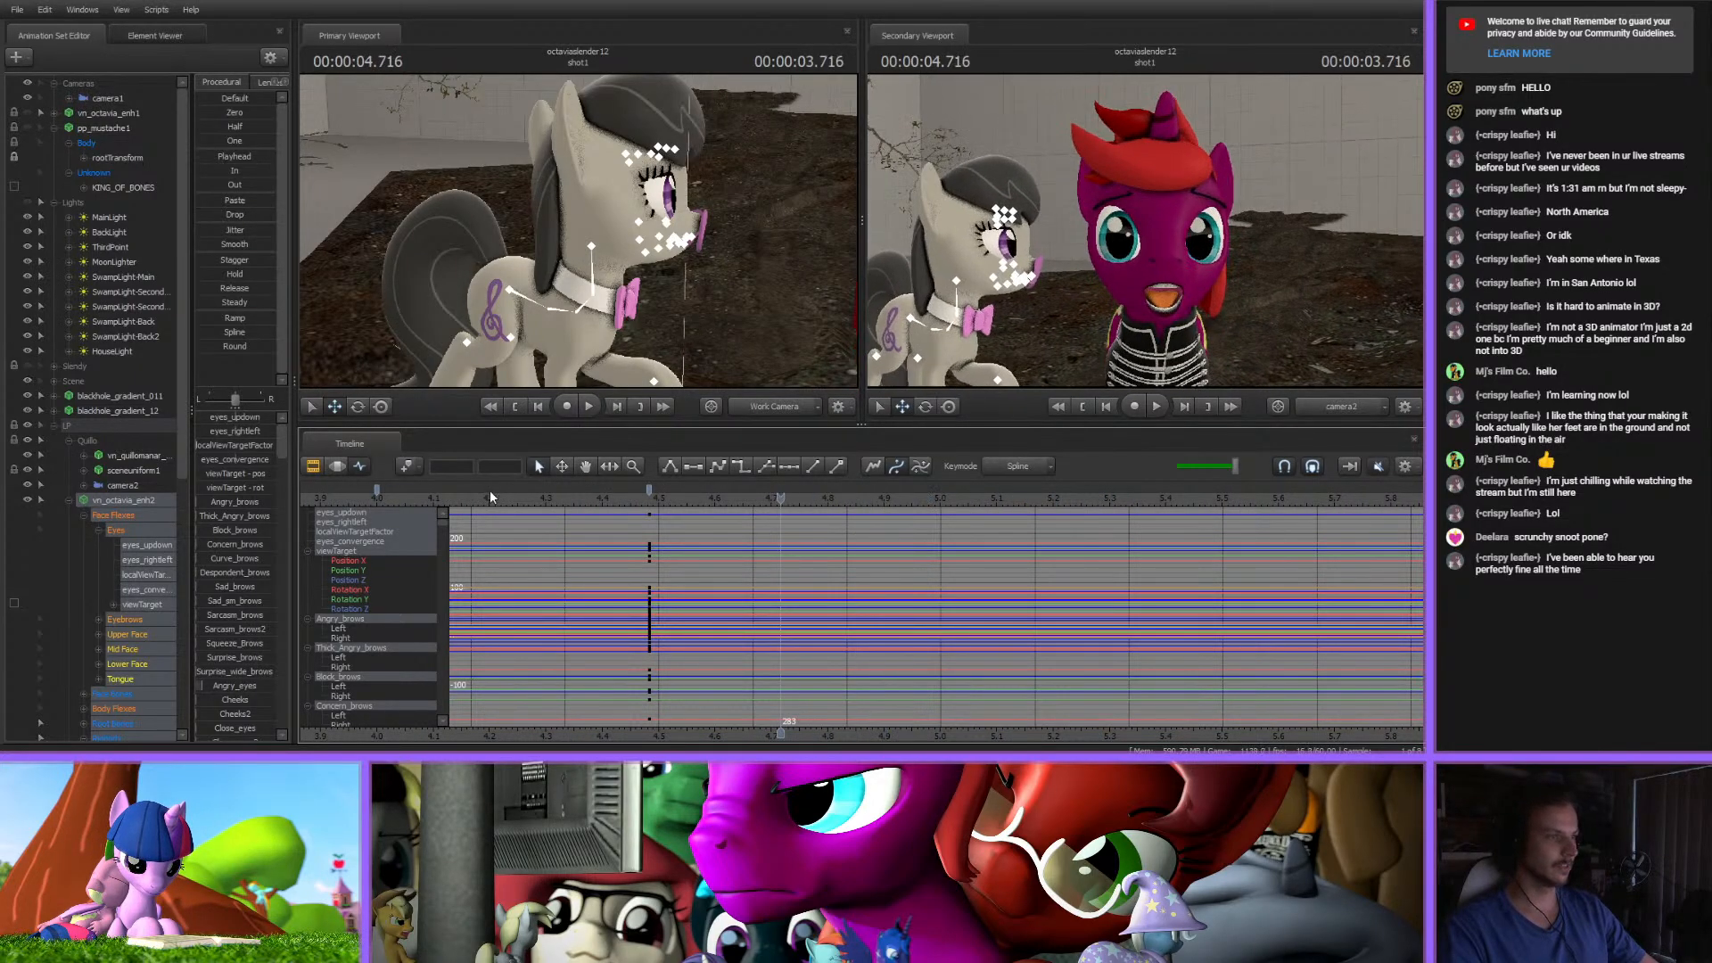
pyautogui.click(339, 467)
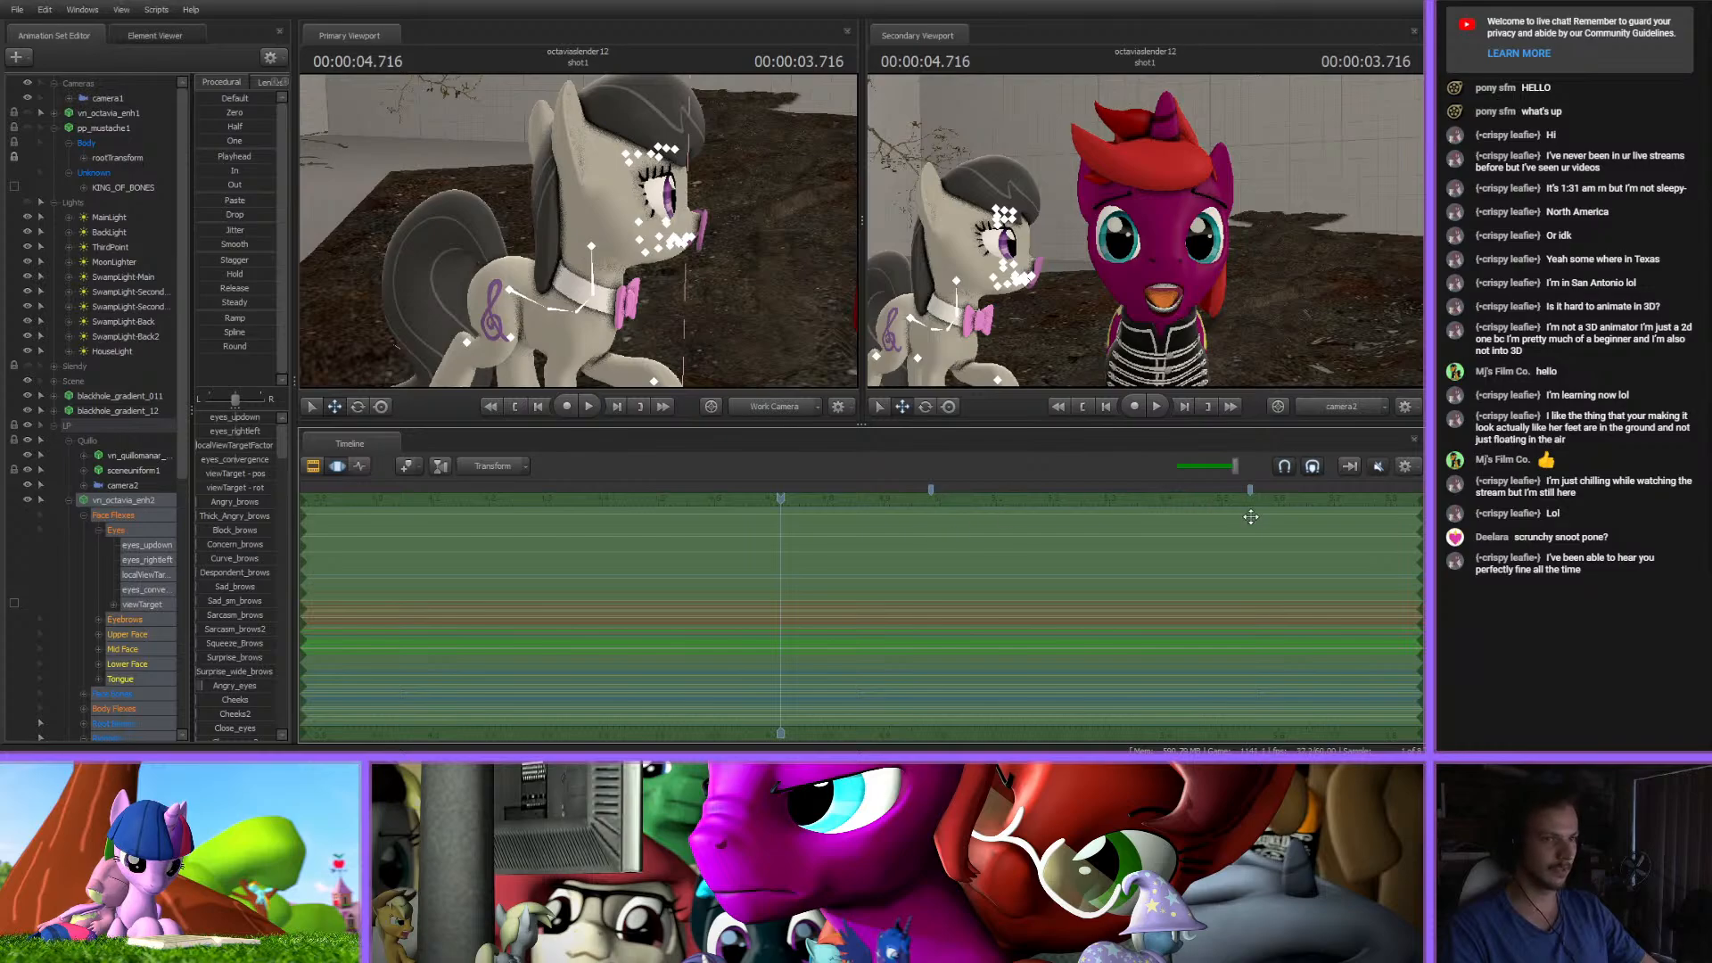
pyautogui.click(358, 467)
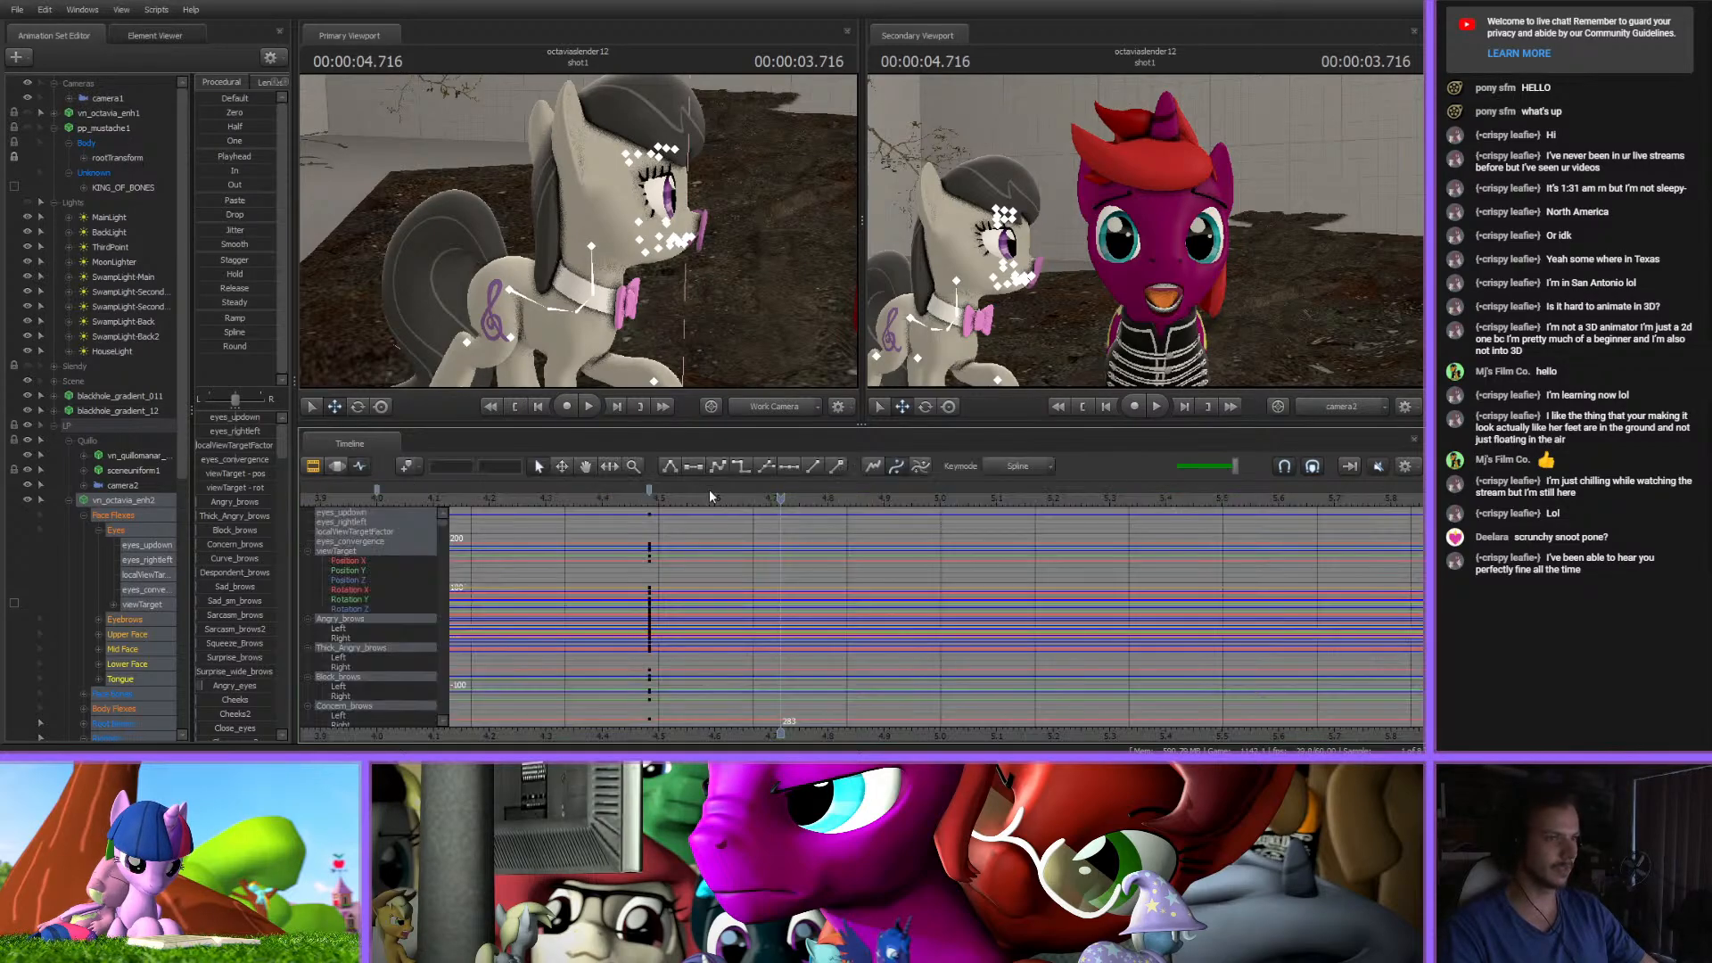
pyautogui.moveTo(782, 499); pyautogui.dragTo(1025, 512)
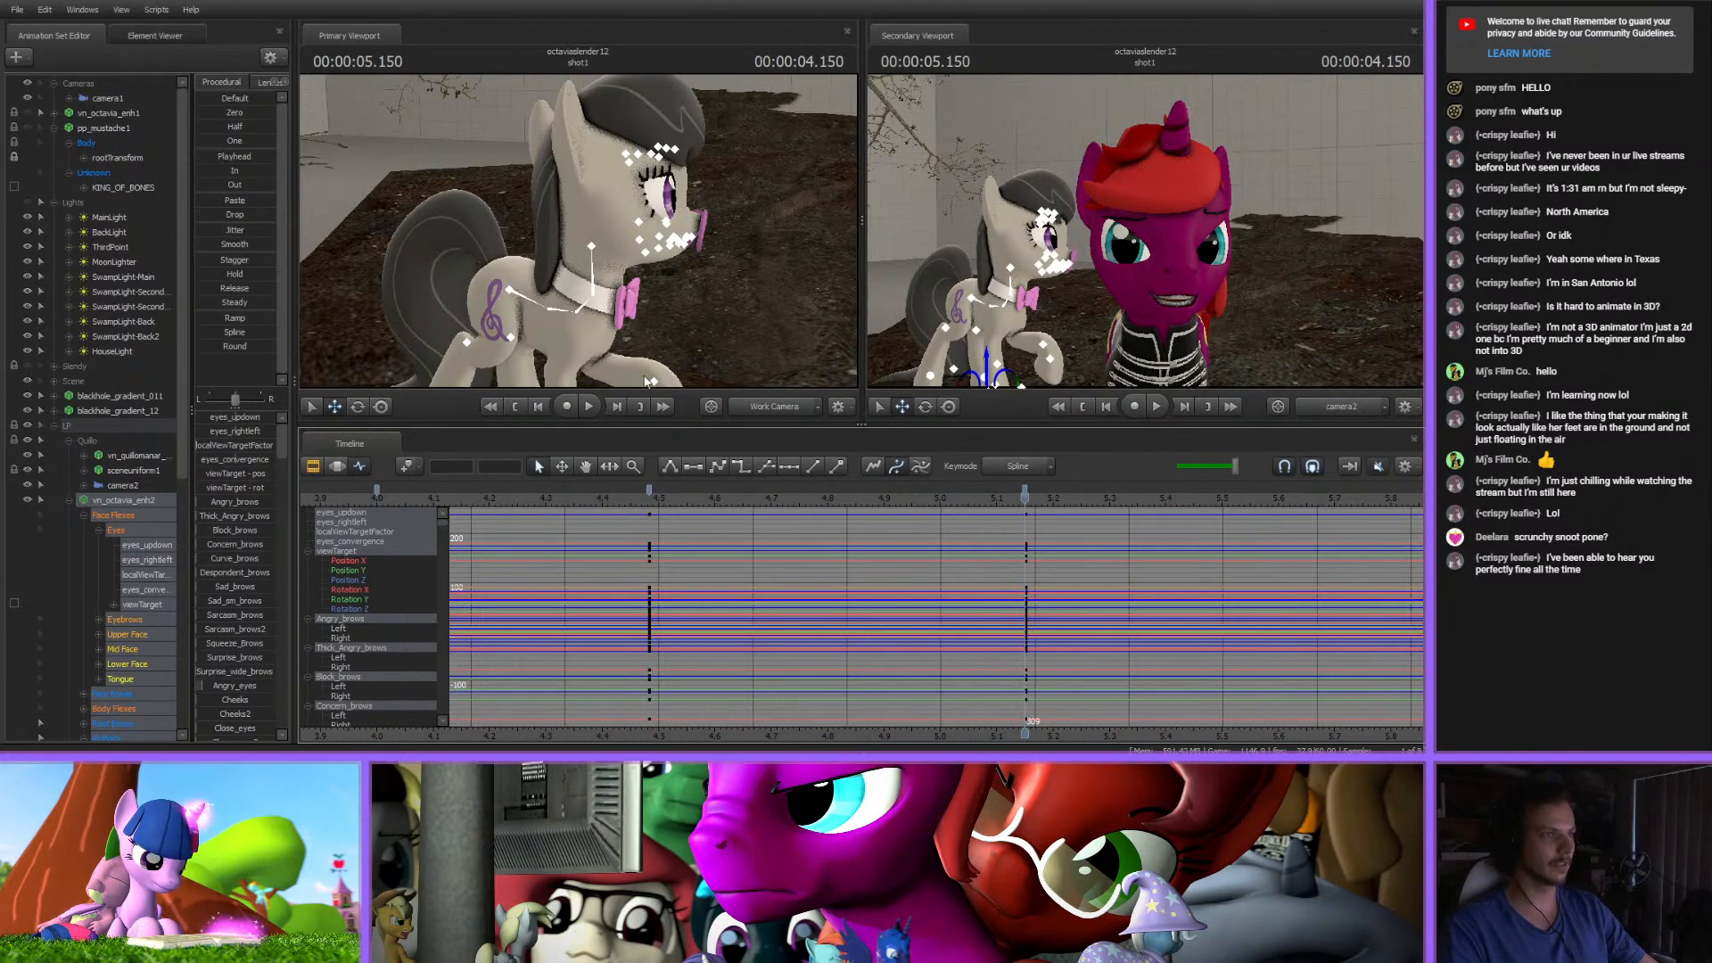
# - Rotate the second Octavia's rig_pelvis, rig_spine_0, rig_neck and rig_head at 5.150 seconds to pose the end of her turn
pyautogui.click(534, 306)
pyautogui.press('e')
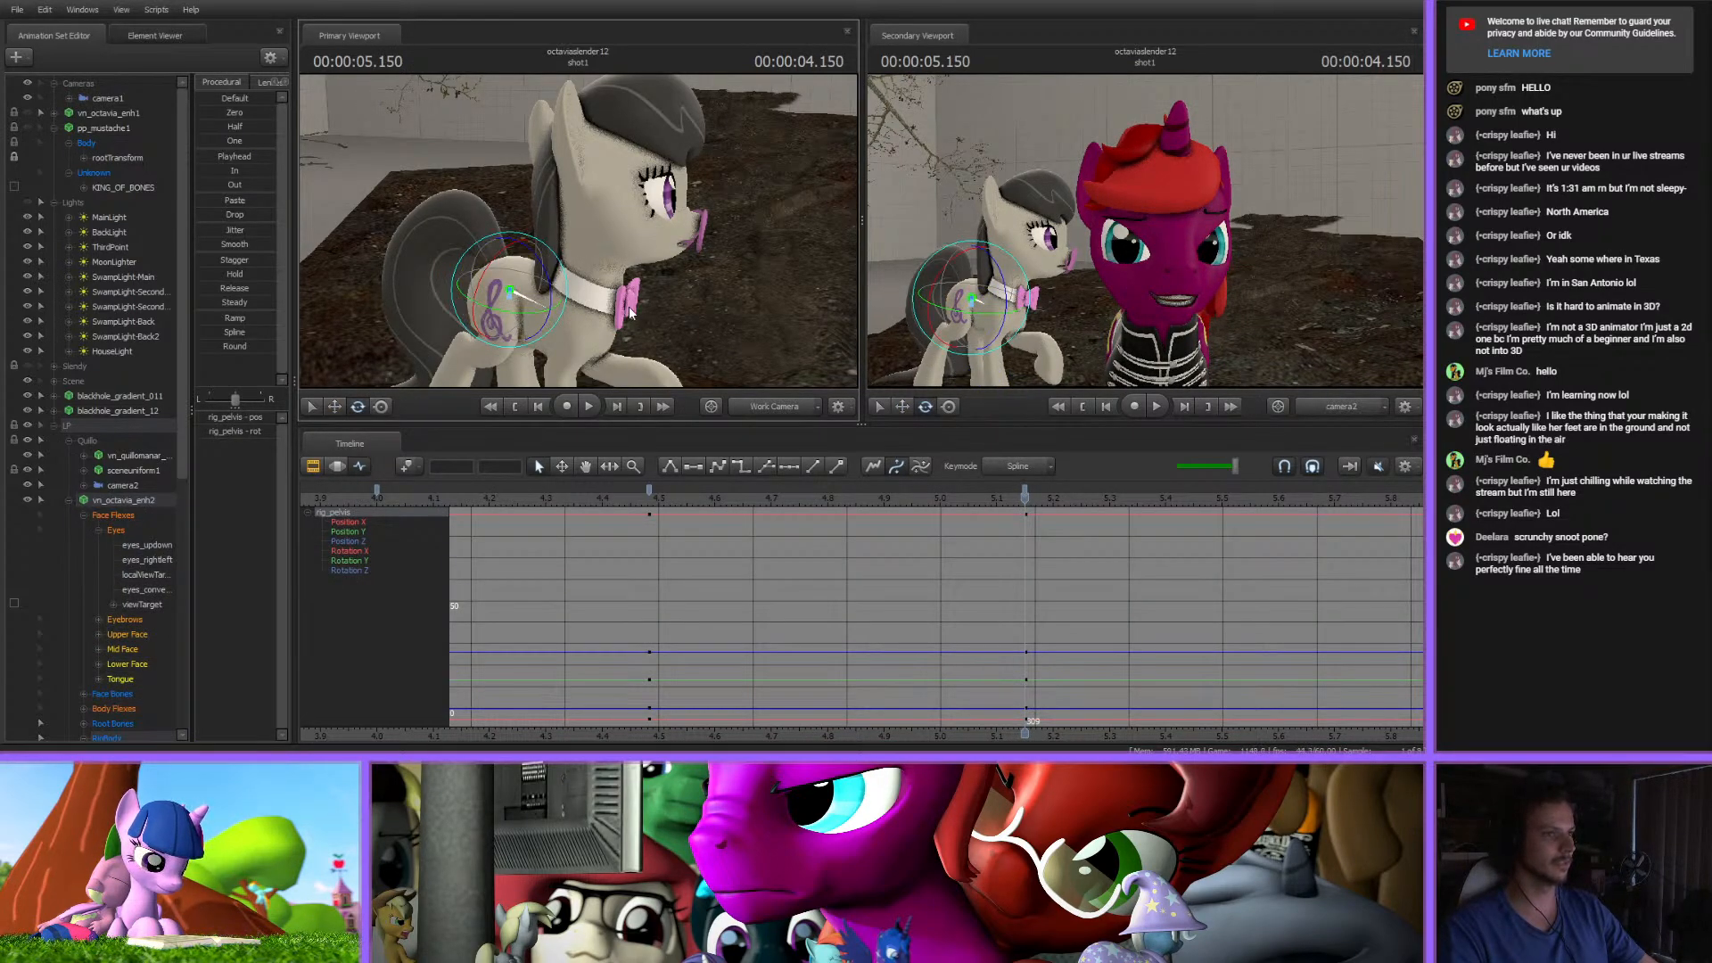
pyautogui.moveTo(629, 311); pyautogui.dragTo(578, 236)
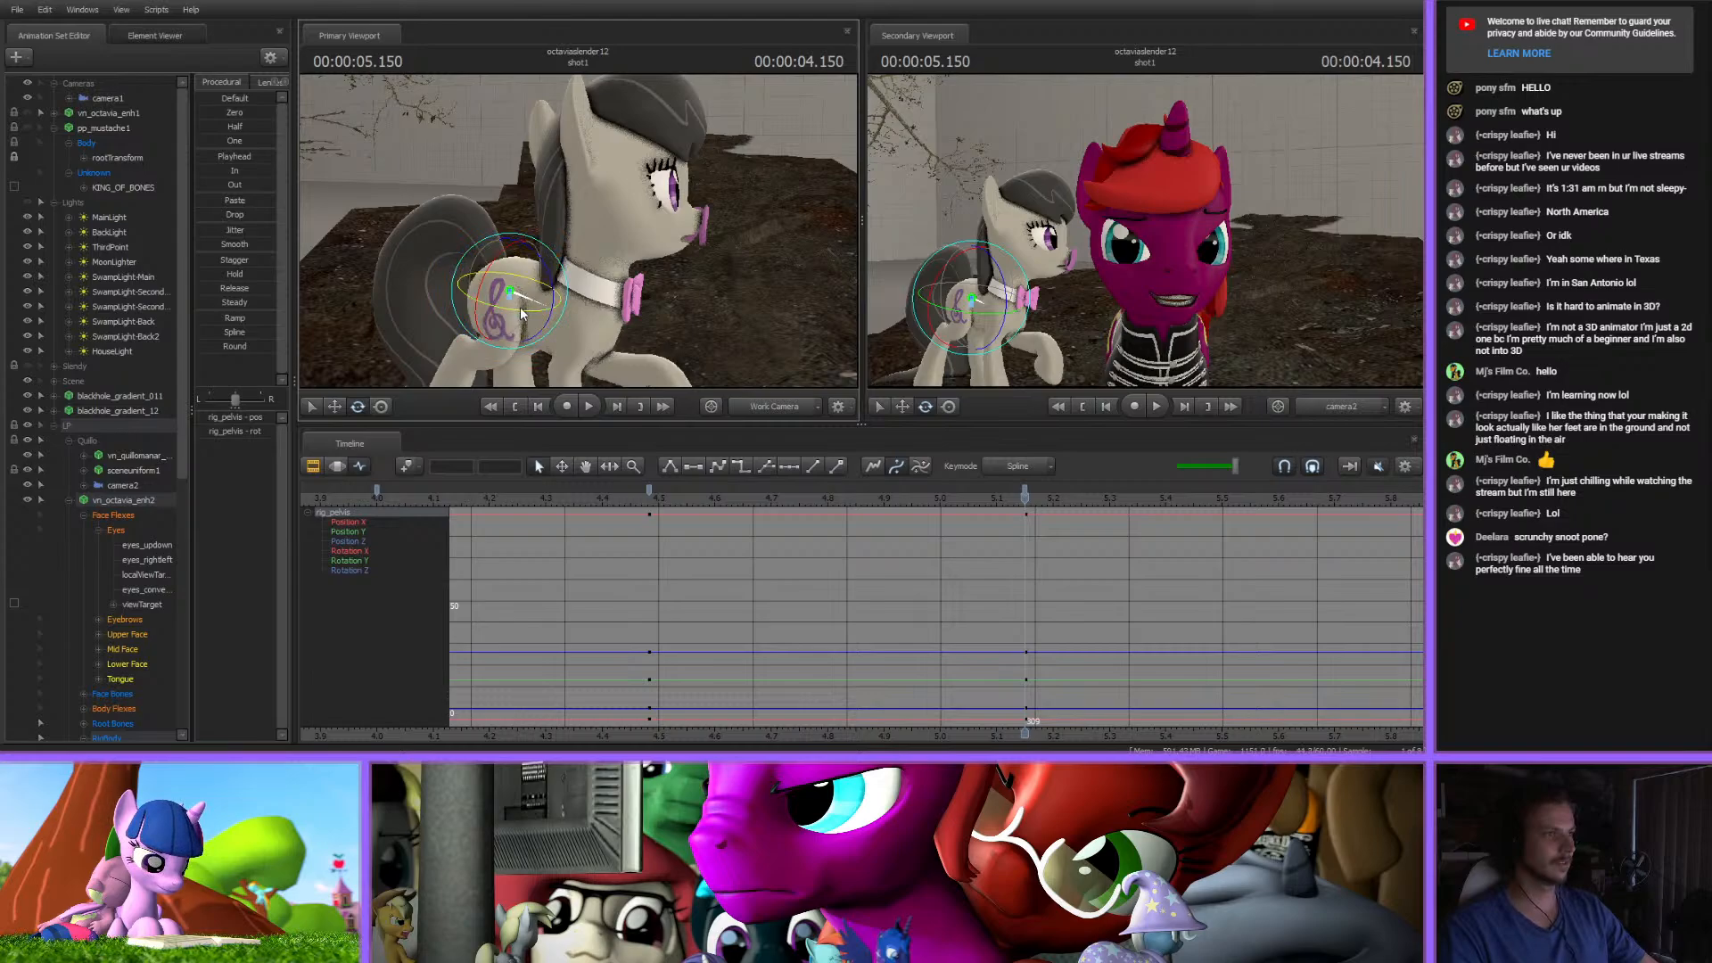
pyautogui.click(576, 303)
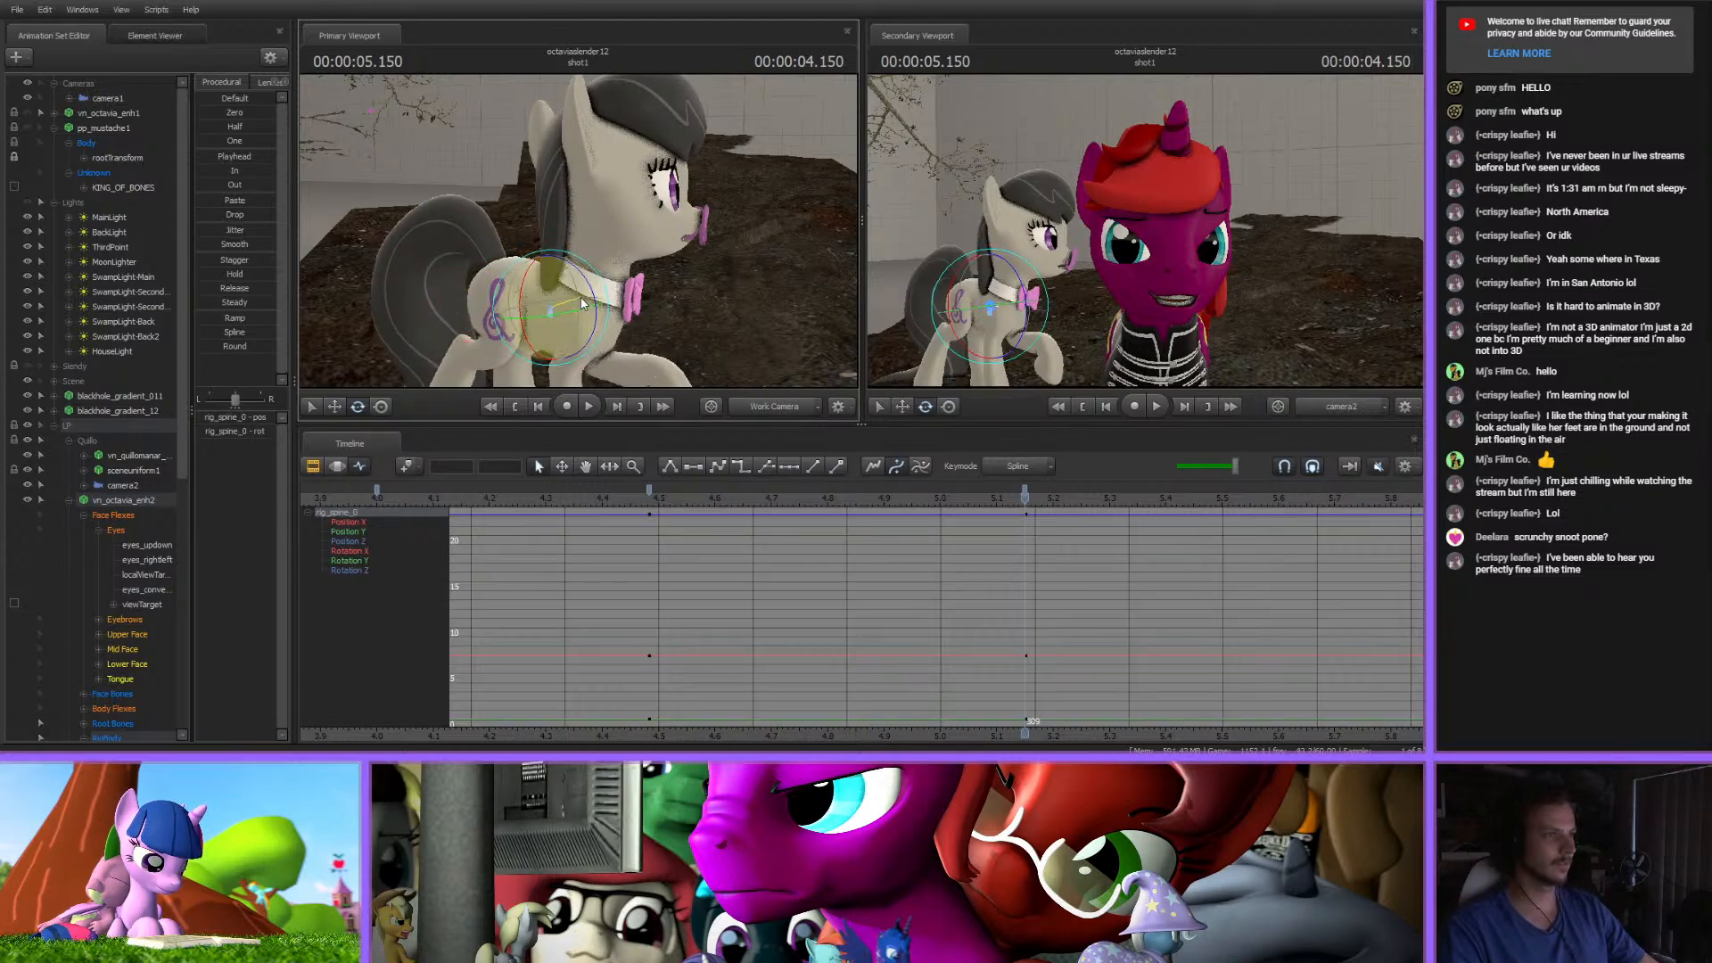
pyautogui.click(605, 259)
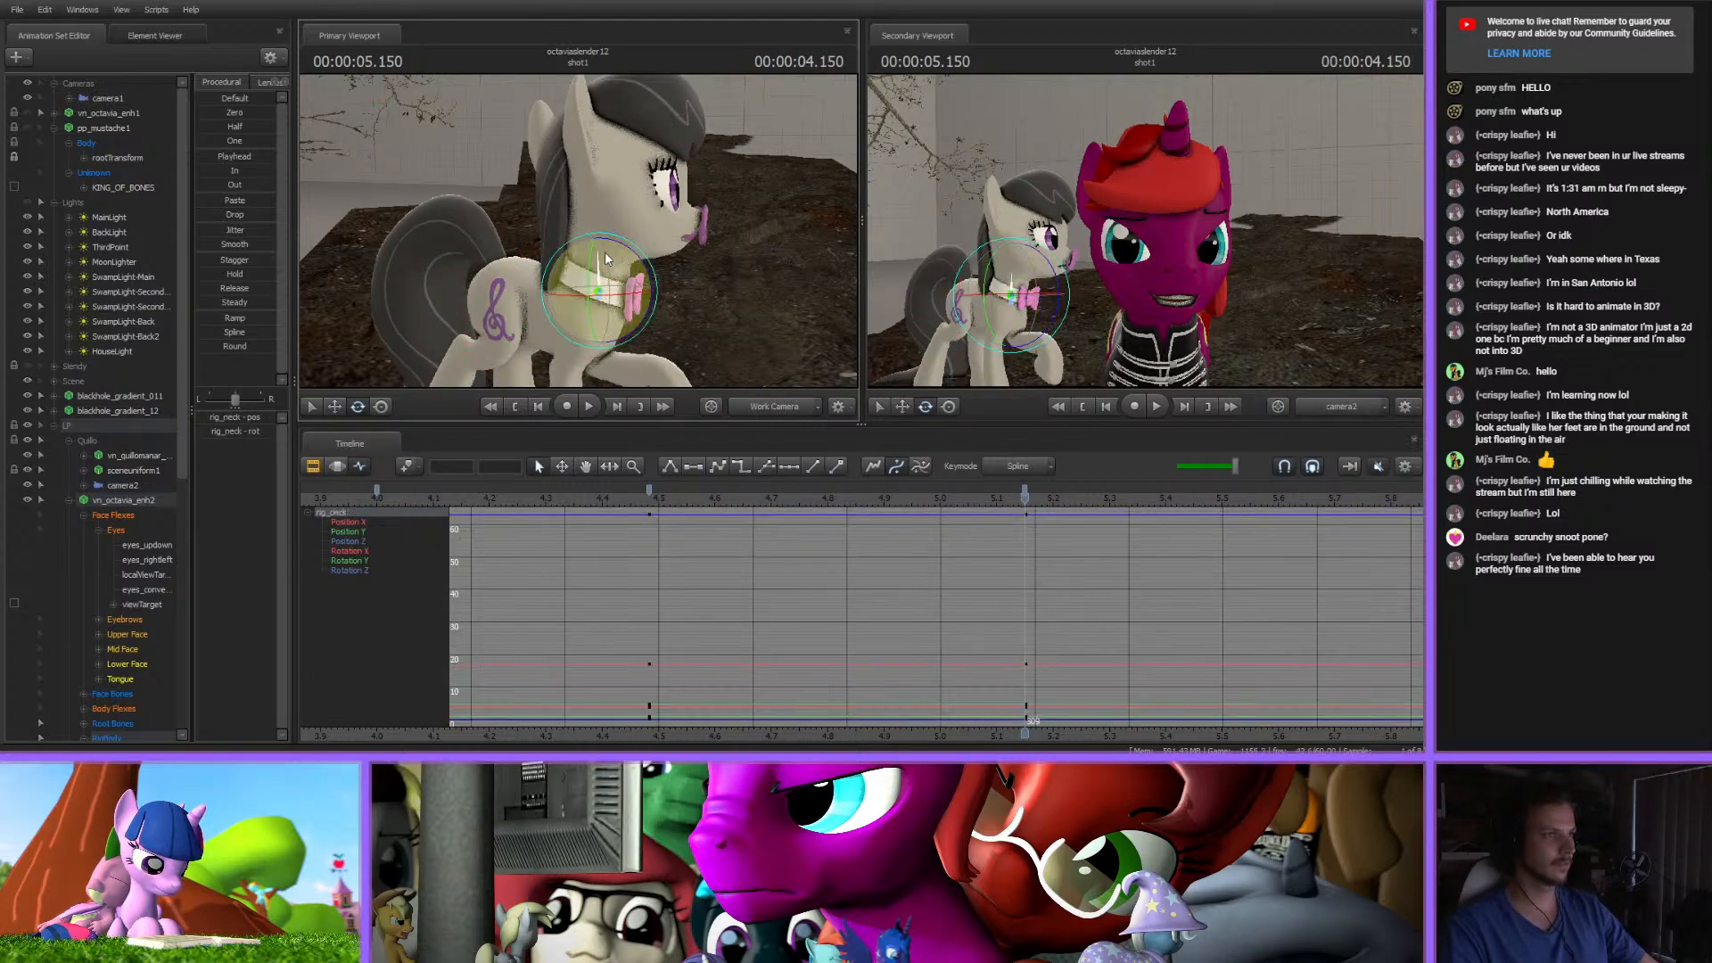
pyautogui.click(586, 247)
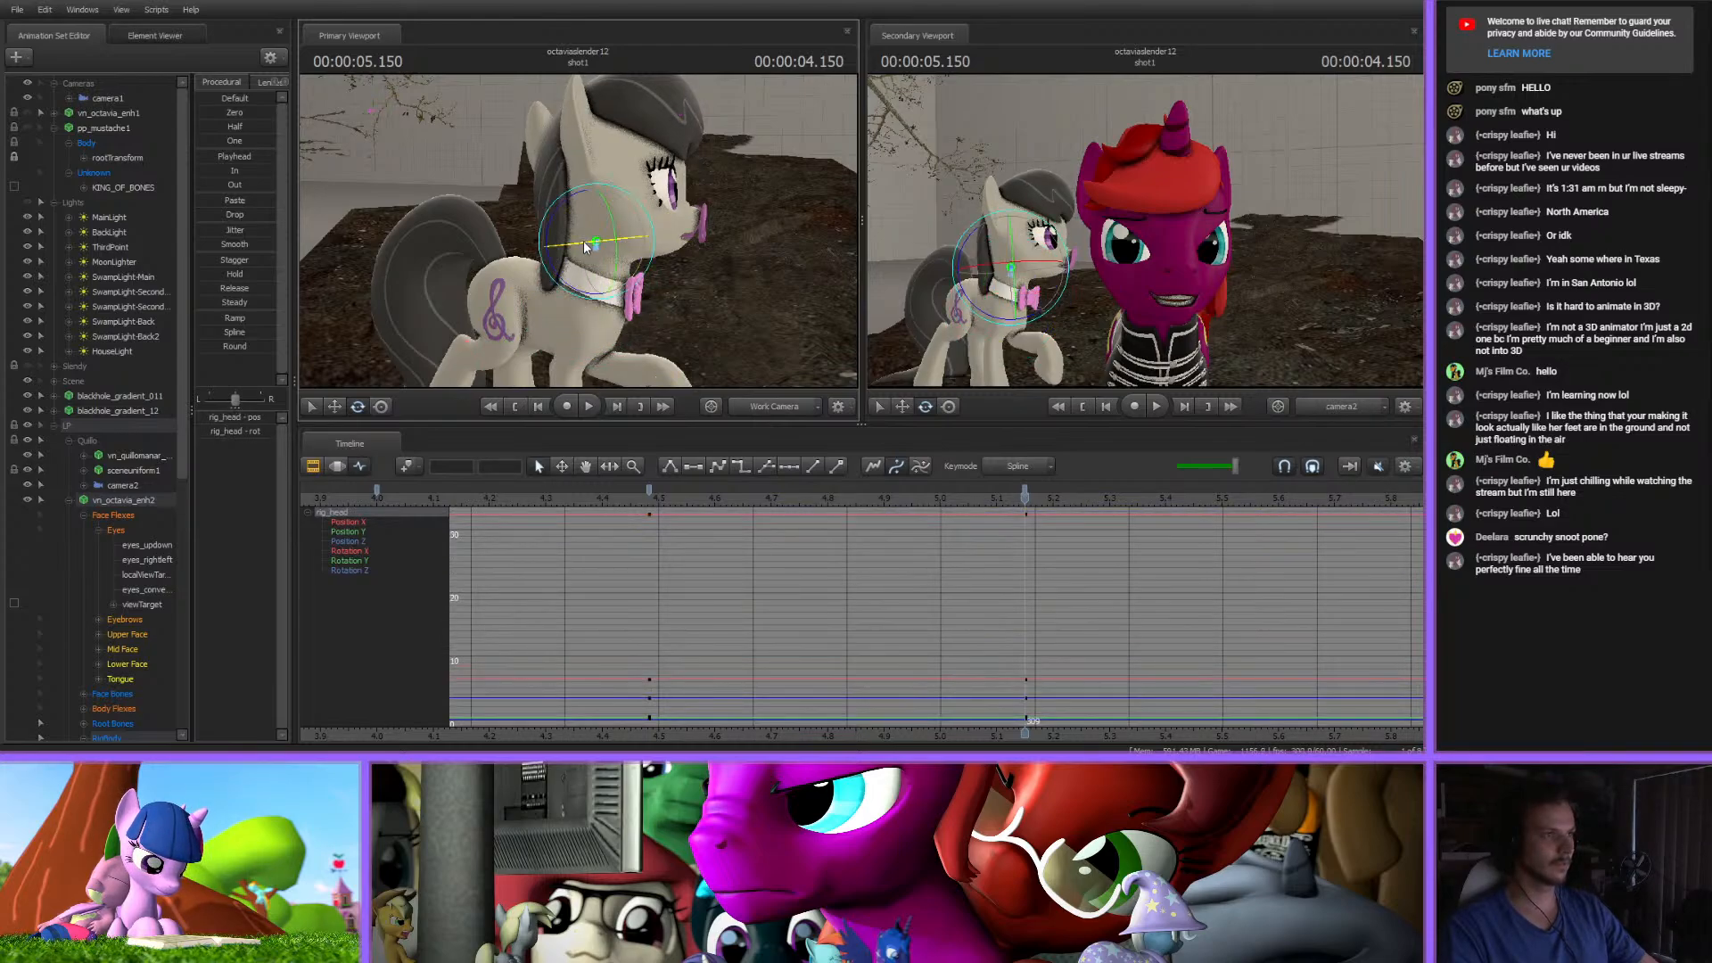
pyautogui.moveTo(586, 247); pyautogui.dragTo(585, 239)
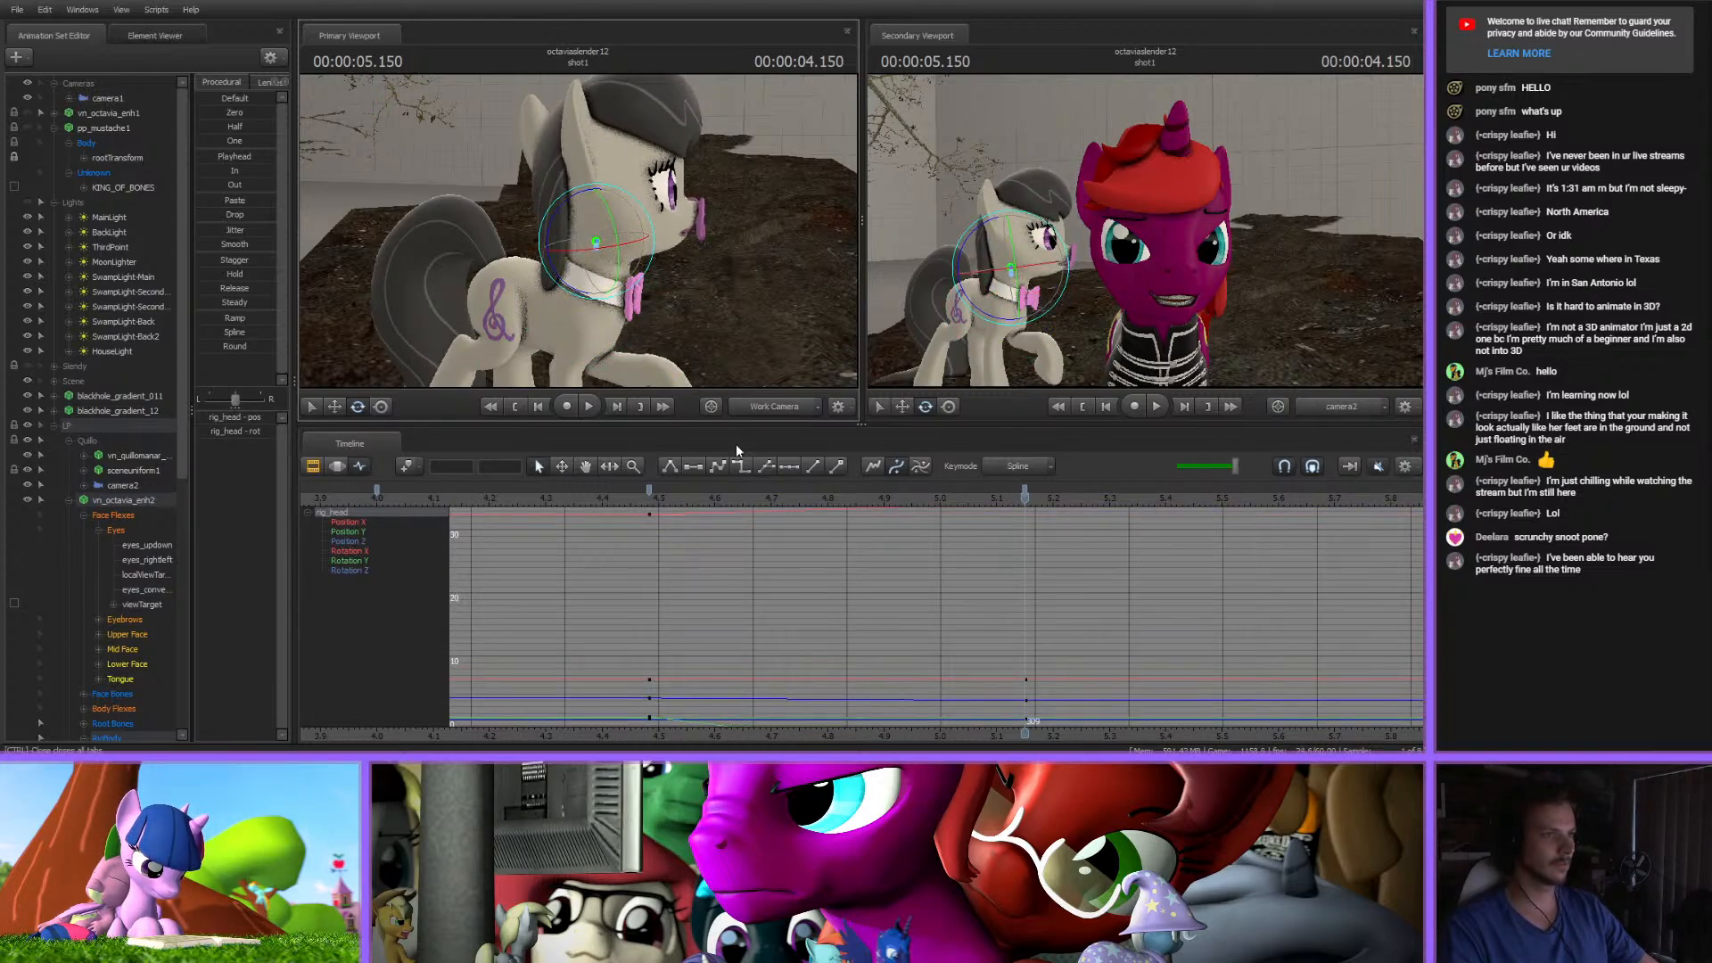
# - Rotate the second Octavia's rig_pelvis, rig_spine_0, rig_neck and rig_head at 4.800 seconds to create an in-between pose for her turn
pyautogui.scroll(-1, 751, 595)
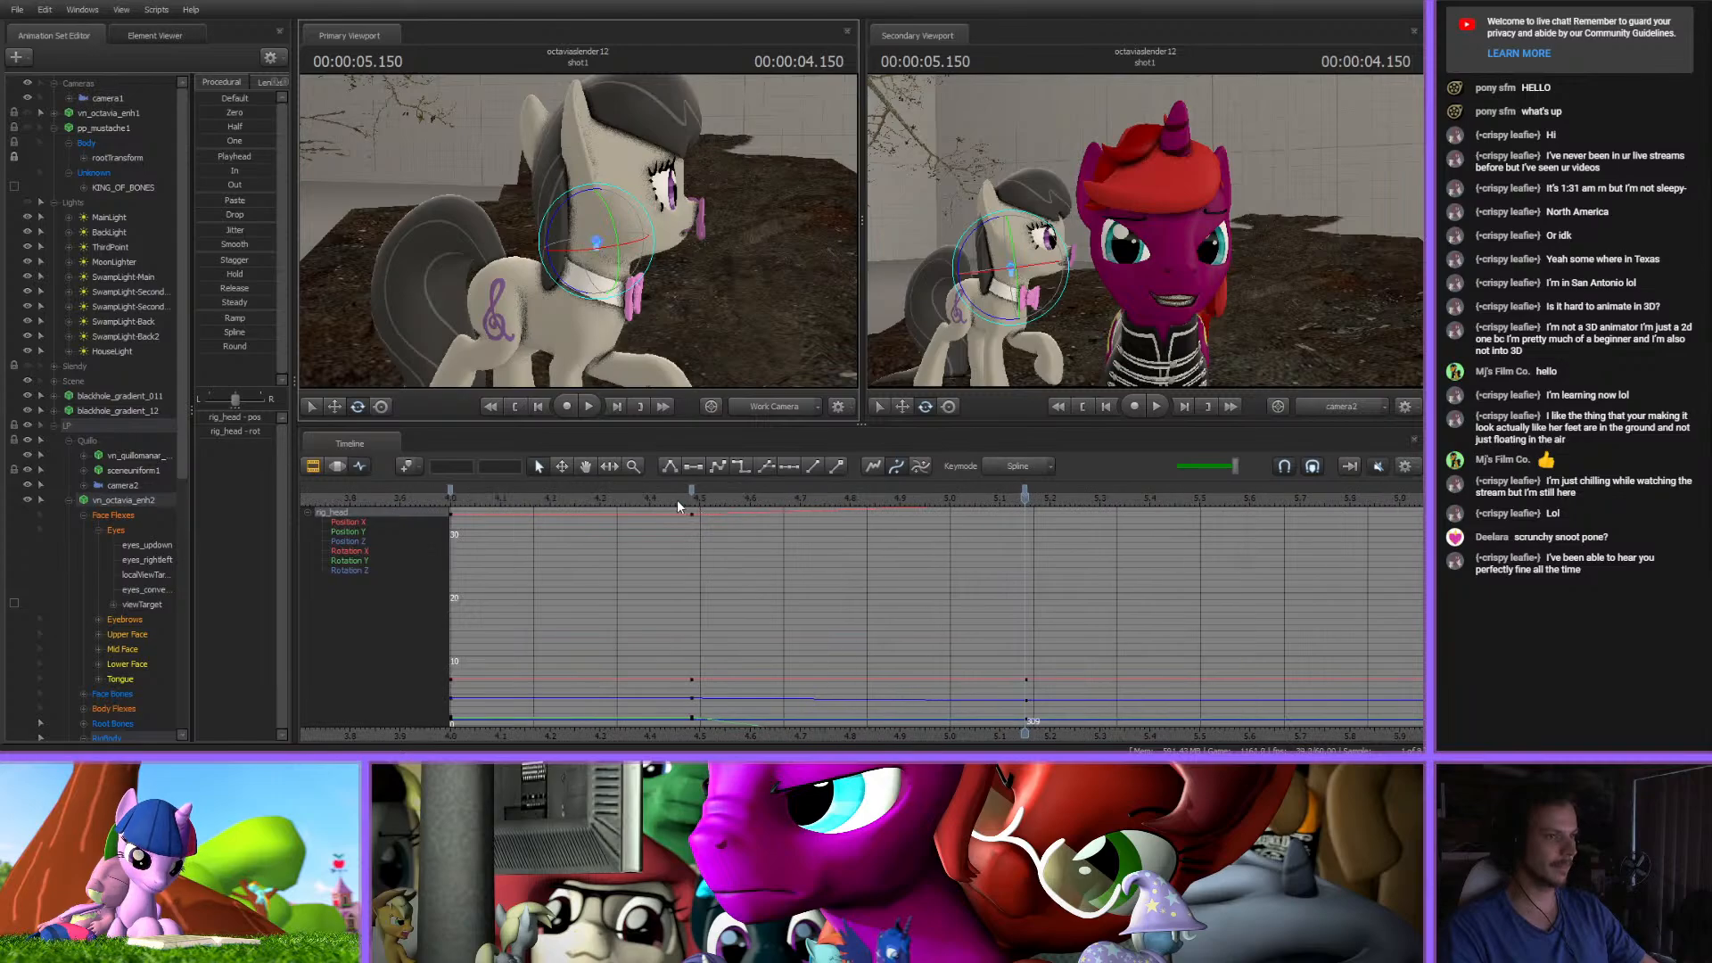
pyautogui.moveTo(677, 500); pyautogui.dragTo(849, 514)
pyautogui.click(520, 324)
pyautogui.moveTo(520, 324); pyautogui.dragTo(600, 324)
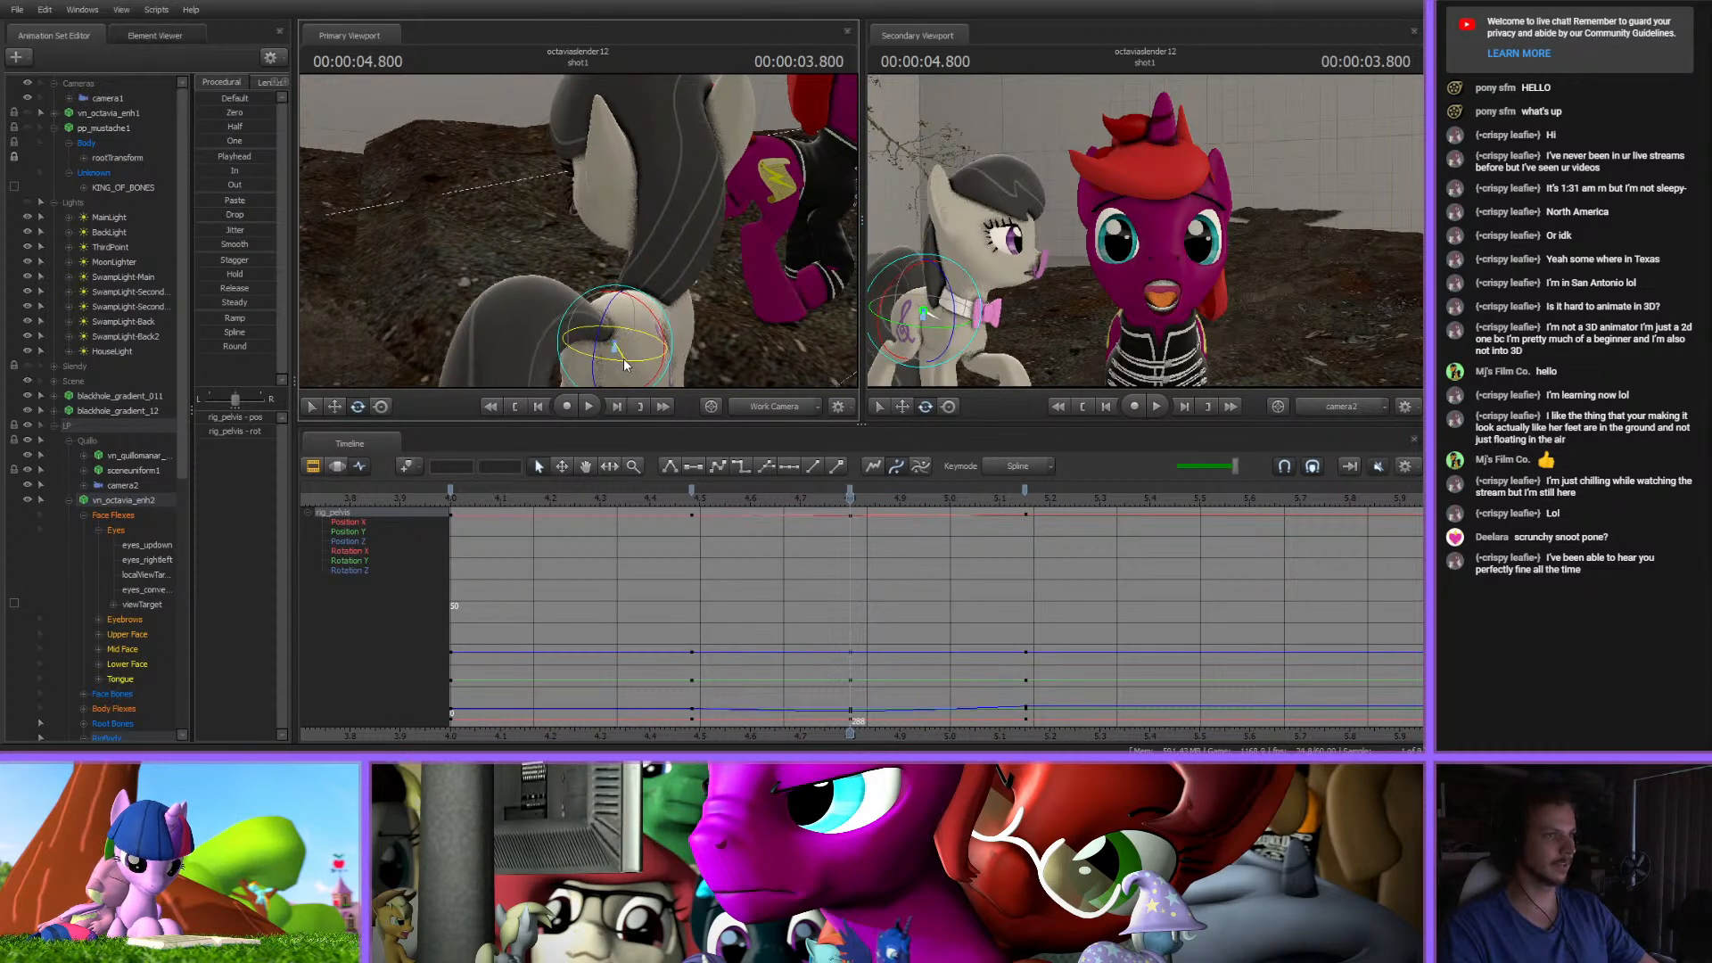
pyautogui.click(643, 333)
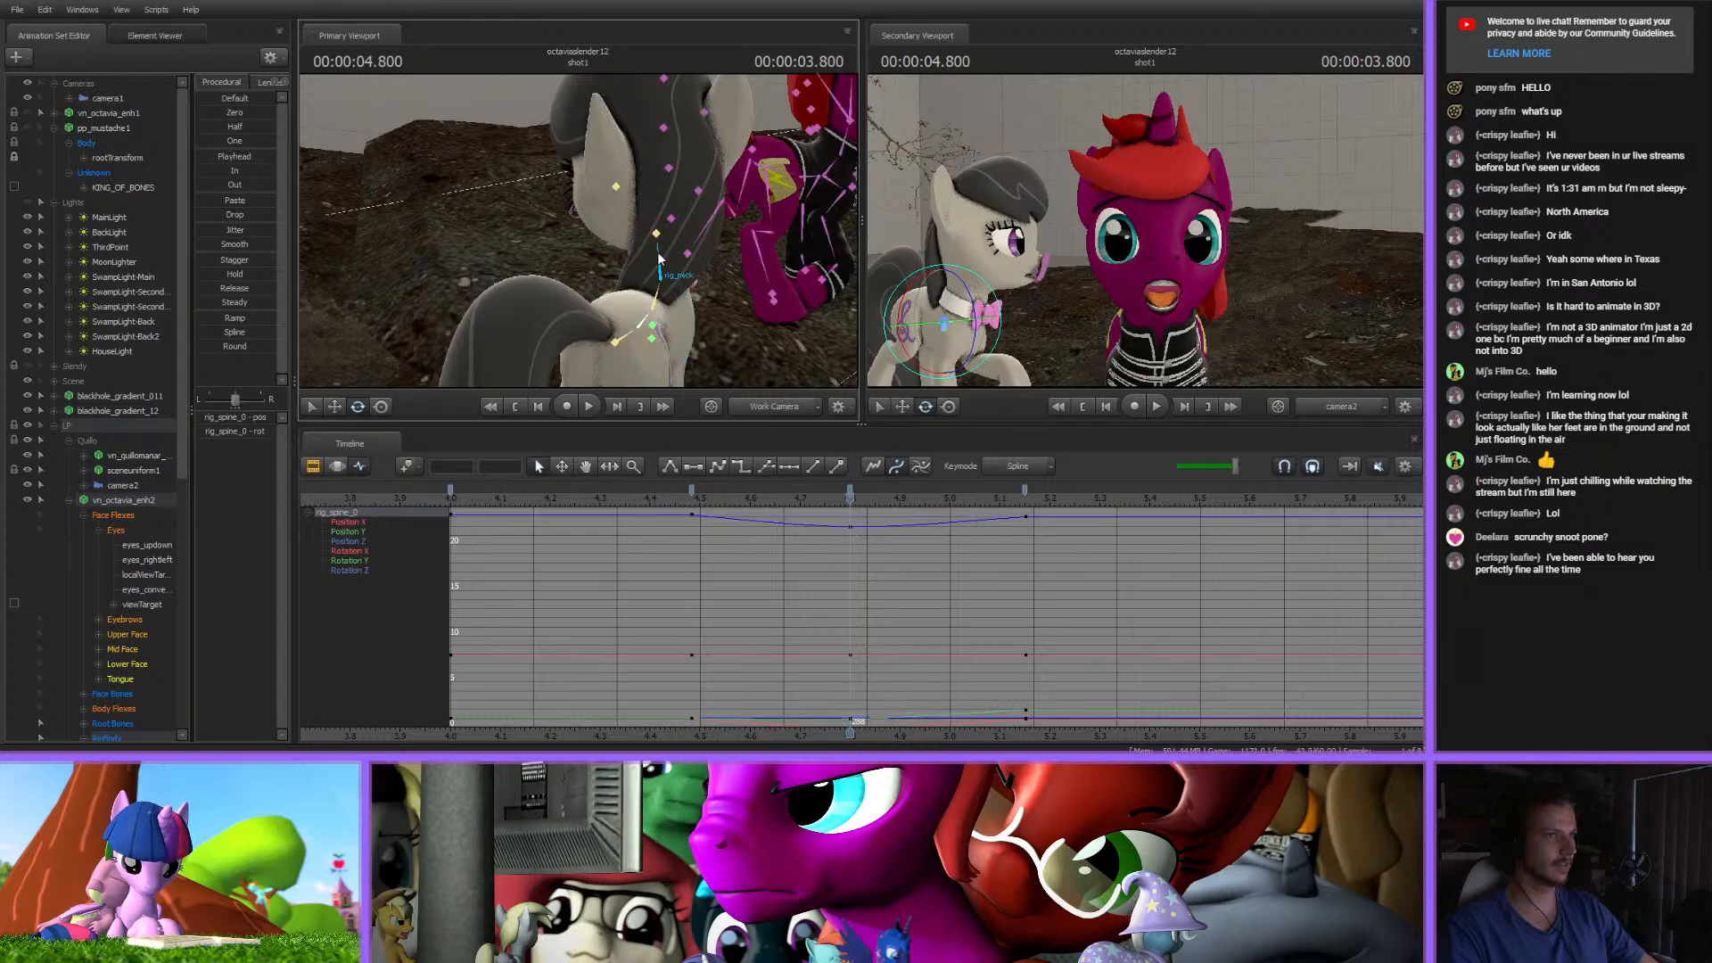
pyautogui.click(665, 297)
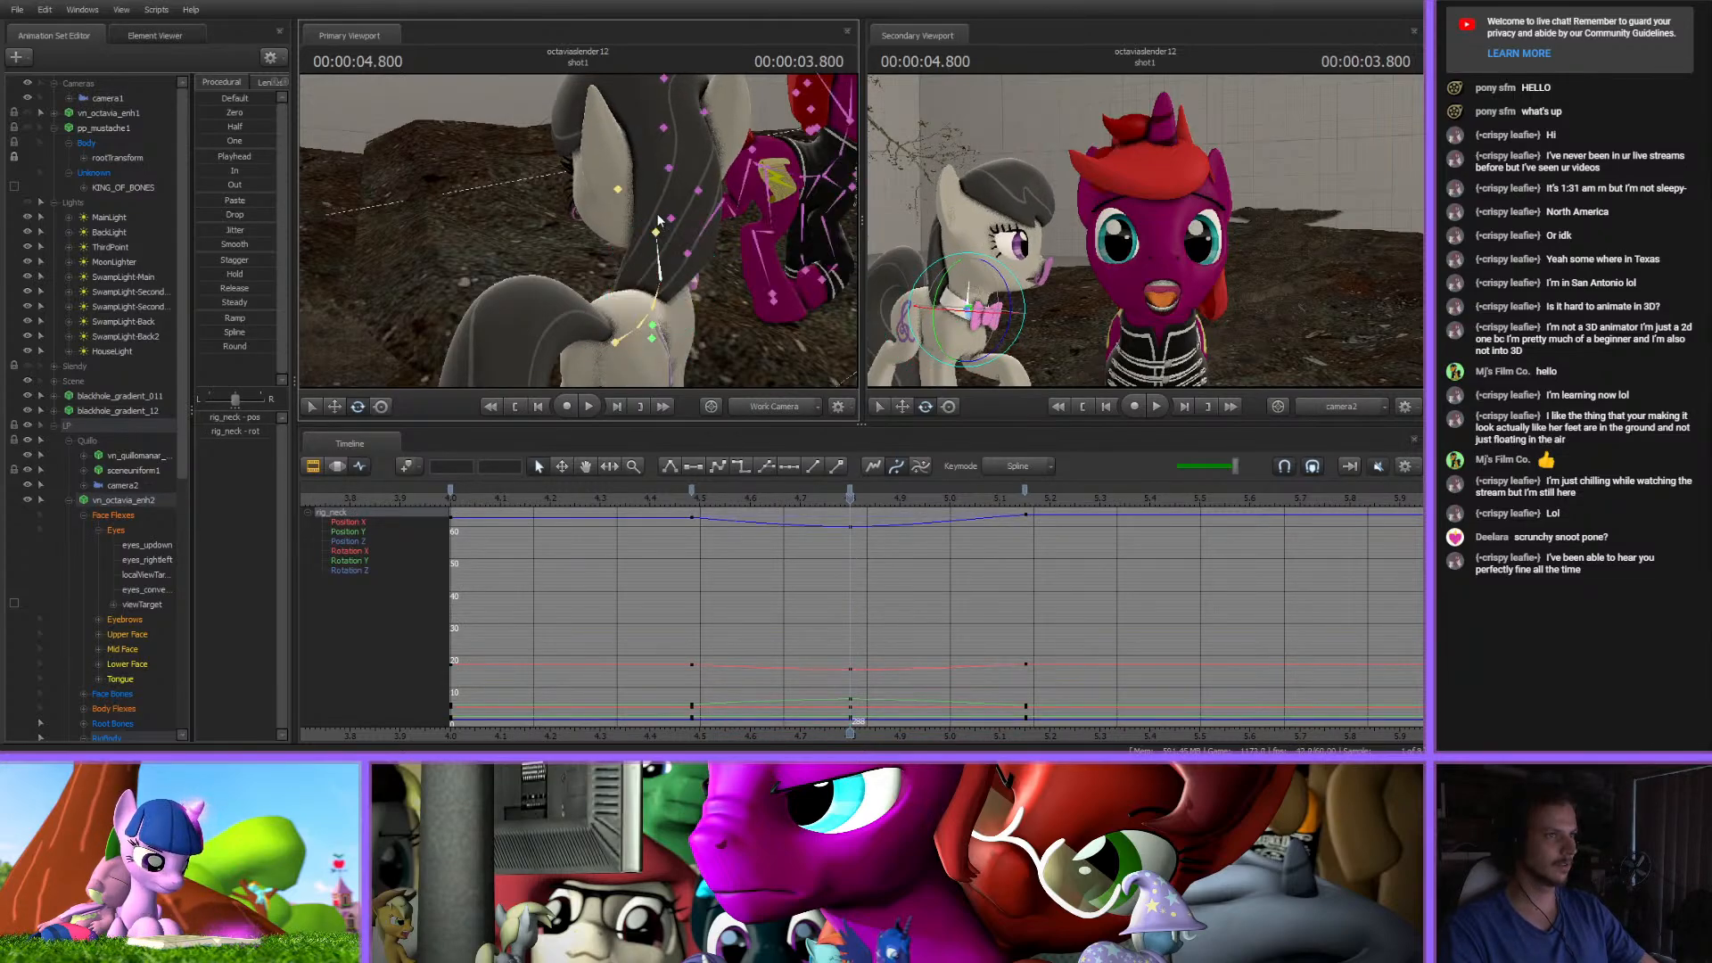
pyautogui.click(665, 259)
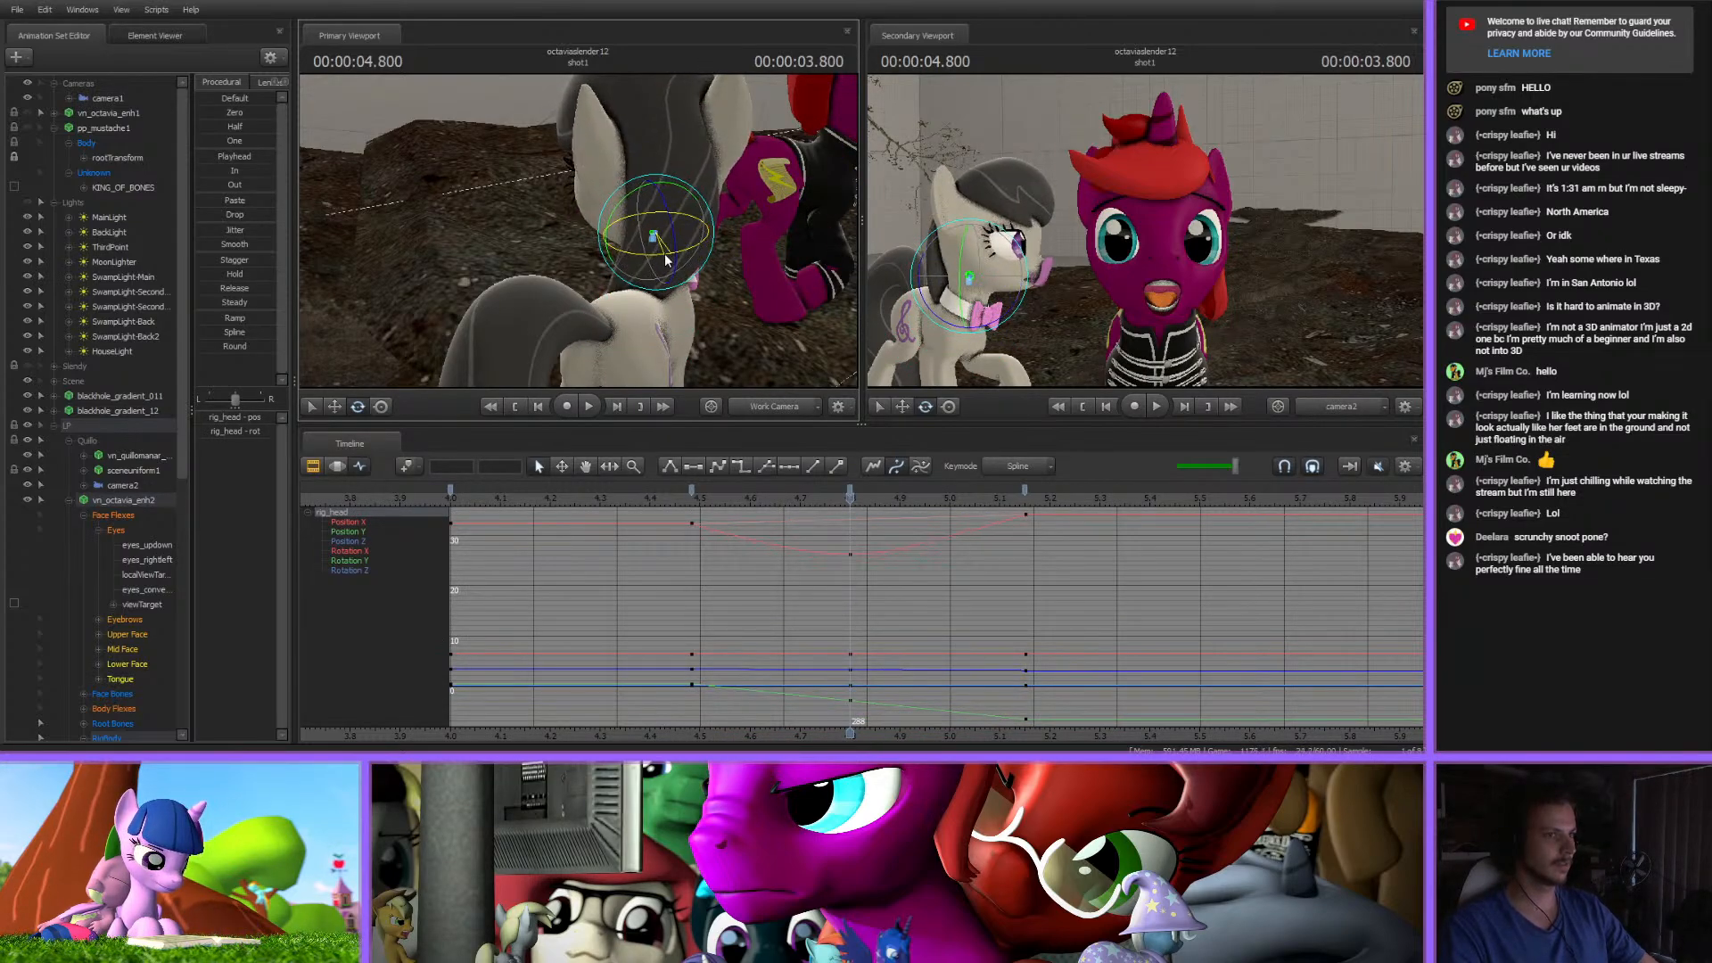
# - Move vn_octavia_enh2's 4.8-second keyframe to frame 292 and add in-between keyframes at about 4.65 seconds and frame 302
pyautogui.click(98, 515)
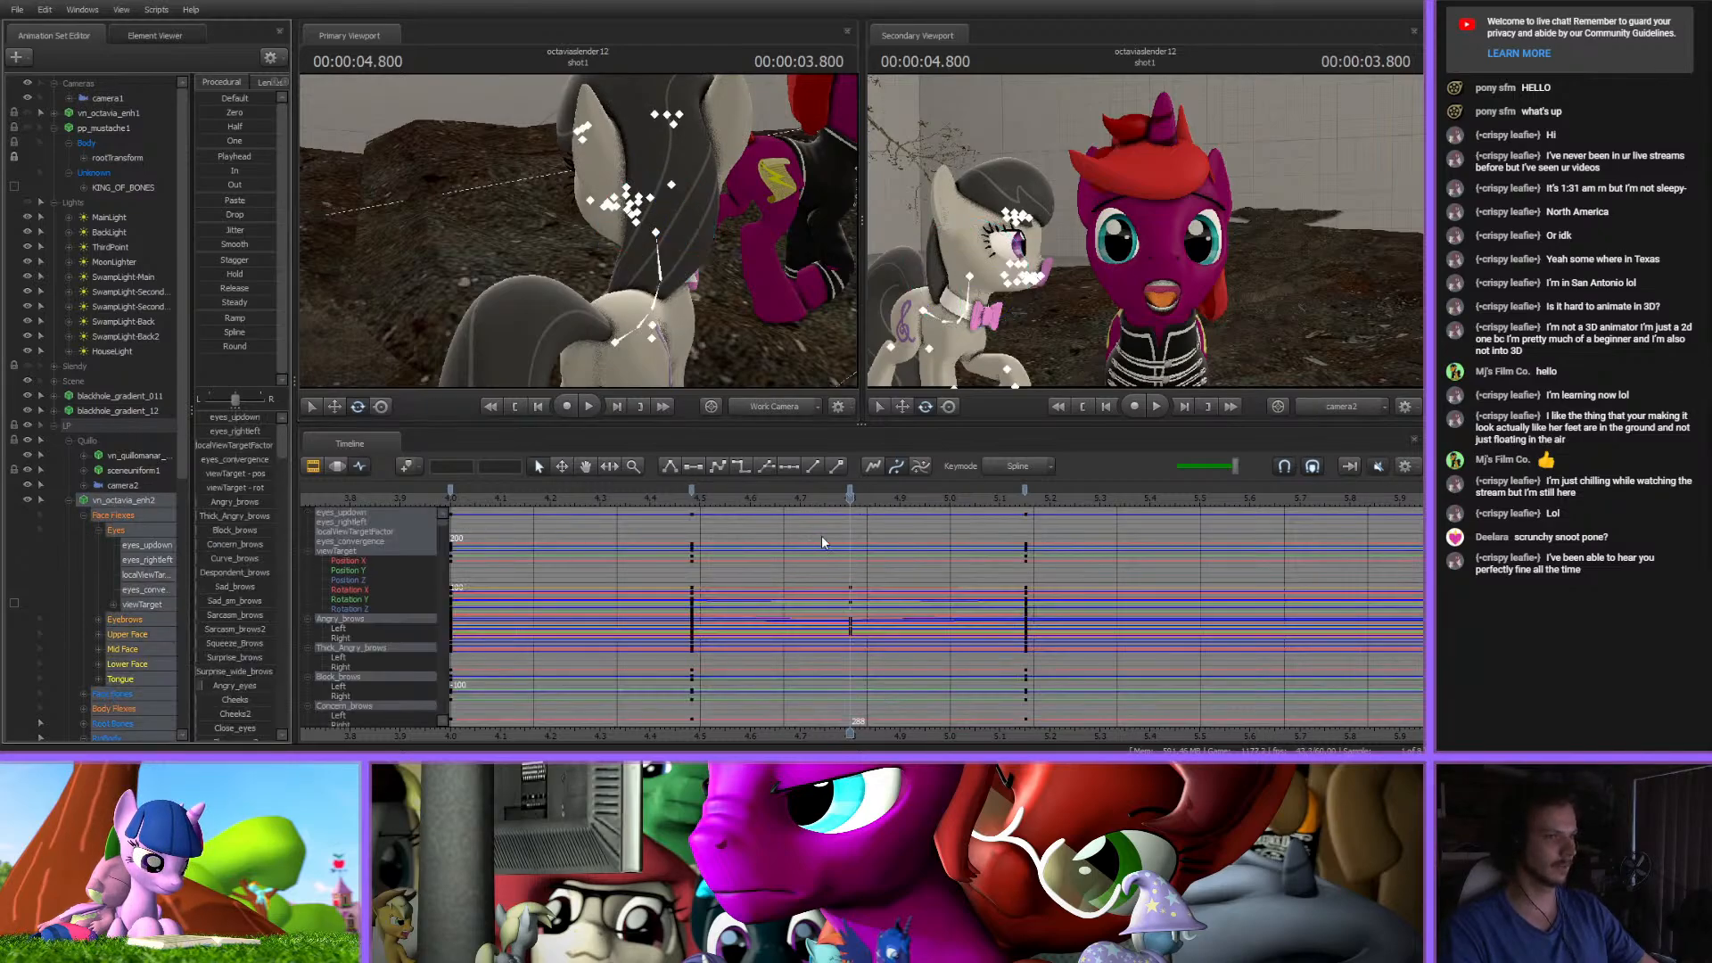
pyautogui.moveTo(846, 499); pyautogui.dragTo(883, 490)
pyautogui.click(1000, 502)
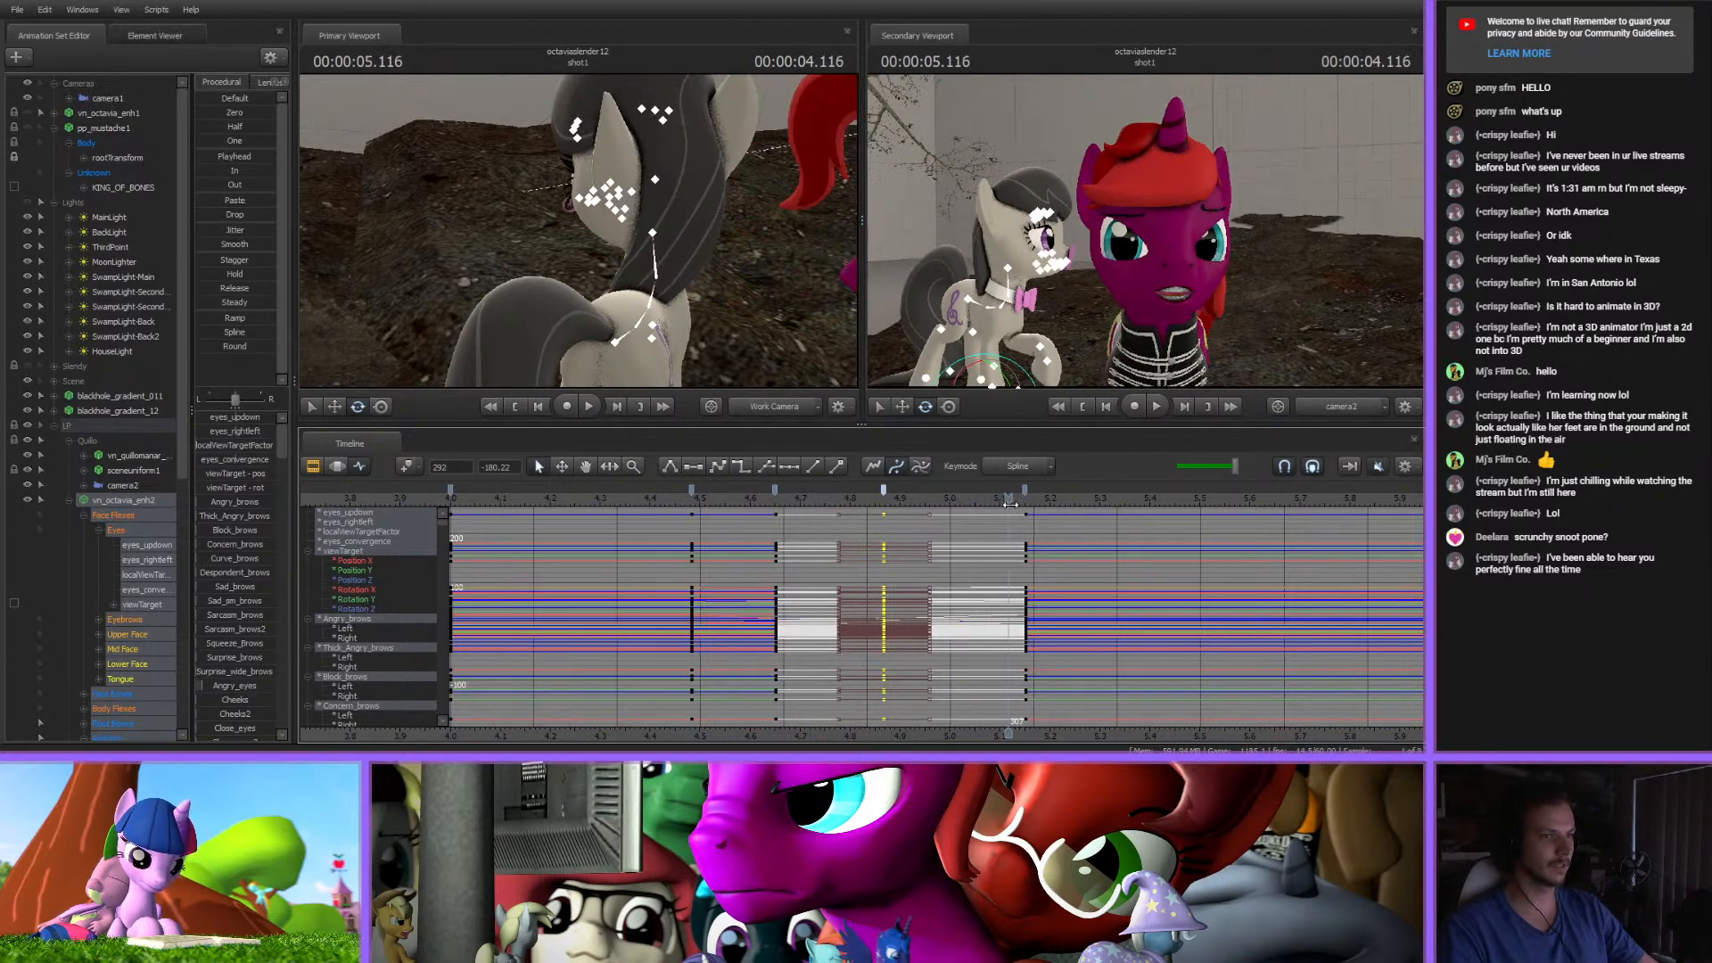
pyautogui.moveTo(1000, 491)
pyautogui.mouseDown()
pyautogui.moveTo(930, 490)
pyautogui.moveTo(966, 492)
pyautogui.mouseUp()
pyautogui.click(908, 498)
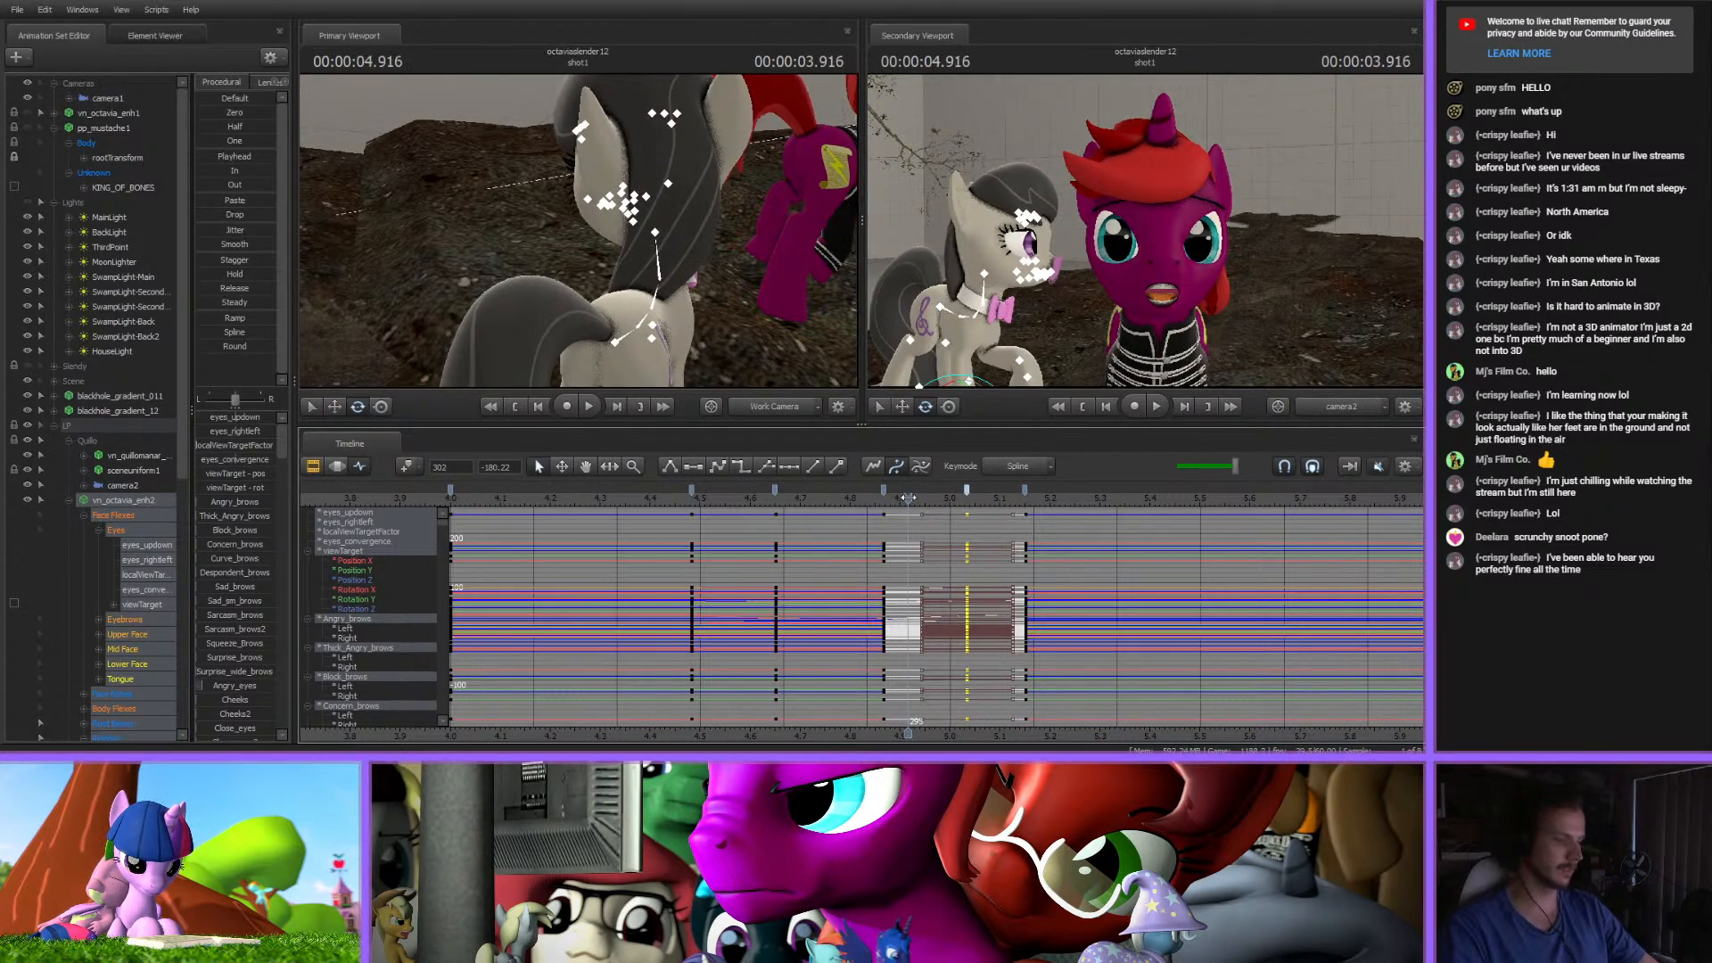
pyautogui.click(906, 490)
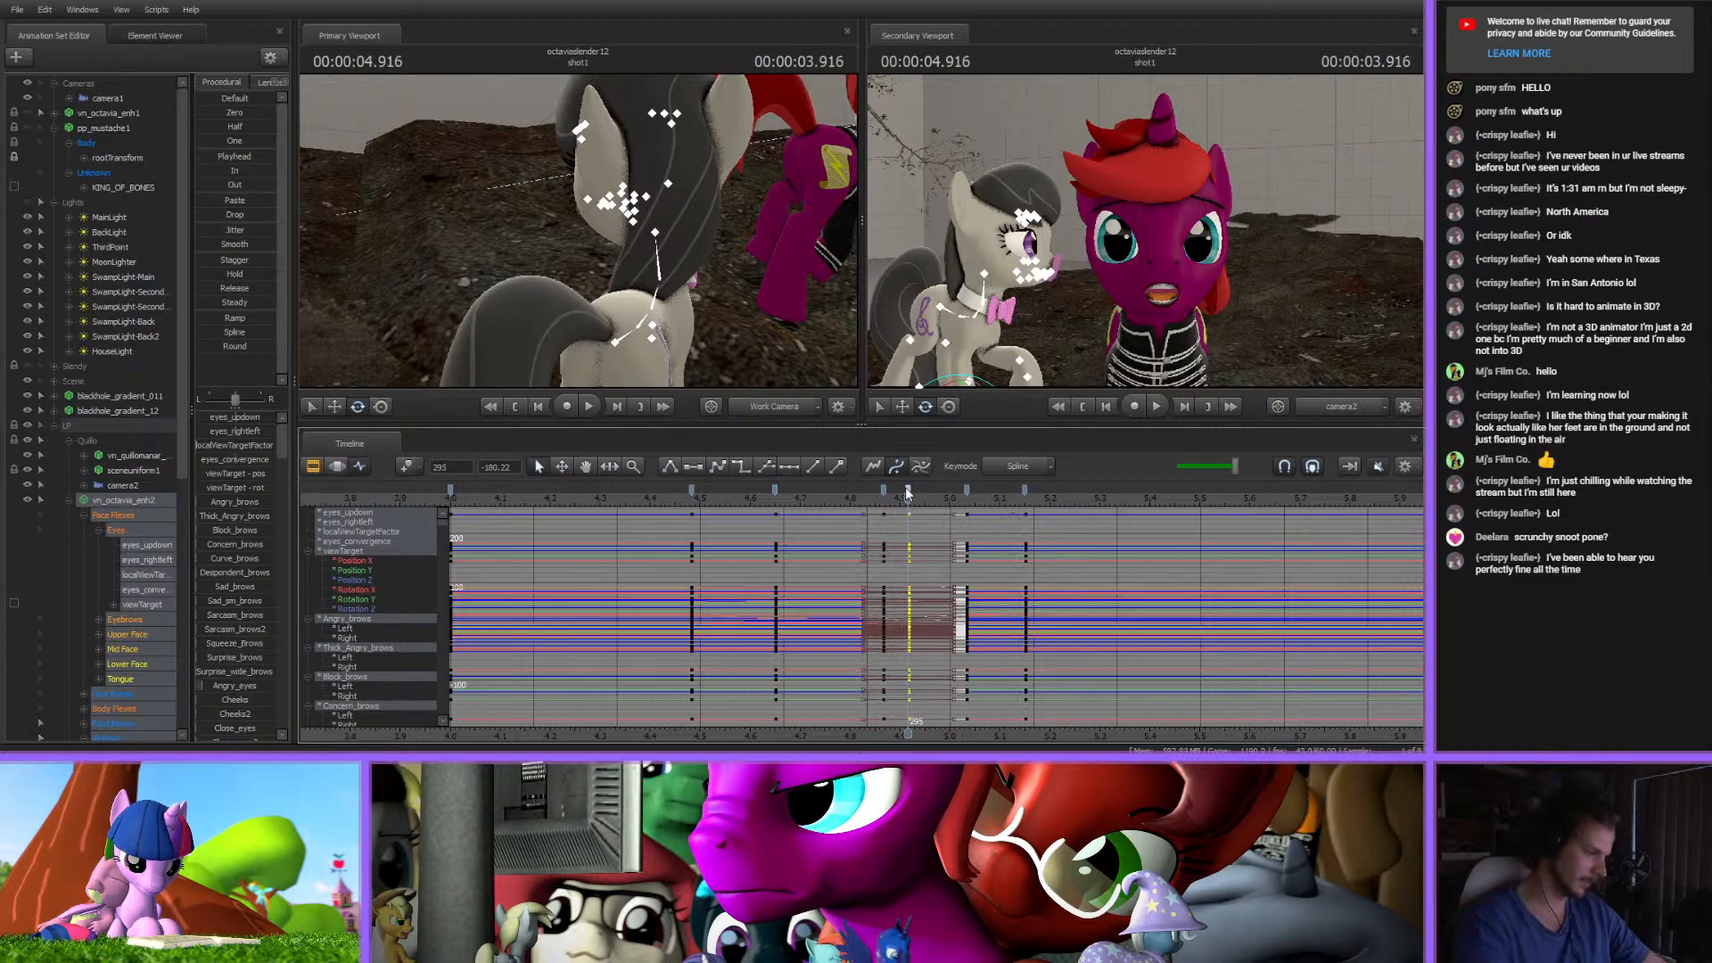
pyautogui.press('Delete')
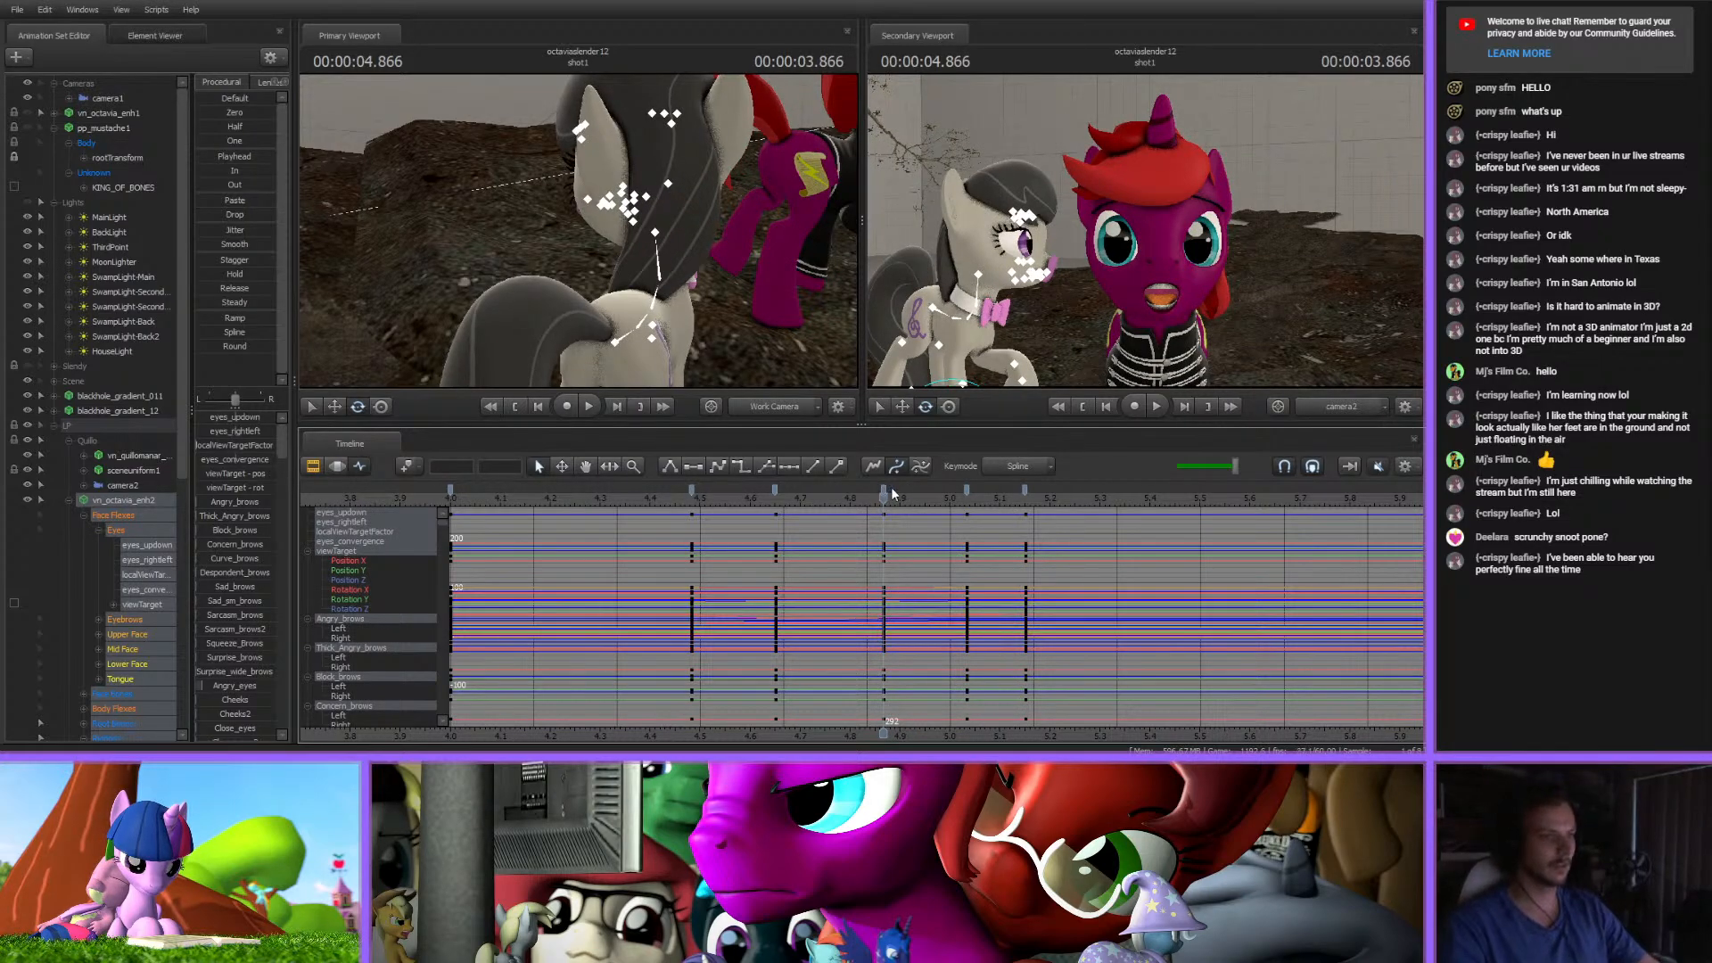
# - Move vn_octavia_enh2's keyframe at frame 292 to about 4.9 seconds and play back her turn
pyautogui.moveTo(883, 490); pyautogui.dragTo(899, 490)
pyautogui.click(1024, 490)
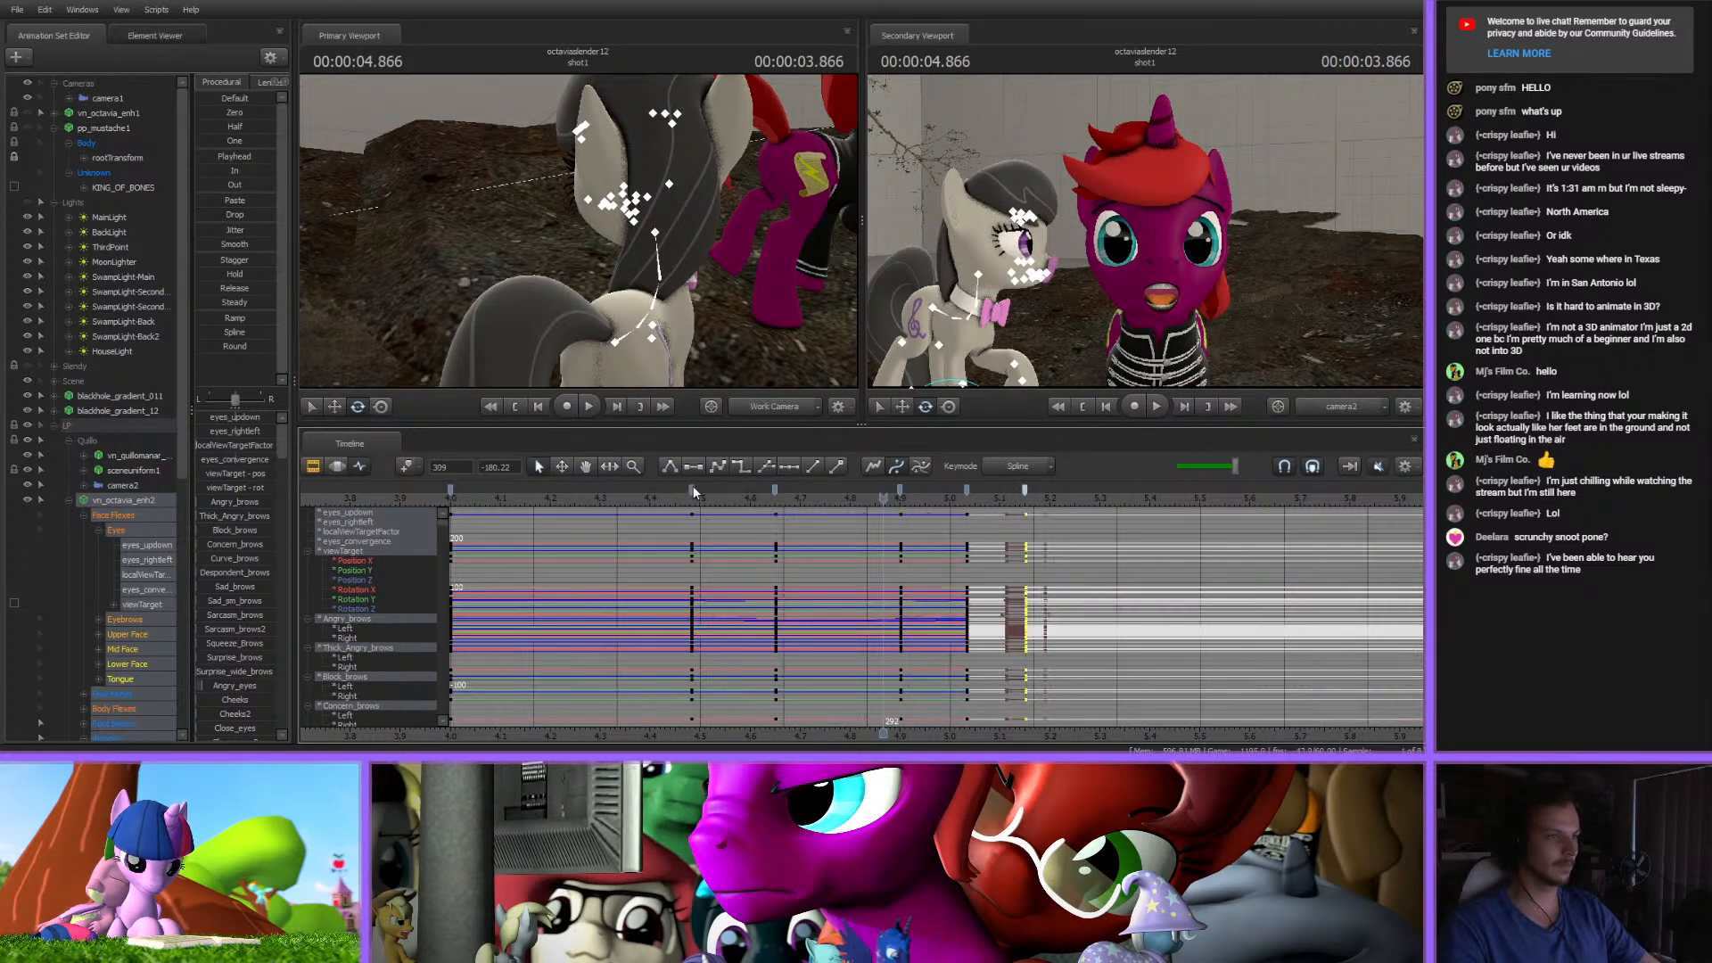
pyautogui.keyDown('shift'); pyautogui.click(693, 488); pyautogui.keyUp('shift')
pyautogui.click(733, 572)
pyautogui.moveTo(684, 500); pyautogui.dragTo(970, 524)
pyautogui.press('space')
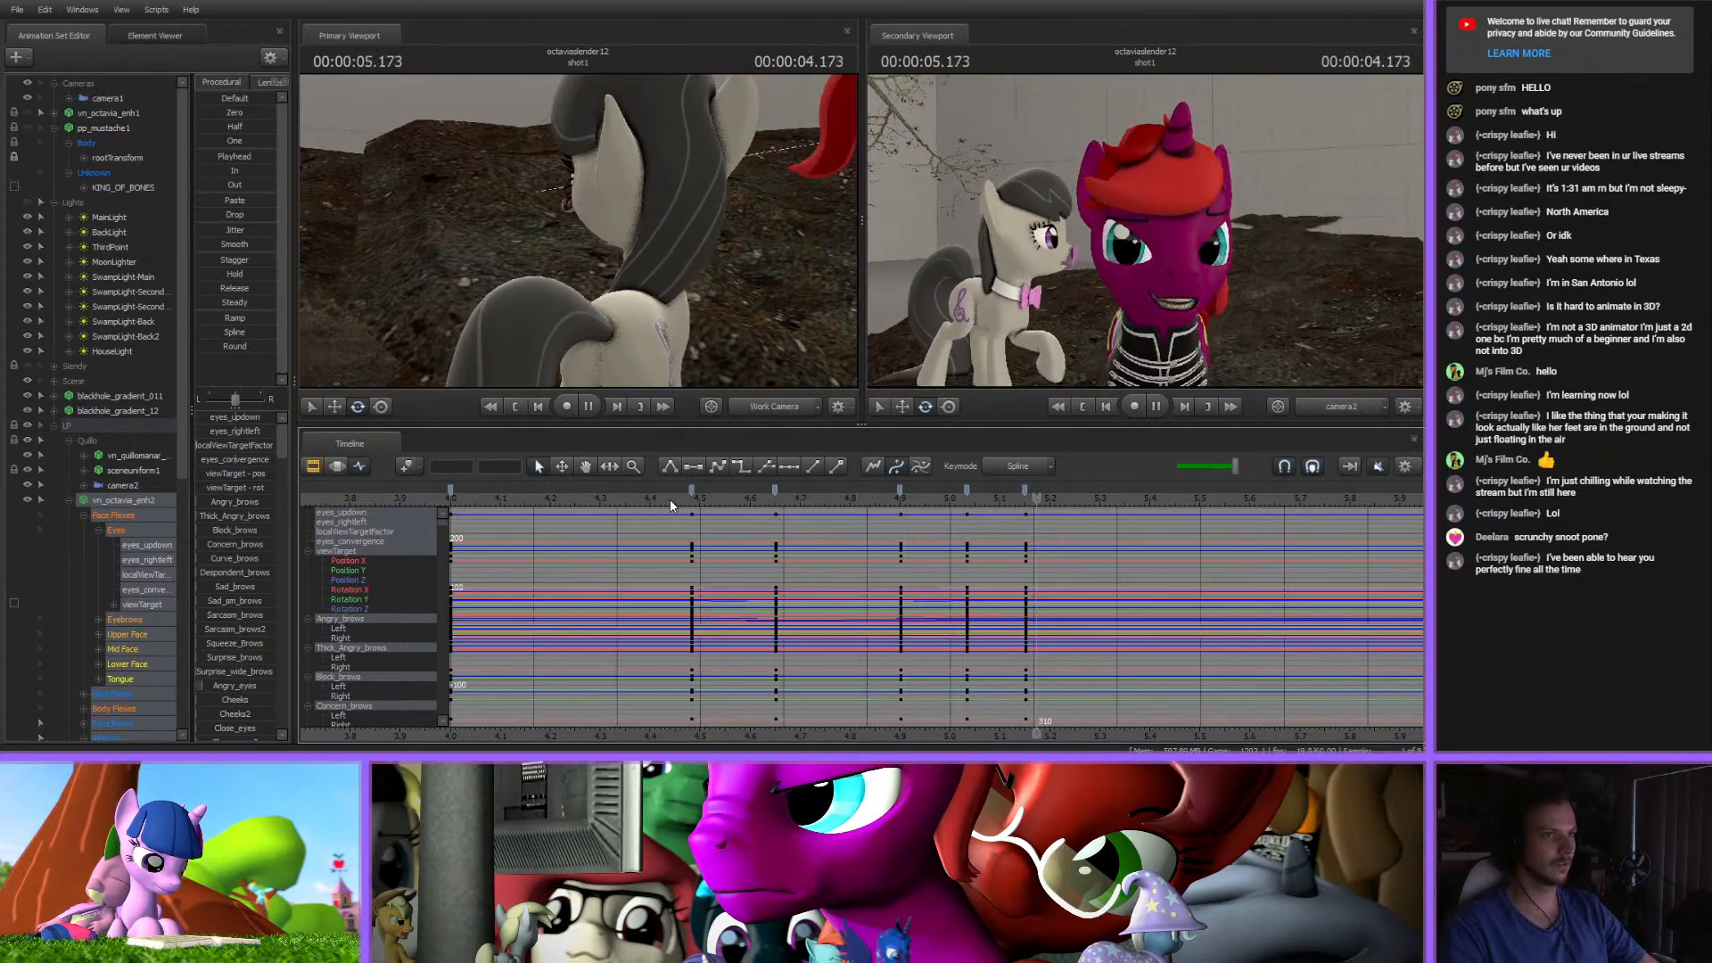
pyautogui.press('space')
# - Delete the second Octavia's viewTarget keyframes that come after 4.483 seconds
pyautogui.click(142, 603)
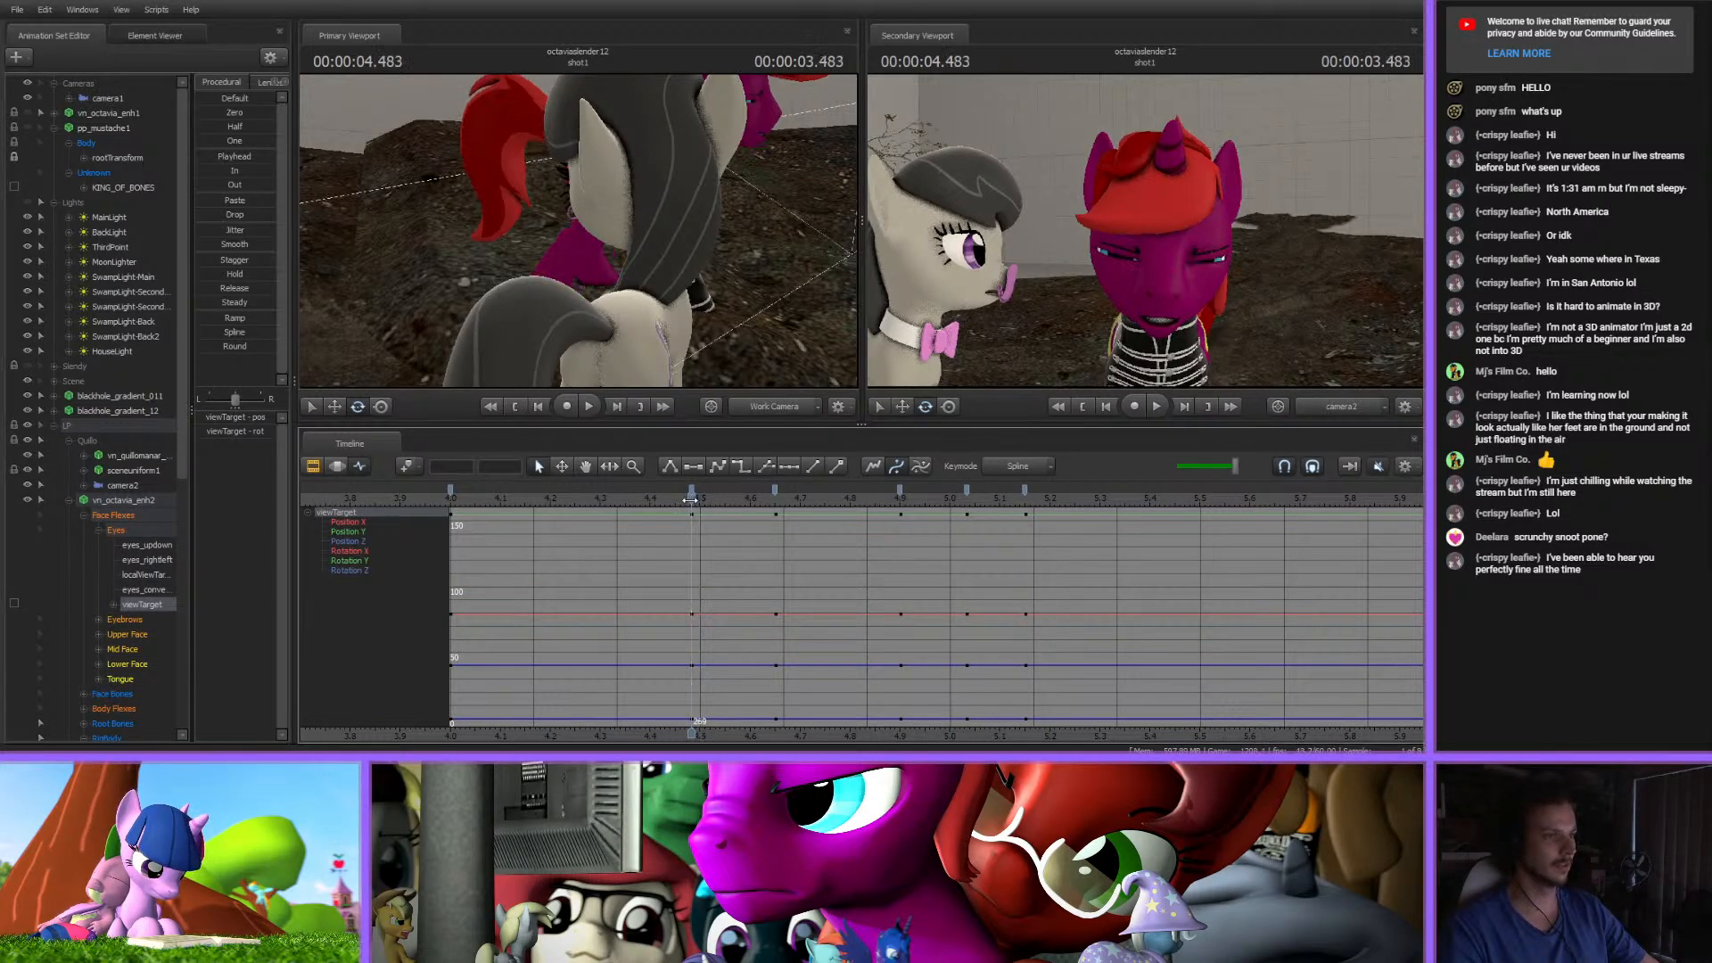
pyautogui.moveTo(1023, 493); pyautogui.dragTo(774, 493)
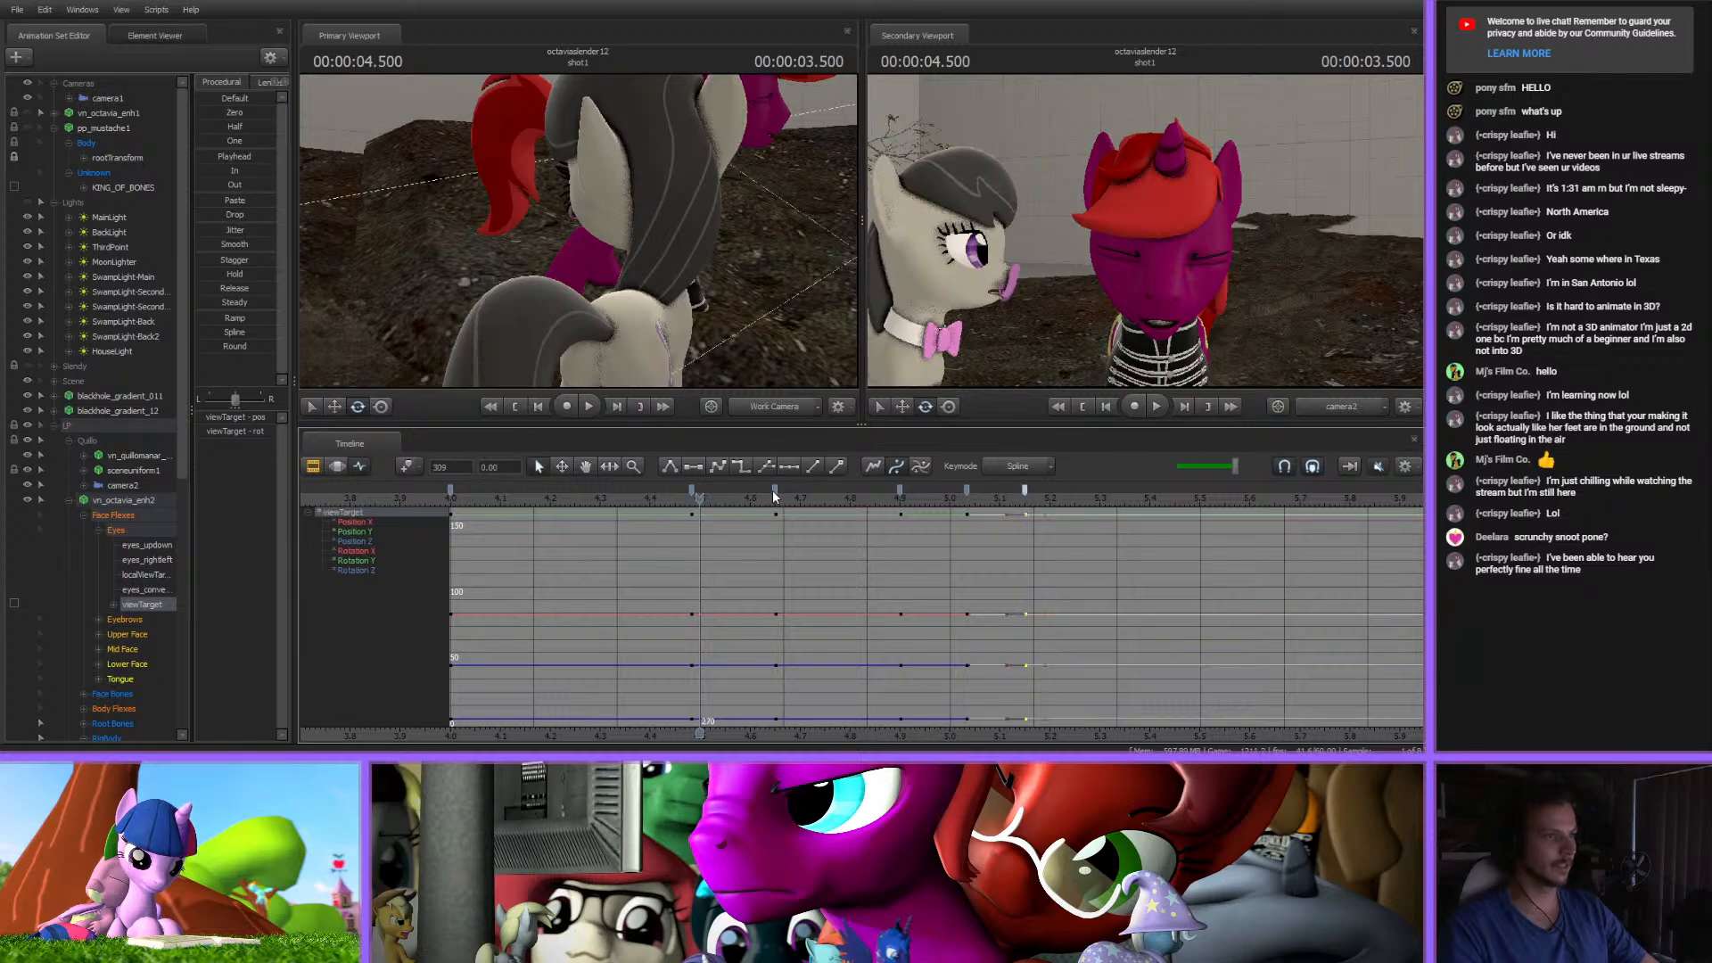
pyautogui.press('Delete')
pyautogui.click(749, 495)
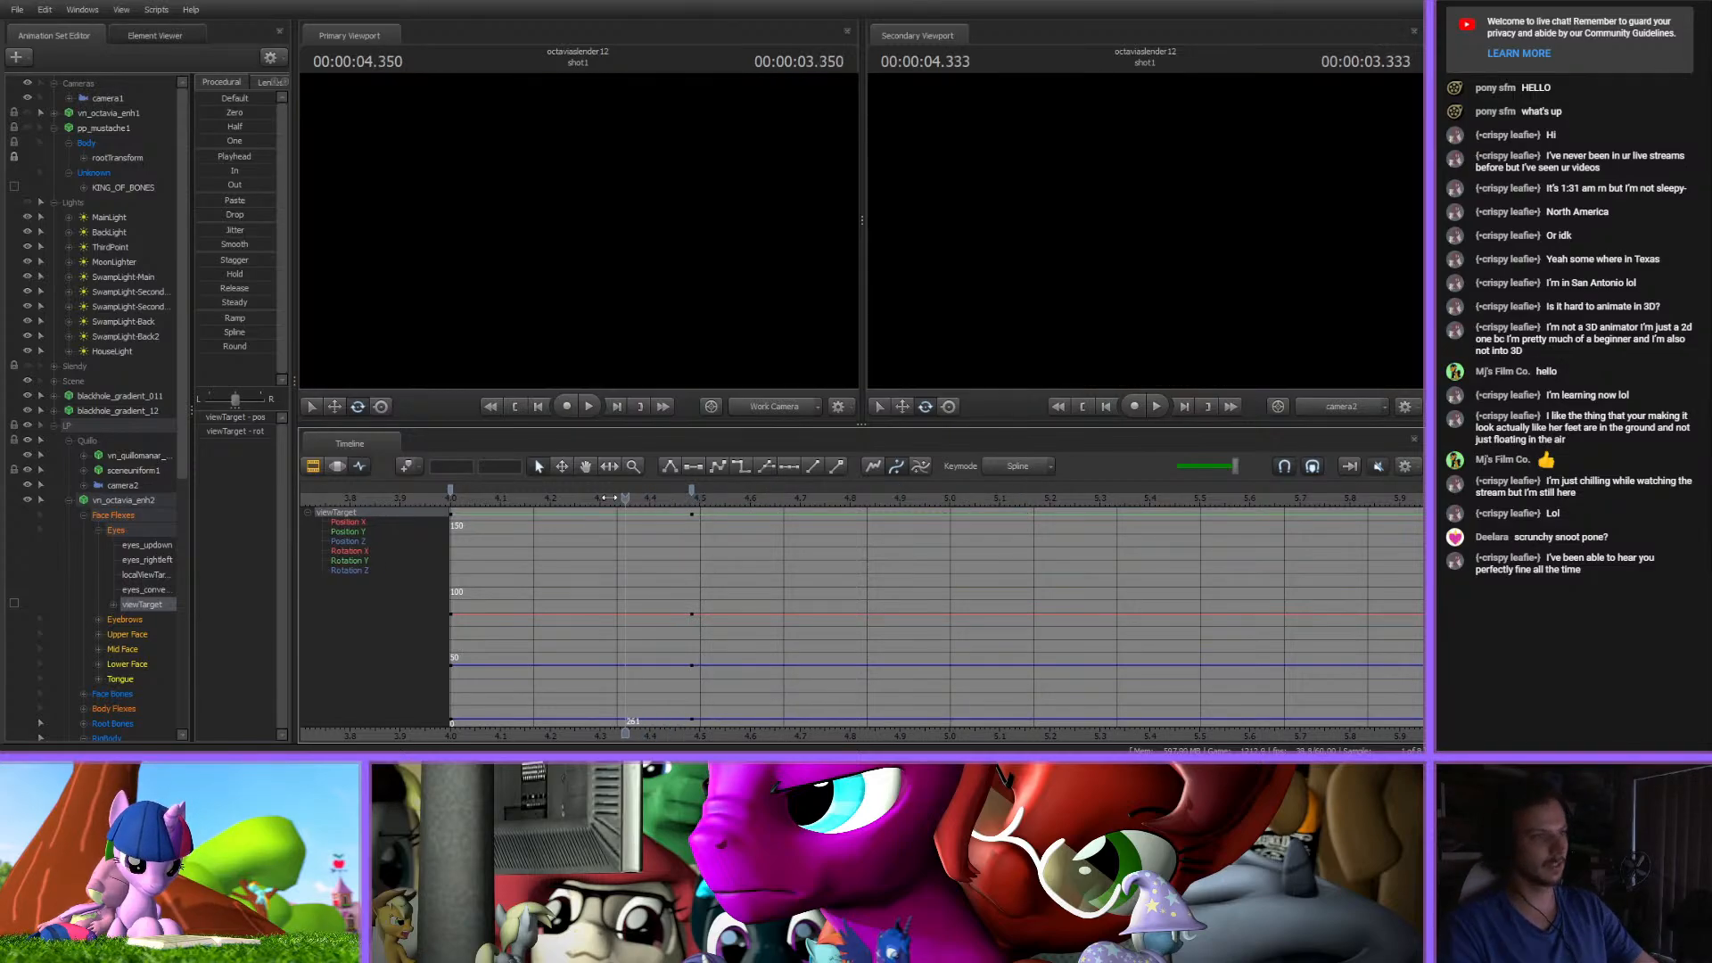
# - Add a viewTarget keyframe at 4.583 seconds and move the target sideways at 4.633 seconds to shift the second Octavia's gaze
pyautogui.moveTo(748, 495); pyautogui.dragTo(766, 496)
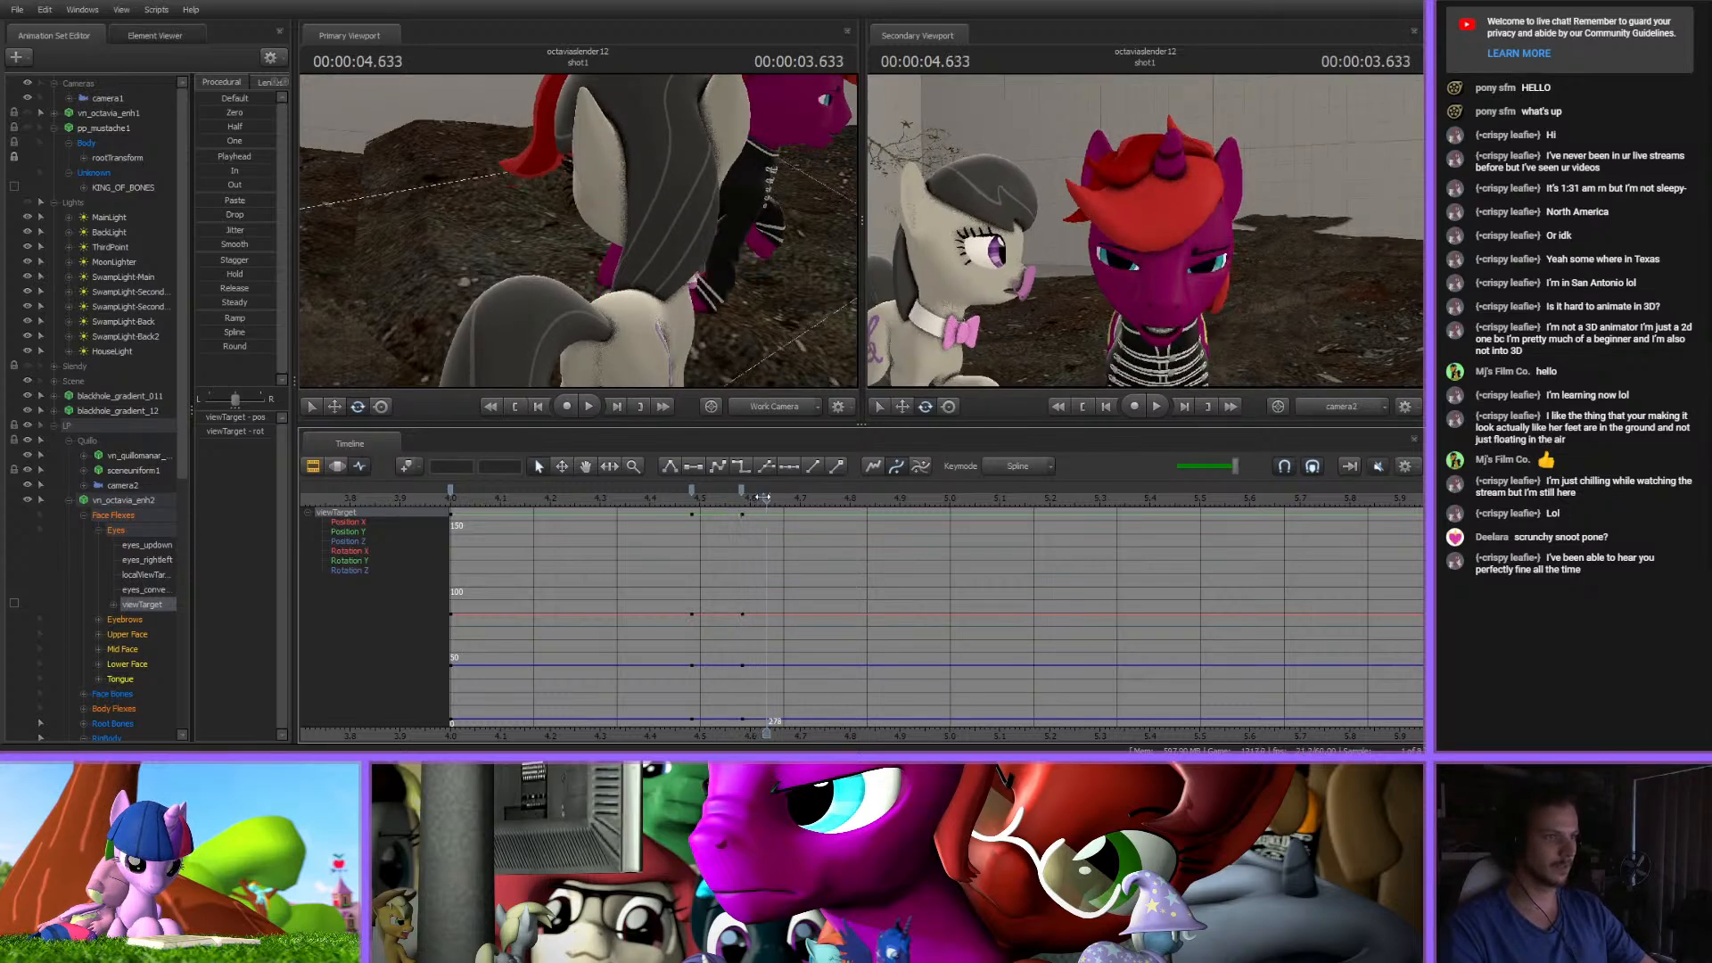
pyautogui.press('s')
pyautogui.moveTo(773, 336); pyautogui.dragTo(586, 235)
pyautogui.press('w')
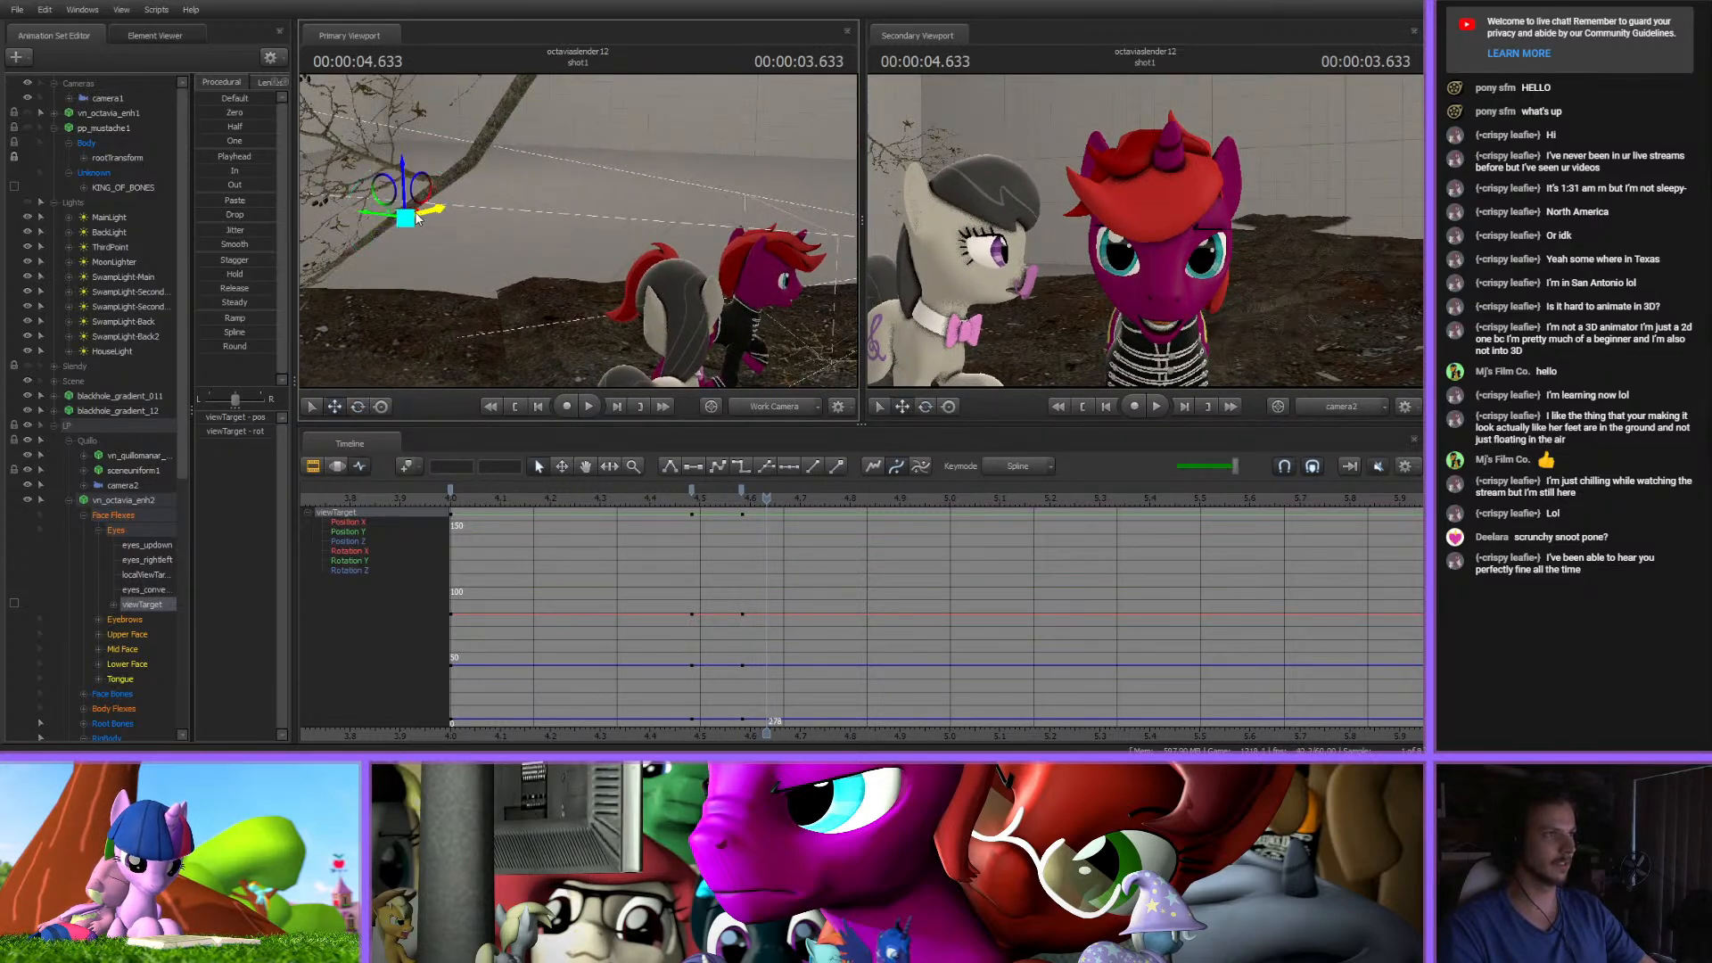
pyautogui.moveTo(412, 216); pyautogui.dragTo(518, 208)
pyautogui.scroll(2, 782, 490)
pyautogui.click(731, 496)
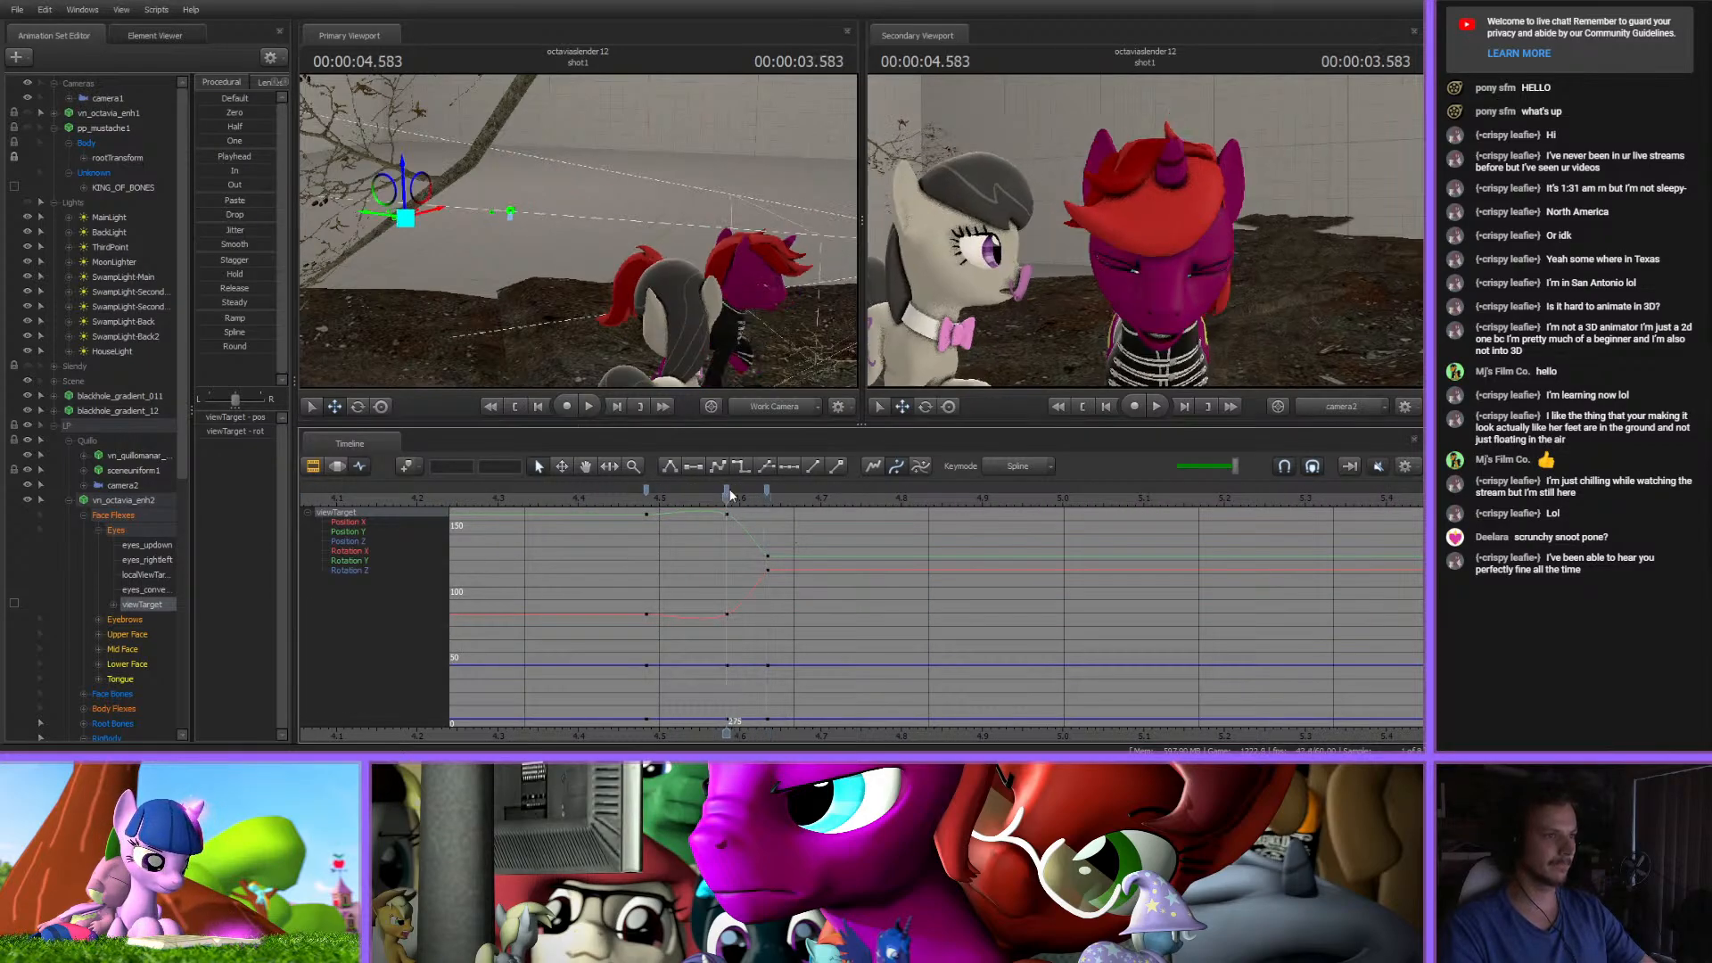
# - Set the keymode of the viewTarget curves to Curve Fit
pyautogui.click(800, 537)
pyautogui.scroll(2, 923, 506)
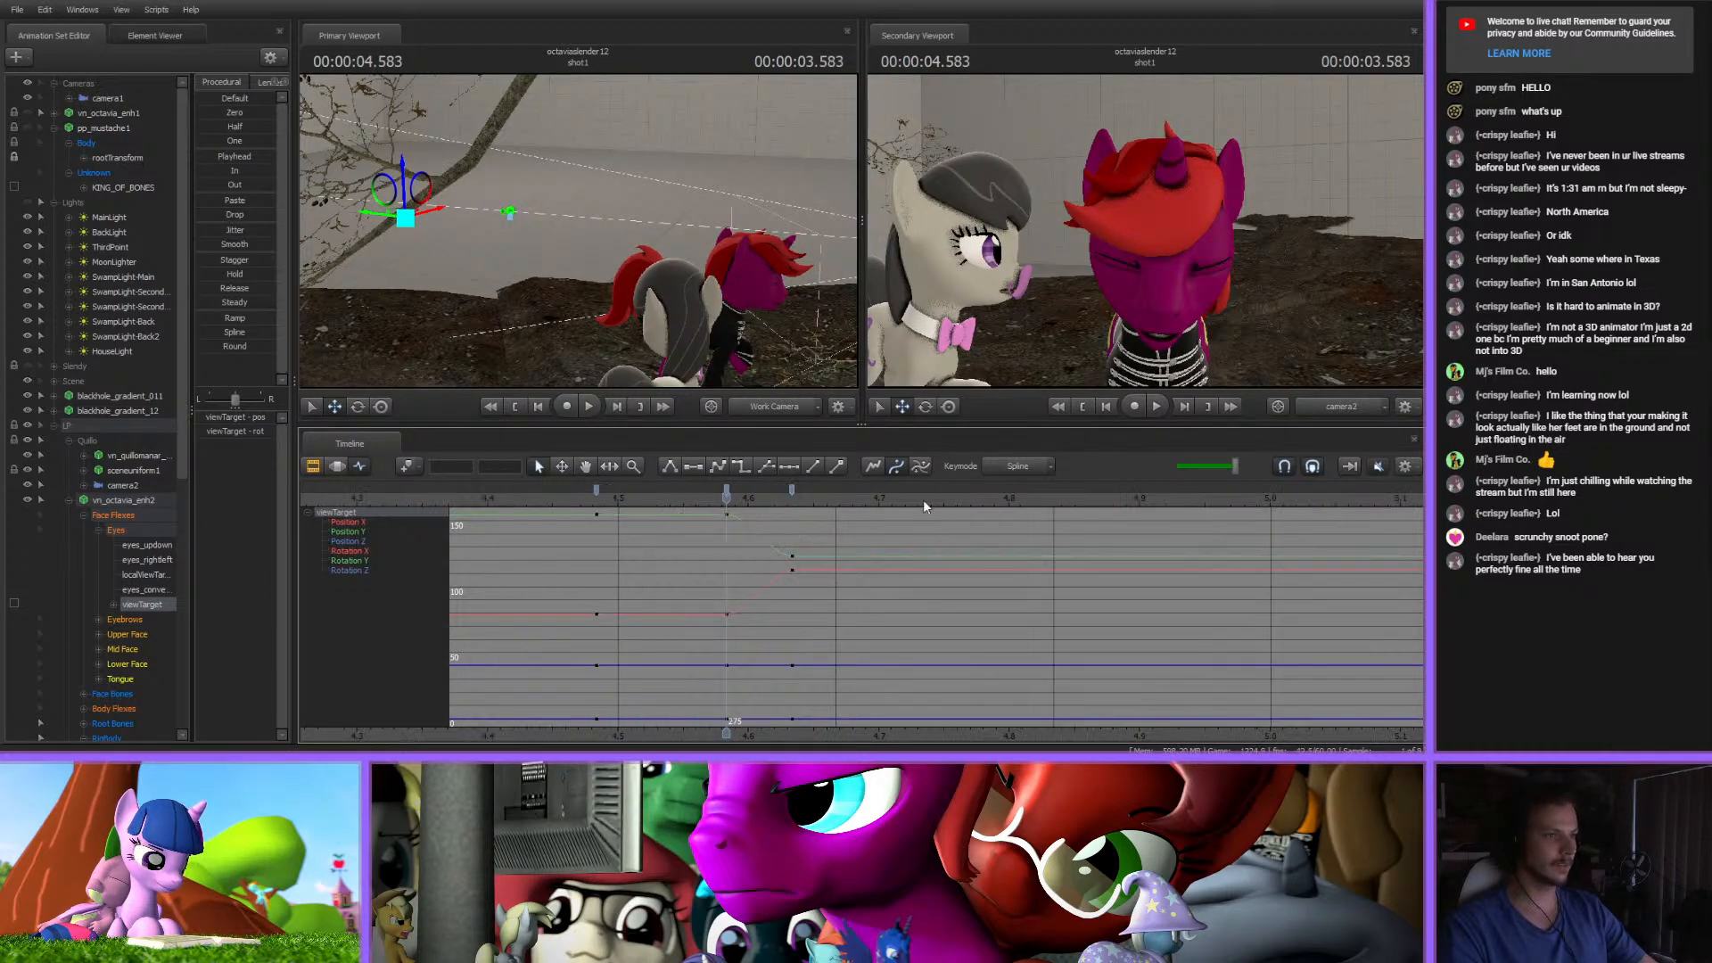
pyautogui.click(1017, 468)
pyautogui.click(1015, 491)
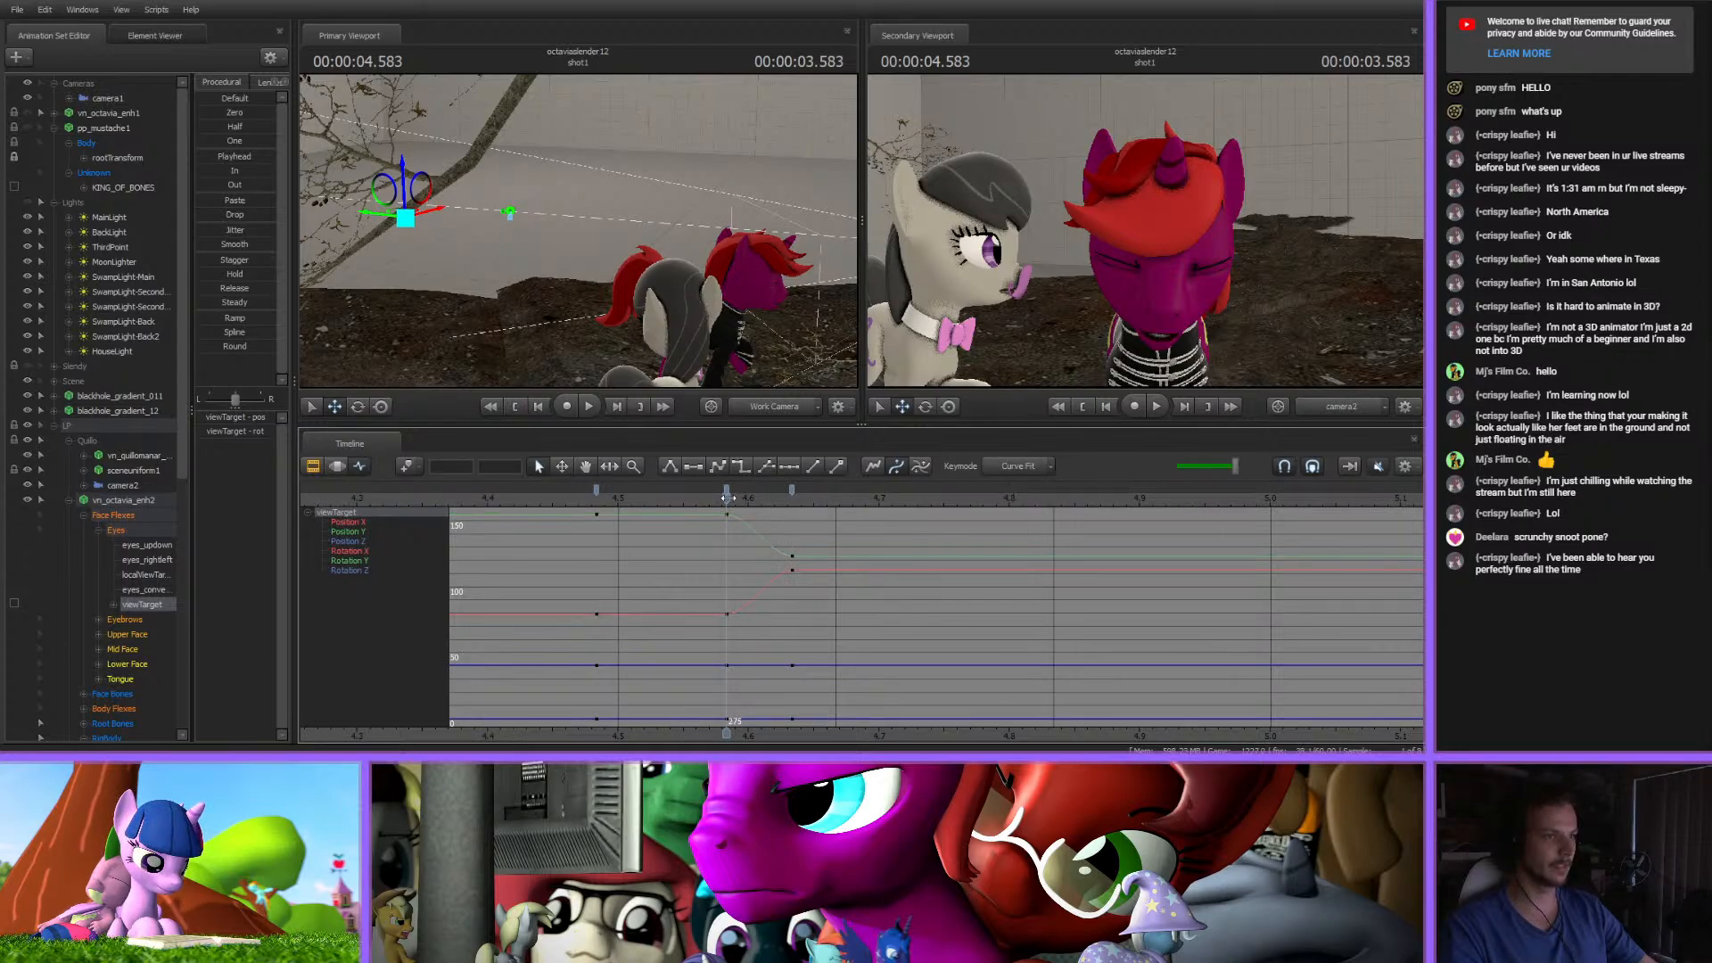
# - Lower viewTarget at 4.850 seconds and raise it at 4.966 seconds, with hold keyframes at about 4.82 and 4.93 seconds
pyautogui.moveTo(727, 498); pyautogui.dragTo(1081, 502)
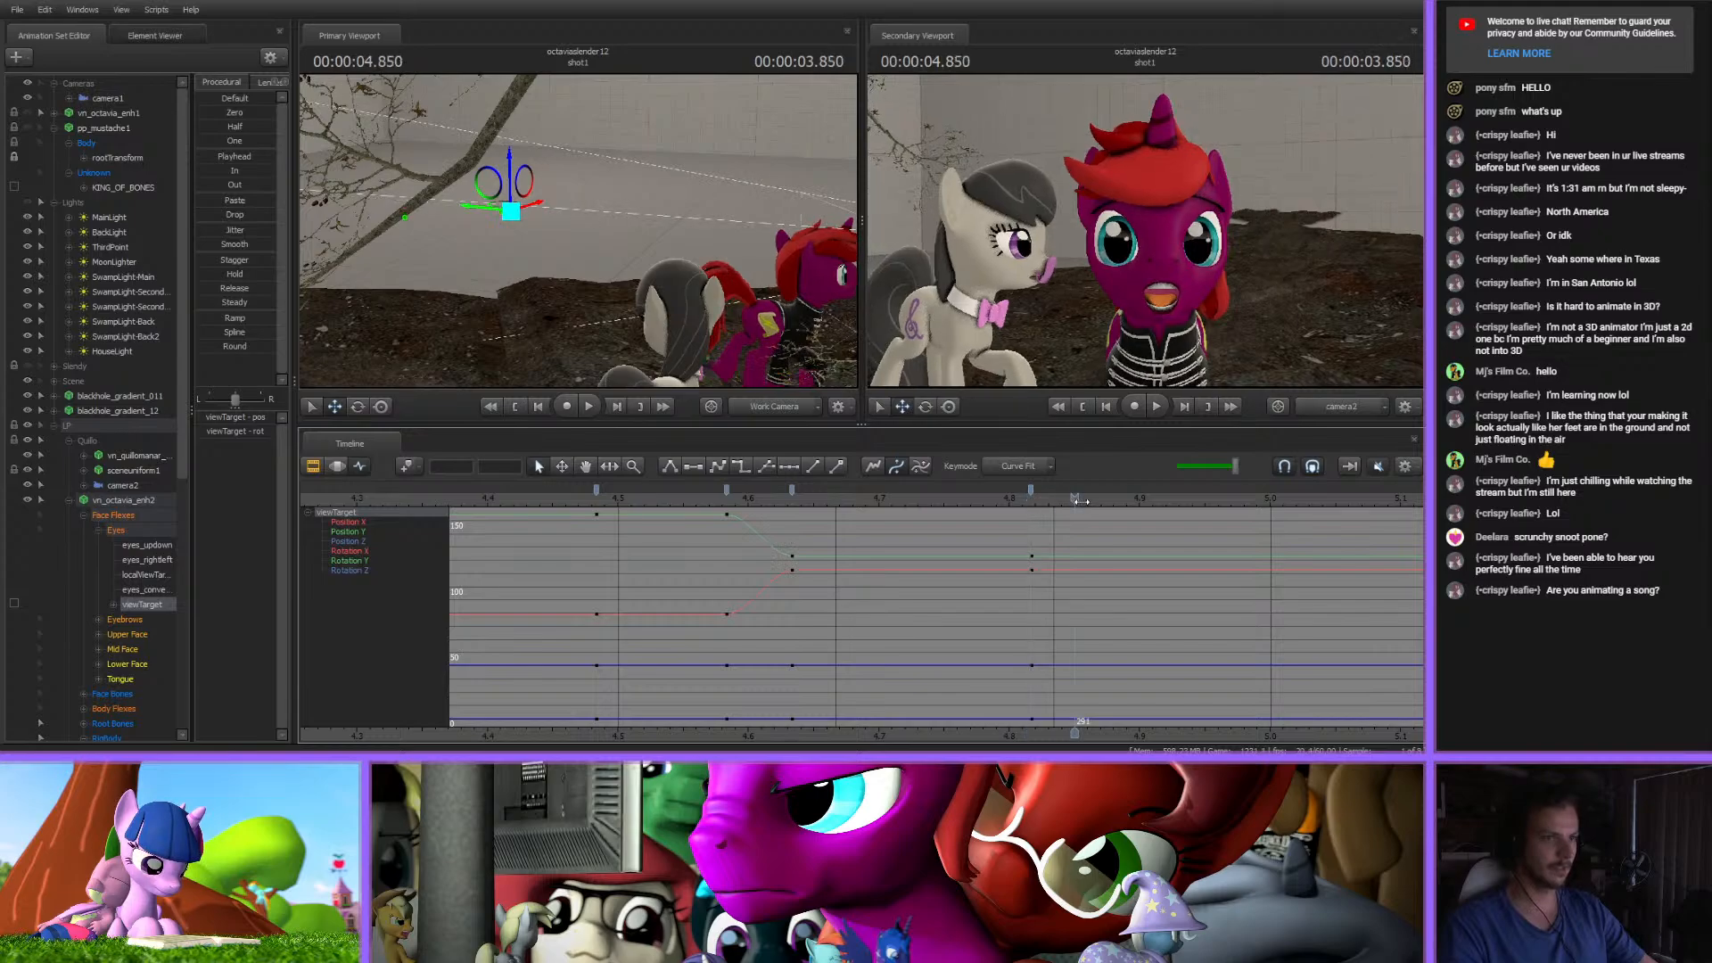
pyautogui.moveTo(508, 183); pyautogui.dragTo(527, 246)
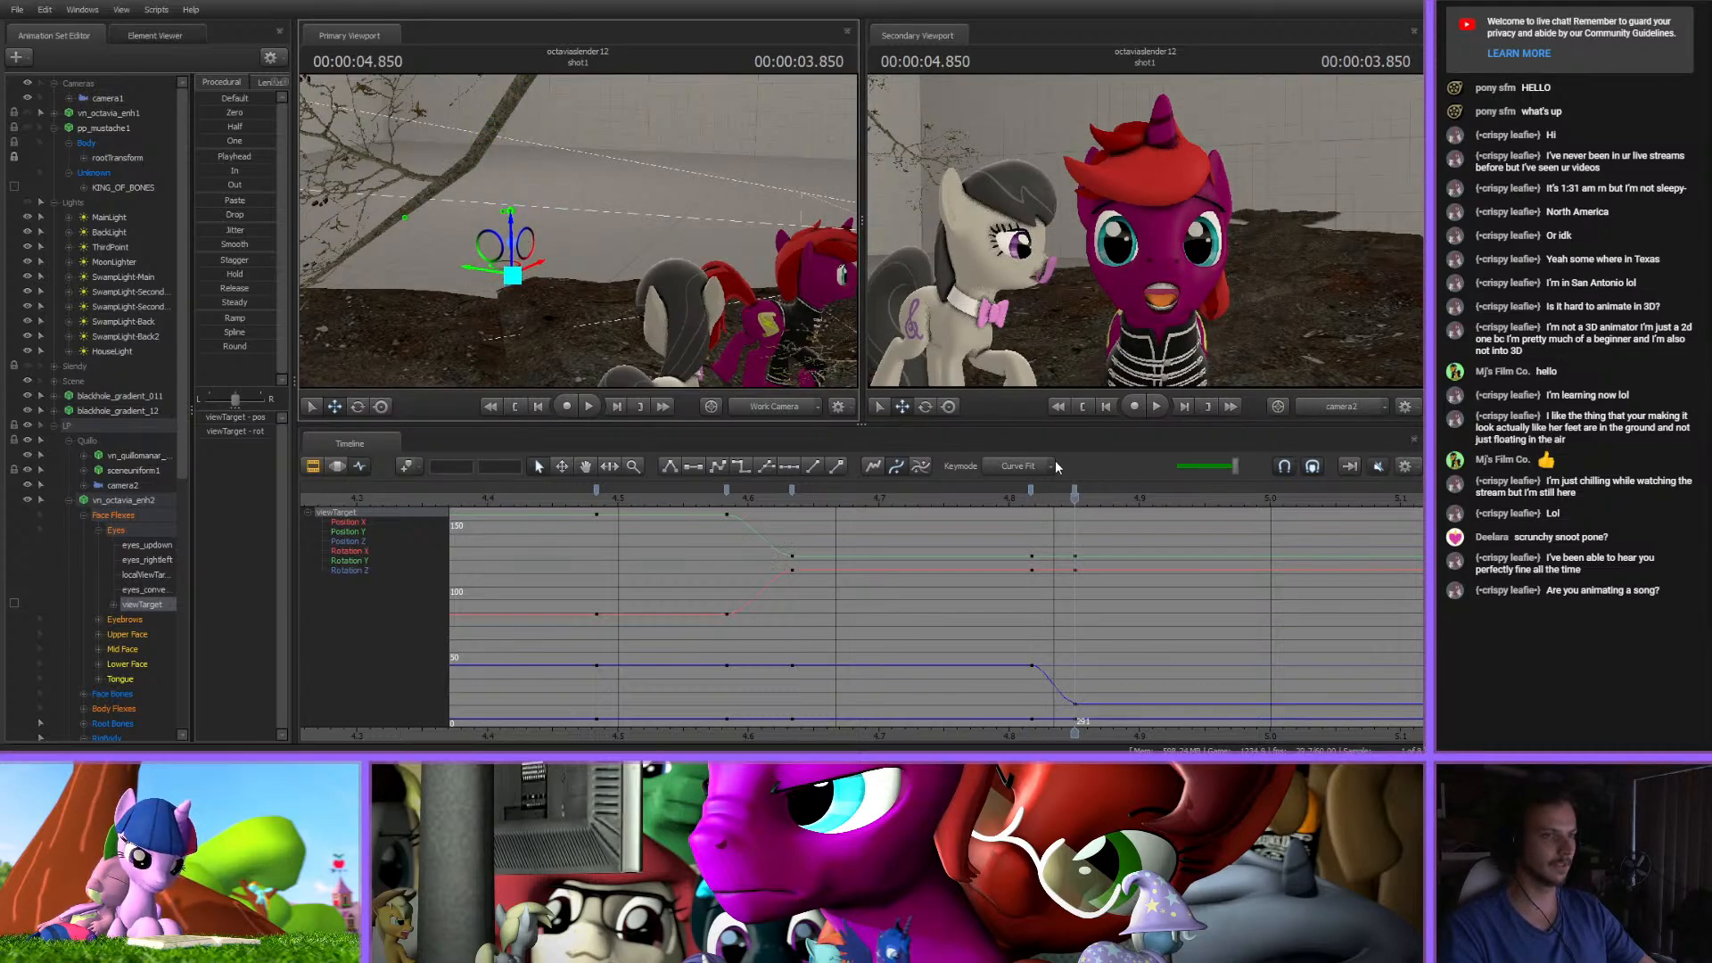
pyautogui.moveTo(1077, 502); pyautogui.dragTo(1227, 502)
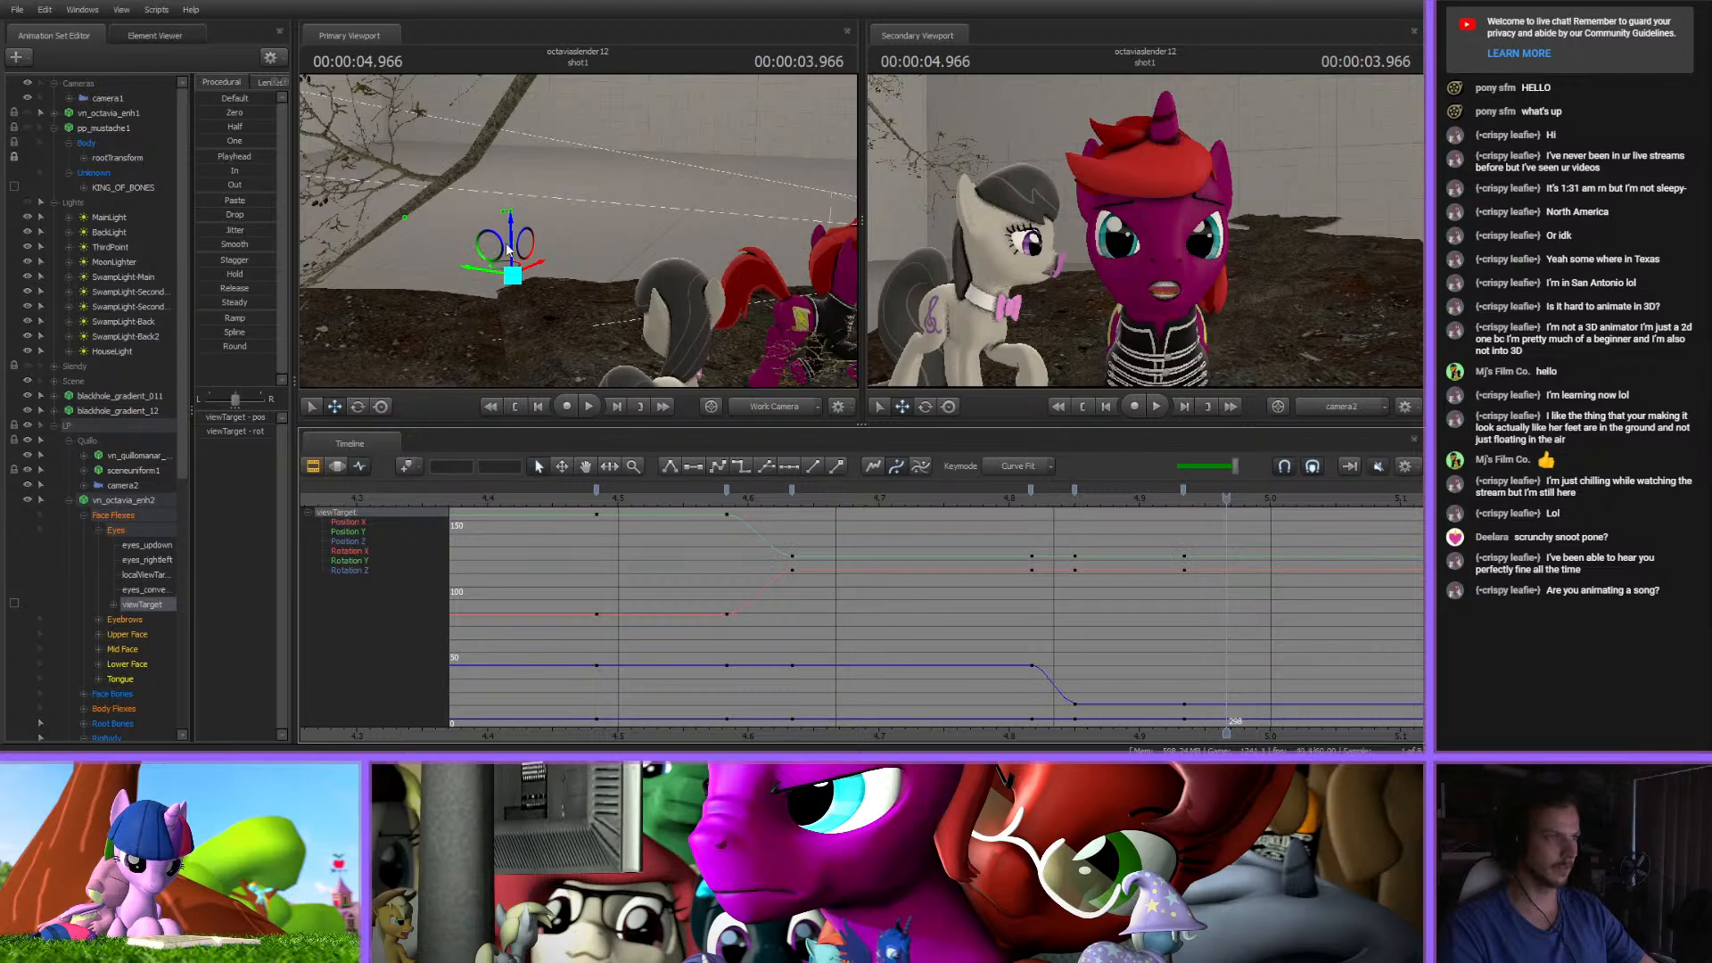
pyautogui.moveTo(495, 255); pyautogui.dragTo(528, 201)
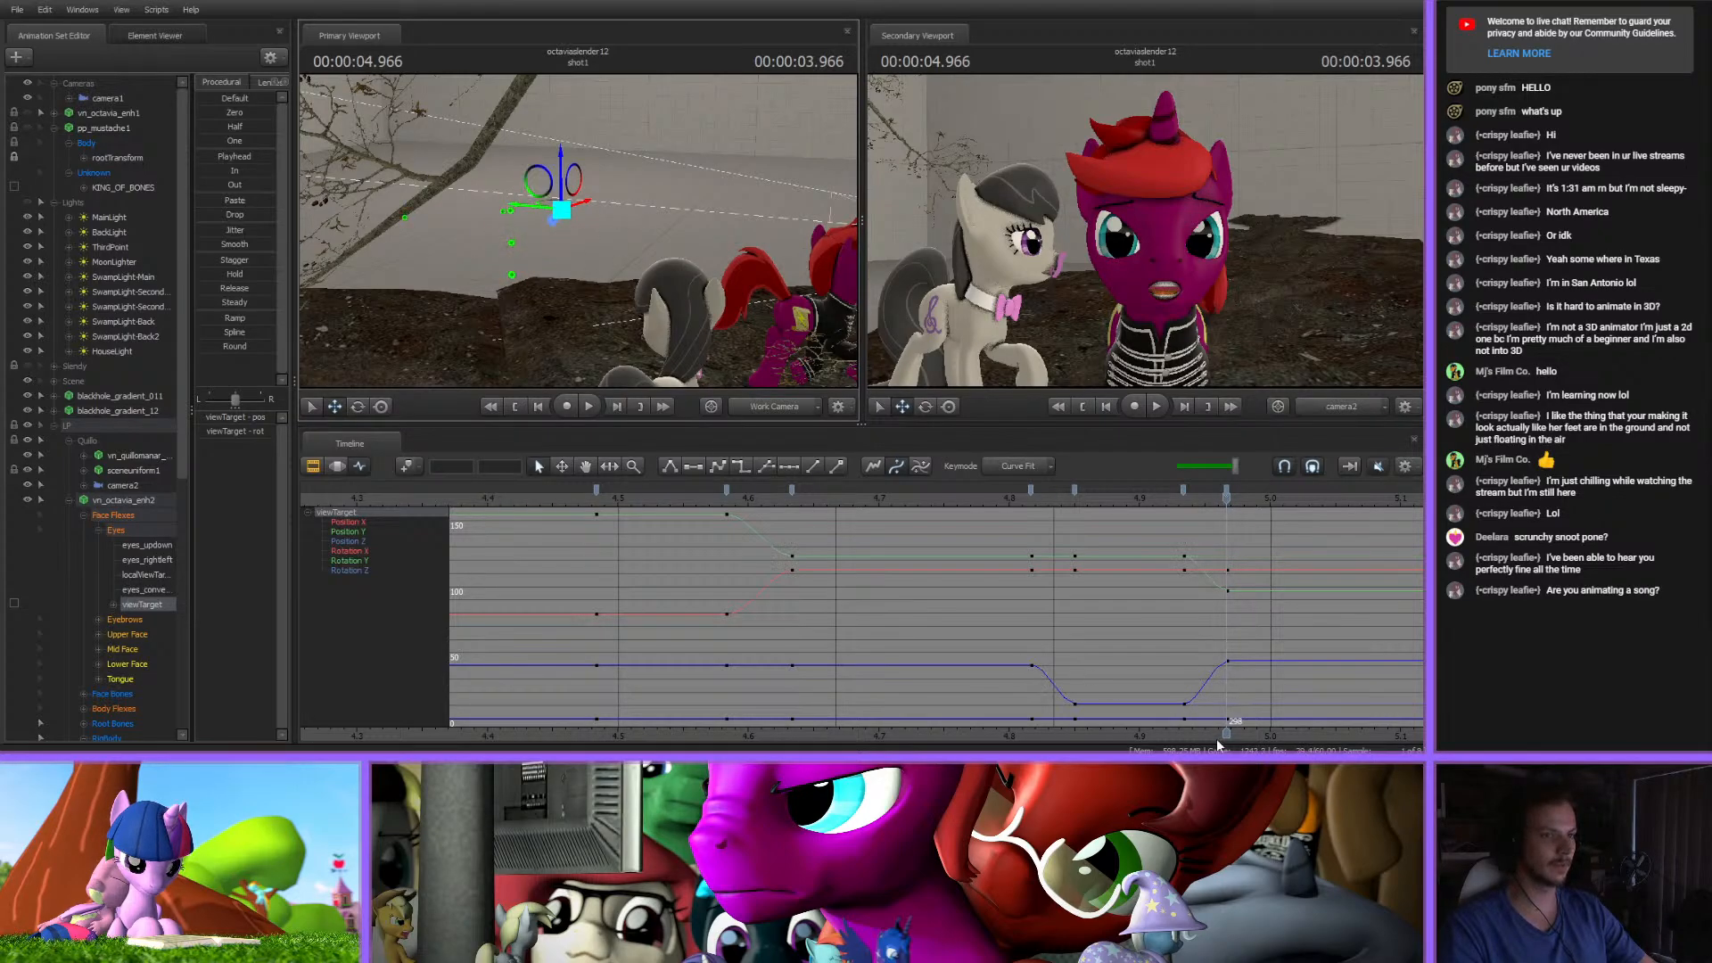
# - Add a hold keyframe at about 5.05 seconds, move viewTarget sideways at 5.100 seconds and raise it at 5.266 seconds
pyautogui.moveTo(1216, 739); pyautogui.dragTo(628, 494, button='middle')
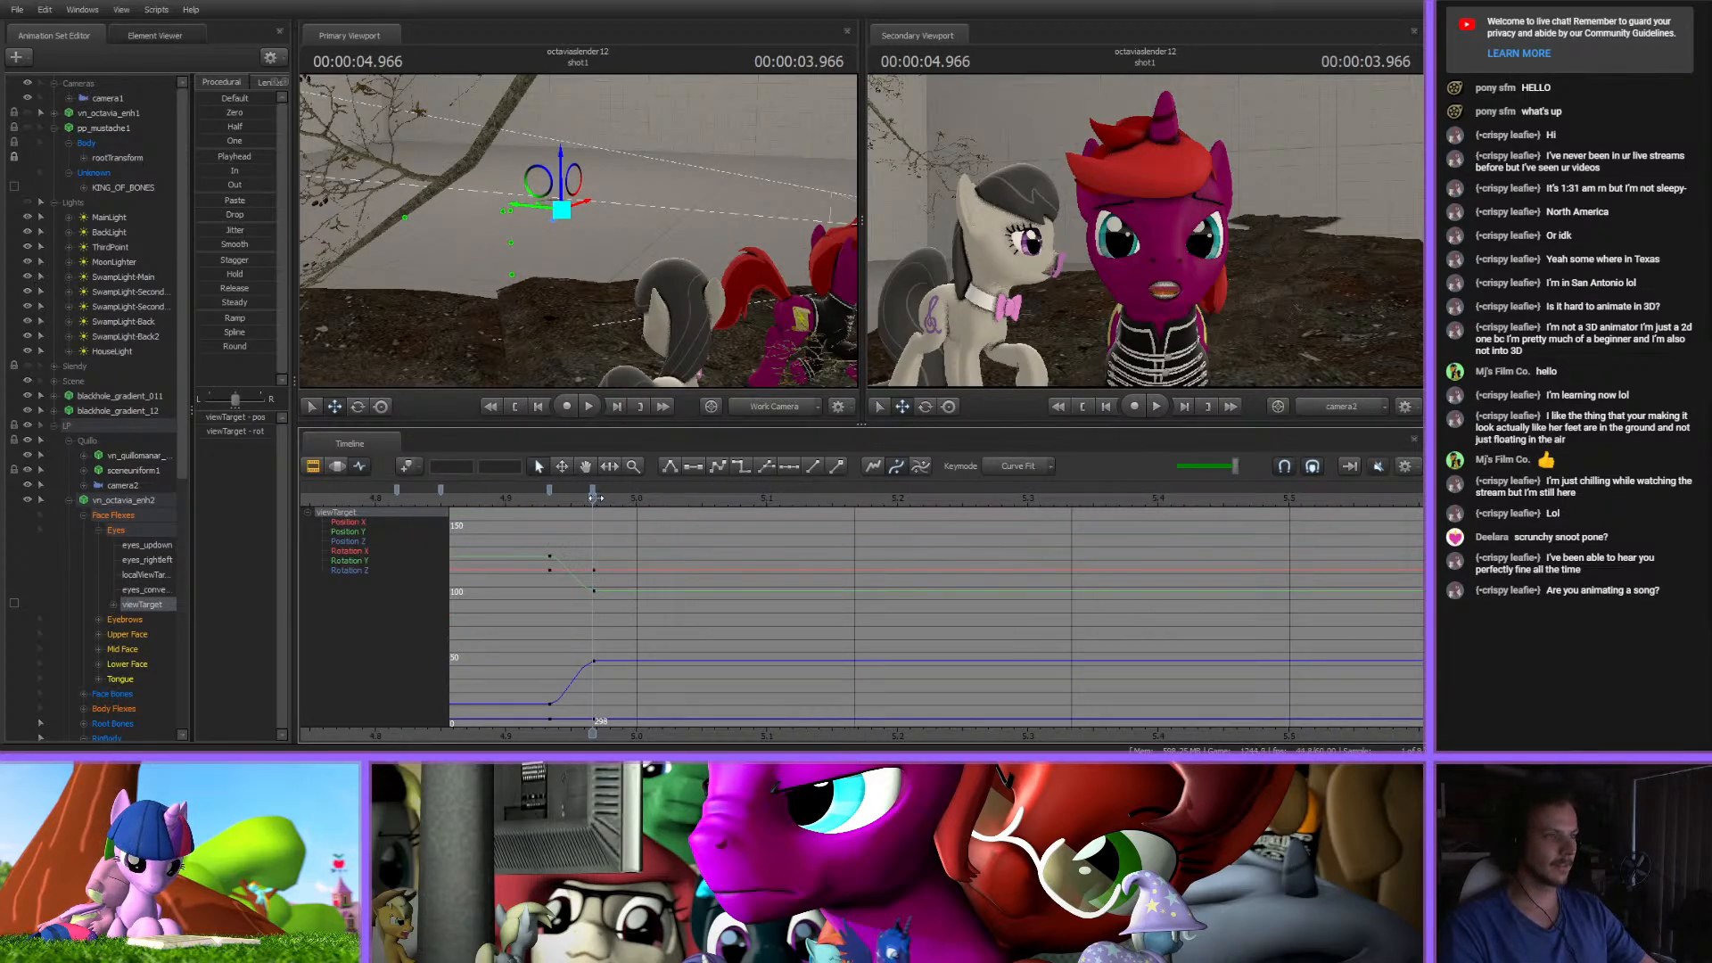
pyautogui.moveTo(596, 498); pyautogui.dragTo(766, 500)
pyautogui.moveTo(547, 207); pyautogui.dragTo(393, 205)
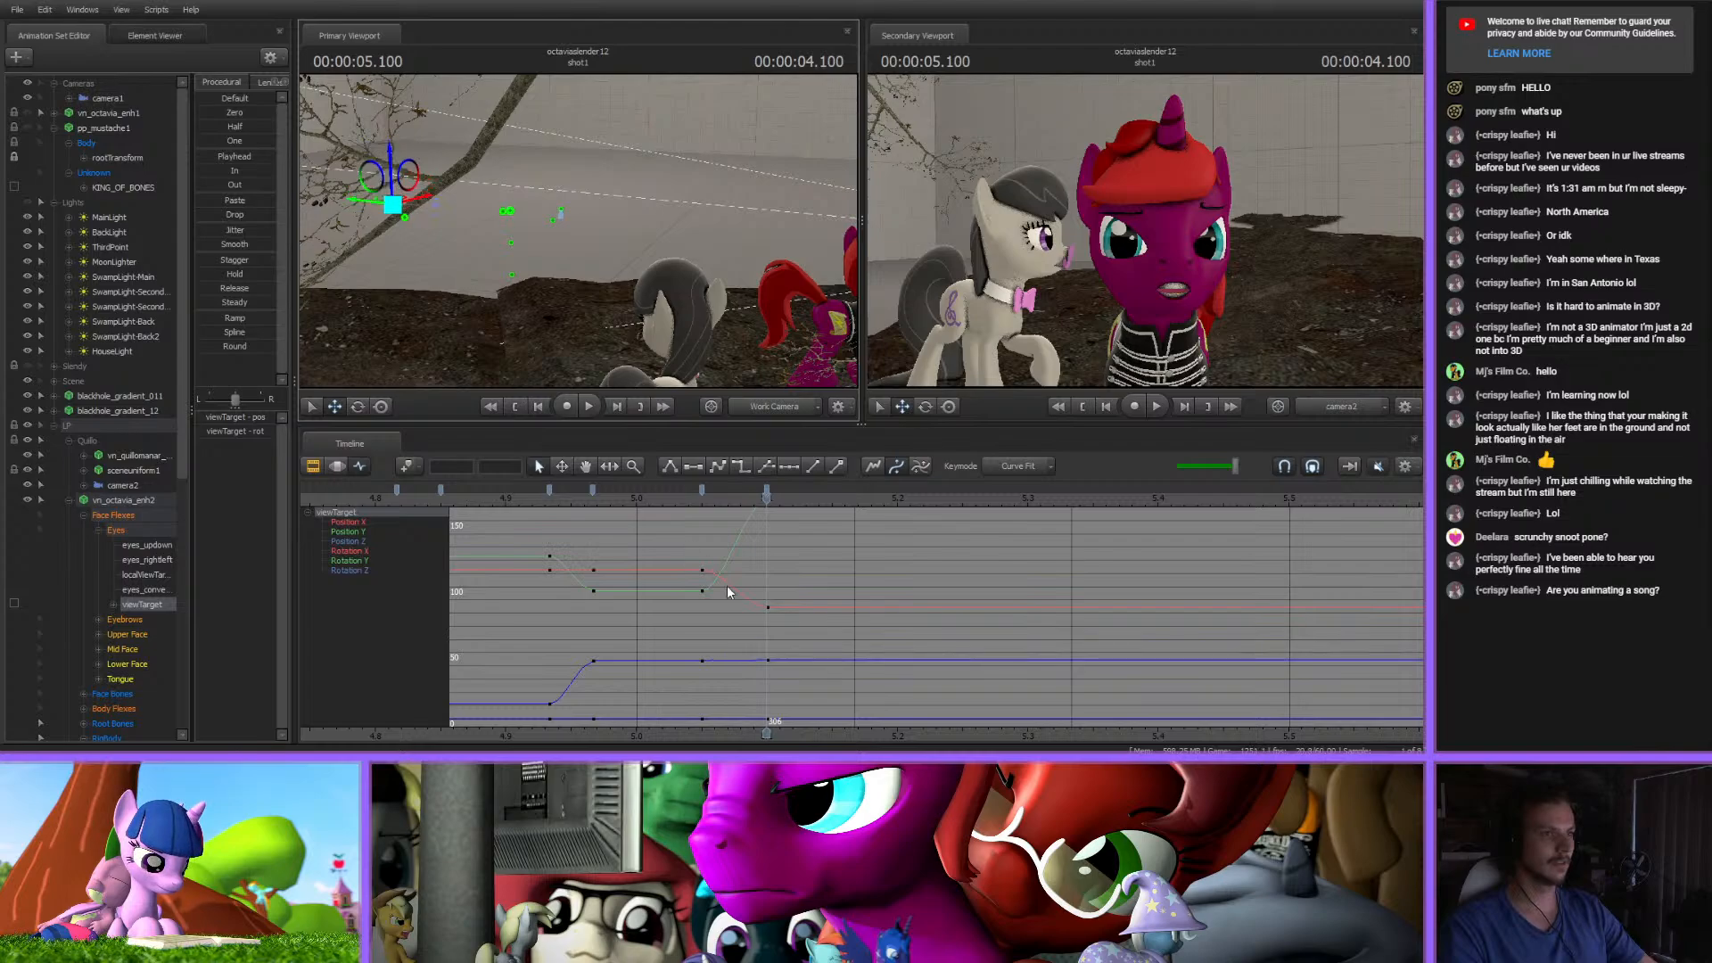
pyautogui.moveTo(771, 500); pyautogui.dragTo(984, 501)
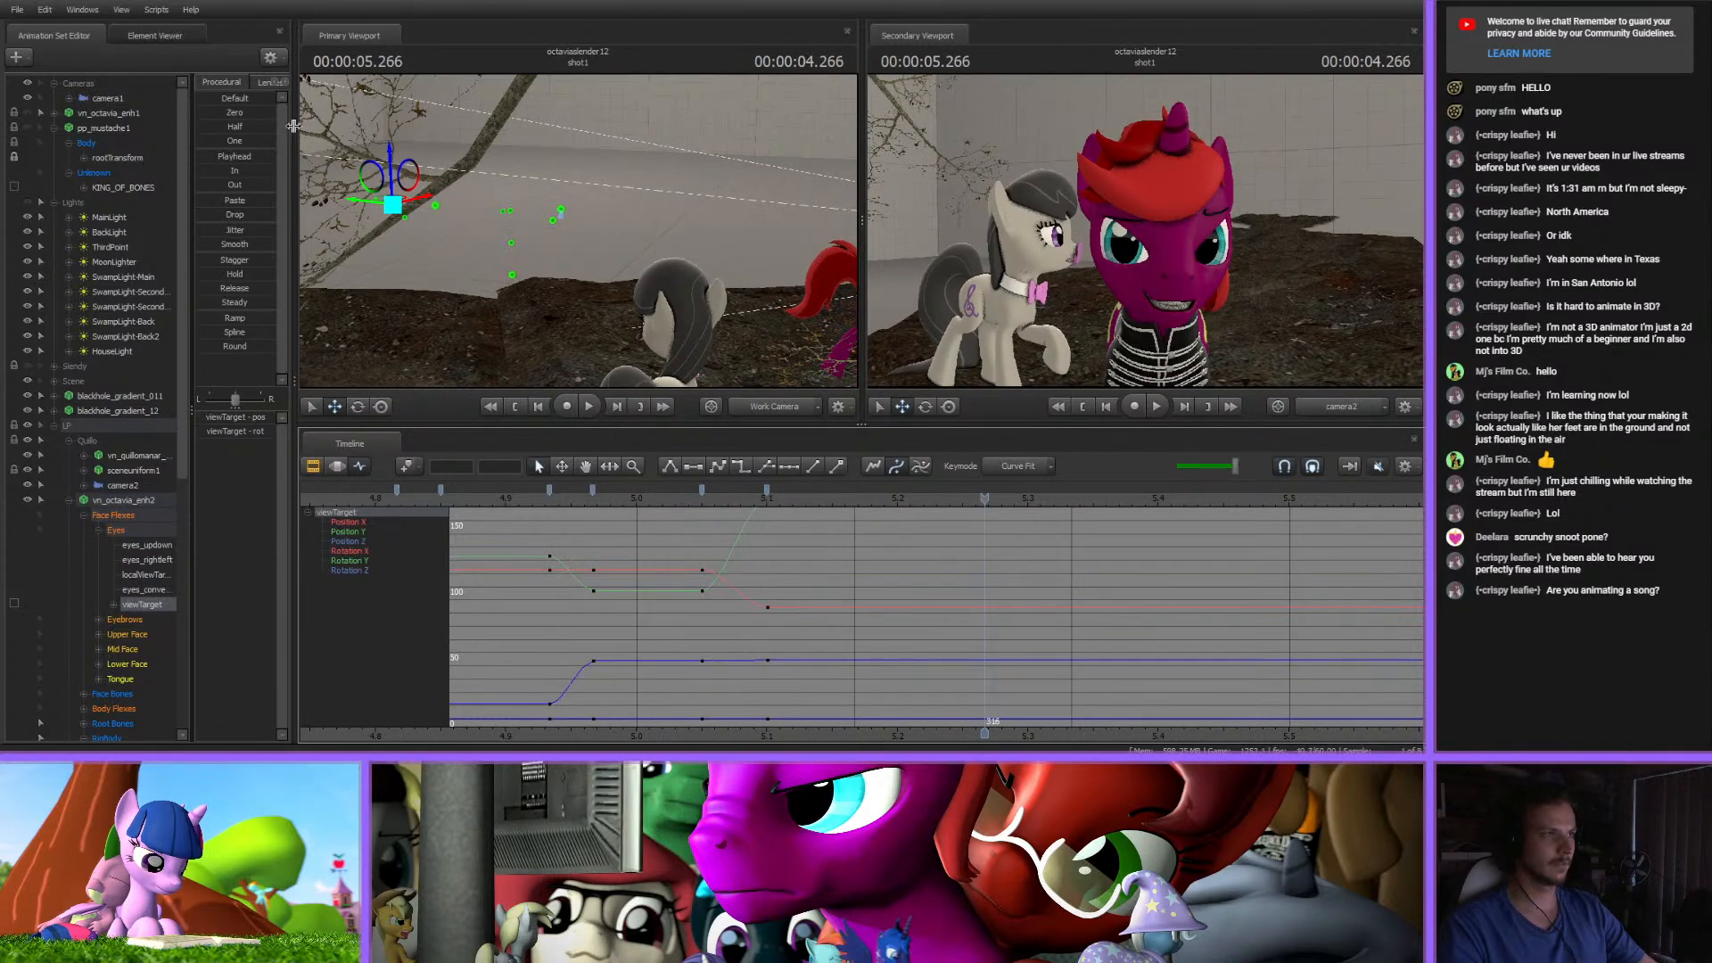
pyautogui.moveTo(390, 175); pyautogui.dragTo(393, 120)
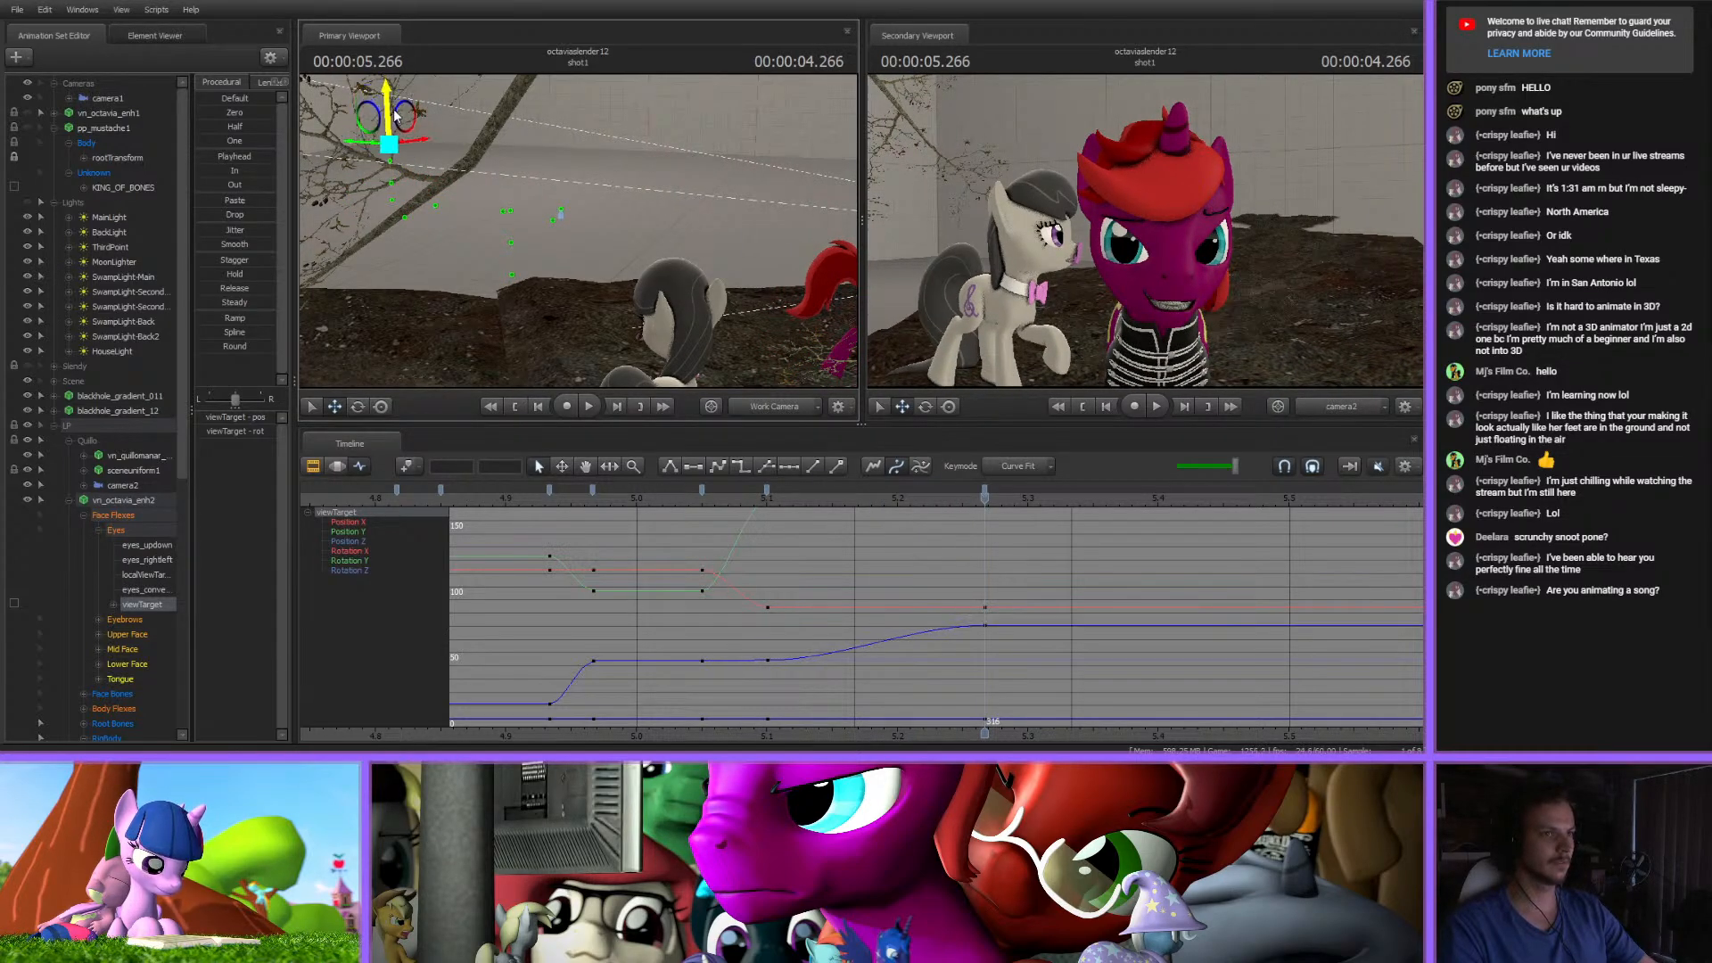
# - Add a viewTarget hold keyframe at 5.200 seconds before the final upward glance and play back the eye movement
pyautogui.scroll(2, 866, 547)
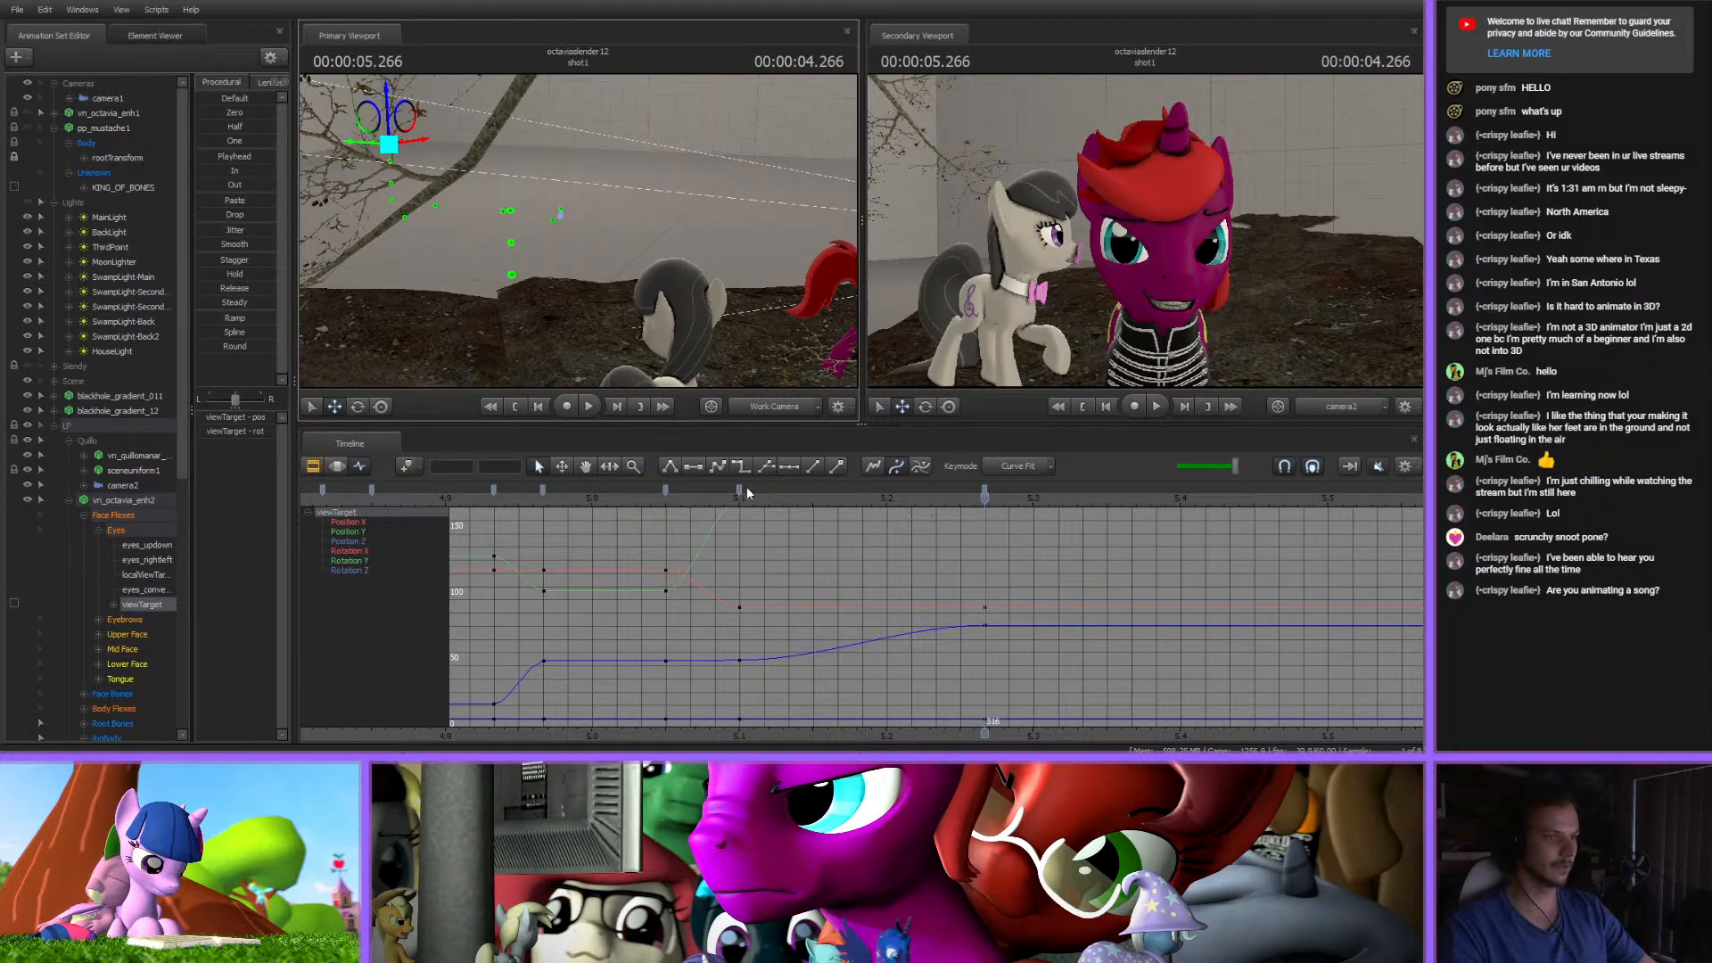
pyautogui.moveTo(740, 493); pyautogui.dragTo(886, 496)
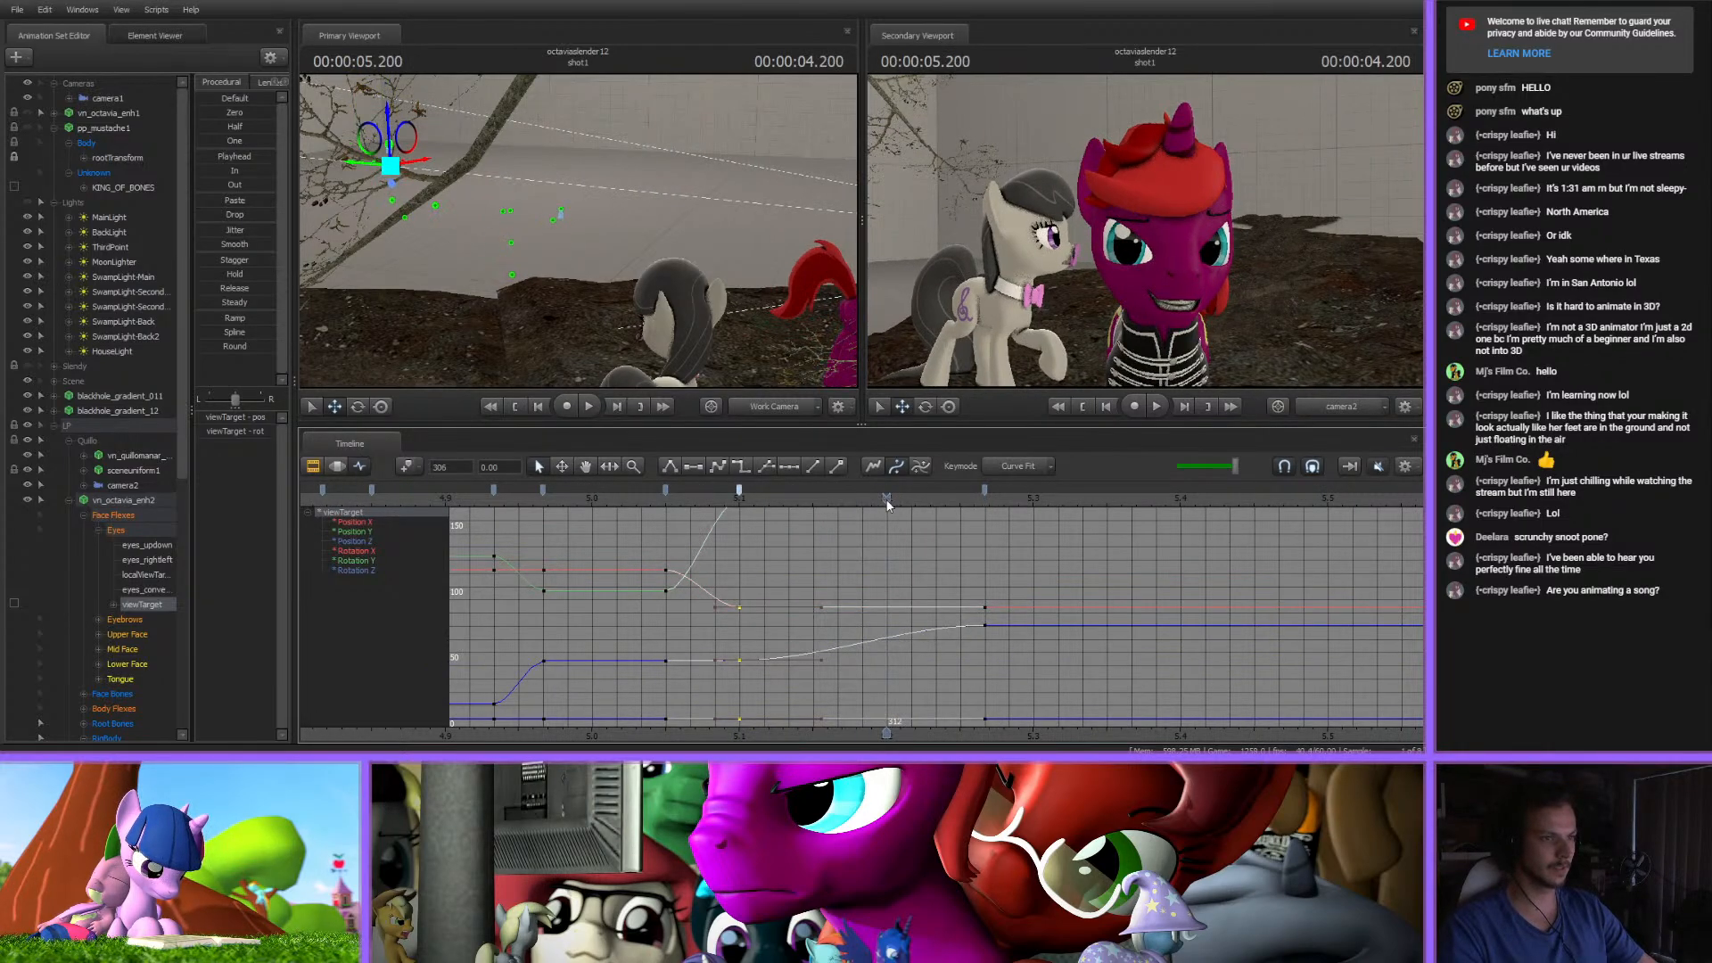
pyautogui.scroll(-1, 902, 526)
pyautogui.click(965, 488)
pyautogui.scroll(-3, 698, 537)
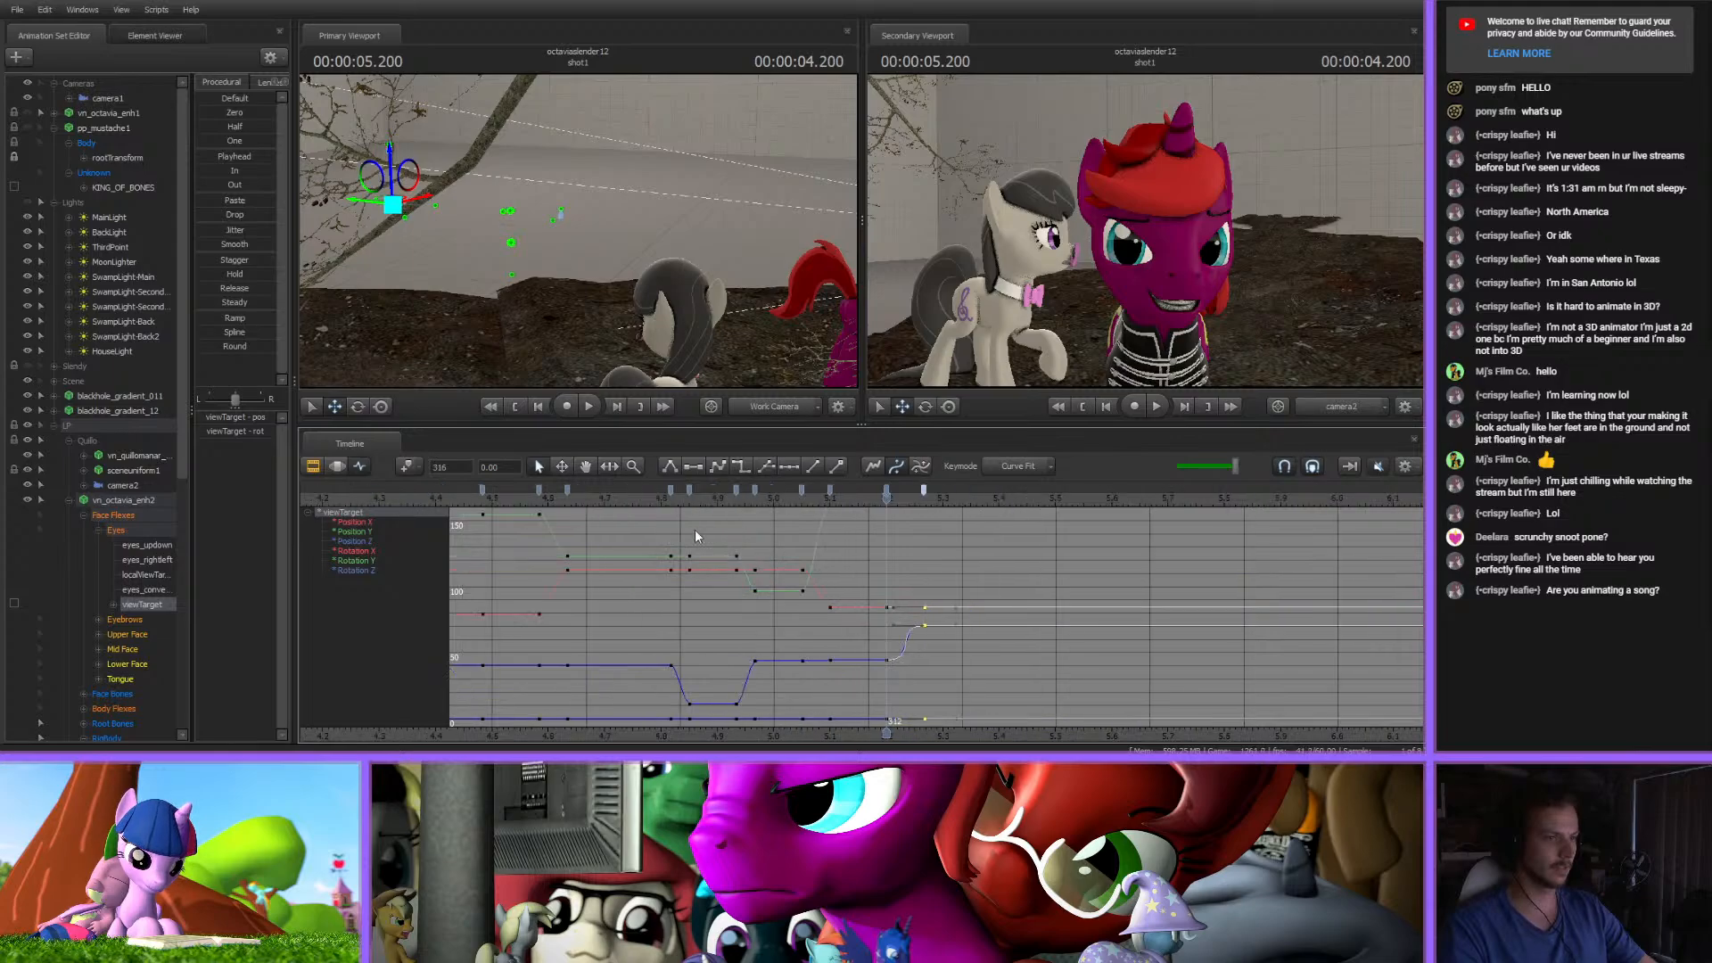
pyautogui.click(607, 607)
pyautogui.press('space')
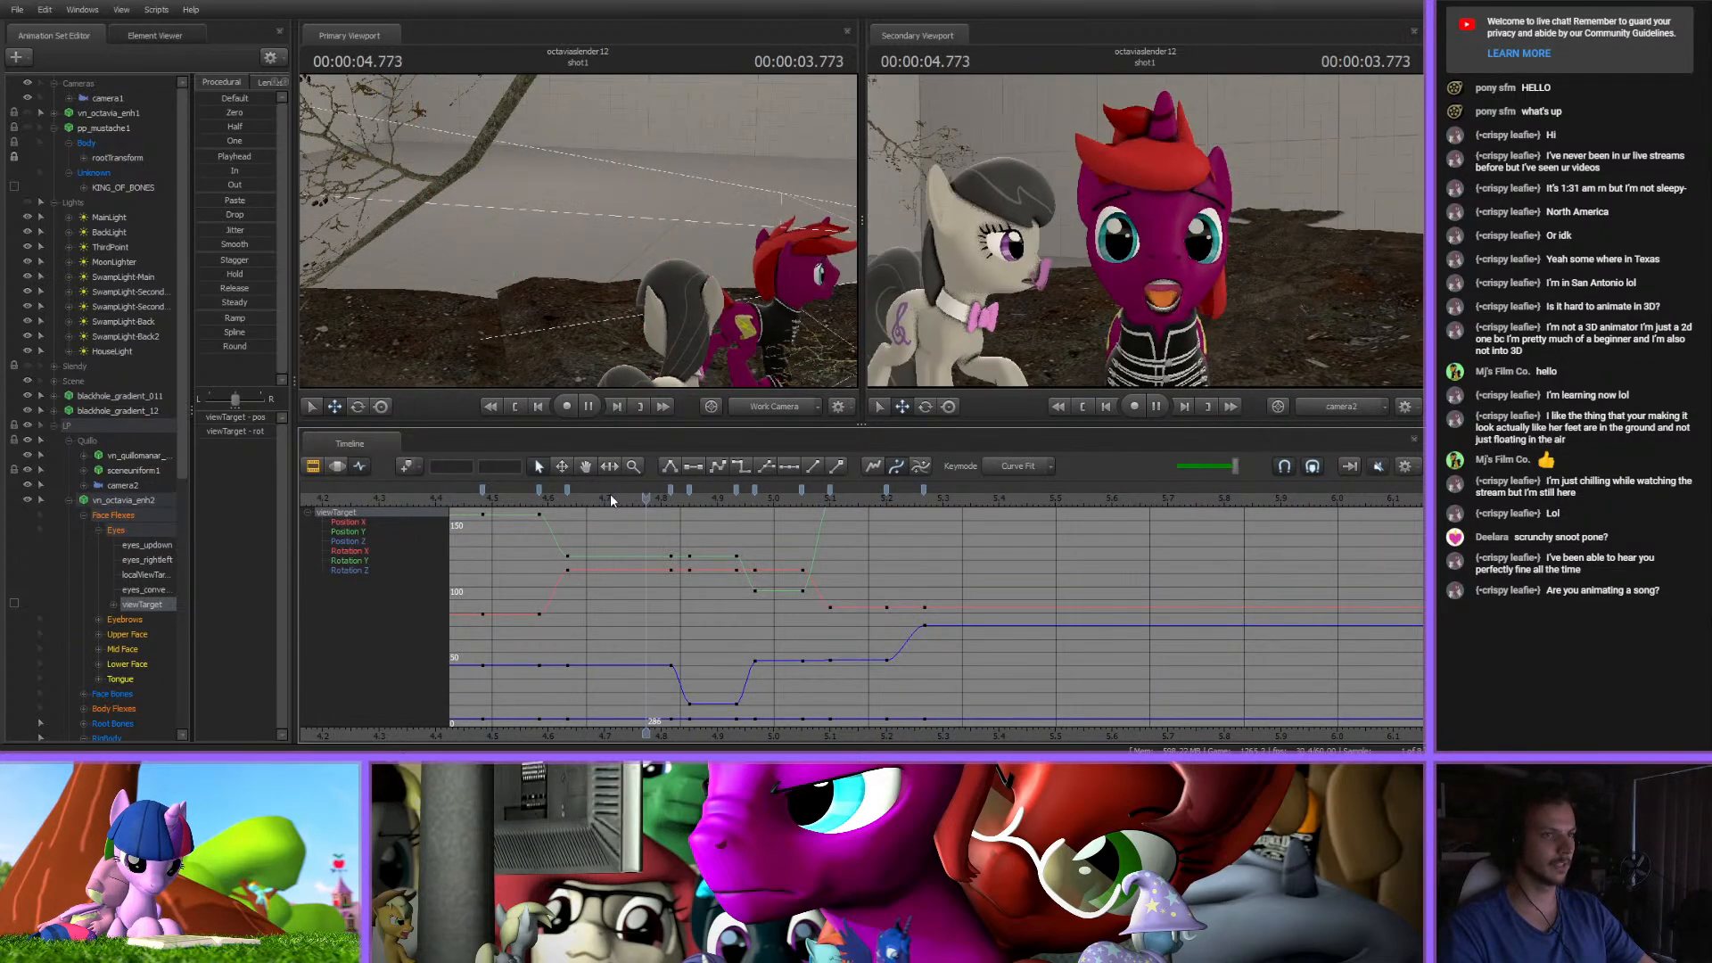
# - Delete the viewTarget keyframes at 4.966 and about 5.05 seconds, move the 5.100-second keyframe to frame 299, and play back the gaze
pyautogui.click(709, 497)
pyautogui.moveTo(713, 501); pyautogui.dragTo(762, 496)
pyautogui.click(757, 490)
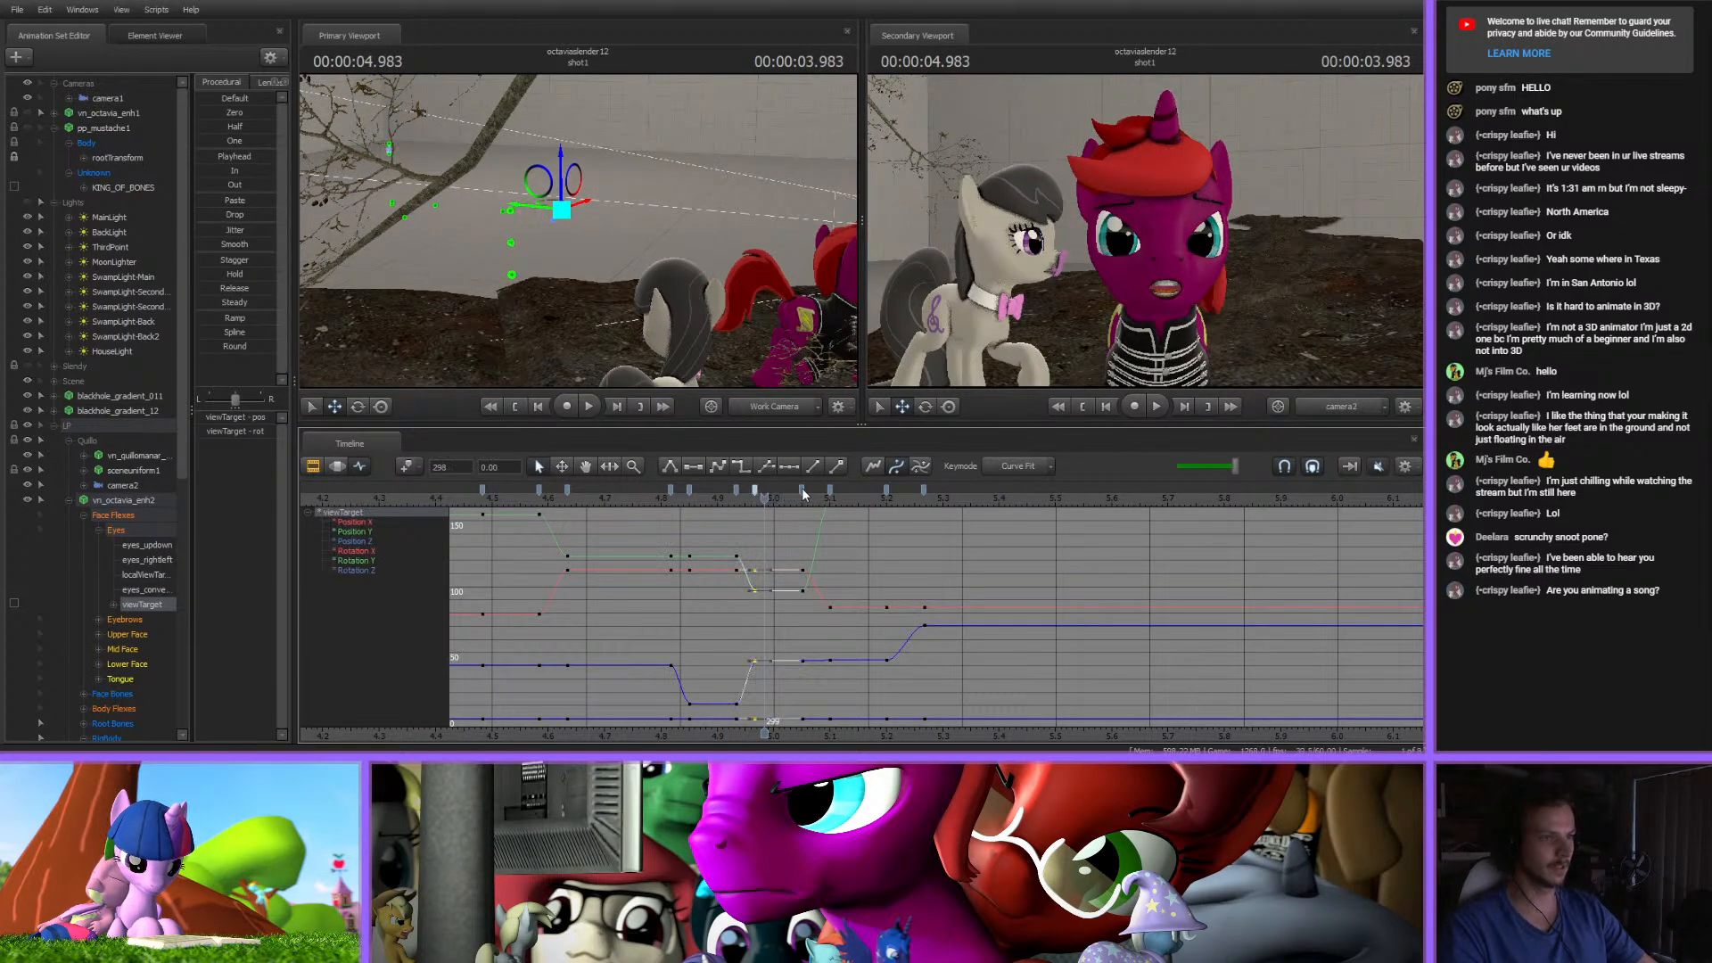
pyautogui.keyDown('shift'); pyautogui.click(803, 490); pyautogui.keyUp('shift')
pyautogui.press('Delete')
pyautogui.moveTo(829, 490); pyautogui.dragTo(763, 487)
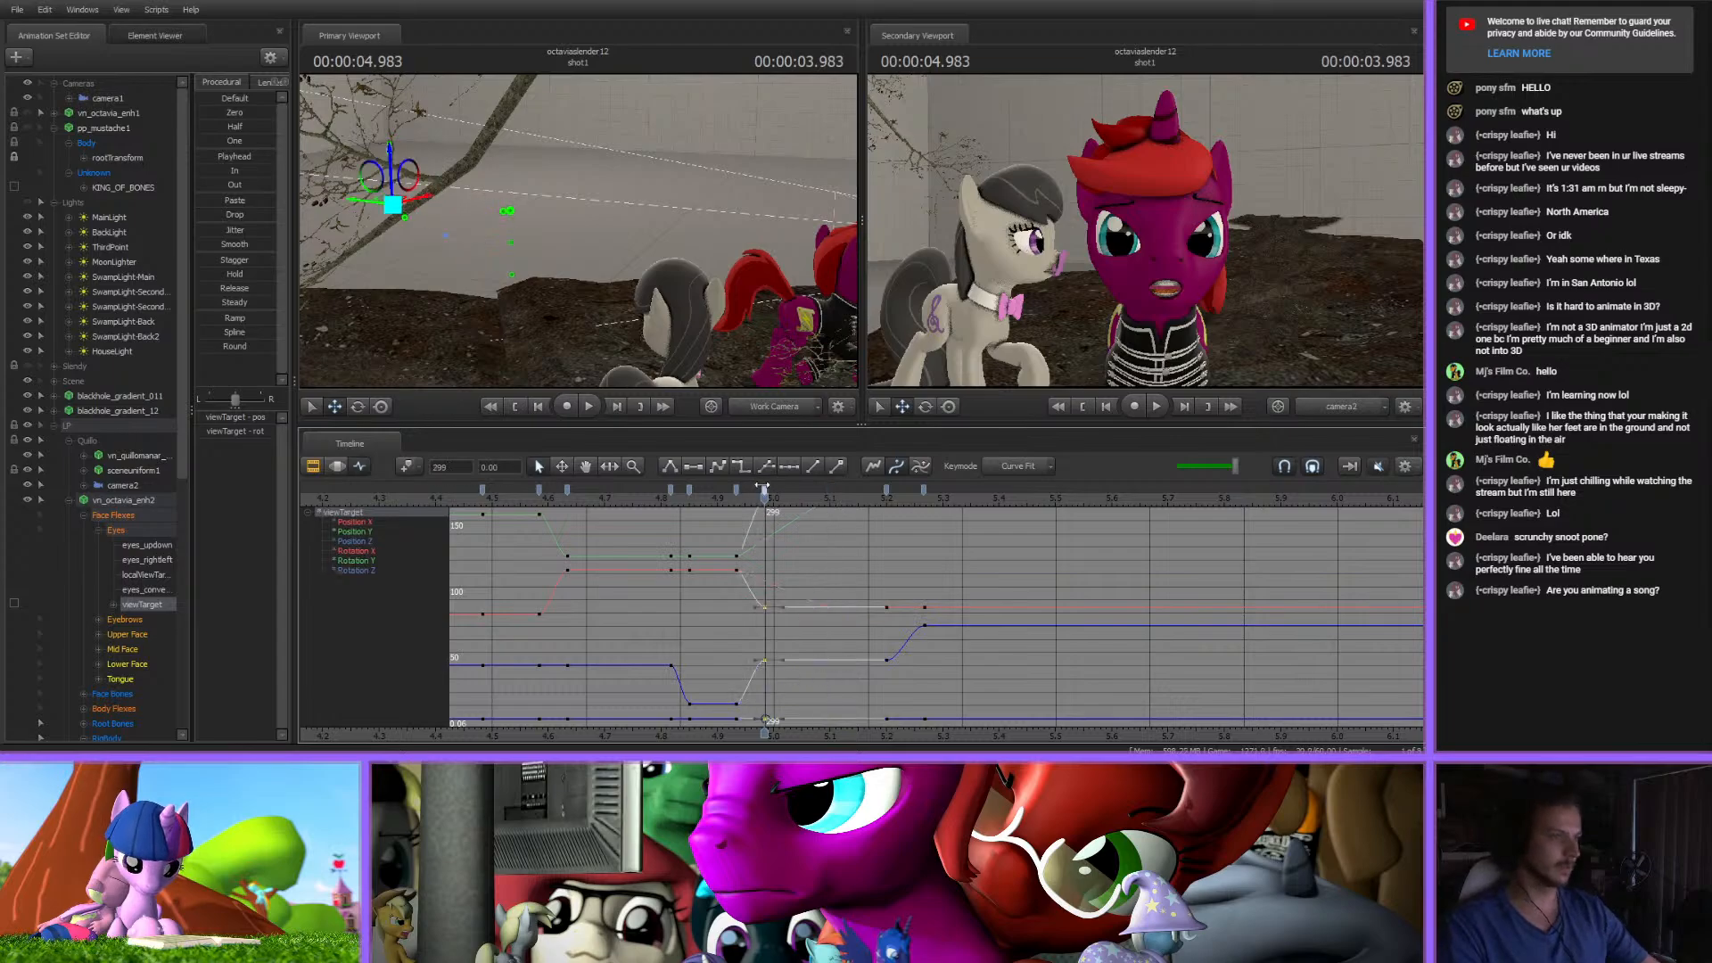
pyautogui.click(925, 491)
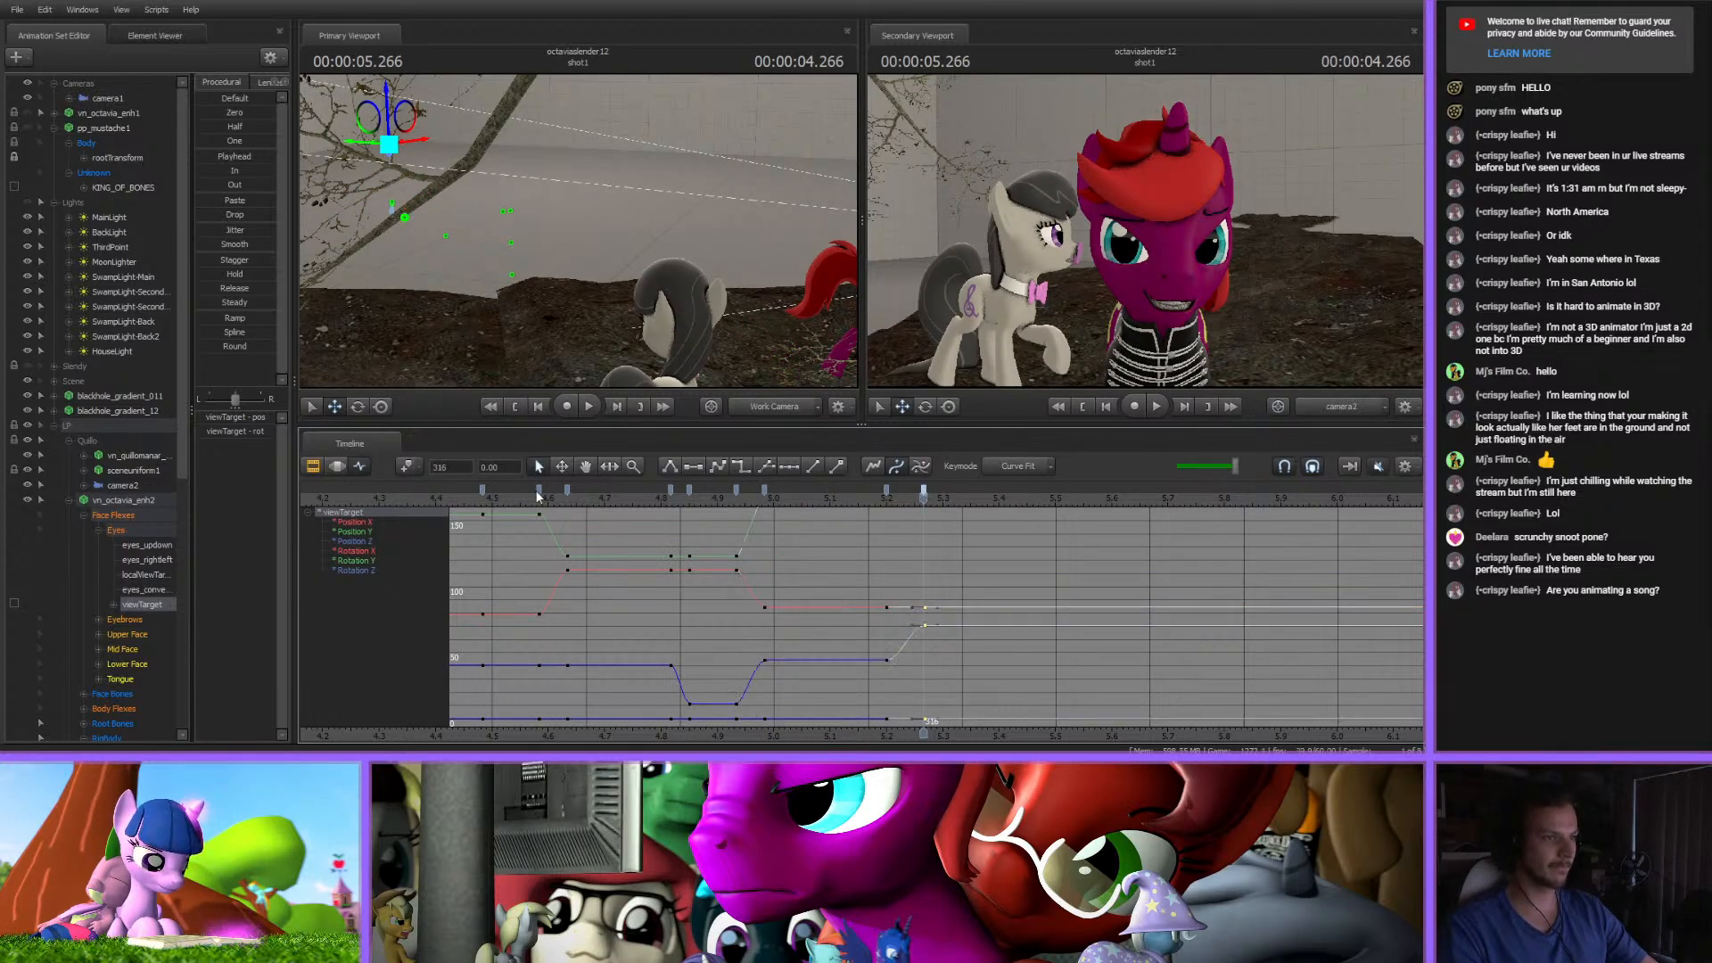
pyautogui.click(619, 523)
pyautogui.press('space')
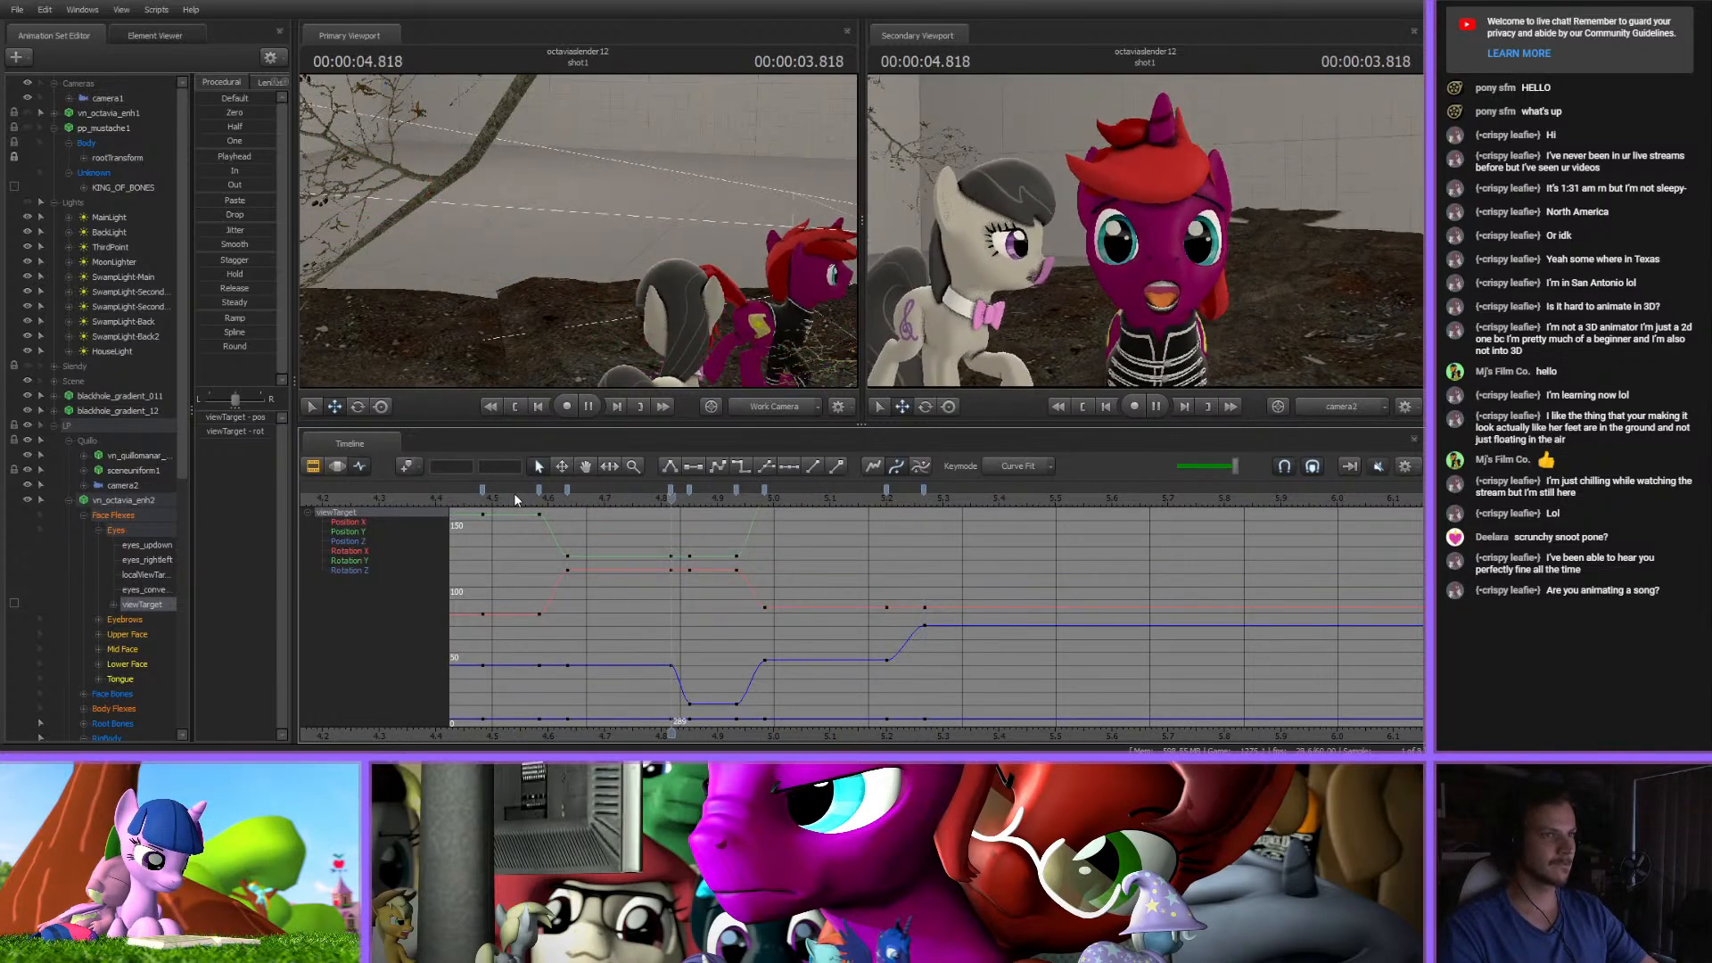
pyautogui.click(598, 502)
pyautogui.press('space')
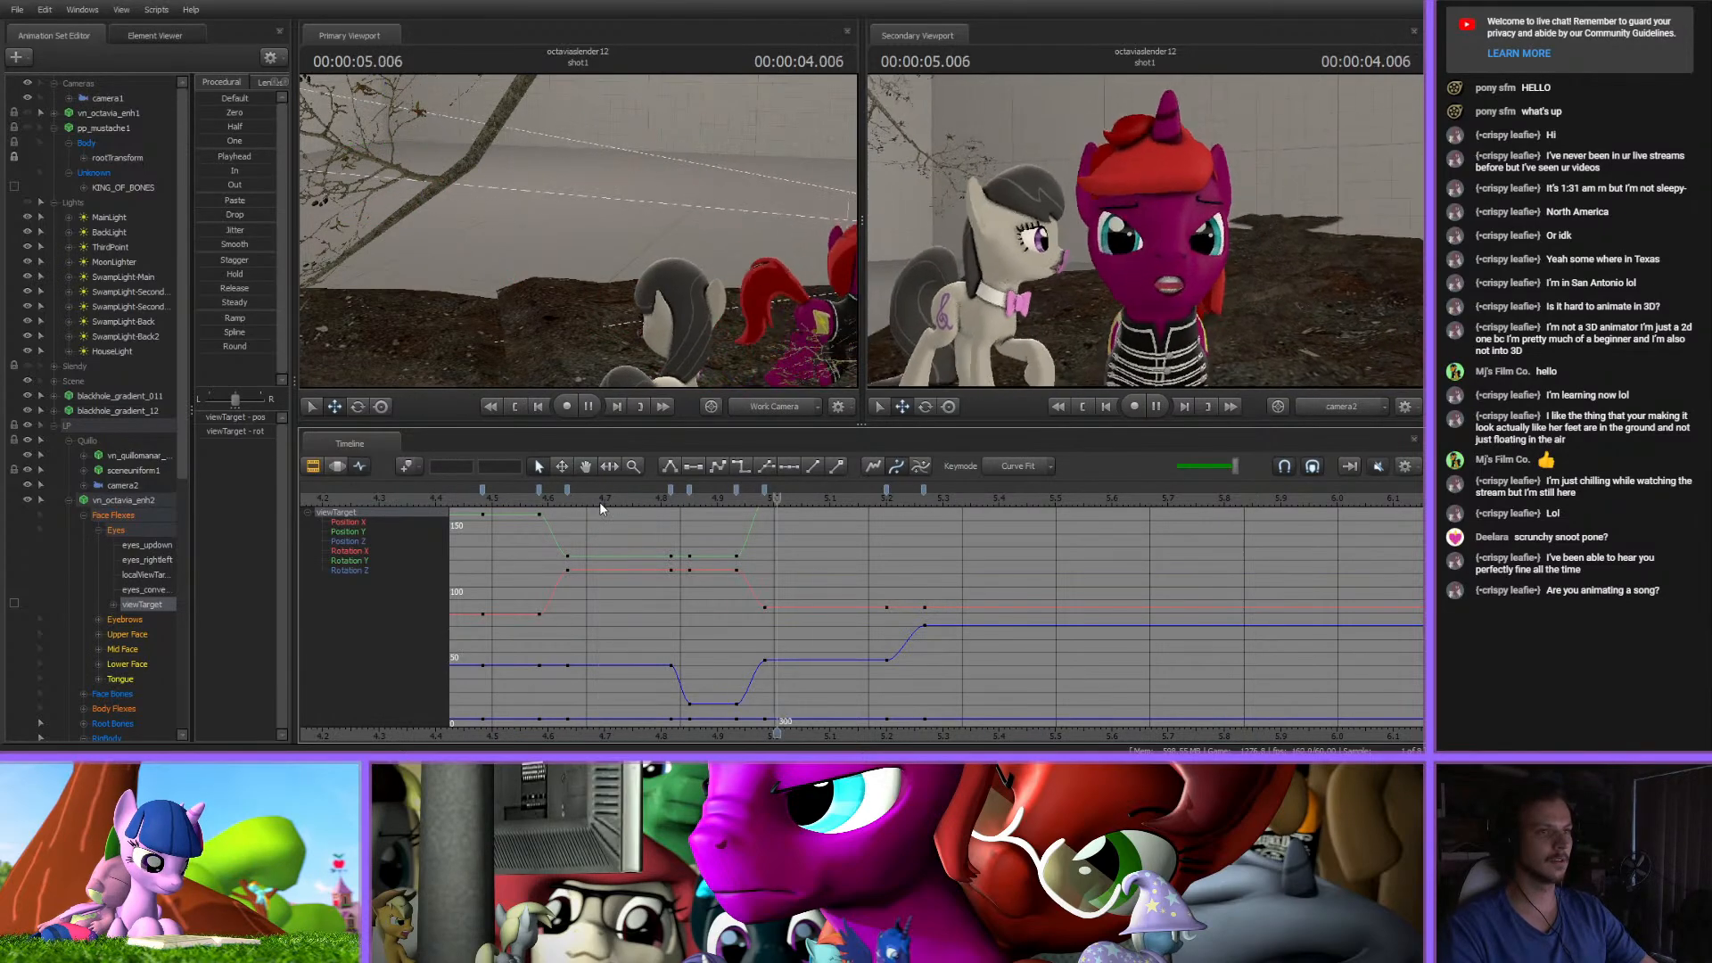
# - Raise viewTarget's Position Z at the two low keyframes around 4.85 and 4.93 seconds to 30.47 and replay the glance
pyautogui.click(666, 502)
pyautogui.moveTo(666, 504); pyautogui.dragTo(671, 505)
pyautogui.moveTo(764, 669); pyautogui.dragTo(686, 685)
pyautogui.click(535, 494)
pyautogui.press('space')
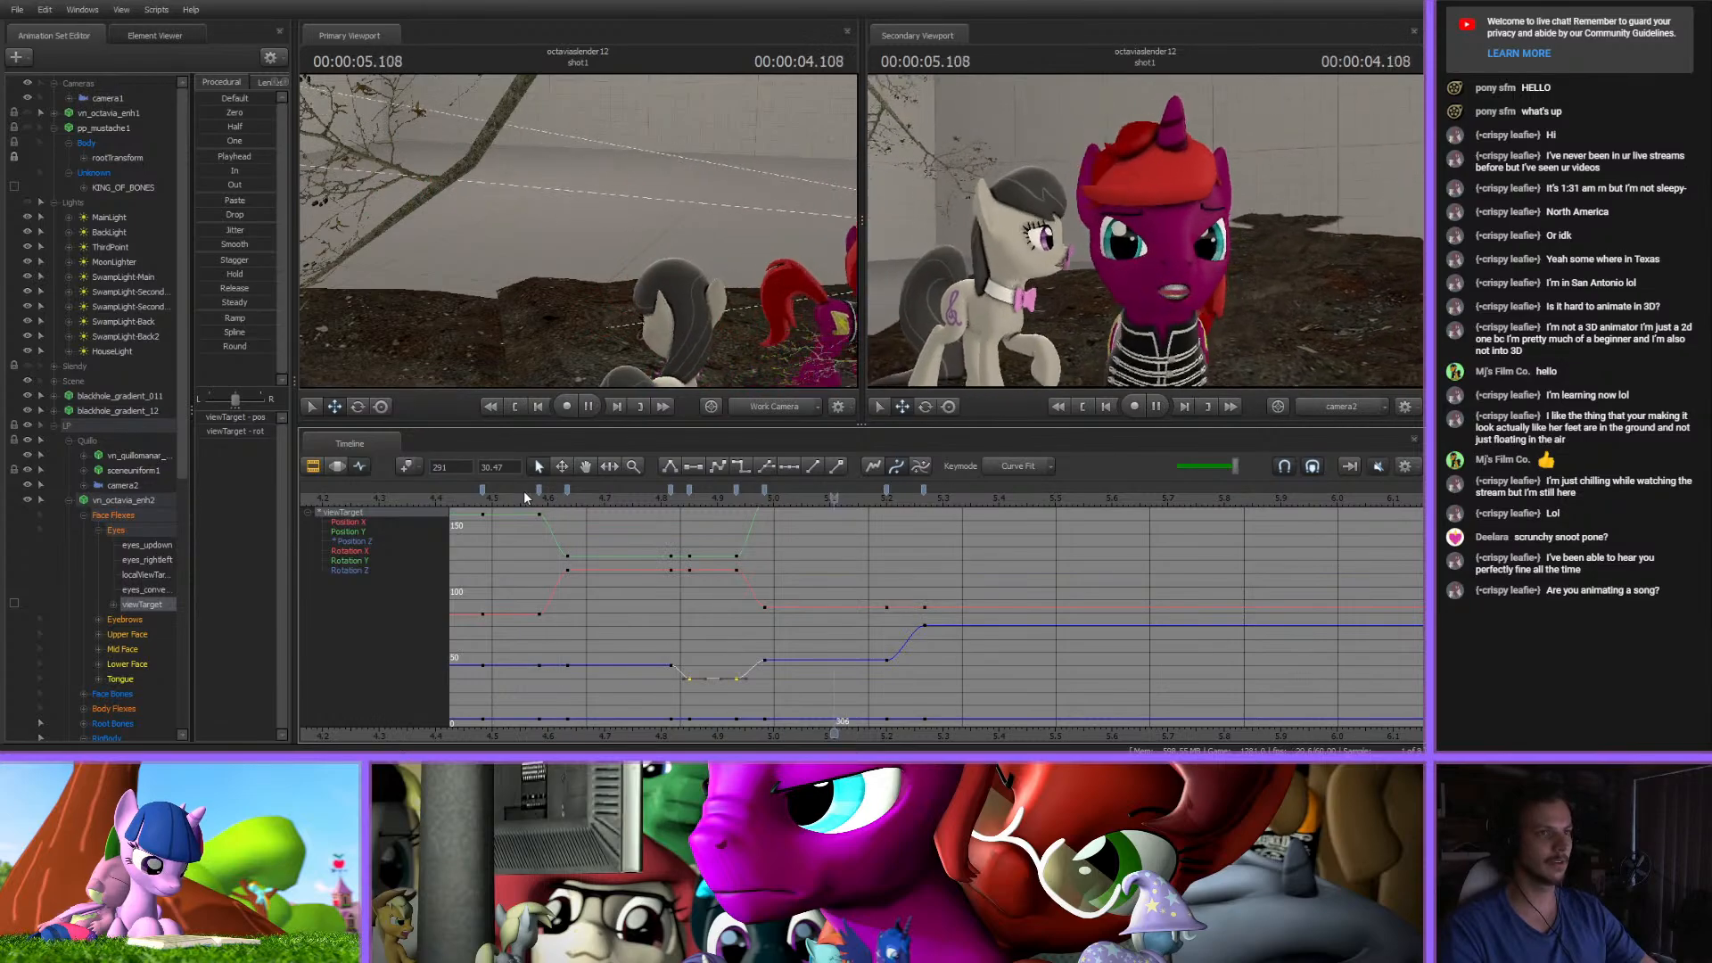
pyautogui.click(526, 495)
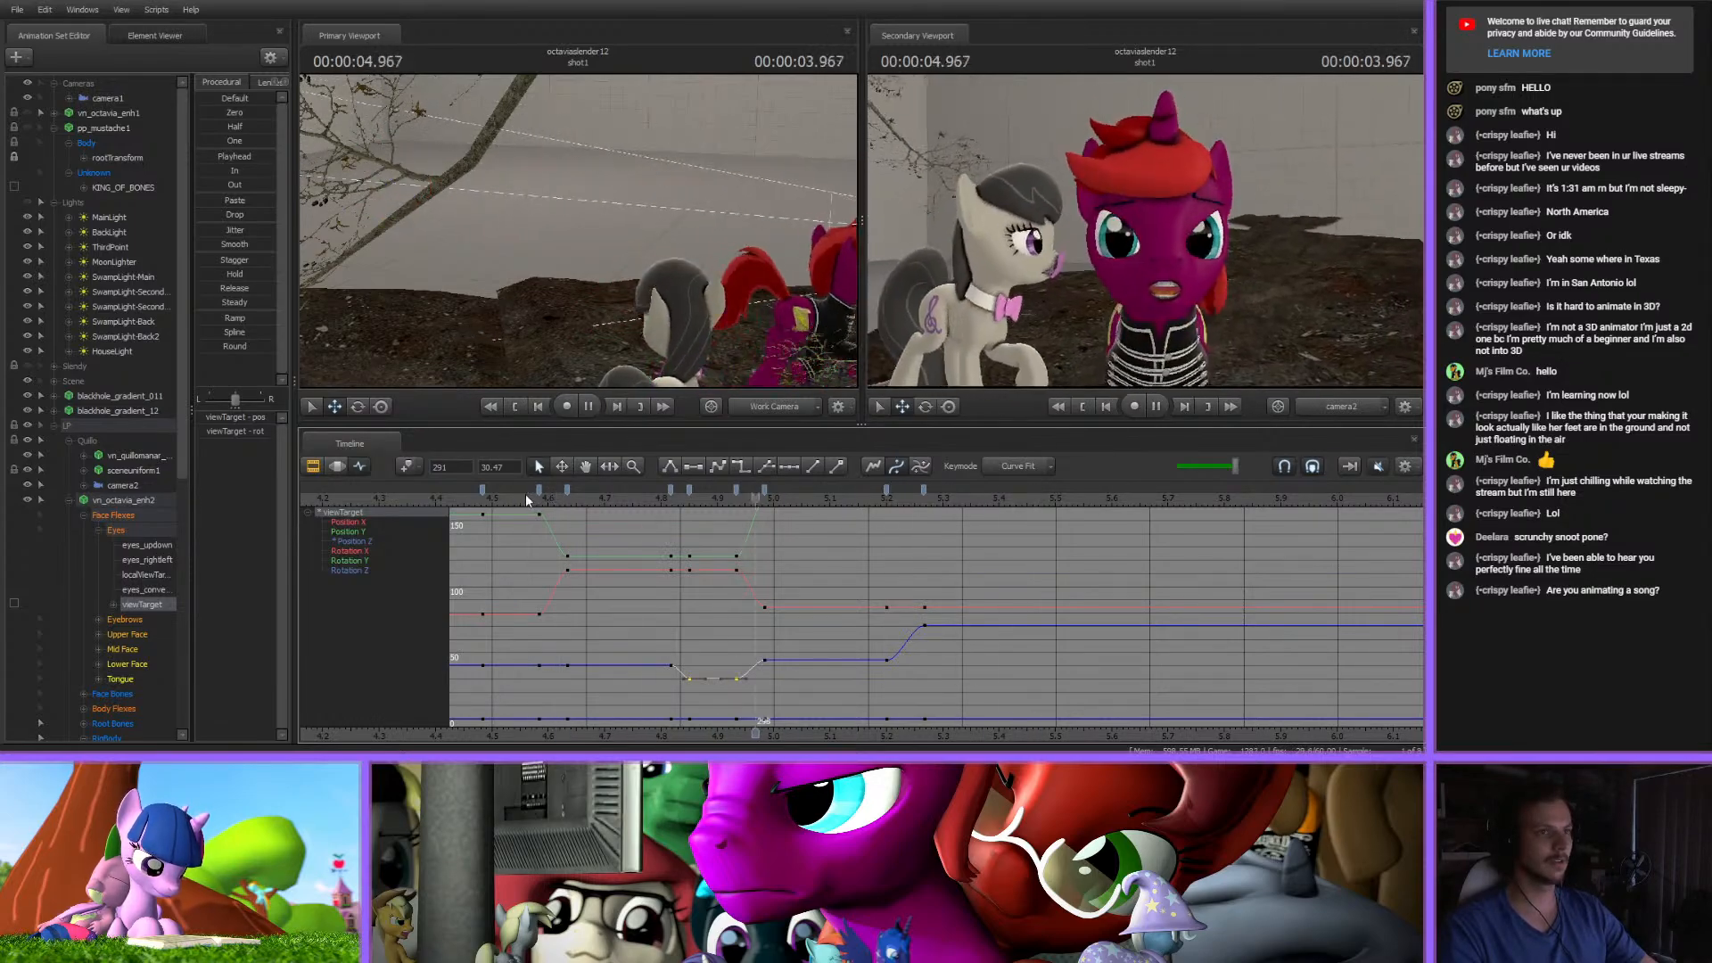
pyautogui.press('space')
# - Examine the end of the second Octavia's turn and gaze between about 5.3 and 5.566 seconds
pyautogui.moveTo(660, 503); pyautogui.dragTo(1055, 501)
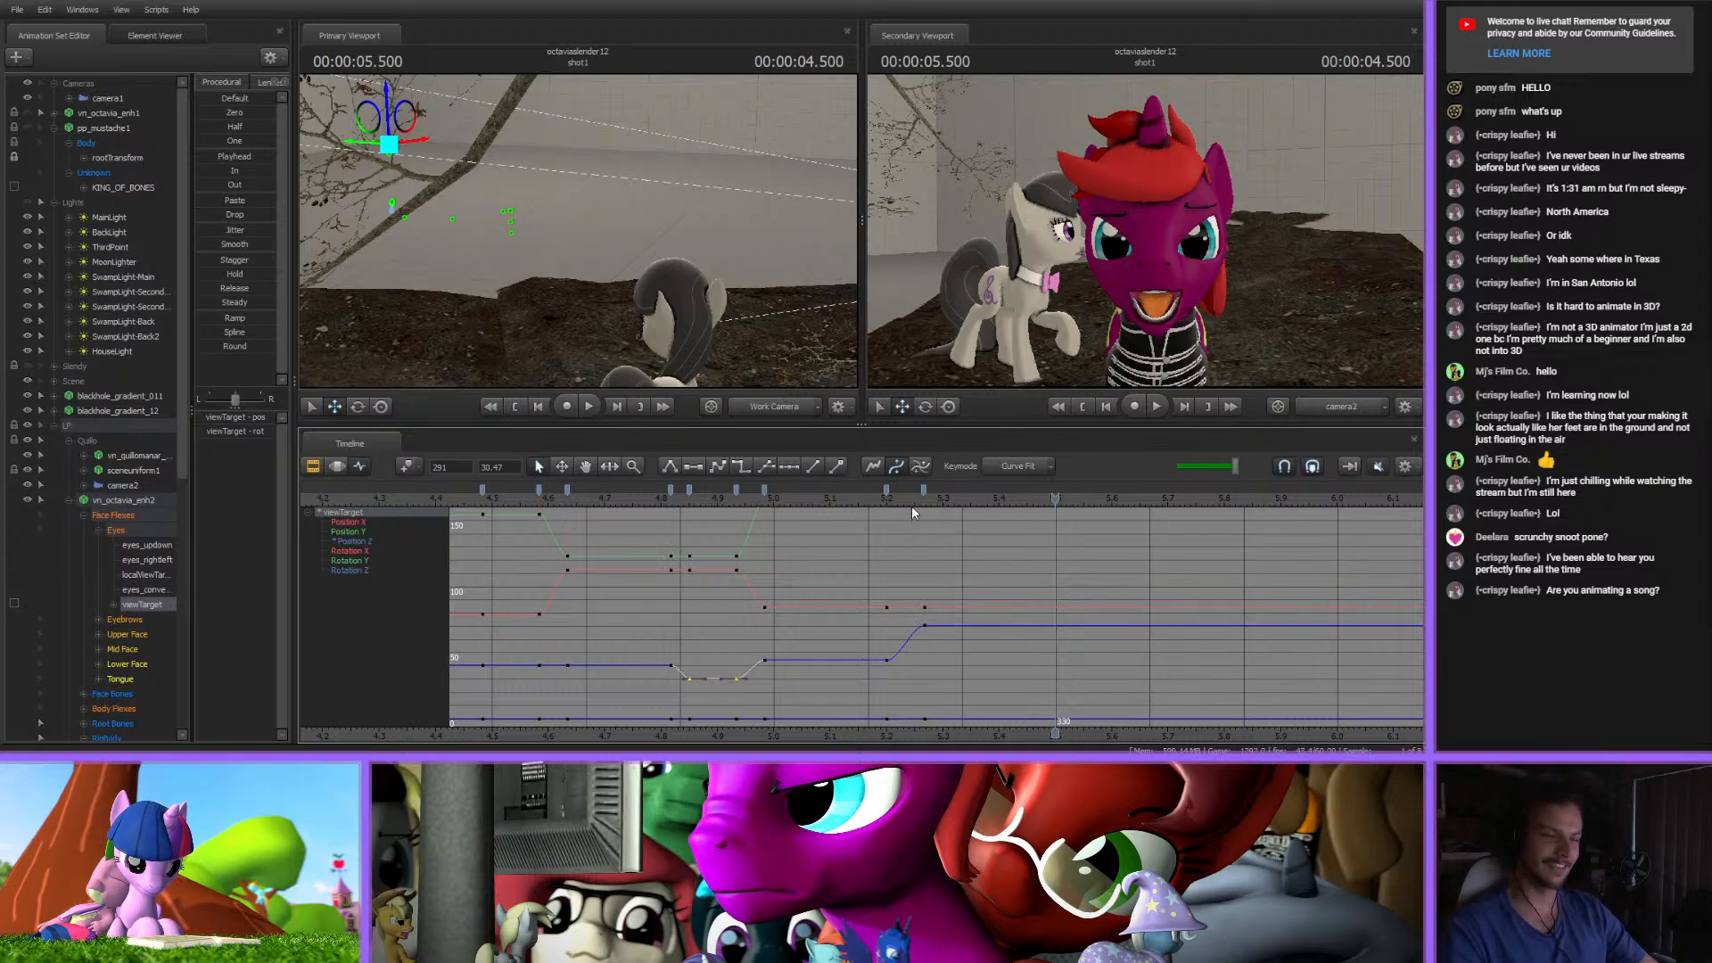
pyautogui.moveTo(997, 499); pyautogui.dragTo(1095, 496)
pyautogui.scroll(-5, 804, 665)
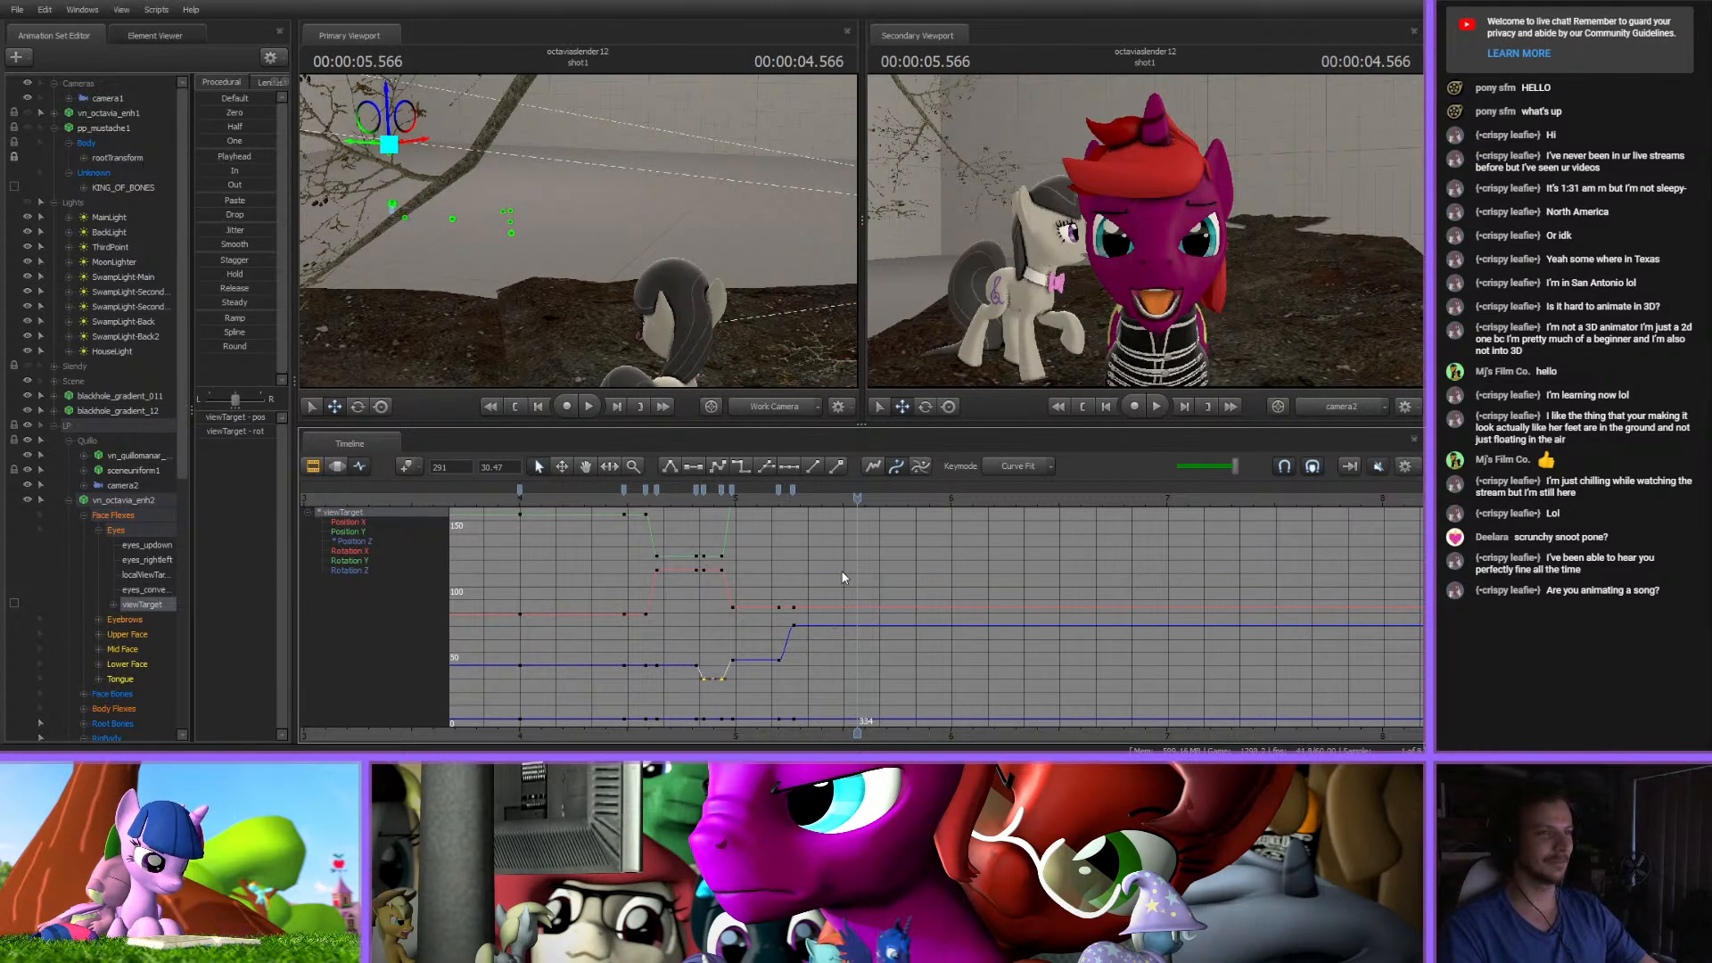
pyautogui.scroll(5, 886, 562)
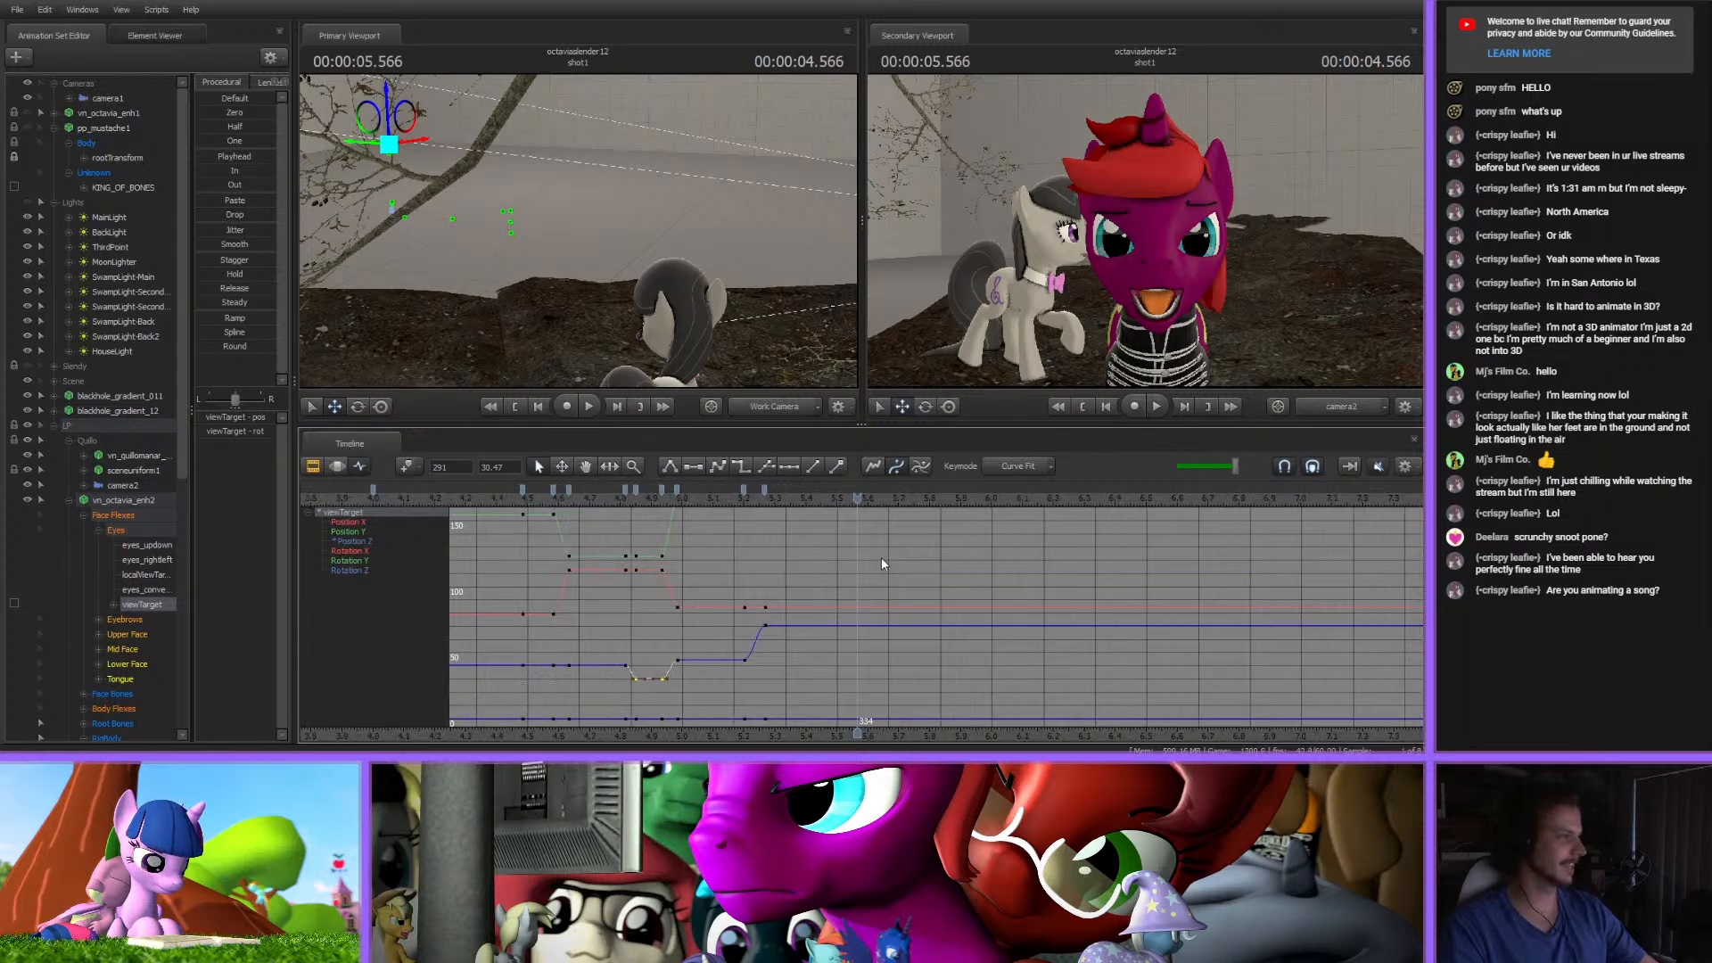
pyautogui.click(746, 497)
pyautogui.moveTo(745, 497); pyautogui.dragTo(808, 516)
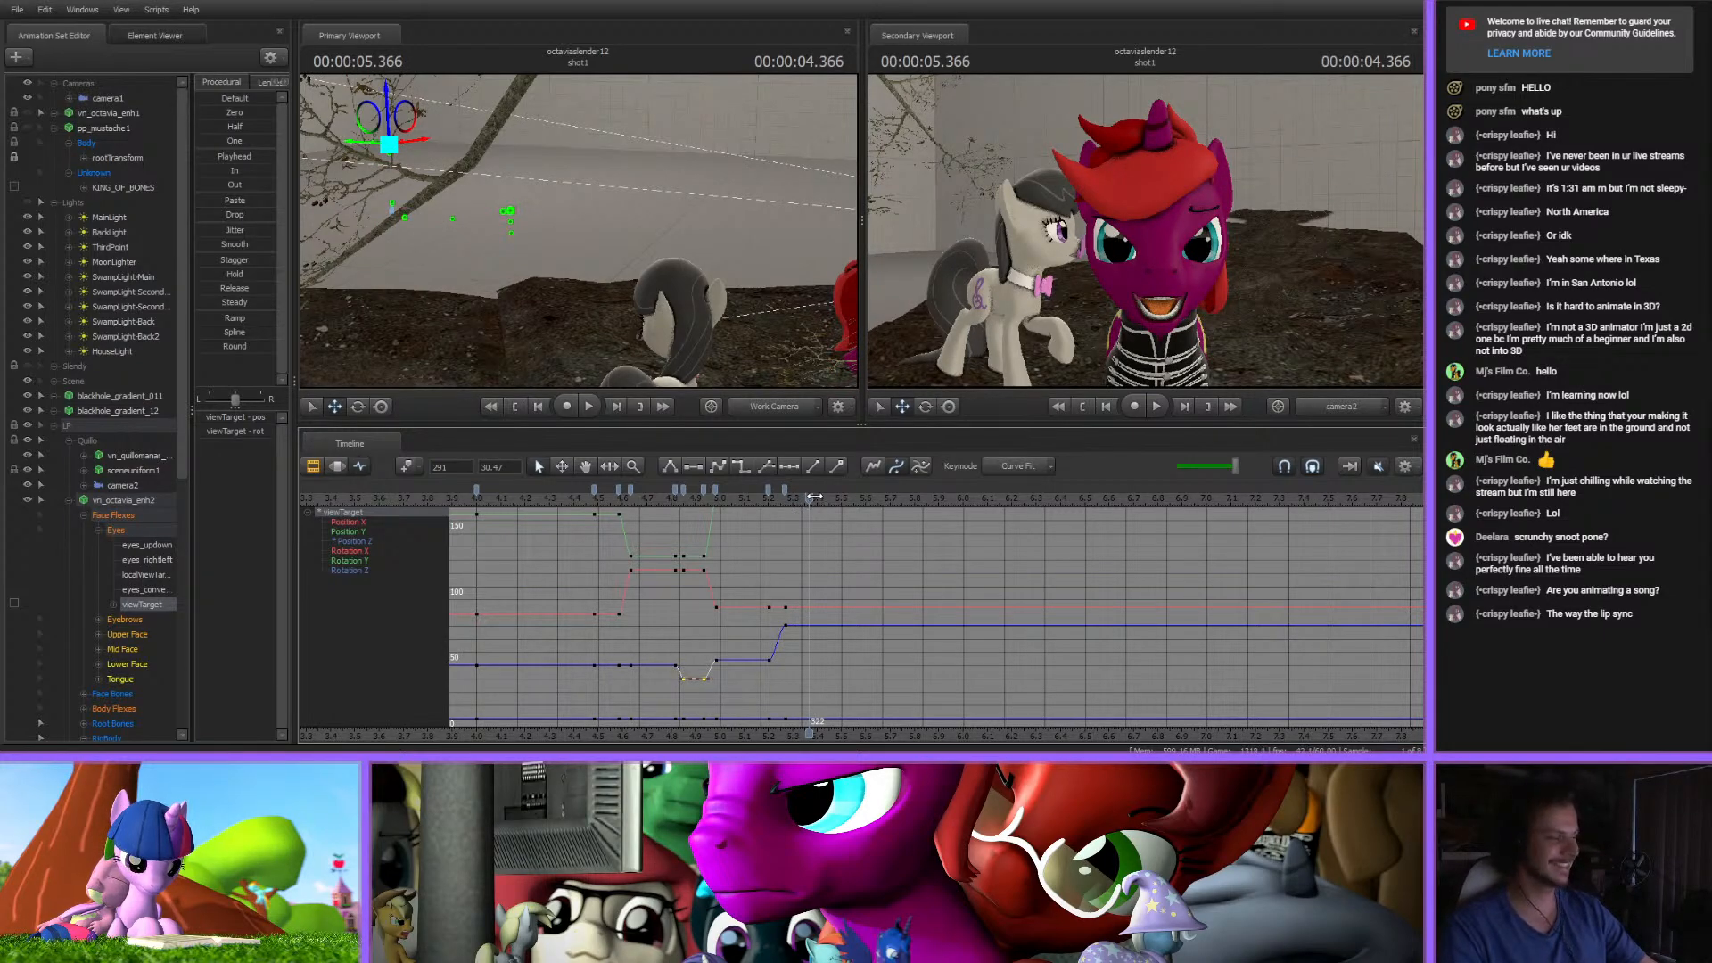
# - Select all of vn_octavia_enh2 except its face flexes and move its 5.15-second keyframe to frame 315
pyautogui.moveTo(813, 499); pyautogui.dragTo(849, 498)
pyautogui.moveTo(489, 285); pyautogui.dragTo(566, 262)
pyautogui.keyDown('ctrl'); pyautogui.click(574, 260); pyautogui.keyUp('ctrl')
pyautogui.press('w')
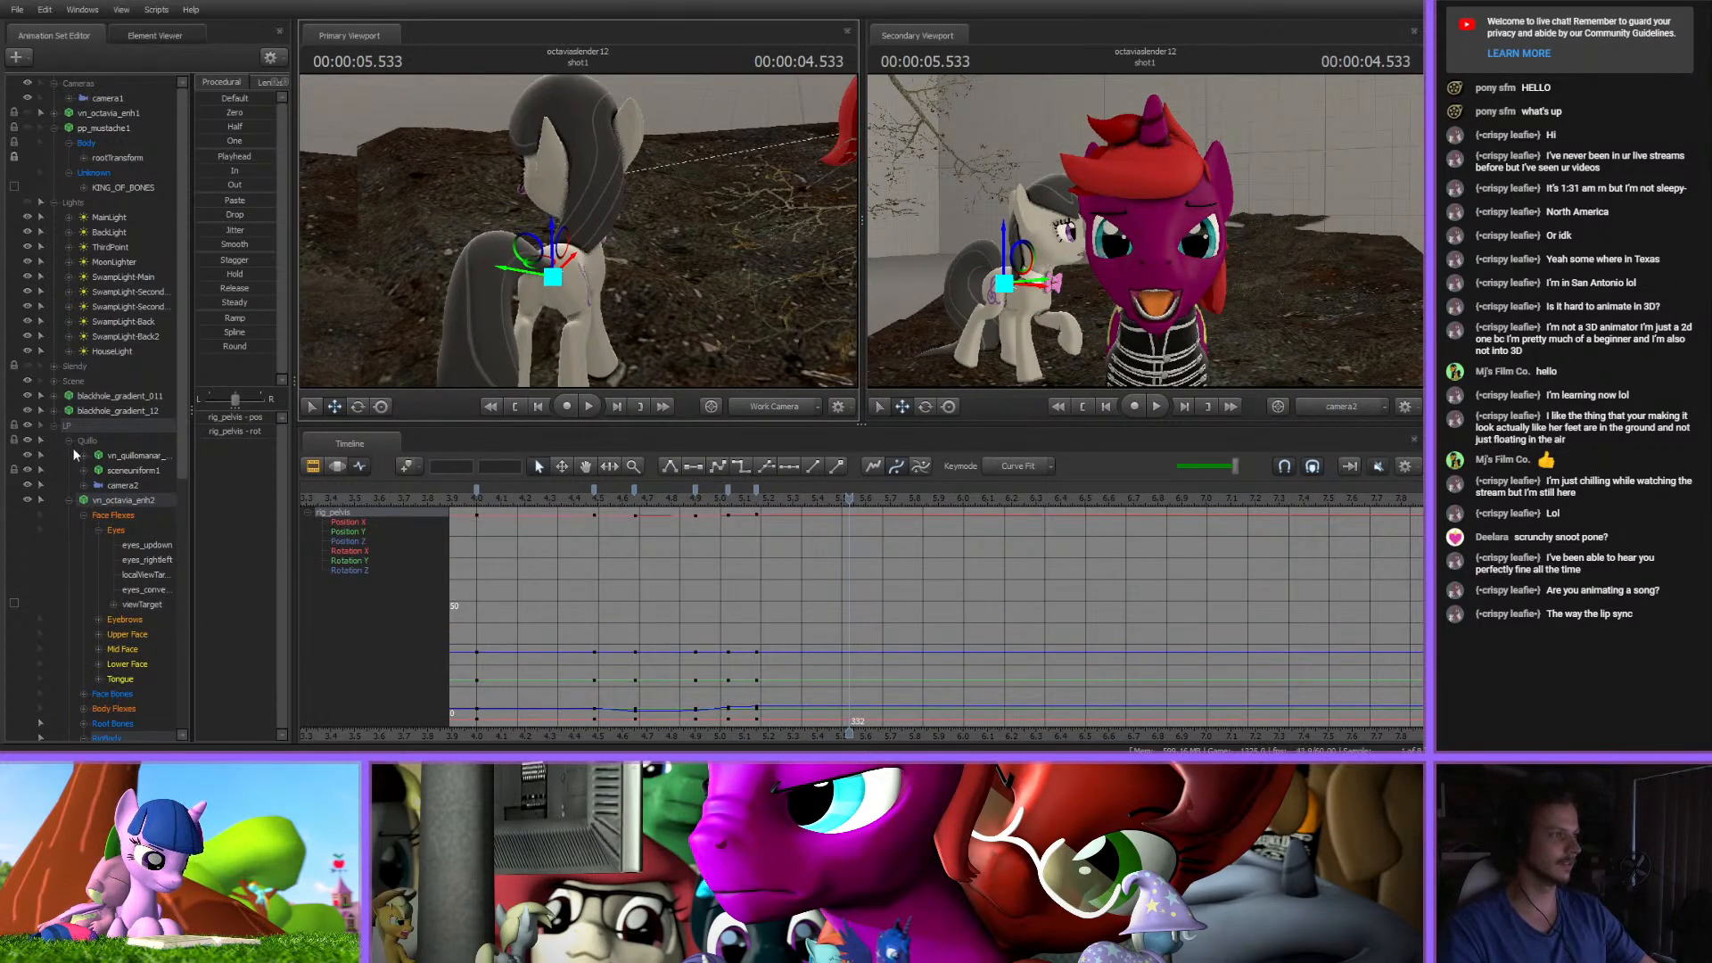
pyautogui.click(109, 501)
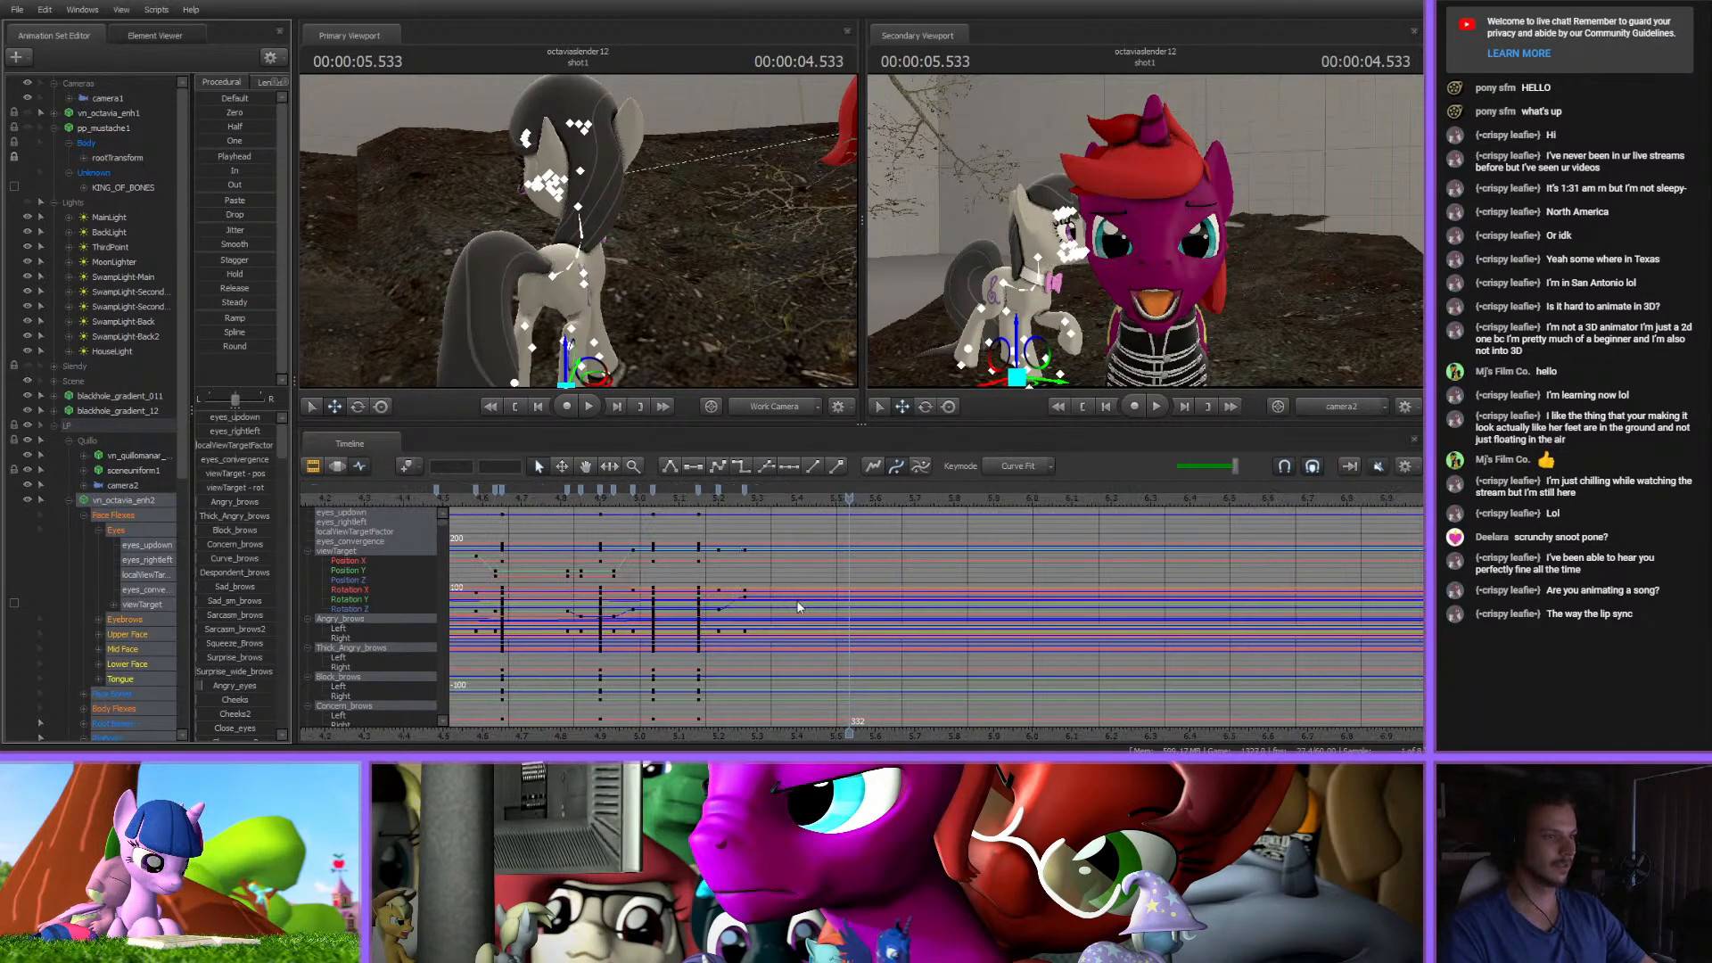
pyautogui.click(107, 517)
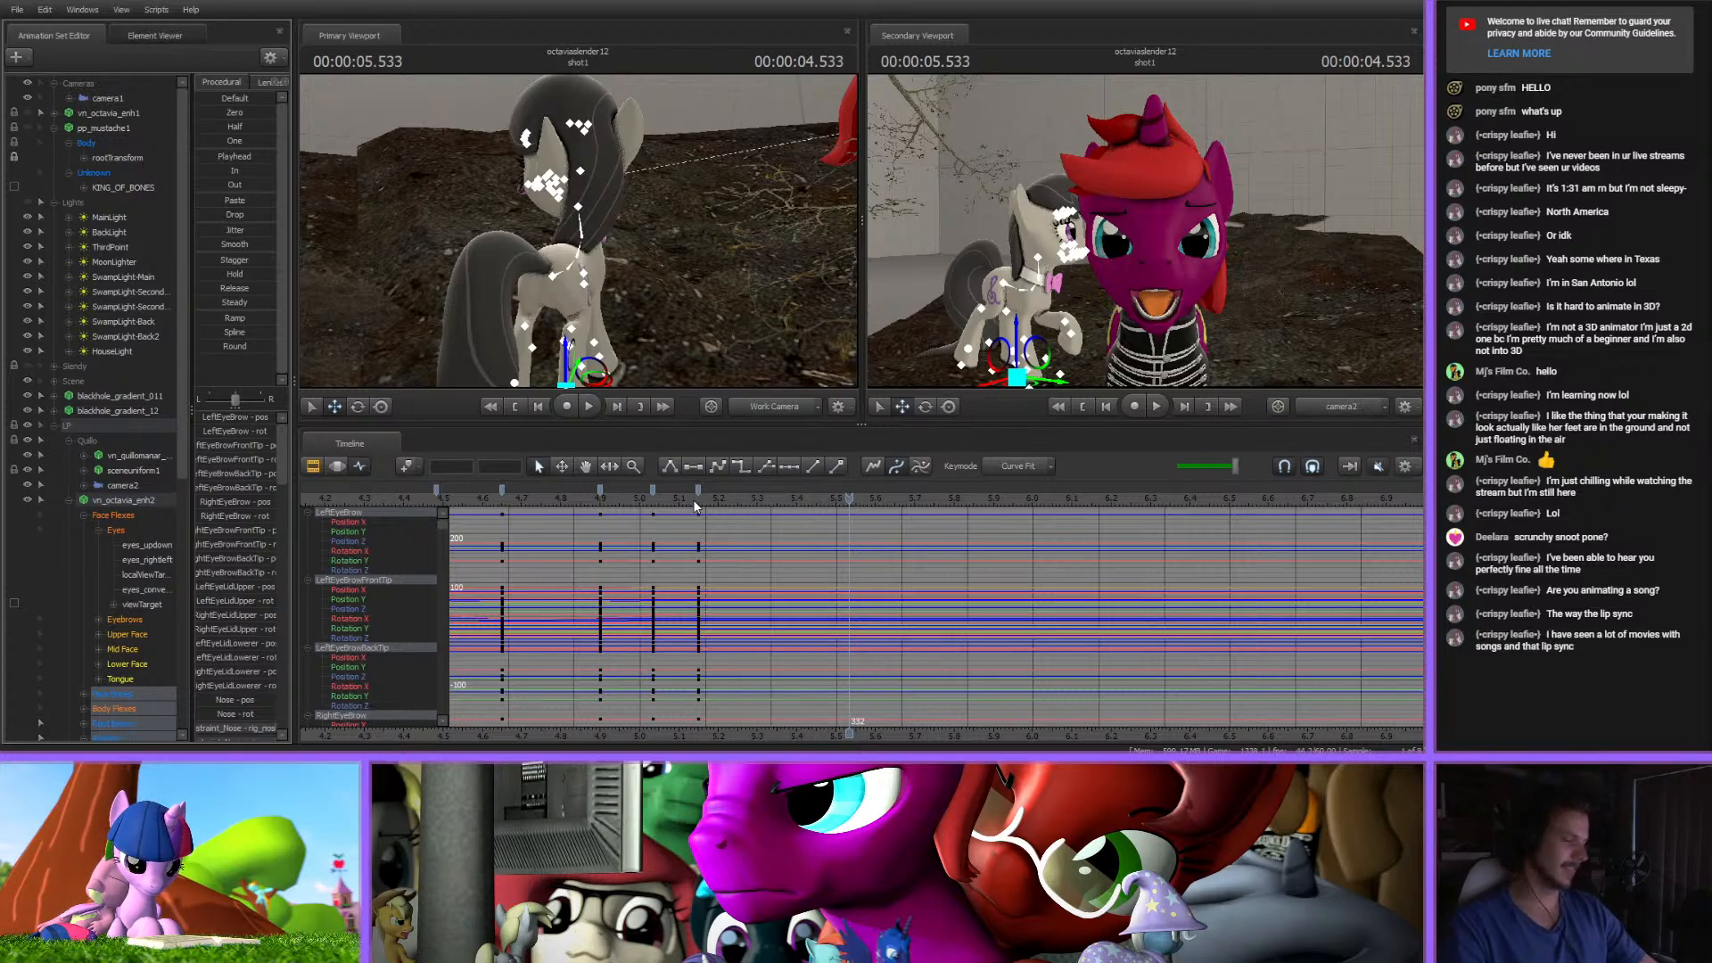
pyautogui.moveTo(734, 499)
pyautogui.mouseDown()
pyautogui.moveTo(836, 496)
pyautogui.moveTo(637, 497)
pyautogui.moveTo(875, 510)
pyautogui.mouseUp()
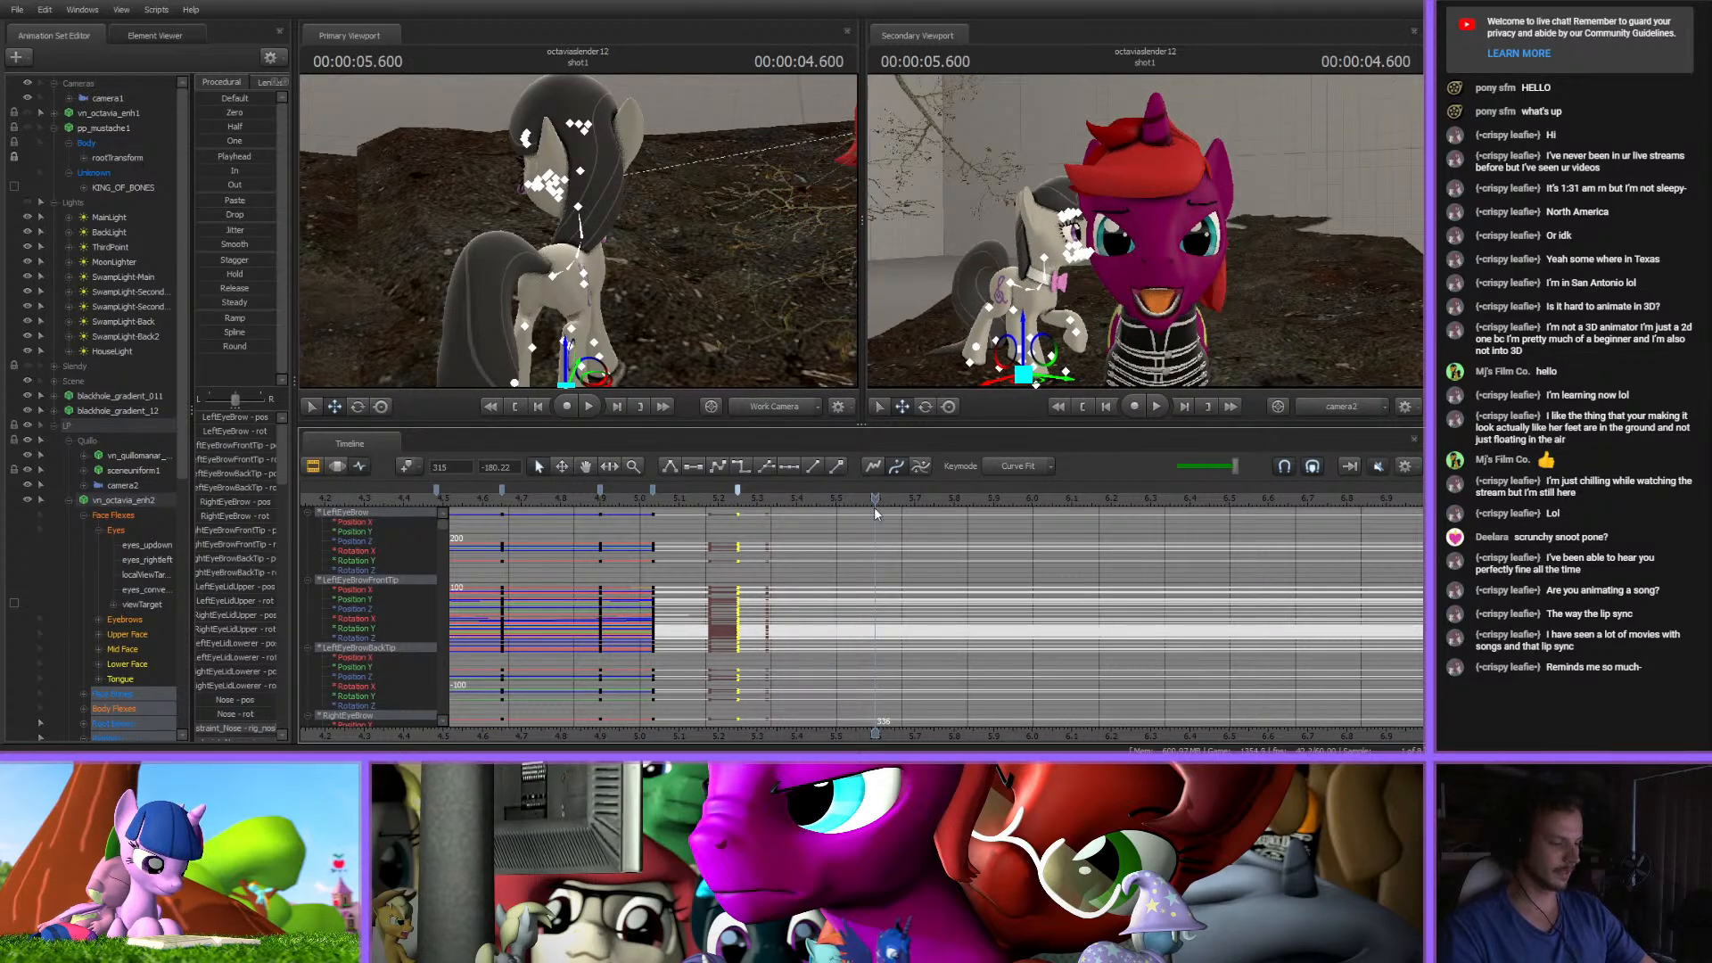
# - Keyframe the second Octavia's body at 5.600 seconds and rotate her spine and neck bones toward the passing group
pyautogui.press('m')
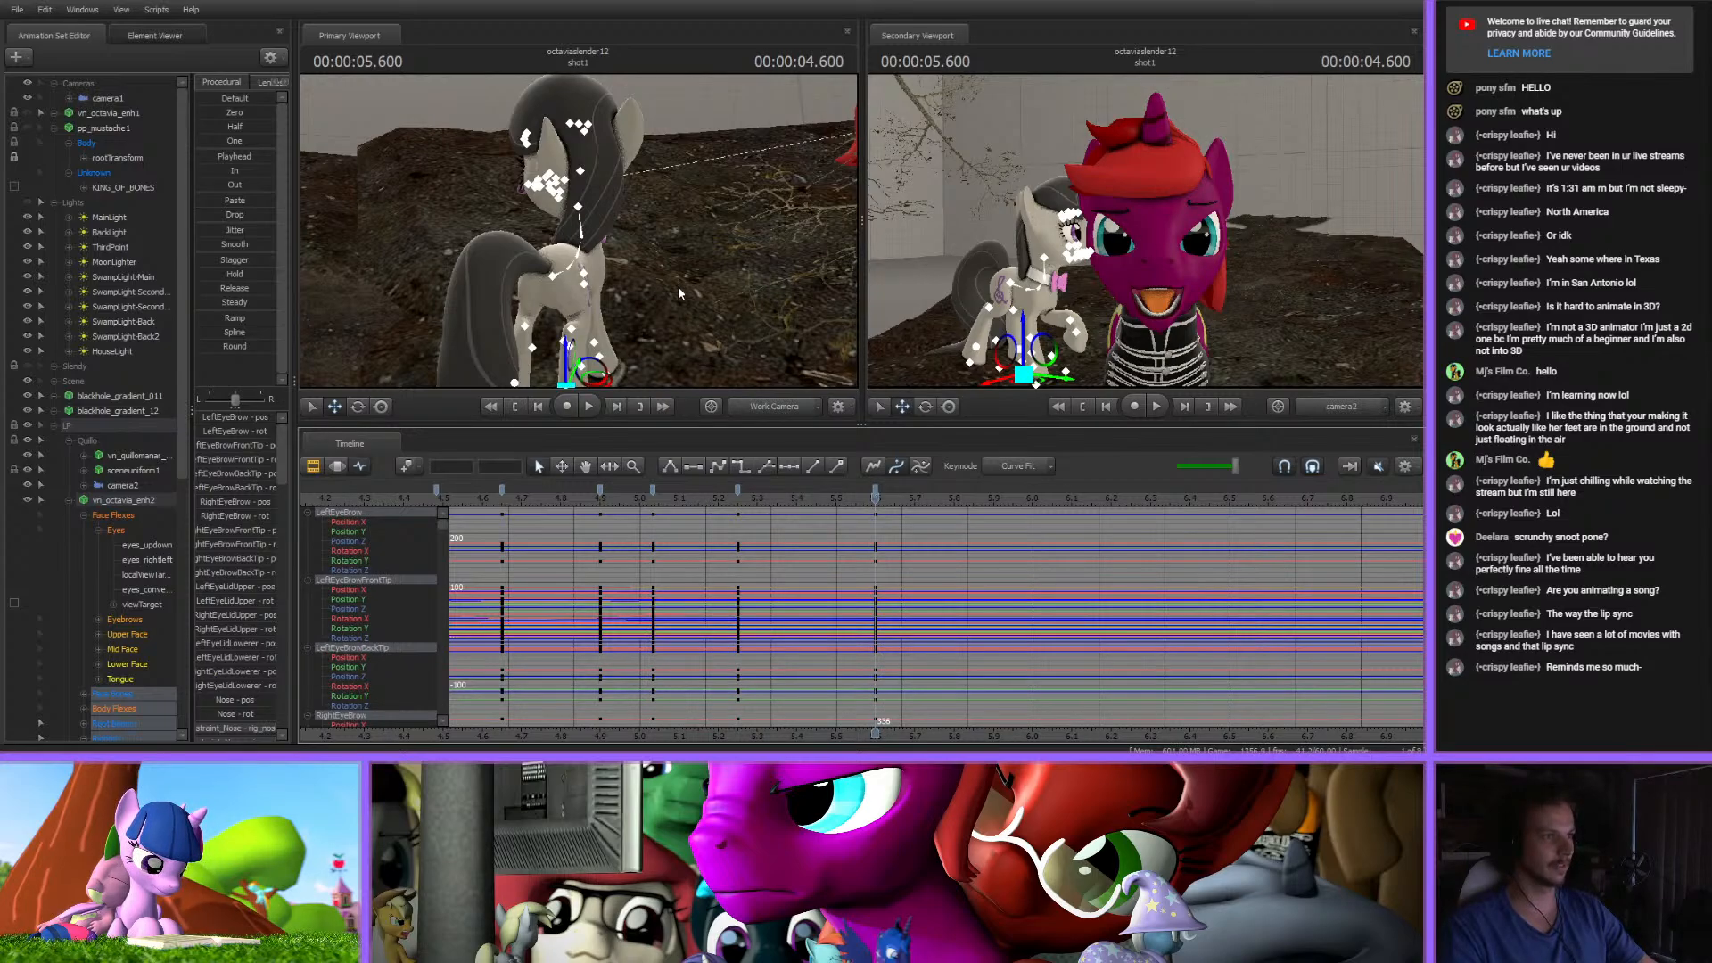
pyautogui.keyDown('alt'); pyautogui.moveTo(678, 288); pyautogui.dragTo(573, 277); pyautogui.keyUp('alt')
pyautogui.keyDown('ctrl'); pyautogui.click(563, 295); pyautogui.keyUp('ctrl')
pyautogui.press('e')
pyautogui.keyDown('ctrl'); pyautogui.click(573, 279); pyautogui.keyUp('ctrl')
pyautogui.keyDown('ctrl'); pyautogui.click(581, 265); pyautogui.keyUp('ctrl')
pyautogui.keyDown('ctrl'); pyautogui.click(592, 243); pyautogui.keyUp('ctrl')
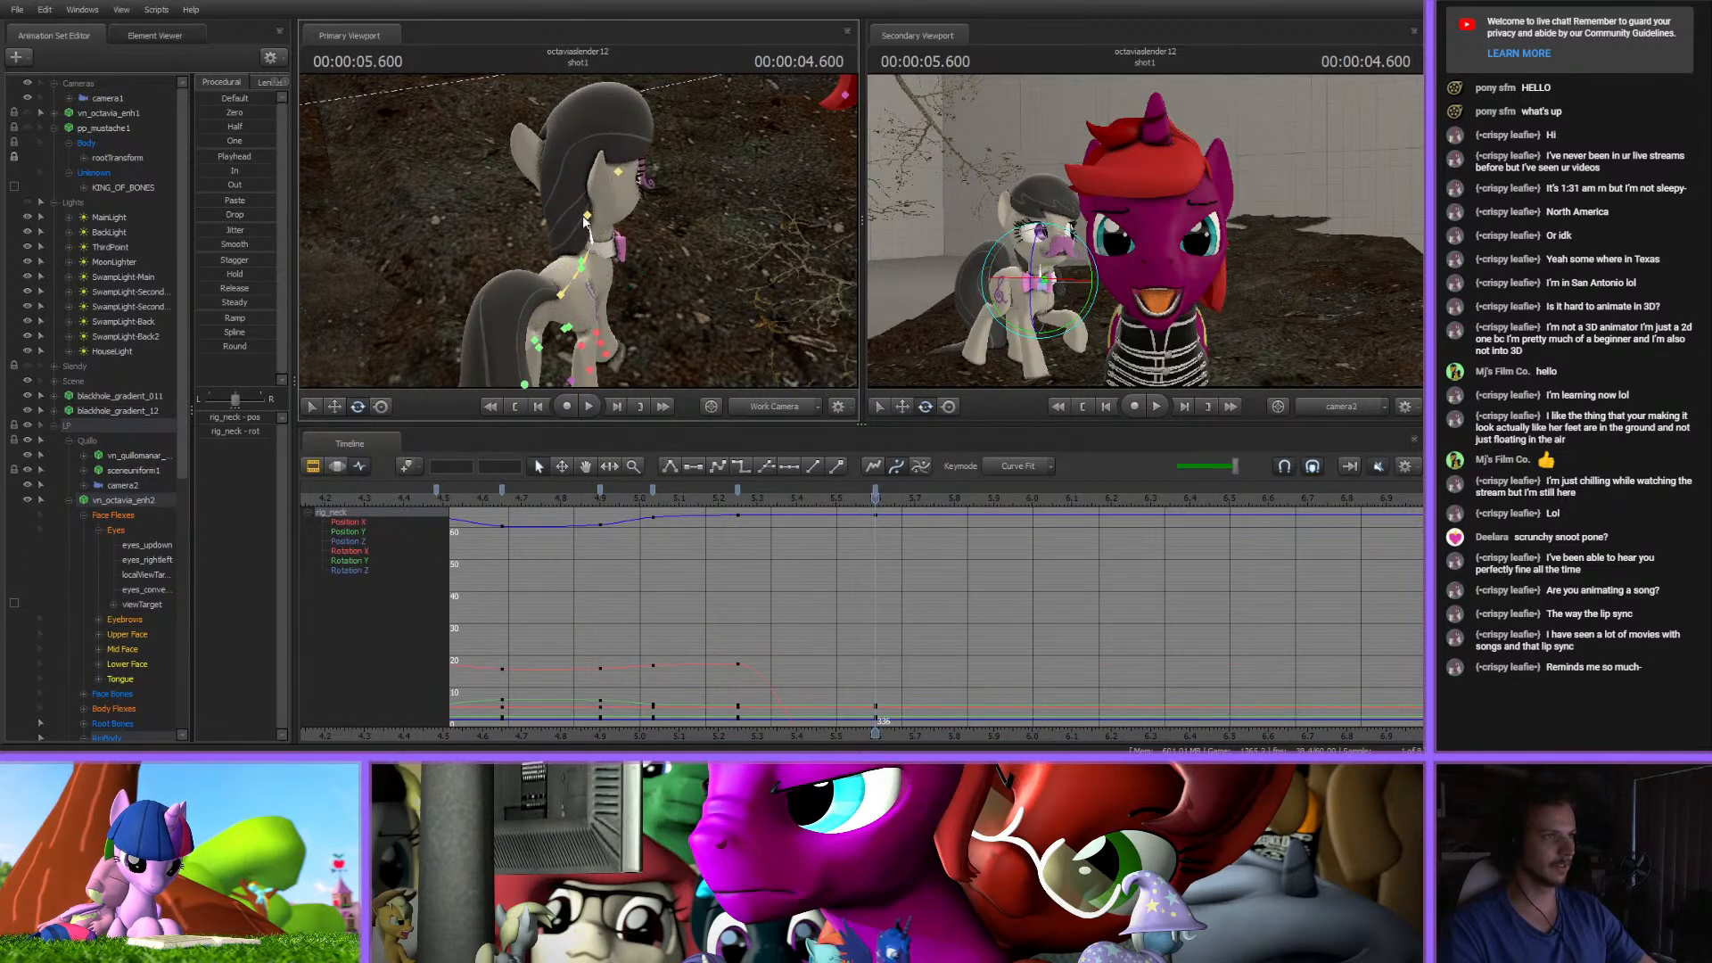
# - Refine the second Octavia's neck and turn rig_head toward the passing group at 5.600 seconds
pyautogui.keyDown('ctrl'); pyautogui.click(587, 216); pyautogui.keyUp('ctrl')
pyautogui.moveTo(585, 214)
pyautogui.mouseDown()
pyautogui.moveTo(586, 199)
pyautogui.moveTo(546, 210)
pyautogui.moveTo(599, 233)
pyautogui.moveTo(573, 188)
pyautogui.mouseUp()
pyautogui.keyDown('ctrl'); pyautogui.click(596, 242); pyautogui.keyUp('ctrl')
pyautogui.keyDown('ctrl'); pyautogui.click(590, 218); pyautogui.keyUp('ctrl')
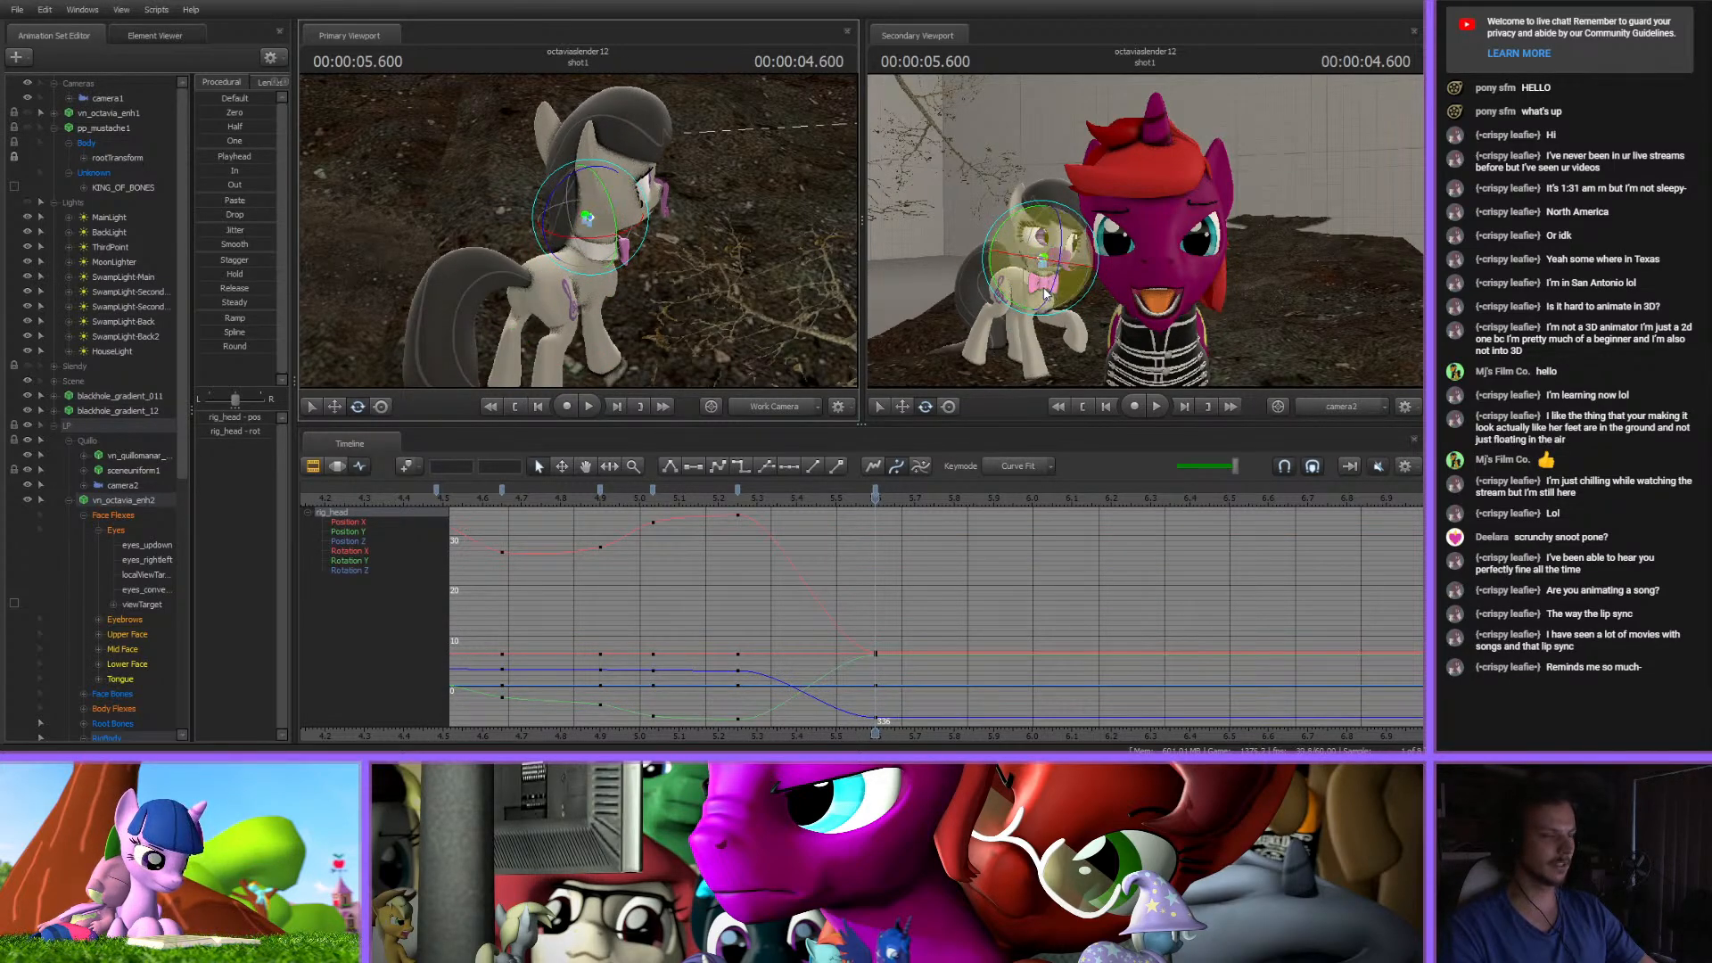
# - Show vn_octavia_enh1 briefly to compare its placement with the second Octavia, and hide it again
pyautogui.click(28, 113)
pyautogui.moveTo(682, 228); pyautogui.dragTo(838, 218)
pyautogui.click(28, 114)
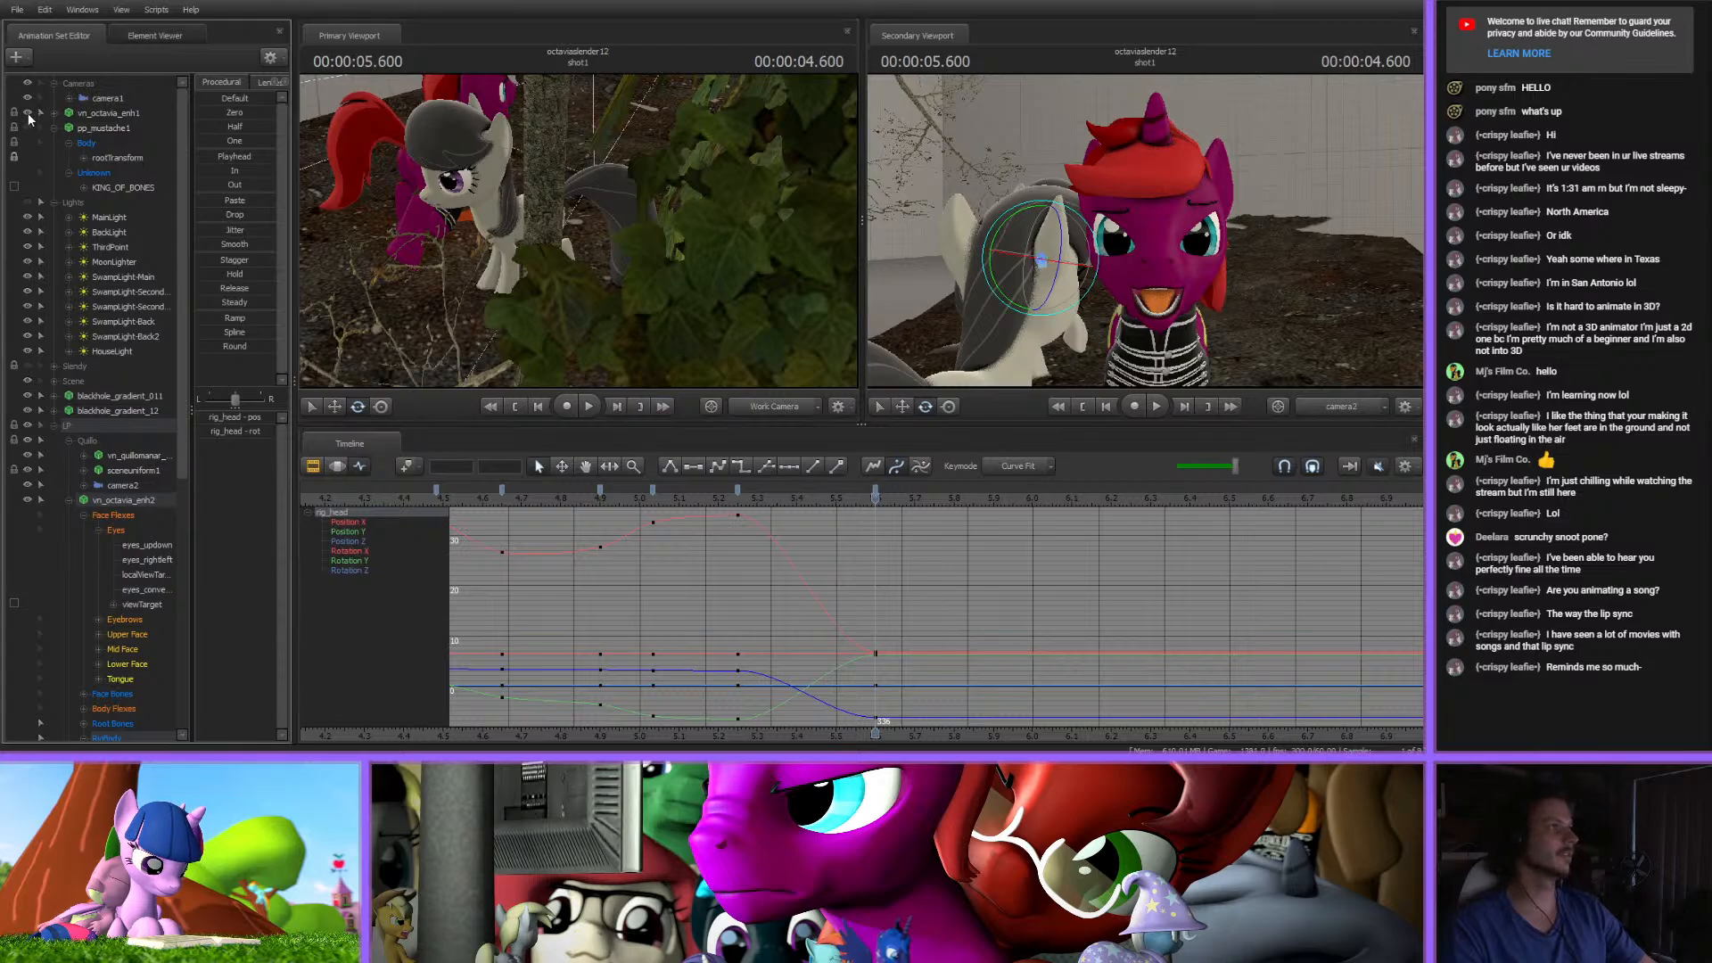
pyautogui.click(29, 112)
# - Examine the second Octavia's face at 5.600 seconds and check the end of her viewTarget curves
pyautogui.click(123, 500)
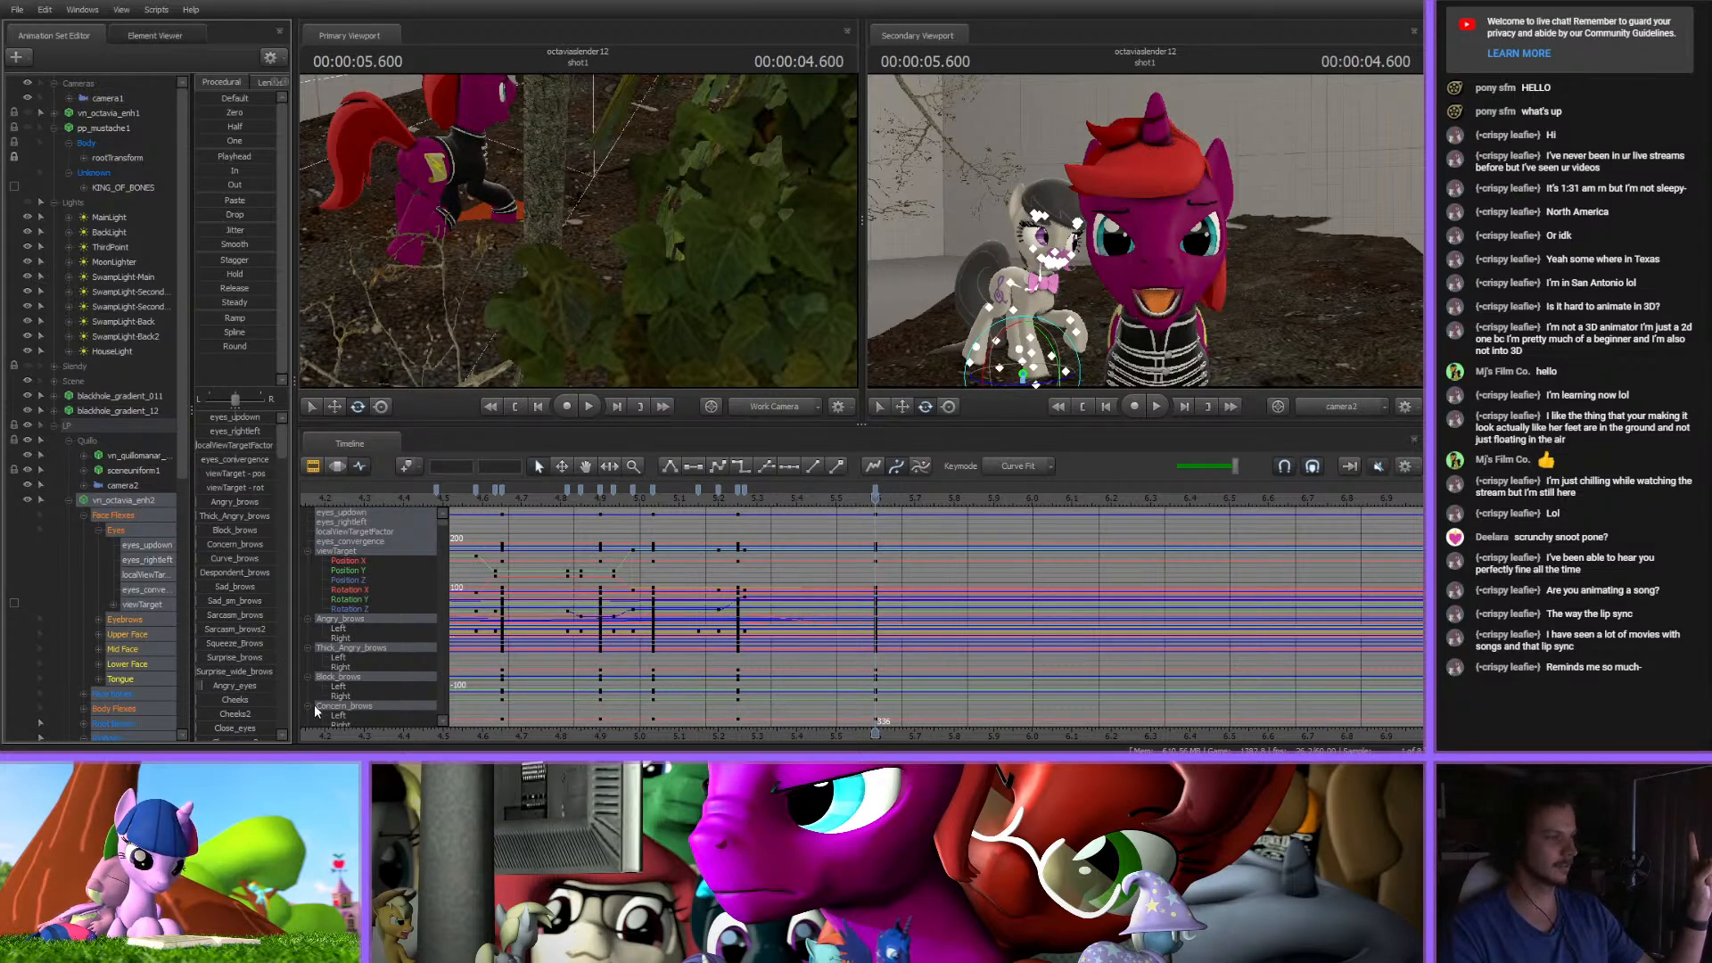
pyautogui.moveTo(562, 337); pyautogui.dragTo(597, 348)
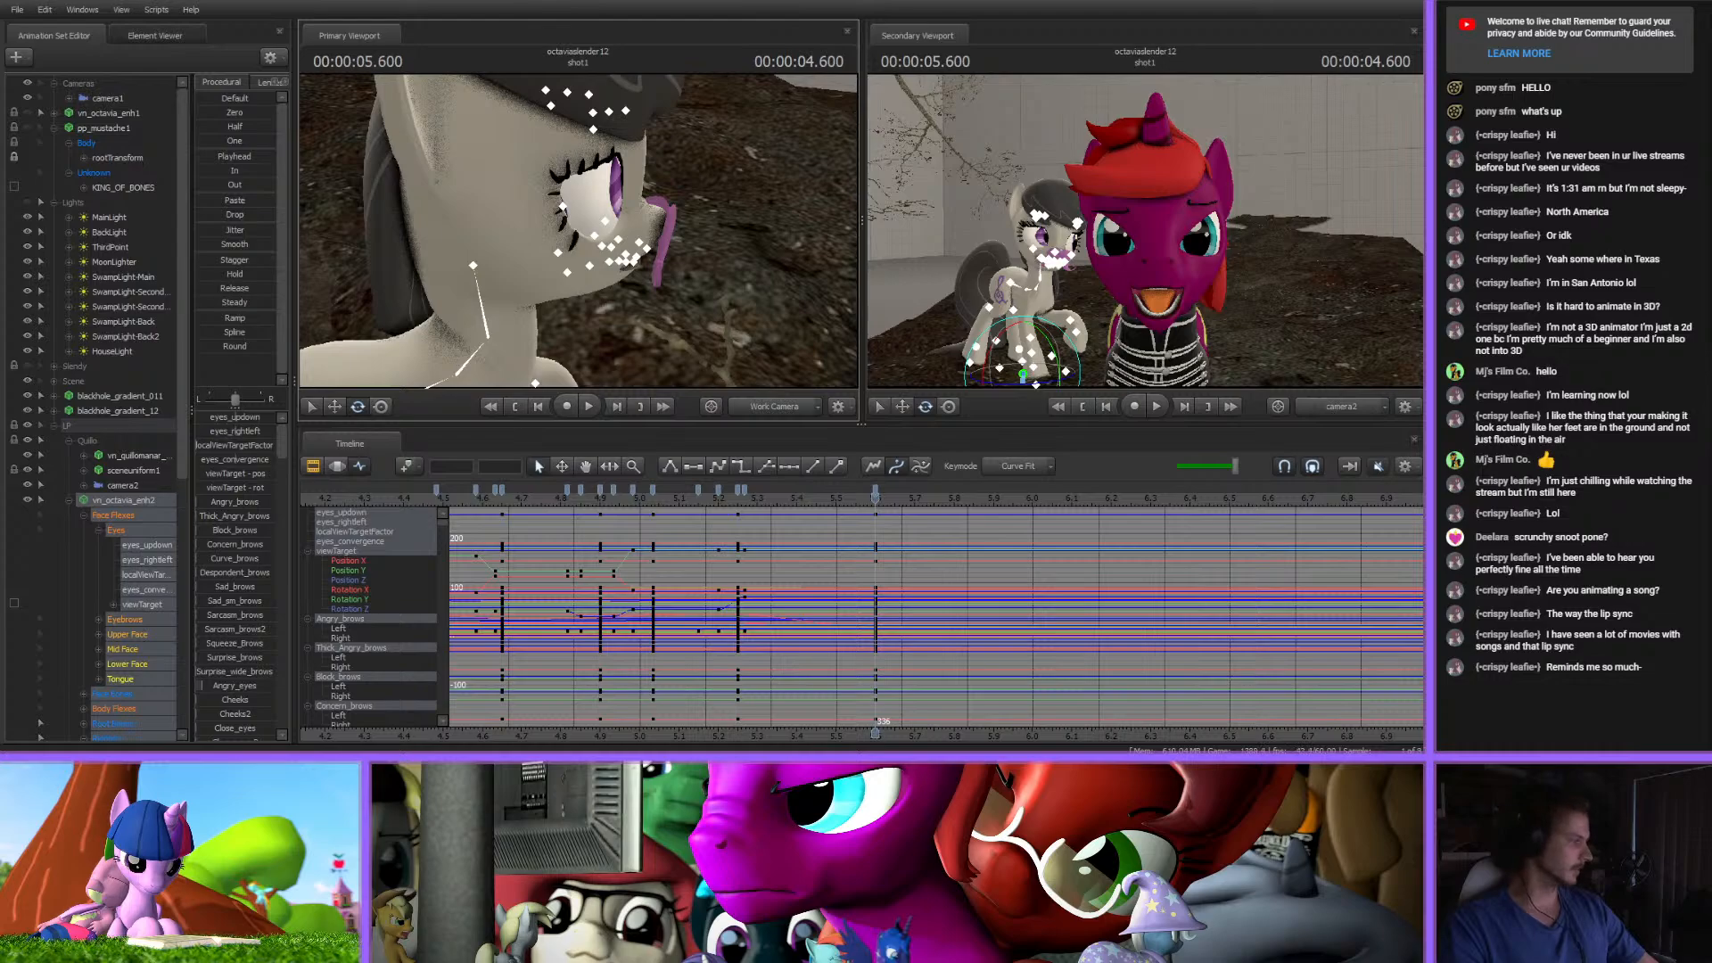
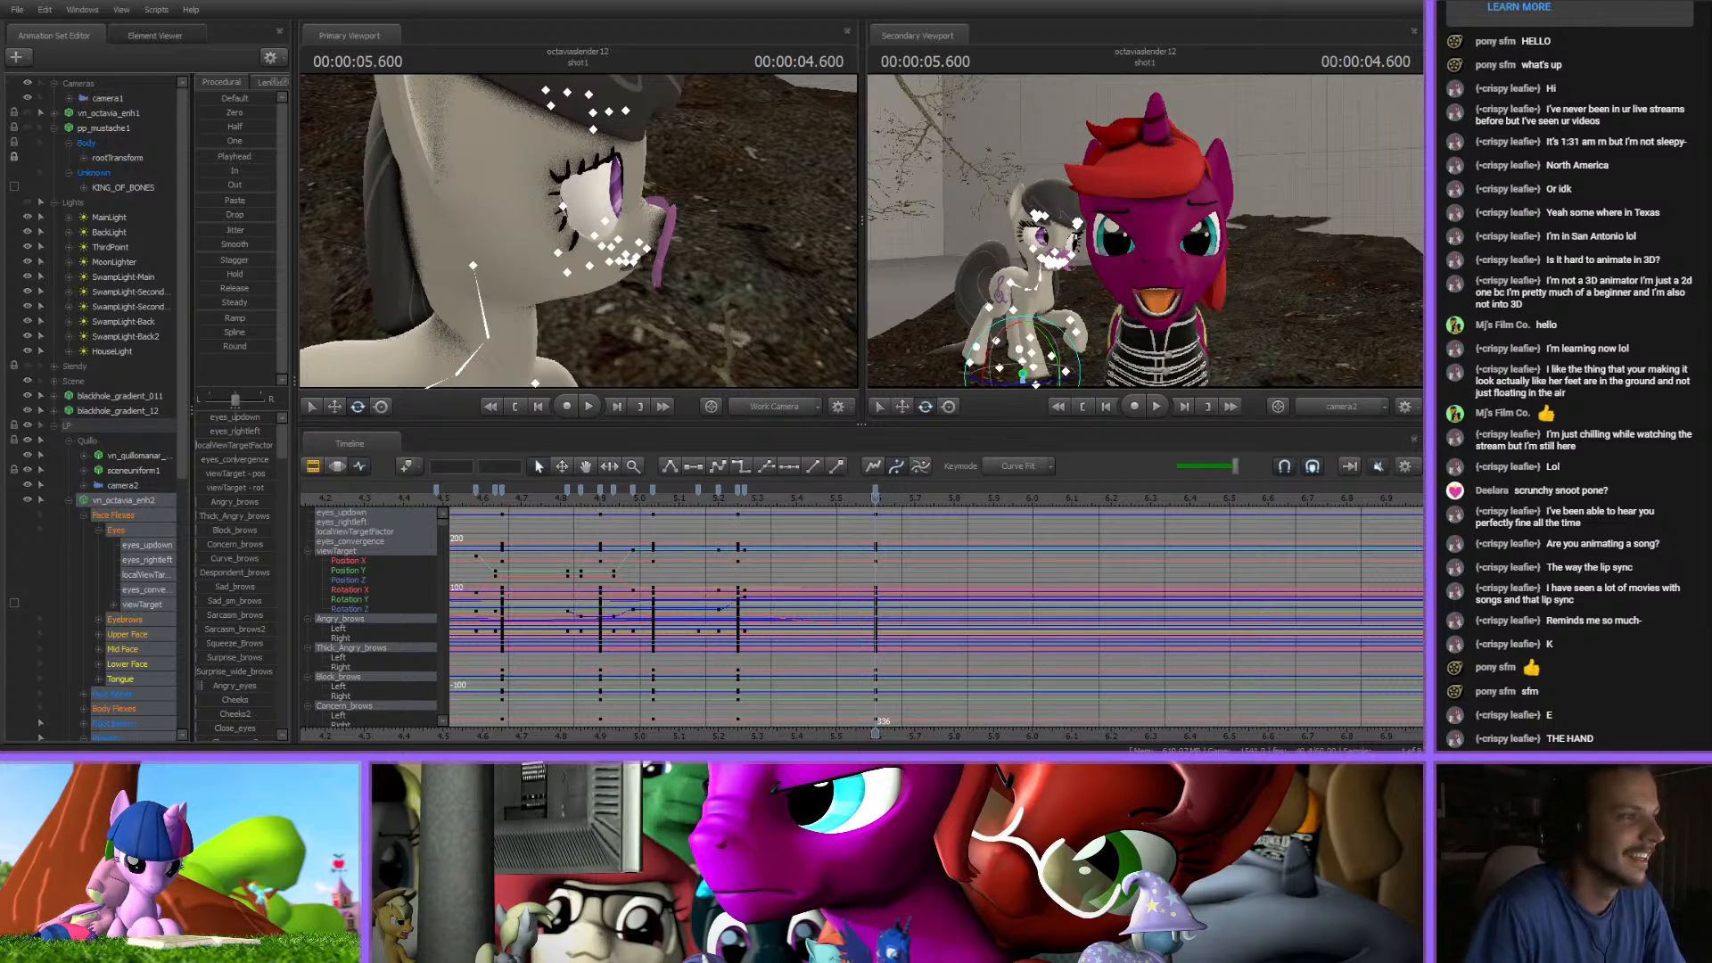
pyautogui.moveTo(876, 501)
pyautogui.mouseDown()
pyautogui.moveTo(708, 513)
pyautogui.moveTo(905, 518)
pyautogui.moveTo(778, 507)
pyautogui.moveTo(876, 522)
pyautogui.mouseUp()
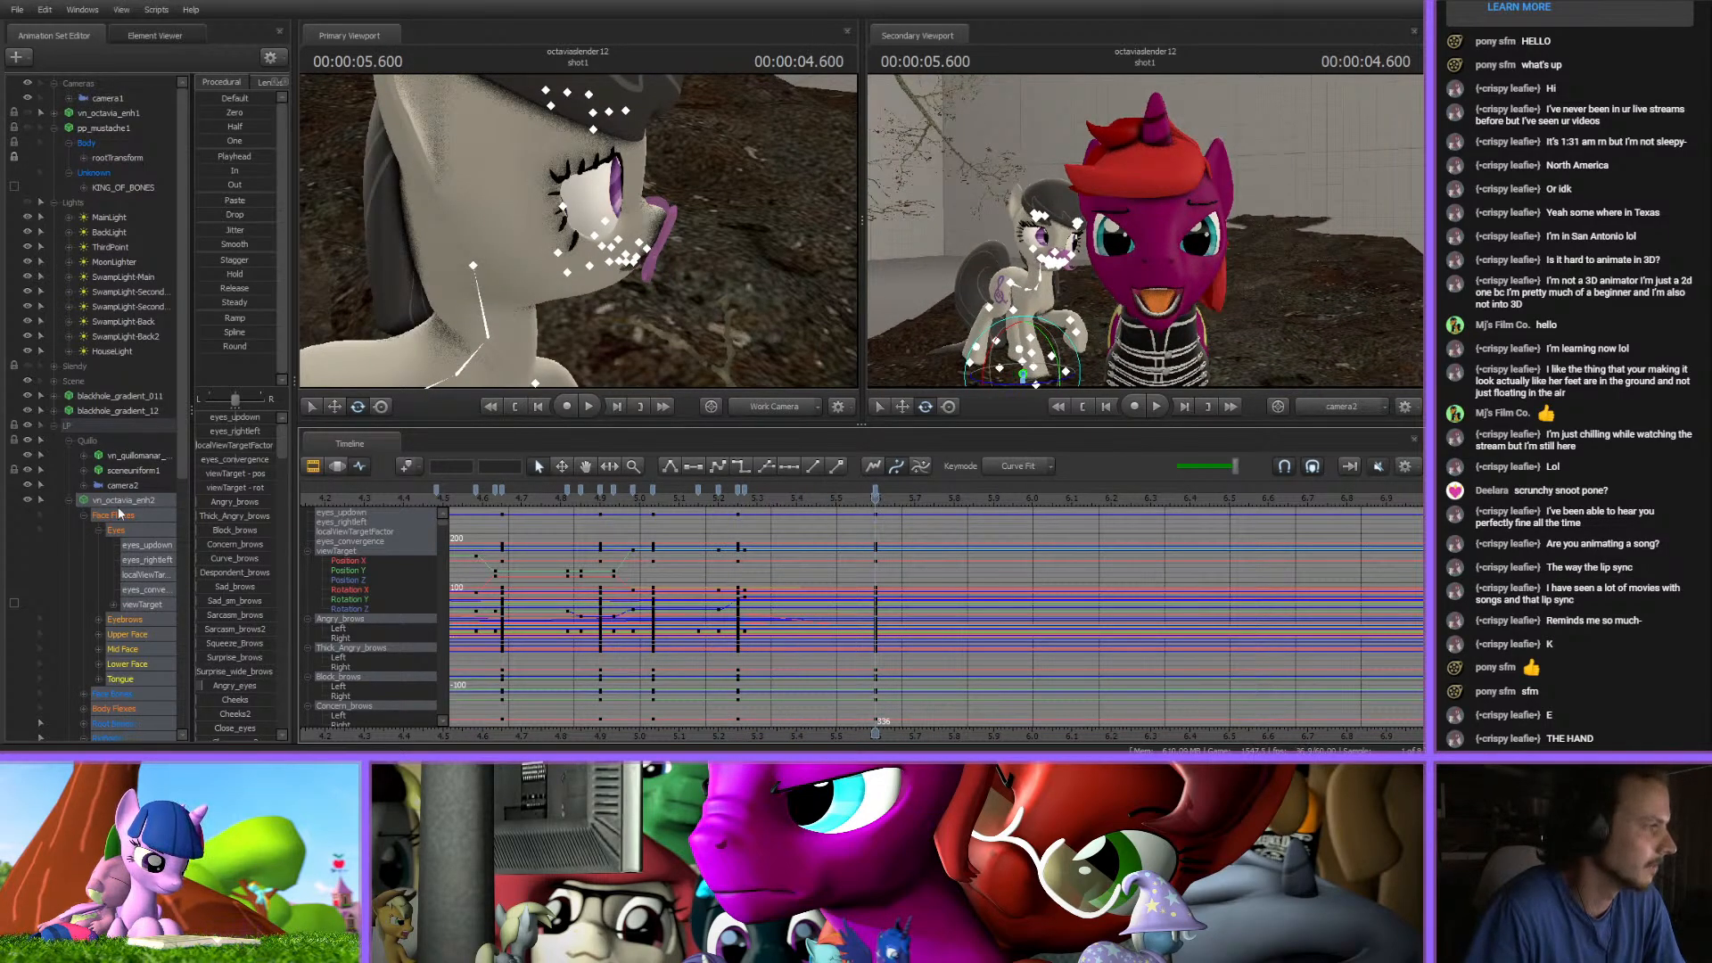
pyautogui.click(138, 609)
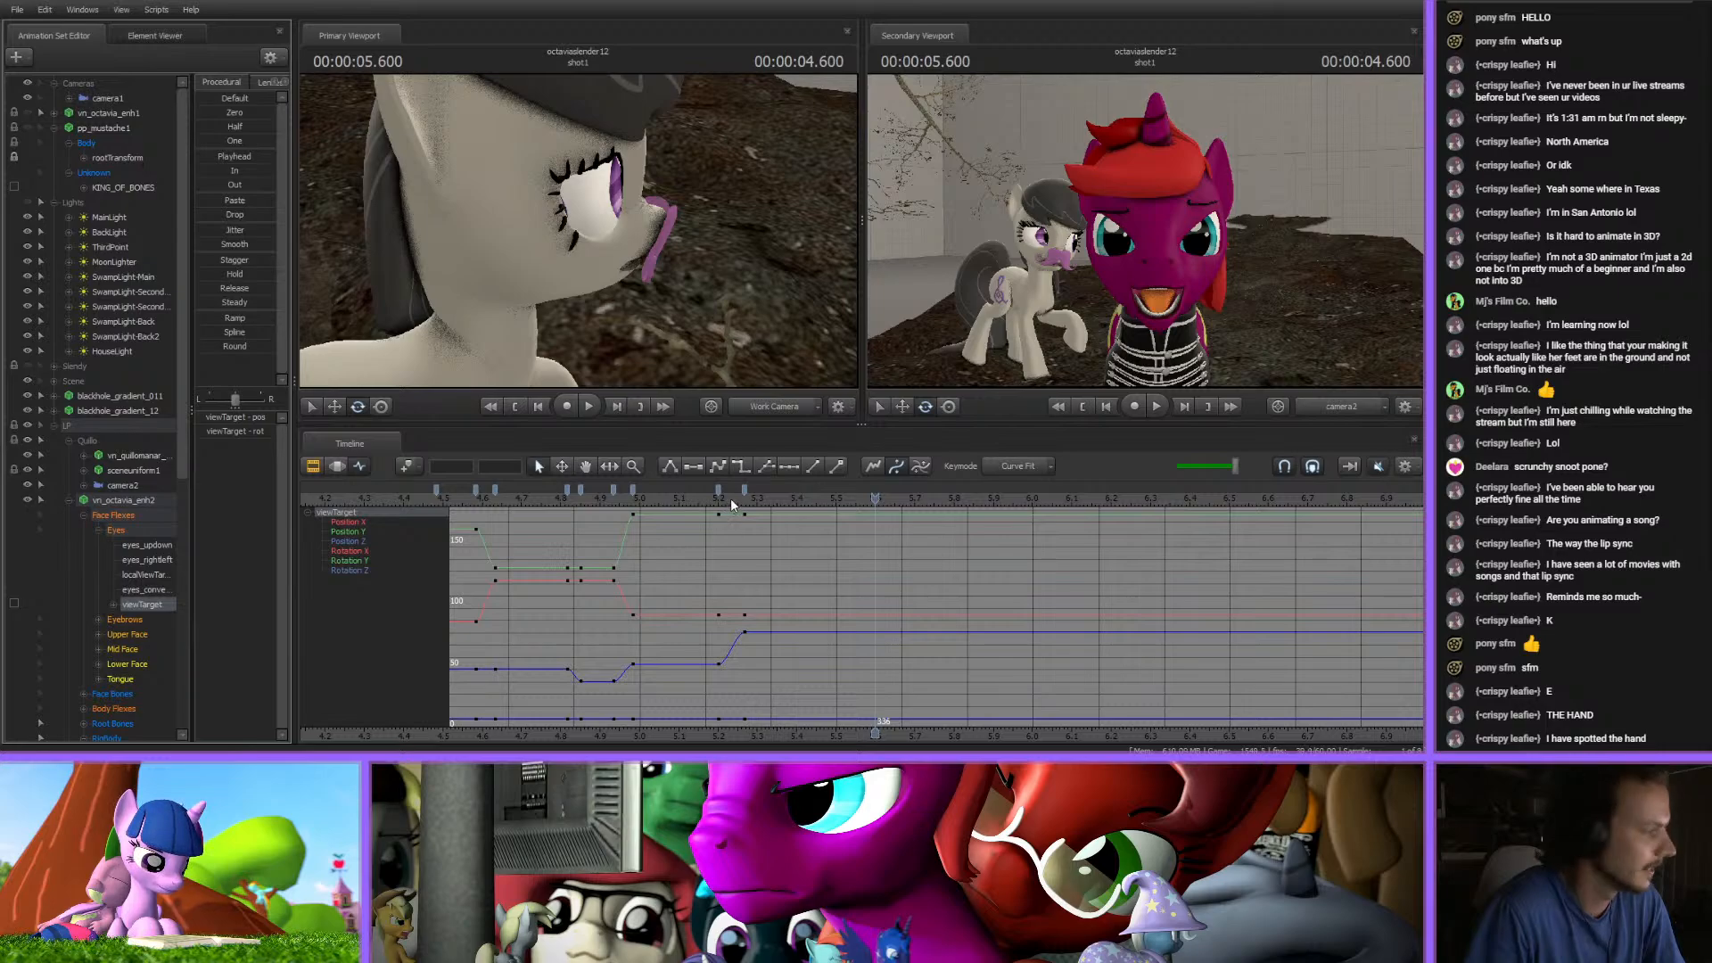
# - Compare the raised left front leg at the neighbouring keyframes and lower rig_finger_L toward the ground at 5.600 seconds
pyautogui.moveTo(608, 292); pyautogui.dragTo(581, 247)
pyautogui.press('s')
pyautogui.click(595, 243)
pyautogui.press('Up')
pyautogui.press('Up')
pyautogui.press('Down')
pyautogui.press('Down')
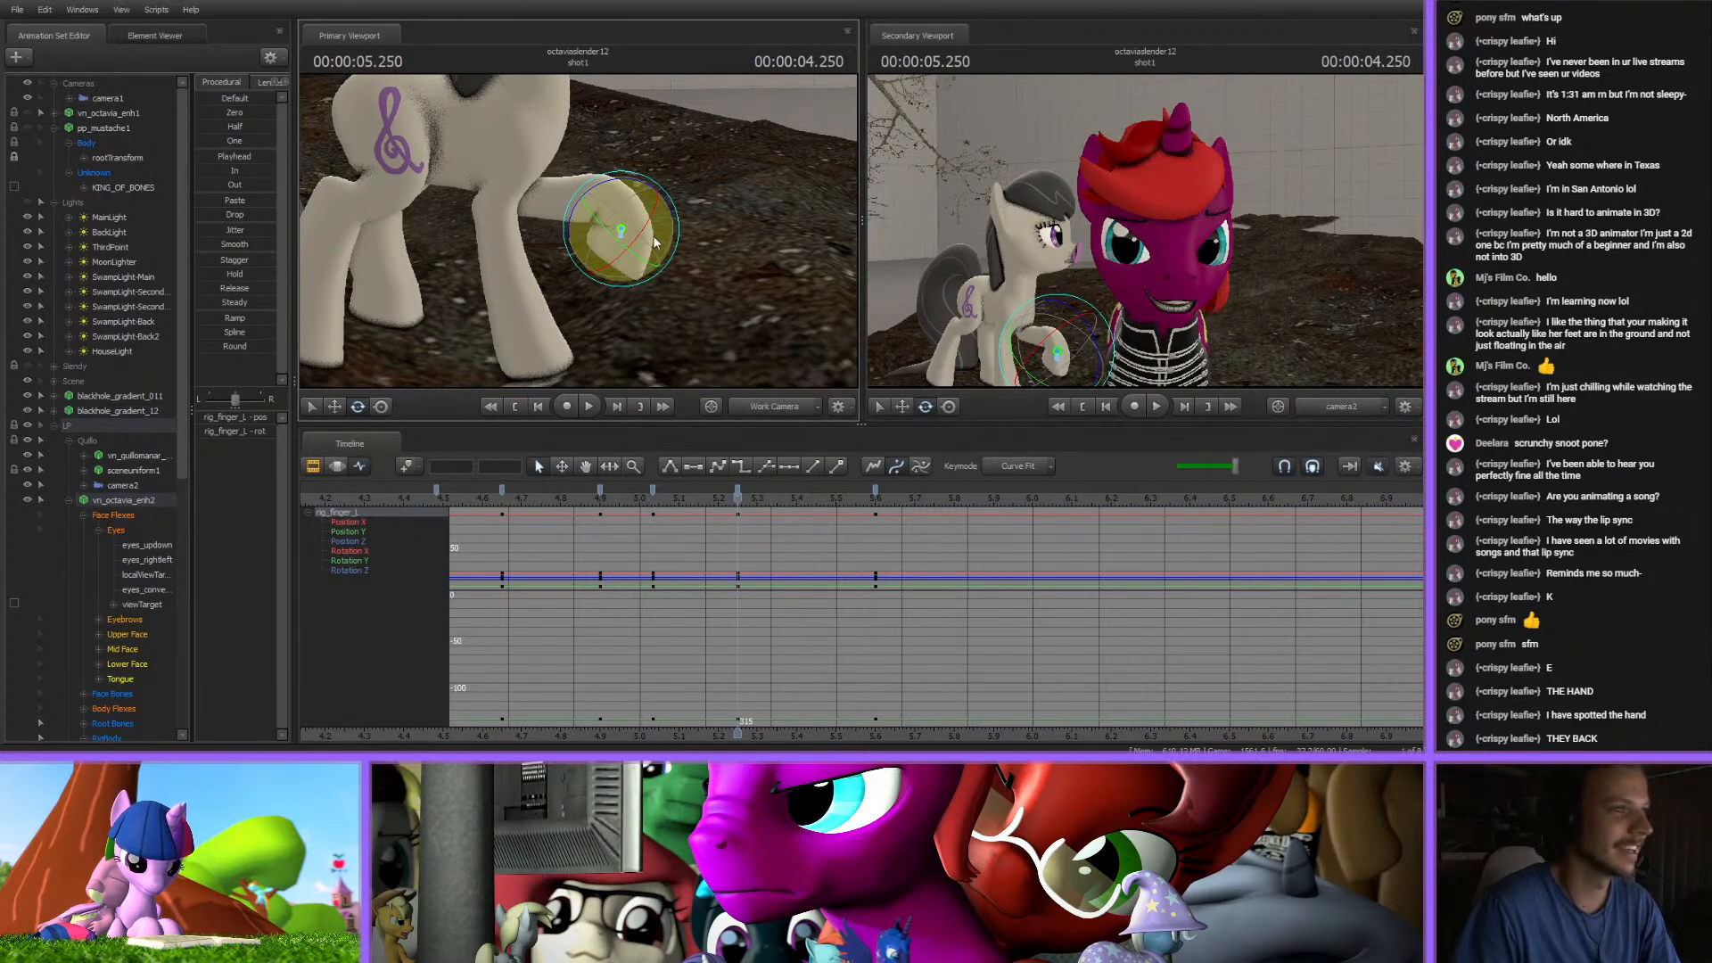
pyautogui.press('w')
pyautogui.moveTo(642, 213); pyautogui.dragTo(554, 302)
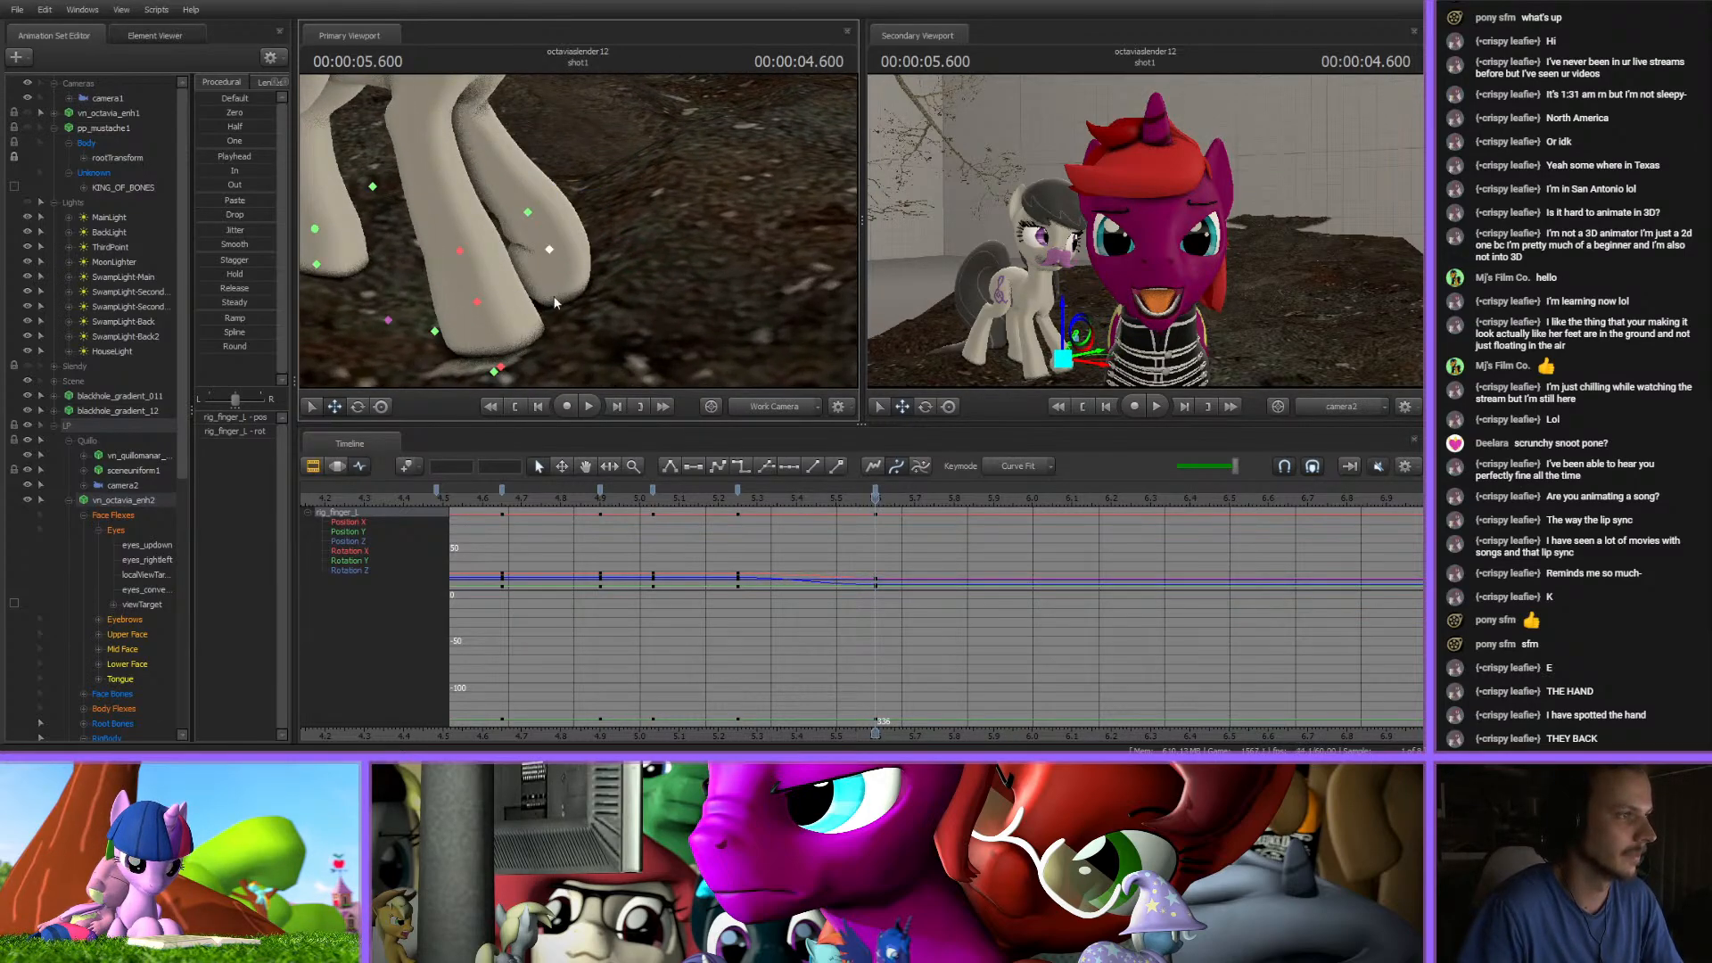
# - Reposition rig_finger_aim_L and rig_finger_L at 5.600 seconds to plant the second Octavia's left front hoof
pyautogui.click(495, 371)
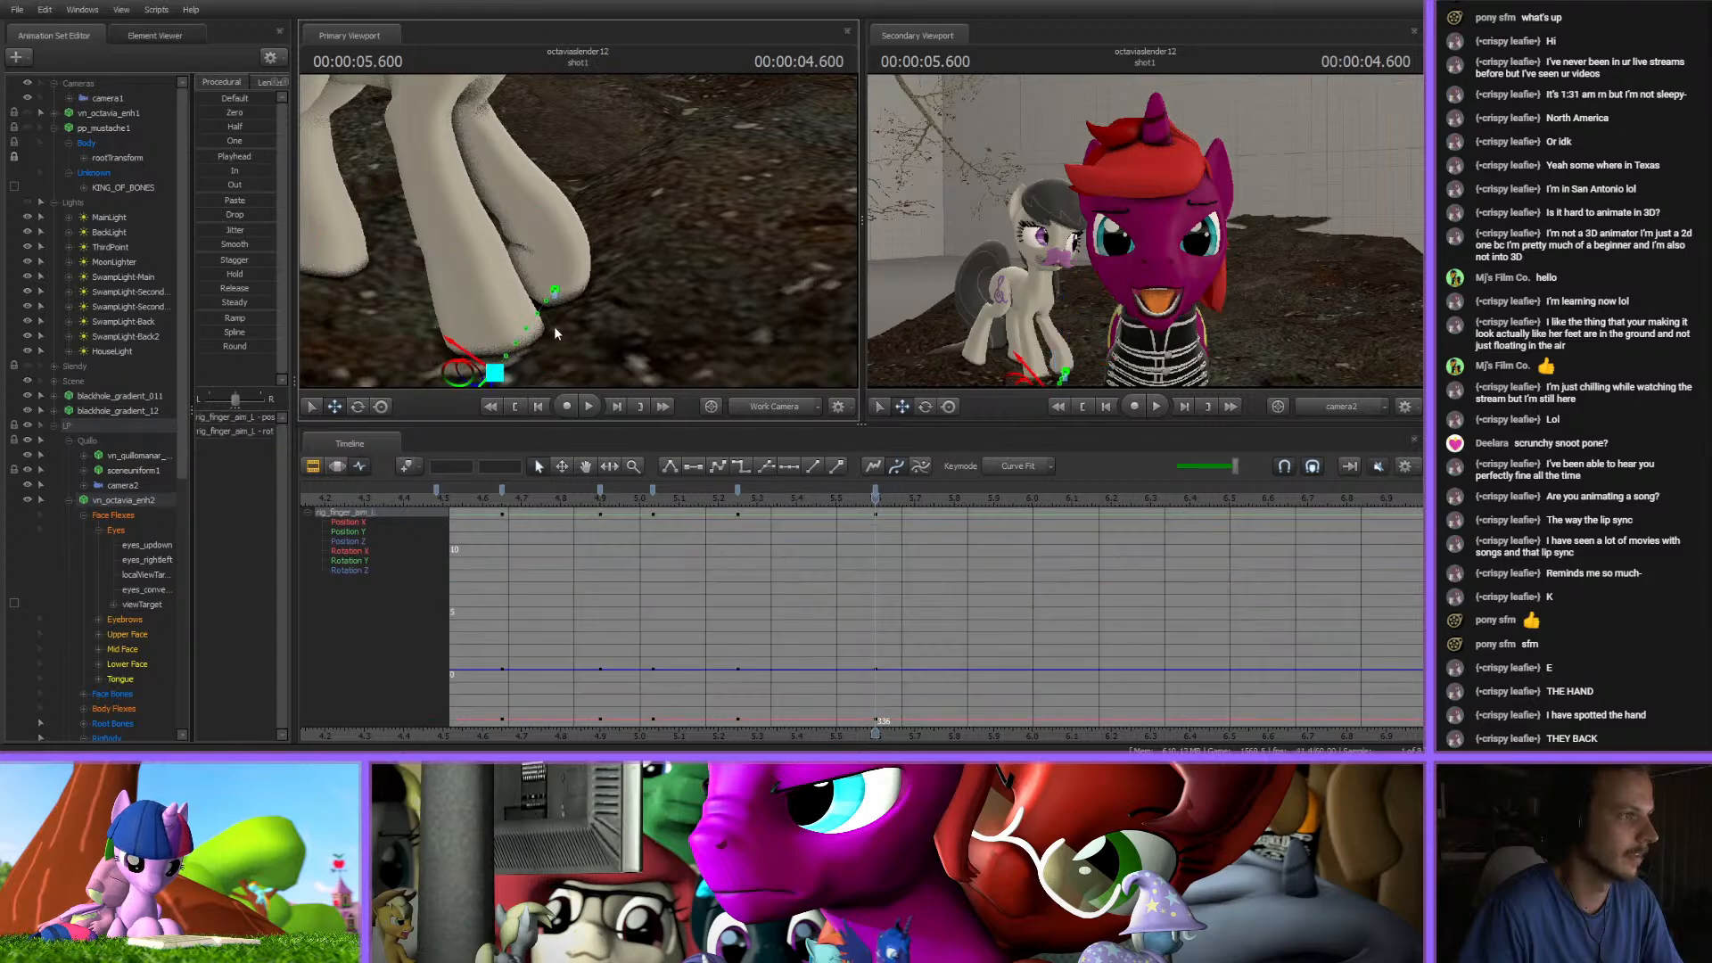
pyautogui.moveTo(593, 312); pyautogui.dragTo(577, 232)
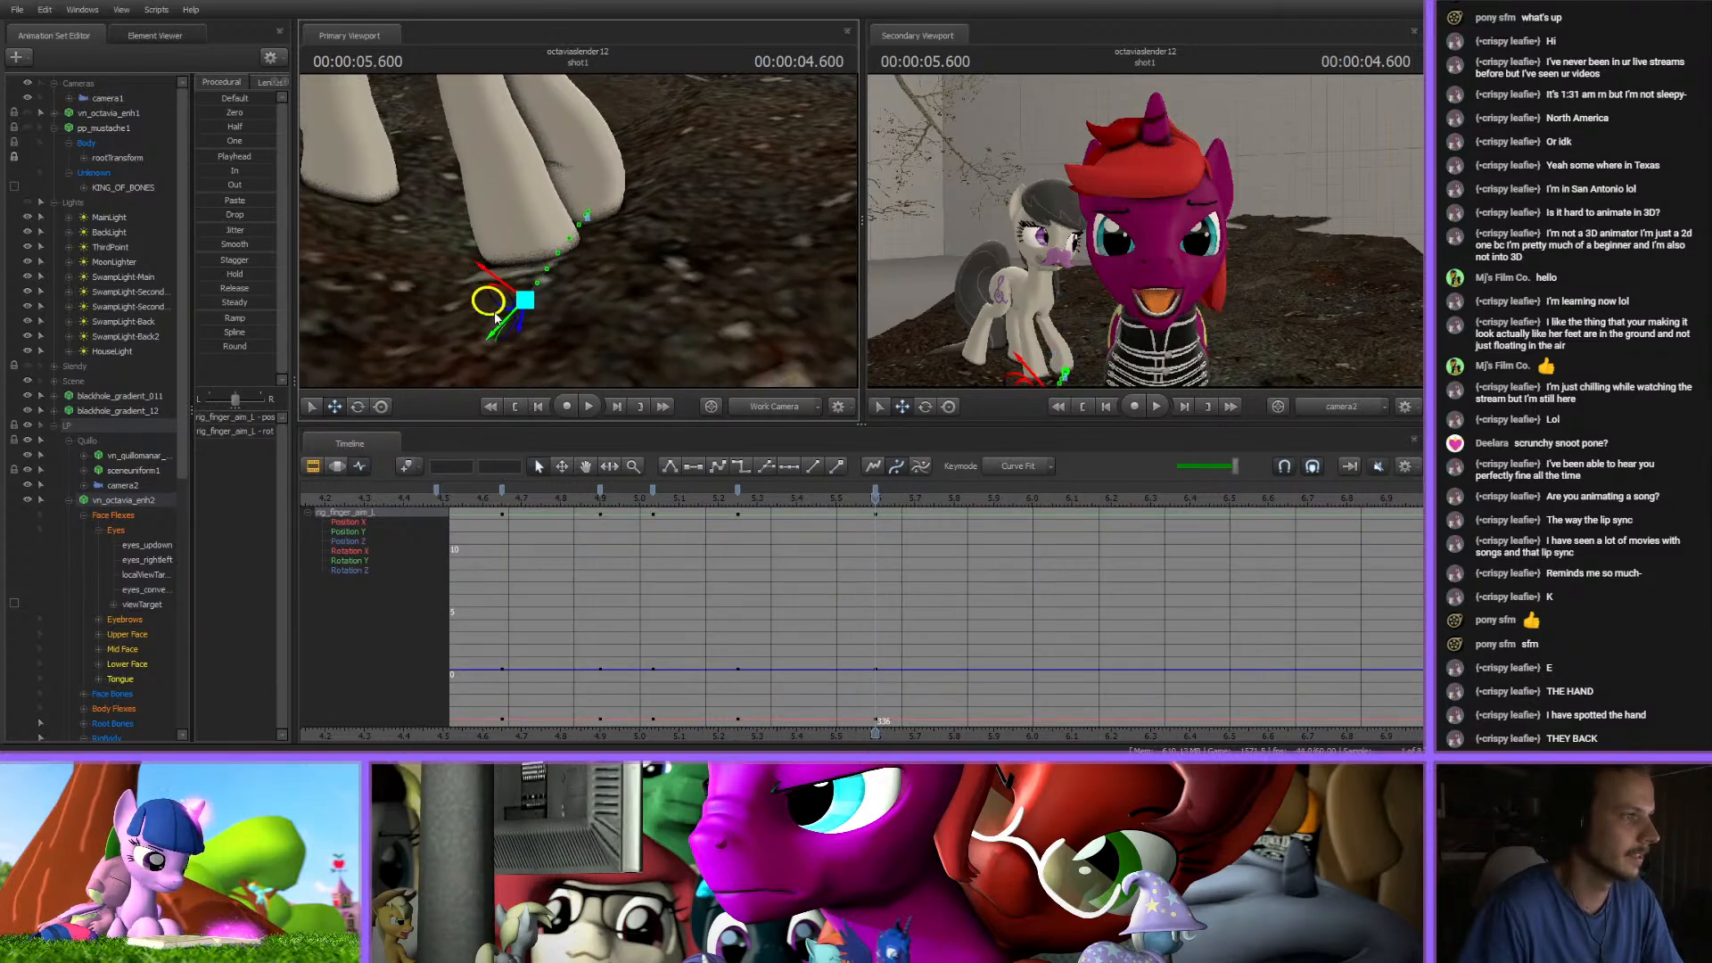
pyautogui.moveTo(496, 317); pyautogui.dragTo(627, 342)
pyautogui.keyDown('ctrl'); pyautogui.click(584, 169); pyautogui.keyUp('ctrl')
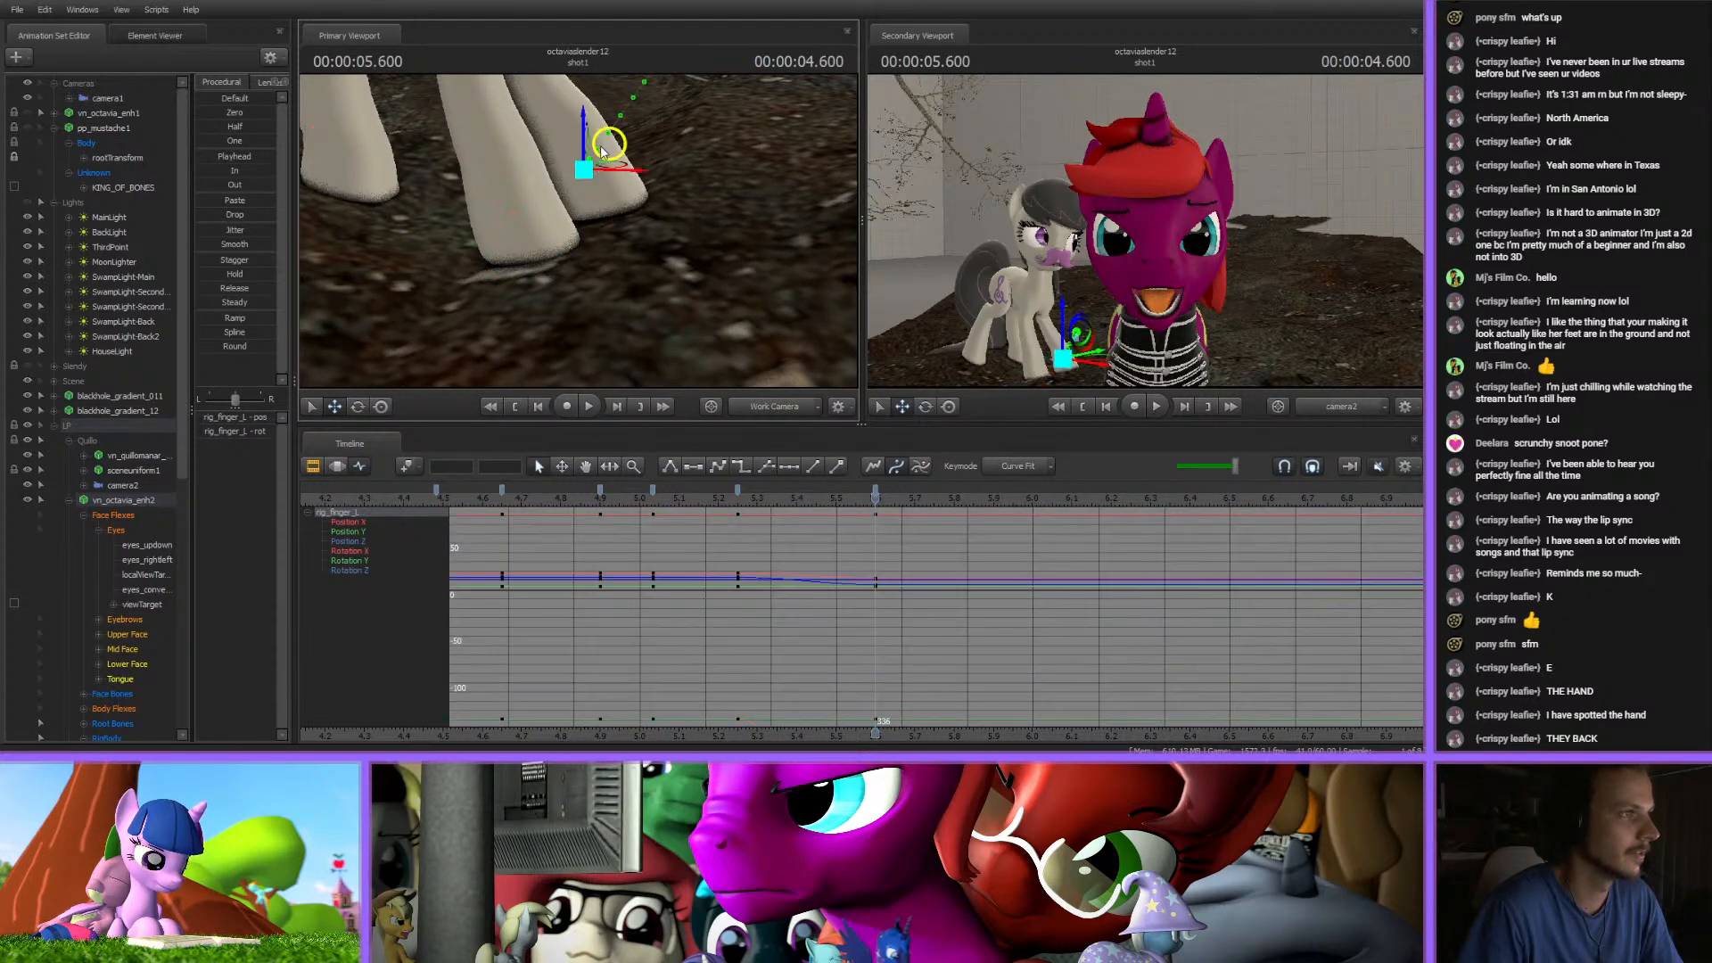
pyautogui.moveTo(612, 147); pyautogui.dragTo(625, 103)
pyautogui.press('s')
pyautogui.press('w')
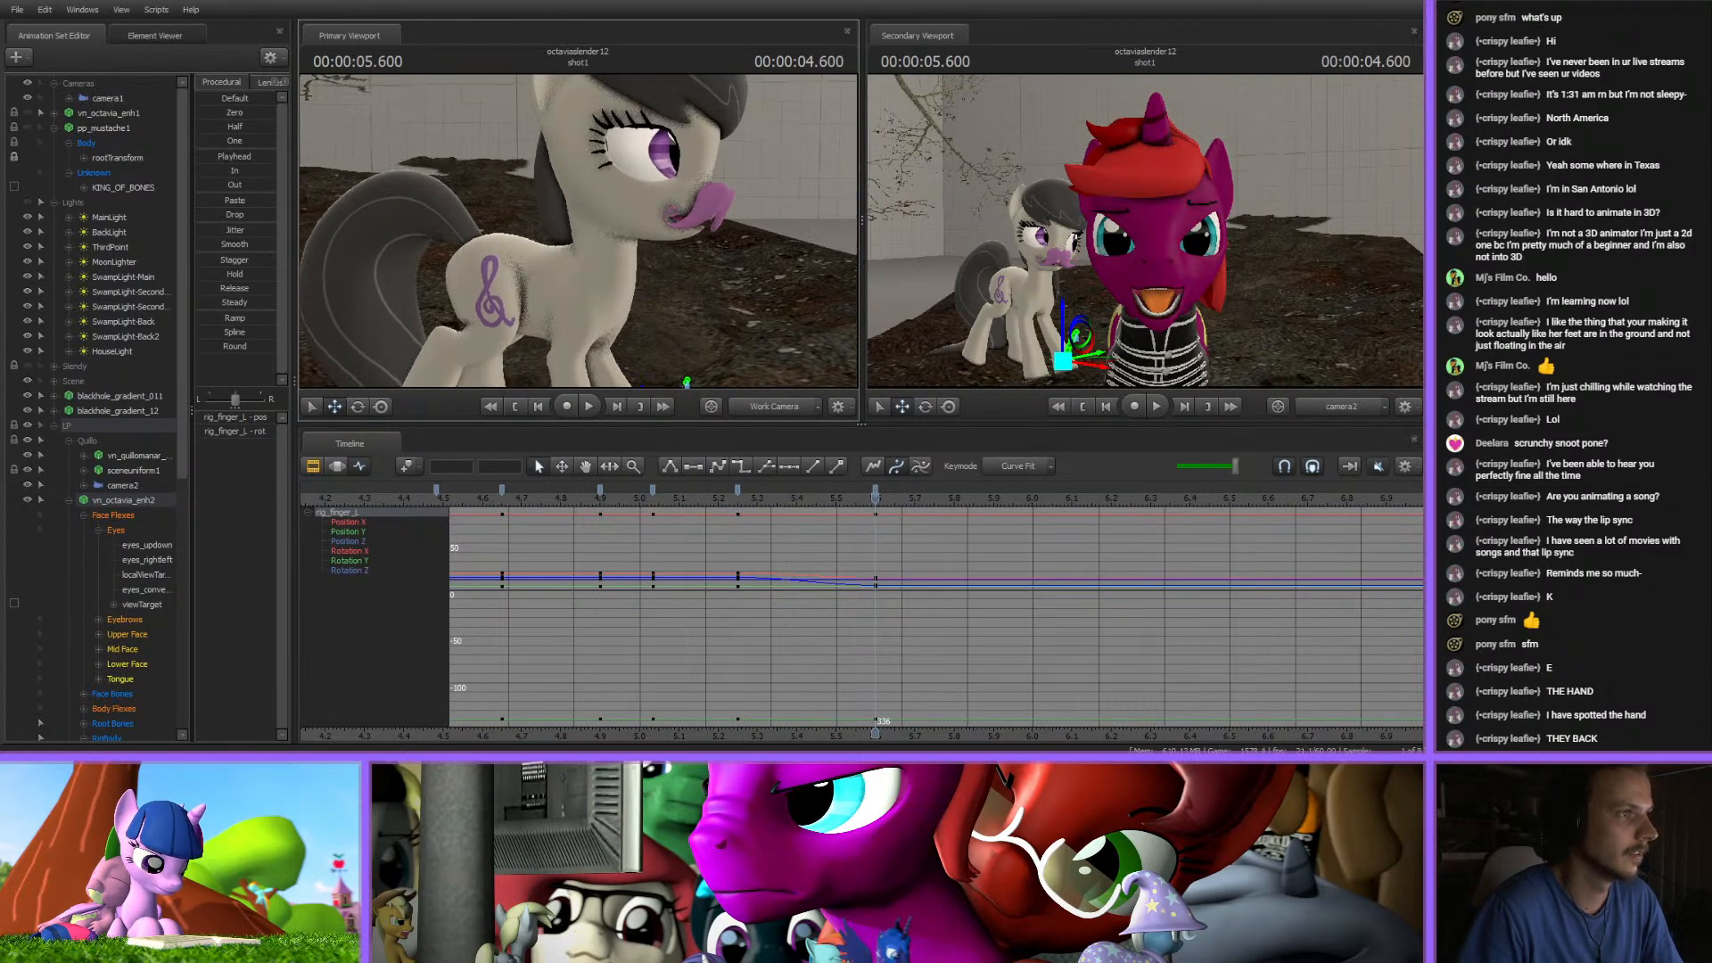
# - Add an in-between keyframe for all of vn_octavia_enh2 near 5.366 seconds, adjust the tangents between 5.25 and 5.6 seconds, and play back
pyautogui.click(116, 501)
pyautogui.moveTo(720, 502)
pyautogui.mouseDown()
pyautogui.moveTo(862, 515)
pyautogui.moveTo(836, 518)
pyautogui.moveTo(812, 489)
pyautogui.moveTo(727, 505)
pyautogui.moveTo(888, 498)
pyautogui.mouseUp()
pyautogui.click(874, 491)
pyautogui.keyDown('shift'); pyautogui.click(741, 492); pyautogui.keyUp('shift')
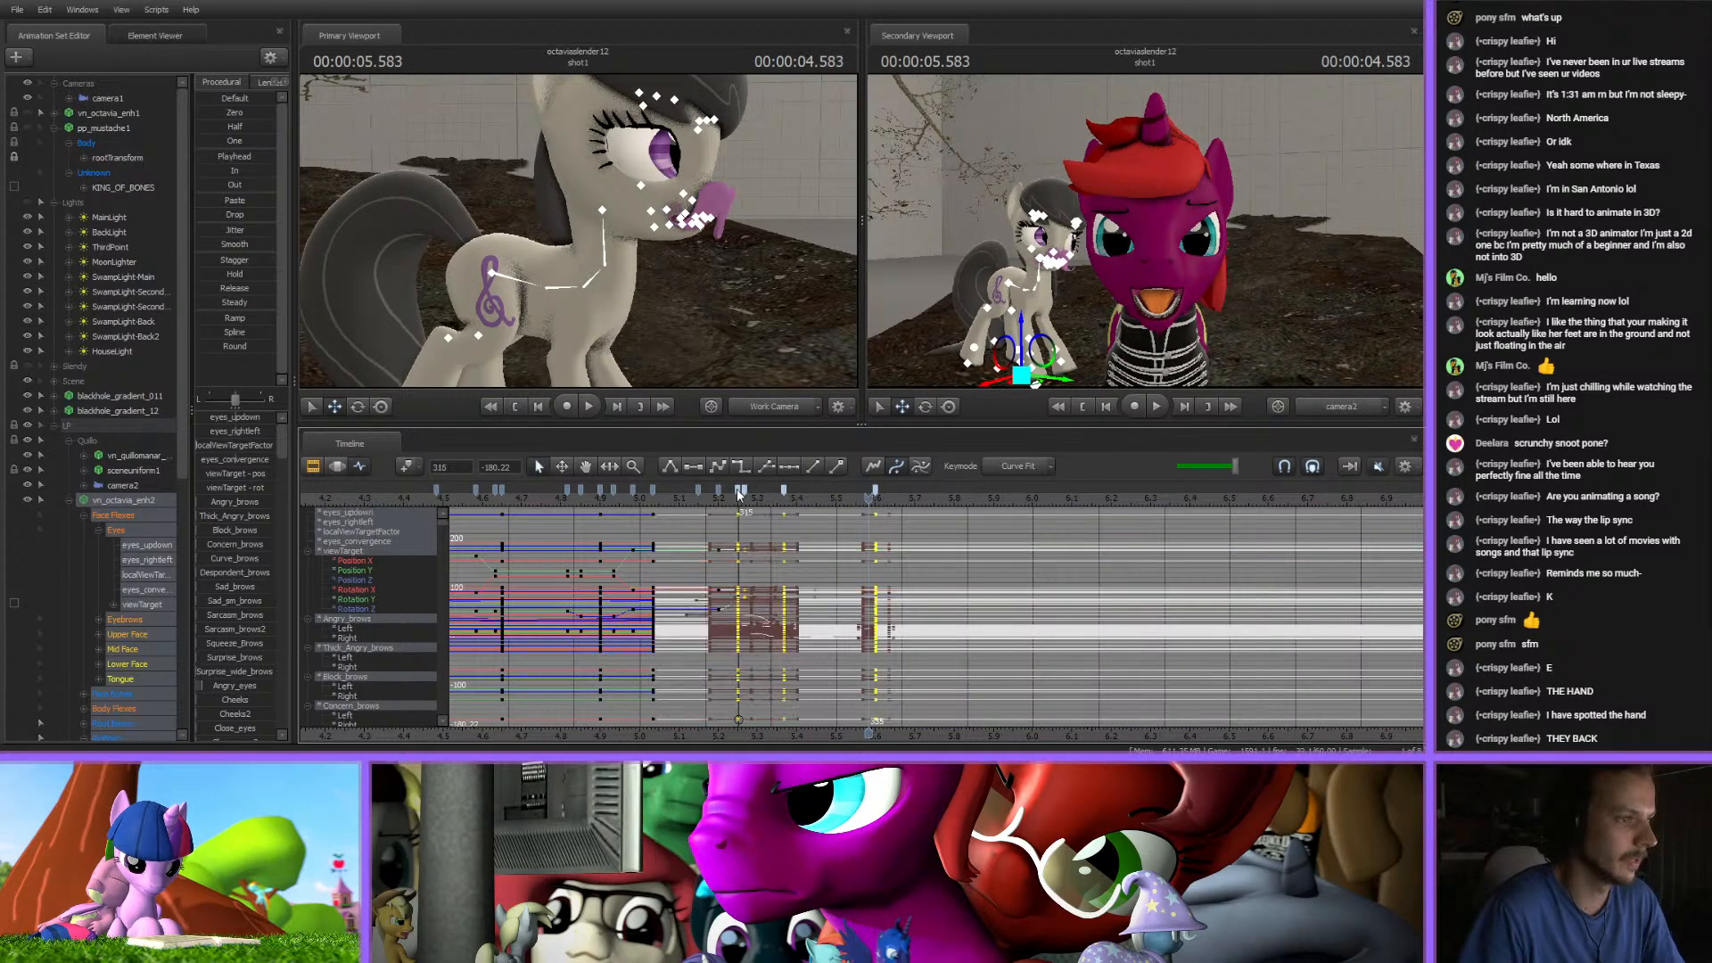
pyautogui.press('1')
pyautogui.click(728, 492)
pyautogui.press('space')
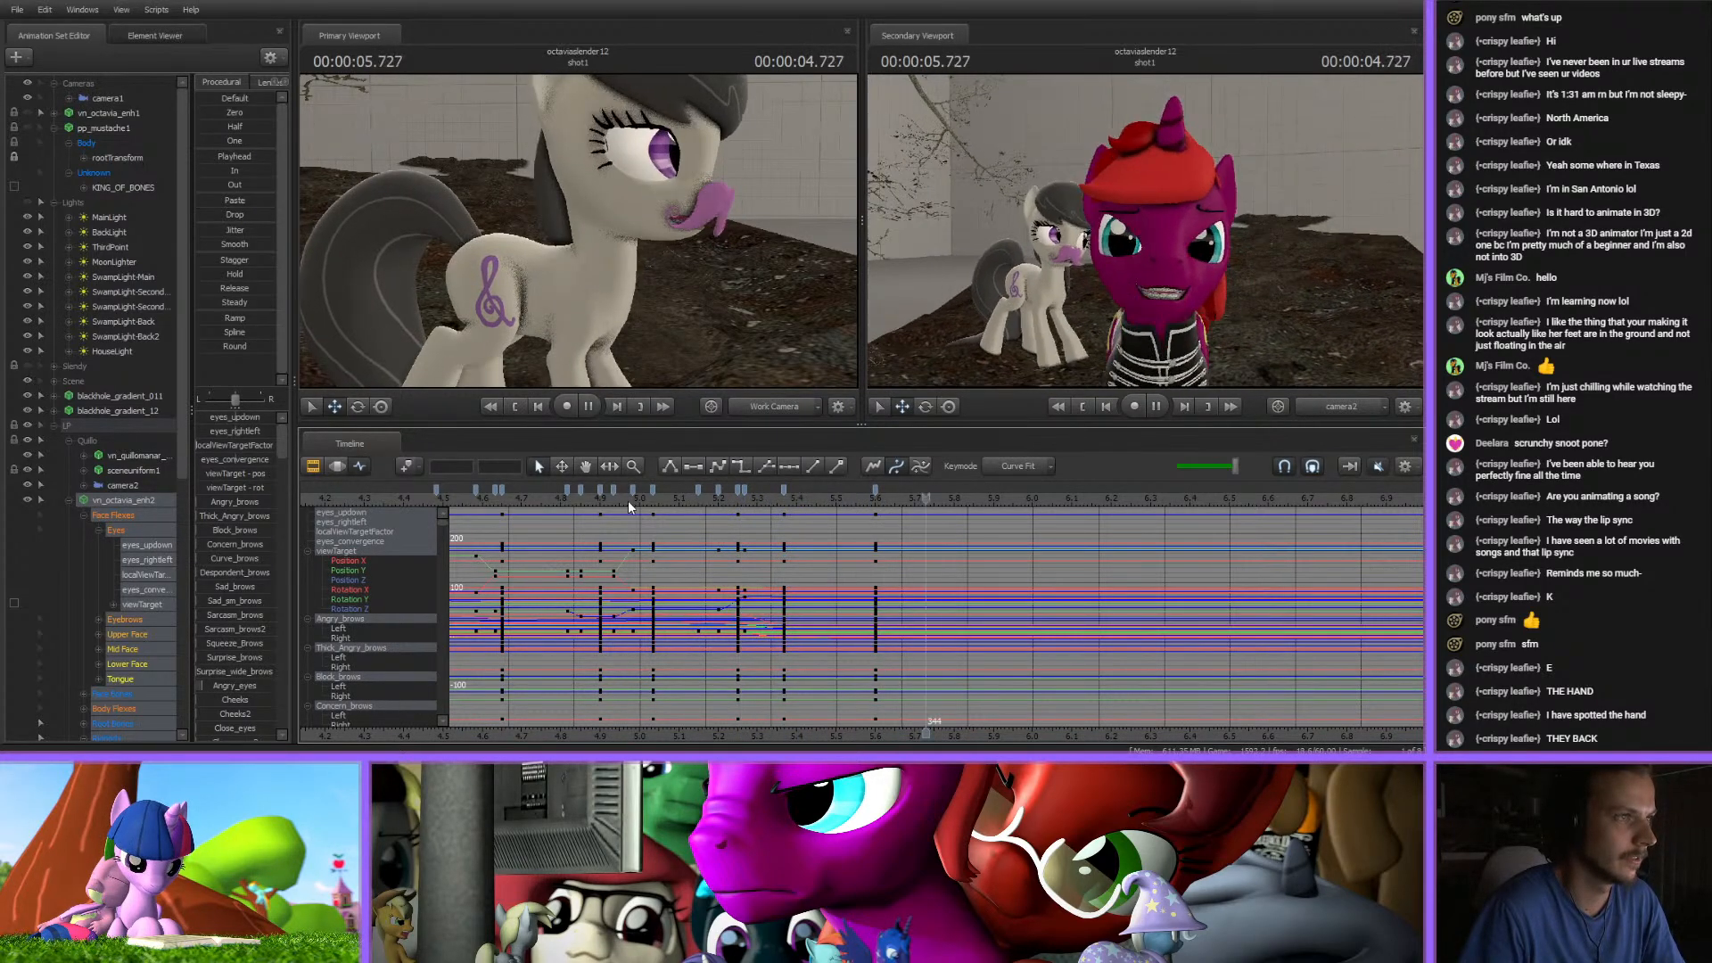
pyautogui.press('space')
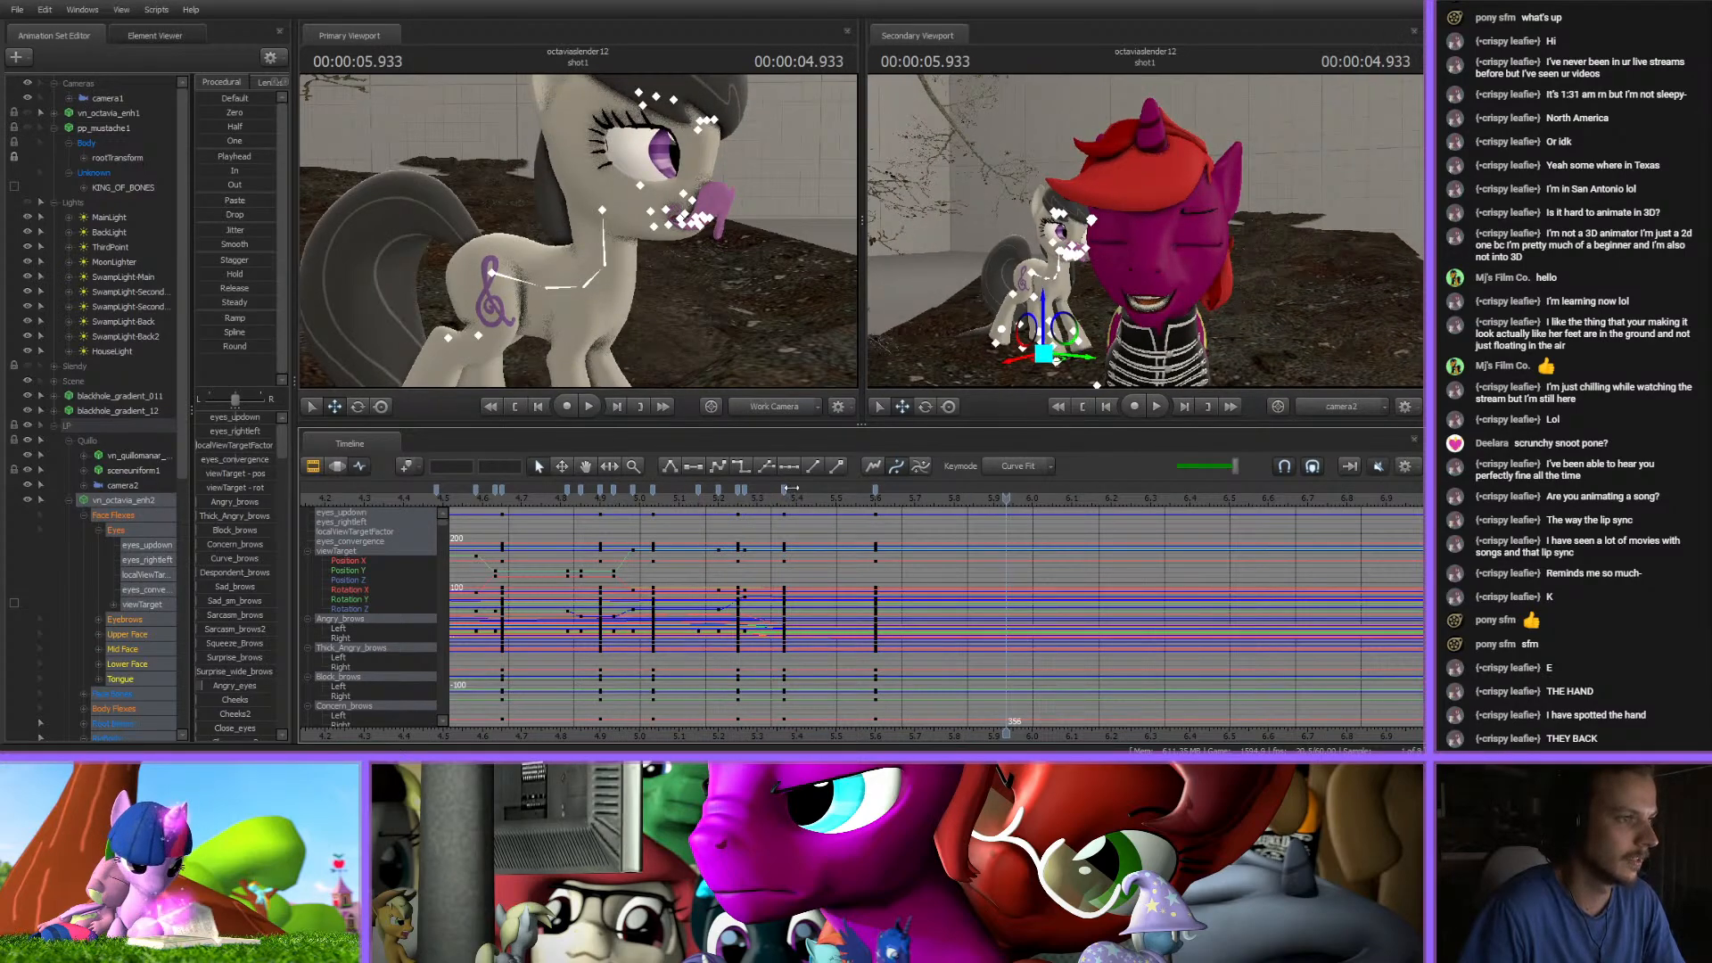
# - Move the in-between keyframe to frame 324 and delete the extra keyframe at 5.350 seconds
pyautogui.moveTo(790, 489); pyautogui.dragTo(775, 498)
pyautogui.press('m')
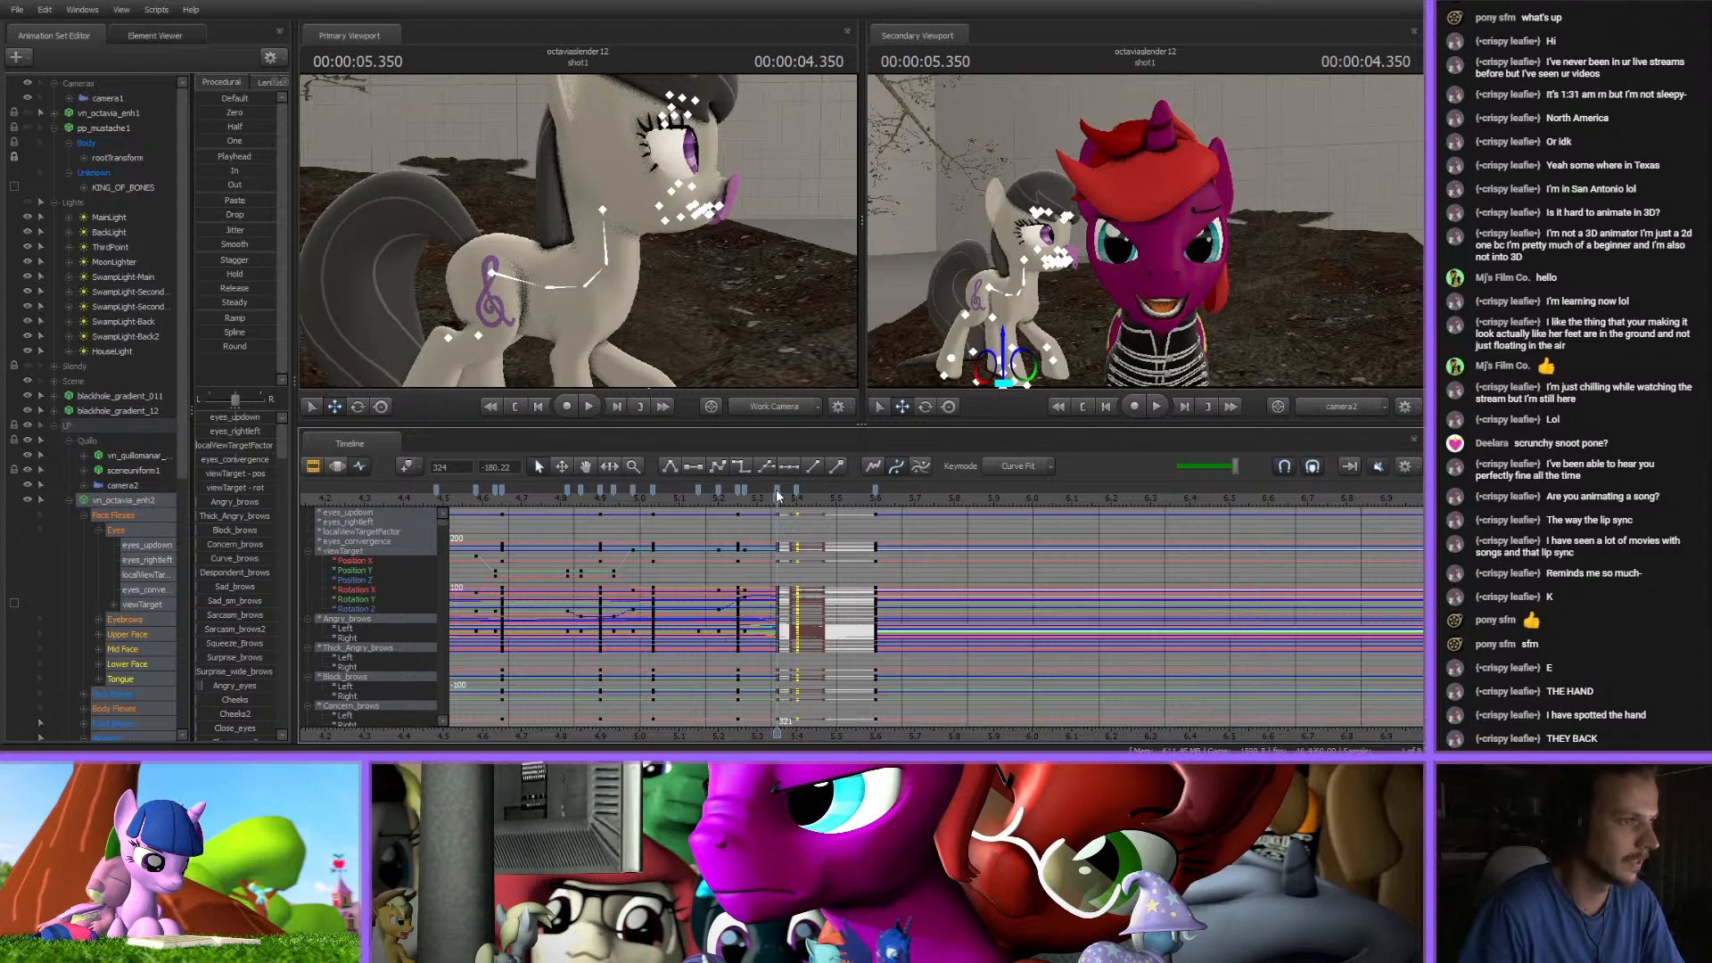
pyautogui.click(775, 491)
pyautogui.press('Delete')
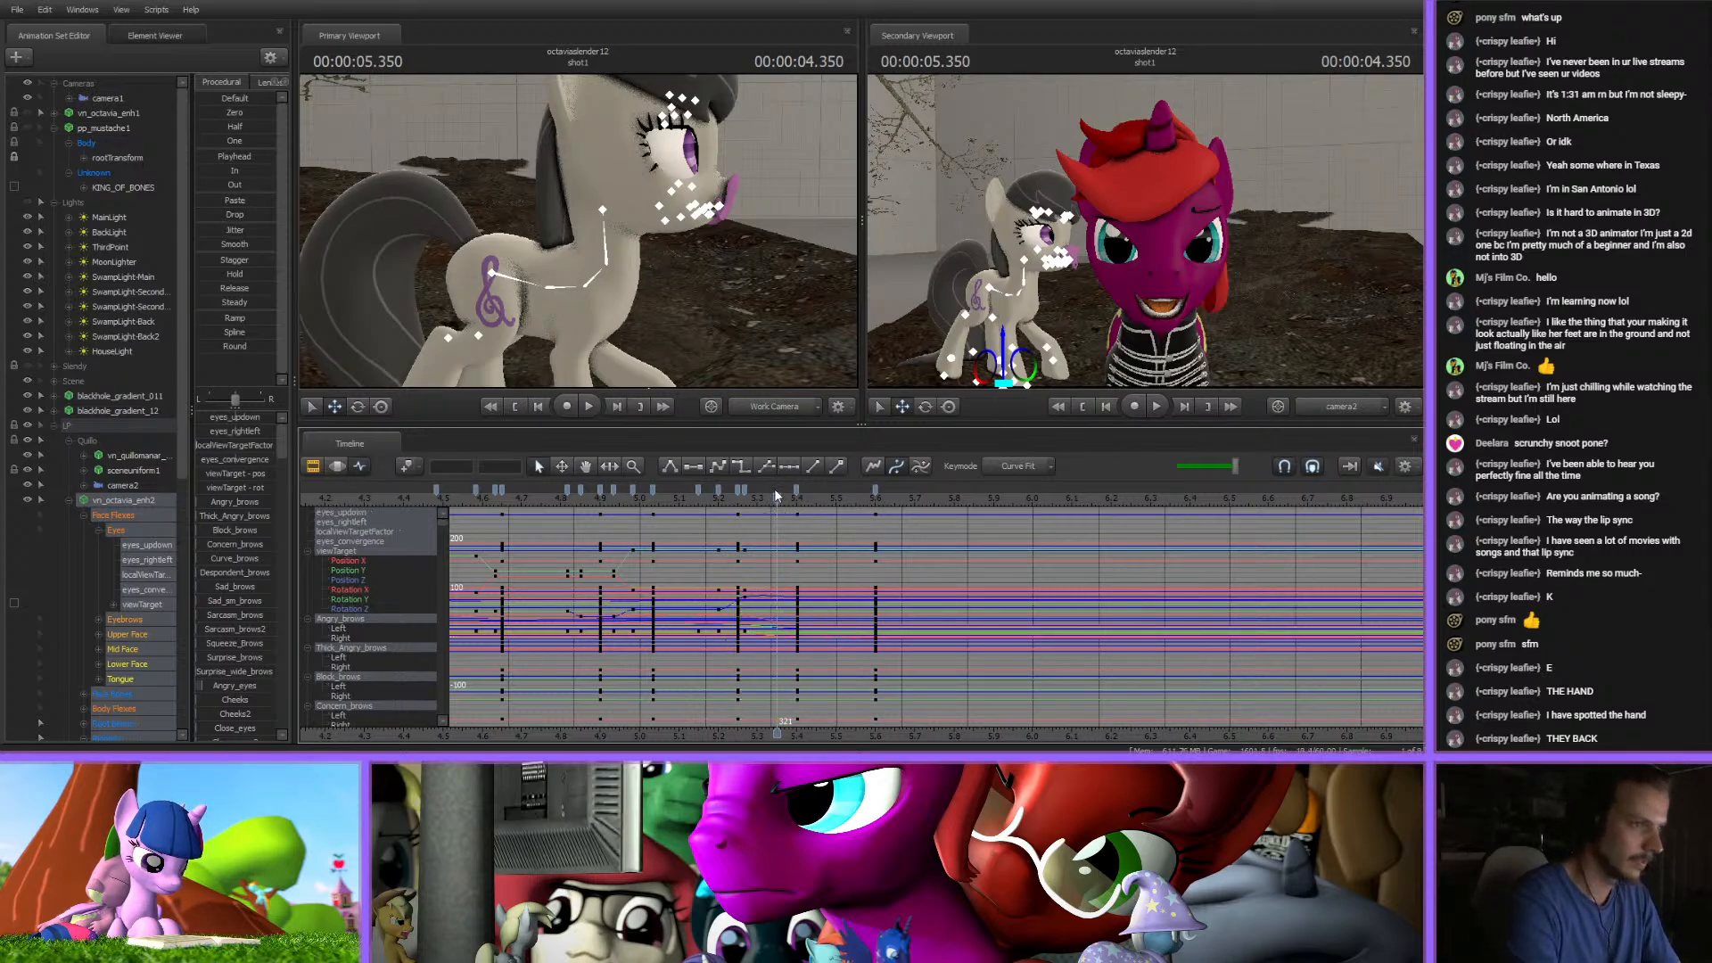
# - Readjust the tangents of vn_octavia_enh2's keyframes from 5.25 to 5.6 seconds and replay the hoof's descent
pyautogui.press('Down')
pyautogui.moveTo(796, 498); pyautogui.dragTo(902, 505)
pyautogui.click(876, 491)
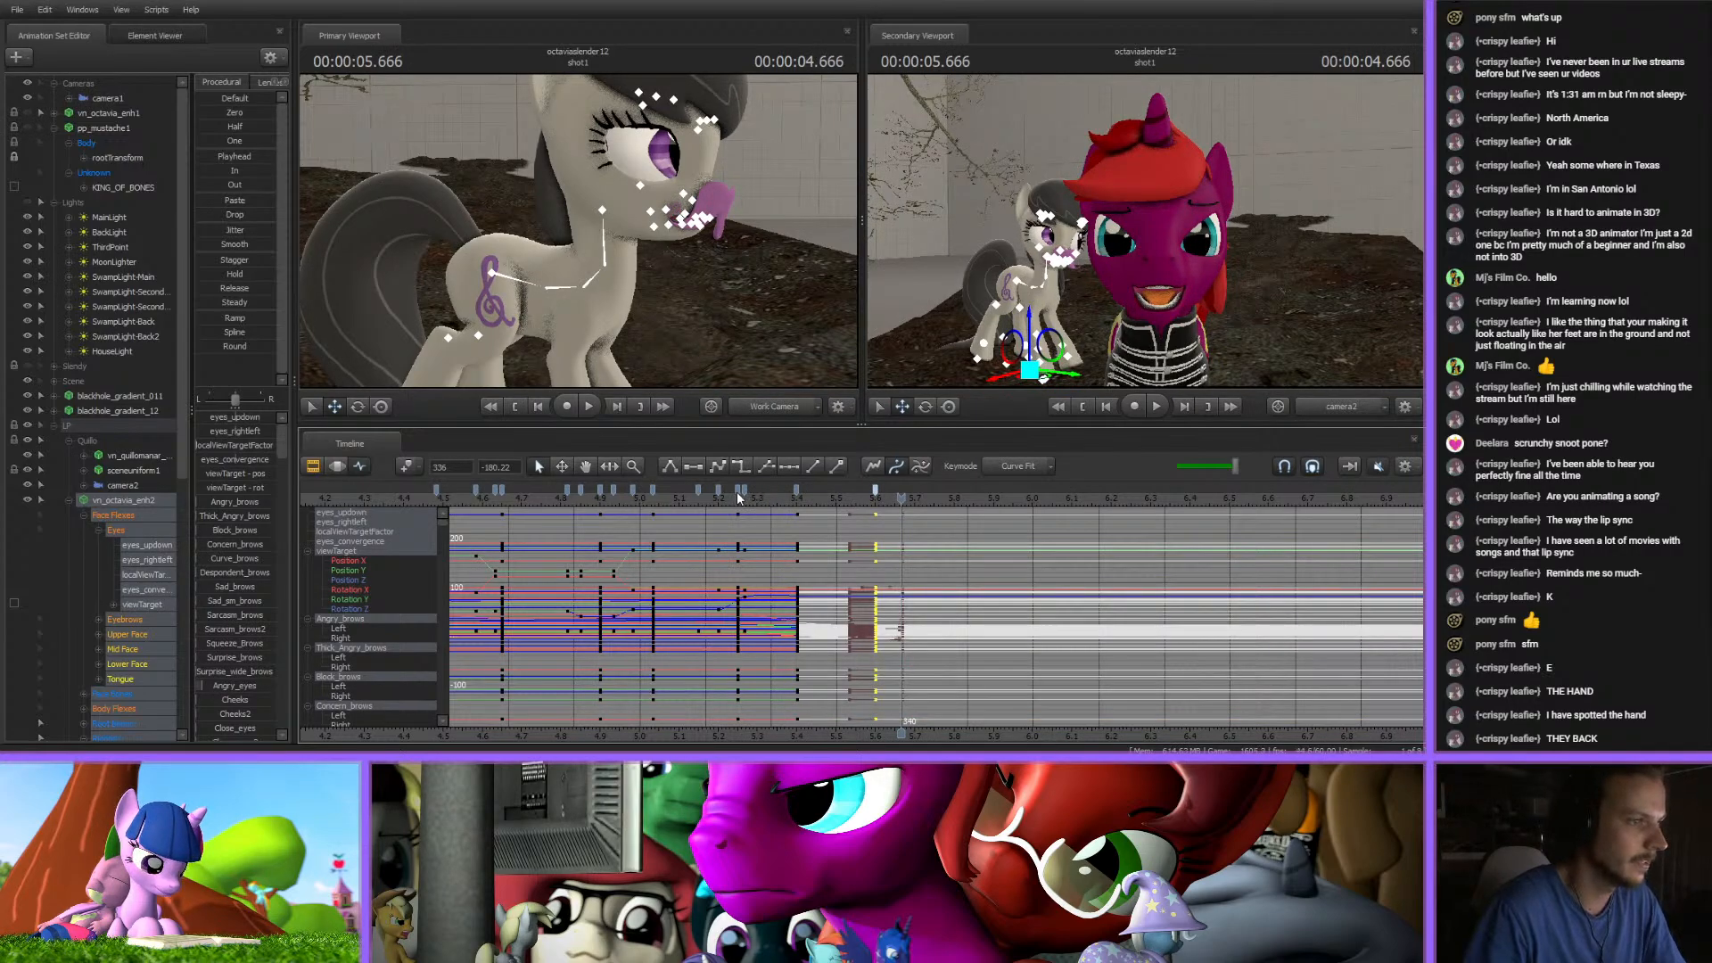
pyautogui.keyDown('shift'); pyautogui.click(738, 493); pyautogui.keyUp('shift')
pyautogui.click(840, 566)
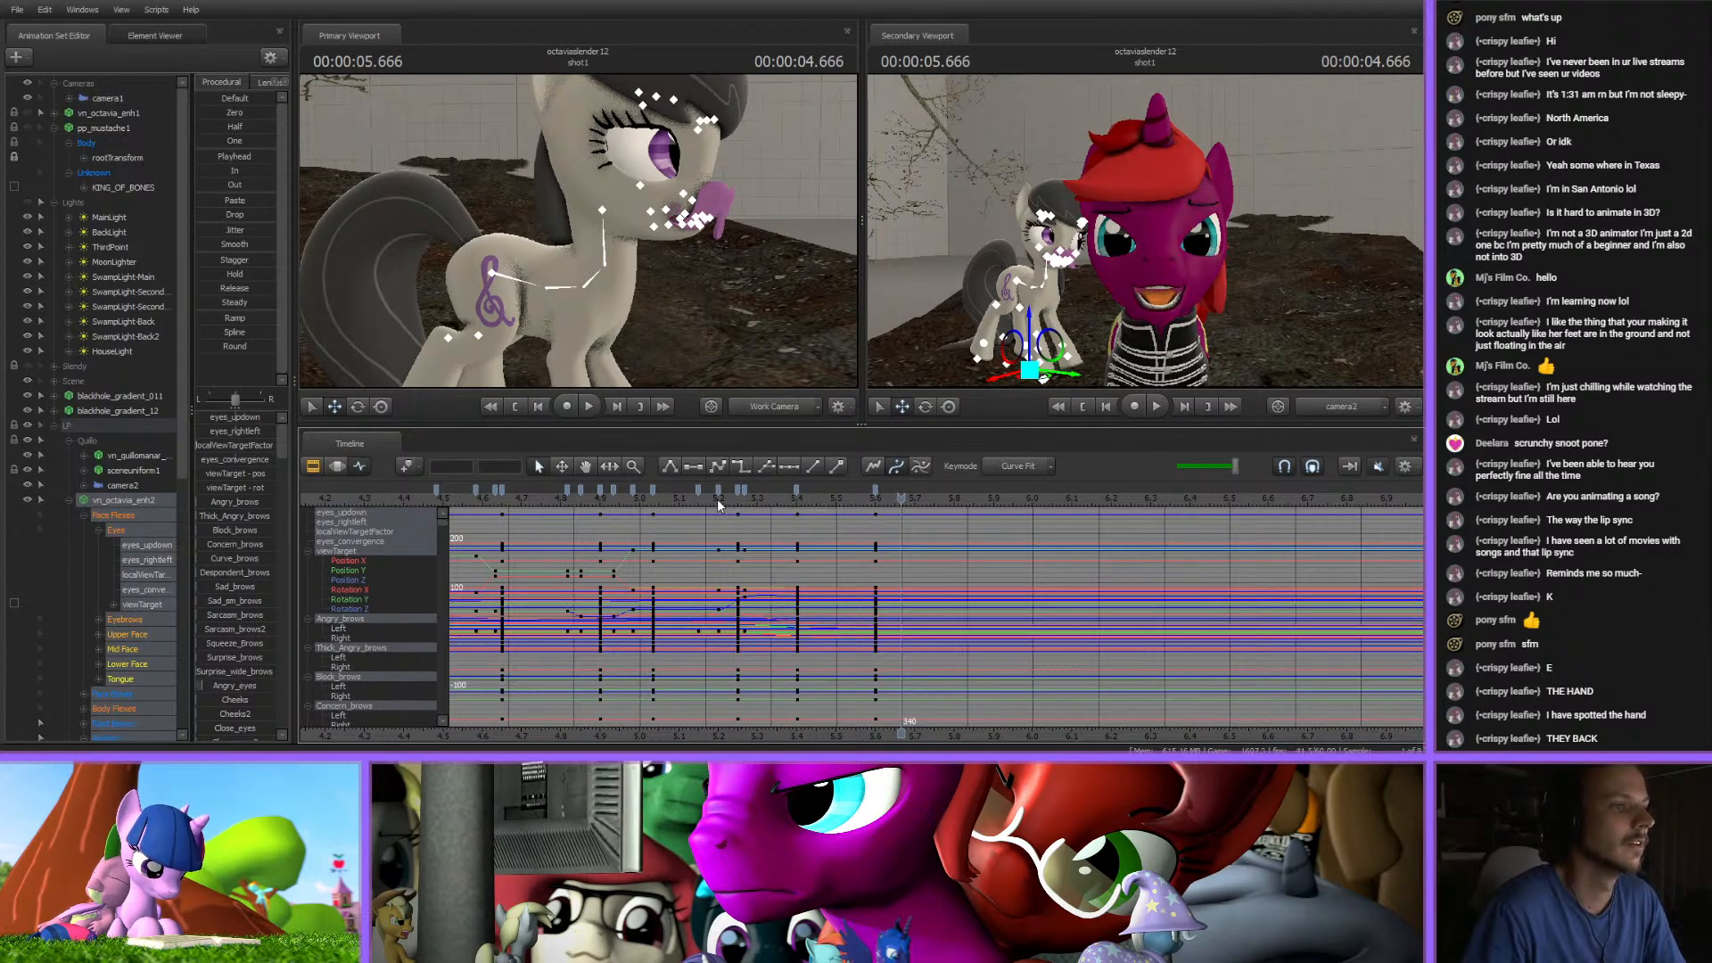
pyautogui.press('space')
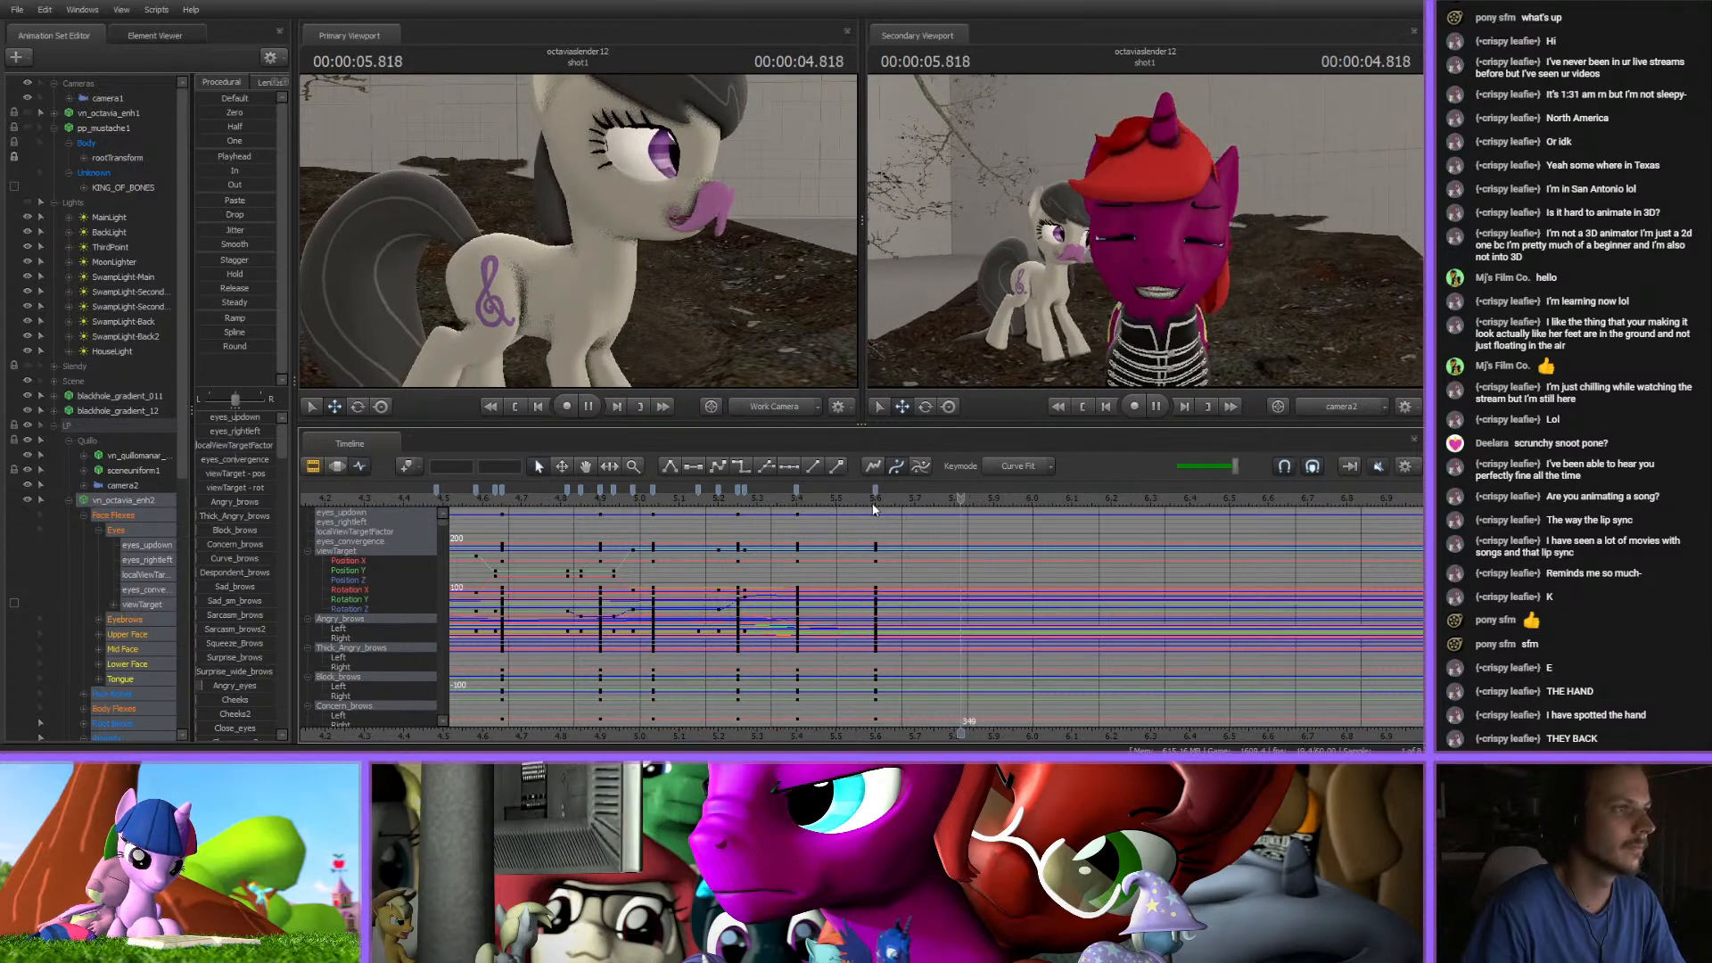
pyautogui.press('space')
pyautogui.moveTo(870, 501)
pyautogui.mouseDown()
pyautogui.moveTo(797, 501)
pyautogui.moveTo(853, 501)
pyautogui.mouseUp()
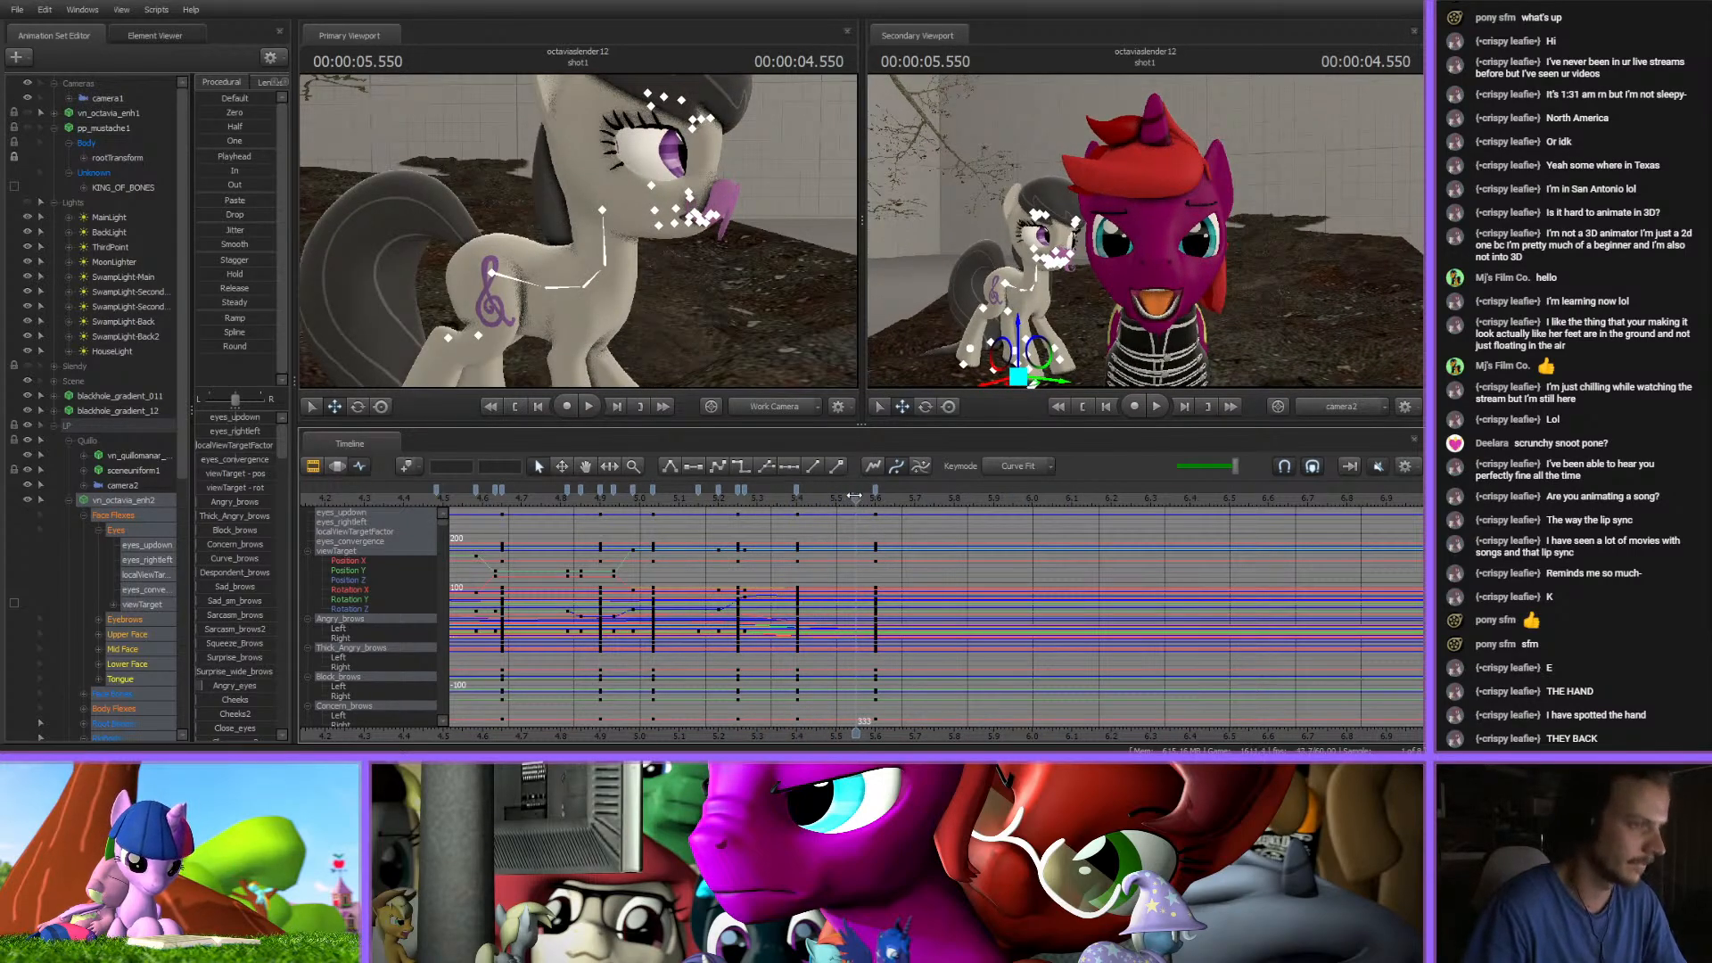
pyautogui.click(855, 491)
pyautogui.press('Delete')
# - Adjust rig_finger_aim_L at 5.600 seconds to refine how the left front hoof points on the ground
pyautogui.click(861, 494)
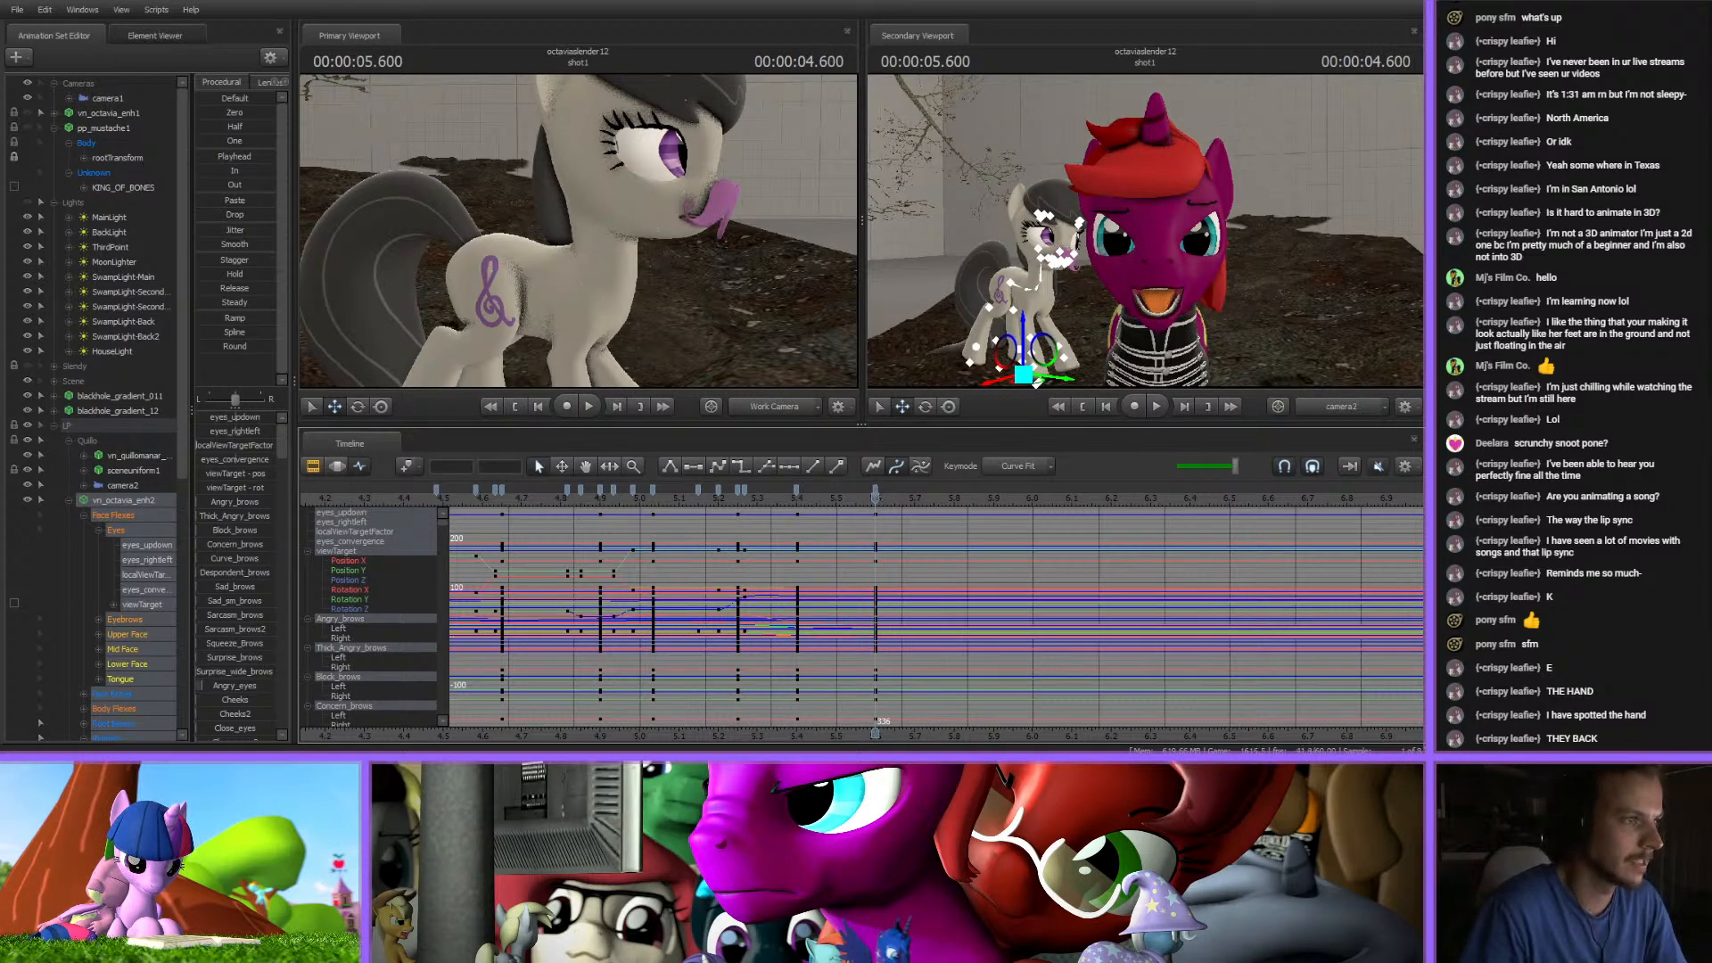
pyautogui.moveTo(553, 260); pyautogui.dragTo(615, 374)
pyautogui.keyDown('ctrl'); pyautogui.click(543, 293); pyautogui.keyUp('ctrl')
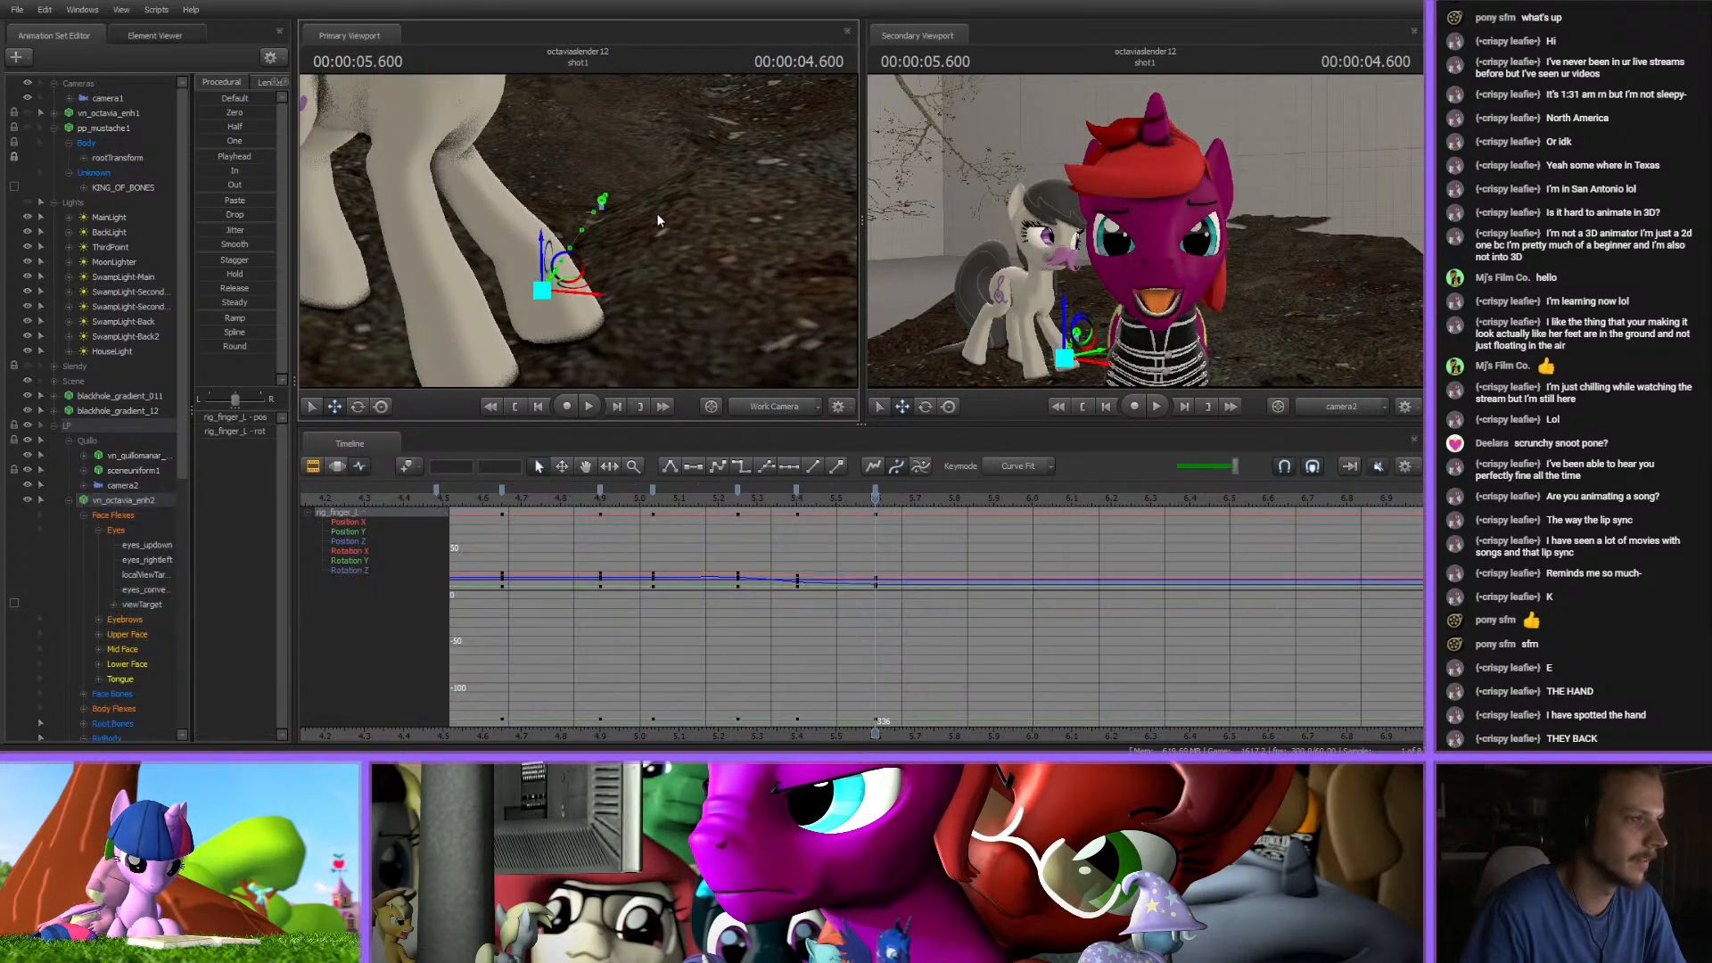
pyautogui.moveTo(658, 217); pyautogui.dragTo(645, 253)
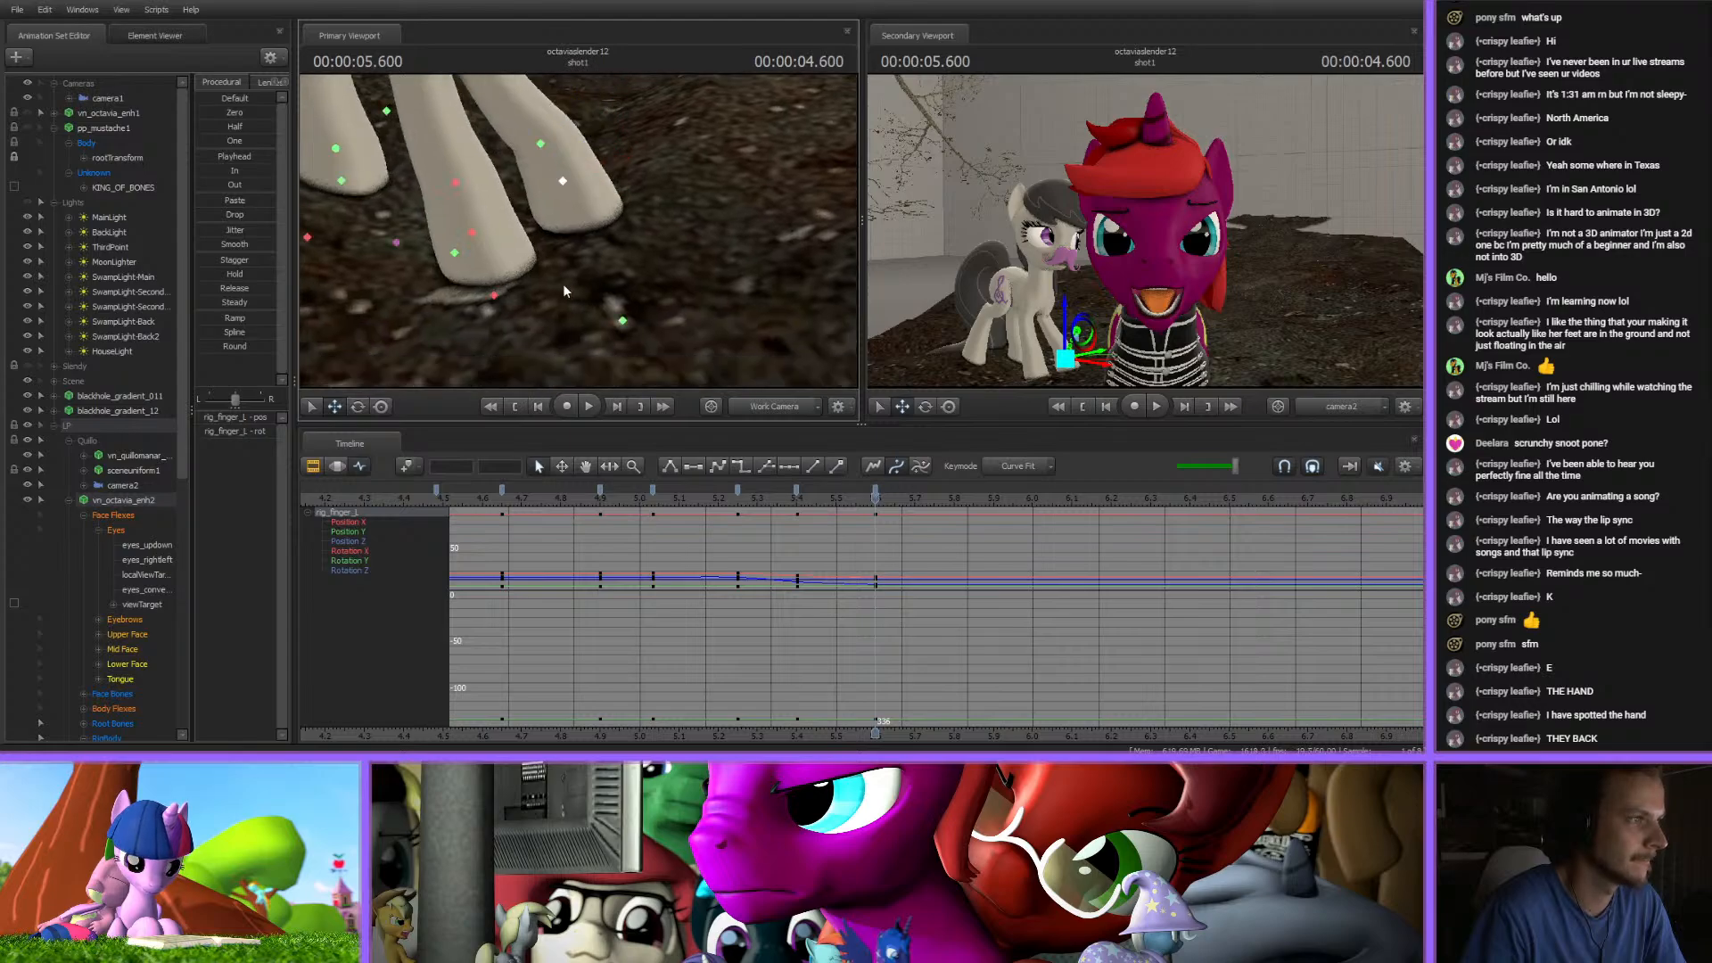
pyautogui.keyDown('ctrl'); pyautogui.click(622, 319); pyautogui.keyUp('ctrl')
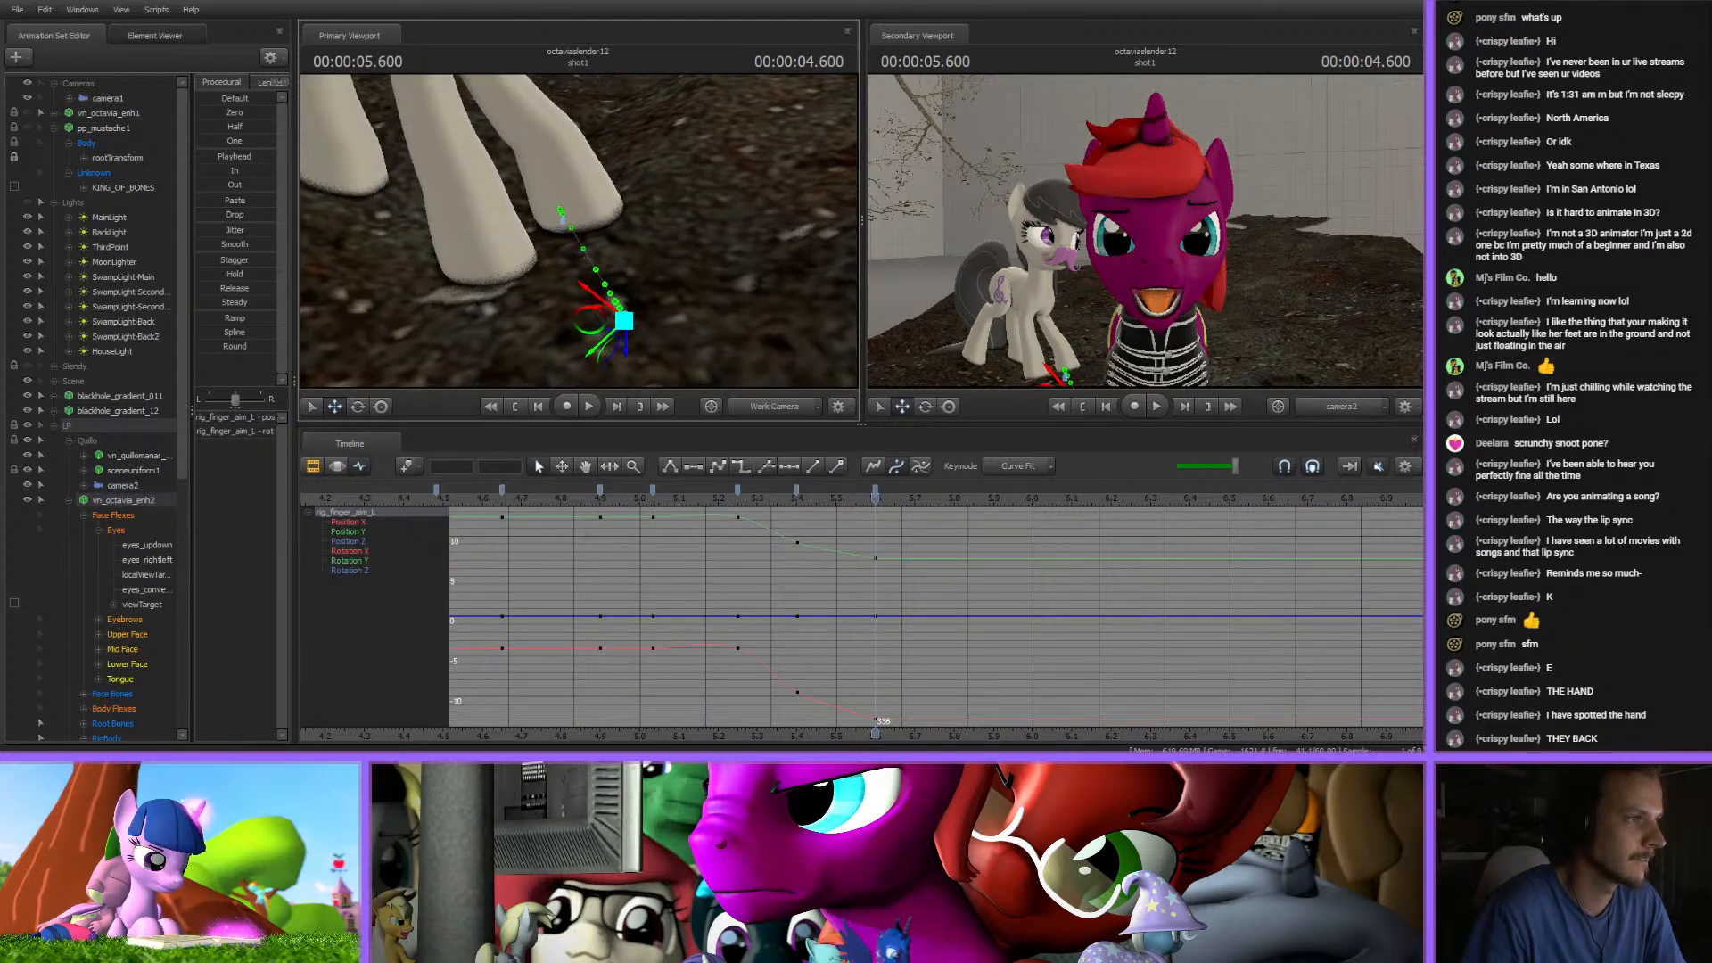
pyautogui.moveTo(592, 330); pyautogui.dragTo(613, 314)
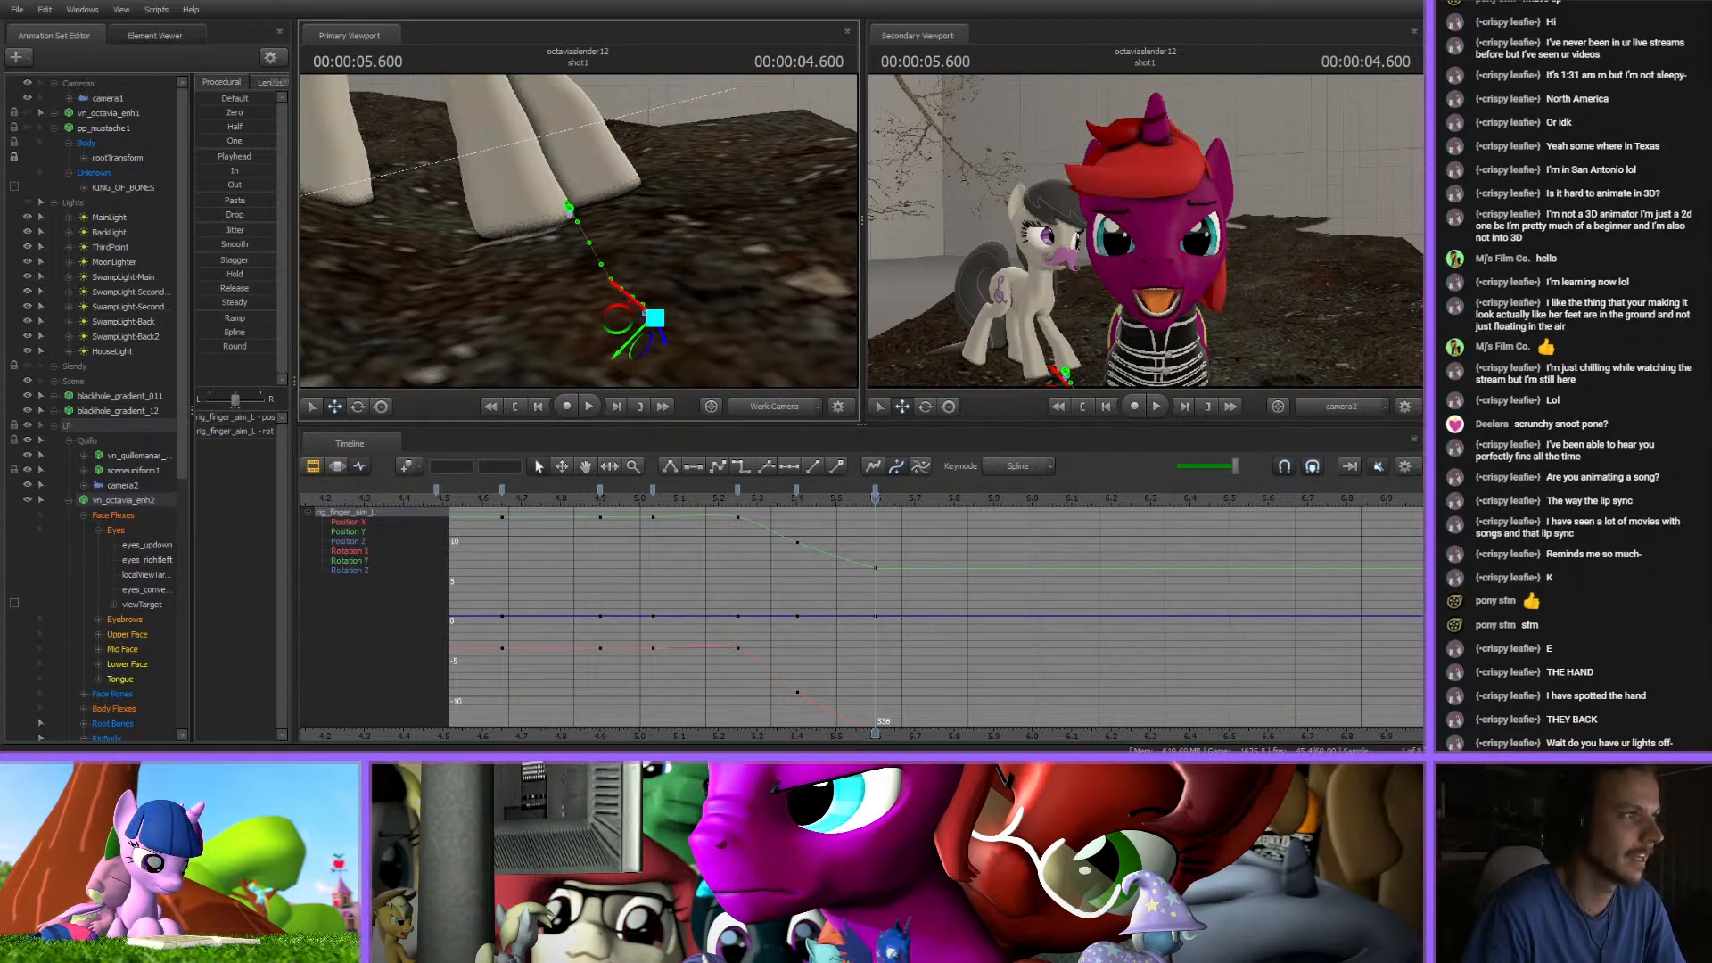
# - Adjust rig_hand_L at 5.600 seconds and play back the second Octavia's step from about 4.816 seconds
pyautogui.moveTo(624, 268); pyautogui.dragTo(509, 149)
pyautogui.keyDown('ctrl'); pyautogui.click(558, 135); pyautogui.keyUp('ctrl')
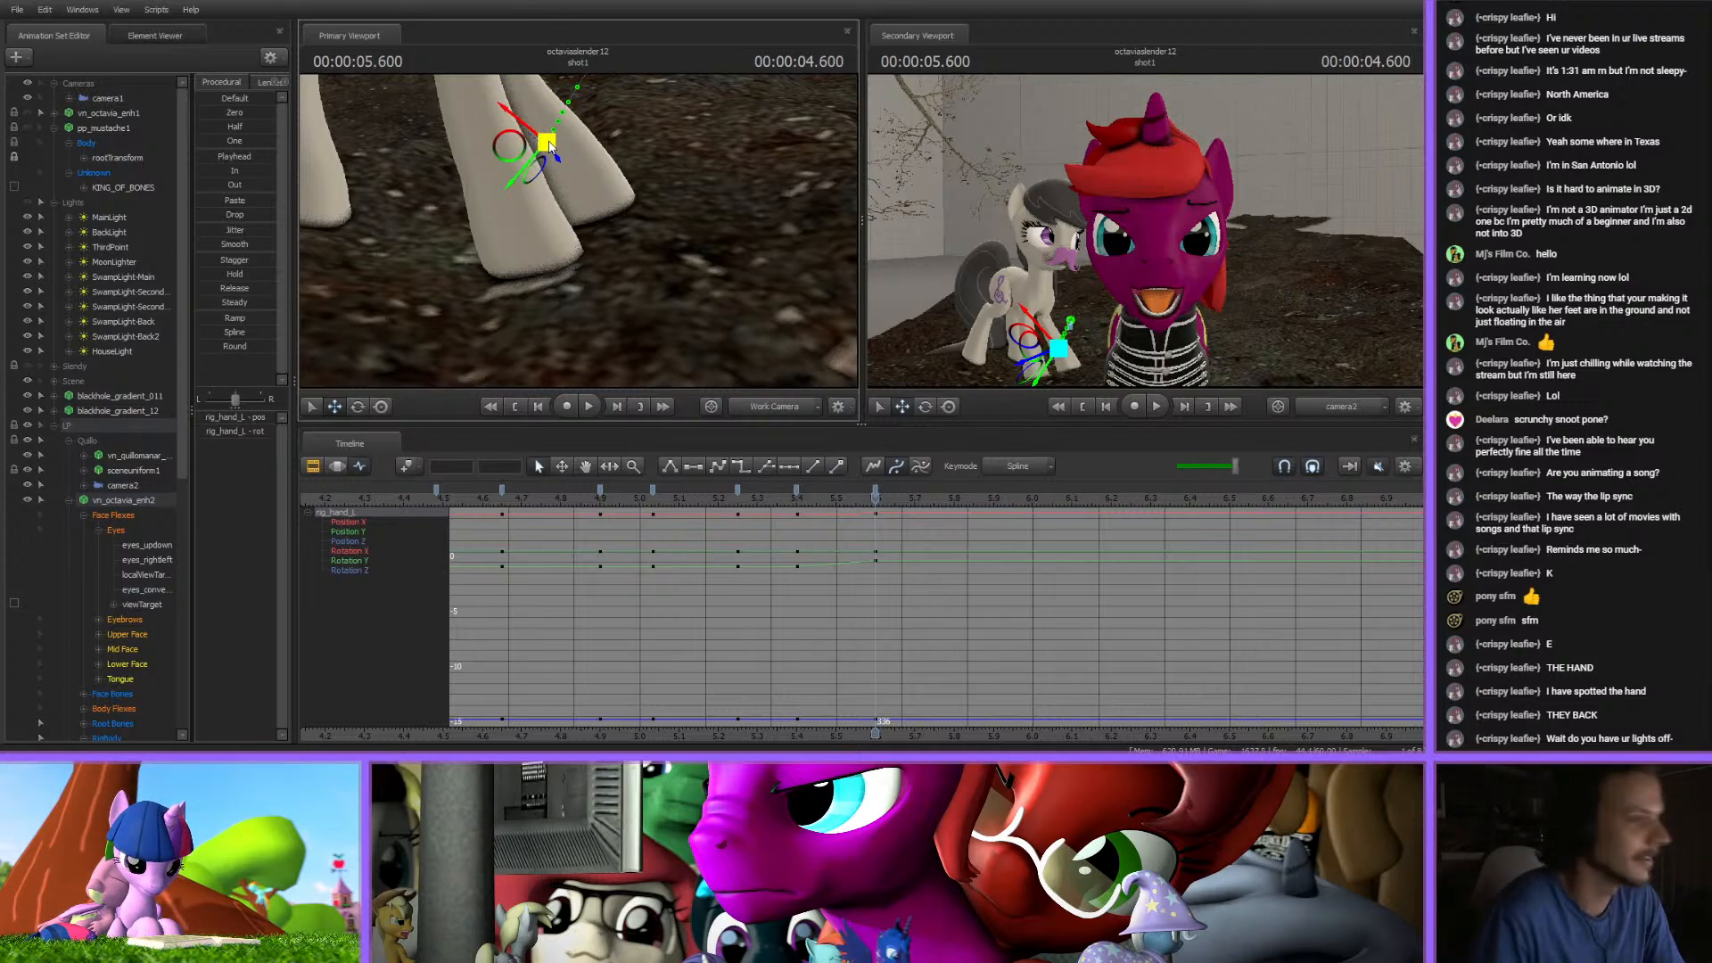
pyautogui.moveTo(785, 209); pyautogui.dragTo(740, 259)
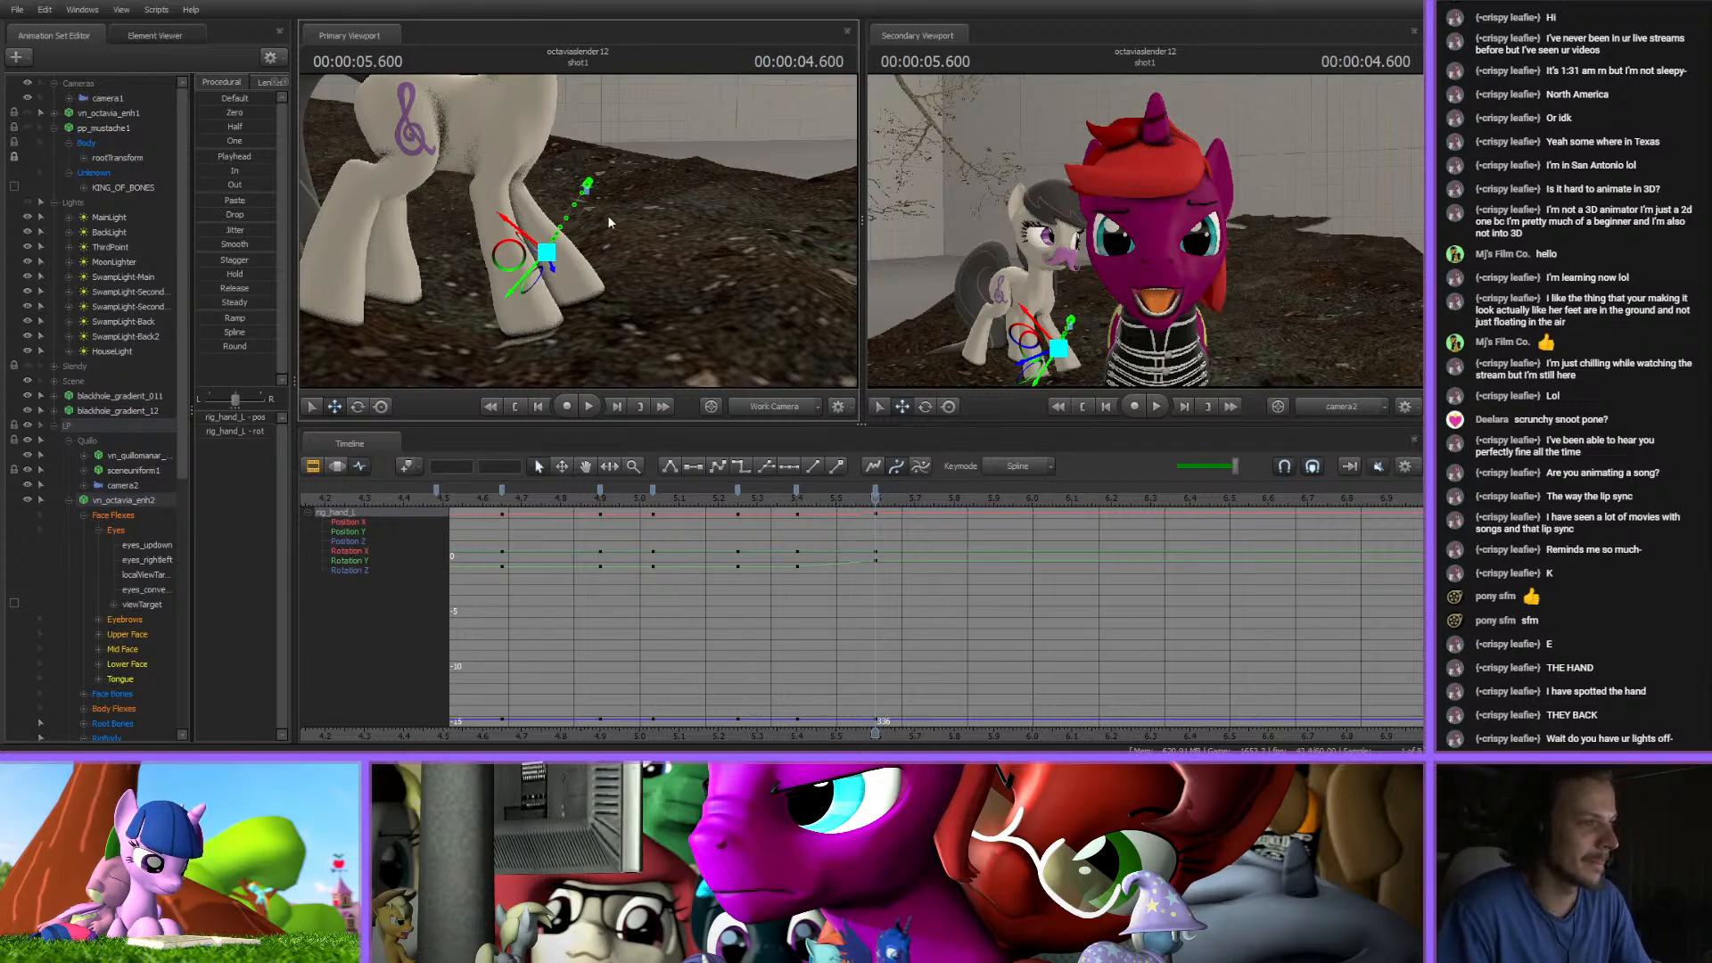
pyautogui.click(571, 501)
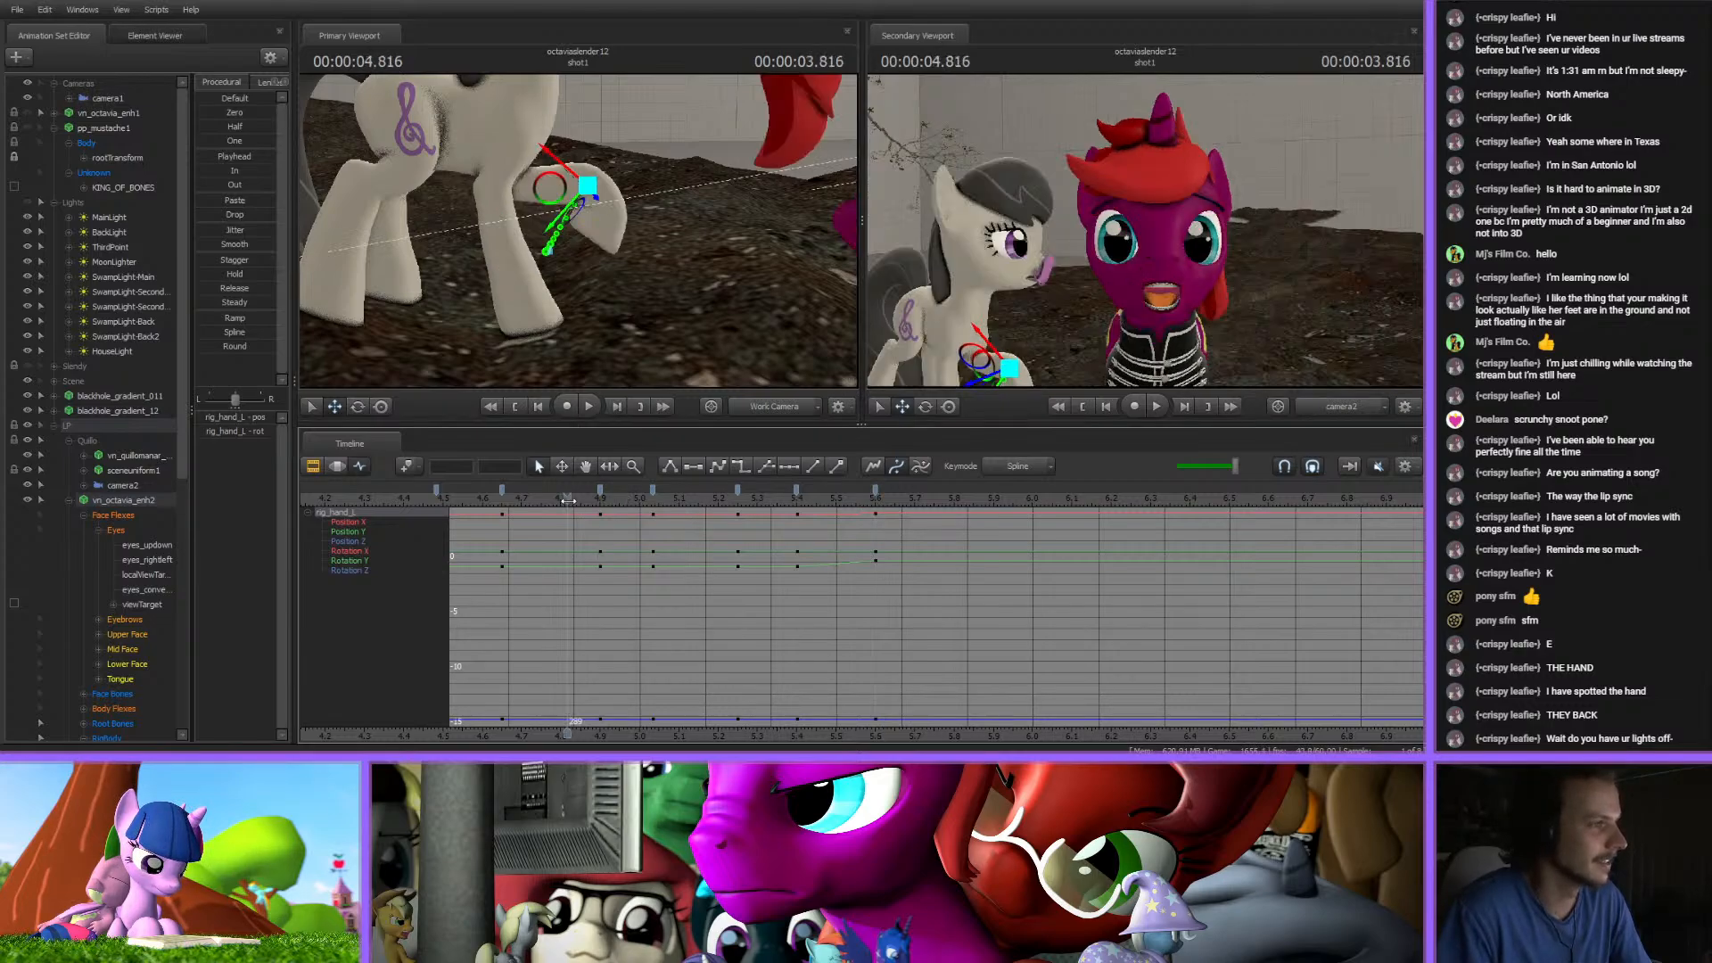
pyautogui.press('space')
pyautogui.click(571, 501)
pyautogui.press('space')
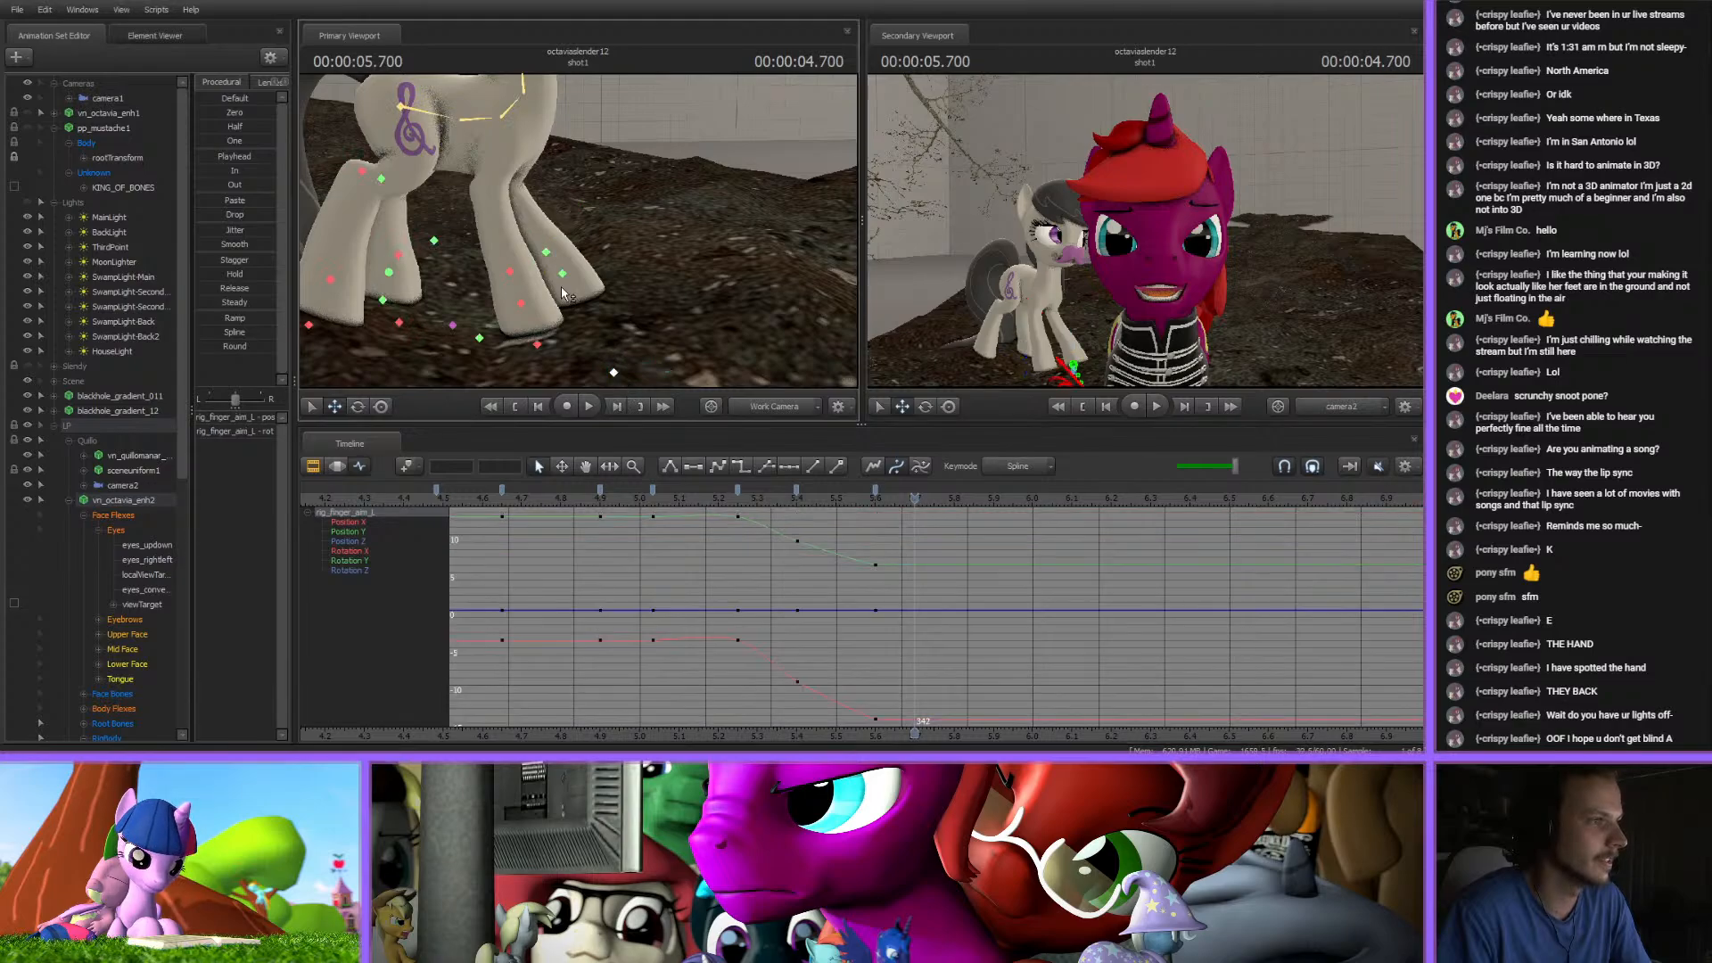
# - Select rig_finger_aim_L, rig_finger_L and rig_hand_L, move their 5.4-second keyframe to frame 321, and replay the step
pyautogui.keyDown('shift'); pyautogui.click(547, 252); pyautogui.keyUp('shift')
pyautogui.scroll(2, 792, 504)
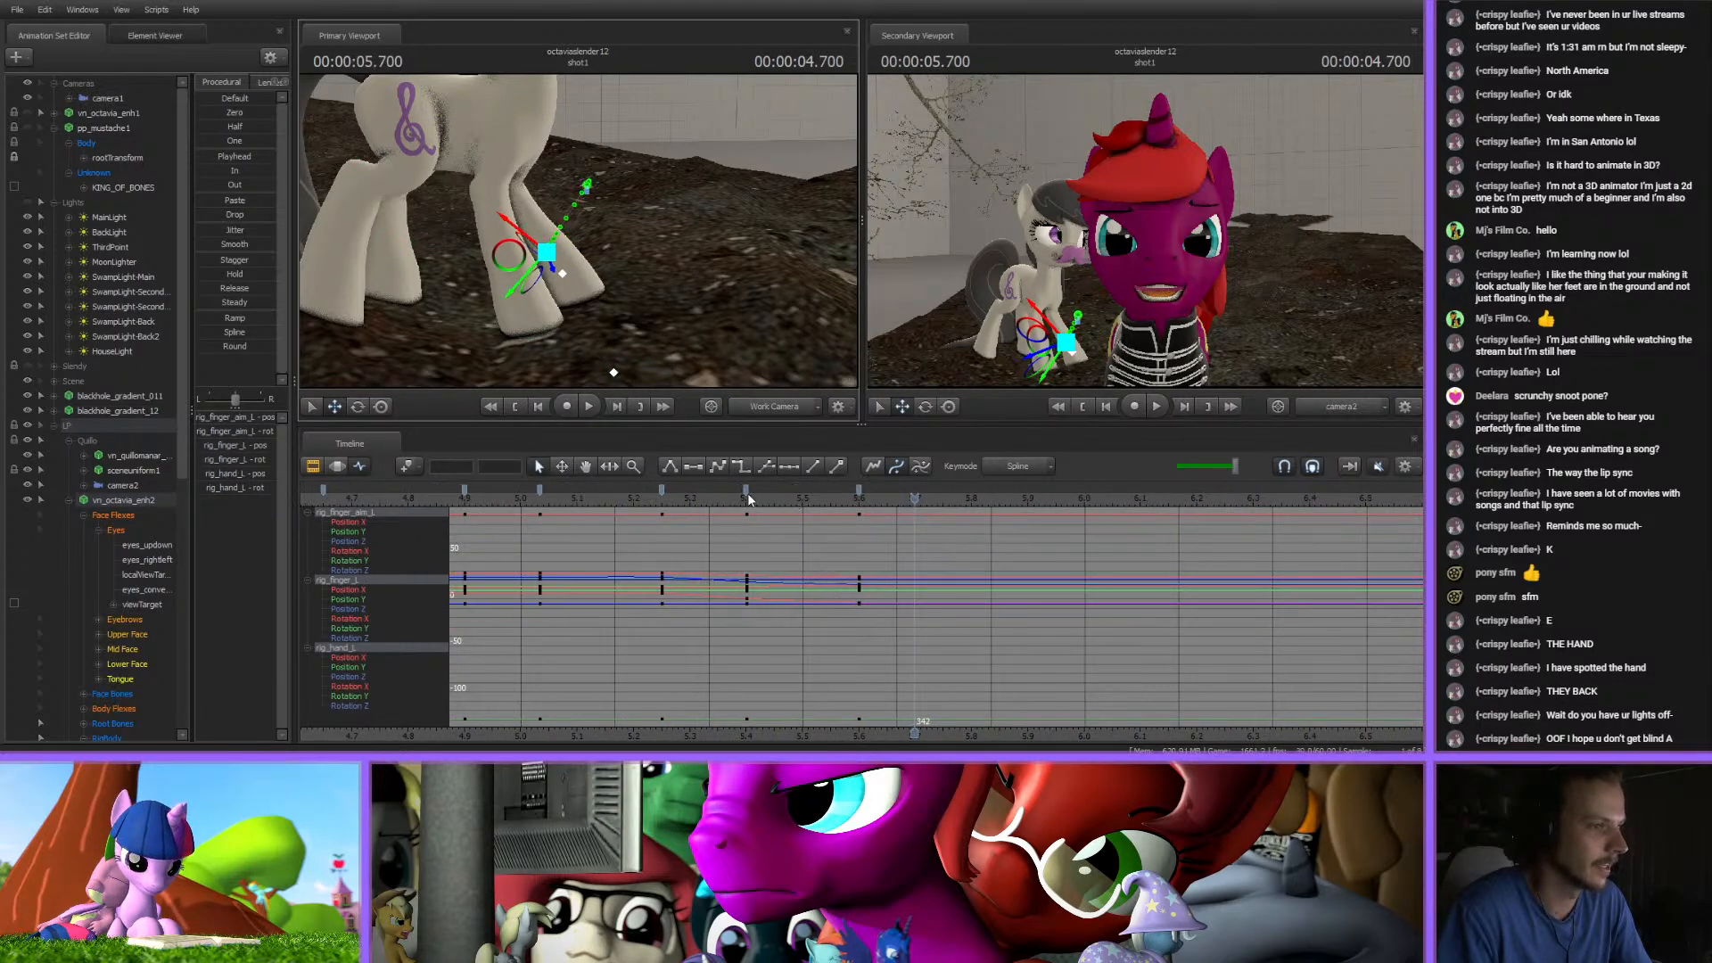
pyautogui.moveTo(746, 490); pyautogui.dragTo(718, 492)
pyautogui.press('space')
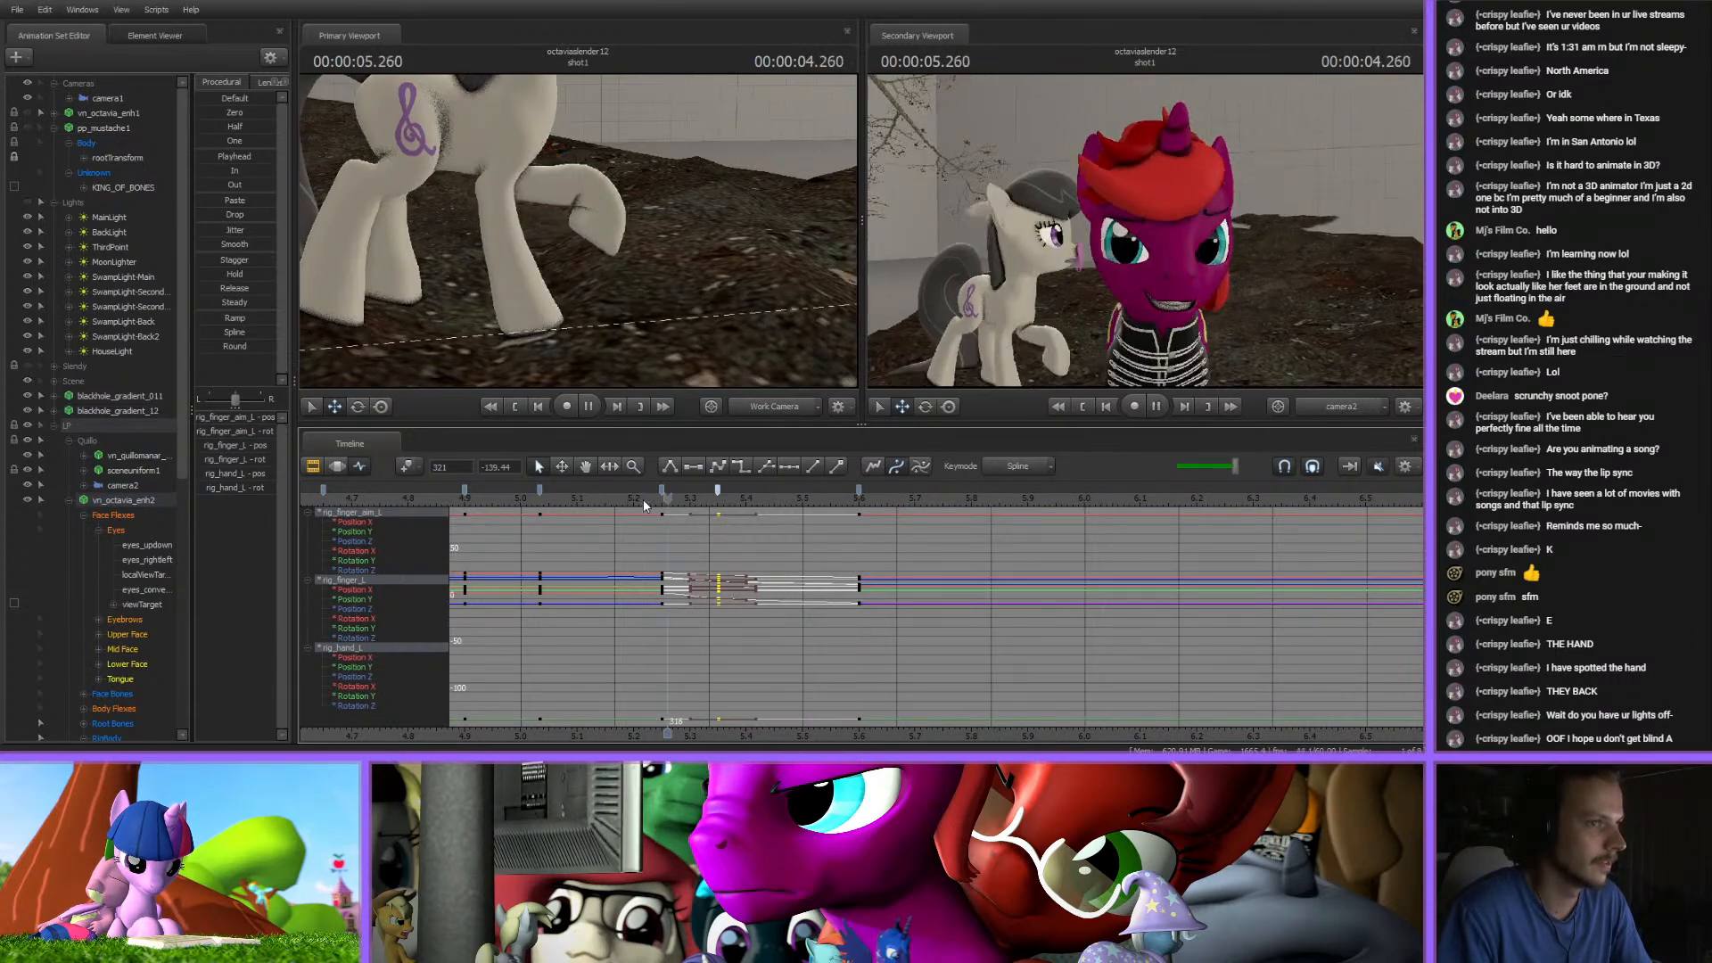
# - Readjust the tangents of the left front hoof controls' keyframes from 5.25 to 5.6 seconds and replay the step
pyautogui.click(859, 493)
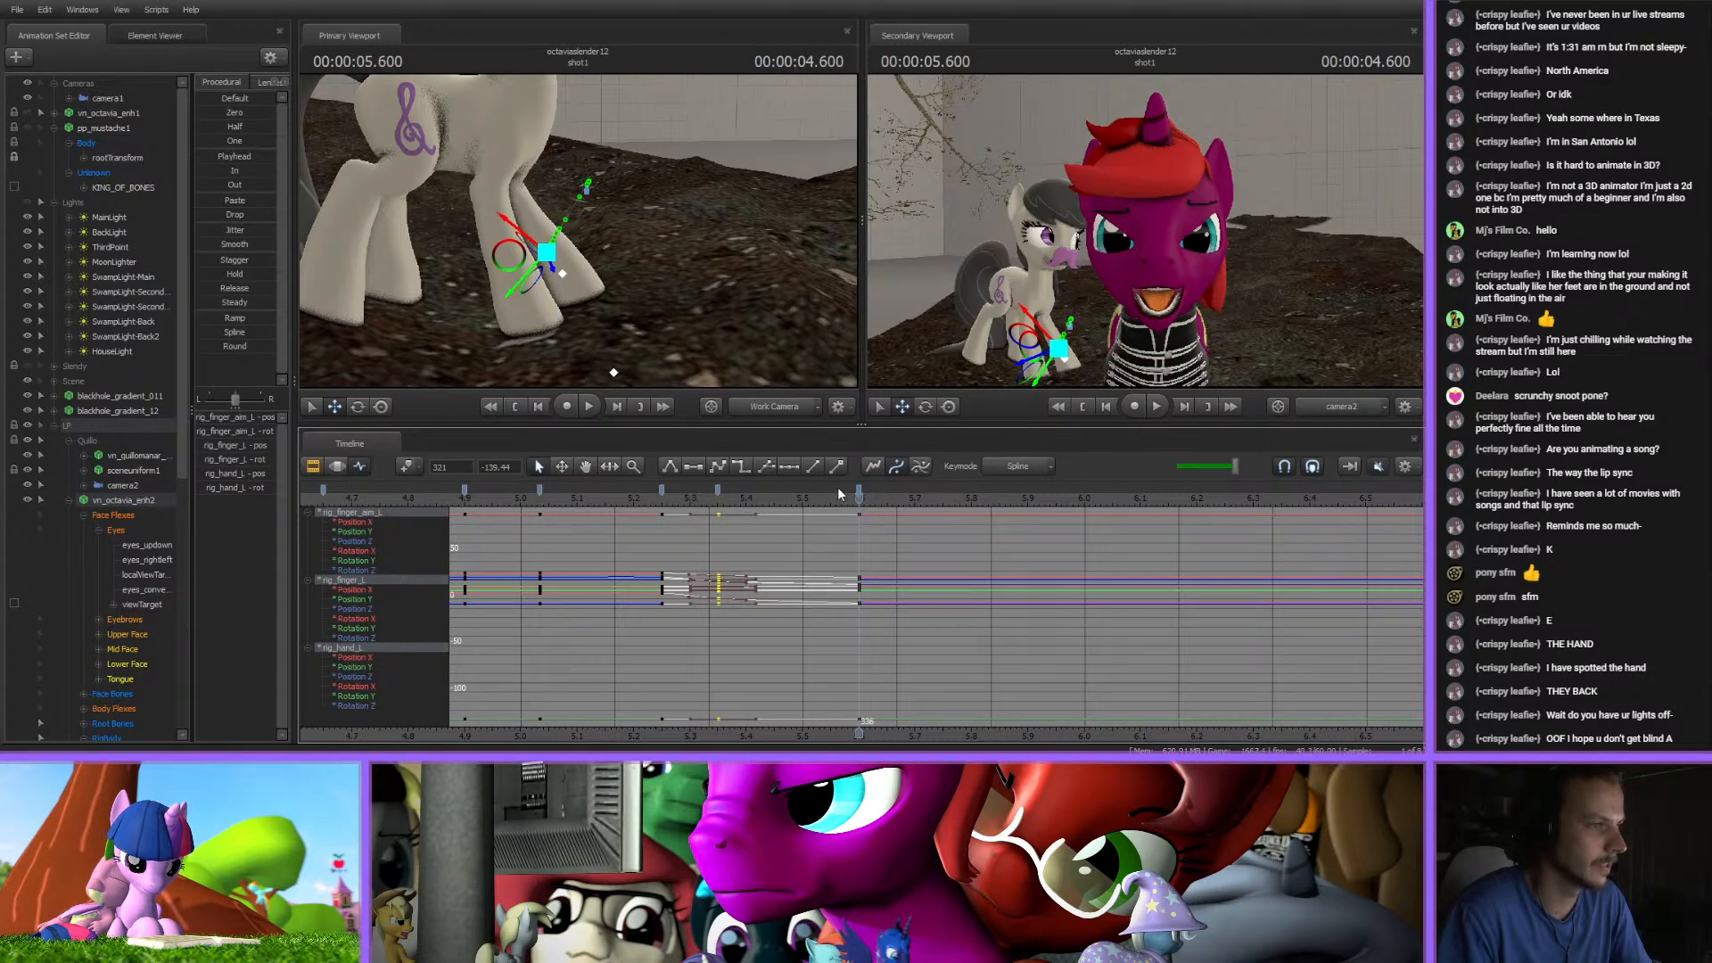
pyautogui.click(859, 488)
pyautogui.keyDown('shift'); pyautogui.click(661, 490); pyautogui.keyUp('shift')
pyautogui.press('1')
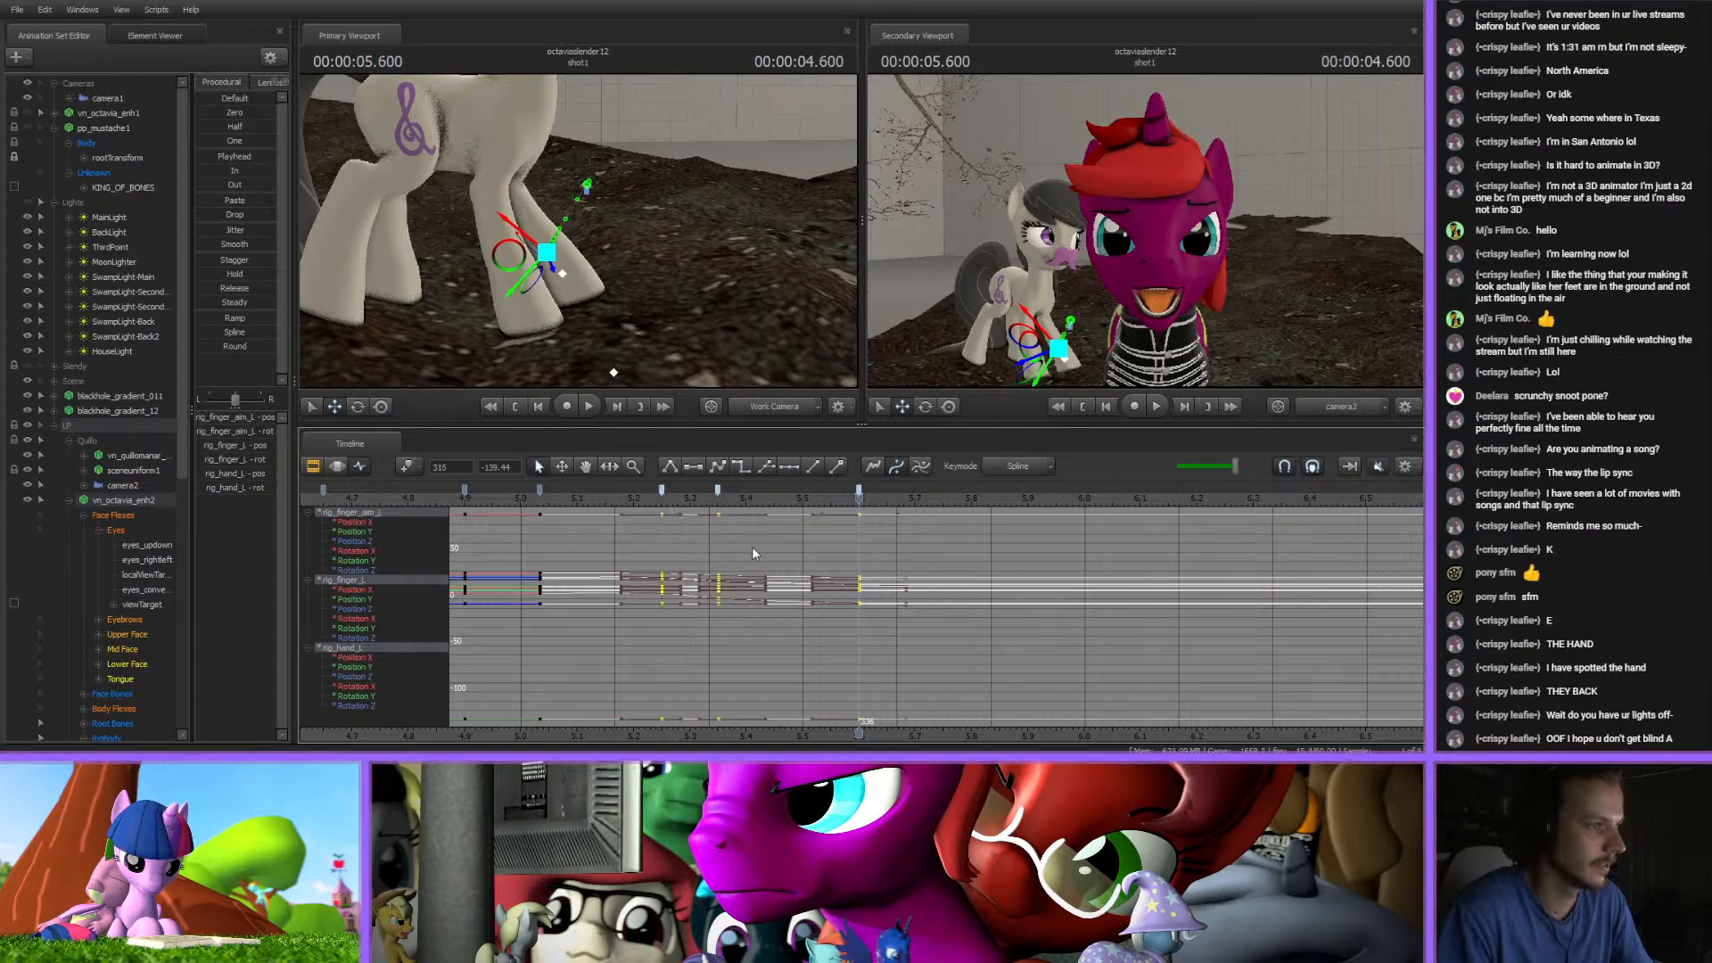
pyautogui.click(753, 548)
pyautogui.click(642, 496)
pyautogui.press('space')
pyautogui.click(587, 493)
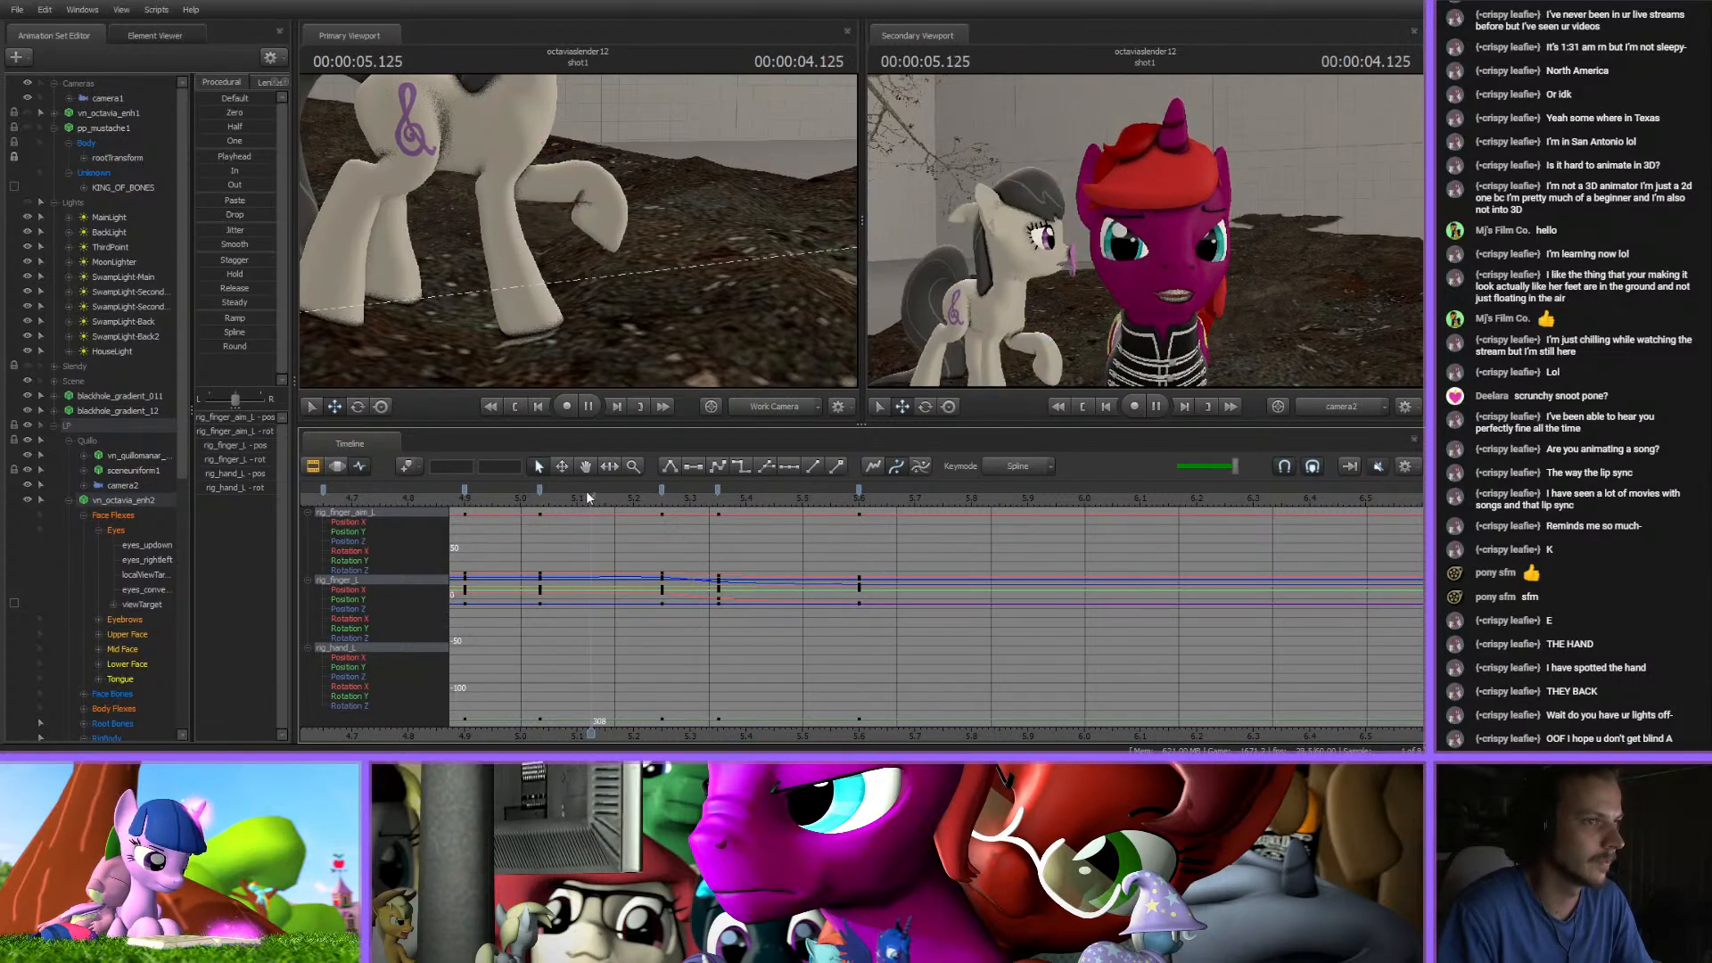
# - Retime the hoof controls' two middle keyframes to frame 314 and 5.4 seconds, and replay the hoof's descent
pyautogui.moveTo(644, 495)
pyautogui.mouseDown()
pyautogui.moveTo(747, 494)
pyautogui.moveTo(653, 491)
pyautogui.mouseUp()
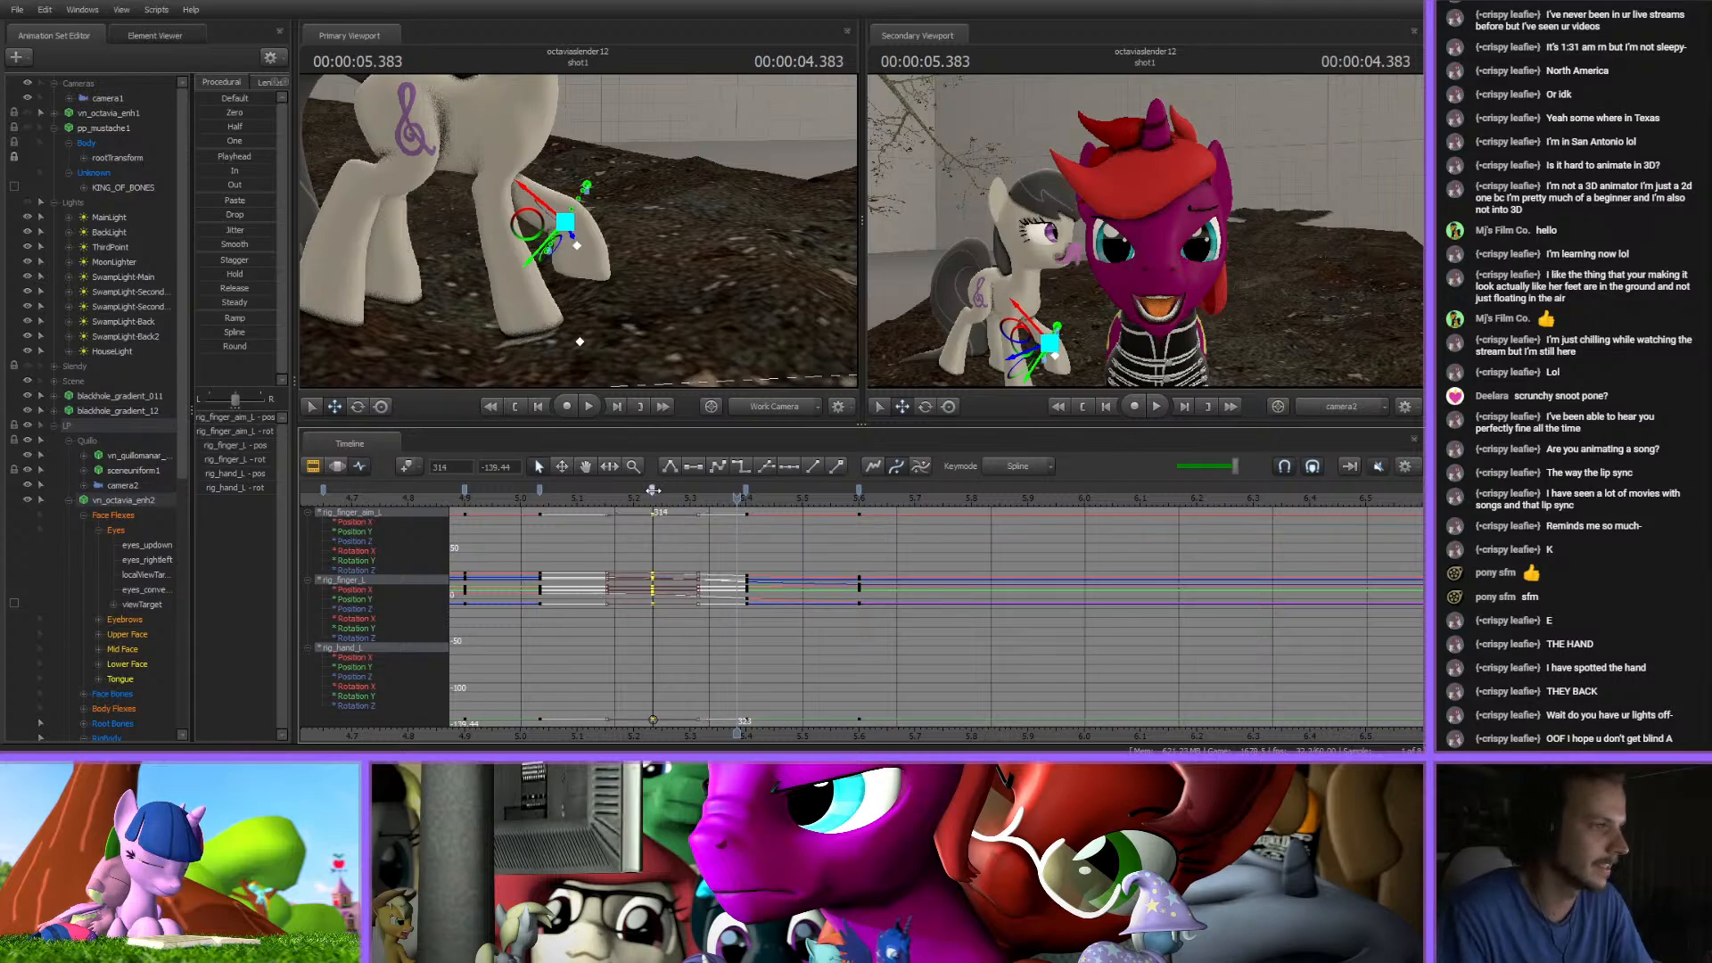
pyautogui.click(858, 487)
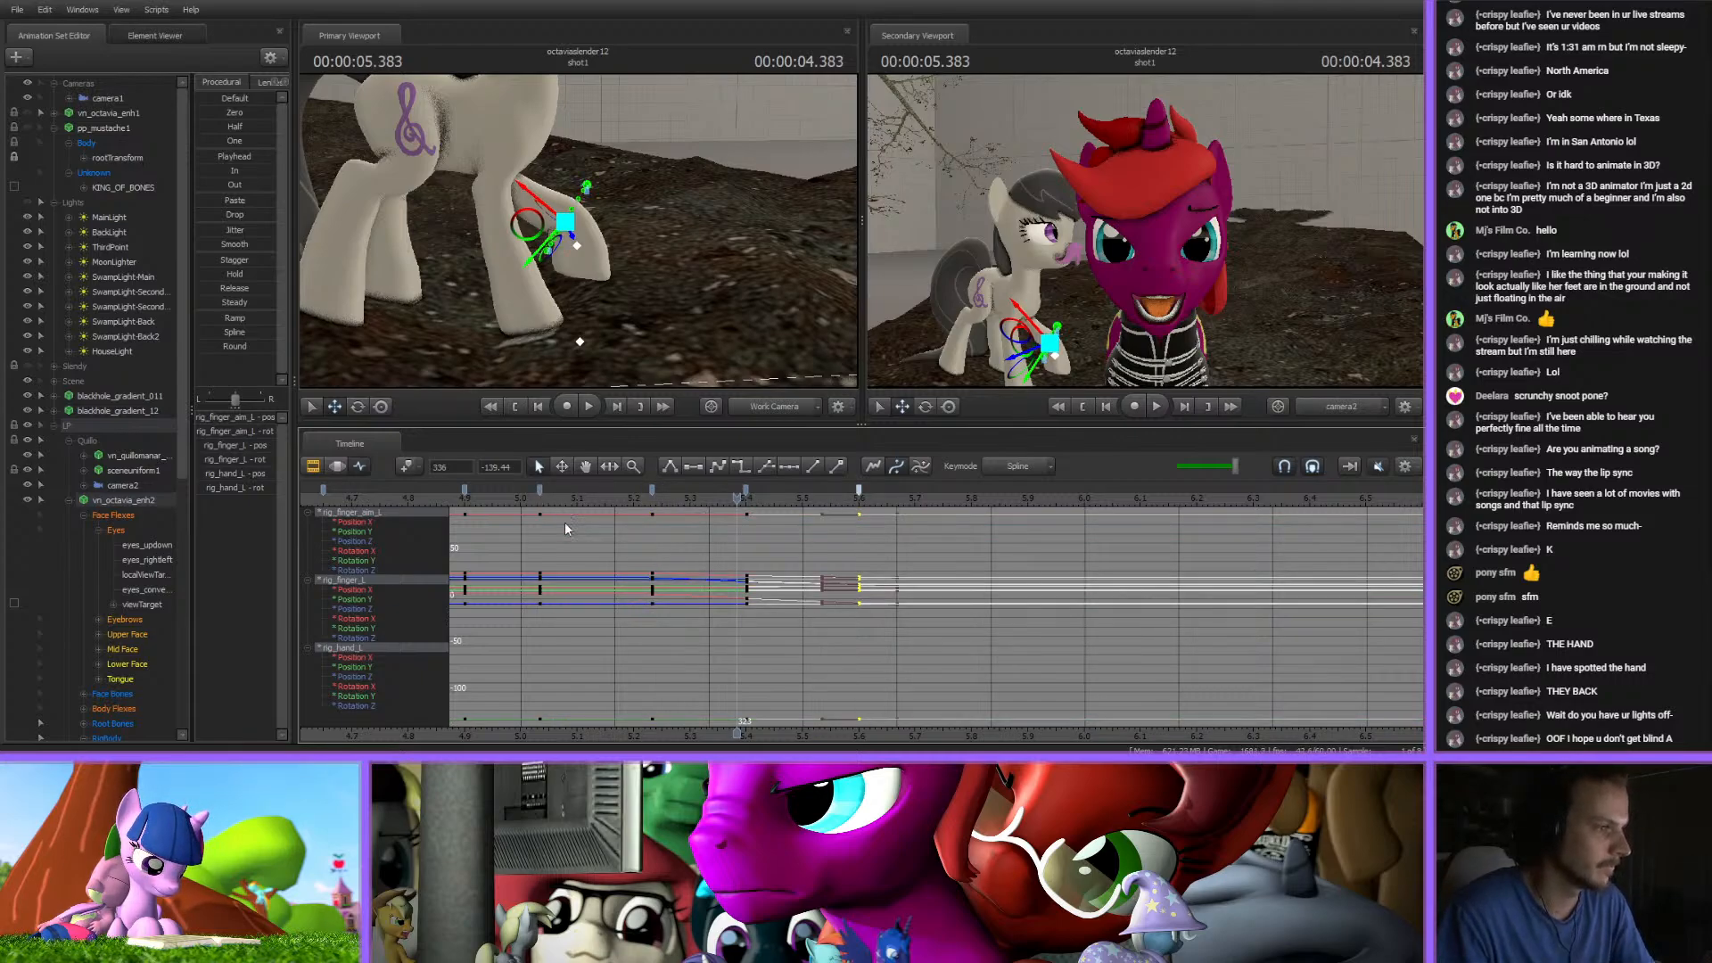
pyautogui.moveTo(540, 491); pyautogui.dragTo(499, 493)
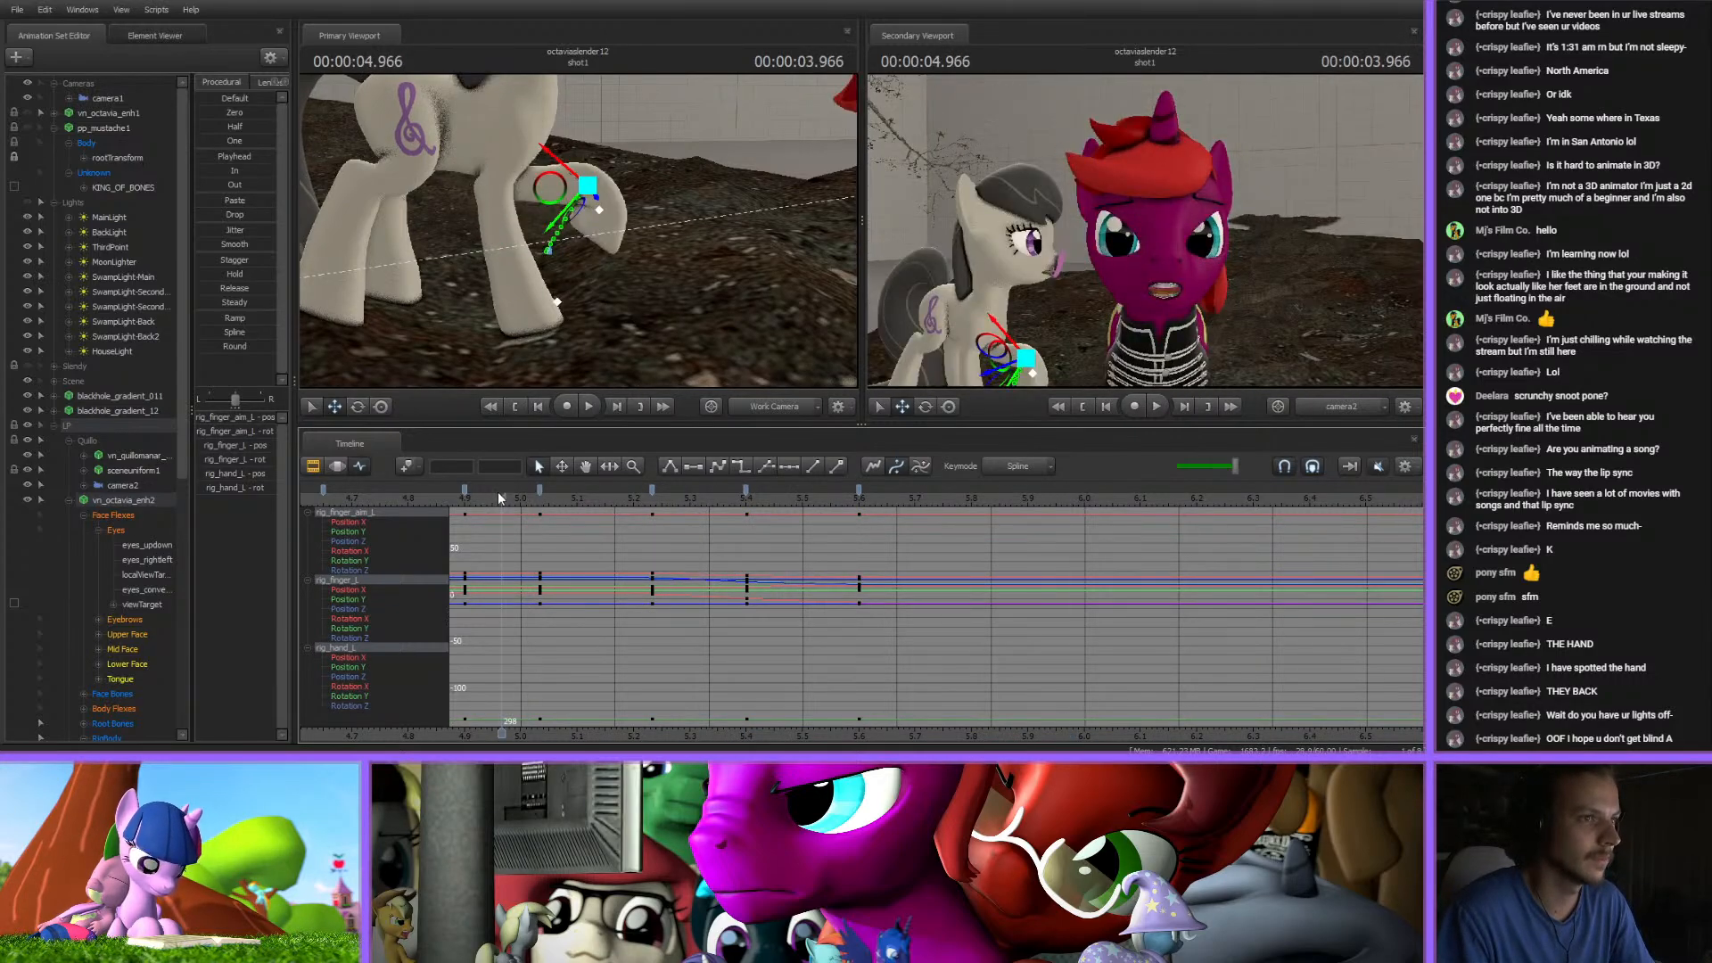
pyautogui.press('space')
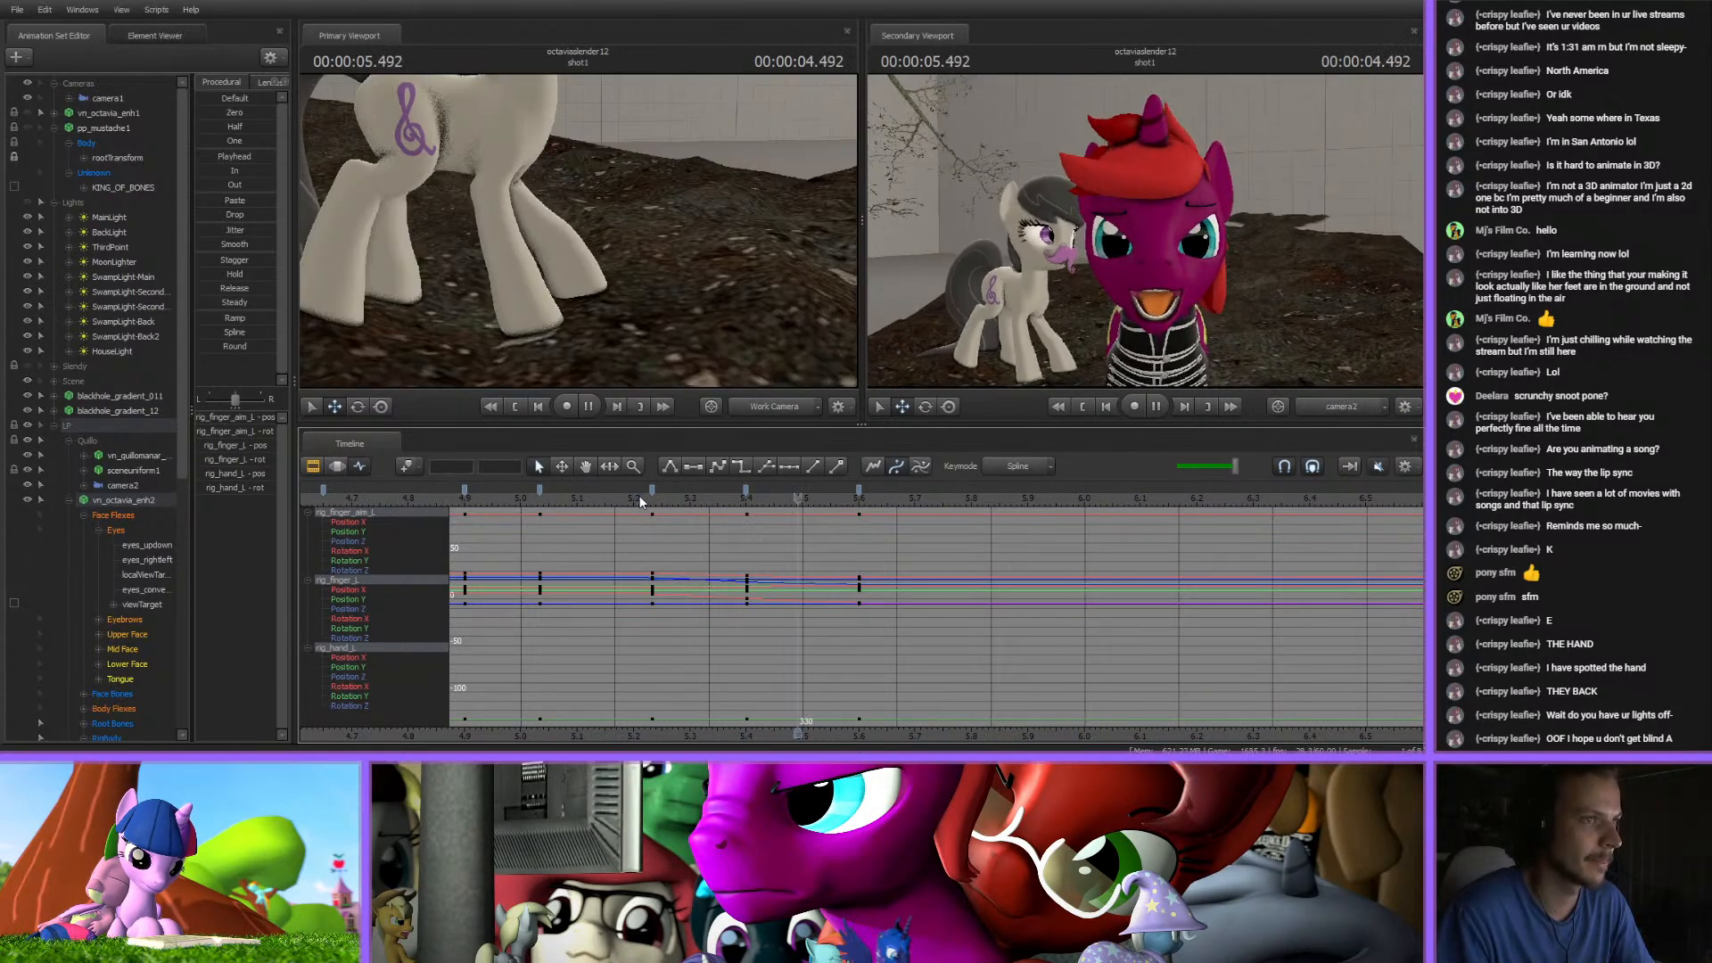
pyautogui.click(578, 495)
pyautogui.press('space')
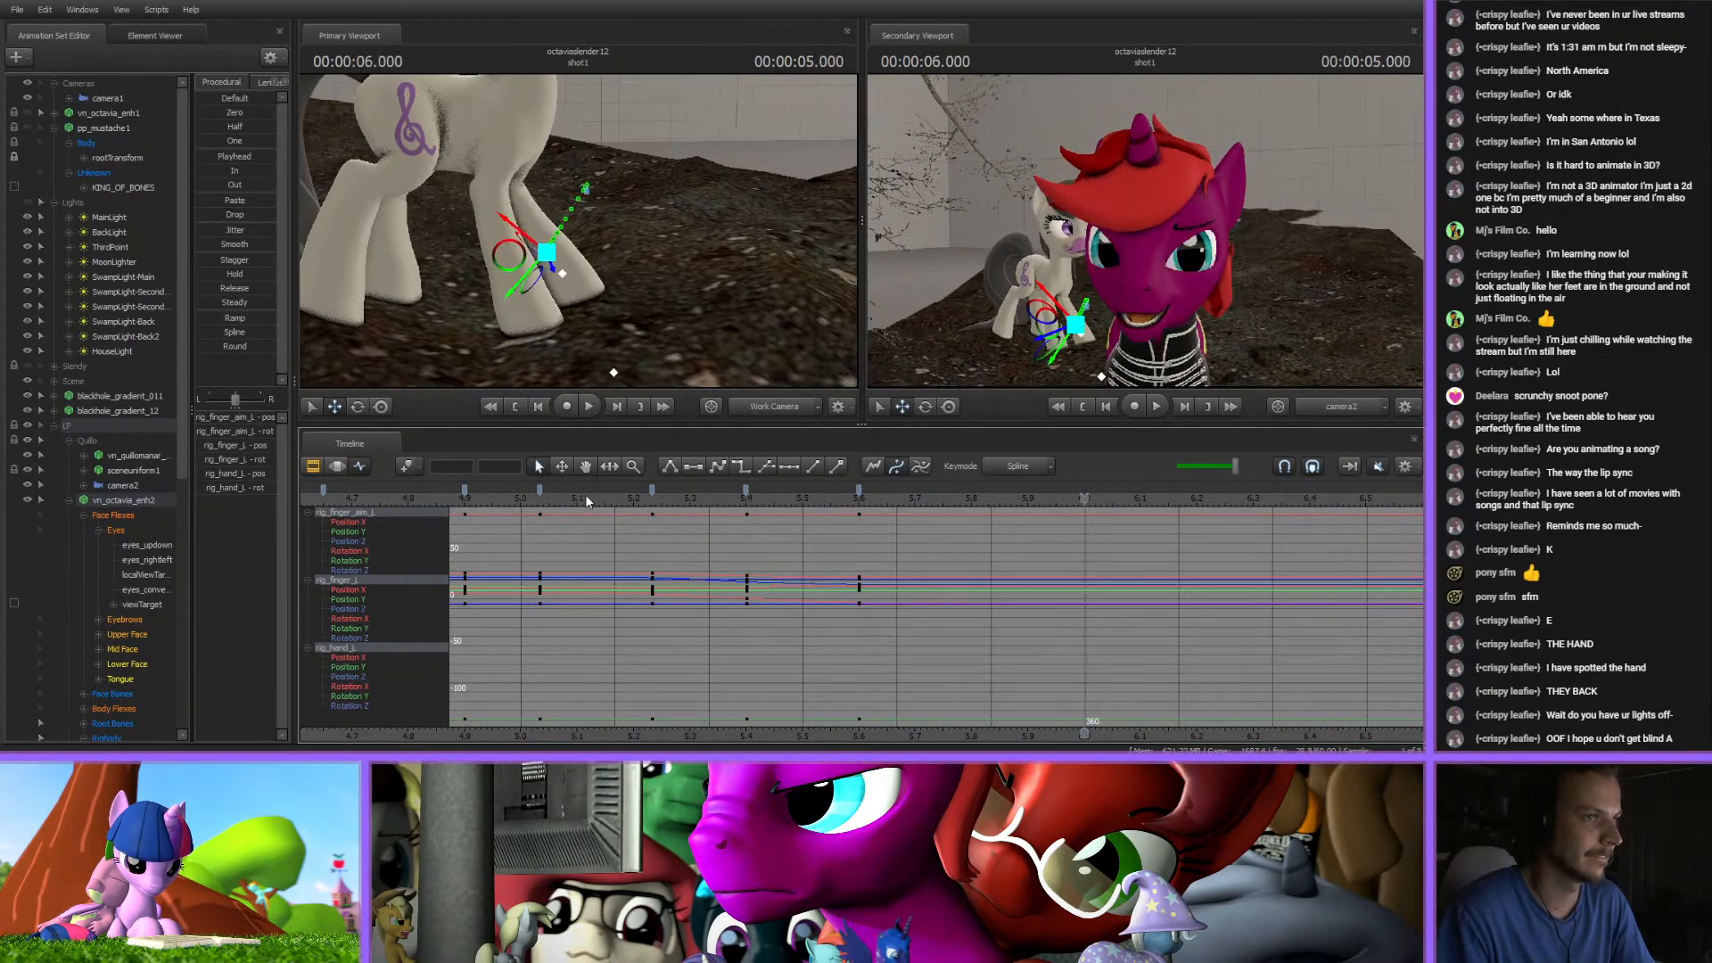
pyautogui.click(586, 498)
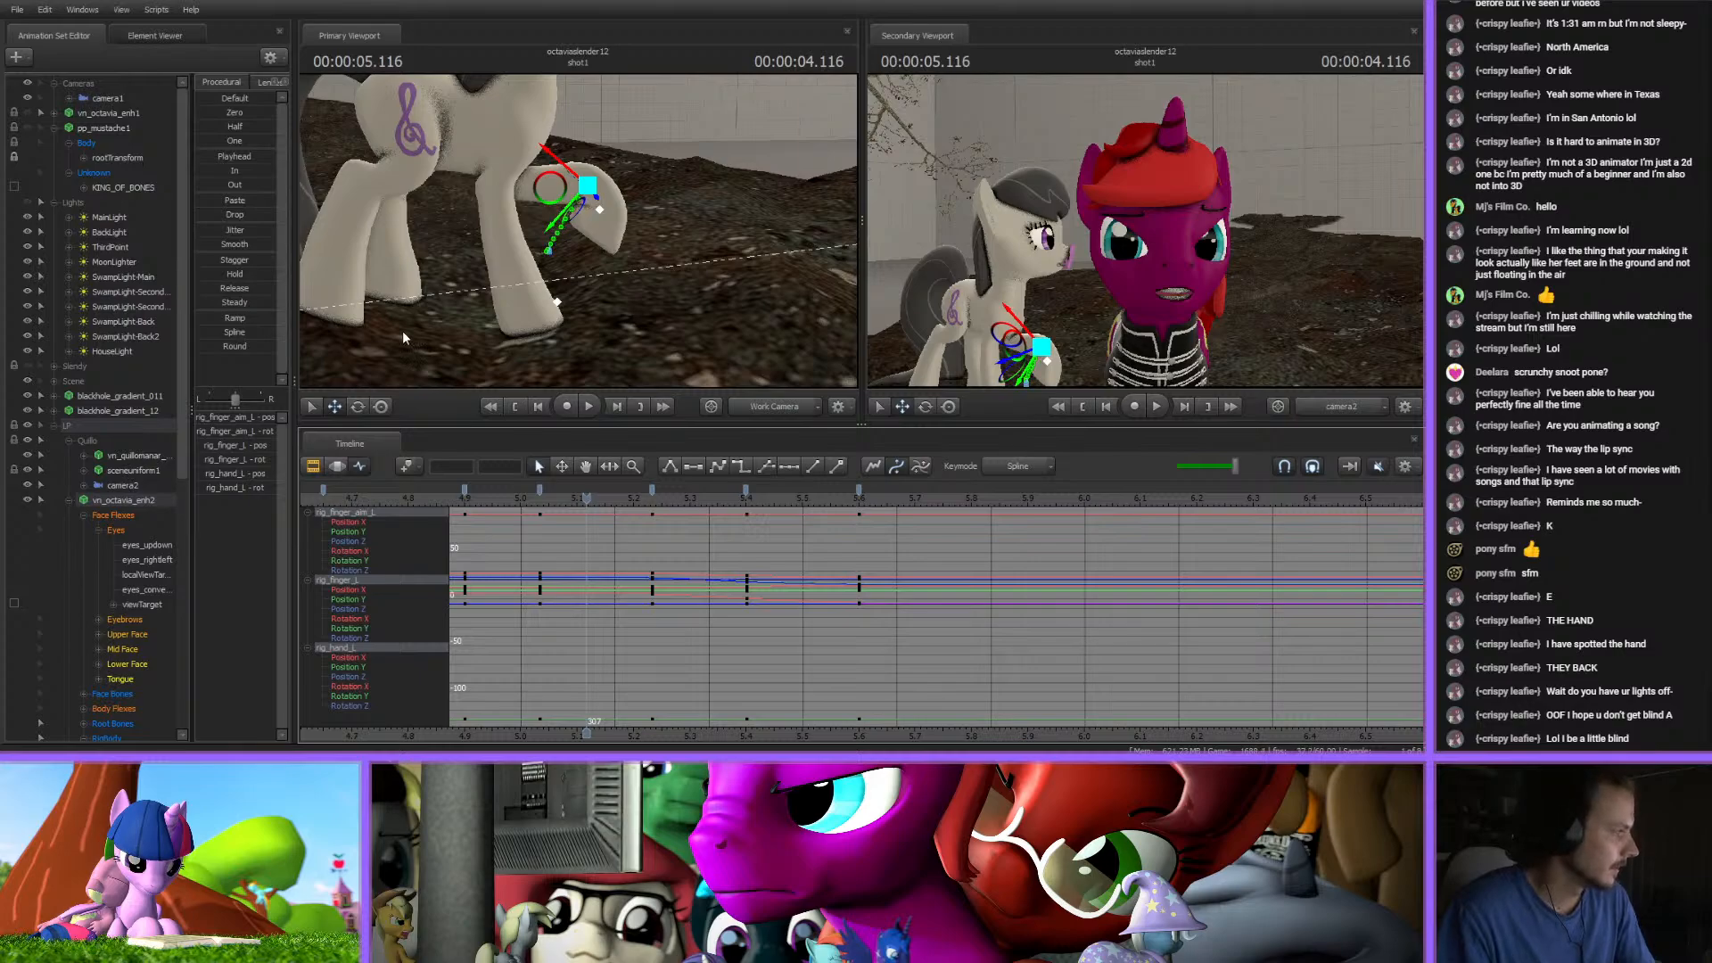
# - Rotate rig_neck of the second Octavia at 5.4 seconds to adjust her neck's pose during the step
pyautogui.moveTo(608, 289); pyautogui.dragTo(578, 229)
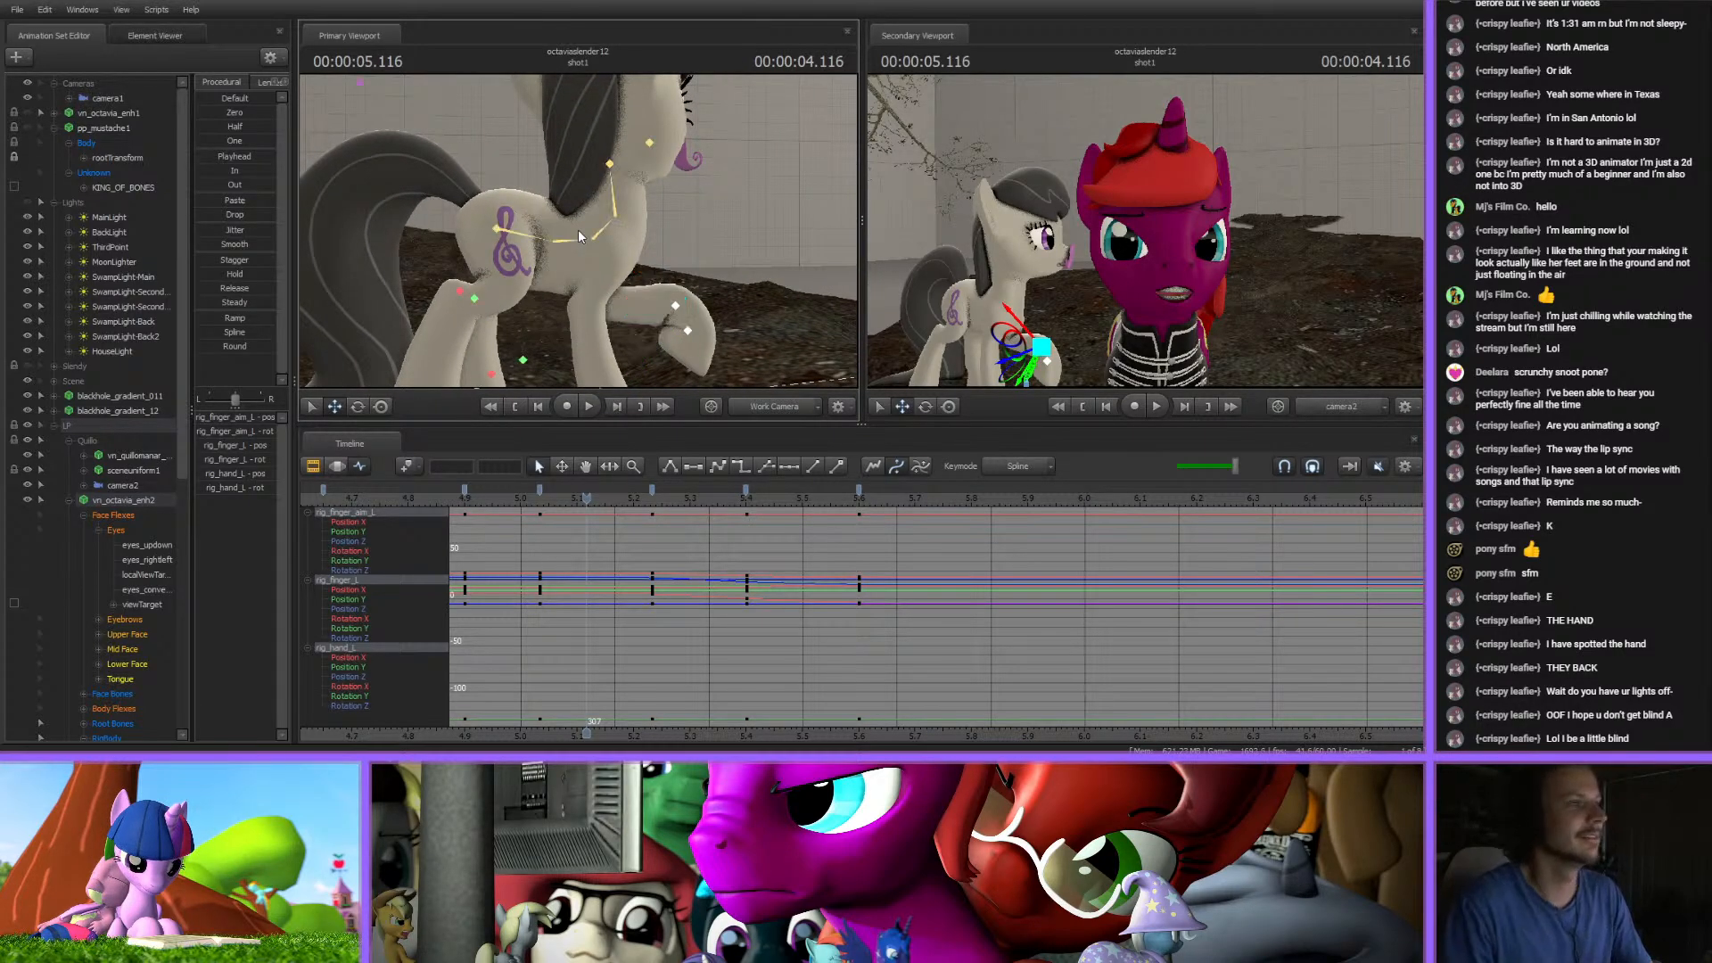
pyautogui.click(621, 191)
pyautogui.moveTo(584, 497); pyautogui.dragTo(717, 502)
pyautogui.click(615, 214)
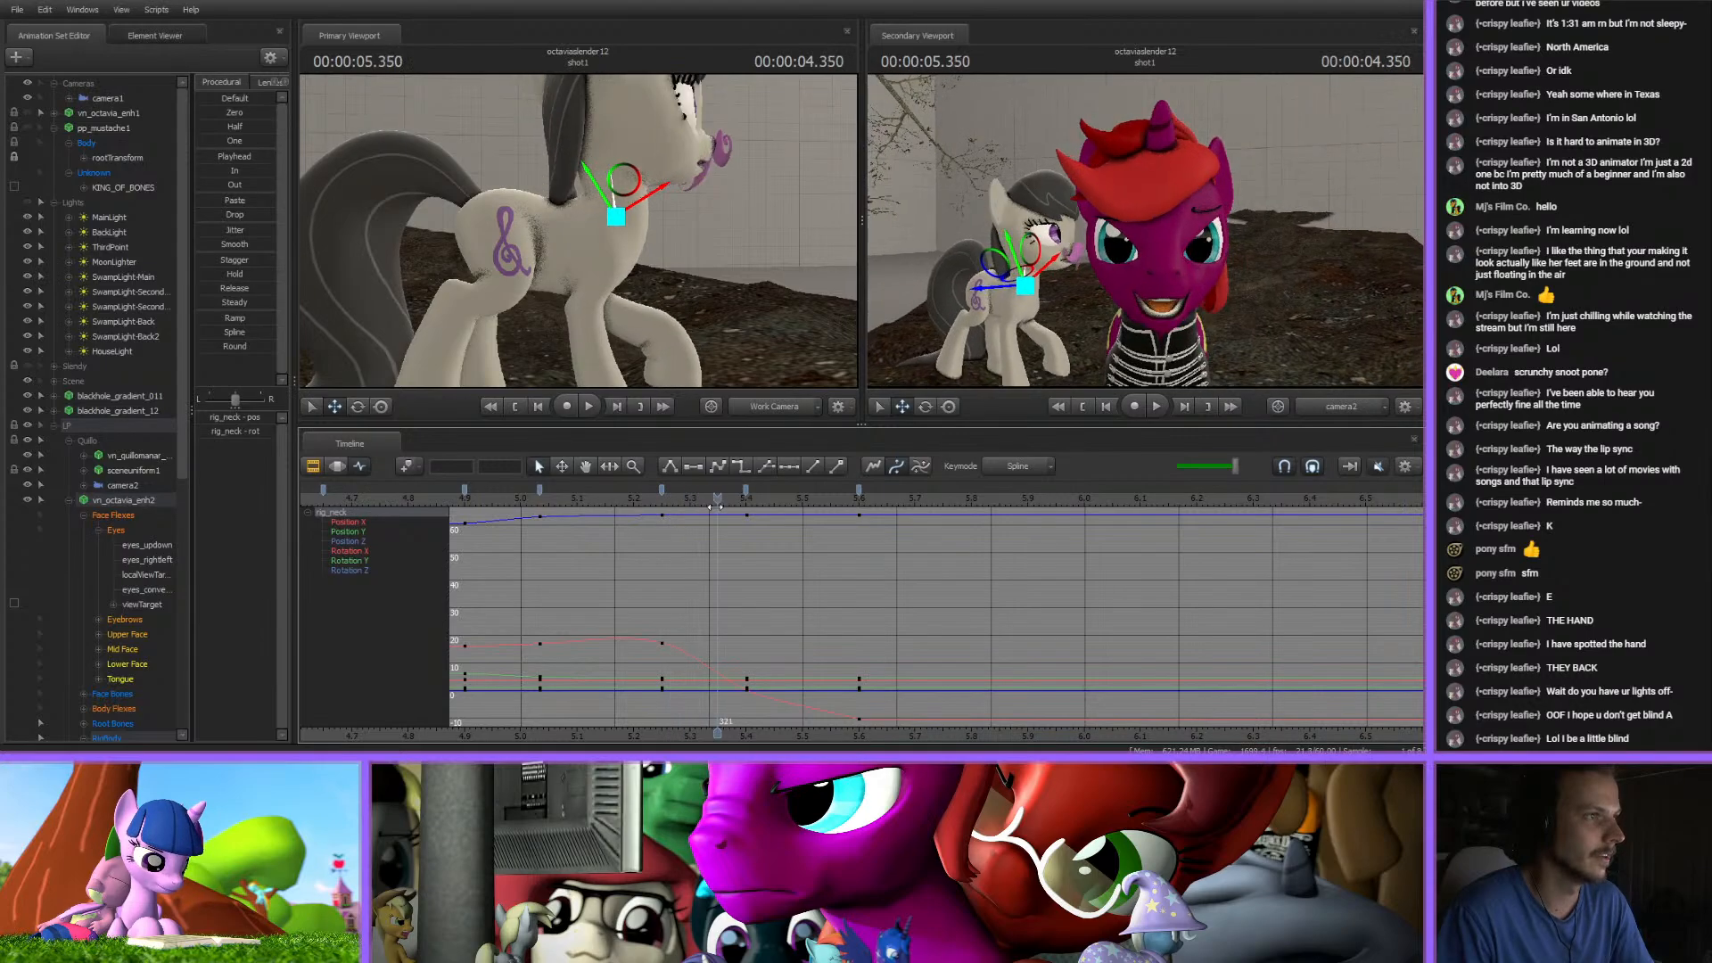
pyautogui.keyDown('alt'); pyautogui.moveTo(557, 209); pyautogui.dragTo(598, 242); pyautogui.keyUp('alt')
pyautogui.moveTo(714, 517); pyautogui.dragTo(747, 517)
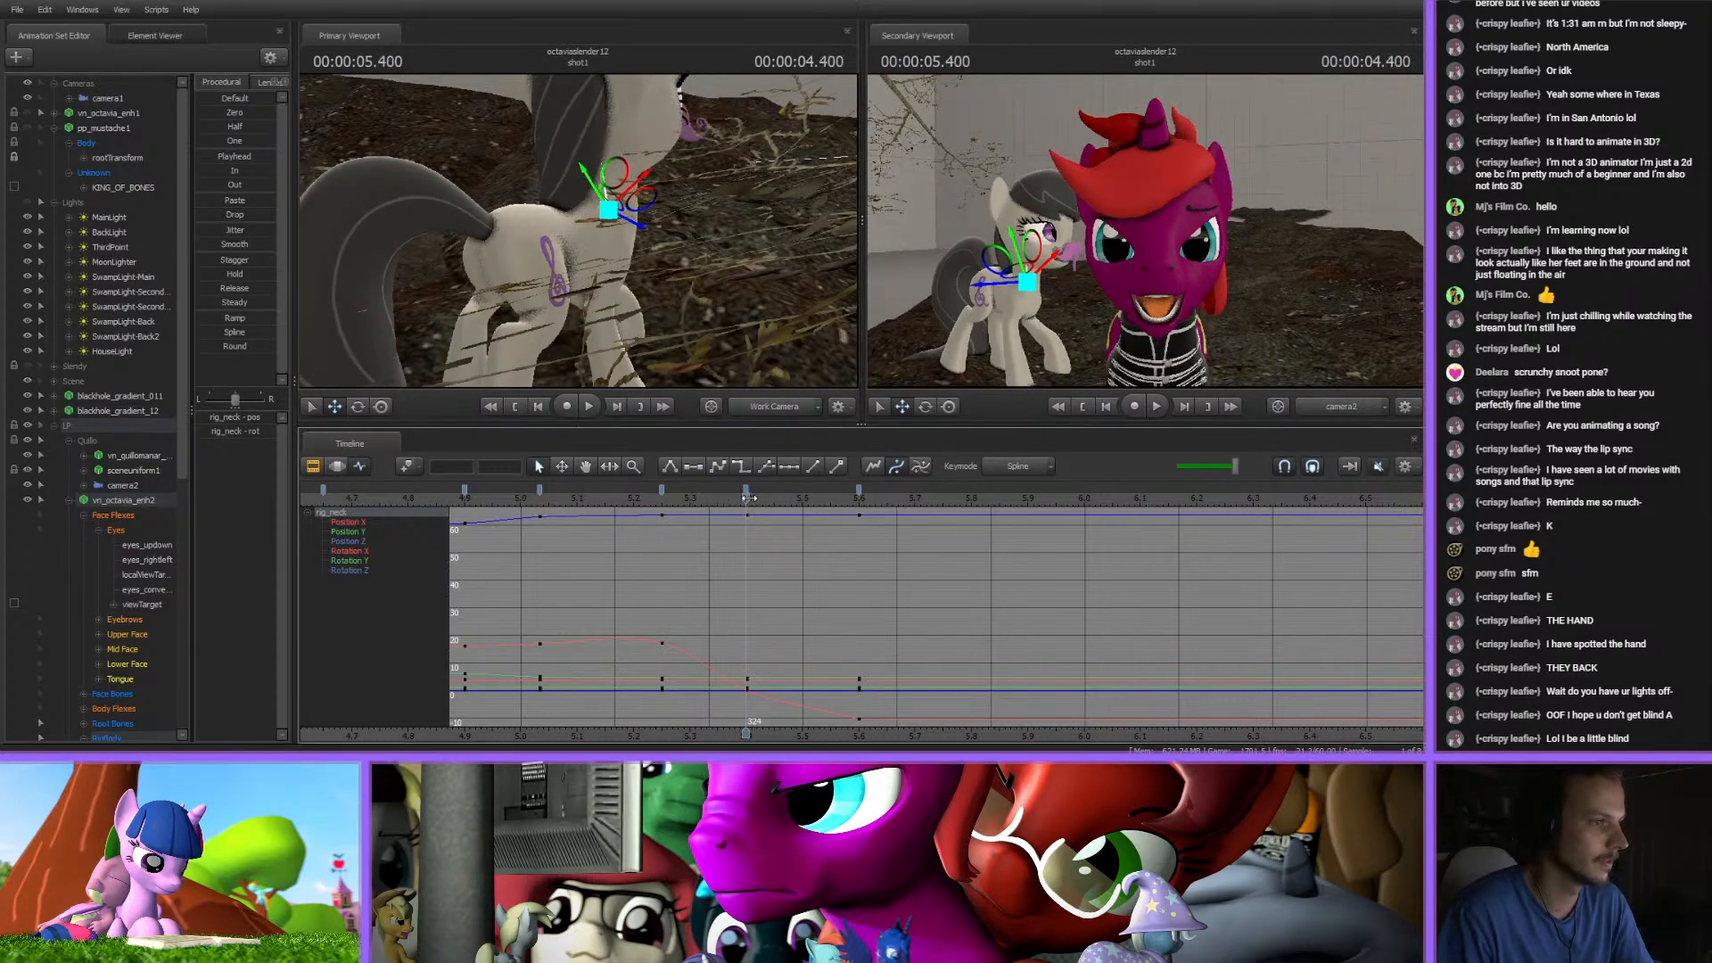
pyautogui.press('e')
pyautogui.moveTo(603, 212)
pyautogui.mouseDown()
pyautogui.moveTo(589, 169)
pyautogui.moveTo(605, 194)
pyautogui.mouseUp()
pyautogui.moveTo(733, 499)
pyautogui.mouseDown()
pyautogui.moveTo(643, 513)
pyautogui.moveTo(902, 522)
pyautogui.moveTo(751, 523)
pyautogui.mouseUp()
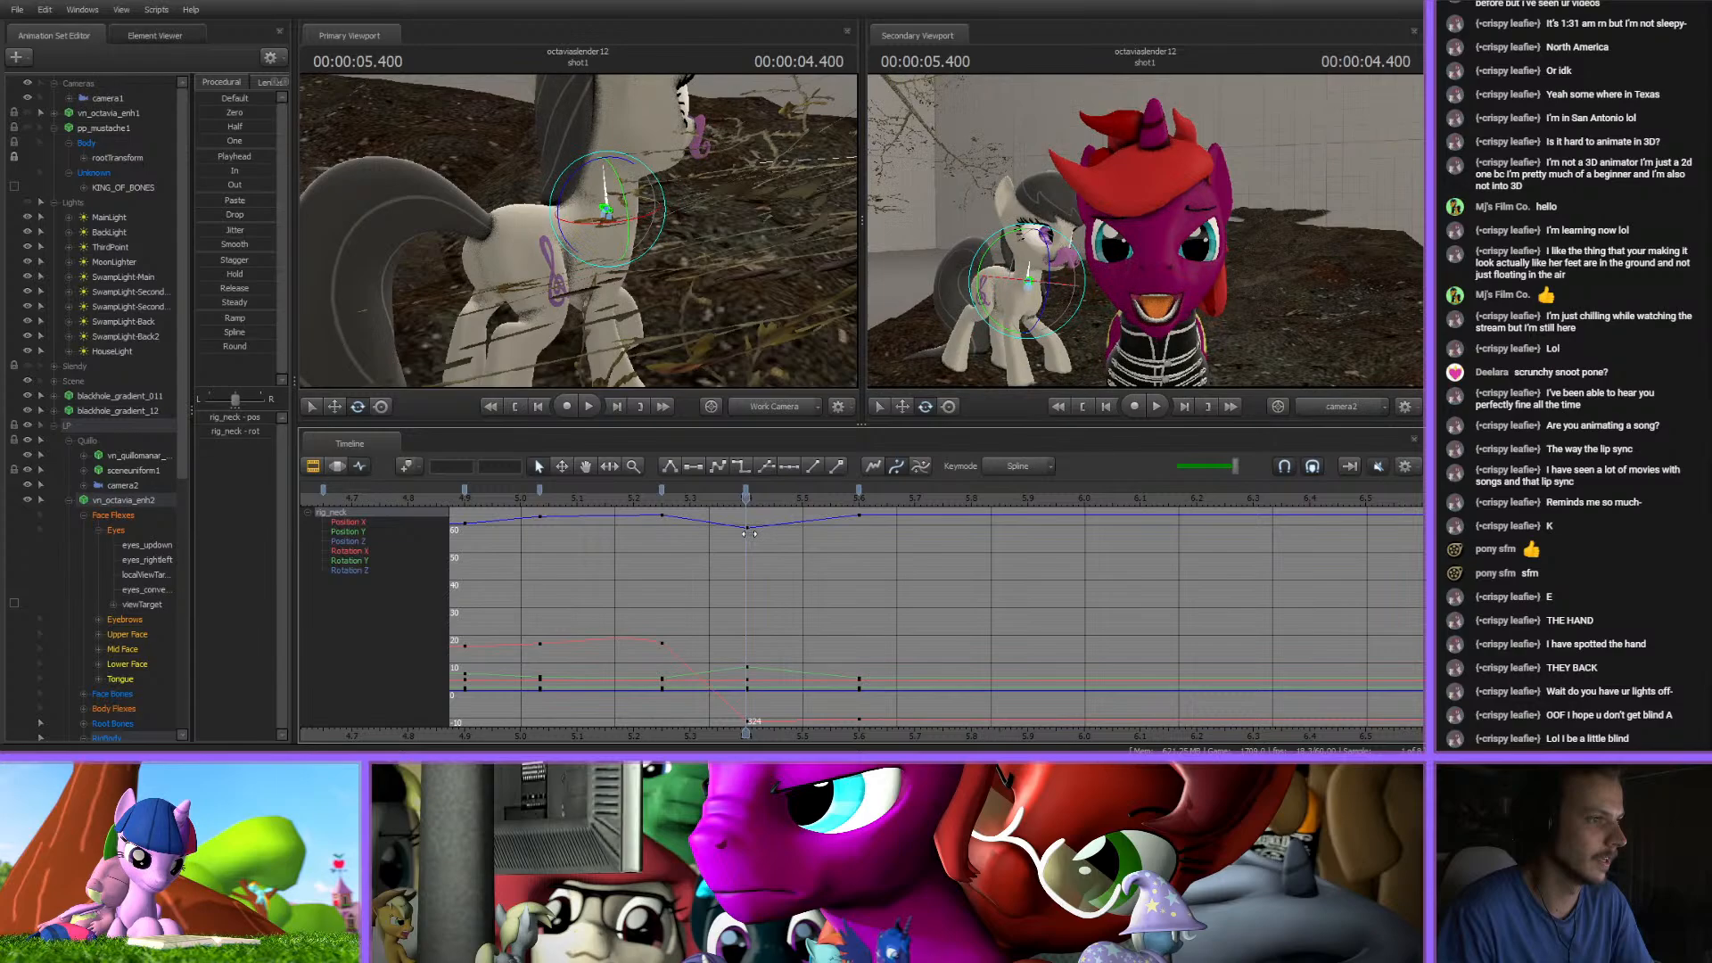
# - Delete rig_head's 5.4-second keyframe and rotate the head at 5.6 seconds to turn it further toward Quillo
pyautogui.keyDown('ctrl'); pyautogui.click(601, 160); pyautogui.keyUp('ctrl')
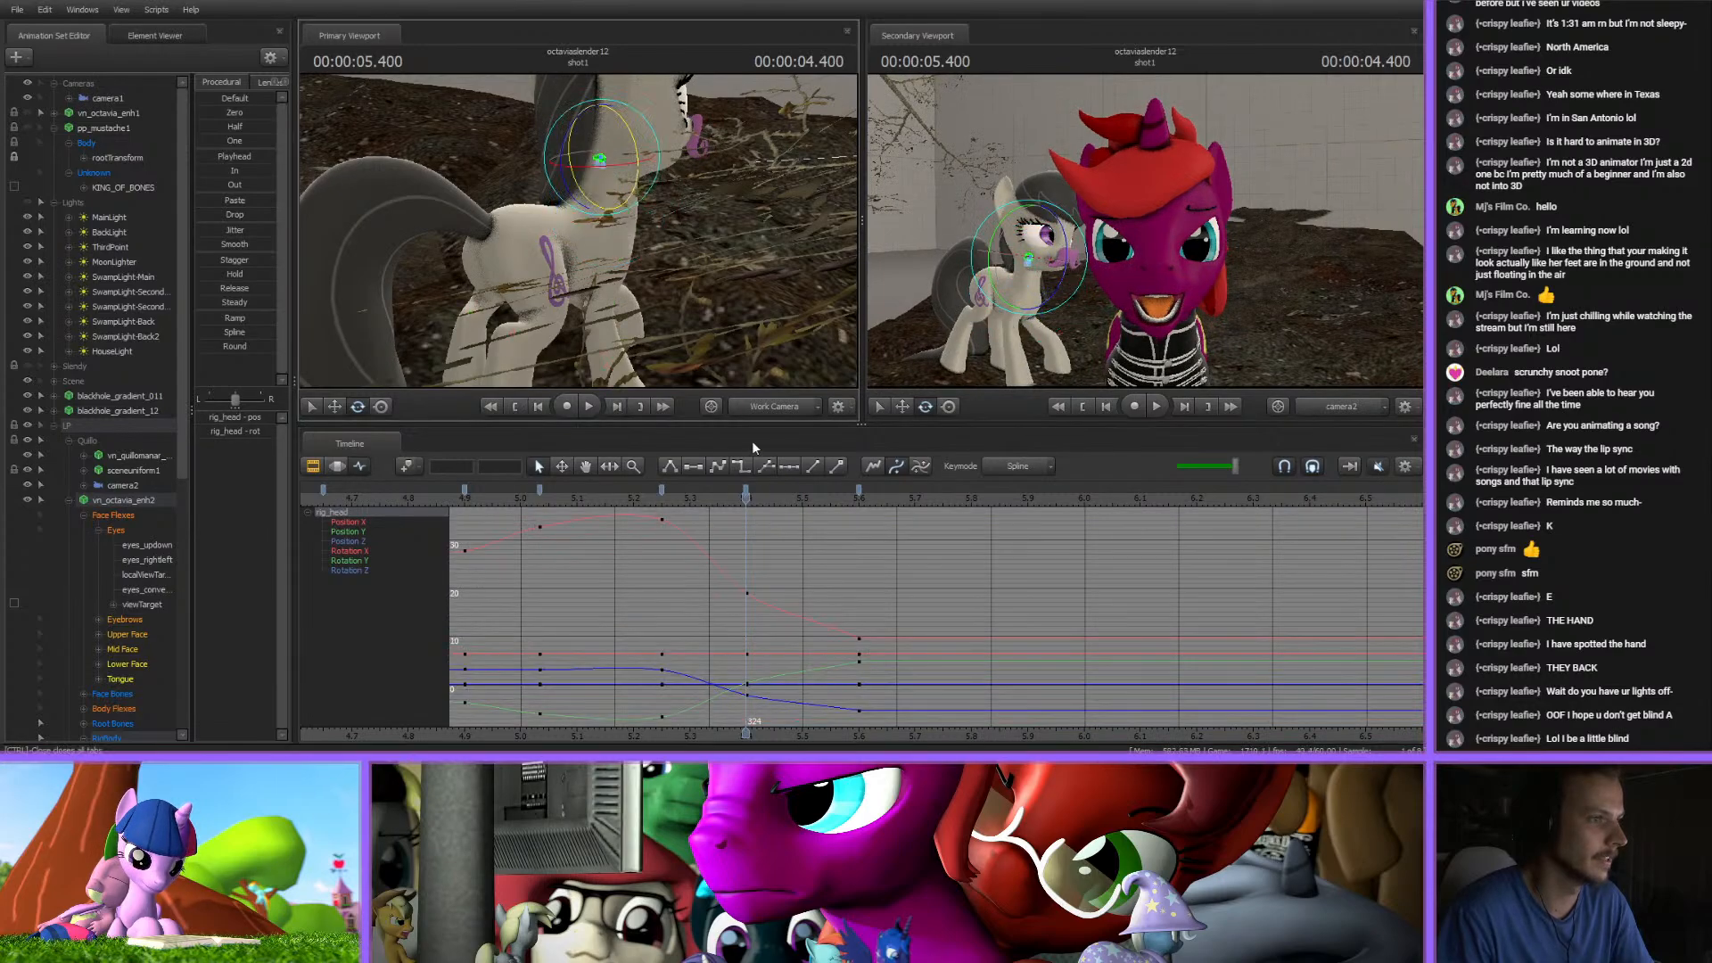
pyautogui.click(746, 489)
pyautogui.press('Delete')
pyautogui.moveTo(750, 498); pyautogui.dragTo(859, 501)
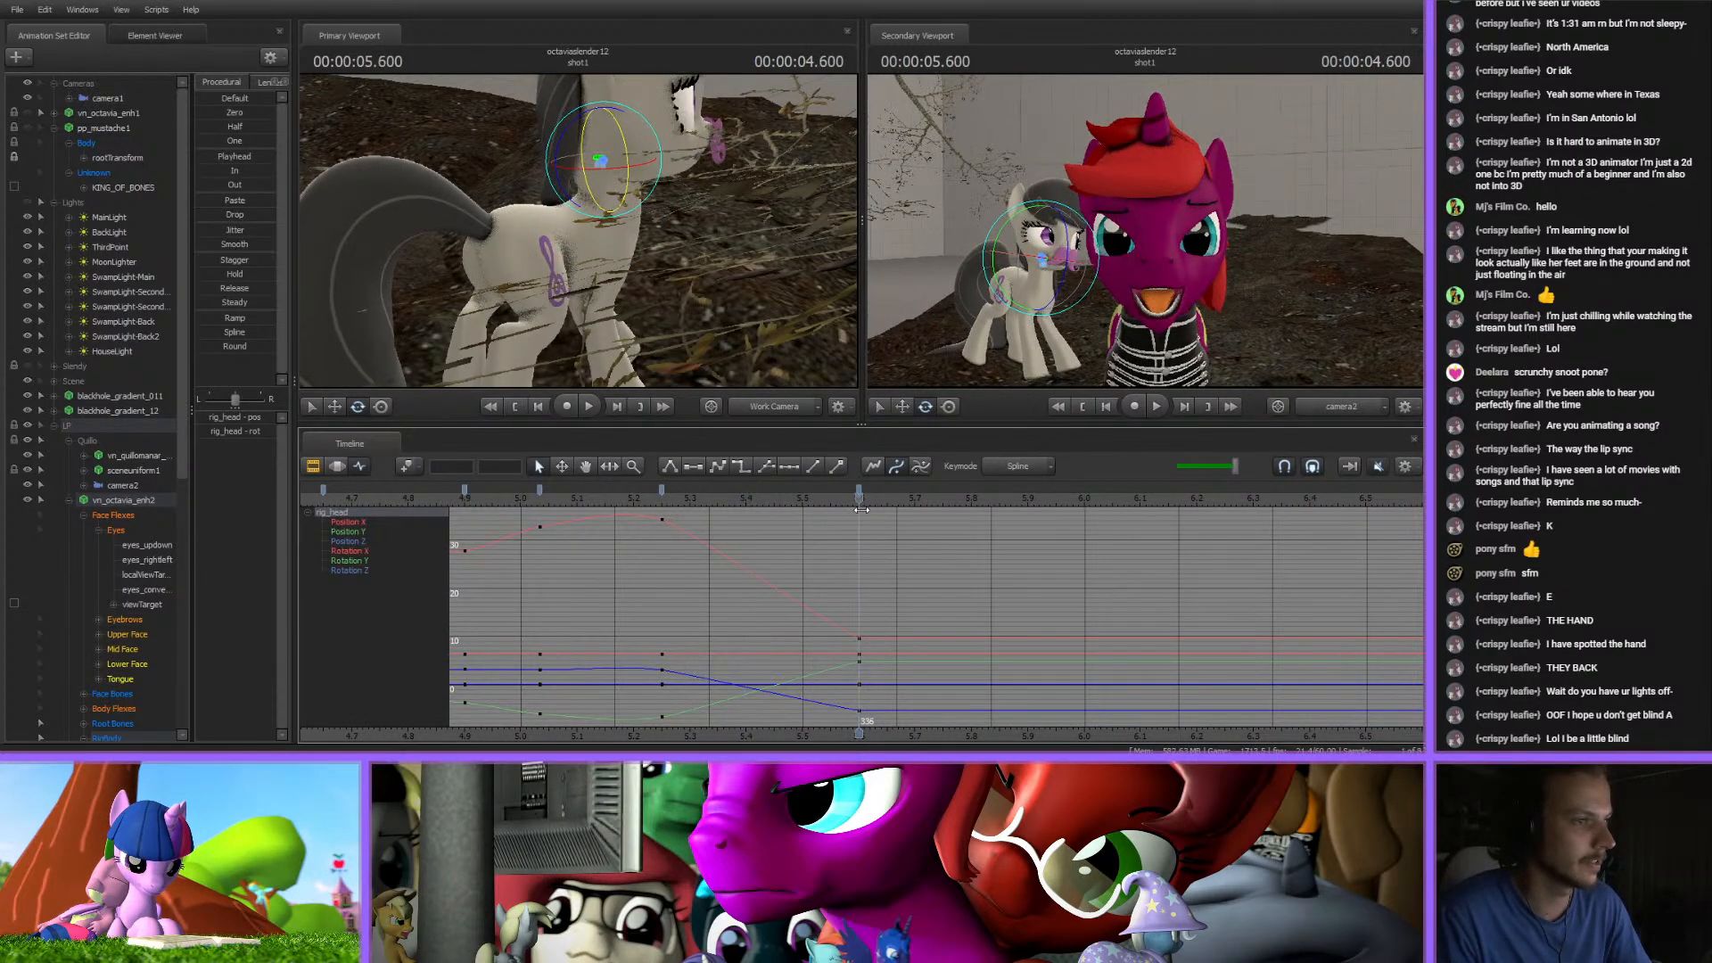
pyautogui.moveTo(608, 162); pyautogui.dragTo(588, 111)
pyautogui.moveTo(1037, 215); pyautogui.dragTo(1029, 234)
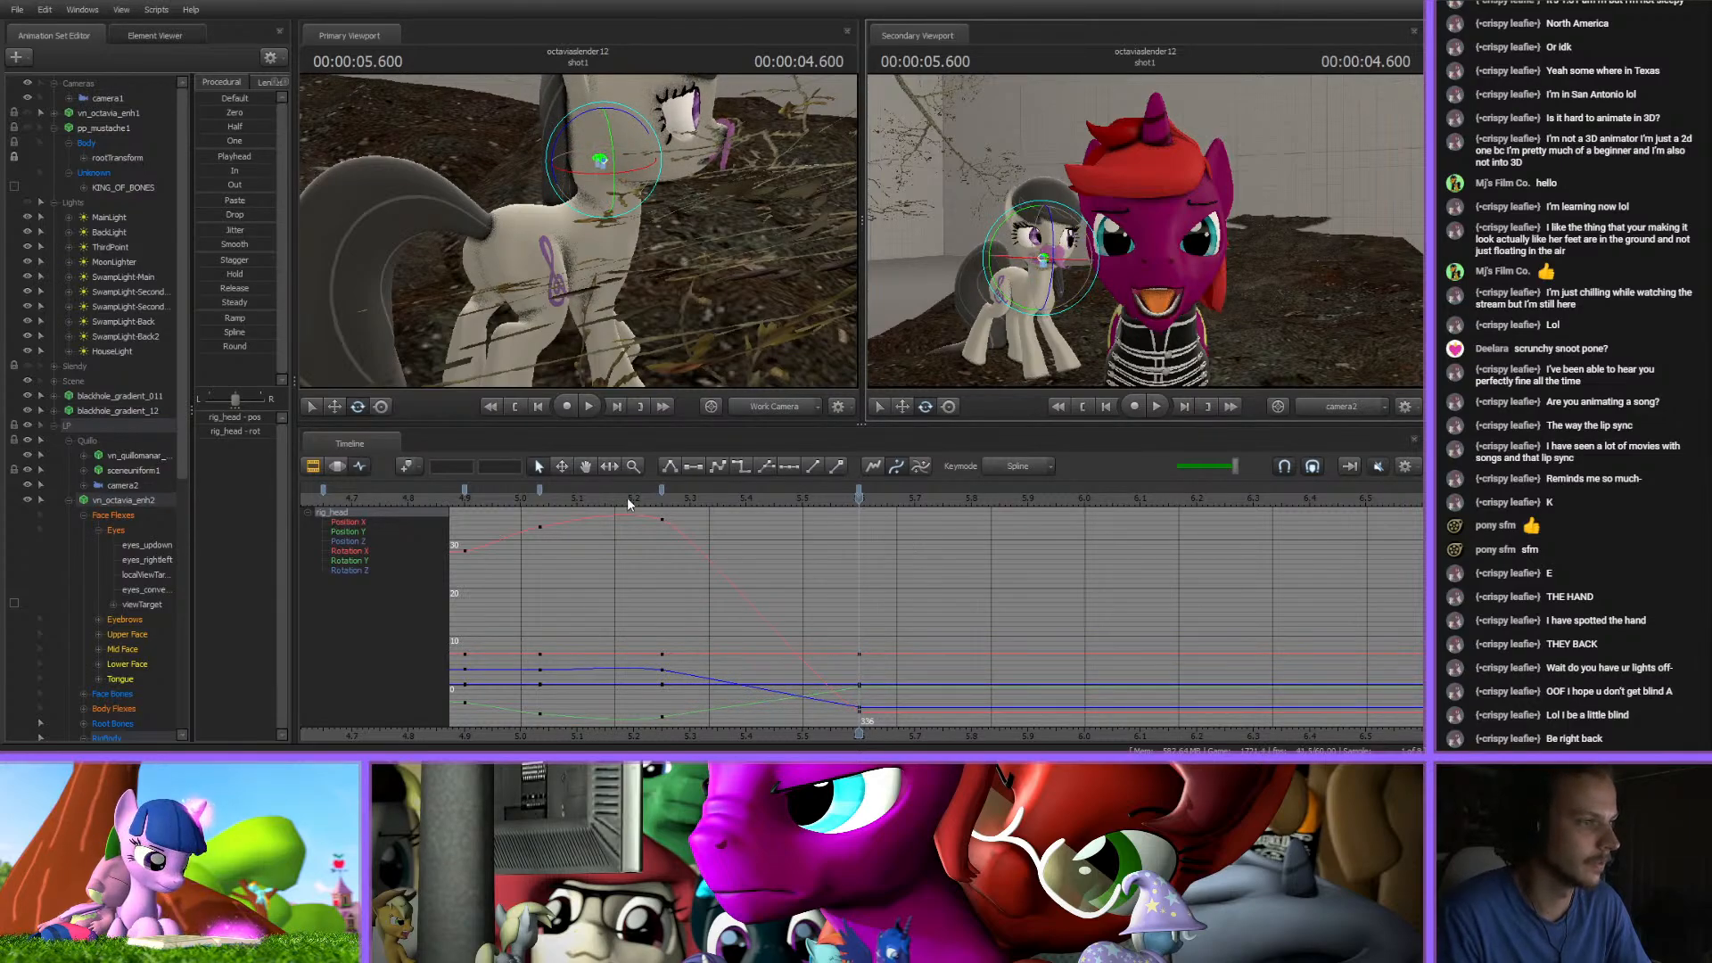
pyautogui.moveTo(628, 499); pyautogui.dragTo(1025, 578)
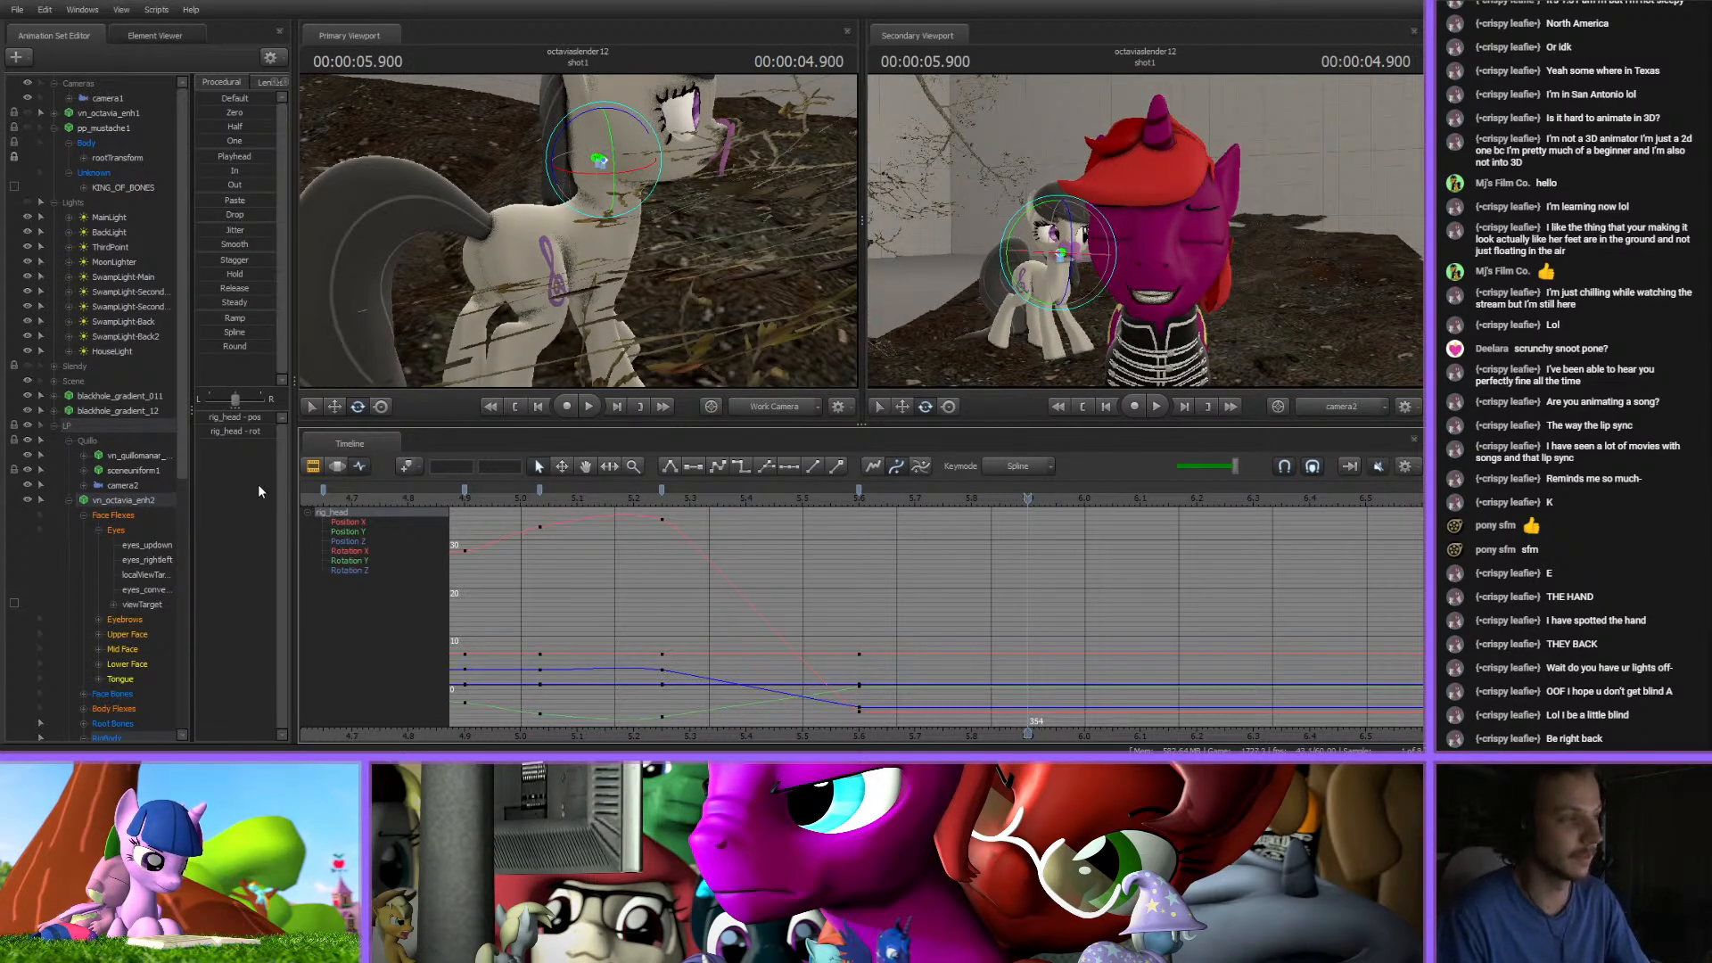
# - Key all of vn_octavia_enh2 at 5.9 seconds, smooth its keyframes from about 5.25 seconds onward, and play the shot
pyautogui.click(121, 502)
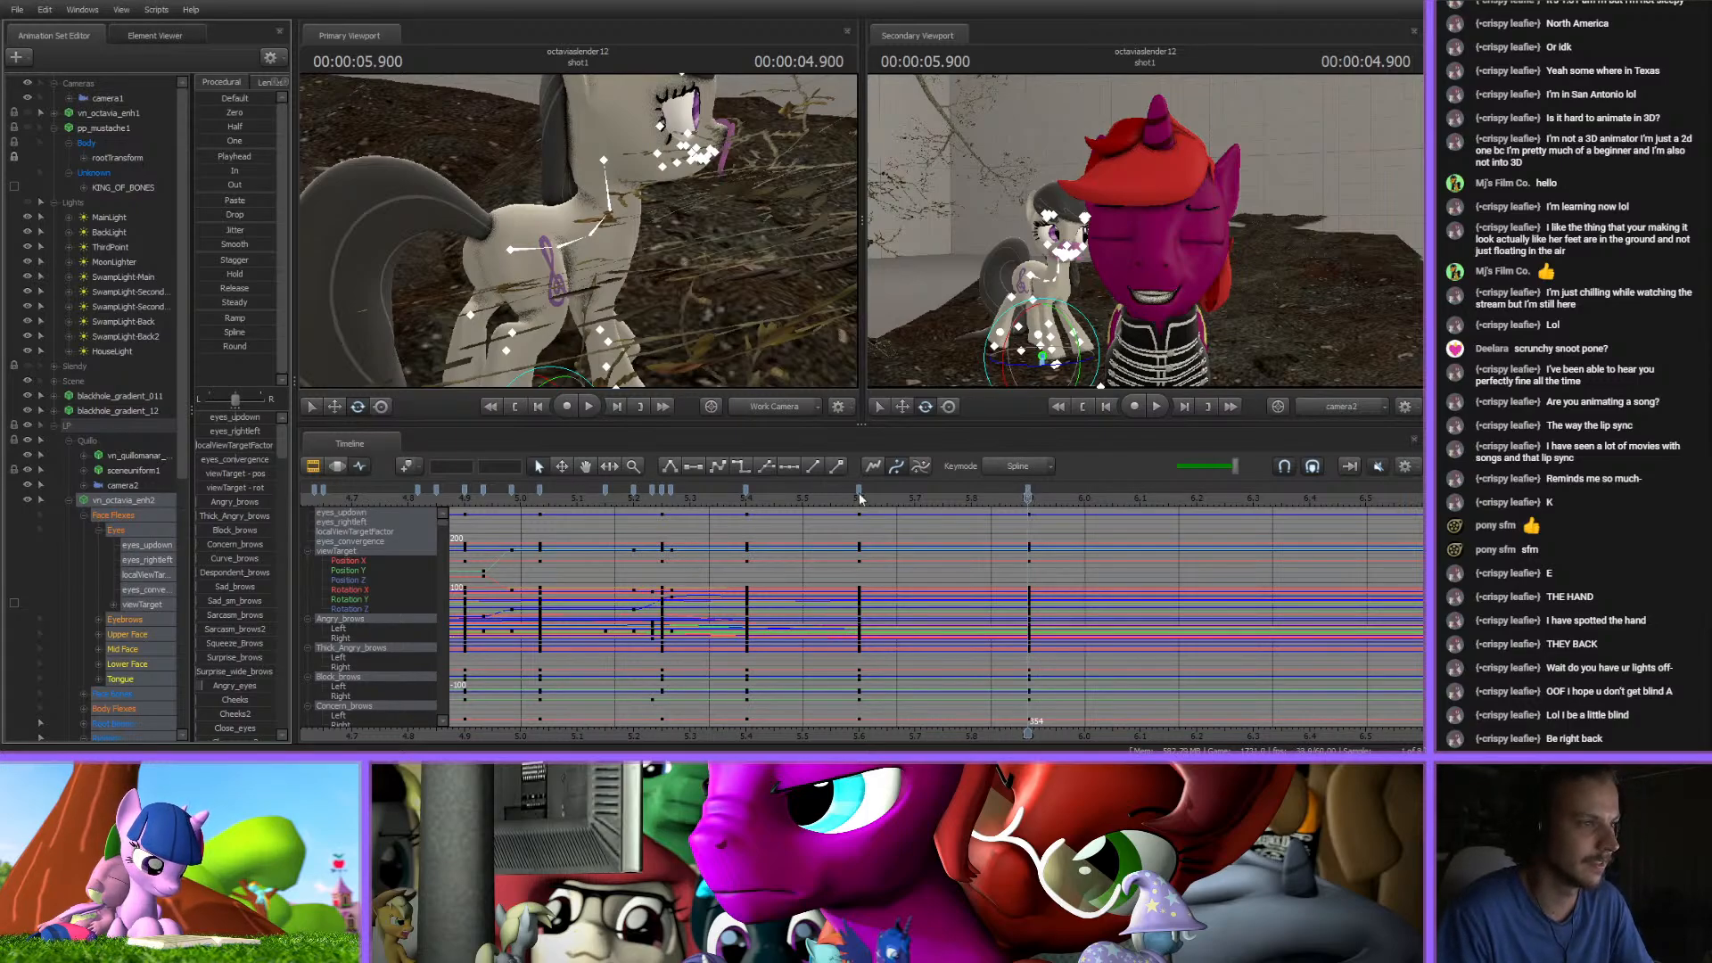
pyautogui.click(1029, 490)
pyautogui.keyDown('shift'); pyautogui.click(665, 490); pyautogui.keyUp('shift')
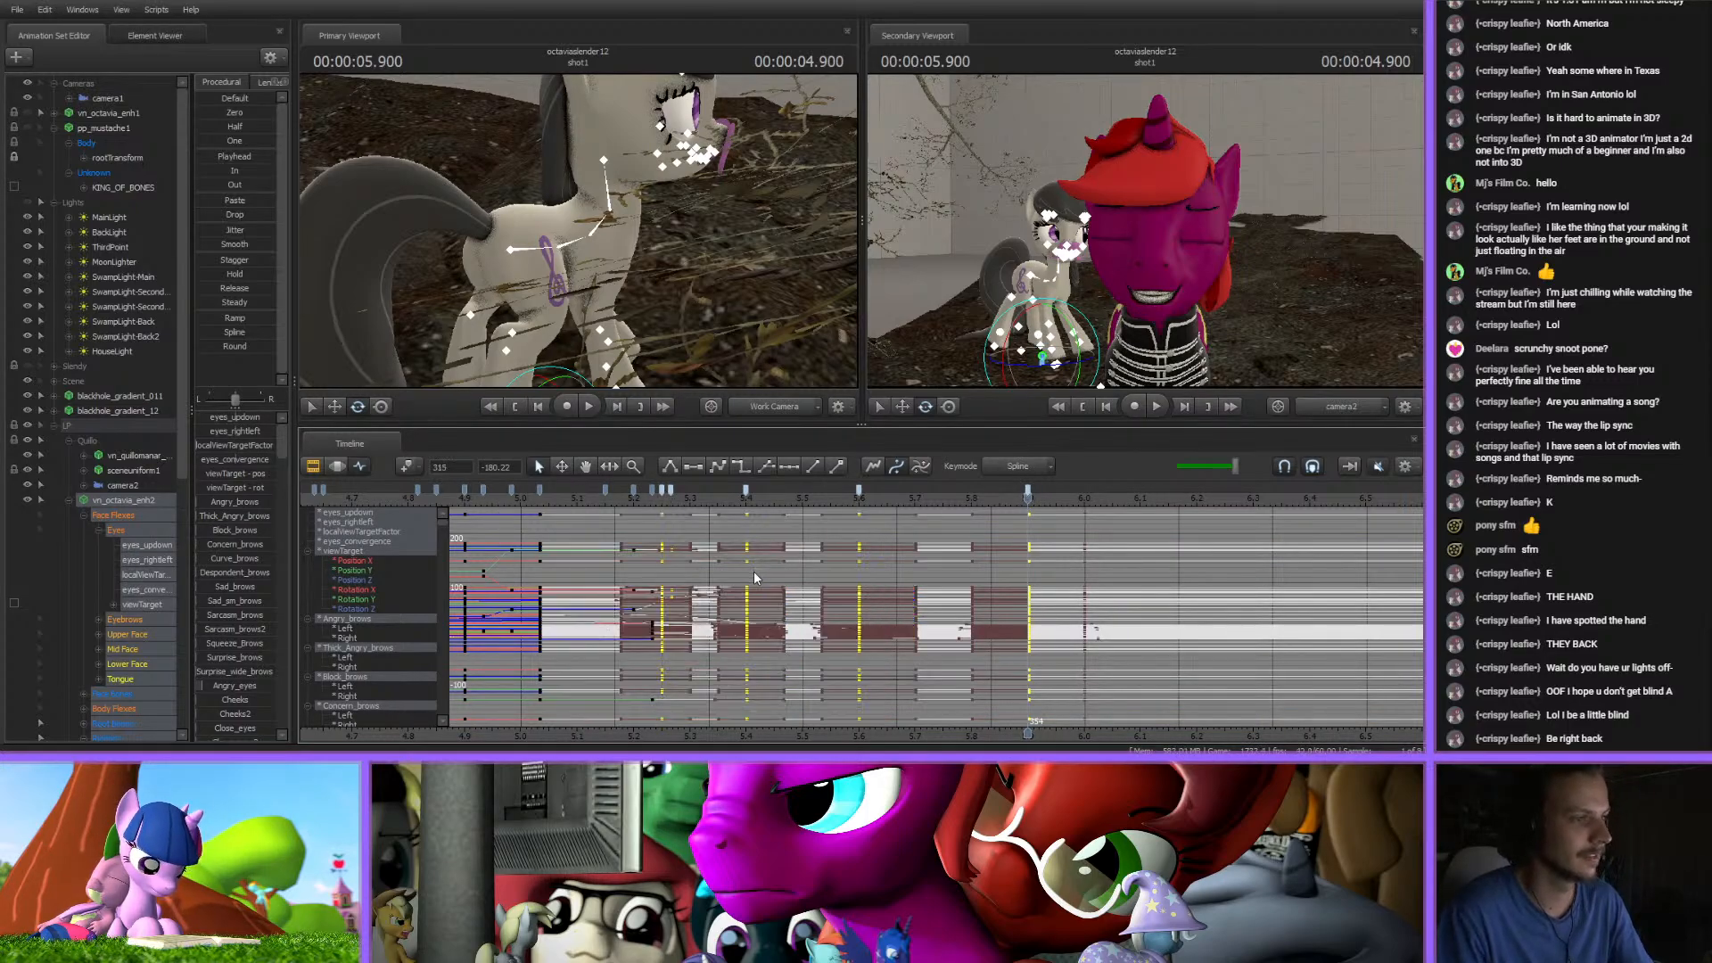
pyautogui.click(776, 536)
pyautogui.moveTo(651, 506); pyautogui.dragTo(819, 516)
pyautogui.press('space')
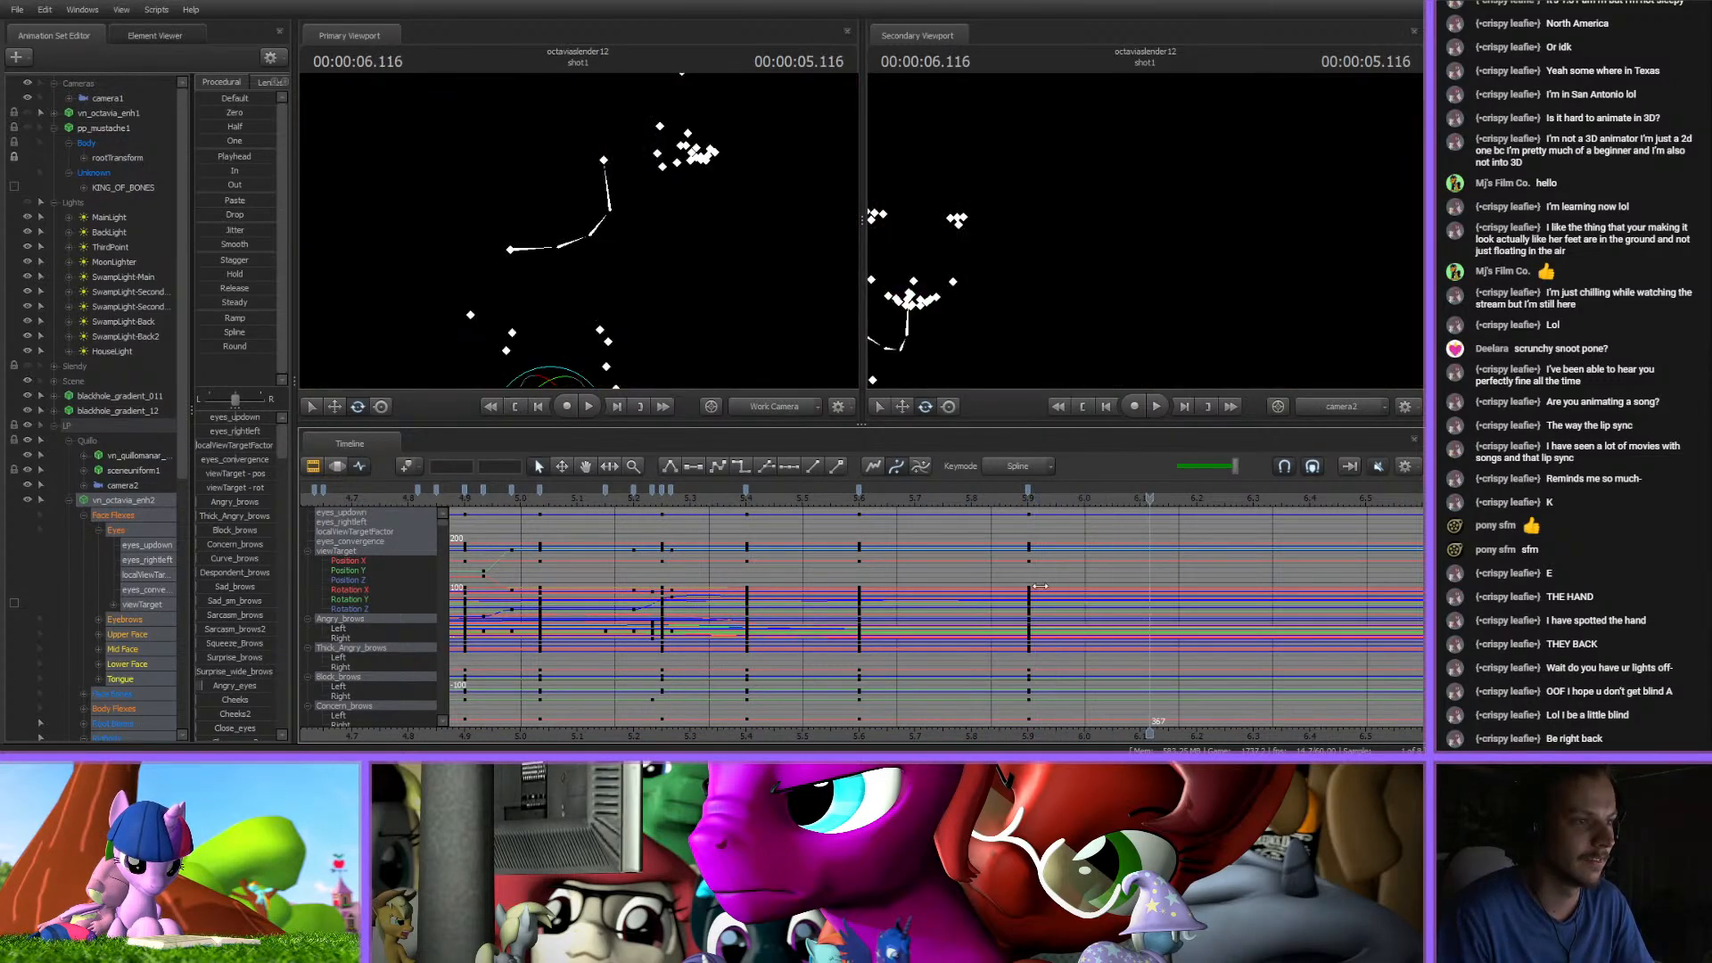
# - Key rig_head at 5.533 seconds, delete its 5.6-second keyframe, and replay the head turn
pyautogui.moveTo(708, 500); pyautogui.dragTo(822, 505)
pyautogui.keyDown('ctrl'); pyautogui.click(604, 162); pyautogui.keyUp('ctrl')
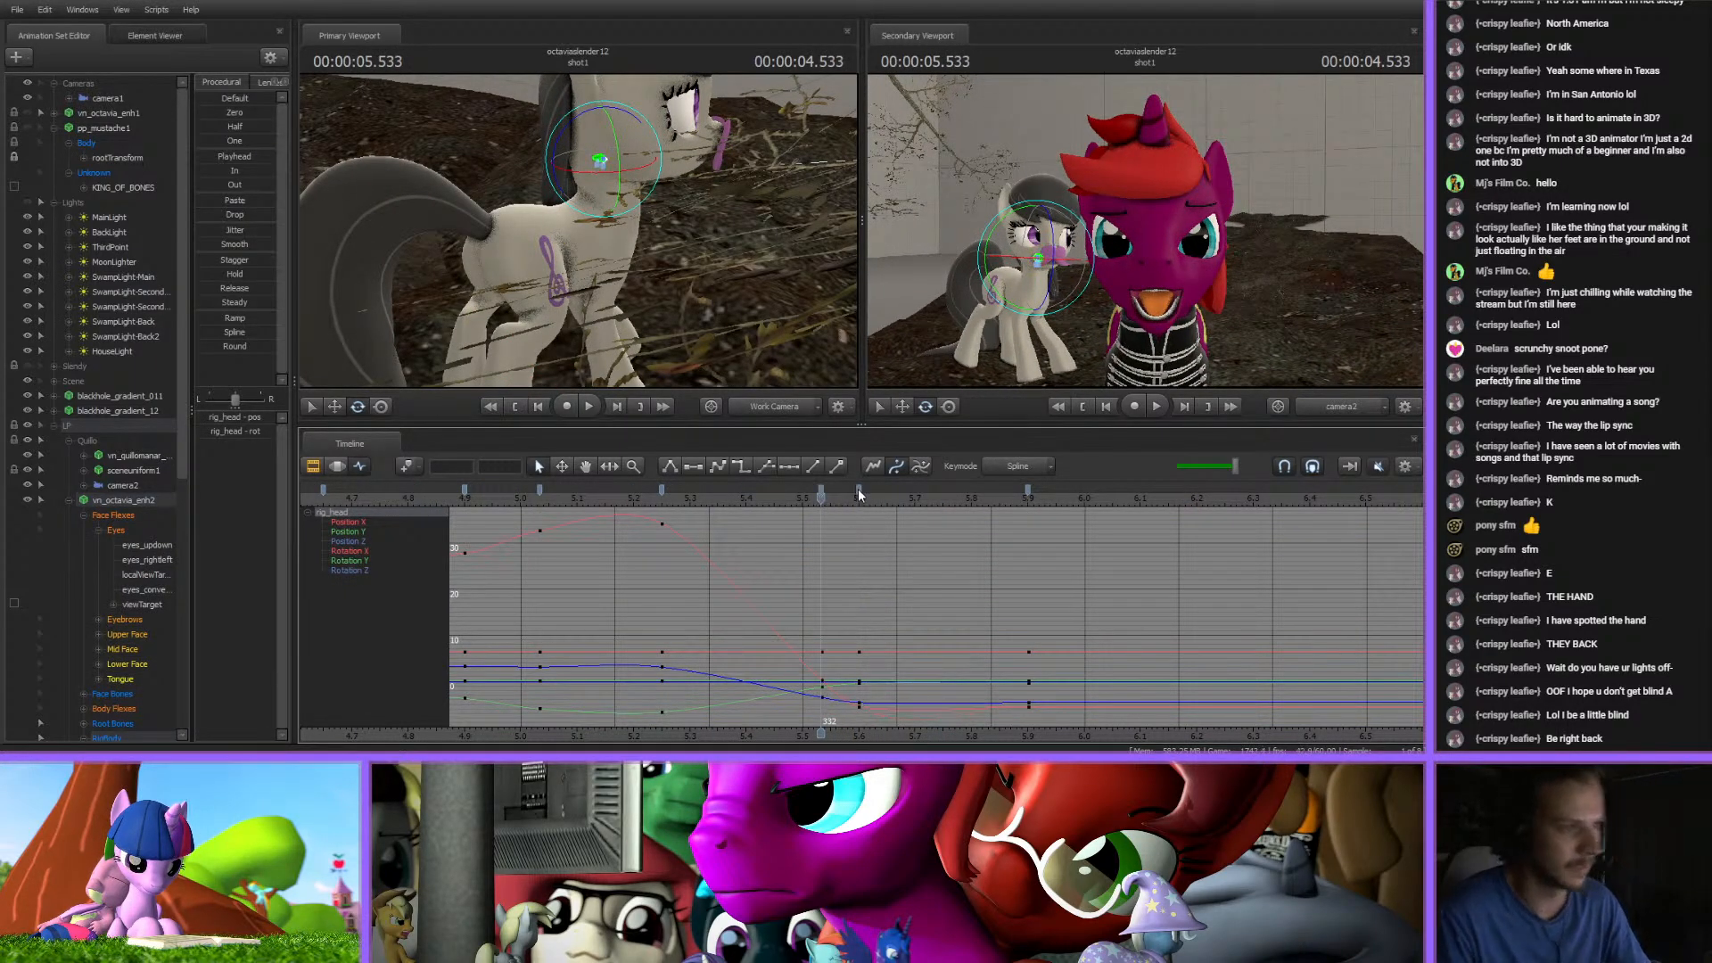
pyautogui.click(859, 492)
pyautogui.press('Delete')
pyautogui.moveTo(811, 505)
pyautogui.mouseDown()
pyautogui.moveTo(794, 503)
pyautogui.moveTo(1168, 499)
pyautogui.mouseUp()
pyautogui.click(1028, 489)
pyautogui.click(1029, 537)
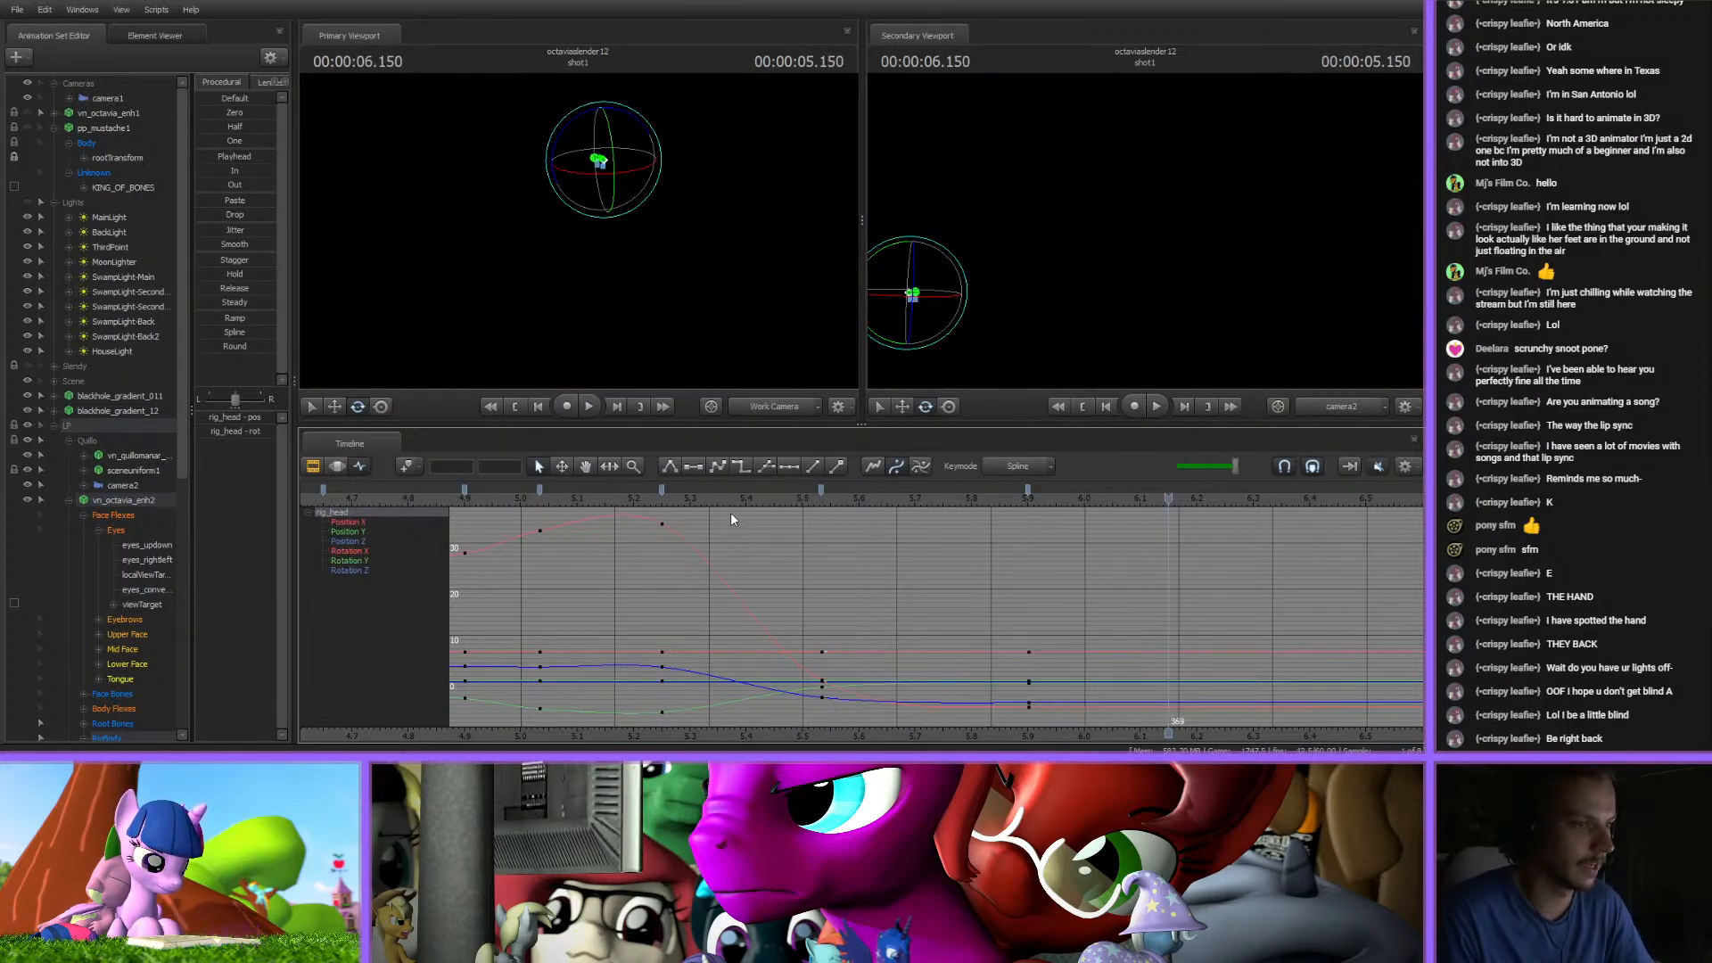
pyautogui.press('space')
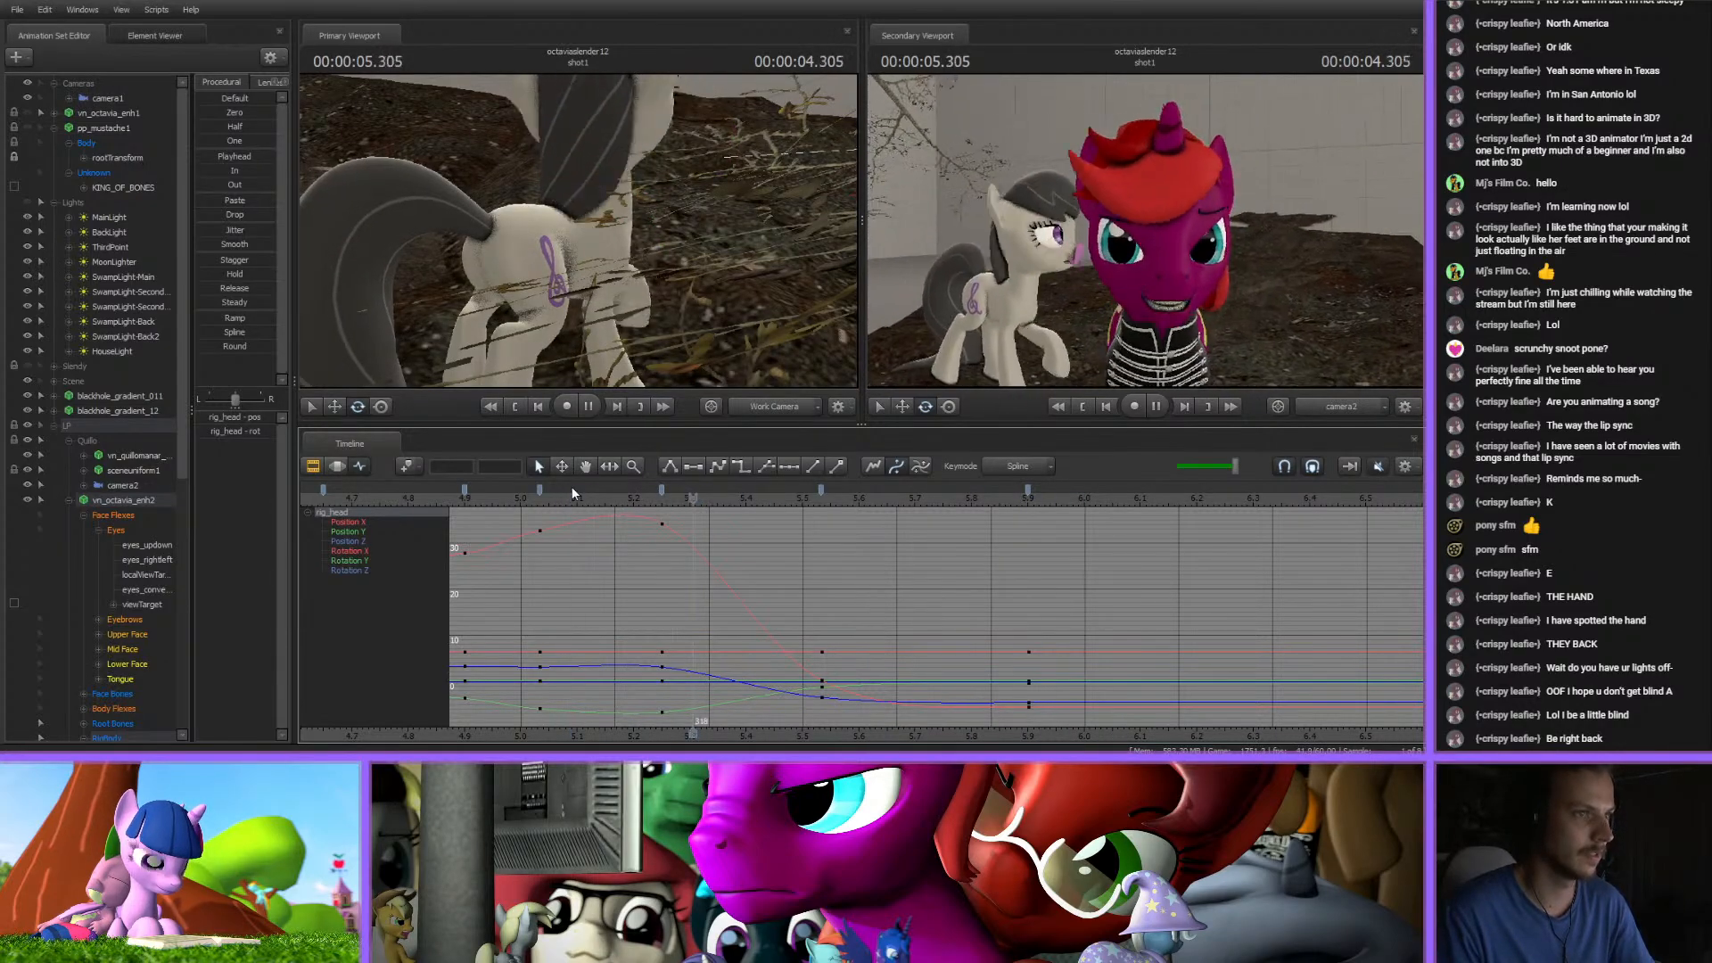
pyautogui.press('space')
# - Delete the keyframes of vn_octavia_enh2's viewTarget from 5.4 to 5.9 seconds
pyautogui.click(141, 604)
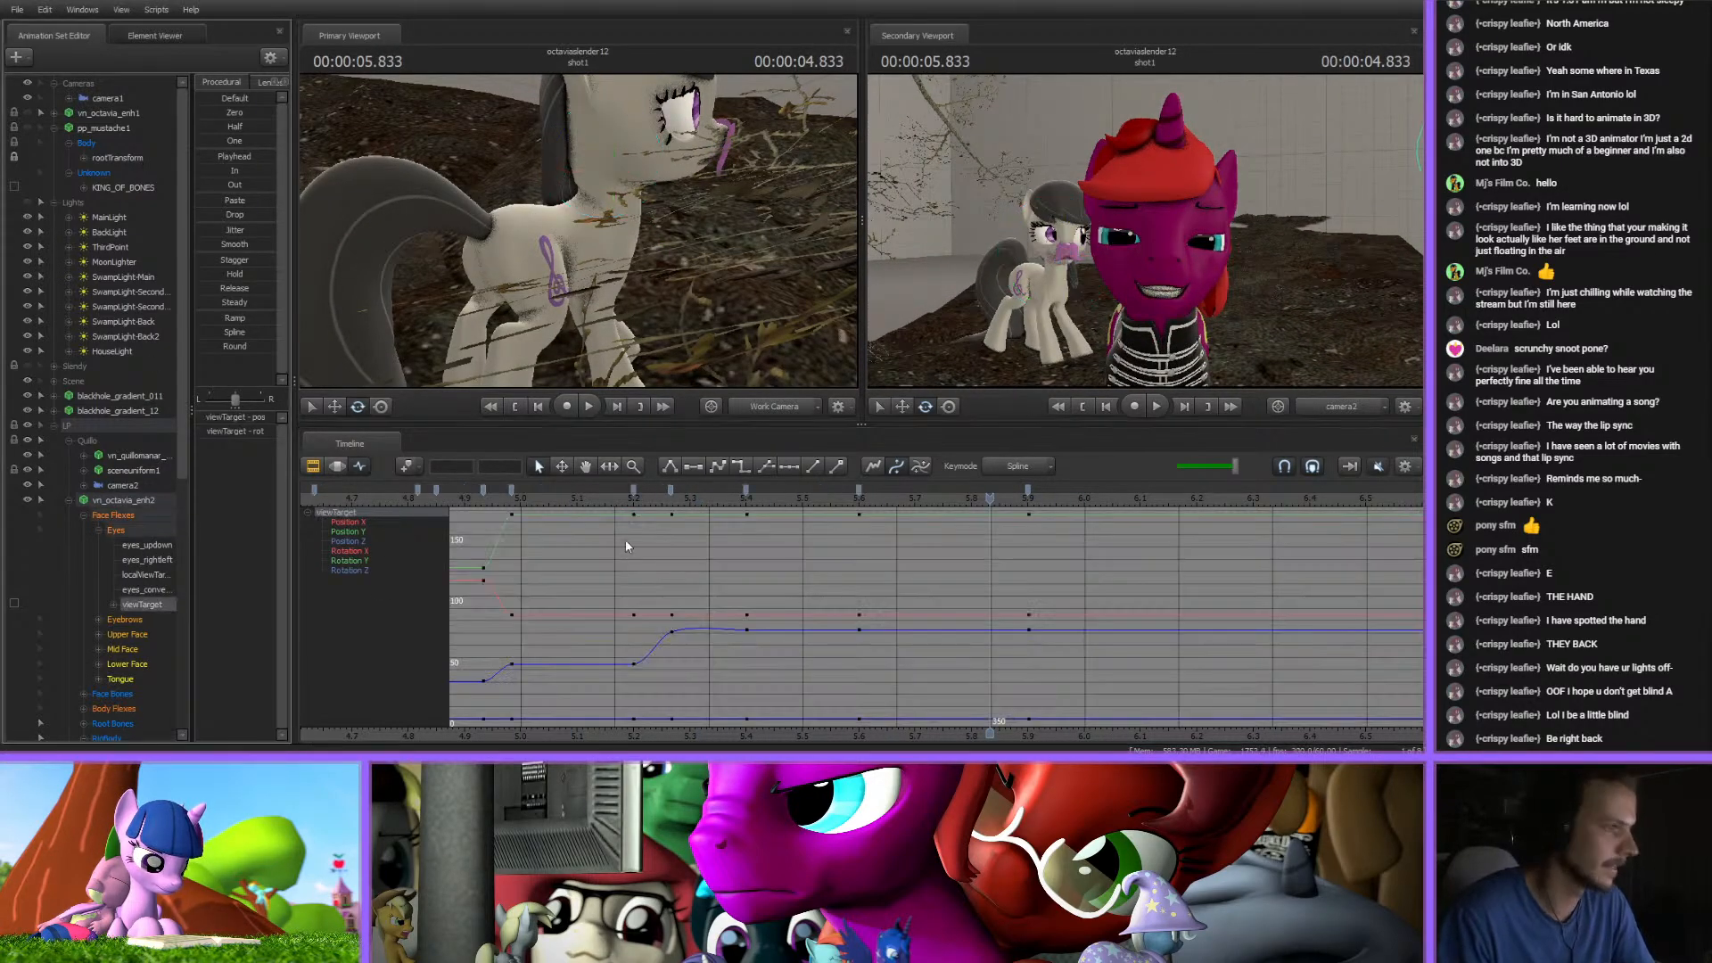
pyautogui.click(1028, 490)
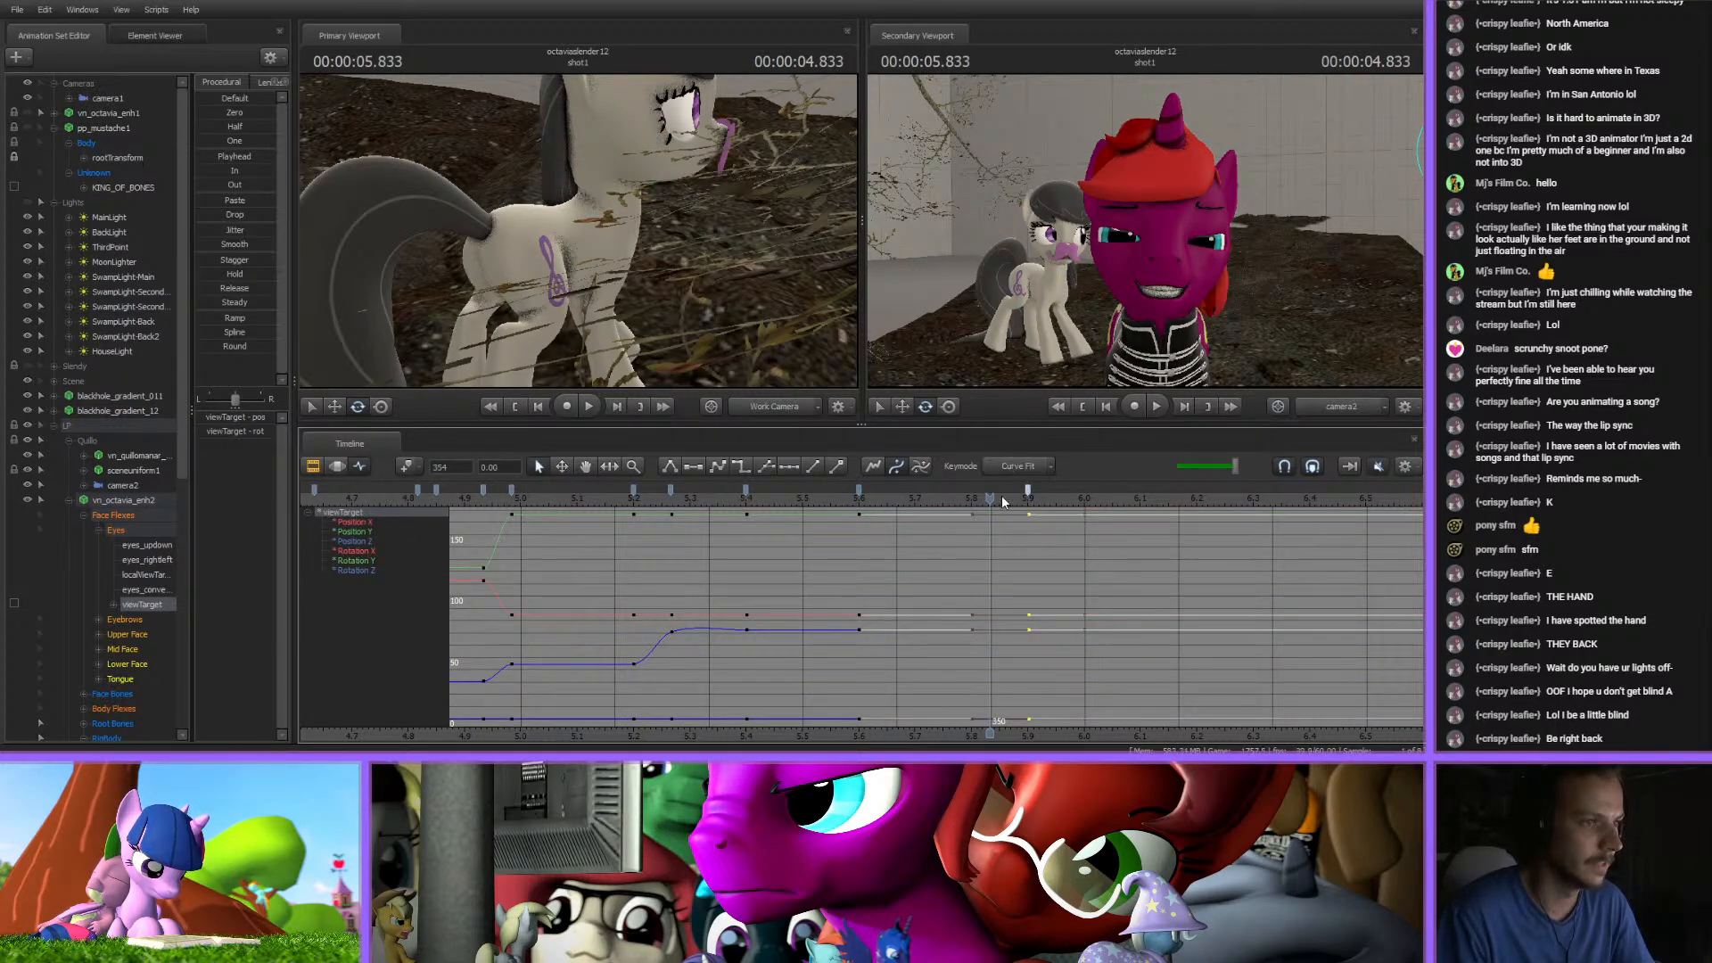
pyautogui.keyDown('shift'); pyautogui.click(746, 490); pyautogui.keyUp('shift')
pyautogui.press('Delete')
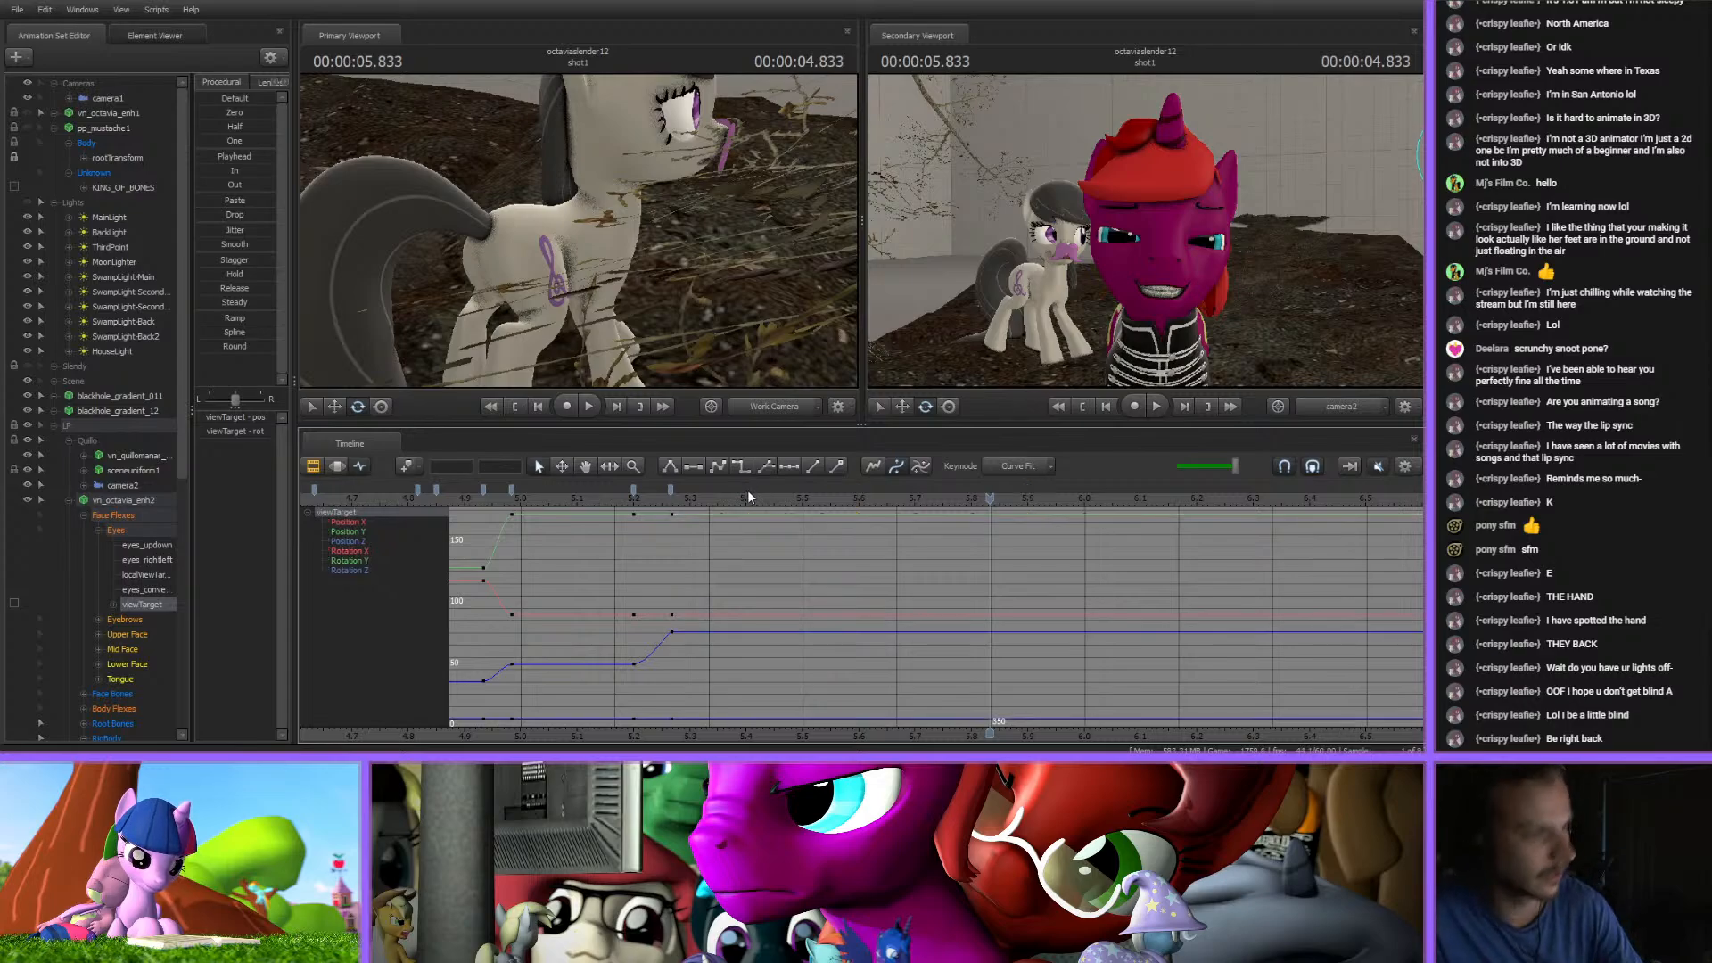
# - Move viewTarget's pair of keyframes after 5.1 seconds earlier, to about 5.08 and 5.13 seconds
pyautogui.click(671, 490)
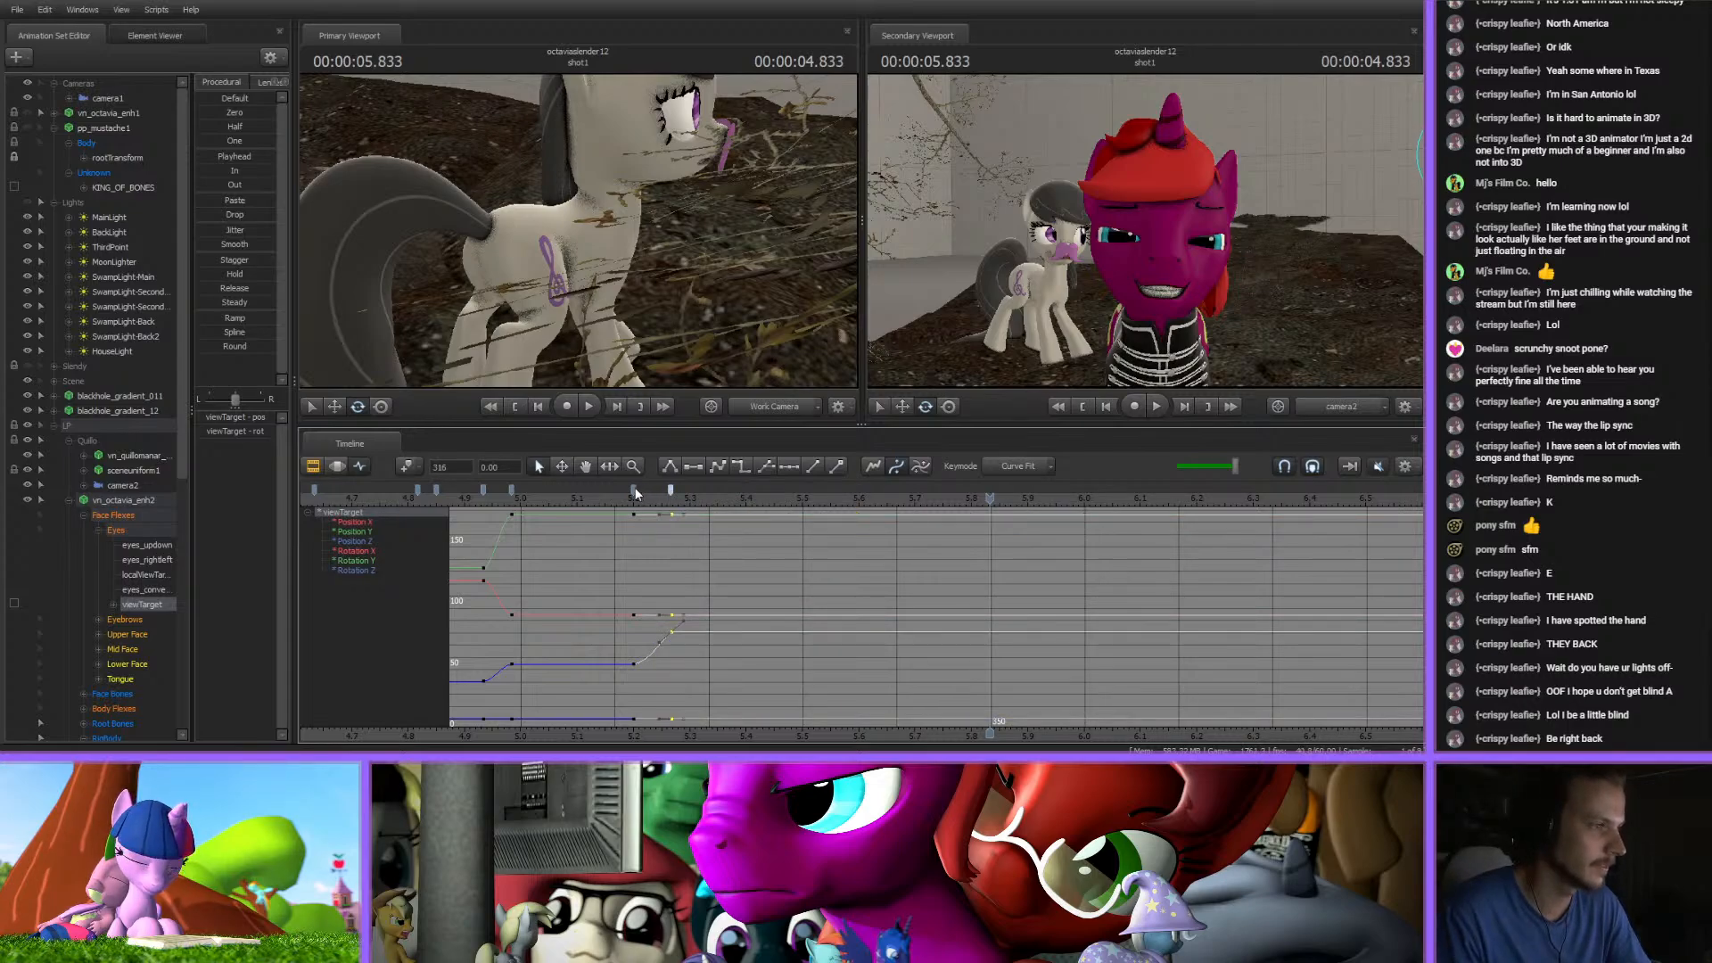
pyautogui.keyDown('shift'); pyautogui.click(636, 488); pyautogui.keyUp('shift')
pyautogui.click(633, 496)
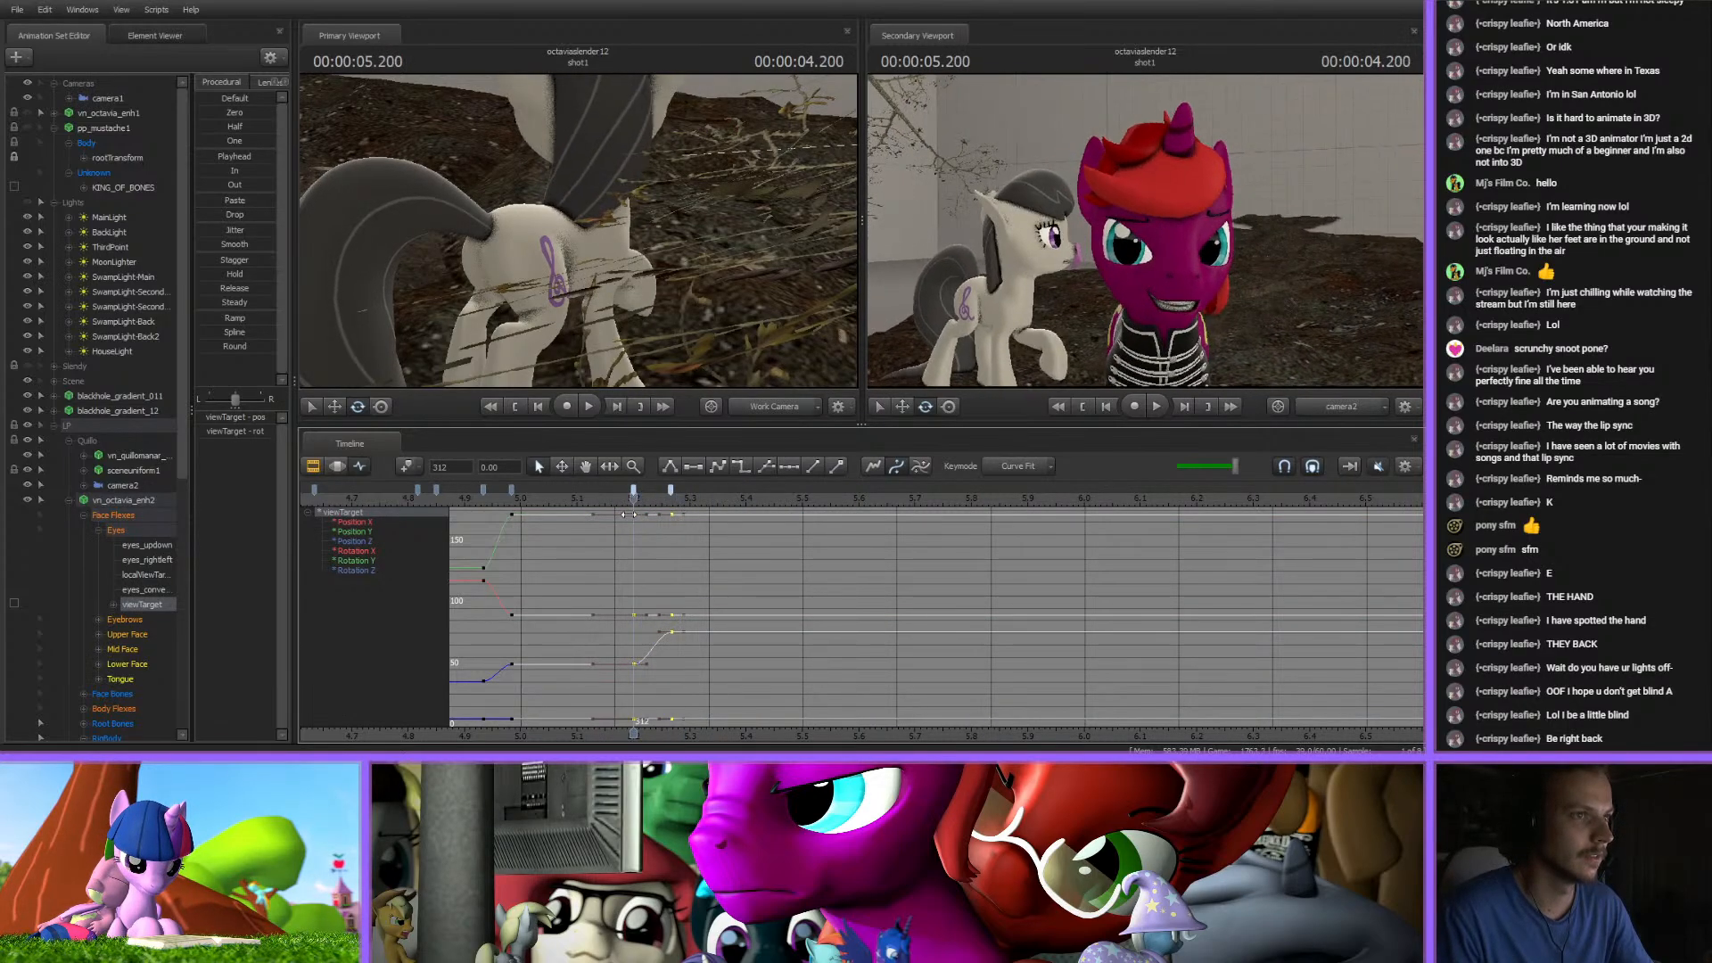
pyautogui.moveTo(636, 515)
pyautogui.mouseDown()
pyautogui.moveTo(667, 517)
pyautogui.moveTo(568, 496)
pyautogui.moveTo(643, 496)
pyautogui.mouseUp()
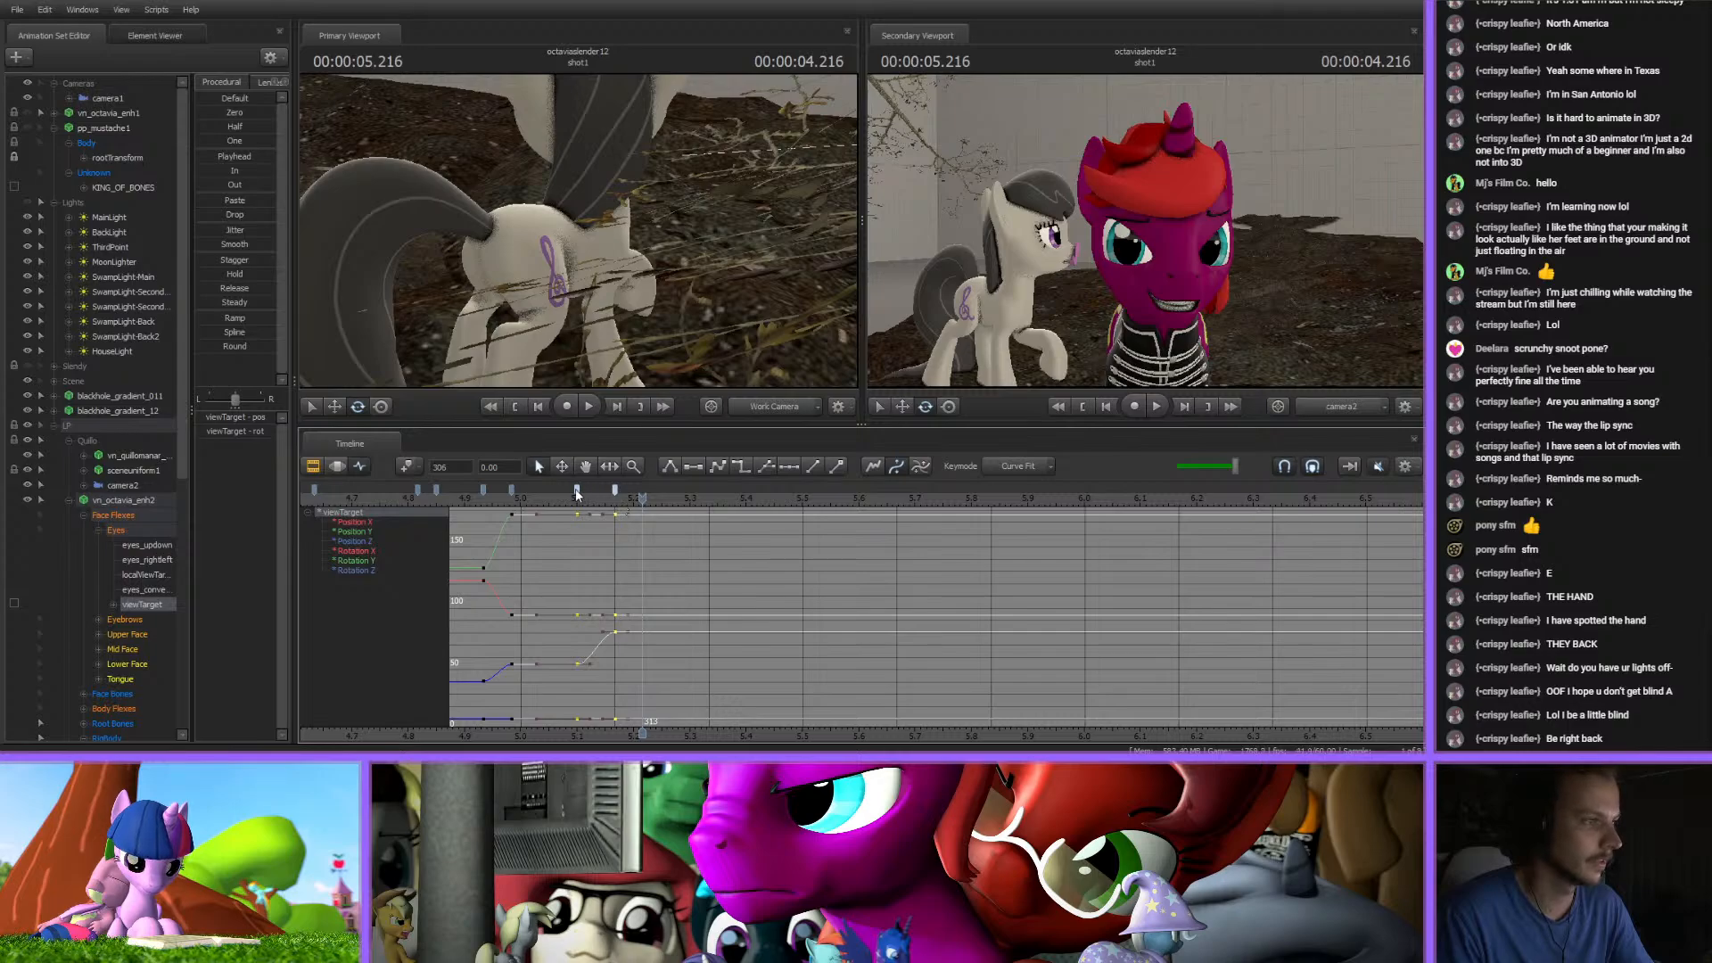
pyautogui.click(586, 496)
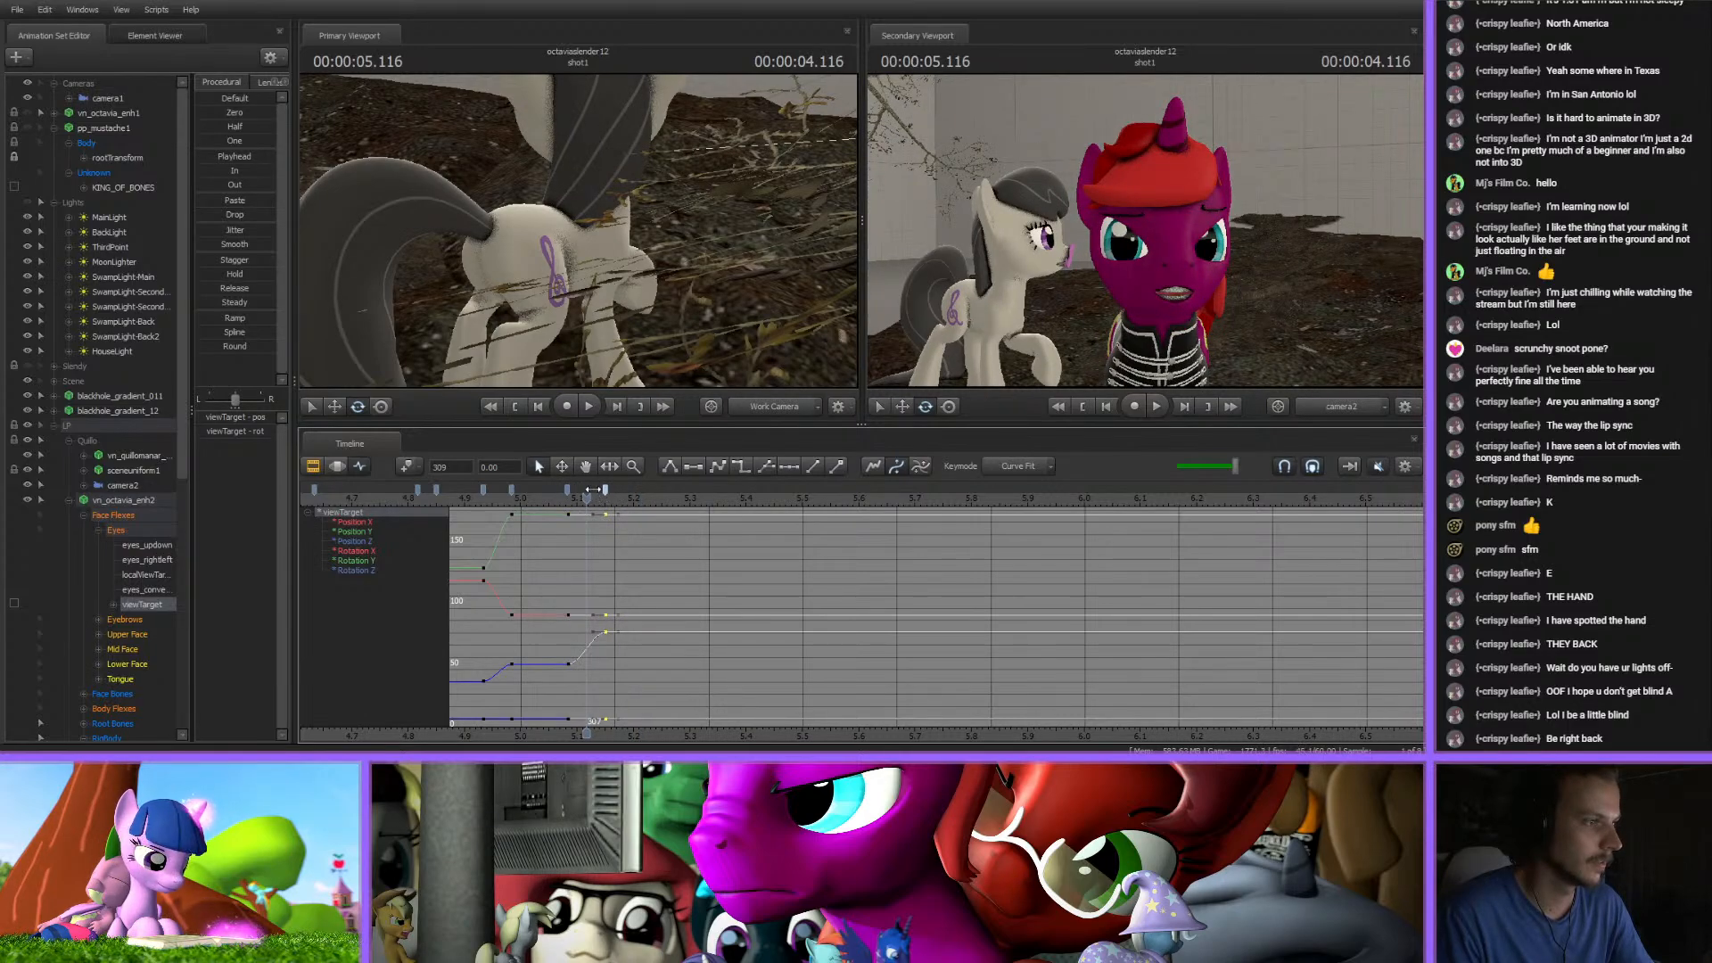
# - Key viewTarget at 5.25 seconds and reposition it beside Quillo's head at 5.3 seconds to shift Octavia's gaze
pyautogui.moveTo(519, 501); pyautogui.dragTo(690, 506)
pyautogui.press('m')
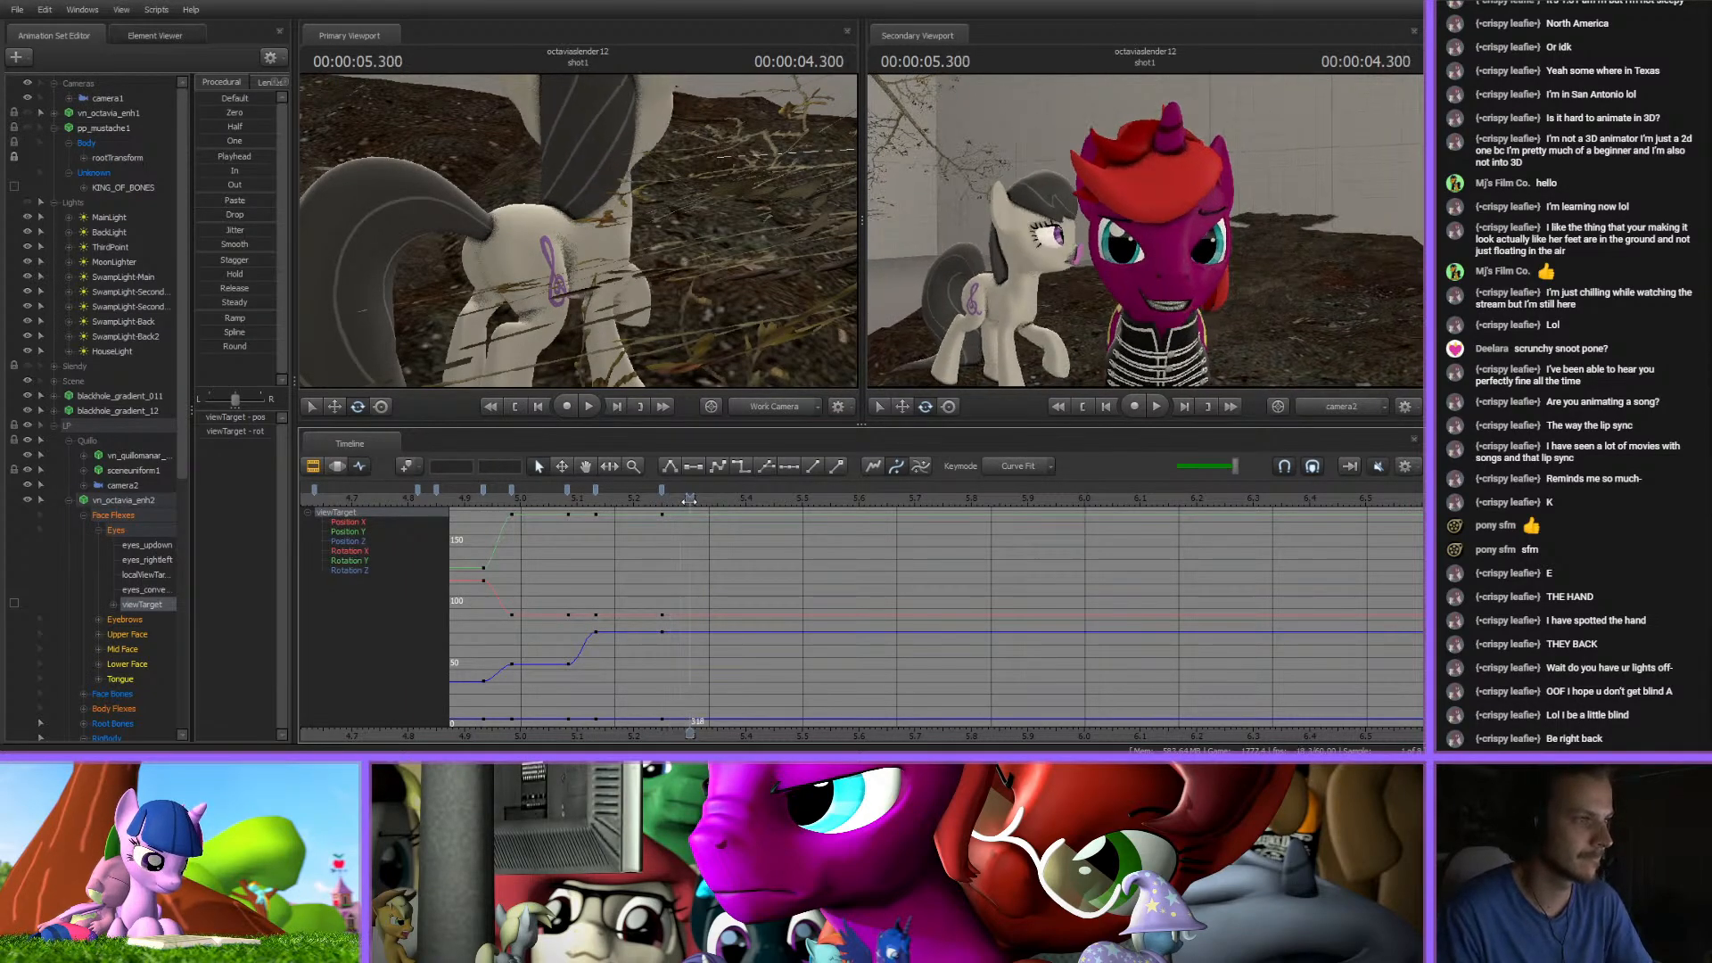
pyautogui.moveTo(664, 312); pyautogui.dragTo(807, 271)
pyautogui.press('w')
pyautogui.moveTo(749, 277); pyautogui.dragTo(807, 292)
pyautogui.moveTo(600, 232); pyautogui.dragTo(670, 232)
pyautogui.moveTo(678, 294); pyautogui.dragTo(821, 307)
pyautogui.press('w')
pyautogui.moveTo(579, 232); pyautogui.dragTo(617, 235)
pyautogui.press('s')
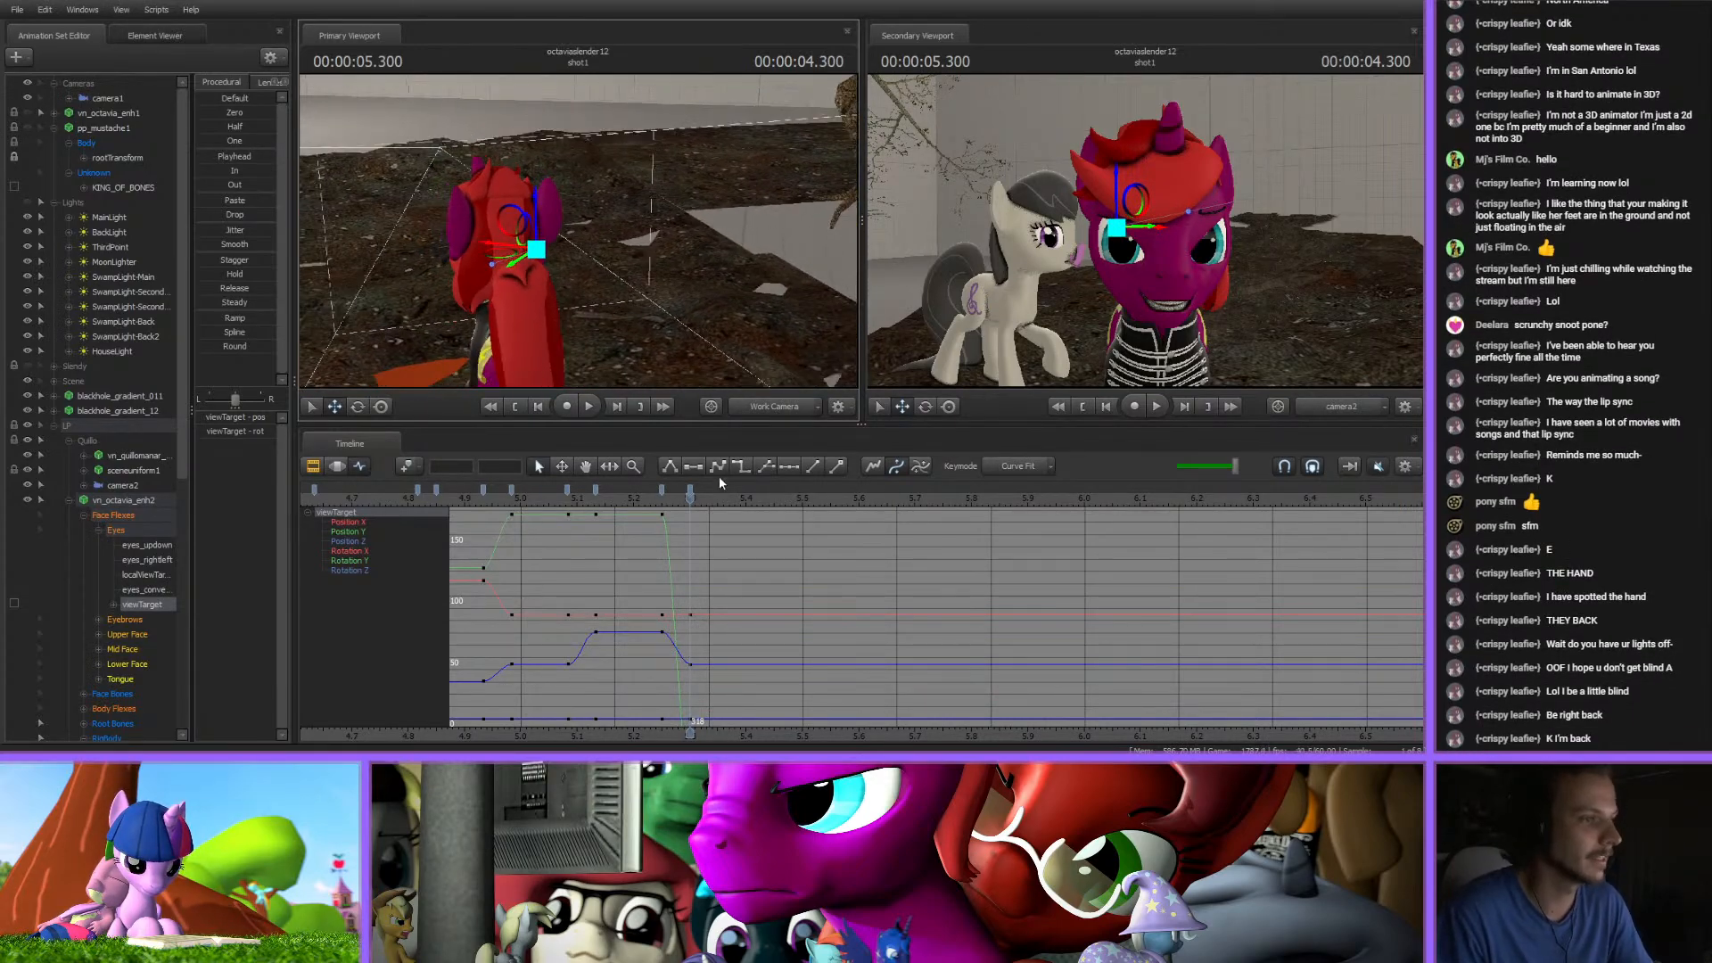
# - Key viewTarget at 5.8 seconds by repositioning it in front of Quillo's head so Octavia's gaze follows
pyautogui.moveTo(690, 501); pyautogui.dragTo(974, 528)
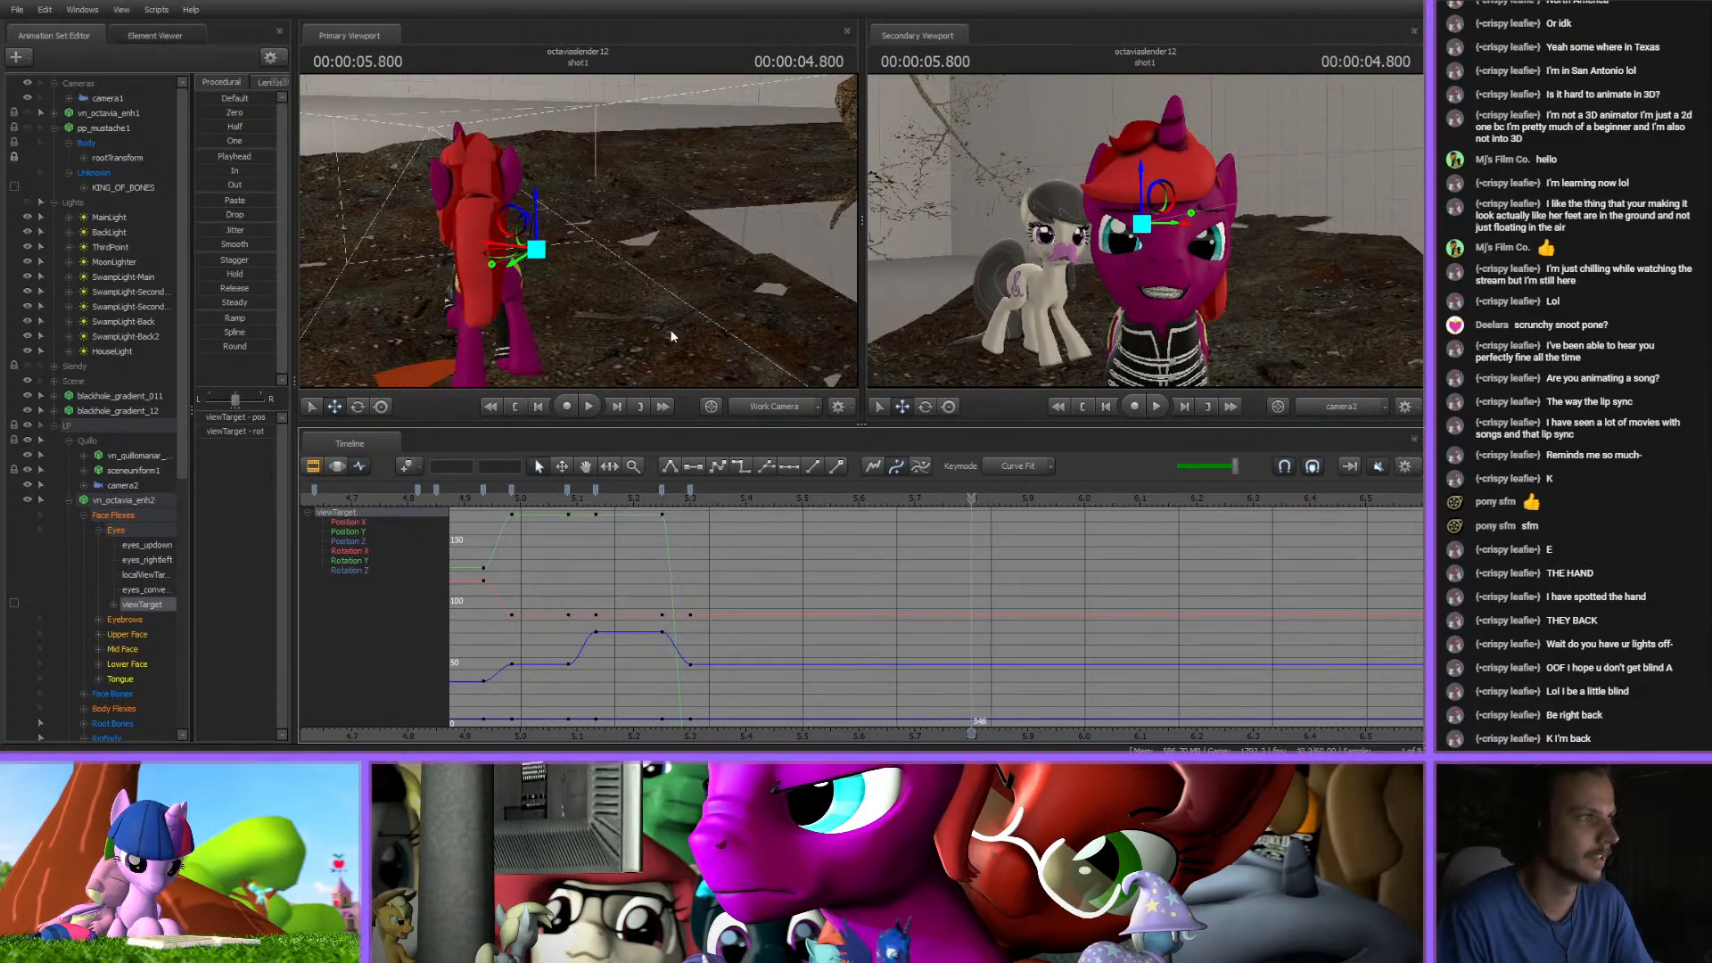
pyautogui.moveTo(673, 336); pyautogui.dragTo(661, 366)
pyautogui.moveTo(655, 279); pyautogui.dragTo(405, 383)
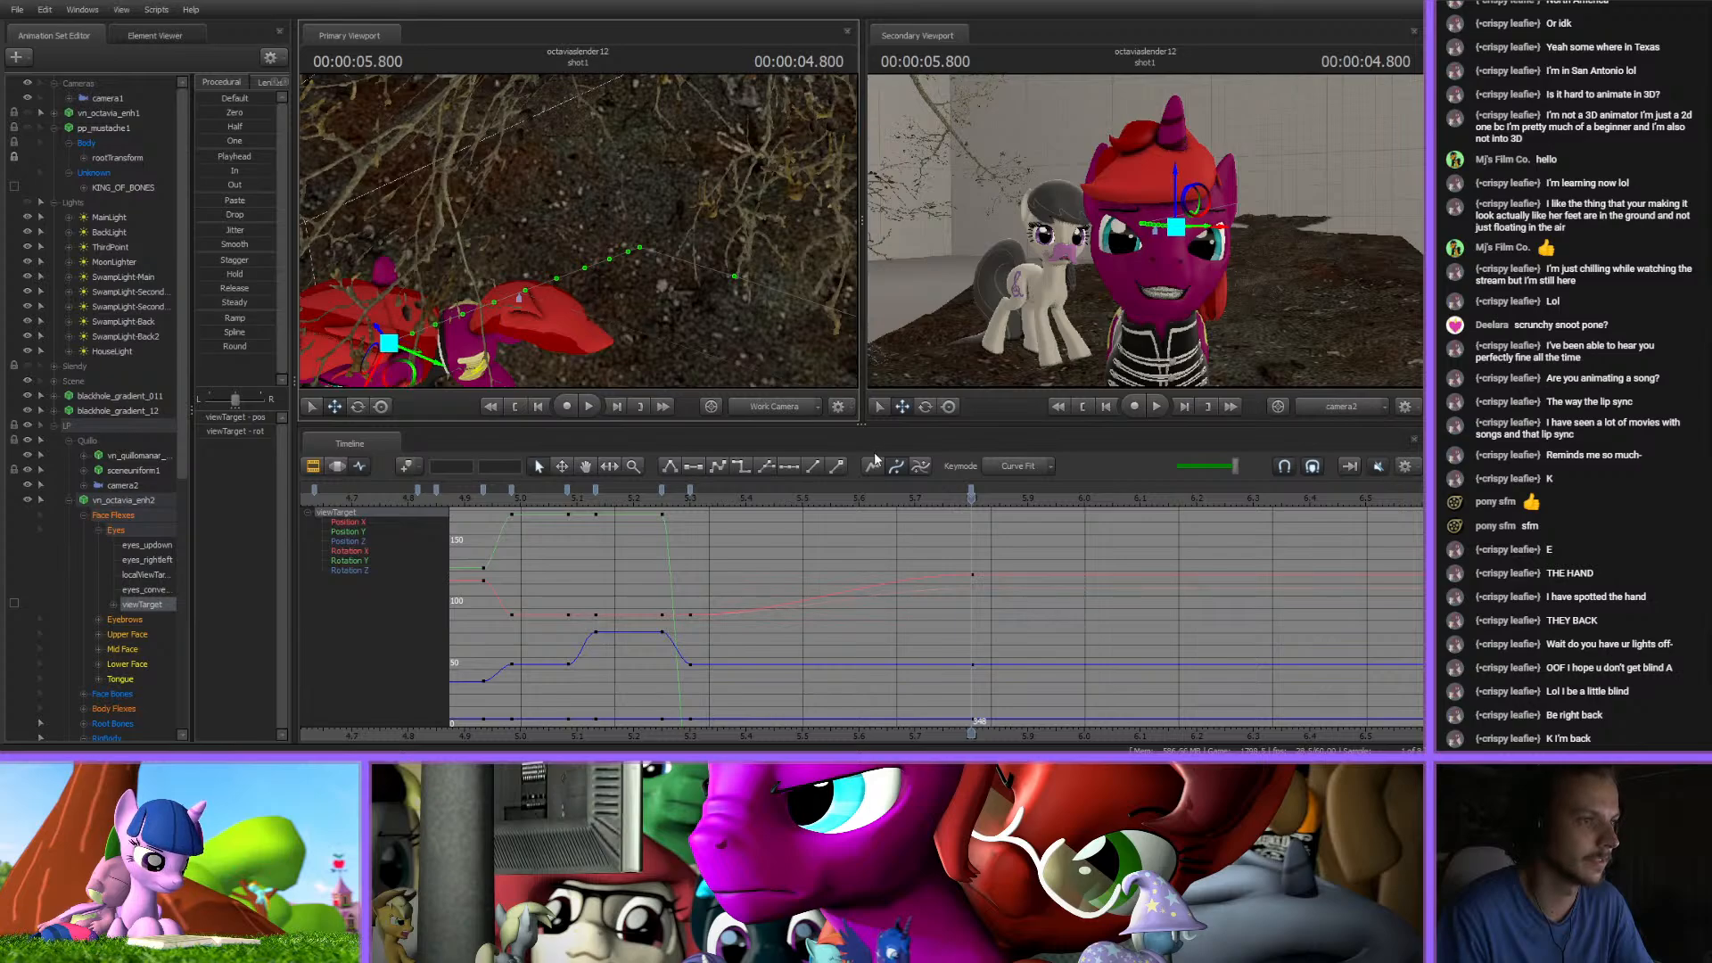
# - Adjust the transition between viewTarget's 5.3- and 5.8-second keyframes and key it at 5.6 seconds
pyautogui.click(691, 491)
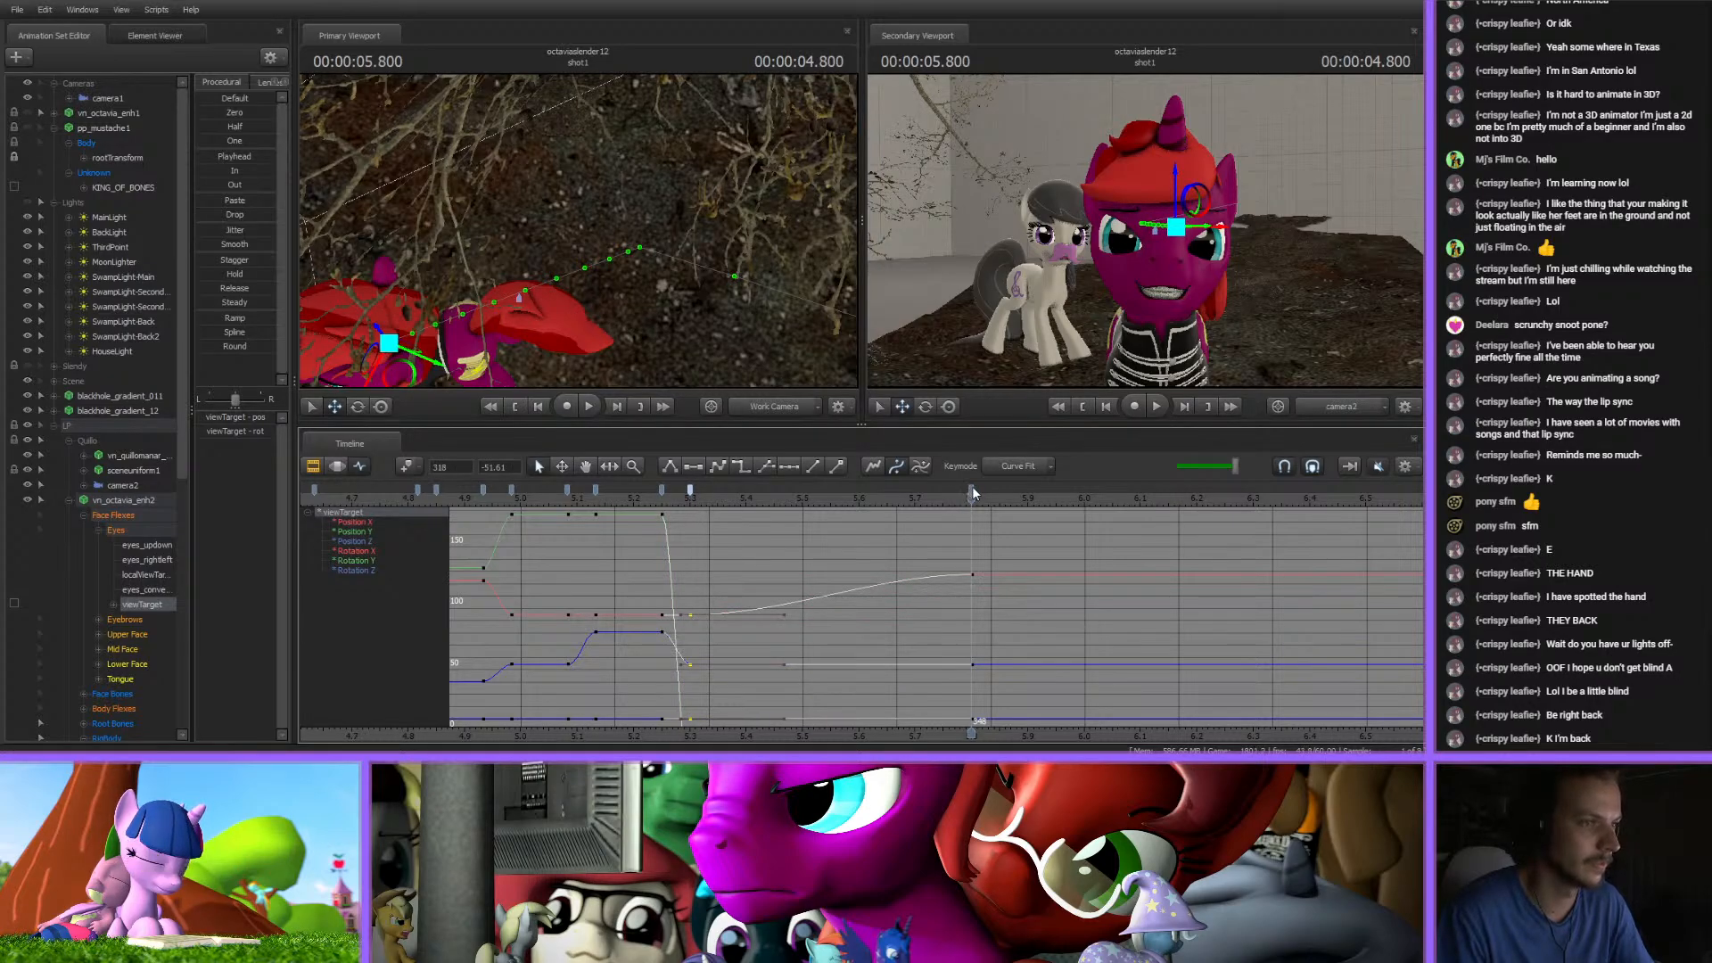
pyautogui.keyDown('shift'); pyautogui.click(972, 490); pyautogui.keyUp('shift')
pyautogui.click(849, 538)
pyautogui.moveTo(673, 502); pyautogui.dragTo(888, 506)
pyautogui.click(313, 466)
pyautogui.click(359, 465)
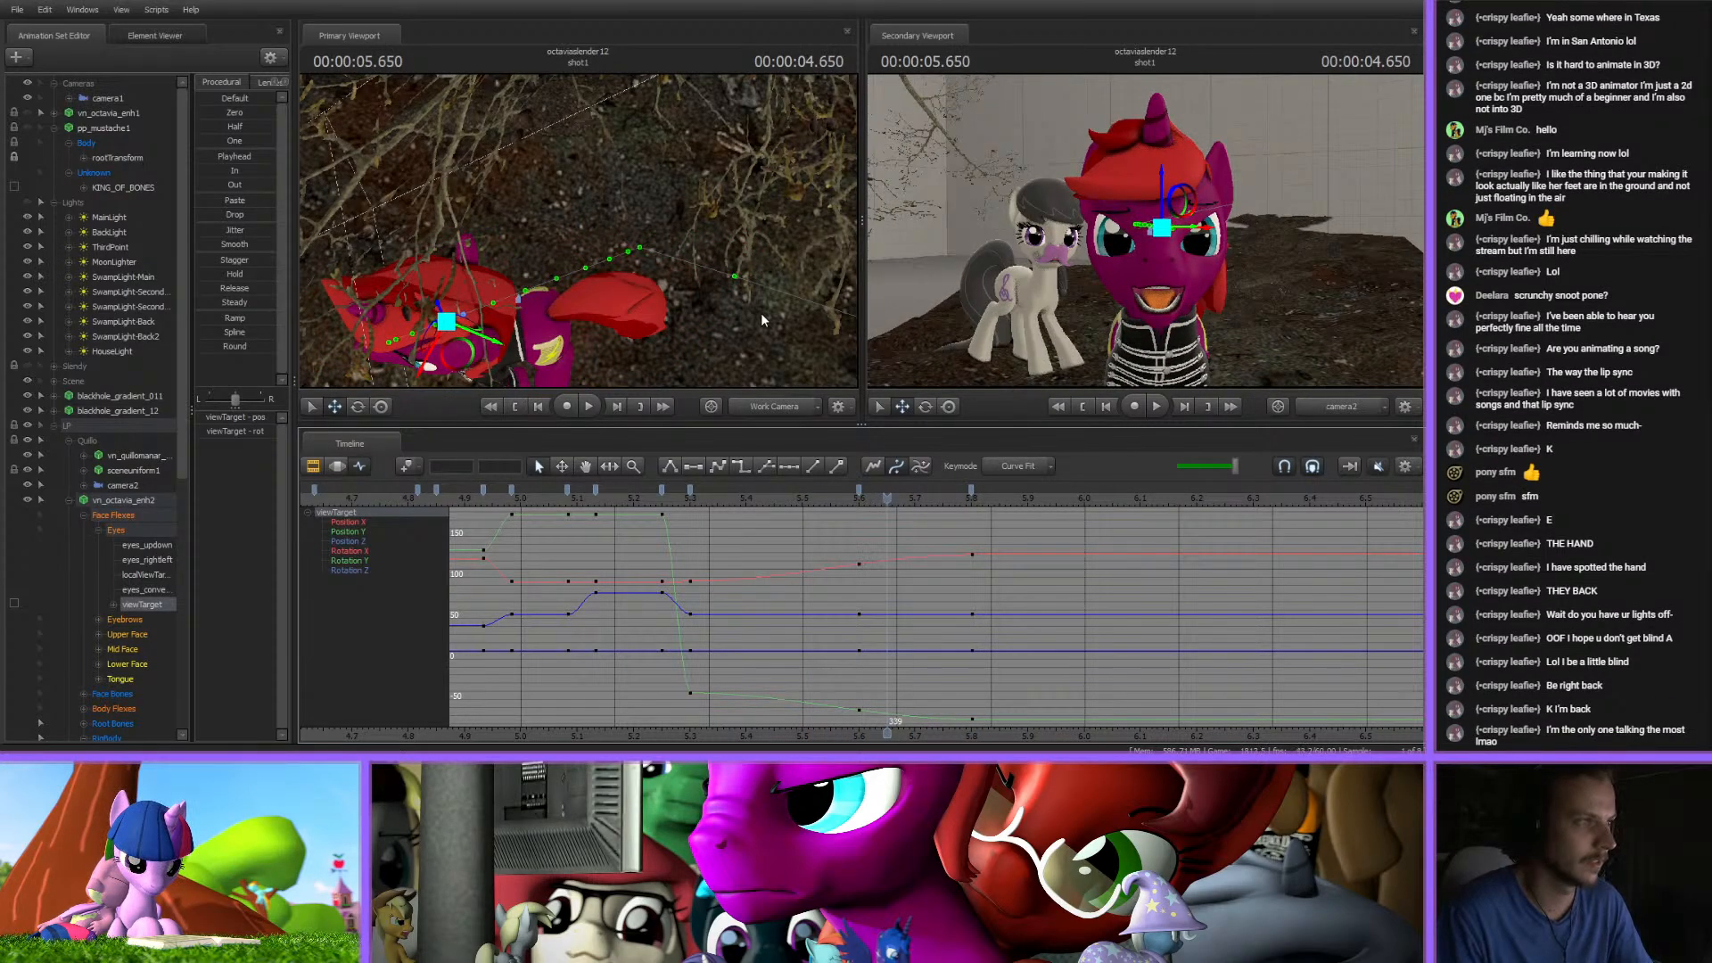
# - Lower viewTarget at 5.65 seconds and delete its 5.8-second keyframe
pyautogui.keyDown('alt'); pyautogui.moveTo(761, 312); pyautogui.dragTo(576, 253); pyautogui.keyUp('alt')
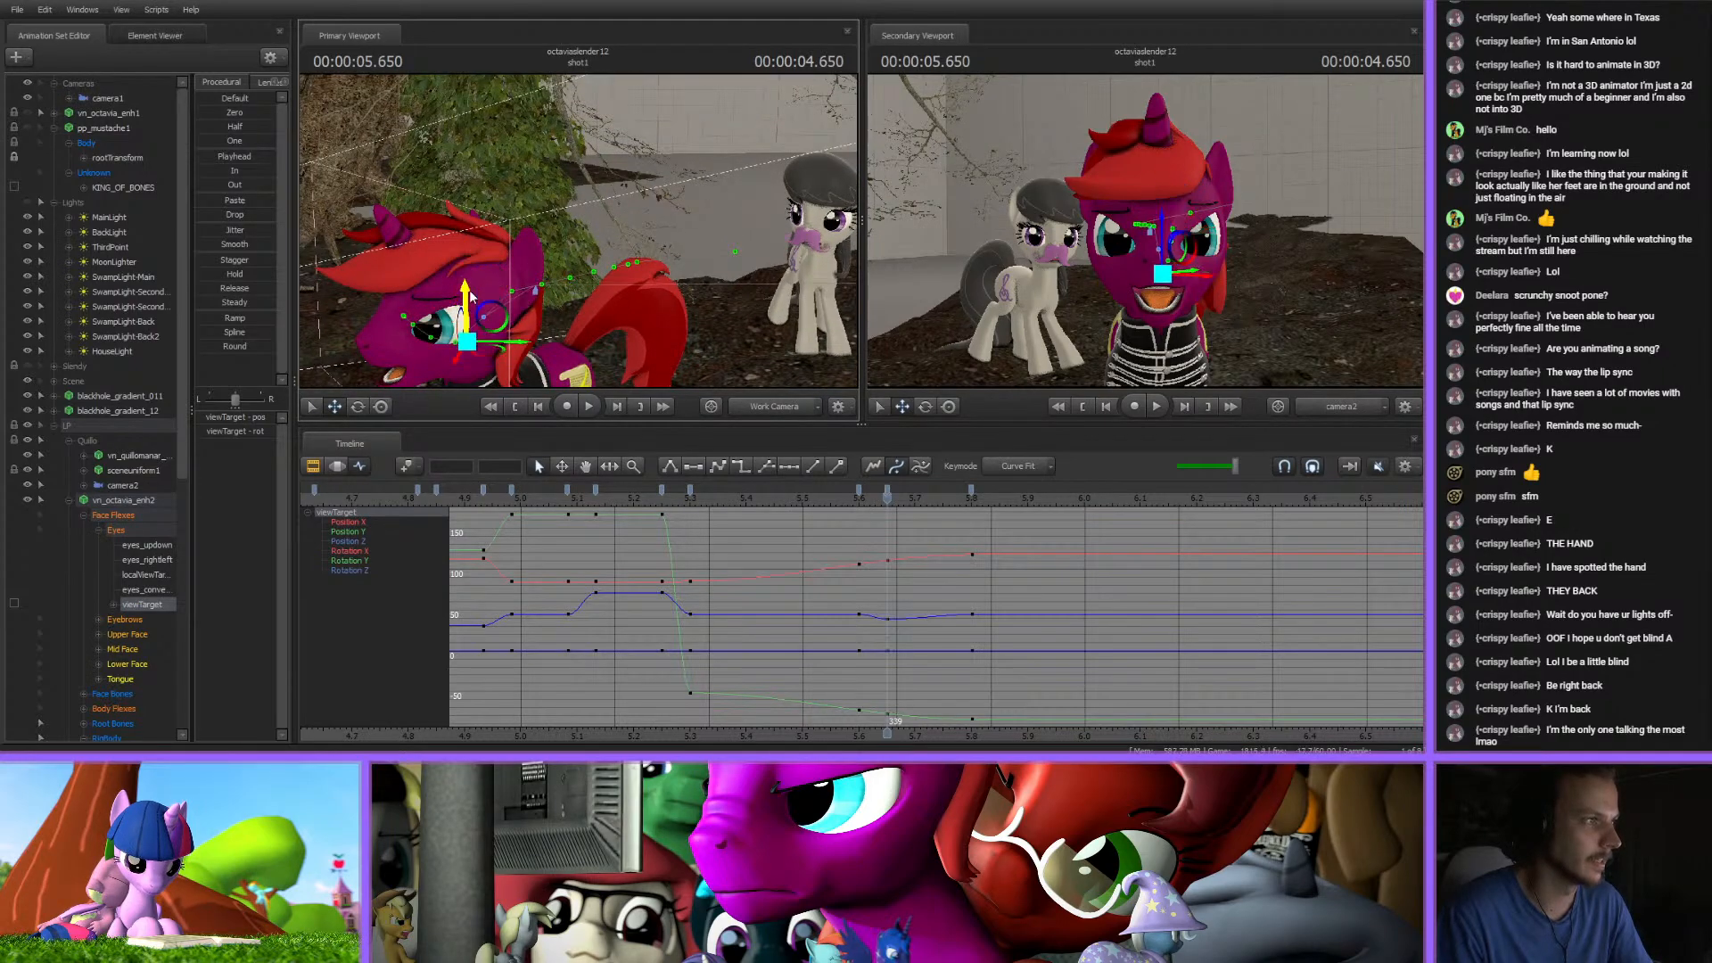
pyautogui.click(971, 490)
pyautogui.press('Delete')
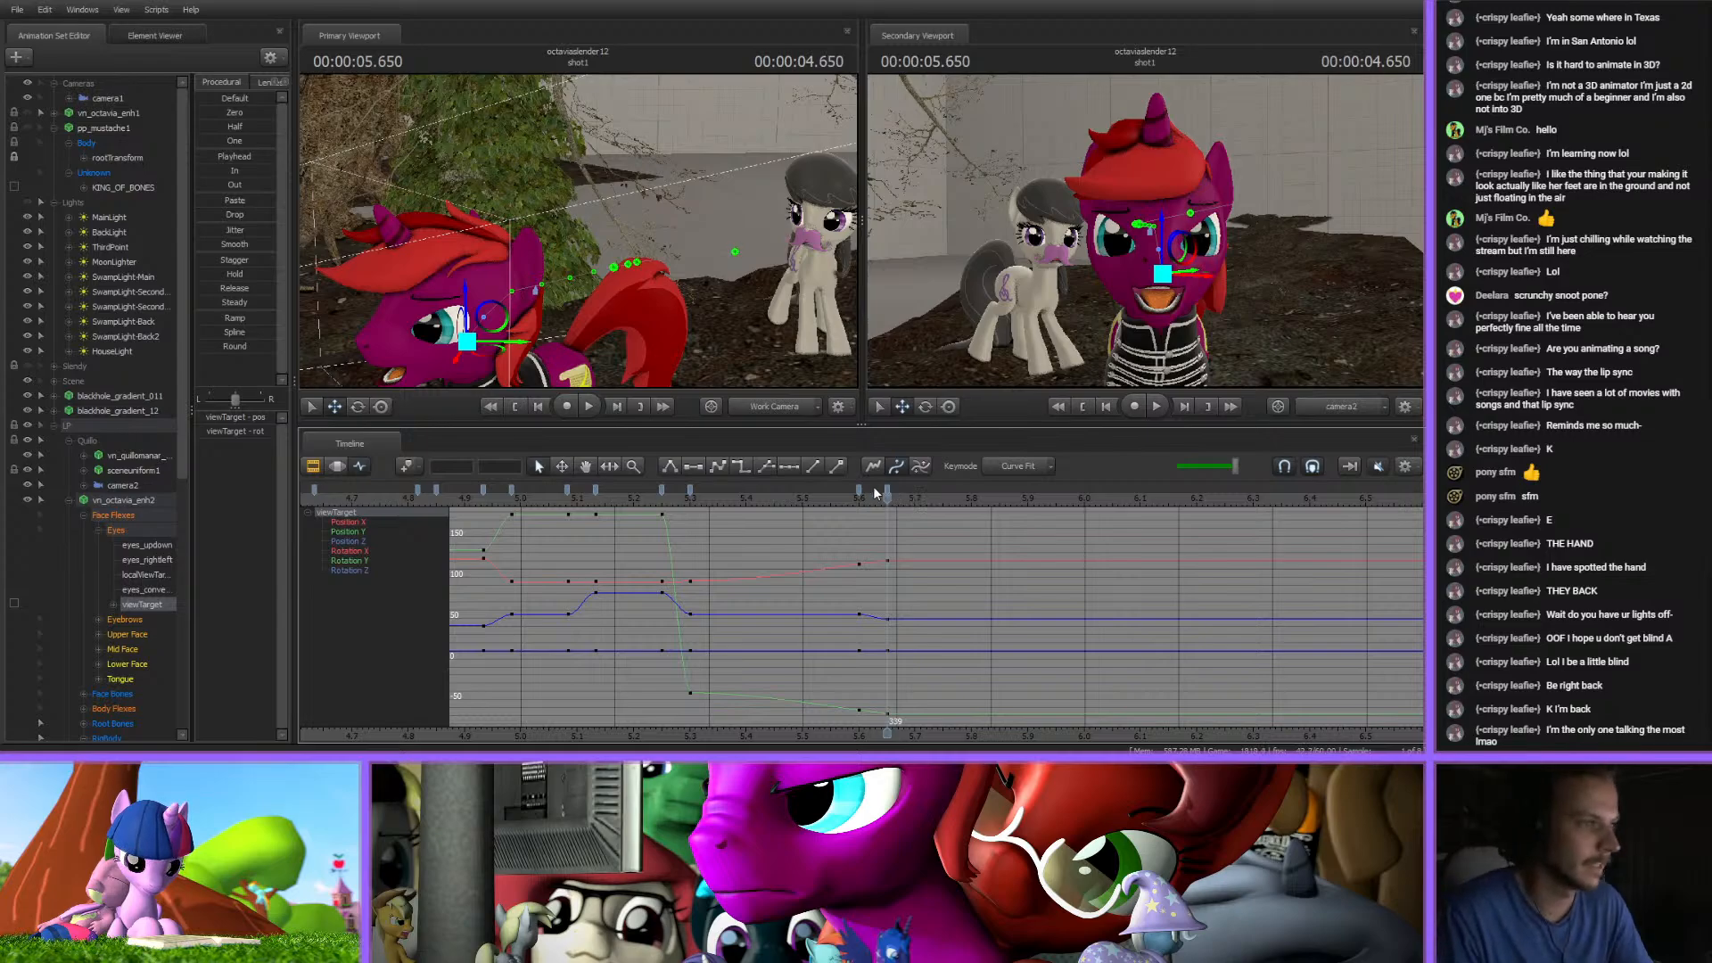
pyautogui.click(887, 490)
pyautogui.click(747, 528)
pyautogui.moveTo(886, 499)
pyautogui.mouseDown()
pyautogui.moveTo(860, 502)
pyautogui.moveTo(887, 500)
pyautogui.mouseUp()
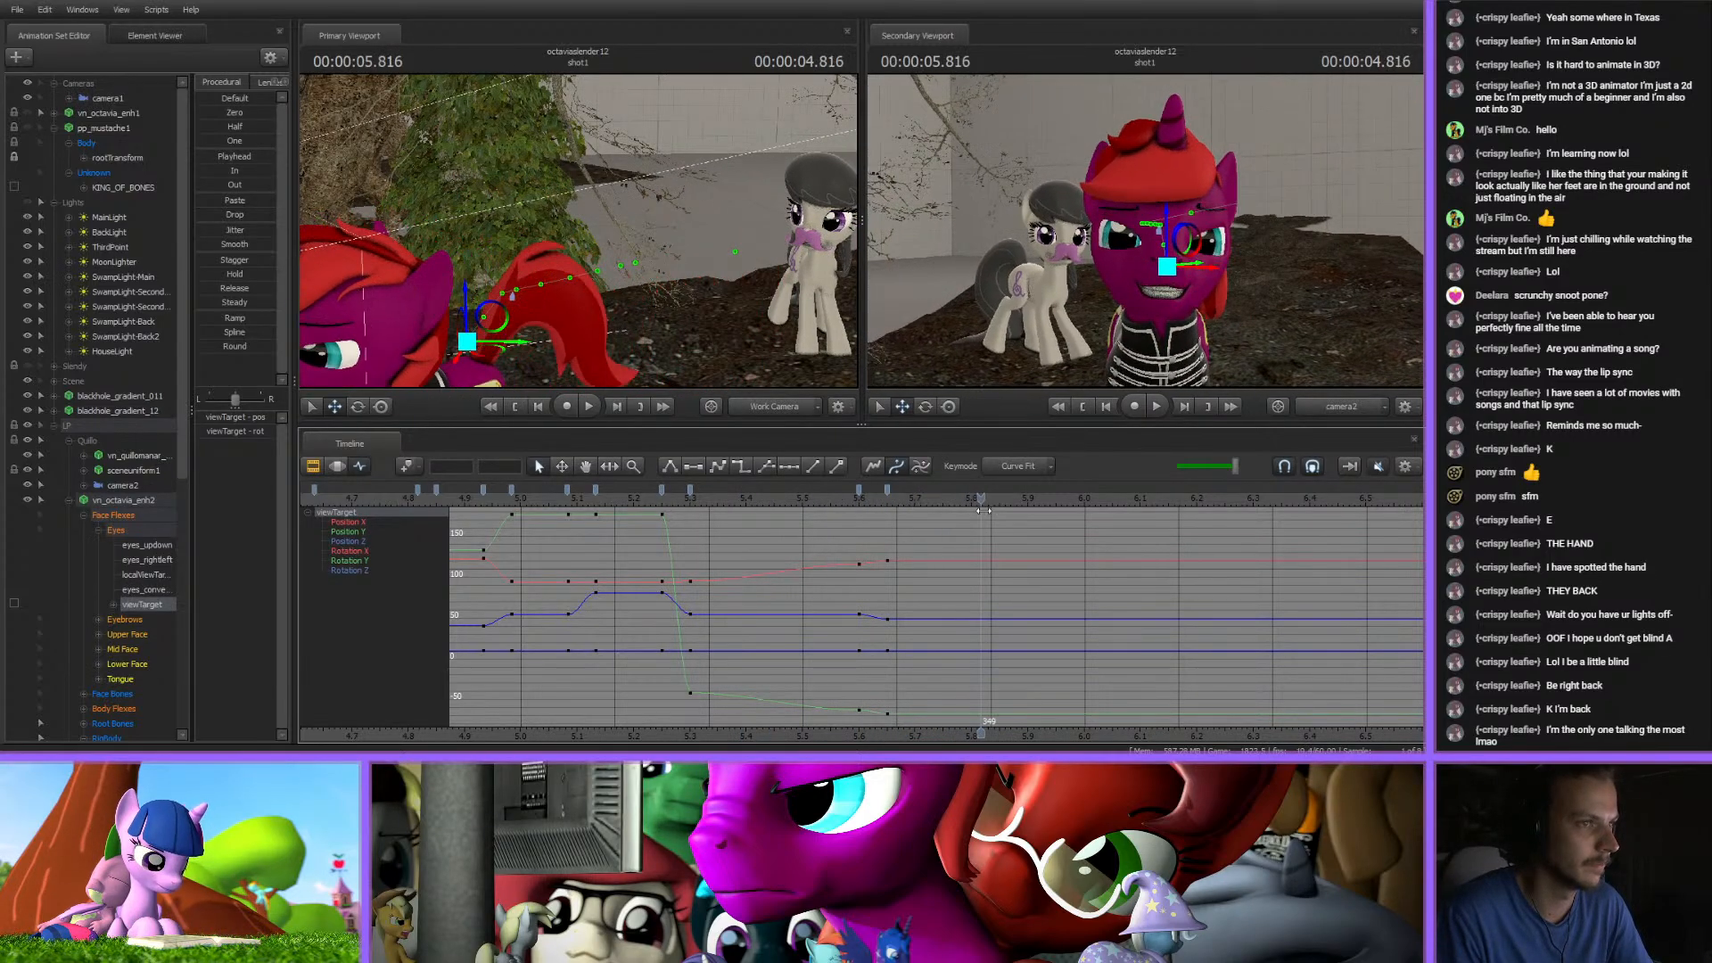
pyautogui.moveTo(633, 343); pyautogui.dragTo(471, 308)
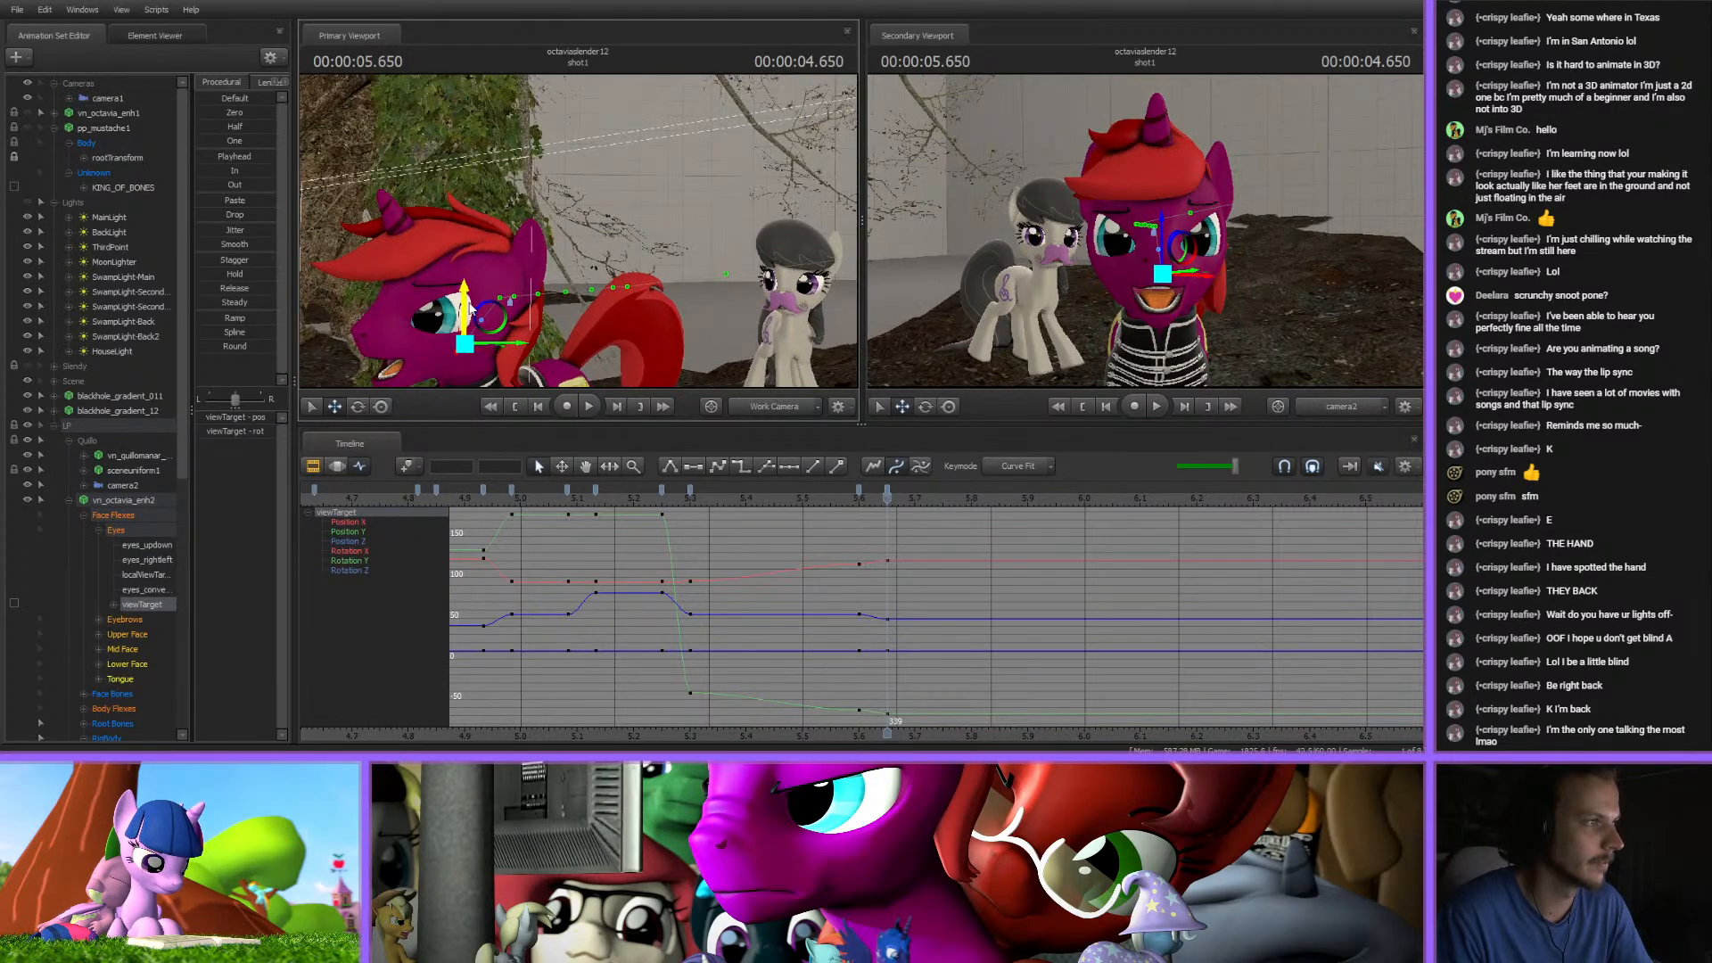
# - Reposition viewTarget at 5.883 seconds in front of Quillo's chest and replay the gaze
pyautogui.moveTo(887, 502); pyautogui.dragTo(1019, 502)
pyautogui.moveTo(642, 210); pyautogui.dragTo(595, 237)
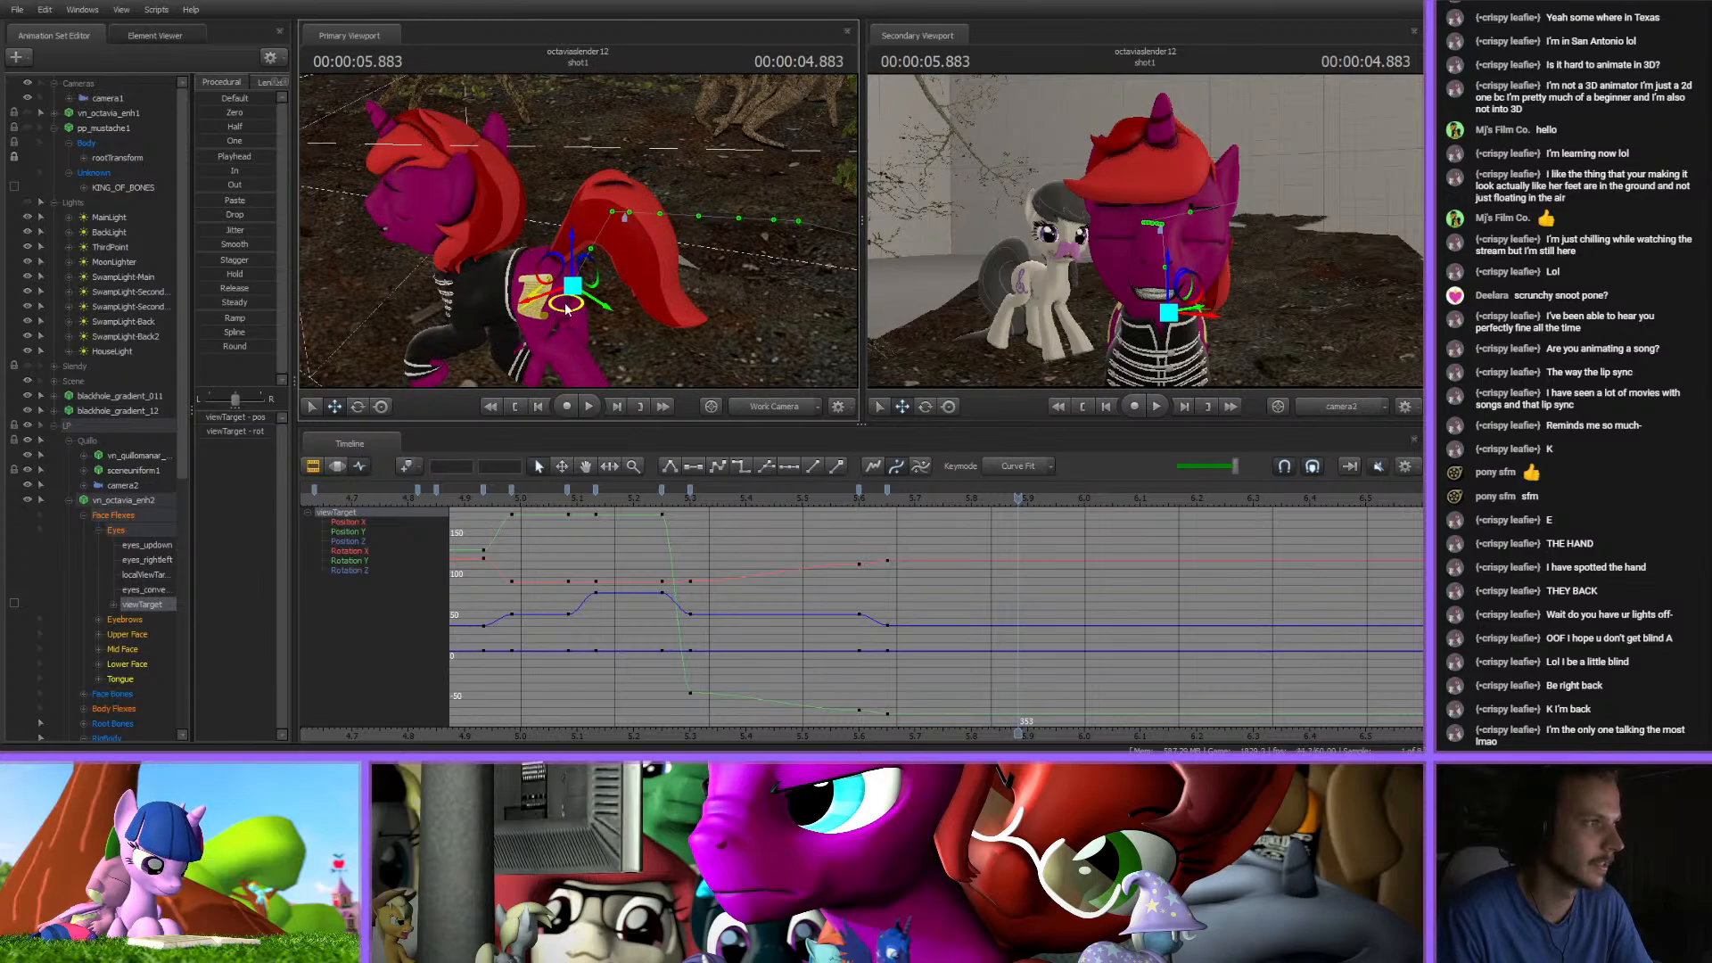
pyautogui.moveTo(568, 308); pyautogui.dragTo(436, 273)
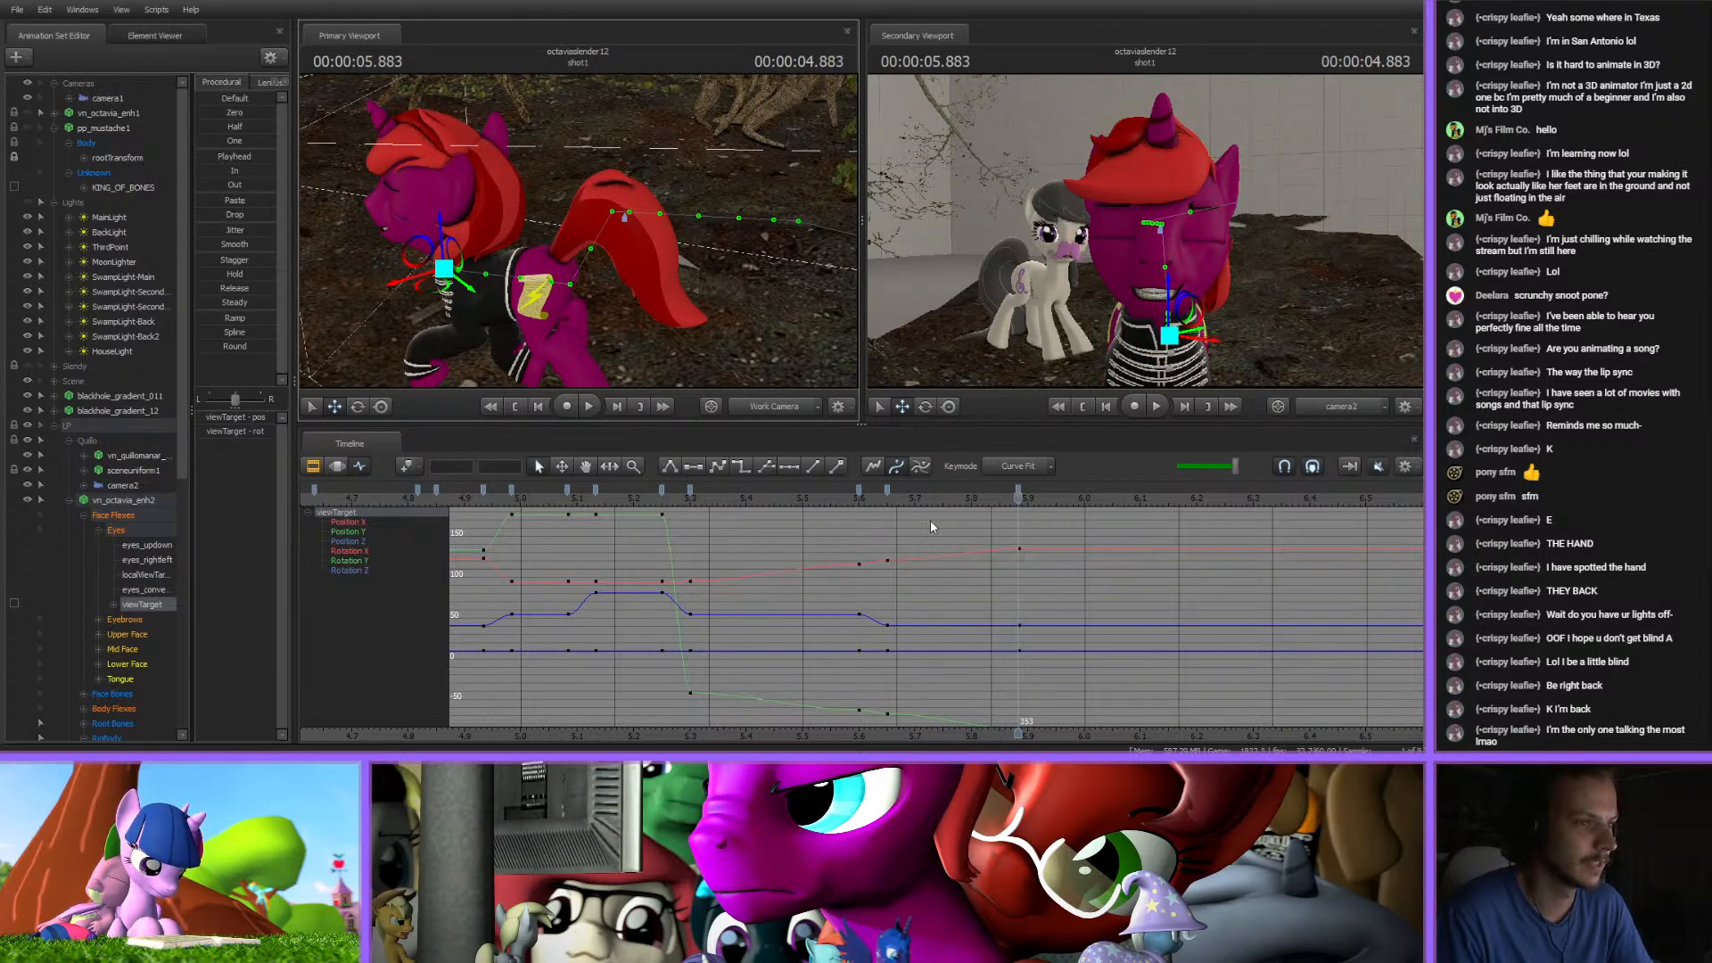
pyautogui.moveTo(686, 500); pyautogui.dragTo(524, 495)
pyautogui.press('space')
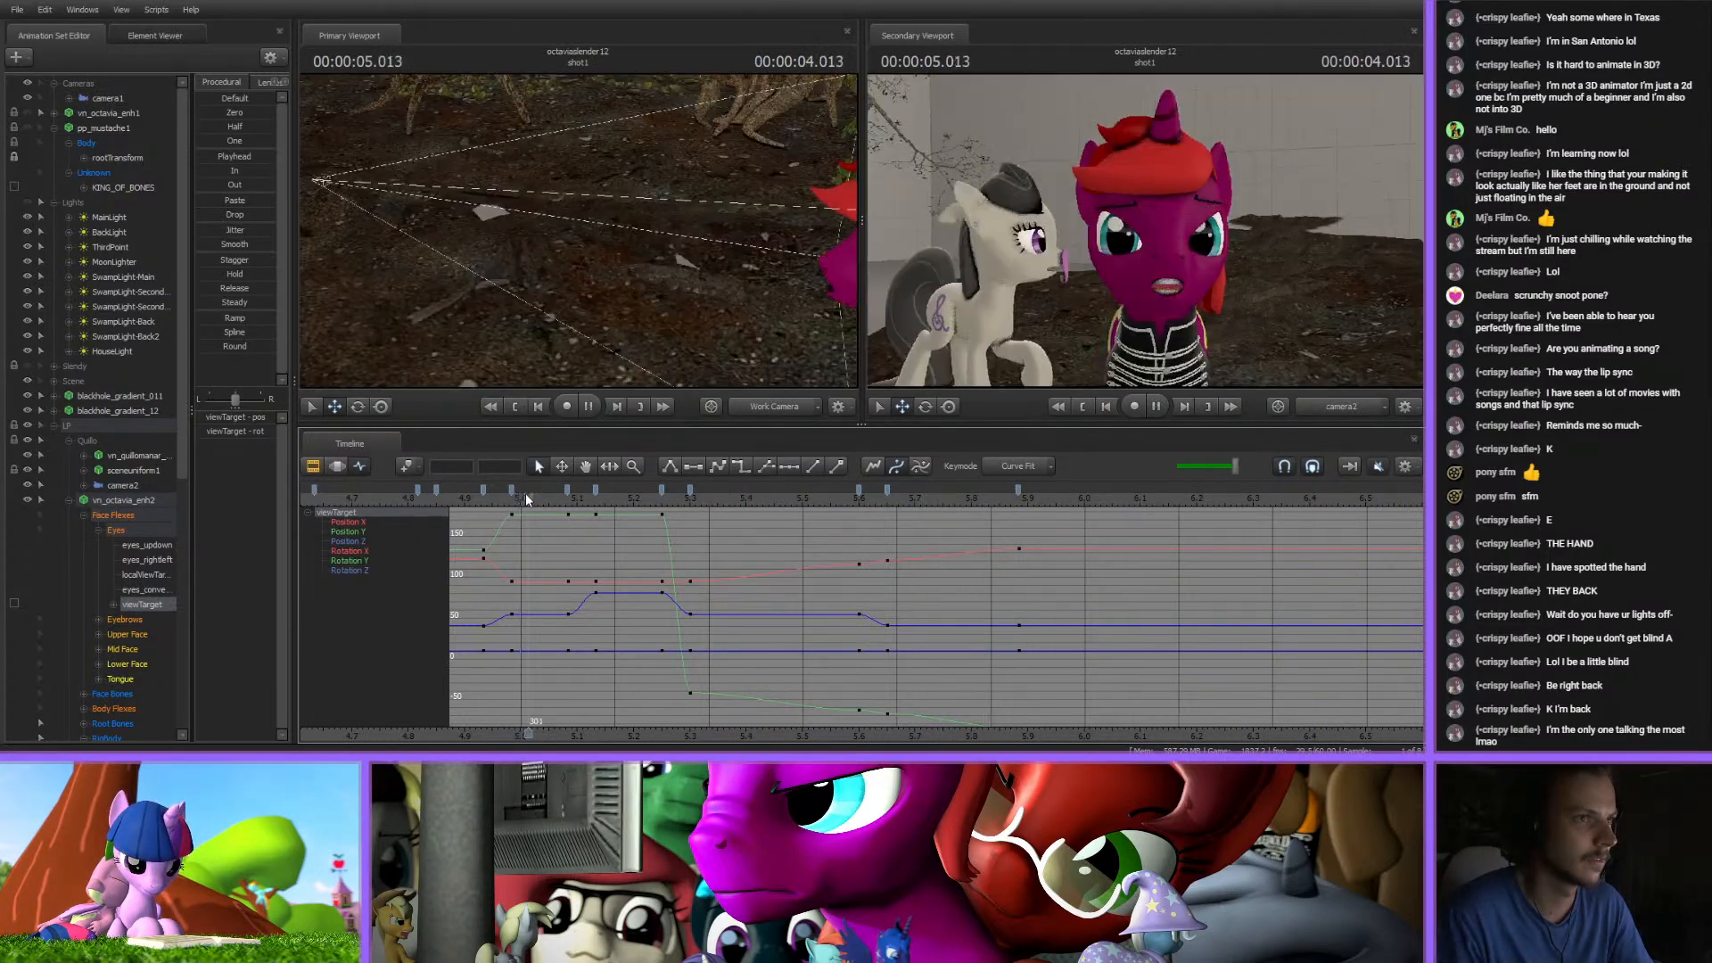
# - Key viewTarget at 5.75 seconds, then raise its 5.883-second position to Quillo's face and move that keyframe to 5.85 seconds
pyautogui.moveTo(858, 503); pyautogui.dragTo(1018, 509)
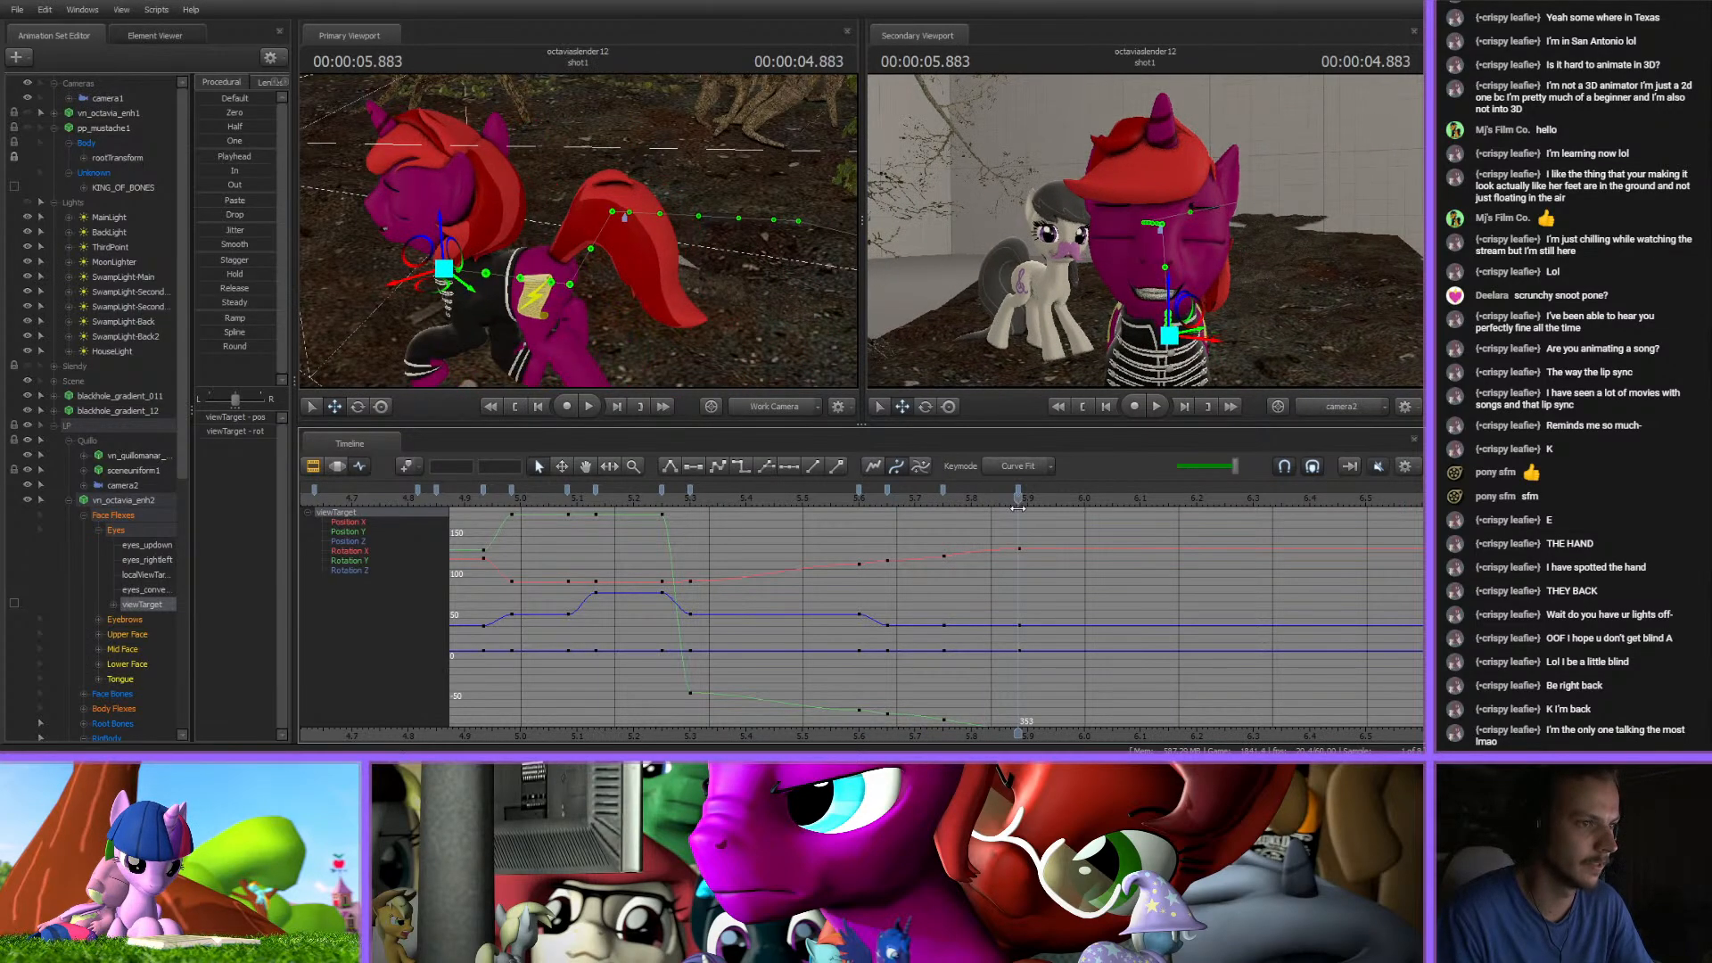
pyautogui.moveTo(692, 296); pyautogui.dragTo(591, 232)
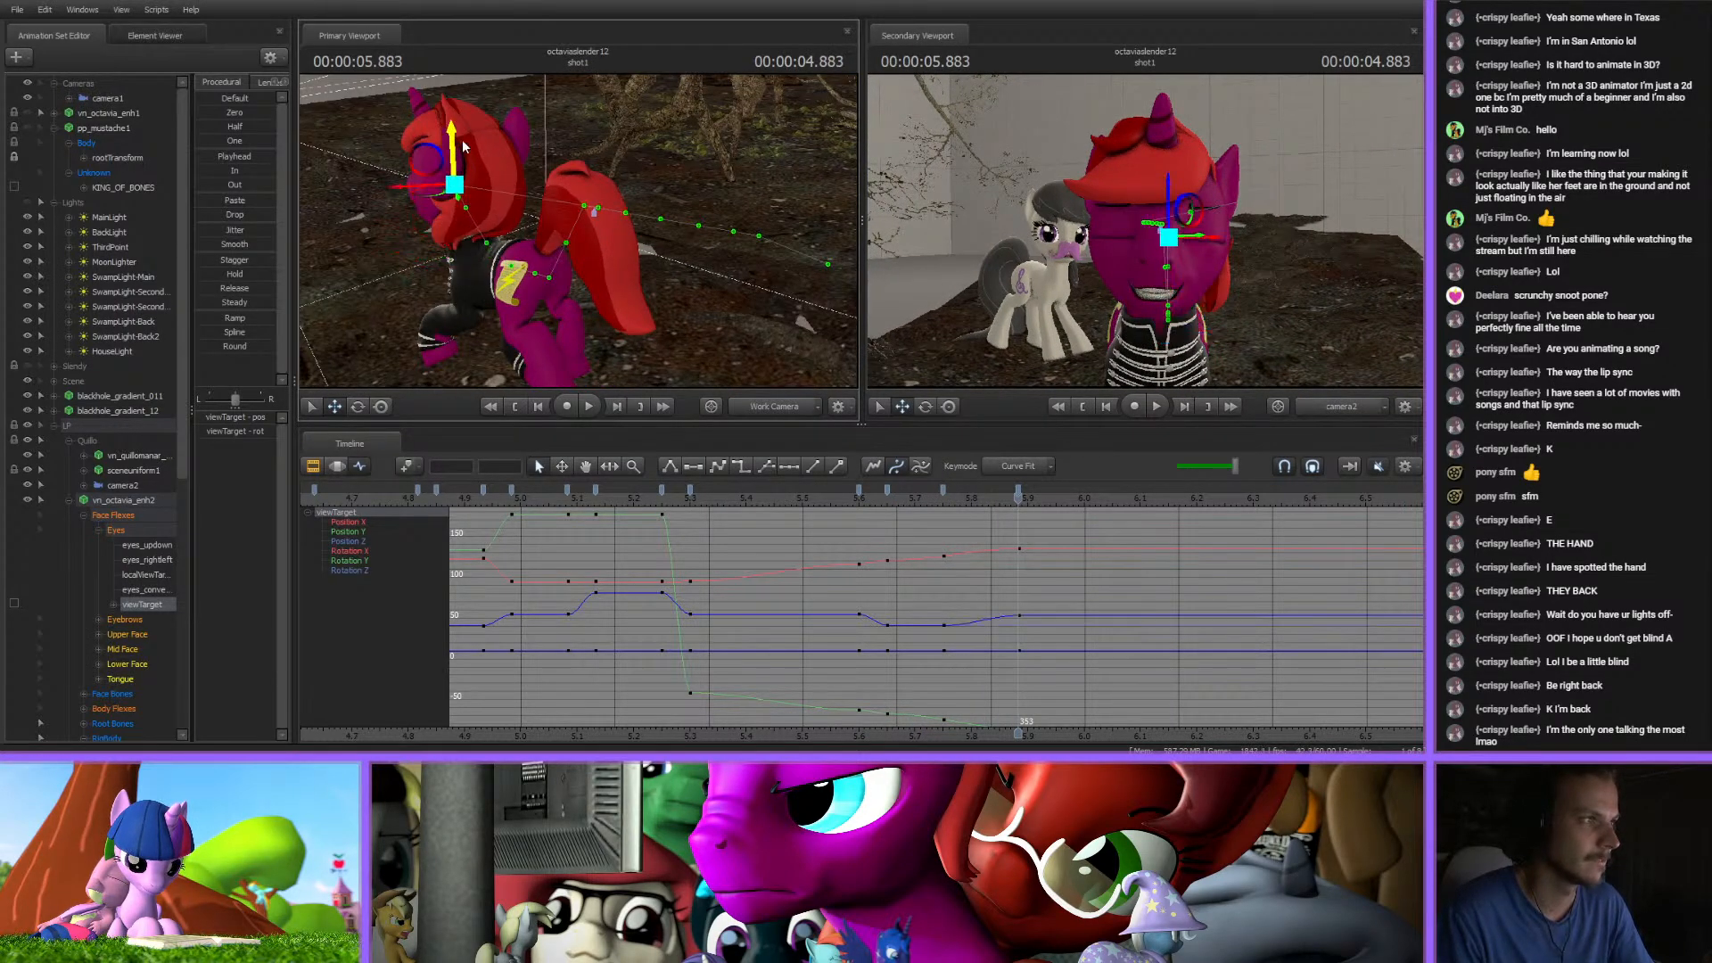
pyautogui.click(999, 496)
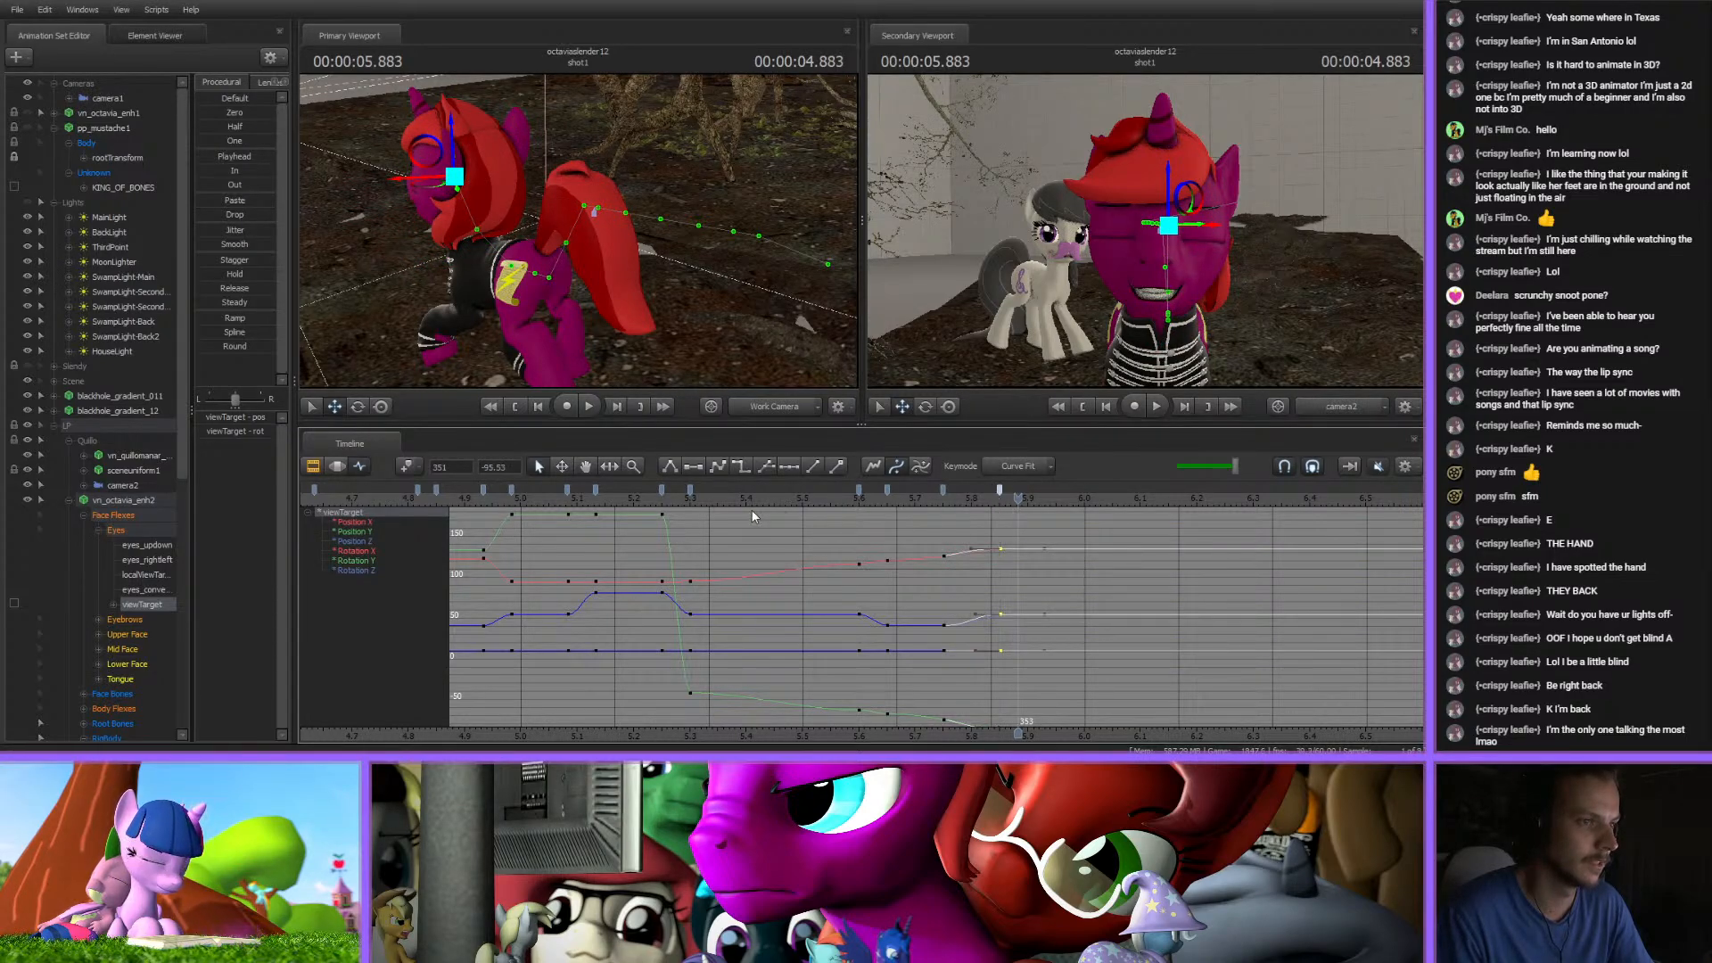
# - Replay the shot from about 4.5 seconds to check Octavia's eye movement as Quillo passes
pyautogui.press('space')
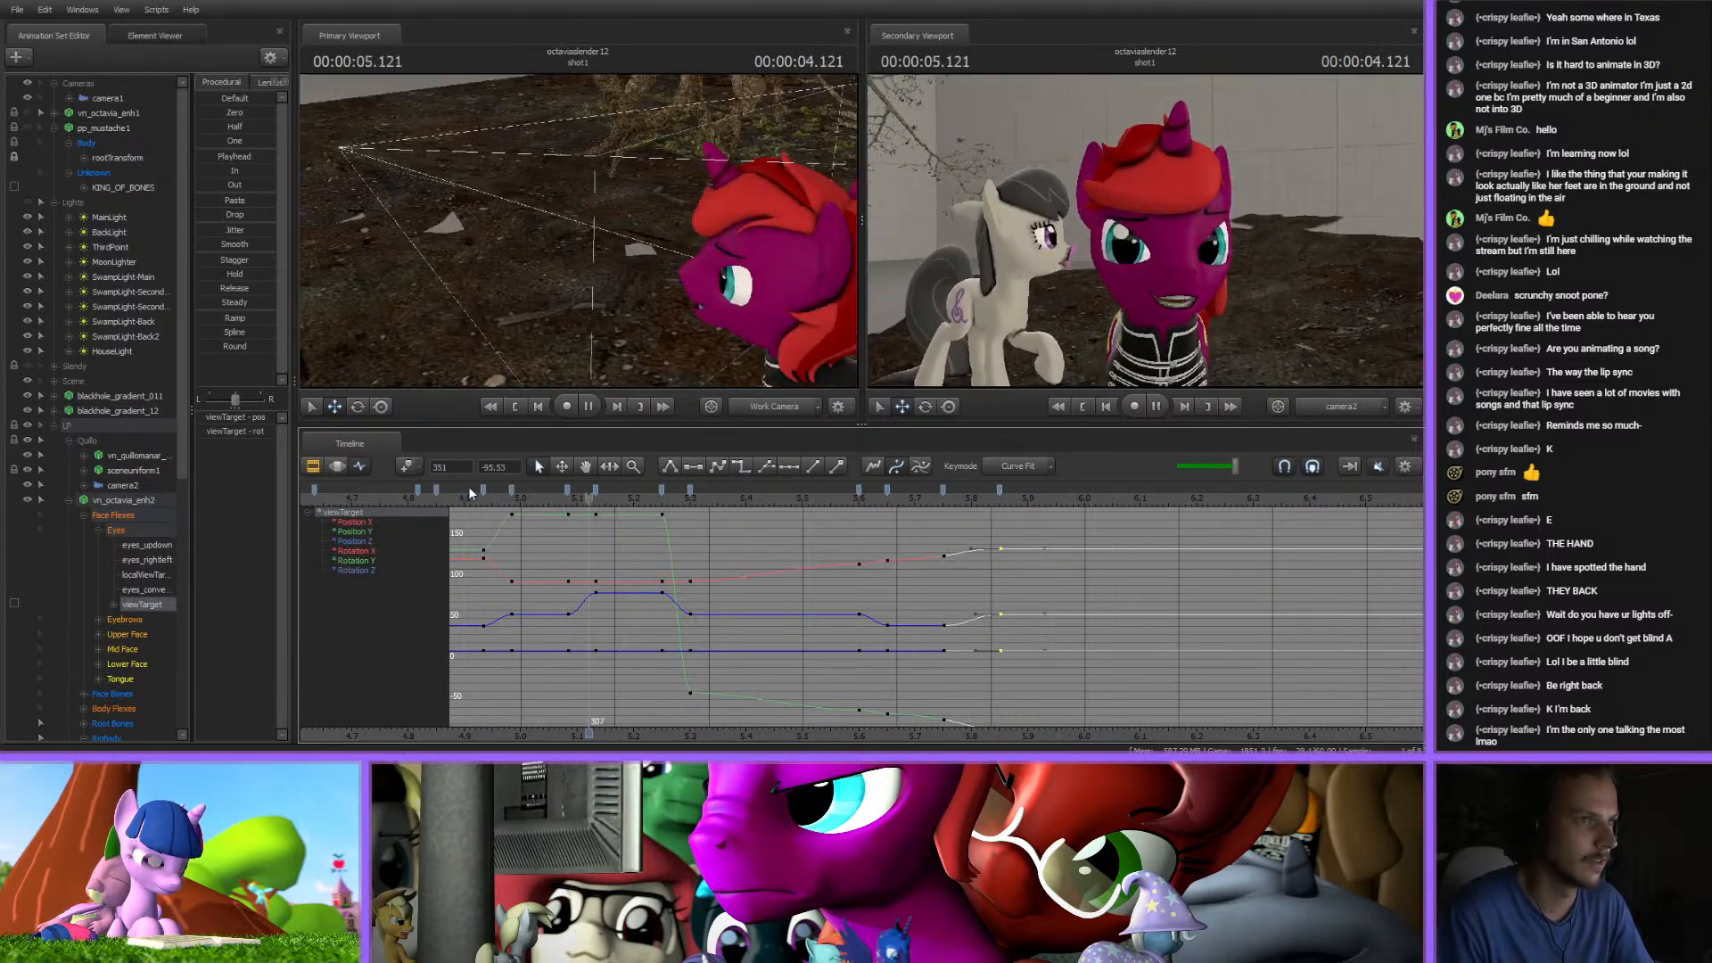
pyautogui.press('space')
pyautogui.scroll(-3, 807, 610)
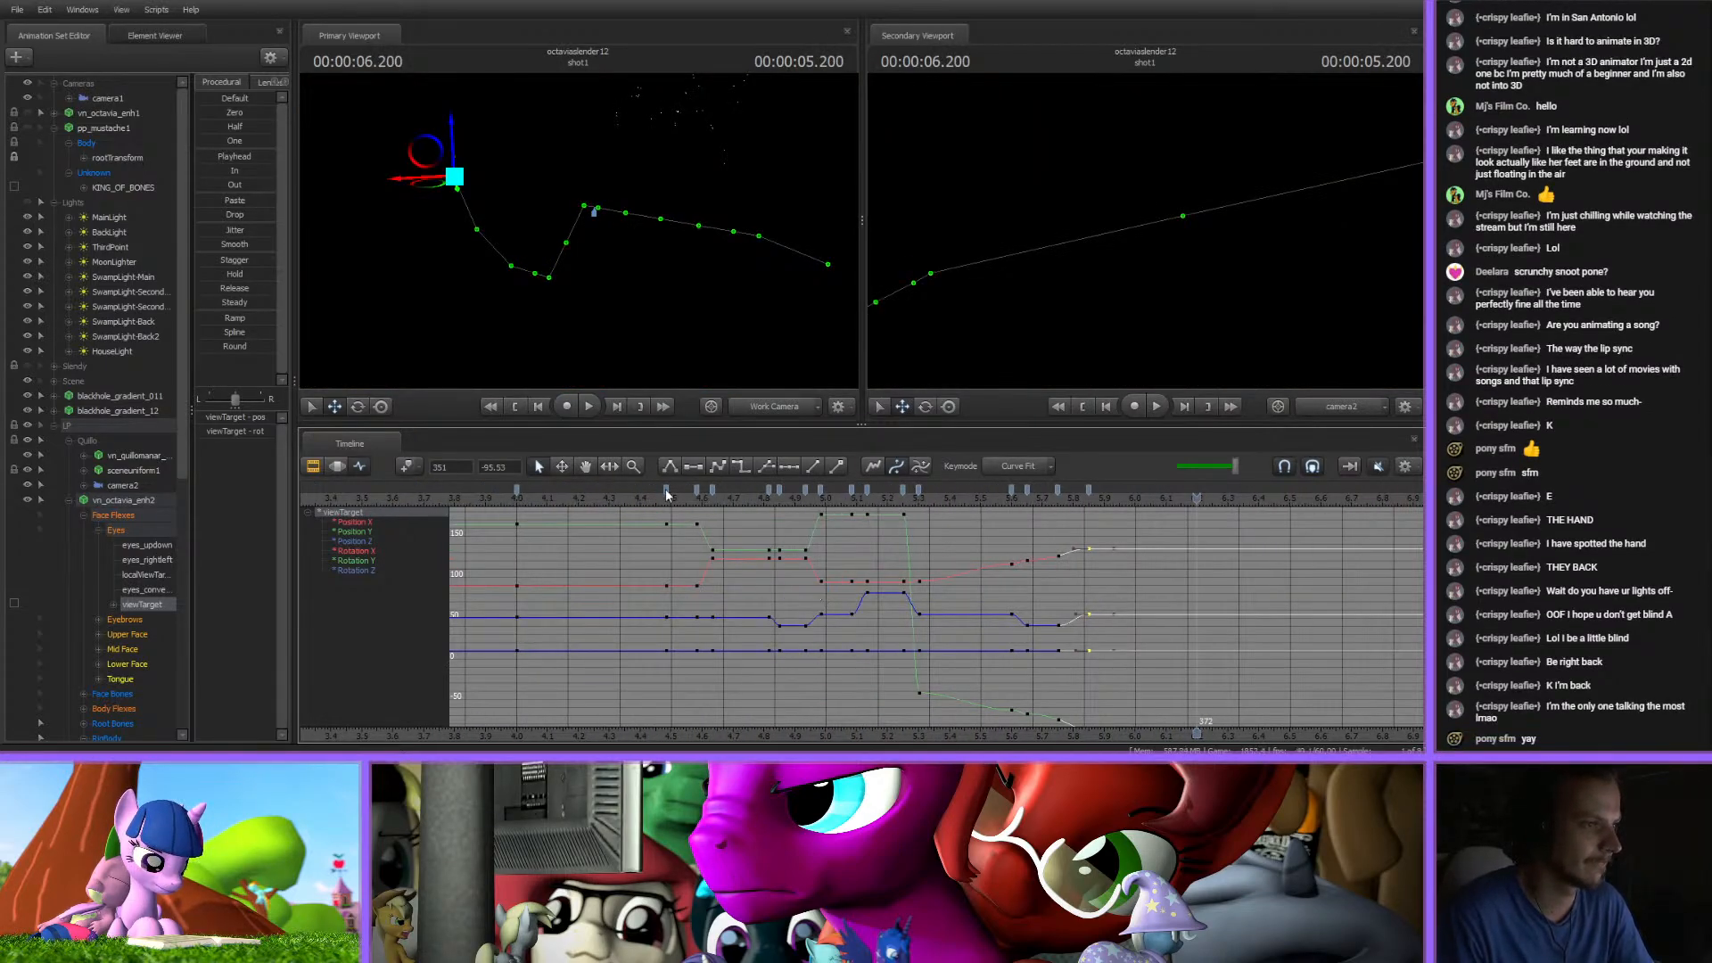
pyautogui.click(666, 492)
pyautogui.click(662, 505)
pyautogui.press('space')
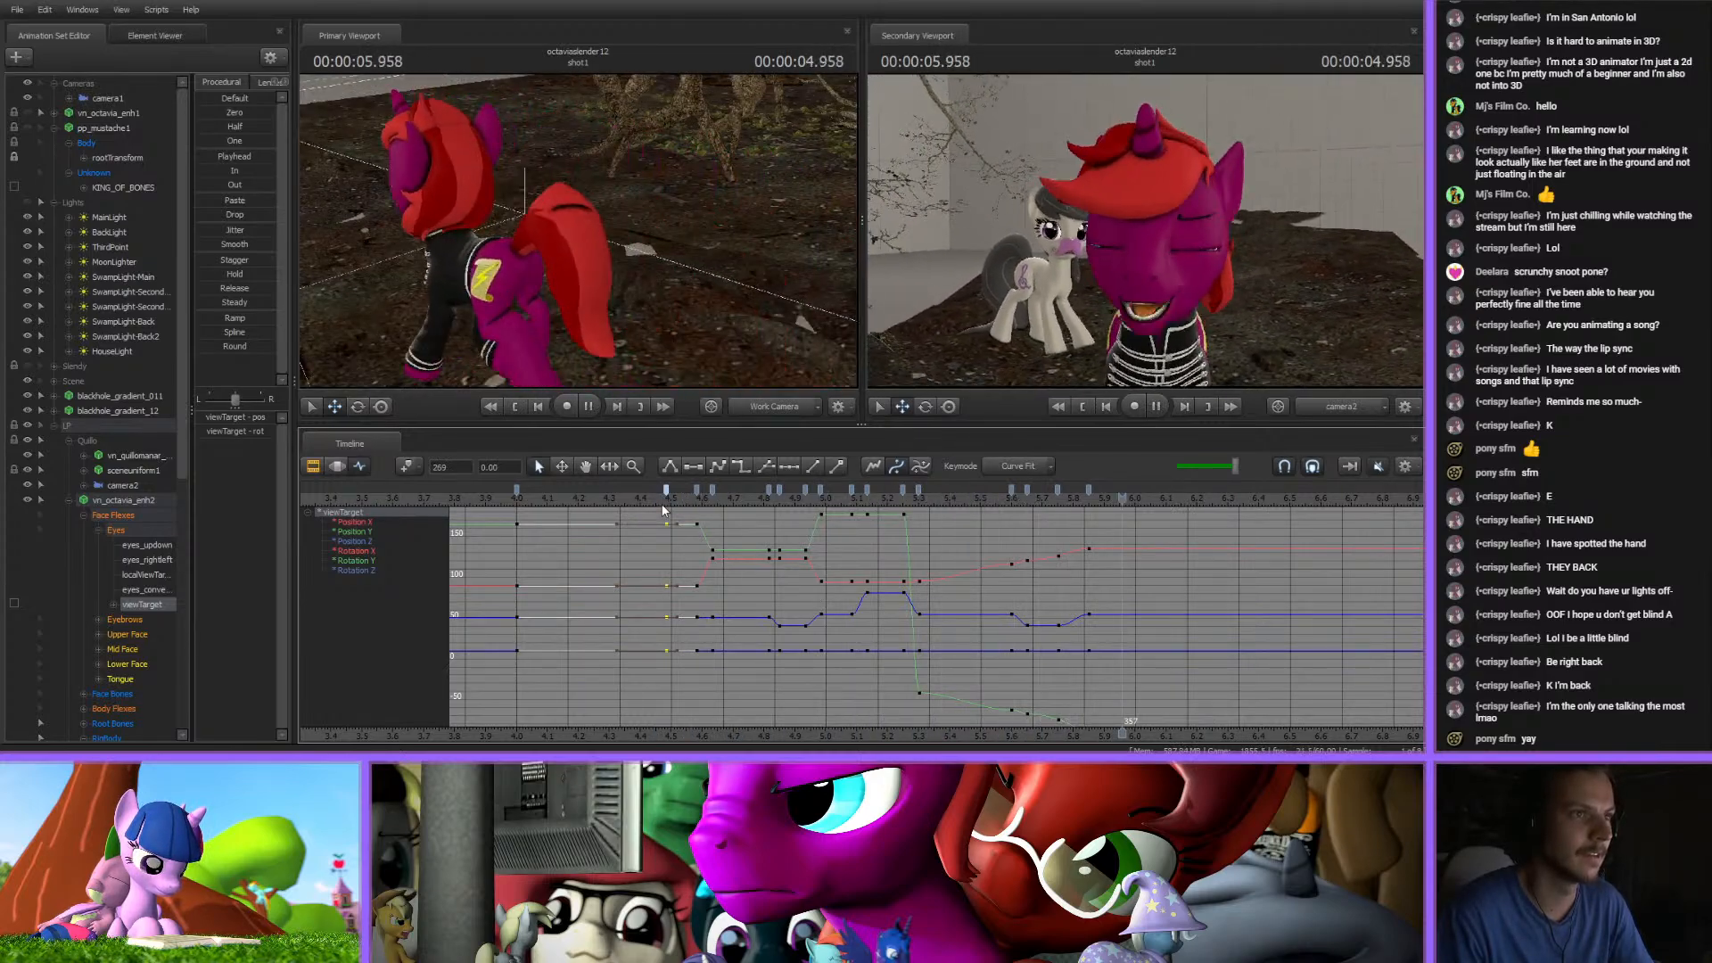
pyautogui.press('space')
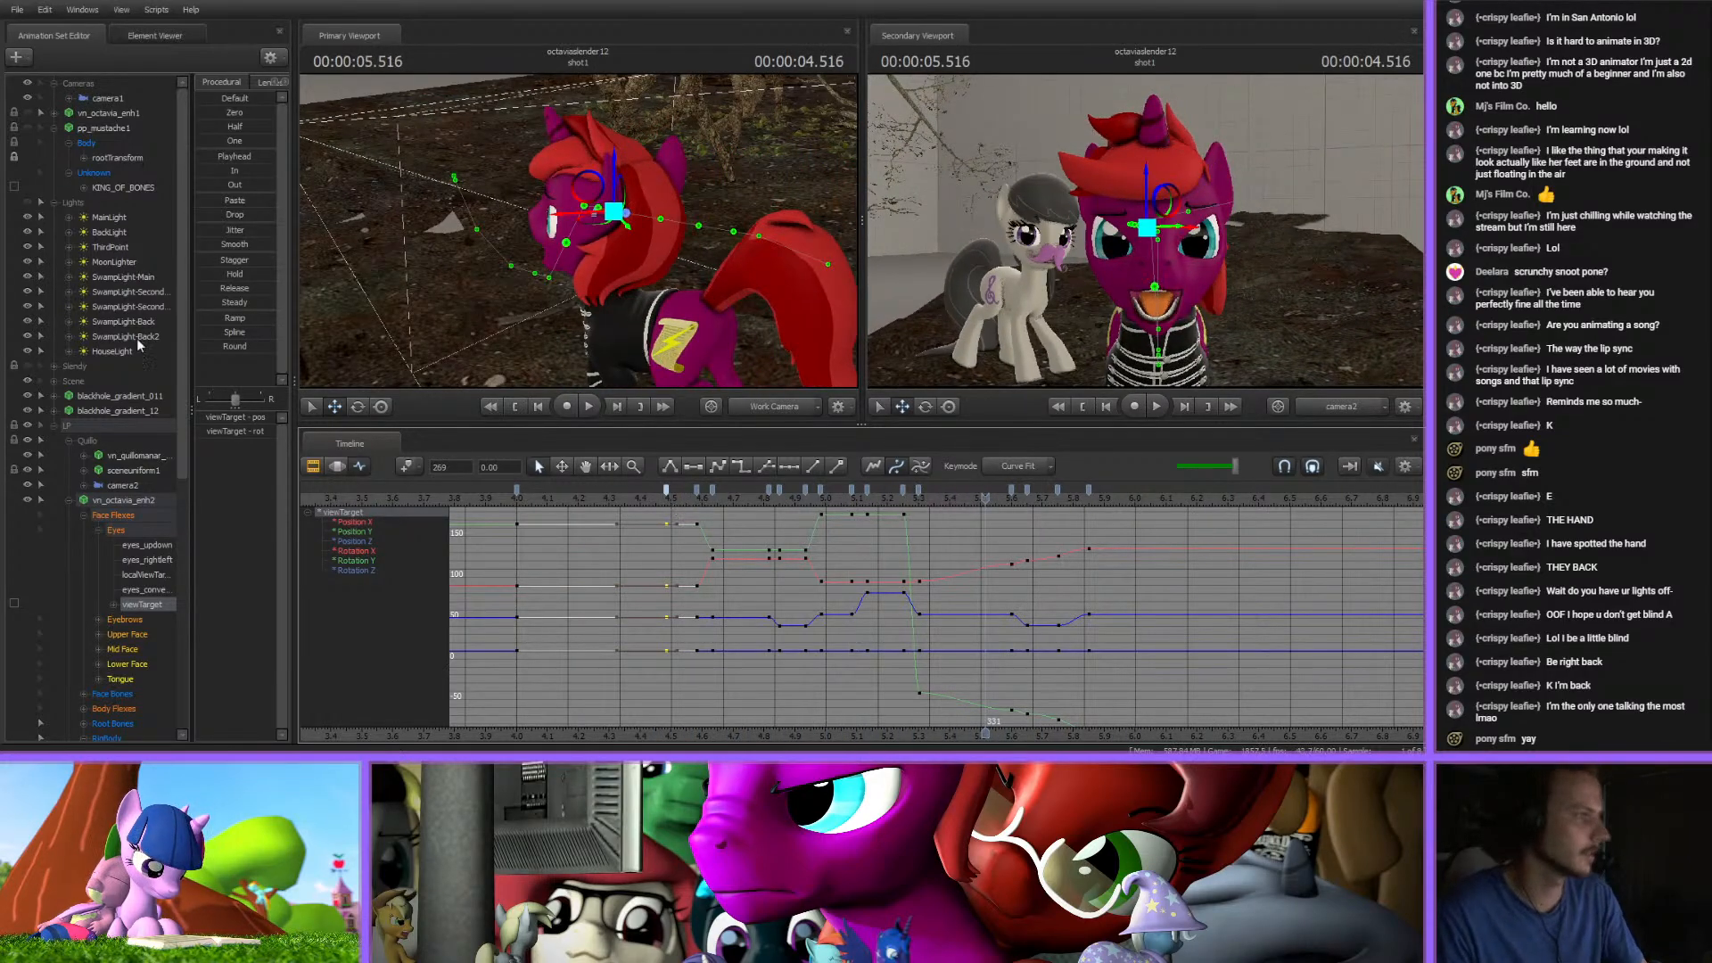
# - Delete vn_octavia_enh2's Lower Face keyframes from 4.9 to 5.9 seconds
pyautogui.click(137, 664)
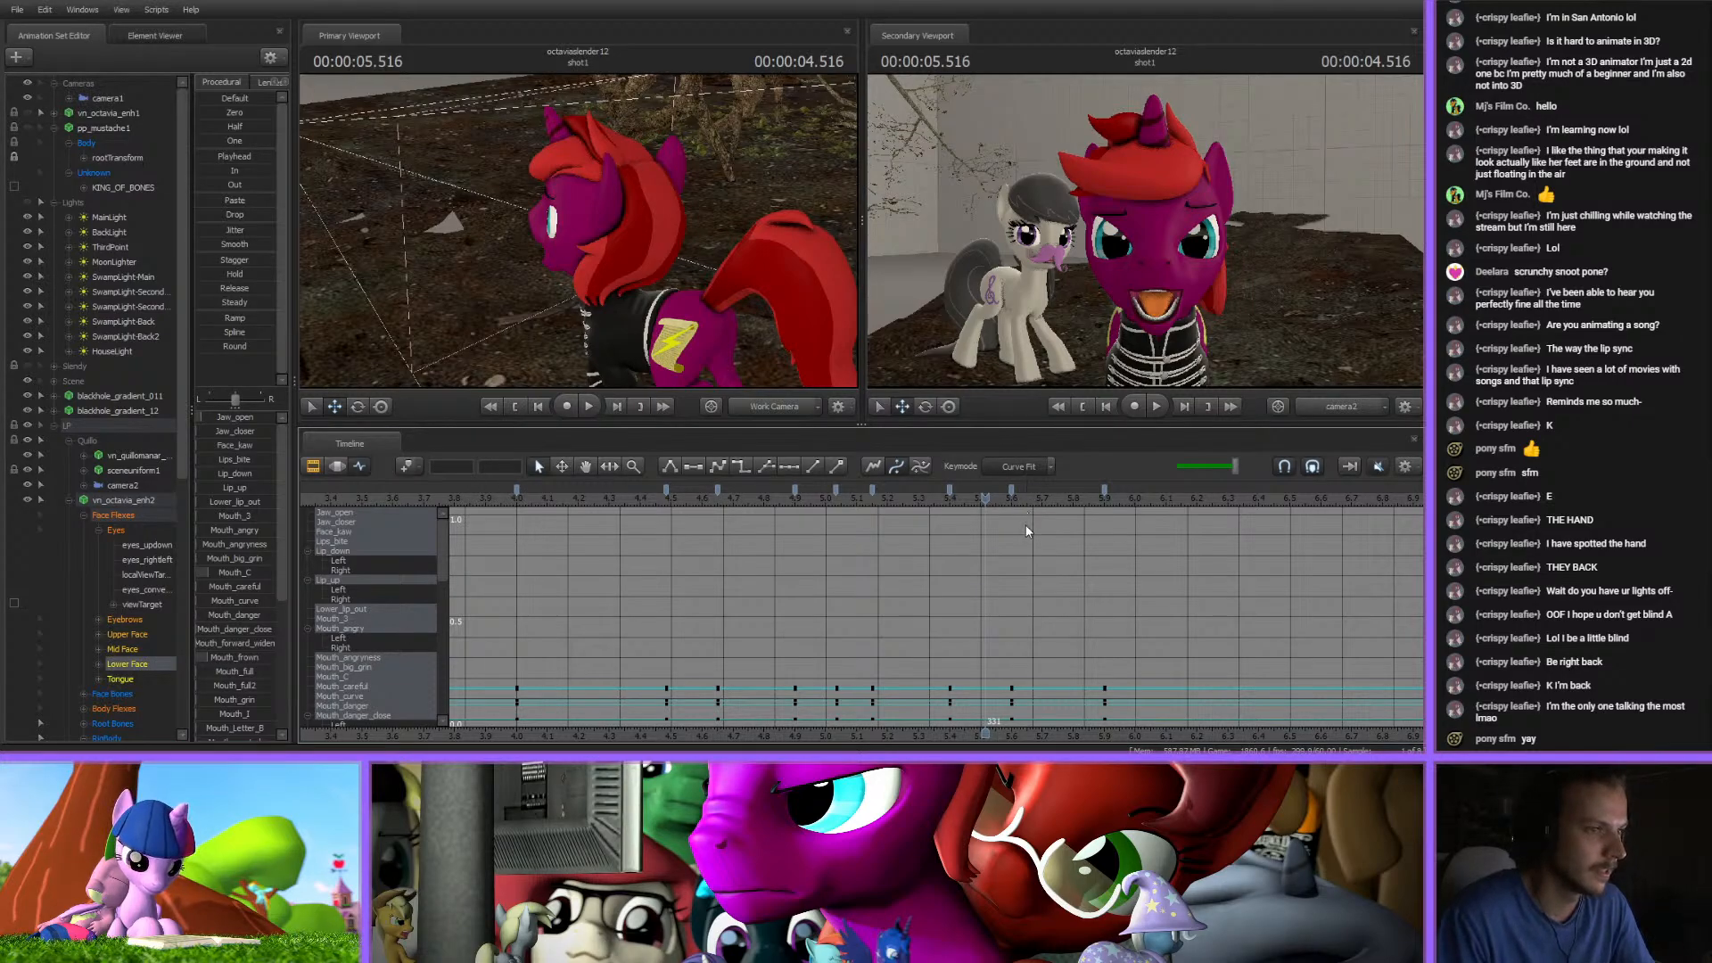
pyautogui.click(1105, 489)
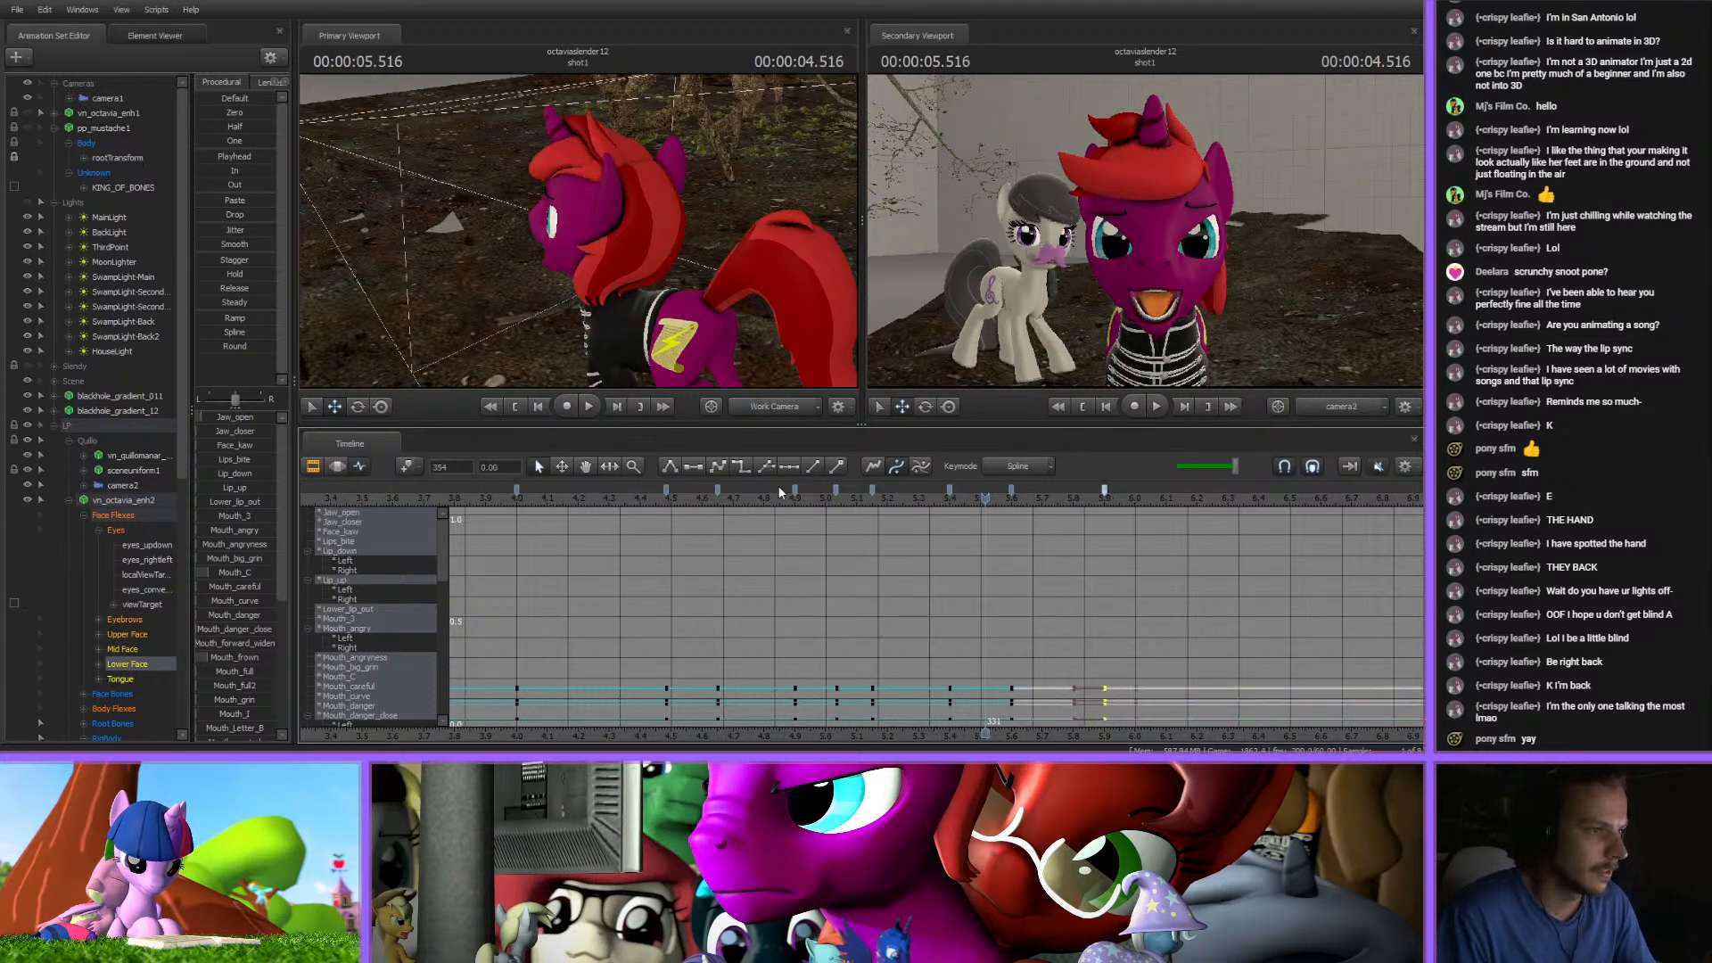
pyautogui.keyDown('shift'); pyautogui.click(795, 490); pyautogui.keyUp('shift')
pyautogui.press('Delete')
# - Key Octavia's mouth with Jaw_open lowered at 5.1 seconds and raised at 4.983 seconds
pyautogui.moveTo(721, 501); pyautogui.dragTo(859, 501)
pyautogui.moveTo(214, 419); pyautogui.dragTo(202, 419)
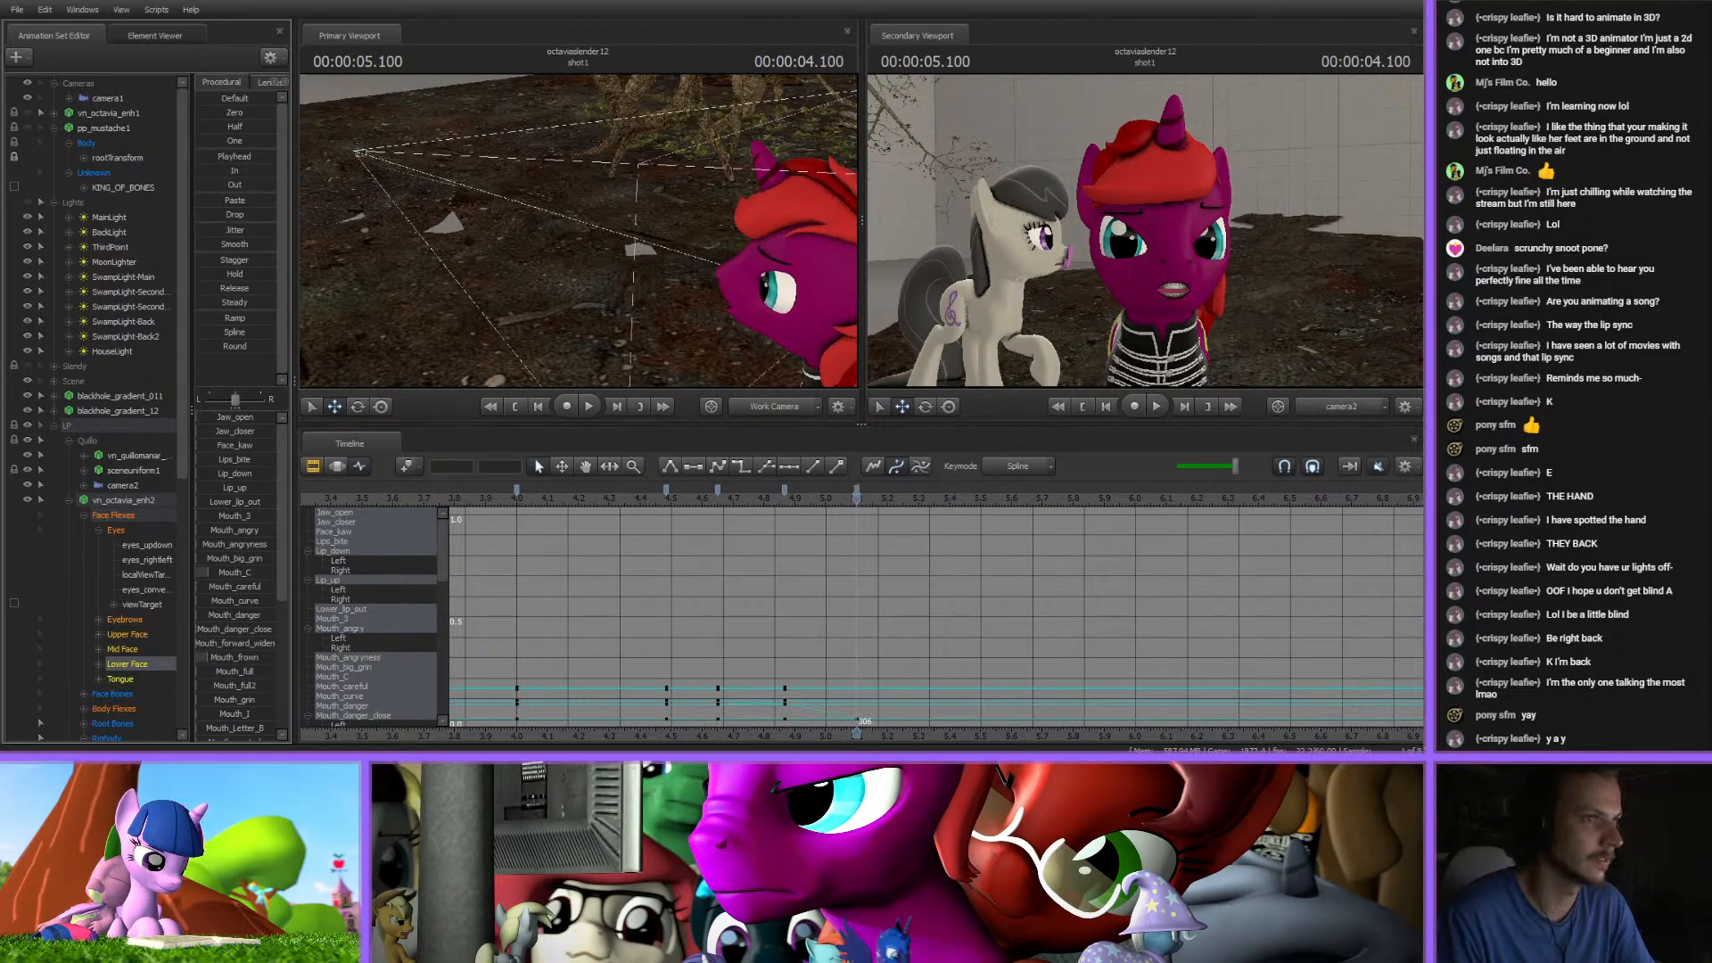
pyautogui.moveTo(578, 231)
pyautogui.mouseDown()
pyautogui.moveTo(544, 234)
pyautogui.moveTo(599, 230)
pyautogui.moveTo(625, 254)
pyautogui.moveTo(570, 234)
pyautogui.mouseUp()
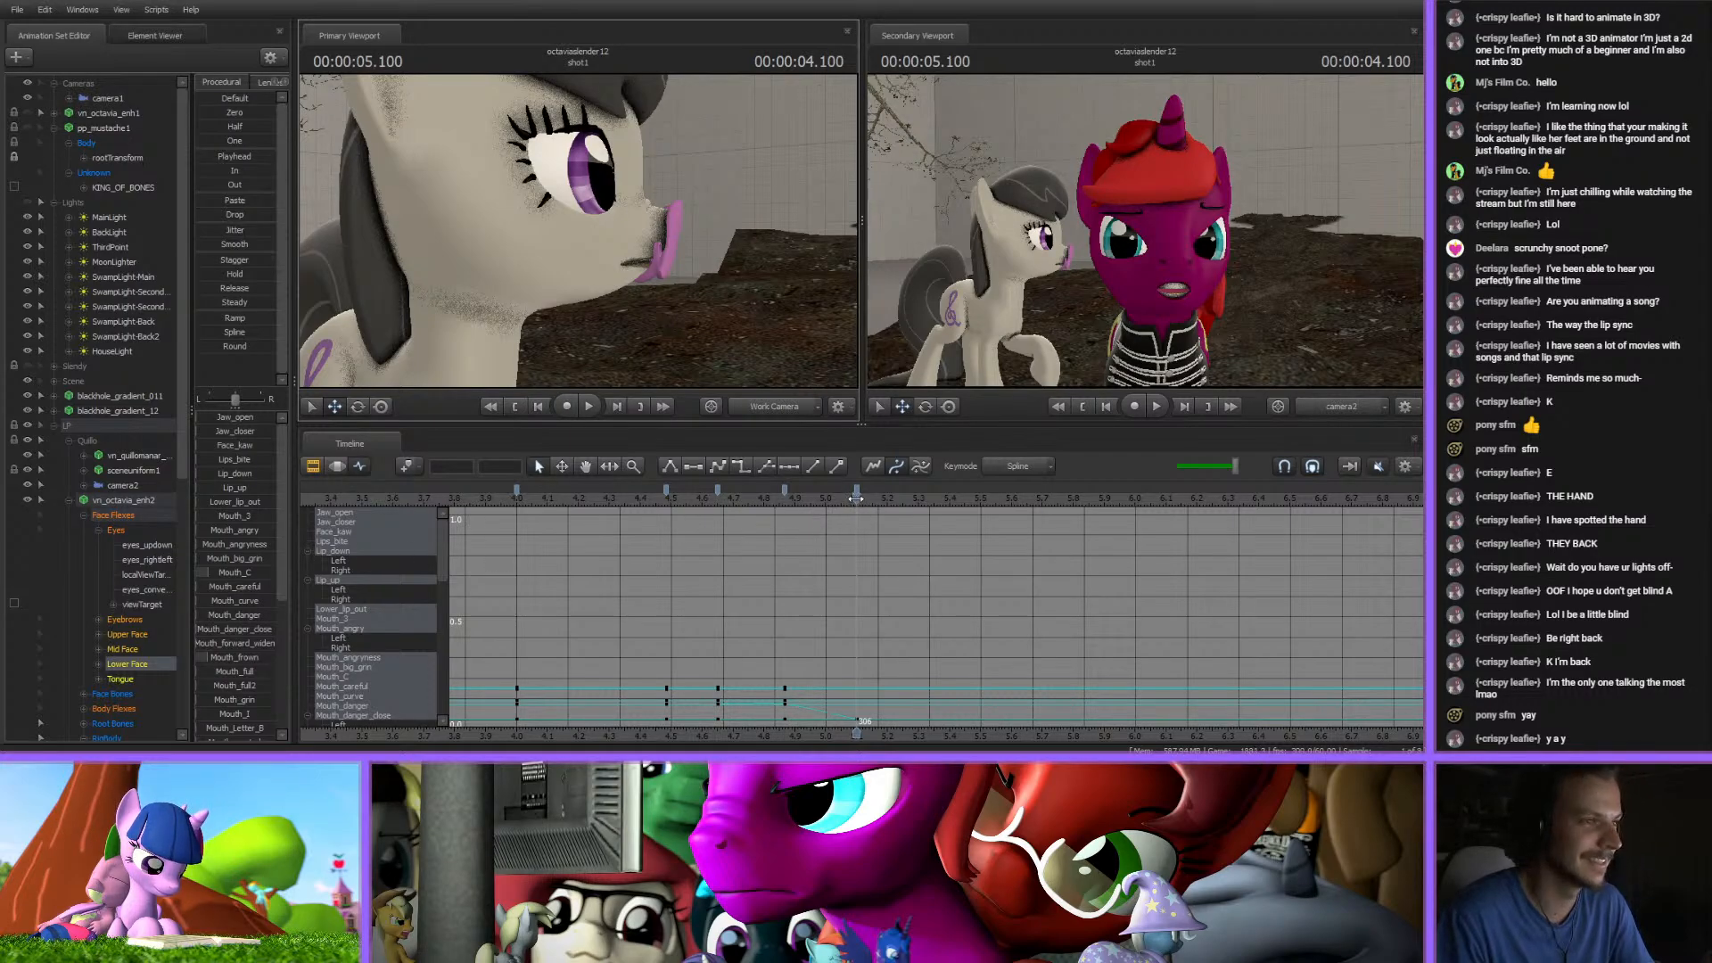
pyautogui.moveTo(857, 498); pyautogui.dragTo(821, 498)
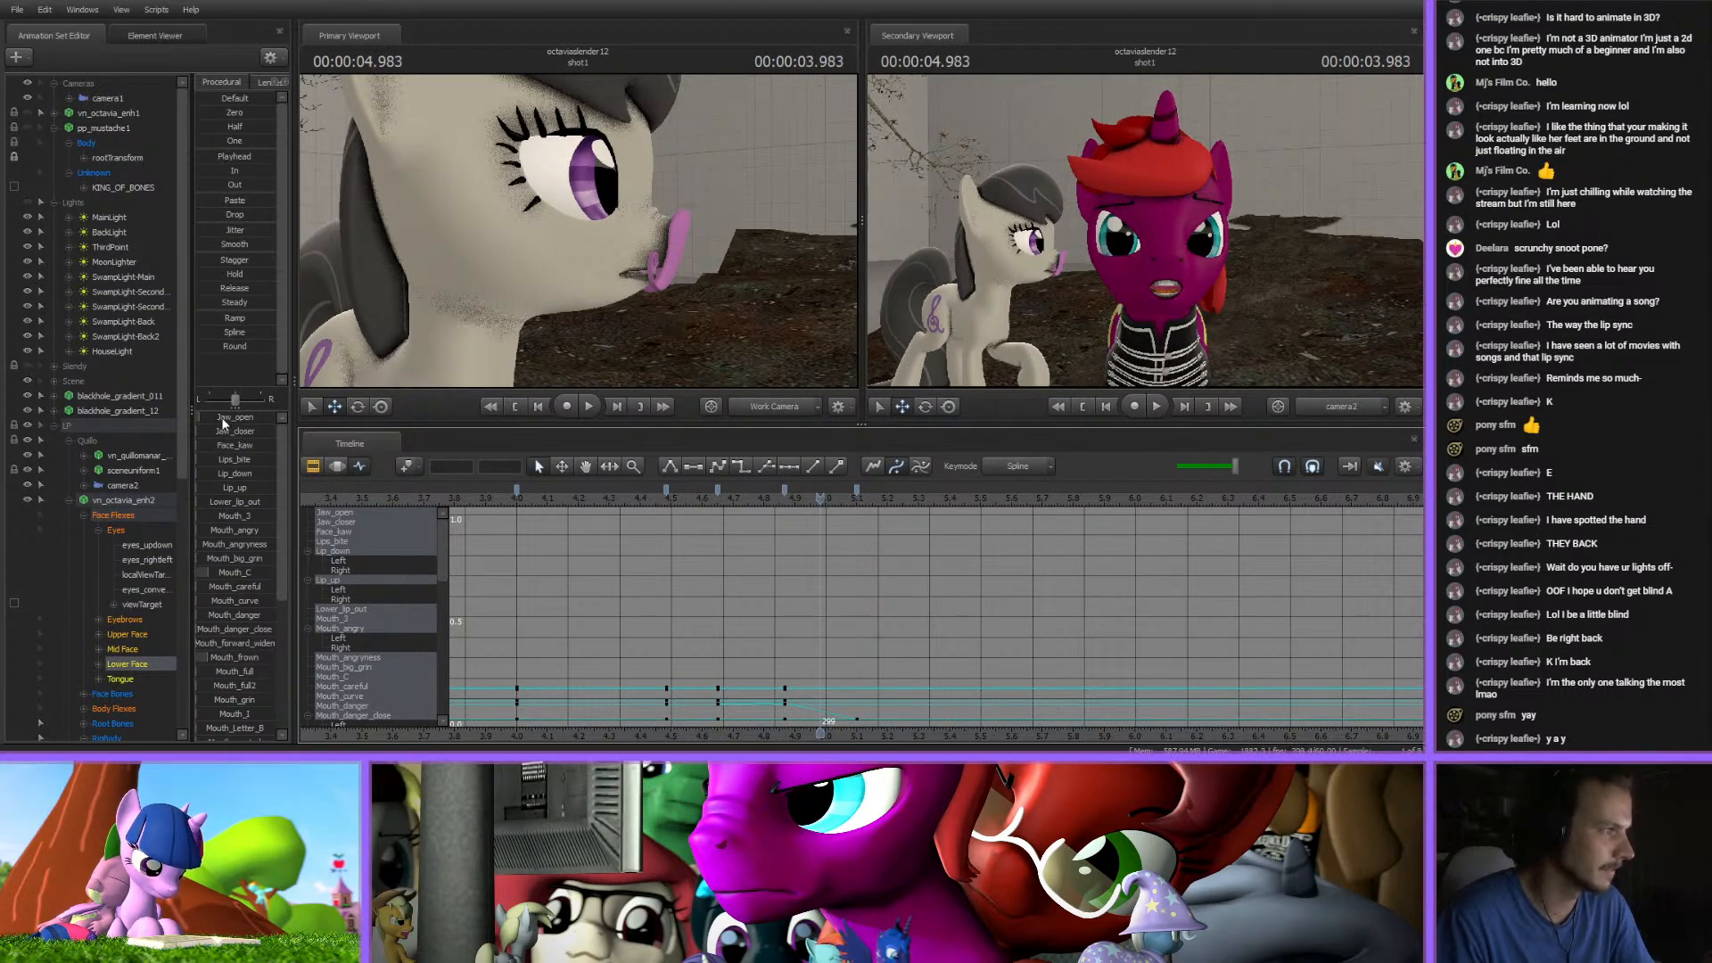
pyautogui.moveTo(222, 420); pyautogui.dragTo(235, 421)
pyautogui.scroll(-6, 250, 644)
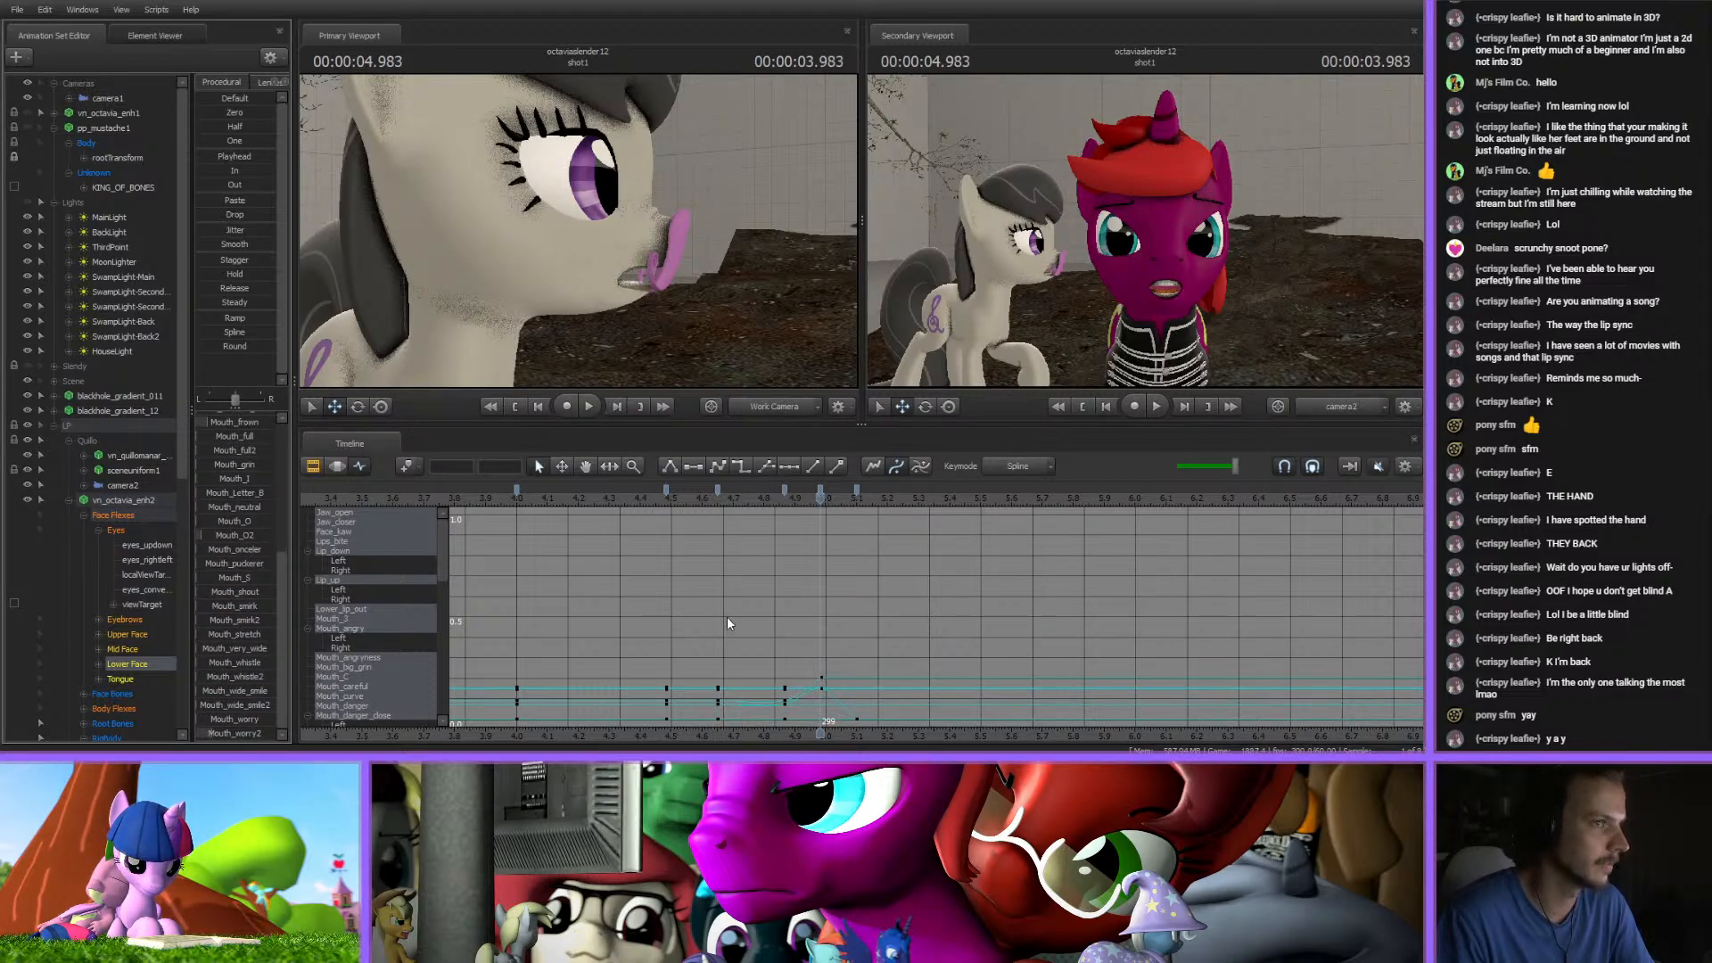
# - Key Octavia's lower face at about 5.23 seconds and raise Jaw_closer to about 0.51 at 5.466 seconds
pyautogui.moveTo(769, 504); pyautogui.dragTo(969, 500)
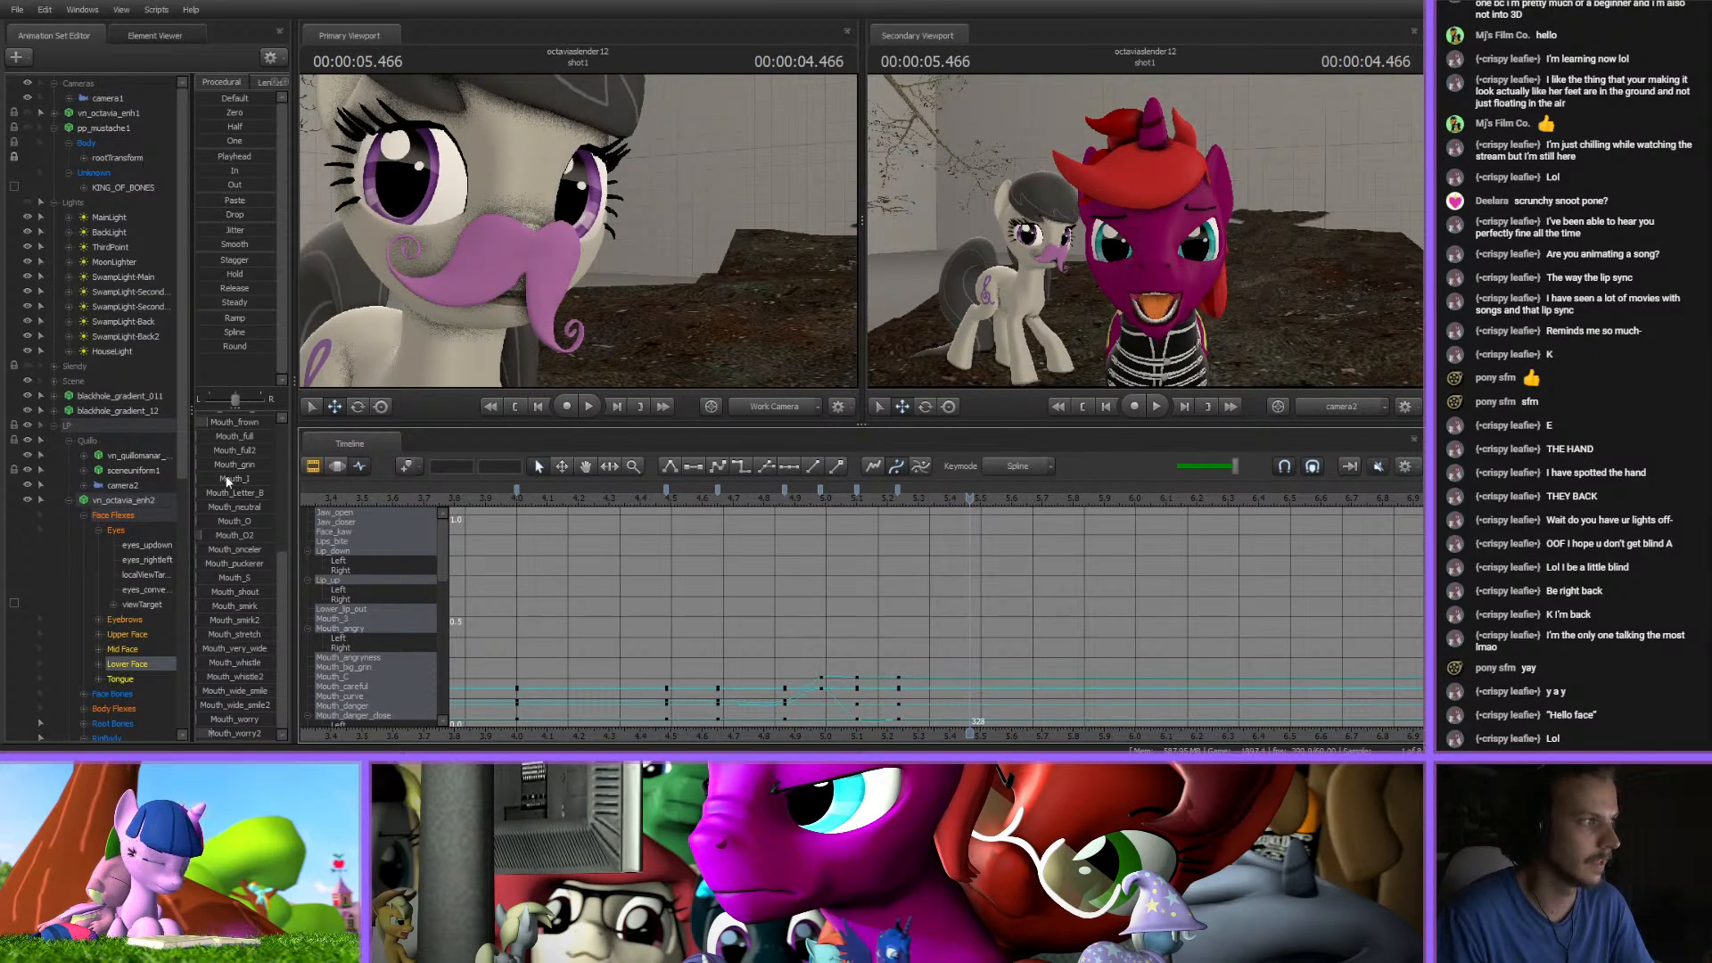
pyautogui.scroll(5, 227, 480)
pyautogui.moveTo(210, 432); pyautogui.dragTo(232, 431)
pyautogui.moveTo(463, 276); pyautogui.dragTo(428, 321)
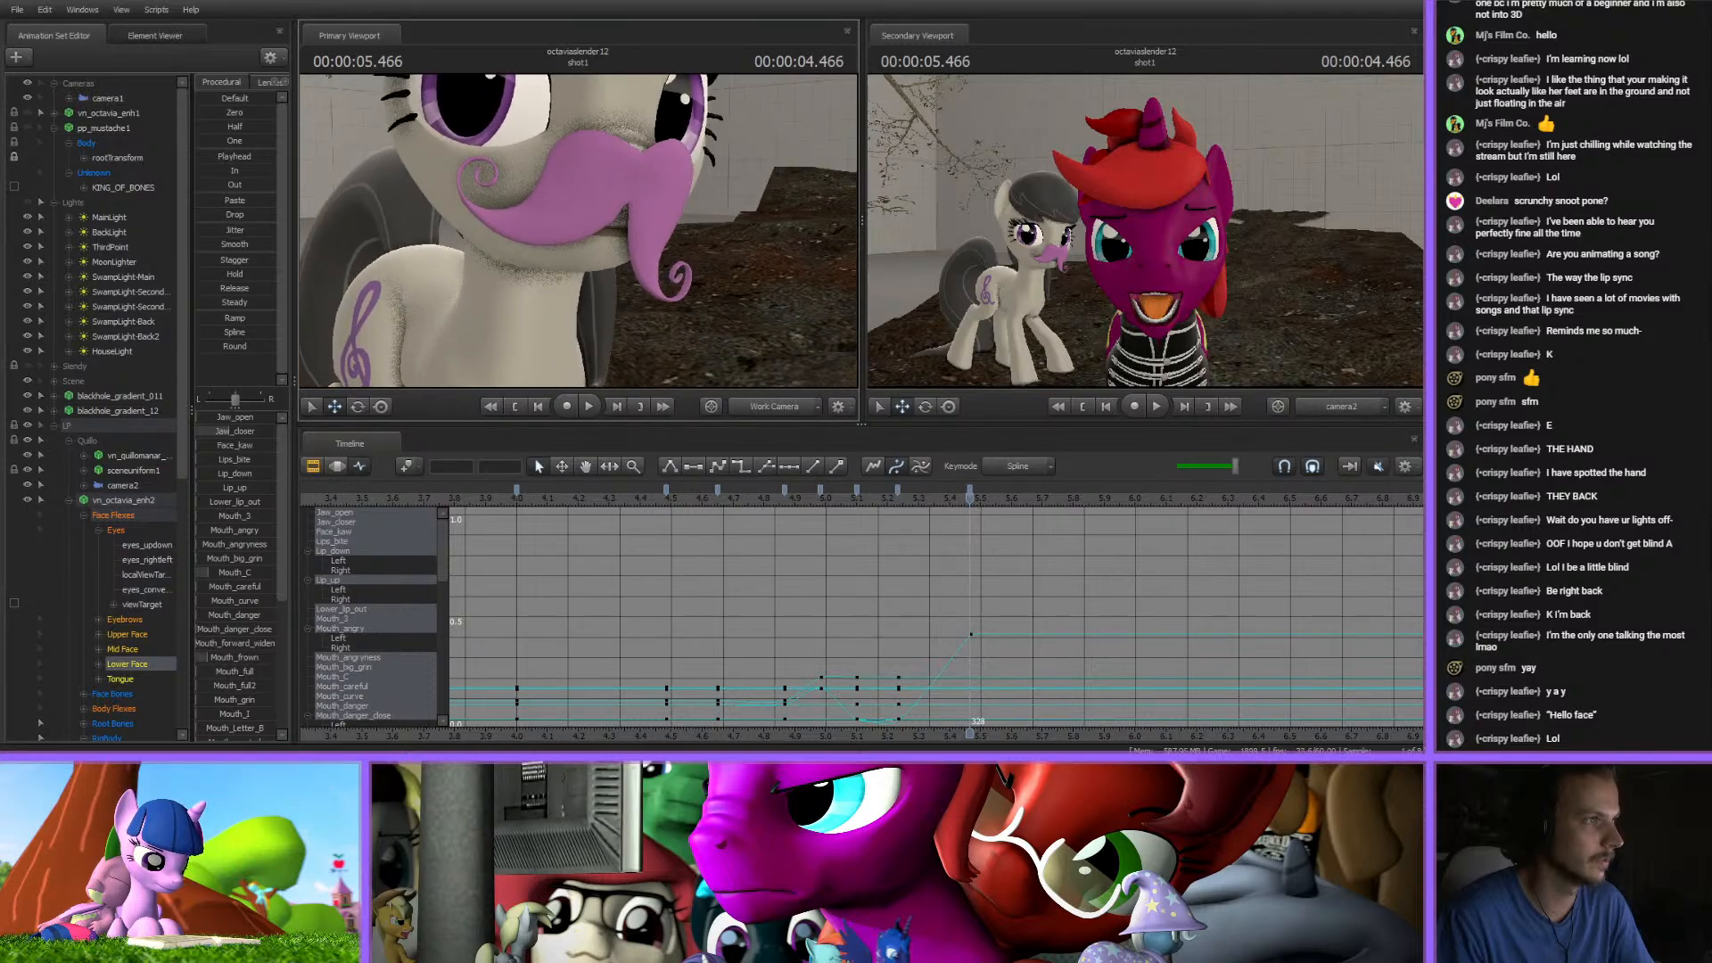
pyautogui.moveTo(524, 262)
pyautogui.mouseDown()
pyautogui.moveTo(575, 257)
pyautogui.moveTo(524, 262)
pyautogui.mouseUp()
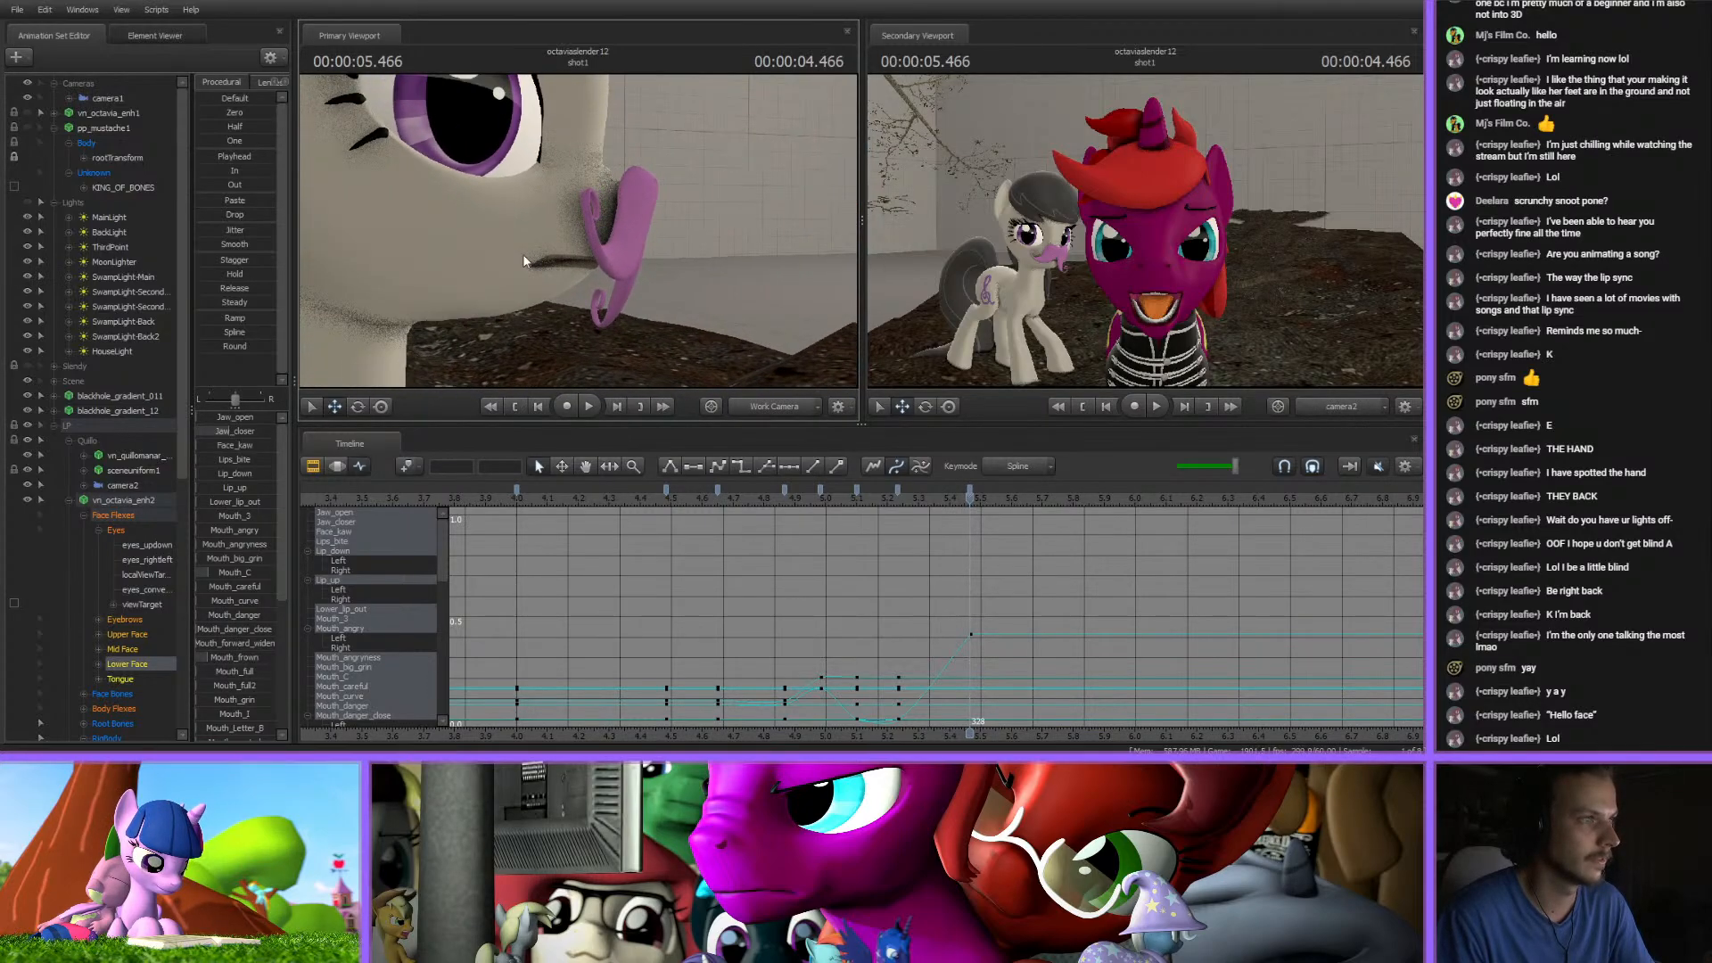
pyautogui.moveTo(236, 434); pyautogui.dragTo(245, 433)
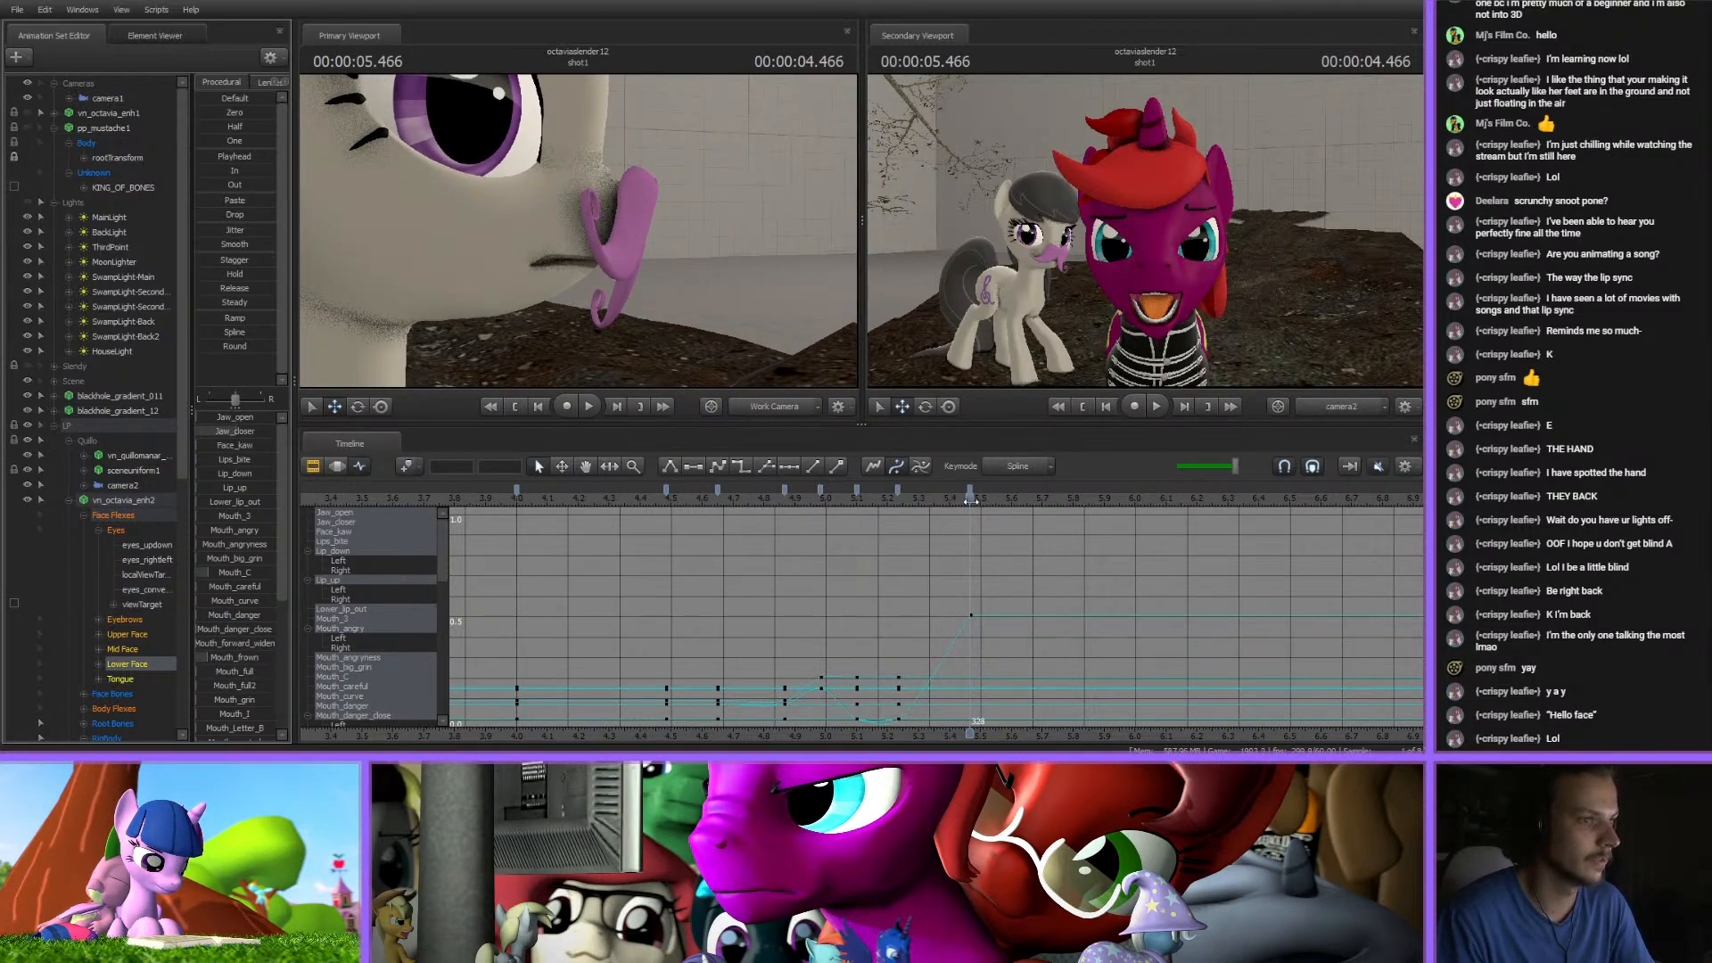
# - Flatten the tangents of all Lower Face keyframes from 4.0 to 5.466 seconds
pyautogui.moveTo(971, 501); pyautogui.dragTo(1022, 502)
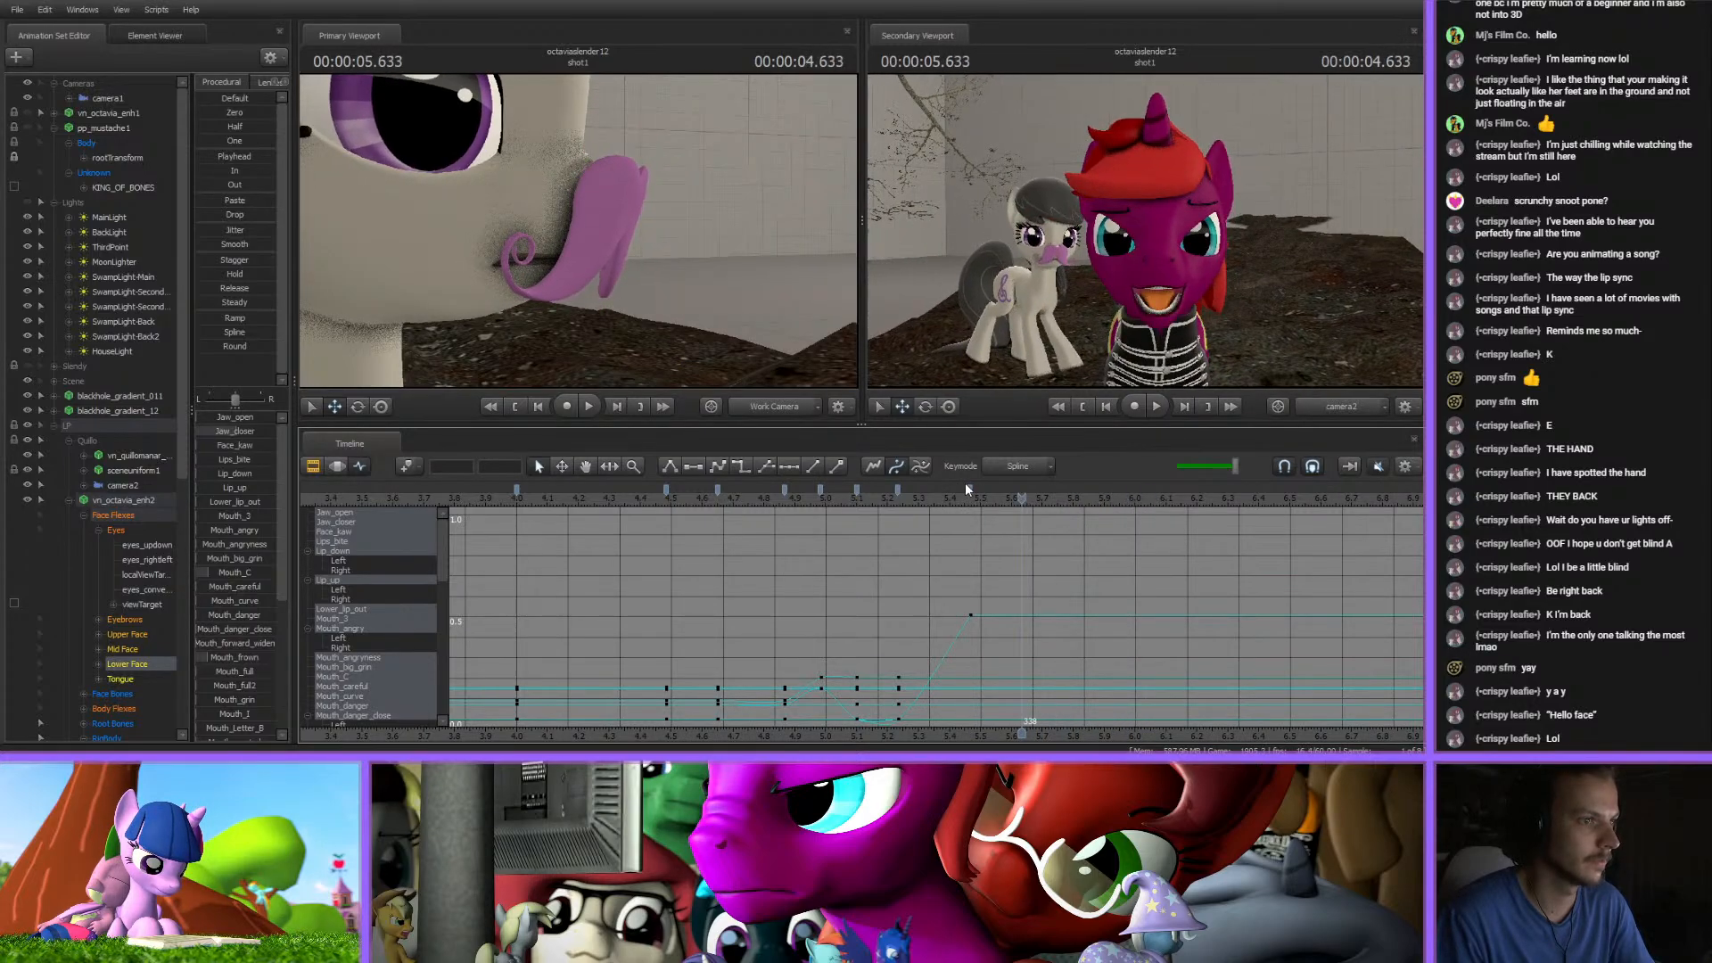
pyautogui.click(971, 486)
pyautogui.scroll(-3, 849, 527)
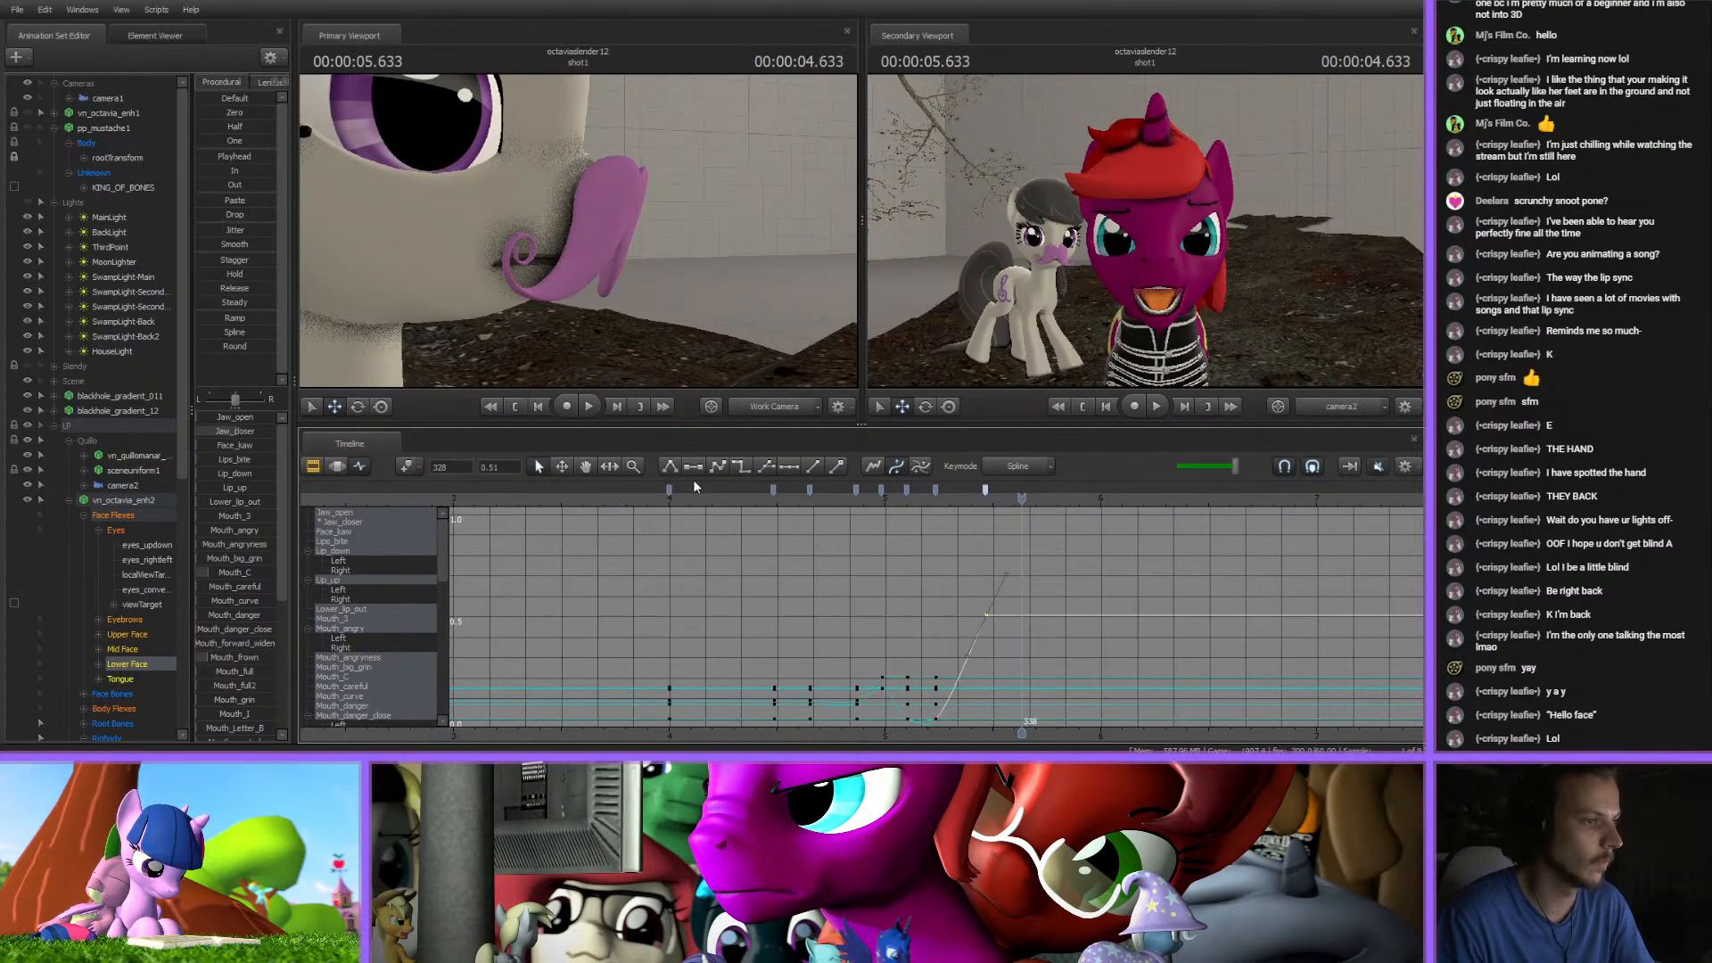
pyautogui.keyDown('shift'); pyautogui.click(669, 491); pyautogui.keyUp('shift')
pyautogui.press('2')
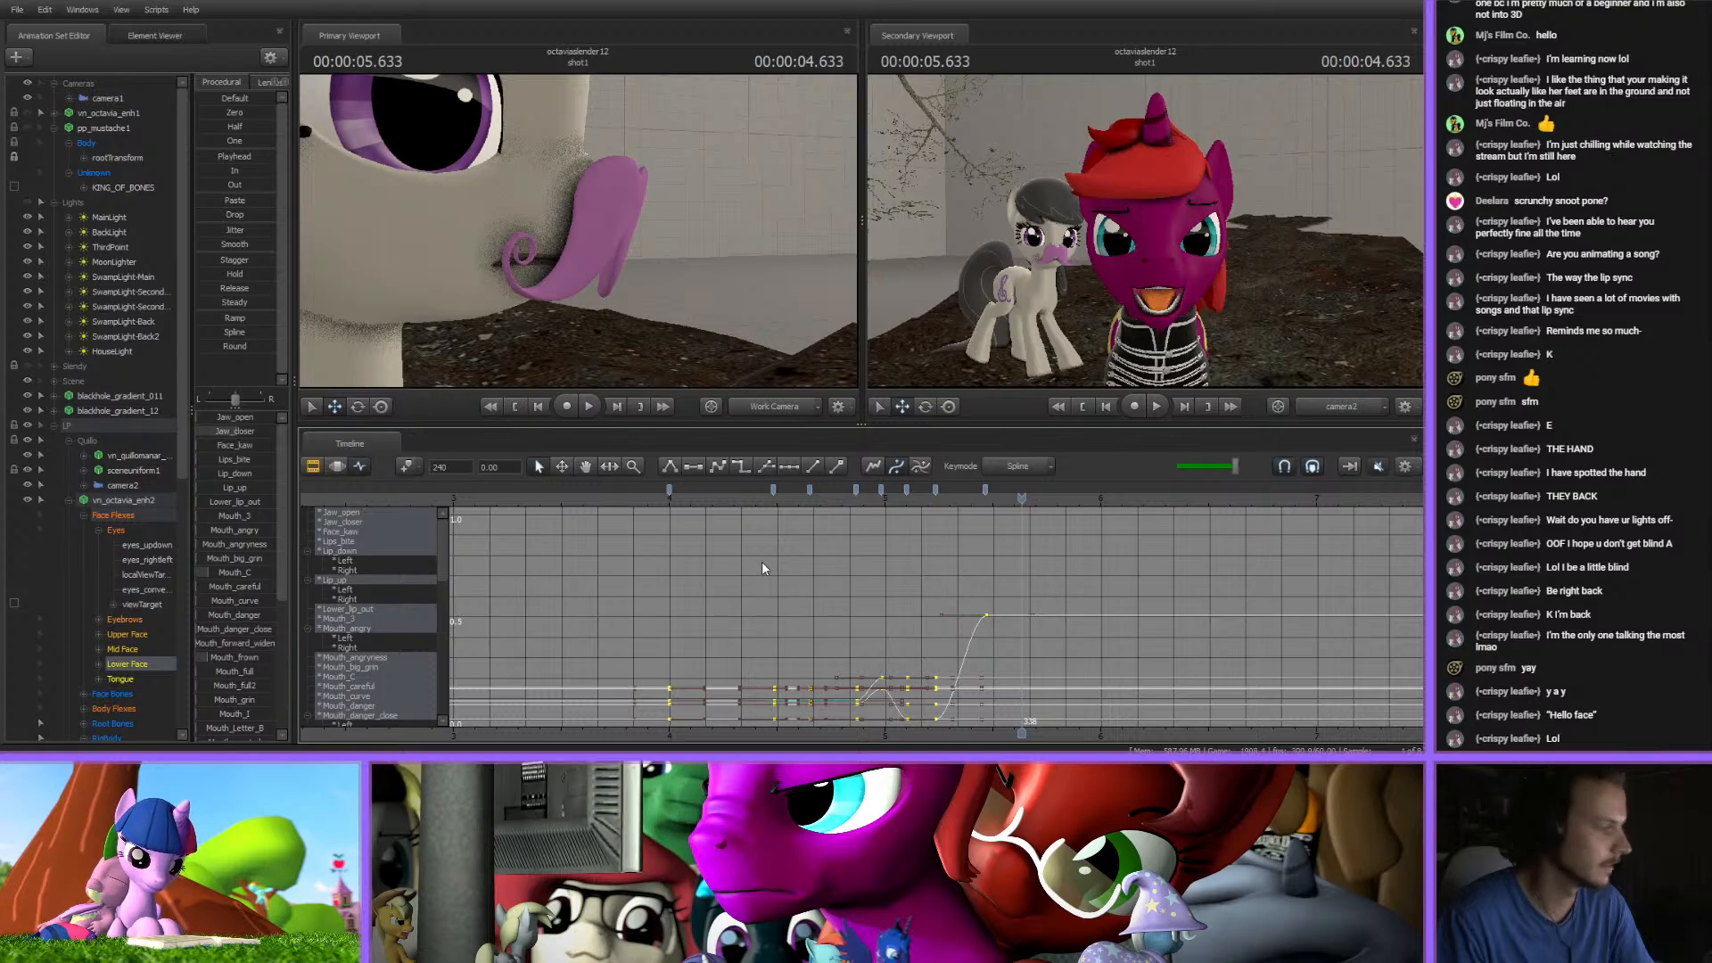
pyautogui.click(764, 564)
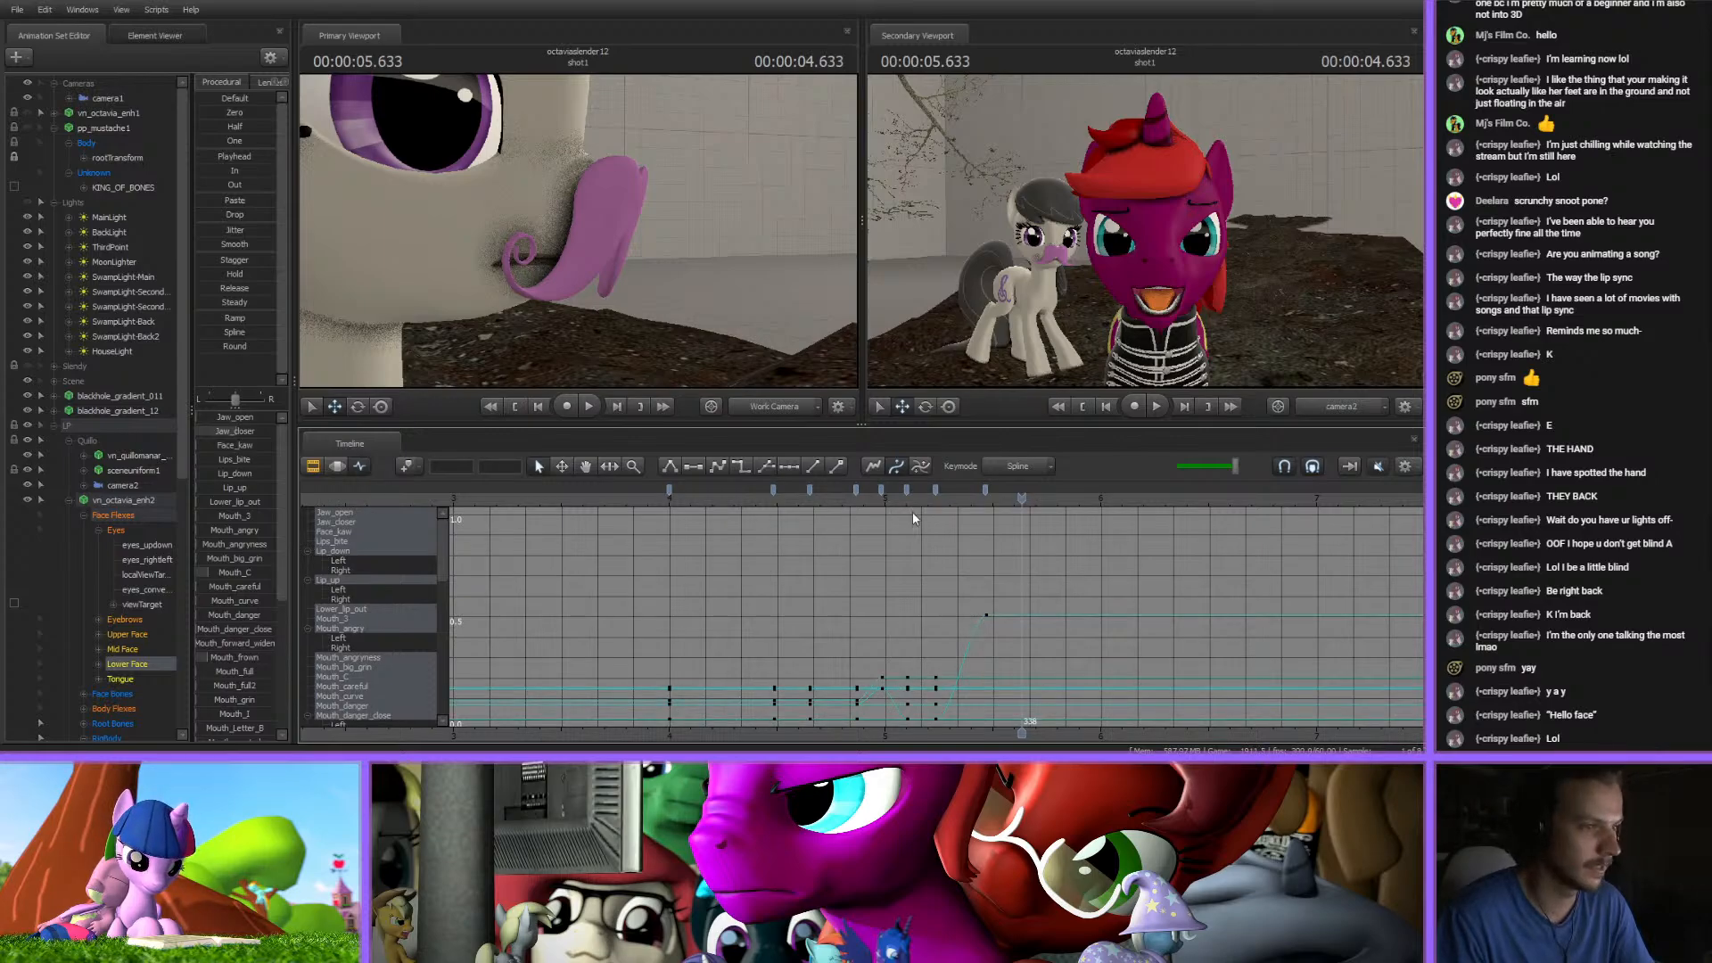
# - Replay the shot to check Octavia's new mouth movement
pyautogui.click(833, 495)
pyautogui.press('space')
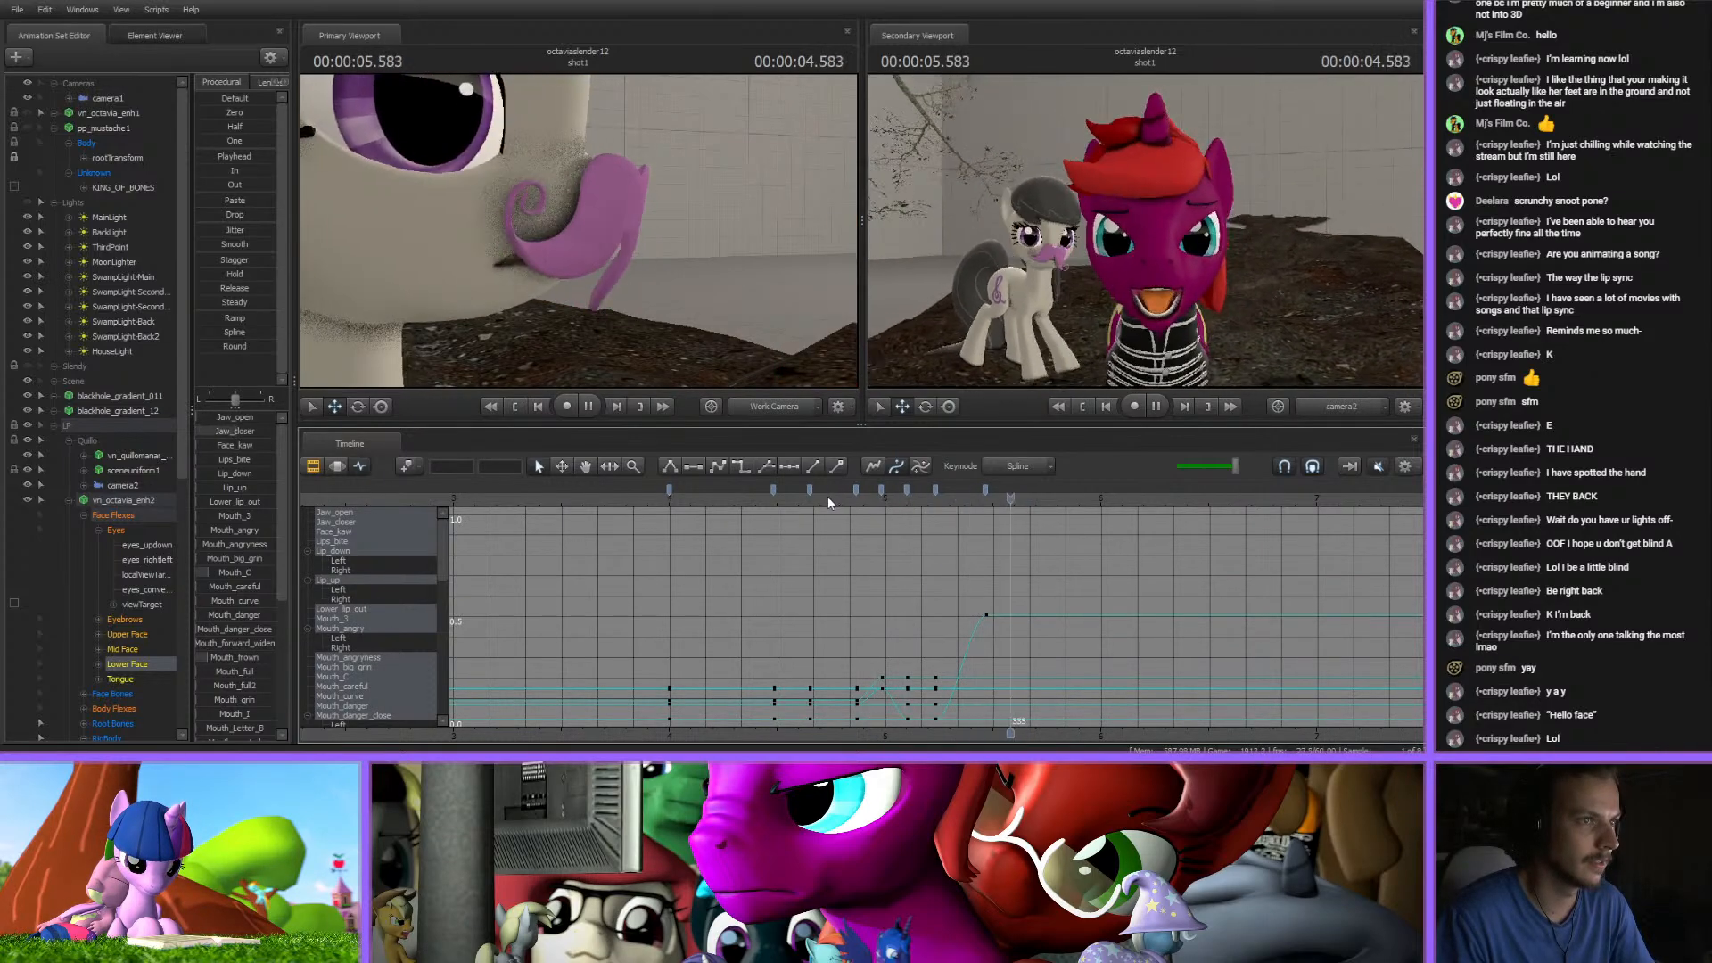
pyautogui.click(787, 495)
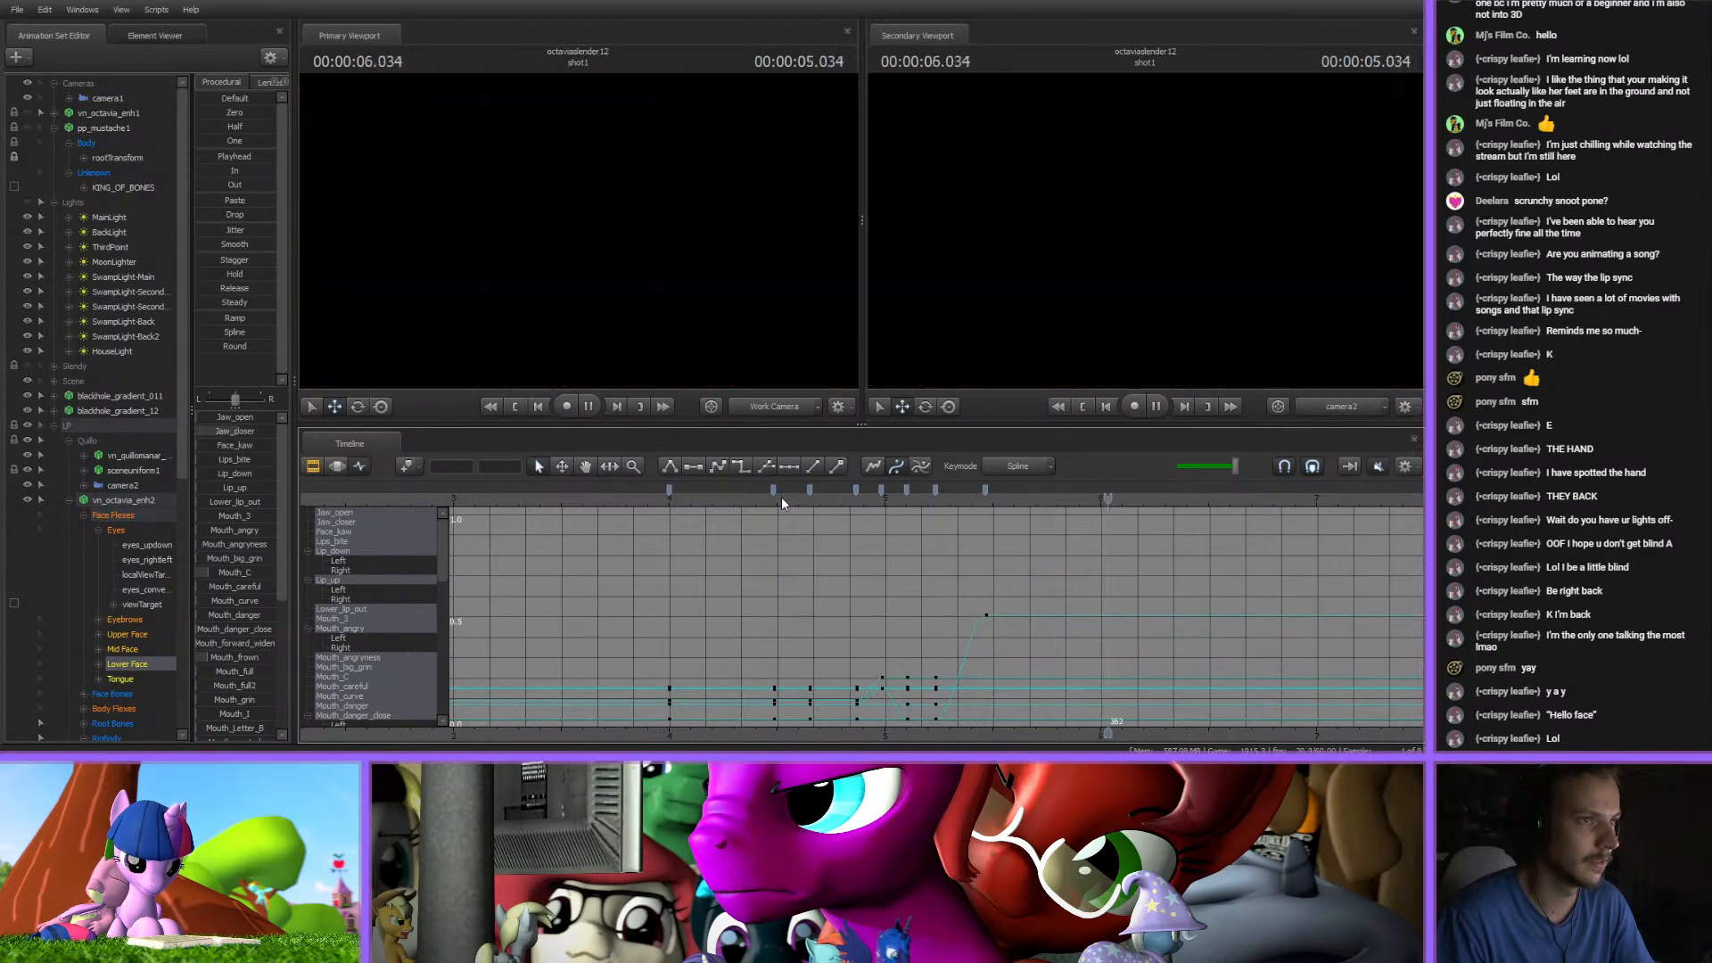
pyautogui.press('space')
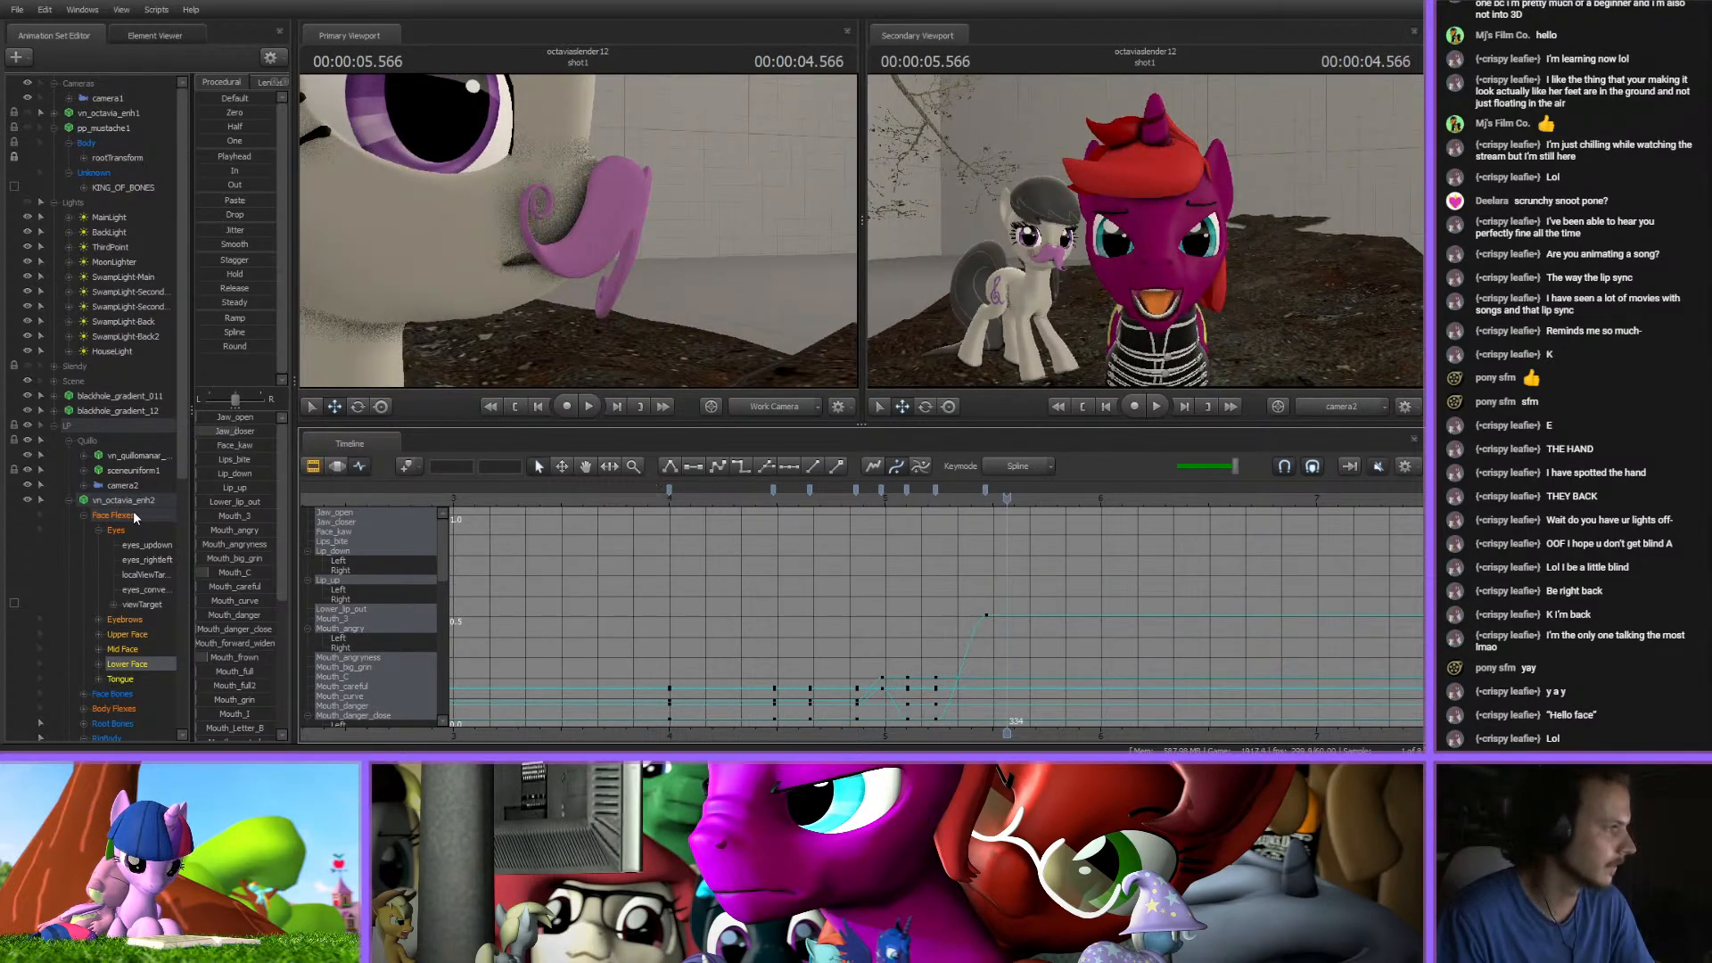
# - Delete Octavia's Upper Face keyframes between about 4.5 and 5.9 seconds
pyautogui.click(127, 634)
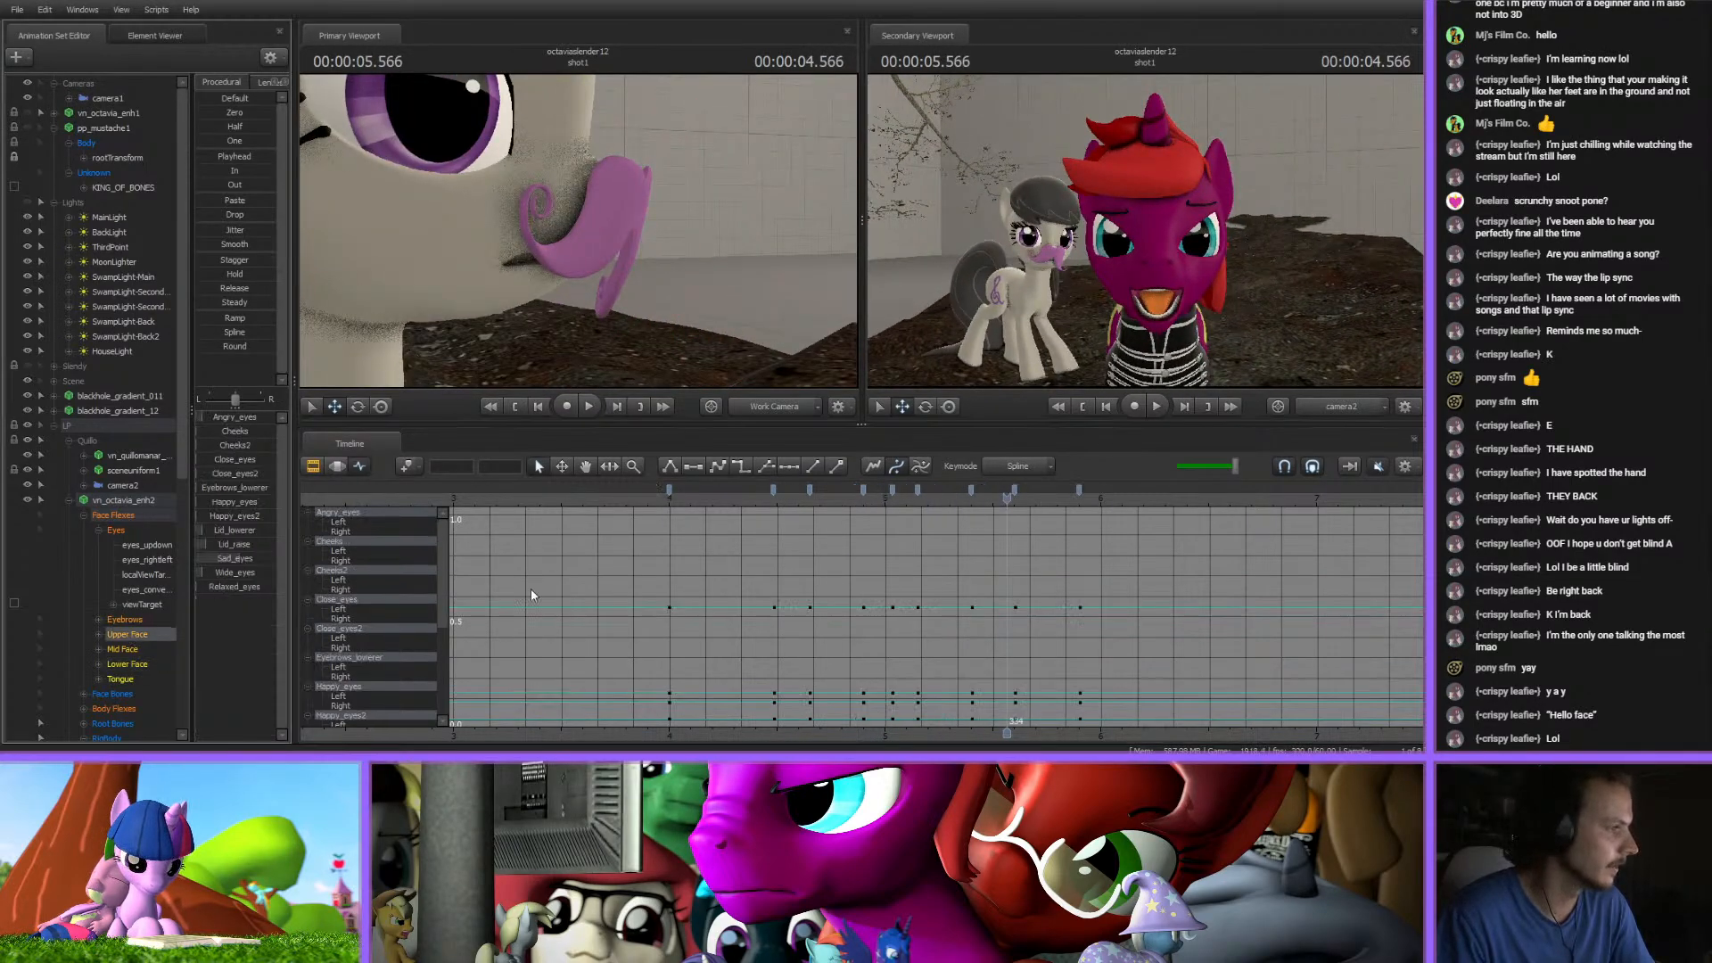
pyautogui.click(1079, 490)
pyautogui.keyDown('shift'); pyautogui.click(774, 488); pyautogui.keyUp('shift')
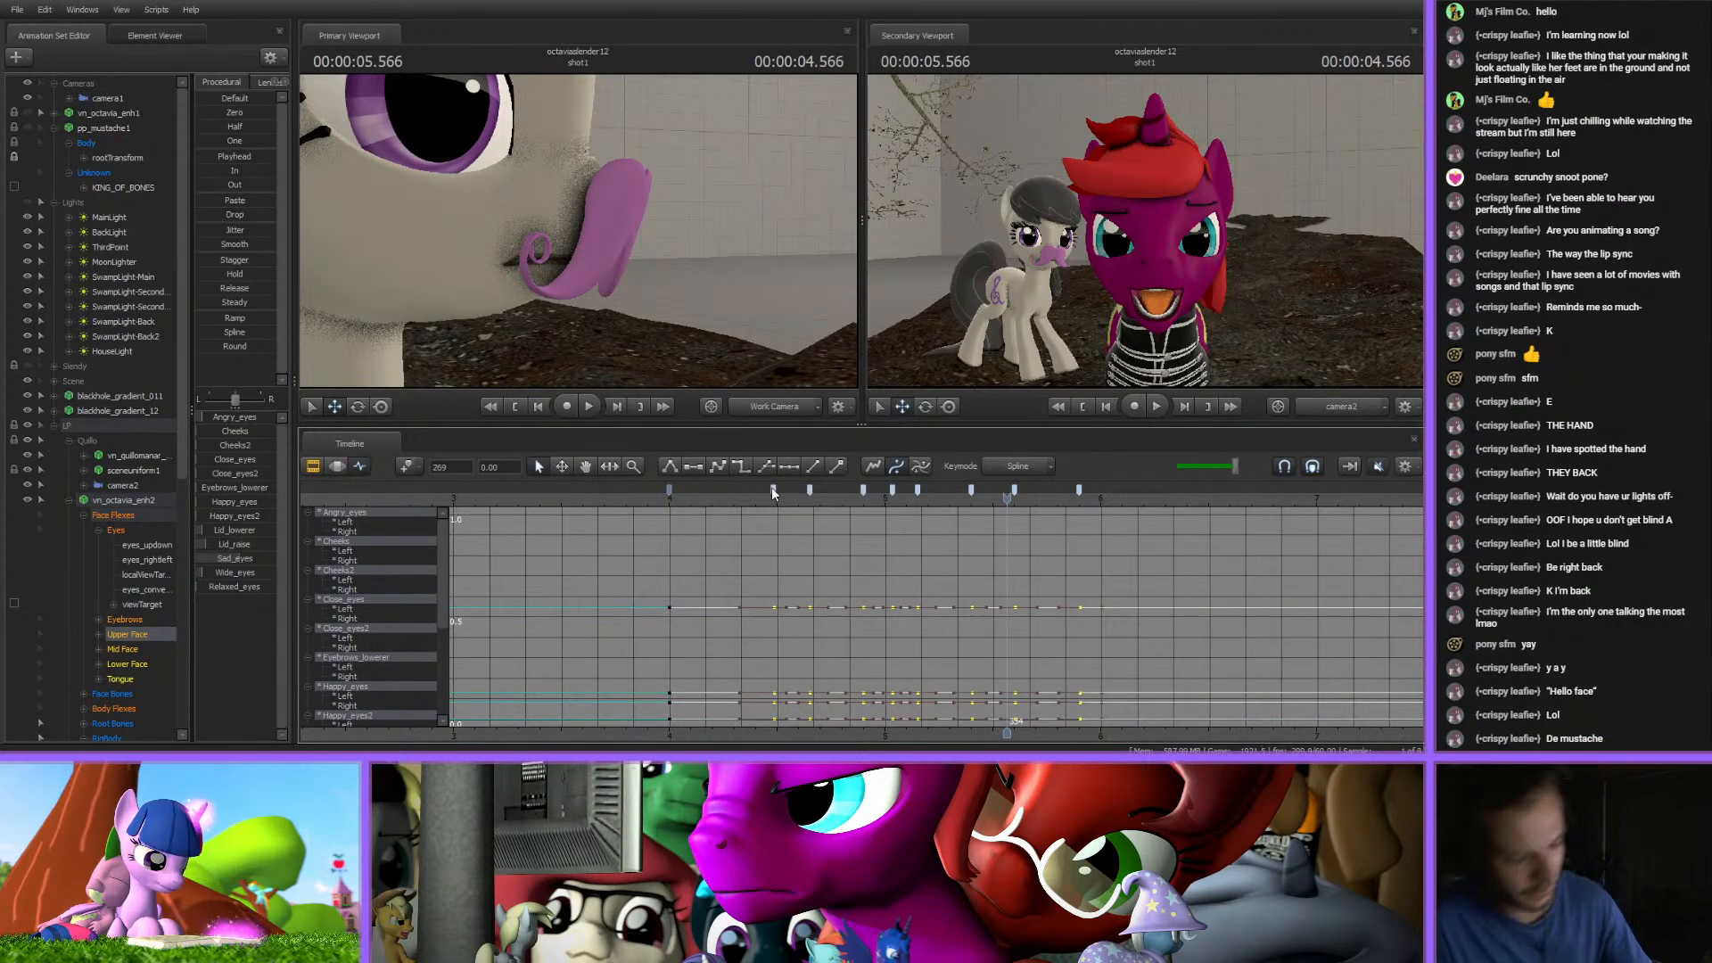
pyautogui.press('Delete')
# - Key Octavia's eyes shut at 4.933 seconds with Close_eyes fully raised, following an open-eyed Upper Face key at 4.85 seconds
pyautogui.click(758, 493)
pyautogui.moveTo(758, 490); pyautogui.dragTo(874, 496)
pyautogui.scroll(3, 905, 500)
pyautogui.moveTo(233, 560); pyautogui.dragTo(222, 567)
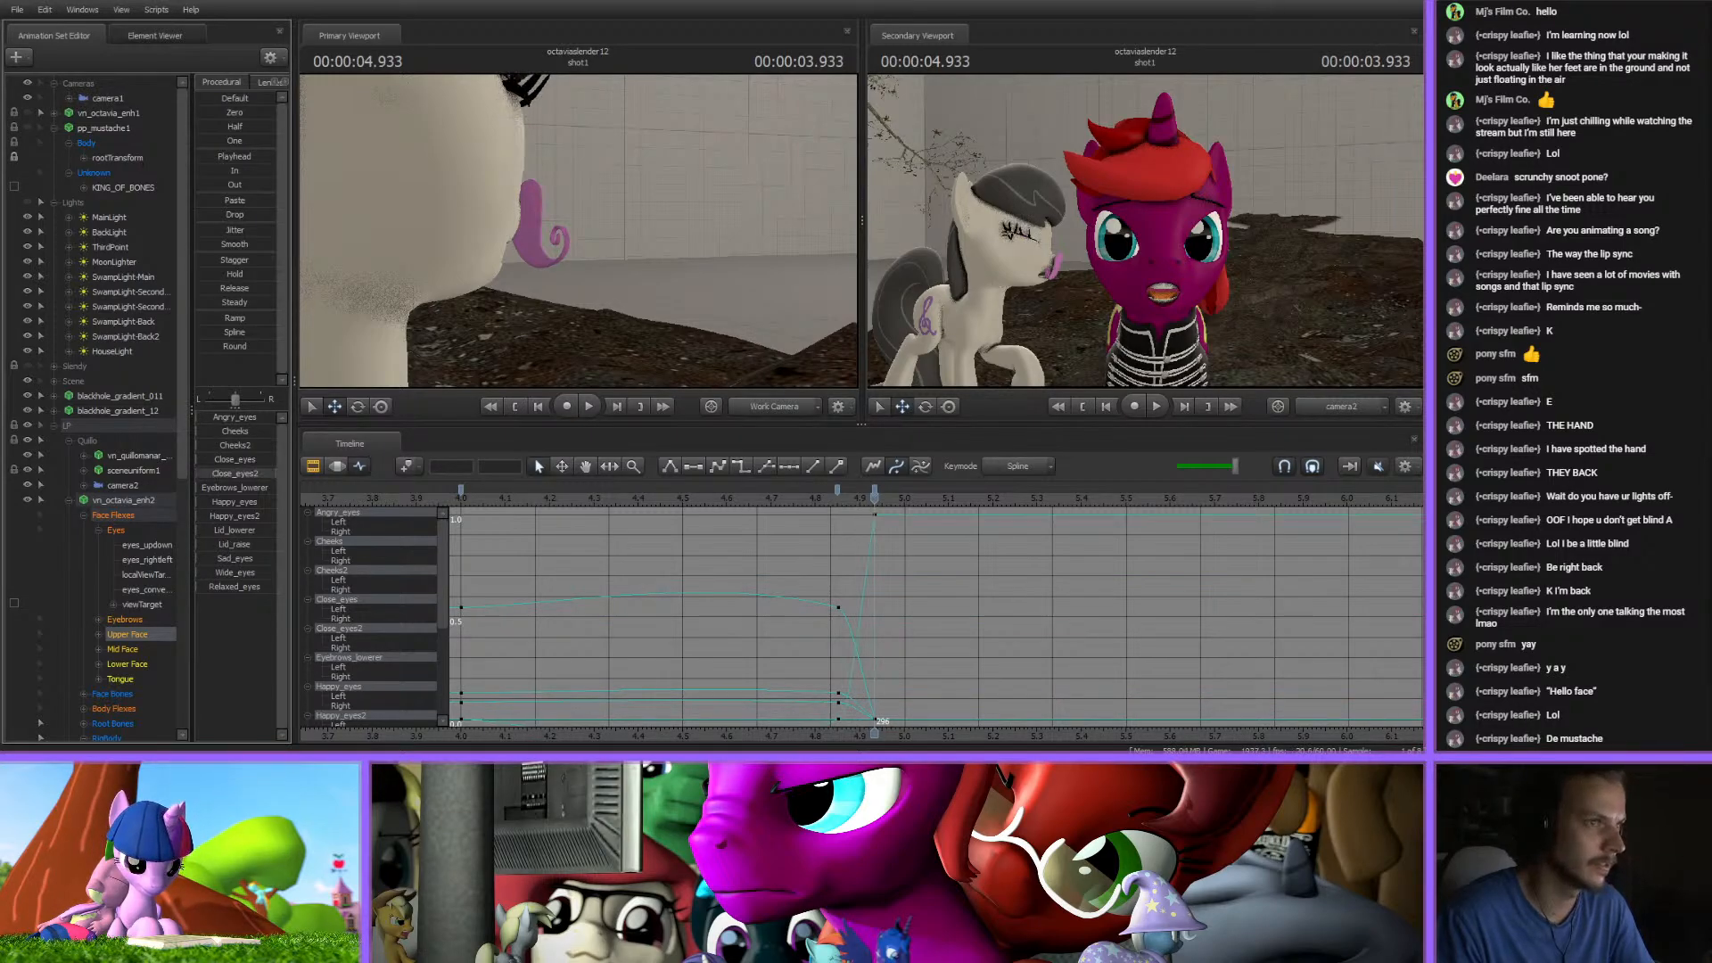
pyautogui.moveTo(235, 459); pyautogui.dragTo(272, 474)
pyautogui.scroll(2, 890, 569)
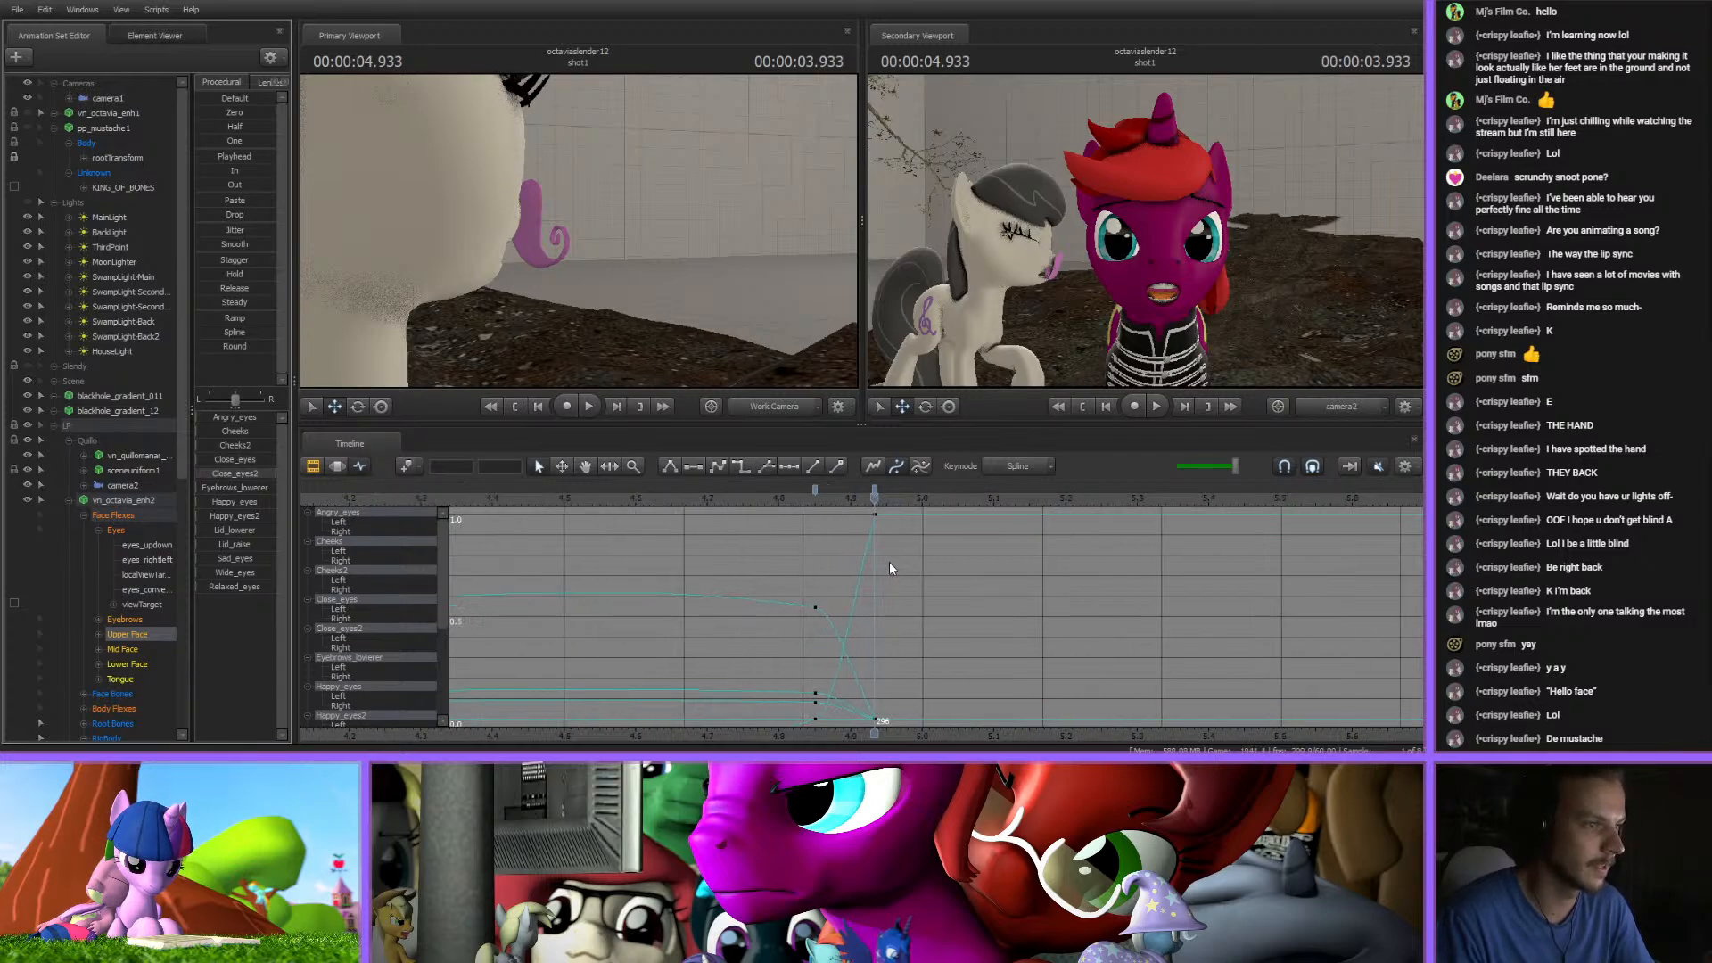
# - Replay the shot to check the timing of Octavia's blink
pyautogui.moveTo(869, 500)
pyautogui.mouseDown()
pyautogui.moveTo(928, 499)
pyautogui.moveTo(817, 504)
pyautogui.moveTo(1235, 531)
pyautogui.moveTo(693, 534)
pyautogui.mouseUp()
pyautogui.press('space')
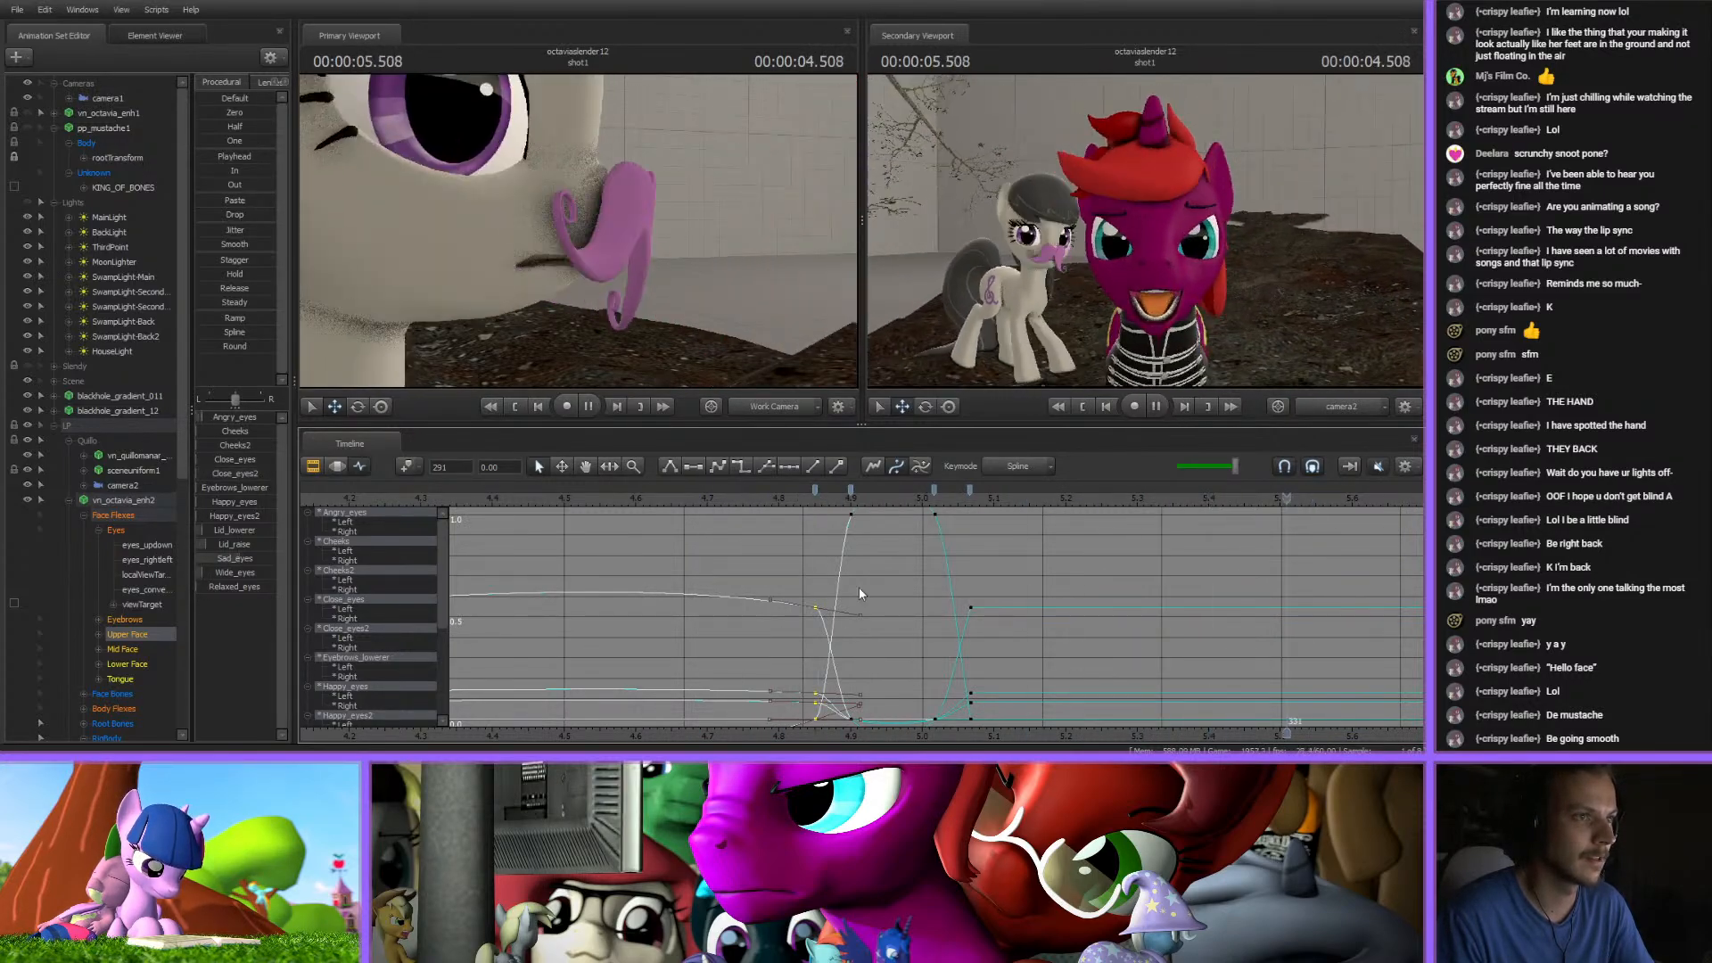
pyautogui.scroll(-1, 878, 586)
pyautogui.press('space')
pyautogui.scroll(-1, 847, 535)
pyautogui.press('space')
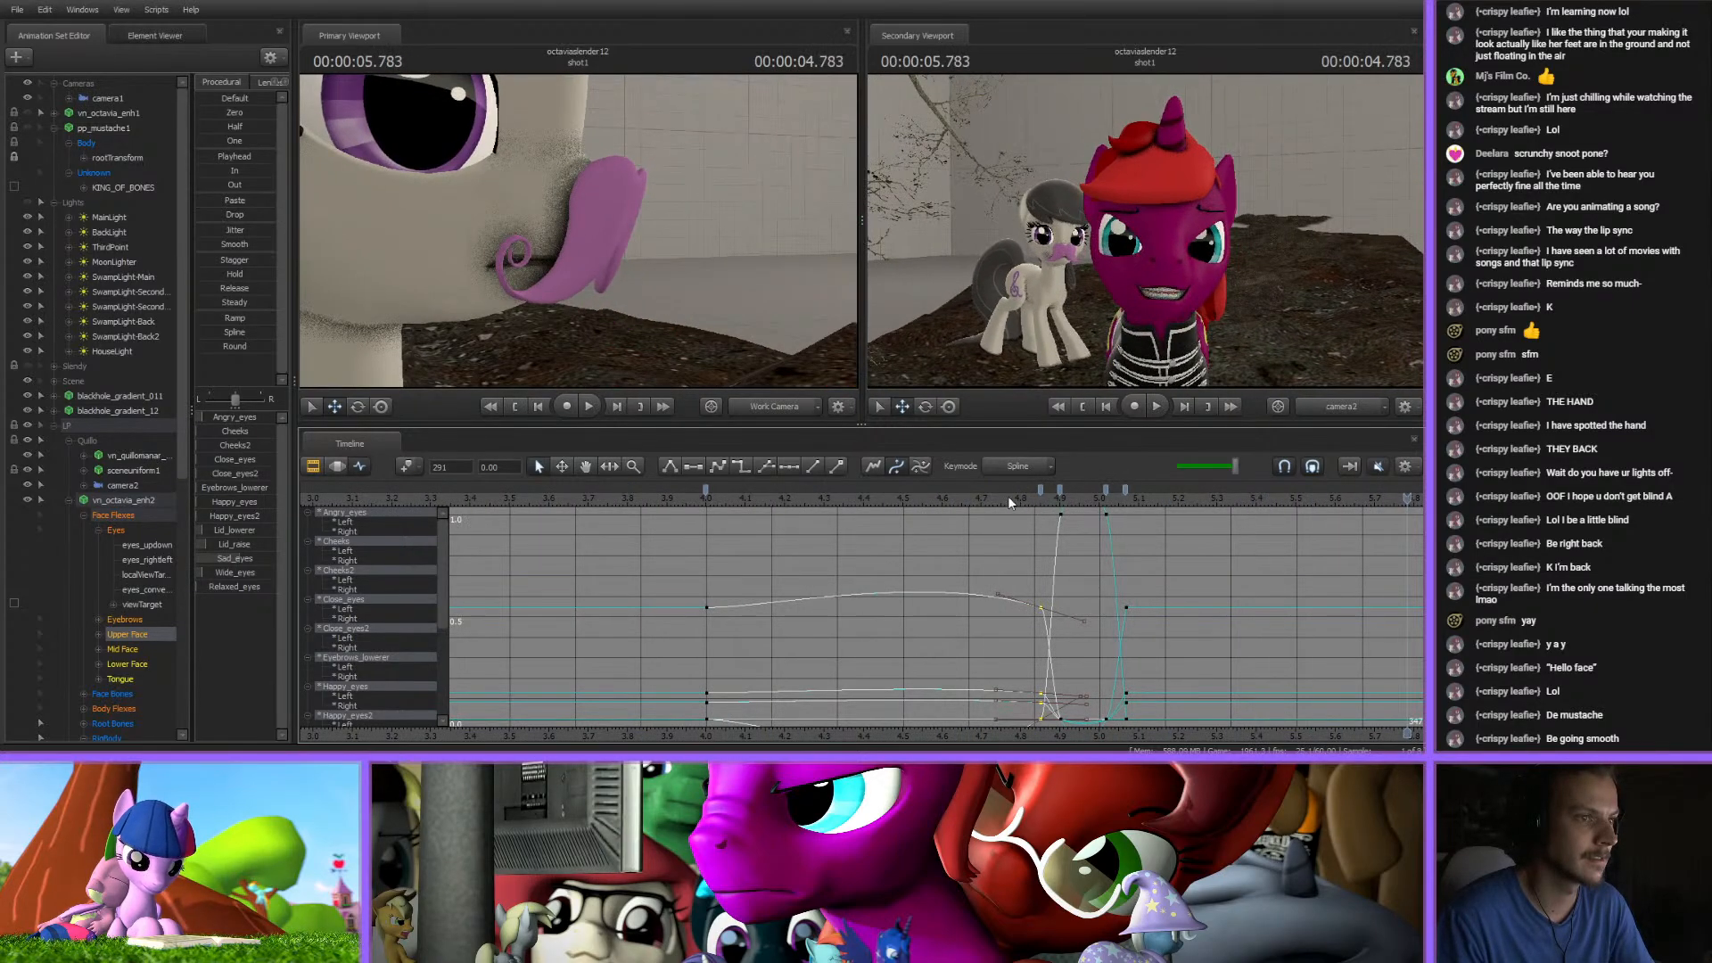
pyautogui.press('space')
# - Copy the blink's Upper Face keyframes from about 4.85 to 5.07 seconds and paste them at 5.2 seconds
pyautogui.scroll(1, 1164, 535)
pyautogui.moveTo(1165, 499)
pyautogui.mouseDown()
pyautogui.moveTo(1136, 501)
pyautogui.moveTo(1185, 501)
pyautogui.moveTo(1169, 500)
pyautogui.mouseUp()
pyautogui.click(1103, 493)
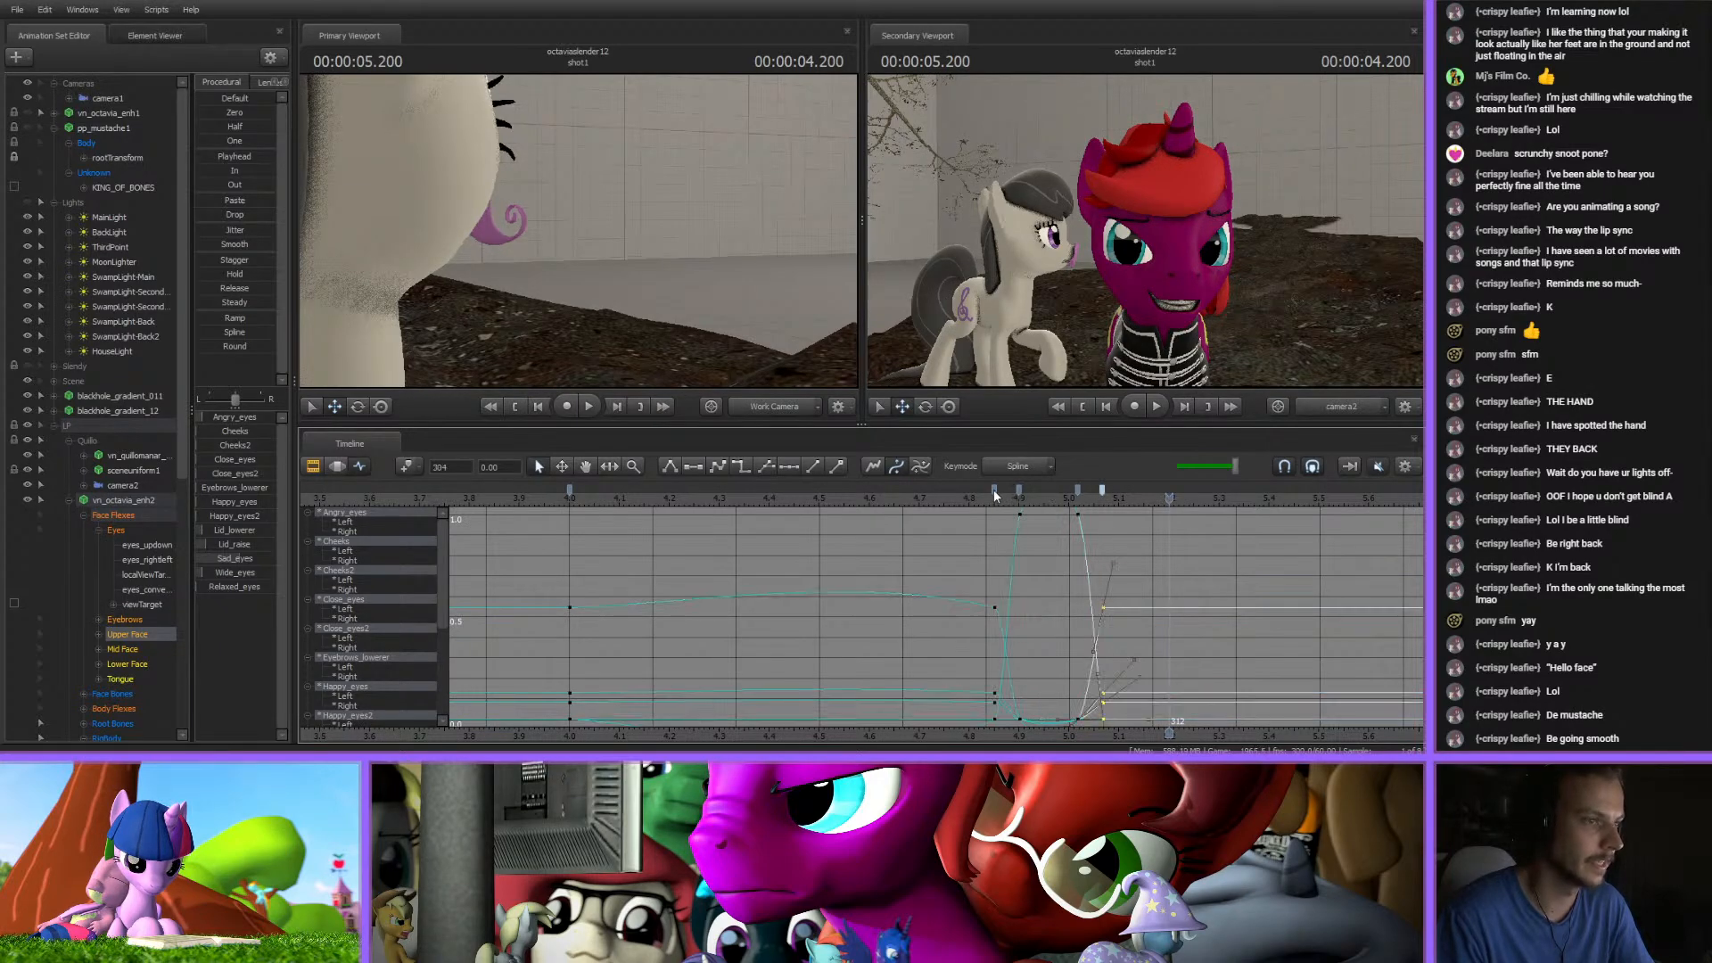
pyautogui.keyDown('shift'); pyautogui.click(994, 491); pyautogui.keyUp('shift')
pyautogui.hotkey('ctrl', 'c')
pyautogui.hotkey('ctrl', 'v')
# - Replay the shot to check both of Octavia's blinks together
pyautogui.scroll(3, 1241, 601)
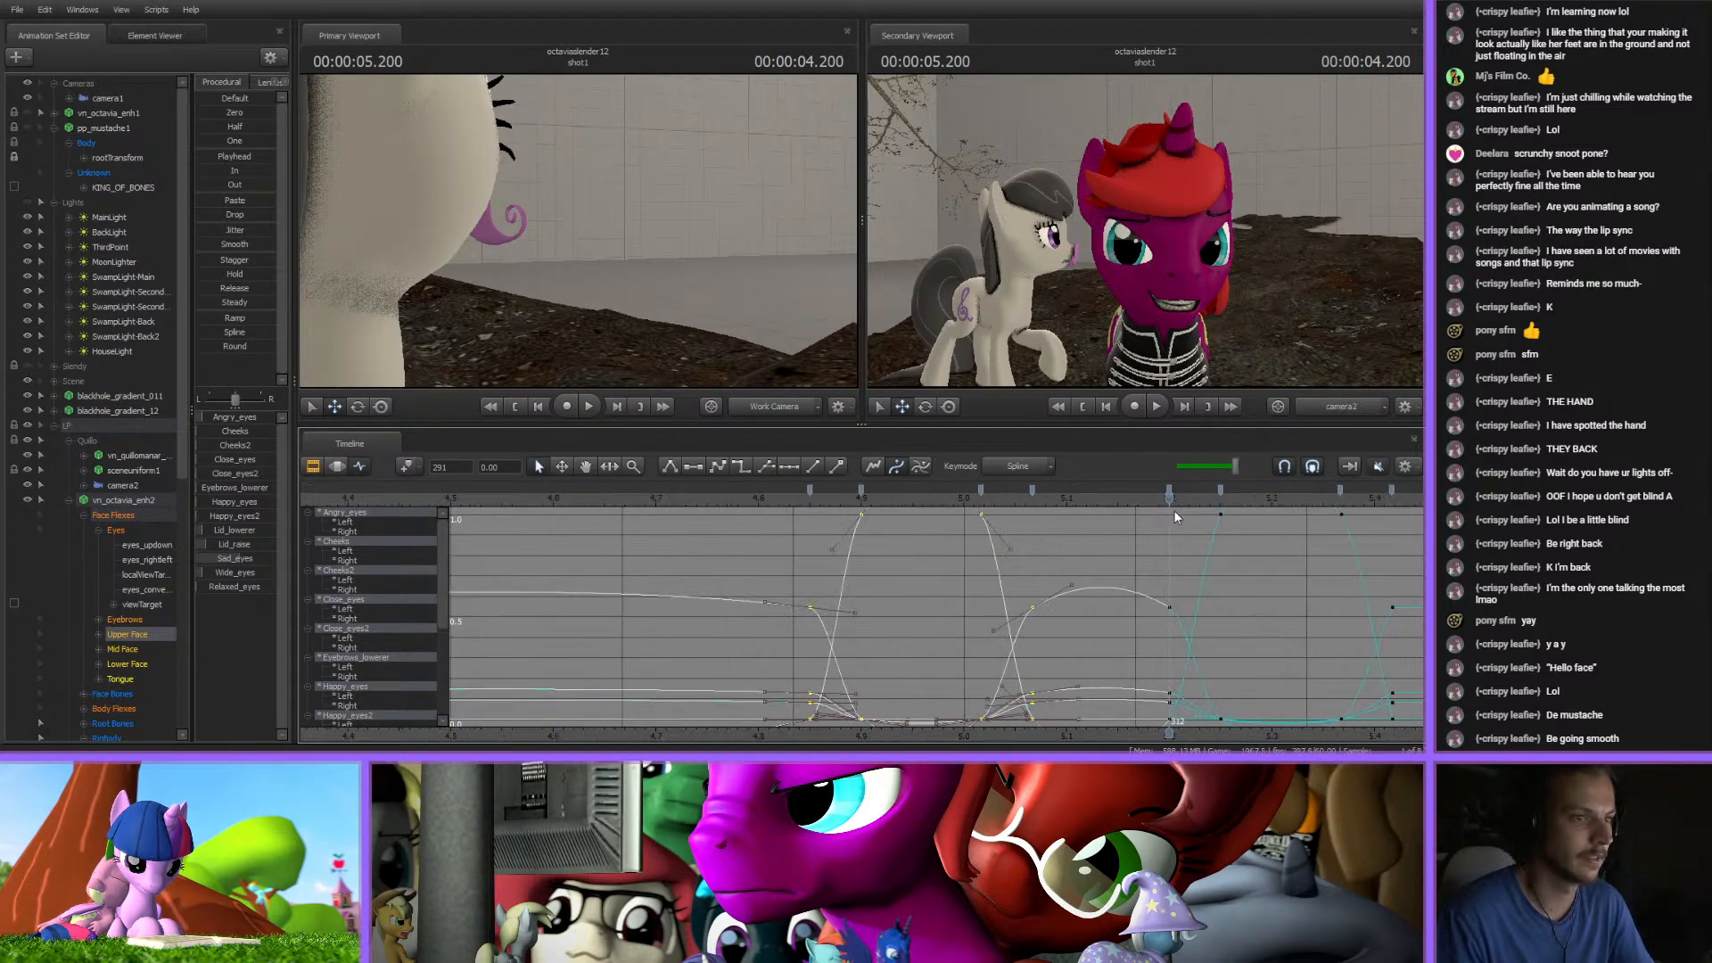
pyautogui.press('space')
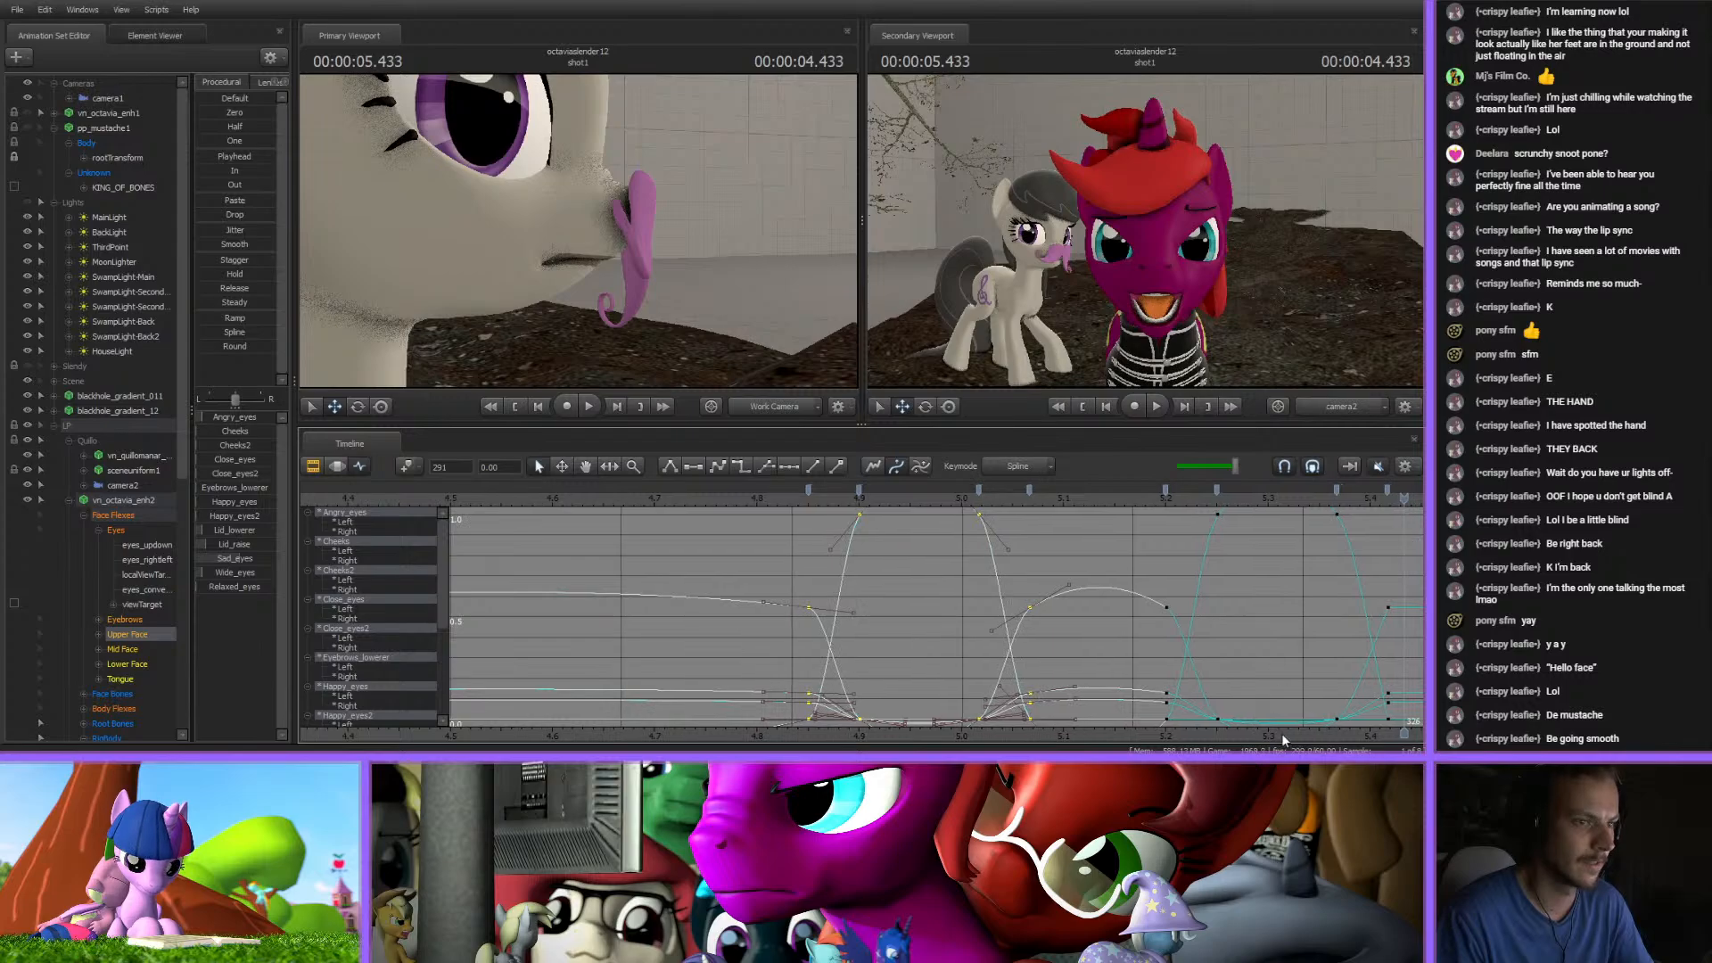
pyautogui.moveTo(1383, 629); pyautogui.dragTo(944, 612, button='middle')
pyautogui.scroll(-4, 945, 611)
pyautogui.moveTo(956, 507); pyautogui.dragTo(561, 518)
pyautogui.press('space')
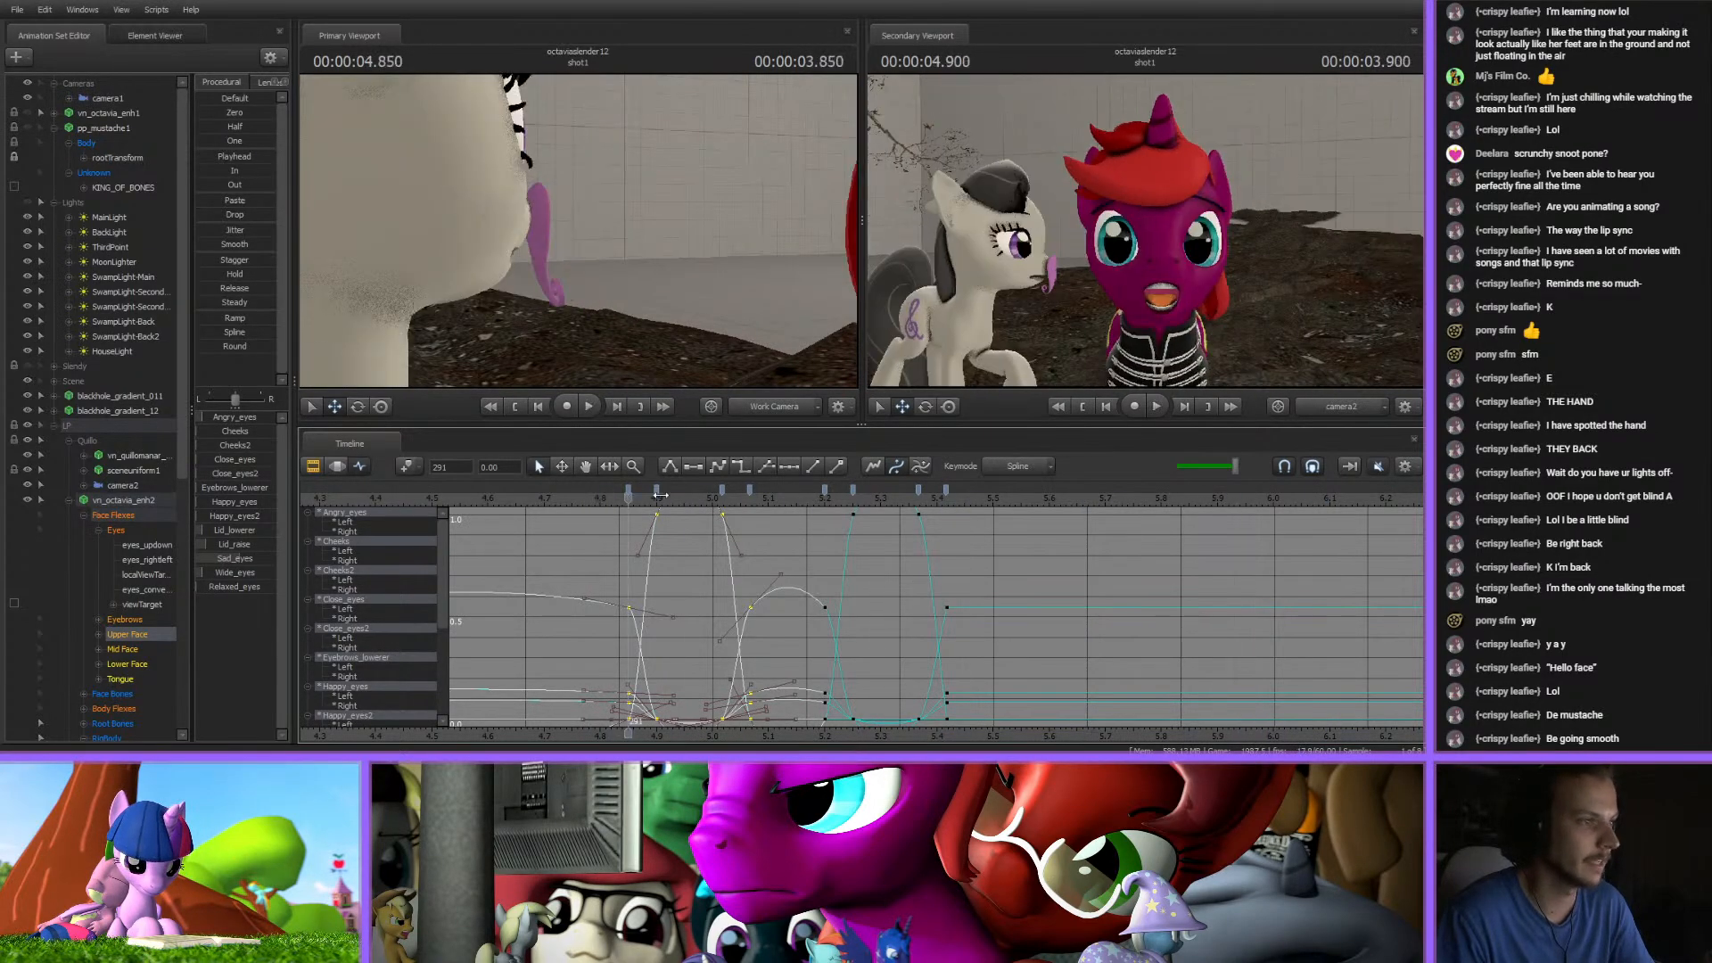
# - Try a different closed-eye pose at 5.366 seconds using the Close_eyes and Close_eyes2 flexes
pyautogui.click(228, 460)
pyautogui.press('Up')
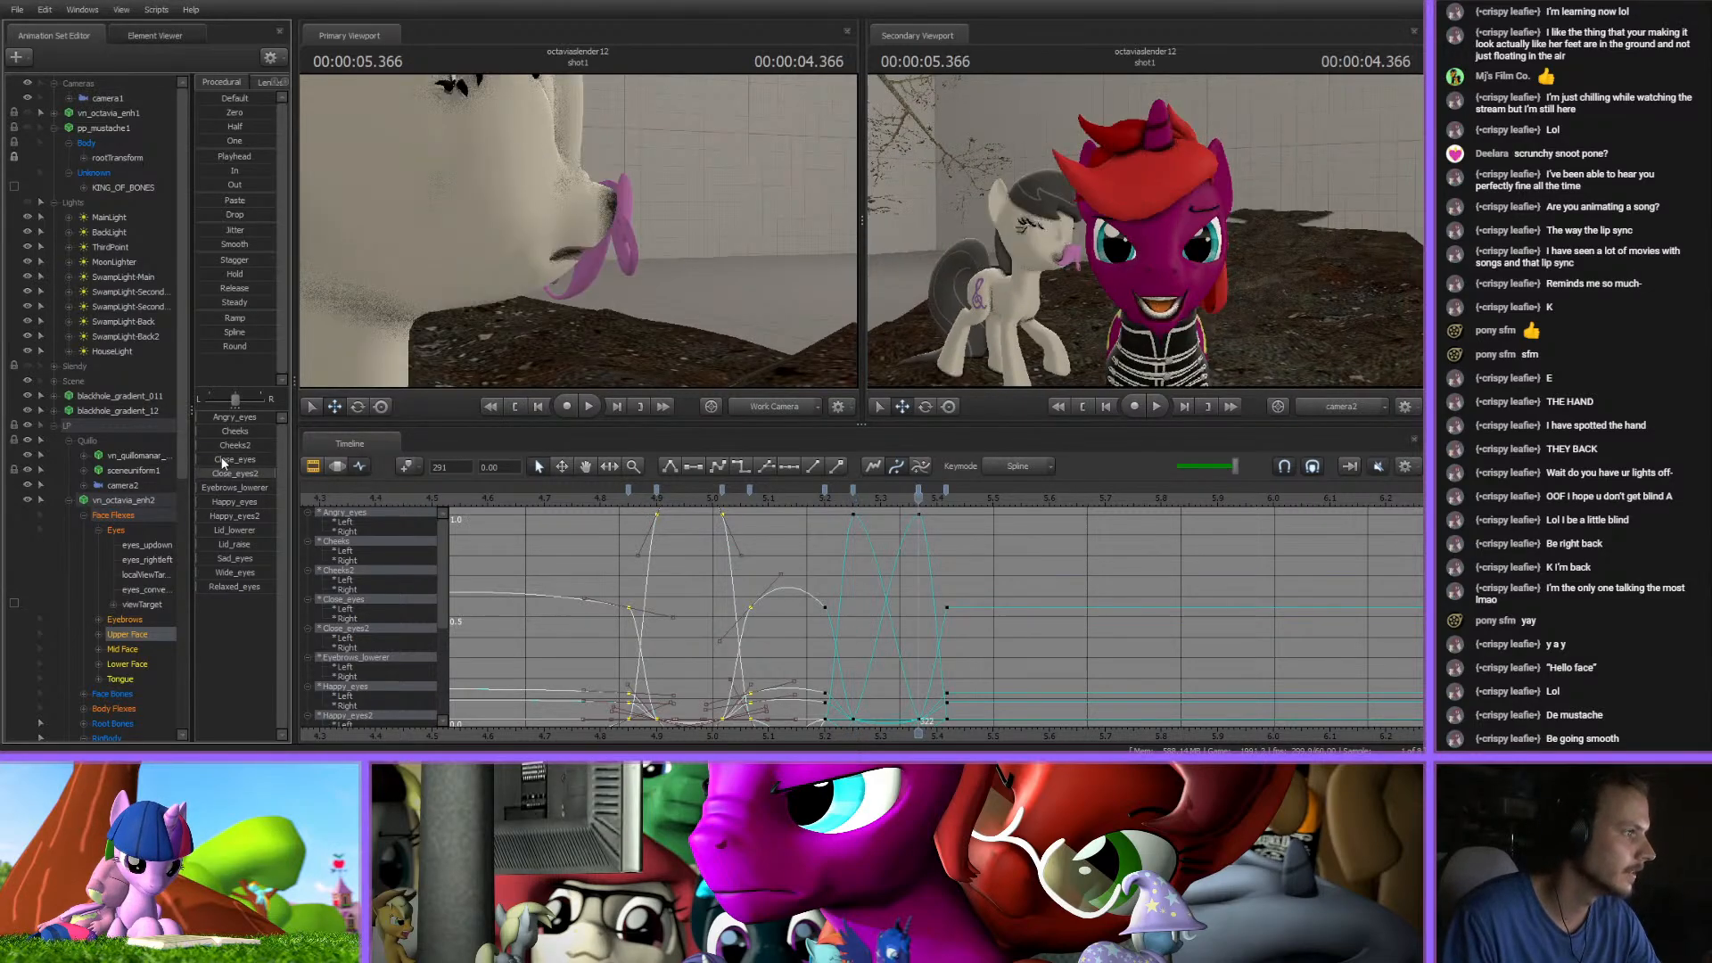
pyautogui.moveTo(222, 462); pyautogui.dragTo(6, 471)
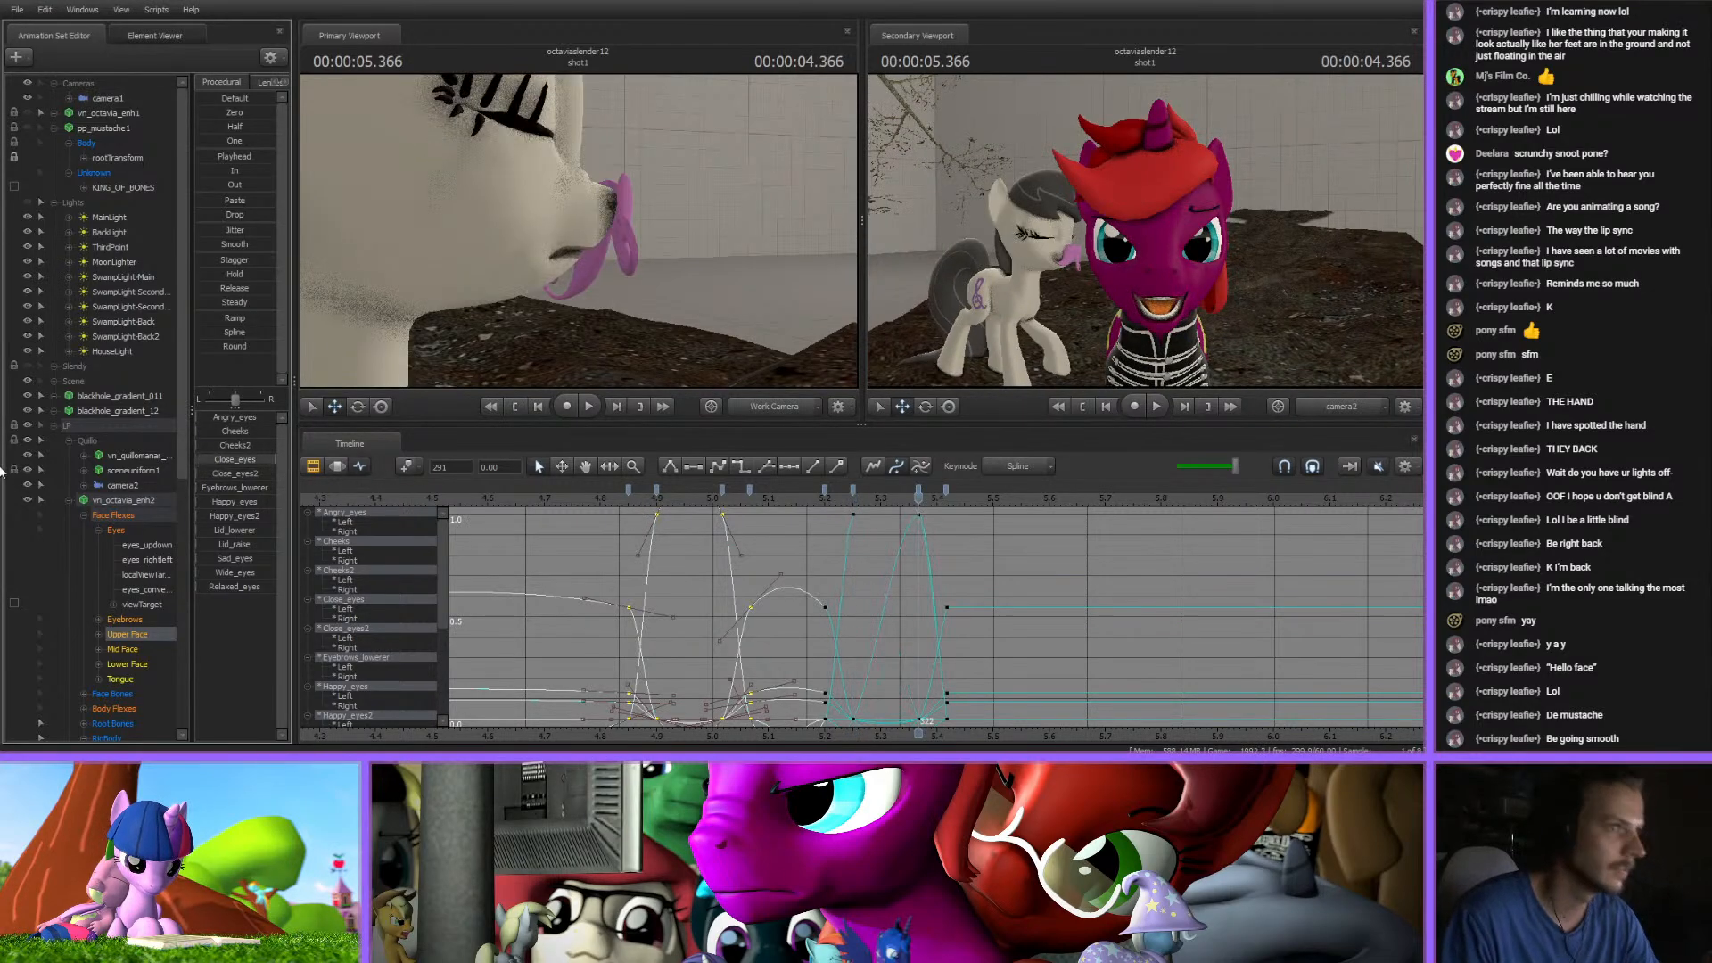
# - Replay the shot from about 4.8 seconds and select the last Upper Face keyframe at about 5.42 seconds
pyautogui.click(607, 499)
pyautogui.press('space')
pyautogui.click(947, 489)
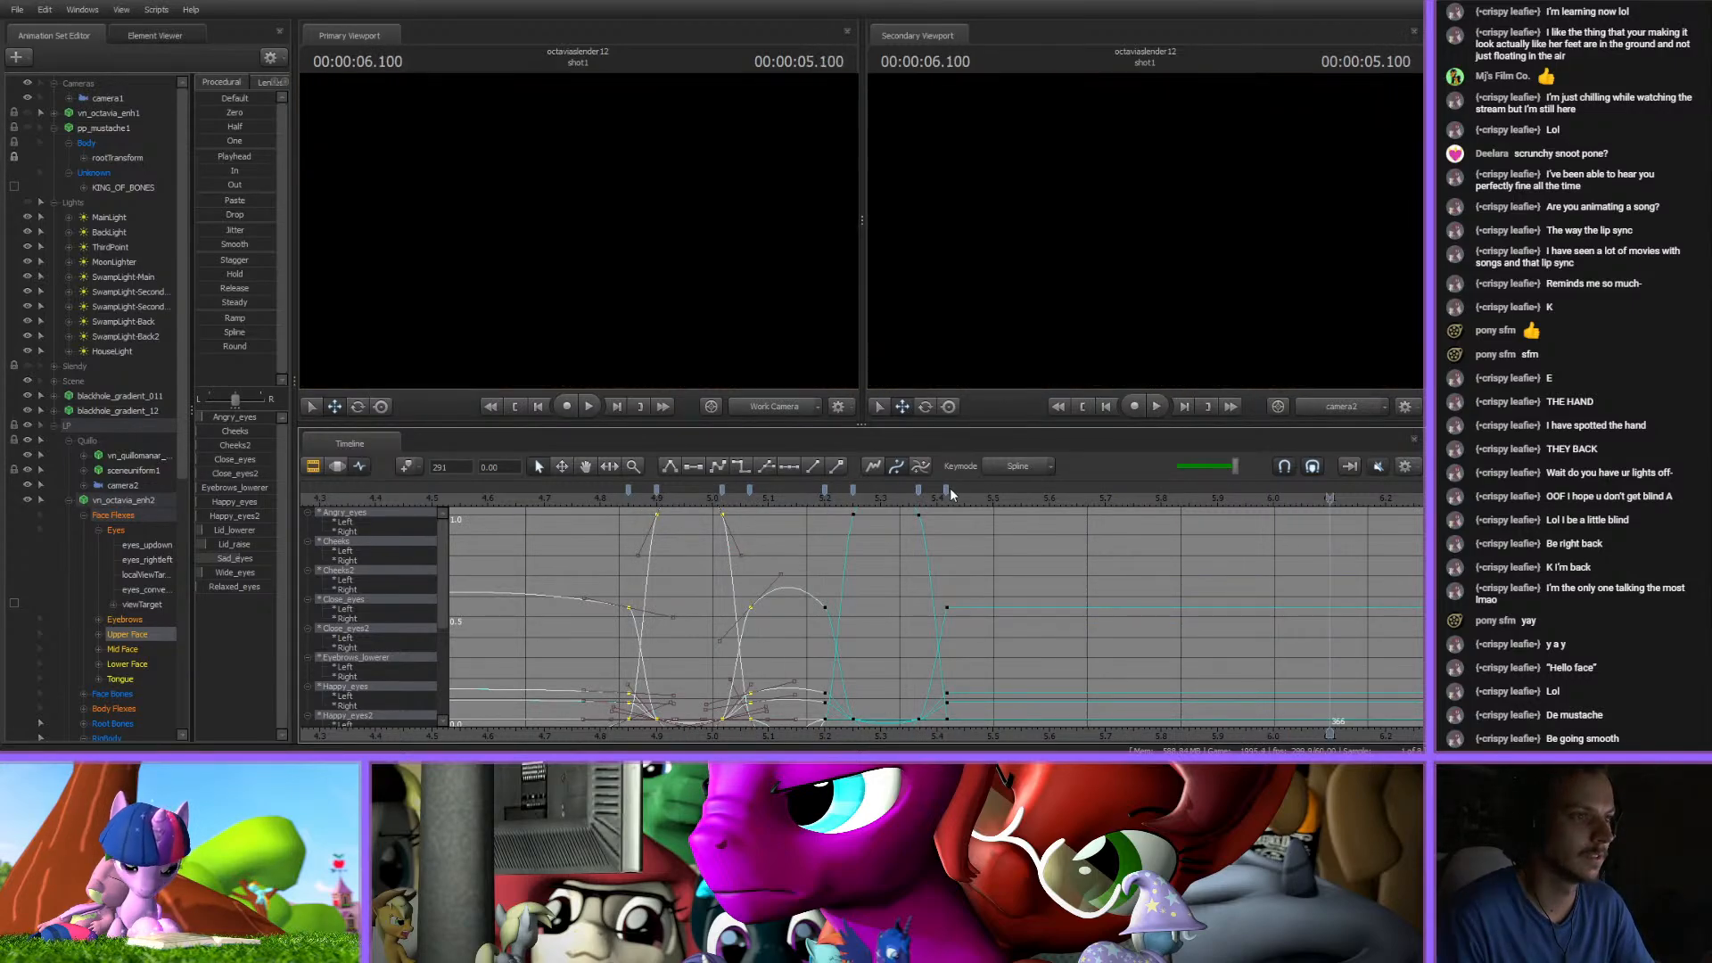
# - Flatten the curve tangents of all the upper-face blink keyframes and lower Sad_eyes at the last keyframe
pyautogui.keyDown('shift'); pyautogui.click(628, 489); pyautogui.keyUp('shift')
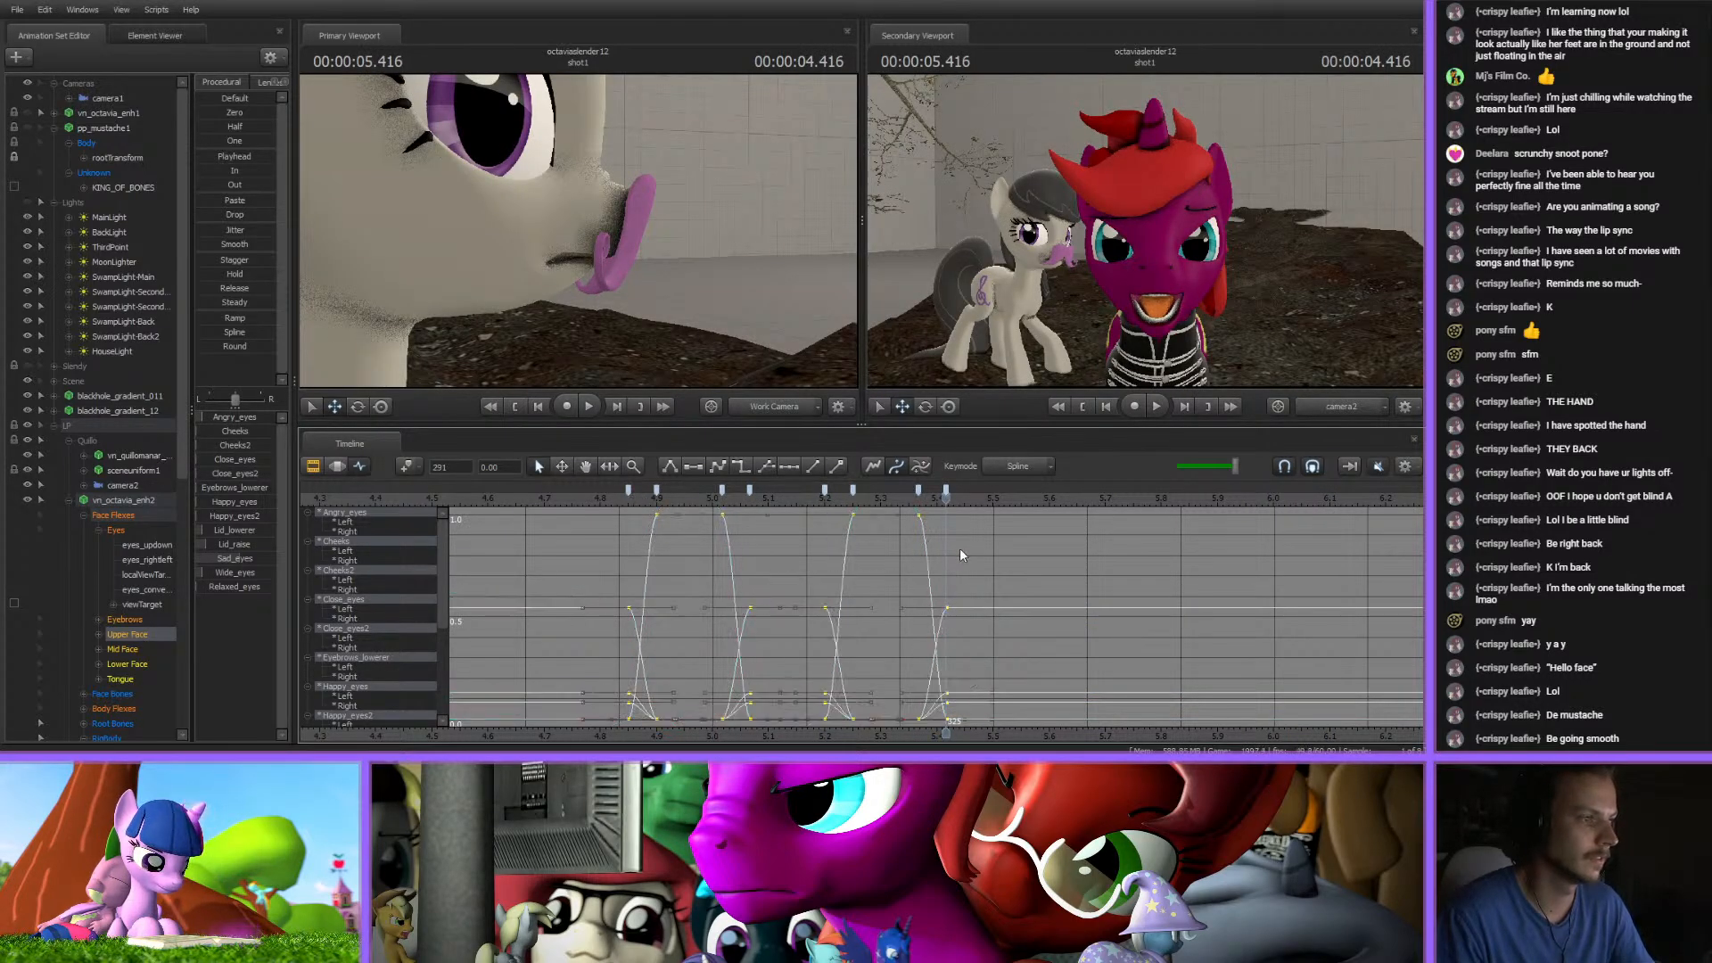
pyautogui.press('2')
pyautogui.click(970, 553)
pyautogui.moveTo(250, 558); pyautogui.dragTo(219, 557)
# - Play back the shot to check the mustached pony's upper-face blink animation across the keyframes
pyautogui.press('space')
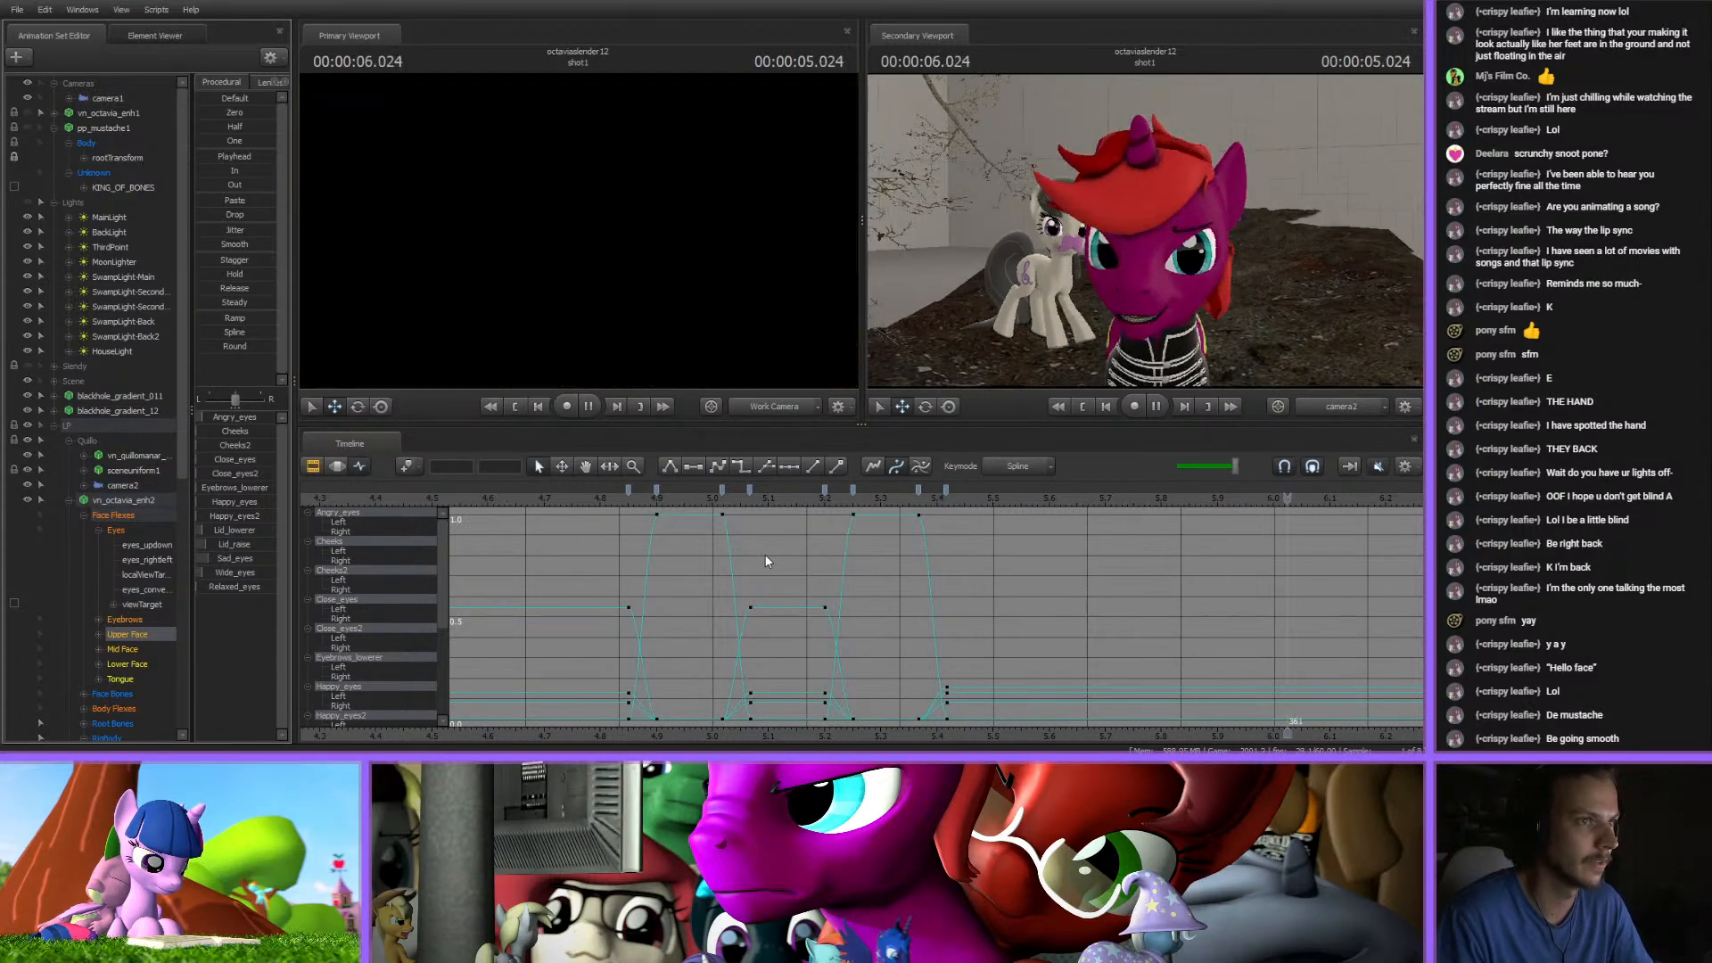
pyautogui.click(622, 500)
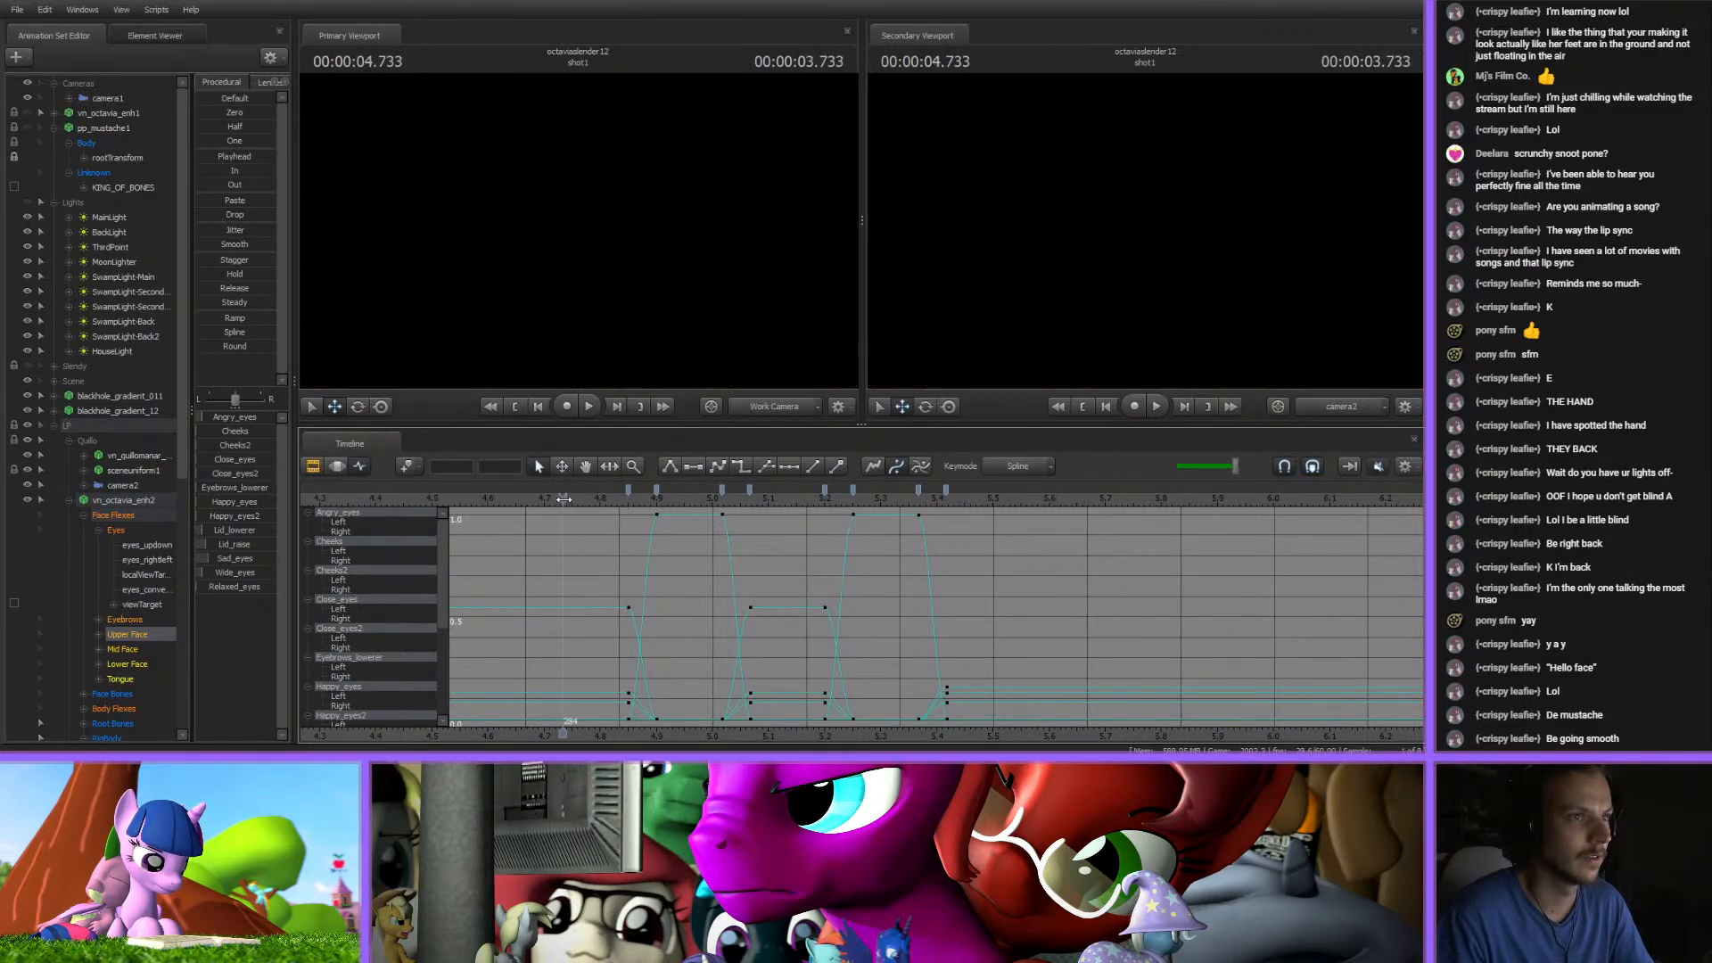
pyautogui.scroll(-5, 834, 571)
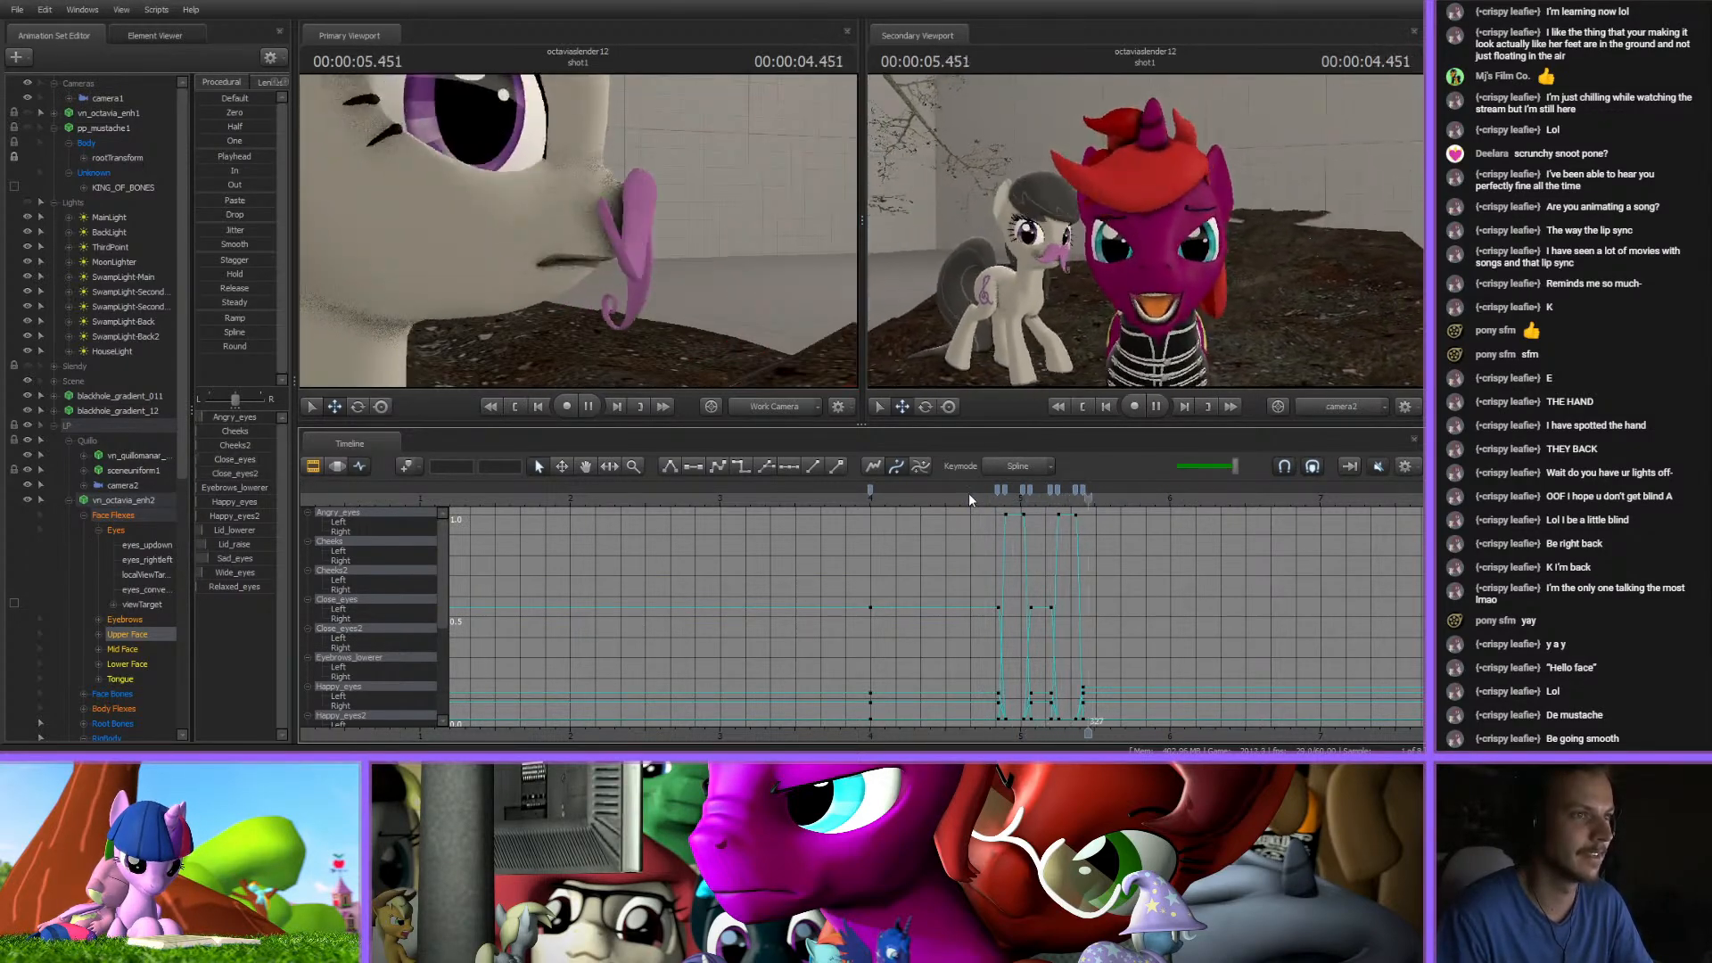
pyautogui.press('space')
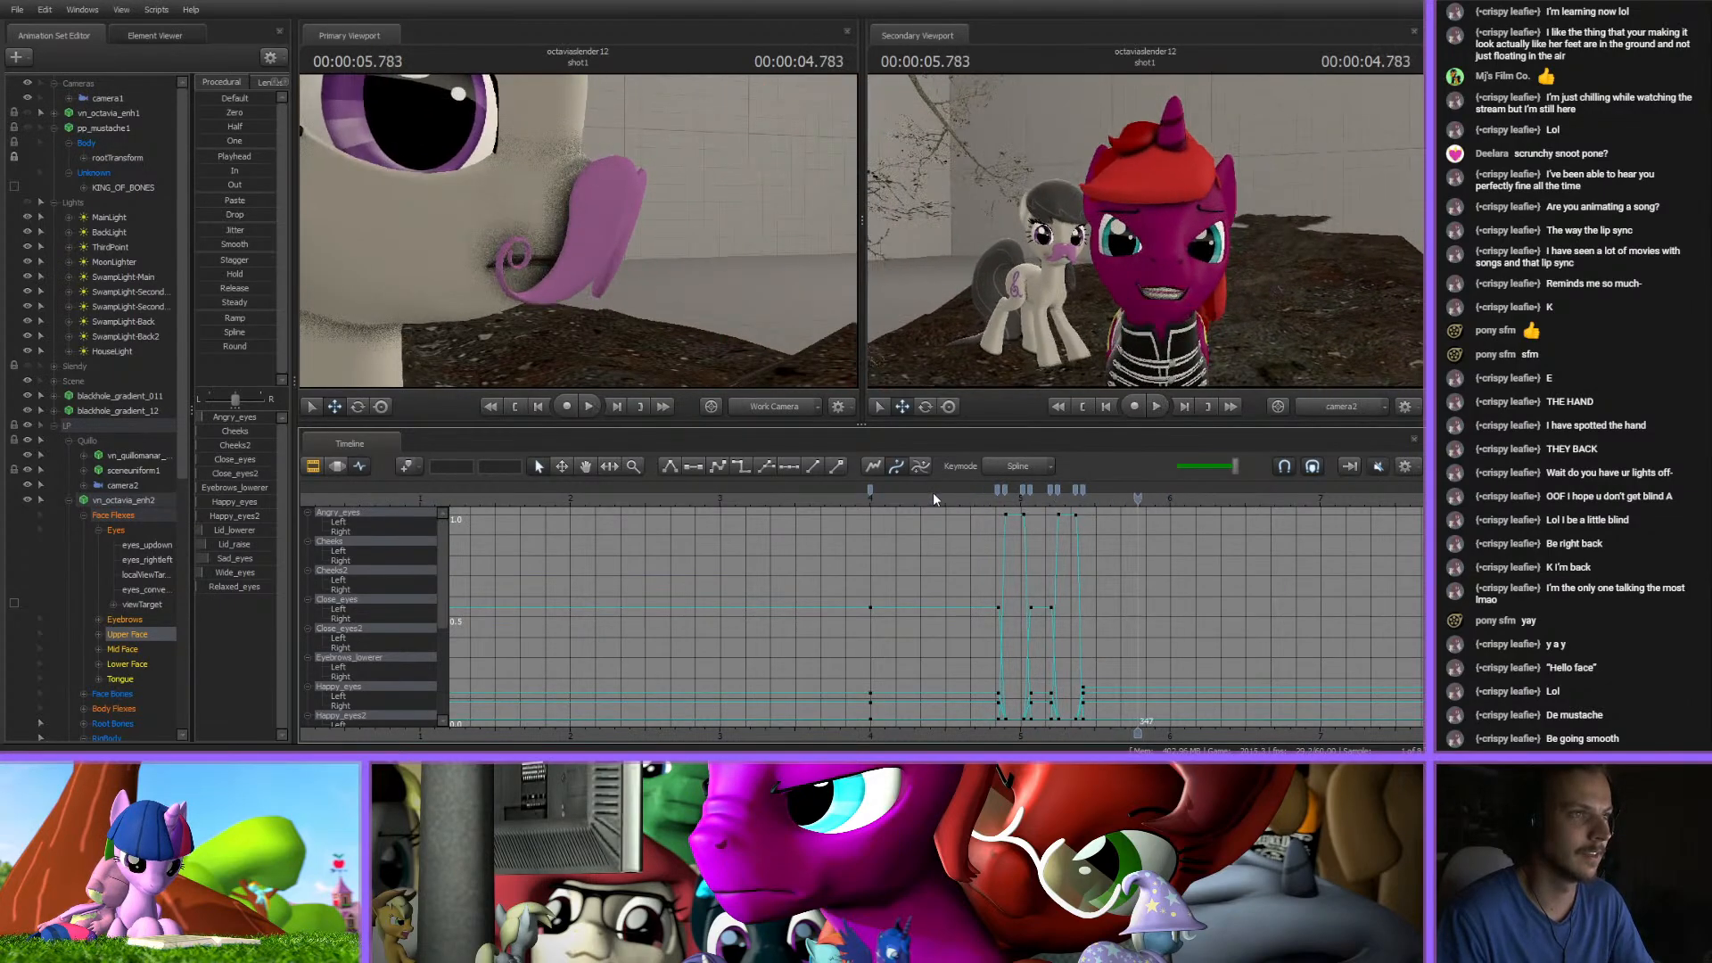
# - Move the whole Quillo group, including camera2, across the ground over the full time range in the Motion Editor
pyautogui.click(54, 83)
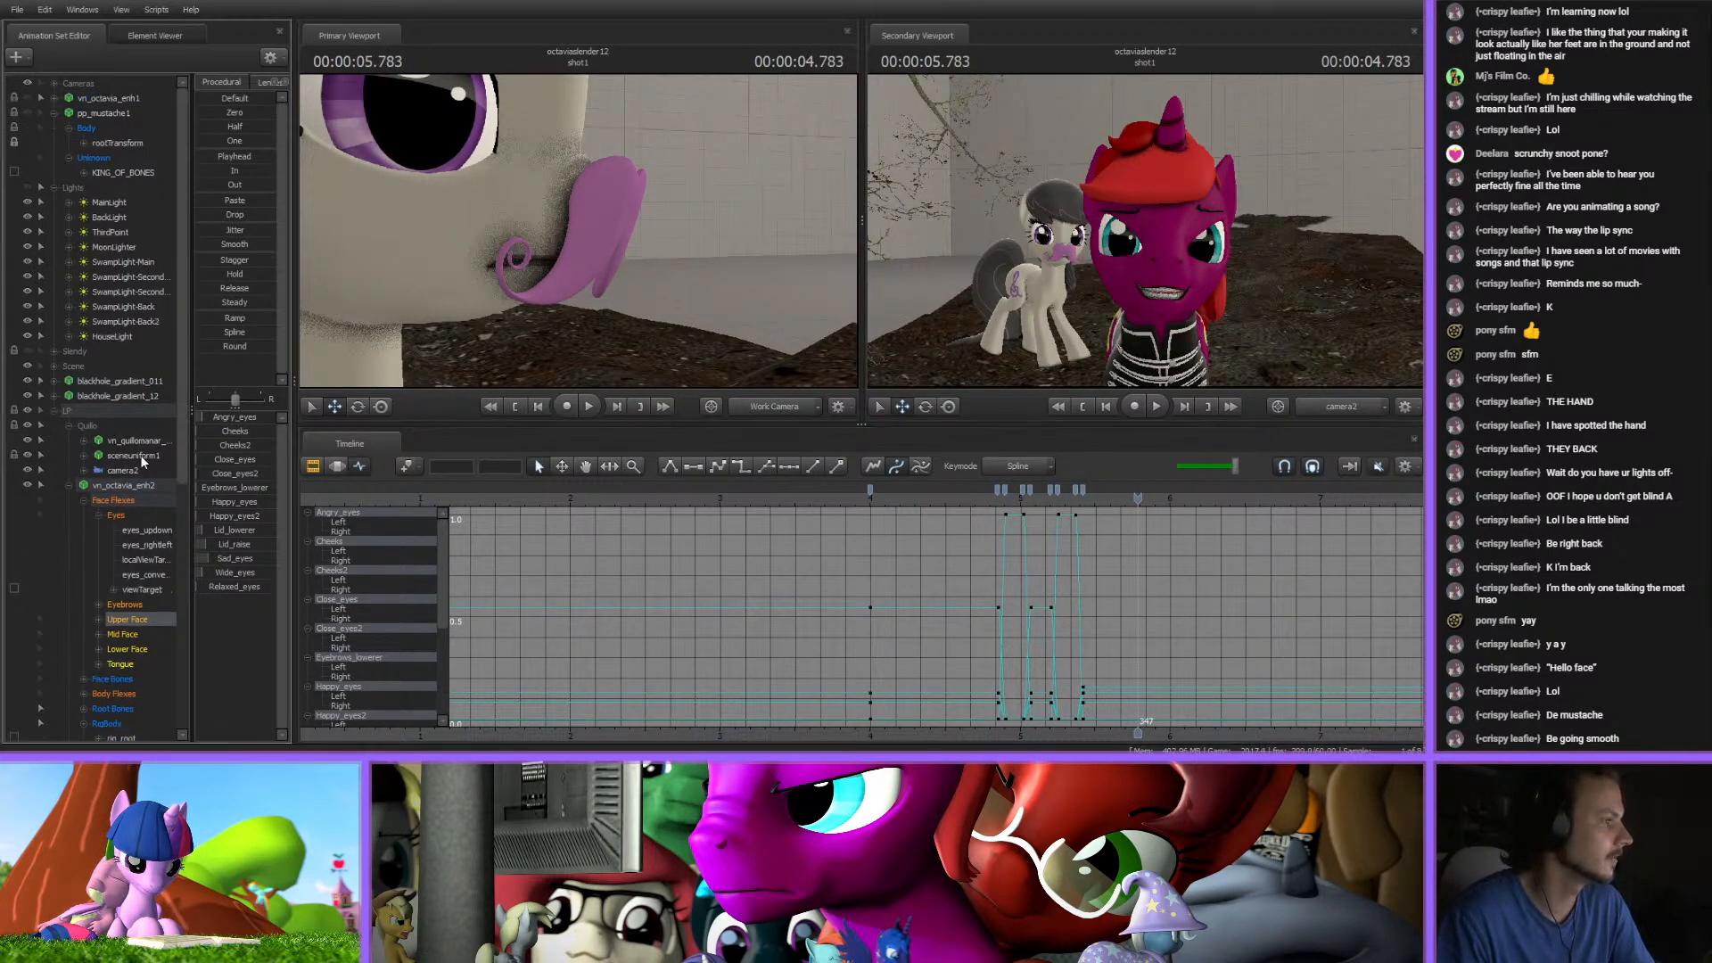
pyautogui.click(145, 441)
pyautogui.click(337, 466)
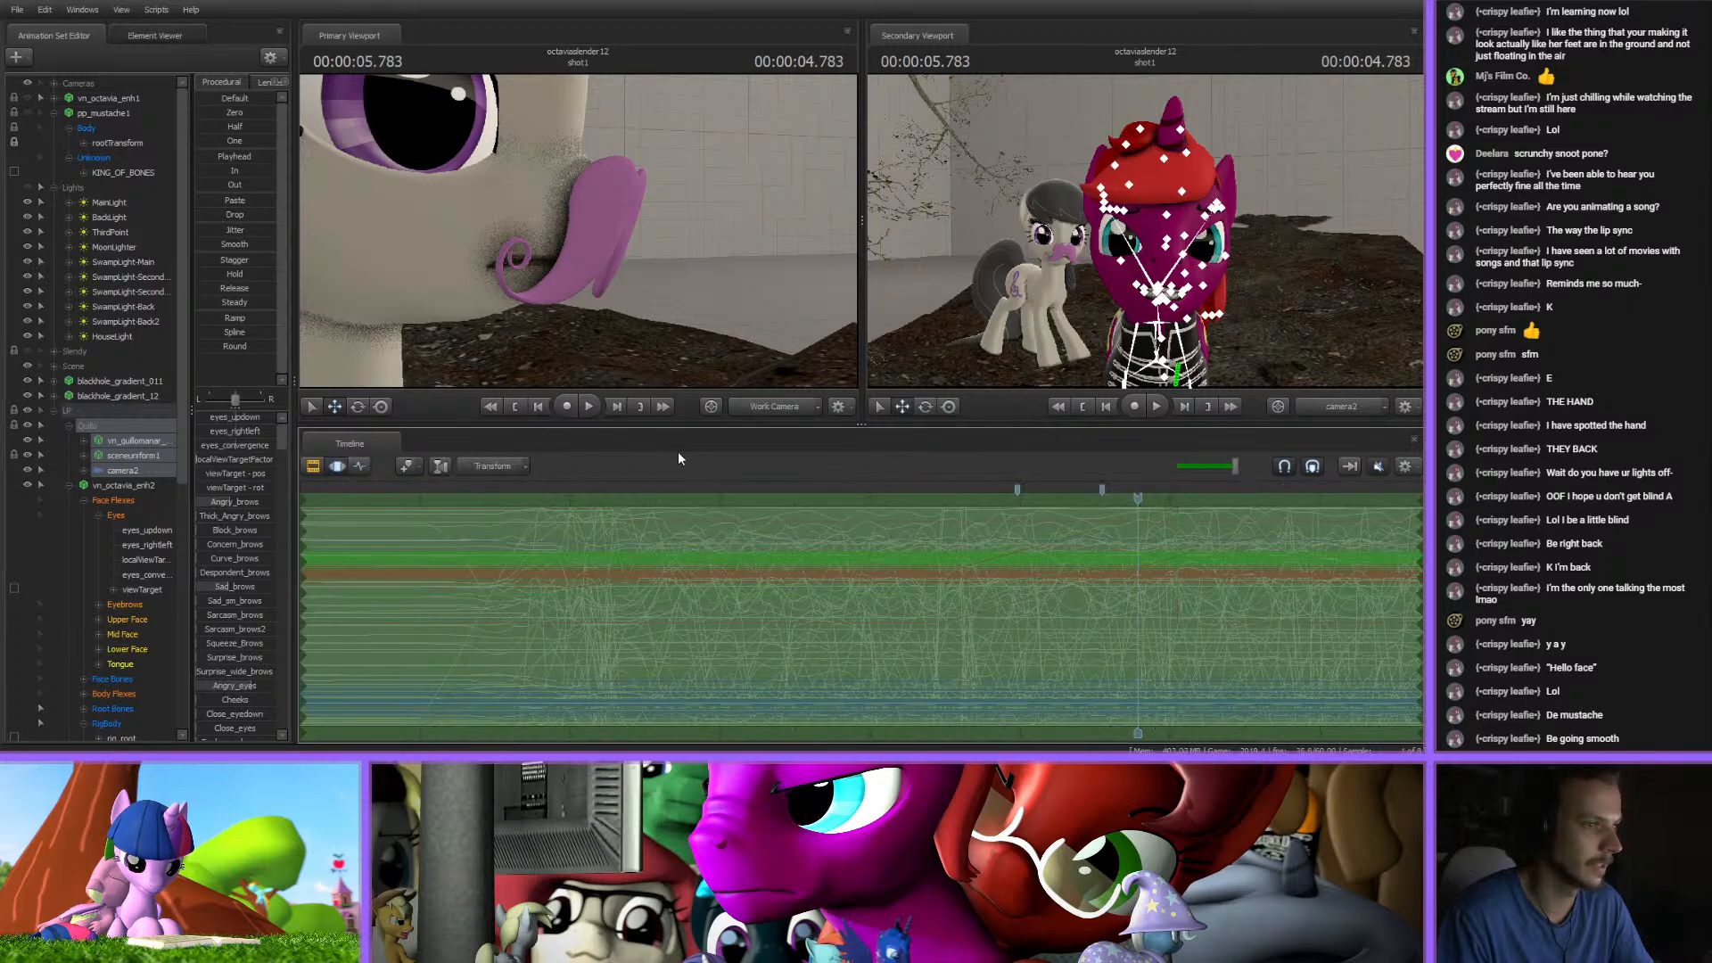
pyautogui.moveTo(654, 229); pyautogui.dragTo(740, 330)
pyautogui.press('space')
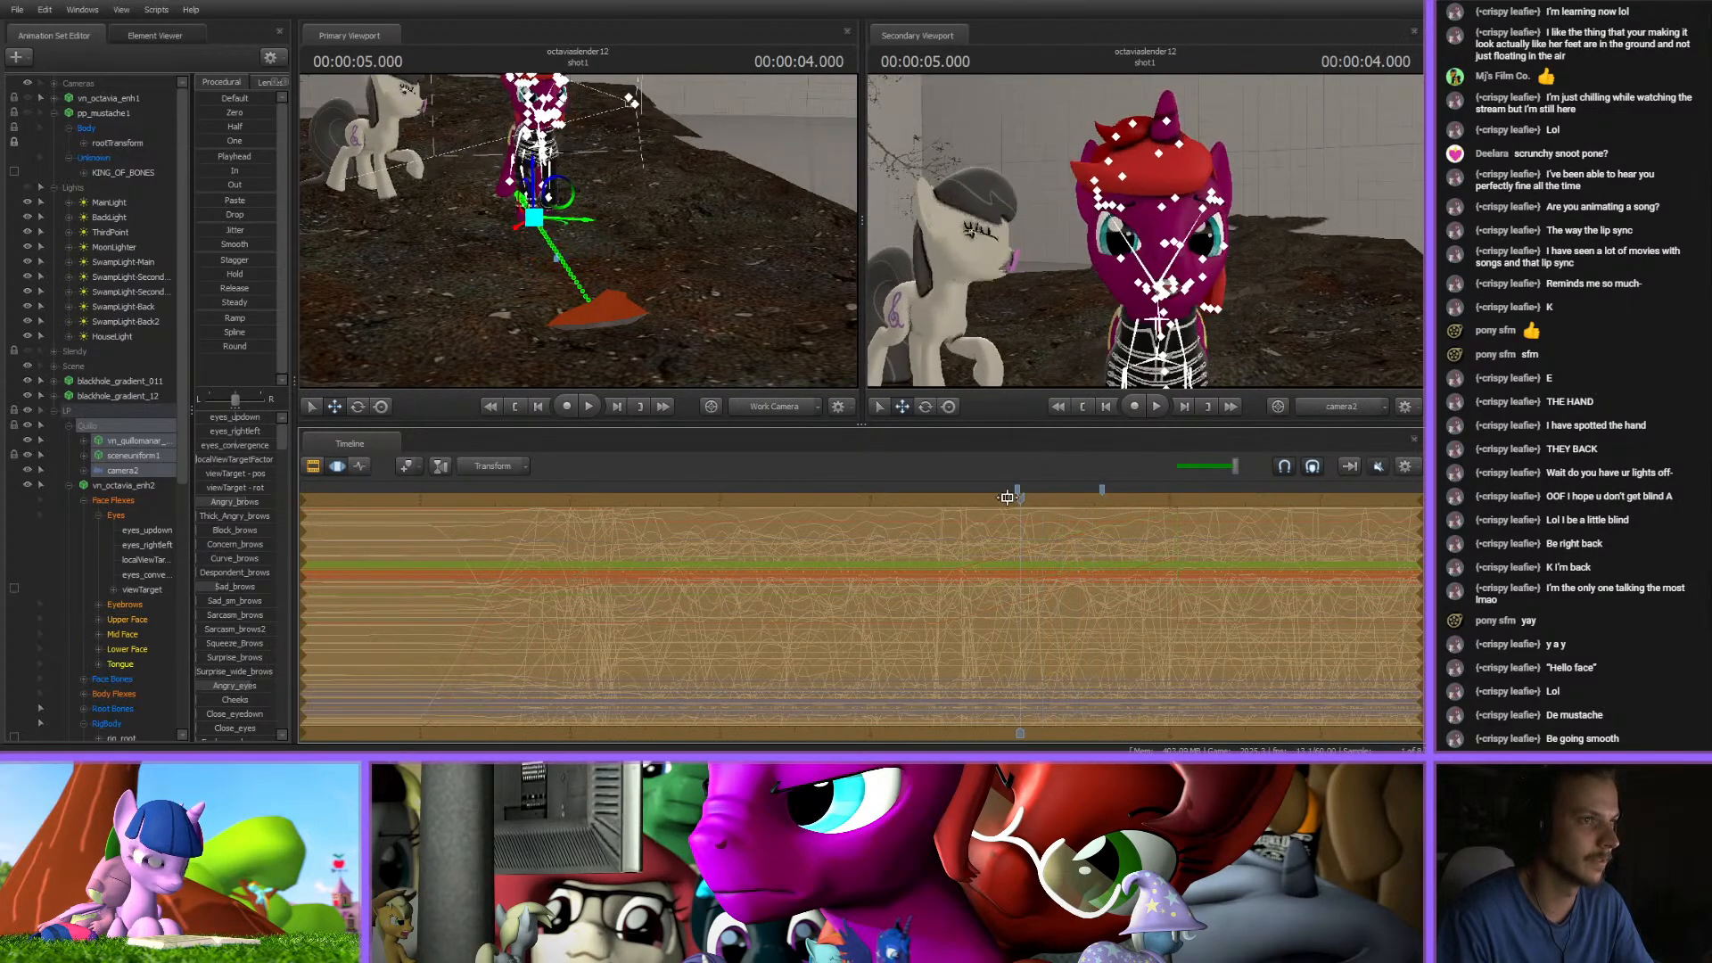
pyautogui.moveTo(995, 495); pyautogui.dragTo(1120, 500)
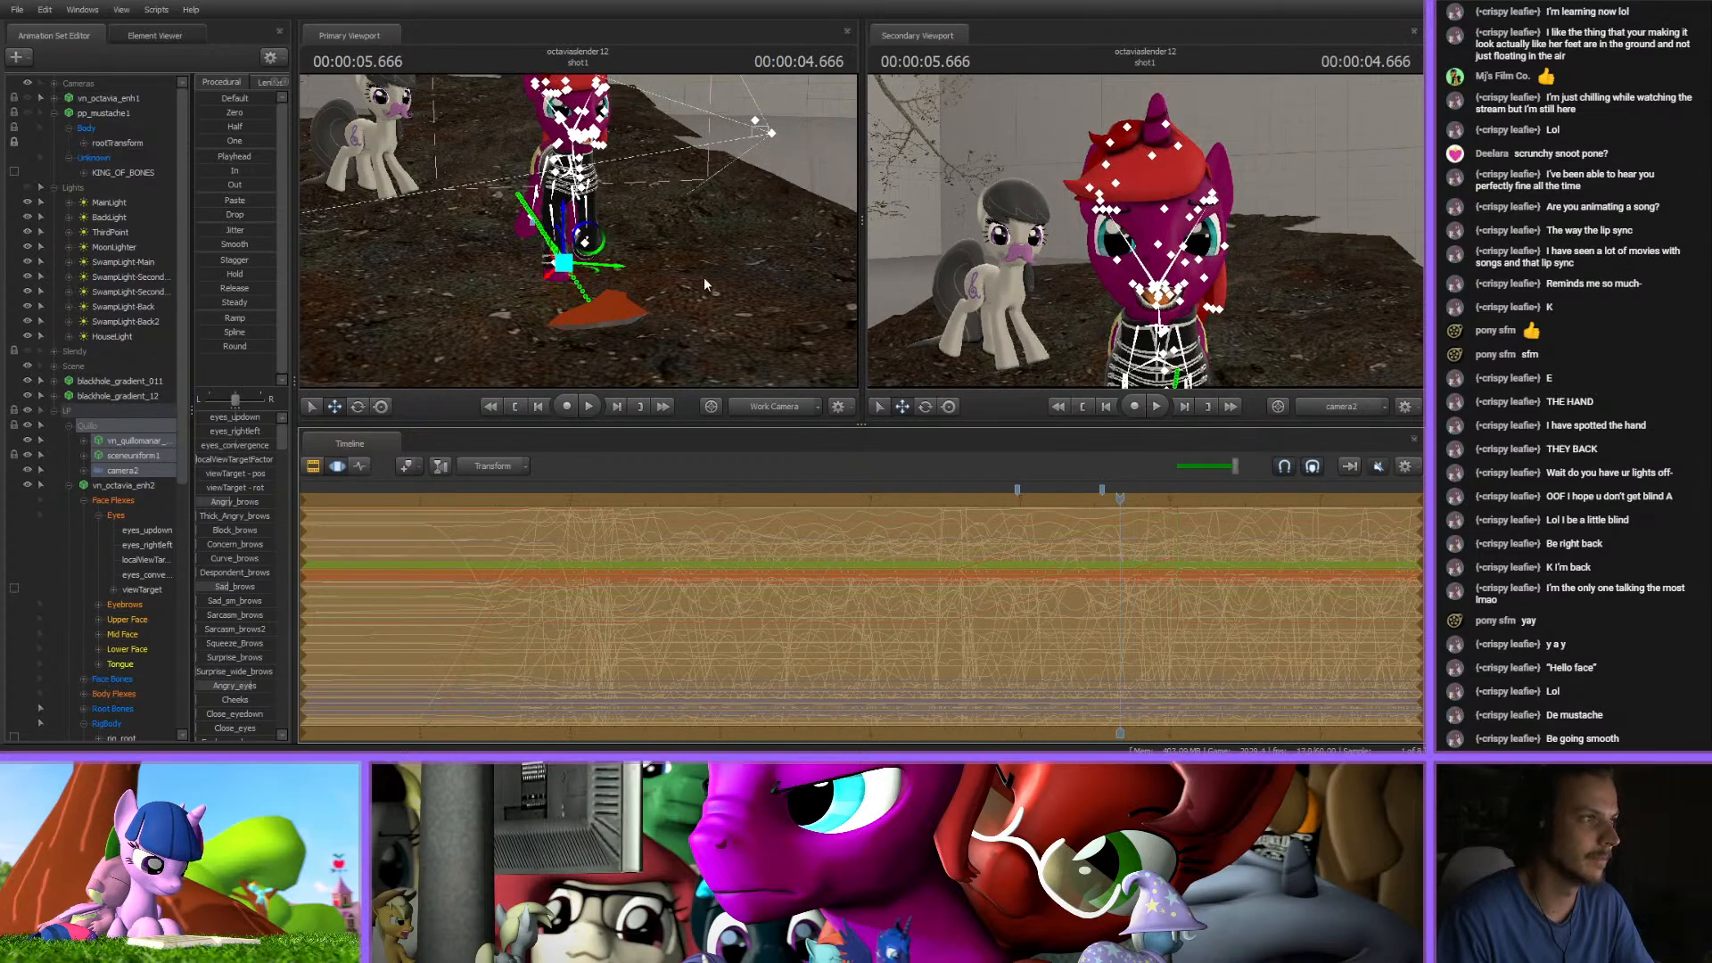
pyautogui.moveTo(618, 274); pyautogui.dragTo(559, 282)
pyautogui.press('e')
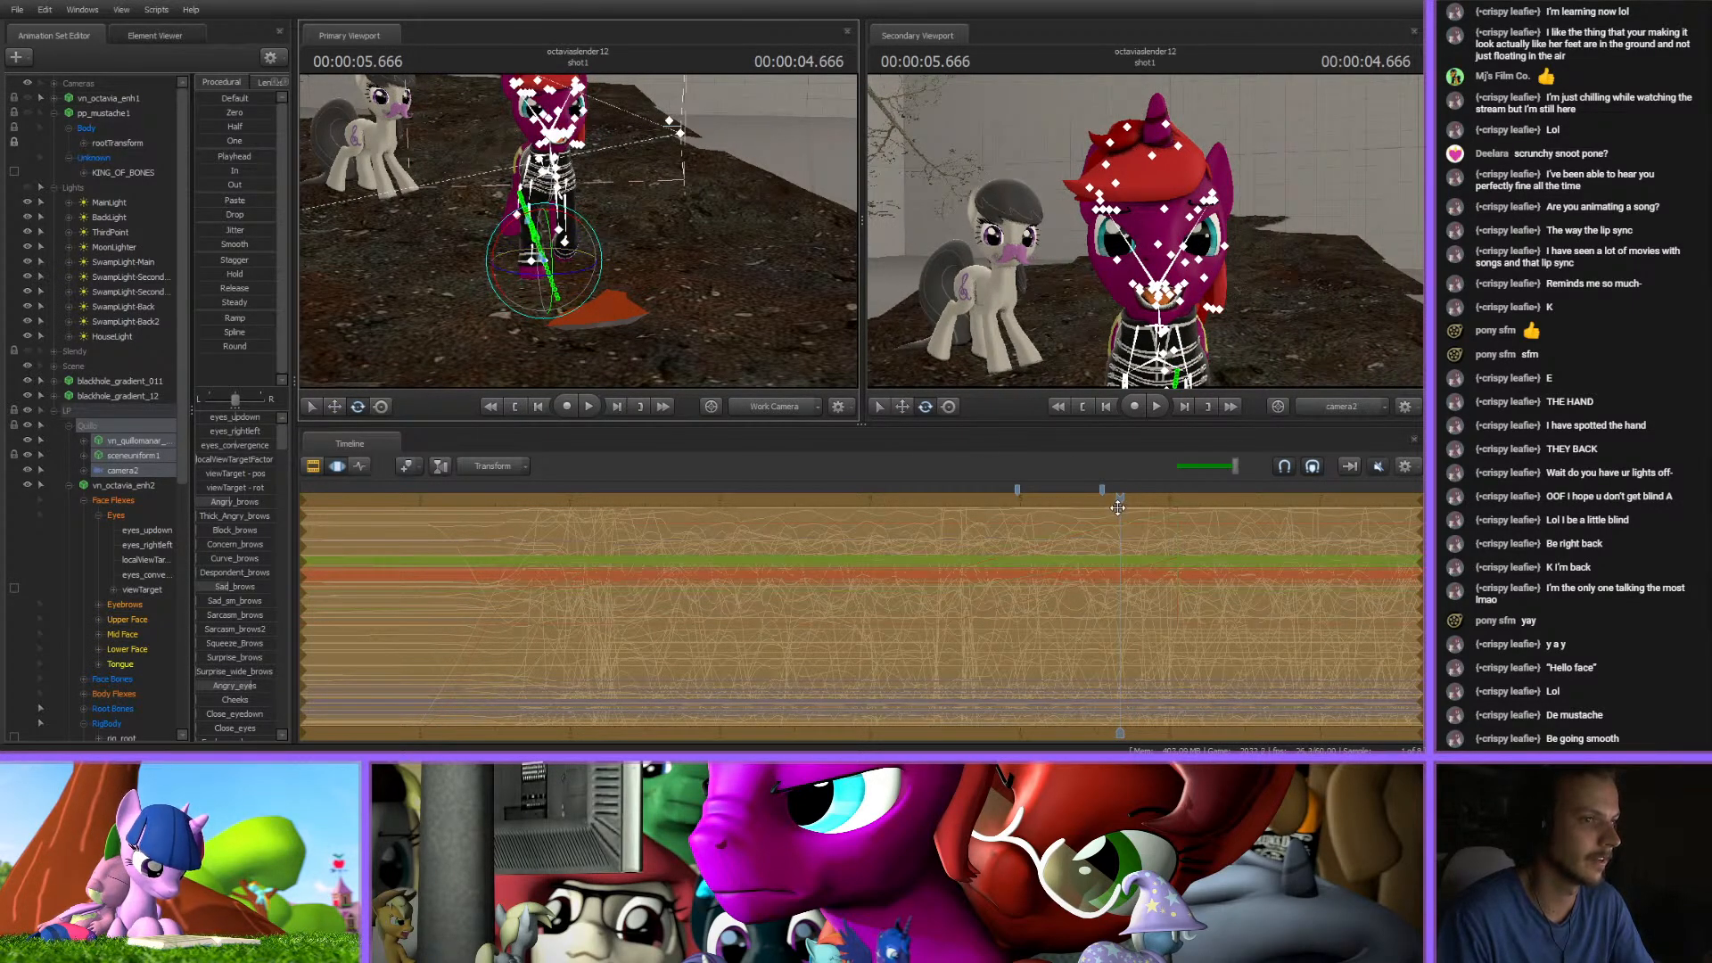
# - Replay and scrub the shot around 5 seconds to check the Quillo group's new placement against the white pony
pyautogui.press('space')
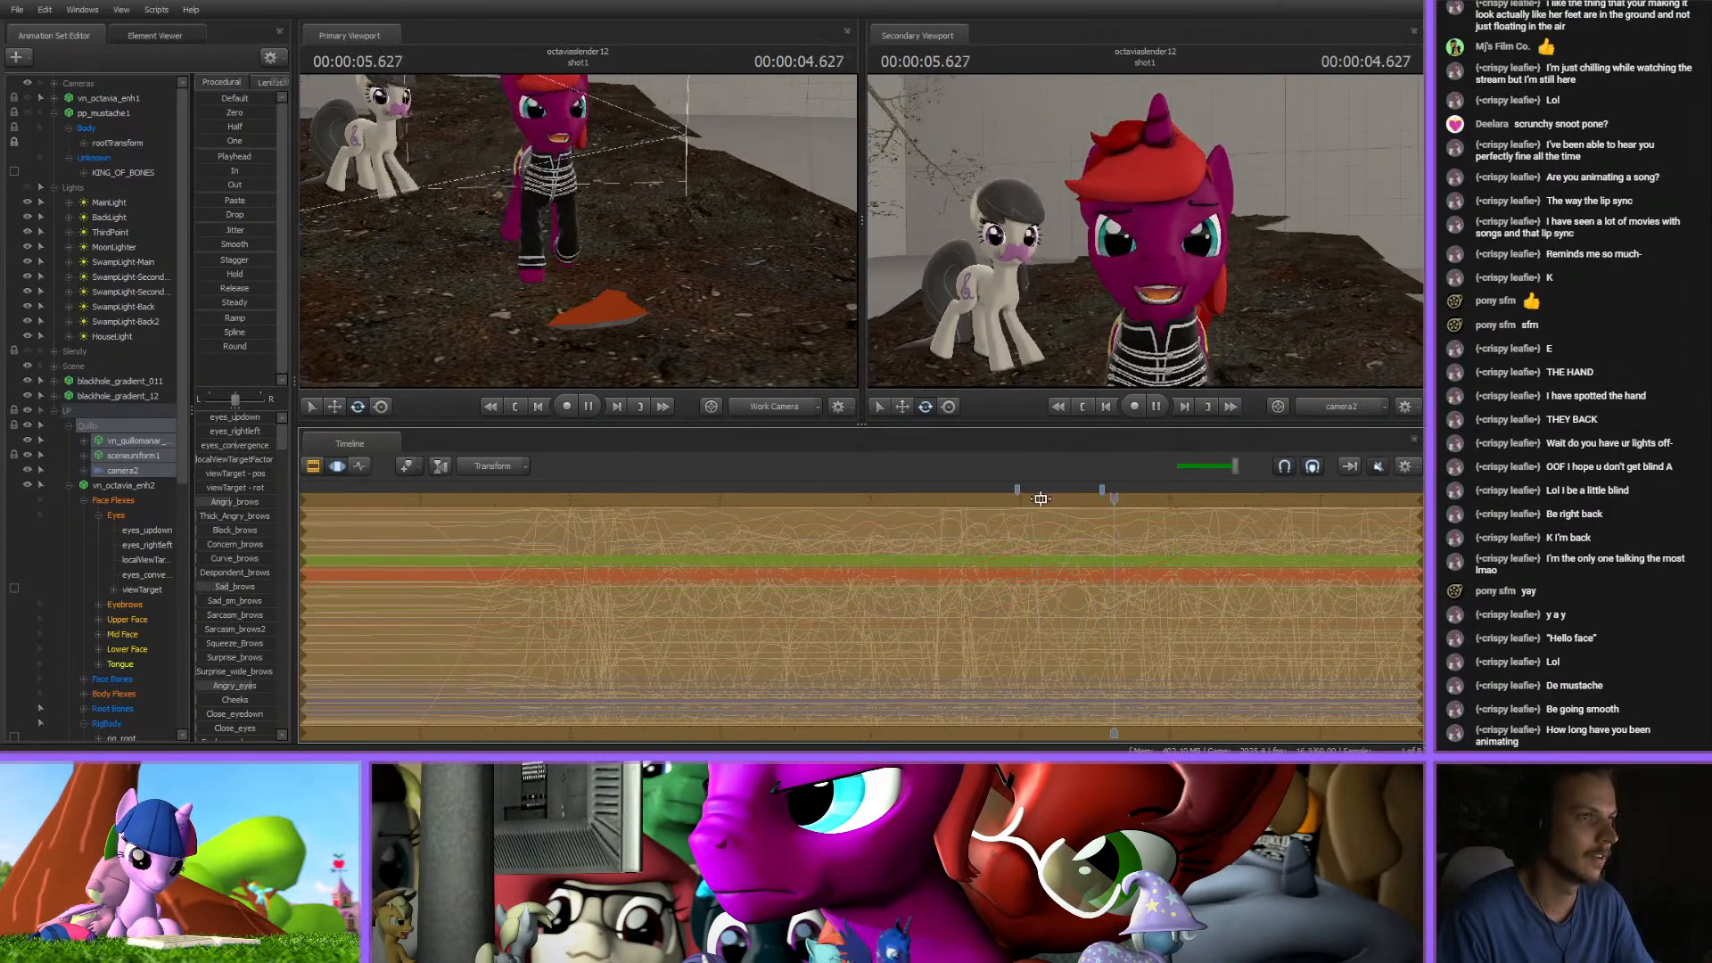
pyautogui.click(1041, 498)
pyautogui.click(988, 497)
pyautogui.press('space')
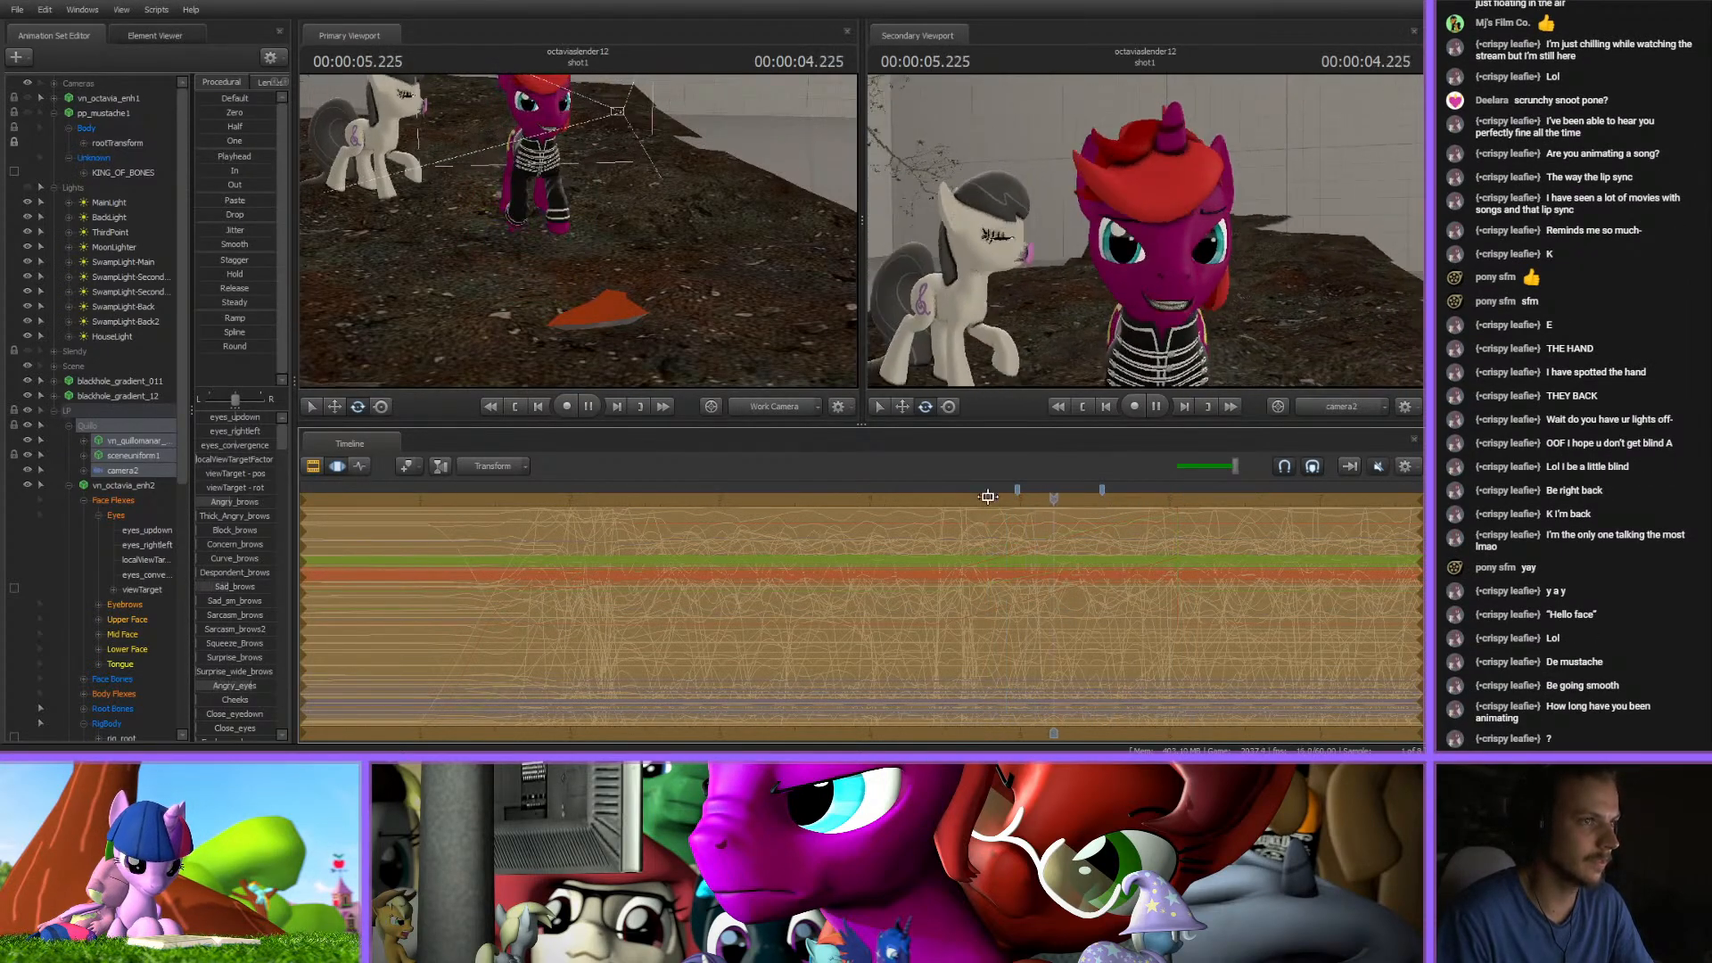
pyautogui.click(1037, 499)
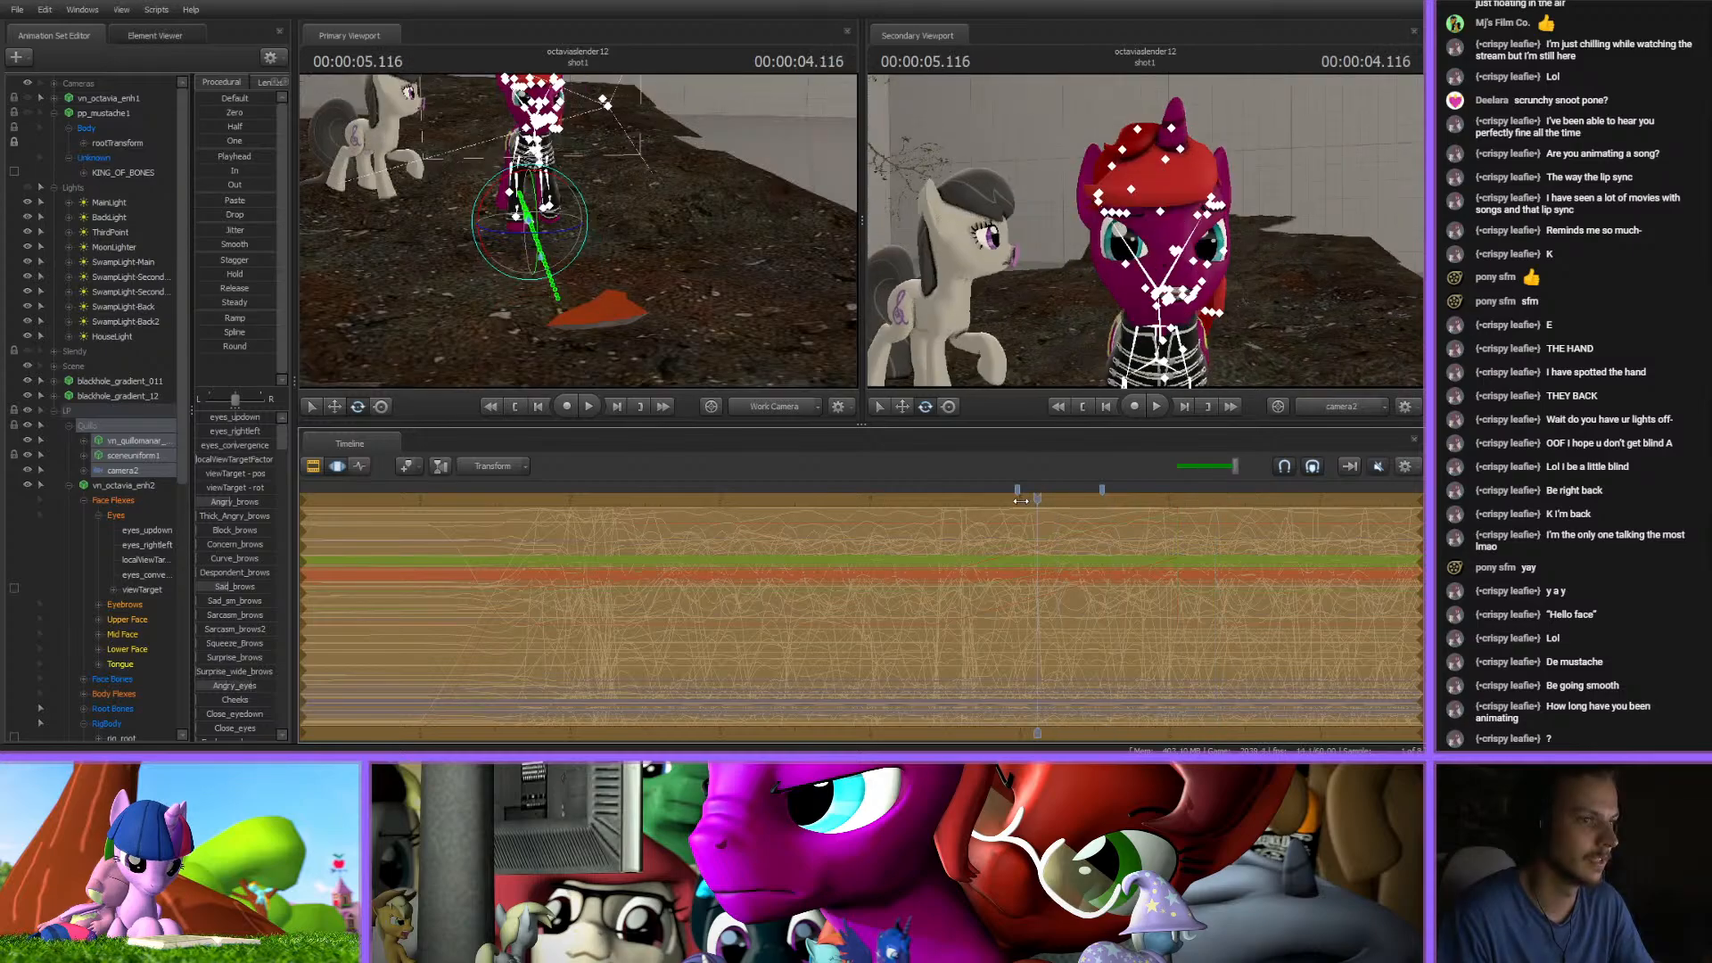
pyautogui.press('space')
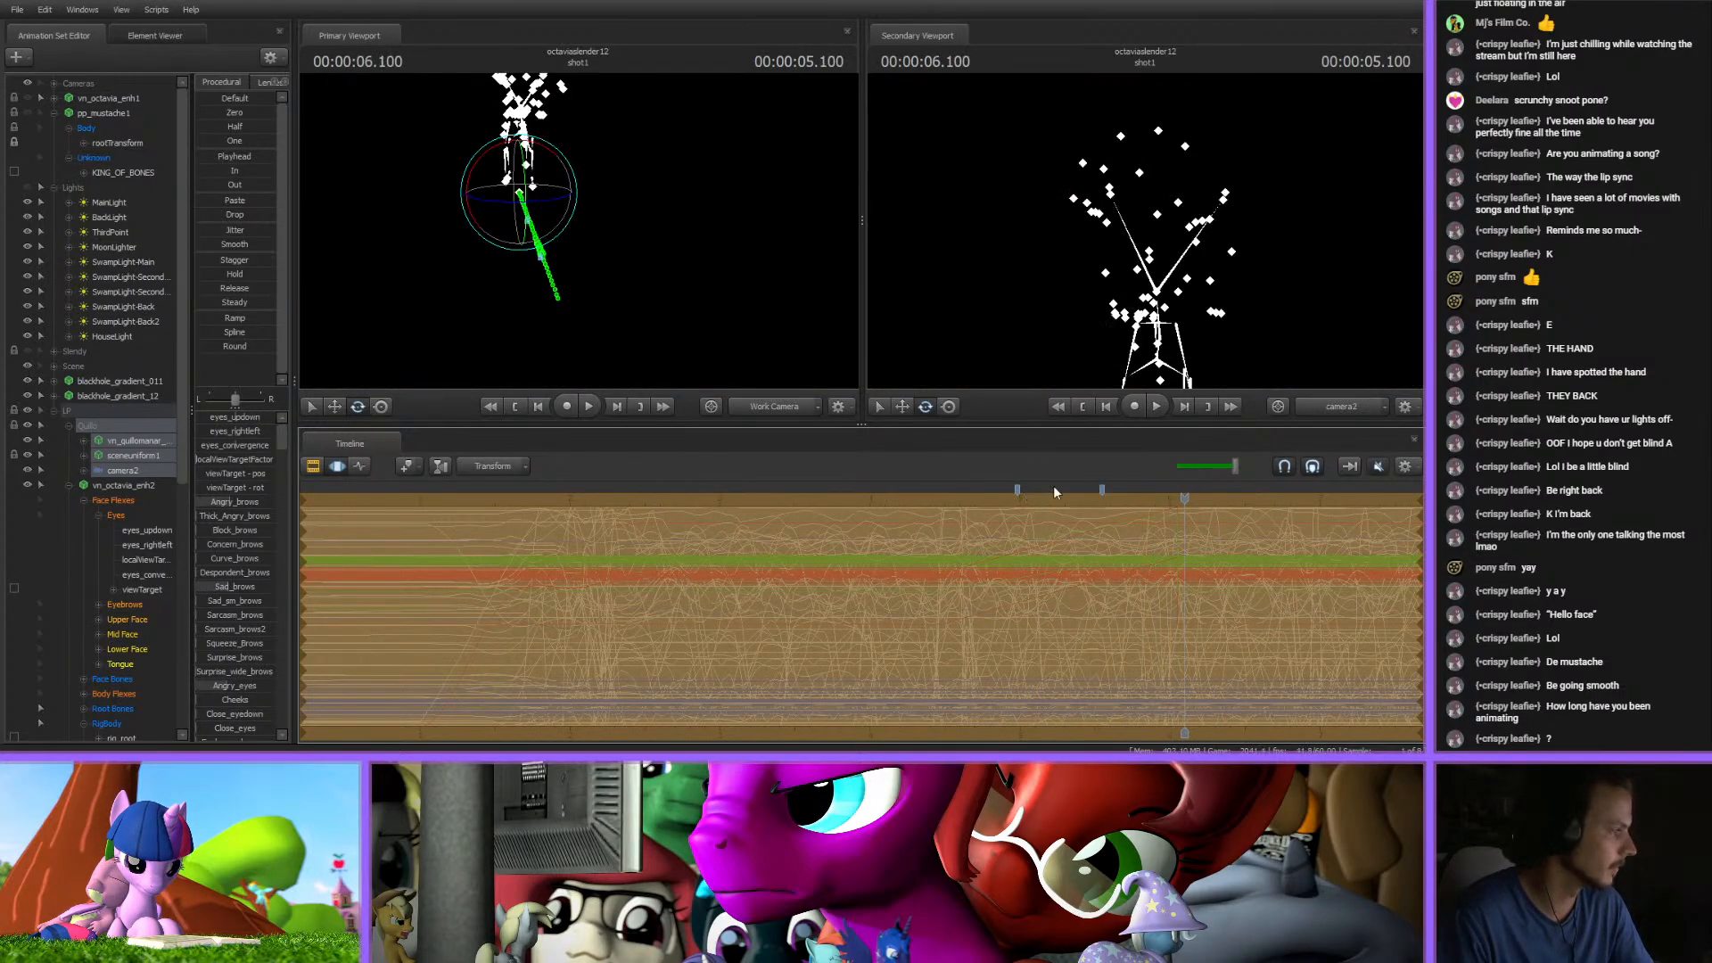
pyautogui.moveTo(1186, 499); pyautogui.dragTo(1026, 504)
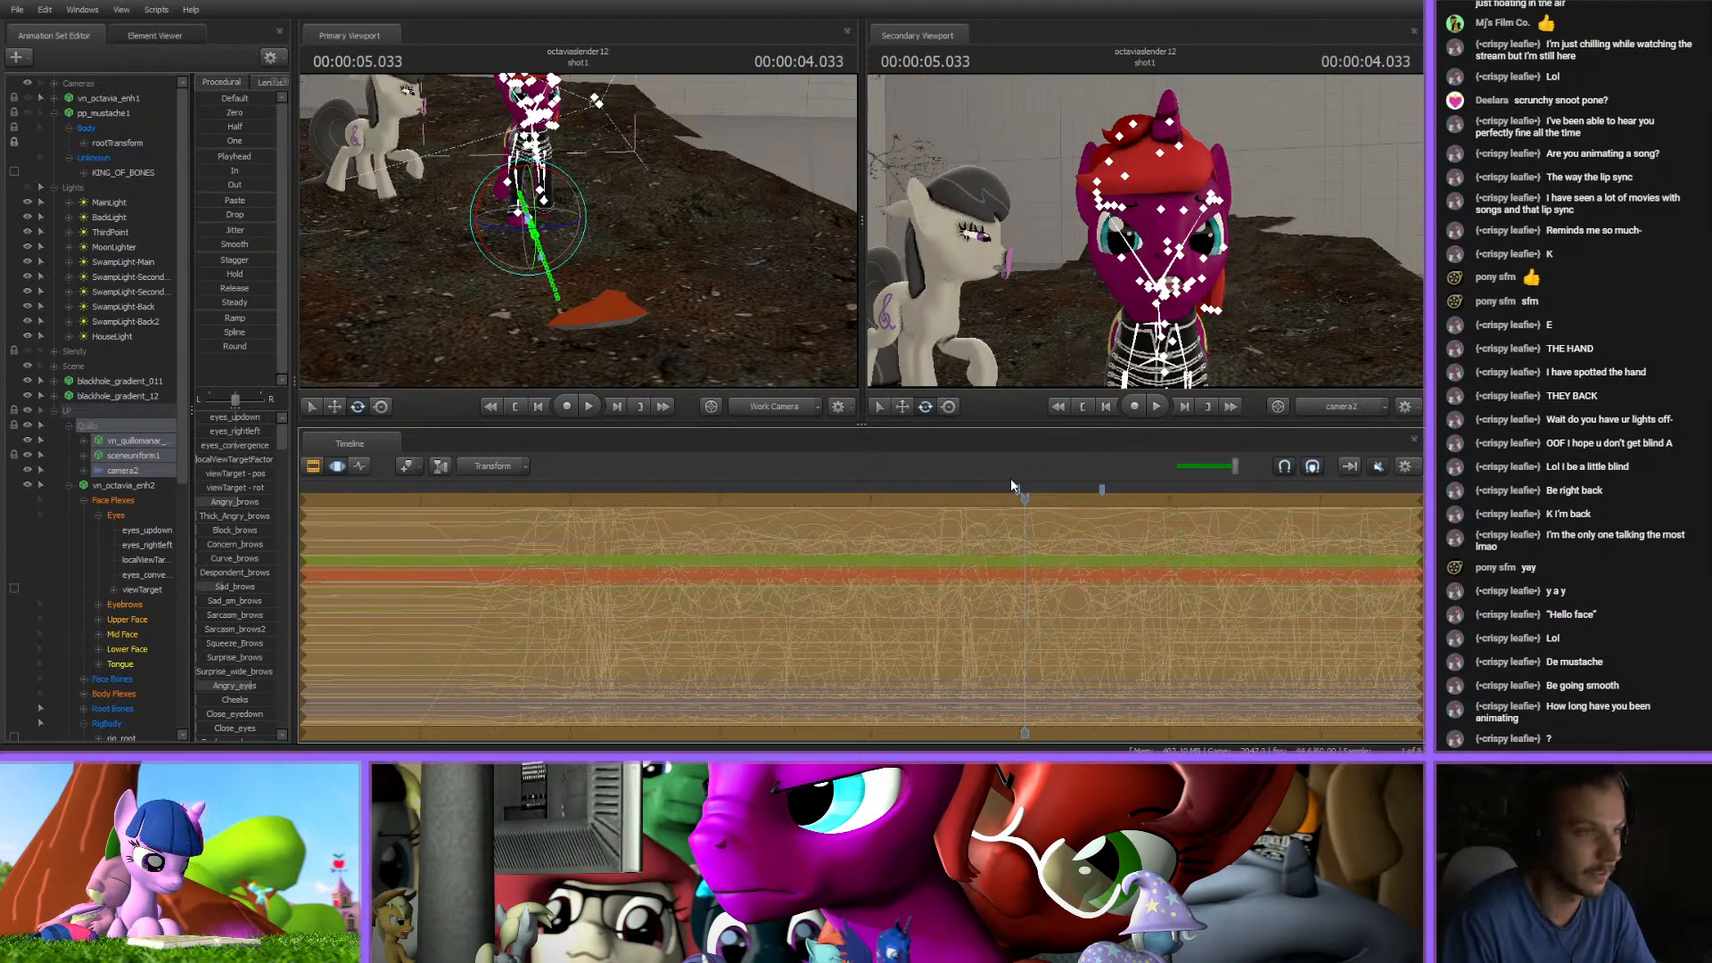
pyautogui.press('space')
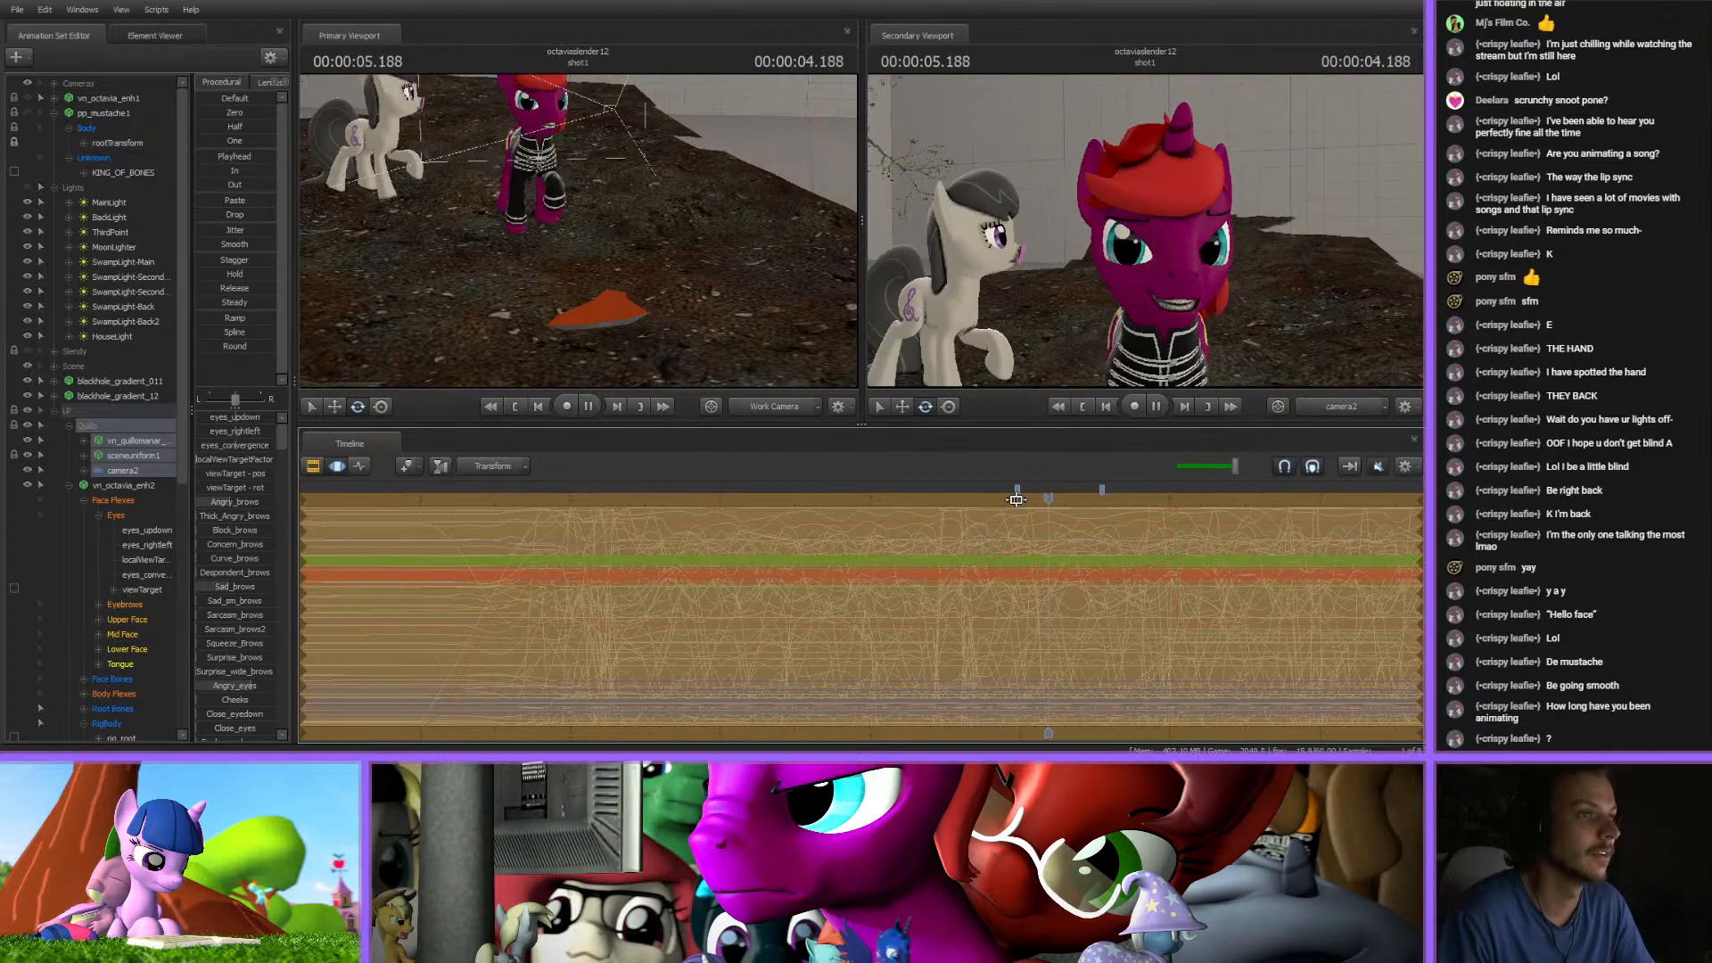
pyautogui.click(1018, 499)
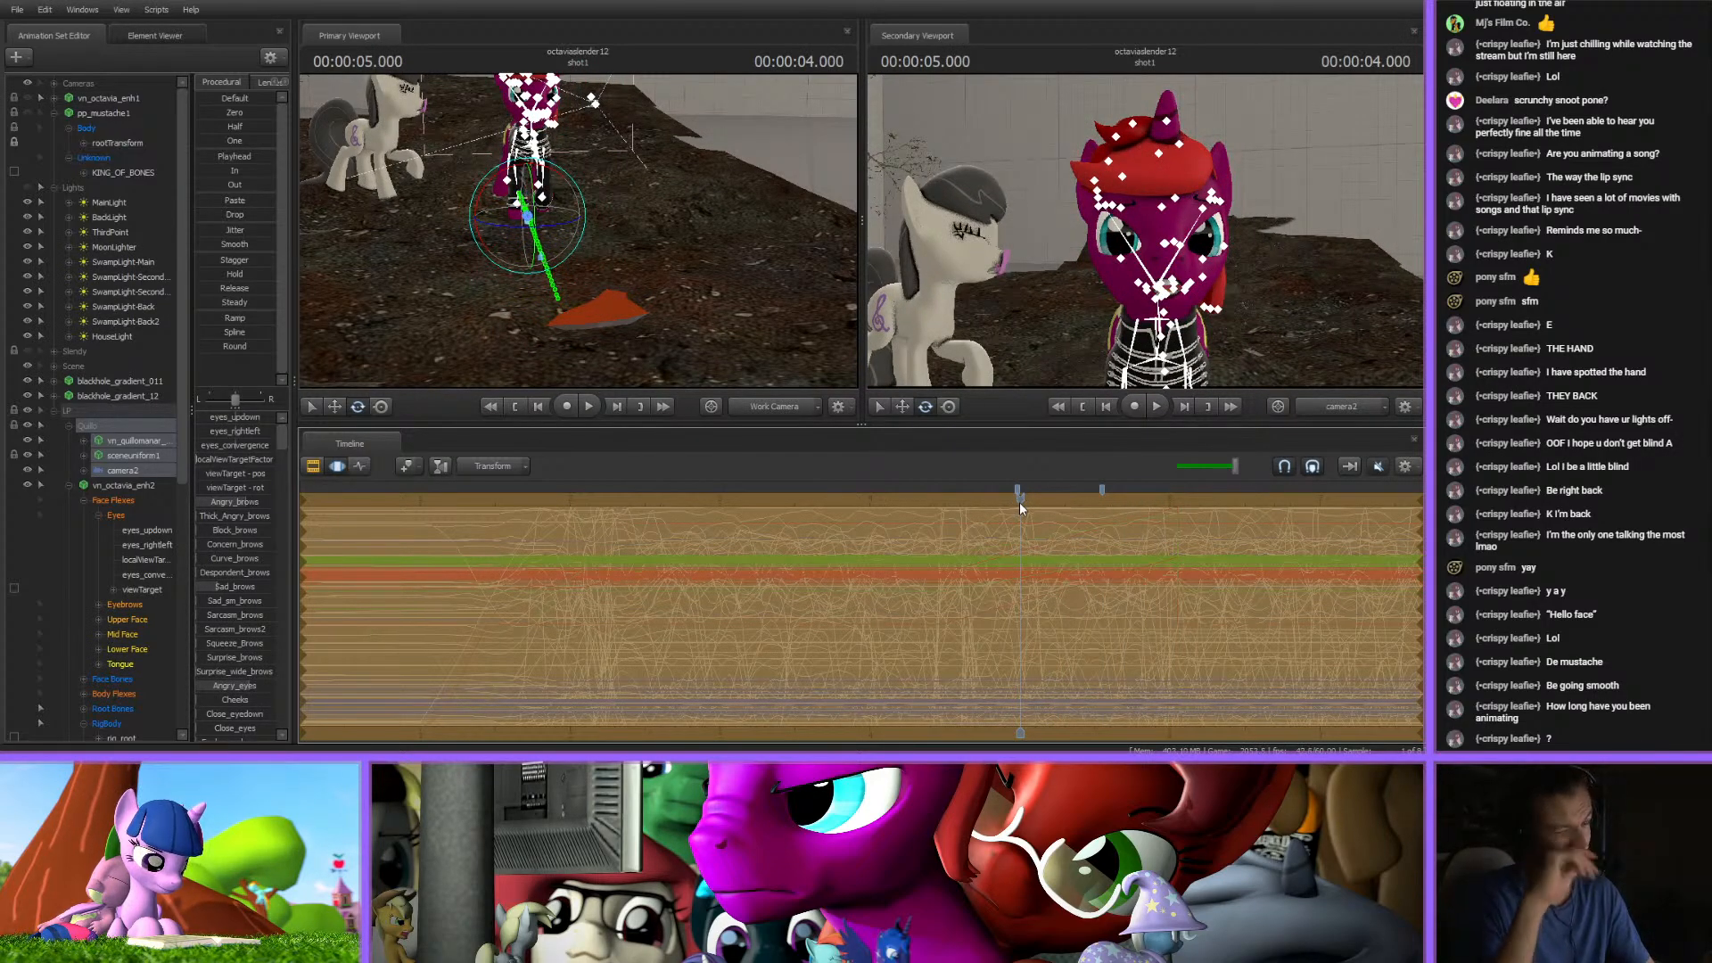
# - Apply the pending Motion Editor change to the Quillo group with the playhead at 00:00:04.983
pyautogui.press('Left')
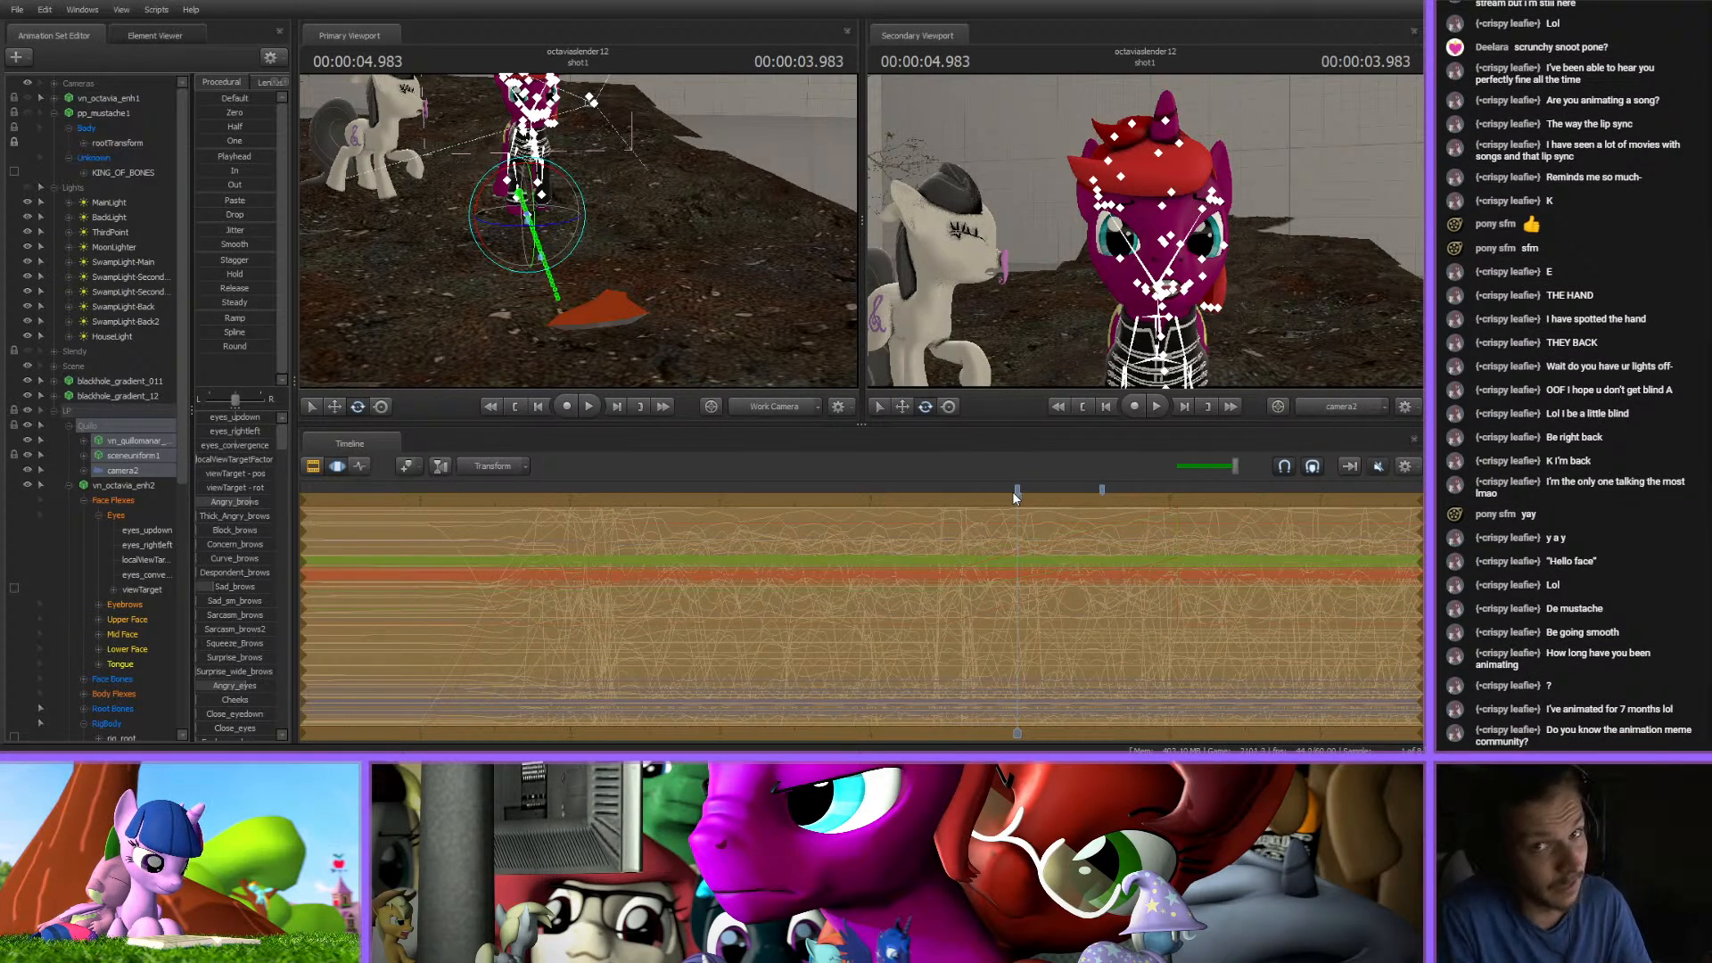
pyautogui.scroll(-3, 990, 677)
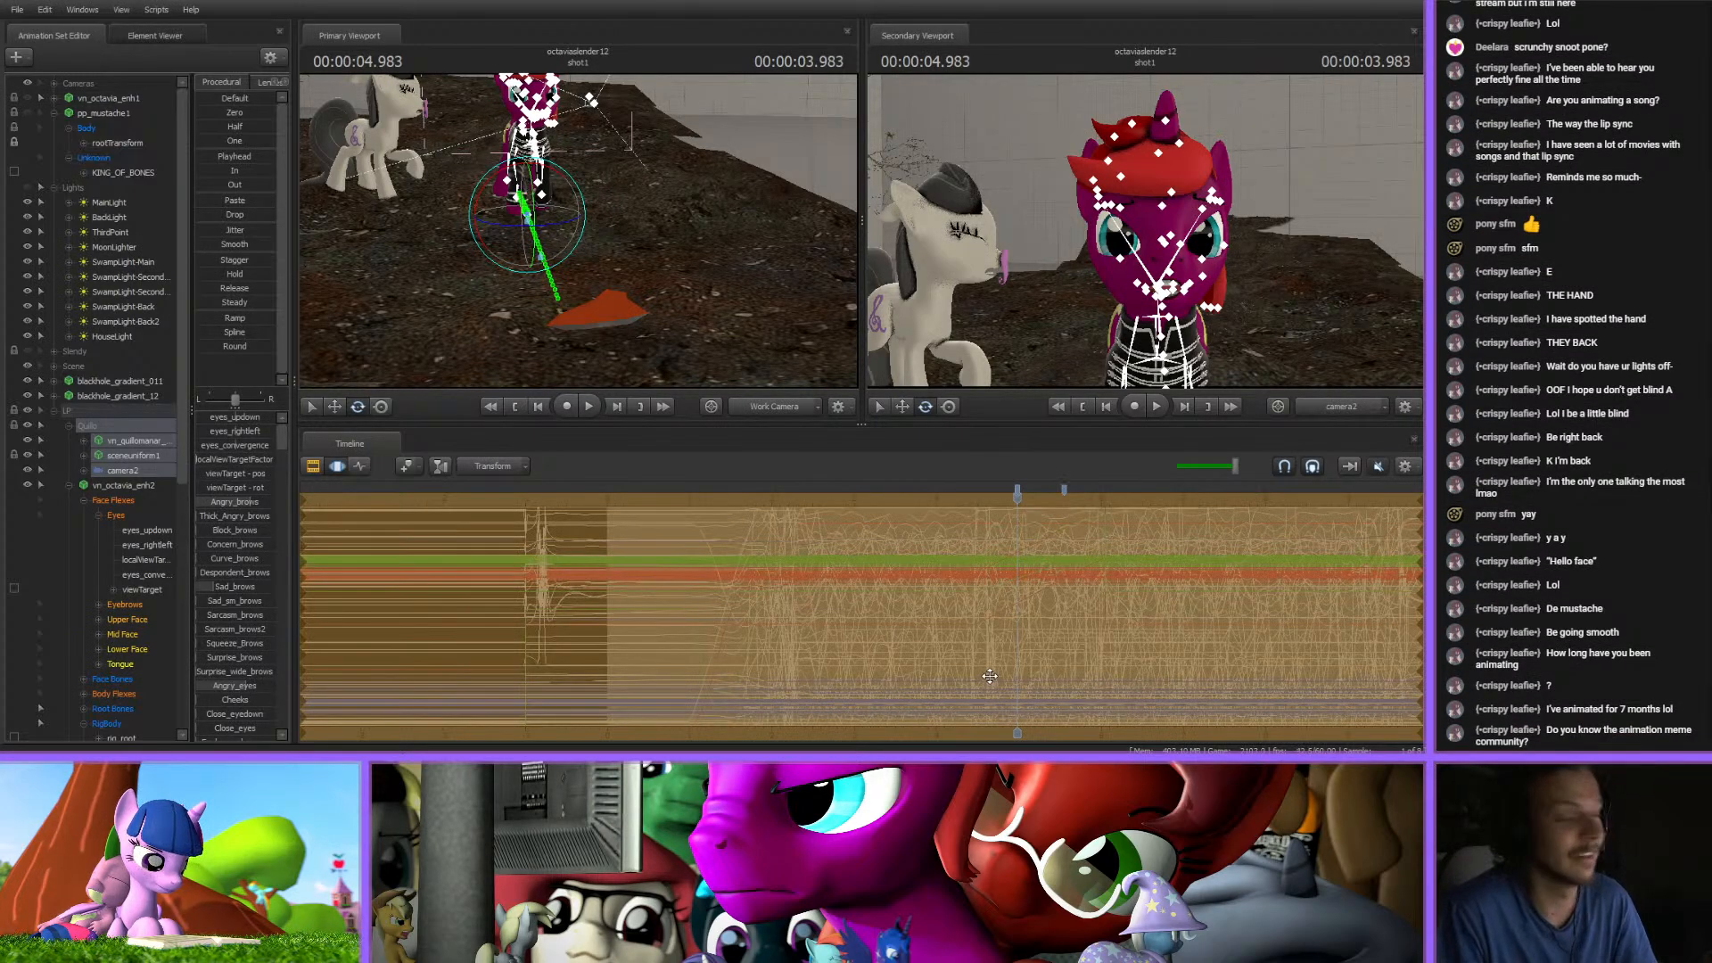
pyautogui.moveTo(1017, 738); pyautogui.dragTo(812, 733, button='middle')
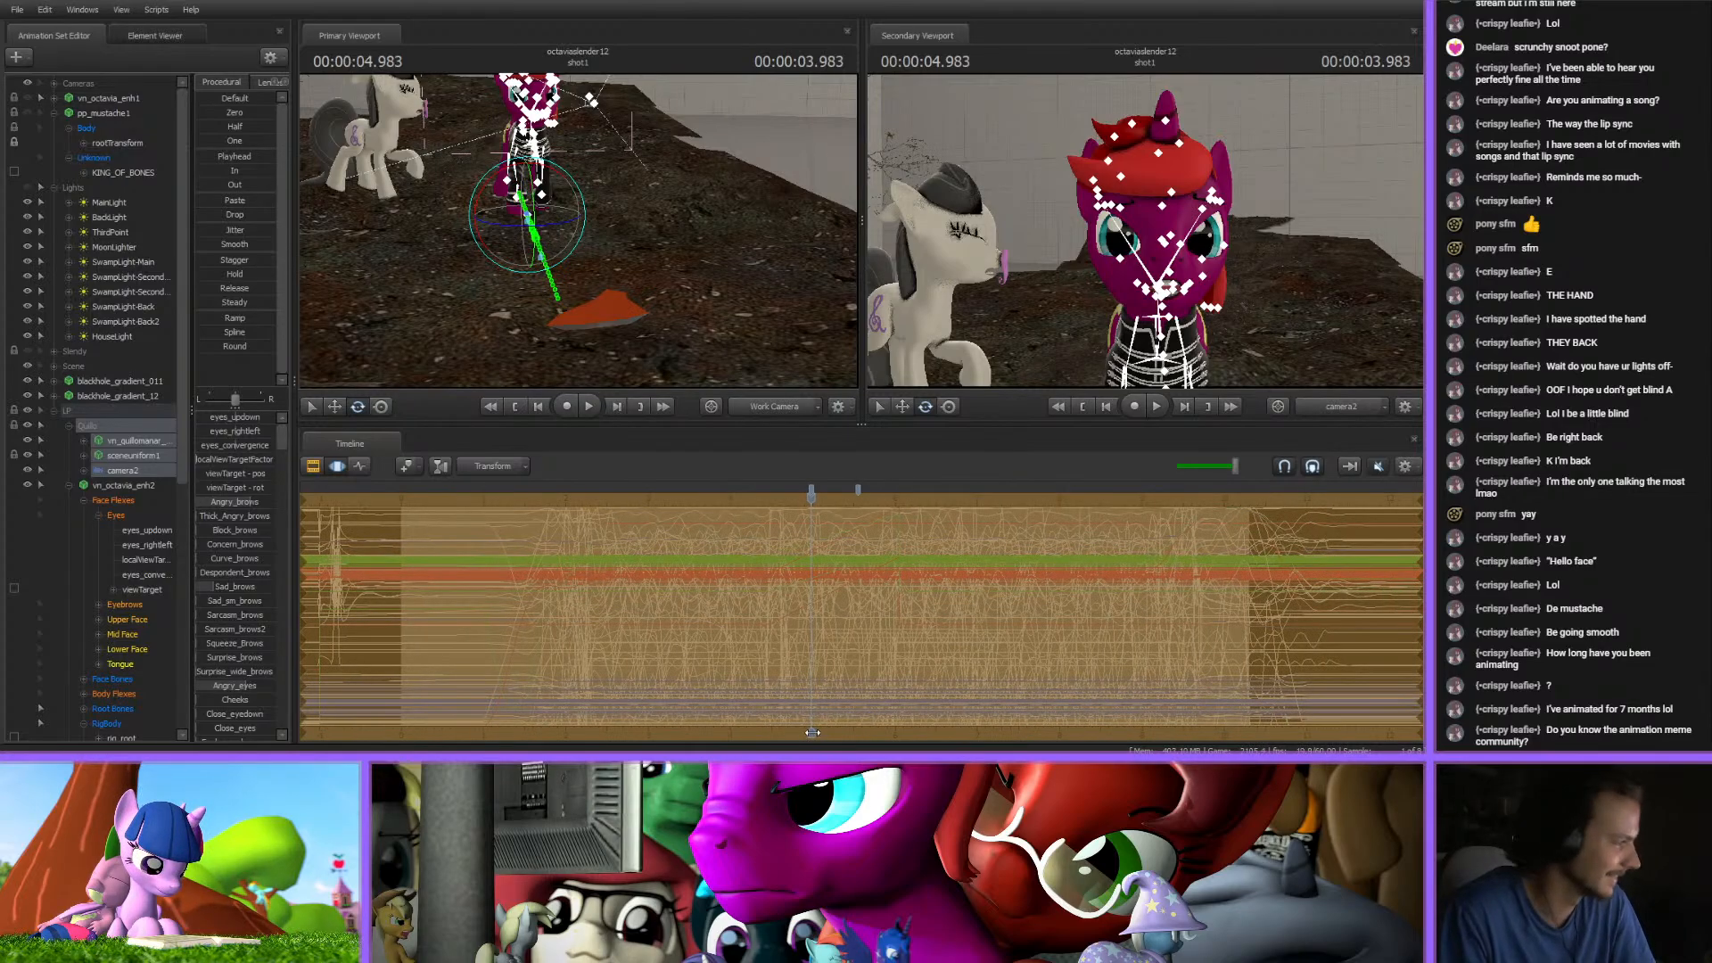
pyautogui.press('Return')
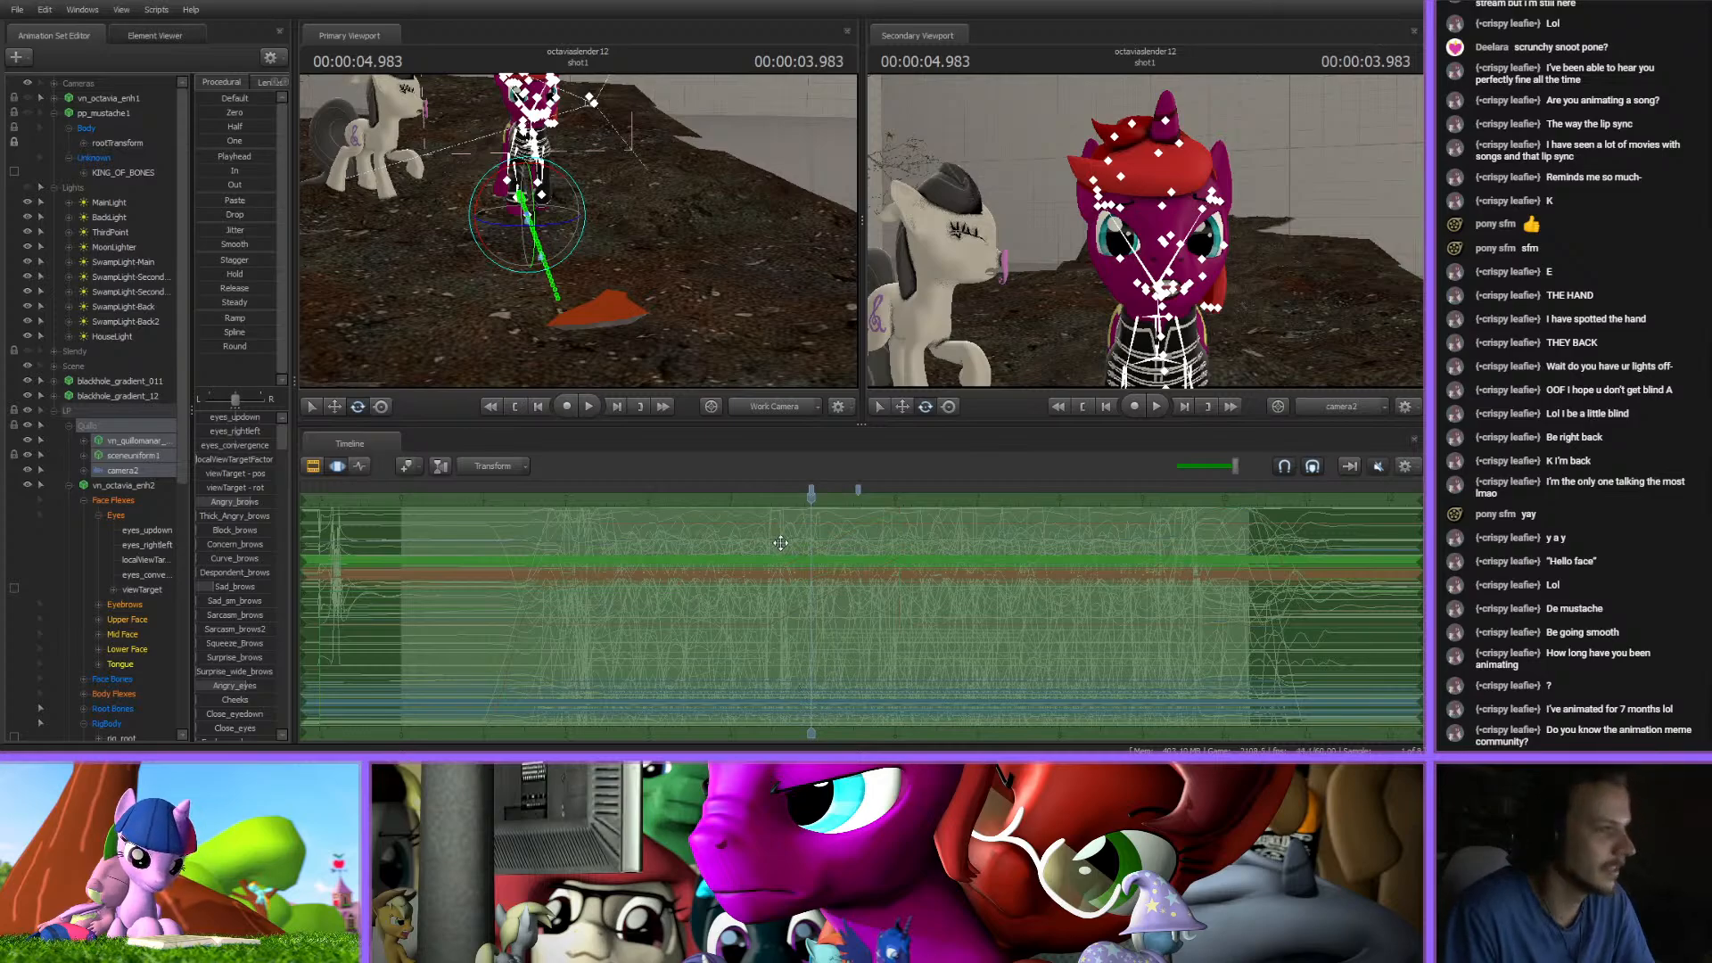
# - Find the opening of the shot in the Clip Editor, then return to the Motion Editor at 00:00:04.483 with no controls selected
pyautogui.scroll(5, 820, 553)
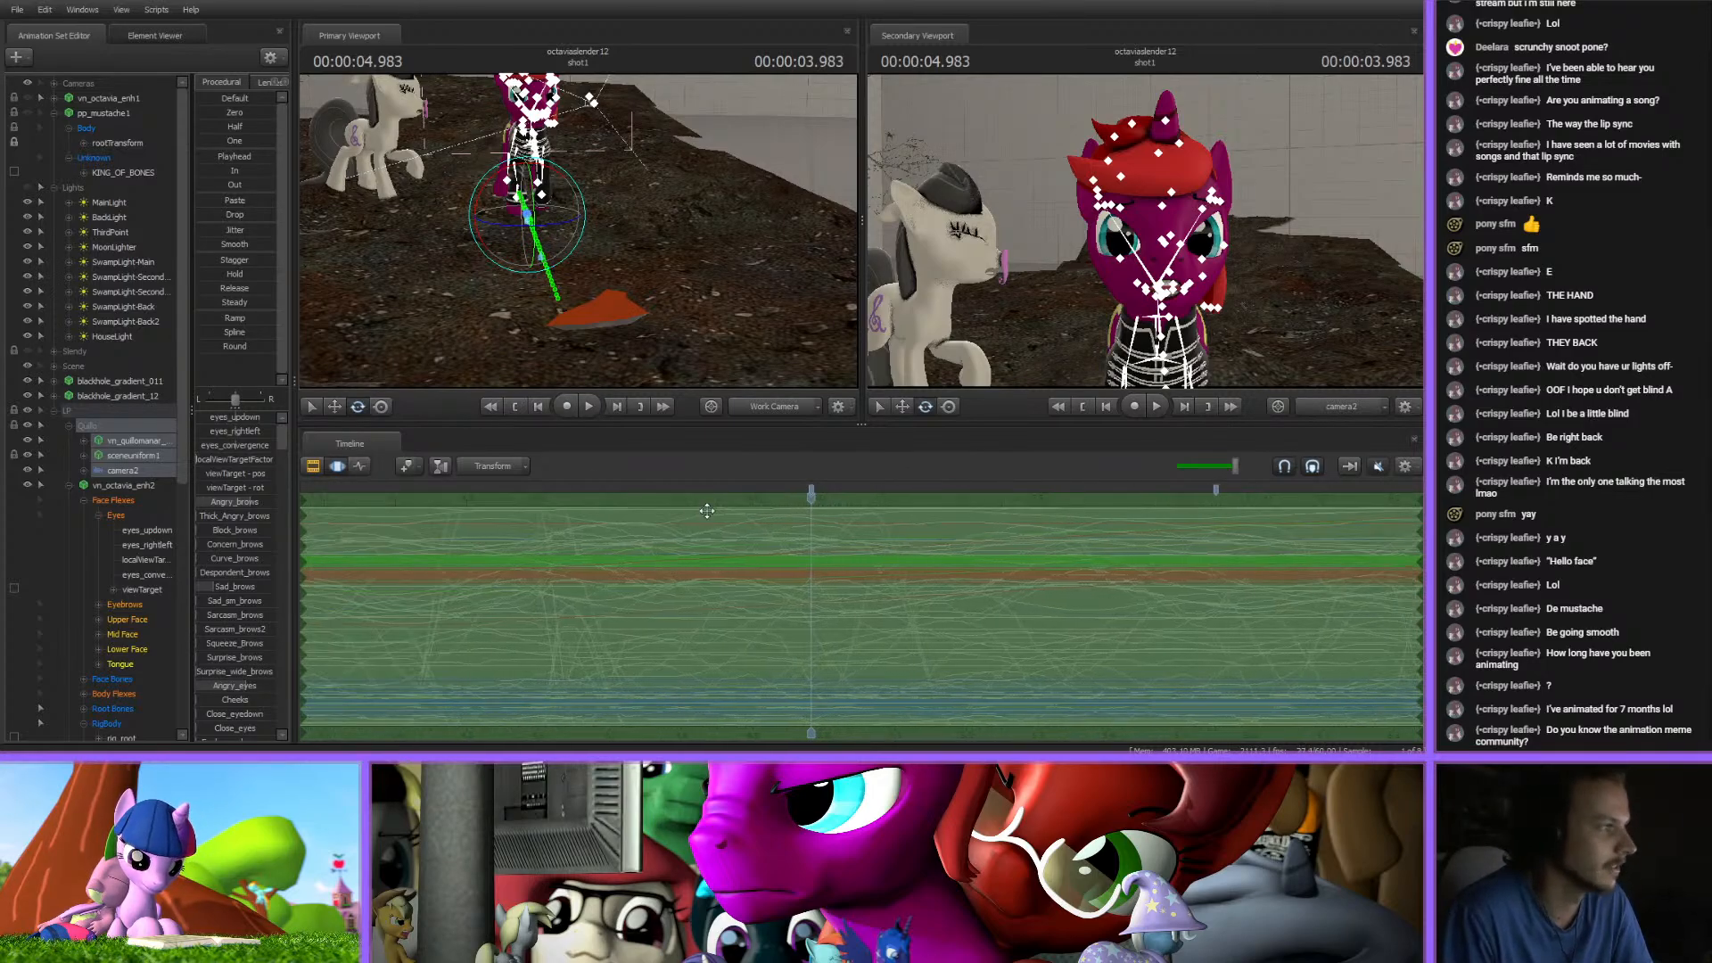
pyautogui.click(313, 469)
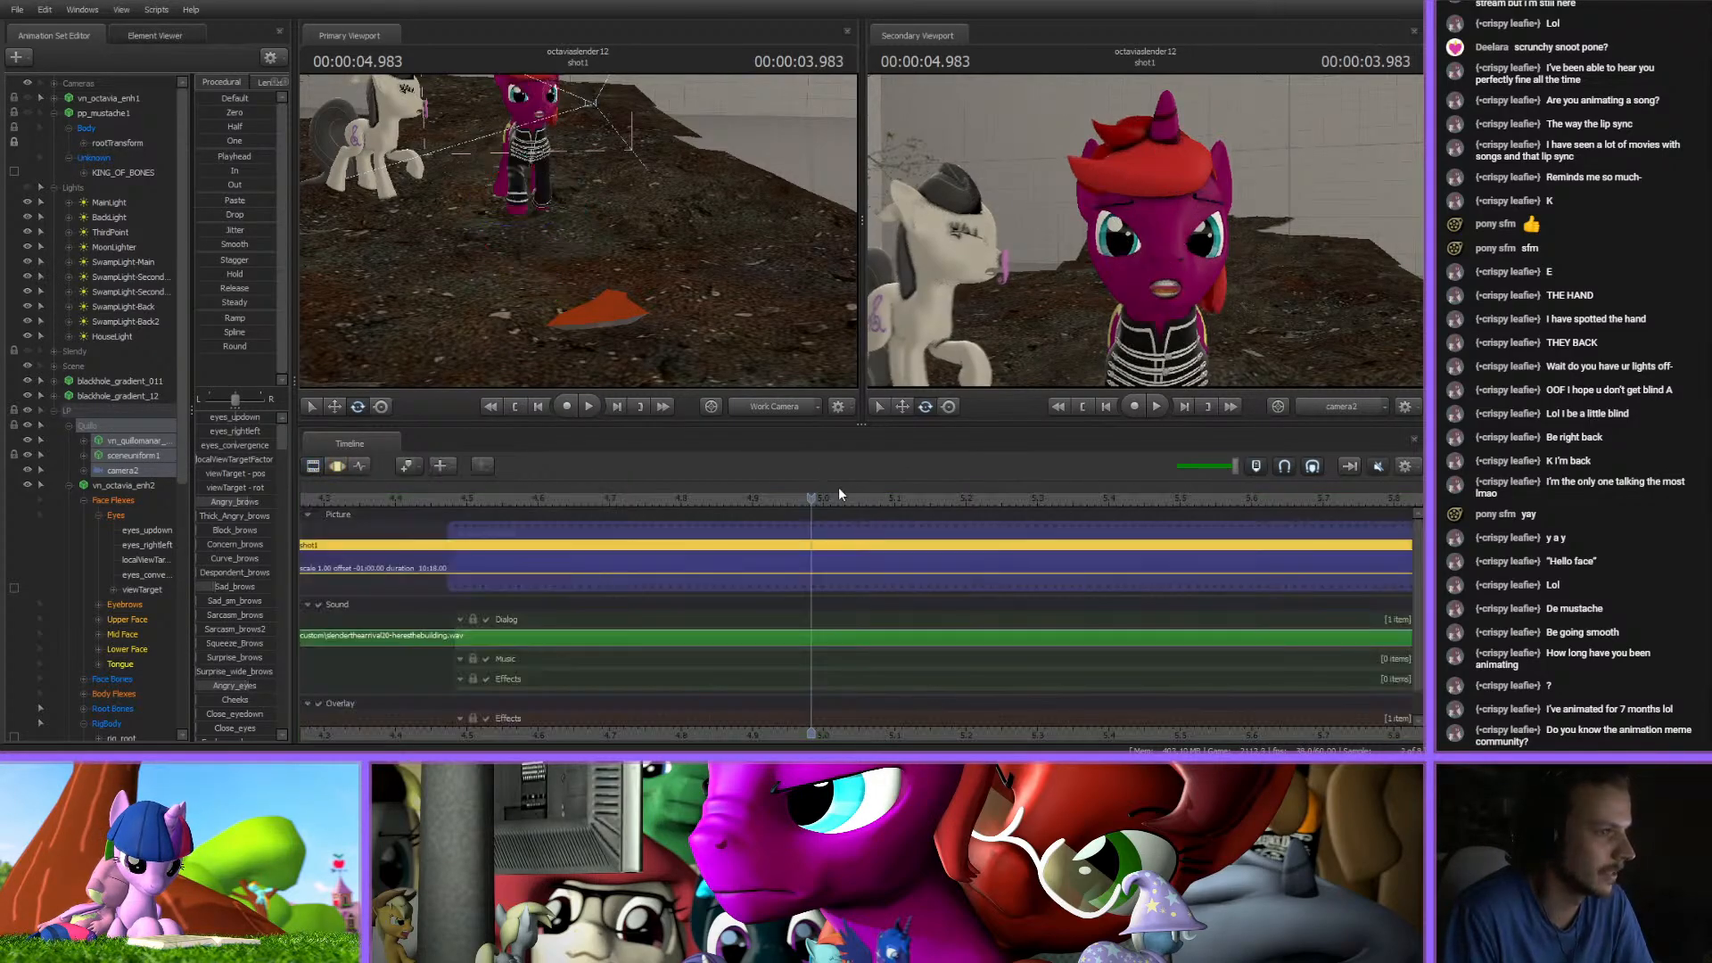
pyautogui.moveTo(814, 495); pyautogui.dragTo(421, 491)
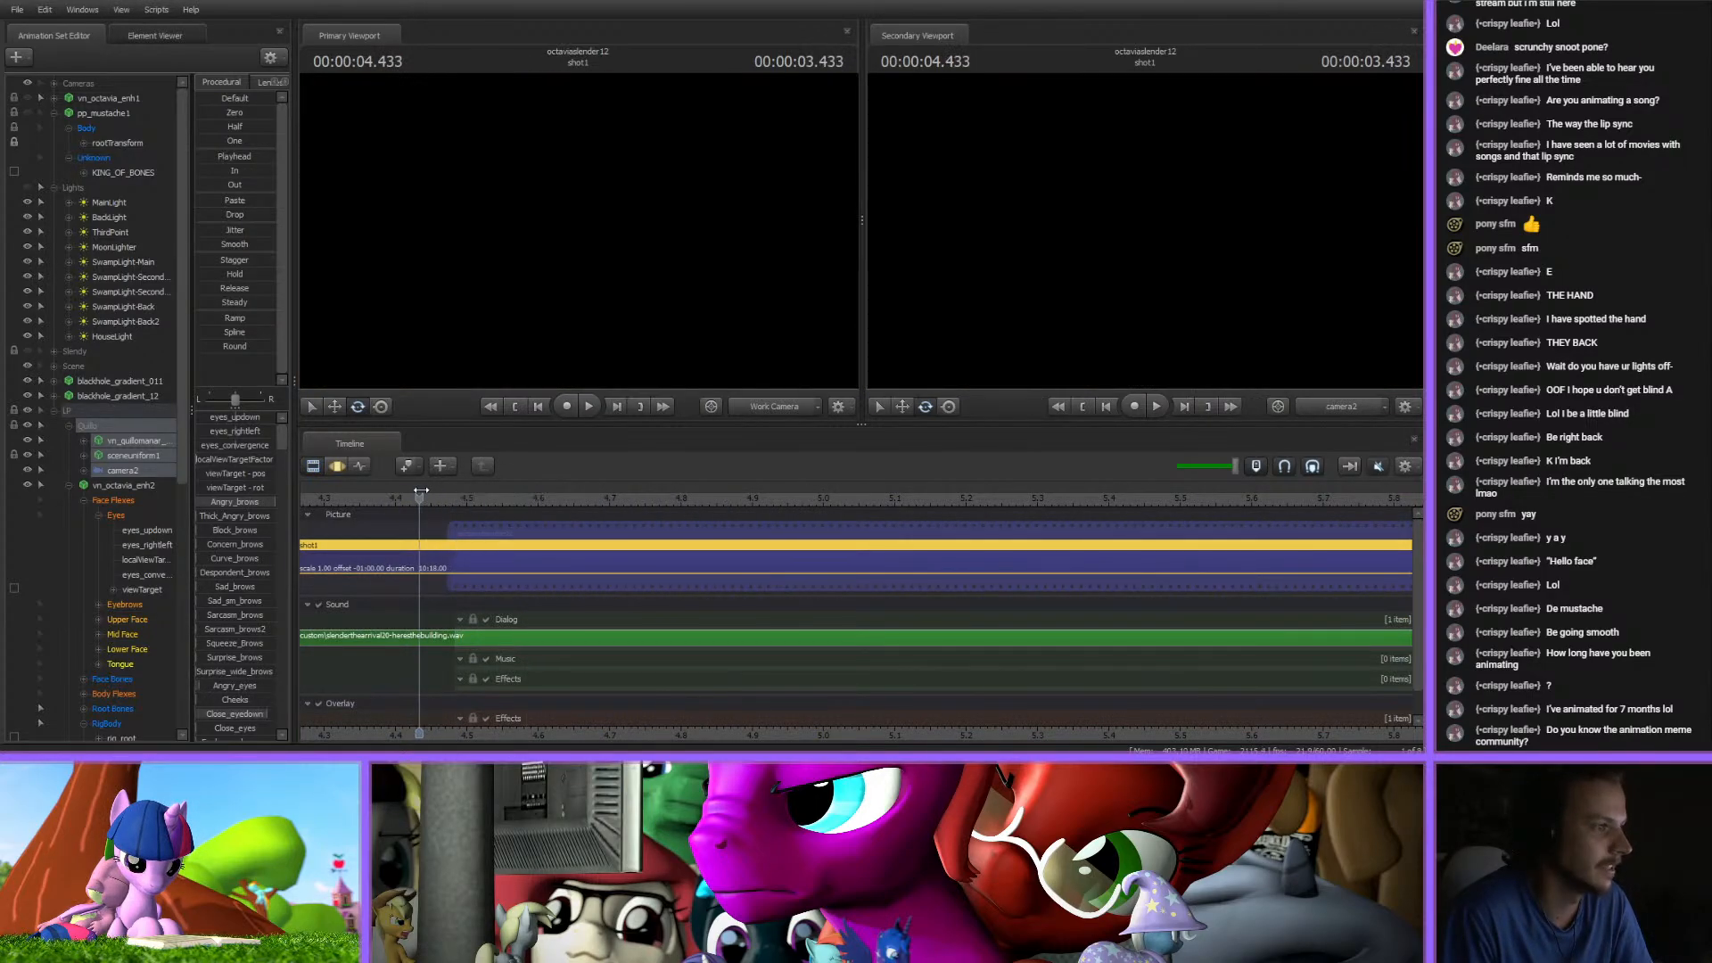
pyautogui.click(105, 487)
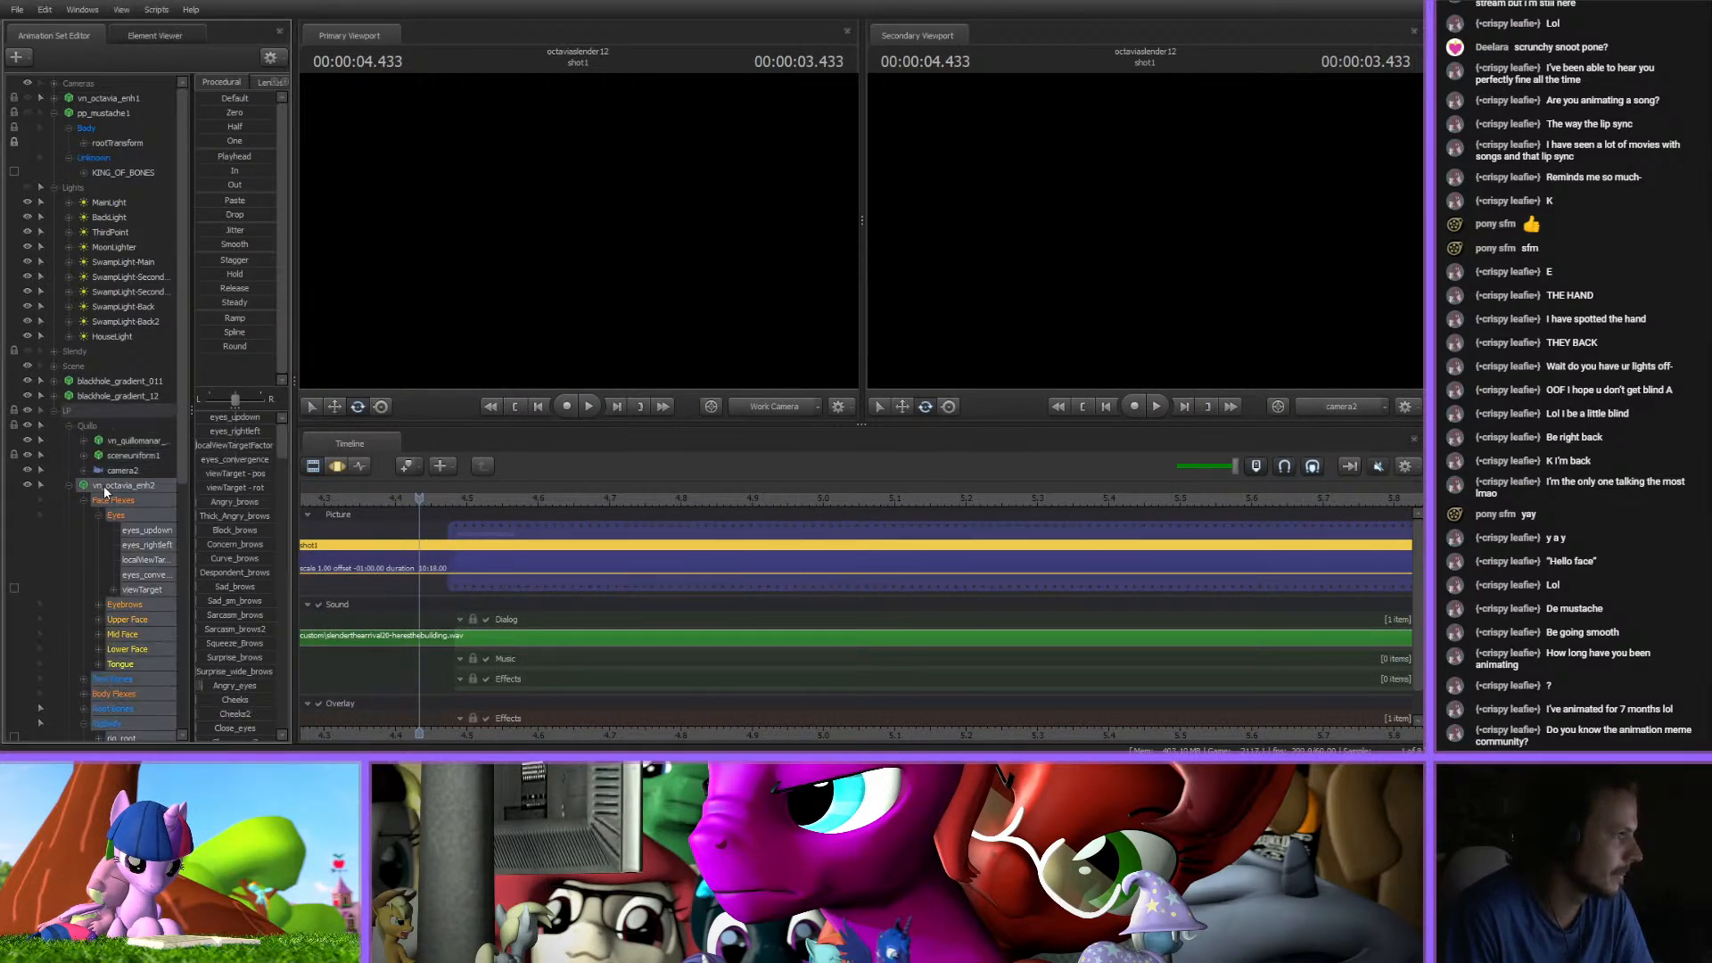
pyautogui.click(337, 466)
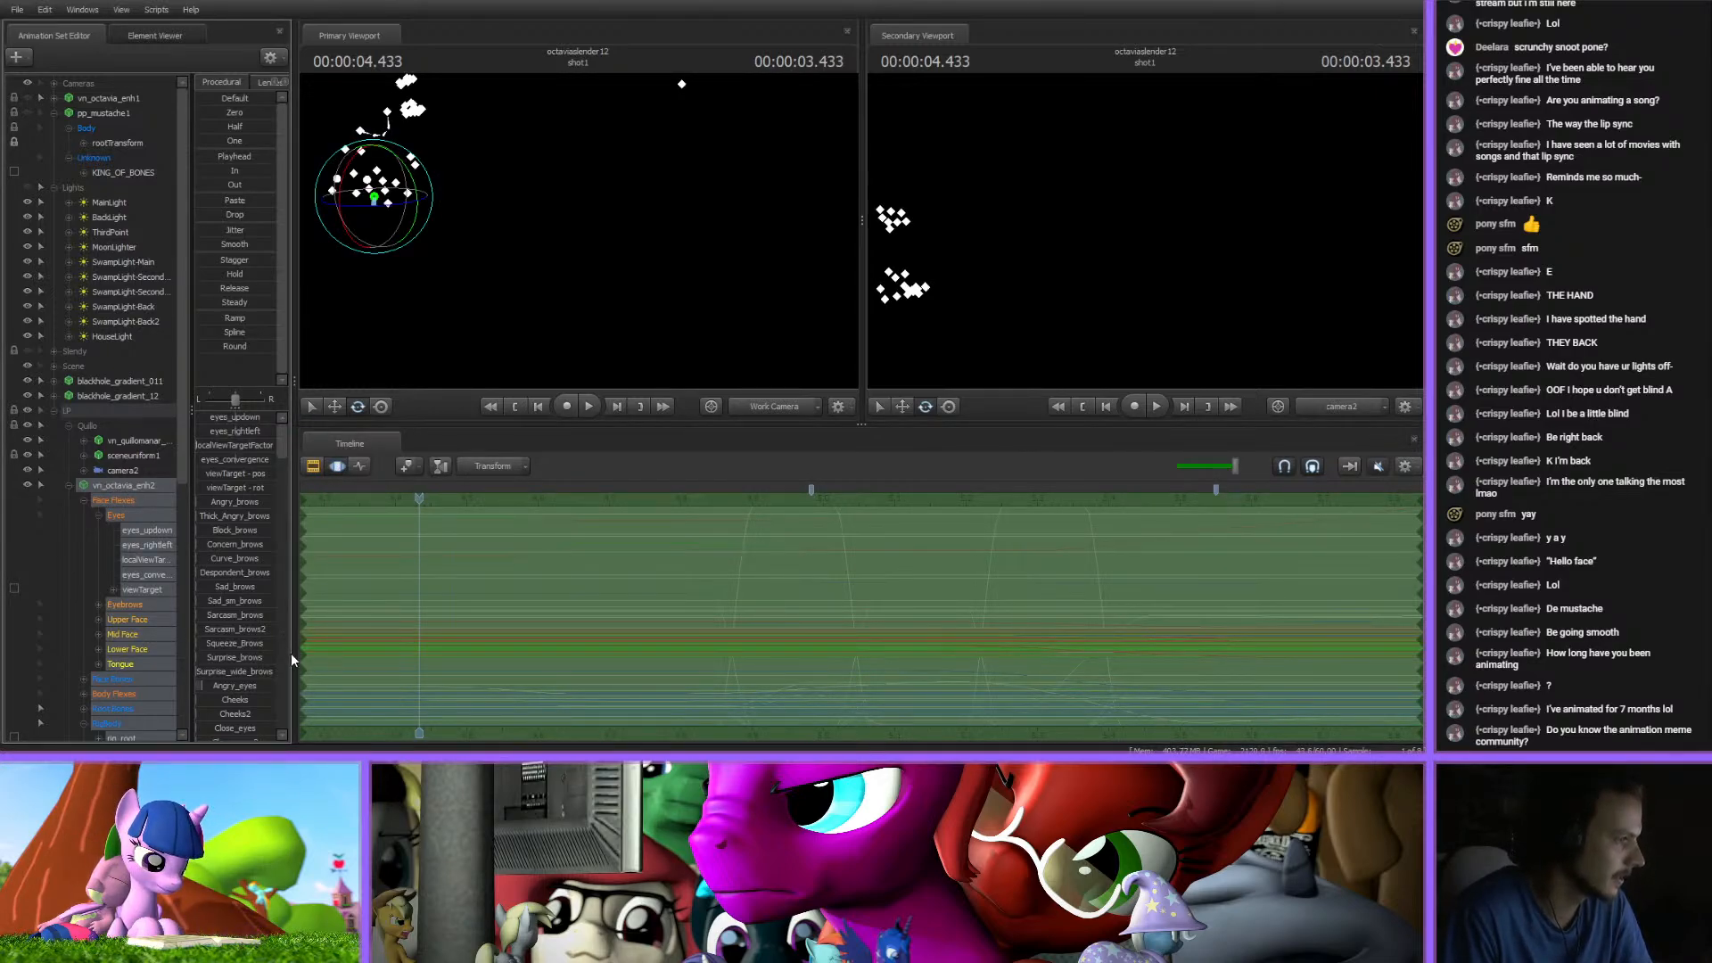
pyautogui.press('Escape')
pyautogui.moveTo(418, 500); pyautogui.dragTo(435, 586)
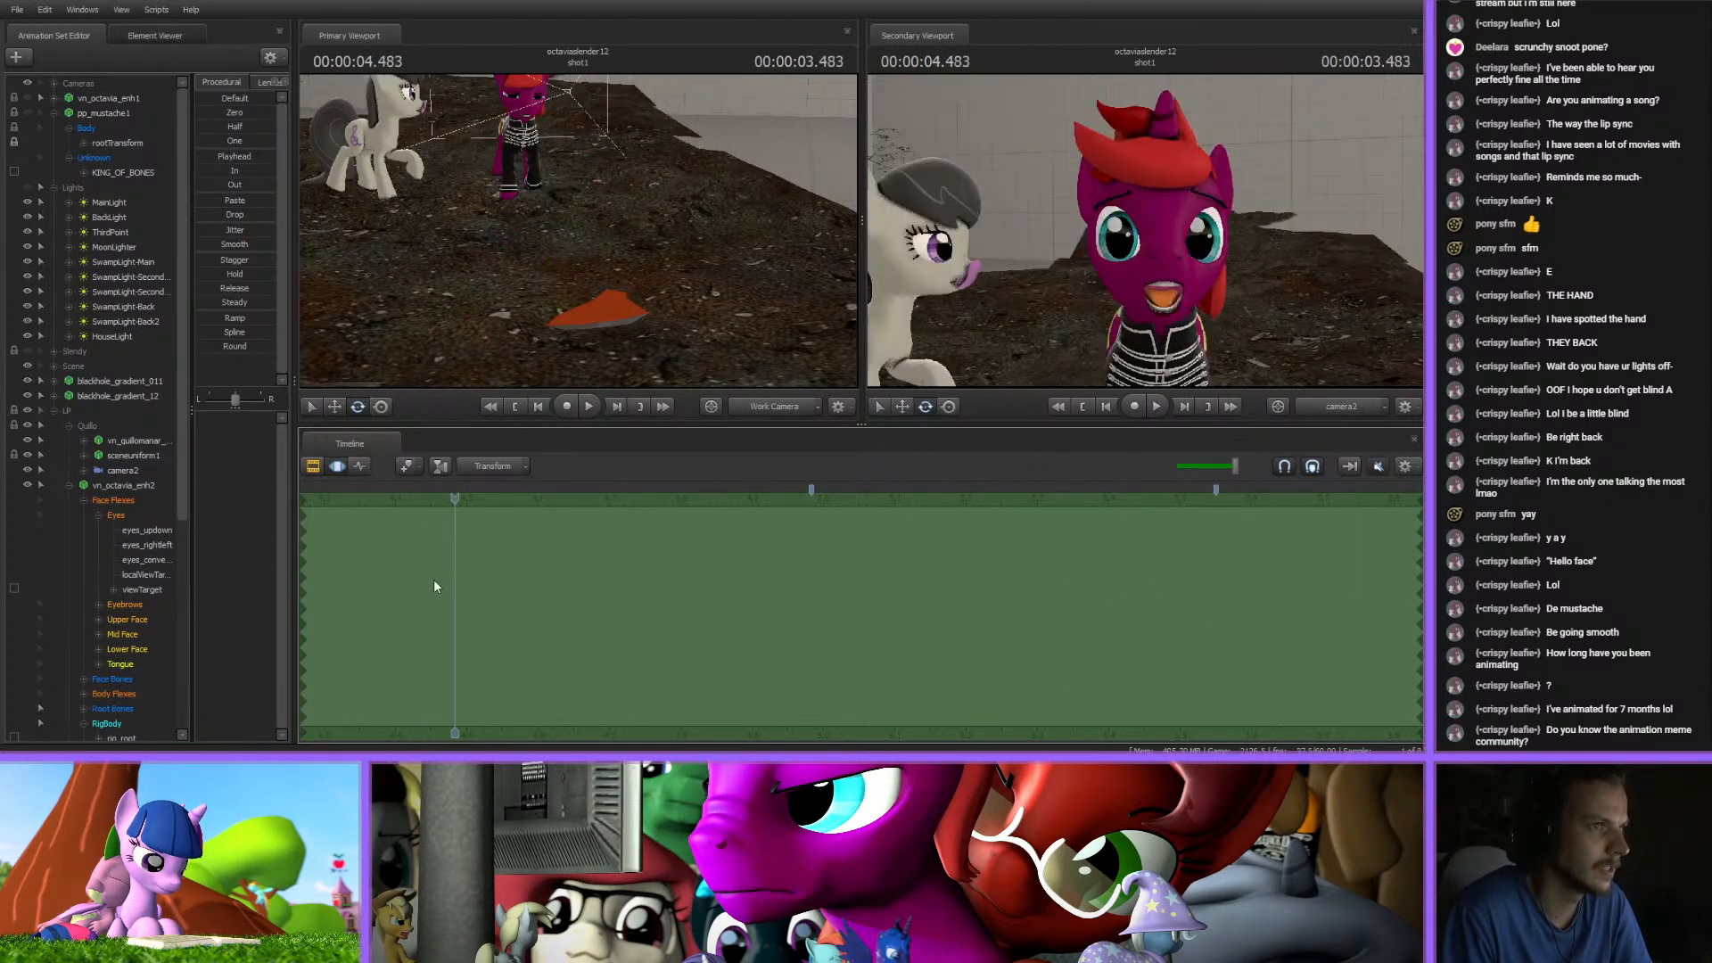
# - Play the shot through and examine the white pony's closed-eye pose up close at 00:00:04.916
pyautogui.press('space')
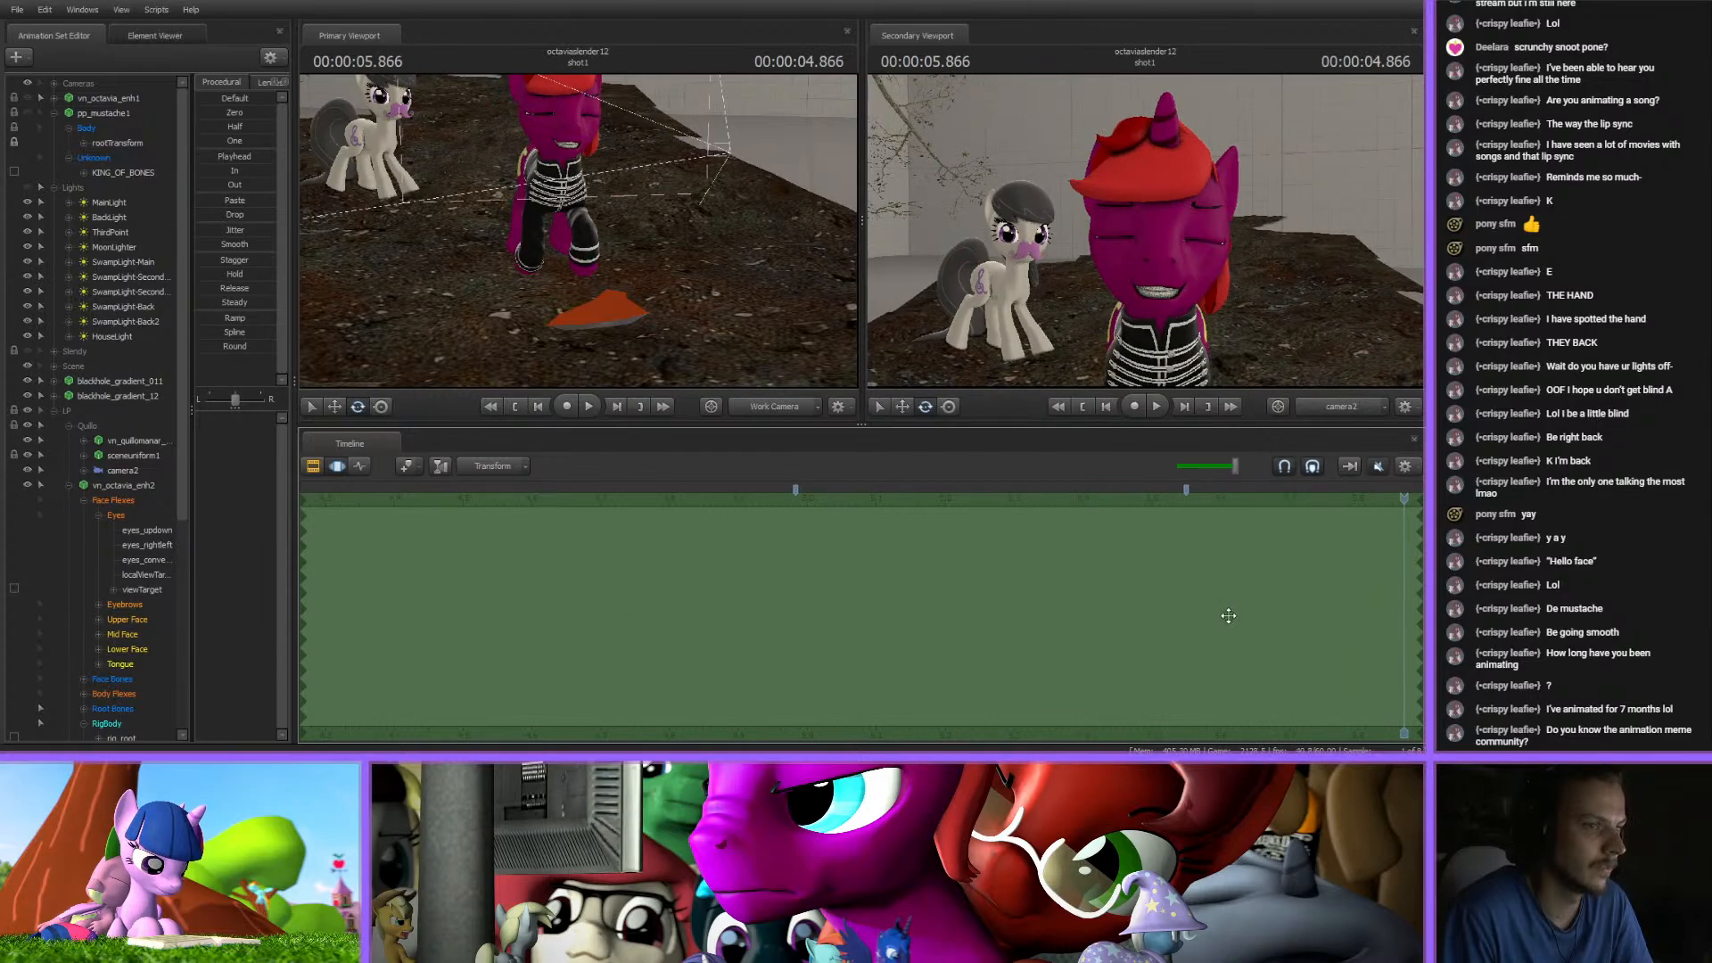
pyautogui.moveTo(1393, 733); pyautogui.dragTo(1327, 704, button='middle')
pyautogui.moveTo(1343, 501); pyautogui.dragTo(694, 496)
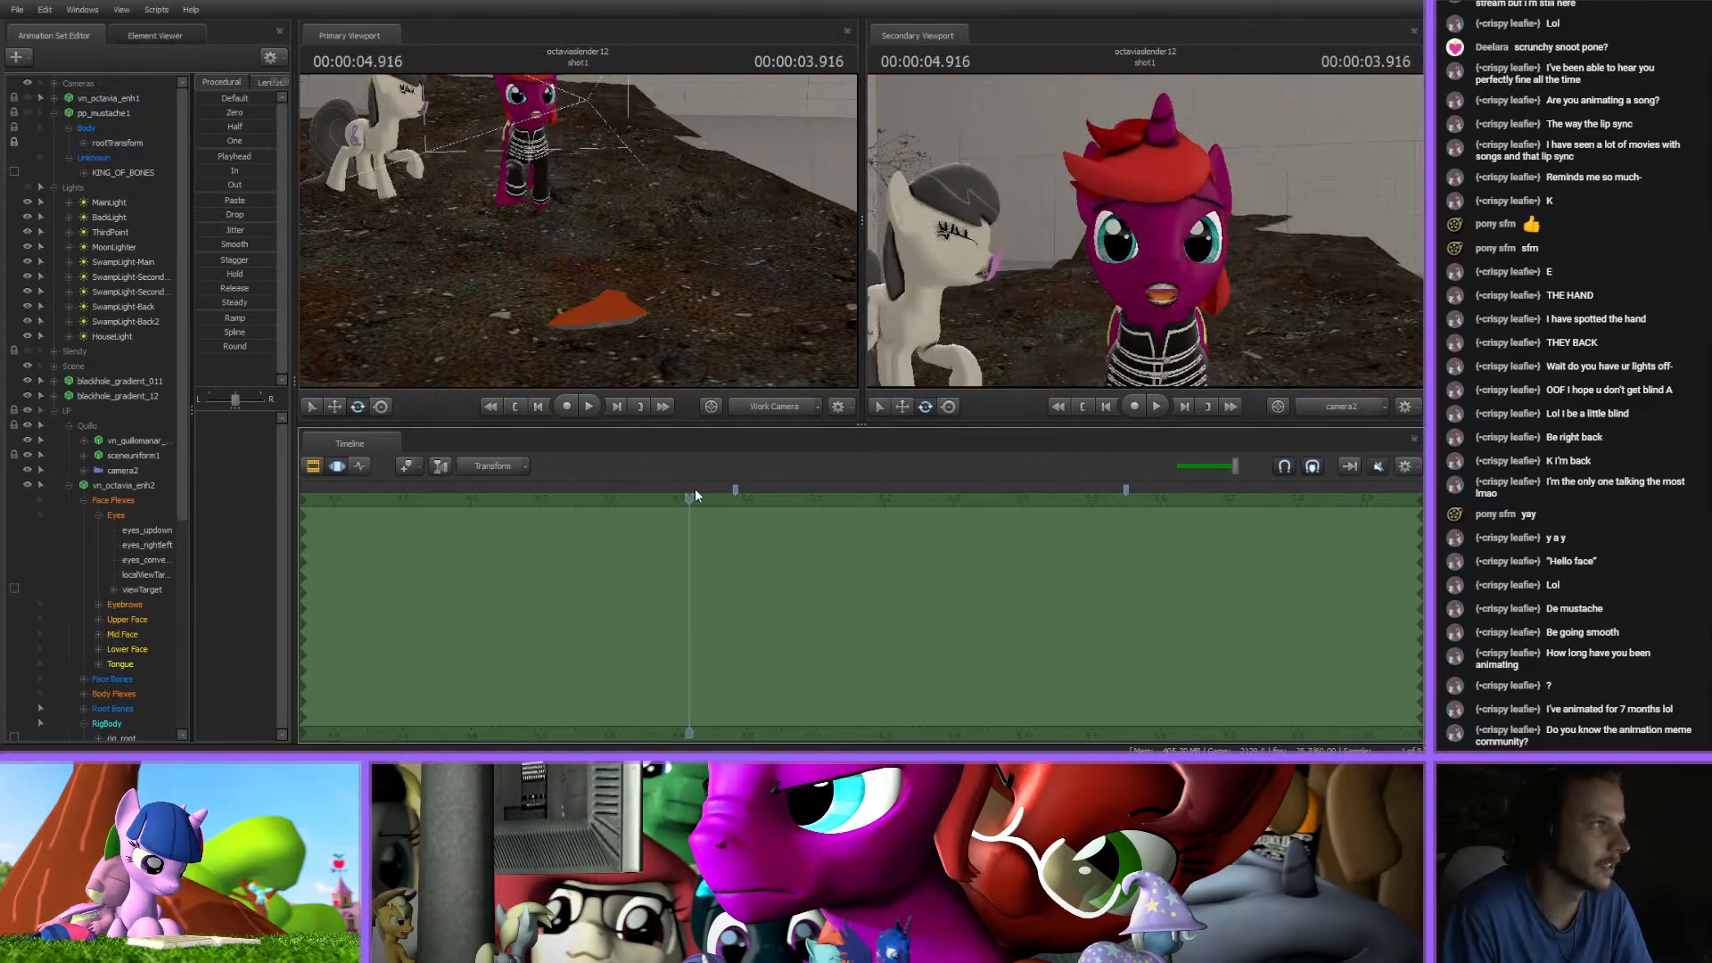
pyautogui.moveTo(511, 302)
pyautogui.mouseDown()
pyautogui.moveTo(481, 259)
pyautogui.moveTo(511, 302)
pyautogui.mouseUp()
pyautogui.press('w')
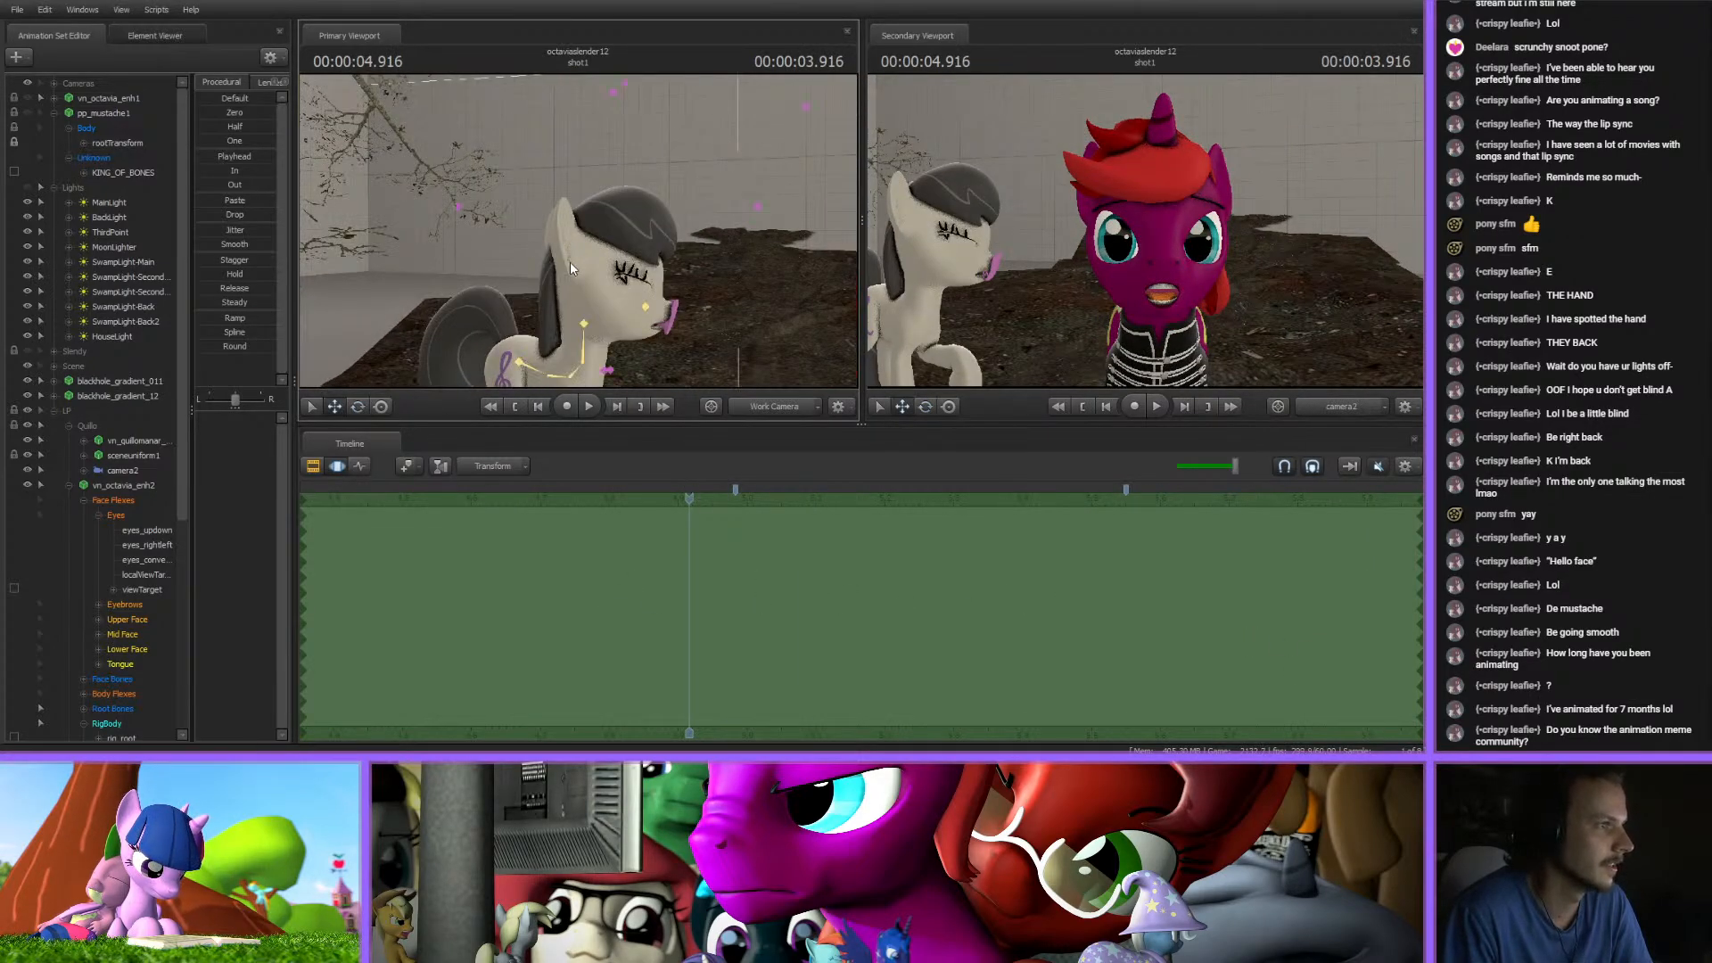
pyautogui.press('d')
pyautogui.moveTo(662, 272); pyautogui.dragTo(672, 246)
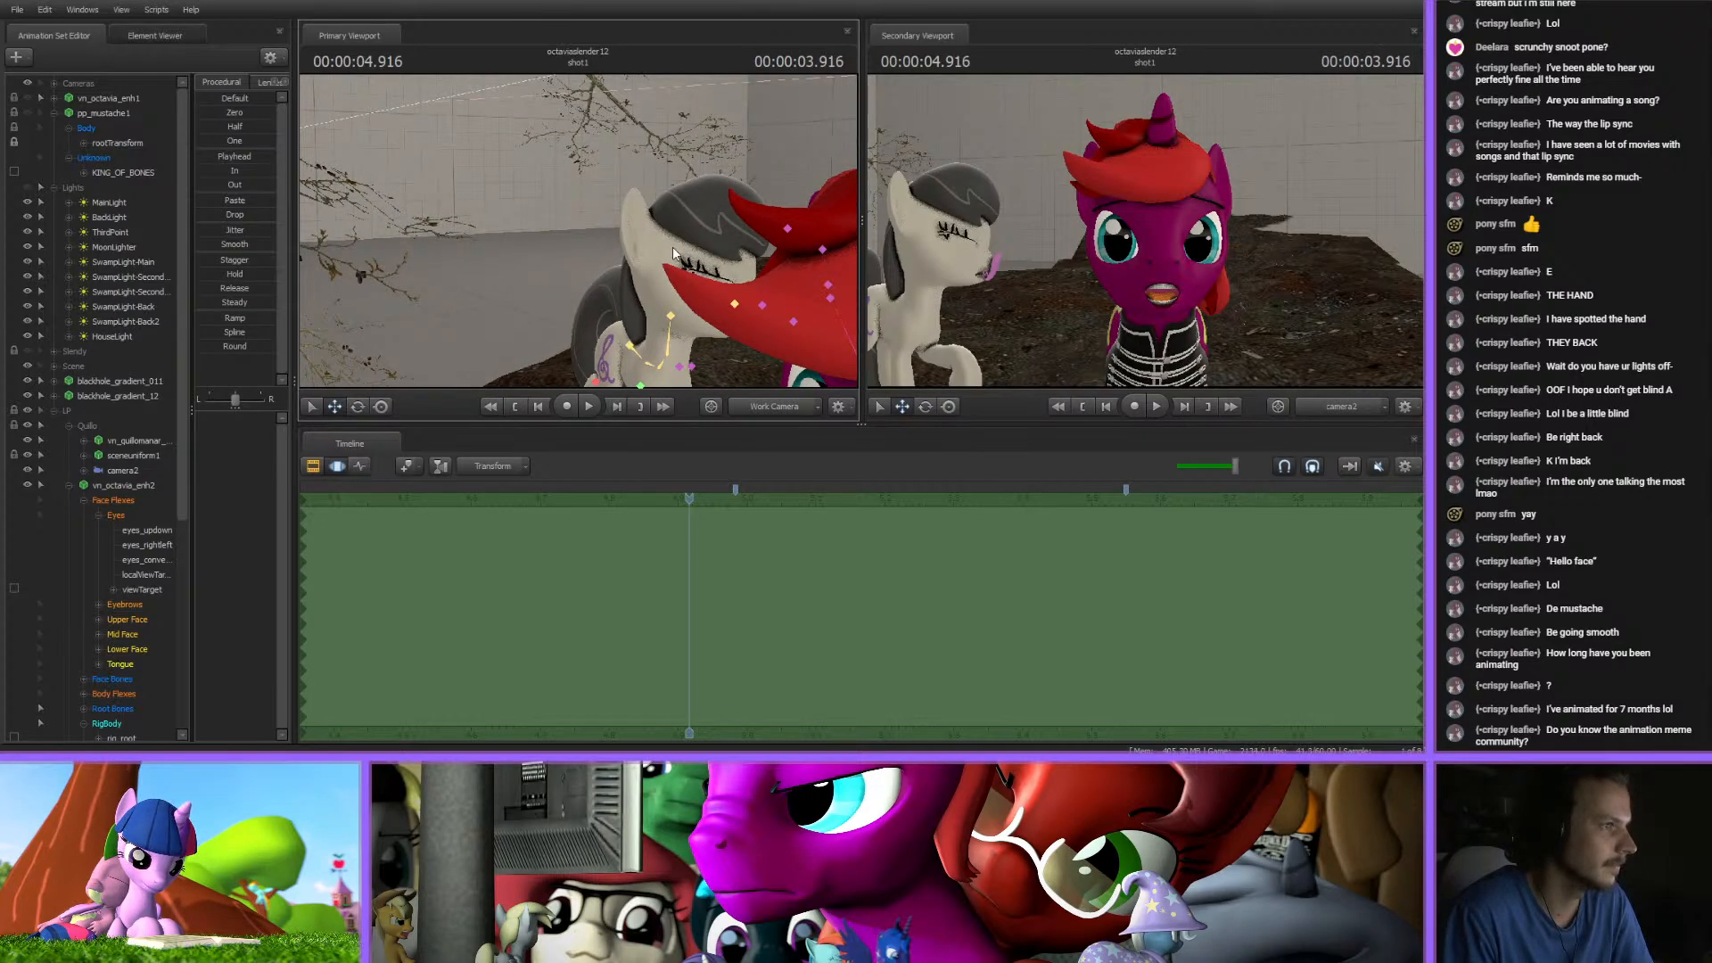
# - Select the RightEar bone in vn_octavia_enh2's Body group and end the time selection at 5.4 s with the playhead at 00:00:05.216
pyautogui.click(125, 486)
pyautogui.click(69, 485)
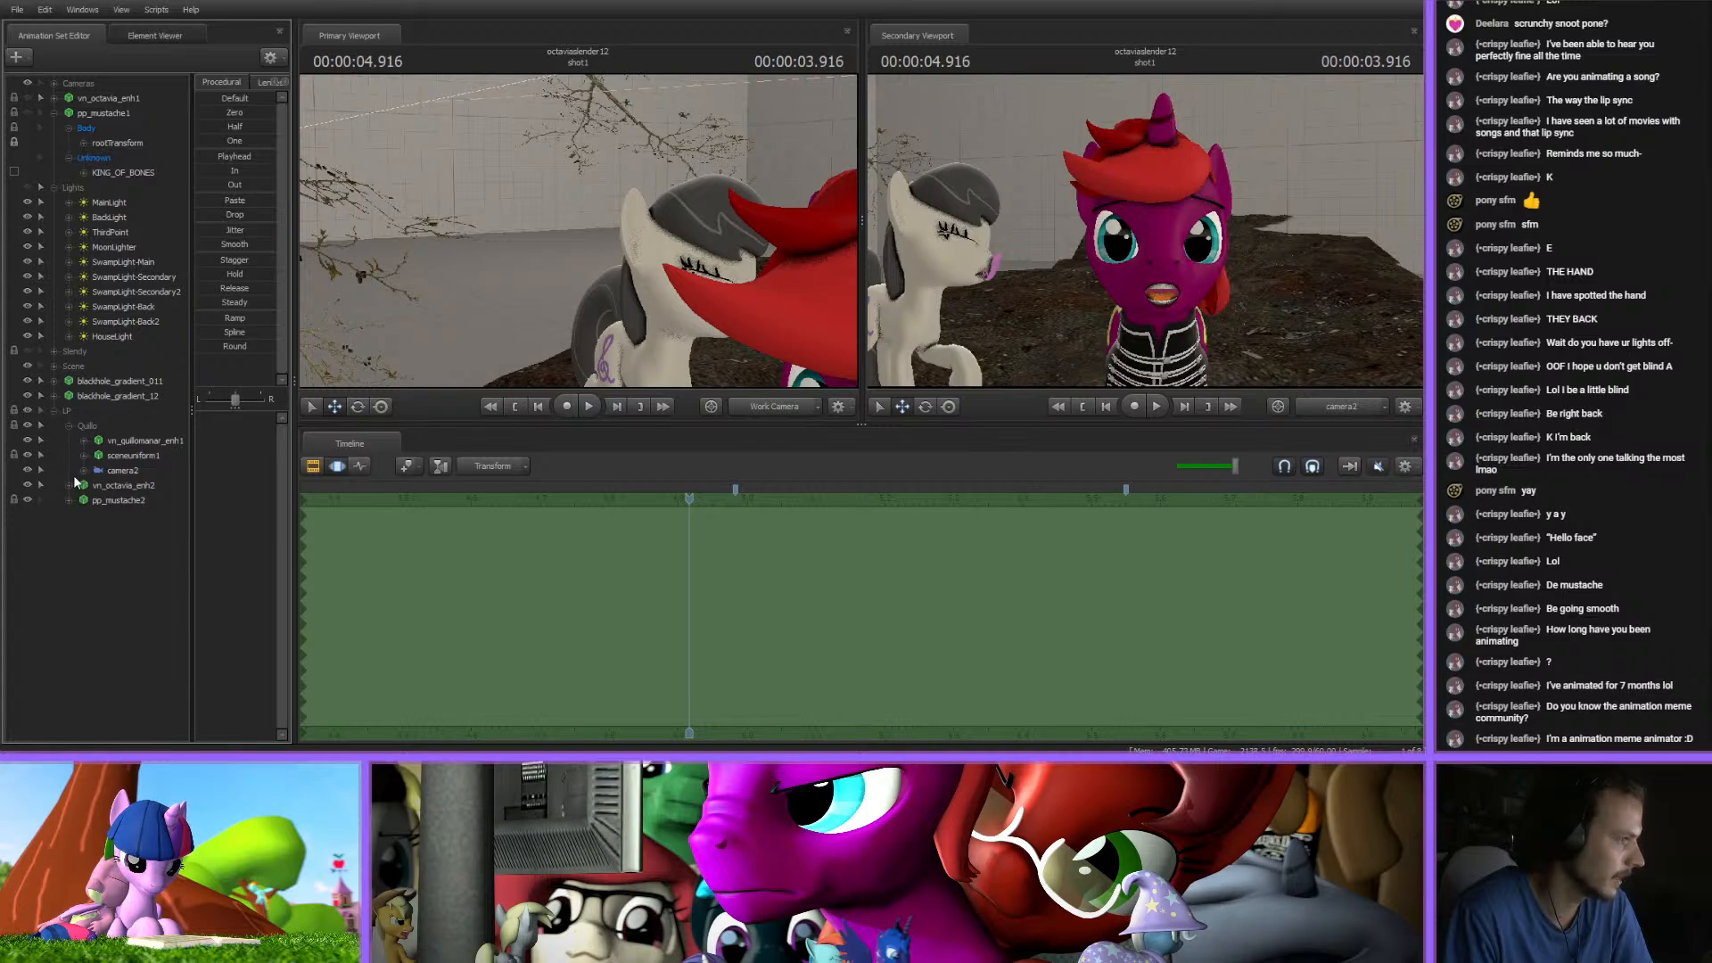
pyautogui.click(83, 559)
pyautogui.scroll(-5, 82, 567)
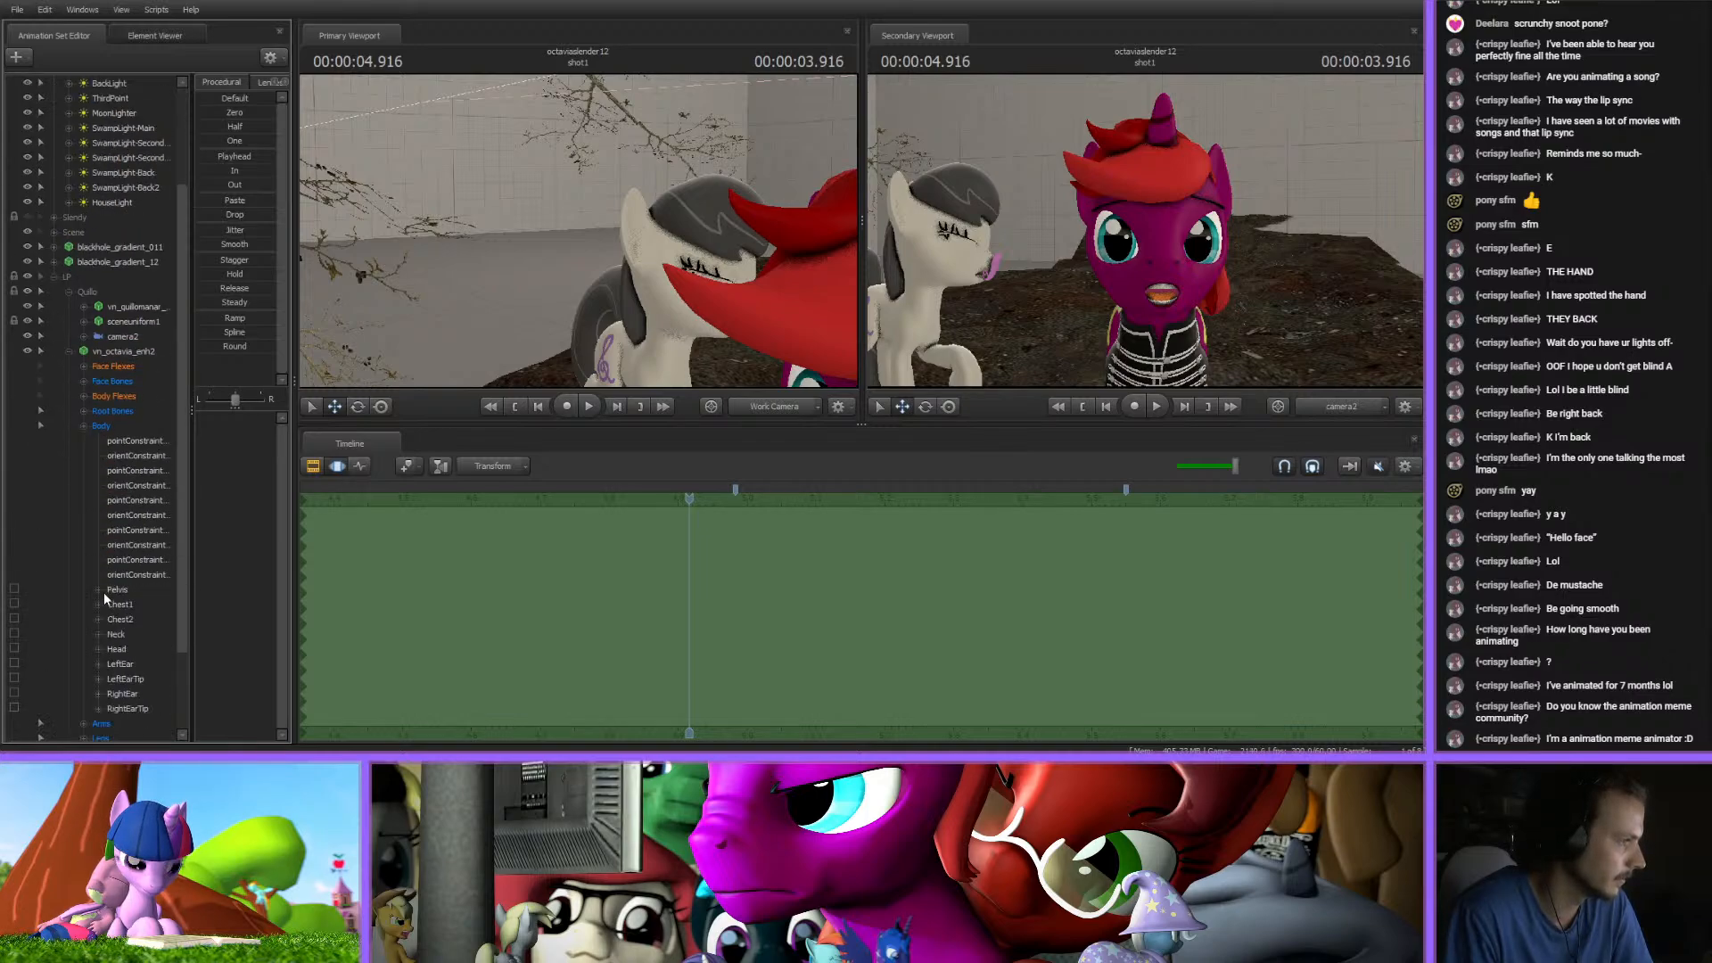
pyautogui.click(121, 561)
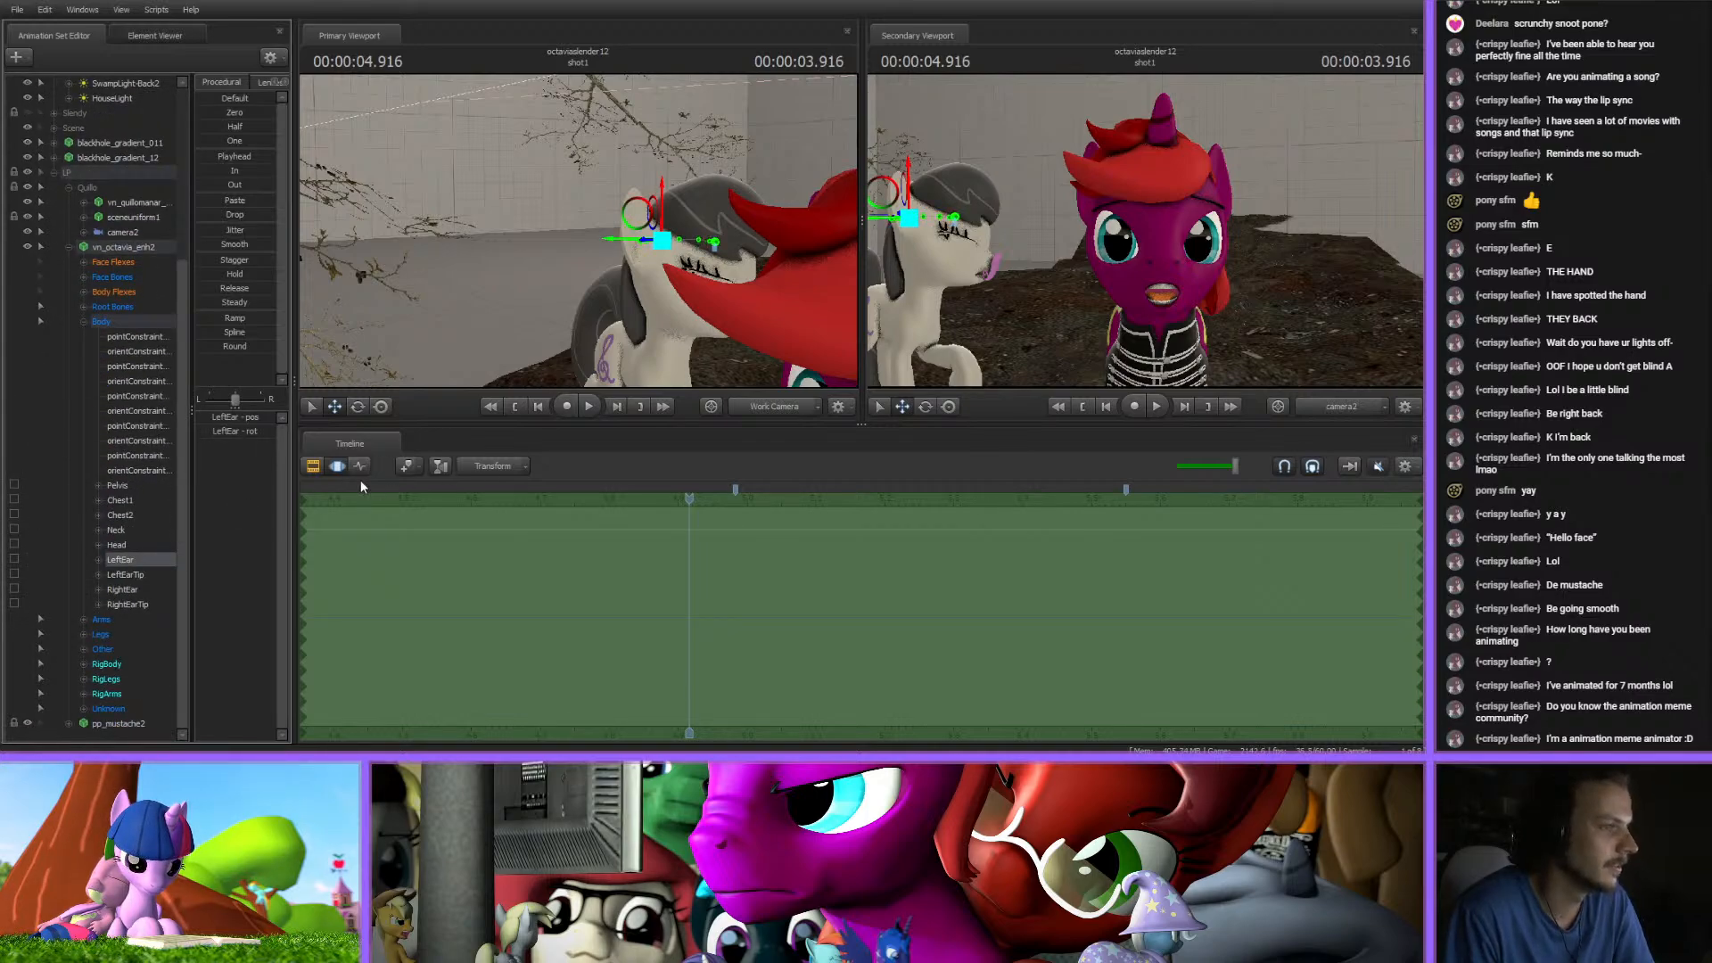
pyautogui.press('w')
pyautogui.moveTo(482, 286); pyautogui.dragTo(571, 285)
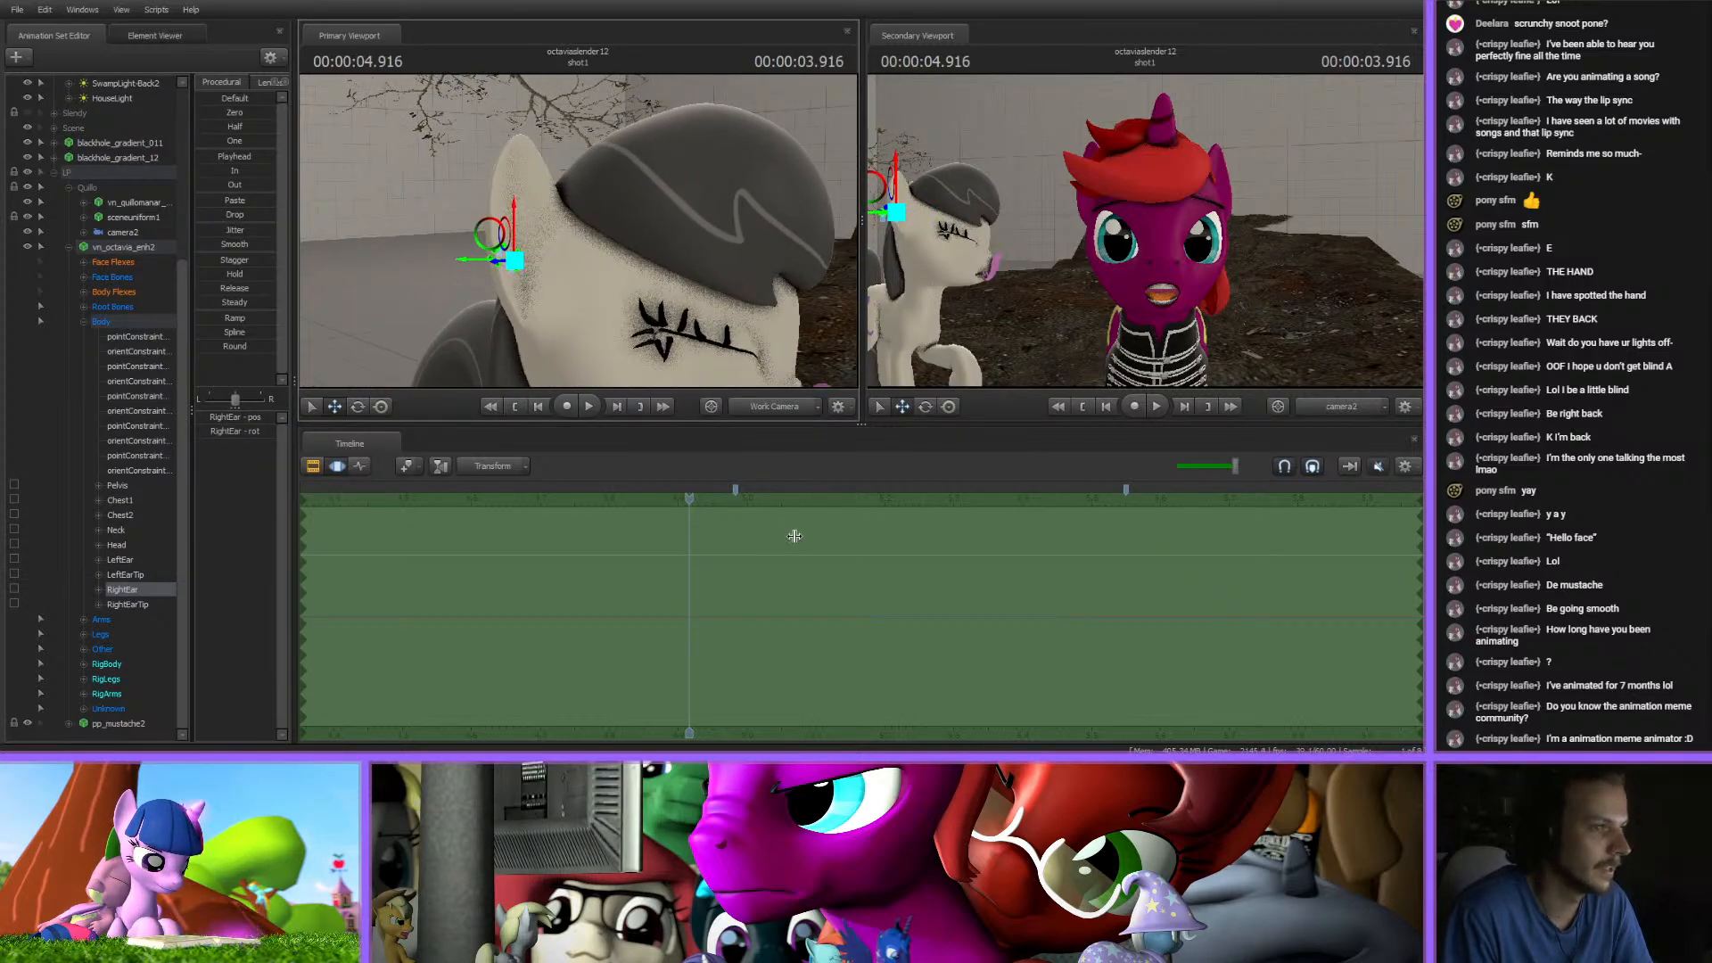
pyautogui.moveTo(793, 550); pyautogui.dragTo(1022, 526)
pyautogui.click(897, 499)
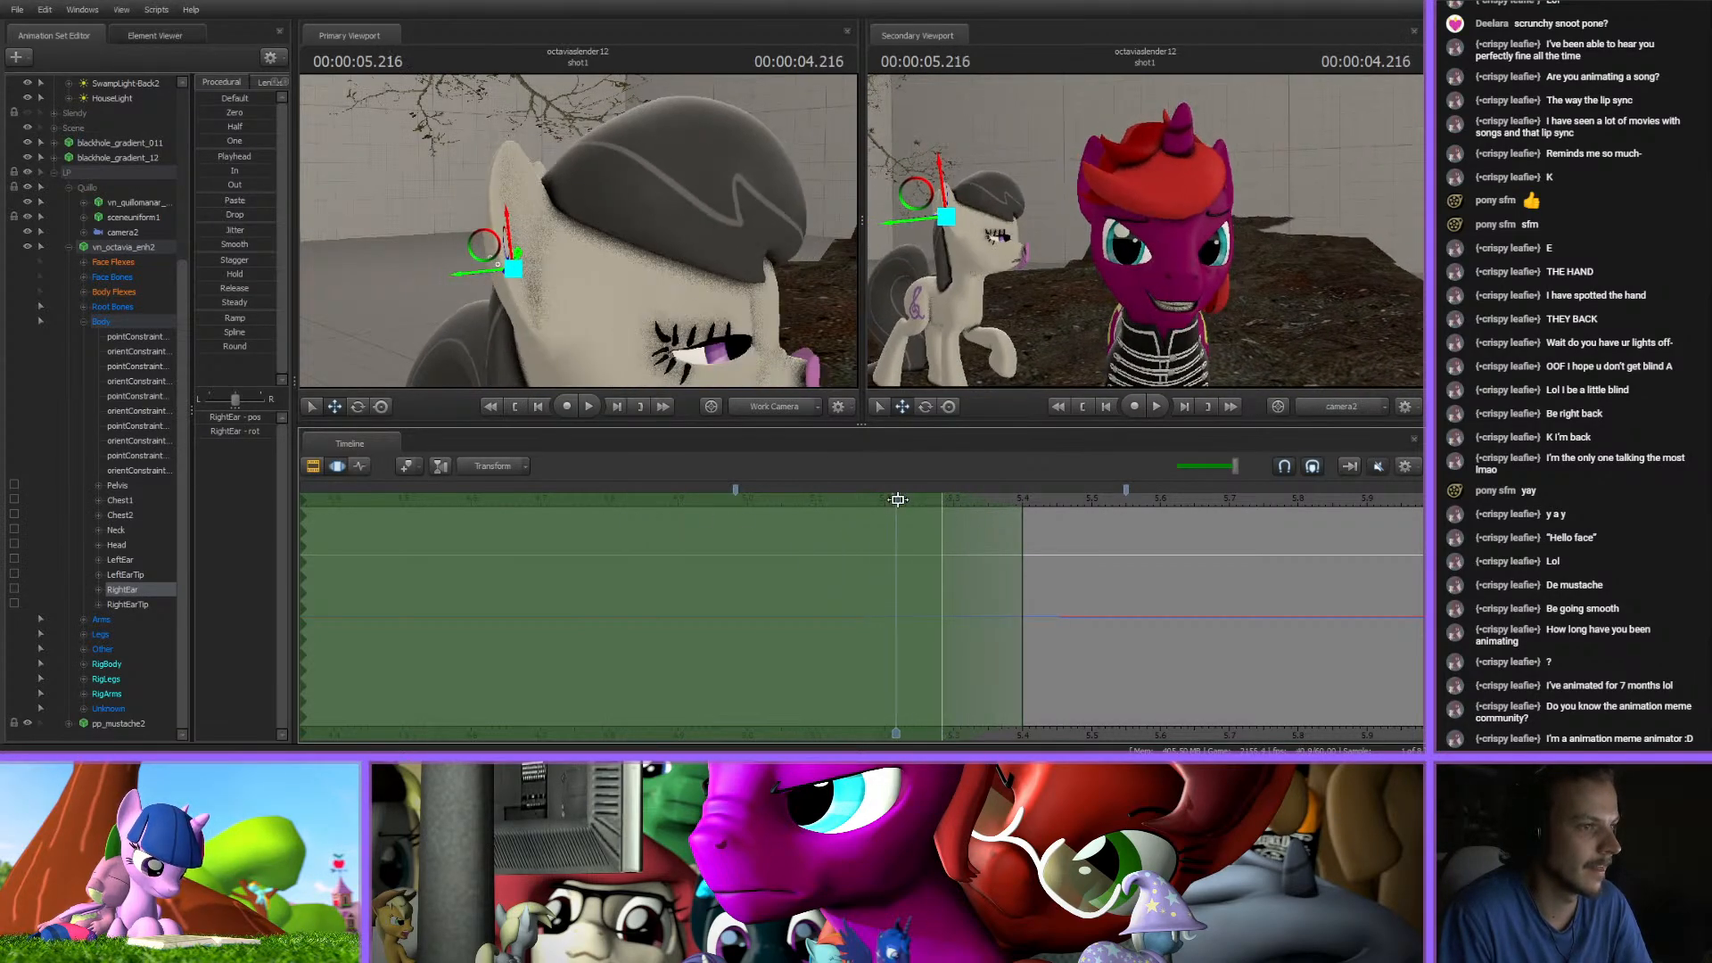
pyautogui.press('e')
pyautogui.moveTo(539, 267); pyautogui.dragTo(495, 249)
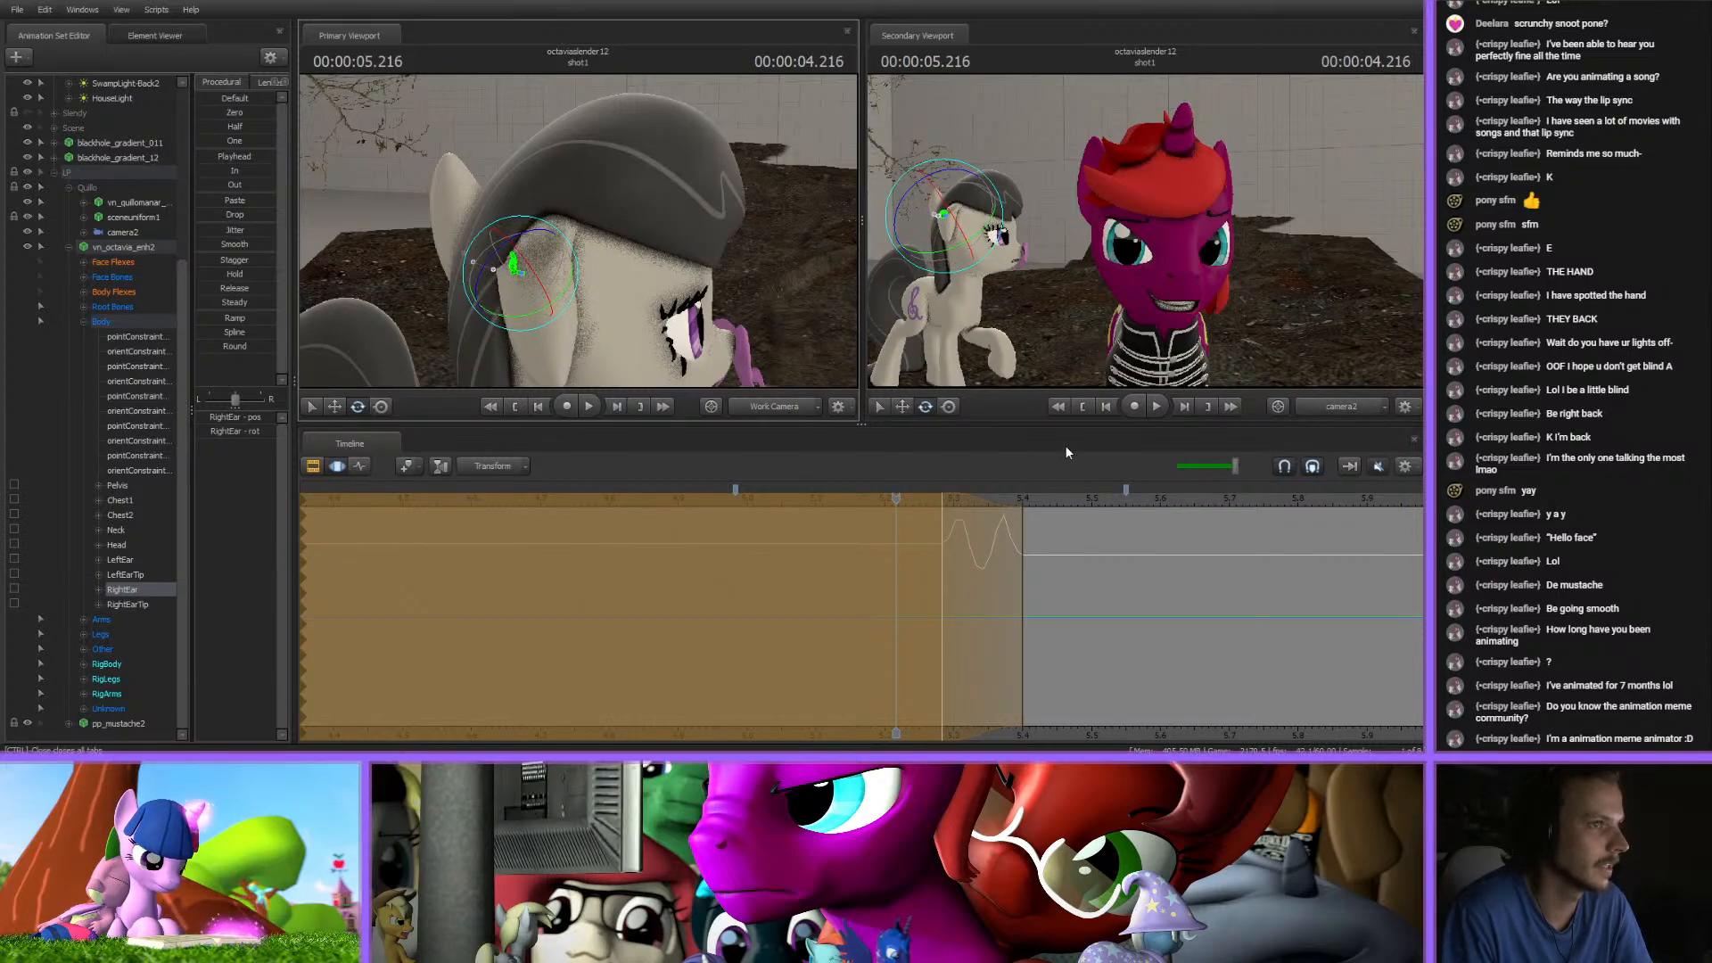
pyautogui.moveTo(900, 499); pyautogui.dragTo(943, 496)
pyautogui.hotkey('ctrl', 'z')
# - Rotate the white pony's right ear downward at 00:00:05.283, check the motion in playback, and apply the change
pyautogui.moveTo(498, 247); pyautogui.dragTo(489, 329)
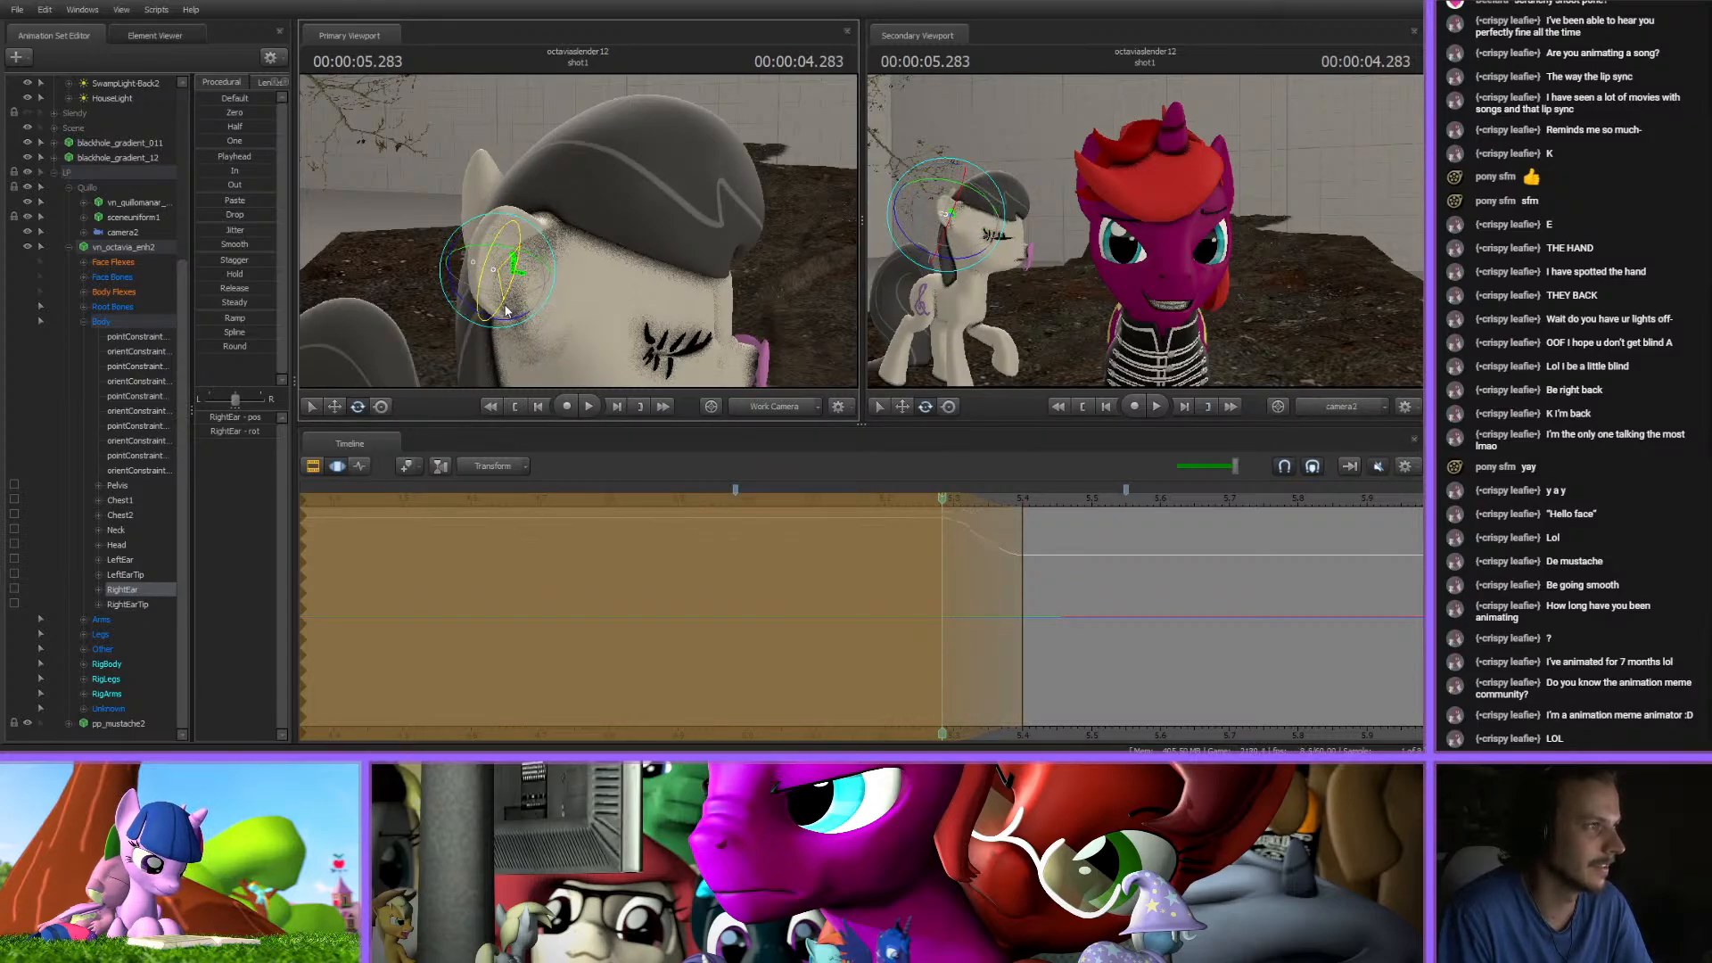
pyautogui.moveTo(501, 287); pyautogui.dragTo(498, 305)
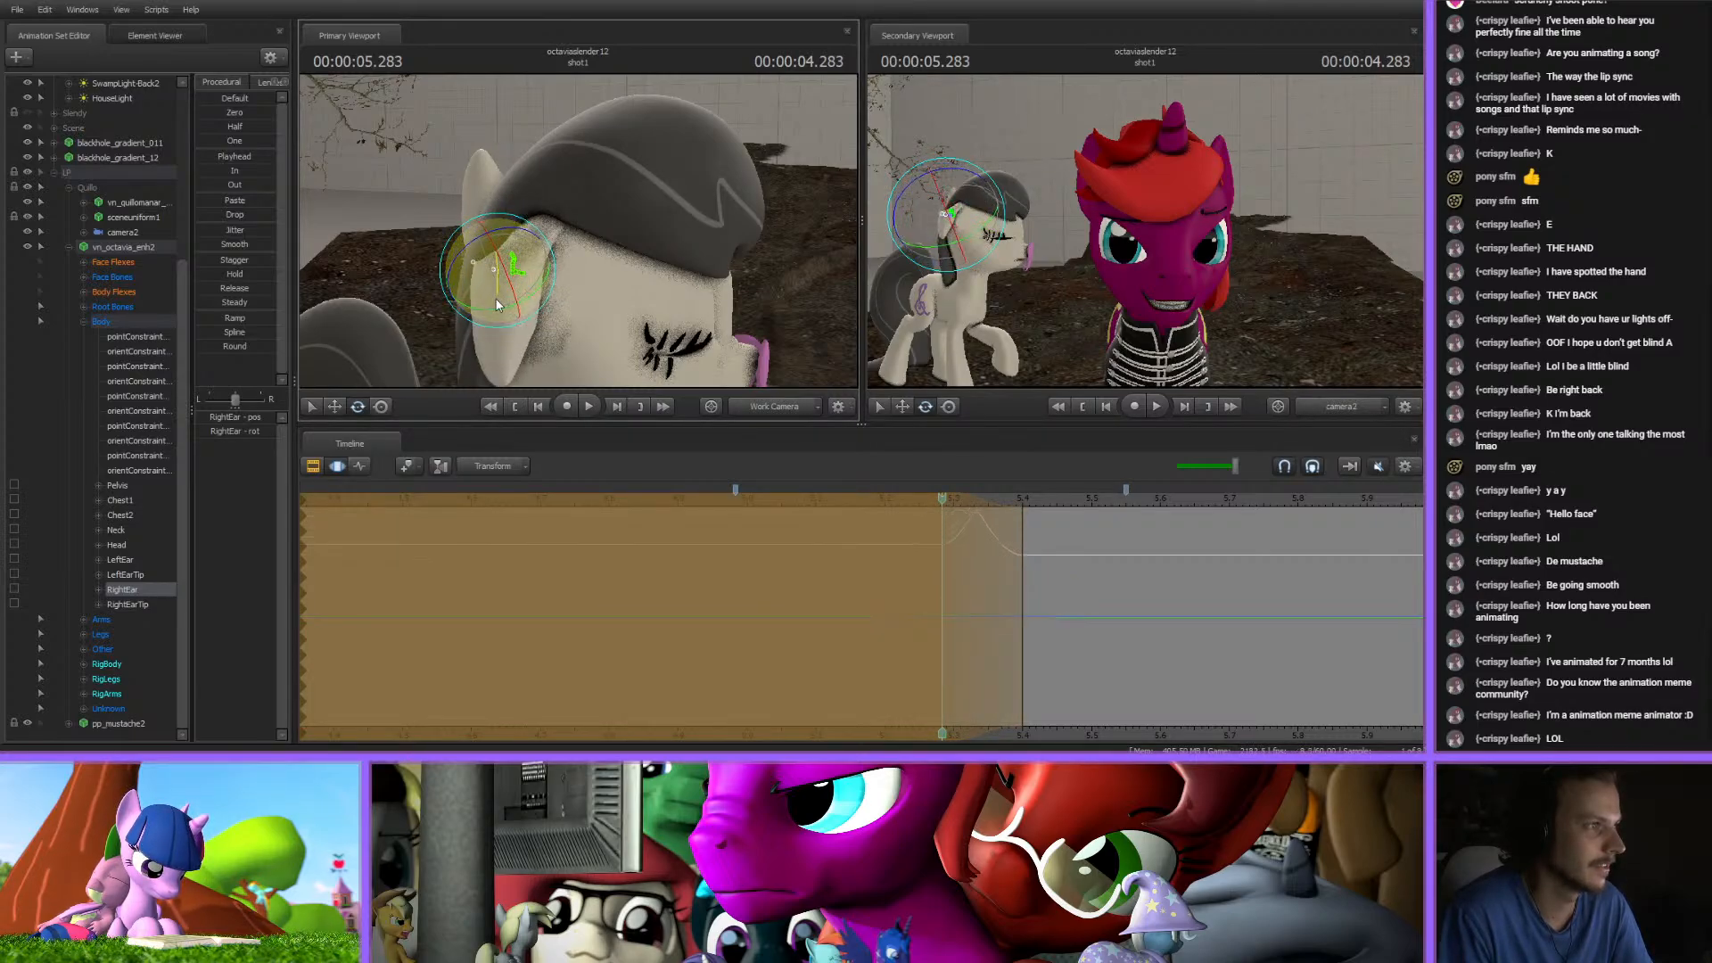
pyautogui.moveTo(496, 239); pyautogui.dragTo(480, 244)
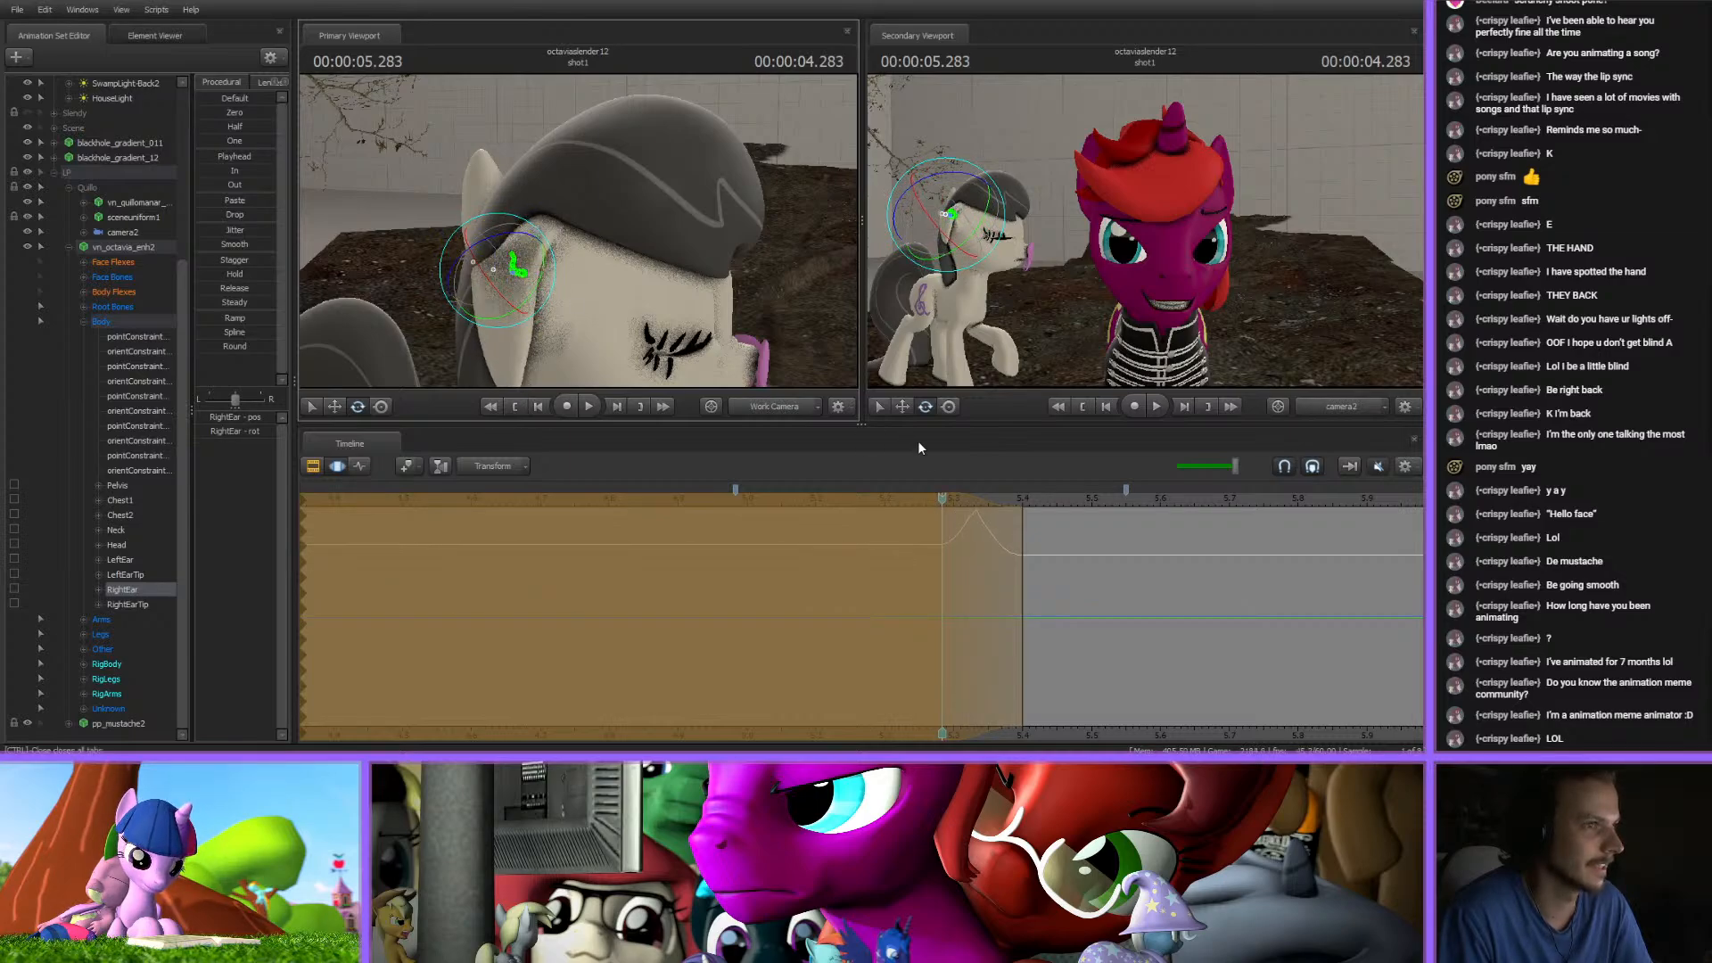
pyautogui.moveTo(943, 500); pyautogui.dragTo(1024, 505)
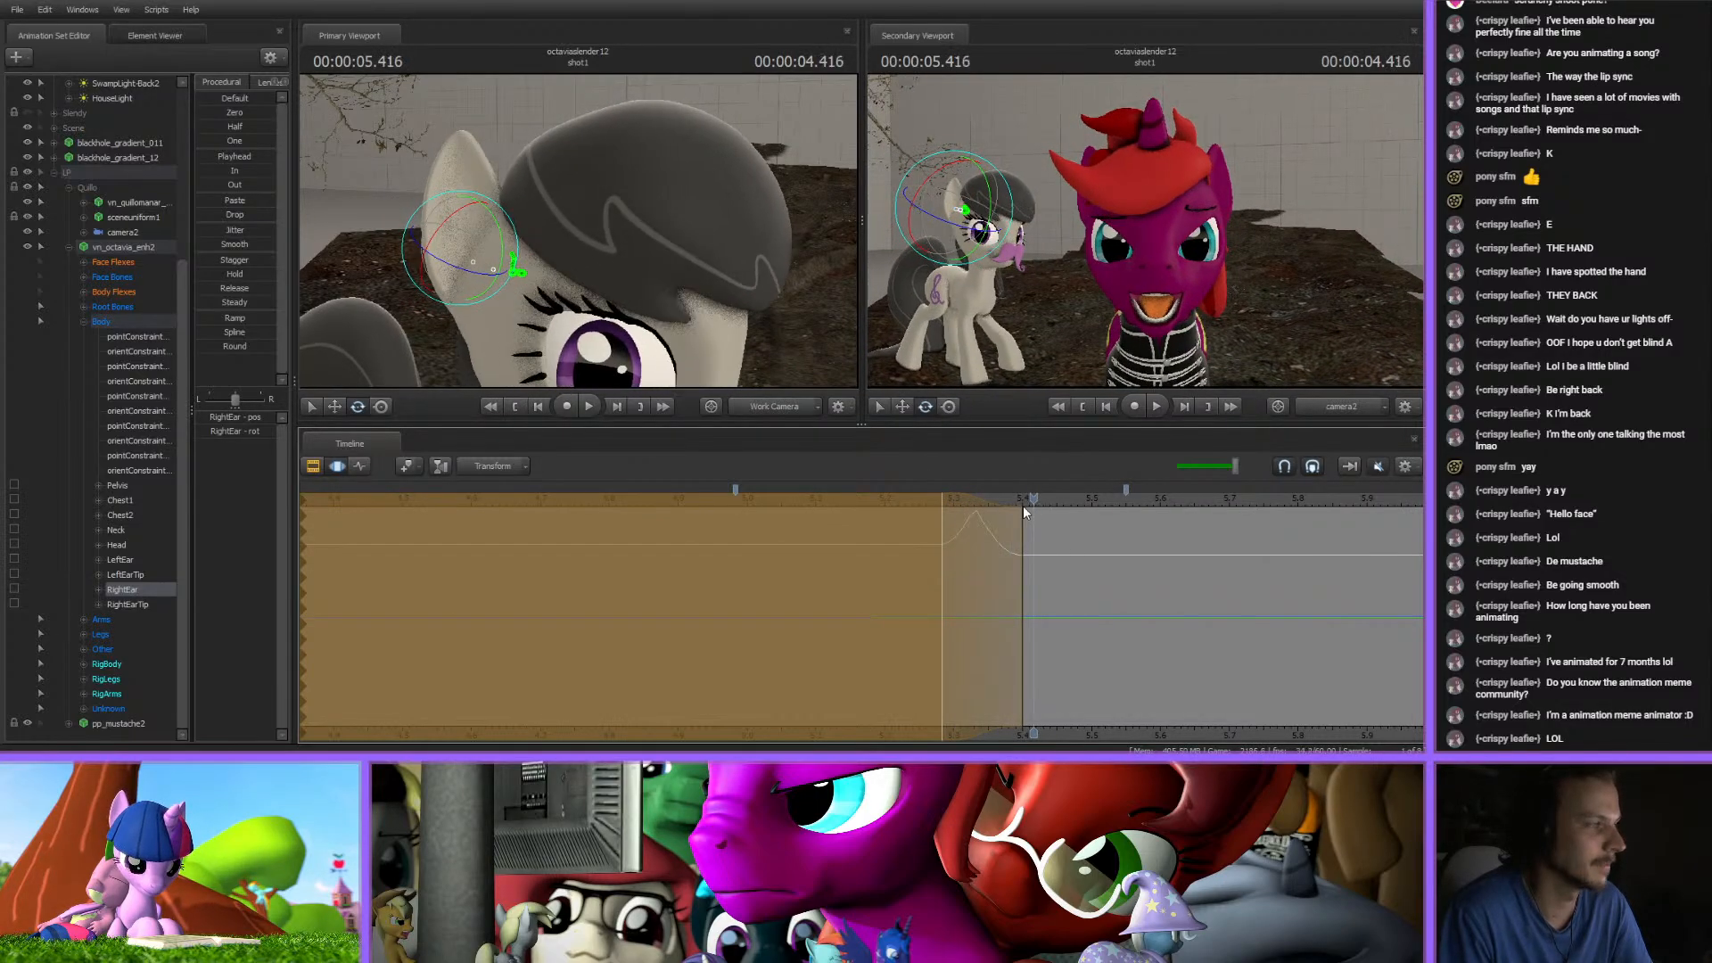
pyautogui.press('space')
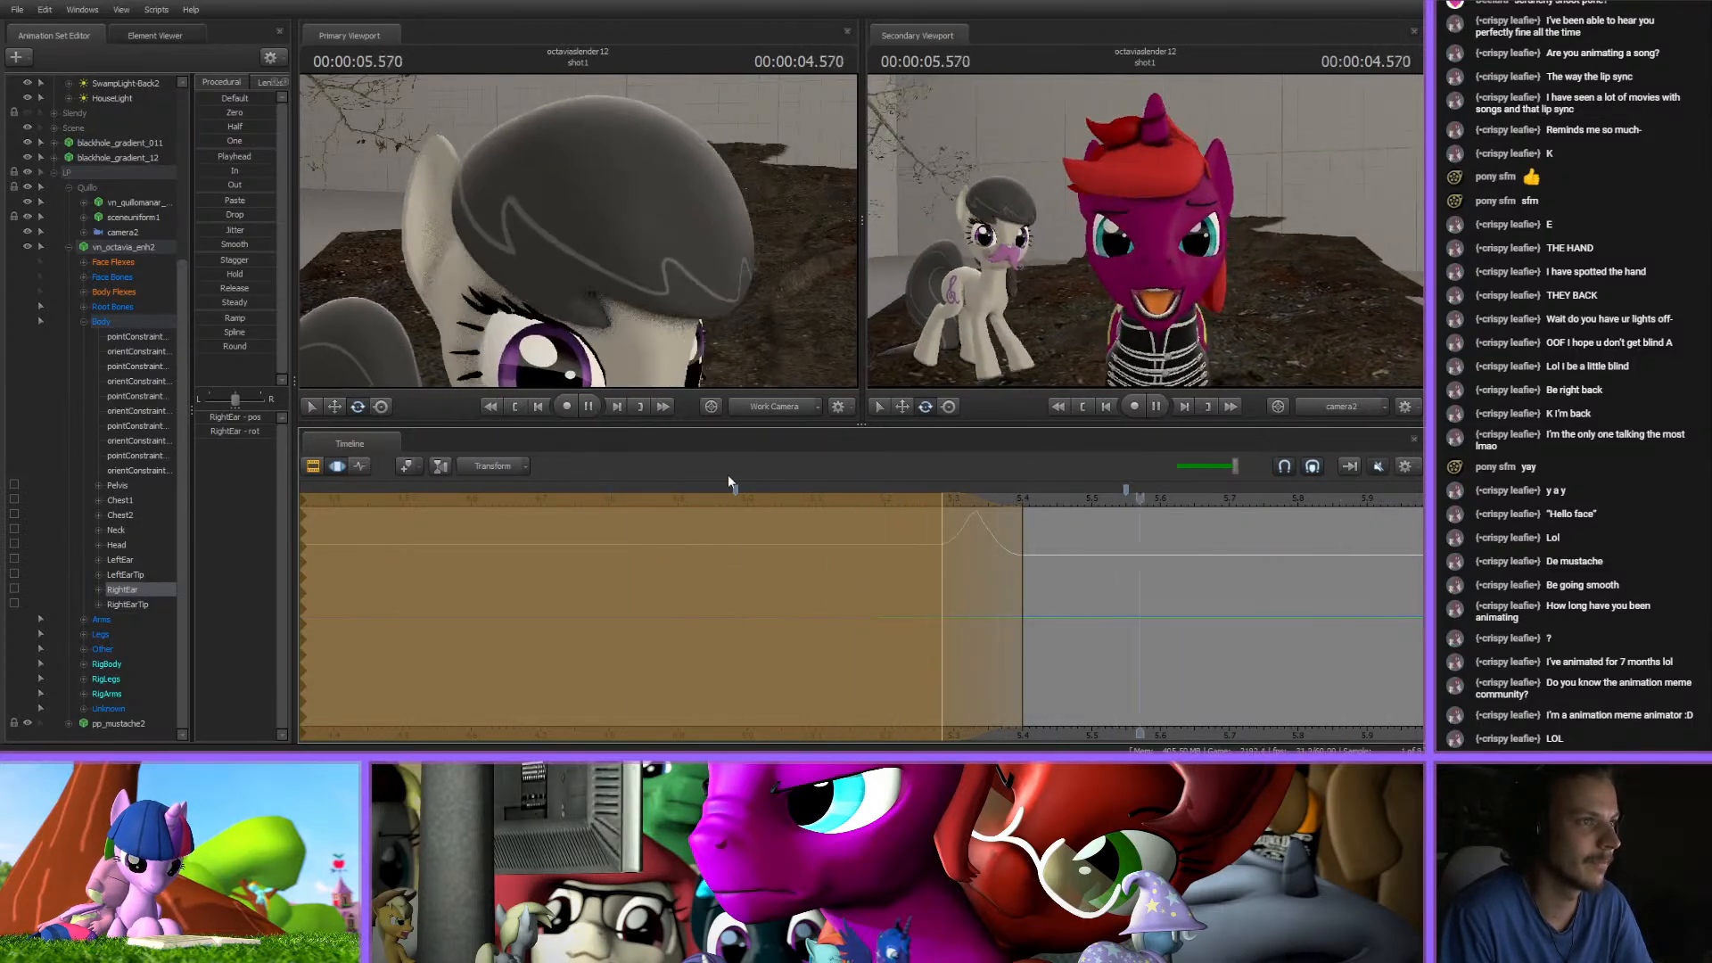
pyautogui.press('space')
pyautogui.moveTo(1055, 501); pyautogui.dragTo(747, 510)
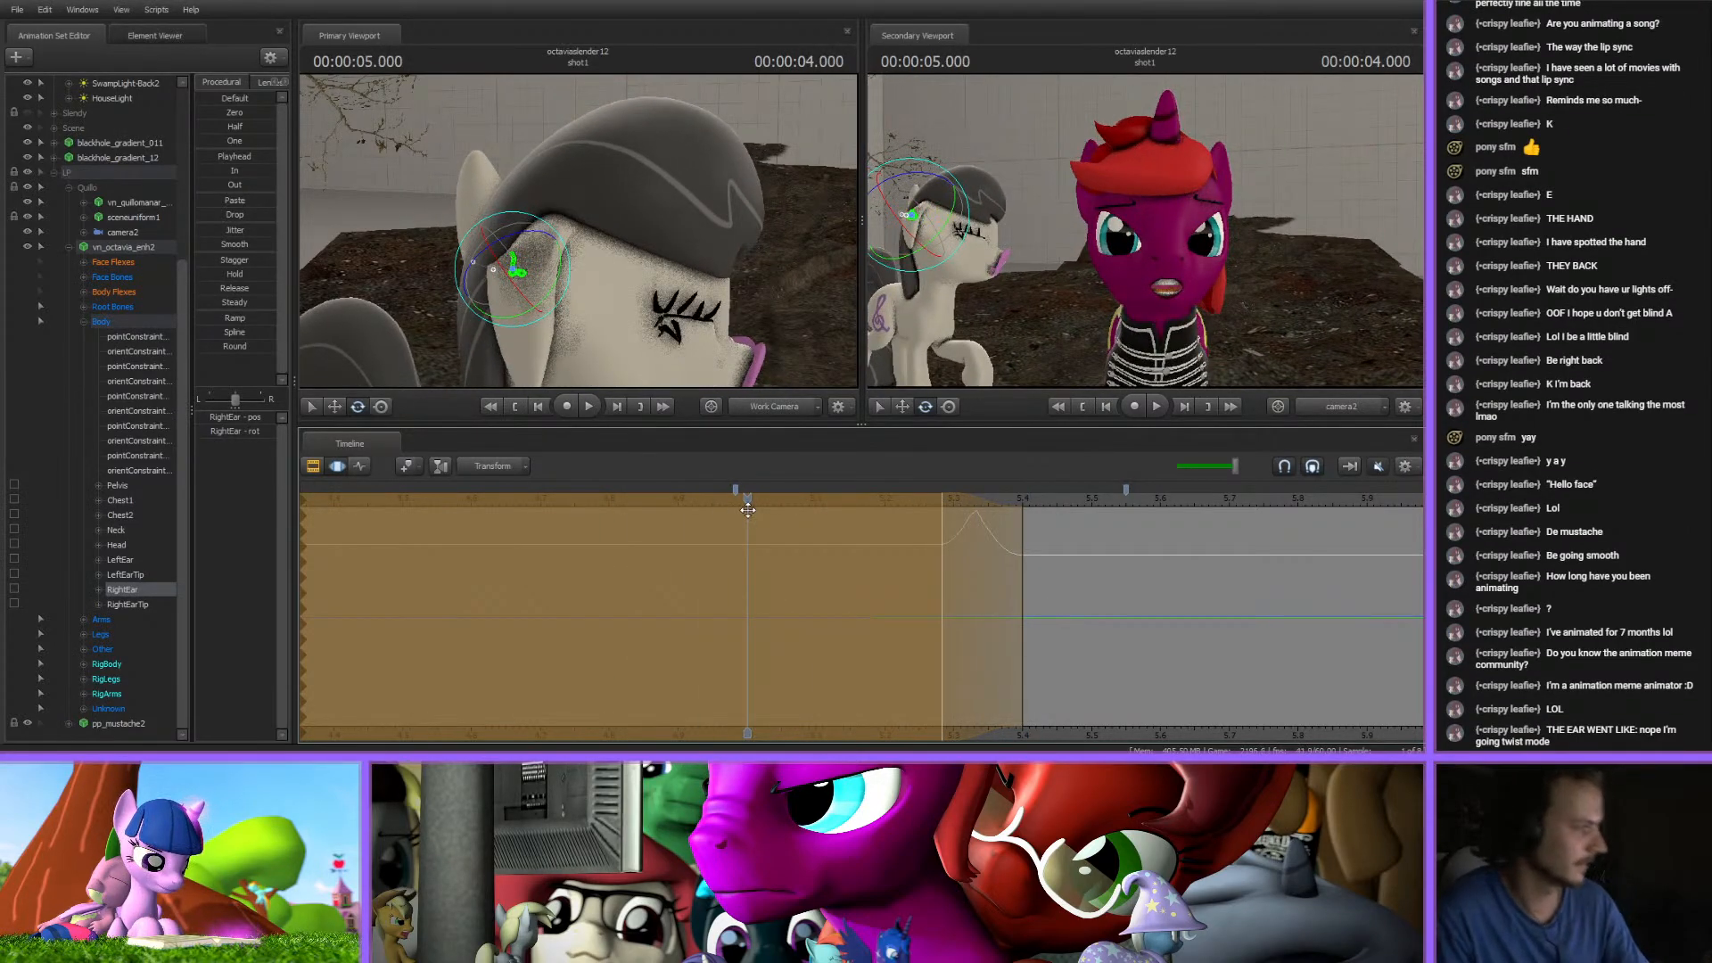
pyautogui.press('Return')
# - Rotate the LeftEar bone down to match the other ear at 00:00:05.000, check it in playback, and apply the change
pyautogui.keyDown('alt'); pyautogui.moveTo(504, 212); pyautogui.dragTo(569, 239); pyautogui.keyUp('alt')
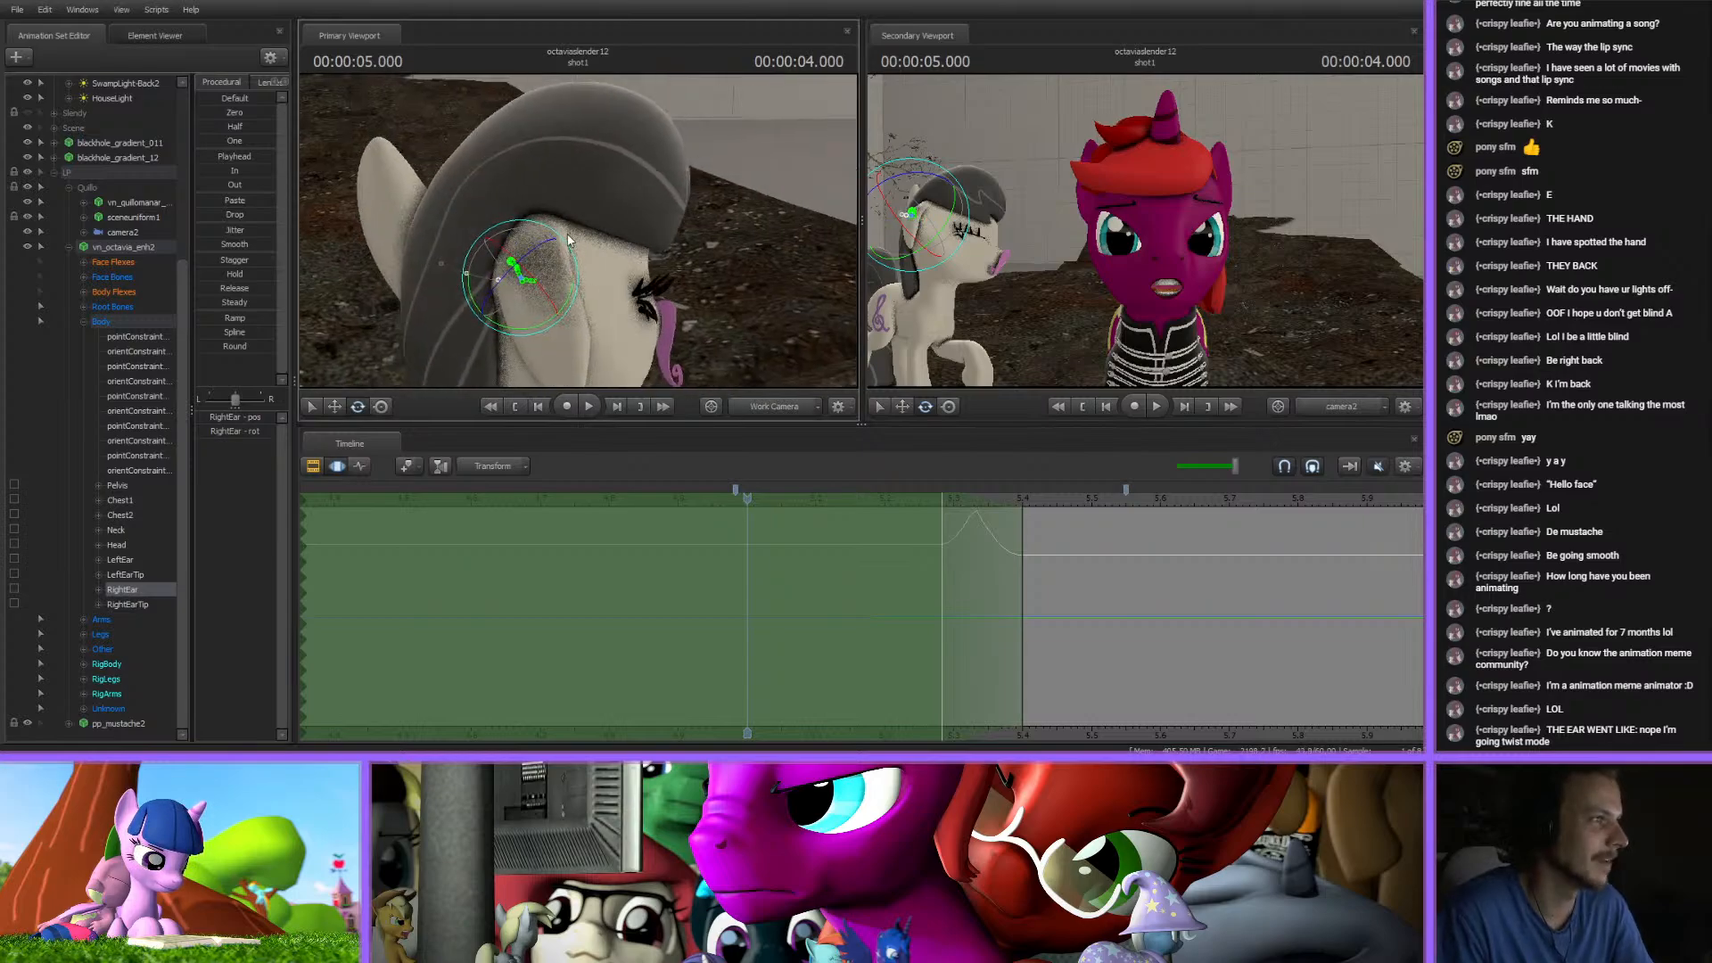
pyautogui.click(125, 560)
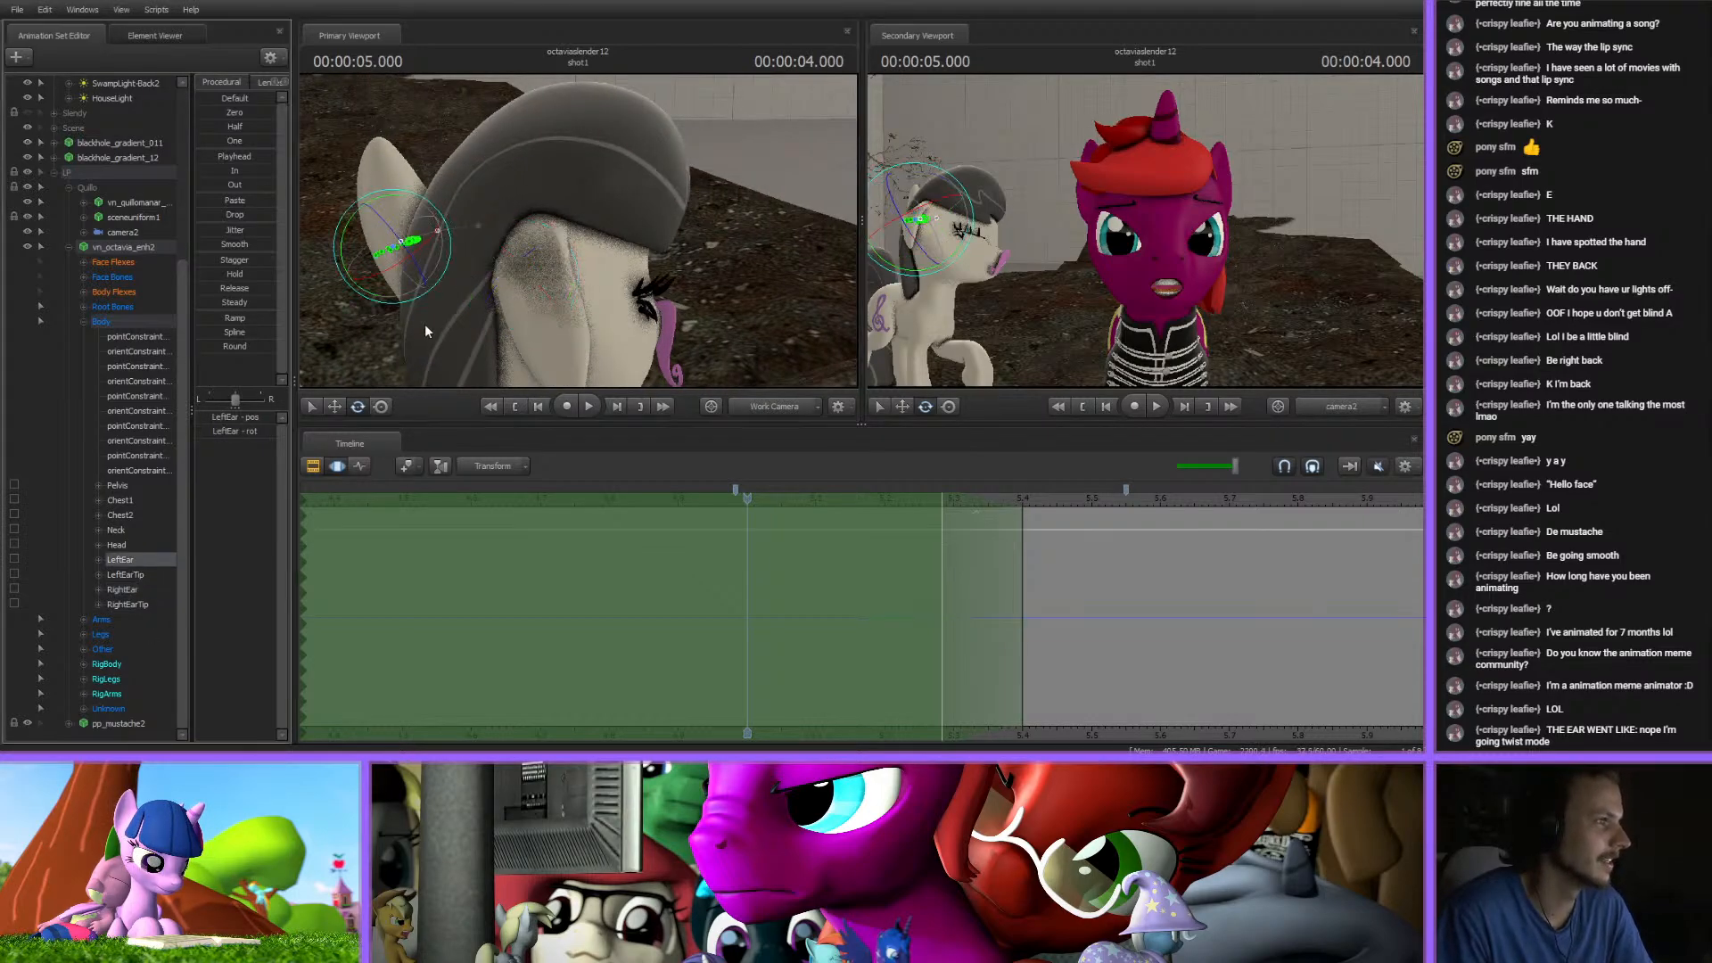
pyautogui.keyDown('alt'); pyautogui.moveTo(425, 324); pyautogui.dragTo(578, 228); pyautogui.keyUp('alt')
pyautogui.moveTo(661, 172); pyautogui.dragTo(609, 345)
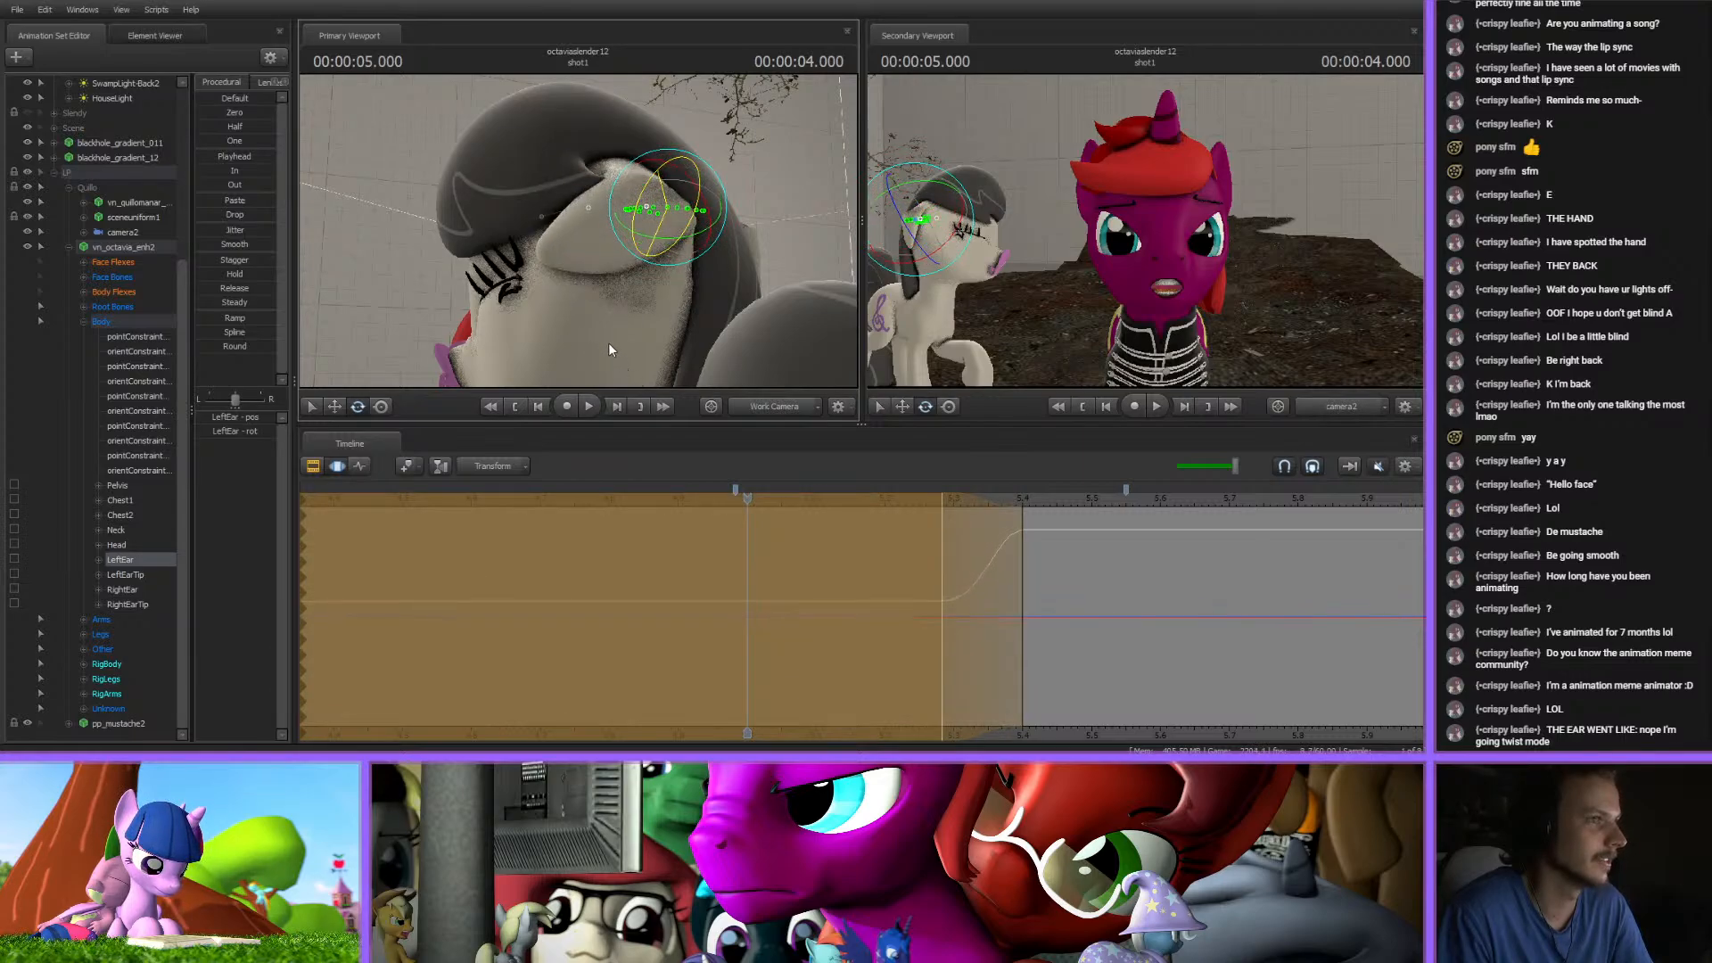
pyautogui.moveTo(749, 500); pyautogui.dragTo(789, 514)
pyautogui.press('space')
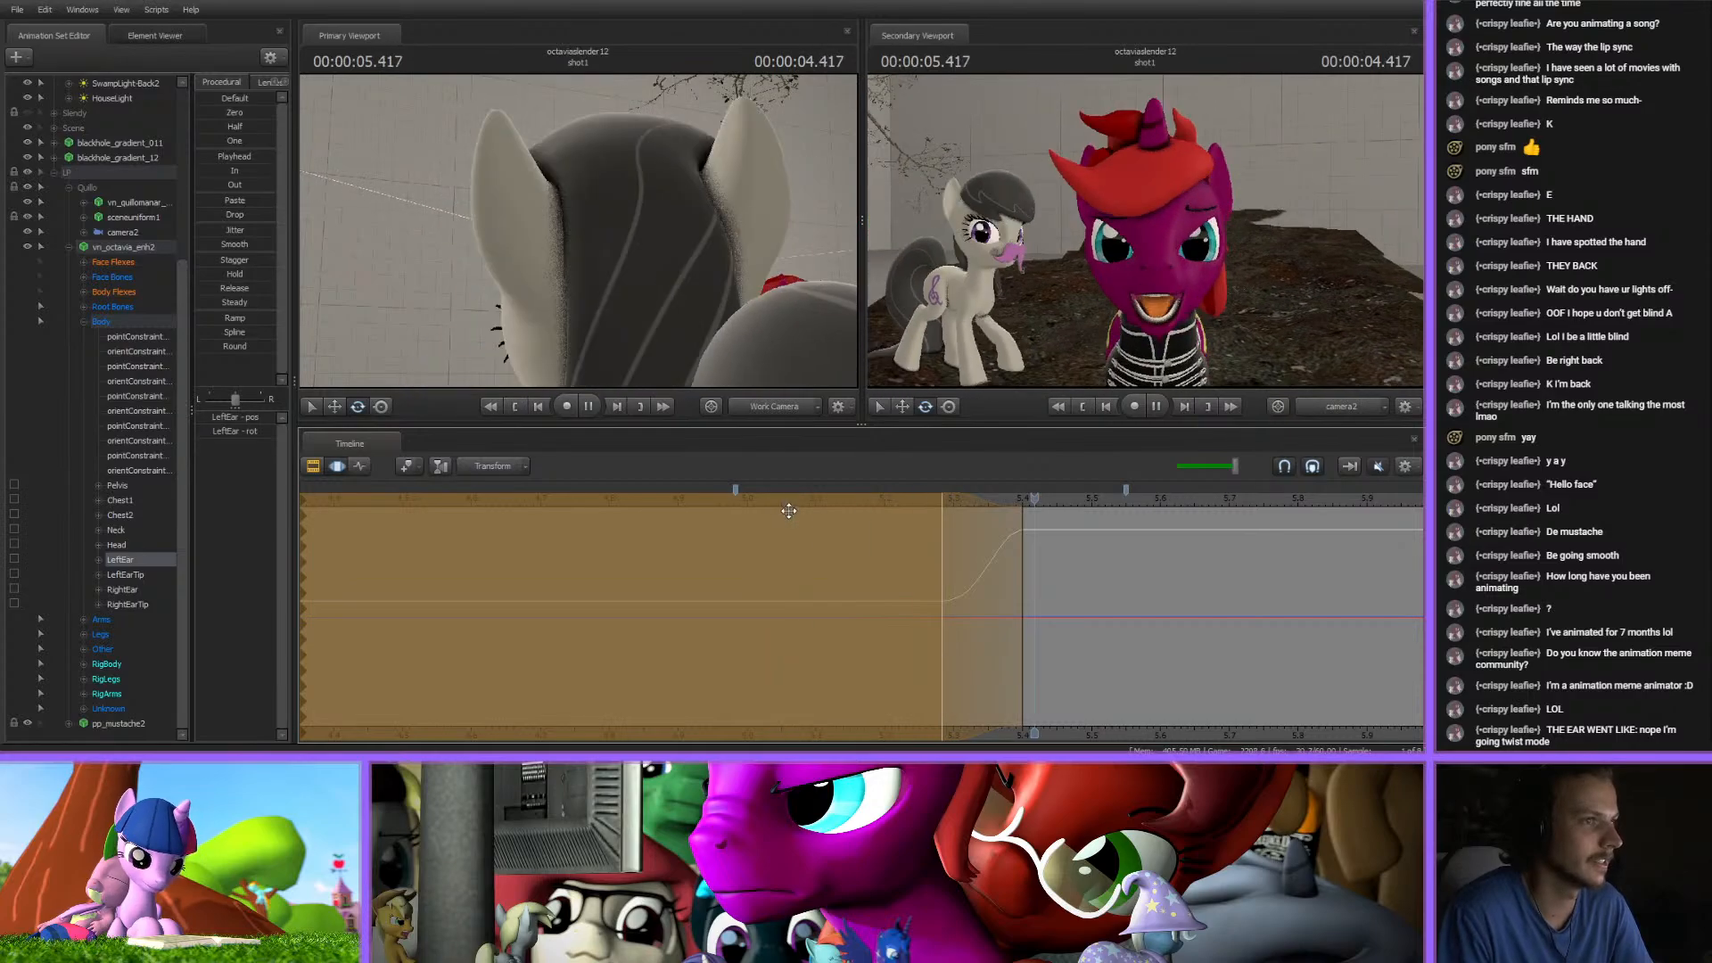
pyautogui.press('space')
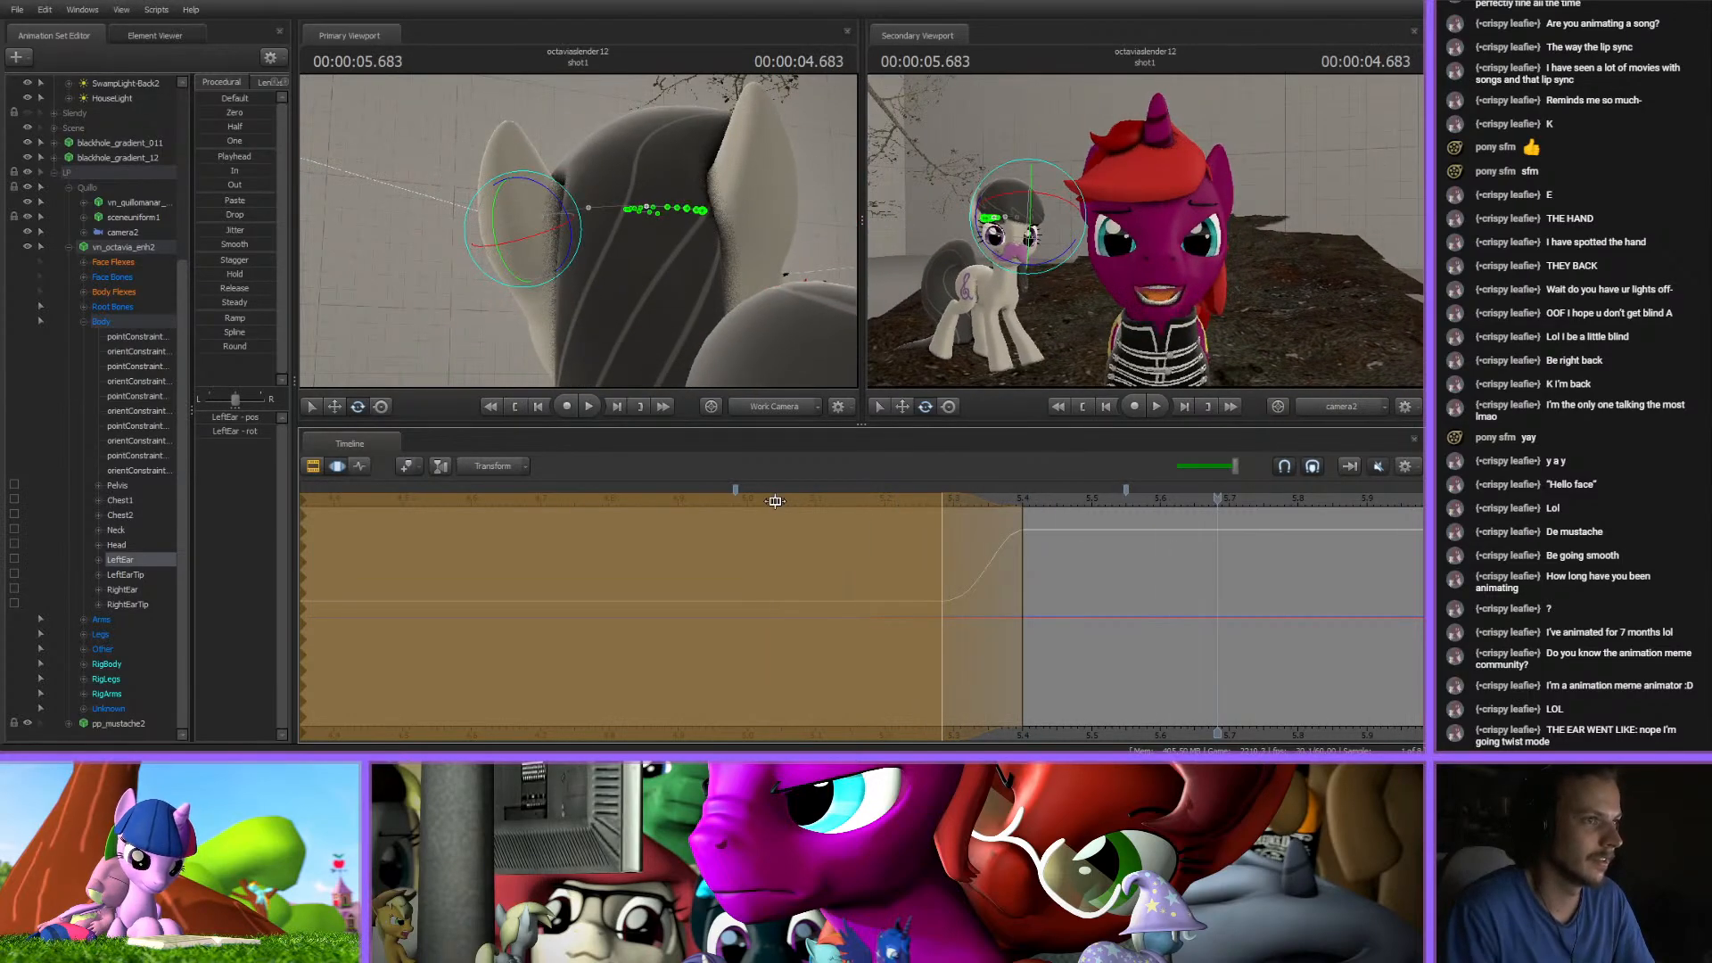
pyautogui.press('Escape')
# - Make the time selection run from 5.4 s onward and adjust the RightEar rotation slightly at 00:00:05.516
pyautogui.keyDown('alt'); pyautogui.moveTo(818, 309); pyautogui.dragTo(642, 249); pyautogui.keyUp('alt')
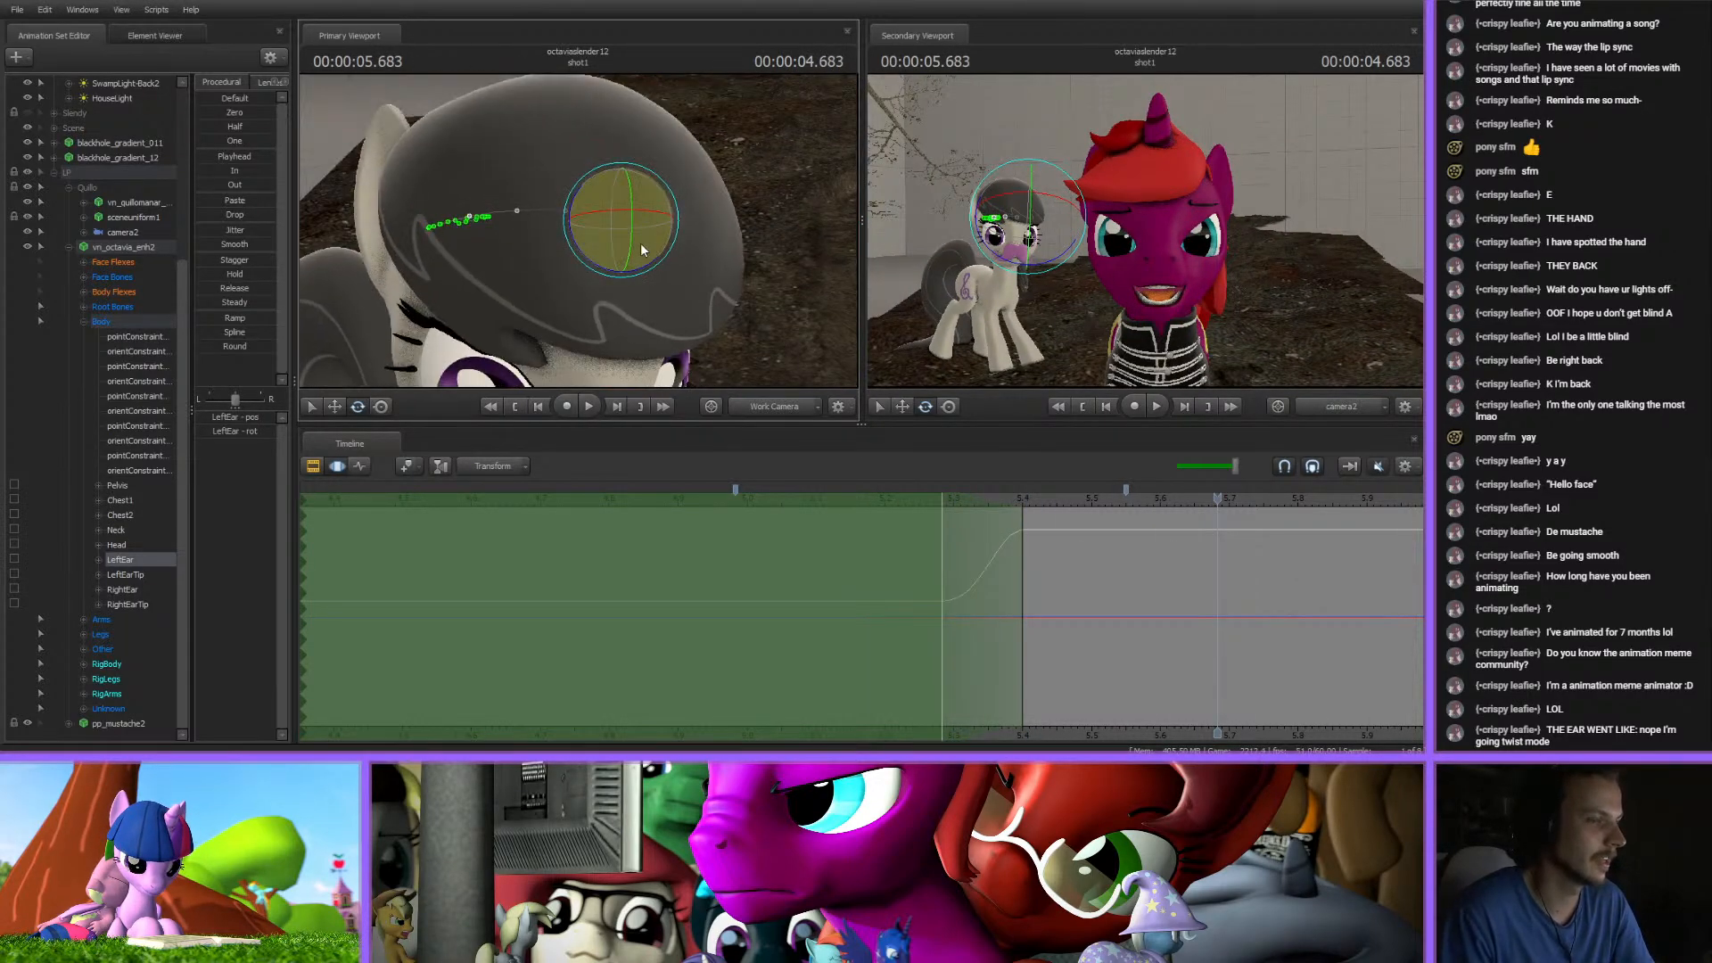
pyautogui.moveTo(1040, 547); pyautogui.dragTo(1068, 510)
pyautogui.press('Right')
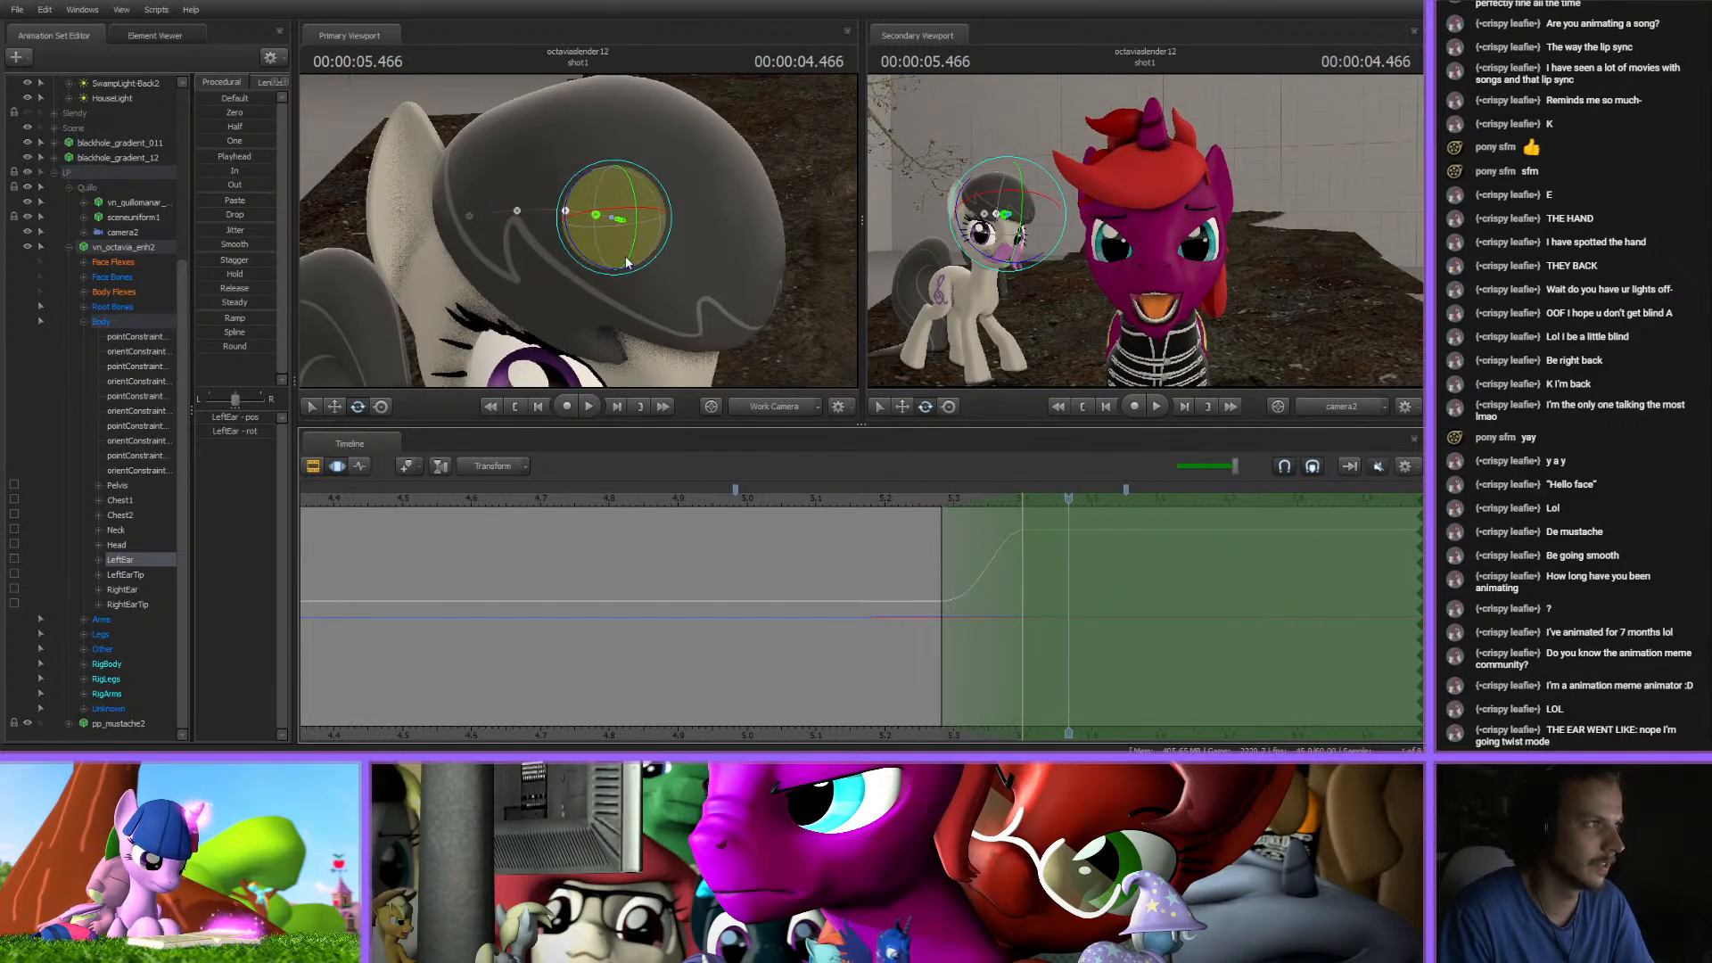
pyautogui.click(125, 589)
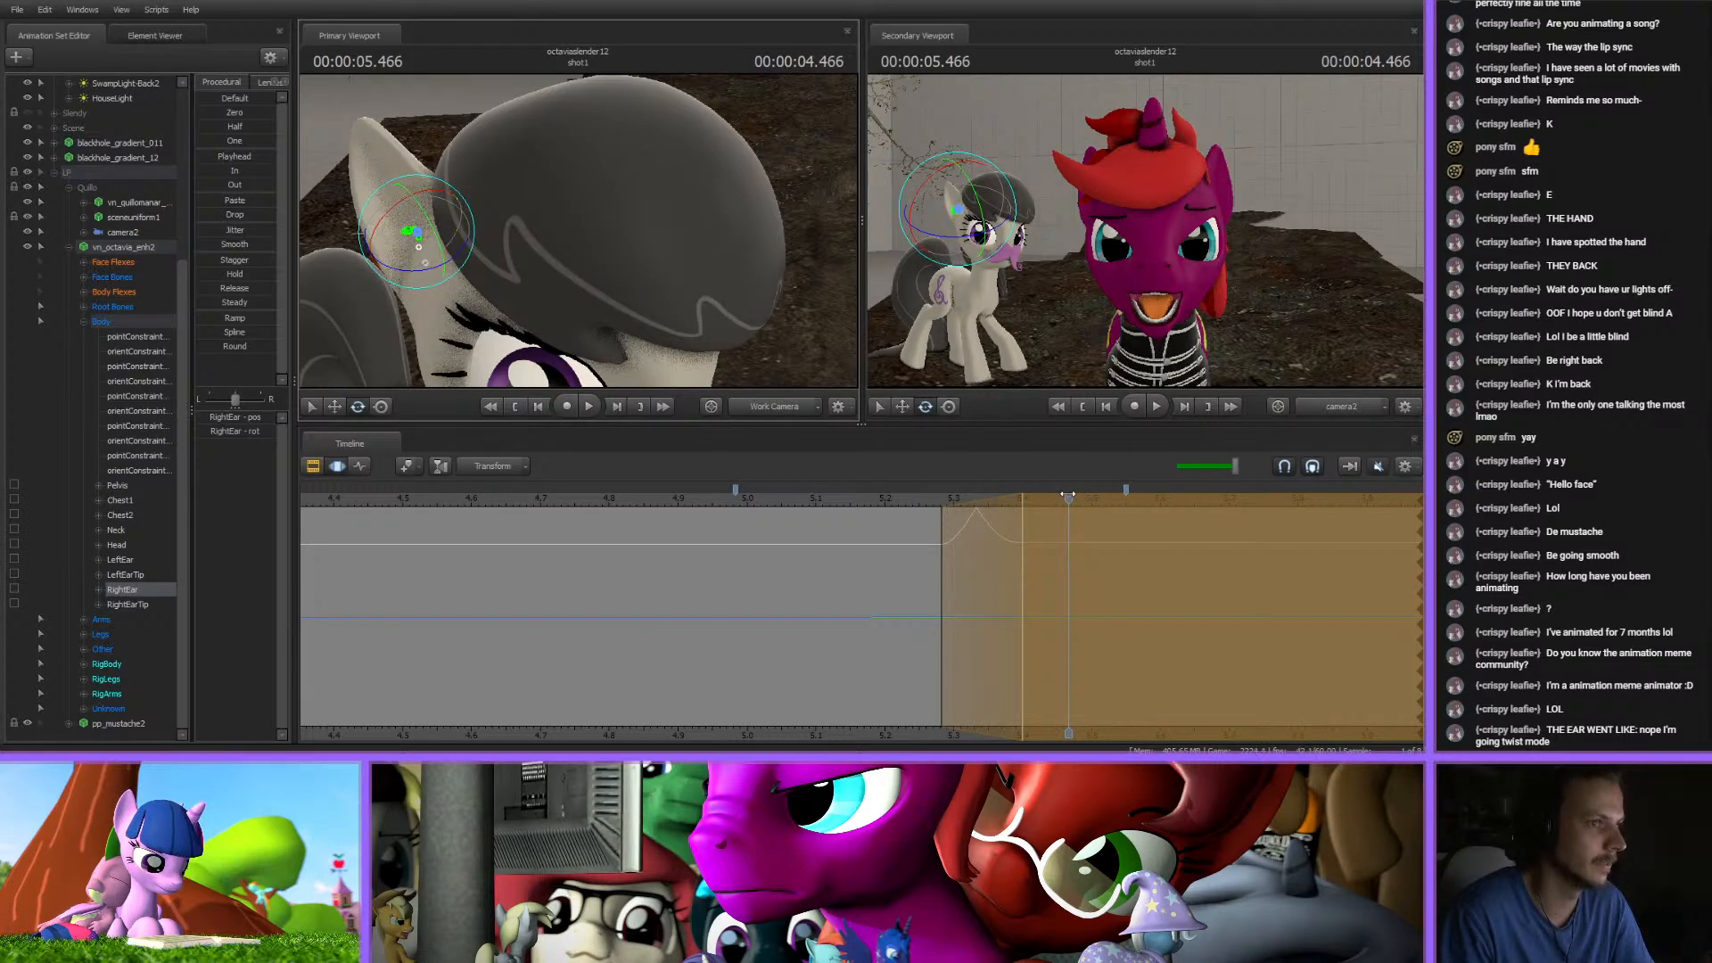
pyautogui.moveTo(1068, 495)
pyautogui.mouseDown()
pyautogui.moveTo(913, 503)
pyautogui.moveTo(1104, 506)
pyautogui.mouseUp()
pyautogui.moveTo(421, 193); pyautogui.dragTo(433, 194)
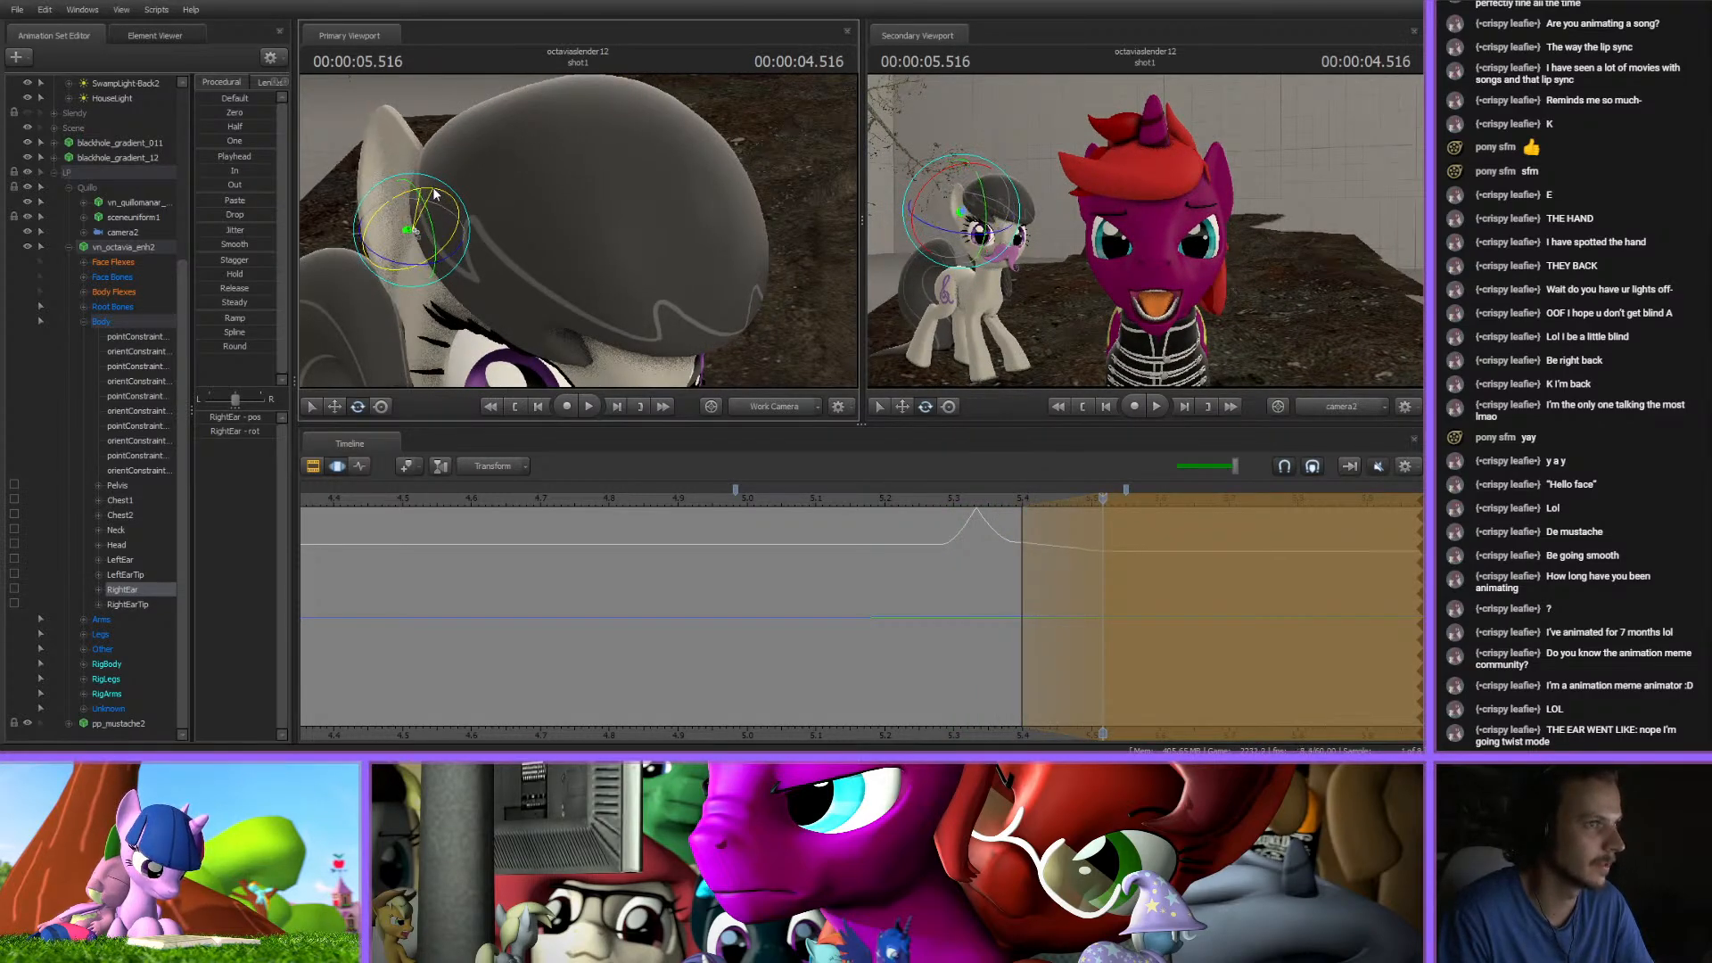
# - Rotate RightEar slightly within a short falloff selection centred on 00:00:05.400, replay the motion, and apply the change
pyautogui.moveTo(1053, 527); pyautogui.dragTo(1018, 557)
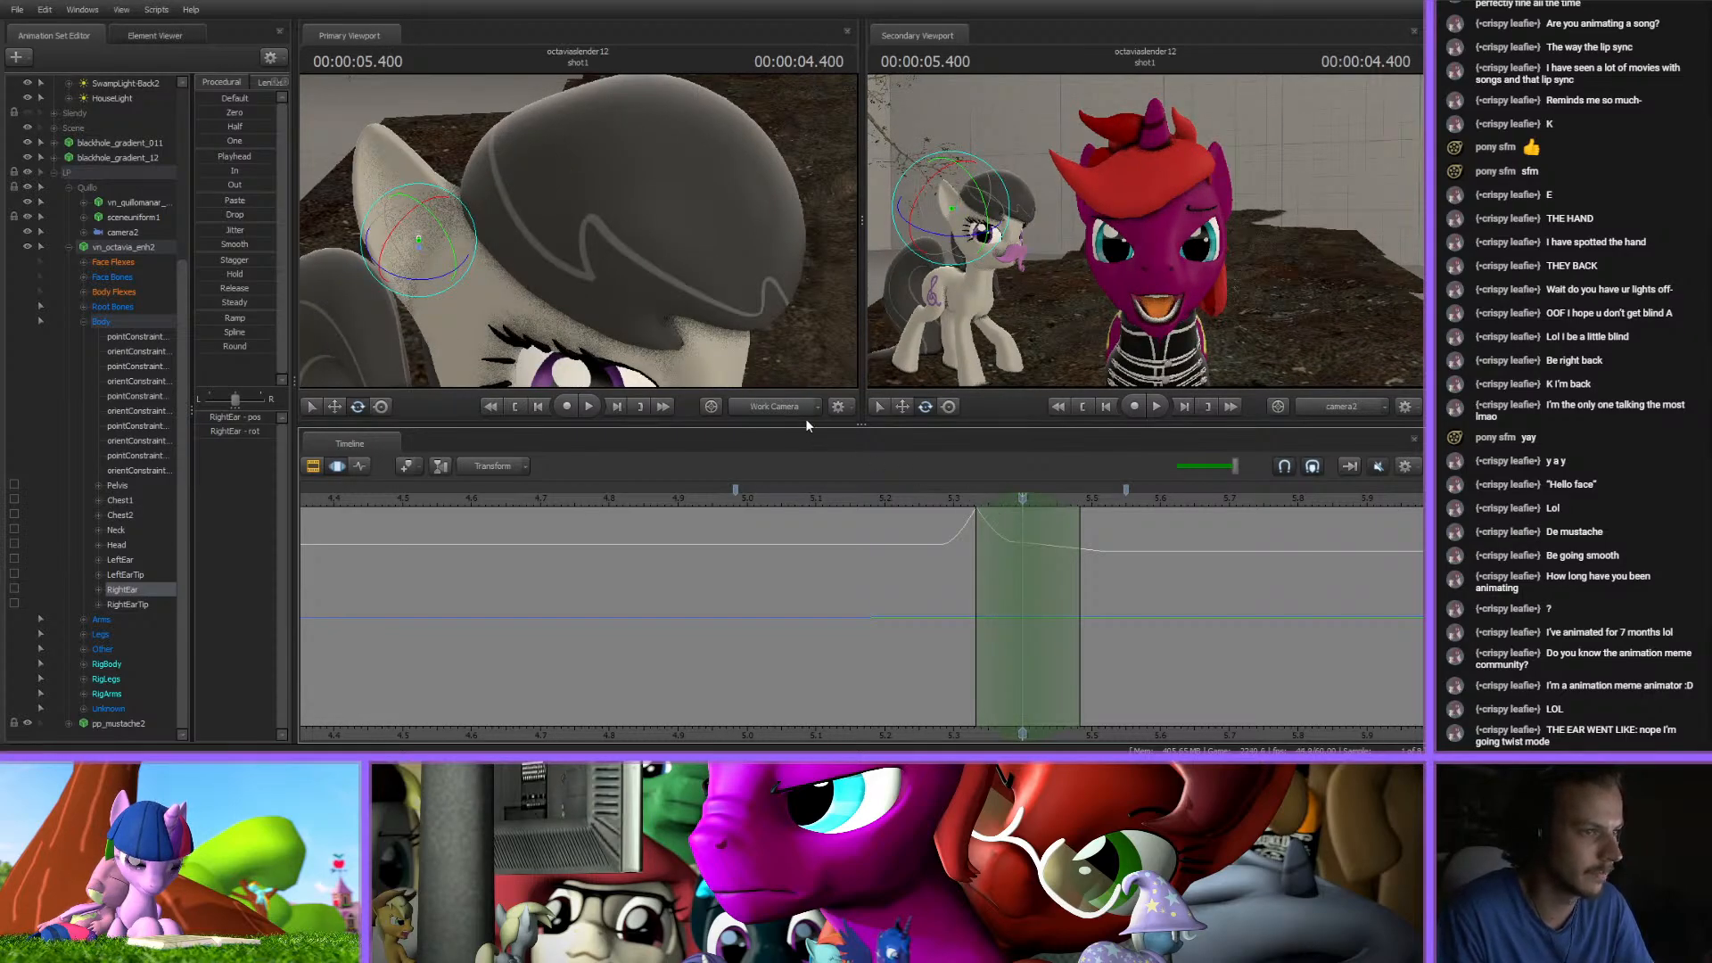
pyautogui.moveTo(413, 216); pyautogui.dragTo(427, 212)
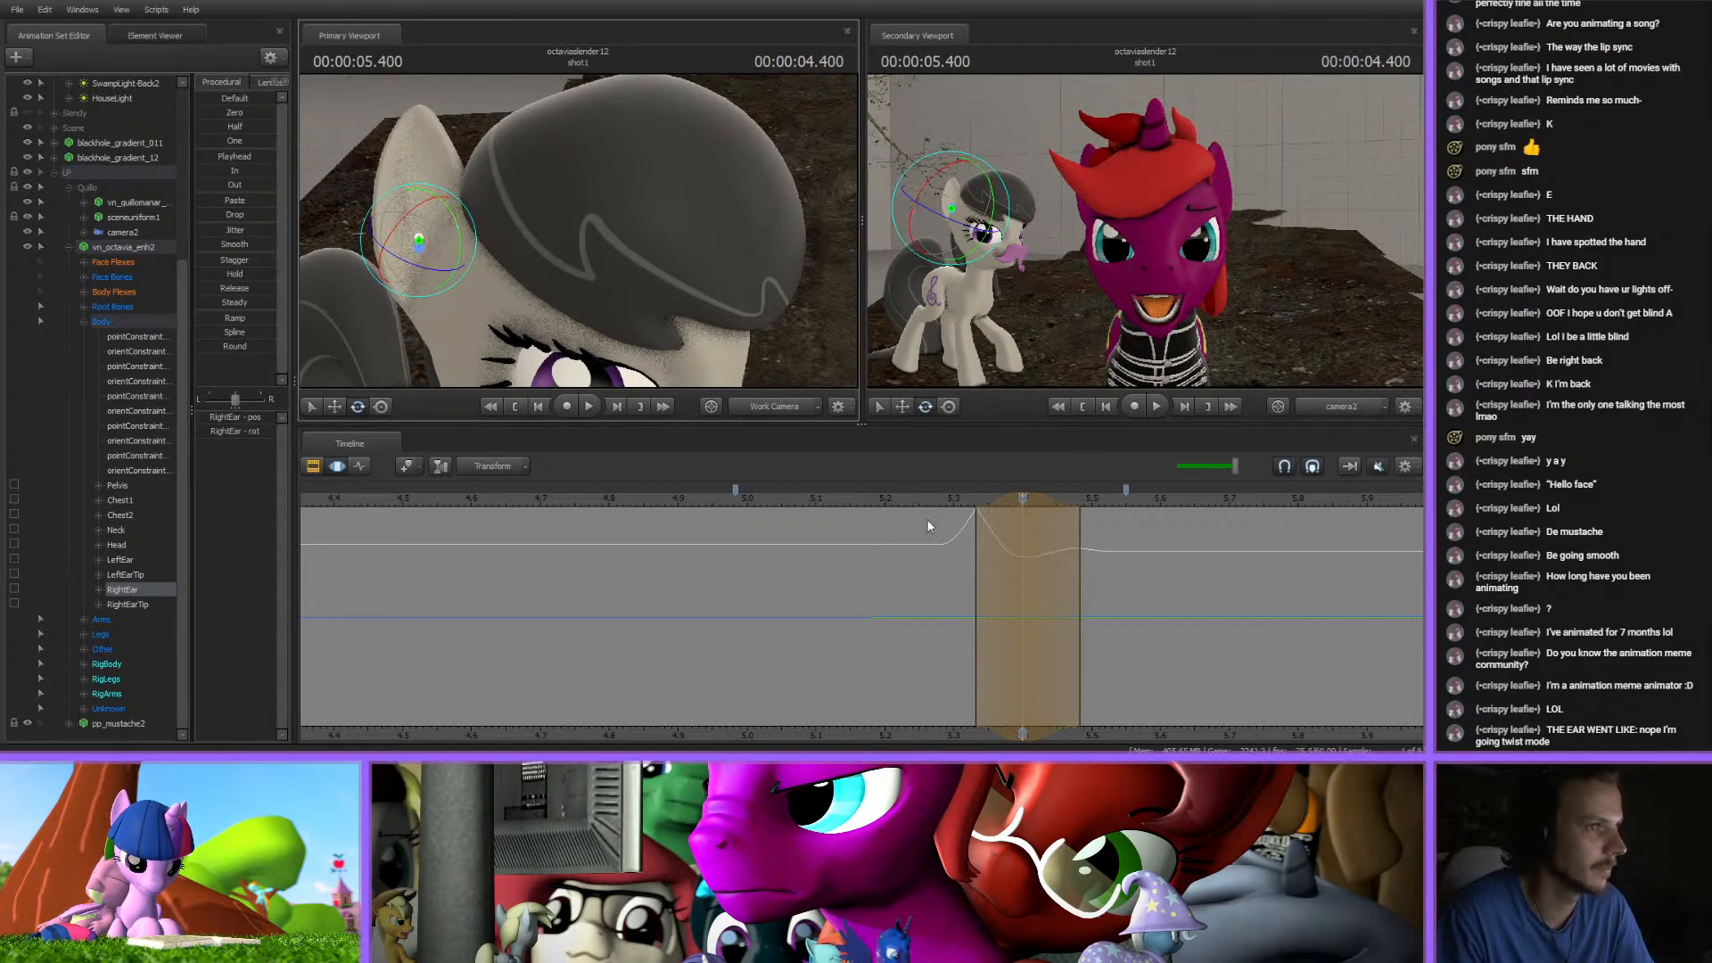
pyautogui.moveTo(943, 501); pyautogui.dragTo(798, 514)
pyautogui.press('space')
pyautogui.press('space')
pyautogui.click(917, 498)
pyautogui.press('space')
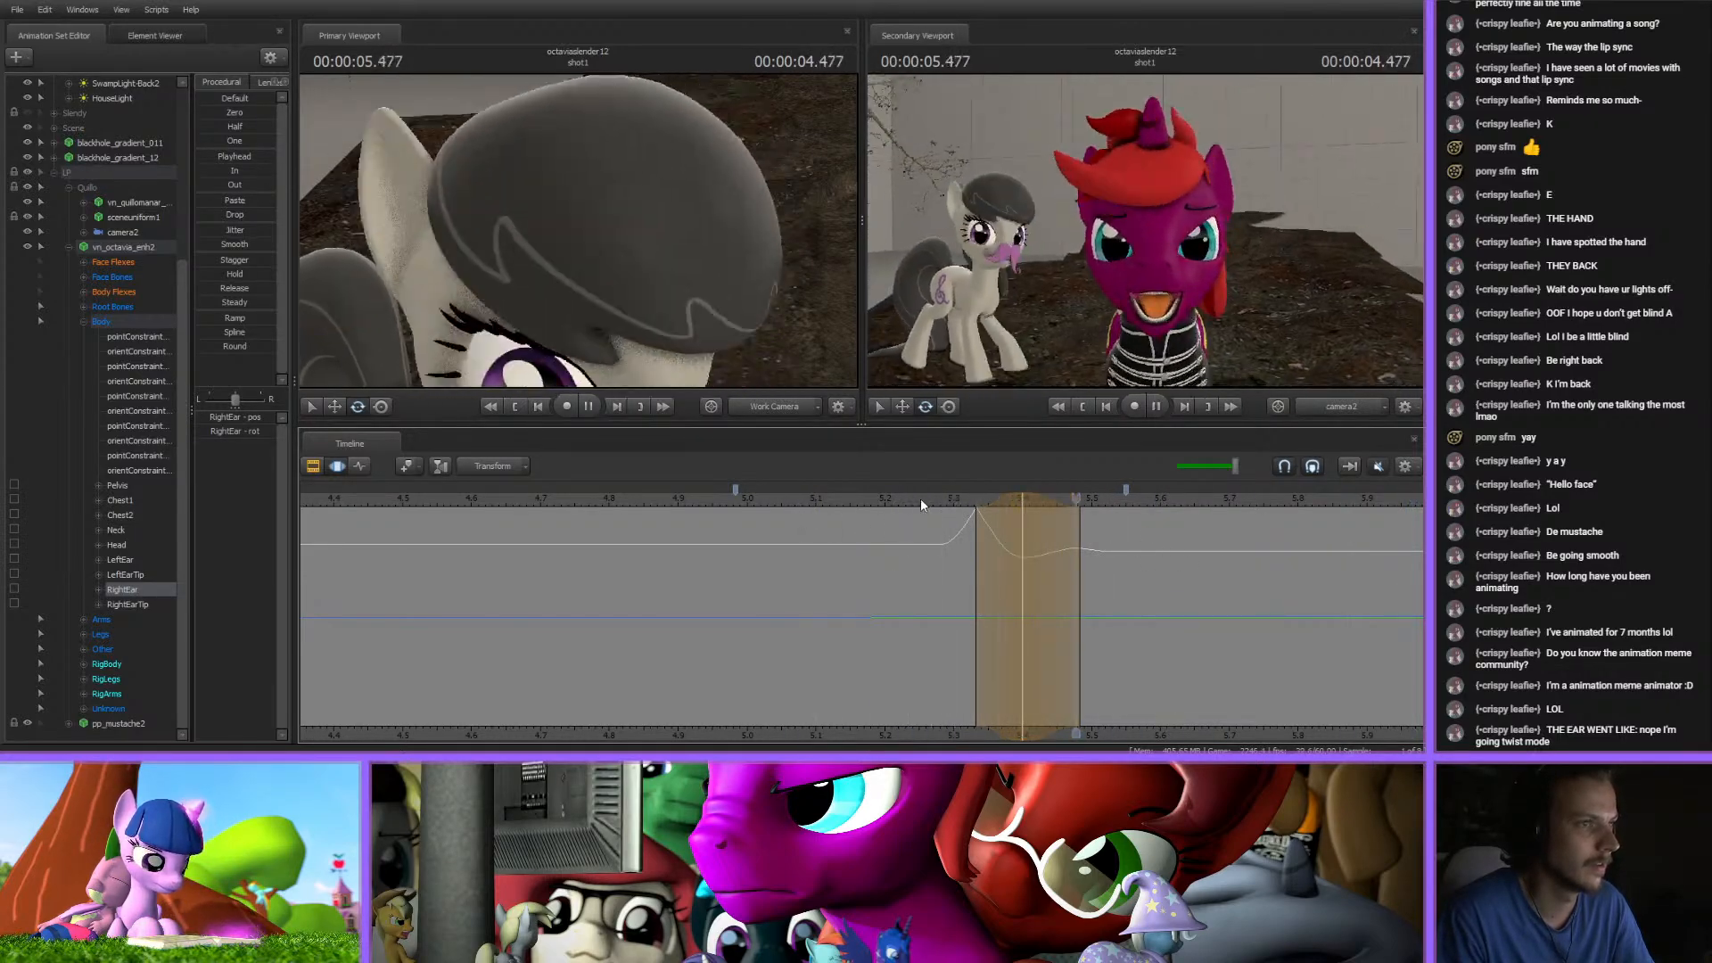
pyautogui.press('space')
pyautogui.press('Return')
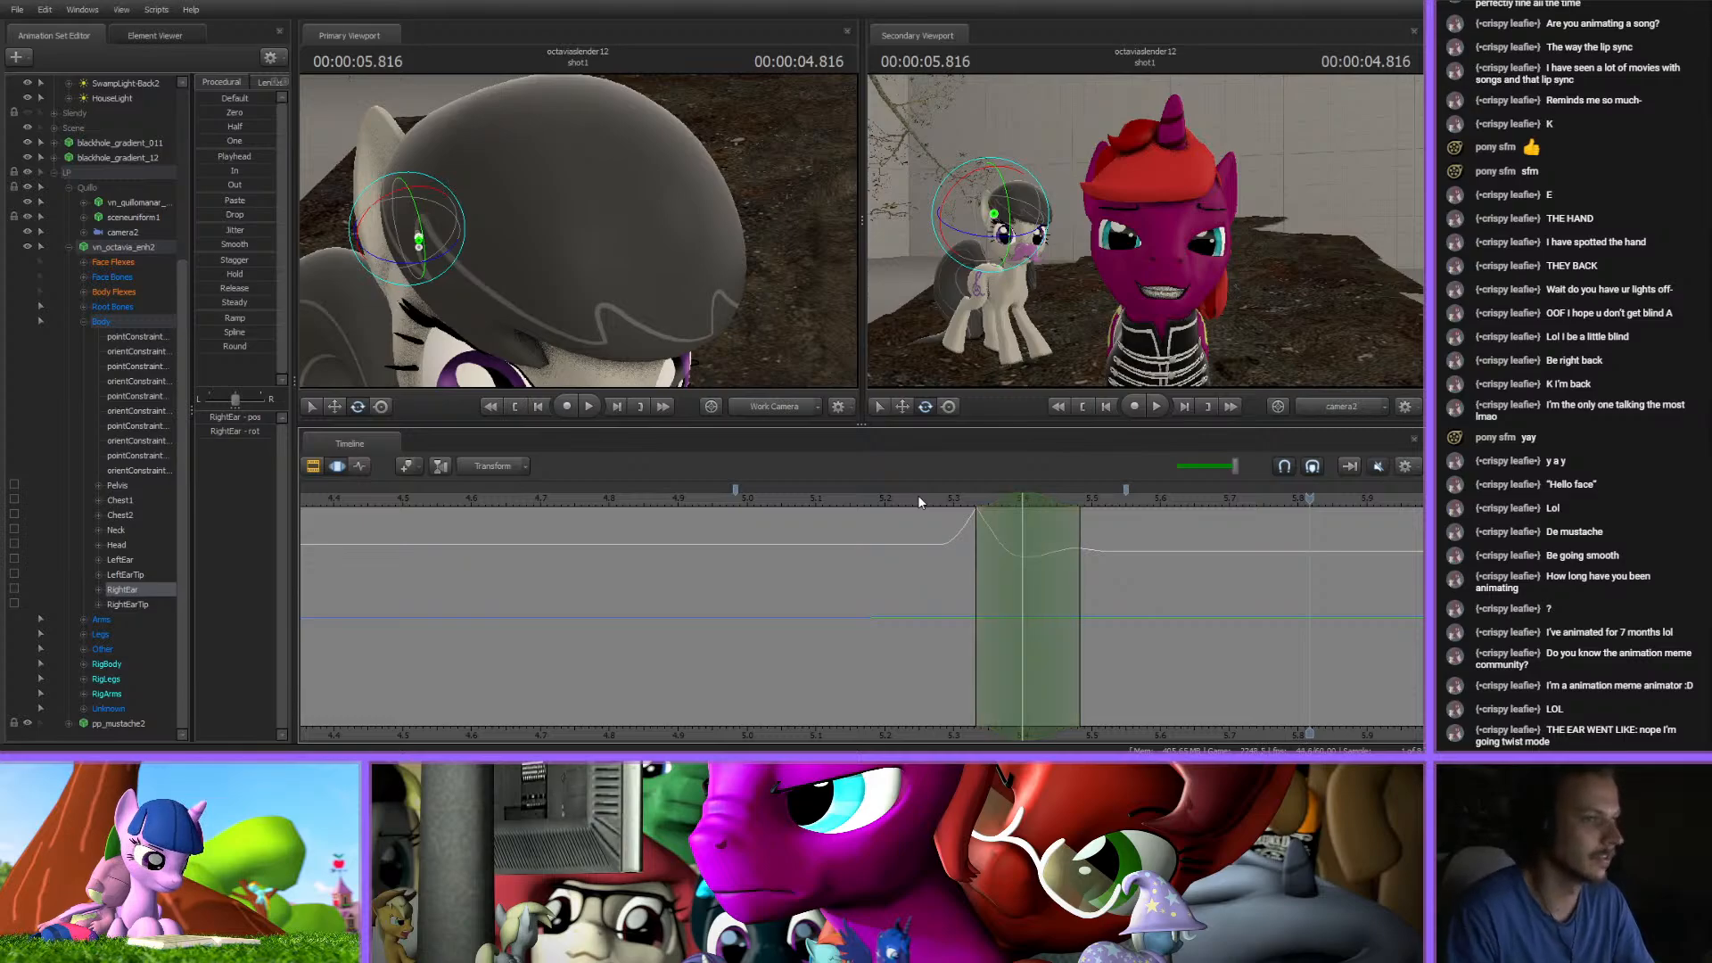
# - Slow the RightEar motion by stretching its section from about 5.27–5.5 s to about 5.14–5.67 s, and replay it
pyautogui.scroll(-4, 1045, 685)
pyautogui.moveTo(1201, 735); pyautogui.dragTo(893, 624, button='middle')
pyautogui.scroll(3, 917, 617)
pyautogui.scroll(2, 883, 617)
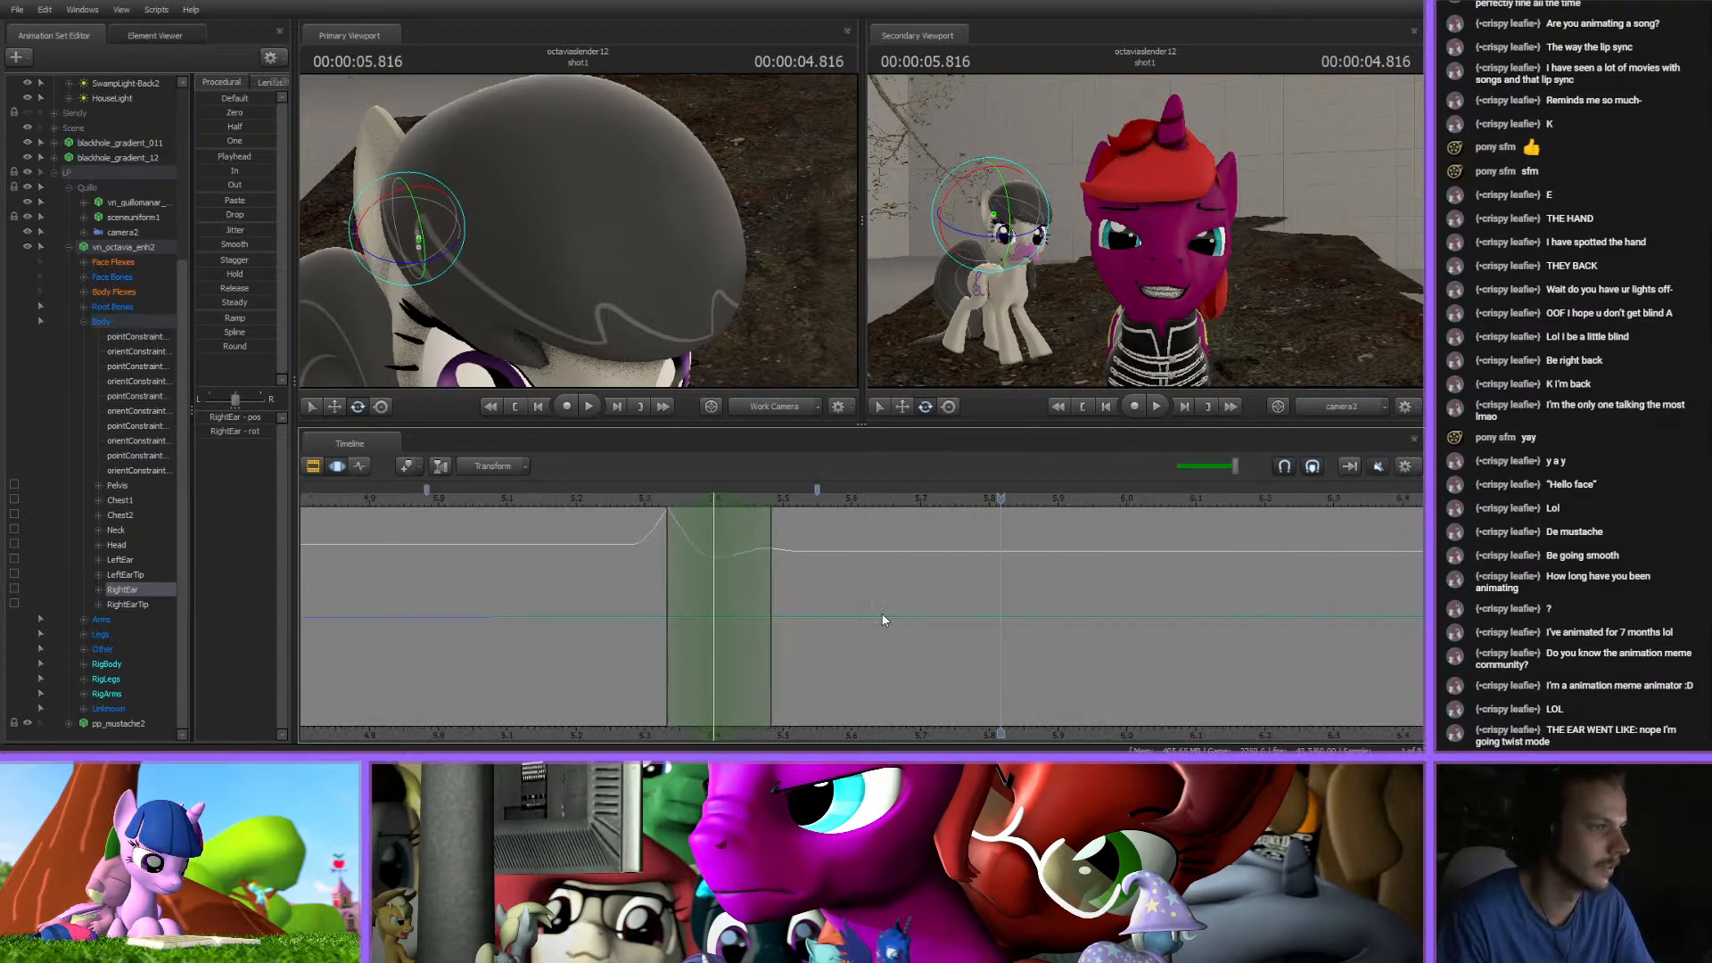
pyautogui.scroll(-2, 876, 625)
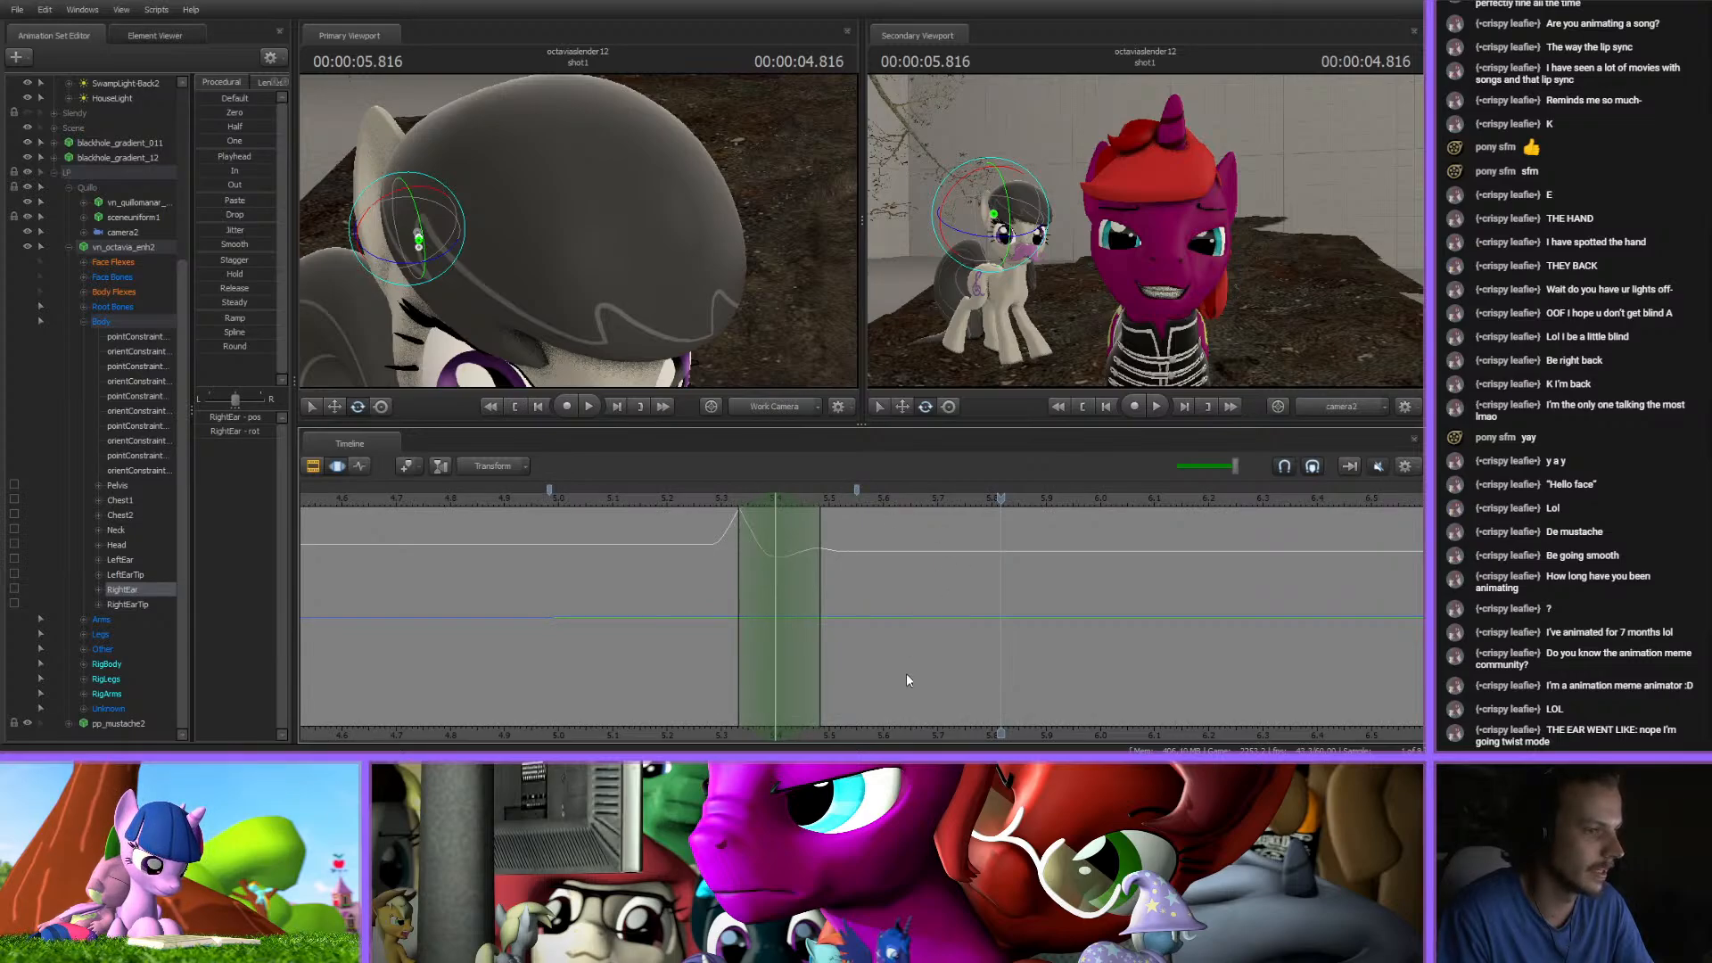
pyautogui.click(807, 452)
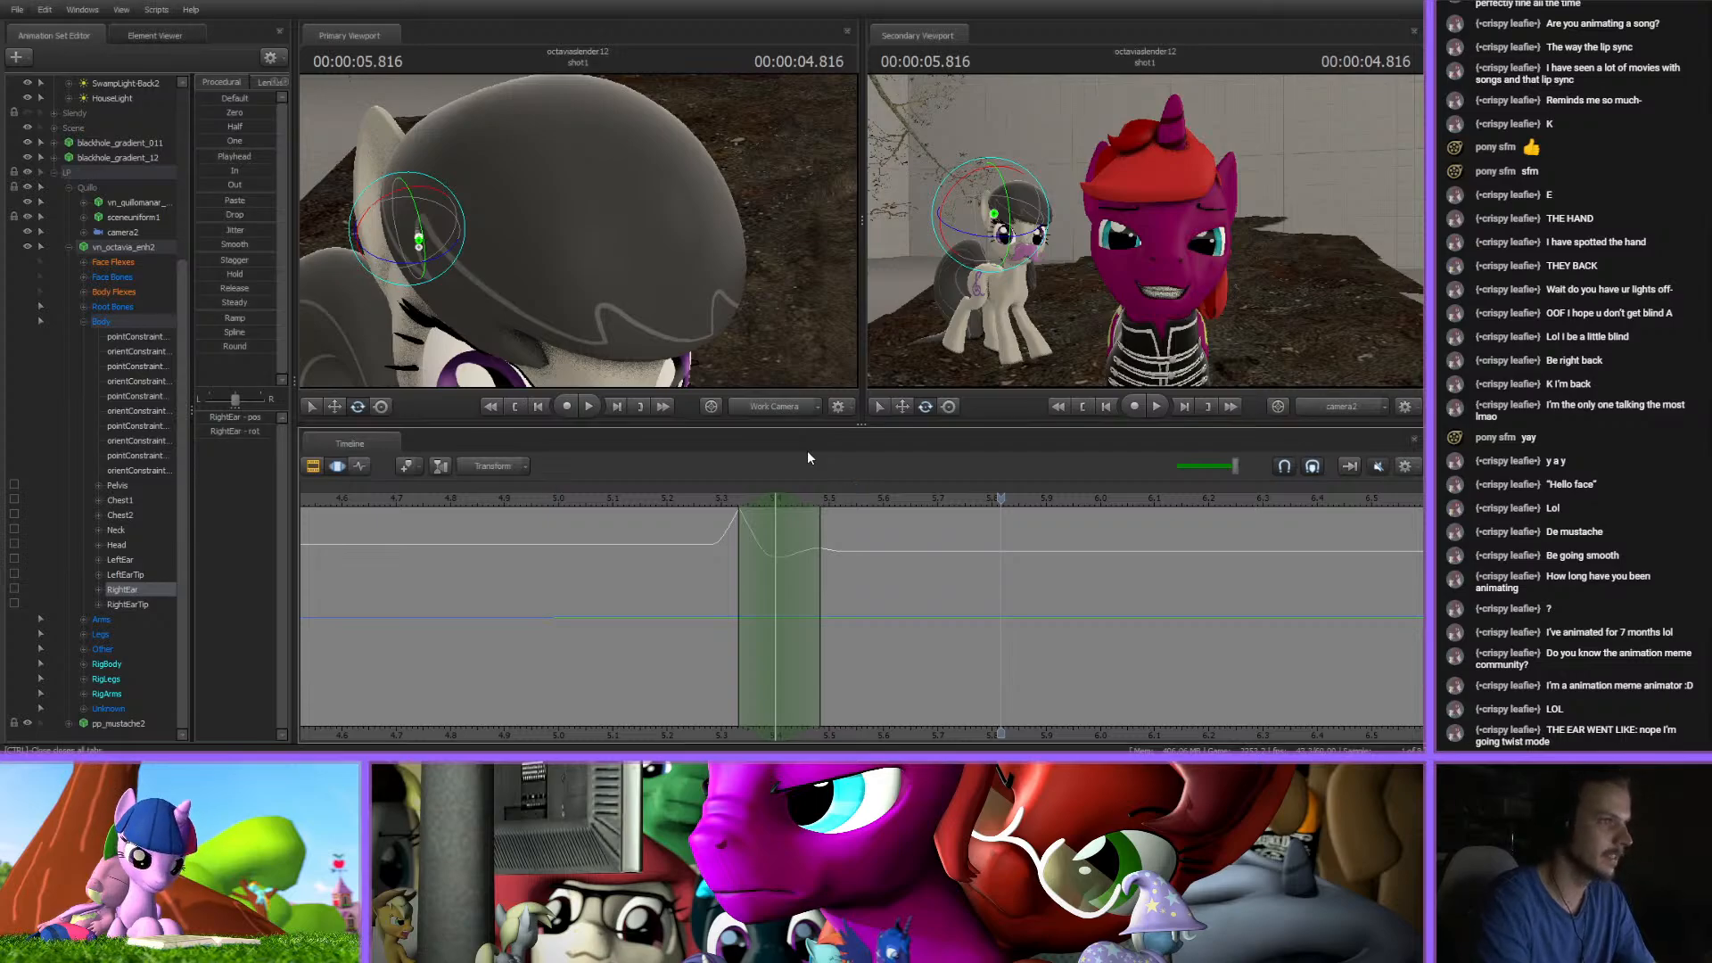
pyautogui.hotkey('ctrl', 'a')
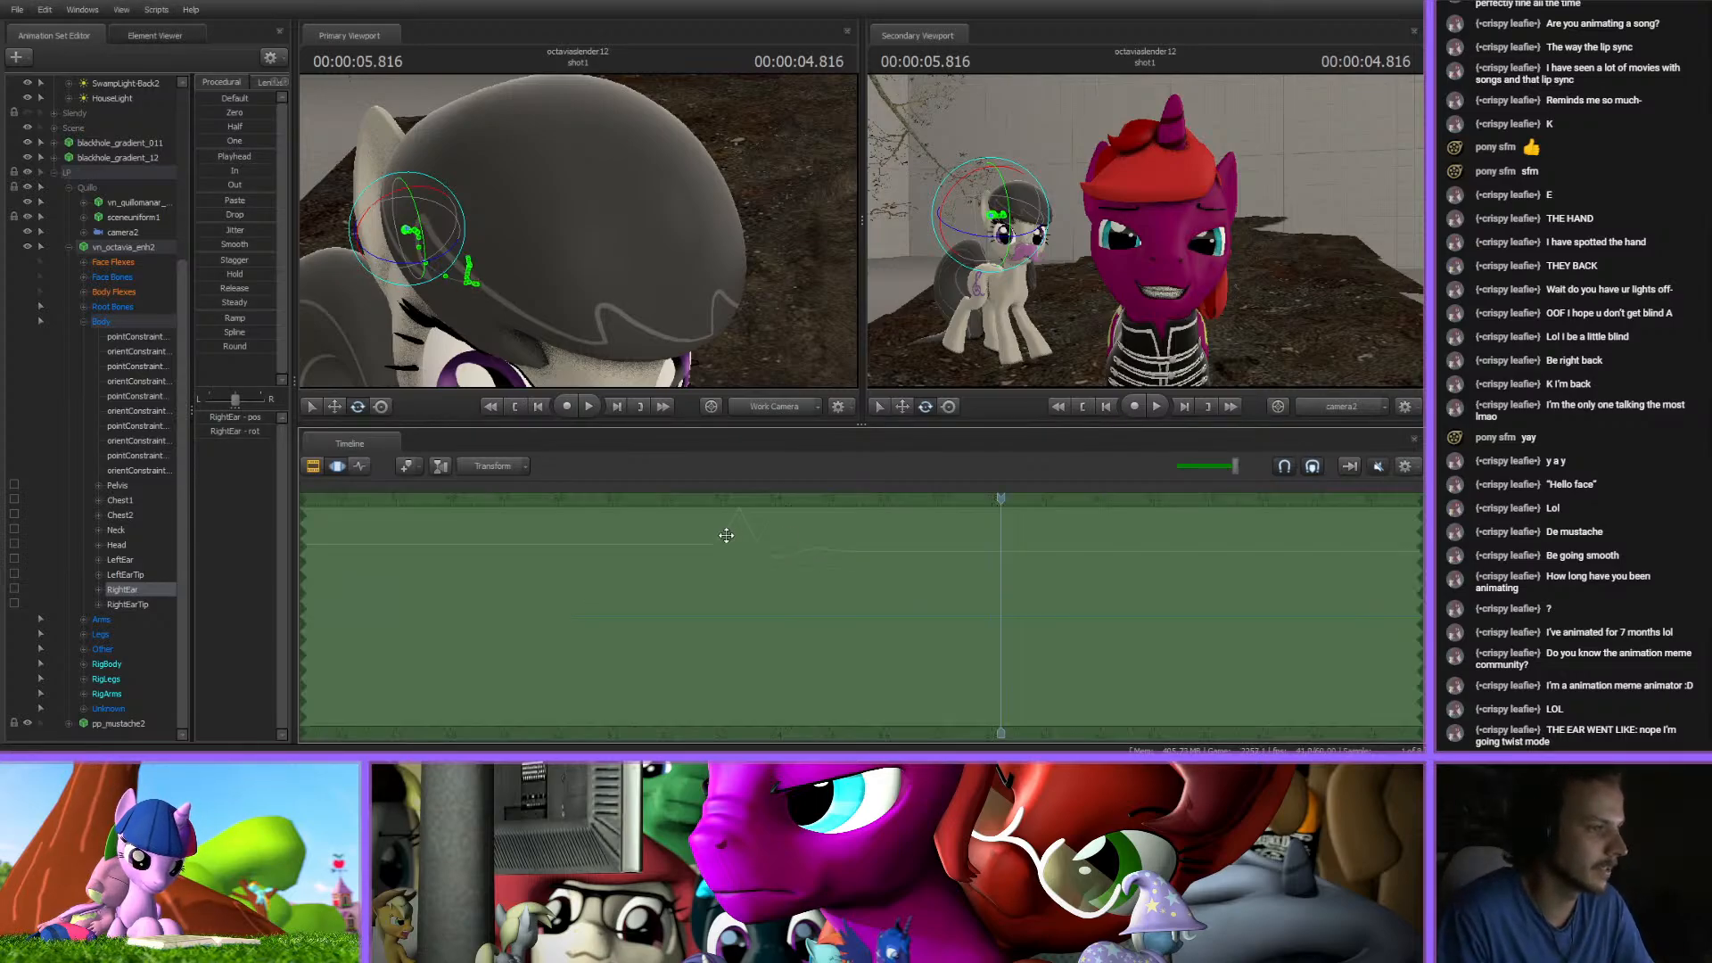
pyautogui.moveTo(702, 546); pyautogui.dragTo(832, 546)
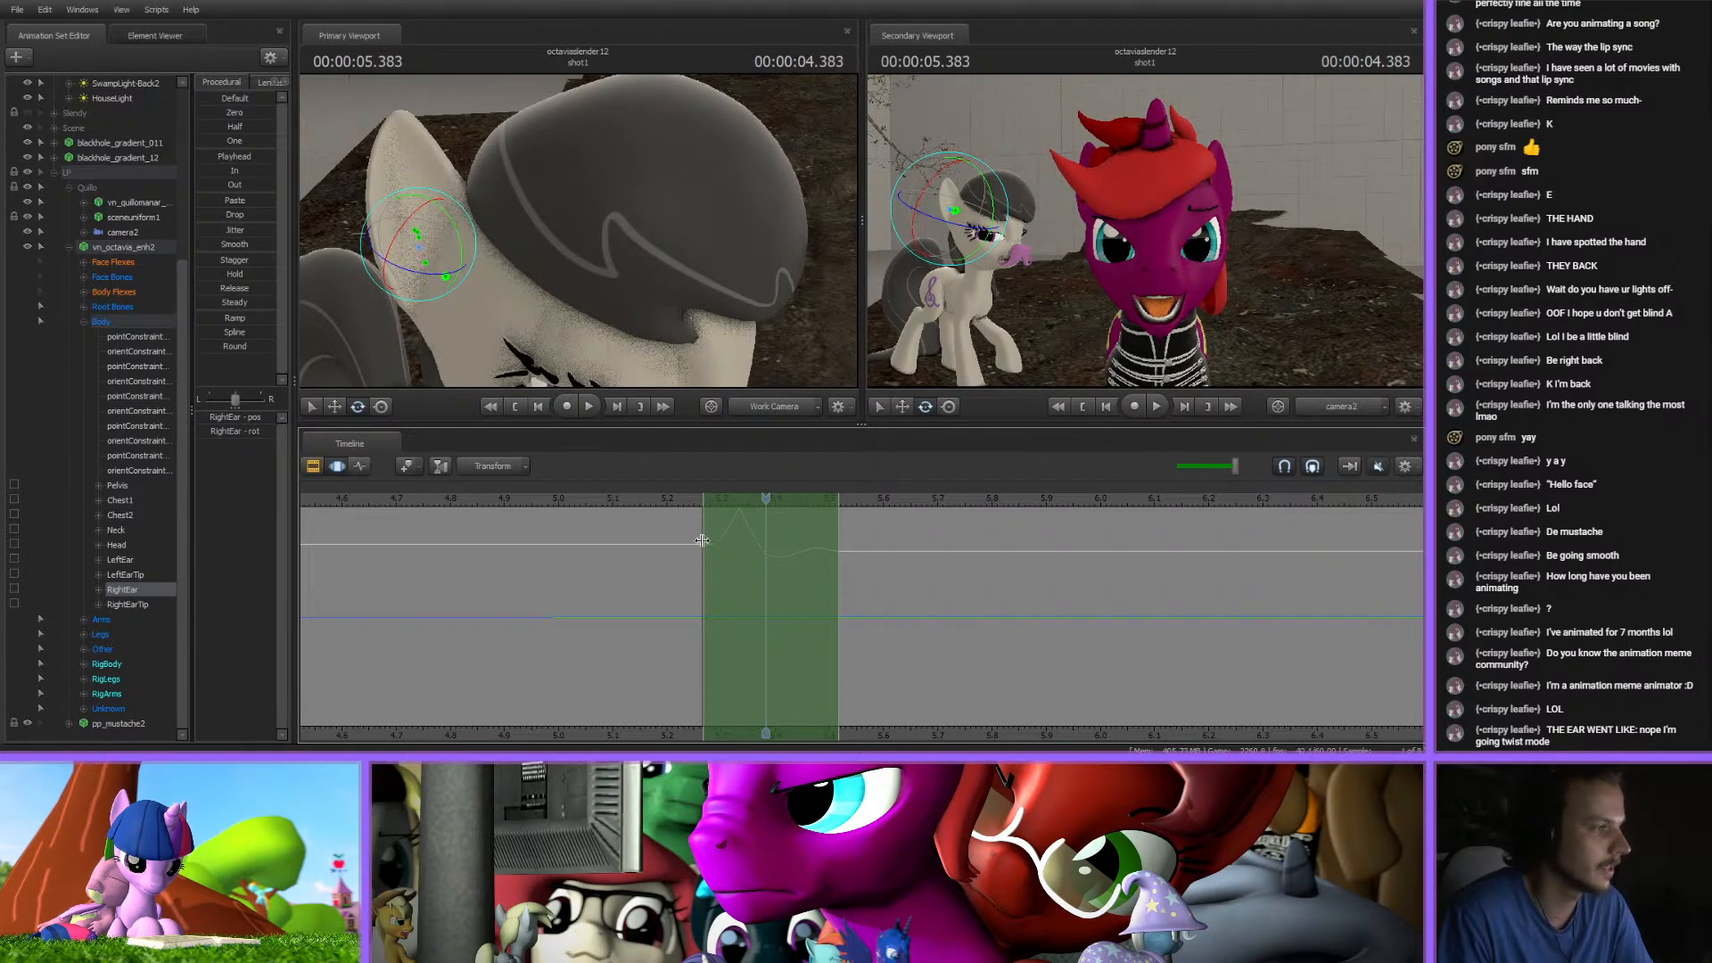
pyautogui.moveTo(703, 540); pyautogui.dragTo(657, 543)
pyautogui.moveTo(836, 541); pyautogui.dragTo(920, 545)
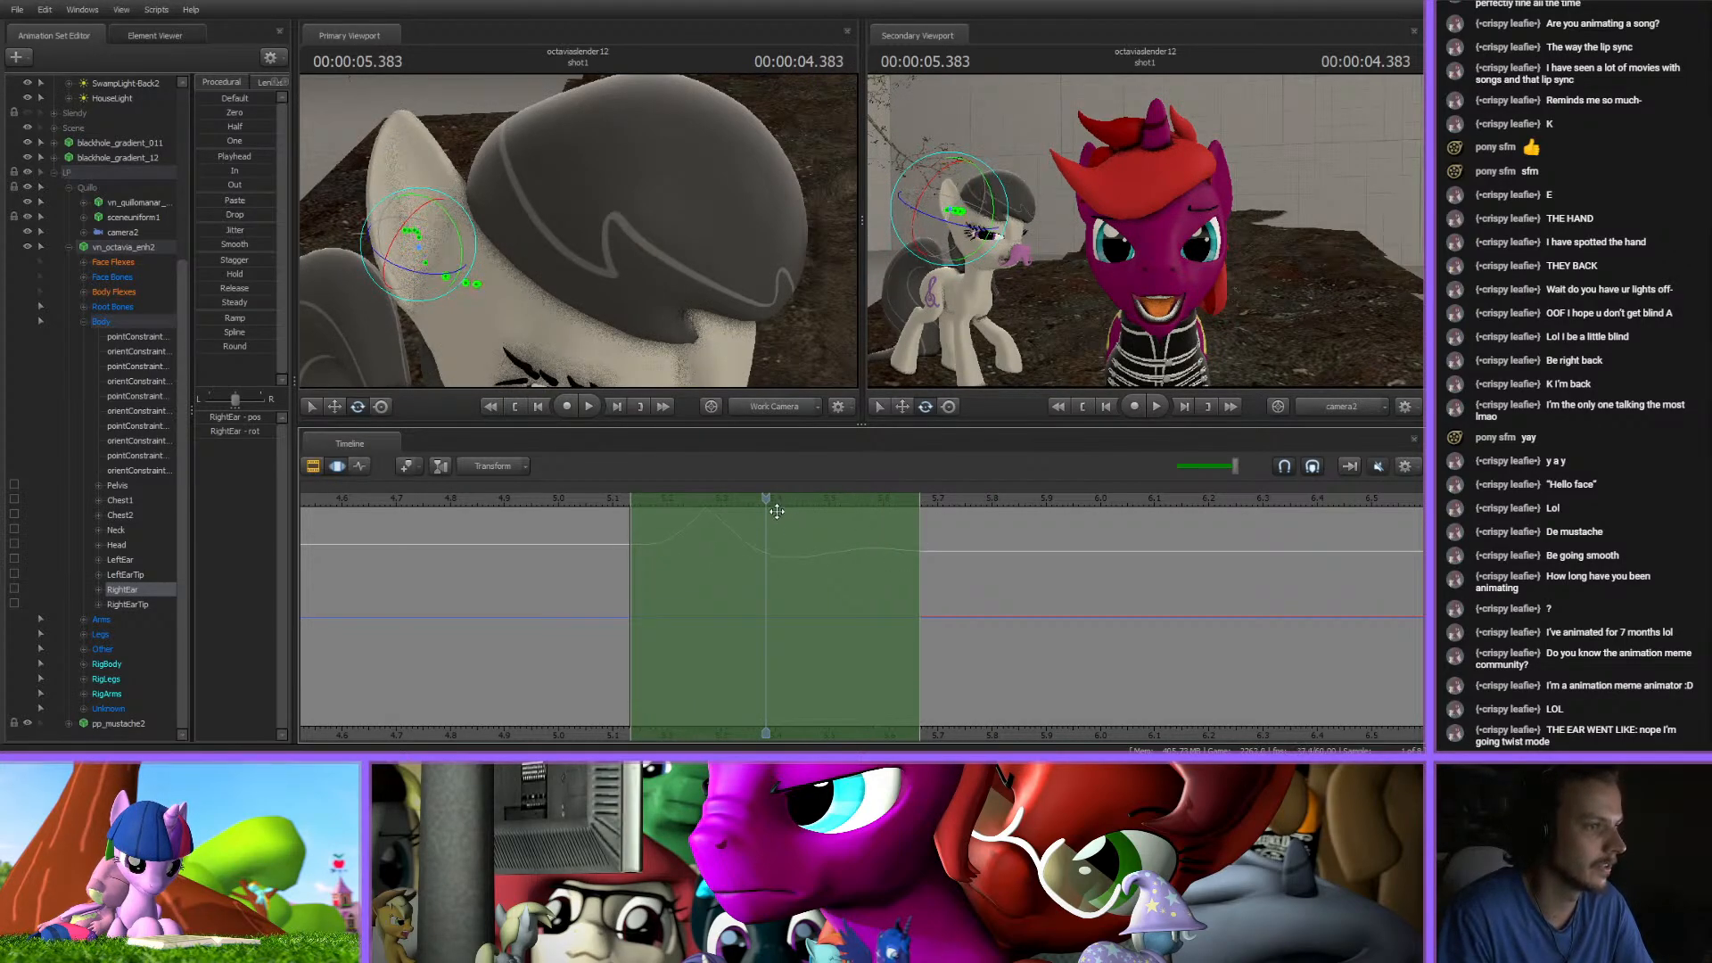
pyautogui.press('space')
pyautogui.click(590, 496)
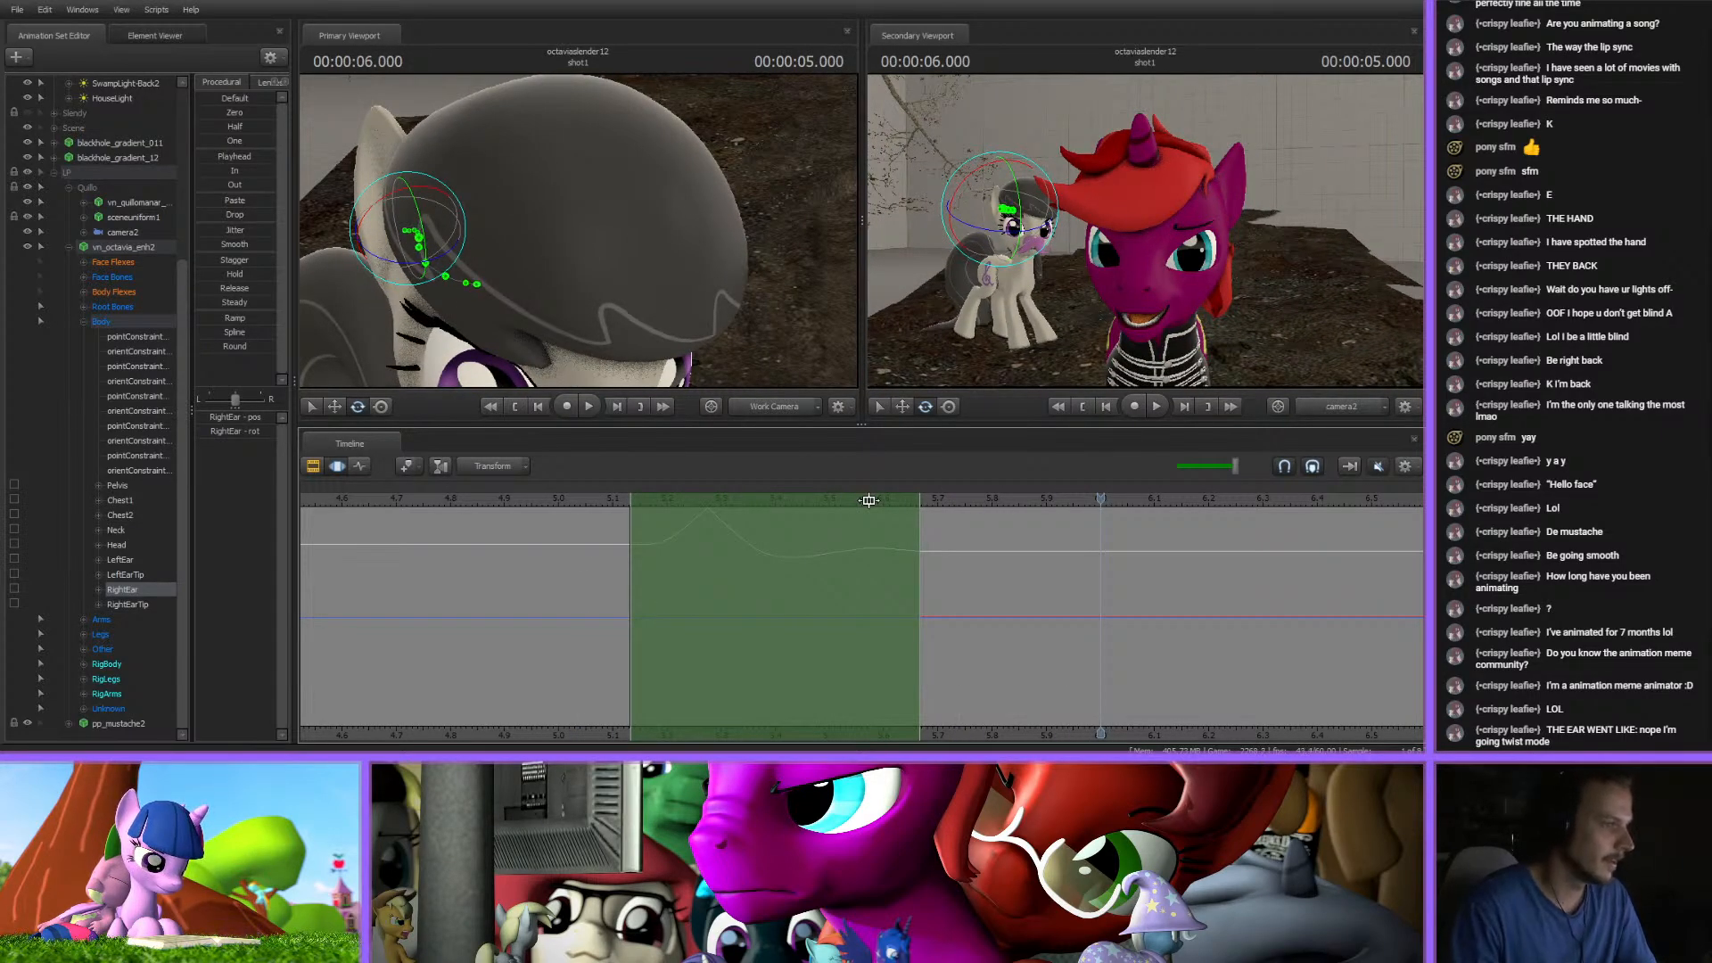
# - Select the RightEar motion from about 5.27 to 5.45 s and stretch its end to about 5.83 s
pyautogui.press('Escape')
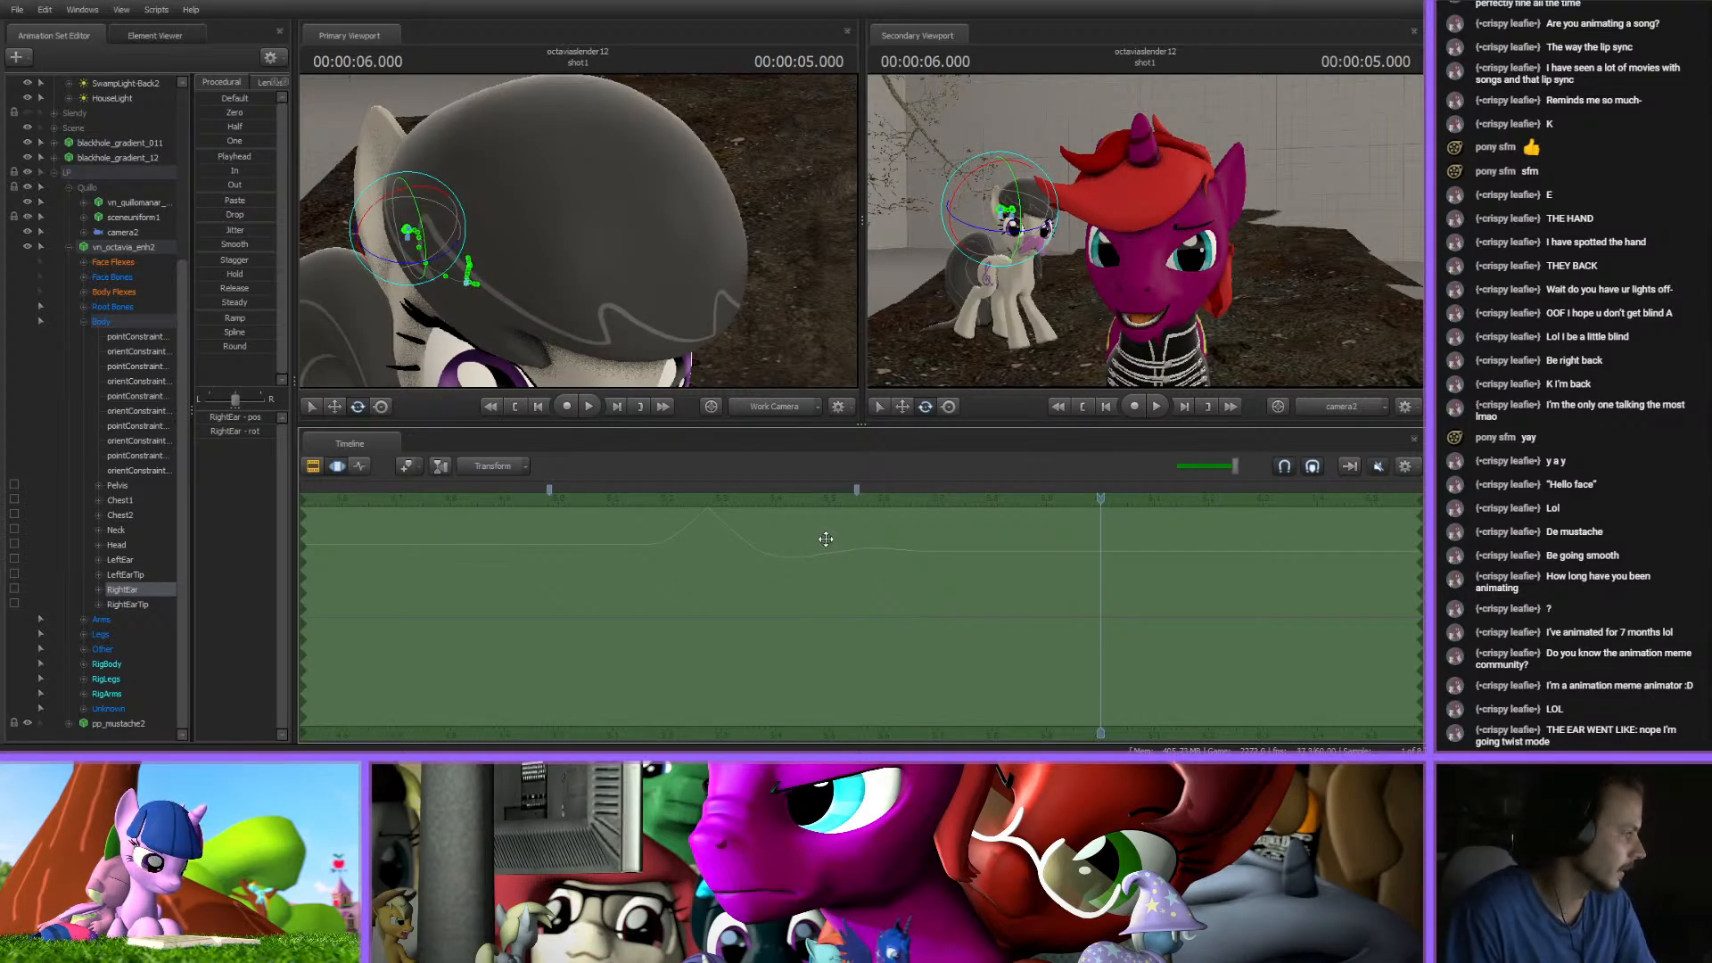
pyautogui.keyDown('shift'); pyautogui.moveTo(804, 554); pyautogui.dragTo(703, 543); pyautogui.keyUp('shift')
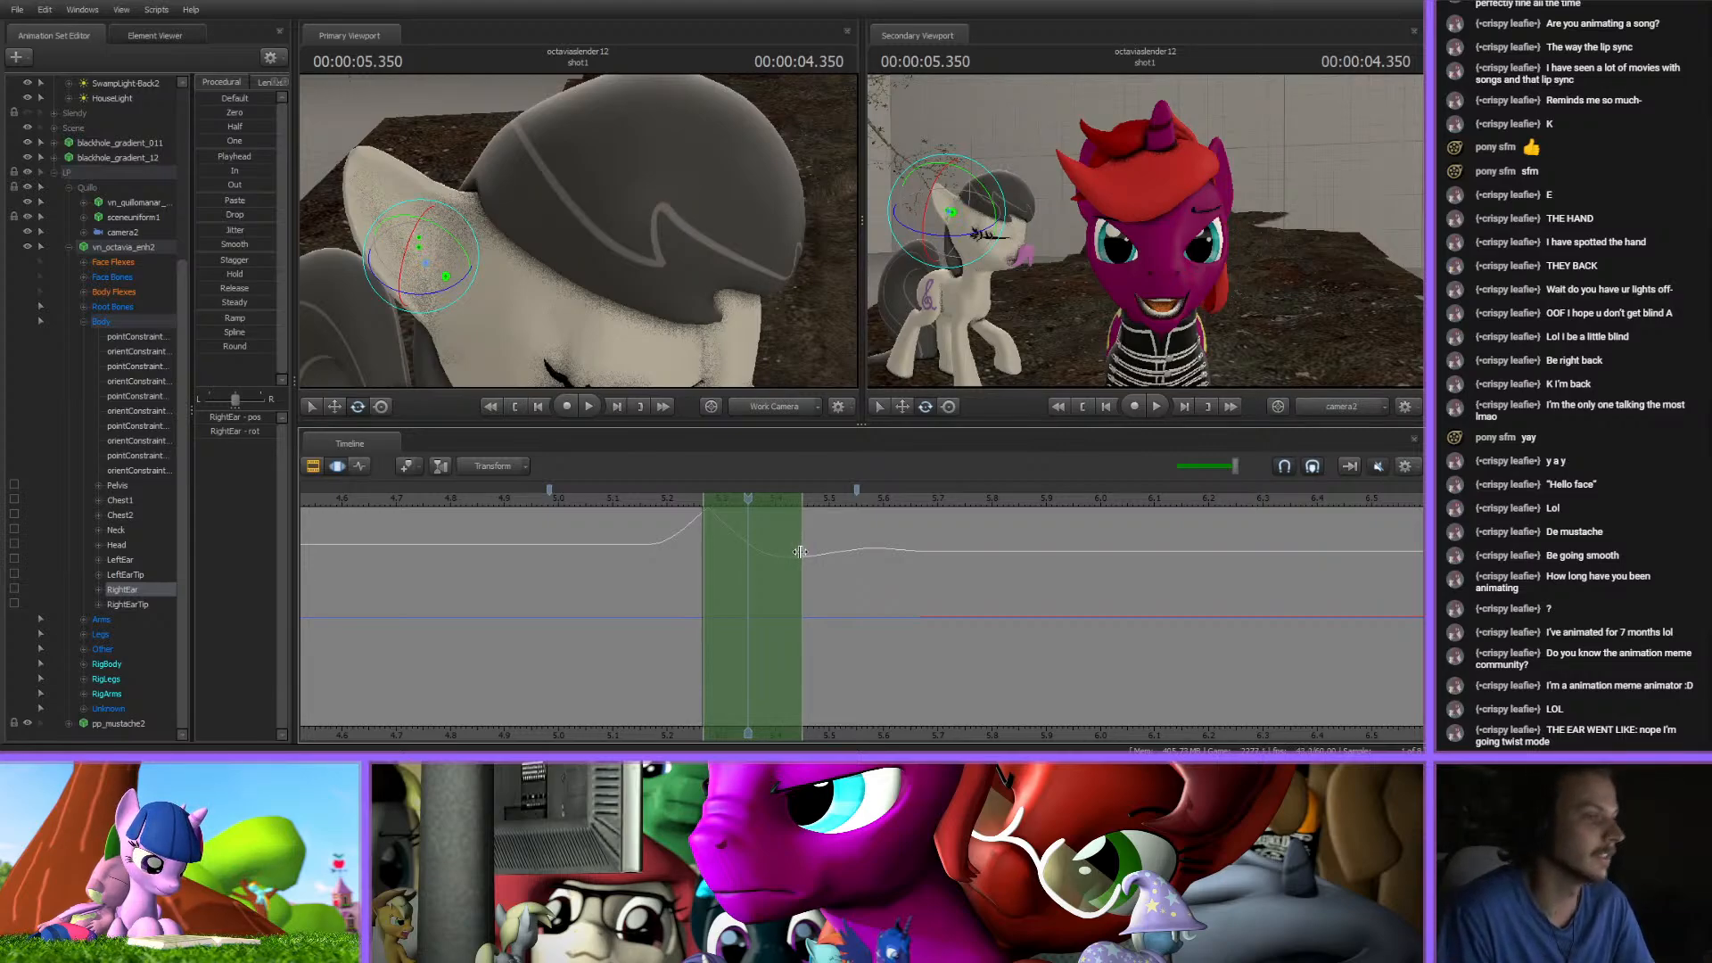
pyautogui.moveTo(802, 552); pyautogui.dragTo(1009, 528)
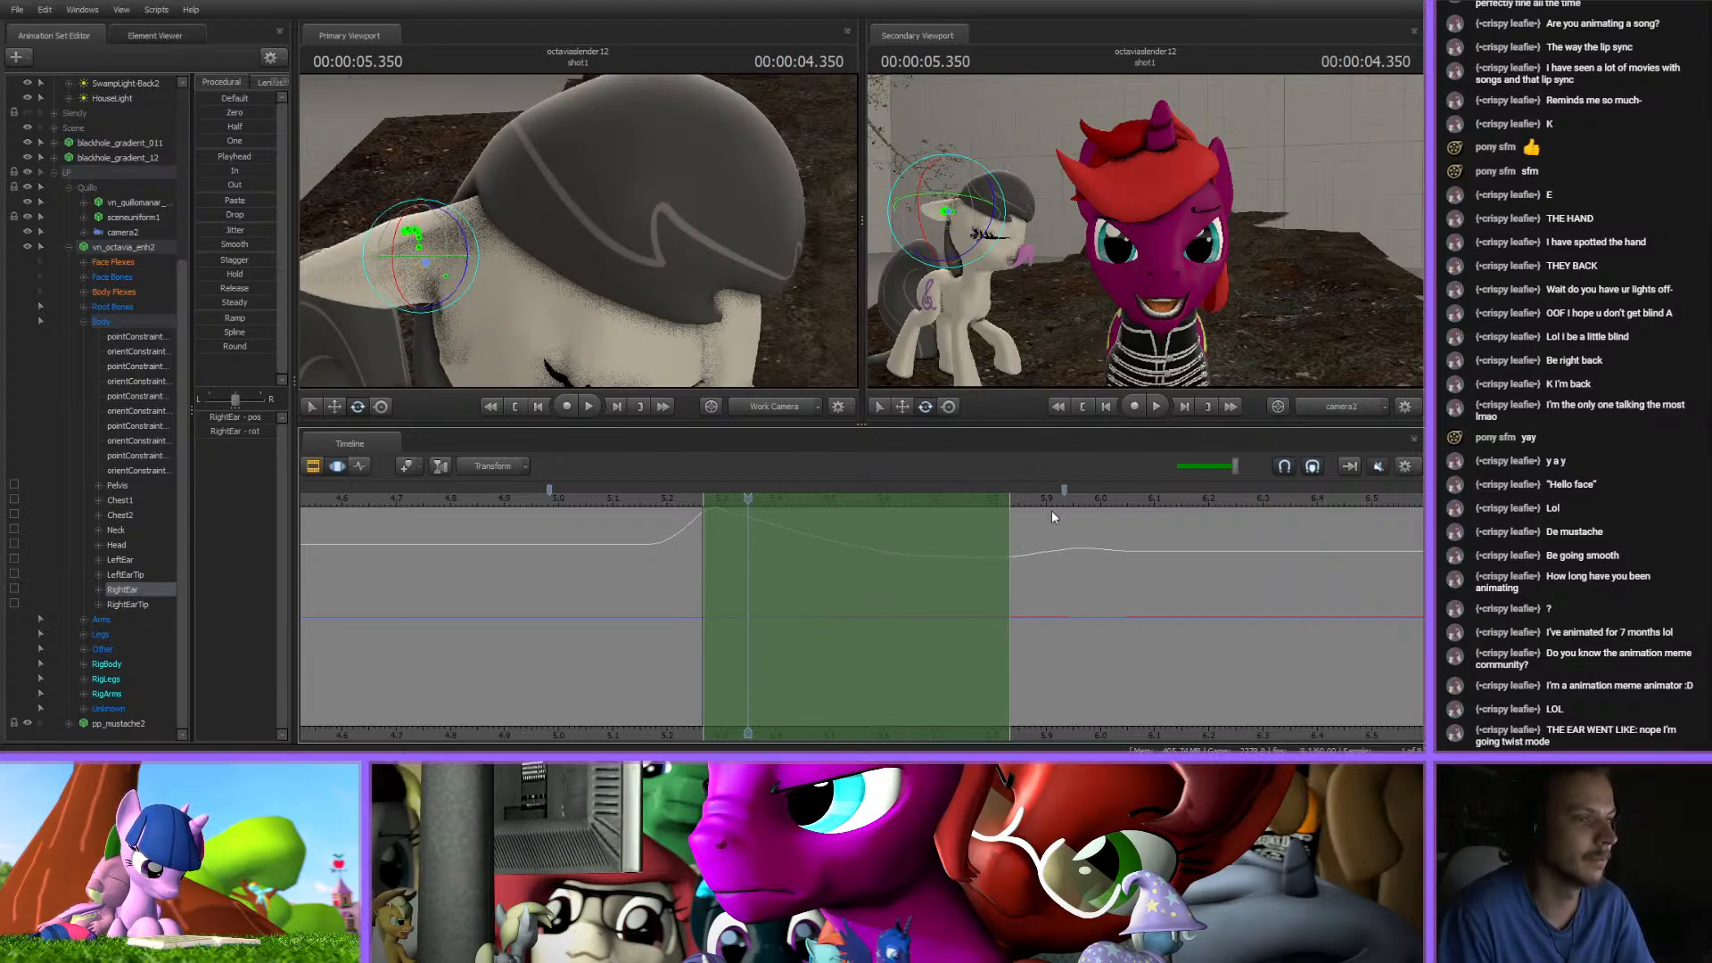
# - Undo the last RightEar stretch and its time selection, and smooth the RightEar motion over the whole timeline
pyautogui.hotkey('ctrl', 'z')
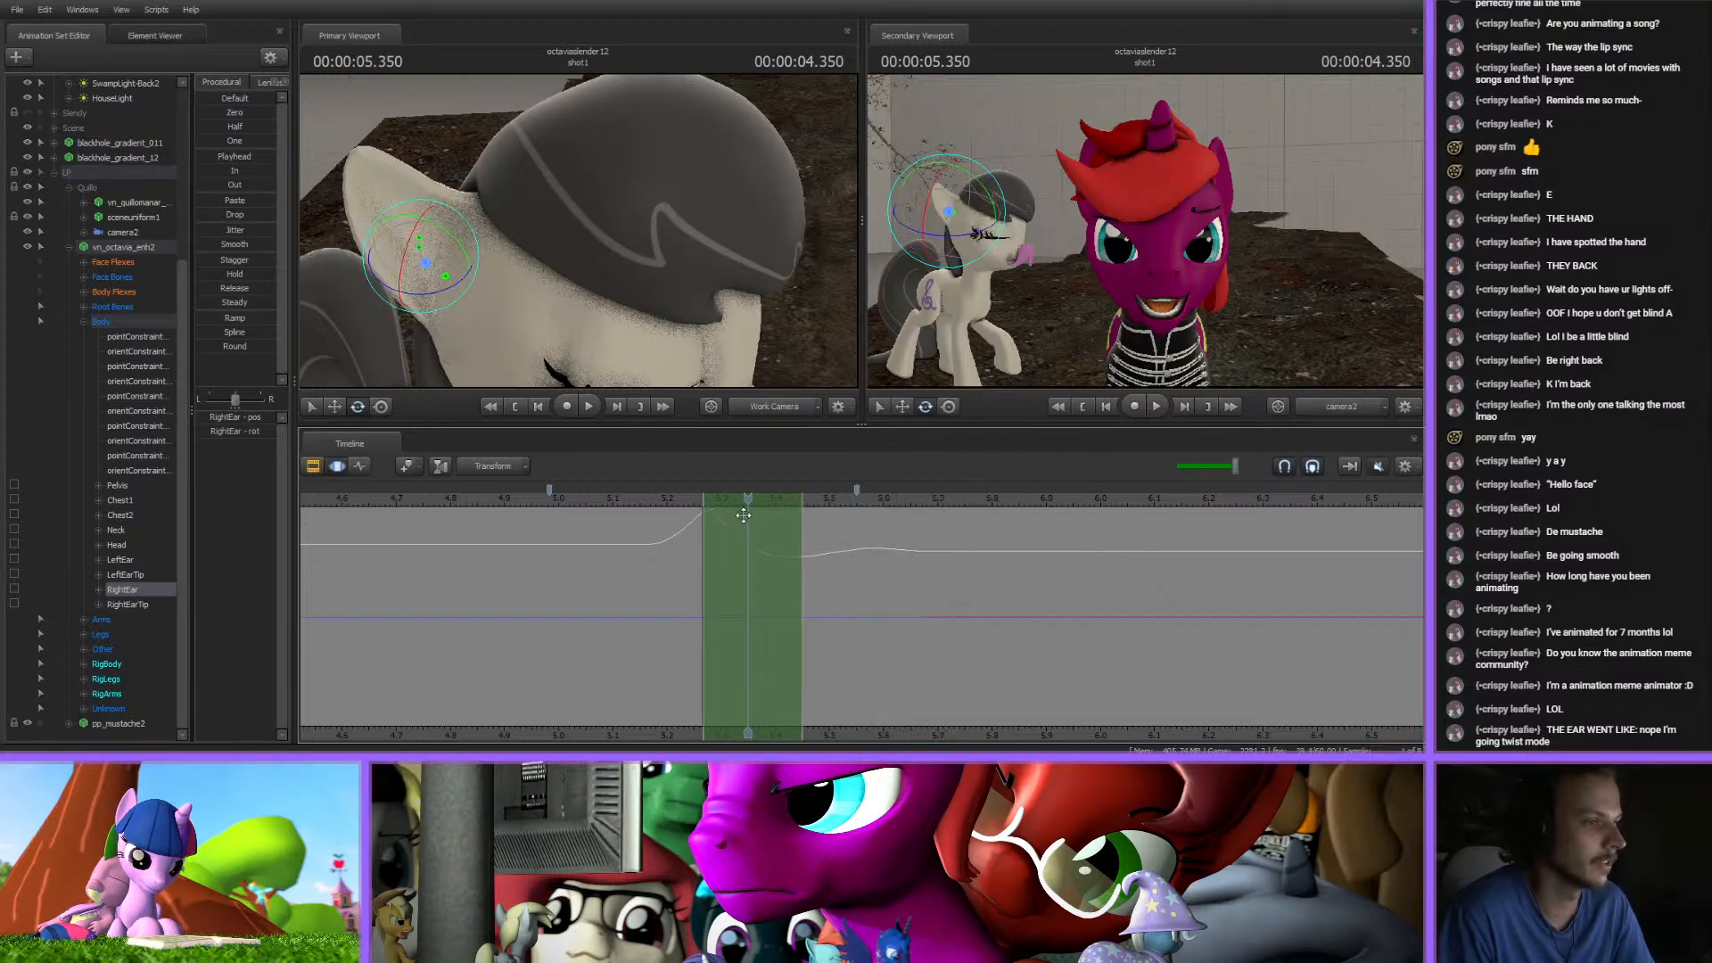
pyautogui.hotkey('ctrl', 'z')
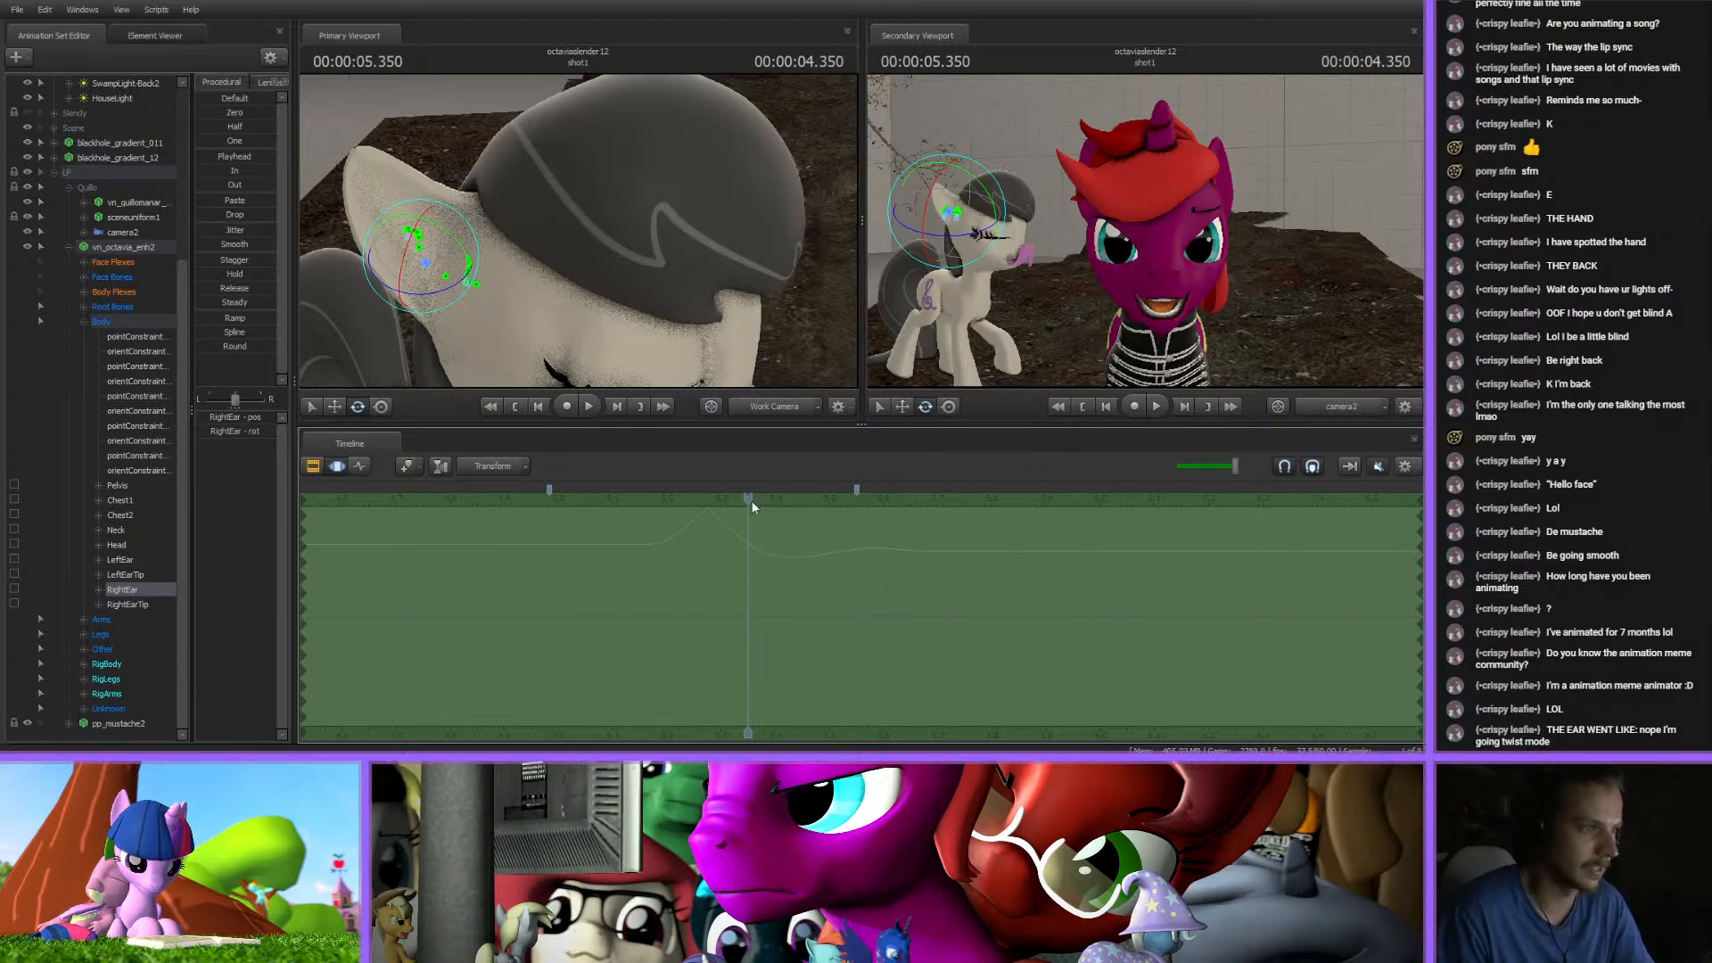
pyautogui.moveTo(747, 498); pyautogui.dragTo(692, 521)
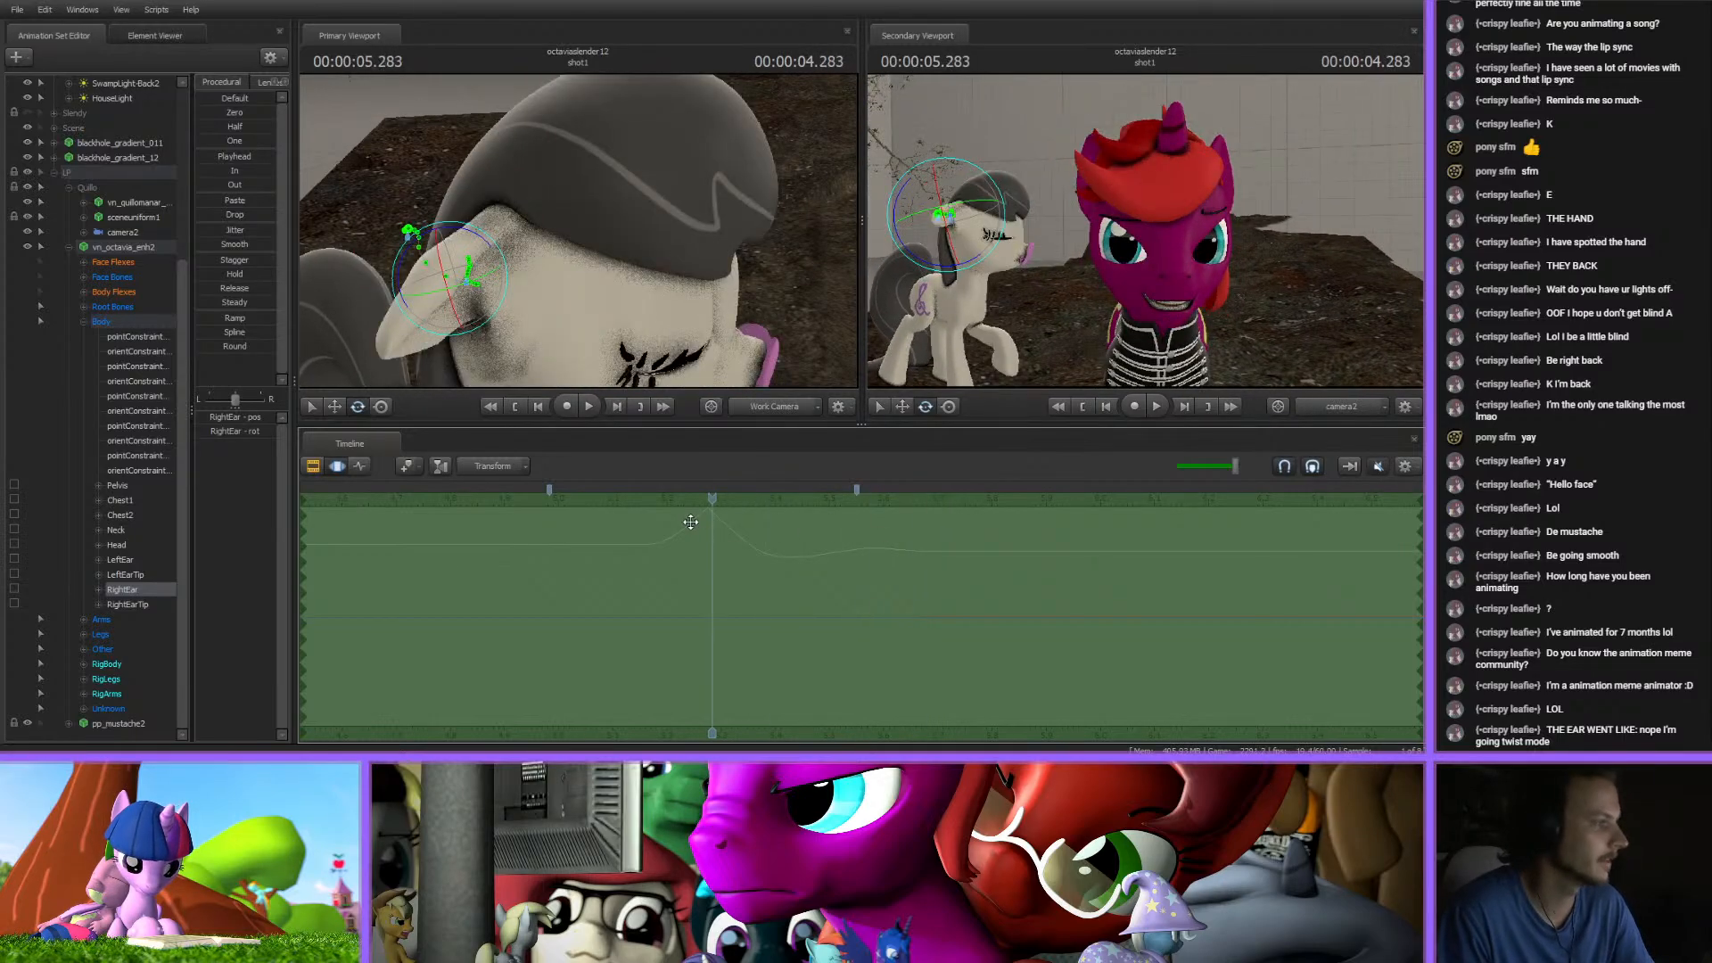
pyautogui.click(228, 247)
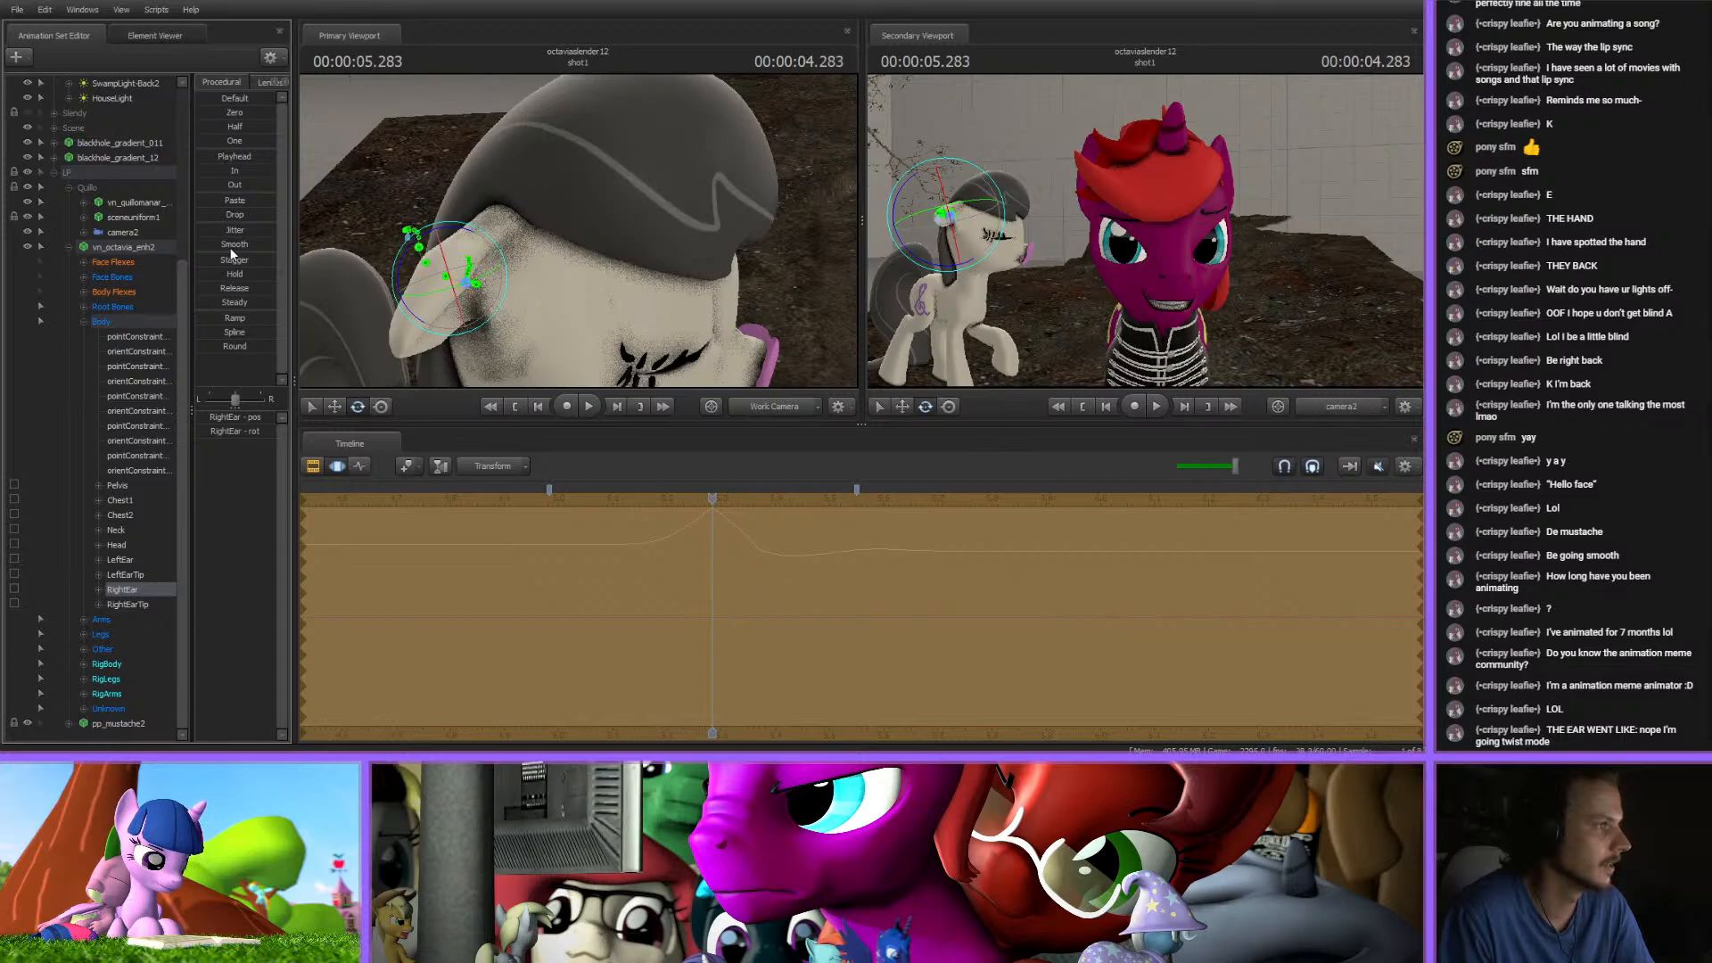
# - Replay the smoothed RightEar motion repeatedly from before the ear movement to past its end
pyautogui.press('space')
pyautogui.press('space')
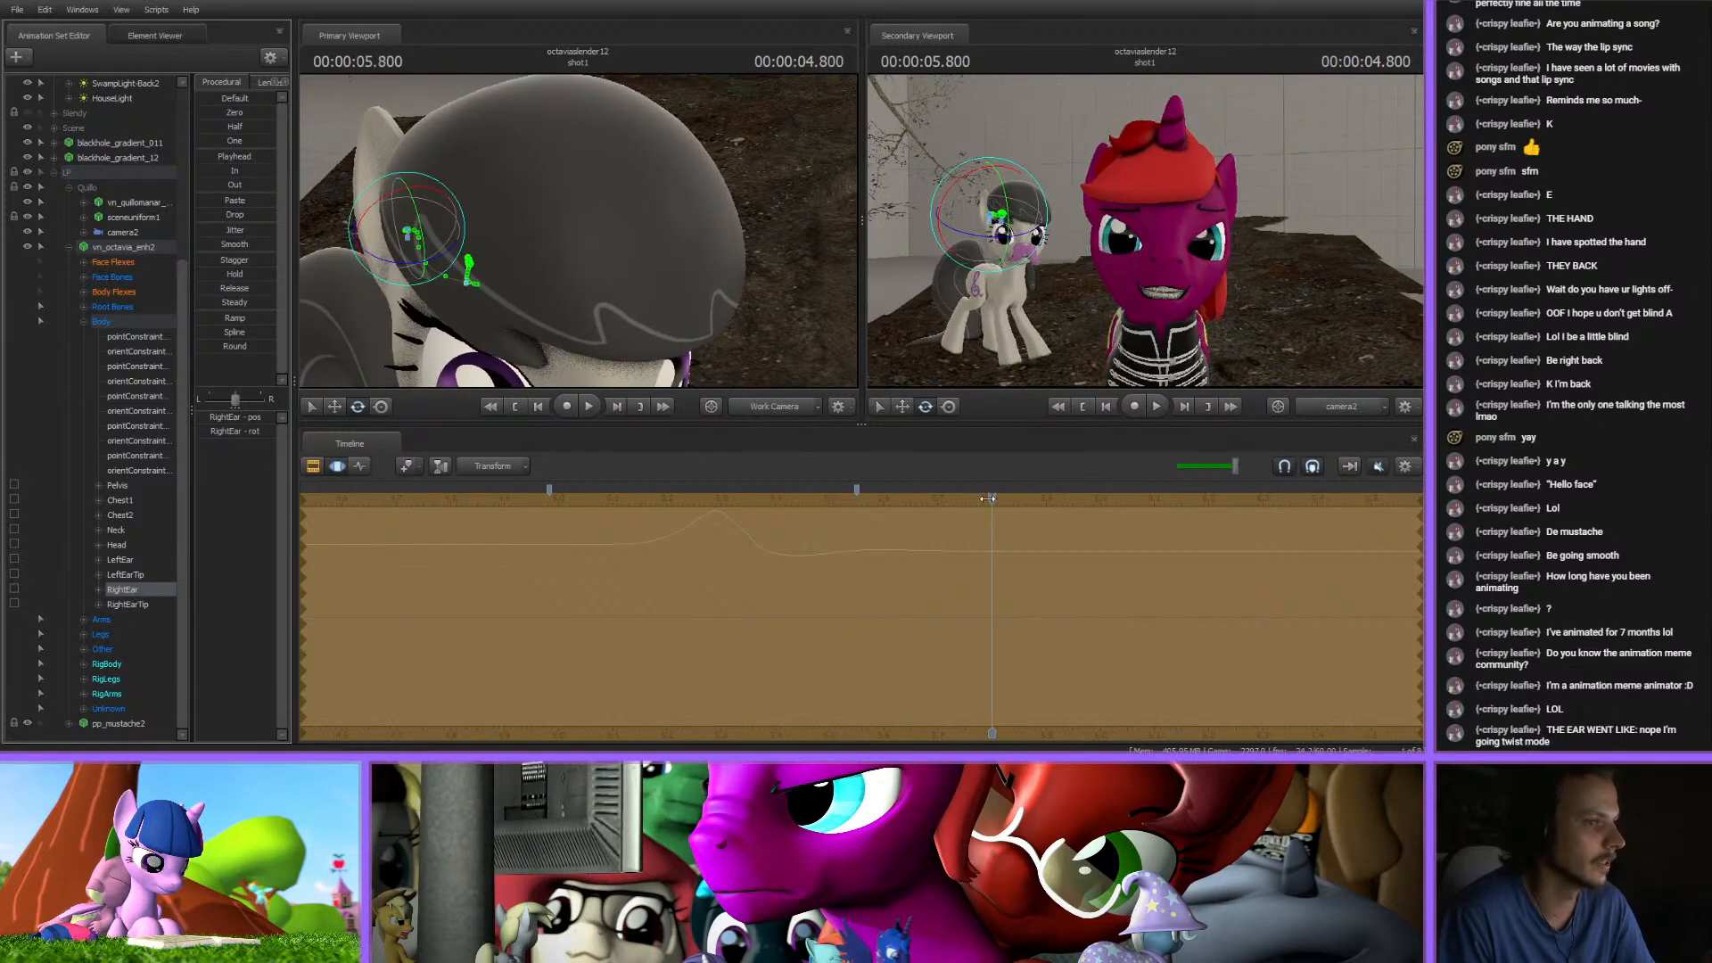
pyautogui.moveTo(993, 501); pyautogui.dragTo(580, 508)
pyautogui.press('space')
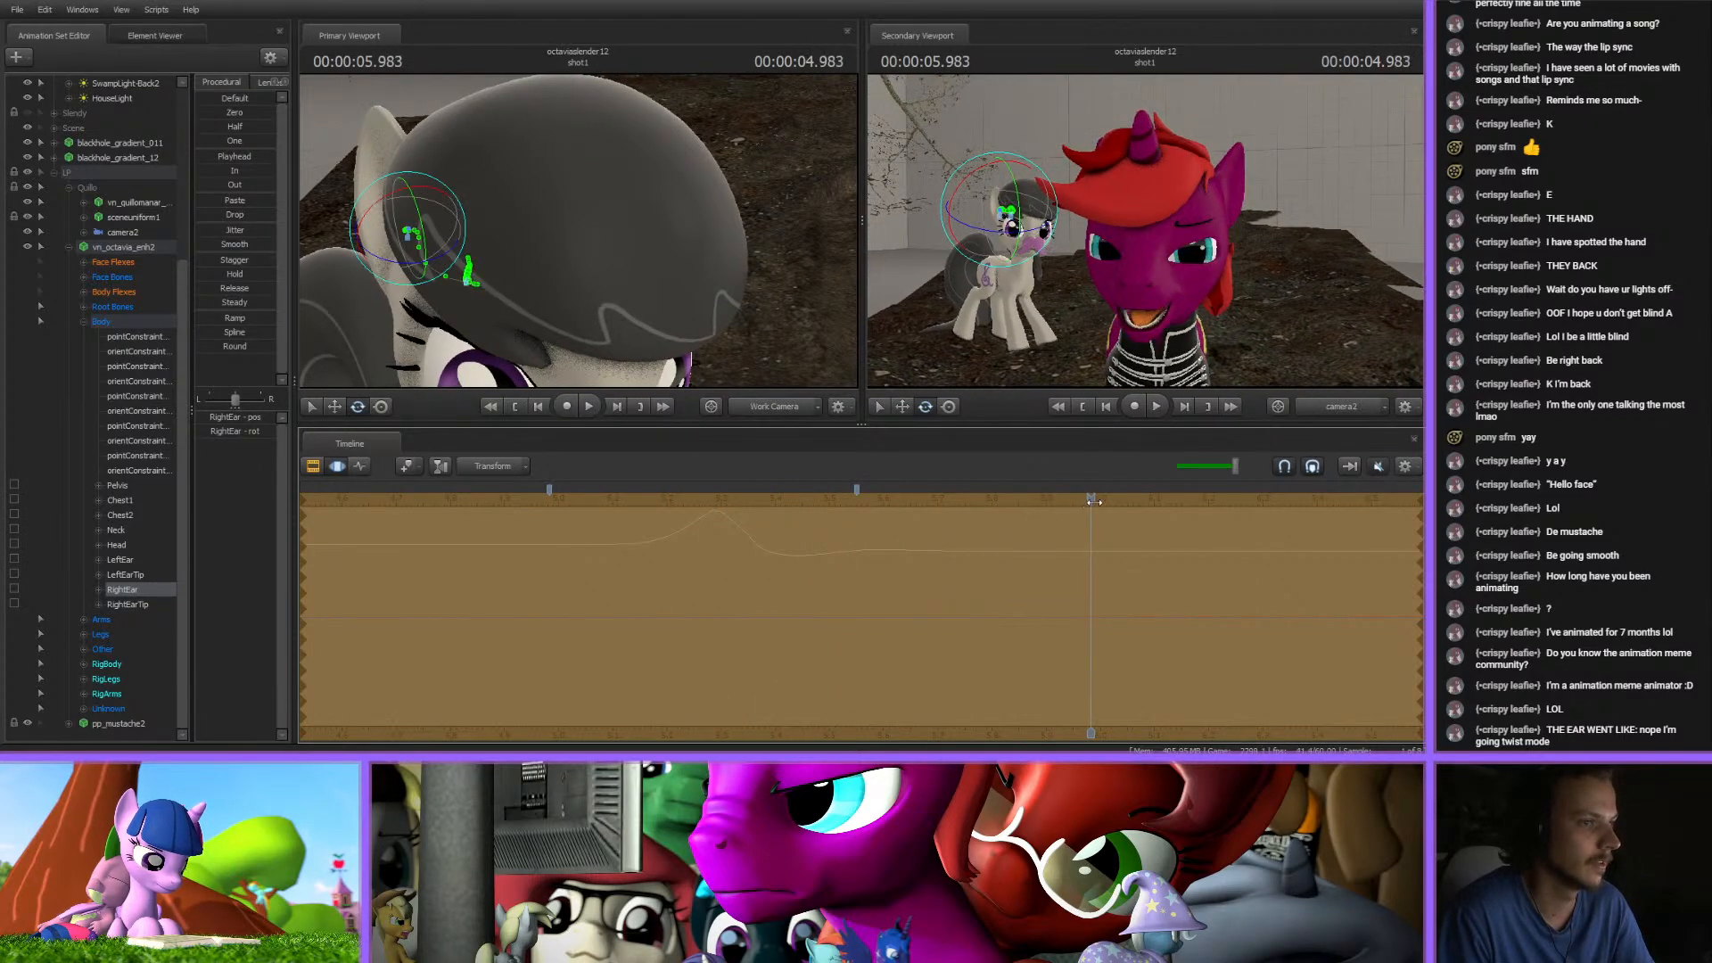
pyautogui.press('space')
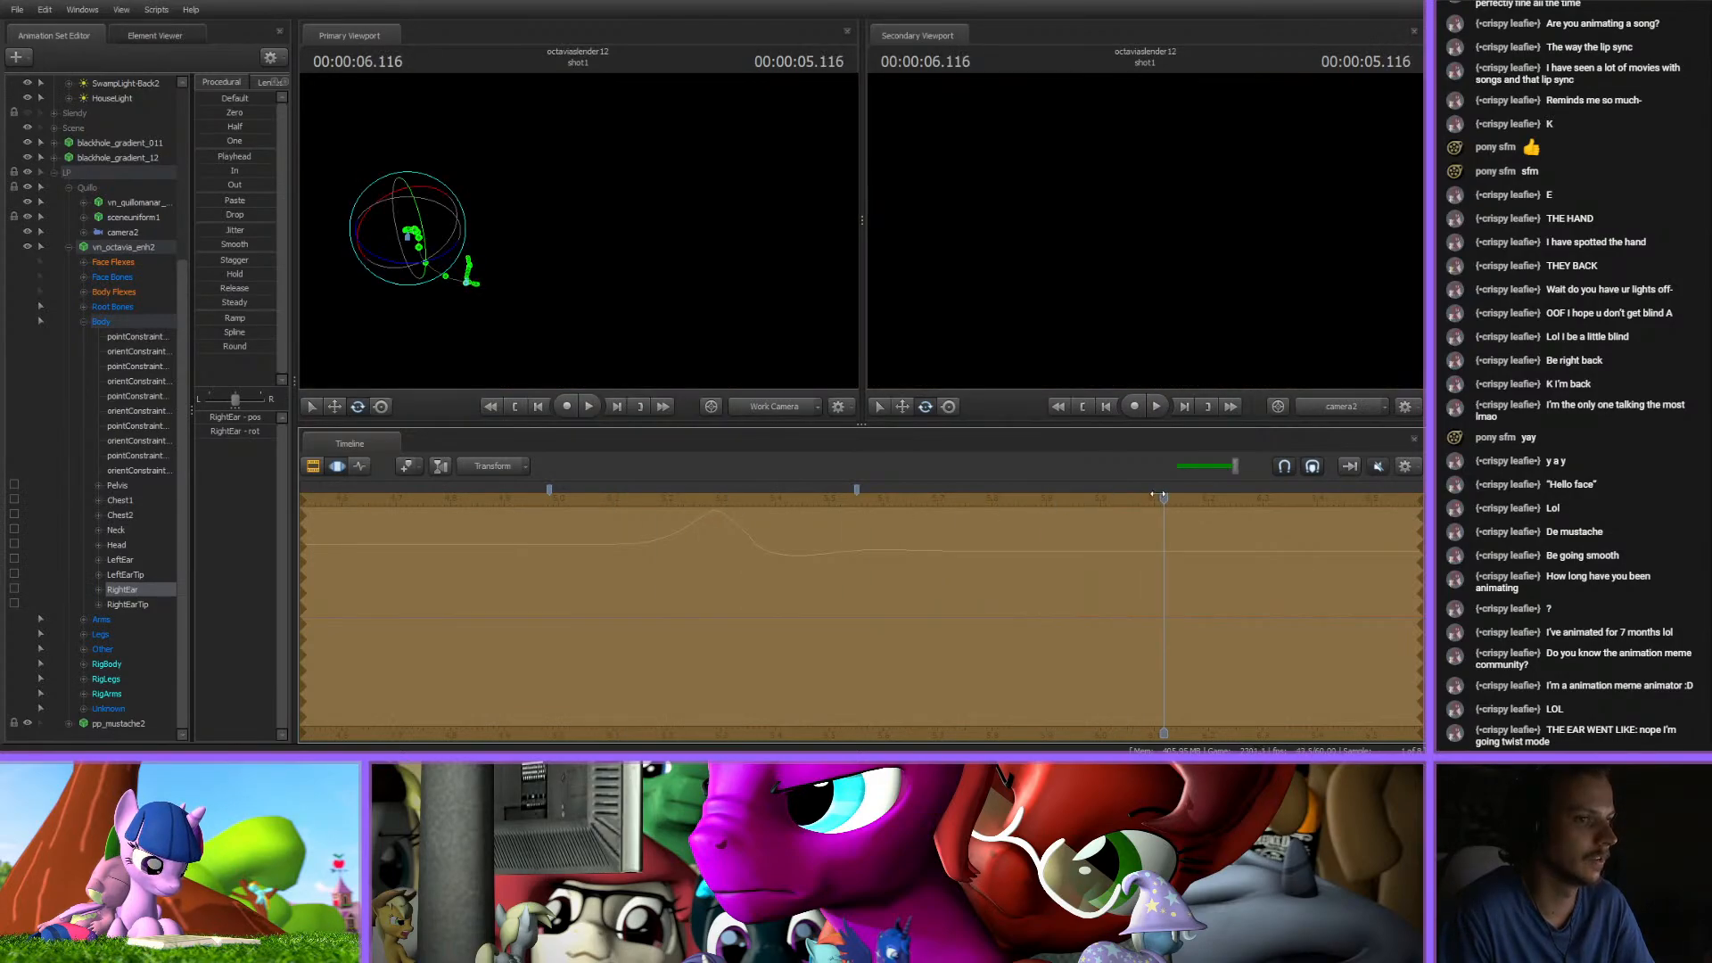
pyautogui.moveTo(629, 498); pyautogui.dragTo(563, 493)
pyautogui.press('space')
pyautogui.press('space')
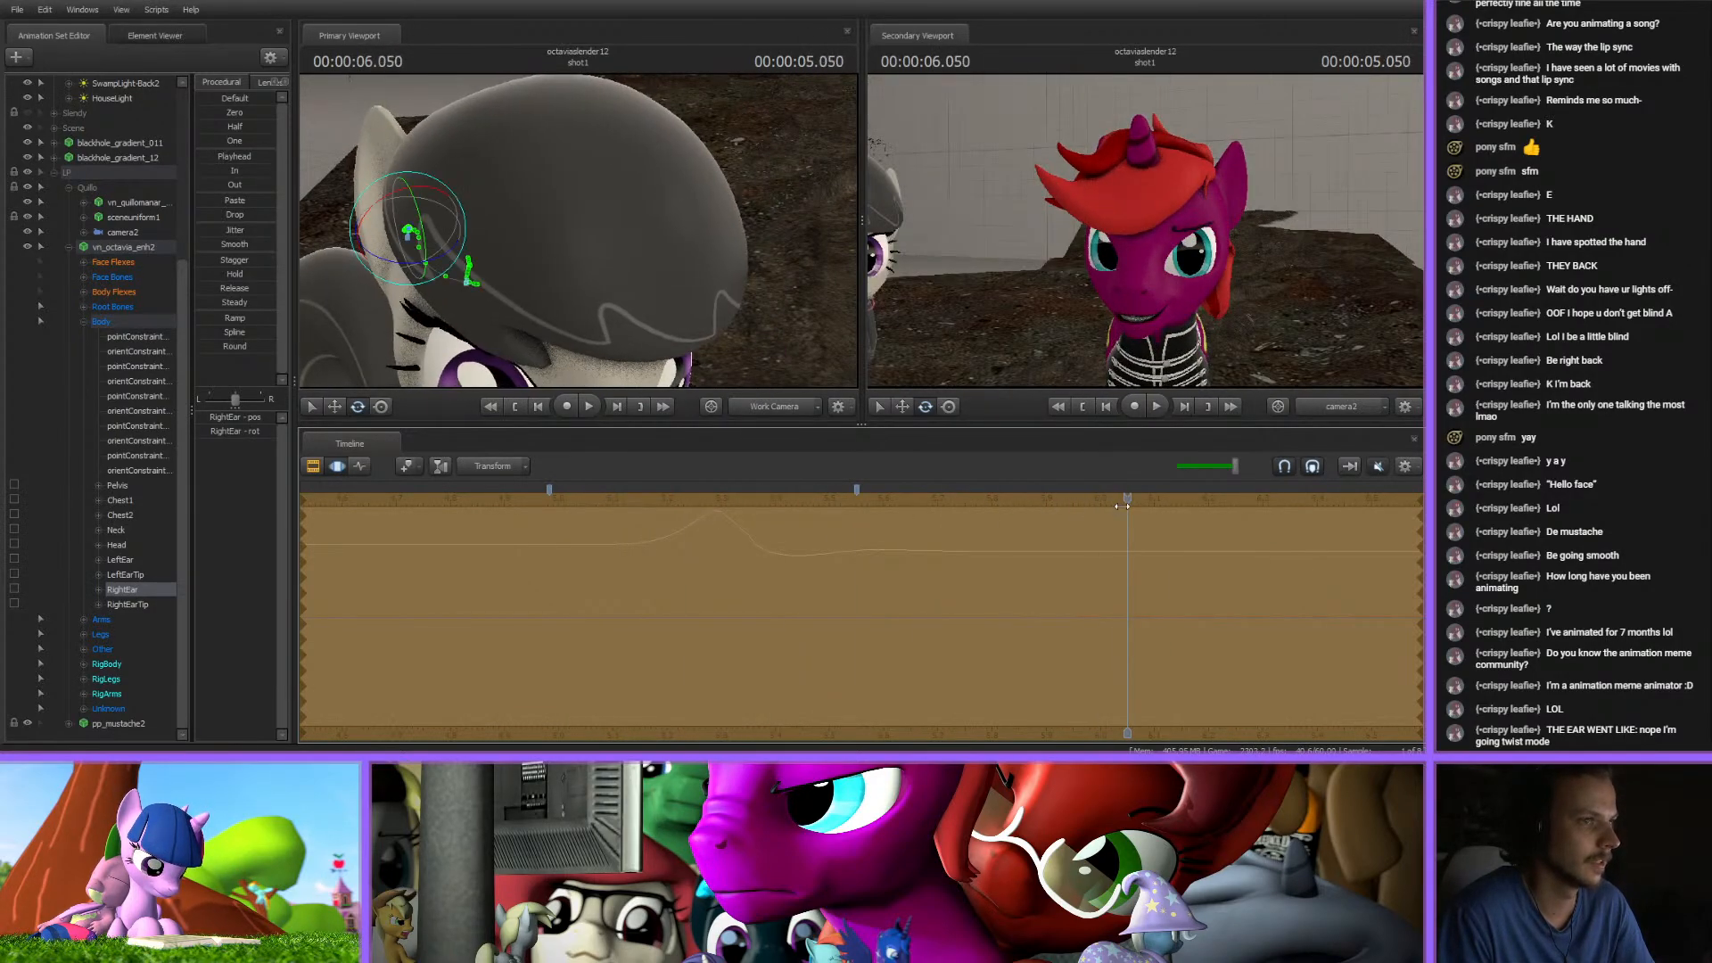
pyautogui.moveTo(676, 496); pyautogui.dragTo(415, 492)
pyautogui.press('space')
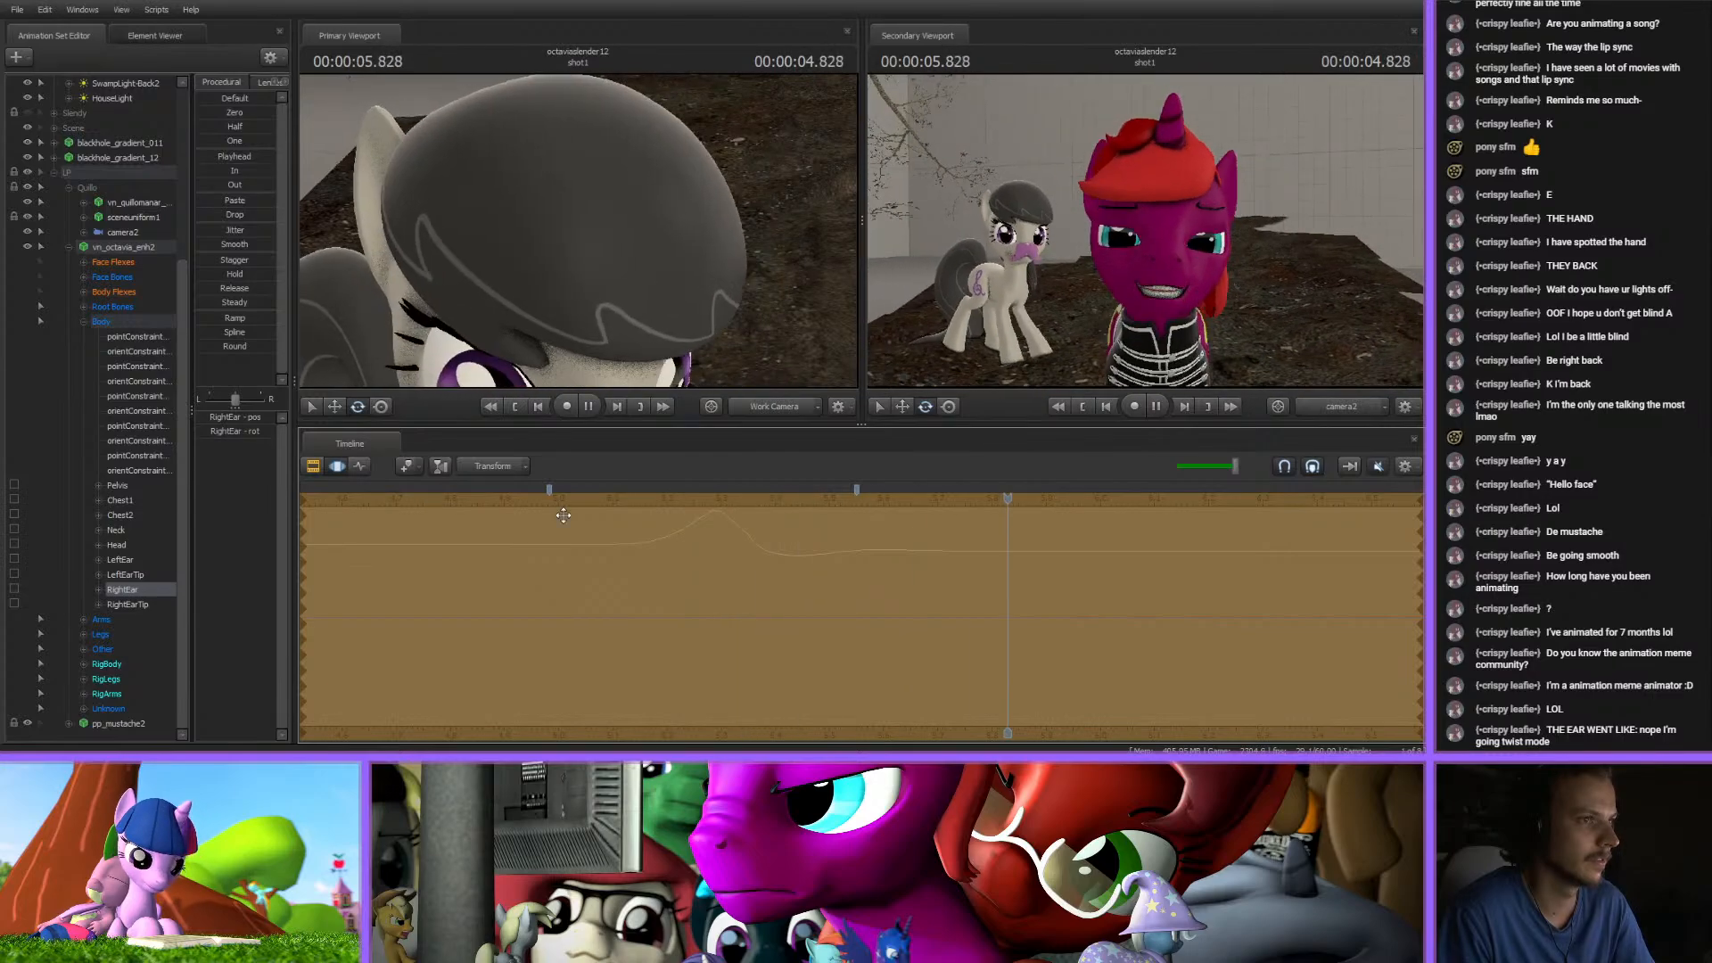
pyautogui.press('space')
# - Add a rig_pelvis key at 00:00:05.216 in the graph curves and shift its 5.25 s key to about 5.3 s
pyautogui.moveTo(1290, 504); pyautogui.dragTo(649, 496)
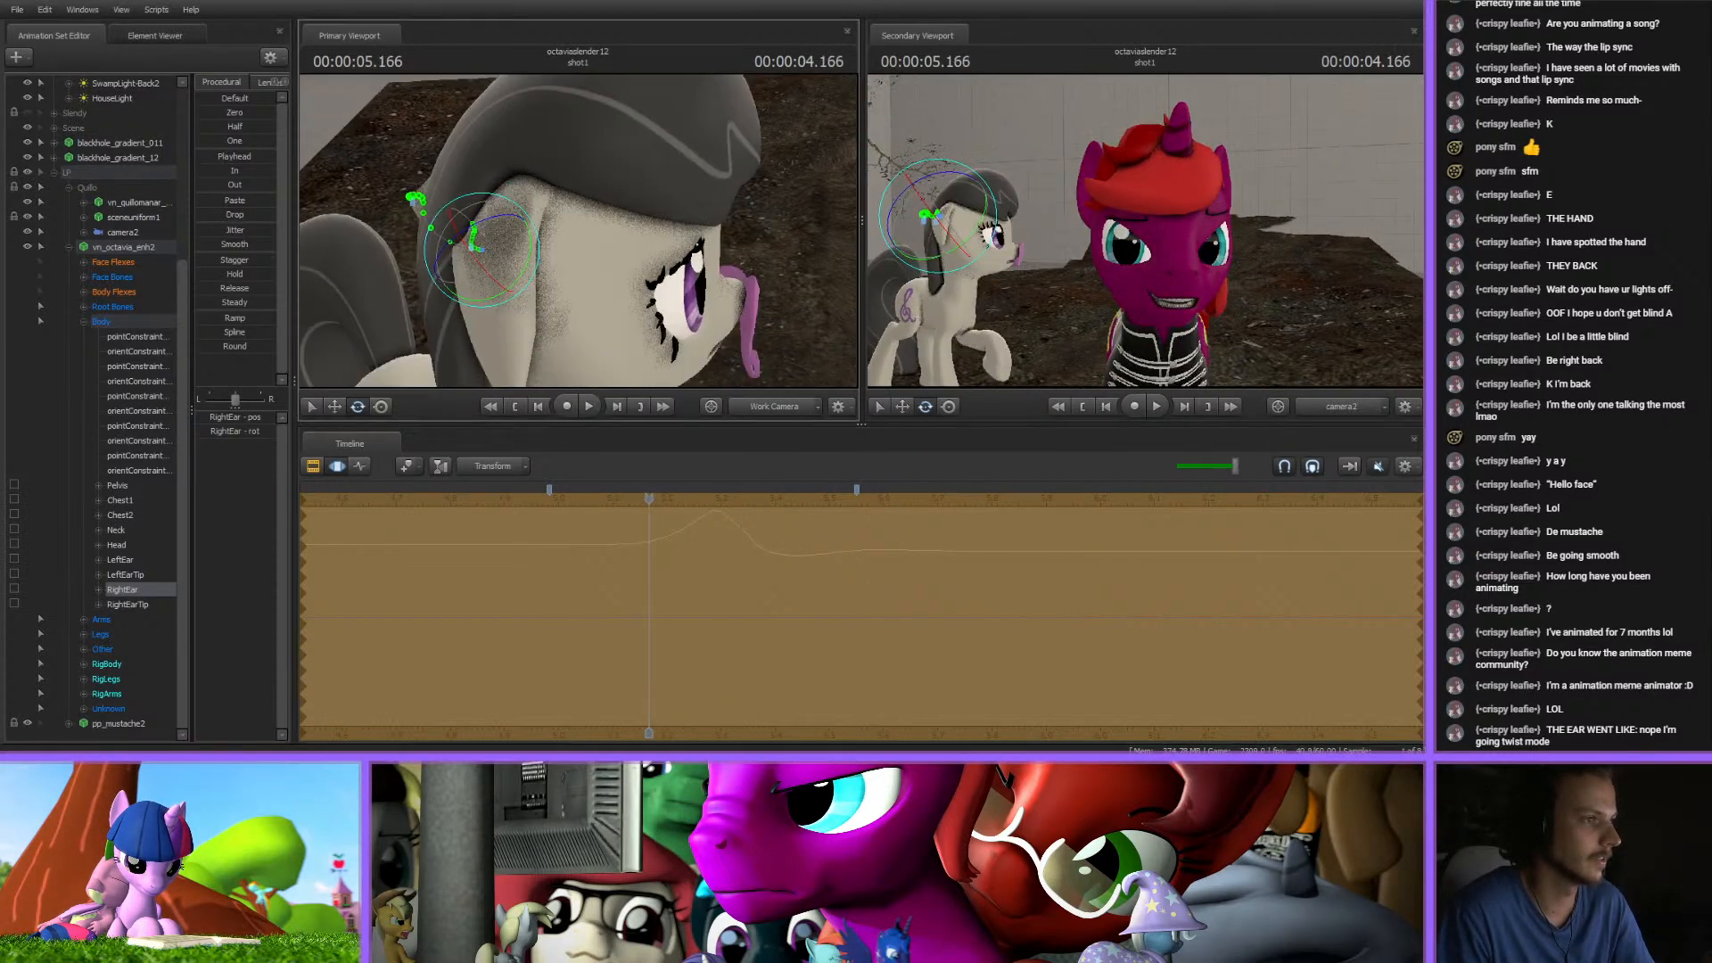
pyautogui.click(549, 246)
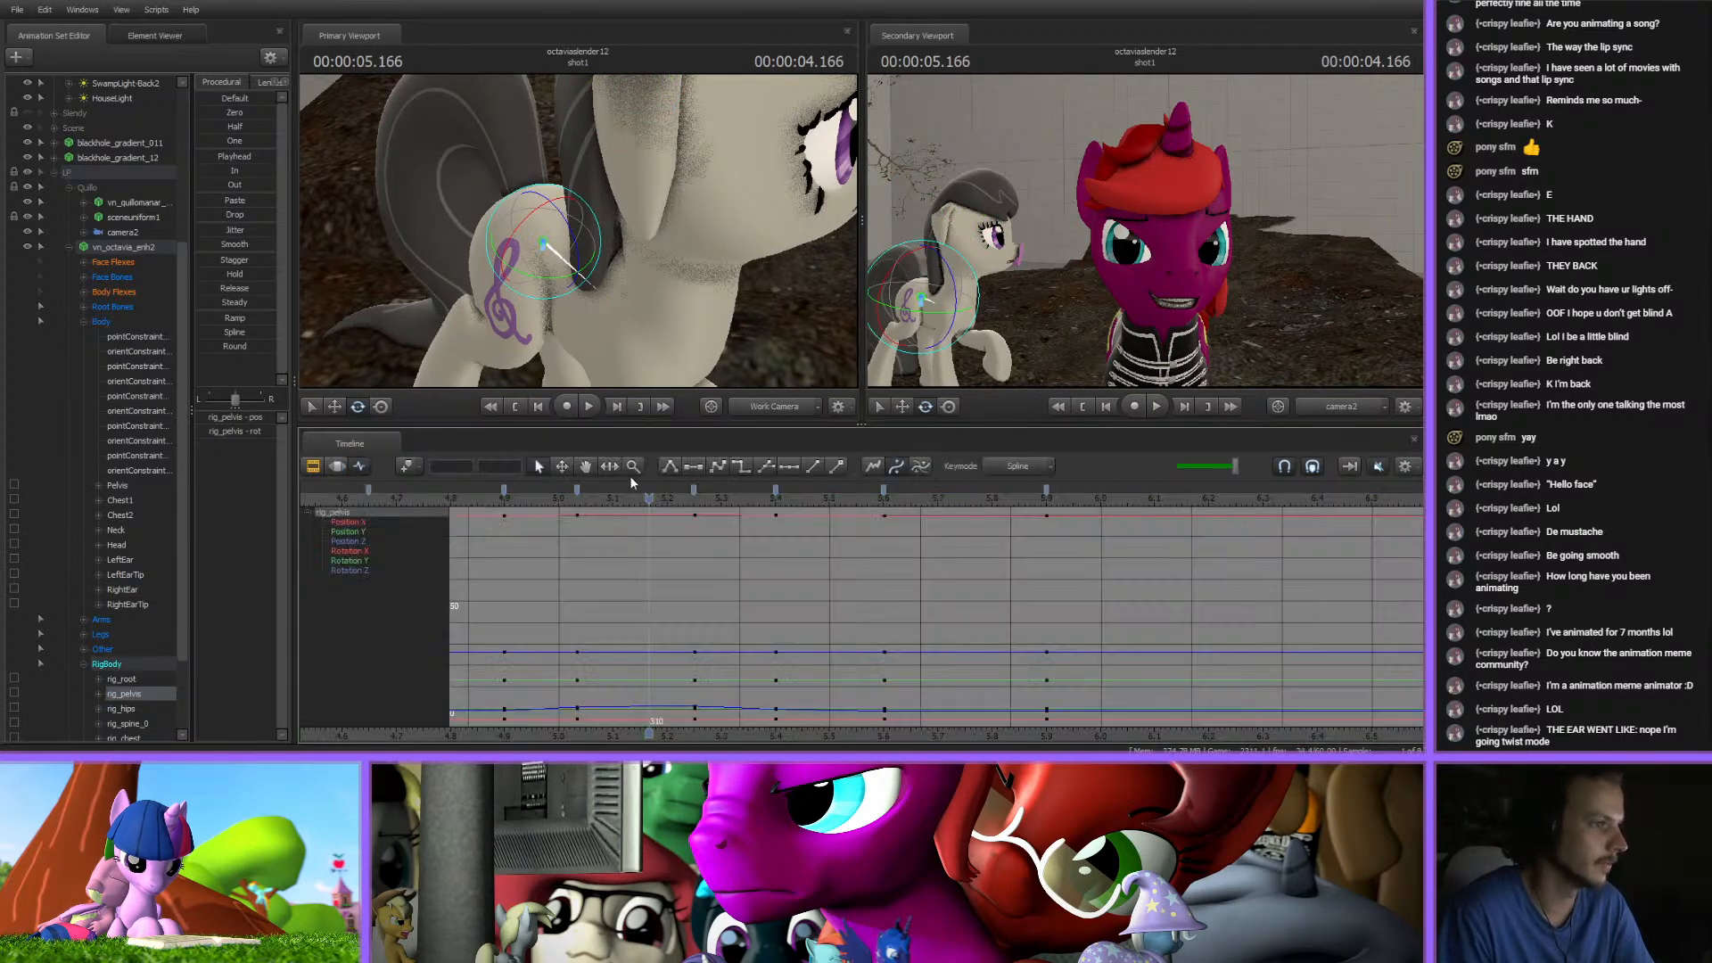
pyautogui.moveTo(691, 503)
pyautogui.mouseDown()
pyautogui.moveTo(658, 502)
pyautogui.moveTo(676, 499)
pyautogui.mouseUp()
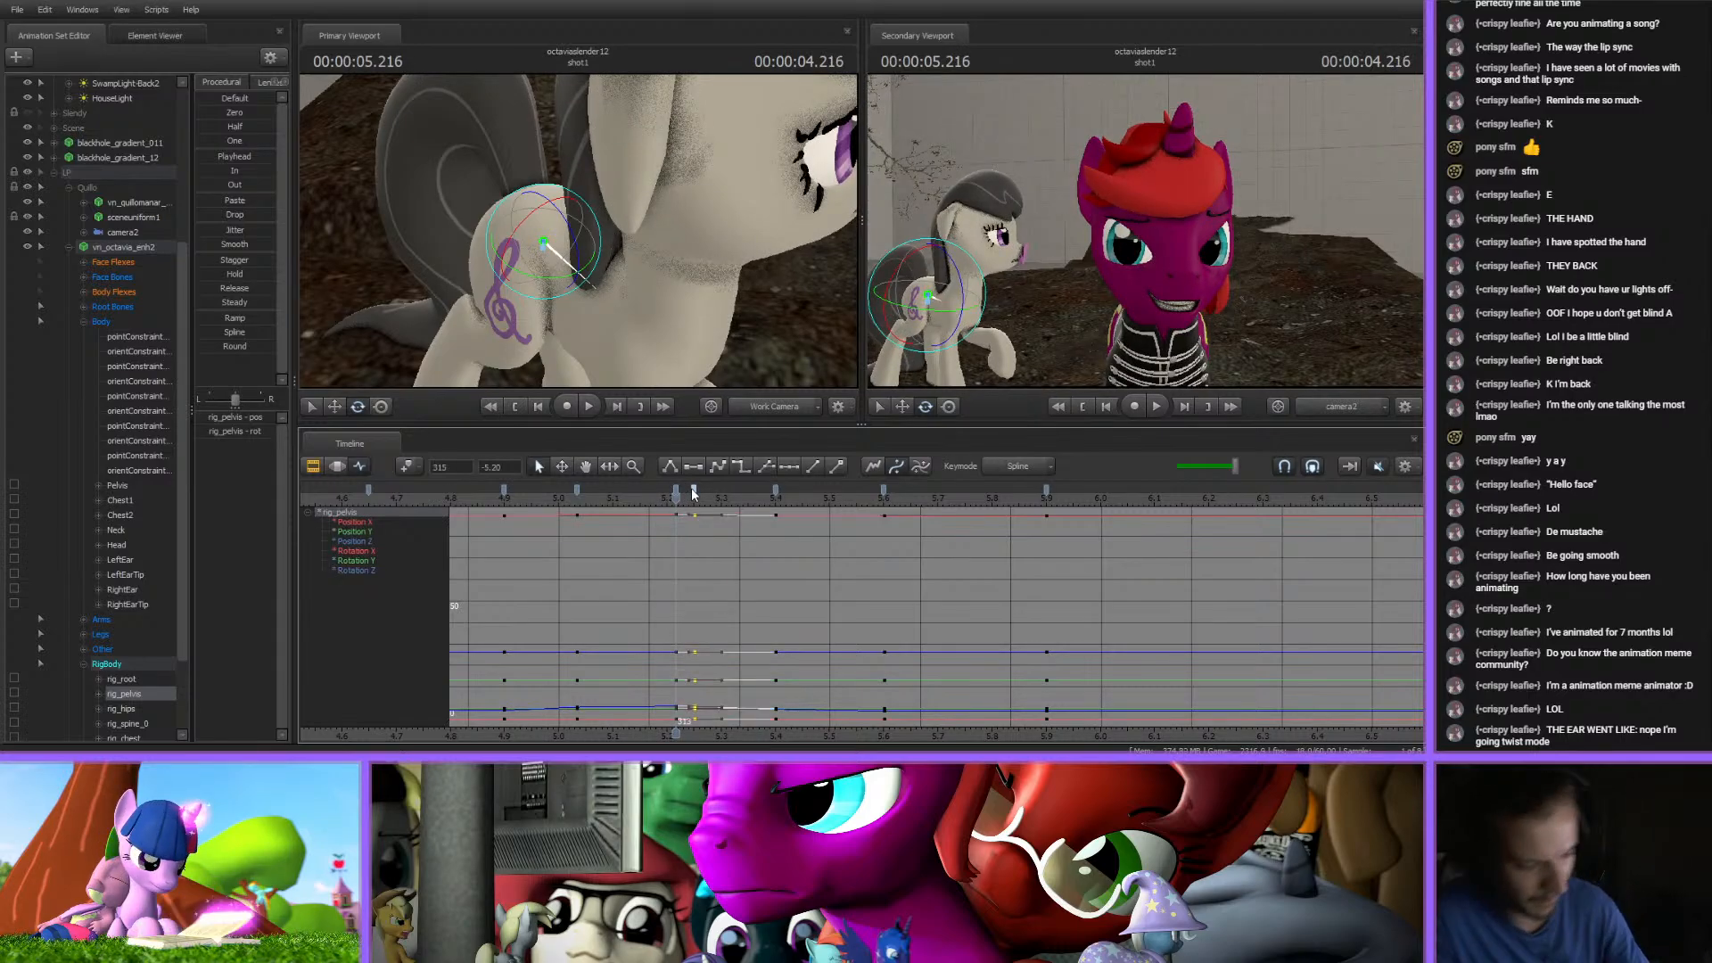
pyautogui.moveTo(695, 491)
pyautogui.mouseDown()
pyautogui.moveTo(678, 492)
pyautogui.moveTo(721, 498)
pyautogui.mouseUp()
# - Adjust rig_pelvis slightly at about 5.3 s, rotate it a little at 00:00:05.400, and replay the motion
pyautogui.keyDown('alt'); pyautogui.moveTo(548, 254); pyautogui.dragTo(546, 219); pyautogui.keyUp('alt')
pyautogui.moveTo(655, 495); pyautogui.dragTo(774, 515)
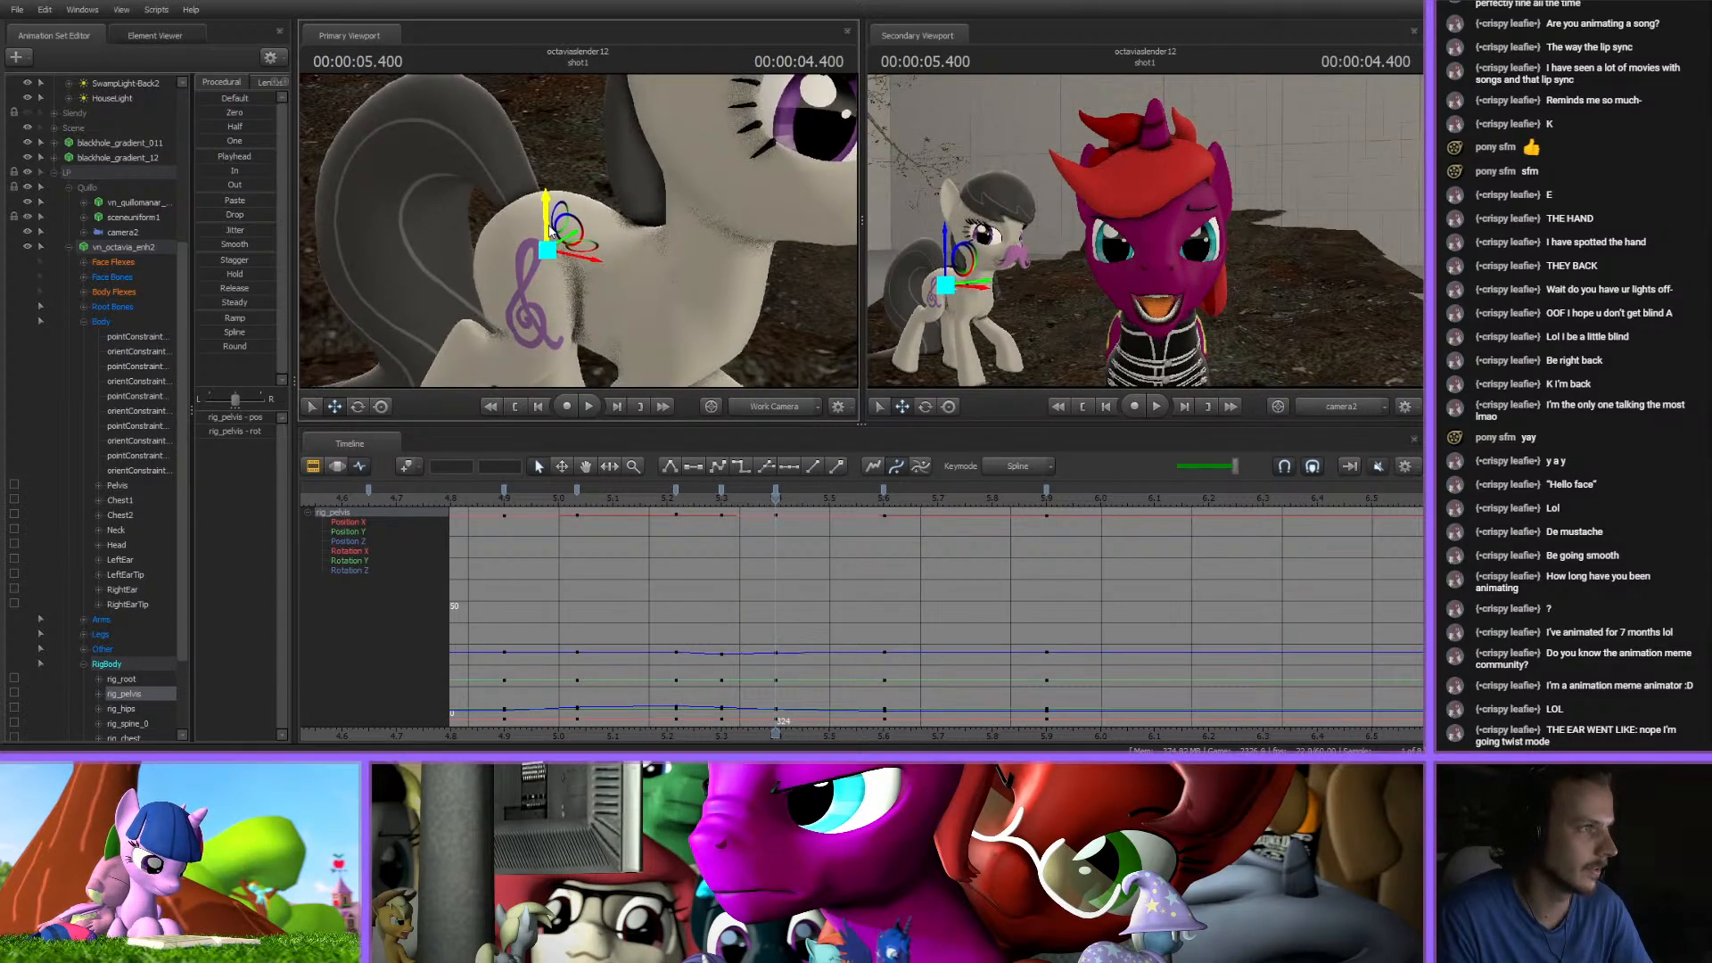
pyautogui.press('e')
pyautogui.moveTo(574, 225); pyautogui.dragTo(573, 224)
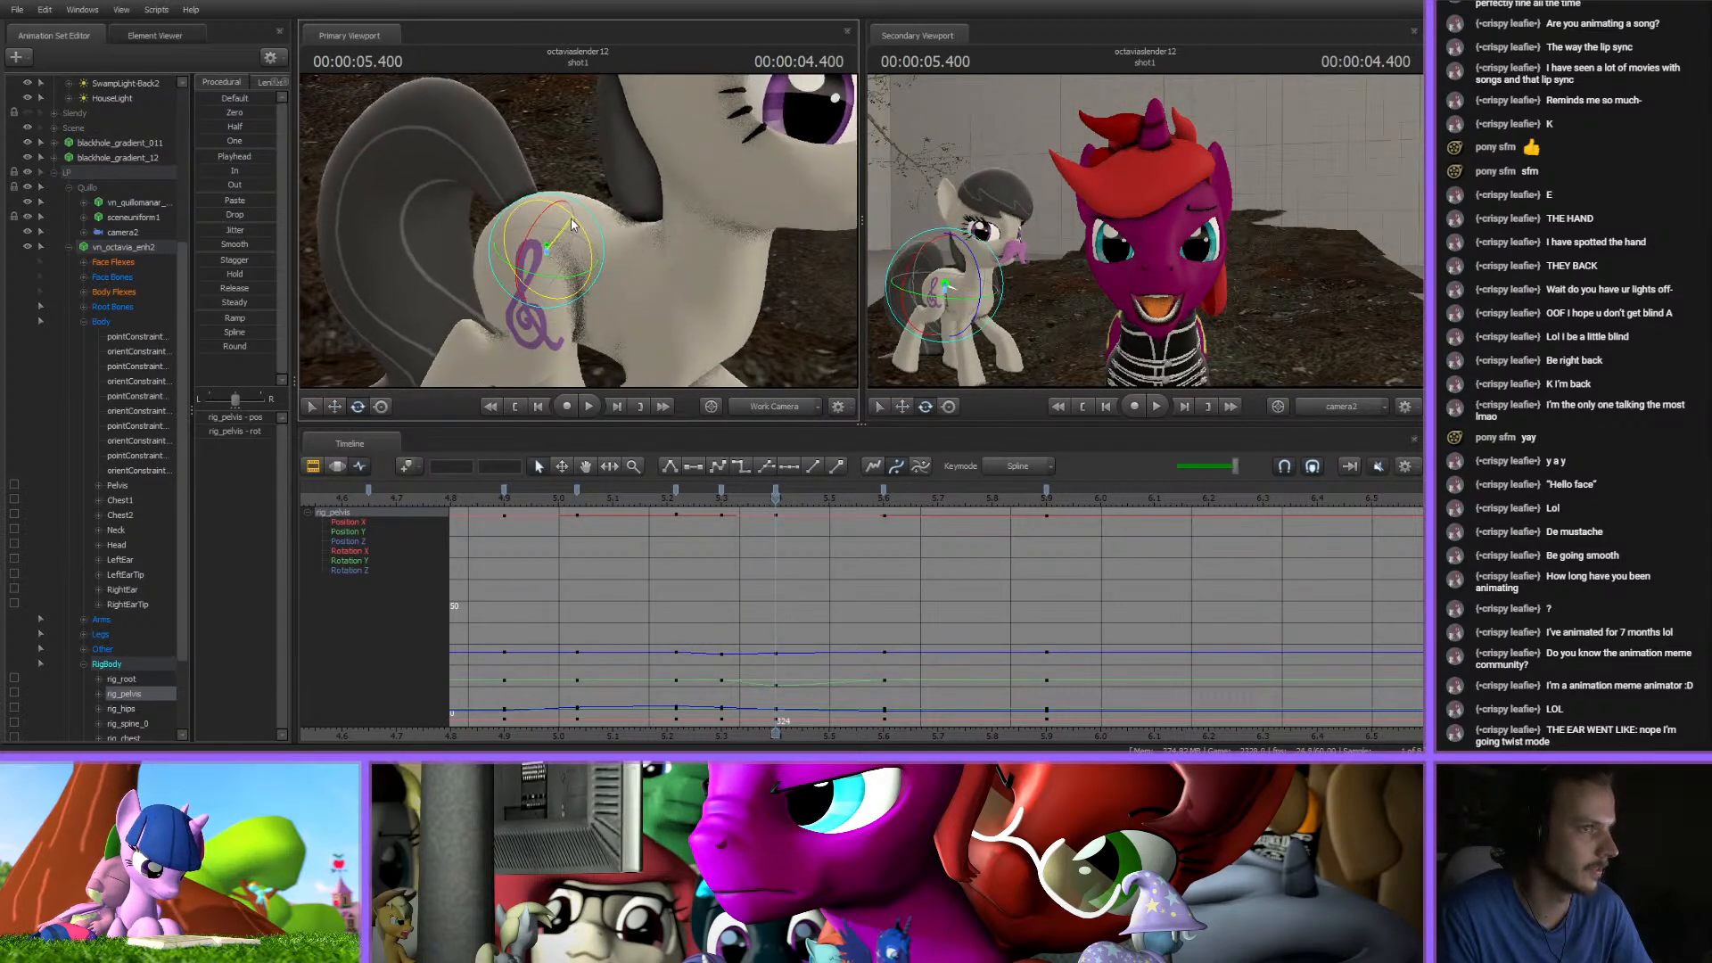
pyautogui.moveTo(670, 507); pyautogui.dragTo(534, 525)
pyautogui.press('space')
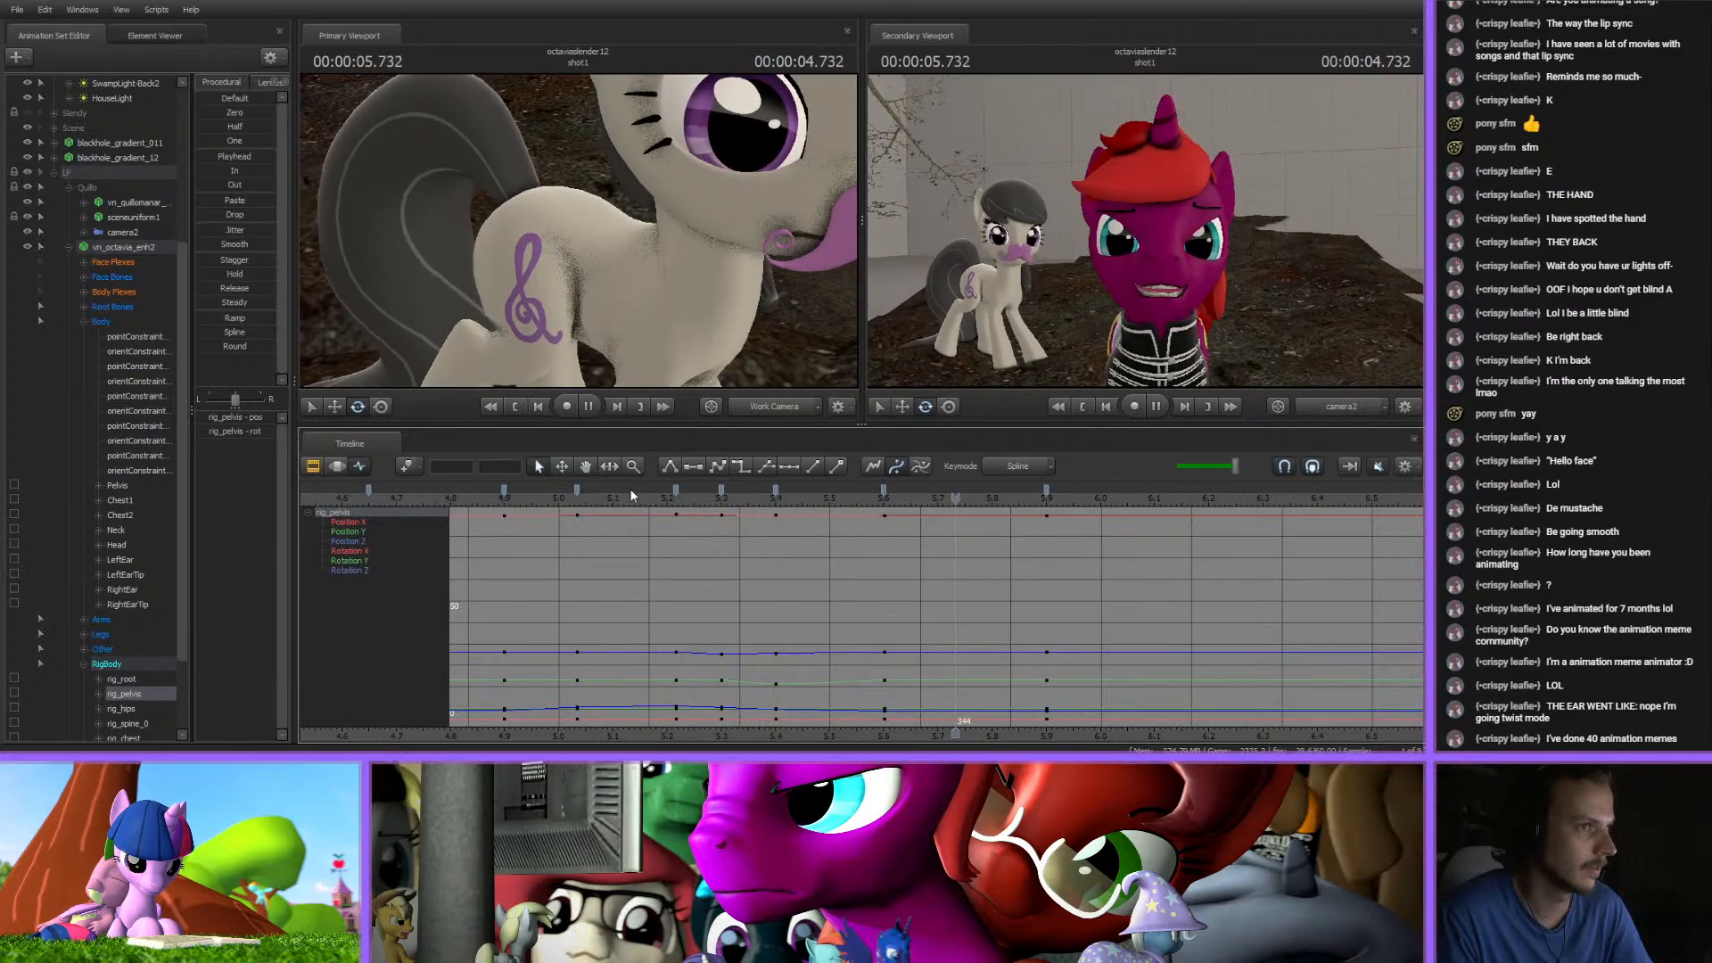
# - Nudge the rig_pelvis position at 00:00:05.400 and replay the pony's turn
pyautogui.click(769, 499)
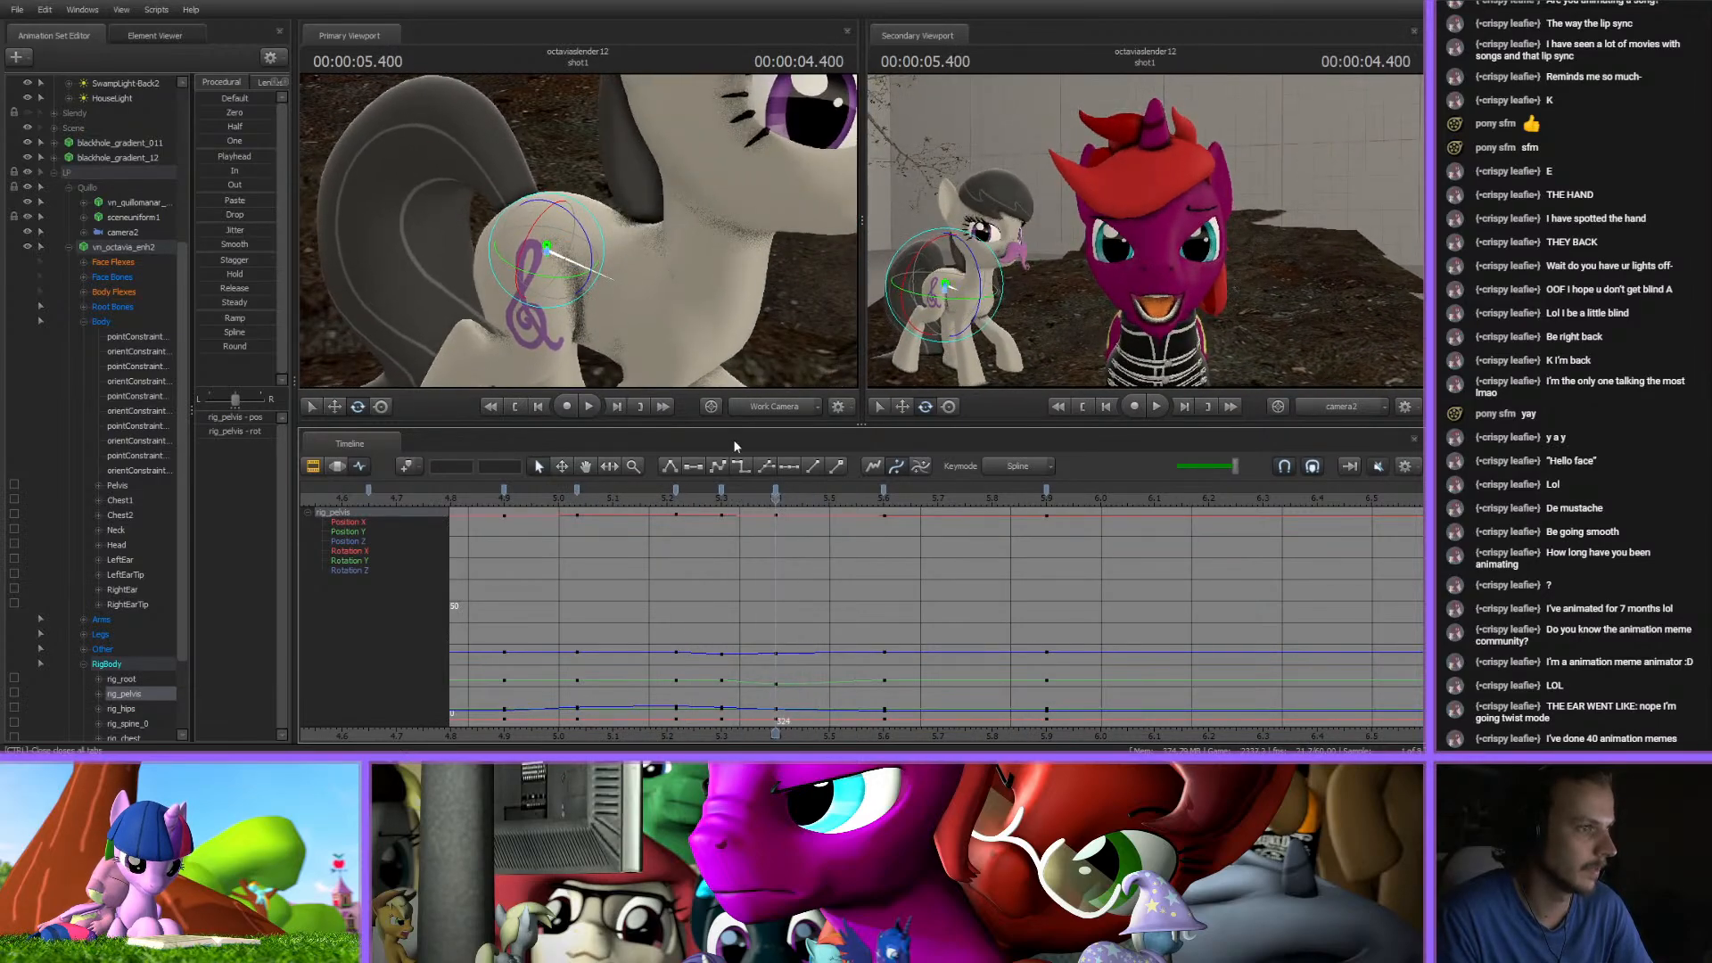
pyautogui.press('w')
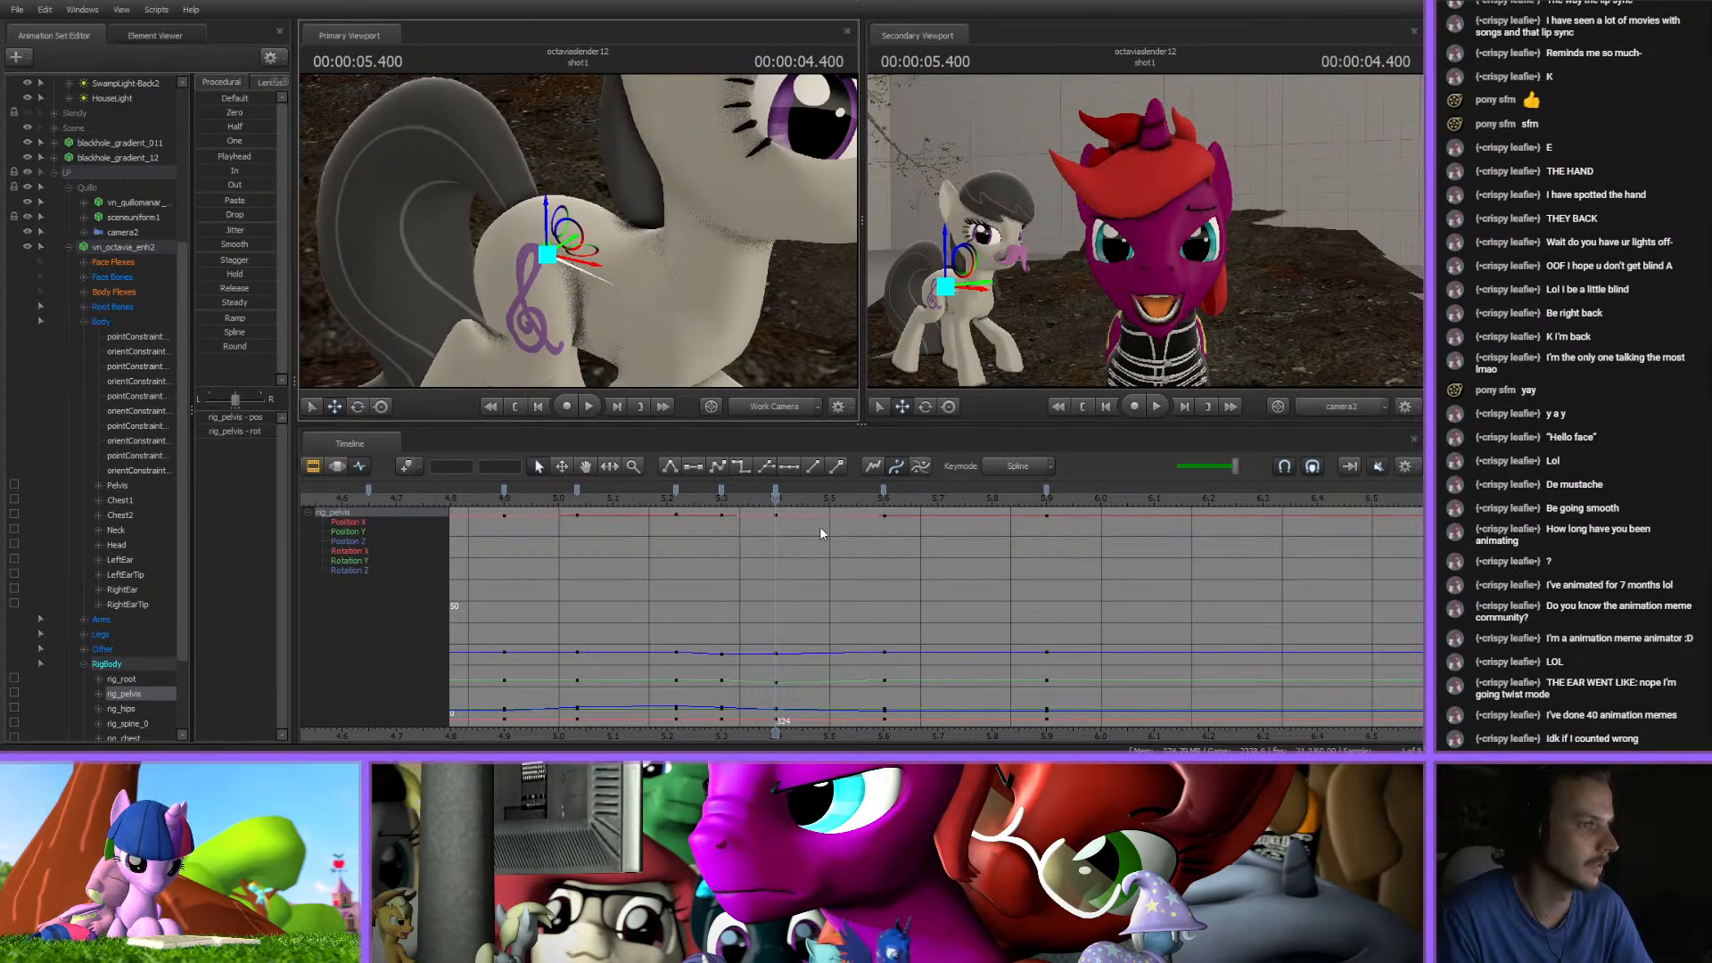
pyautogui.press('space')
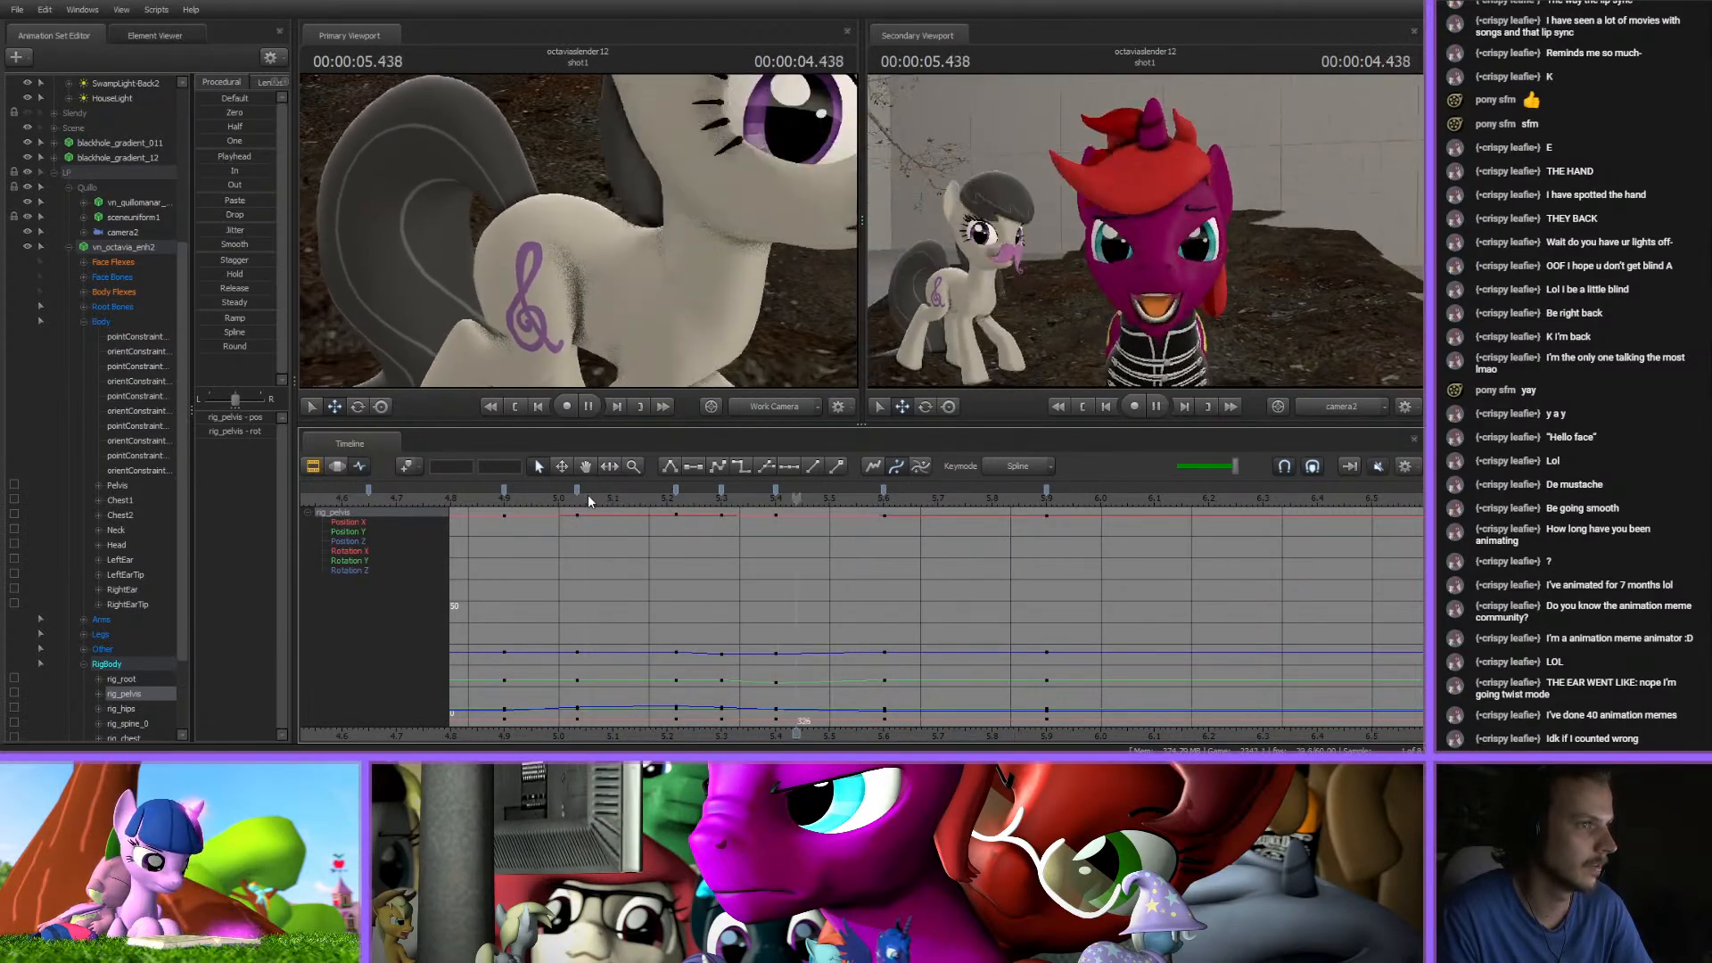
pyautogui.press('space')
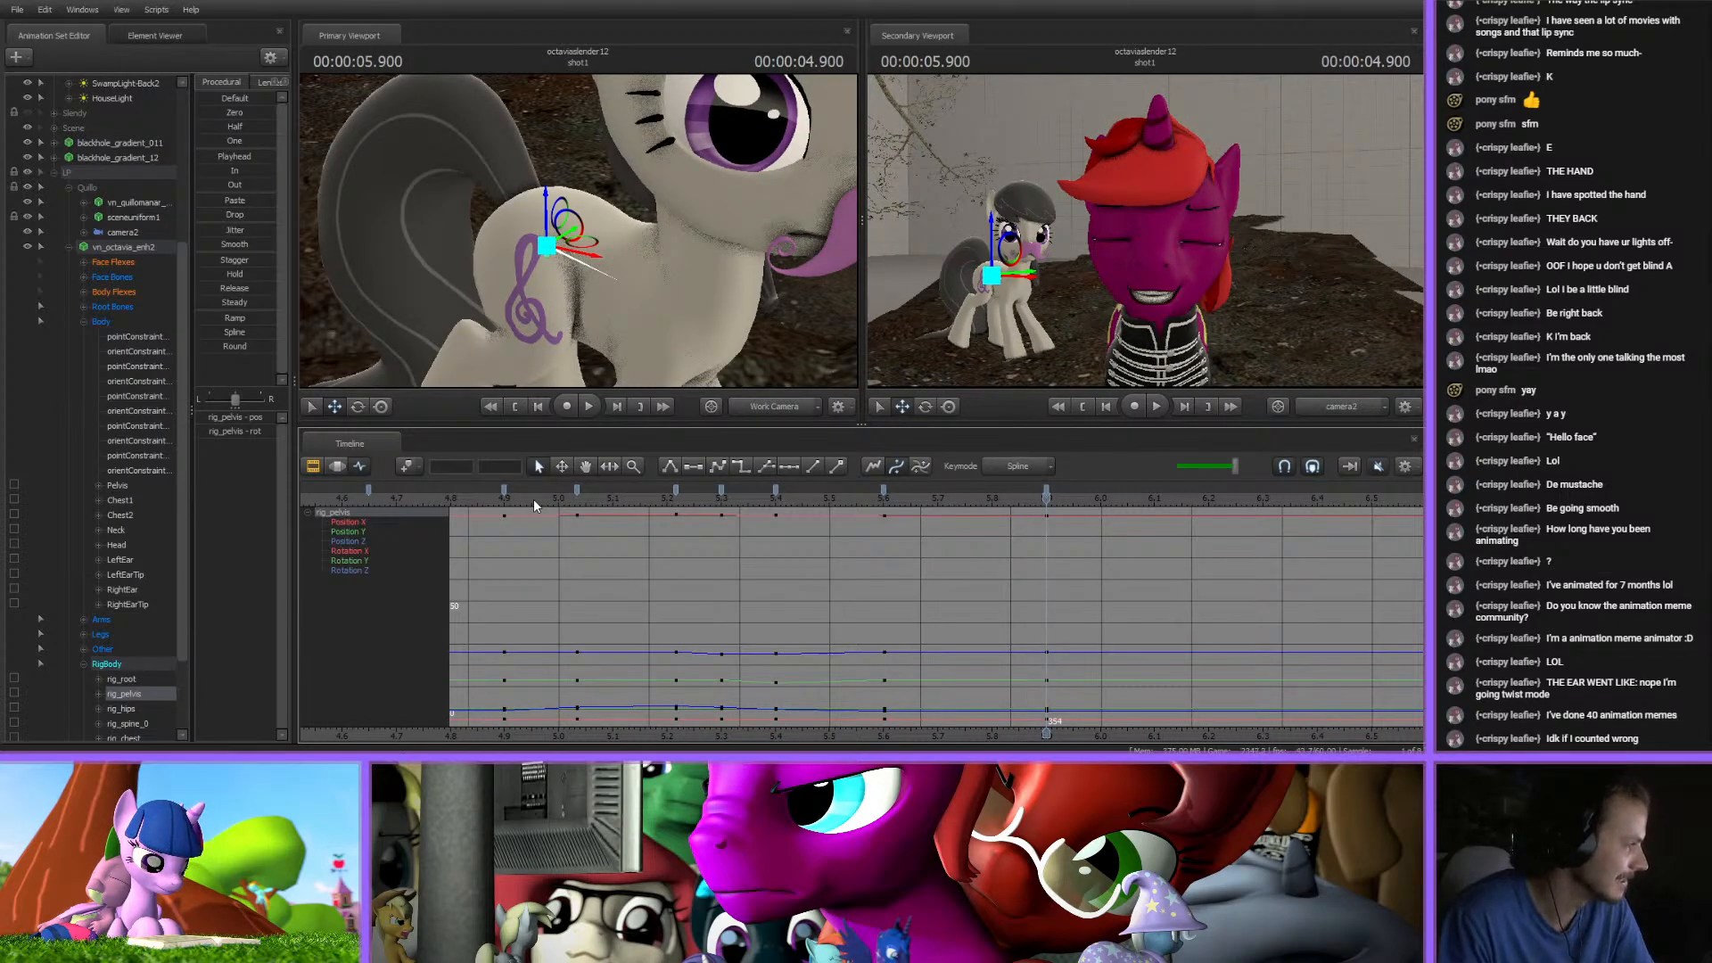
pyautogui.press('space')
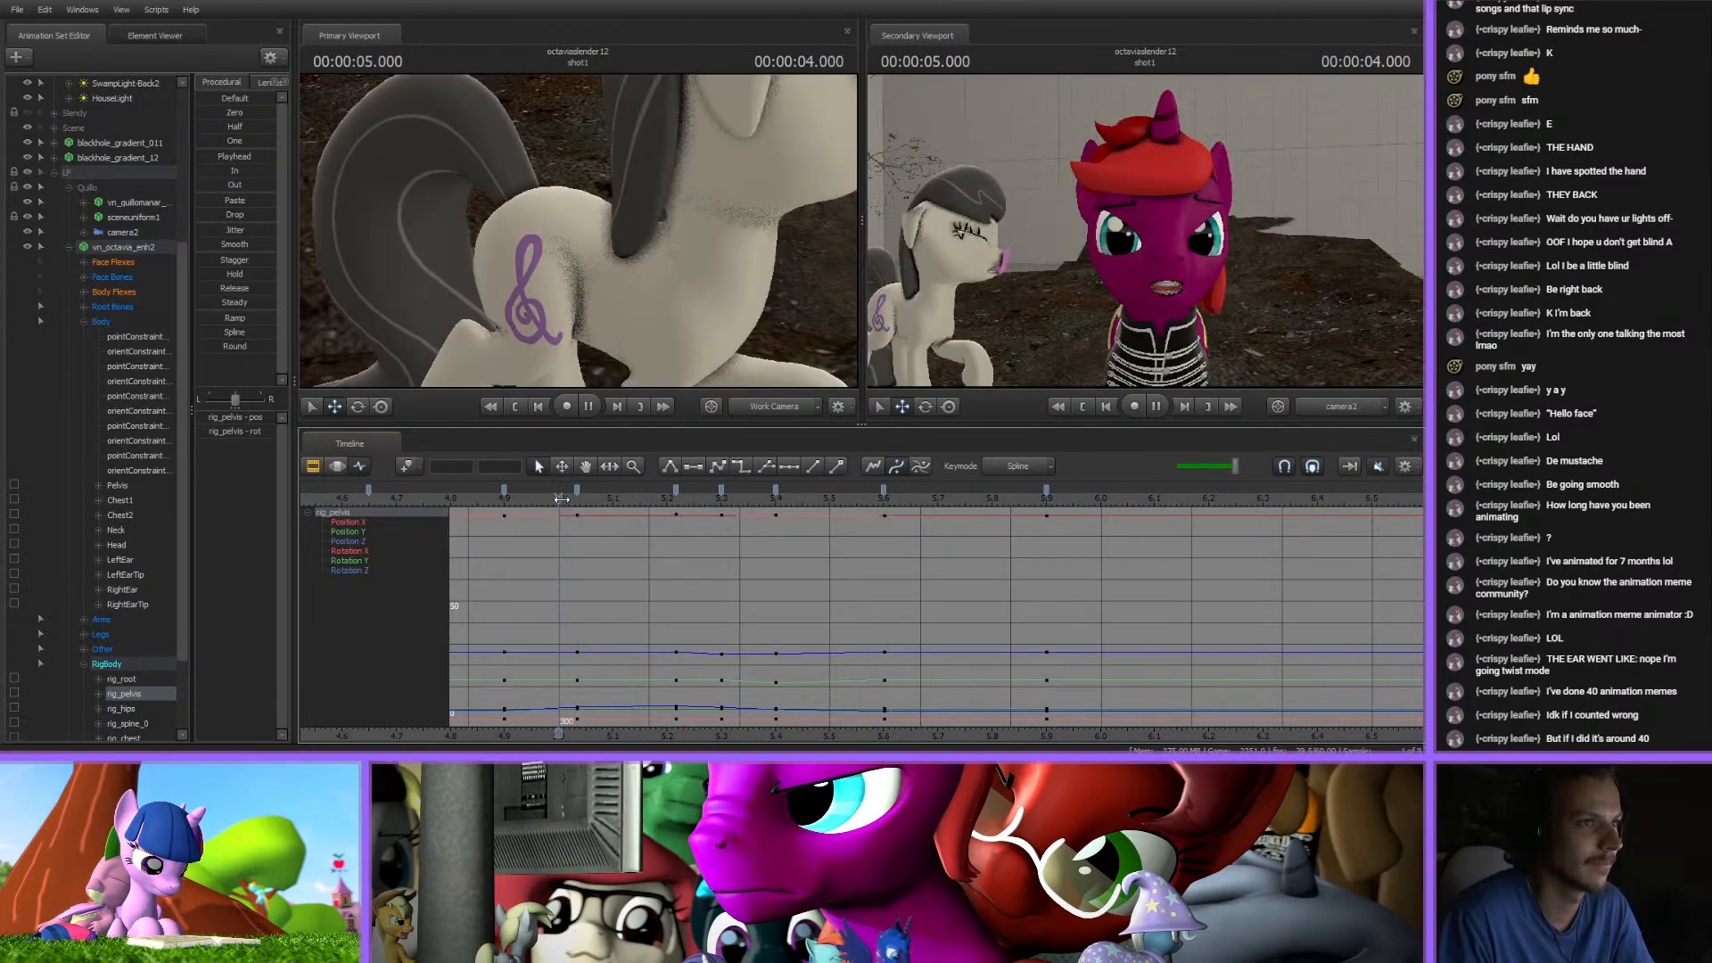
pyautogui.press('space')
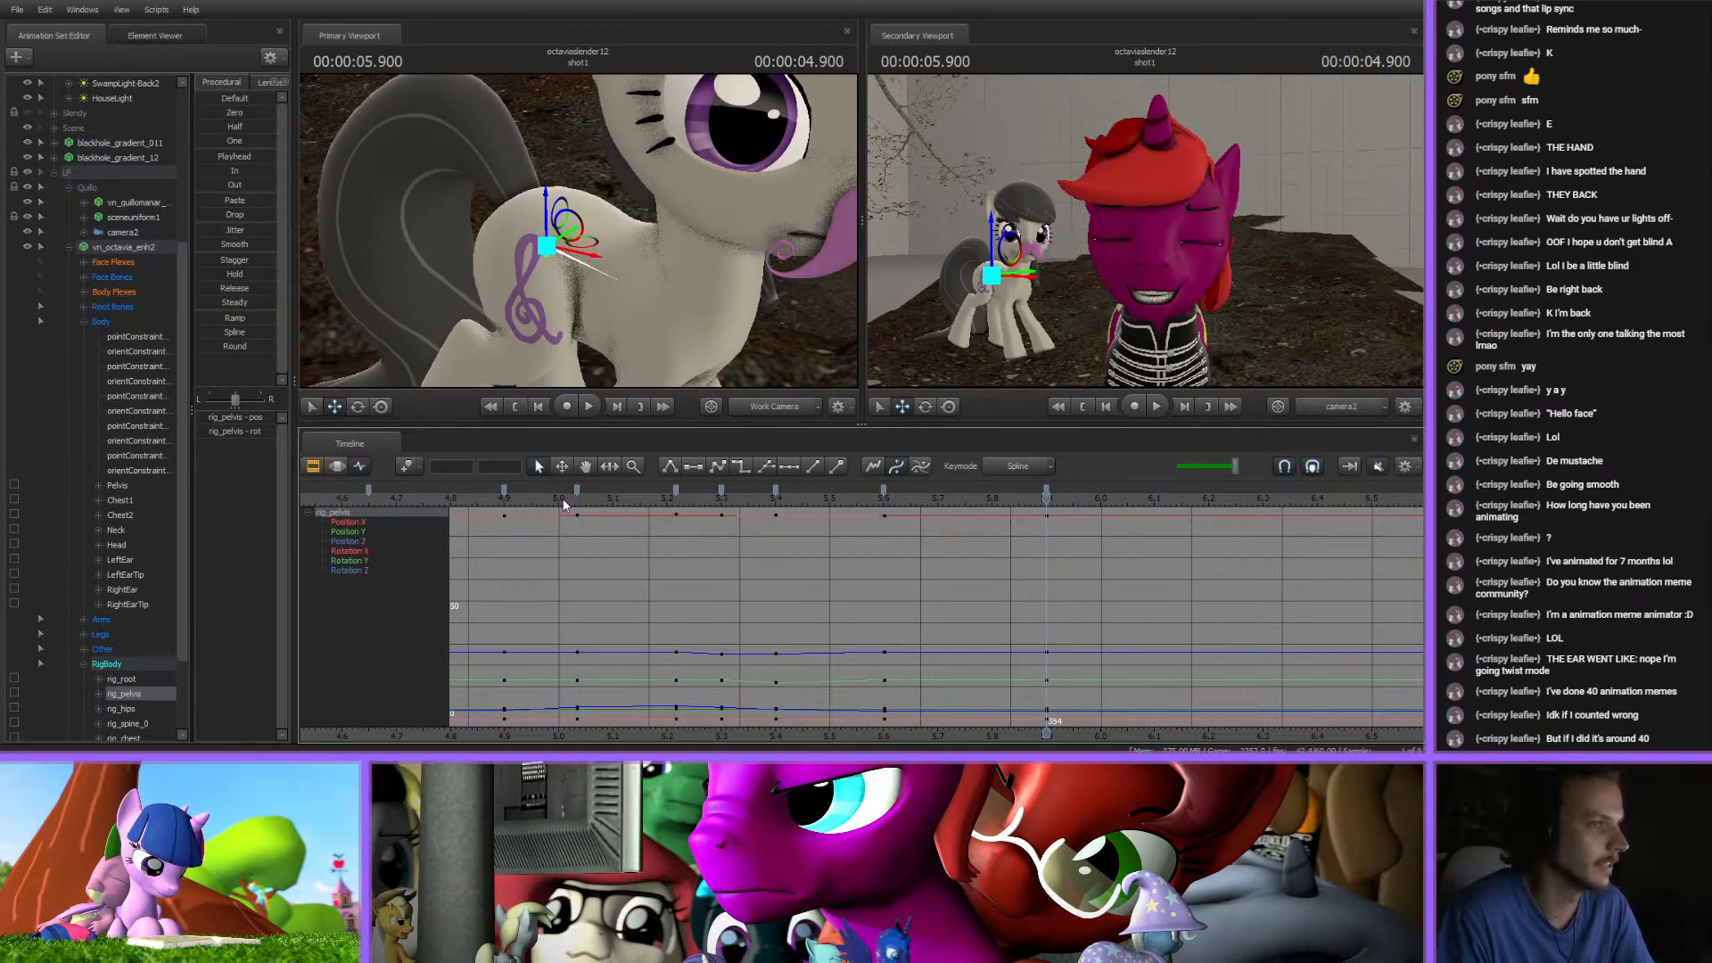
# - Add a new overlay effects clip in the clip editor and fit it from about 4.48 s to 6.05 s
pyautogui.click(70, 246)
pyautogui.click(313, 465)
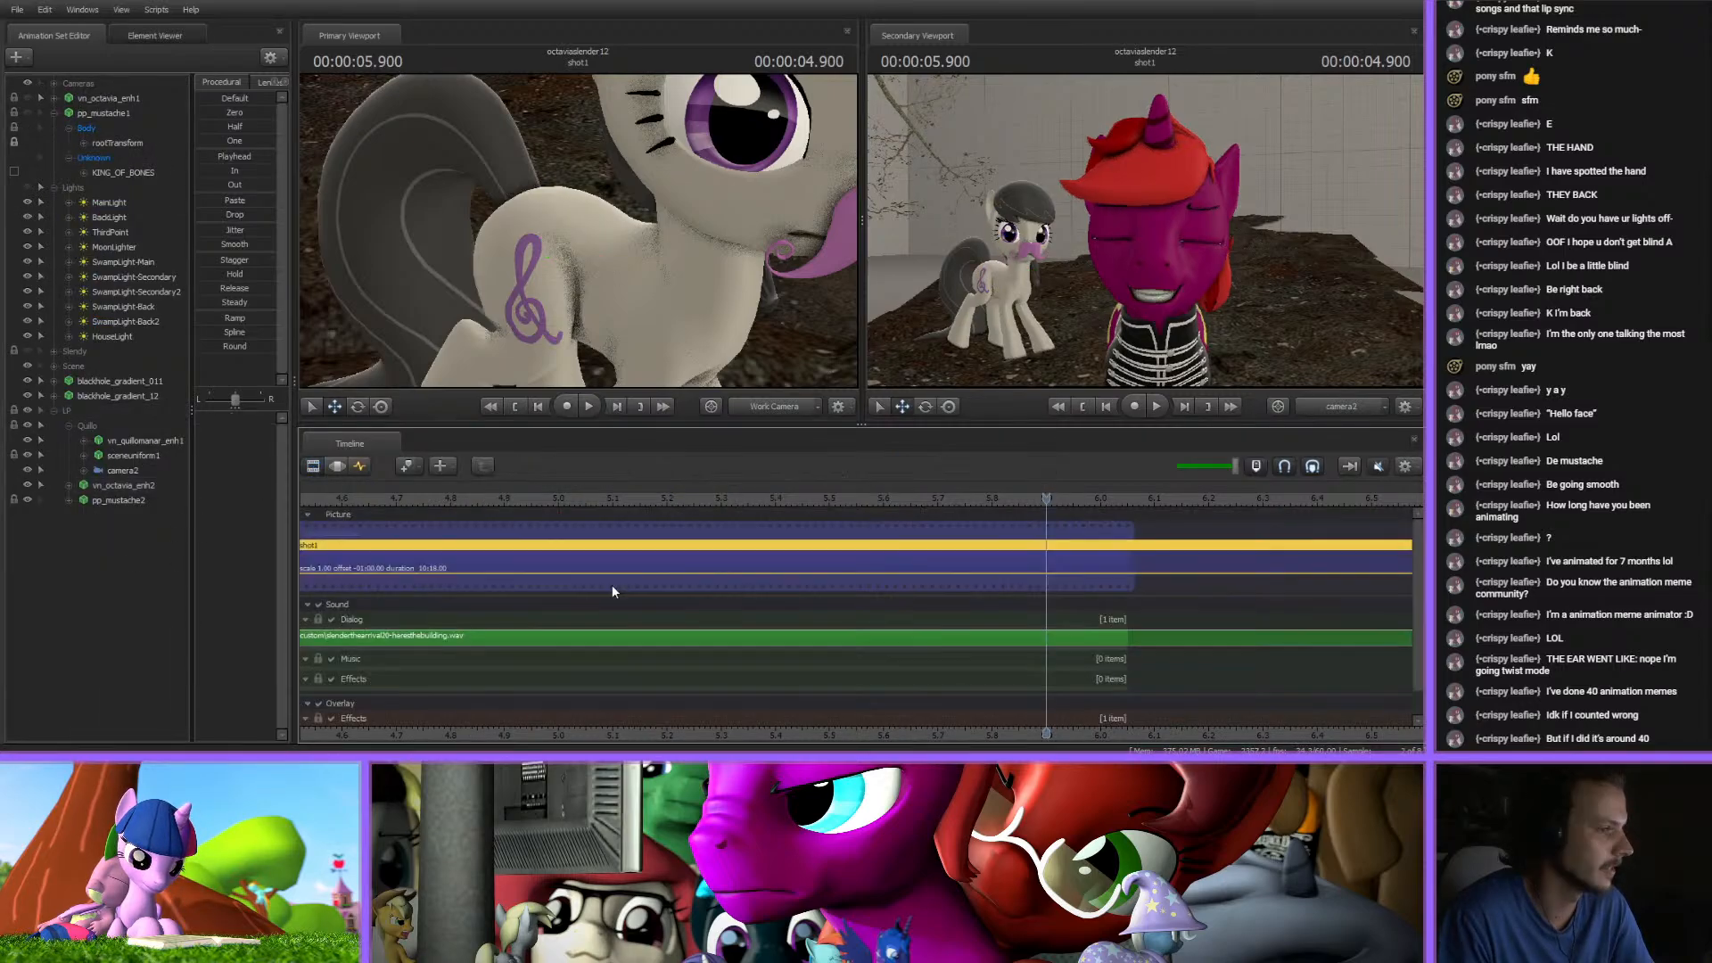
pyautogui.scroll(-3, 642, 599)
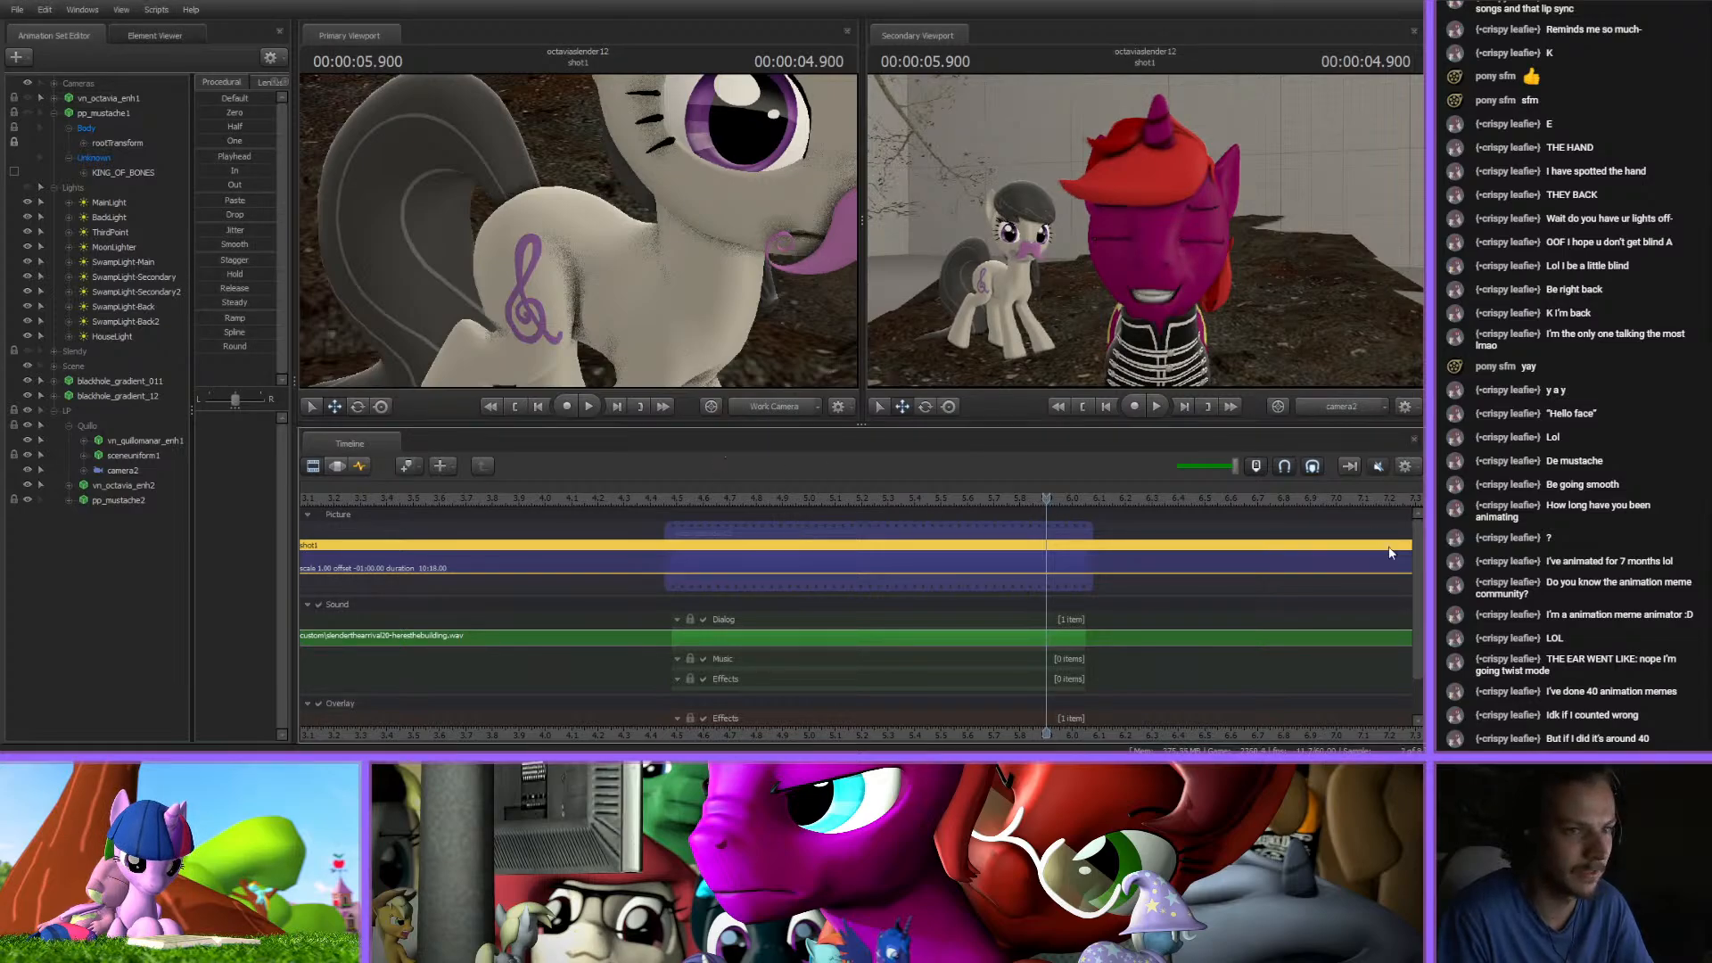
pyautogui.moveTo(1416, 563); pyautogui.dragTo(1415, 617)
pyautogui.click(1056, 707)
pyautogui.moveTo(777, 705); pyautogui.dragTo(697, 705)
pyautogui.moveTo(933, 711); pyautogui.dragTo(1085, 711)
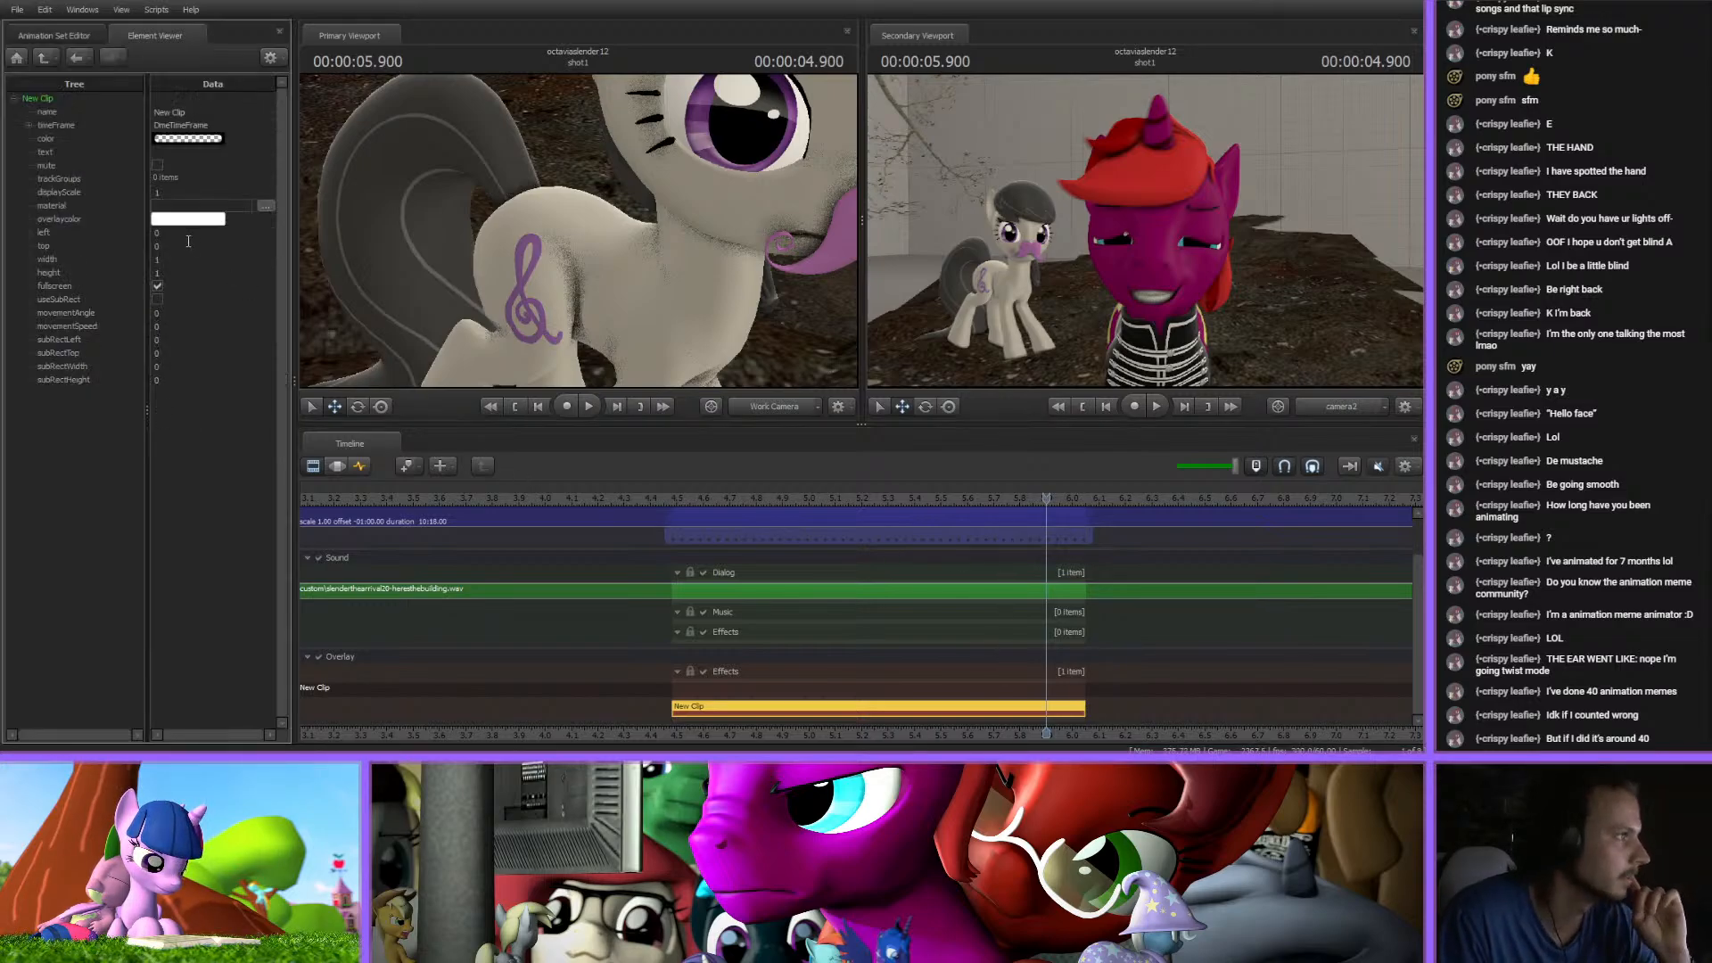
# - Set the new overlay clip's material to 235mask_crop.vmt and preview it over the shot up to 00:00:06.050
pyautogui.click(265, 207)
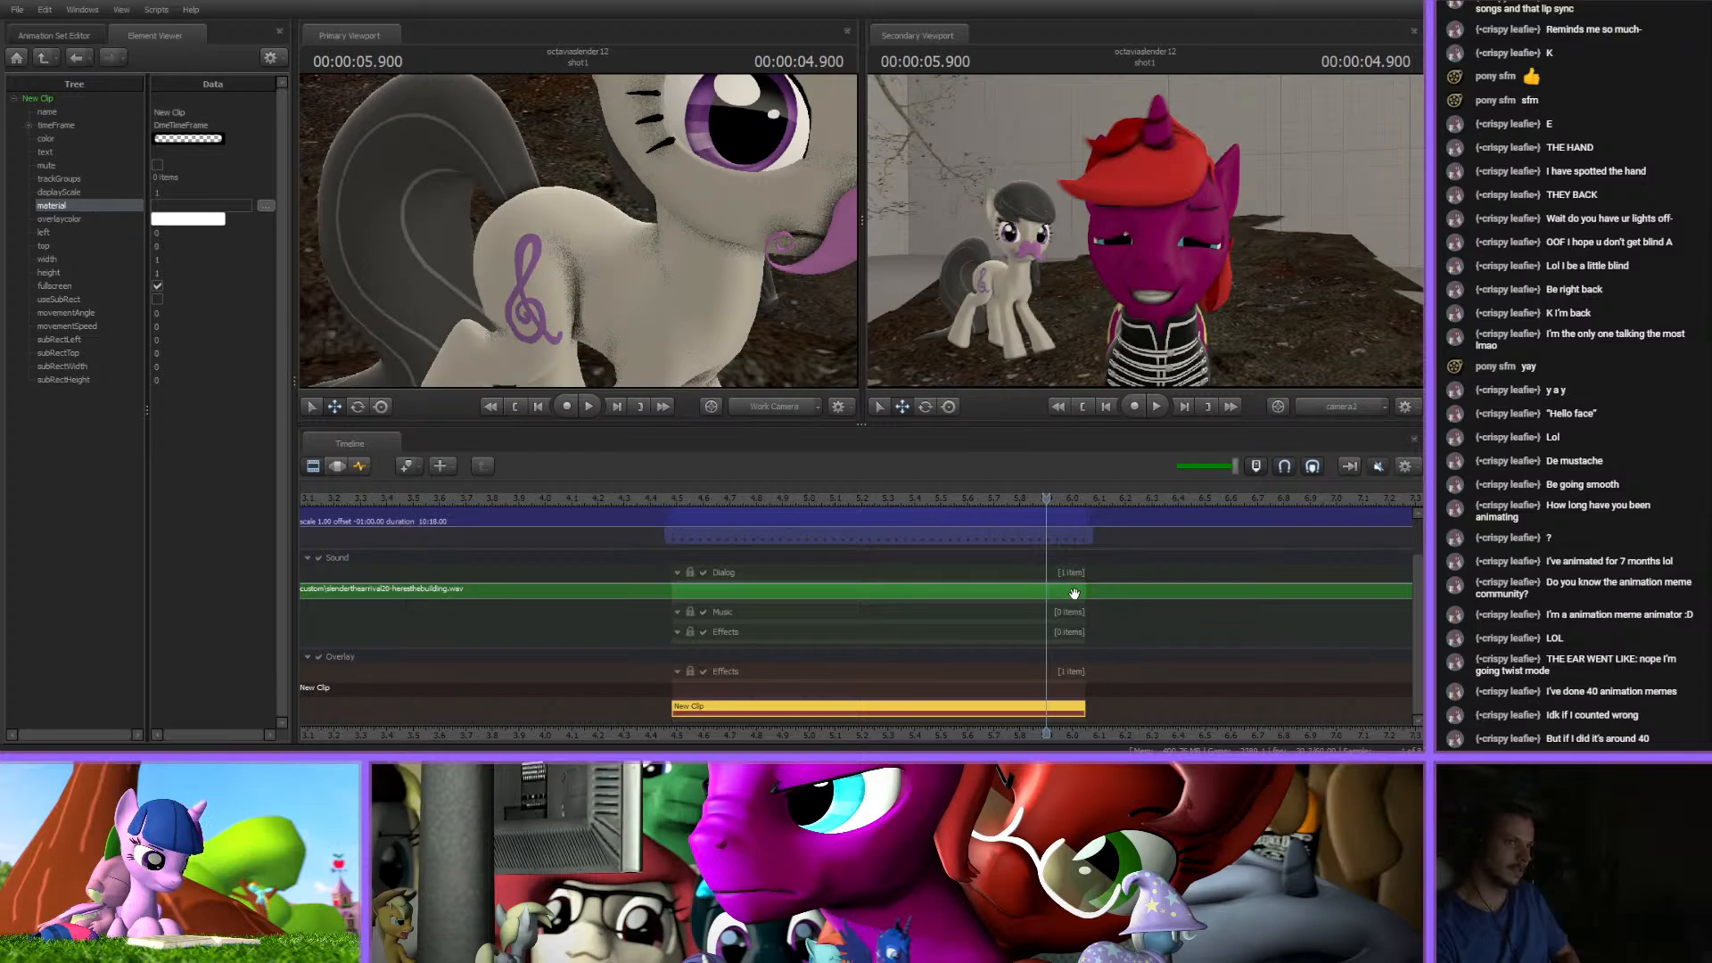
pyautogui.moveTo(1047, 498); pyautogui.dragTo(1087, 511)
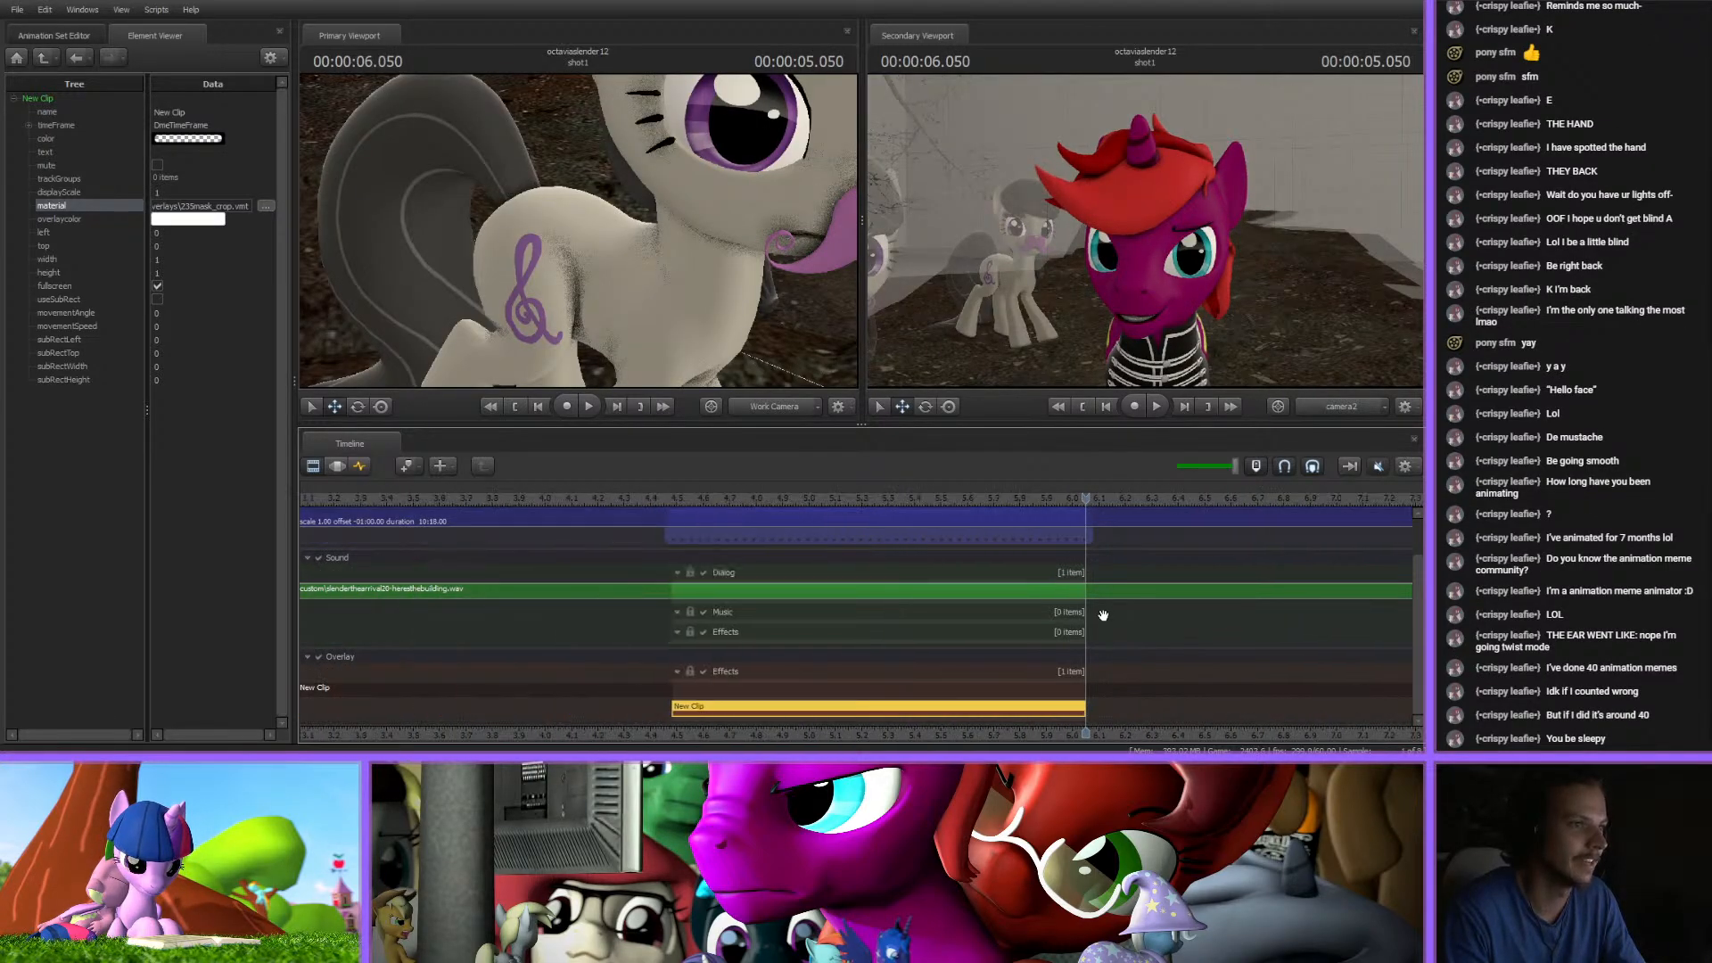
pyautogui.moveTo(1083, 498); pyautogui.dragTo(678, 496)
pyautogui.press('space')
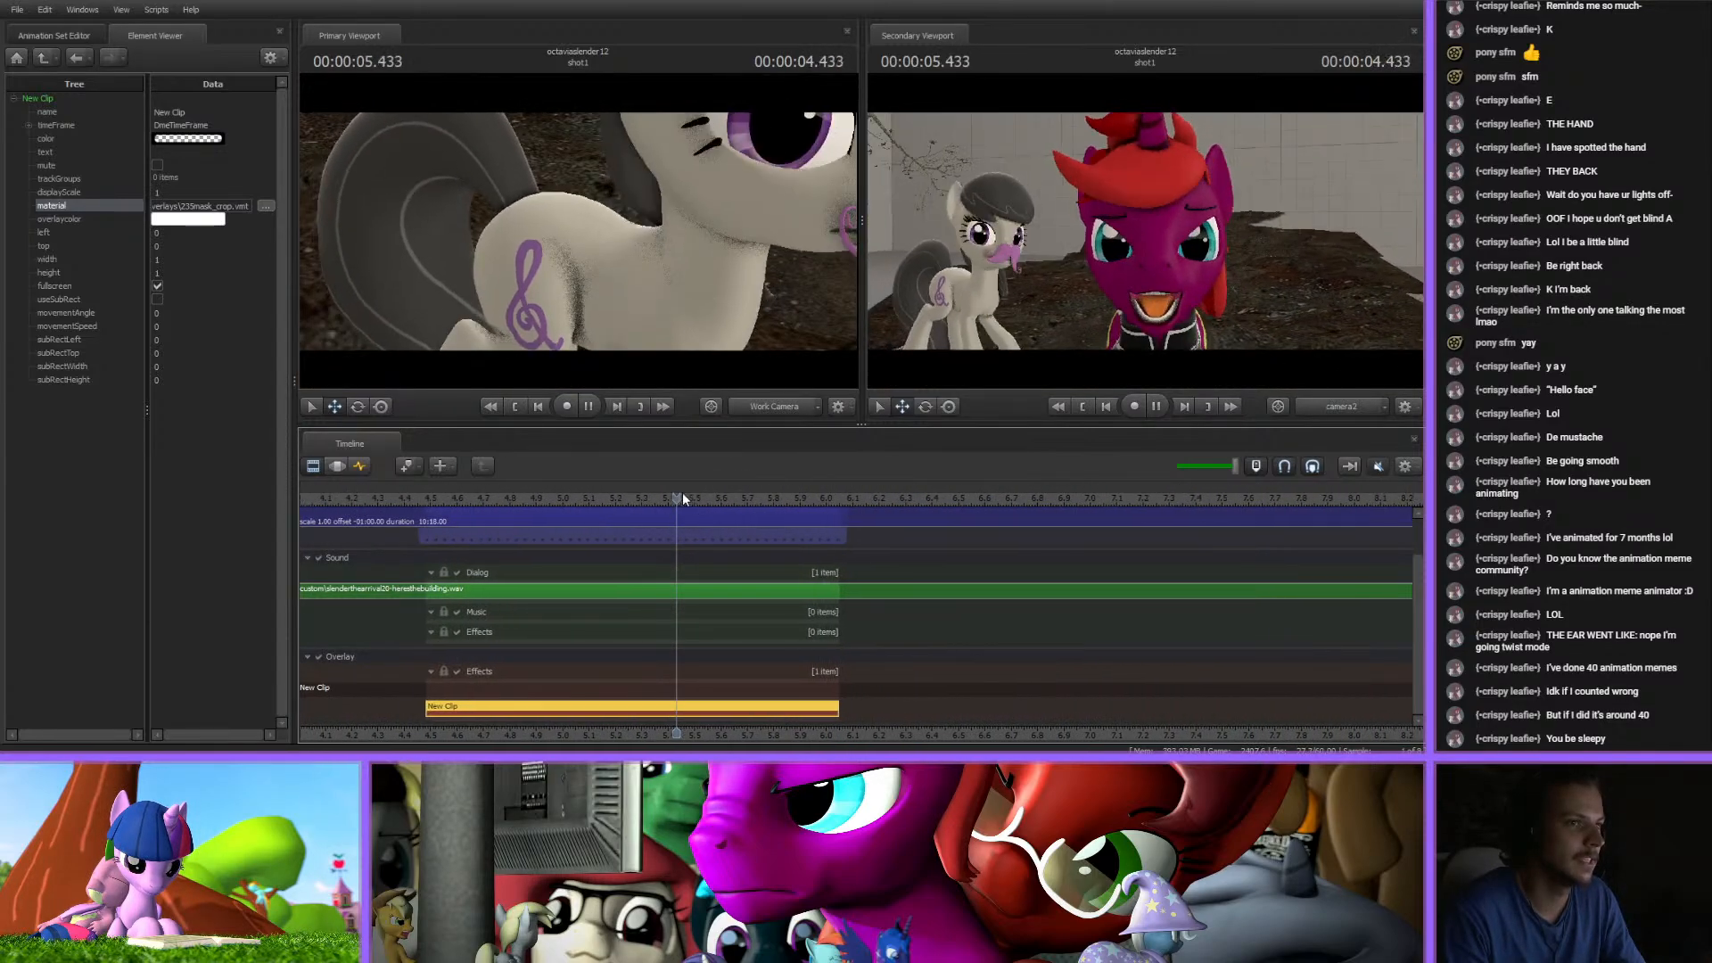
# - Check the overlay between about 4.9 and 6.05 s and extend the end of the highlighted clip range slightly
pyautogui.moveTo(824, 664); pyautogui.dragTo(1031, 590, button='middle')
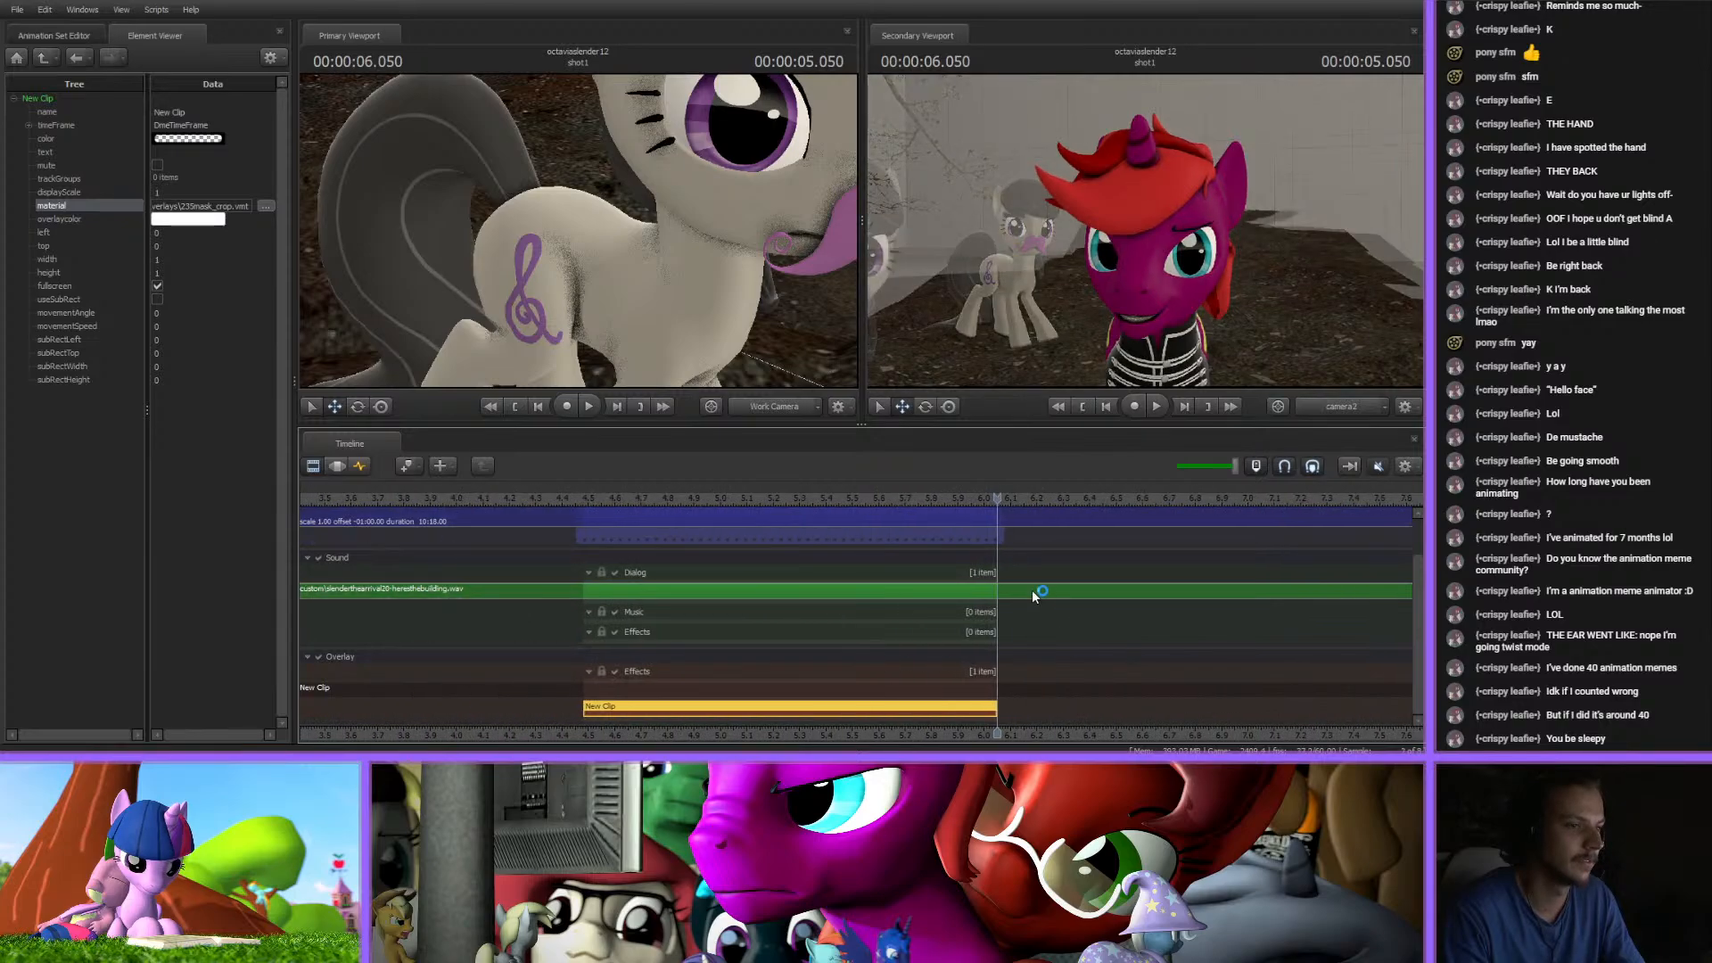
pyautogui.moveTo(997, 502); pyautogui.dragTo(702, 516)
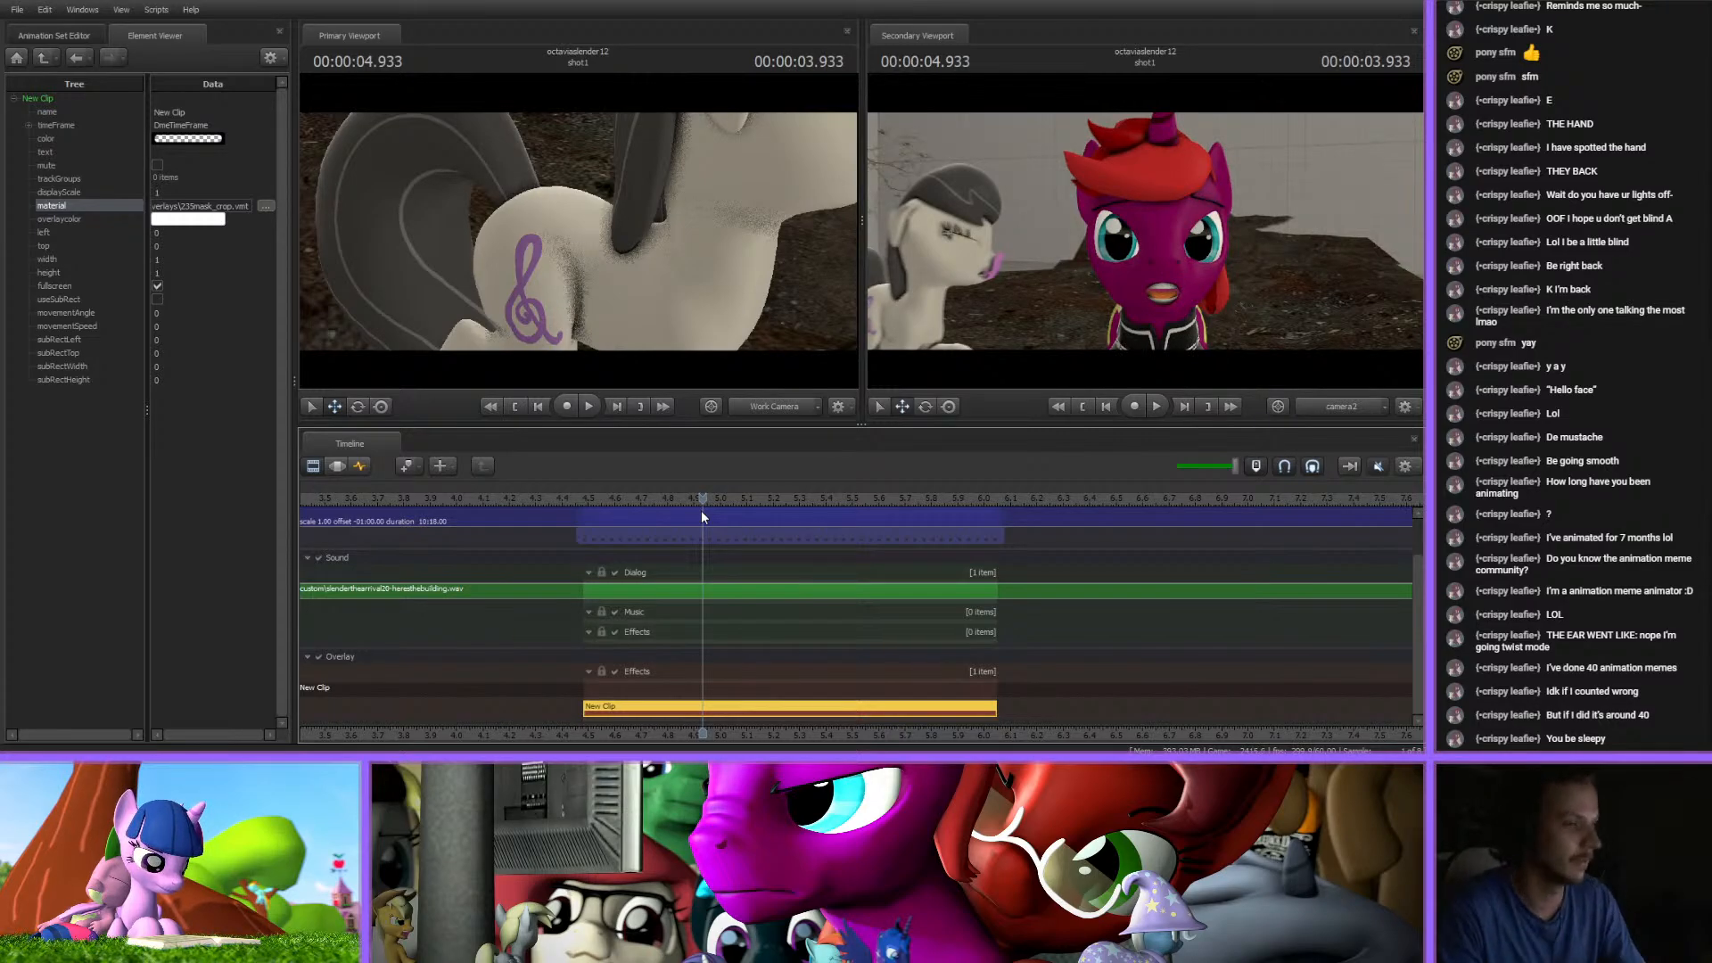
pyautogui.moveTo(703, 493); pyautogui.dragTo(852, 506)
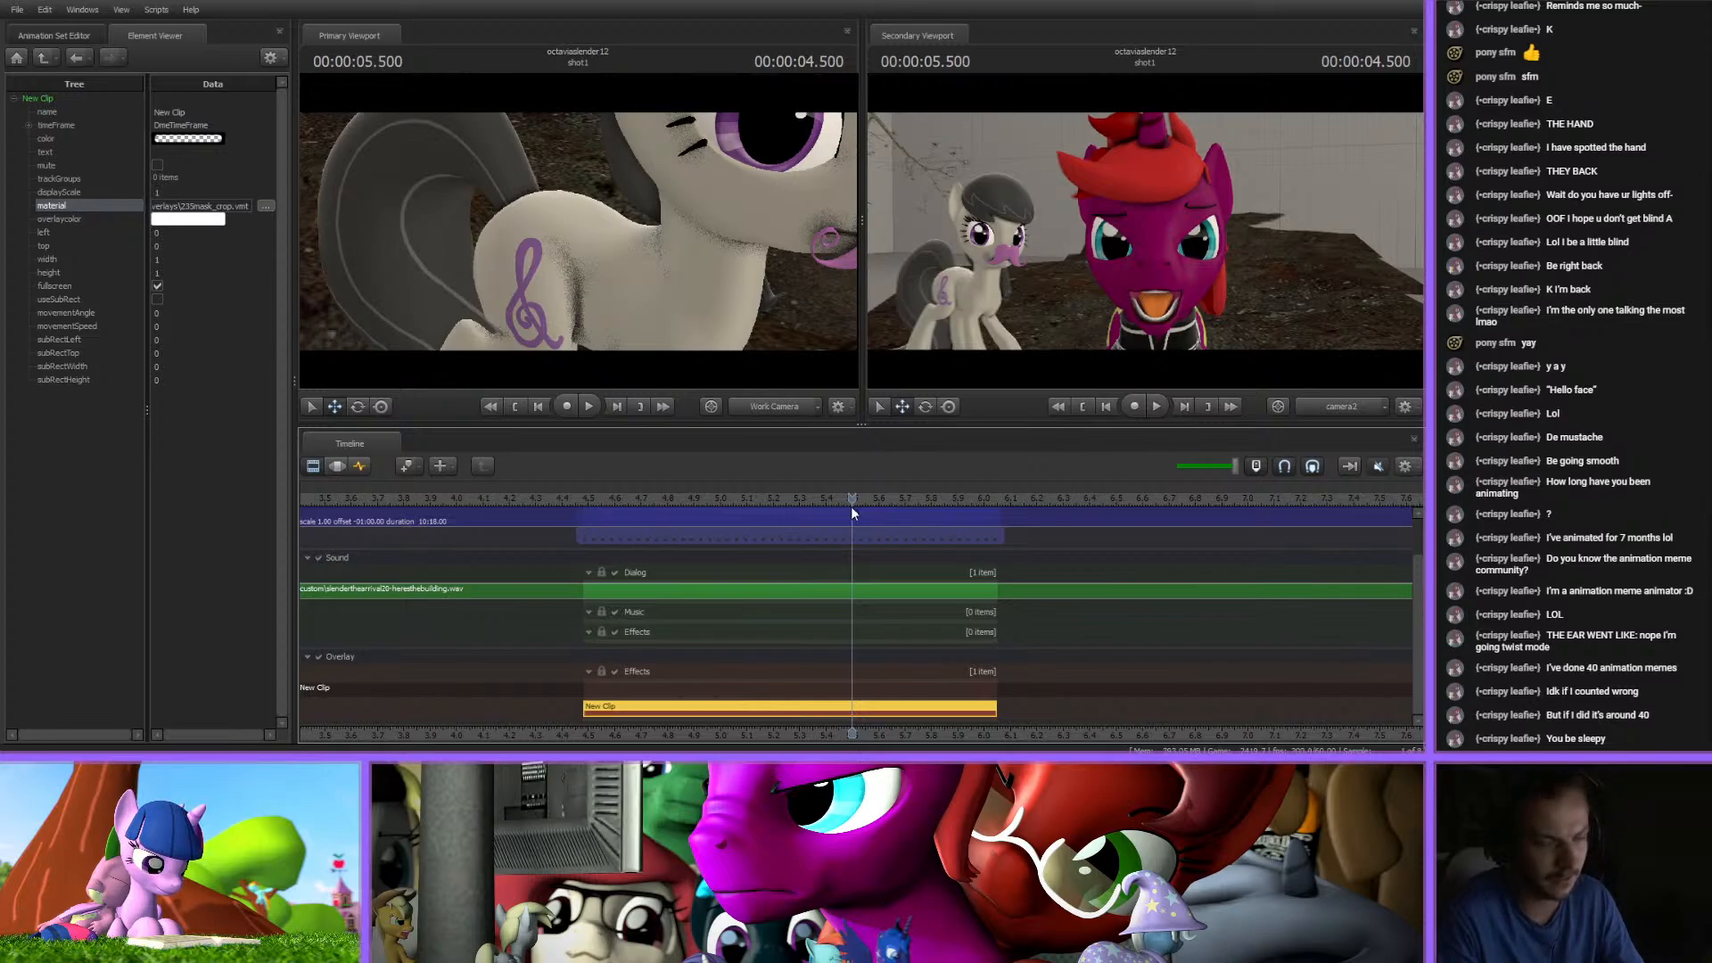
pyautogui.scroll(3, 865, 624)
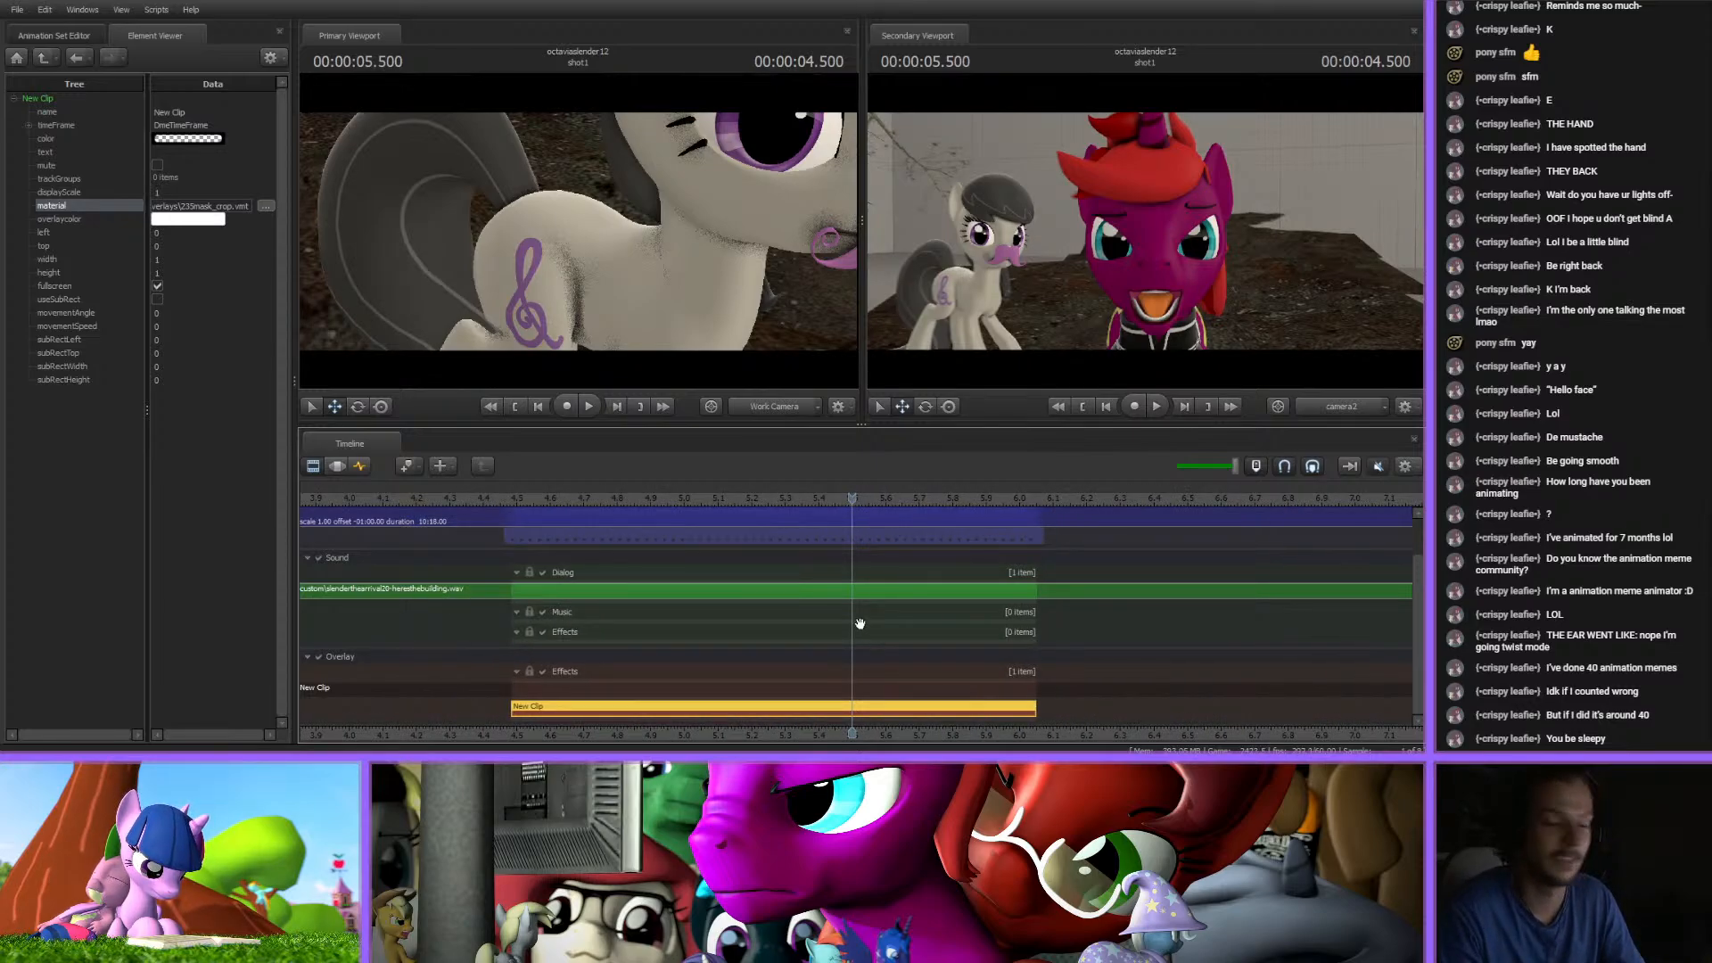
pyautogui.scroll(2, 988, 620)
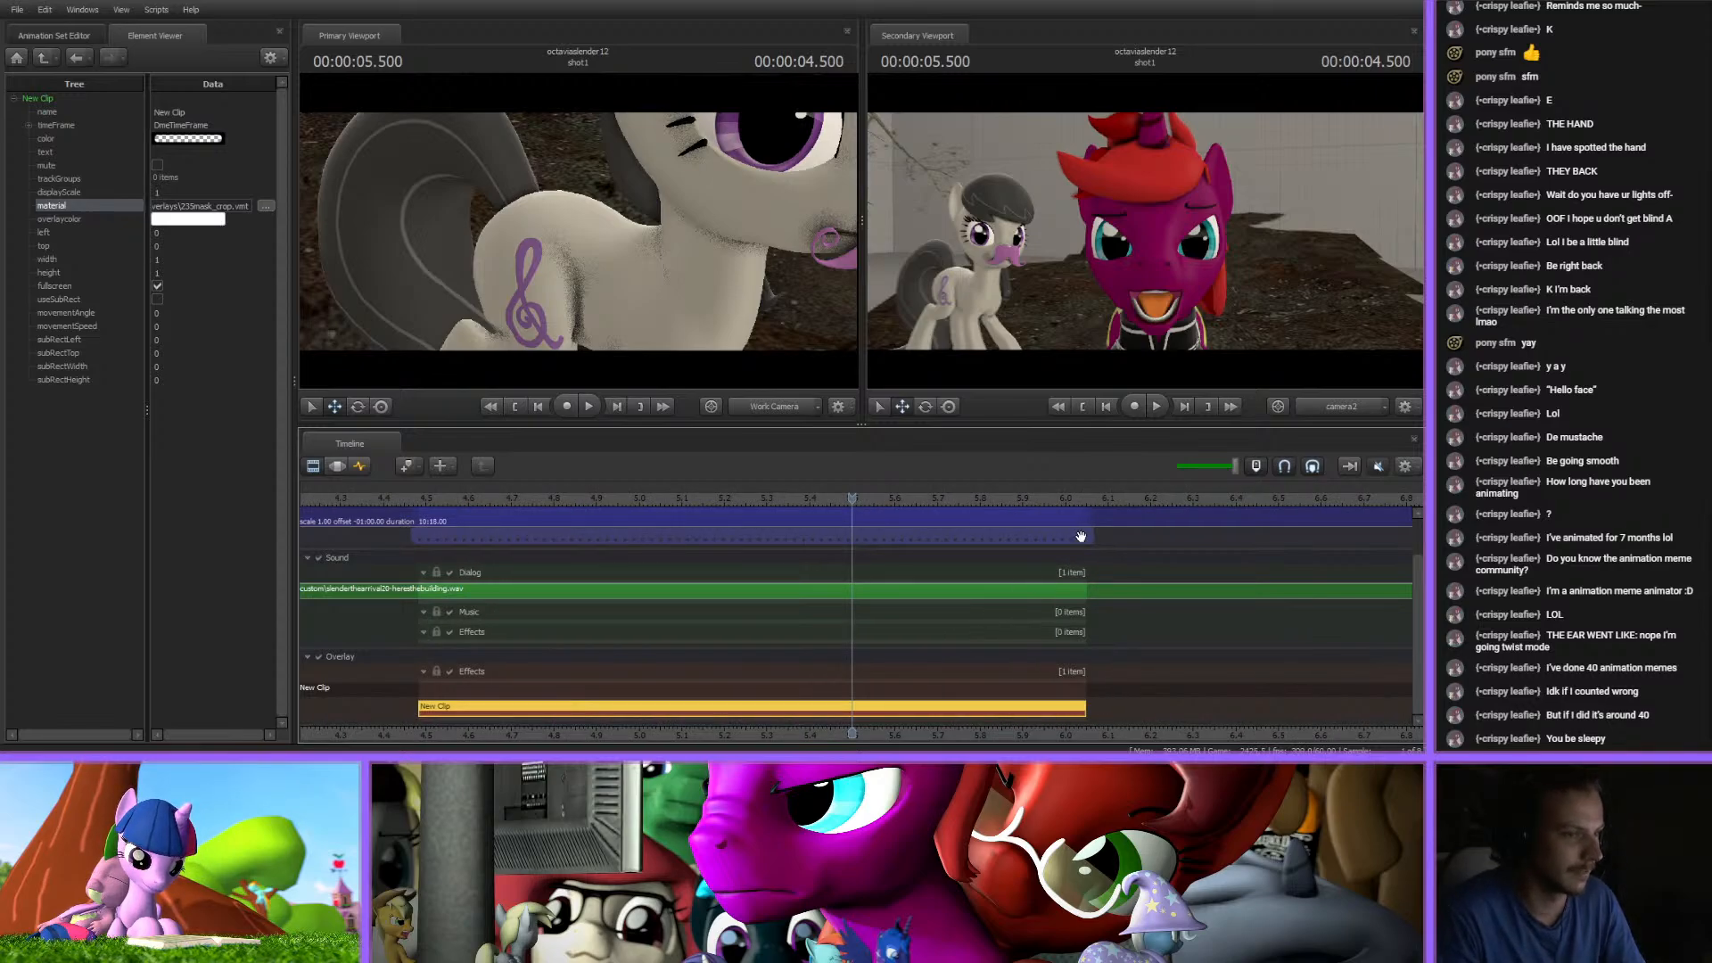
pyautogui.moveTo(1086, 536); pyautogui.dragTo(1093, 535)
pyautogui.click(1084, 499)
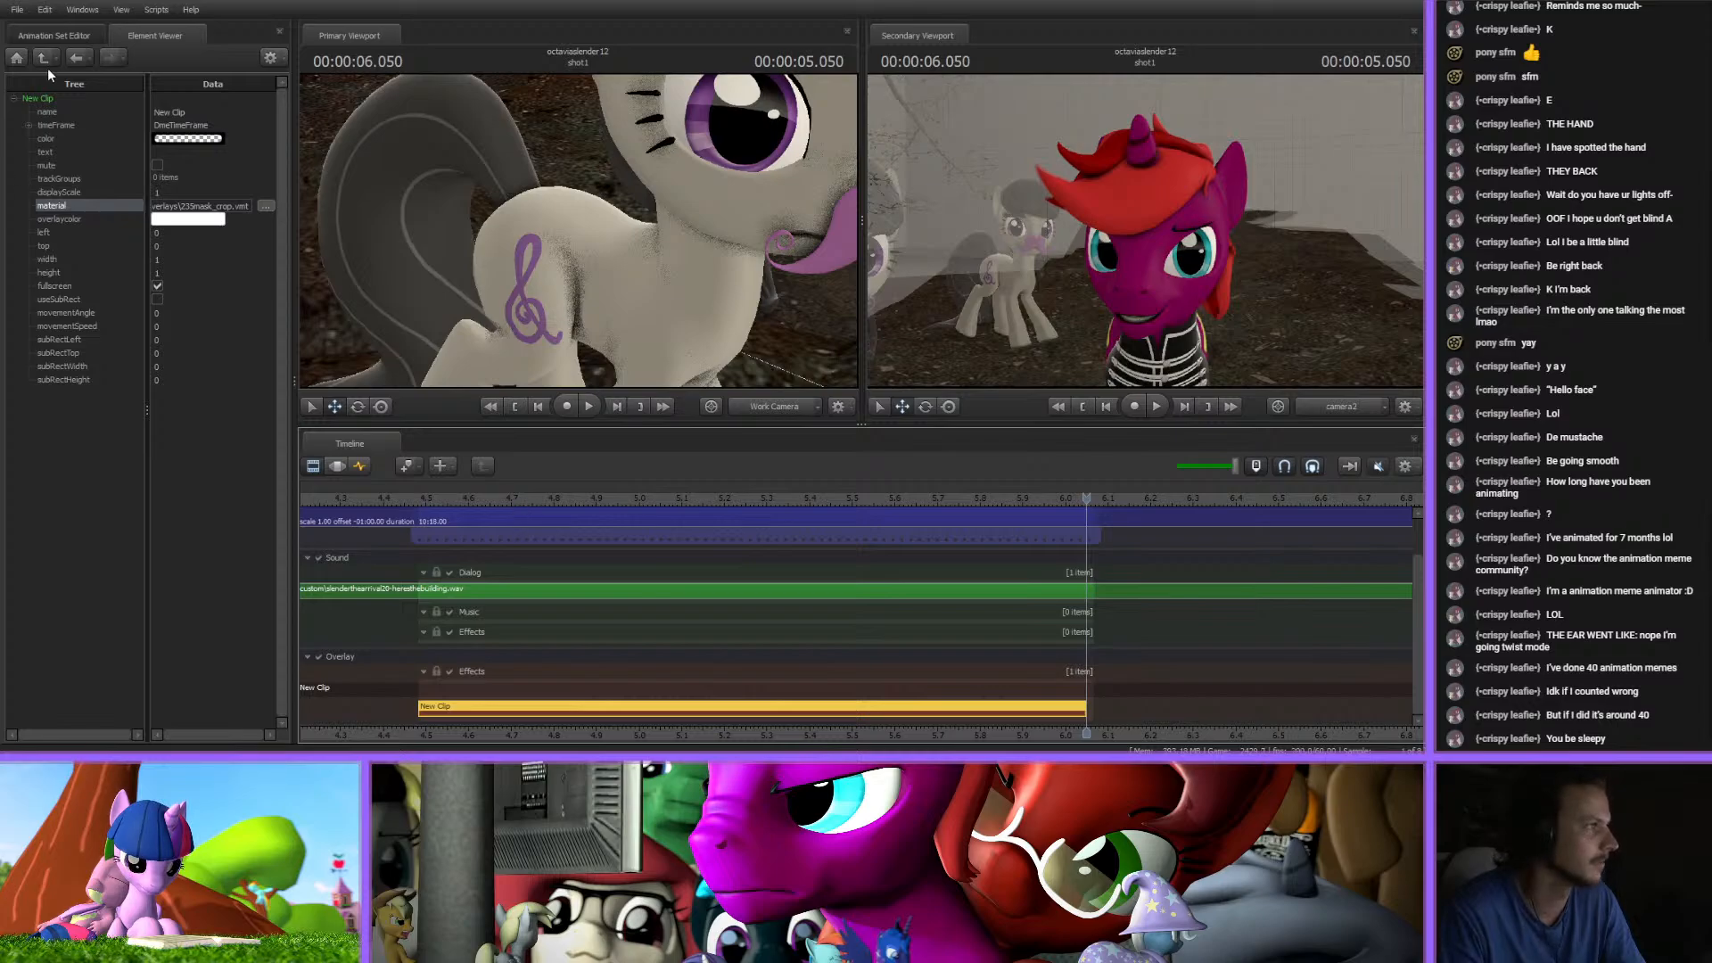
# - Examine the Quillo group's motion graph around the shot and return to the clips at 00:00:05.050
pyautogui.click(54, 36)
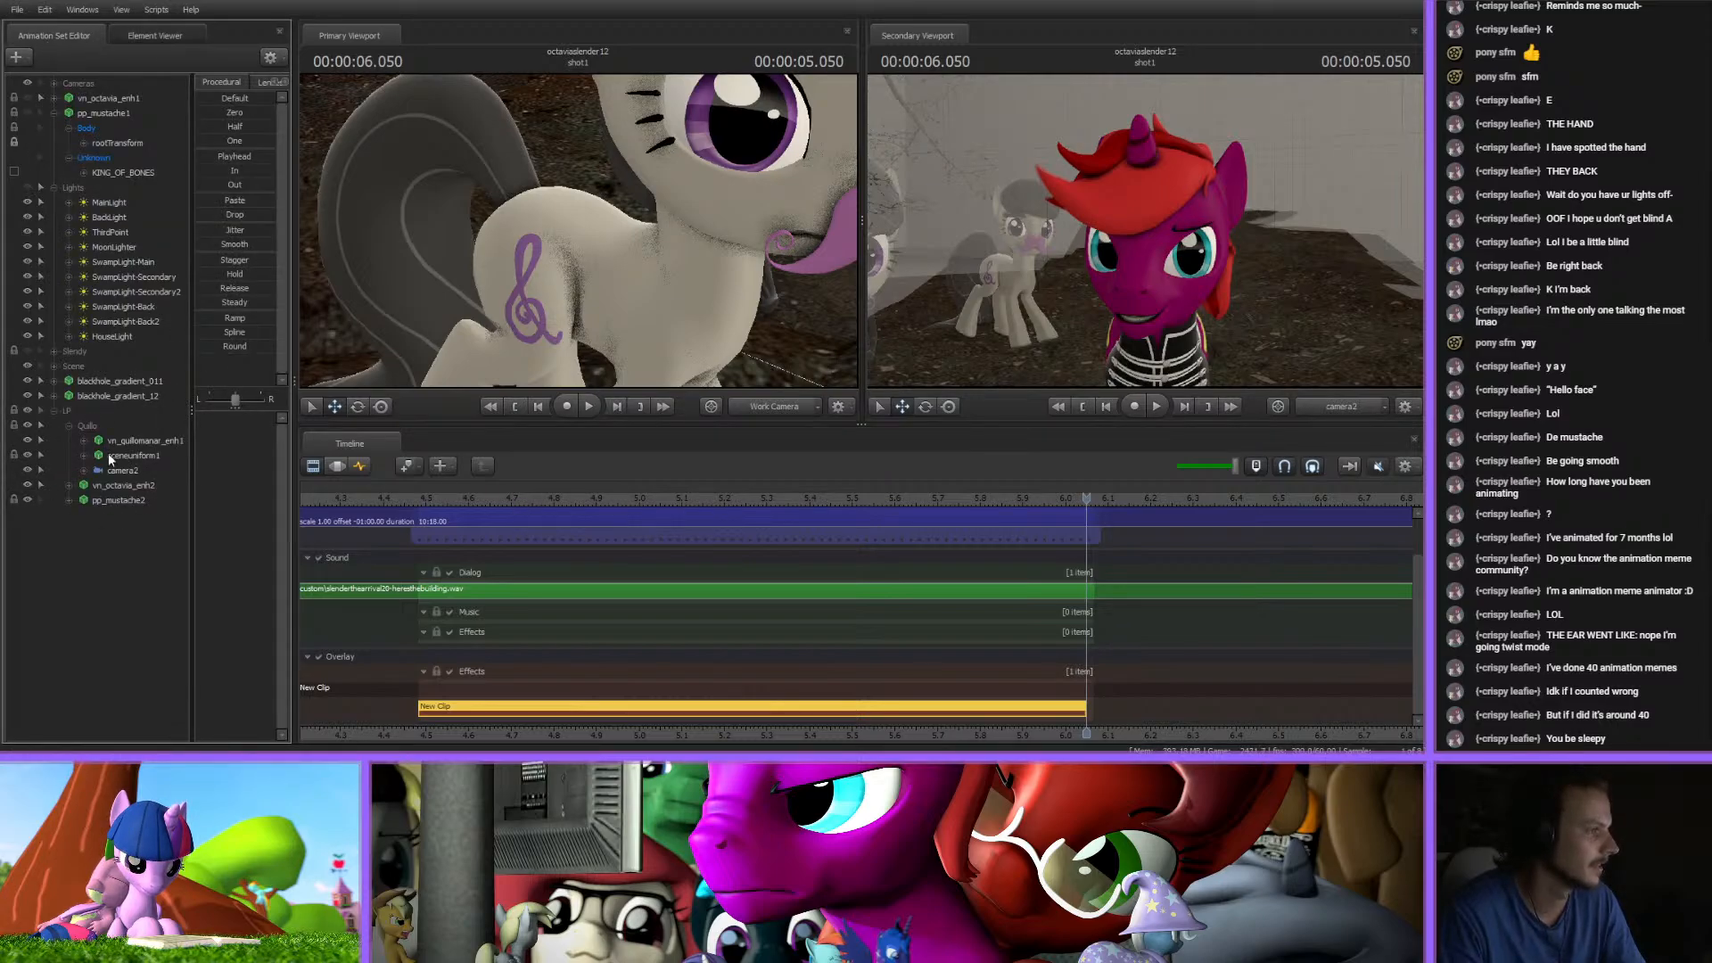
pyautogui.click(86, 426)
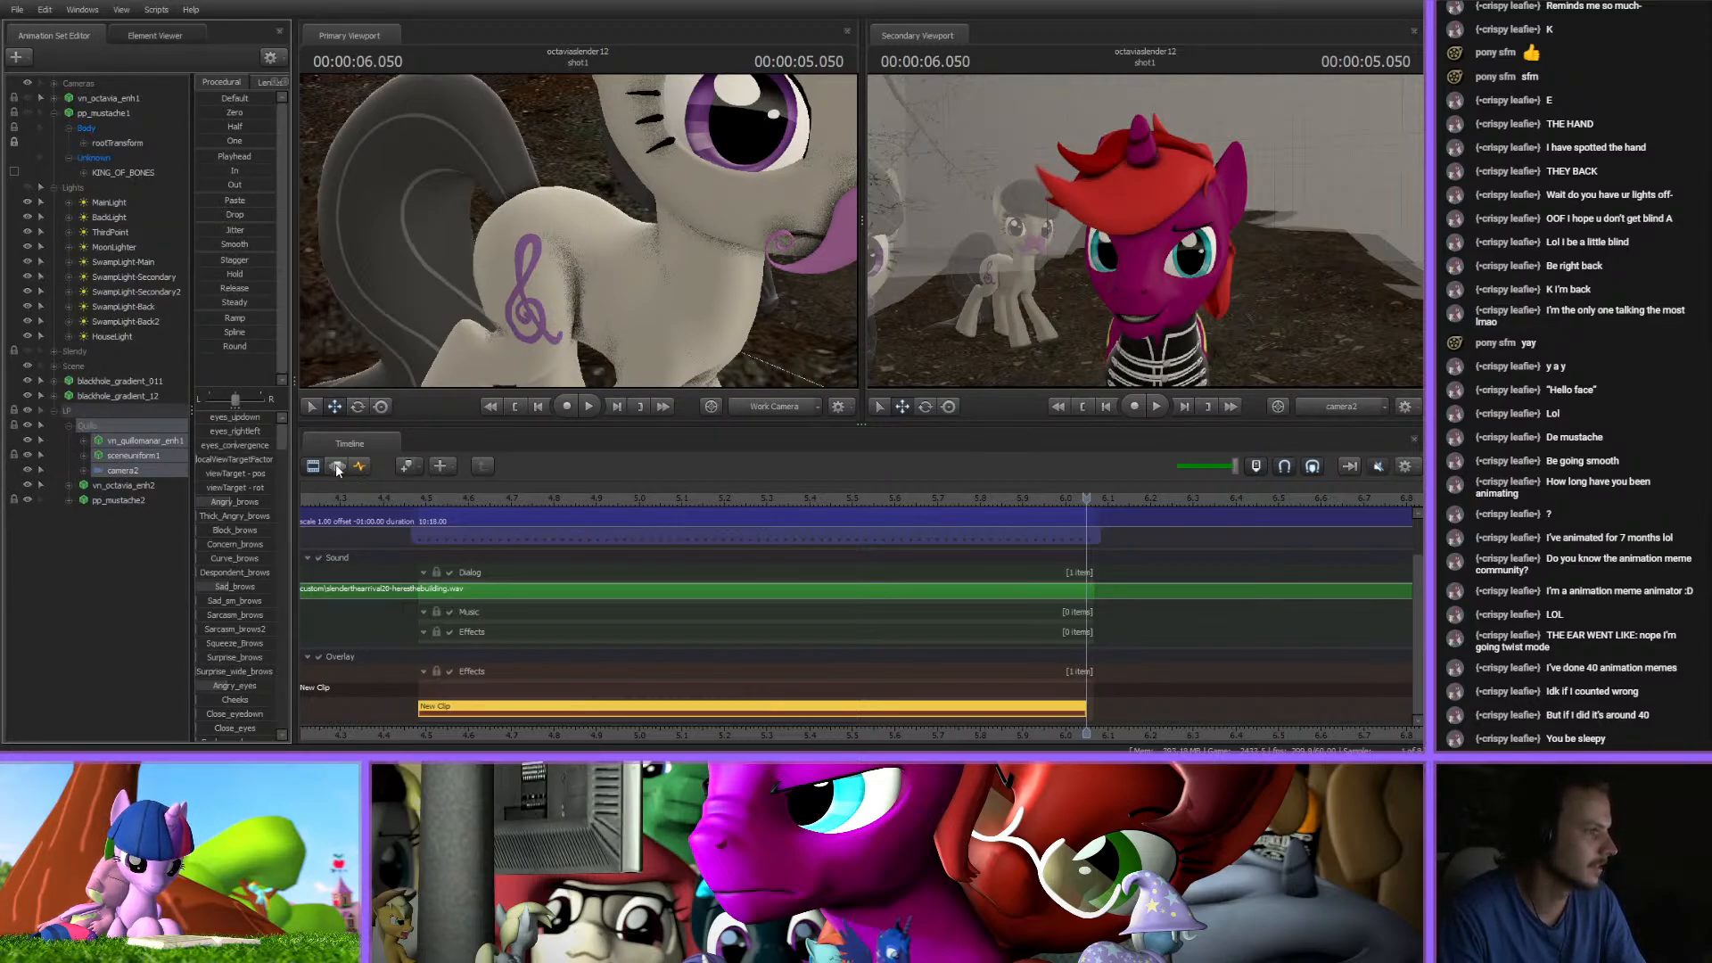
pyautogui.click(336, 465)
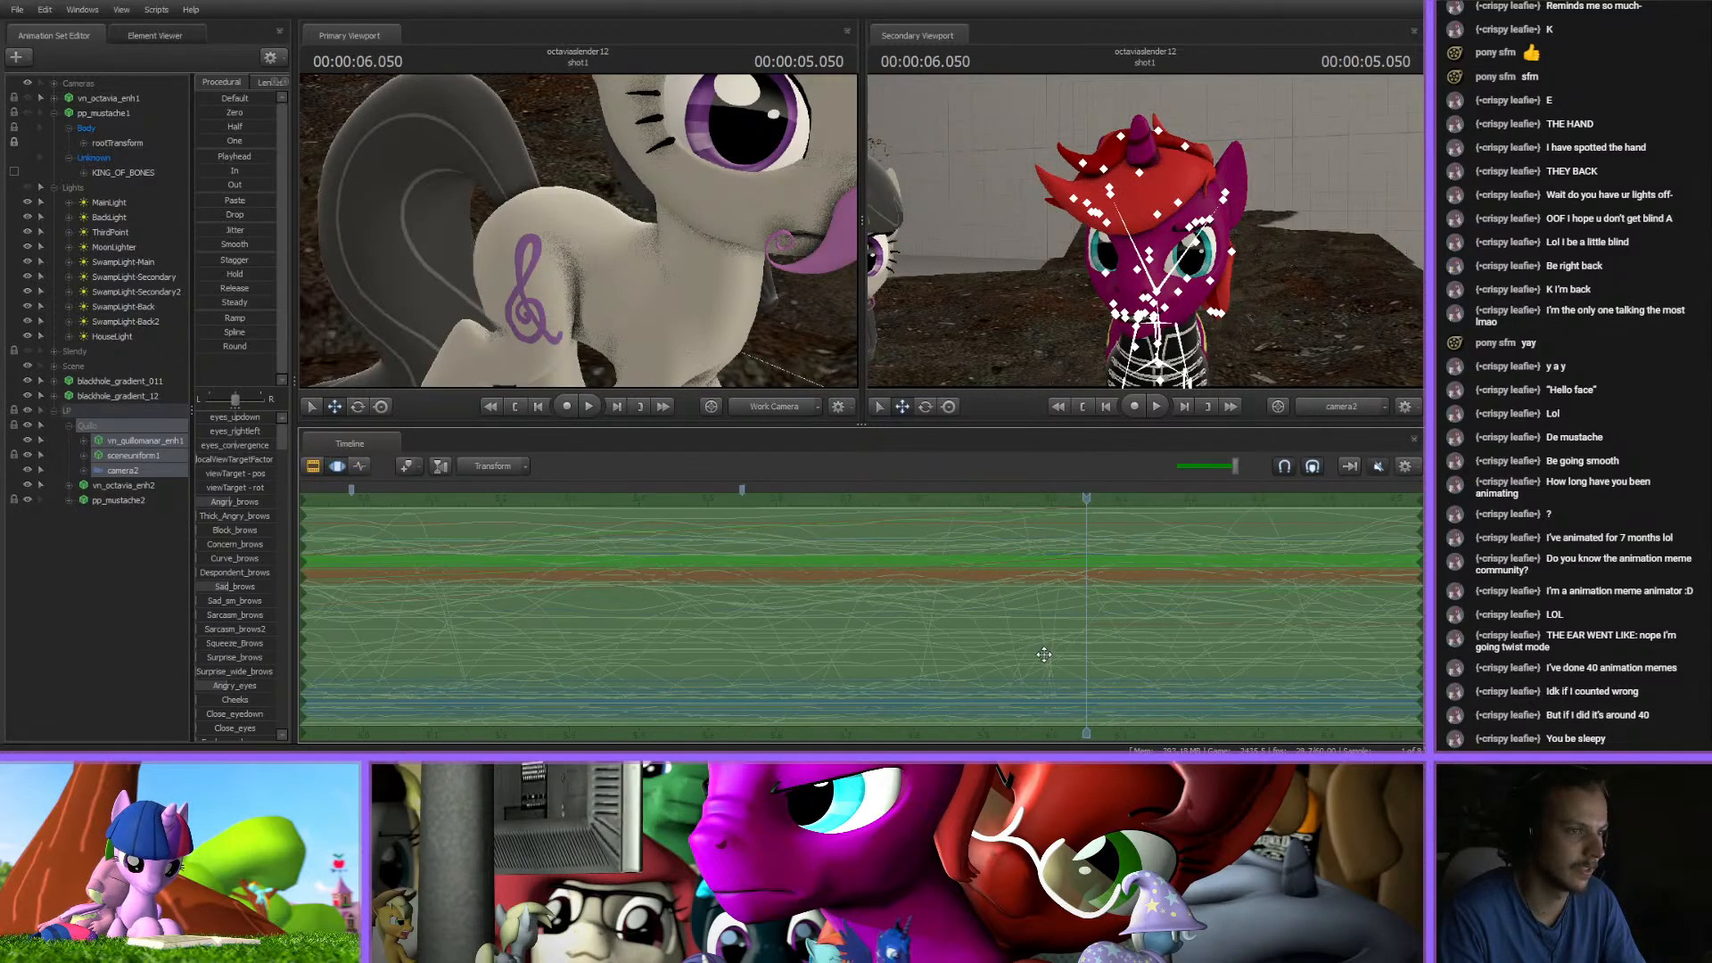
pyautogui.scroll(-2, 1042, 653)
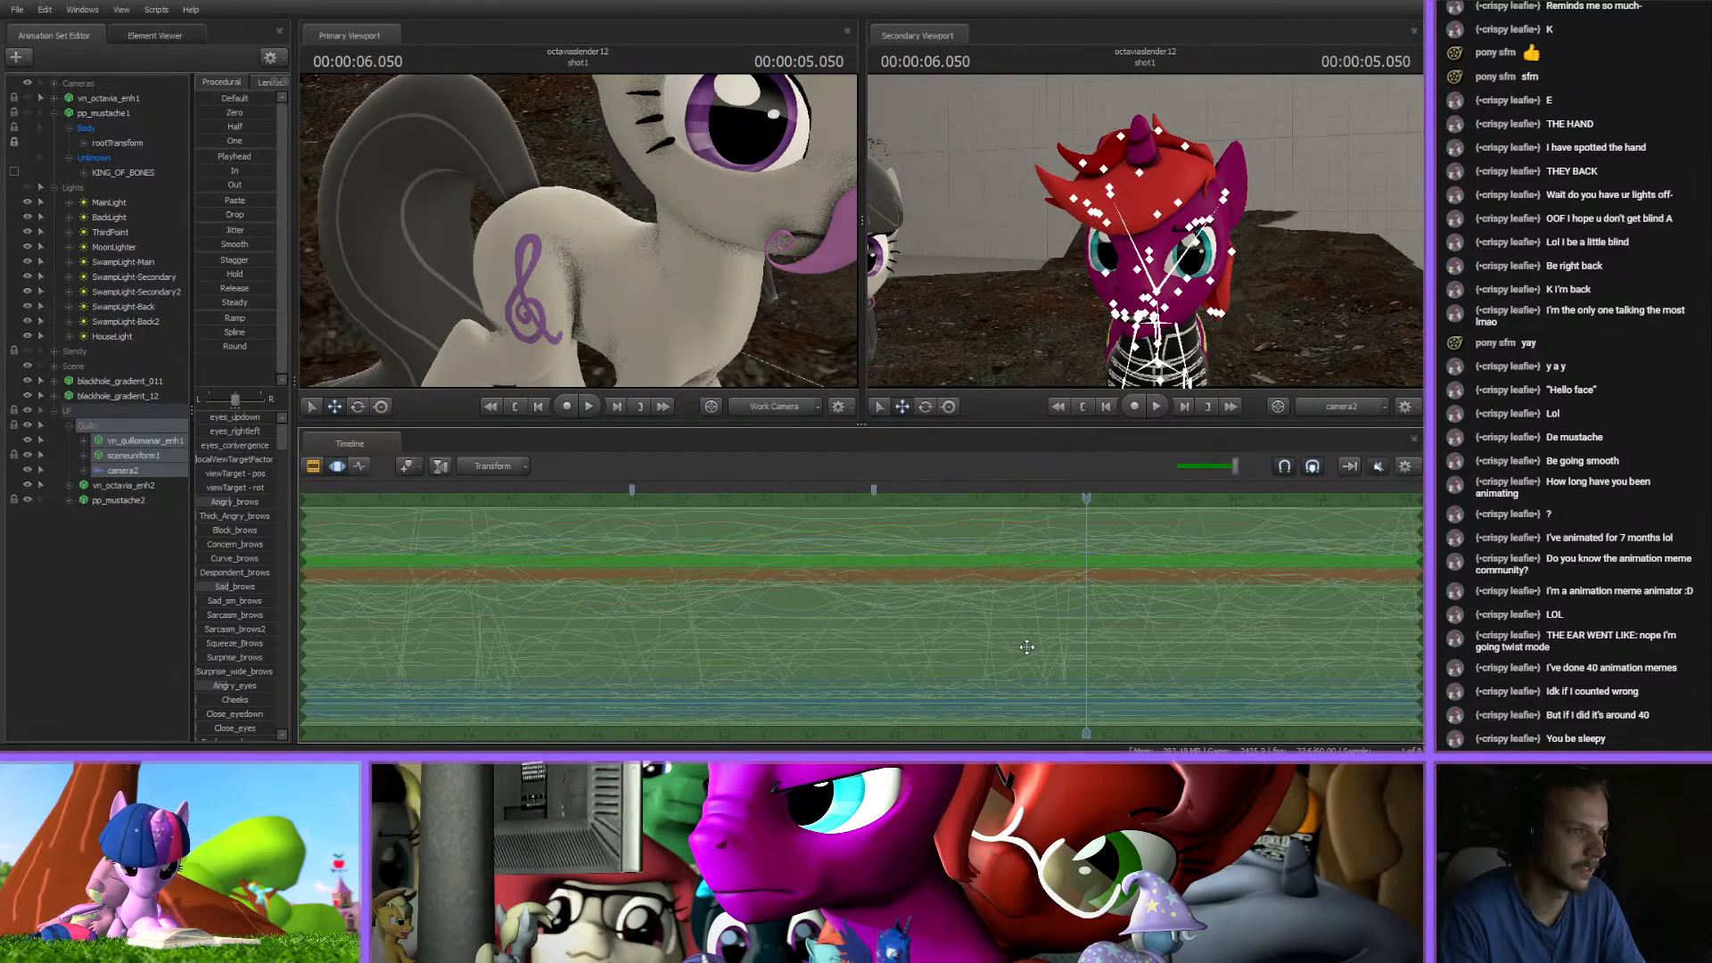
pyautogui.click(312, 465)
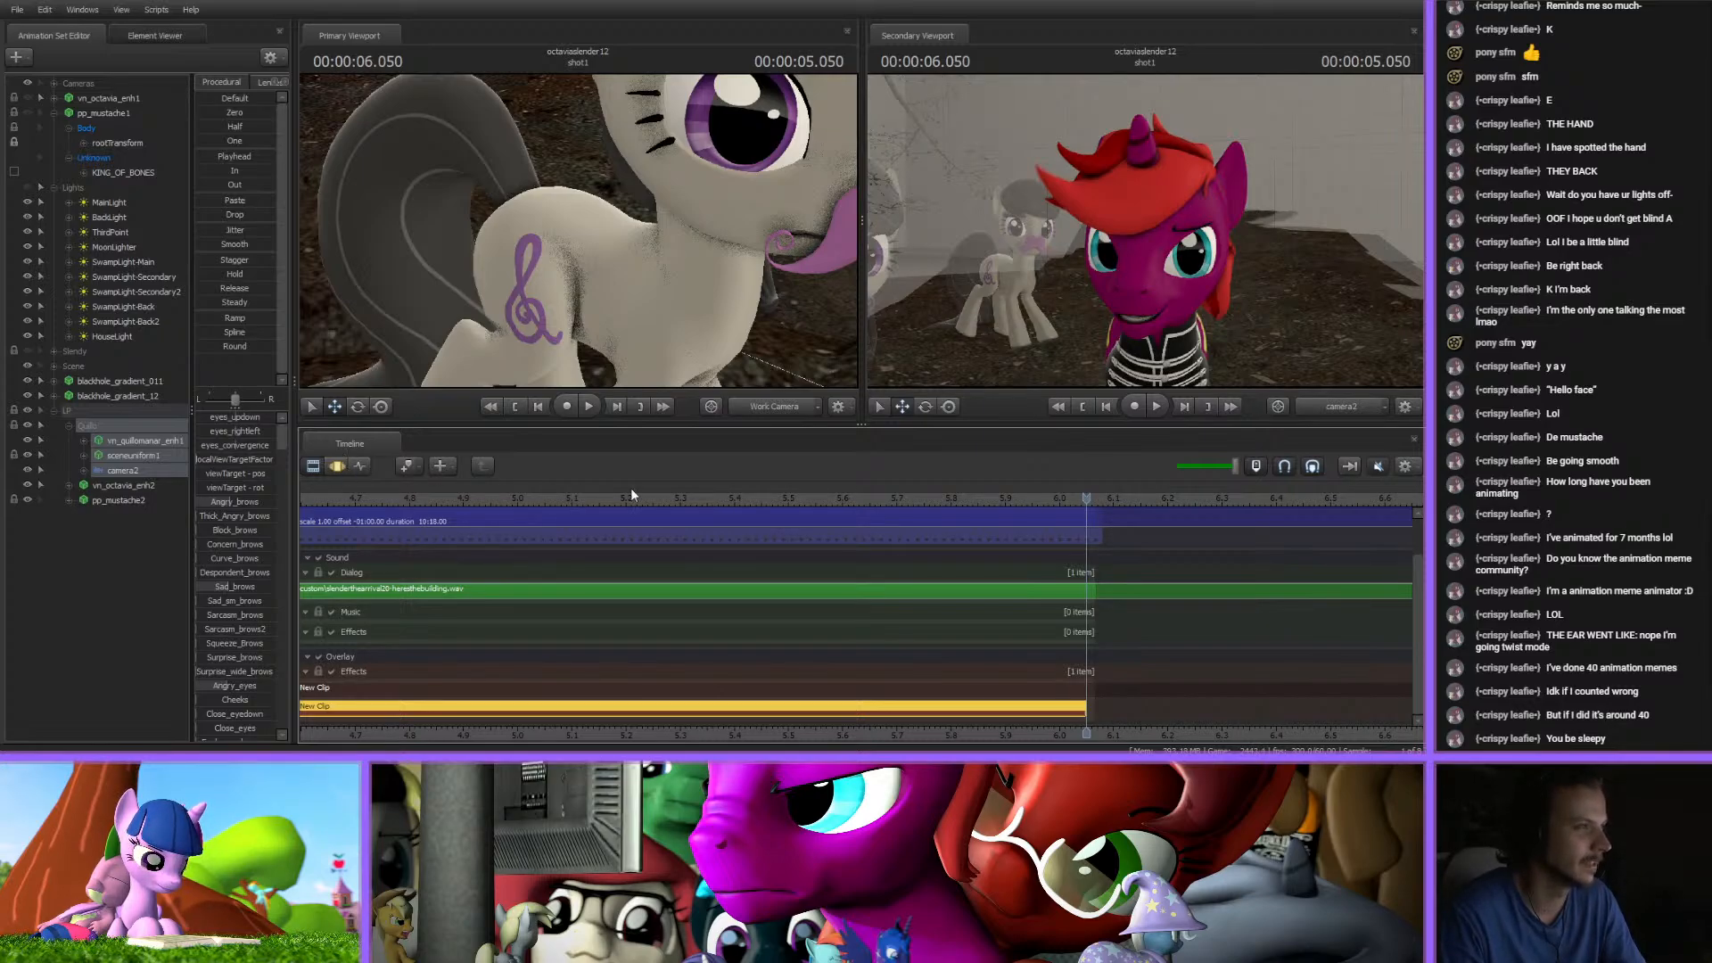
pyautogui.moveTo(1089, 500); pyautogui.dragTo(570, 530)
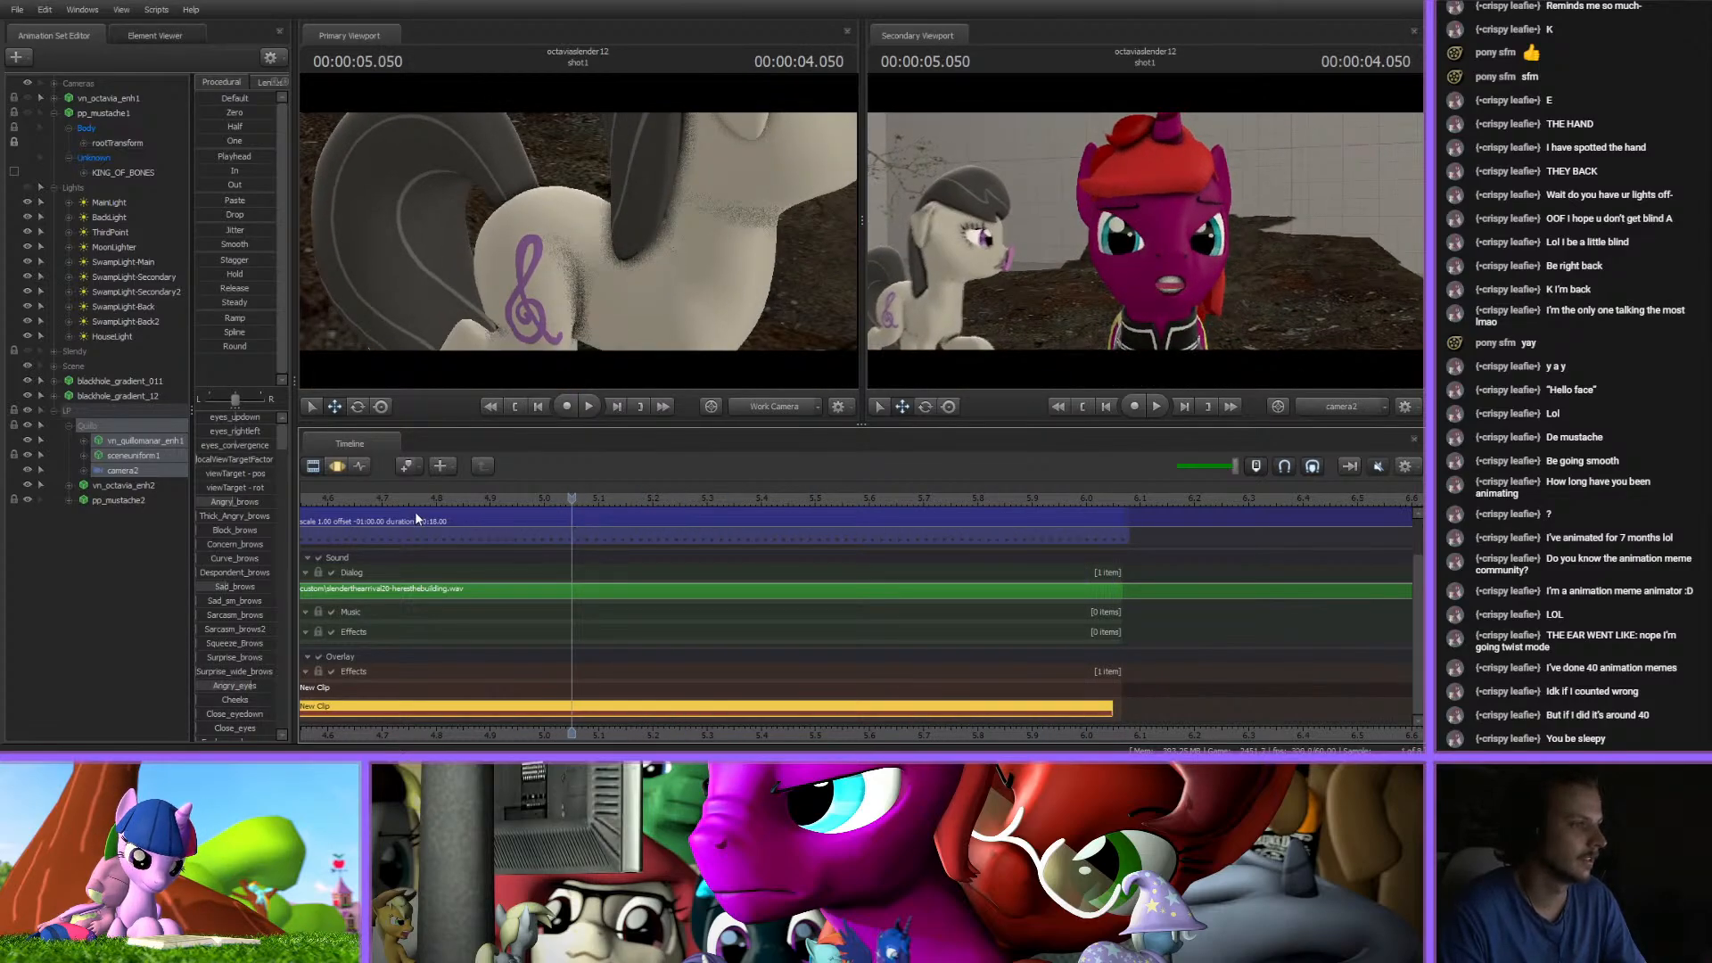
pyautogui.click(53, 410)
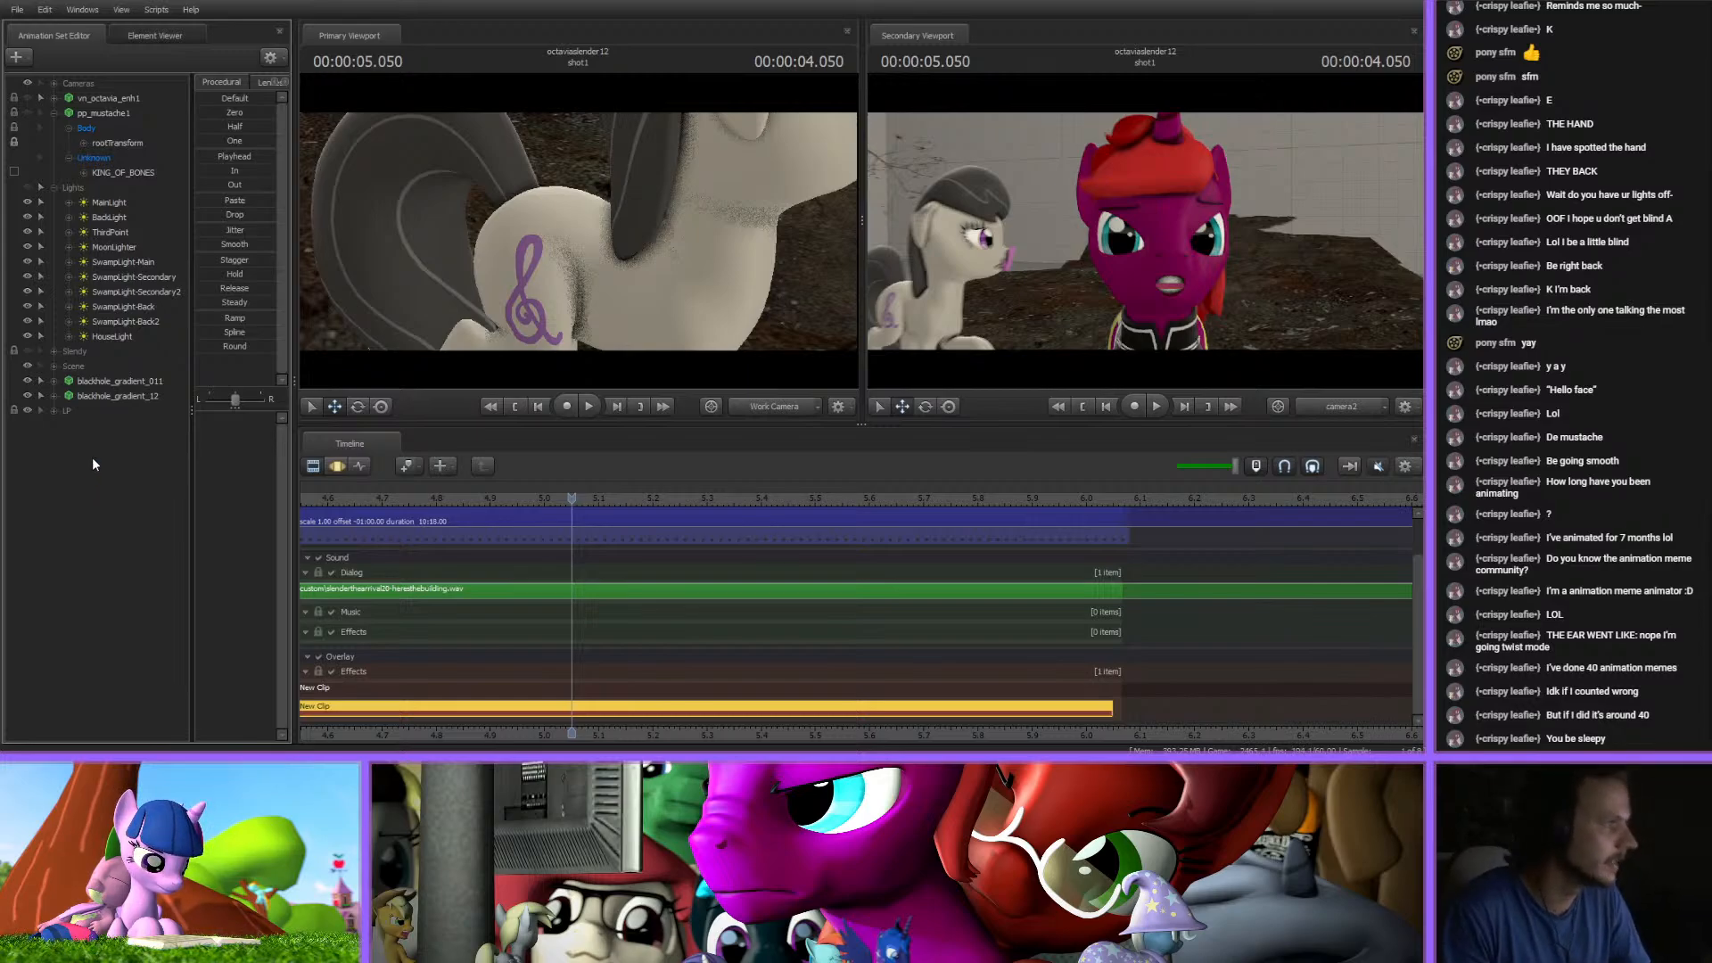
# - Replay the letterboxed shot and extend the overlay clip's end to 00:00:06.066
pyautogui.moveTo(570, 498); pyautogui.dragTo(767, 530)
pyautogui.press('space')
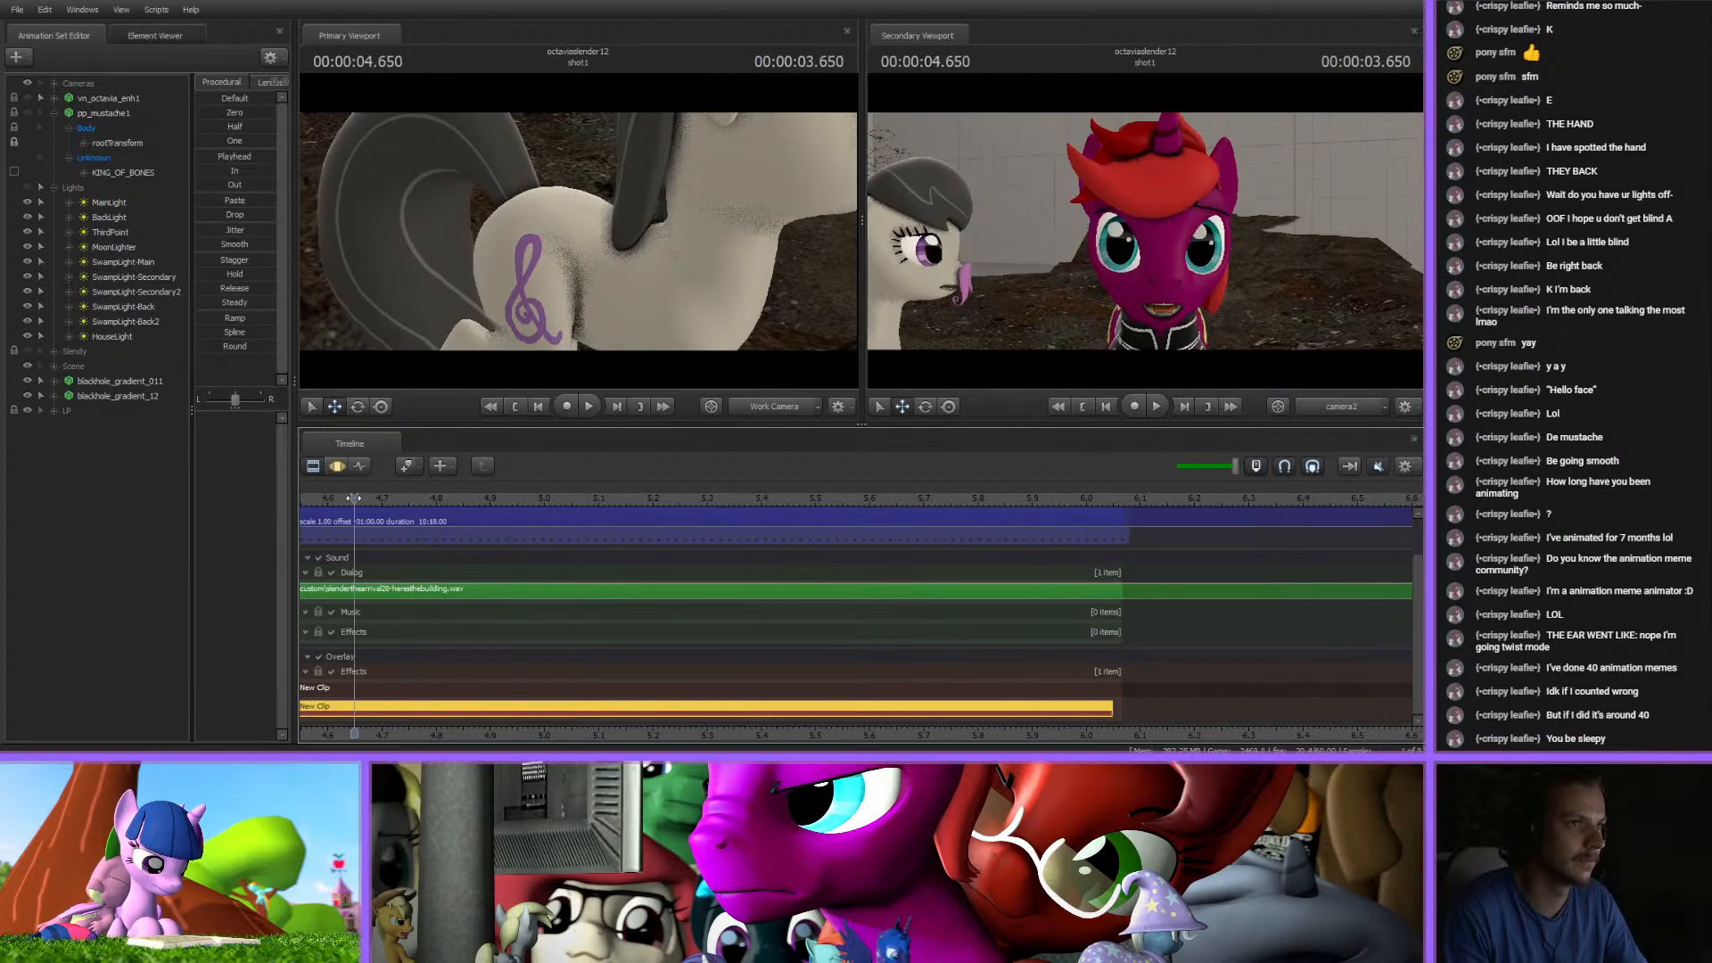
pyautogui.press('space')
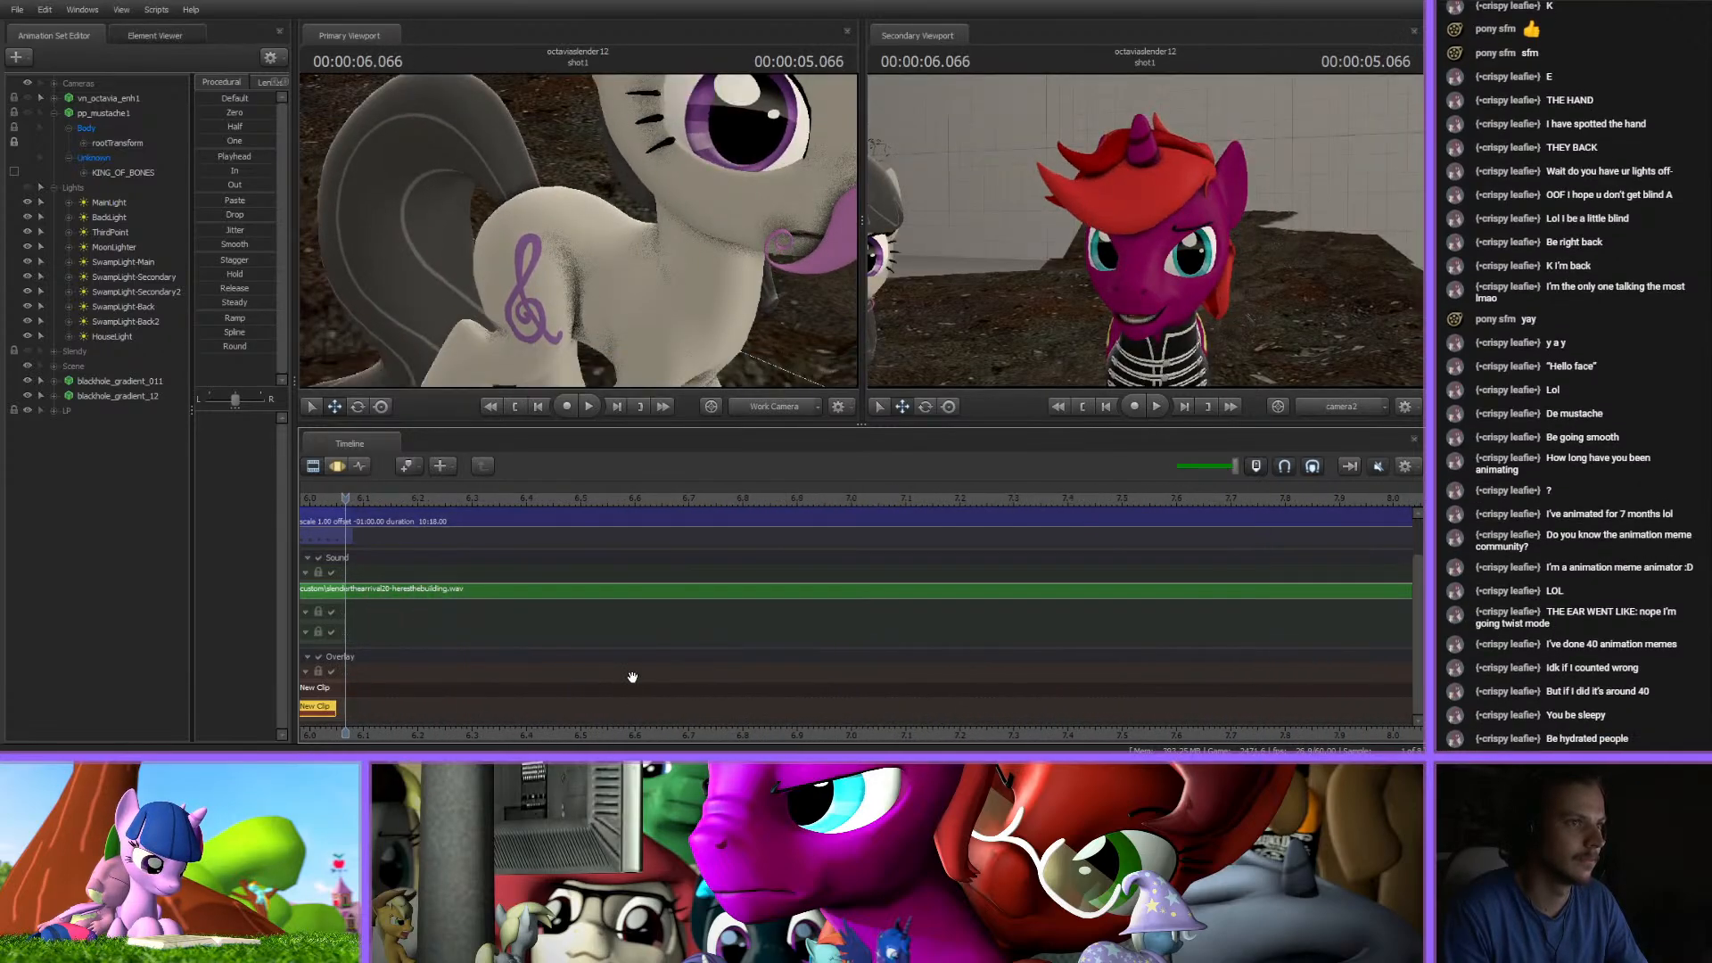
pyautogui.scroll(-3, 1026, 631)
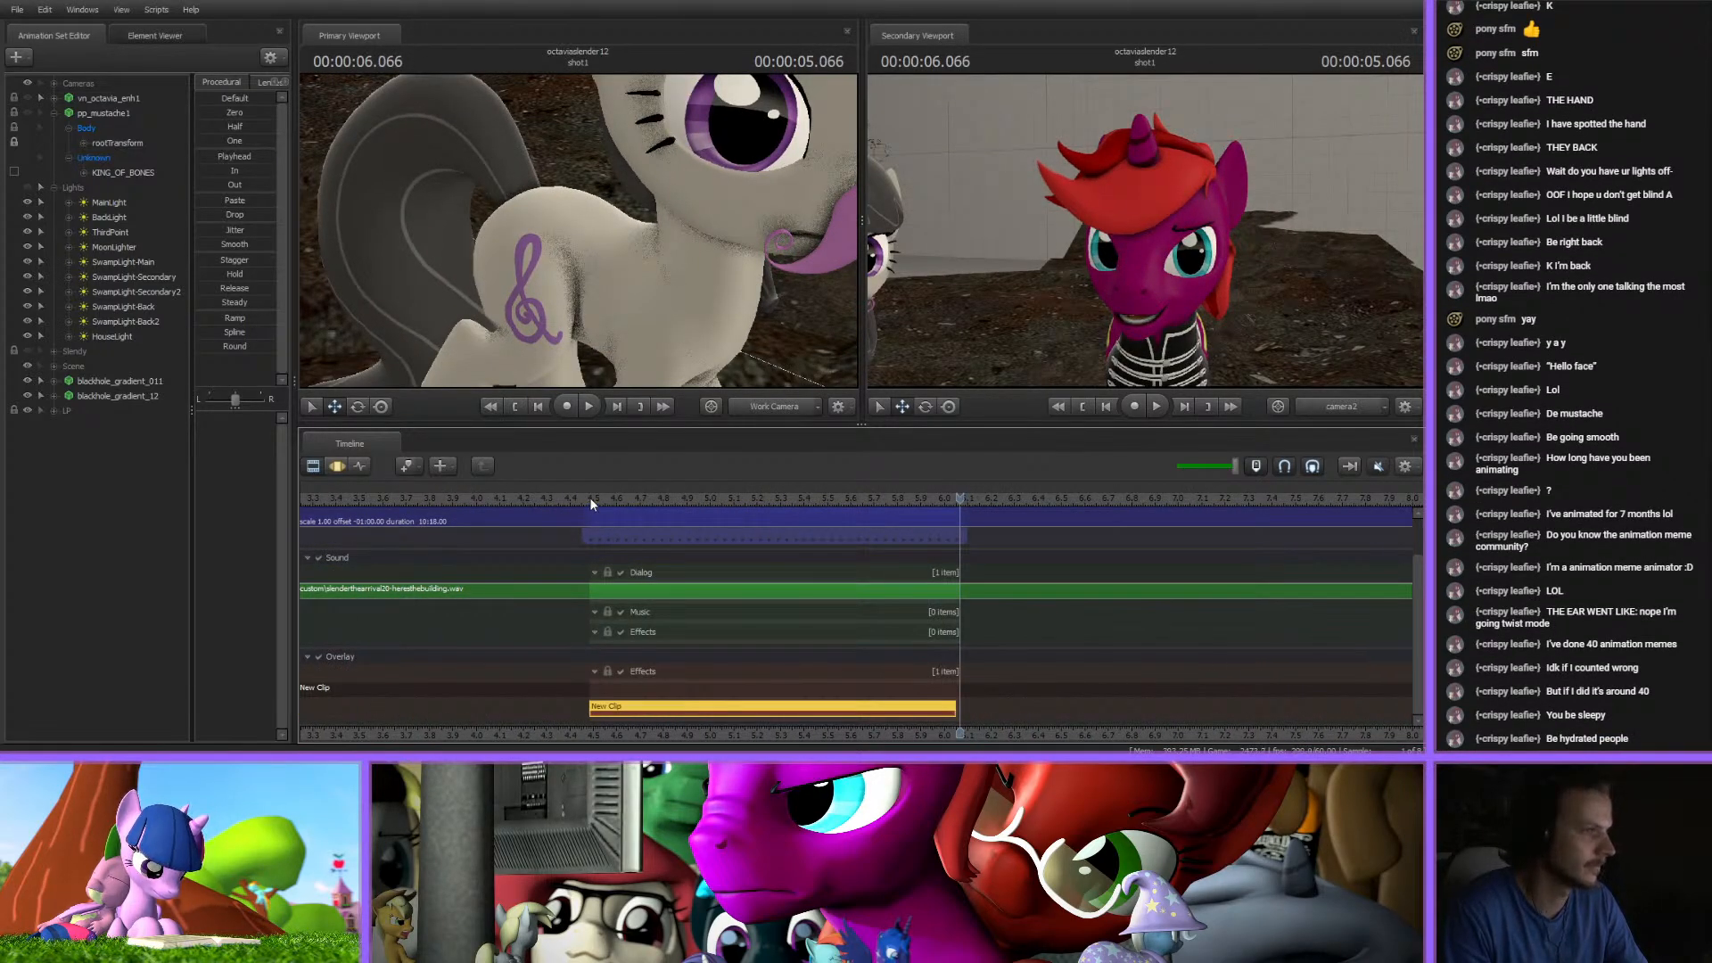
pyautogui.click(589, 496)
pyautogui.press('space')
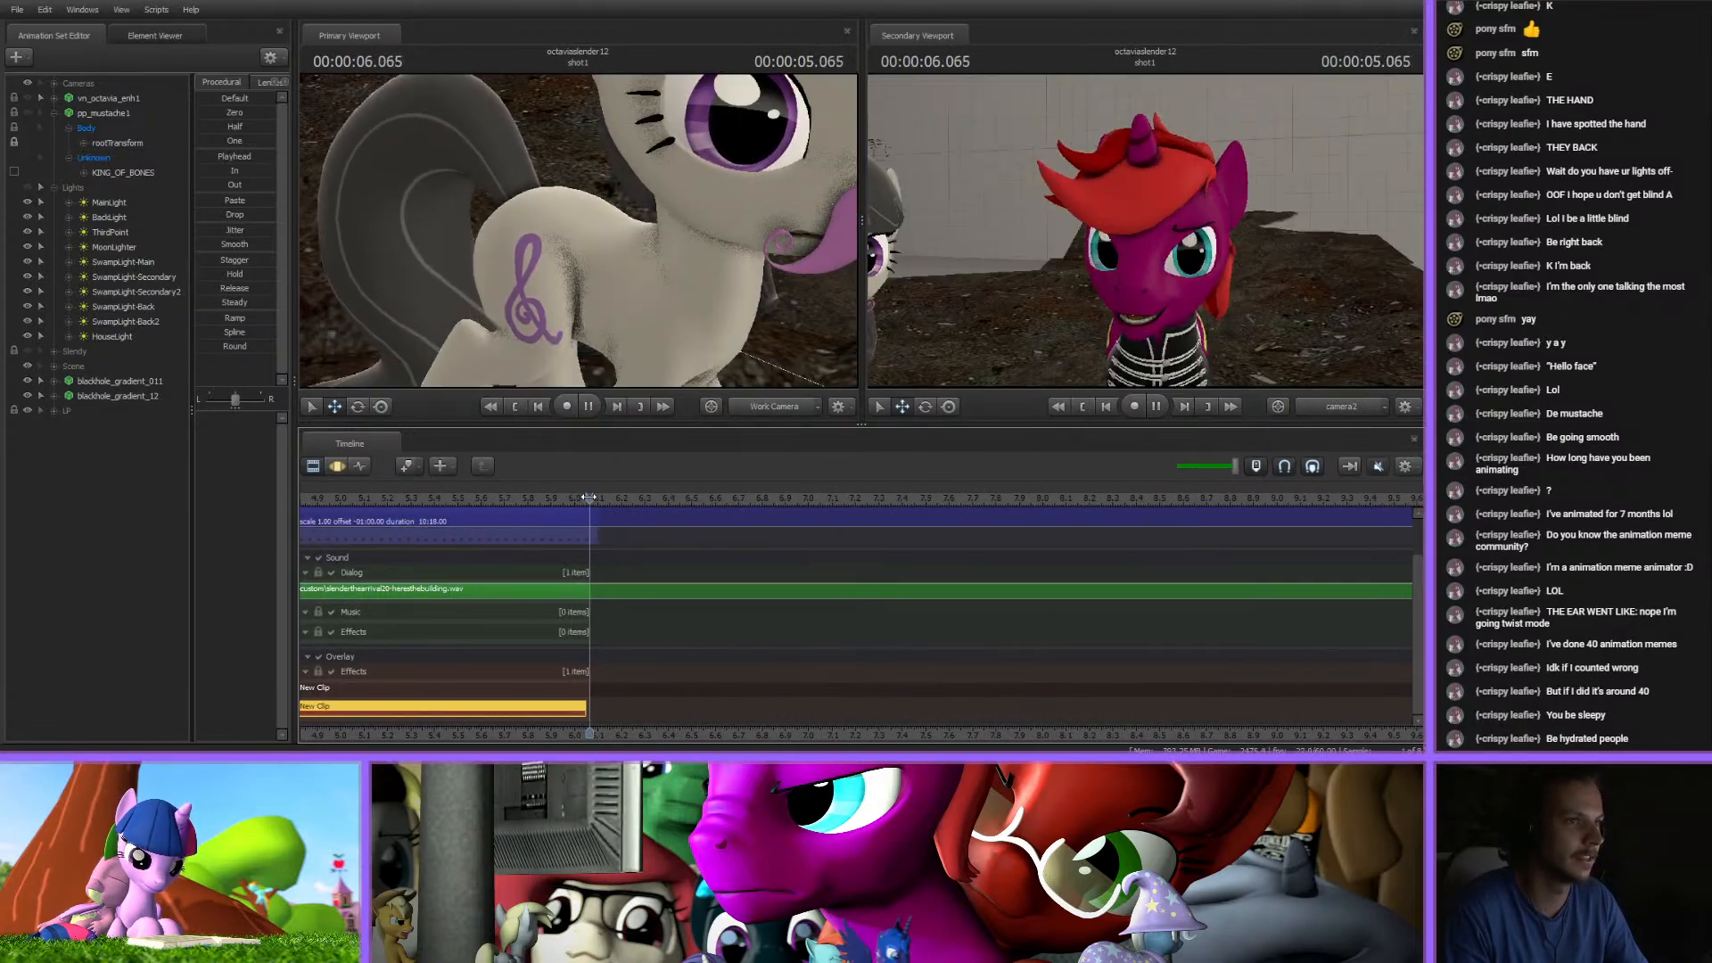
pyautogui.moveTo(638, 729); pyautogui.dragTo(1030, 694, button='middle')
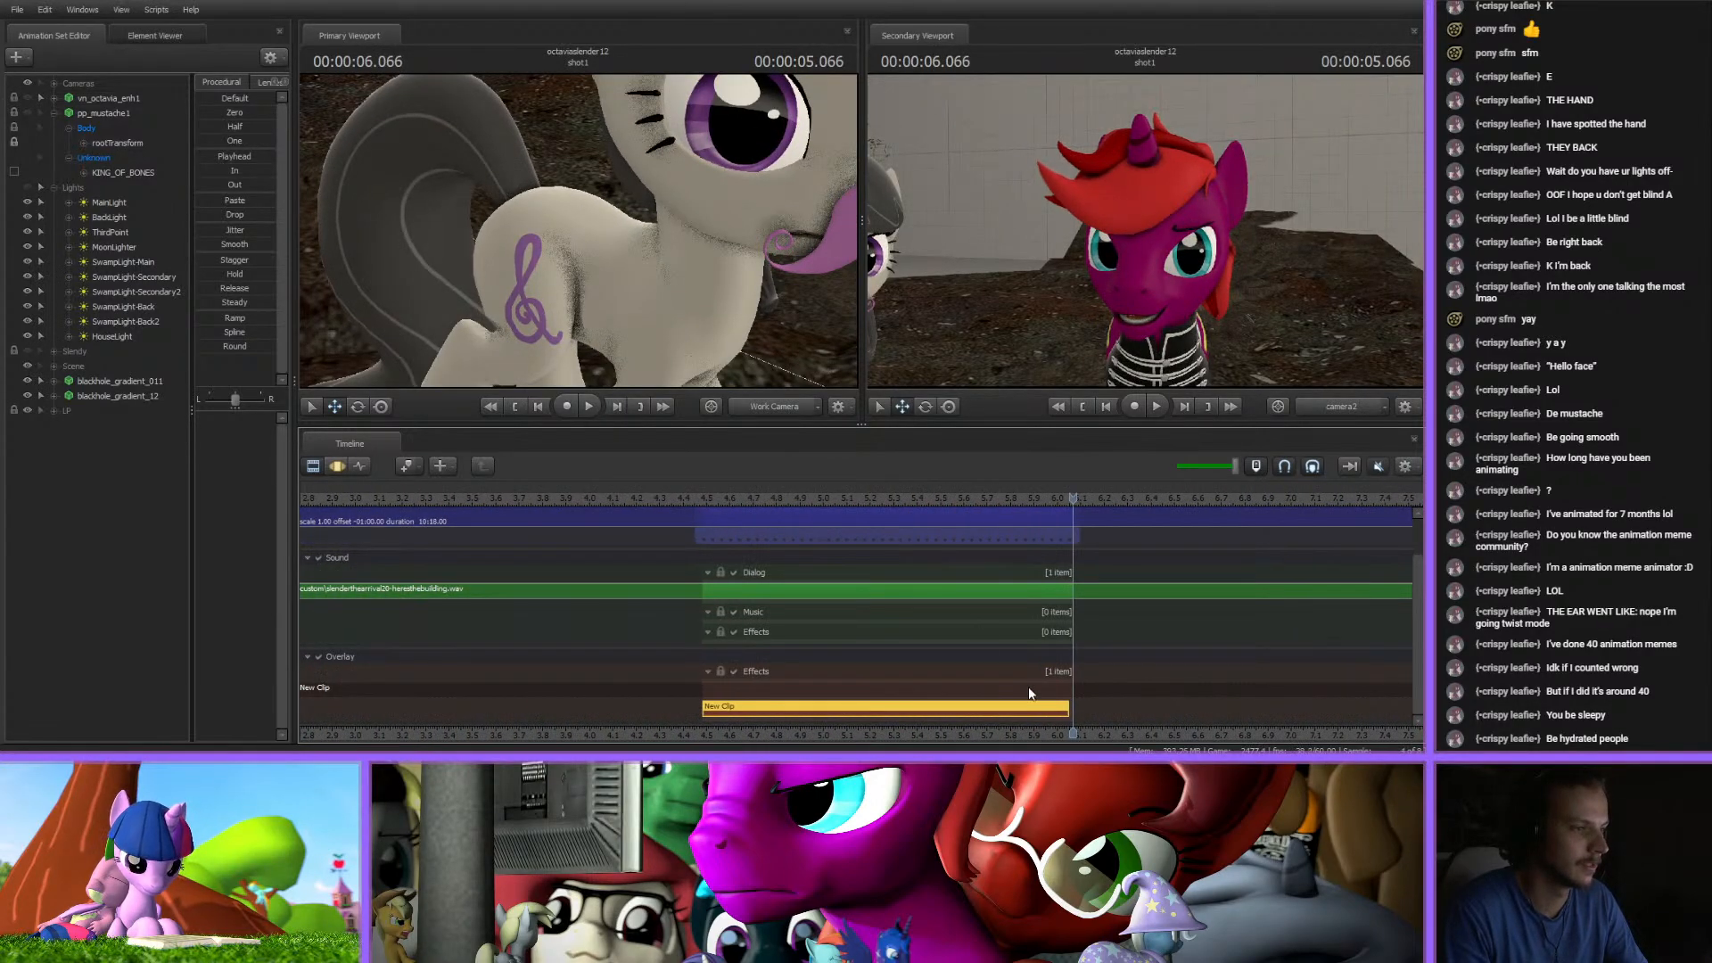
pyautogui.moveTo(1061, 707); pyautogui.dragTo(1073, 706)
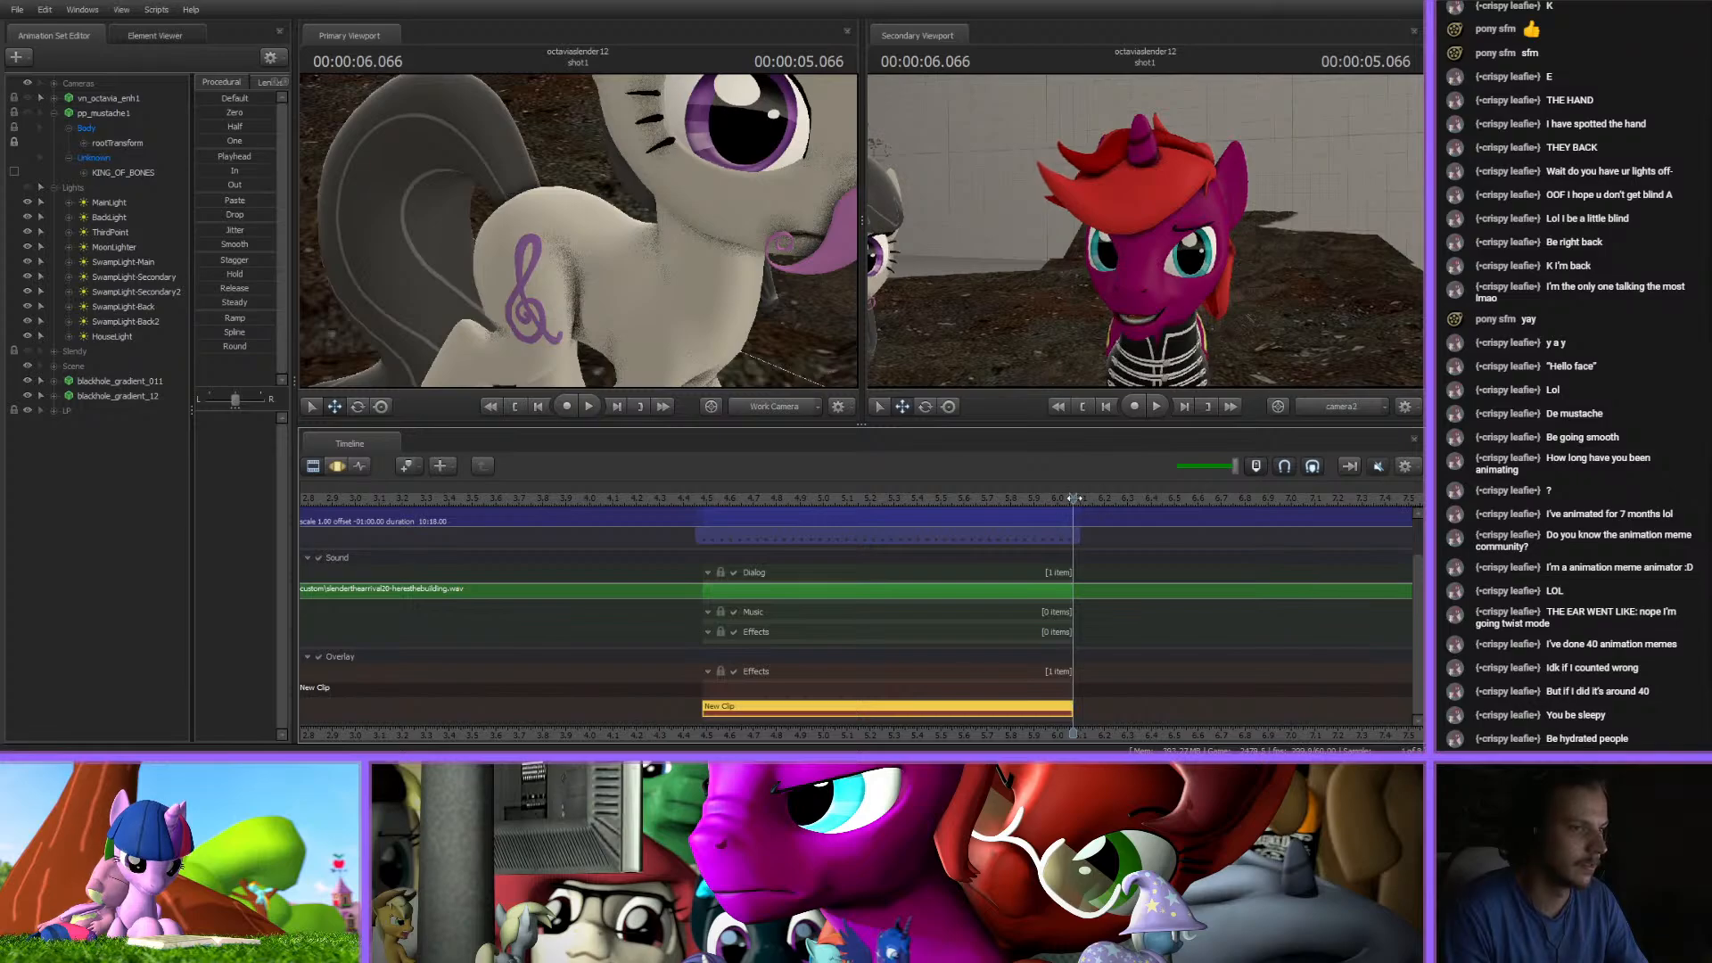
# - Play the shot from 00:00:04.483 to review the letterbox overlay together with the pony's turn
pyautogui.moveTo(1075, 498); pyautogui.dragTo(703, 496)
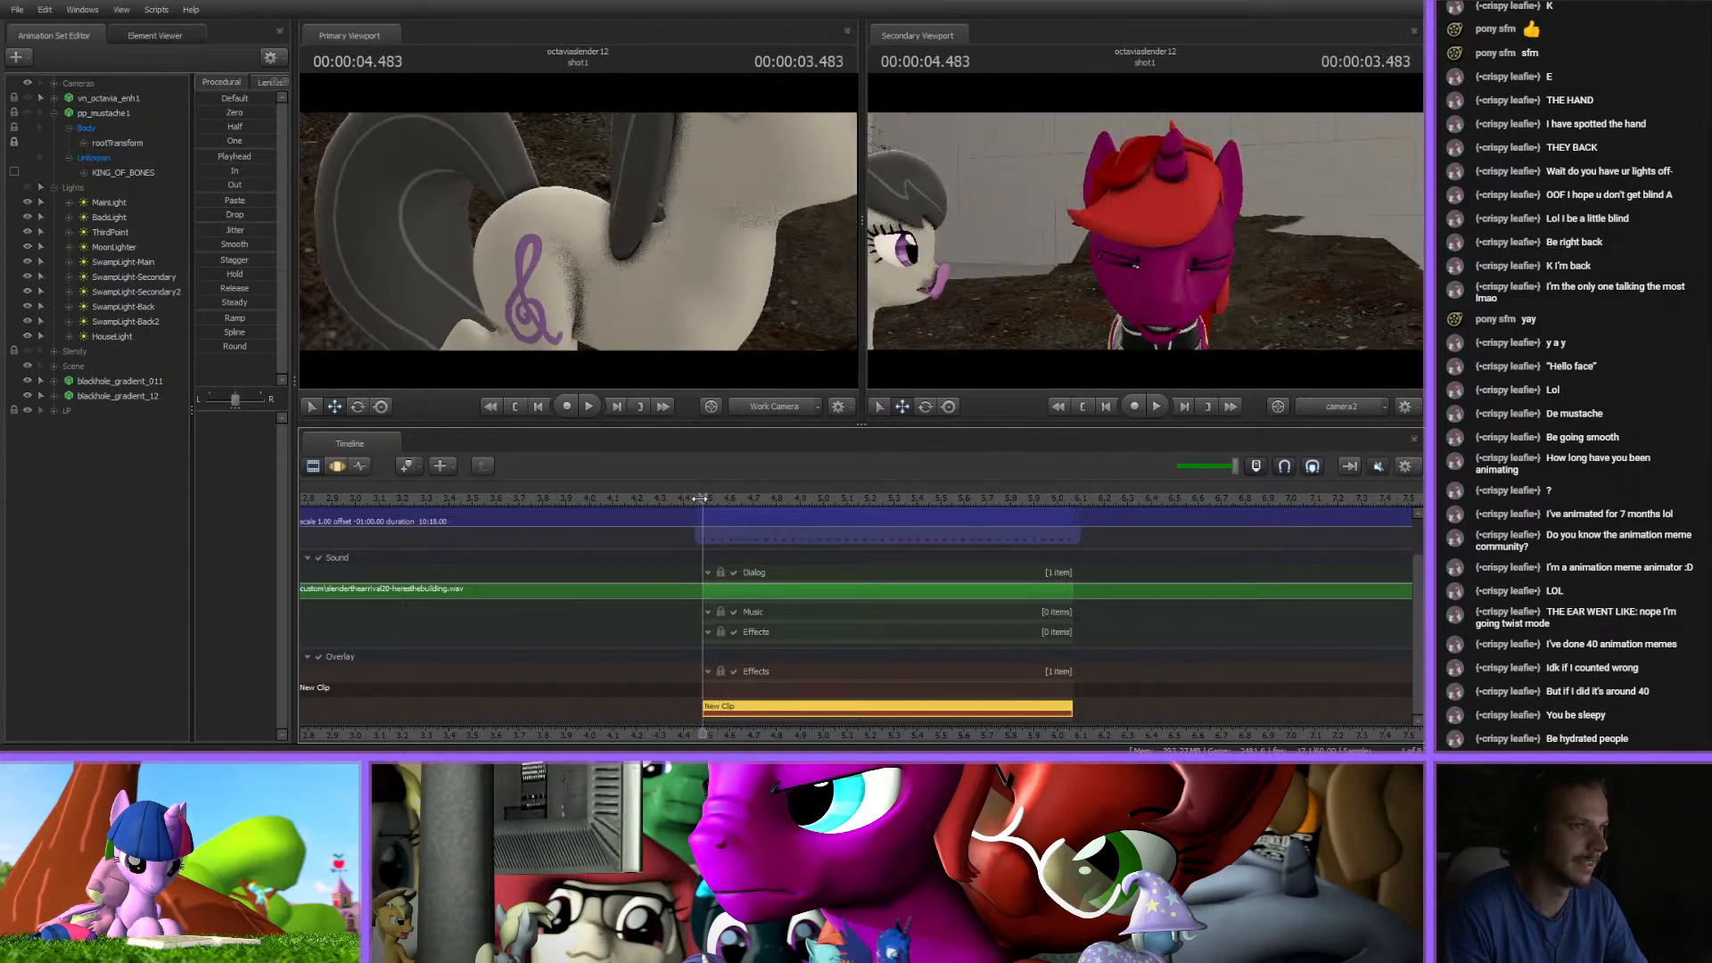
pyautogui.press('space')
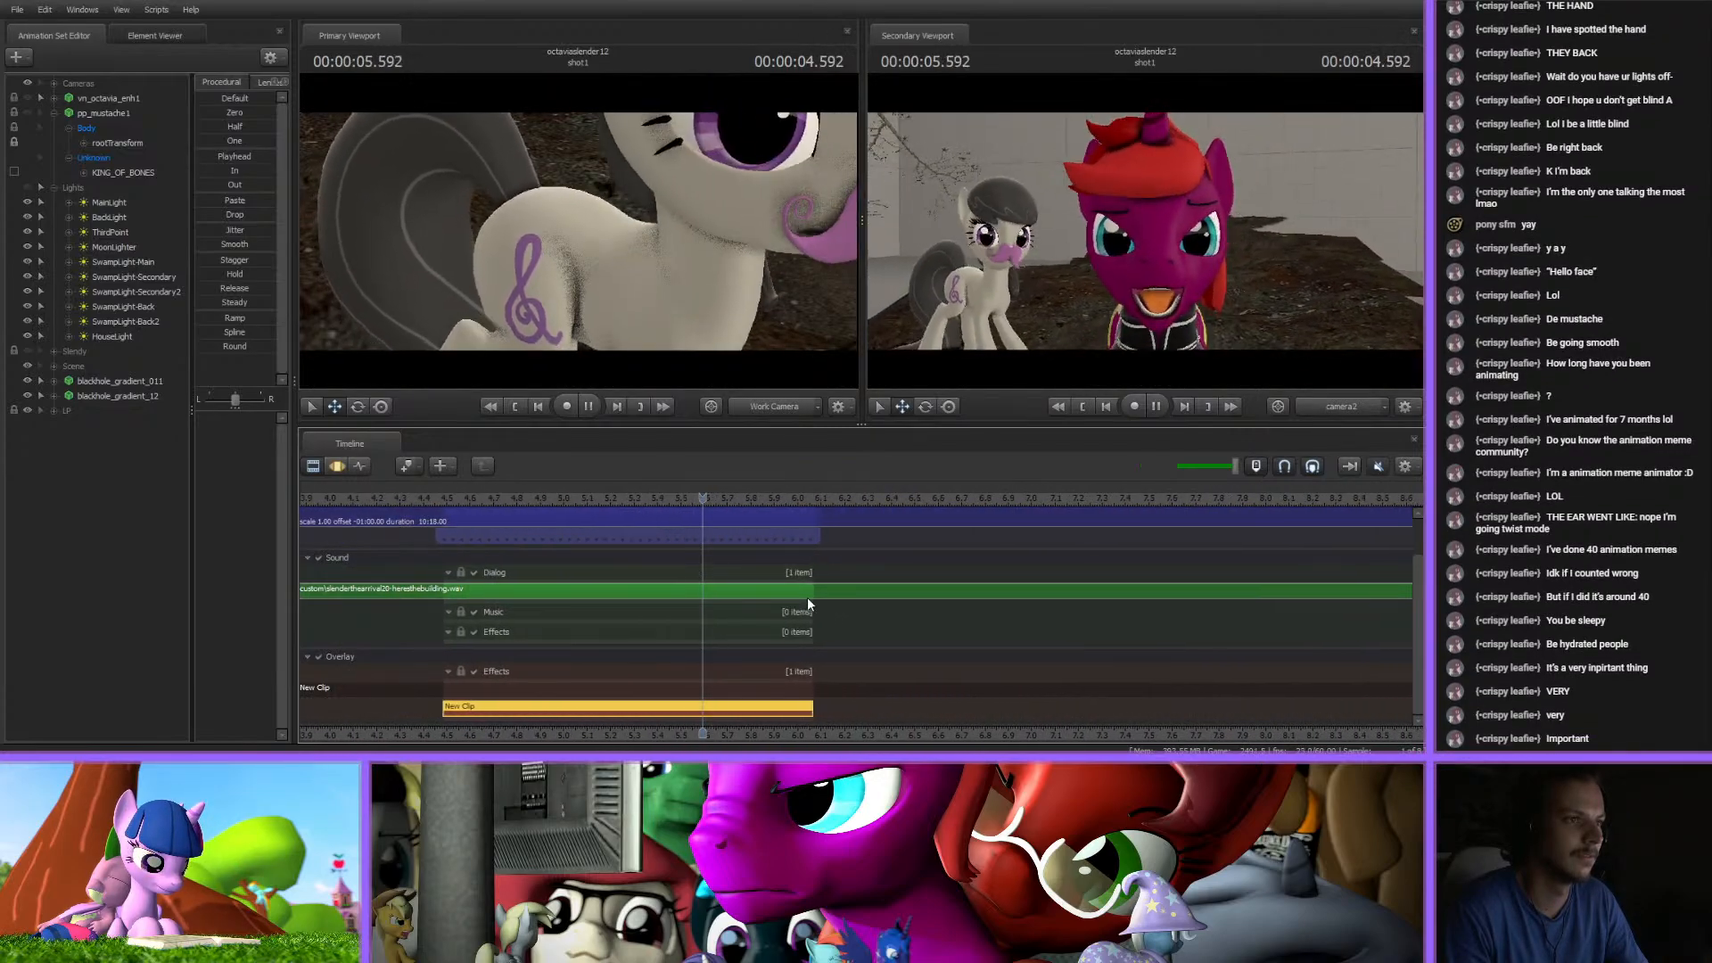
pyautogui.press('space')
# - Adjust the rotation of vn_octavia_enh2's rig_spine_0 with keyframes at 00:00:05.250 and 00:00:05.400
pyautogui.moveTo(703, 496); pyautogui.dragTo(492, 496)
pyautogui.click(360, 466)
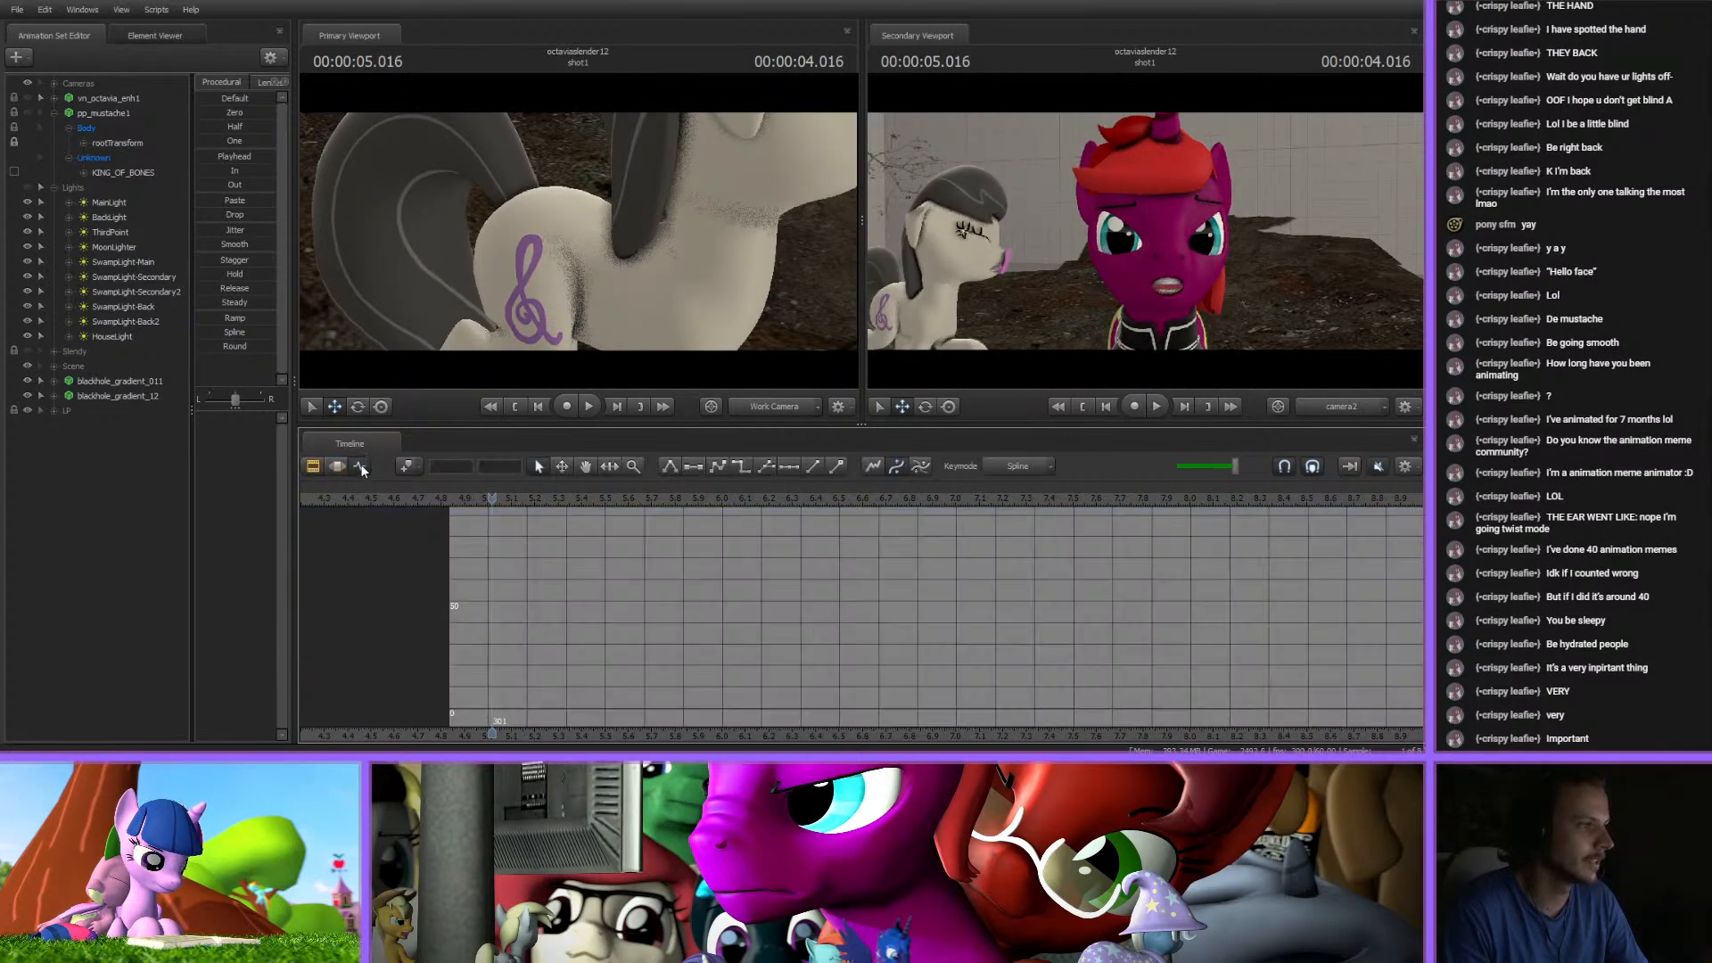
pyautogui.keyDown('ctrl'); pyautogui.click(635, 283); pyautogui.keyUp('ctrl')
pyautogui.moveTo(608, 726); pyautogui.dragTo(890, 622)
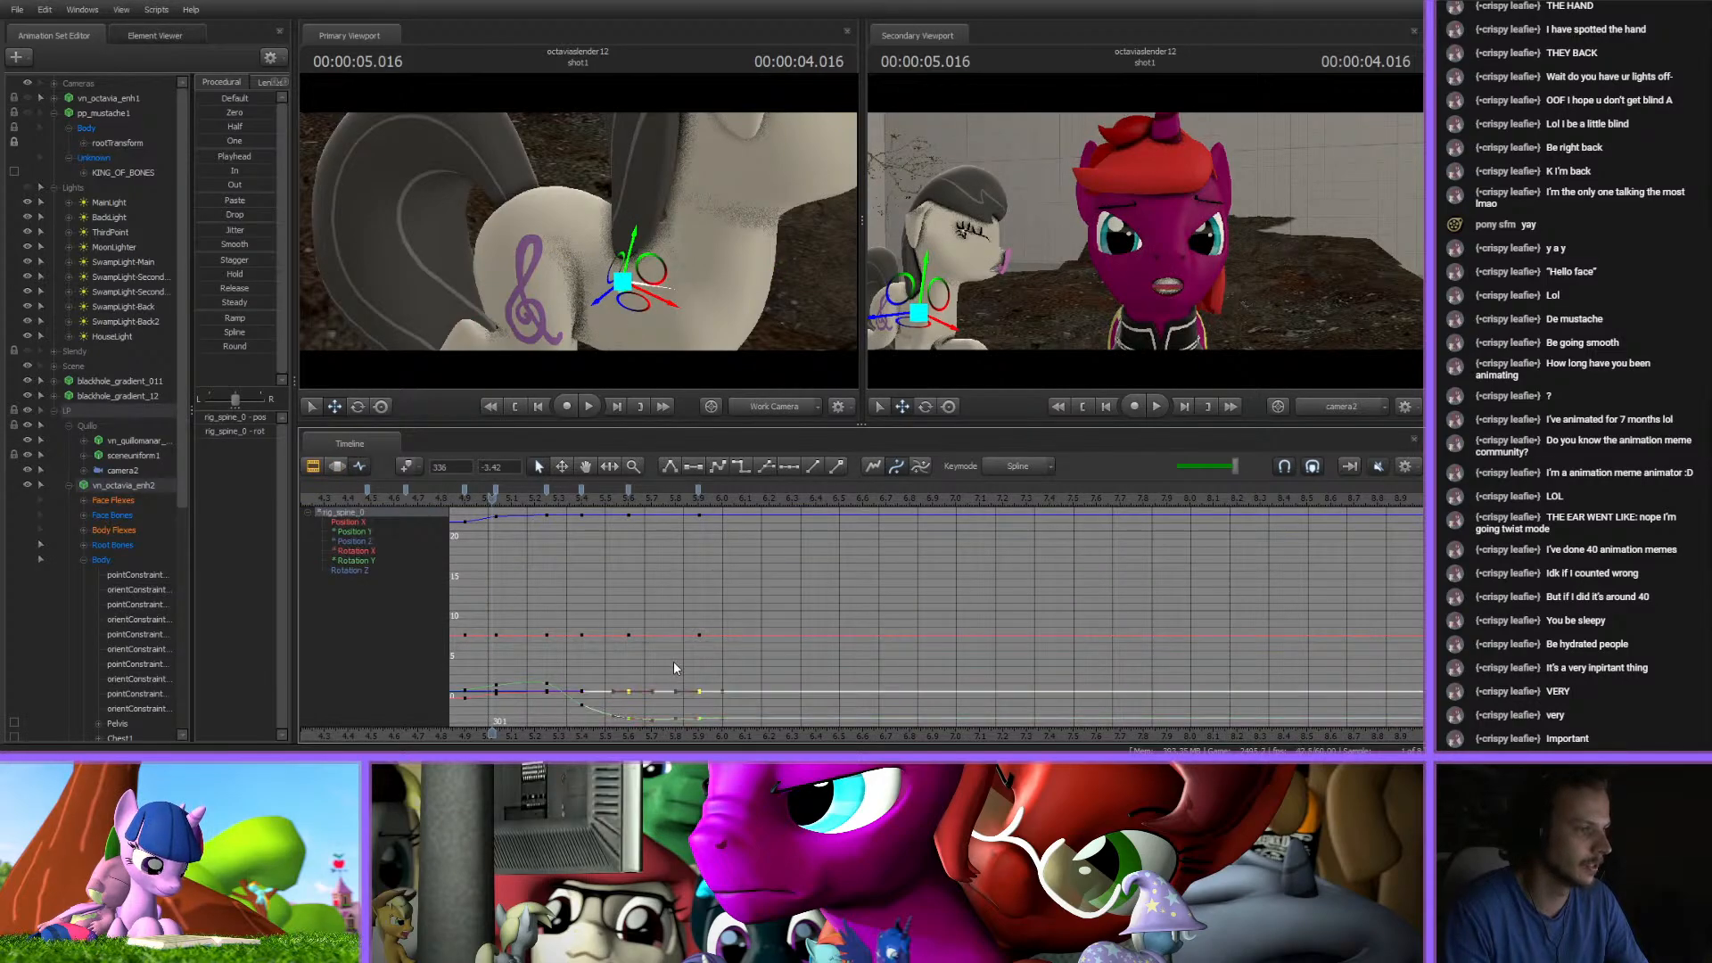
pyautogui.moveTo(673, 667); pyautogui.dragTo(961, 708, button='middle')
pyautogui.scroll(4, 801, 656)
pyautogui.moveTo(787, 497)
pyautogui.mouseDown()
pyautogui.moveTo(692, 496)
pyautogui.moveTo(890, 512)
pyautogui.moveTo(864, 518)
pyautogui.moveTo(880, 522)
pyautogui.moveTo(916, 499)
pyautogui.mouseUp()
pyautogui.press('m')
pyautogui.press('e')
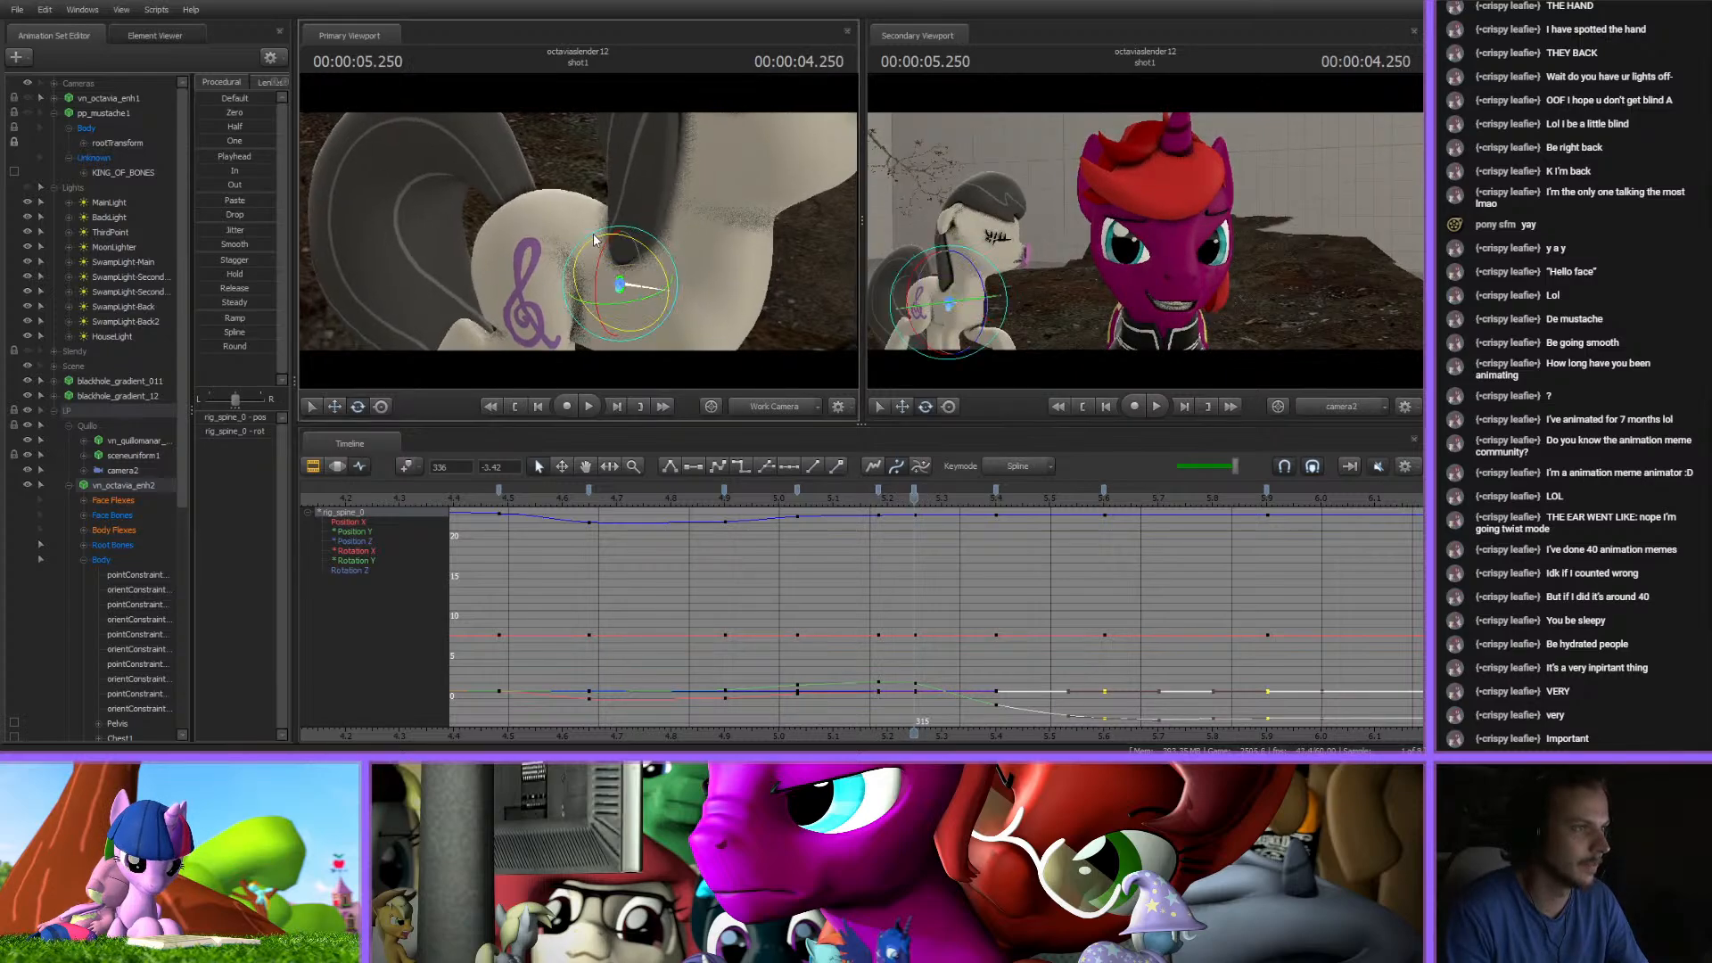
pyautogui.moveTo(596, 239); pyautogui.dragTo(675, 285)
pyautogui.moveTo(918, 504); pyautogui.dragTo(997, 505)
pyautogui.moveTo(646, 257); pyautogui.dragTo(664, 272)
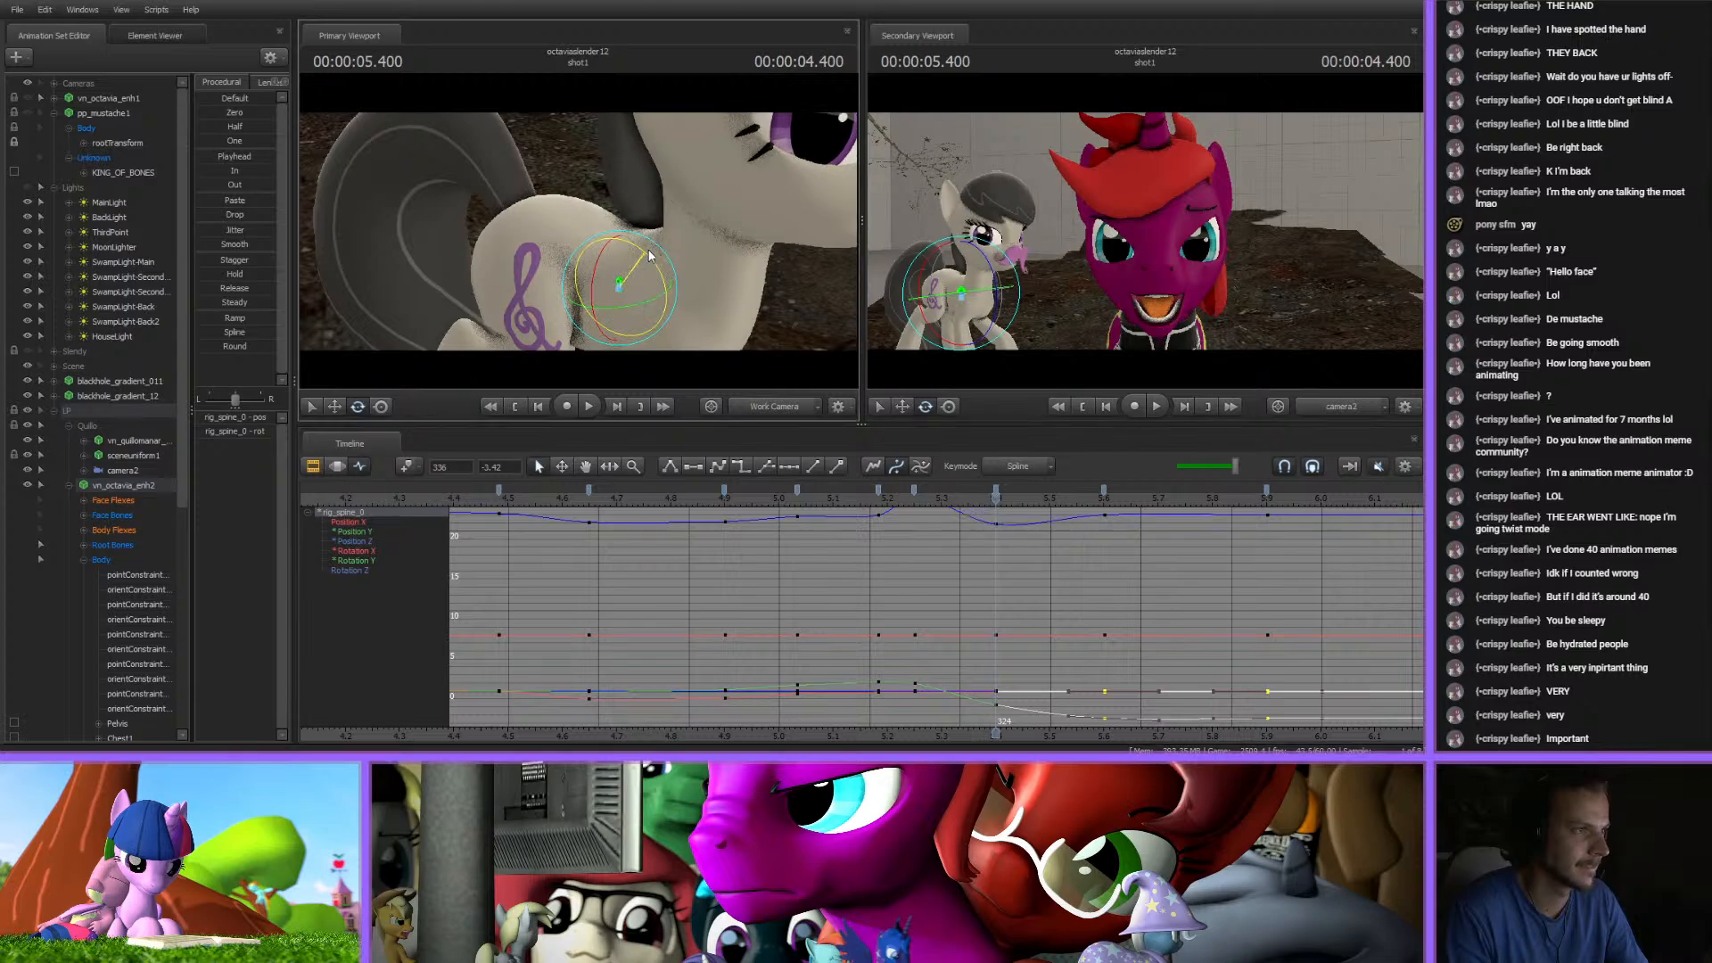
# - Try an extra rig_spine_0 rotation keyframe at frame 331, replay the turn, and delete that keyframe
pyautogui.moveTo(996, 497); pyautogui.dragTo(1059, 498)
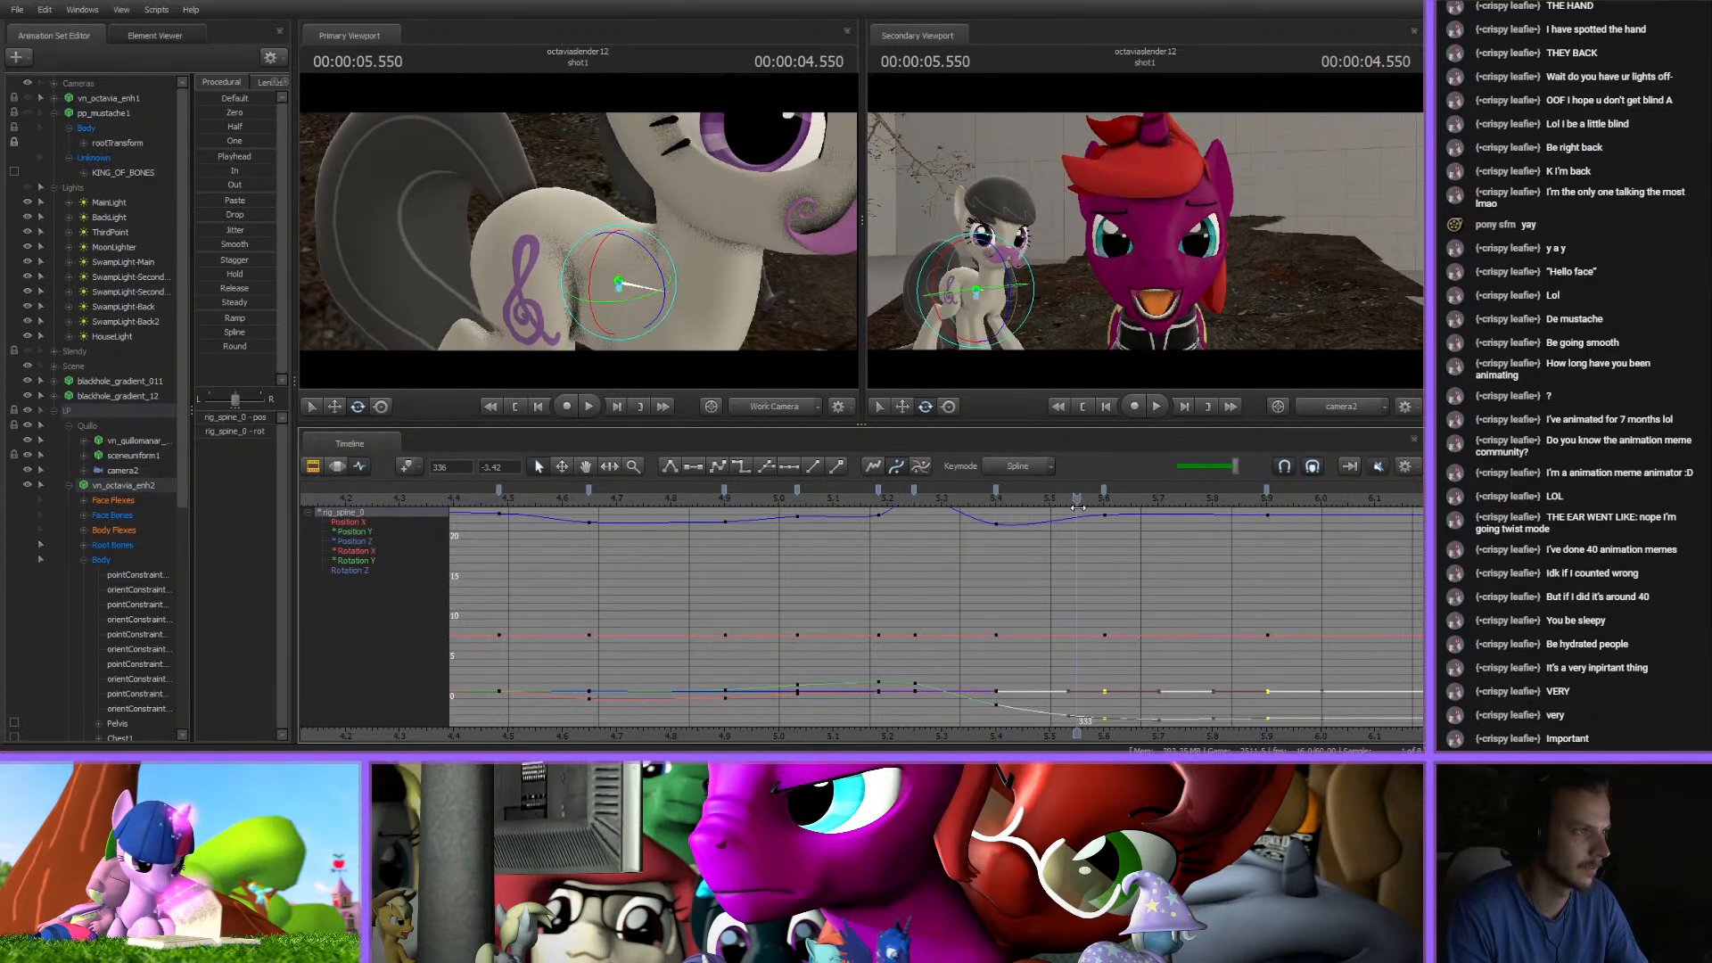
pyautogui.moveTo(649, 274); pyautogui.dragTo(796, 348)
pyautogui.press('space')
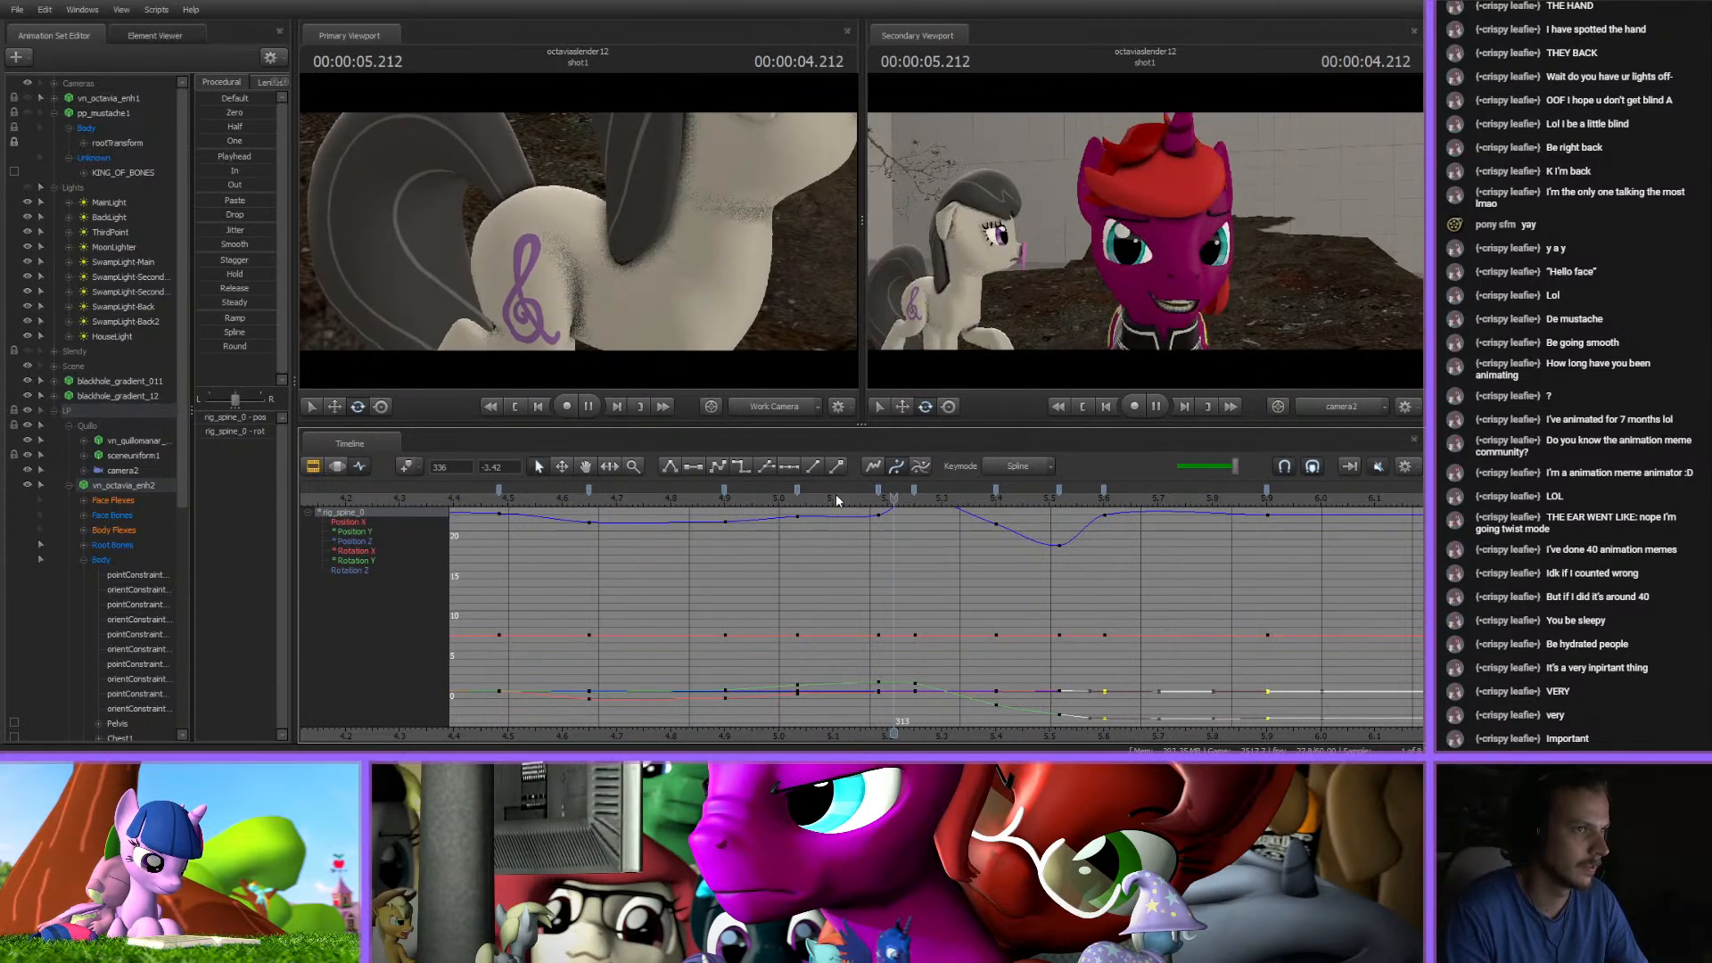
pyautogui.press('space')
pyautogui.click(1058, 492)
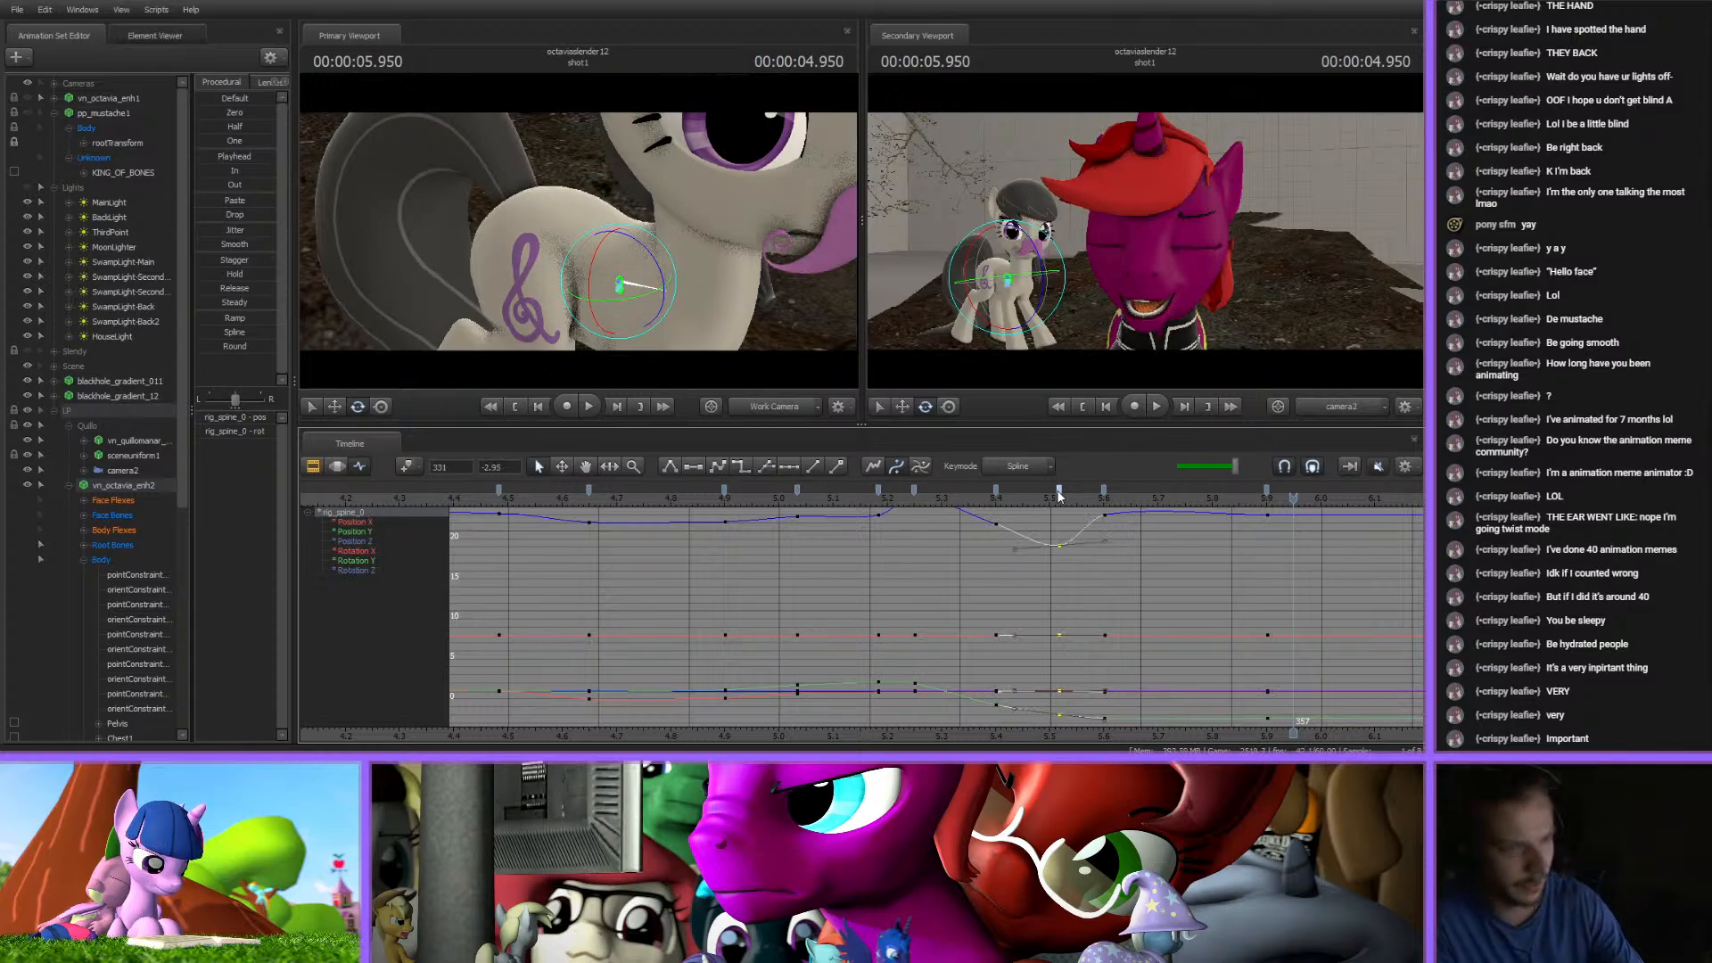
pyautogui.press('Delete')
# - Replay the pony's turn from about 00:00:04.900 to check the adjusted spine rotation
pyautogui.click(845, 493)
pyautogui.press('space')
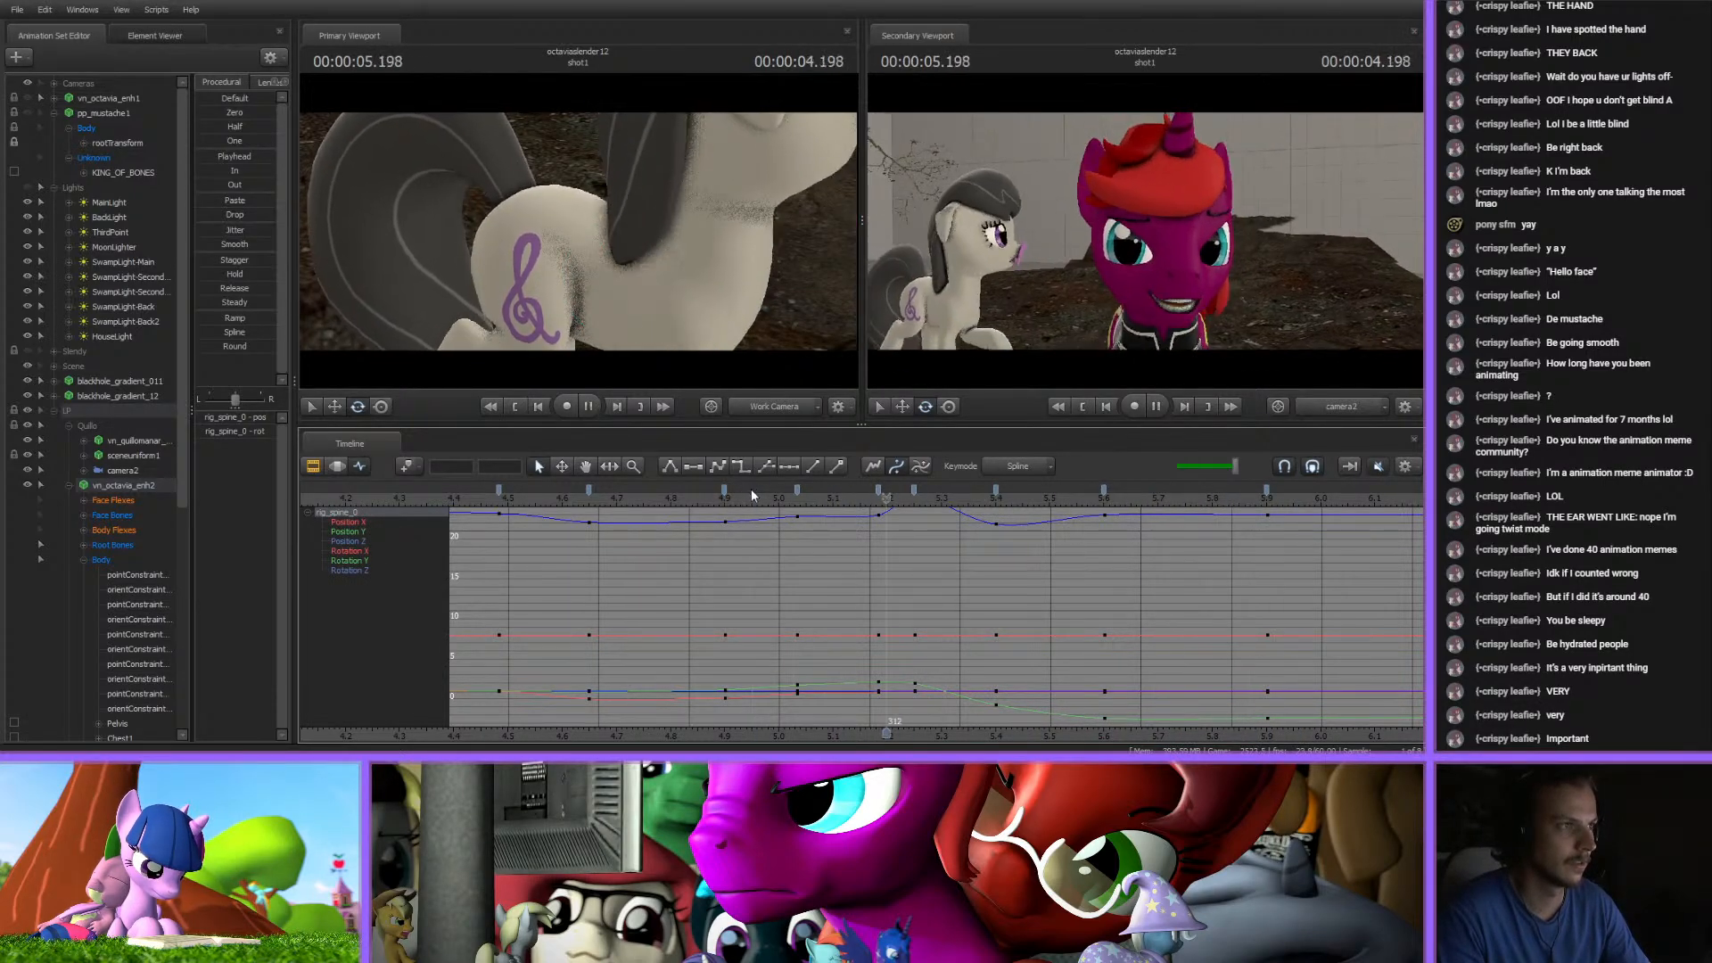
pyautogui.click(721, 488)
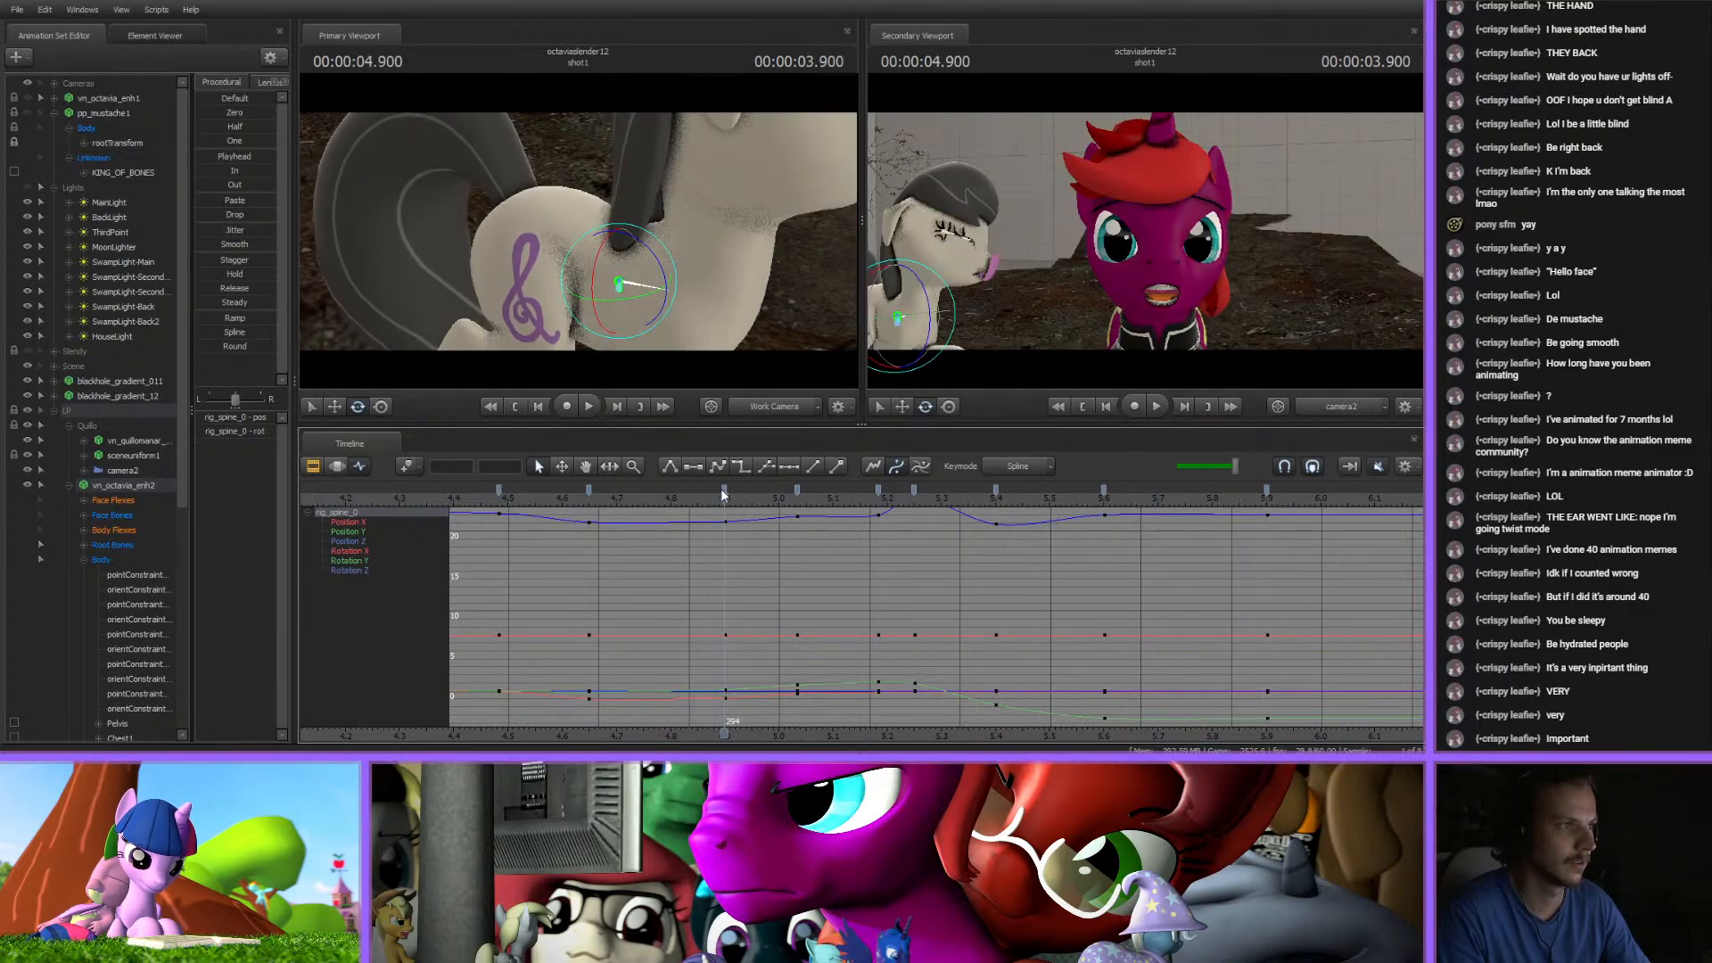
pyautogui.press('space')
pyautogui.press('space')
pyautogui.moveTo(725, 490)
pyautogui.mouseDown()
pyautogui.moveTo(739, 495)
pyautogui.moveTo(702, 497)
pyautogui.mouseUp()
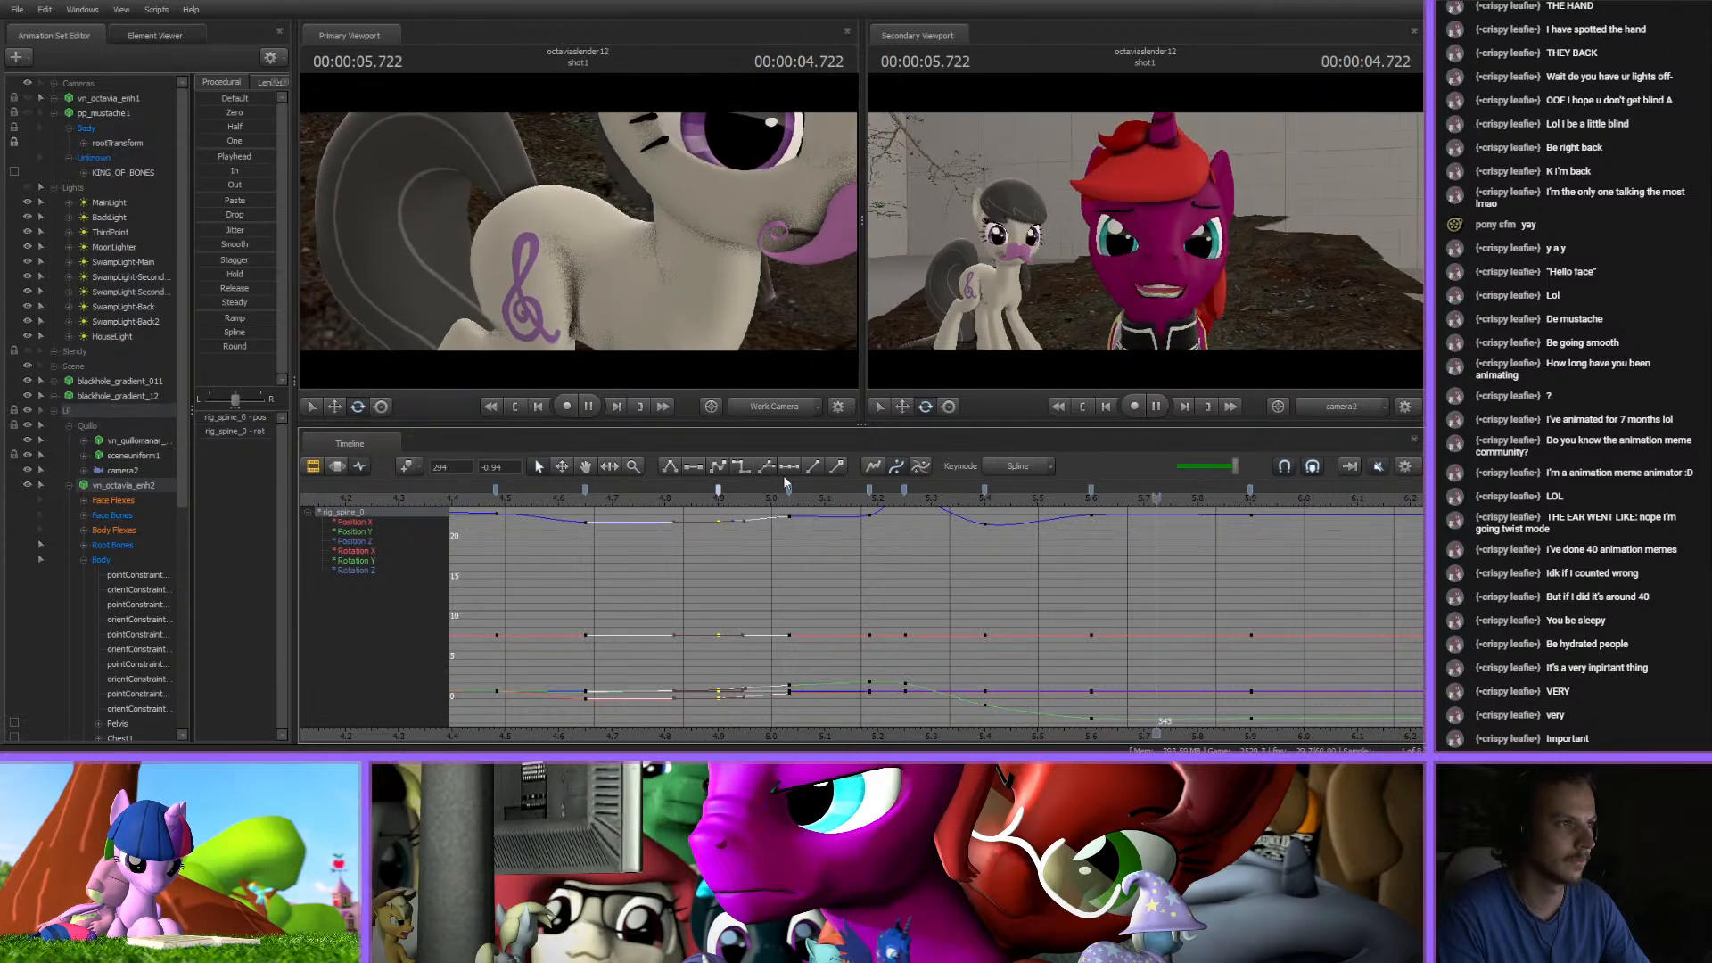
pyautogui.press('space')
# - Shift the rig_head and rig_neck keyframes at about 5.53 s and 5.60 s earlier by about 0.03 s
pyautogui.click(714, 190)
pyautogui.moveTo(975, 498); pyautogui.dragTo(1028, 505)
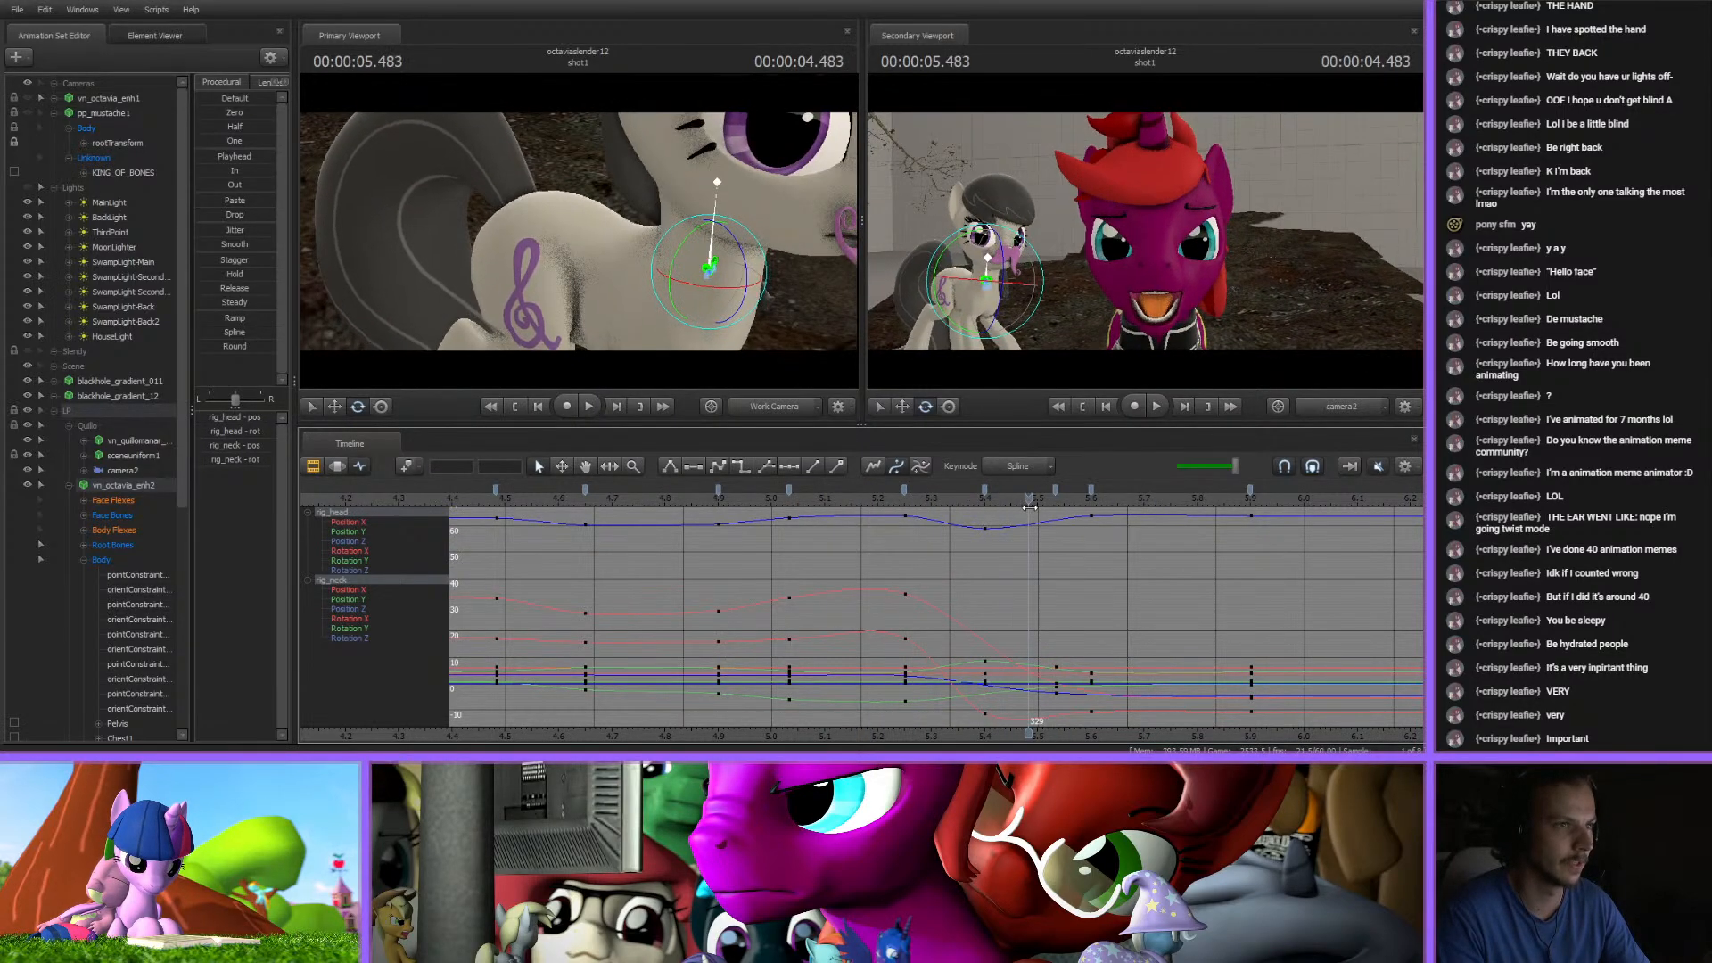
pyautogui.click(1090, 490)
pyautogui.keyDown('shift'); pyautogui.click(1056, 491); pyautogui.keyUp('shift')
pyautogui.moveTo(1056, 490); pyautogui.dragTo(972, 512)
# - Shift the three rig_head and rig_neck keyframes between about 5.40 s and 5.57 s earlier by about 0.03 s
pyautogui.click(967, 514)
pyautogui.click(984, 490)
pyautogui.keyDown('shift'); pyautogui.click(1075, 491); pyautogui.keyUp('shift')
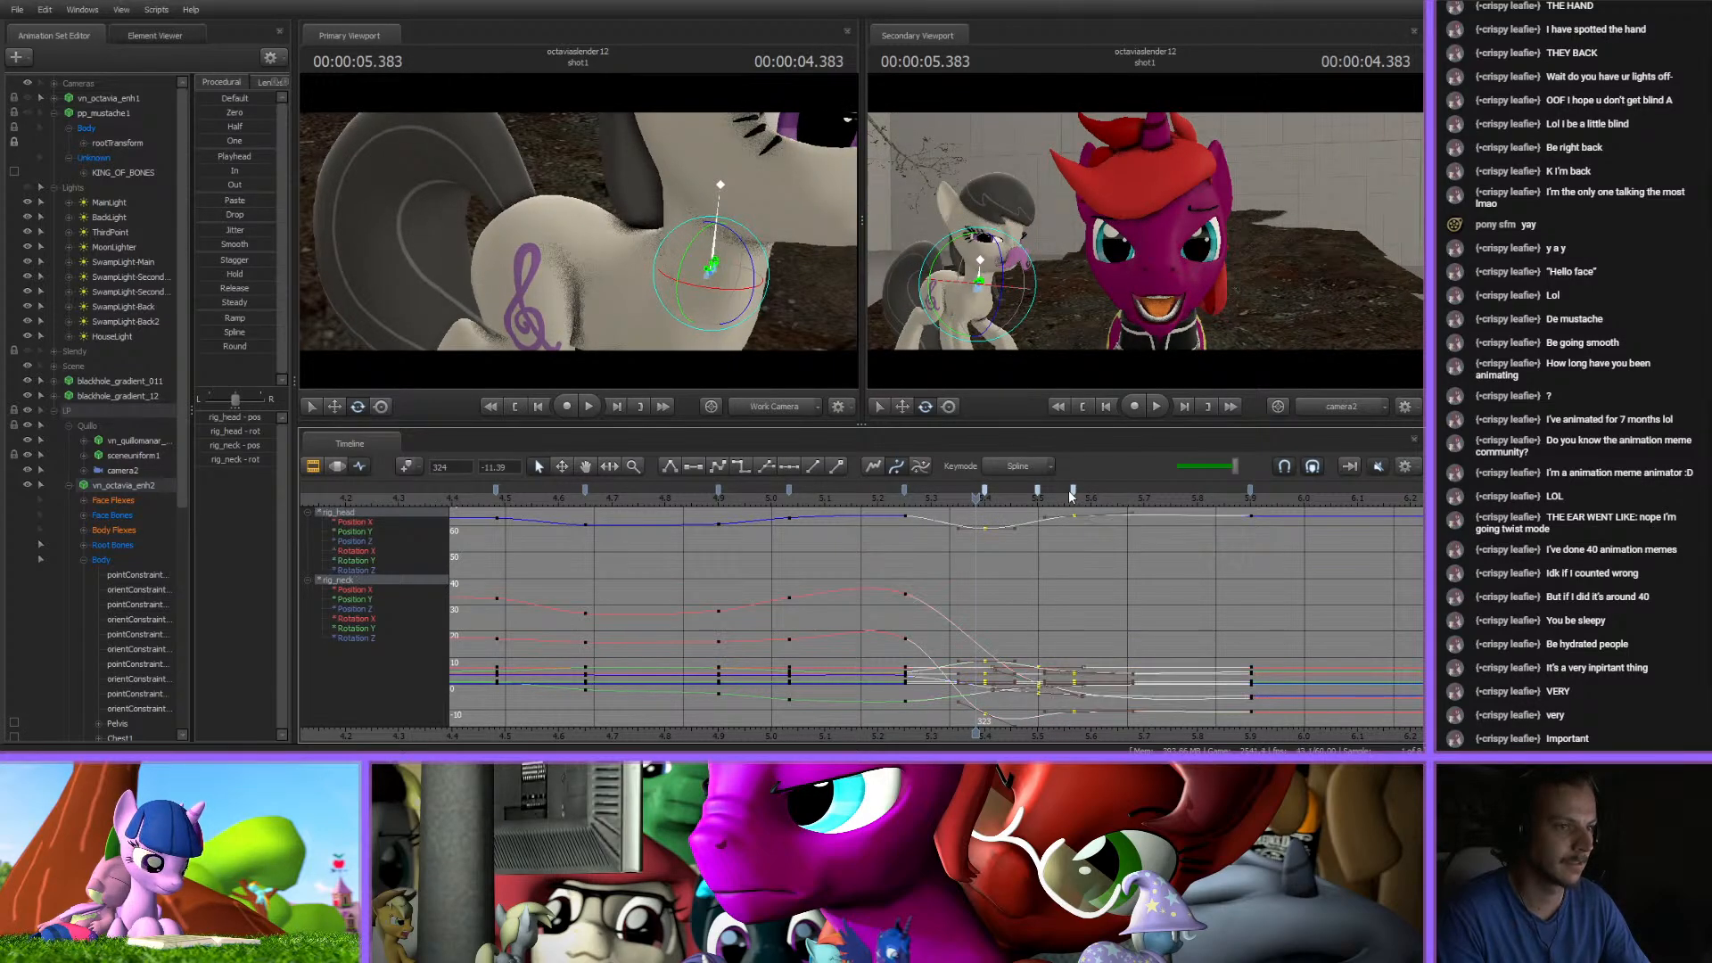
pyautogui.moveTo(1075, 491); pyautogui.dragTo(1057, 492)
pyautogui.click(992, 557)
# - Replay the pony's turn from 00:00:04.850 and 00:00:05.033 to check the head and neck timing
pyautogui.click(864, 497)
pyautogui.moveTo(864, 494); pyautogui.dragTo(708, 494)
pyautogui.press('space')
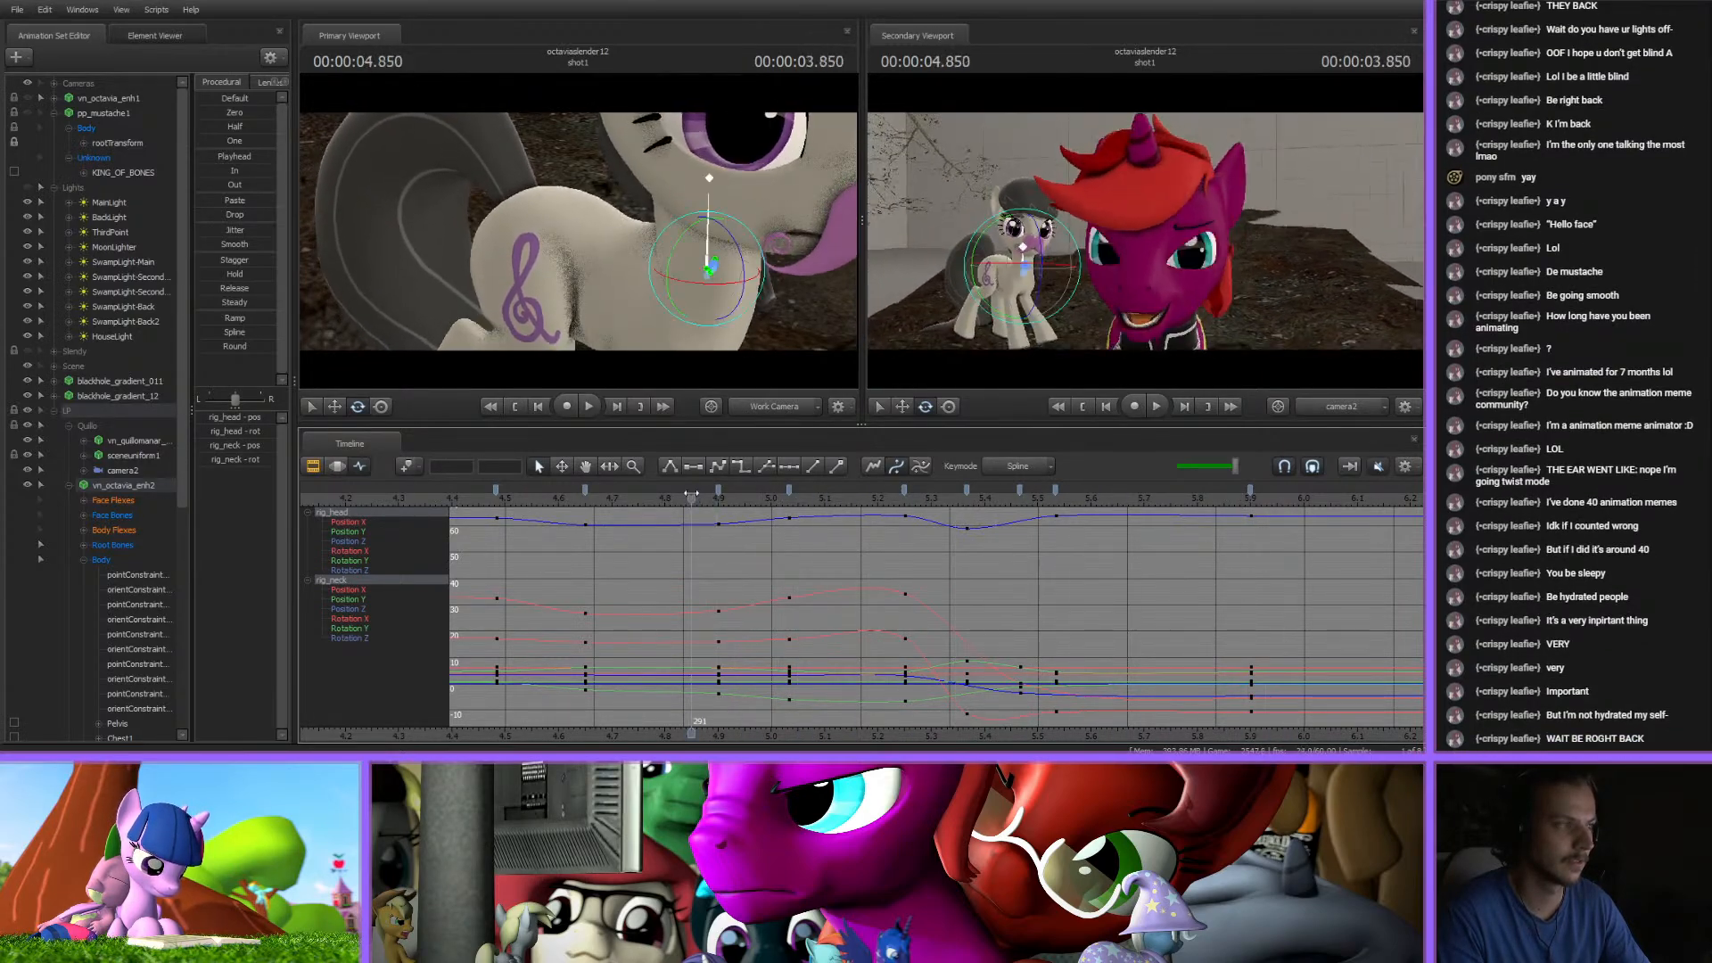
pyautogui.press('space')
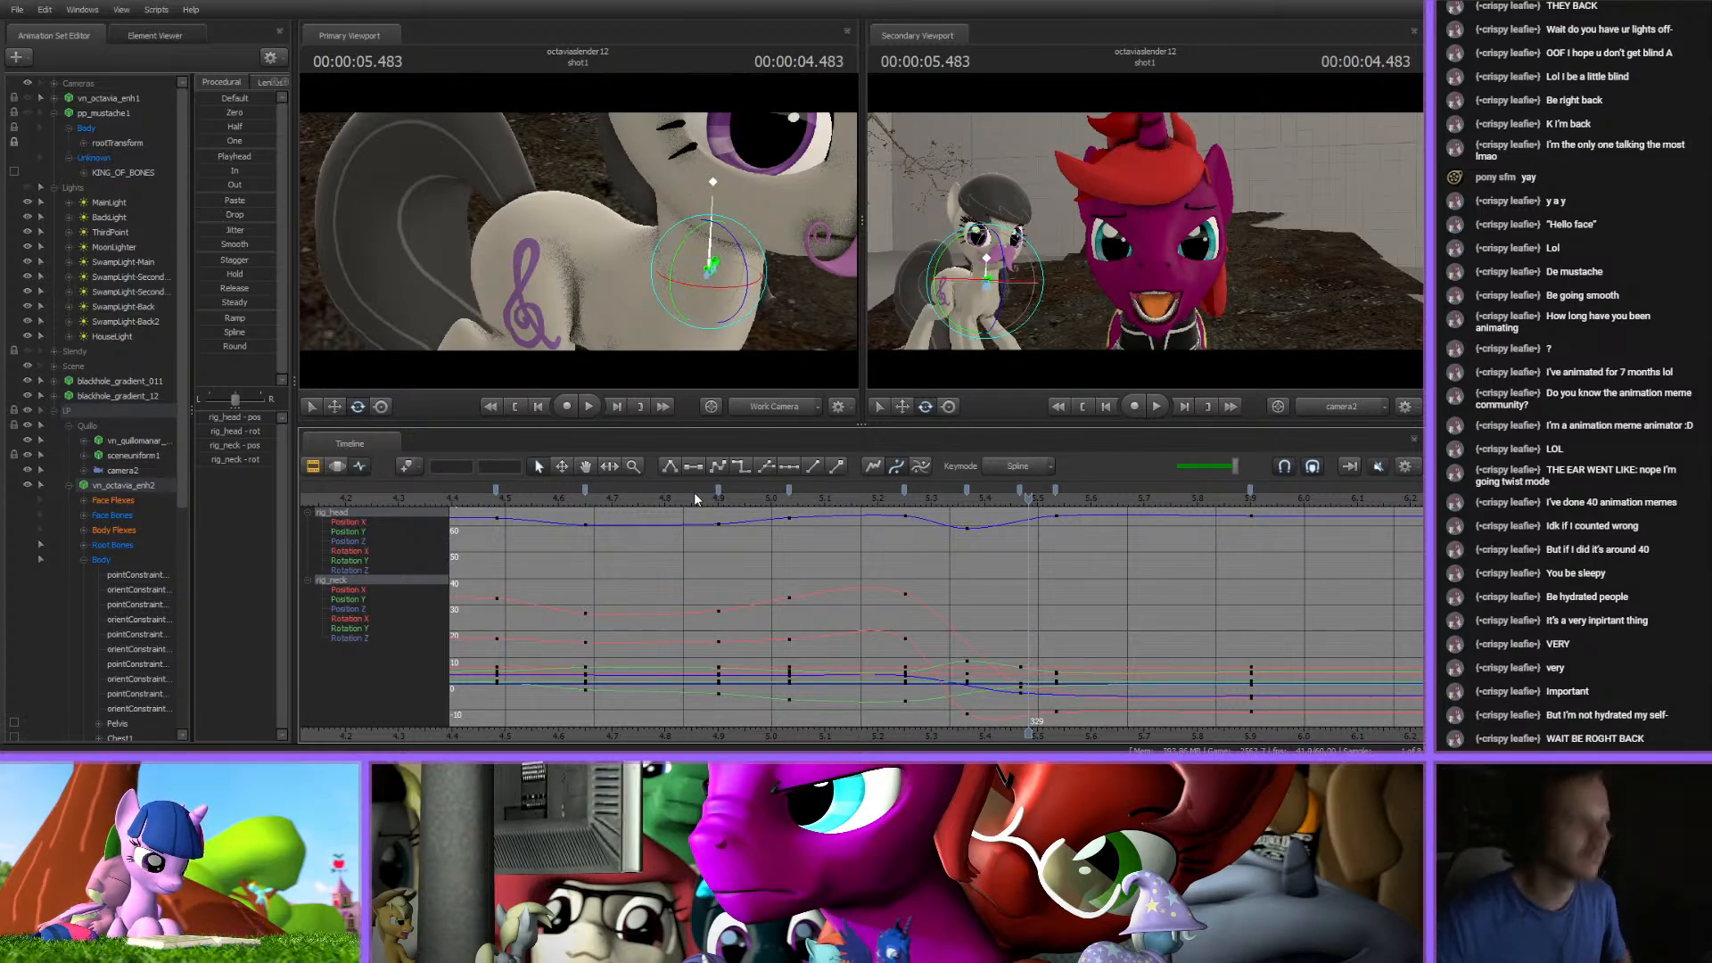
pyautogui.click(786, 499)
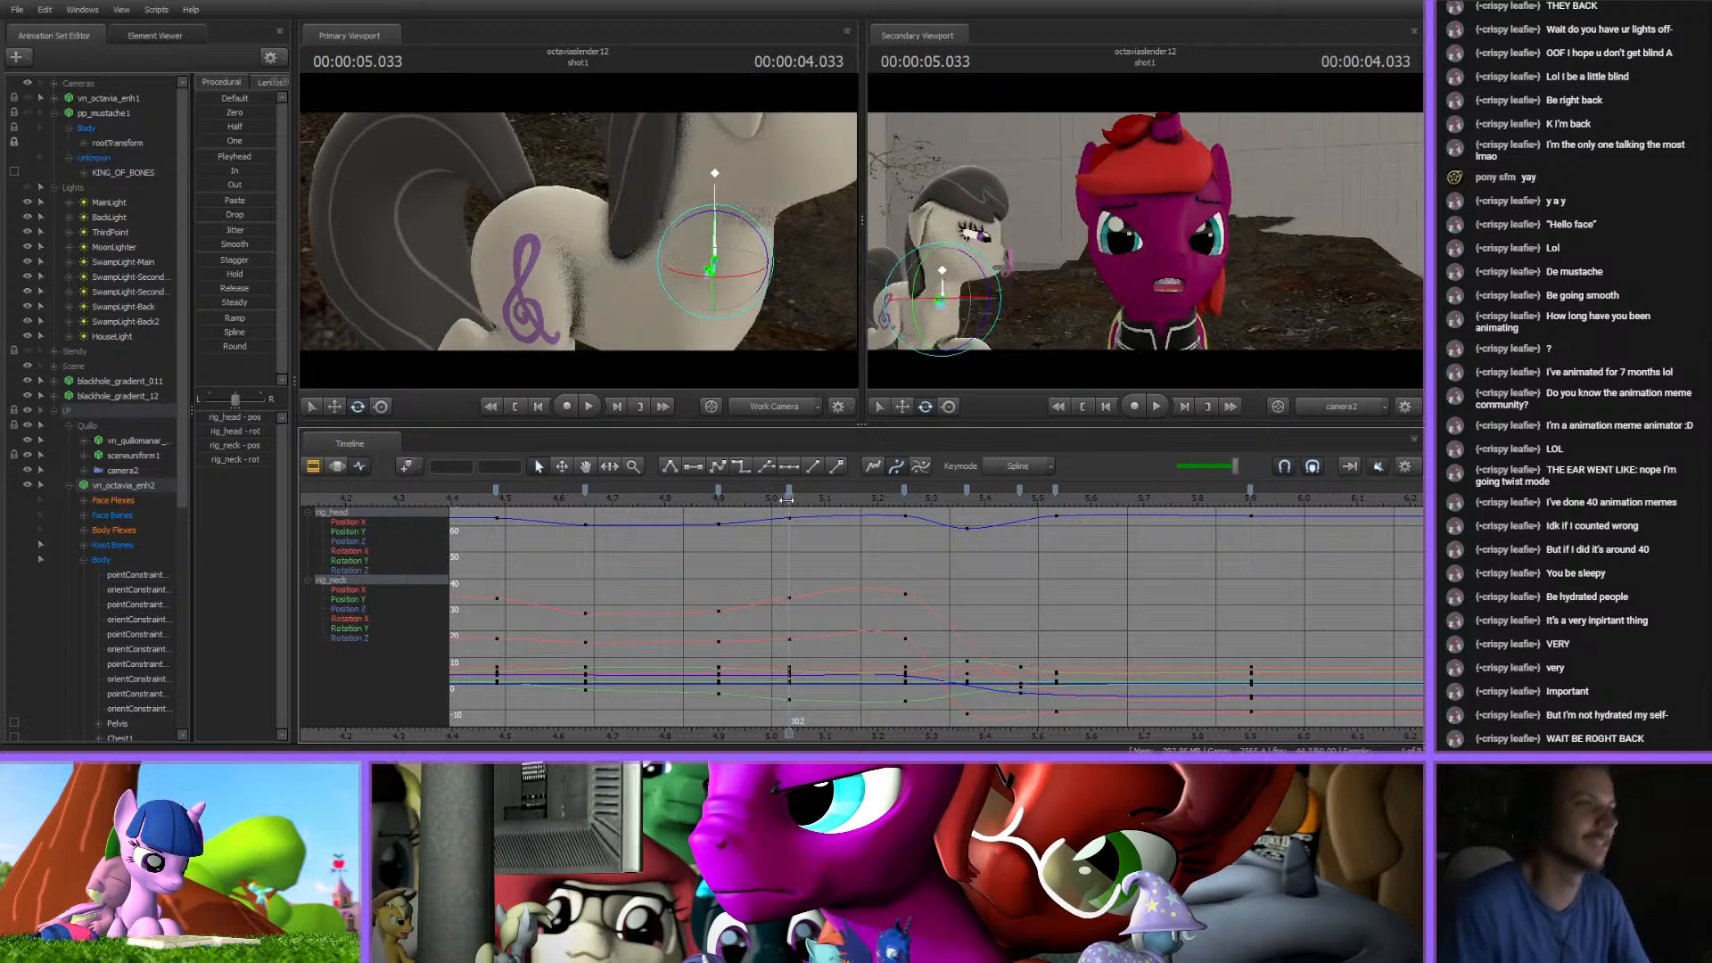
pyautogui.press('space')
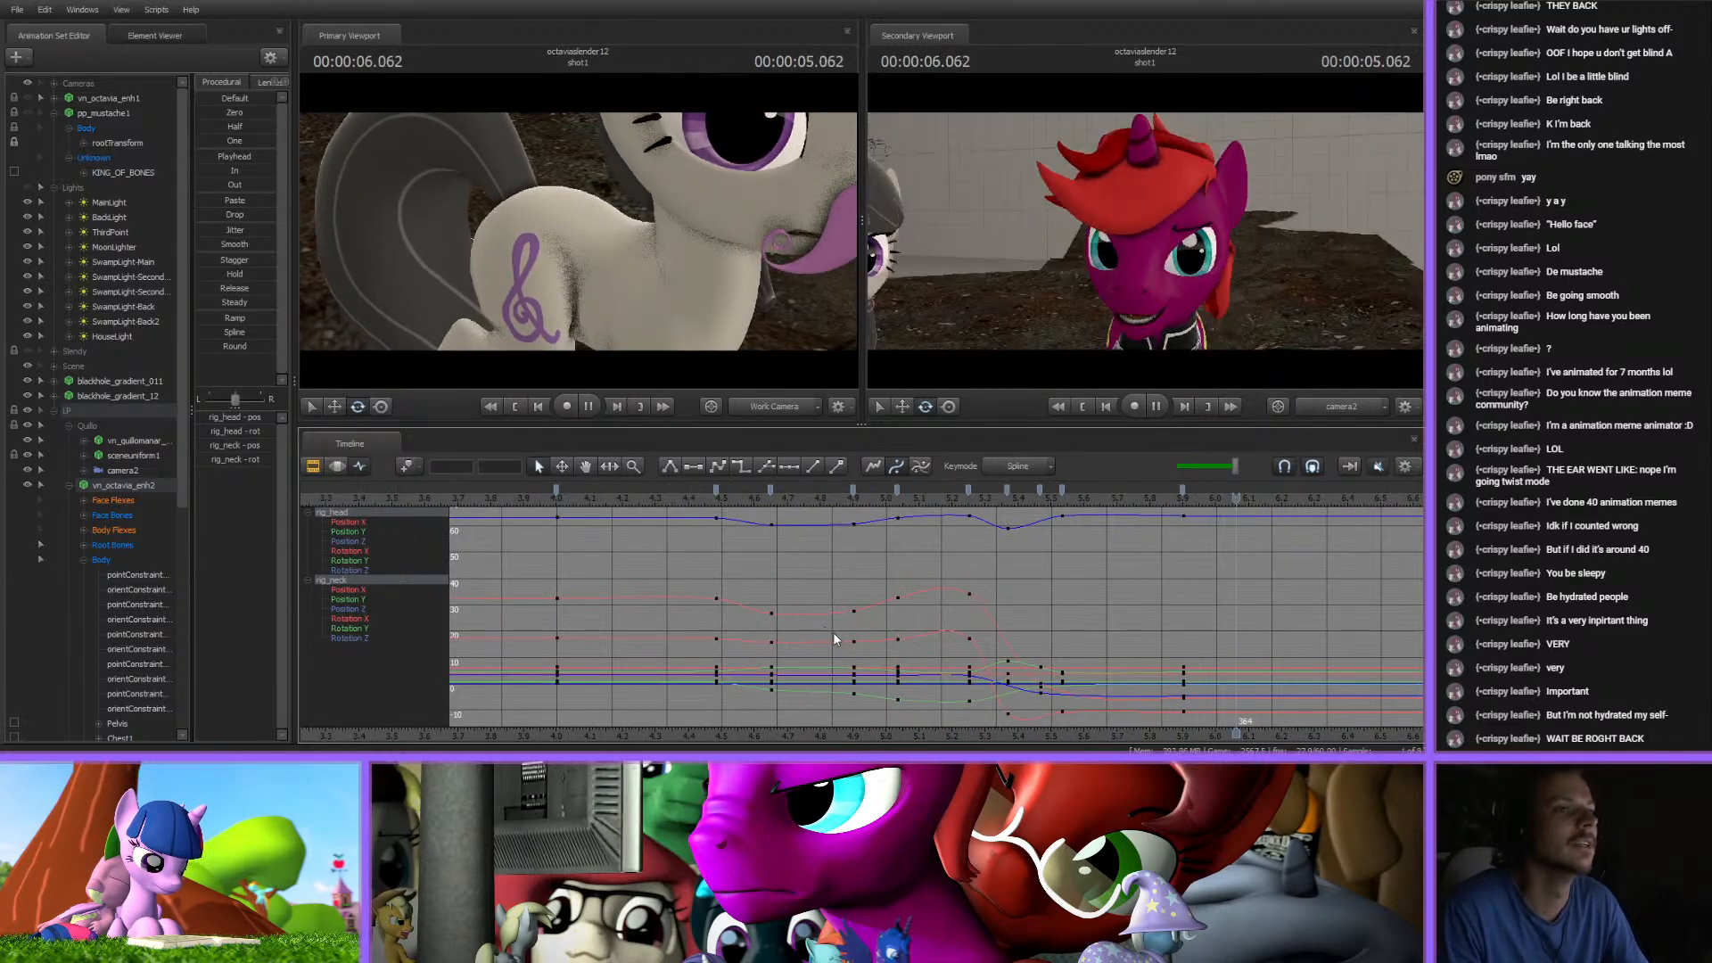
# - Review a wider range of the shot through its end, replaying the pony's full motion several times
pyautogui.scroll(-3, 710, 532)
pyautogui.click(744, 499)
pyautogui.press('space')
pyautogui.moveTo(1038, 644); pyautogui.dragTo(778, 650, button='middle')
pyautogui.press('space')
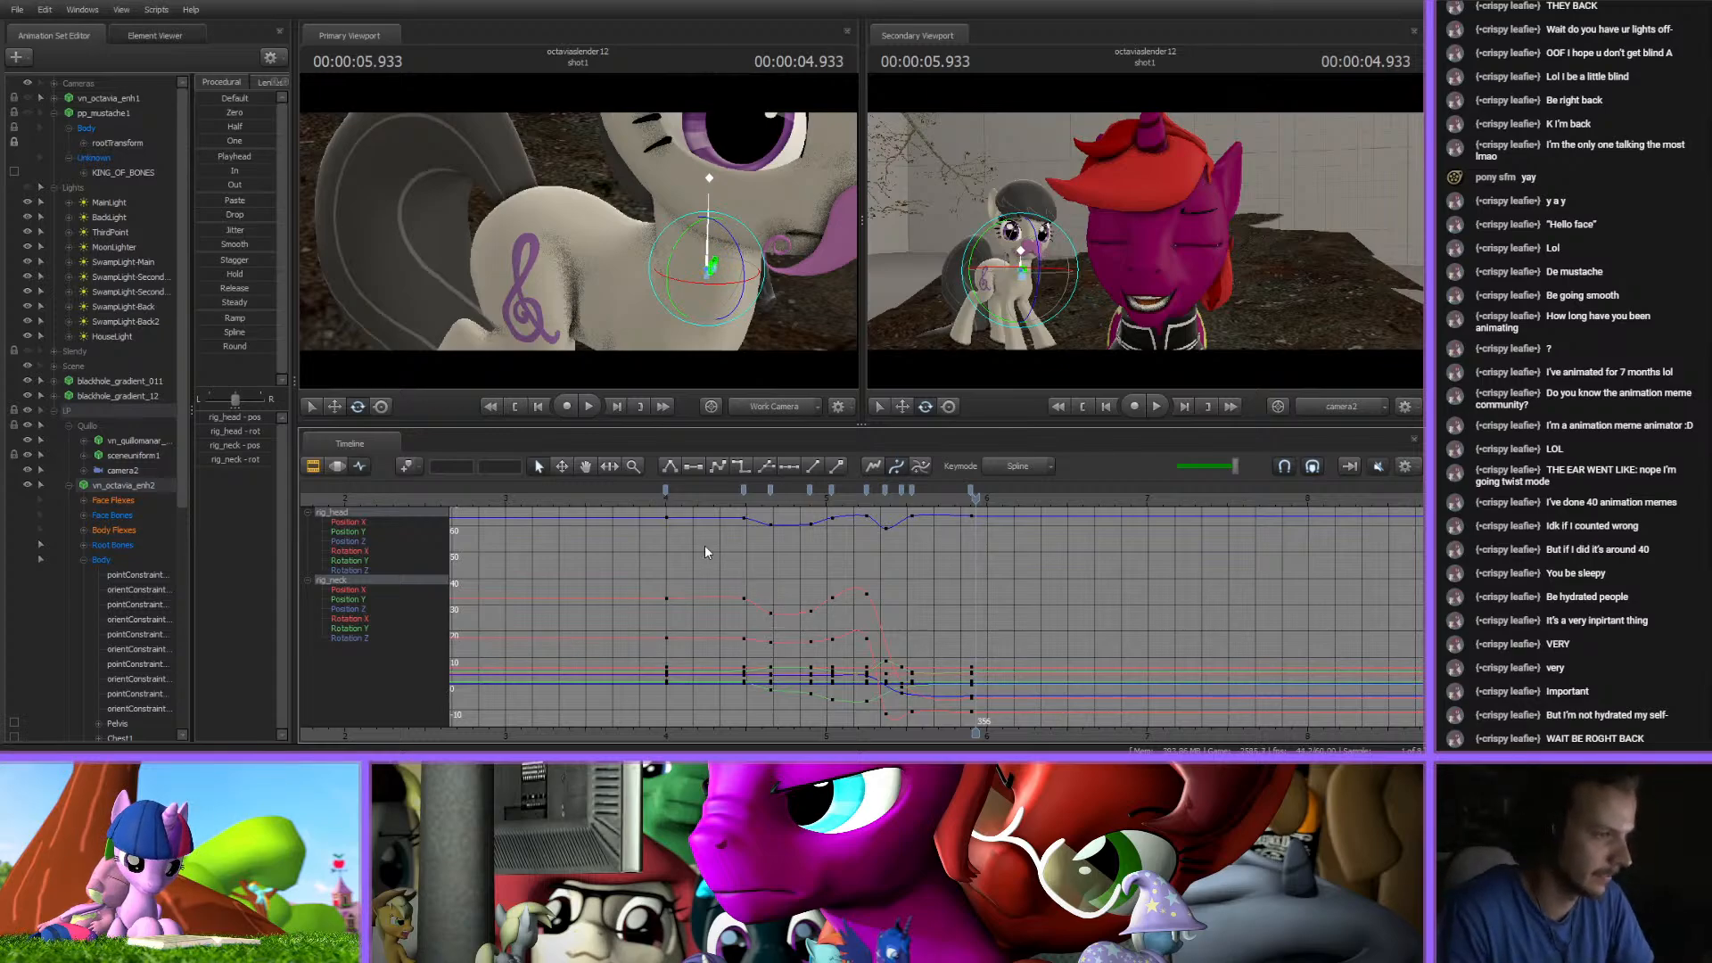
pyautogui.press('space')
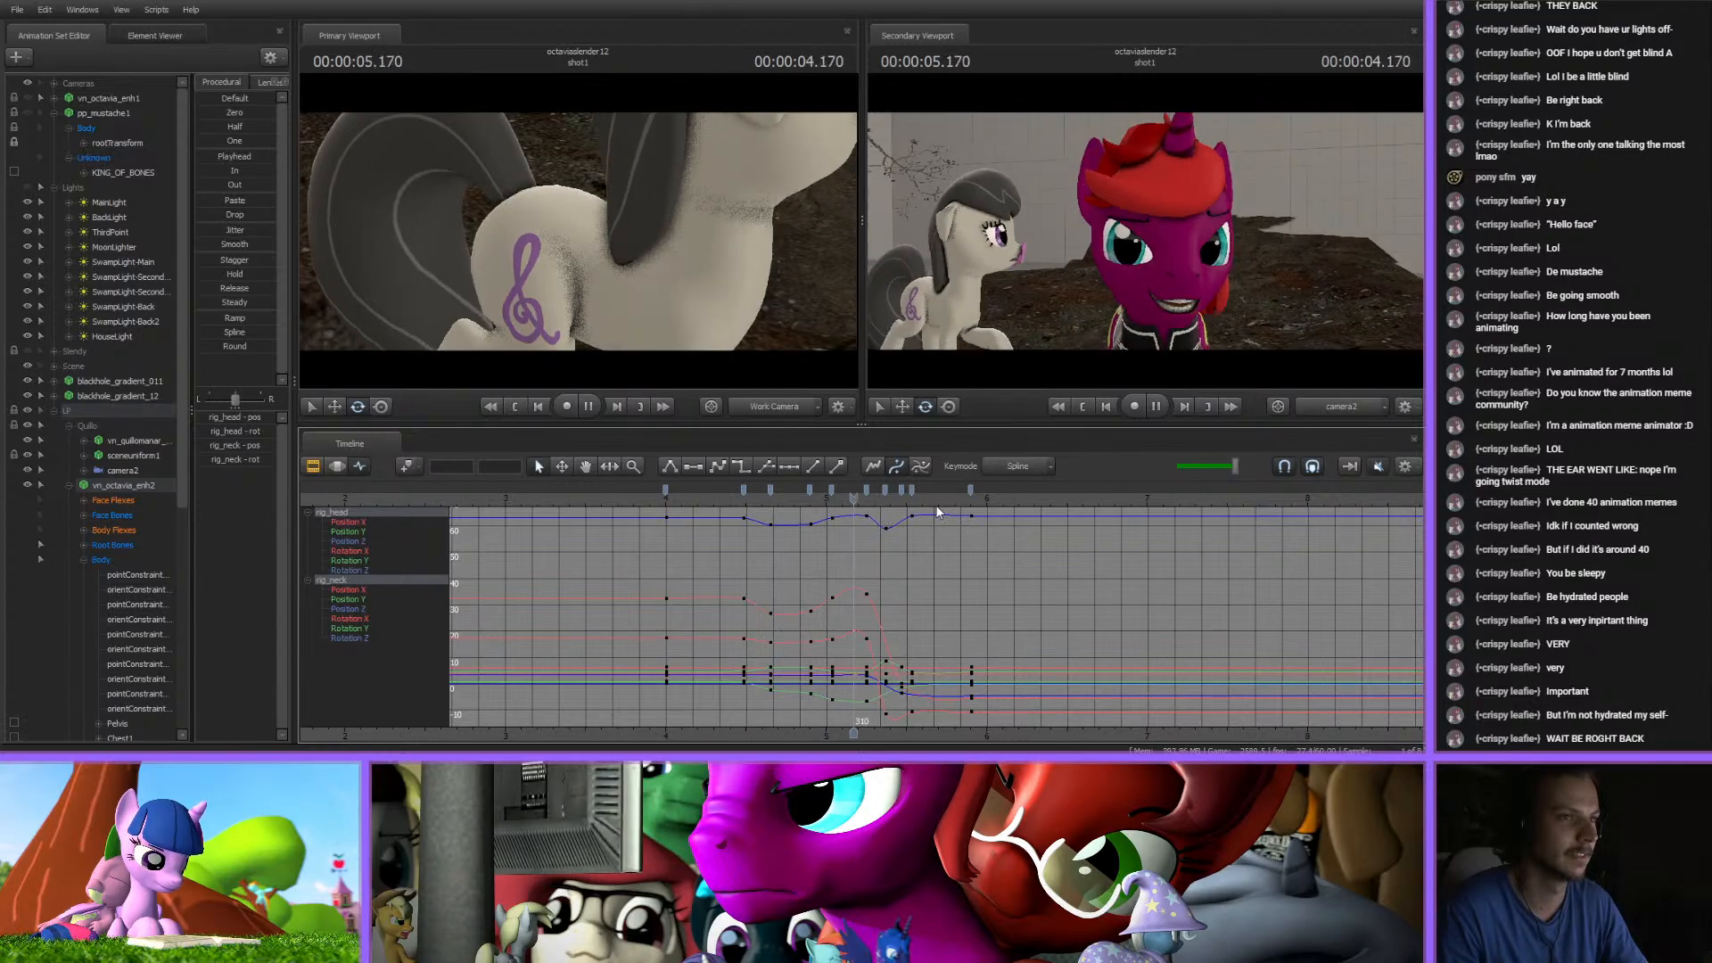
pyautogui.click(979, 495)
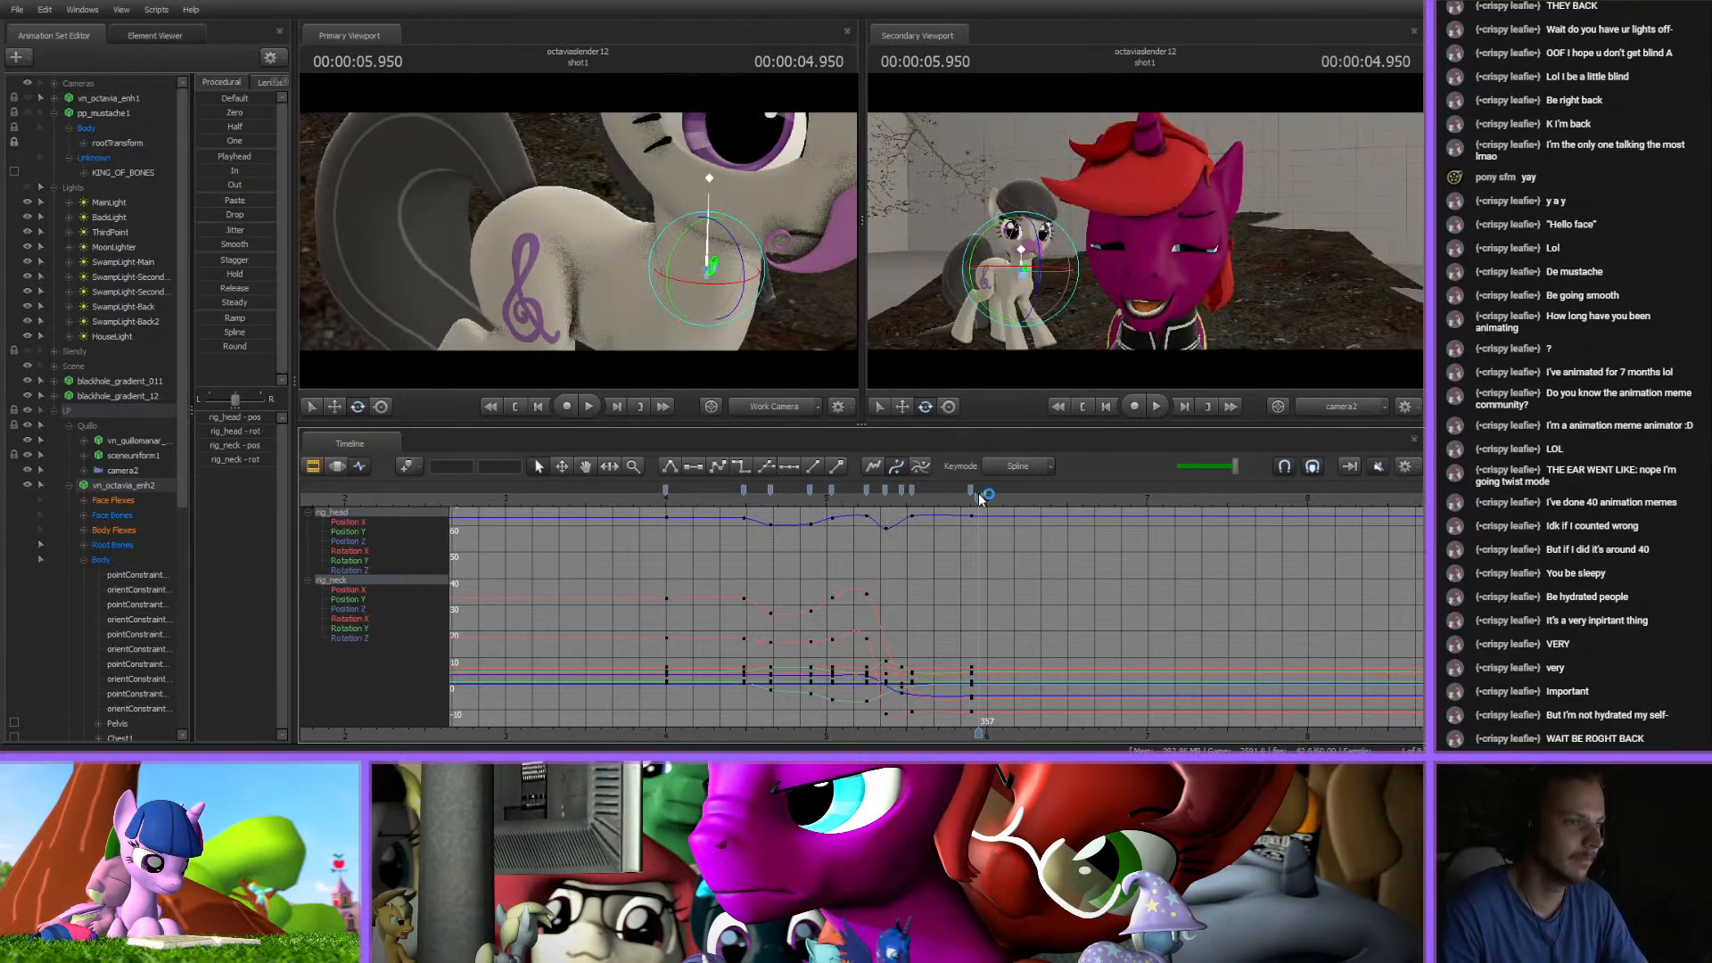
pyautogui.press('space')
pyautogui.click(786, 496)
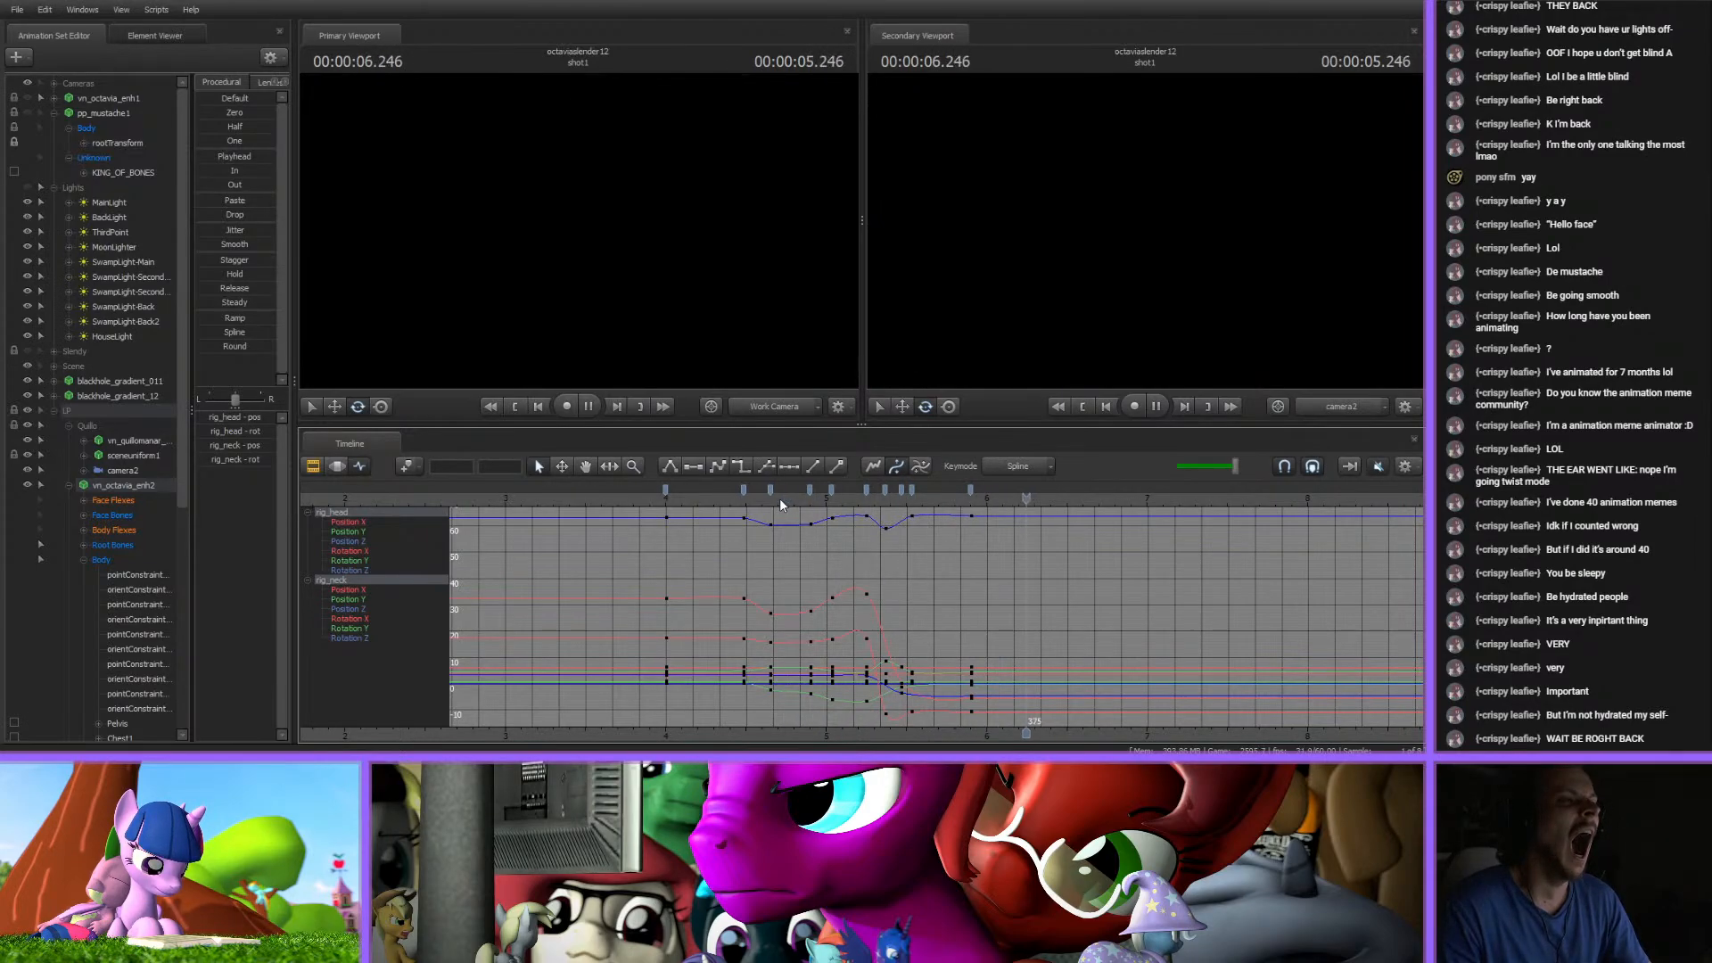
# - Replay the pony's turn from several points between about 00:00:04 and 00:00:05.133 to judge the head and neck motion
pyautogui.press('space')
pyautogui.click(736, 496)
pyautogui.press('space')
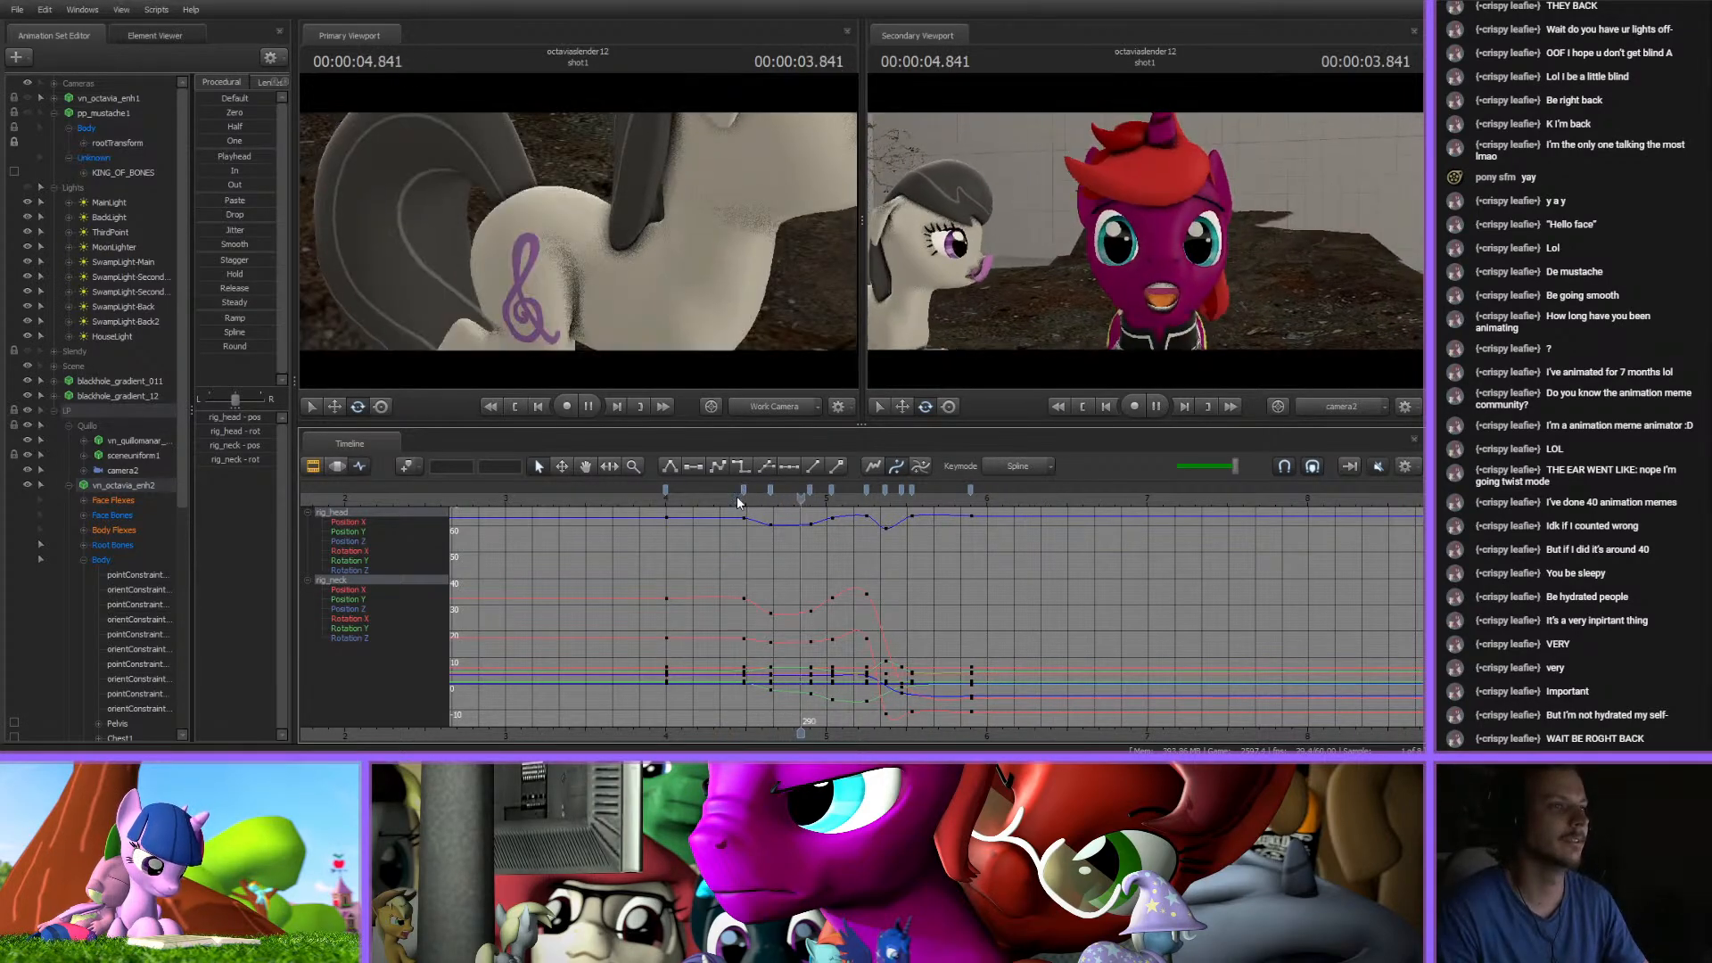
pyautogui.press('space')
pyautogui.click(849, 504)
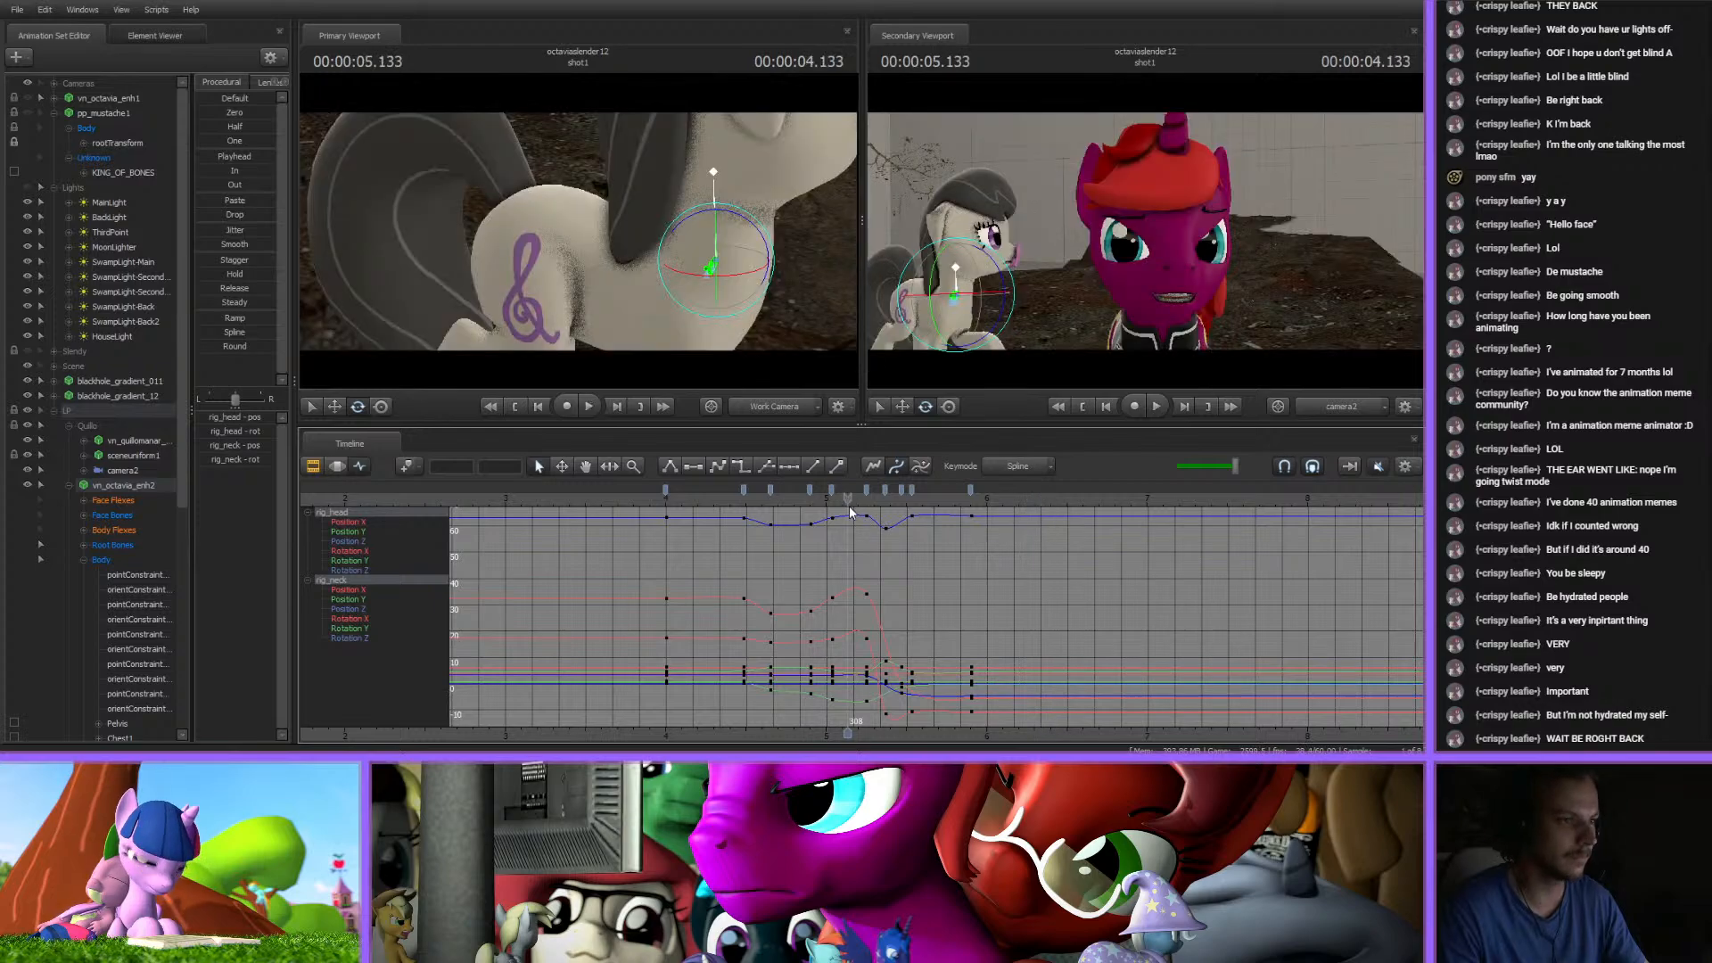
pyautogui.press('space')
pyautogui.click(657, 496)
pyautogui.press('space')
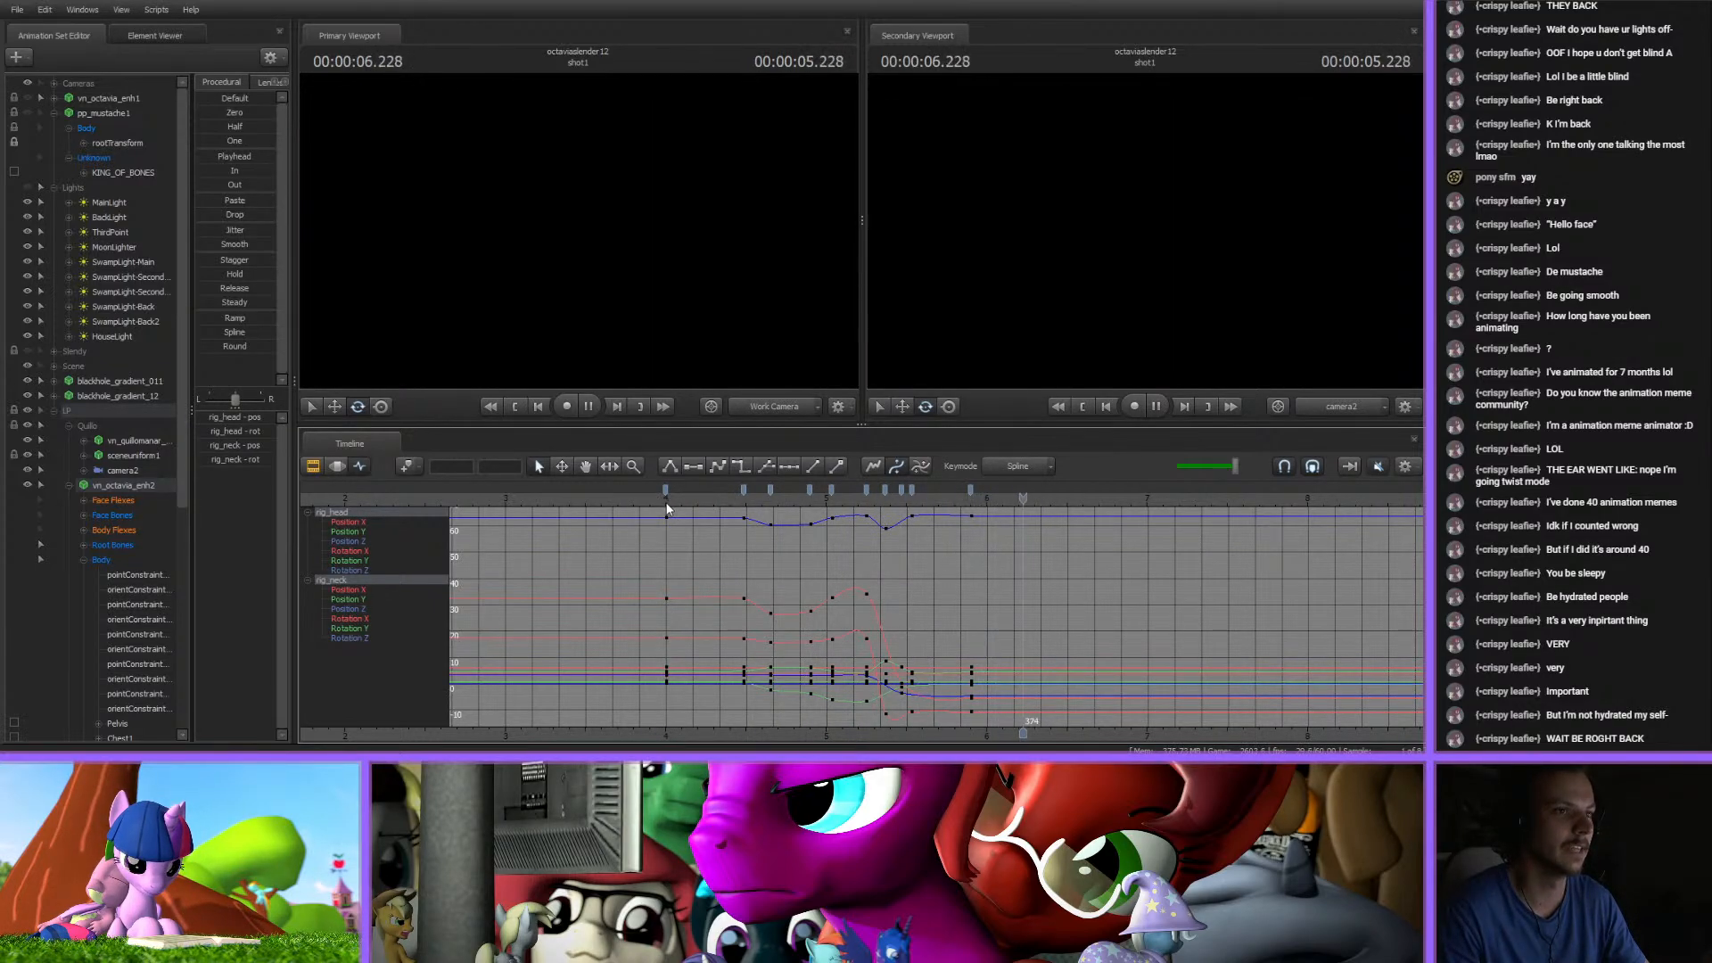
pyautogui.press('space')
pyautogui.click(719, 499)
pyautogui.press('space')
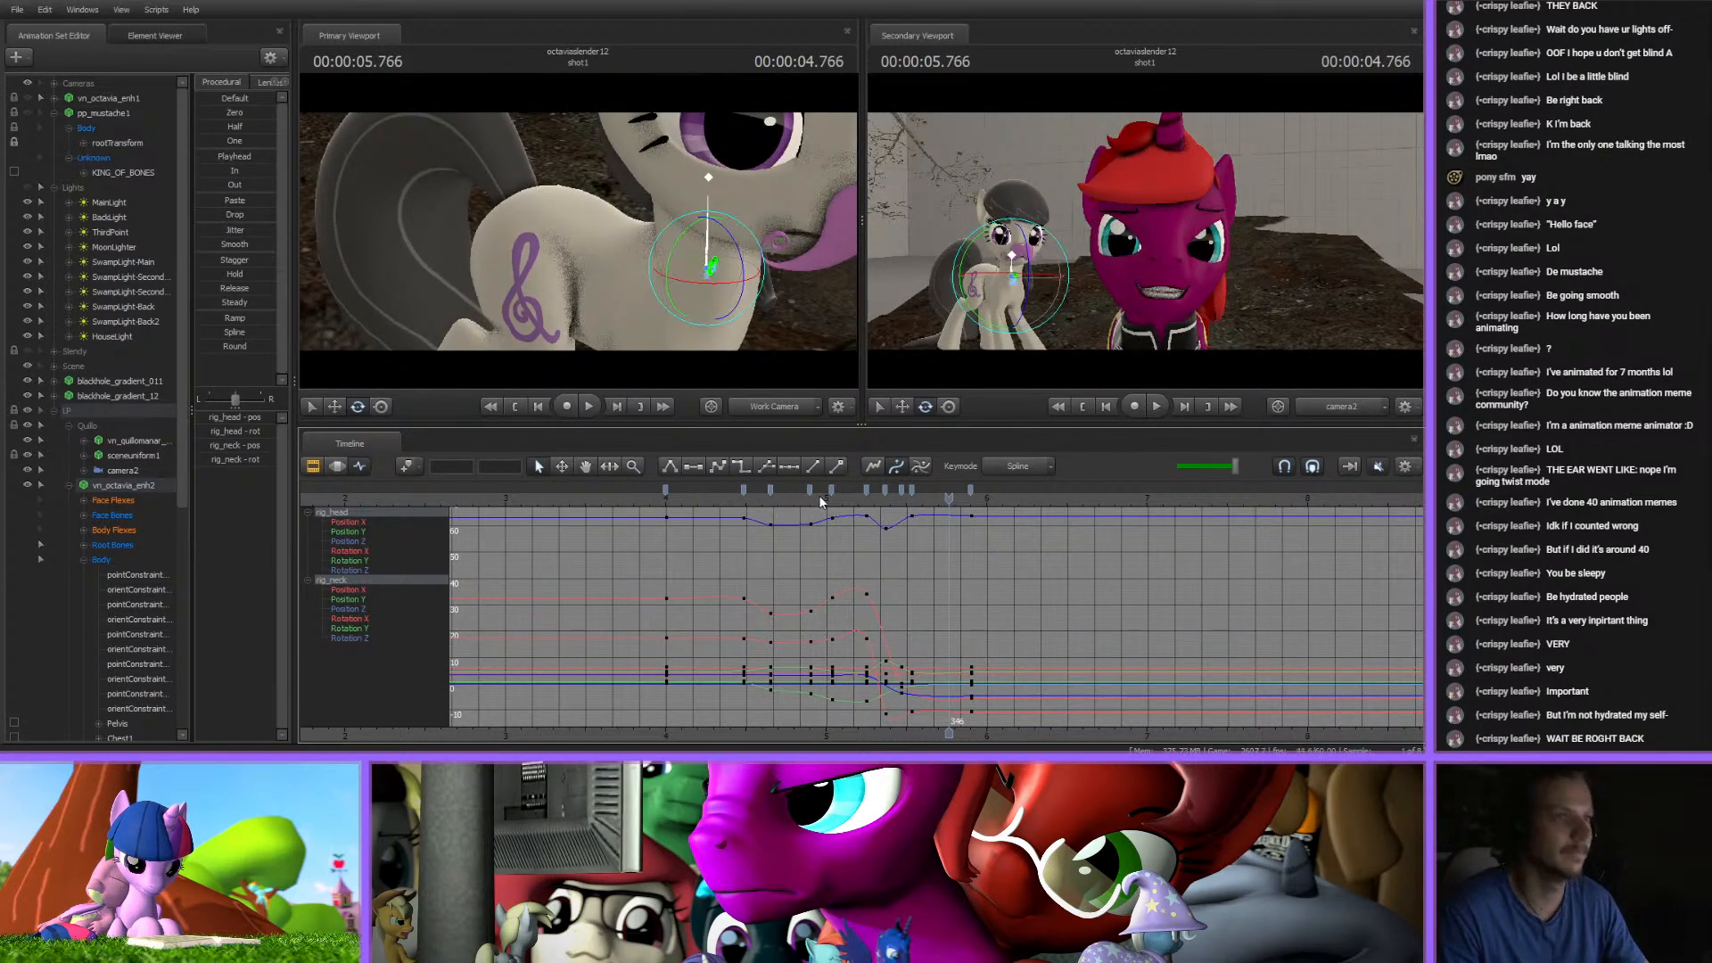
pyautogui.click(820, 498)
pyautogui.press('space')
pyautogui.press('space')
pyautogui.click(766, 504)
pyautogui.press('space')
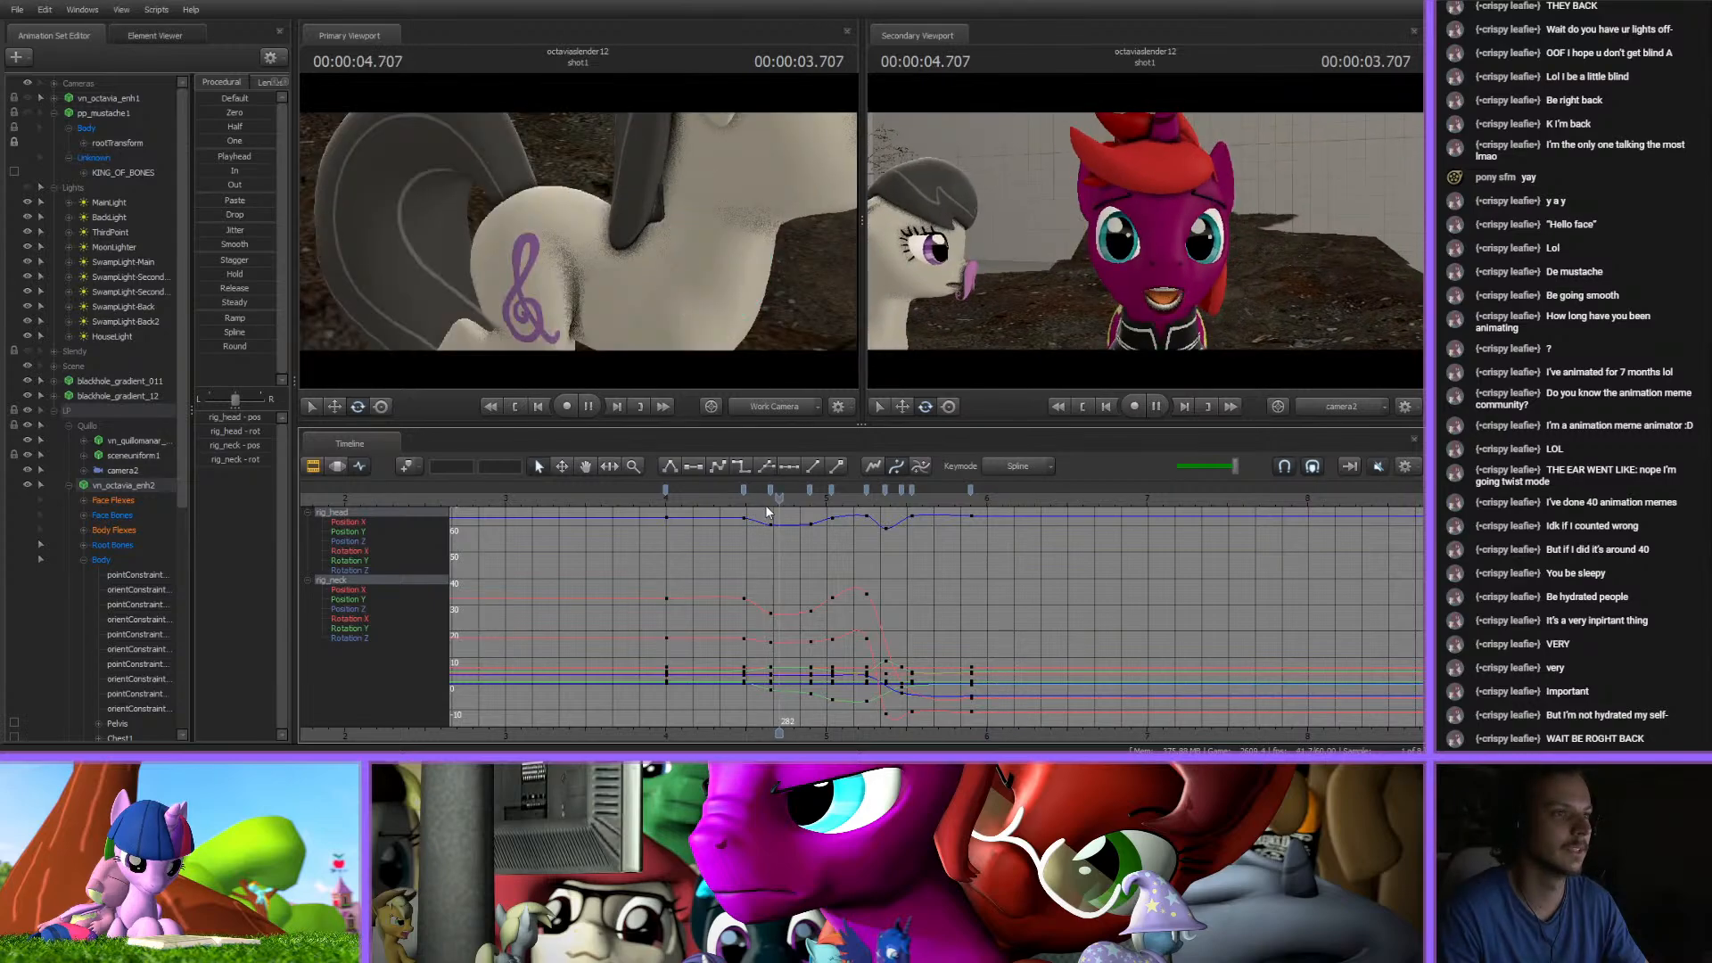
pyautogui.press('space')
# - Undo the accidental move of the rig_head and rig_neck keyframes at about 4.65 s, then scrub to 00:00:05.883 and deselect them
pyautogui.moveTo(772, 491); pyautogui.dragTo(880, 502)
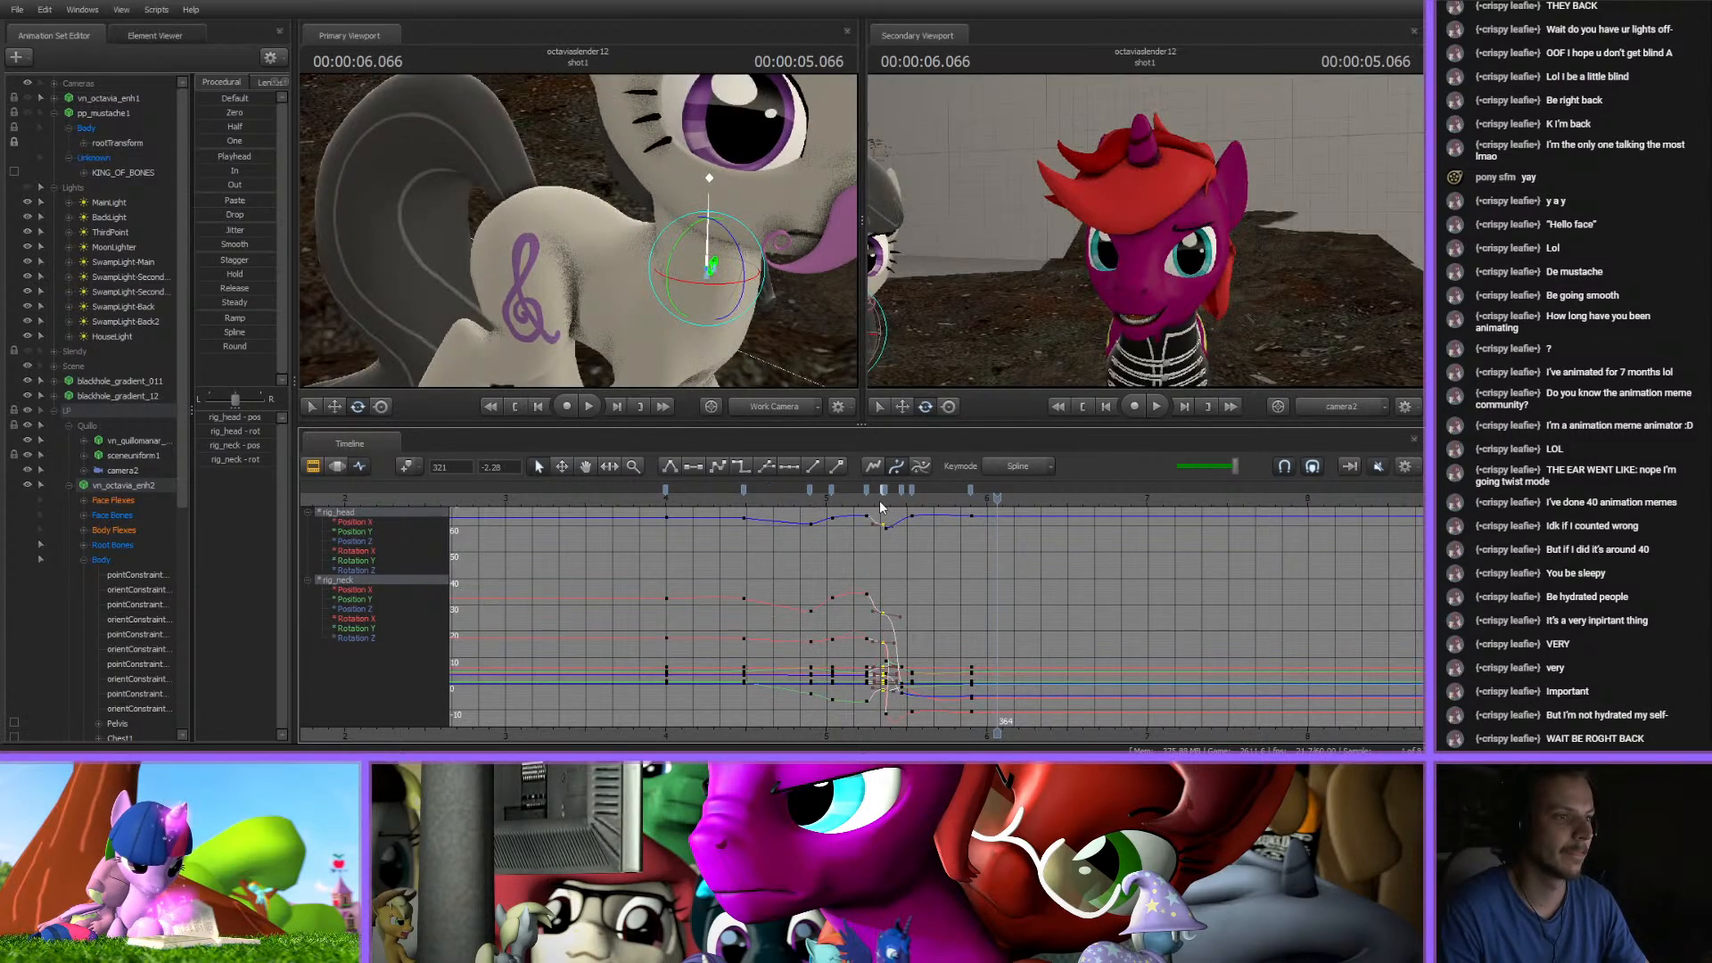
pyautogui.hotkey('ctrl', 'z')
pyautogui.moveTo(773, 503); pyautogui.dragTo(967, 513)
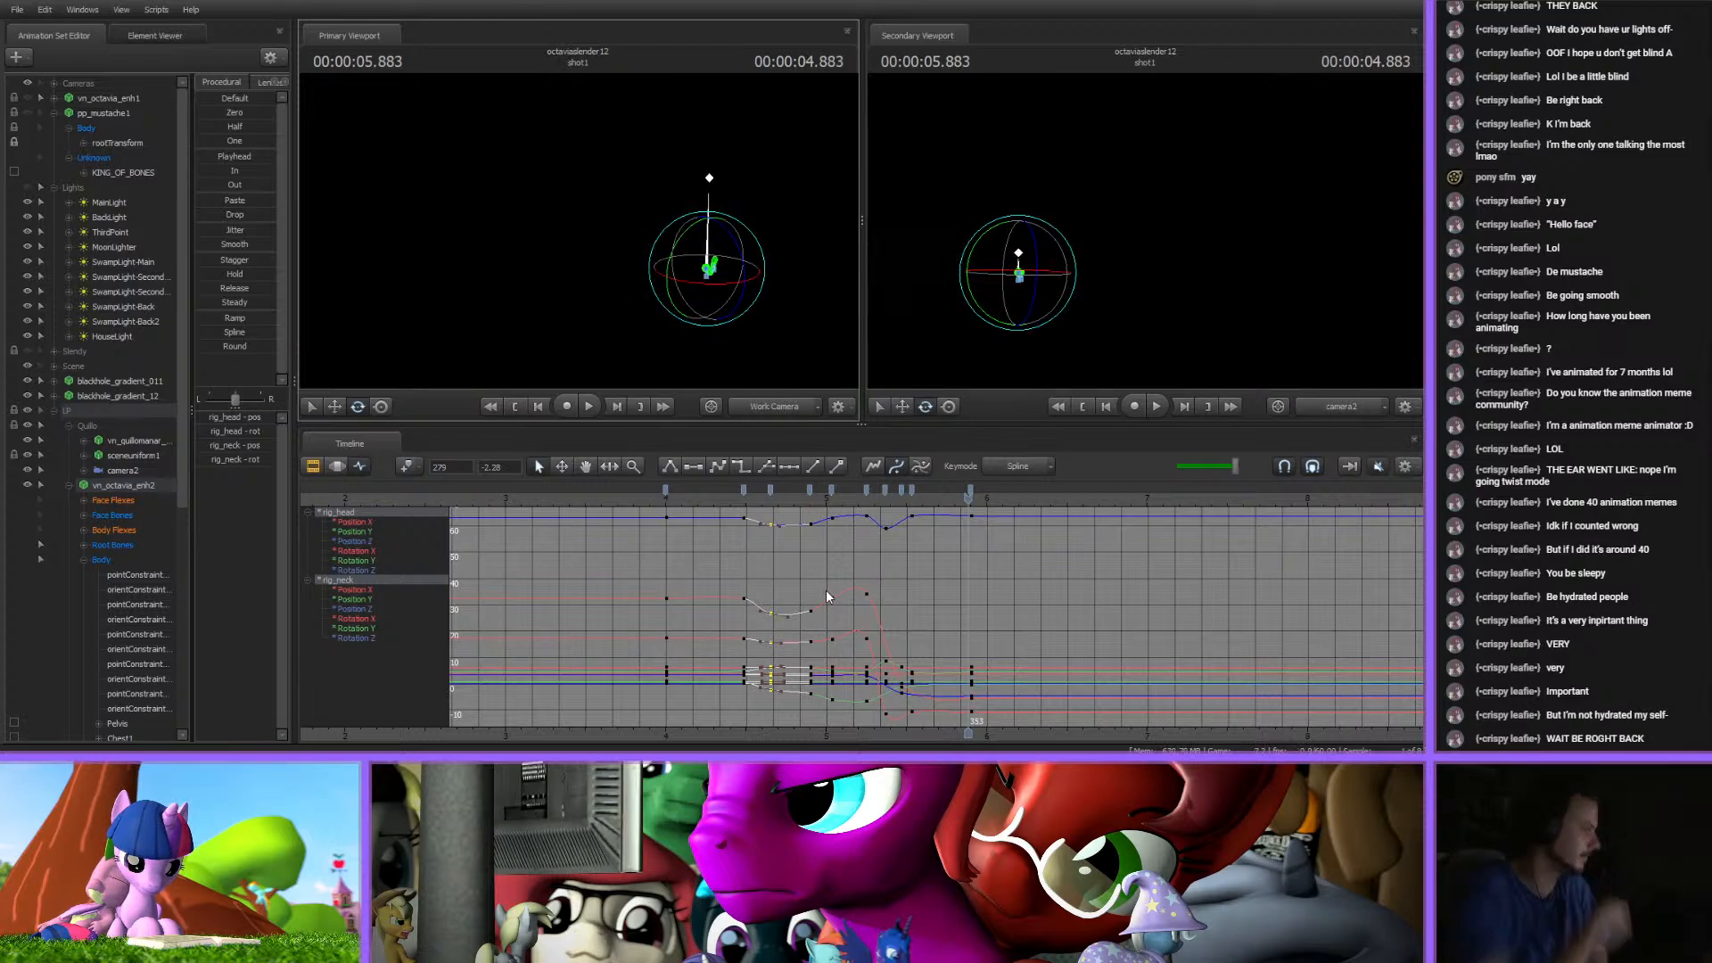
pyautogui.click(829, 579)
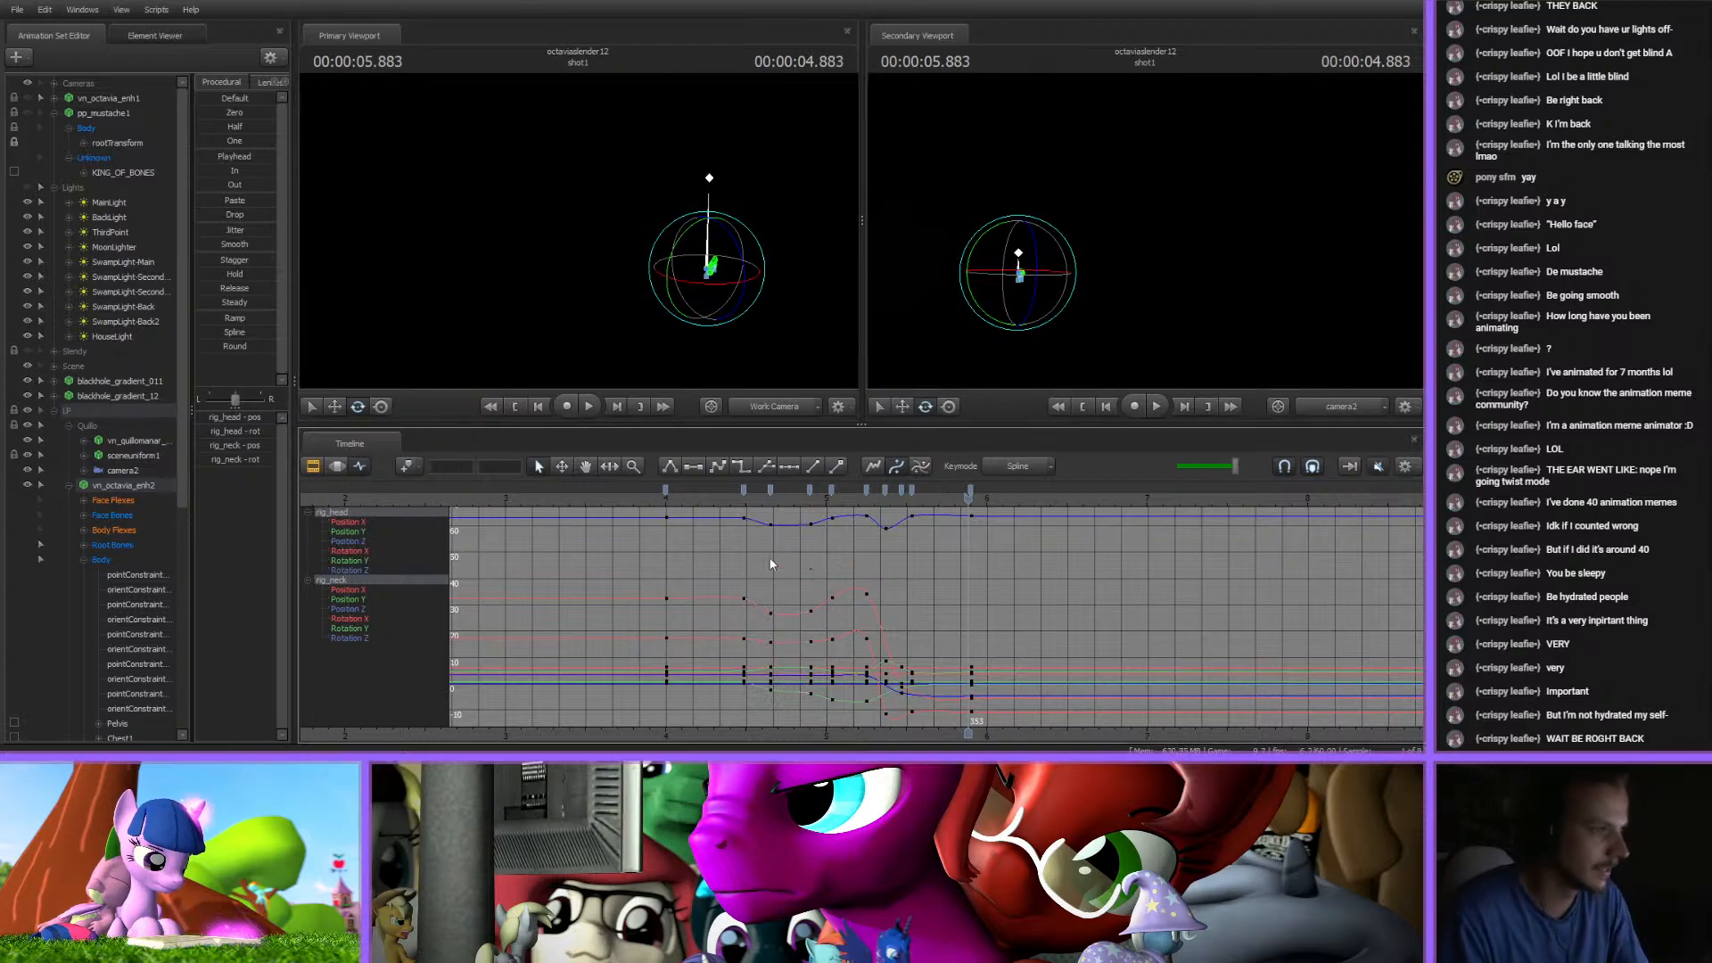
# - Switch to motion editing, select the whole Lights group and move the playhead to 00:00:05.283
pyautogui.click(337, 465)
pyautogui.click(79, 188)
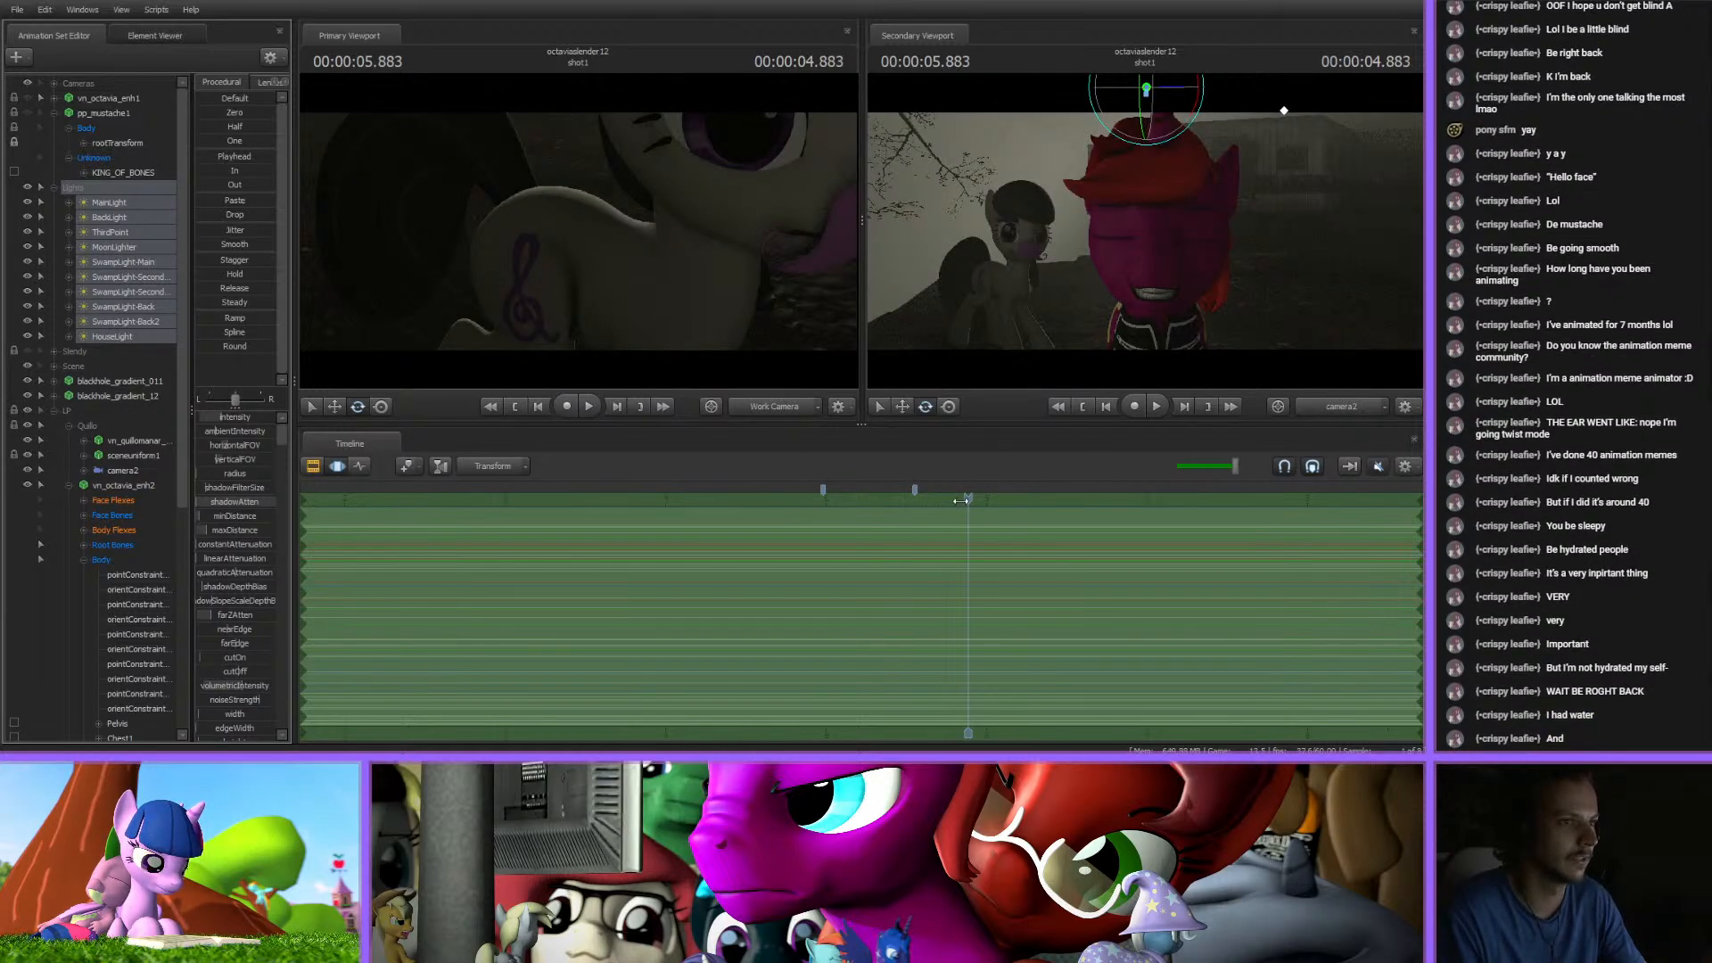
pyautogui.click(882, 499)
pyautogui.moveTo(874, 499)
pyautogui.mouseDown()
pyautogui.moveTo(668, 499)
pyautogui.moveTo(1070, 516)
pyautogui.moveTo(872, 512)
pyautogui.mouseUp()
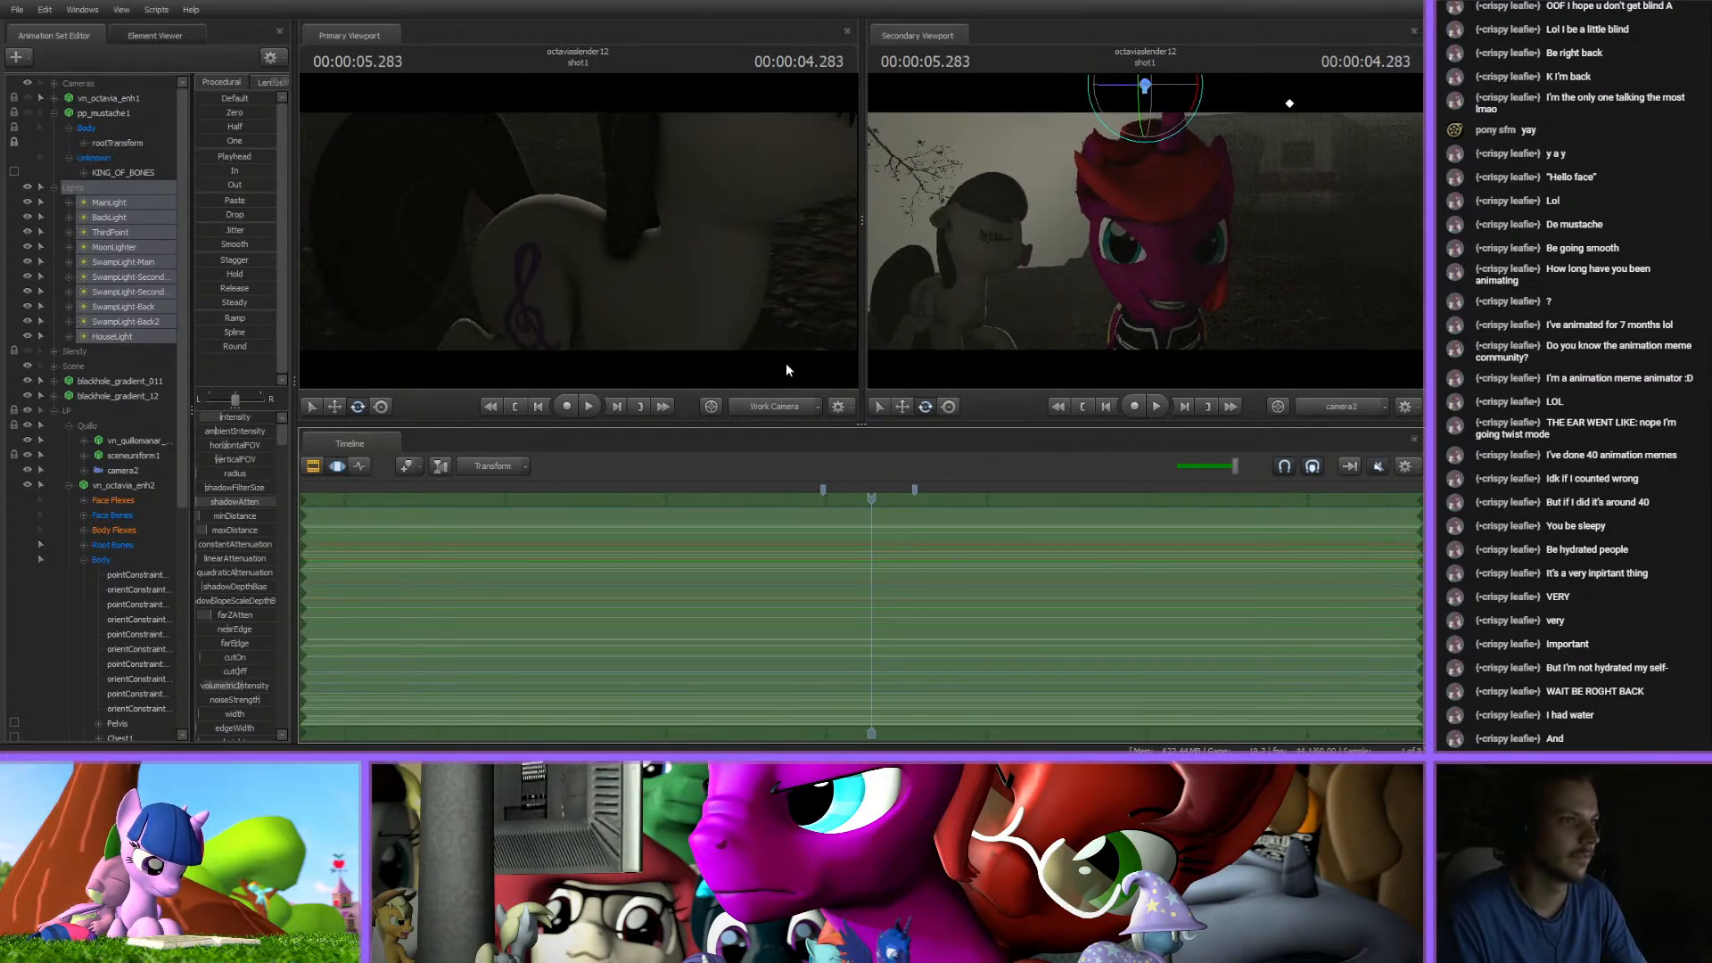
# - Fly the work camera back until the ponies and the surrounding light frustums are in view
pyautogui.press('s')
pyautogui.moveTo(785, 362)
pyautogui.mouseDown()
pyautogui.moveTo(775, 352)
pyautogui.moveTo(802, 354)
pyautogui.moveTo(769, 351)
pyautogui.moveTo(770, 389)
pyautogui.moveTo(770, 353)
pyautogui.mouseUp()
pyautogui.press('s')
pyautogui.press('w')
pyautogui.press('w')
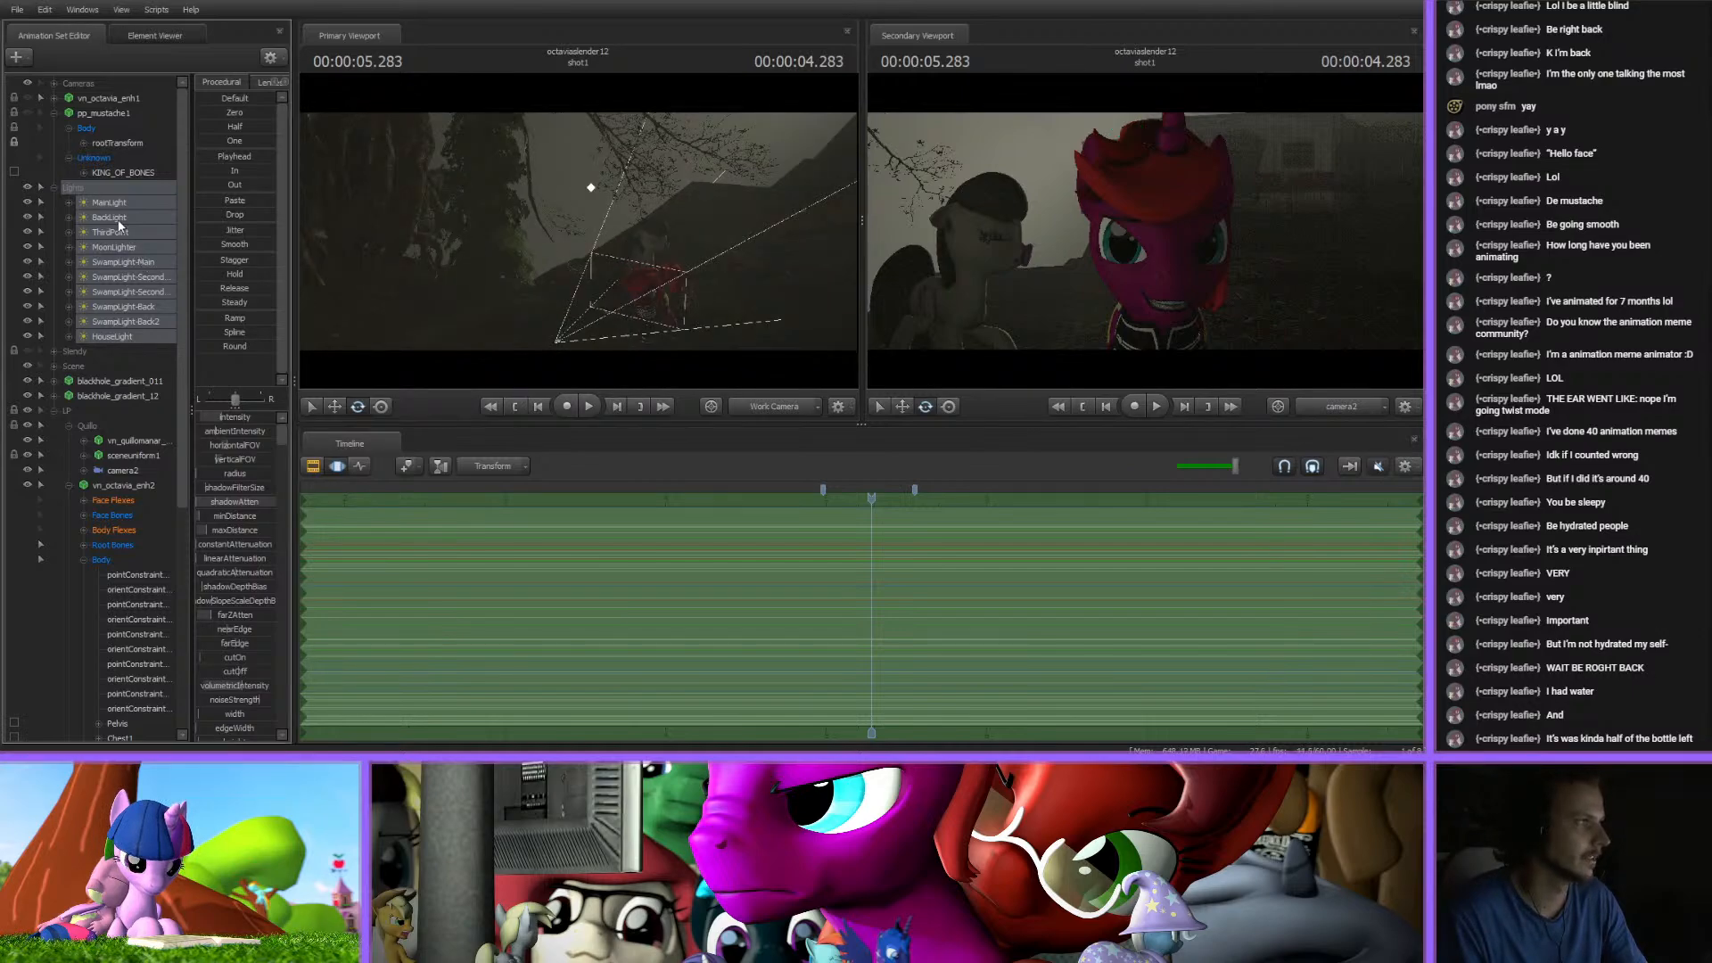
# - Look through BackLight in the primary viewport and reposition it so it faces both ponies
pyautogui.click(116, 218)
pyautogui.moveTo(116, 220); pyautogui.dragTo(524, 261)
pyautogui.press('w')
pyautogui.press('w')
pyautogui.press('s')
pyautogui.press('s')
pyautogui.press('z')
pyautogui.press('z')
pyautogui.press('w')
pyautogui.press('Return')
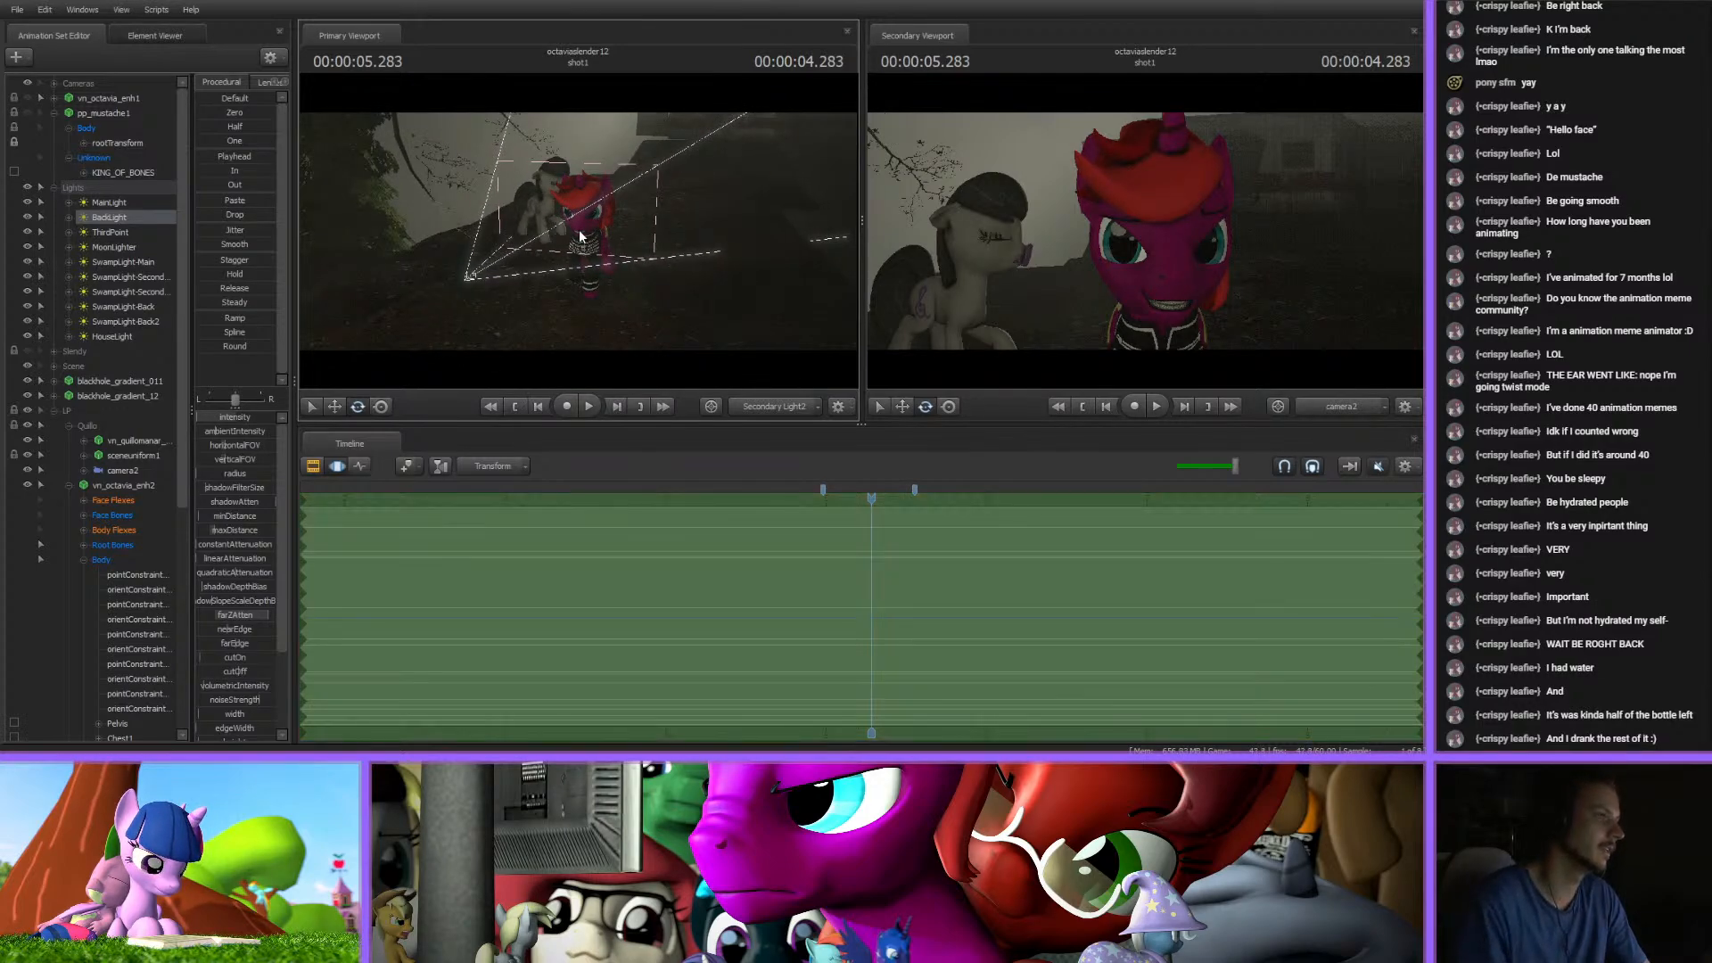
# - Hide the ThirdPoint, MoonLighter, SwampLight and HouseLight lights, keeping only MainLight and BackLight enabled
pyautogui.click(69, 217)
pyautogui.click(83, 232)
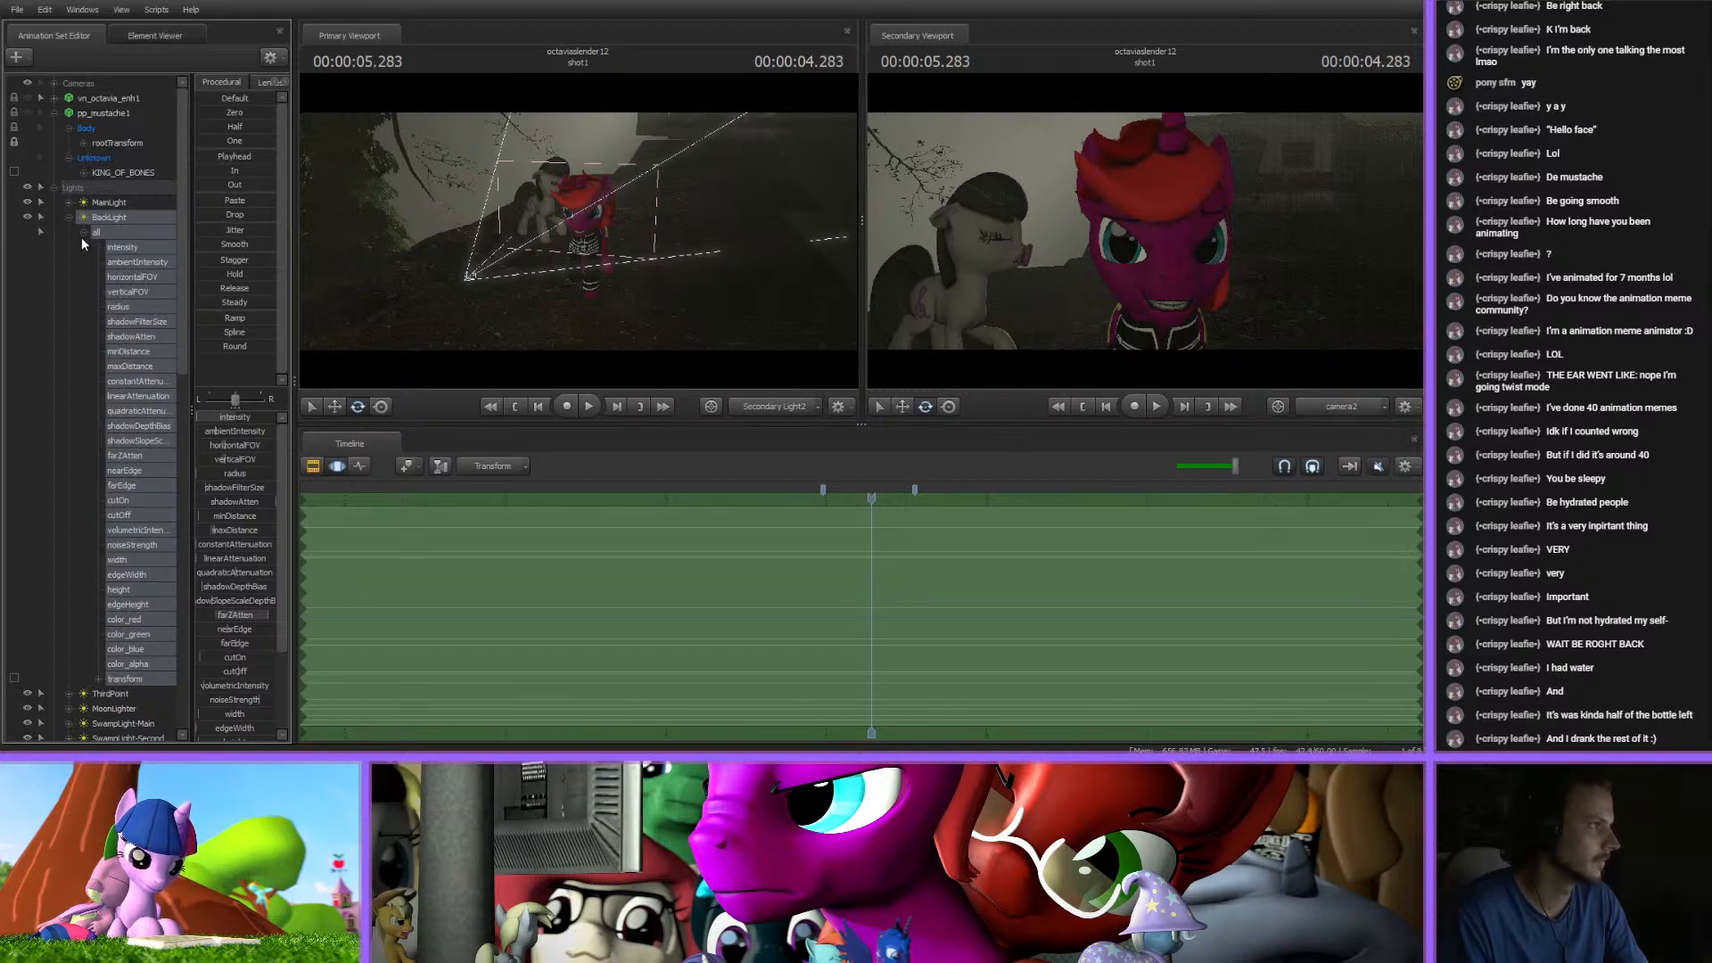
pyautogui.click(69, 216)
pyautogui.click(27, 232)
pyautogui.click(26, 249)
pyautogui.click(25, 262)
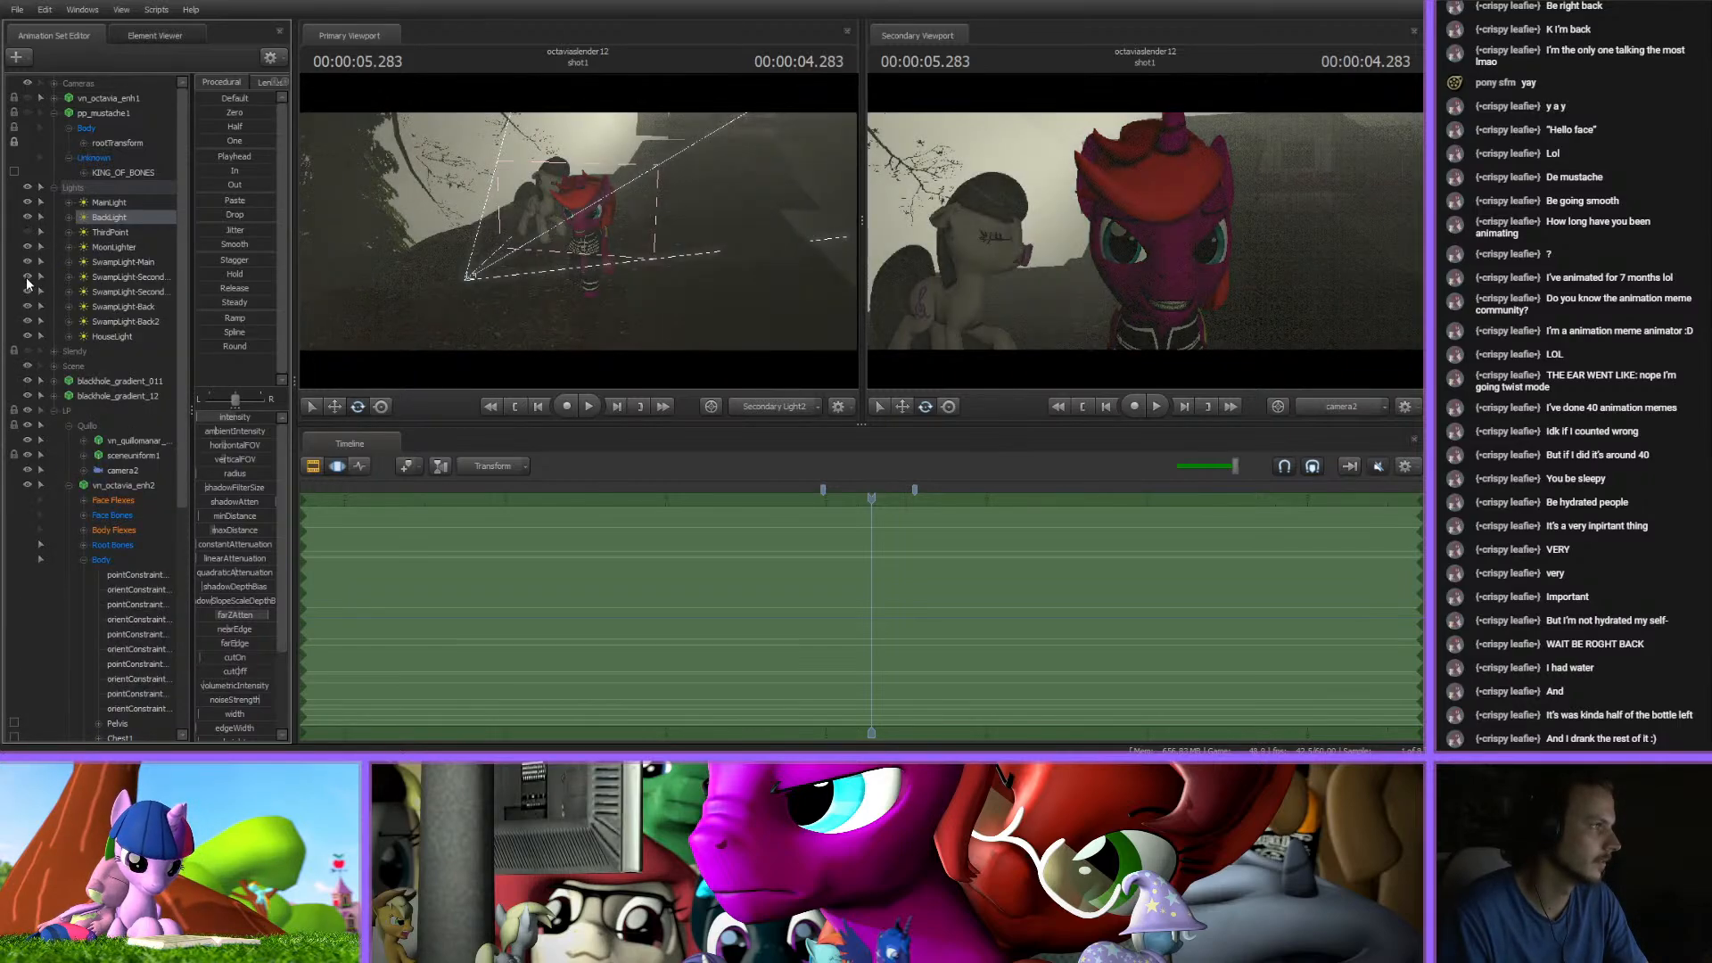
pyautogui.click(25, 276)
pyautogui.click(25, 291)
pyautogui.click(25, 313)
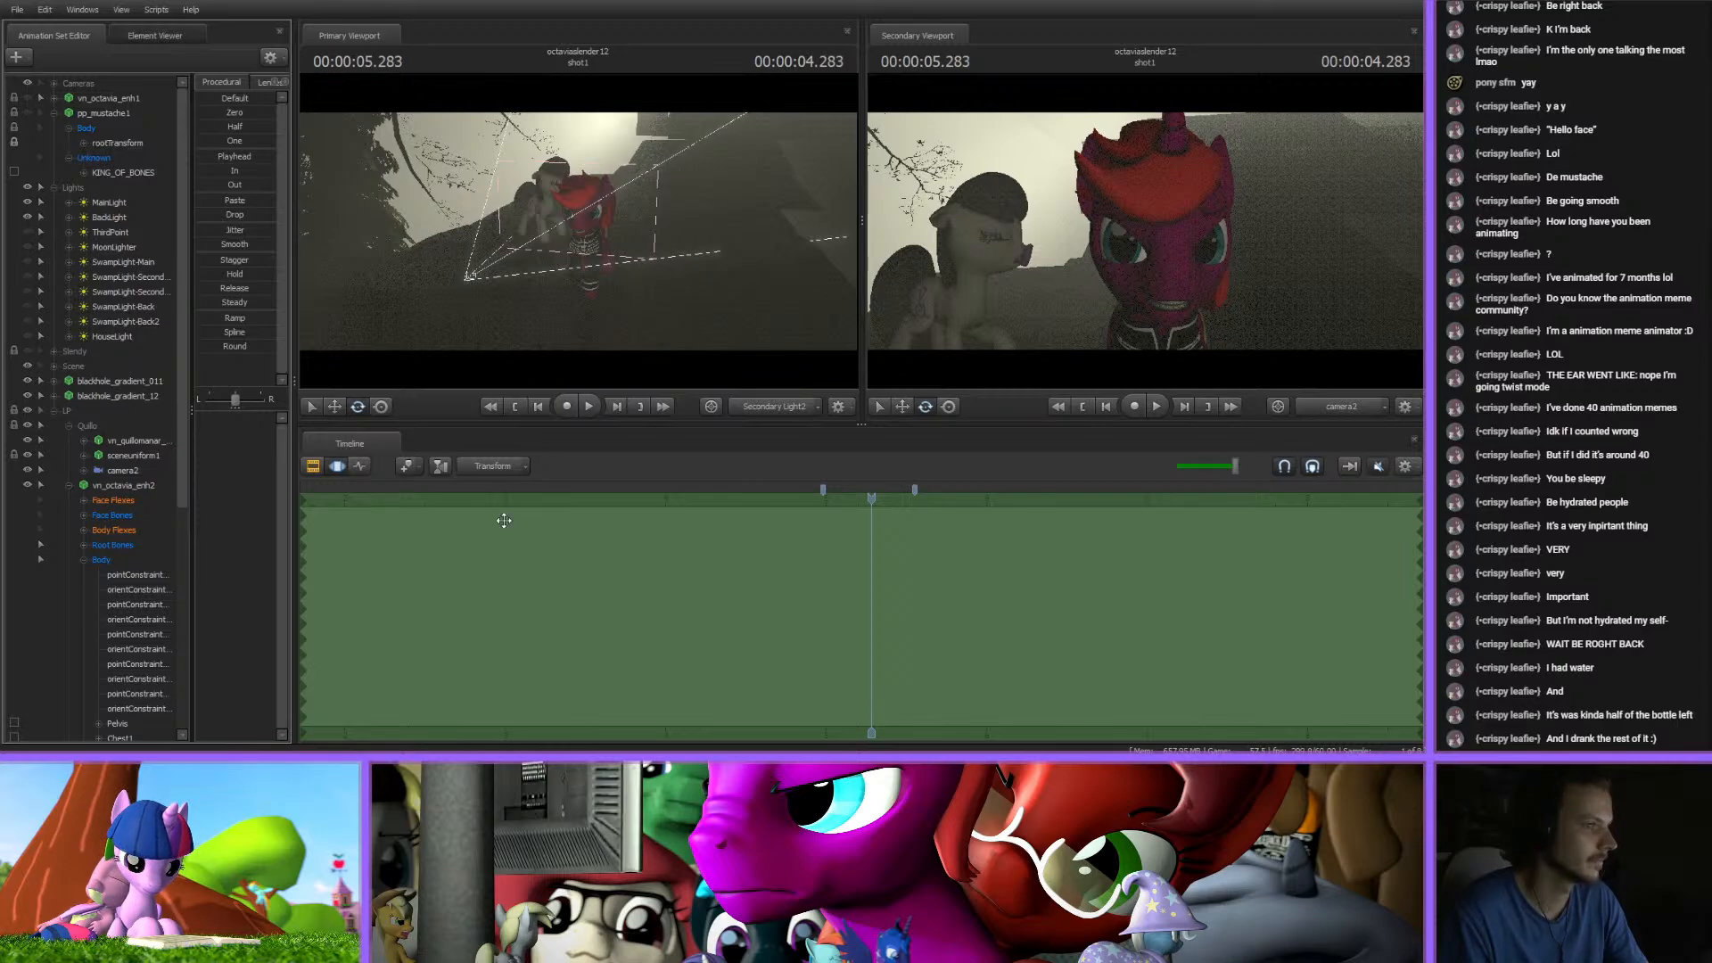
# - Select all lights, widen the time selection around 00:00:05.283 and apply the Playhead preset to them
pyautogui.click(78, 187)
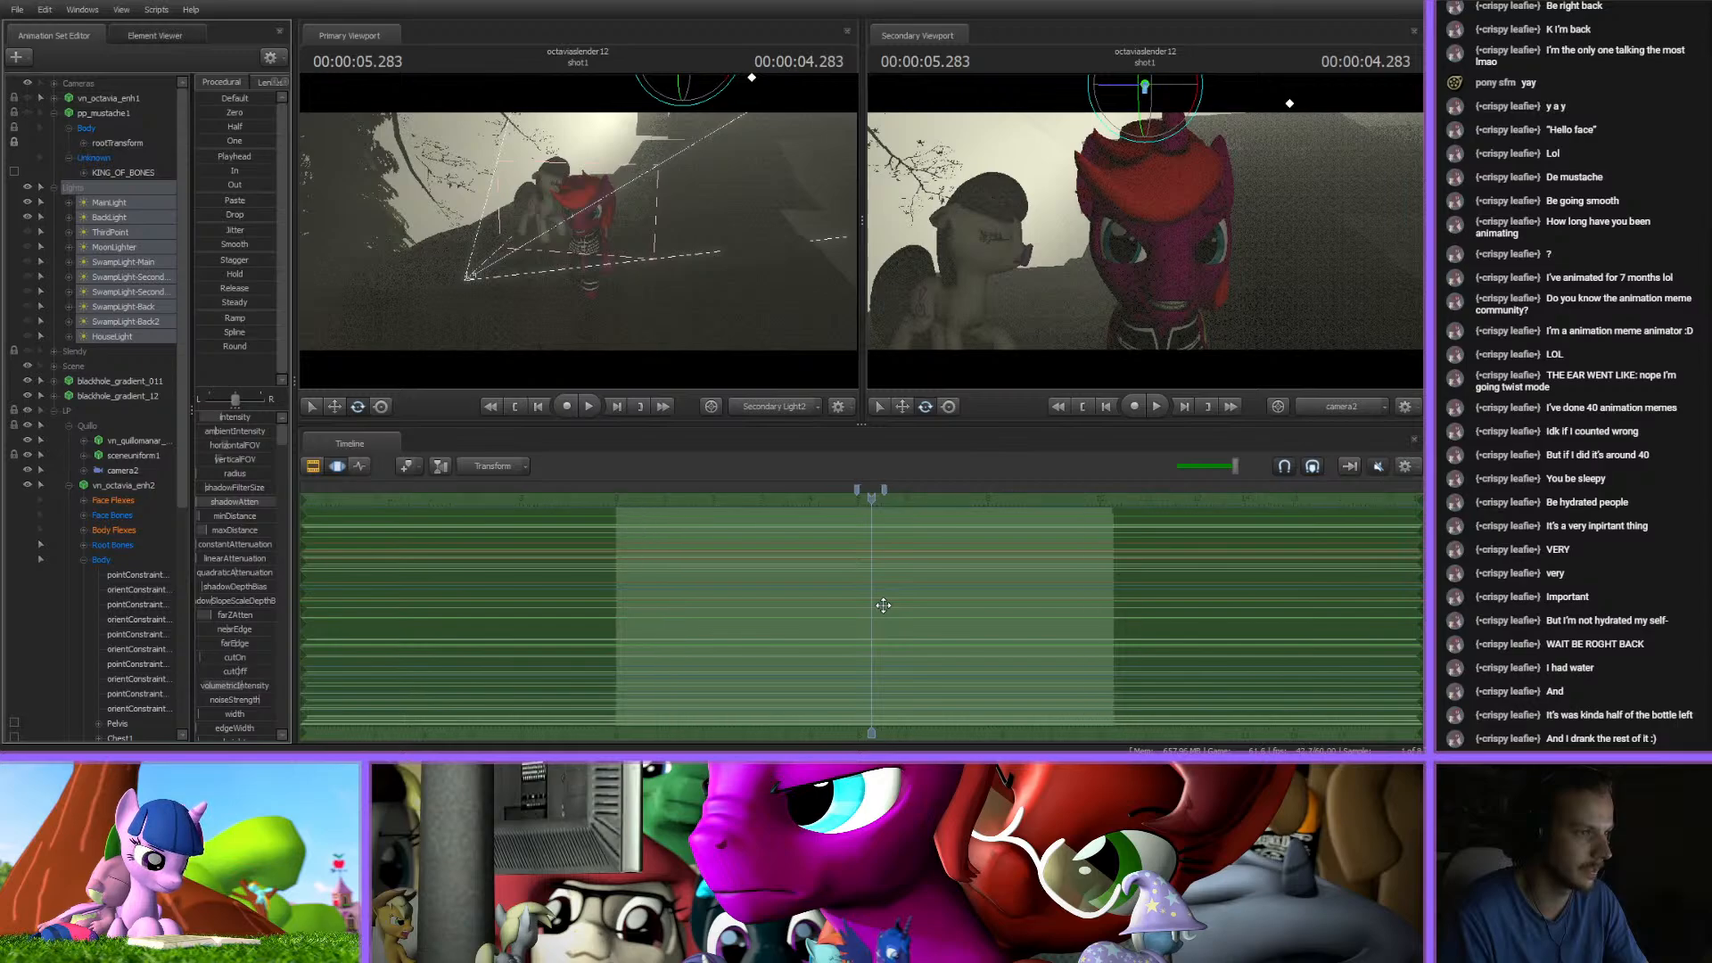
pyautogui.scroll(2, 883, 605)
pyautogui.click(212, 156)
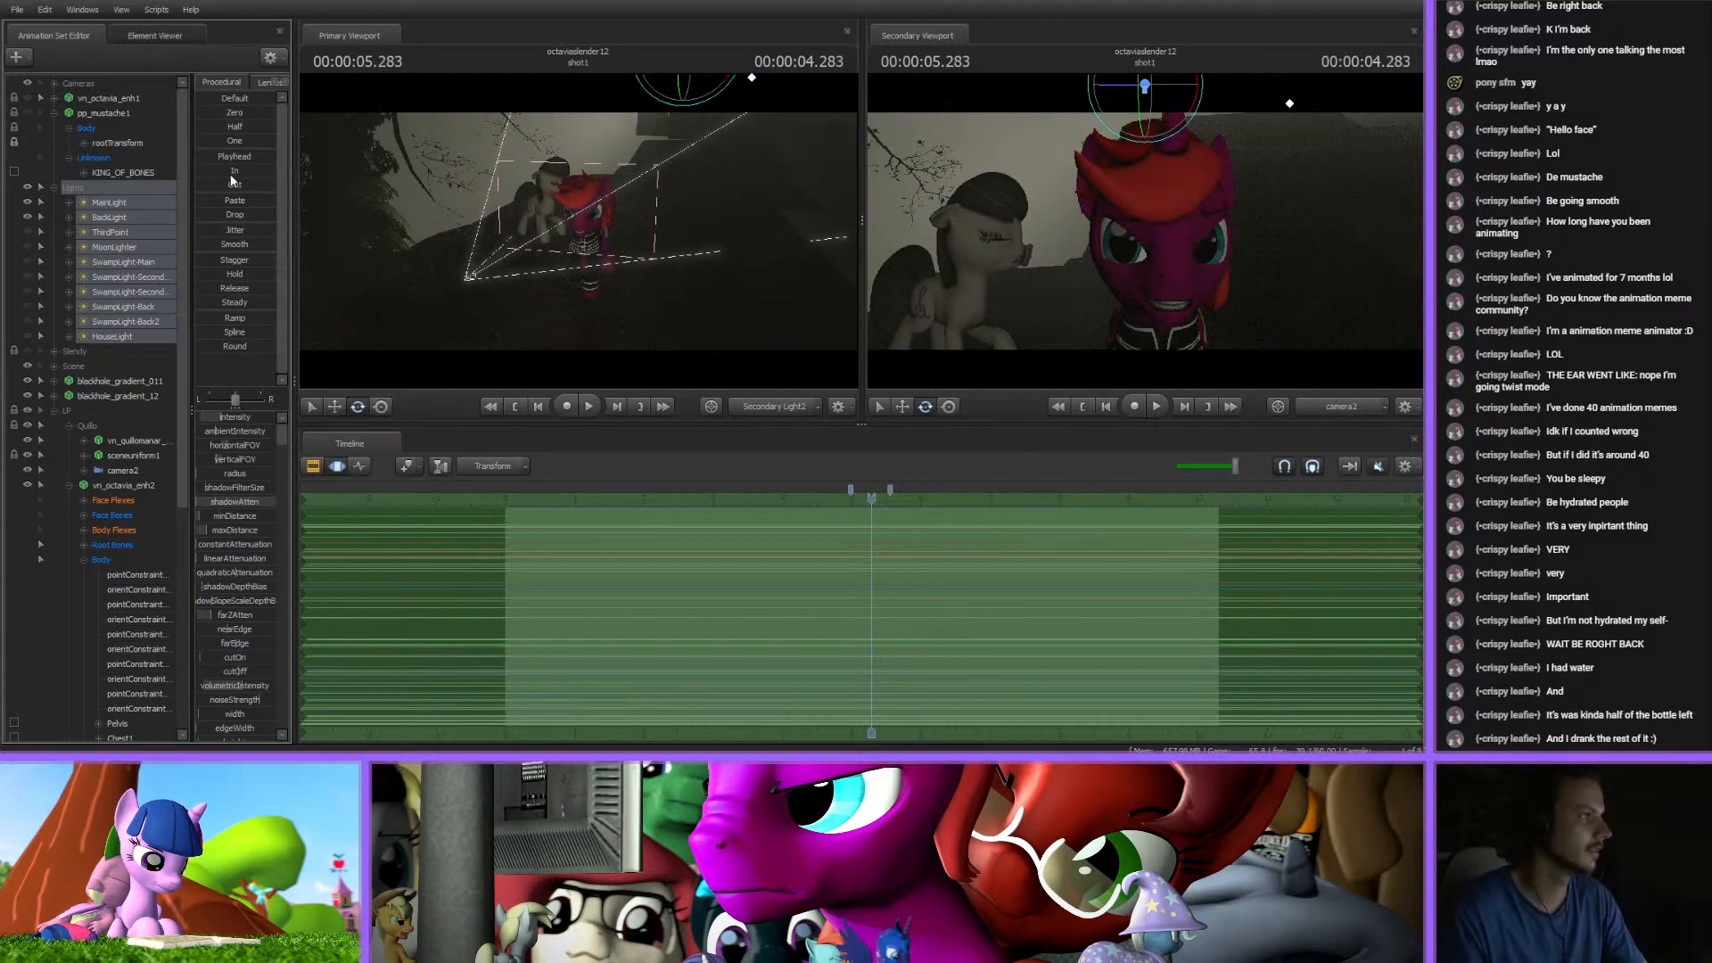
# - Try to lock BackLight's transform to the vn_quillomanar model's rootTransform and apply the Playhead preset to it
pyautogui.click(57, 114)
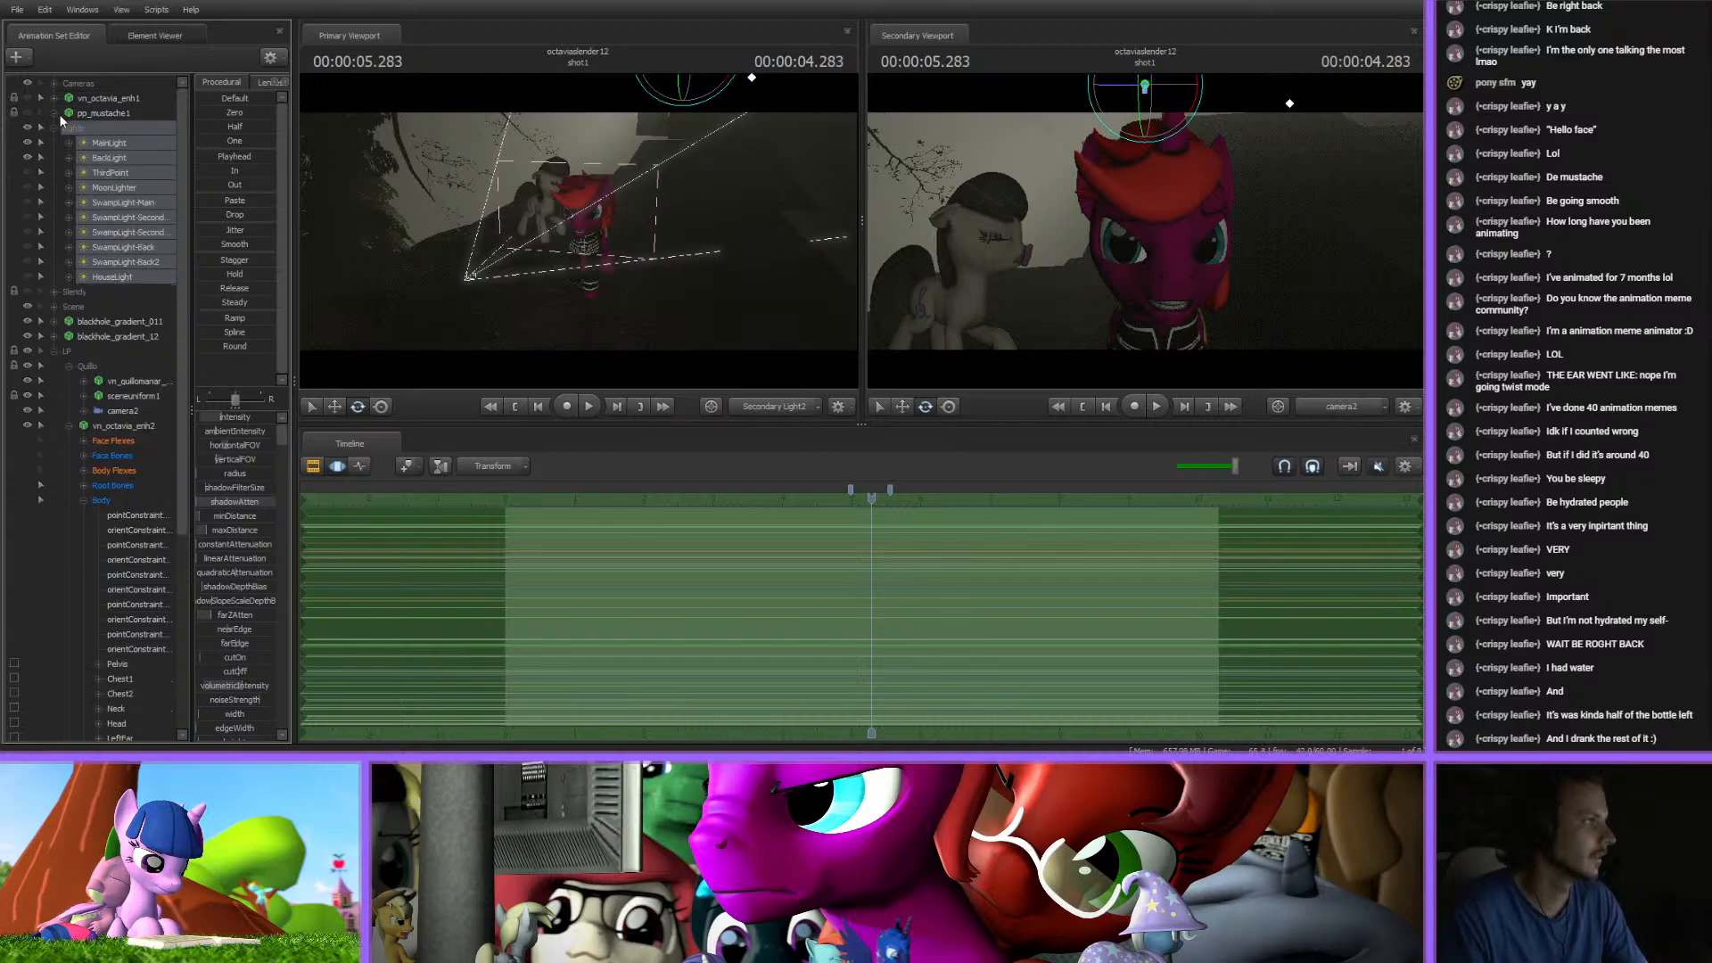
pyautogui.click(83, 381)
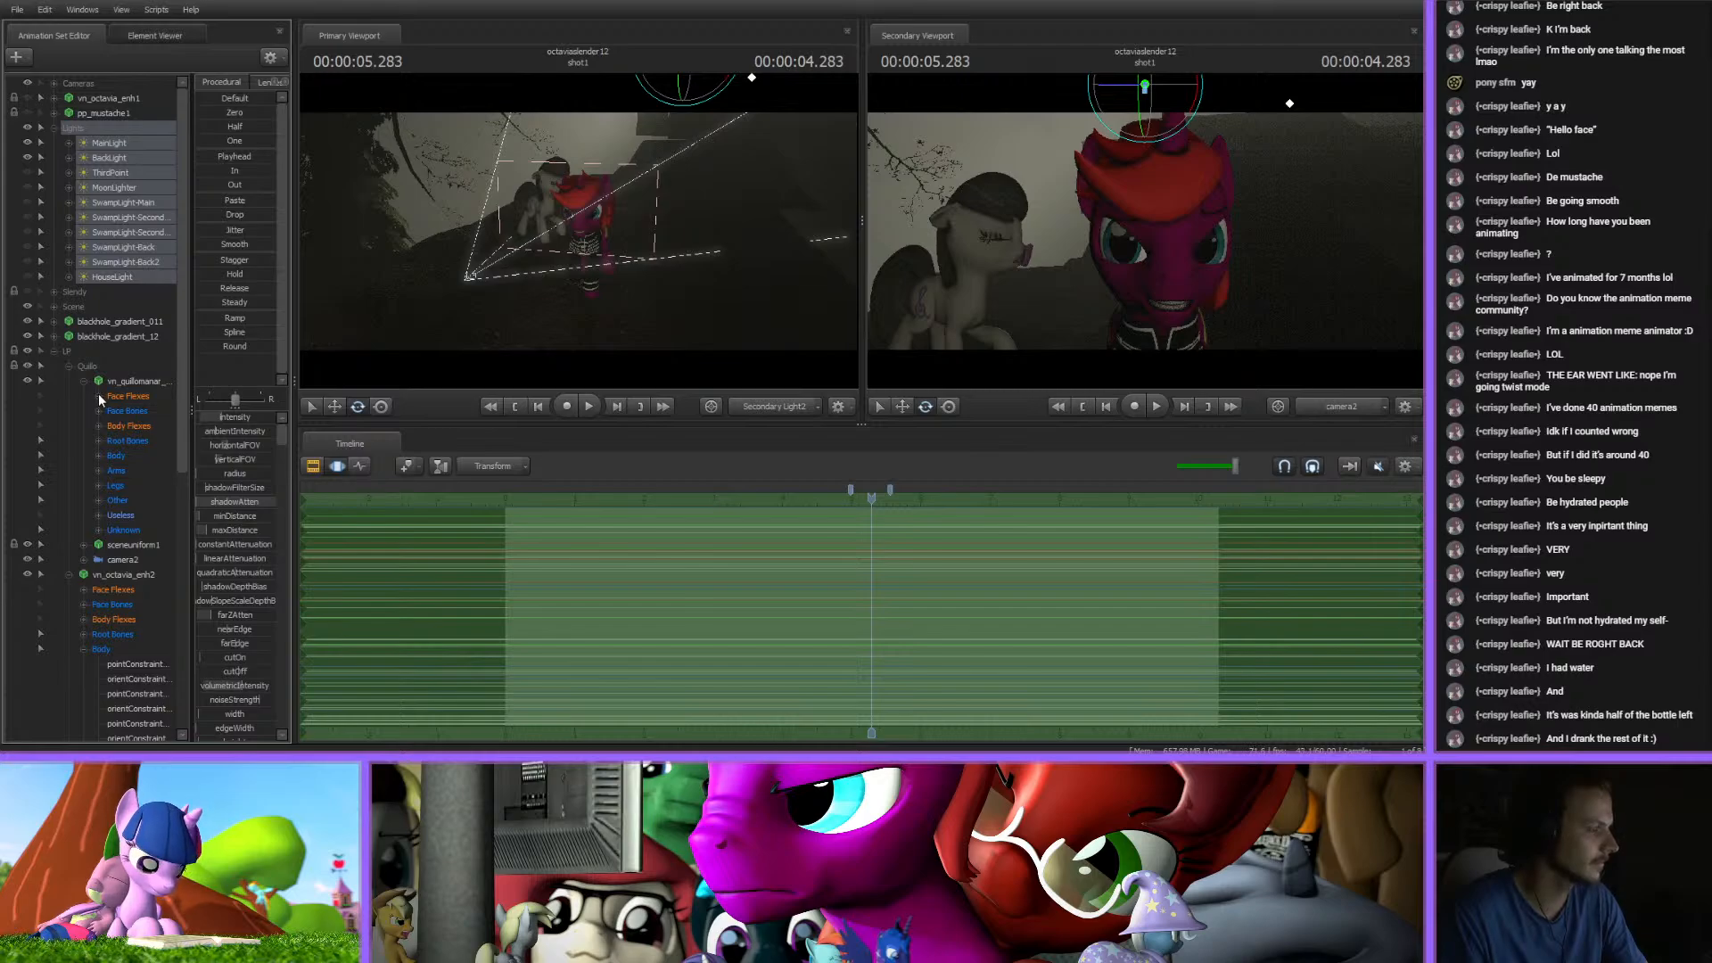
pyautogui.click(99, 440)
pyautogui.click(70, 158)
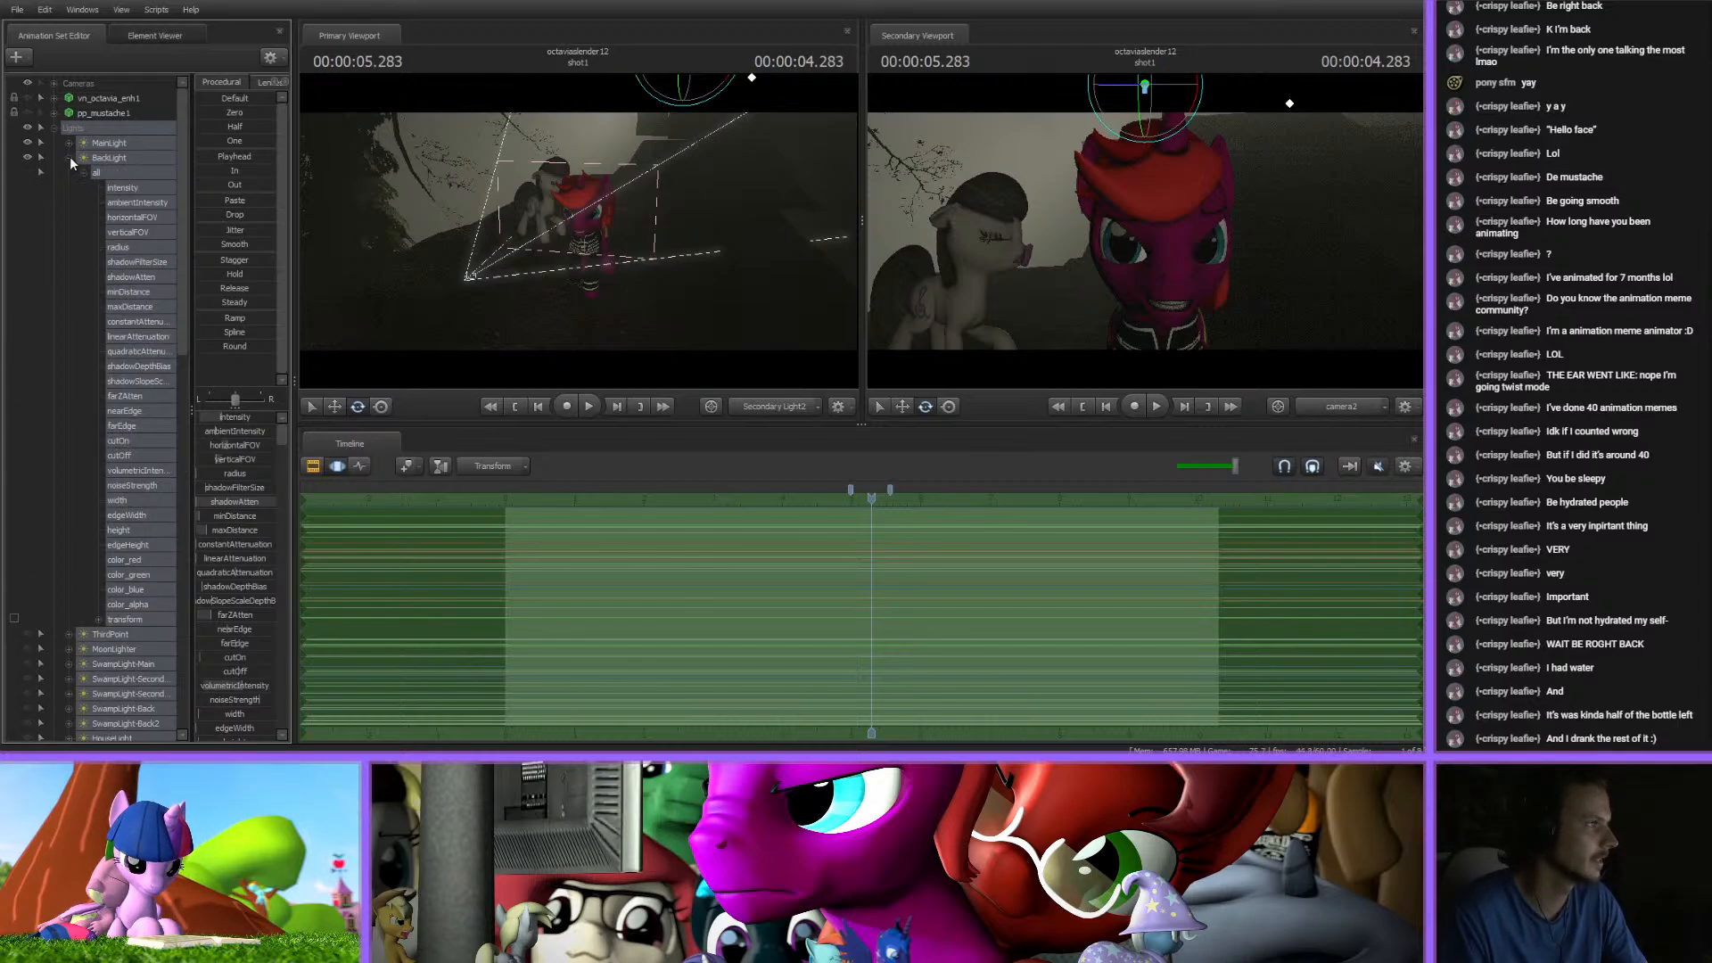
pyautogui.scroll(-6, 153, 494)
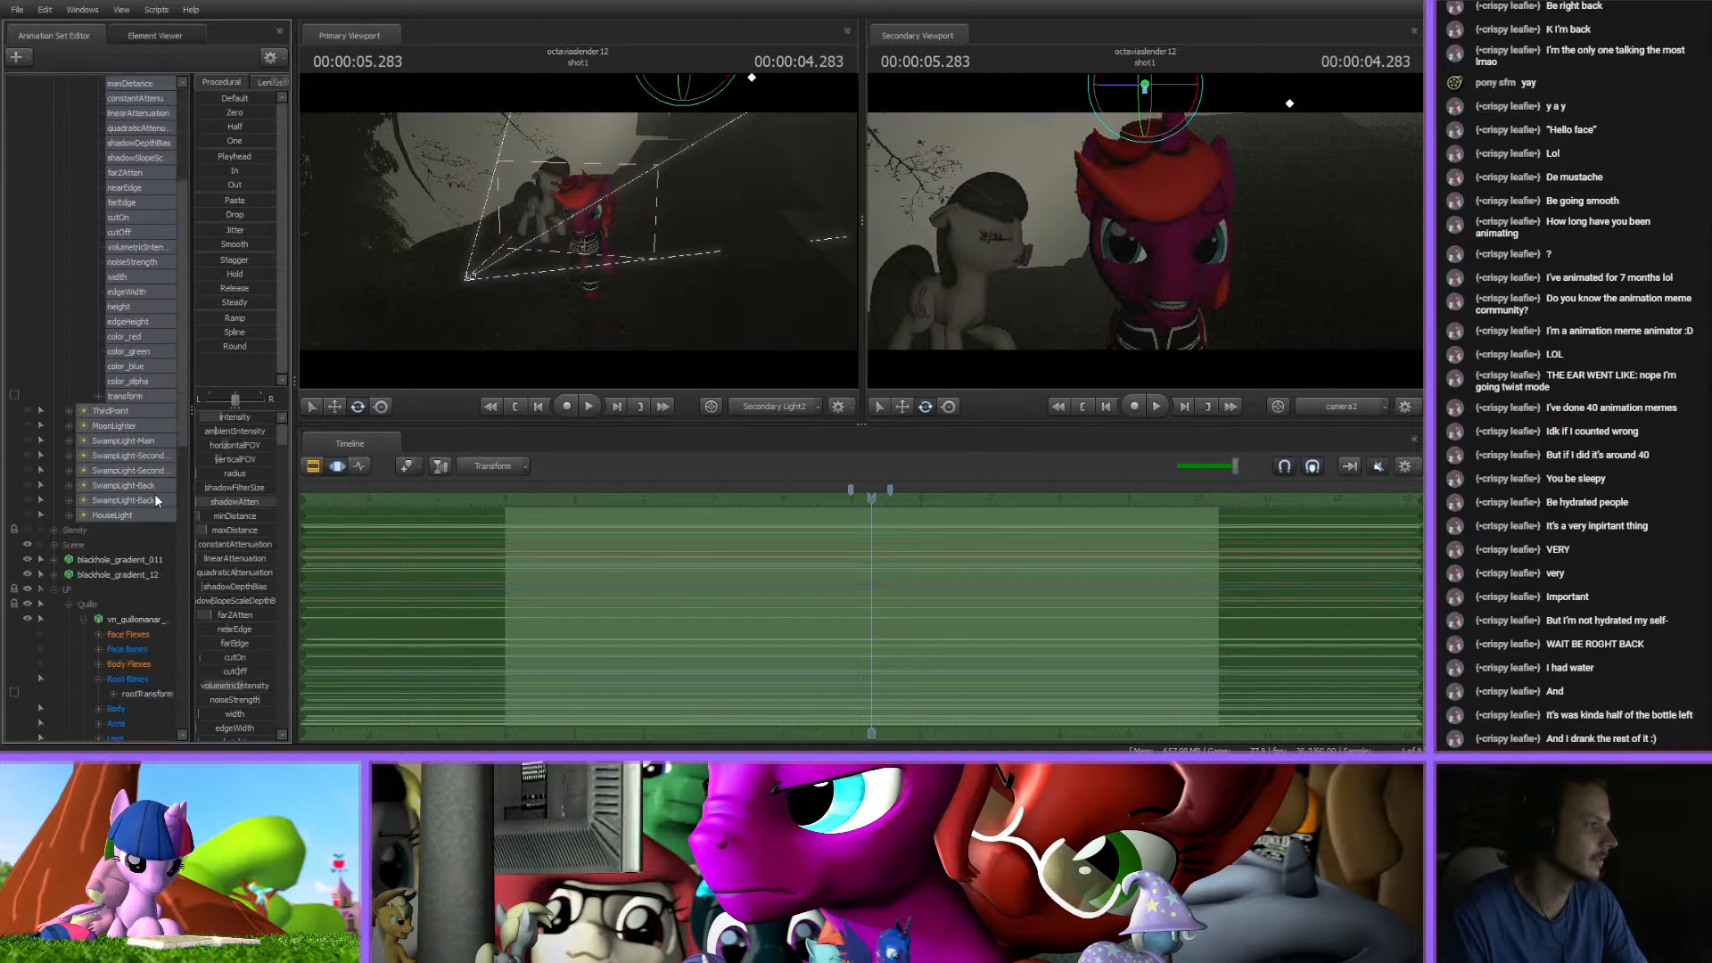
pyautogui.click(131, 351)
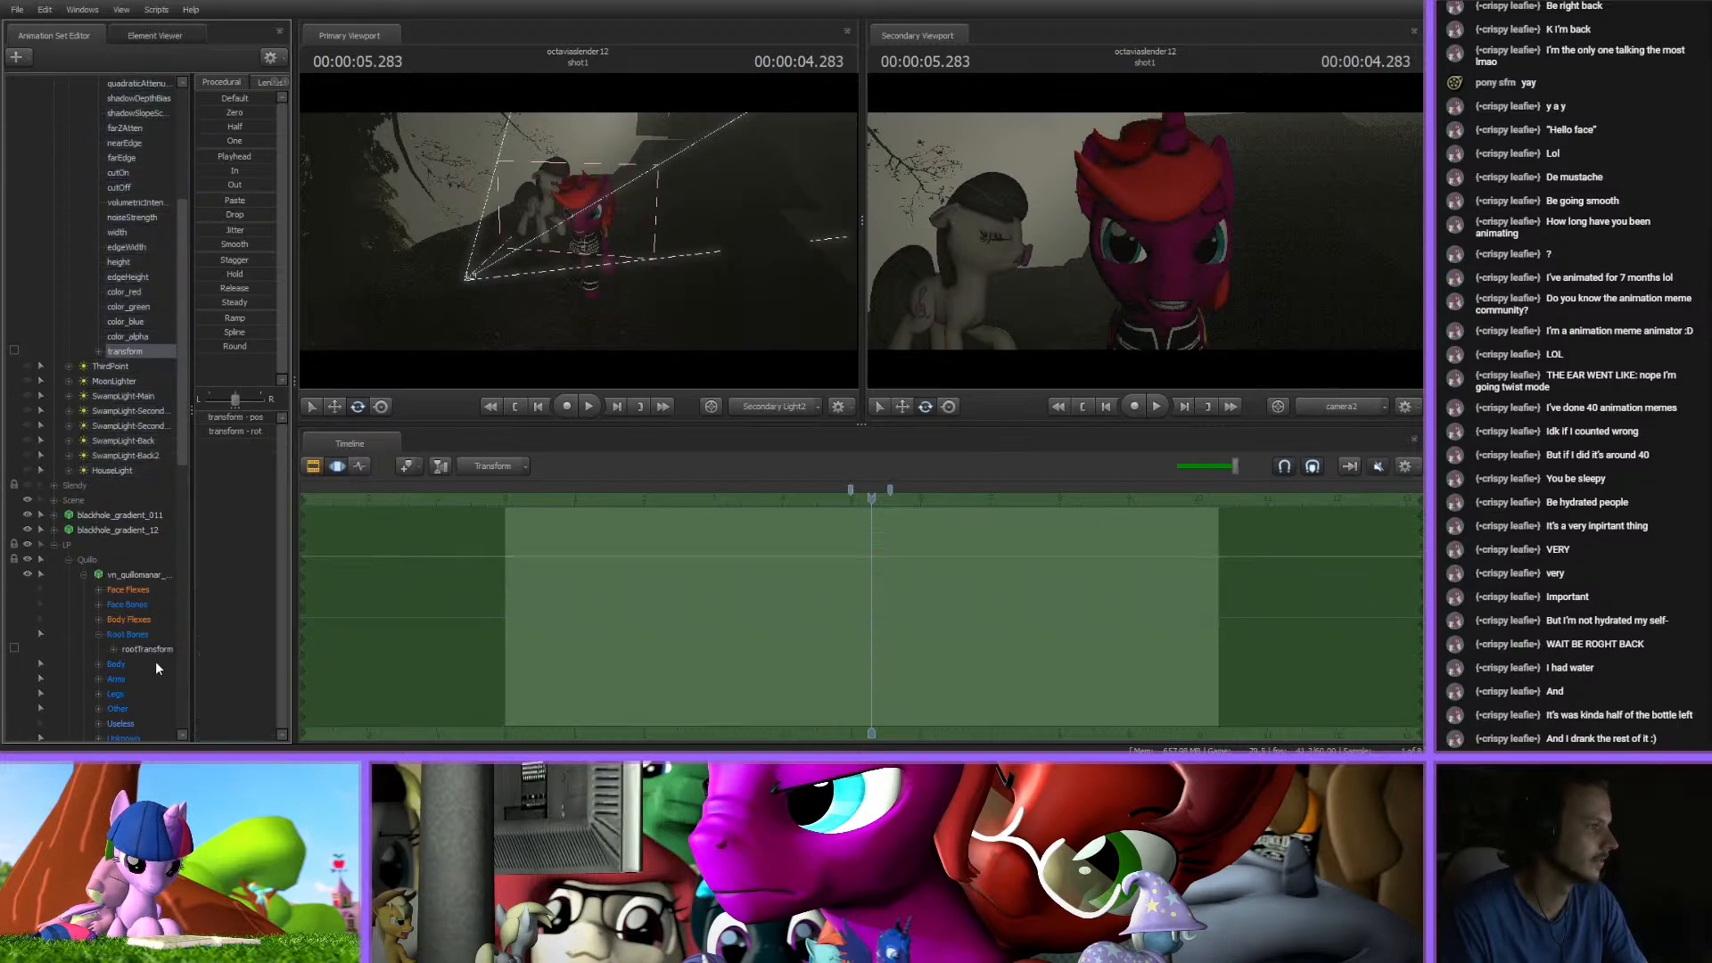
pyautogui.doubleClick(223, 159)
pyautogui.click(1036, 243)
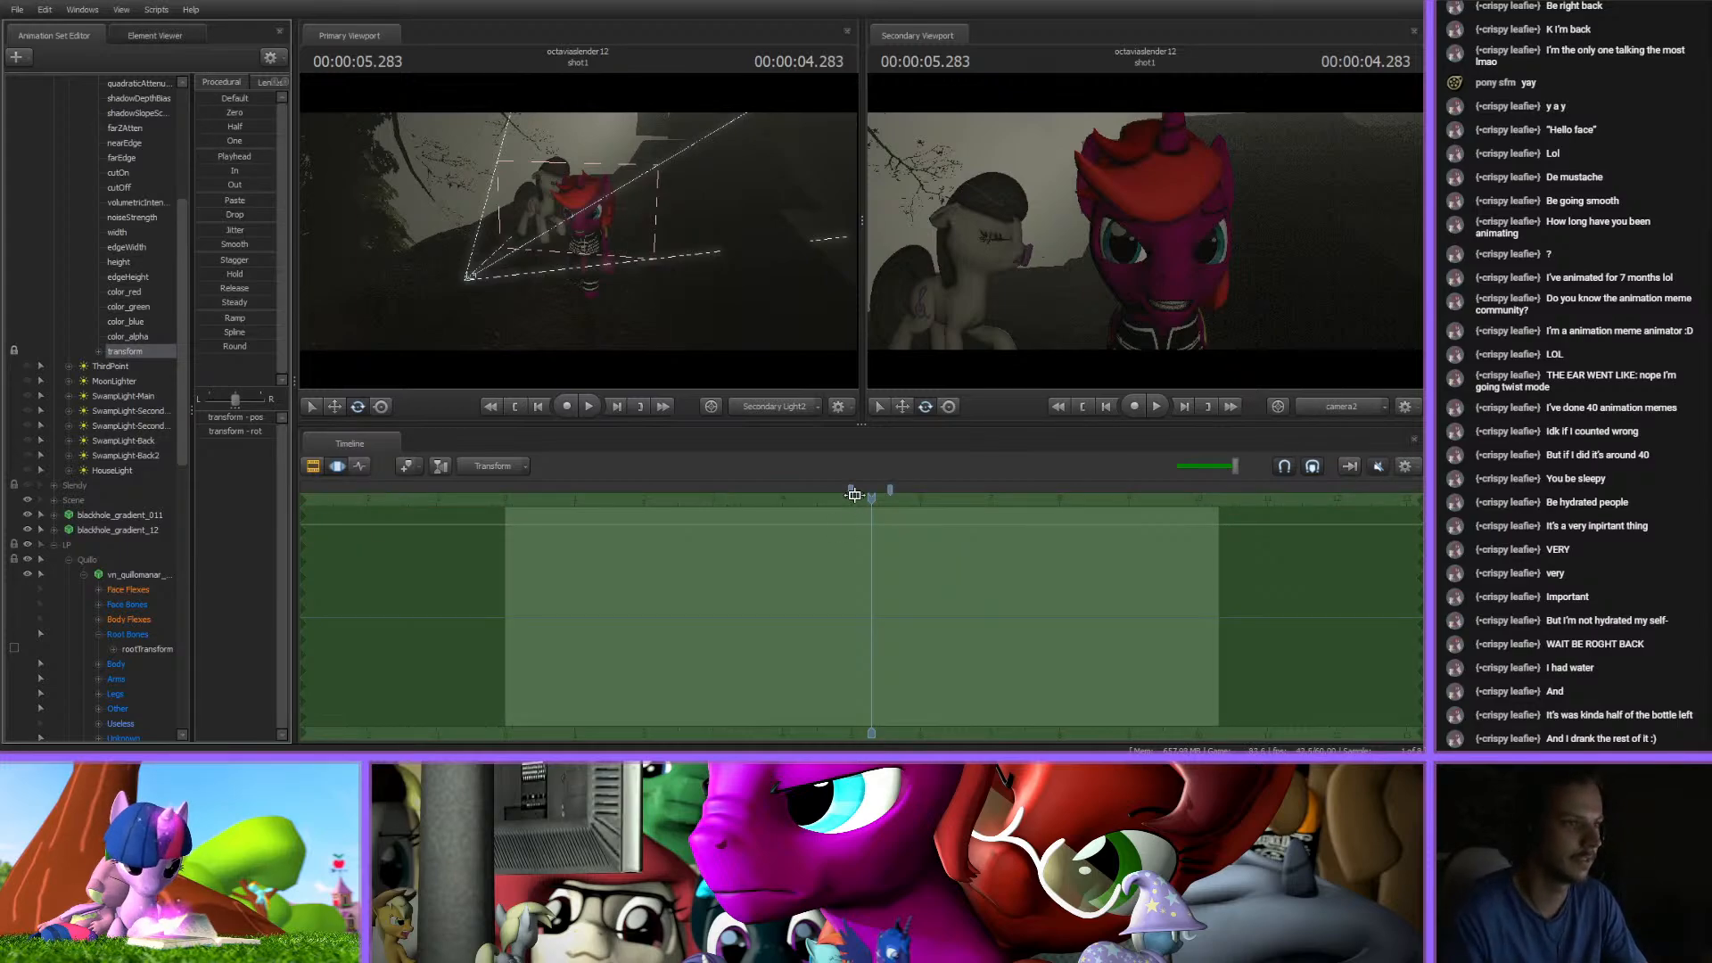
# - Apply the Playhead preset to BackLight's transform at 00:00:05.516 and collapse the light's controls
pyautogui.moveTo(854, 495); pyautogui.dragTo(887, 526)
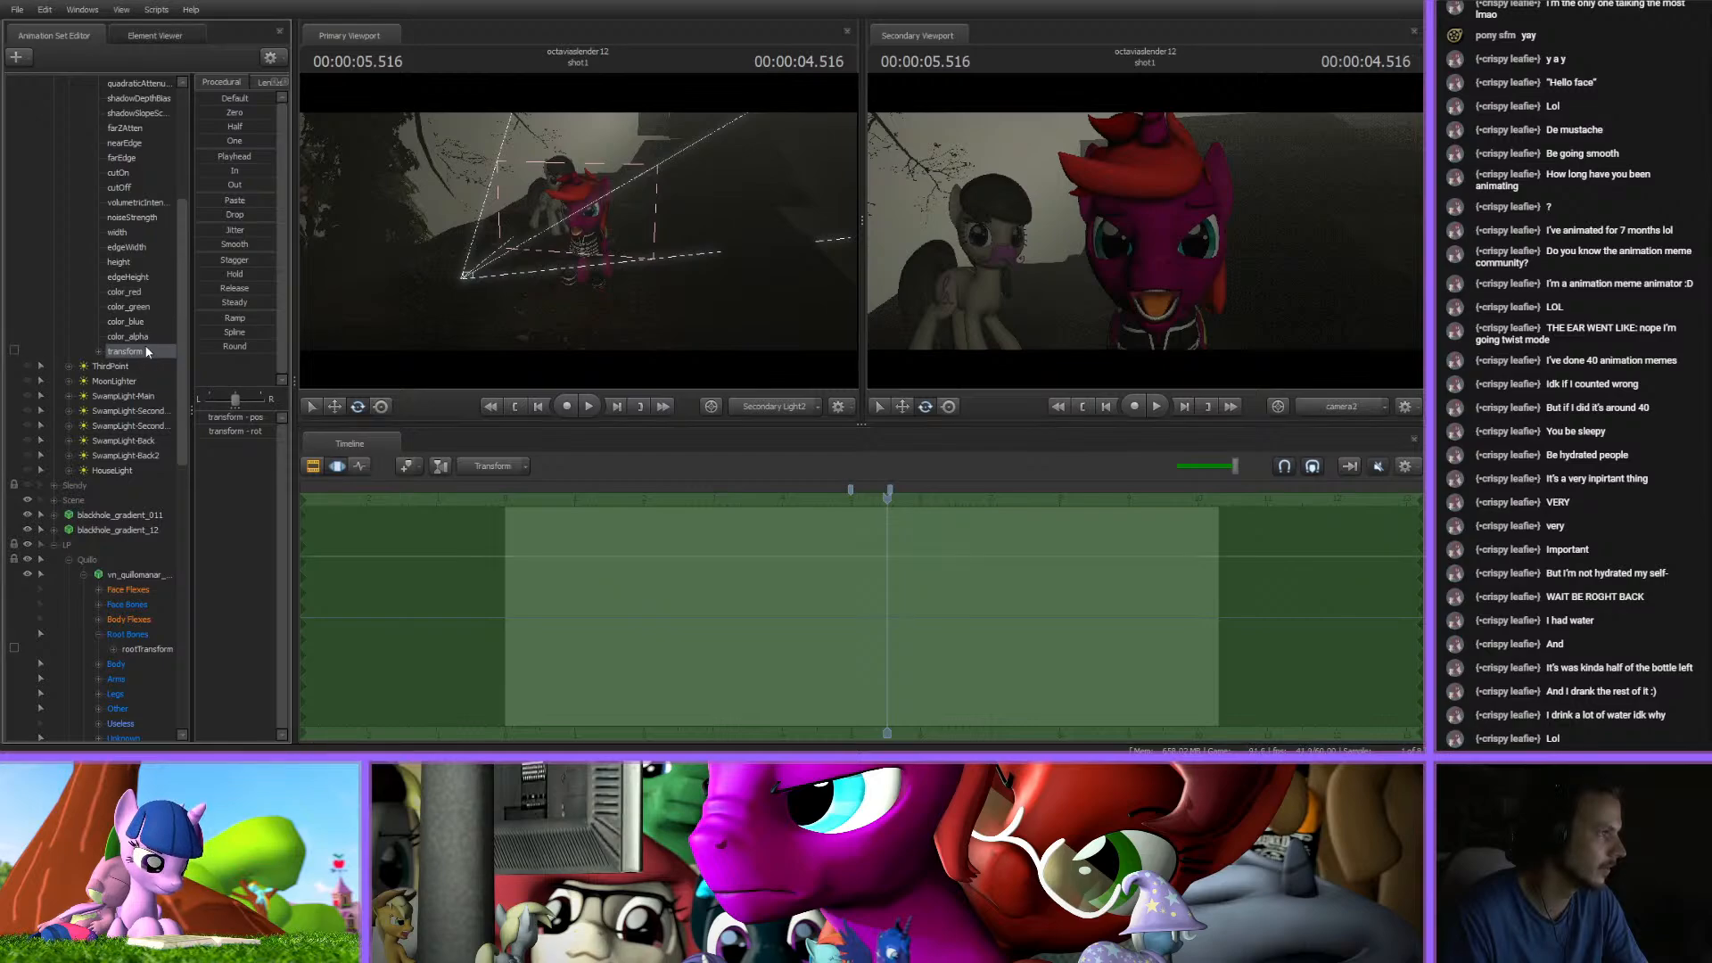
pyautogui.moveTo(260, 157); pyautogui.dragTo(268, 156)
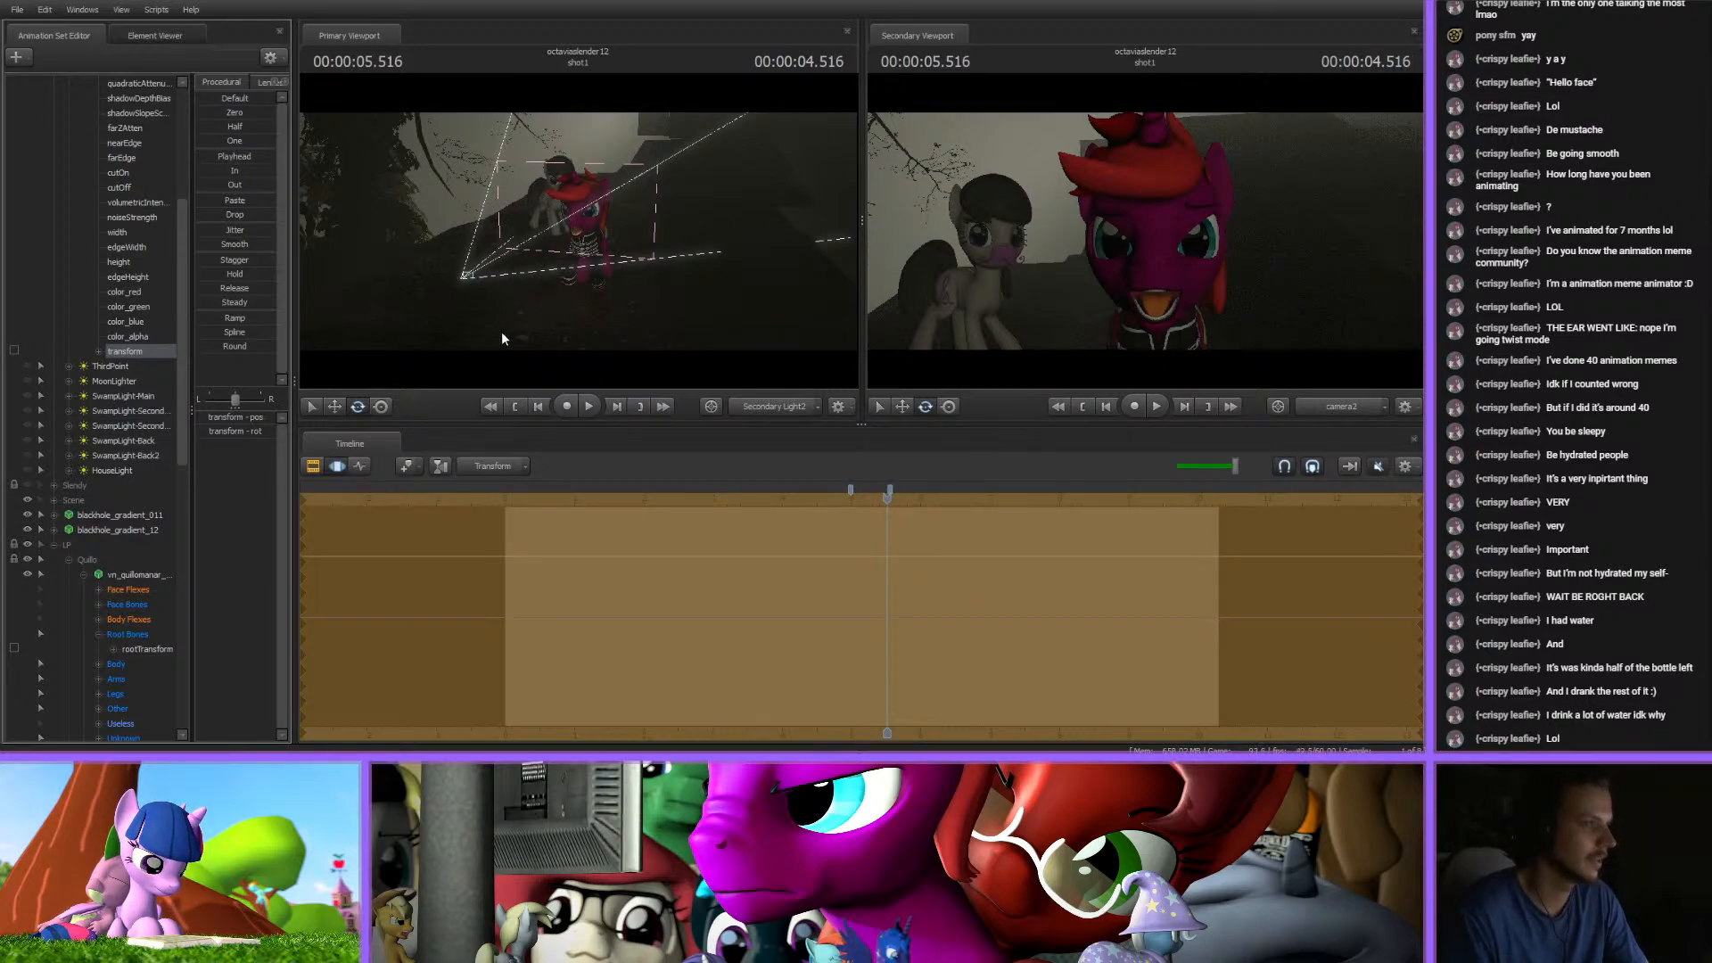
pyautogui.scroll(6, 141, 387)
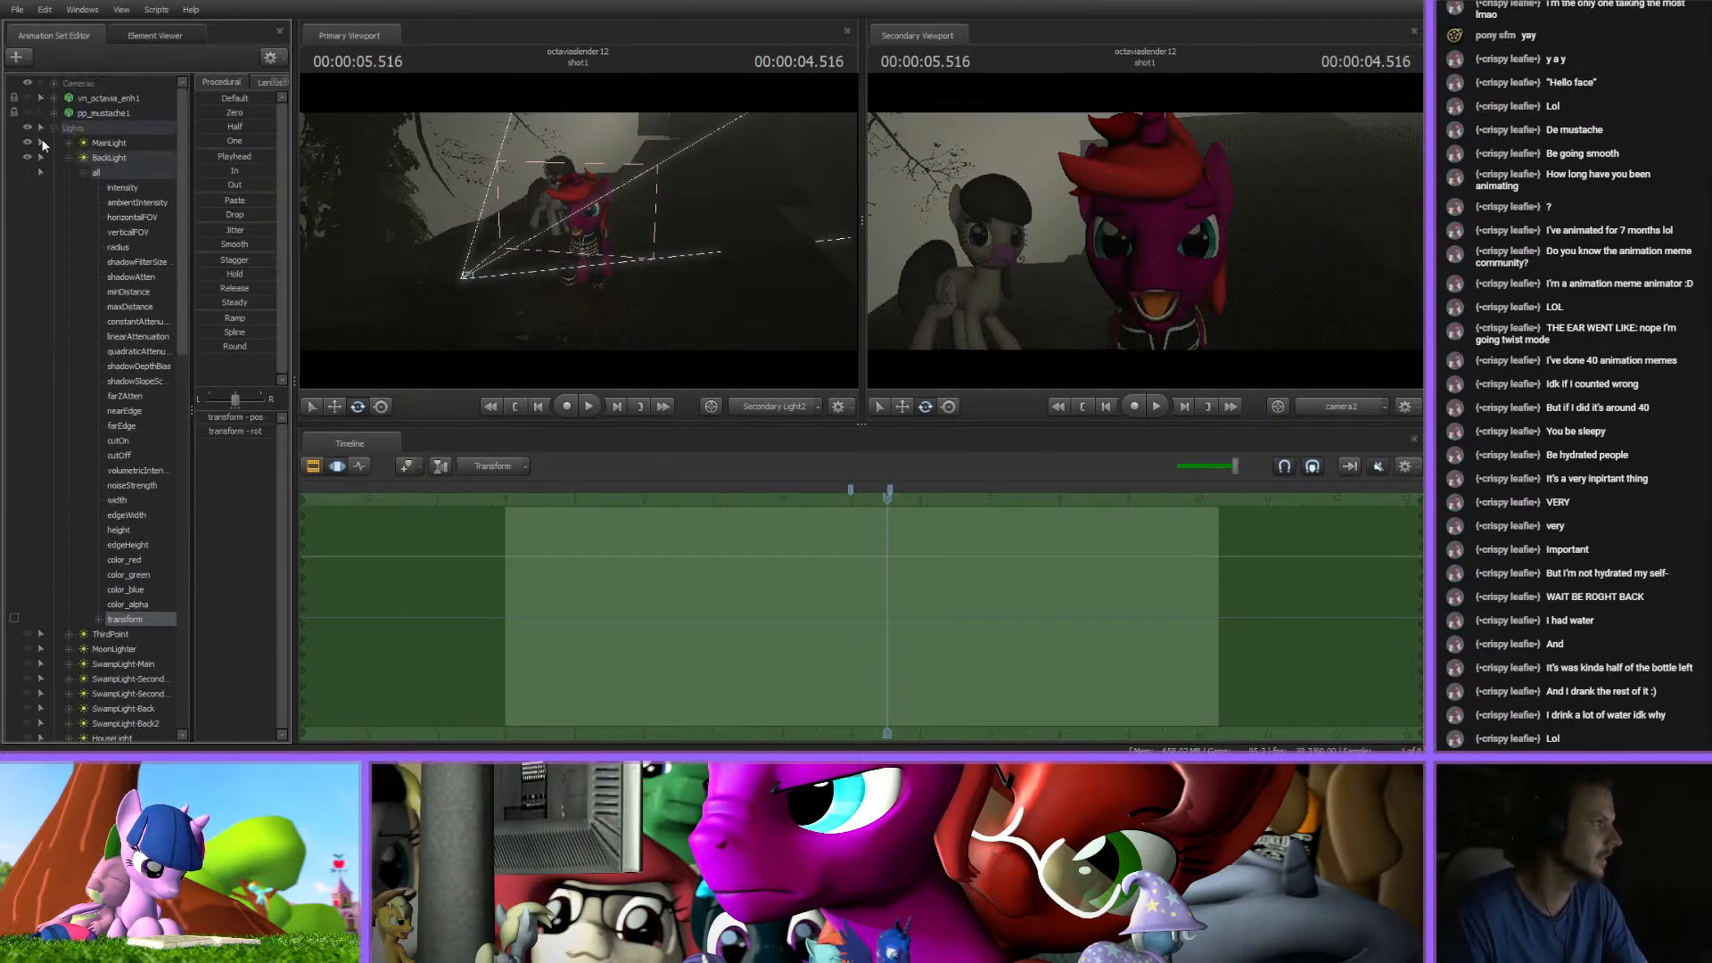
pyautogui.click(69, 158)
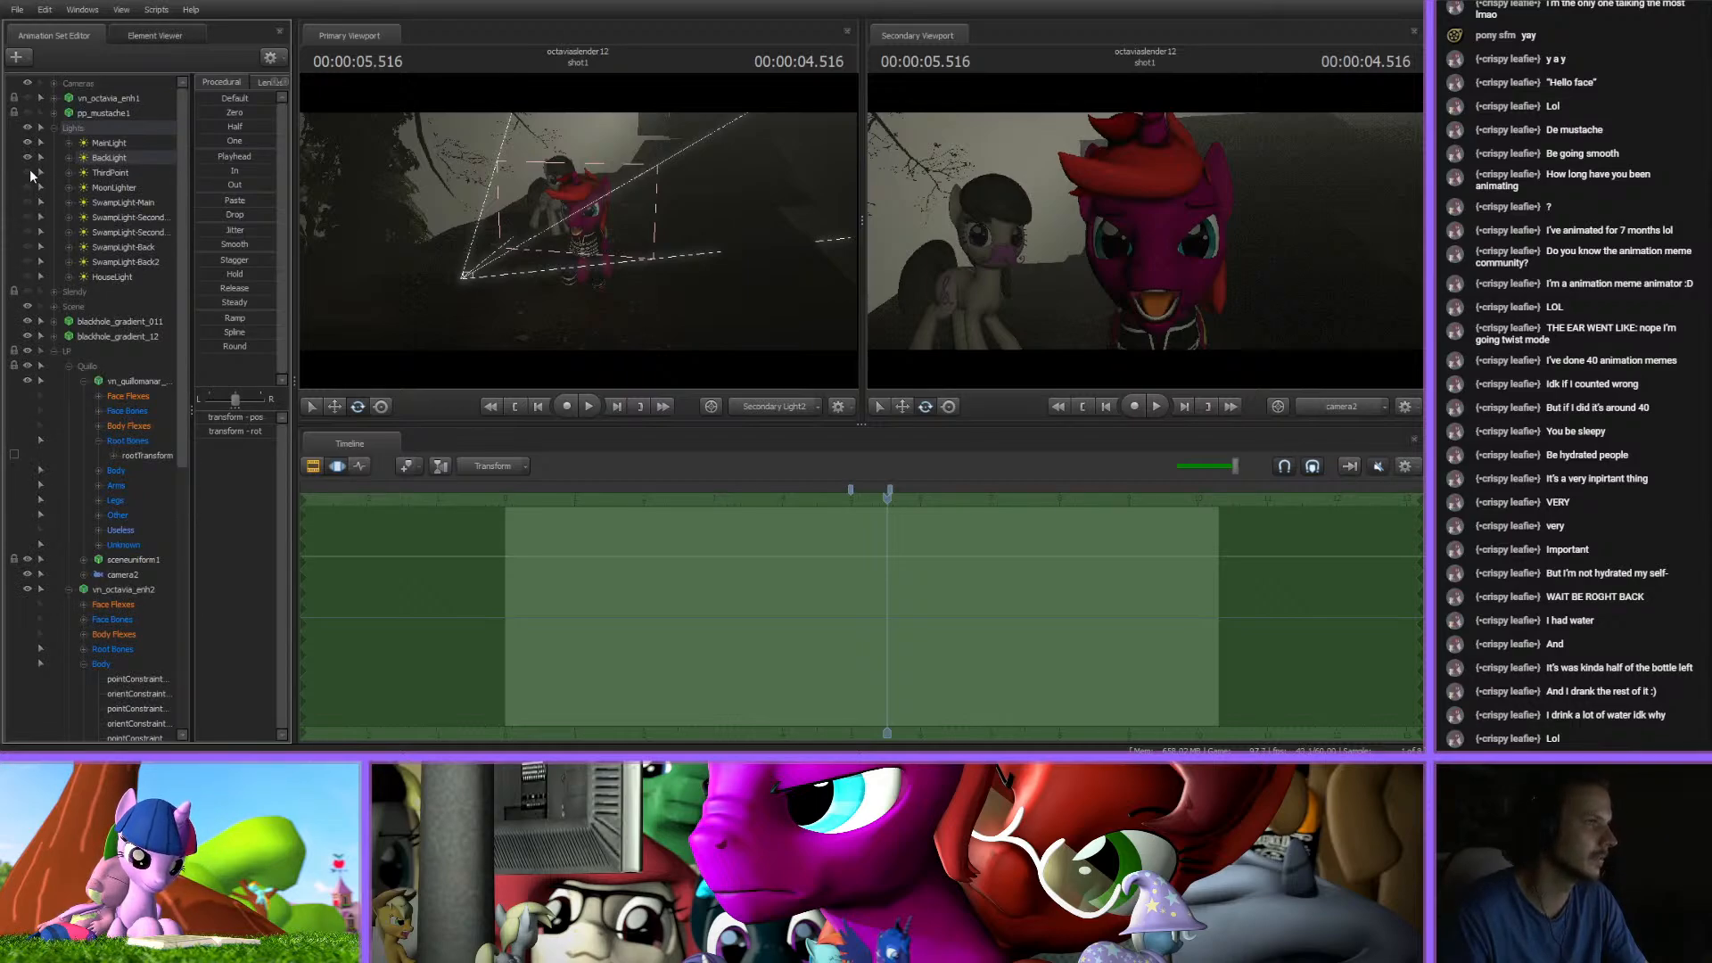
# - Compare the scene with ThirdPoint shown and hidden, leave it hidden and hide BackLight as well
pyautogui.click(28, 172)
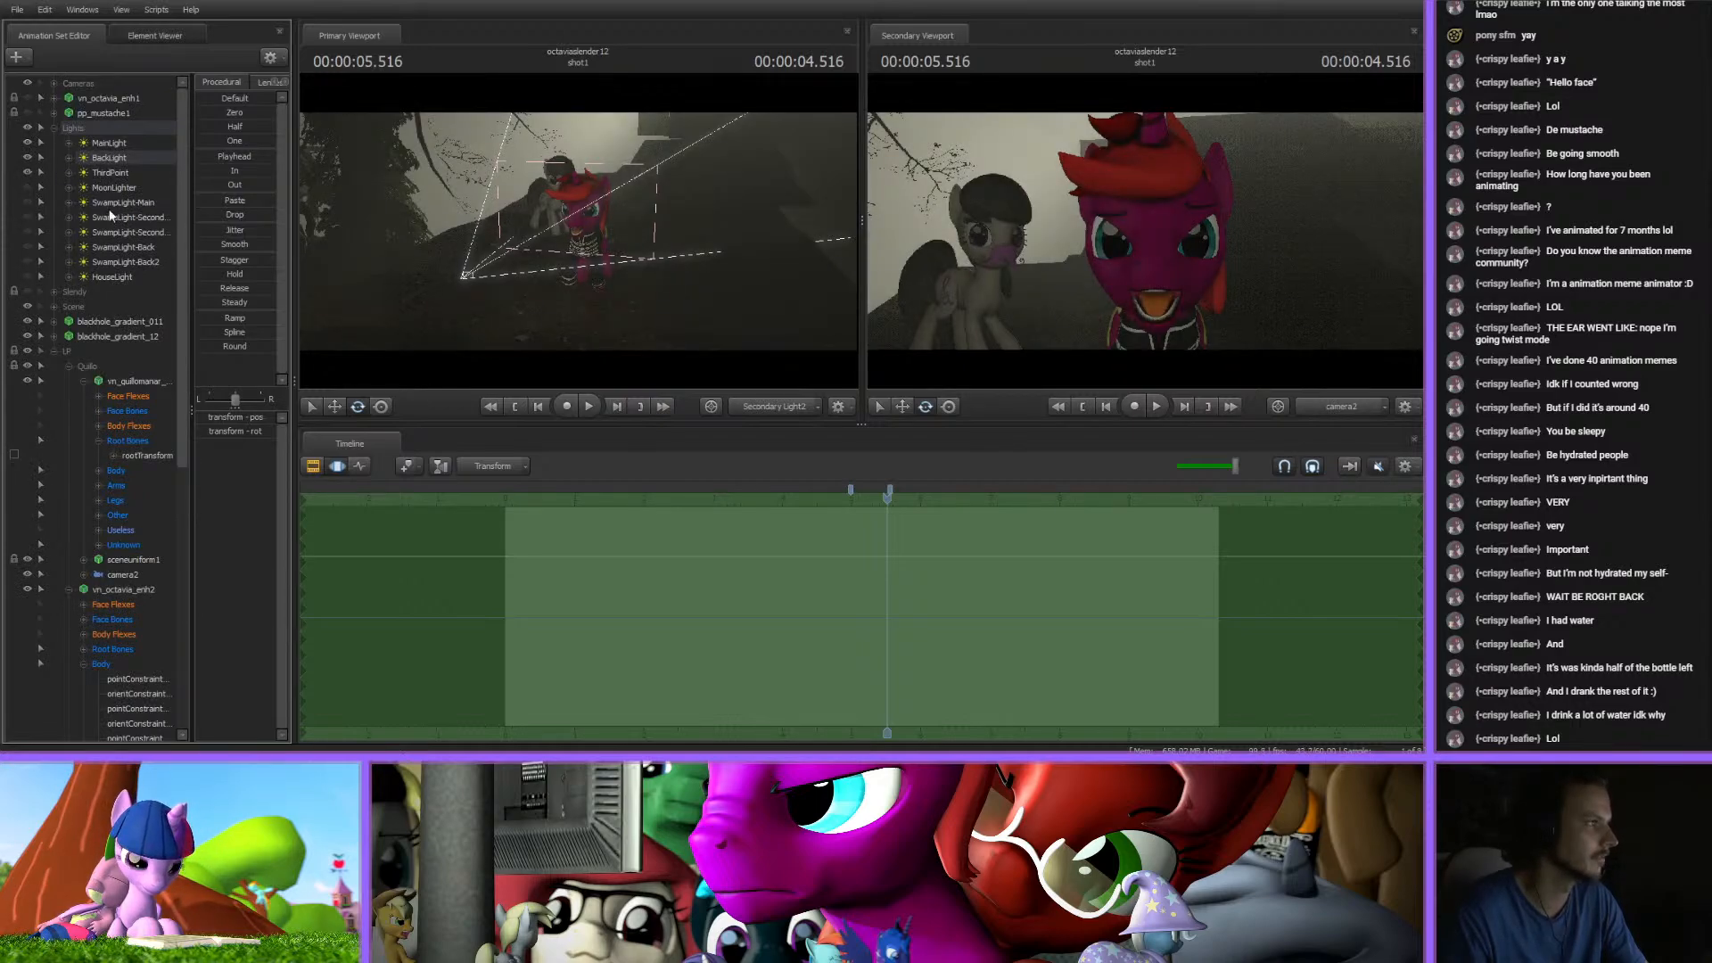
pyautogui.click(24, 172)
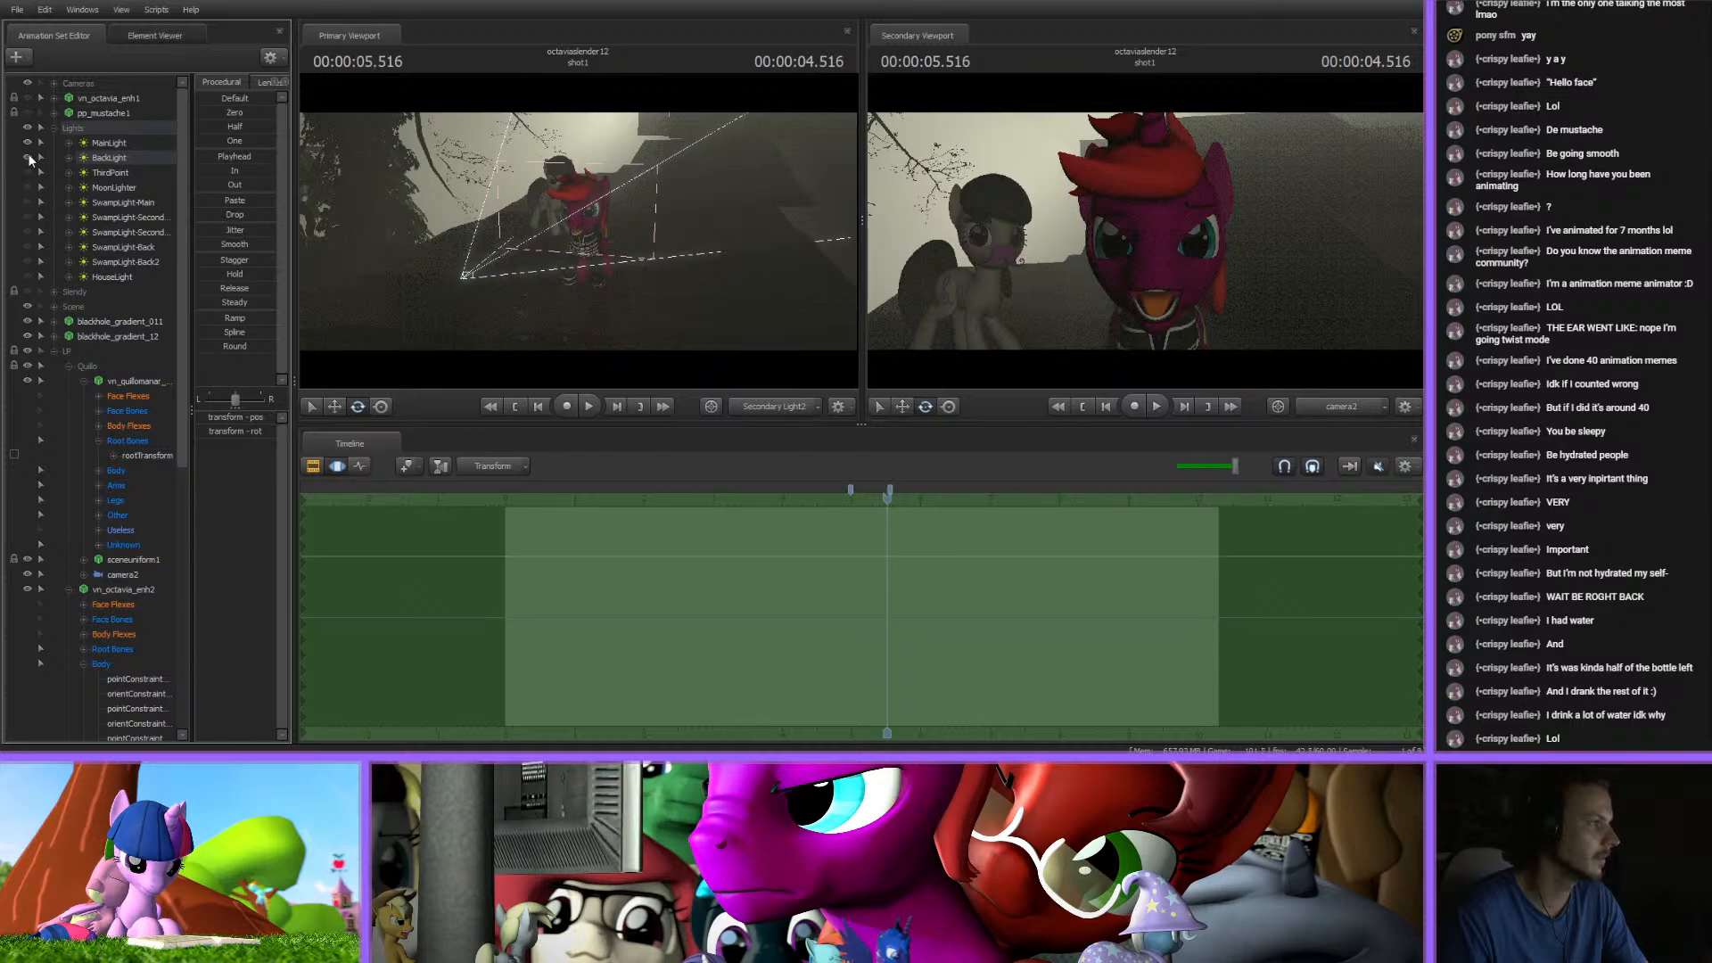
pyautogui.click(28, 157)
# - Collapse the expanded animation set groups and hide the whole Lights group
pyautogui.click(55, 129)
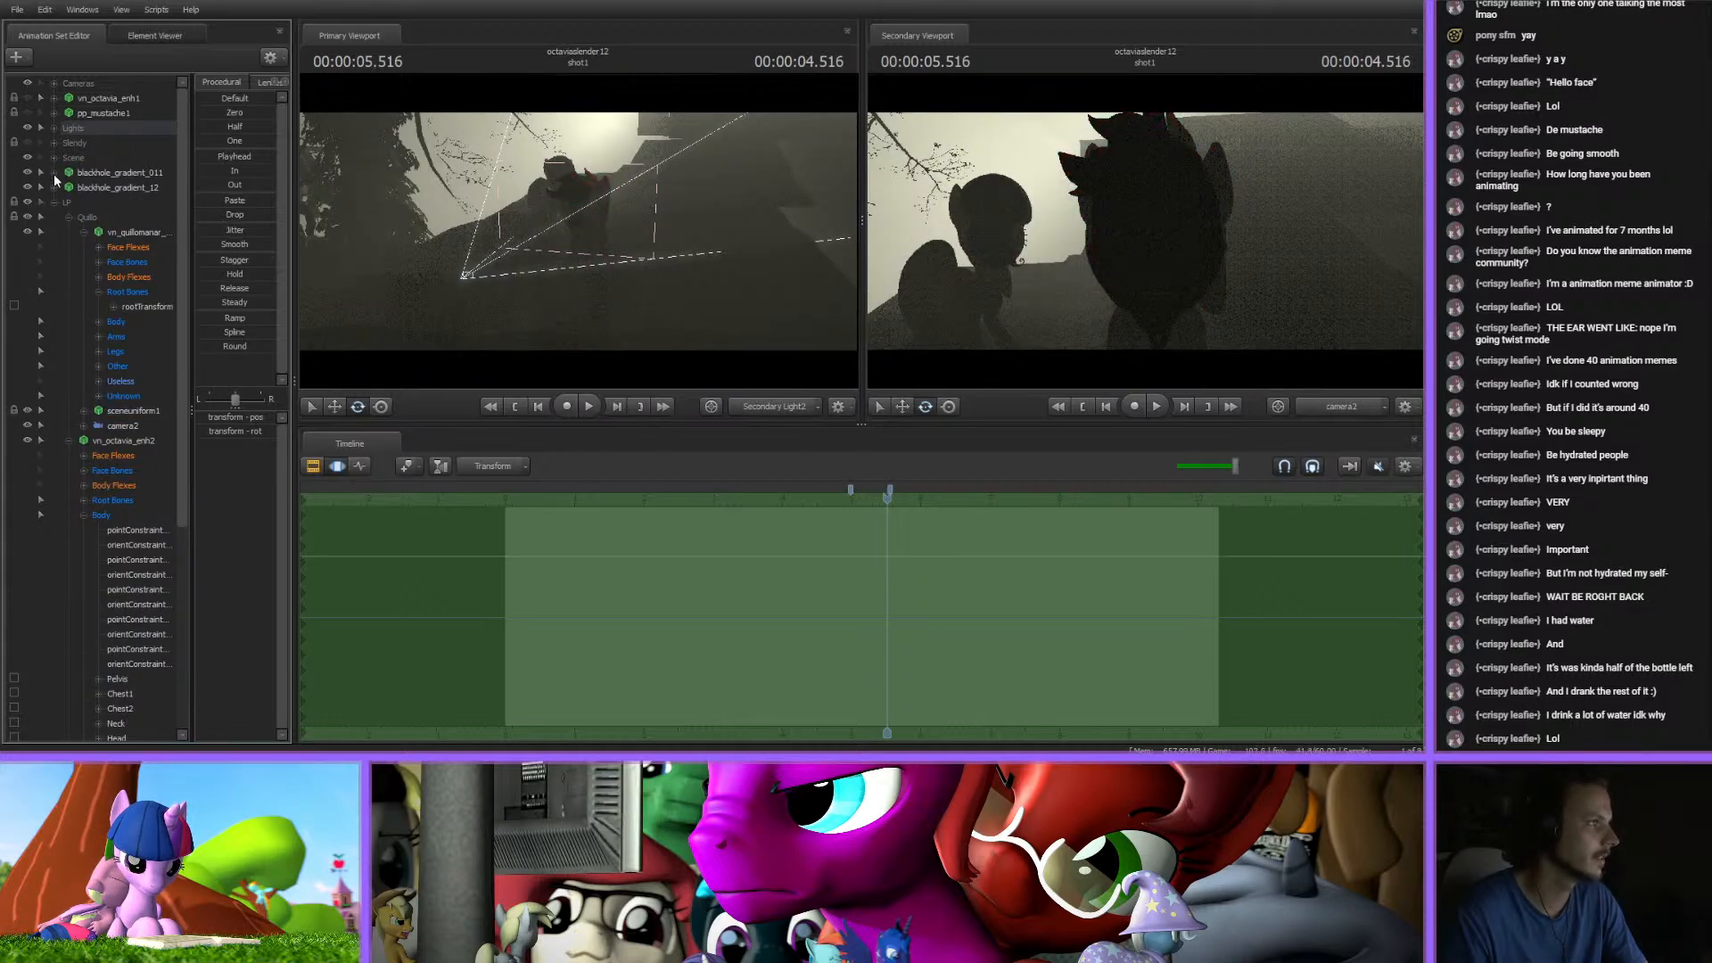
pyautogui.click(55, 202)
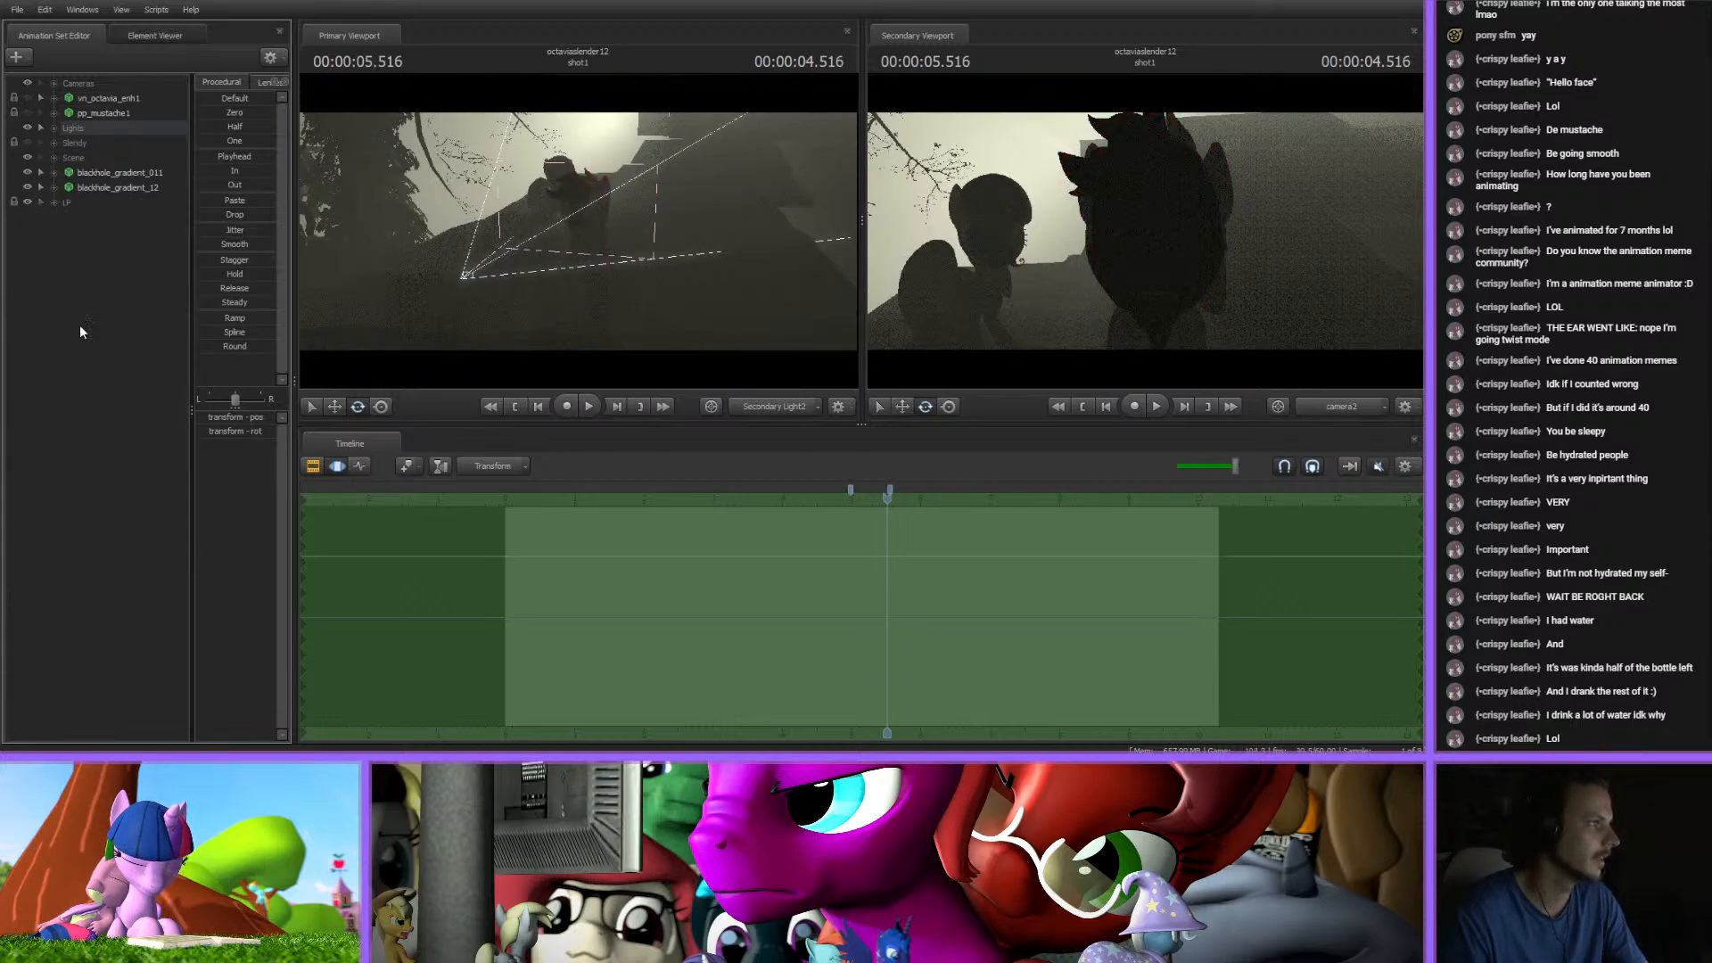
pyautogui.click(26, 128)
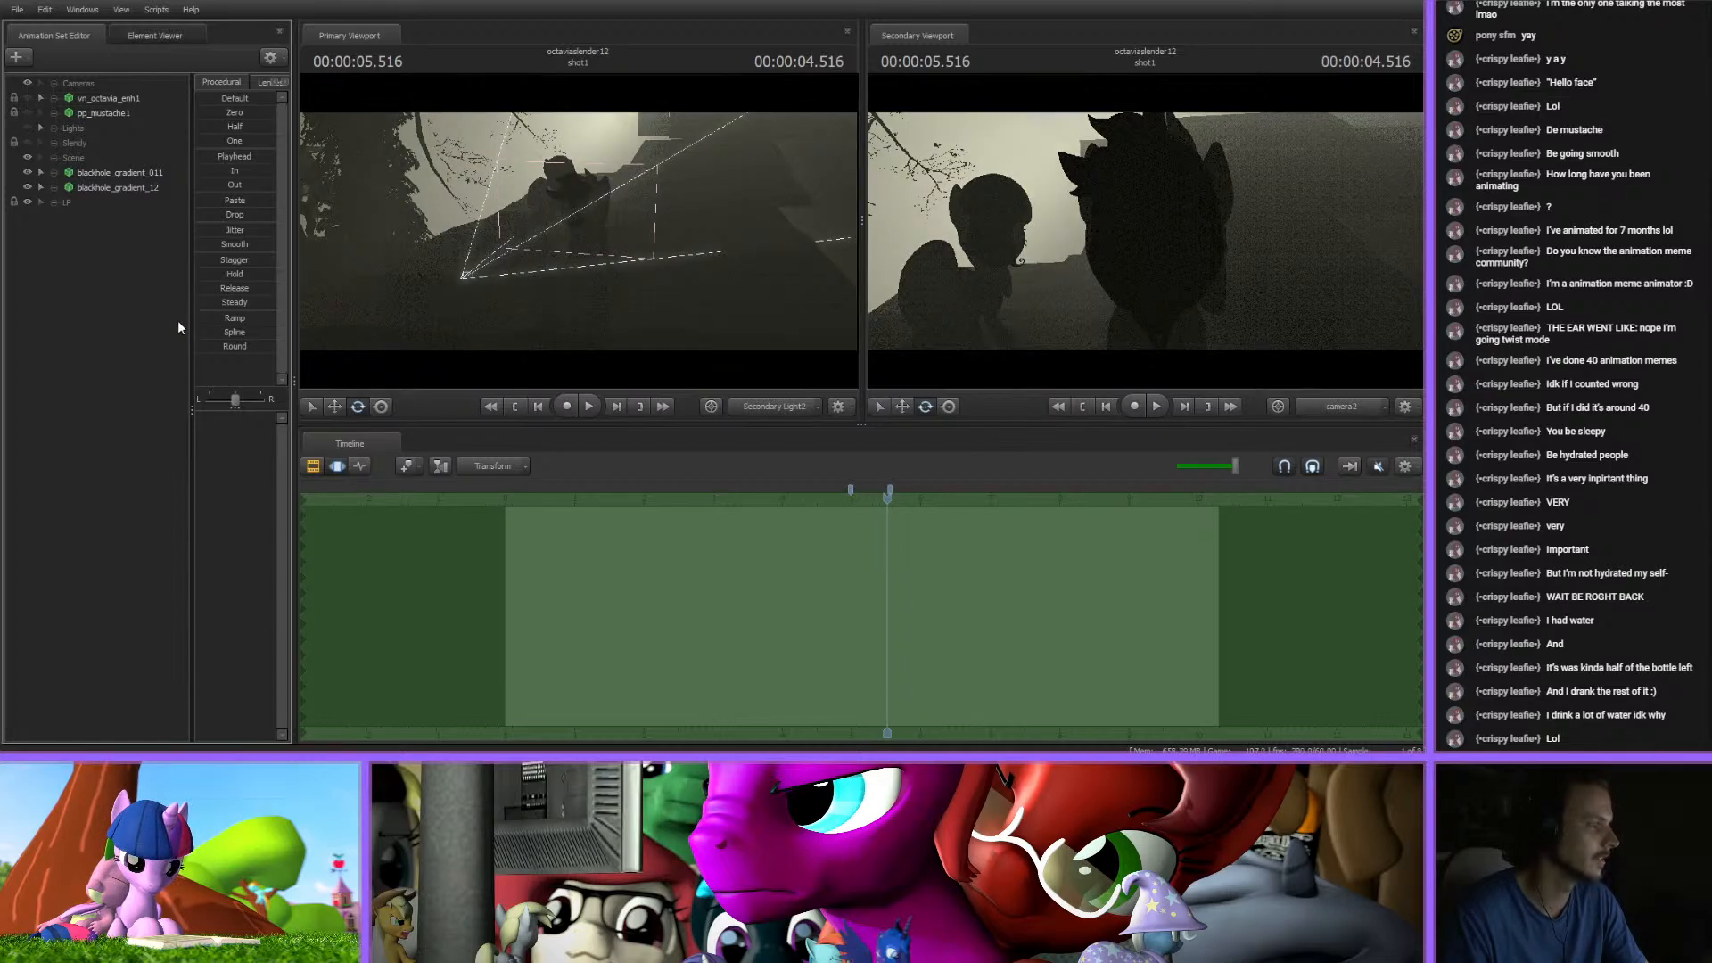
# - Expand the Lights group and the last animation set group, and rename light2 as Base
pyautogui.click(54, 129)
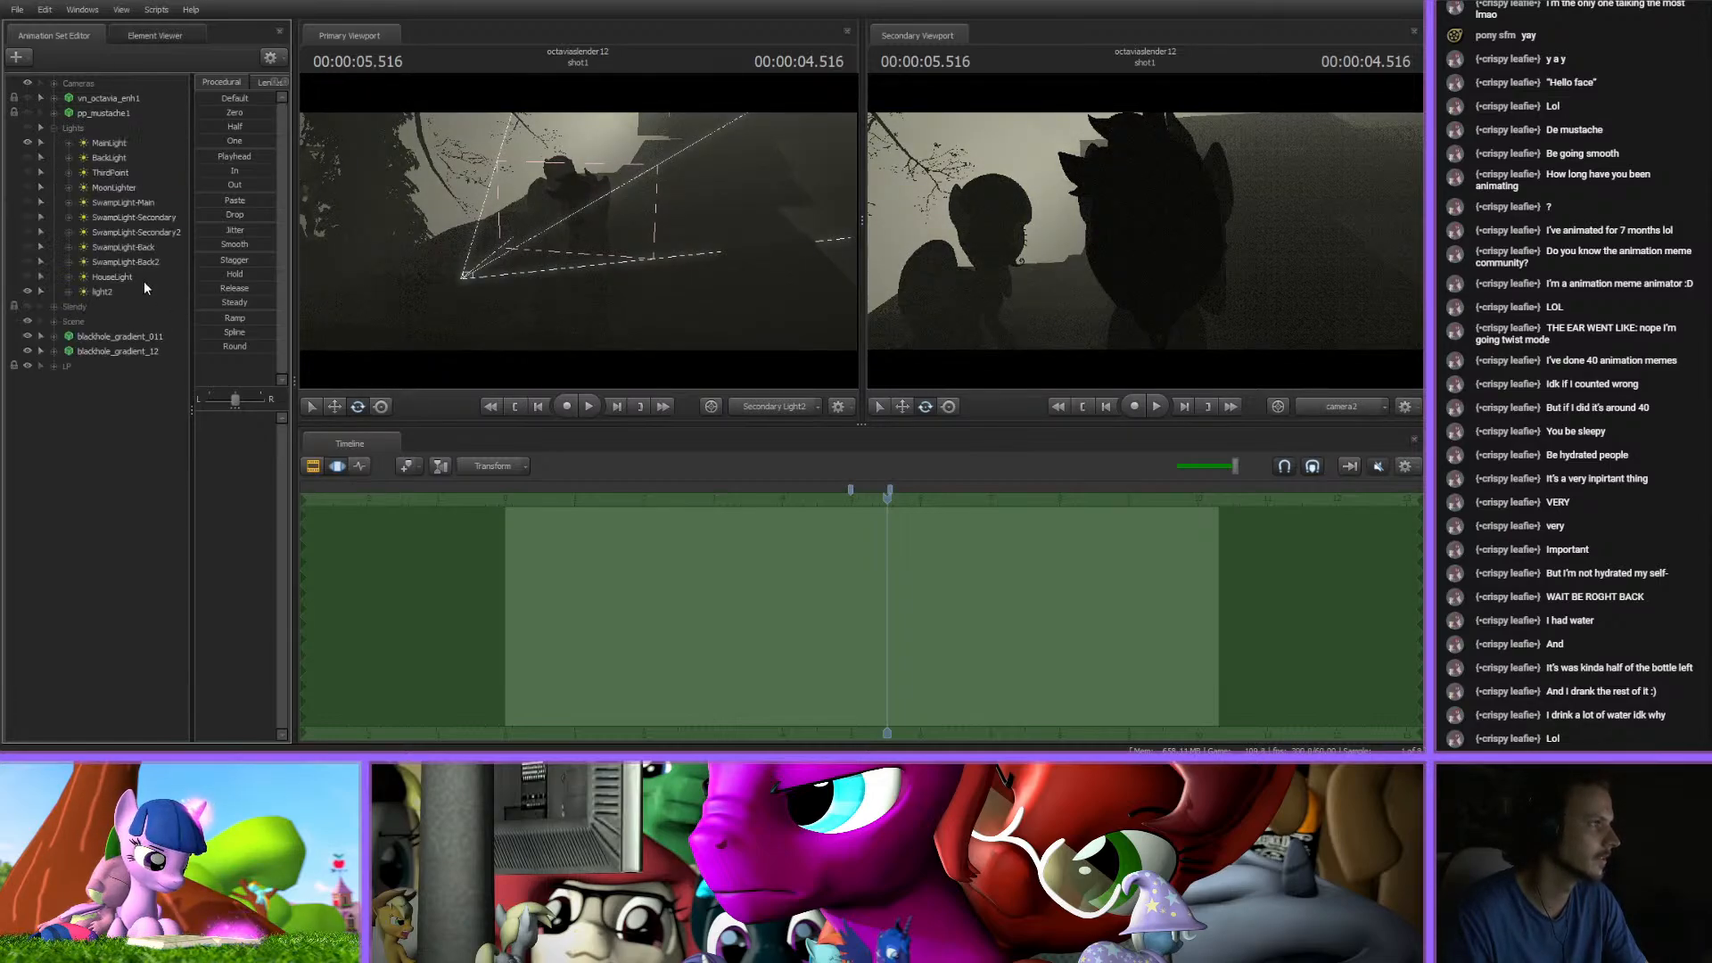
pyautogui.click(55, 364)
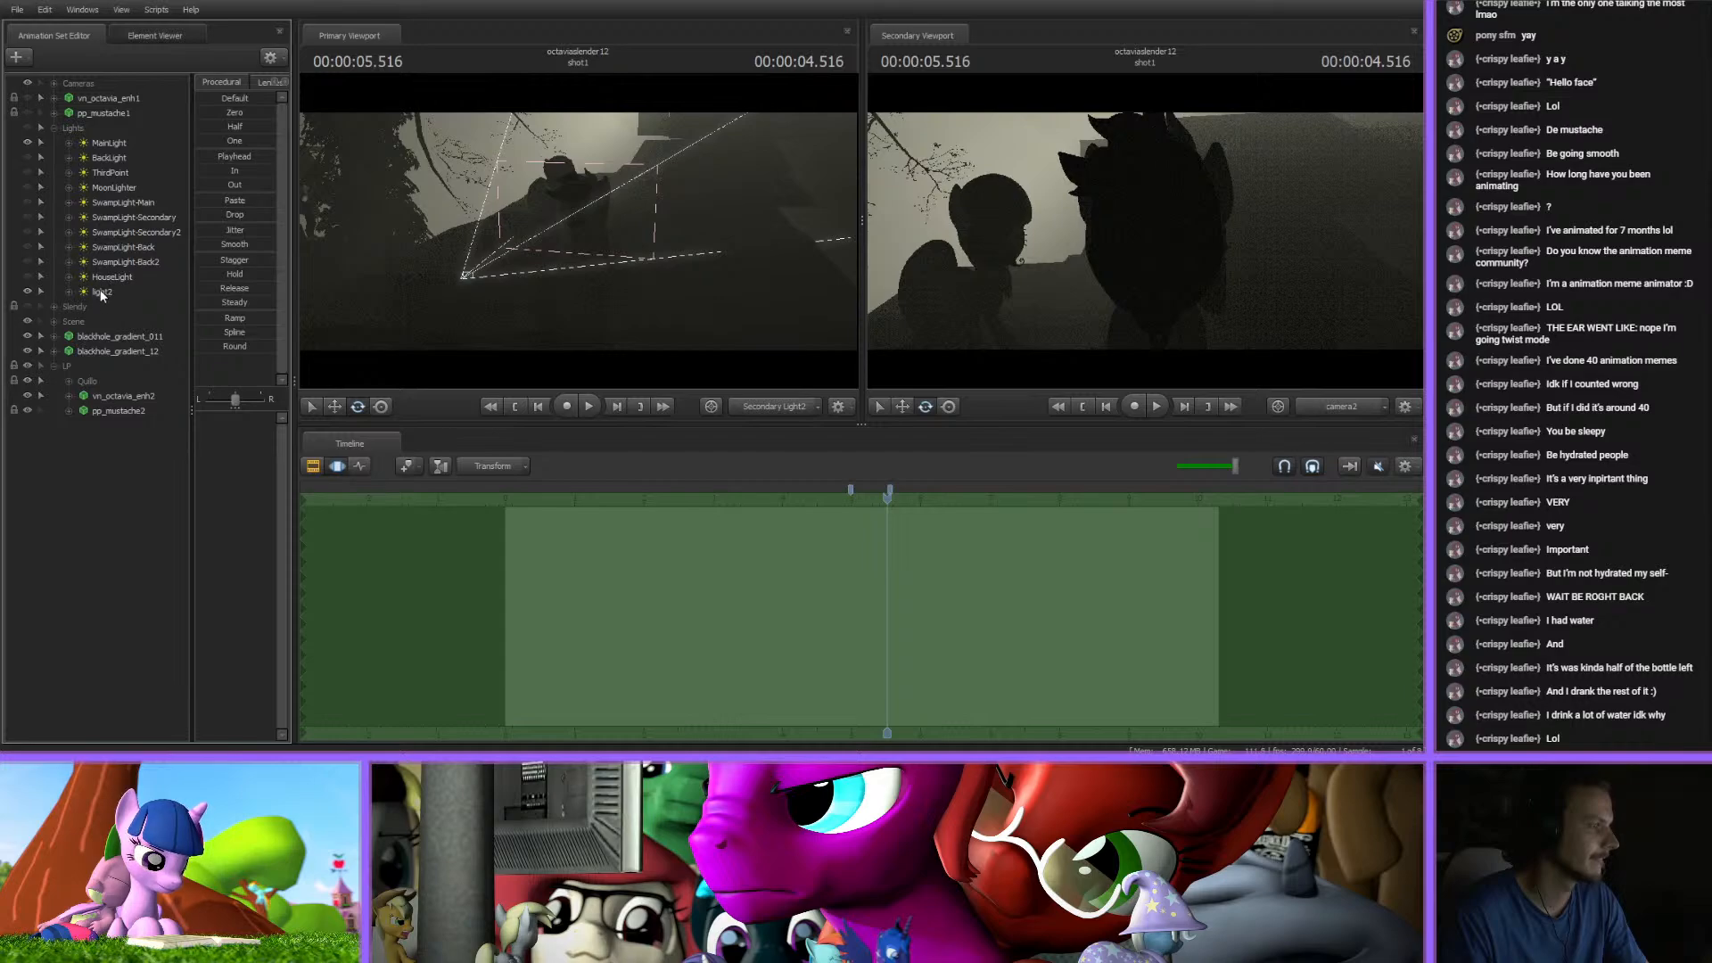
pyautogui.click(99, 143)
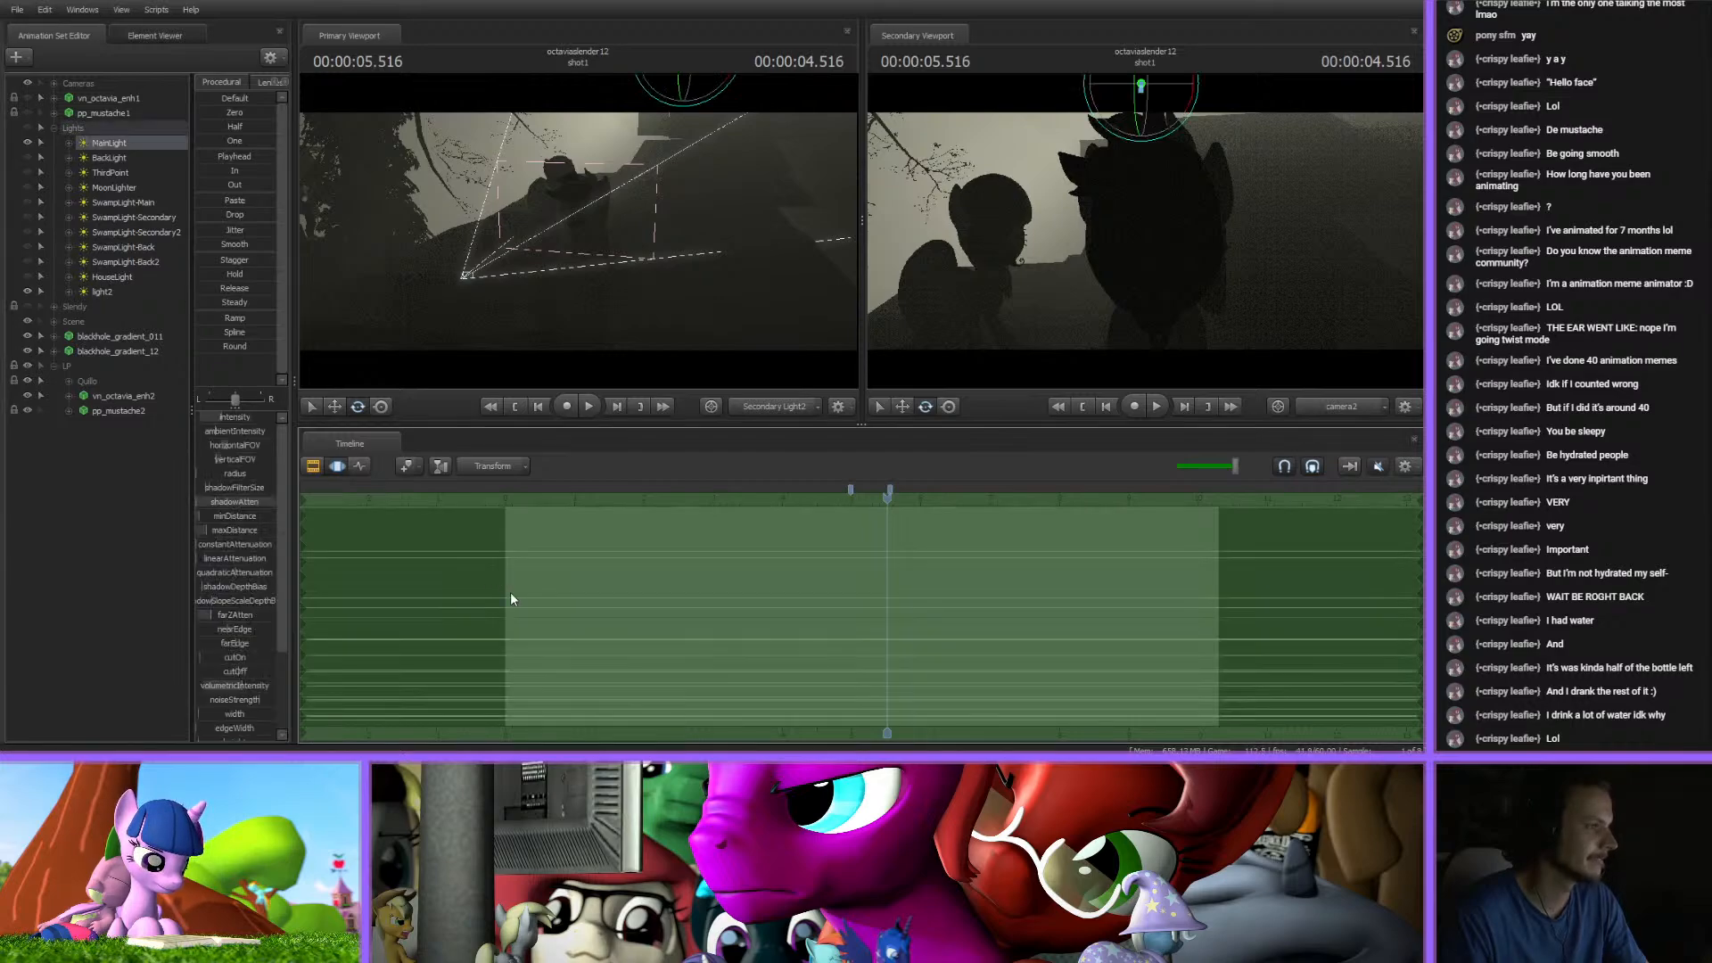
pyautogui.click(103, 291)
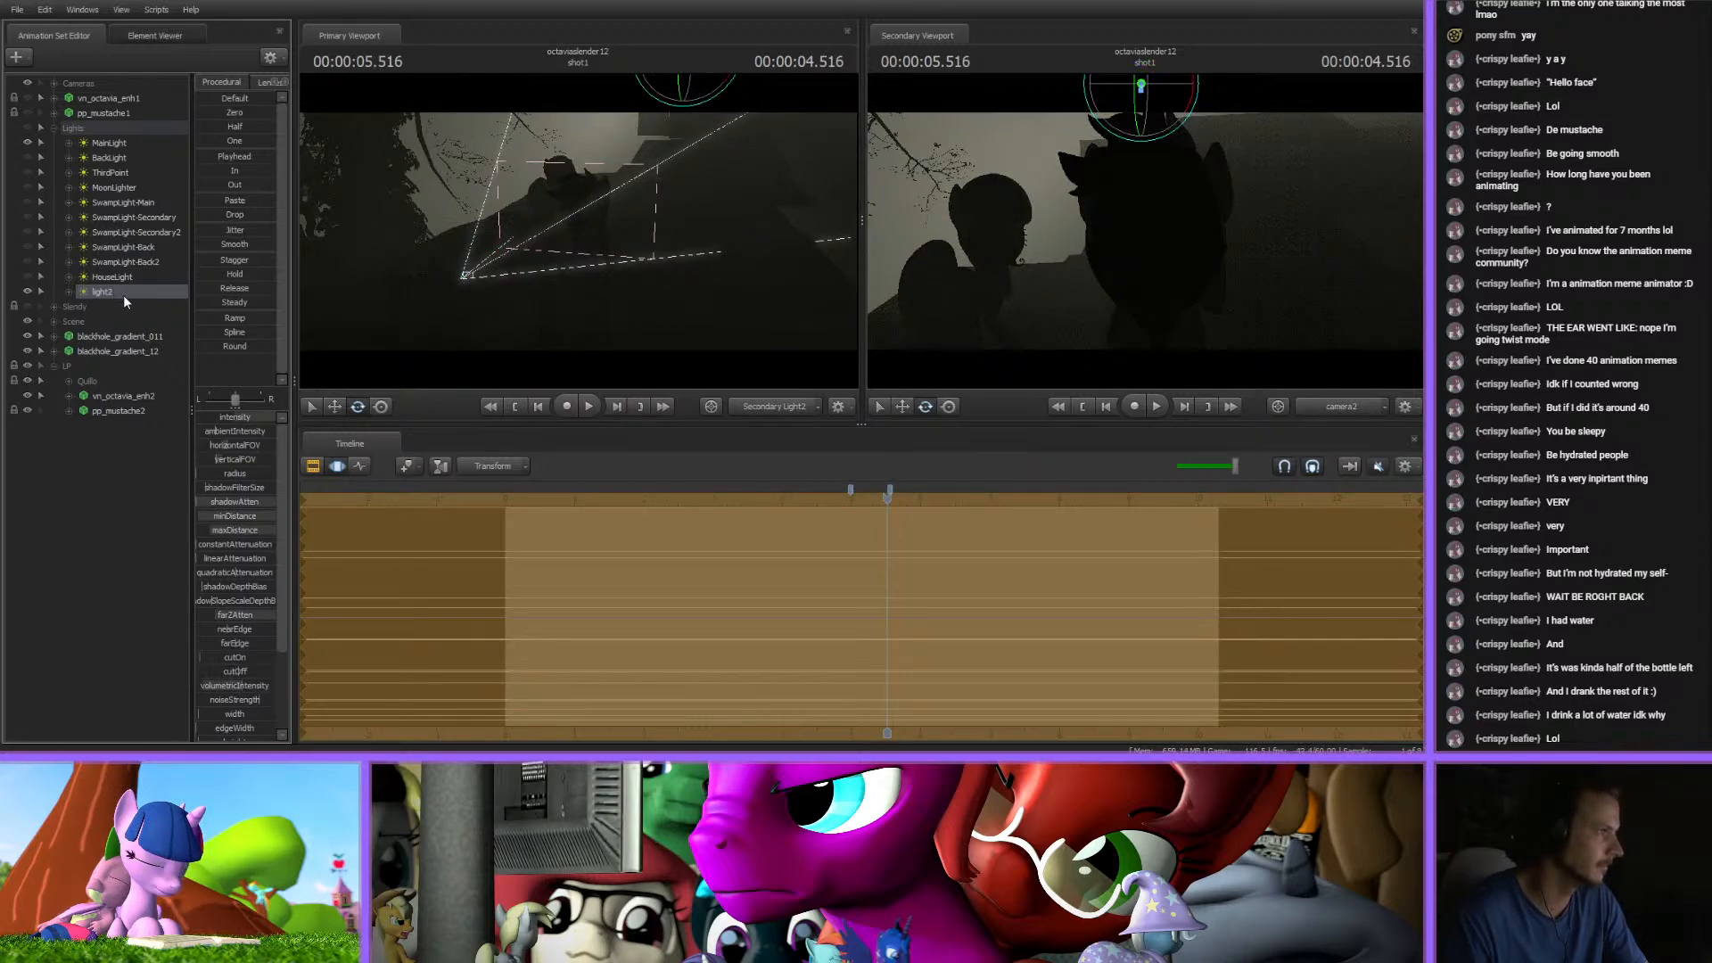
pyautogui.write('Base')
pyautogui.press('Return')
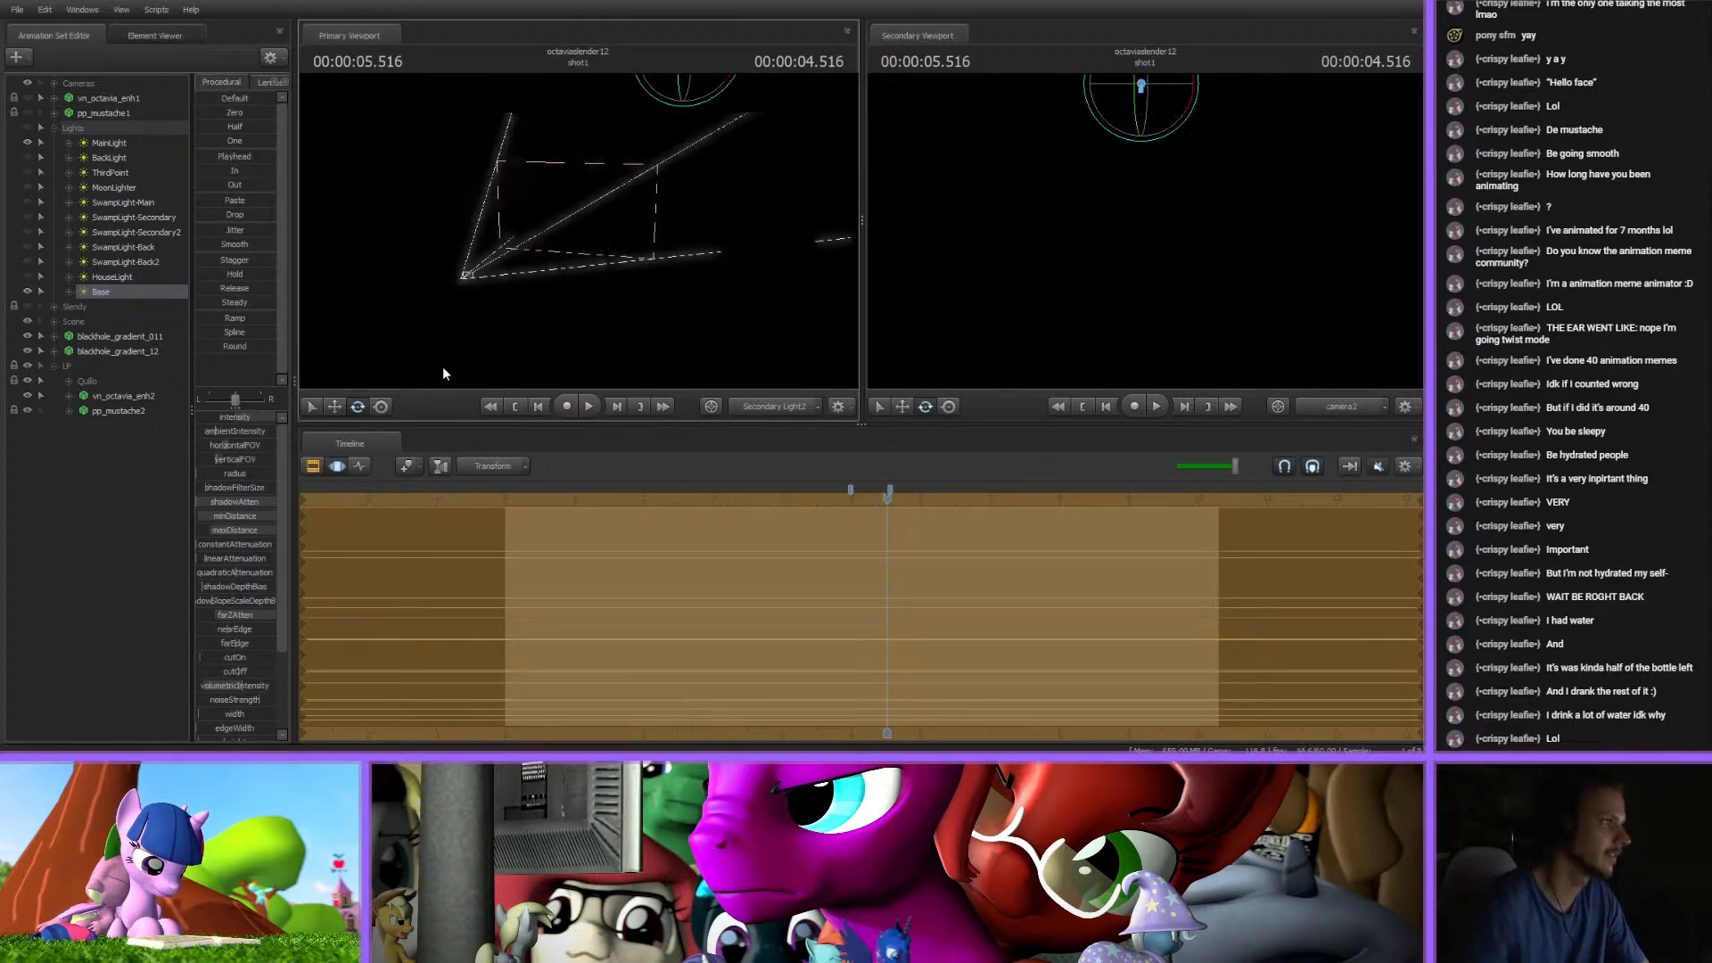
# - Move the Base light out of the Lights group, expand its controls and select all of them
pyautogui.click(68, 292)
pyautogui.moveTo(100, 290); pyautogui.dragTo(82, 428)
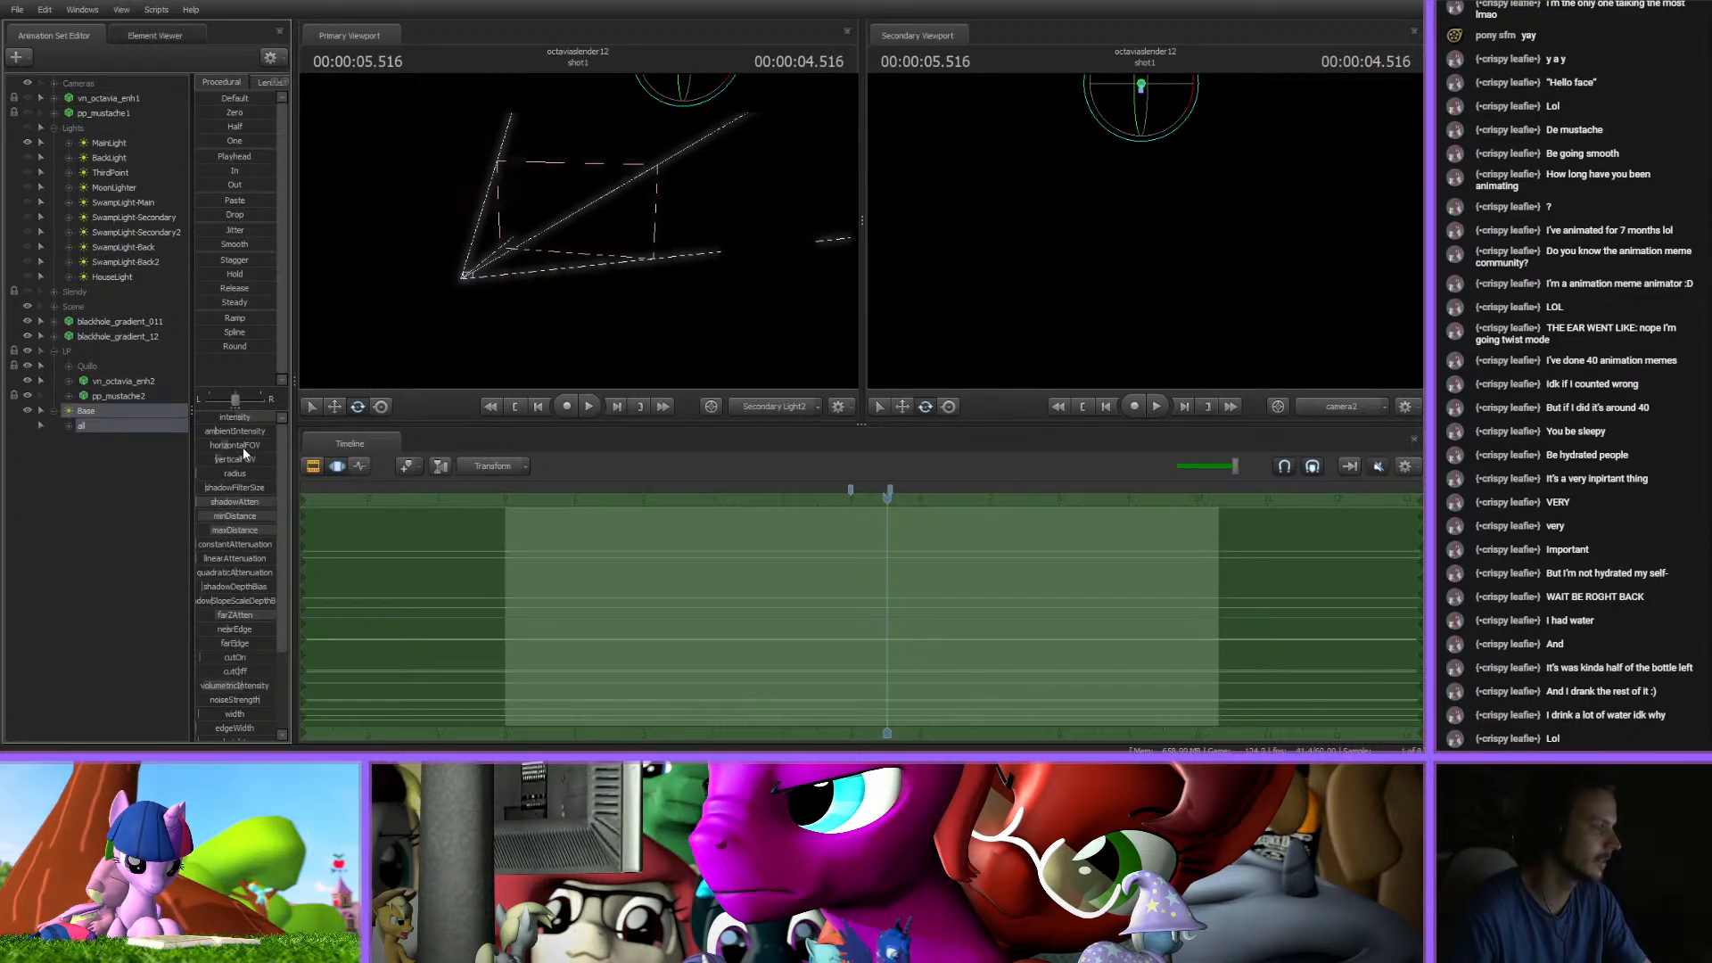
pyautogui.click(69, 425)
pyautogui.scroll(-3, 103, 487)
pyautogui.scroll(3, 104, 487)
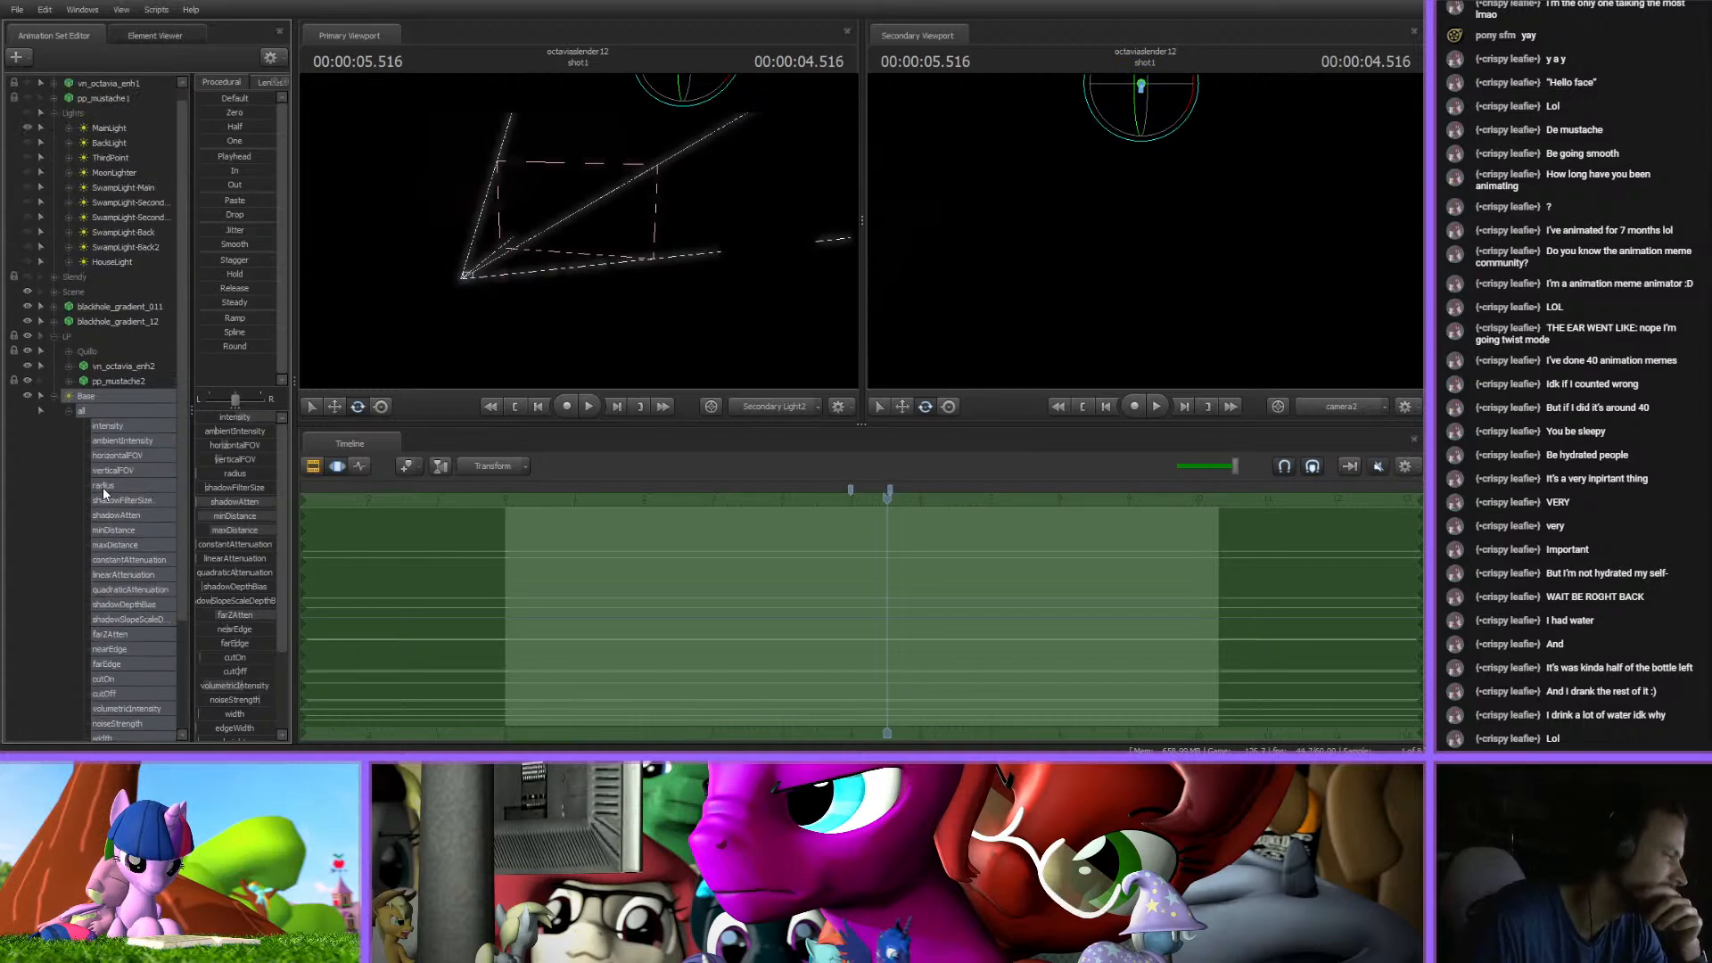
pyautogui.scroll(-1, 116, 435)
pyautogui.click(121, 396)
pyautogui.scroll(-2, 125, 412)
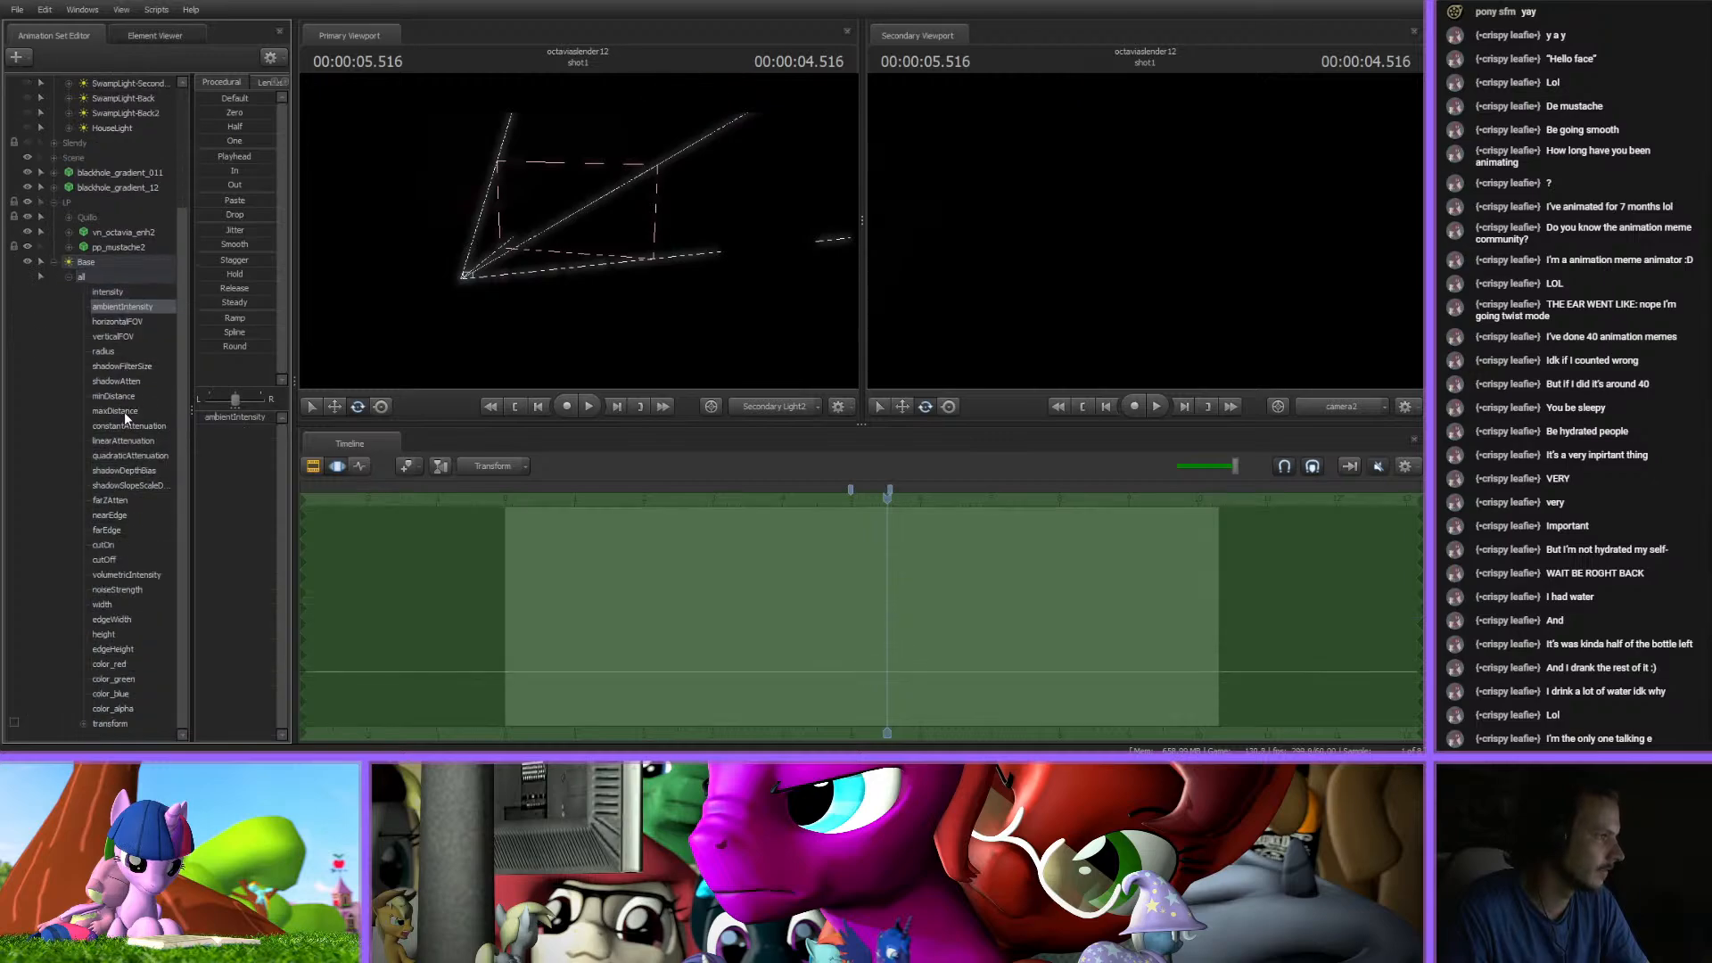
pyautogui.keyDown('shift'); pyautogui.click(129, 646); pyautogui.keyUp('shift')
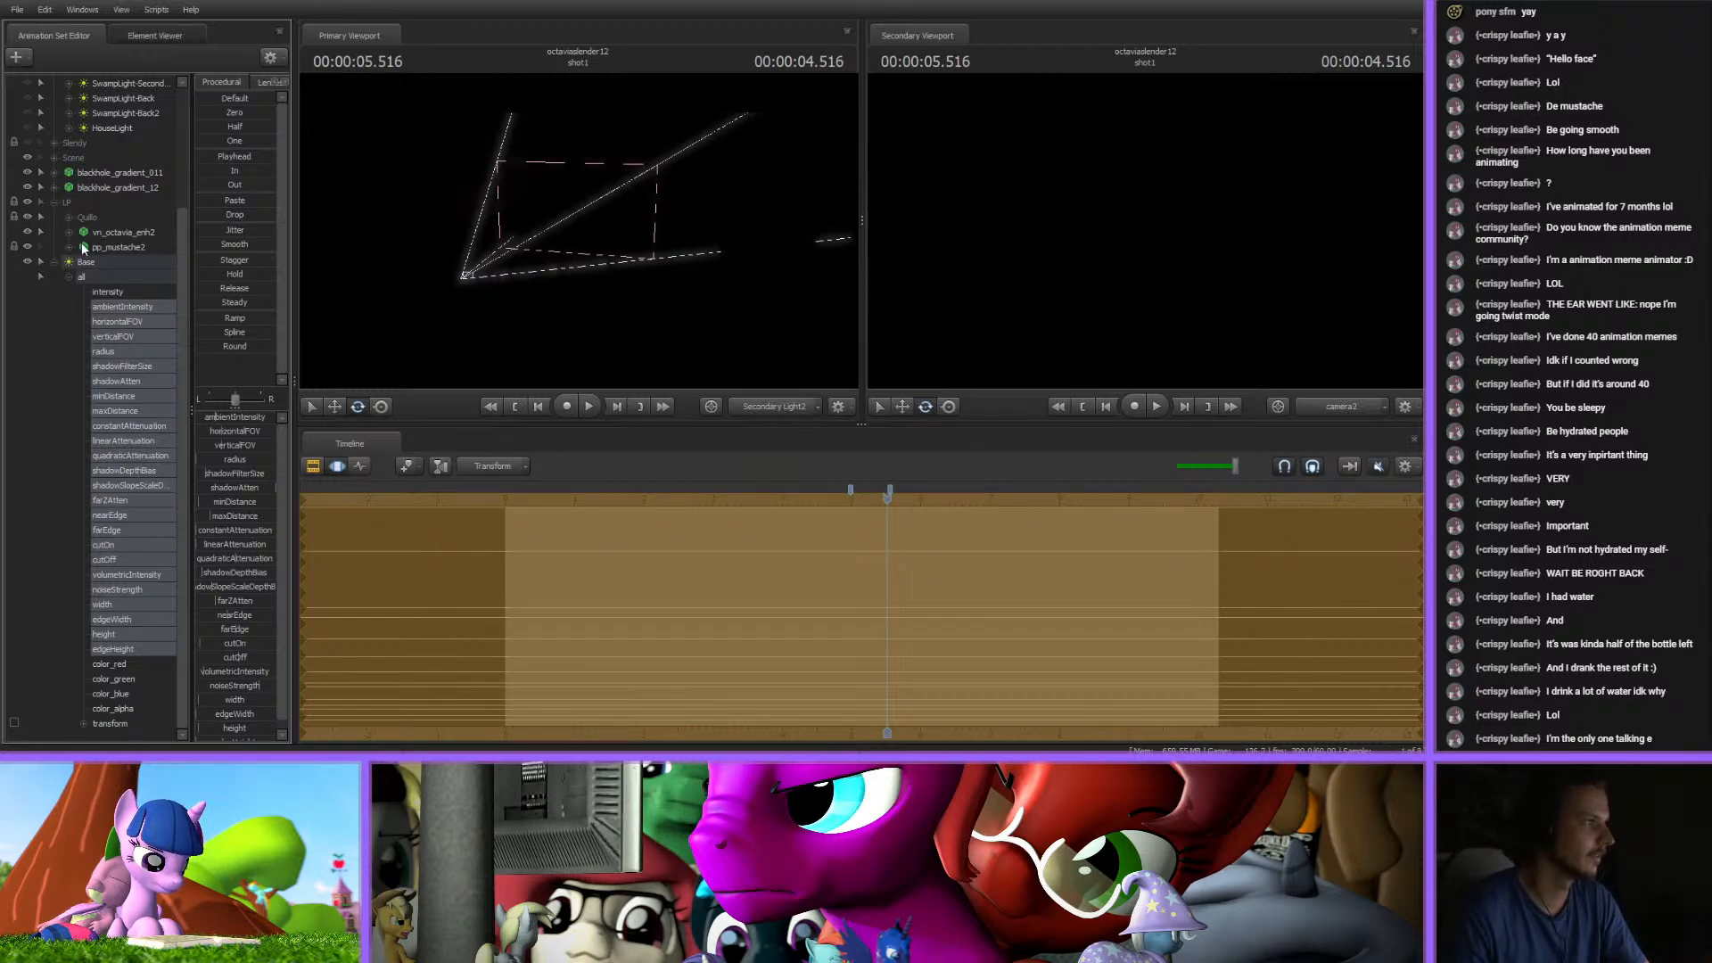
pyautogui.click(81, 276)
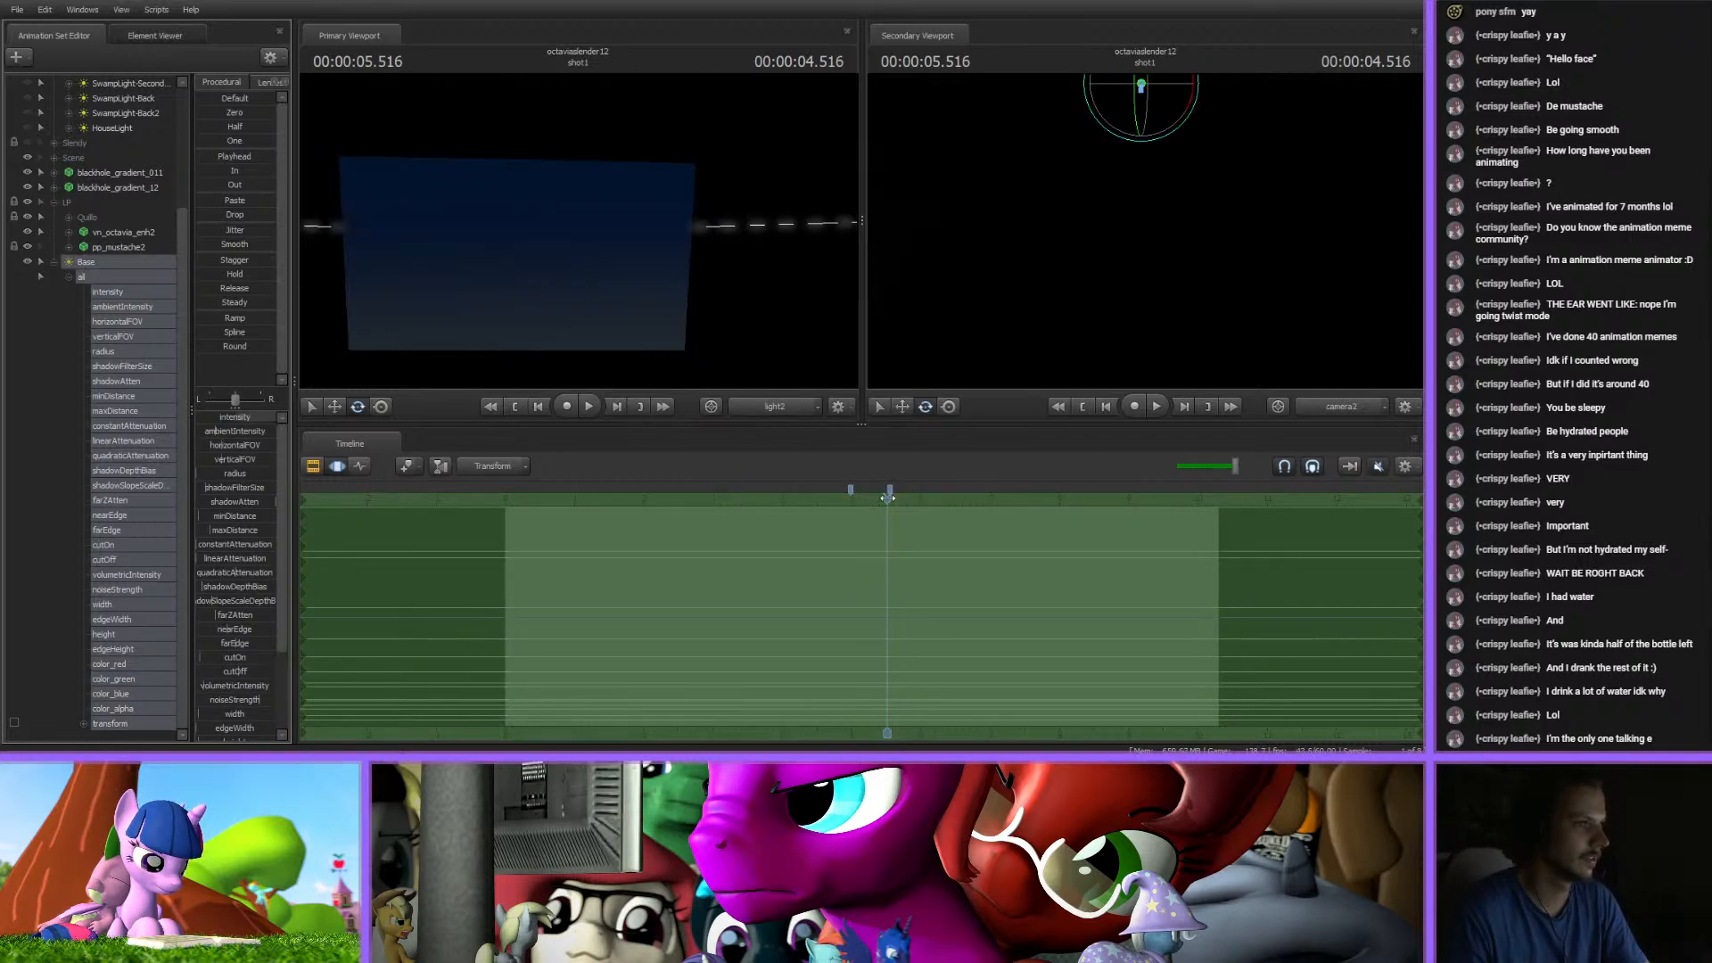
# - Try to reposition and re-aim the Base light through its own view
pyautogui.moveTo(736, 337)
pyautogui.mouseDown()
pyautogui.moveTo(713, 337)
pyautogui.moveTo(794, 344)
pyautogui.moveTo(704, 330)
pyautogui.moveTo(681, 314)
pyautogui.moveTo(764, 321)
pyautogui.moveTo(559, 239)
pyautogui.mouseUp()
pyautogui.press('w')
pyautogui.press('w')
pyautogui.press('w')
pyautogui.moveTo(245, 444); pyautogui.dragTo(247, 445)
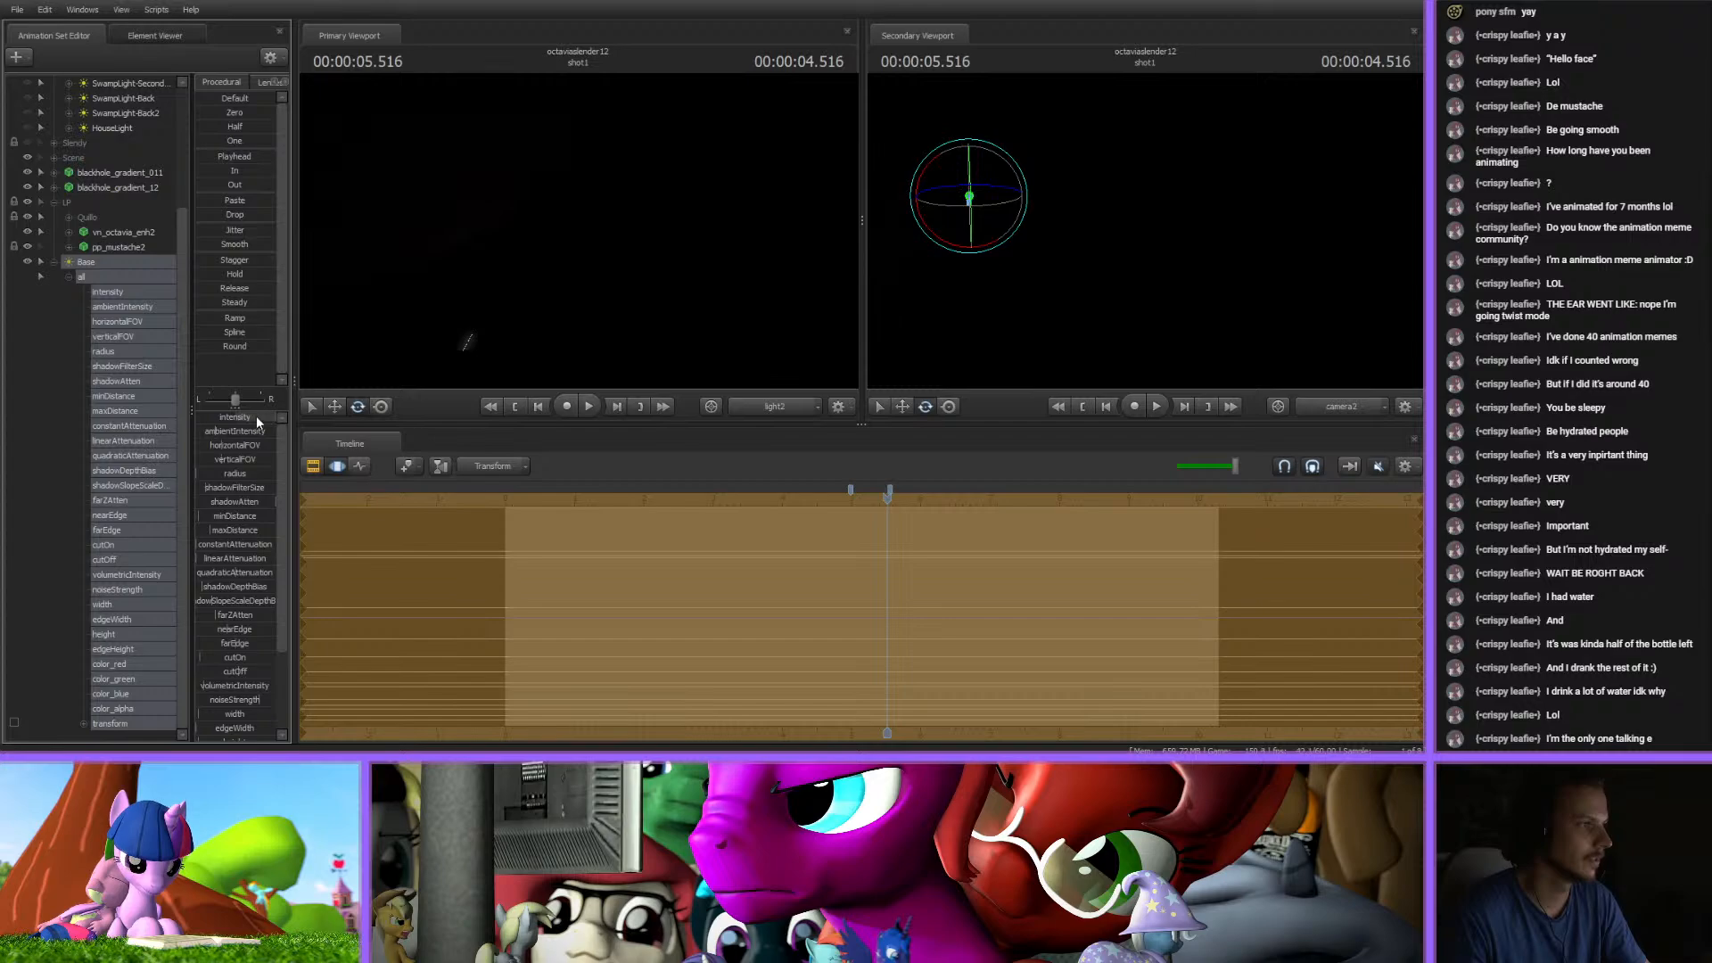
pyautogui.scroll(-3, 214, 500)
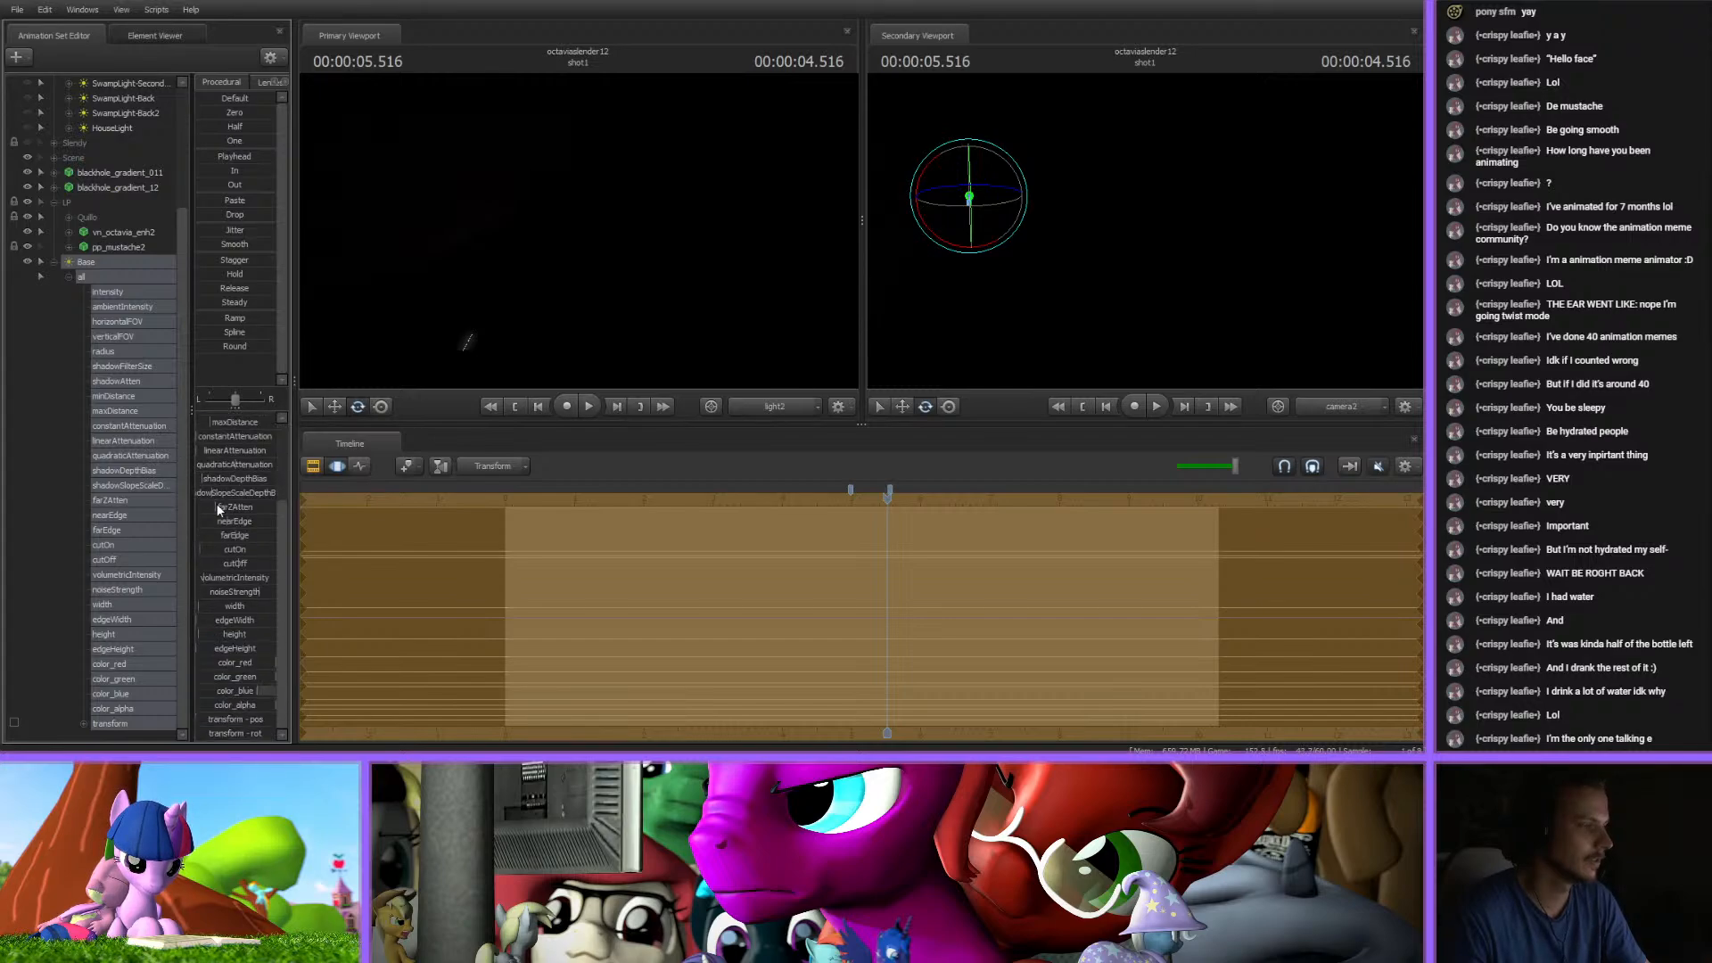
# - Delete the Base light and create a new light to replace it in the shot
pyautogui.click(88, 272)
pyautogui.press('Delete')
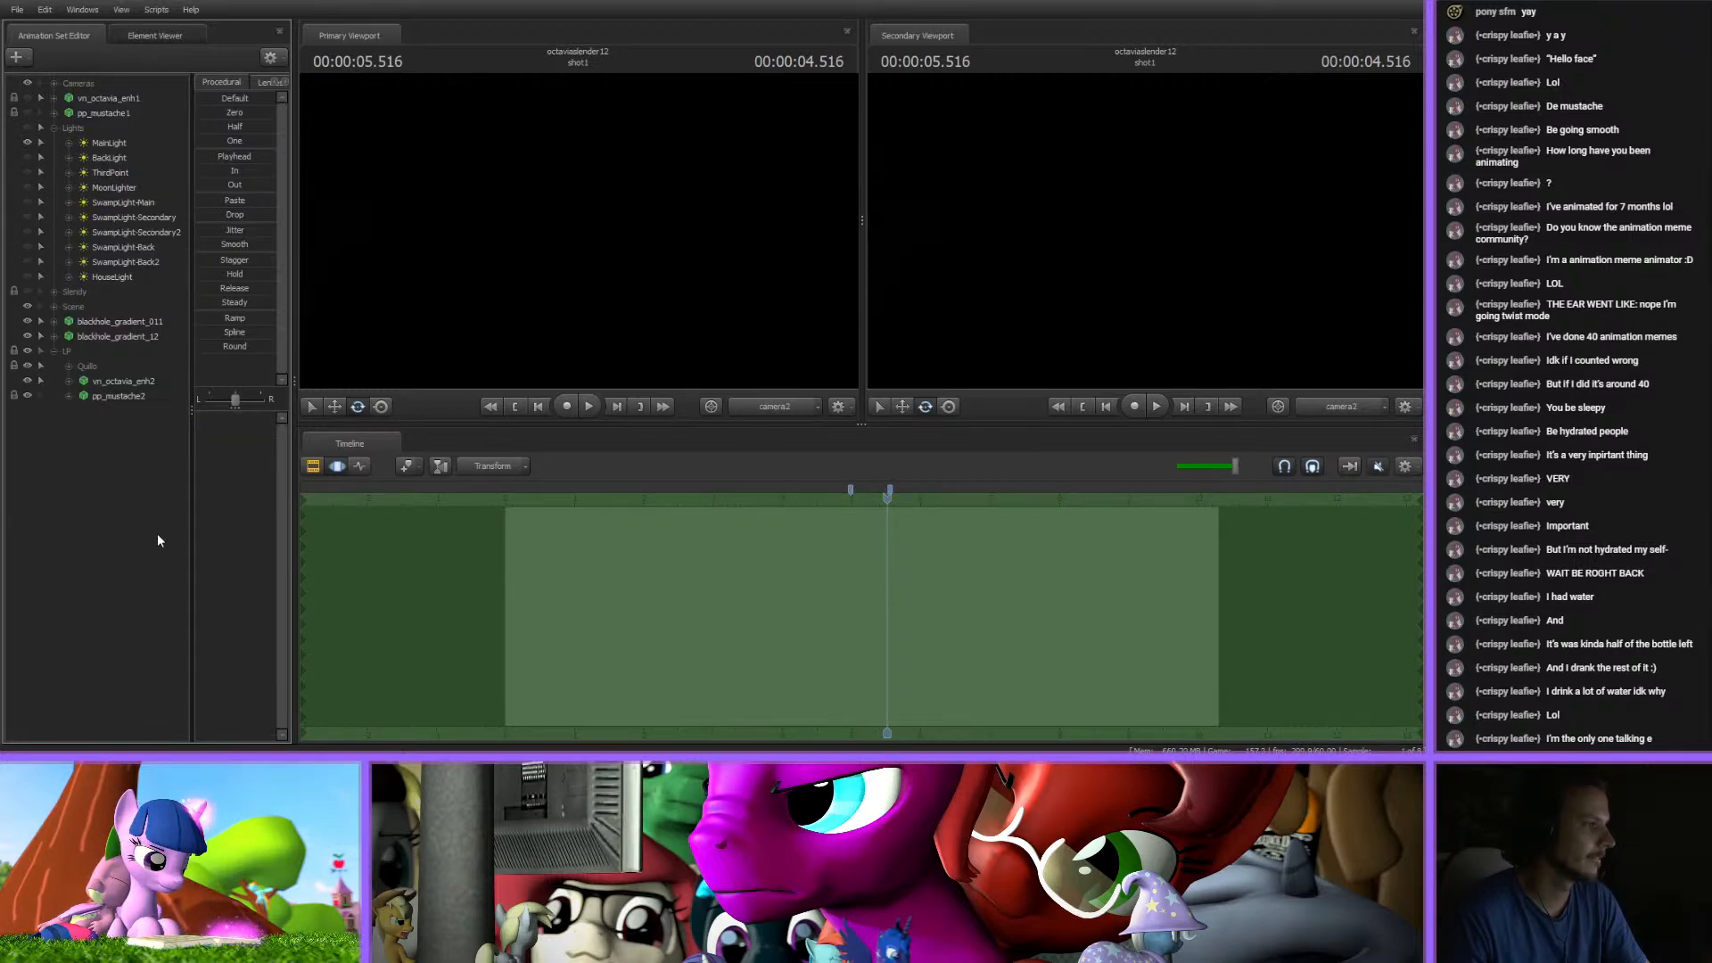
pyautogui.moveTo(97, 293); pyautogui.dragTo(514, 304)
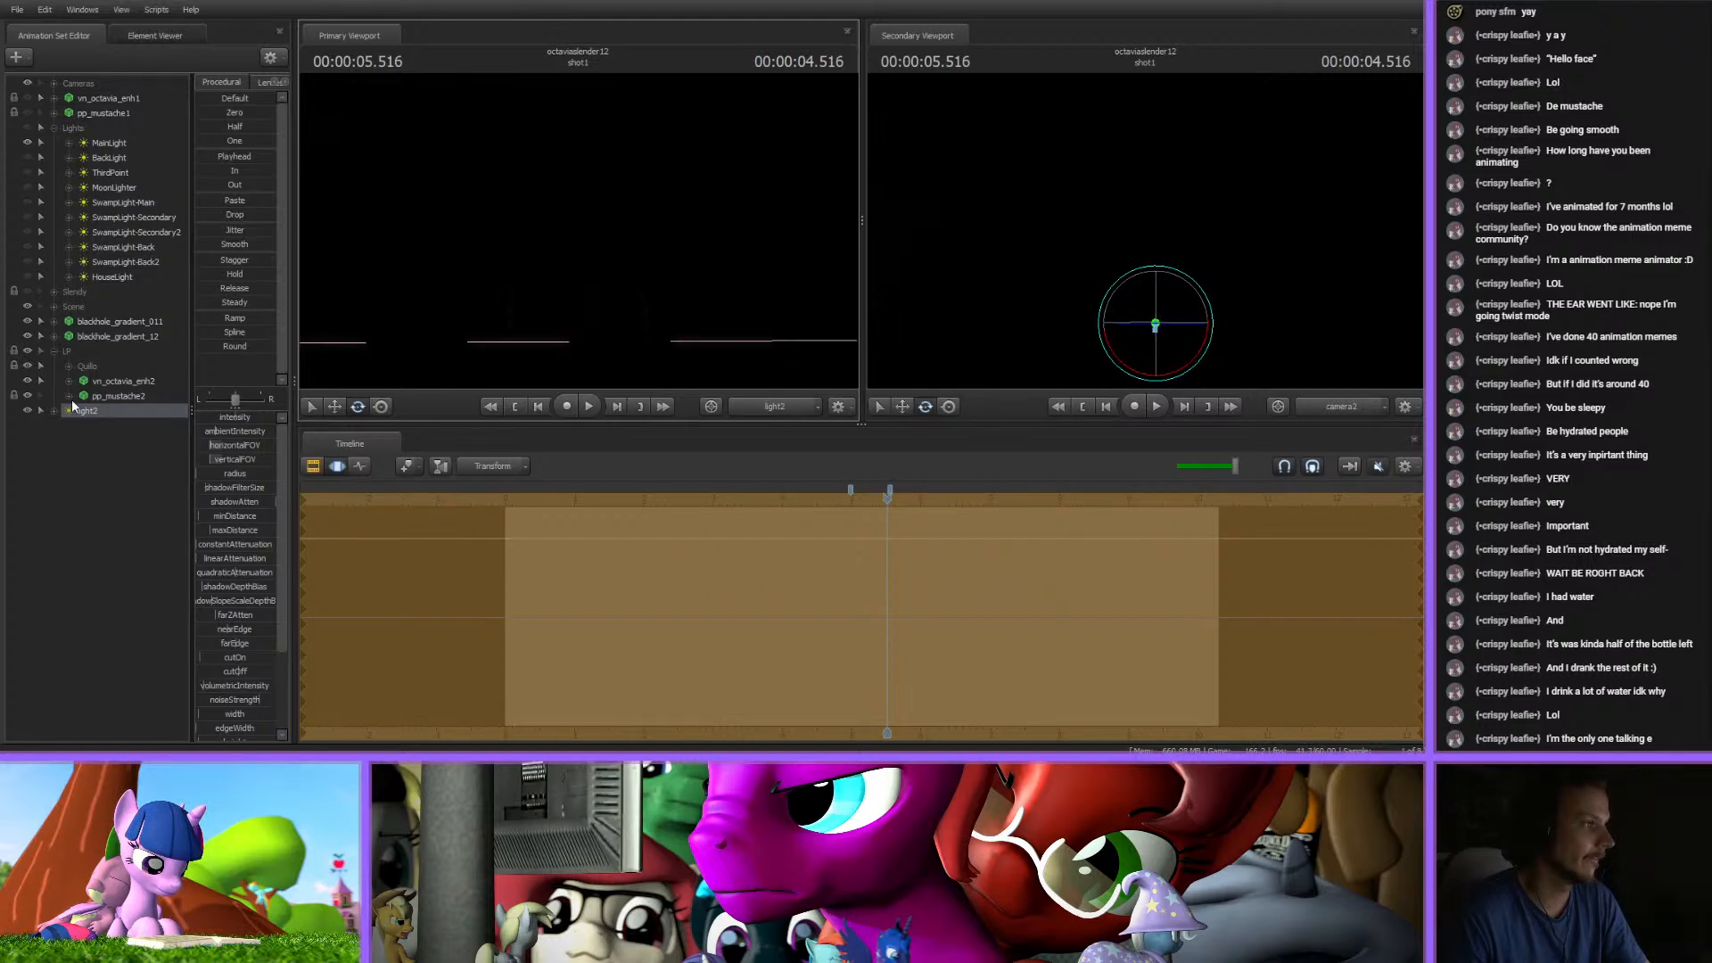
pyautogui.click(28, 411)
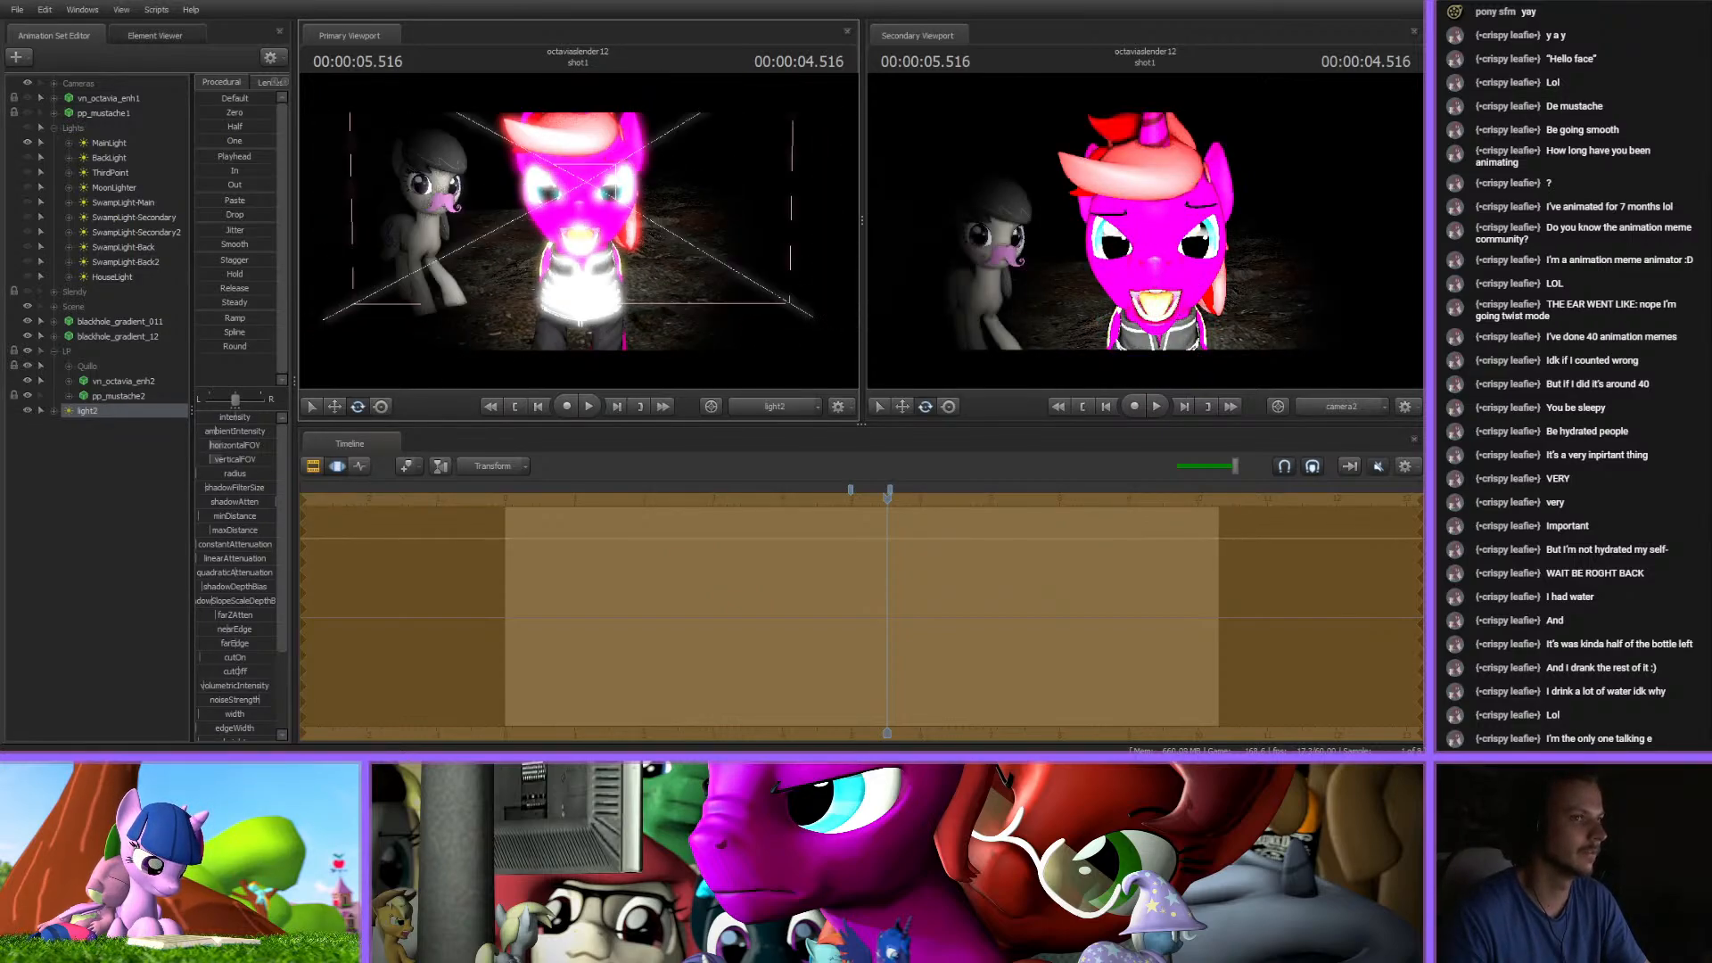
# - Pull the new light2 back to face both ponies and raise its constantAttenuation
pyautogui.moveTo(570, 241)
pyautogui.mouseDown()
pyautogui.moveTo(574, 217)
pyautogui.moveTo(572, 234)
pyautogui.mouseUp()
pyautogui.press('s')
pyautogui.press('w')
pyautogui.press('s')
pyautogui.press('w')
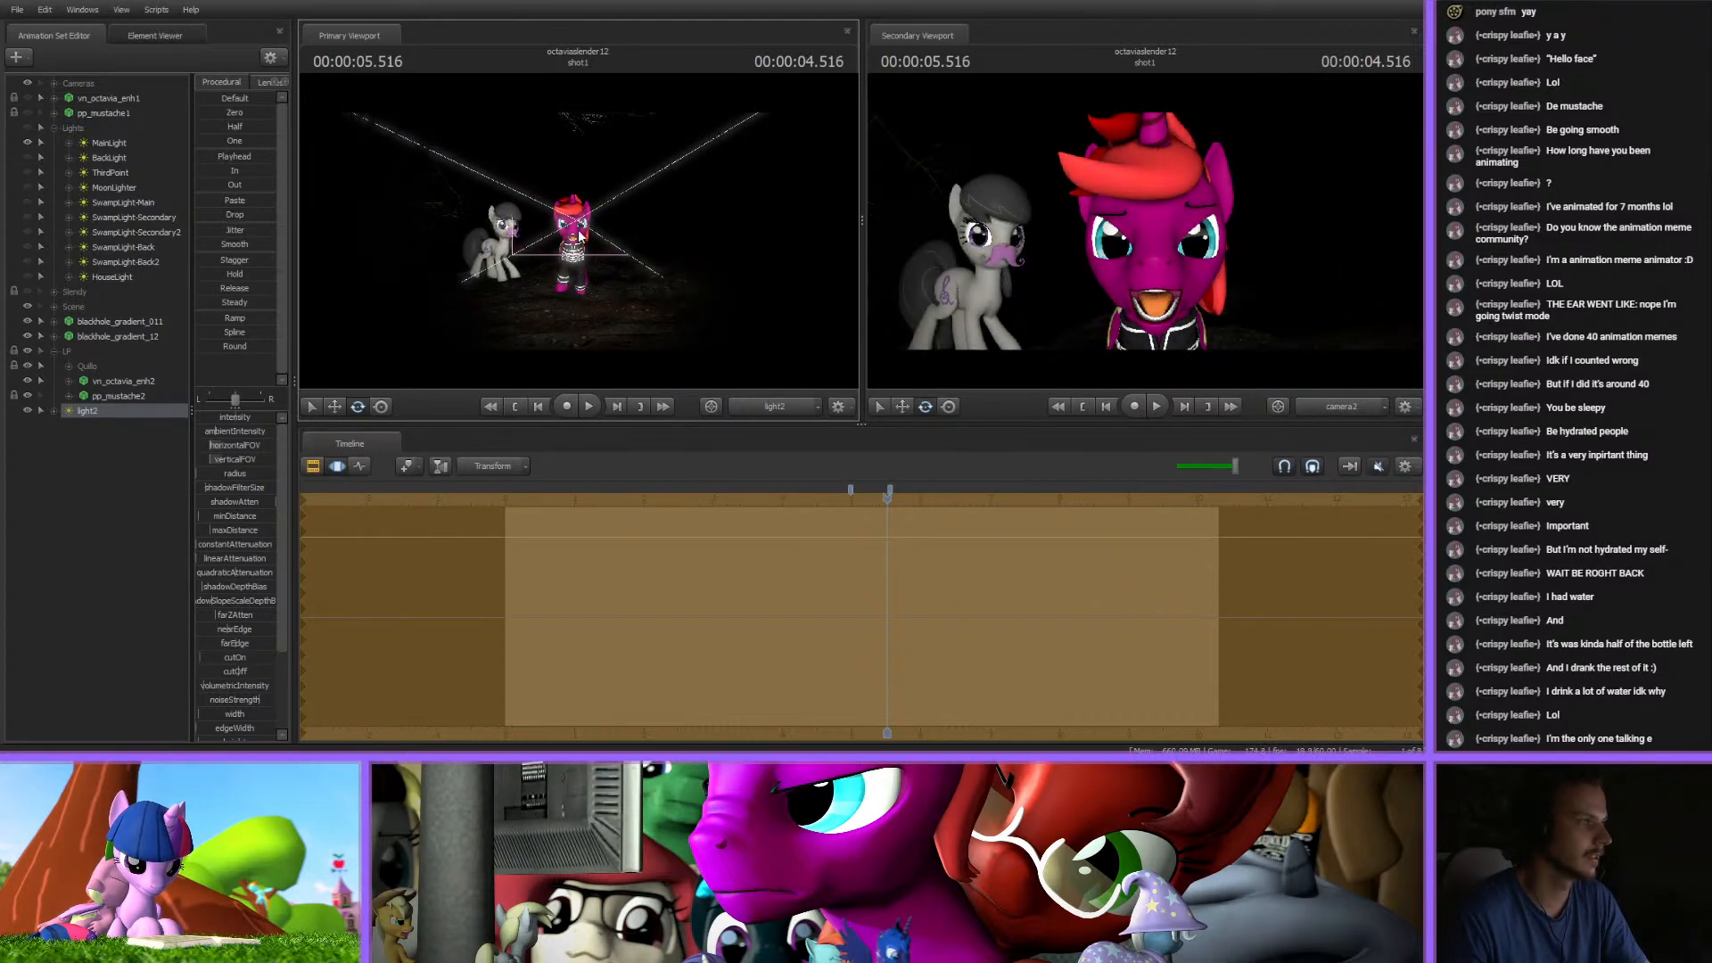
pyautogui.moveTo(233, 614)
pyautogui.mouseDown()
pyautogui.moveTo(305, 598)
pyautogui.moveTo(216, 616)
pyautogui.mouseUp()
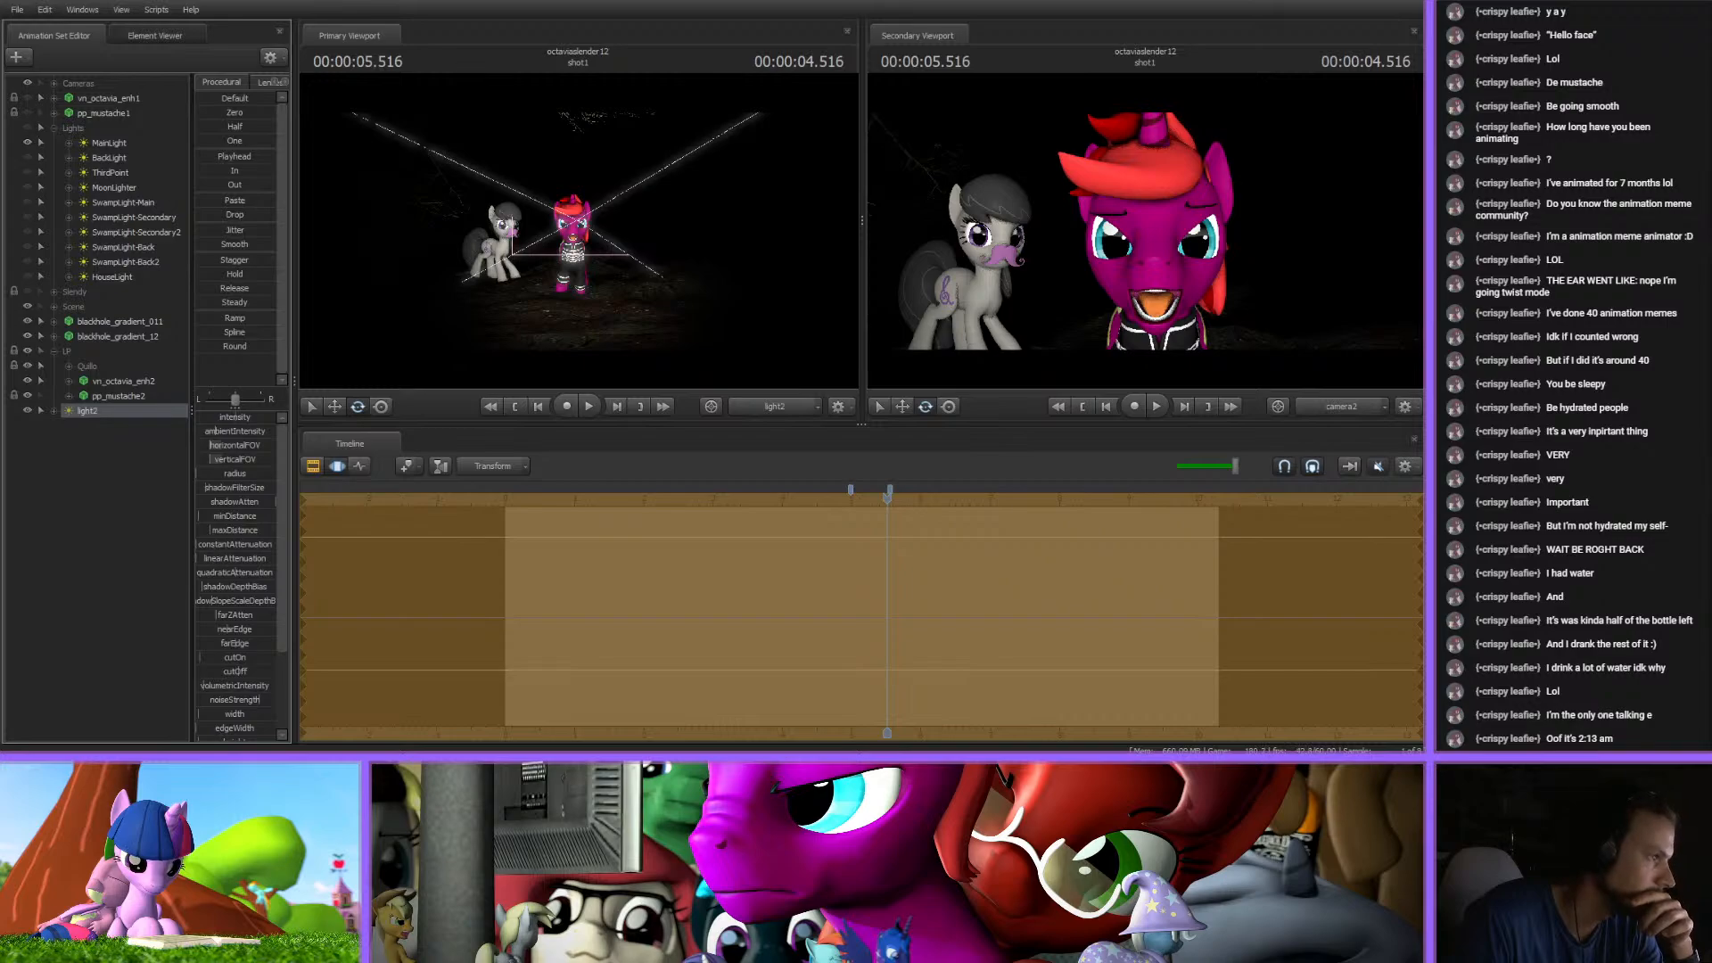
pyautogui.moveTo(212, 545); pyautogui.dragTo(215, 545)
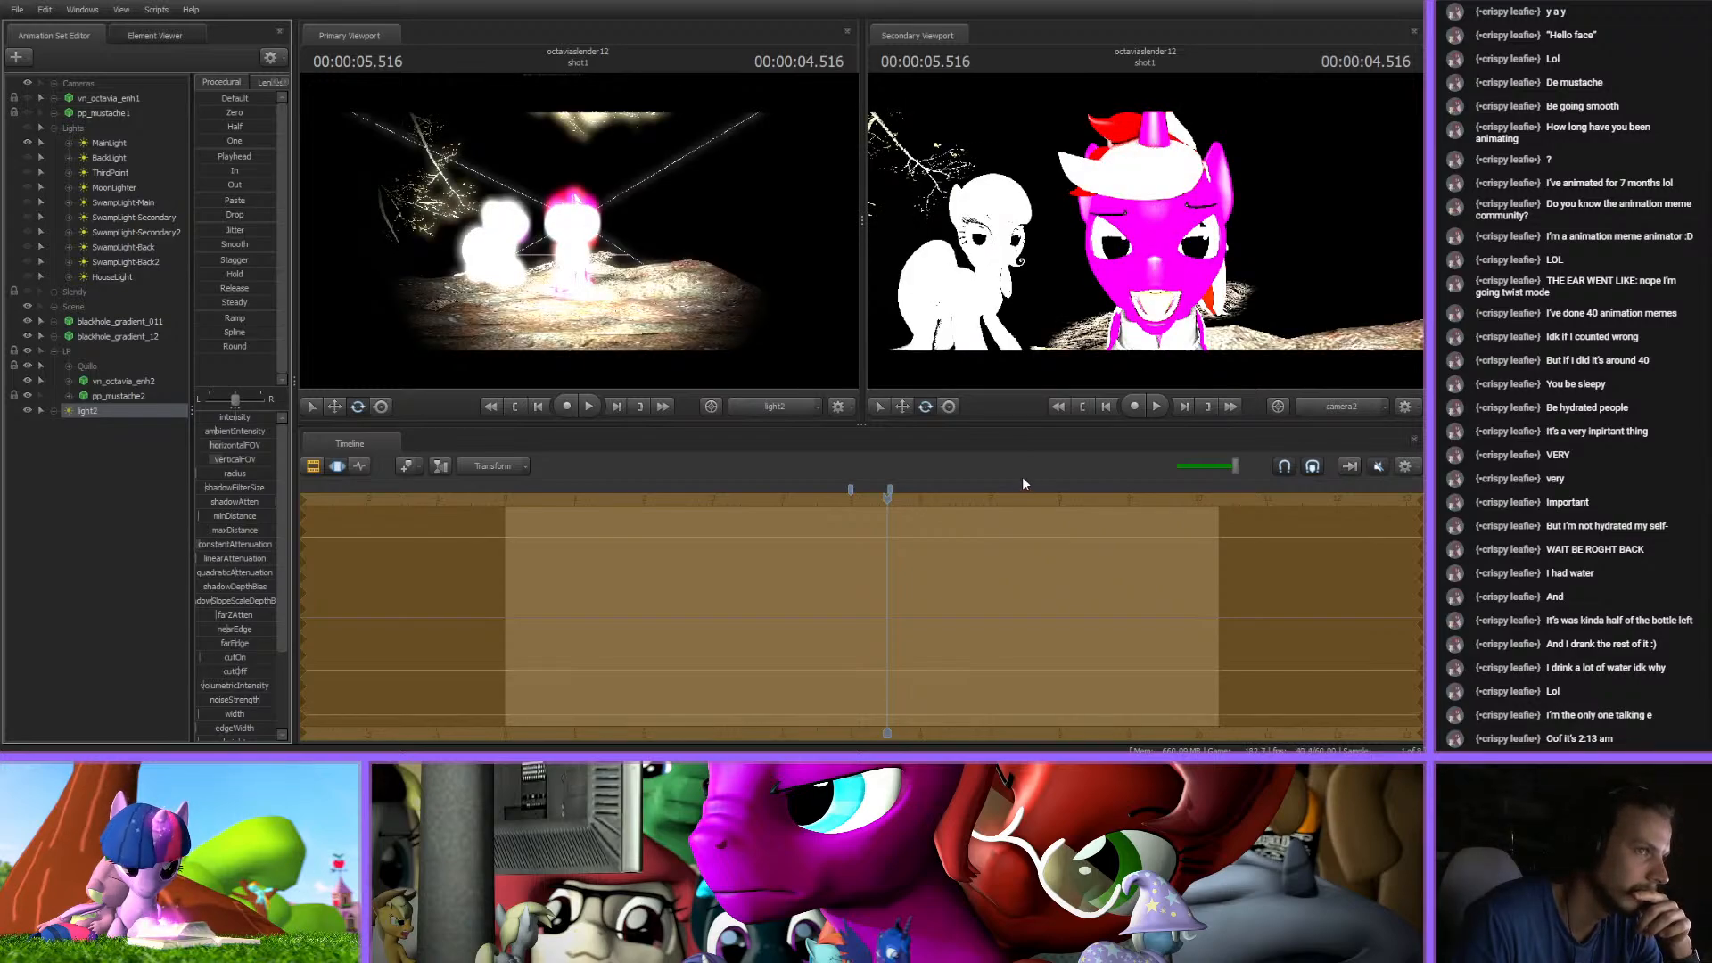
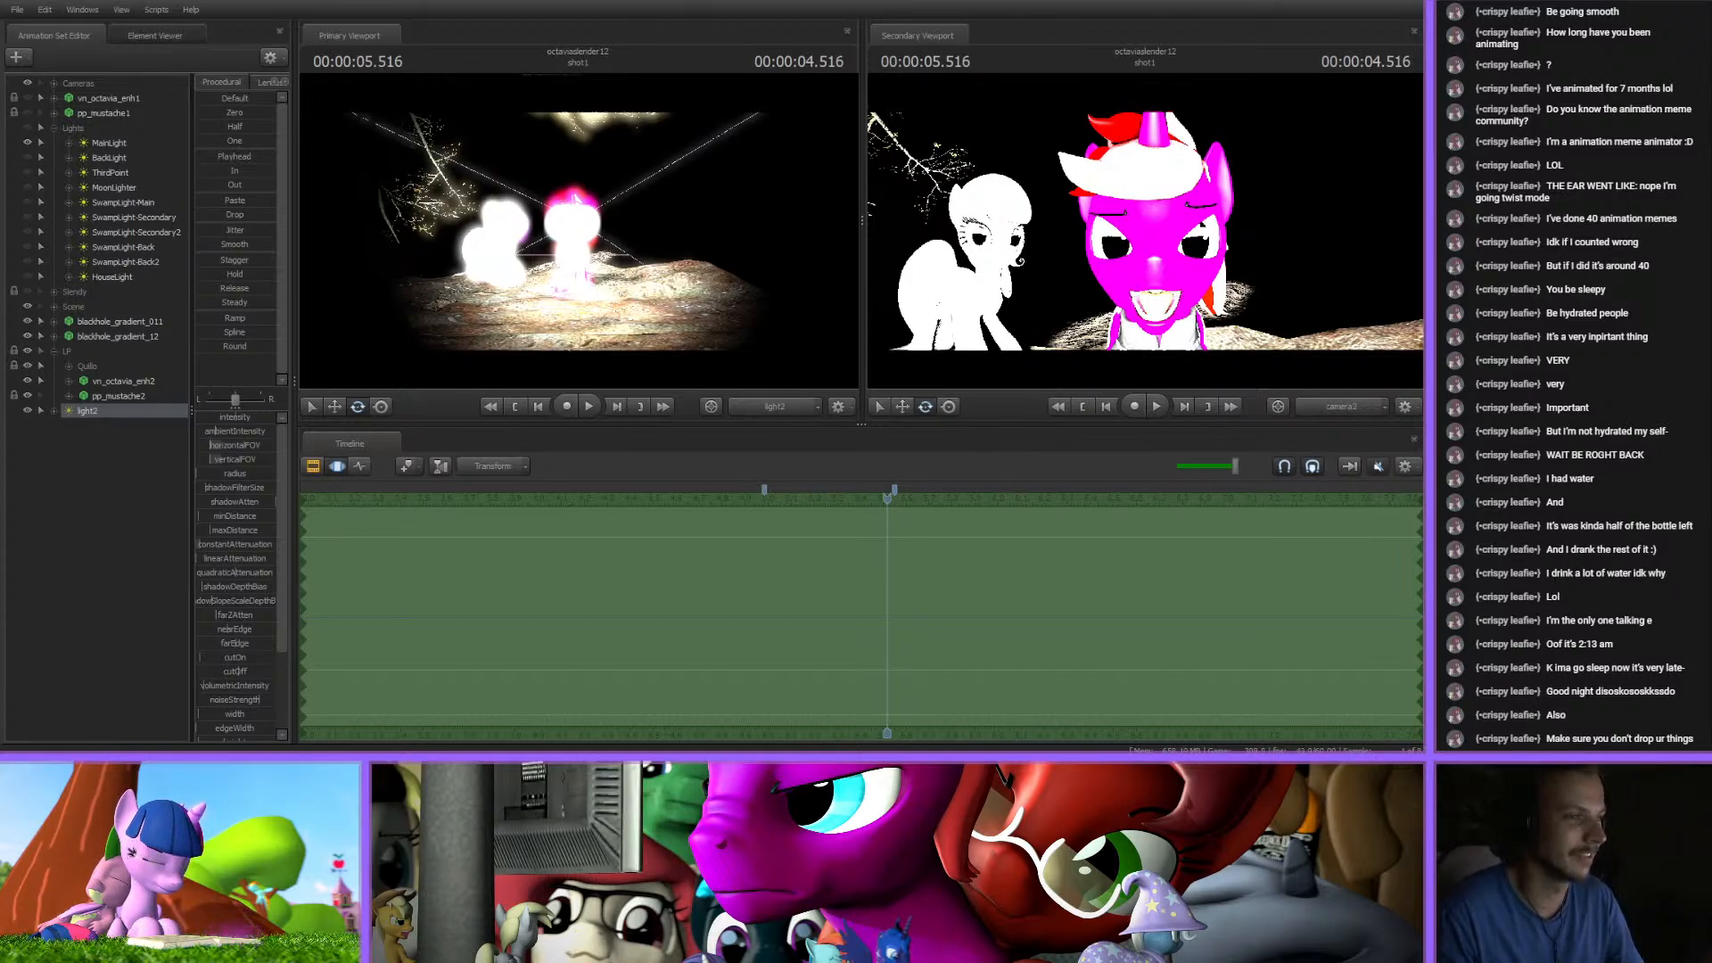
# - Try a higher SSAOStrength and a different SSAOBias on camera2 at 00:00:05.400, and undo the change
pyautogui.moveTo(887, 517)
pyautogui.mouseDown()
pyautogui.moveTo(685, 532)
pyautogui.moveTo(773, 526)
pyautogui.moveTo(810, 500)
pyautogui.moveTo(898, 501)
pyautogui.moveTo(861, 501)
pyautogui.mouseUp()
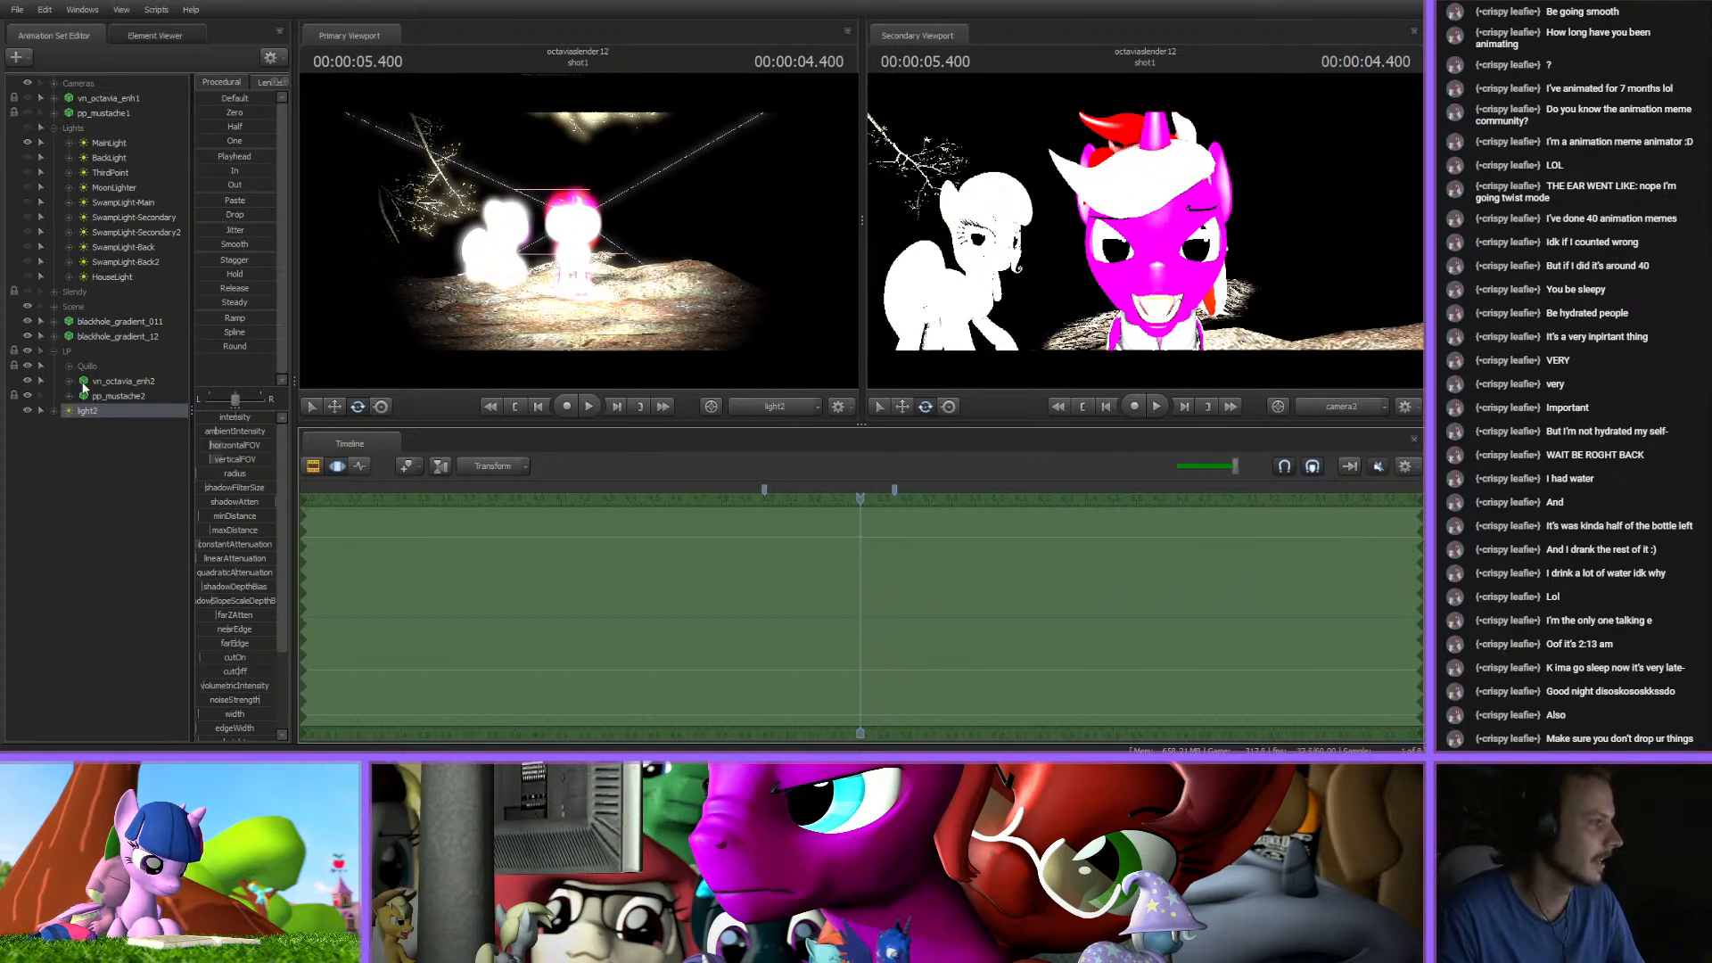
pyautogui.click(67, 366)
pyautogui.click(116, 410)
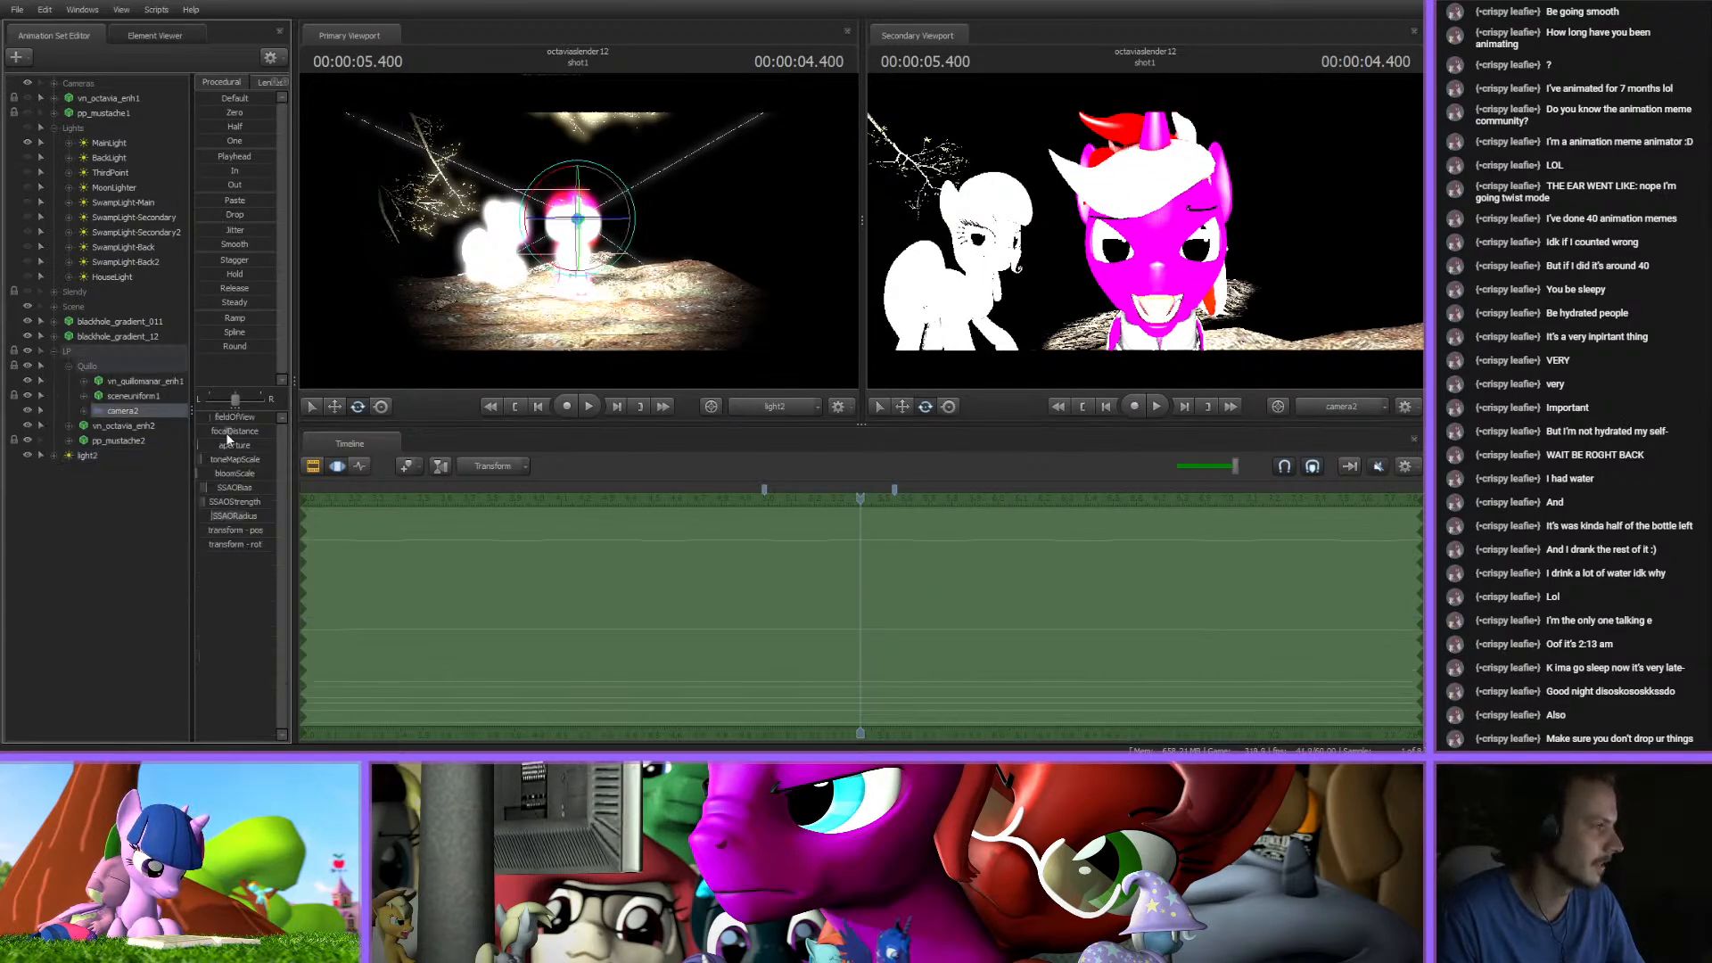
pyautogui.click(223, 501)
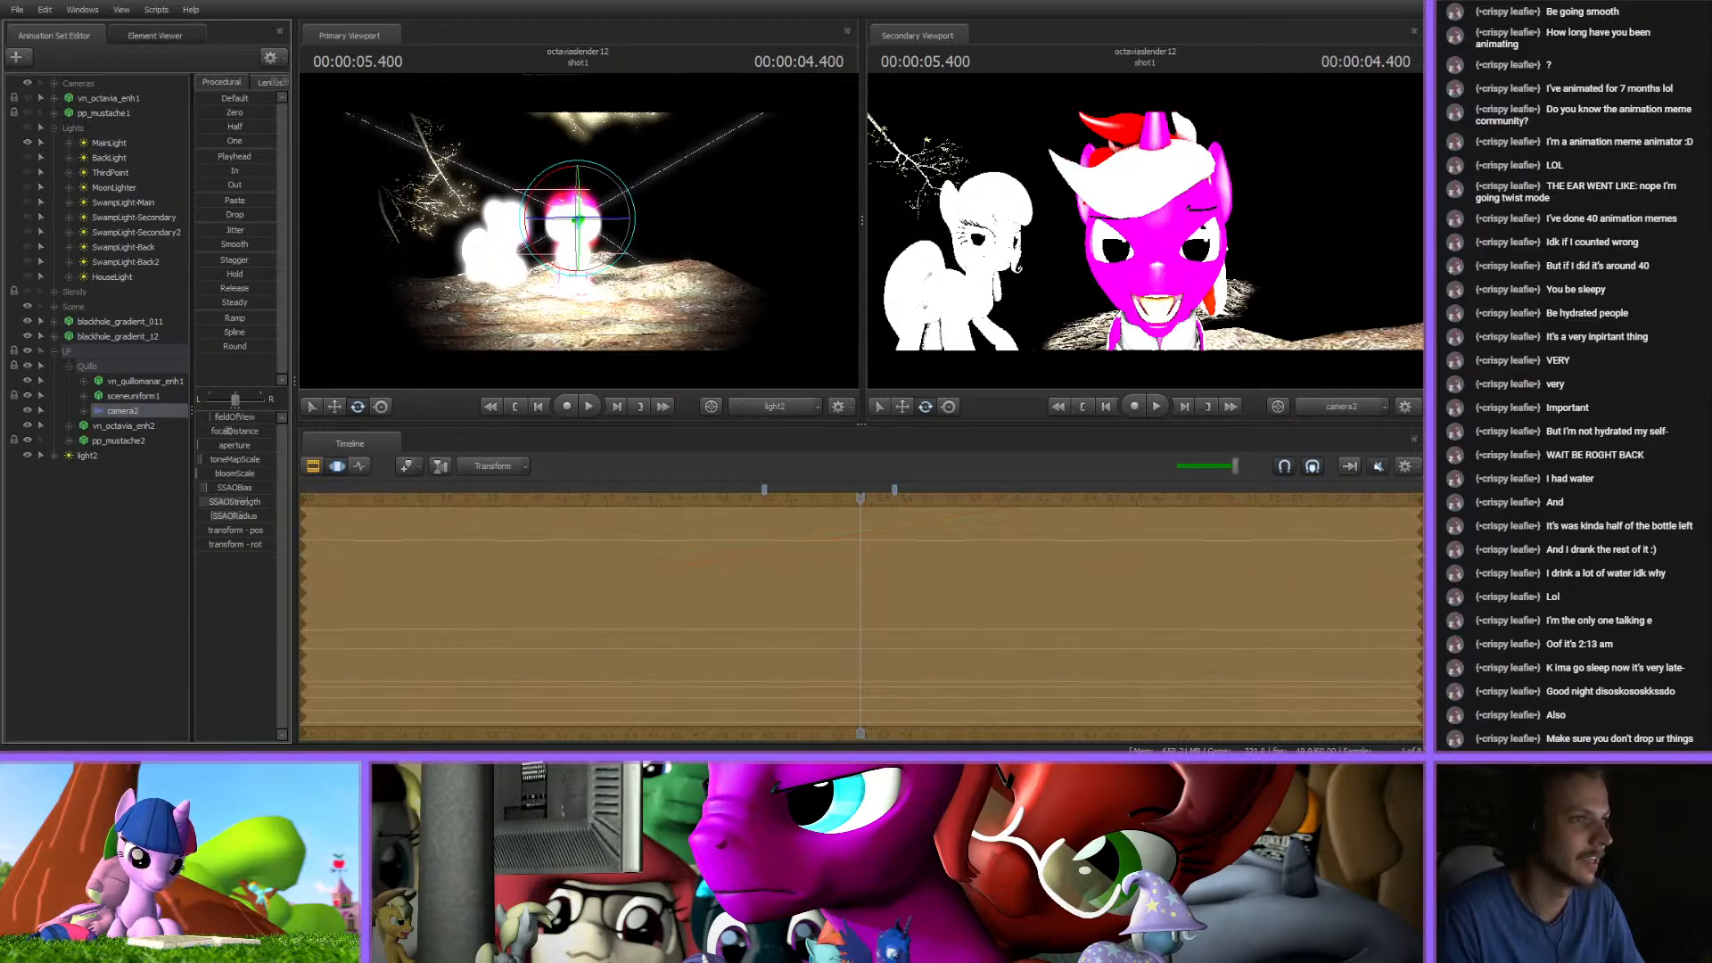
pyautogui.keyDown('ctrl'); pyautogui.click(232, 488); pyautogui.keyUp('ctrl')
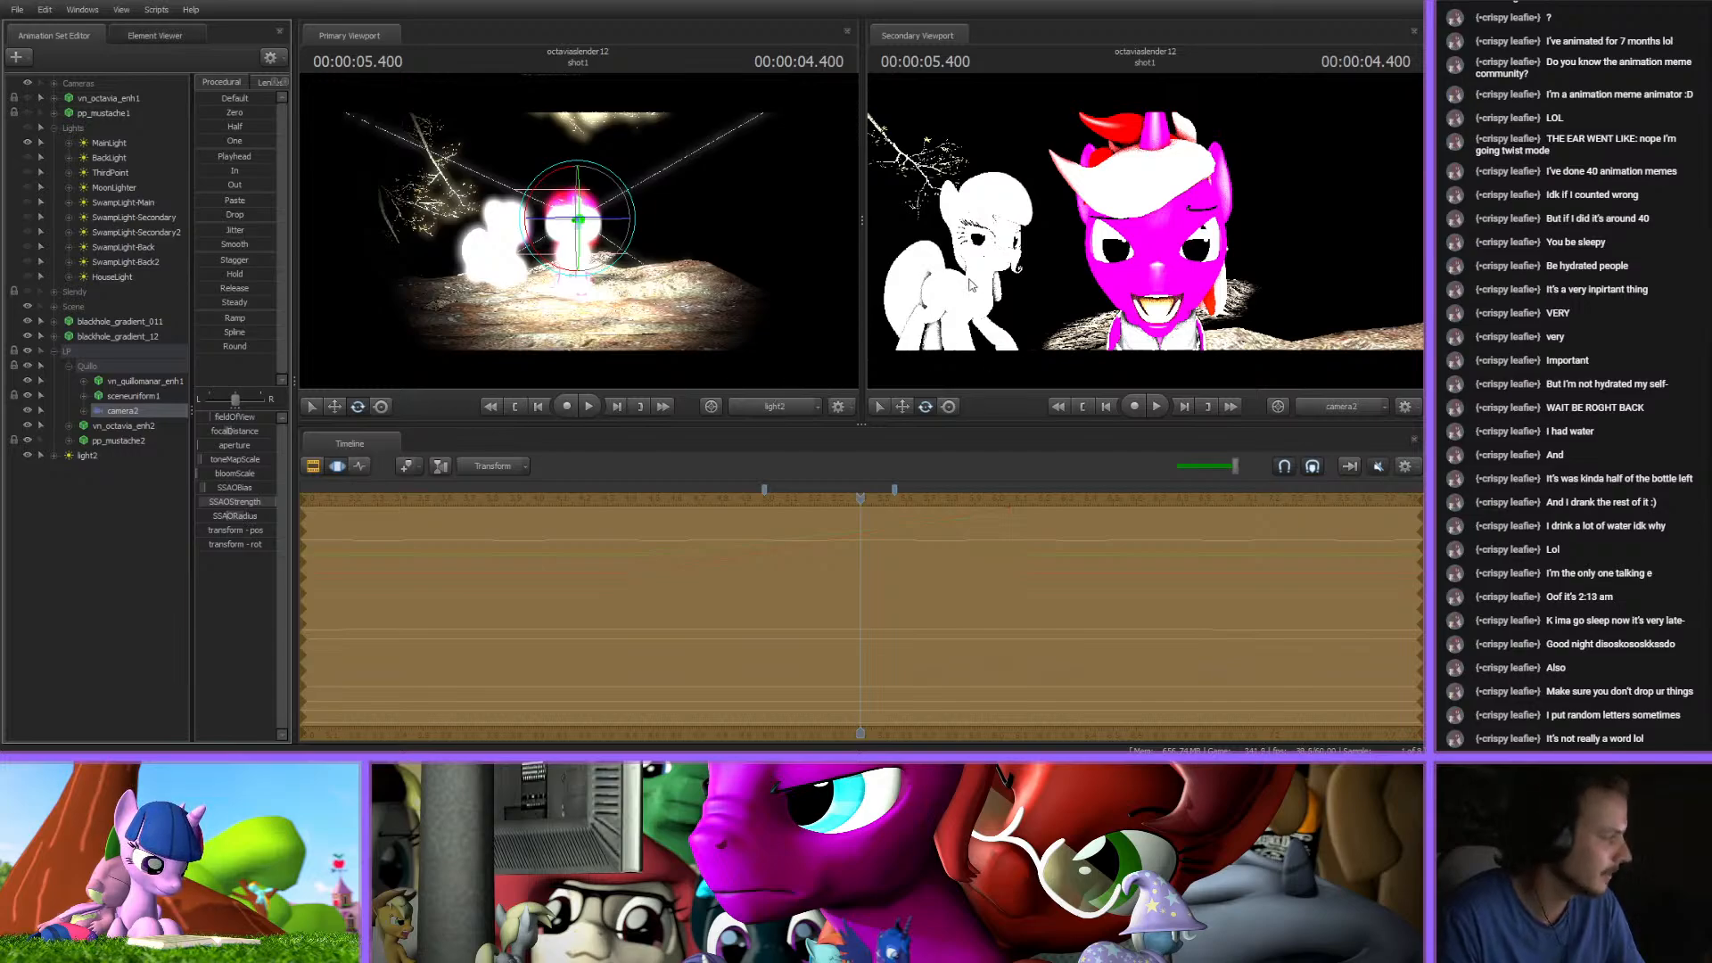
pyautogui.hotkey('ctrl', 'z')
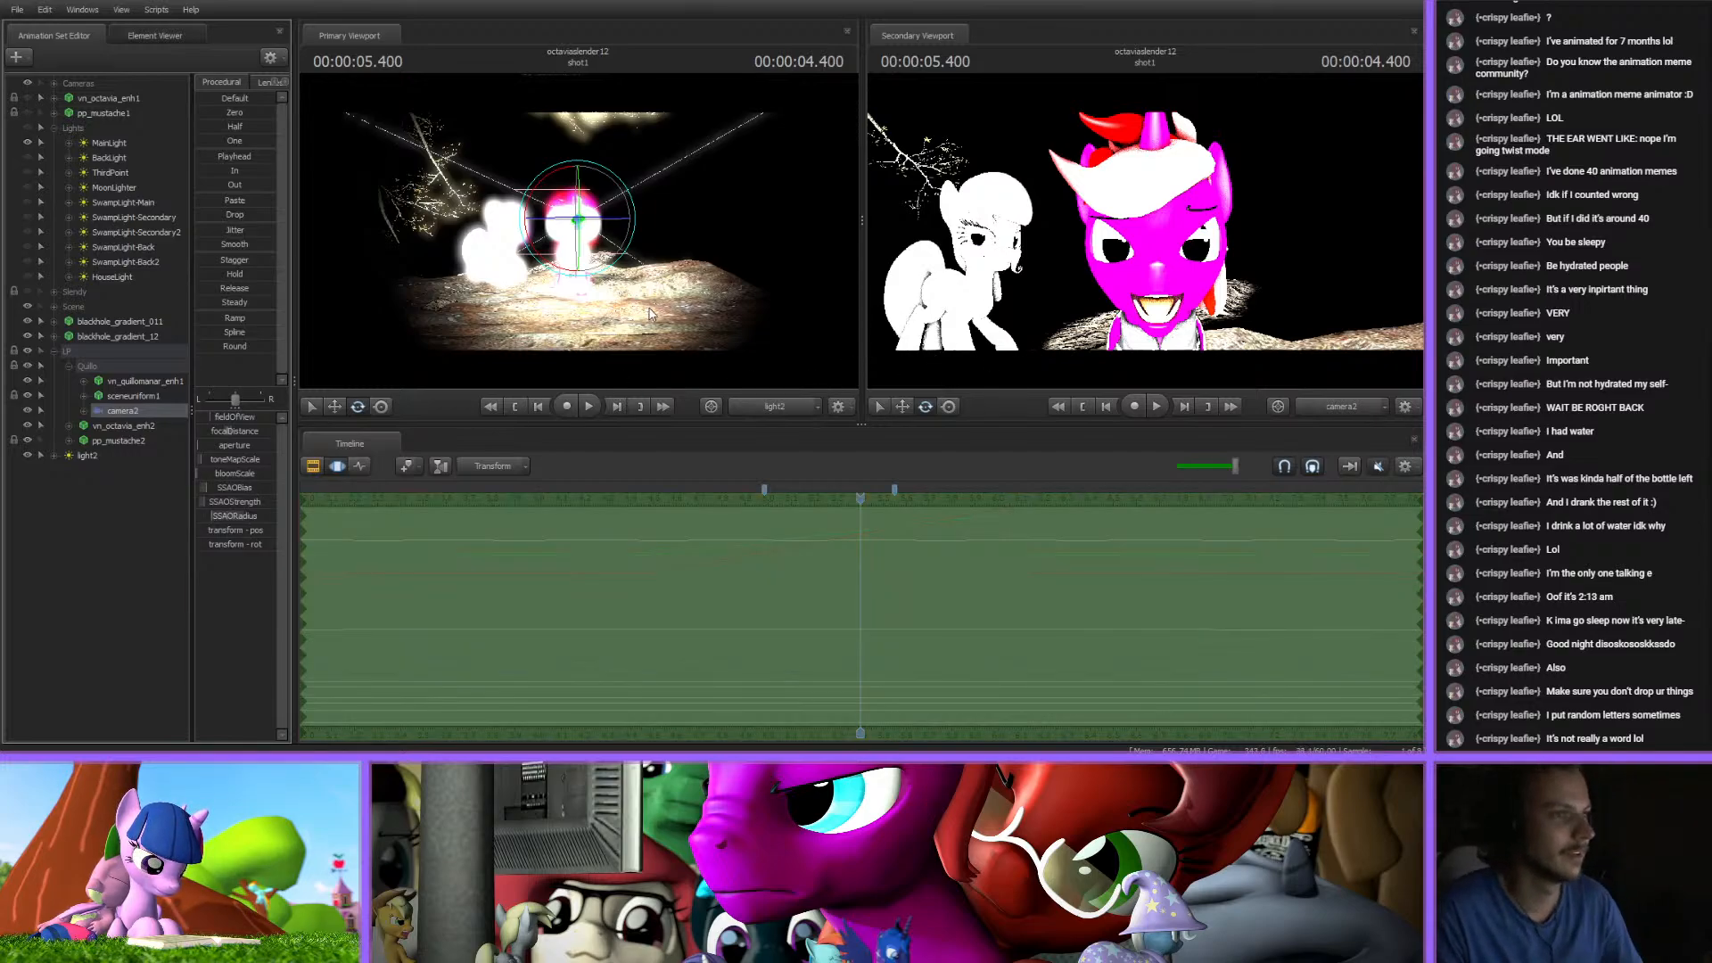
# - Switch the primary viewport to the Work Camera and raise light2's maxDistance
pyautogui.rightClick(765, 407)
pyautogui.click(767, 410)
pyautogui.moveTo(678, 294)
pyautogui.mouseDown()
pyautogui.moveTo(713, 281)
pyautogui.moveTo(668, 276)
pyautogui.mouseUp()
pyautogui.moveTo(539, 246)
pyautogui.mouseDown()
pyautogui.moveTo(575, 246)
pyautogui.moveTo(571, 232)
pyautogui.moveTo(539, 247)
pyautogui.mouseUp()
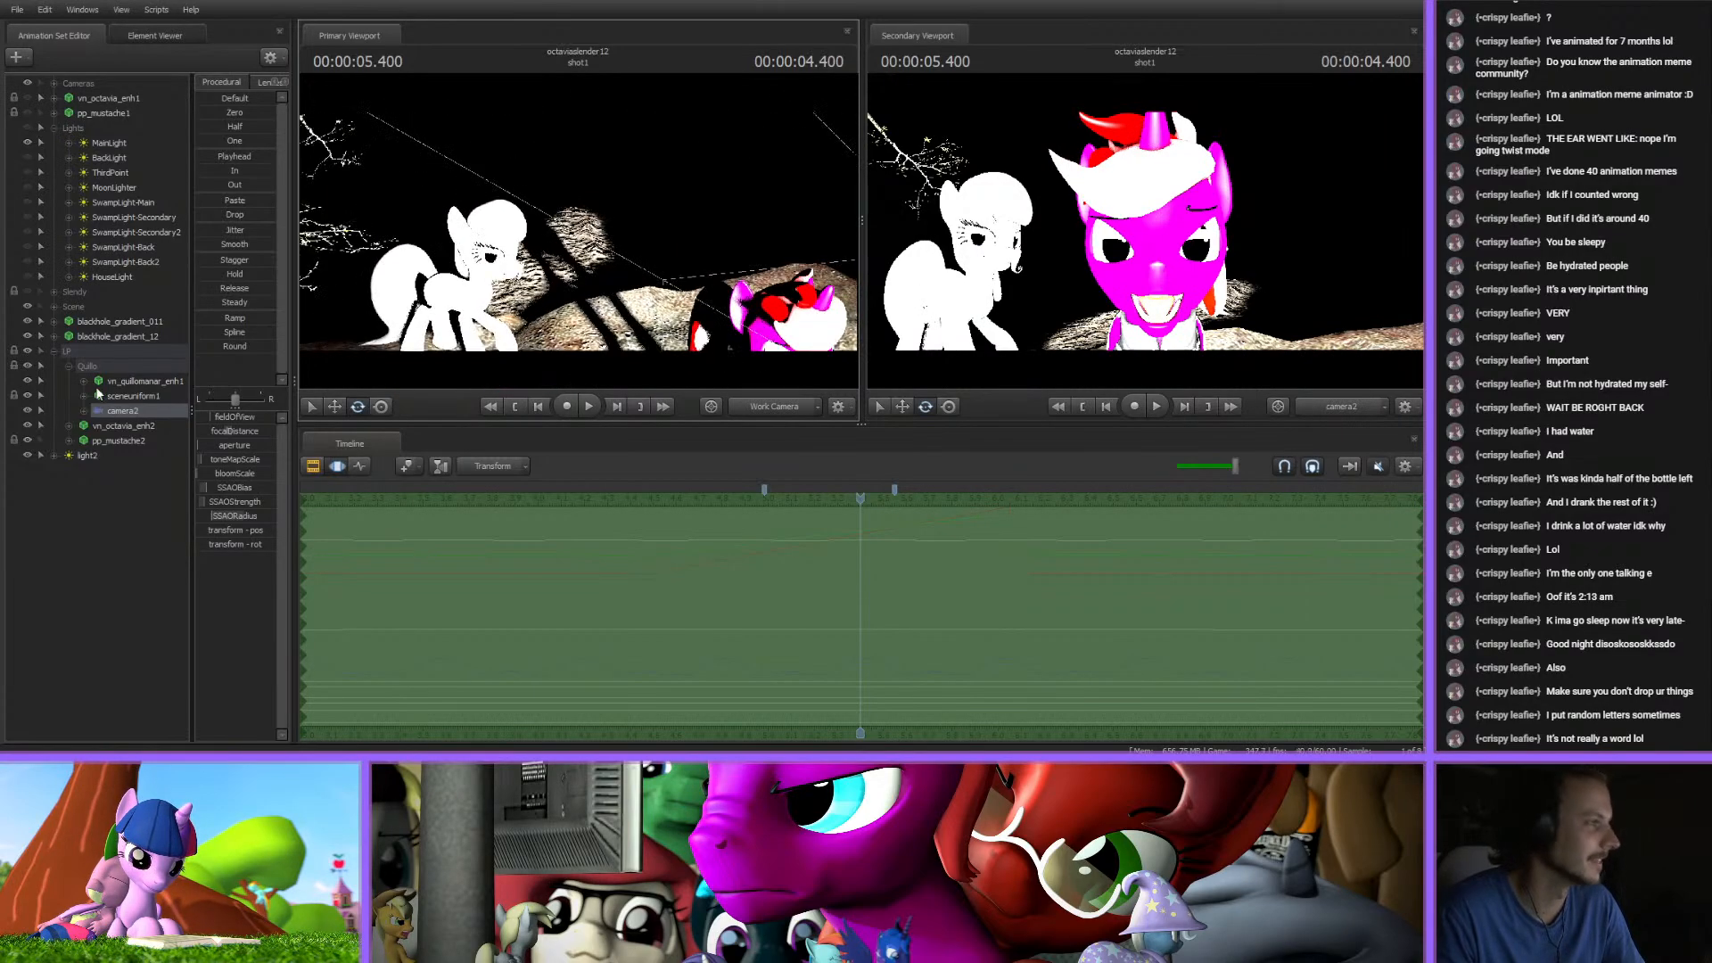
pyautogui.click(54, 456)
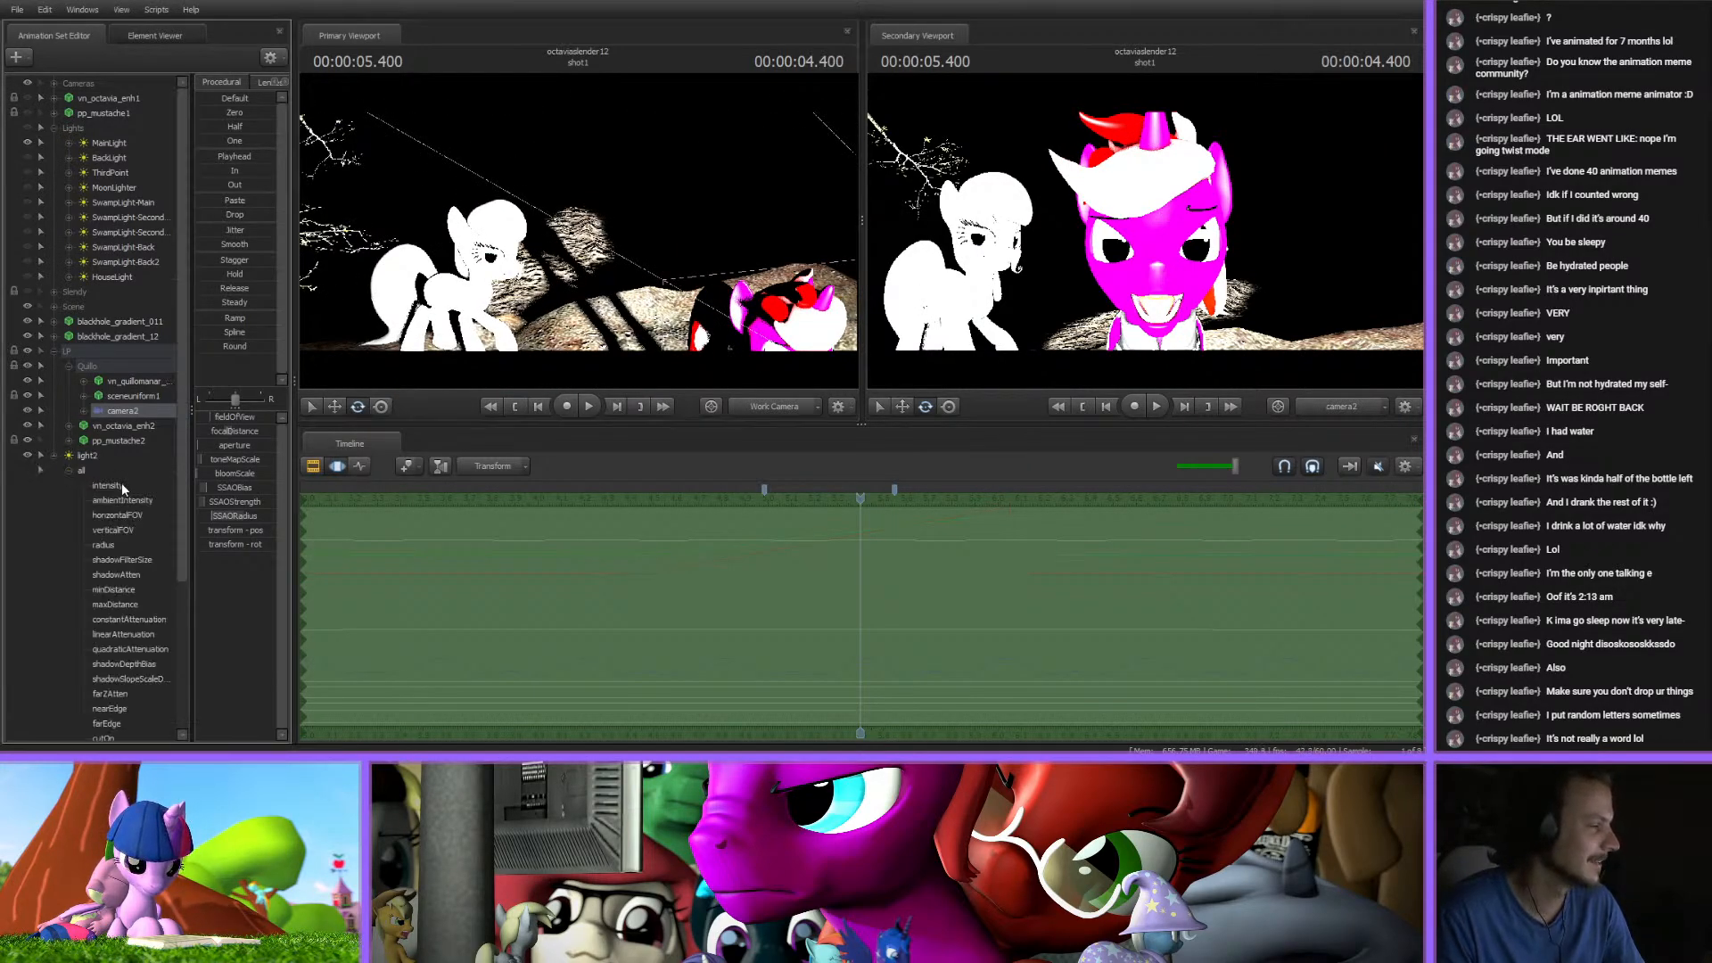
pyautogui.click(119, 485)
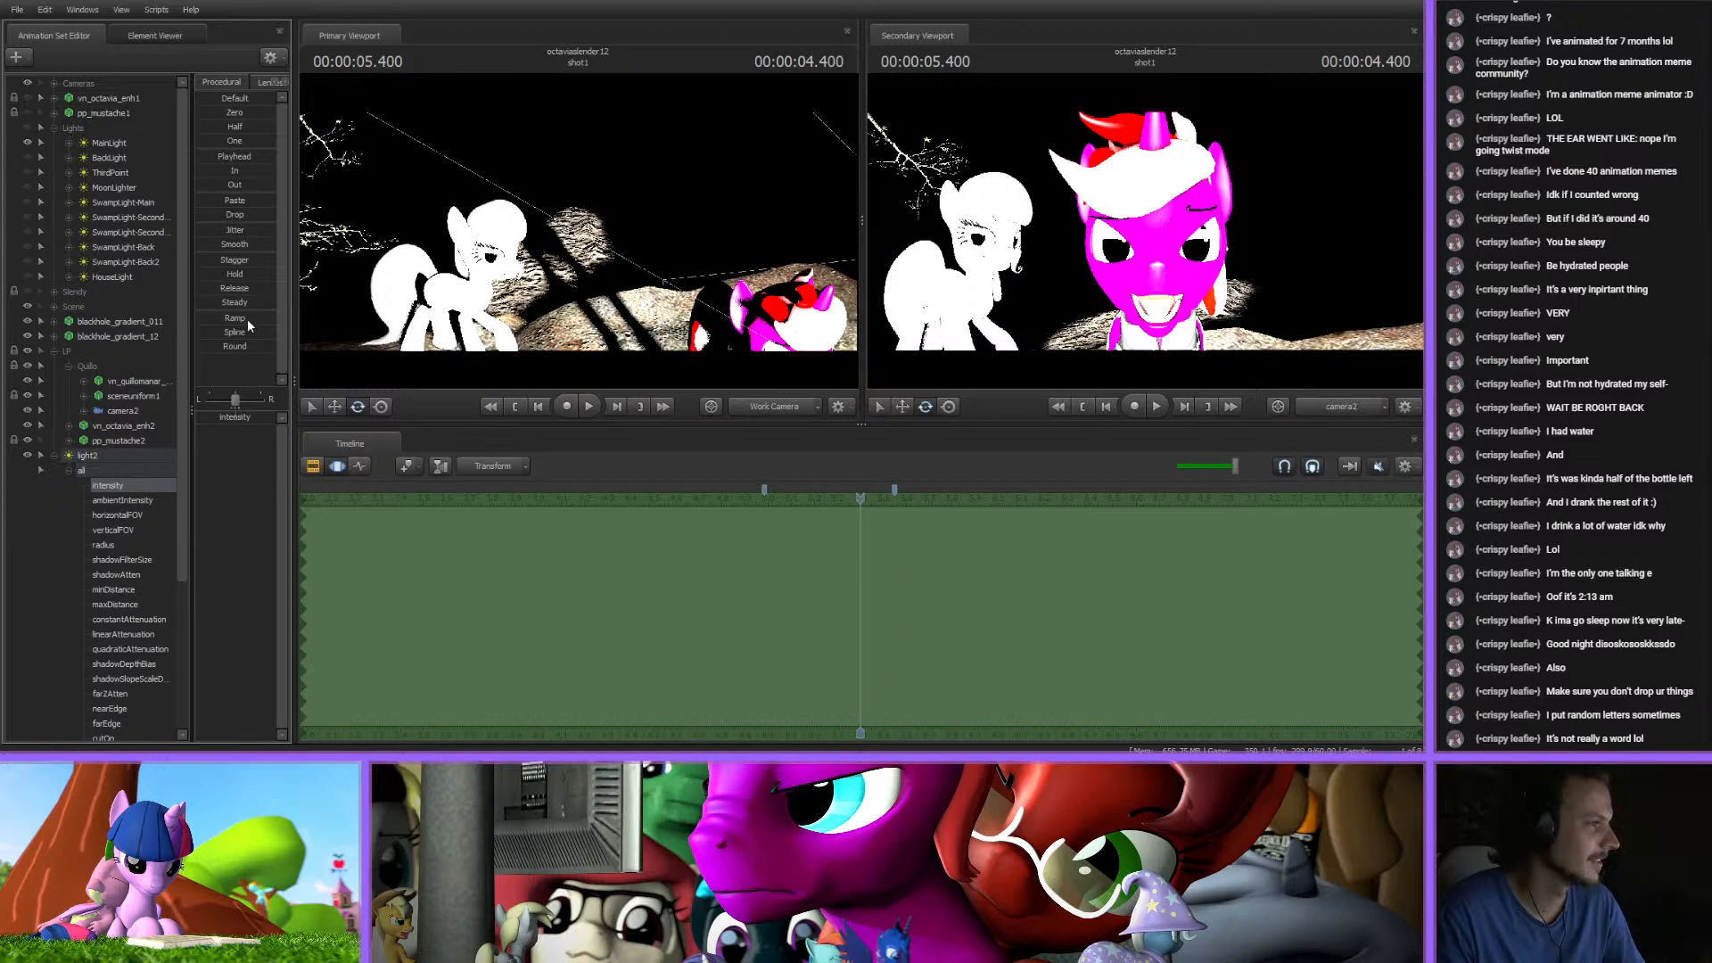
pyautogui.click(119, 606)
pyautogui.moveTo(212, 418); pyautogui.dragTo(260, 426)
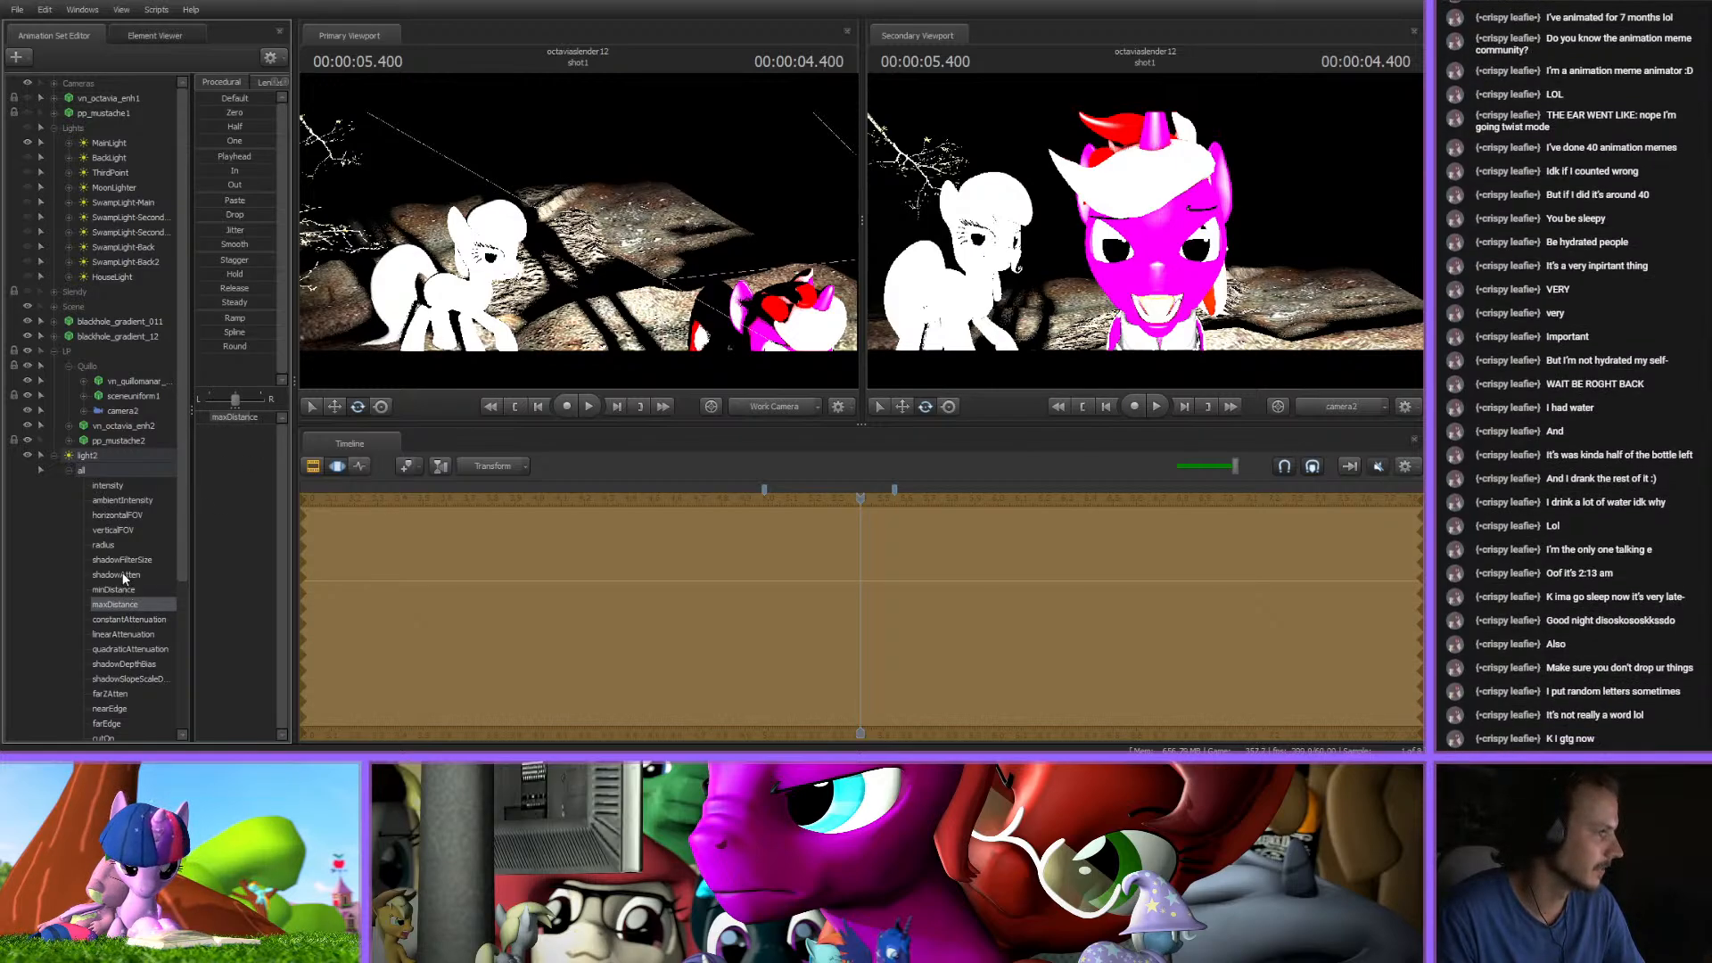
# - Look through light2, move it farther away so it lights both ponies and the background, and raise its farZAtten
pyautogui.click(93, 459)
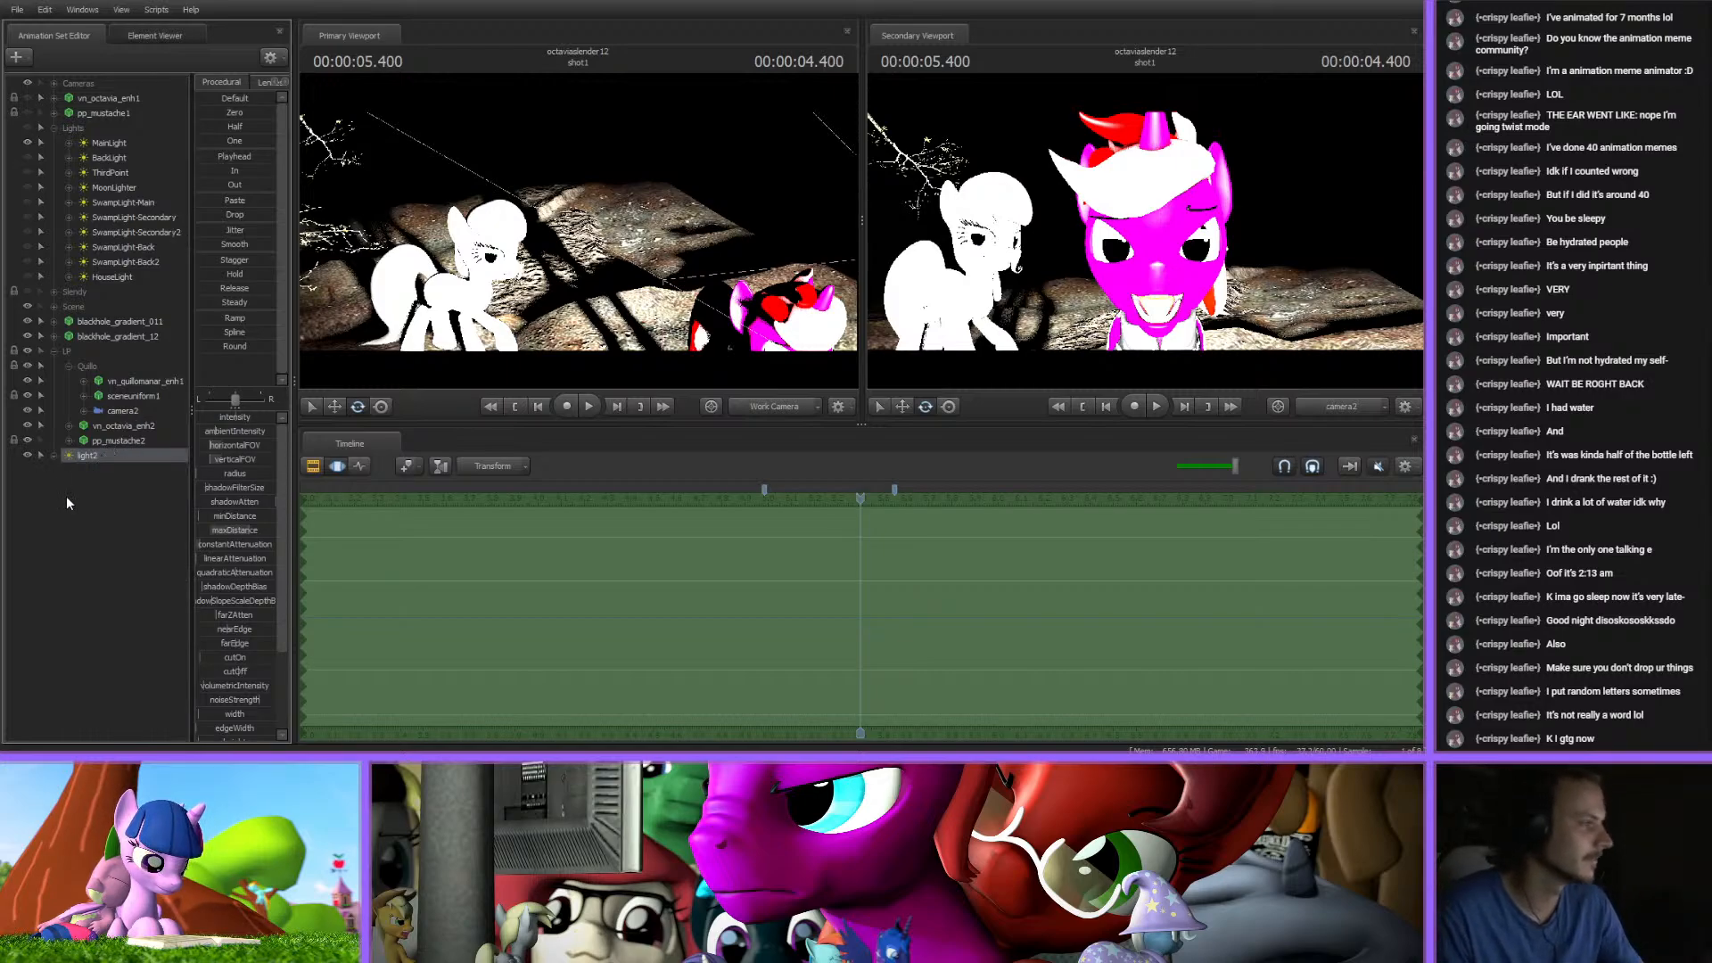
pyautogui.doubleClick(110, 455)
pyautogui.moveTo(579, 232); pyautogui.dragTo(520, 233)
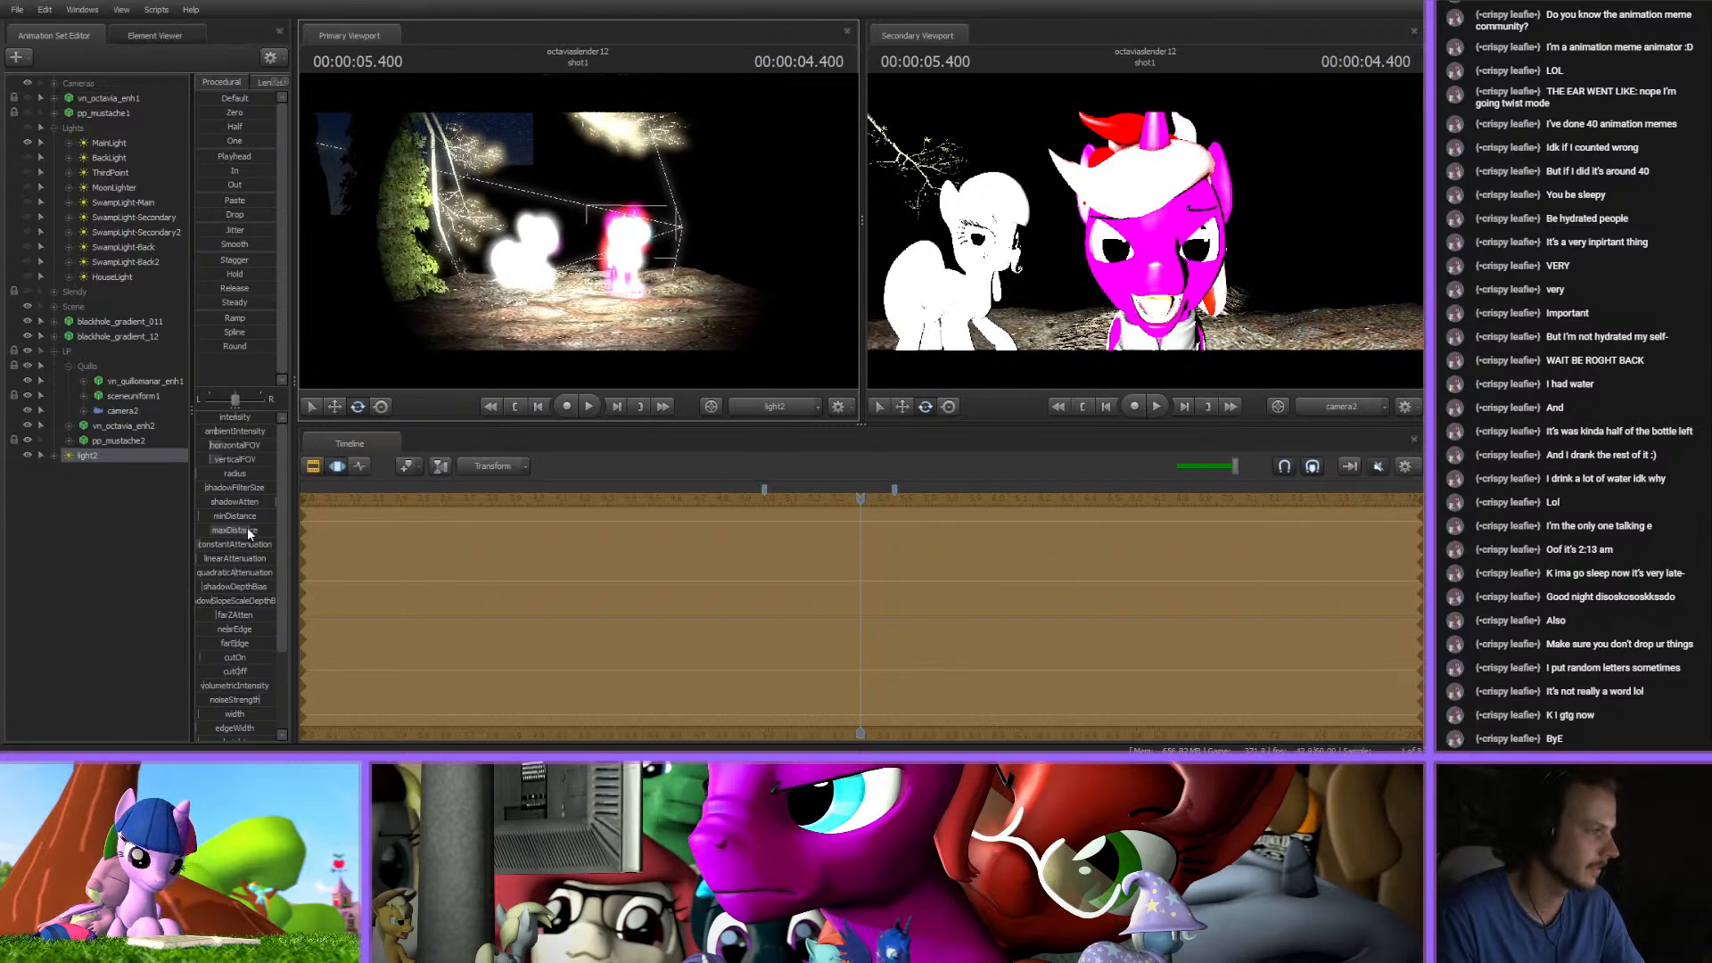
pyautogui.moveTo(257, 615); pyautogui.dragTo(378, 471)
pyautogui.moveTo(526, 259); pyautogui.dragTo(485, 344)
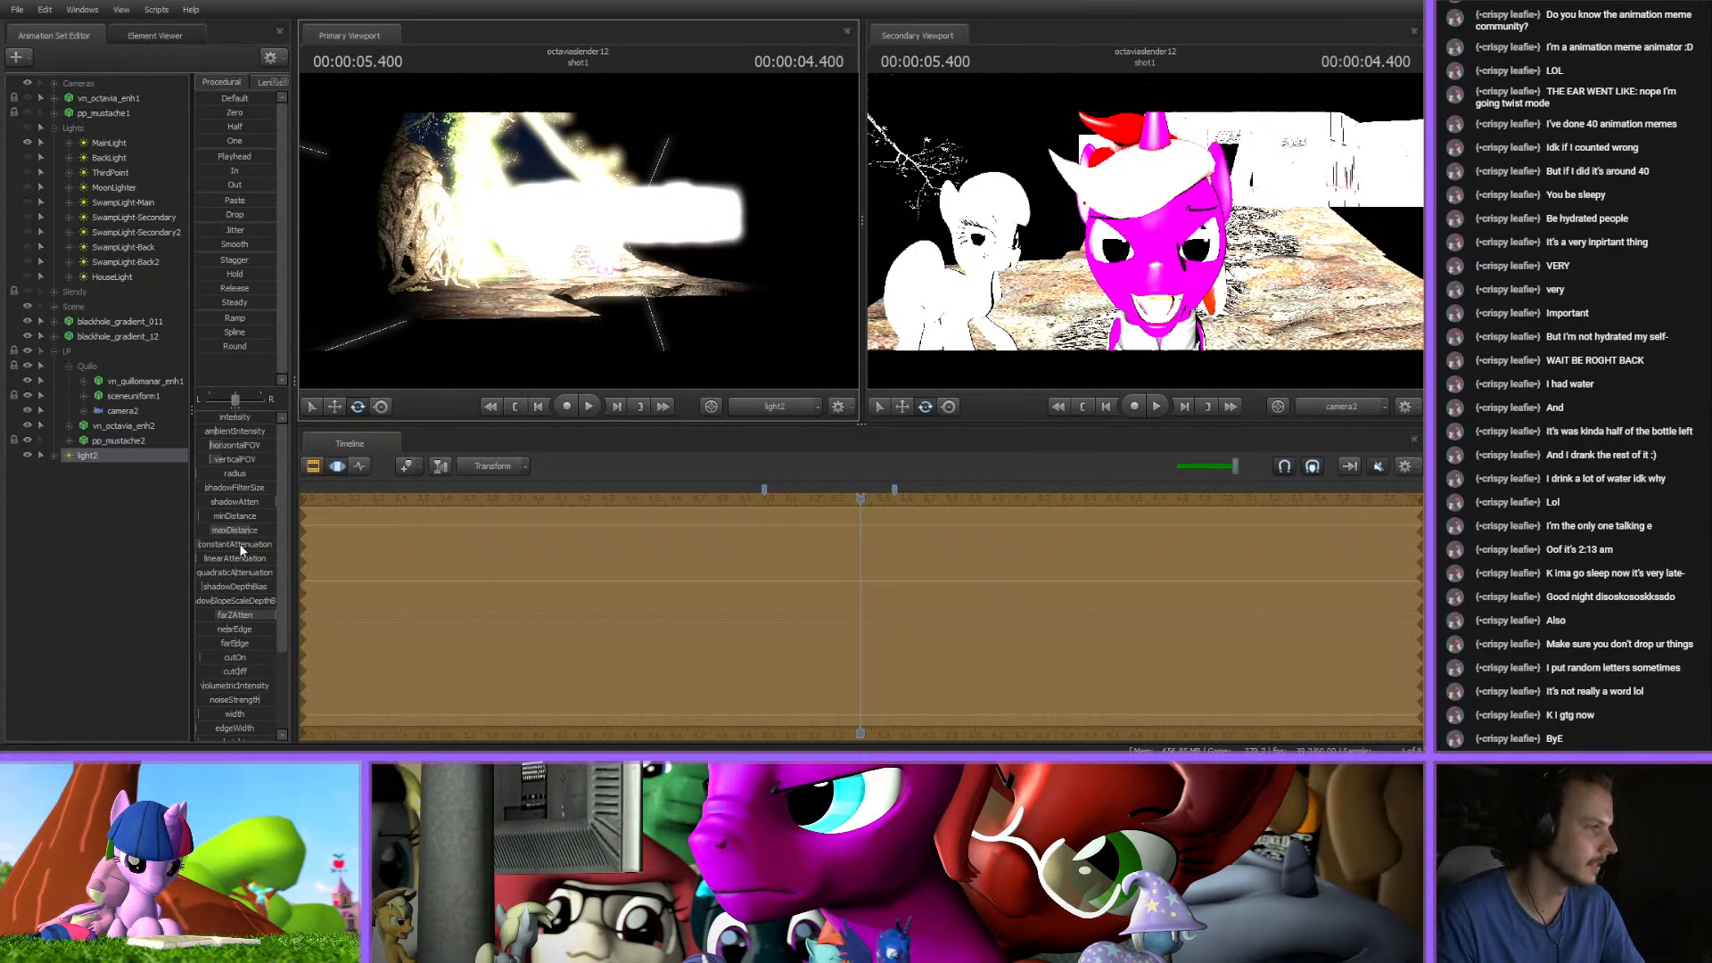
pyautogui.moveTo(624, 388); pyautogui.dragTo(635, 376)
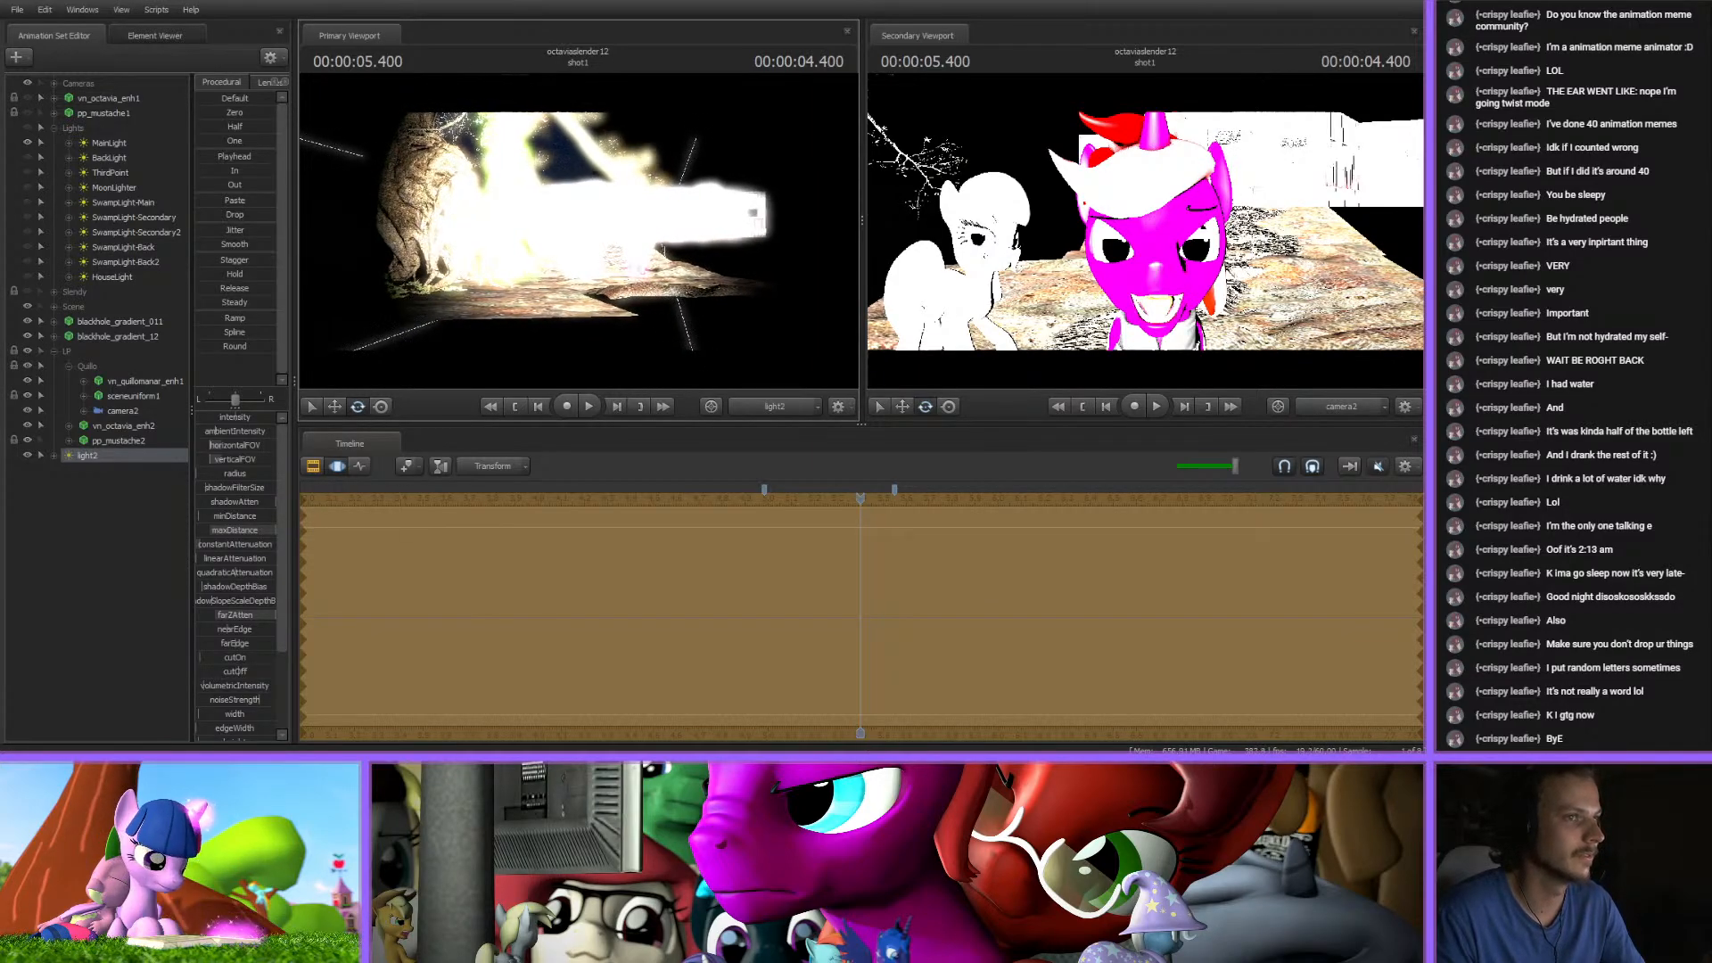
# - Move the playhead to 00:00:05.100 and blend light2's intensity partway toward the Zero preset
pyautogui.moveTo(861, 498); pyautogui.dragTo(791, 508)
pyautogui.press('Escape')
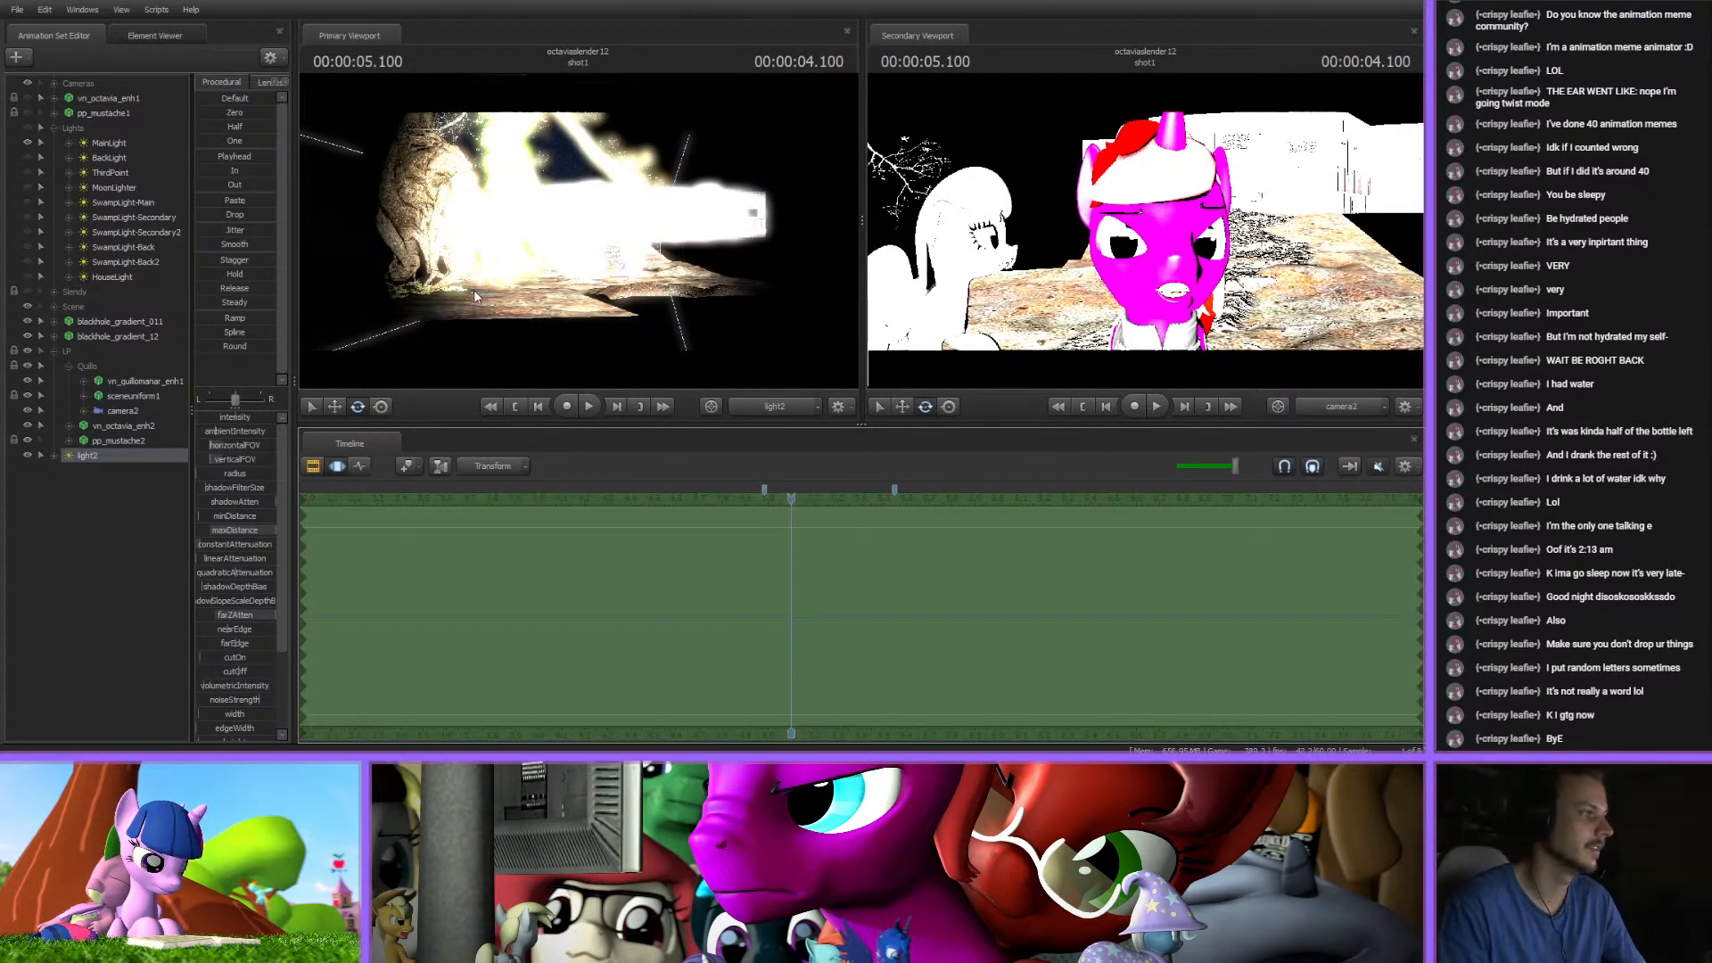
pyautogui.click(54, 456)
pyautogui.click(69, 469)
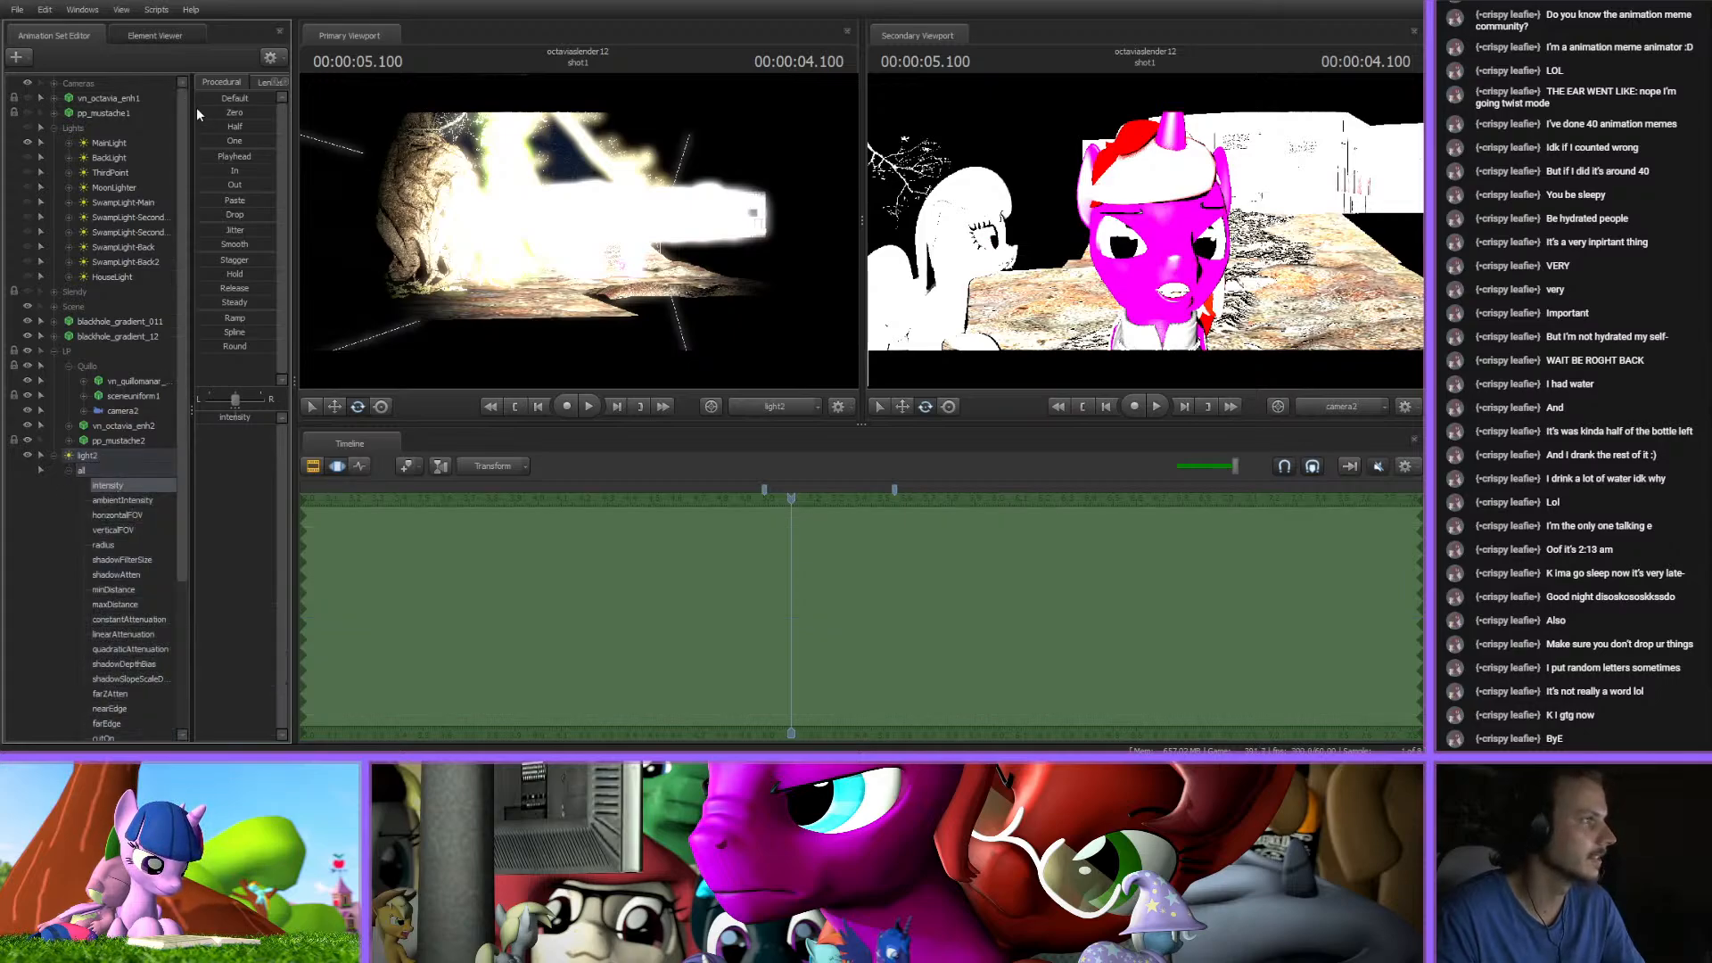
pyautogui.moveTo(198, 113)
pyautogui.mouseDown()
pyautogui.moveTo(267, 113)
pyautogui.moveTo(241, 112)
pyautogui.moveTo(267, 131)
pyautogui.moveTo(216, 116)
pyautogui.mouseUp()
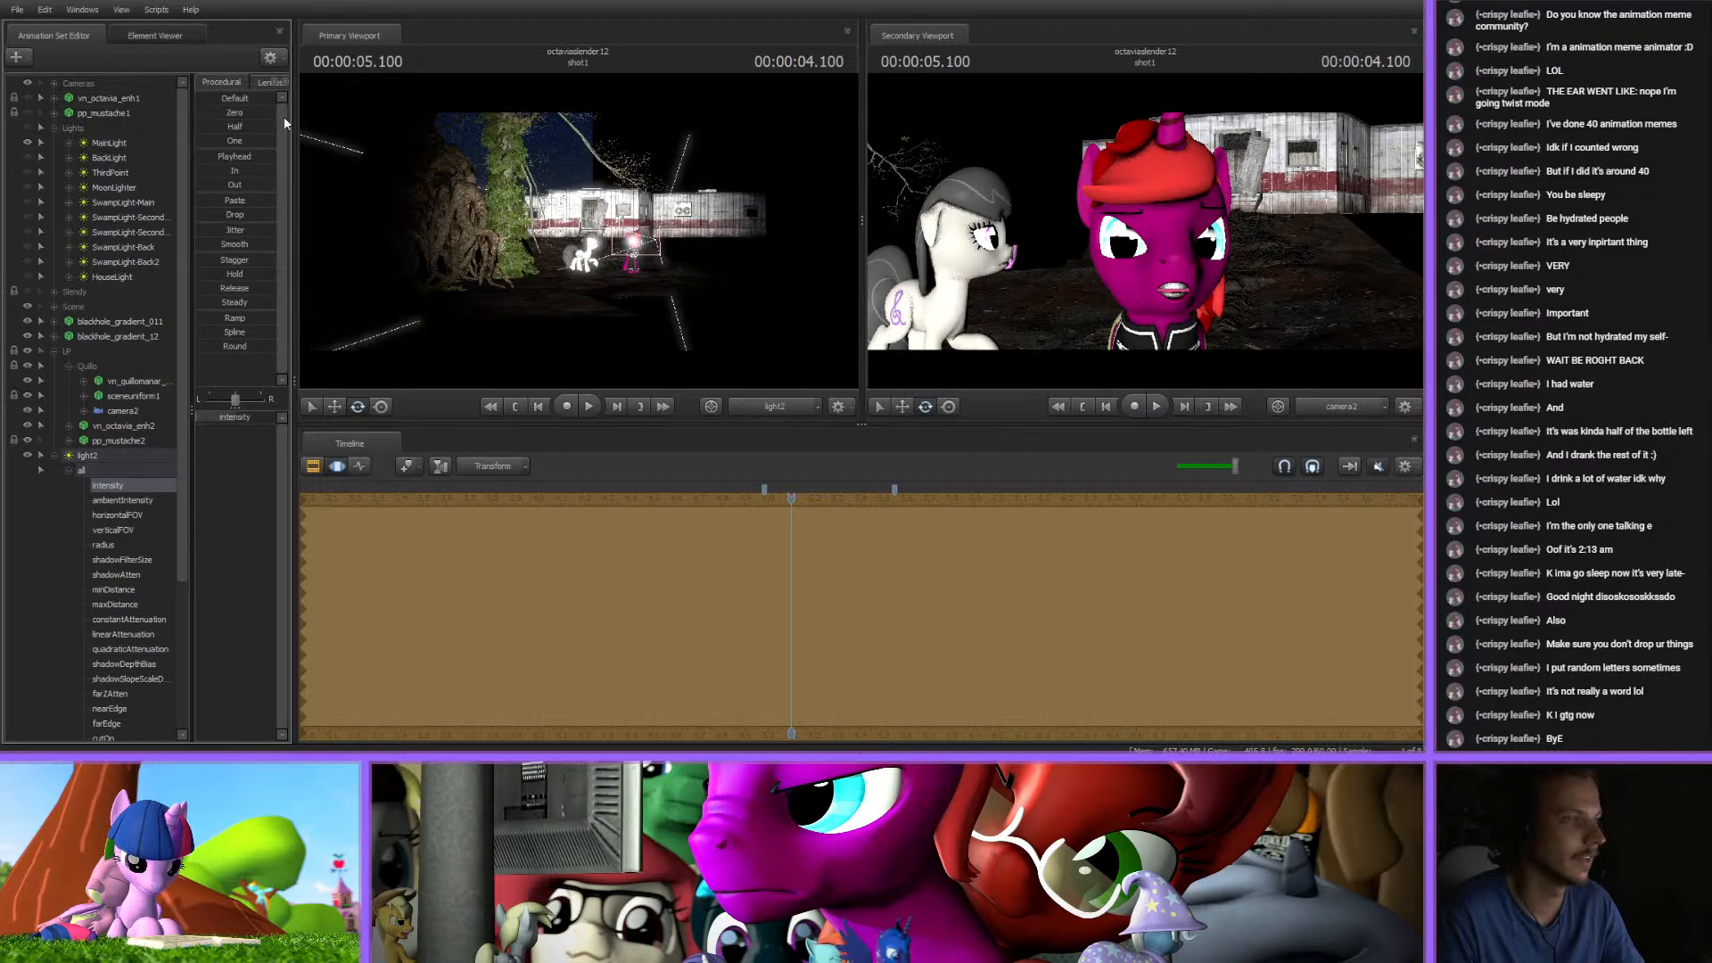
# - Adjust light2's constantAttenuation and blend its intensity further toward the Zero preset
pyautogui.scroll(-4, 125, 584)
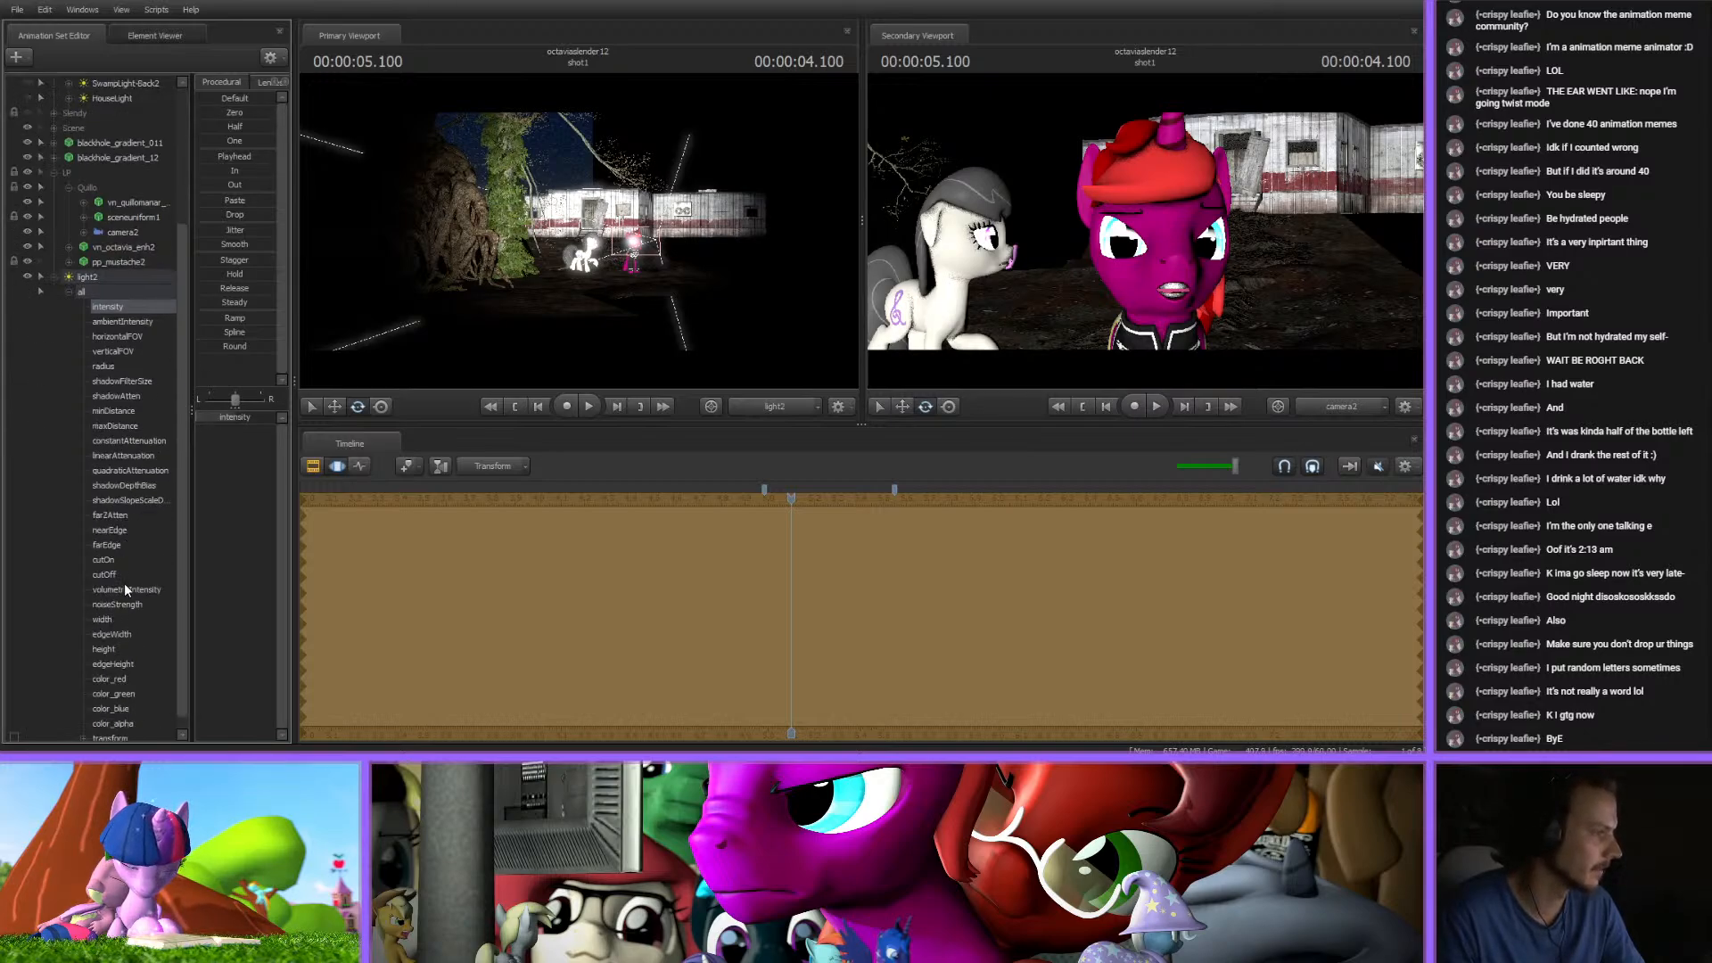
pyautogui.click(116, 426)
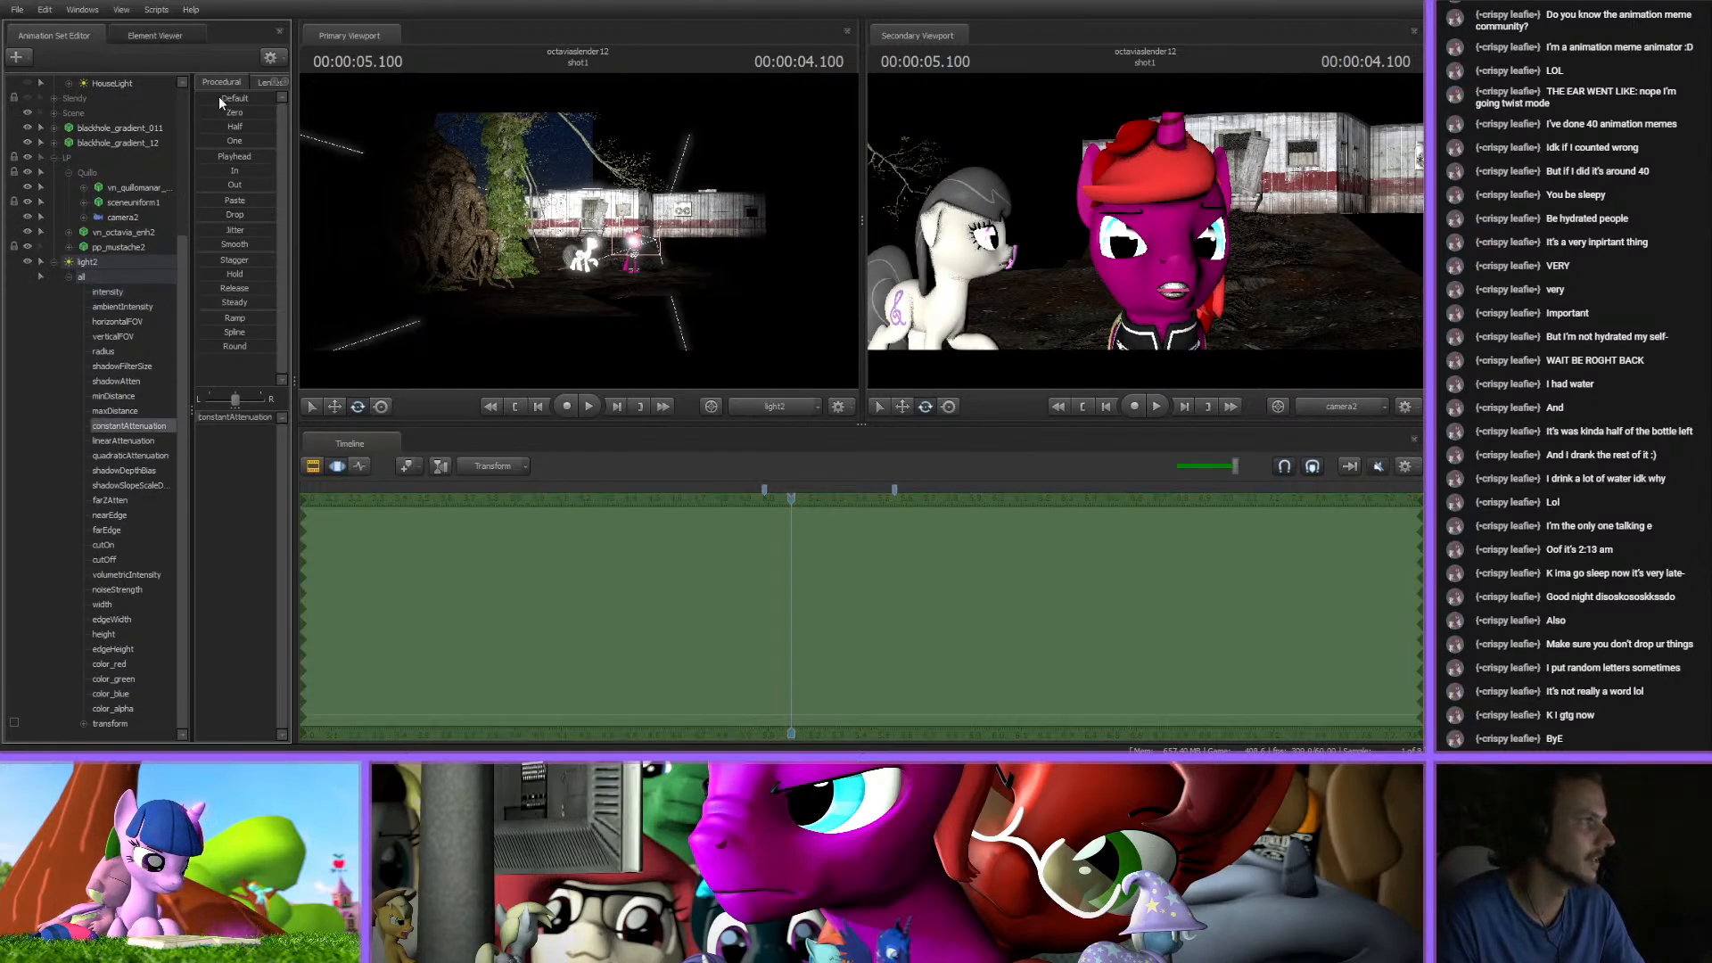
pyautogui.moveTo(257, 115)
pyautogui.mouseDown()
pyautogui.moveTo(217, 115)
pyautogui.moveTo(286, 121)
pyautogui.moveTo(214, 113)
pyautogui.moveTo(265, 114)
pyautogui.mouseUp()
pyautogui.click(106, 293)
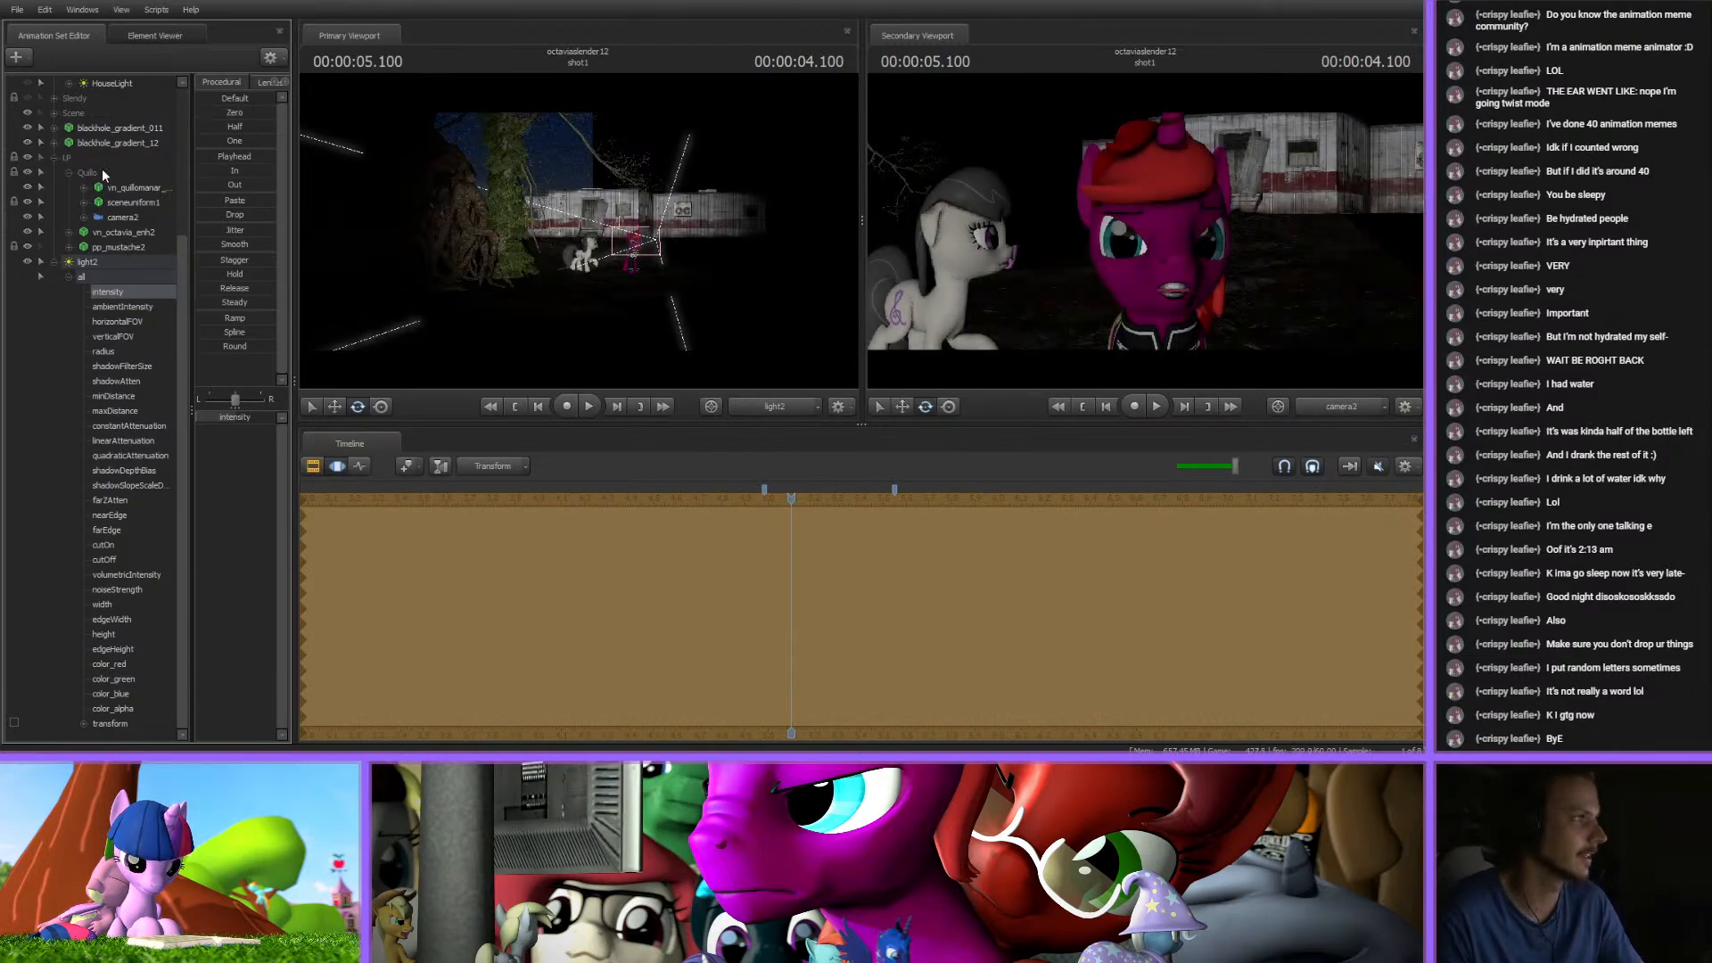
# - Copy MainLight's colour and paste it onto light2's color_red, color_green, color_blue and color_alpha channels
pyautogui.scroll(5, 96, 147)
pyautogui.click(107, 144)
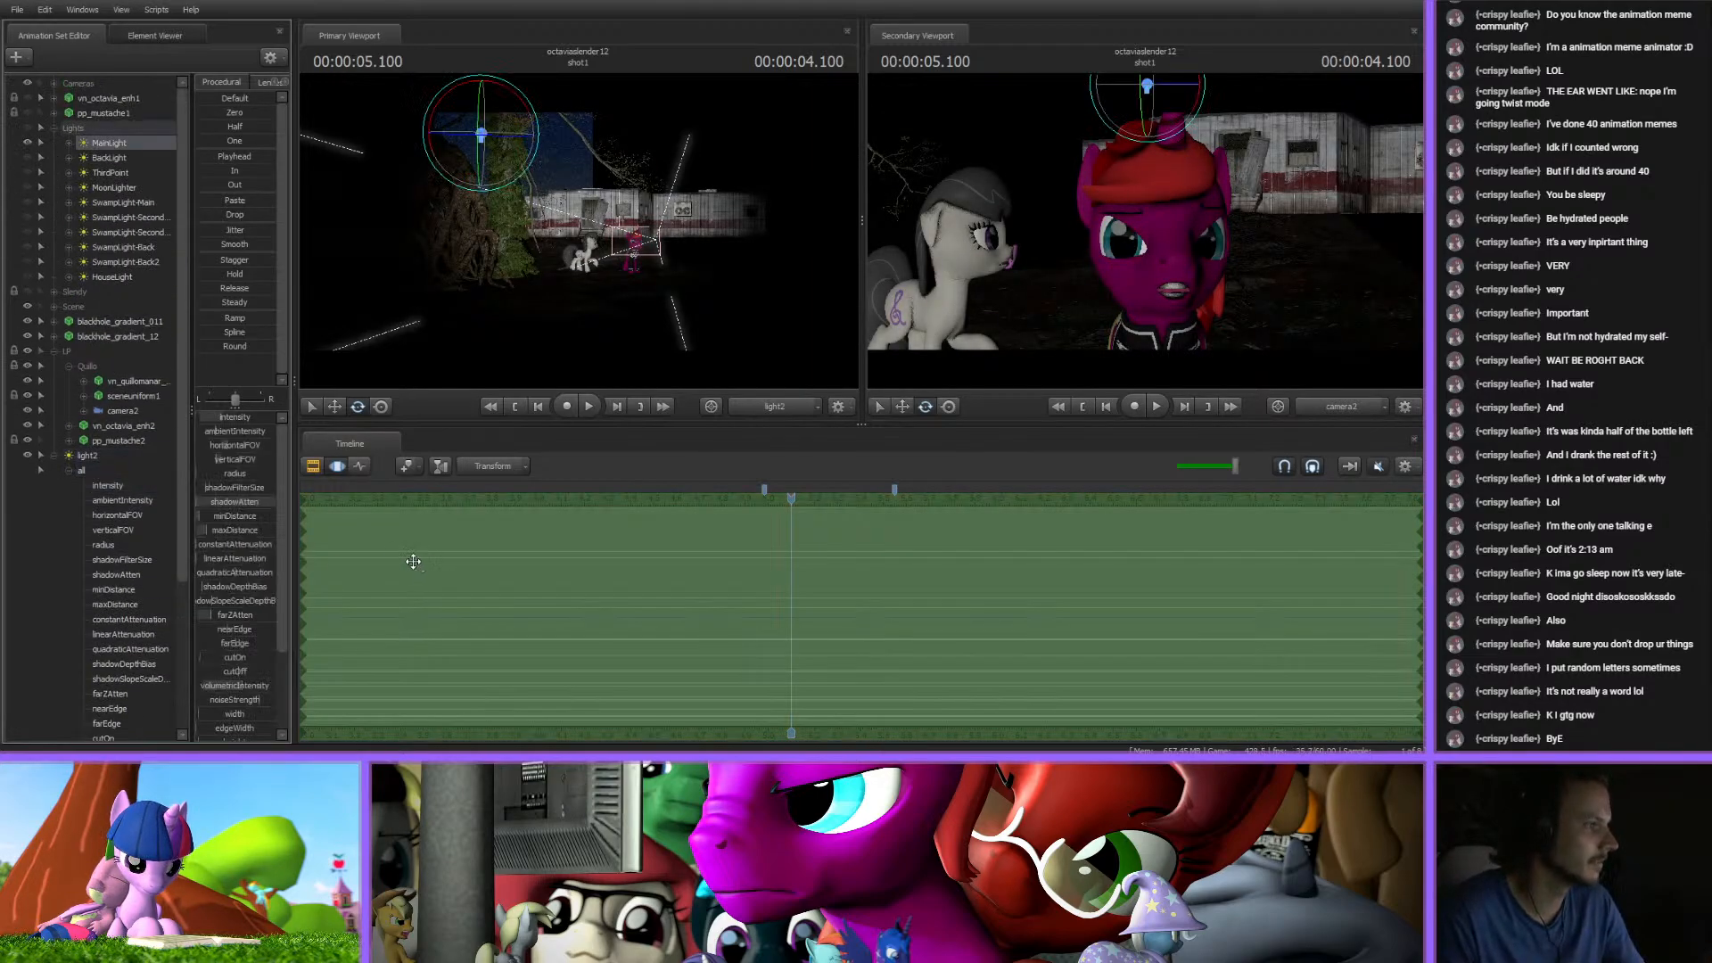
pyautogui.scroll(-5, 120, 565)
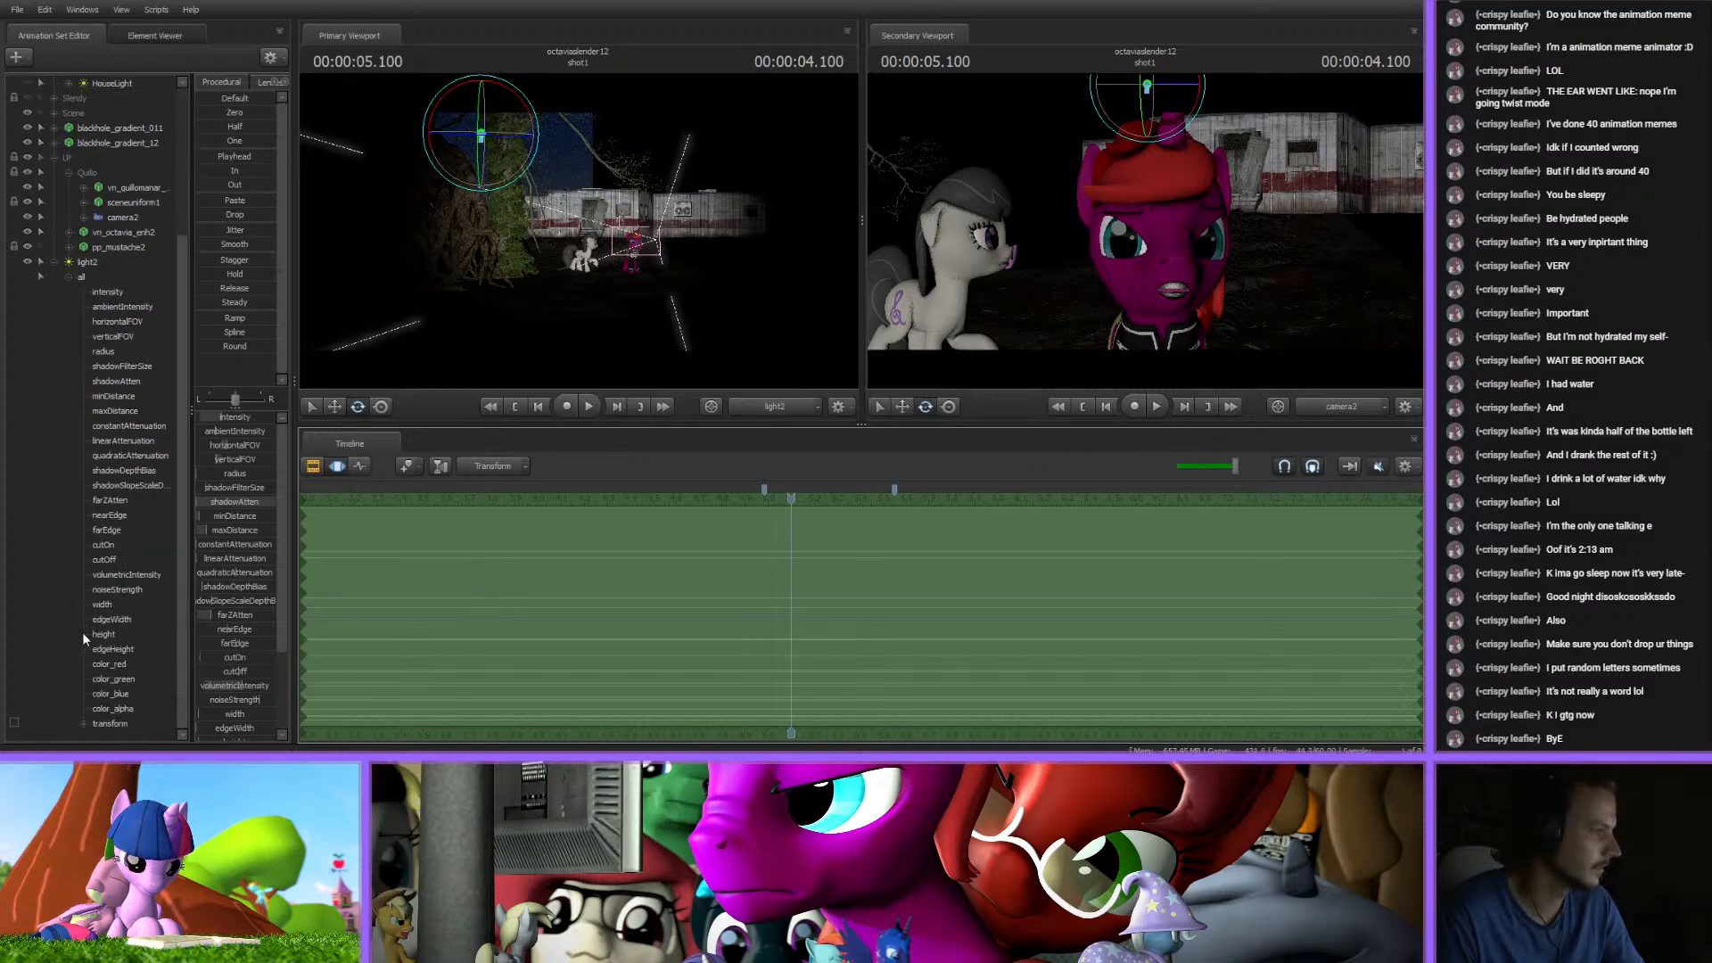
pyautogui.click(109, 664)
pyautogui.keyDown('shift'); pyautogui.click(113, 708); pyautogui.keyUp('shift')
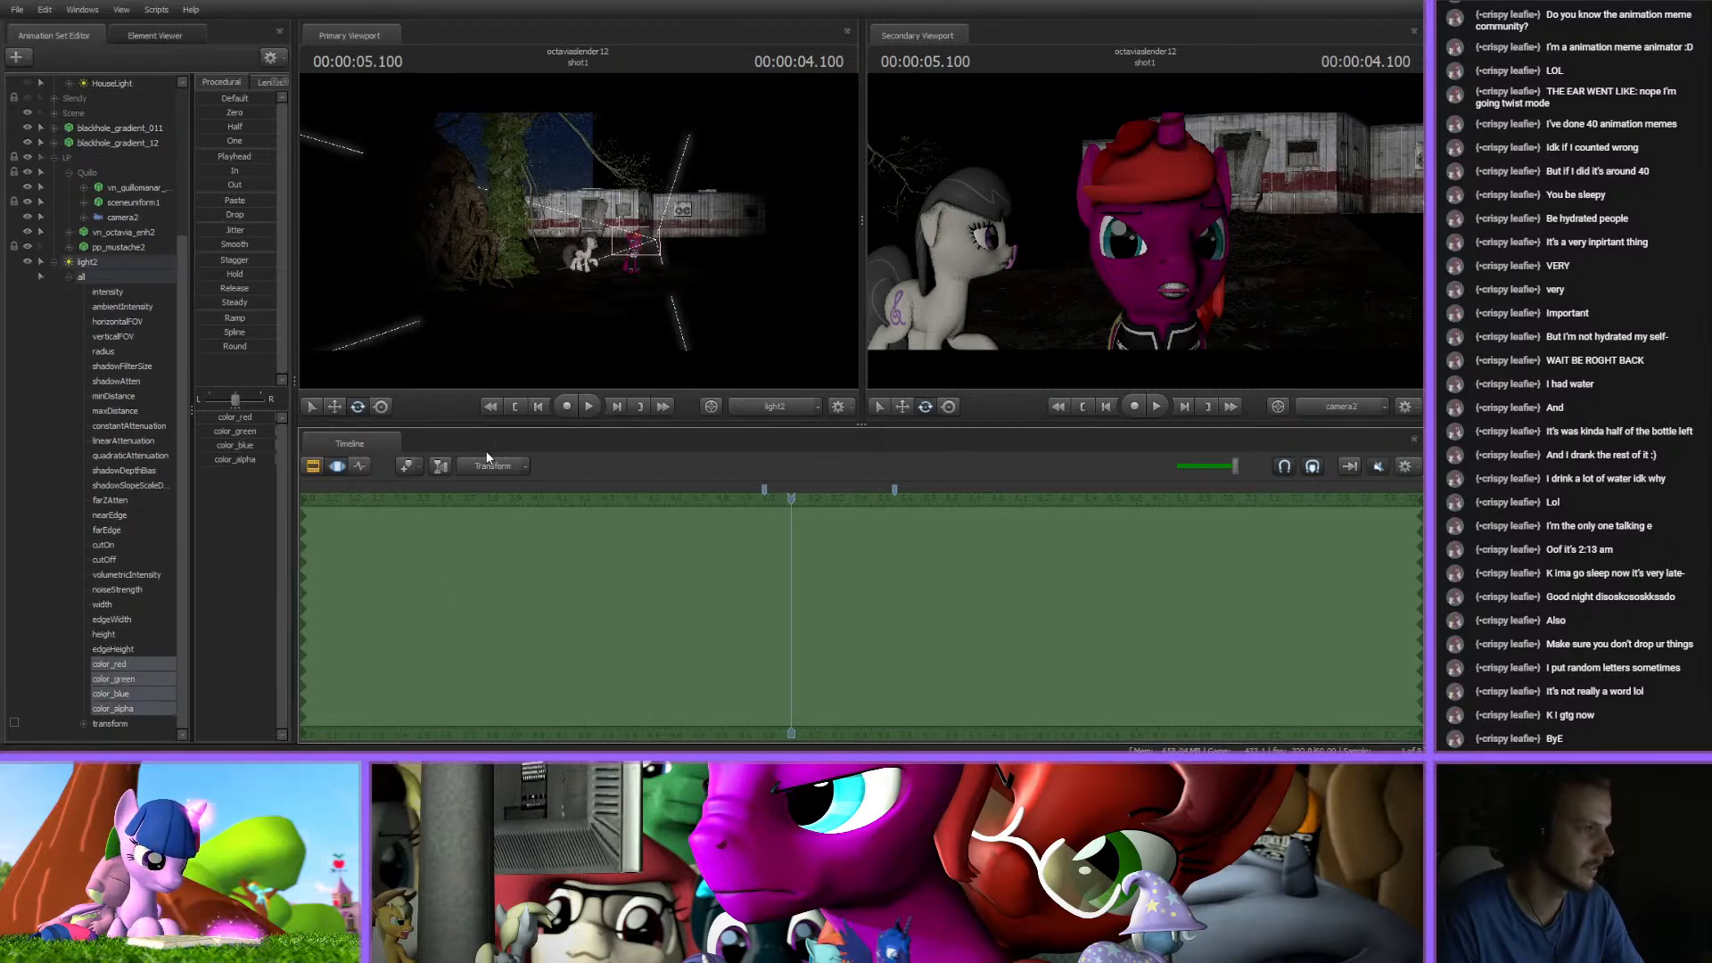
pyautogui.hotkey('ctrl', 'v')
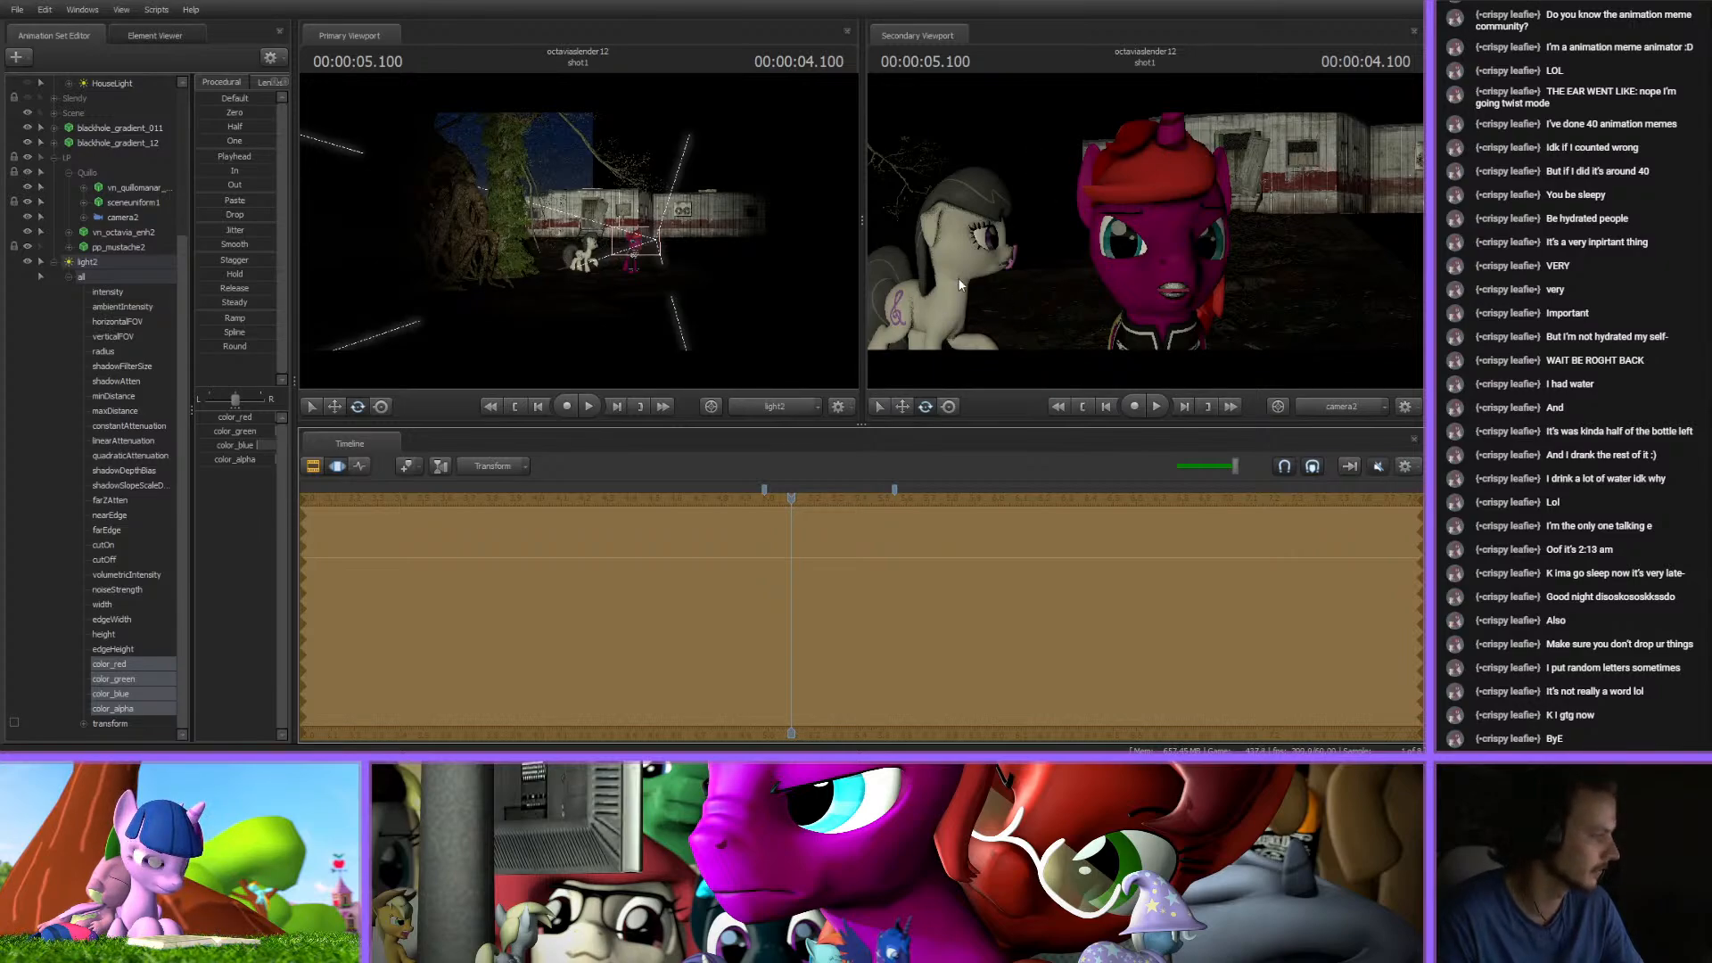
# - Re-aim light2 slightly while looking through it, and rename it Base
pyautogui.click(59, 264)
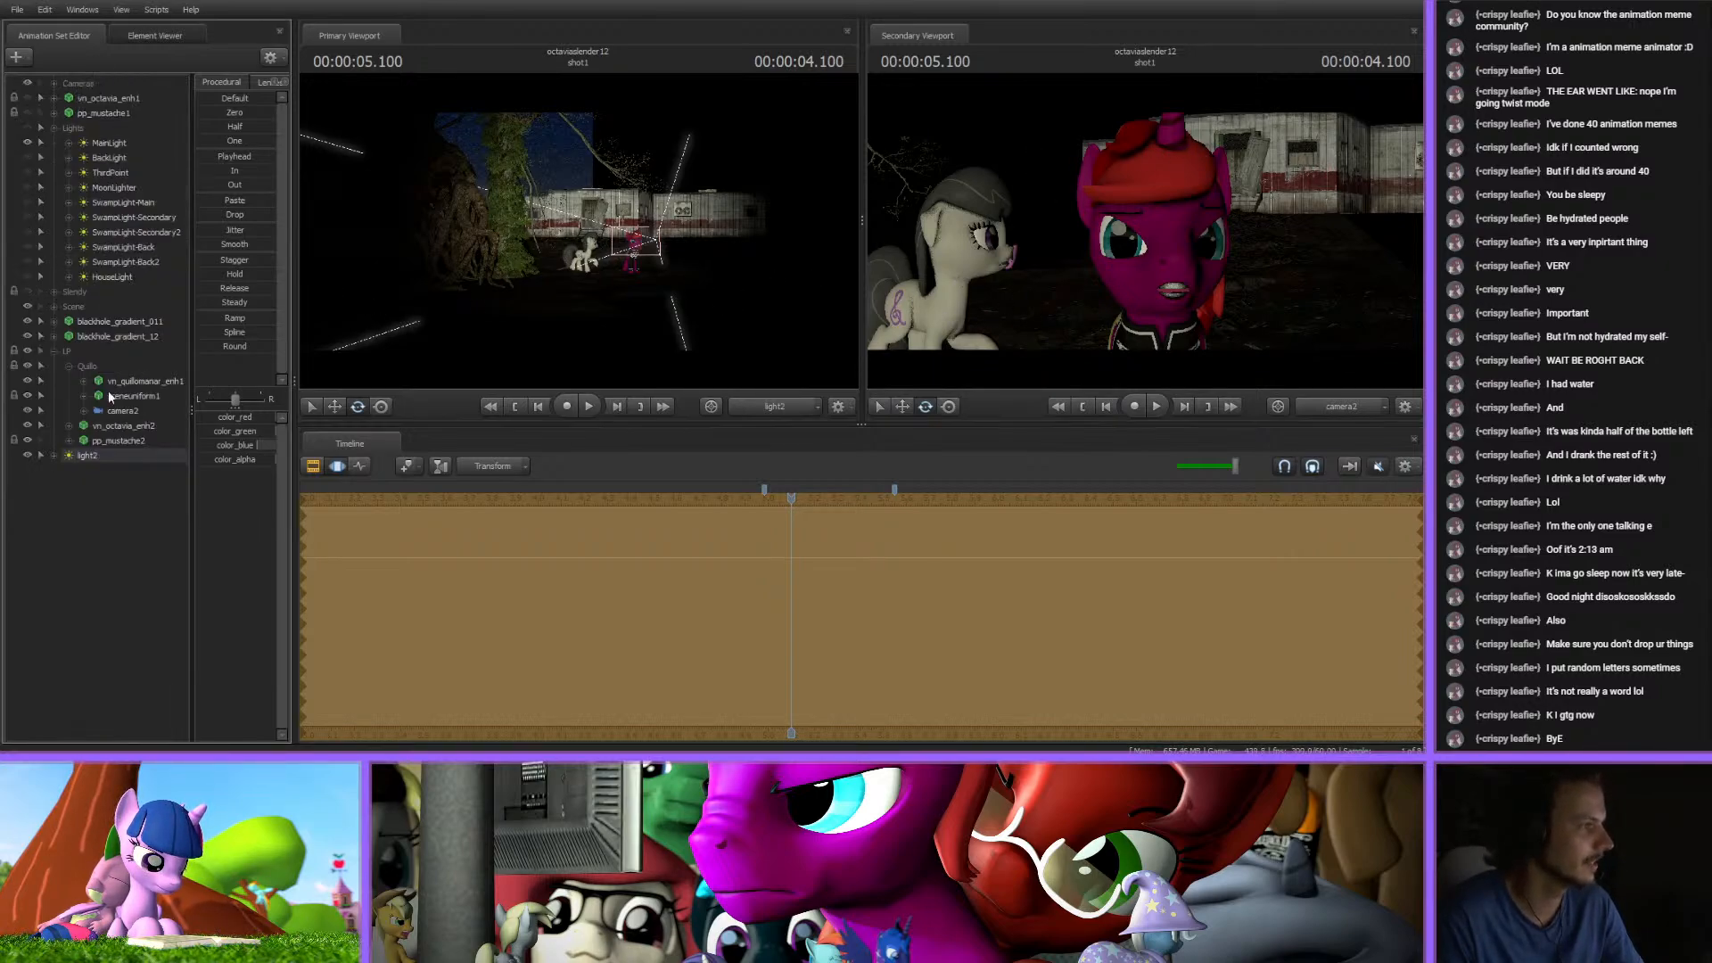
pyautogui.click(100, 453)
pyautogui.moveTo(540, 215); pyautogui.dragTo(554, 222)
pyautogui.click(84, 452)
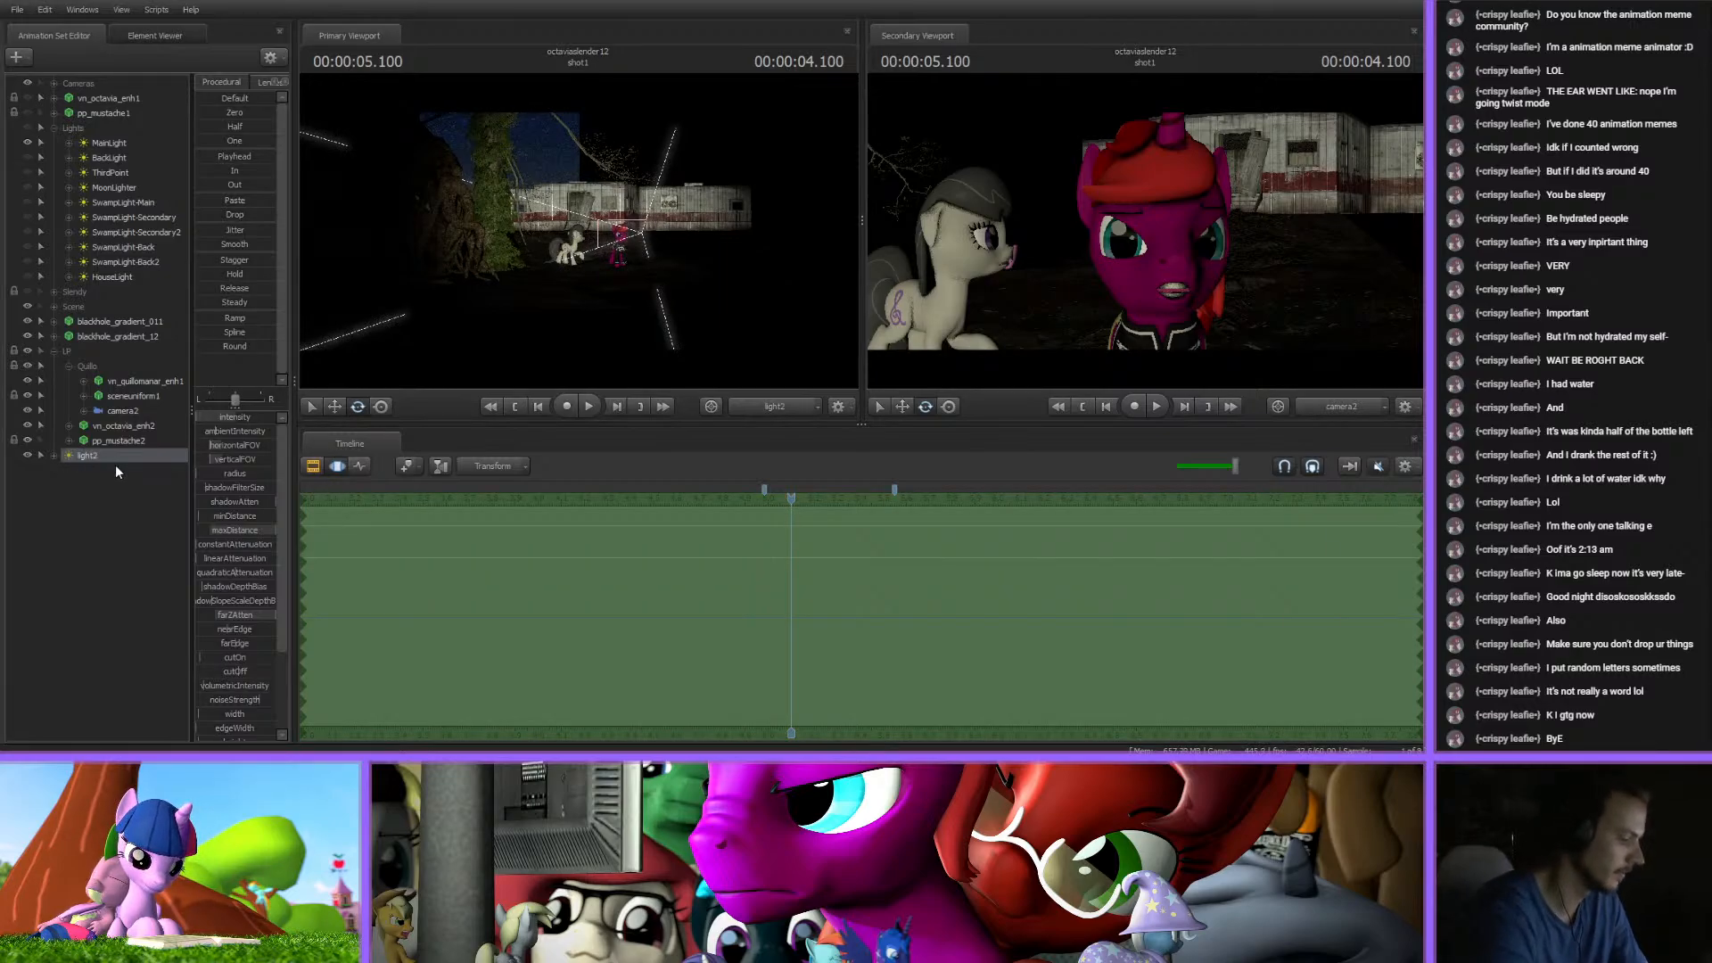
pyautogui.write('Base')
pyautogui.press('Return')
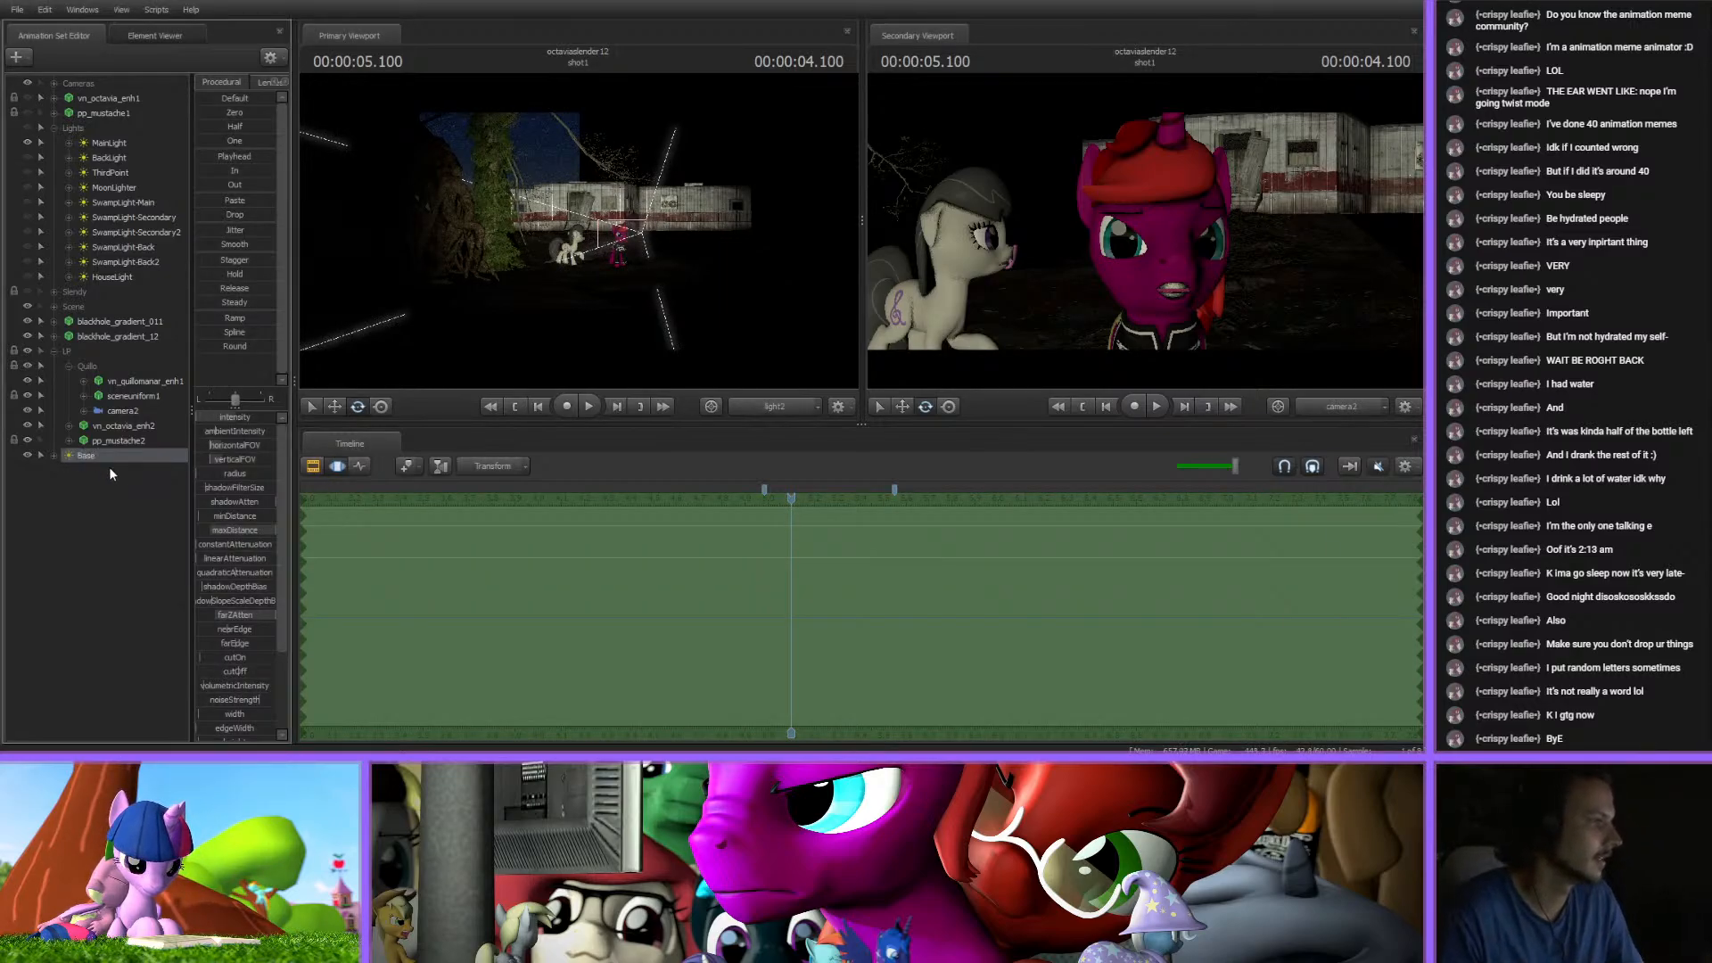
# - Add the w_drg_ball1 model to the shot and view it through the Work Camera at 00:00:05.266
pyautogui.click(88, 494)
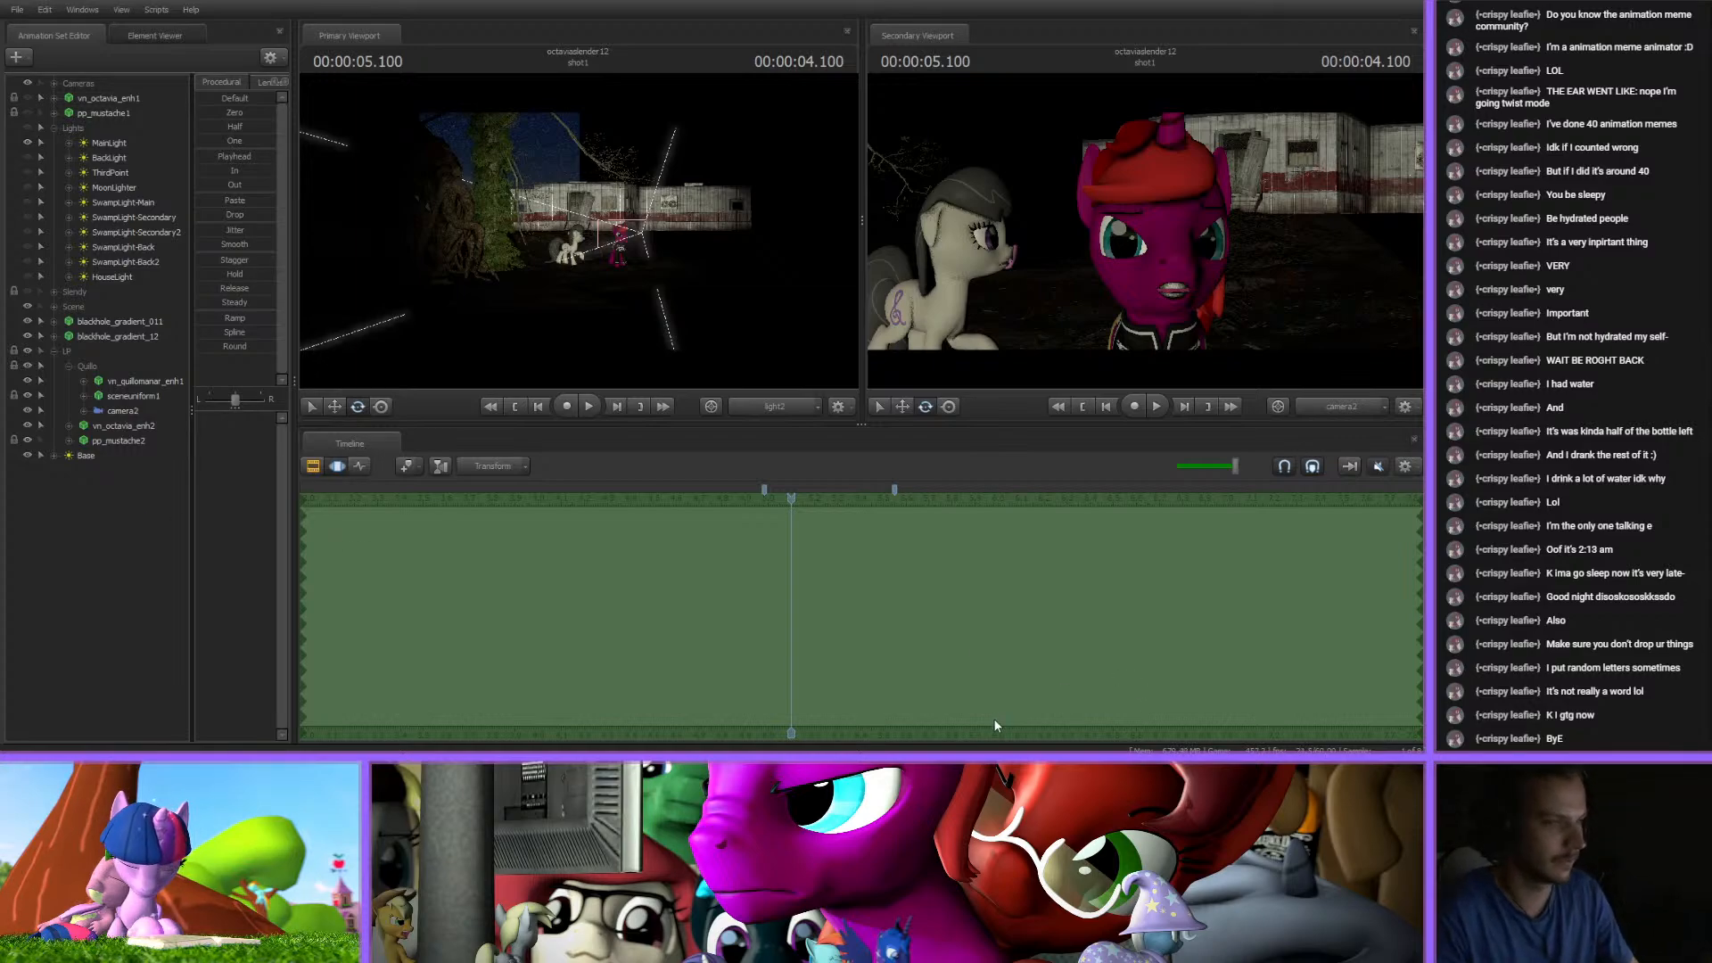
pyautogui.click(98, 470)
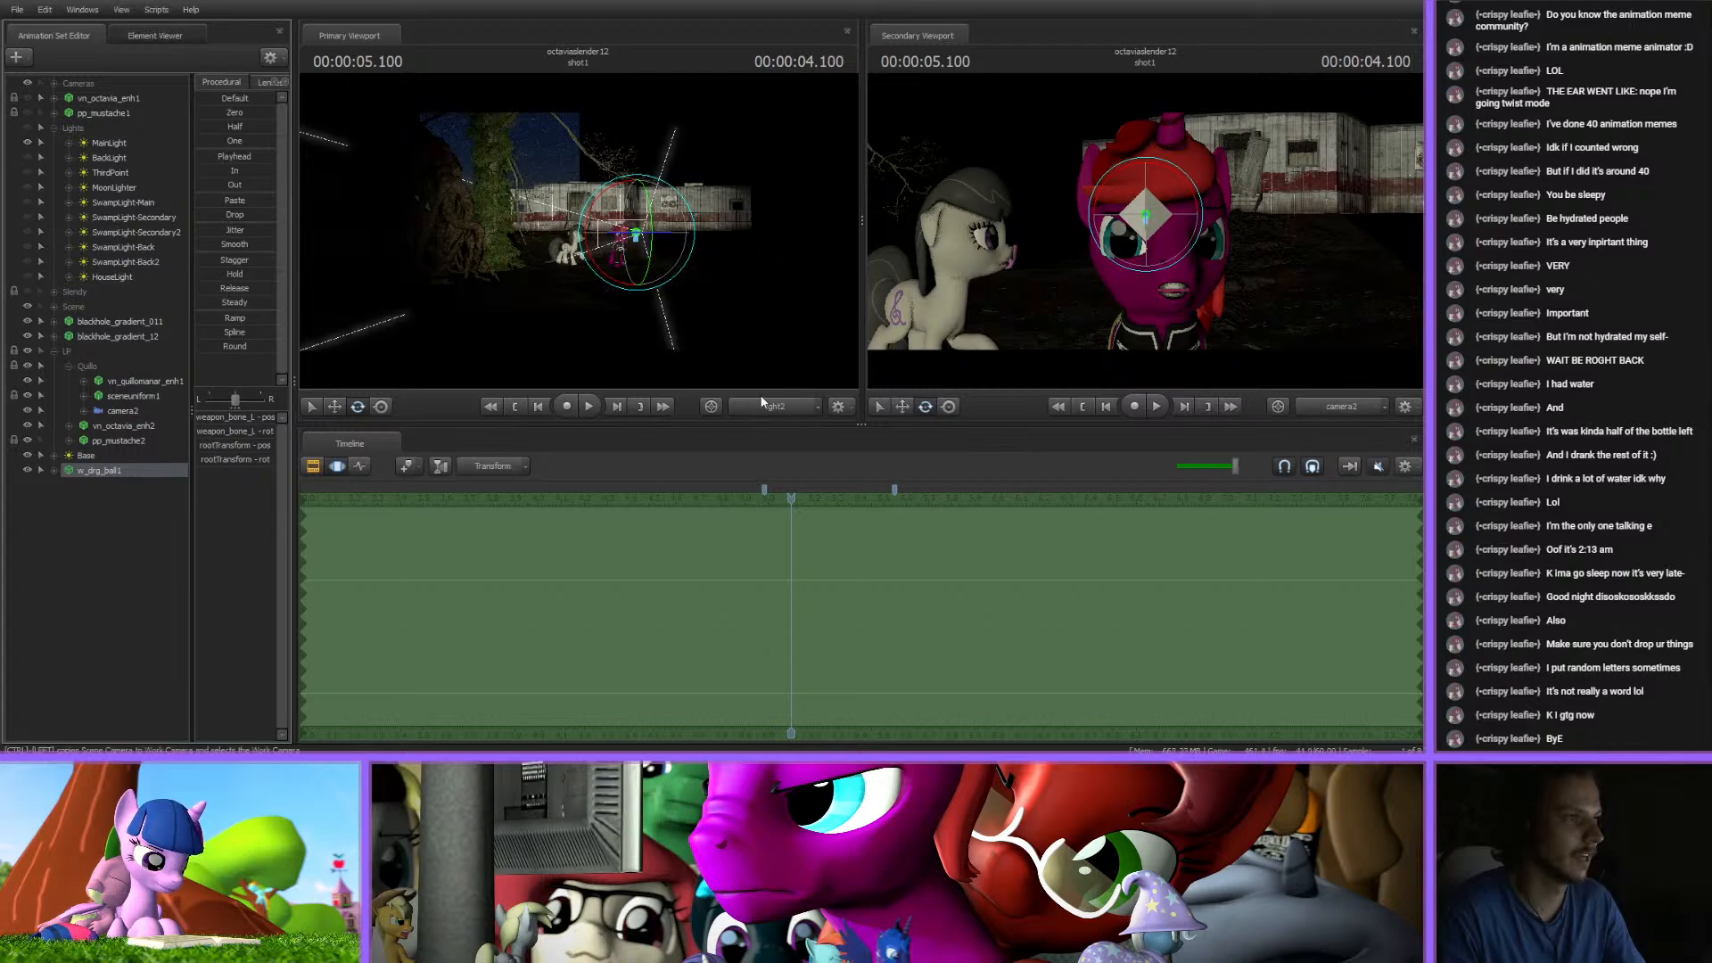
pyautogui.moveTo(801, 501); pyautogui.dragTo(830, 539)
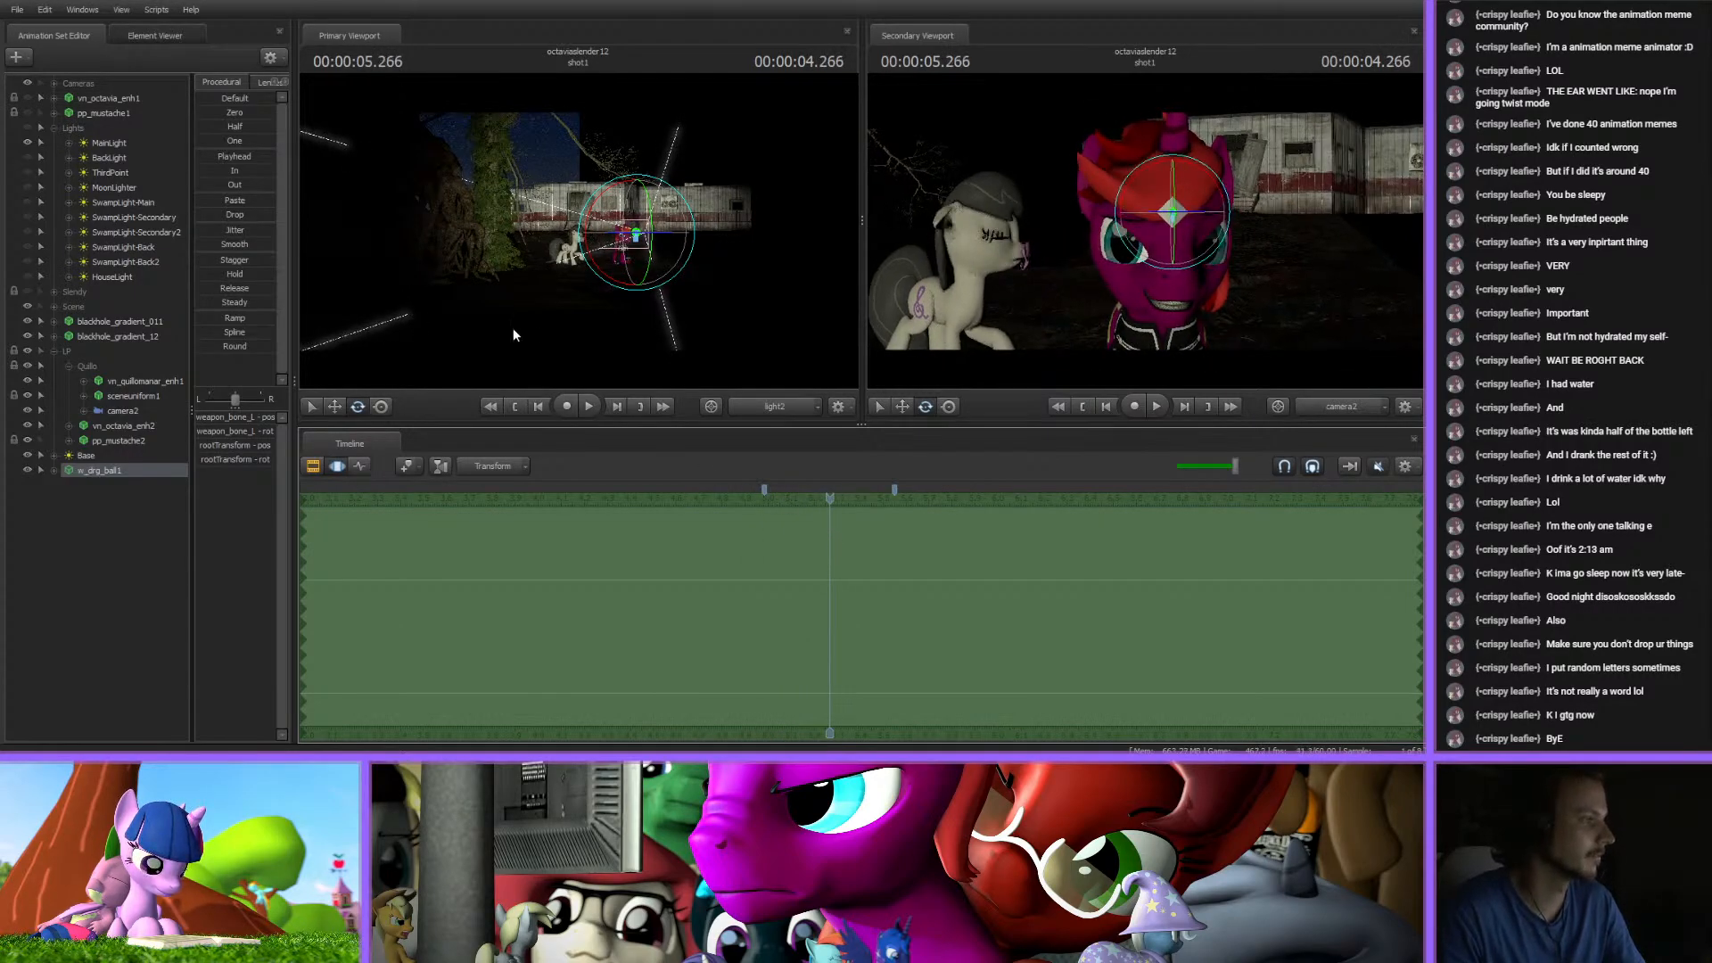
pyautogui.click(757, 406)
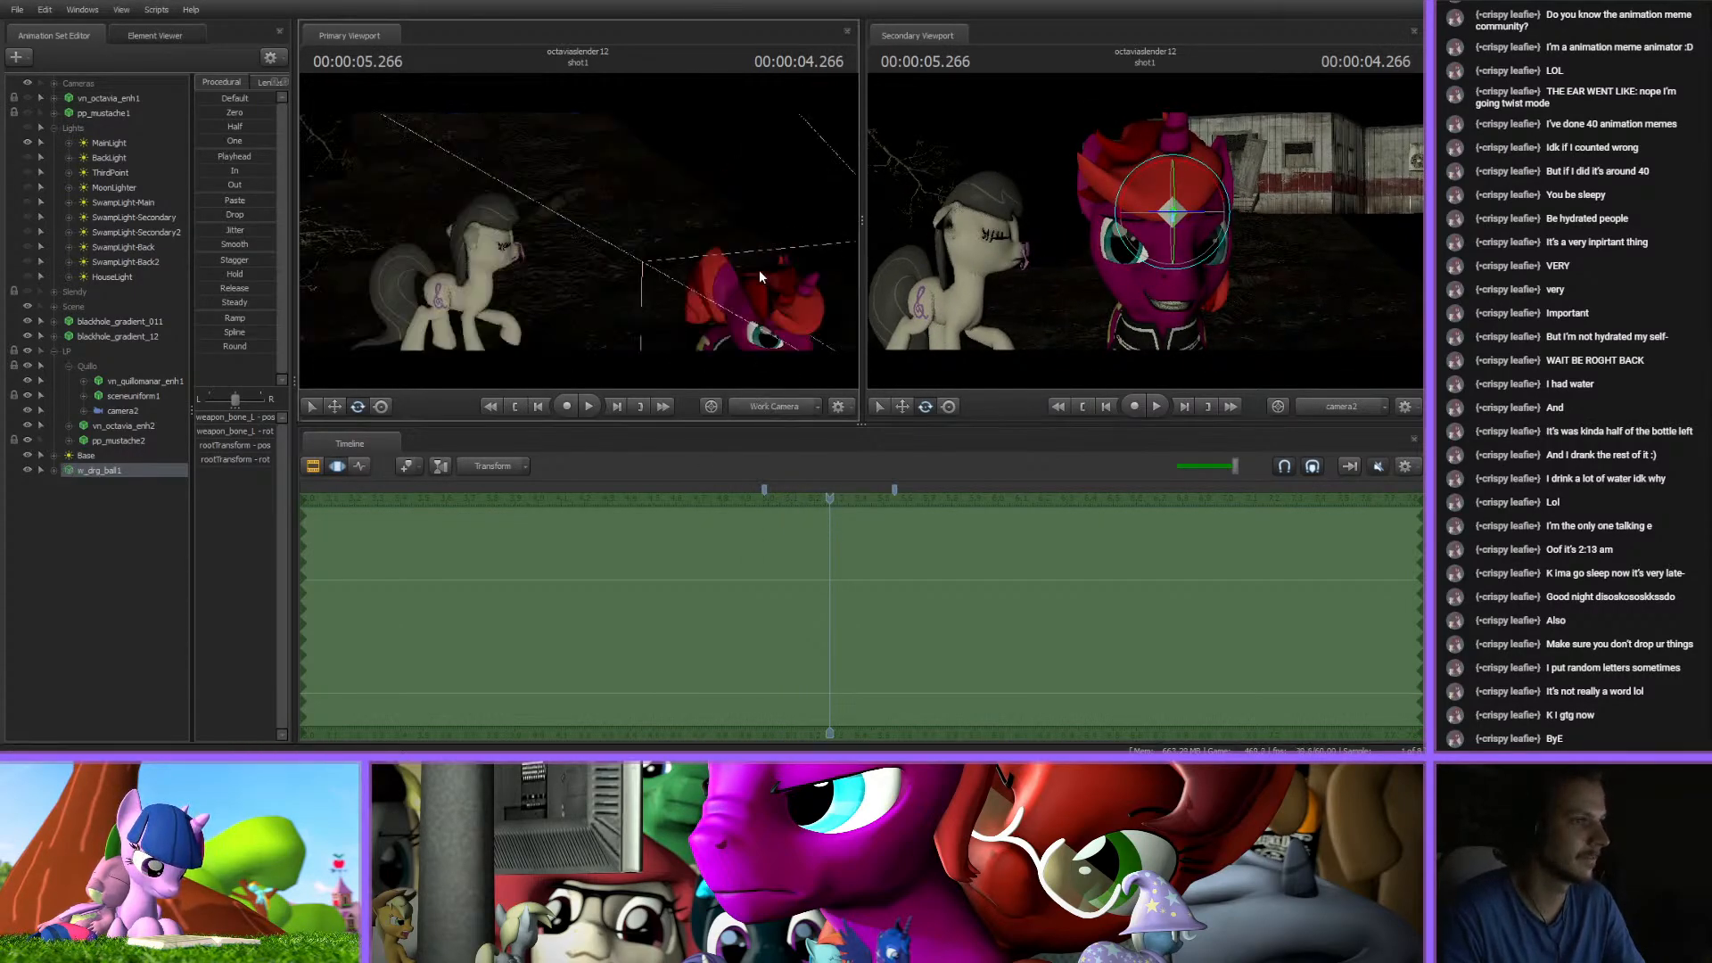
pyautogui.moveTo(758, 270); pyautogui.dragTo(596, 223)
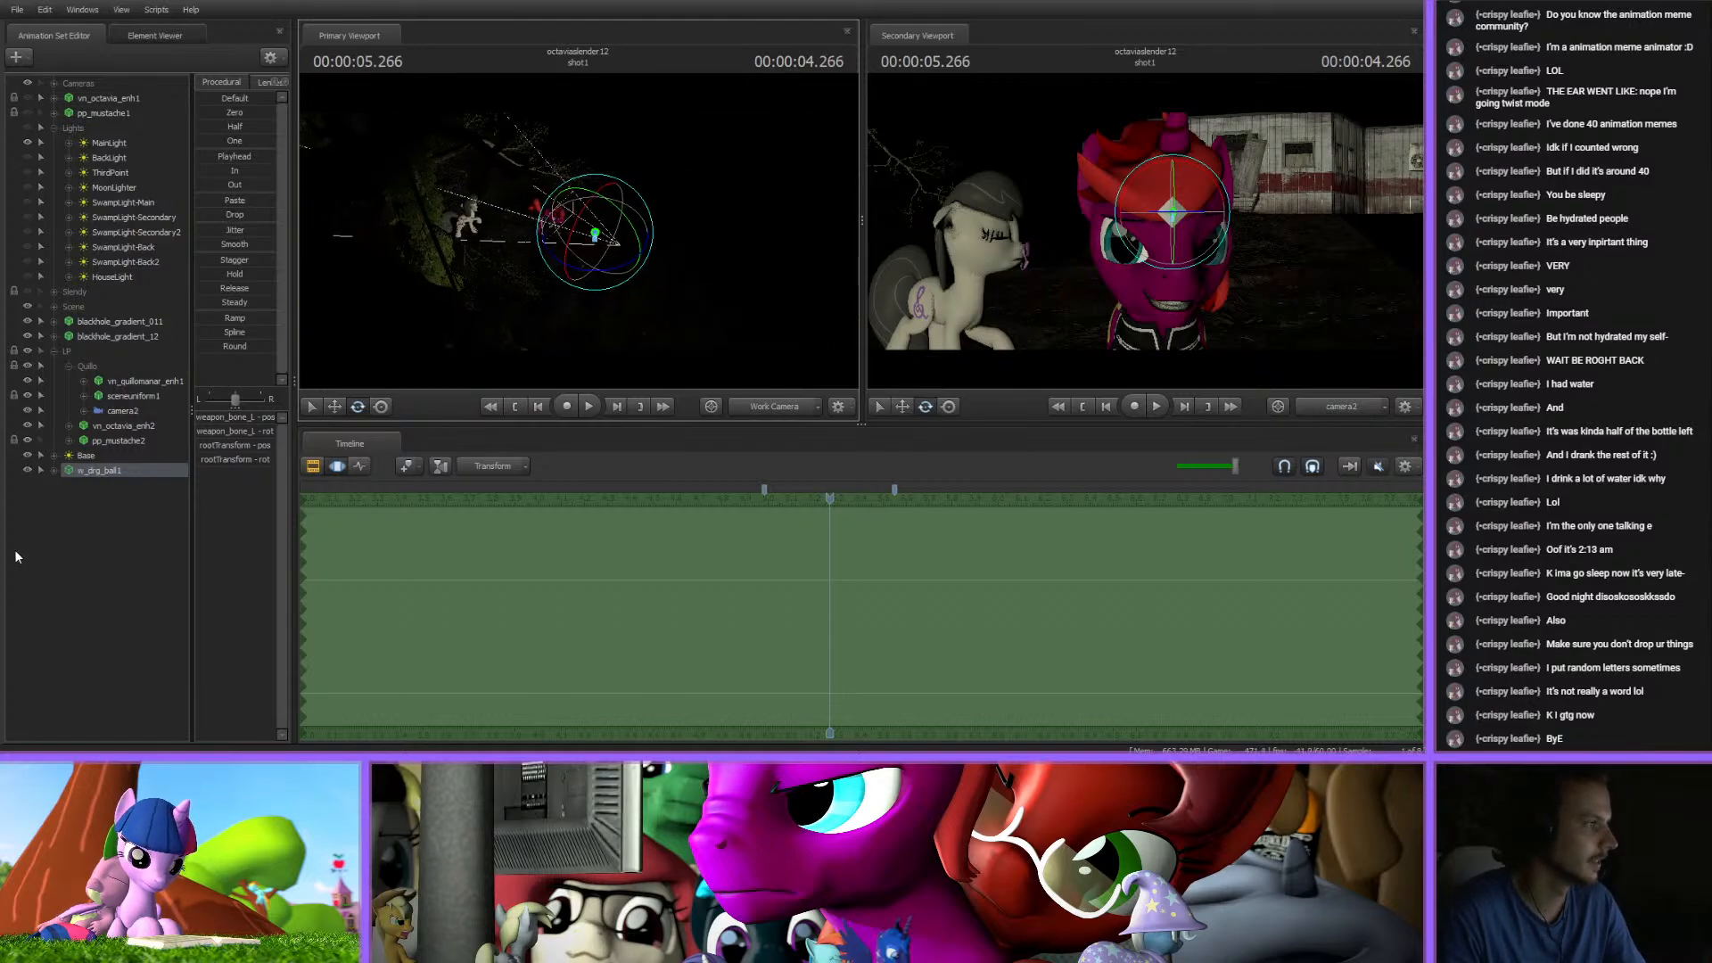
# - Expand w_drg_ball1's root bones and reset the rotation of its rootTransform to zero
pyautogui.click(53, 470)
pyautogui.click(69, 485)
pyautogui.click(67, 515)
pyautogui.click(83, 500)
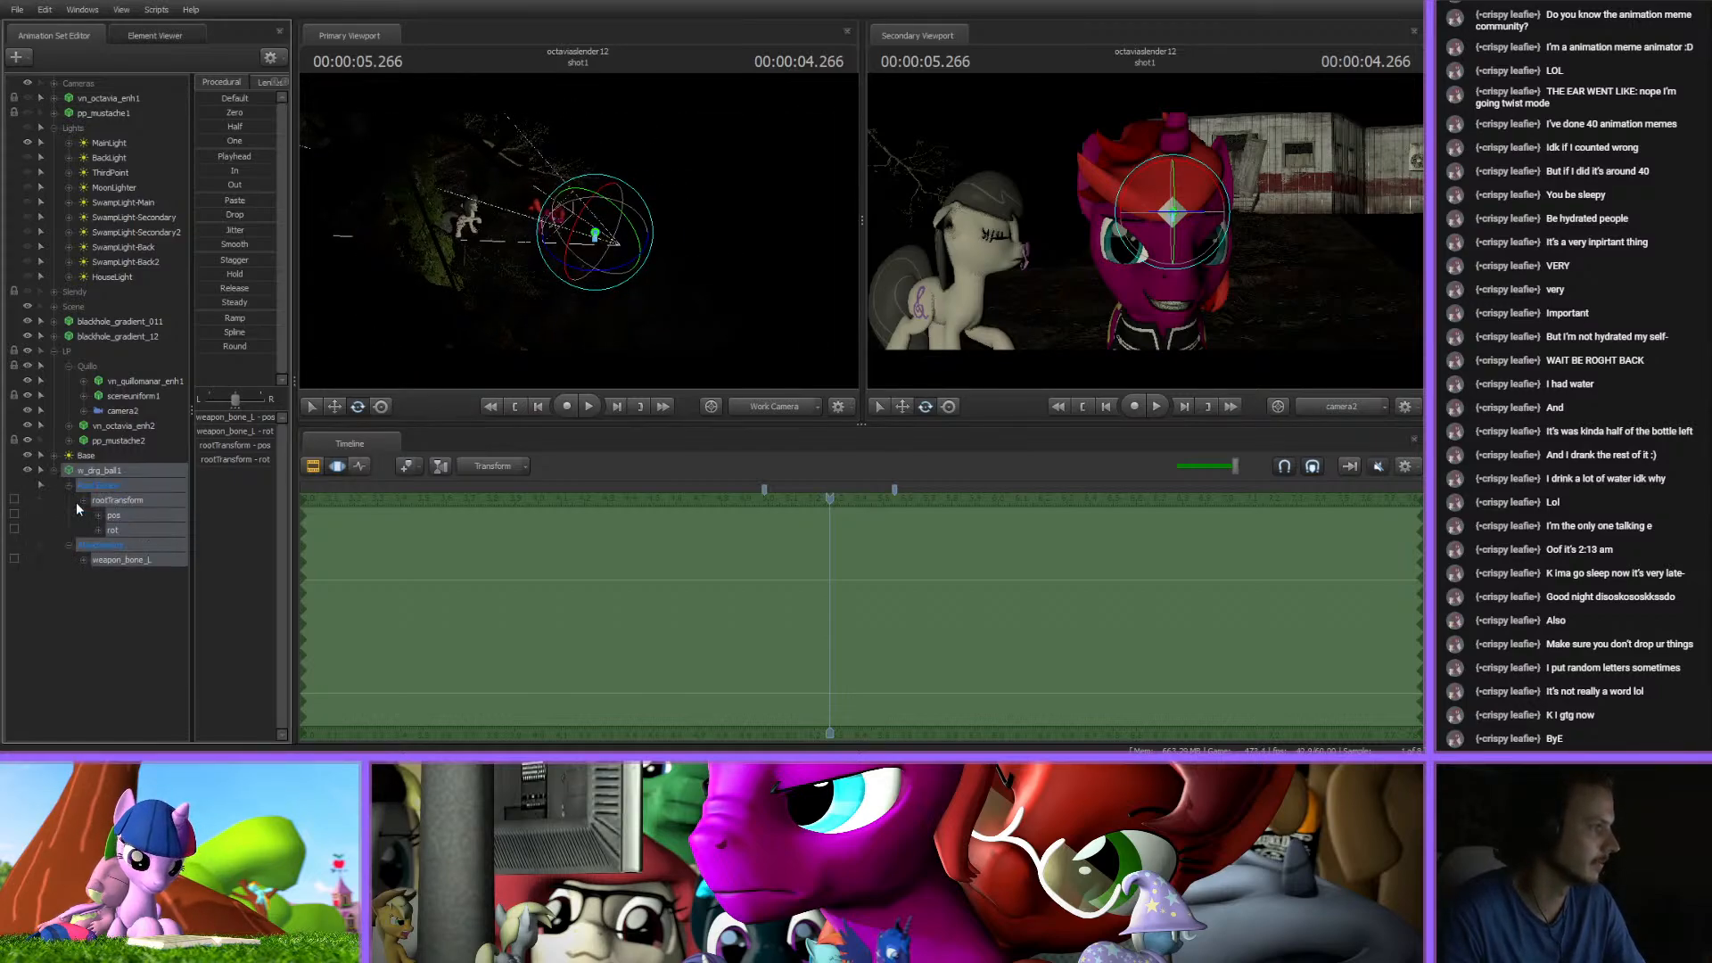
pyautogui.click(121, 529)
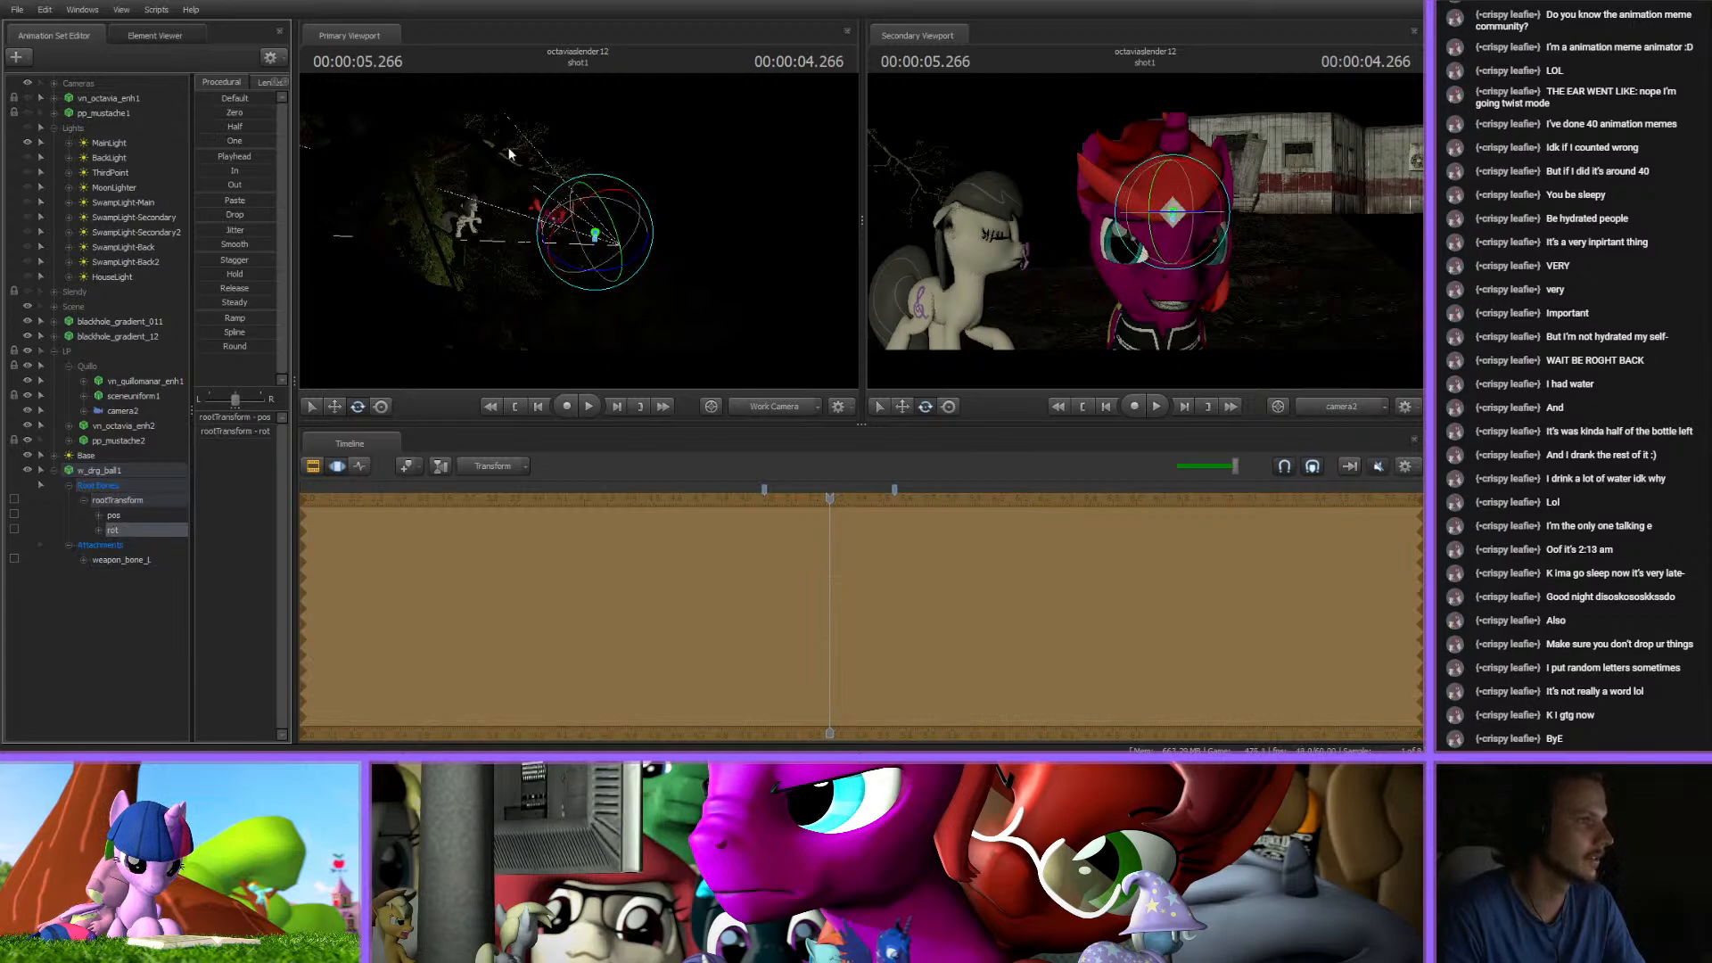
# - Duplicate the Base light and place the copy directly below Base in the animation set list
pyautogui.click(53, 455)
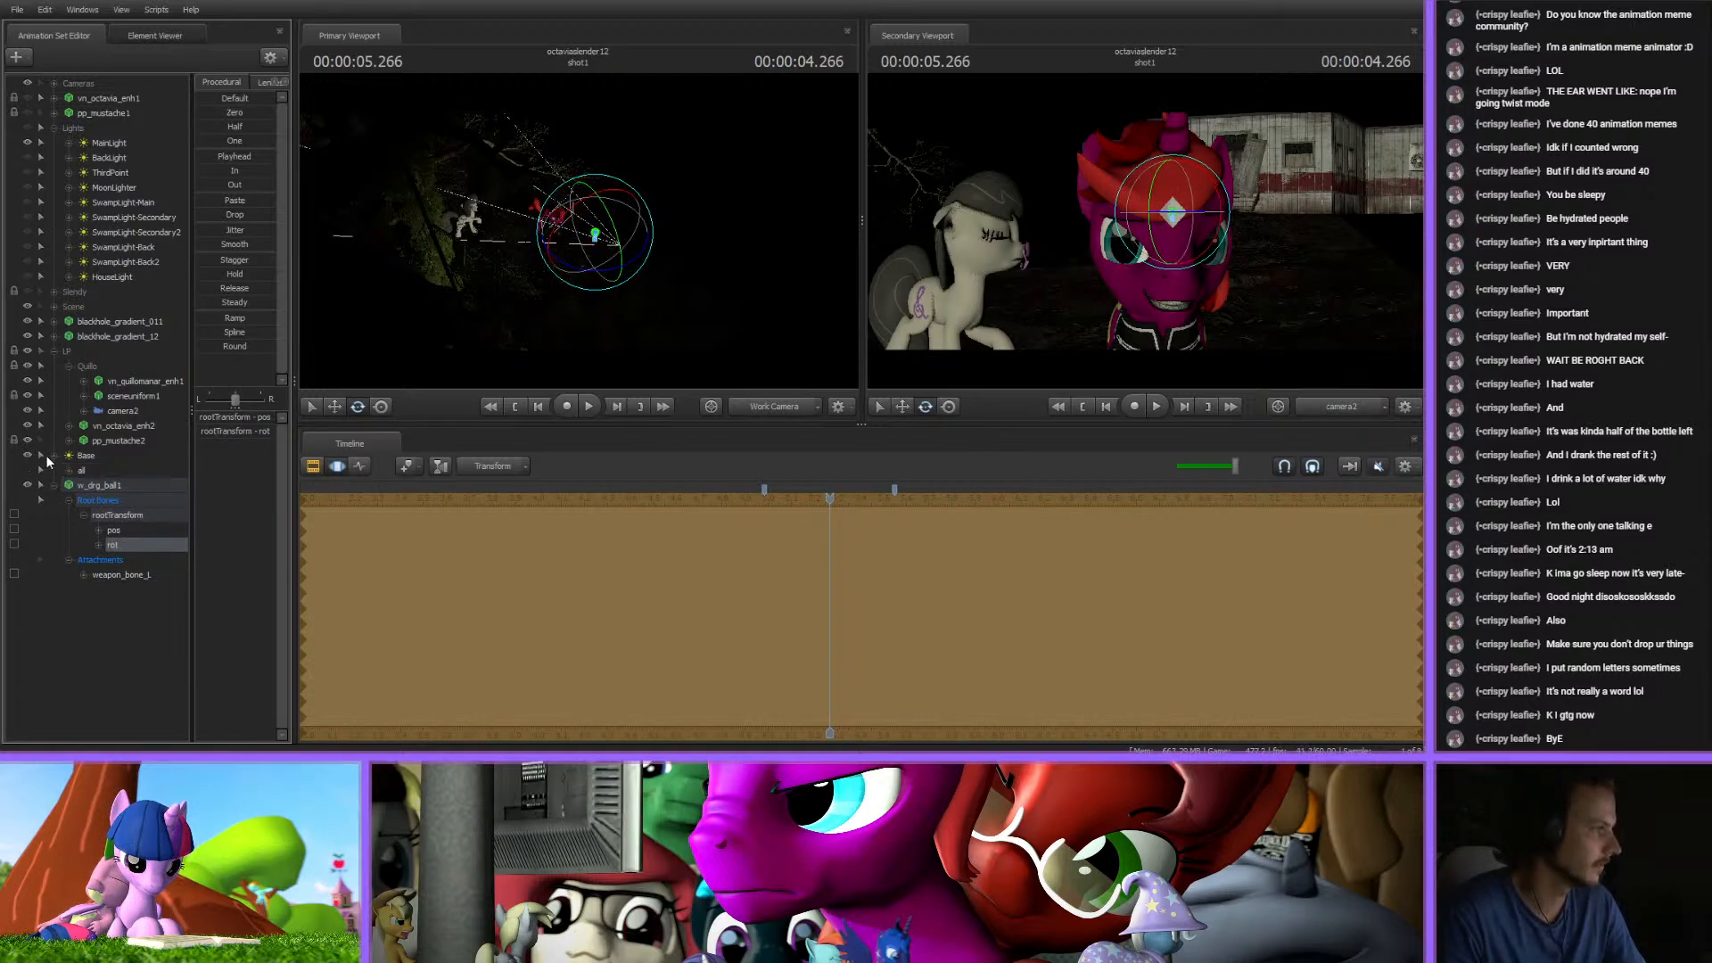
pyautogui.click(69, 470)
pyautogui.scroll(-4, 102, 484)
pyautogui.scroll(-3, 117, 558)
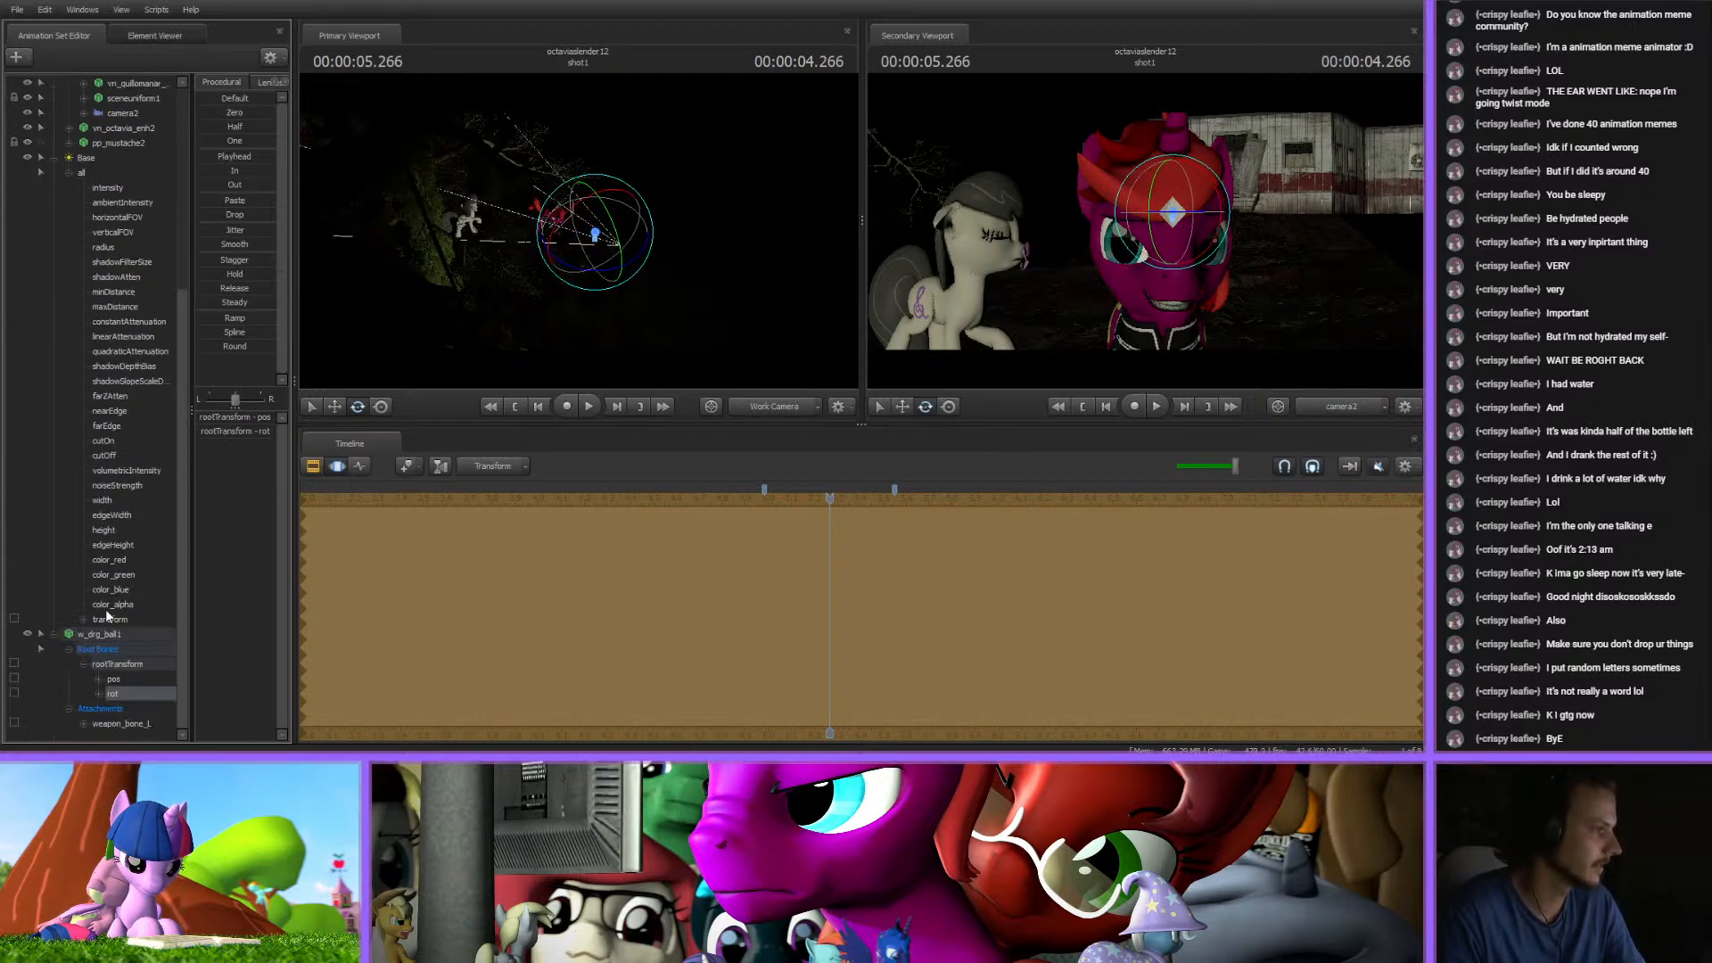
pyautogui.click(54, 158)
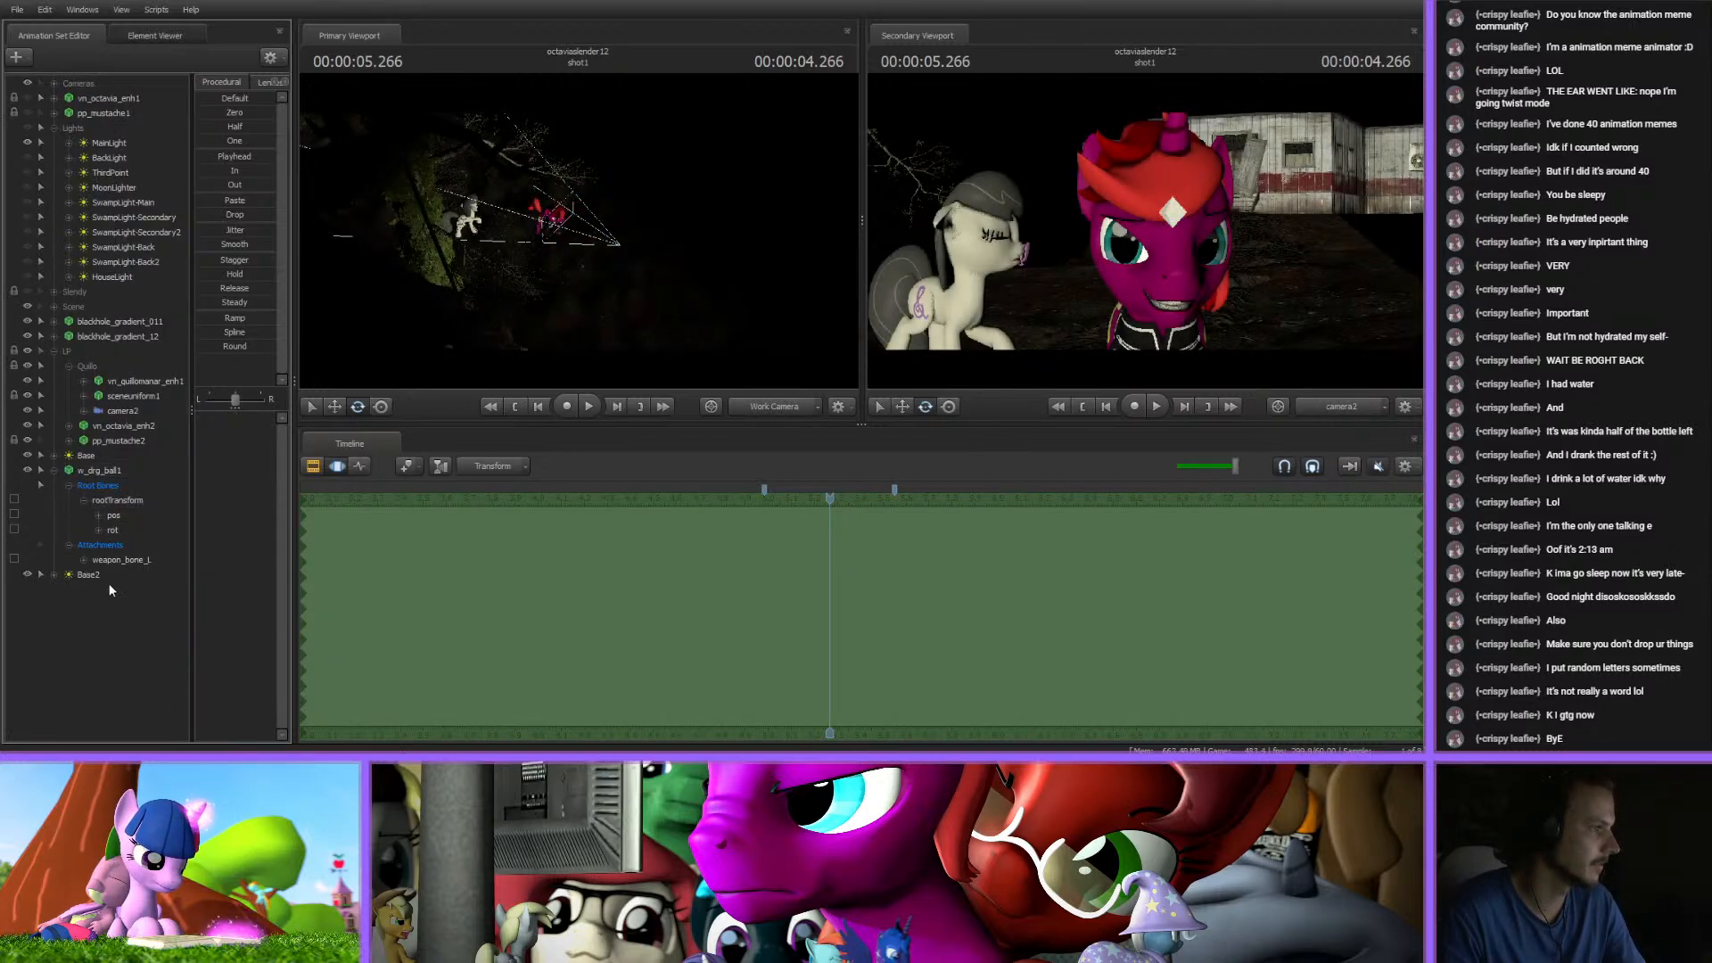
pyautogui.hotkey('ctrl', 'v')
pyautogui.moveTo(98, 574); pyautogui.dragTo(96, 467)
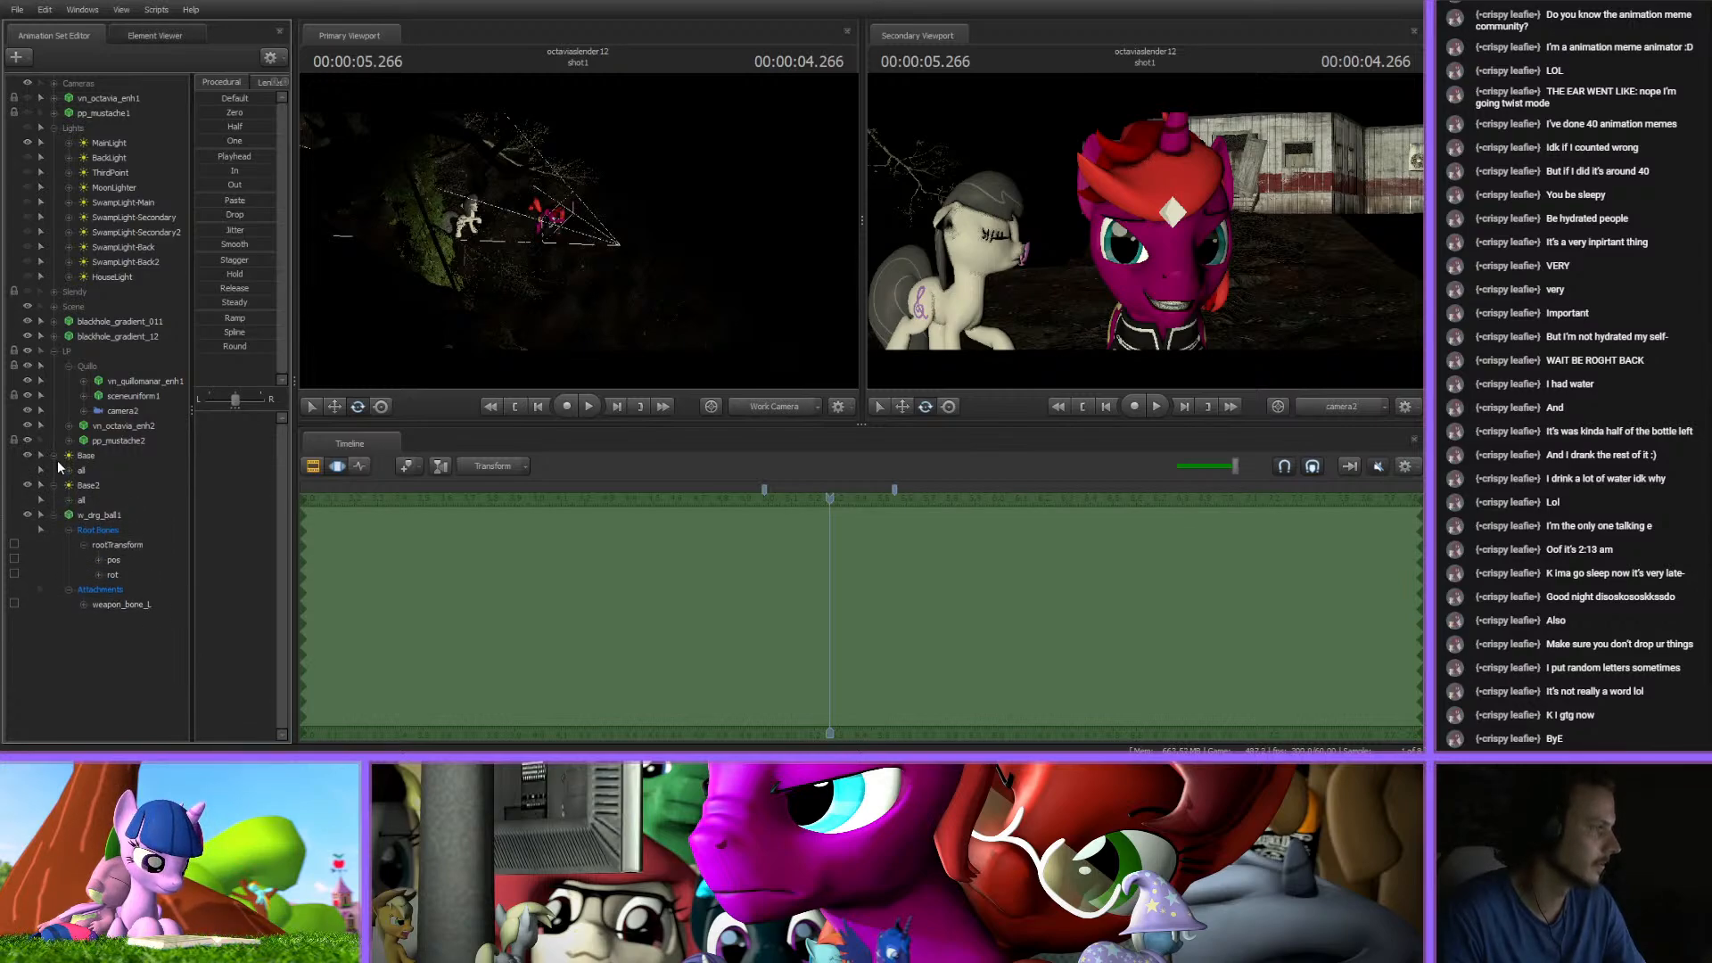
# - Lock Base's transform to w_drg_ball1's rootTransform and set the ball's Rotation Z to 90 in the Graph Editor
pyautogui.click(55, 456)
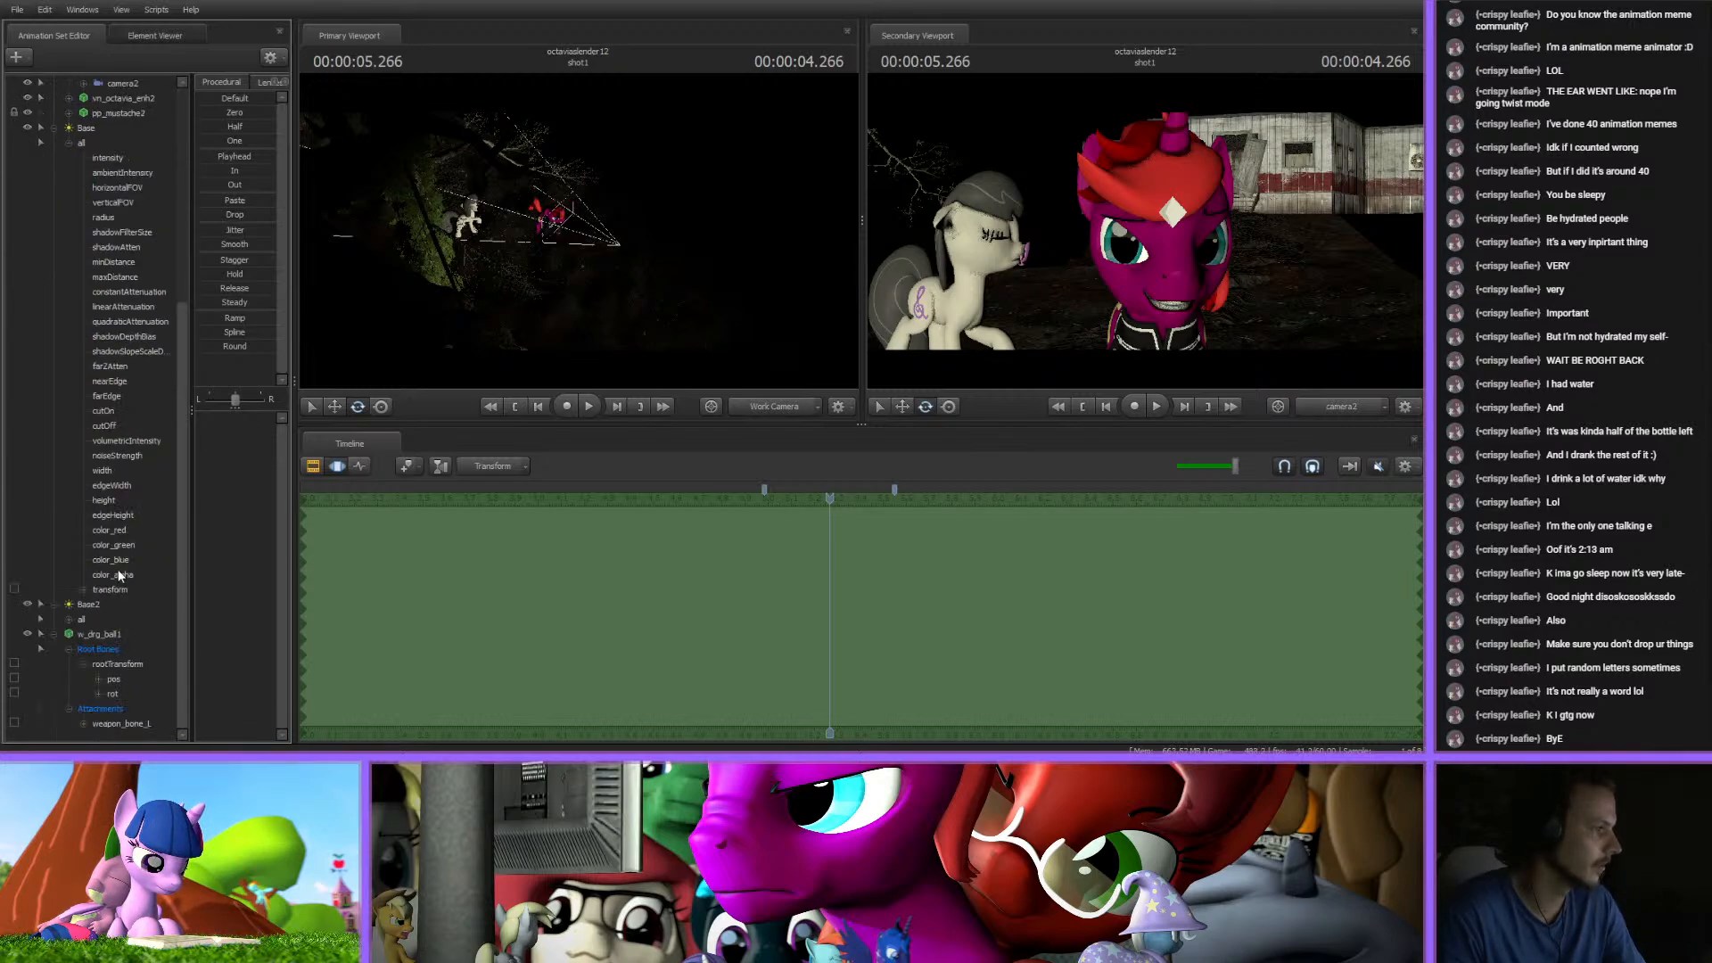
pyautogui.click(117, 664)
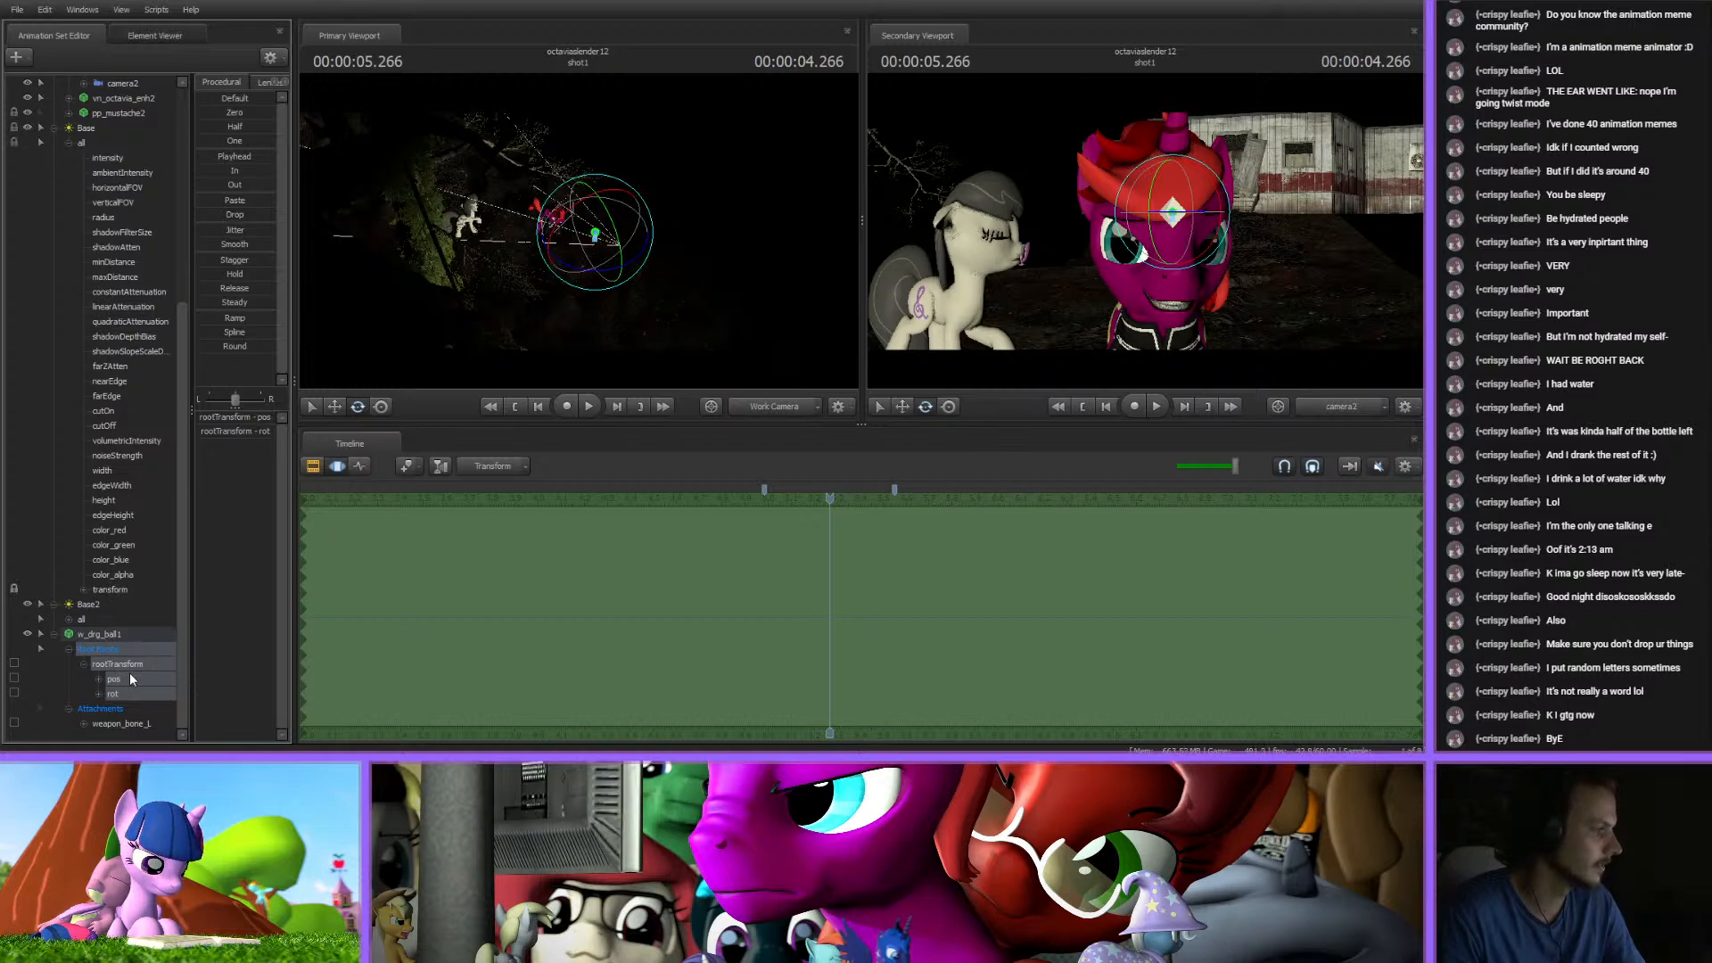
pyautogui.click(113, 692)
pyautogui.click(98, 693)
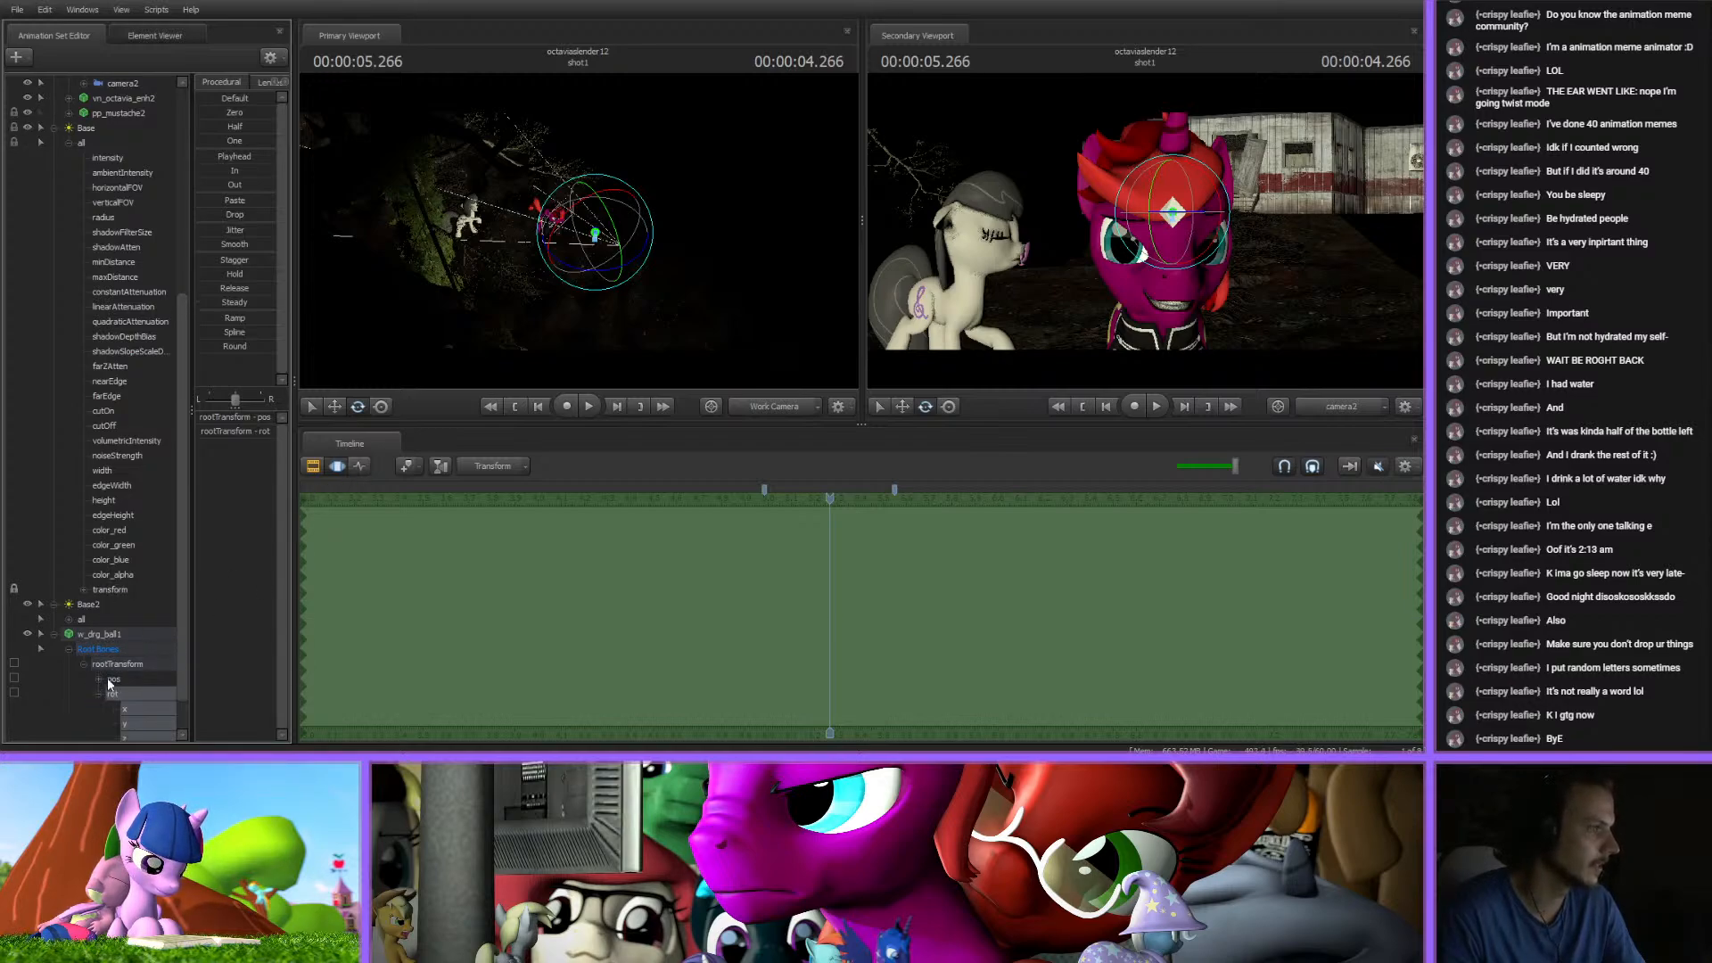
pyautogui.click(124, 692)
pyautogui.click(359, 465)
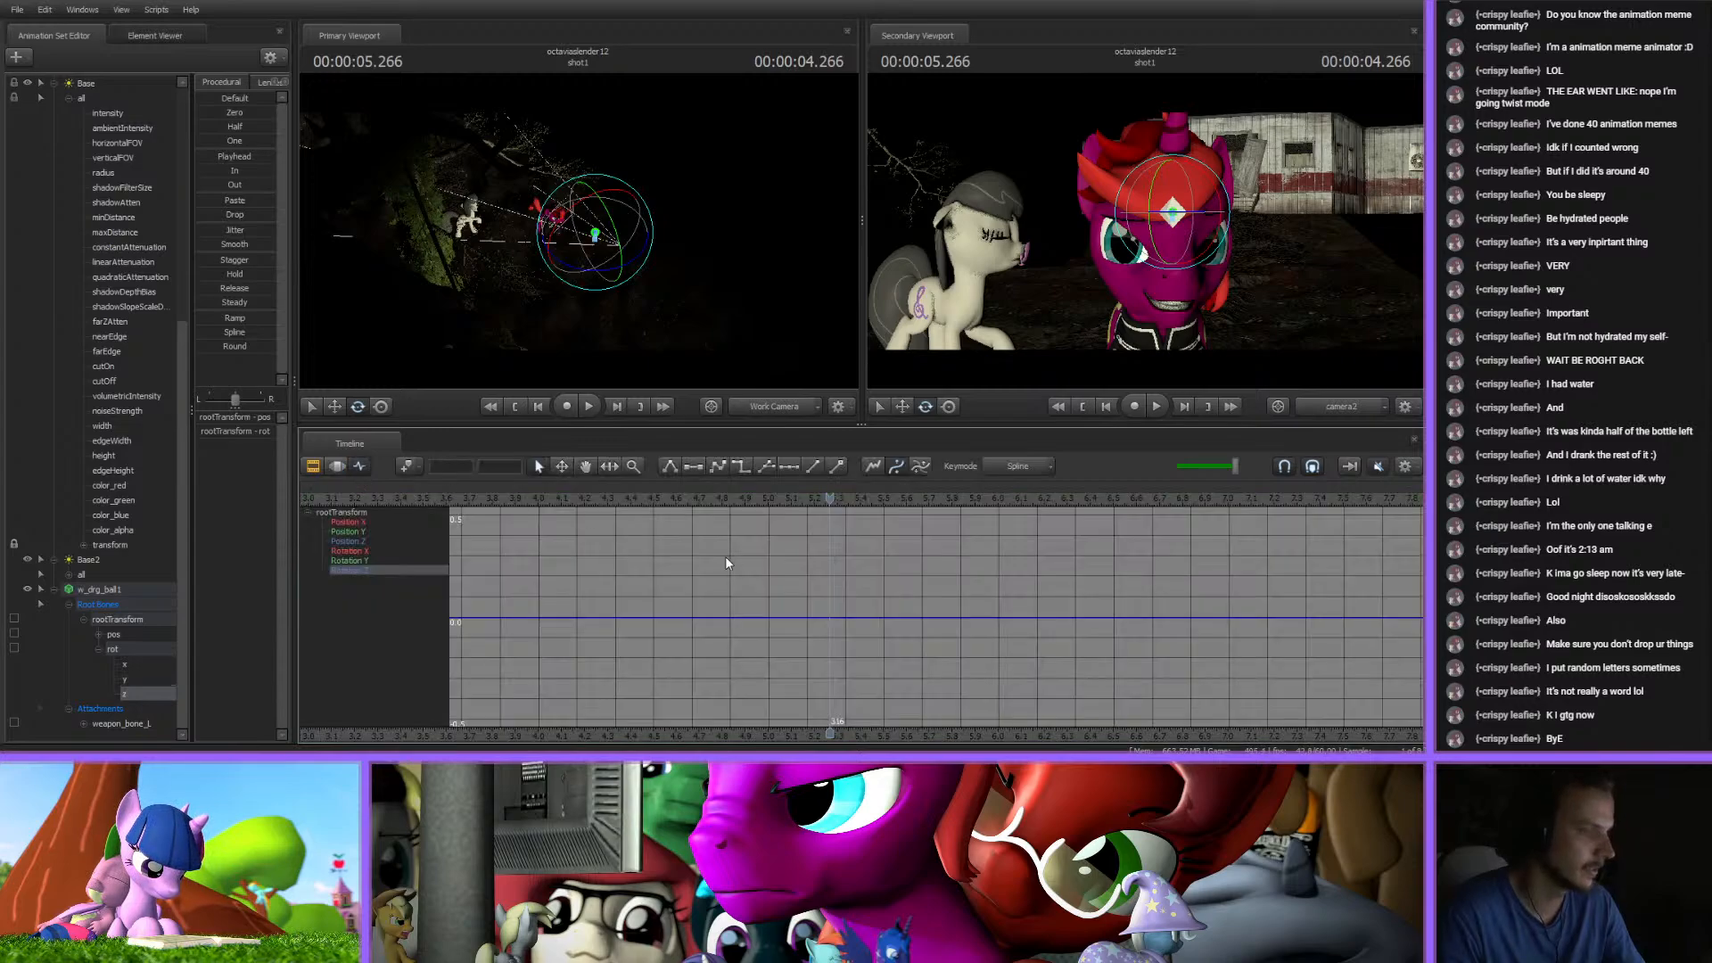
pyautogui.click(499, 467)
pyautogui.write('90')
pyautogui.press('Return')
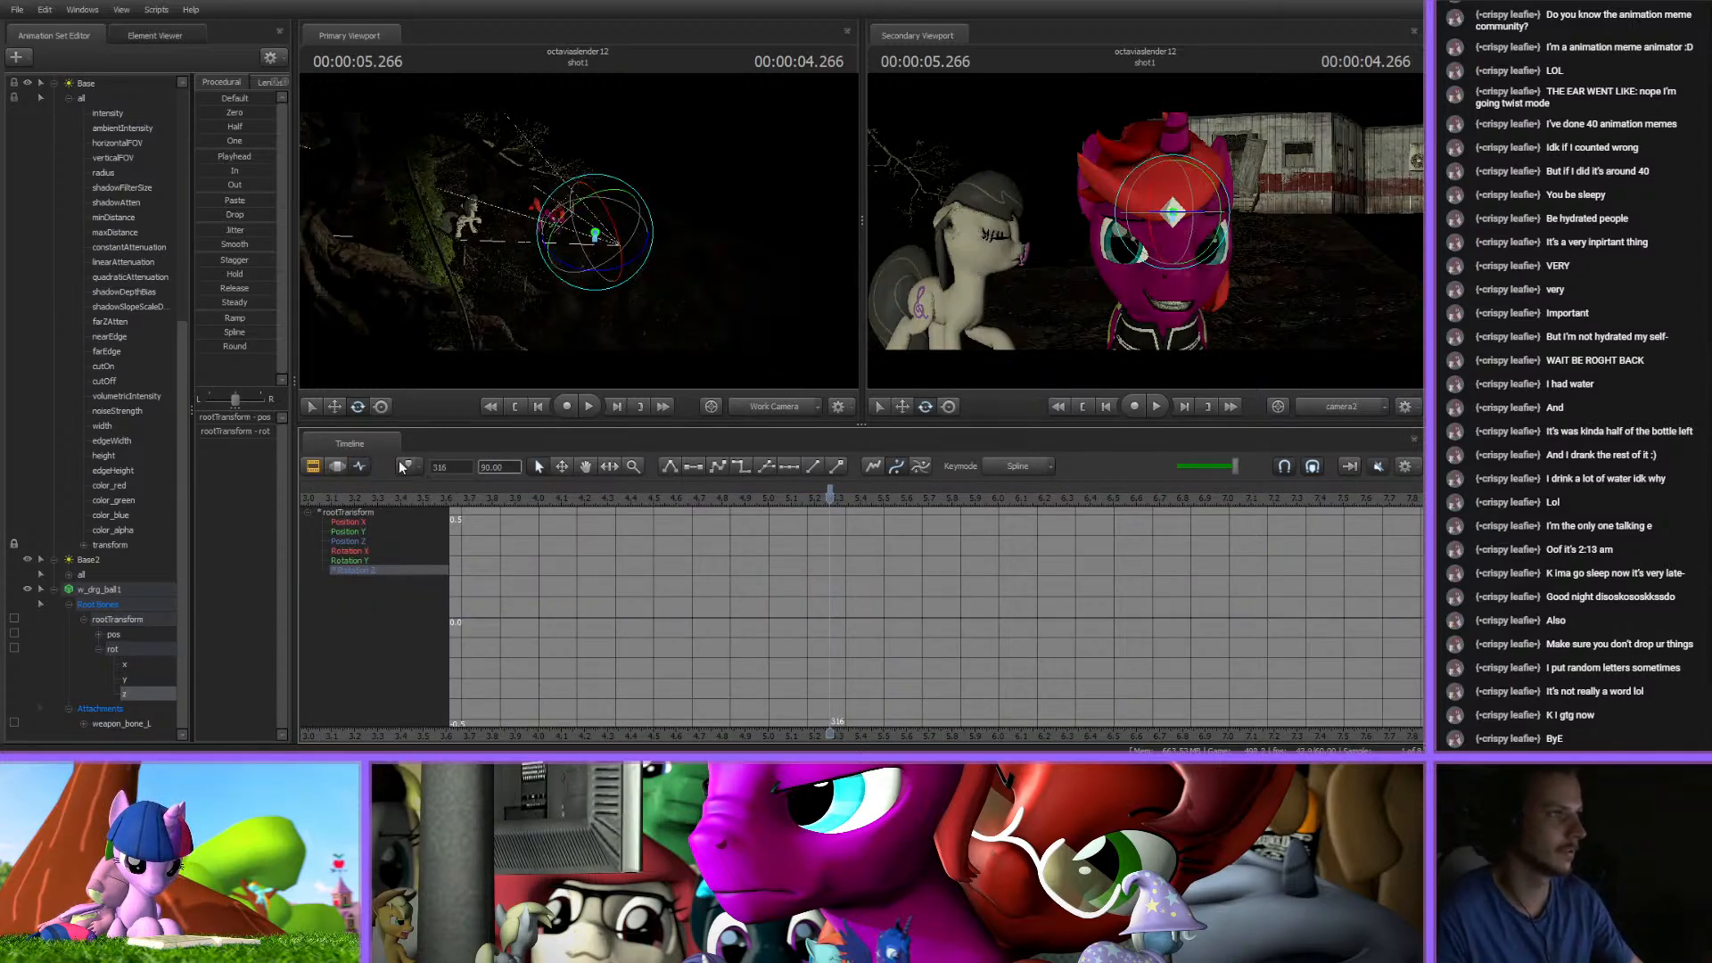
# - Lock Base2's transform to w_drg_ball1's rootTransform and paste another copy of the Base light
pyautogui.click(69, 576)
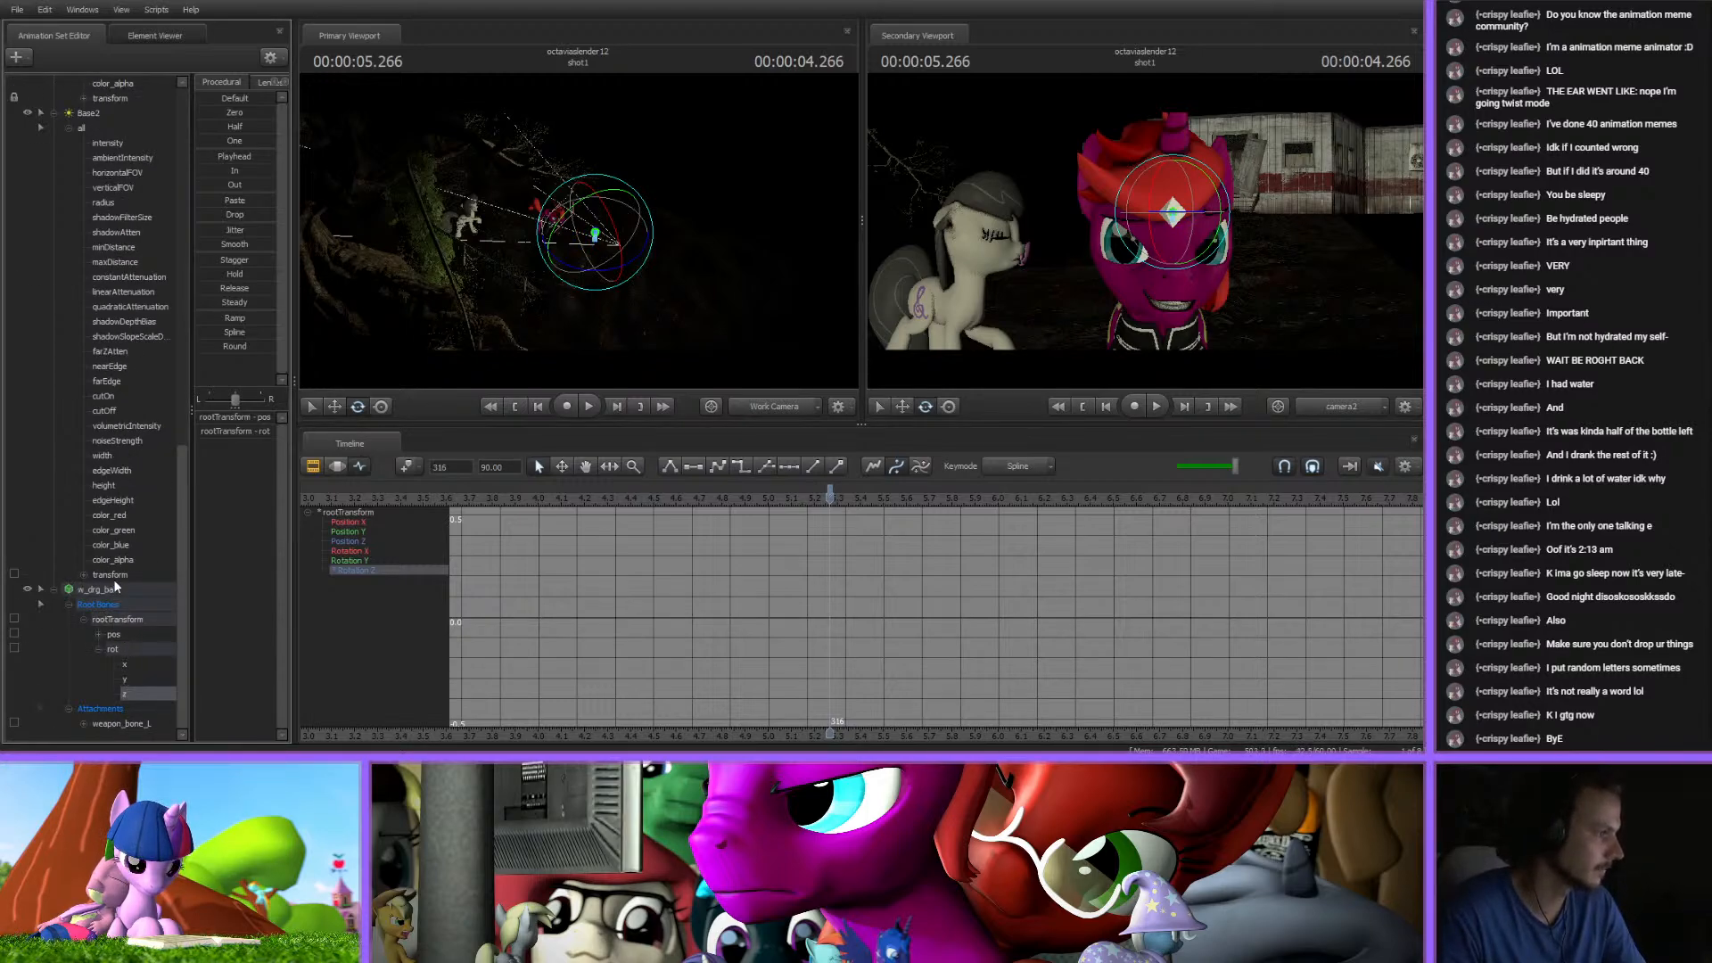
pyautogui.moveTo(113, 617); pyautogui.dragTo(109, 577)
pyautogui.click(84, 620)
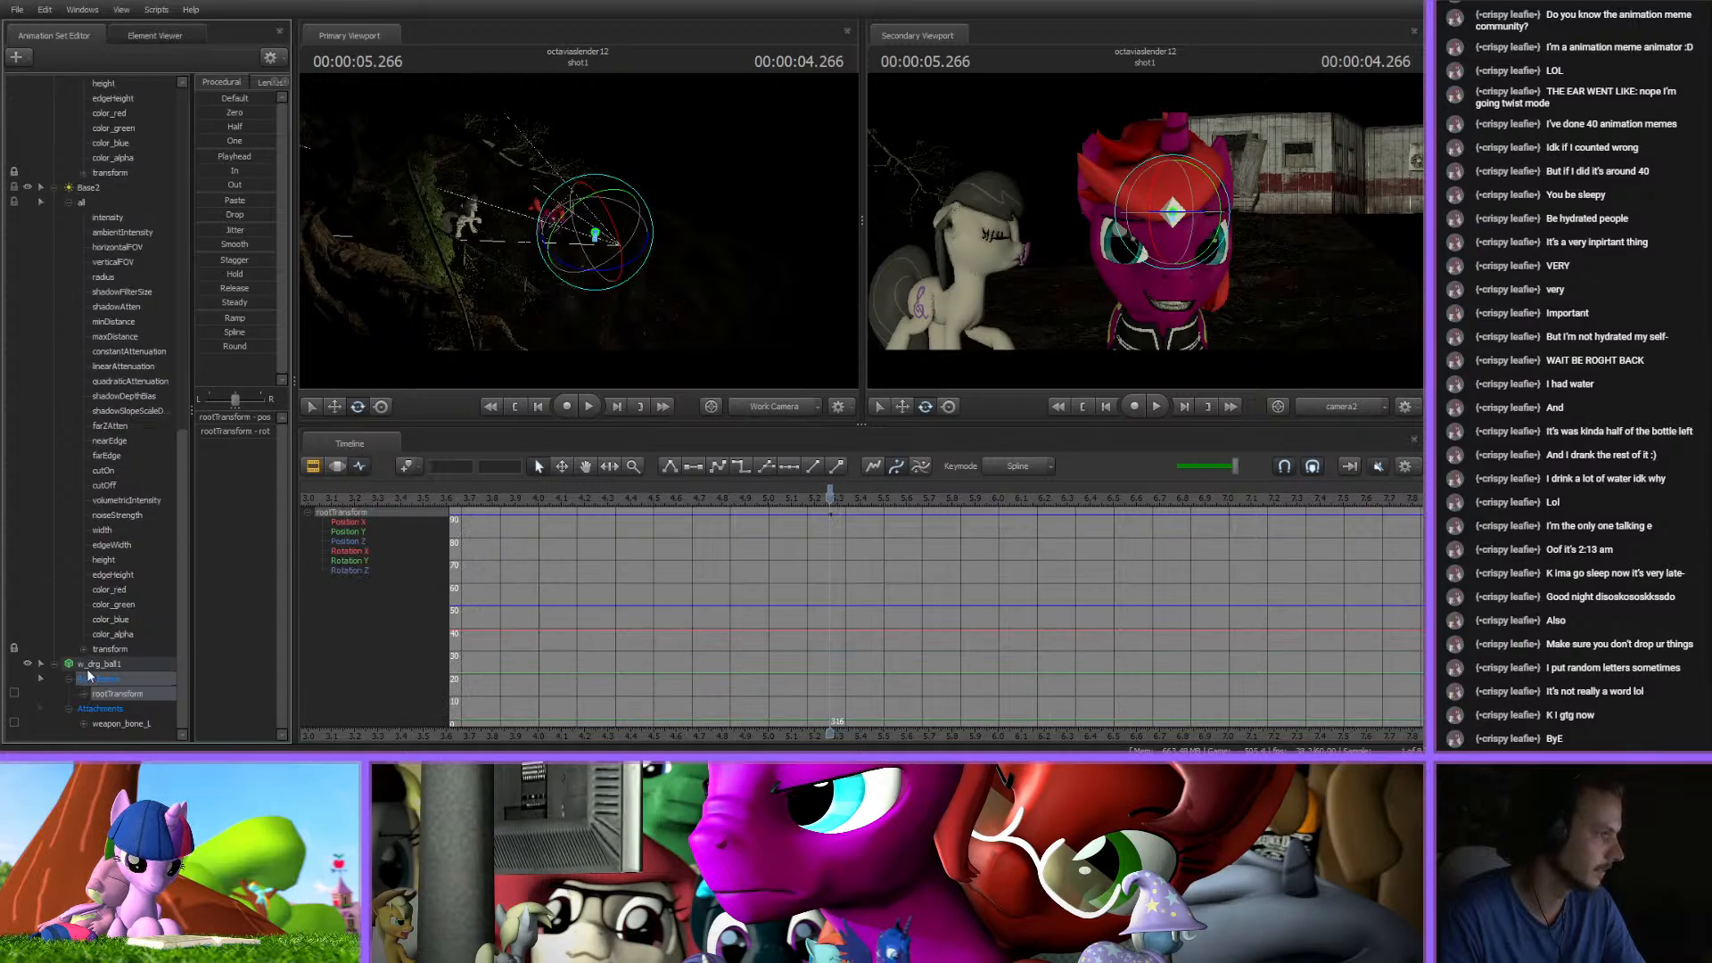
pyautogui.click(90, 736)
pyautogui.hotkey('ctrl', 'v')
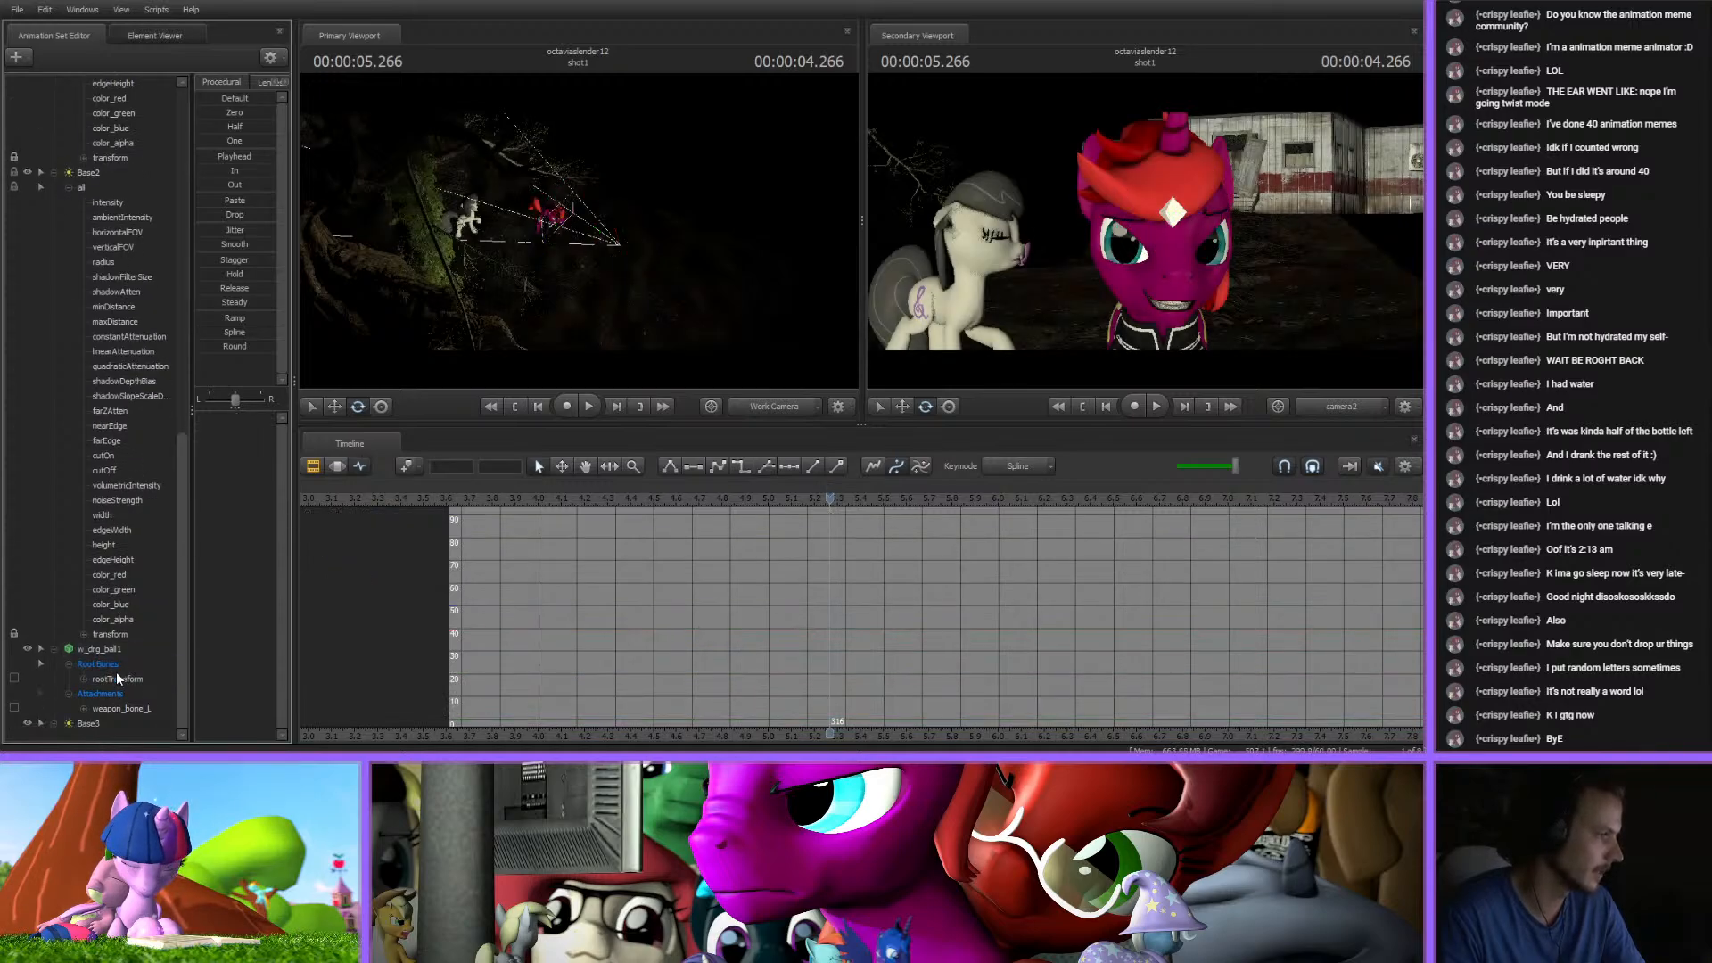
# - Set the Rotation Z of w_drg_ball1's rootTransform to 180
pyautogui.click(110, 679)
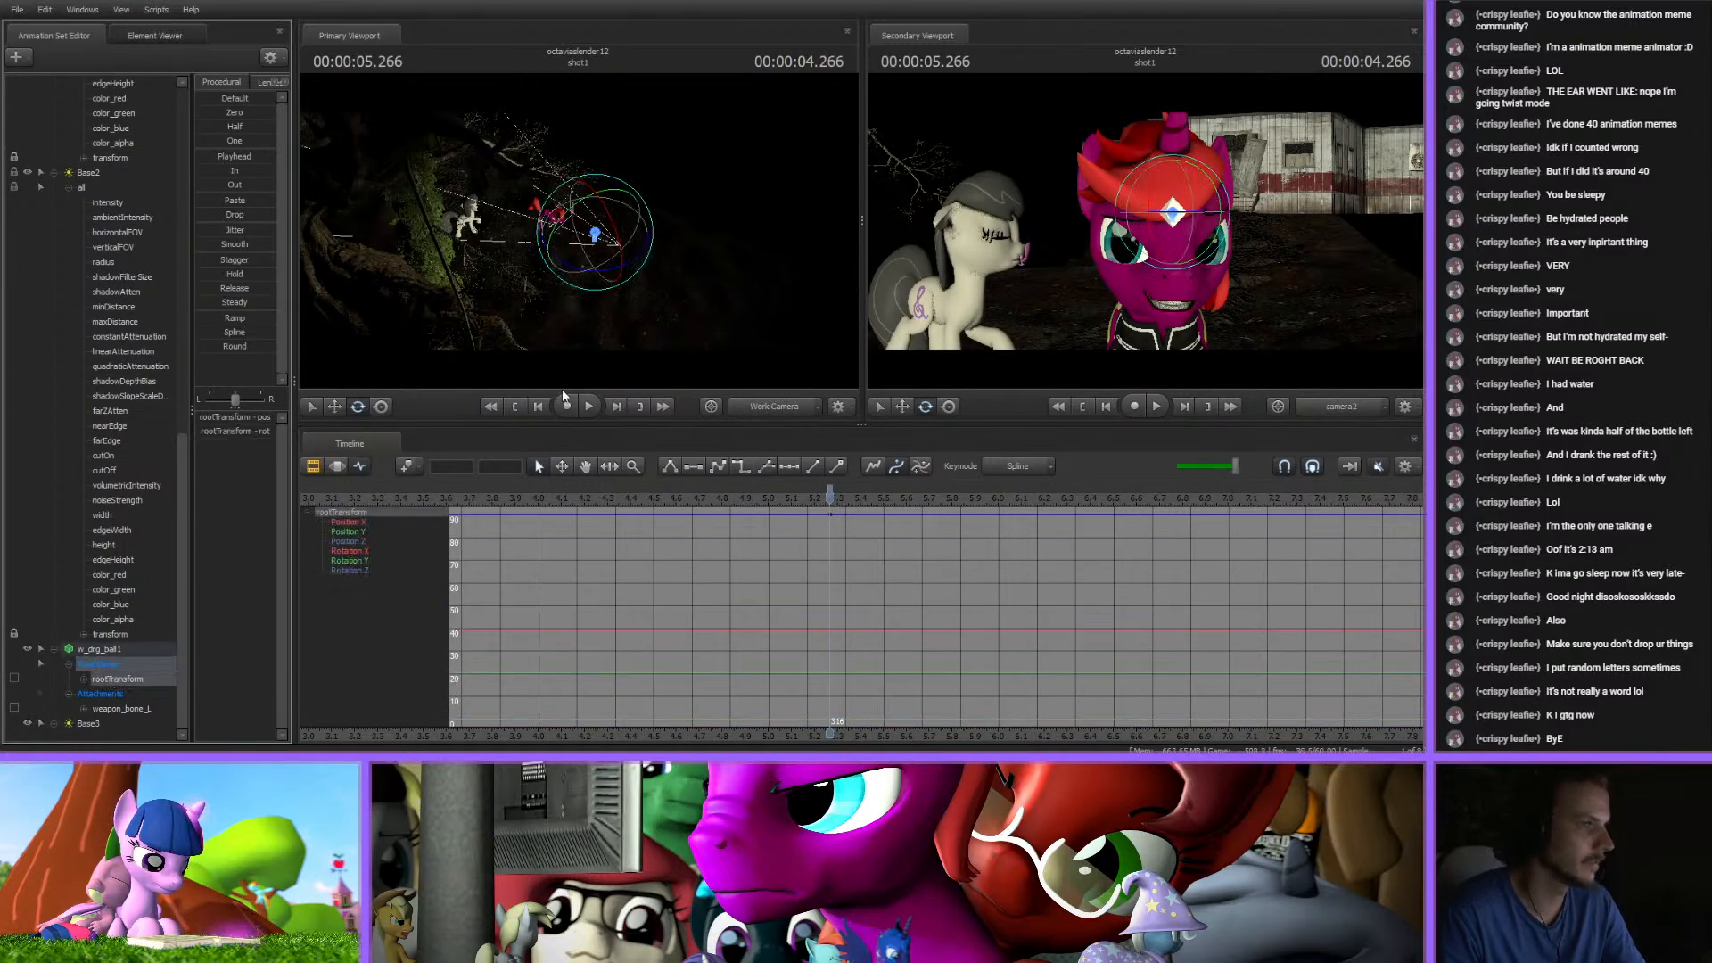
pyautogui.moveTo(848, 526); pyautogui.dragTo(816, 504)
pyautogui.moveTo(517, 468); pyautogui.dragTo(406, 469)
pyautogui.write('180')
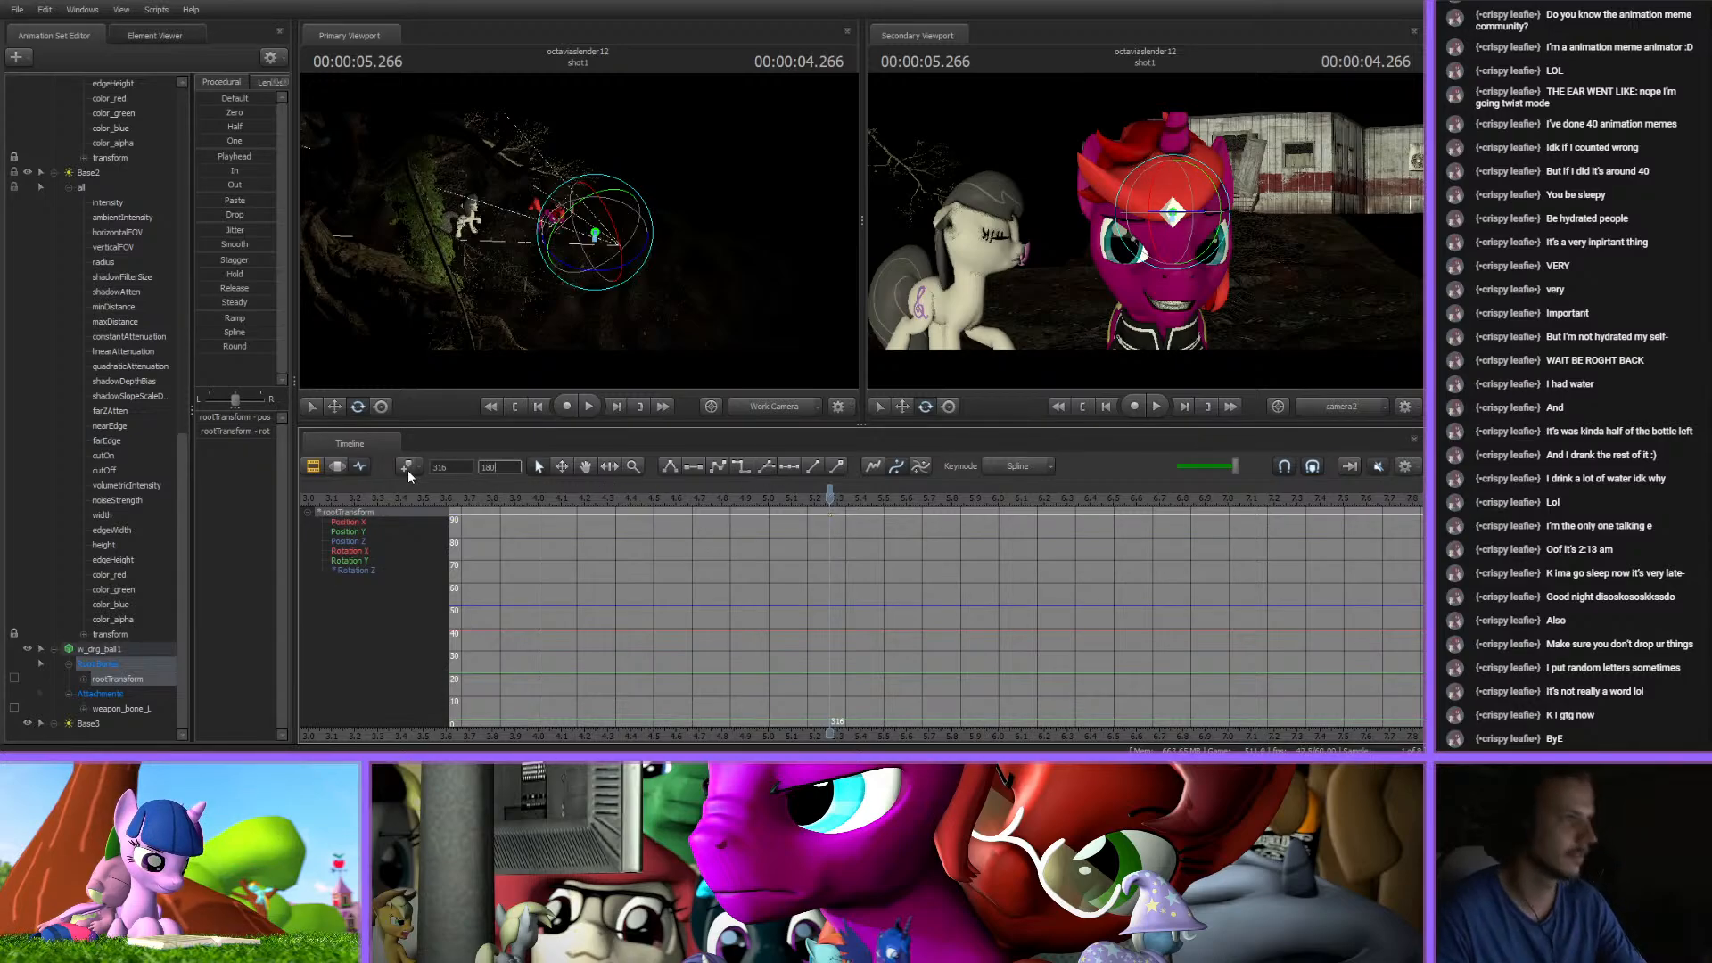
pyautogui.press('Return')
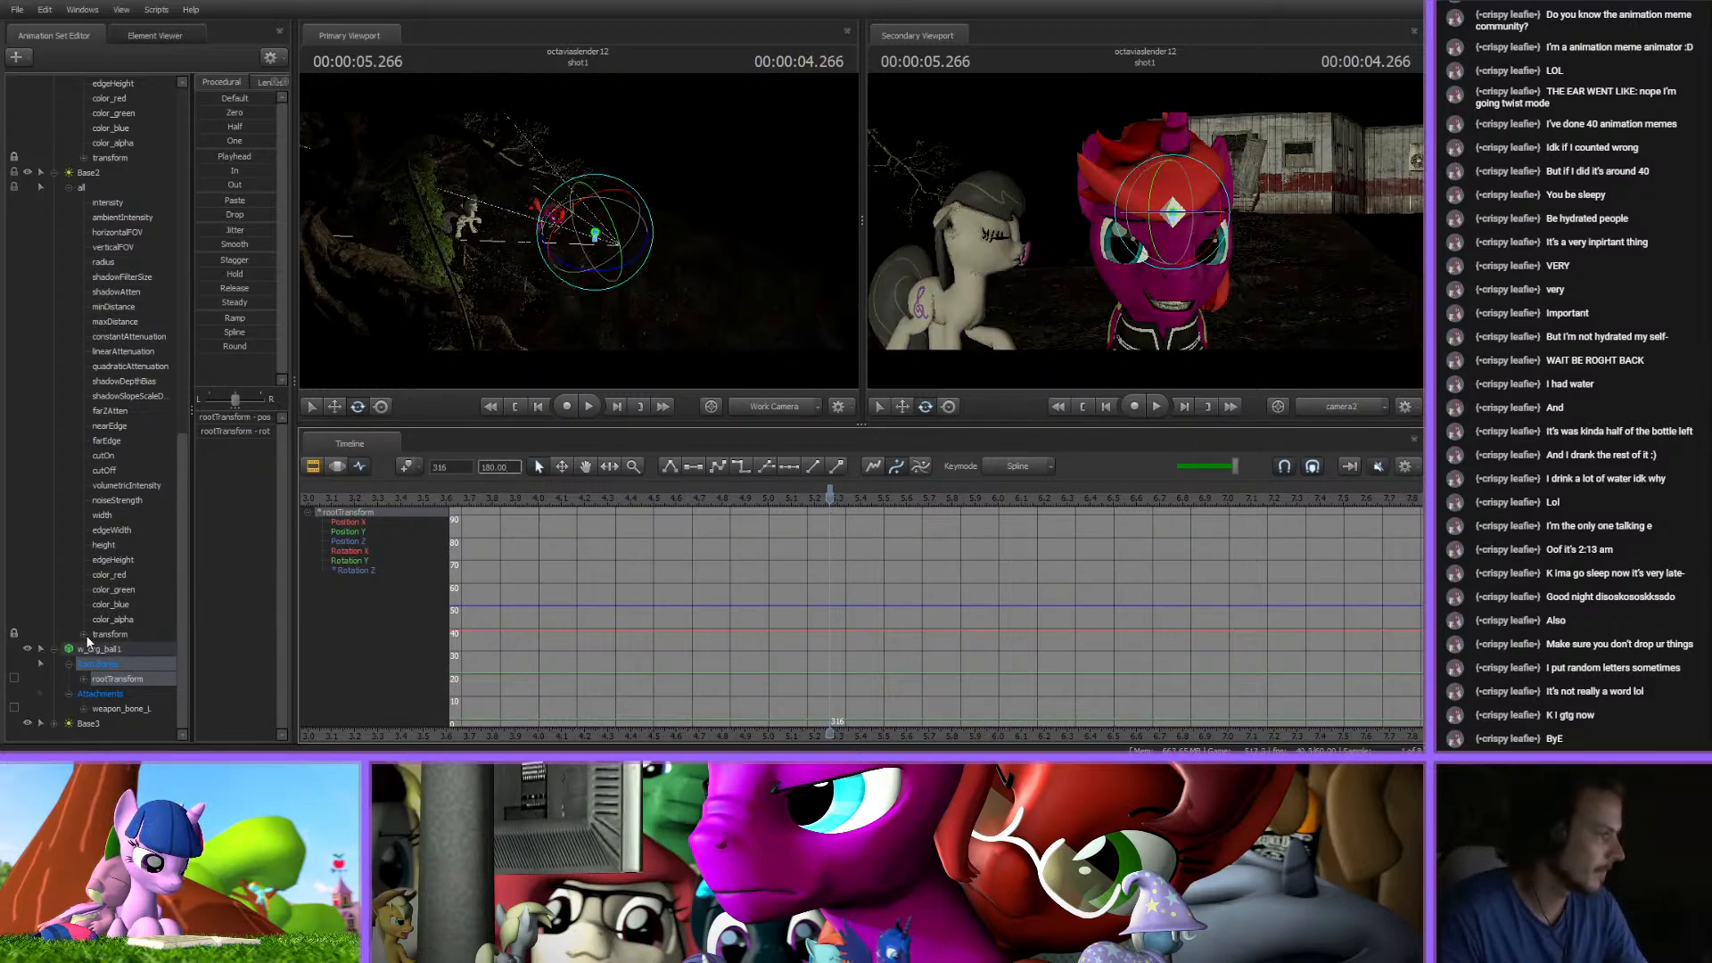
# - Lock Base3's transform to w_drg_ball1's rootTransform and expand the ball's pos and rot channels
pyautogui.click(54, 723)
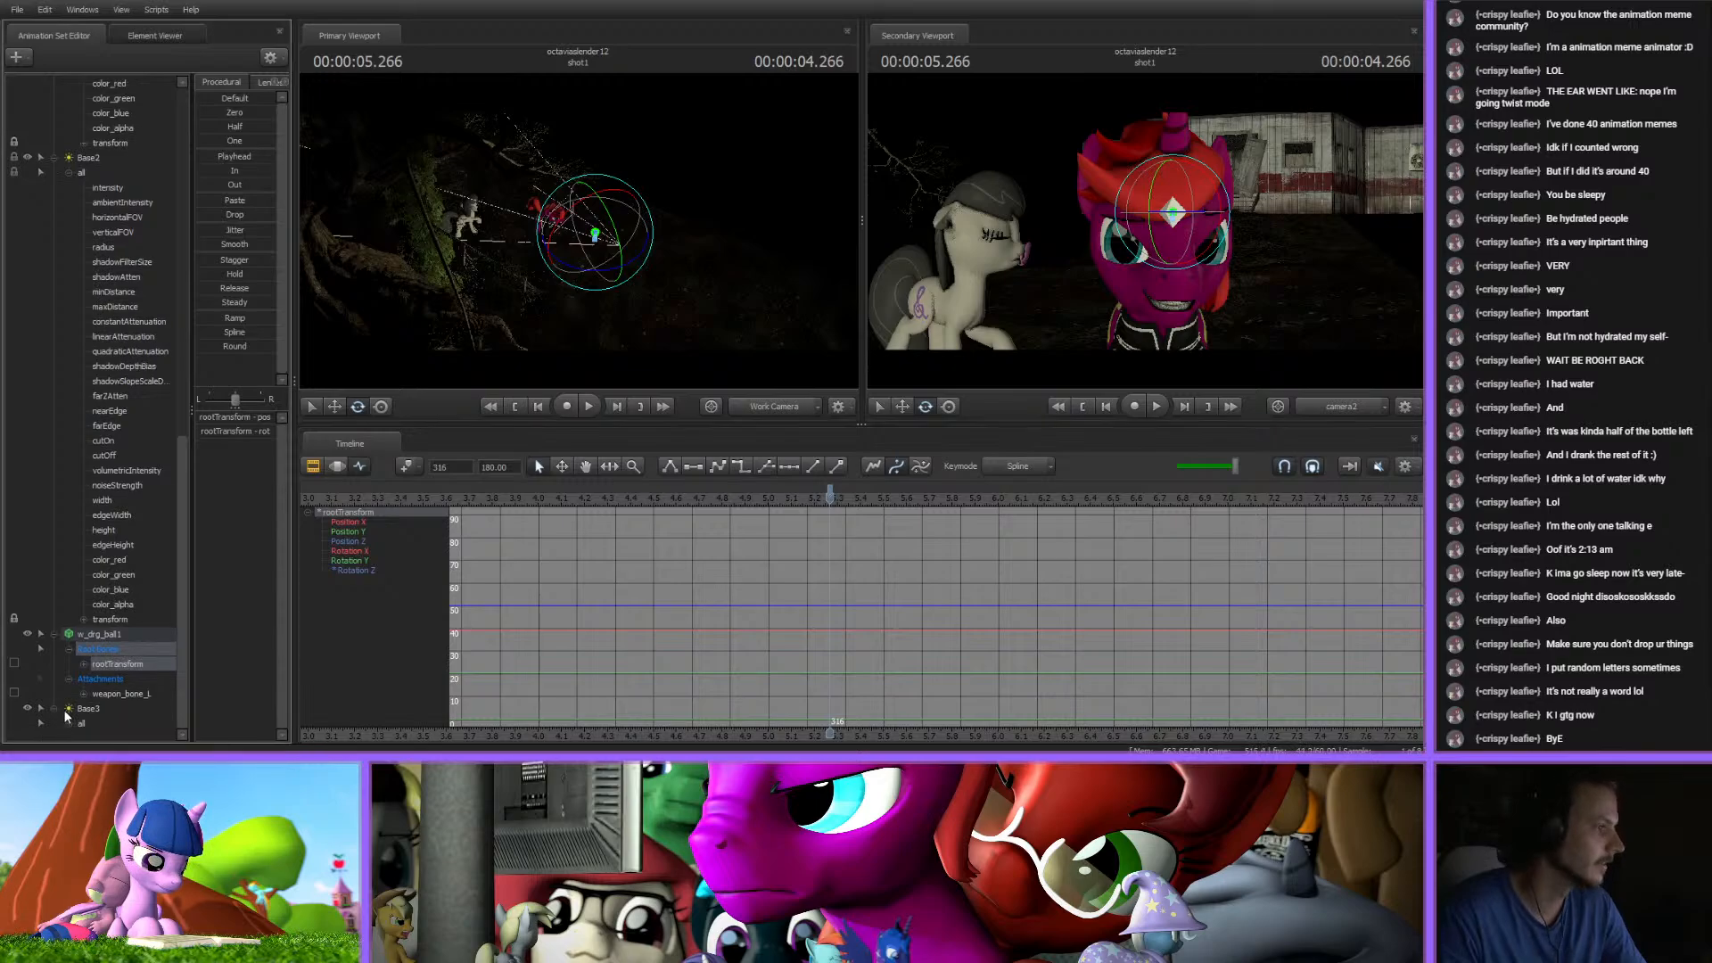
pyautogui.scroll(-10, 63, 709)
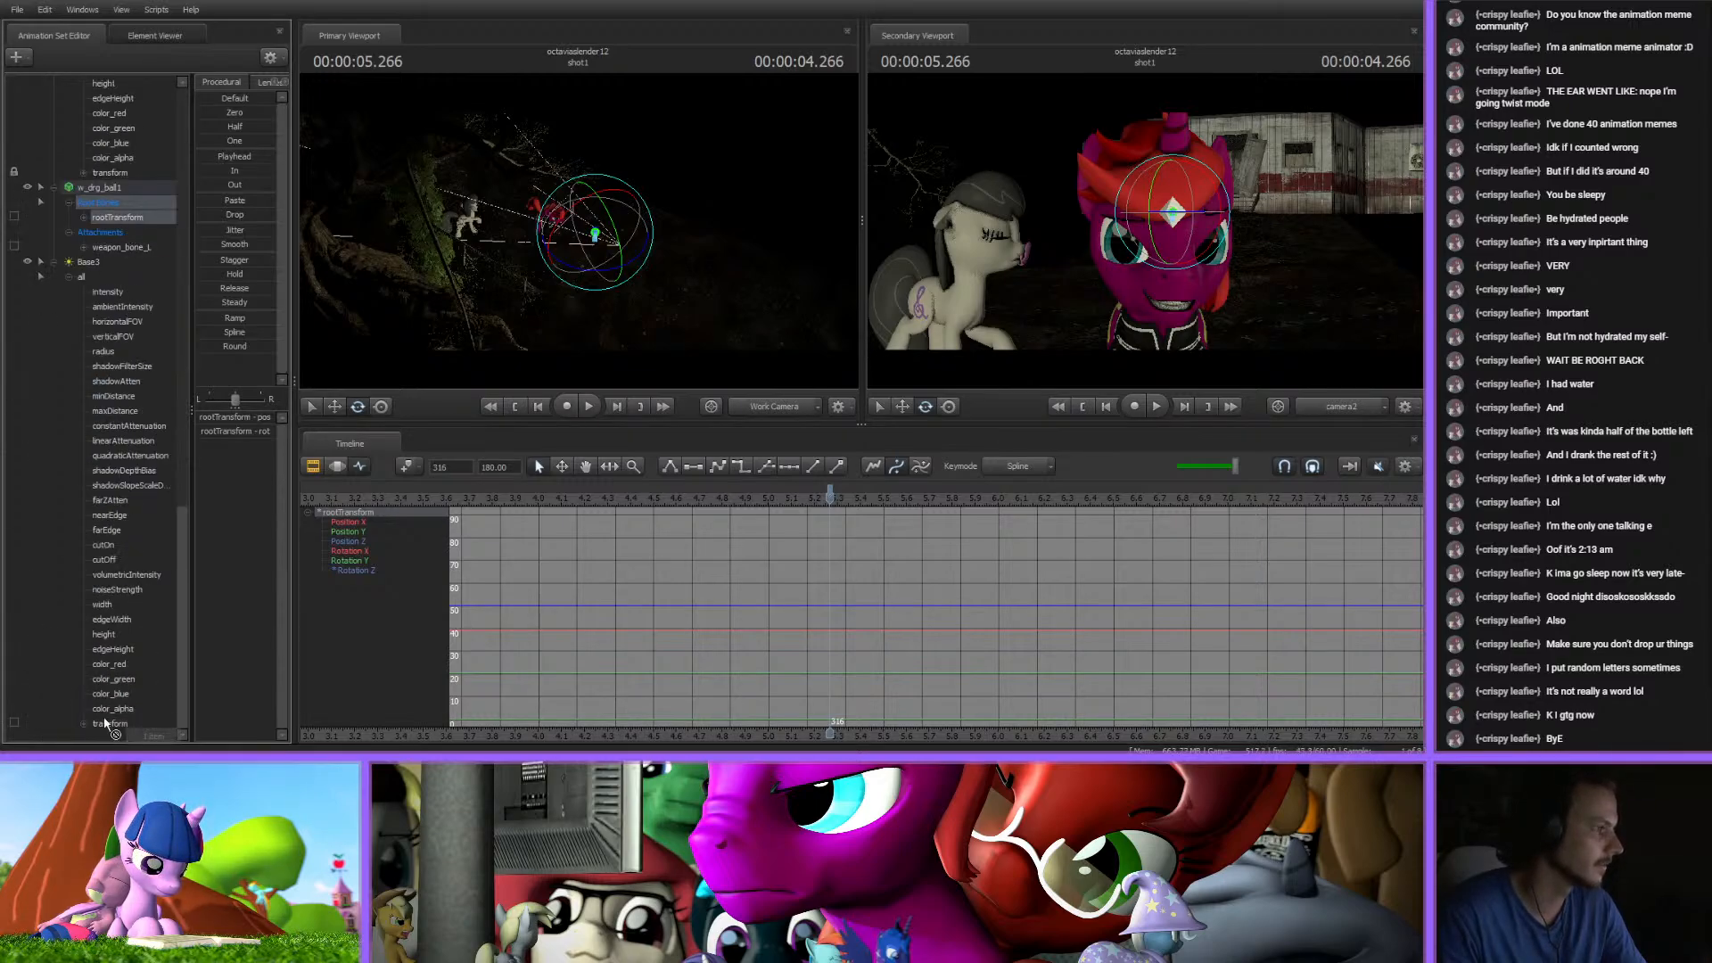
pyautogui.click(83, 218)
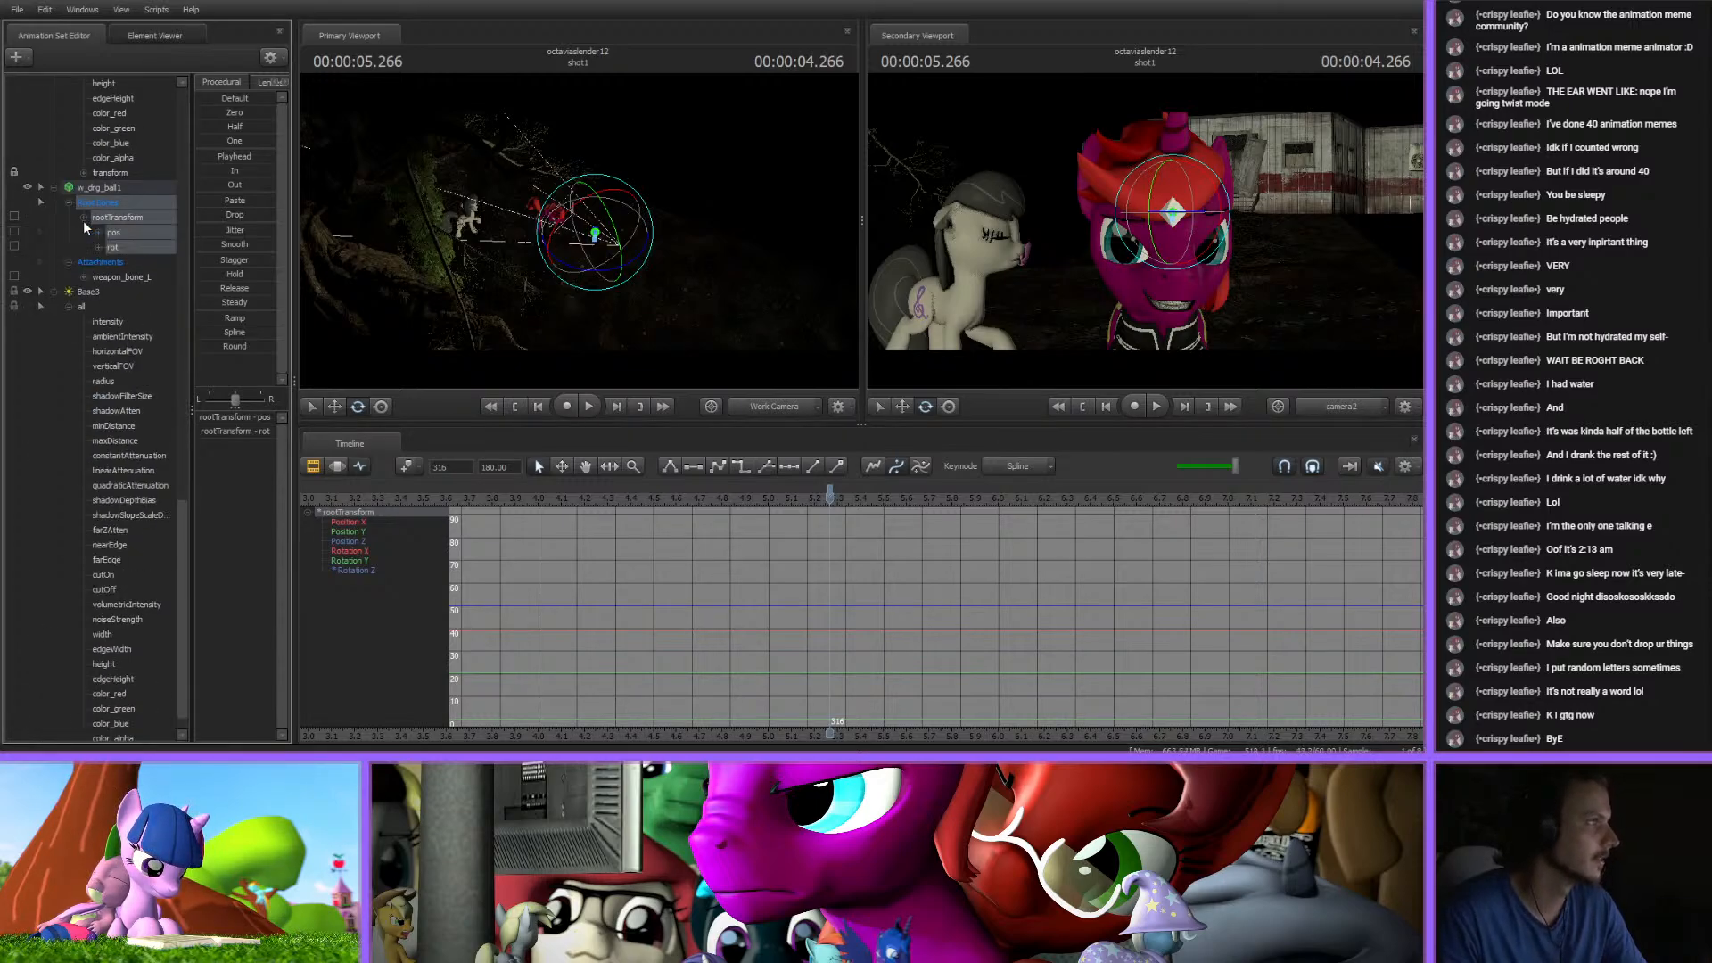
# - Set the Rotation Z of w_drg_ball1's rootTransform to 270
pyautogui.click(97, 247)
pyautogui.click(131, 289)
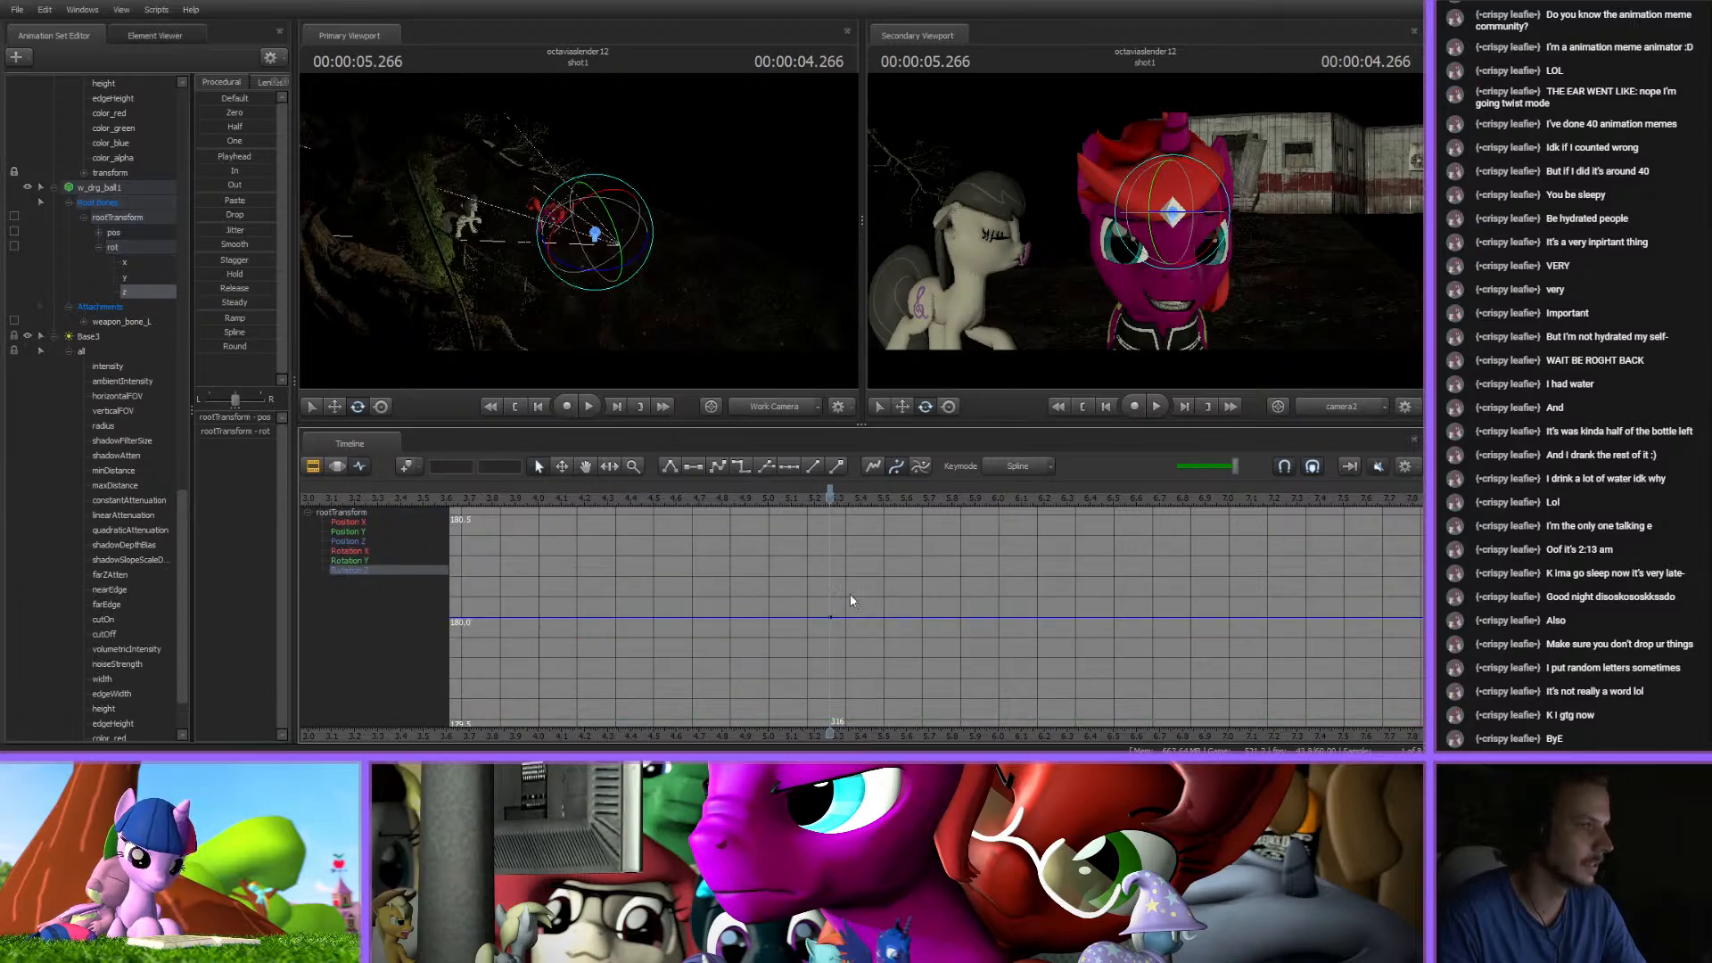
pyautogui.write('270')
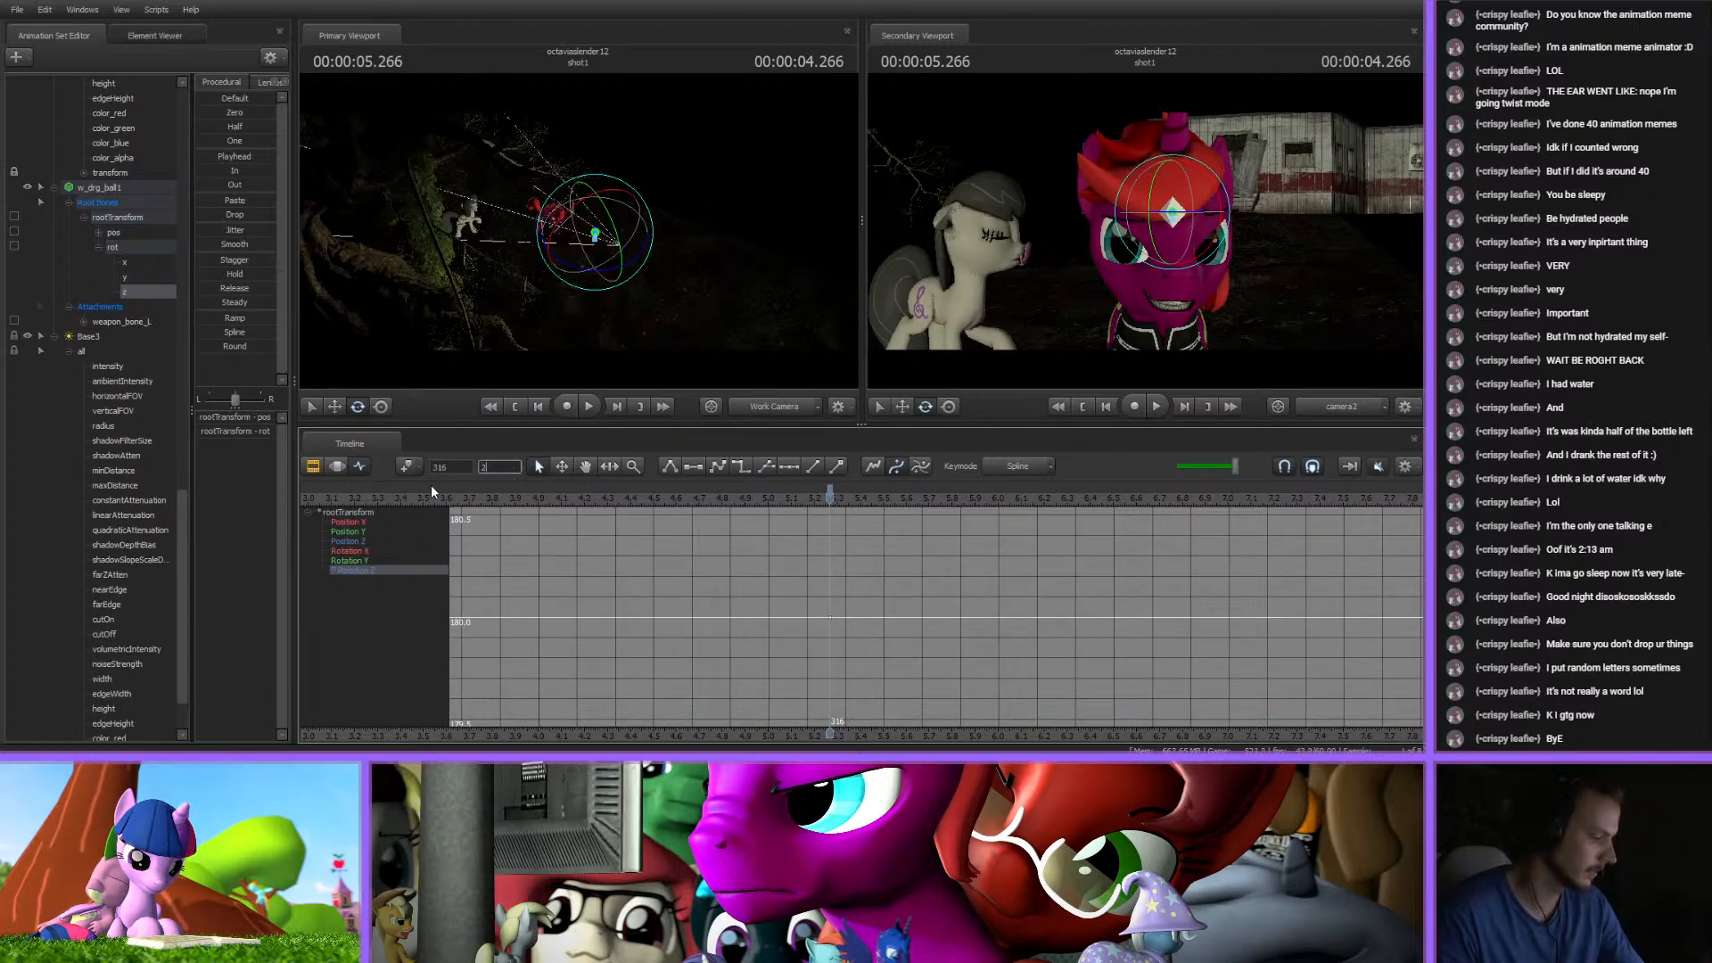
pyautogui.press('Return')
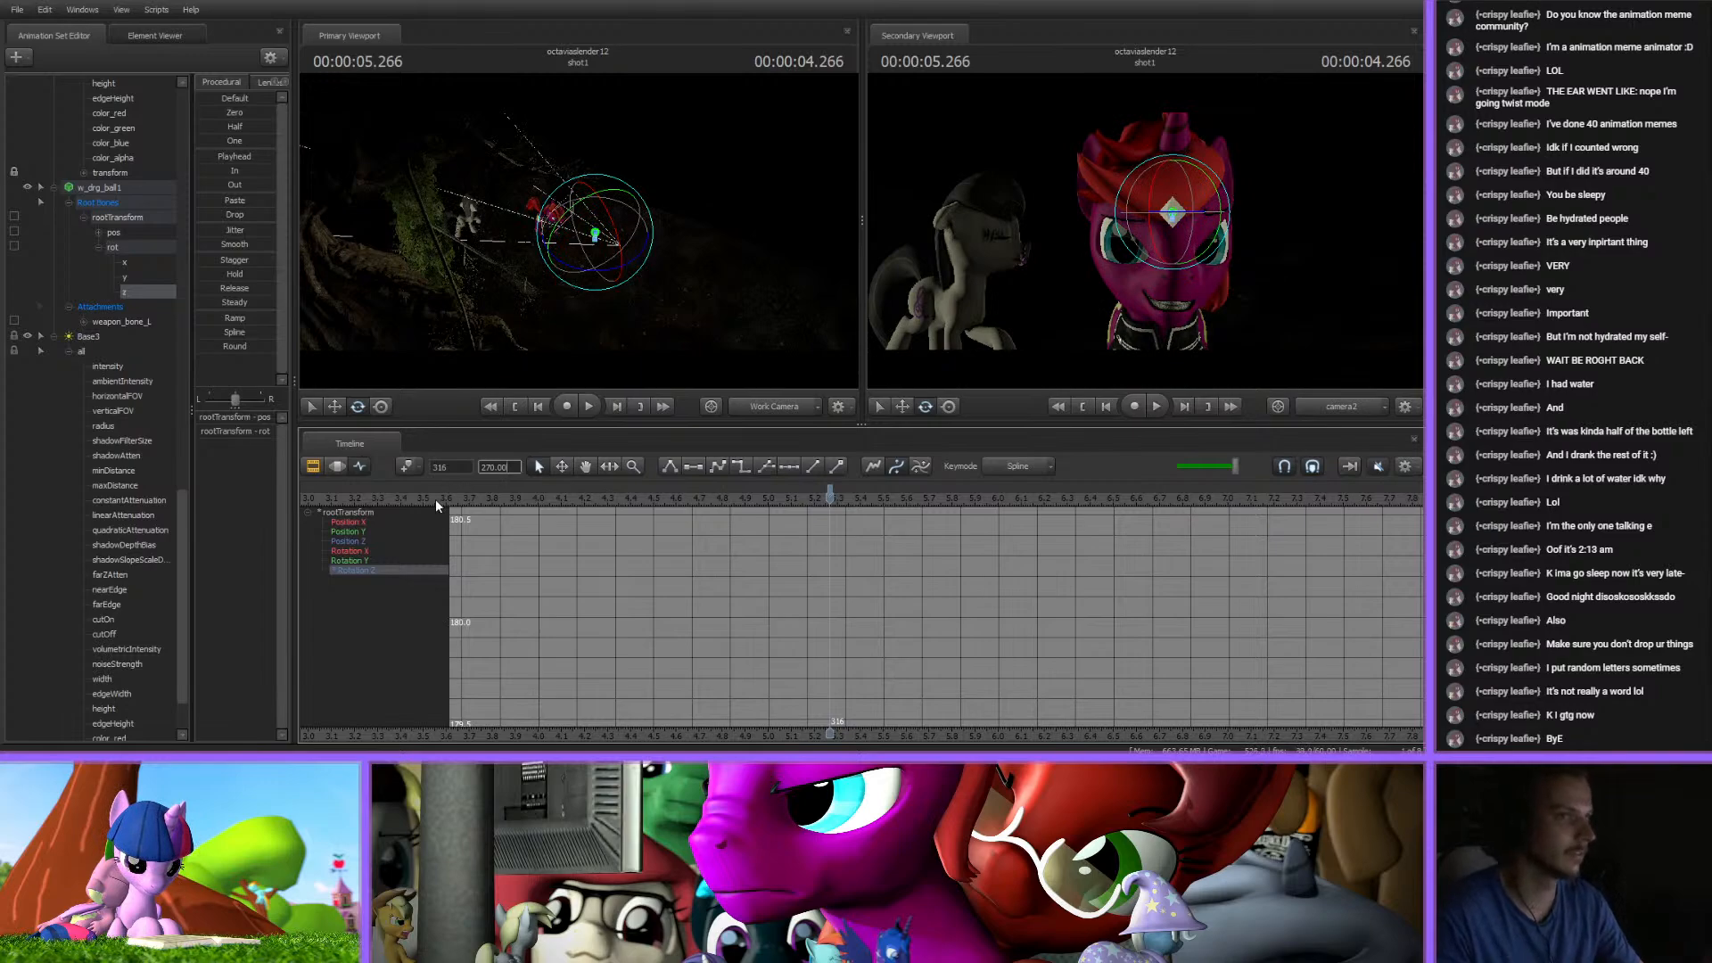
# - Paste another copy of the Base light, collapse the expanded entries and move w_drg_ball1 above Base in the animation set list
pyautogui.scroll(8, 130, 667)
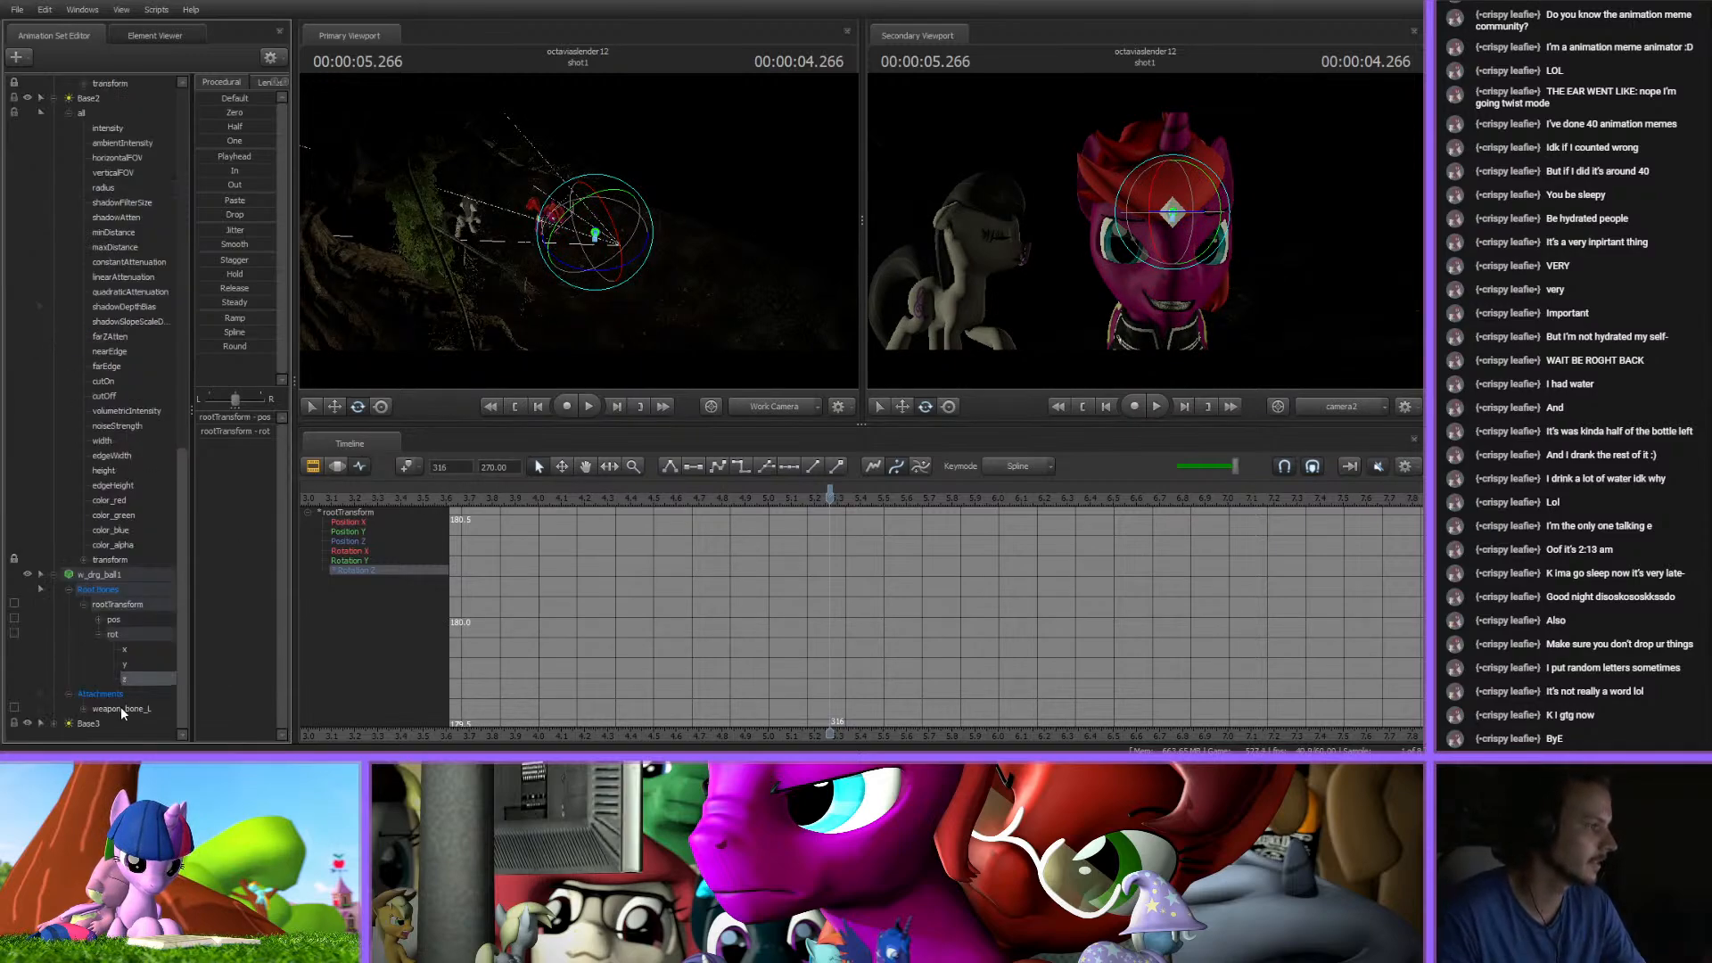
pyautogui.click(105, 734)
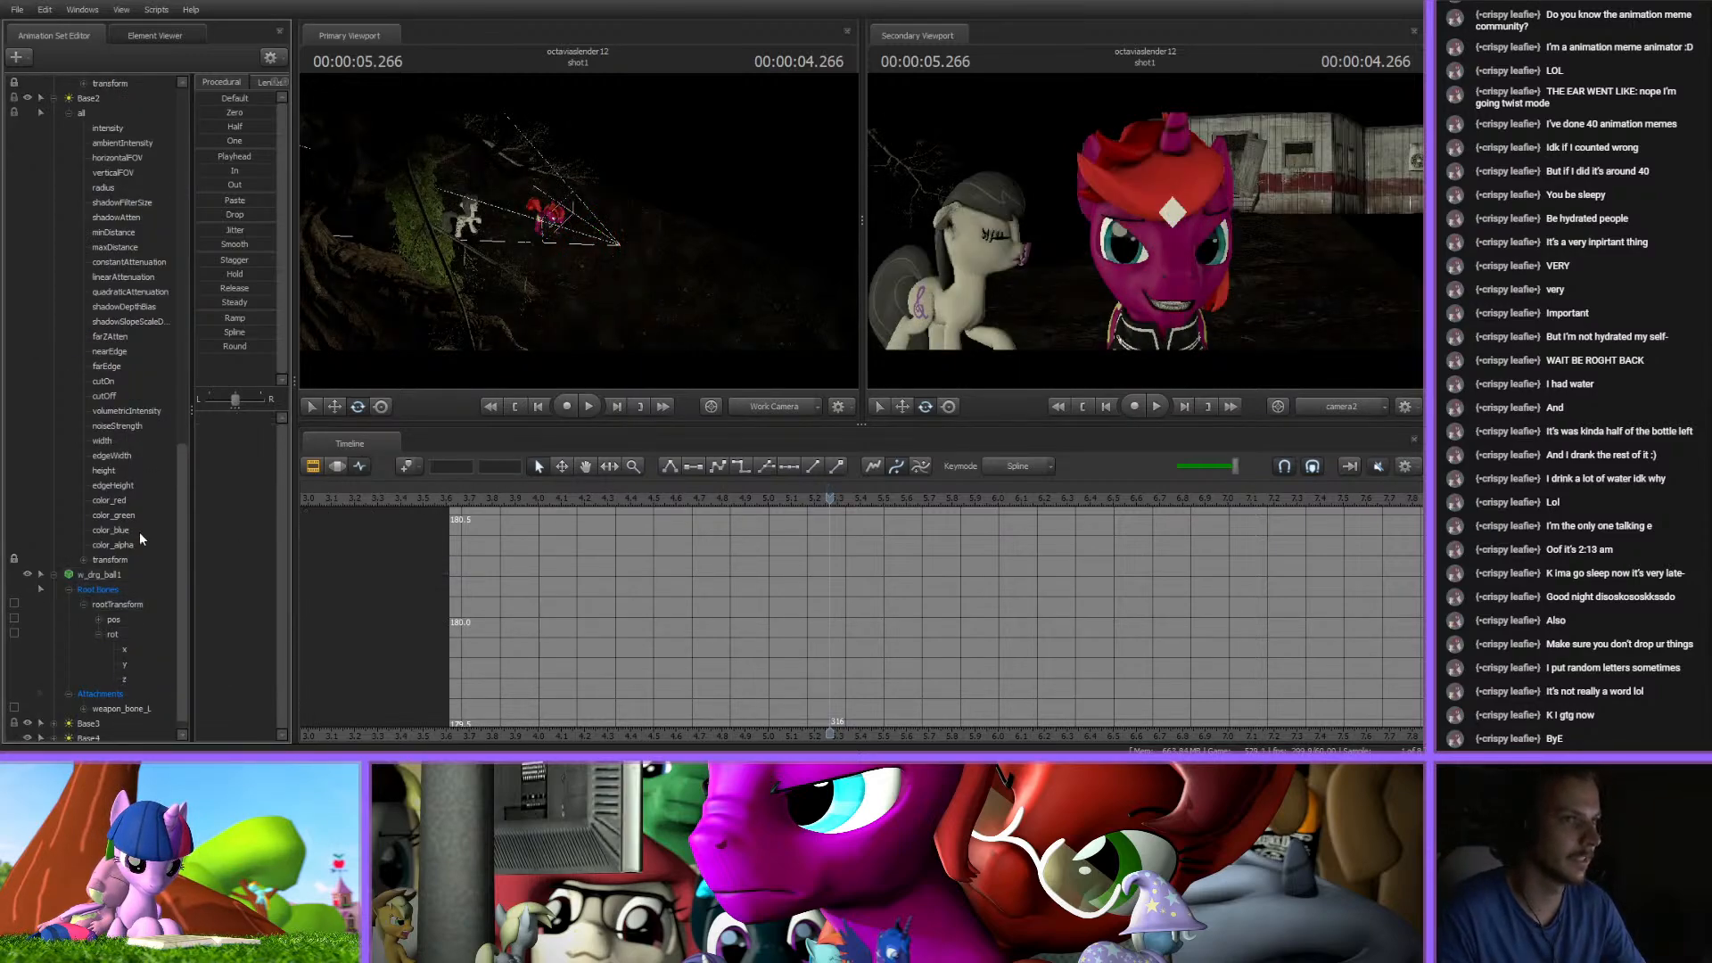
pyautogui.scroll(20, 63, 598)
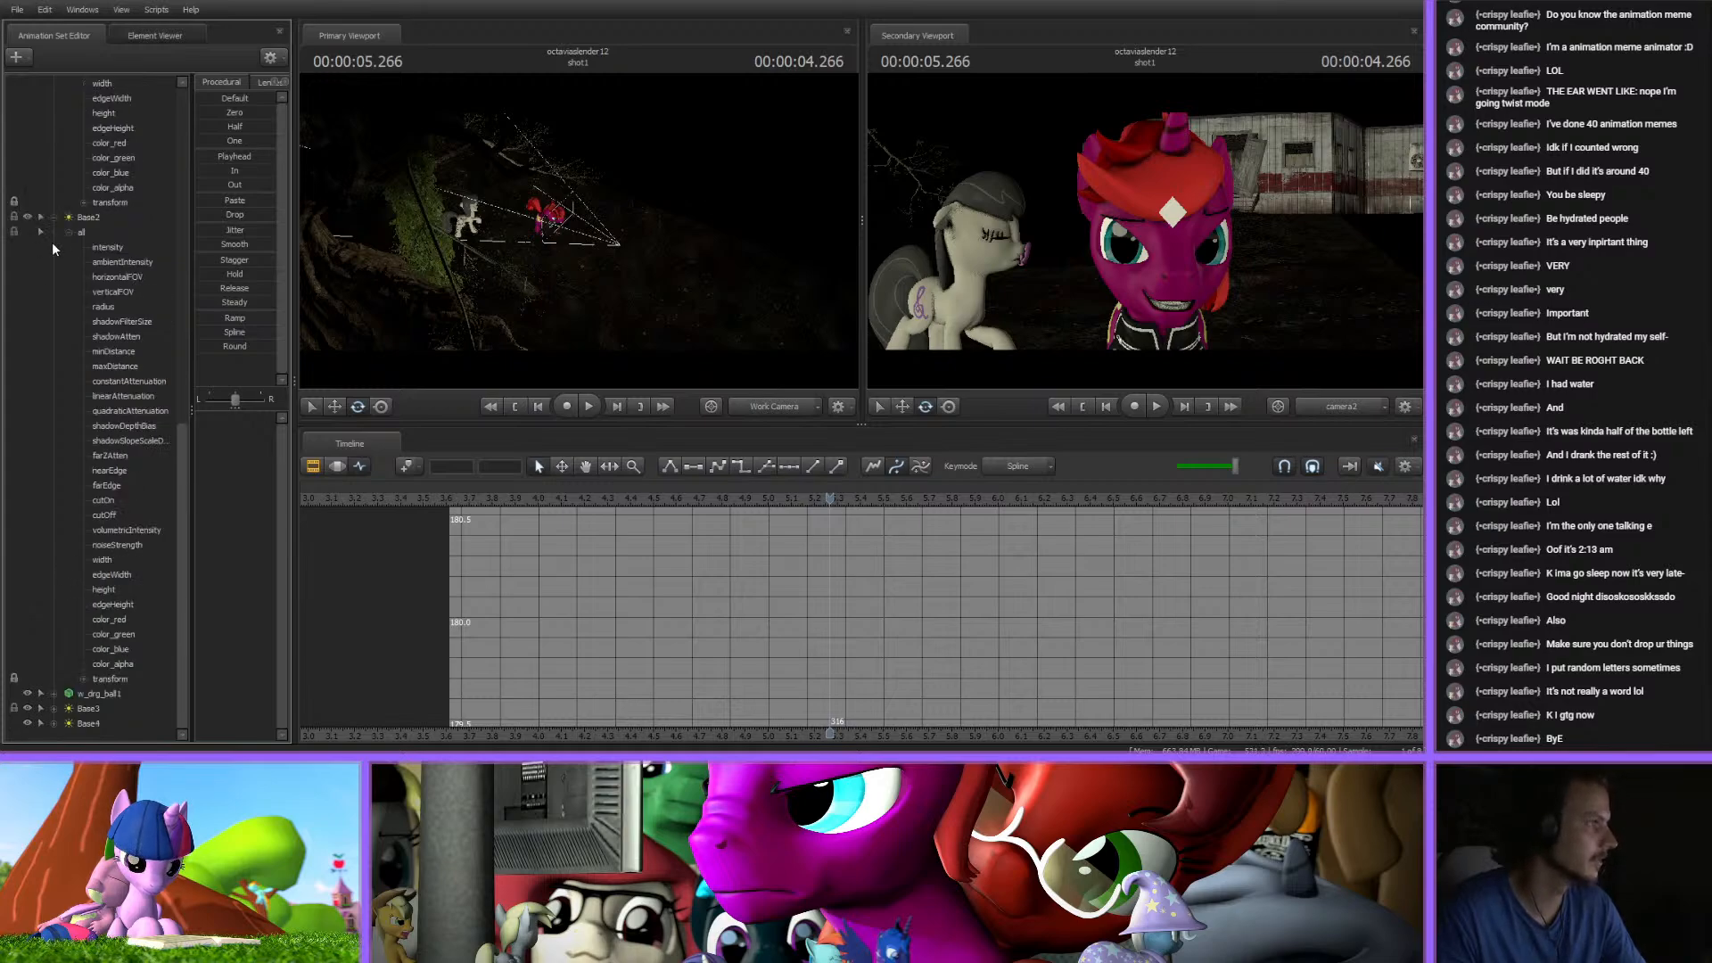
pyautogui.click(53, 426)
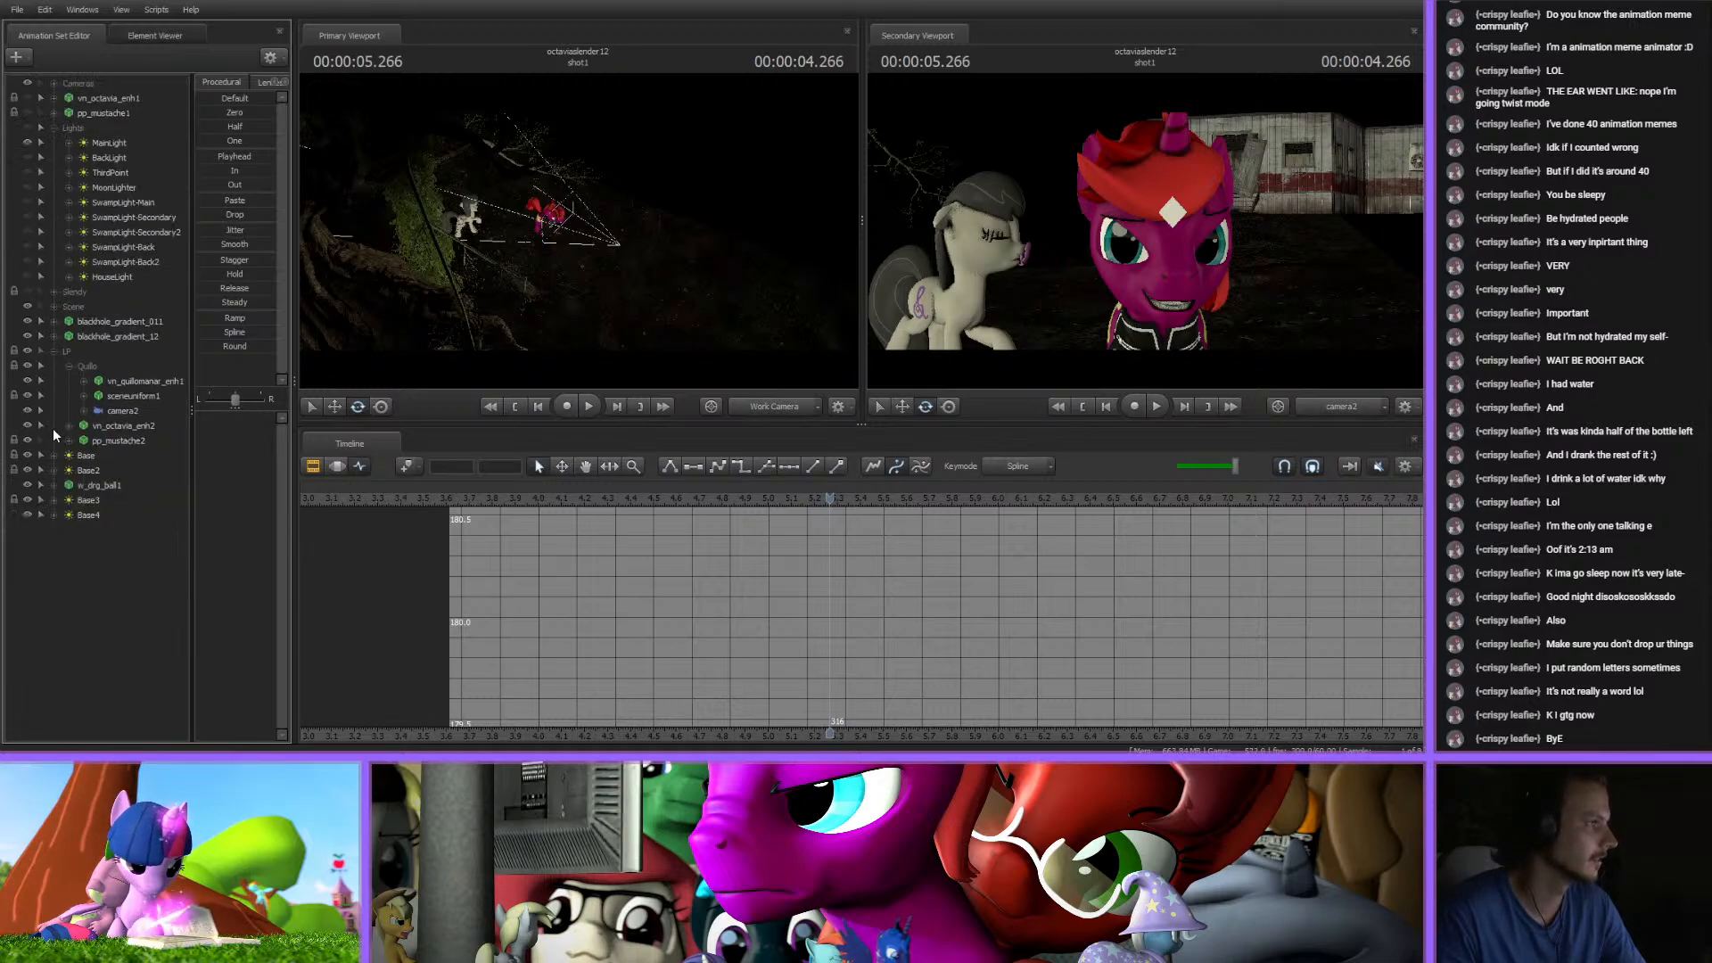
pyautogui.moveTo(94, 483); pyautogui.dragTo(95, 452)
# - Remove the locks to w_drg_ball1 from the lights Base through Base4
pyautogui.click(83, 470)
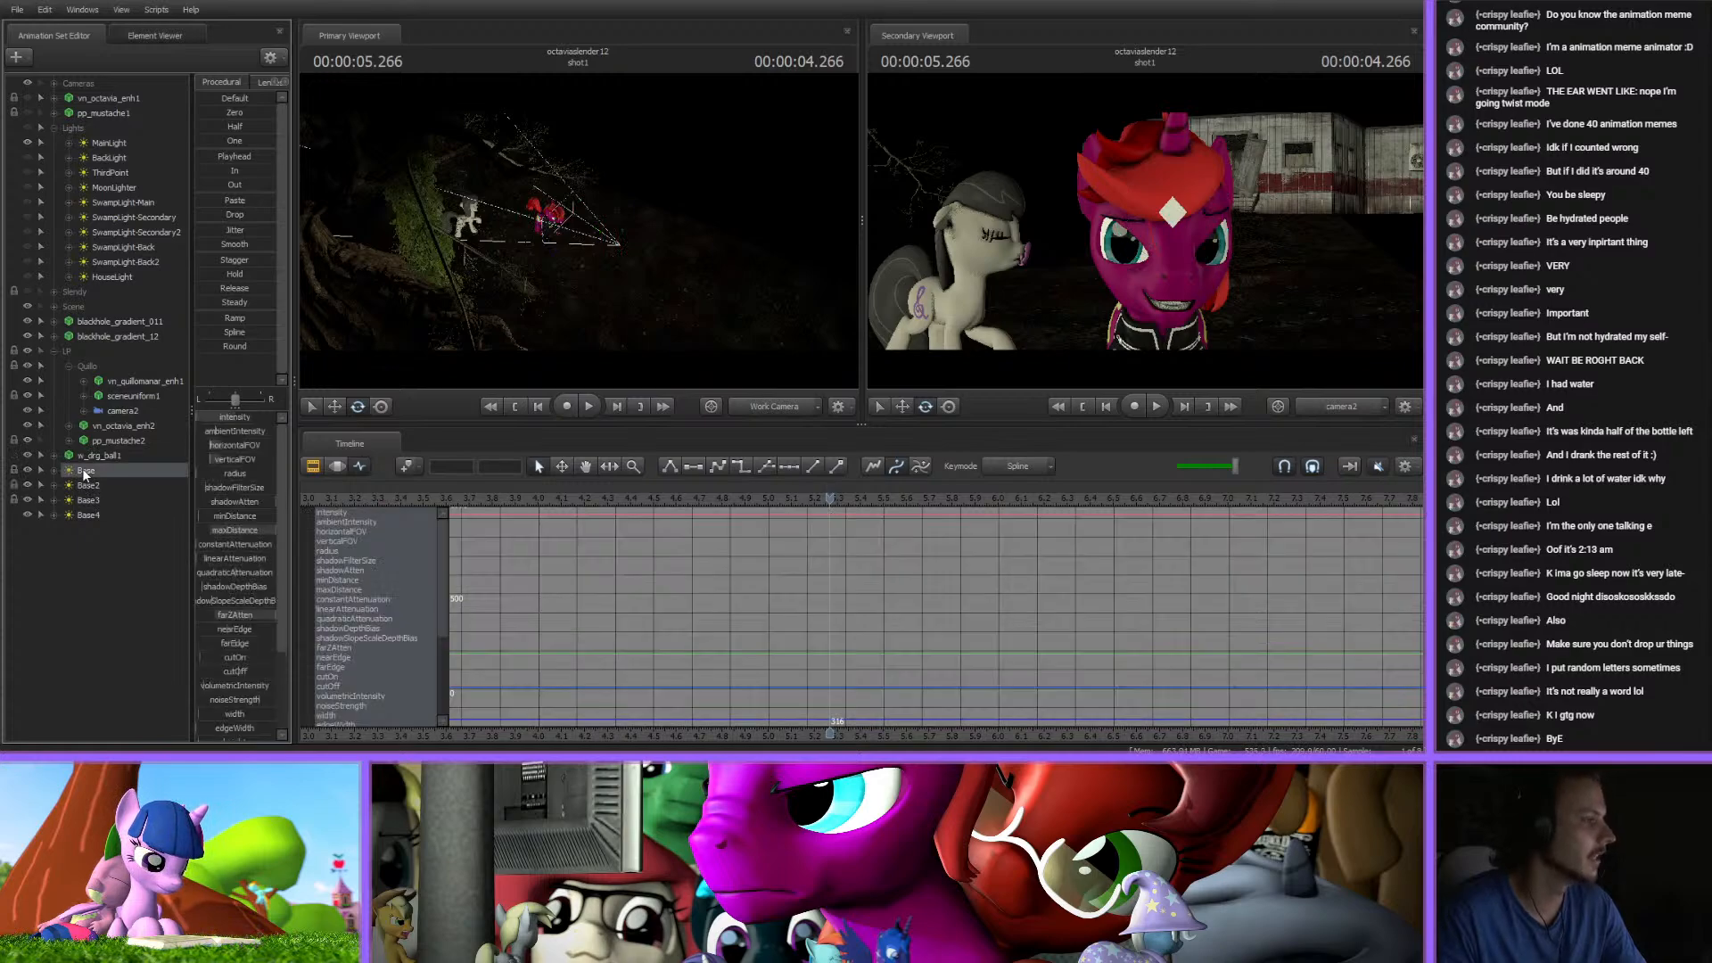
pyautogui.keyDown('shift'); pyautogui.click(87, 512); pyautogui.keyUp('shift')
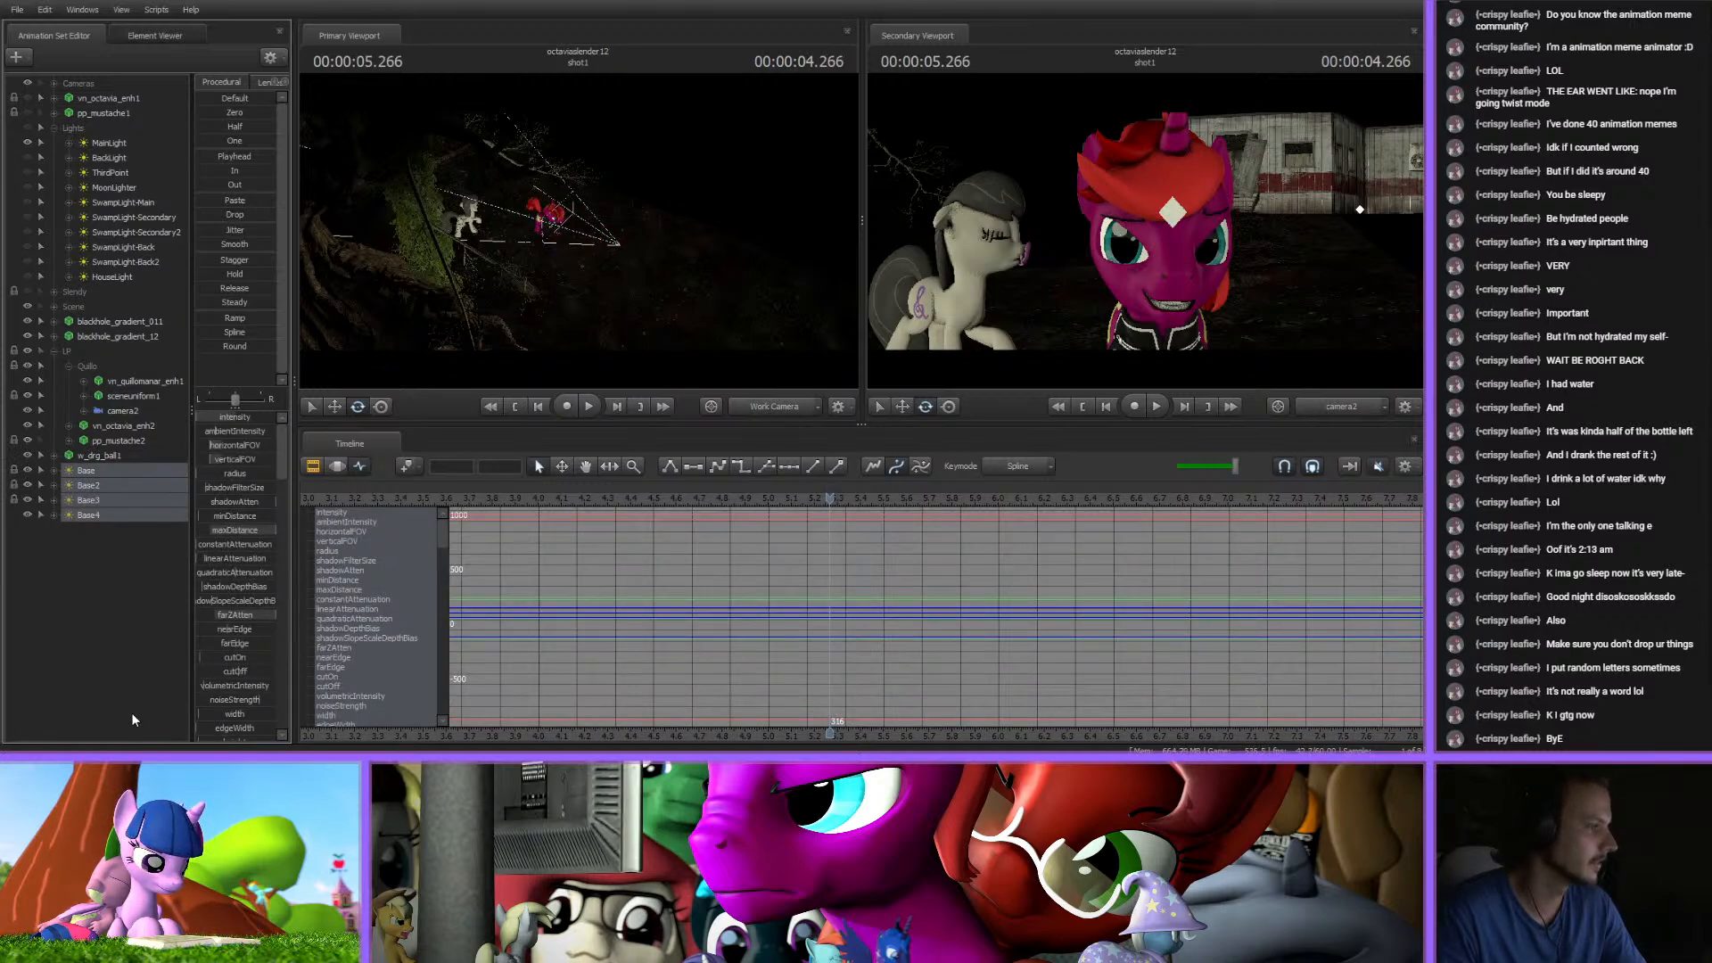
pyautogui.click(82, 558)
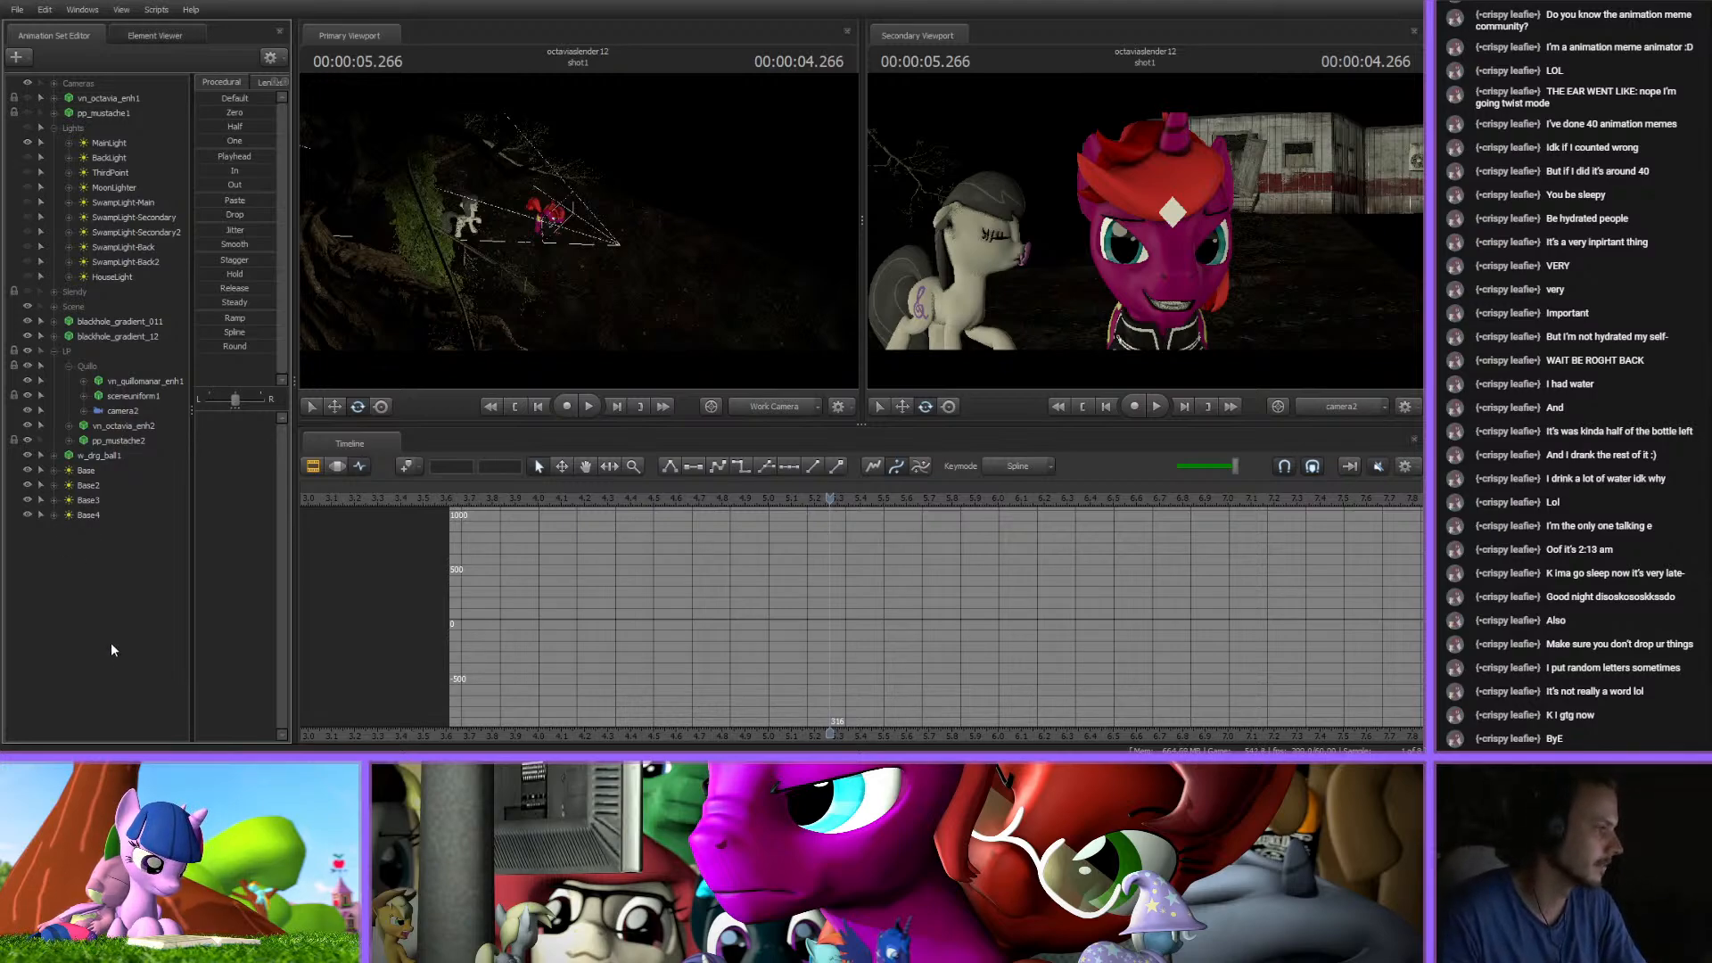
pyautogui.hotkey('ctrl', 'v')
pyautogui.click(54, 456)
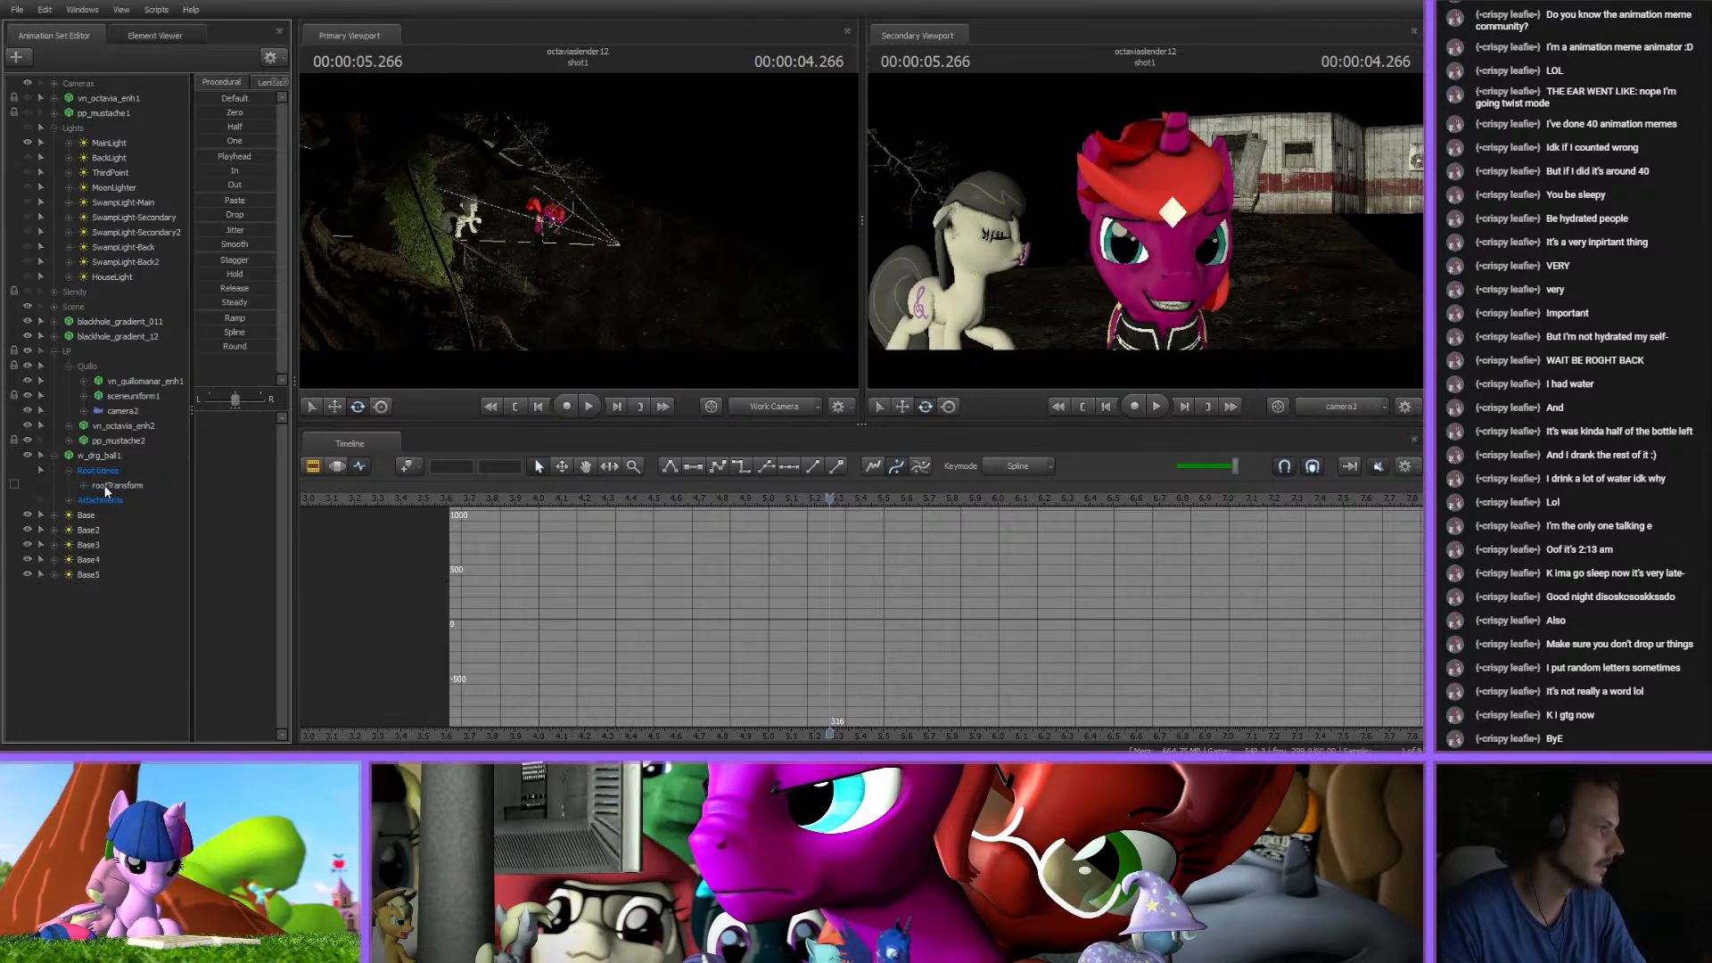
pyautogui.hotkey('ctrl', 'z')
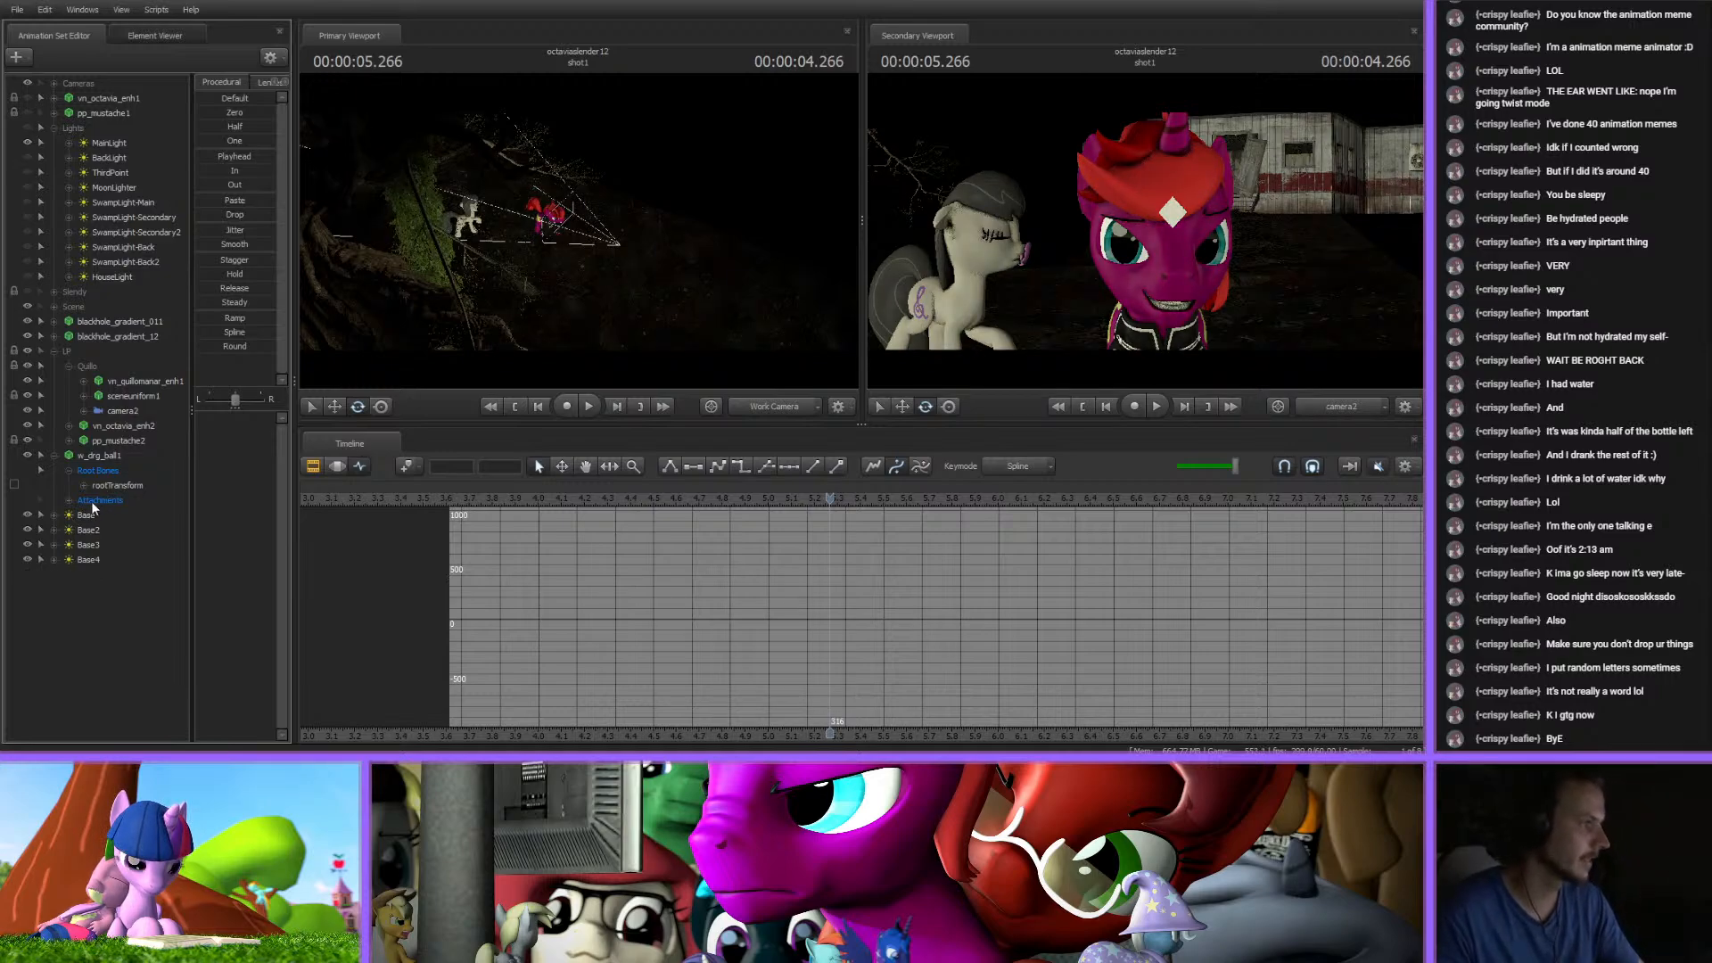
pyautogui.click(54, 455)
# - Duplicate the Base and Base3 lights by copying both and pasting them into the animation set list
pyautogui.click(37, 470)
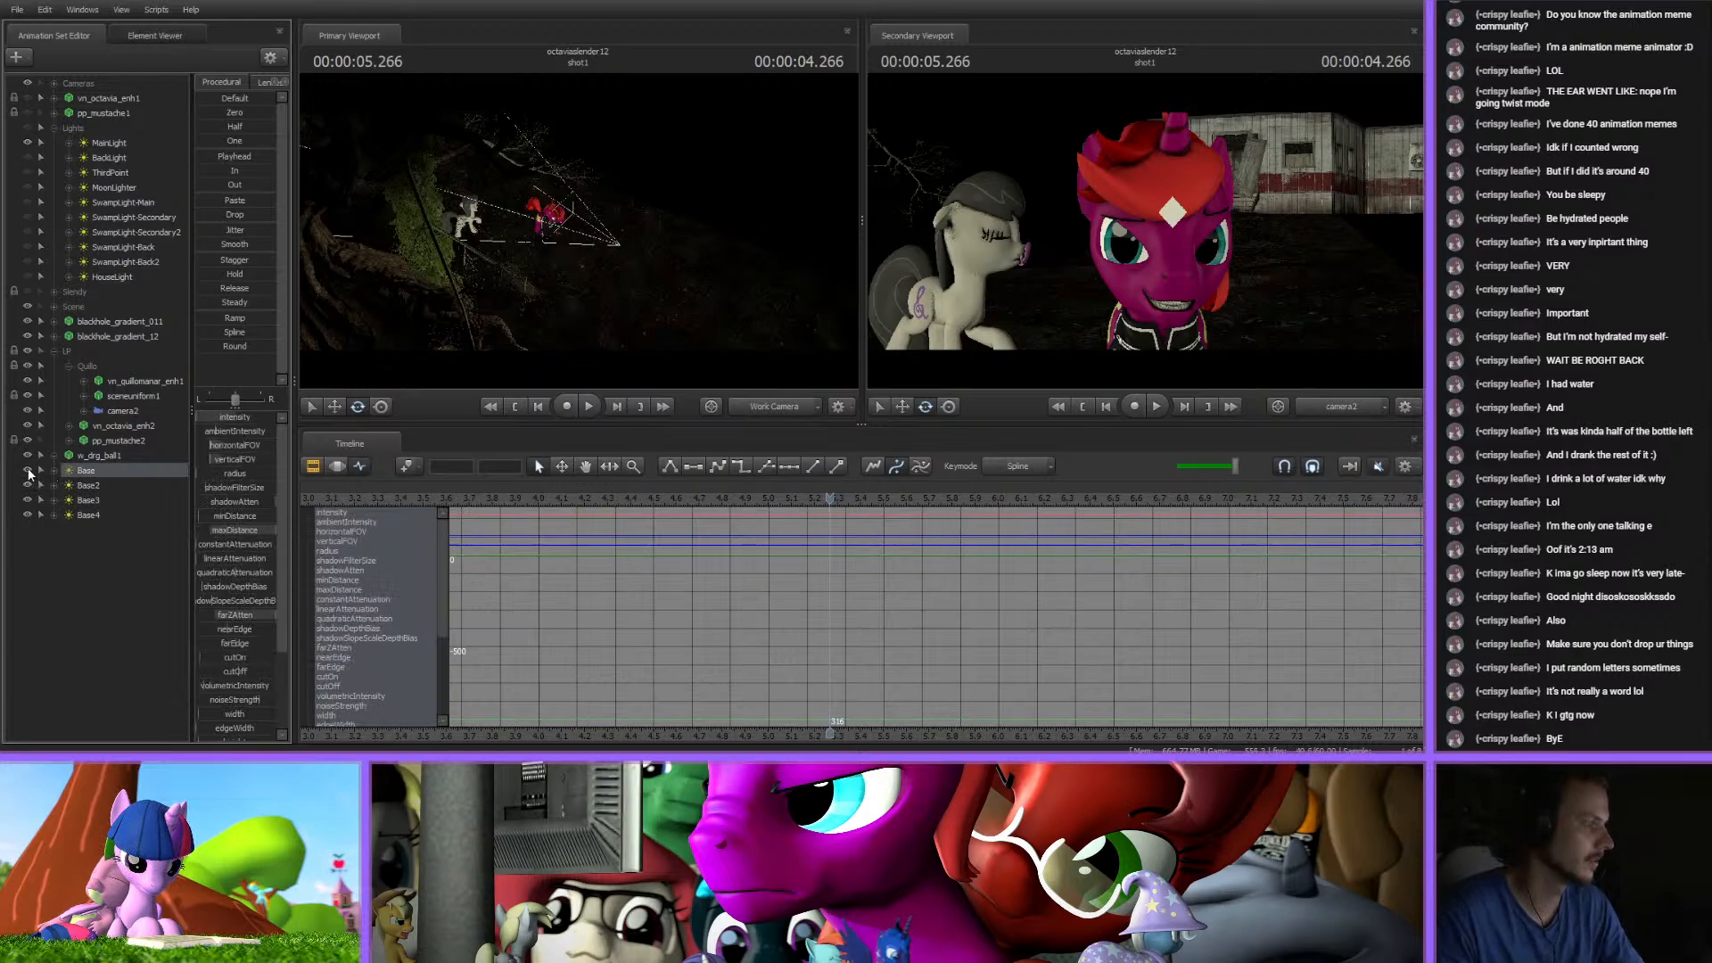
pyautogui.click(29, 470)
pyautogui.click(29, 470)
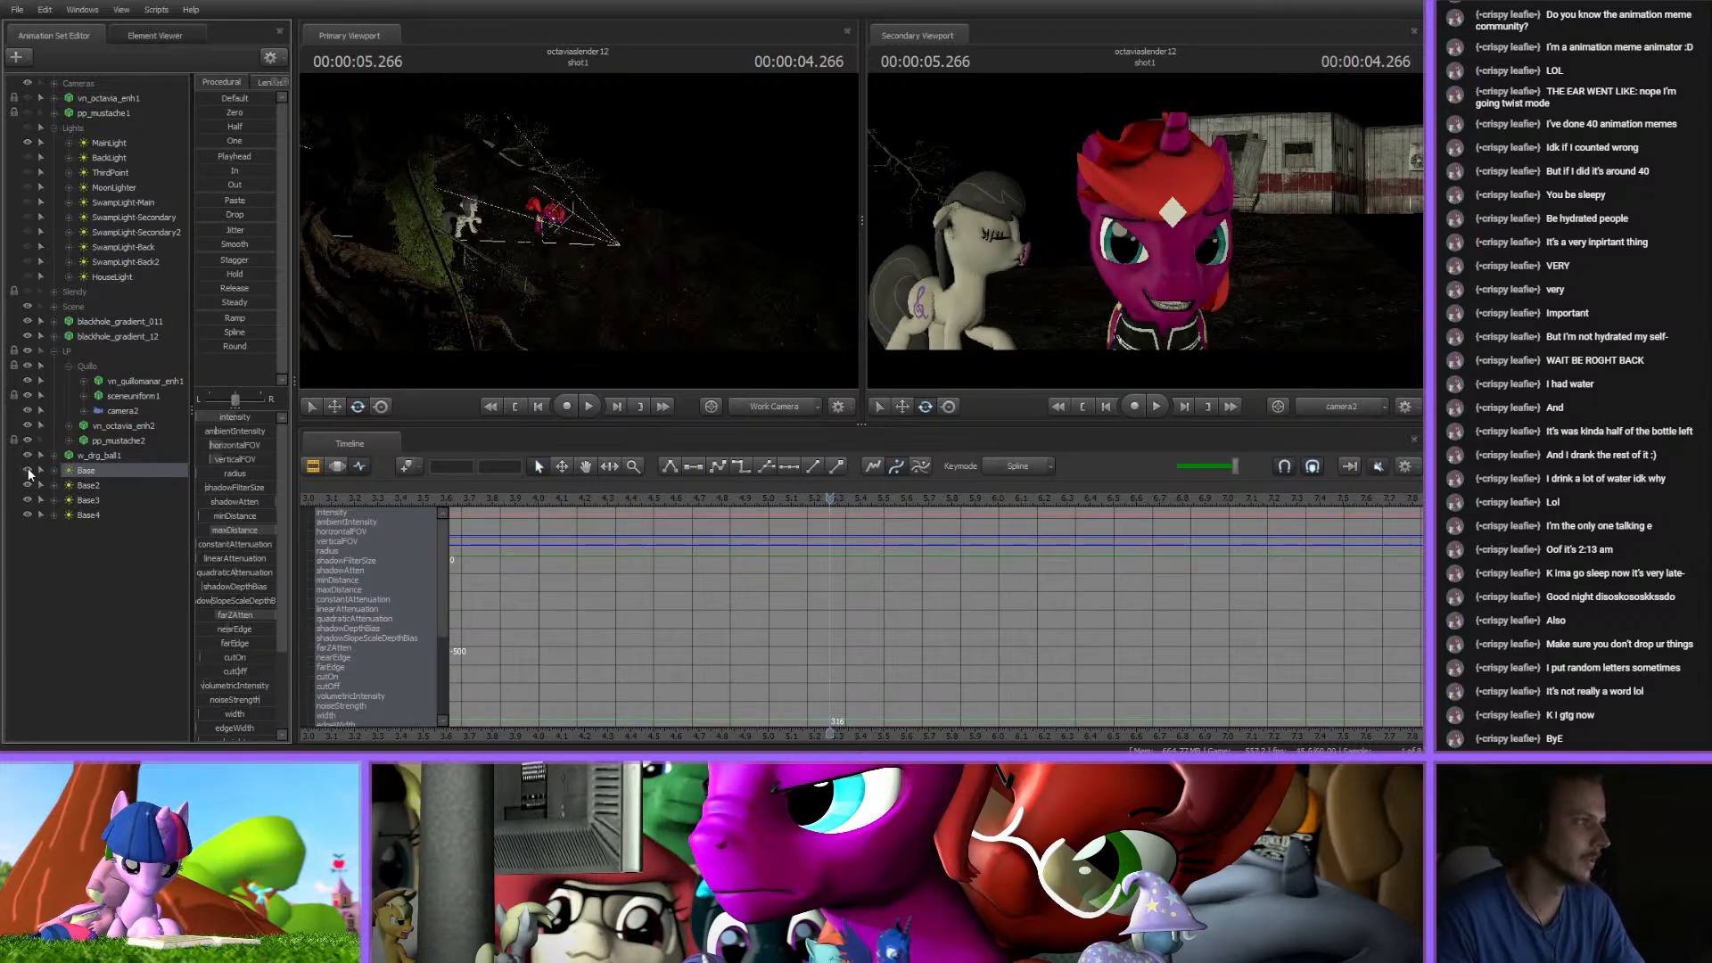
pyautogui.keyDown('ctrl'); pyautogui.click(89, 503); pyautogui.keyUp('ctrl')
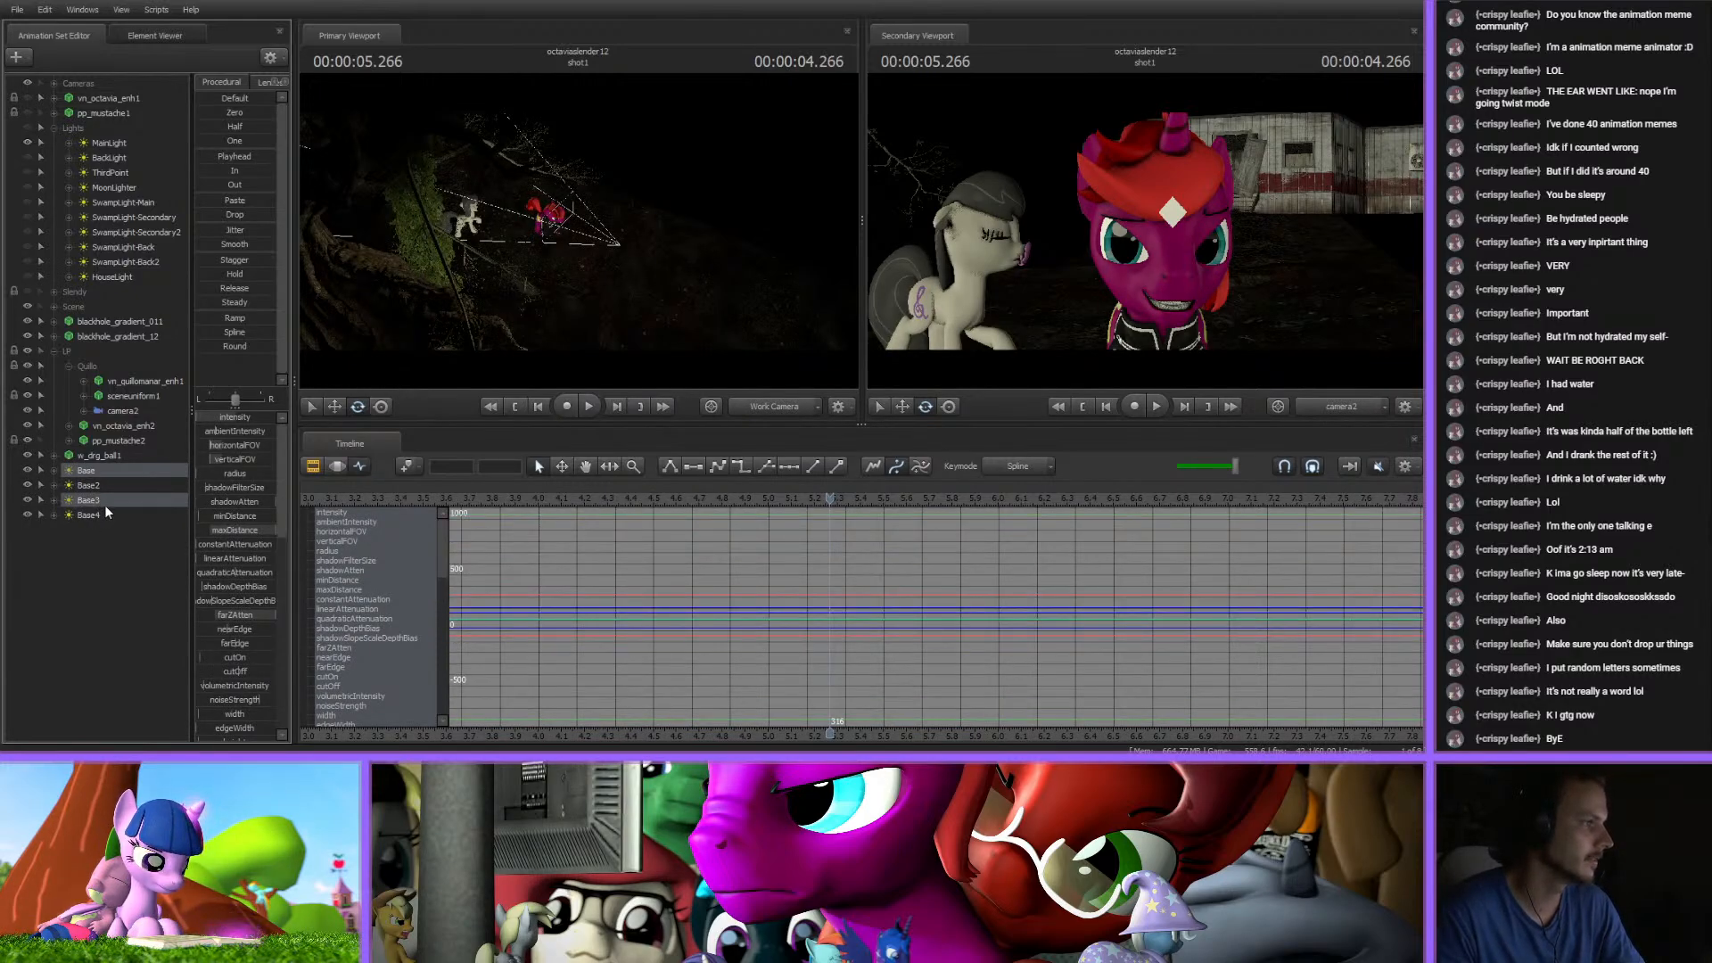
pyautogui.click(89, 559)
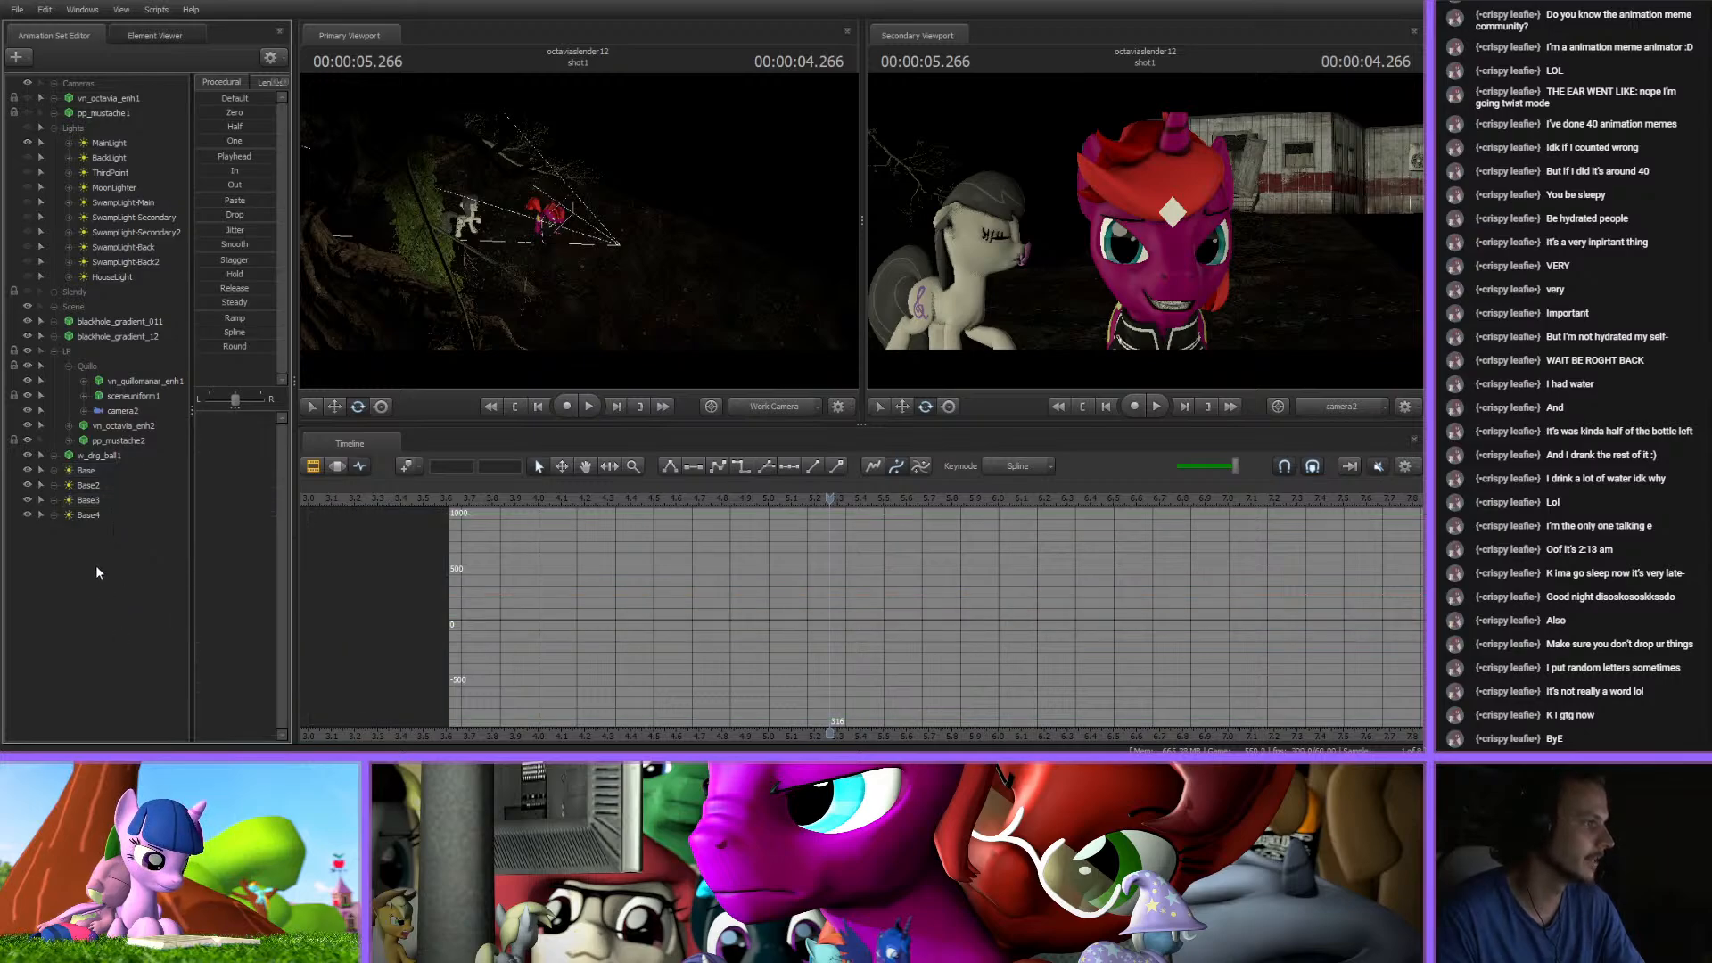
pyautogui.hotkey('ctrl', 'v')
# - Hide the lights Base through Base4 and toggle Base5 and Base6 to check the two new copies
pyautogui.click(28, 470)
pyautogui.click(28, 485)
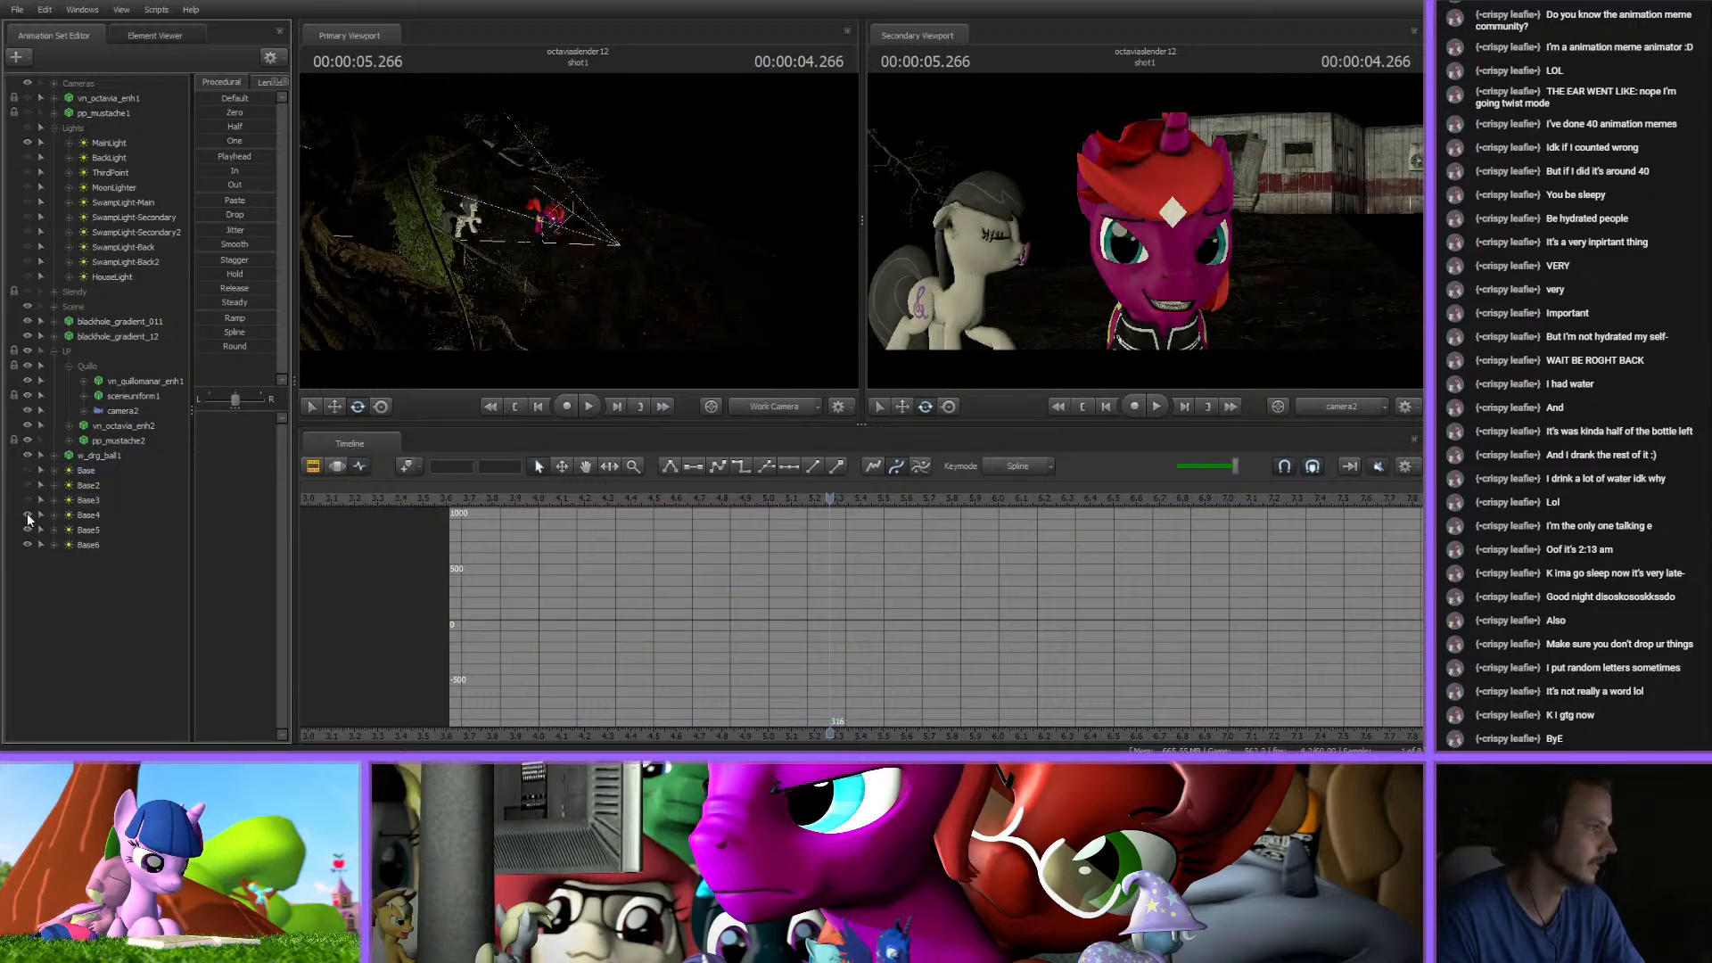
pyautogui.click(28, 500)
pyautogui.click(28, 515)
pyautogui.click(28, 530)
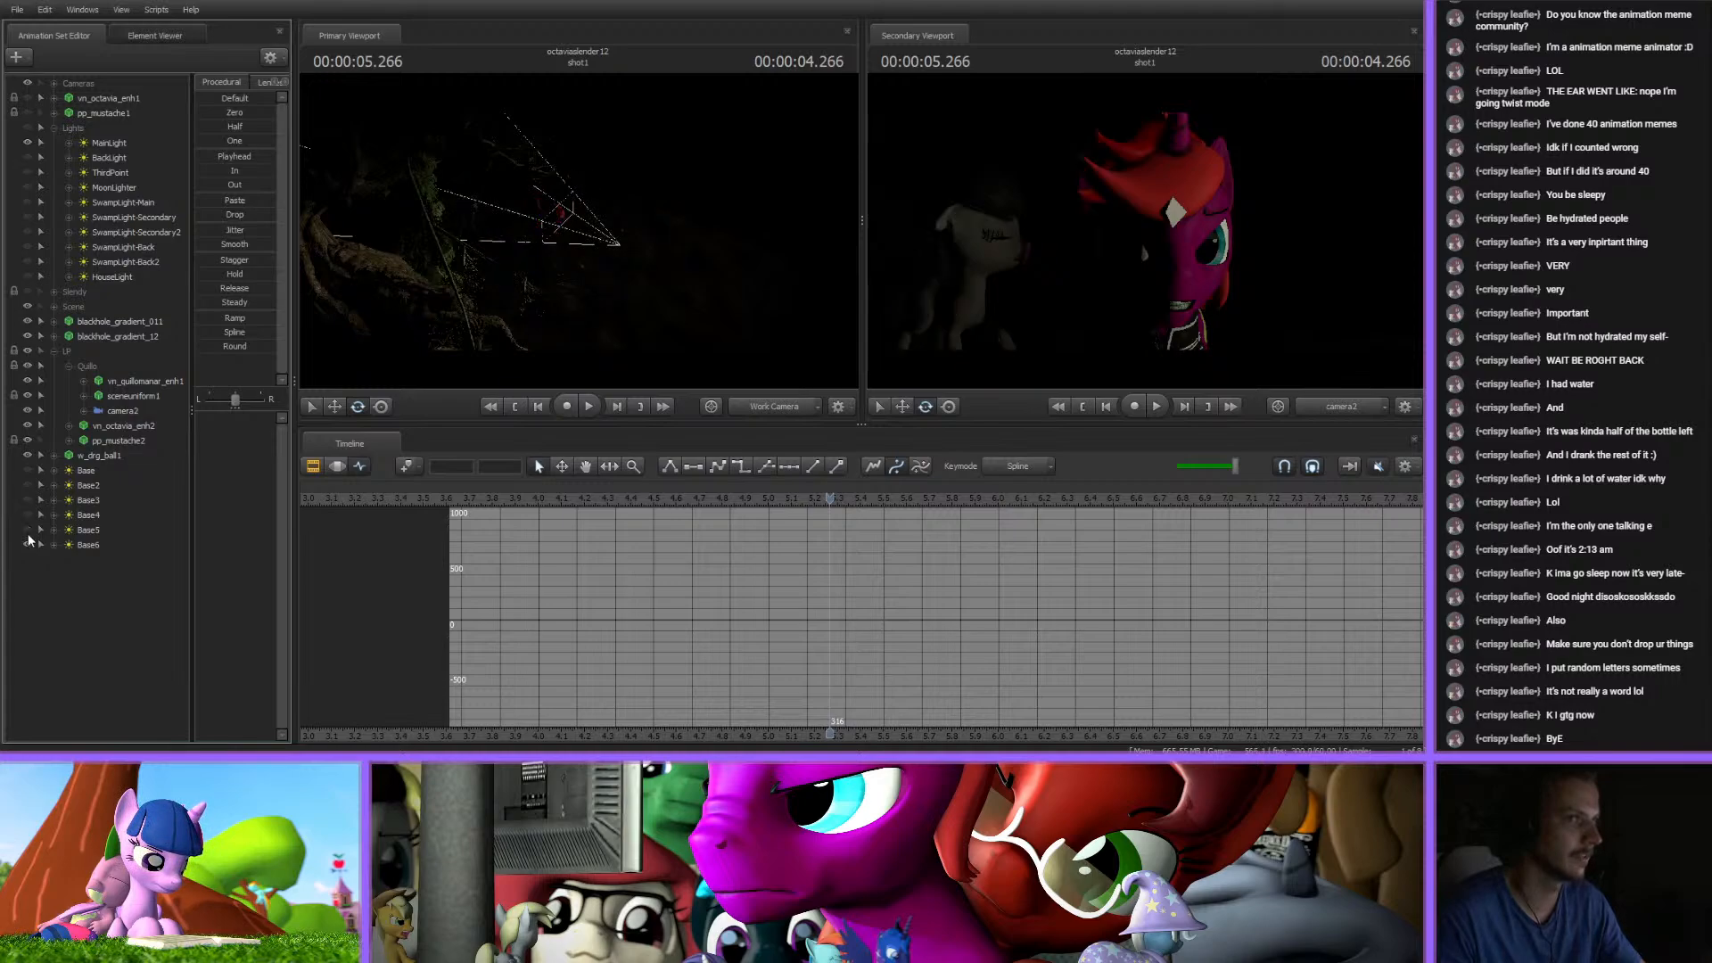
pyautogui.click(27, 545)
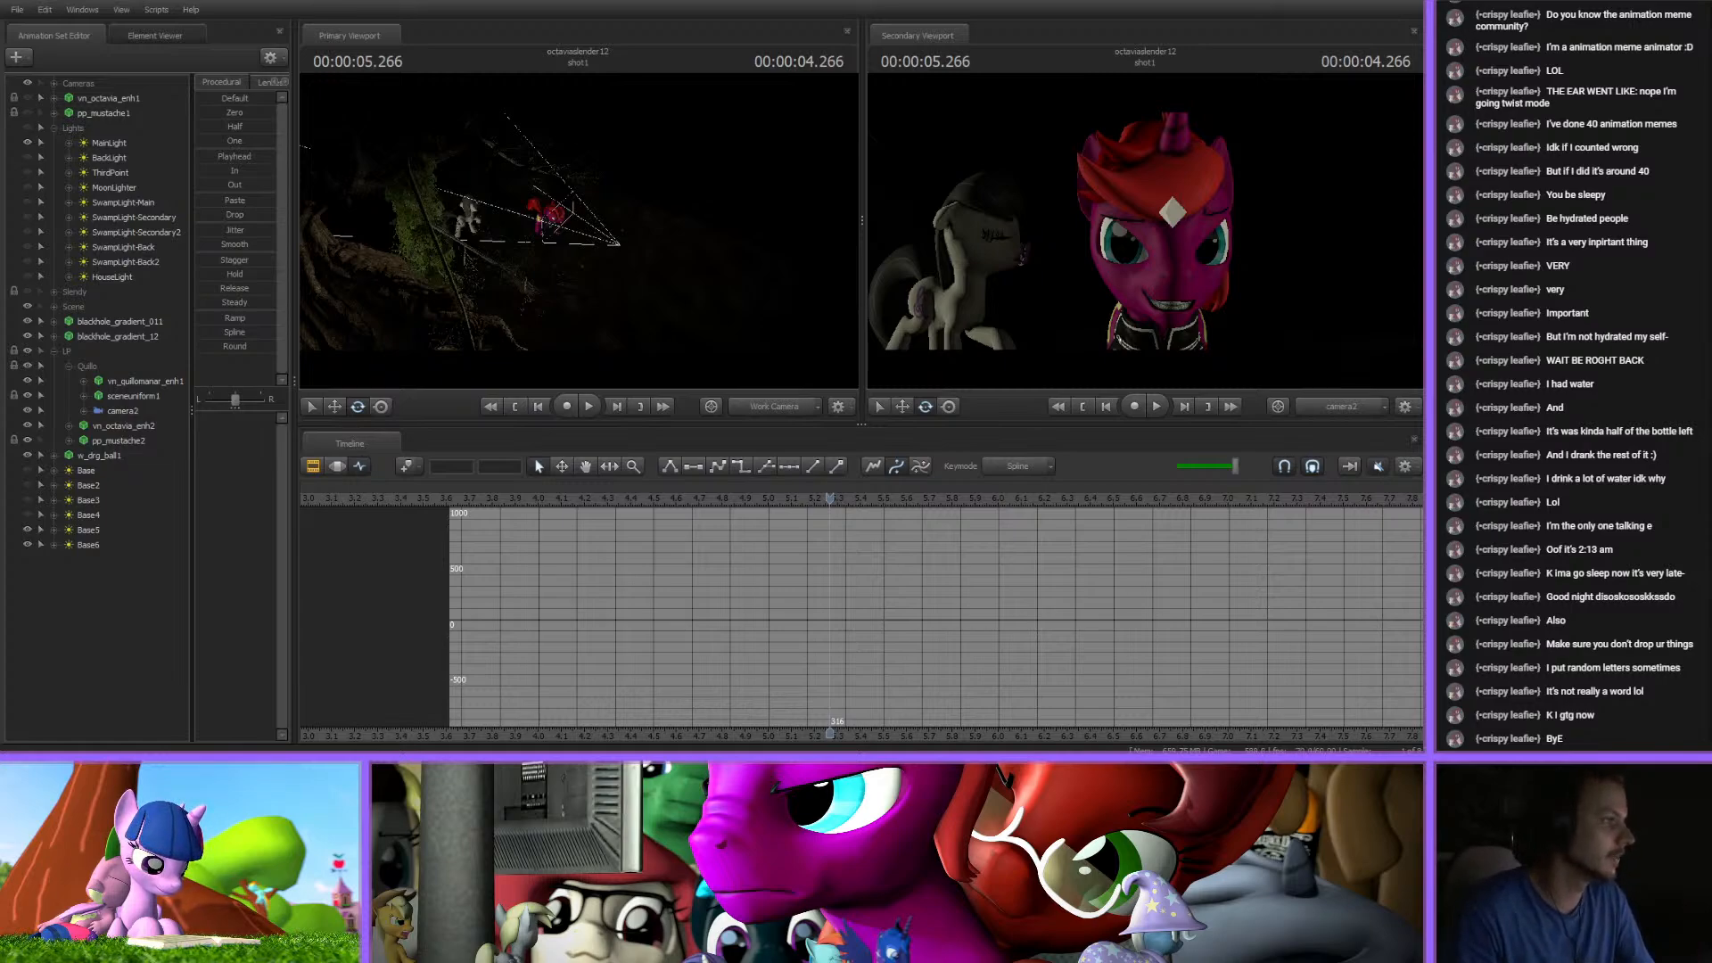
# - Lock the transforms of Base5 and Base6 to w_drg_ball1's rootTransform
pyautogui.click(54, 530)
pyautogui.scroll(-3, 72, 543)
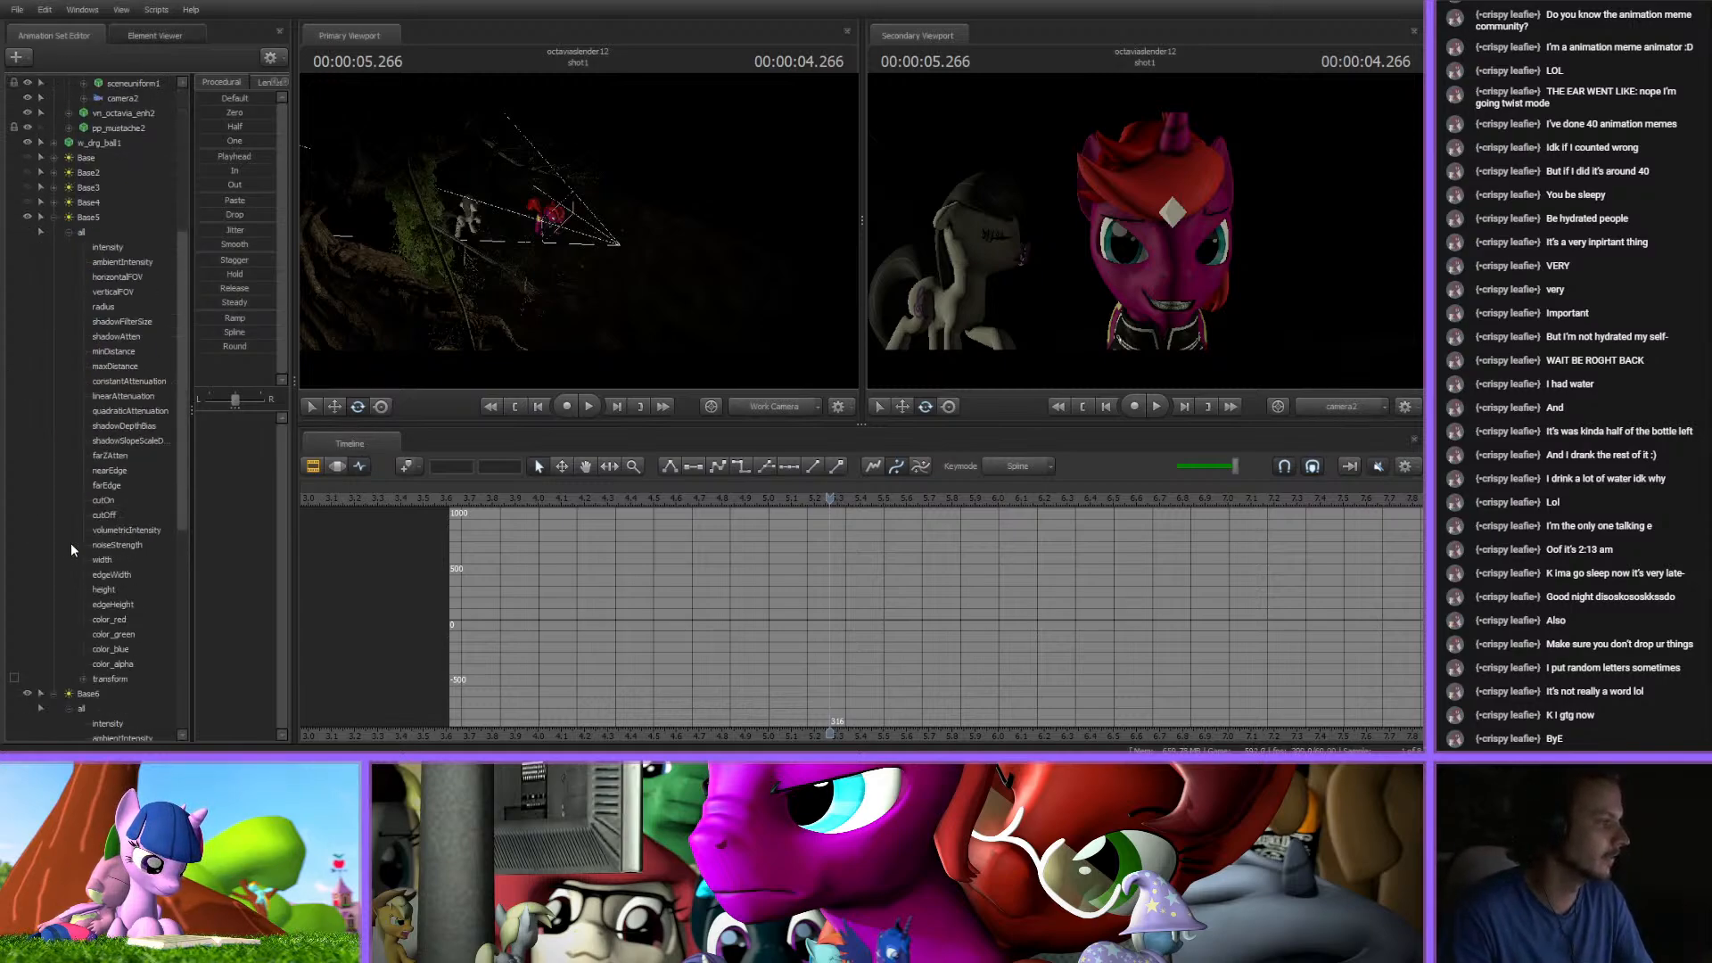
pyautogui.scroll(-14, 71, 543)
pyautogui.click(110, 722)
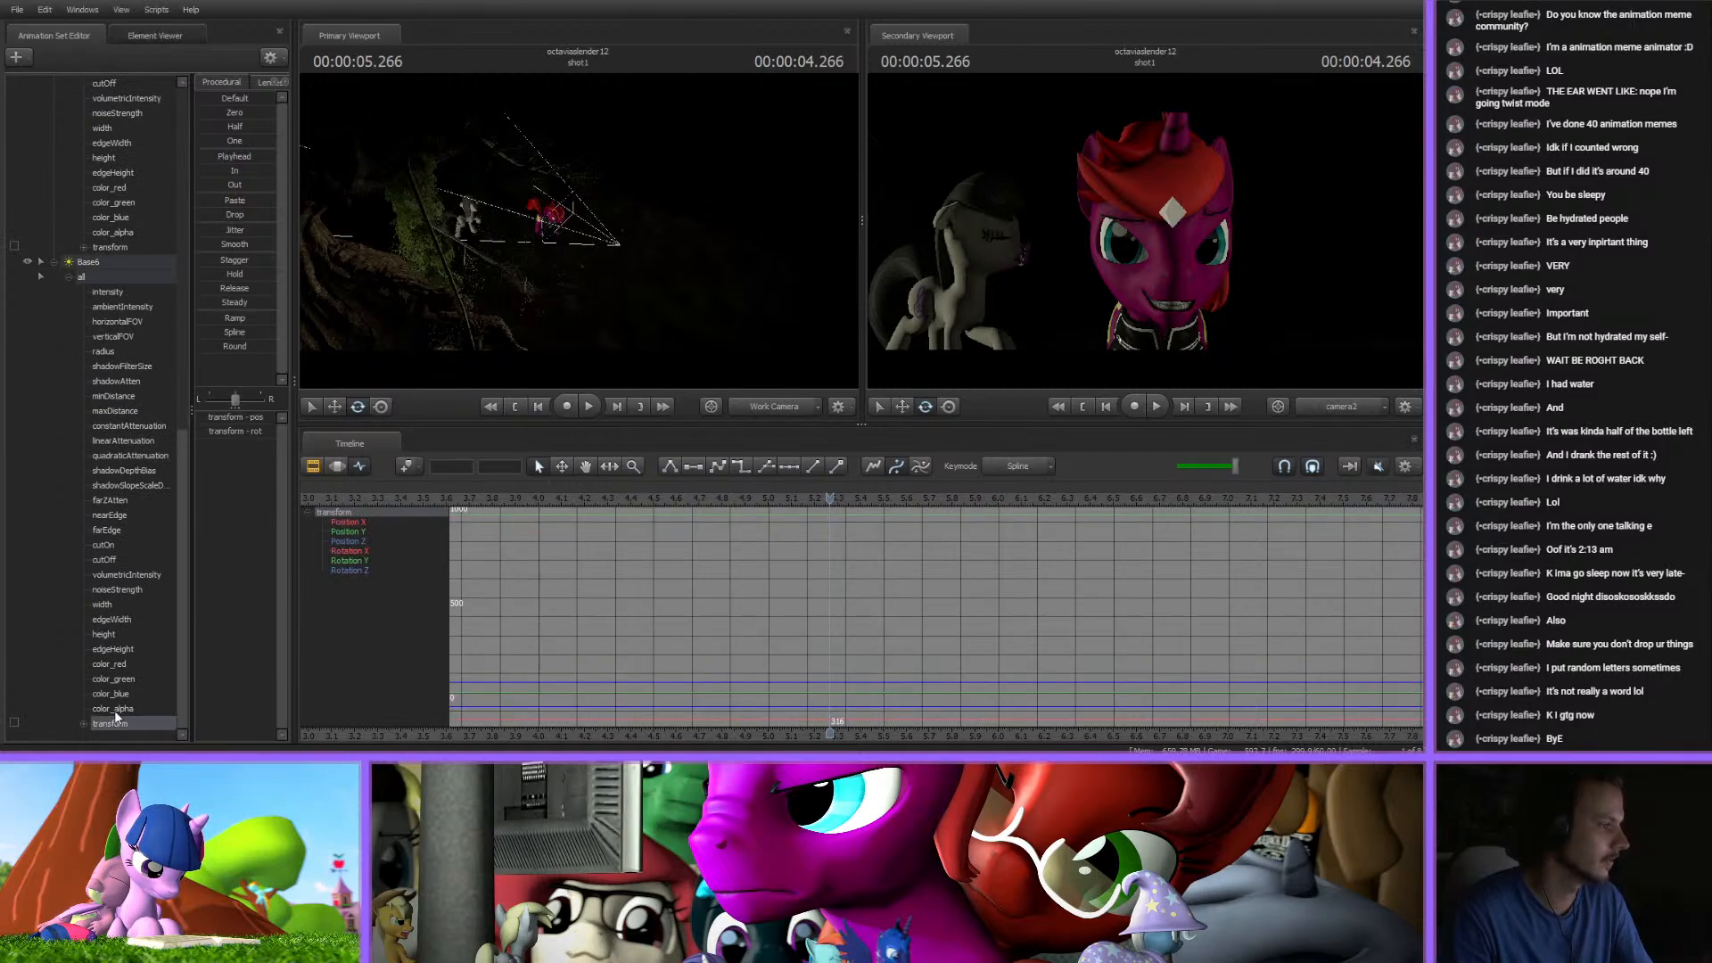
pyautogui.keyDown('ctrl'); pyautogui.click(121, 246); pyautogui.keyUp('ctrl')
pyautogui.scroll(14, 116, 515)
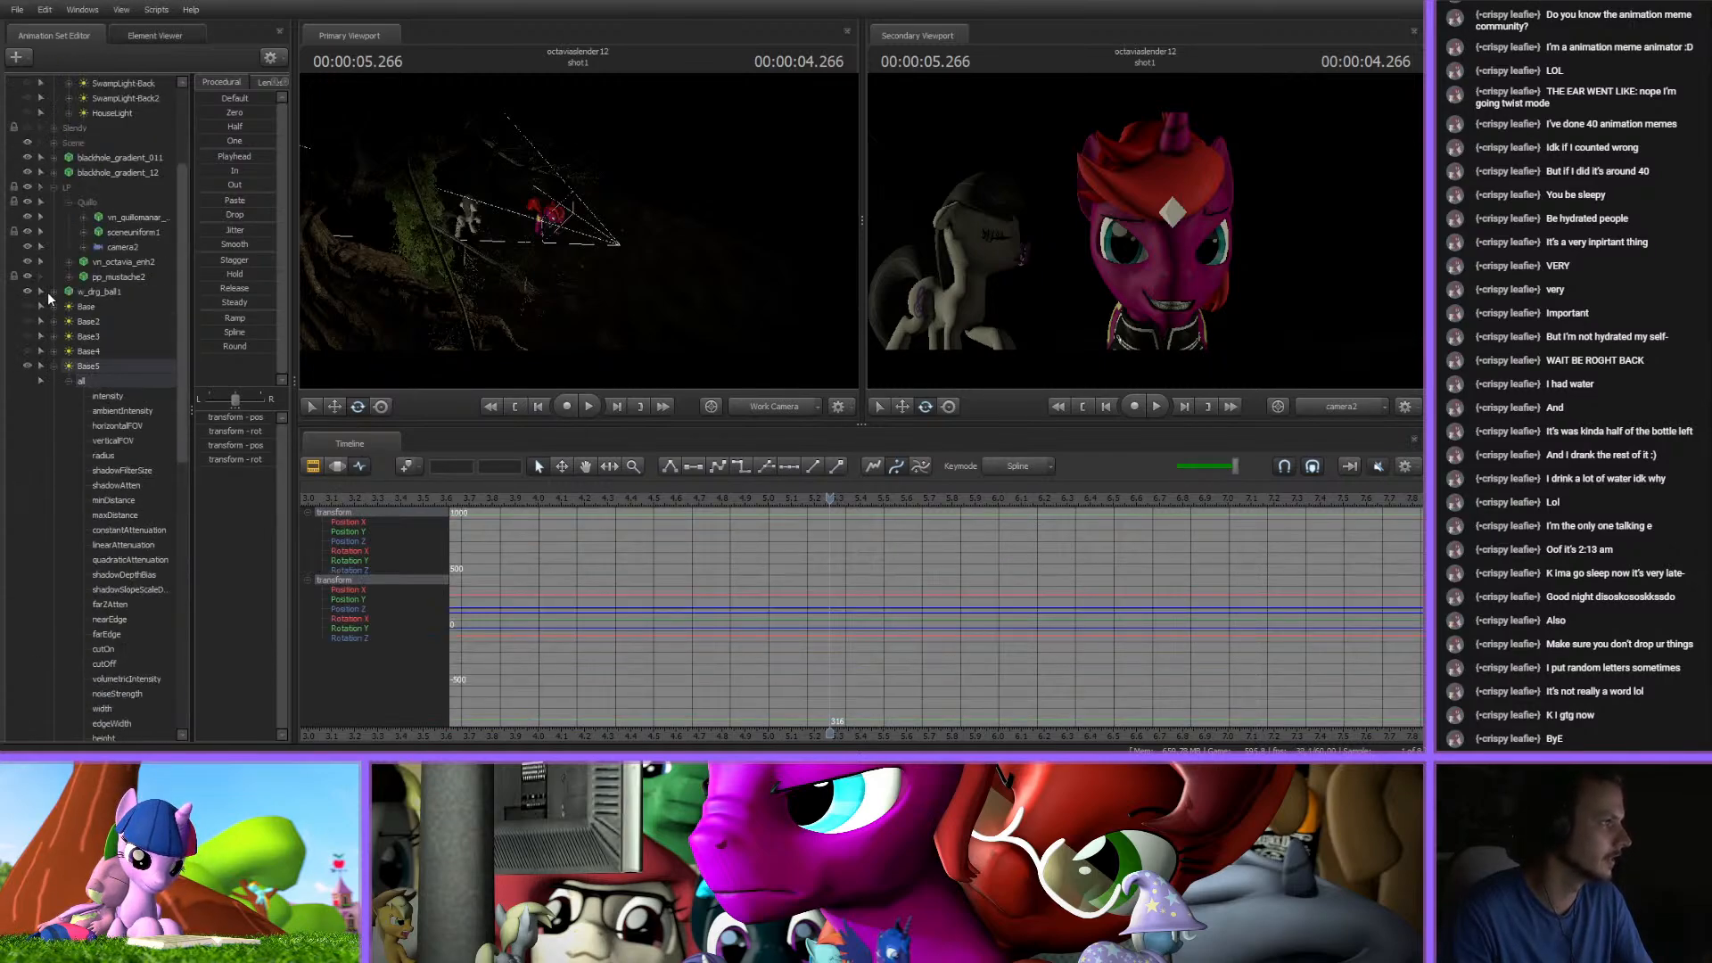
pyautogui.click(70, 307)
pyautogui.keyDown('ctrl'); pyautogui.click(121, 322); pyautogui.keyUp('ctrl')
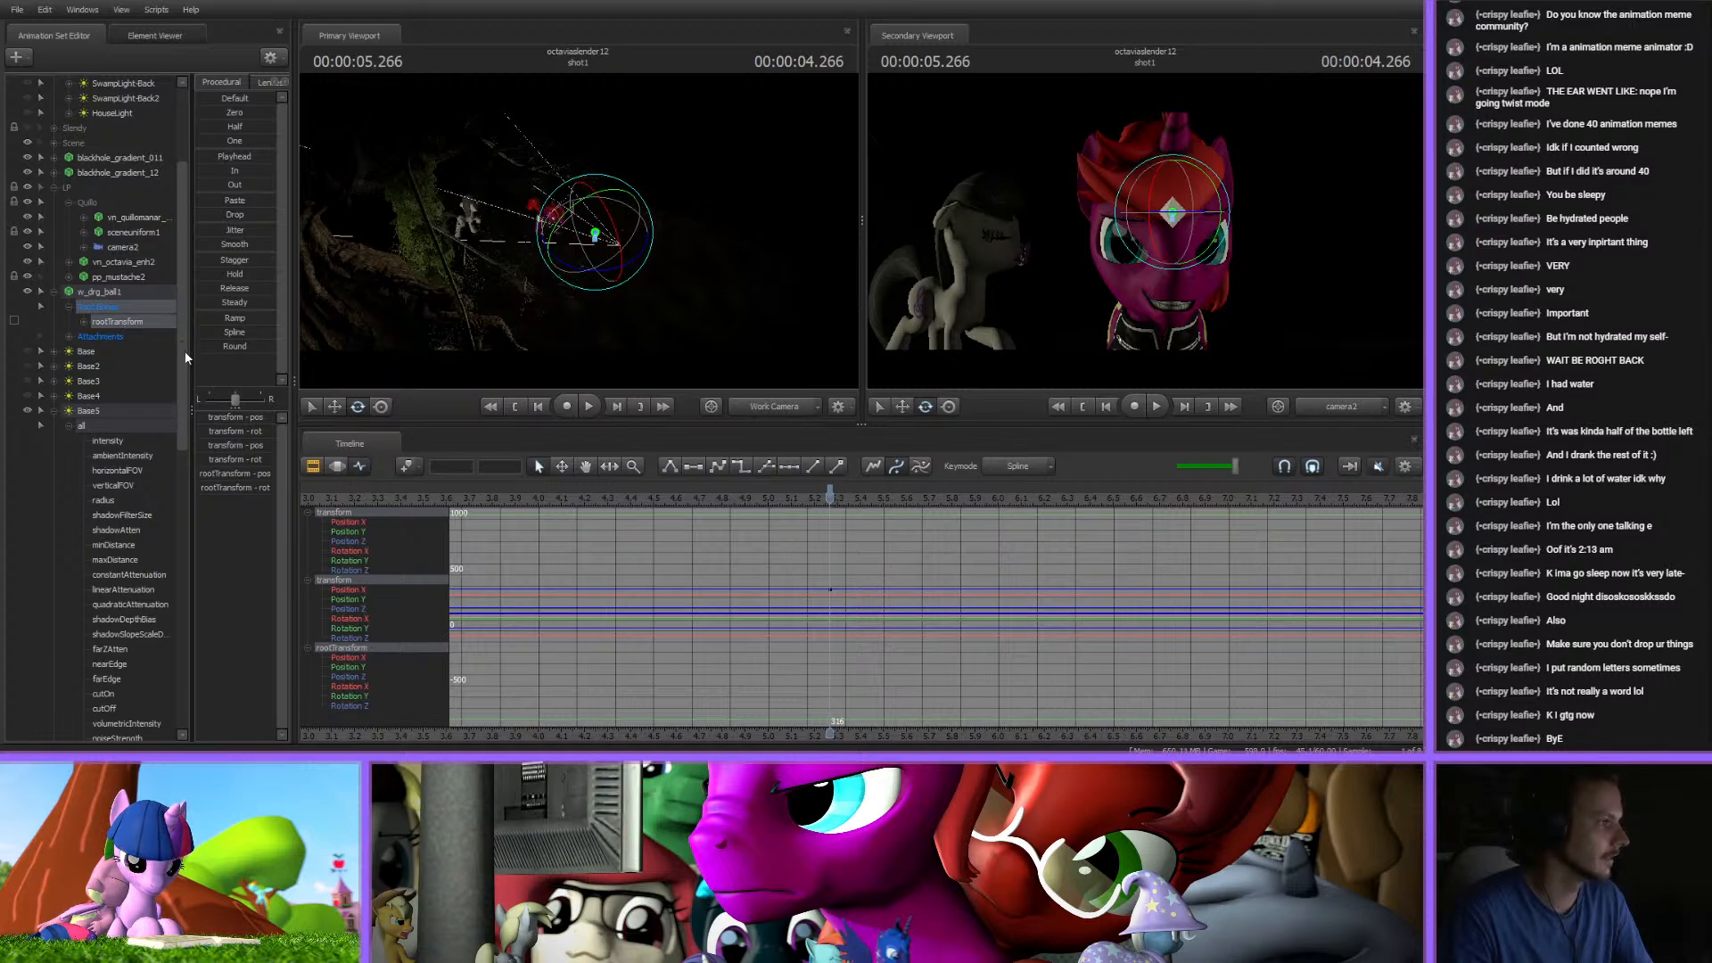
pyautogui.click(109, 322)
# - Set the Rotation Y of w_drg_ball1's rootTransform to 90
pyautogui.click(82, 322)
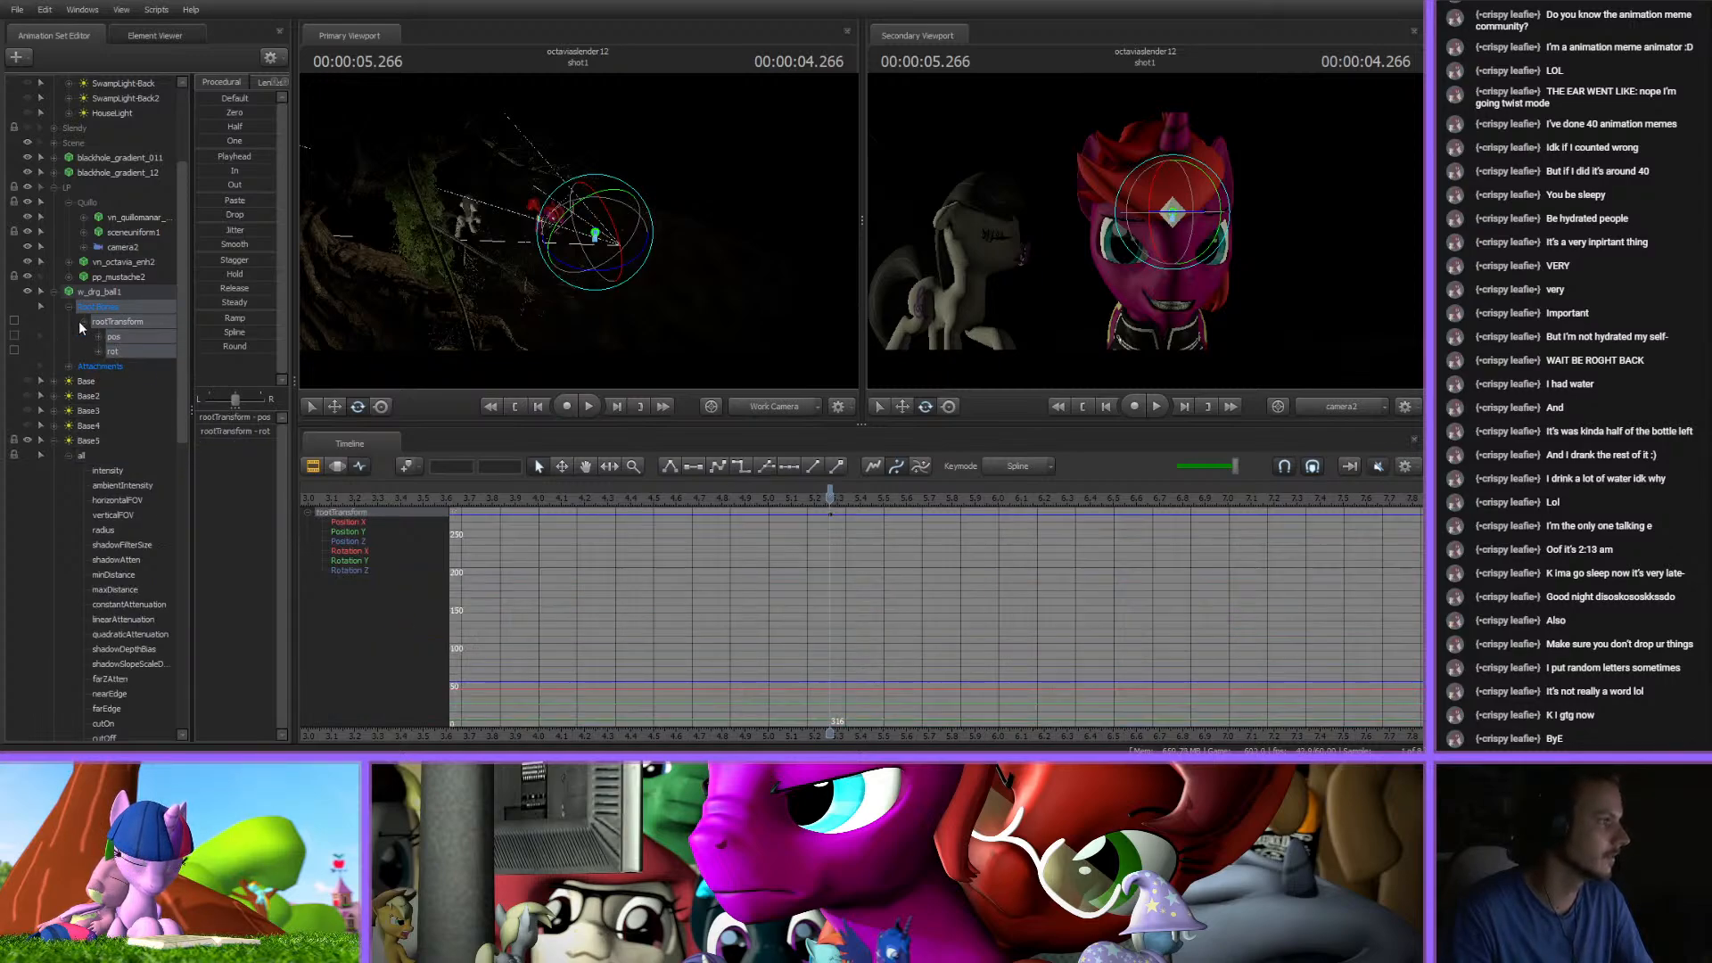
pyautogui.click(98, 352)
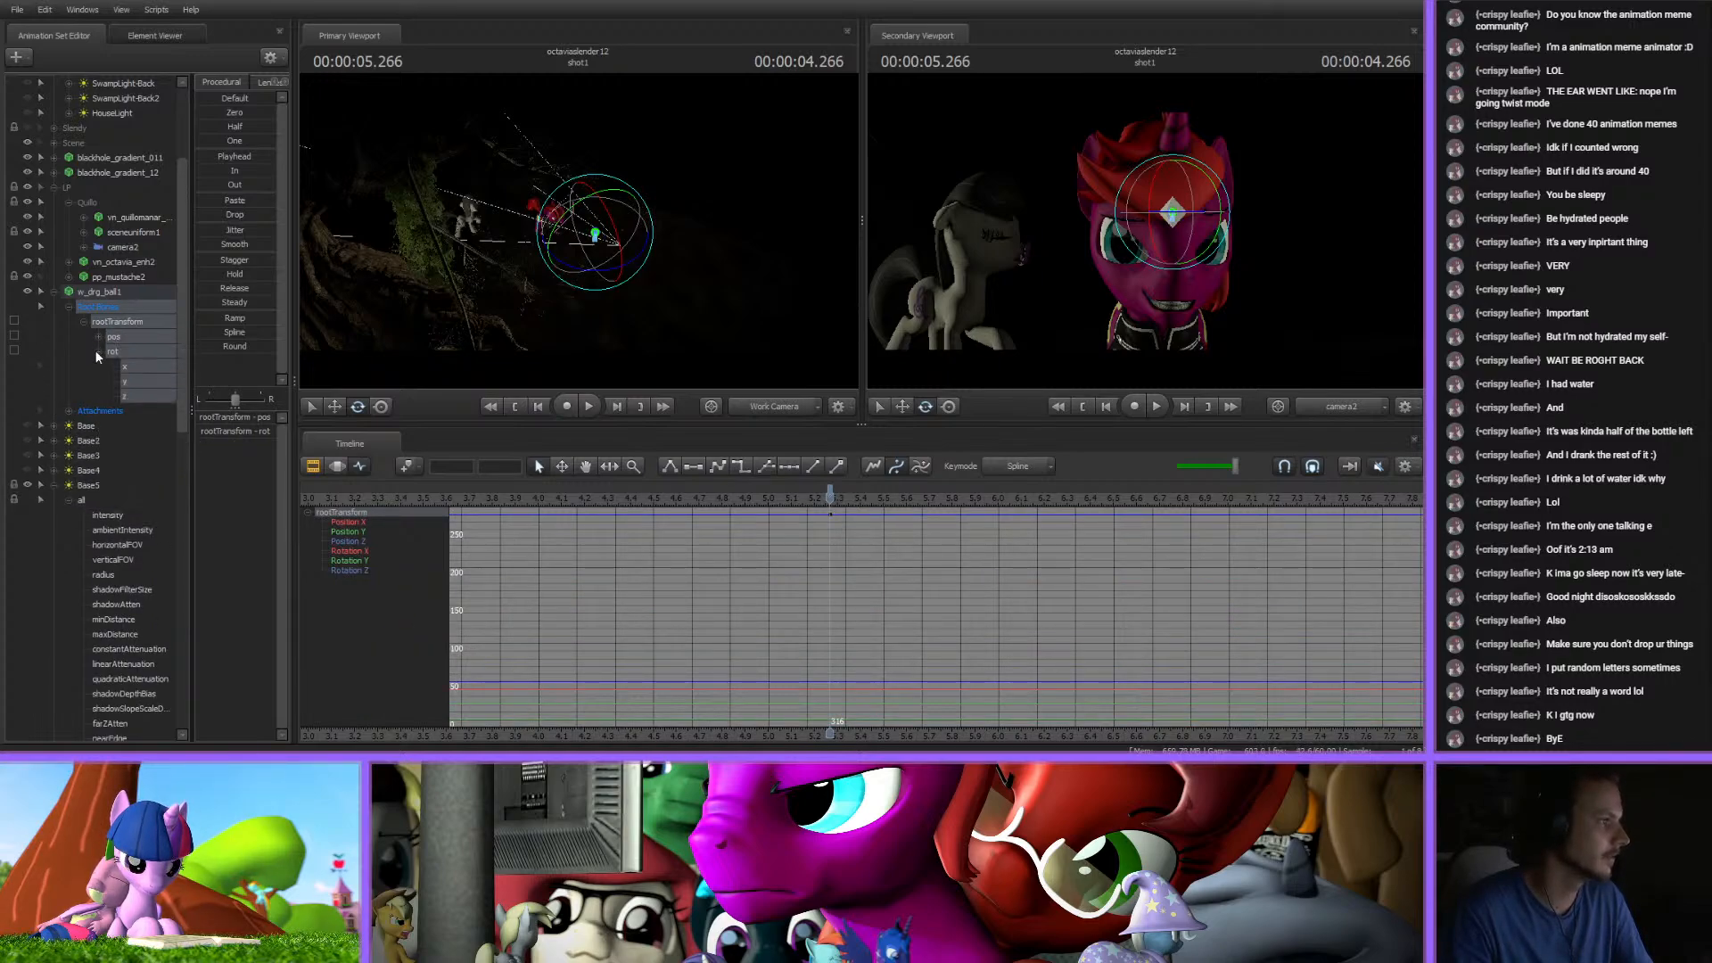
pyautogui.click(140, 380)
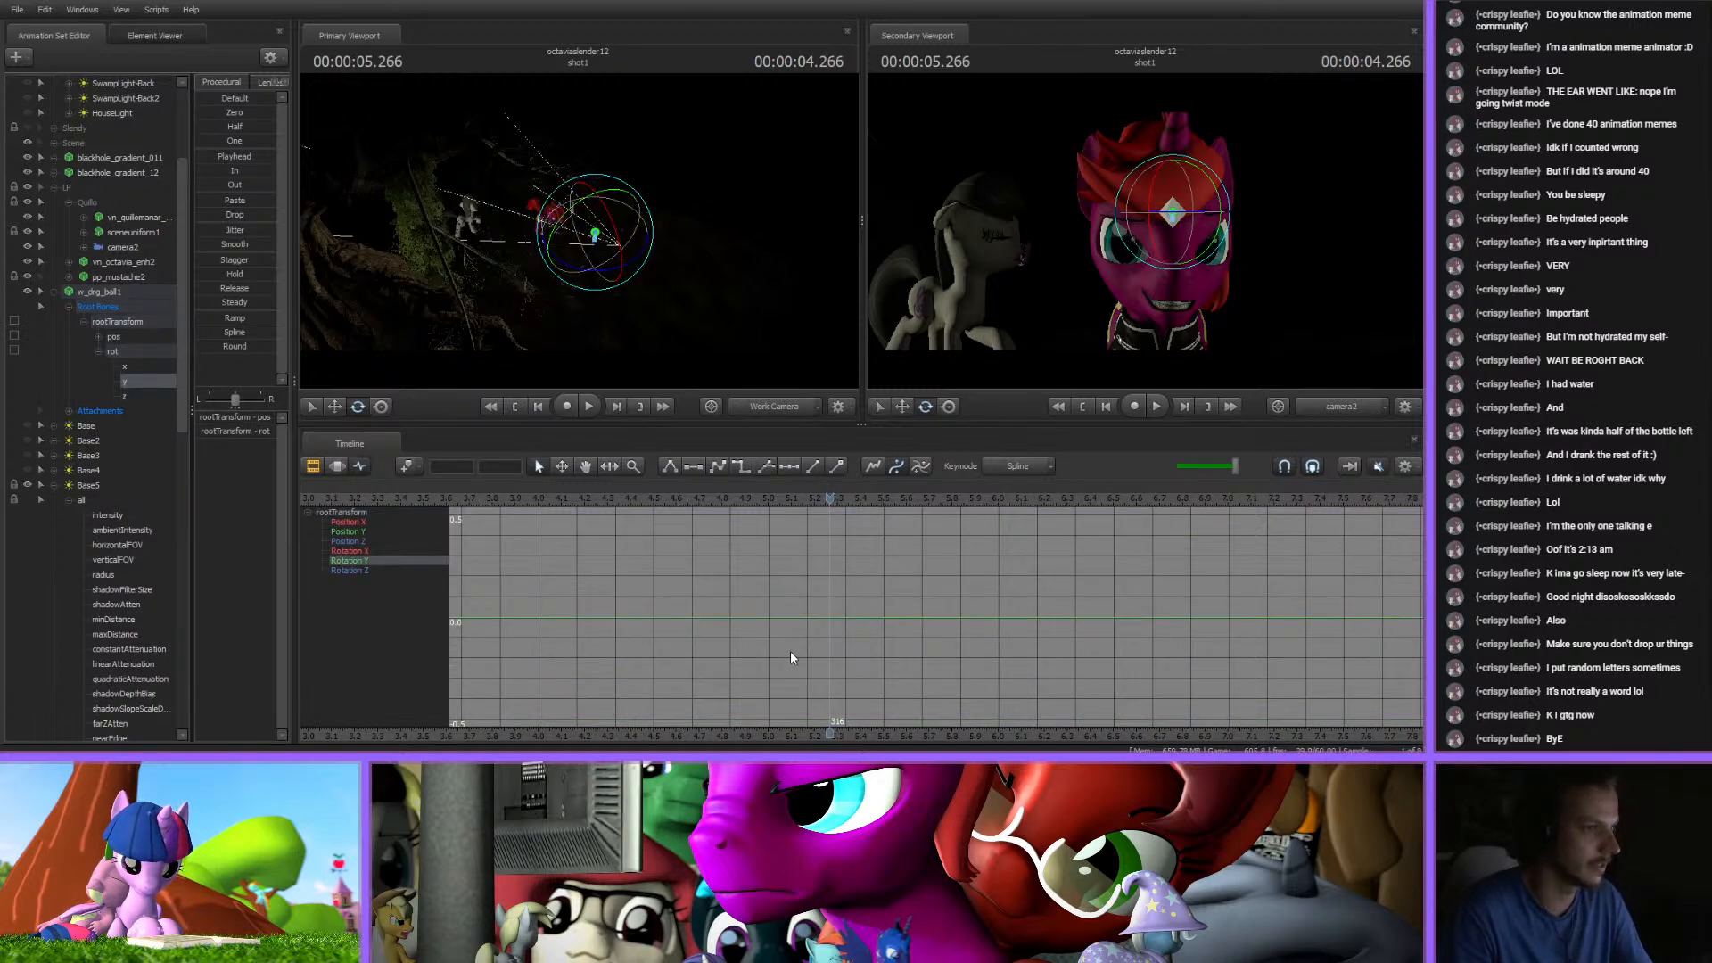
pyautogui.moveTo(853, 599); pyautogui.dragTo(784, 657)
pyautogui.click(511, 470)
pyautogui.write('90')
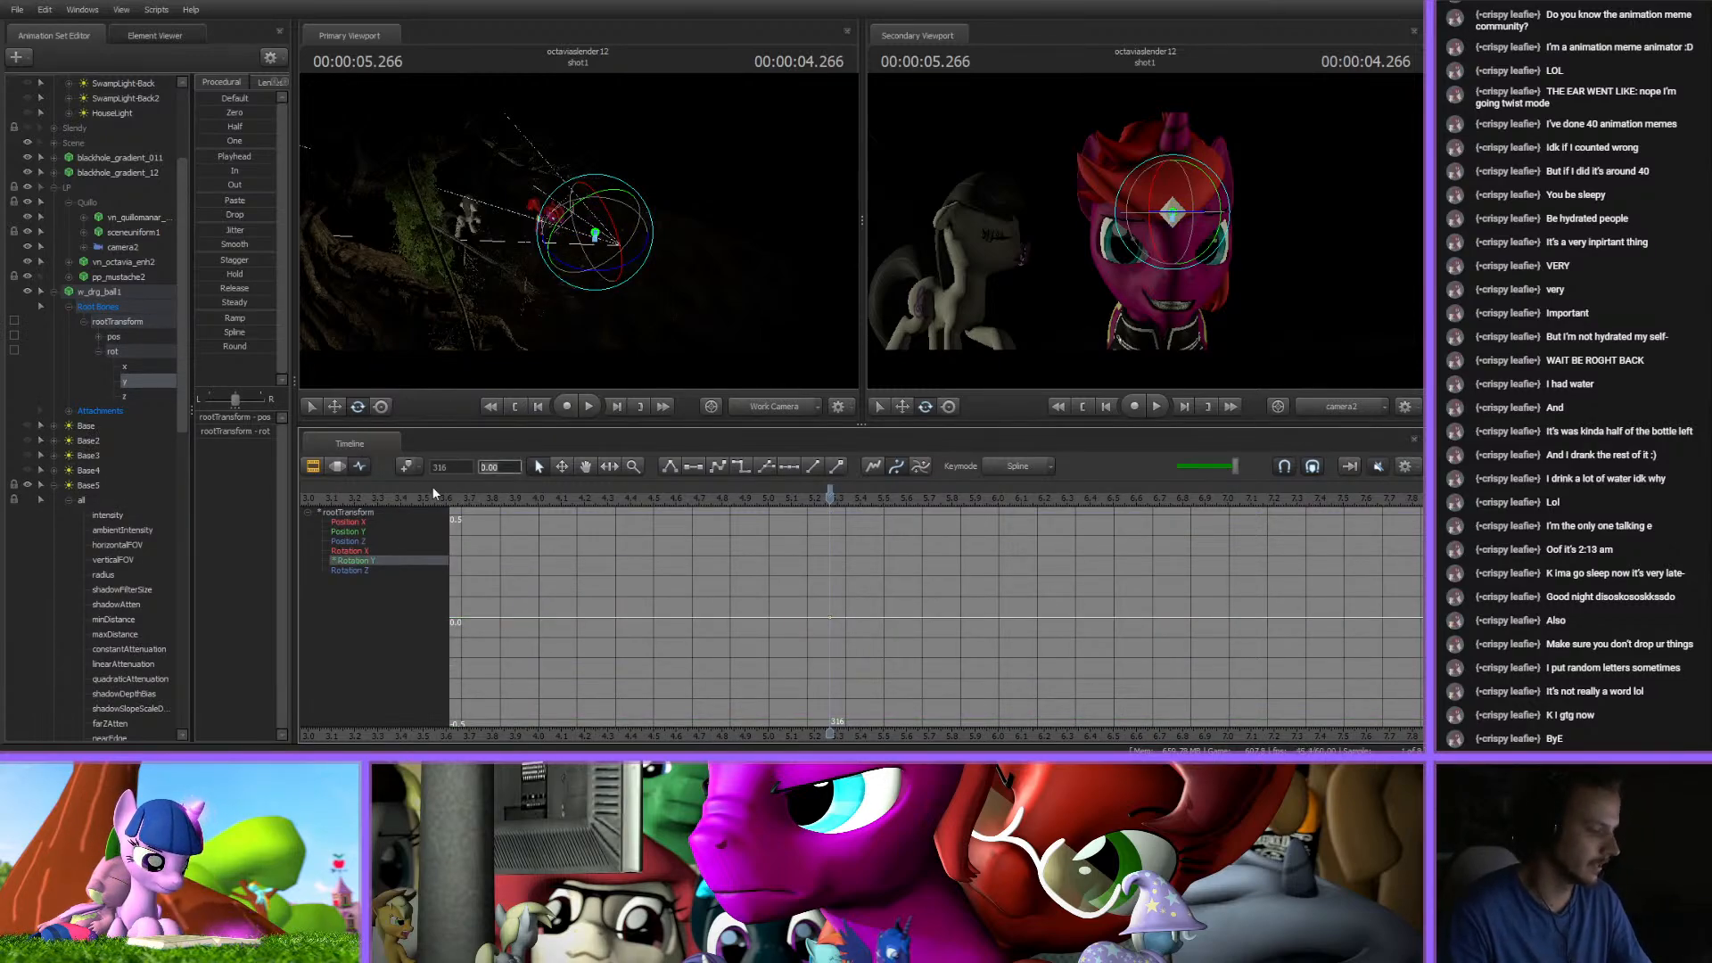
pyautogui.press('Return')
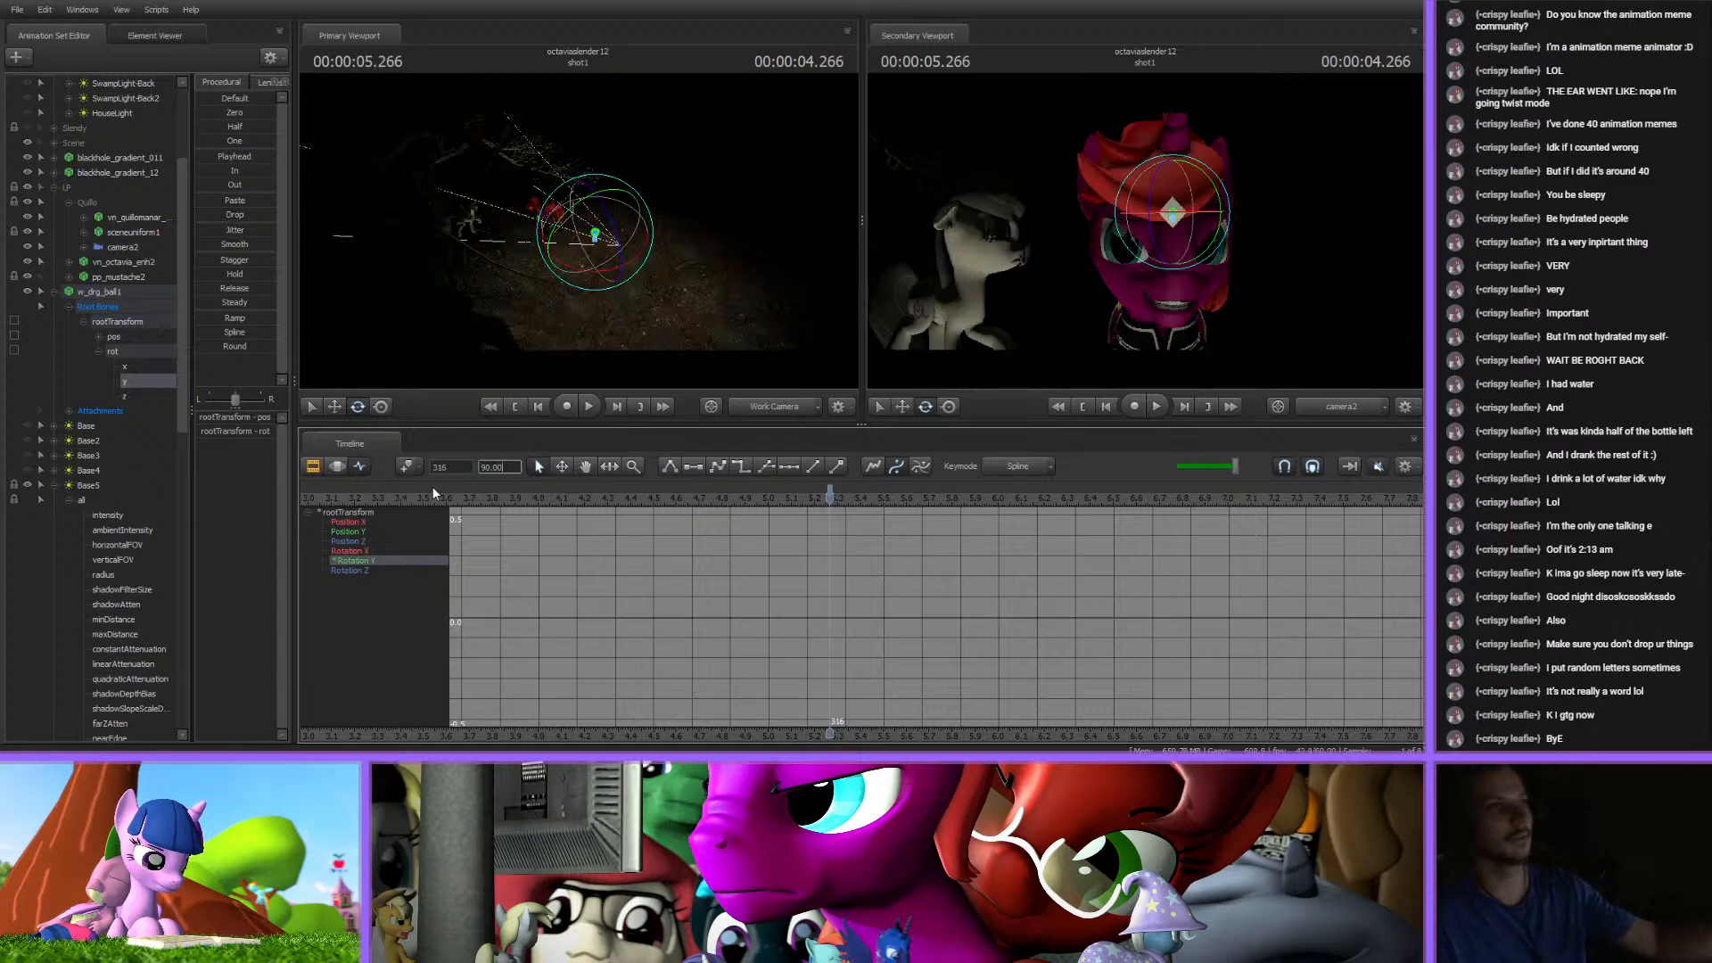
# - Remove the locks from Base5 and Base6, and make the lights Base through Base4 visible again
pyautogui.click(55, 292)
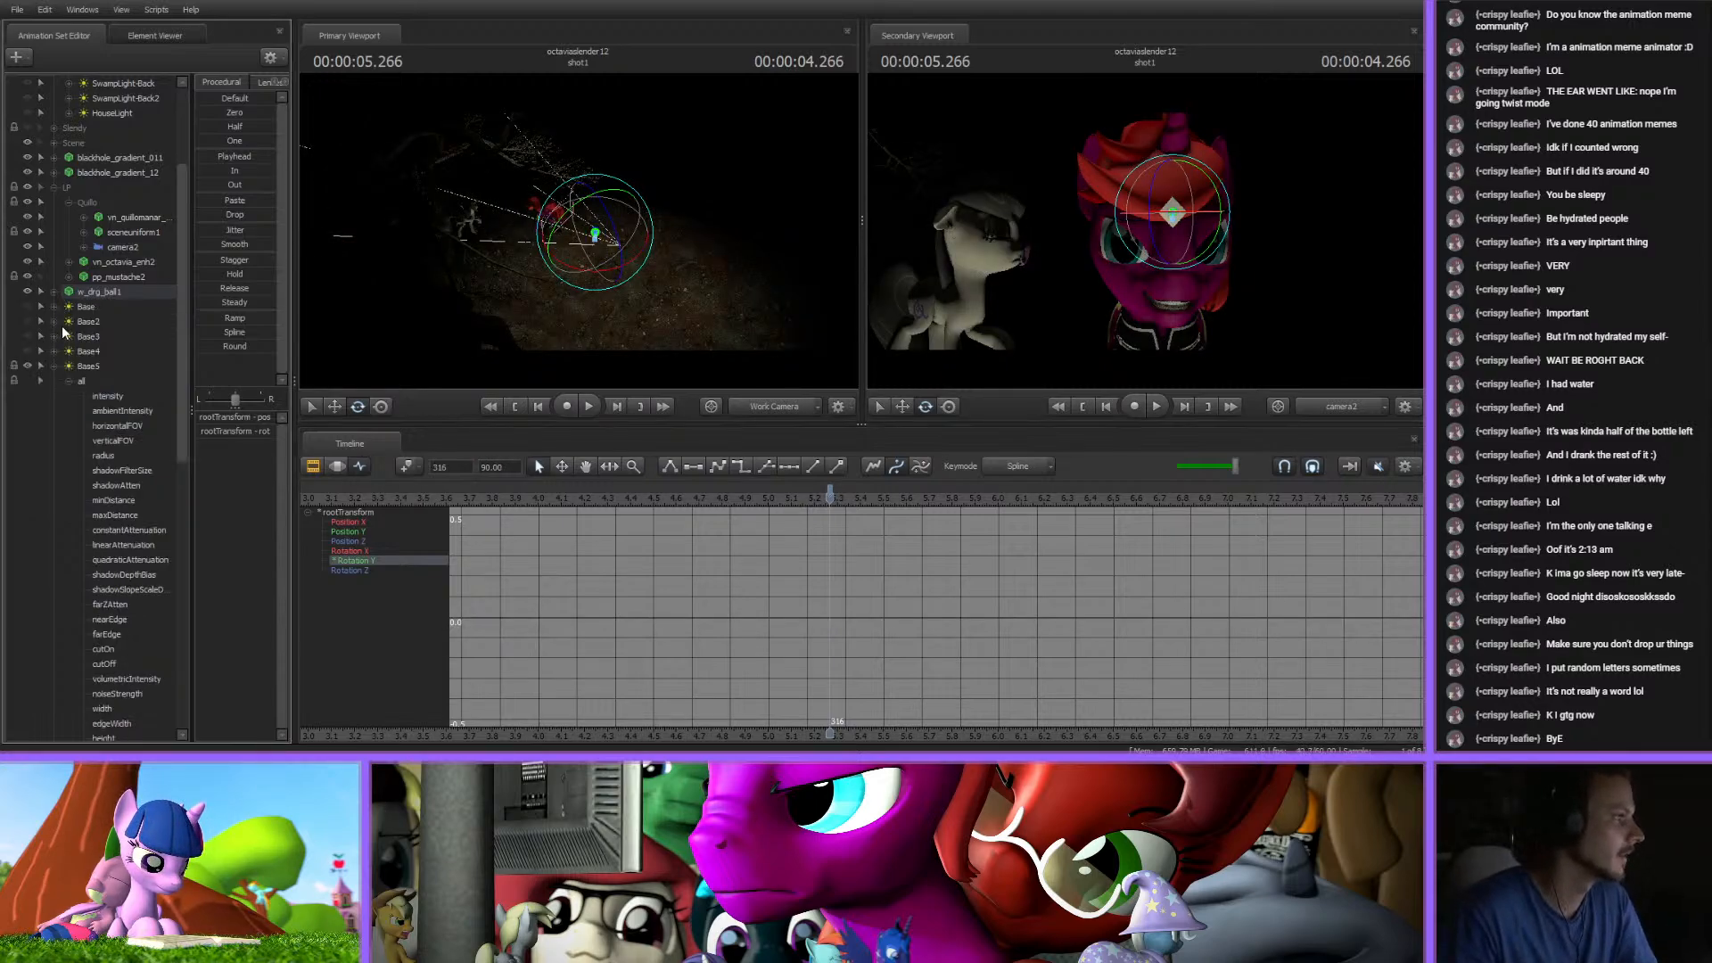
pyautogui.click(55, 366)
pyautogui.click(54, 381)
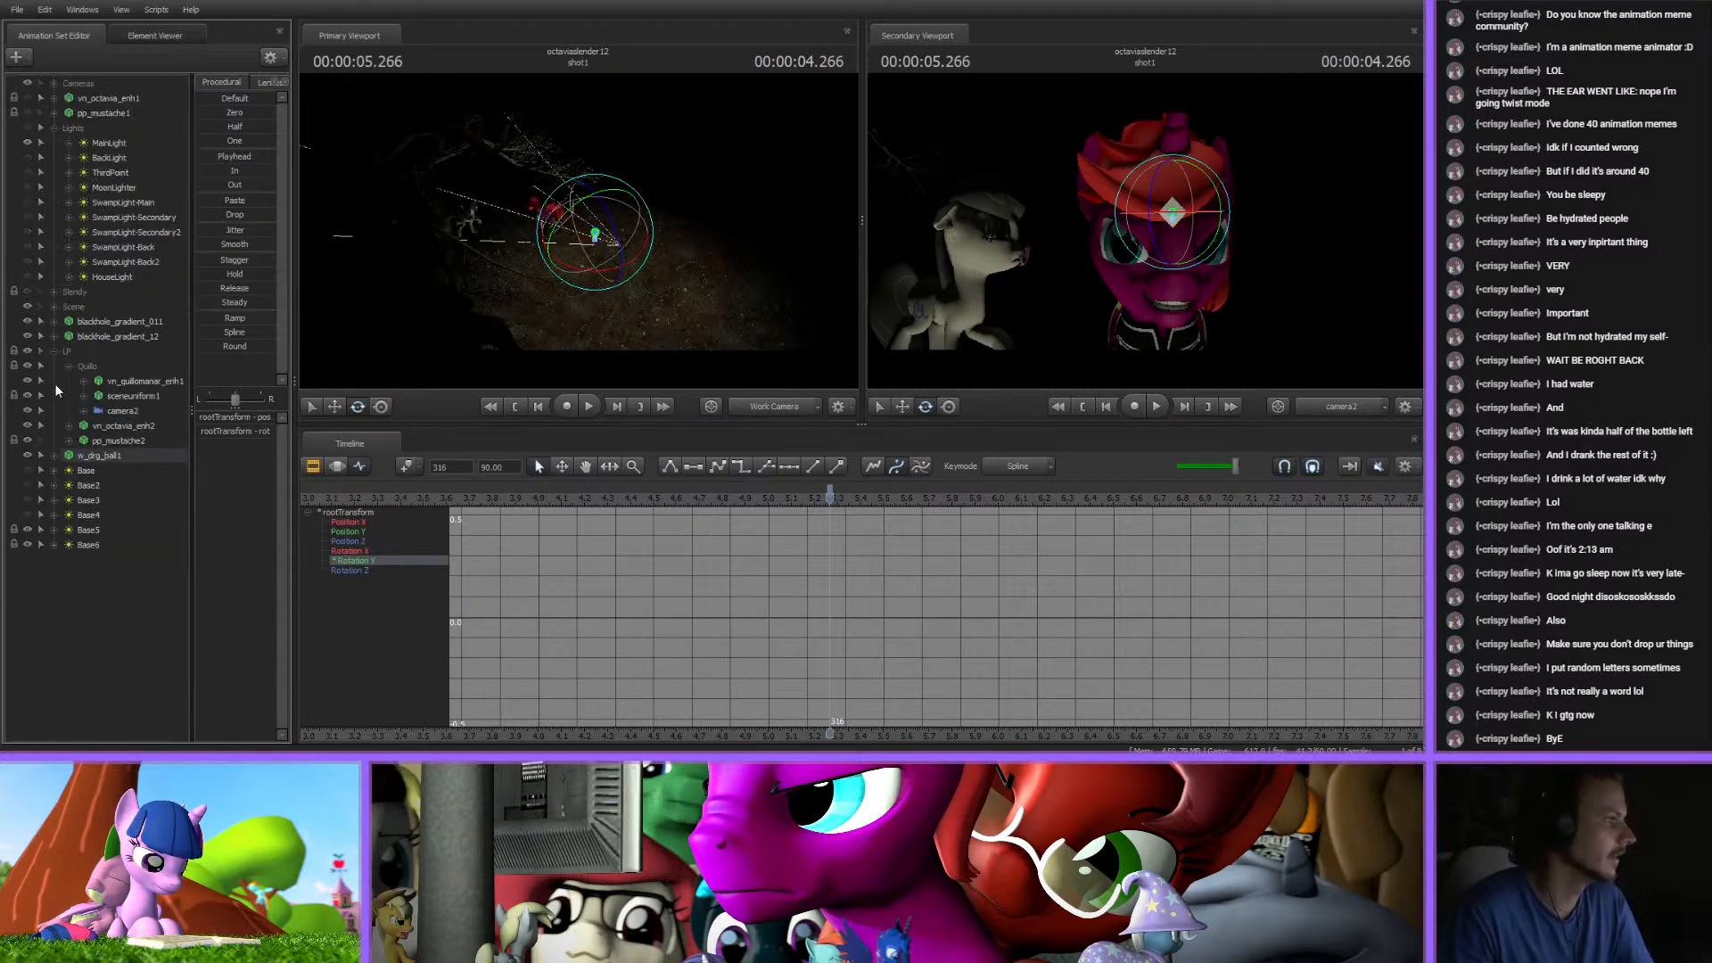
pyautogui.click(87, 544)
pyautogui.keyDown('ctrl'); pyautogui.click(93, 532); pyautogui.keyUp('ctrl')
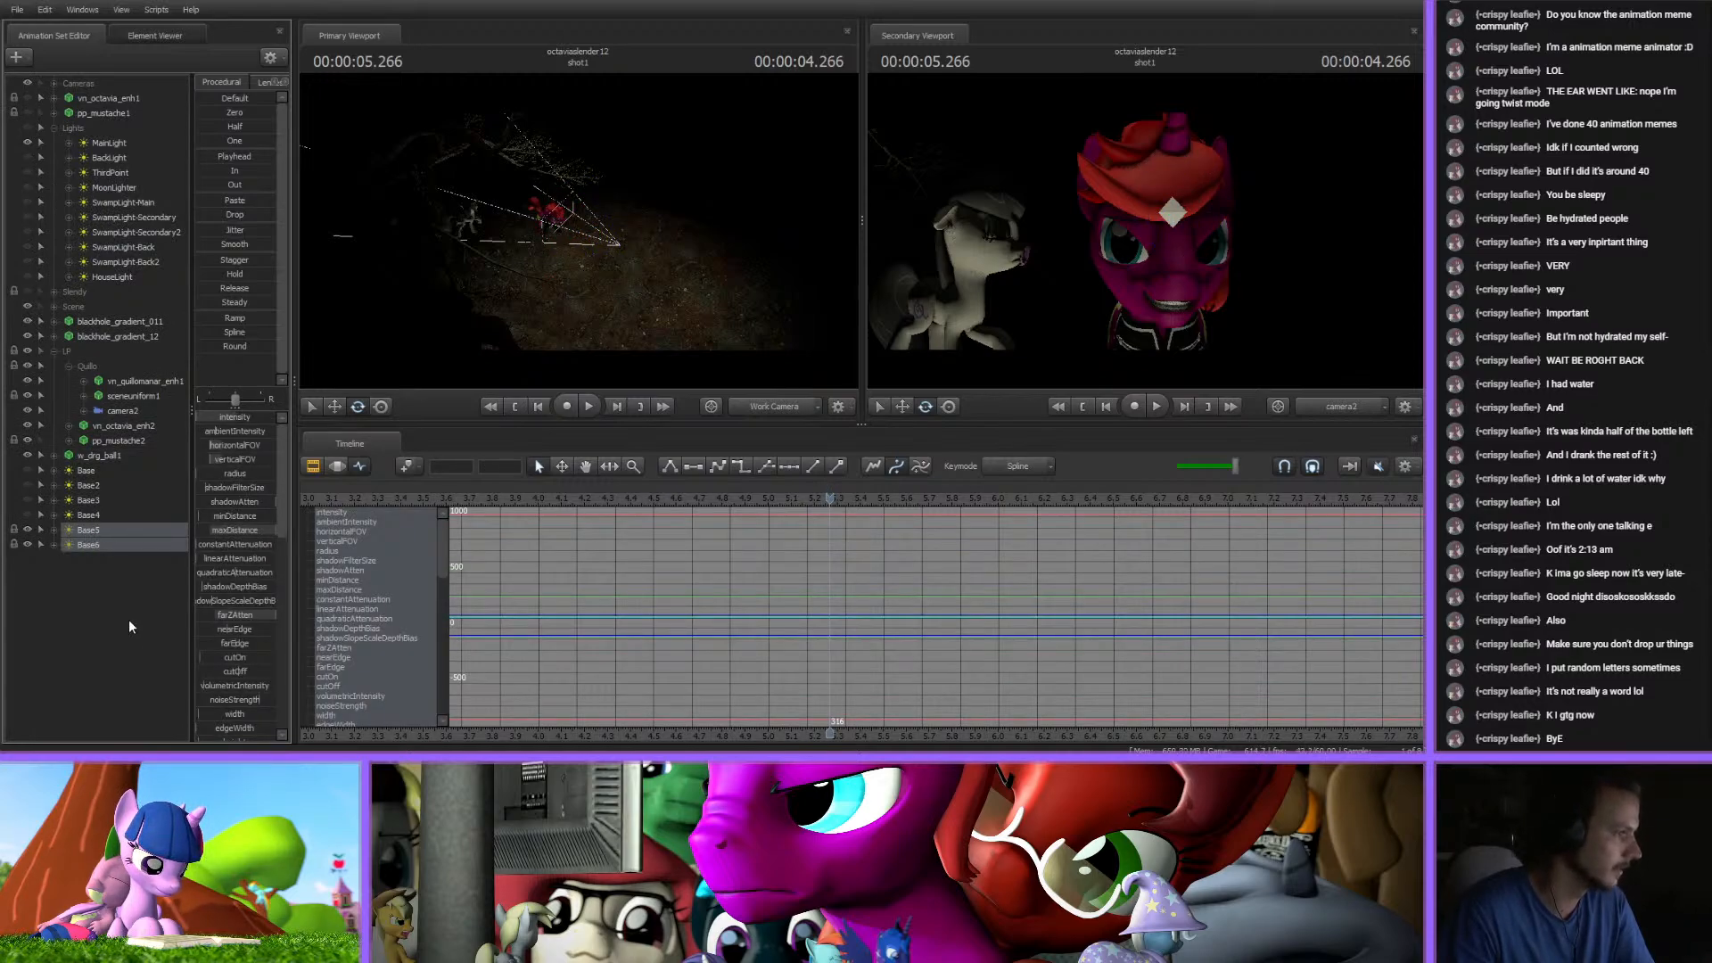
pyautogui.moveTo(112, 662); pyautogui.dragTo(131, 672)
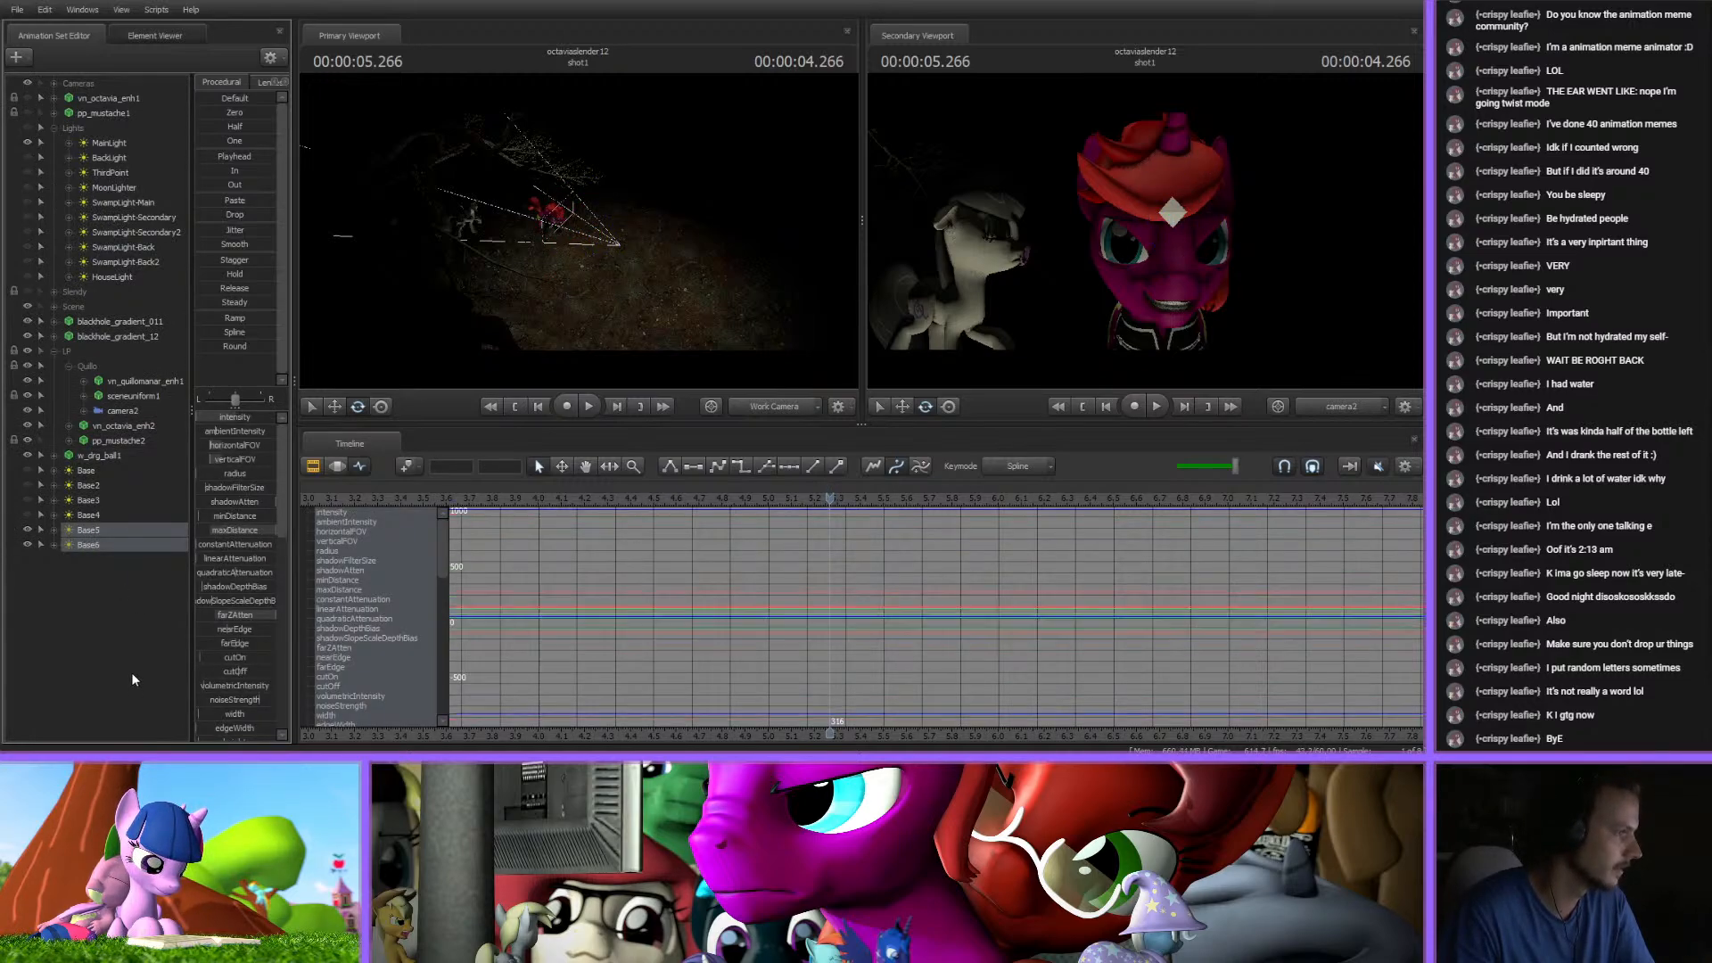
pyautogui.click(29, 482)
pyautogui.click(126, 610)
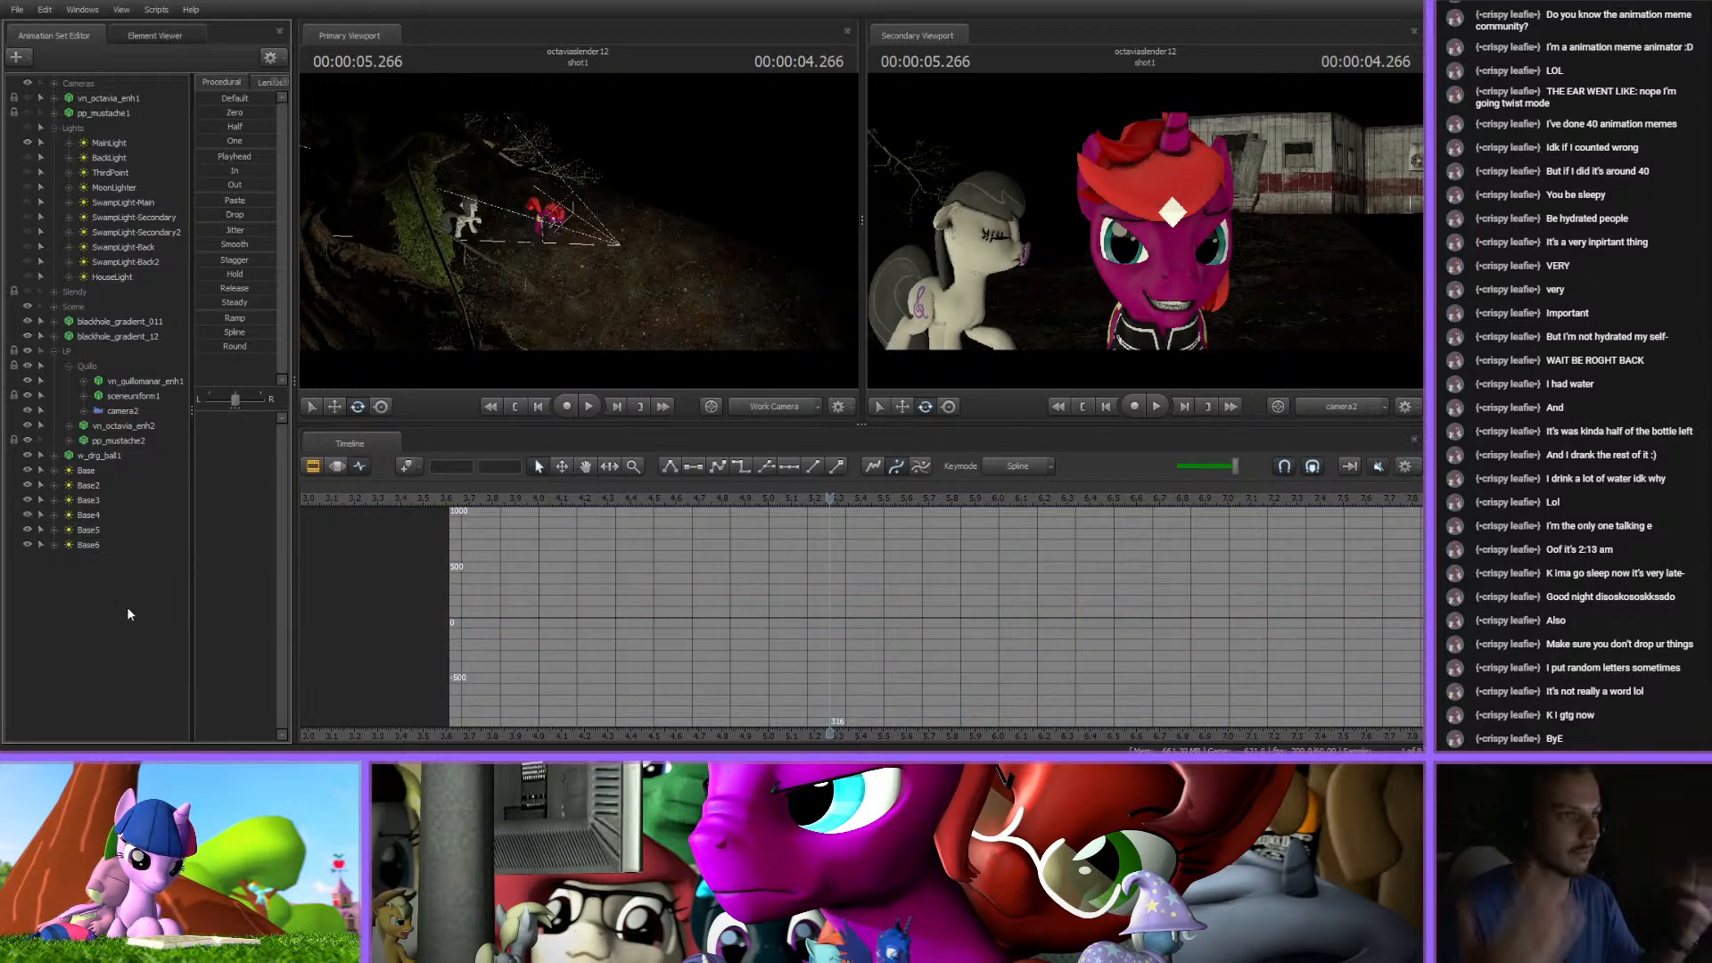
# - Expand the control lists of the lights Base through Base6 in the animation set list
pyautogui.click(86, 473)
pyautogui.click(86, 529)
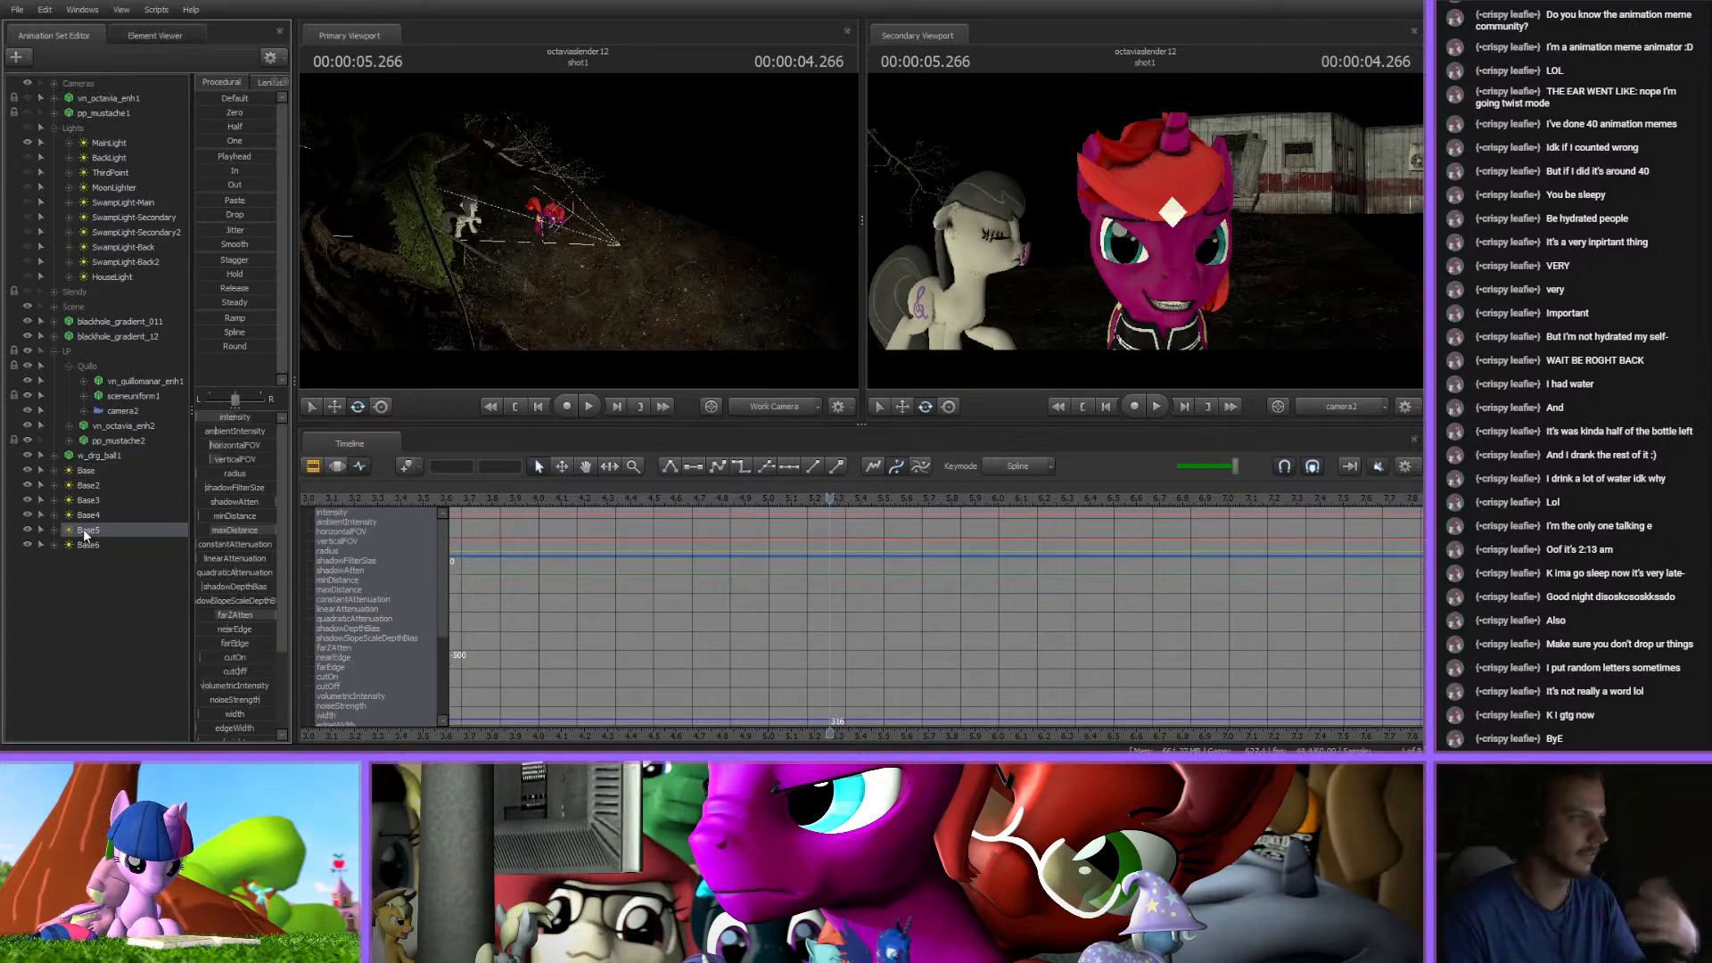
pyautogui.click(54, 544)
pyautogui.click(53, 529)
pyautogui.click(54, 515)
pyautogui.click(53, 500)
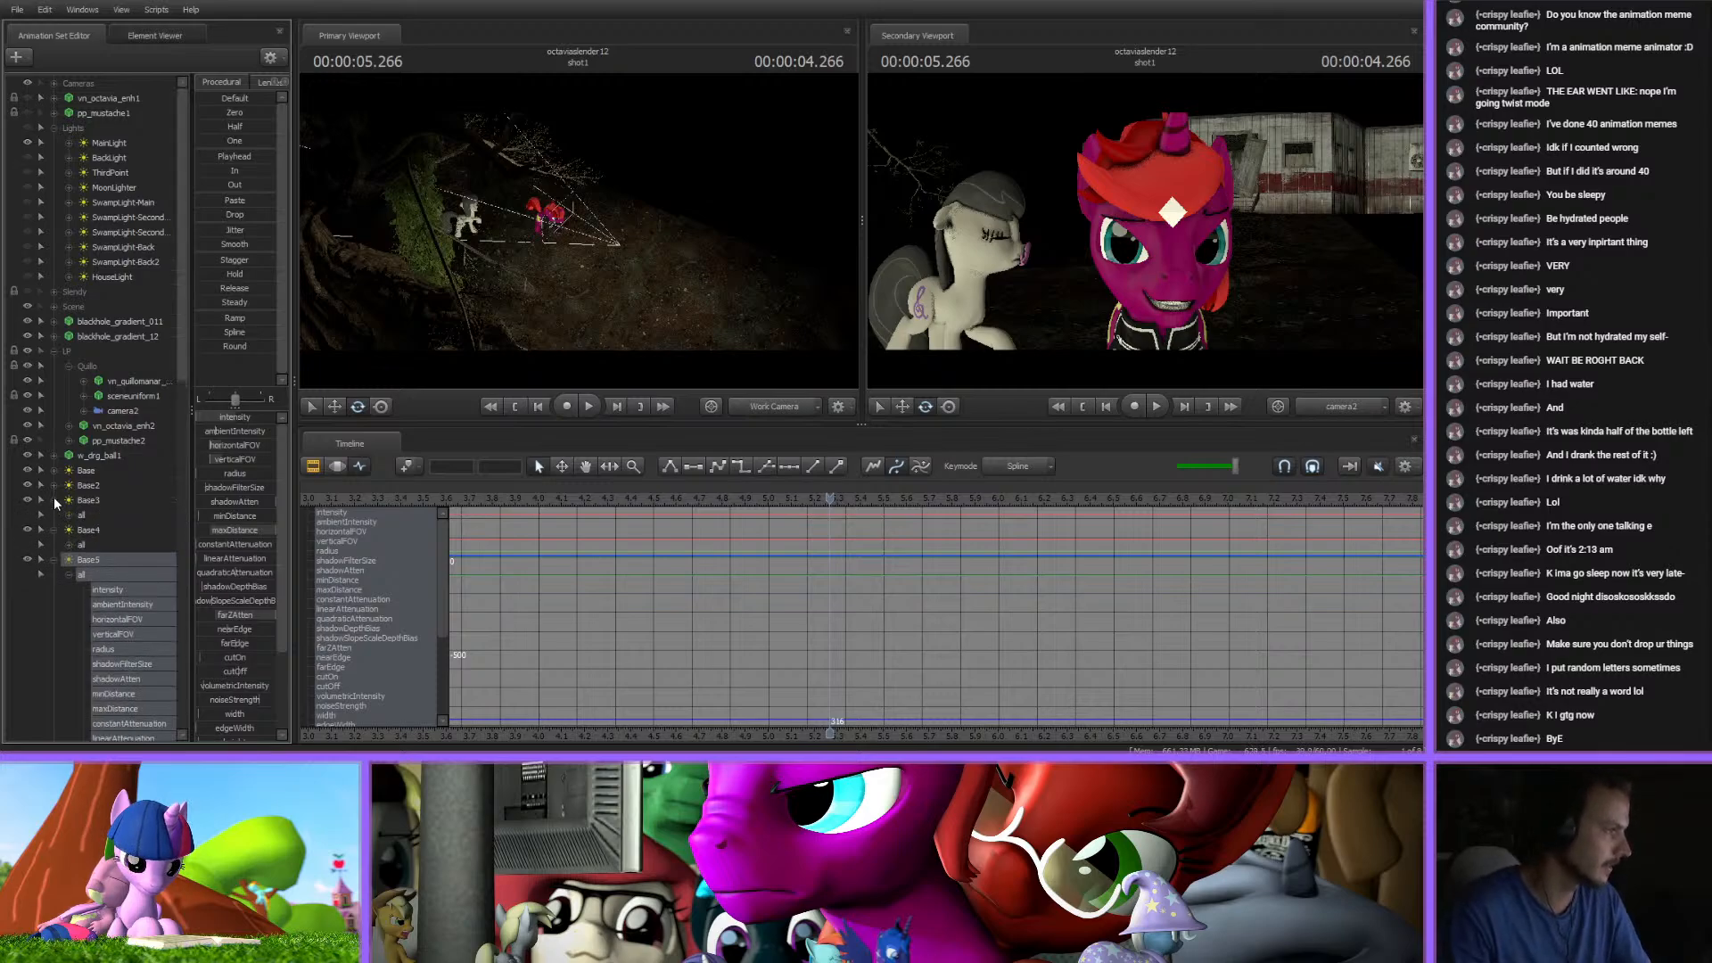
pyautogui.click(55, 485)
pyautogui.click(54, 471)
pyautogui.click(67, 486)
pyautogui.scroll(-7, 118, 575)
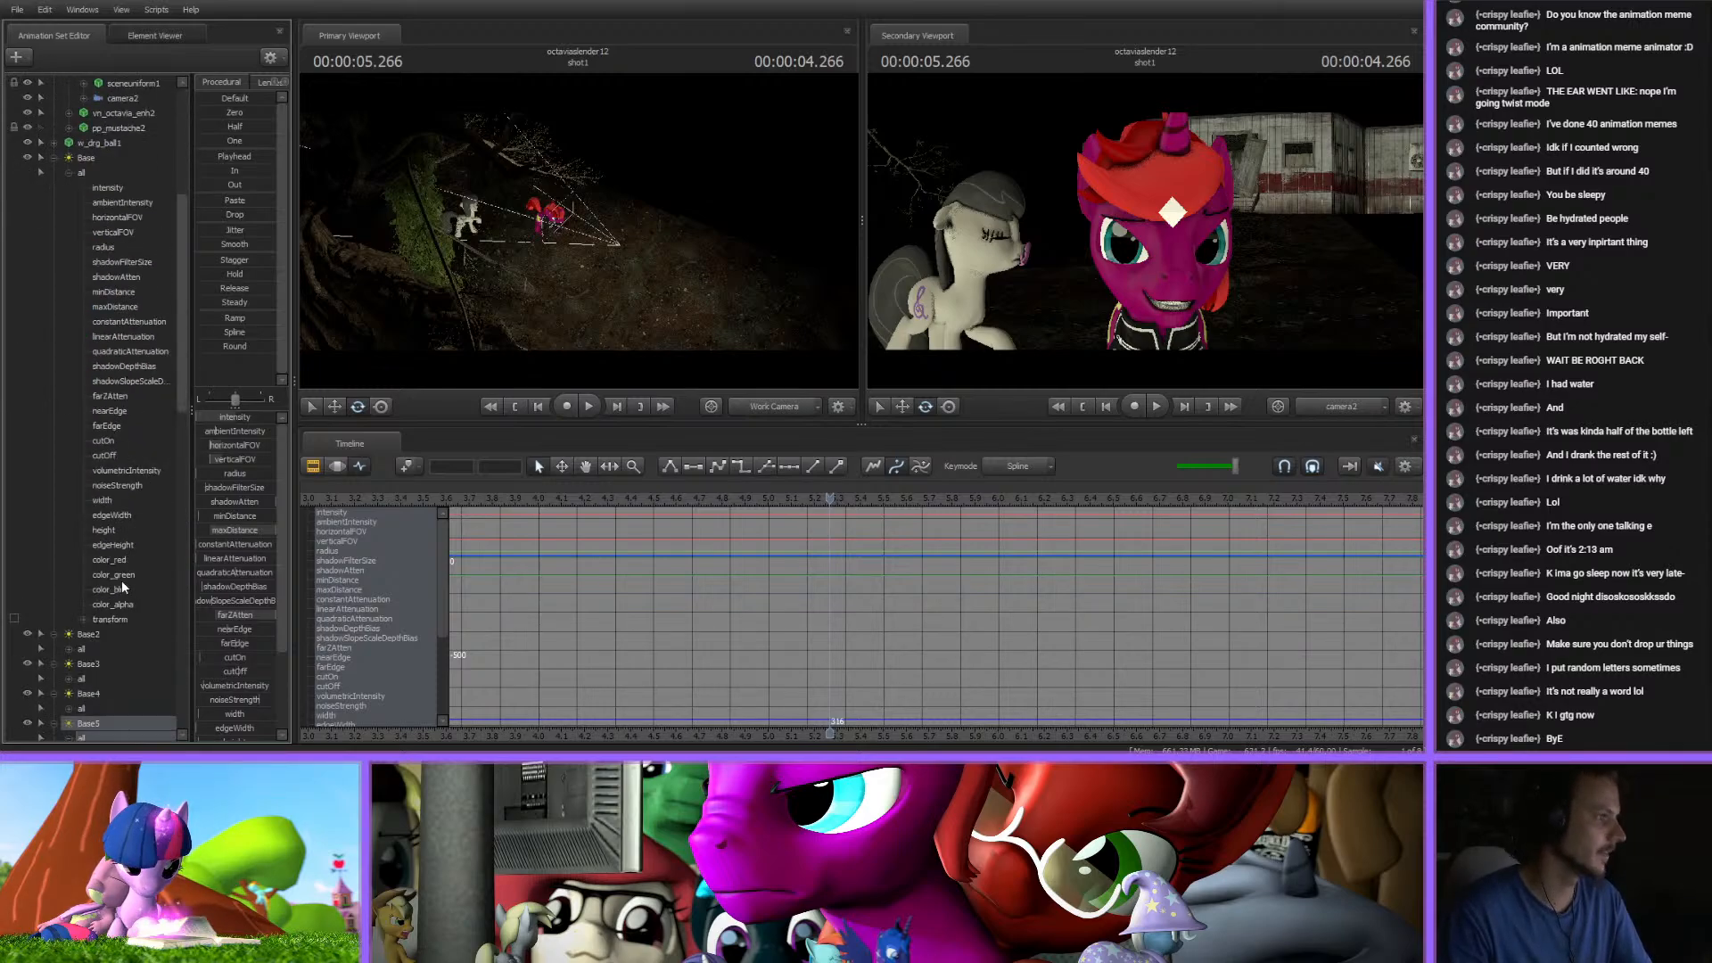
# - Select the intensity controls of all six lights, Base through Base6, together
pyautogui.click(93, 187)
pyautogui.scroll(-7, 68, 562)
pyautogui.click(69, 396)
pyautogui.click(69, 365)
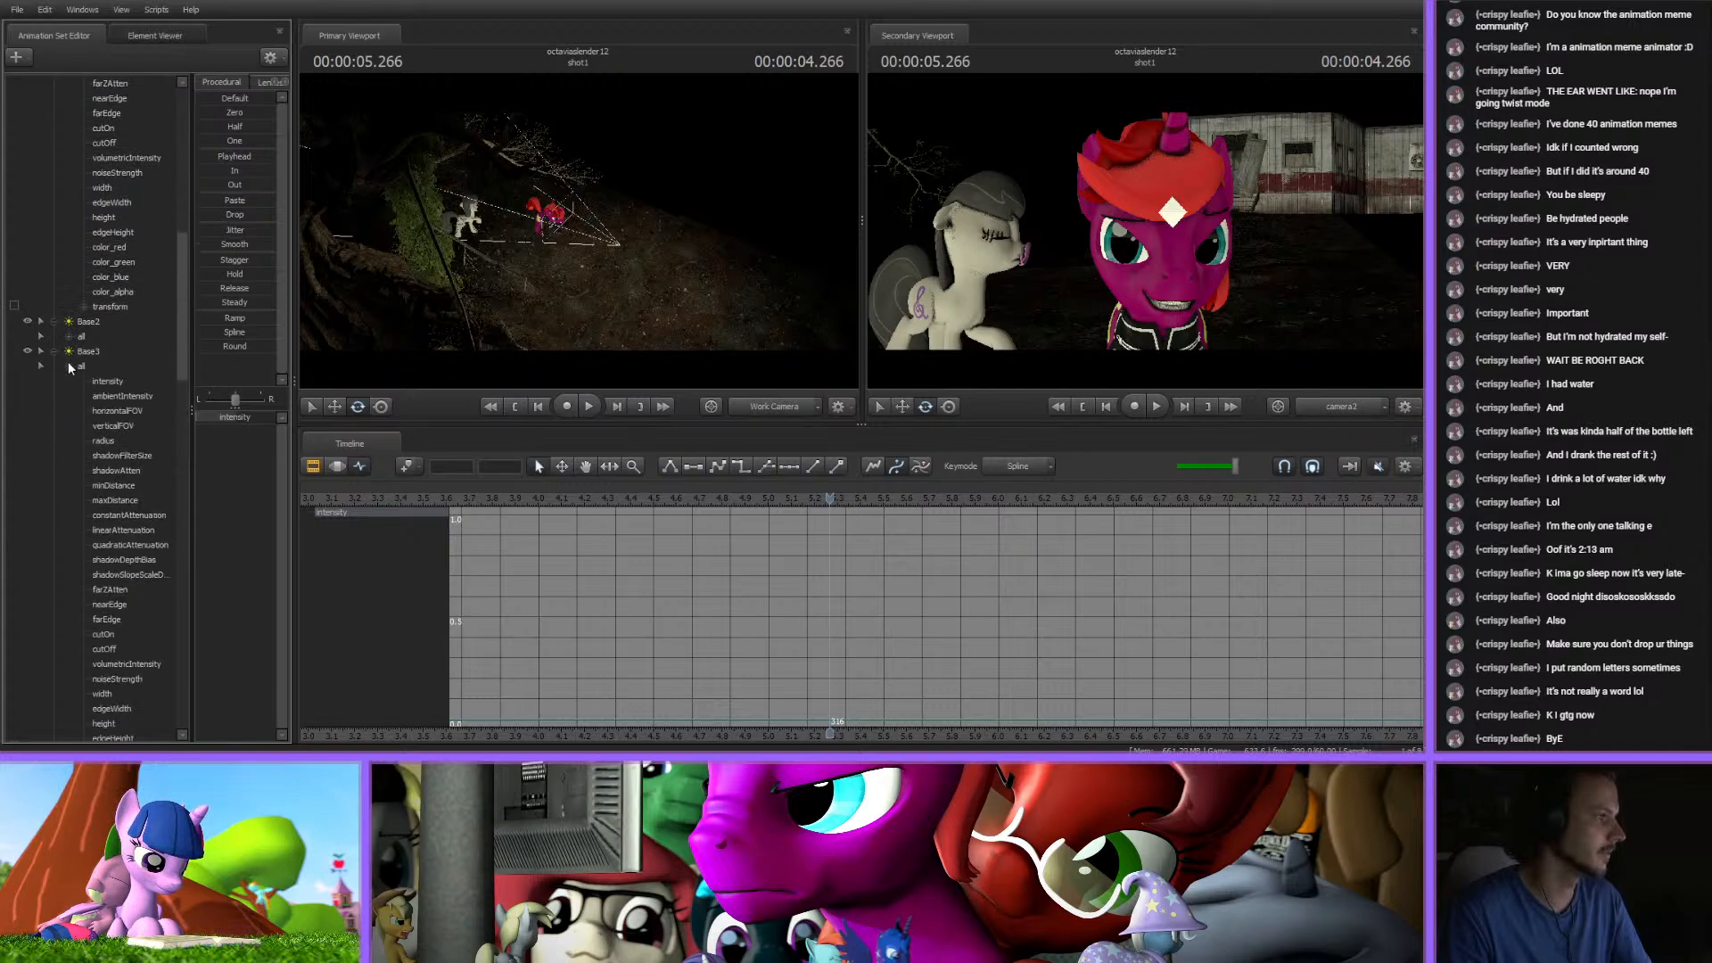
pyautogui.click(69, 336)
pyautogui.keyDown('ctrl'); pyautogui.click(94, 353); pyautogui.keyUp('ctrl')
pyautogui.scroll(-6, 105, 579)
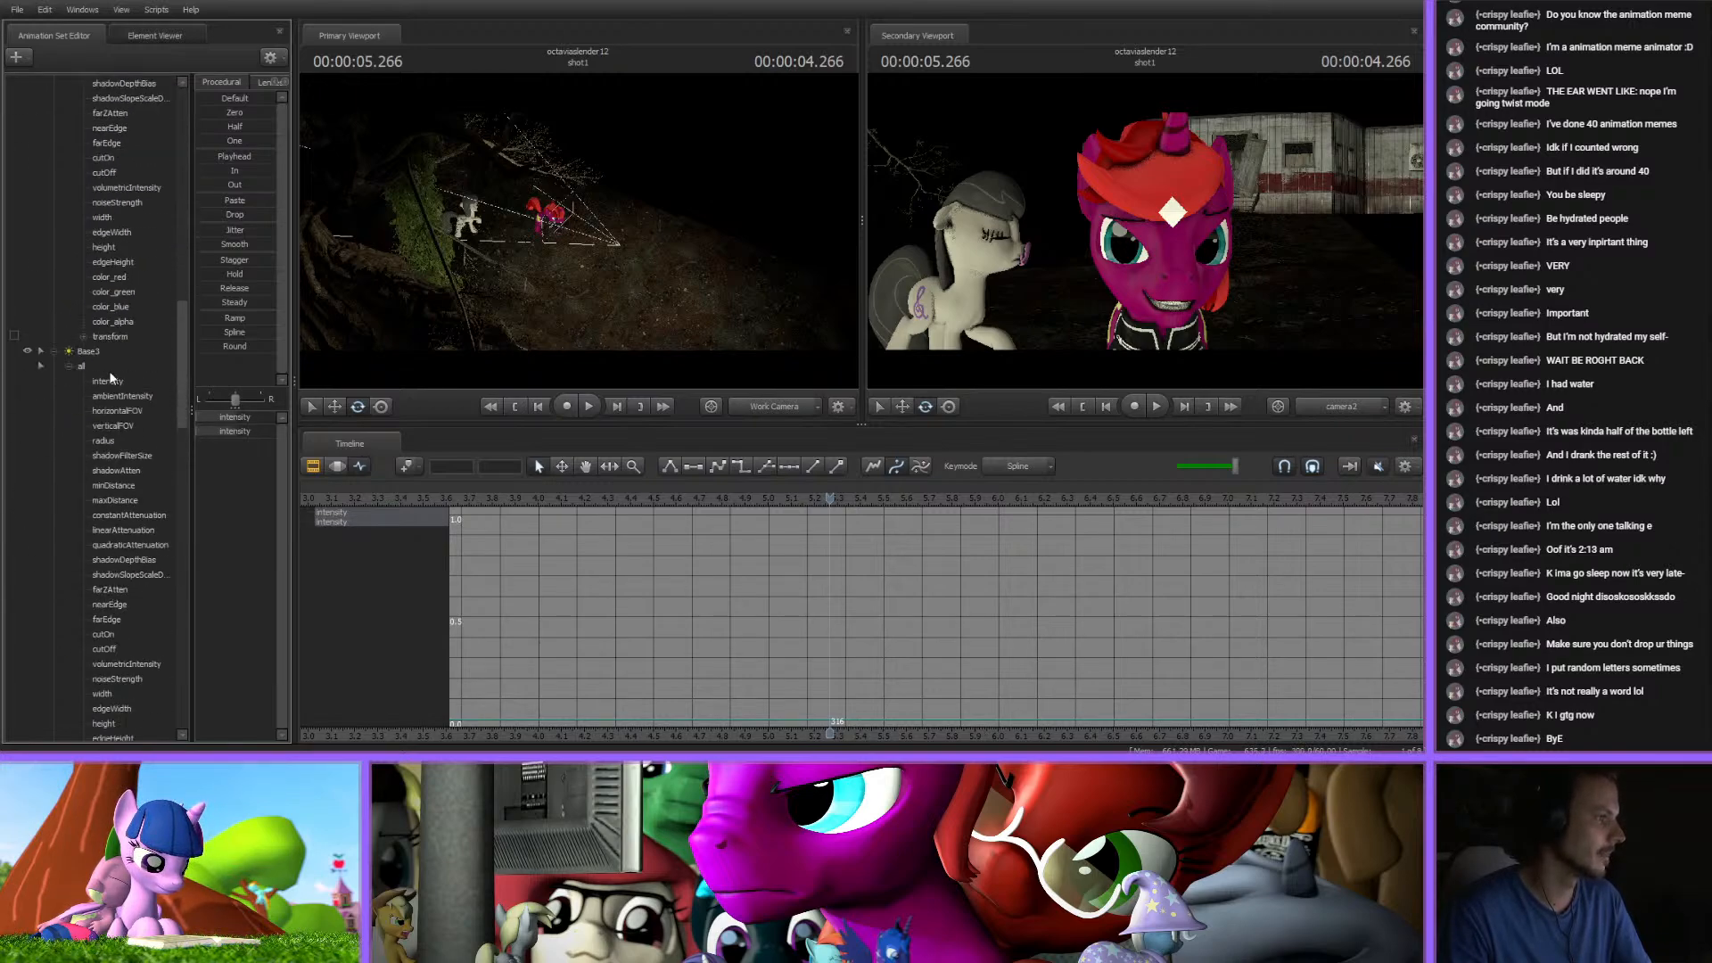
pyautogui.keyDown('ctrl'); pyautogui.click(108, 559); pyautogui.keyUp('ctrl')
pyautogui.scroll(-10, 112, 567)
pyautogui.keyDown('ctrl'); pyautogui.click(117, 500); pyautogui.keyUp('ctrl')
pyautogui.scroll(-13, 116, 501)
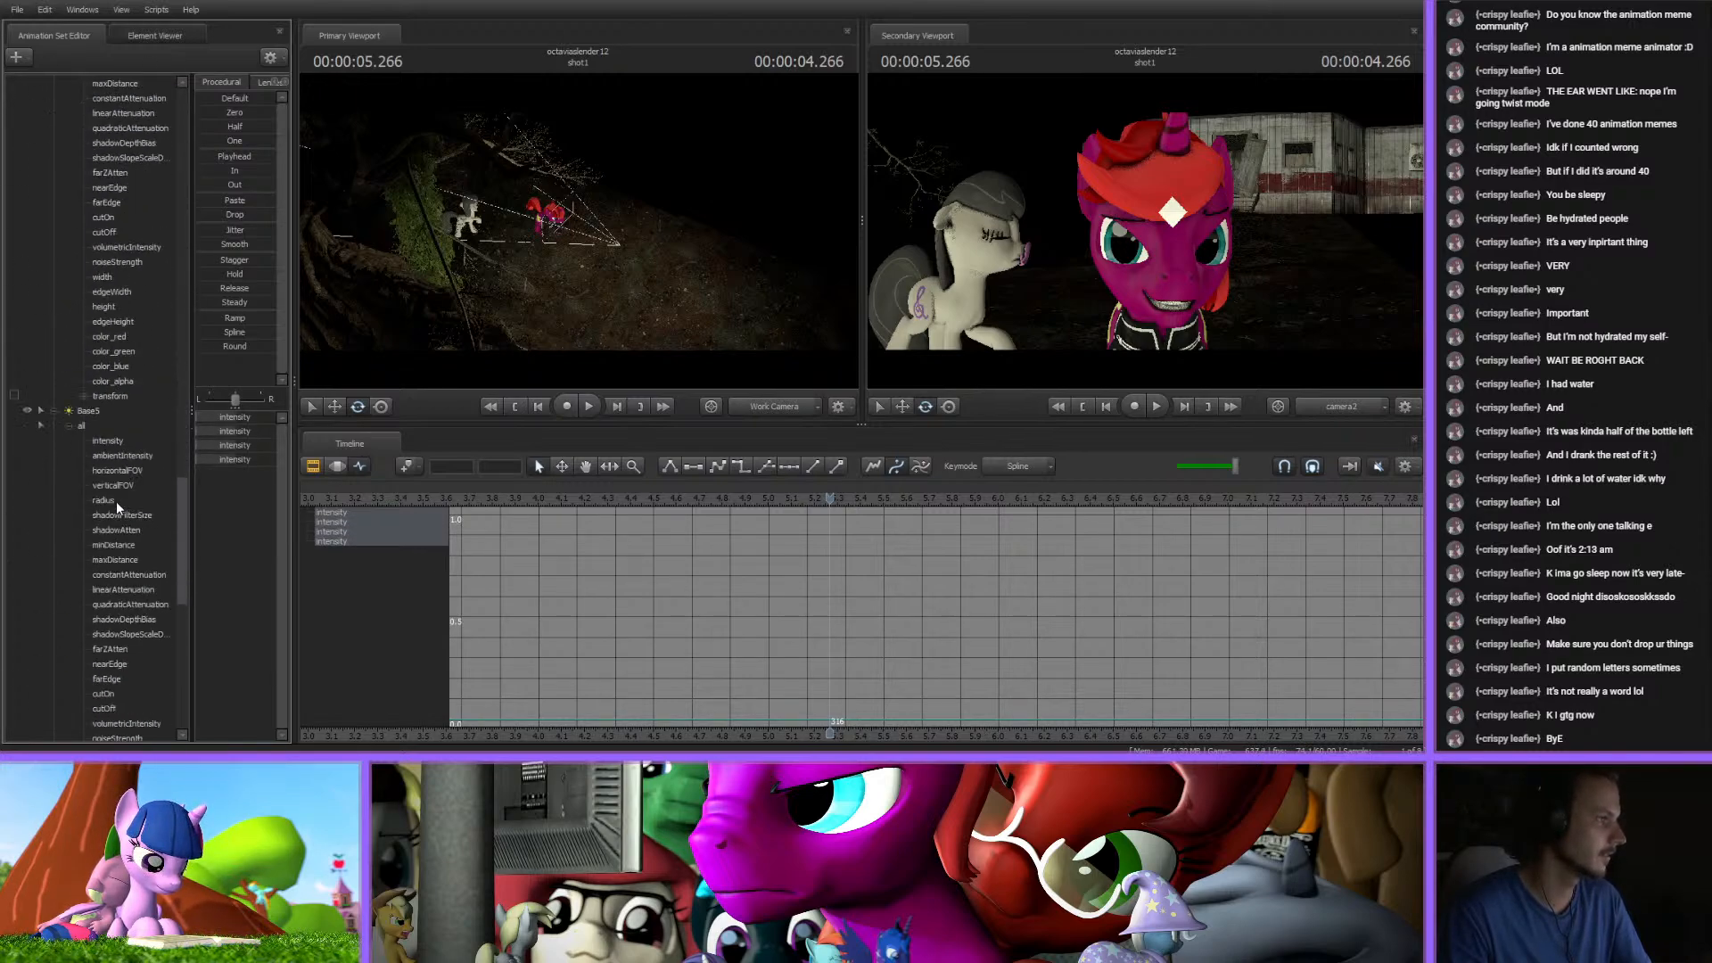
pyautogui.keyDown('ctrl'); pyautogui.click(108, 385); pyautogui.keyUp('ctrl')
pyautogui.scroll(-10, 105, 513)
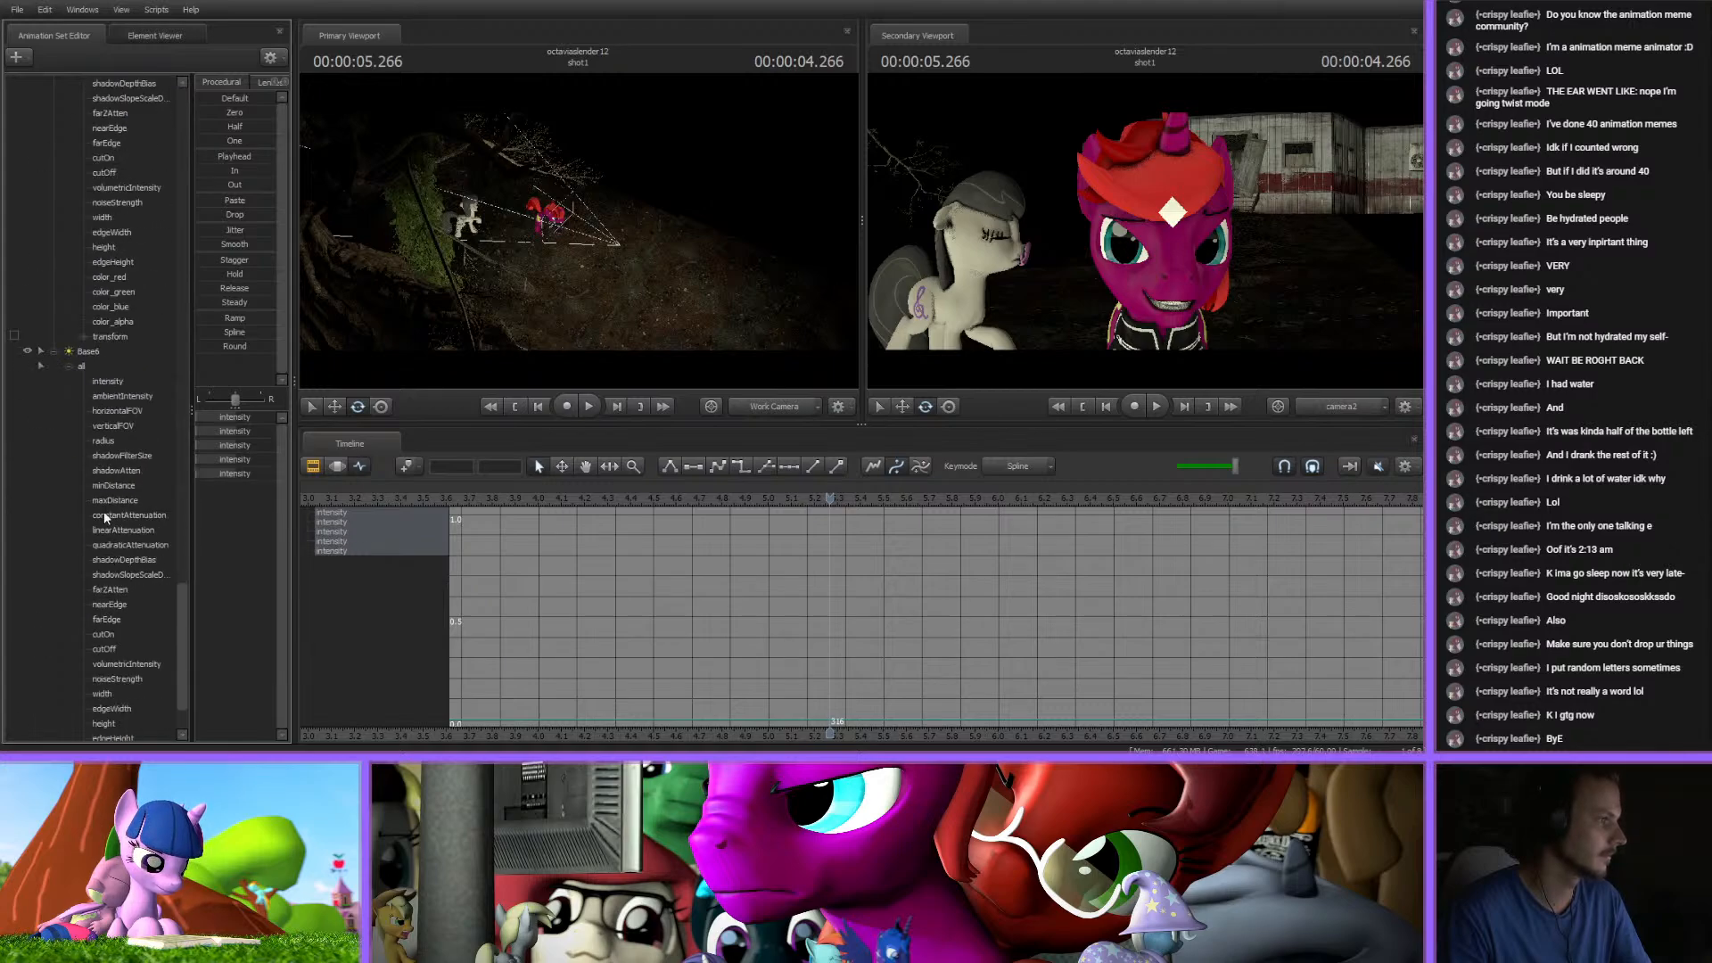
pyautogui.keyDown('ctrl'); pyautogui.click(109, 382); pyautogui.keyUp('ctrl')
pyautogui.scroll(-3, 87, 605)
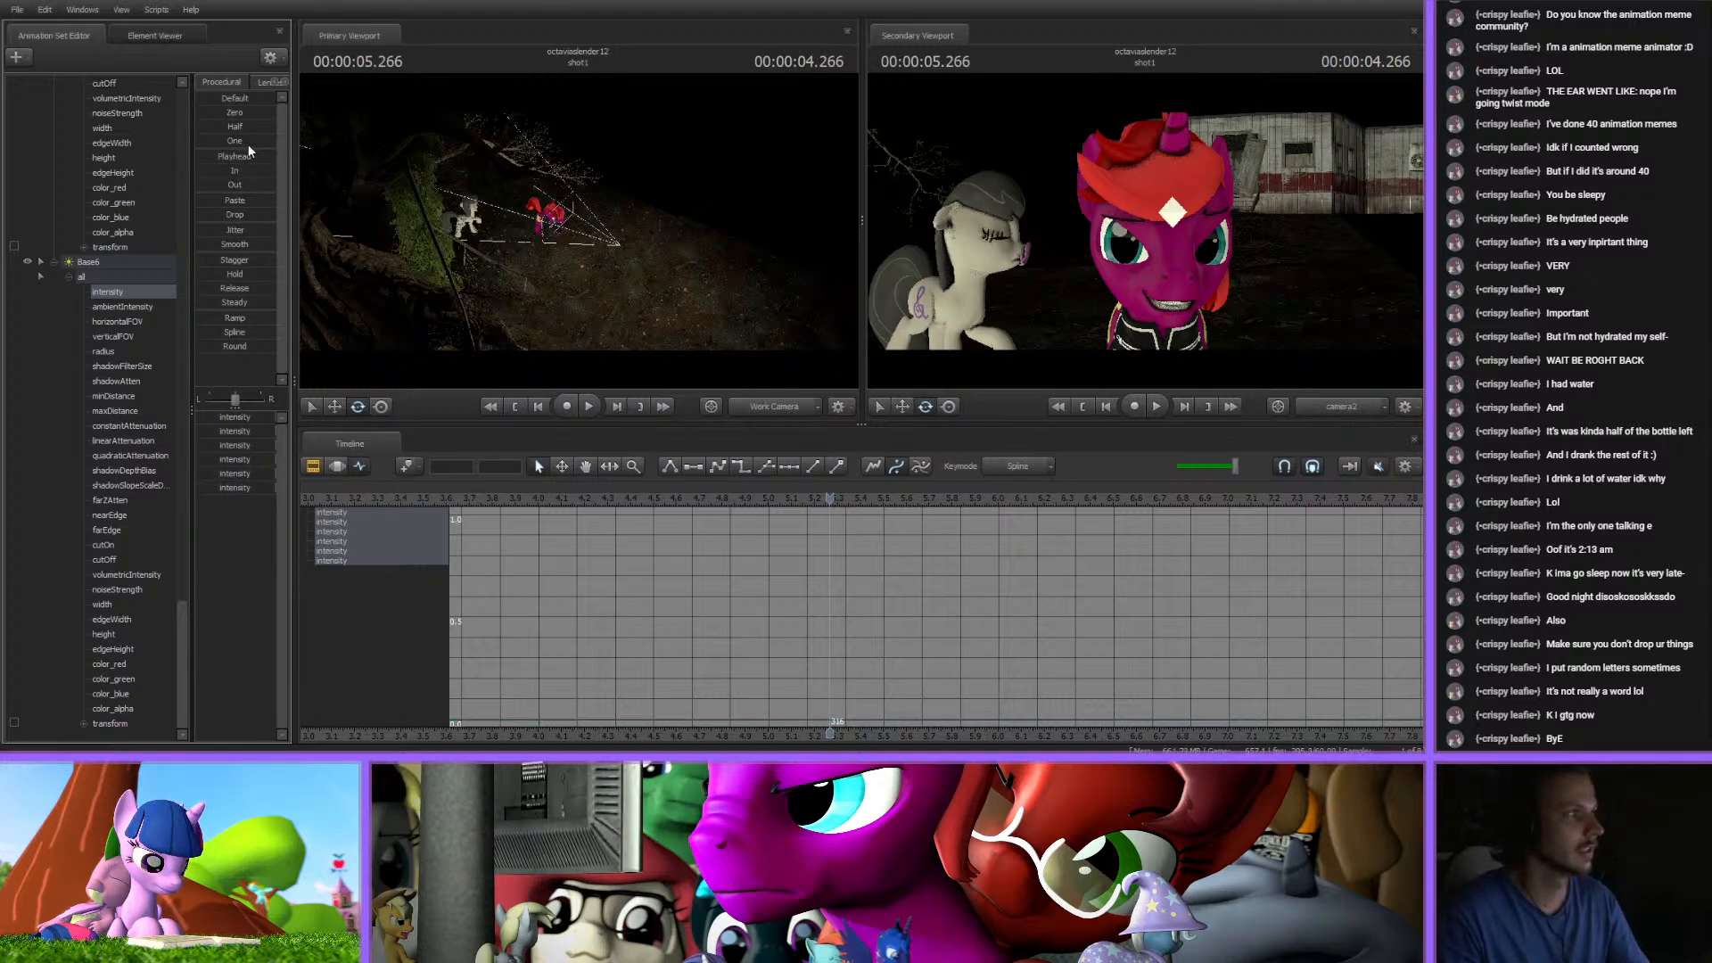
# - Switch to the Motion Editor and adjust the intensities of the six Base lights, blending them slightly towards Zero
pyautogui.click(337, 465)
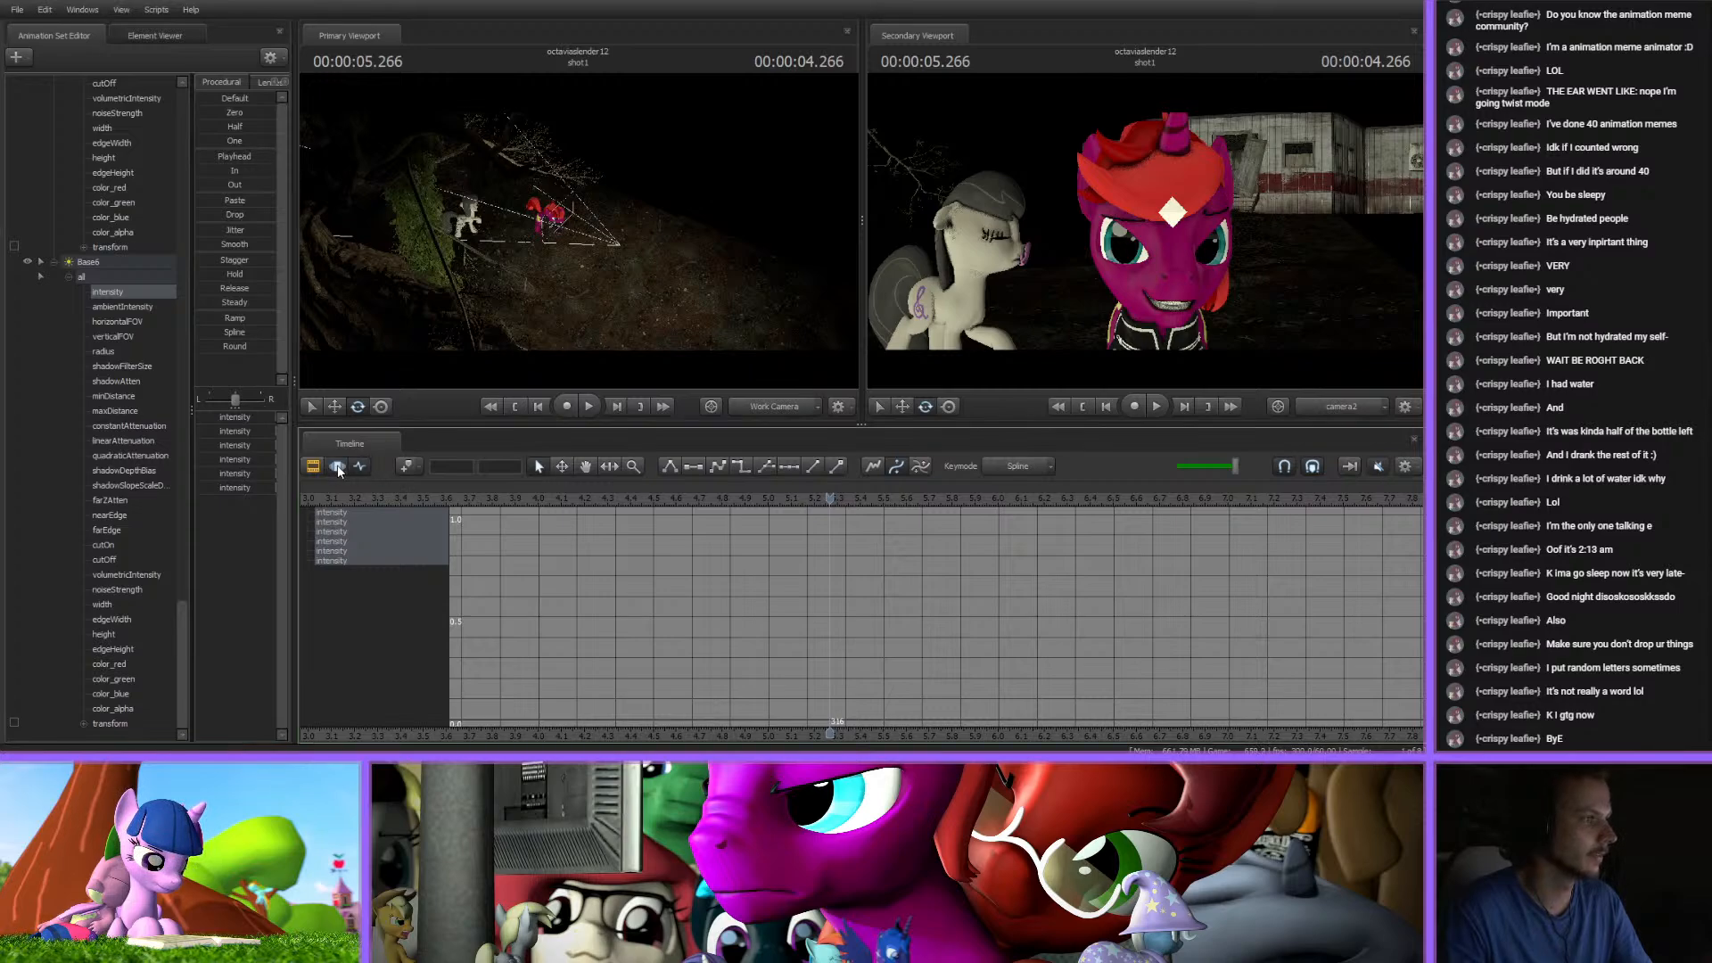
pyautogui.moveTo(217, 140); pyautogui.dragTo(516, 156)
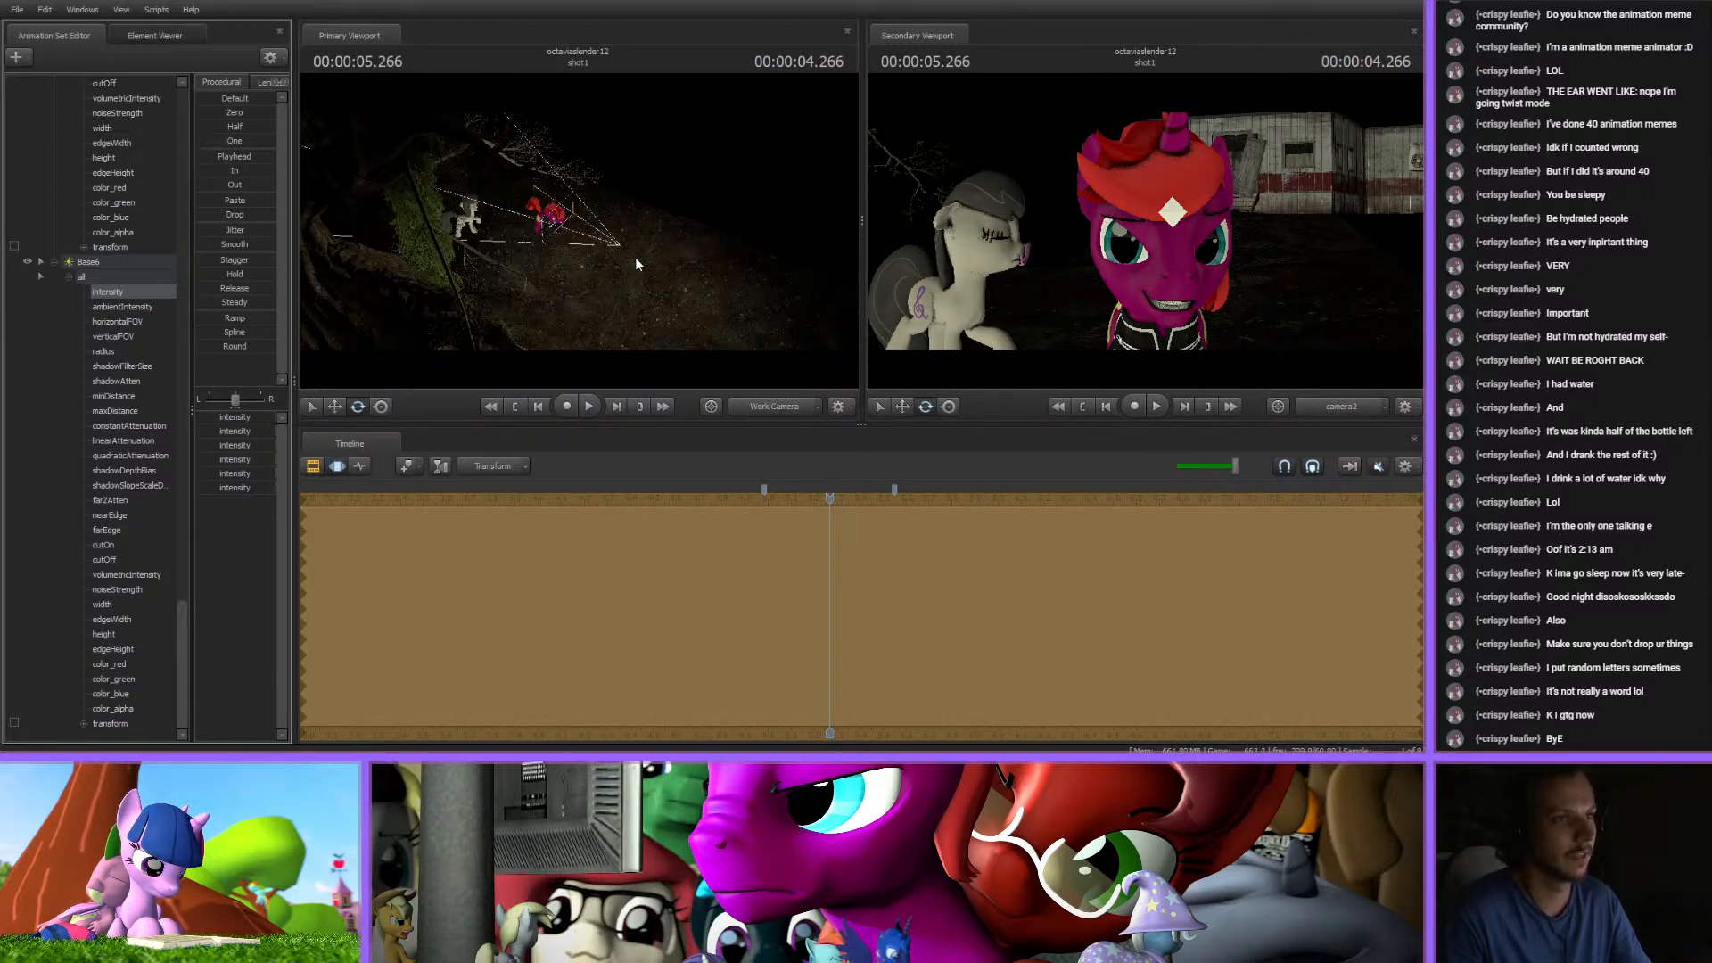
pyautogui.press('Return')
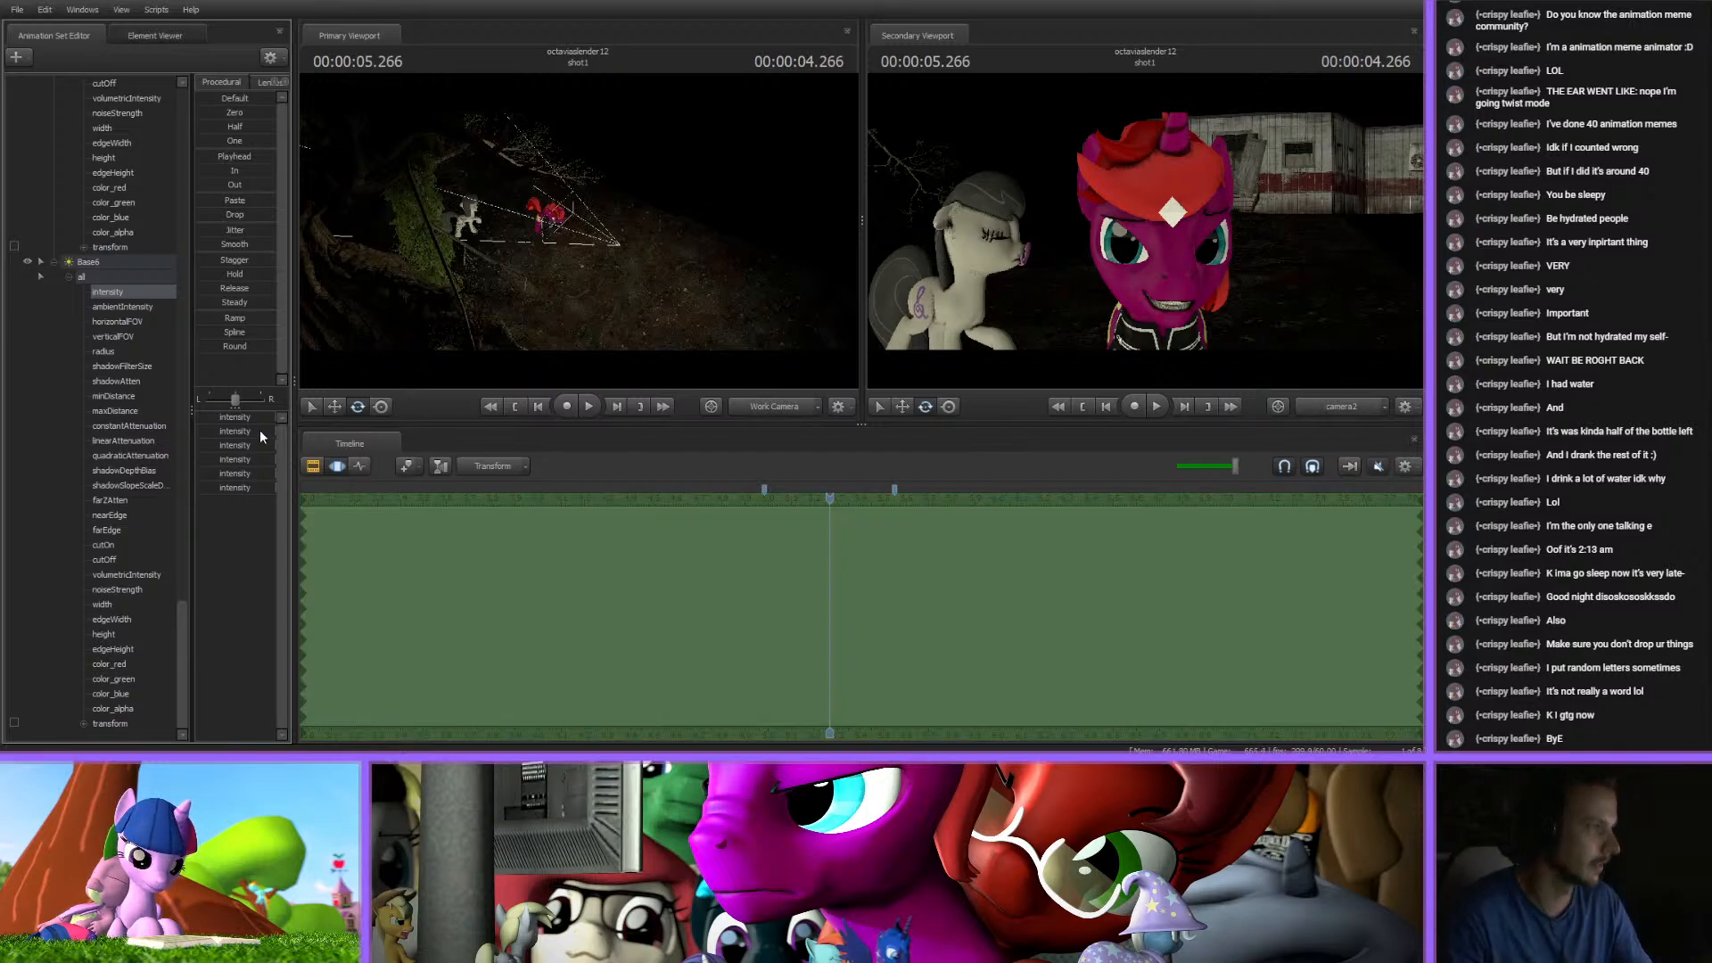
pyautogui.moveTo(234, 417); pyautogui.dragTo(234, 416)
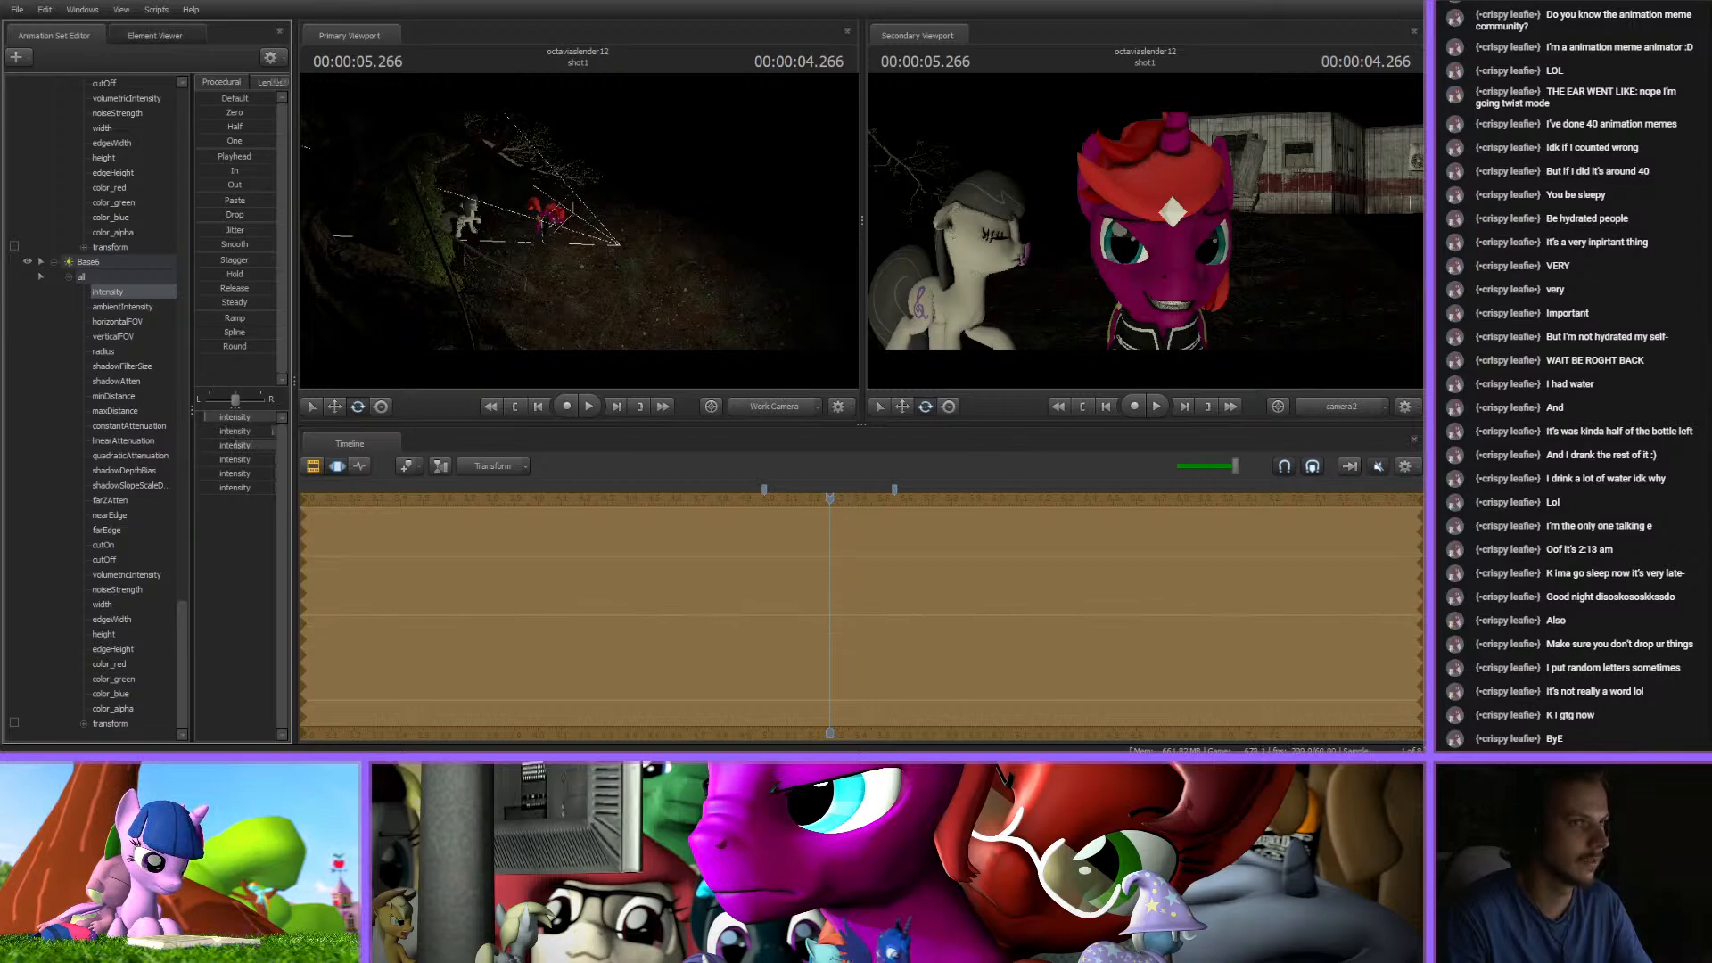
pyautogui.moveTo(235, 416)
pyautogui.mouseDown()
pyautogui.moveTo(235, 460)
pyautogui.moveTo(216, 459)
pyautogui.moveTo(245, 459)
pyautogui.moveTo(215, 476)
pyautogui.moveTo(236, 475)
pyautogui.moveTo(198, 475)
pyautogui.moveTo(270, 488)
pyautogui.moveTo(215, 488)
pyautogui.moveTo(229, 488)
pyautogui.mouseUp()
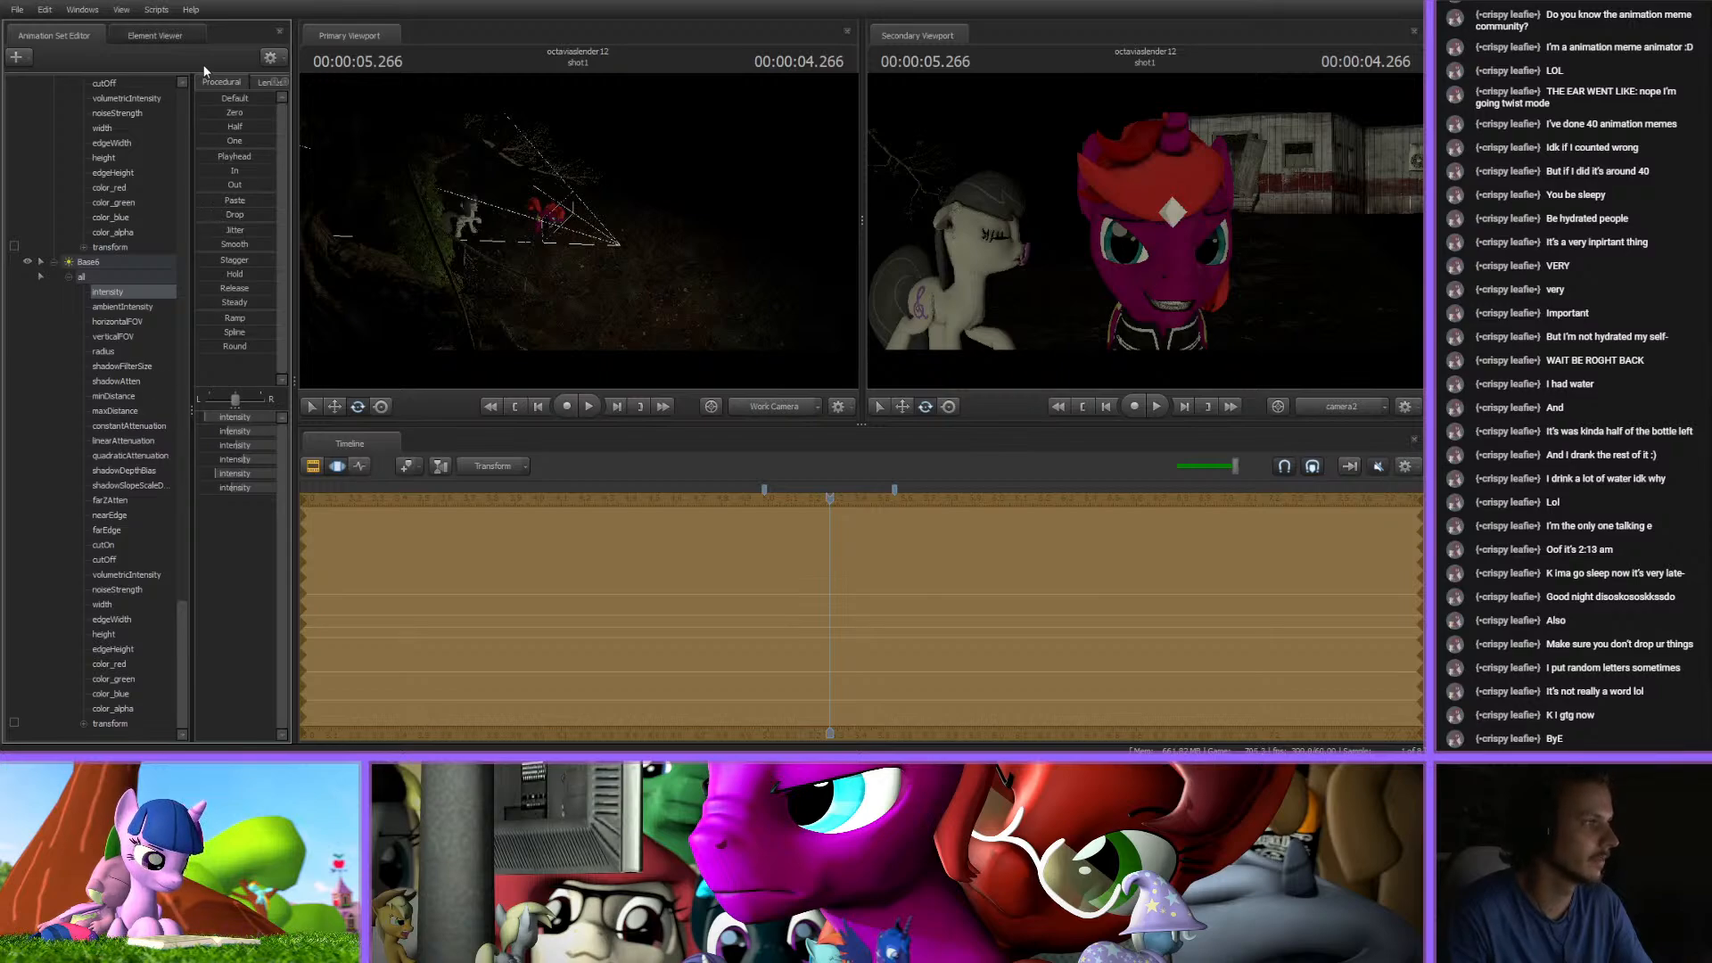
pyautogui.moveTo(201, 112)
pyautogui.mouseDown()
pyautogui.moveTo(237, 112)
pyautogui.moveTo(206, 112)
pyautogui.mouseUp()
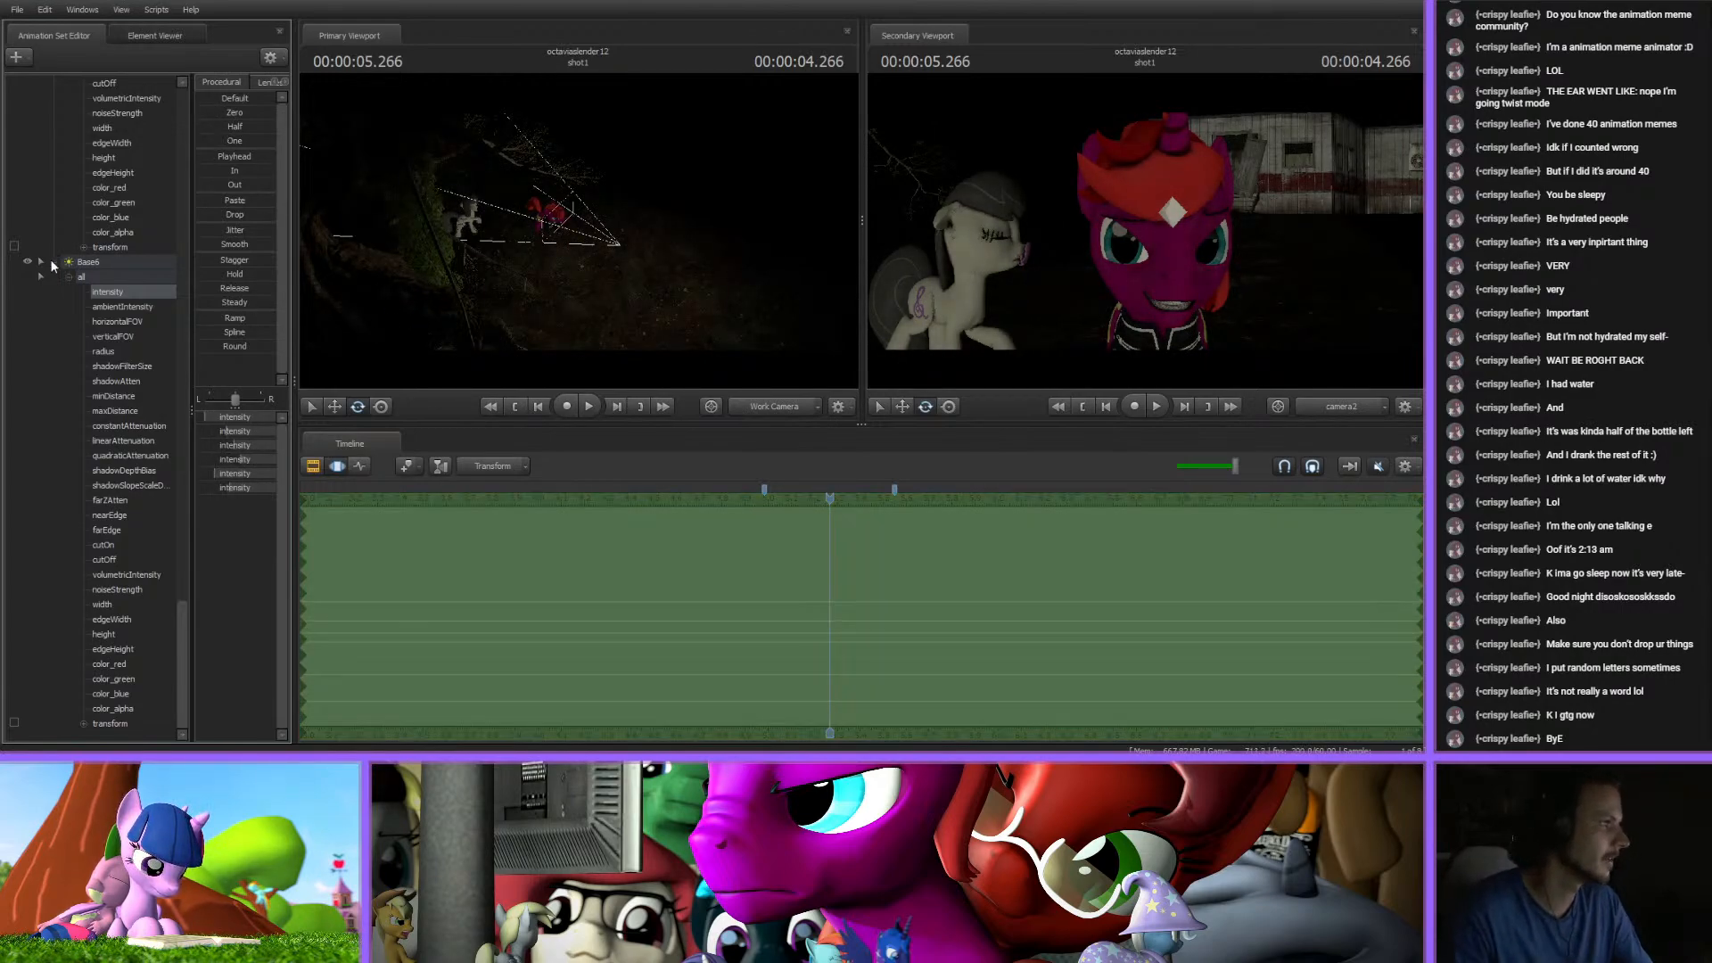
# - Collapse the expanded control lists of the Base lights and select Base6
pyautogui.scroll(18, 53, 259)
pyautogui.scroll(20, 55, 261)
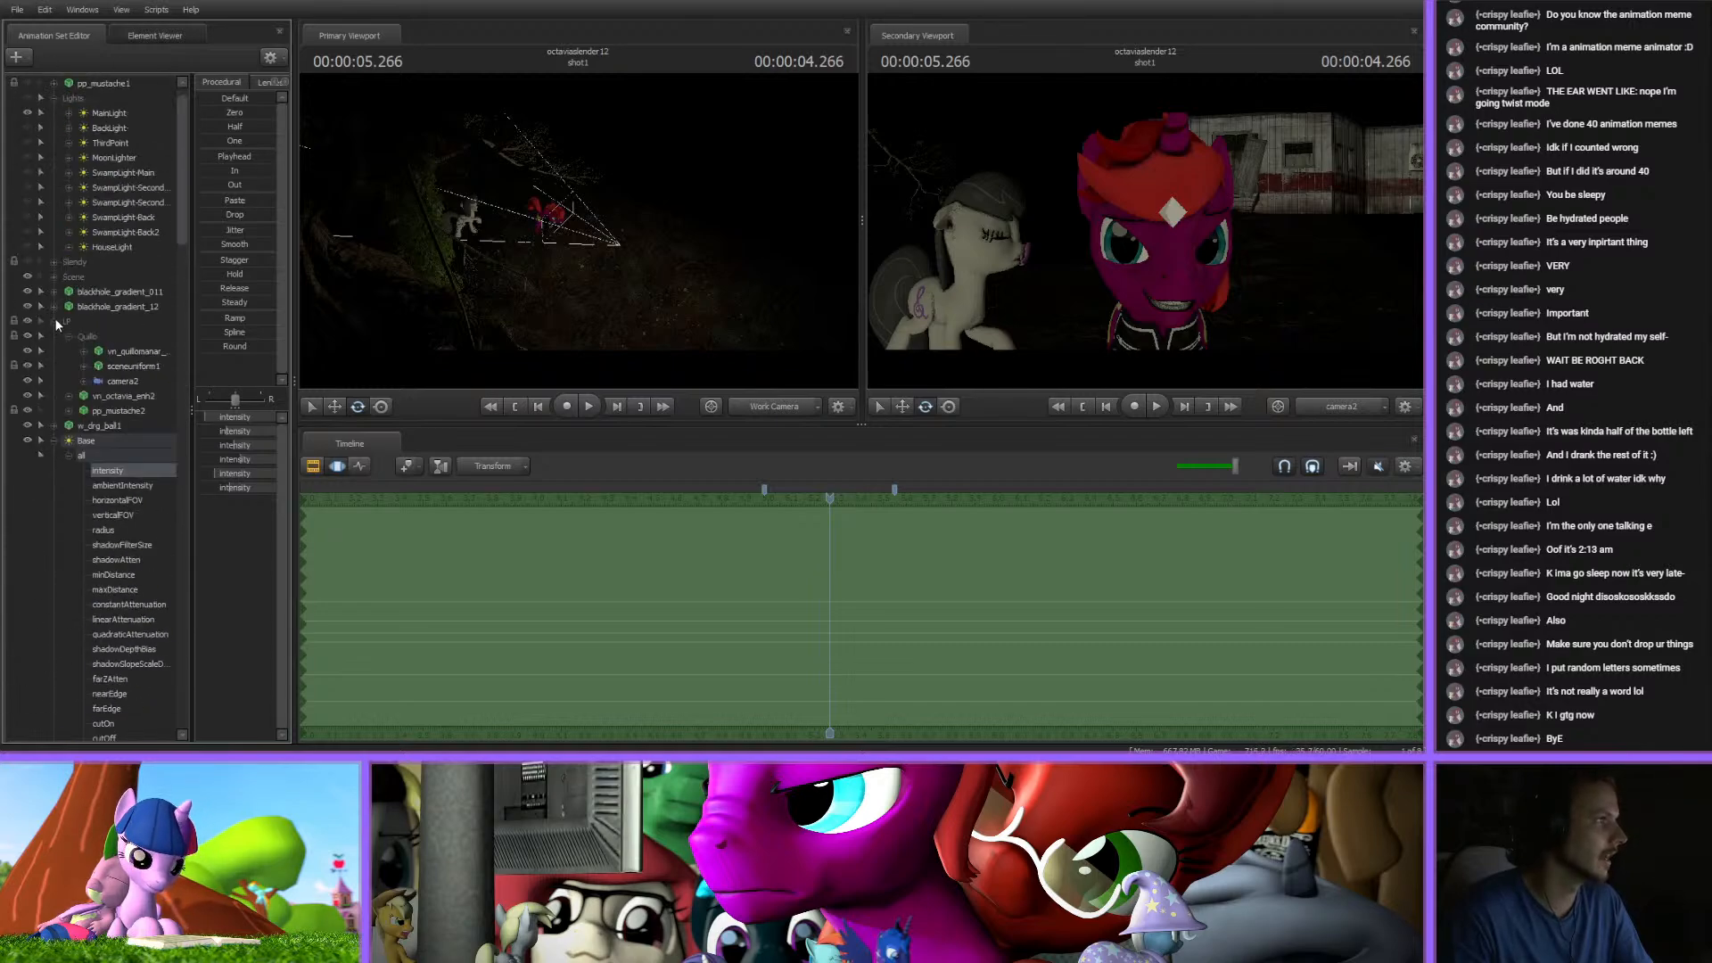
pyautogui.click(55, 440)
pyautogui.click(54, 456)
pyautogui.click(54, 470)
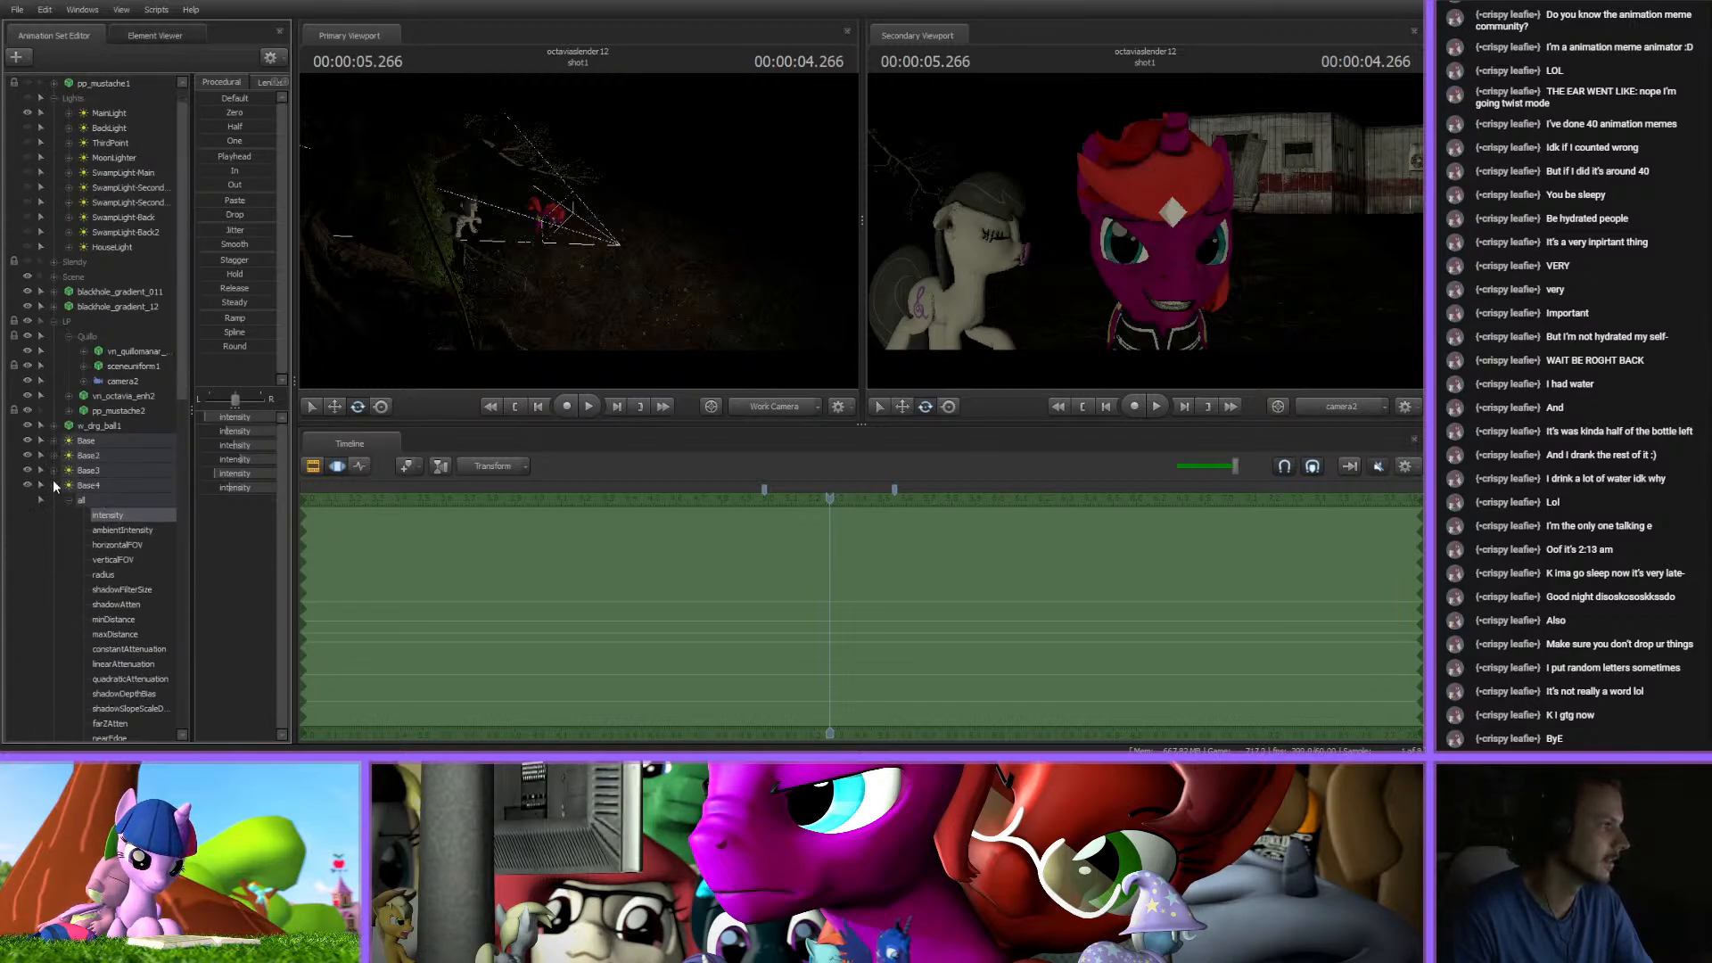
pyautogui.click(53, 485)
pyautogui.click(53, 500)
pyautogui.click(86, 543)
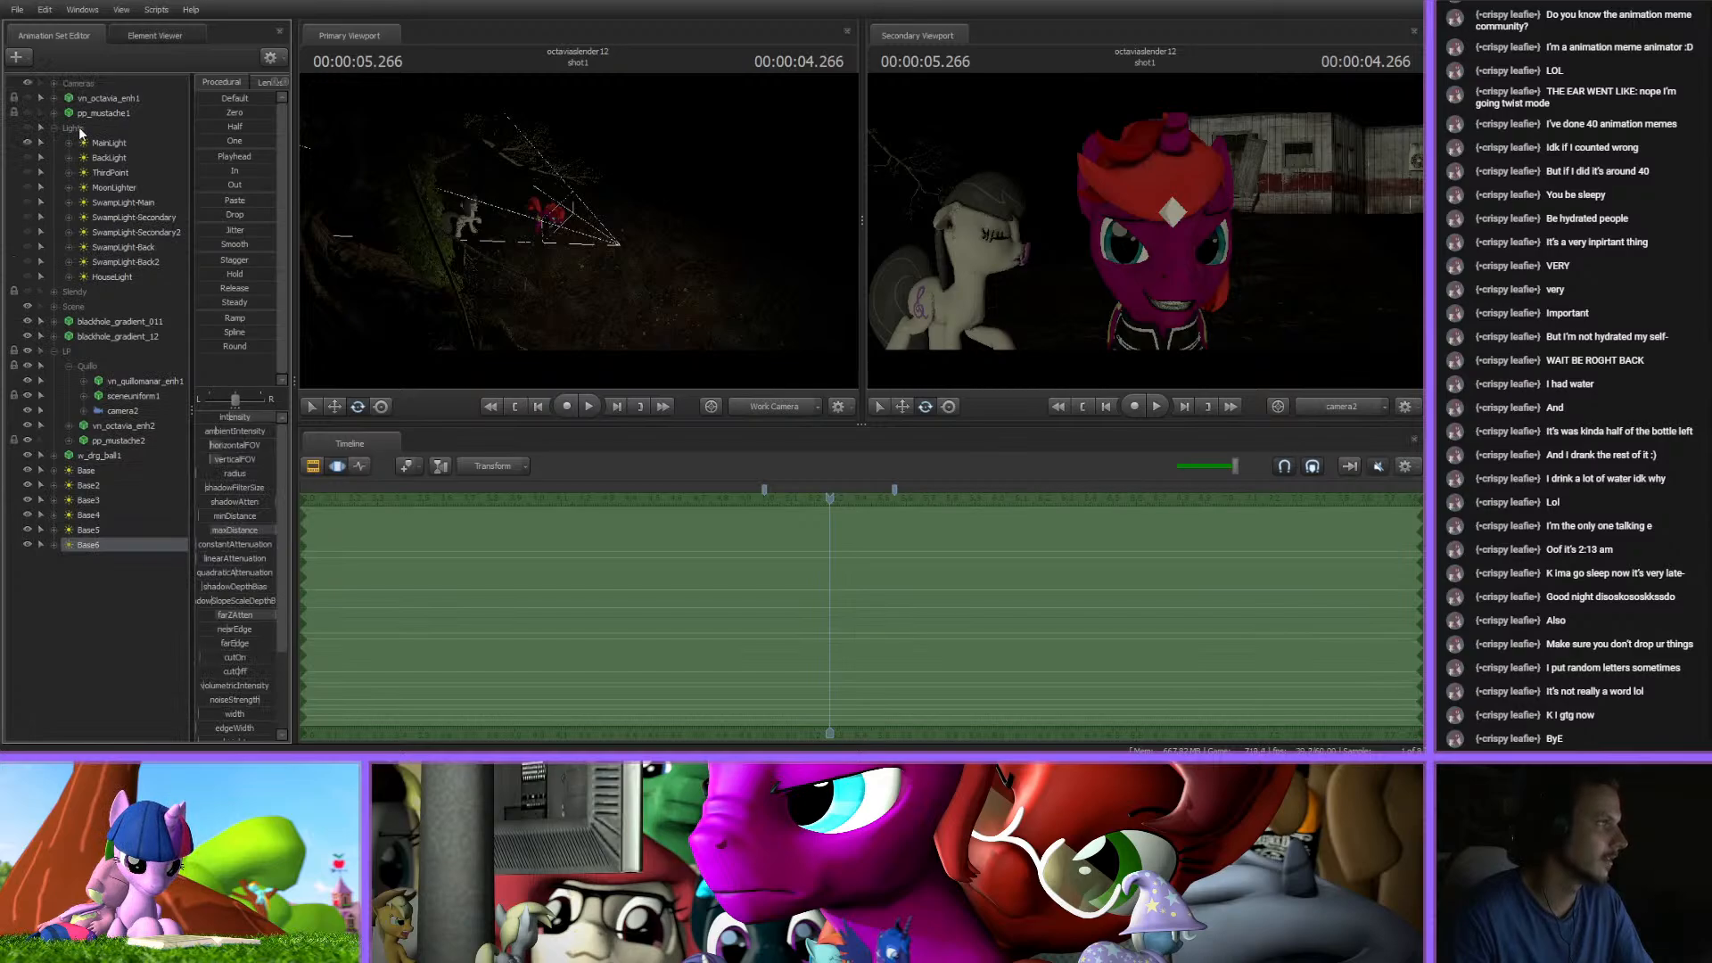
# - Rename the existing Lights group as Lights-Original and paste a copy of its MainLight at the root level
pyautogui.click(77, 129)
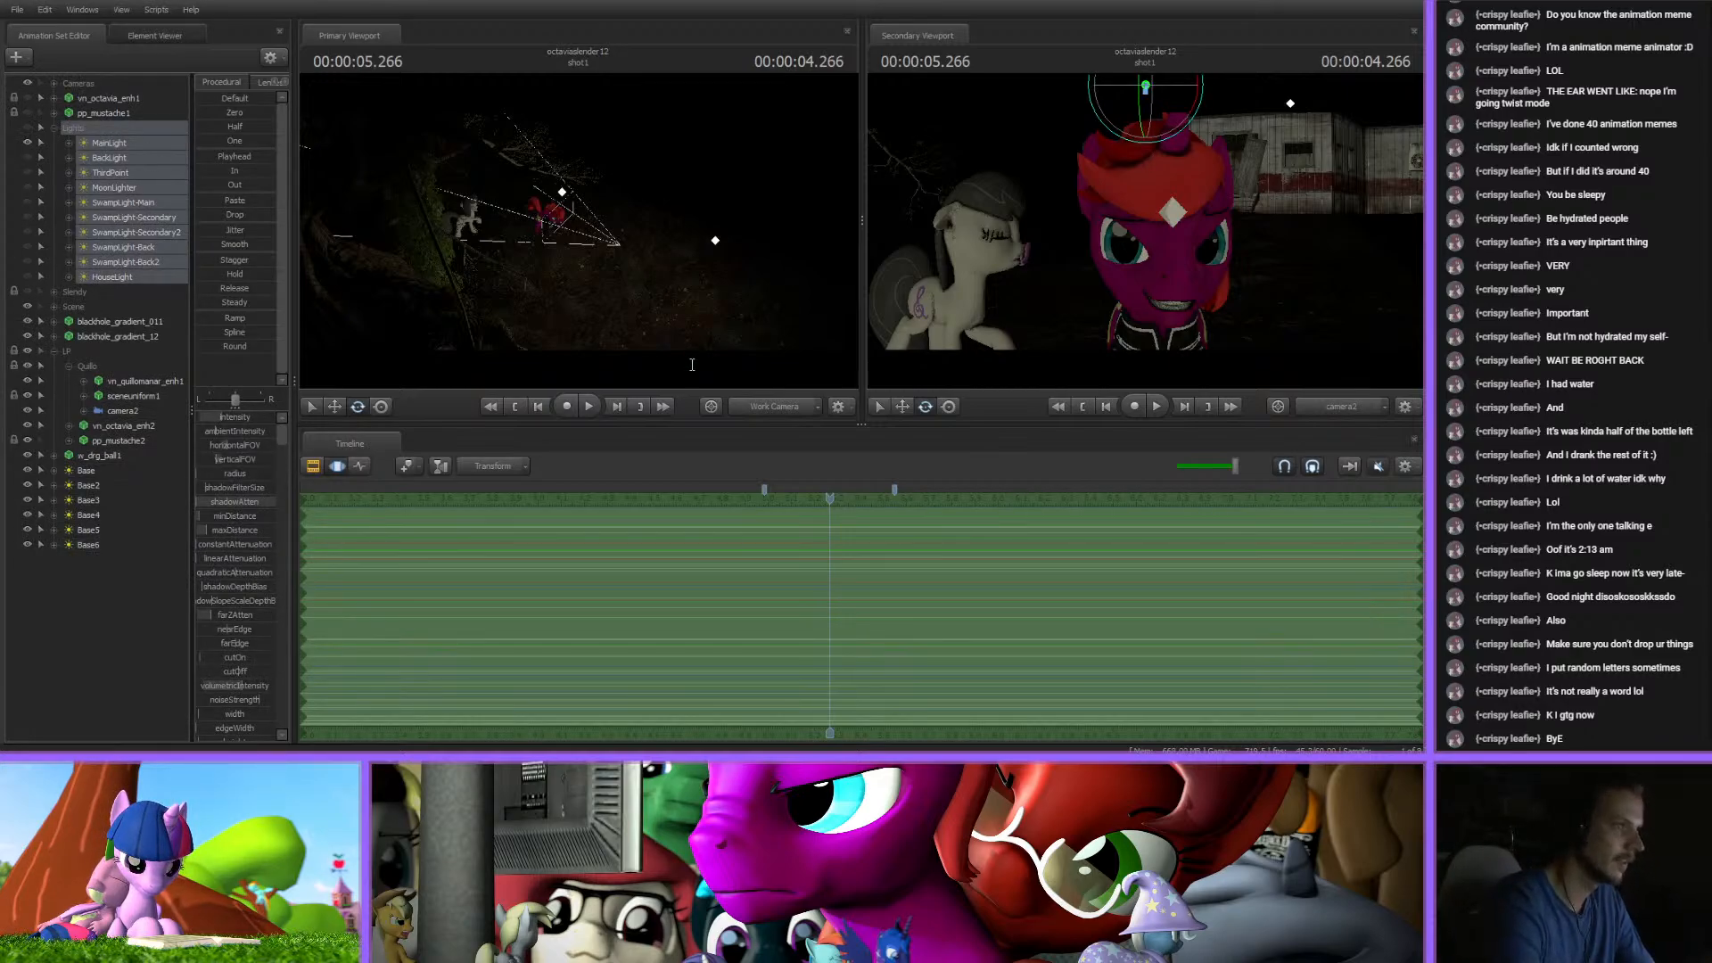
pyautogui.click(119, 147)
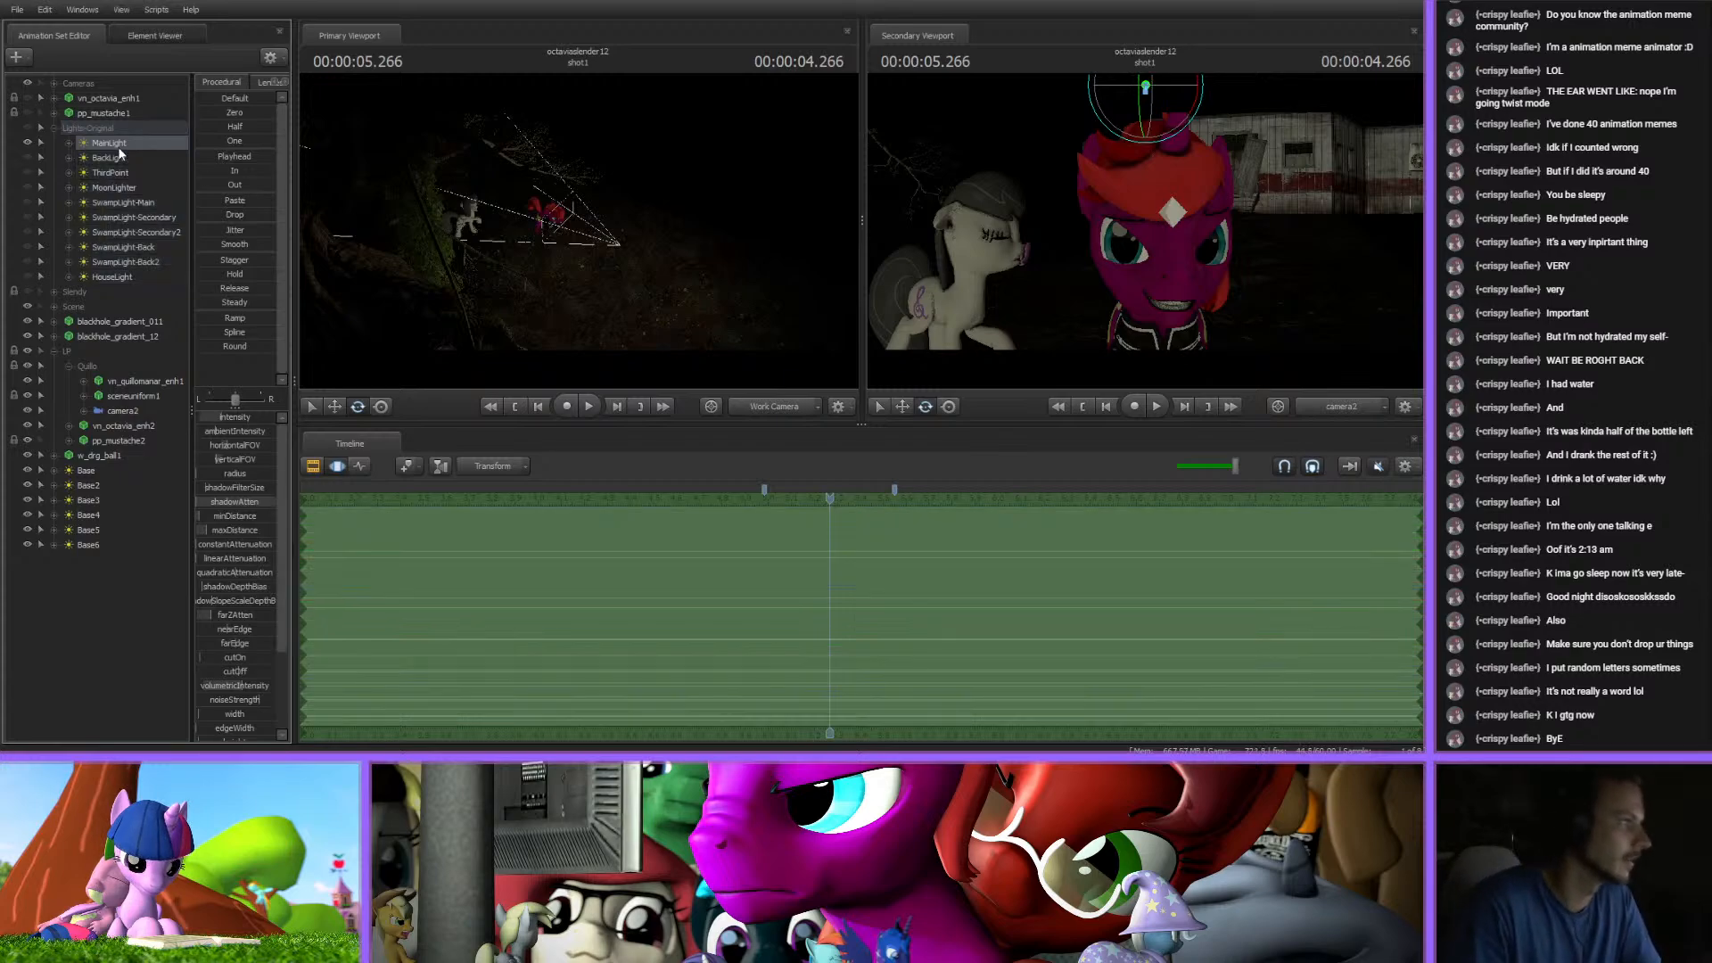
pyautogui.click(175, 575)
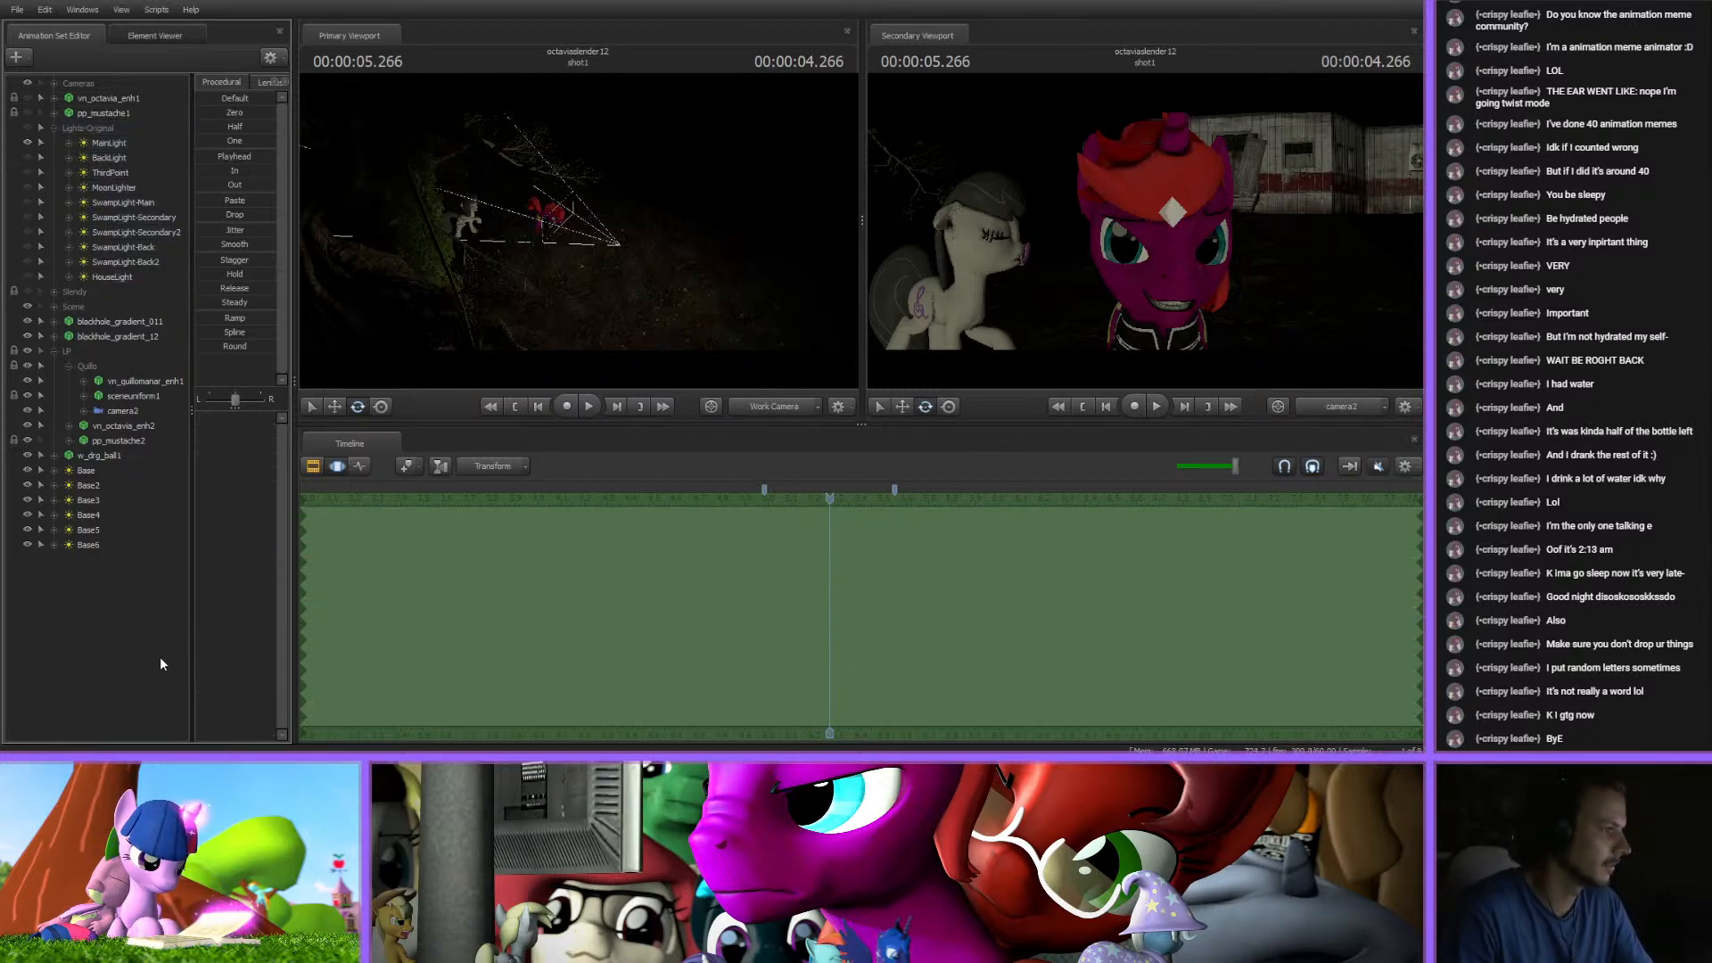
pyautogui.hotkey('ctrl', 'v')
# - Group the lights Base through Base6 with MainLight2 and name the group Lights
pyautogui.click(83, 471)
pyautogui.keyDown('shift'); pyautogui.click(93, 559); pyautogui.keyUp('shift')
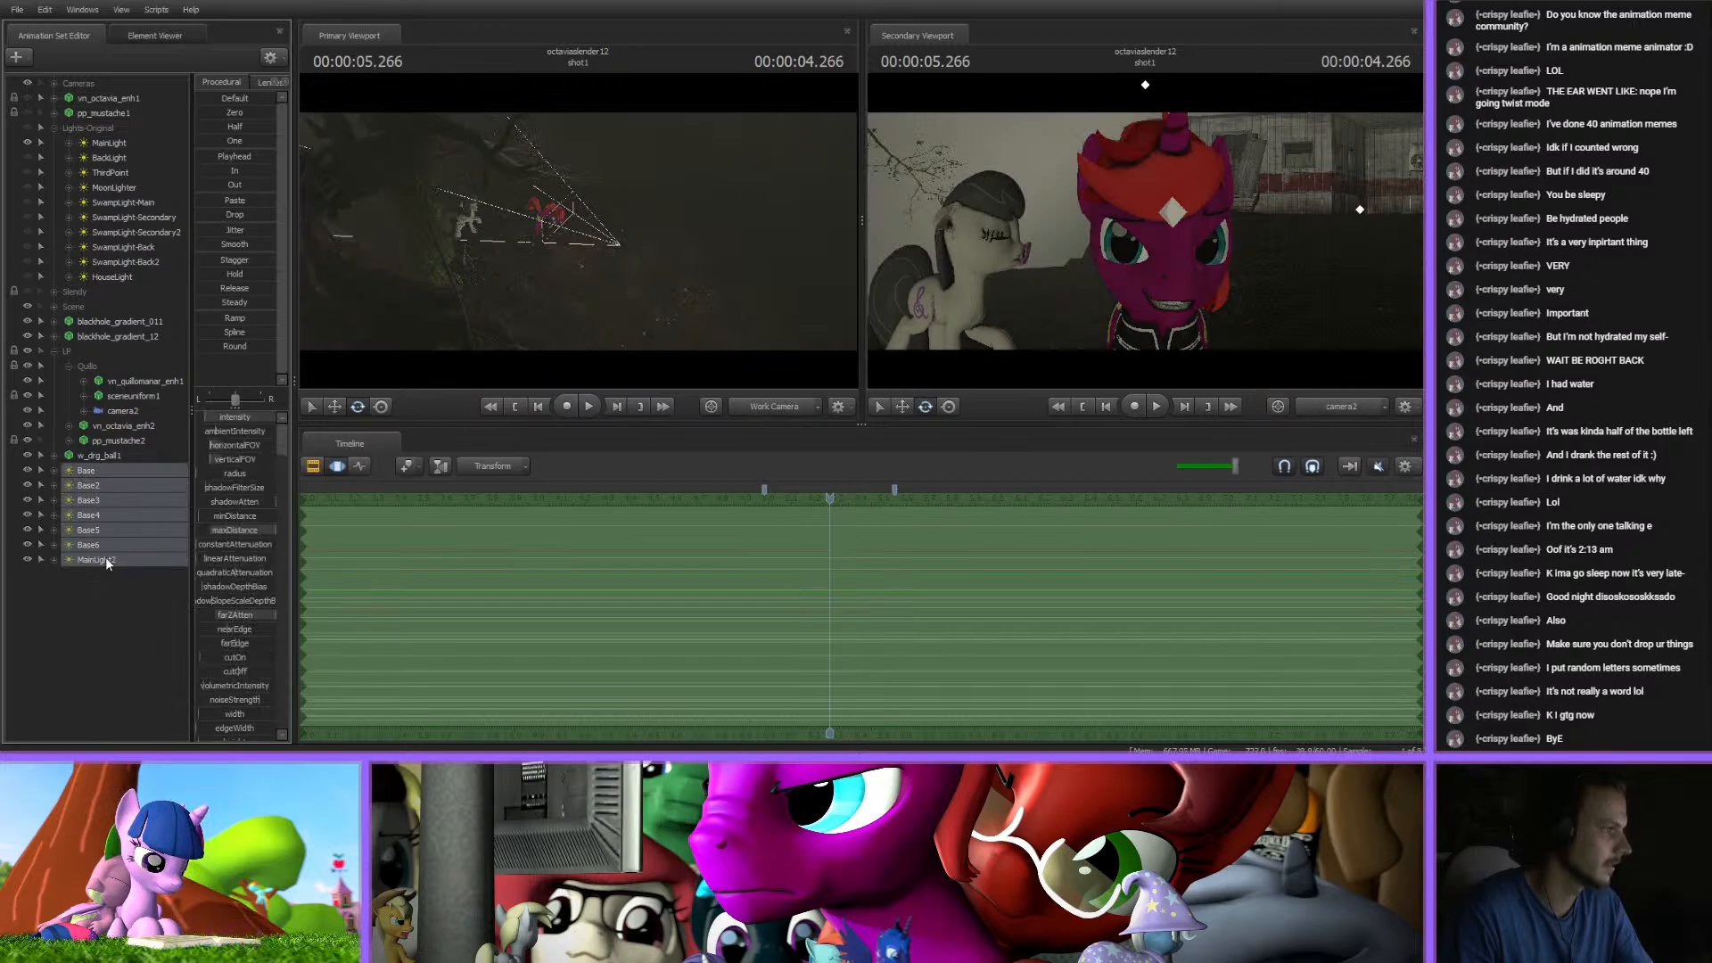
pyautogui.hotkey('ctrl', 'g')
pyautogui.doubleClick(88, 471)
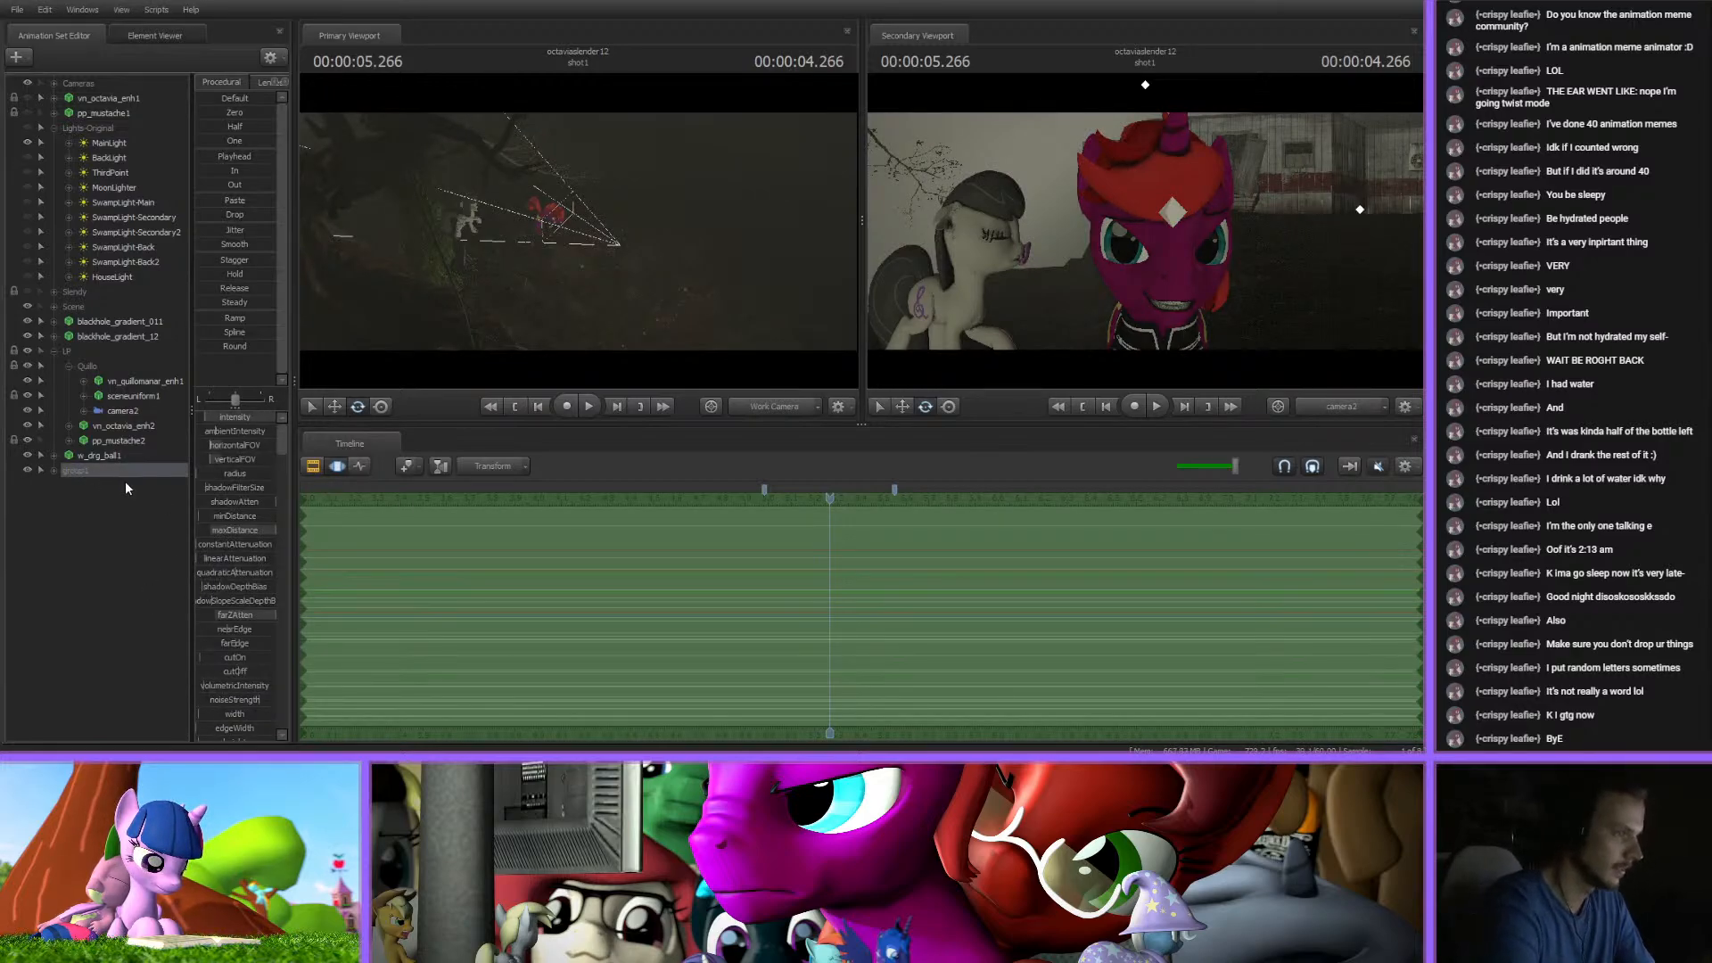
pyautogui.press('Return')
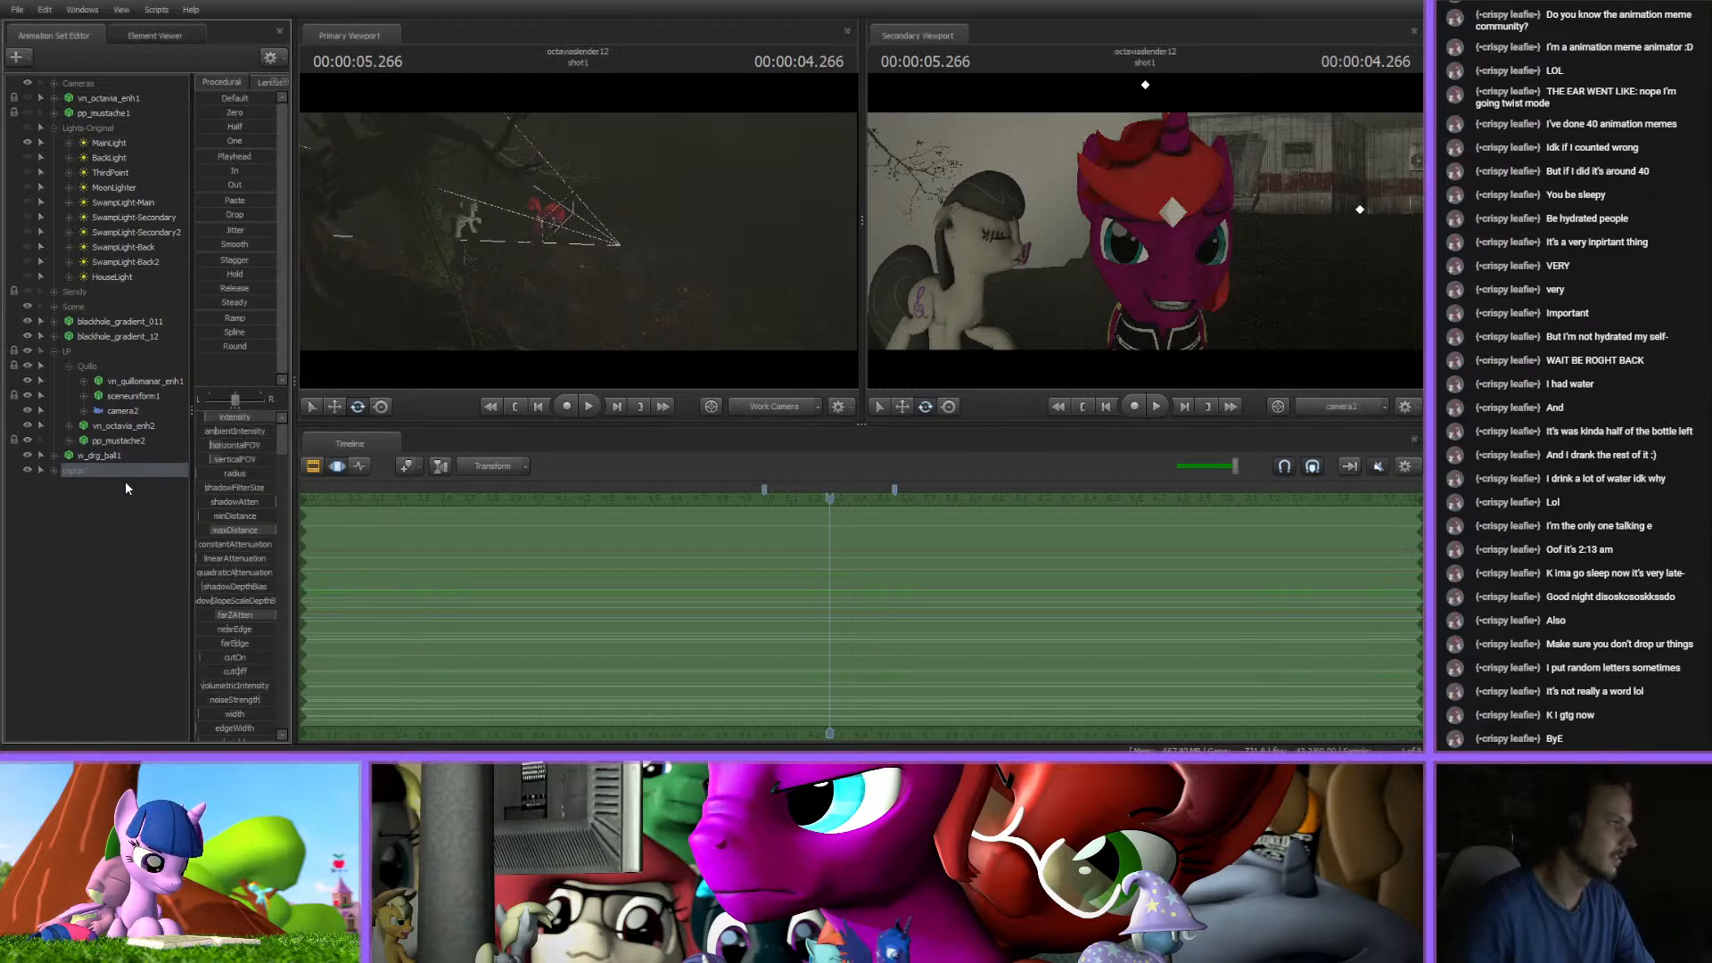
# - Group Base through Base6 inside the new Lights group and name the subgroup BaseLights
pyautogui.click(53, 470)
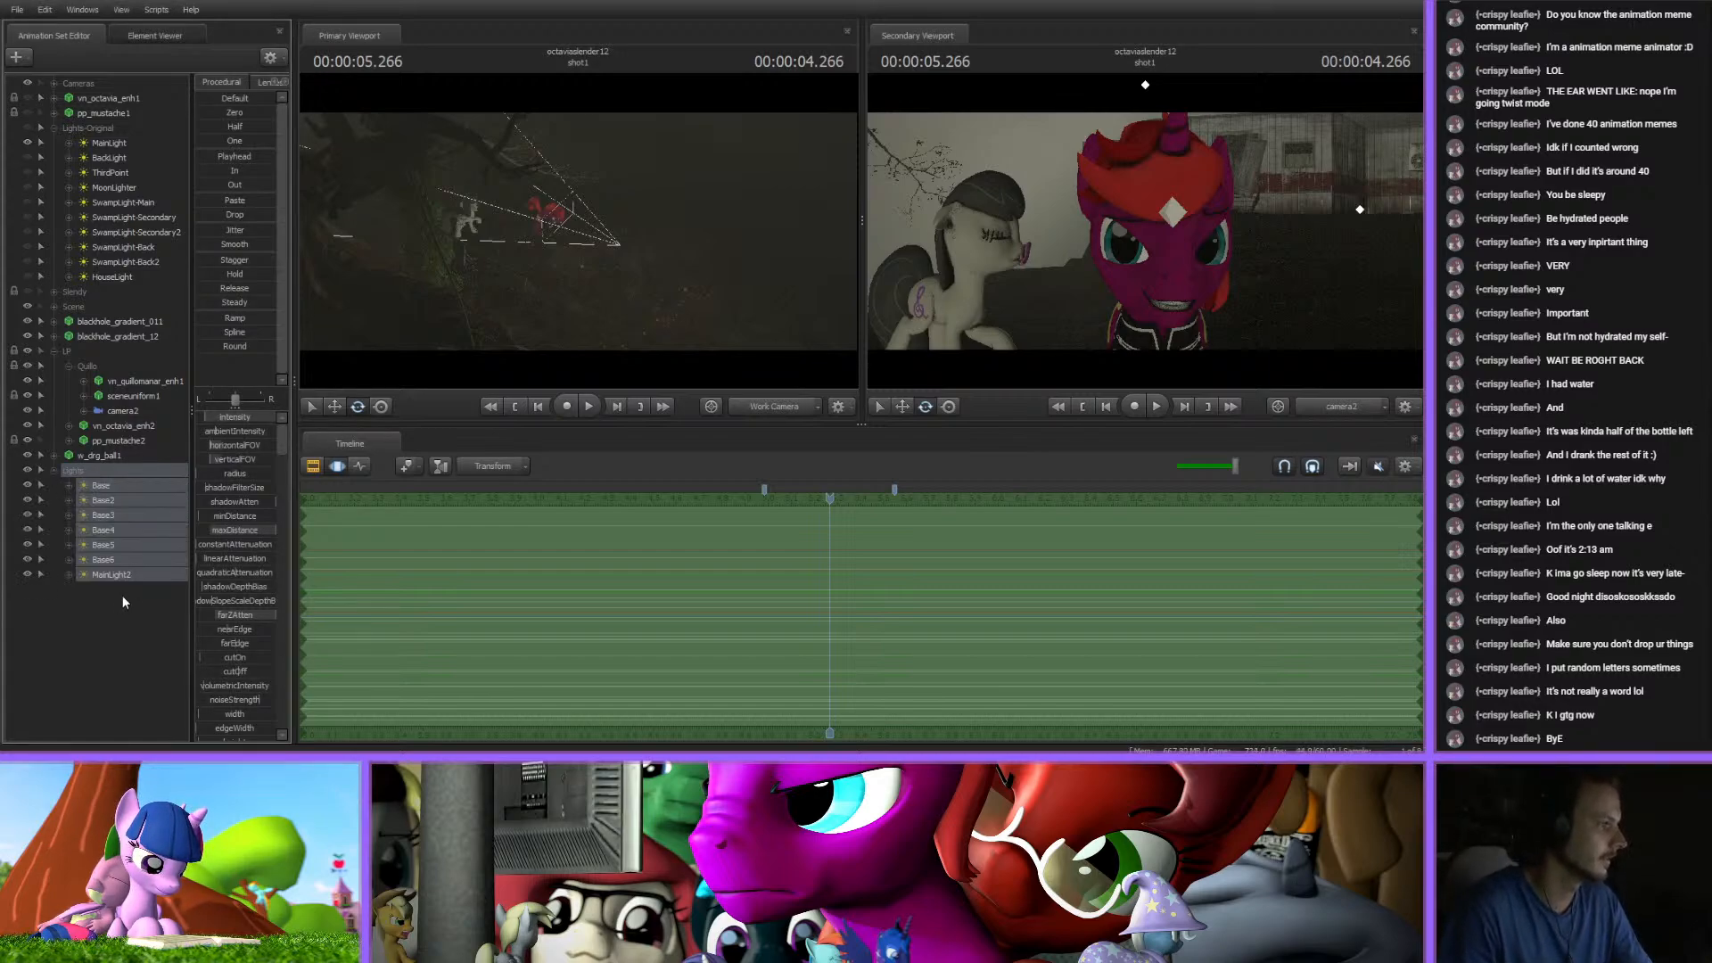
pyautogui.click(114, 573)
pyautogui.click(104, 485)
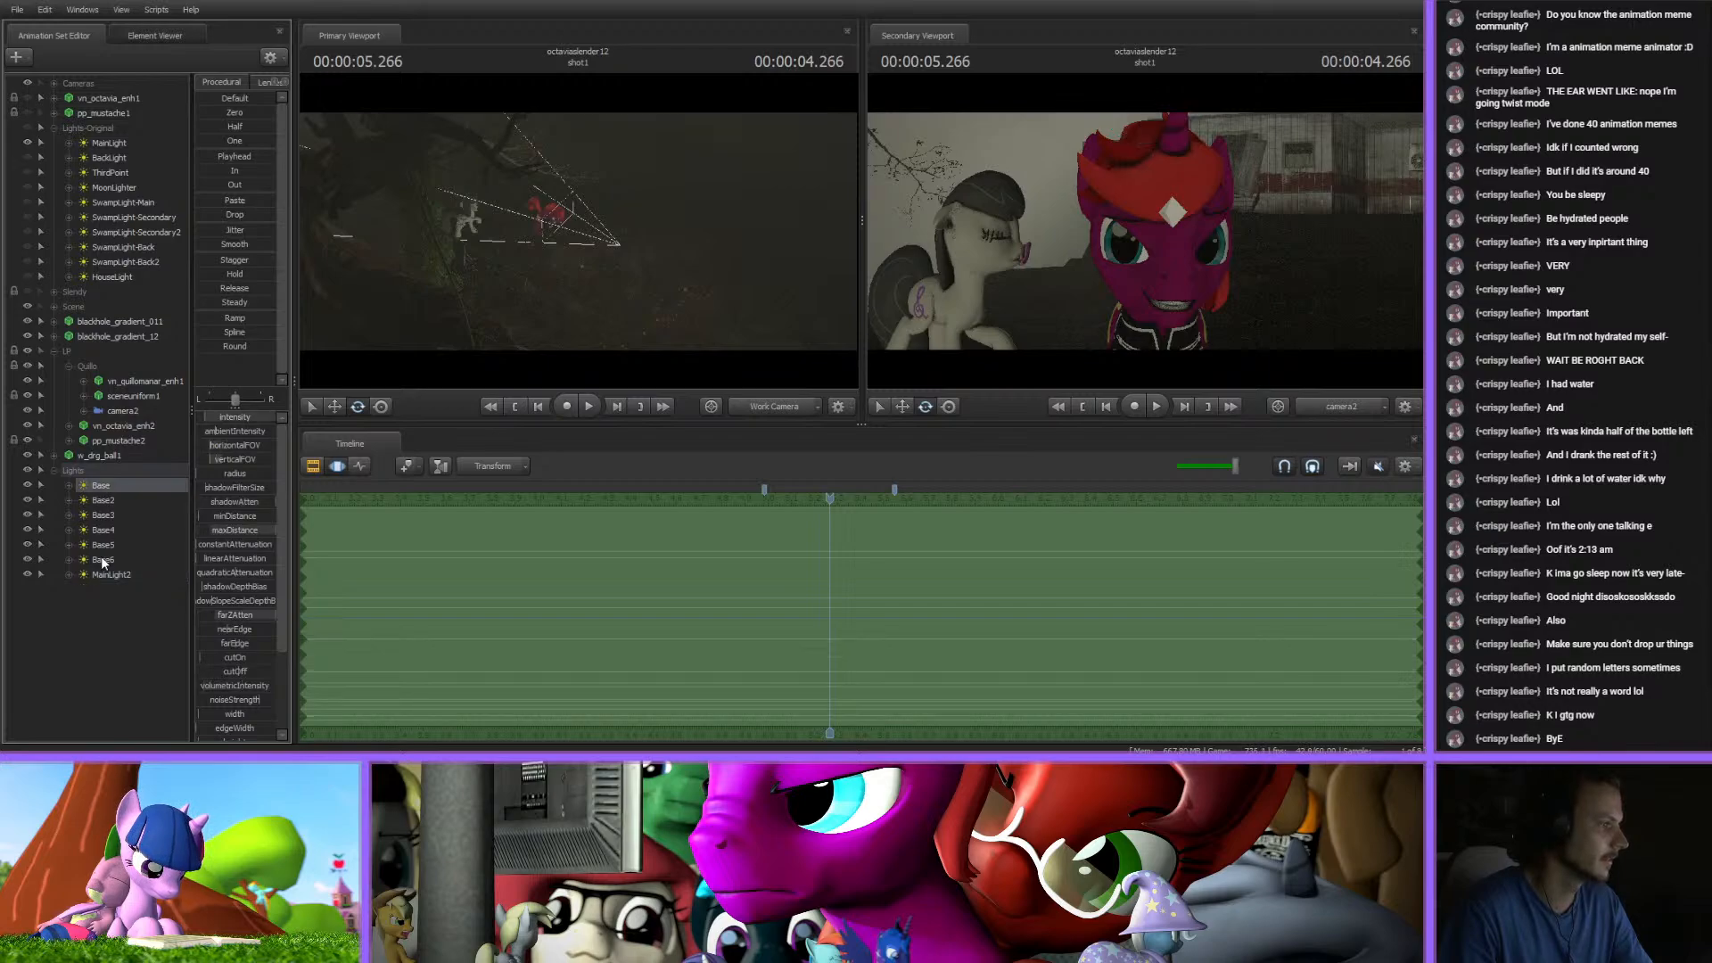
pyautogui.keyDown('shift'); pyautogui.click(106, 560); pyautogui.keyUp('shift')
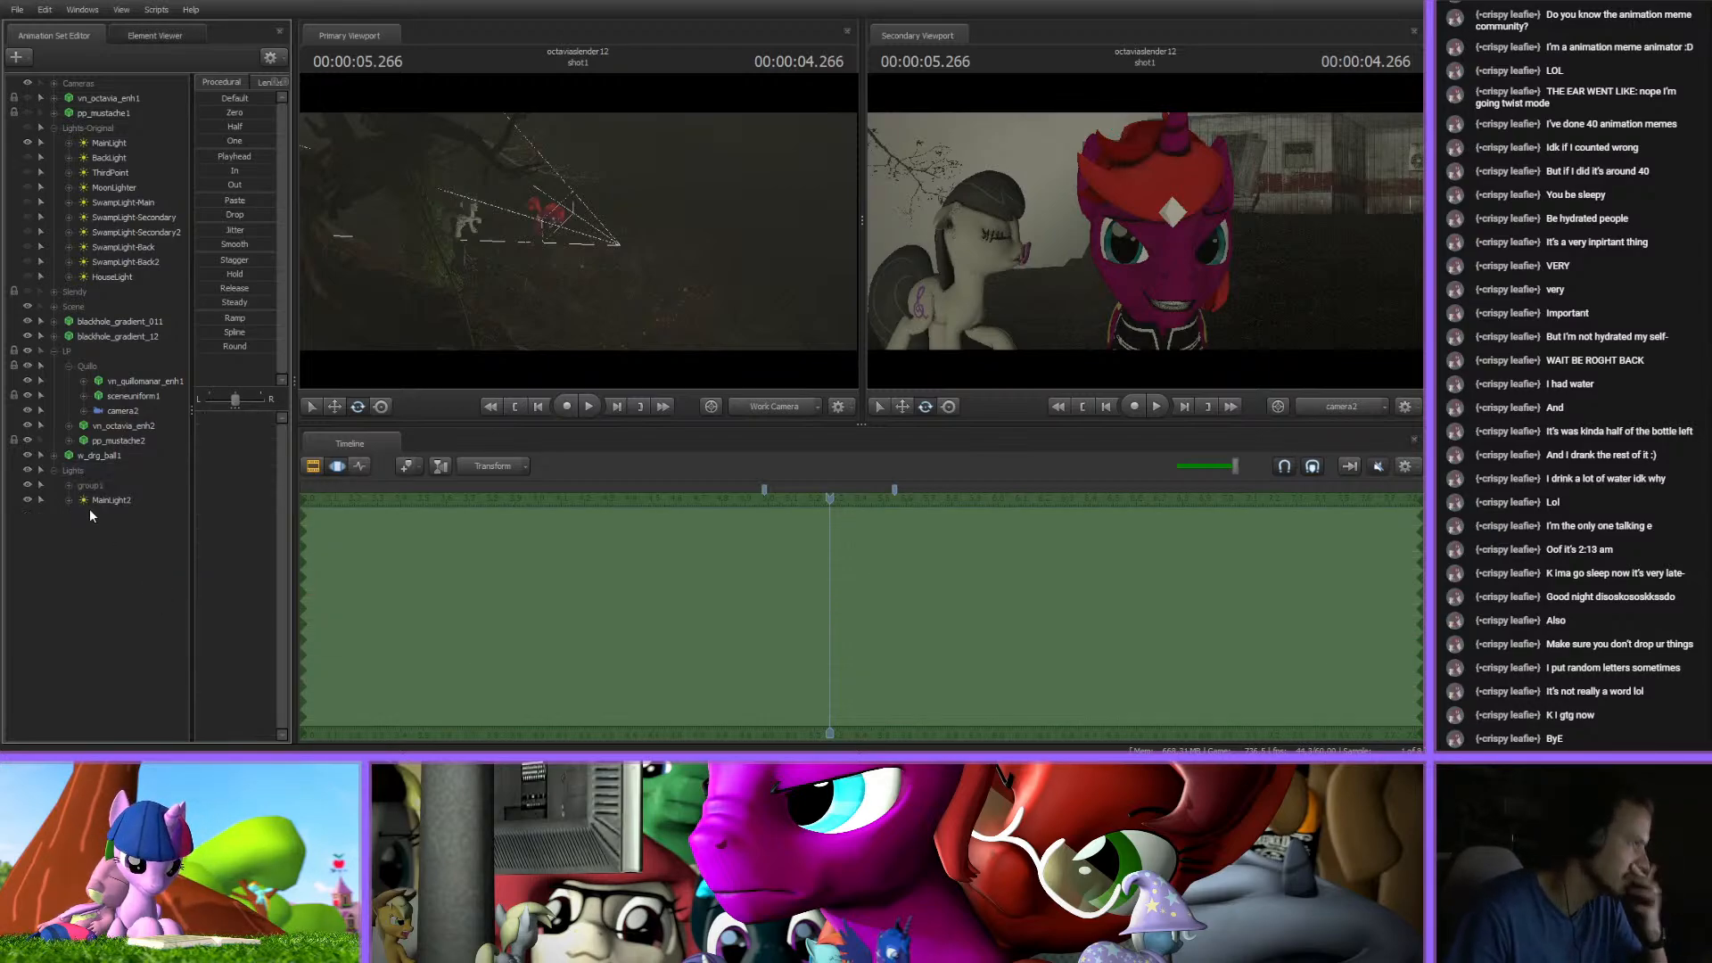
pyautogui.hotkey('ctrl', 'g')
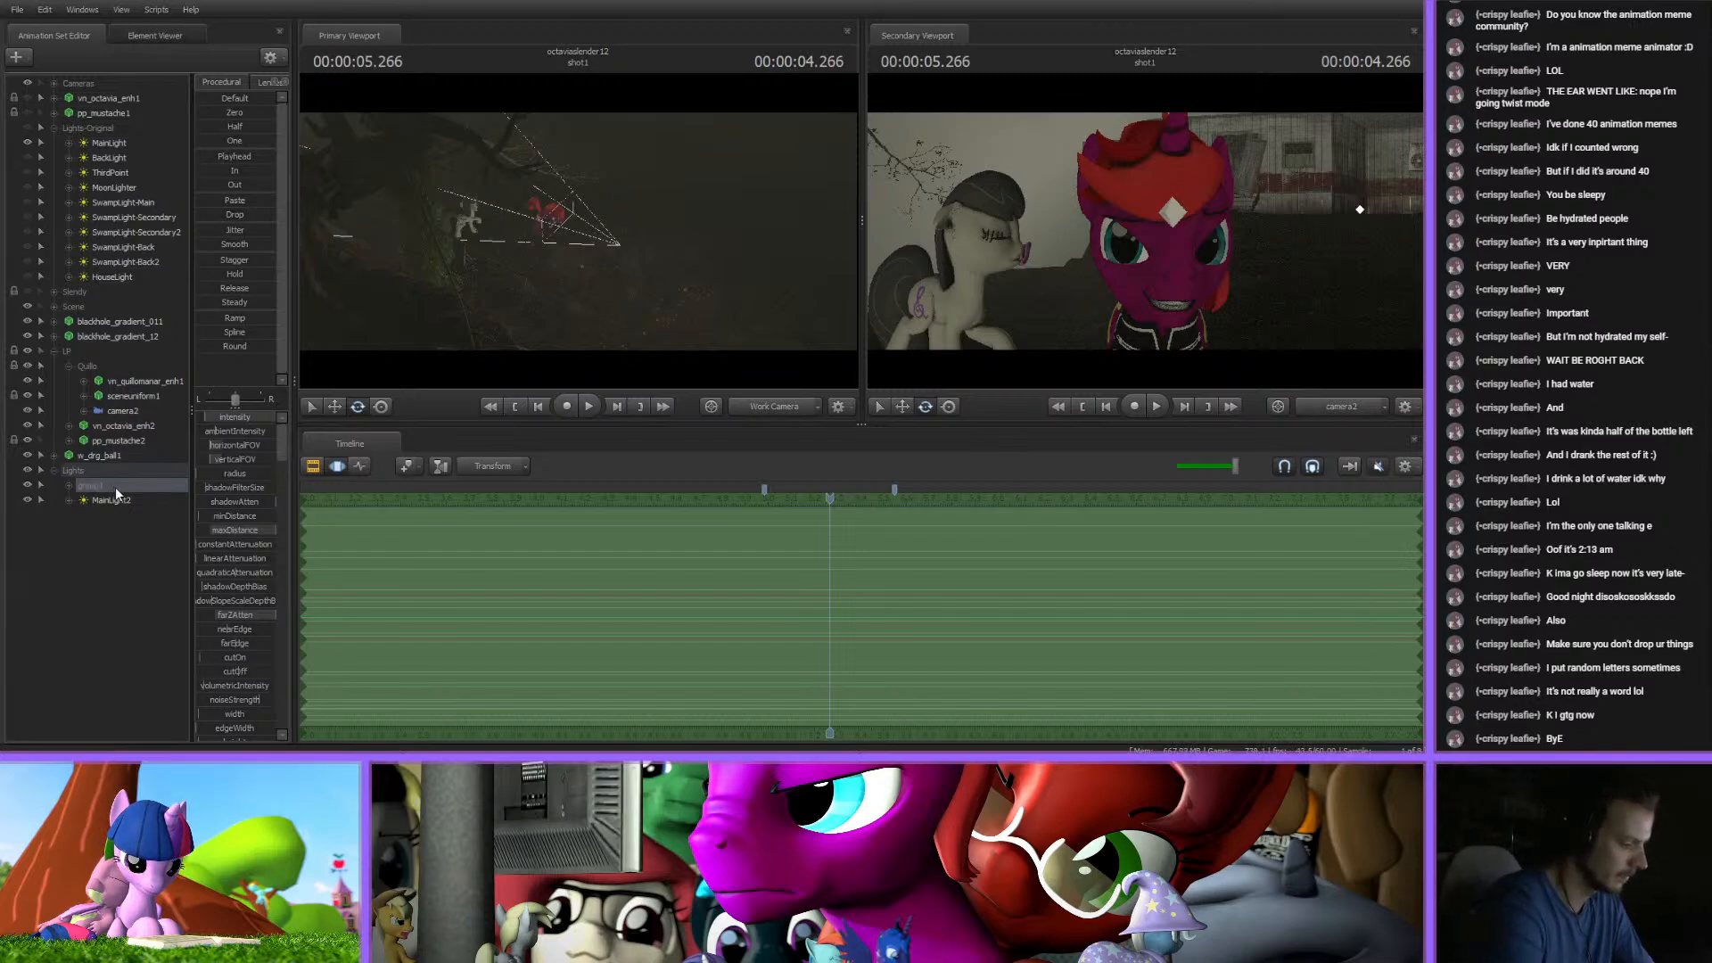
pyautogui.press('Return')
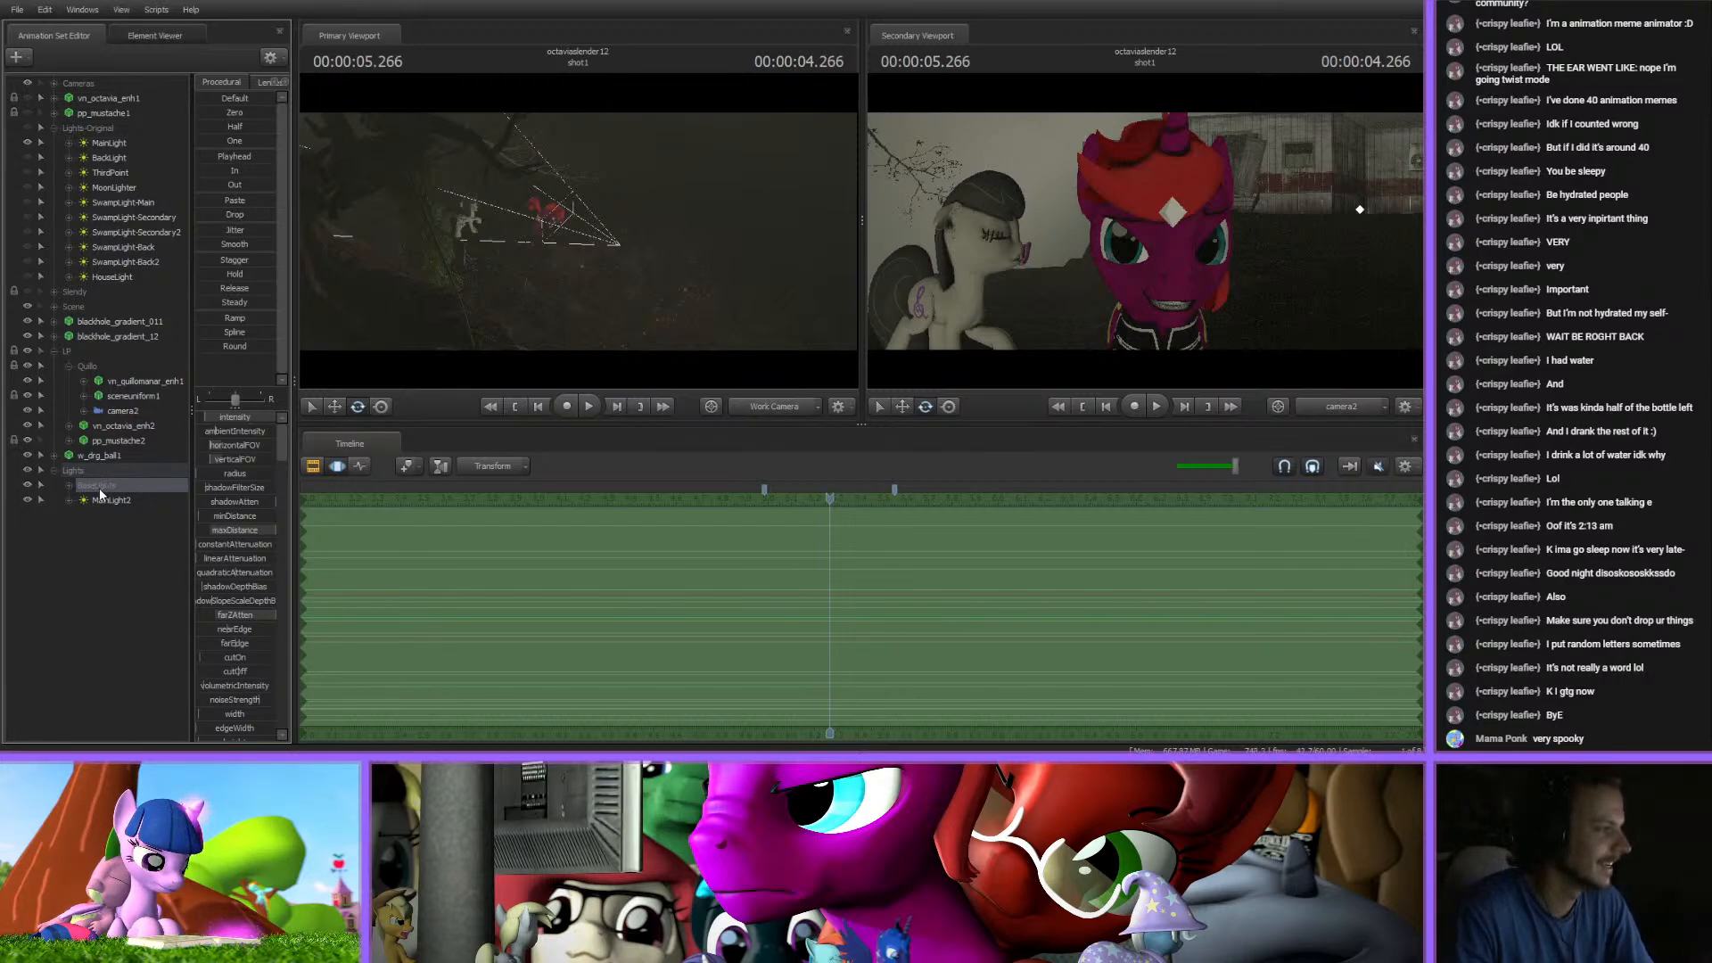
# - Look through MainLight2 in the primary viewport
pyautogui.click(111, 501)
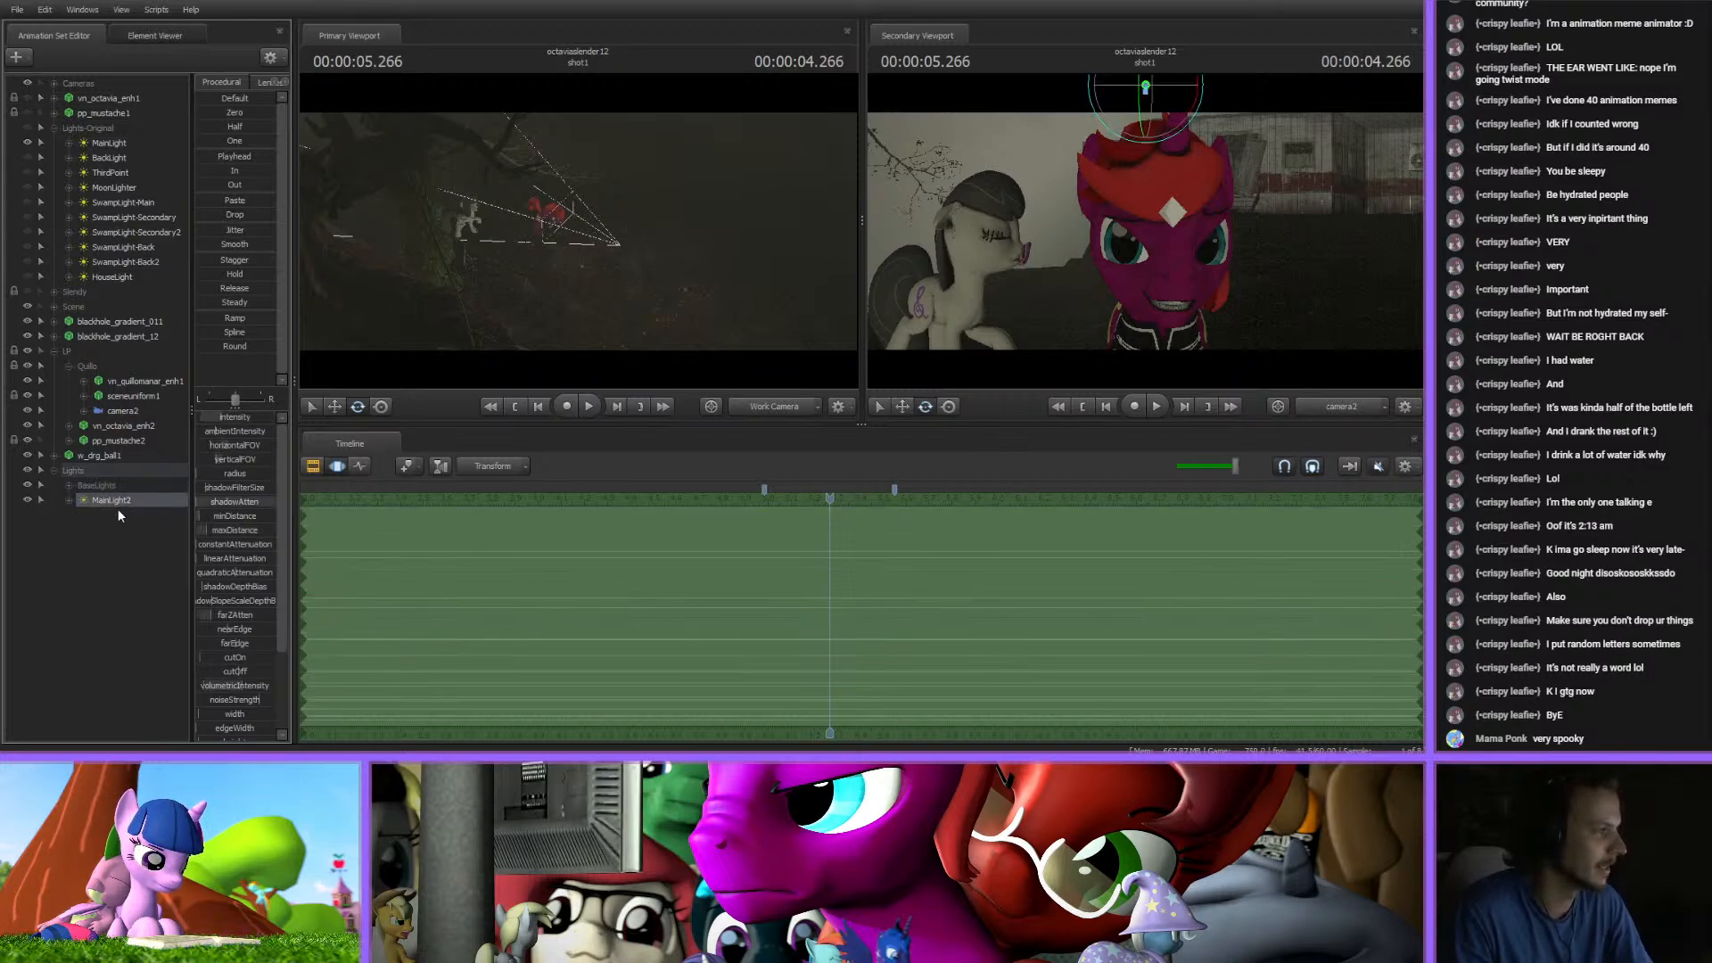
pyautogui.moveTo(100, 499); pyautogui.dragTo(624, 231)
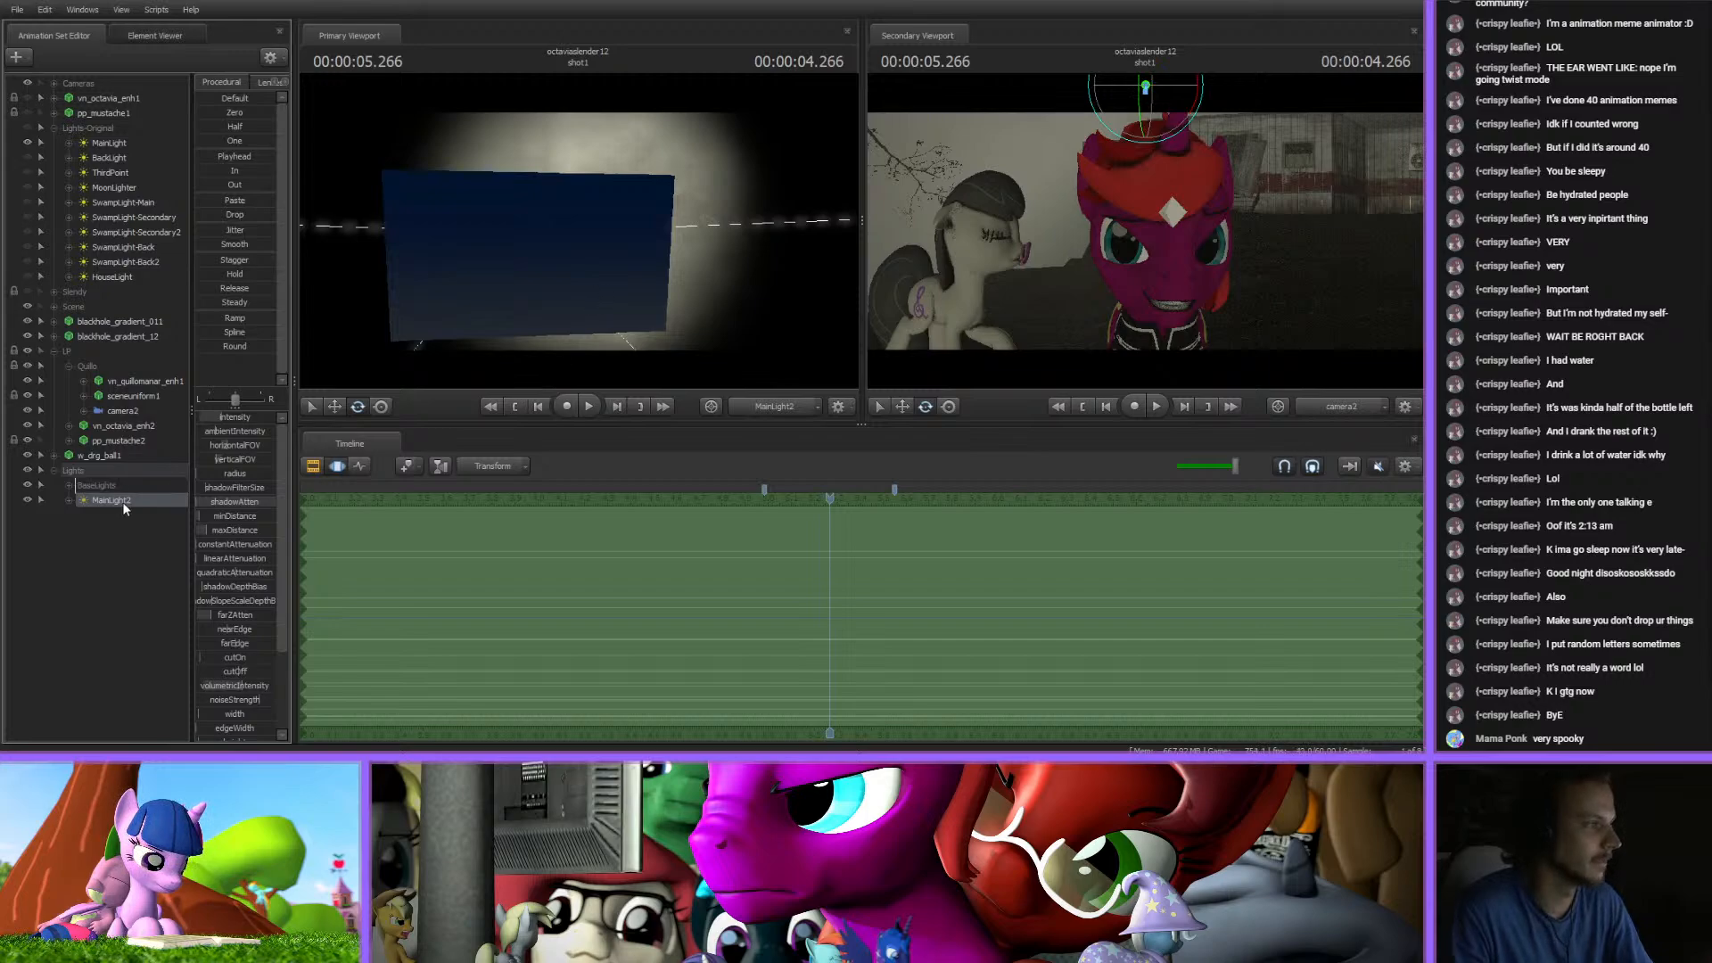
# - Try re-aiming MainLight2 from its own view while checking the scene through the Work Camera in the secondary viewport
pyautogui.moveTo(532, 346)
pyautogui.mouseDown()
pyautogui.moveTo(473, 343)
pyautogui.moveTo(580, 339)
pyautogui.moveTo(531, 339)
pyautogui.moveTo(539, 314)
pyautogui.moveTo(542, 354)
pyautogui.moveTo(539, 326)
pyautogui.moveTo(528, 339)
pyautogui.mouseUp()
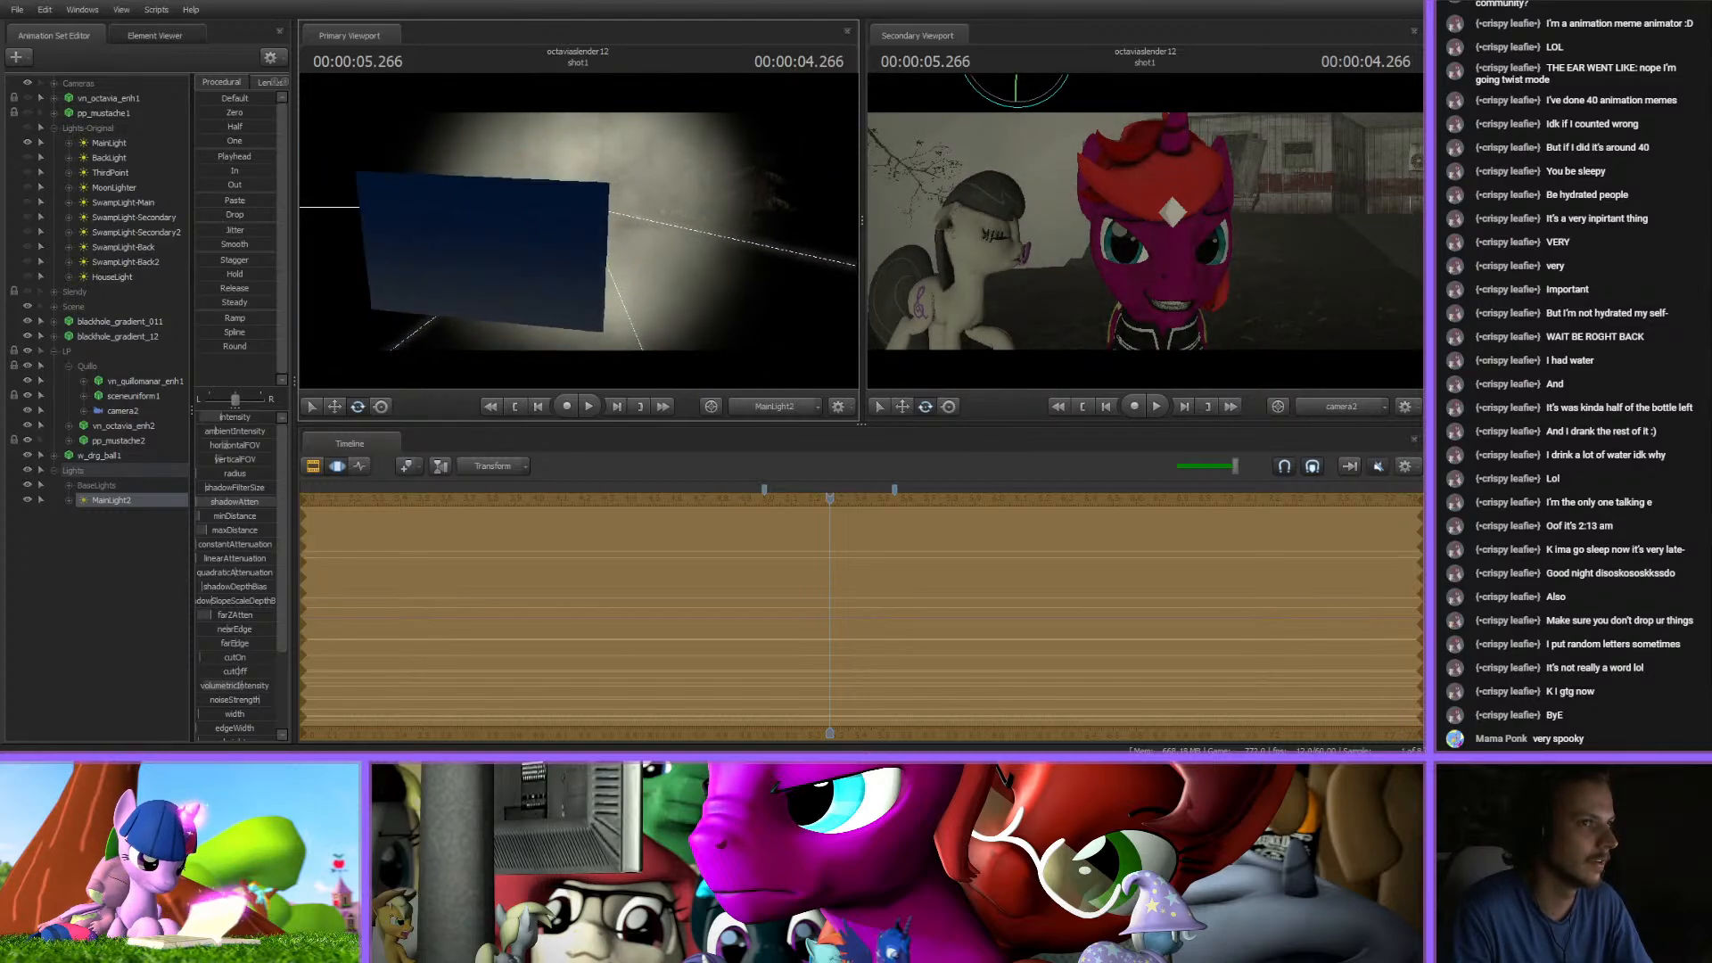
pyautogui.click(1325, 402)
pyautogui.moveTo(1257, 312); pyautogui.dragTo(1202, 314)
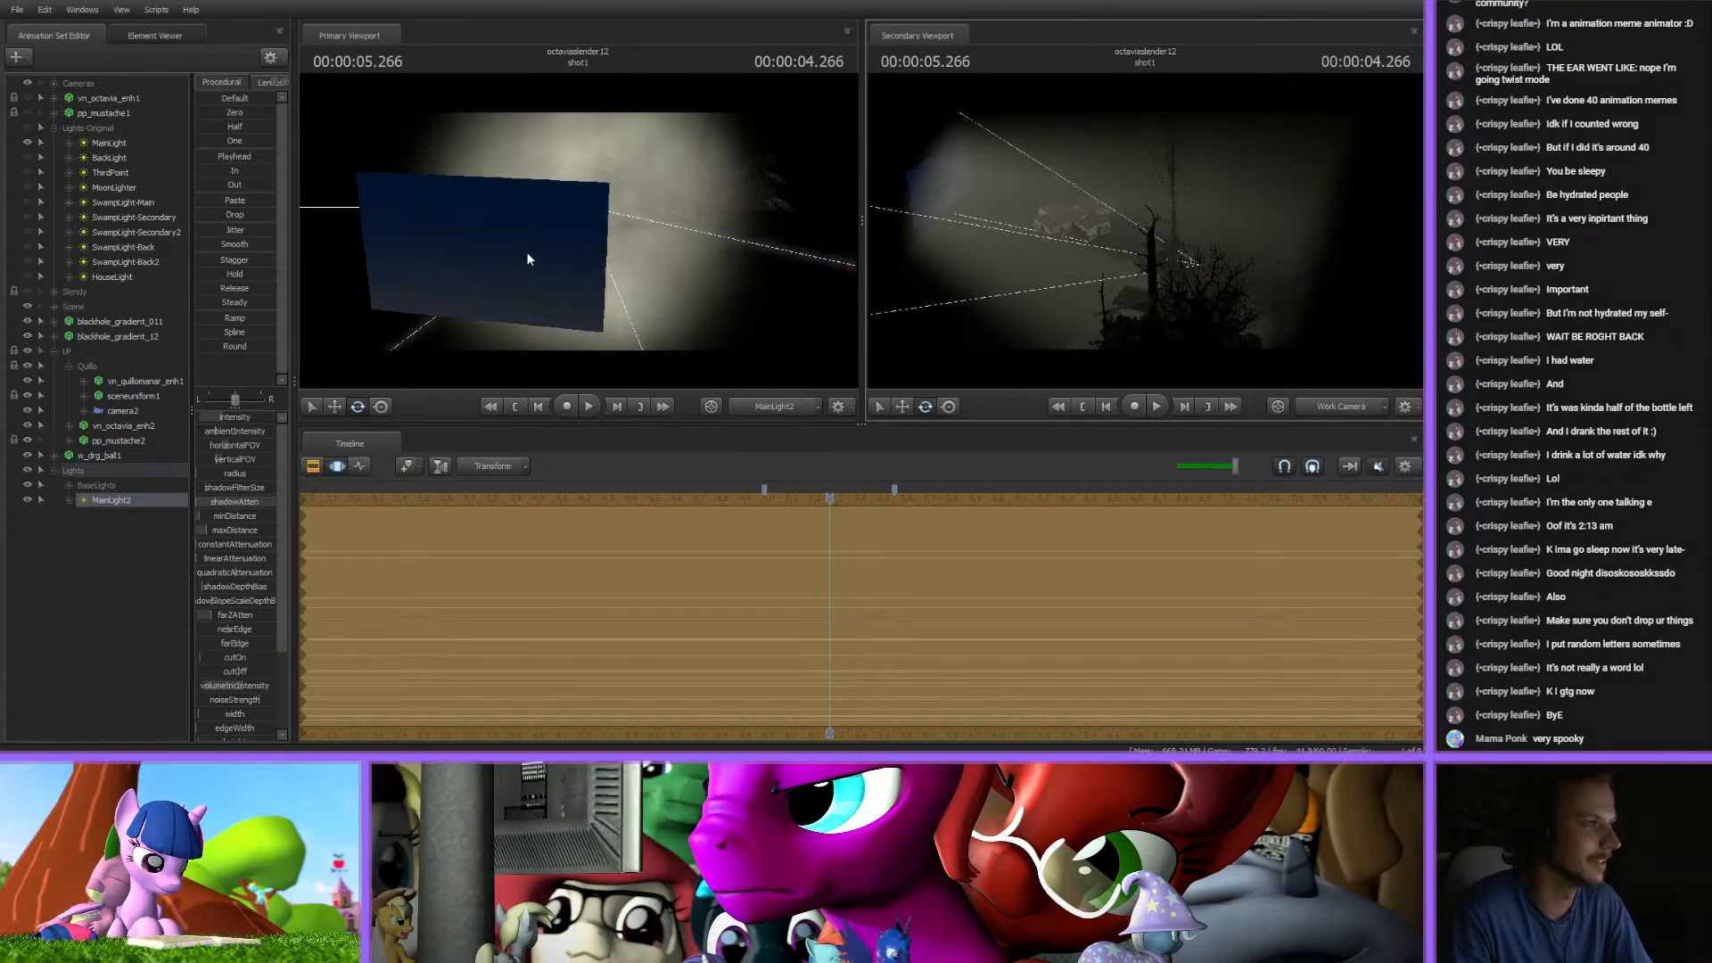
pyautogui.moveTo(527, 254); pyautogui.dragTo(578, 228)
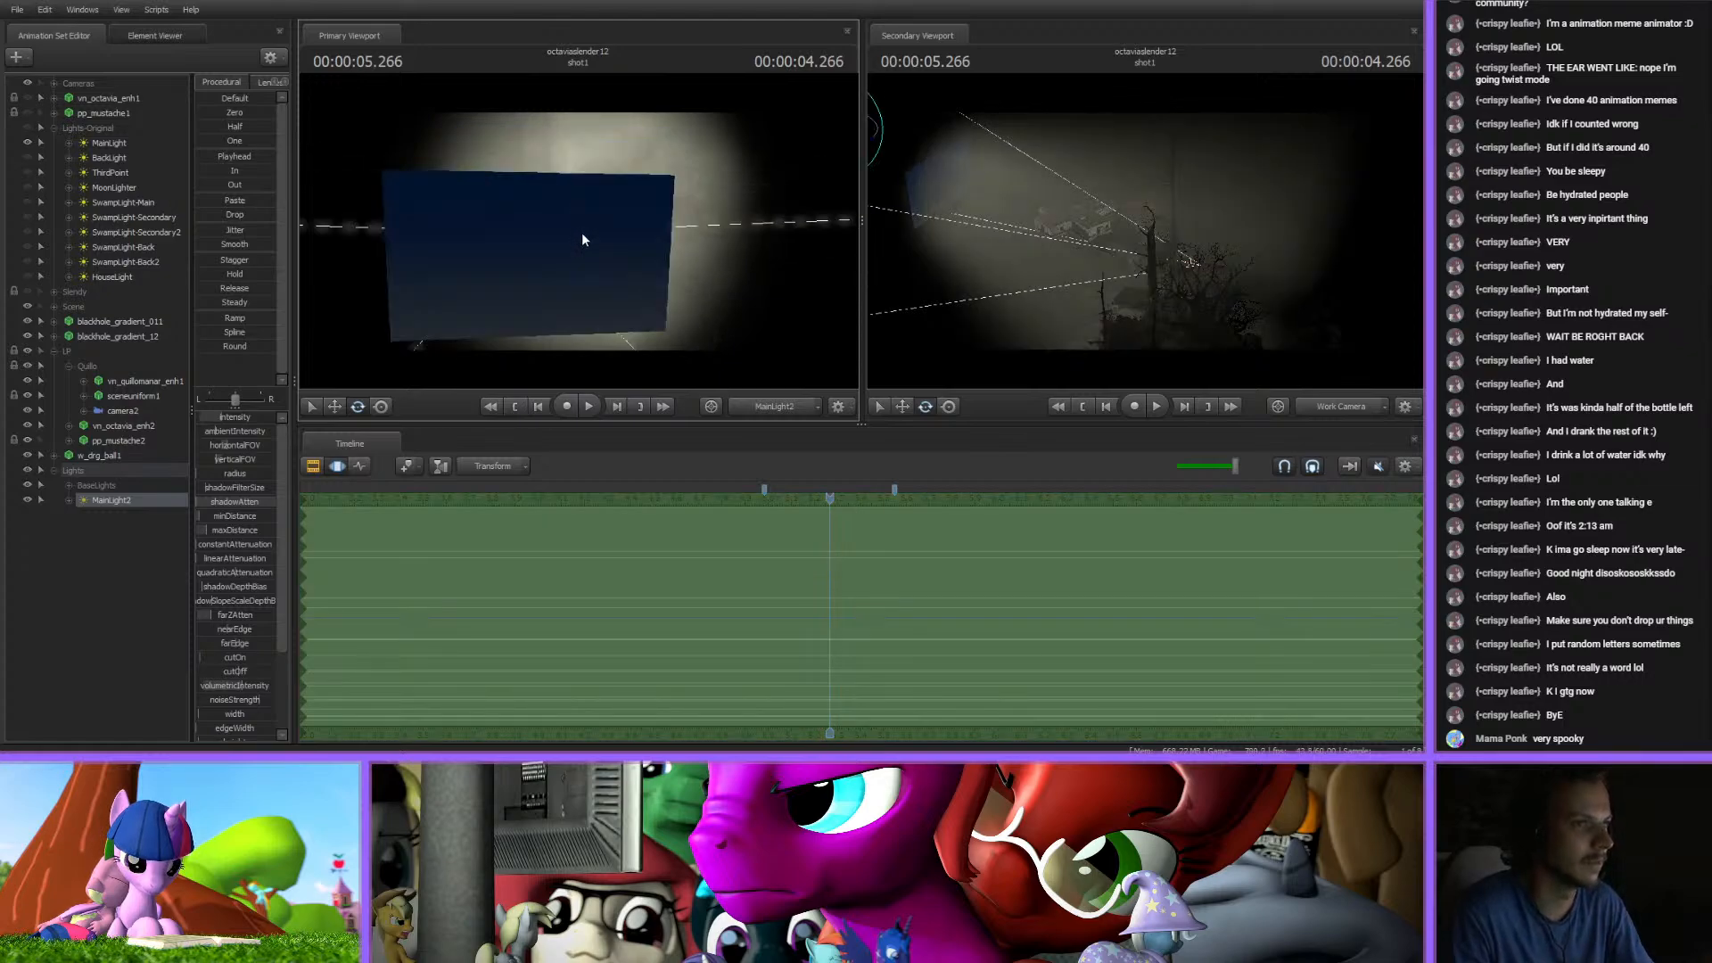
pyautogui.click(1335, 410)
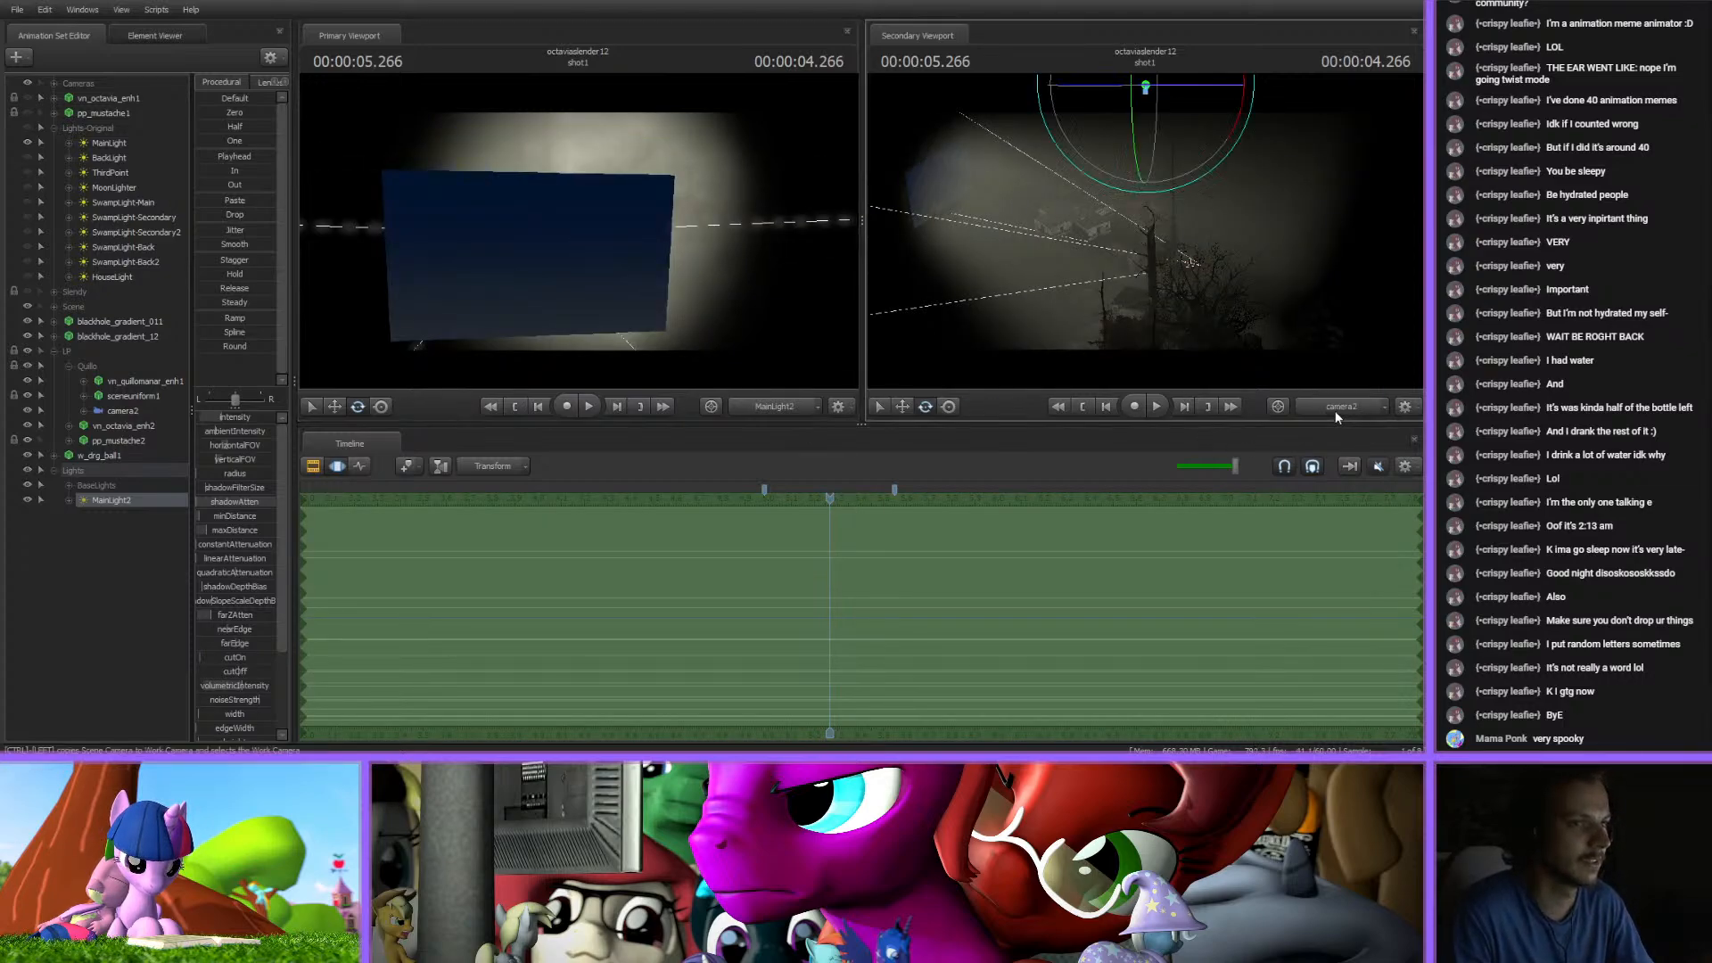
# - Move the playhead to 00:00:05.316
pyautogui.click(831, 498)
pyautogui.moveTo(831, 498)
pyautogui.mouseDown()
pyautogui.moveTo(1044, 497)
pyautogui.moveTo(785, 497)
pyautogui.moveTo(842, 496)
pyautogui.mouseUp()
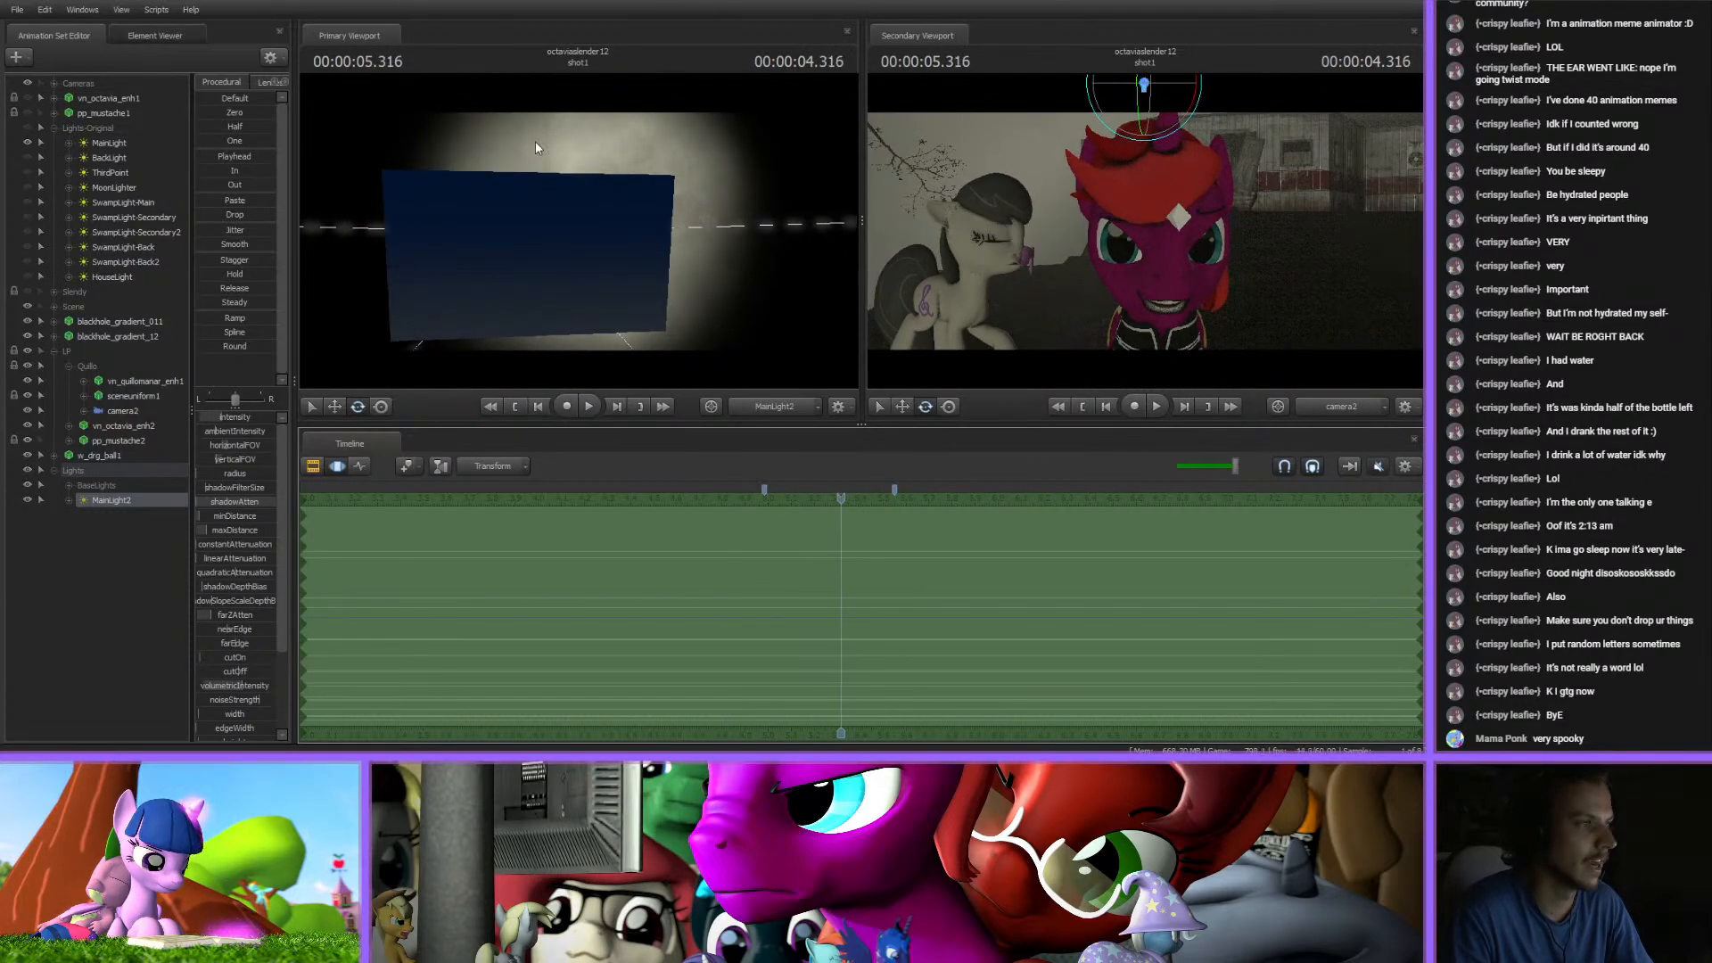
# - Reposition and re-aim MainLight2 from its own view until the blue plane sits at the side of its beam
pyautogui.moveTo(535, 141)
pyautogui.mouseDown()
pyautogui.moveTo(516, 142)
pyautogui.moveTo(562, 145)
pyautogui.moveTo(524, 147)
pyautogui.moveTo(548, 151)
pyautogui.mouseUp()
pyautogui.press('d')
pyautogui.press('s')
pyautogui.press('w')
pyautogui.press('s')
pyautogui.scroll(4, 547, 151)
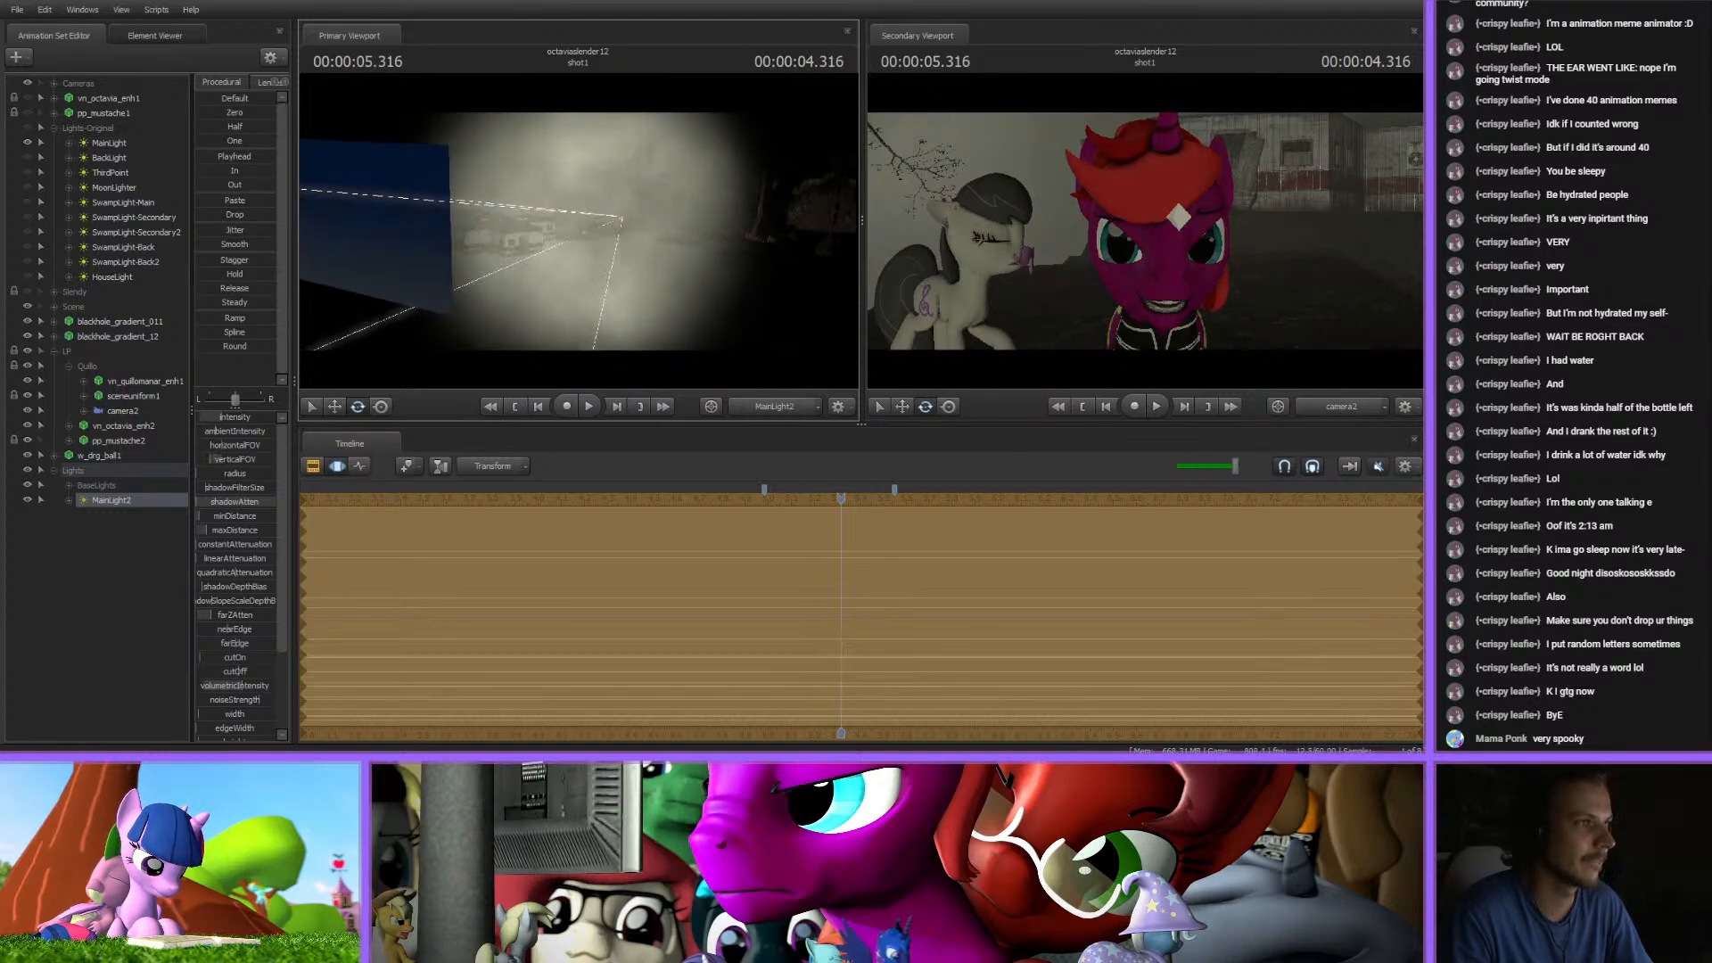
pyautogui.scroll(2, 548, 151)
pyautogui.scroll(-1, 548, 150)
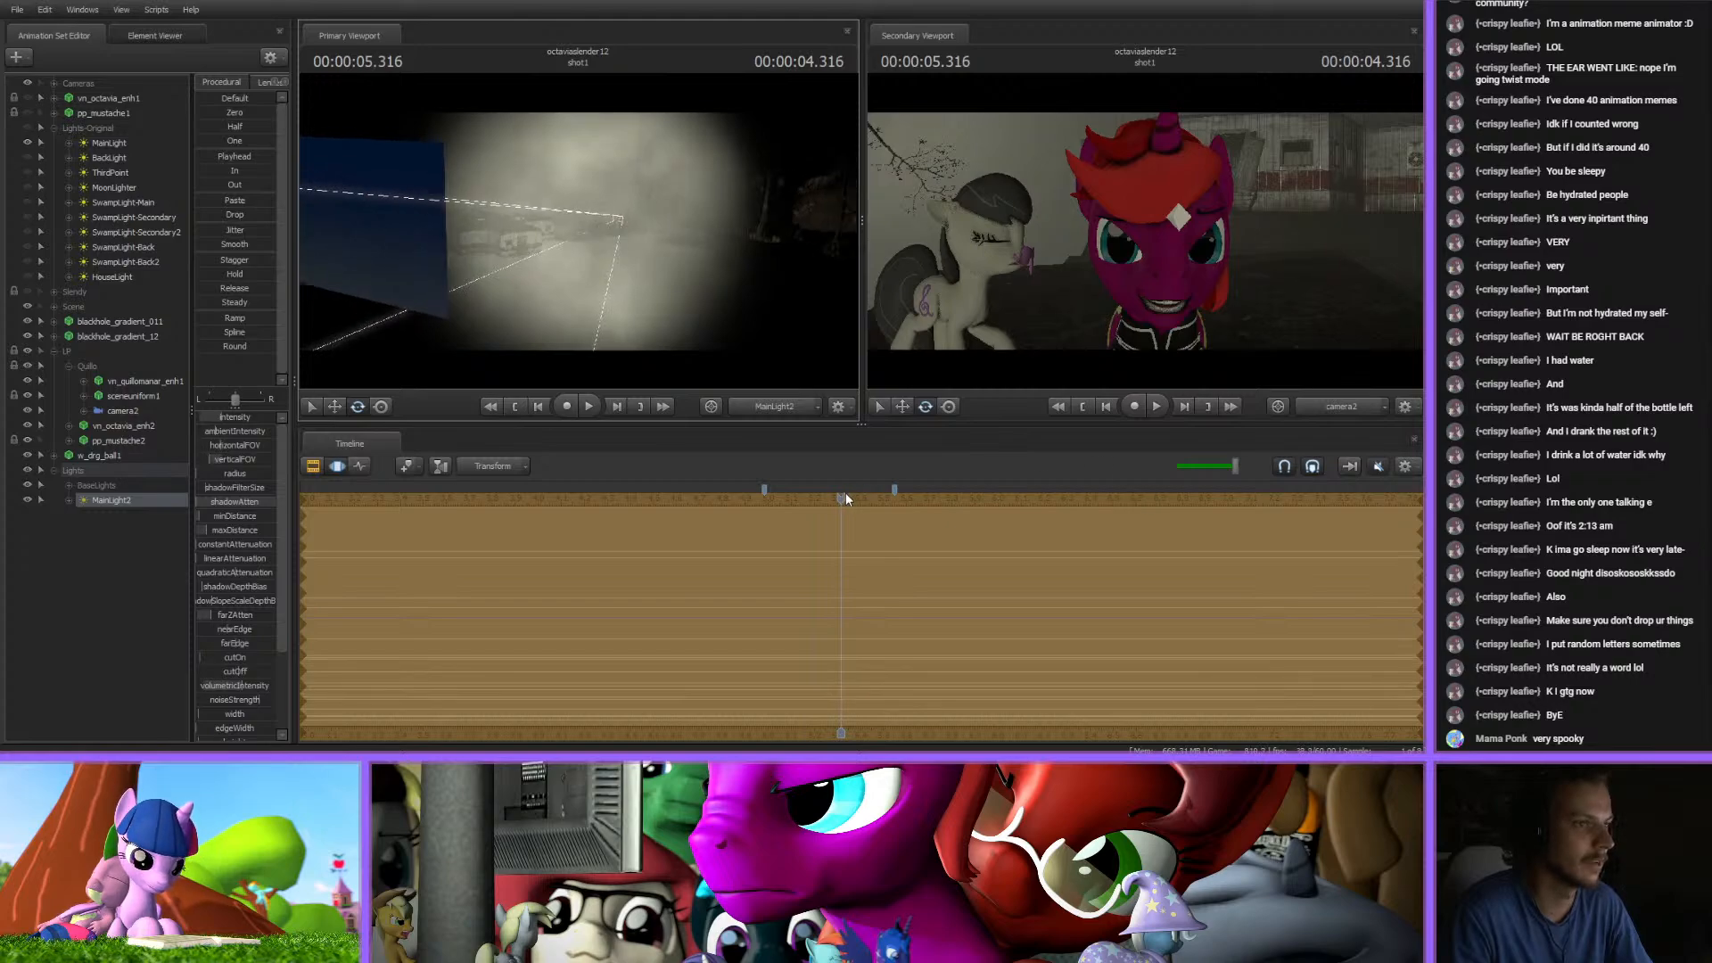
# - Hide w_drg_ball1 from the scene and set the playhead to 00:00:05.033
pyautogui.moveTo(846, 496); pyautogui.dragTo(773, 497)
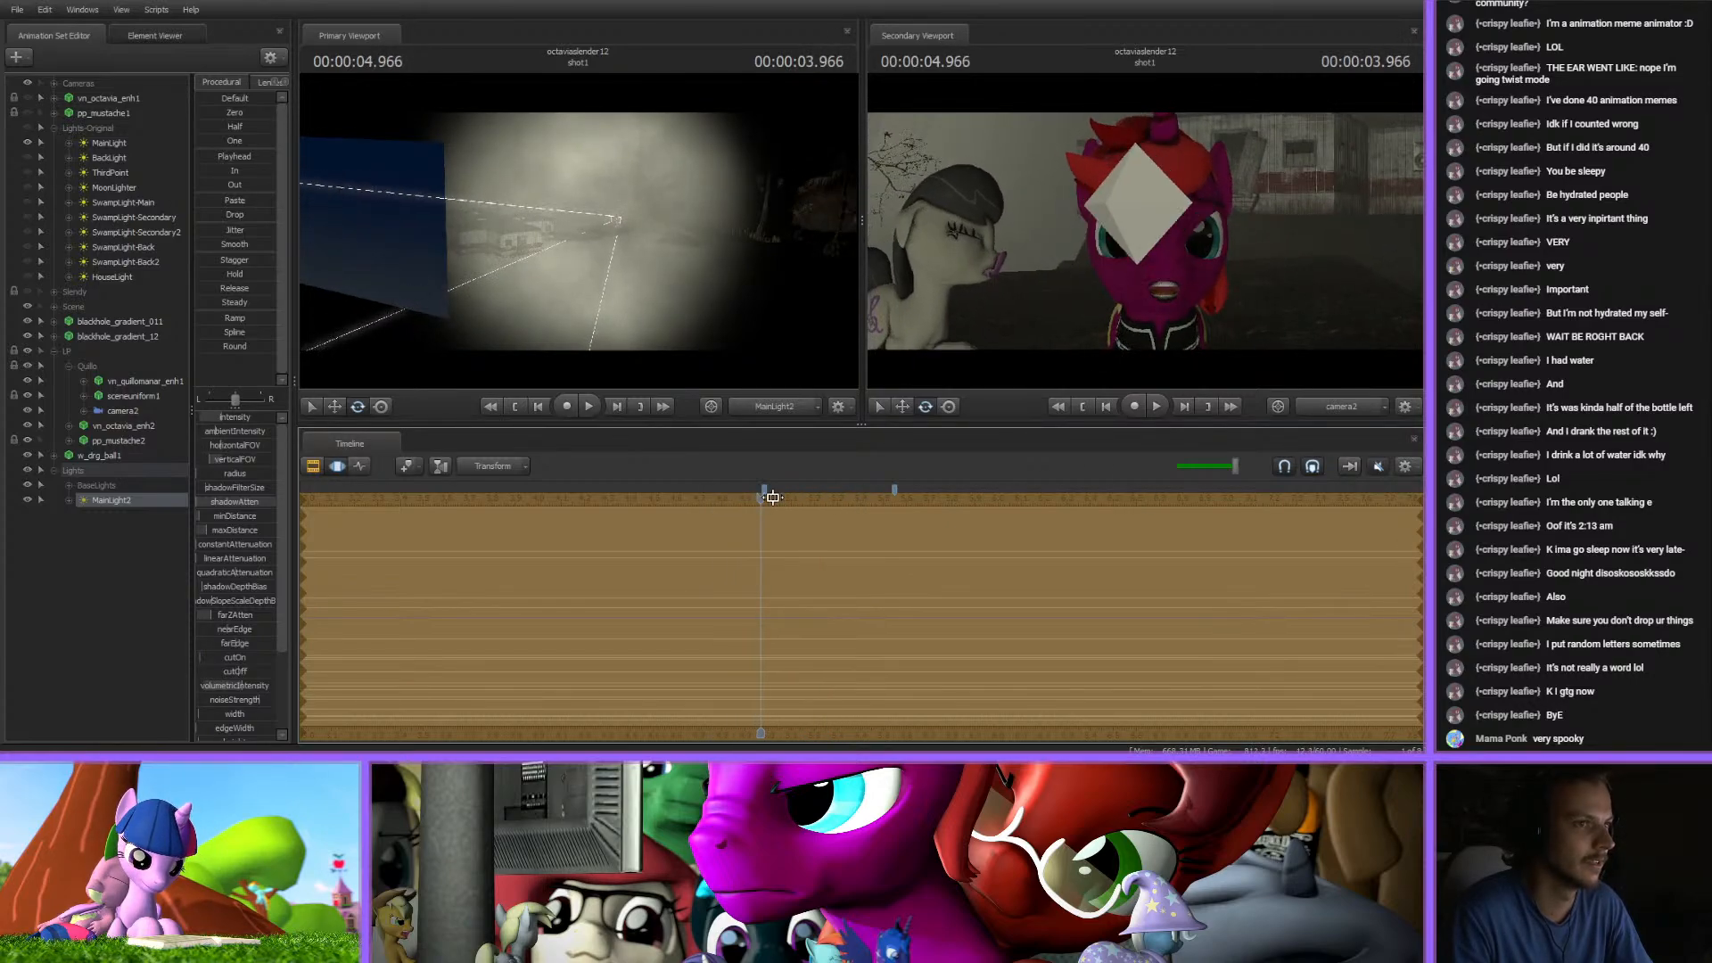
pyautogui.click(29, 456)
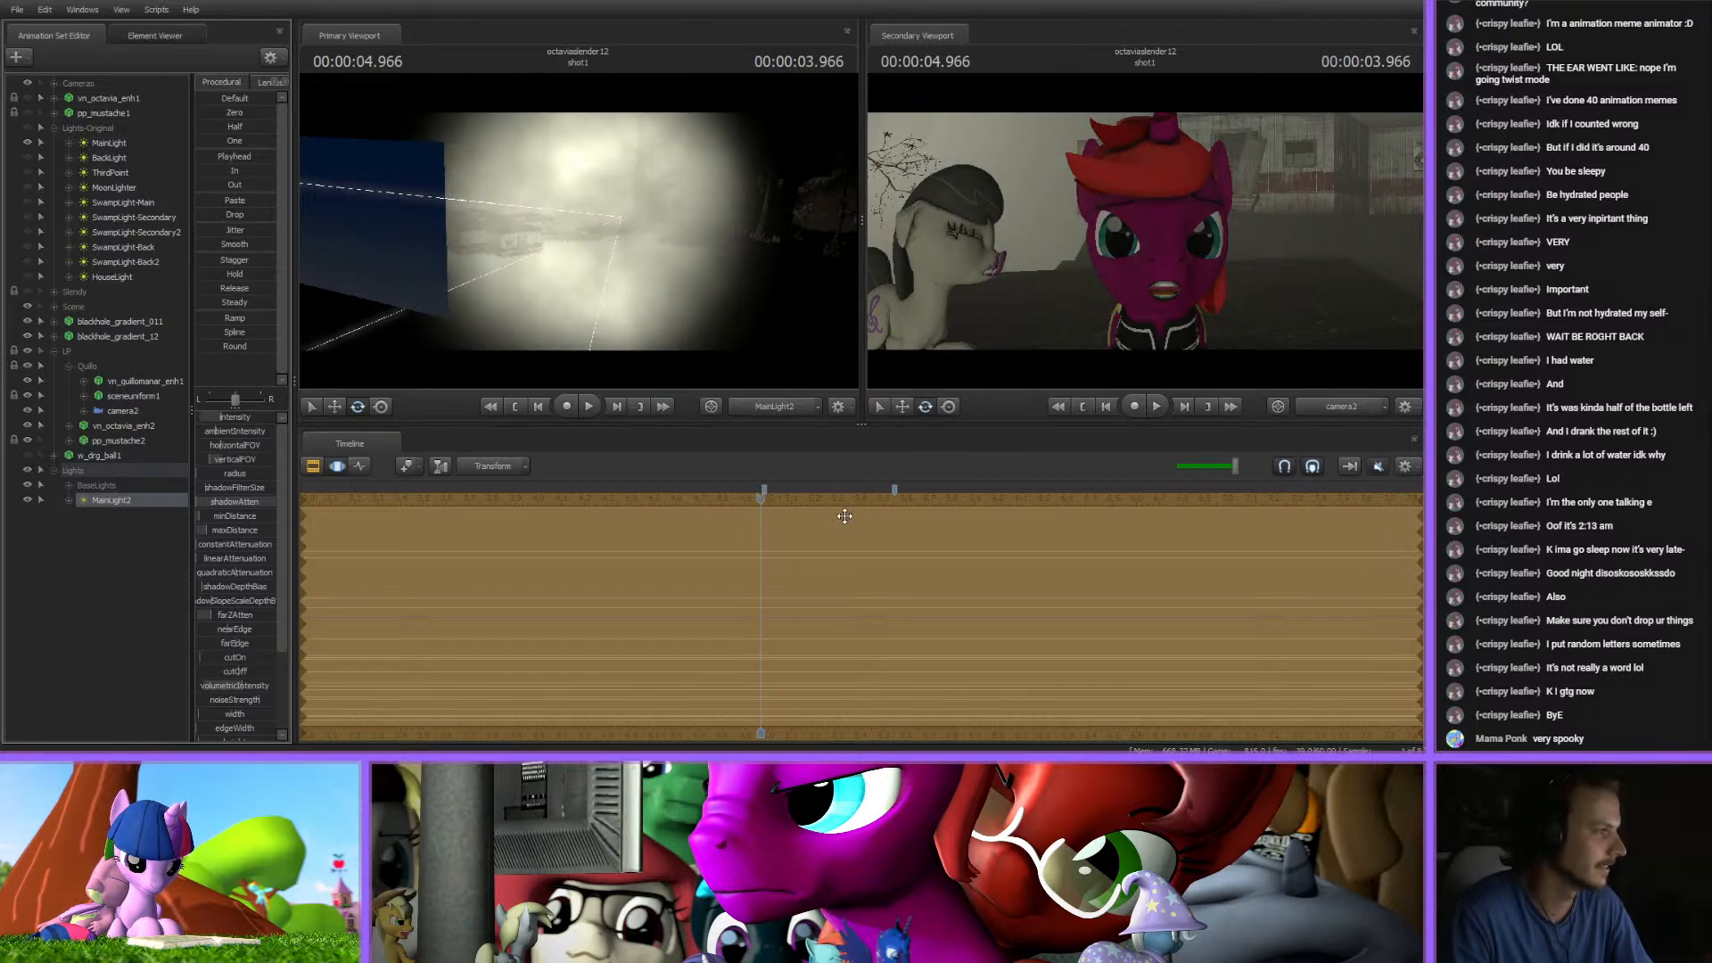
pyautogui.moveTo(765, 497)
pyautogui.mouseDown()
pyautogui.moveTo(855, 526)
pyautogui.moveTo(1010, 533)
pyautogui.moveTo(698, 519)
pyautogui.moveTo(849, 533)
pyautogui.moveTo(761, 524)
pyautogui.moveTo(778, 527)
pyautogui.mouseUp()
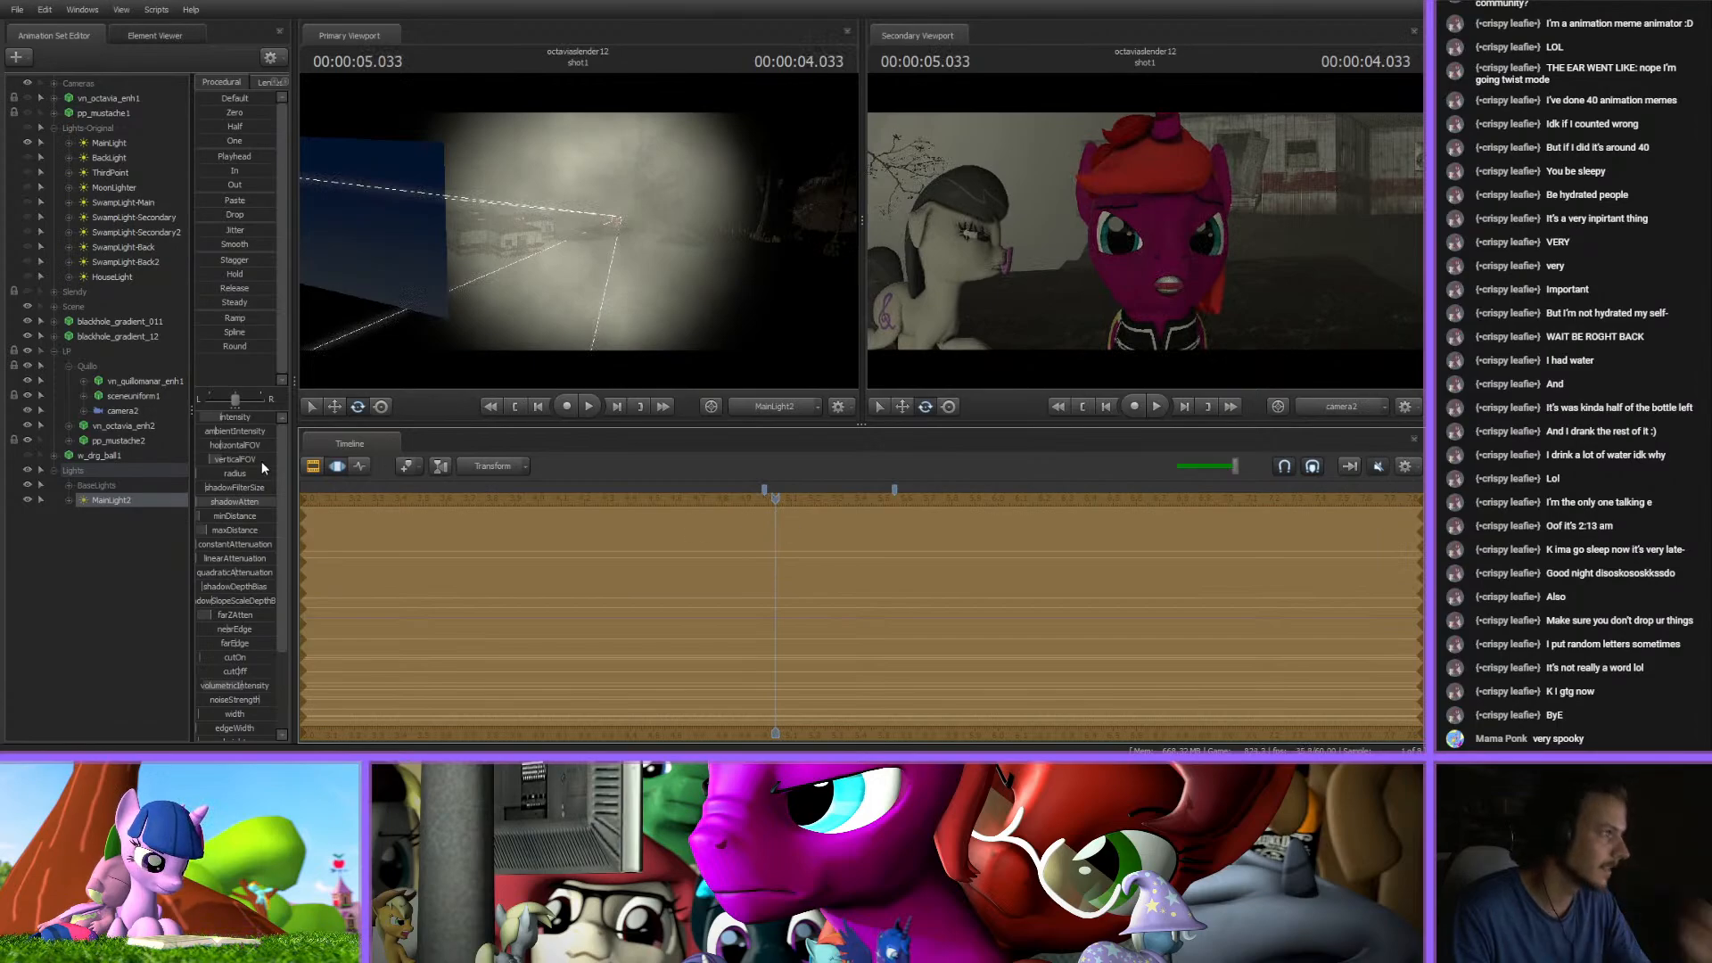
# - Lower MainLight2's intensity slightly, look over its remaining channels, and clear the selection
pyautogui.moveTo(220, 418)
pyautogui.mouseDown()
pyautogui.moveTo(263, 417)
pyautogui.moveTo(213, 418)
pyautogui.mouseUp()
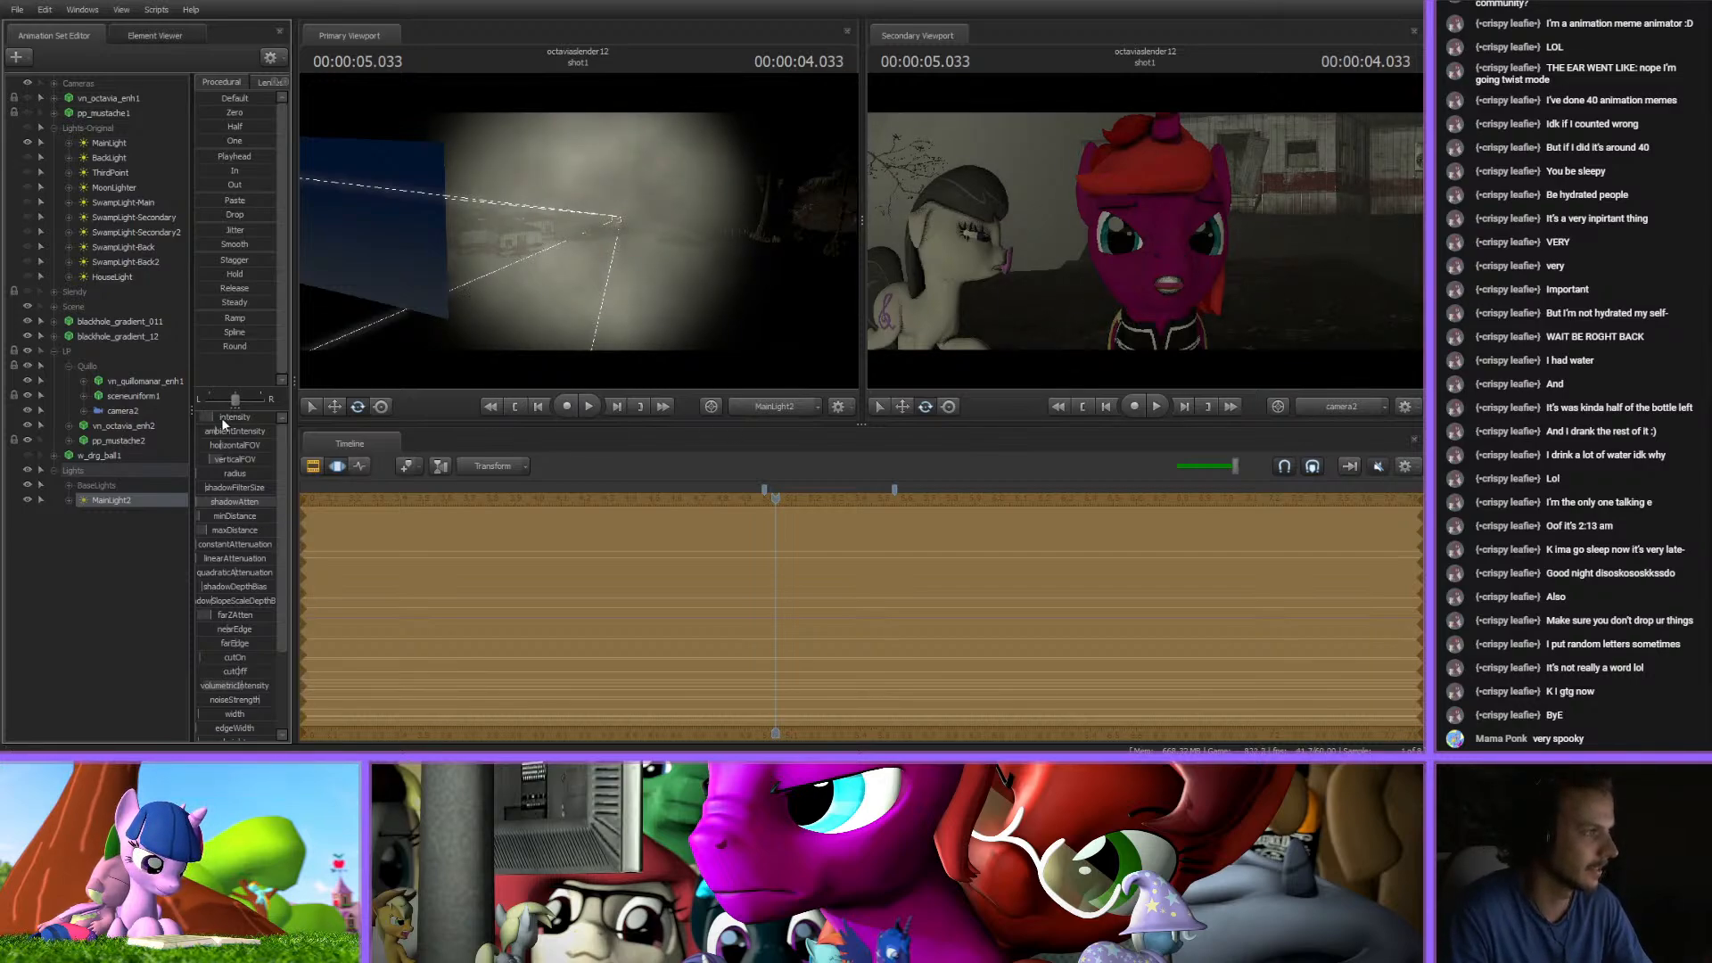
pyautogui.moveTo(222, 419); pyautogui.dragTo(218, 419)
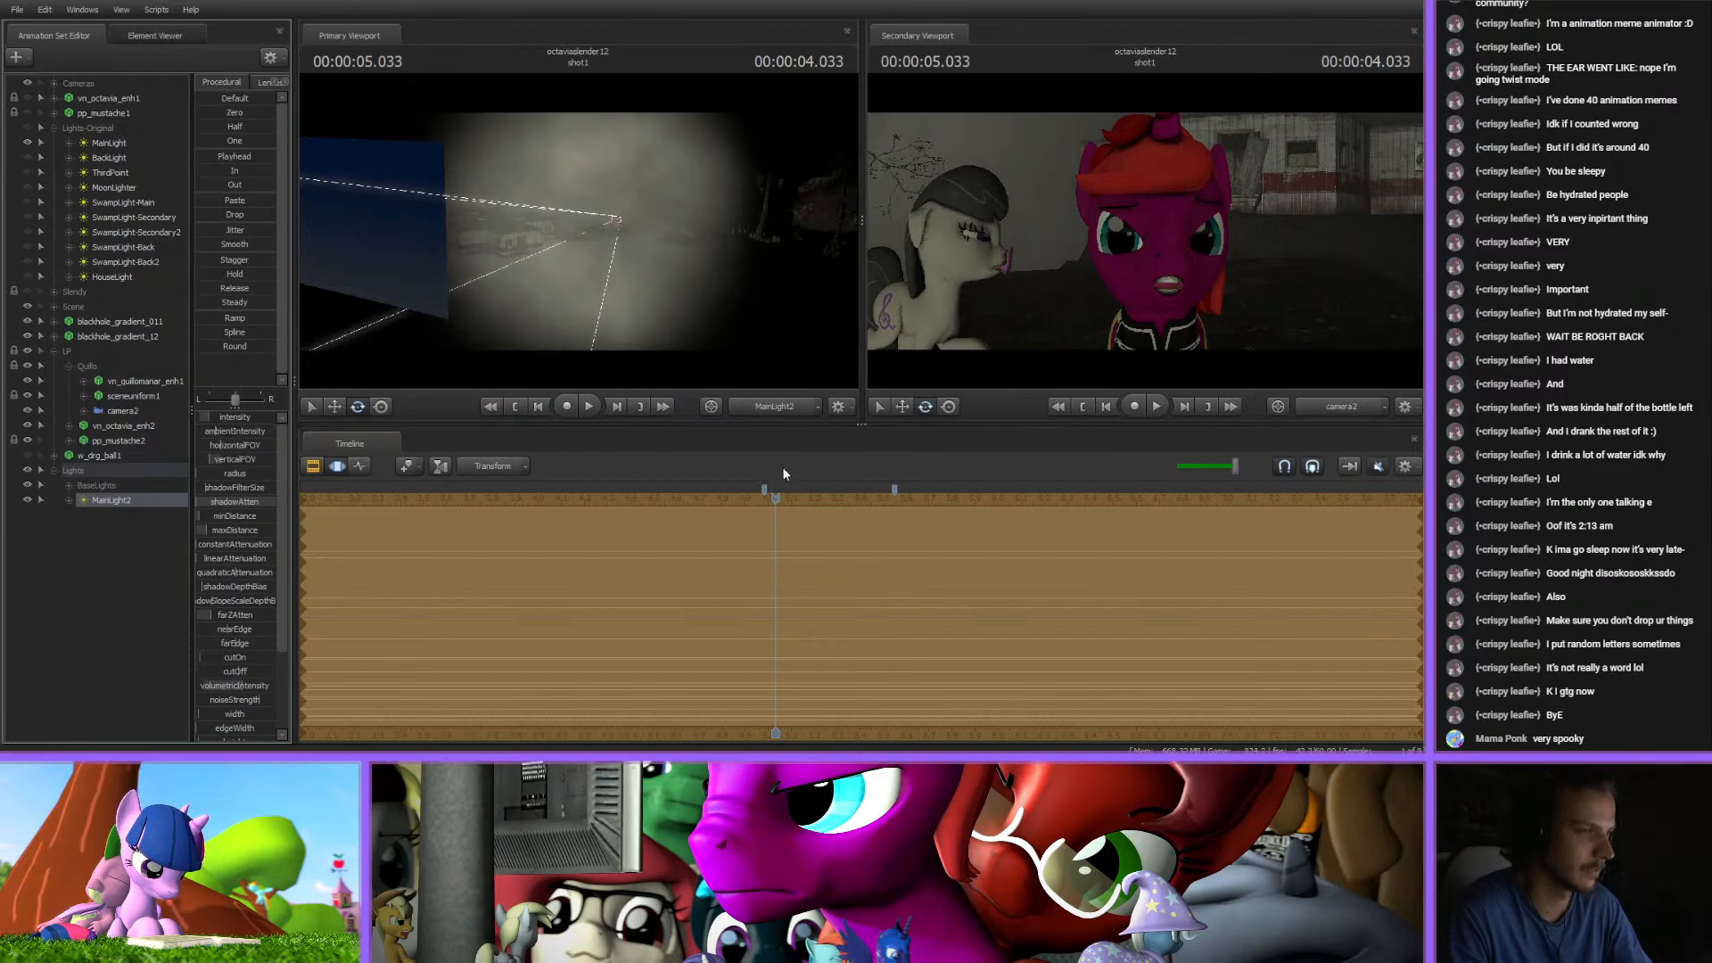
pyautogui.scroll(-2, 238, 581)
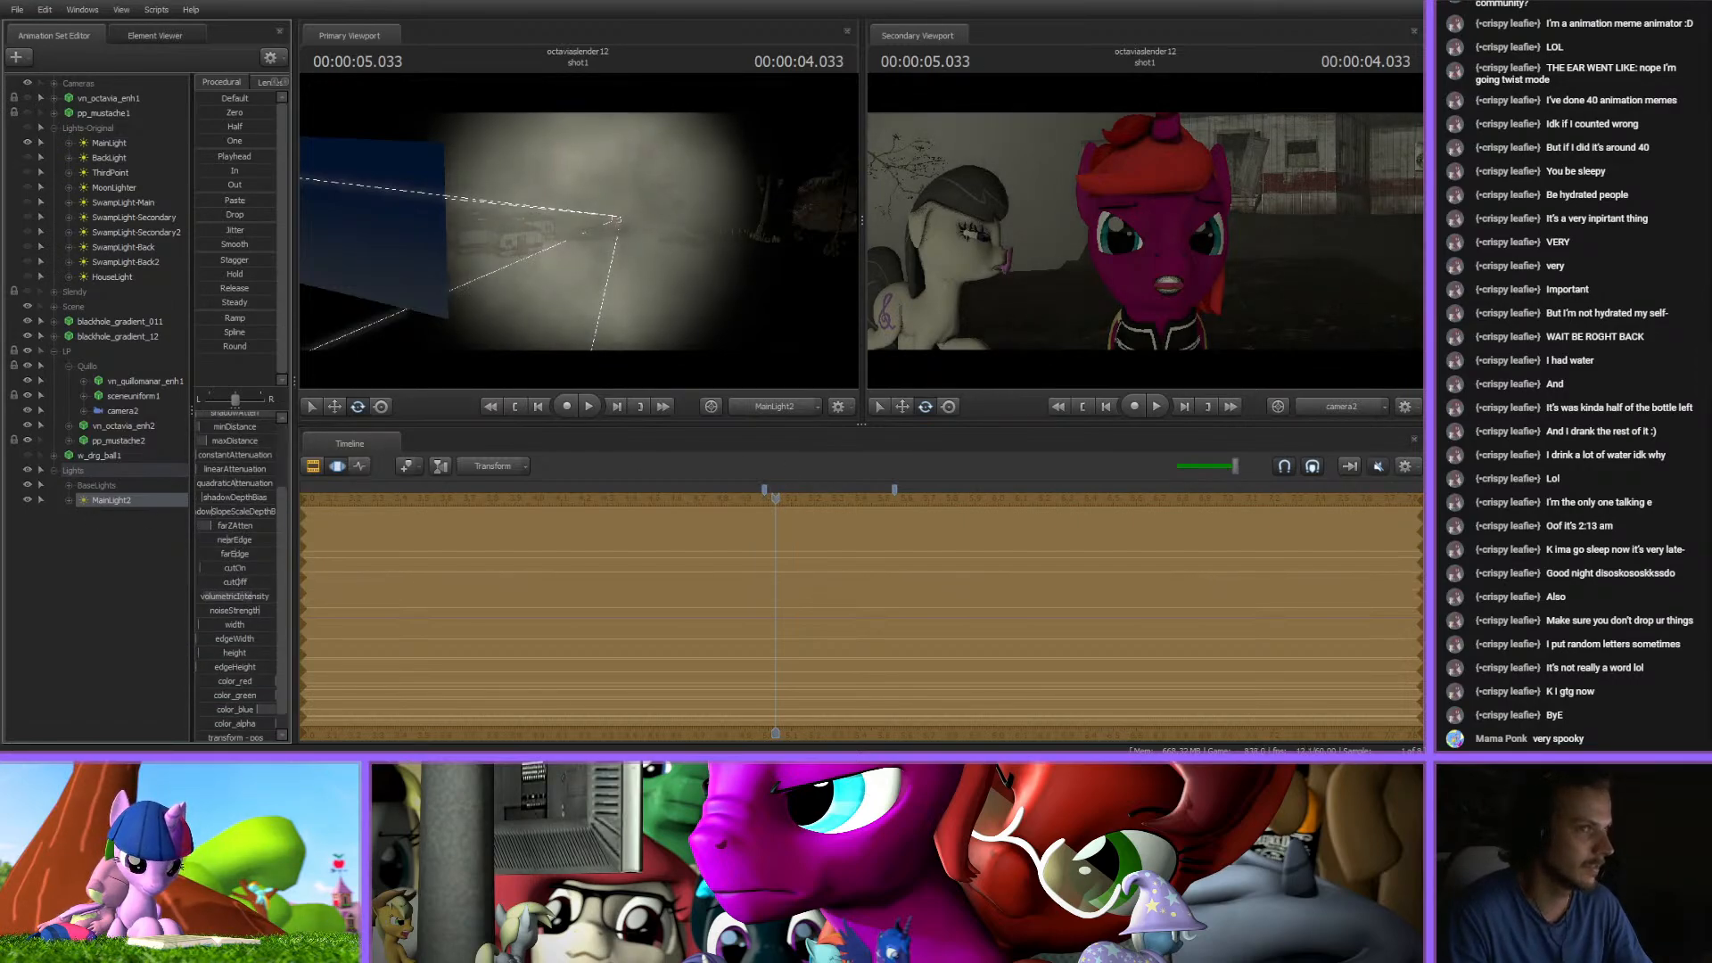
pyautogui.scroll(1, 256, 608)
pyautogui.scroll(1, 258, 607)
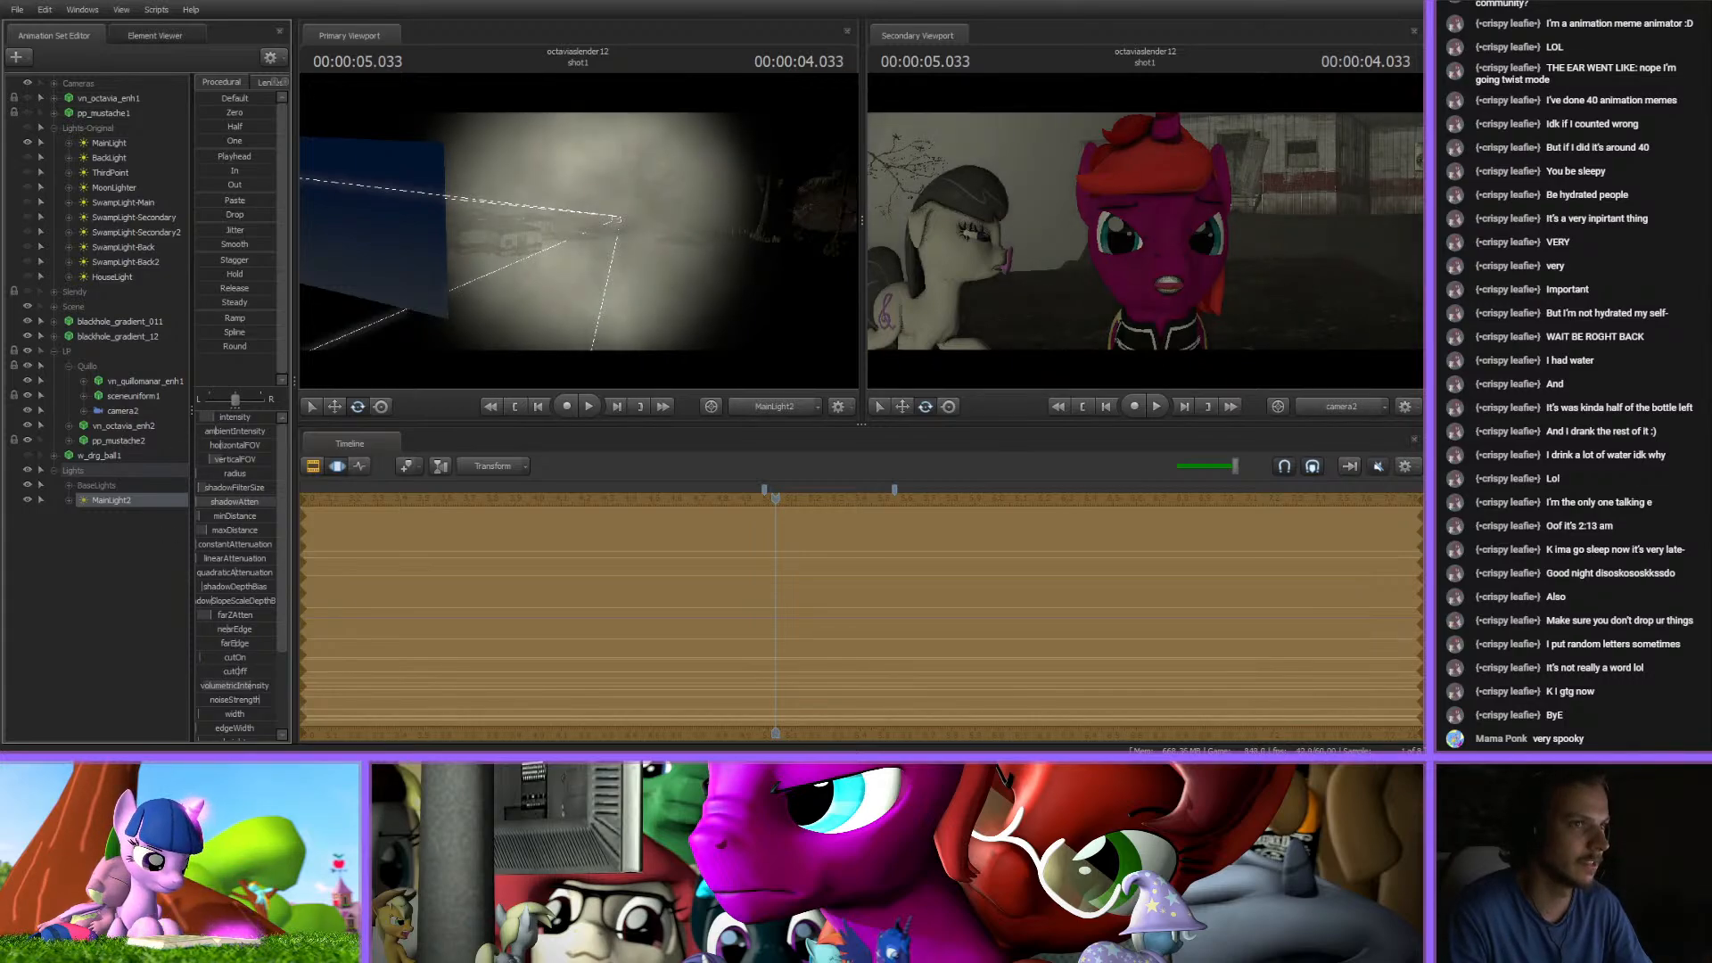
pyautogui.click(172, 540)
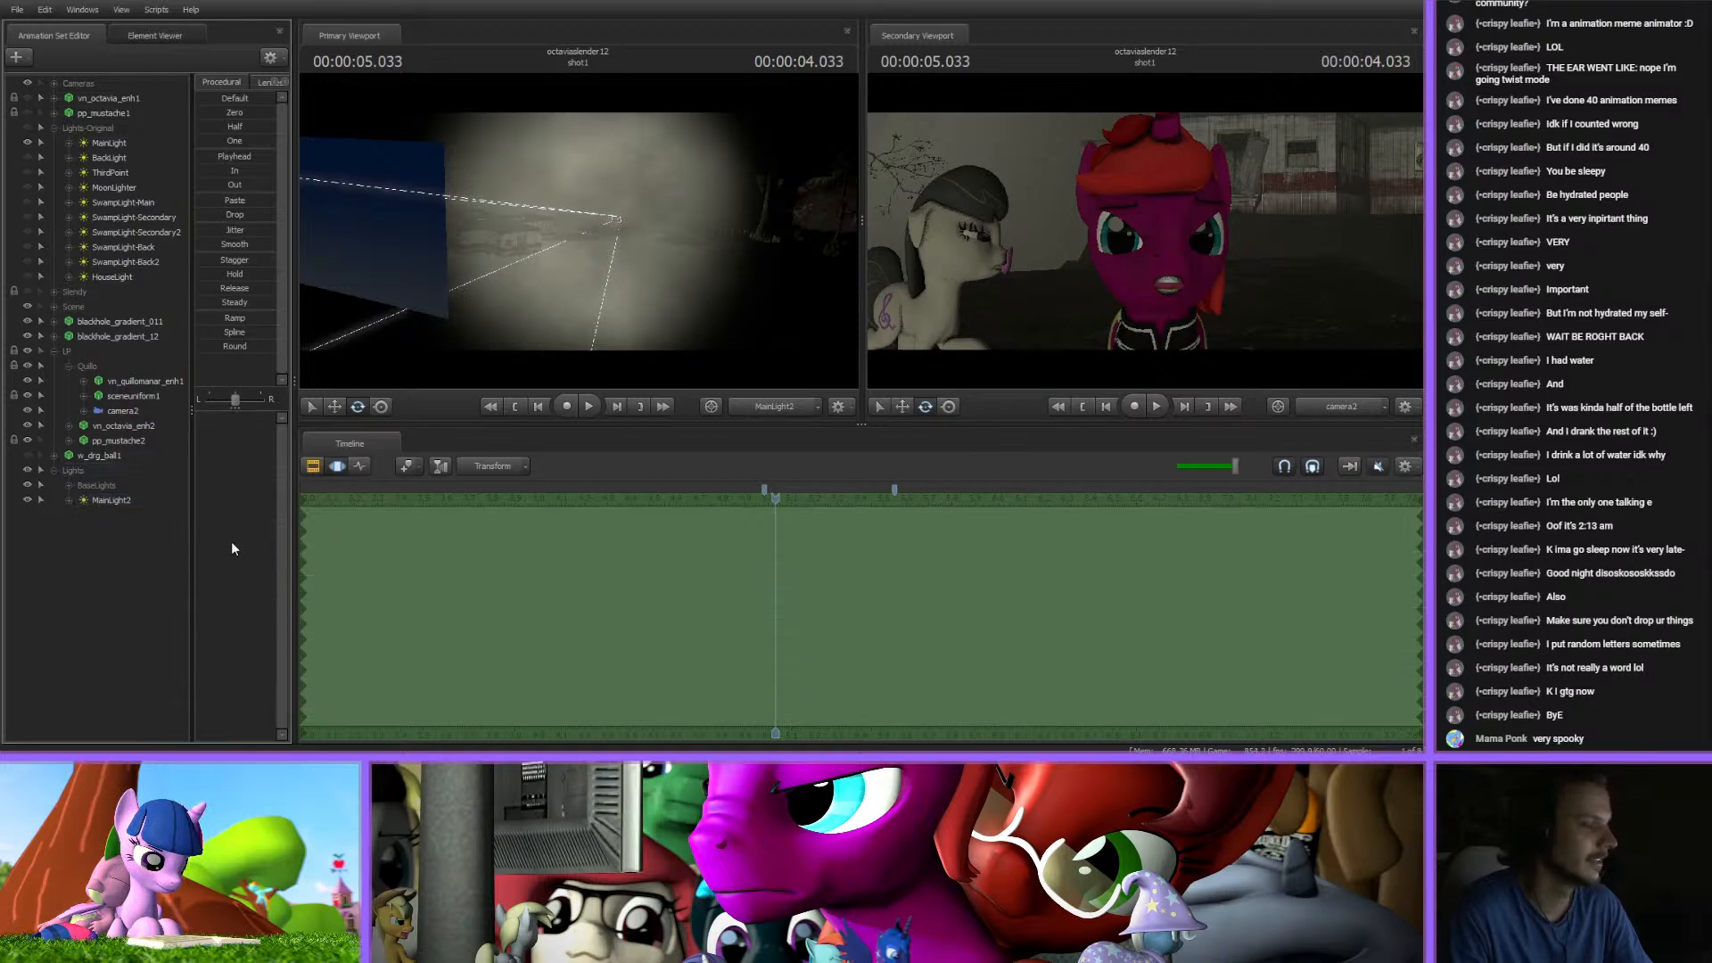
# - Scrub and play the shot through camera2 to examine the lighting and the motion of Octavia's mustache
pyautogui.moveTo(779, 497); pyautogui.dragTo(849, 493)
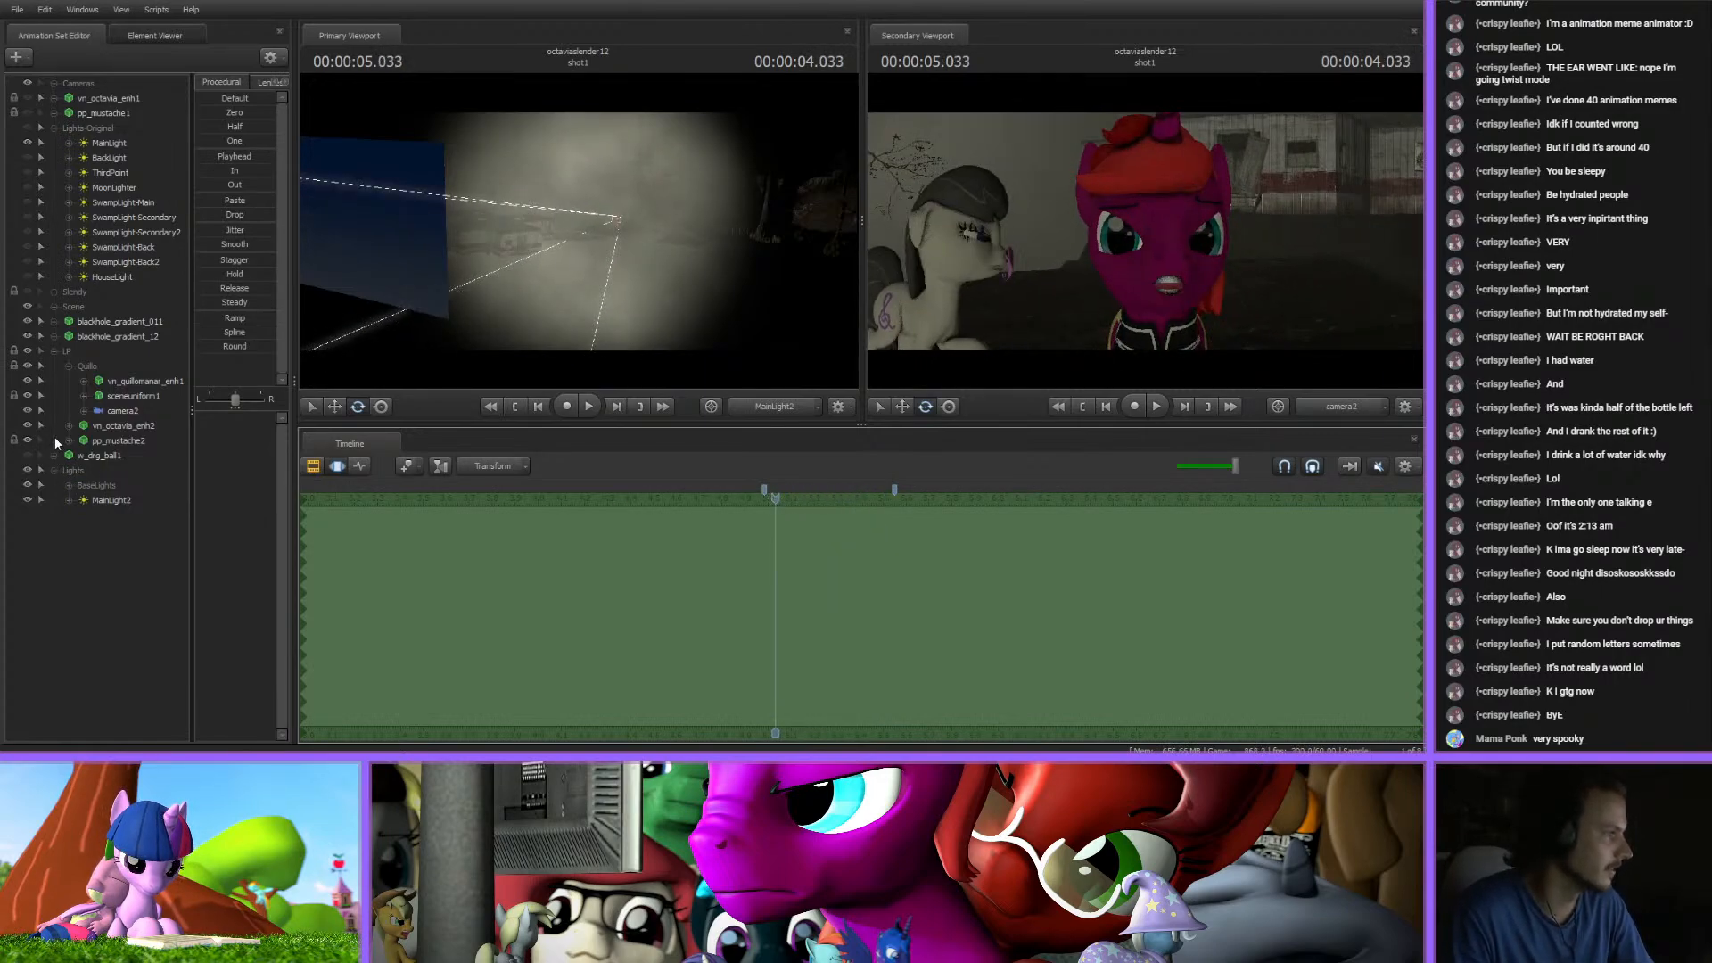
pyautogui.moveTo(724, 501); pyautogui.dragTo(649, 503)
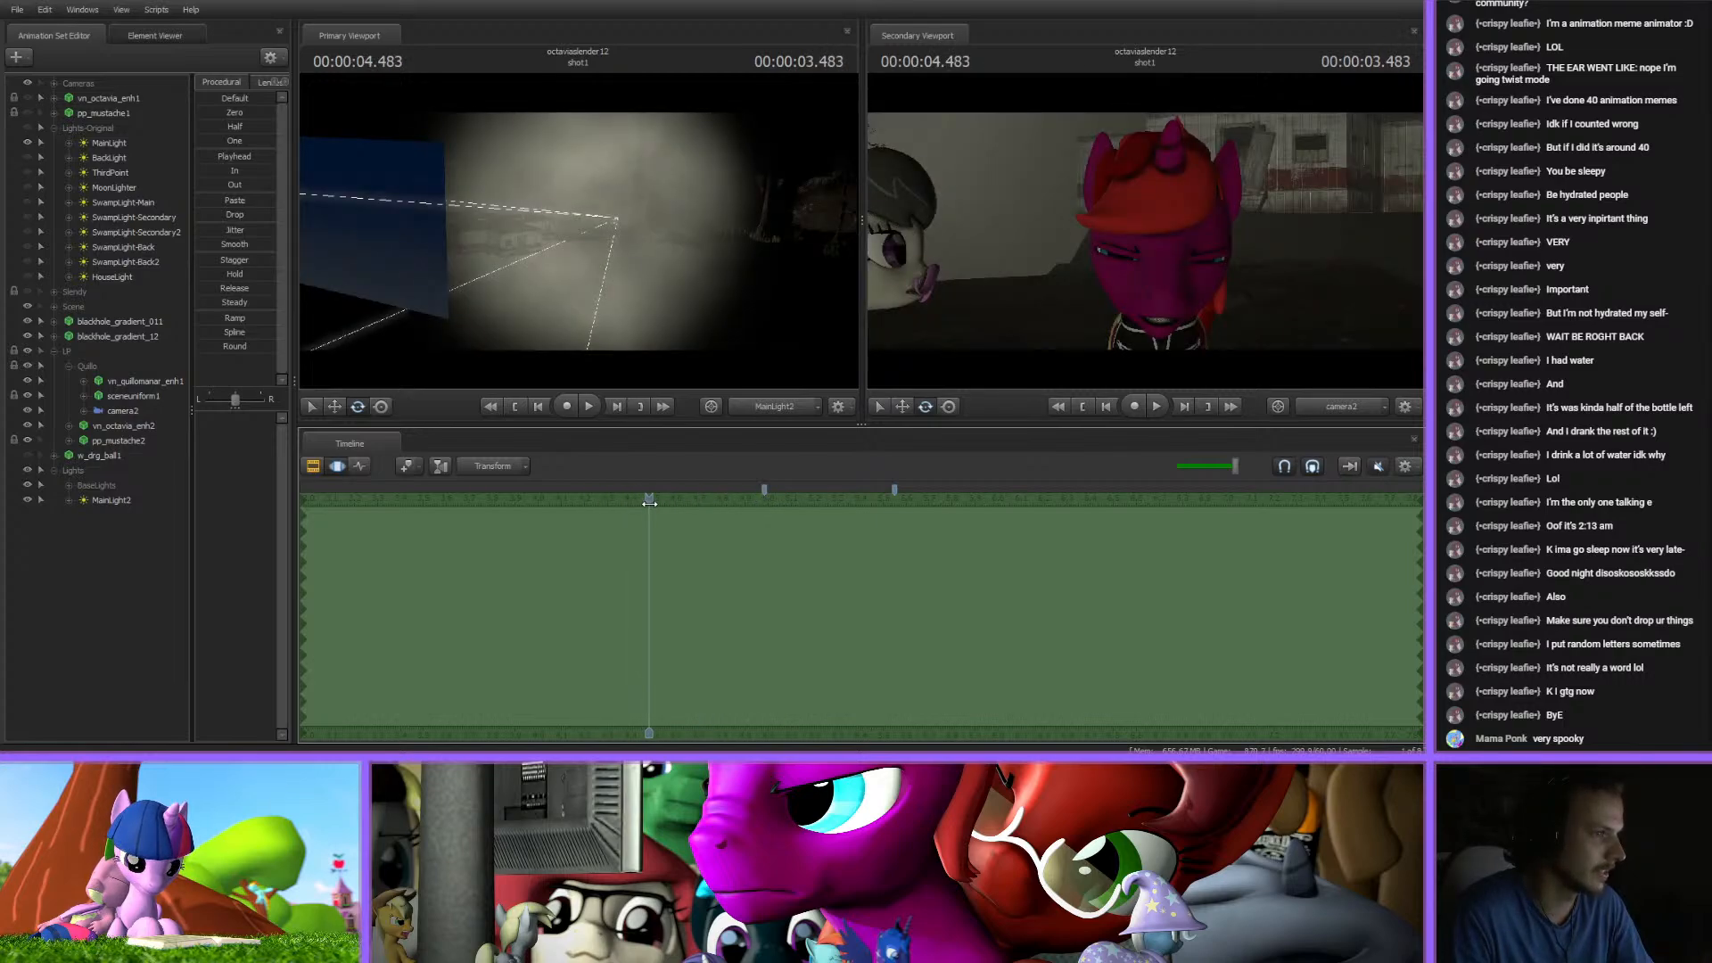
pyautogui.click(115, 440)
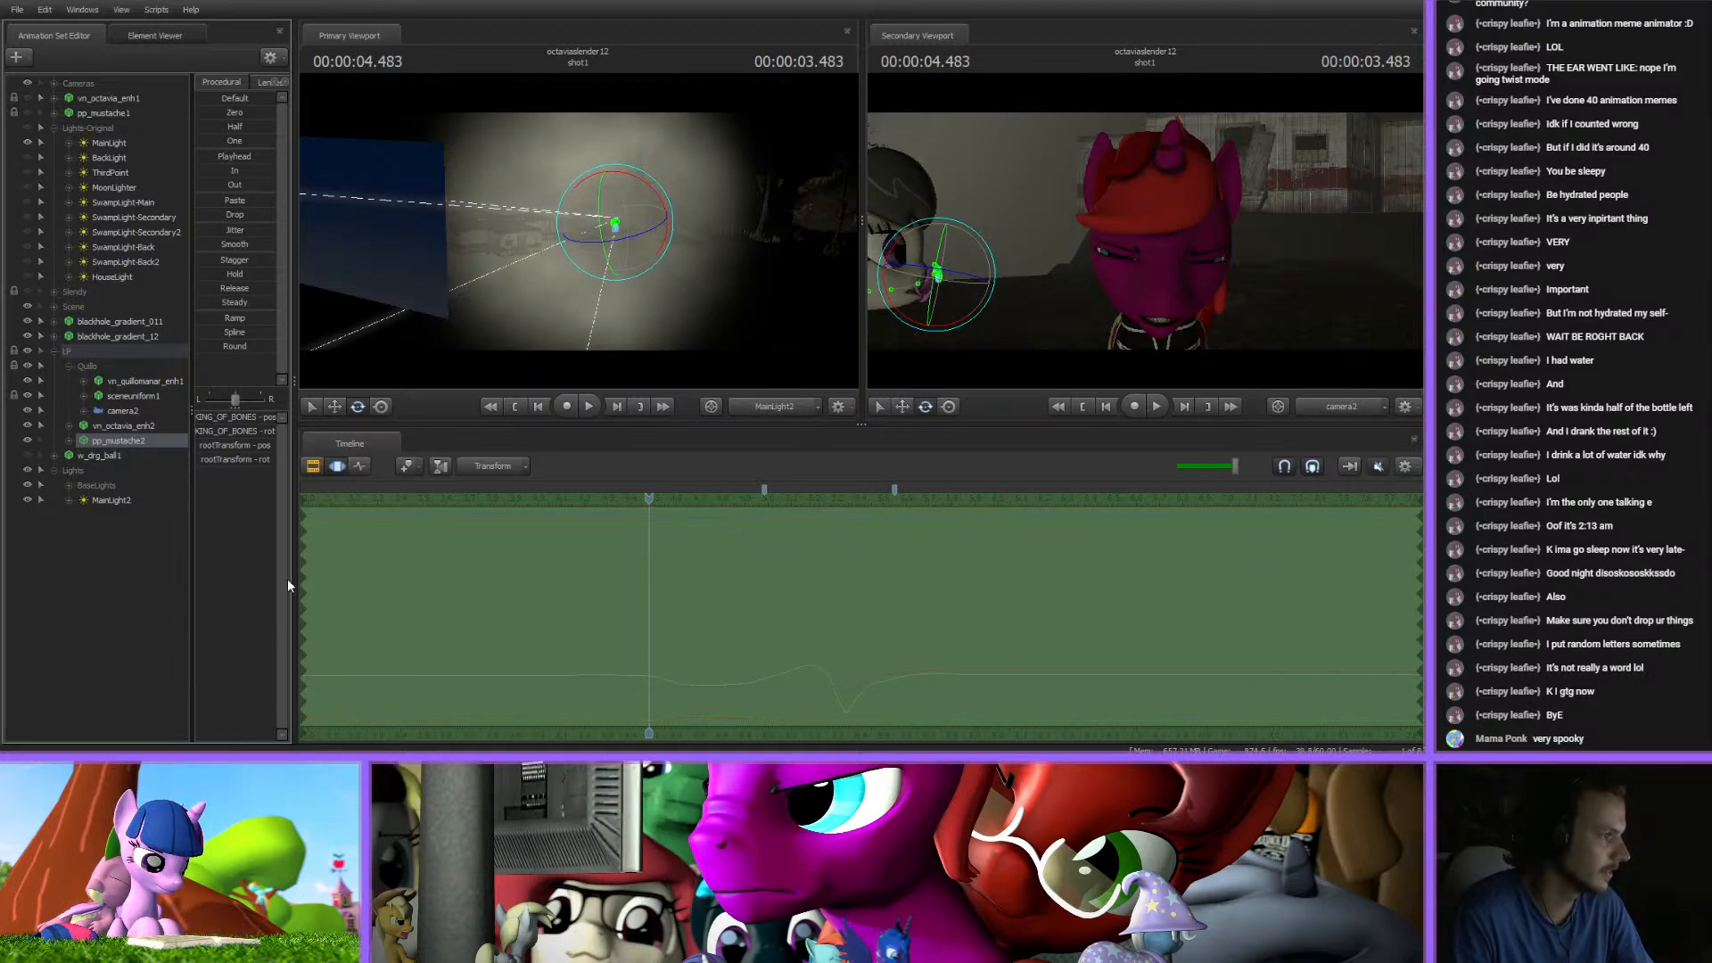
pyautogui.click(283, 605)
pyautogui.moveTo(649, 500); pyautogui.dragTo(795, 500)
pyautogui.press('space')
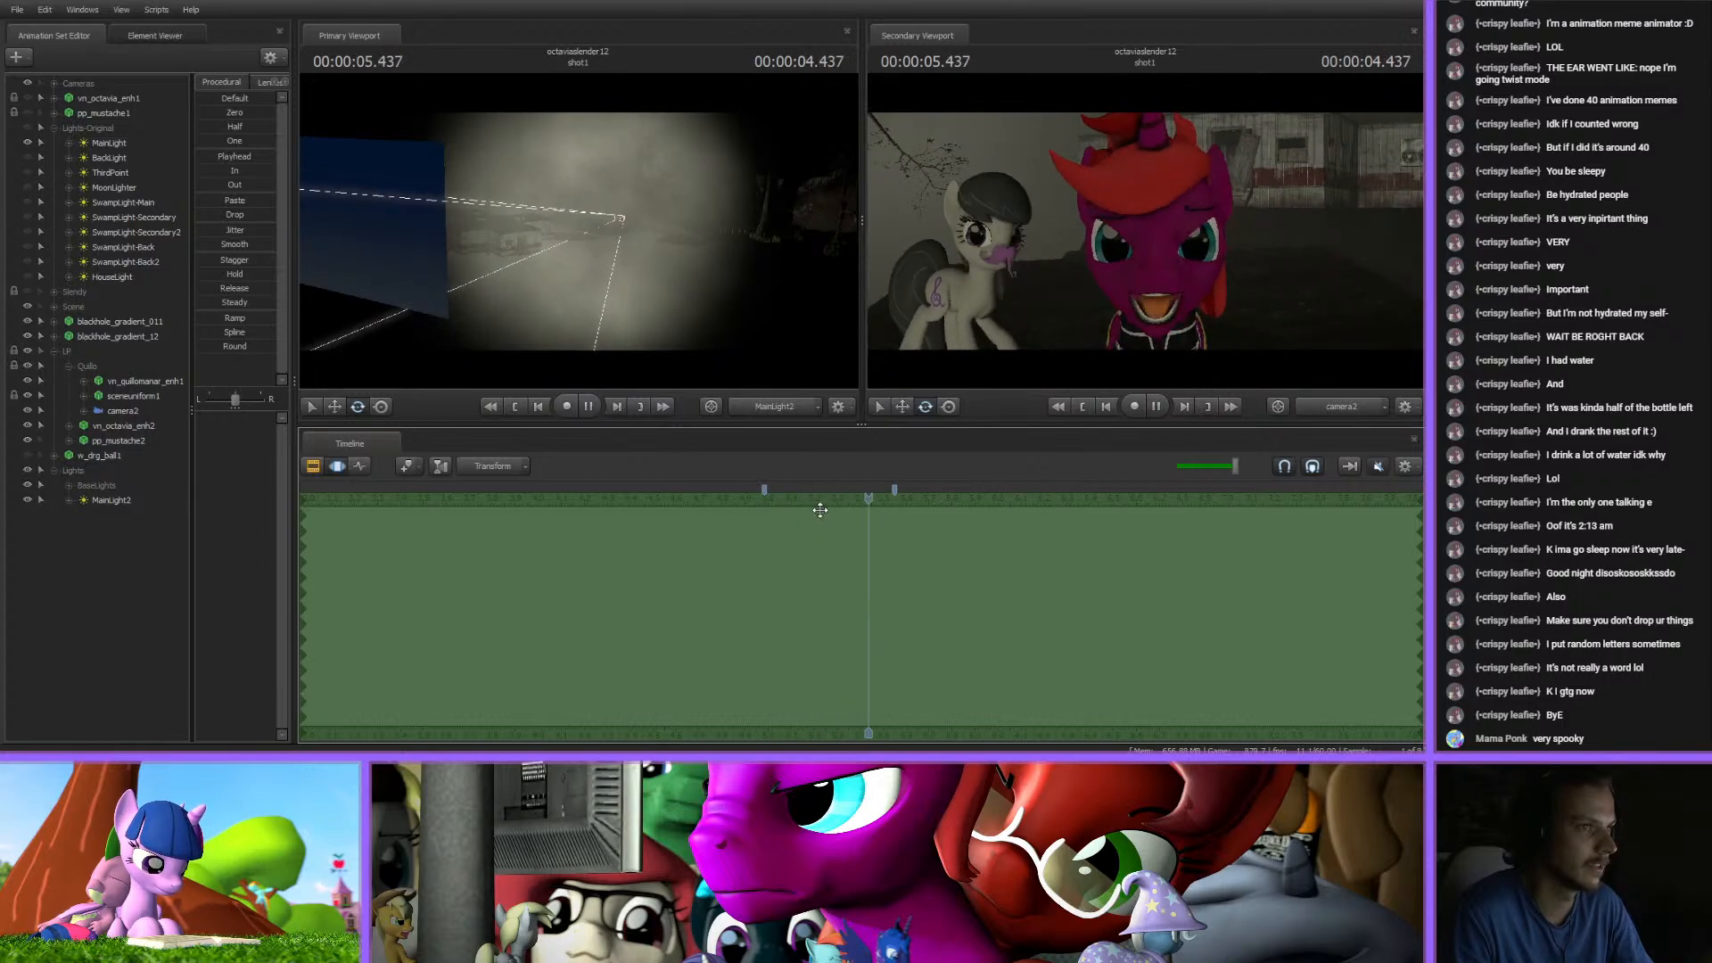
pyautogui.click(774, 495)
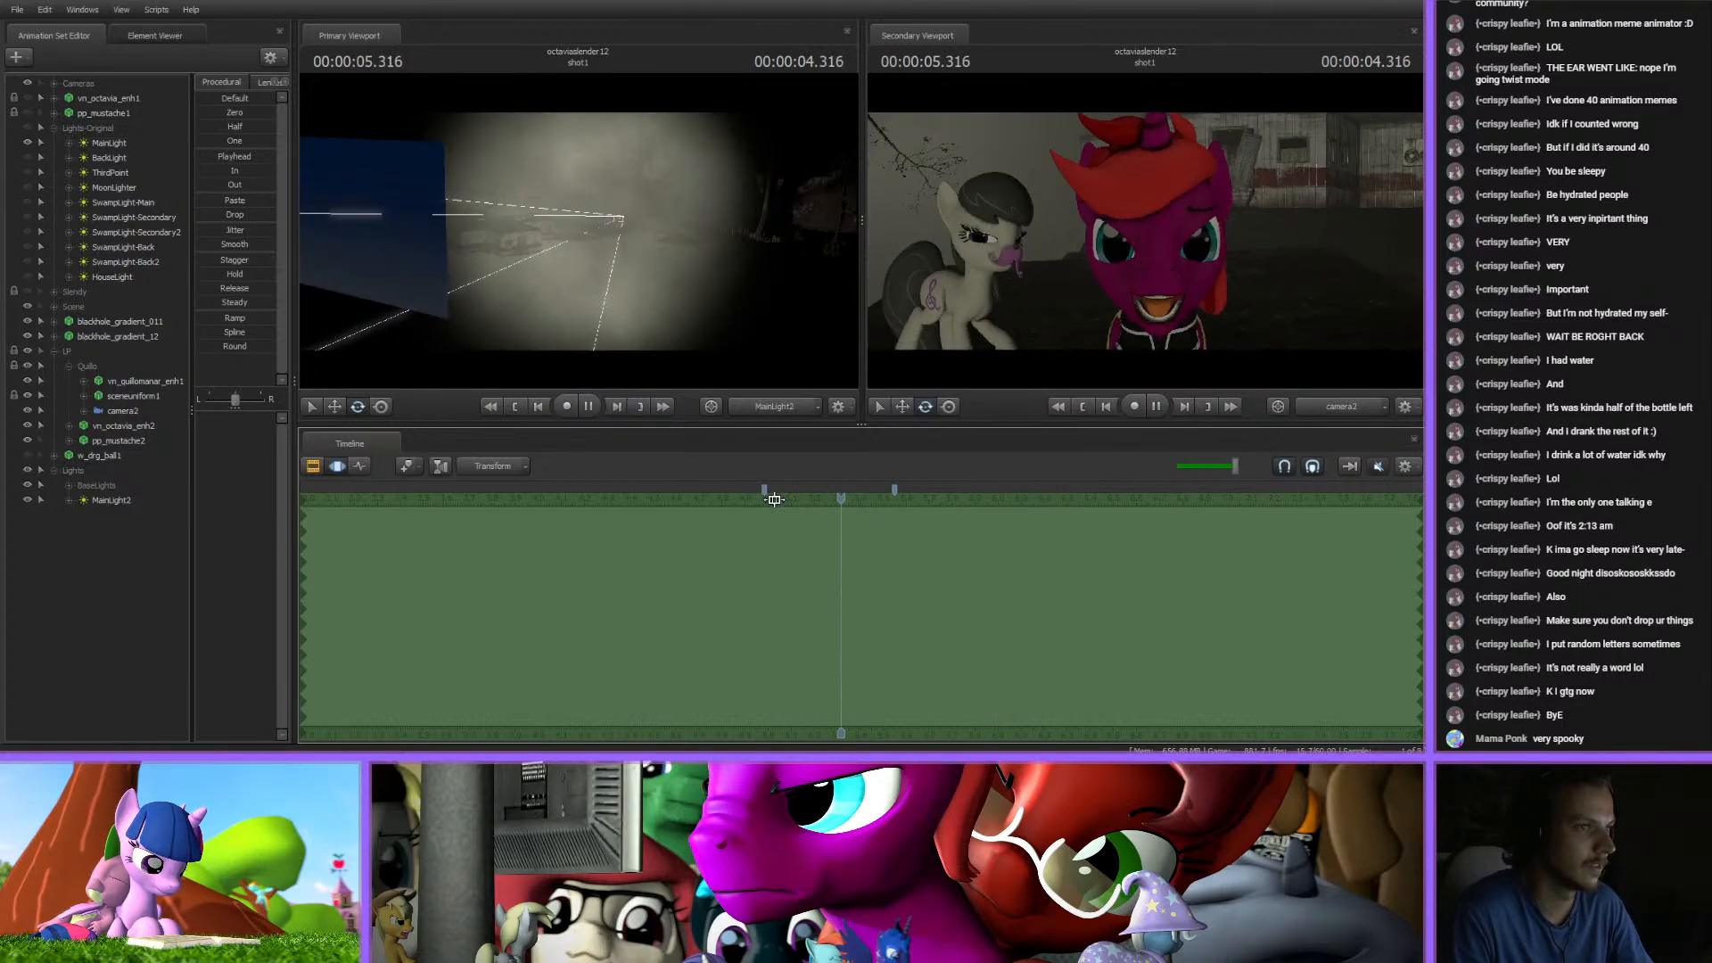
pyautogui.press('space')
pyautogui.moveTo(938, 490); pyautogui.dragTo(678, 492)
pyautogui.press('space')
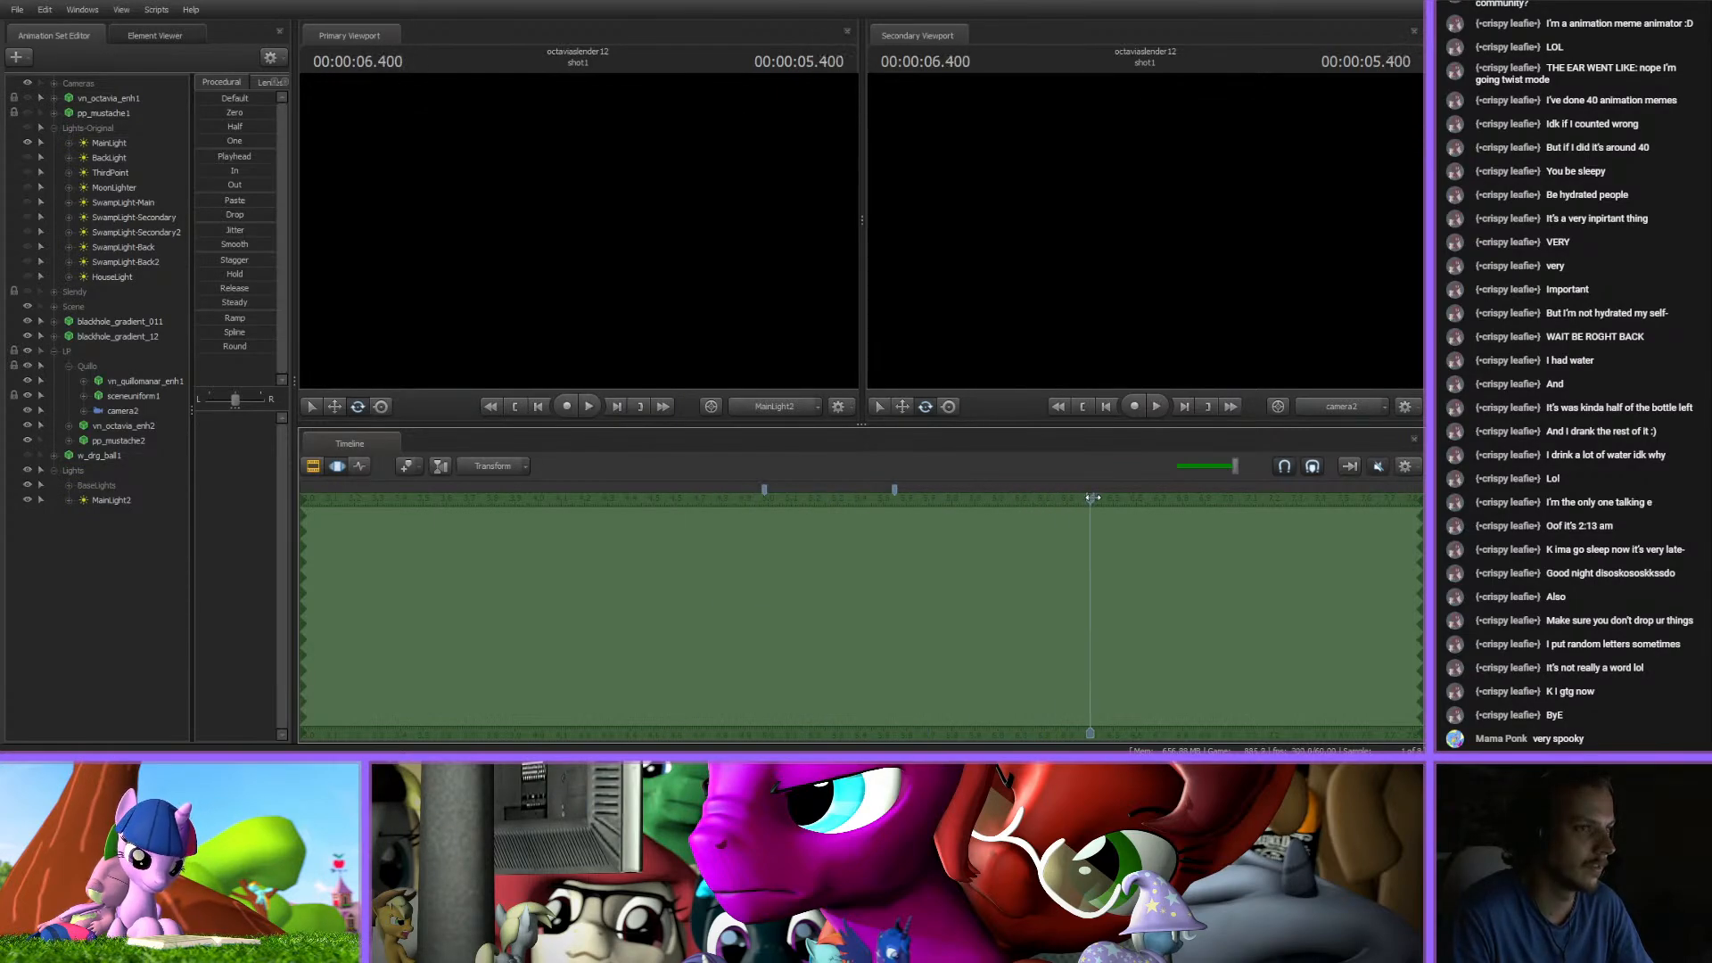
# - Smooth the motion of the jright1, jright2, jleft1 and jleft2 bones of pp_mustache2, checking it in playback
pyautogui.click(69, 441)
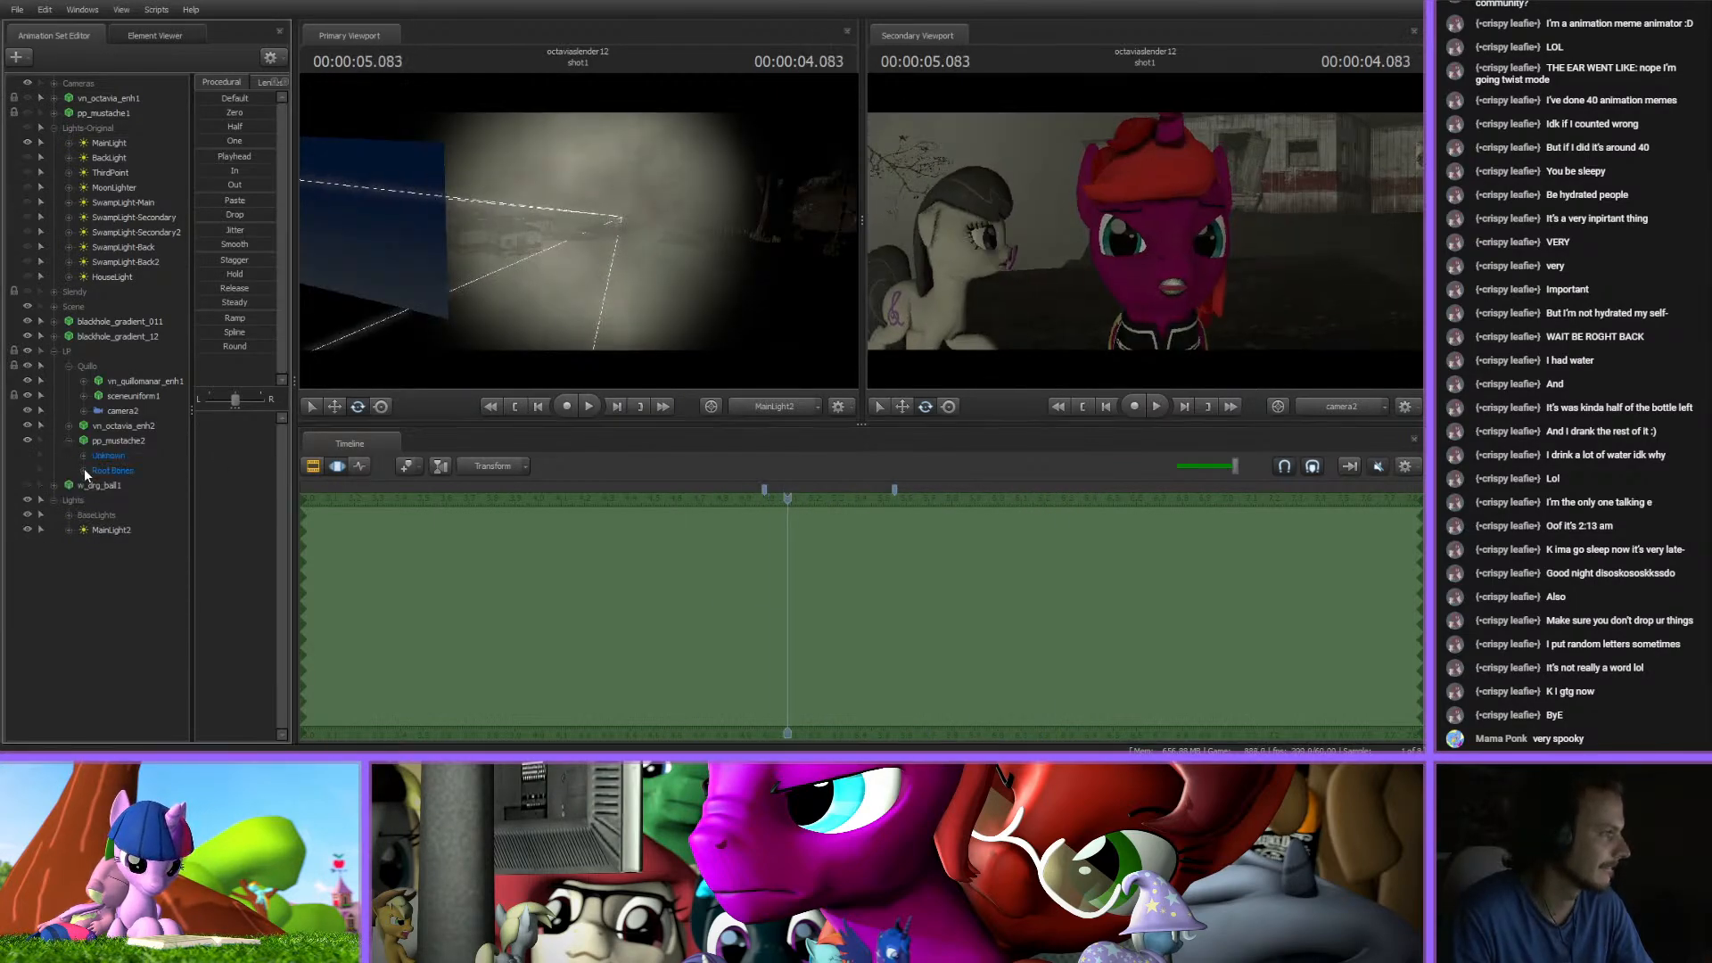
pyautogui.click(118, 485)
pyautogui.keyDown('shift'); pyautogui.click(117, 531); pyautogui.keyUp('shift')
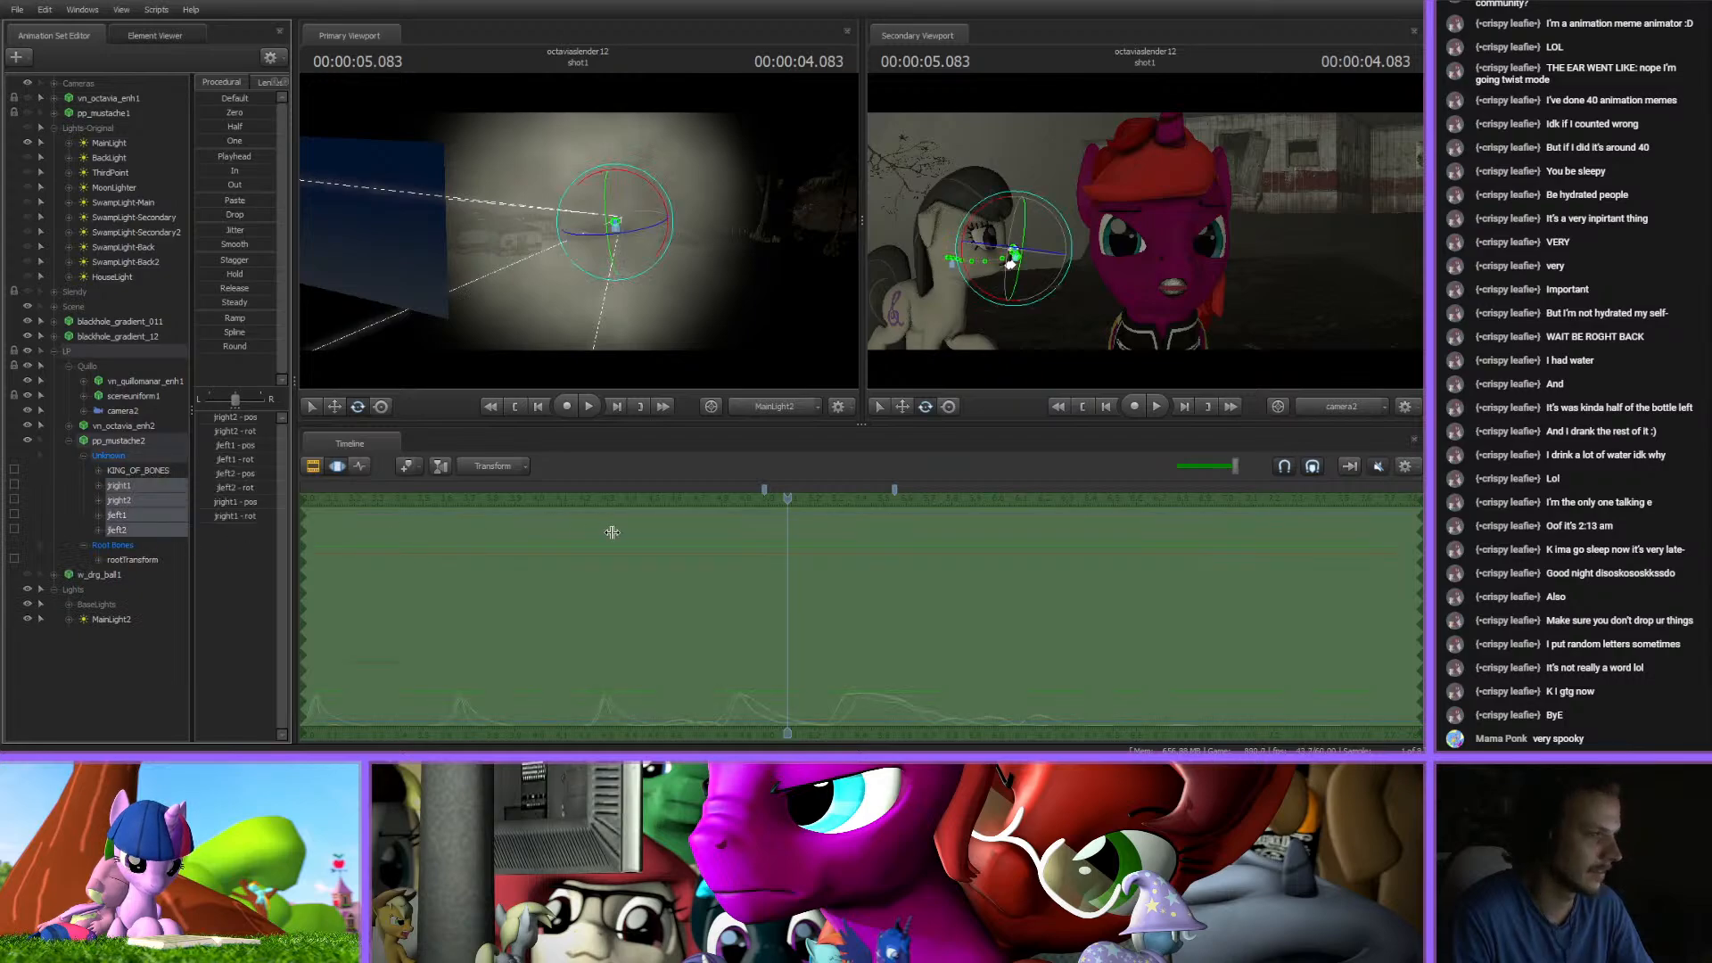
pyautogui.click(234, 245)
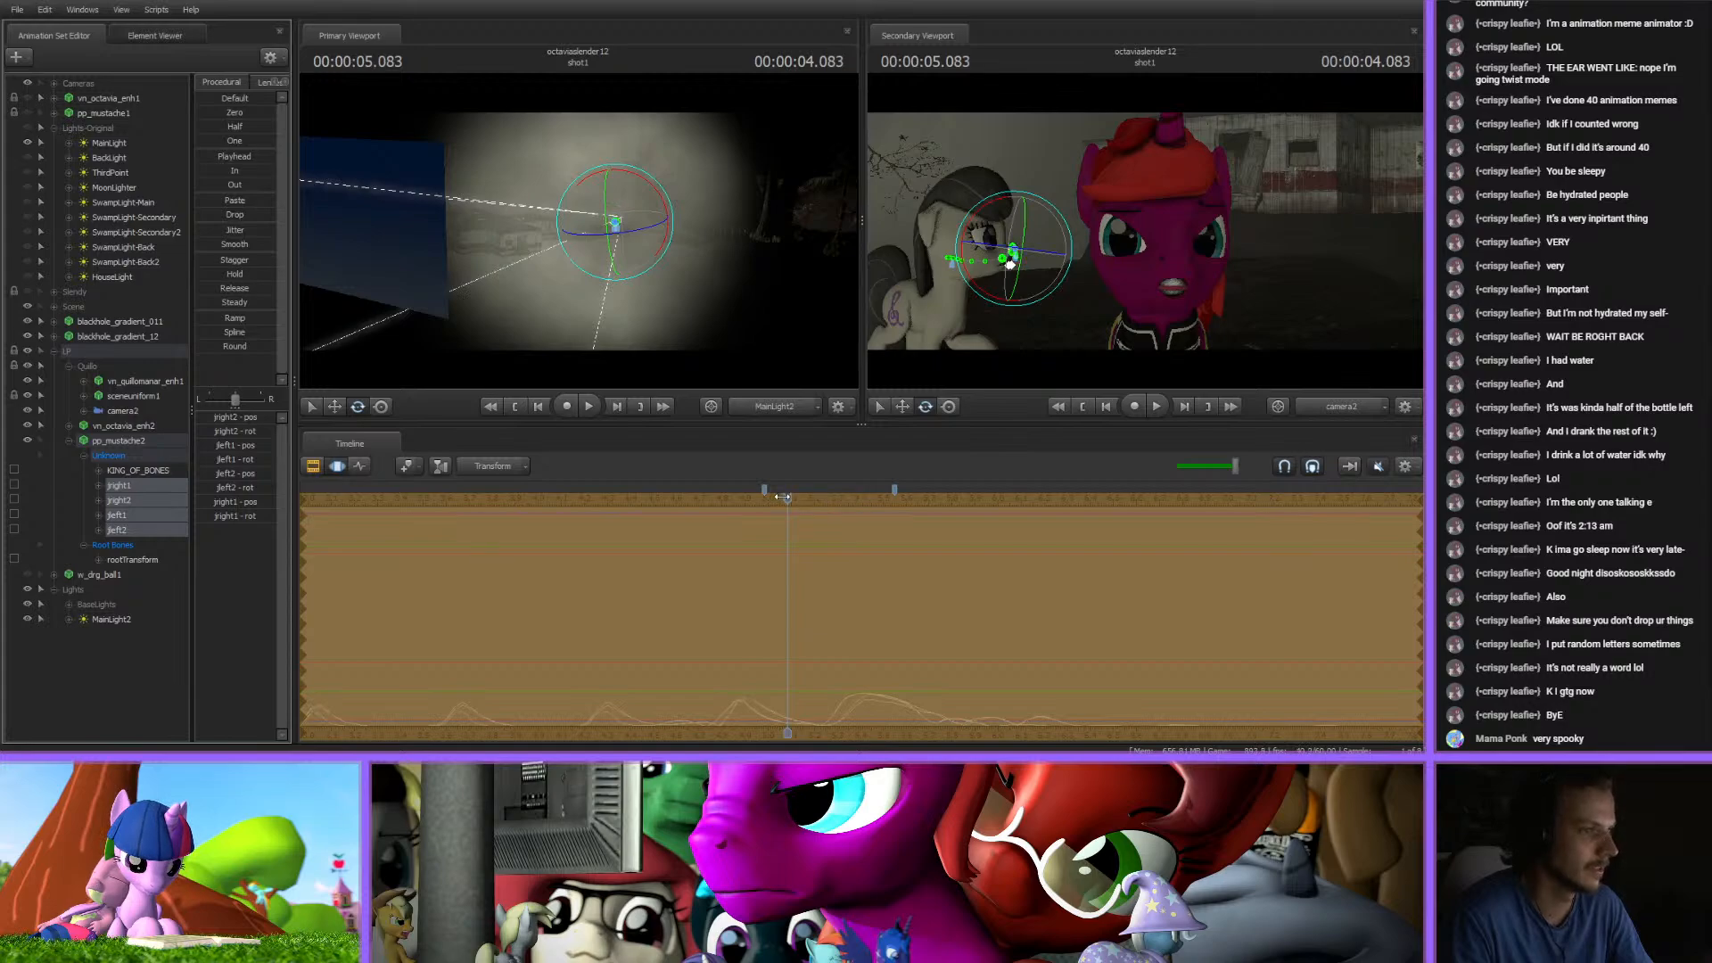
pyautogui.moveTo(782, 497); pyautogui.dragTo(762, 500)
pyautogui.press('space')
pyautogui.press('space')
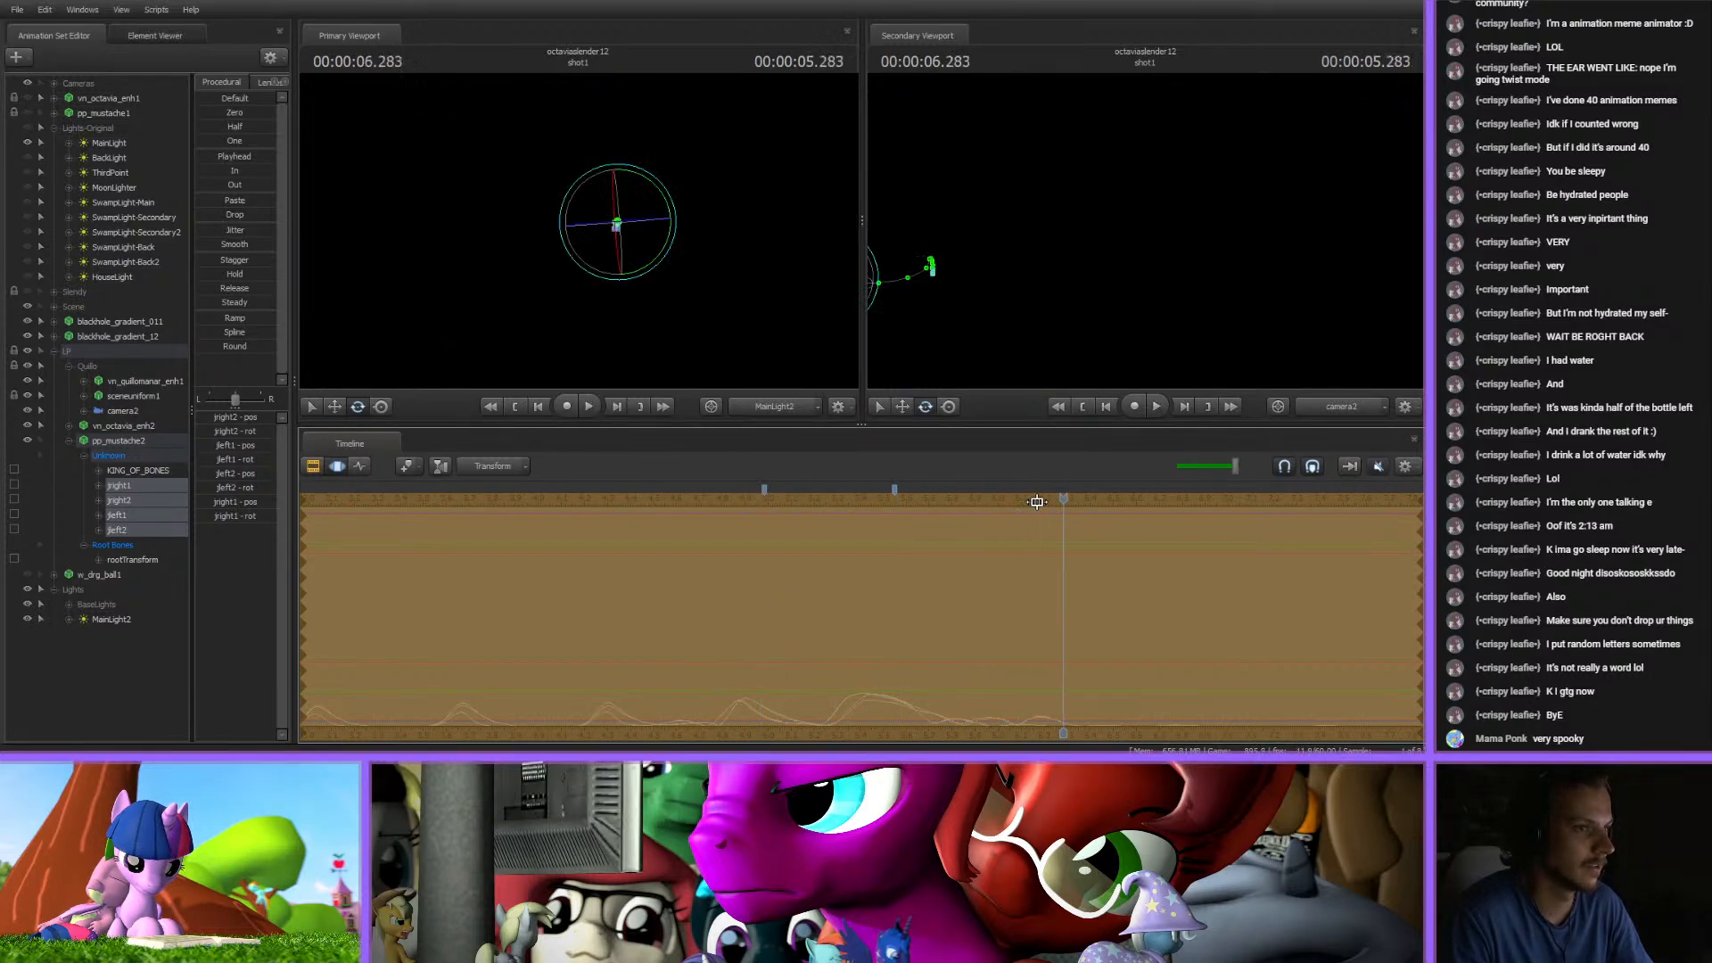
pyautogui.moveTo(1063, 501); pyautogui.dragTo(875, 501)
pyautogui.press('Escape')
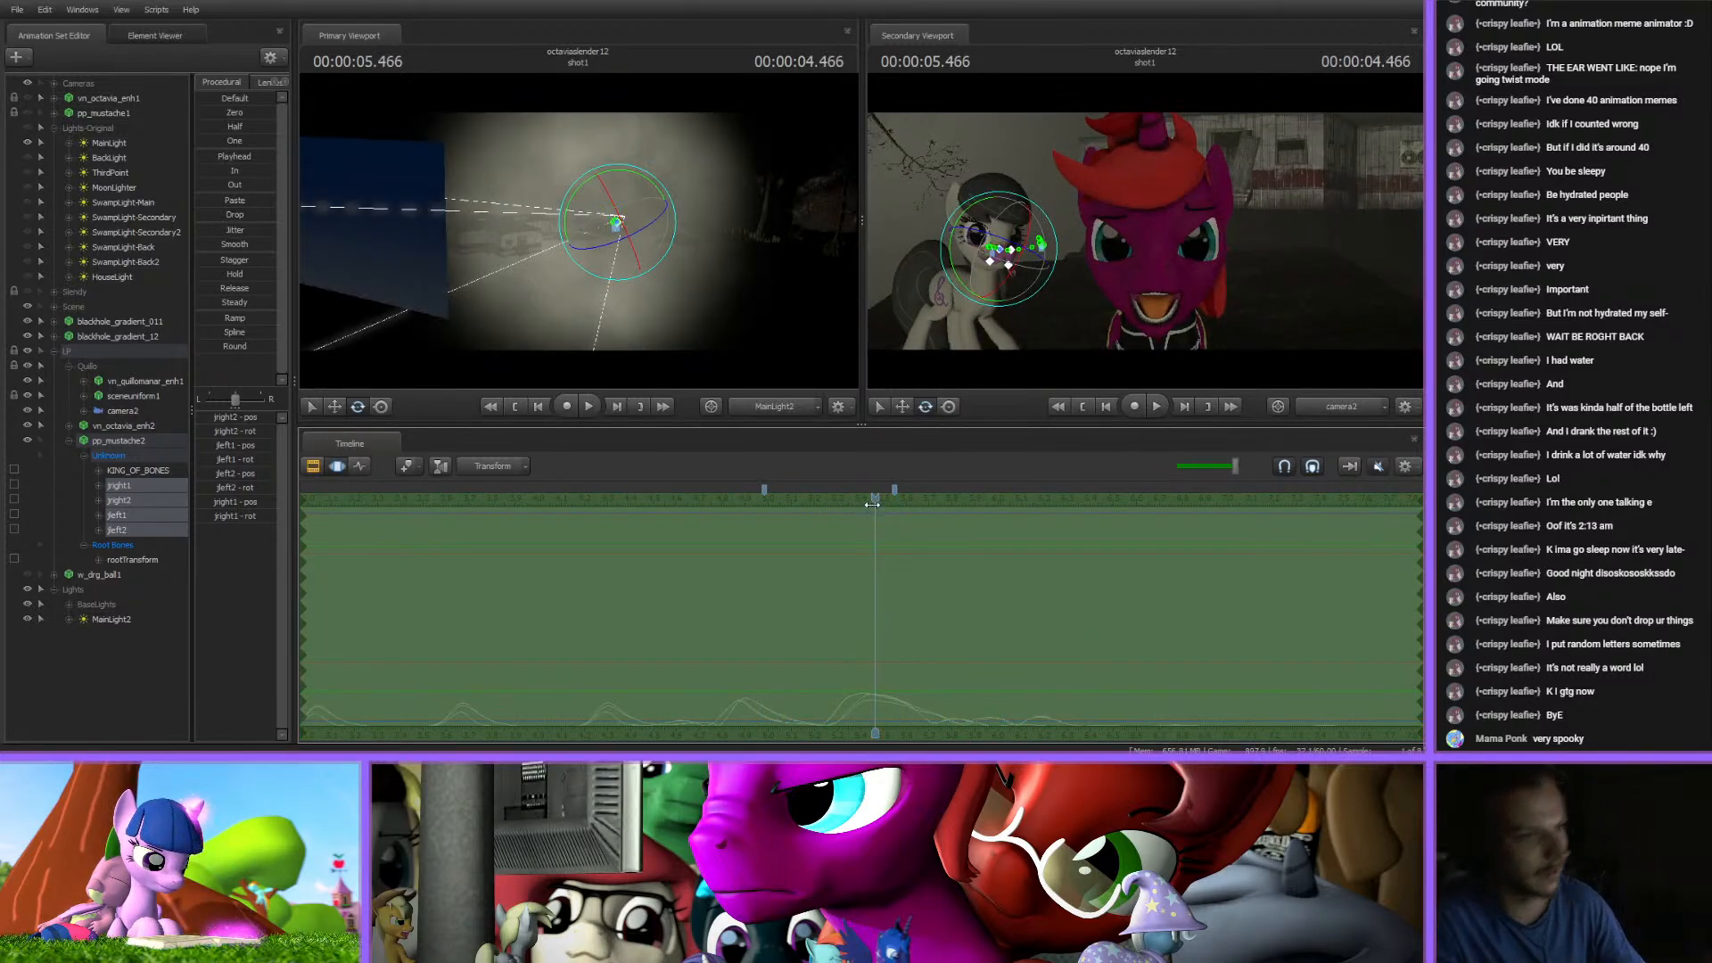
# - Replay the shot several times to examine the smoothed mustache motion, leaving the playhead at 00:00:05.116
pyautogui.scroll(2, 890, 556)
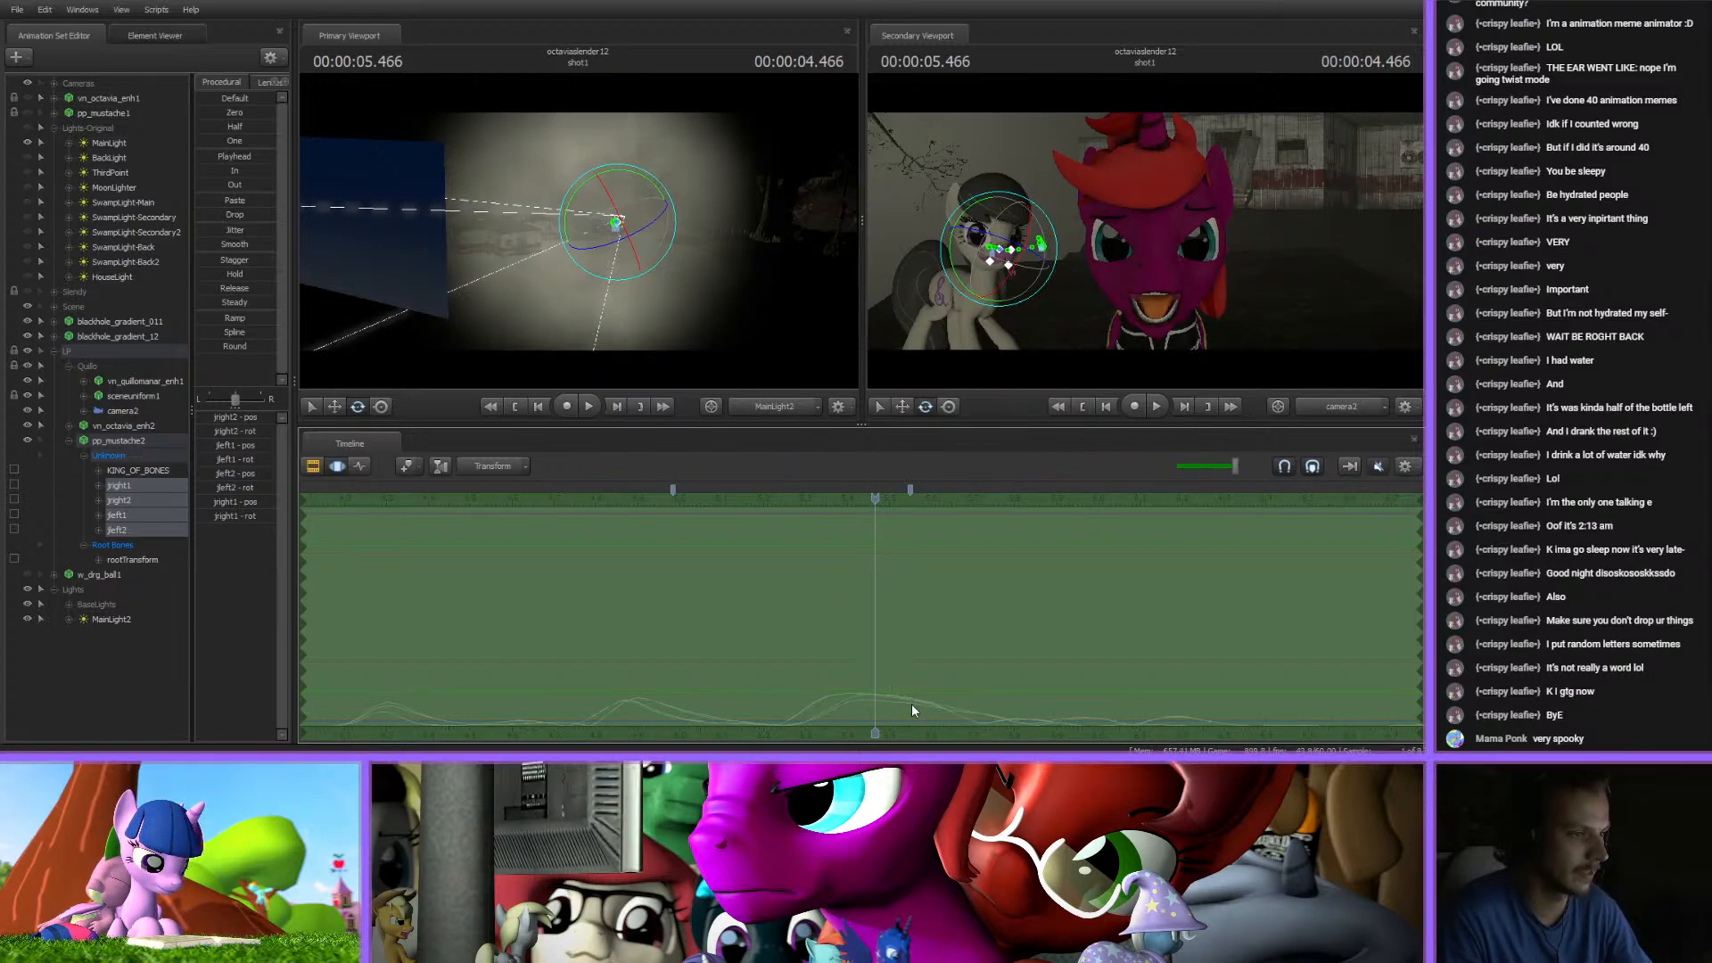
pyautogui.moveTo(876, 516); pyautogui.dragTo(923, 531)
pyautogui.moveTo(943, 560); pyautogui.dragTo(918, 559, button='middle')
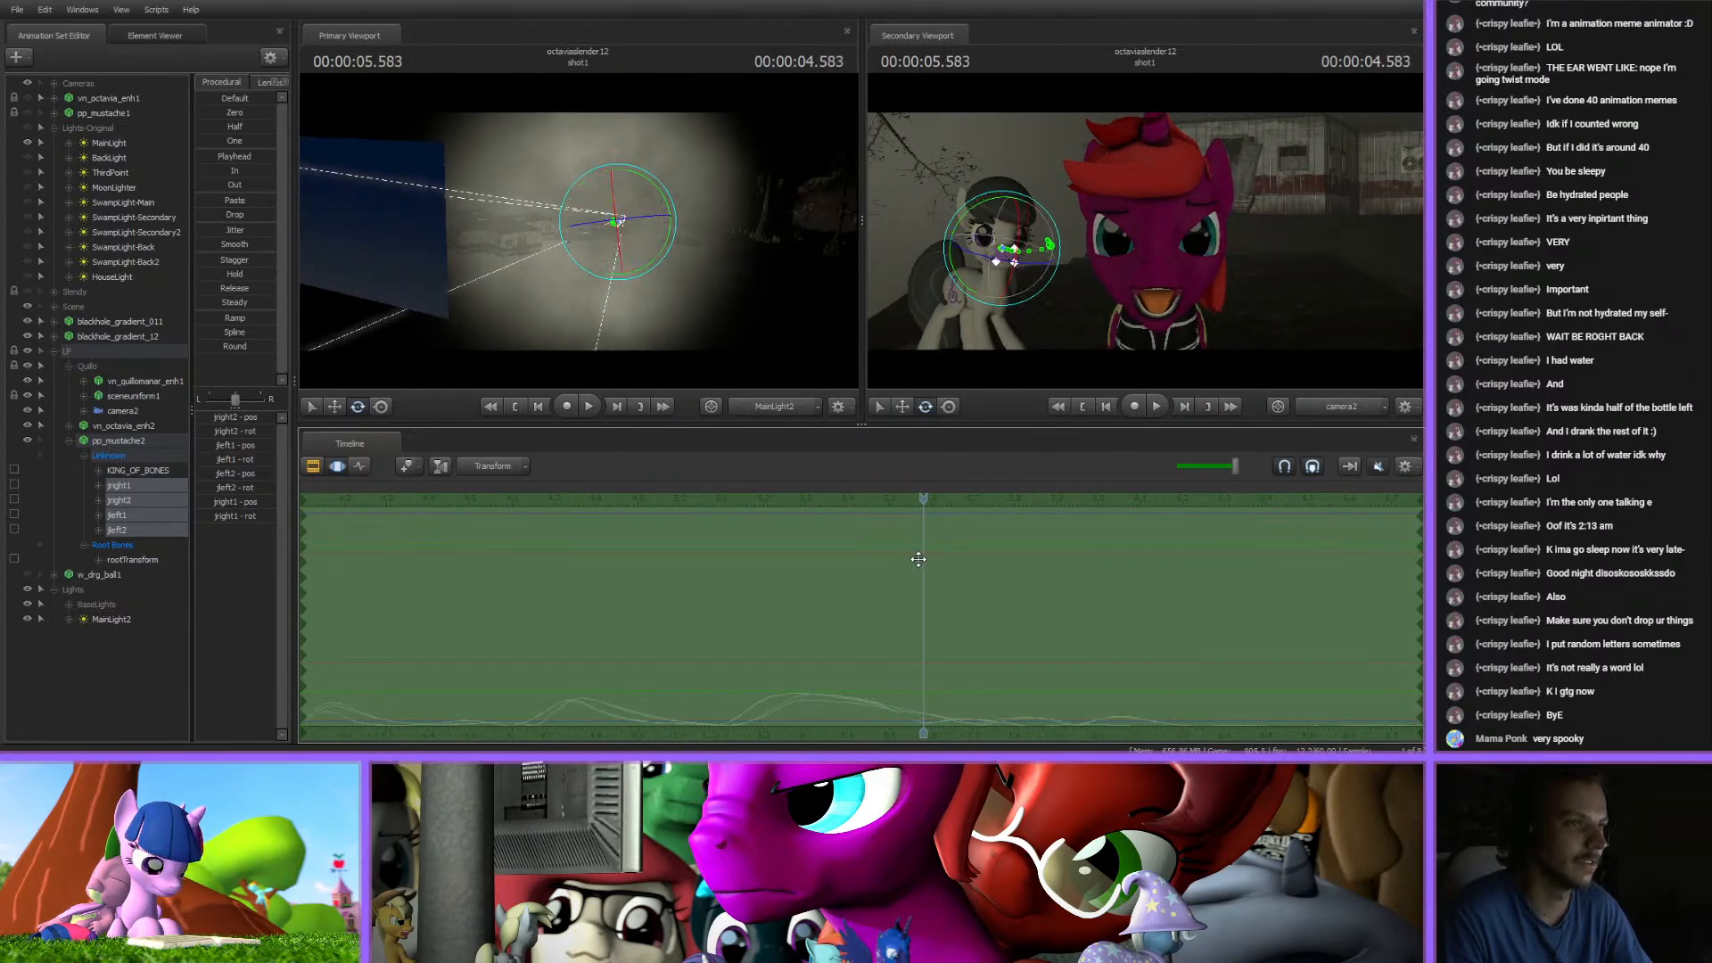
pyautogui.moveTo(925, 499); pyautogui.dragTo(665, 509)
pyautogui.press('space')
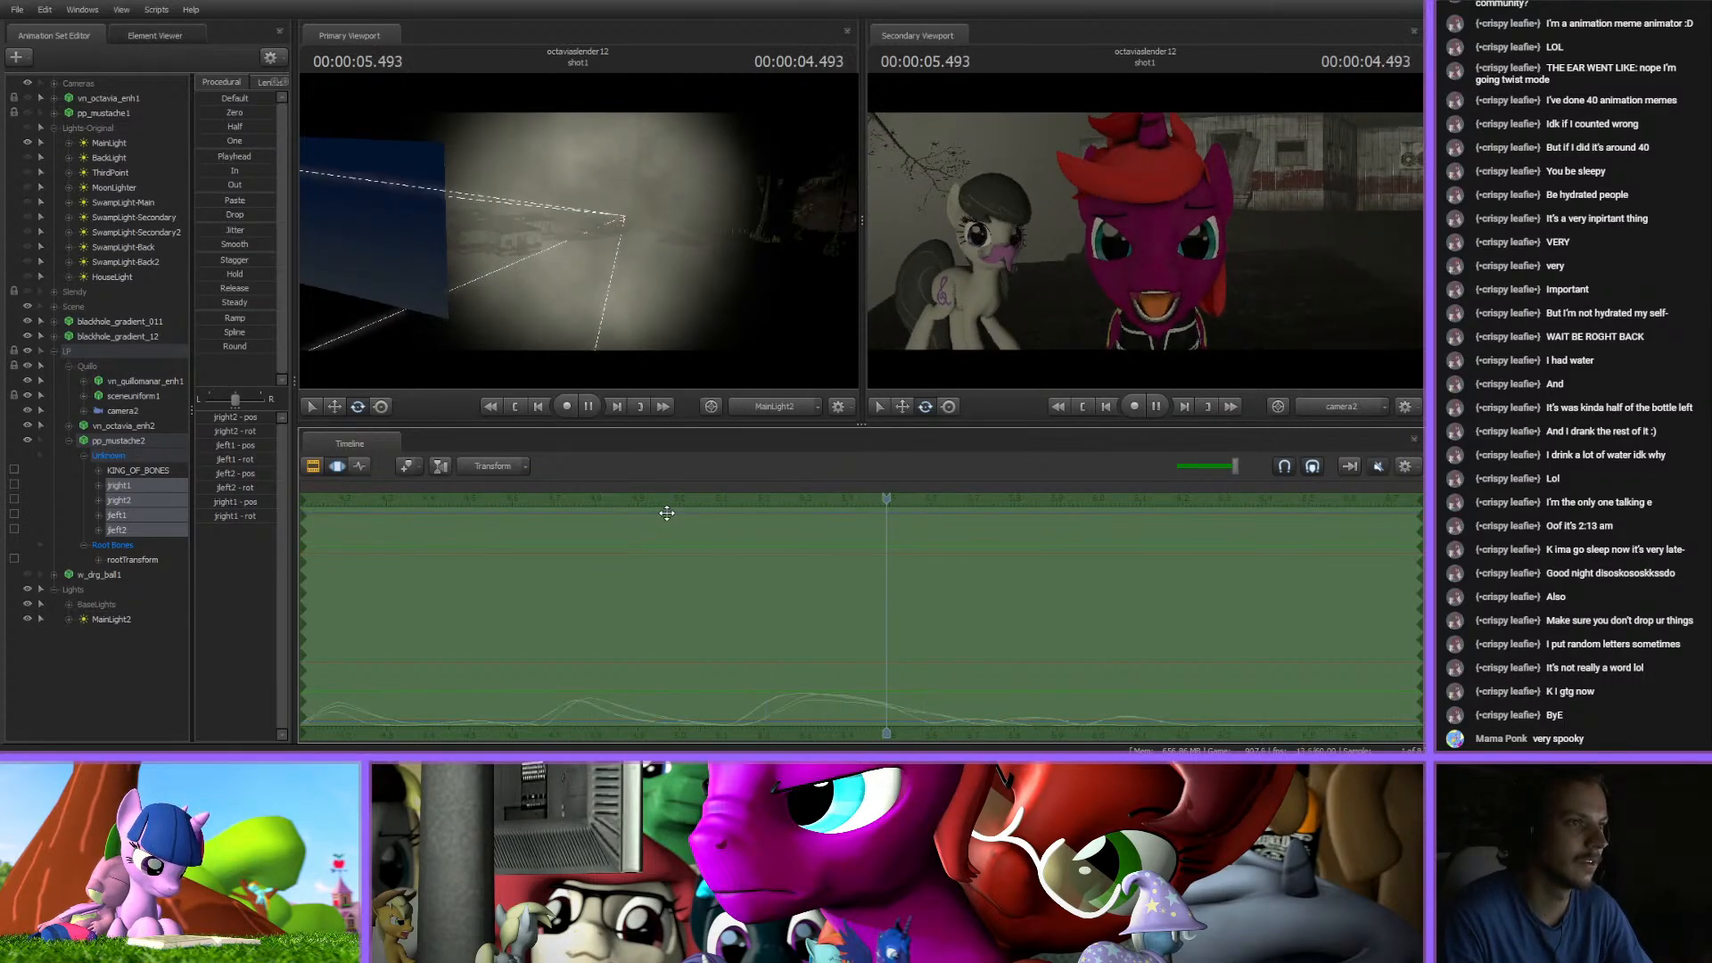
pyautogui.press('space')
pyautogui.press('space')
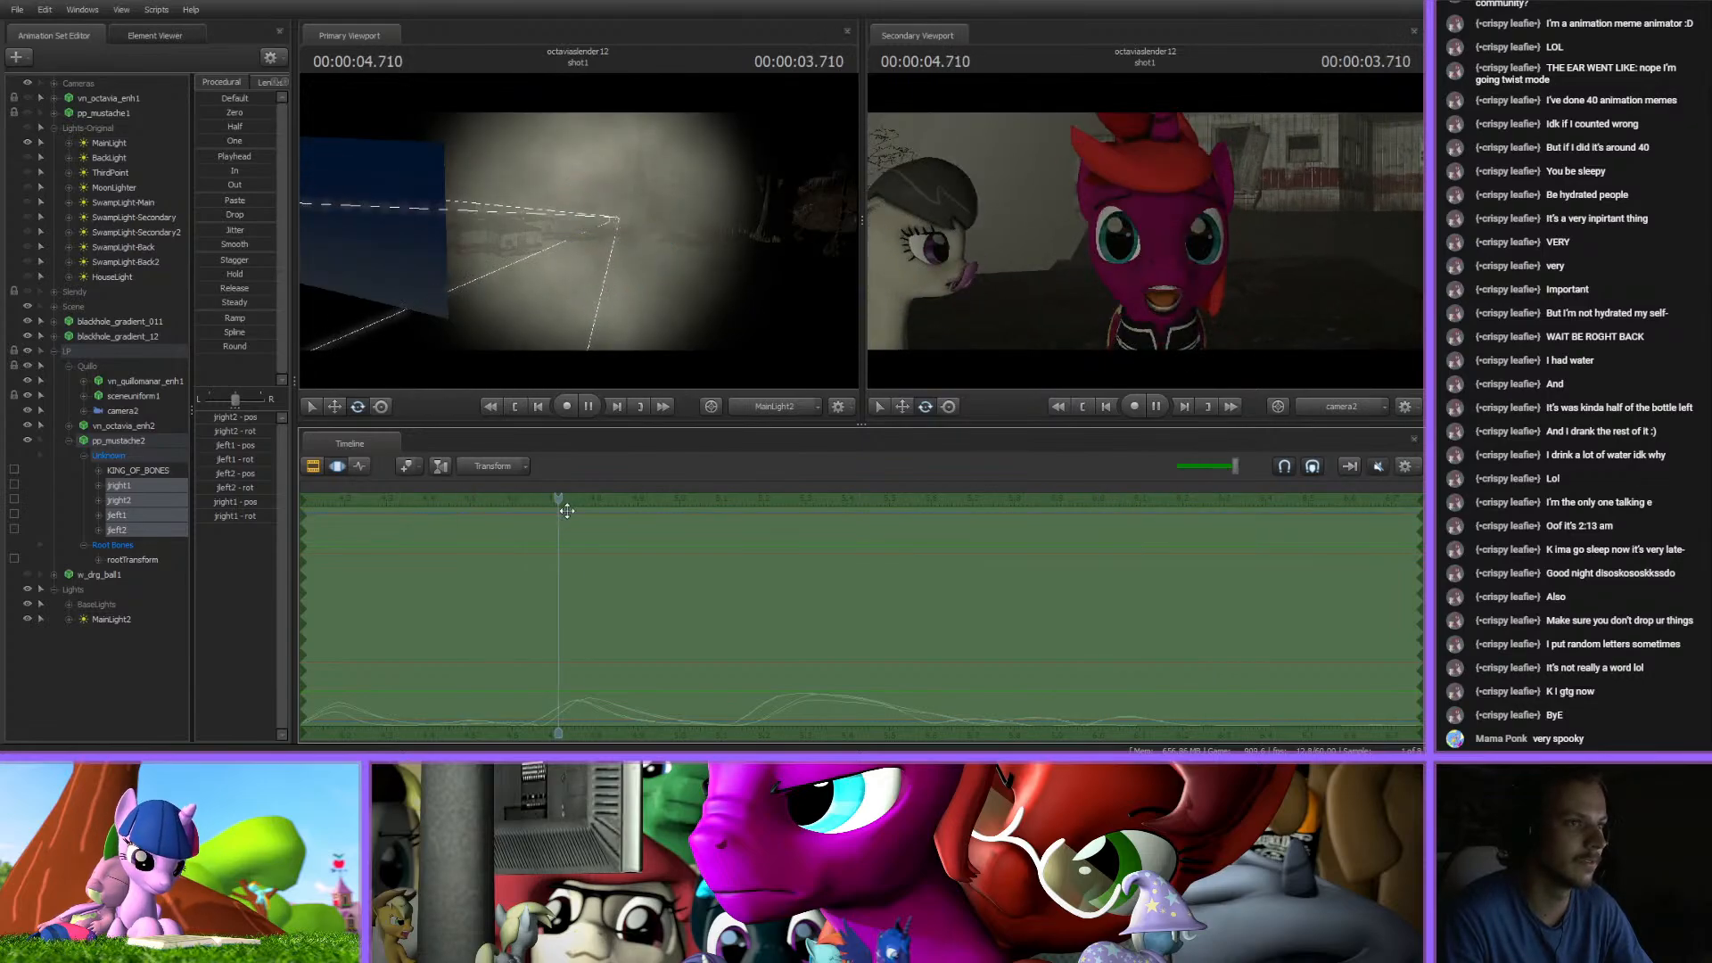
pyautogui.press('space')
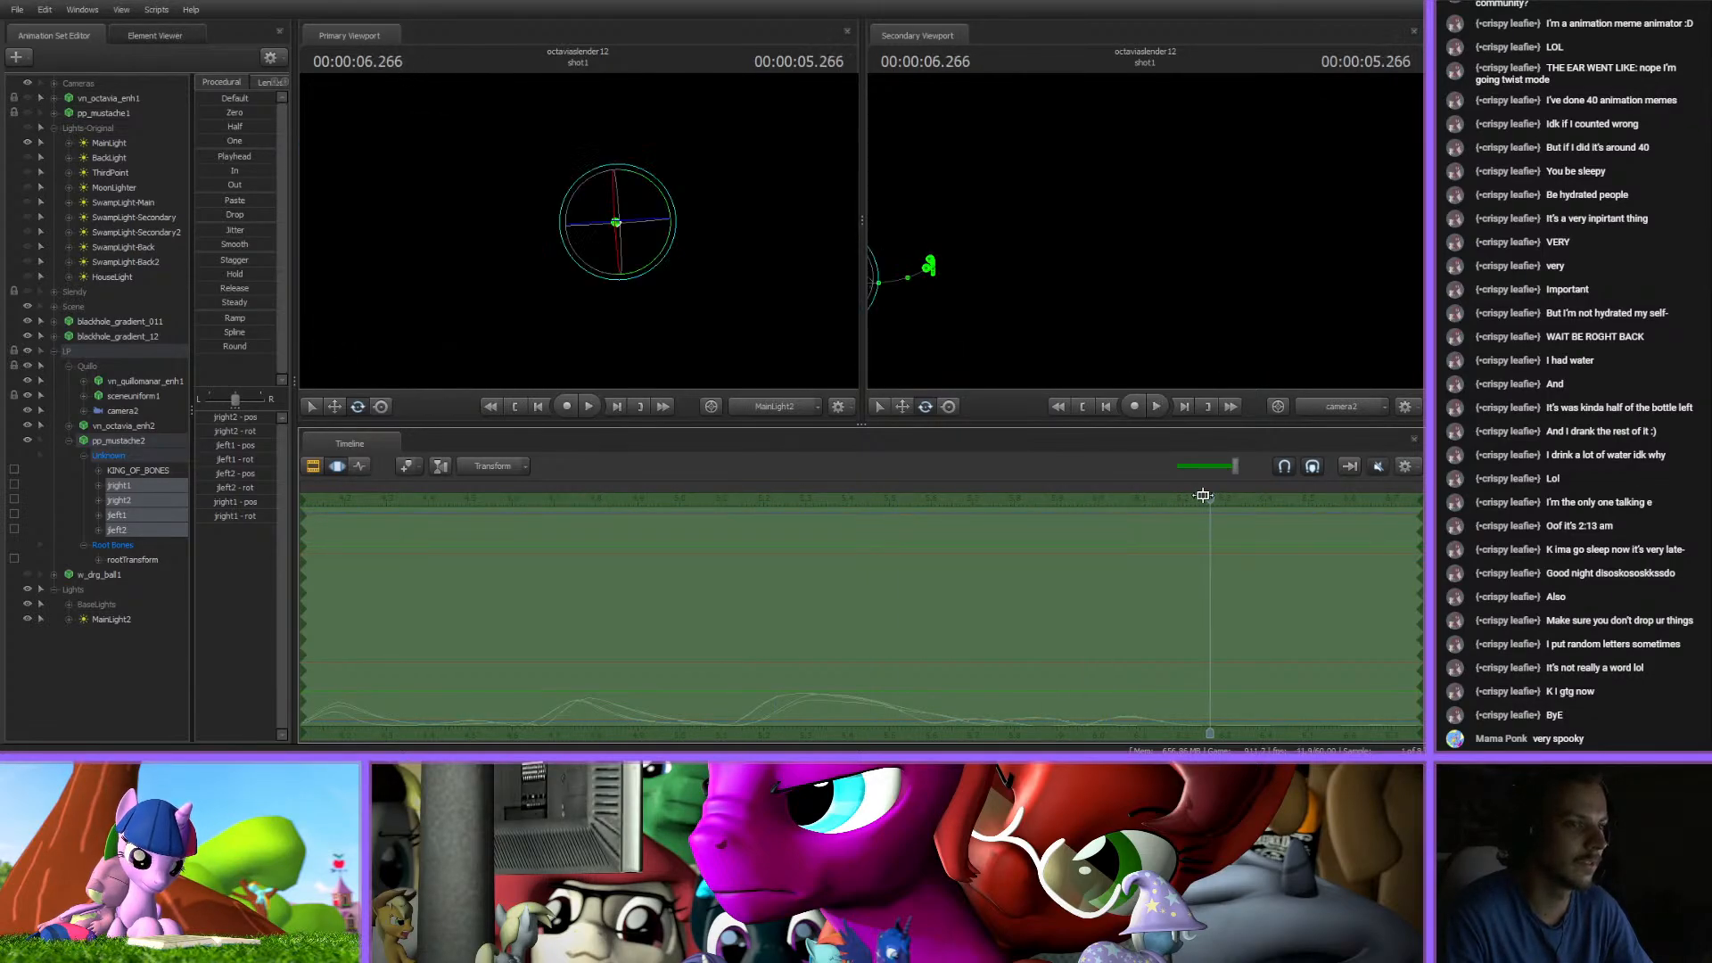
pyautogui.moveTo(1206, 498); pyautogui.dragTo(675, 508)
pyautogui.press('space')
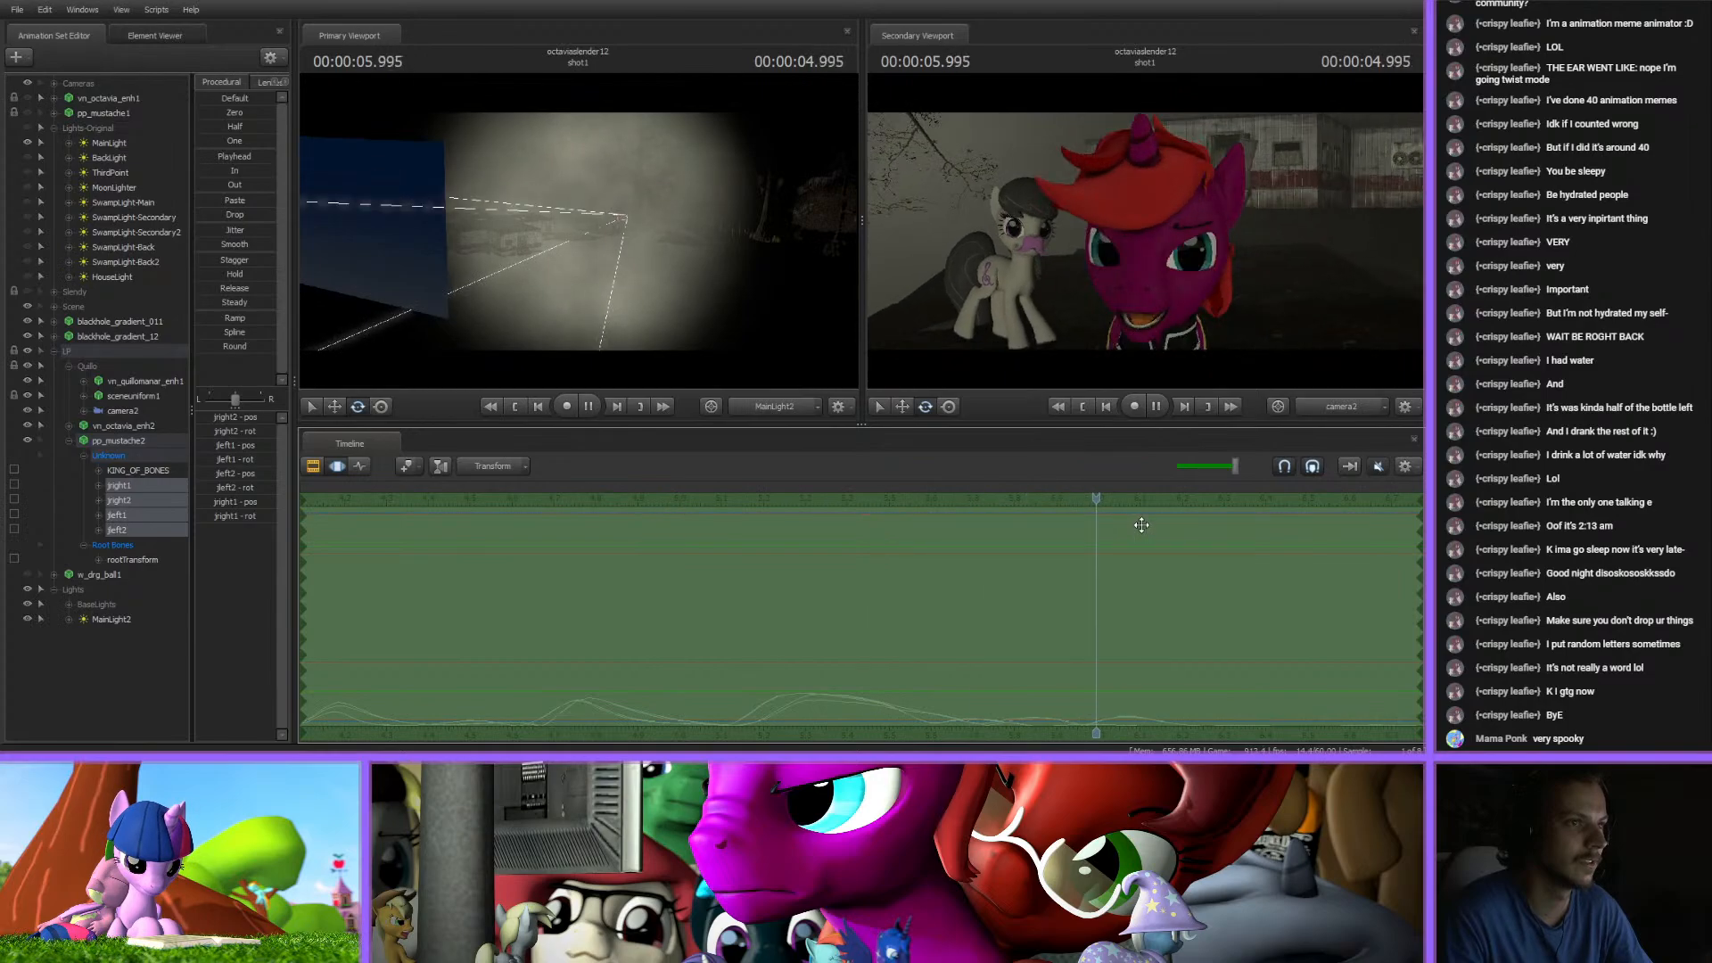
pyautogui.moveTo(1161, 501); pyautogui.dragTo(705, 507)
# - Try blending the selected mustache bones partway toward their default pose, and clear the selection
pyautogui.moveTo(235, 98); pyautogui.dragTo(255, 98)
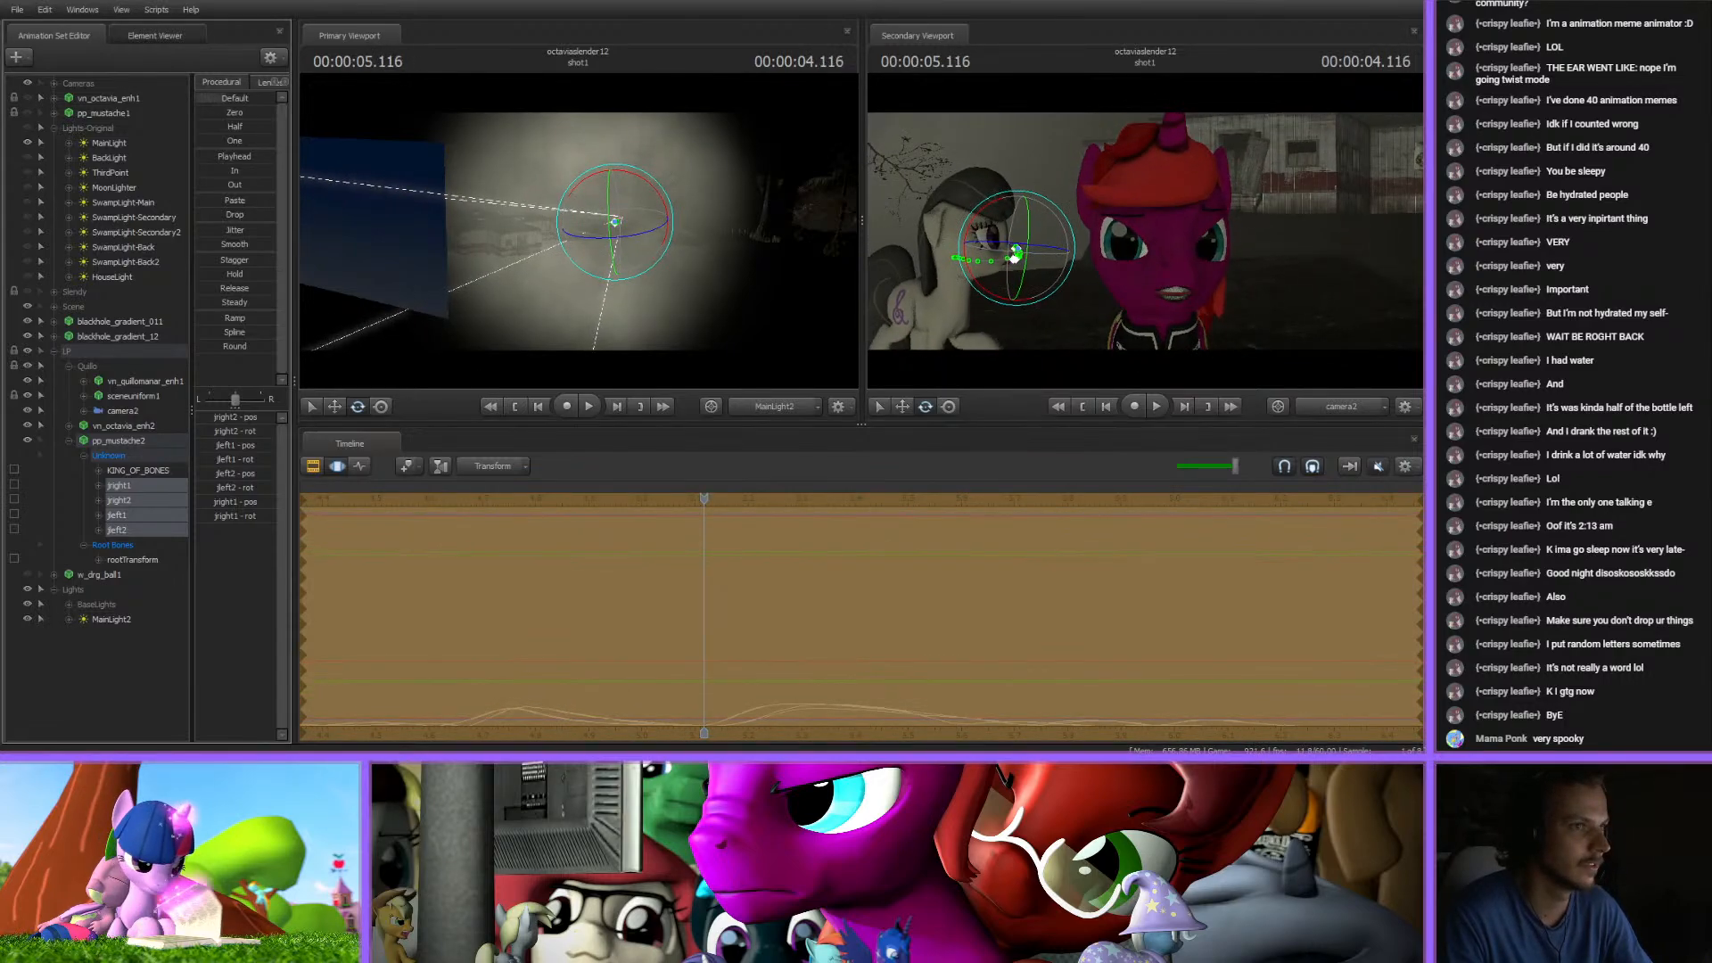
pyautogui.click(111, 442)
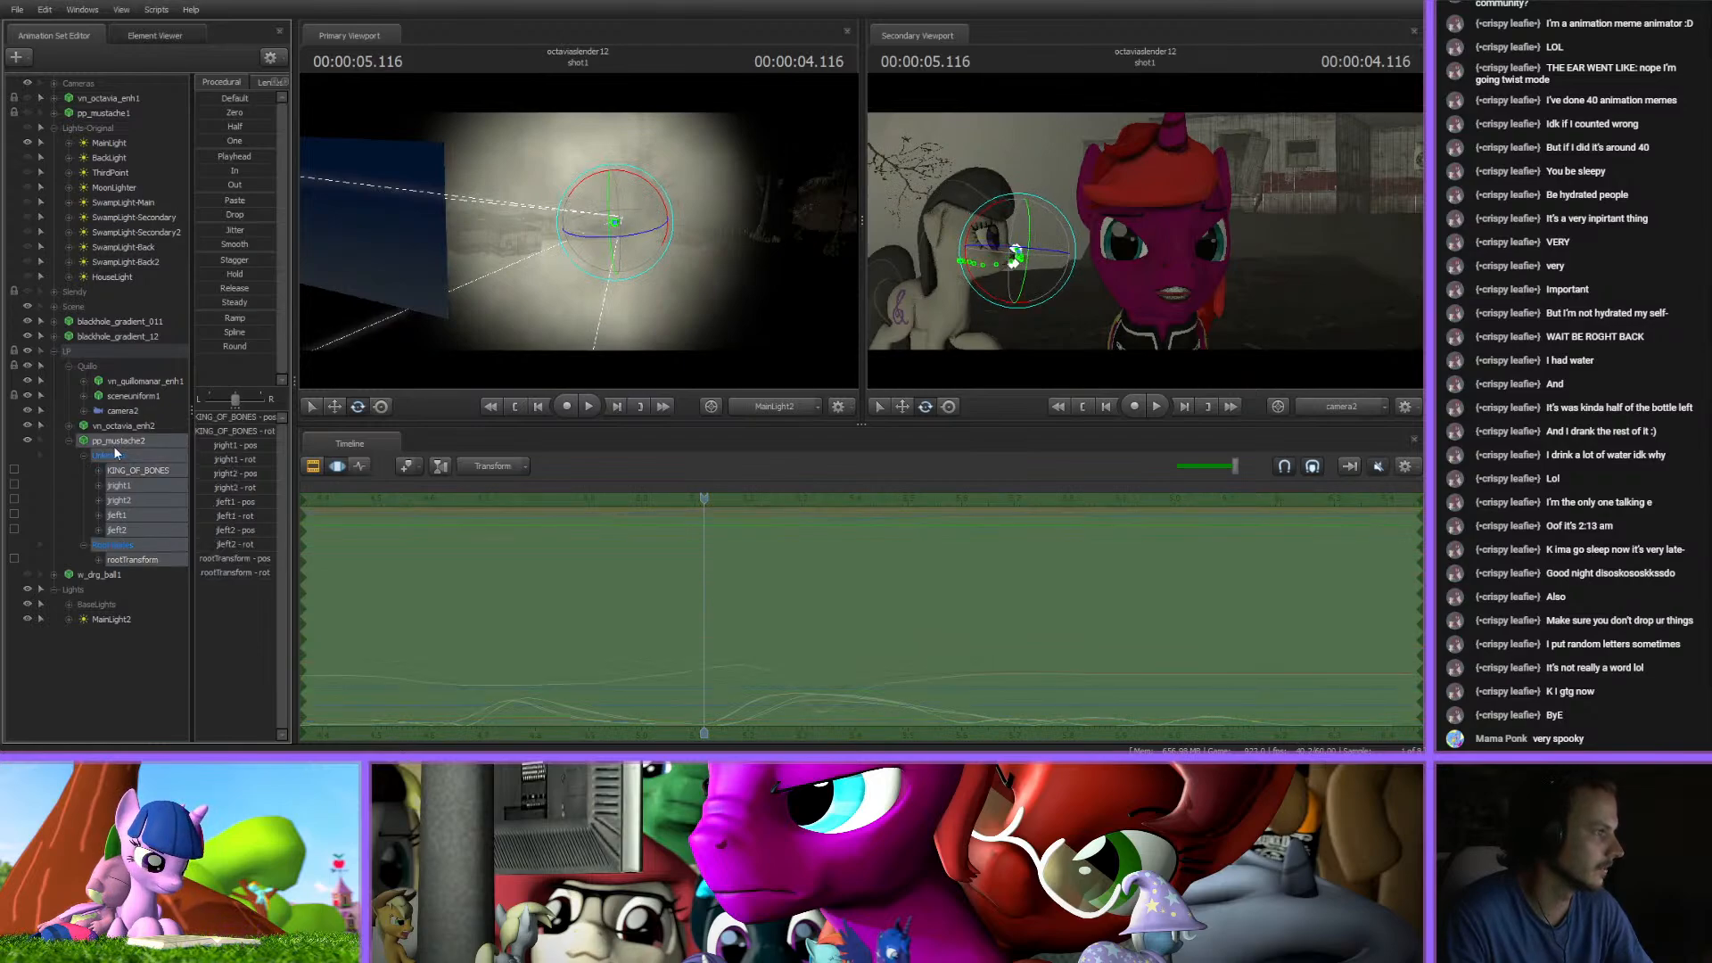
pyautogui.press('Escape')
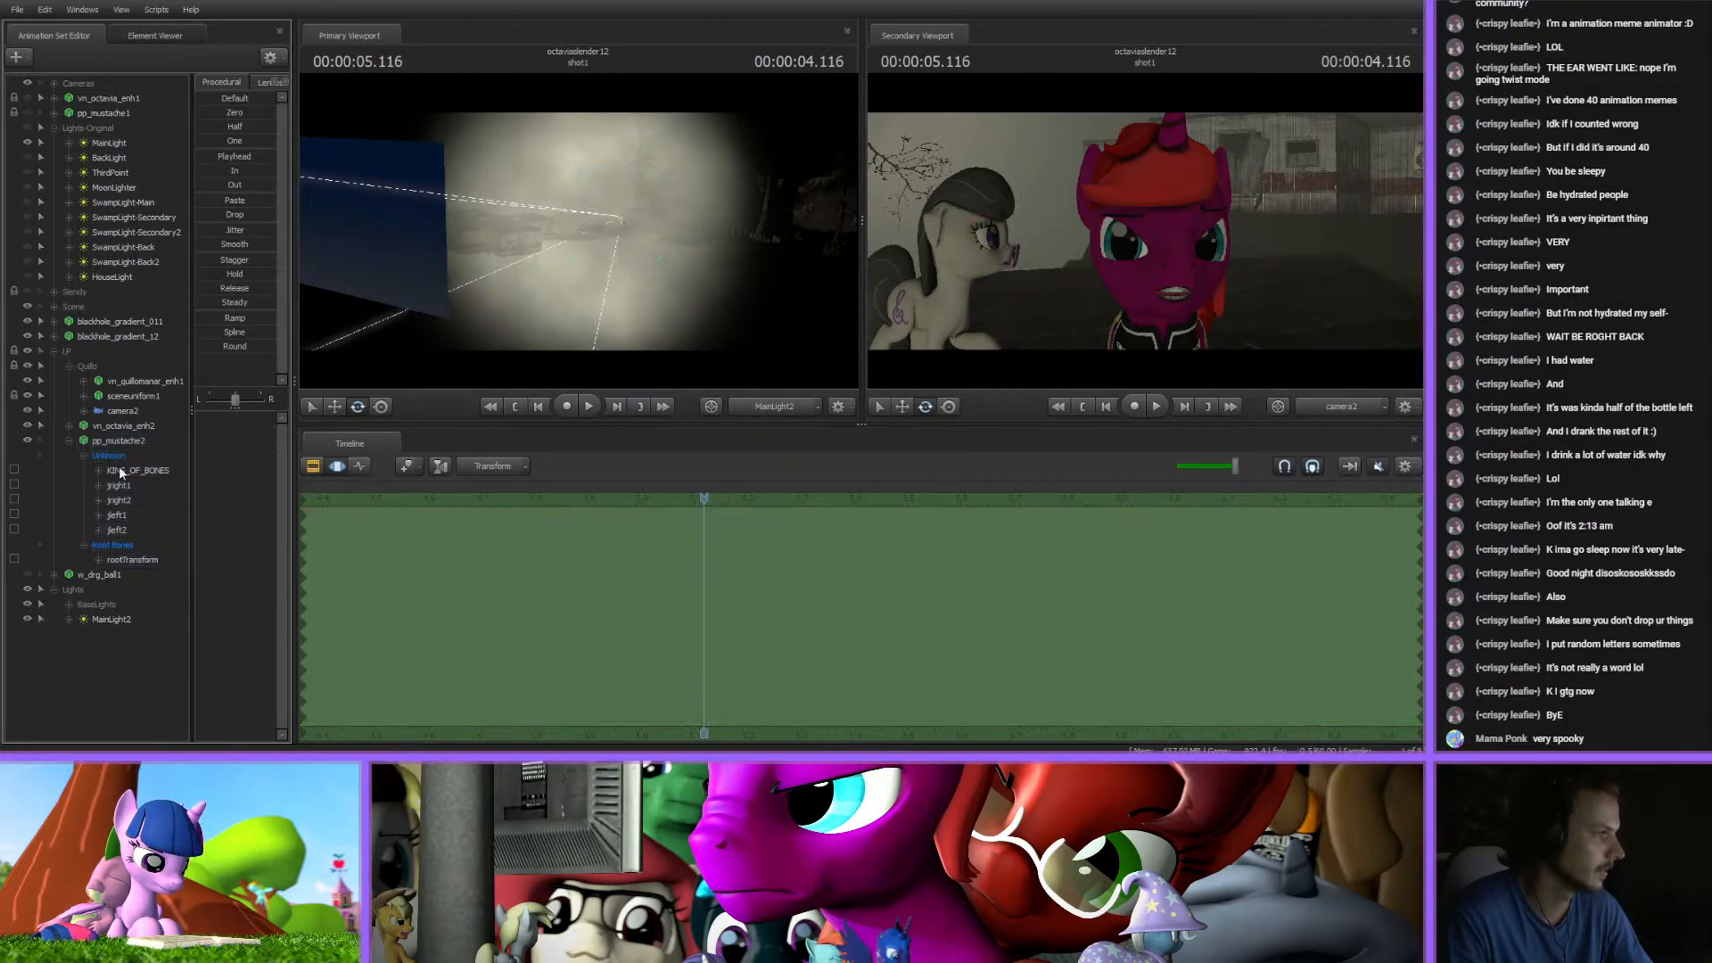
# - Reselect jright1 through jleft2 of pp_mustache2 and blend their motion partway toward the default pose
pyautogui.click(117, 486)
pyautogui.keyDown('shift'); pyautogui.click(118, 530); pyautogui.keyUp('shift')
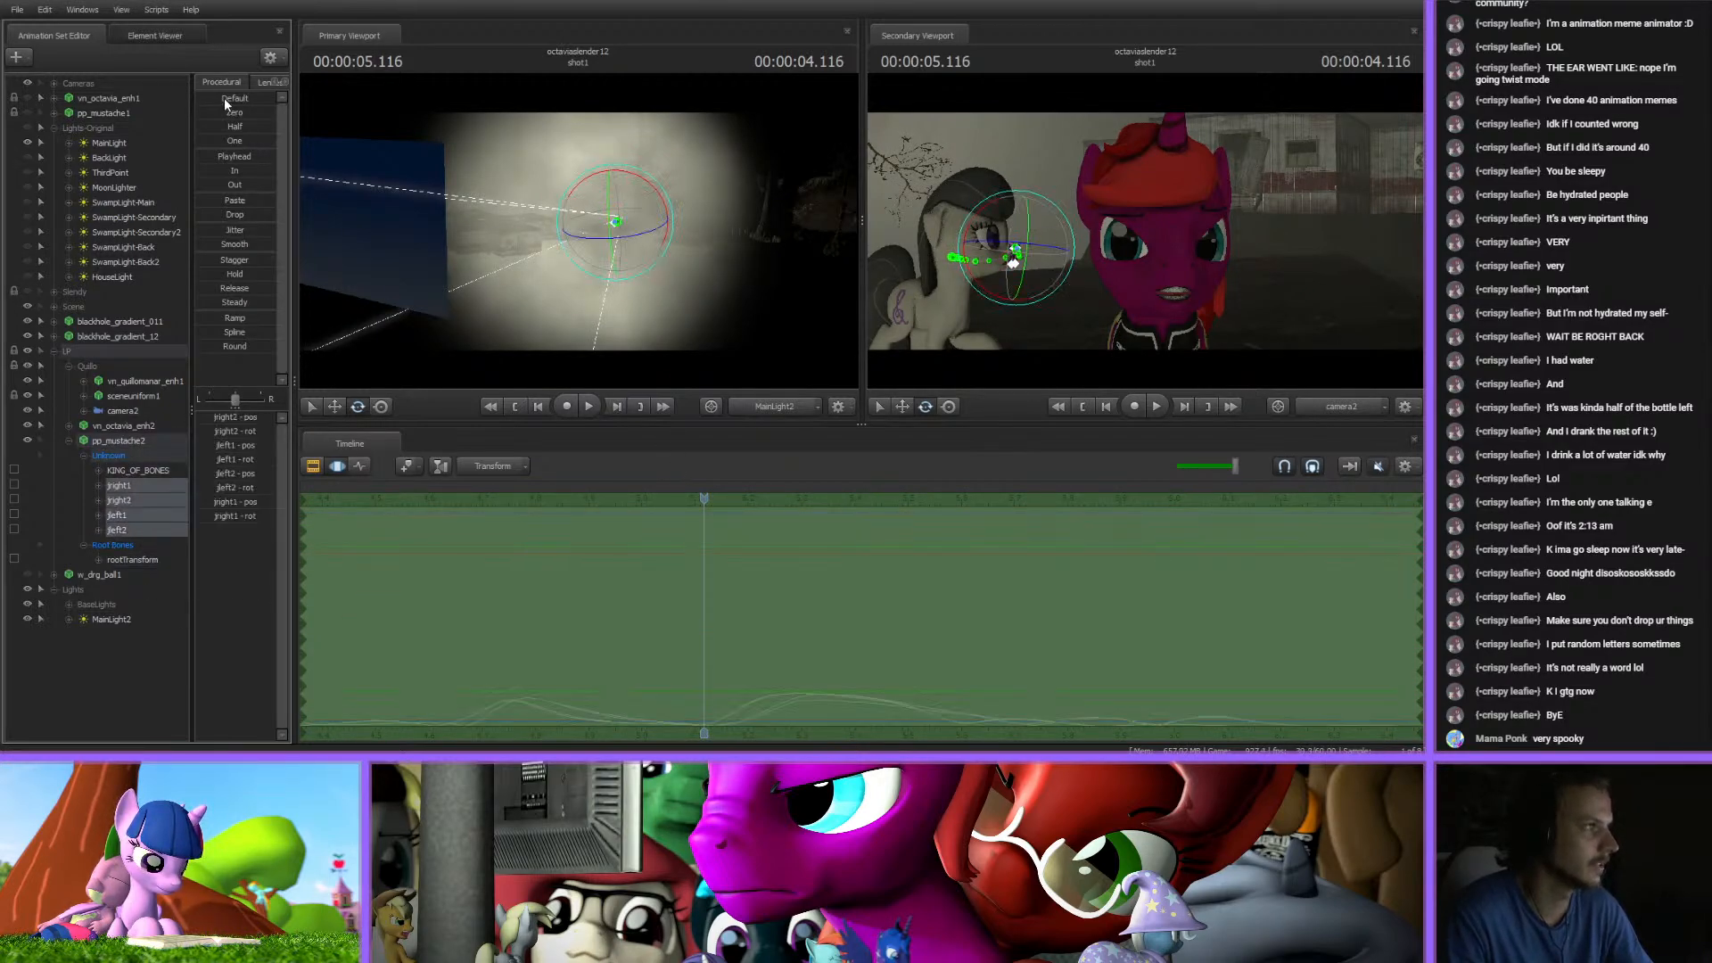
pyautogui.moveTo(224, 100); pyautogui.dragTo(244, 100)
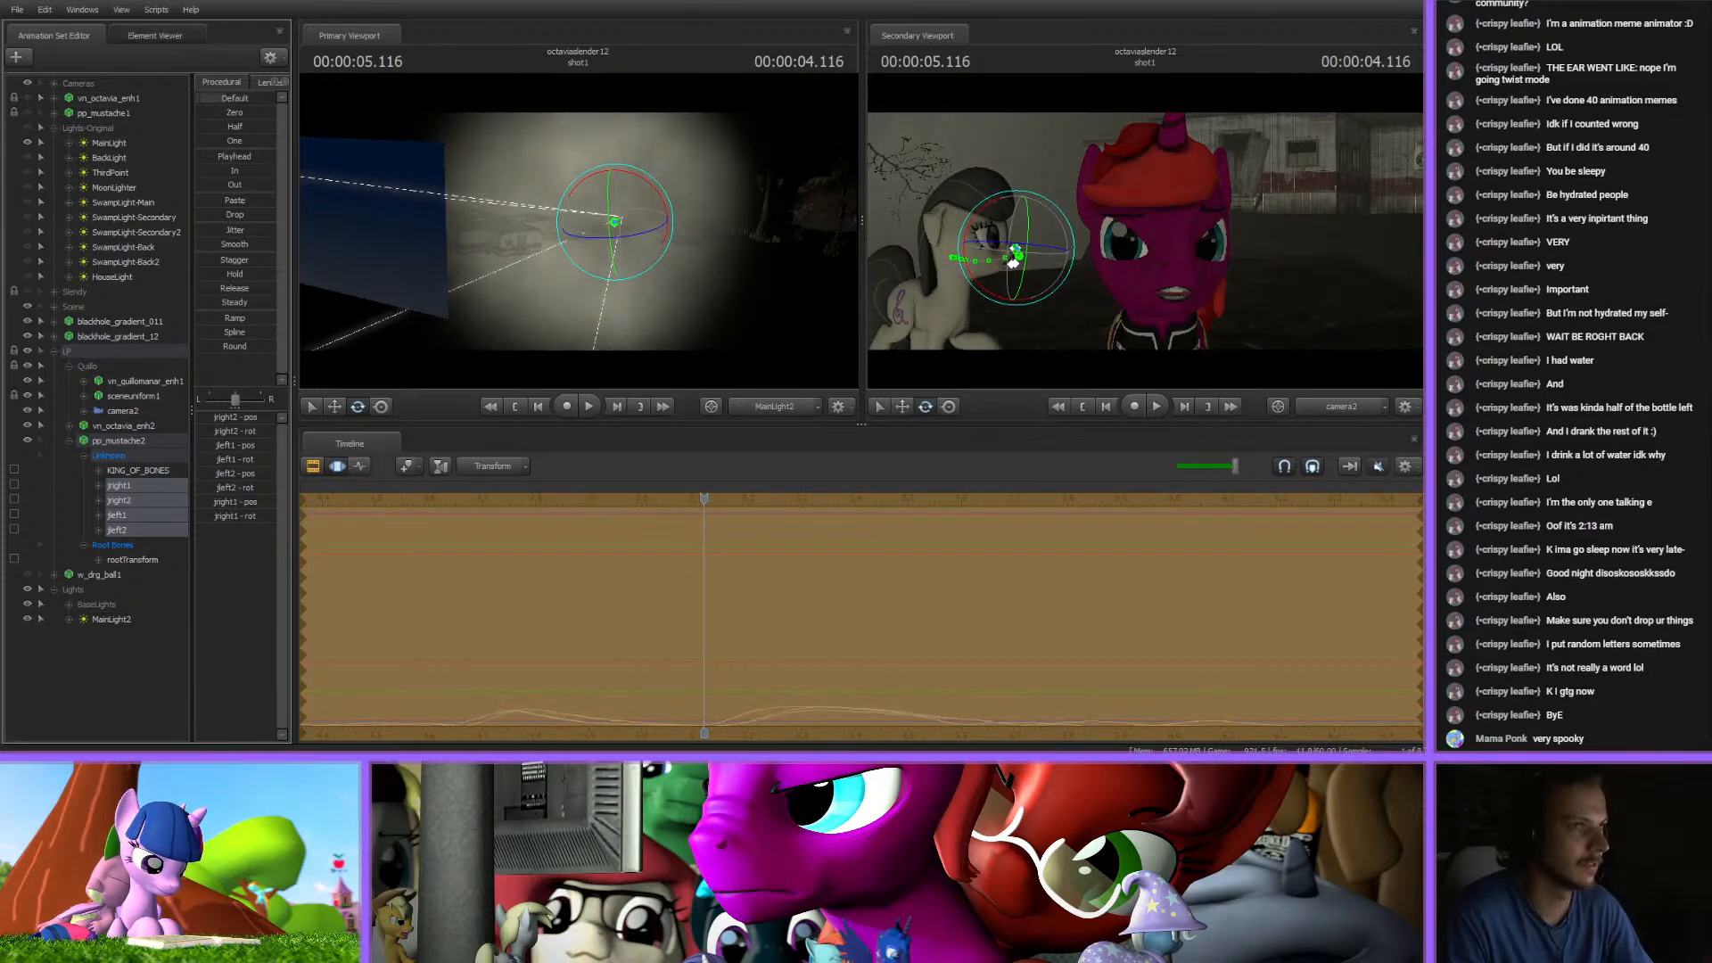
# - Play the shot from before the mustache swing to examine the reduced bone motion
pyautogui.click(545, 502)
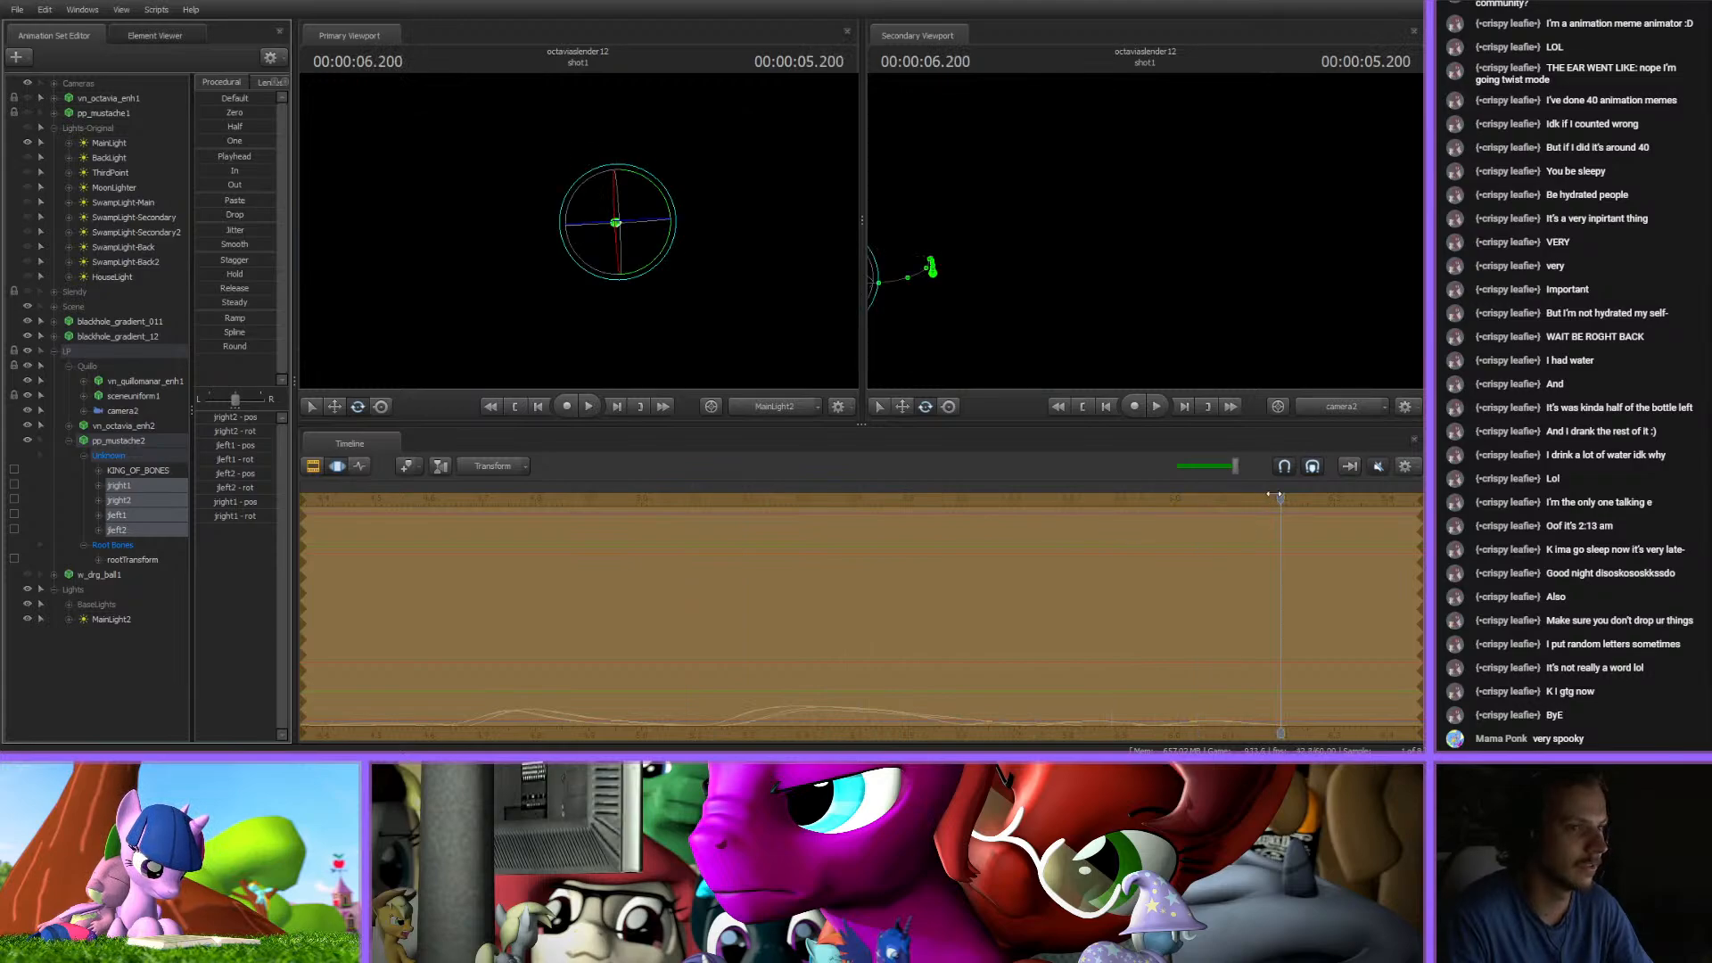
pyautogui.press('space')
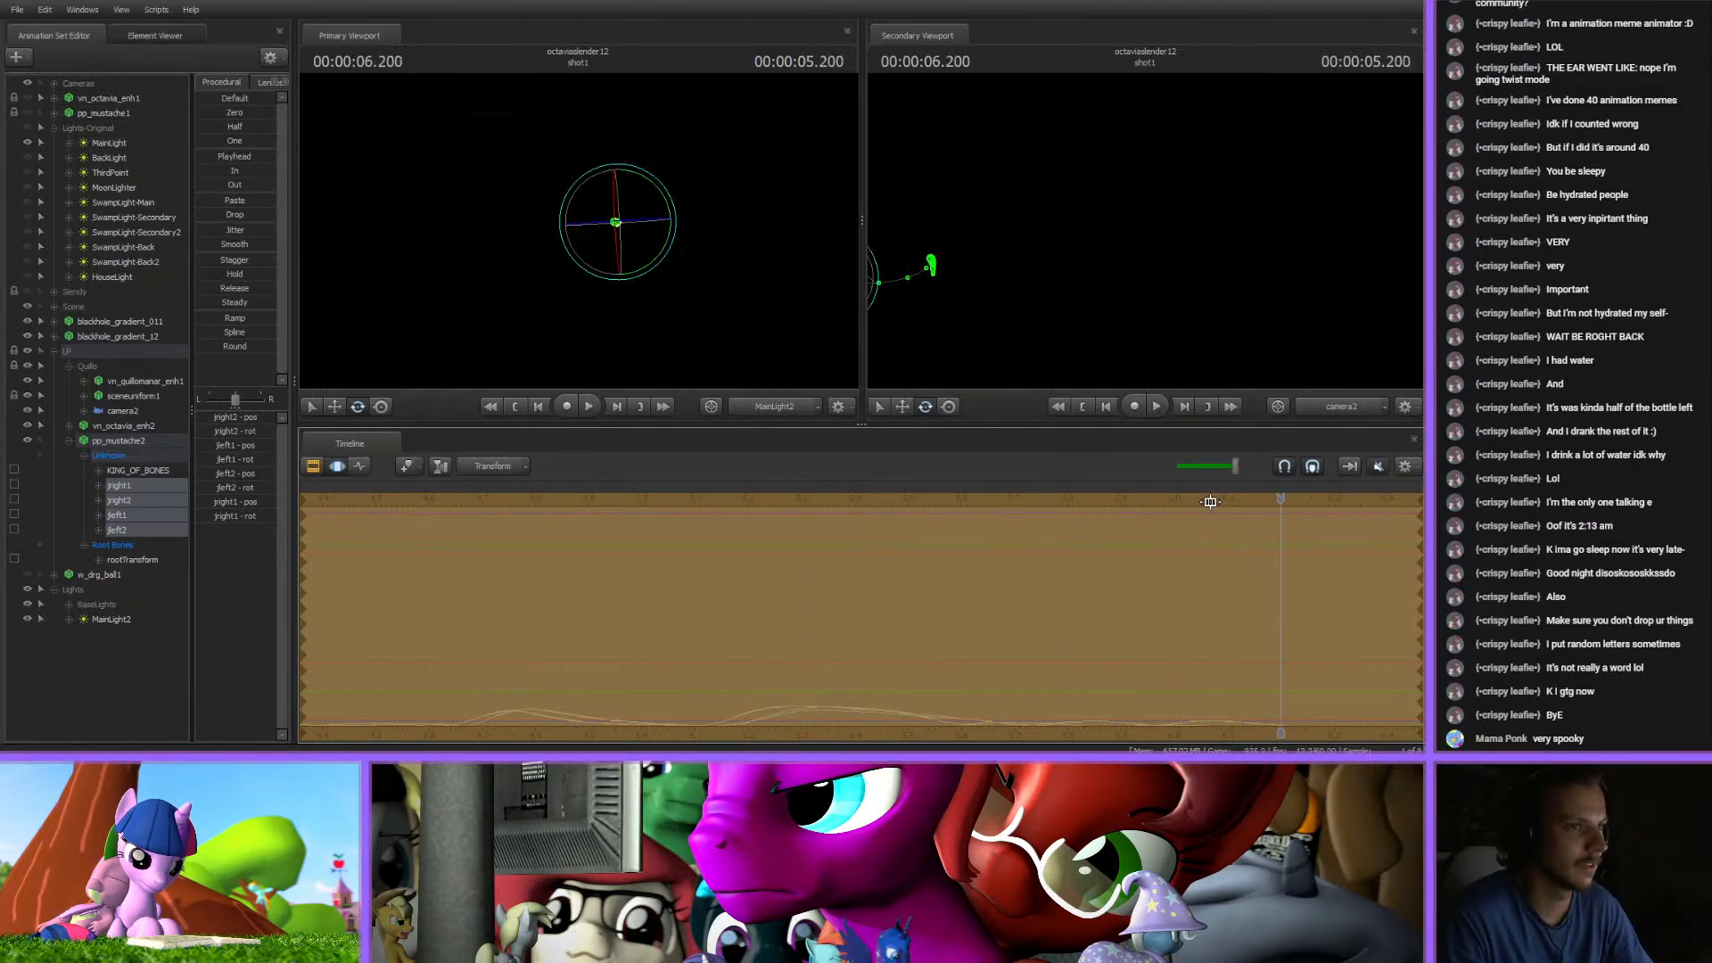
pyautogui.moveTo(1278, 503); pyautogui.dragTo(617, 501)
pyautogui.press('space')
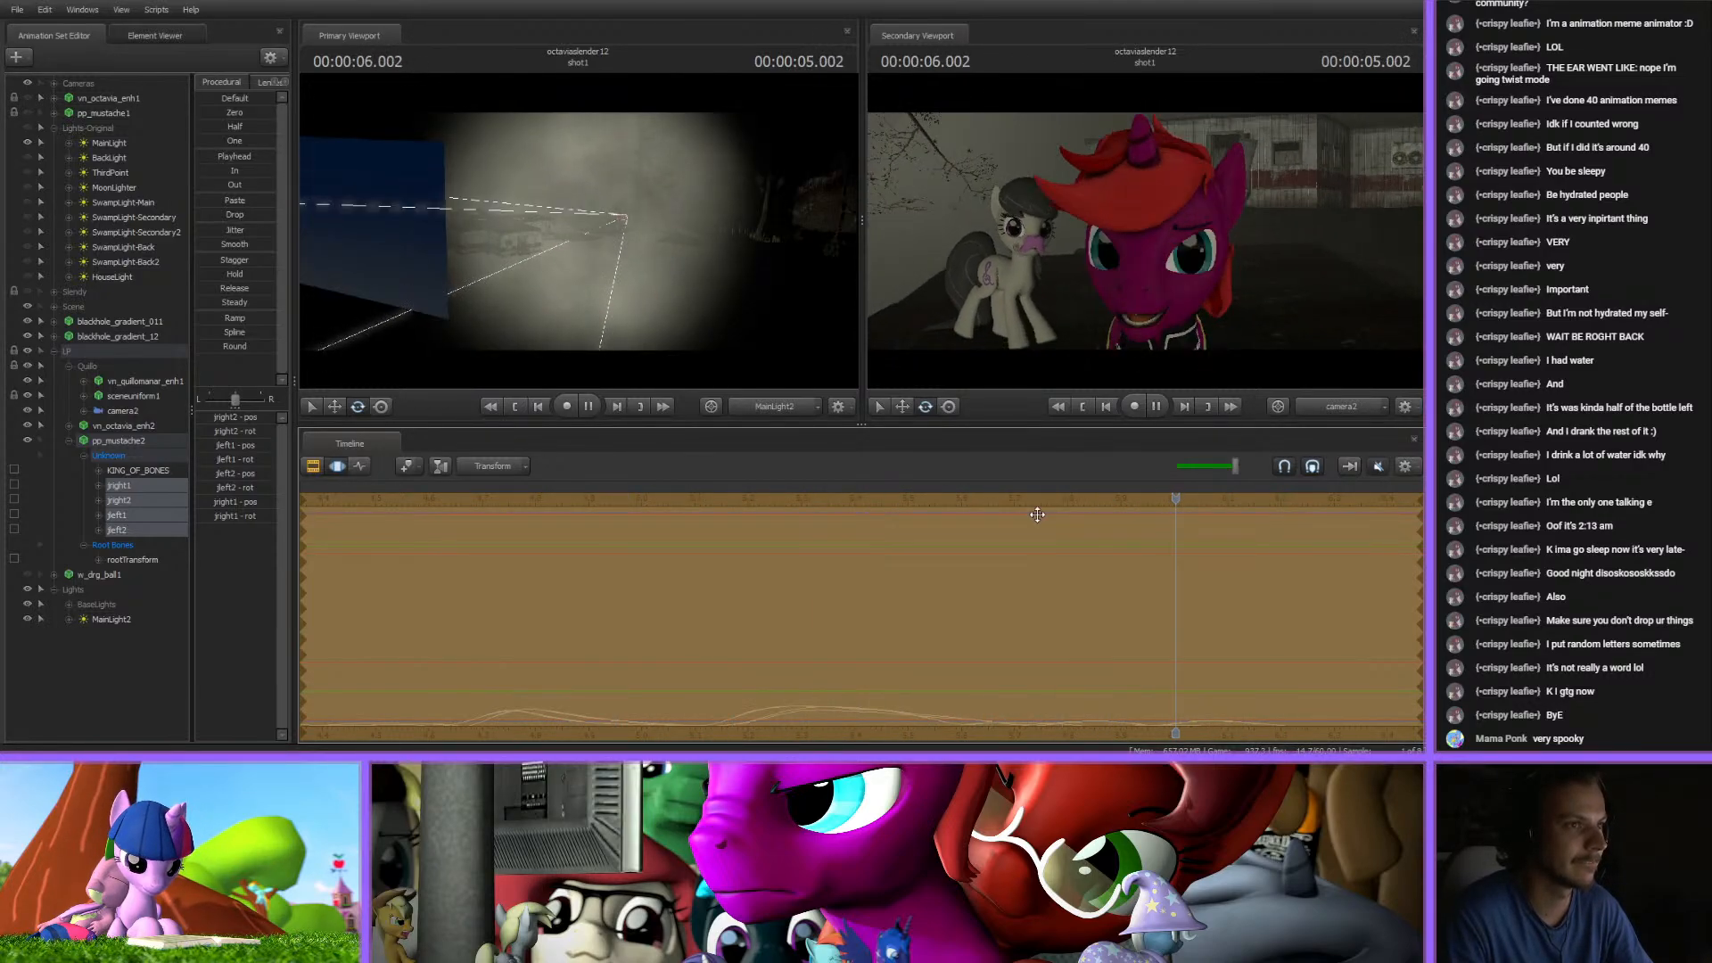
# - Shift the selected mustache bone motion slightly later in time, replaying the shot to compare it with Octavia's head turn
pyautogui.press('space')
pyautogui.moveTo(1216, 500); pyautogui.dragTo(512, 501)
pyautogui.press('space')
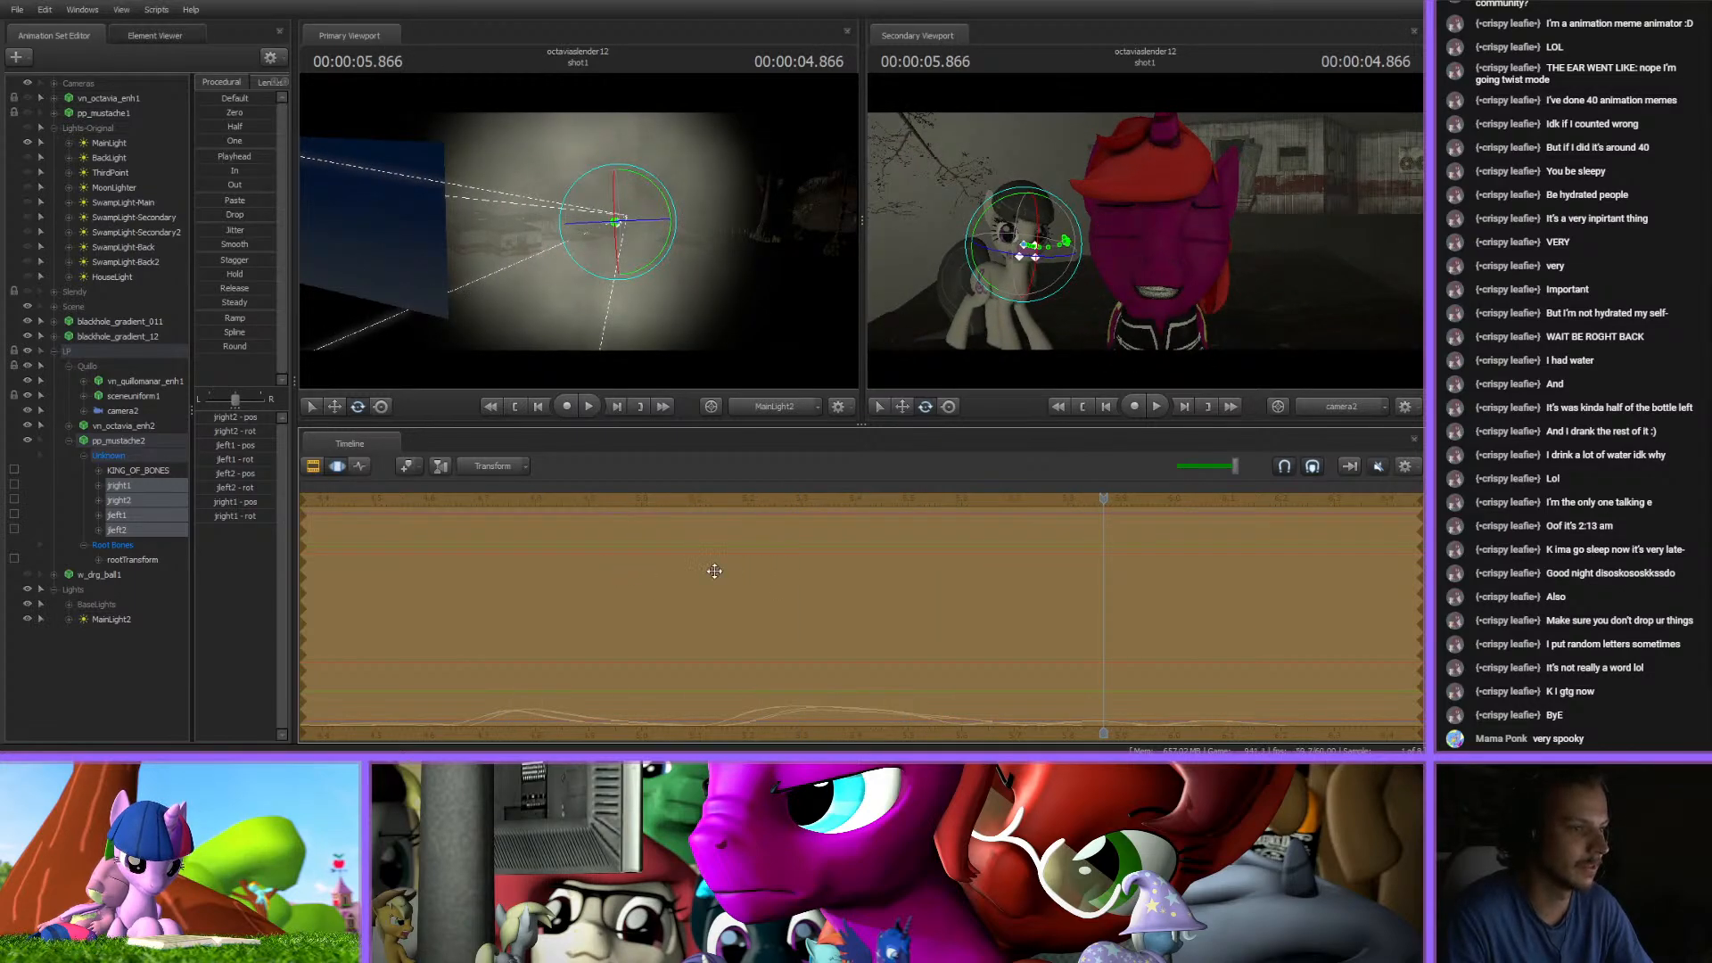
pyautogui.moveTo(1105, 500); pyautogui.dragTo(592, 520)
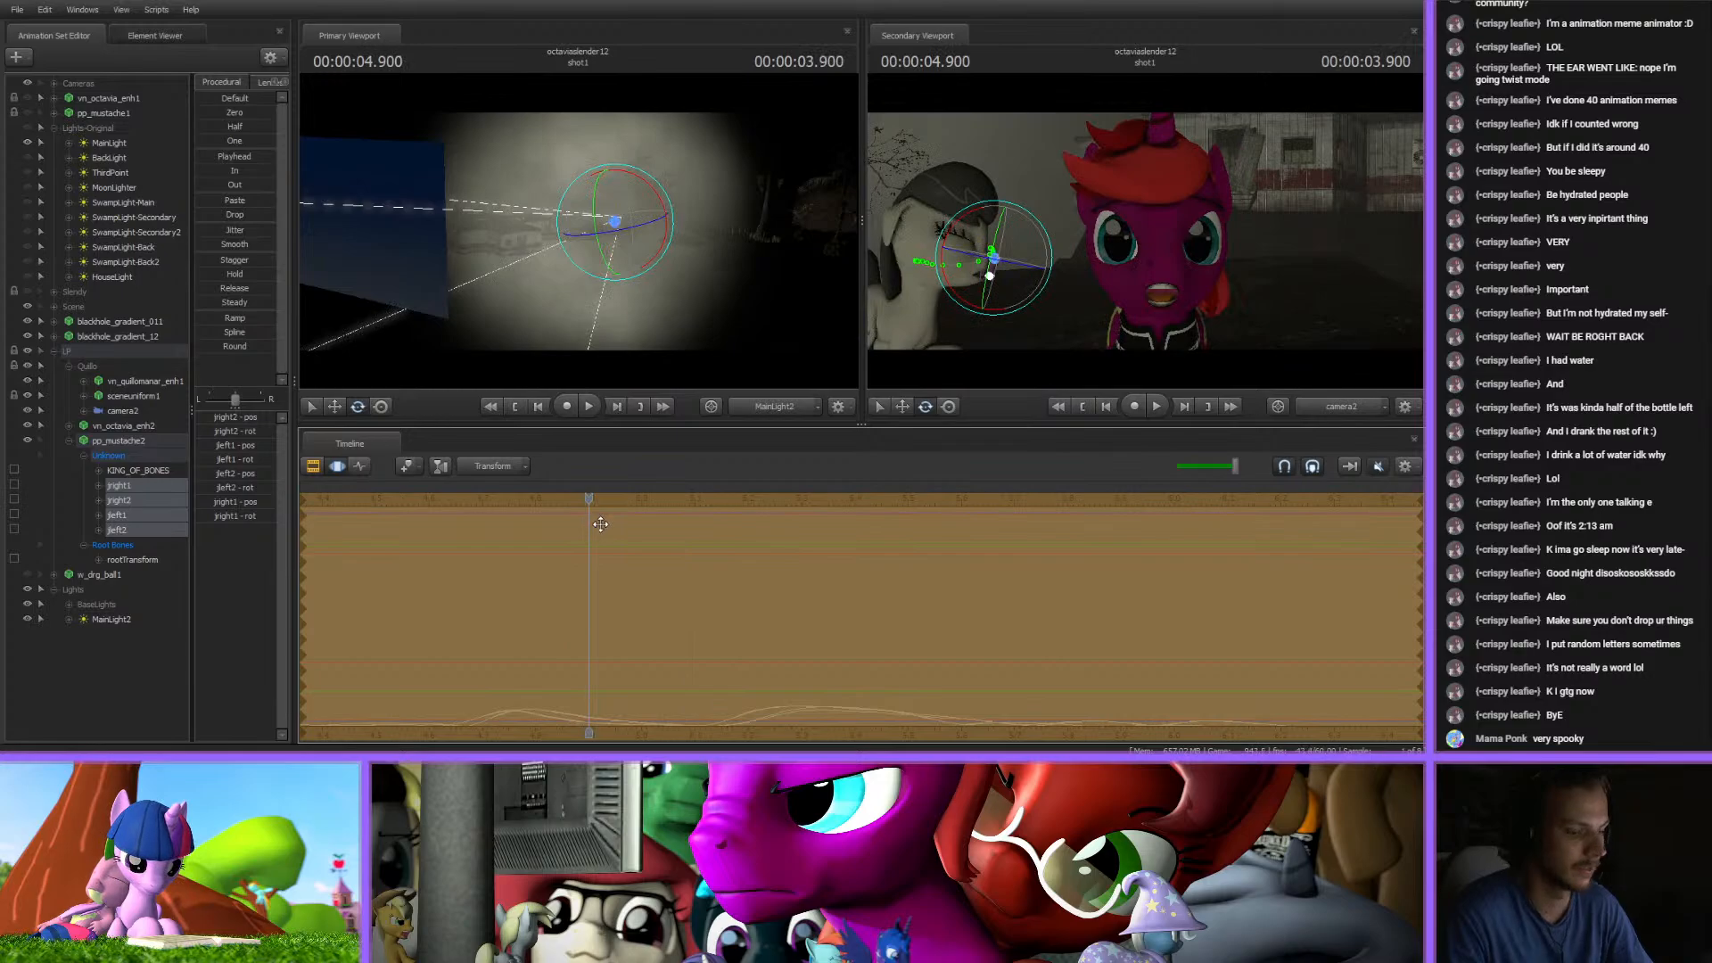
pyautogui.press('space')
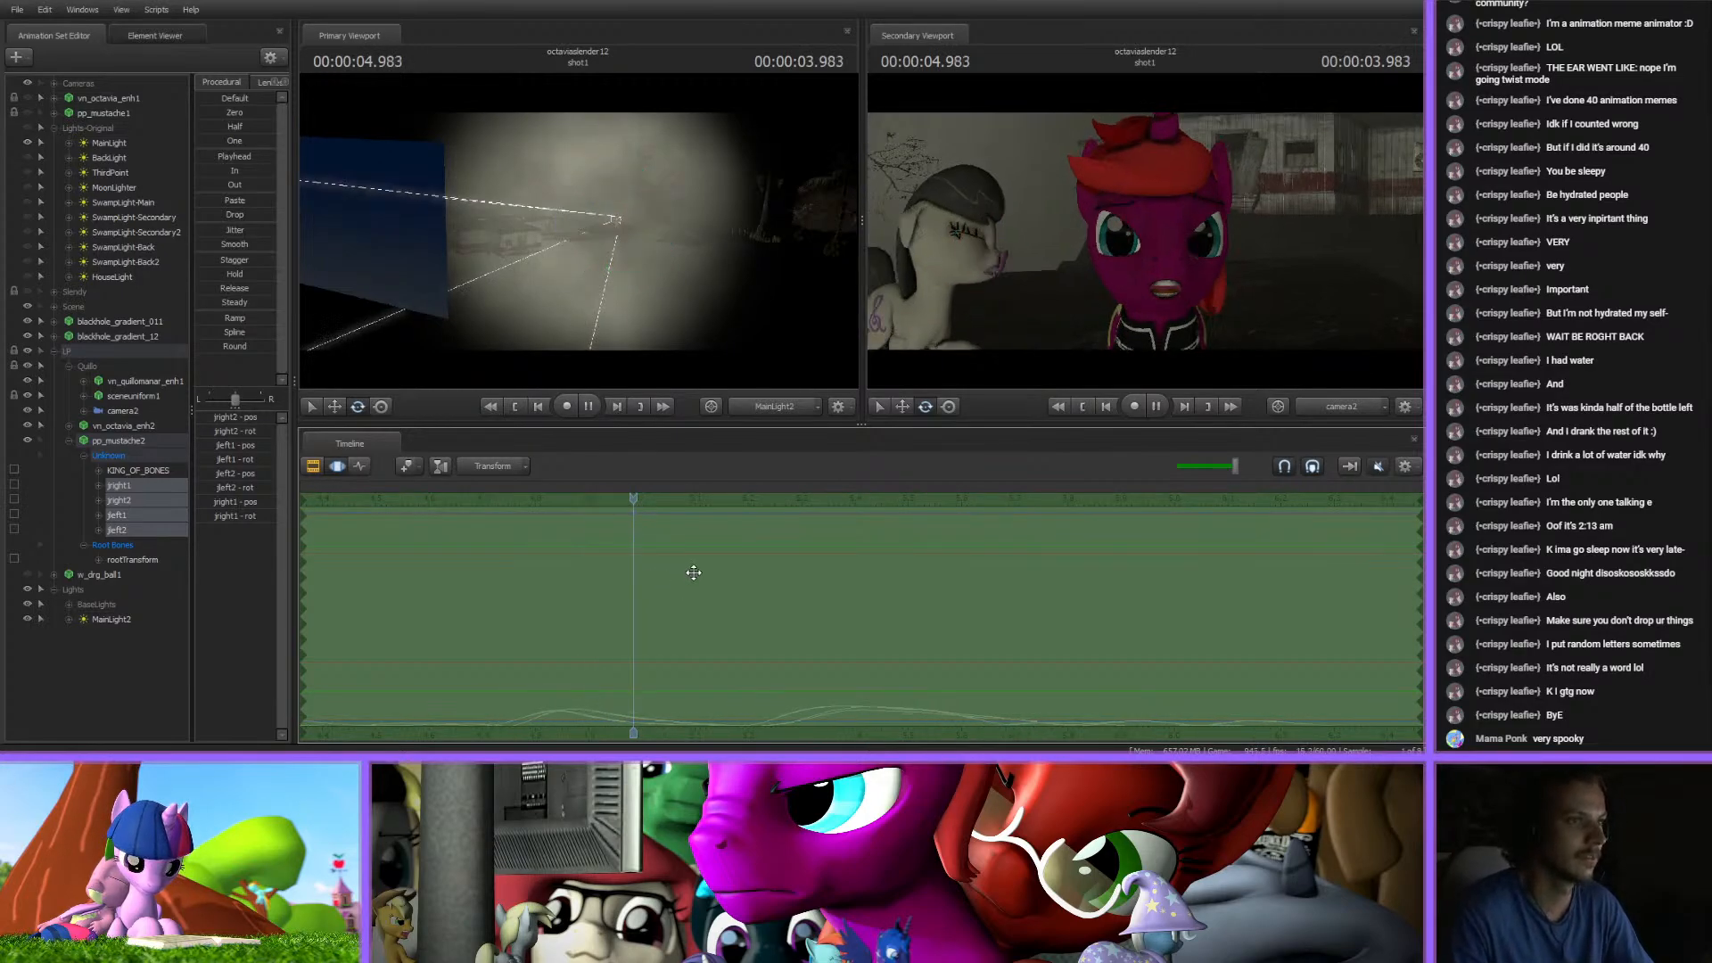
pyautogui.press('space')
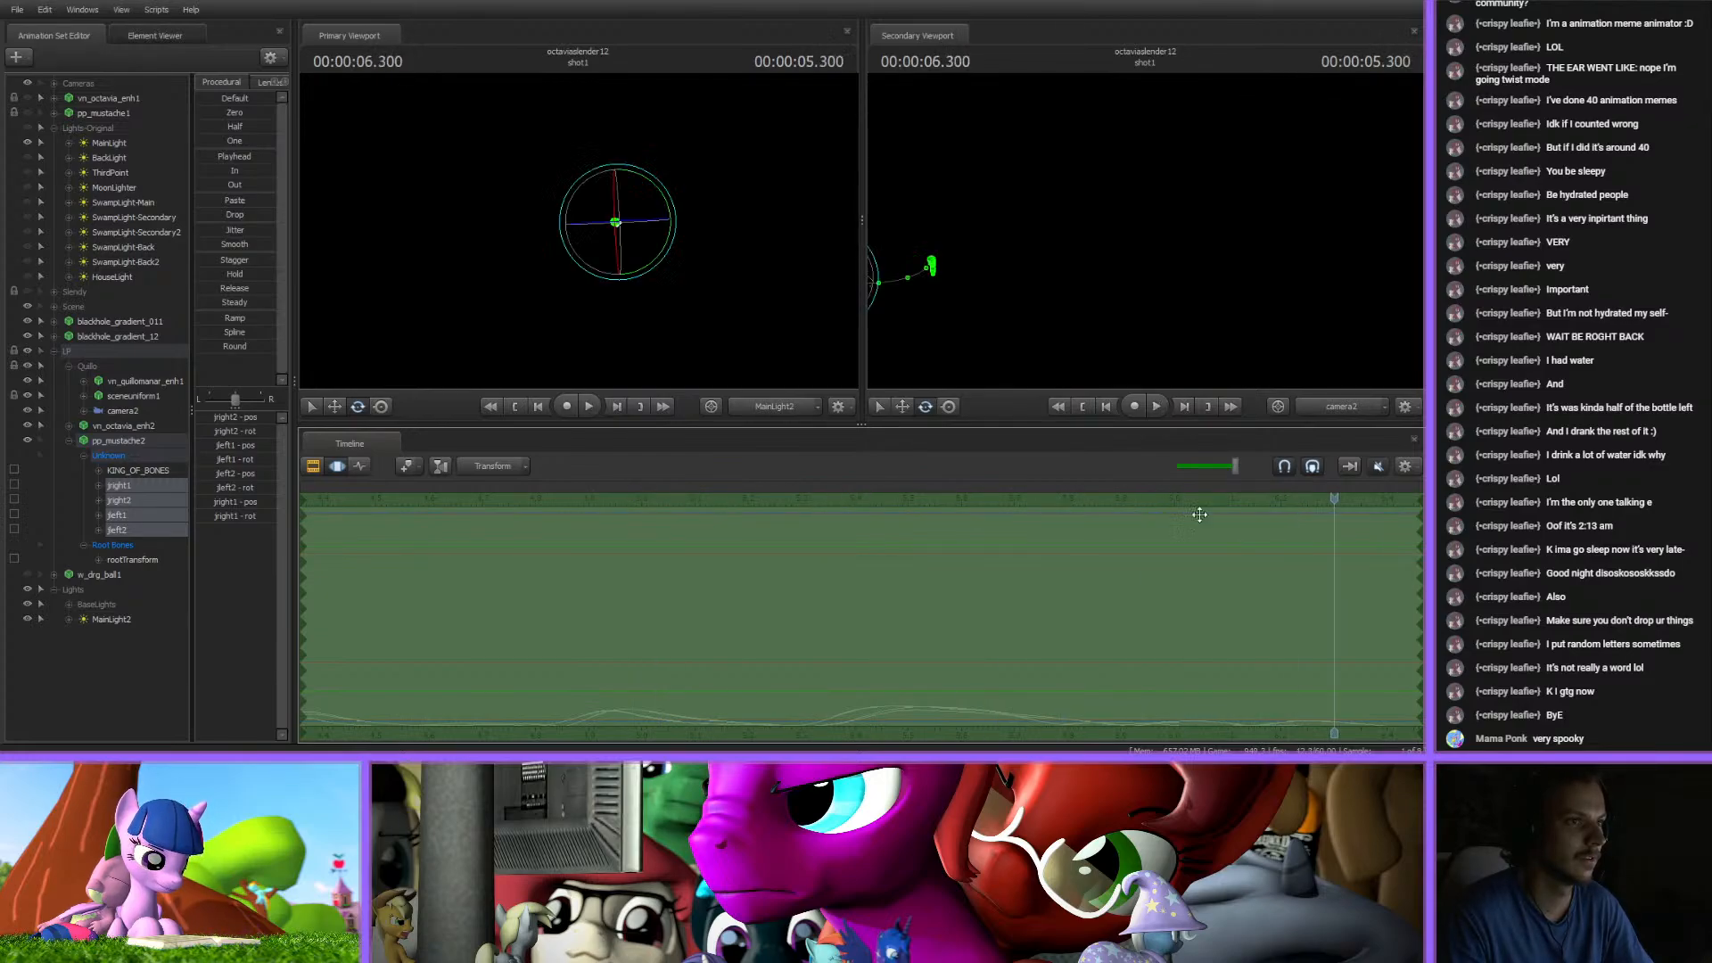
pyautogui.moveTo(1328, 501); pyautogui.dragTo(872, 499)
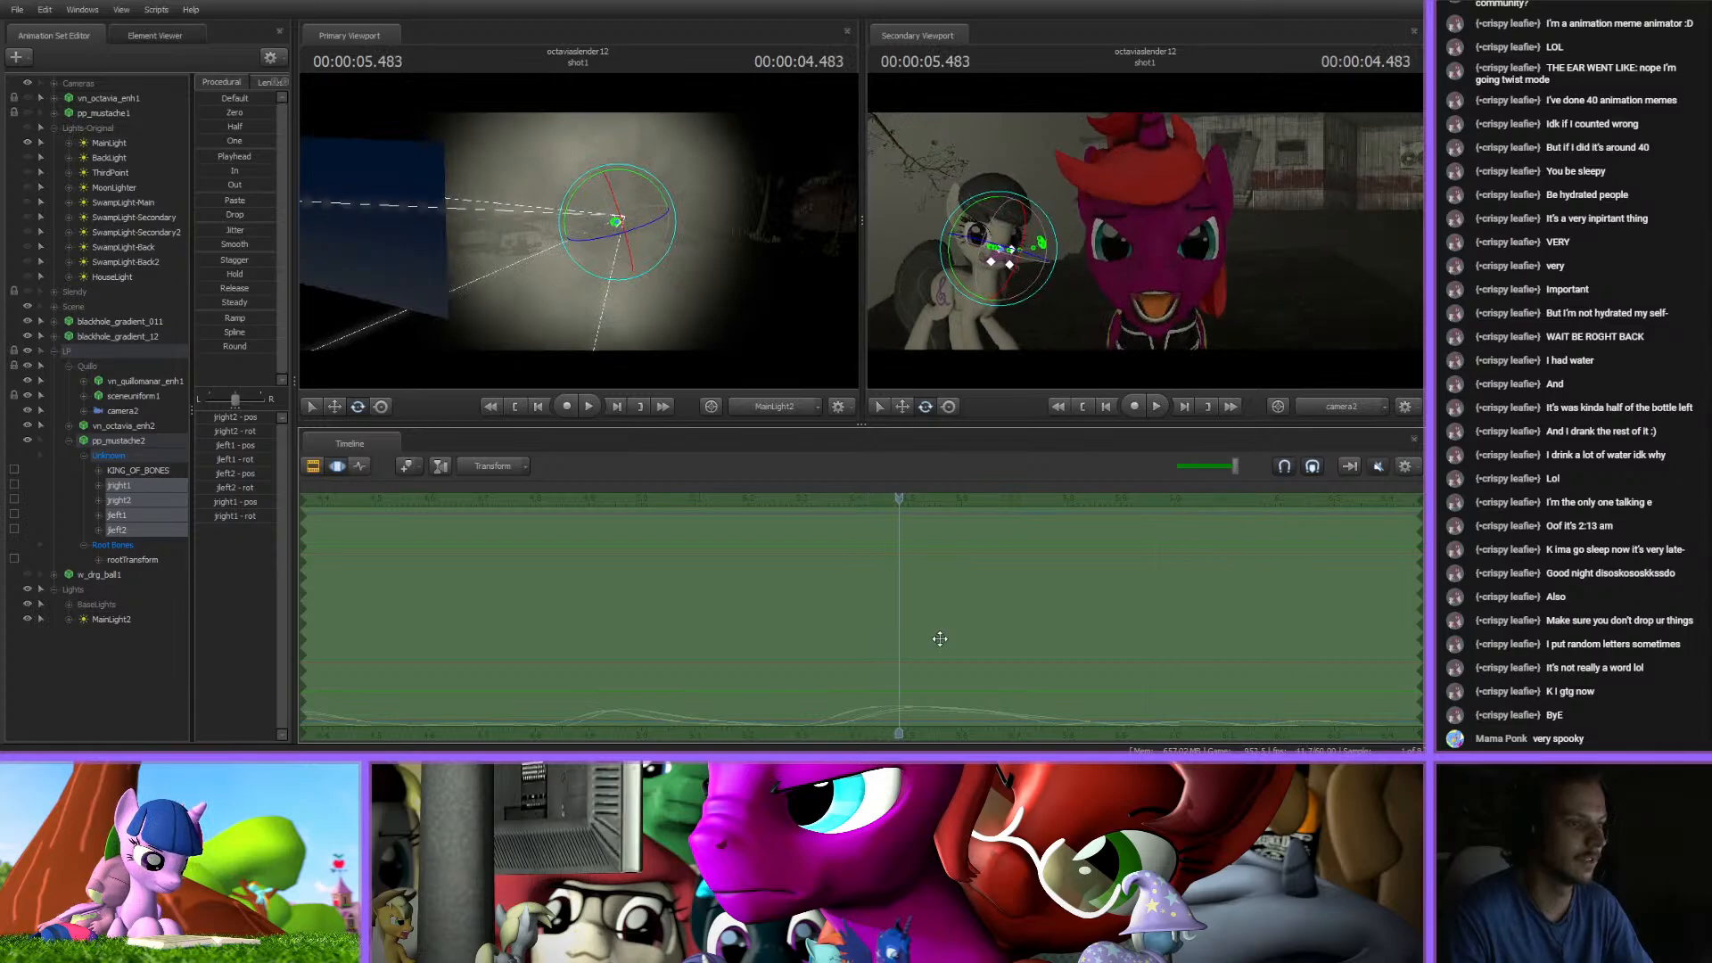
# - Try limiting the time selection to a short range around the second mustache swing, and replay the shot
pyautogui.moveTo(940, 639); pyautogui.dragTo(1141, 609)
pyautogui.scroll(-3, 907, 630)
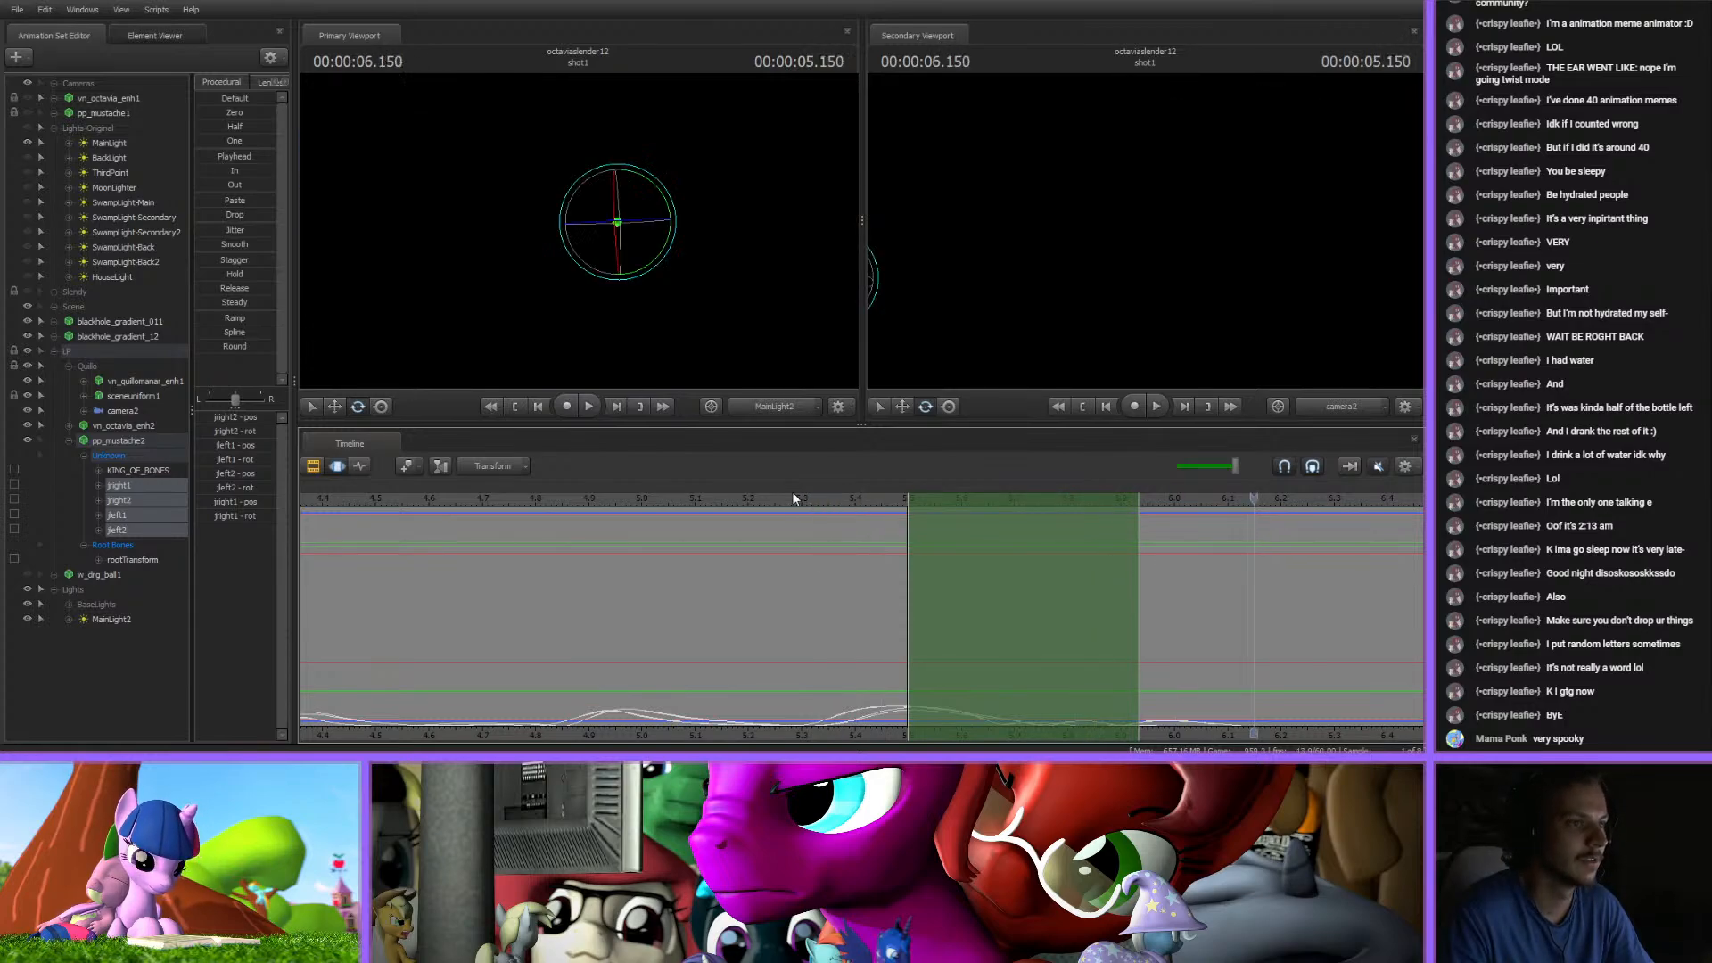
pyautogui.click(785, 499)
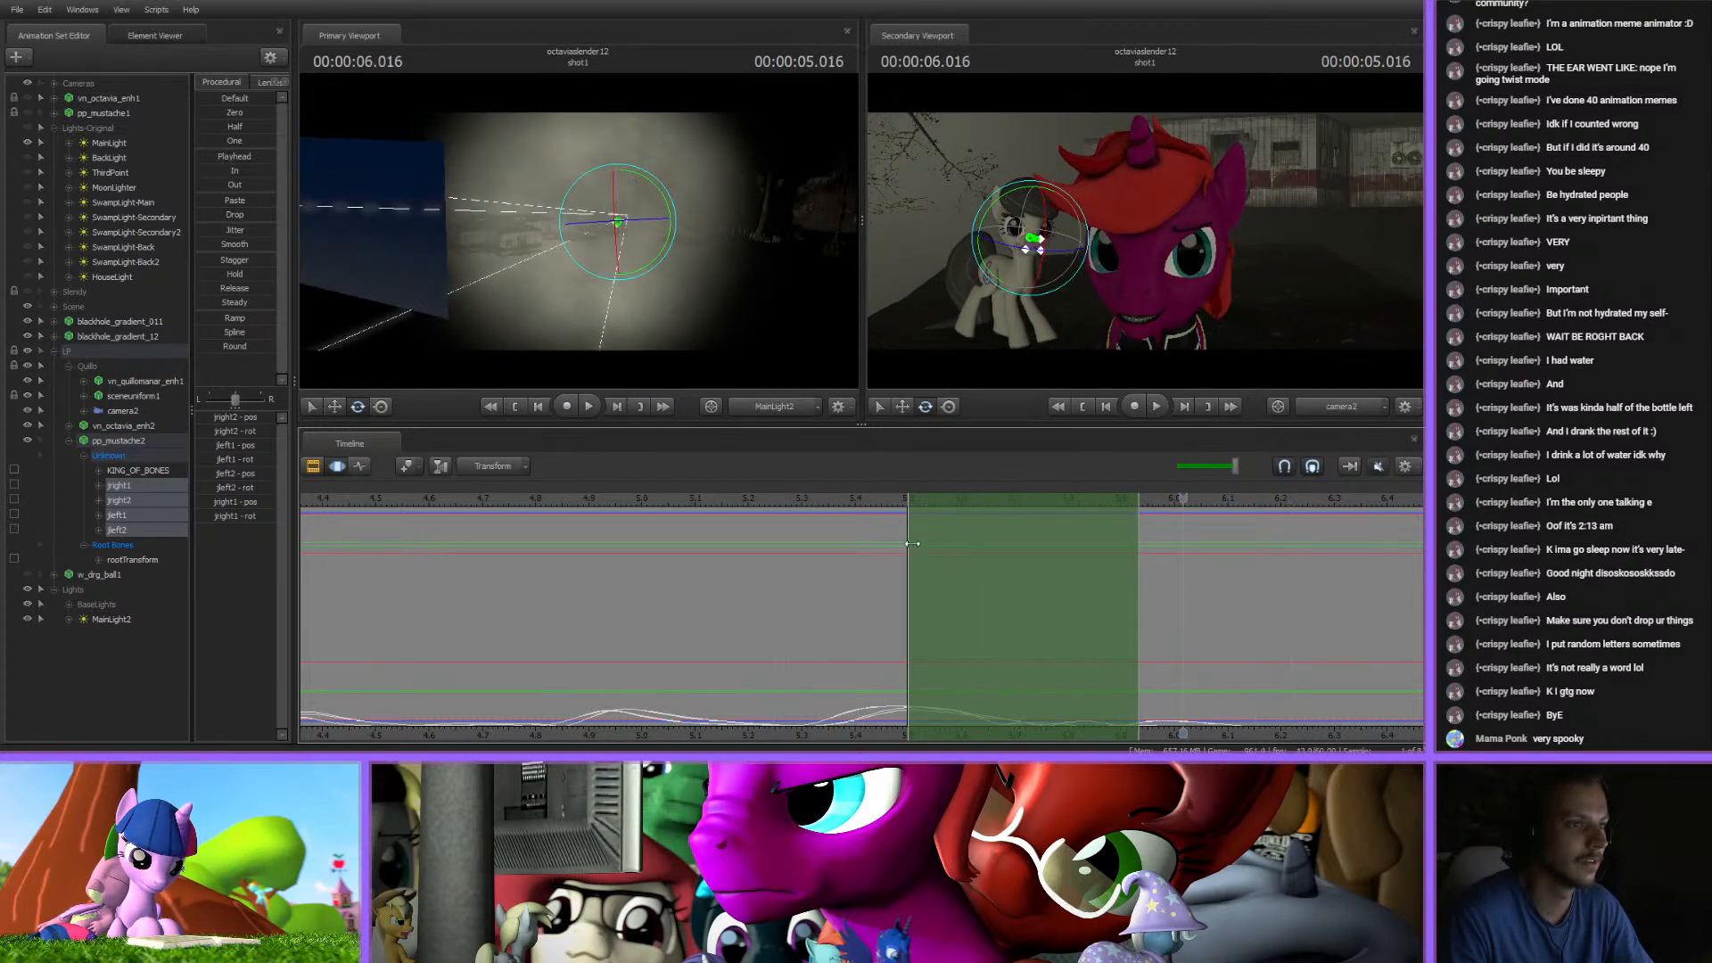
pyautogui.moveTo(910, 540); pyautogui.dragTo(872, 544)
pyautogui.moveTo(1138, 559); pyautogui.dragTo(1104, 559)
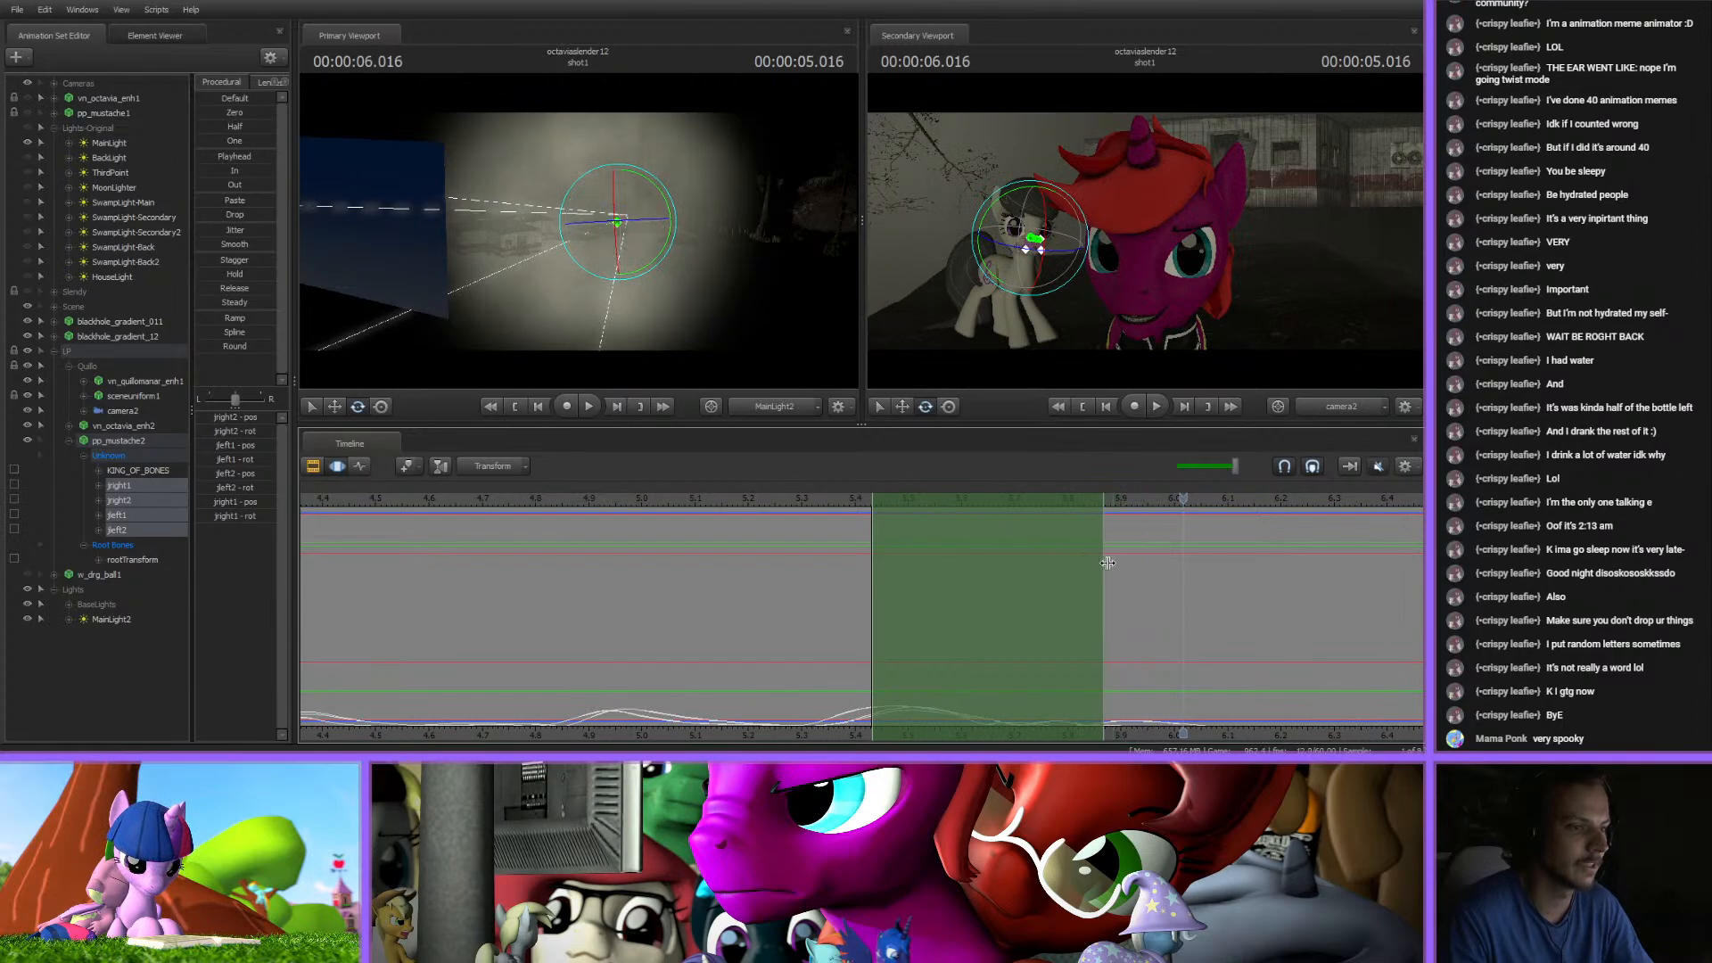
pyautogui.click(806, 496)
pyautogui.click(750, 498)
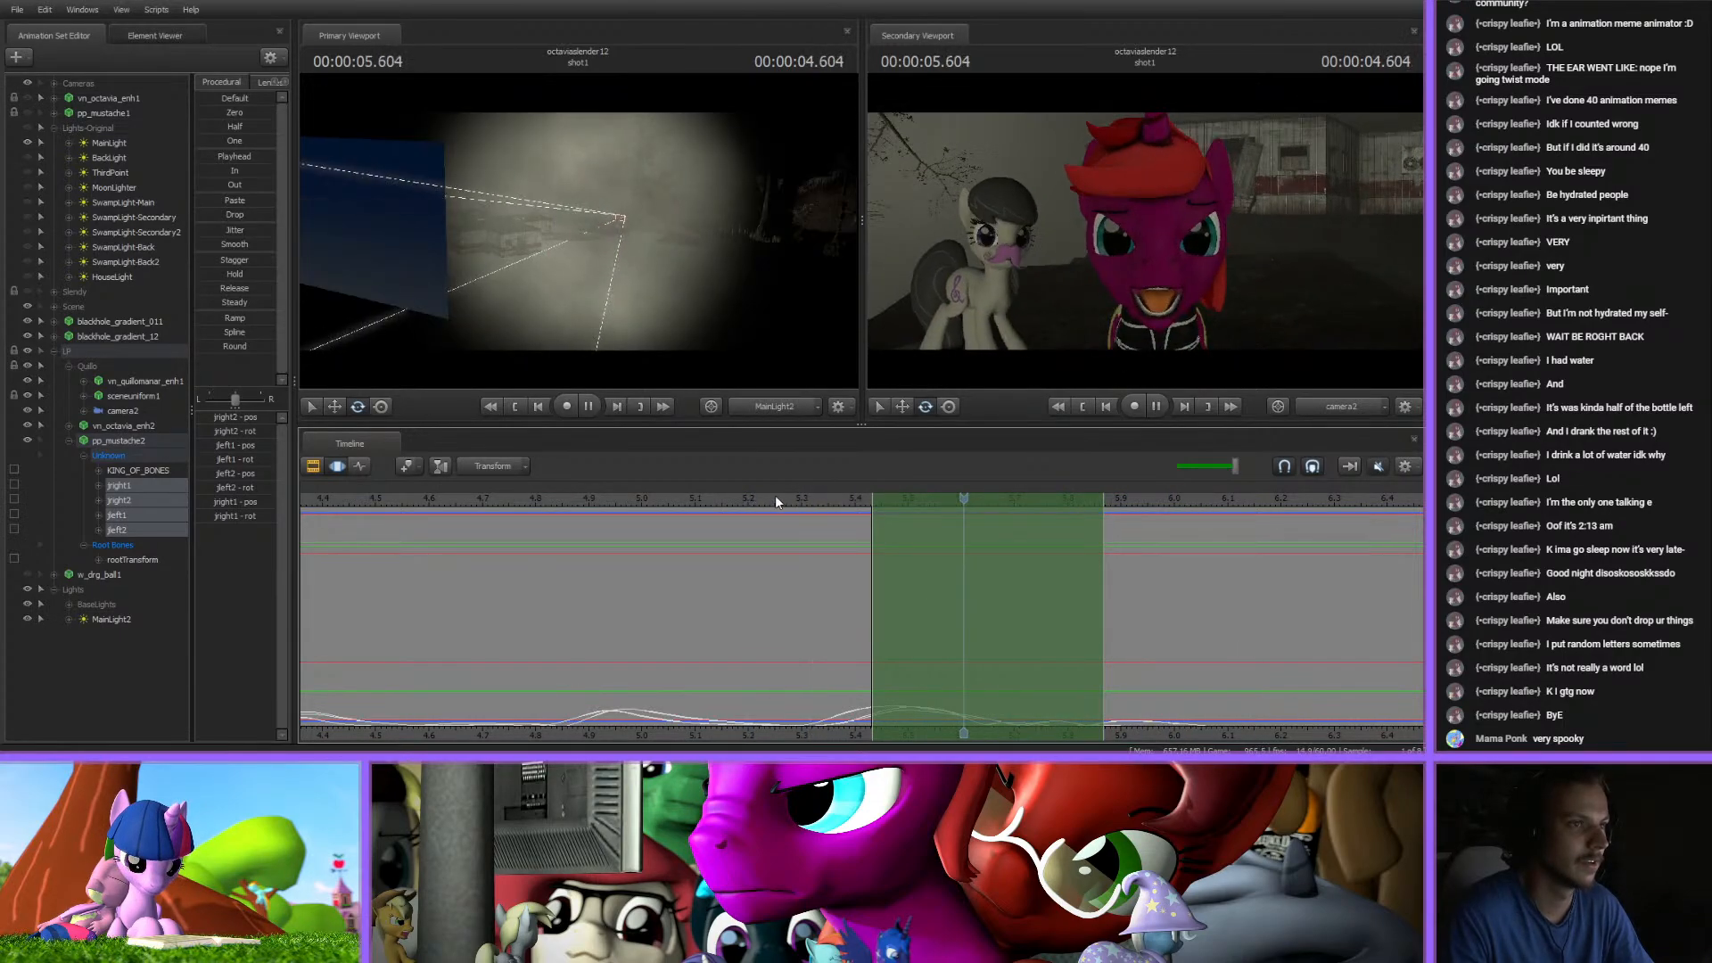
# - Restore the full time selection, move the mustache motion slightly earlier, and replay the shot to check its timing
pyautogui.doubleClick(989, 545)
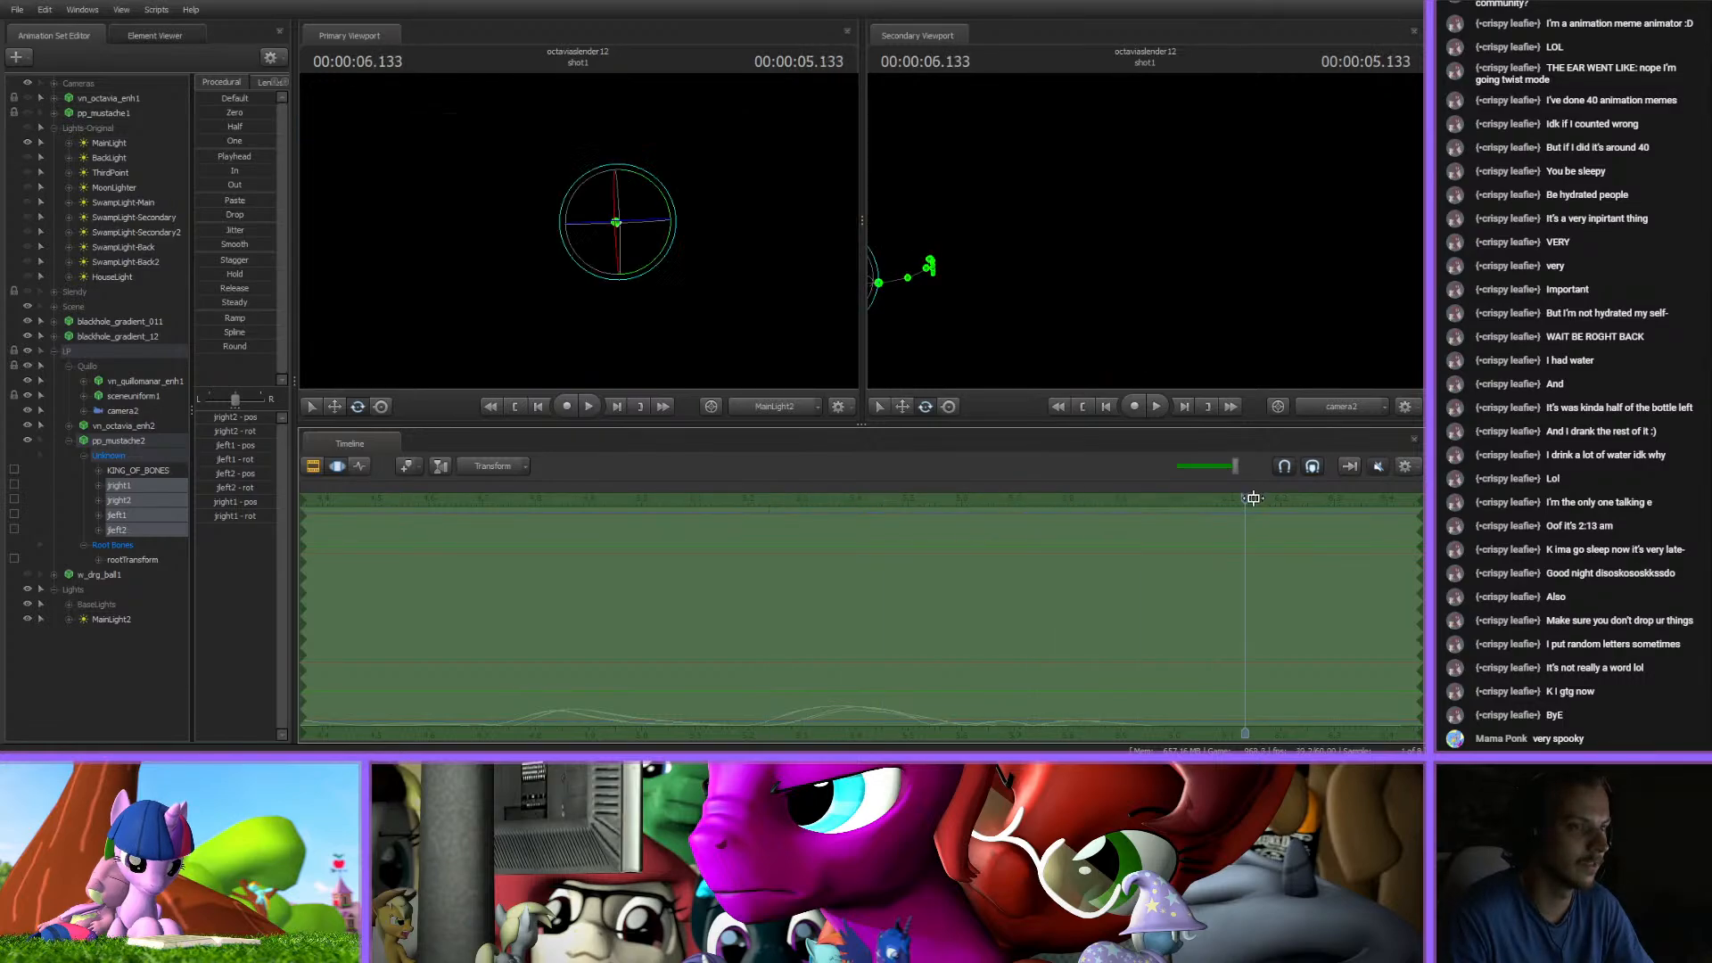
pyautogui.click(607, 498)
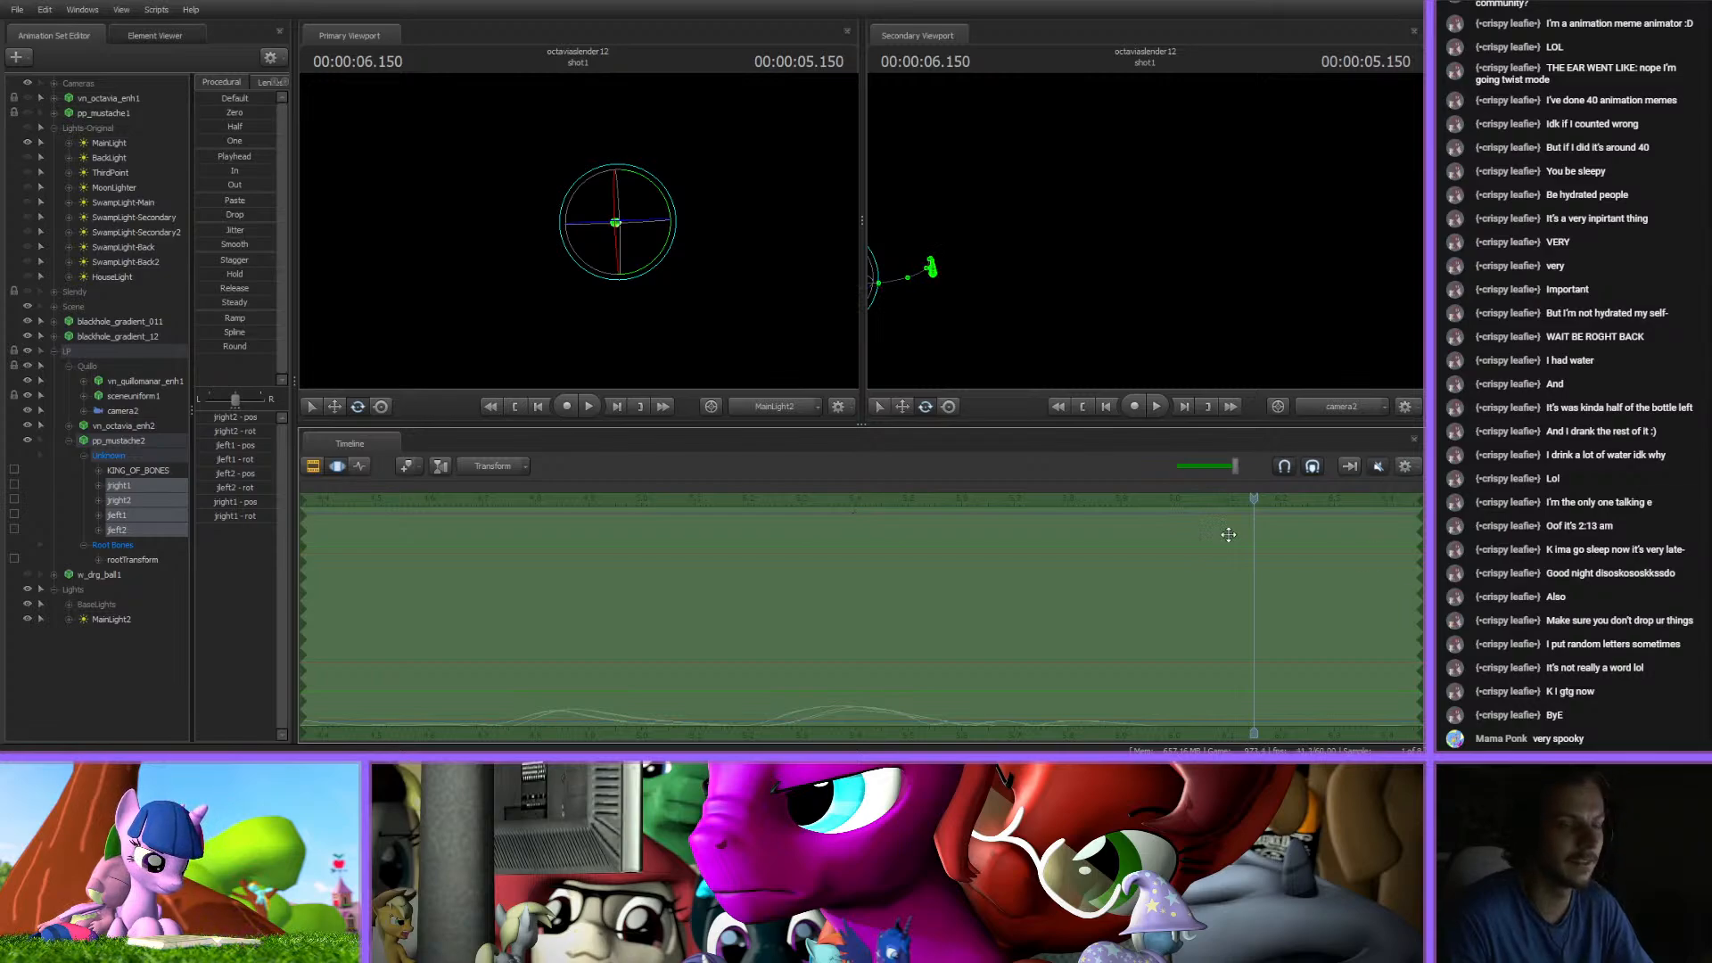
pyautogui.moveTo(1253, 503); pyautogui.dragTo(527, 506)
pyautogui.press('space')
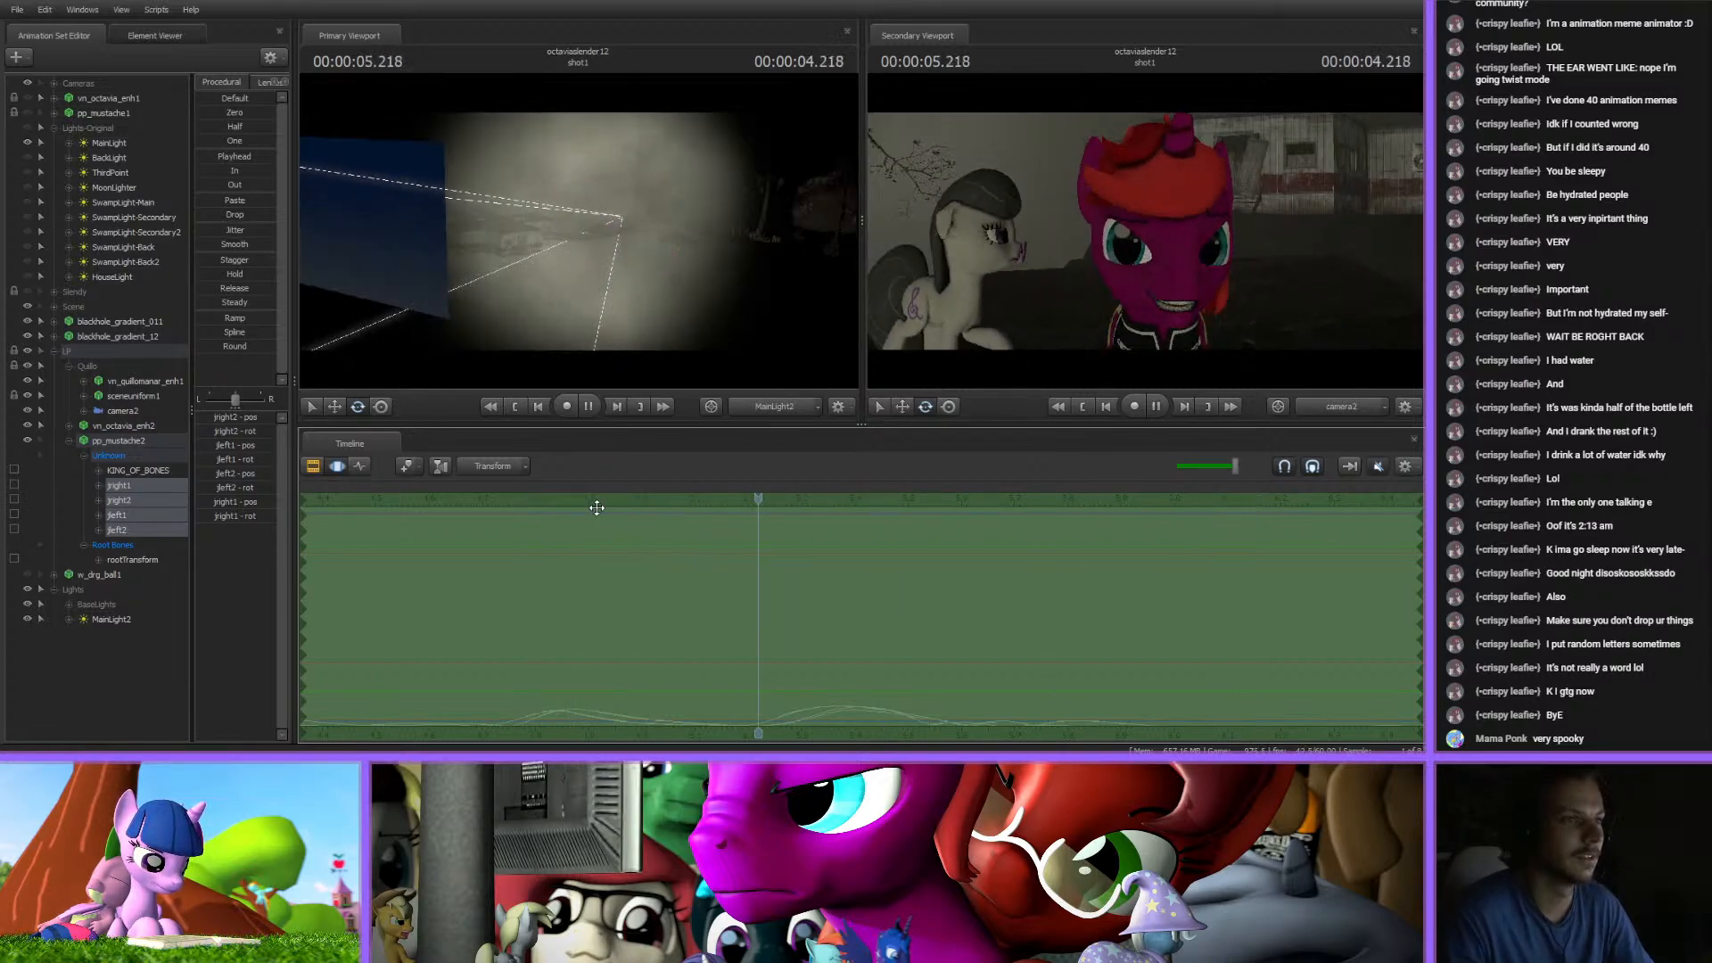
pyautogui.press('space')
pyautogui.press('space')
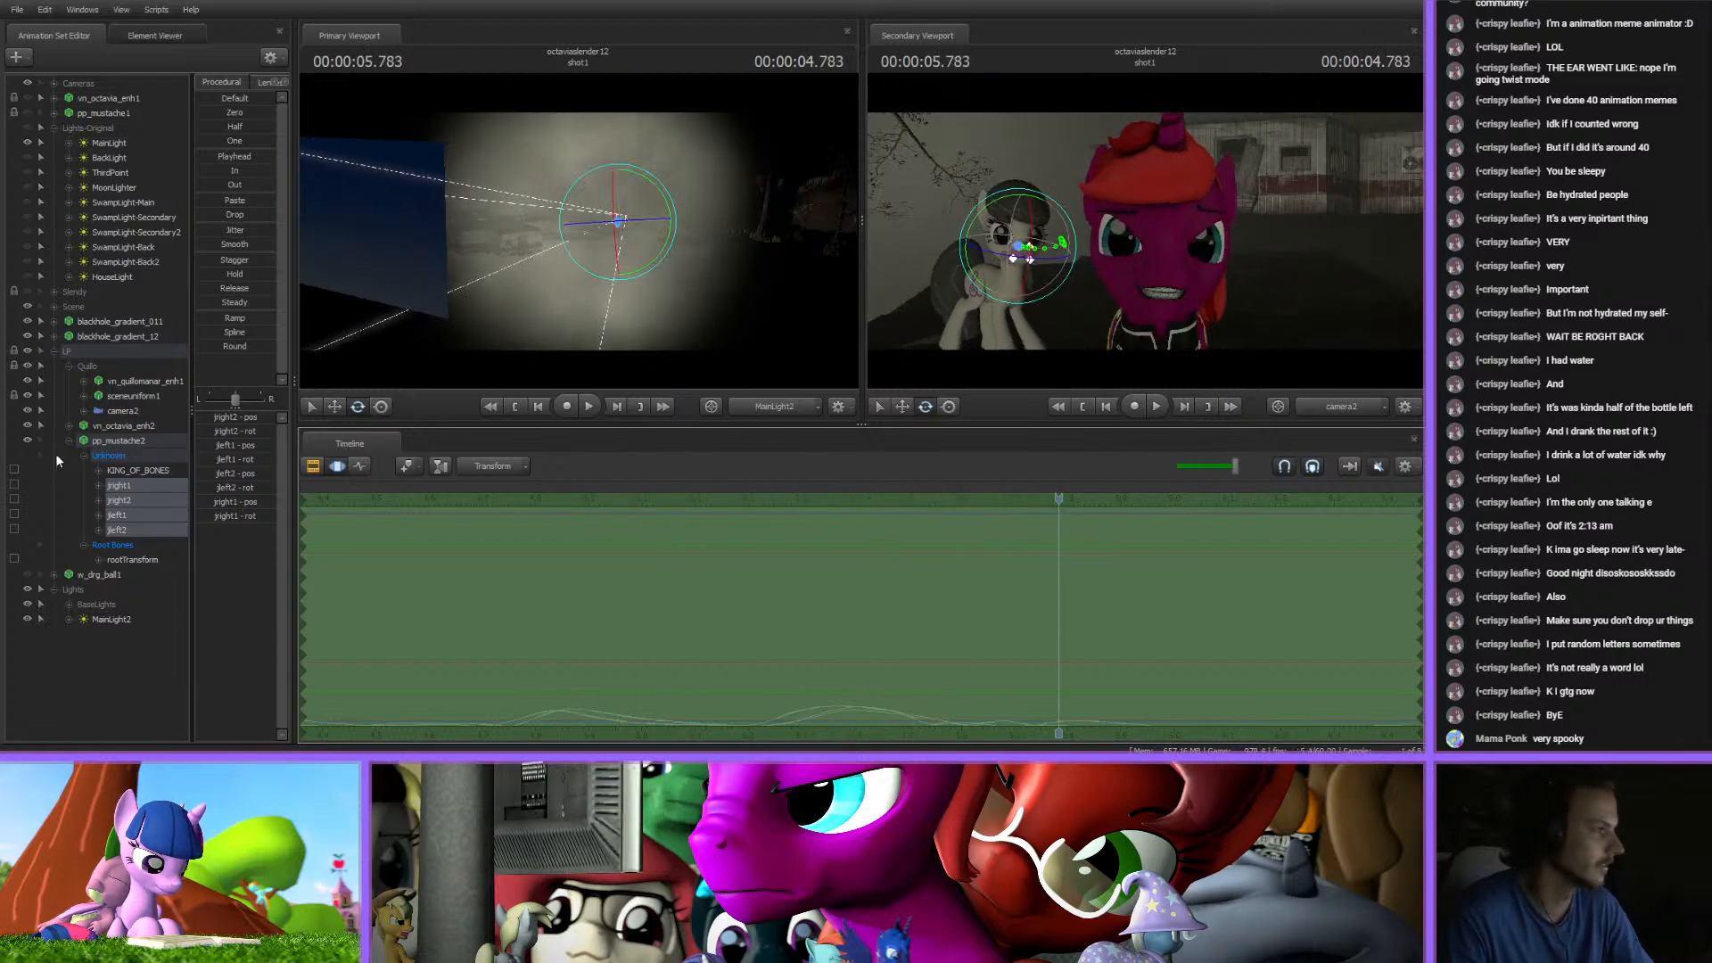
# - Create a new light in the Lights group and match its red, green, blue and alpha colour channels to MainLight2
pyautogui.click(55, 353)
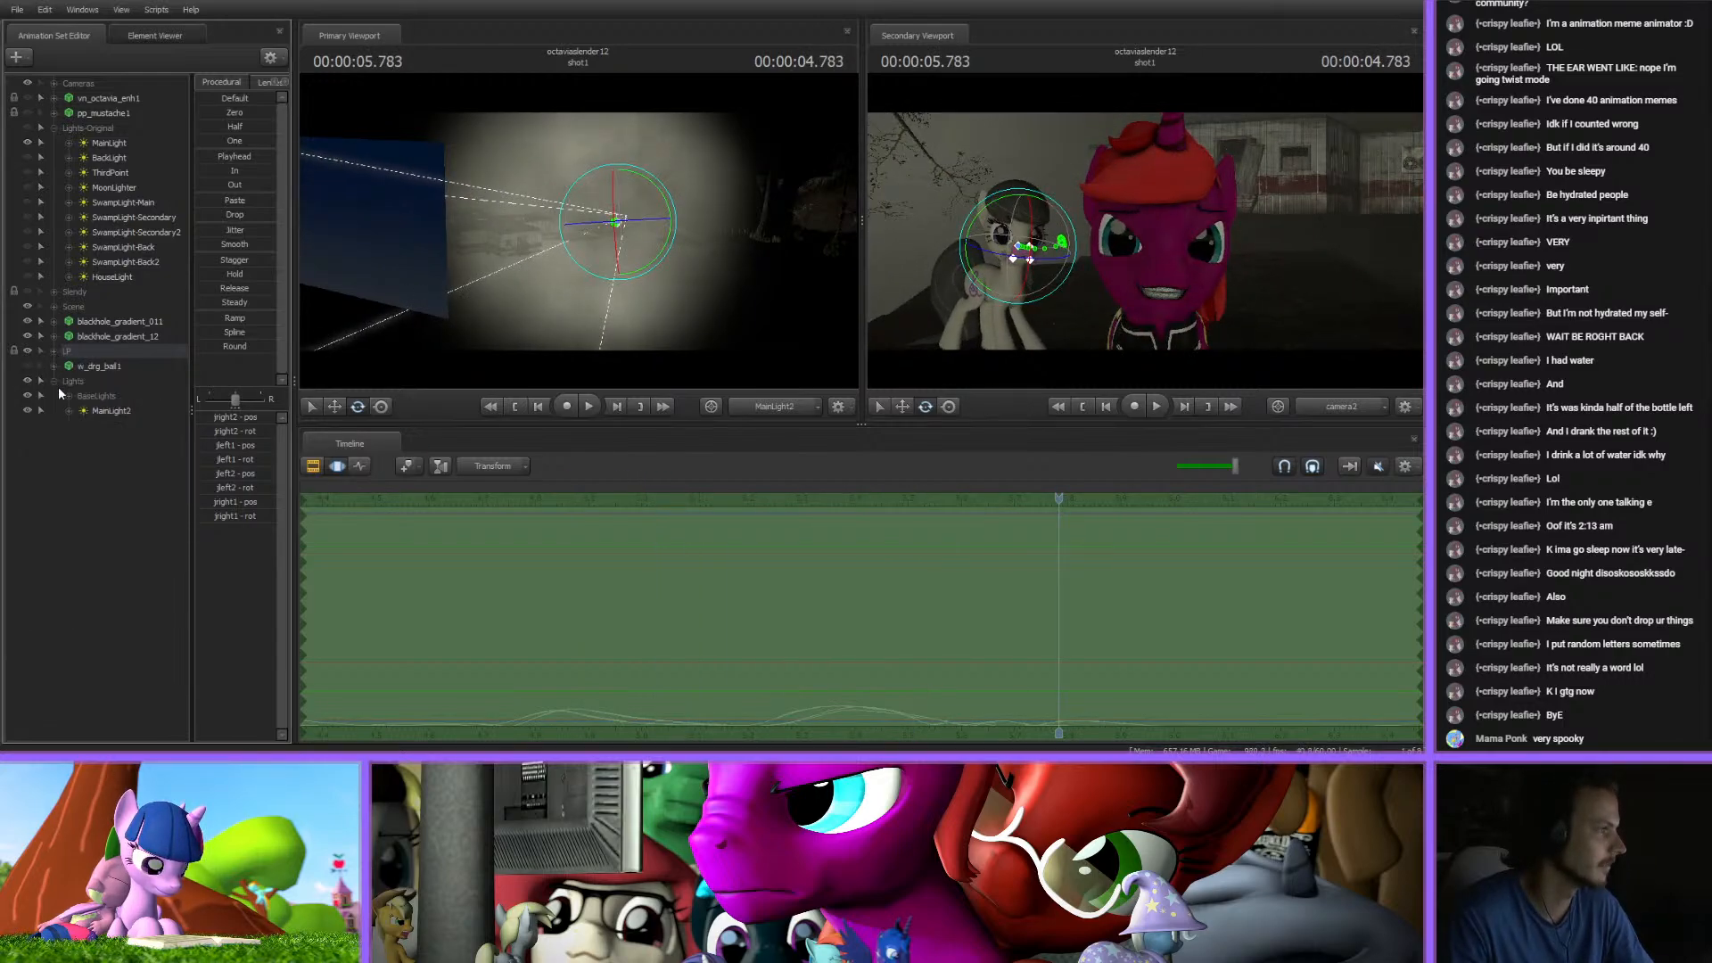
pyautogui.click(96, 427)
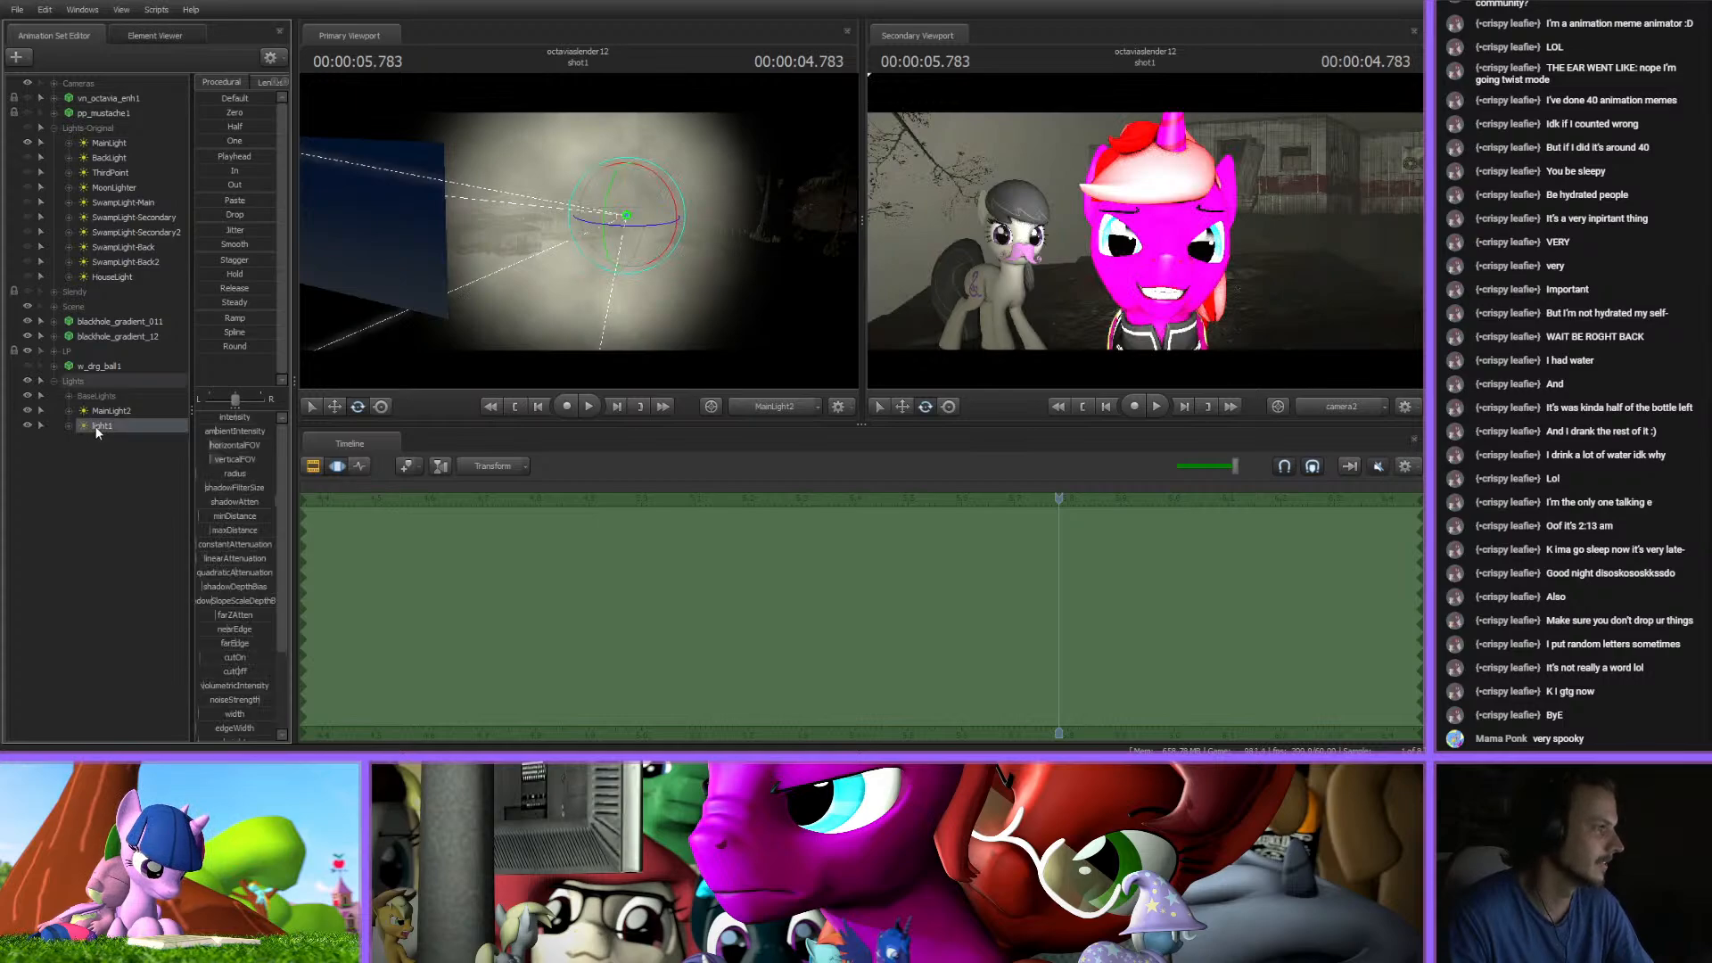
pyautogui.click(107, 410)
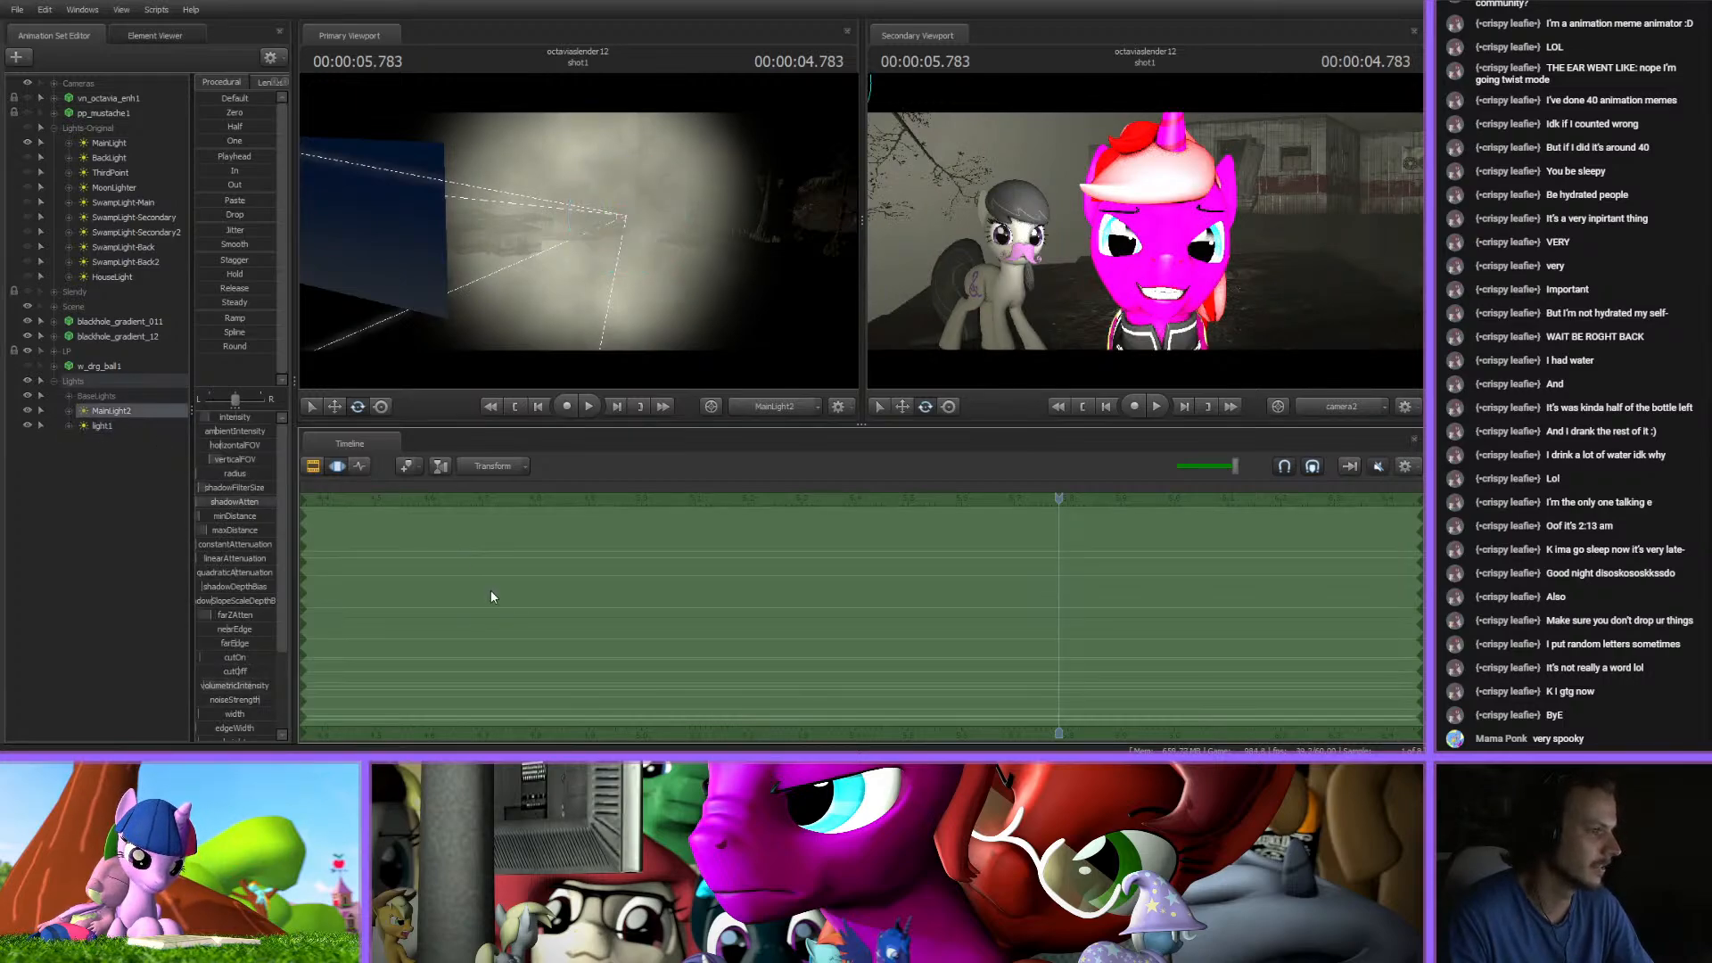
pyautogui.click(69, 426)
pyautogui.scroll(-4, 124, 594)
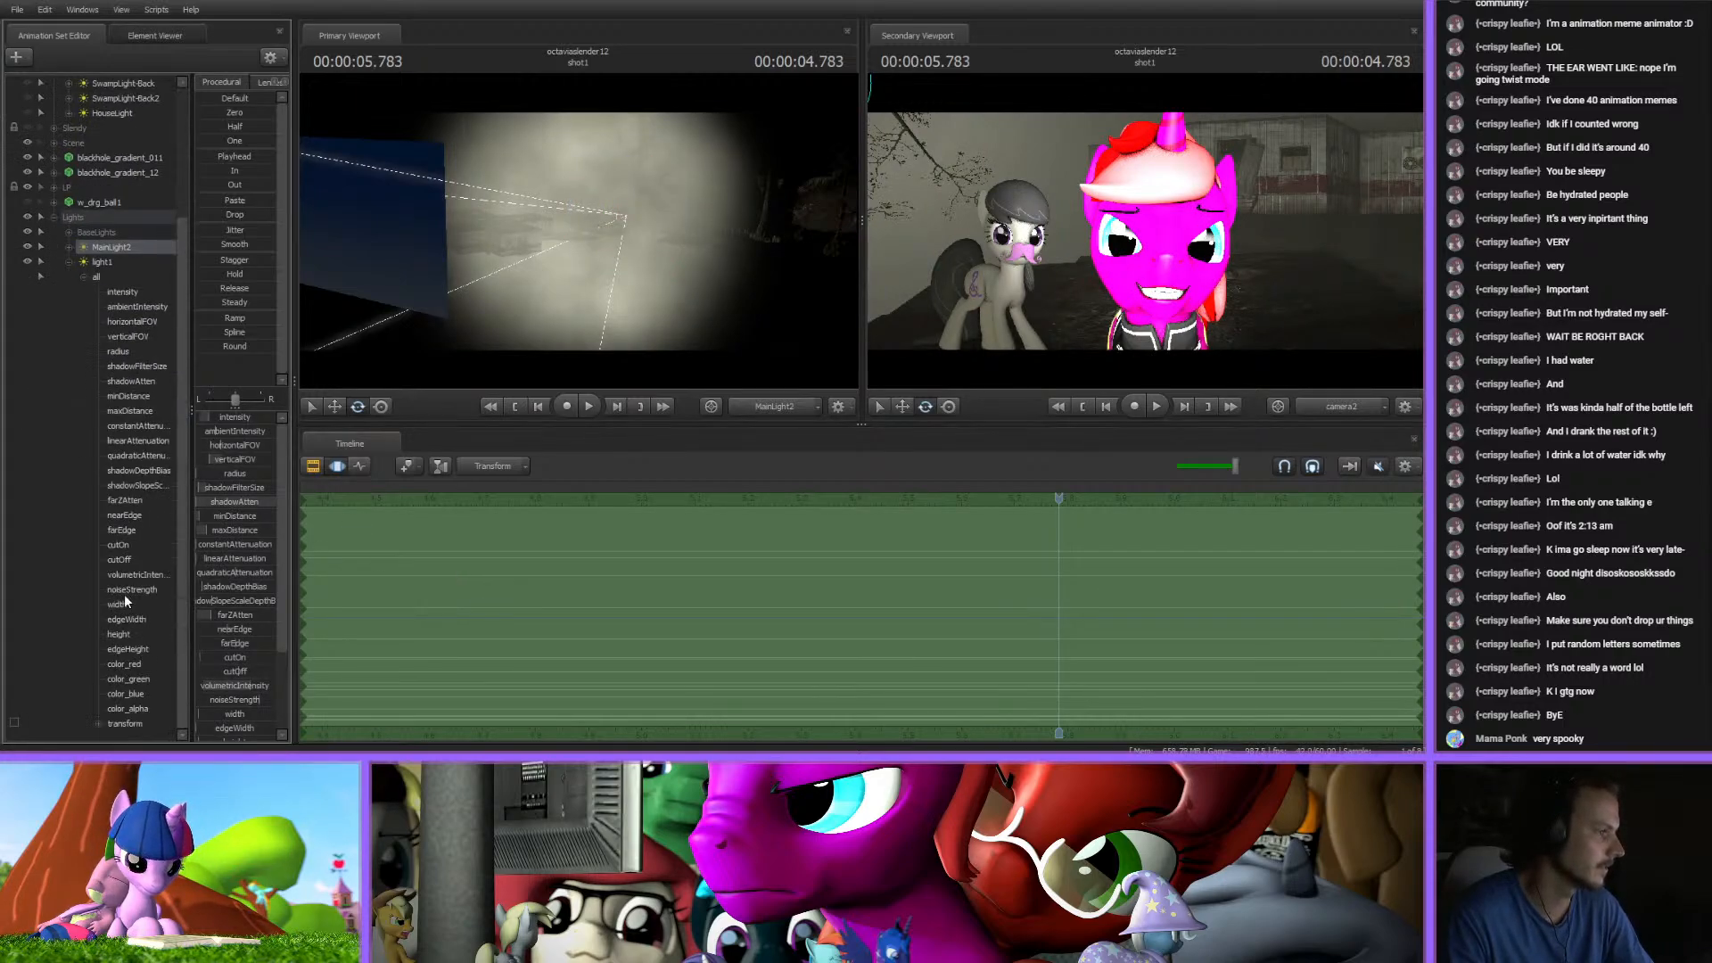
pyautogui.moveTo(129, 709); pyautogui.dragTo(130, 665)
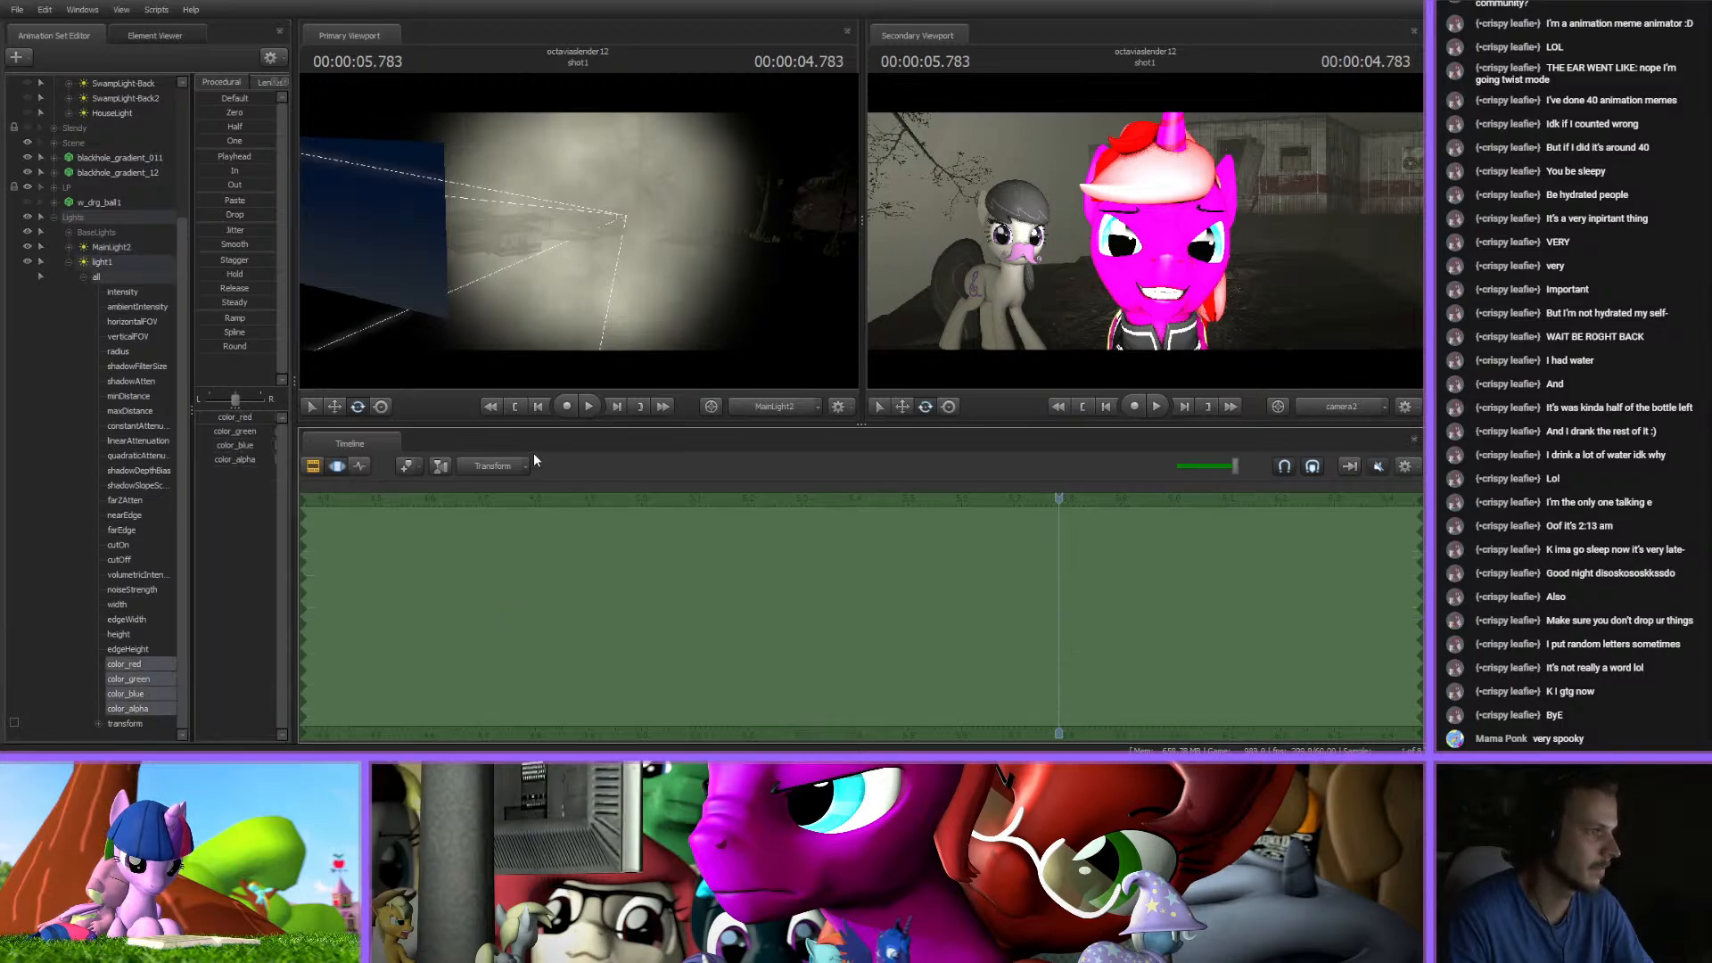
pyautogui.click(85, 278)
# - Rename light1 as Rim and look through it in the Primary Viewport
pyautogui.click(102, 427)
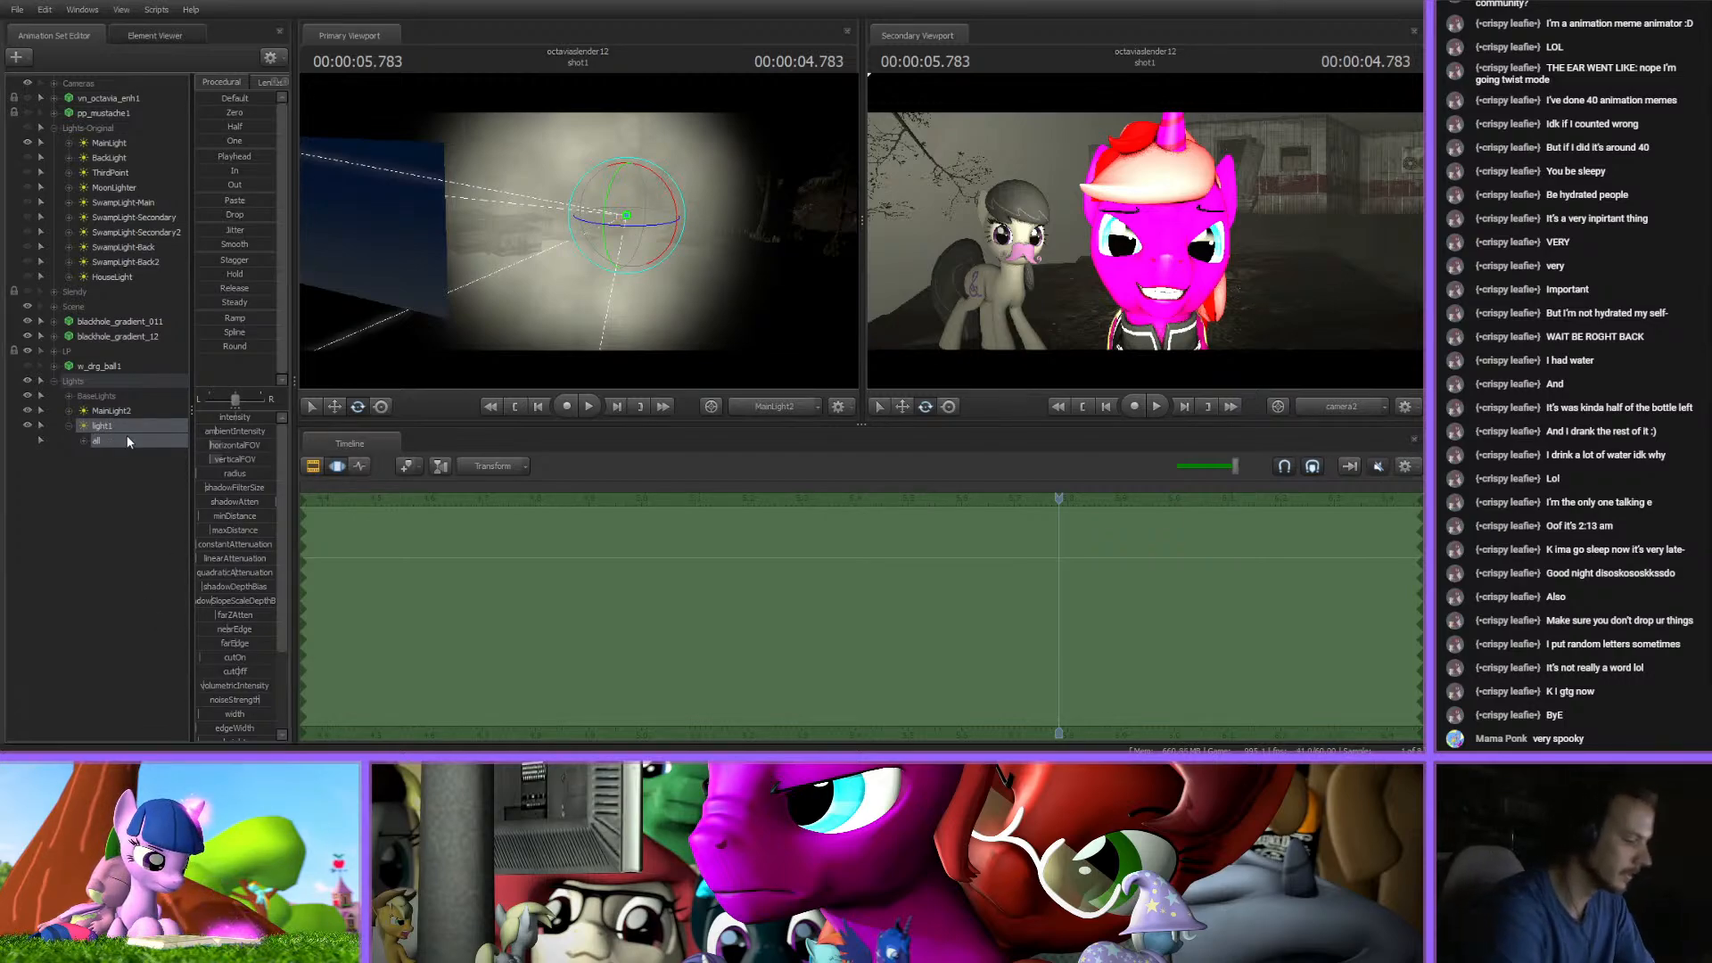
pyautogui.write('Rim')
pyautogui.press('Return')
pyautogui.moveTo(118, 426); pyautogui.dragTo(669, 314)
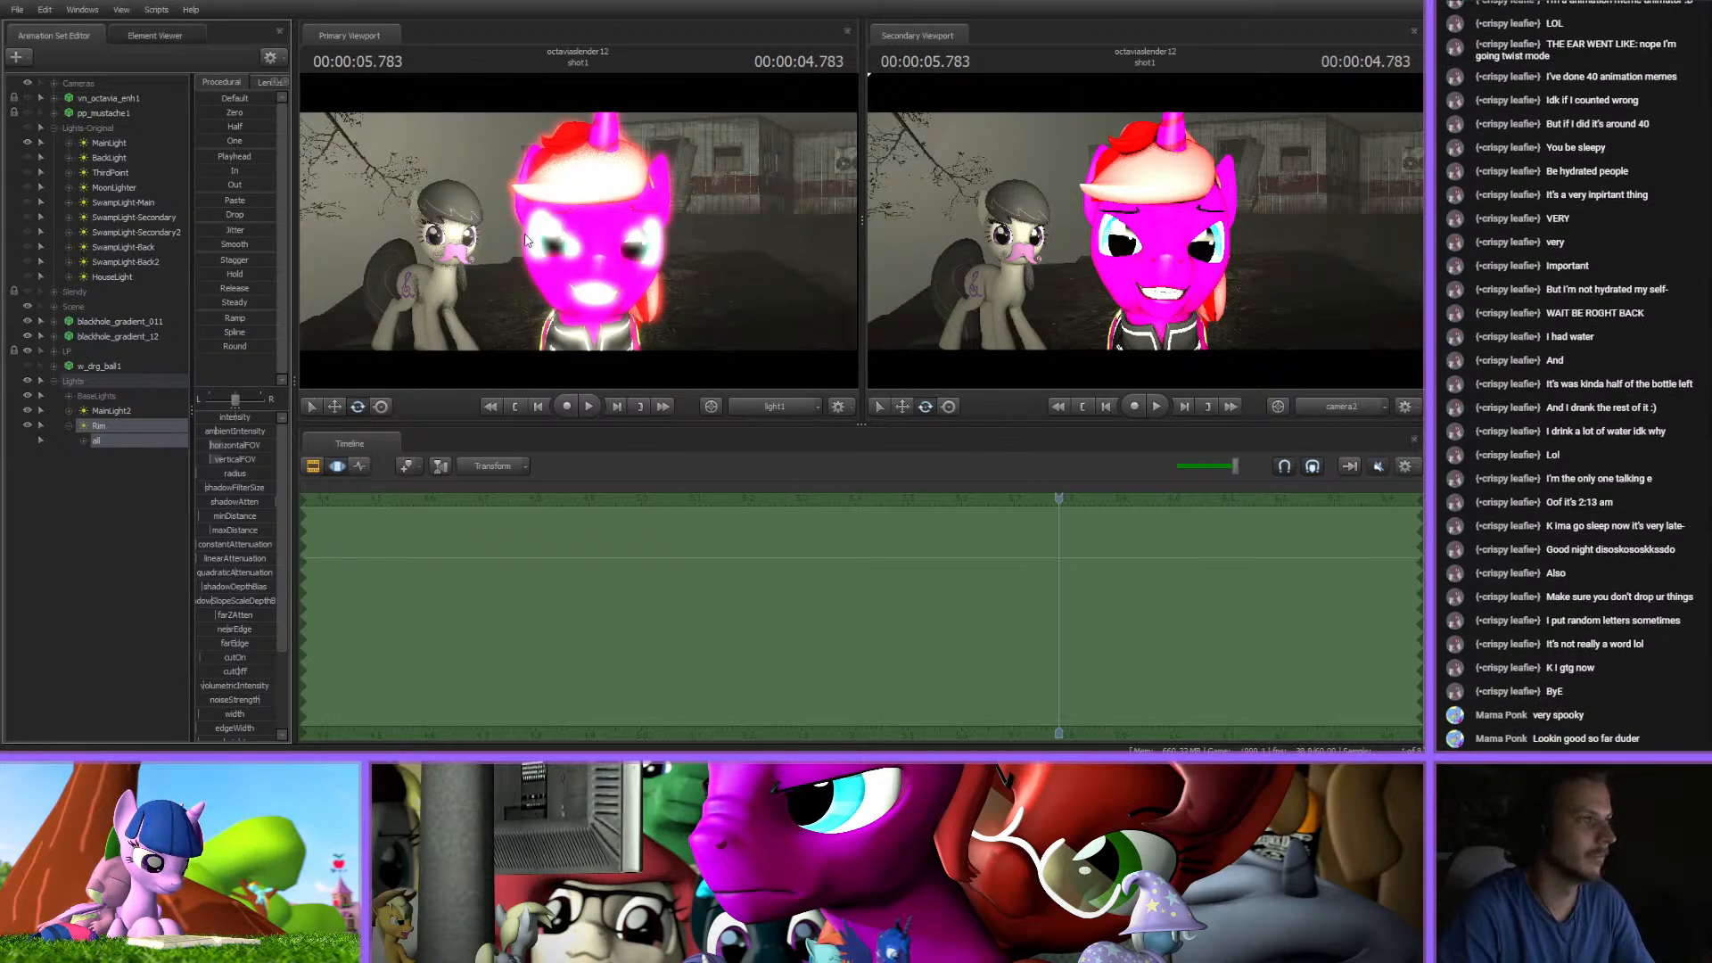
# - Fly the Rim light around behind the red-maned pony and aim it at the pony as a backlight
pyautogui.press('w')
pyautogui.moveTo(526, 240); pyautogui.dragTo(585, 232)
pyautogui.press('s')
pyautogui.press('a')
pyautogui.press('d')
pyautogui.press('d')
pyautogui.press('z')
pyautogui.press('d')
pyautogui.press('s')
pyautogui.press('w')
pyautogui.press('s')
pyautogui.press('w')
# - Reduce the Rim light's intensity by blending it partway toward zero
pyautogui.click(84, 440)
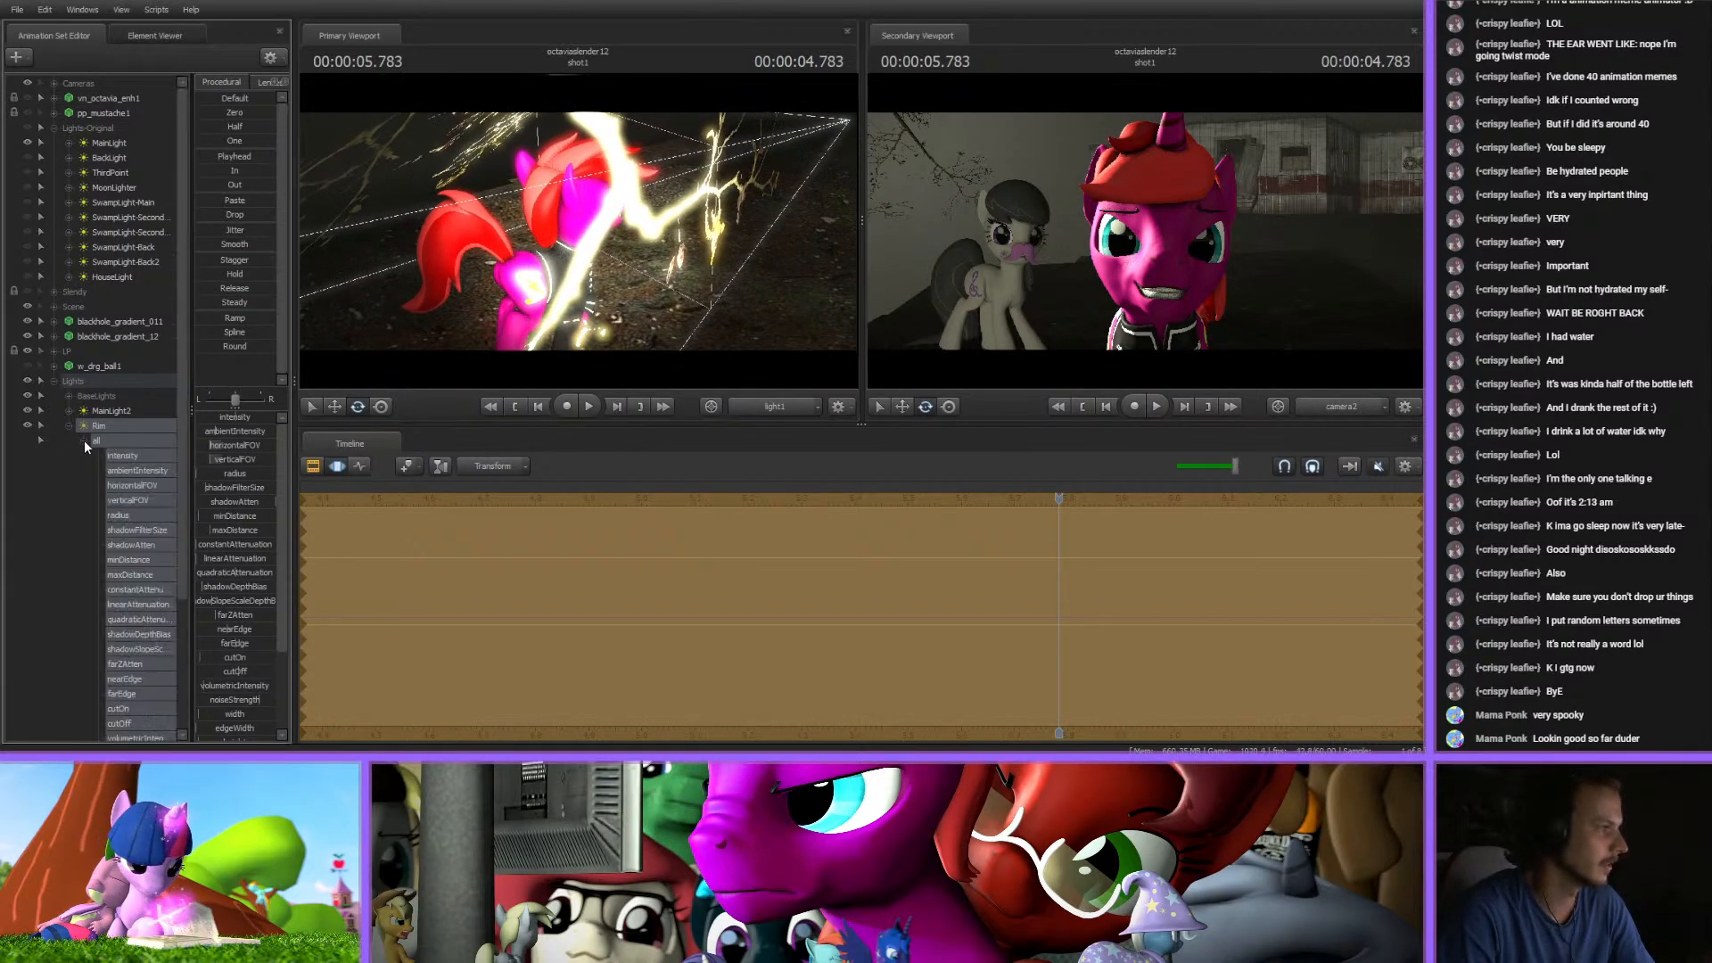
pyautogui.click(124, 457)
pyautogui.click(210, 112)
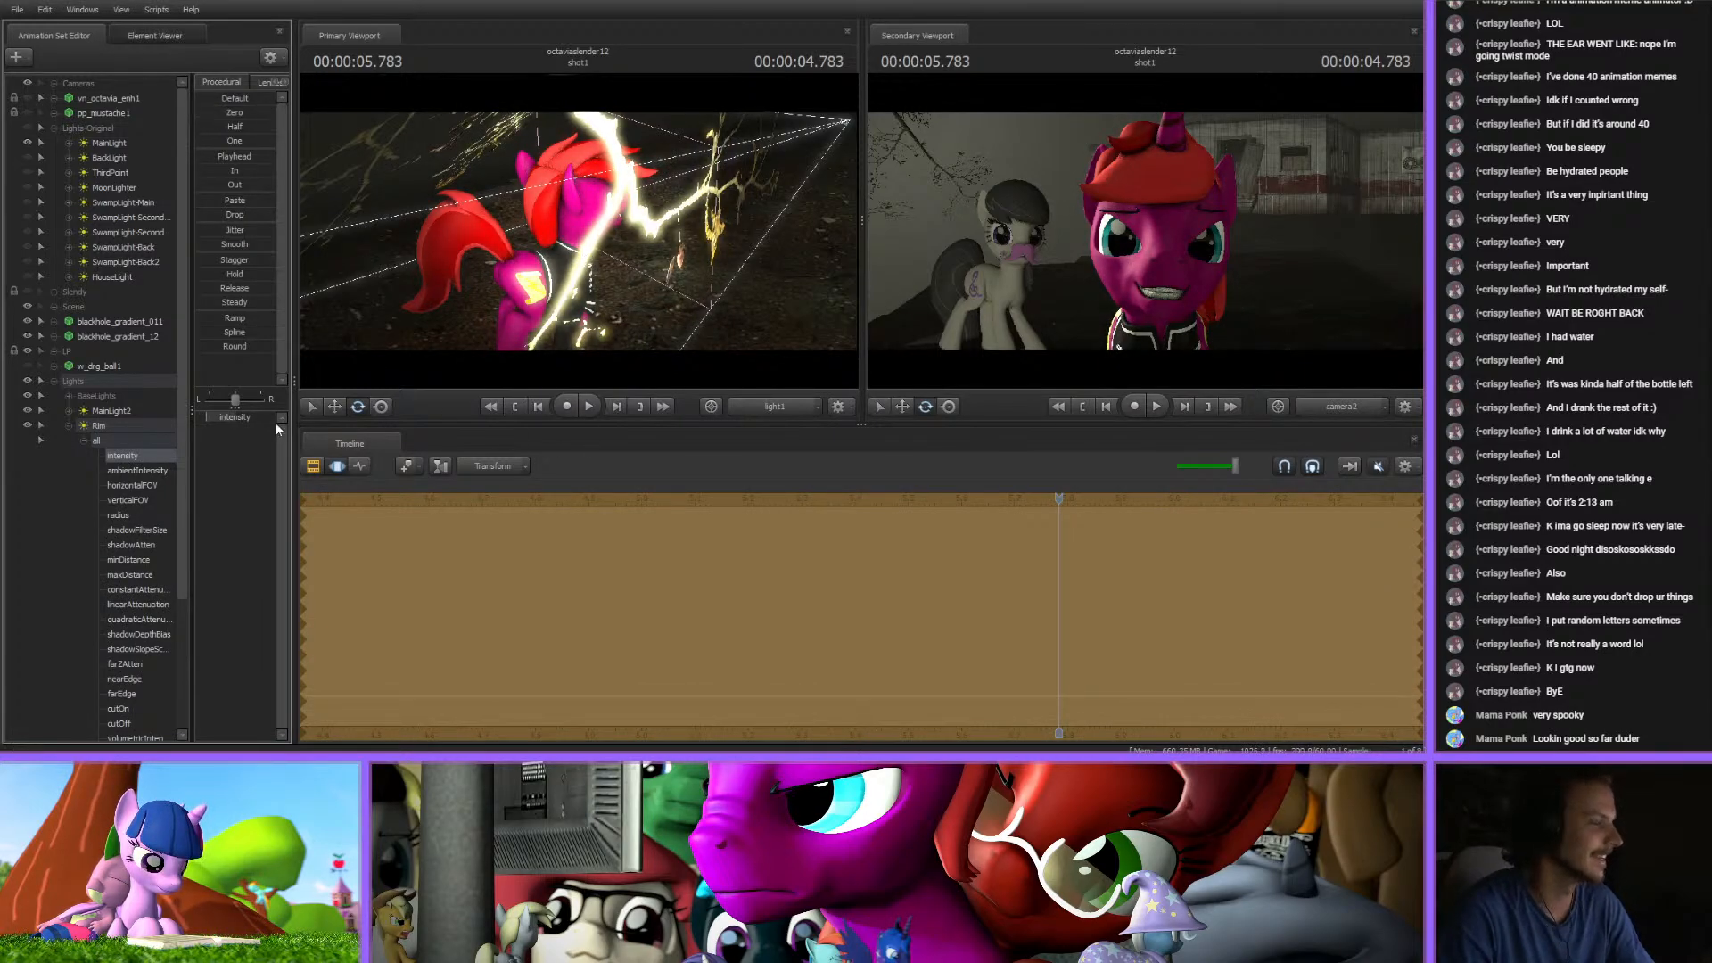
# - Lock the Rim light's transform to the rootTransform of vn_quillomanar_enh1, locating the pony through the Work Camera
pyautogui.click(772, 407)
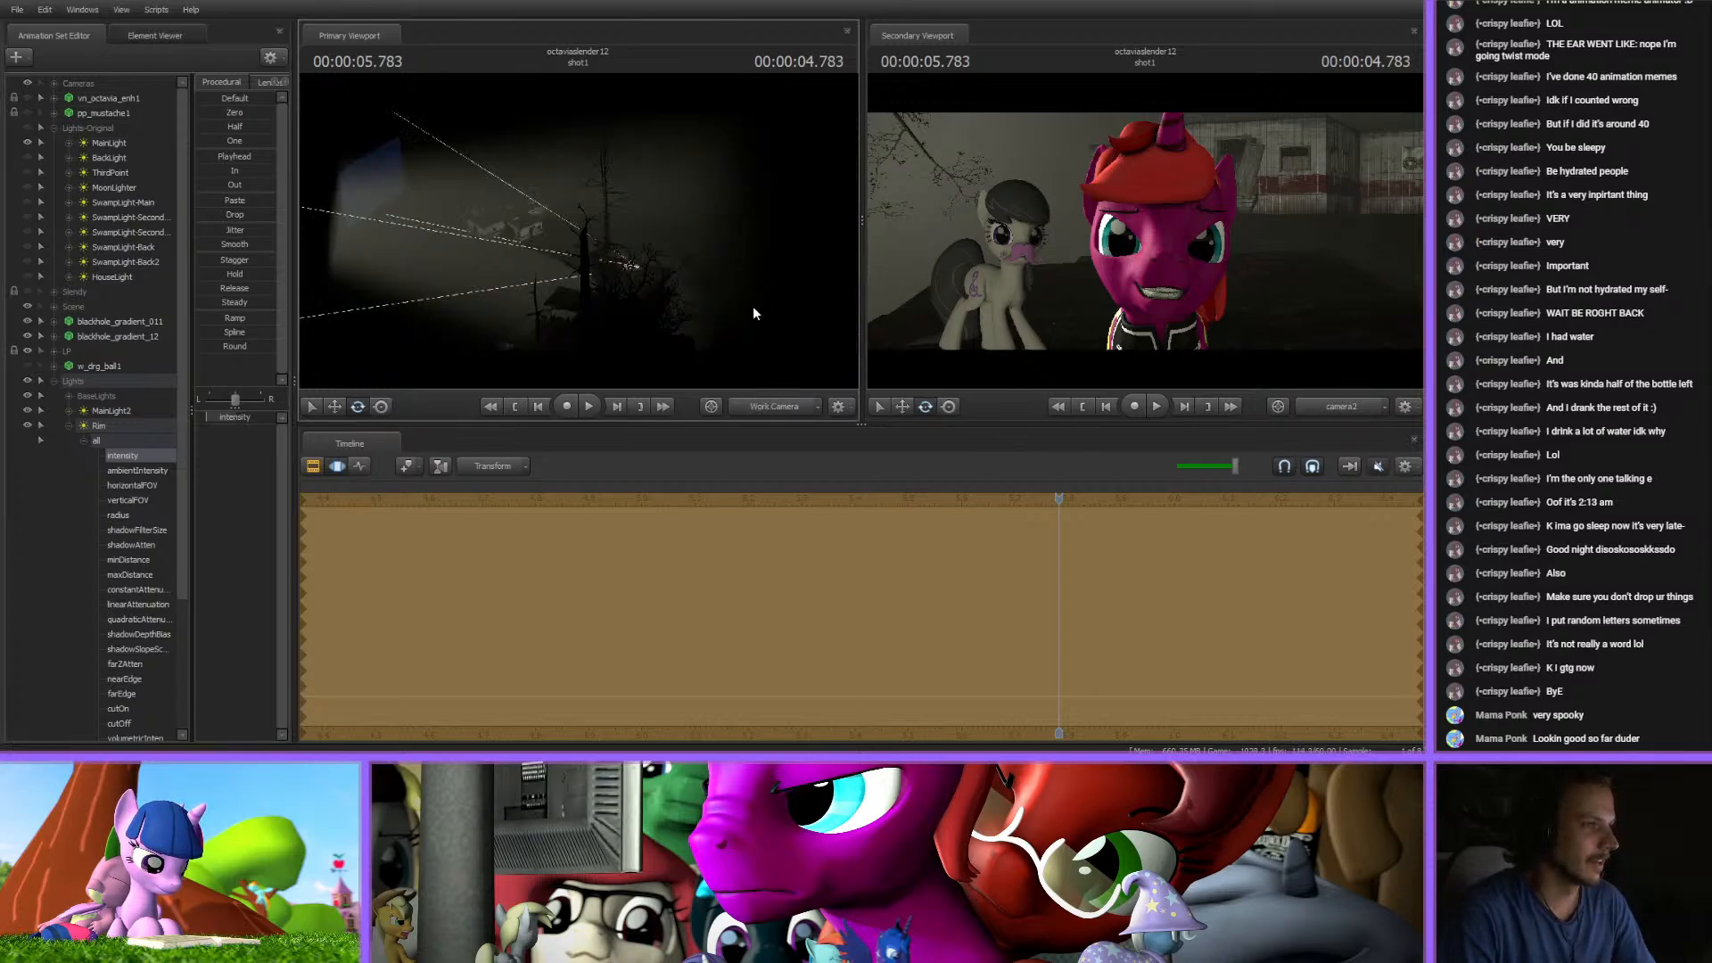
pyautogui.moveTo(753, 308); pyautogui.dragTo(324, 247)
pyautogui.press('w')
pyautogui.moveTo(578, 231); pyautogui.dragTo(482, 219)
pyautogui.press('w')
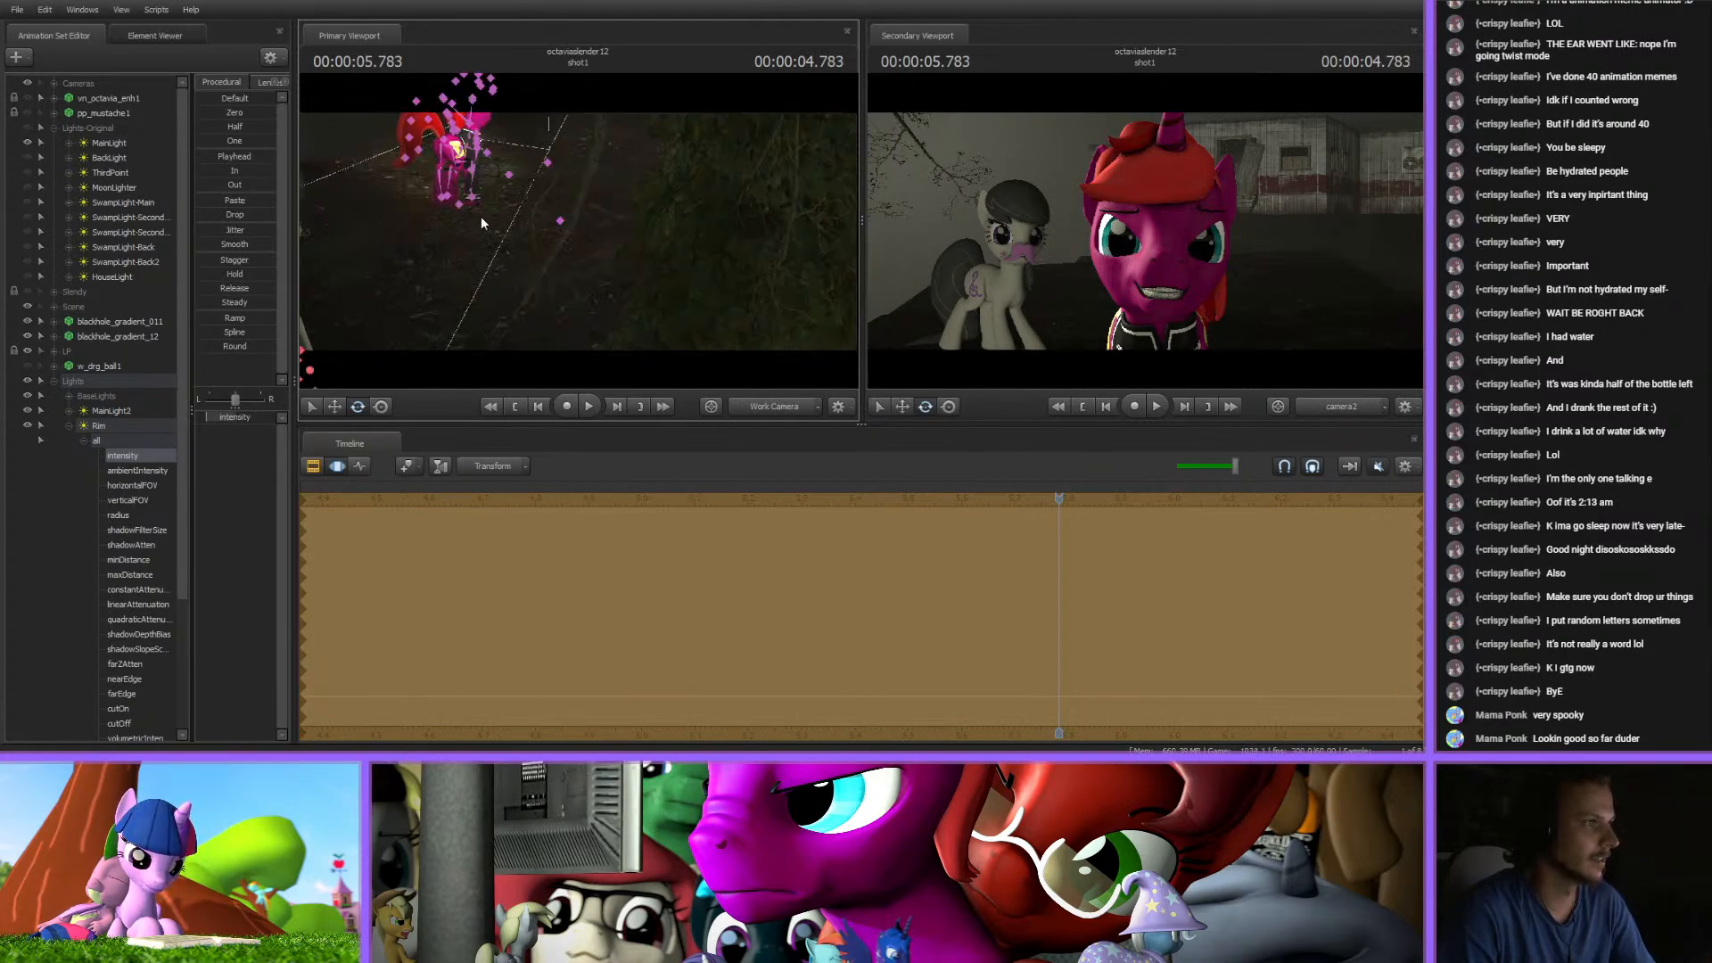
pyautogui.click(458, 207)
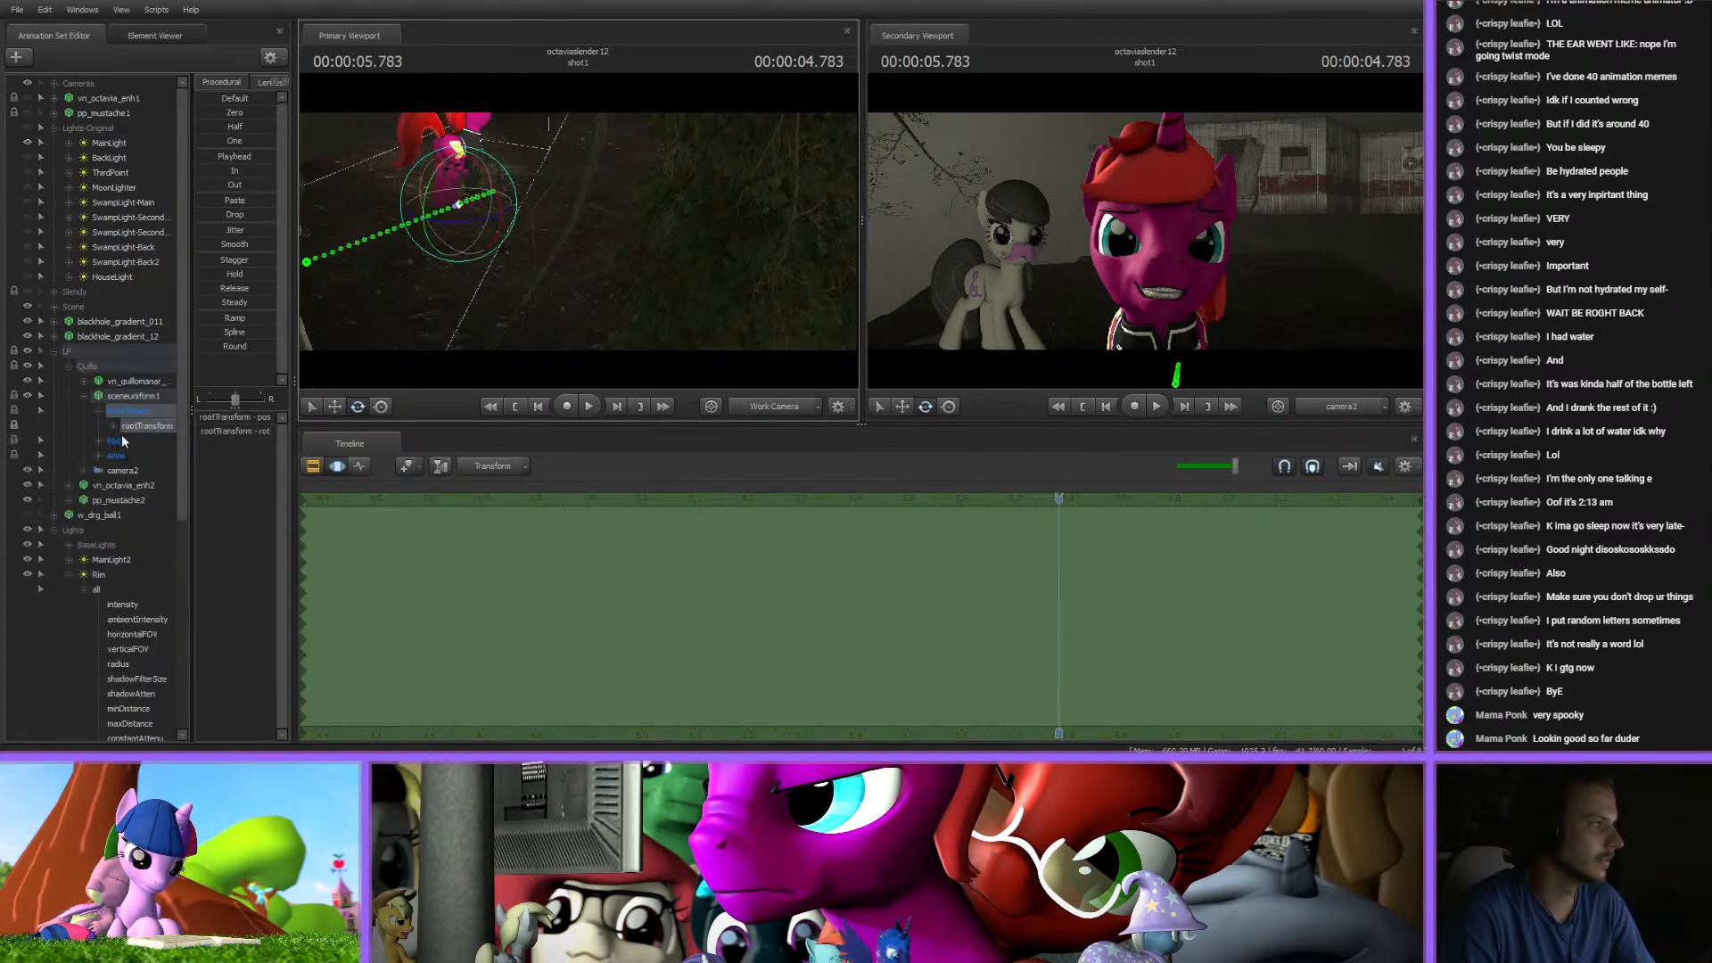
pyautogui.click(83, 381)
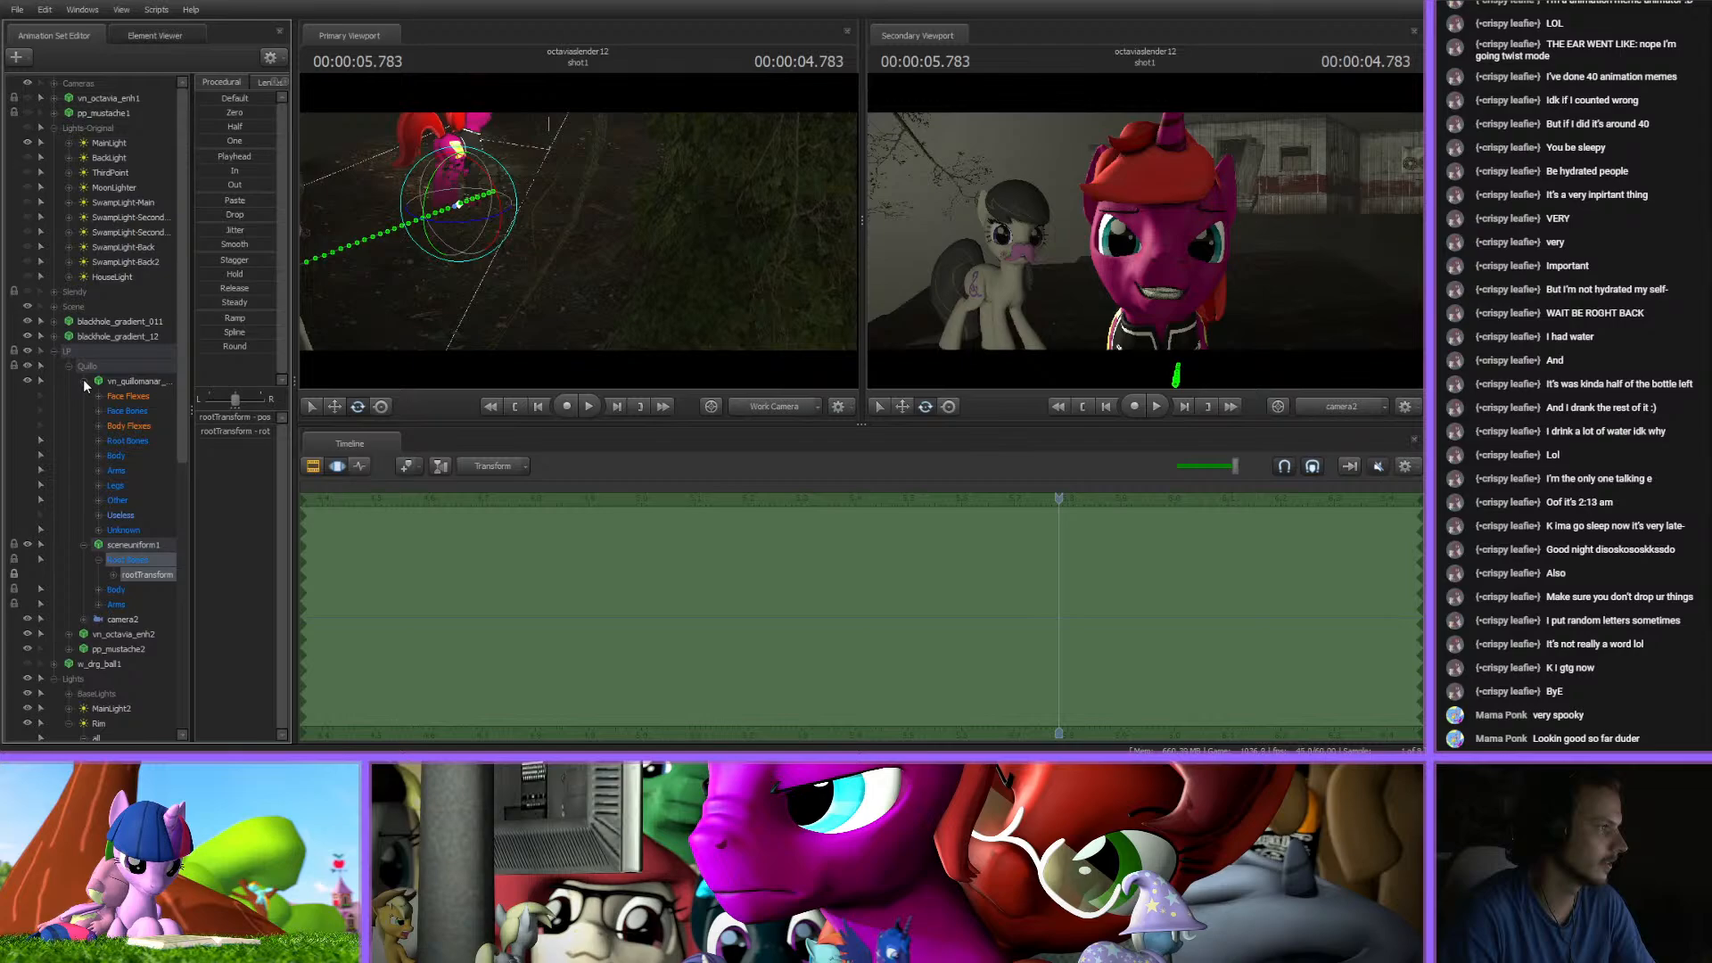
pyautogui.click(99, 441)
pyautogui.scroll(-5, 121, 428)
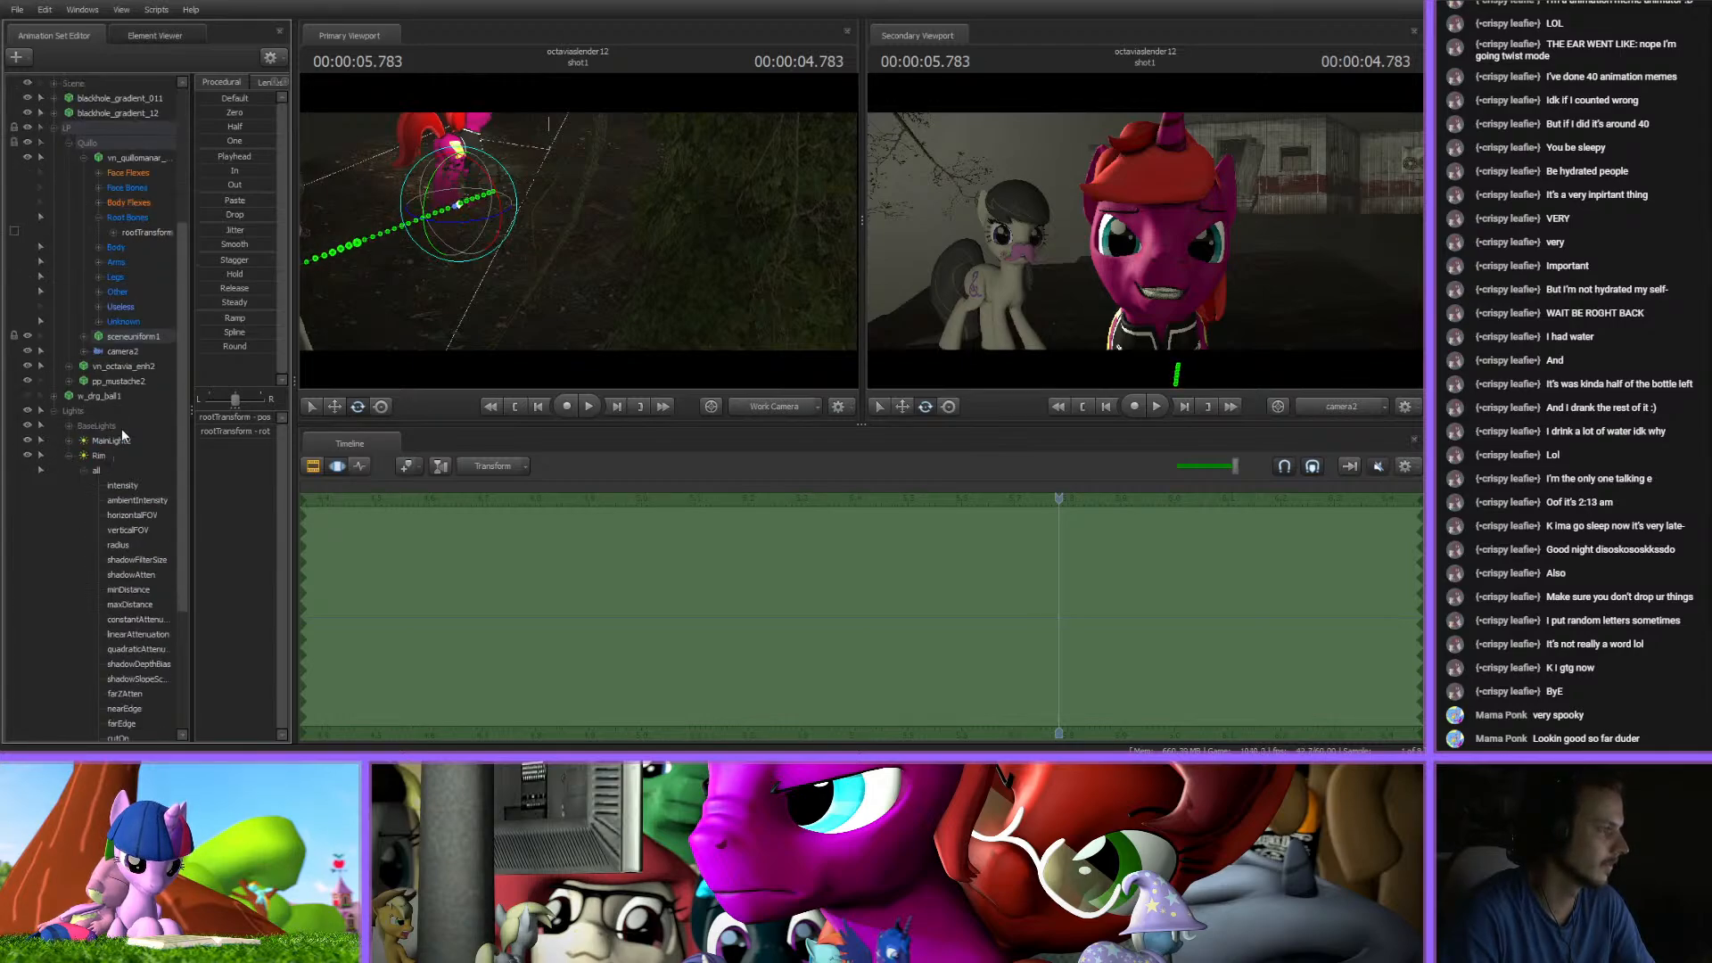
pyautogui.moveTo(141, 233); pyautogui.dragTo(106, 581)
pyautogui.scroll(-5, 143, 727)
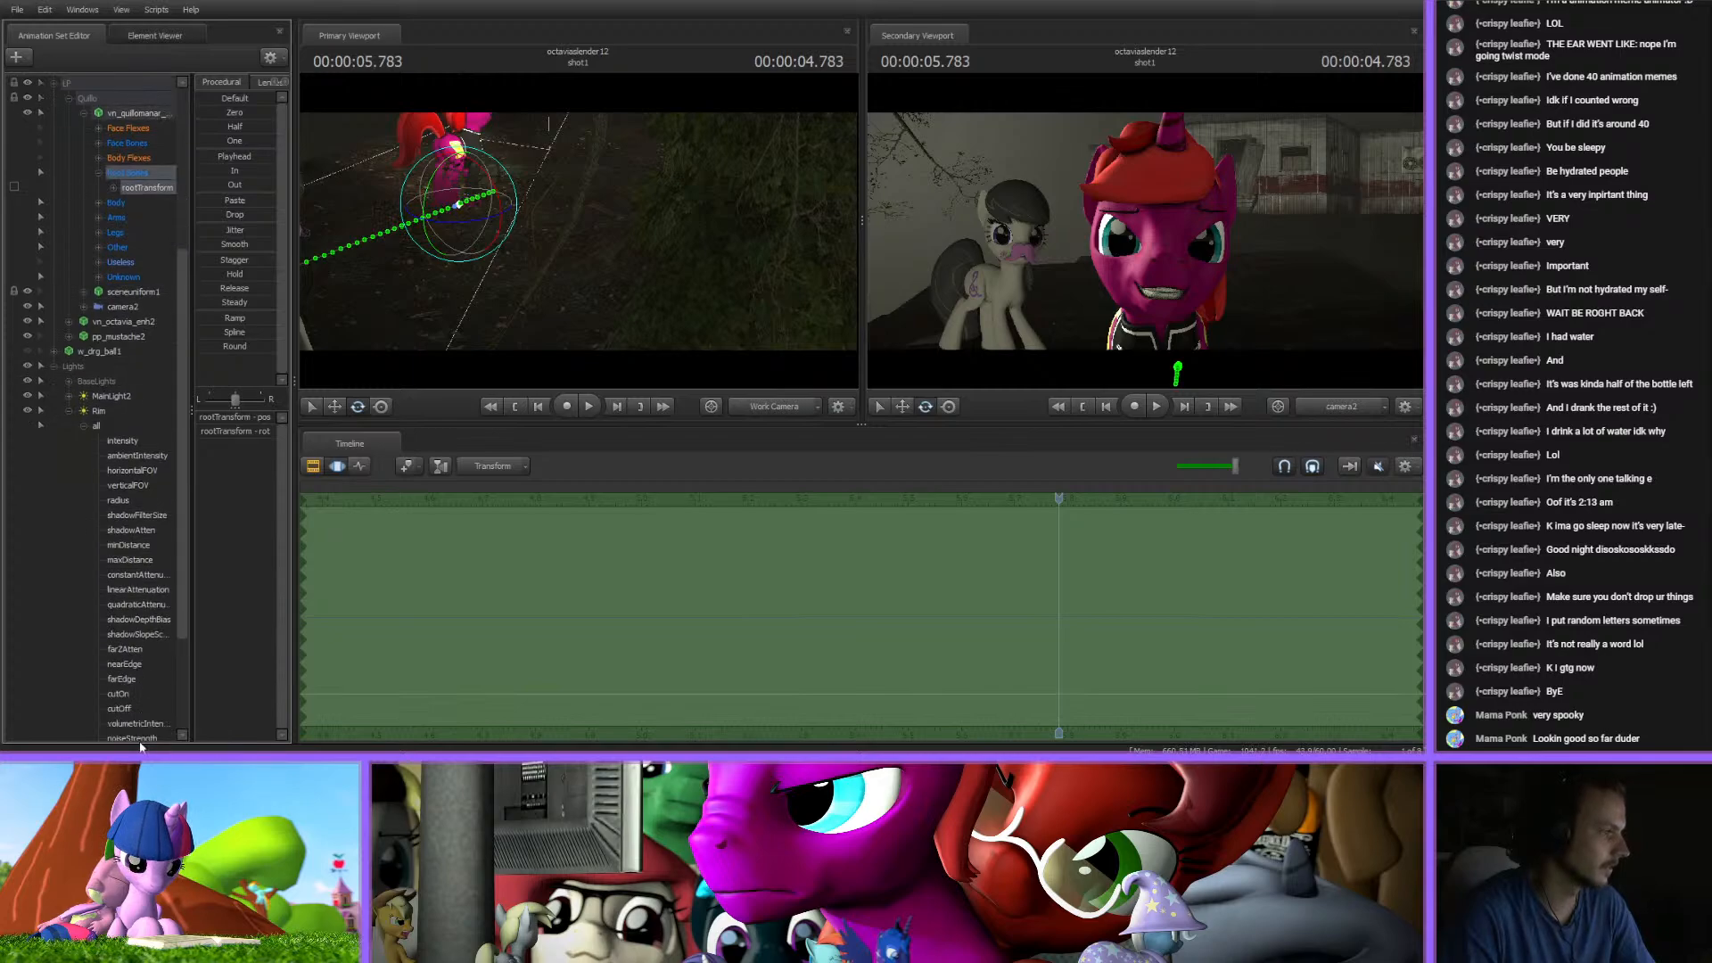
pyautogui.click(136, 726)
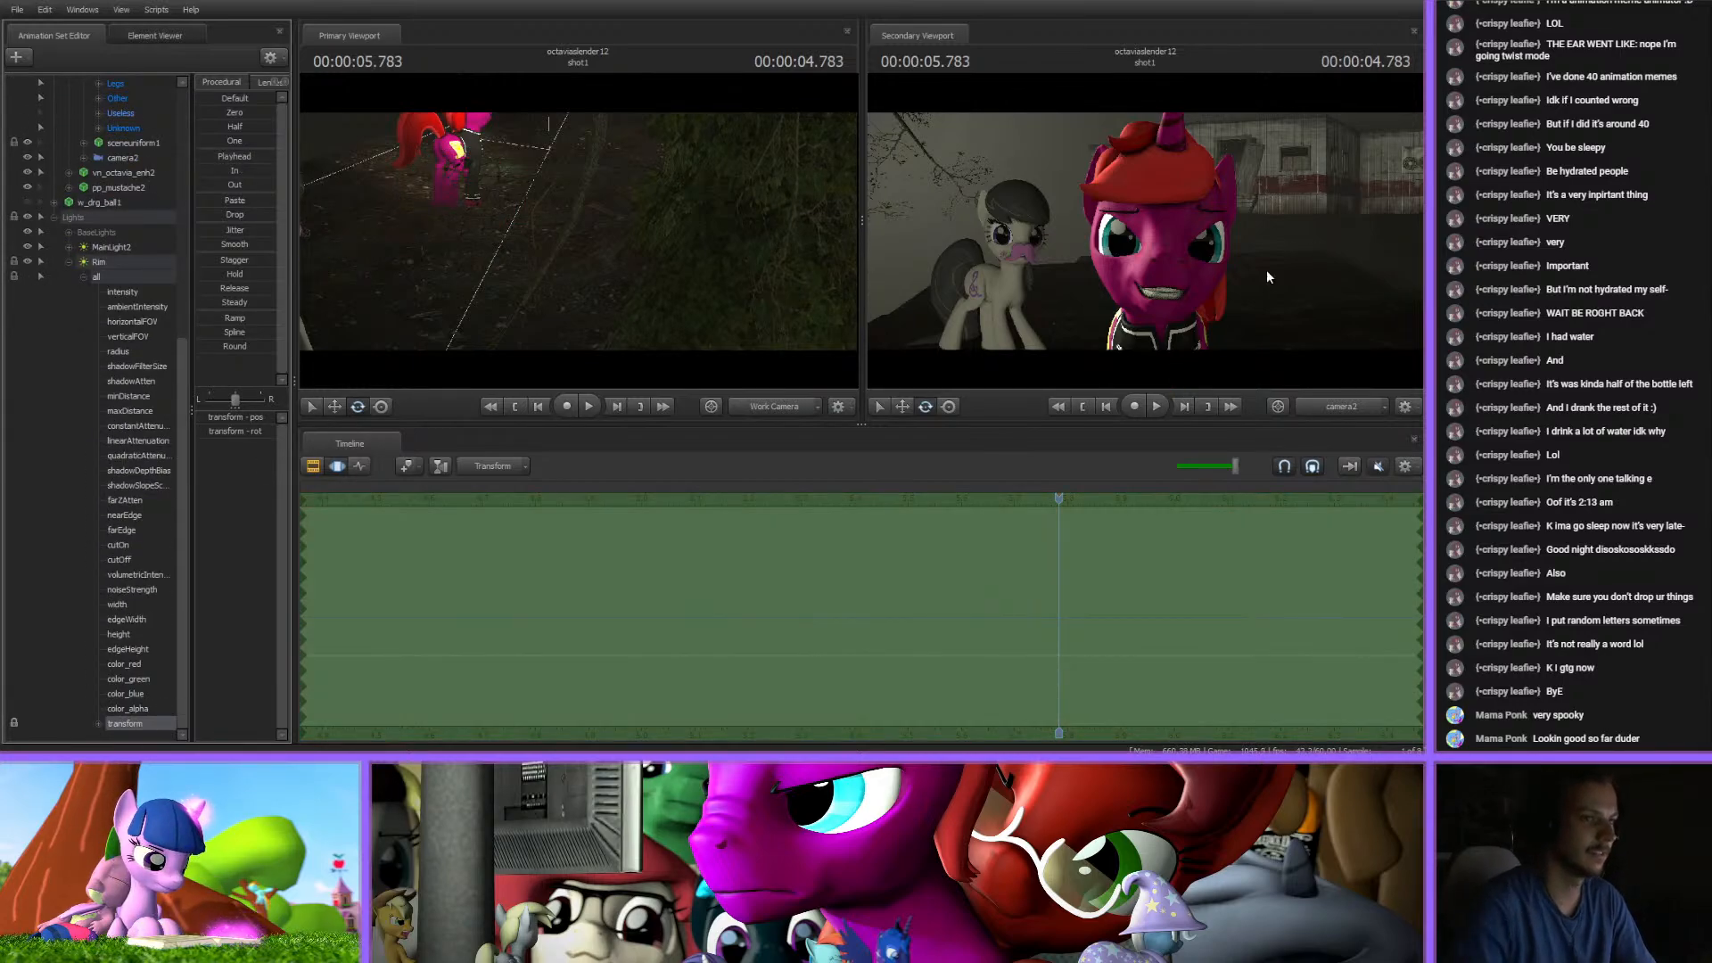
# - Look through the Rim light and re-aim it at the pony at 00:00:05.683 and 00:00:05.250, leaving the playhead at 00:00:04.916
pyautogui.moveTo(1049, 498); pyautogui.dragTo(1005, 486)
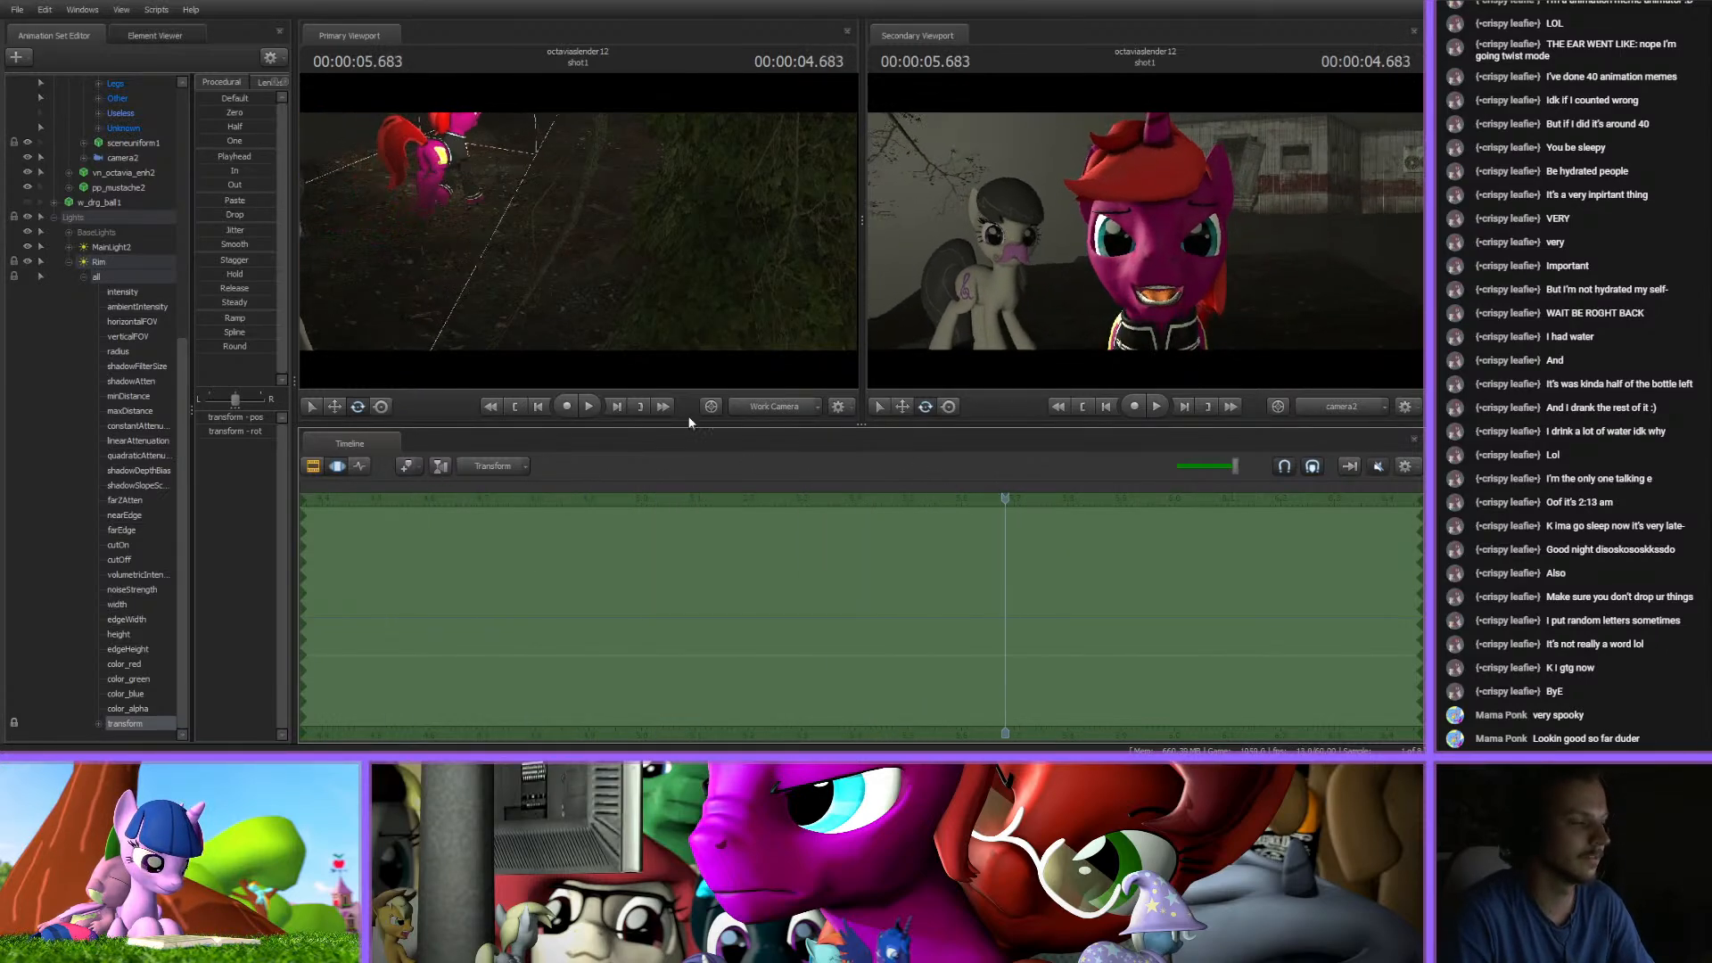
pyautogui.click(99, 264)
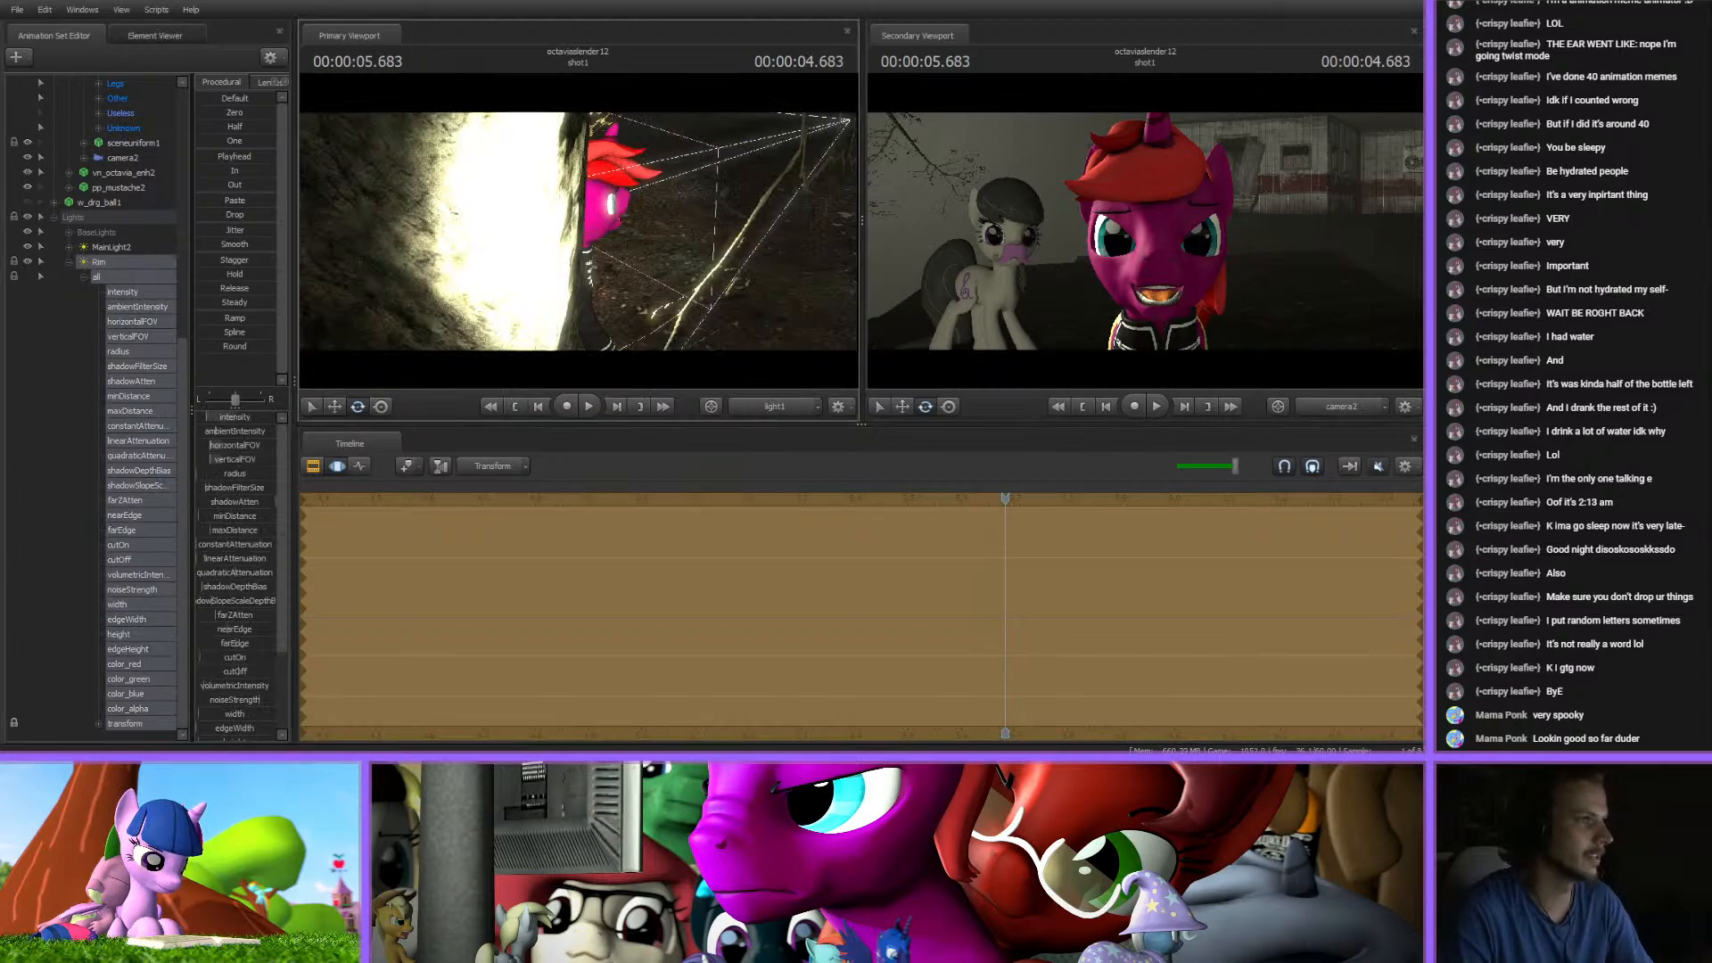
pyautogui.moveTo(577, 232); pyautogui.dragTo(576, 287)
pyautogui.moveTo(1005, 499); pyautogui.dragTo(775, 501)
pyautogui.moveTo(578, 240); pyautogui.dragTo(578, 239)
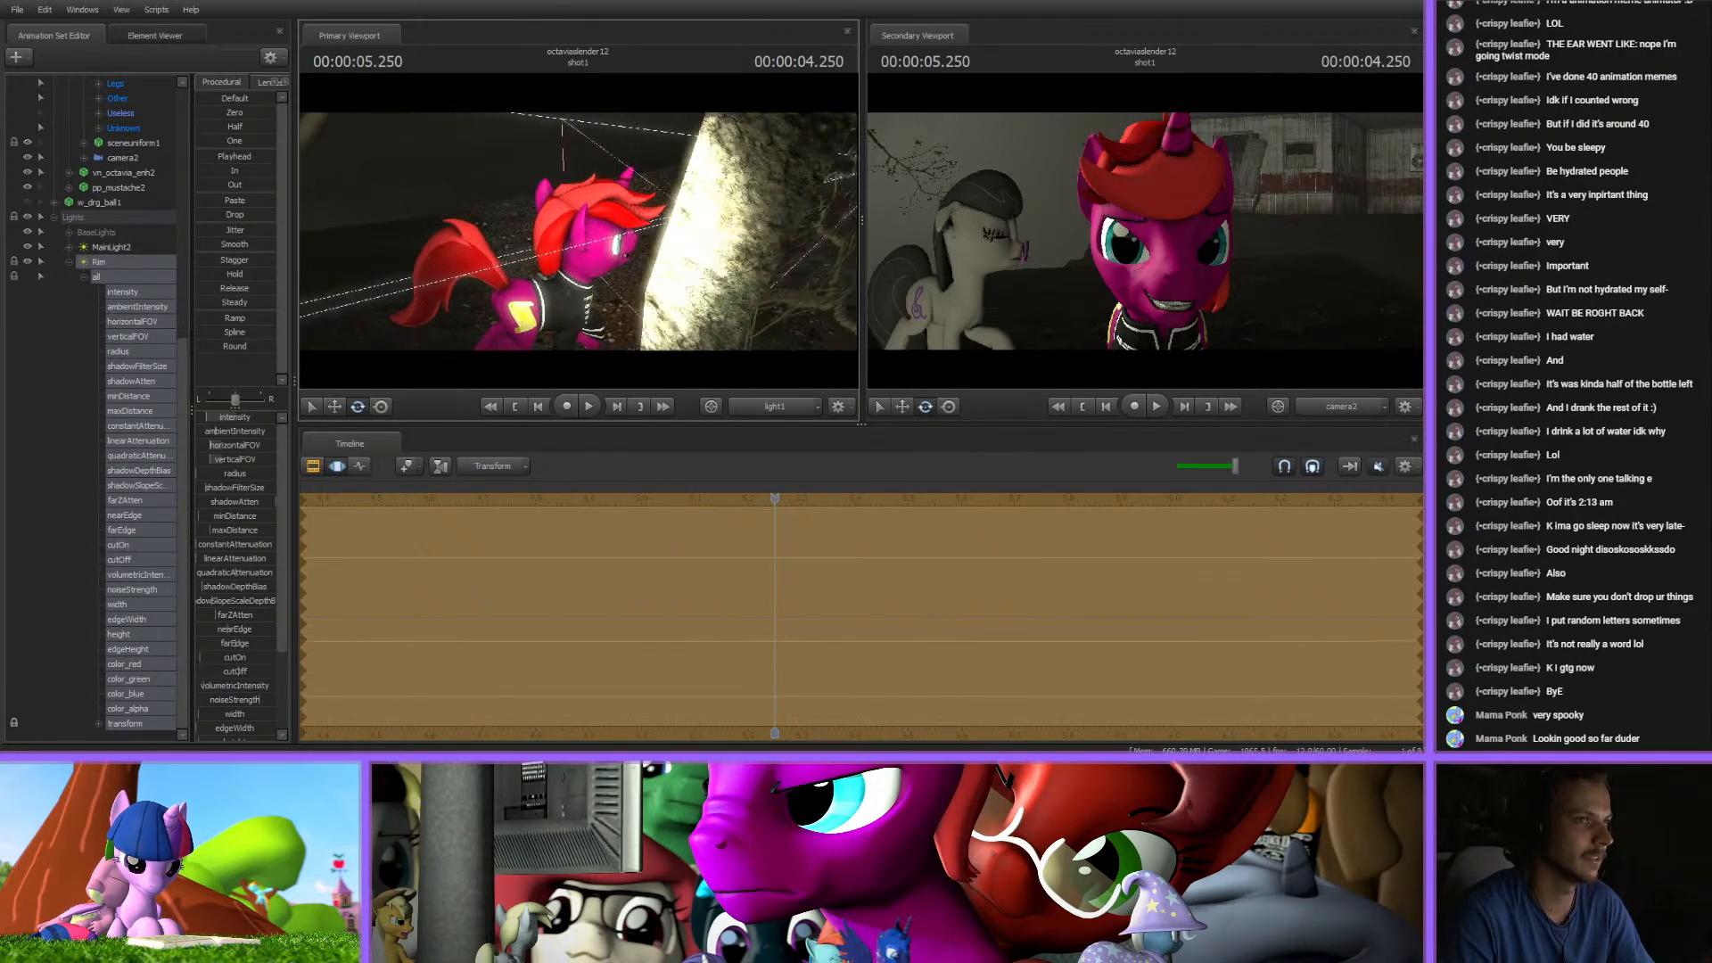
pyautogui.moveTo(775, 498); pyautogui.dragTo(596, 489)
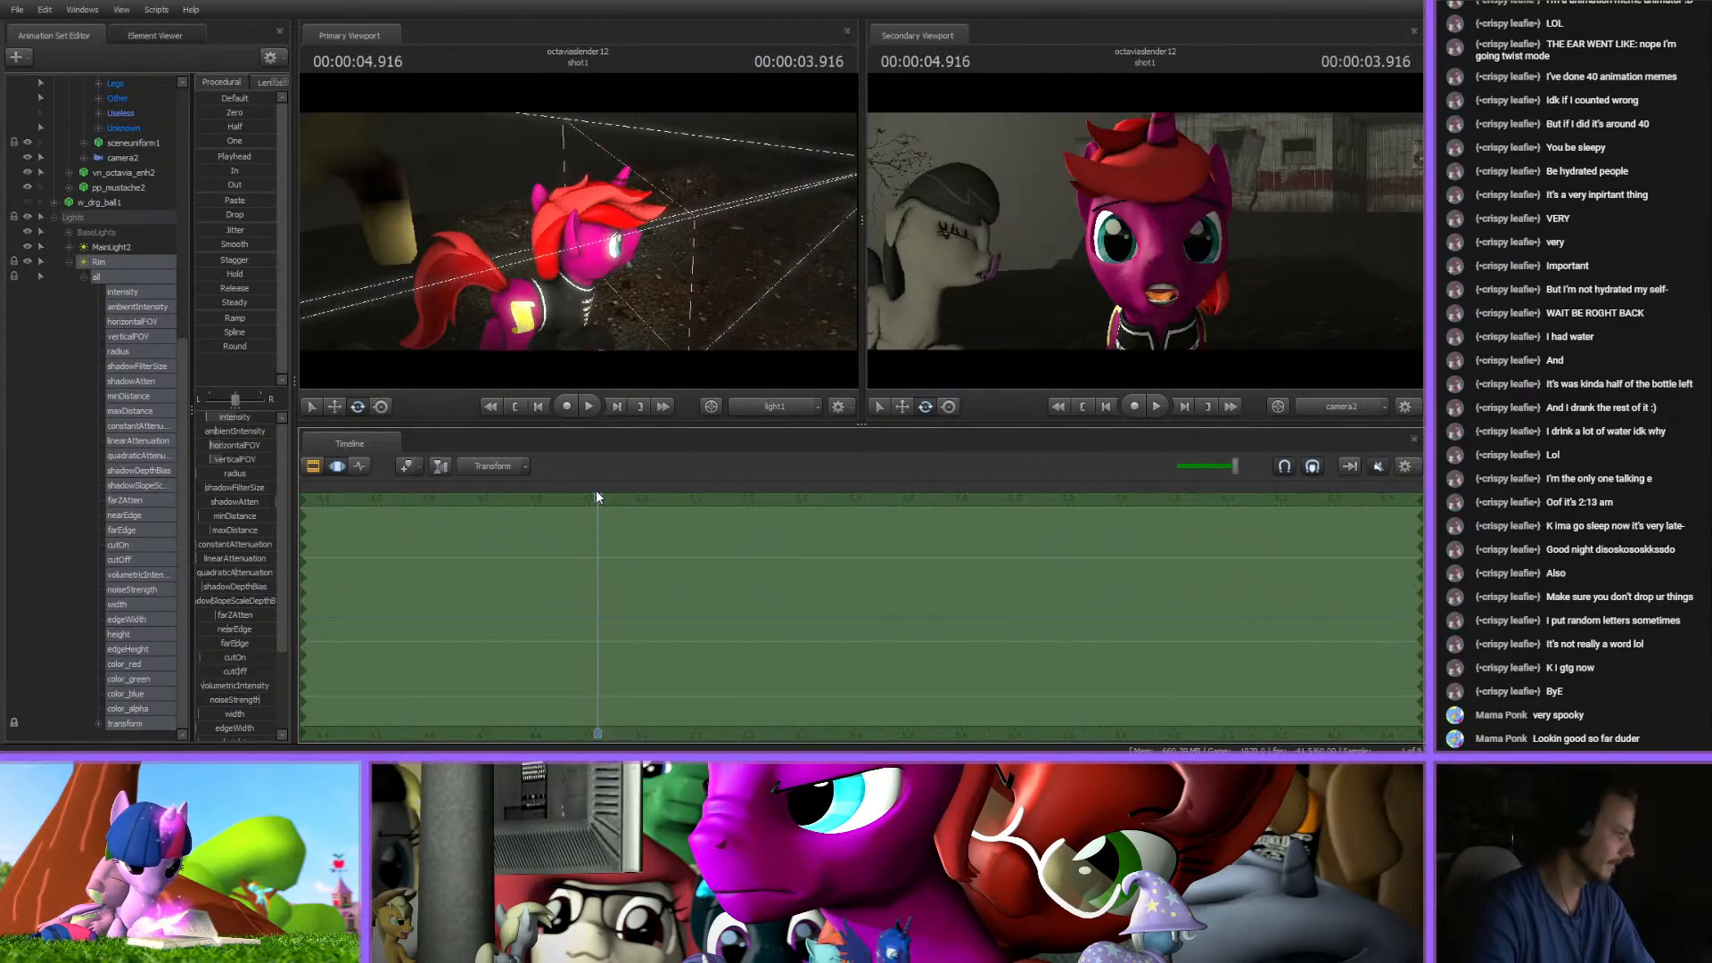
# - Collapse the Rim light's controls, rename it Rim_Quillo, and clear the selection
pyautogui.click(84, 278)
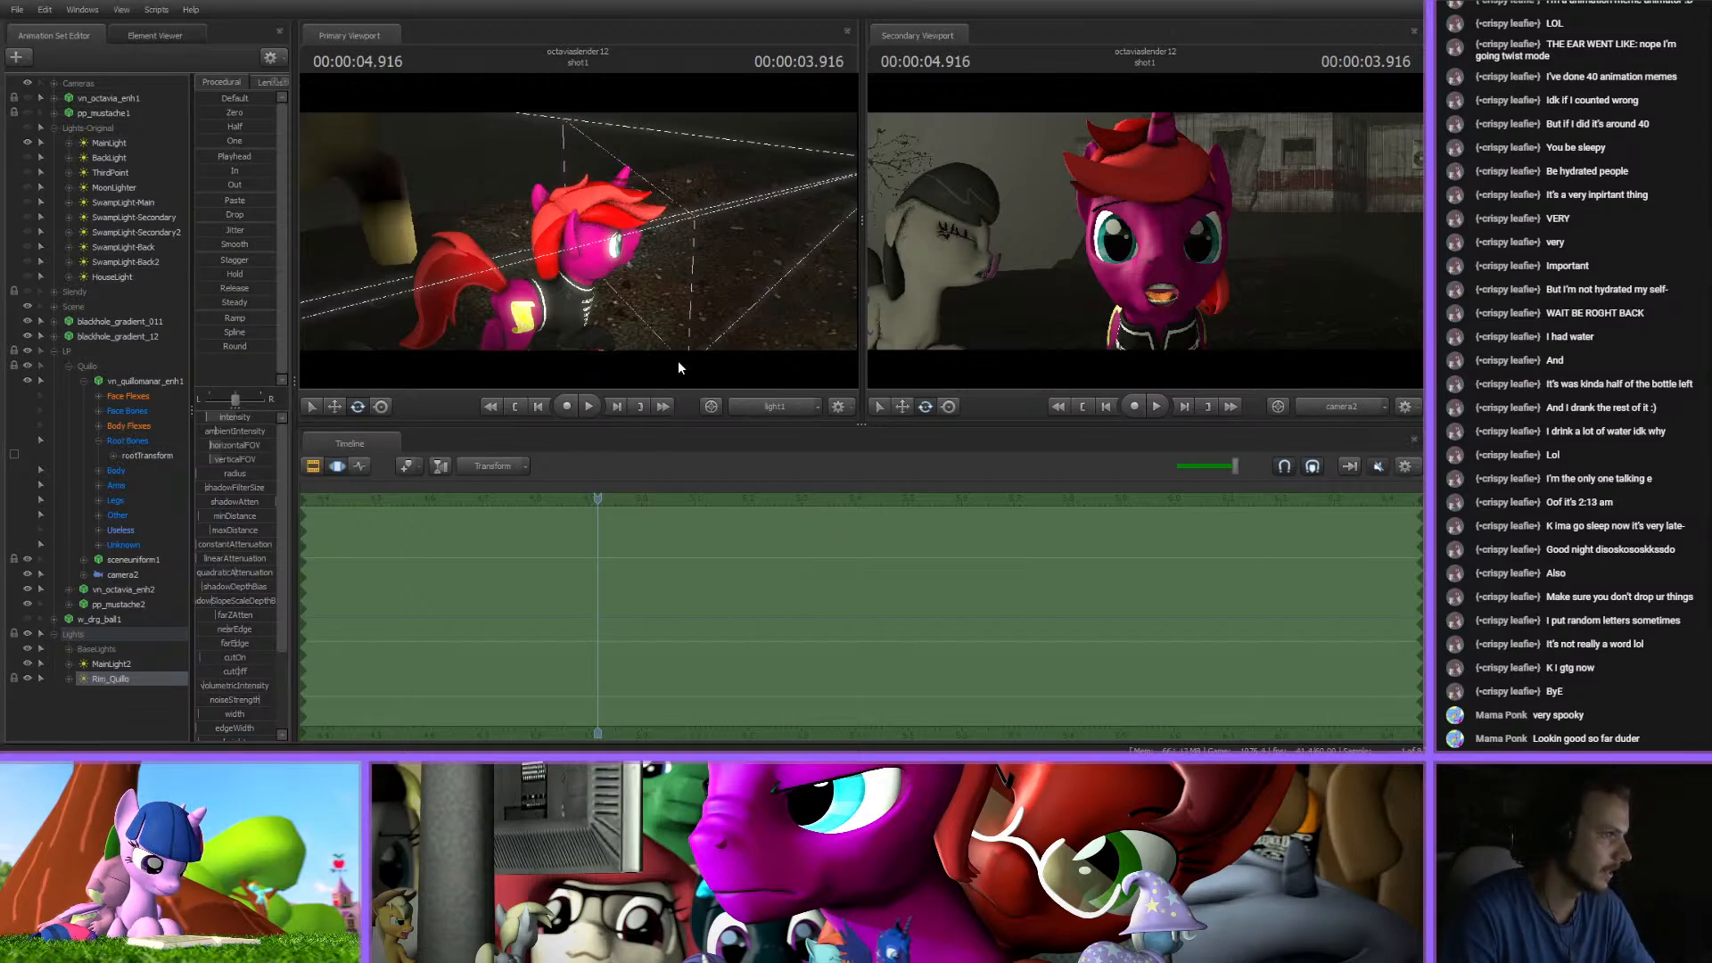
pyautogui.click(111, 705)
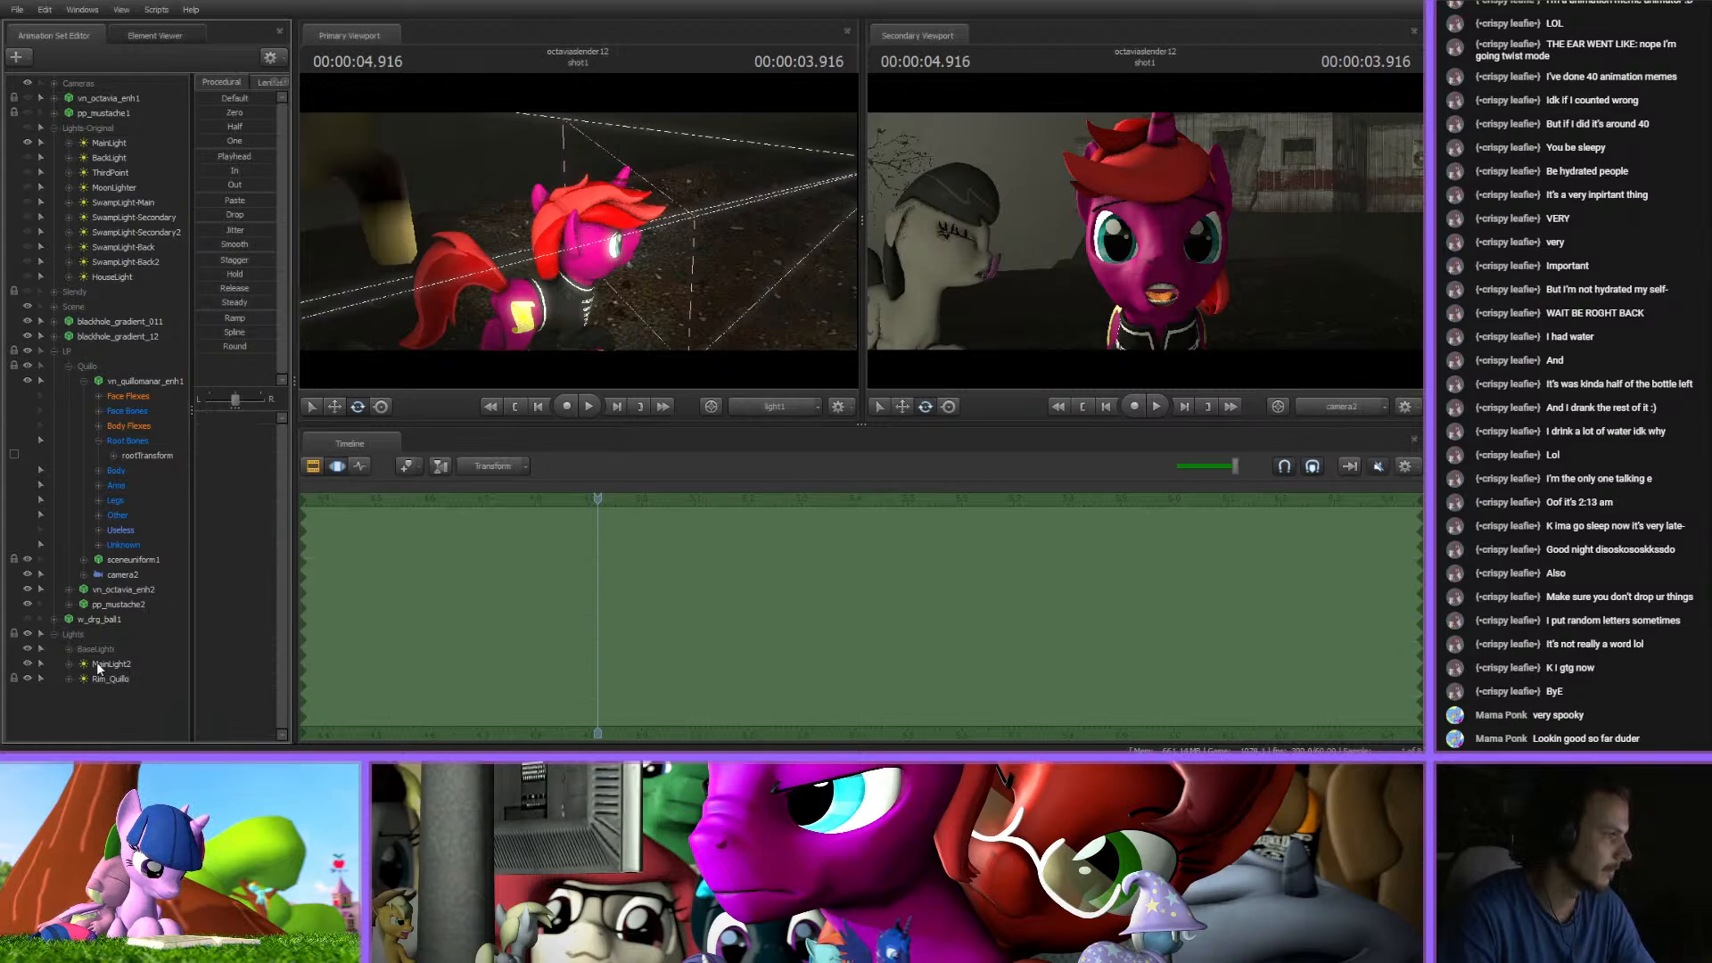
# - Paste a copy of Rim_Quillo, lock the copy's transform to vn_quillomanar_enh1's rootTransform, and place it in the Lights group
pyautogui.hotkey('ctrl', 'v')
pyautogui.click(66, 694)
pyautogui.click(57, 694)
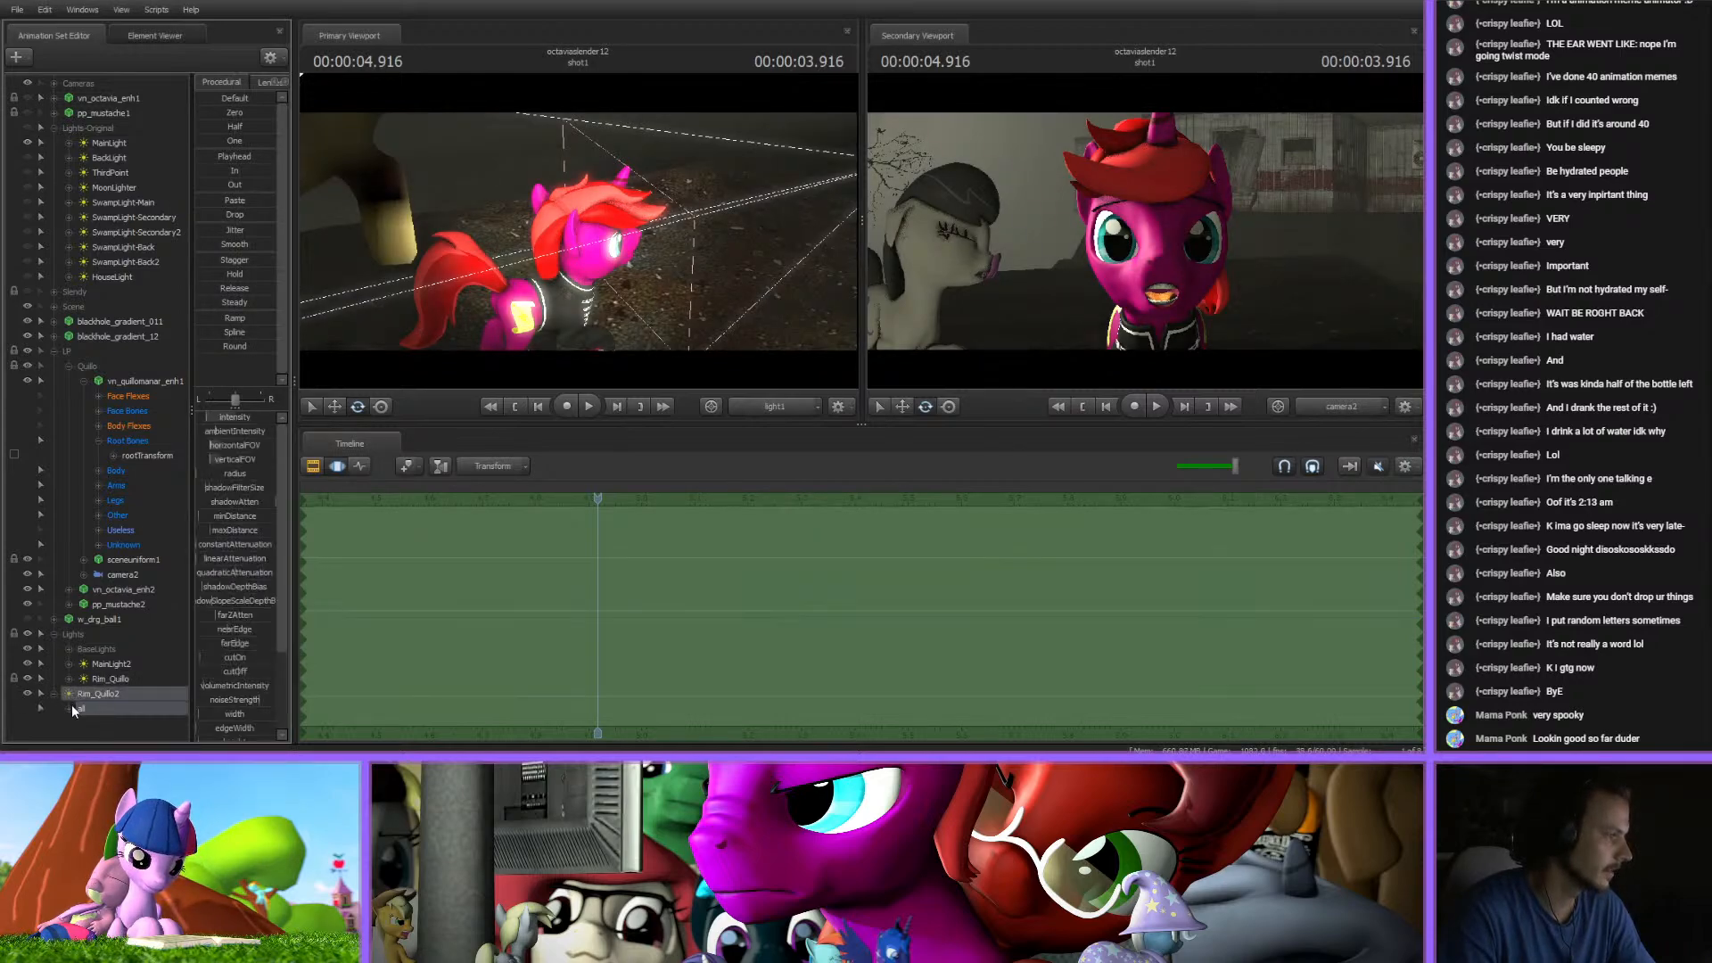
pyautogui.click(70, 709)
pyautogui.scroll(-2, 96, 656)
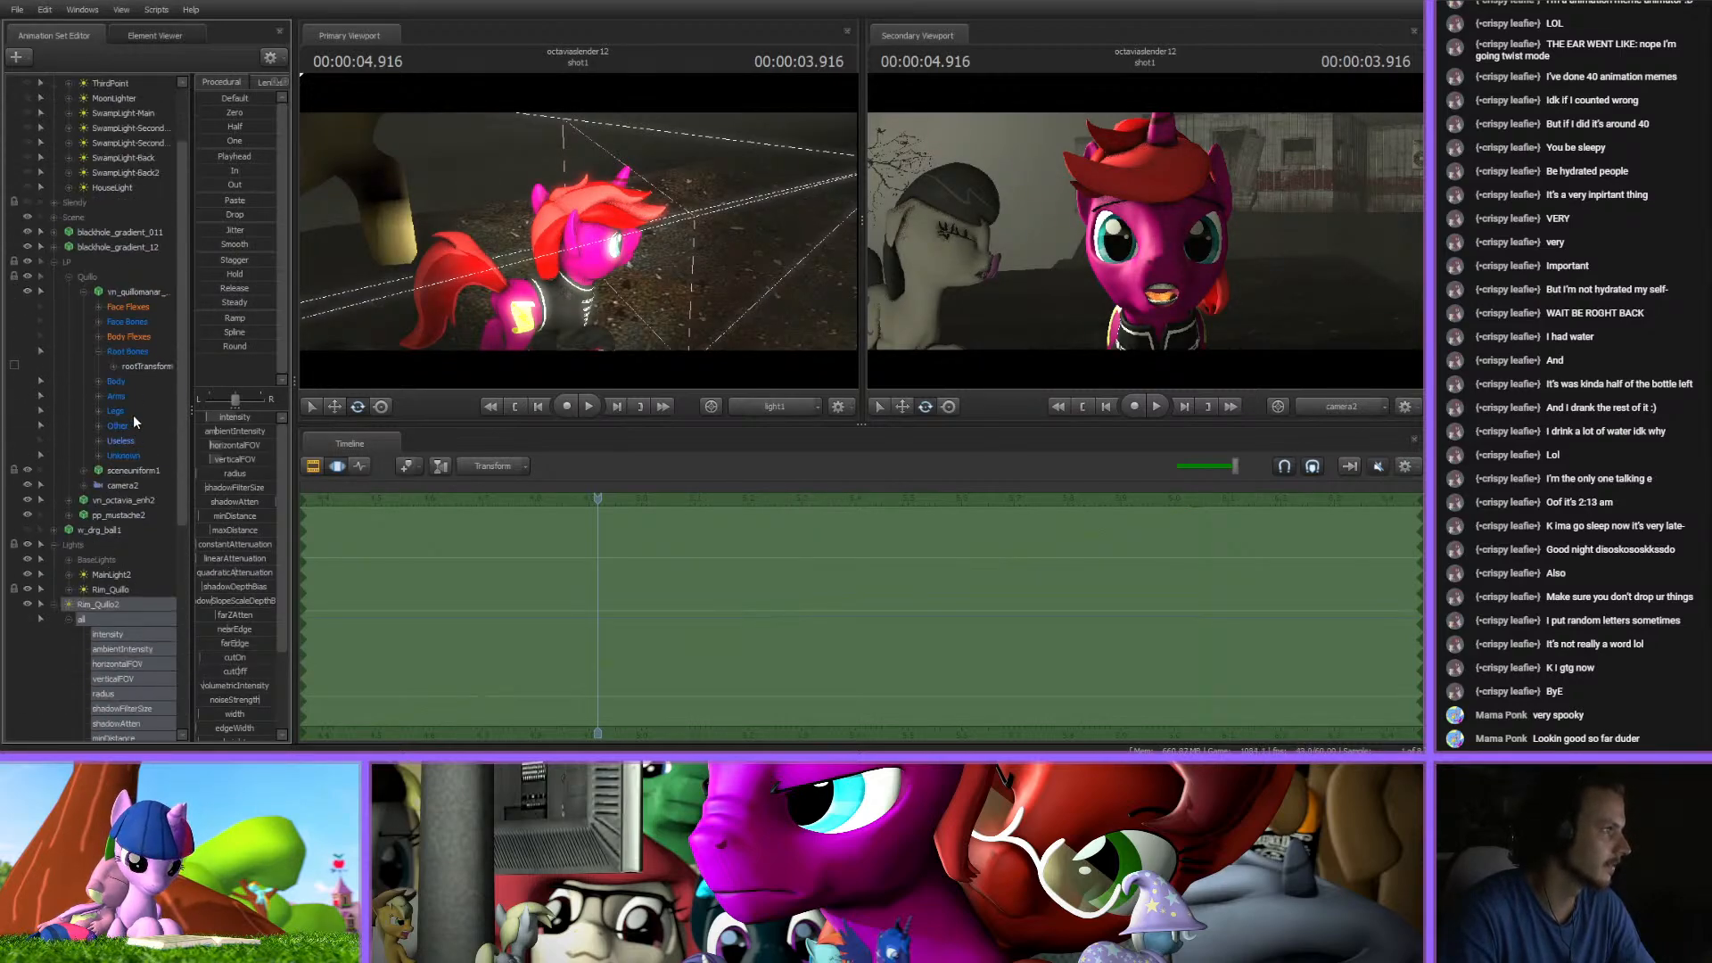
pyautogui.moveTo(127, 352); pyautogui.dragTo(121, 372)
pyautogui.moveTo(122, 754); pyautogui.dragTo(122, 723)
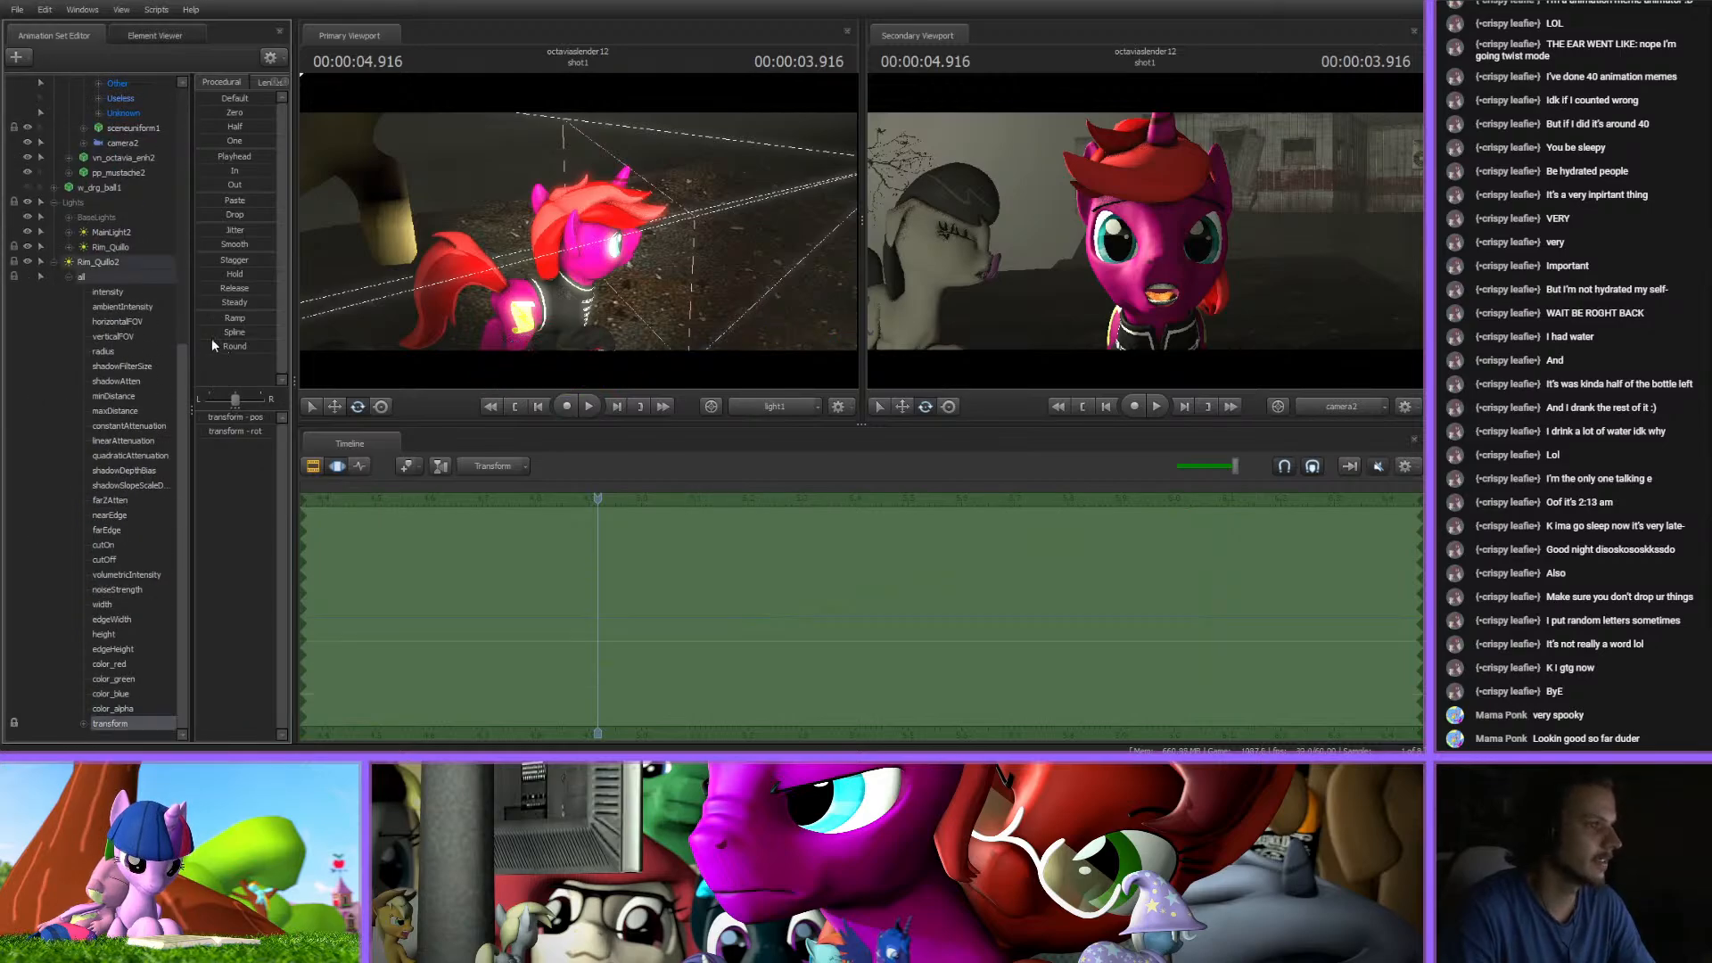
pyautogui.click(89, 260)
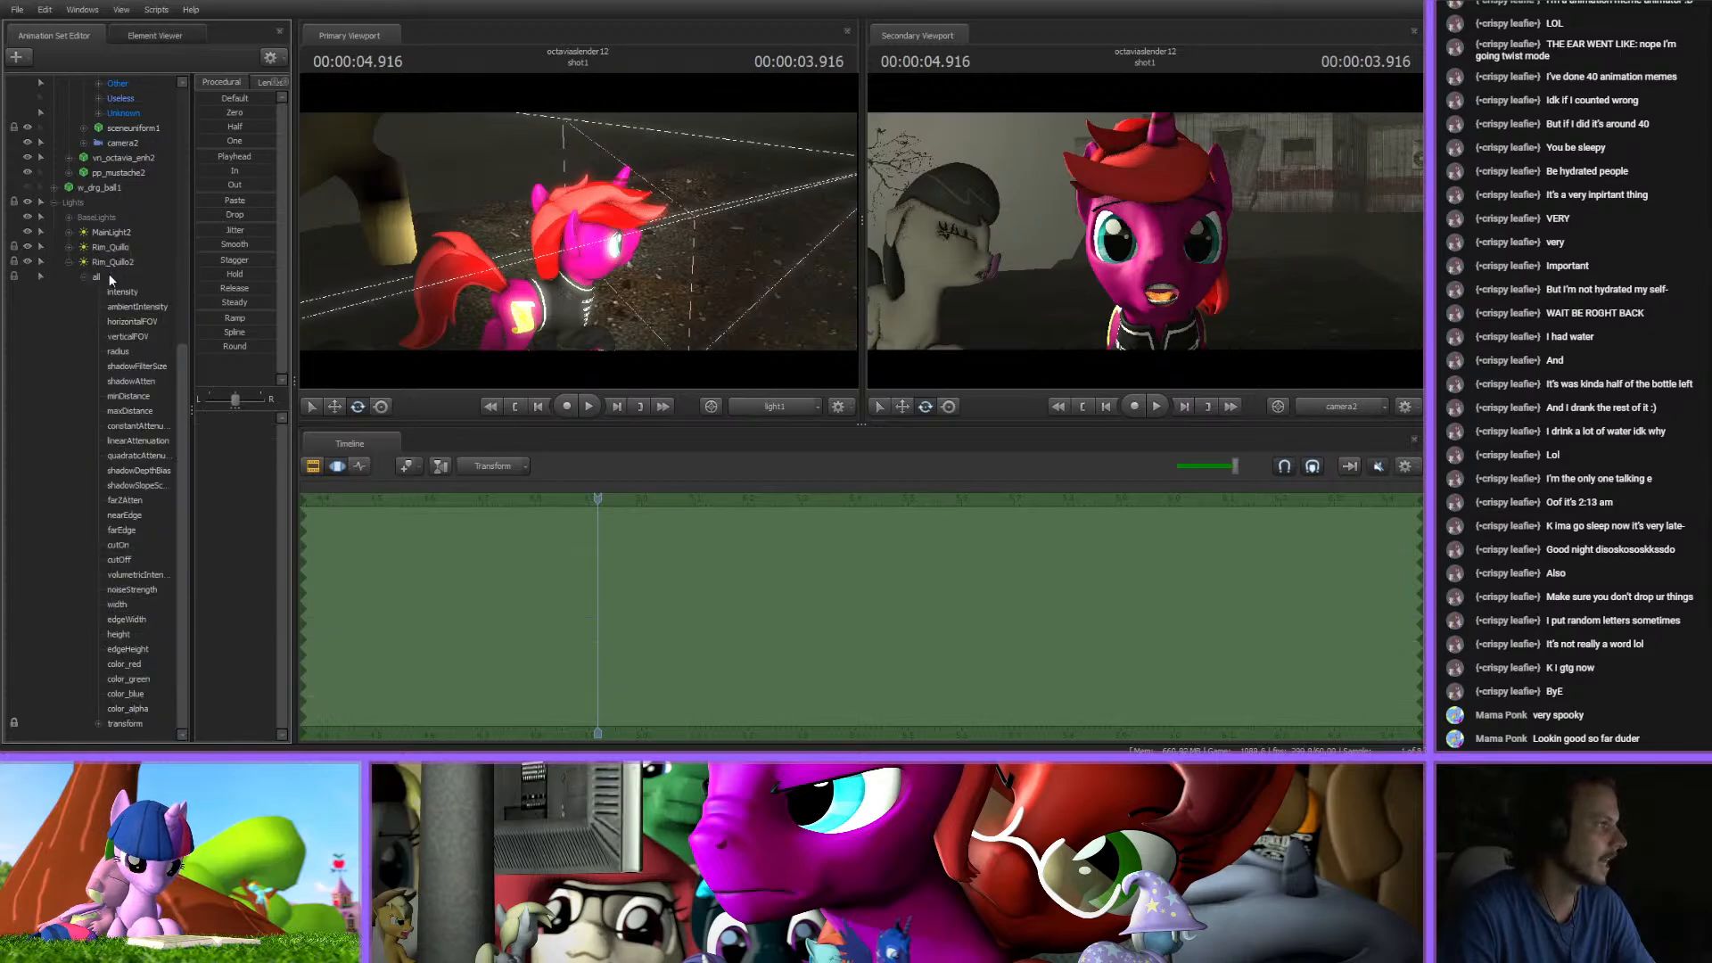
# - Look through Rim_Quillo2 to aim it at the pony from the opposite rear side, and blend its intensity partway toward zero
pyautogui.moveTo(571, 251); pyautogui.dragTo(679, 229)
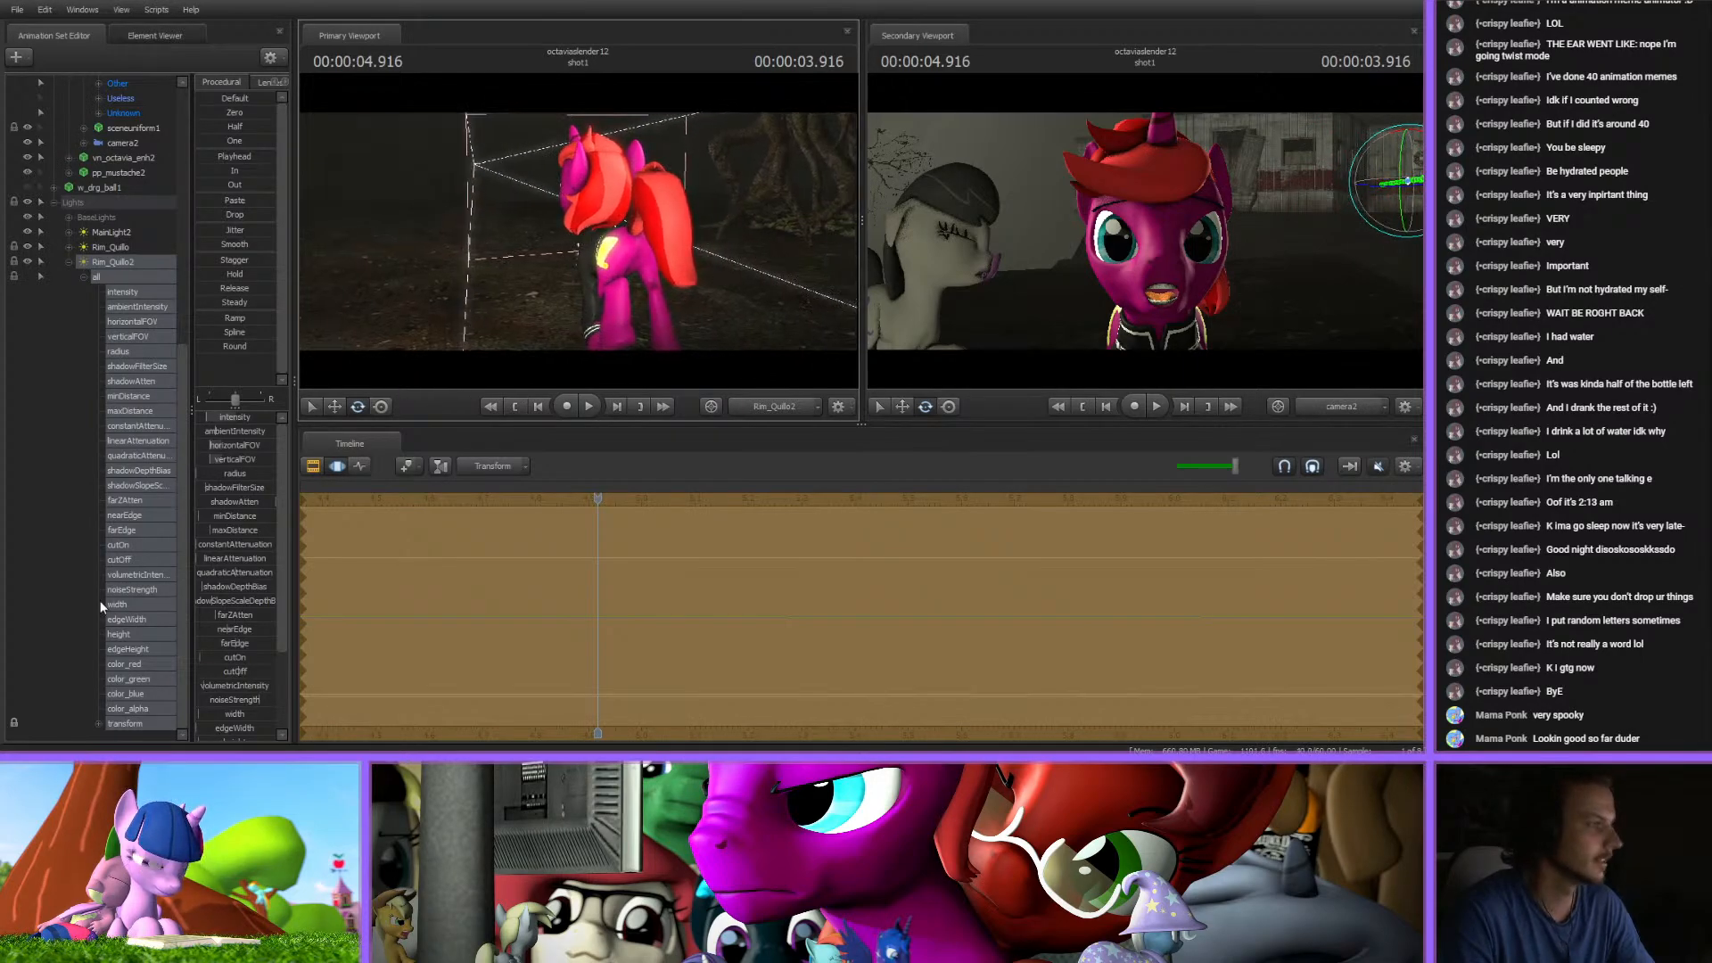
pyautogui.click(122, 292)
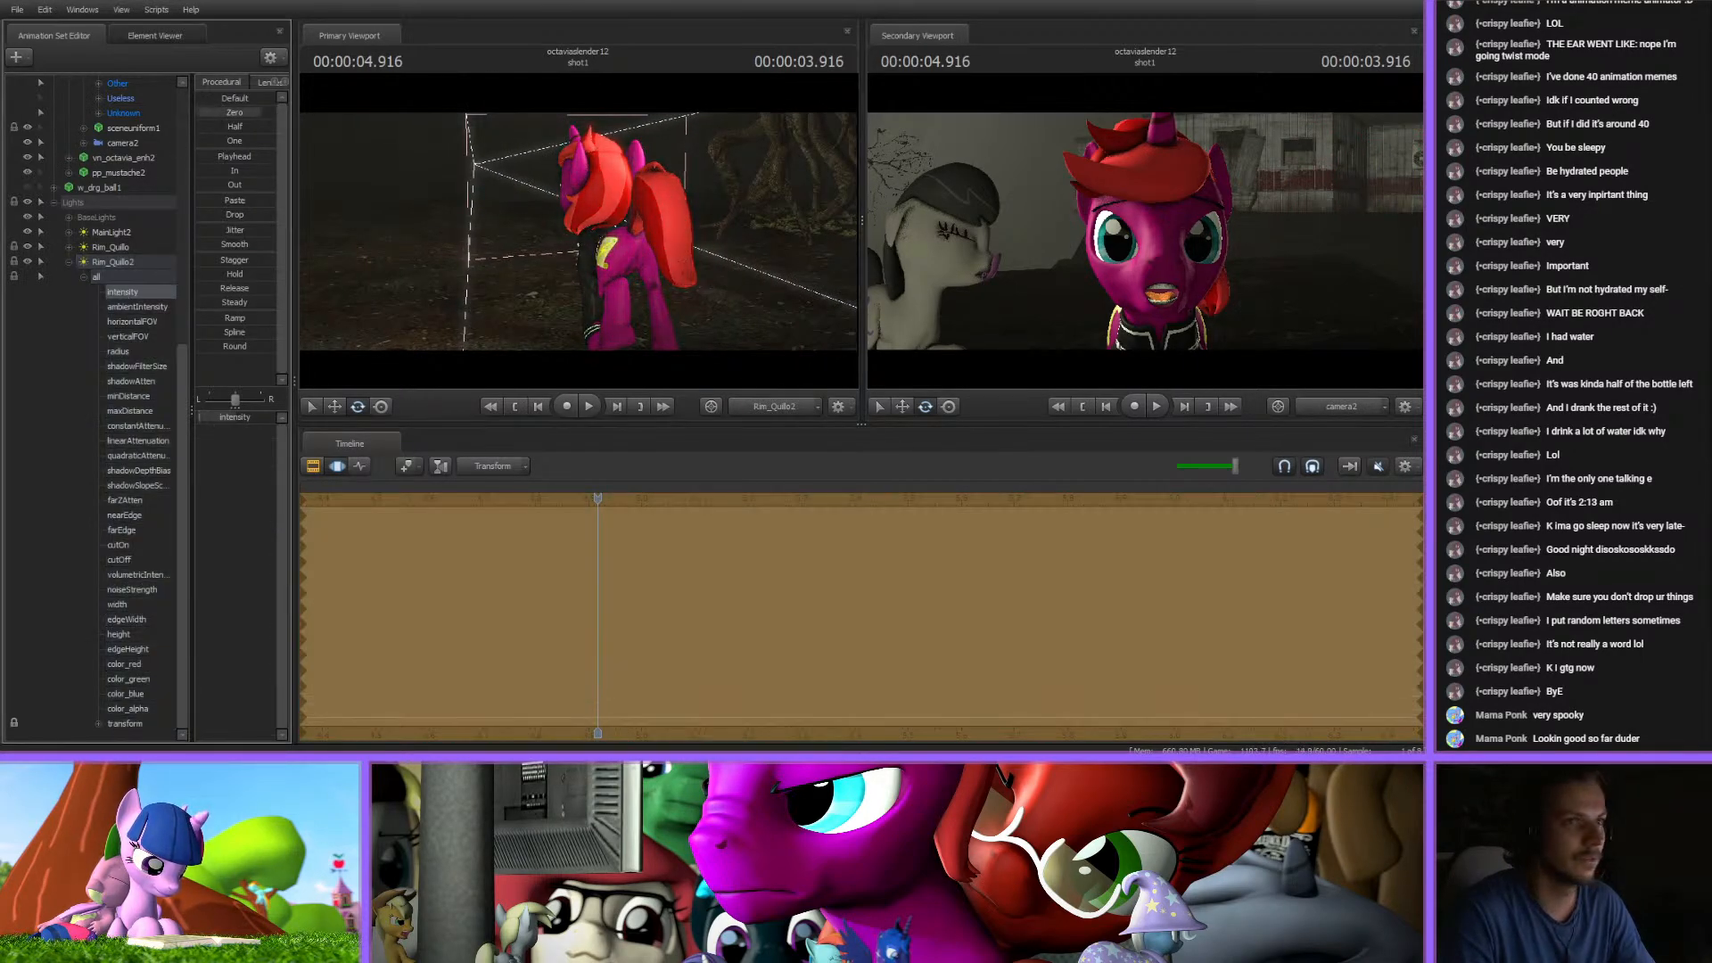
pyautogui.moveTo(235, 418); pyautogui.dragTo(238, 417)
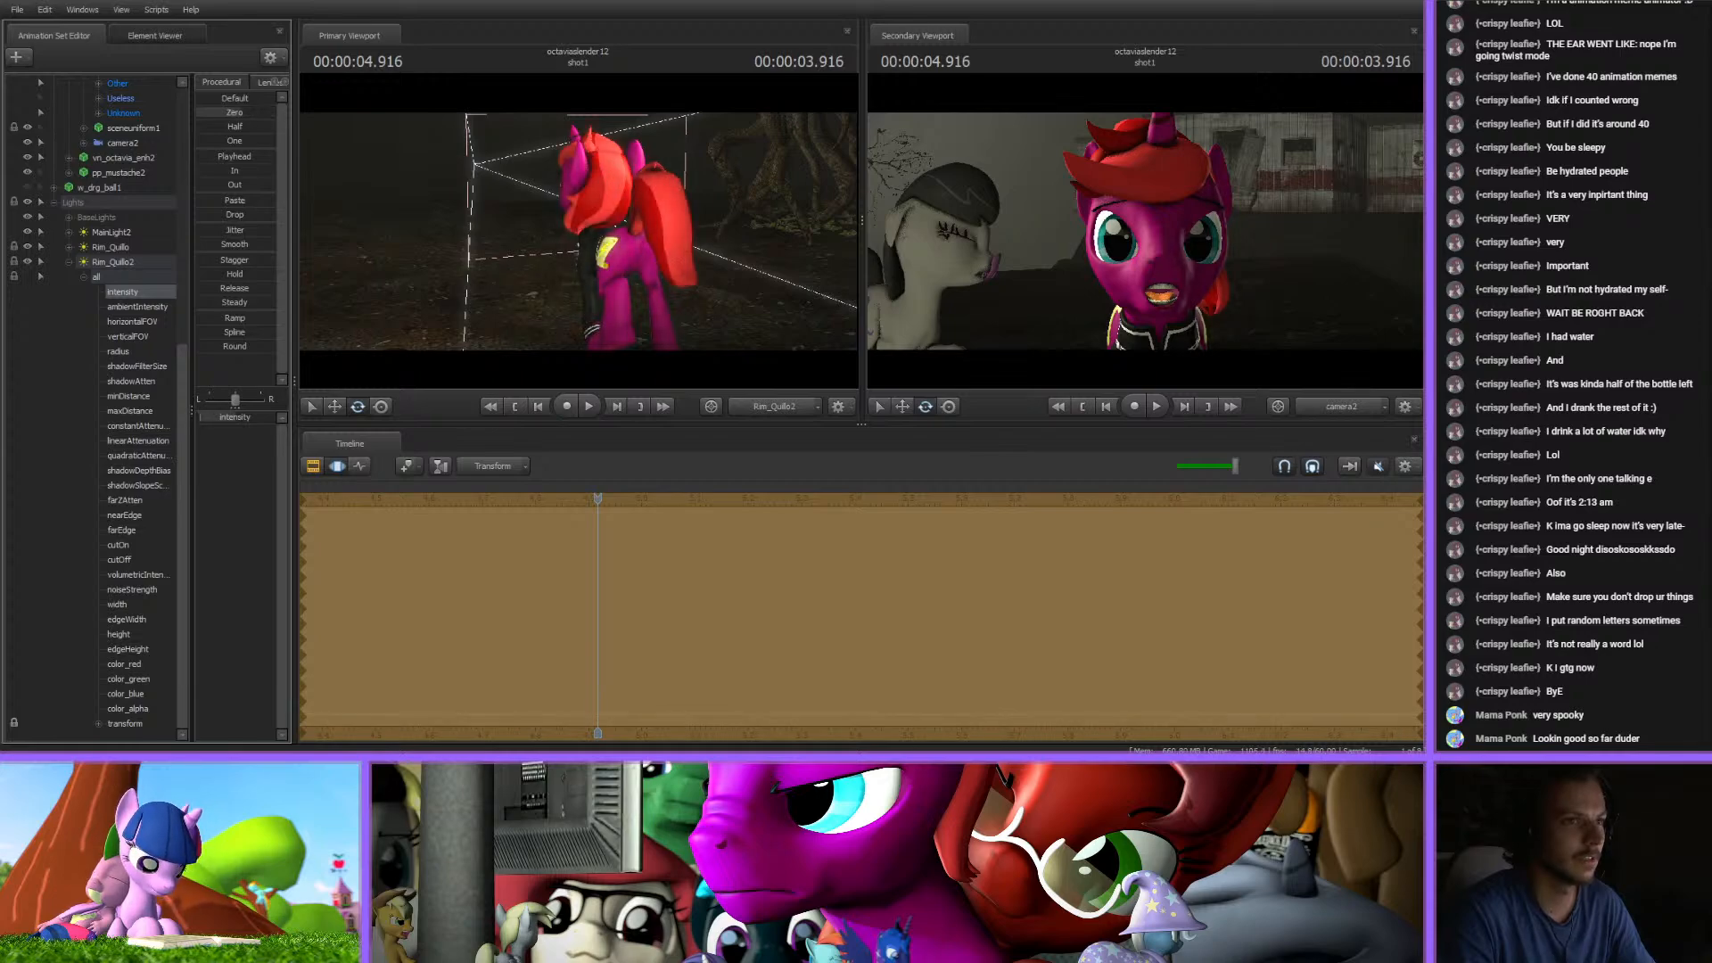
# - Reposition Rim_Quillo2 behind the pony while looking through the light, nudging it sideways to shape the rim highlight
pyautogui.click(113, 262)
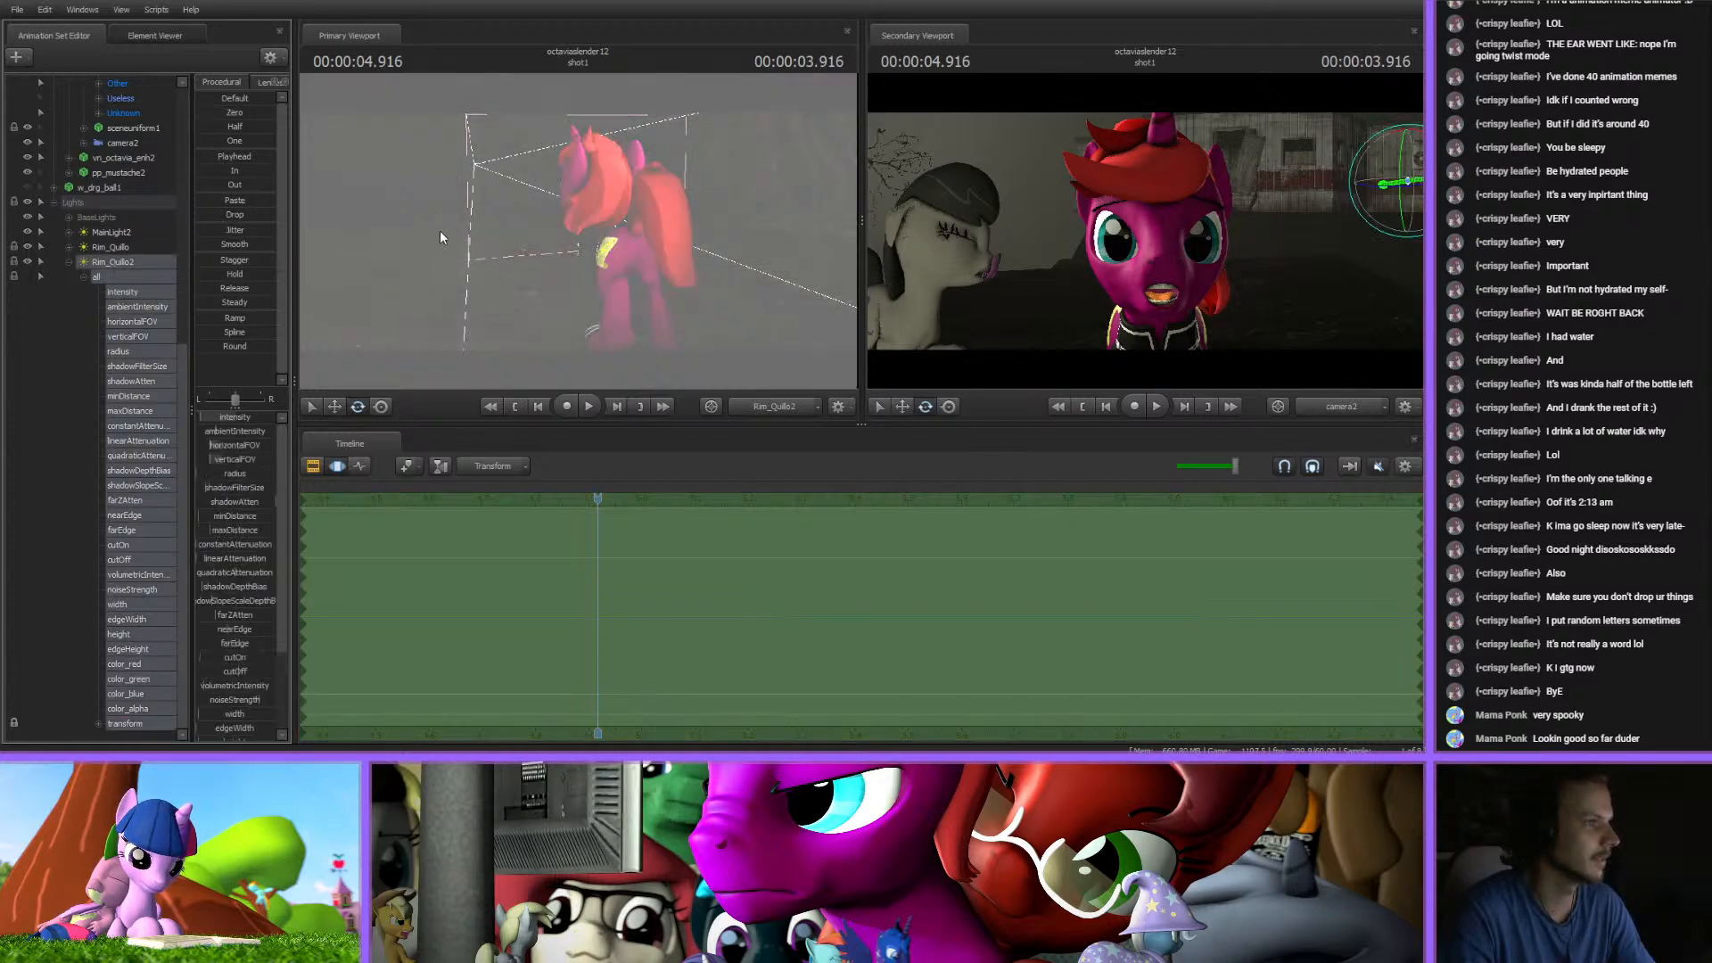
pyautogui.moveTo(580, 230)
pyautogui.mouseDown()
pyautogui.moveTo(592, 245)
pyautogui.moveTo(565, 242)
pyautogui.mouseUp()
pyautogui.press('x')
pyautogui.press('z')
pyautogui.press('a')
pyautogui.press('d')
pyautogui.press('a')
pyautogui.press('d')
pyautogui.press('a')
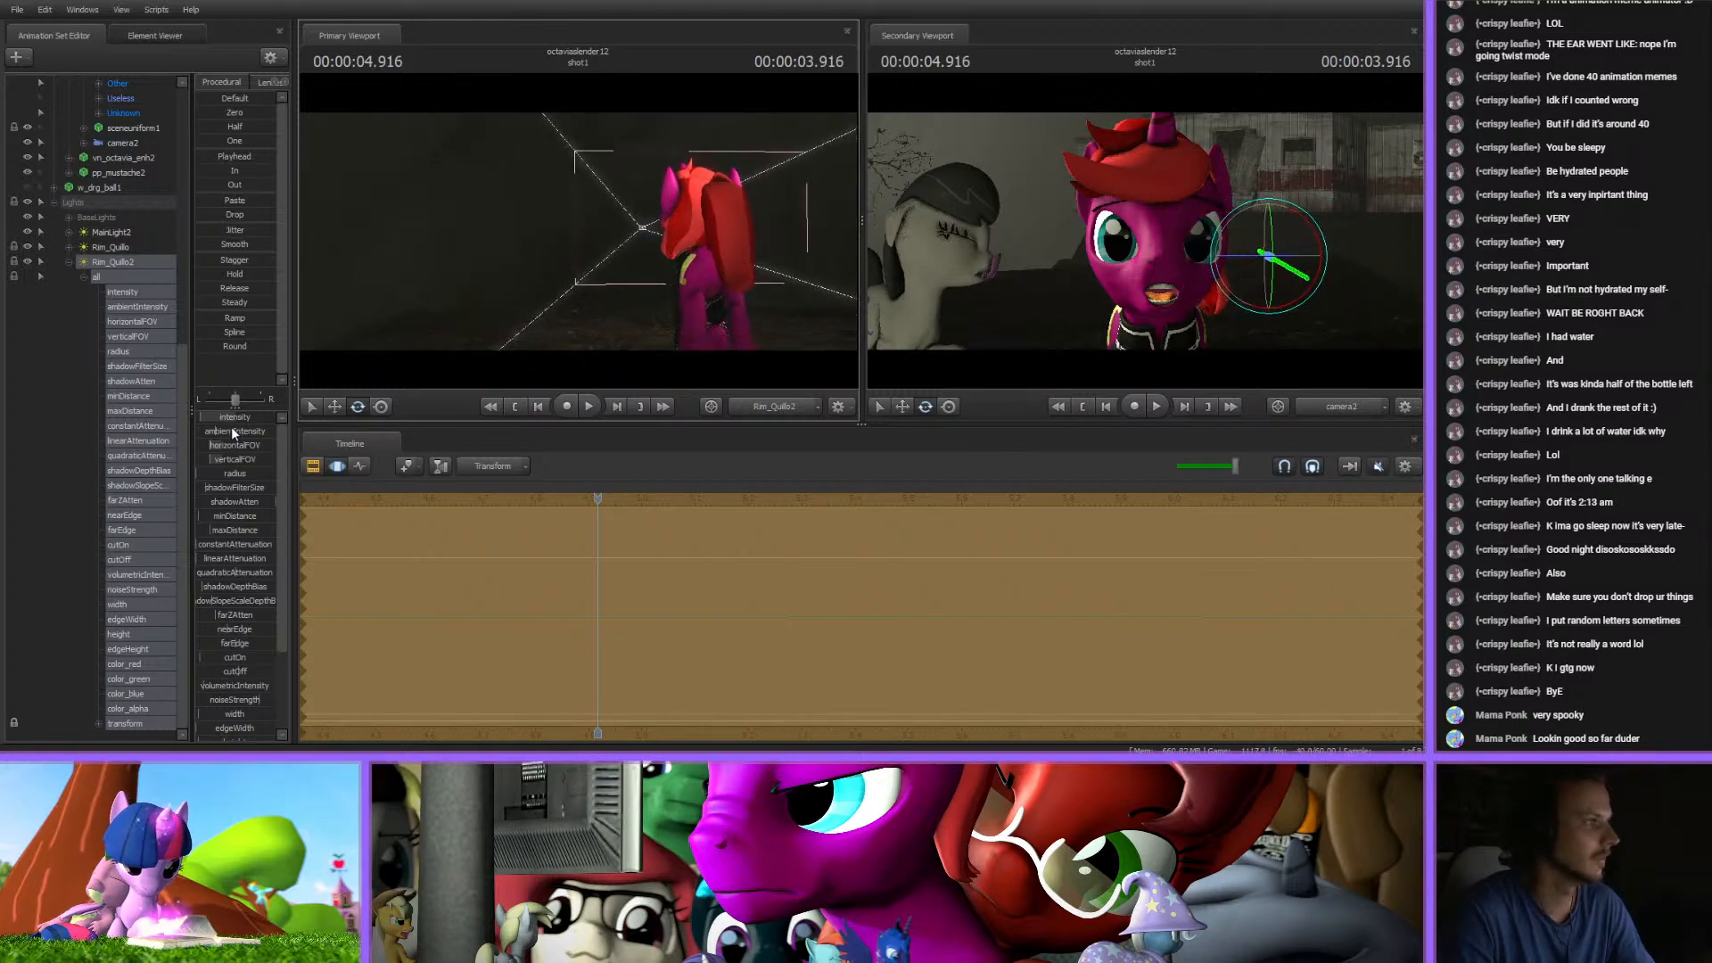
# - Raise Rim_Quillo2's intensity and shift the light sideways behind the pony to refine the rim's placement
pyautogui.moveTo(208, 418); pyautogui.dragTo(223, 418)
pyautogui.moveTo(585, 268); pyautogui.dragTo(593, 272)
pyautogui.press('a')
pyautogui.press('d')
pyautogui.press('a')
pyautogui.press('a')
pyautogui.press('d')
pyautogui.press('a')
pyautogui.press('d')
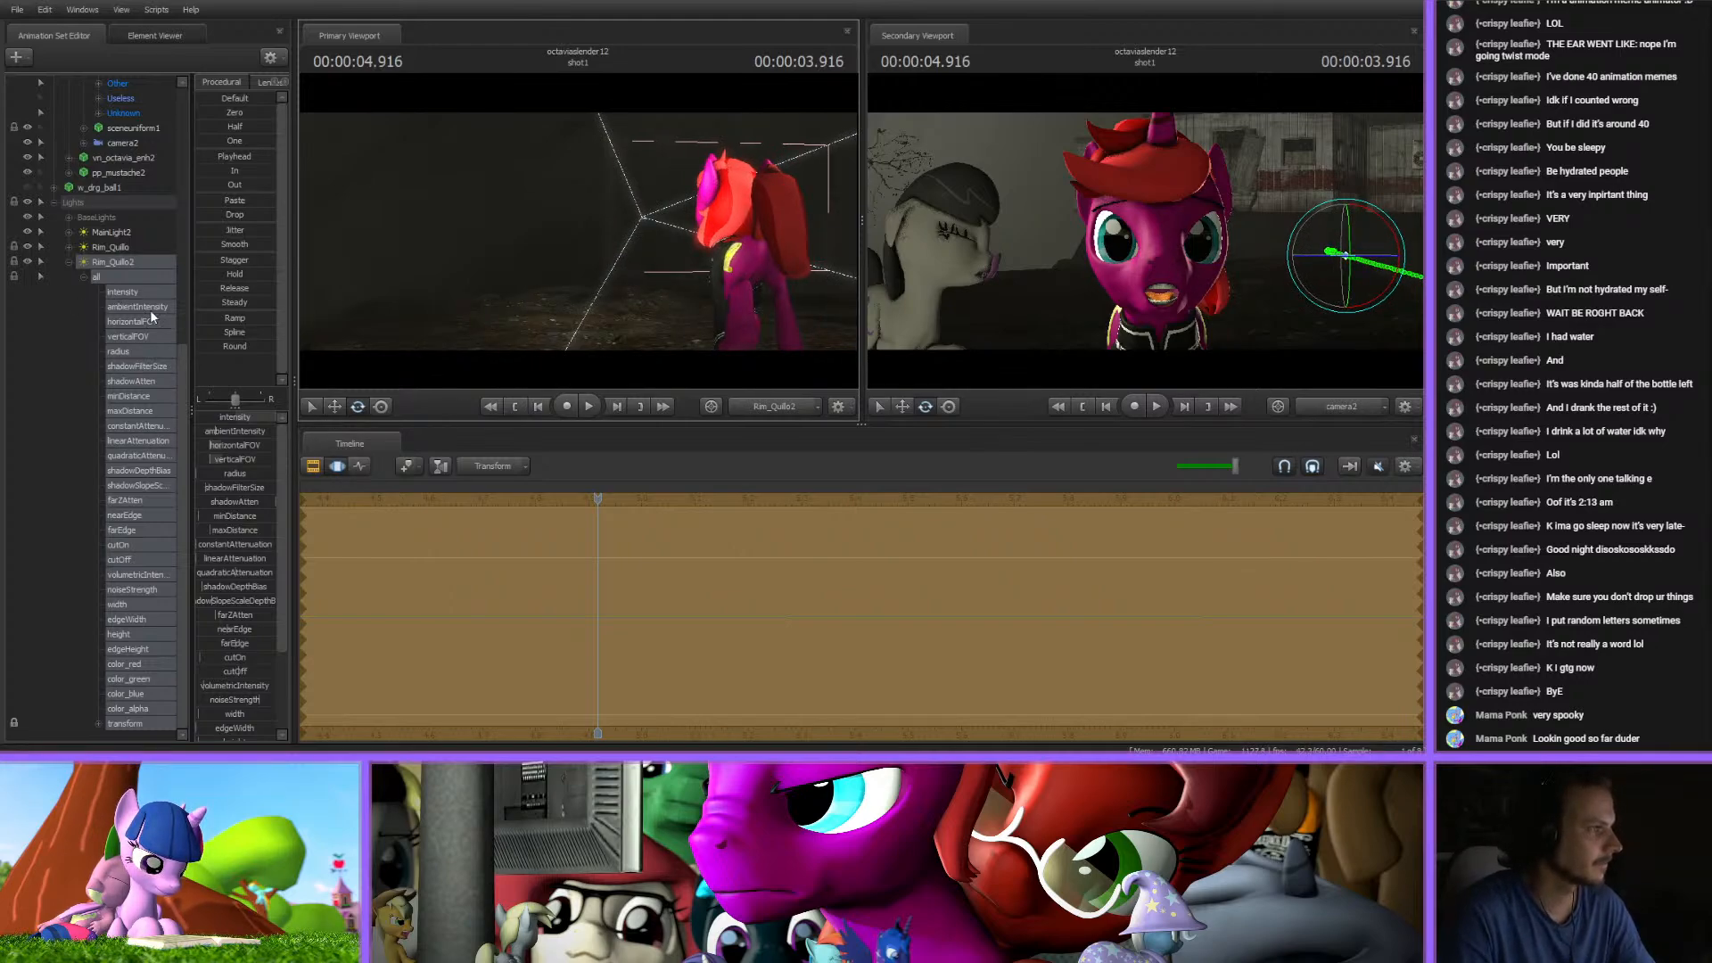
# - Blend Rim_Quillo2's intensity partway toward zero, then review the shot, parking the playhead at 00:00:05.200 with all the light's controls selected
pyautogui.click(125, 293)
pyautogui.click(216, 112)
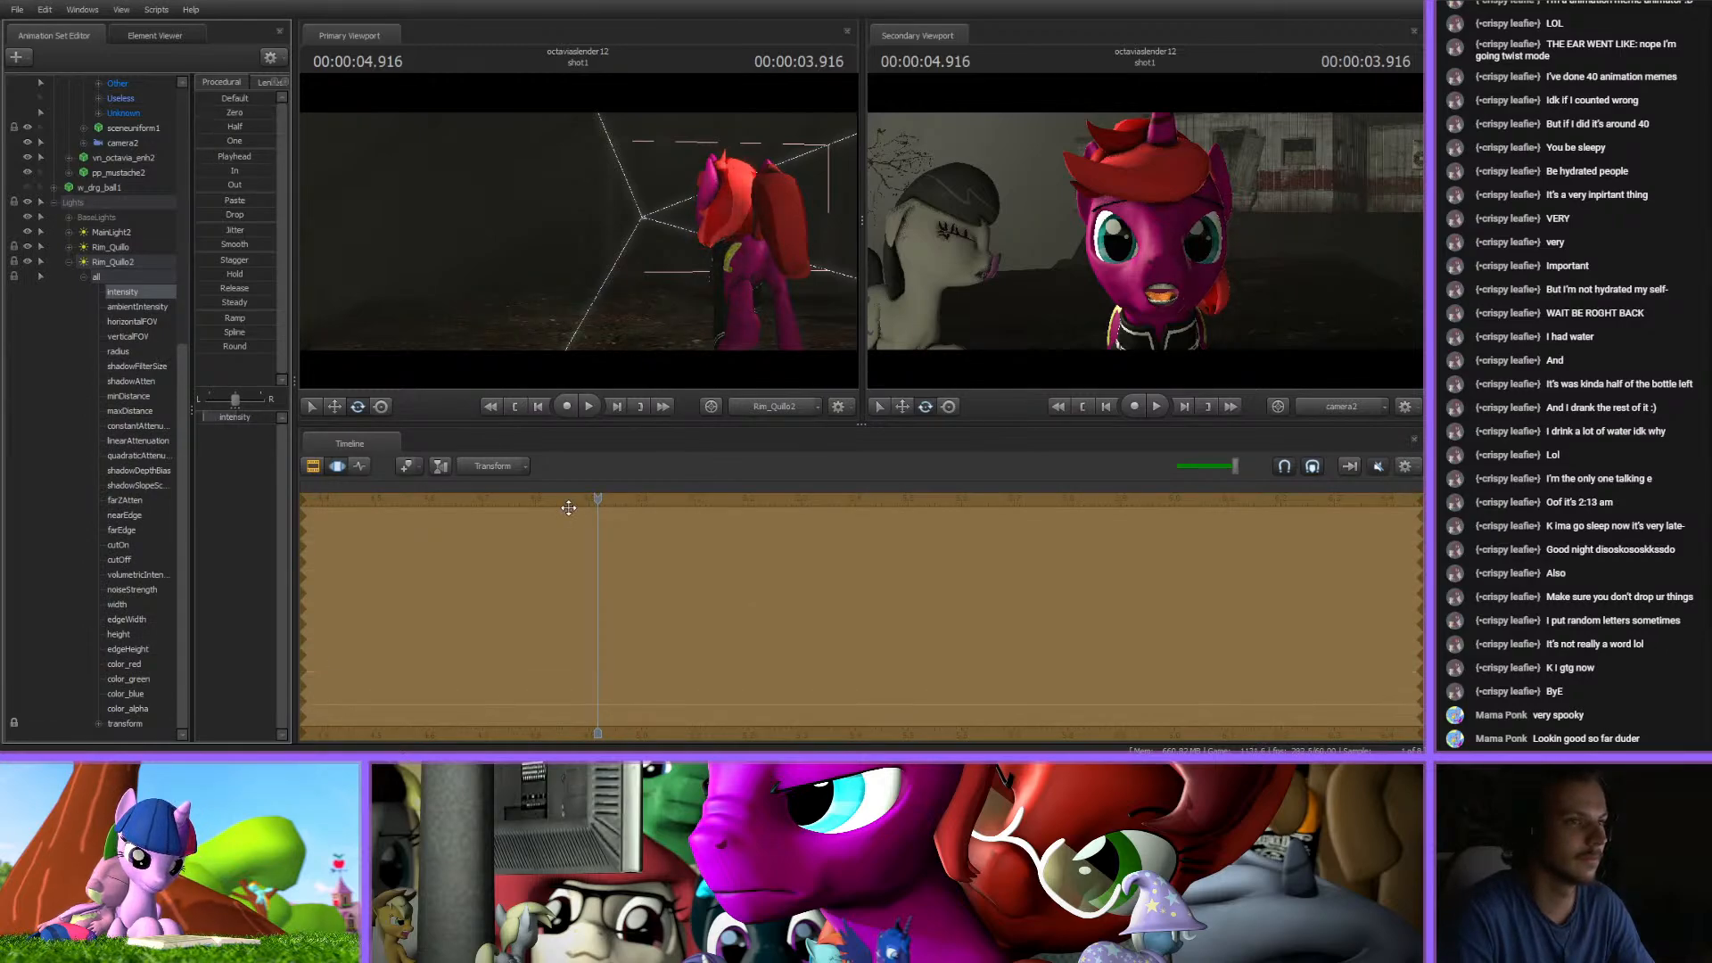
pyautogui.press('space')
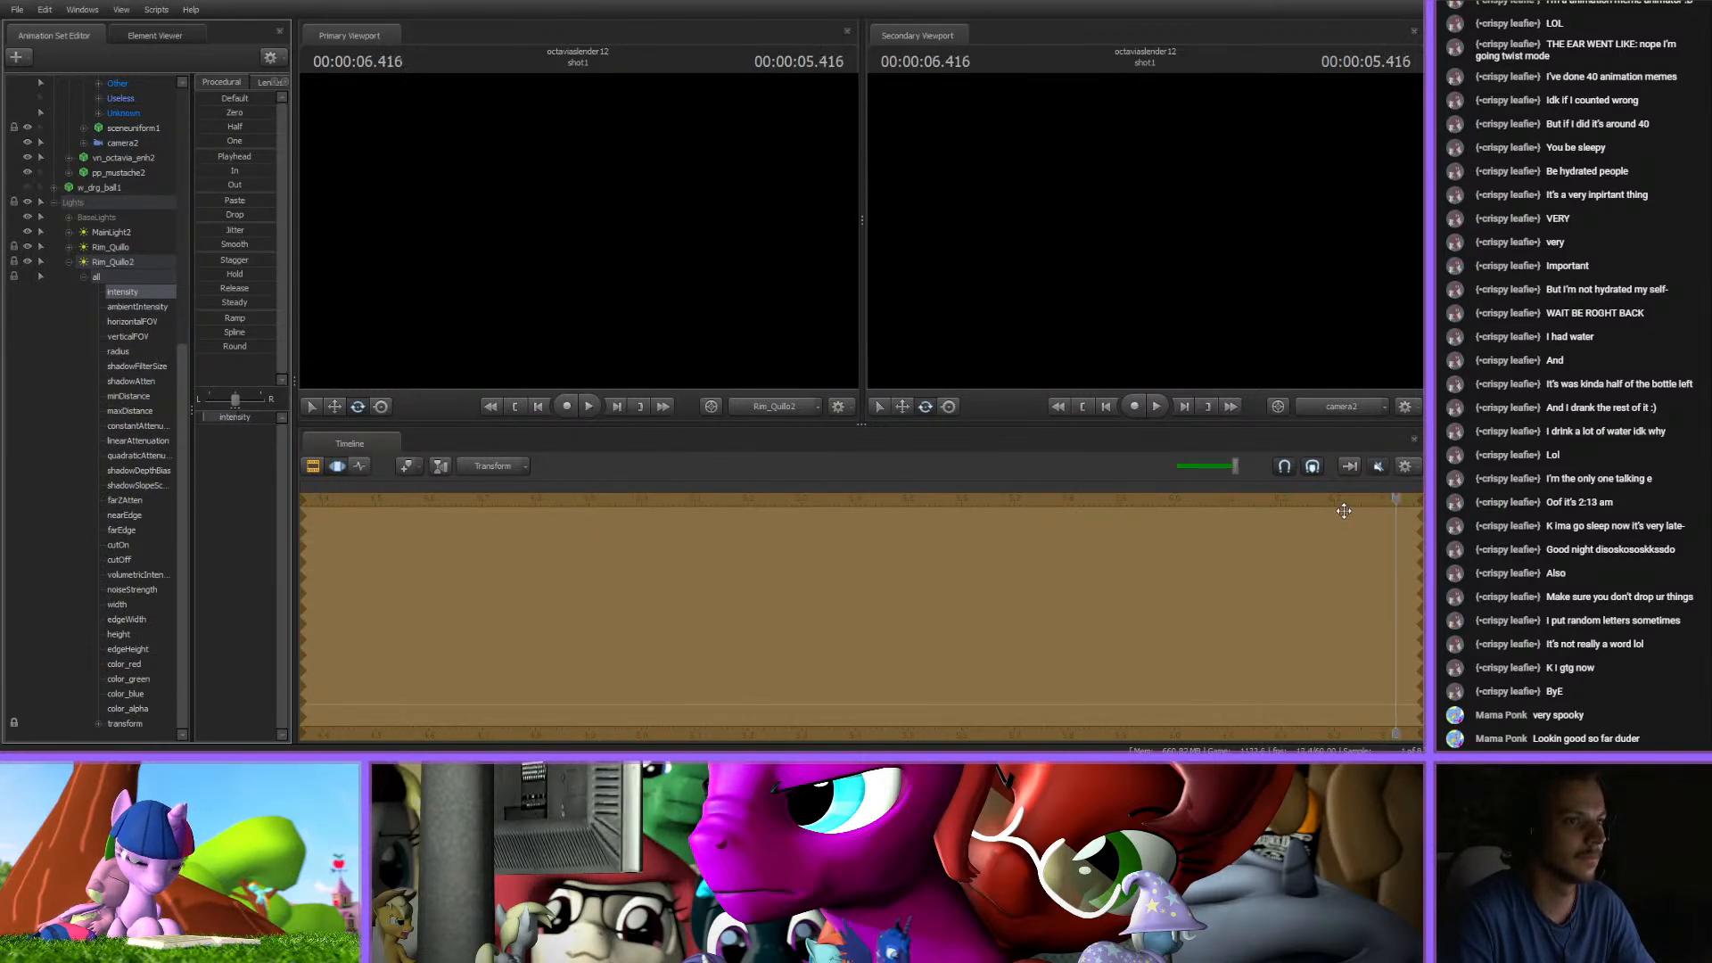
pyautogui.moveTo(1395, 500); pyautogui.dragTo(580, 483)
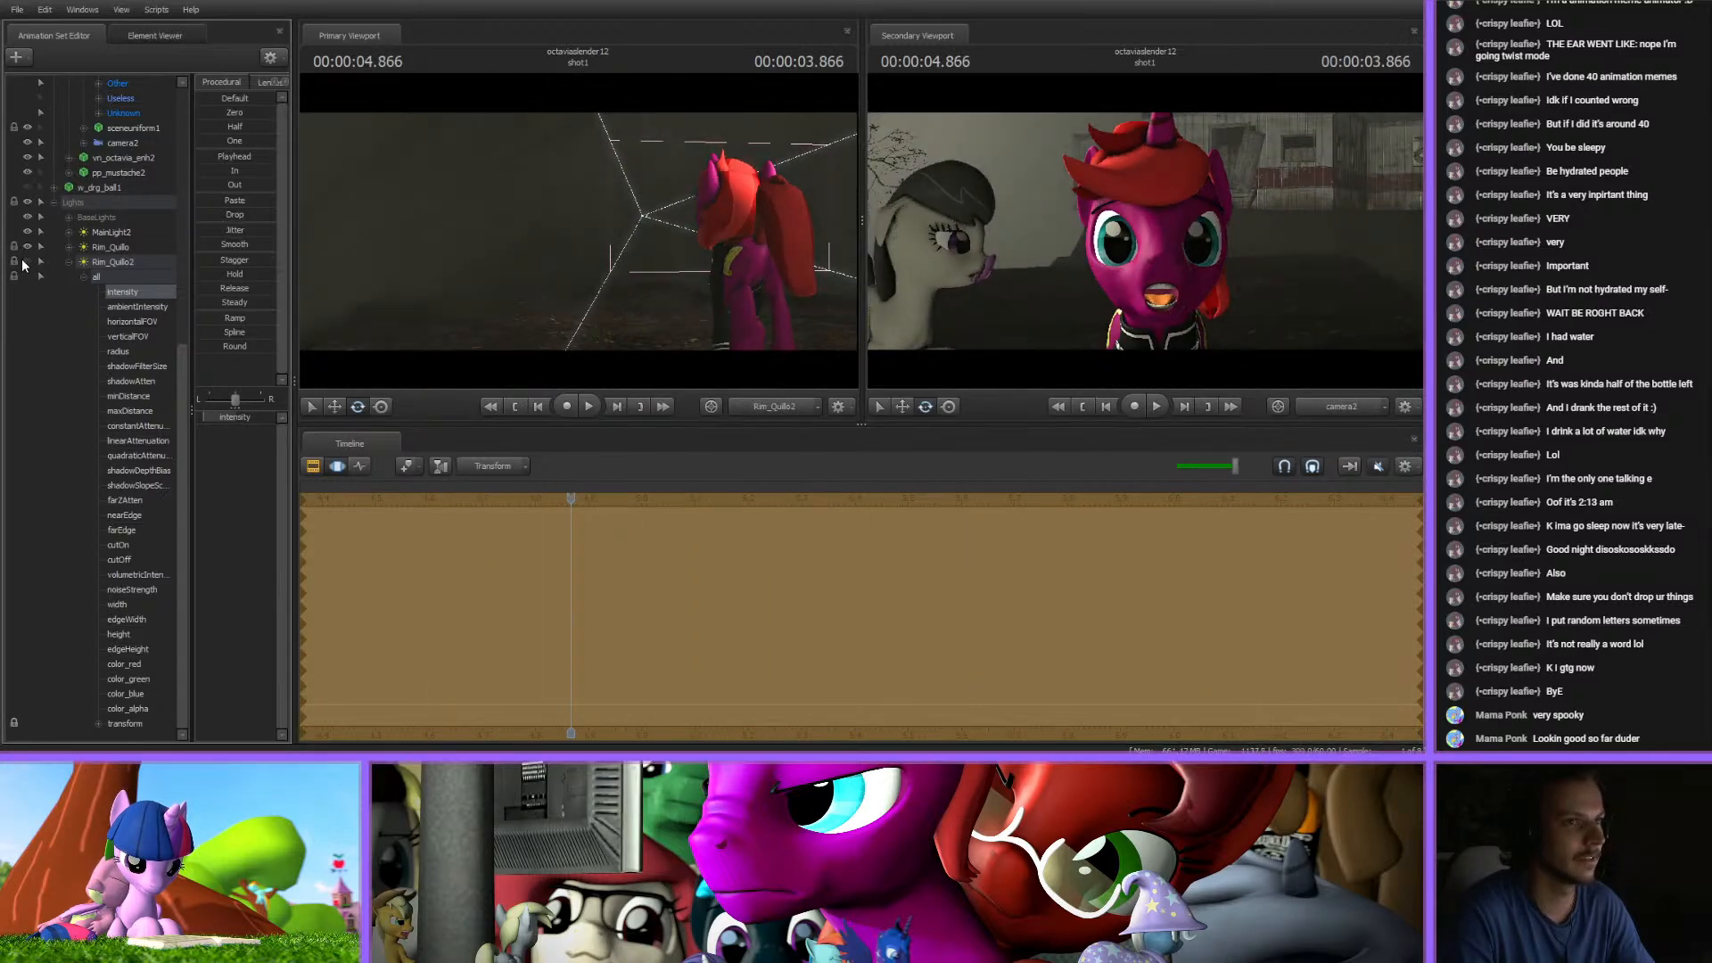
pyautogui.press('space')
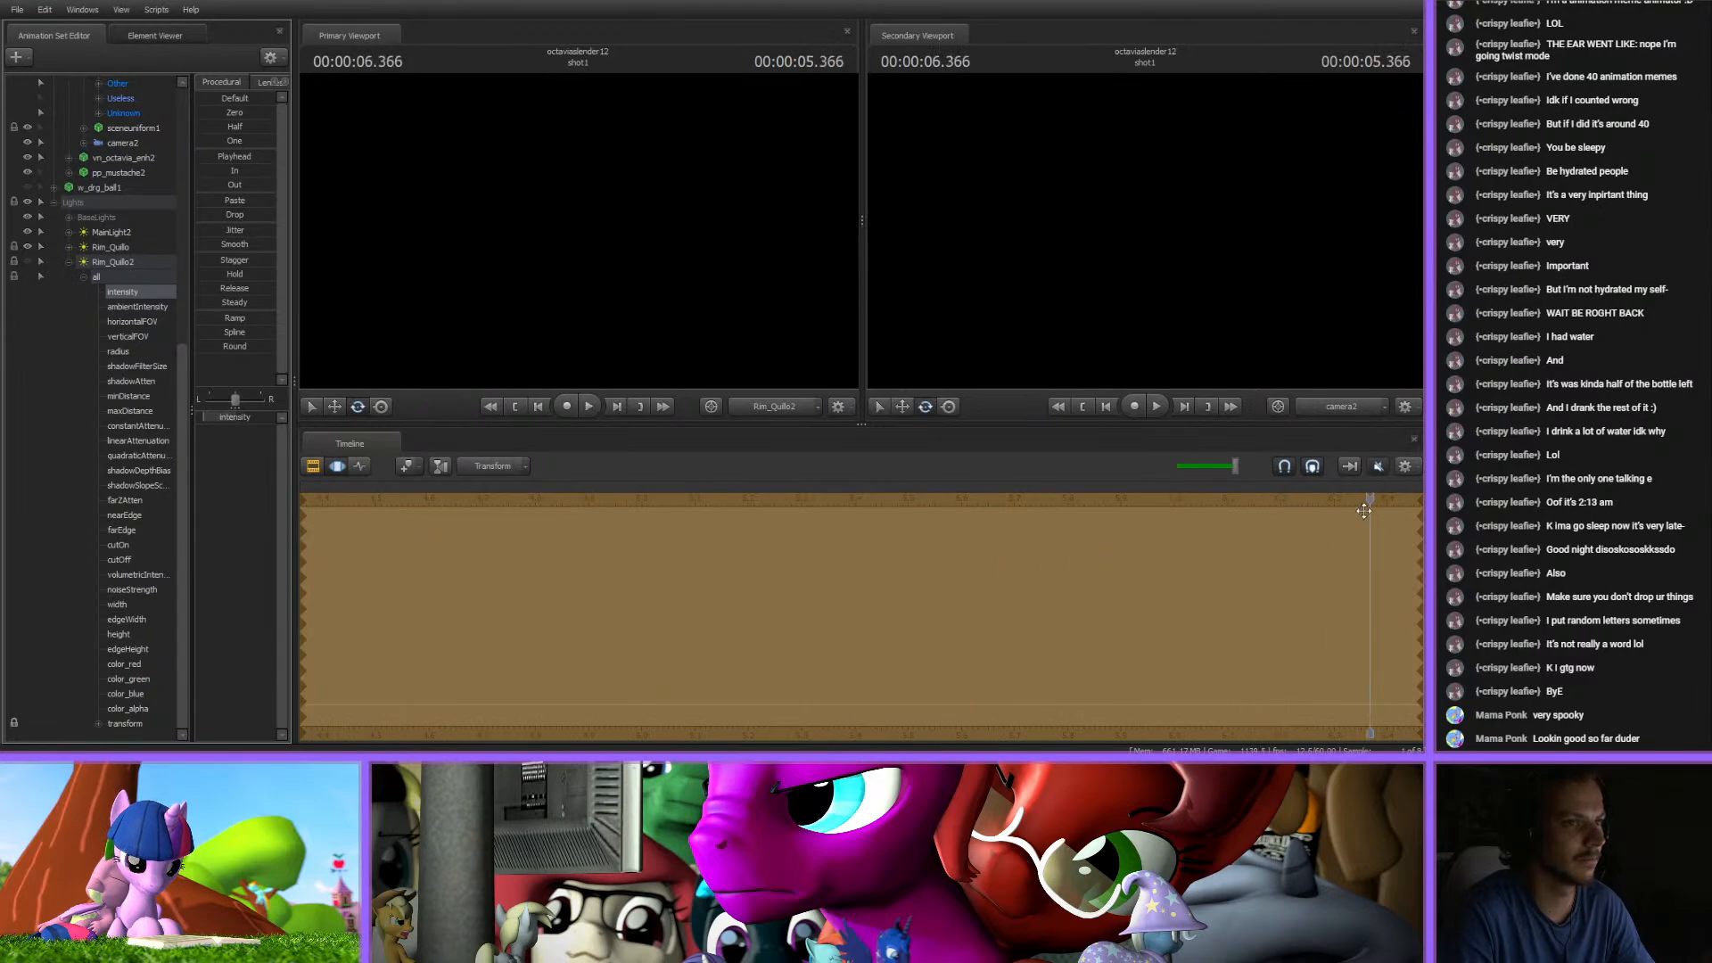
pyautogui.moveTo(1364, 510); pyautogui.dragTo(748, 510)
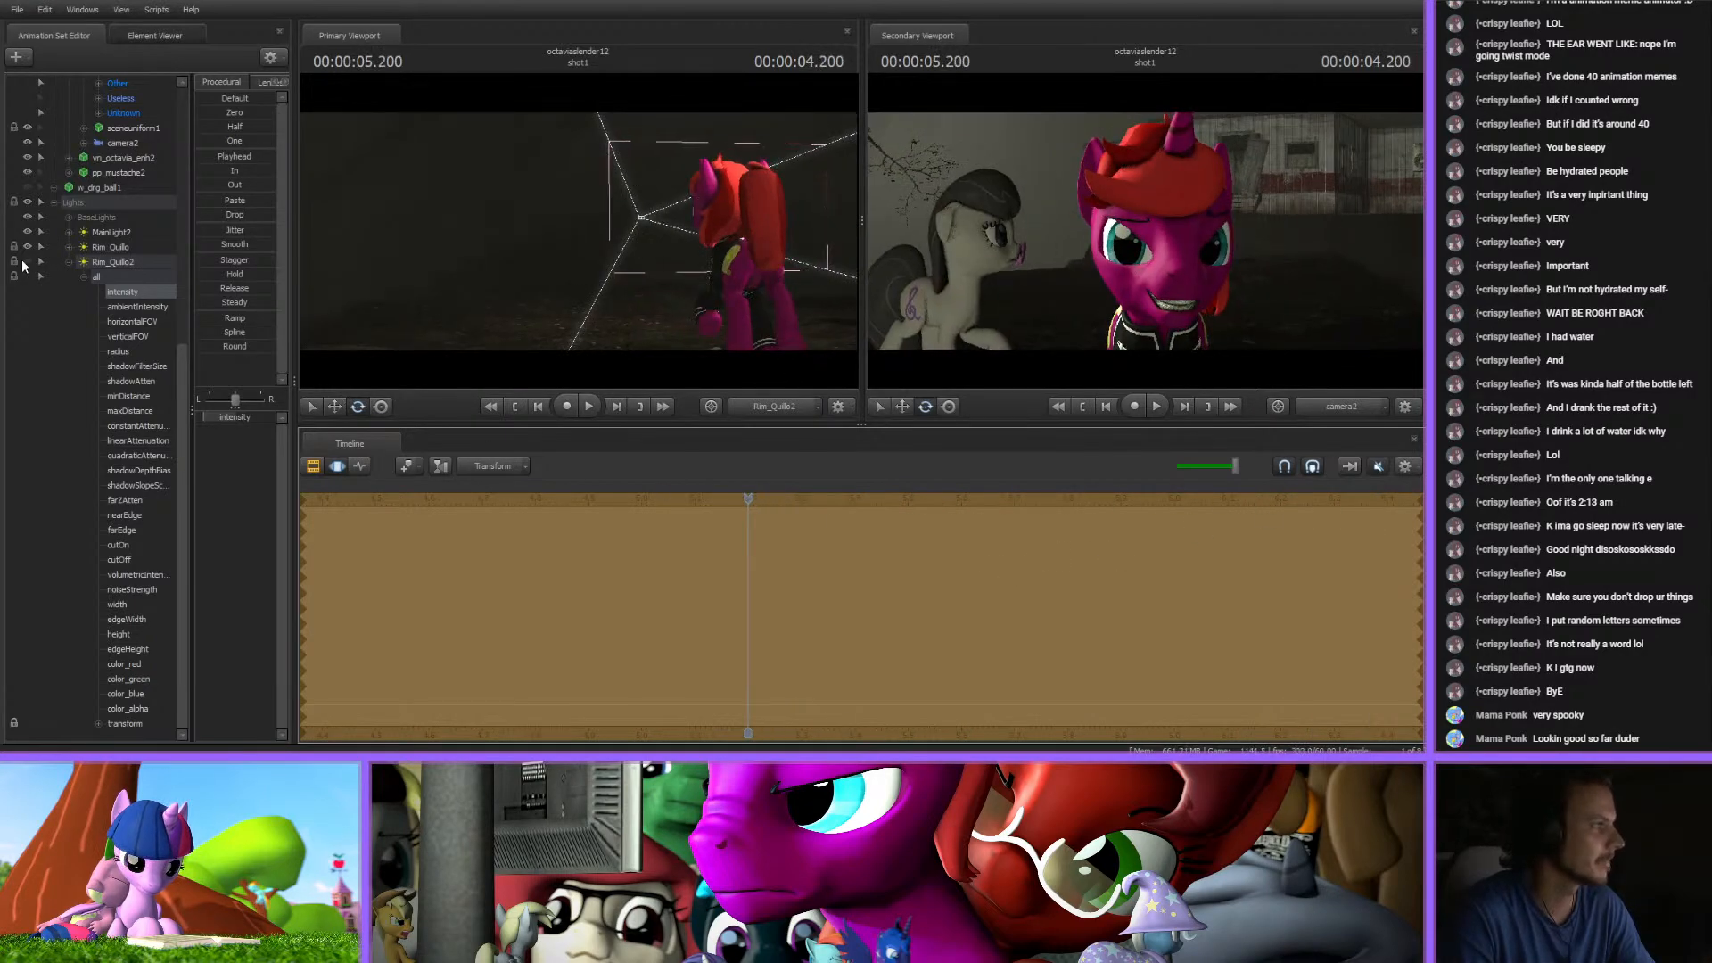
pyautogui.click(96, 277)
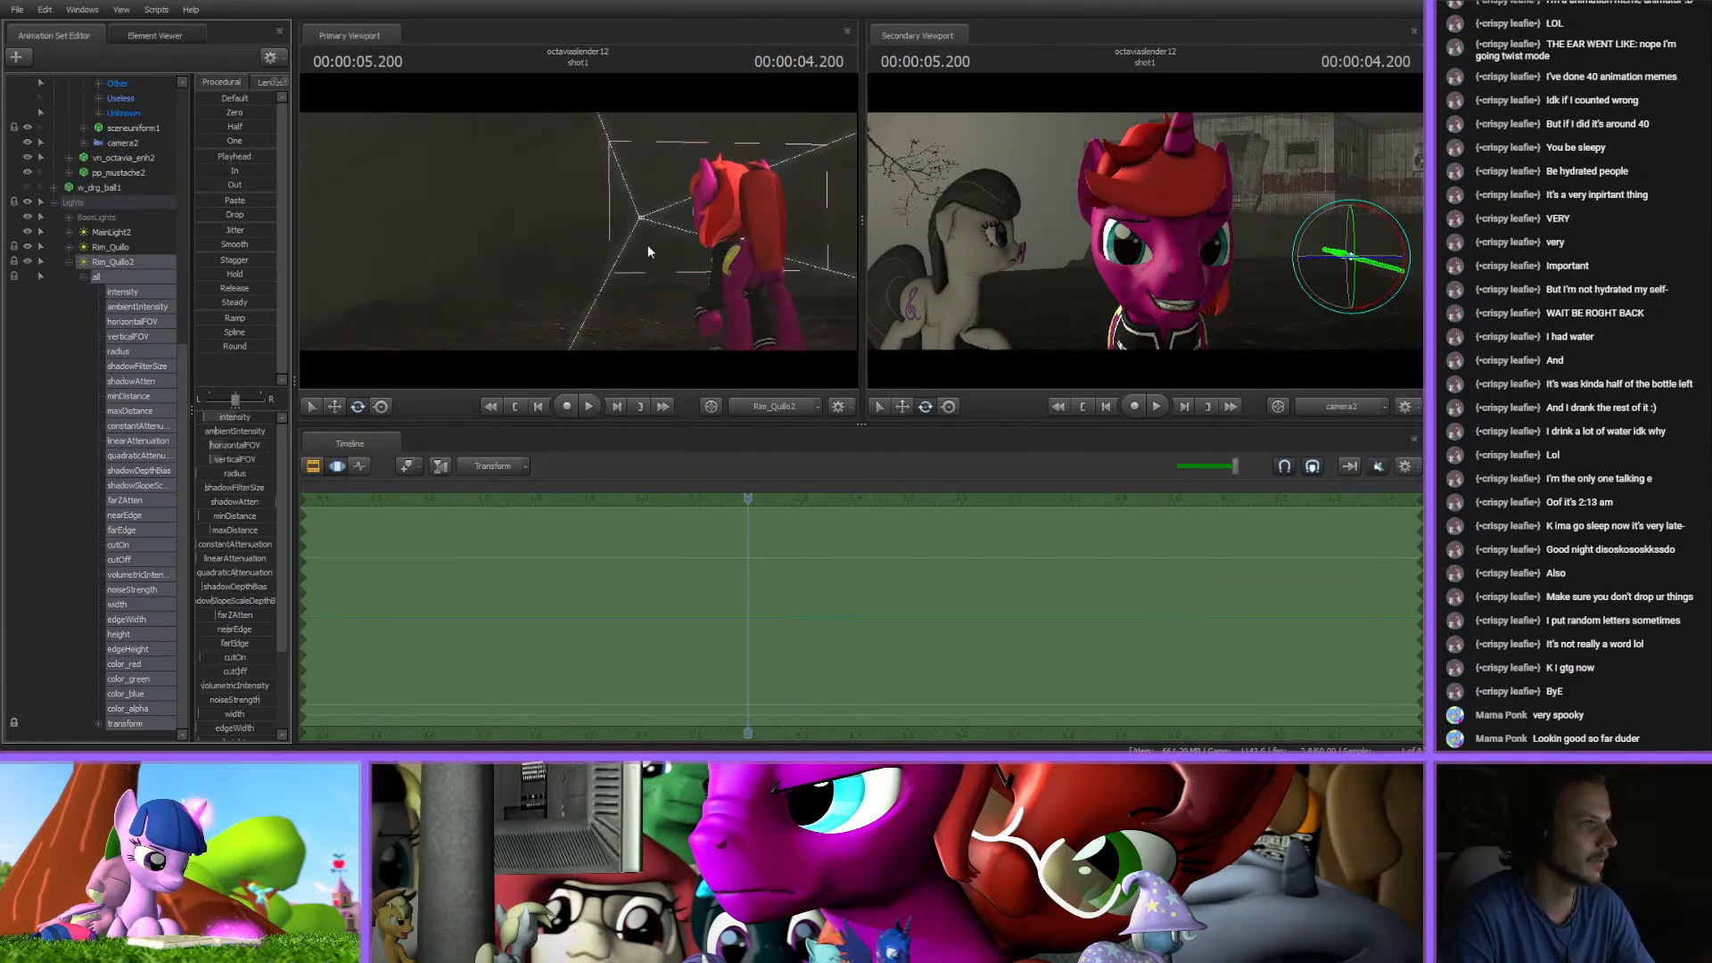
# - Re-aim the Rim_Quillo2 light at the red-maned pony's side, then reduce its intensity with the Zero preset and check the playback
pyautogui.moveTo(648, 252); pyautogui.dragTo(567, 252)
pyautogui.press('d')
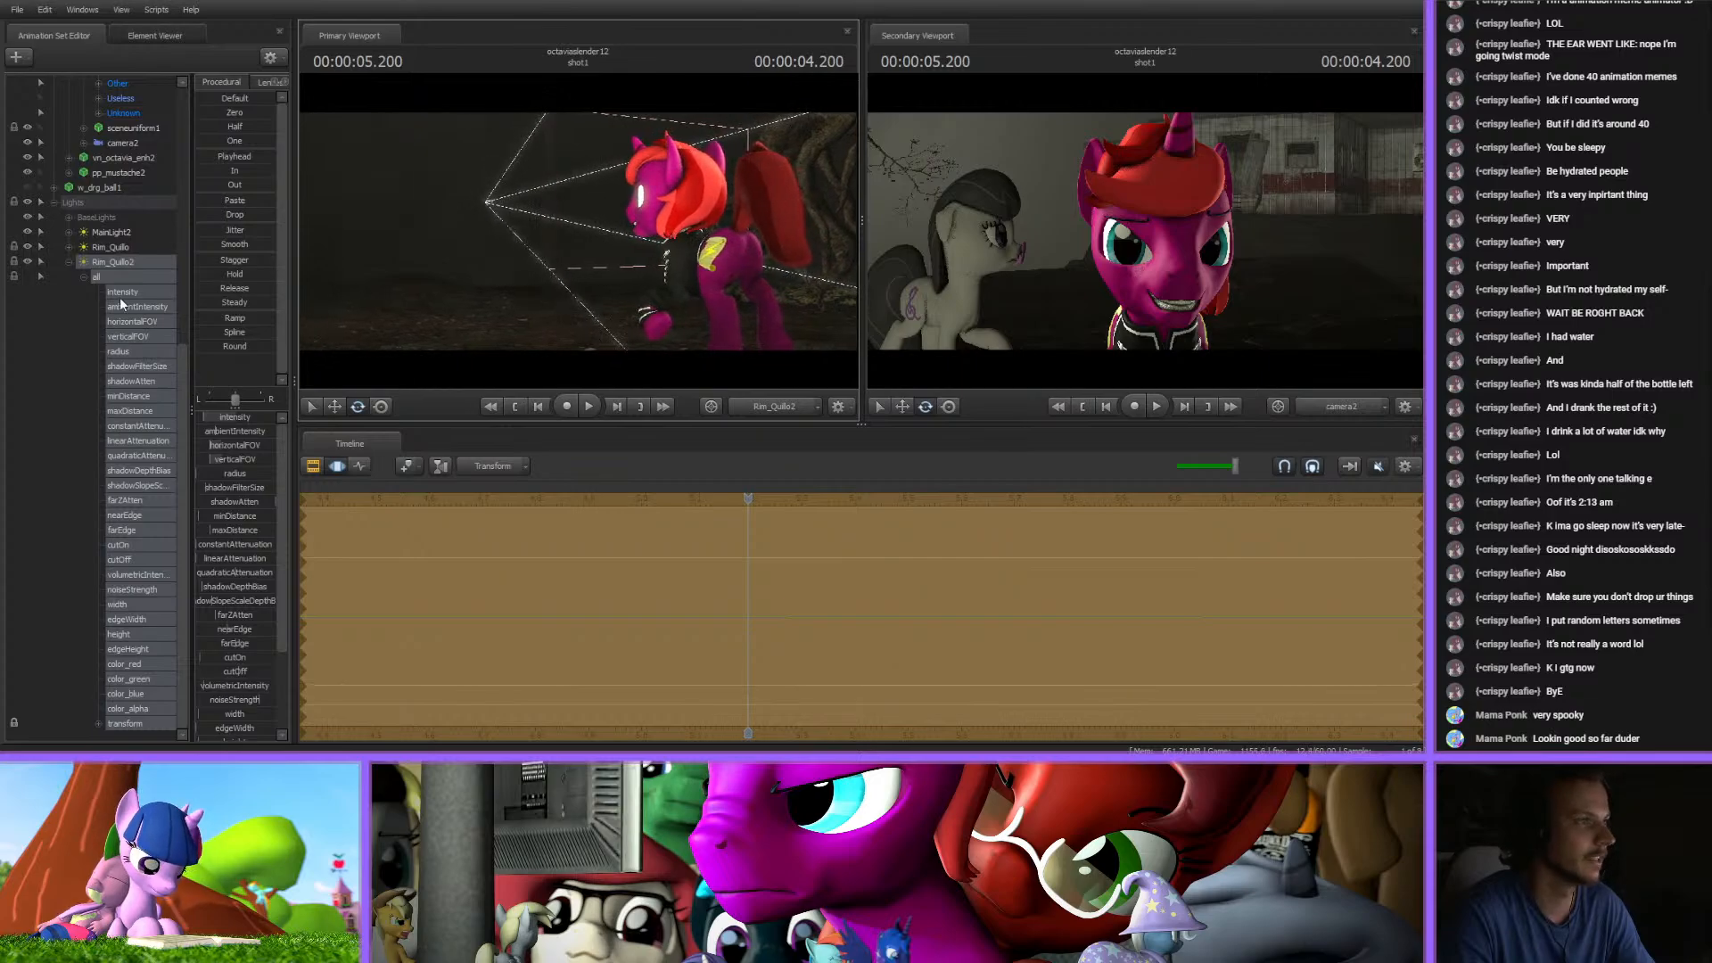
pyautogui.click(120, 292)
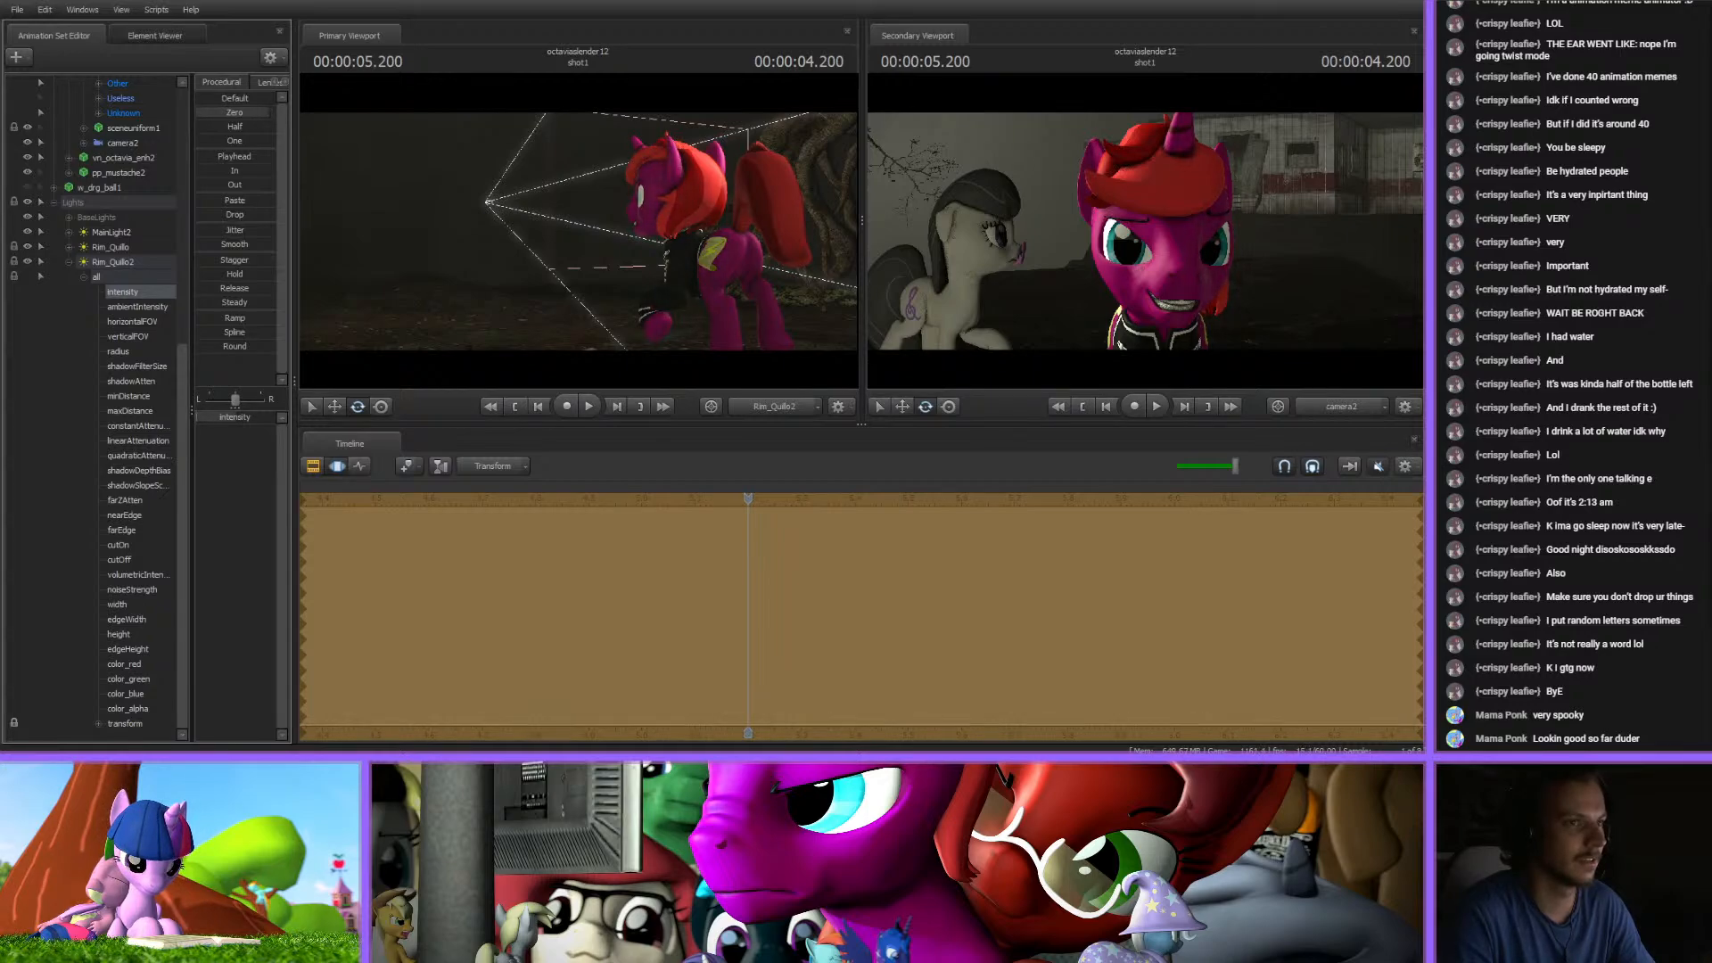
pyautogui.click(220, 114)
pyautogui.moveTo(749, 501); pyautogui.dragTo(394, 503)
pyautogui.press('space')
pyautogui.scroll(-3, 897, 629)
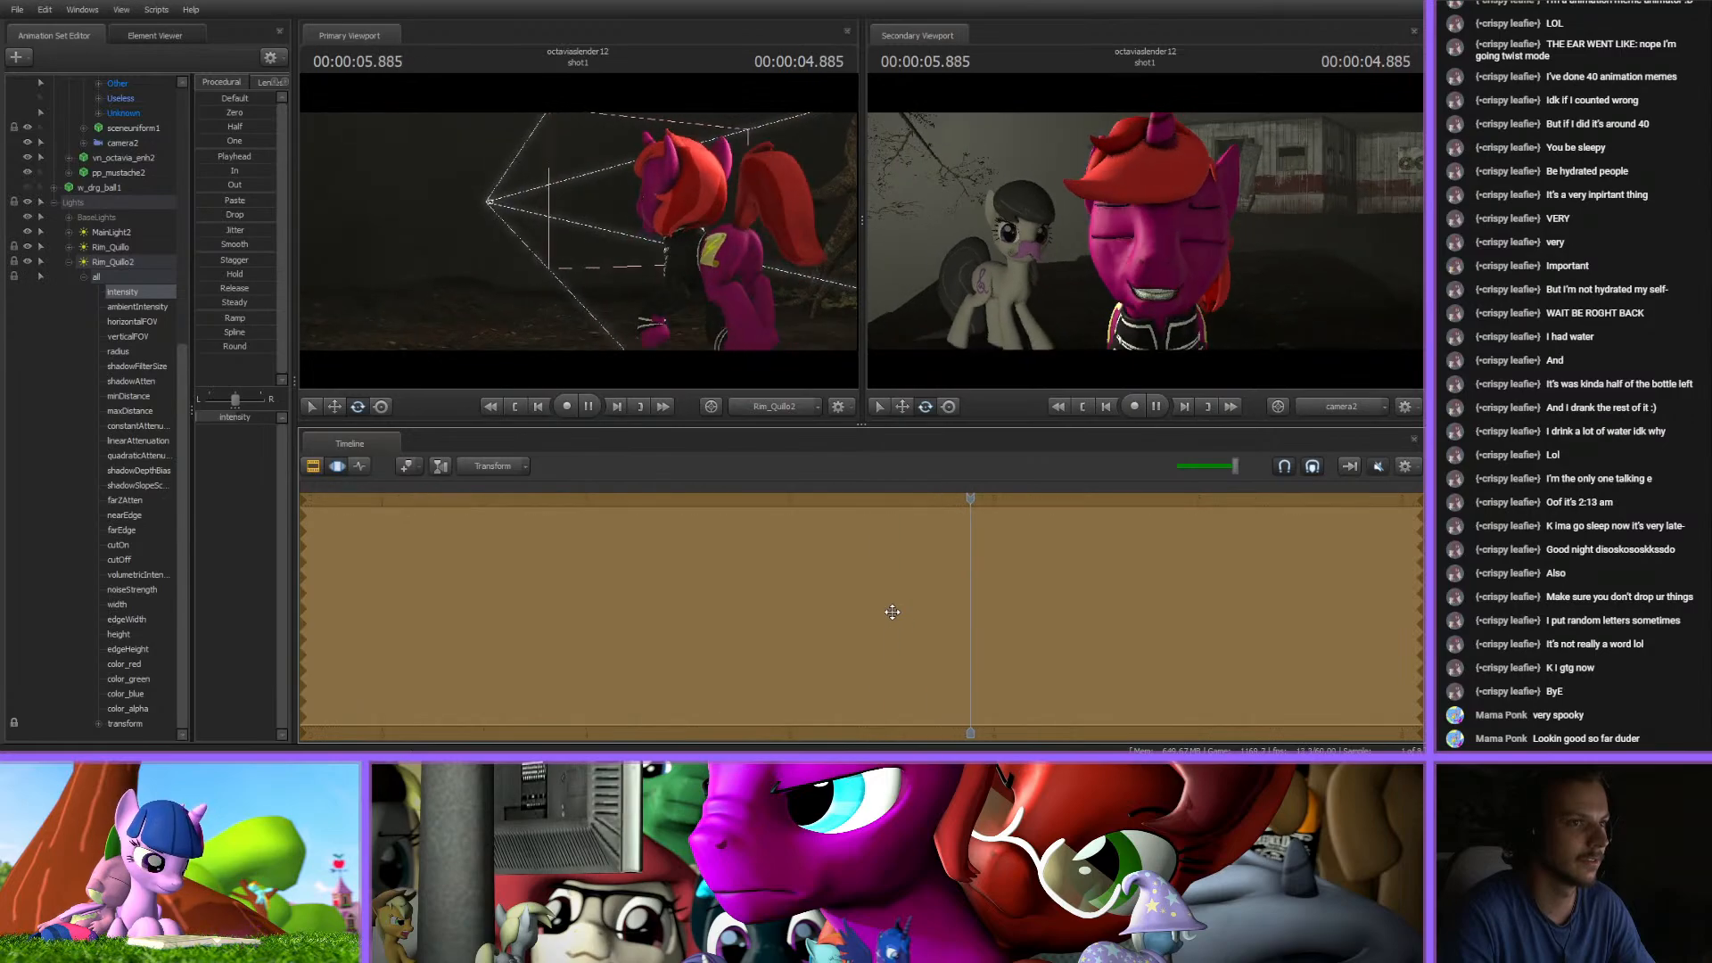
pyautogui.click(732, 501)
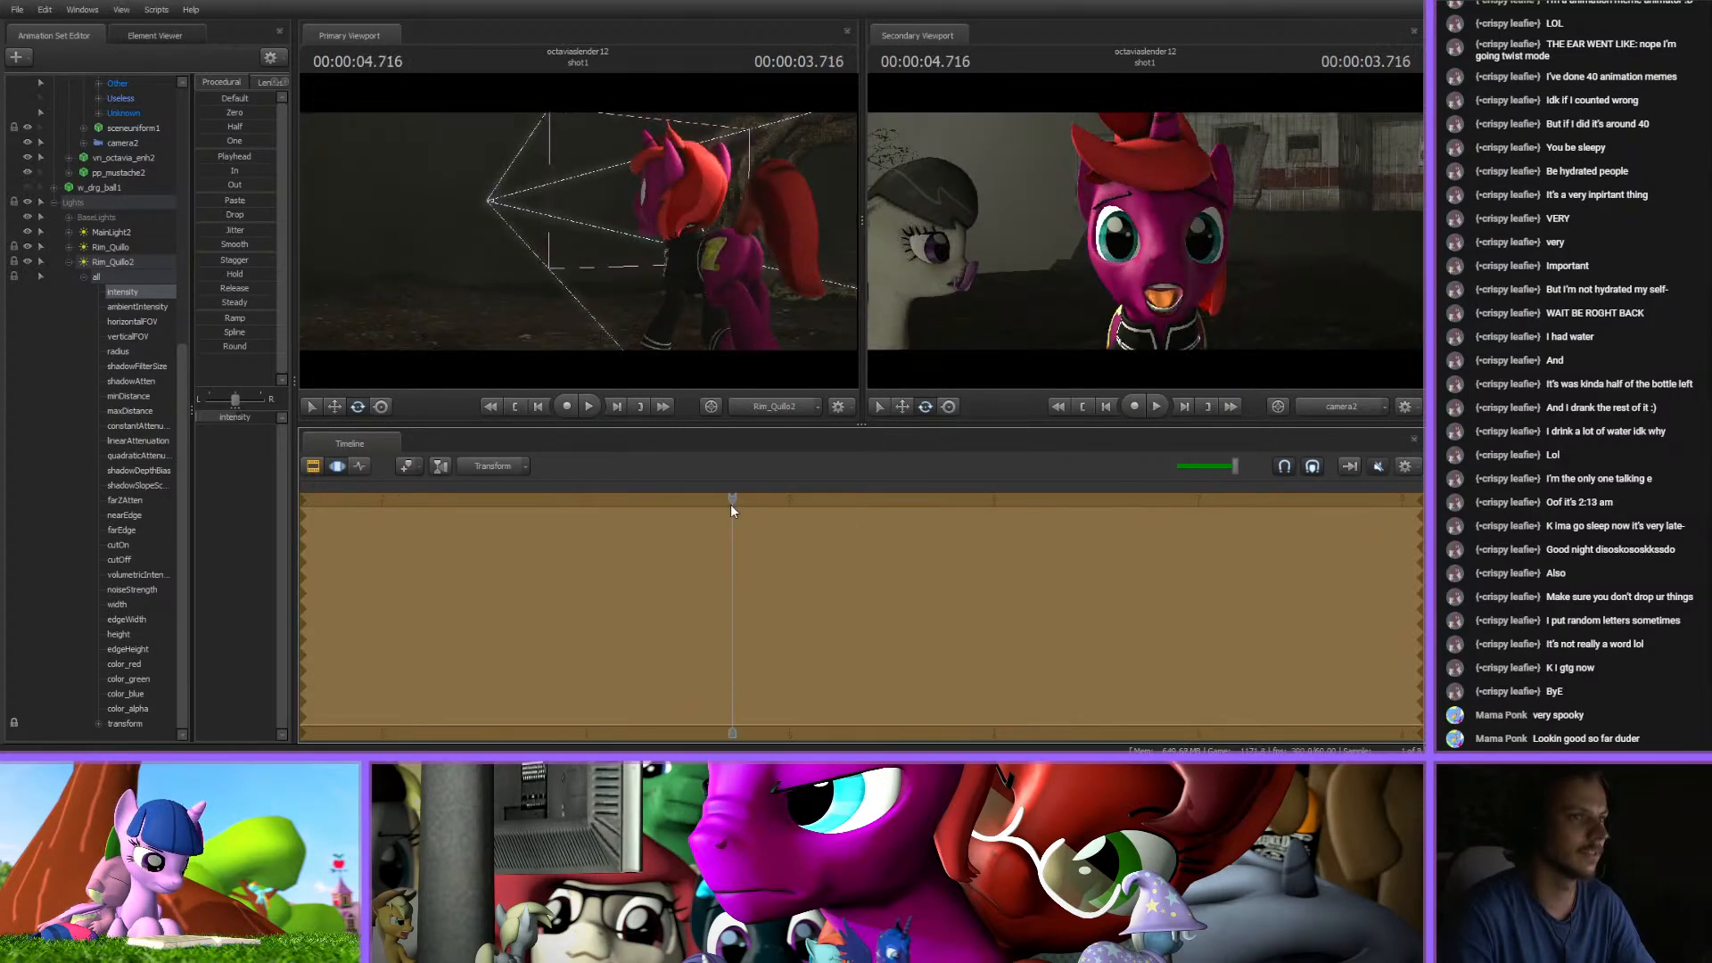
# - Reduce the Rim_Quillo light's intensity with the Zero preset and play the shot to check the result
pyautogui.click(69, 247)
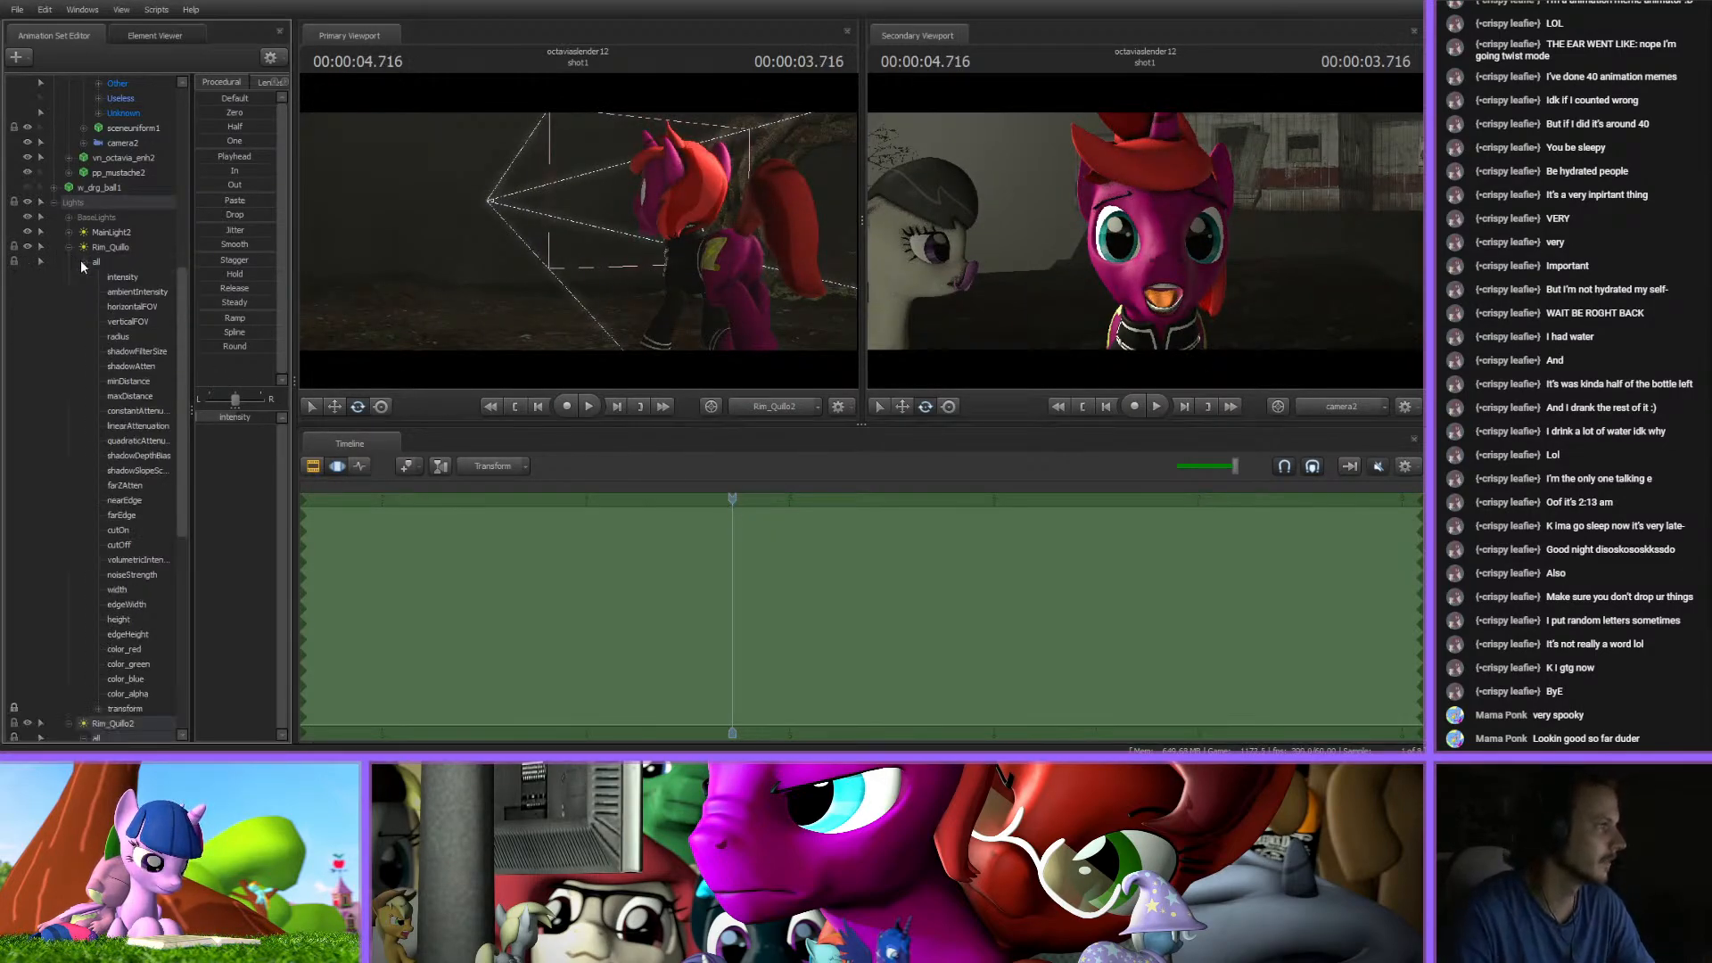
pyautogui.click(216, 113)
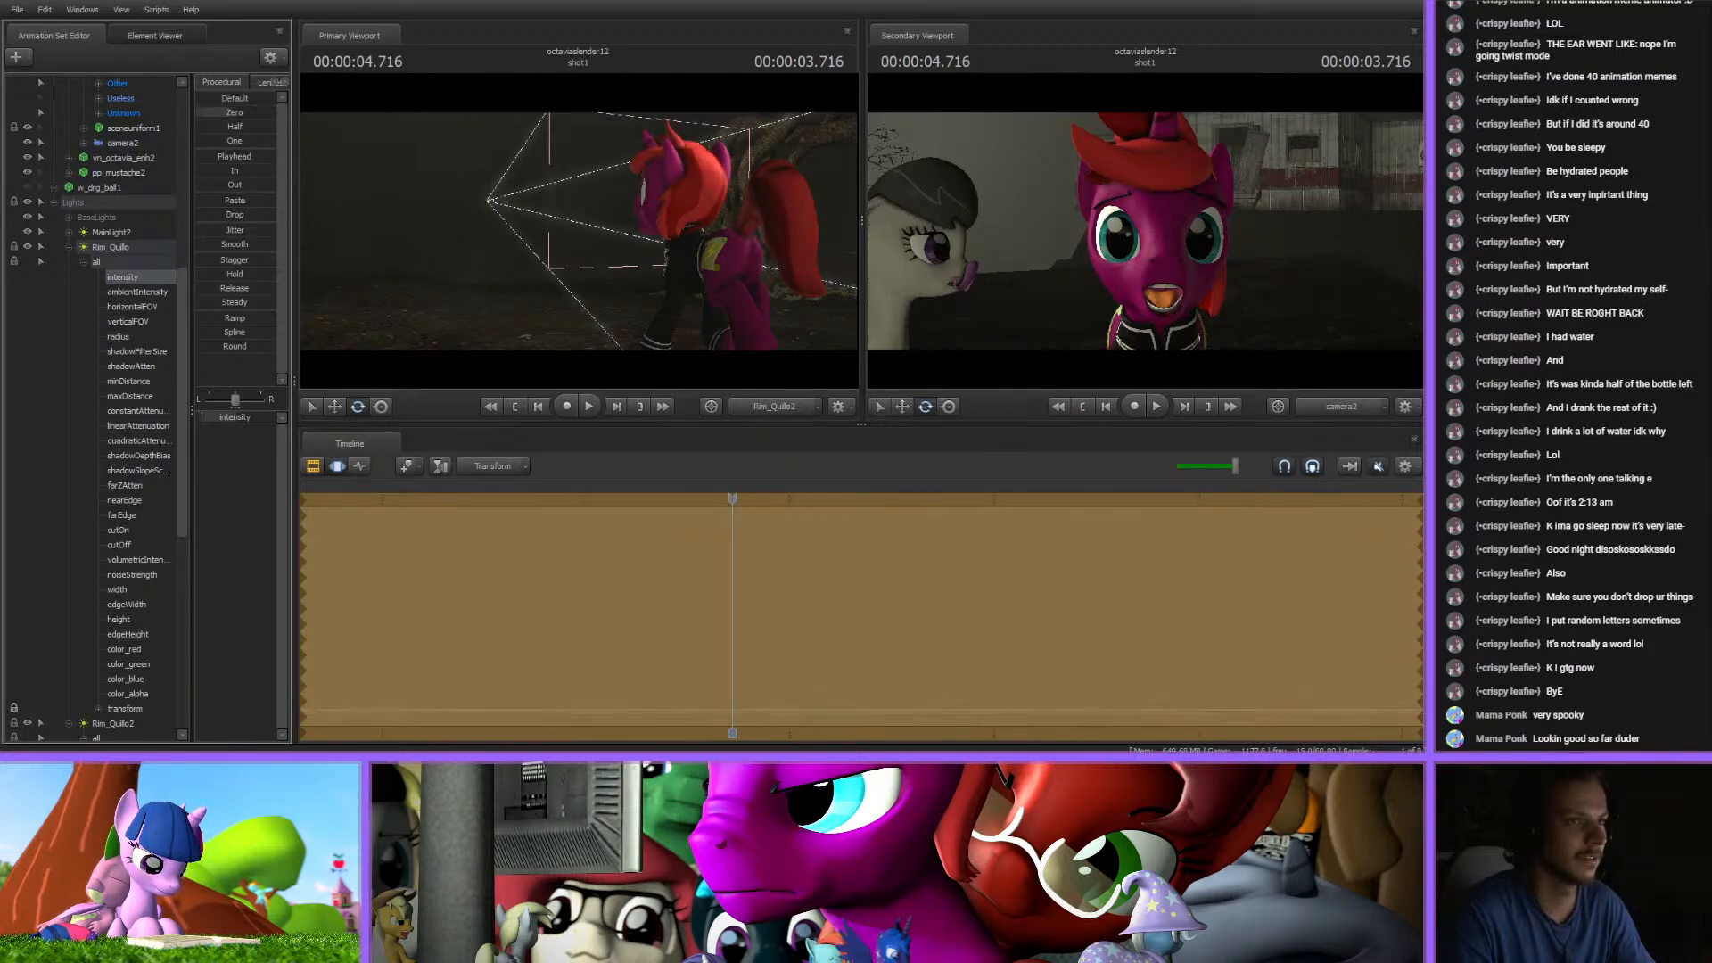
pyautogui.press('space')
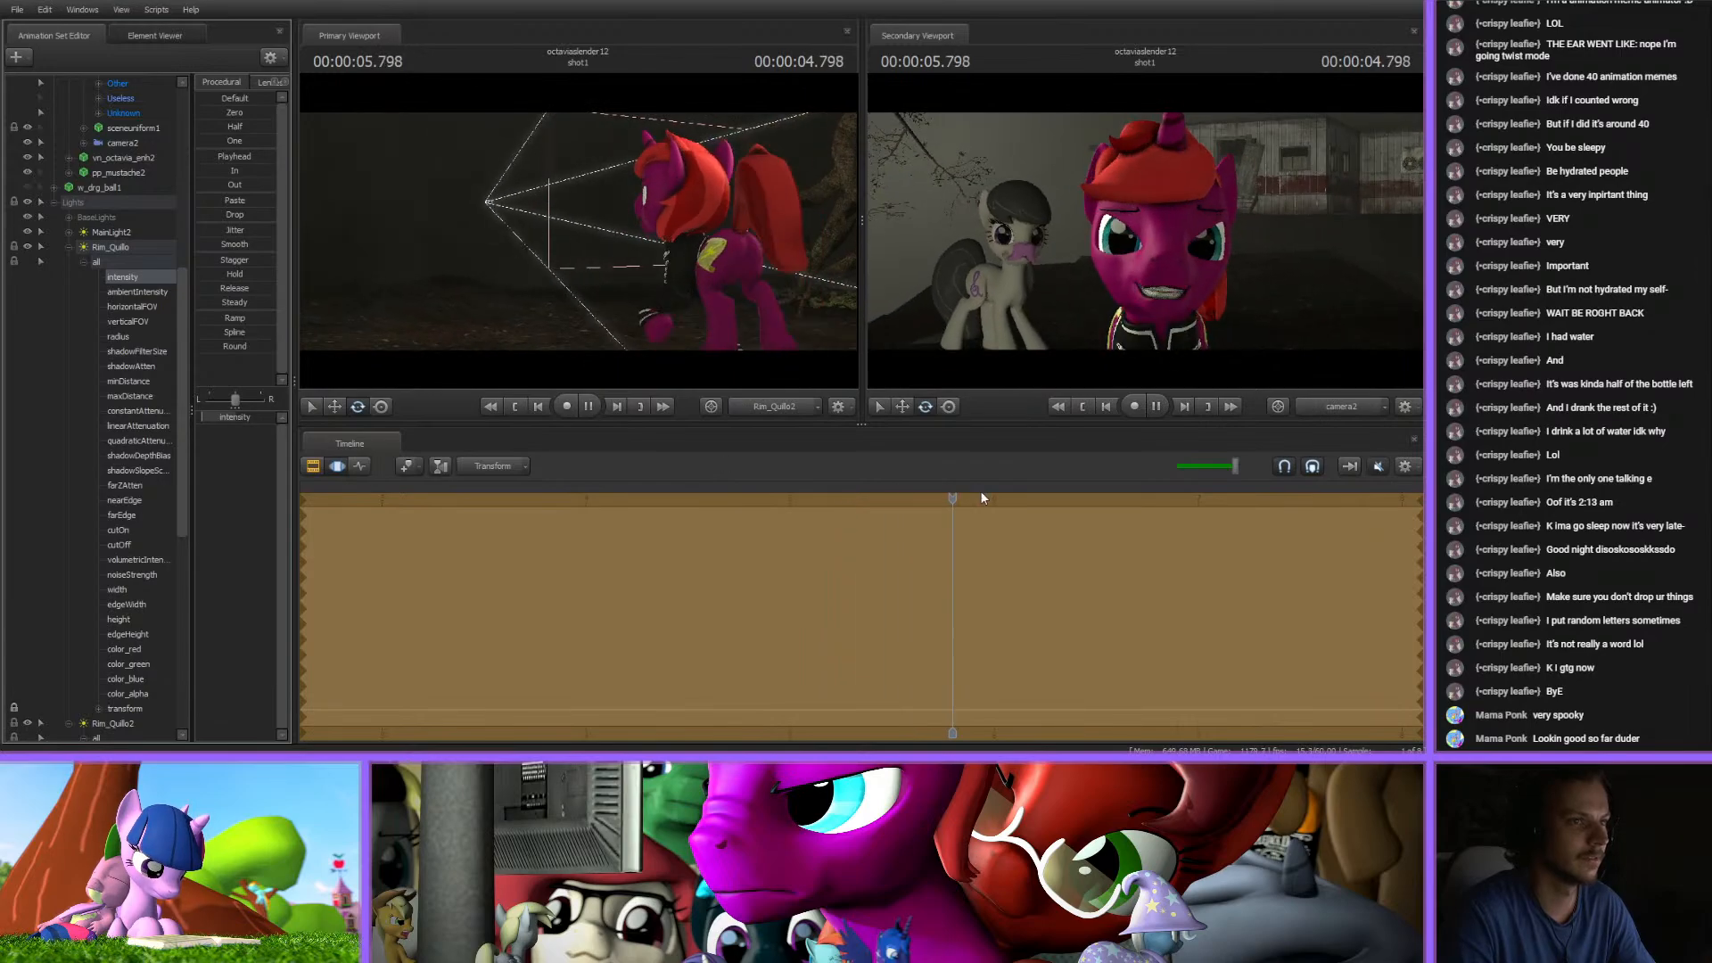
pyautogui.moveTo(1035, 495); pyautogui.dragTo(603, 499)
pyautogui.press('space')
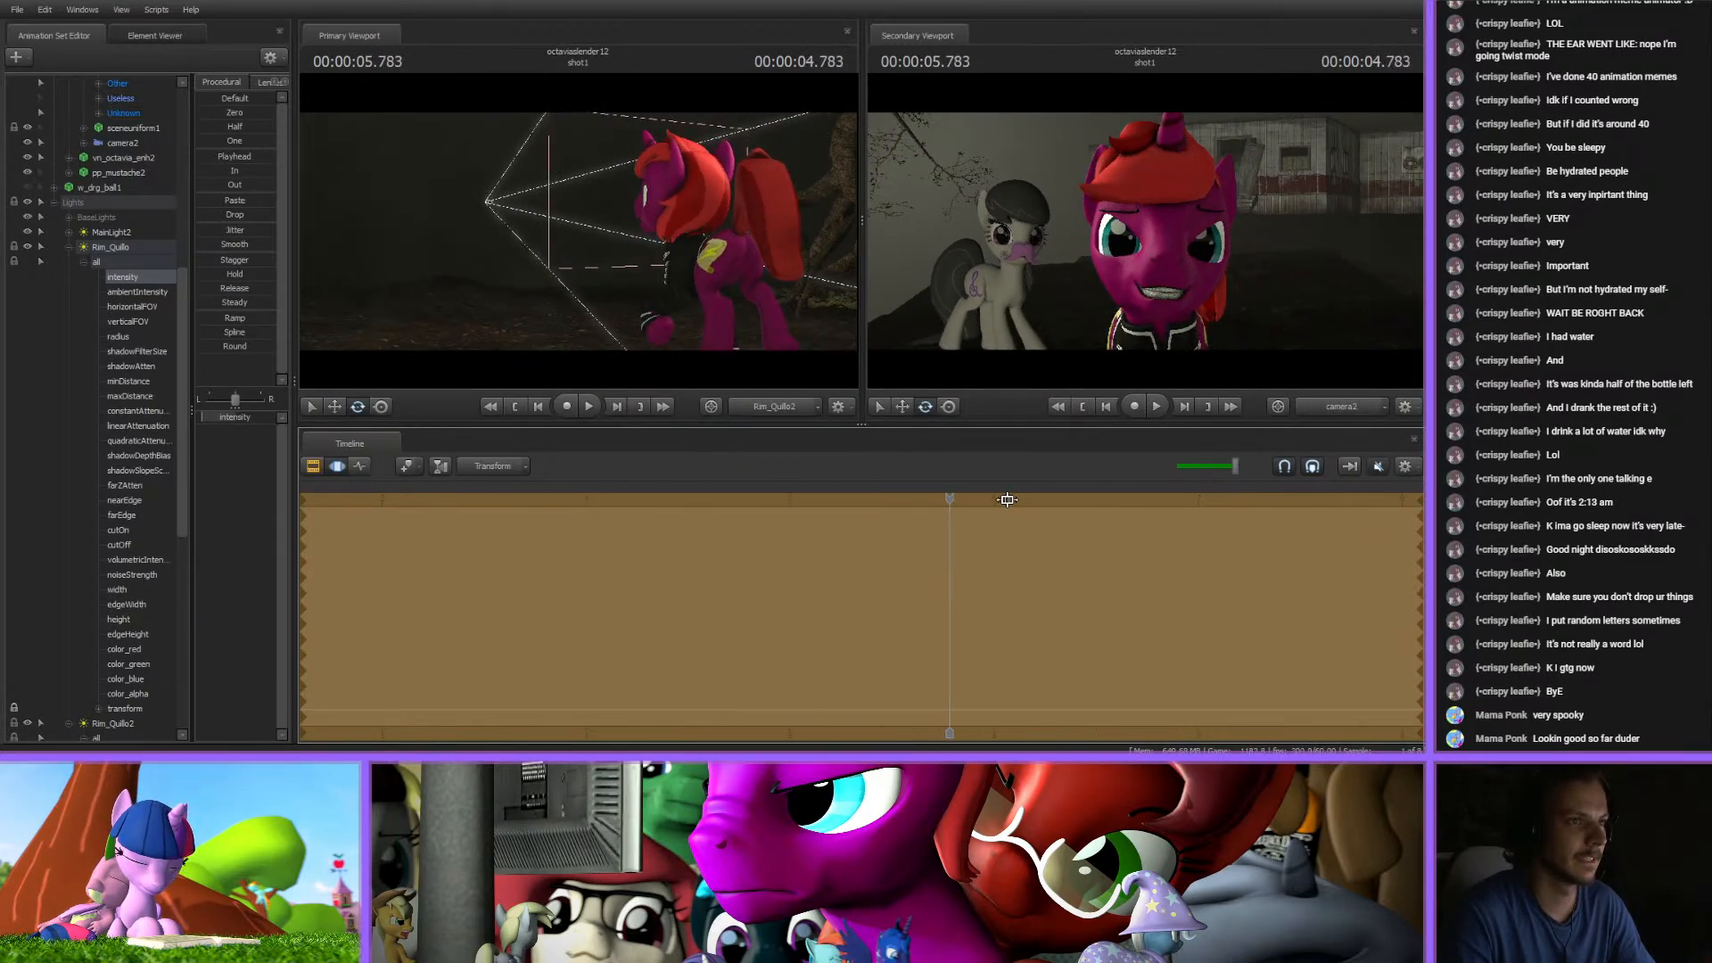
# - Duplicate the Rim_Quillo and Rim_Quillo2 lights together as a second pair of rim lights
pyautogui.click(69, 247)
pyautogui.click(70, 262)
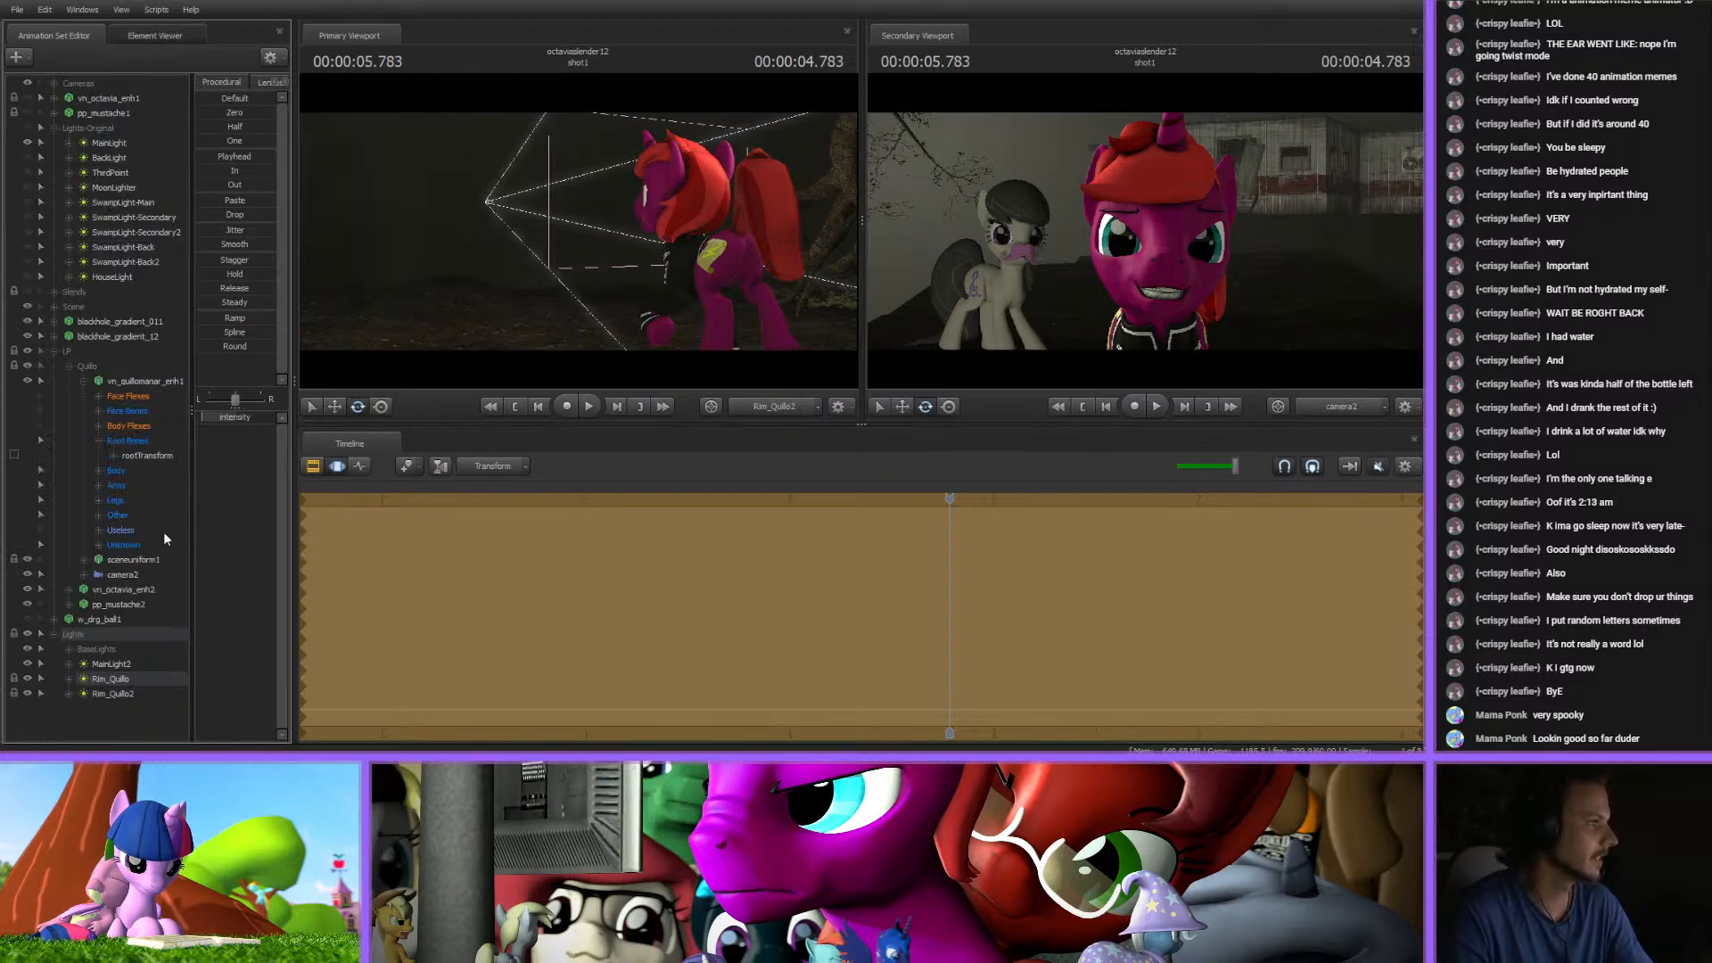
pyautogui.keyDown('shift'); pyautogui.click(109, 694); pyautogui.keyUp('shift')
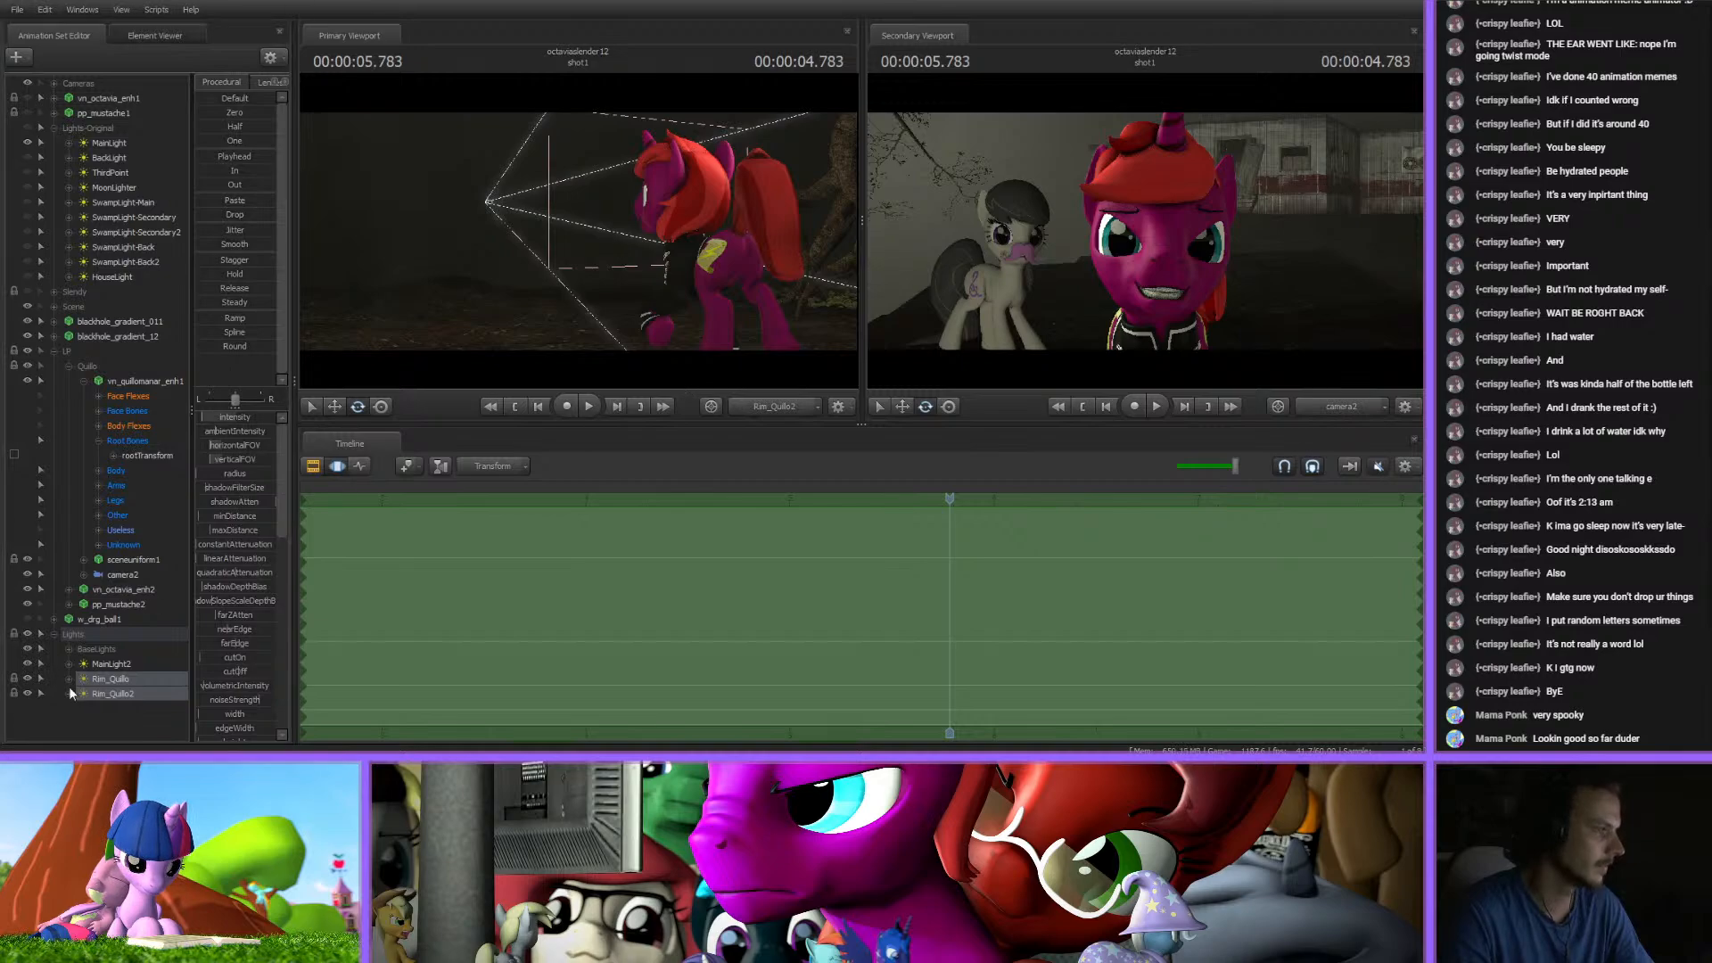
pyautogui.click(117, 716)
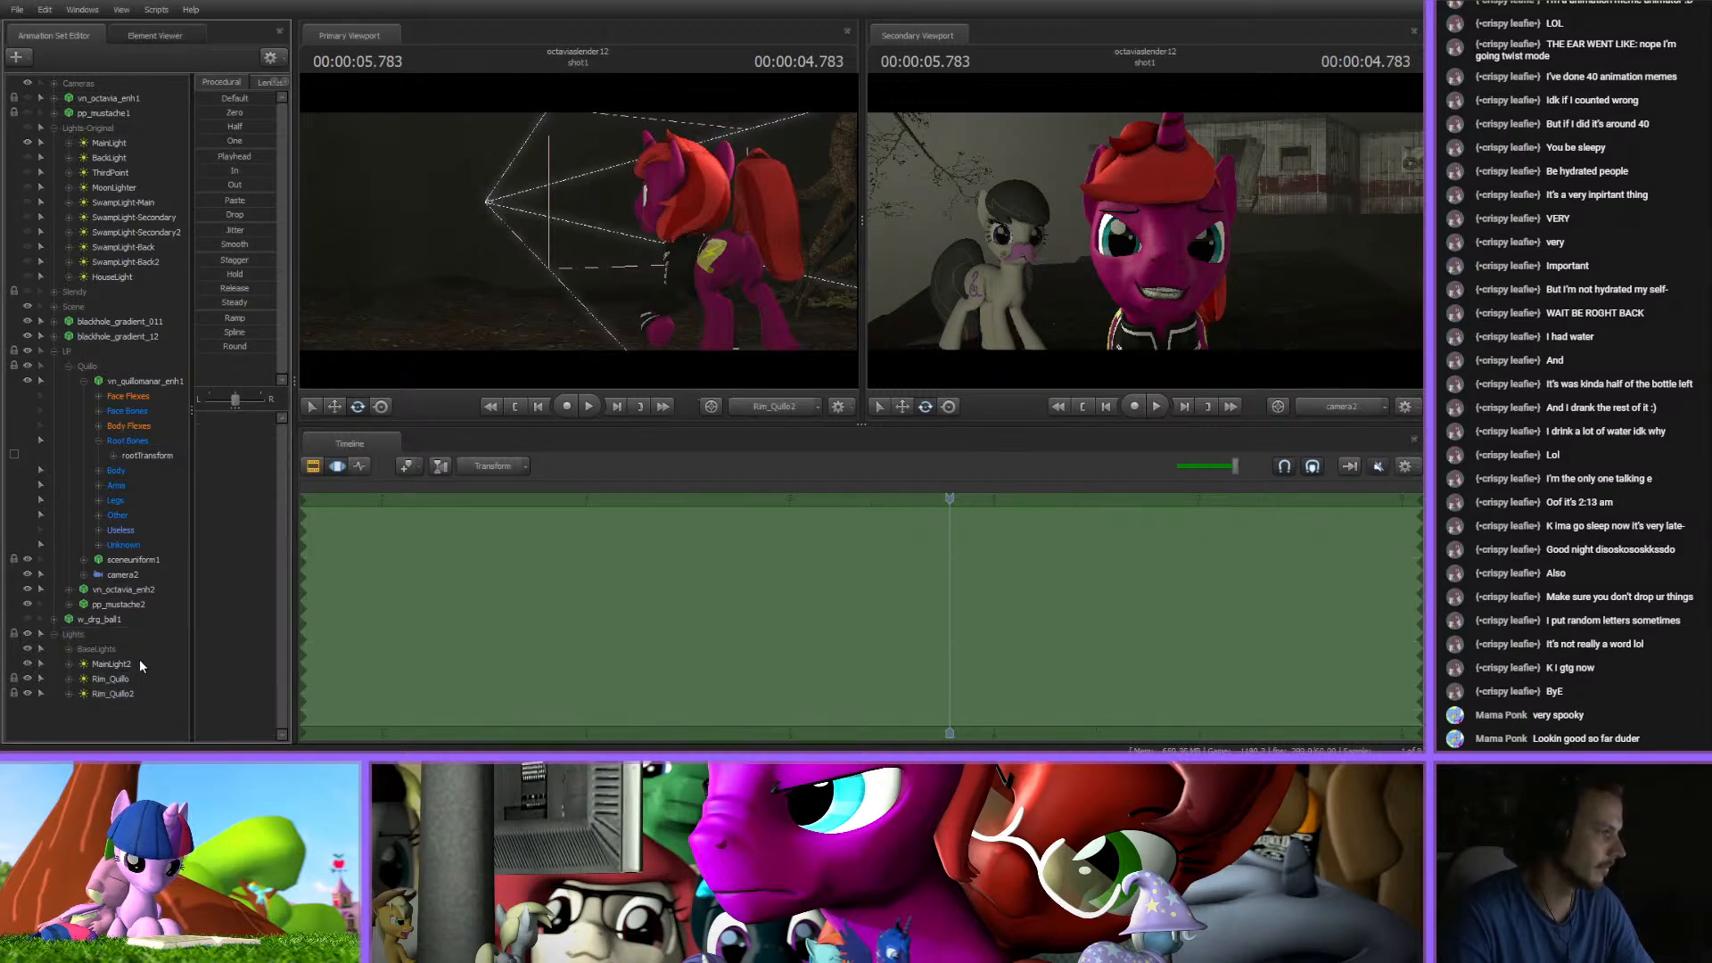
pyautogui.hotkey('ctrl', 'v')
# - Rename the two duplicated rim lights as Rim_Octy and Rim_Oct2
pyautogui.click(109, 708)
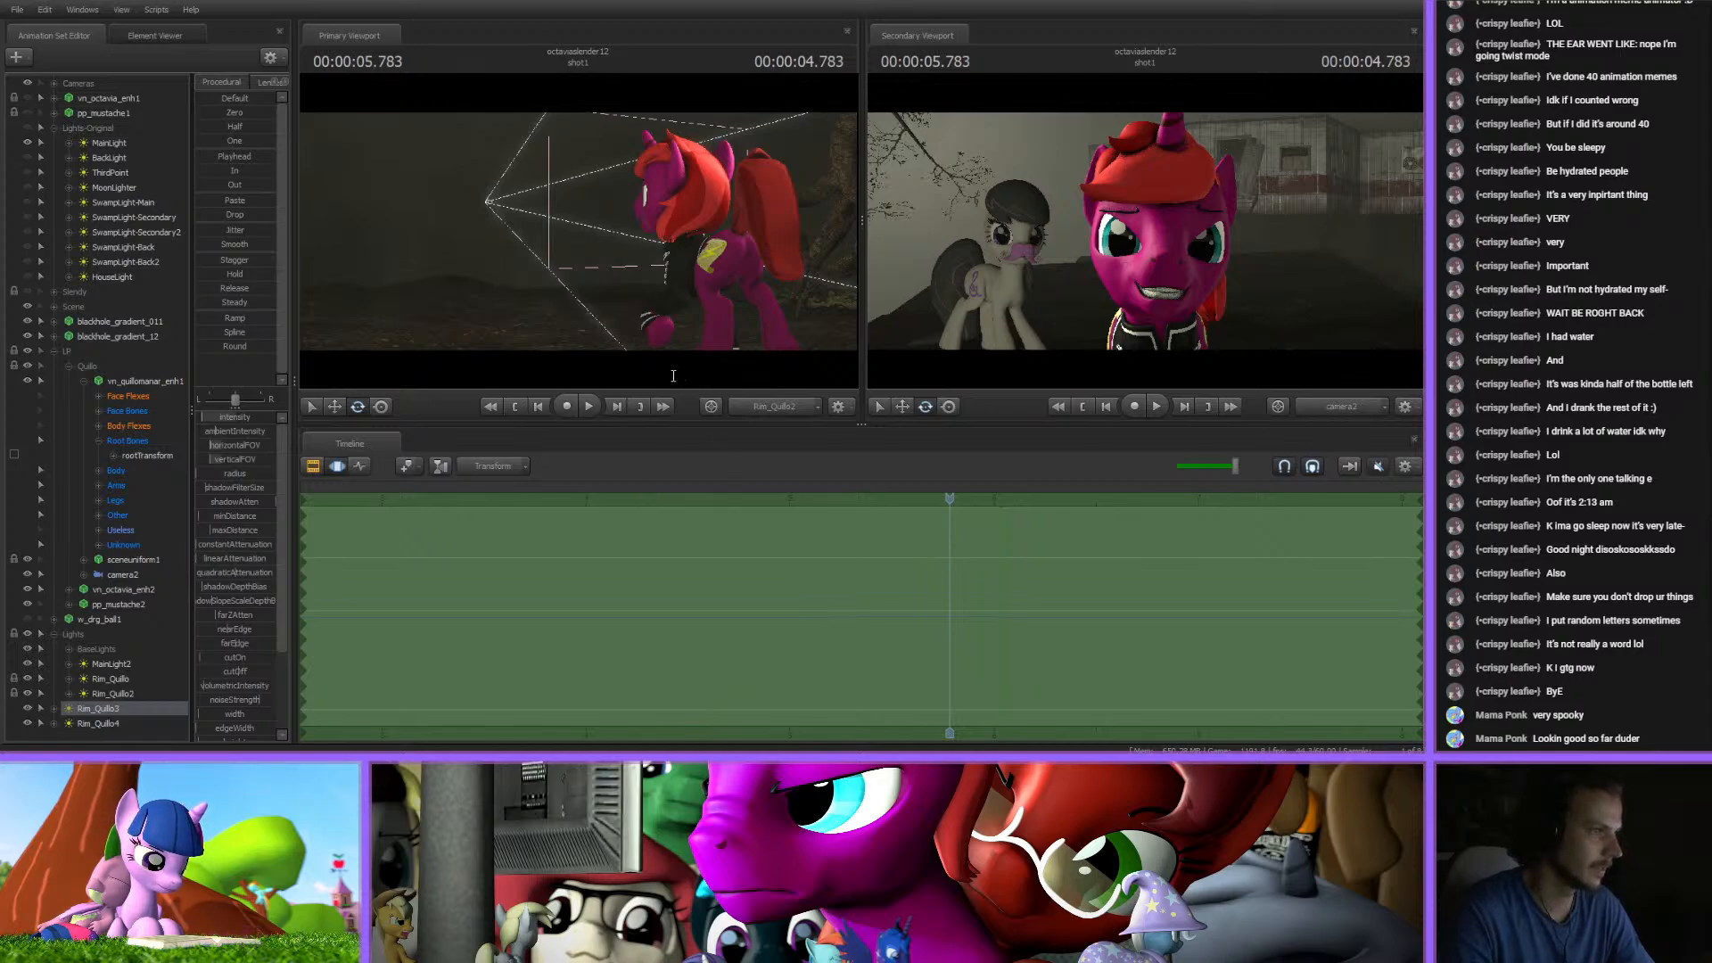
pyautogui.press('Return')
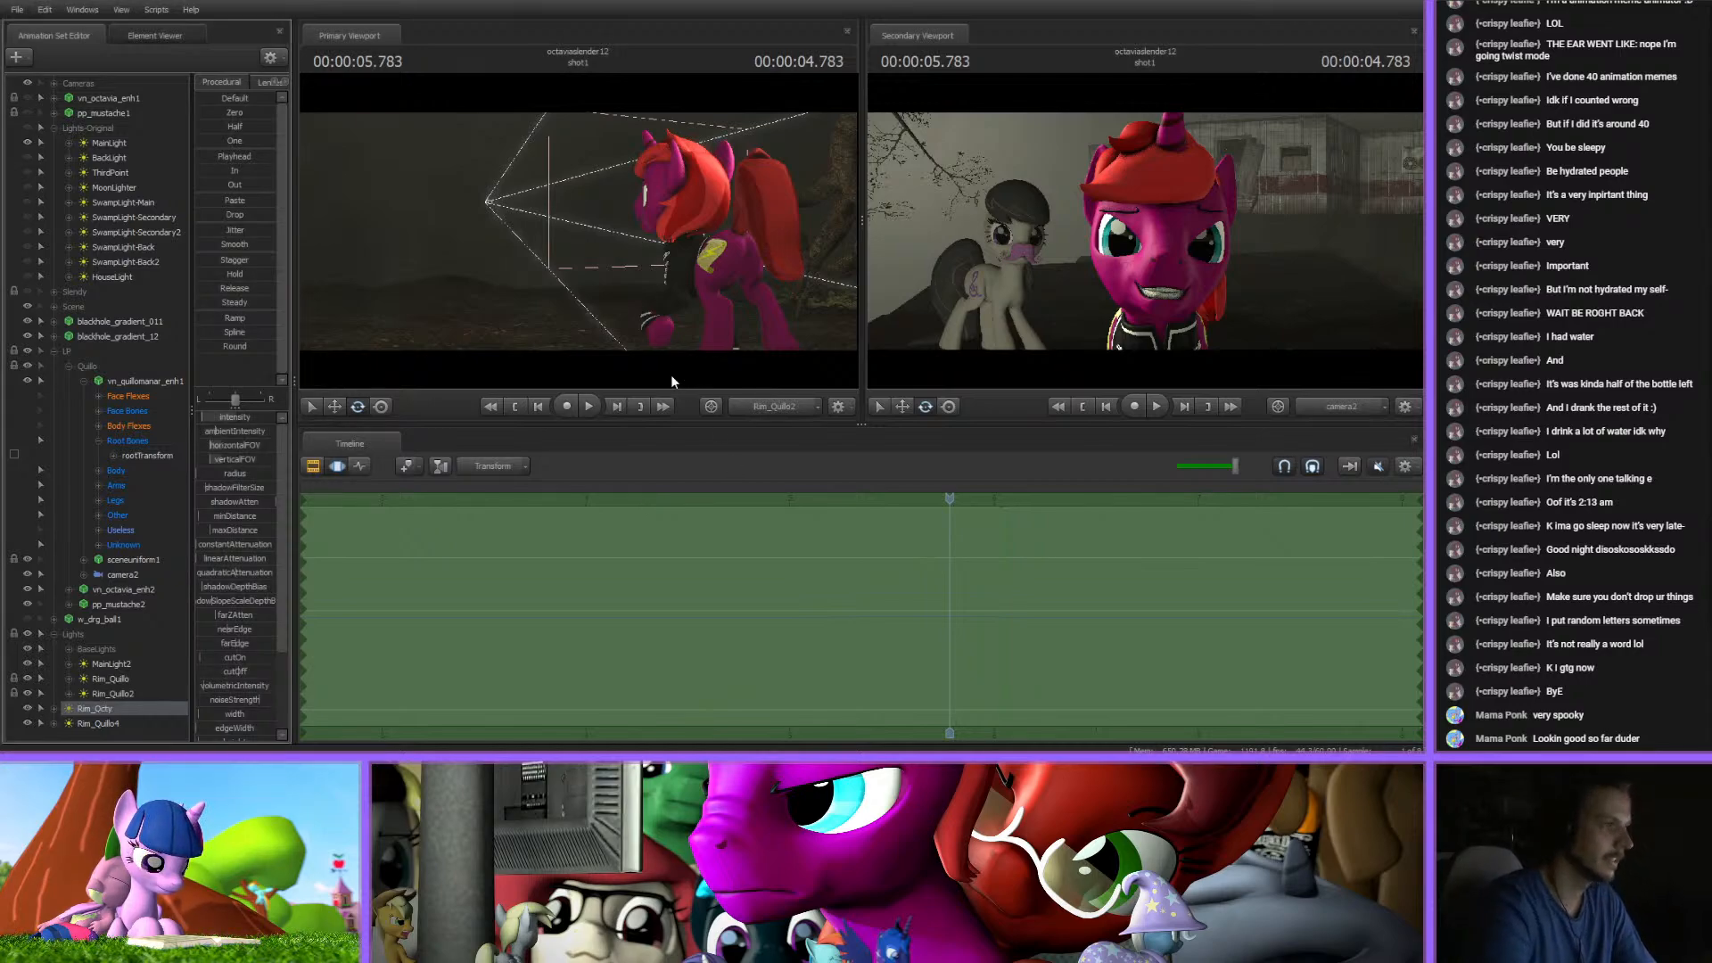
pyautogui.click(54, 723)
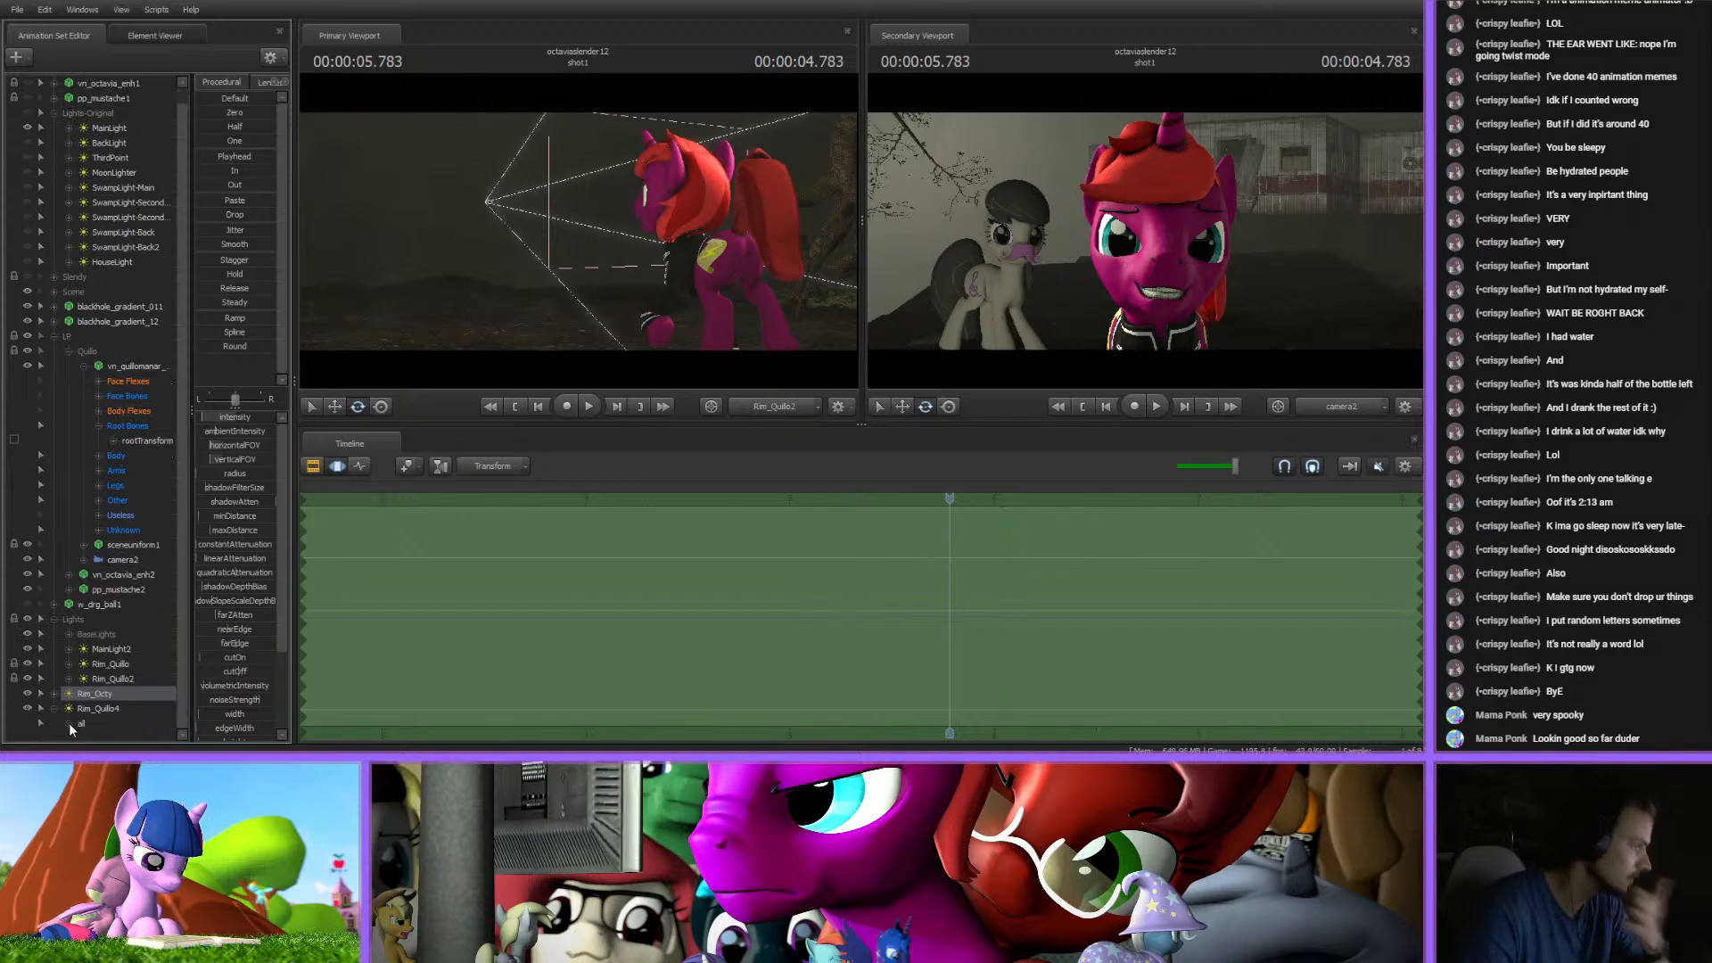
pyautogui.click(92, 709)
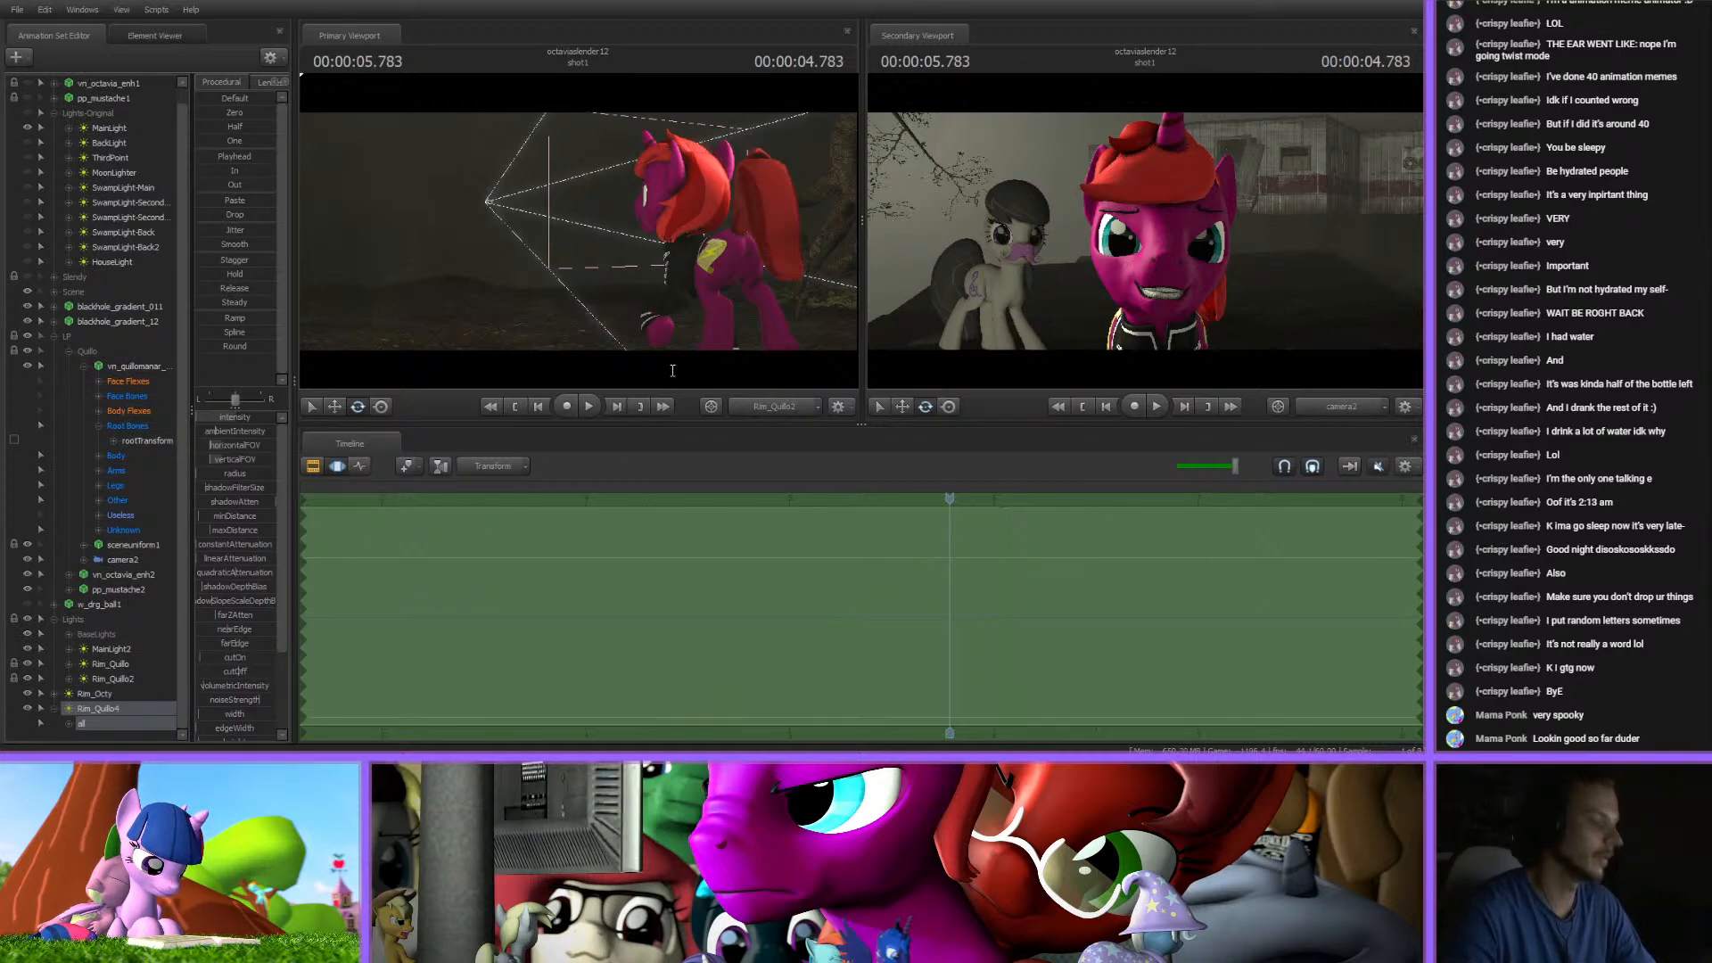
pyautogui.press('Return')
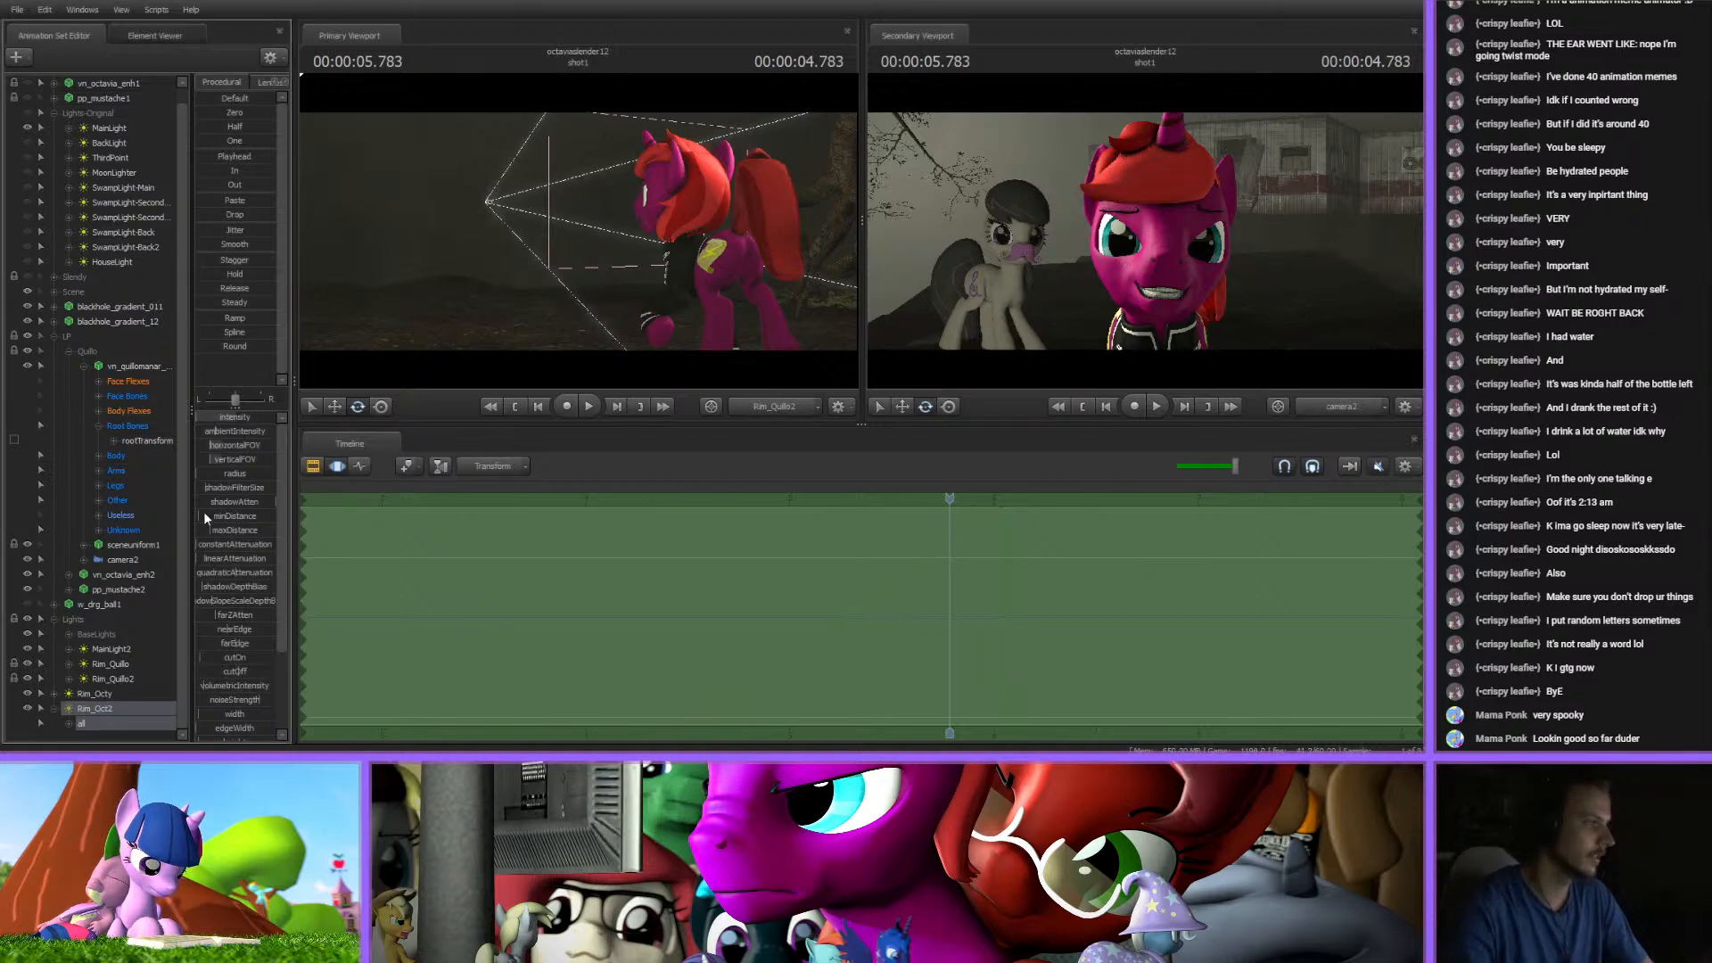
# - Lock the transforms of Rim_Octy and Rim_Oct2 to the rootTransform of vn_octavia_enh2
pyautogui.scroll(-1, 57, 694)
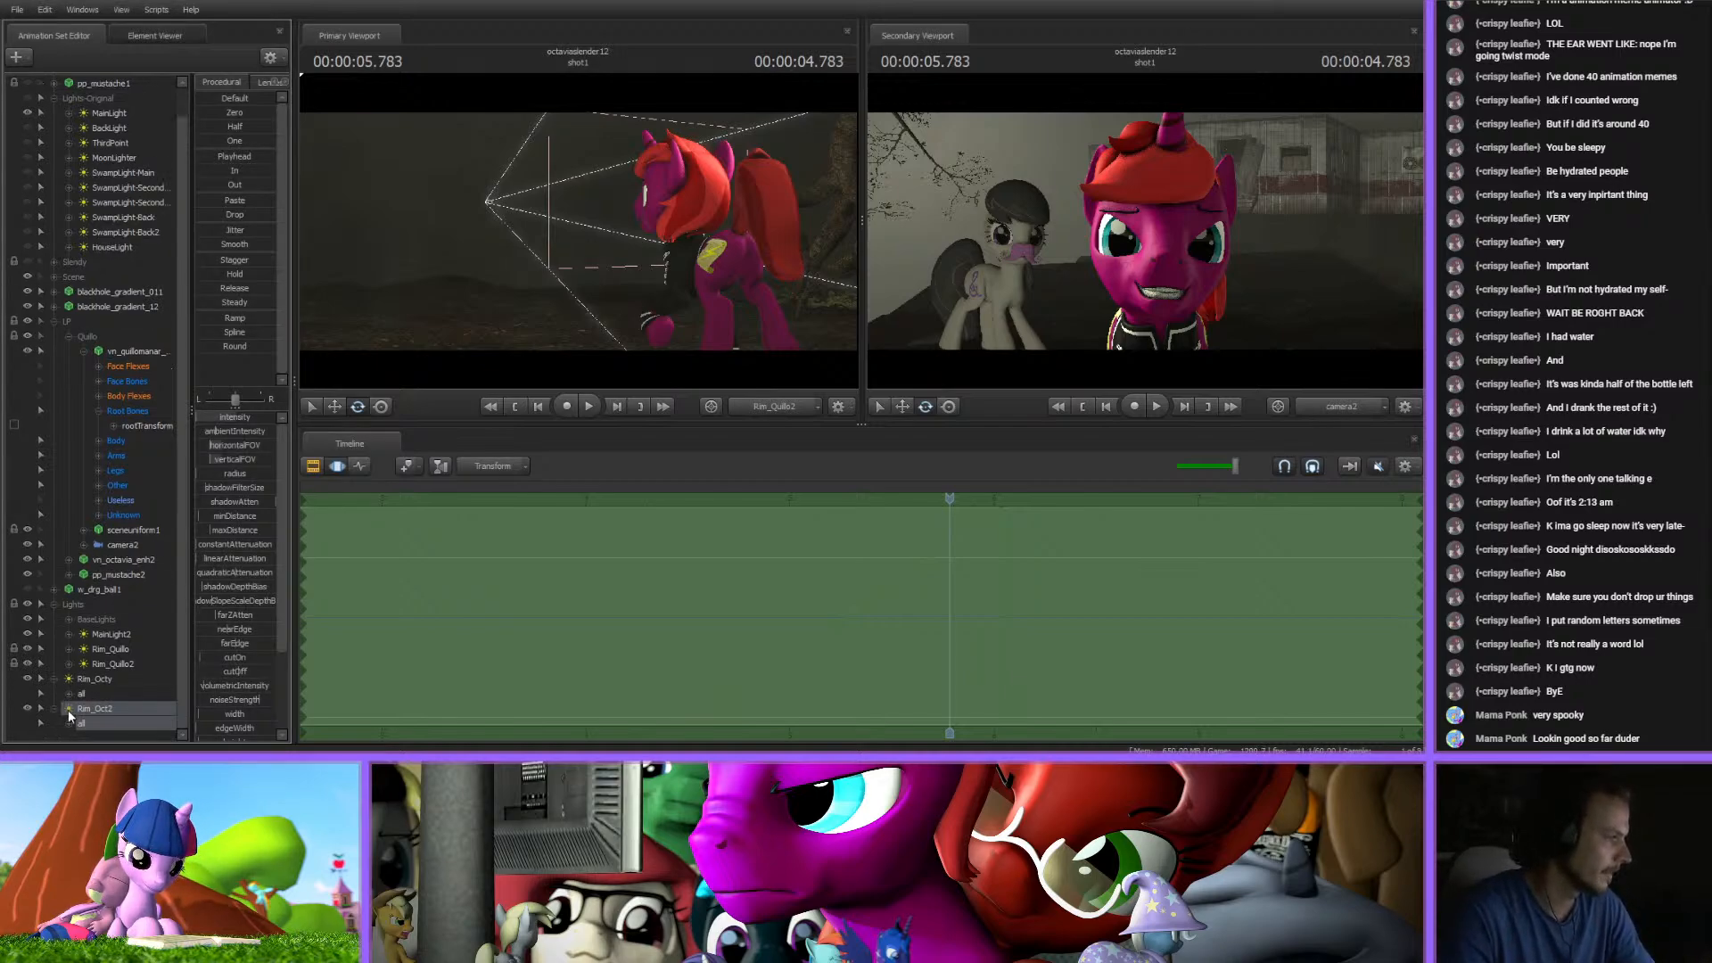
pyautogui.click(69, 723)
pyautogui.click(69, 695)
pyautogui.scroll(-10, 75, 707)
pyautogui.click(100, 723)
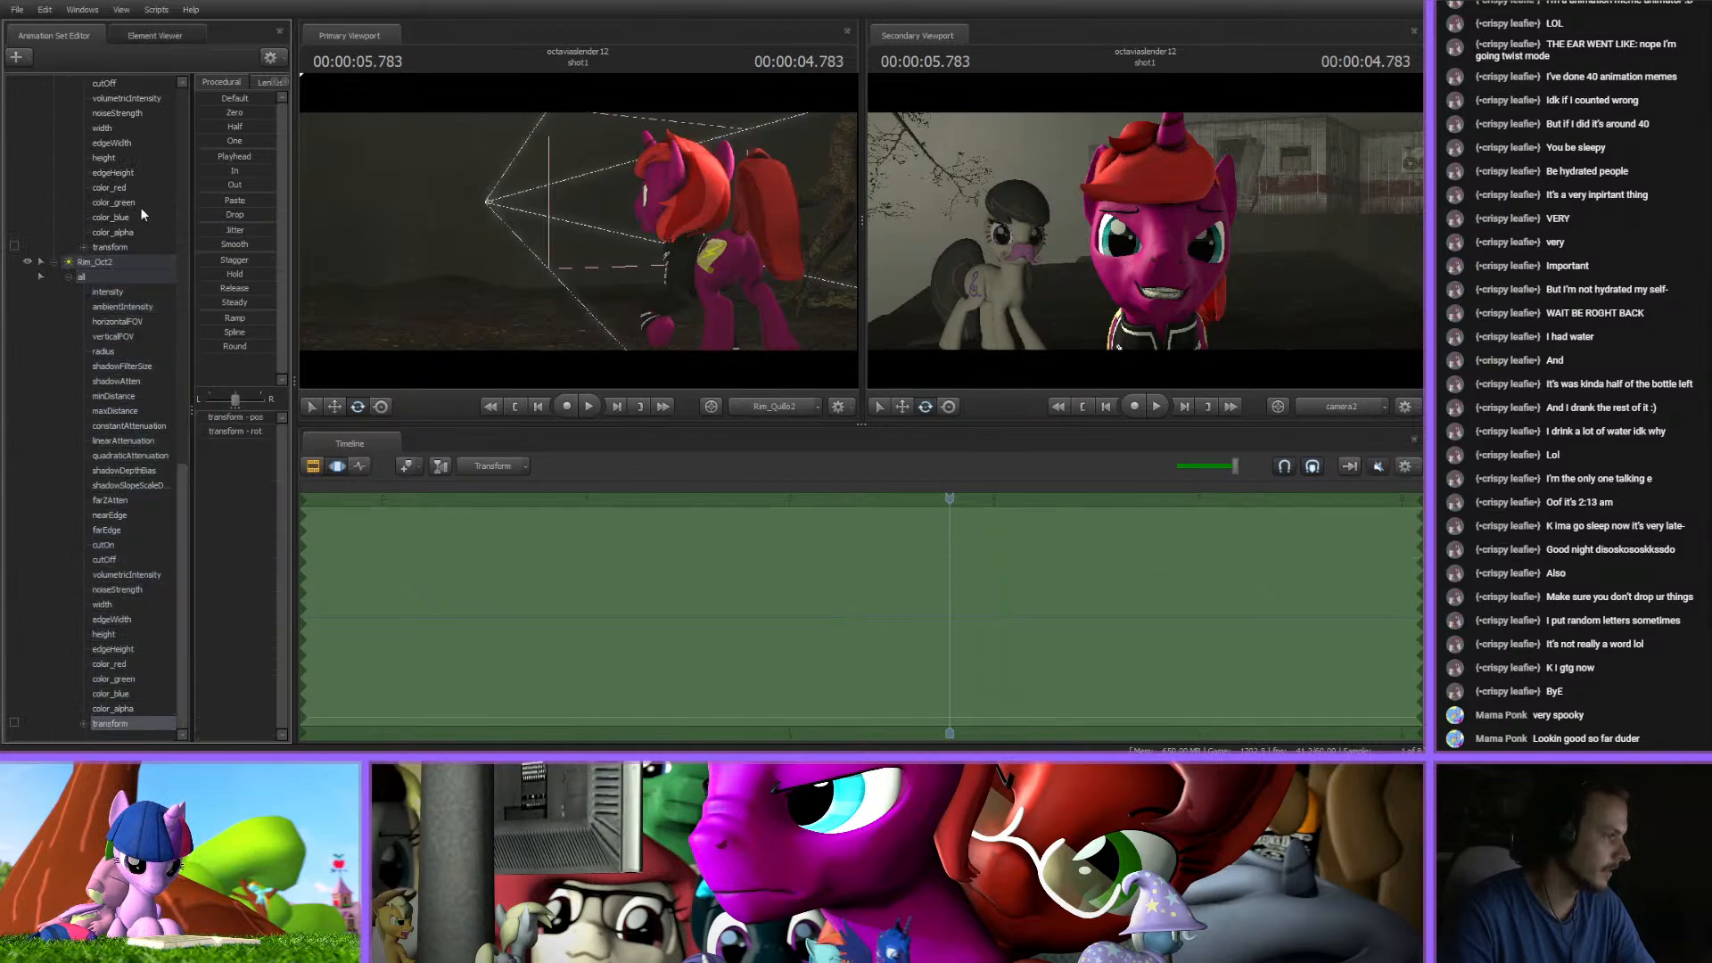
pyautogui.keyDown('ctrl'); pyautogui.click(118, 248); pyautogui.keyUp('ctrl')
pyautogui.scroll(15, 103, 401)
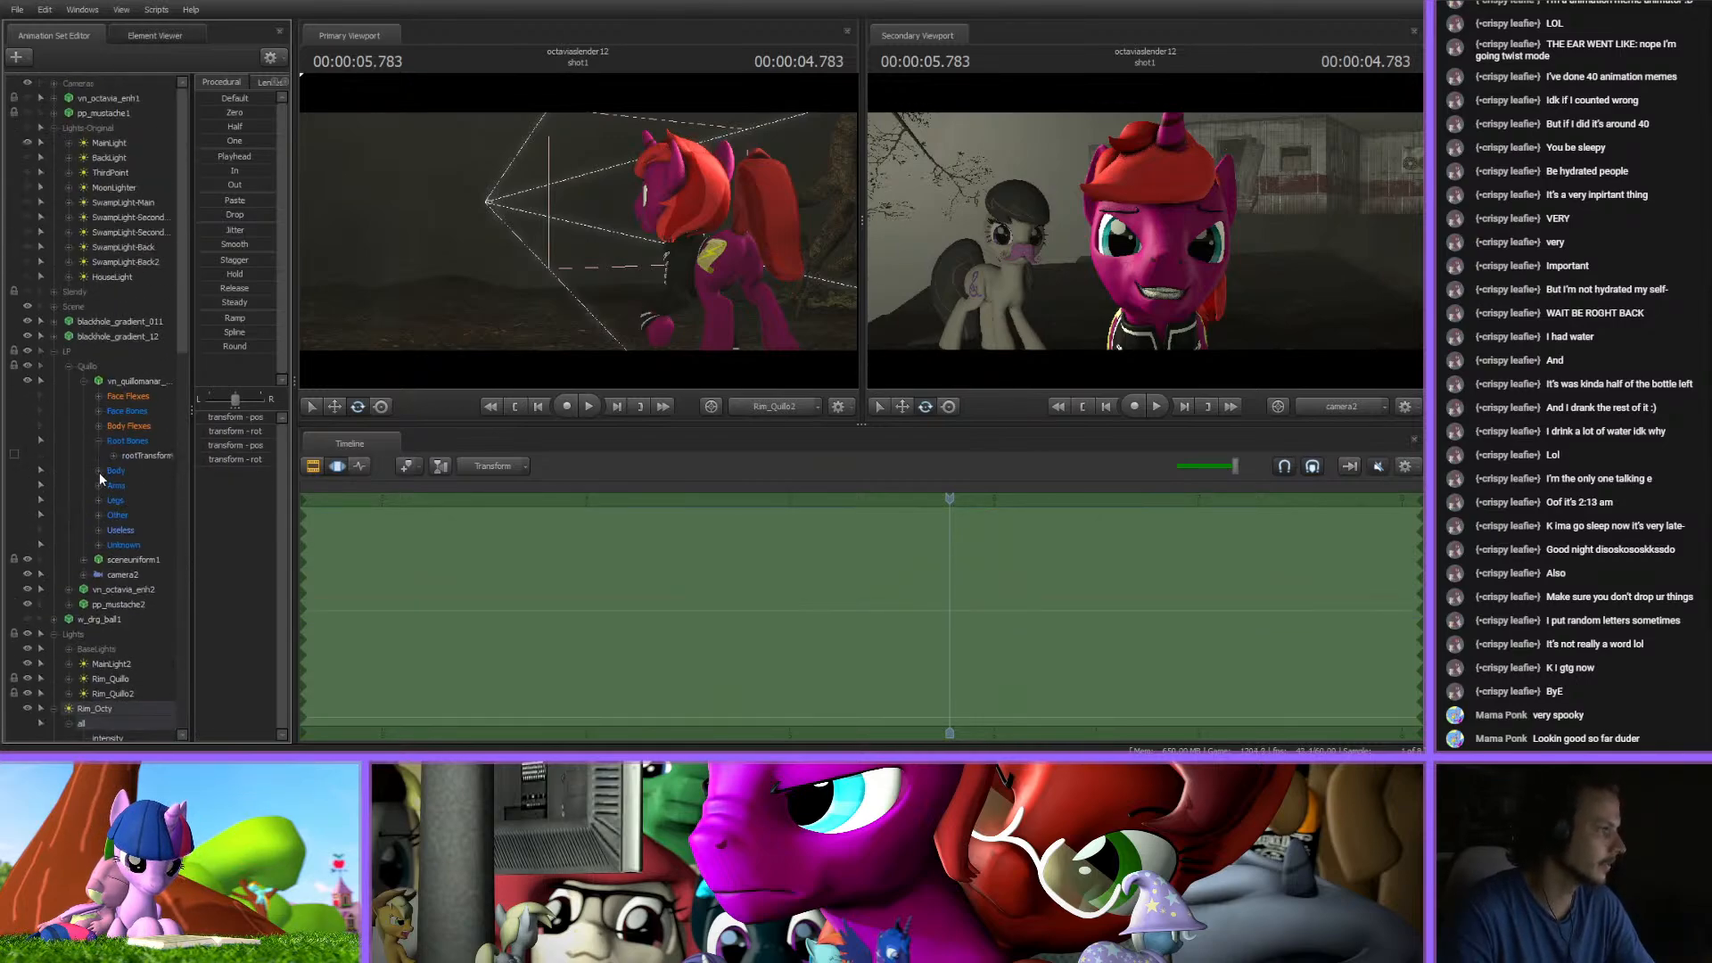
pyautogui.click(69, 456)
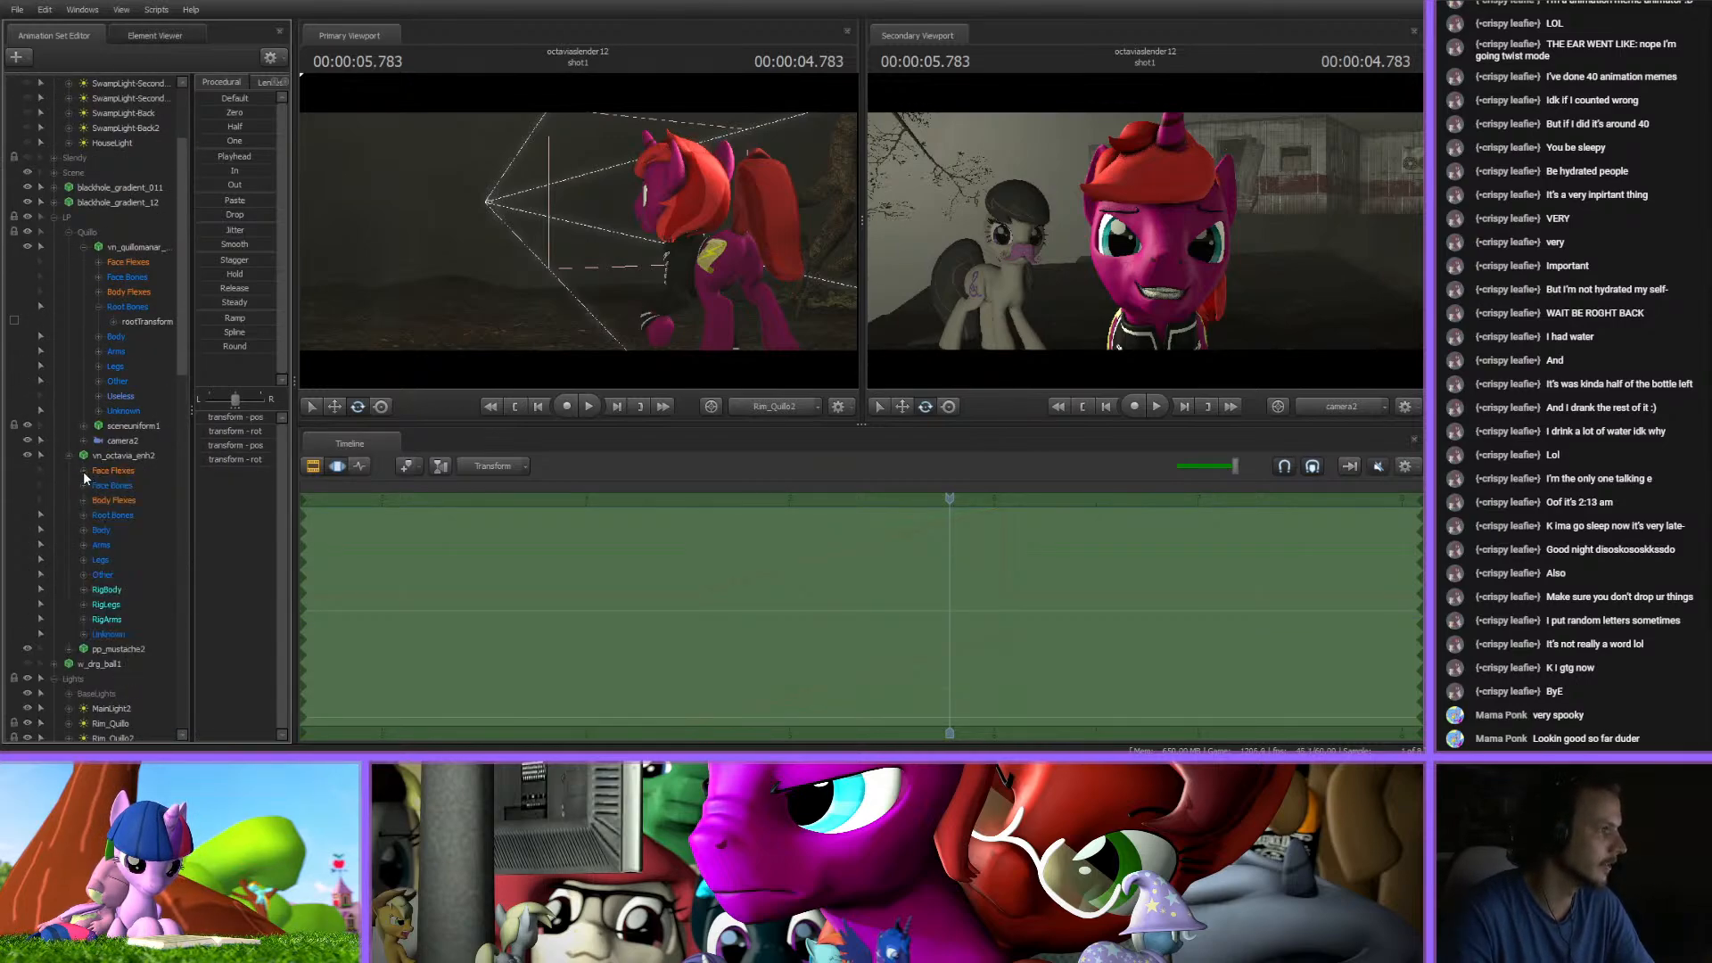
pyautogui.click(84, 501)
pyautogui.click(85, 499)
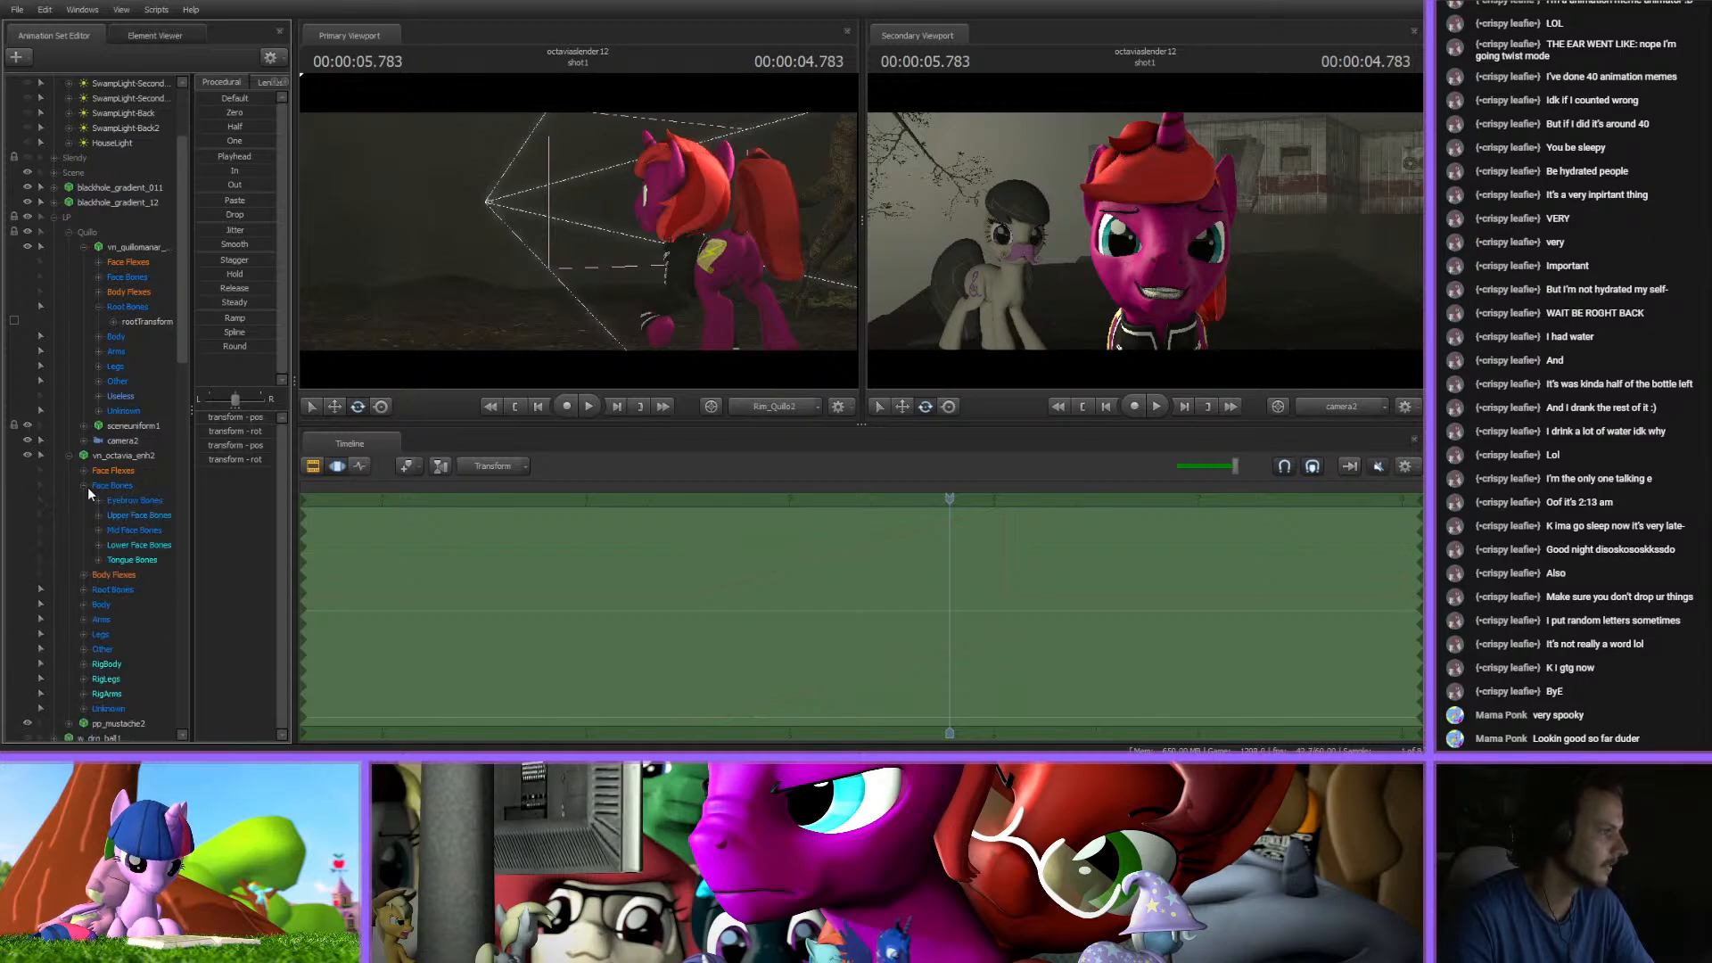
pyautogui.click(82, 515)
pyautogui.keyDown('ctrl'); pyautogui.click(130, 558); pyautogui.keyUp('ctrl')
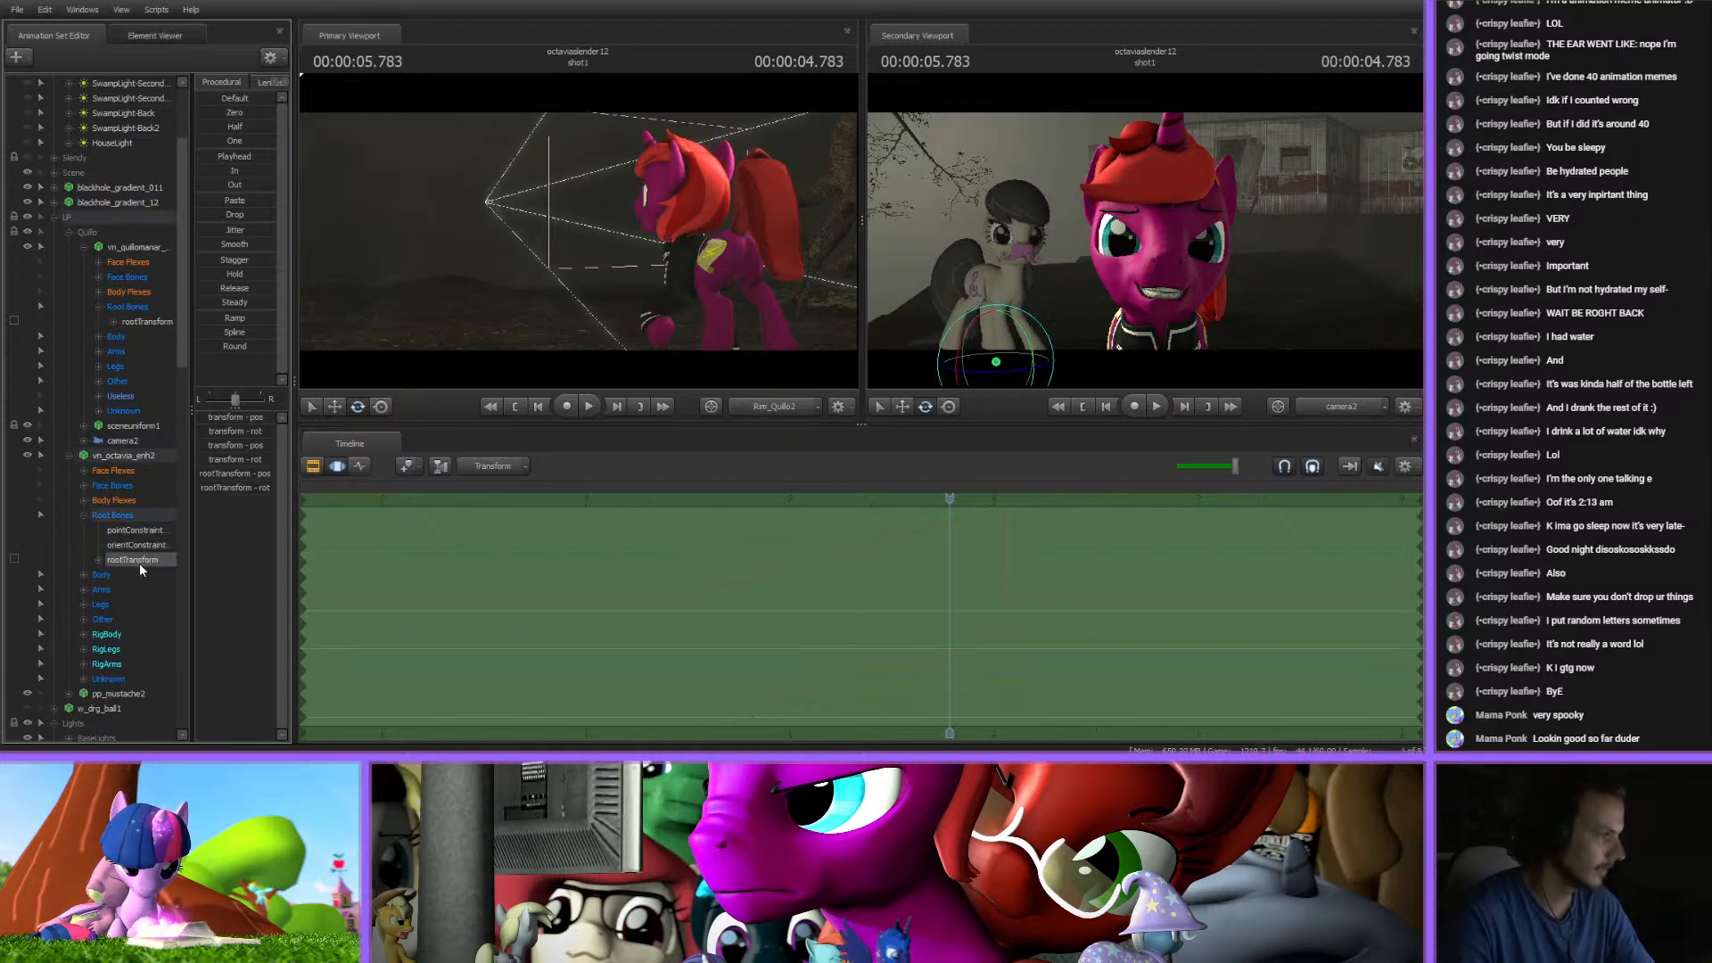
# - Copy the values of Rim_Quillo and Rim_Quillo2 and paste them onto Rim_Octy and Rim_Oct2
pyautogui.scroll(-7, 145, 604)
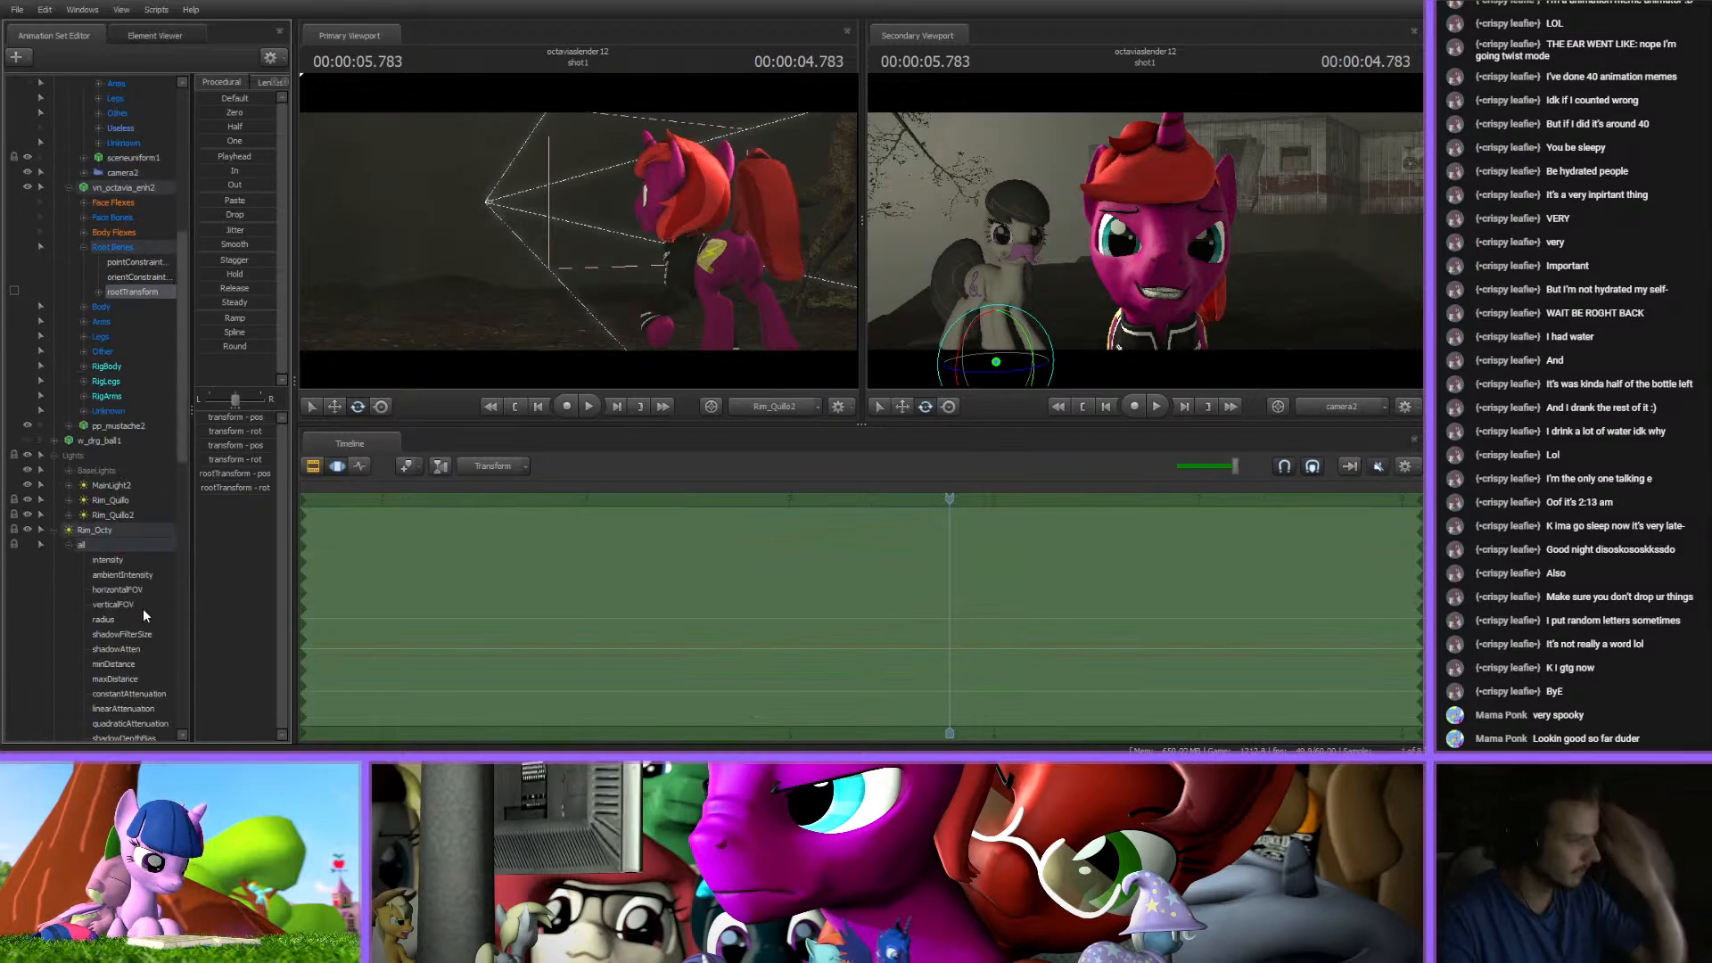
pyautogui.click(109, 455)
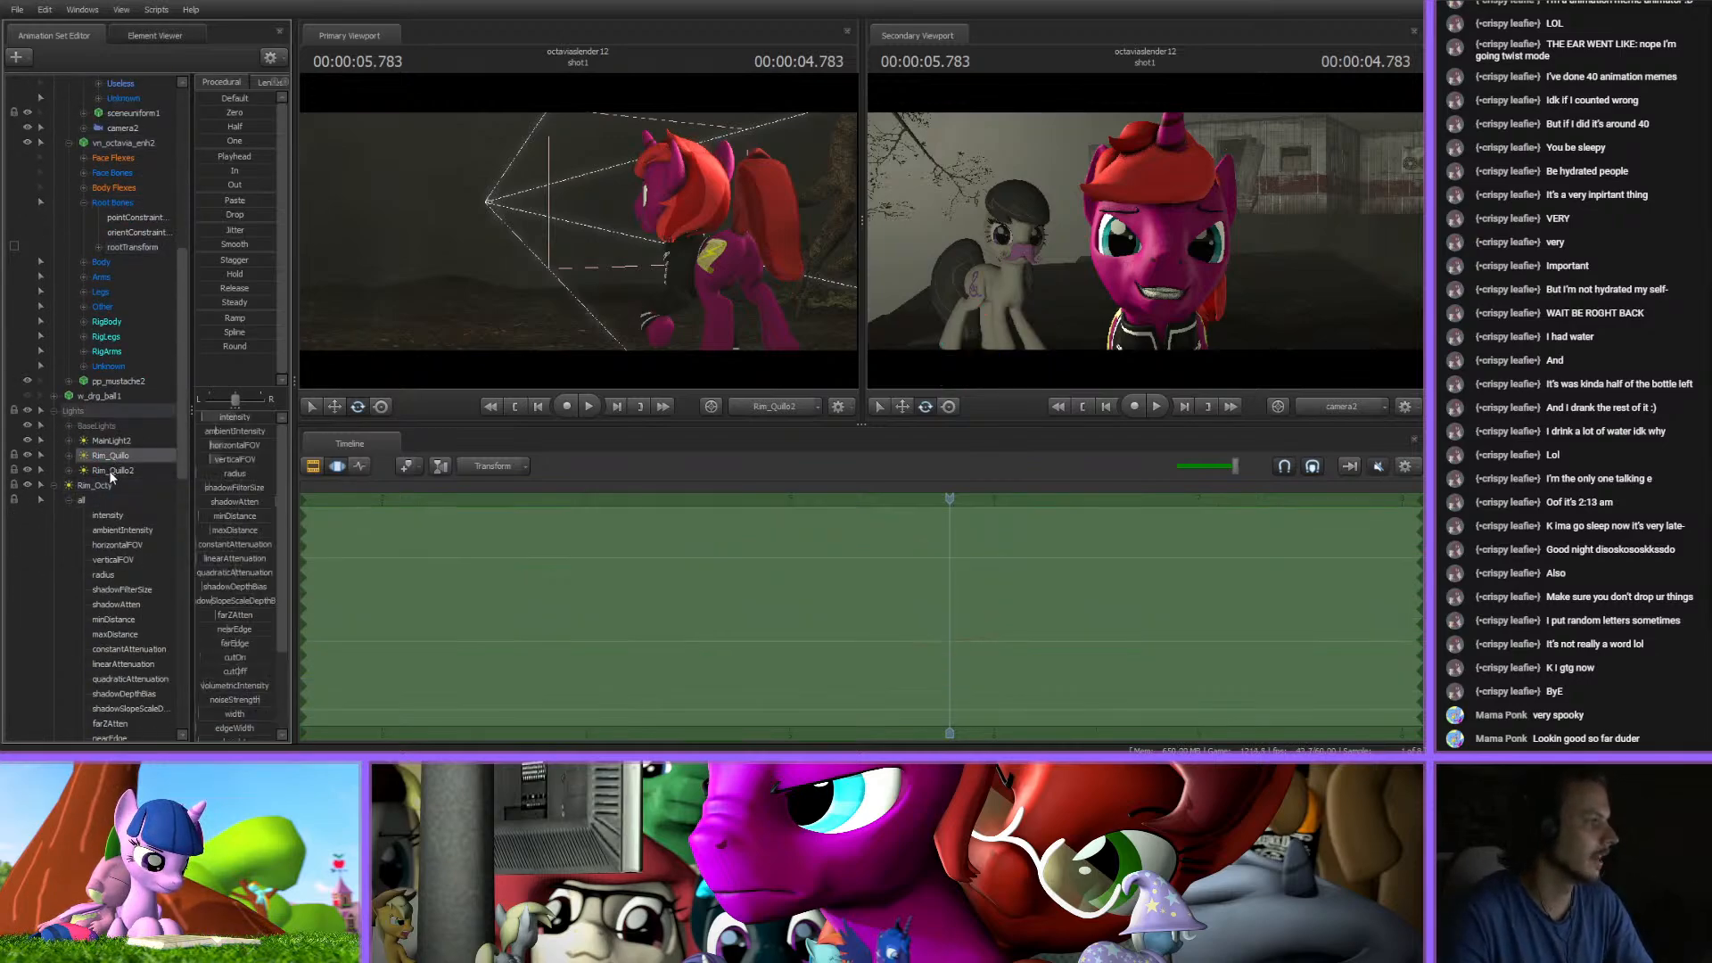
pyautogui.keyDown('ctrl'); pyautogui.click(109, 469); pyautogui.keyUp('ctrl')
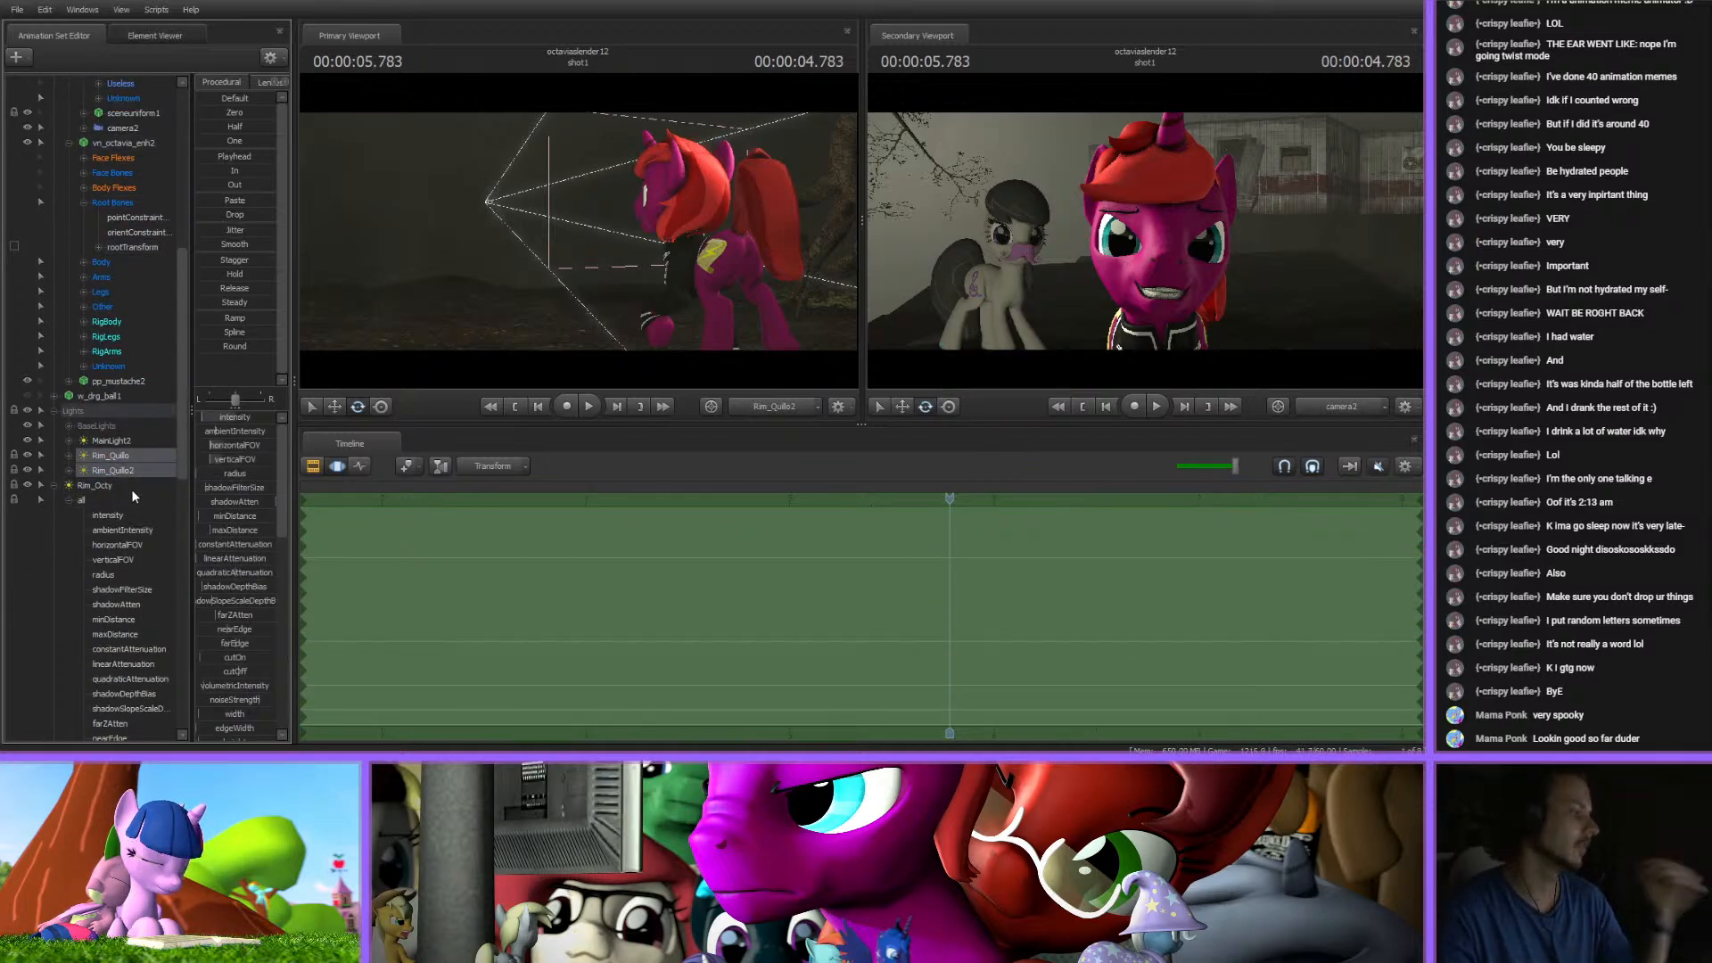
pyautogui.click(55, 486)
pyautogui.click(87, 713)
pyautogui.keyDown('ctrl'); pyautogui.click(85, 720); pyautogui.keyUp('ctrl')
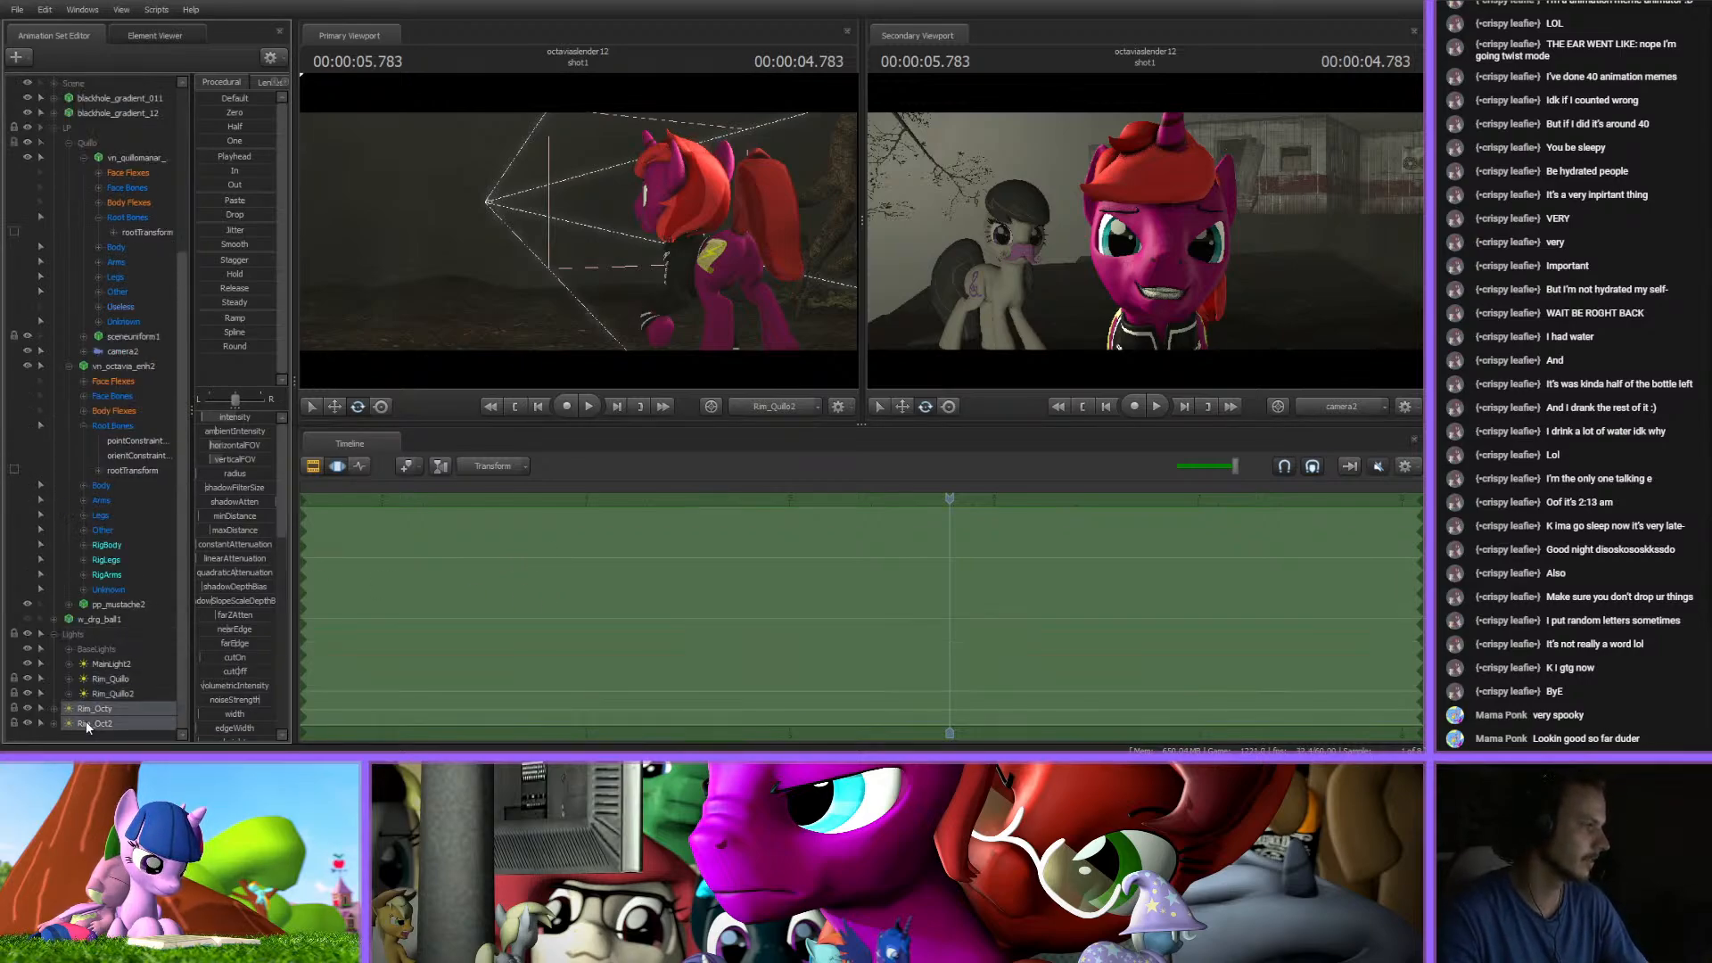
pyautogui.hotkey('ctrl', 'v')
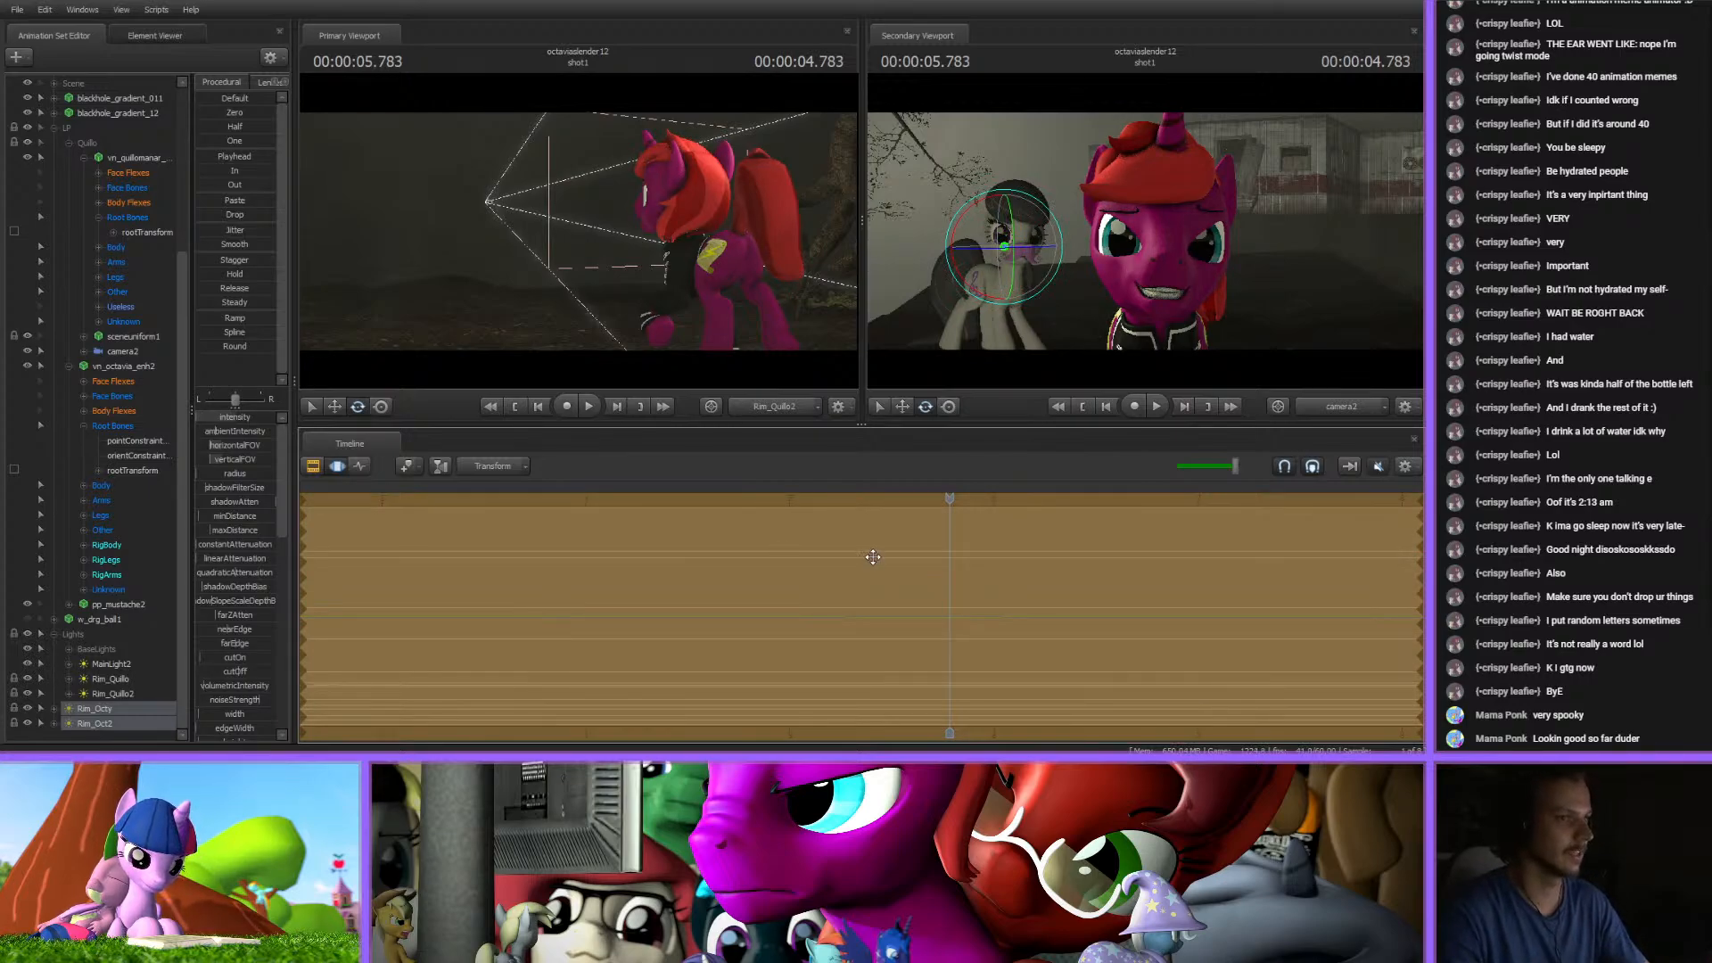
# - Inspect the new rim lights around the grey pony from the Work Camera, then look through Rim_Octy and Rim_Oct2
pyautogui.moveTo(952, 500); pyautogui.dragTo(935, 501)
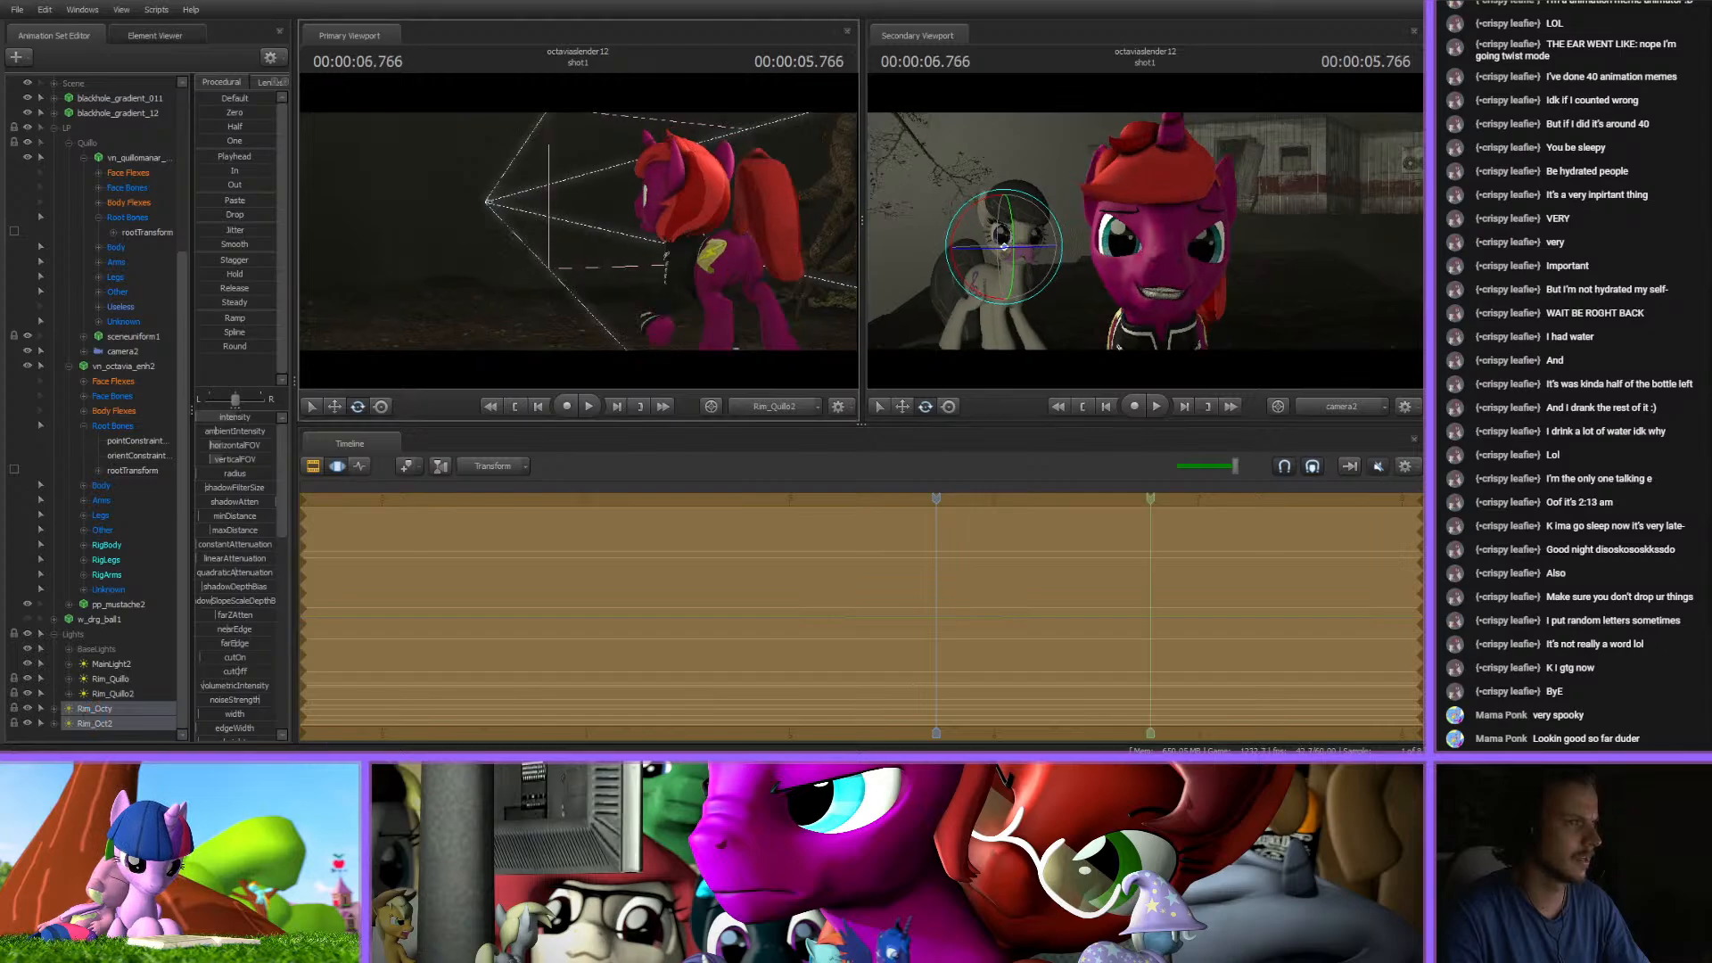
pyautogui.click(760, 407)
pyautogui.moveTo(630, 253); pyautogui.dragTo(638, 219)
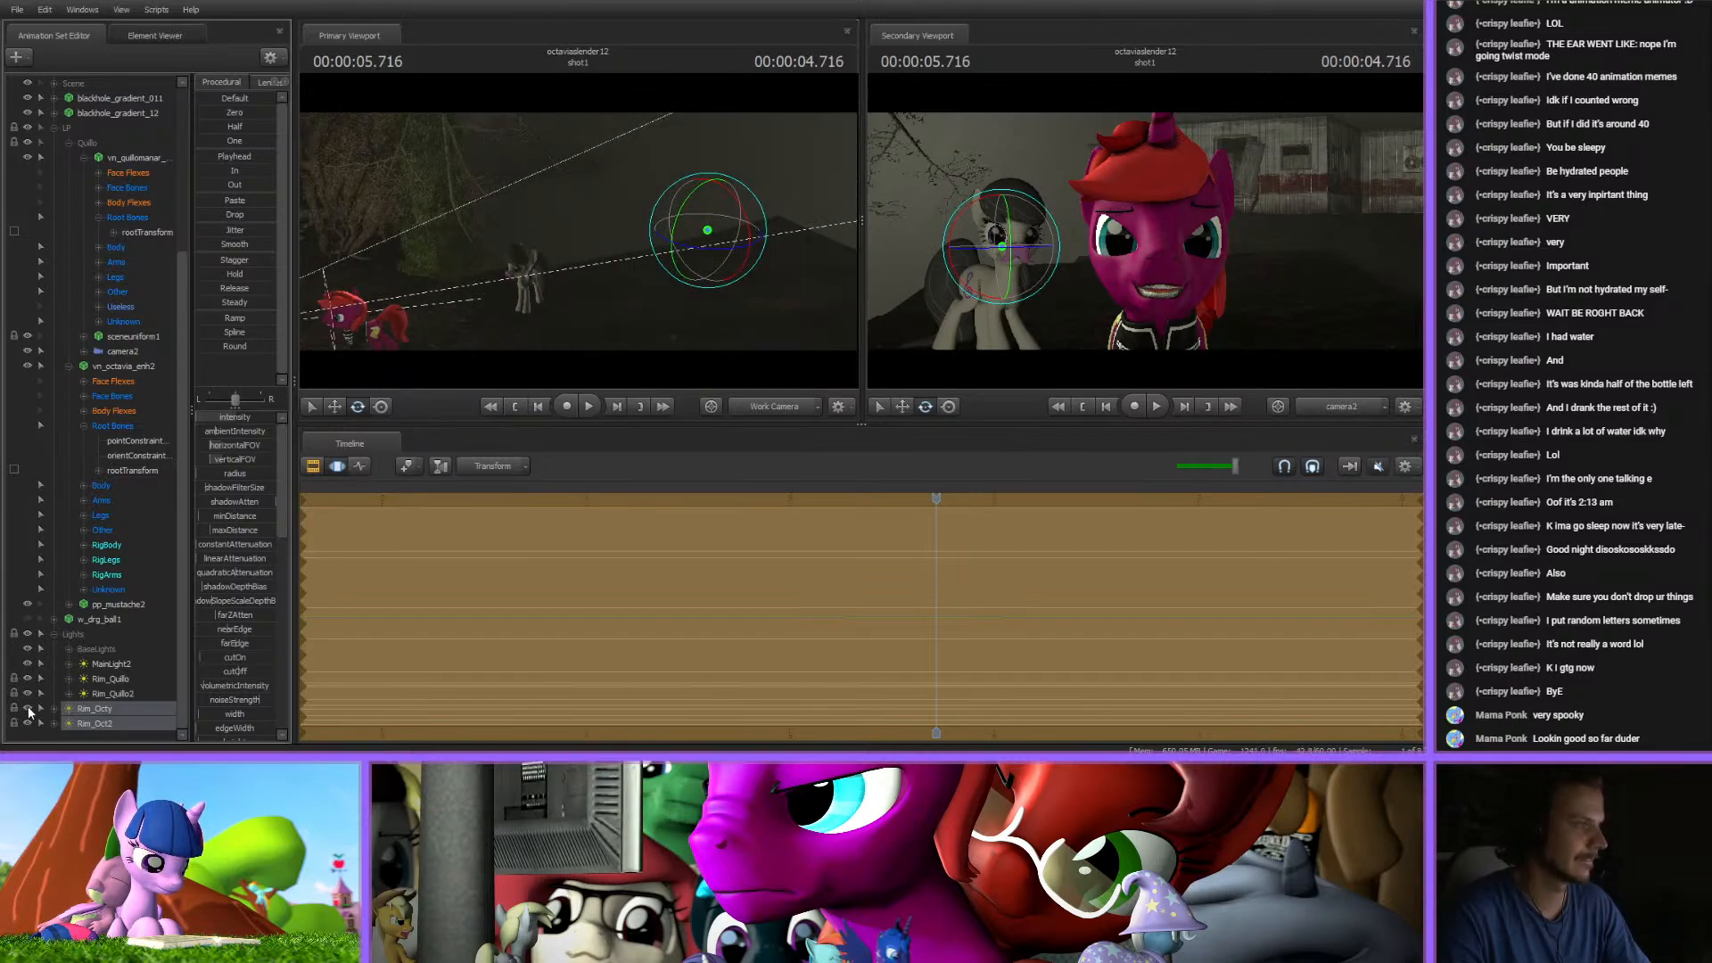
pyautogui.click(29, 709)
pyautogui.click(29, 711)
pyautogui.moveTo(535, 290)
pyautogui.mouseDown()
pyautogui.moveTo(548, 307)
pyautogui.moveTo(517, 330)
pyautogui.moveTo(535, 308)
pyautogui.mouseUp()
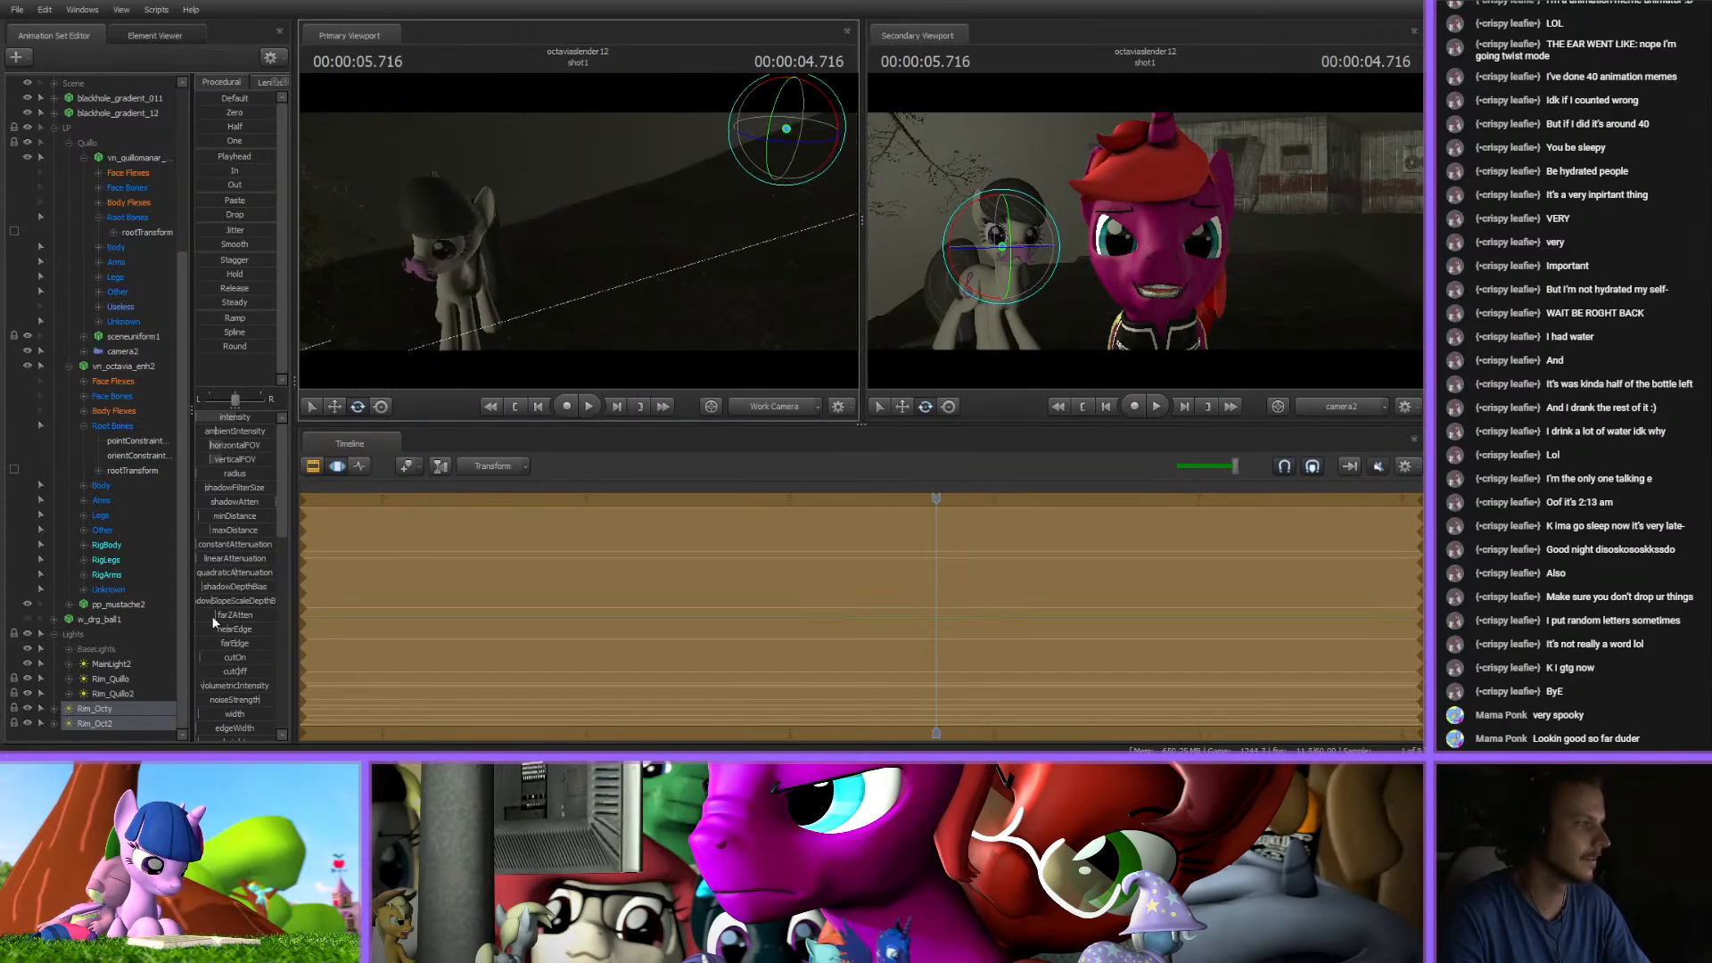
pyautogui.moveTo(101, 710); pyautogui.dragTo(693, 229)
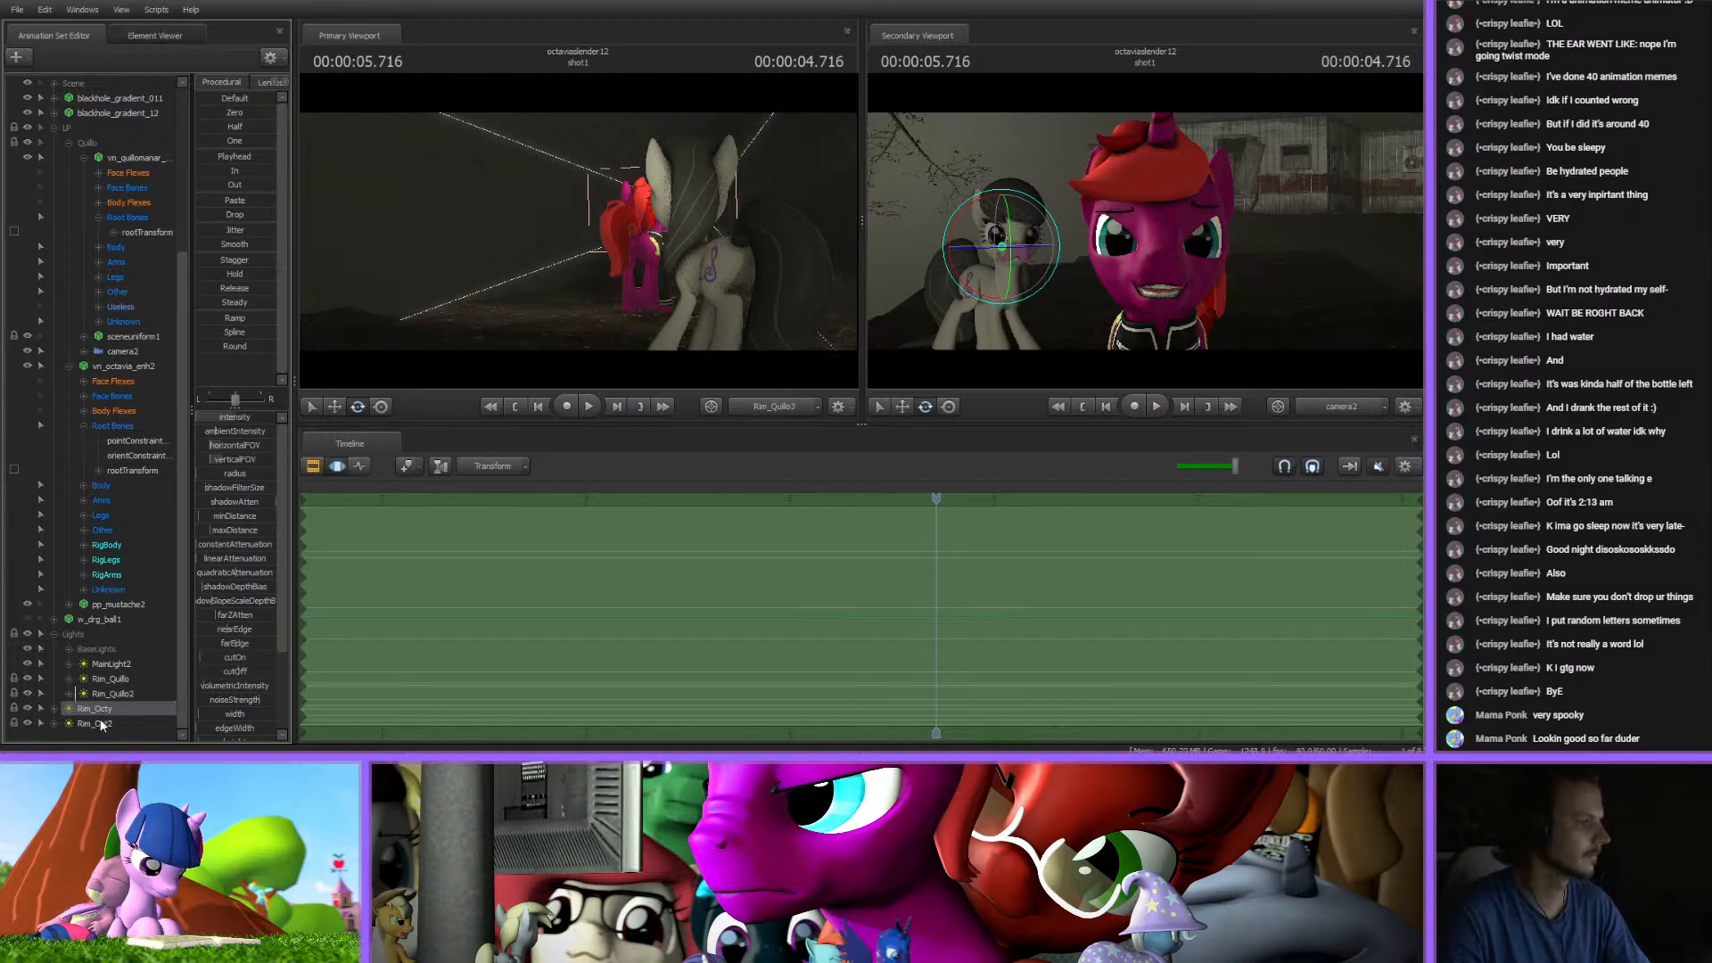
pyautogui.moveTo(100, 723); pyautogui.dragTo(667, 196)
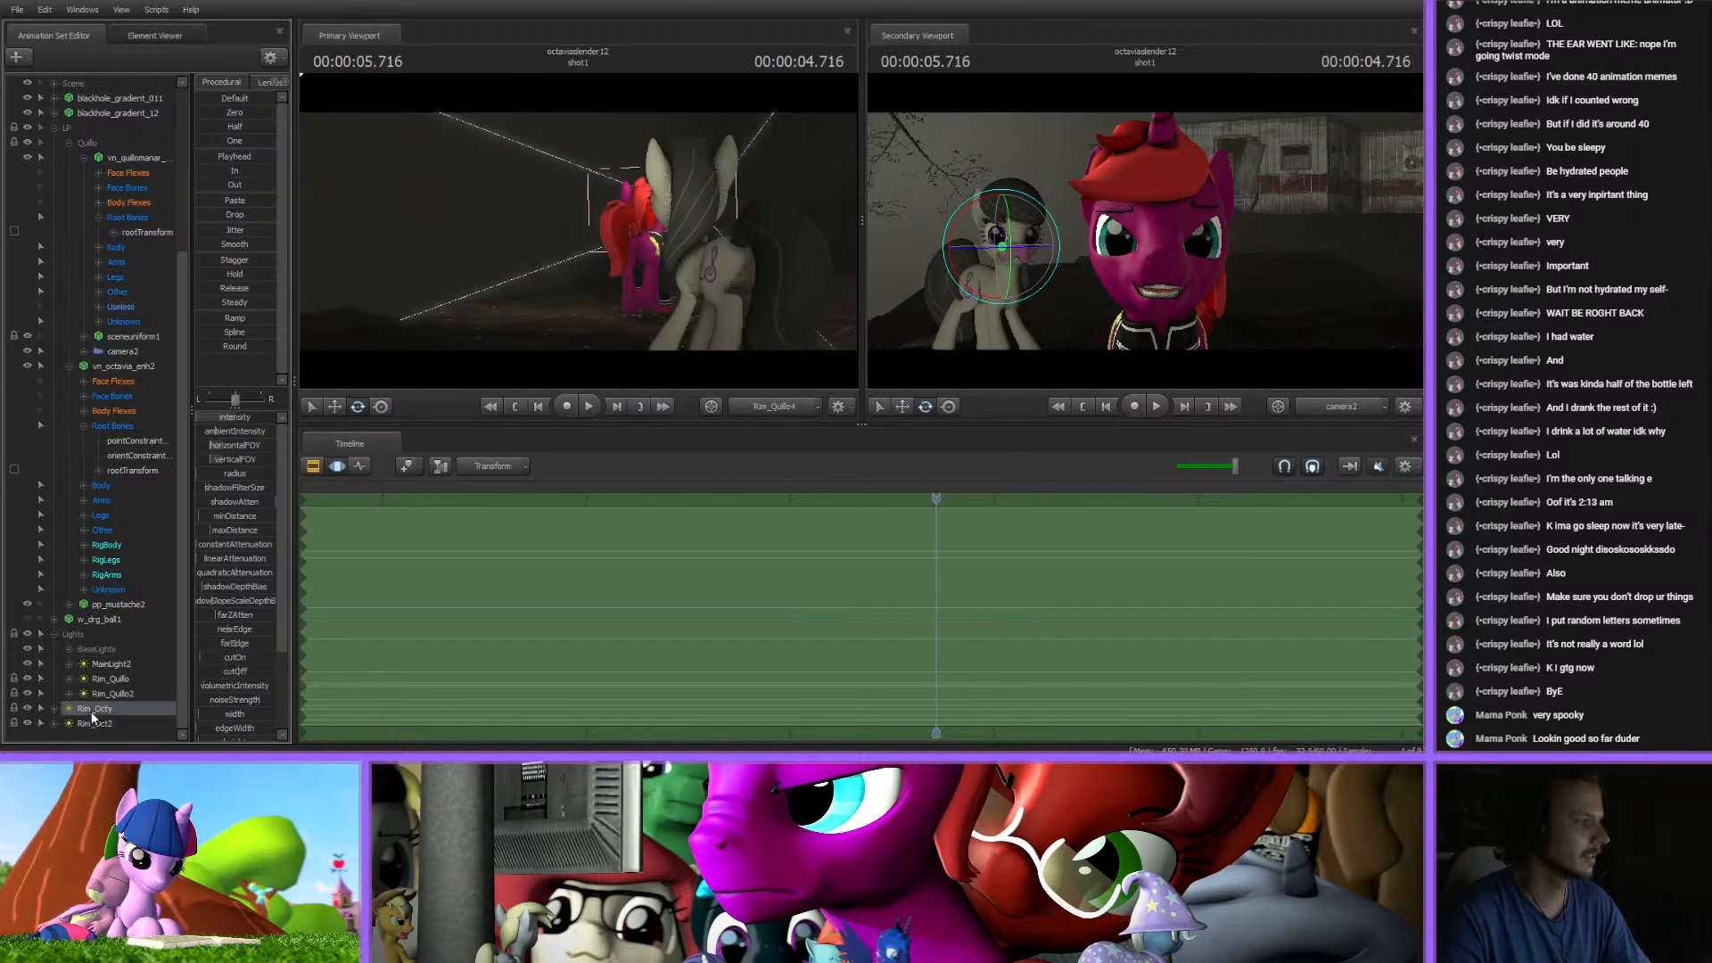
# - Copy the values of Rim_Quillo onto Rim_Octy and those of Rim_Quillo2 onto Rim_Oct2
pyautogui.click(107, 679)
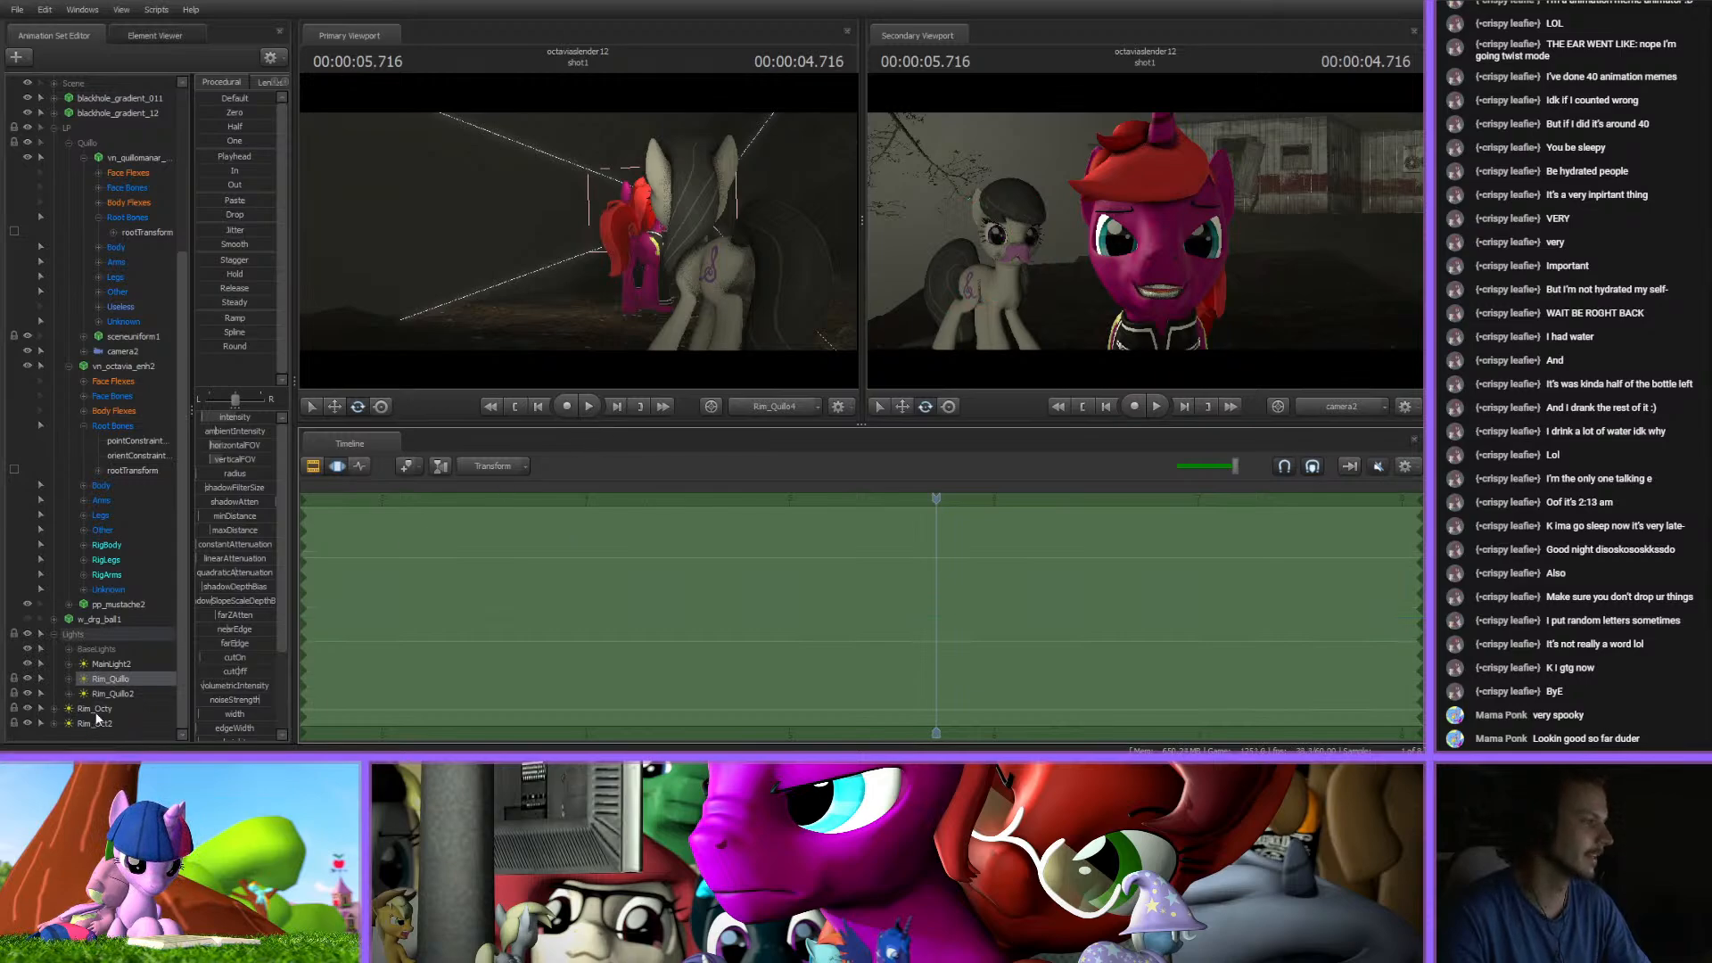
pyautogui.click(96, 711)
pyautogui.click(251, 671)
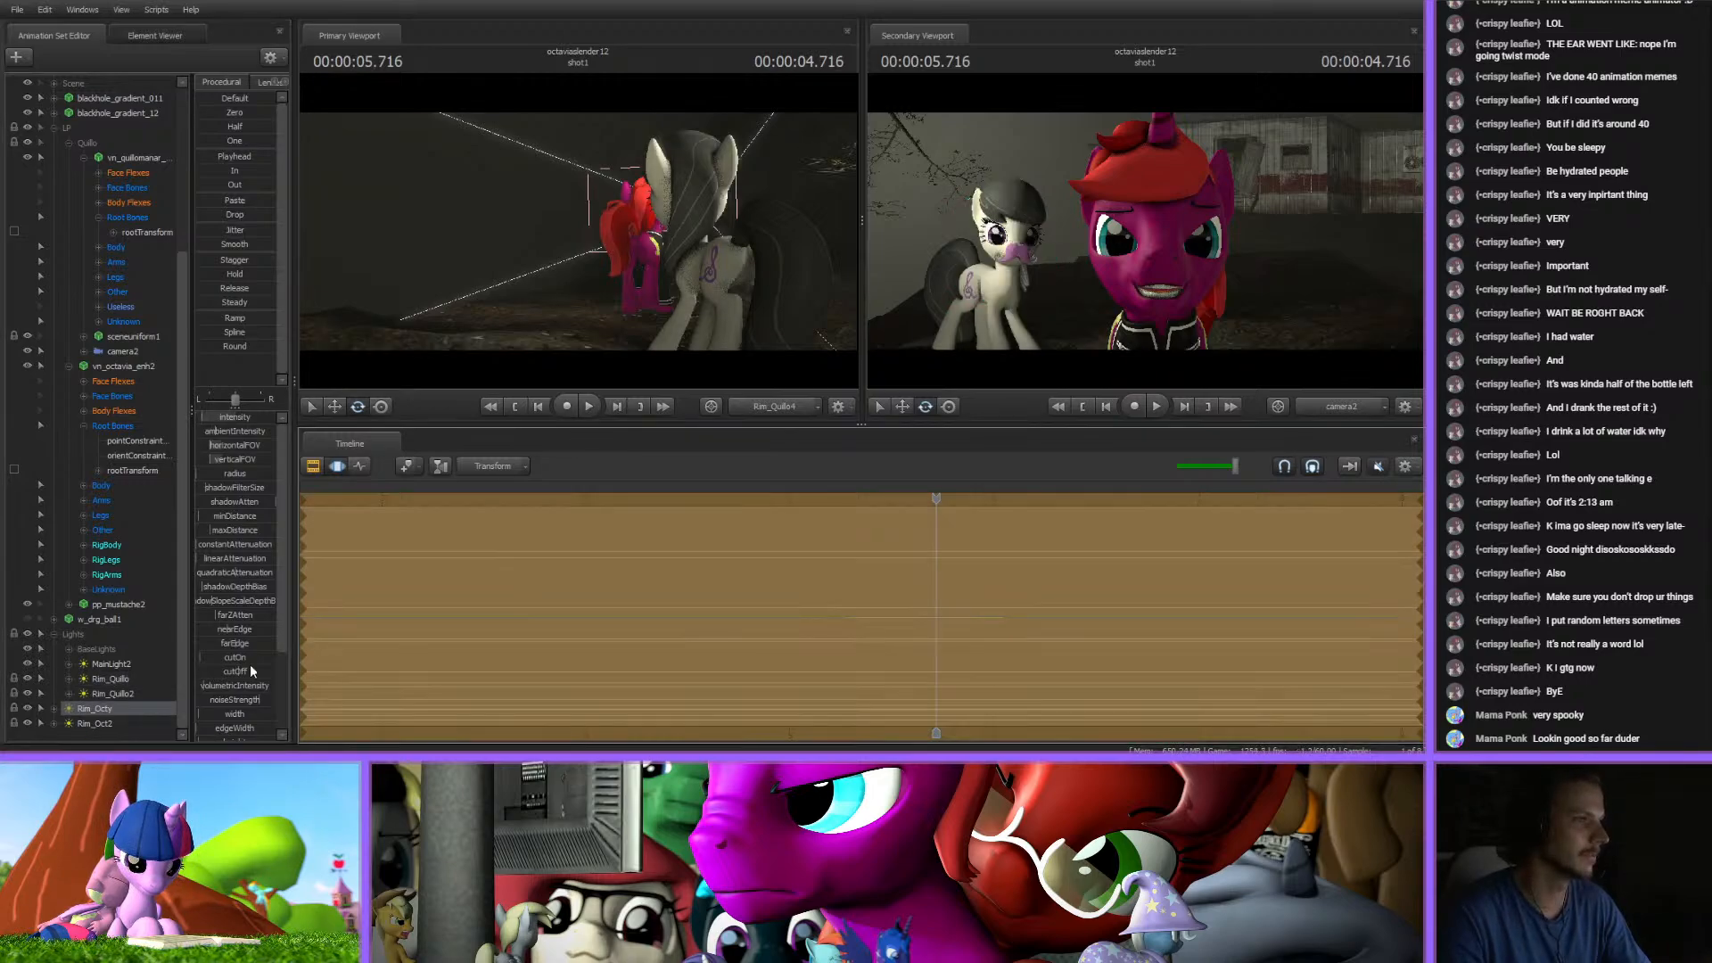
pyautogui.click(124, 694)
pyautogui.click(105, 708)
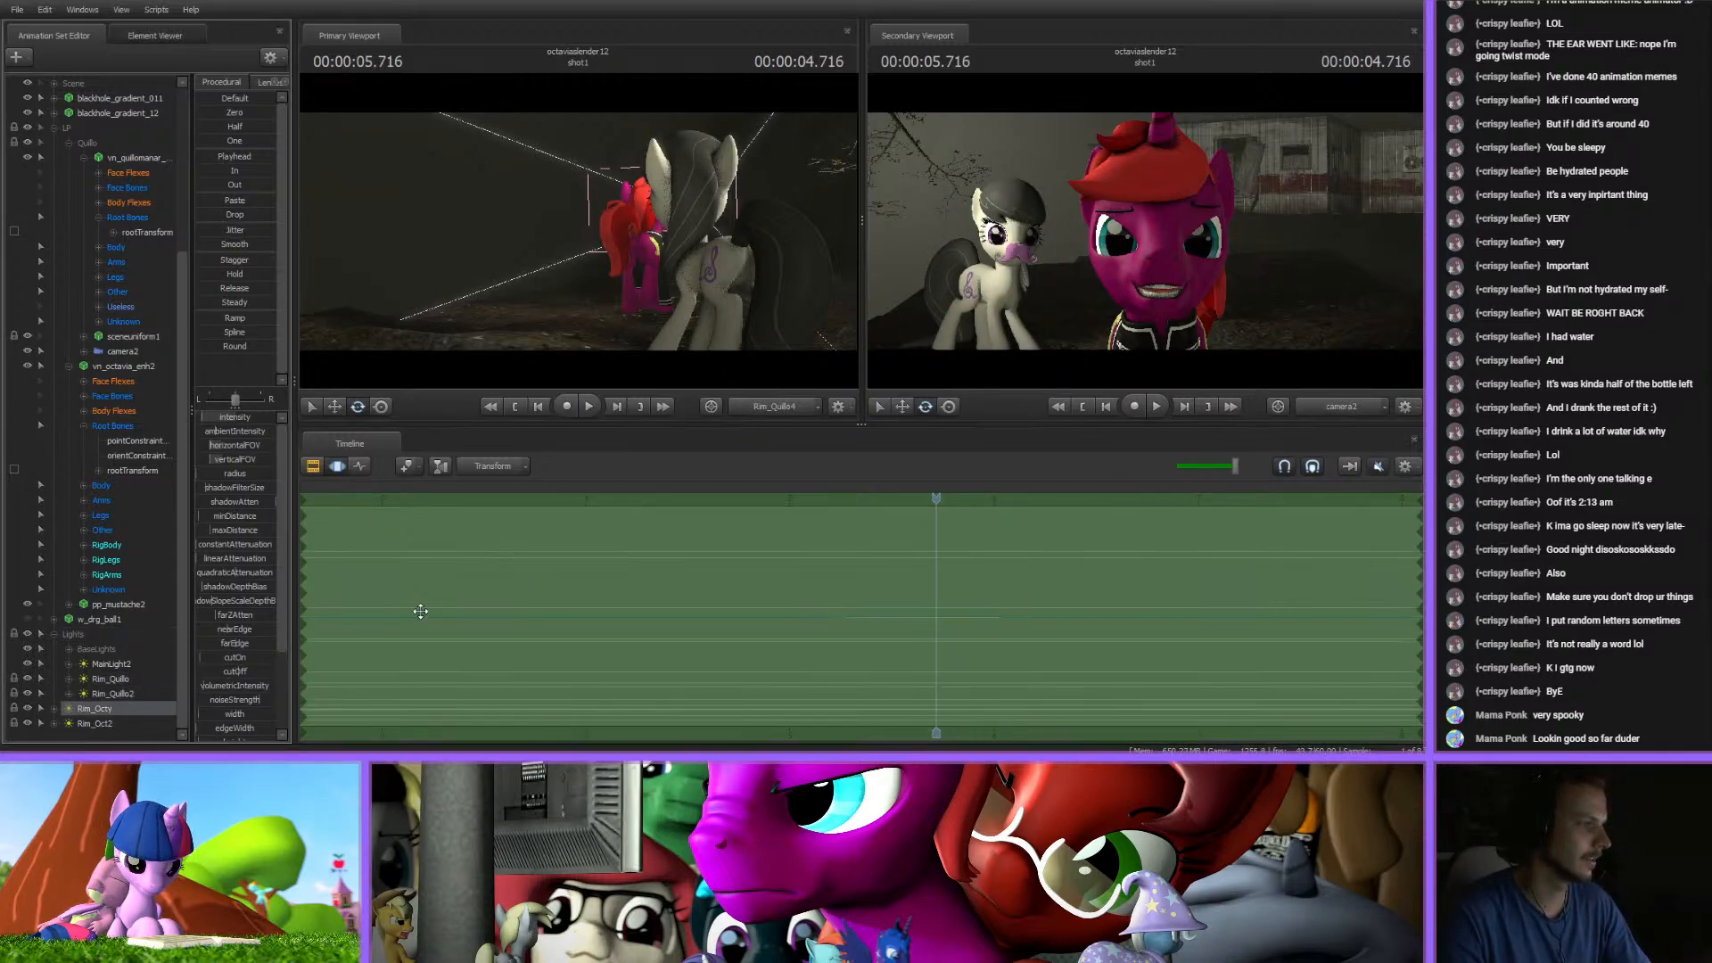
pyautogui.click(96, 724)
pyautogui.hotkey('ctrl', 'v')
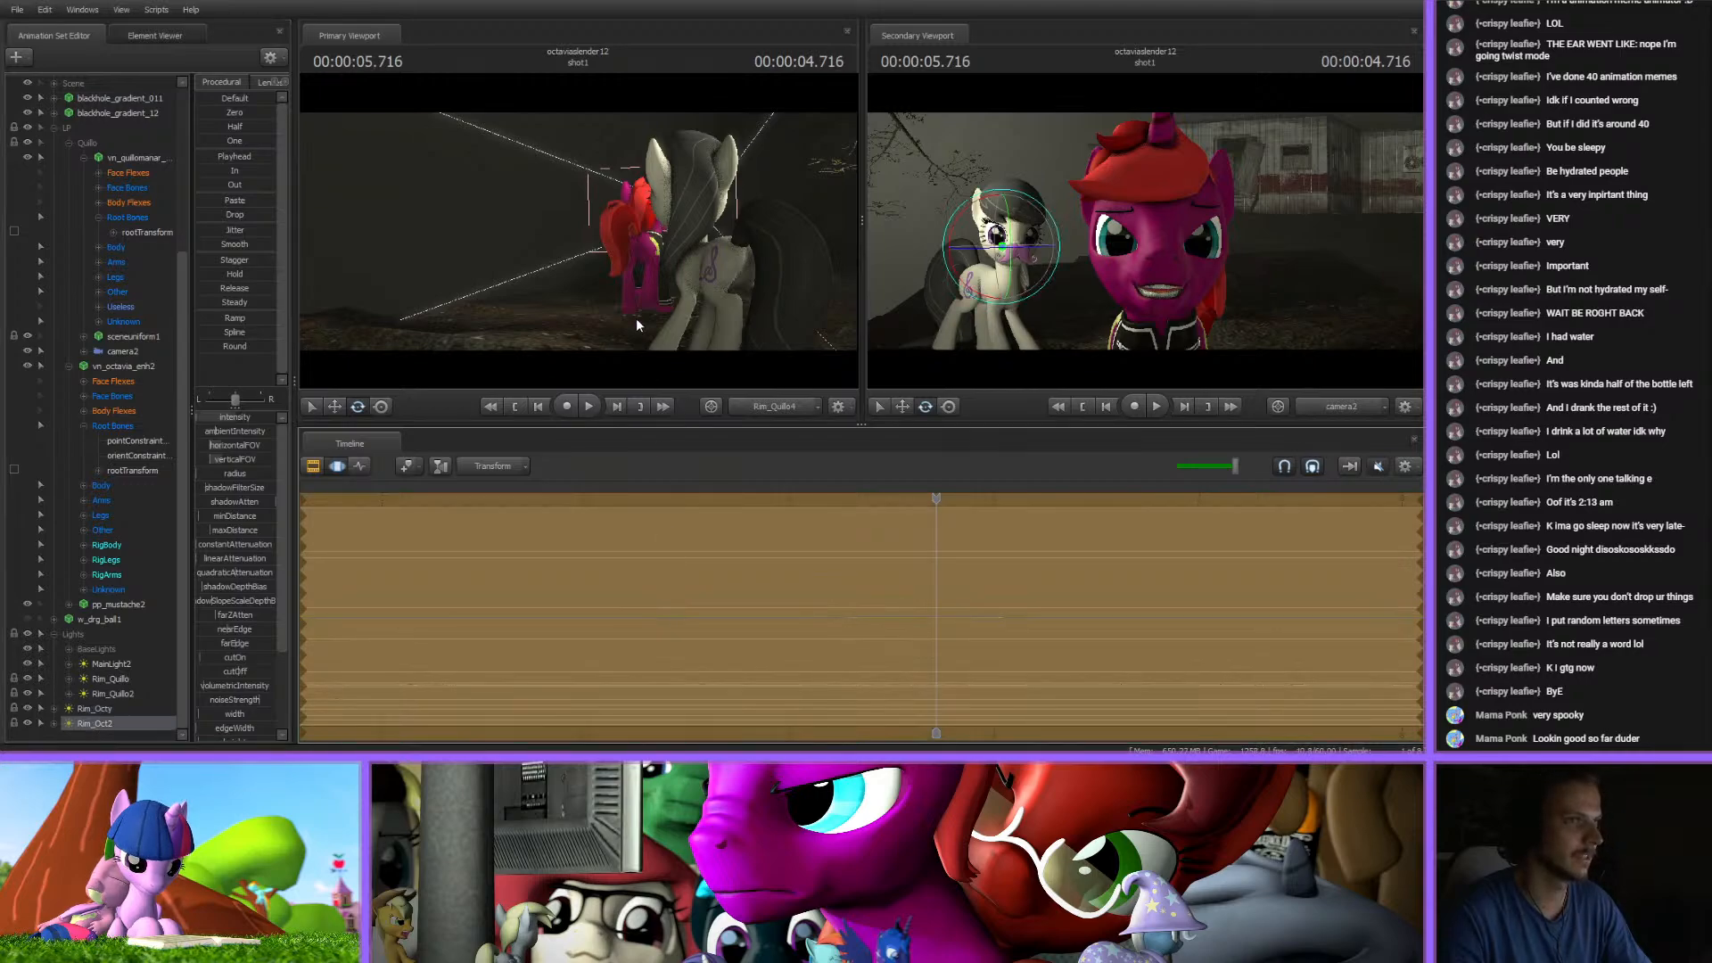
# - Look through Rim_Octy and reposition the light so that it shines on the grey pony
pyautogui.click(102, 706)
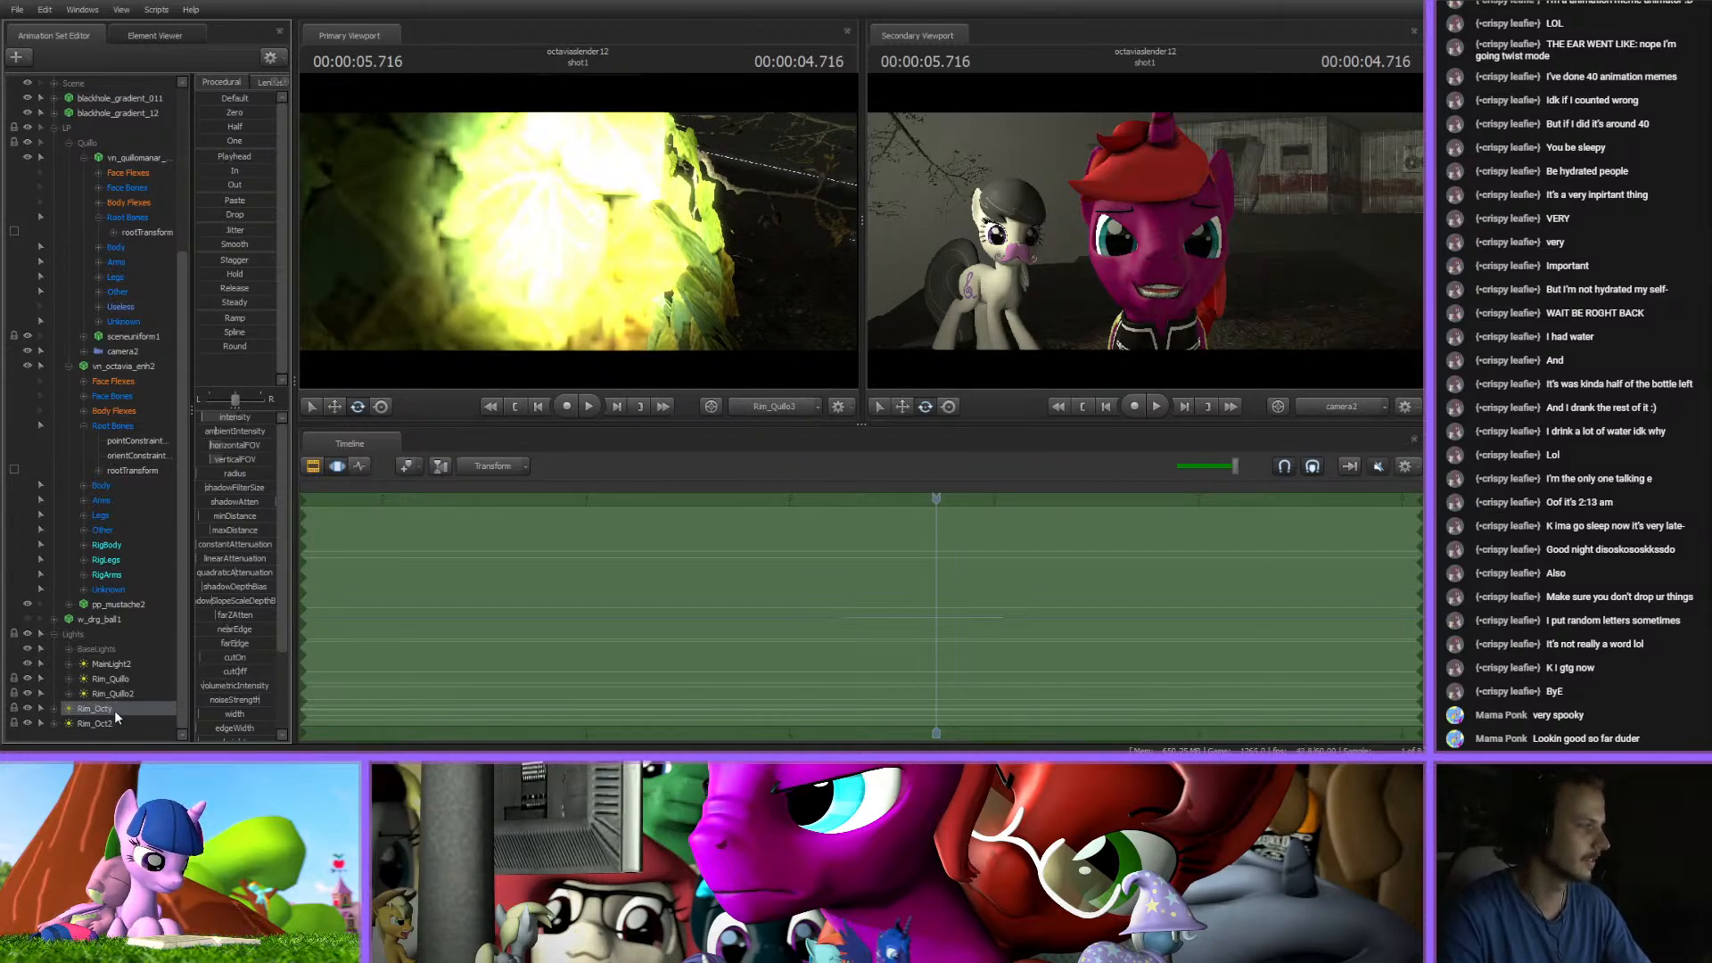
pyautogui.moveTo(578, 233)
pyautogui.mouseDown()
pyautogui.moveTo(599, 247)
pyautogui.moveTo(578, 235)
pyautogui.mouseUp()
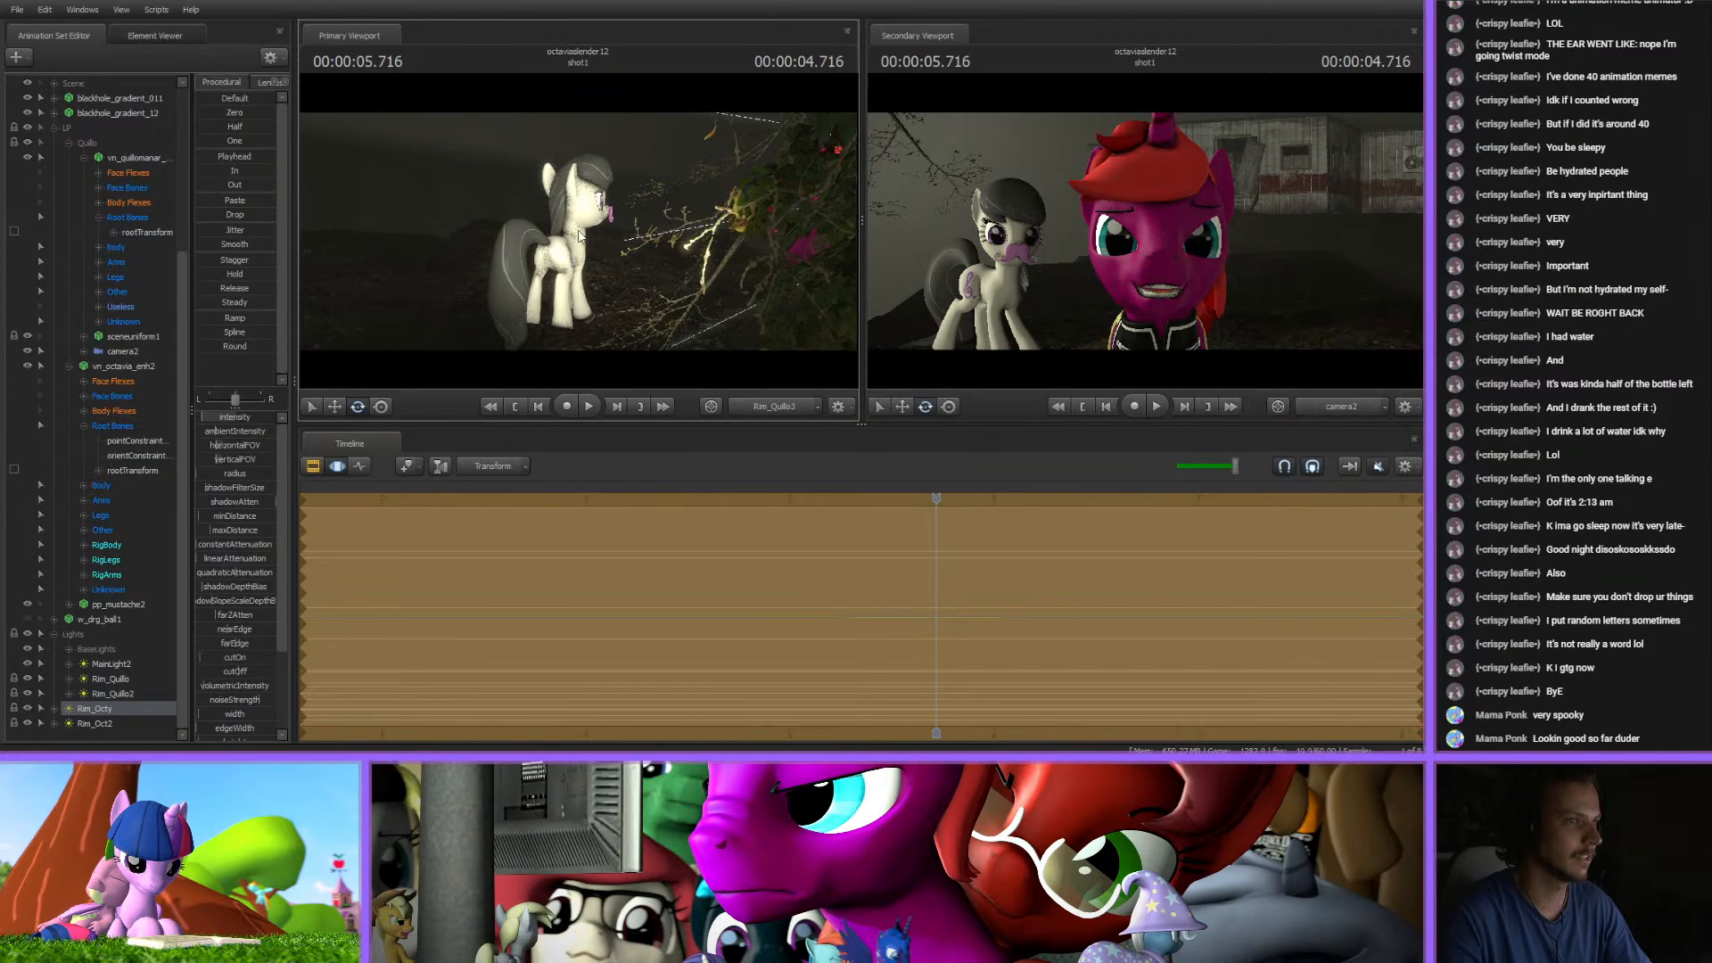
# - Look through Rim_Oct2, raise its intensity and move the light to shine on the grey pony from the opposite side
pyautogui.moveTo(99, 723); pyautogui.dragTo(678, 269)
pyautogui.press('a')
pyautogui.press('a')
pyautogui.press('d')
pyautogui.press('a')
pyautogui.moveTo(214, 419); pyautogui.dragTo(225, 419)
pyautogui.moveTo(579, 267)
pyautogui.mouseDown()
pyautogui.moveTo(543, 261)
pyautogui.moveTo(562, 281)
pyautogui.moveTo(557, 254)
pyautogui.mouseUp()
pyautogui.press('d')
pyautogui.press('a')
pyautogui.press('z')
pyautogui.press('s')
pyautogui.press('x')
pyautogui.press('w')
pyautogui.press('s')
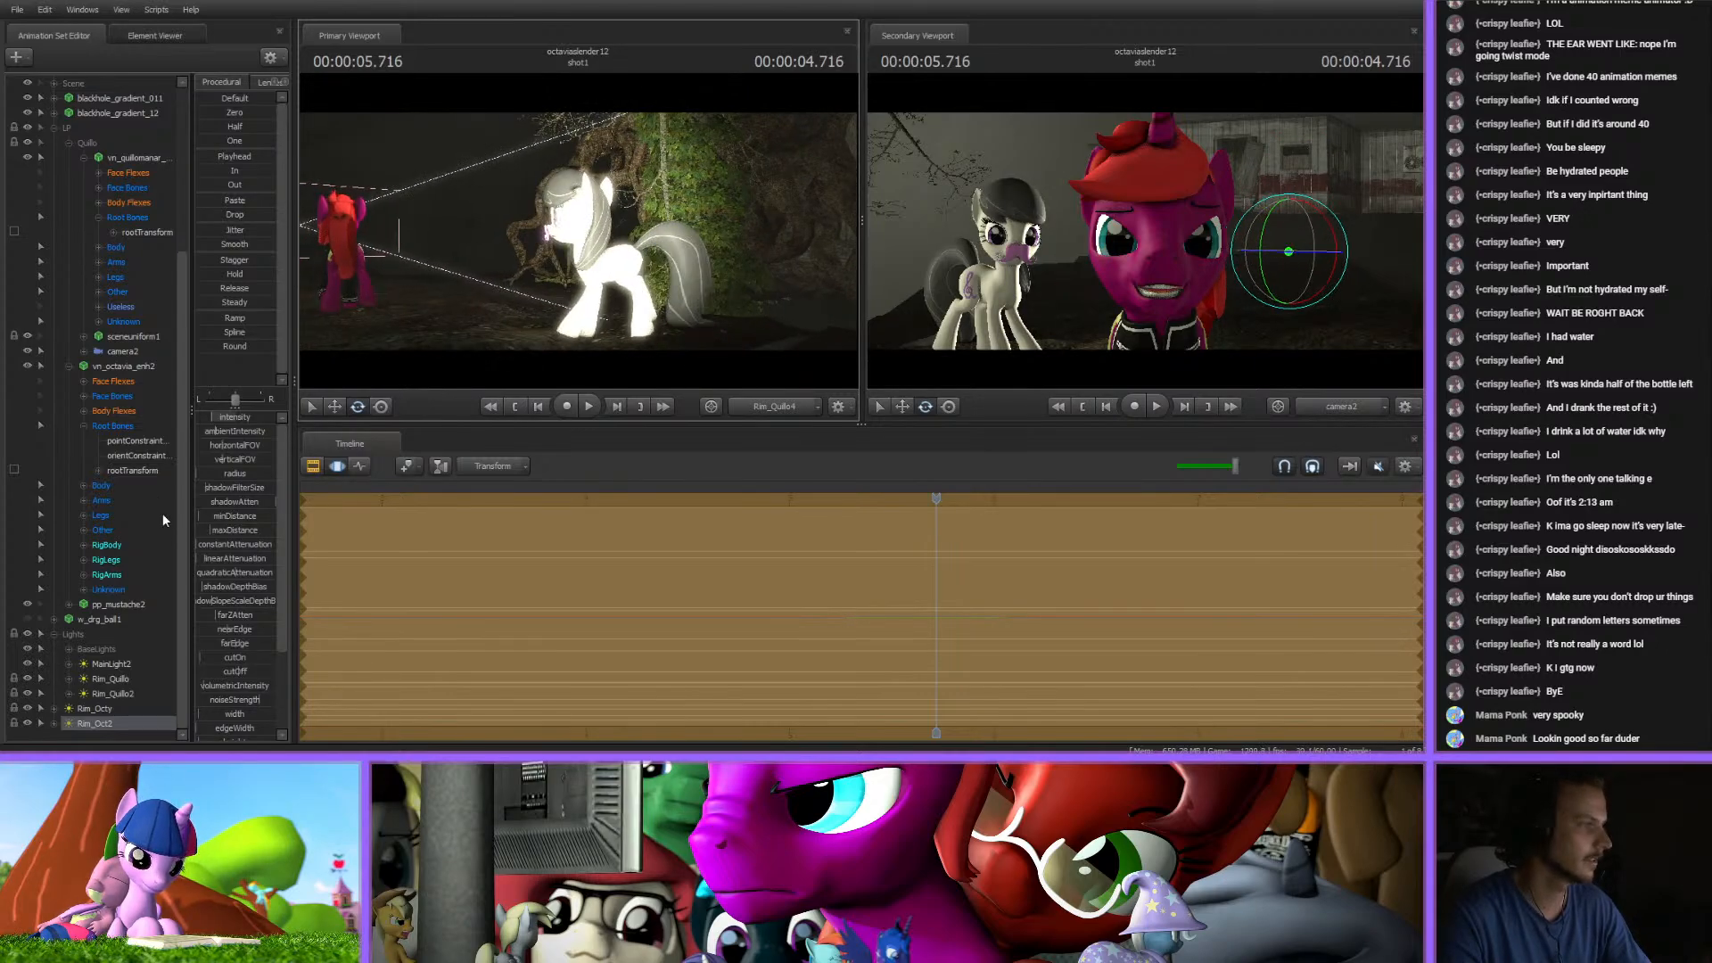
# - Blend only Rim_Oct2's intensity towards zero until the grey pony has a subtle rim, and apply the change
pyautogui.click(52, 725)
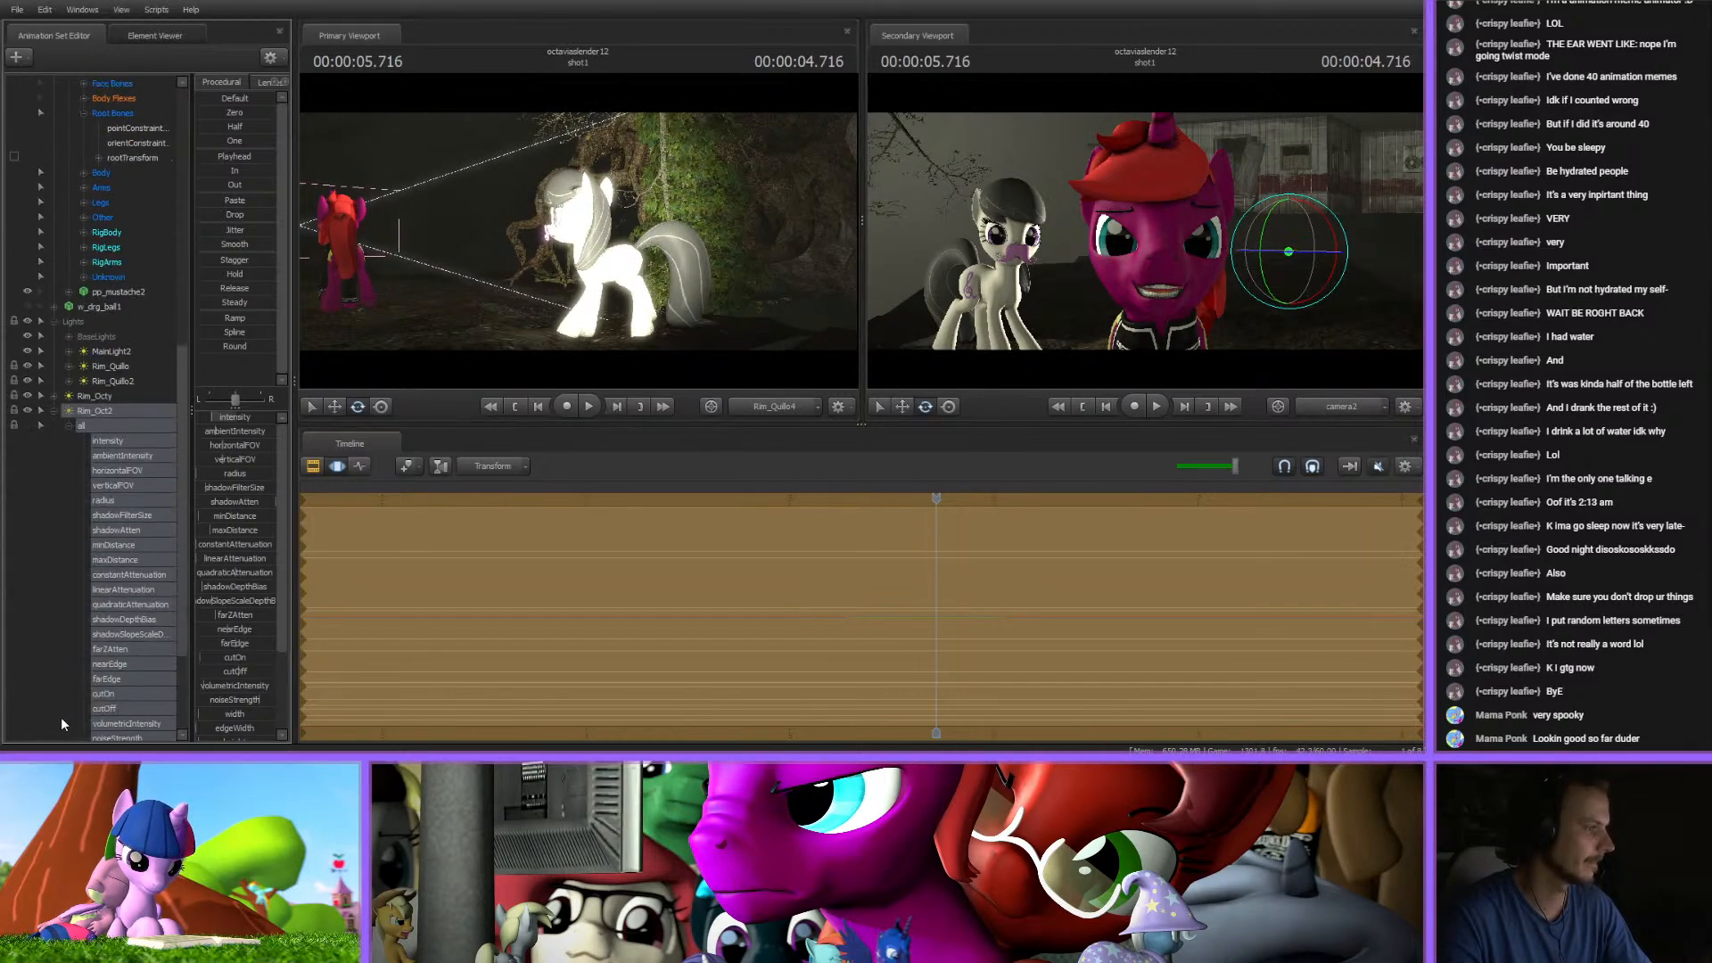
pyautogui.click(110, 441)
pyautogui.click(223, 112)
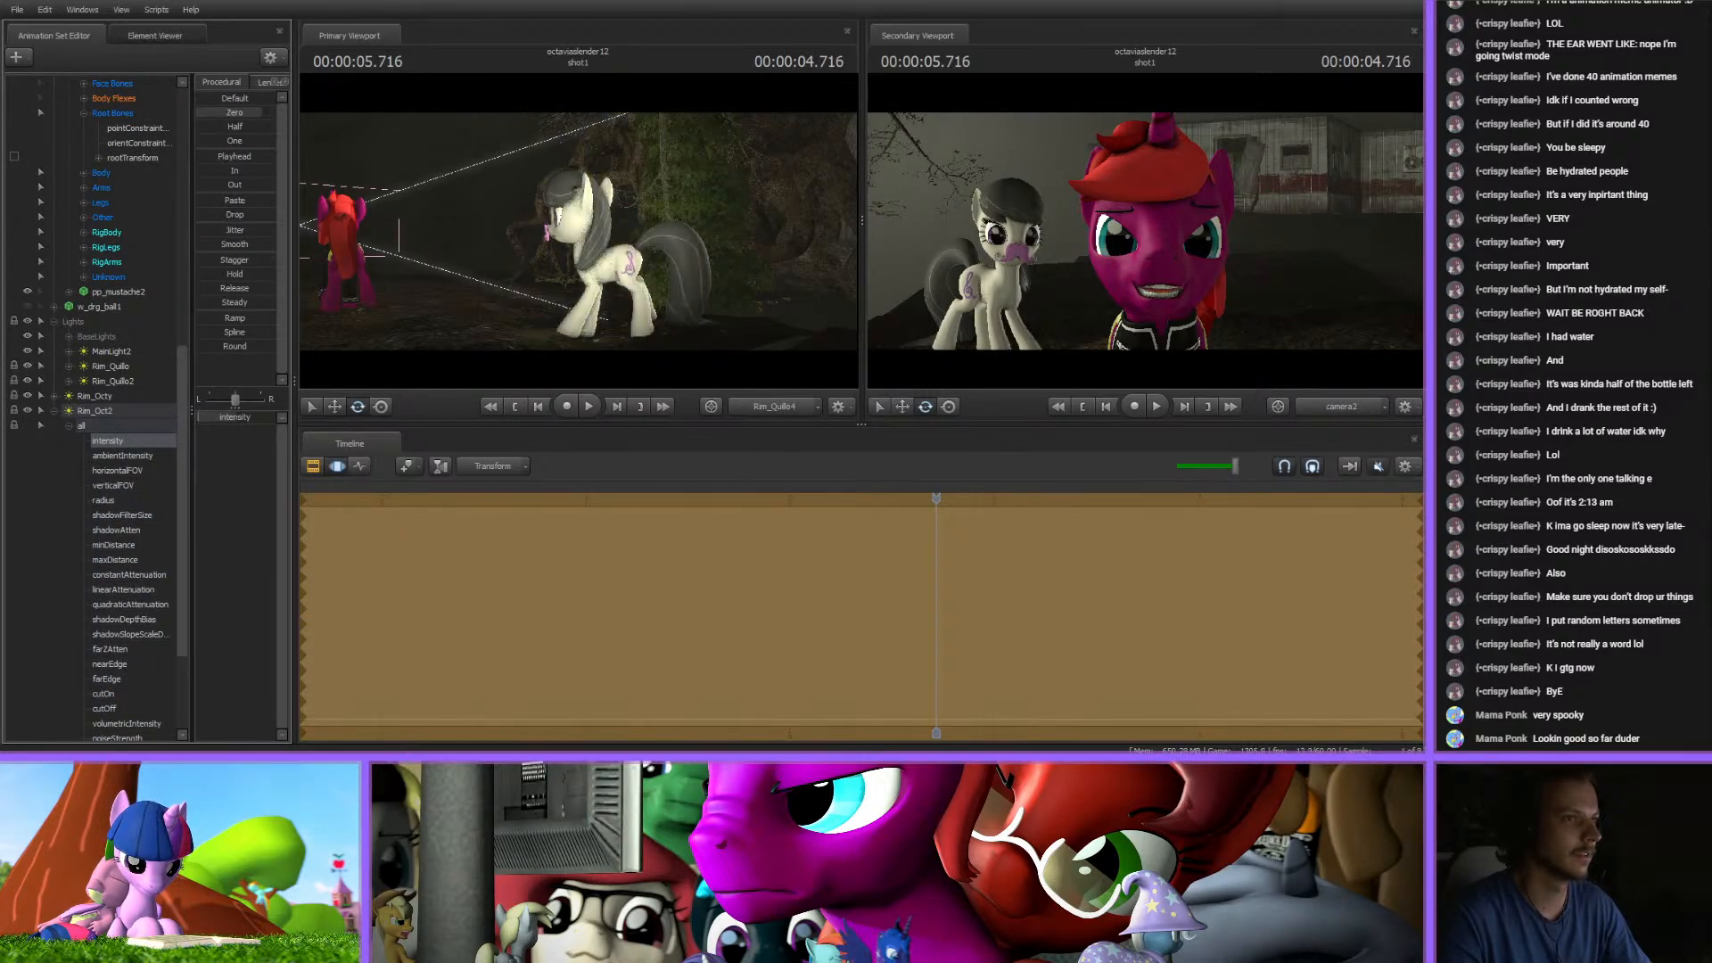
pyautogui.click(214, 111)
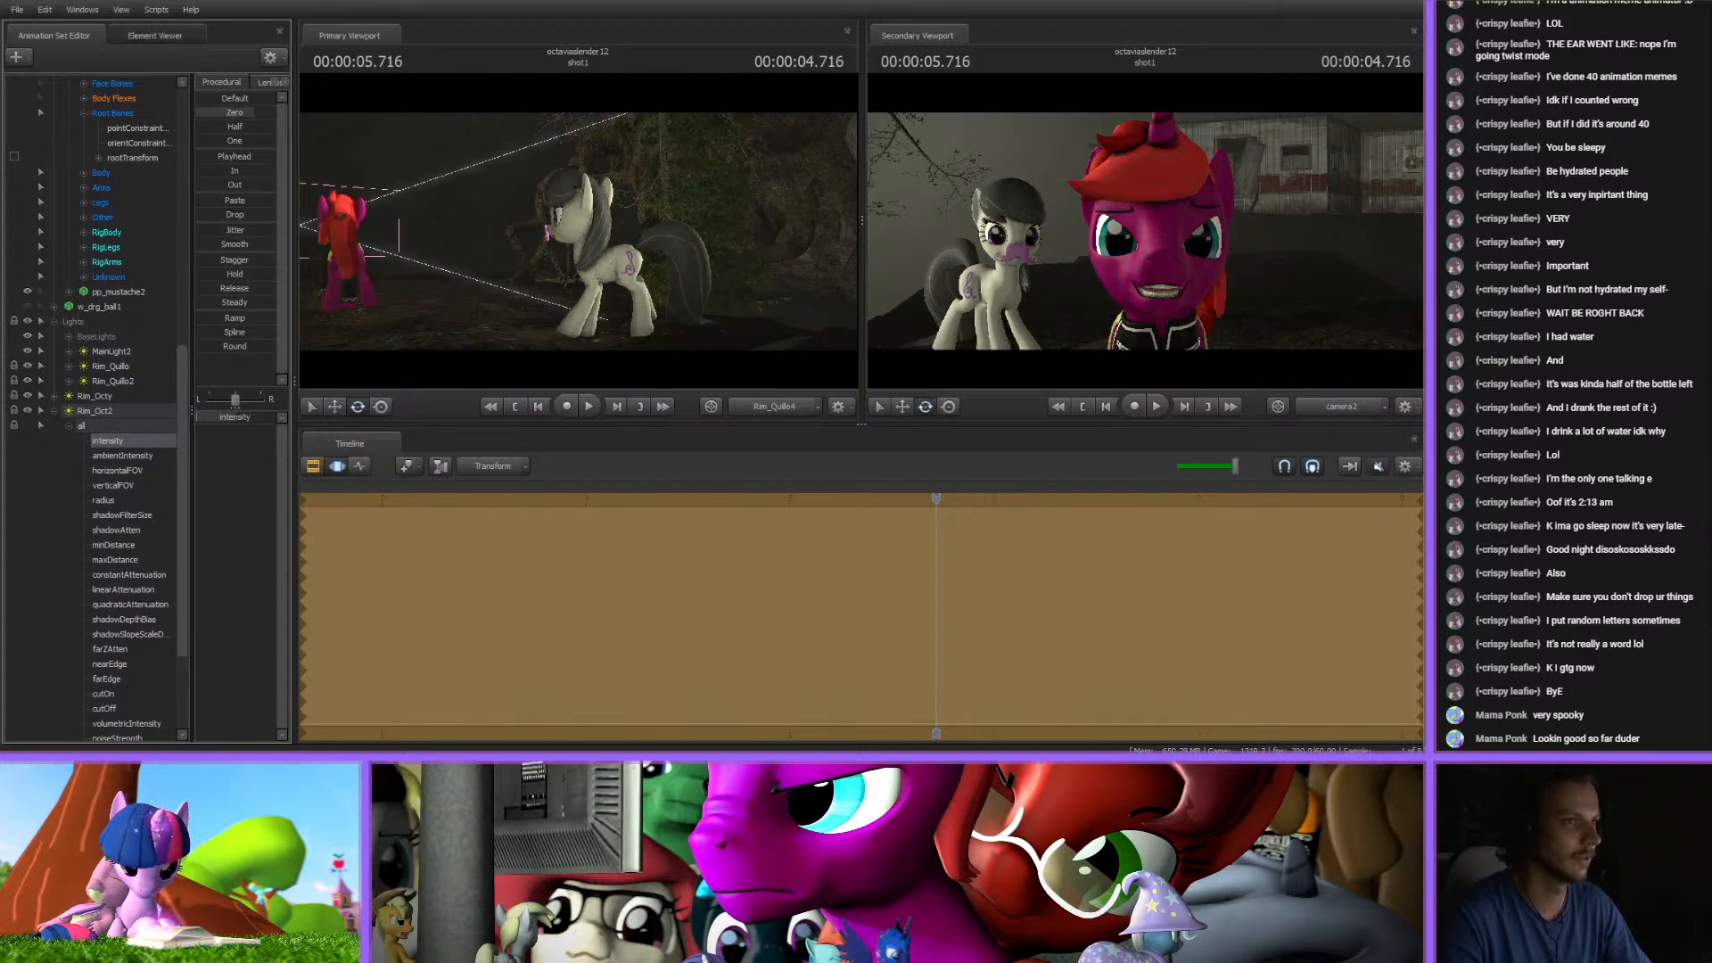
pyautogui.press('Return')
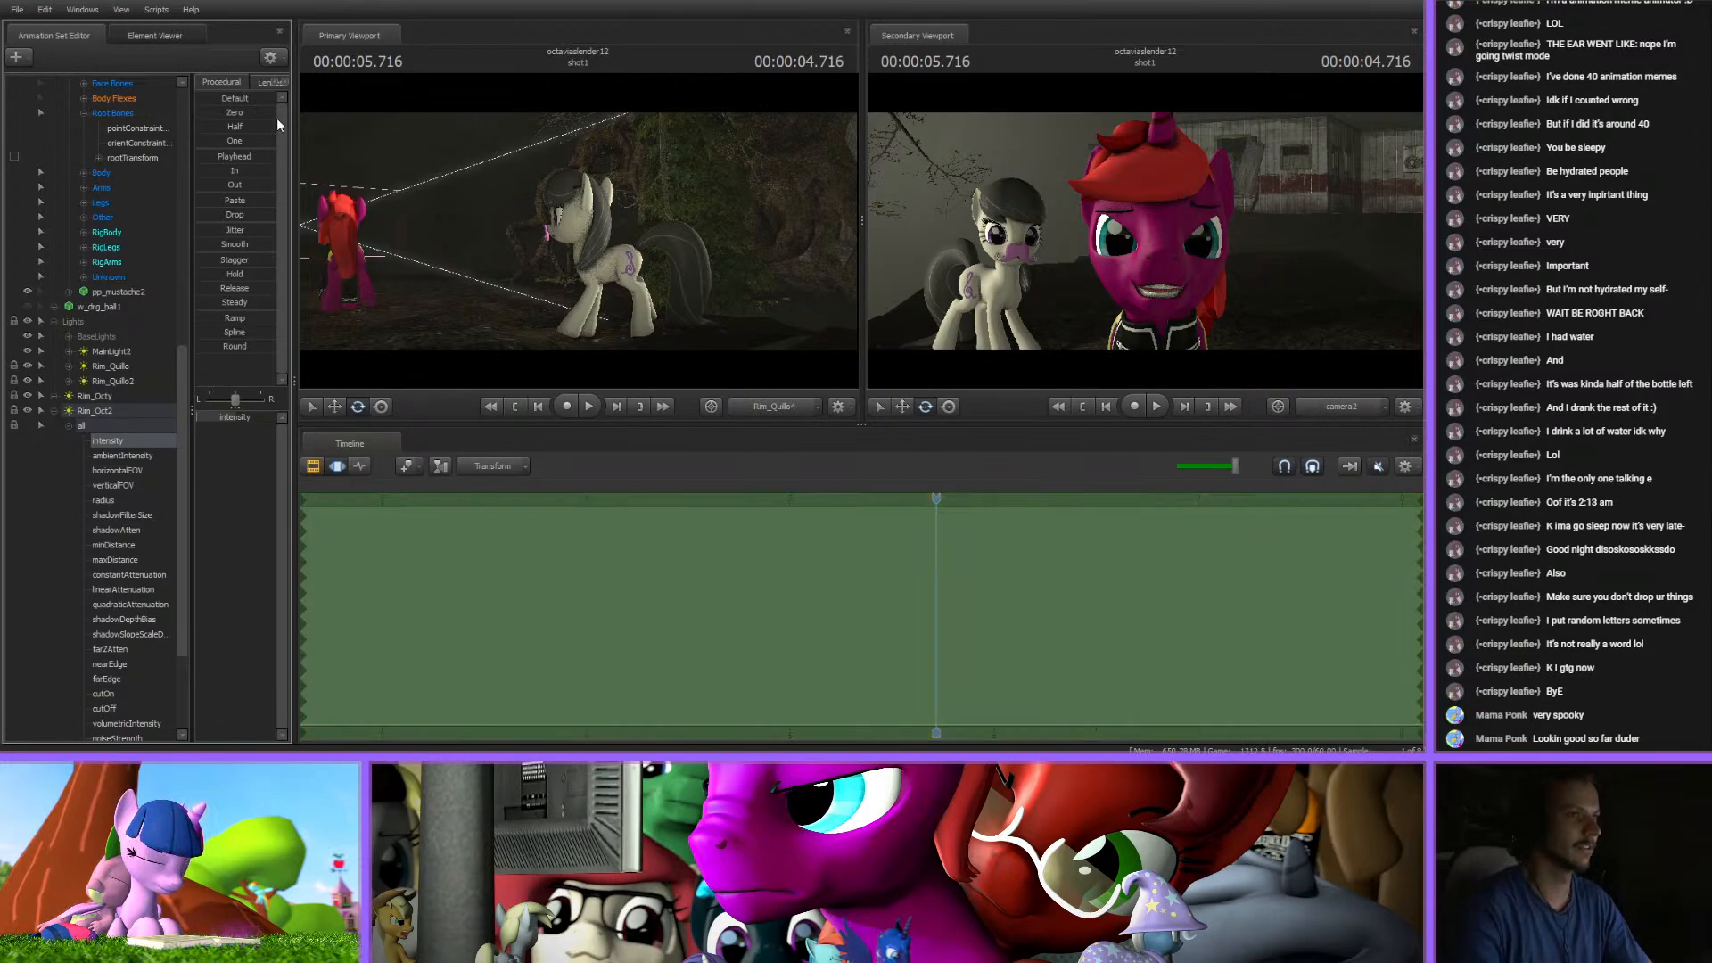
# - Play the section between about 4.5 and 6 seconds repeatedly to review the rim lighting on both ponies
pyautogui.moveTo(936, 497); pyautogui.dragTo(642, 509)
pyautogui.press('space')
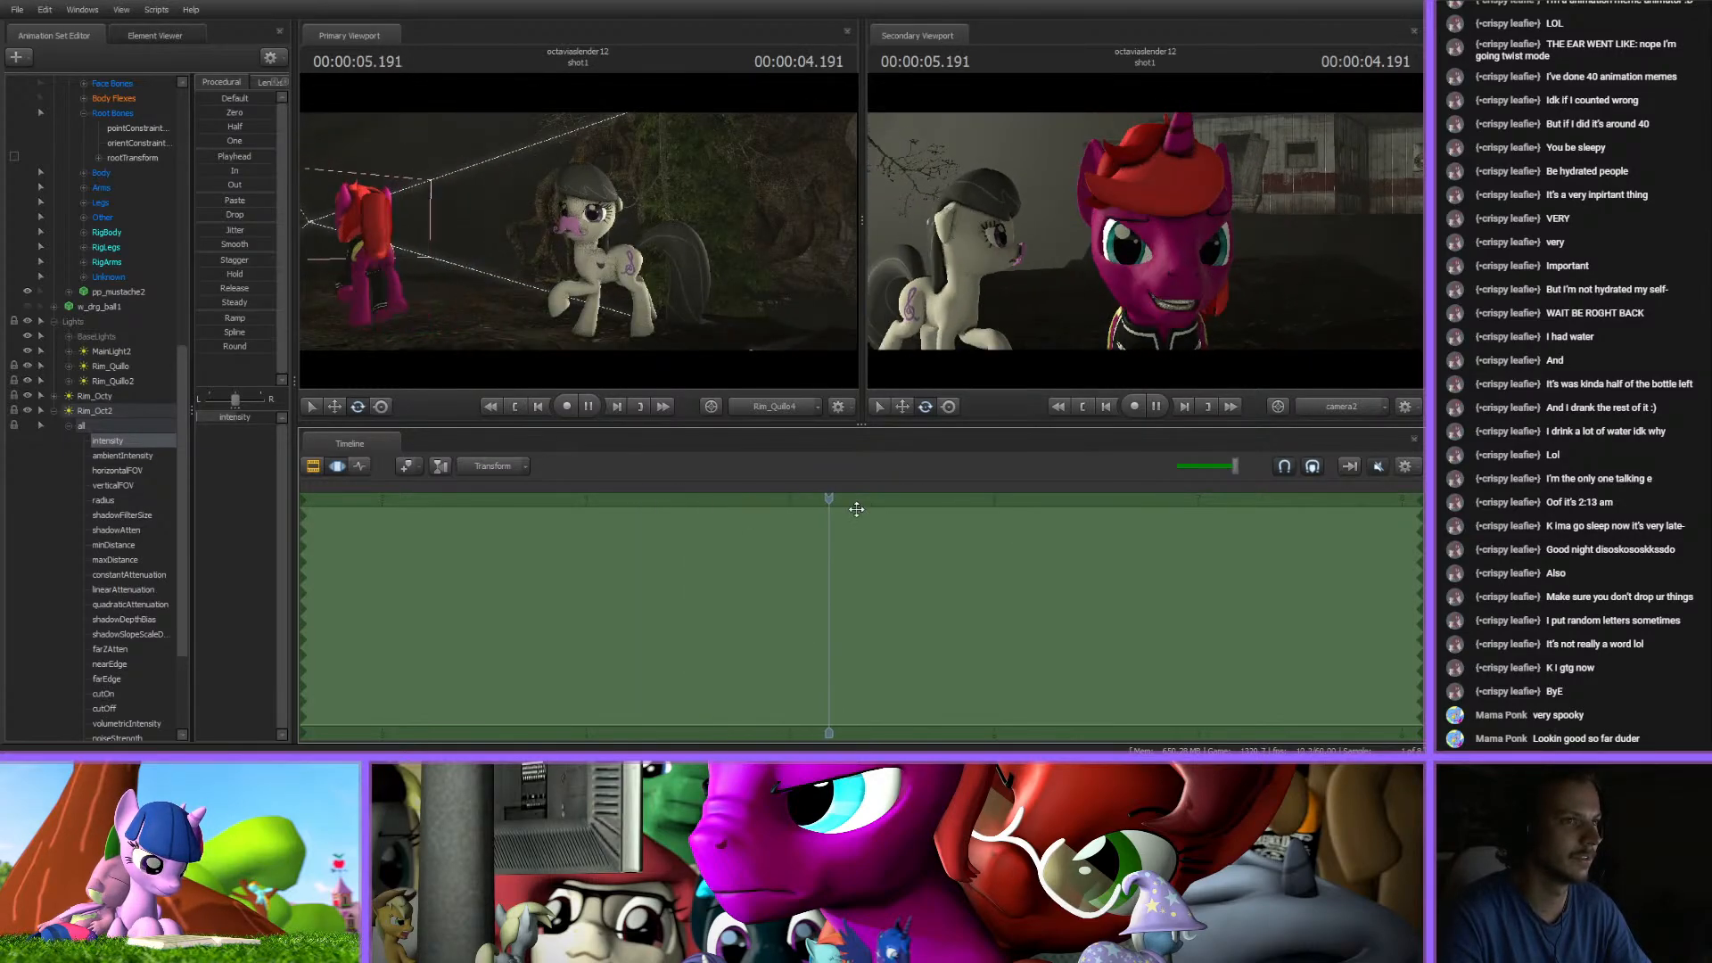
pyautogui.moveTo(999, 500); pyautogui.dragTo(710, 501)
pyautogui.press('space')
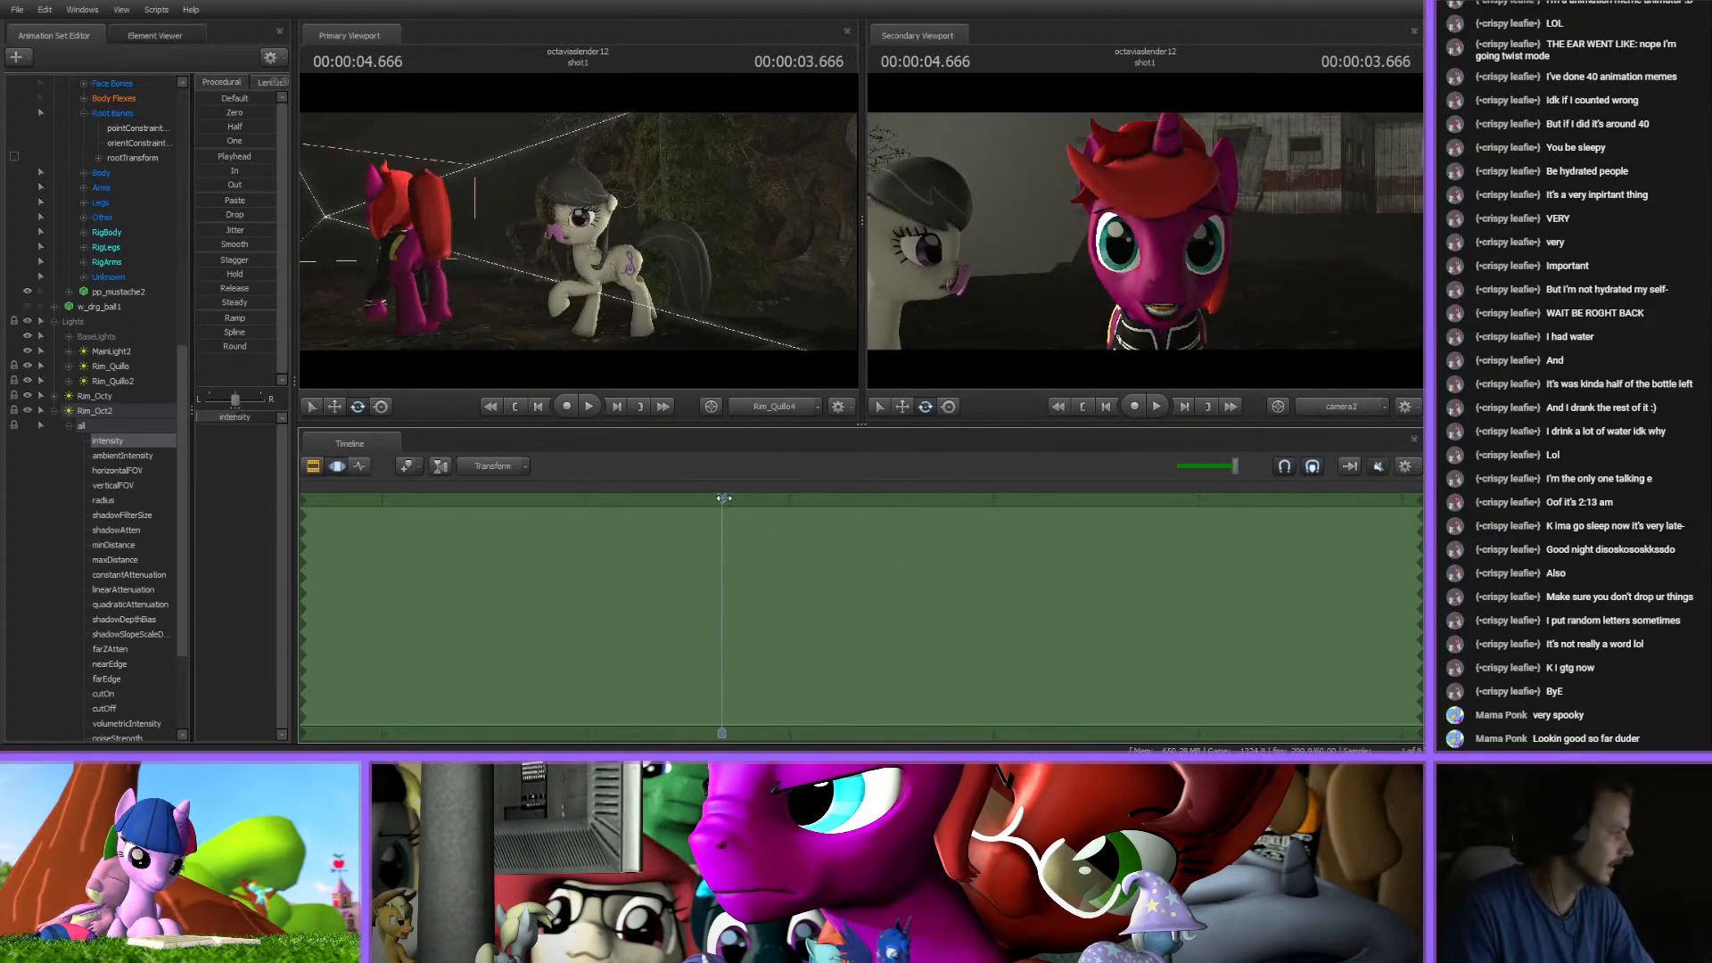
pyautogui.press('space')
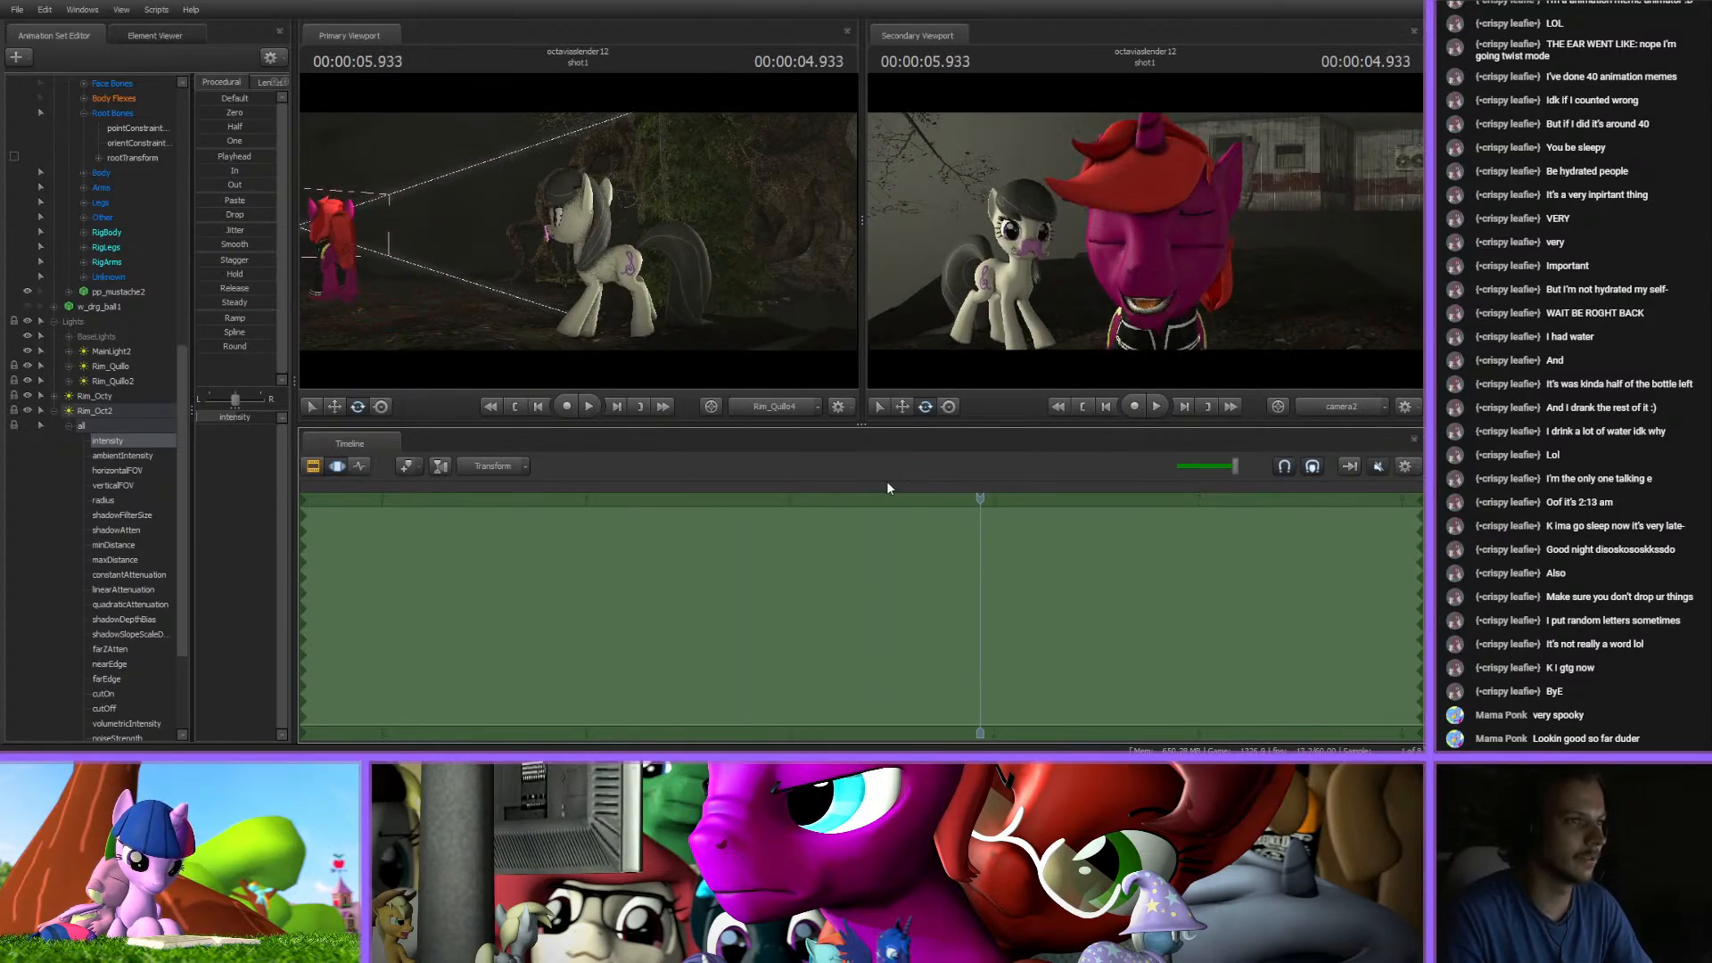
pyautogui.moveTo(858, 506); pyautogui.dragTo(744, 498)
pyautogui.press('space')
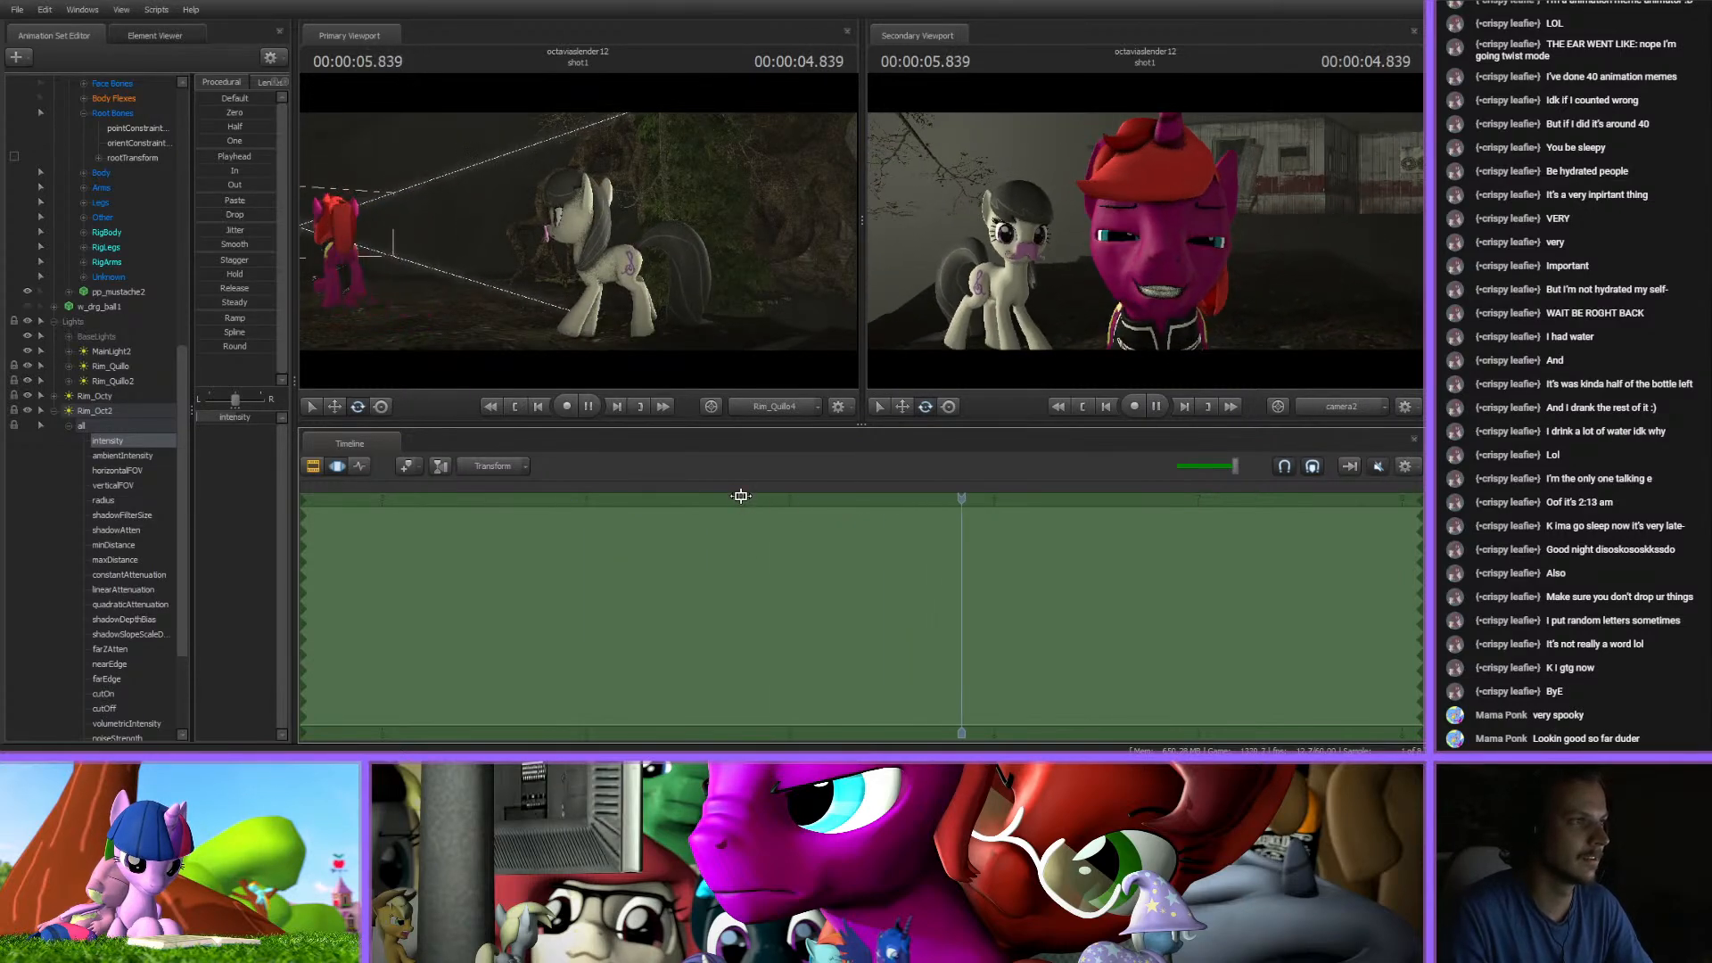
pyautogui.moveTo(1077, 501); pyautogui.dragTo(670, 499)
pyautogui.press('space')
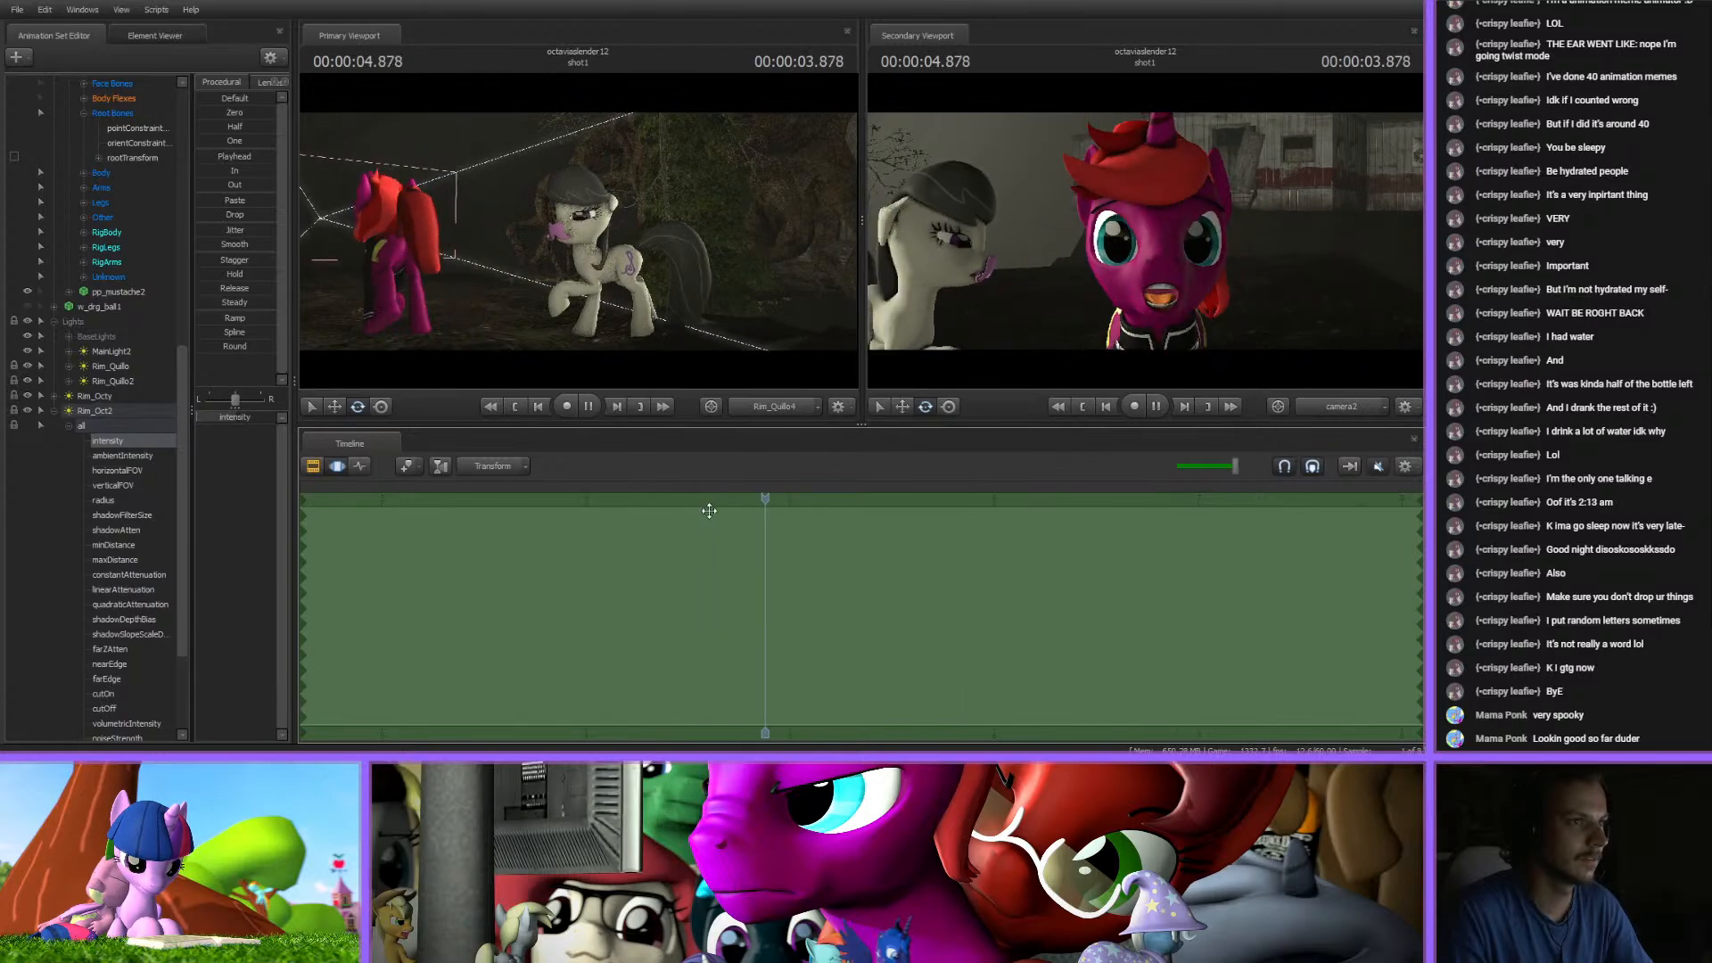
pyautogui.press('space')
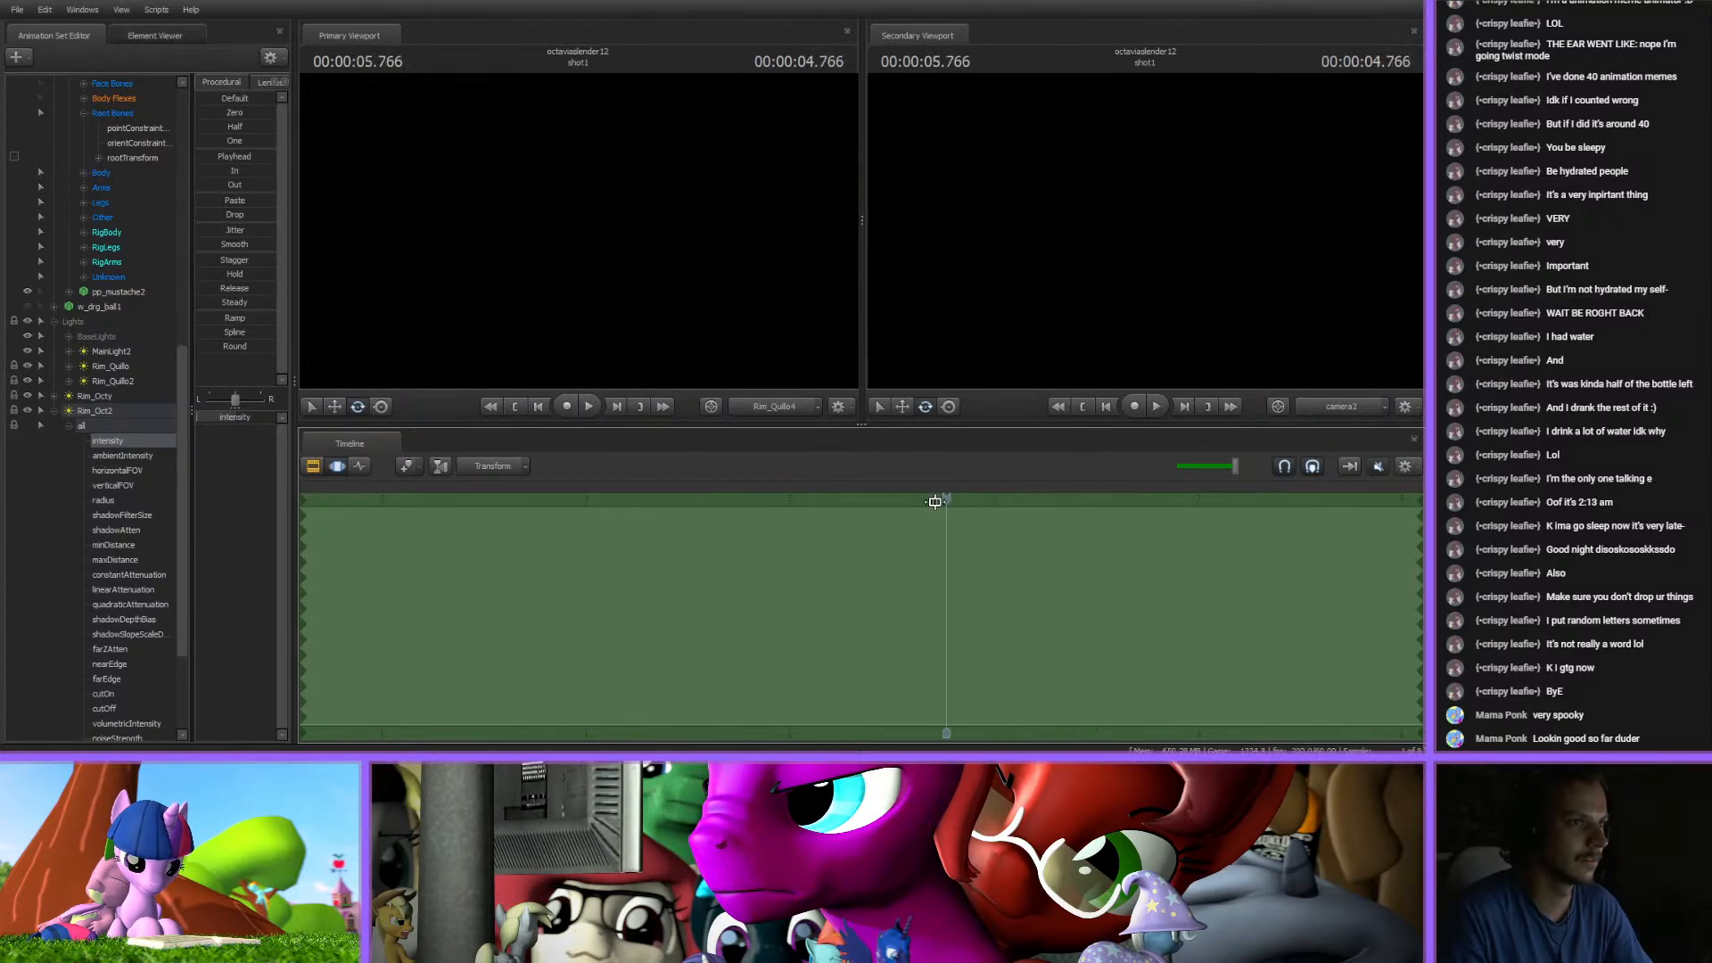
pyautogui.moveTo(935, 502); pyautogui.dragTo(858, 501)
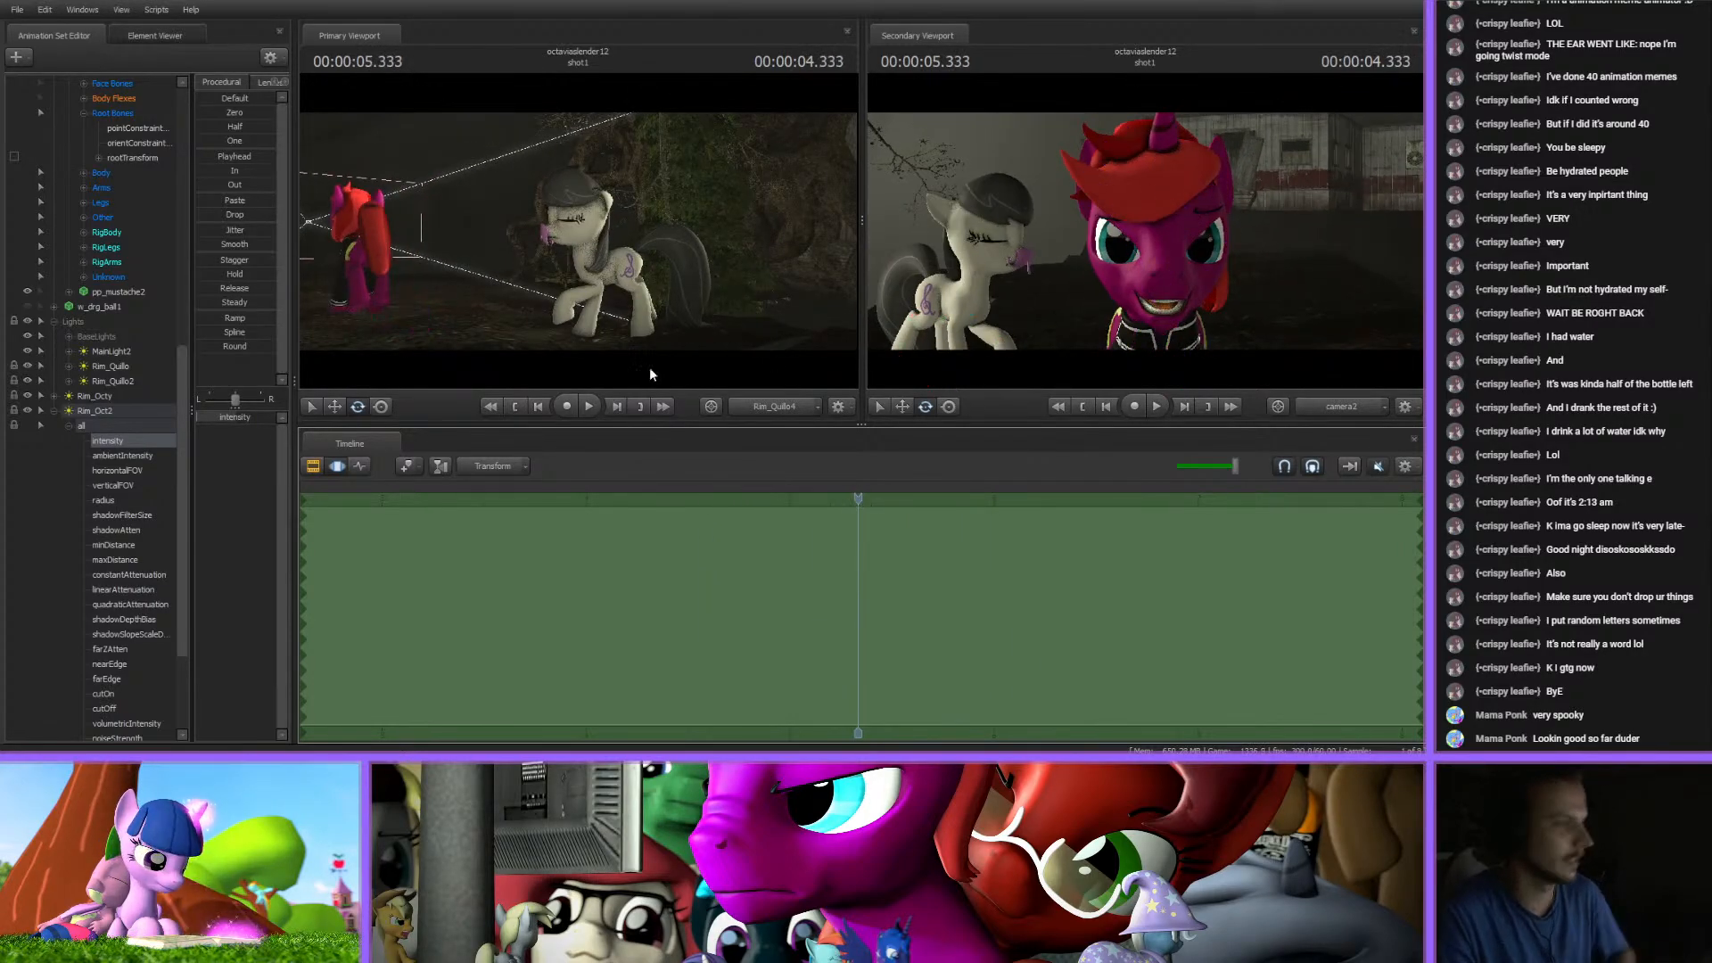
# - Show vn_octavia_enh1 in the Element Viewer and copy the $basetexture path of its body material
pyautogui.scroll(12, 126, 288)
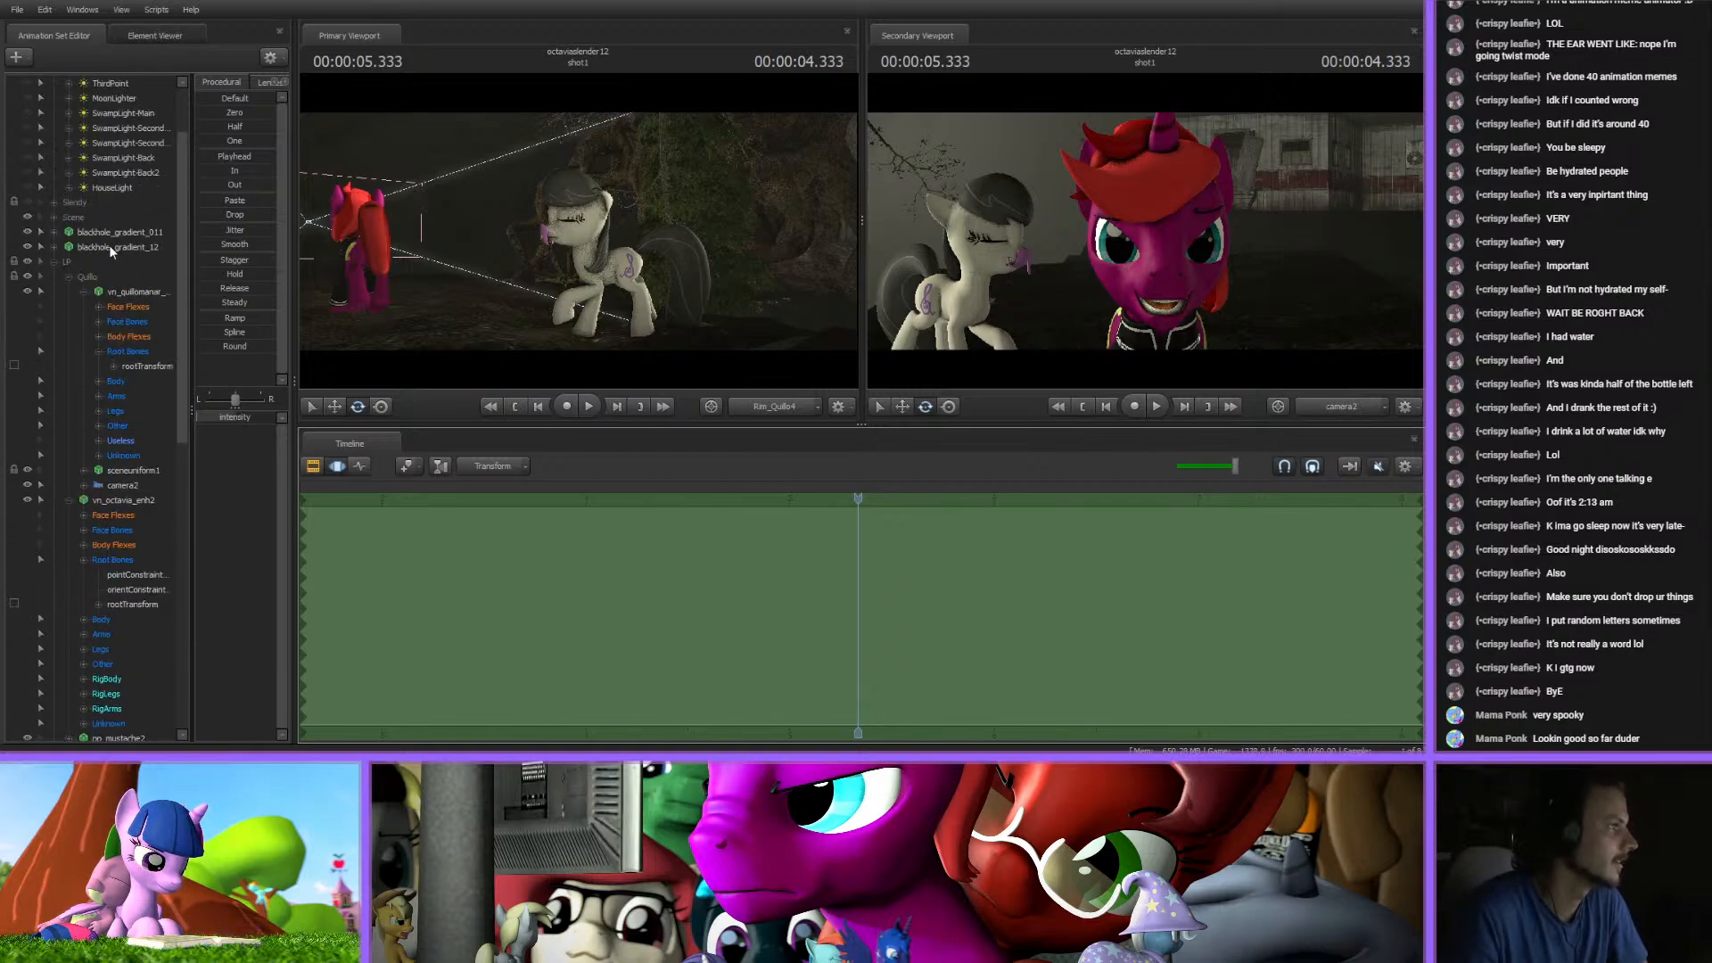
pyautogui.click(96, 98)
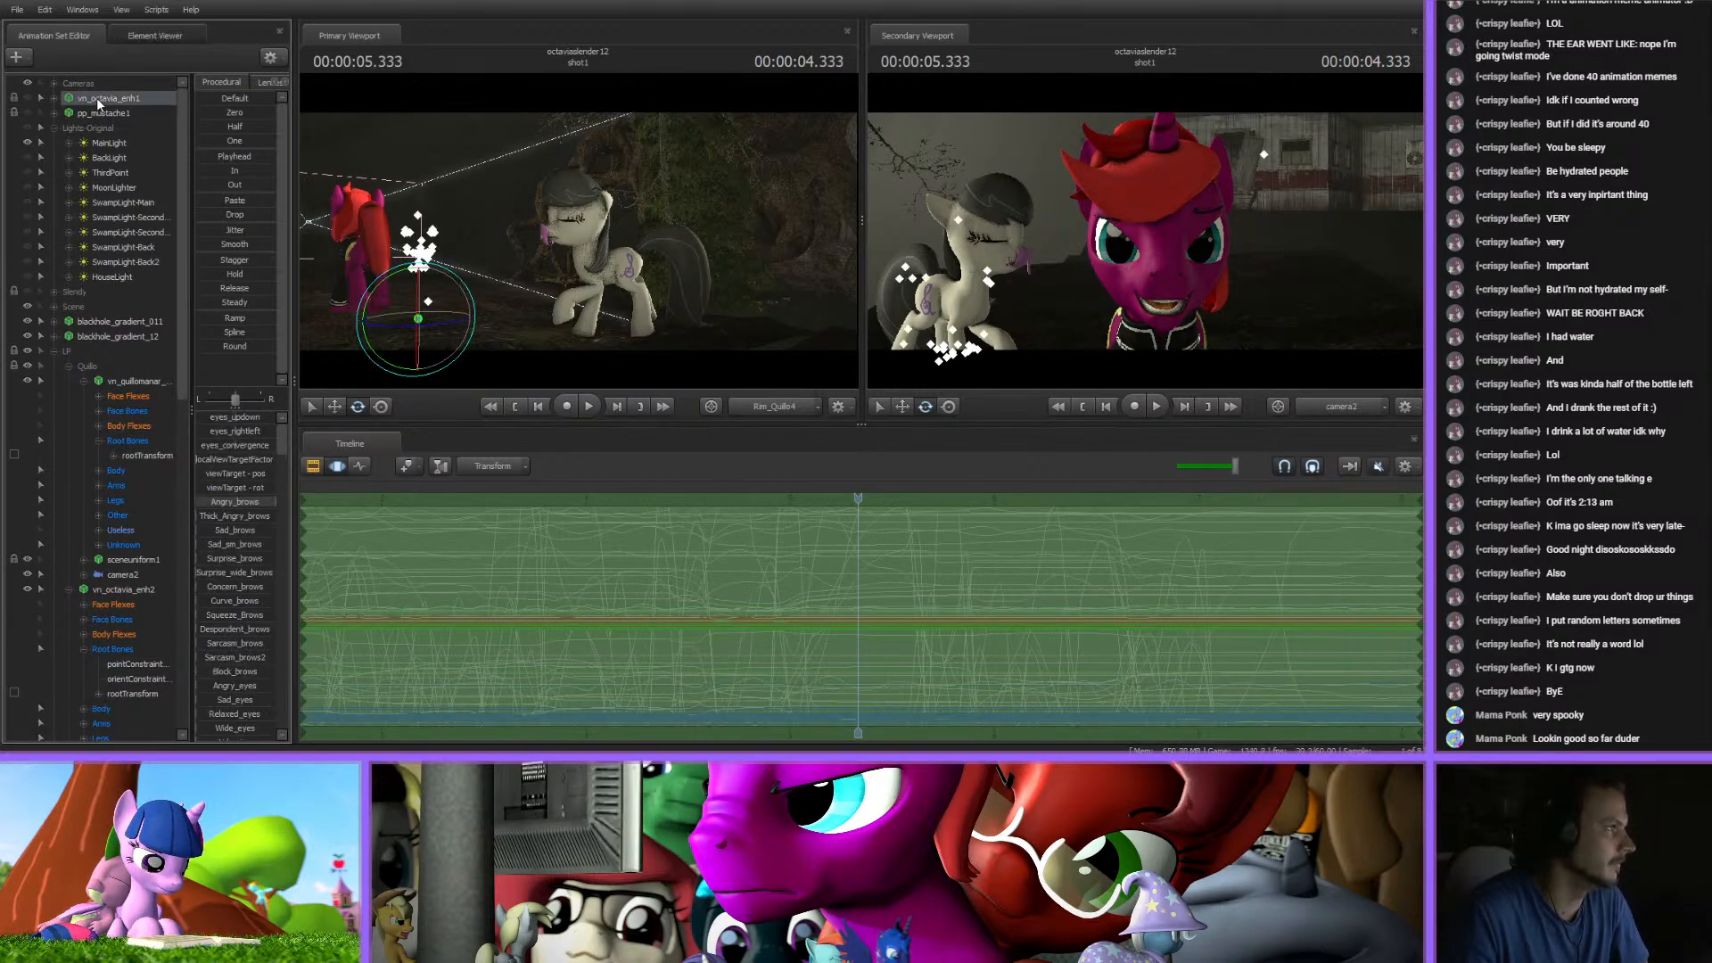
pyautogui.click(254, 195)
pyautogui.click(28, 379)
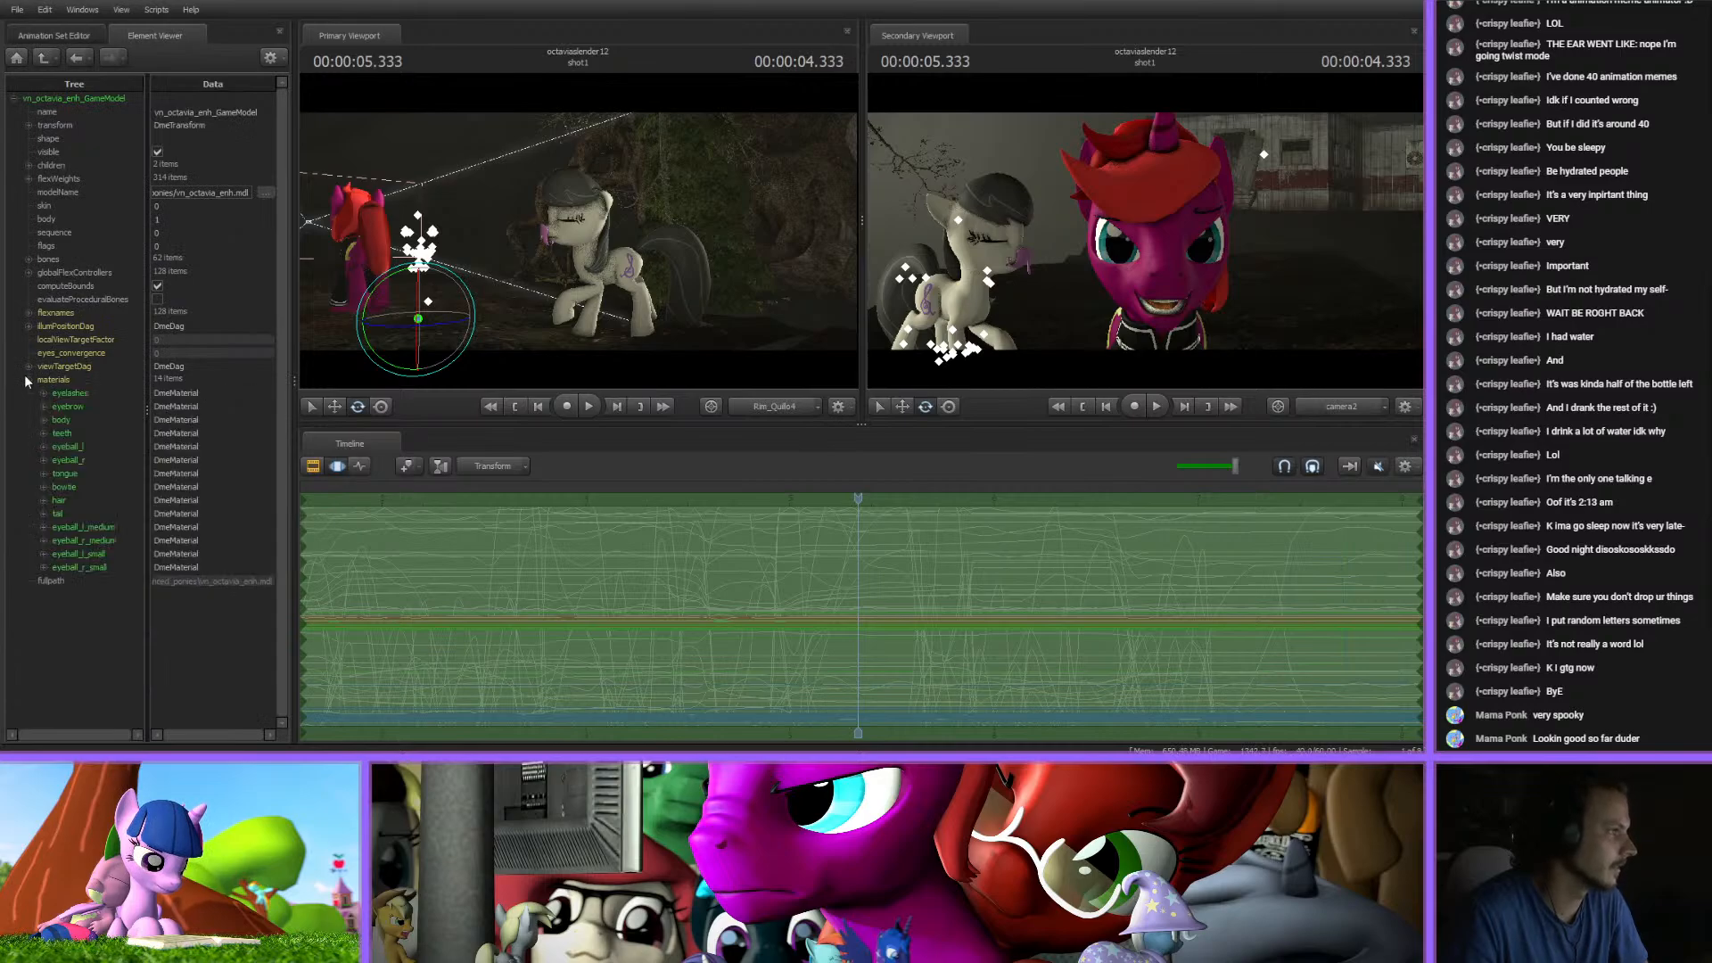
pyautogui.click(44, 420)
pyautogui.doubleClick(215, 461)
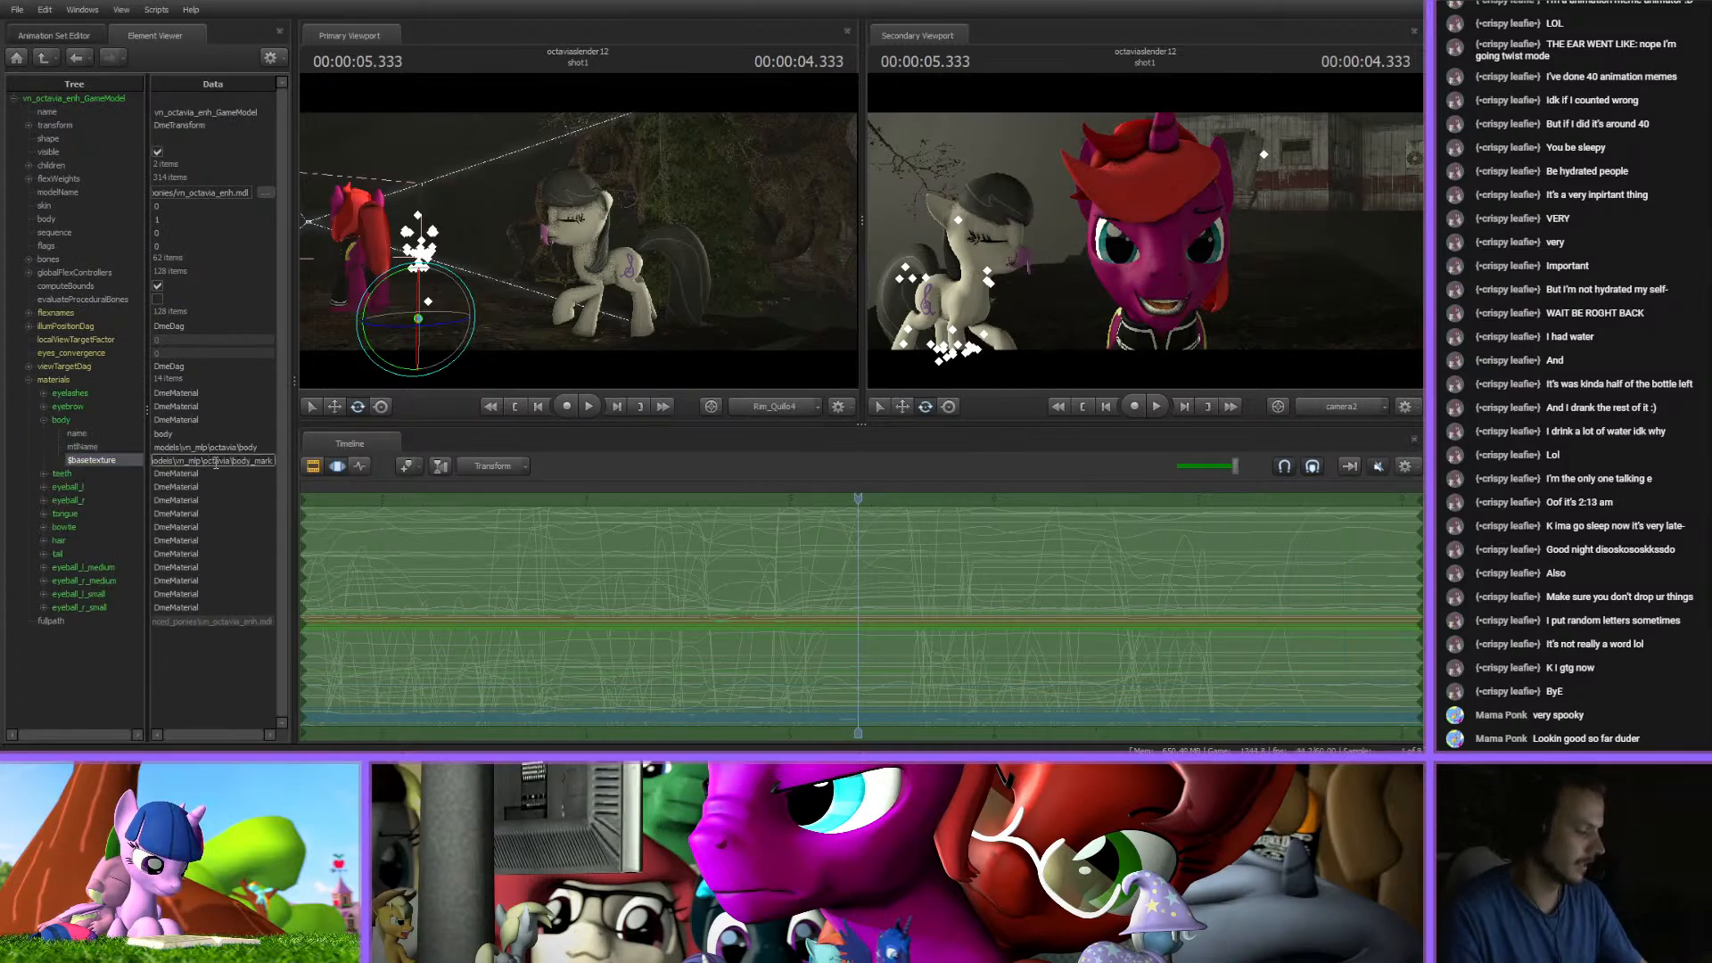
# - Add a $basetexture attribute to vn_octavia_enh2's body material and set it to models\vn_mlp\octavia\body_mark
pyautogui.click(55, 36)
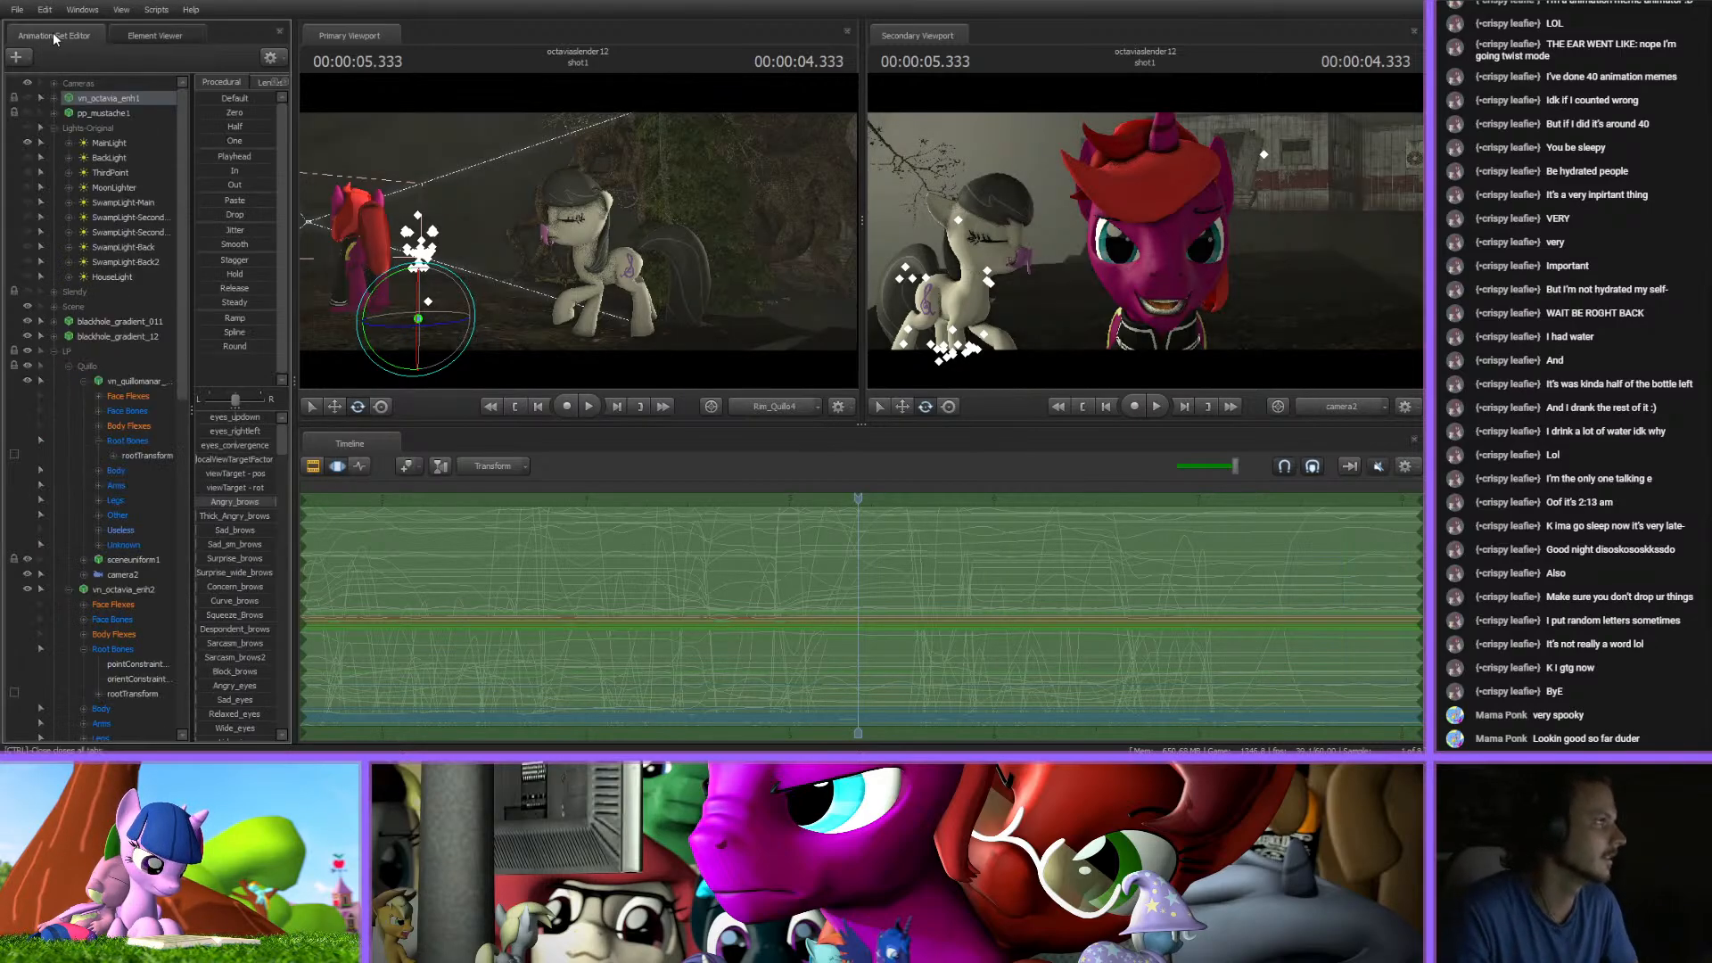
pyautogui.scroll(-6, 110, 435)
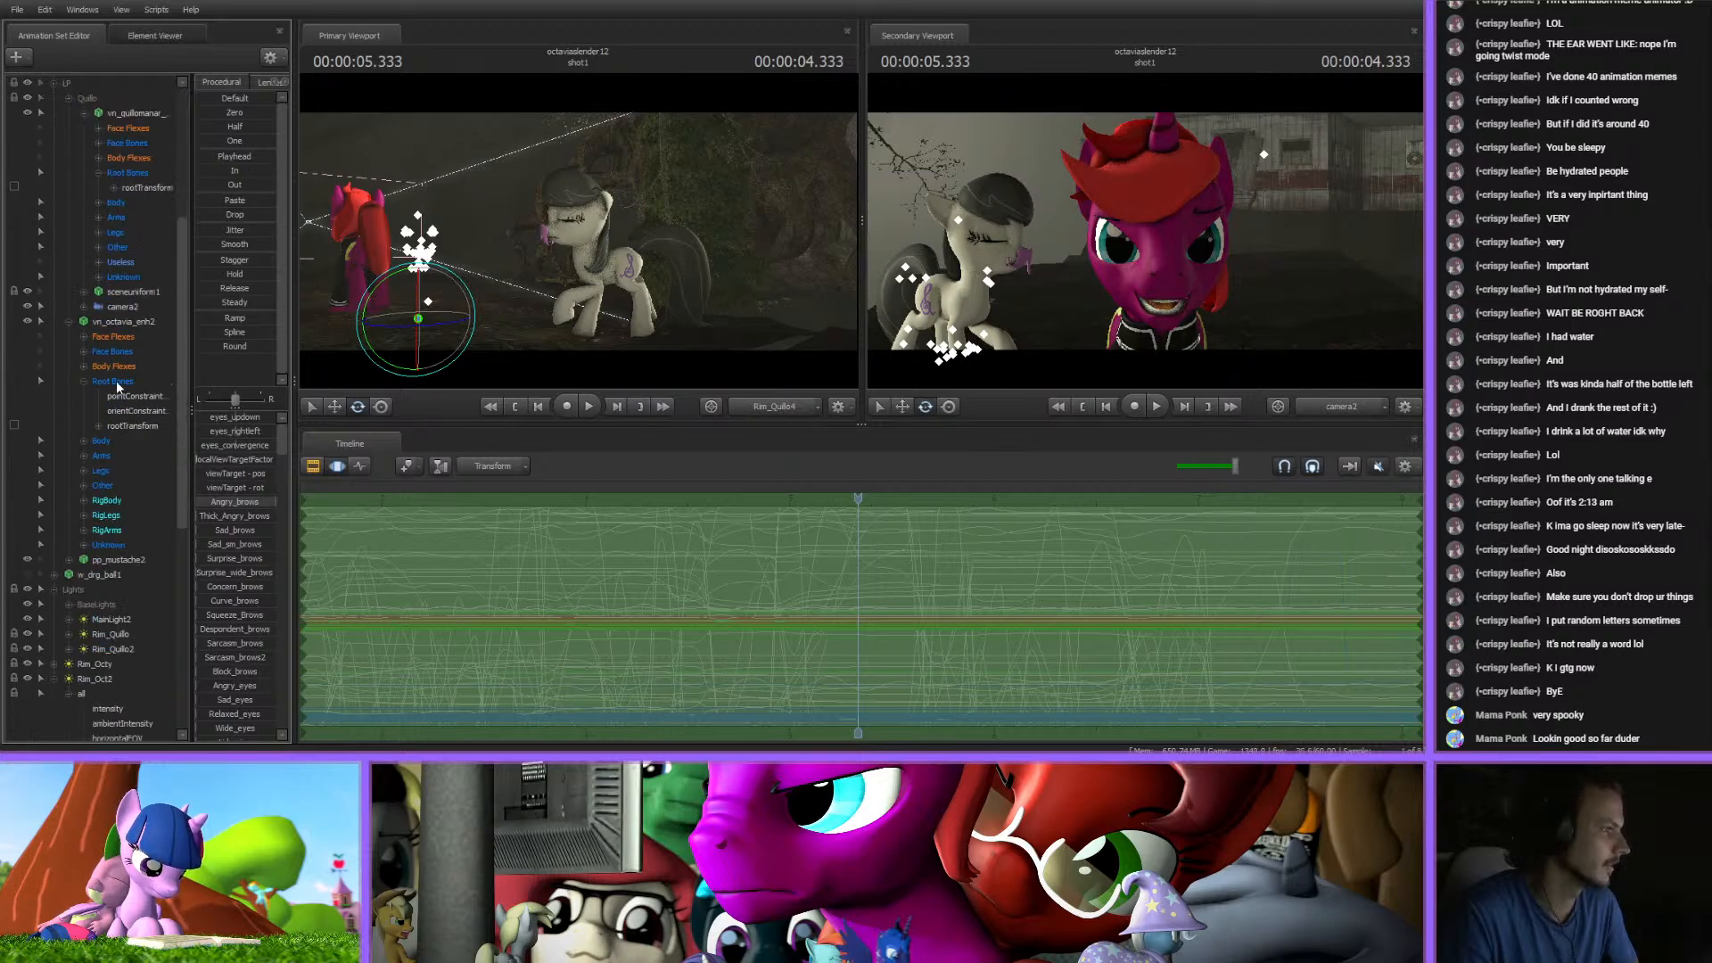
pyautogui.click(148, 322)
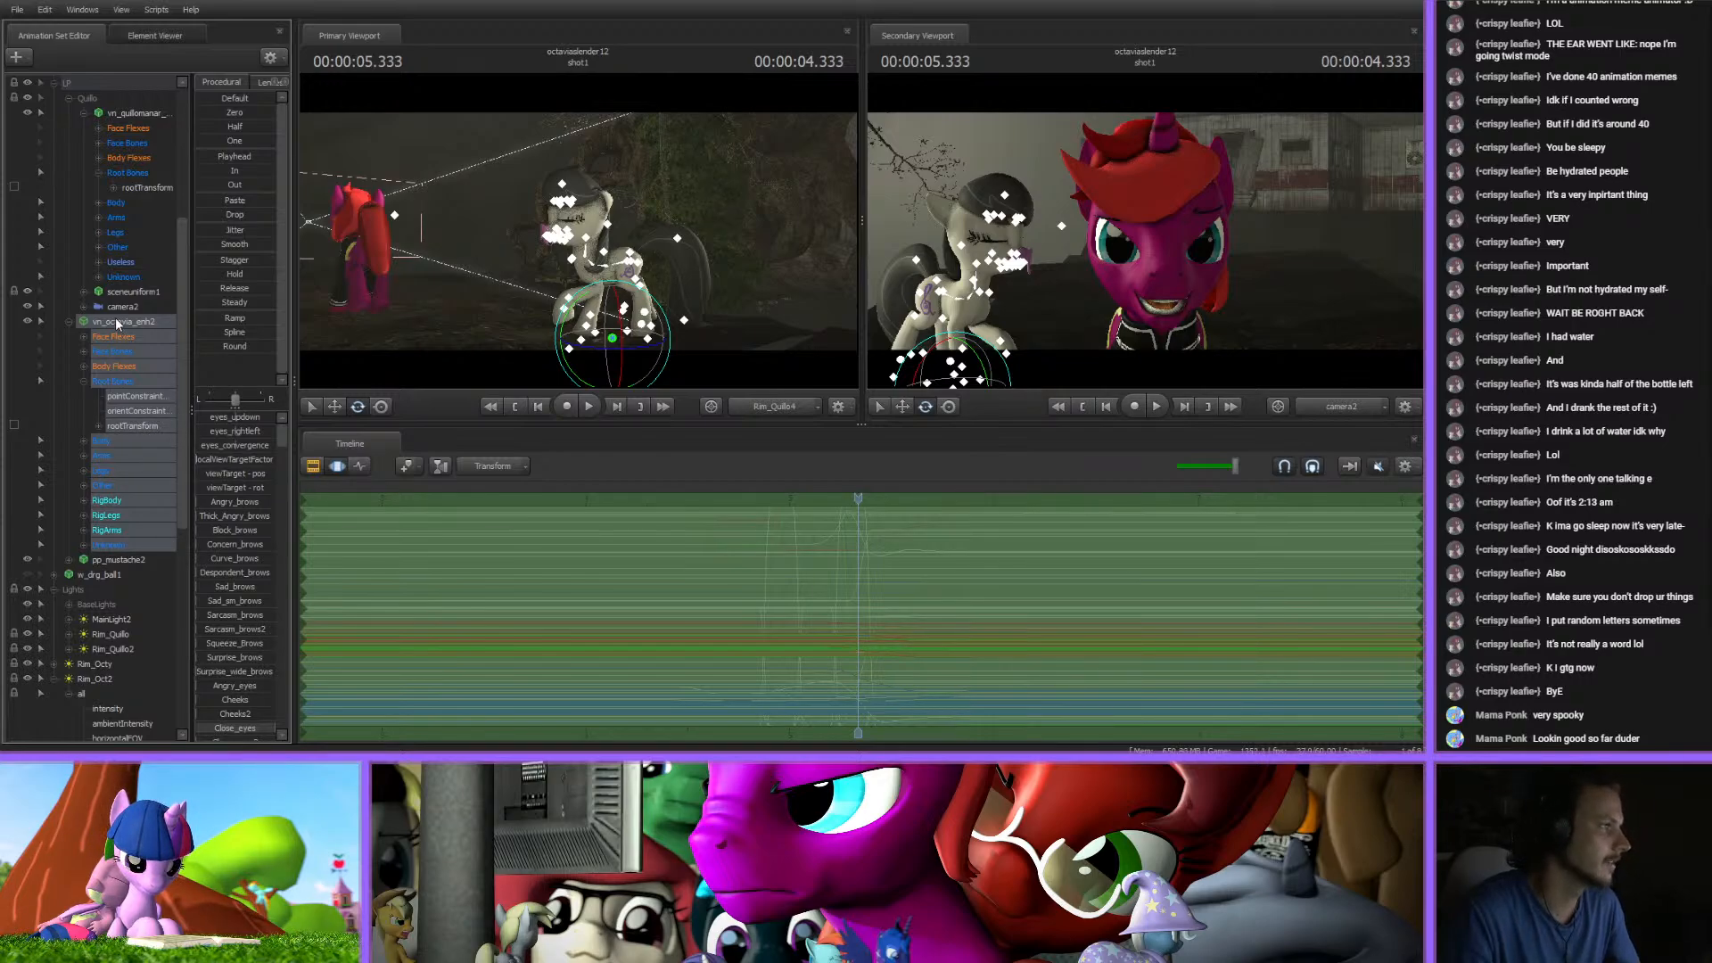
pyautogui.click(156, 35)
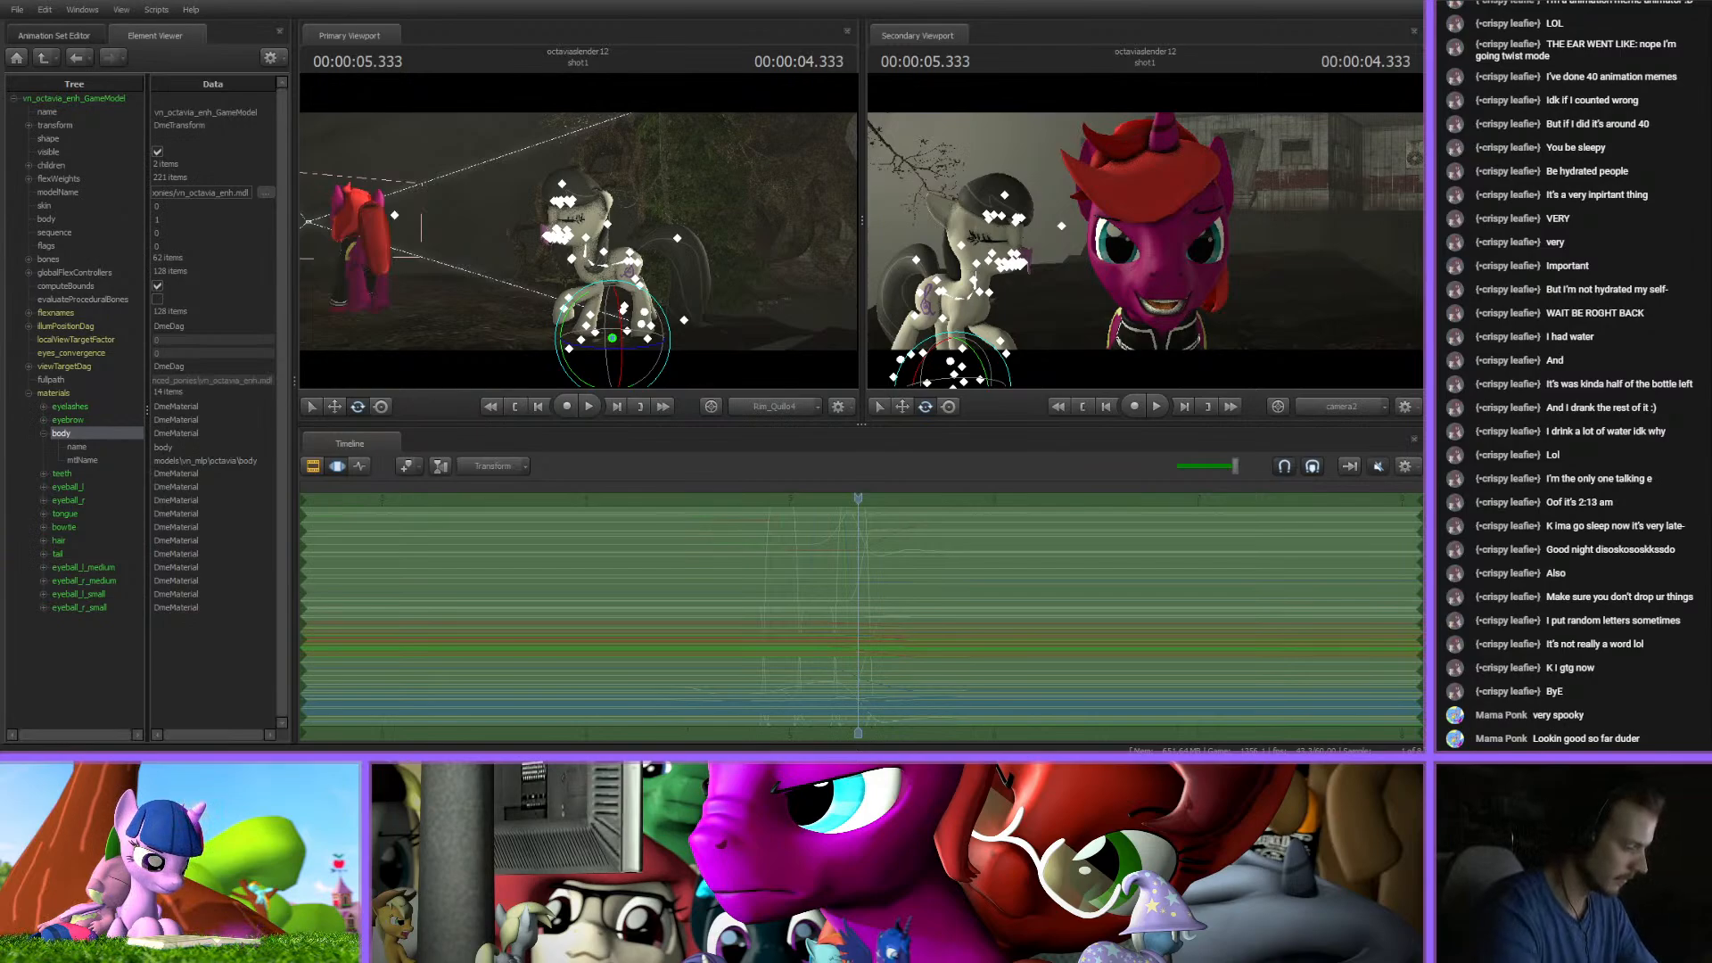
pyautogui.press('Return')
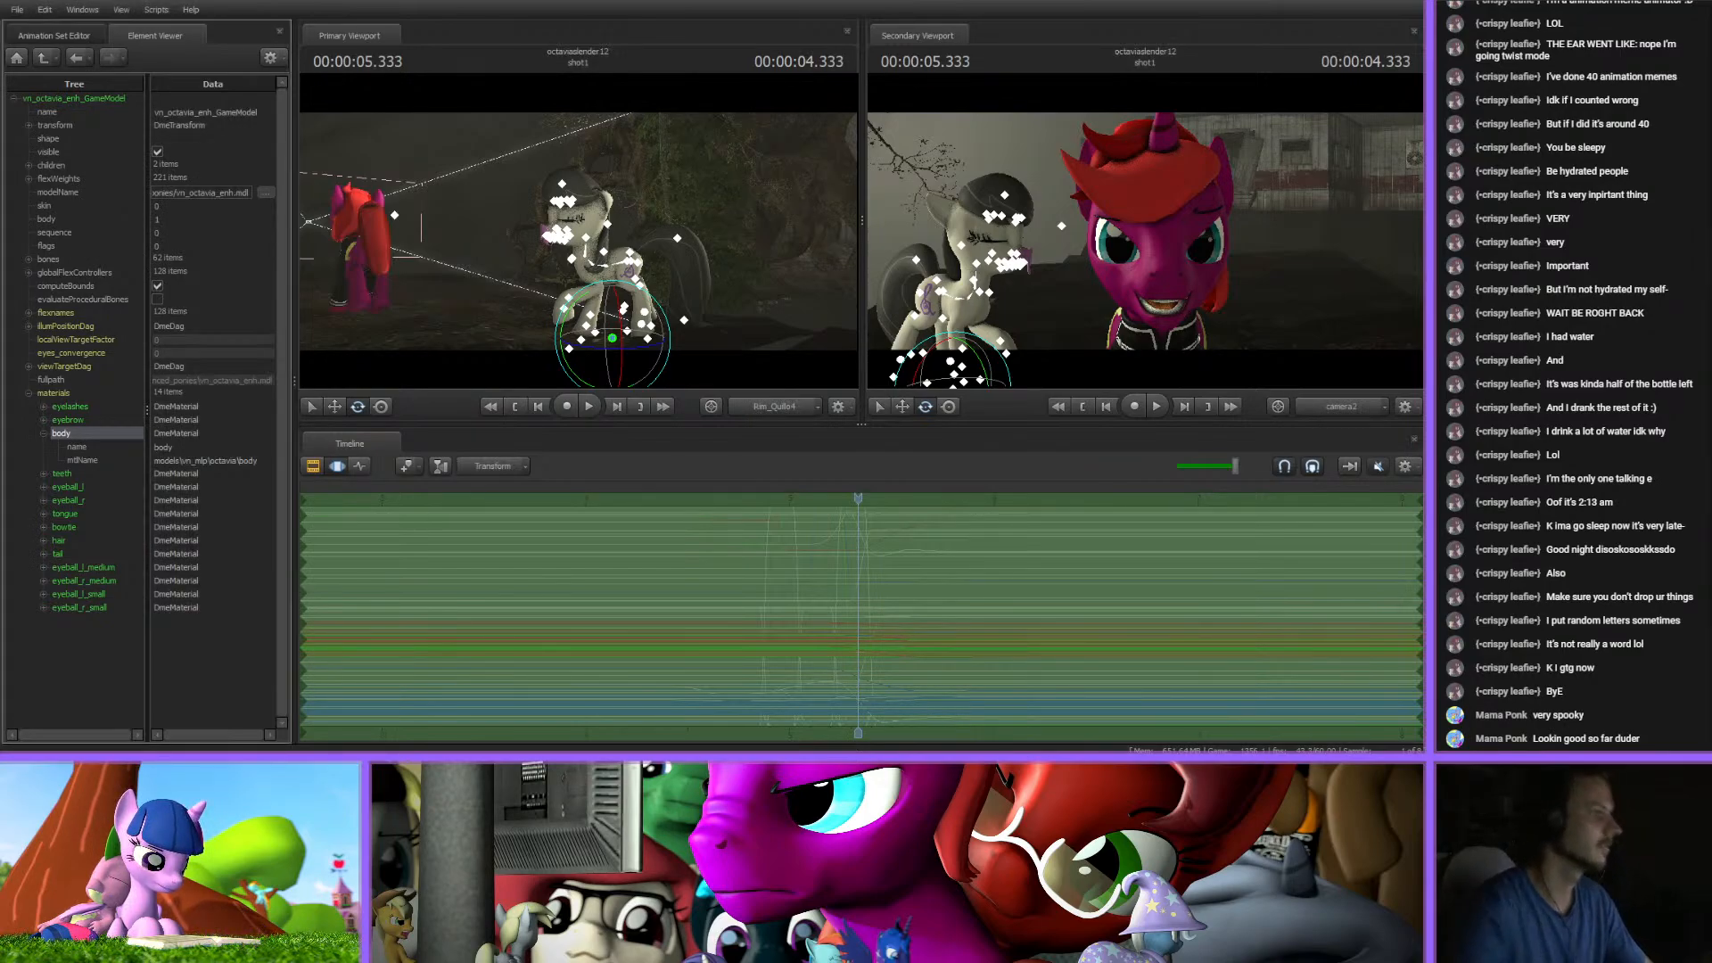
pyautogui.click(207, 489)
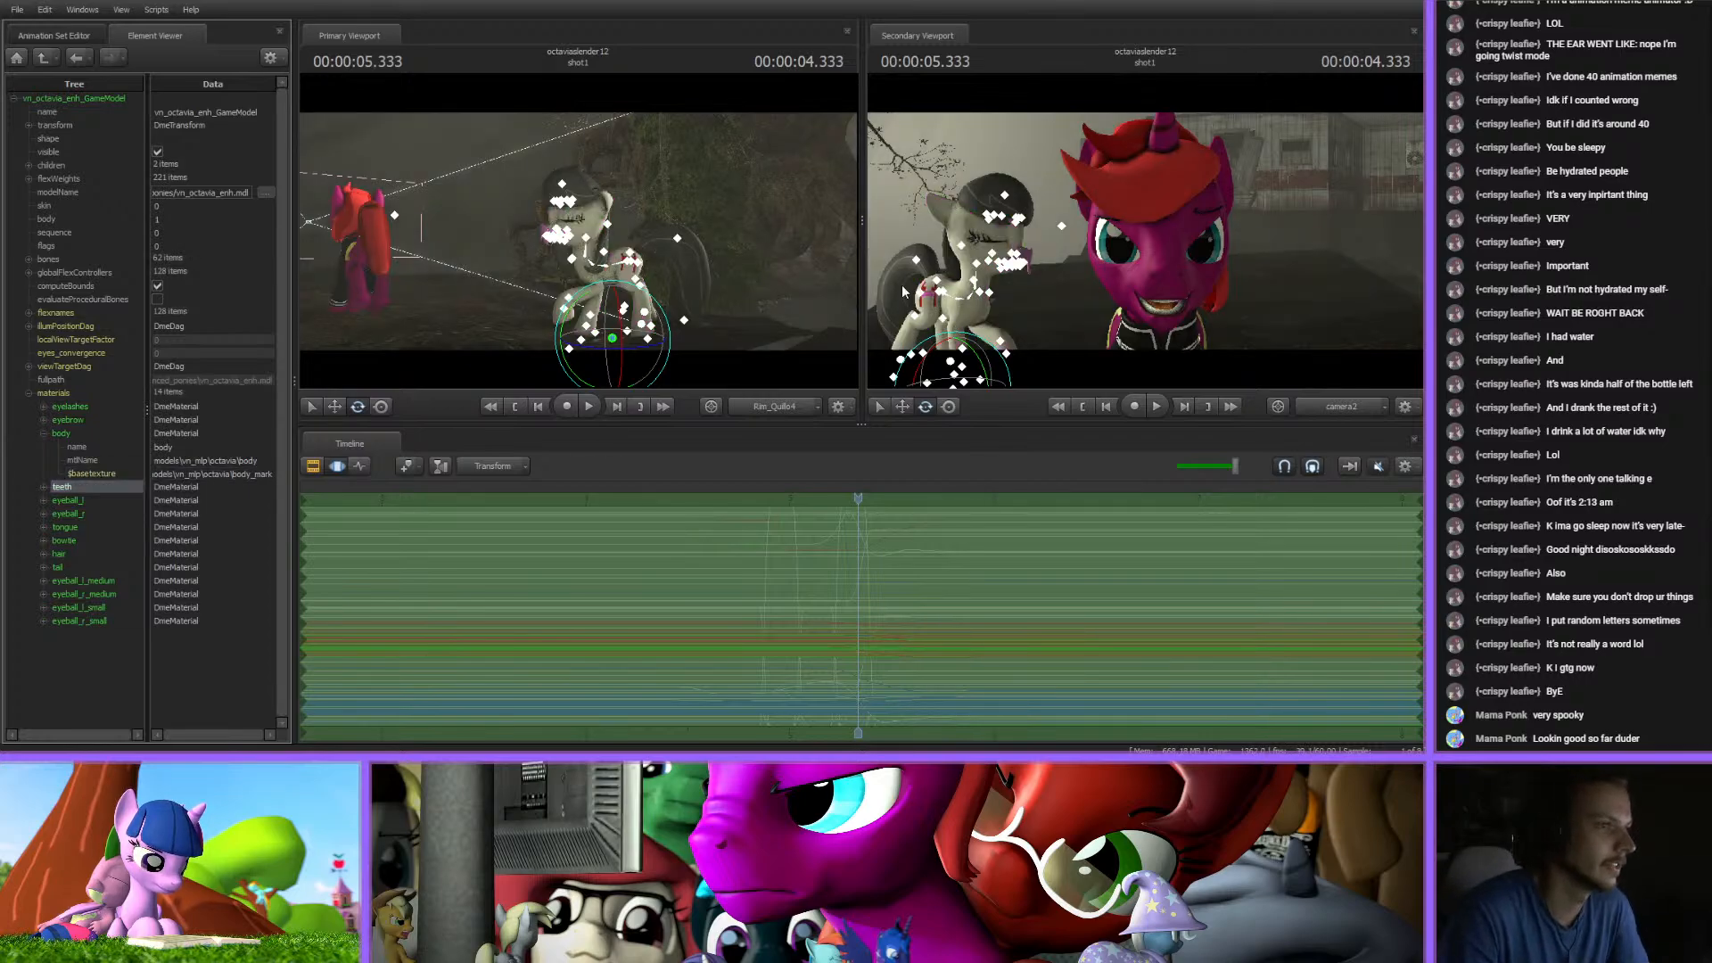
# - Replay the shot from about 4.5 seconds to check the grey pony's new body texture in motion
pyautogui.click(52, 36)
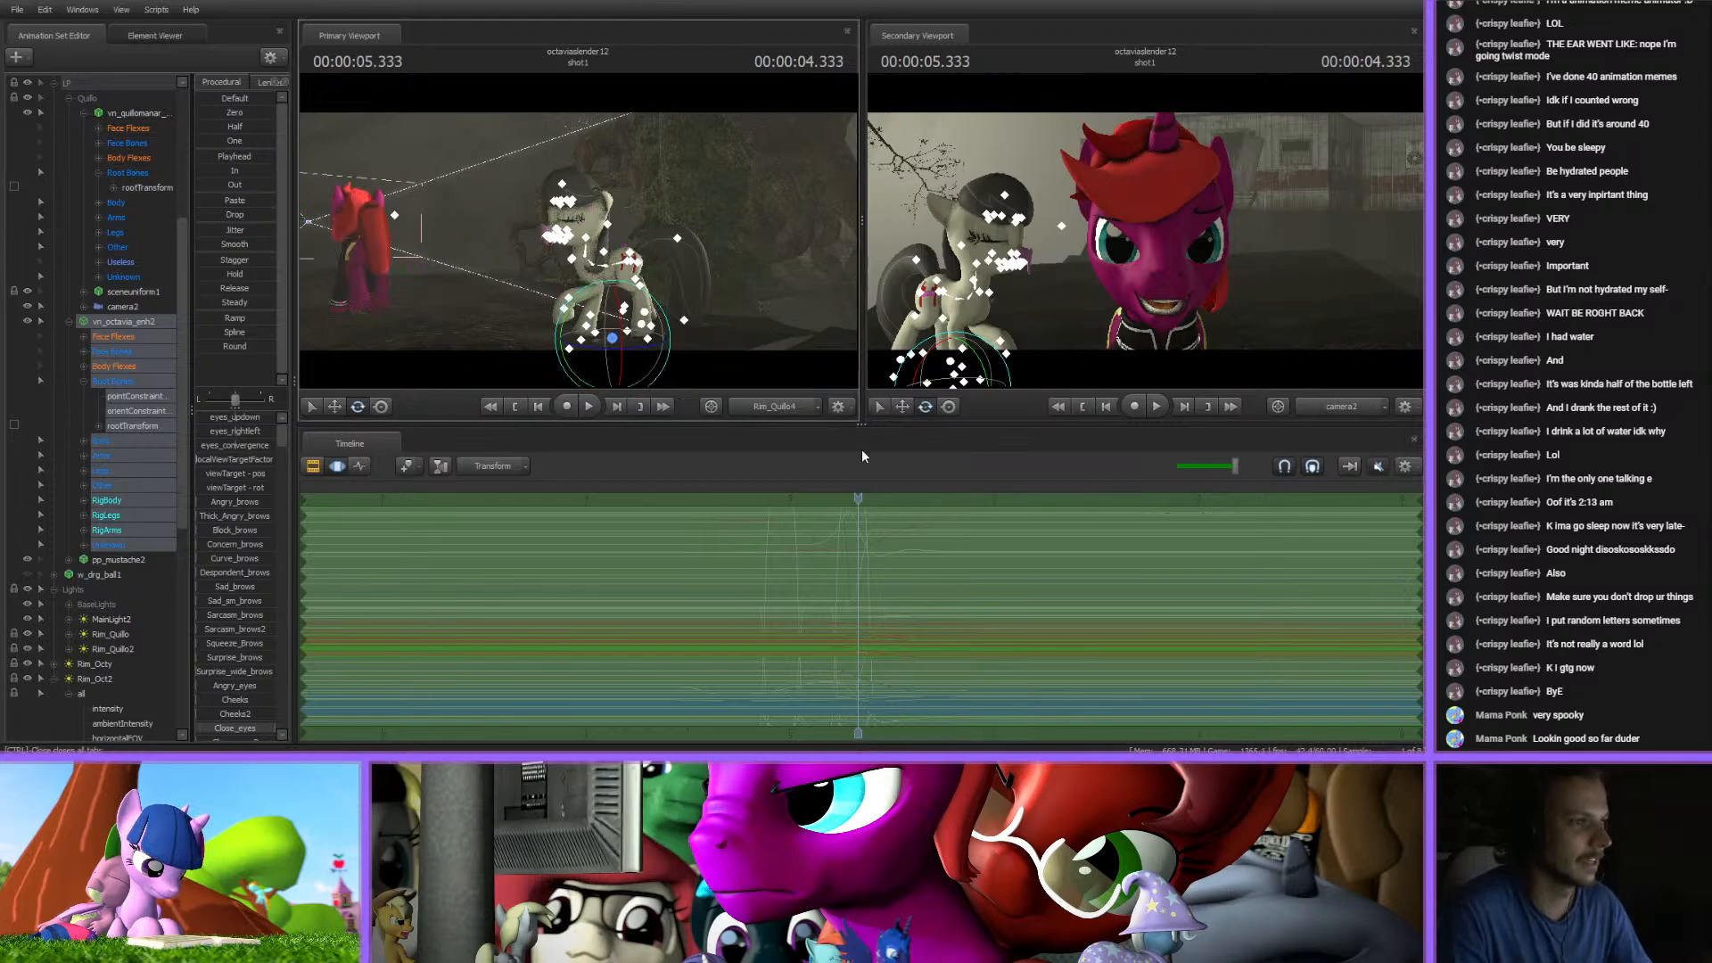
pyautogui.moveTo(859, 504); pyautogui.dragTo(694, 501)
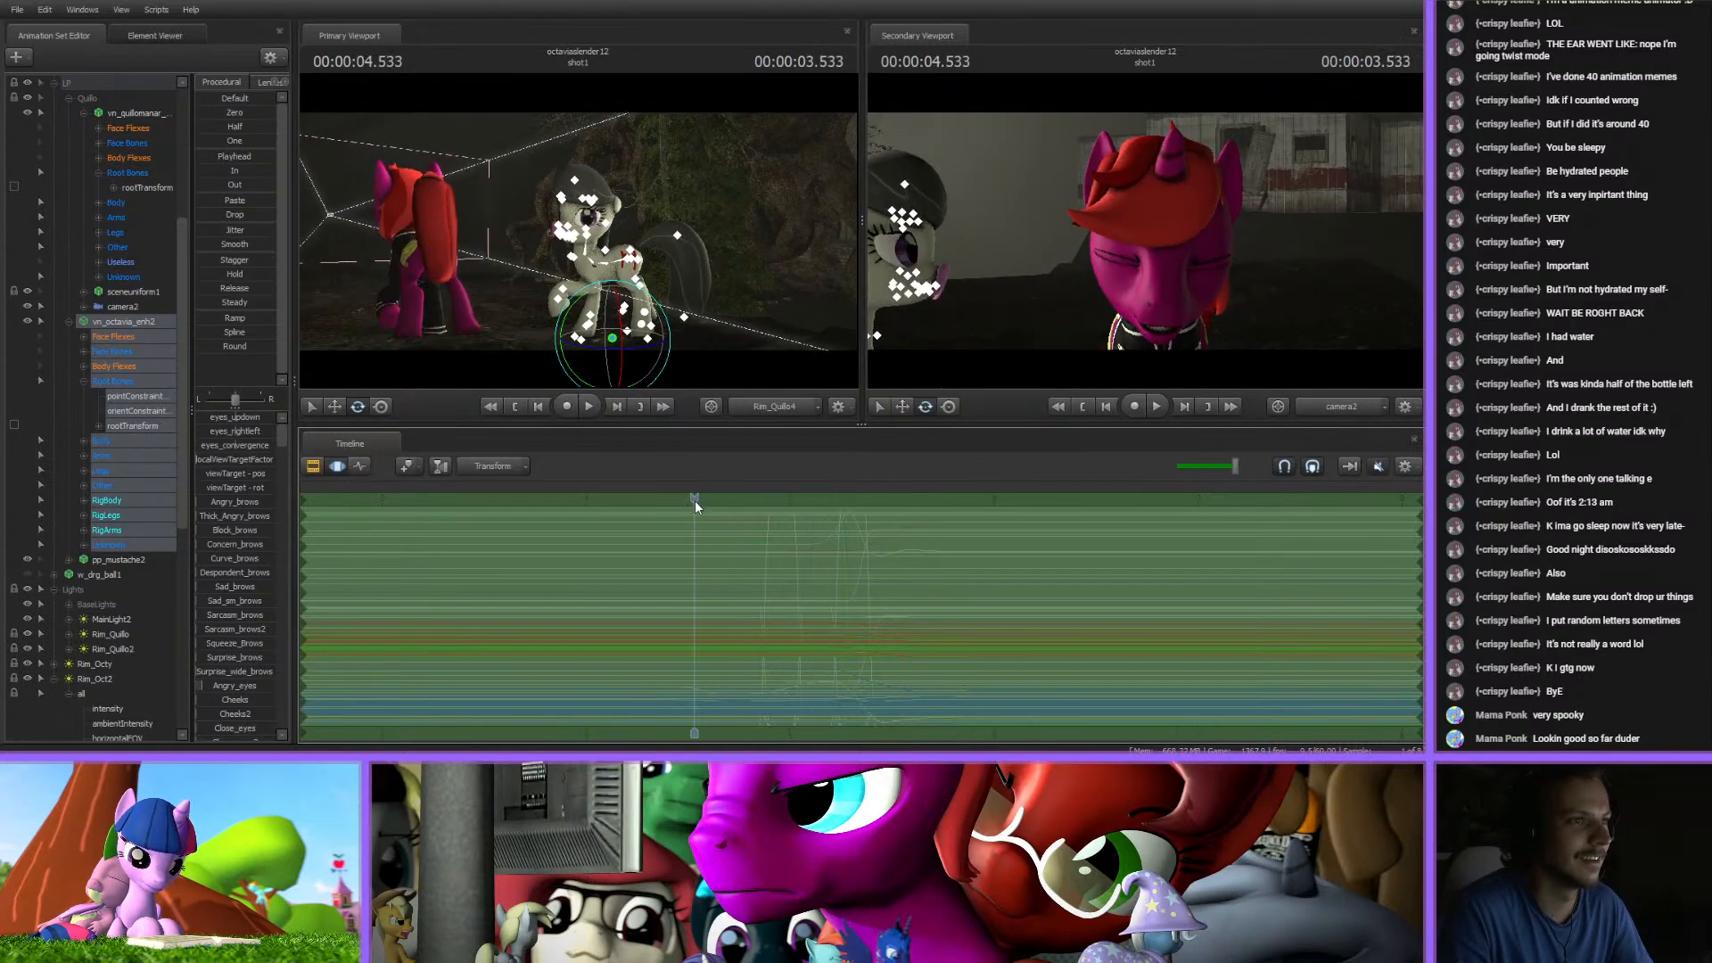
pyautogui.press('space')
pyautogui.press('space')
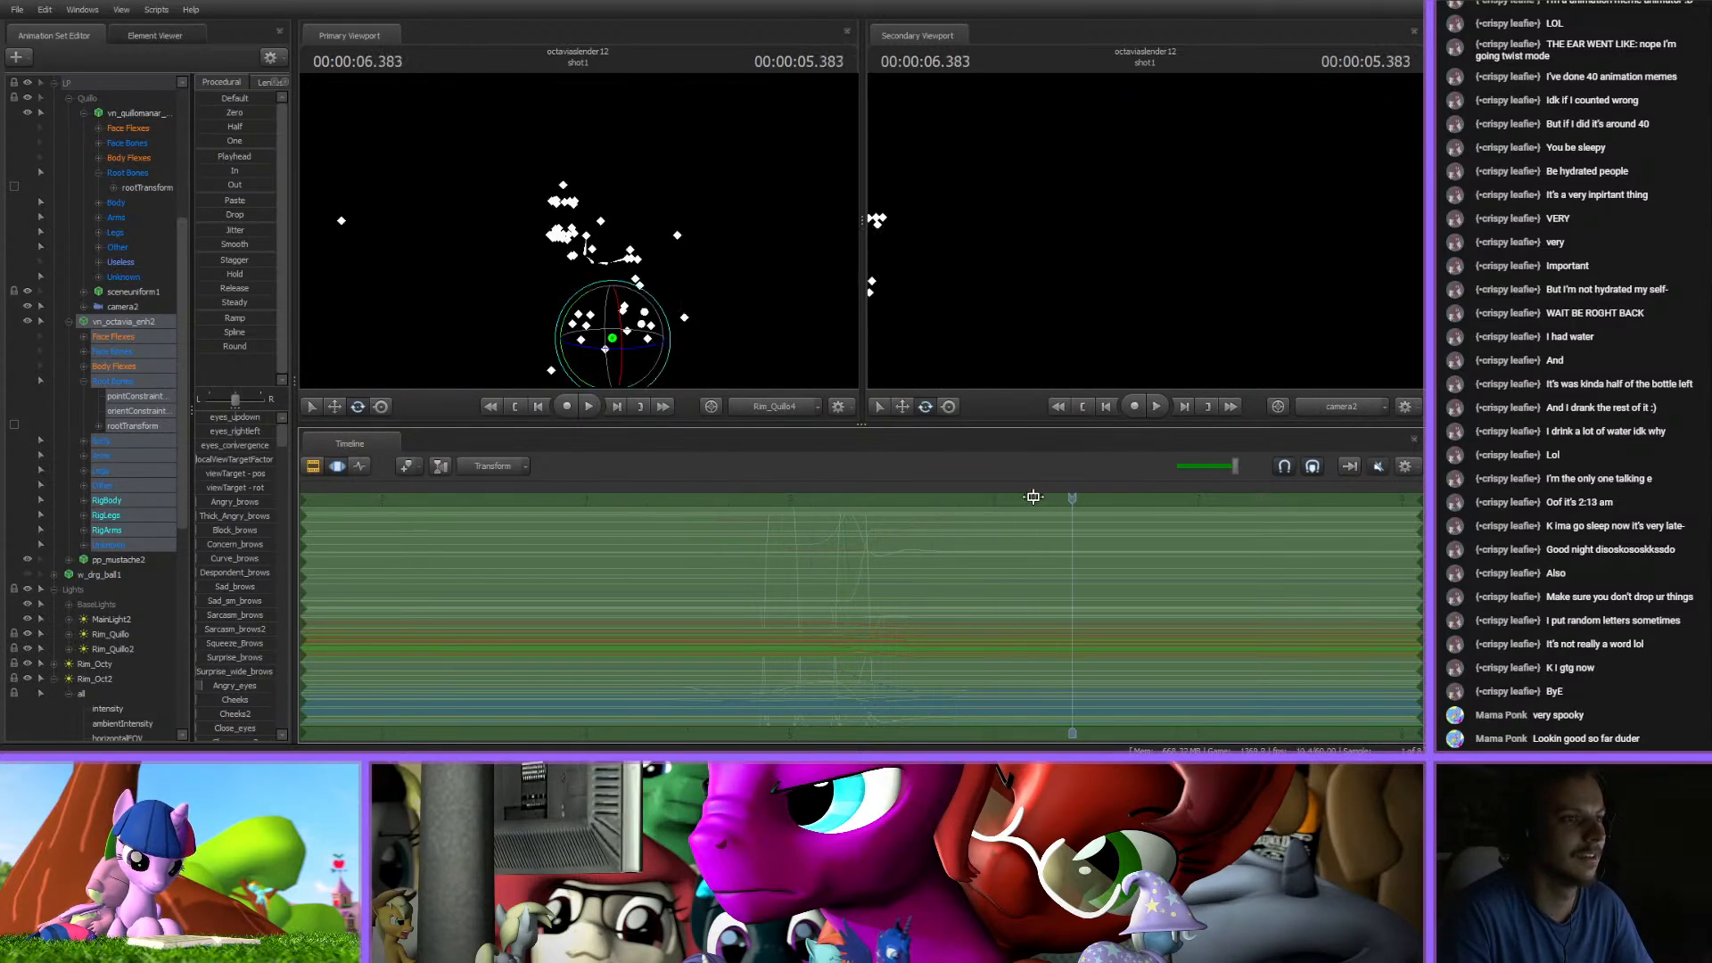
pyautogui.click(687, 501)
pyautogui.press('space')
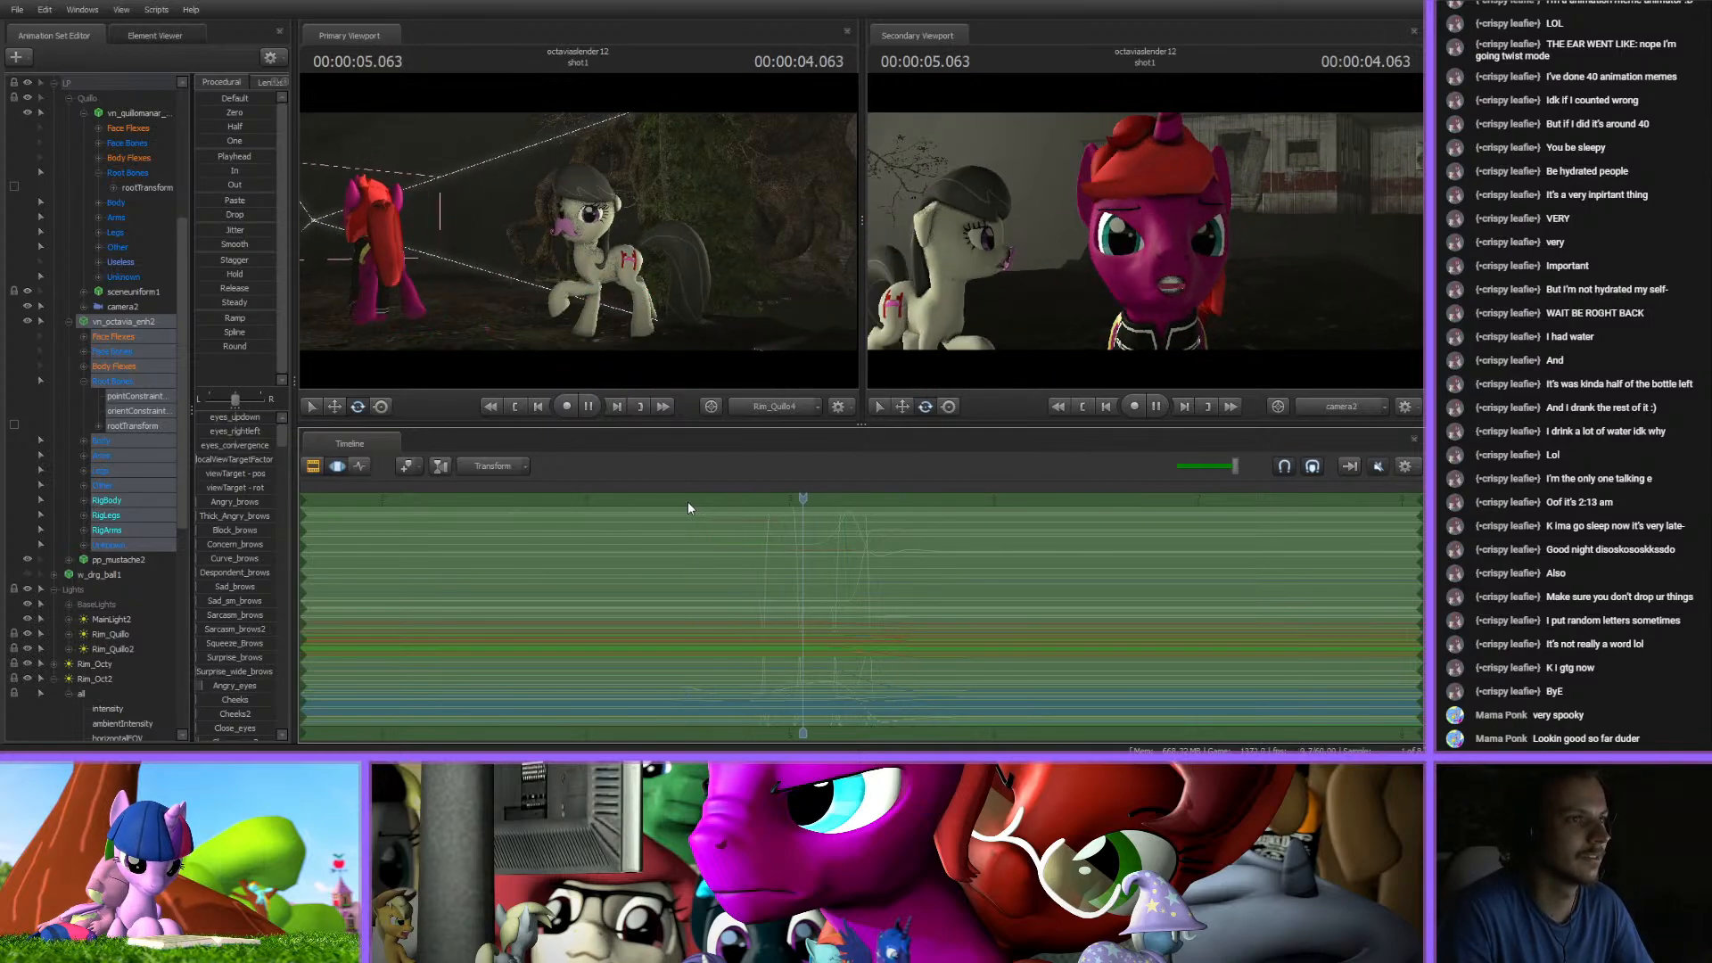
pyautogui.press('space')
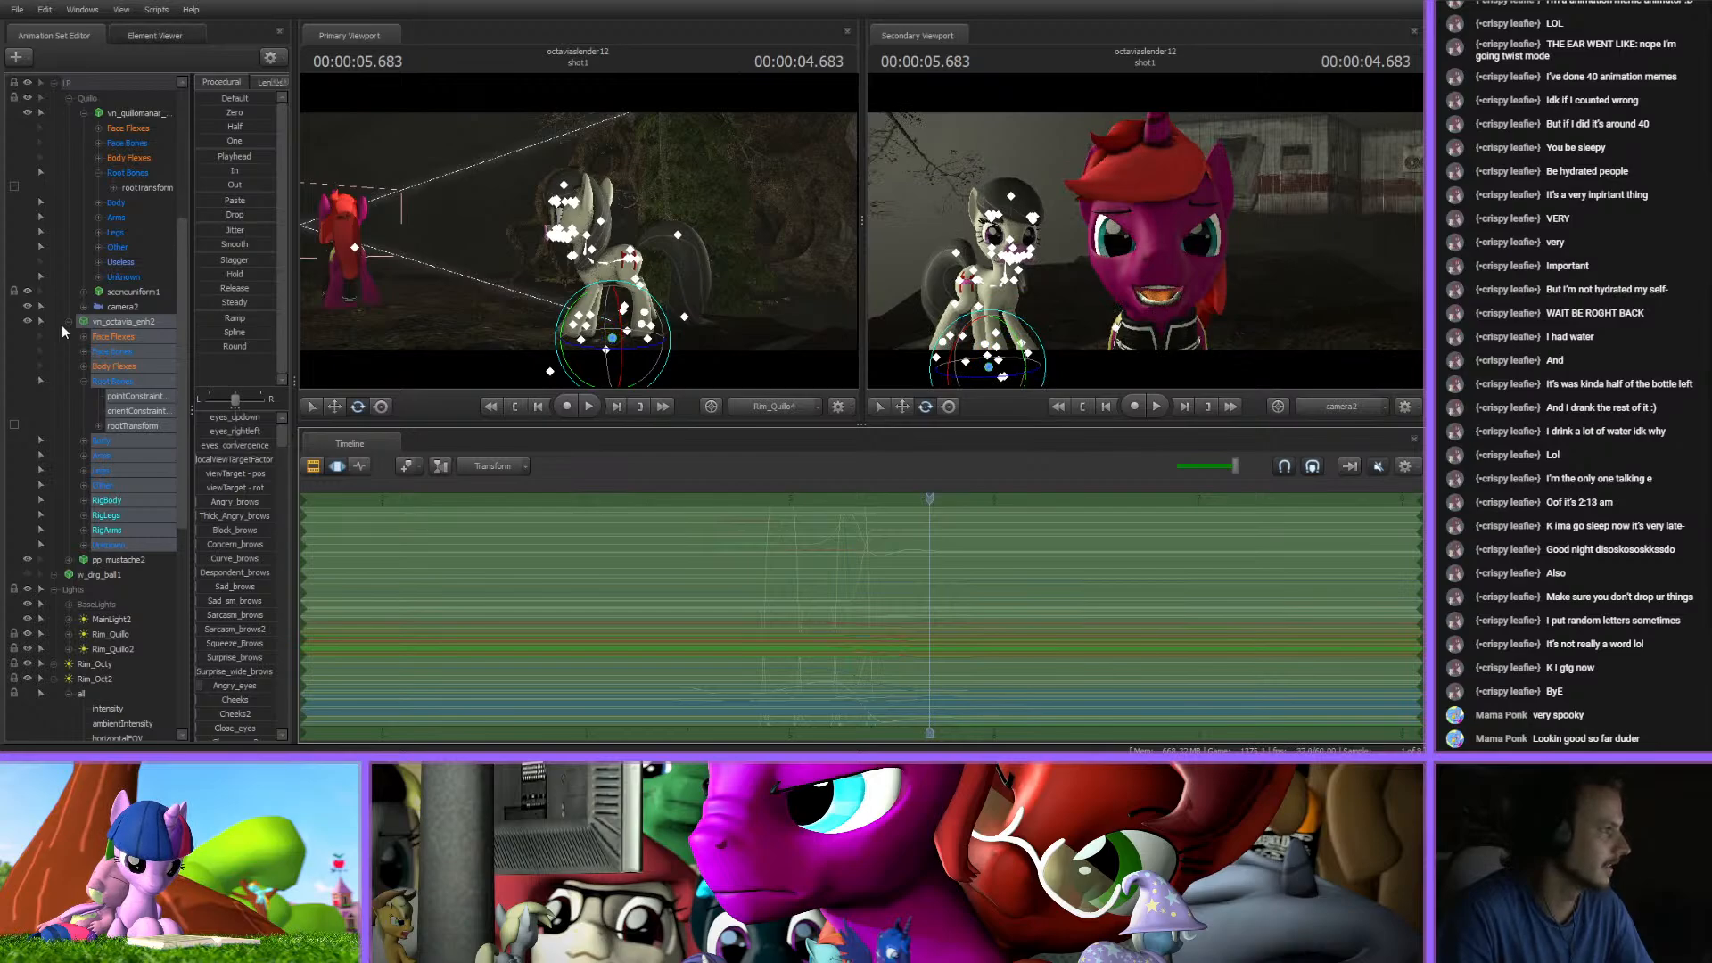
# - Inspect the shot through the Rim_Quillo light and re-aim the Rim_Octy light at the grey pony
pyautogui.click(69, 322)
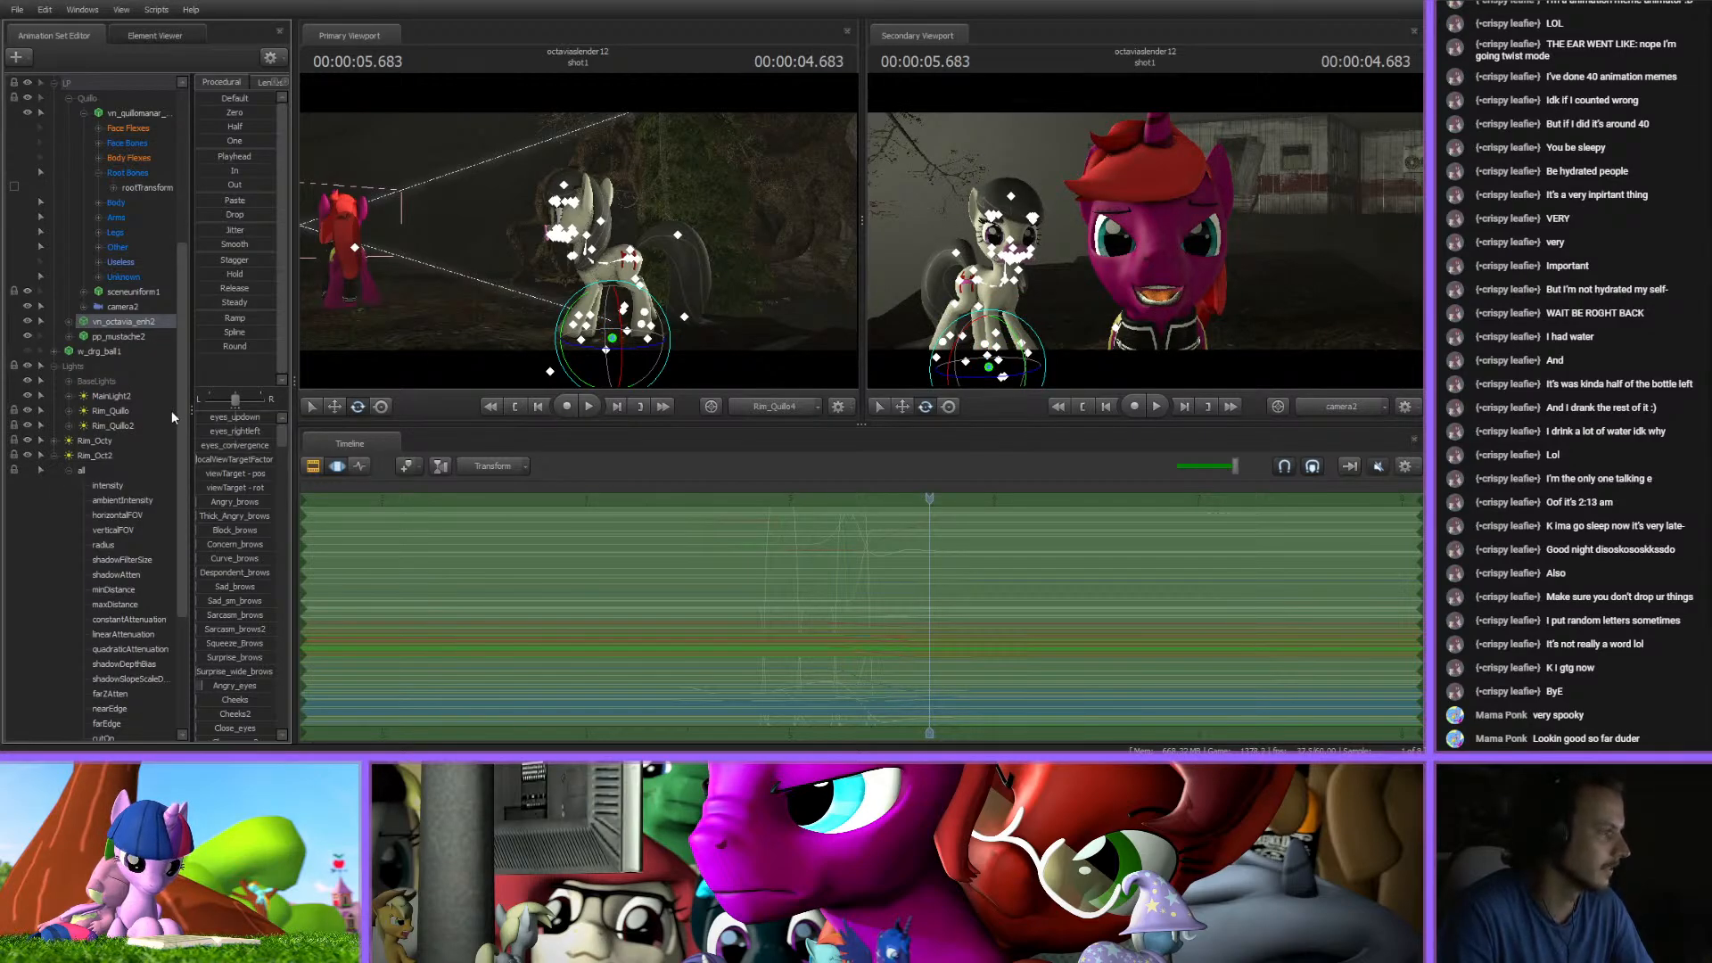
pyautogui.click(115, 413)
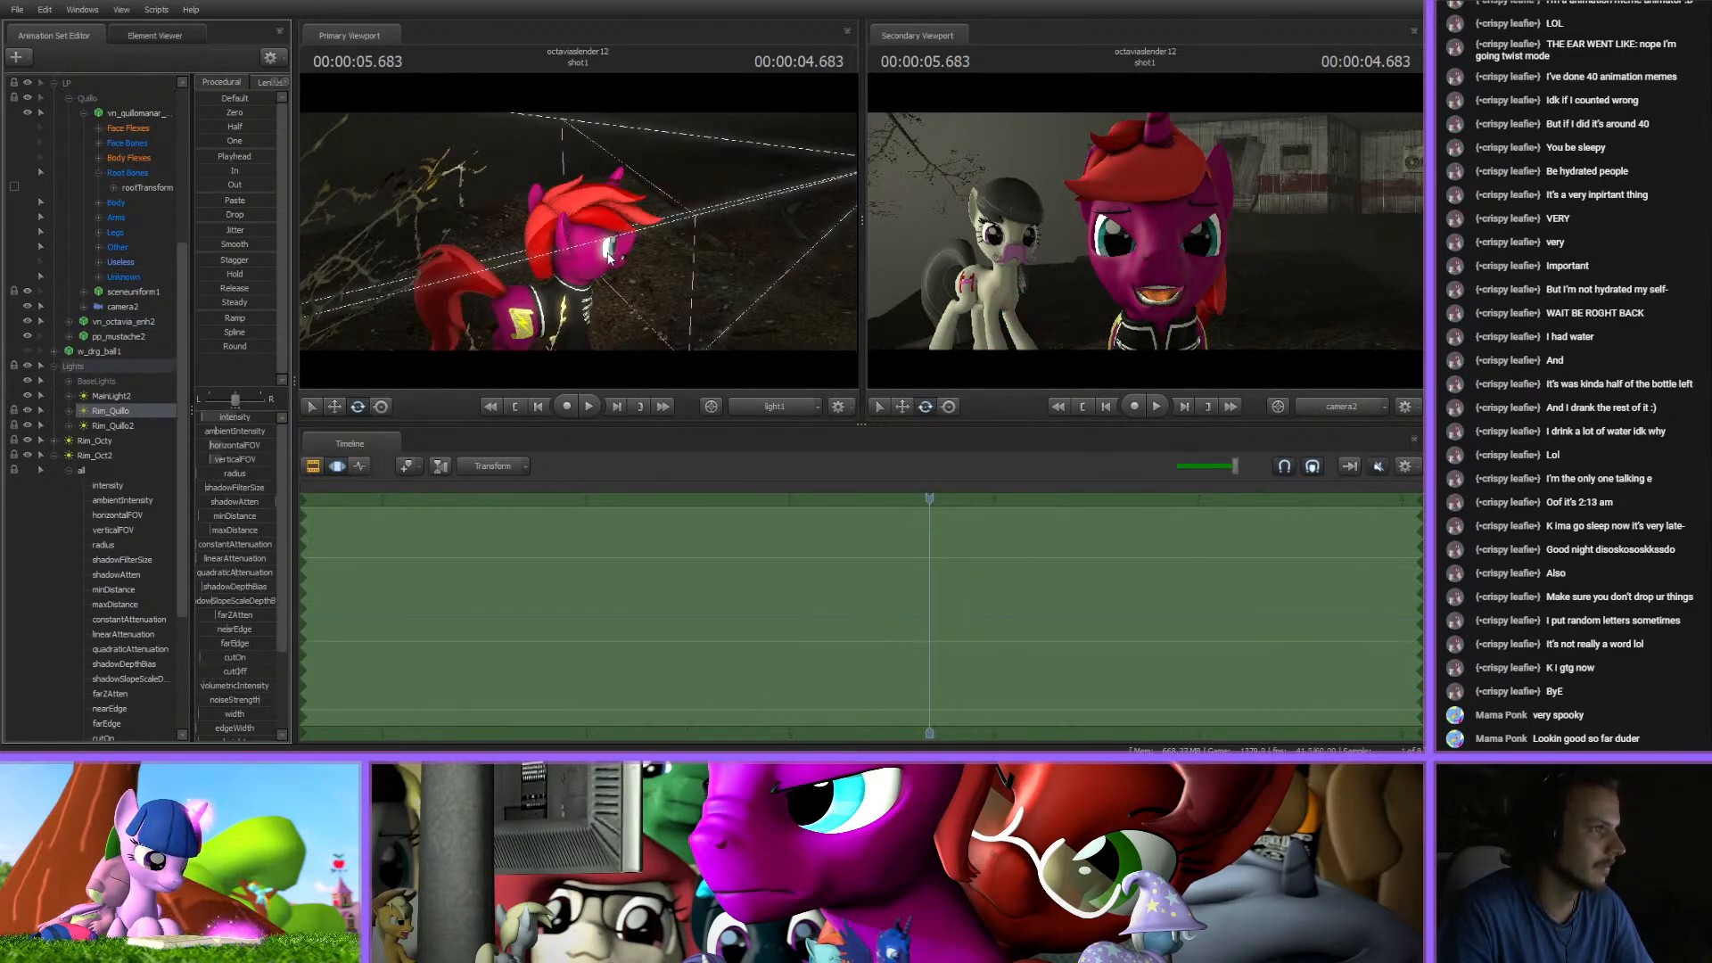
pyautogui.click(94, 440)
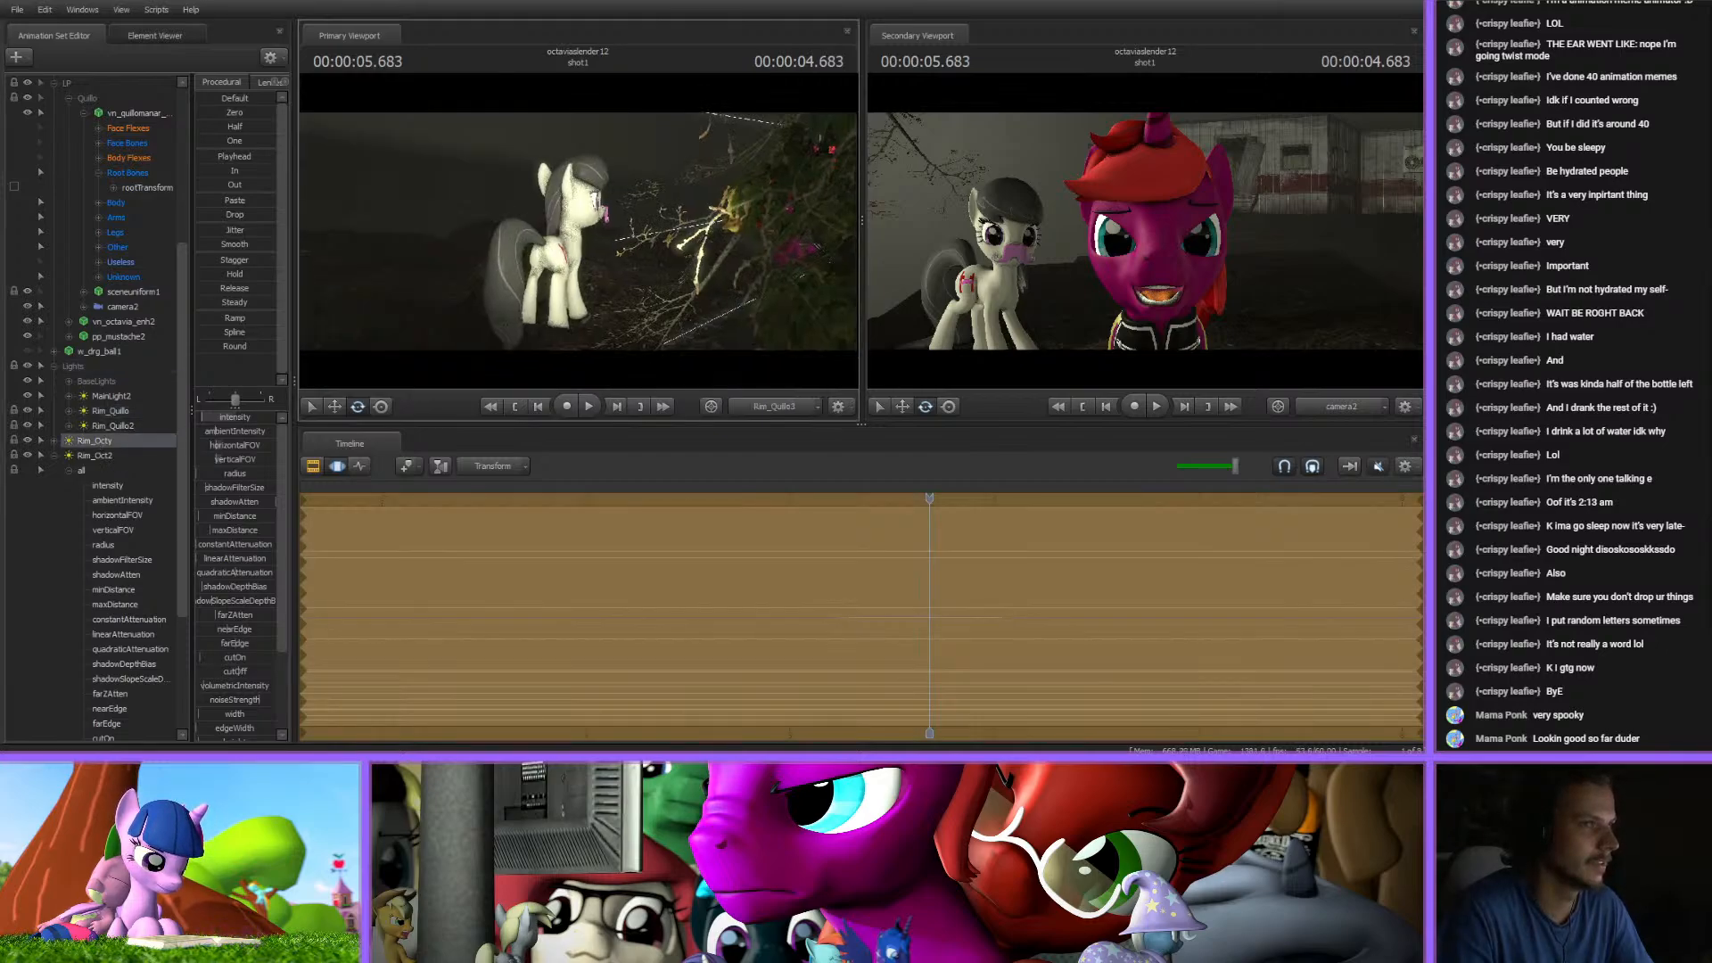
pyautogui.moveTo(578, 232)
pyautogui.mouseDown()
pyautogui.moveTo(562, 232)
pyautogui.moveTo(592, 234)
pyautogui.moveTo(578, 232)
pyautogui.mouseUp()
# - Lower the intensity of Rim_Octy by blending it toward zero
pyautogui.click(108, 471)
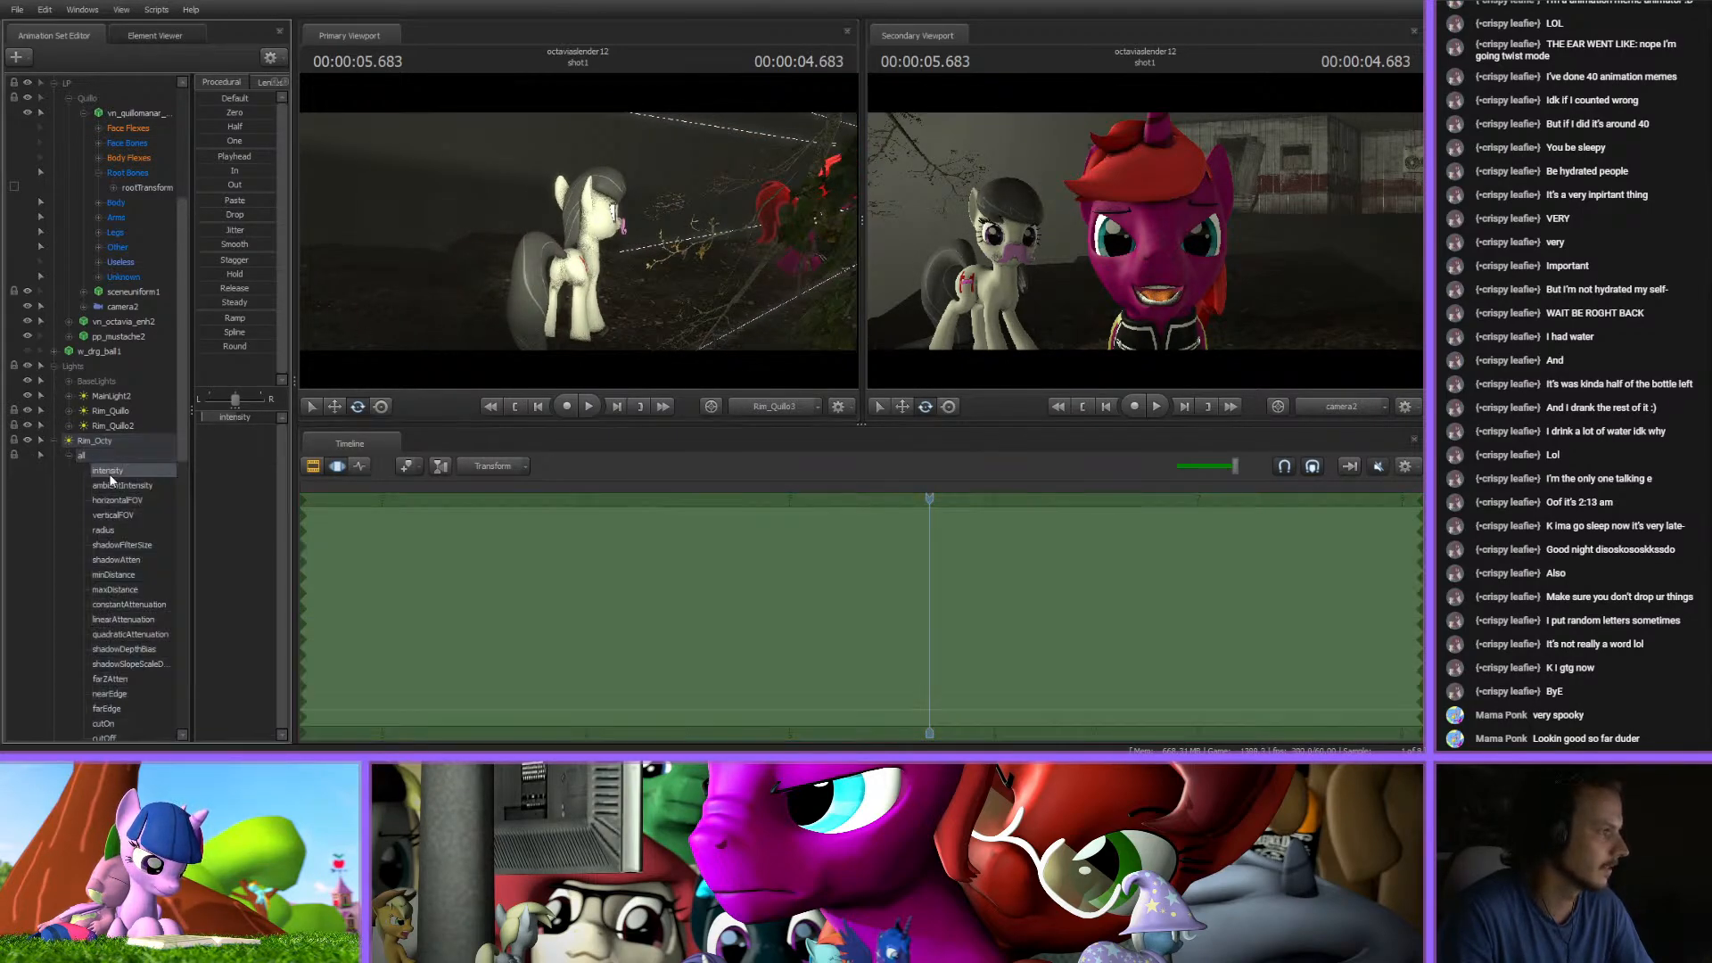
pyautogui.moveTo(214, 113); pyautogui.dragTo(253, 112)
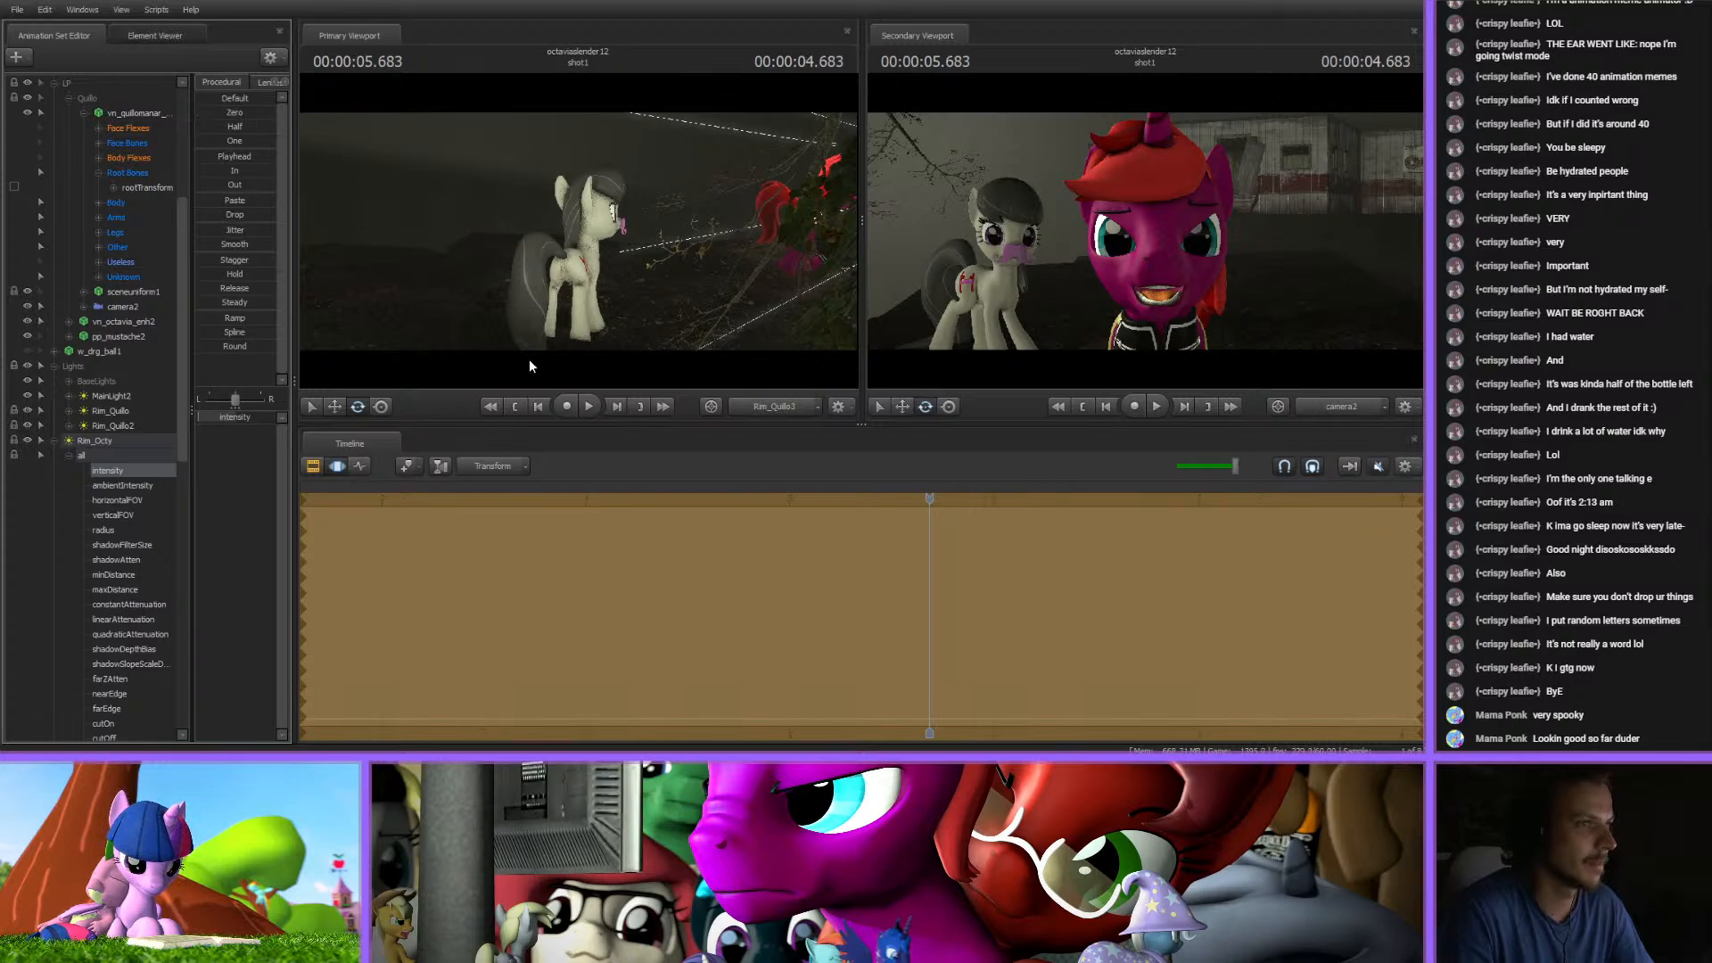
pyautogui.press('Return')
pyautogui.click(55, 440)
pyautogui.click(90, 442)
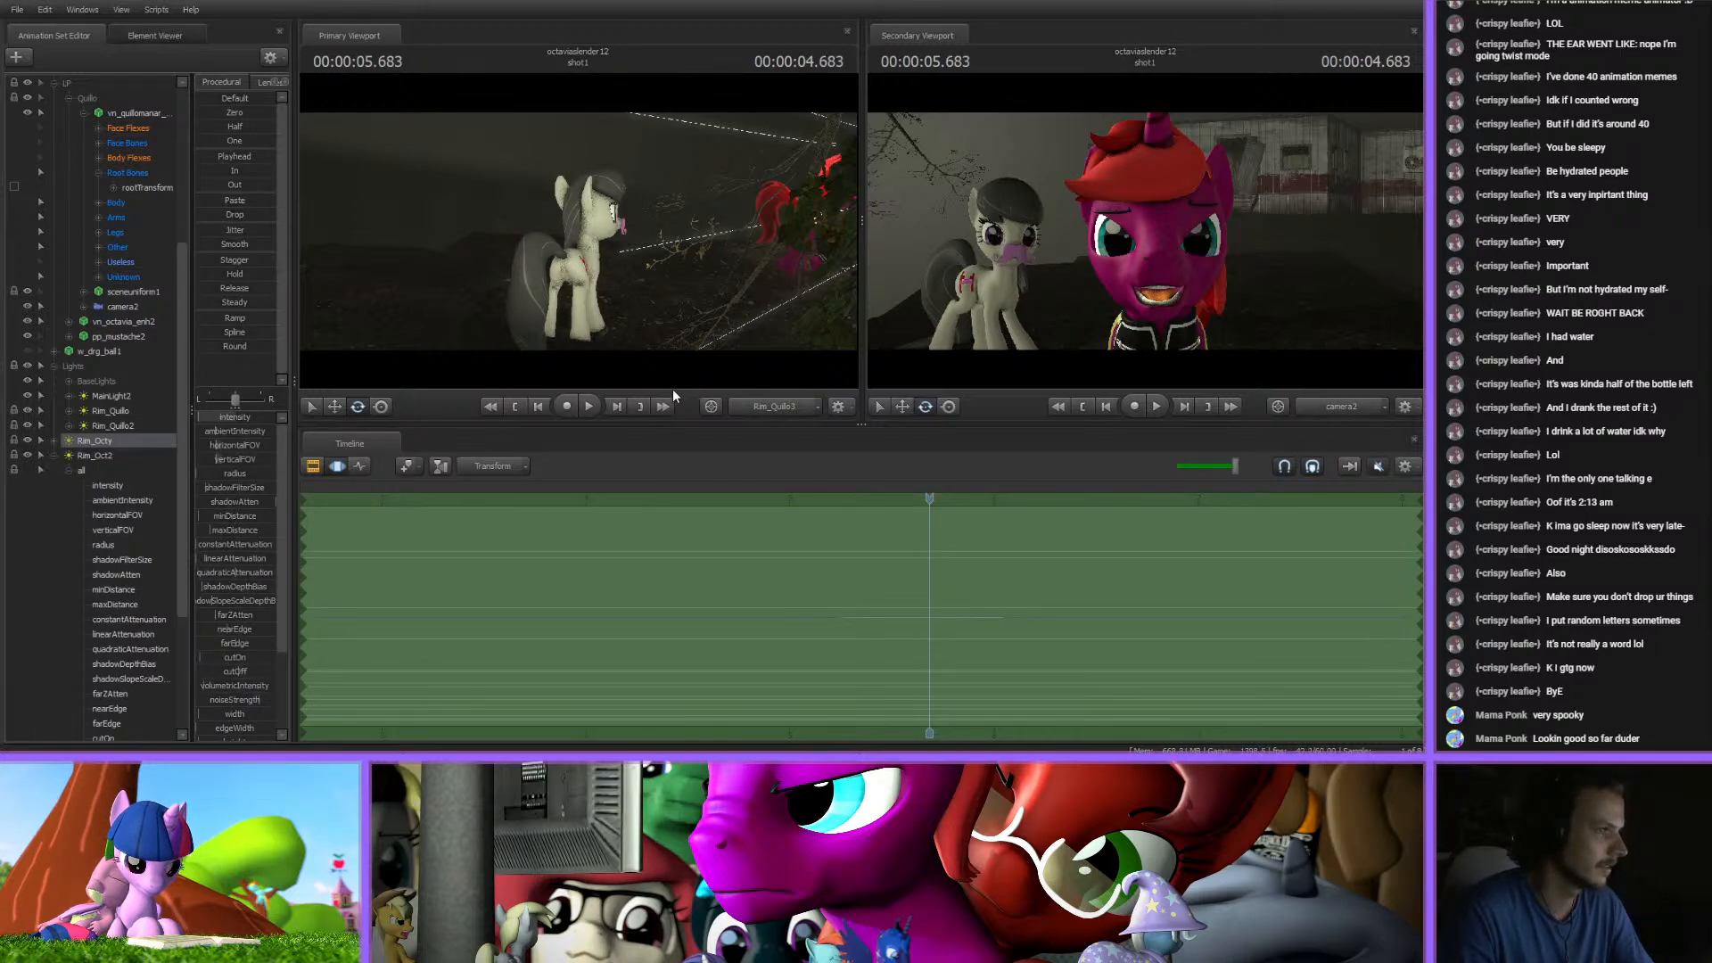
# - Duplicate Rim_Octy, place the copy behind the grey pony and raise its intensity
pyautogui.click(53, 454)
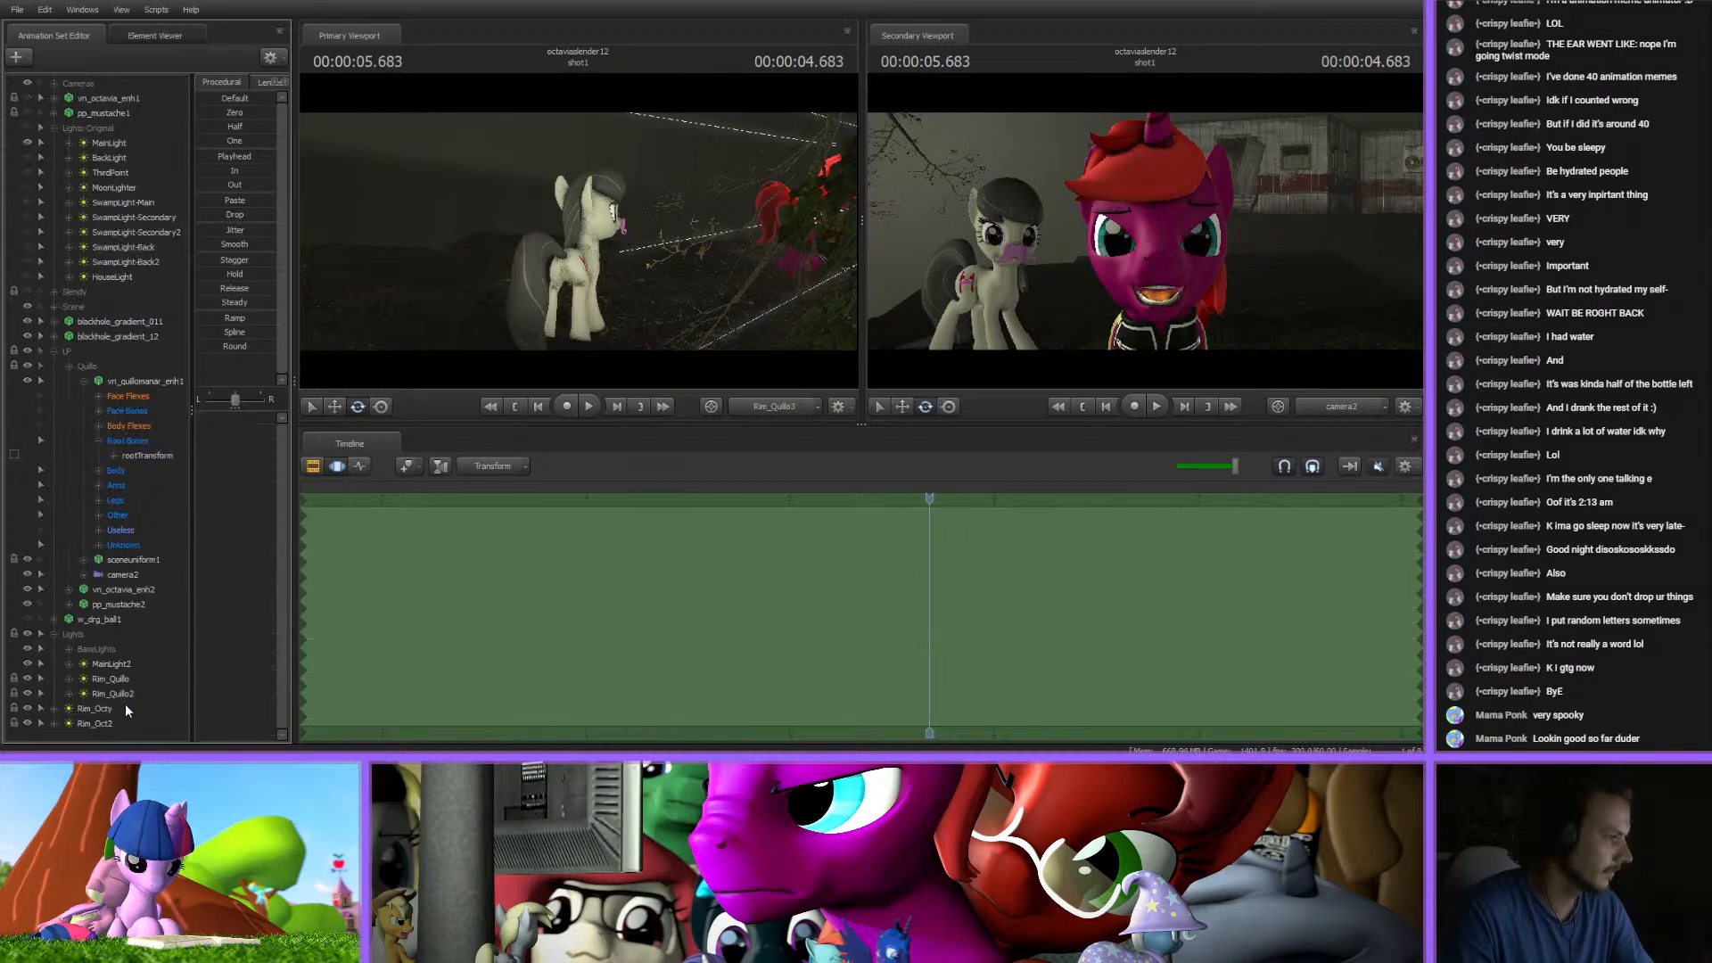
pyautogui.hotkey('ctrl', 'v')
pyautogui.moveTo(98, 721); pyautogui.dragTo(644, 282)
pyautogui.press('a')
pyautogui.press('d')
pyautogui.press('s')
pyautogui.moveTo(199, 418); pyautogui.dragTo(239, 418)
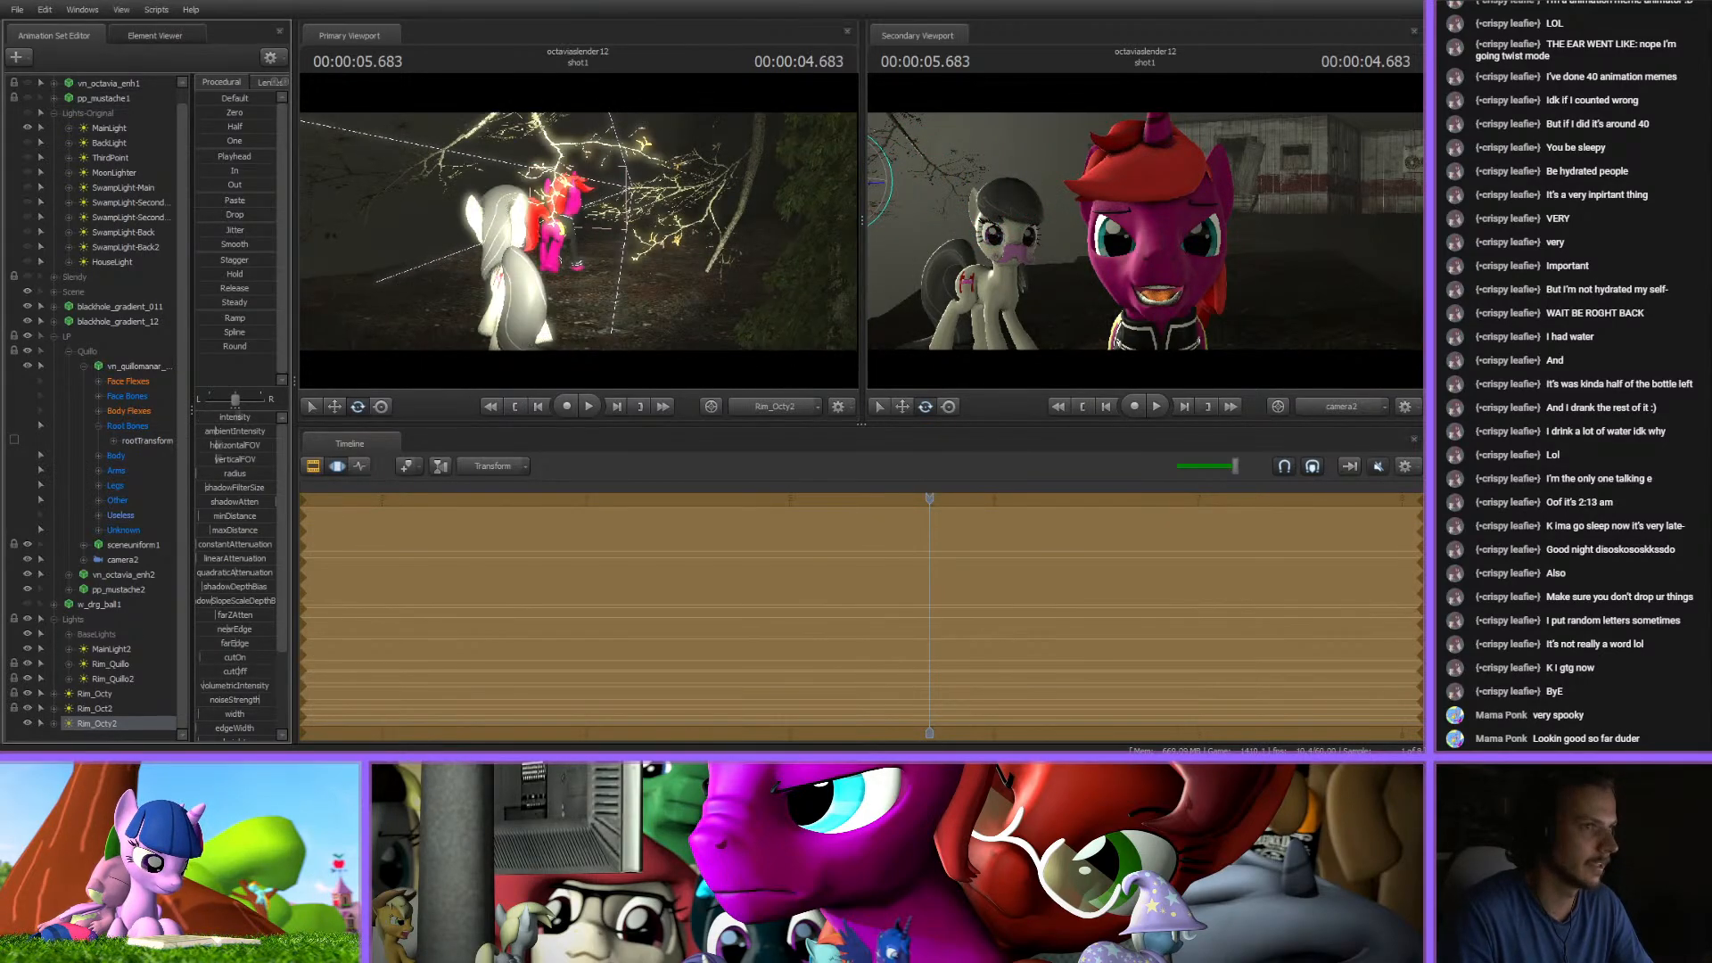
# - Move the Rim_Octy copy farther back behind the grey pony and re-aim it at her
pyautogui.moveTo(553, 267)
pyautogui.mouseDown()
pyautogui.moveTo(603, 273)
pyautogui.moveTo(554, 261)
pyautogui.moveTo(552, 287)
pyautogui.mouseUp()
pyautogui.press('d')
pyautogui.press('a')
pyautogui.press('d')
pyautogui.press('s')
pyautogui.press('w')
pyautogui.press('d')
pyautogui.press('d')
pyautogui.press('z')
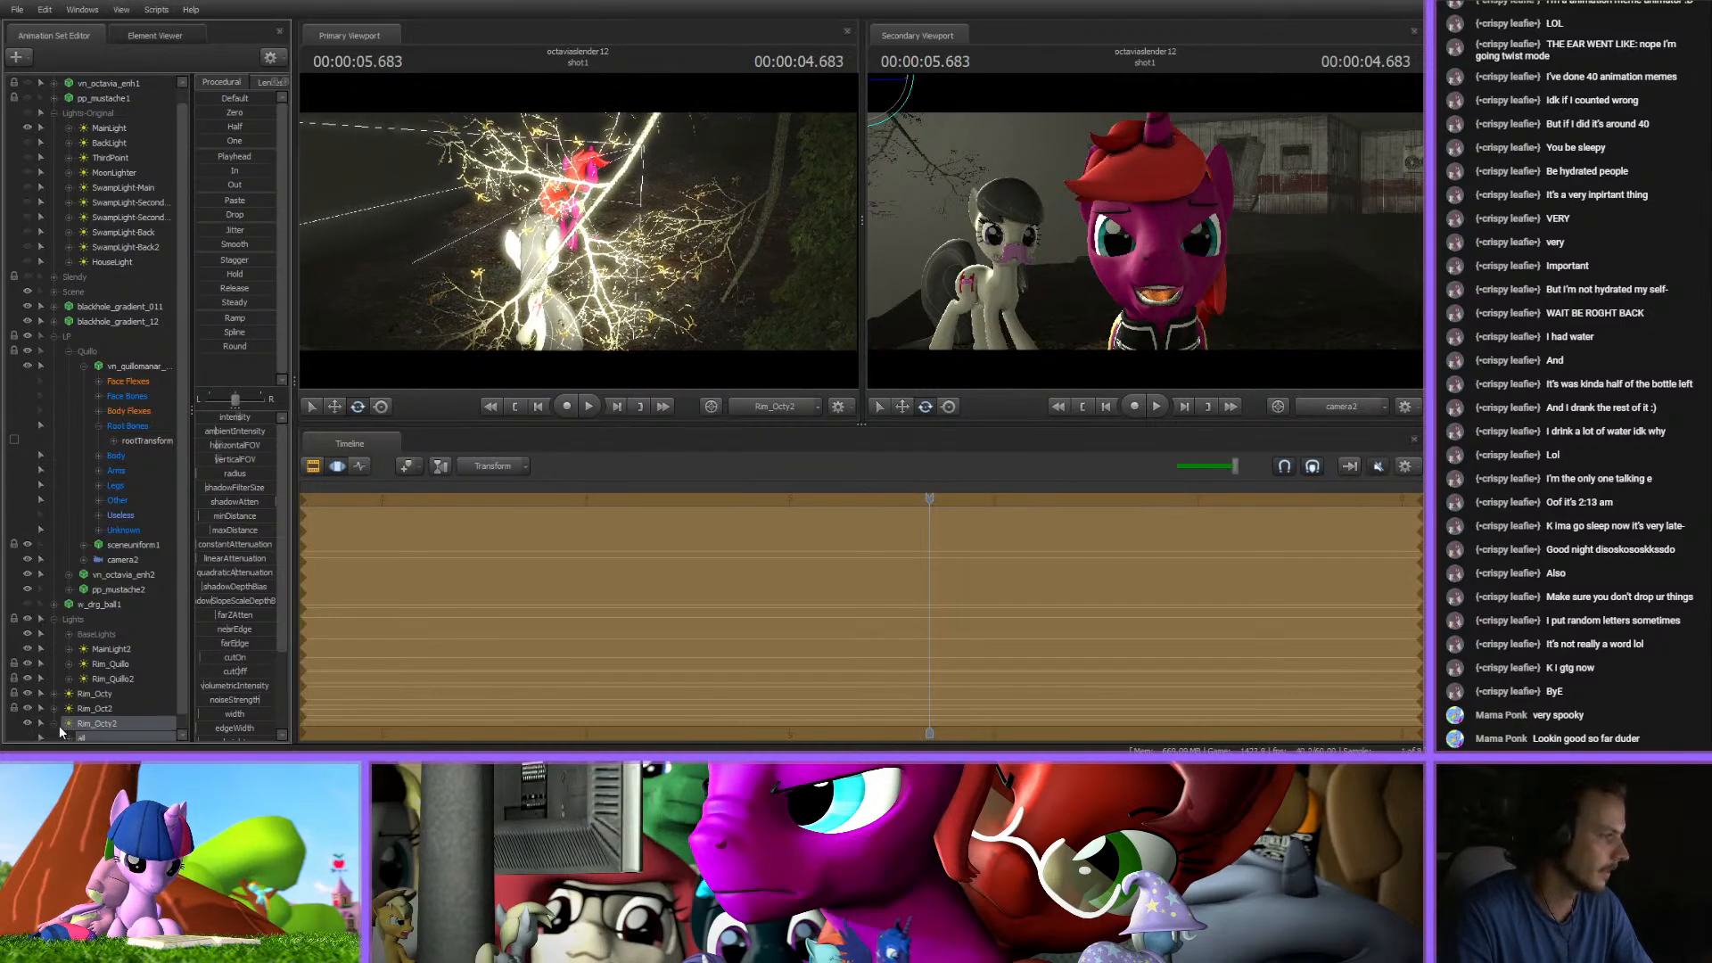
# - Blend the Rim_Octy2 intensity toward zero, and toggle Rim_Octy off and on to compare its effect
pyautogui.click(54, 723)
pyautogui.scroll(-3, 89, 678)
pyautogui.click(105, 575)
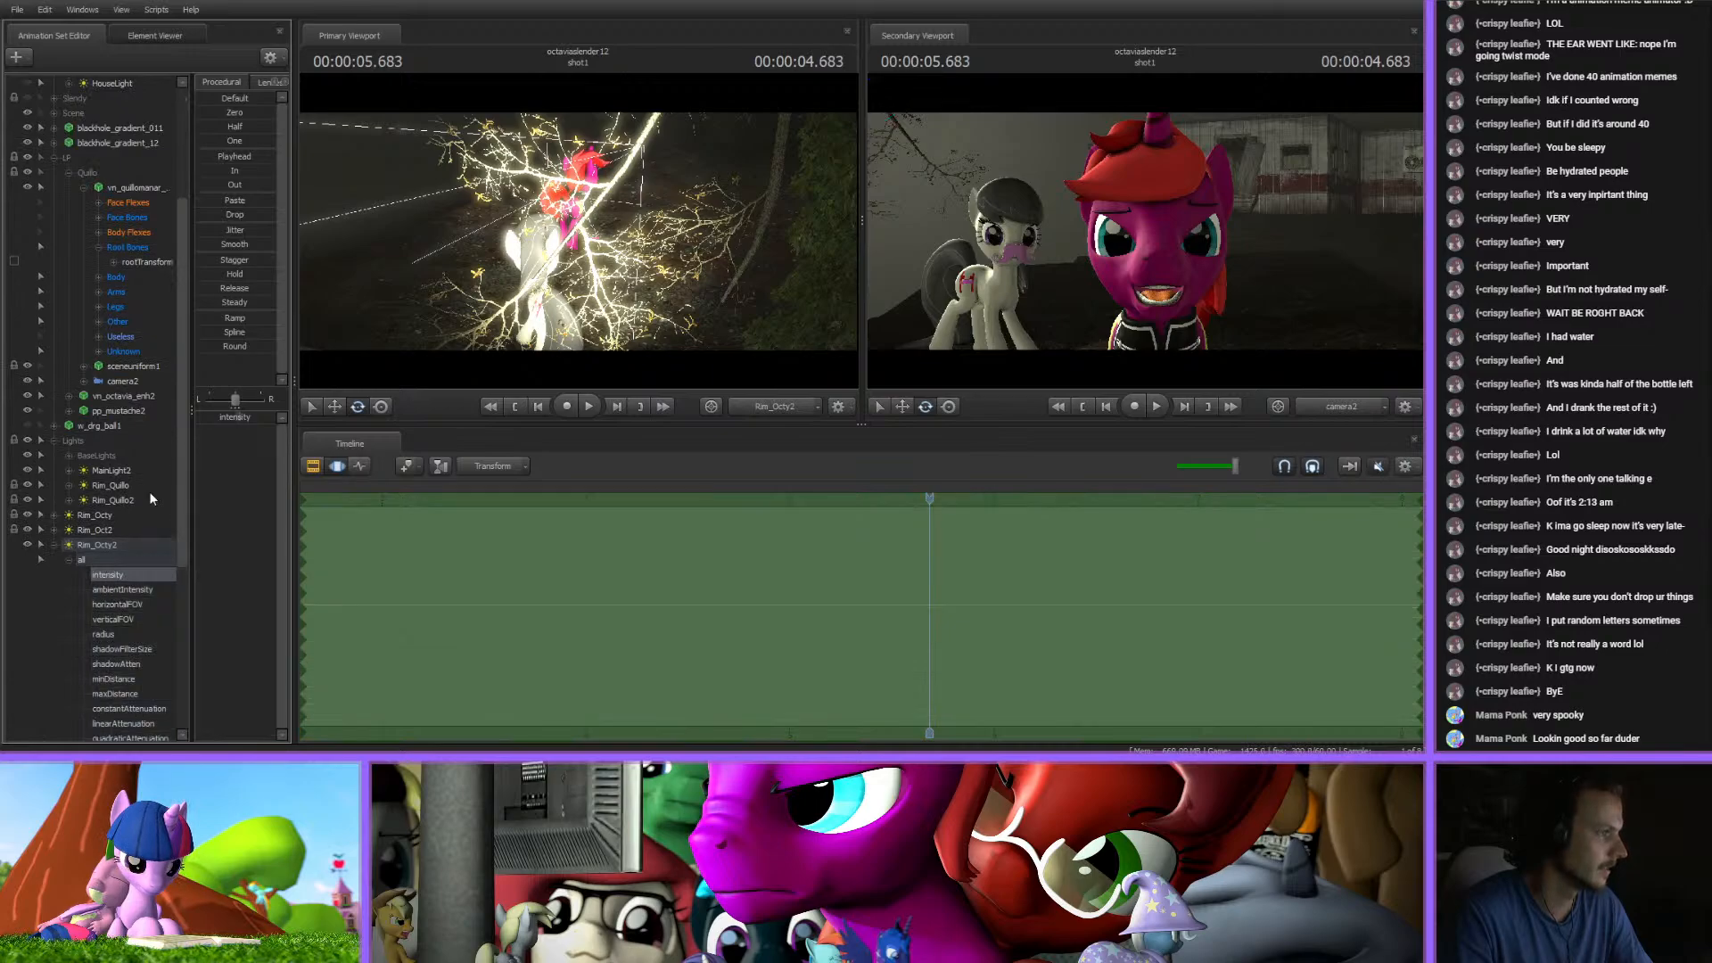
pyautogui.click(218, 111)
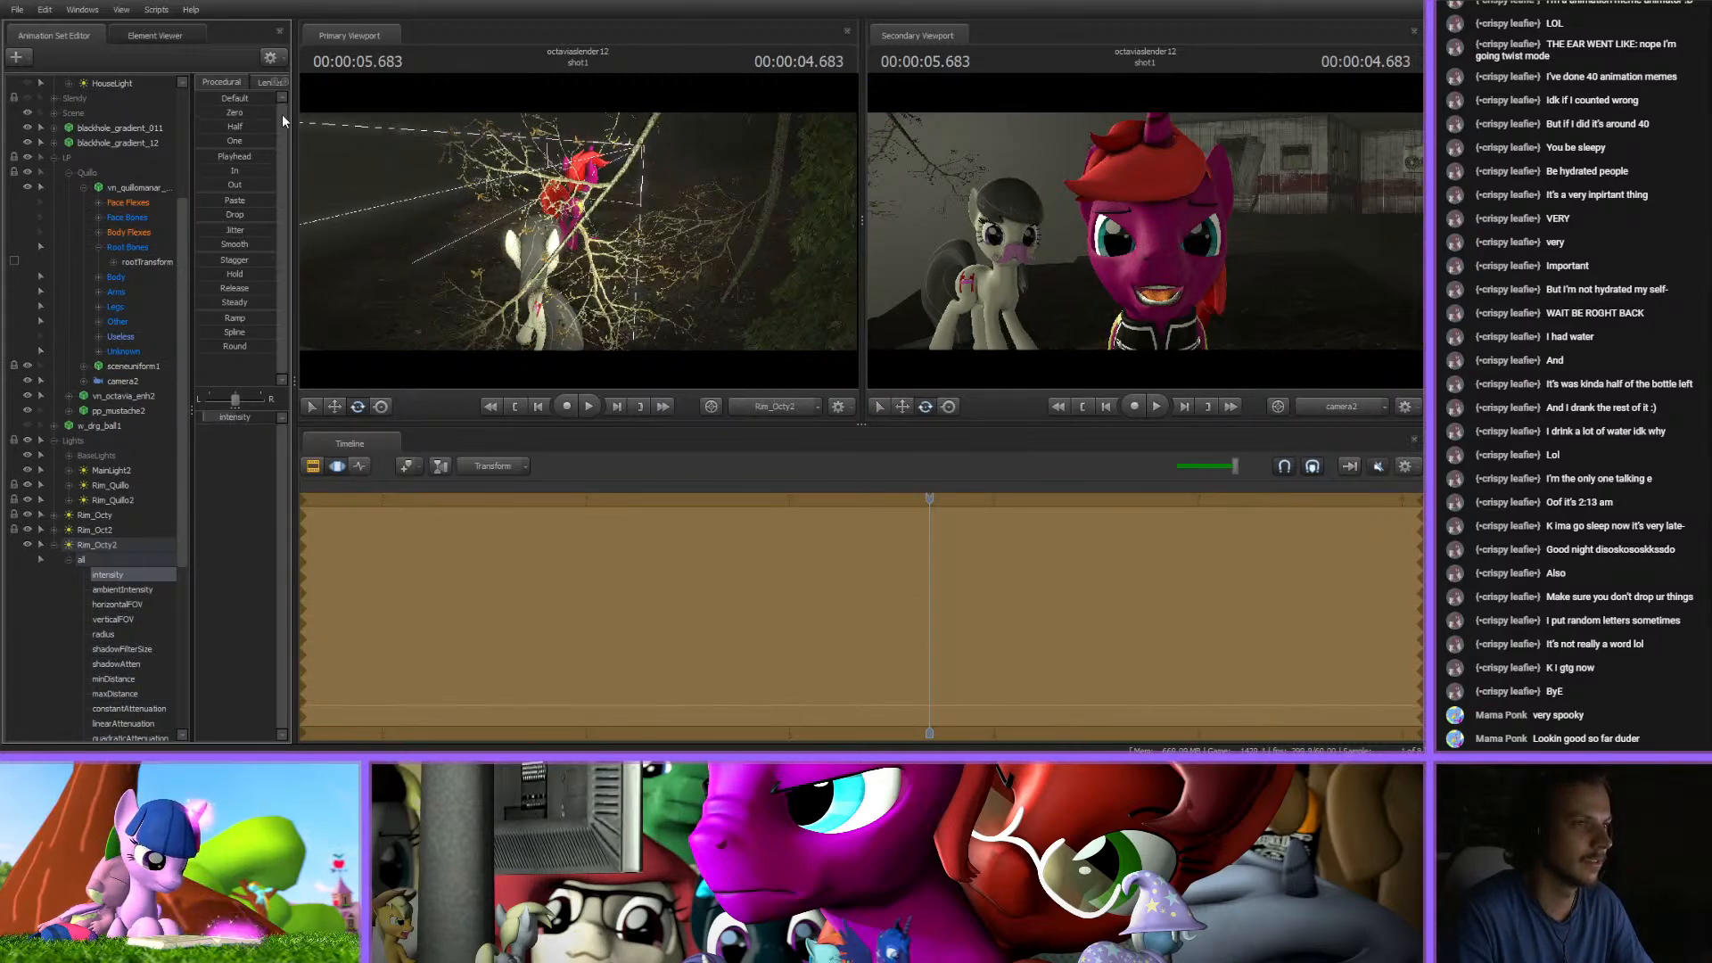
pyautogui.click(28, 516)
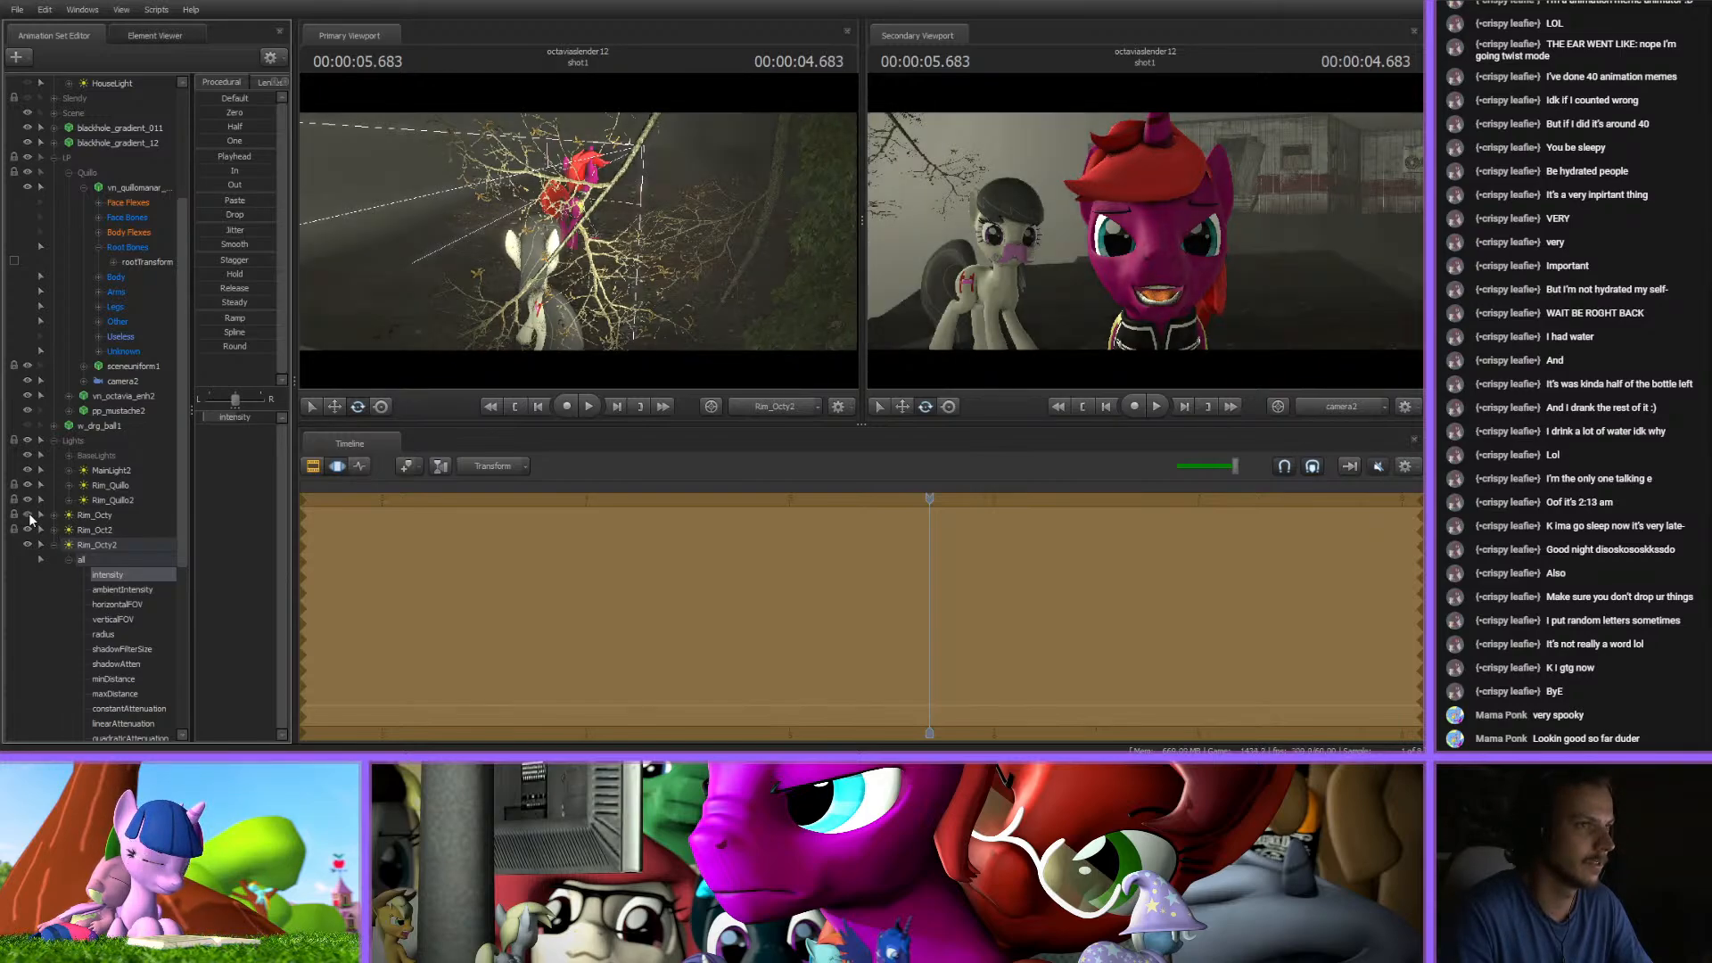
pyautogui.click(35, 515)
# - Re-aim Rim_Octy at the grey pony and Rim_Quillo at the red-maned pony, checking about 5.72 seconds
pyautogui.moveTo(452, 312); pyautogui.dragTo(609, 290)
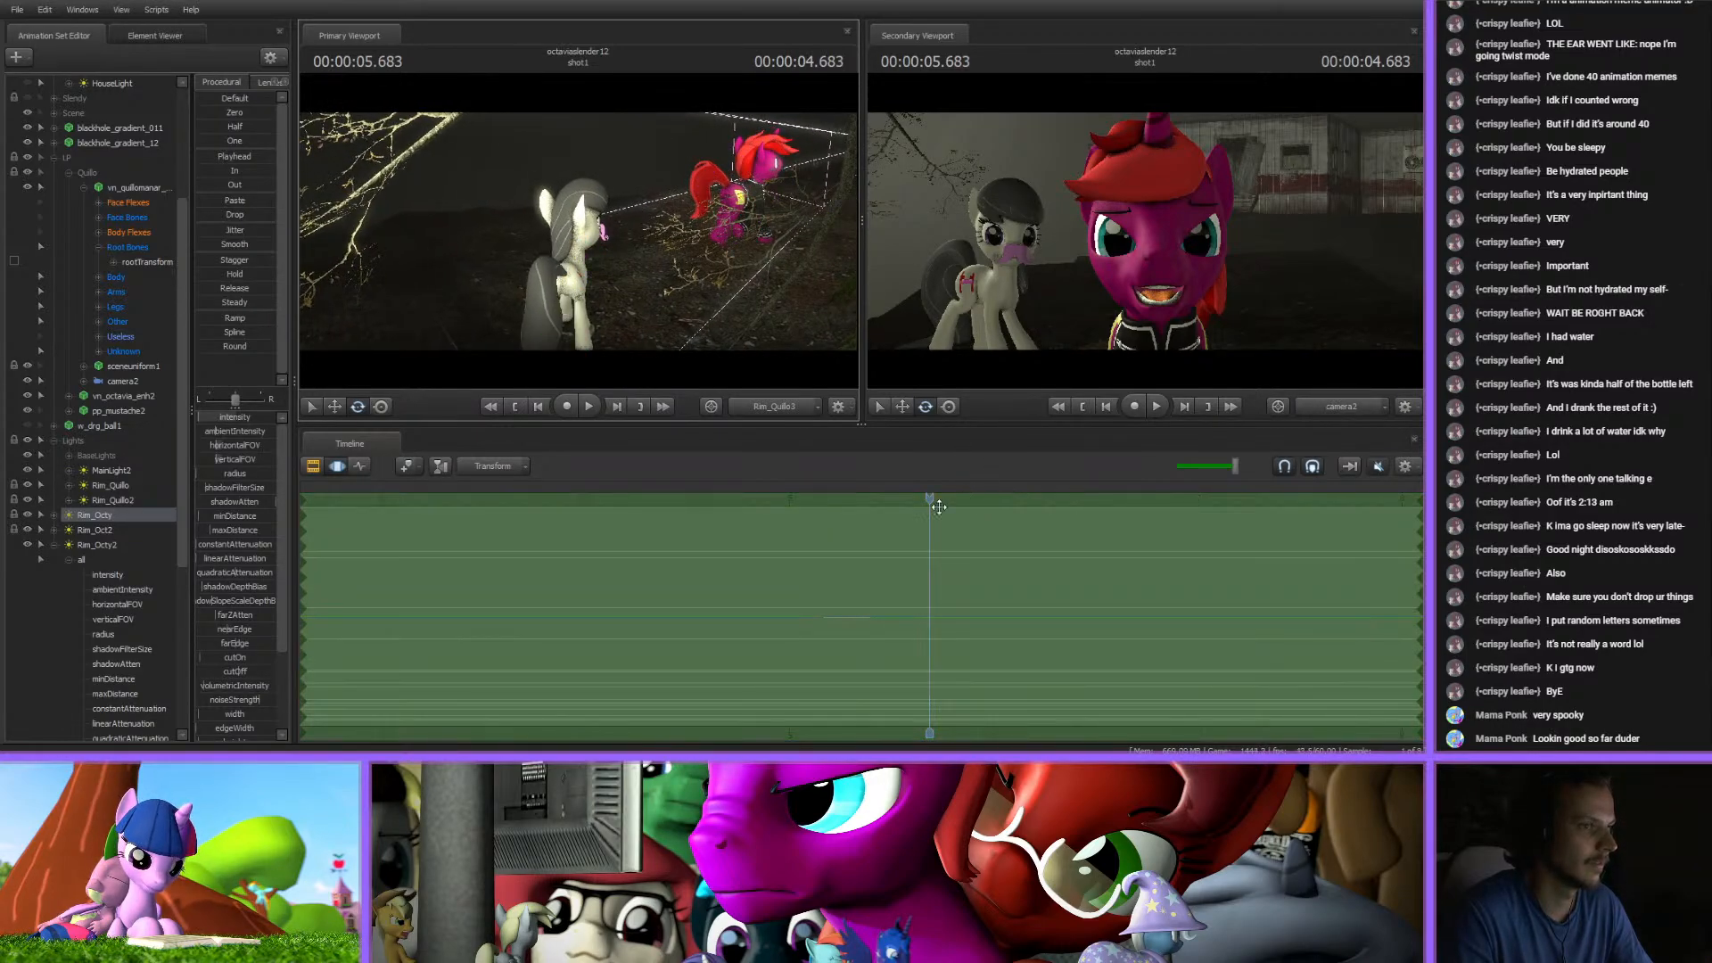
pyautogui.moveTo(939, 506)
pyautogui.mouseDown()
pyautogui.moveTo(661, 488)
pyautogui.moveTo(1045, 520)
pyautogui.moveTo(937, 513)
pyautogui.mouseUp()
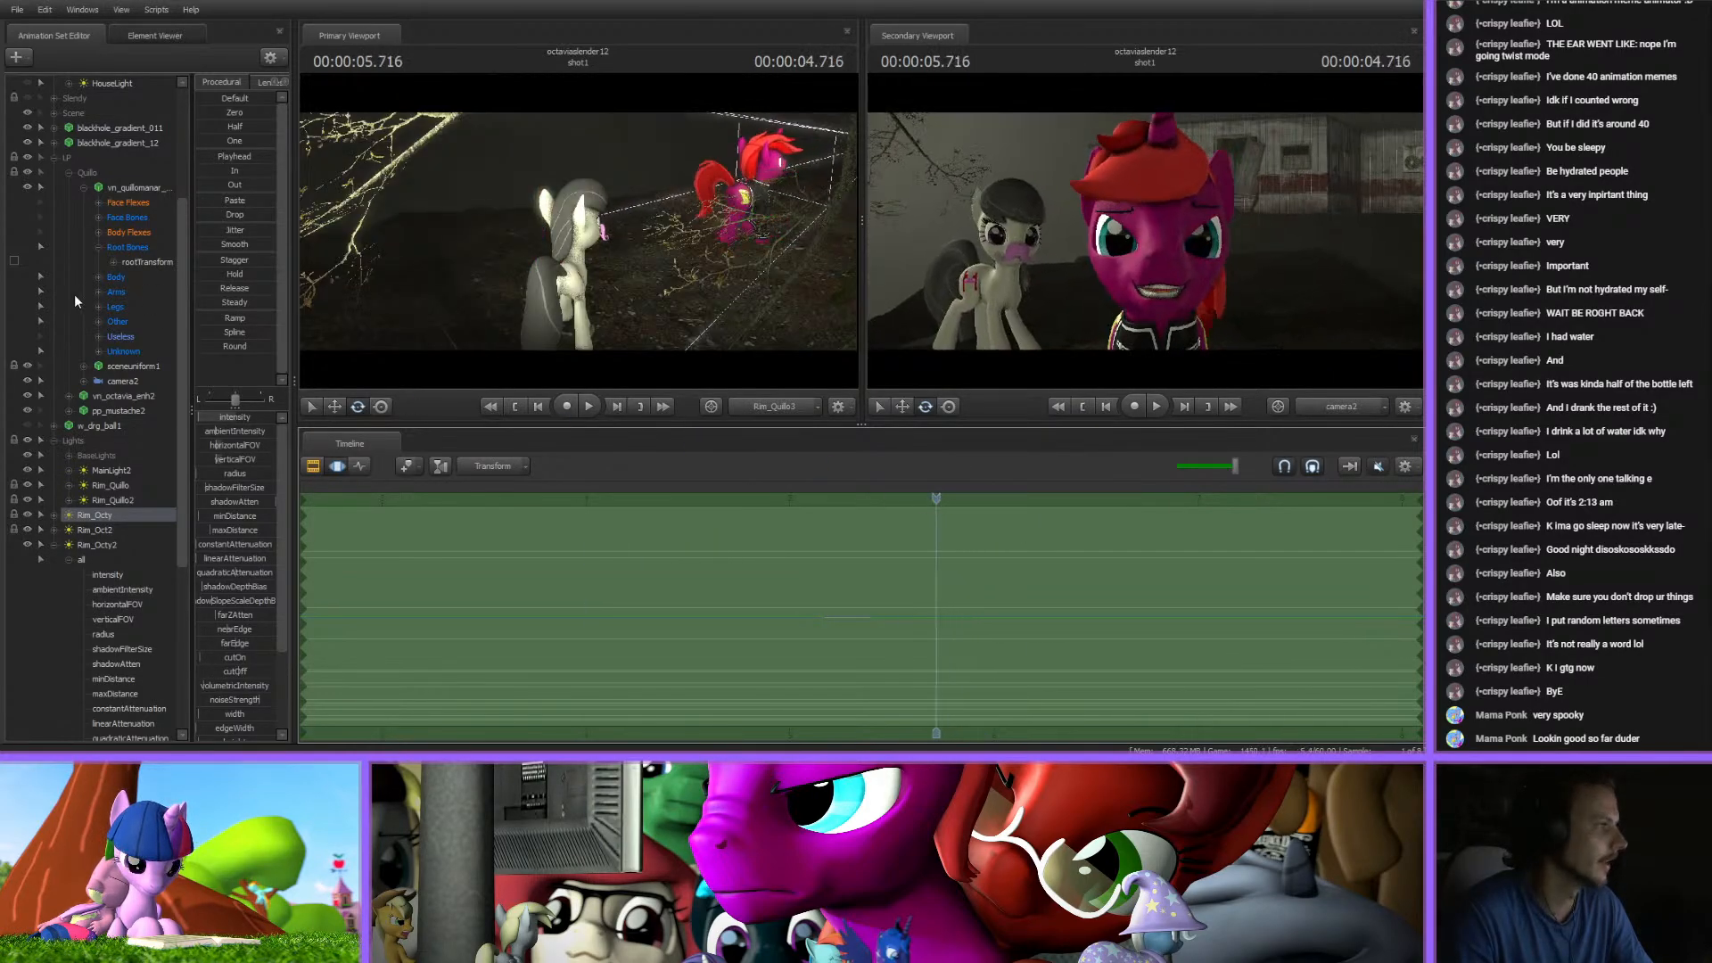
pyautogui.moveTo(105, 486); pyautogui.dragTo(588, 263)
# - Replay the shot repeatedly up to about 6.2 seconds to review the adjusted rim lights in motion
pyautogui.moveTo(936, 496); pyautogui.dragTo(690, 491)
pyautogui.press('space')
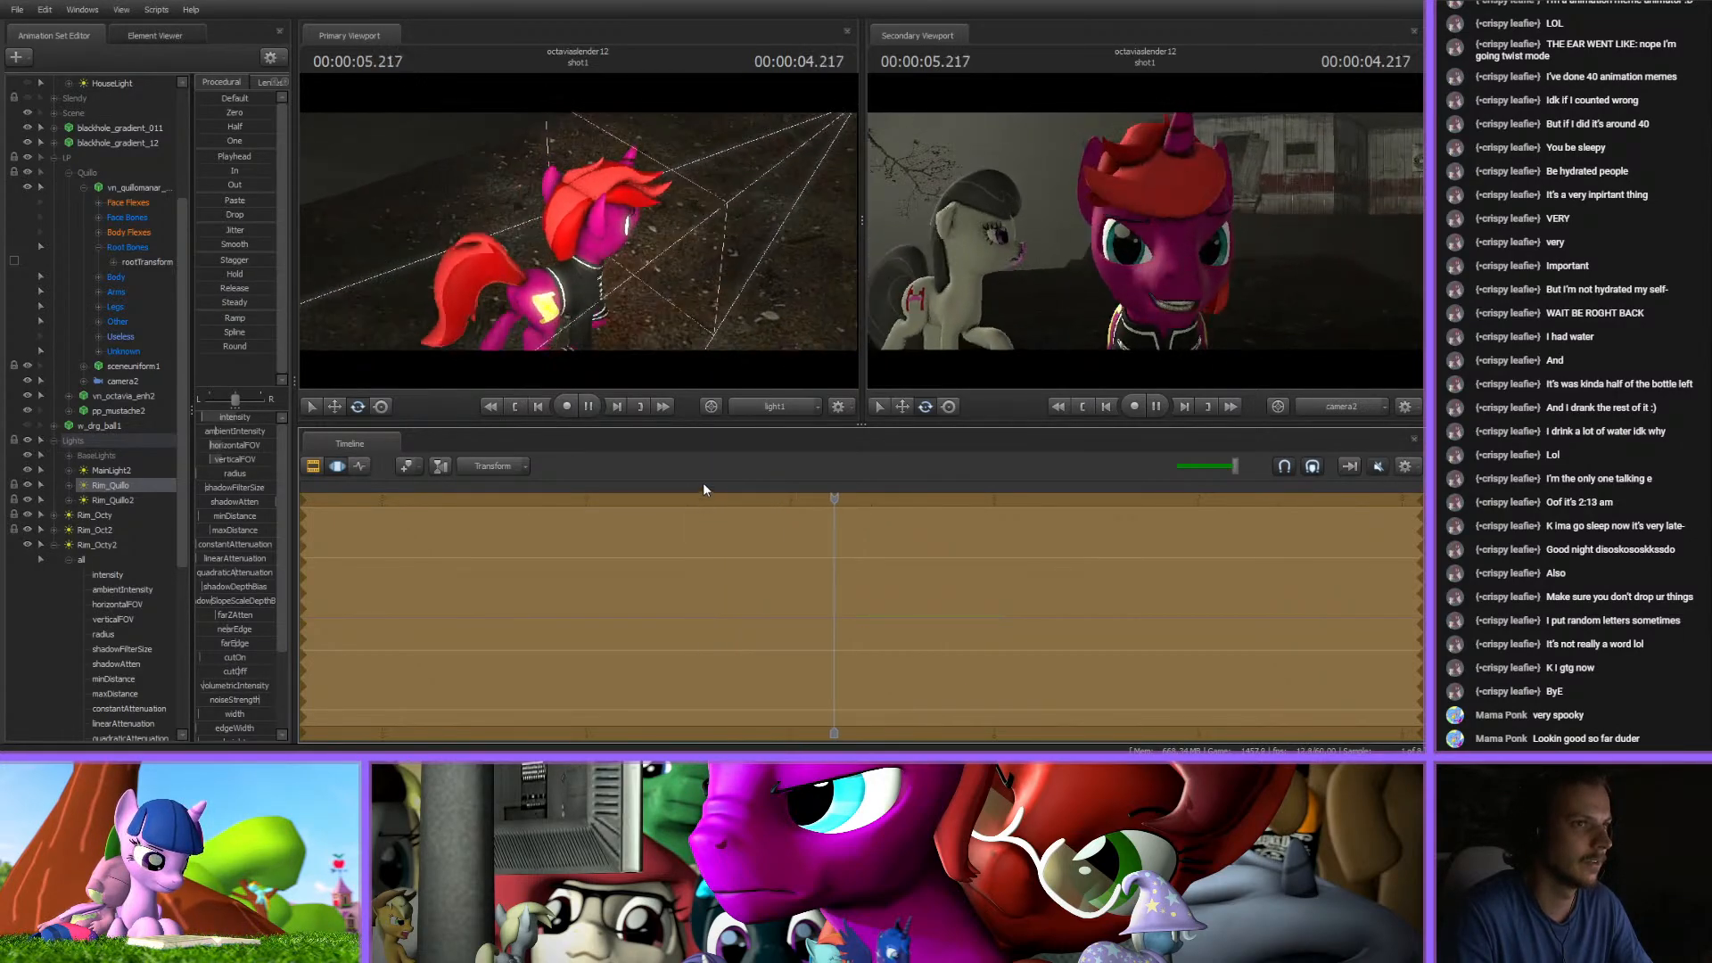
pyautogui.press('space')
pyautogui.moveTo(1093, 500); pyautogui.dragTo(704, 487)
pyautogui.press('space')
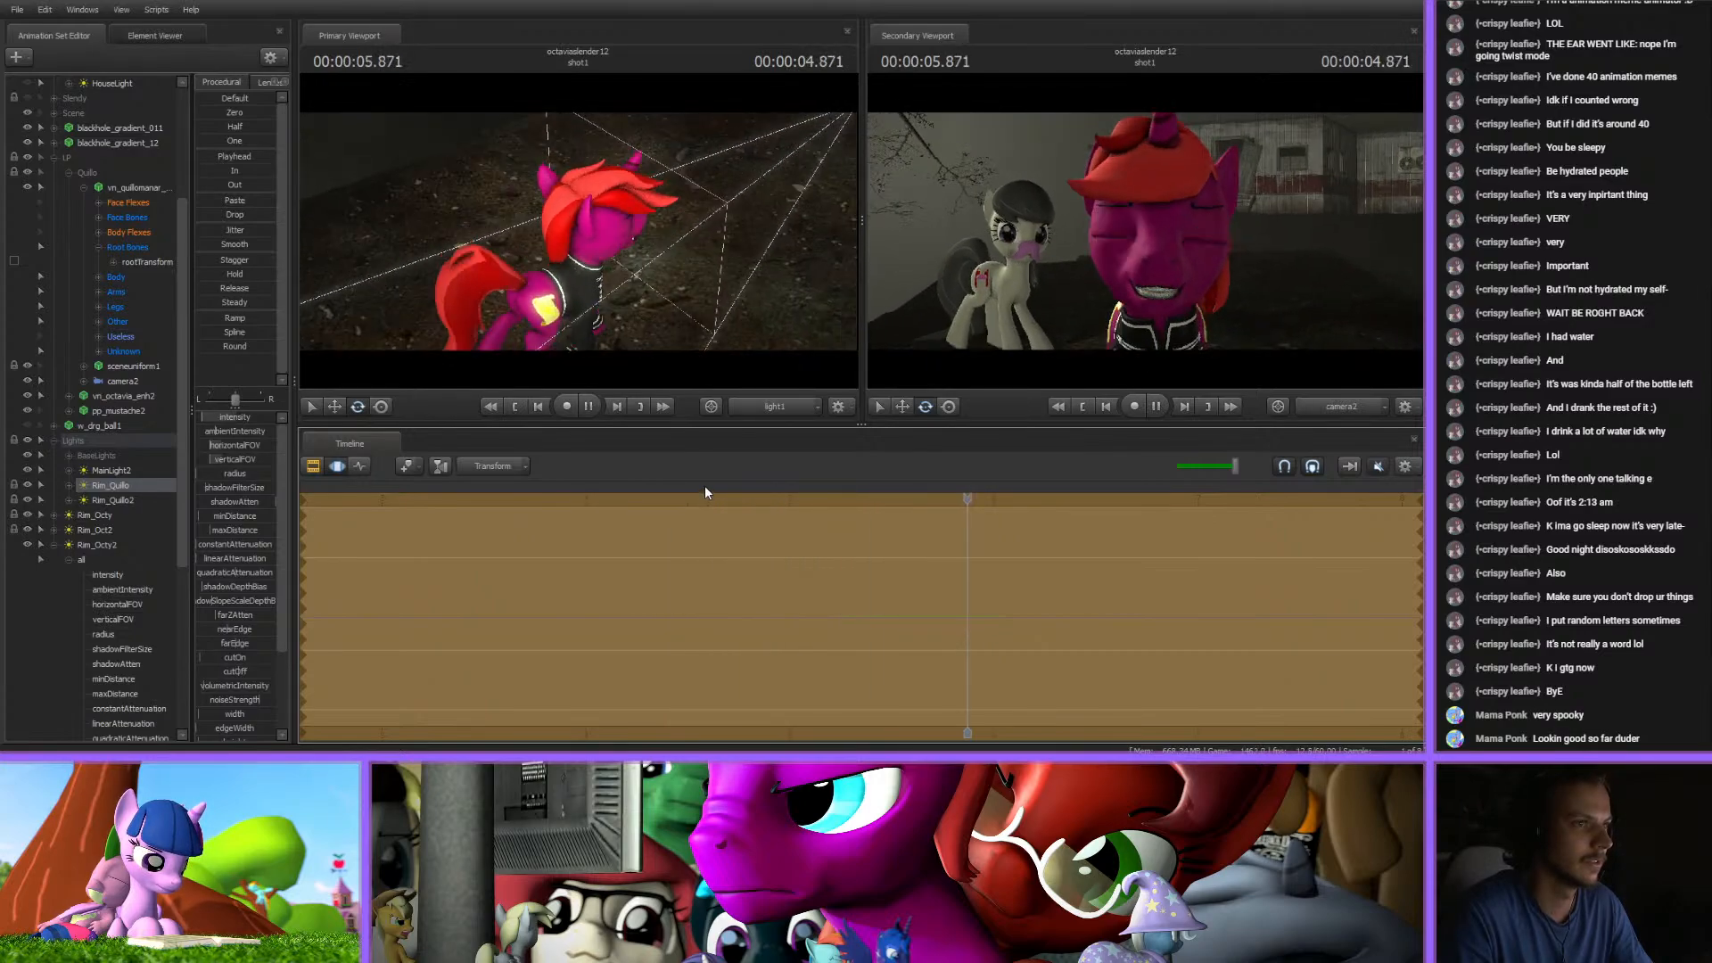
pyautogui.press('space')
pyautogui.moveTo(1076, 498); pyautogui.dragTo(635, 511)
pyautogui.press('space')
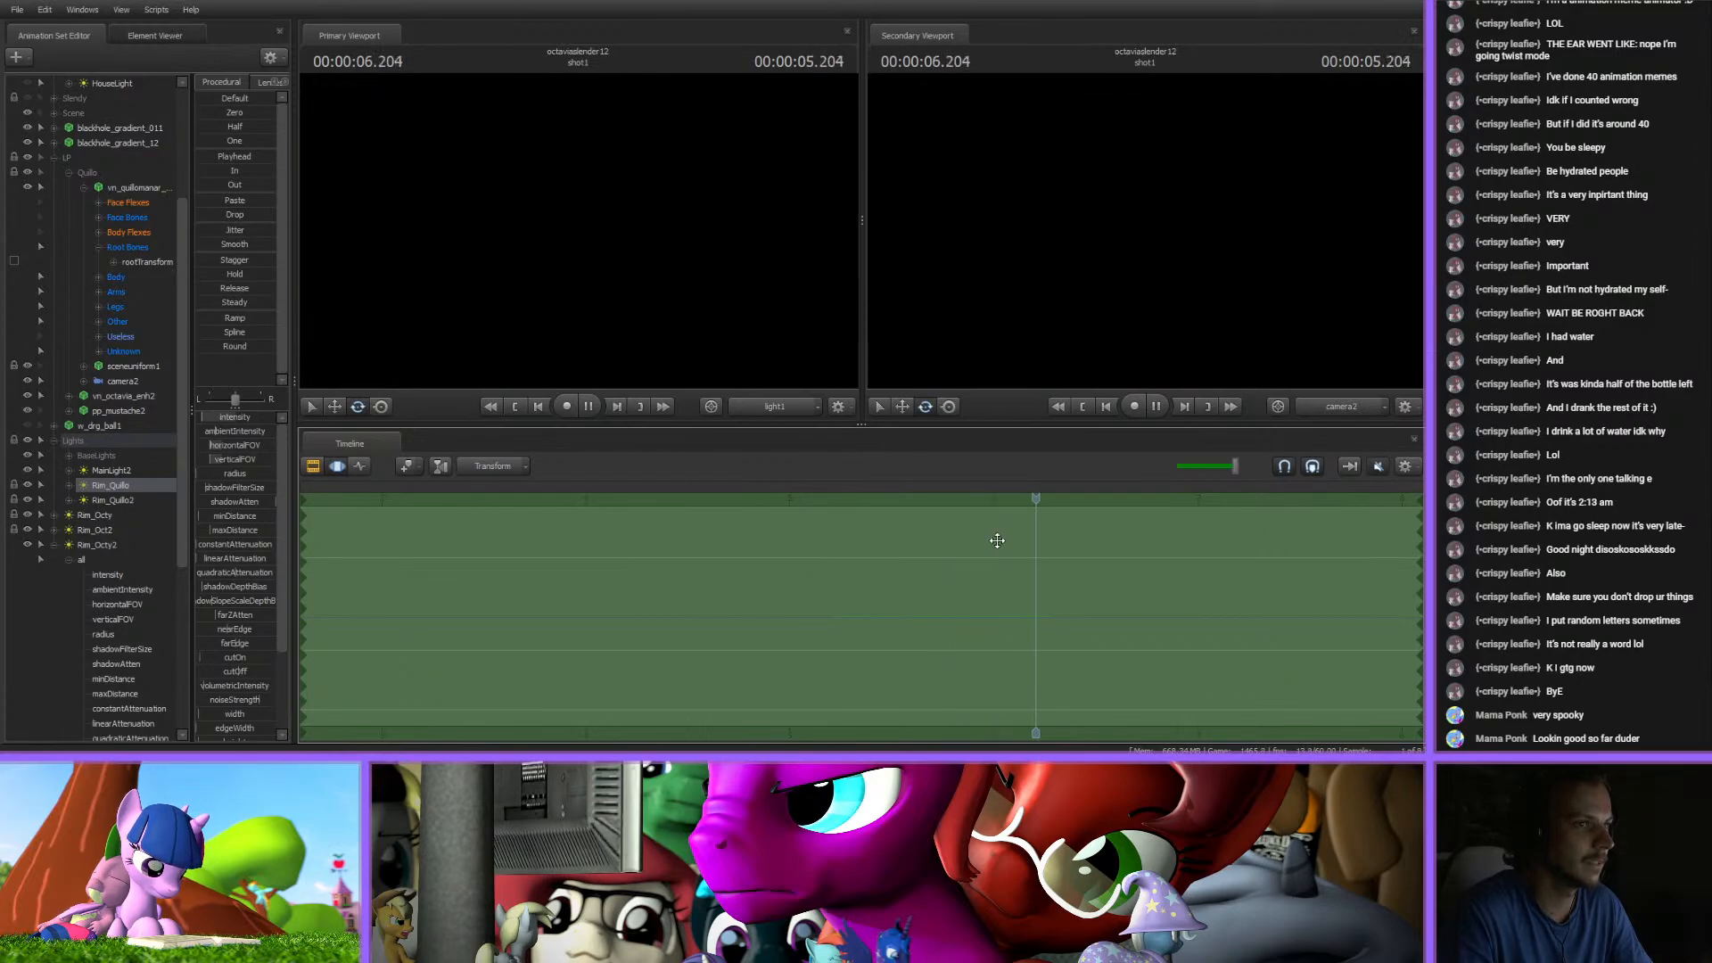
pyautogui.click(749, 500)
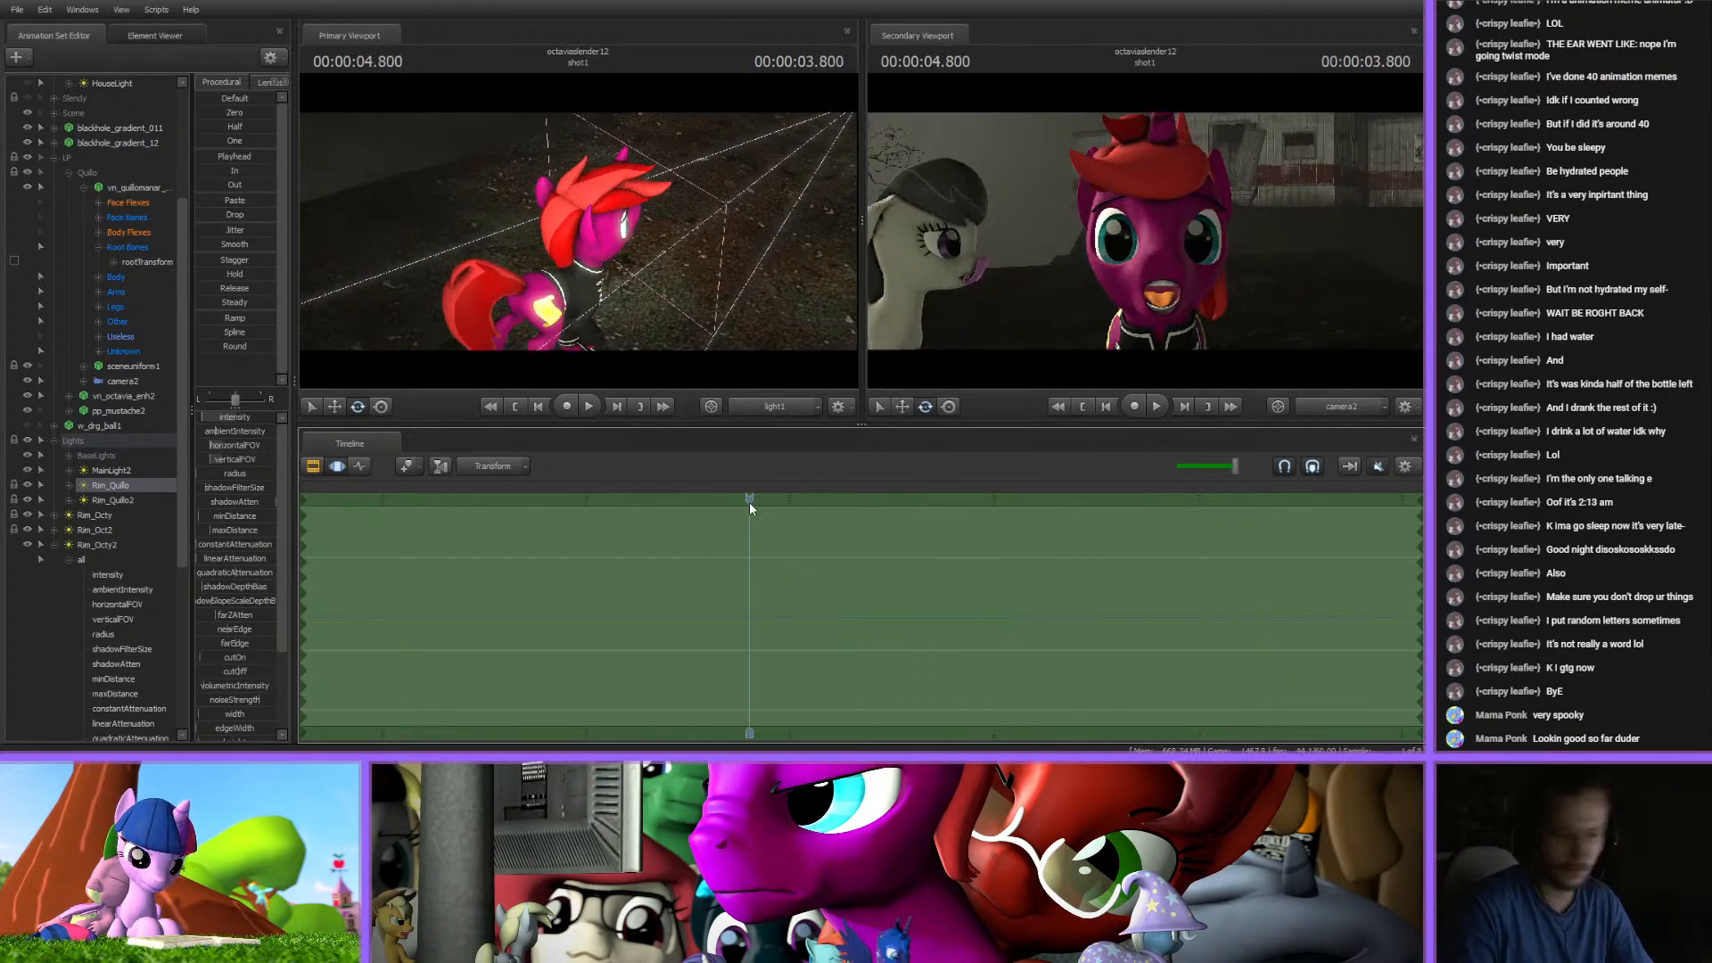
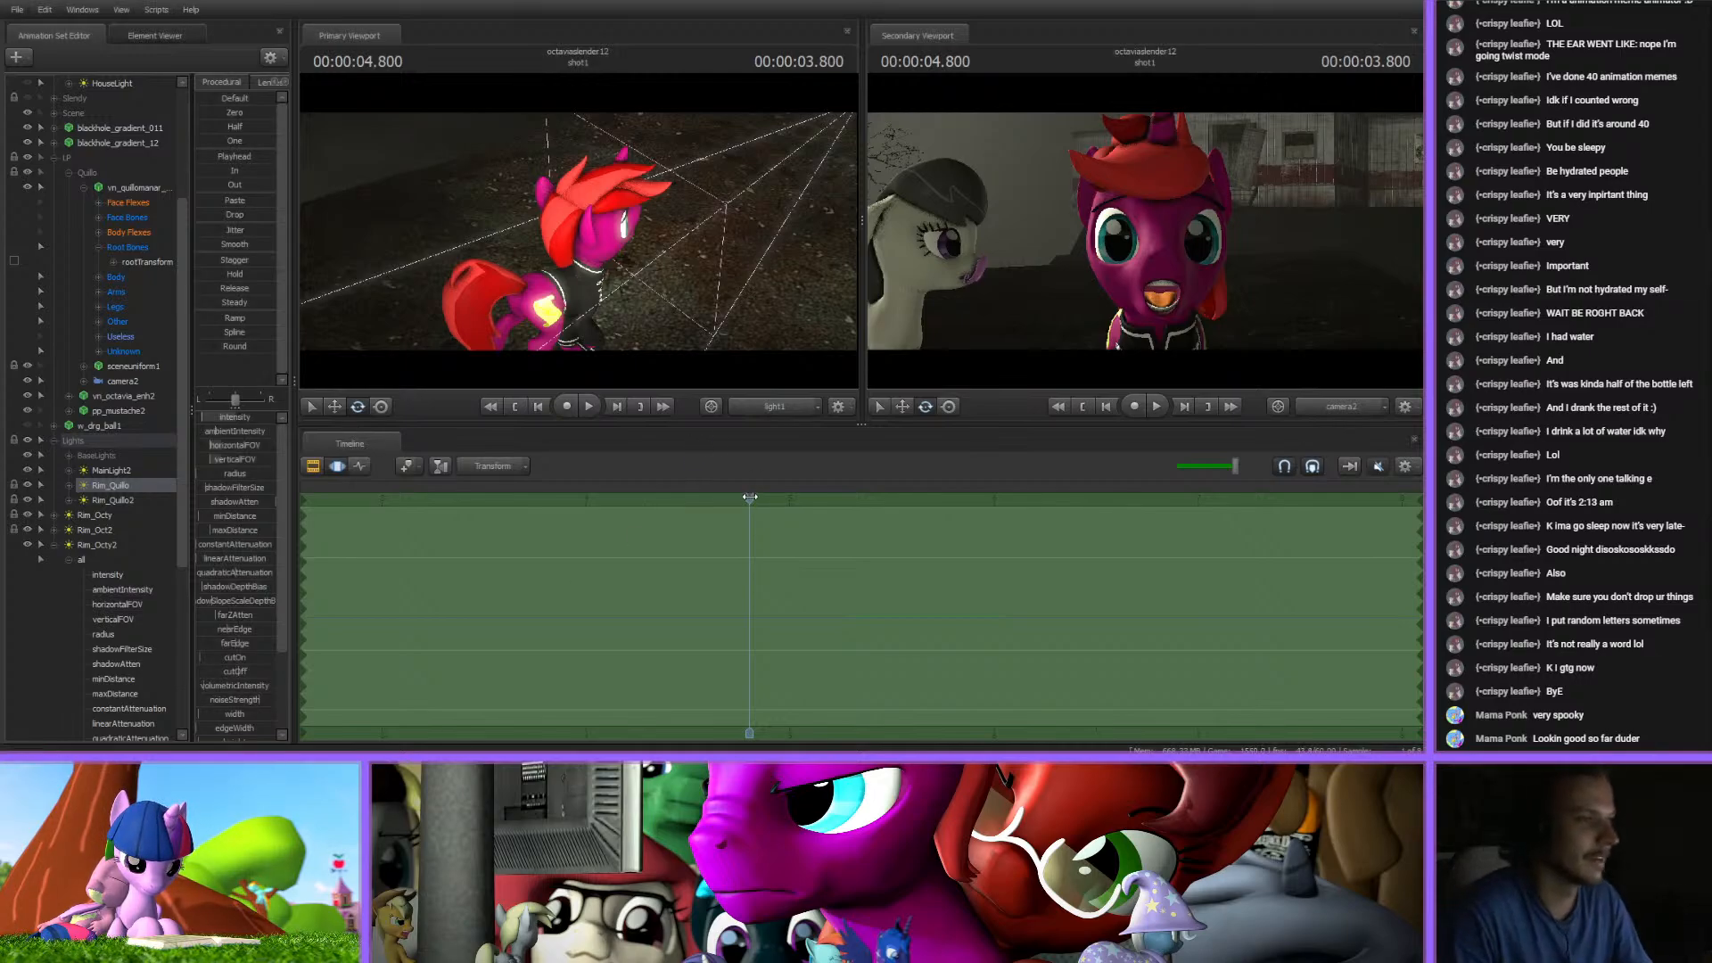
# - Duplicate Rim_Octy2 at about 5.73 seconds and rename the copy Scene
pyautogui.moveTo(750, 499); pyautogui.dragTo(939, 497)
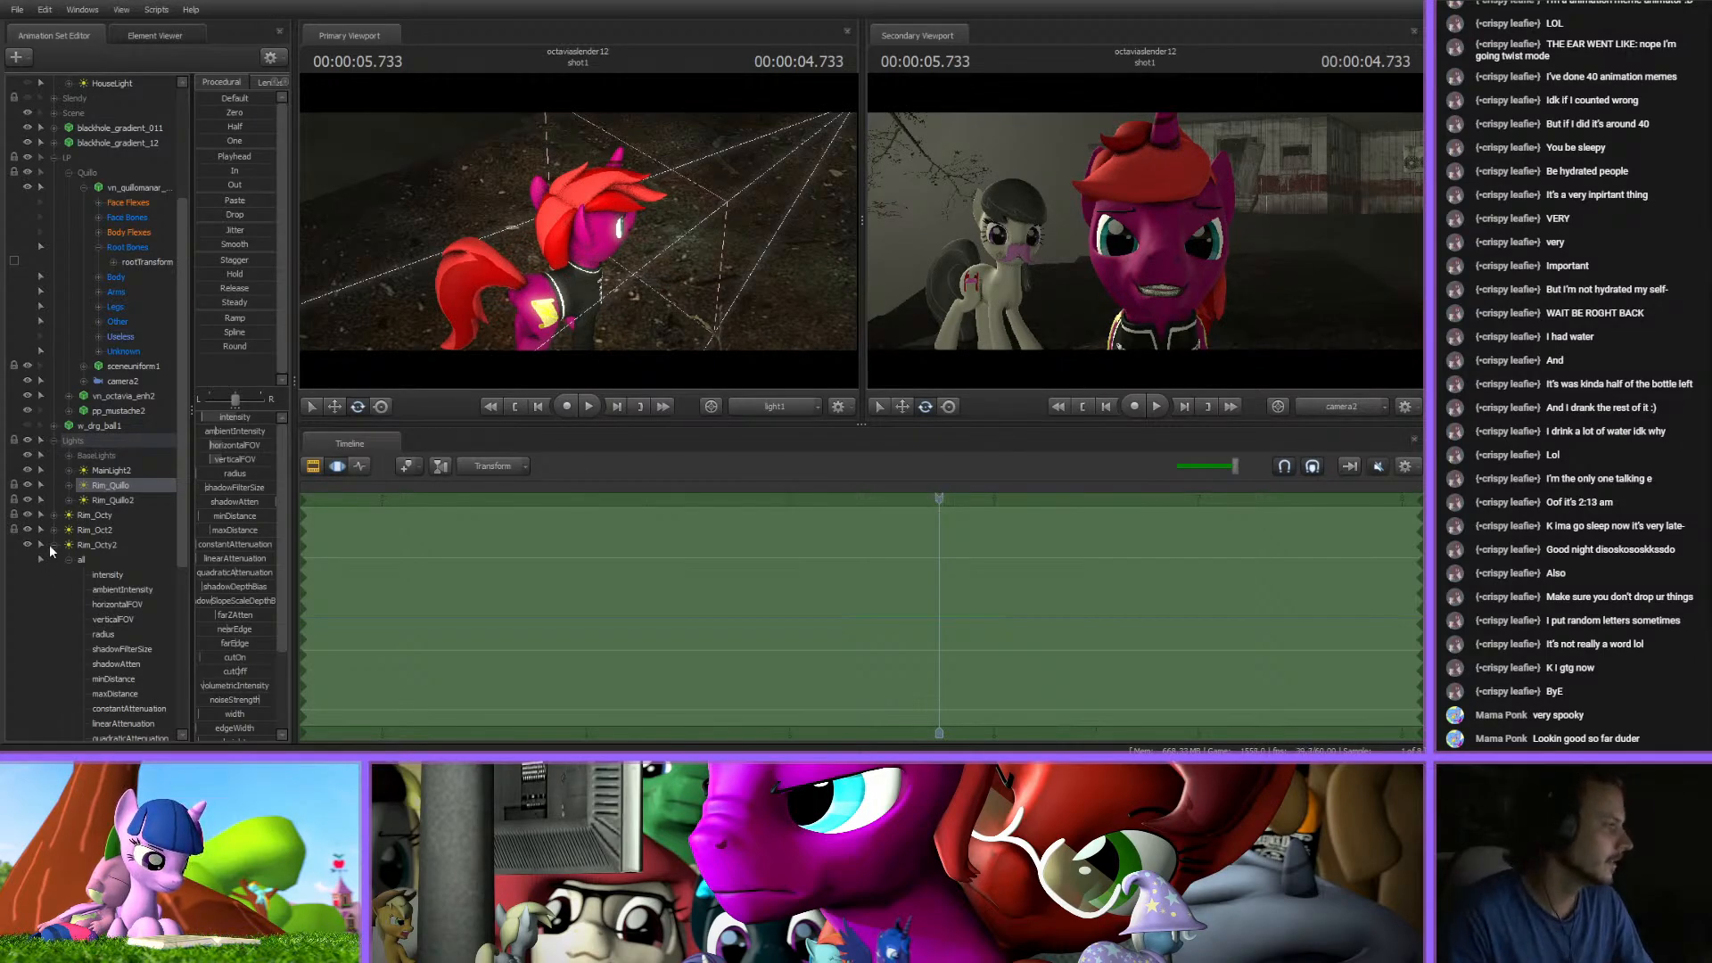
pyautogui.scroll(4, 98, 678)
pyautogui.click(94, 722)
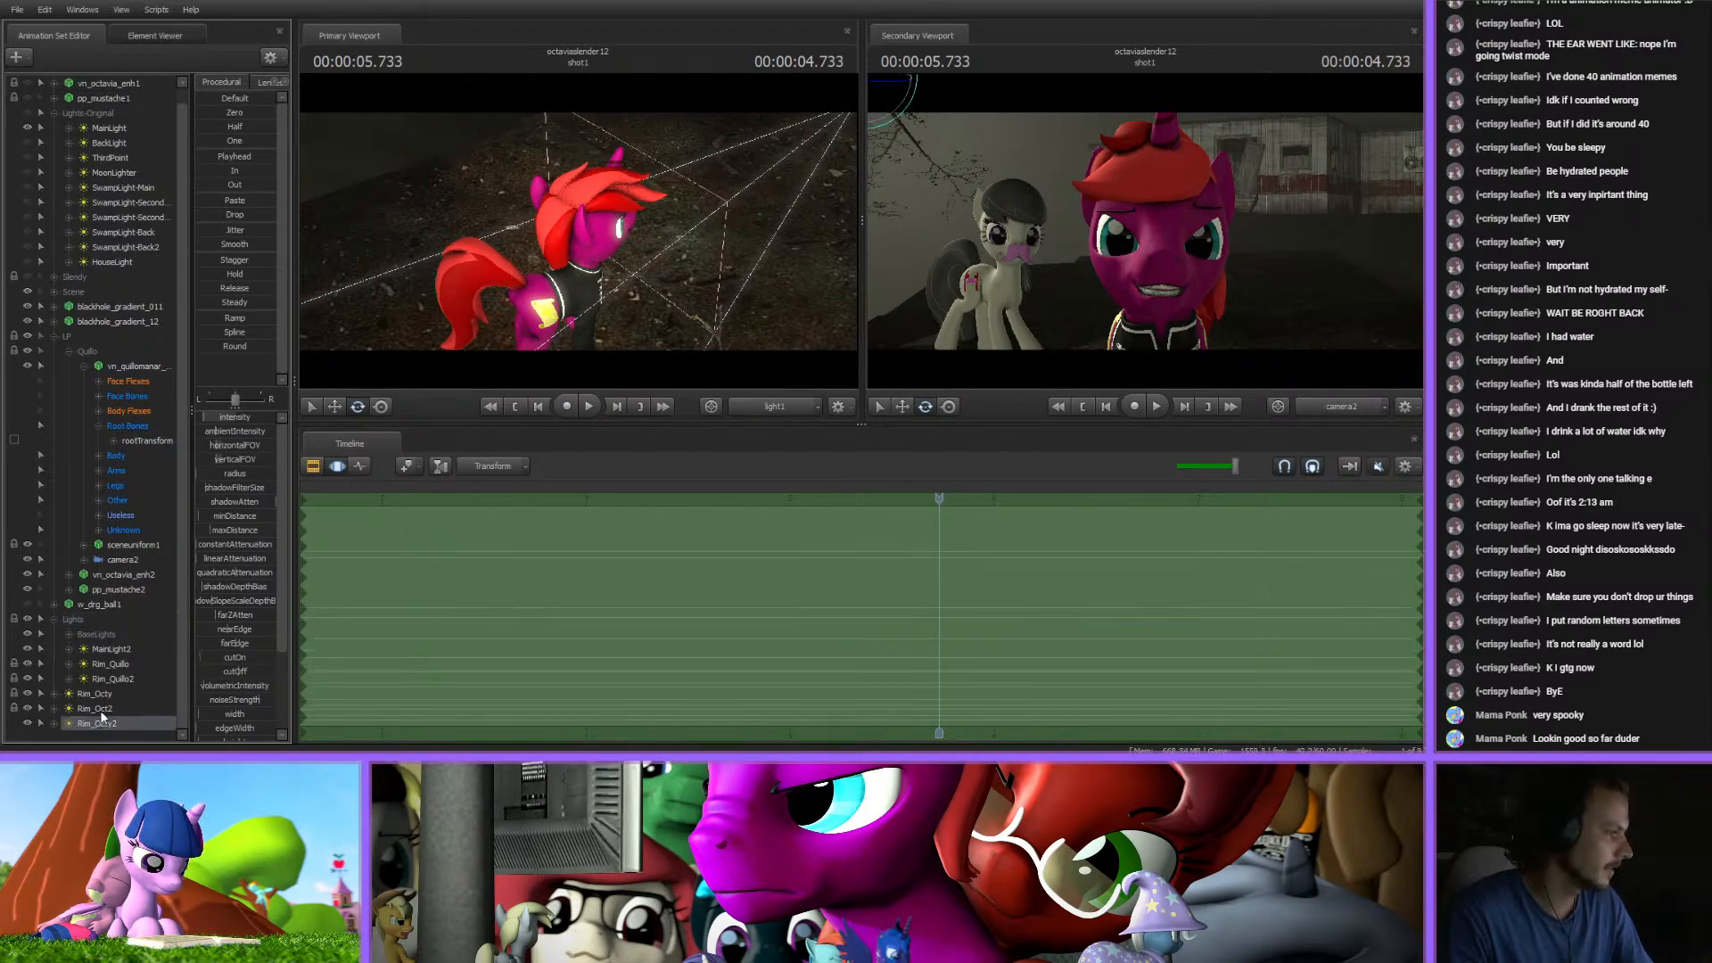
pyautogui.click(99, 737)
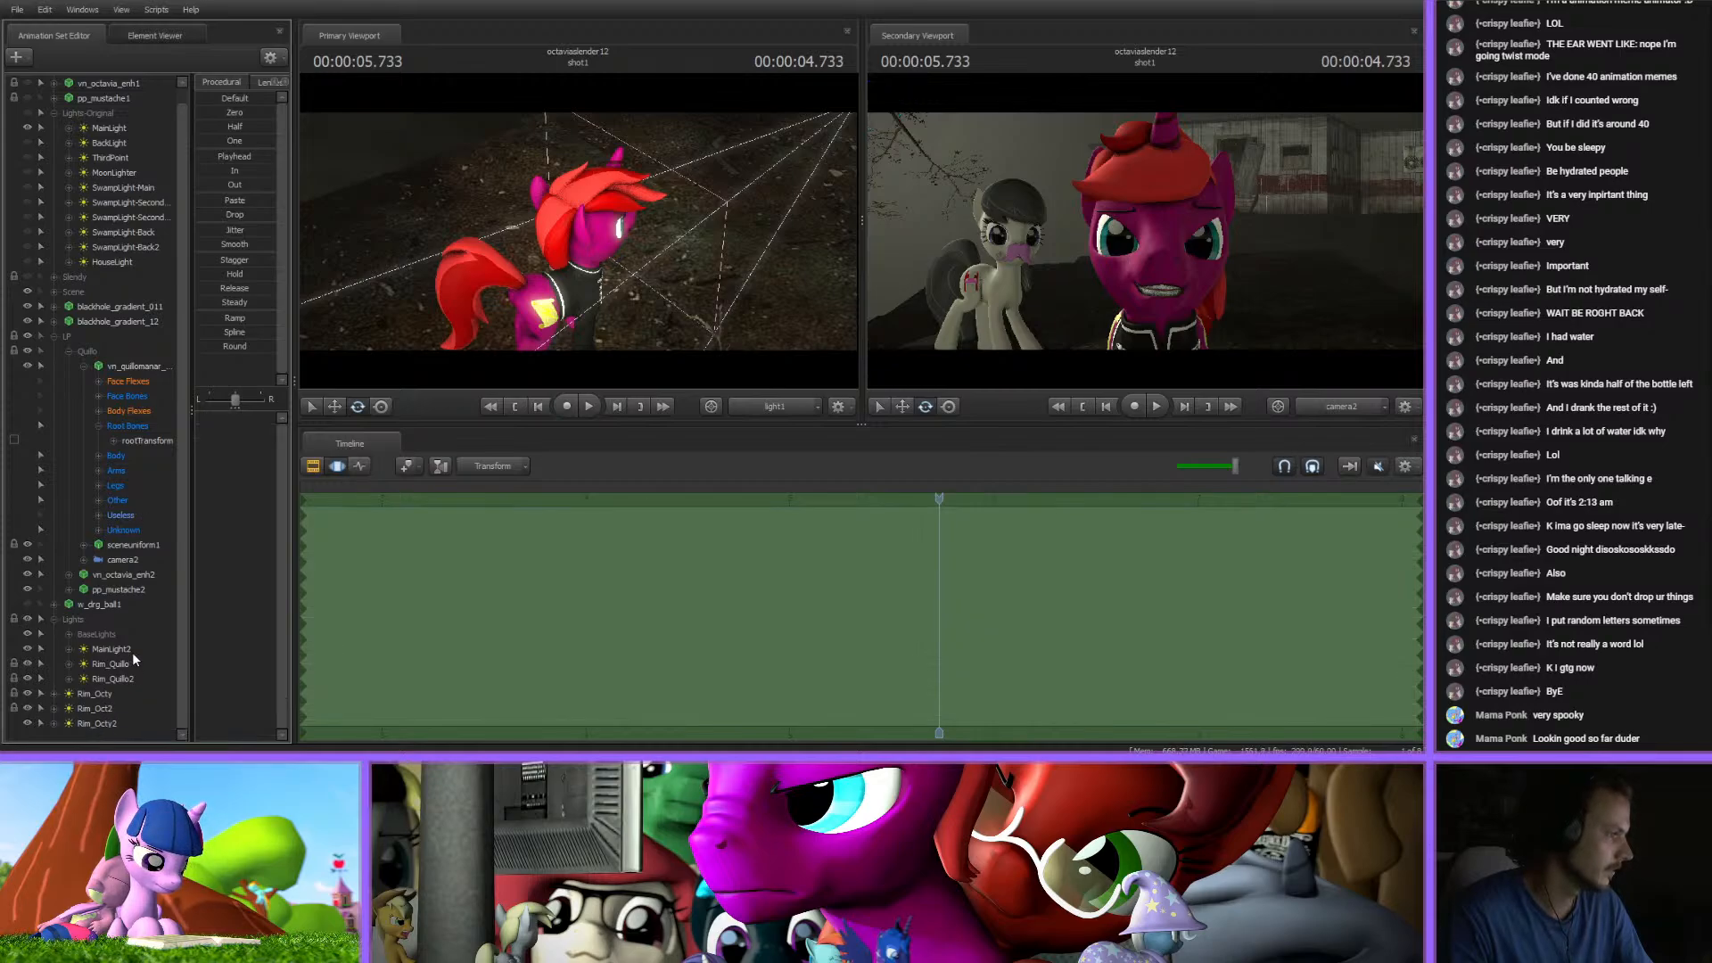
pyautogui.scroll(-1, 93, 729)
pyautogui.click(93, 729)
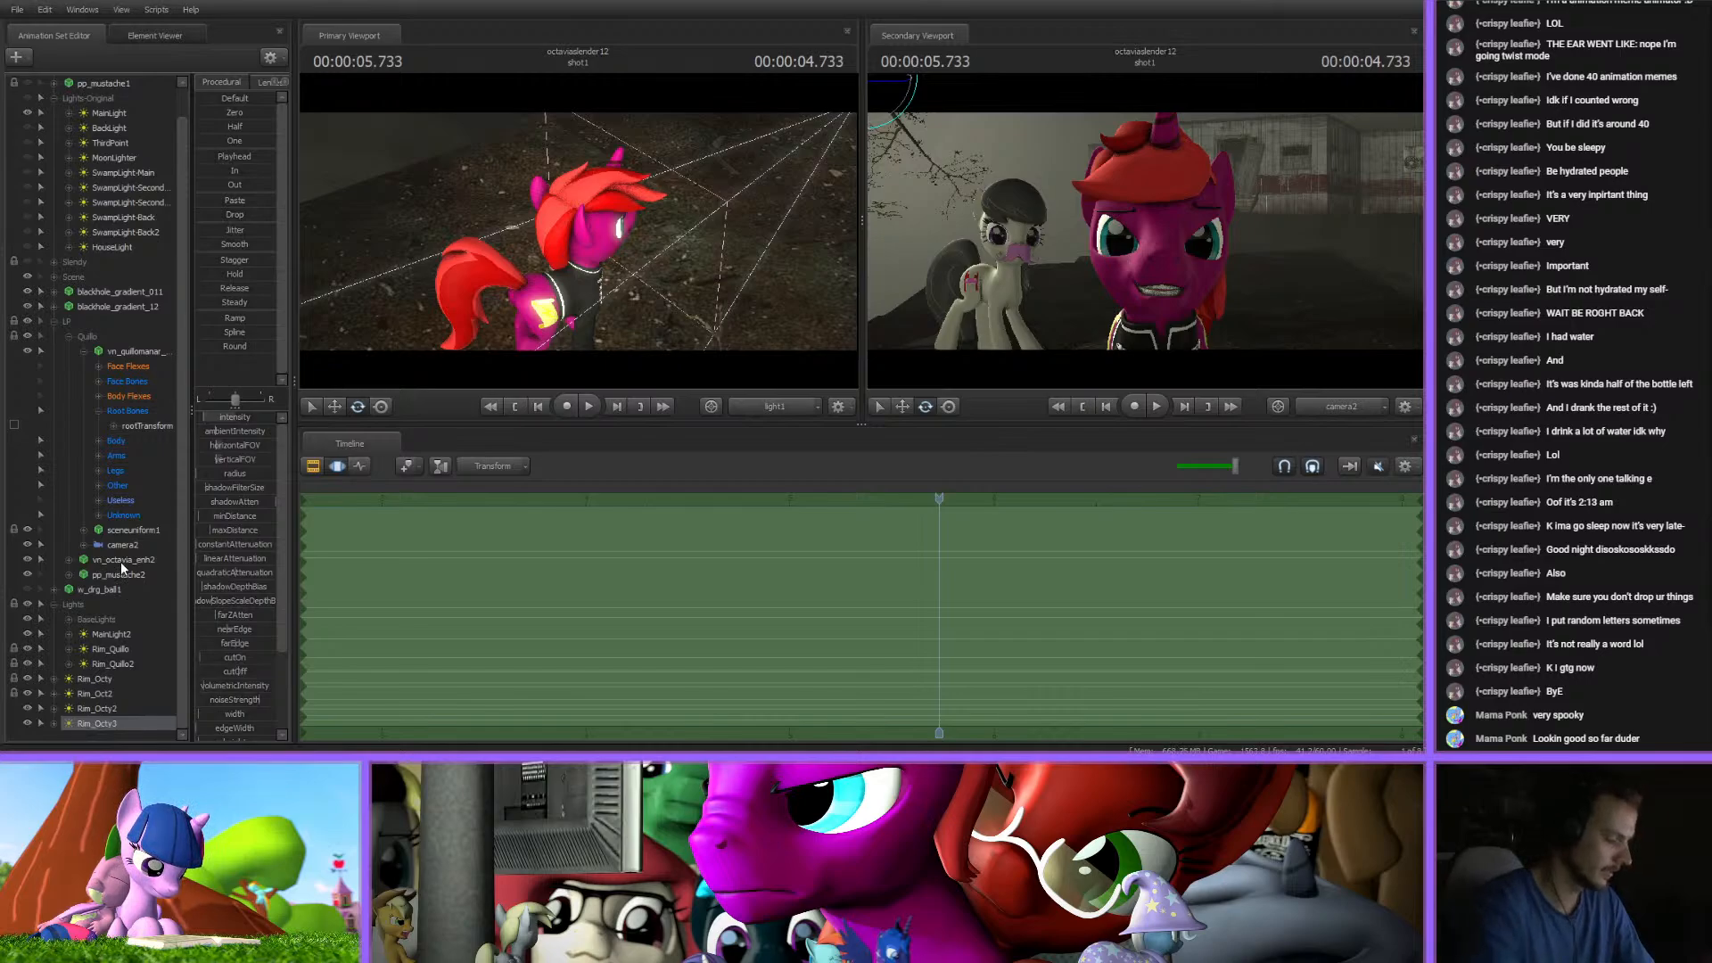
# - Move the Scene light far back from the ponies so its beam covers the surrounding ground
pyautogui.moveTo(115, 730); pyautogui.dragTo(455, 230)
pyautogui.press('w')
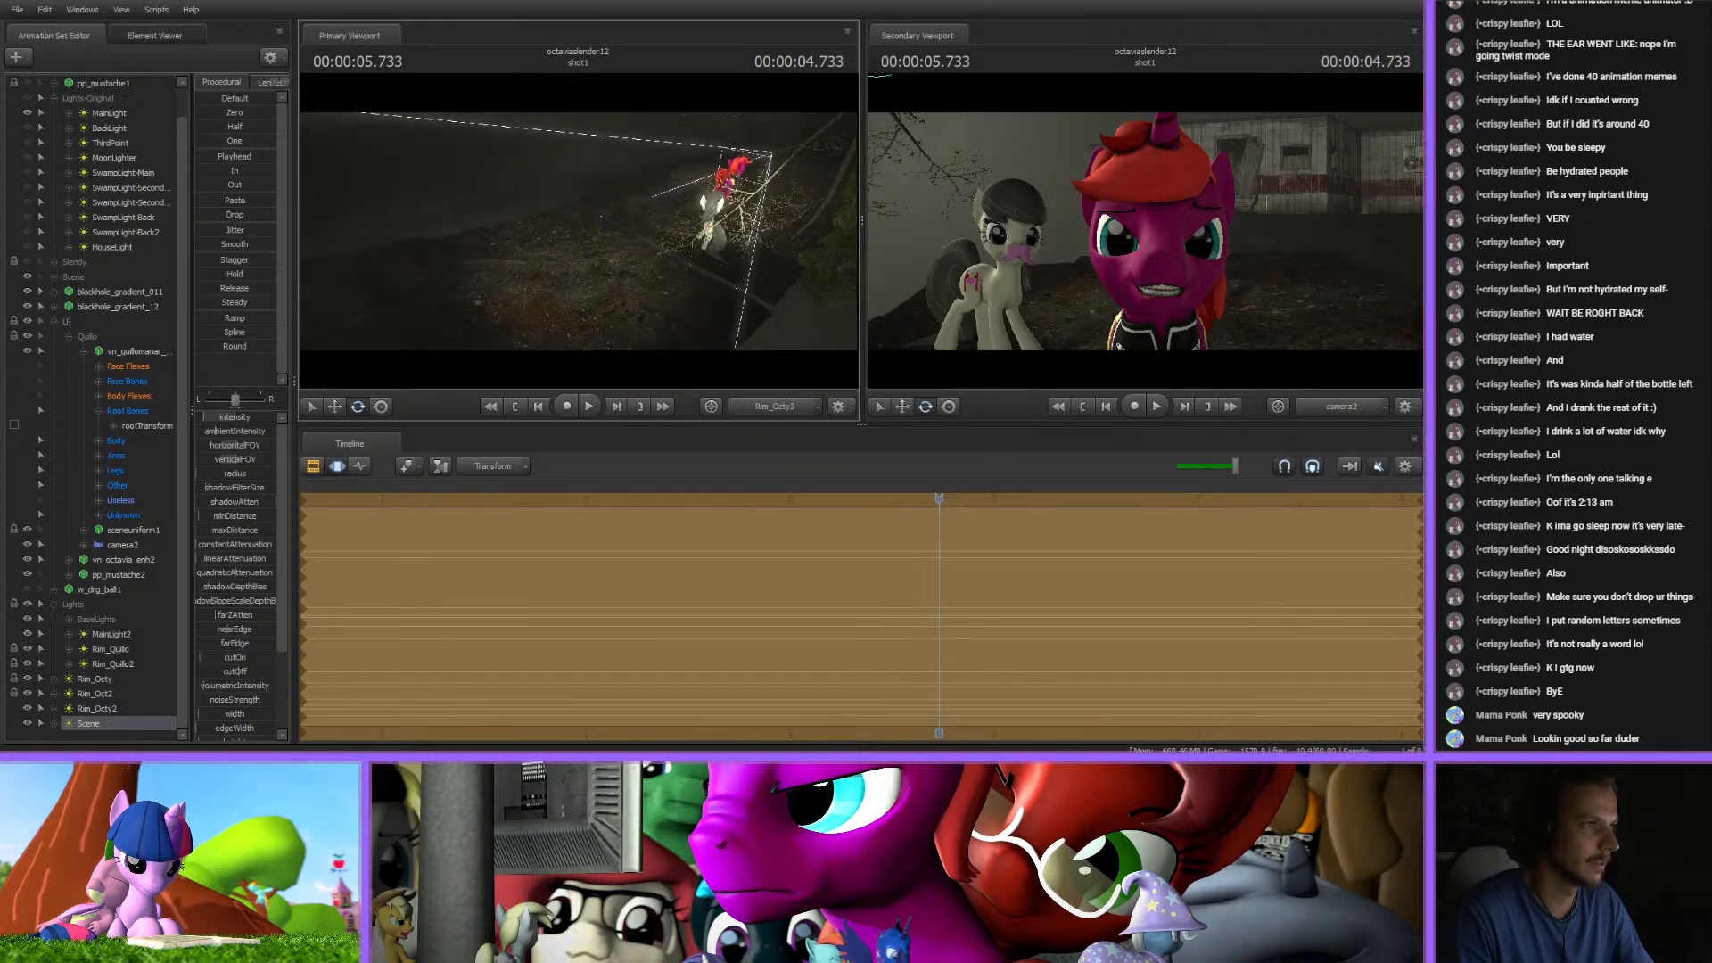
pyautogui.scroll(-10, 578, 232)
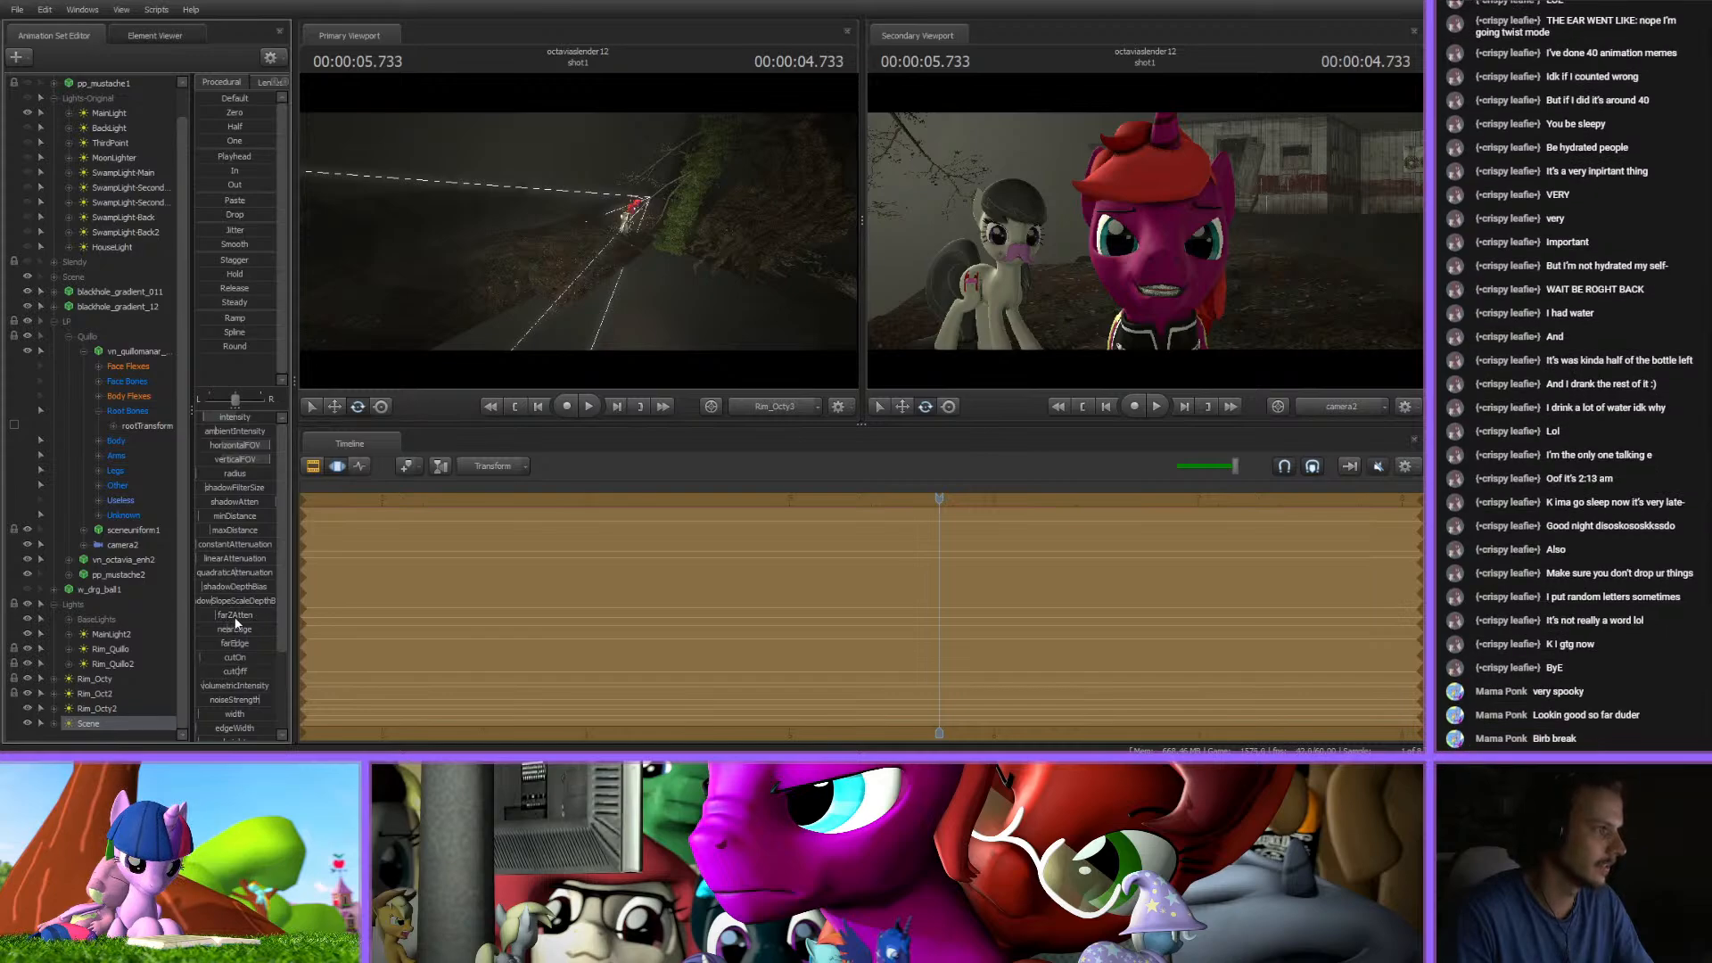
# - Raise the Scene light's farZAtten, intensity and maxDistance, and re-aim it over the building and ponies
pyautogui.moveTo(235, 617); pyautogui.dragTo(294, 617)
pyautogui.moveTo(236, 418); pyautogui.dragTo(248, 417)
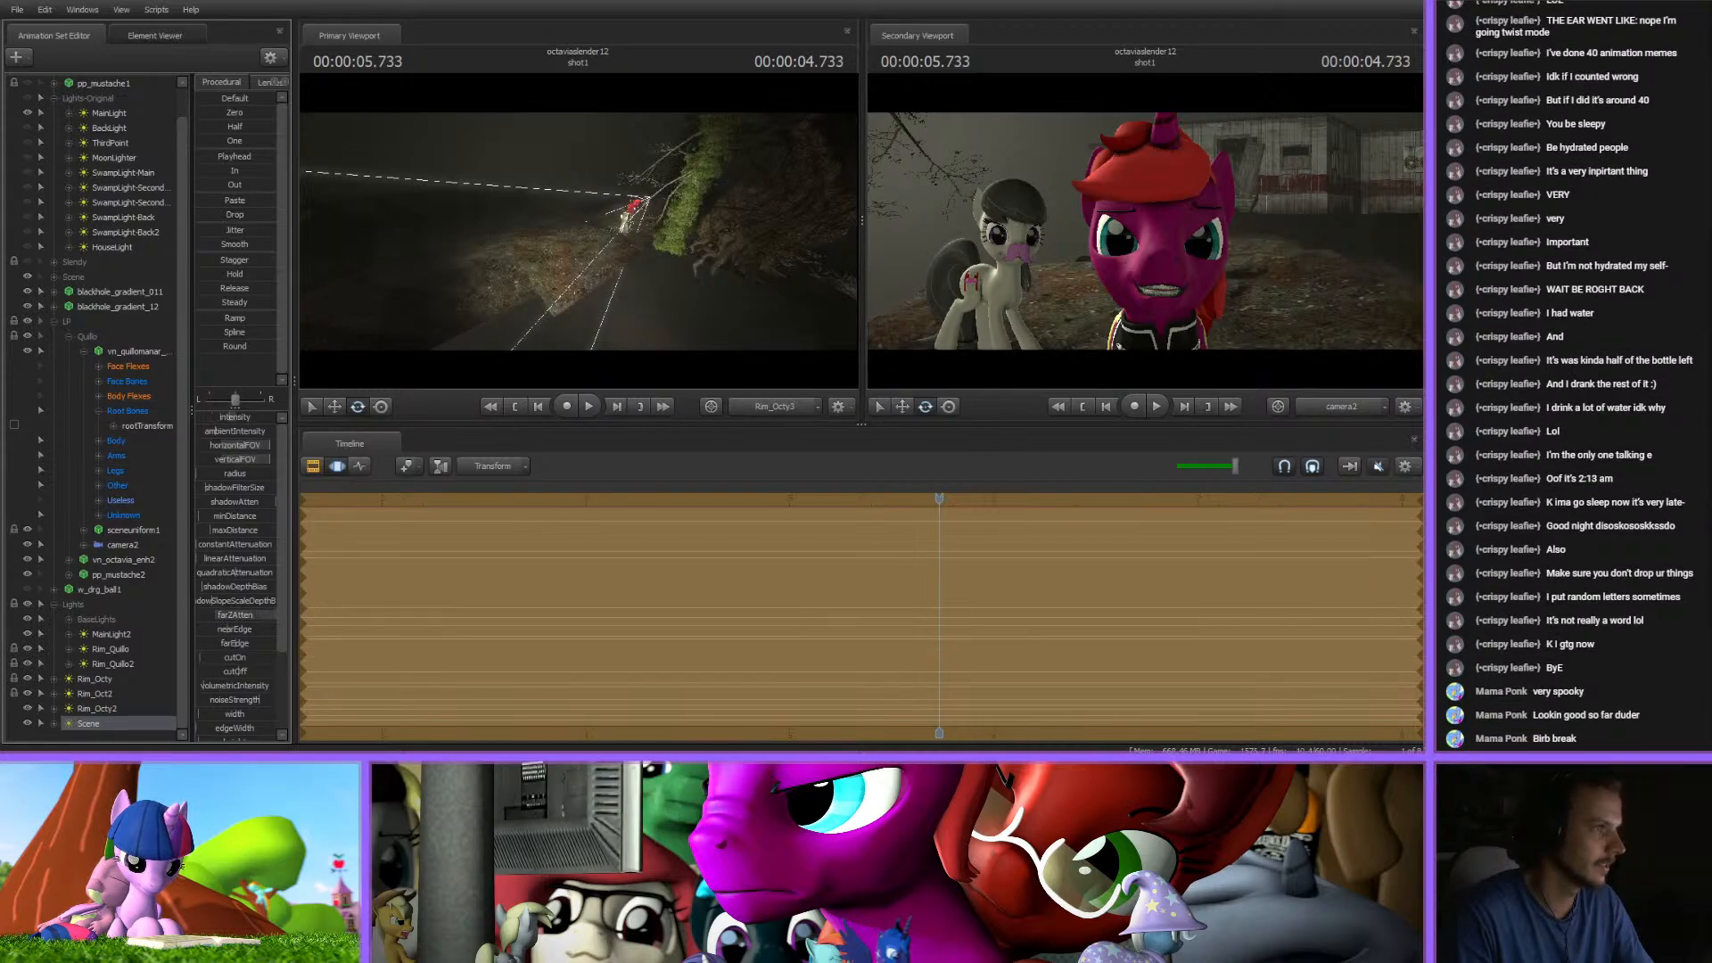
pyautogui.moveTo(400, 365)
pyautogui.mouseDown()
pyautogui.moveTo(397, 383)
pyautogui.moveTo(401, 343)
pyautogui.moveTo(400, 368)
pyautogui.mouseUp()
pyautogui.moveTo(210, 530); pyautogui.dragTo(230, 530)
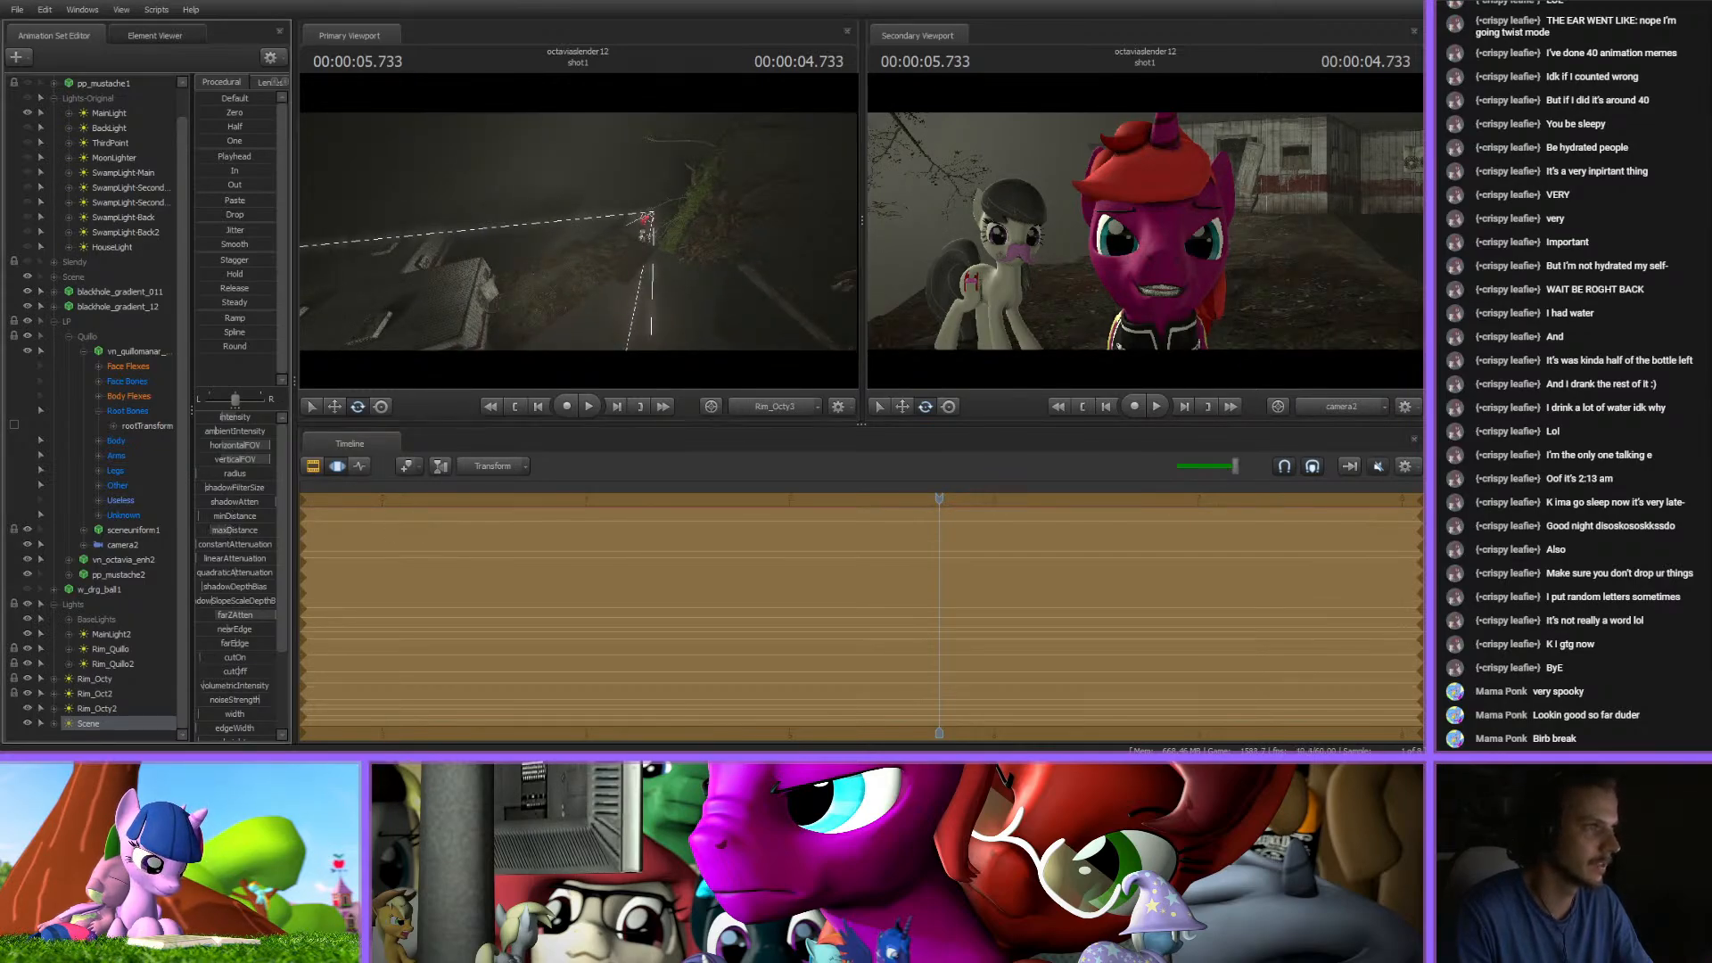
pyautogui.moveTo(399, 357); pyautogui.dragTo(566, 248)
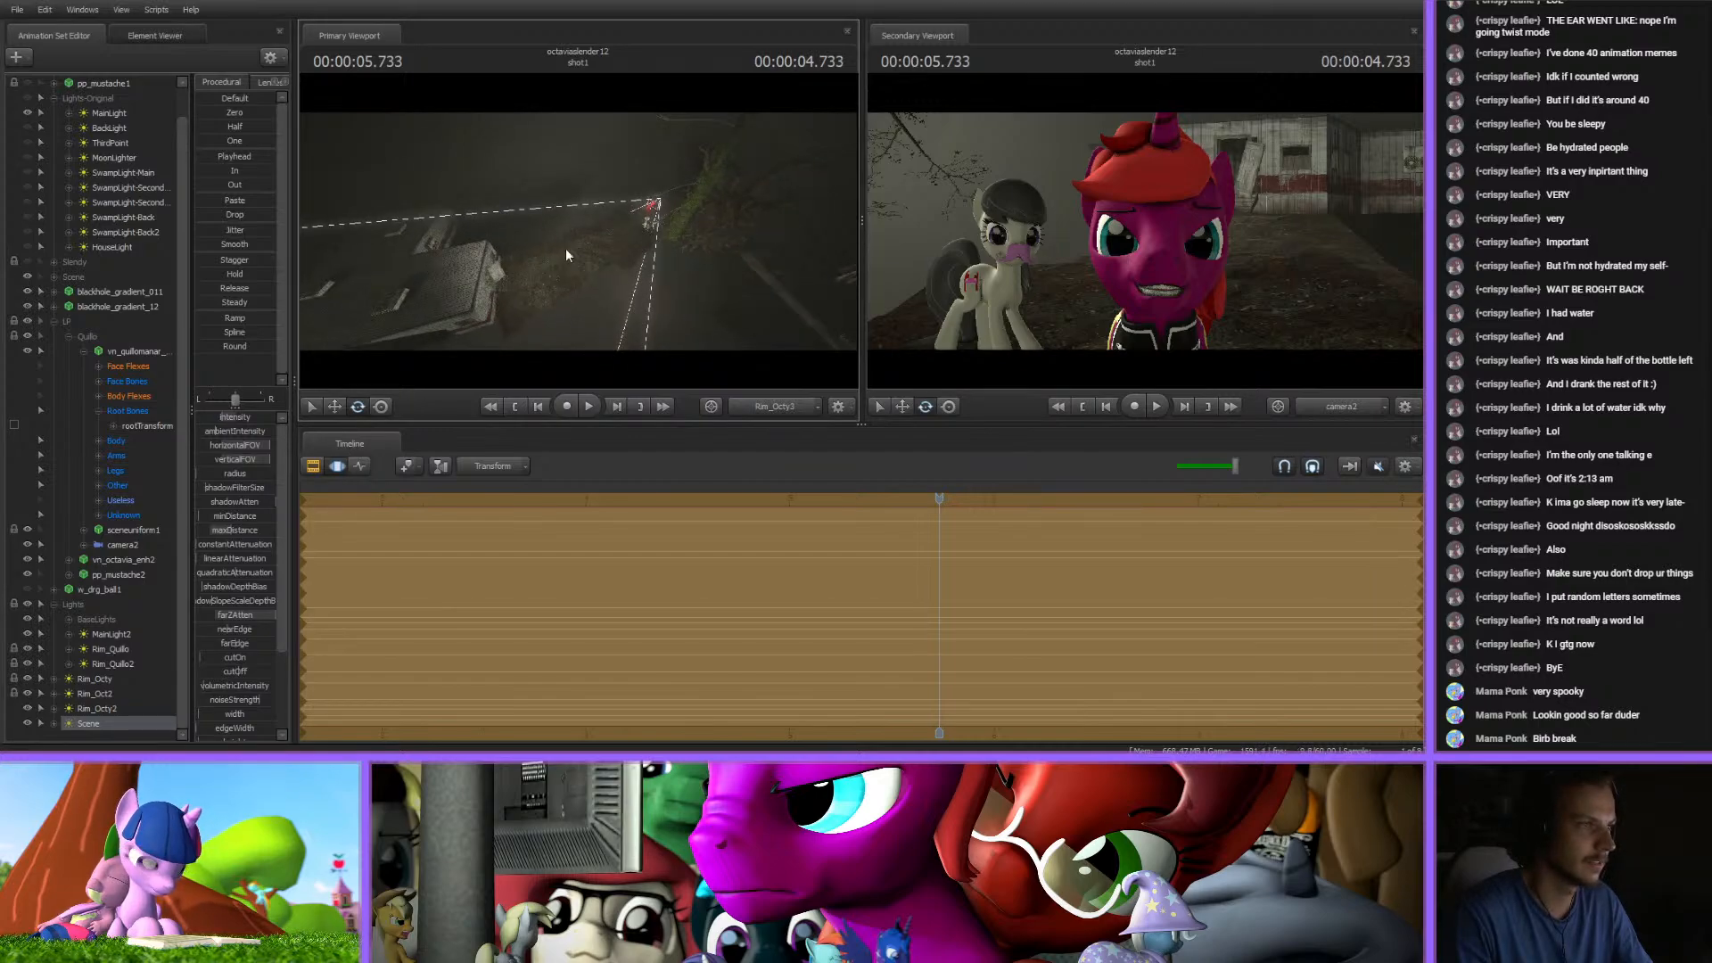
# - Lower the intensity of the Scene light by blending it partly toward zero
pyautogui.click(54, 723)
pyautogui.scroll(-1, 57, 723)
pyautogui.click(69, 723)
pyautogui.scroll(-7, 72, 724)
pyautogui.scroll(-3, 104, 735)
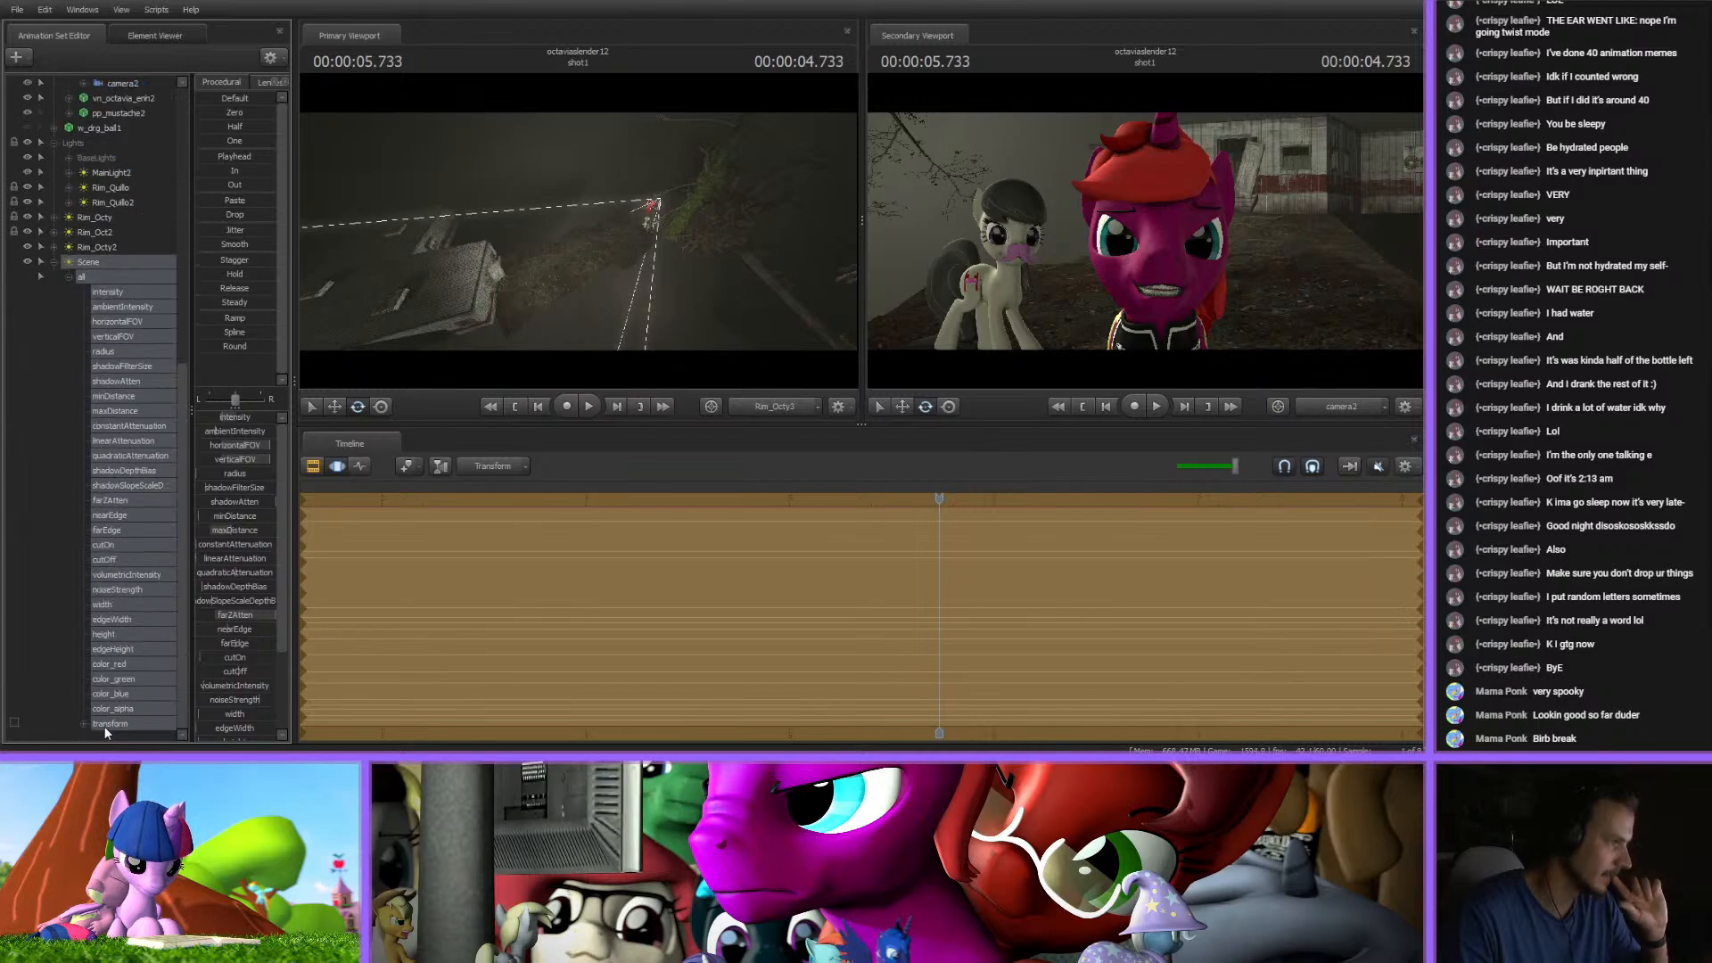
pyautogui.click(115, 293)
pyautogui.click(235, 112)
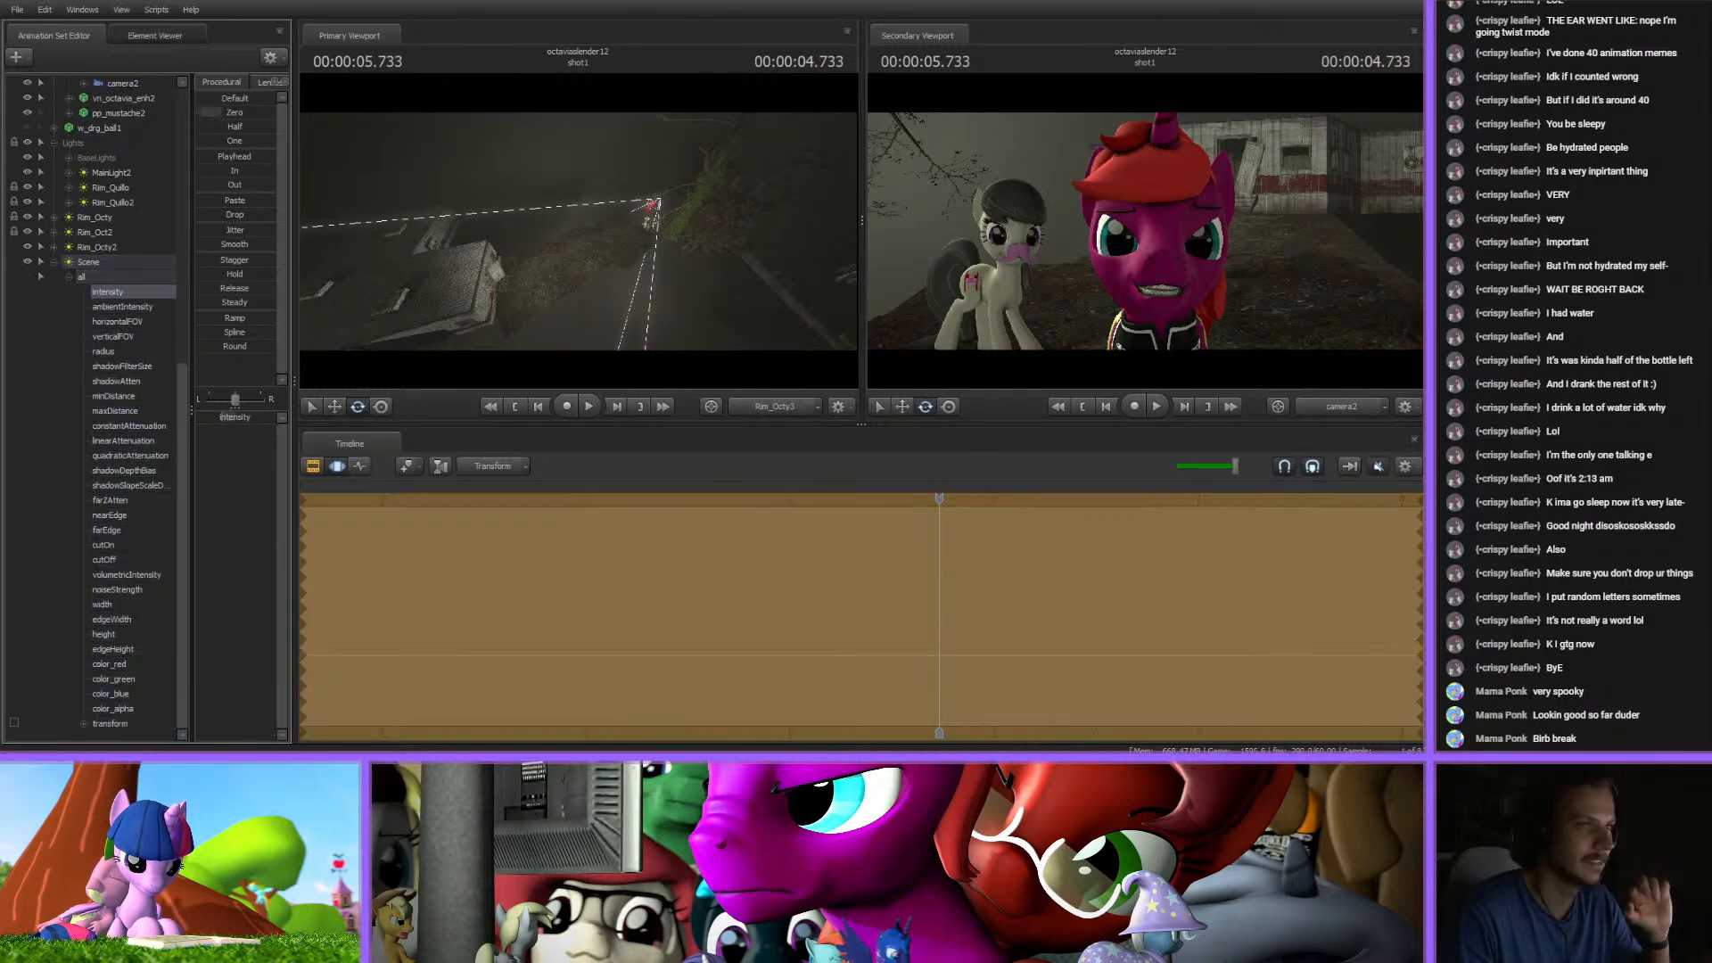
pyautogui.moveTo(271, 112); pyautogui.dragTo(219, 113)
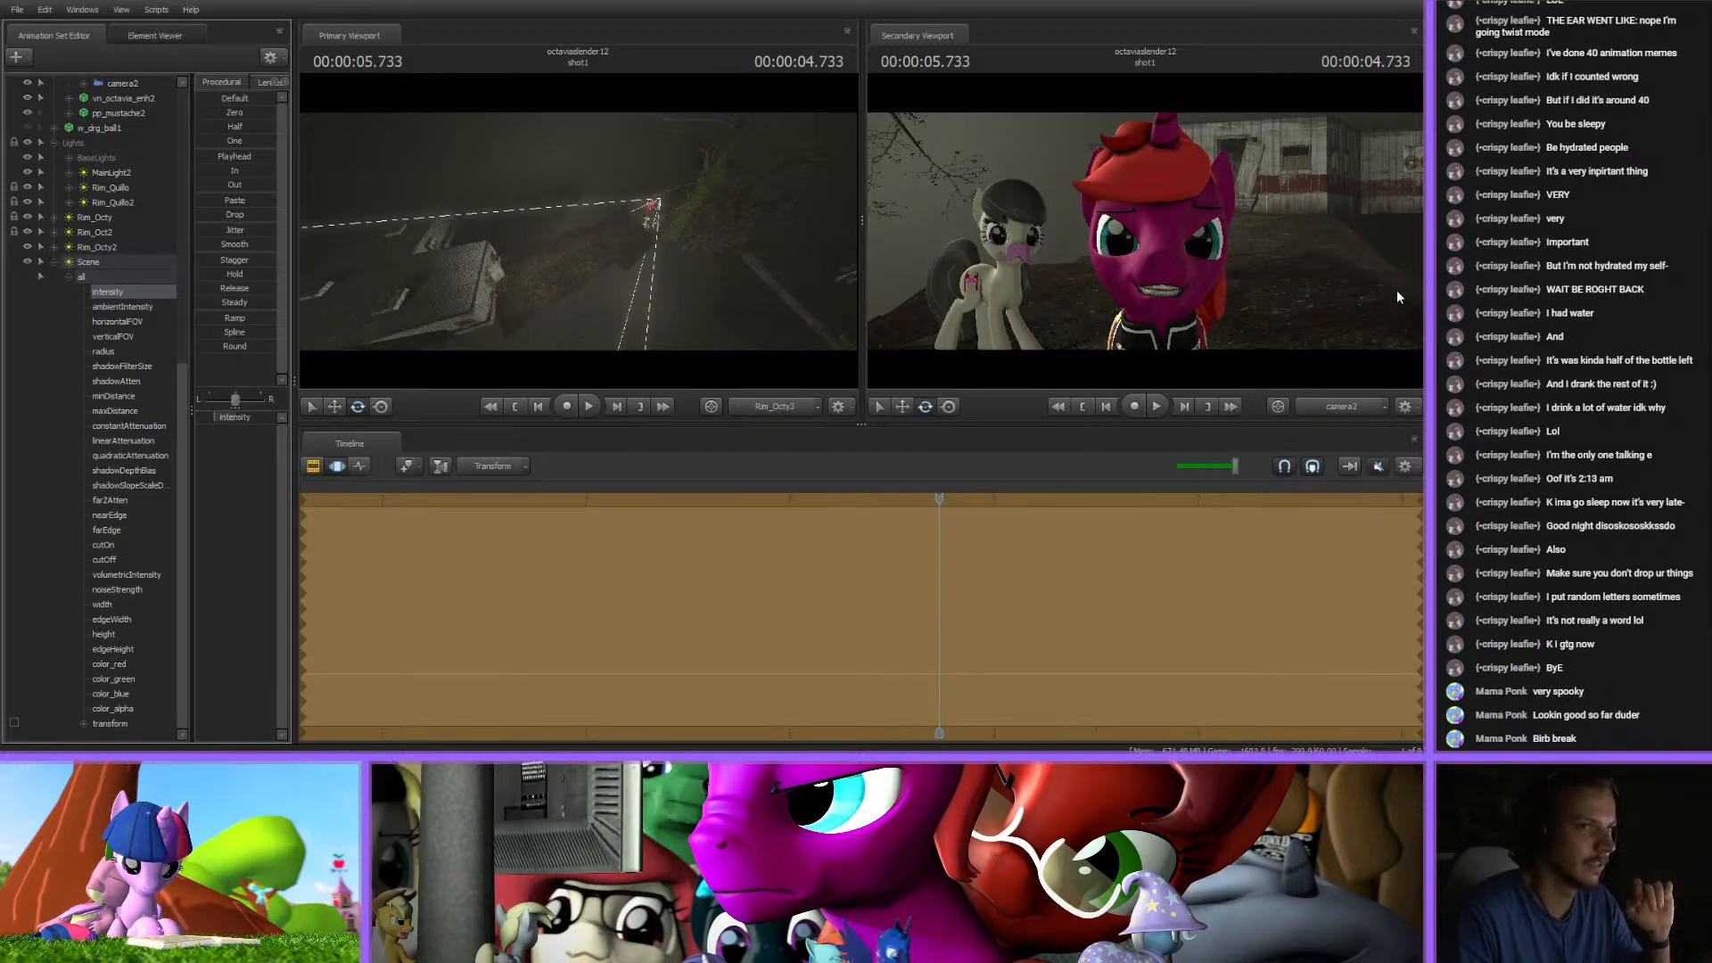
# - Make the Trees group in the Scene set visible and expand the Ground group
pyautogui.scroll(5, 70, 346)
pyautogui.scroll(5, 70, 346)
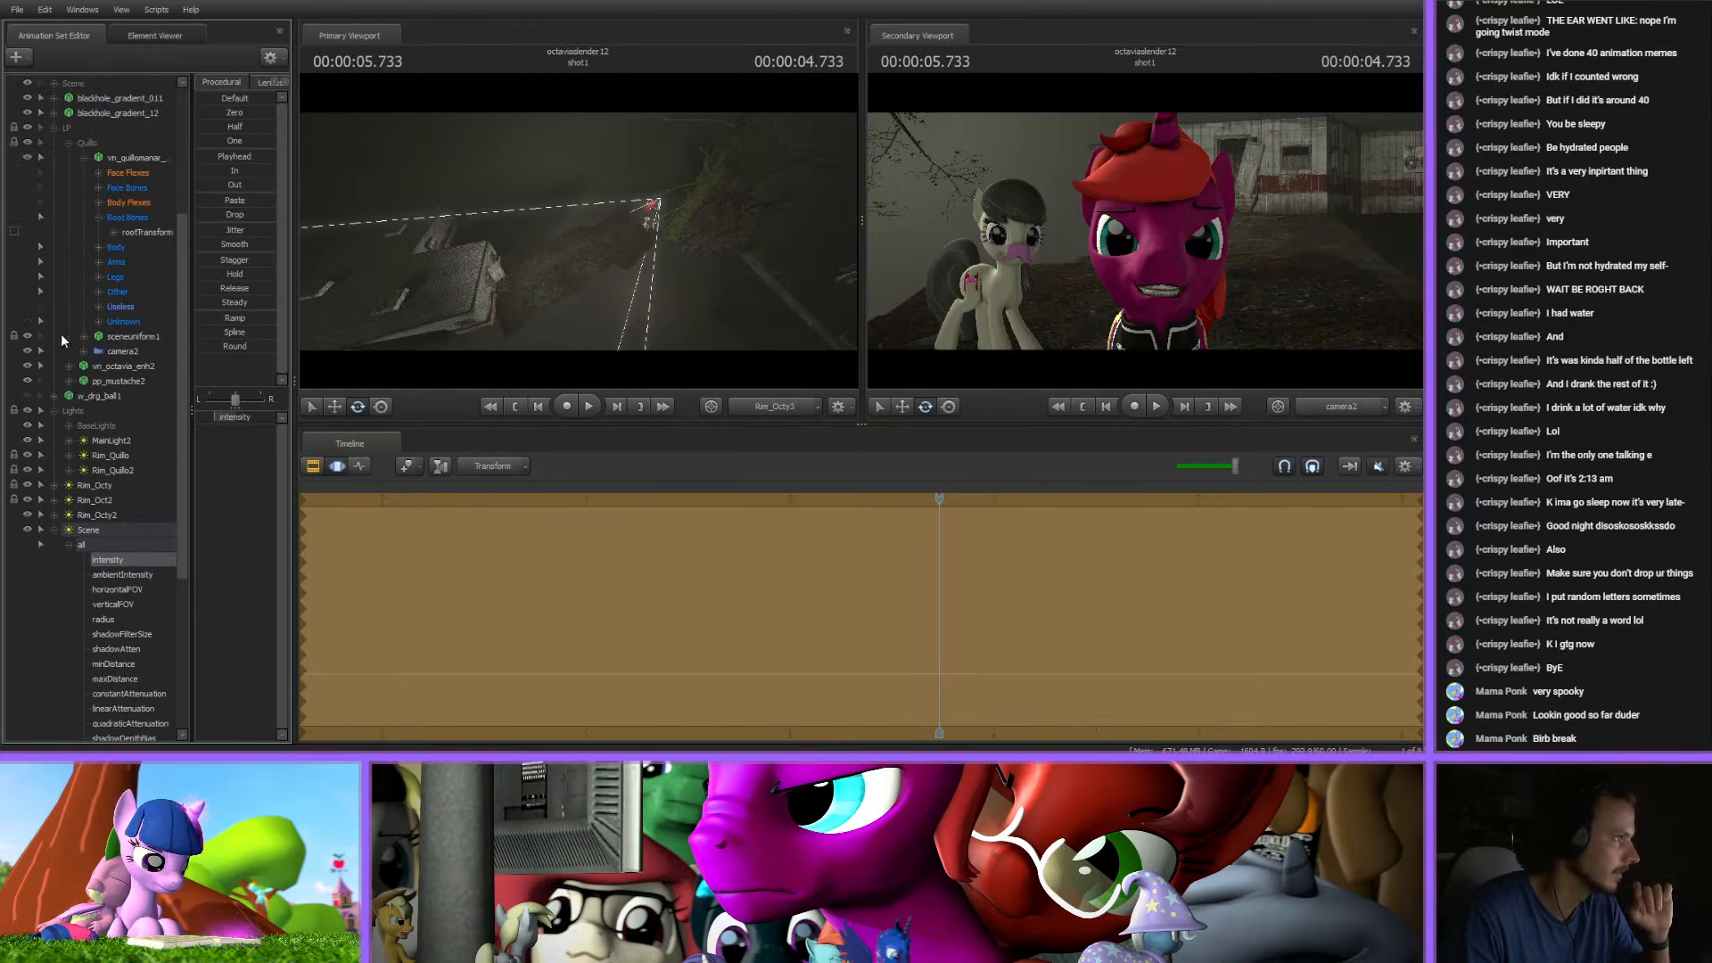
pyautogui.click(52, 261)
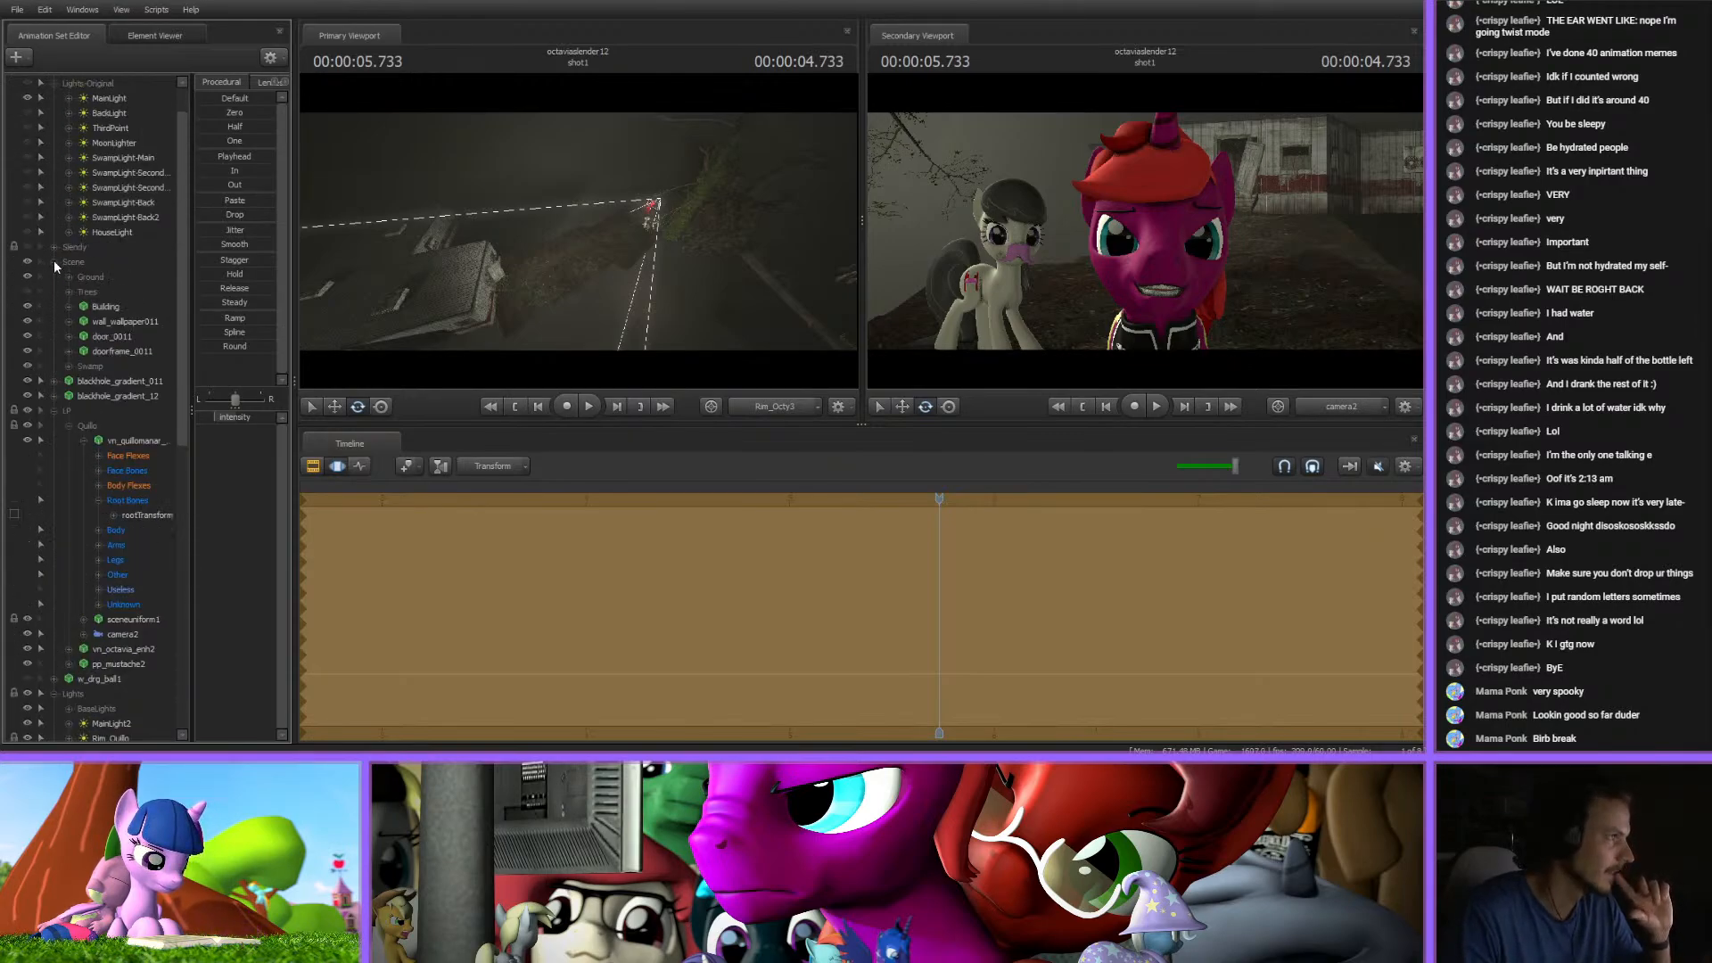
pyautogui.click(27, 291)
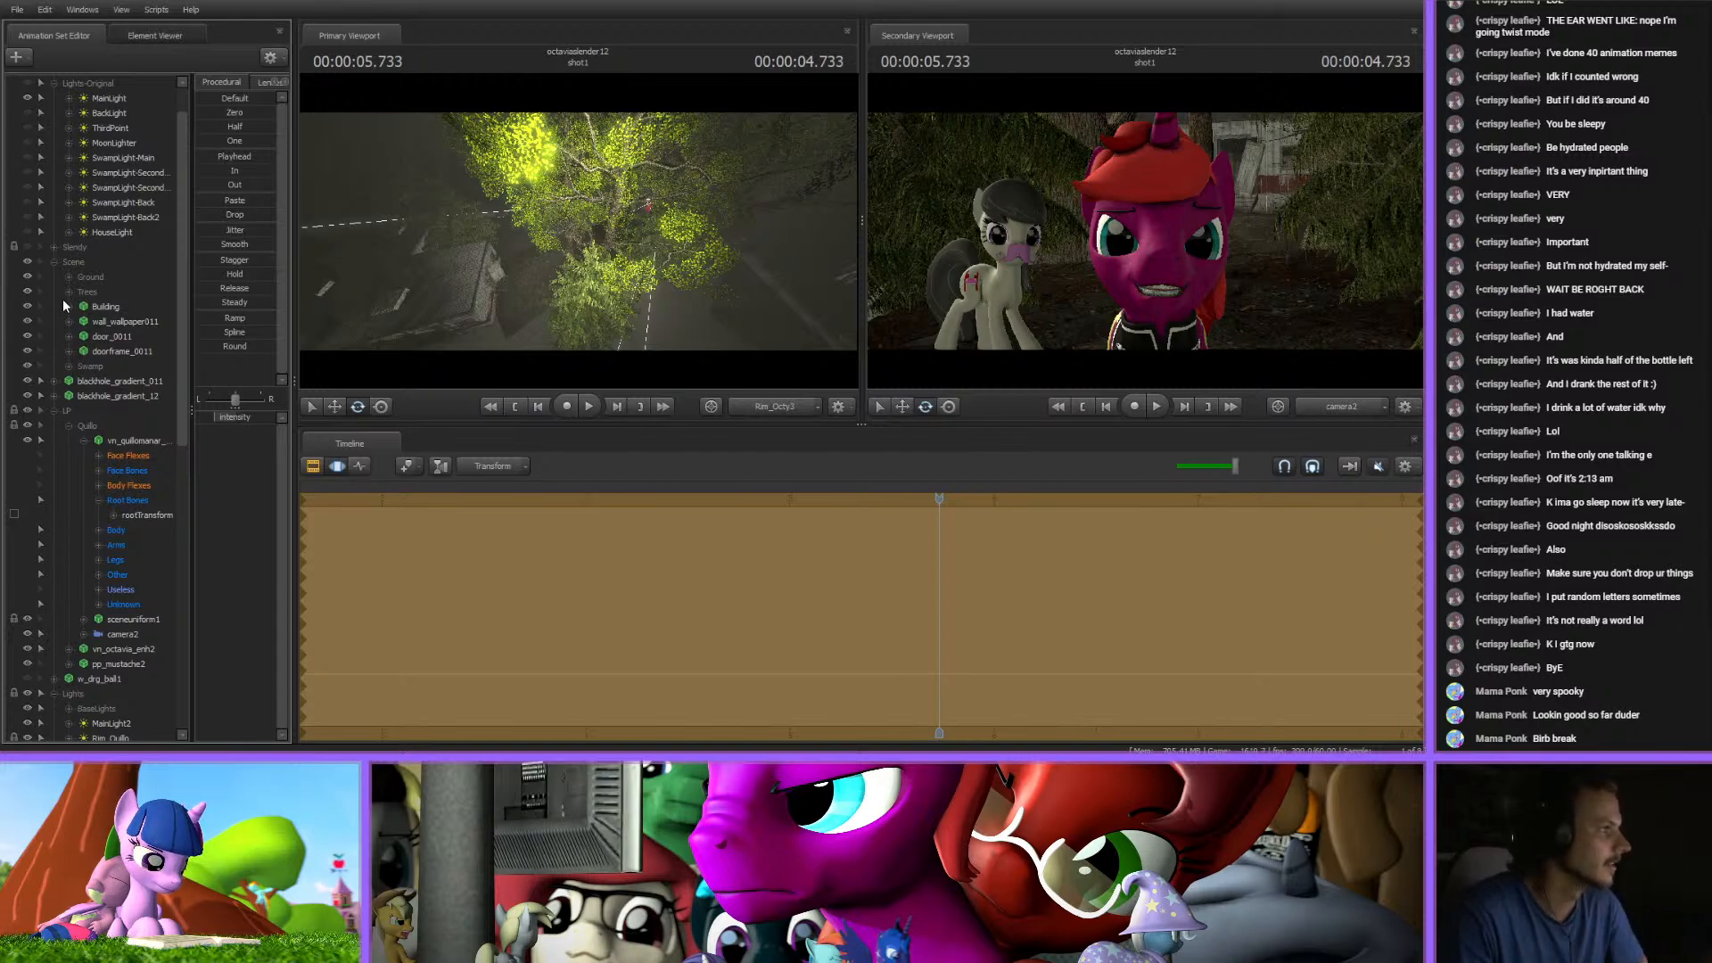
pyautogui.click(68, 276)
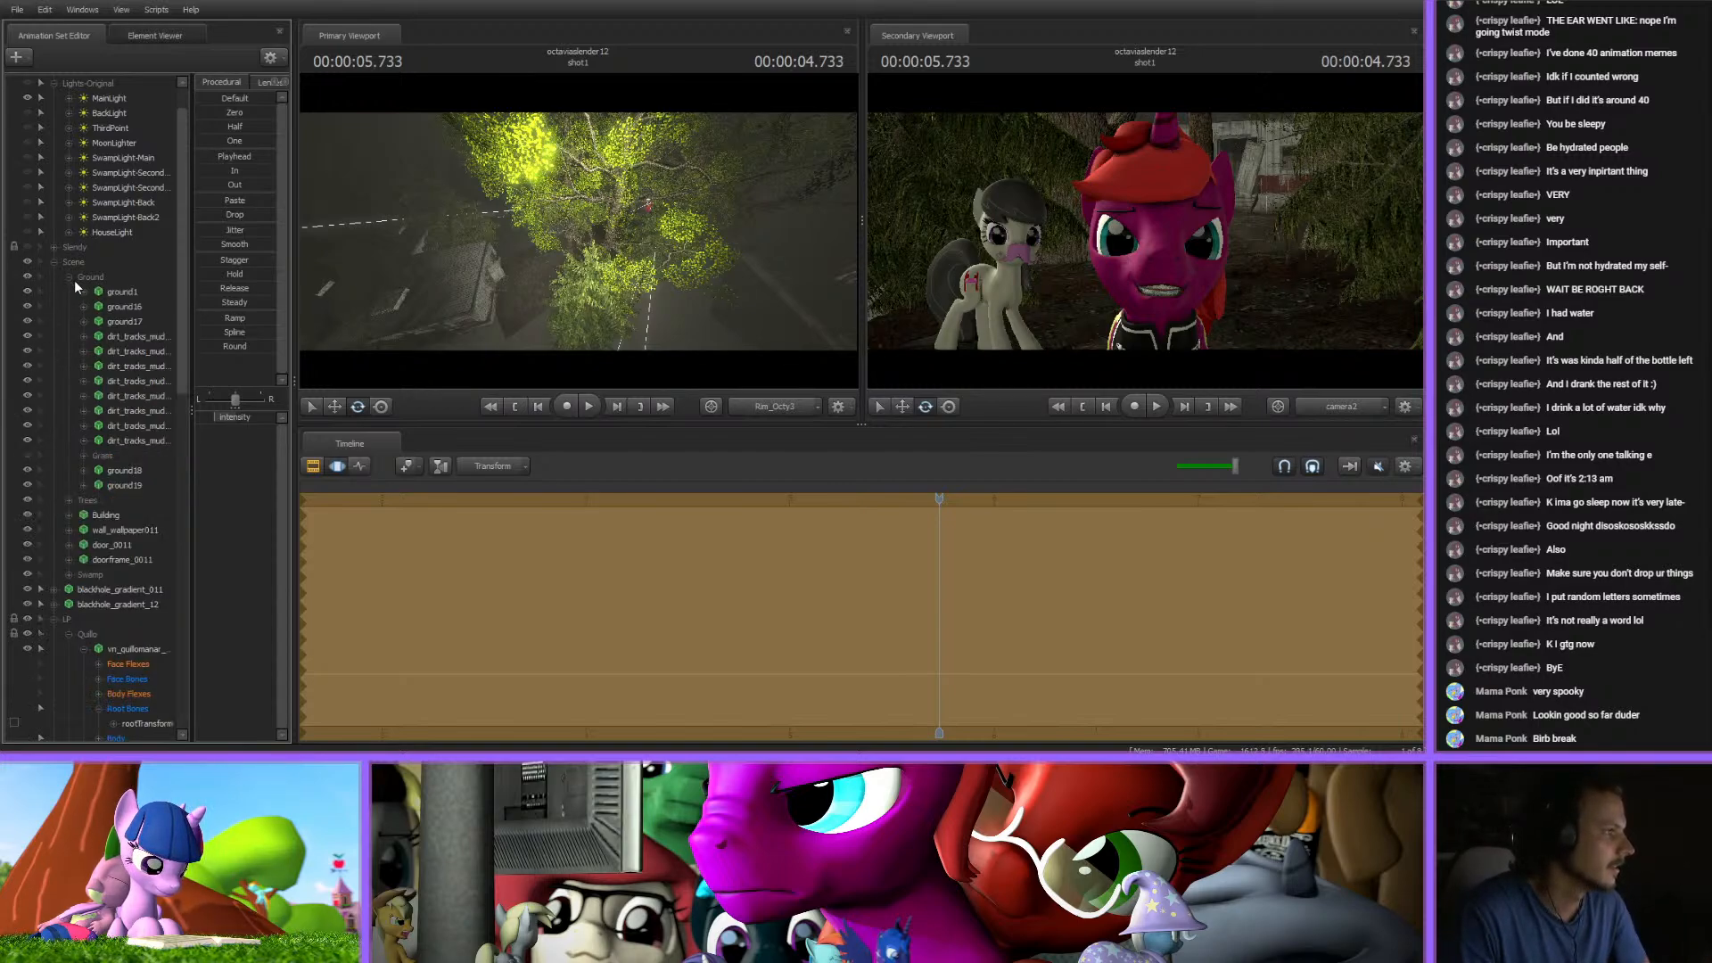
# - Make the Grass group in the Scene set's Ground group visible and check the shot at other frames
pyautogui.click(27, 456)
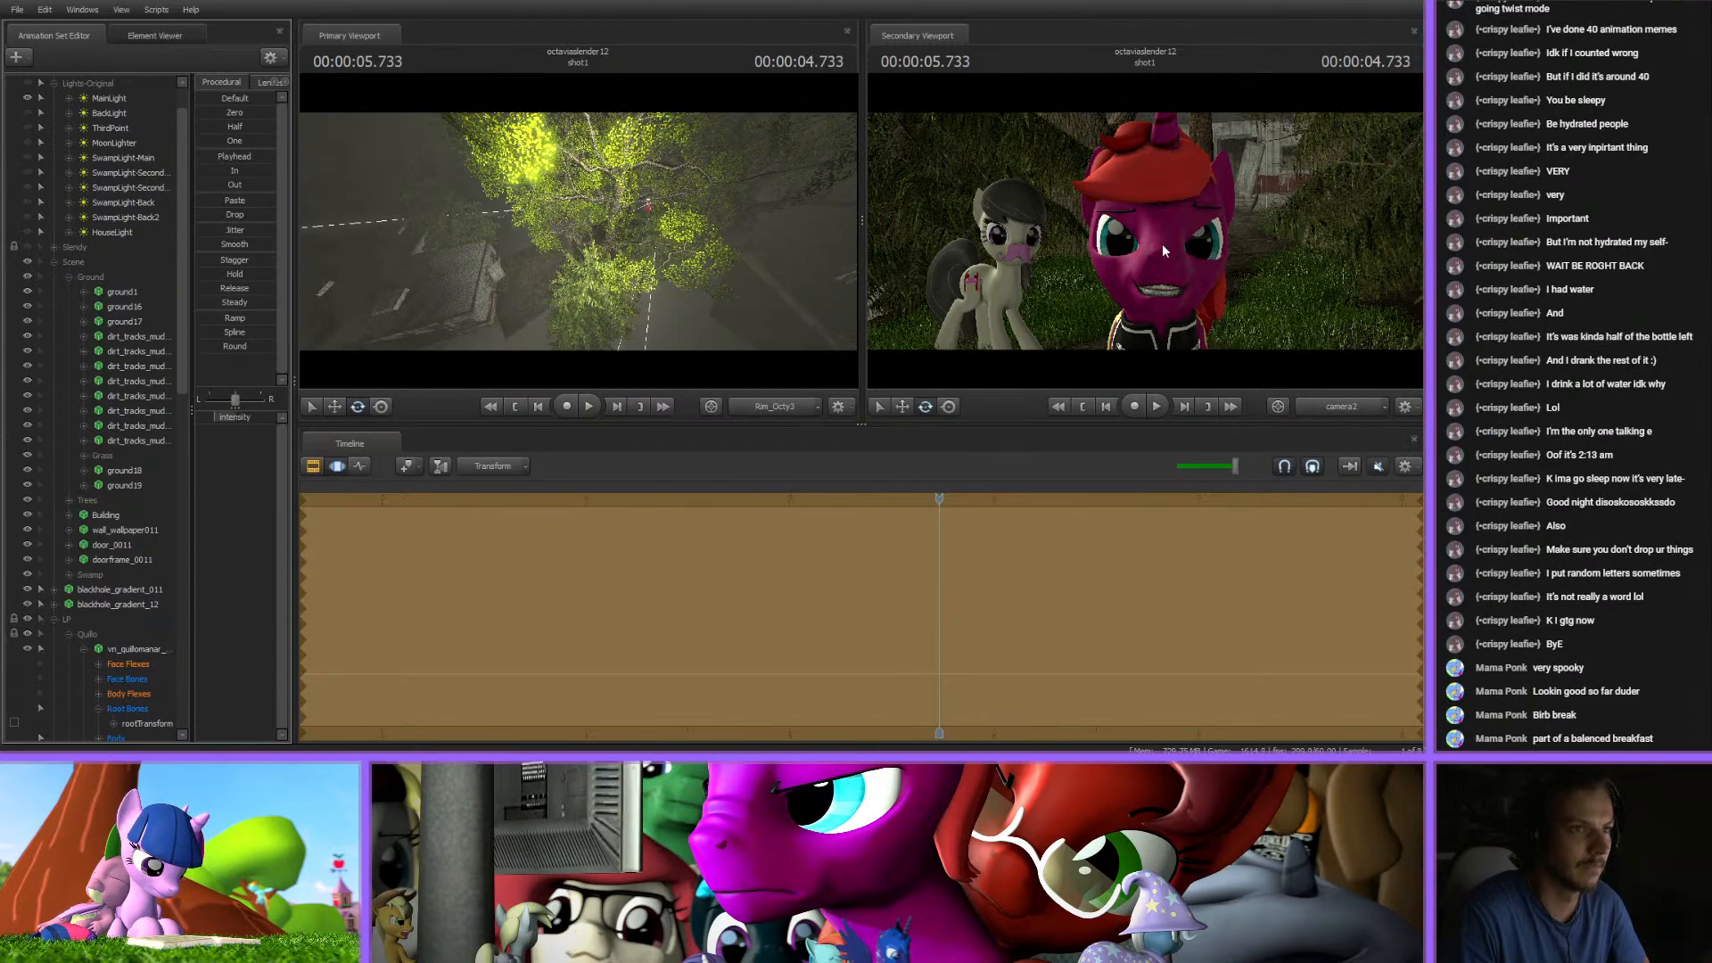
pyautogui.click(827, 495)
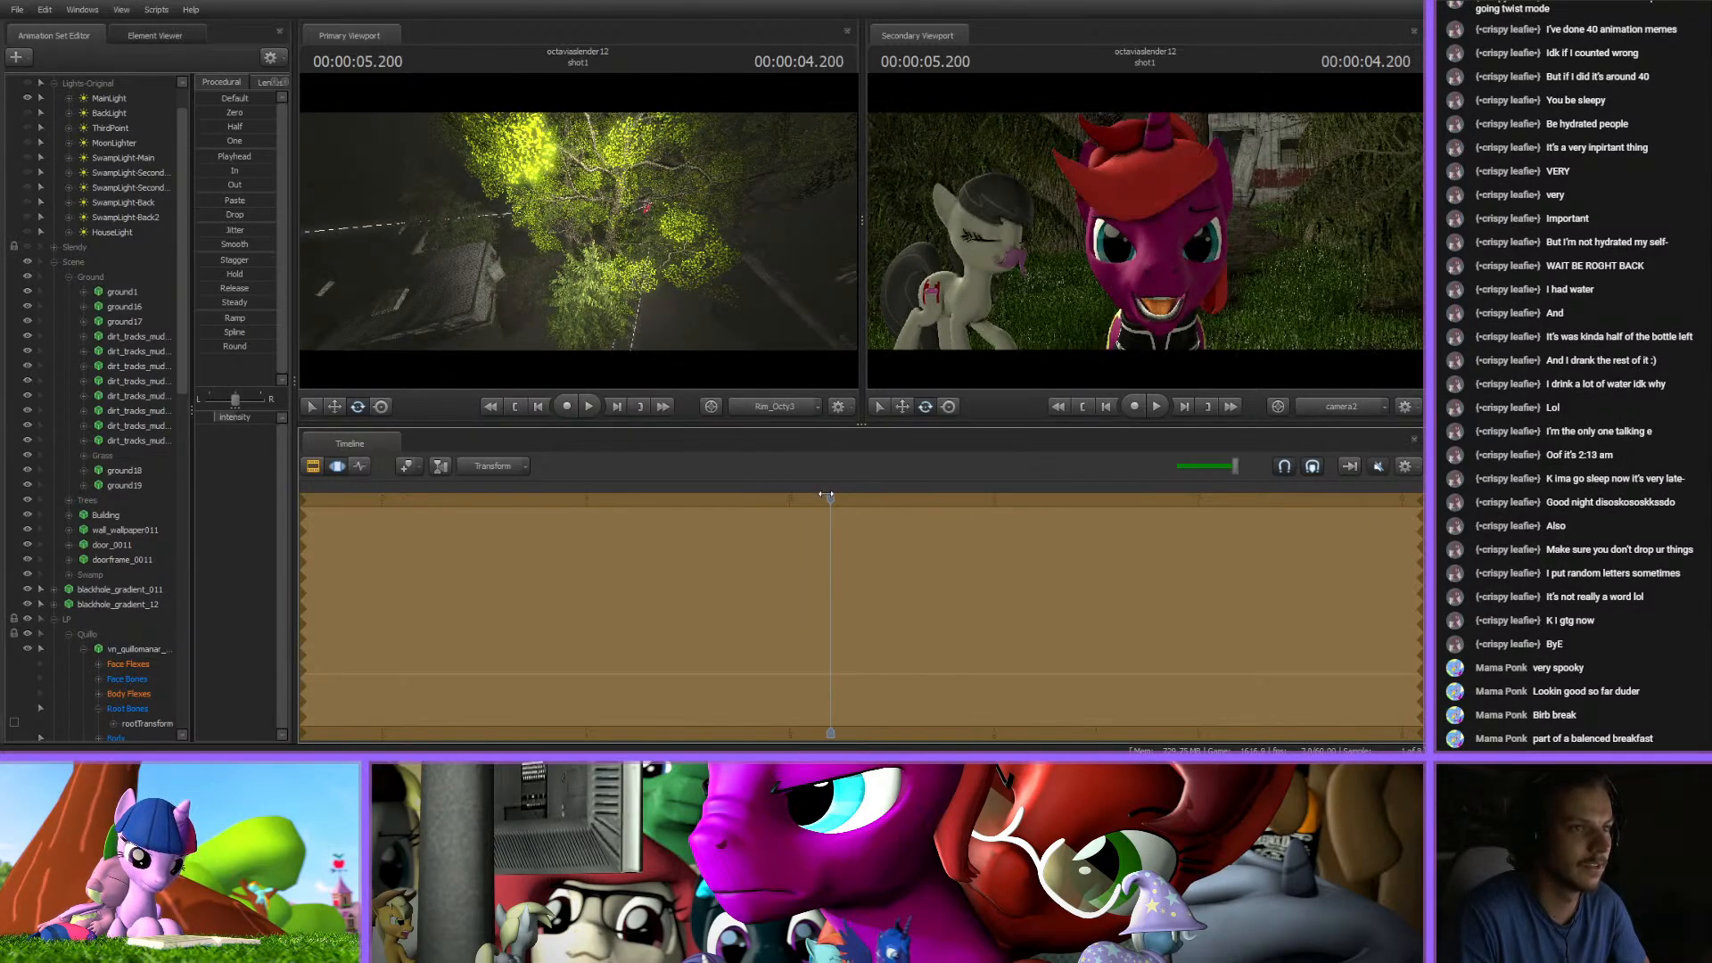
pyautogui.moveTo(826, 494); pyautogui.dragTo(944, 522)
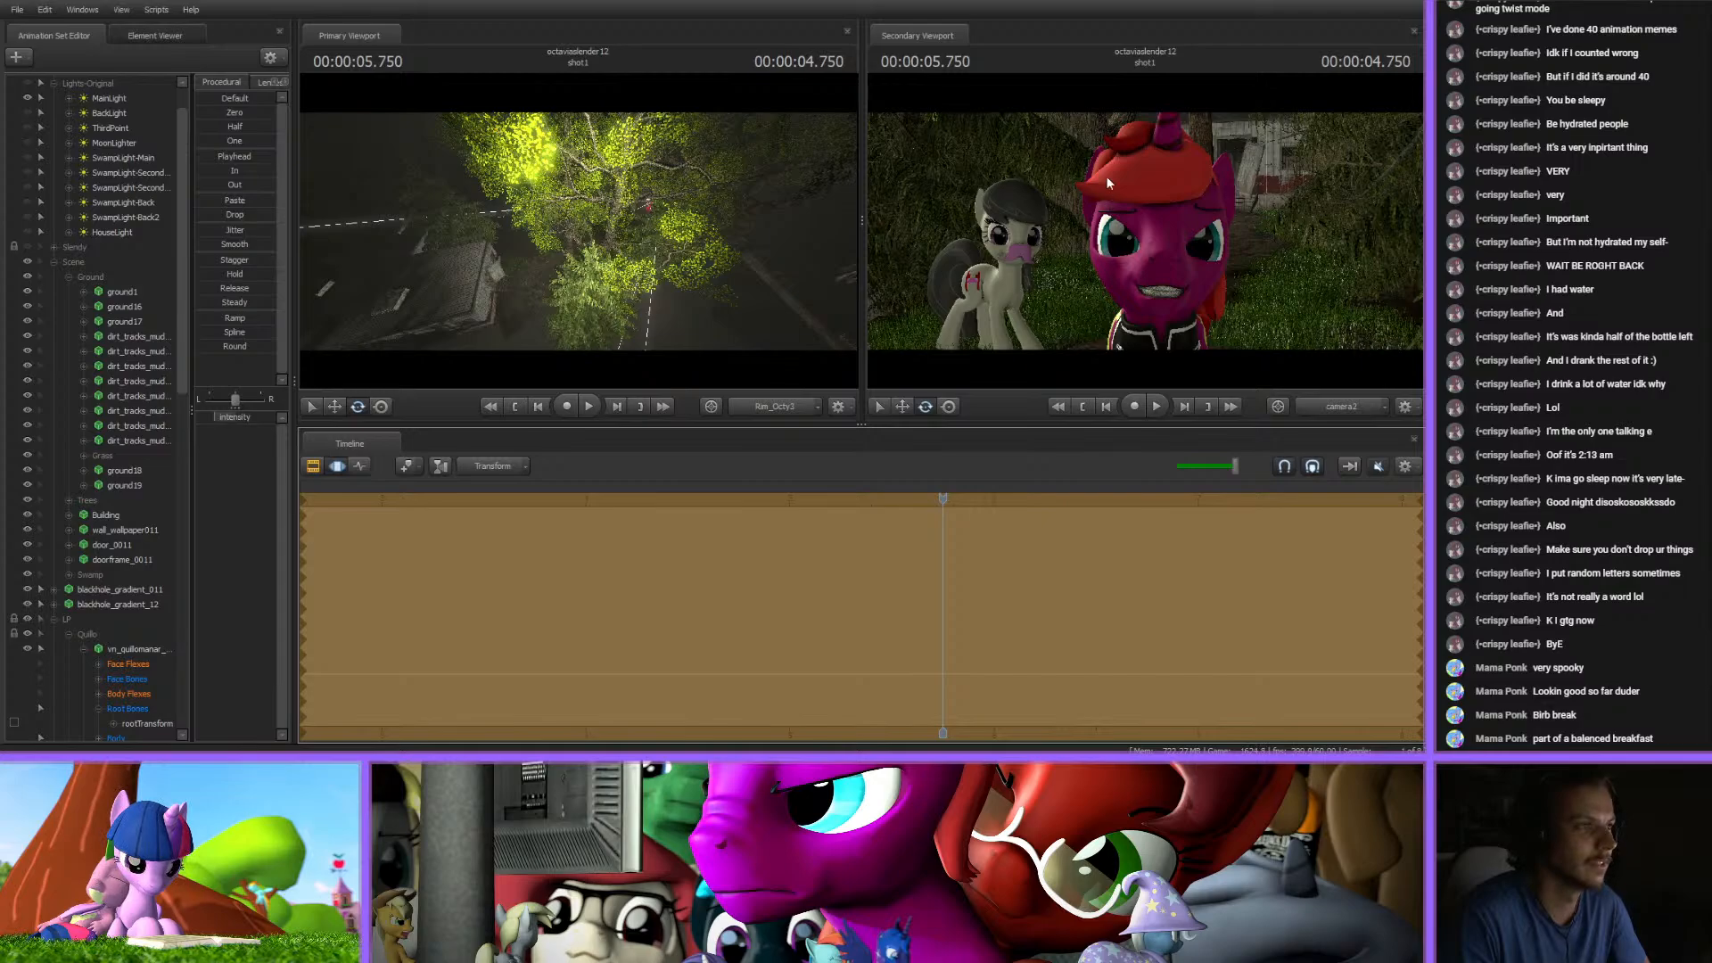
# - Try to re-aim MainLight from its own view in the primary viewport, and undo the changes
pyautogui.scroll(1, 100, 348)
pyautogui.moveTo(101, 142); pyautogui.dragTo(634, 248)
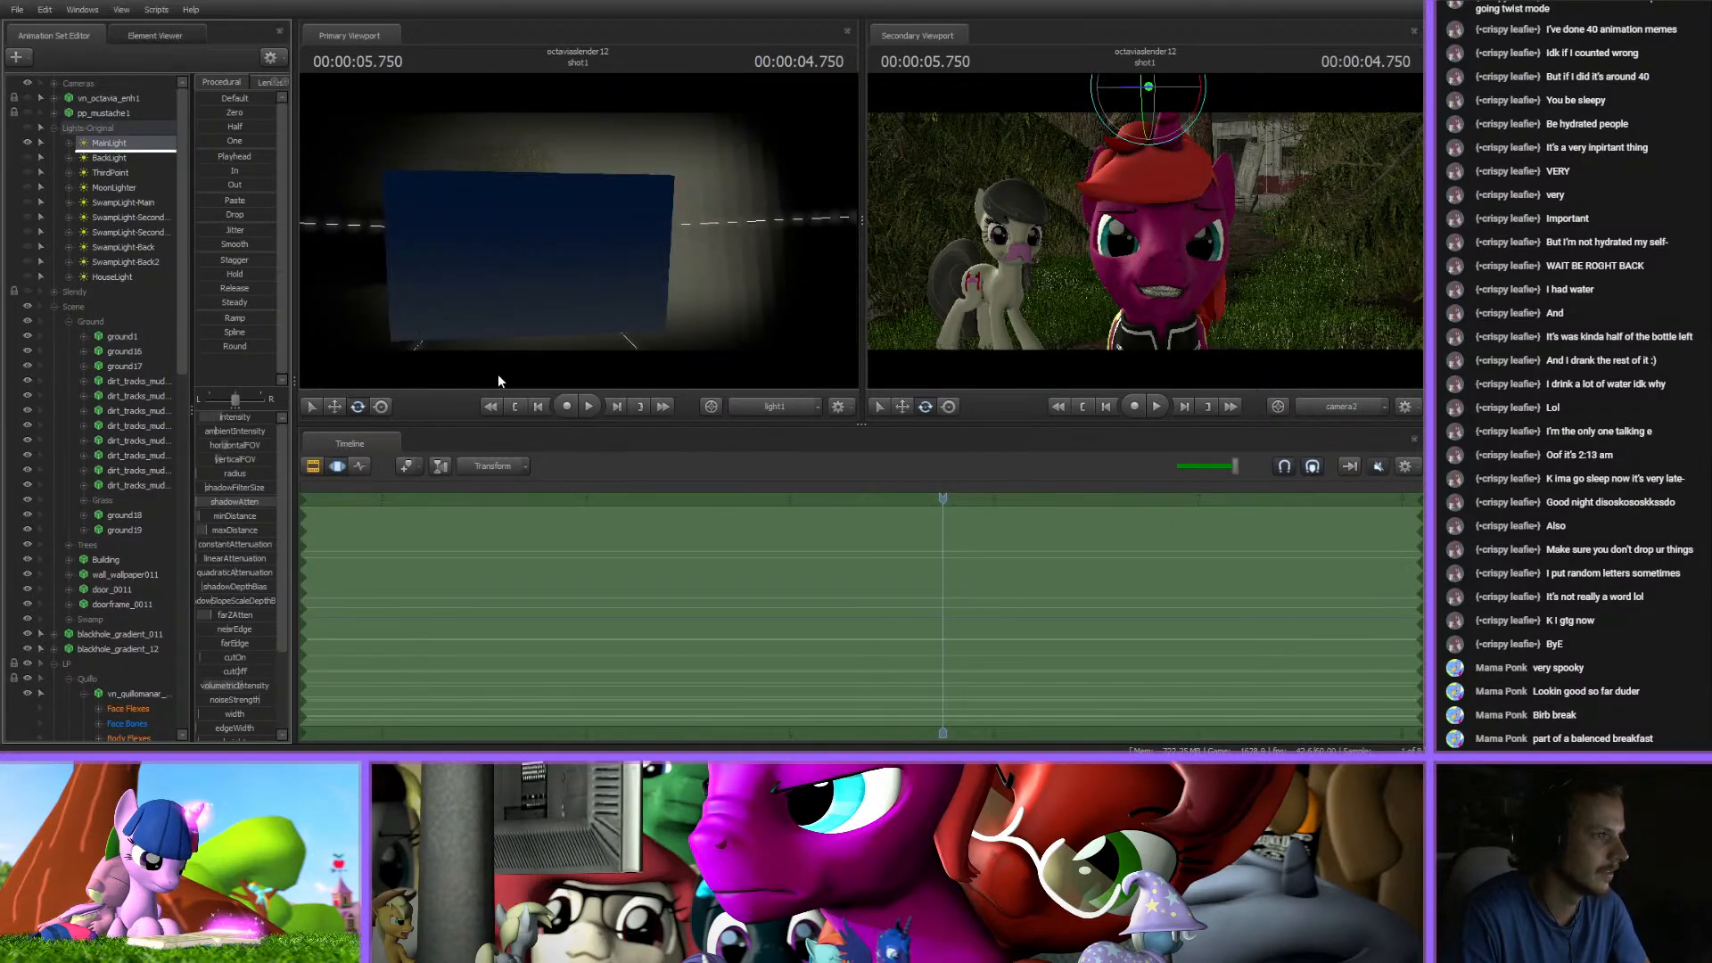
pyautogui.click(763, 410)
pyautogui.moveTo(725, 296)
pyautogui.mouseDown()
pyautogui.moveTo(673, 285)
pyautogui.moveTo(737, 309)
pyautogui.mouseUp()
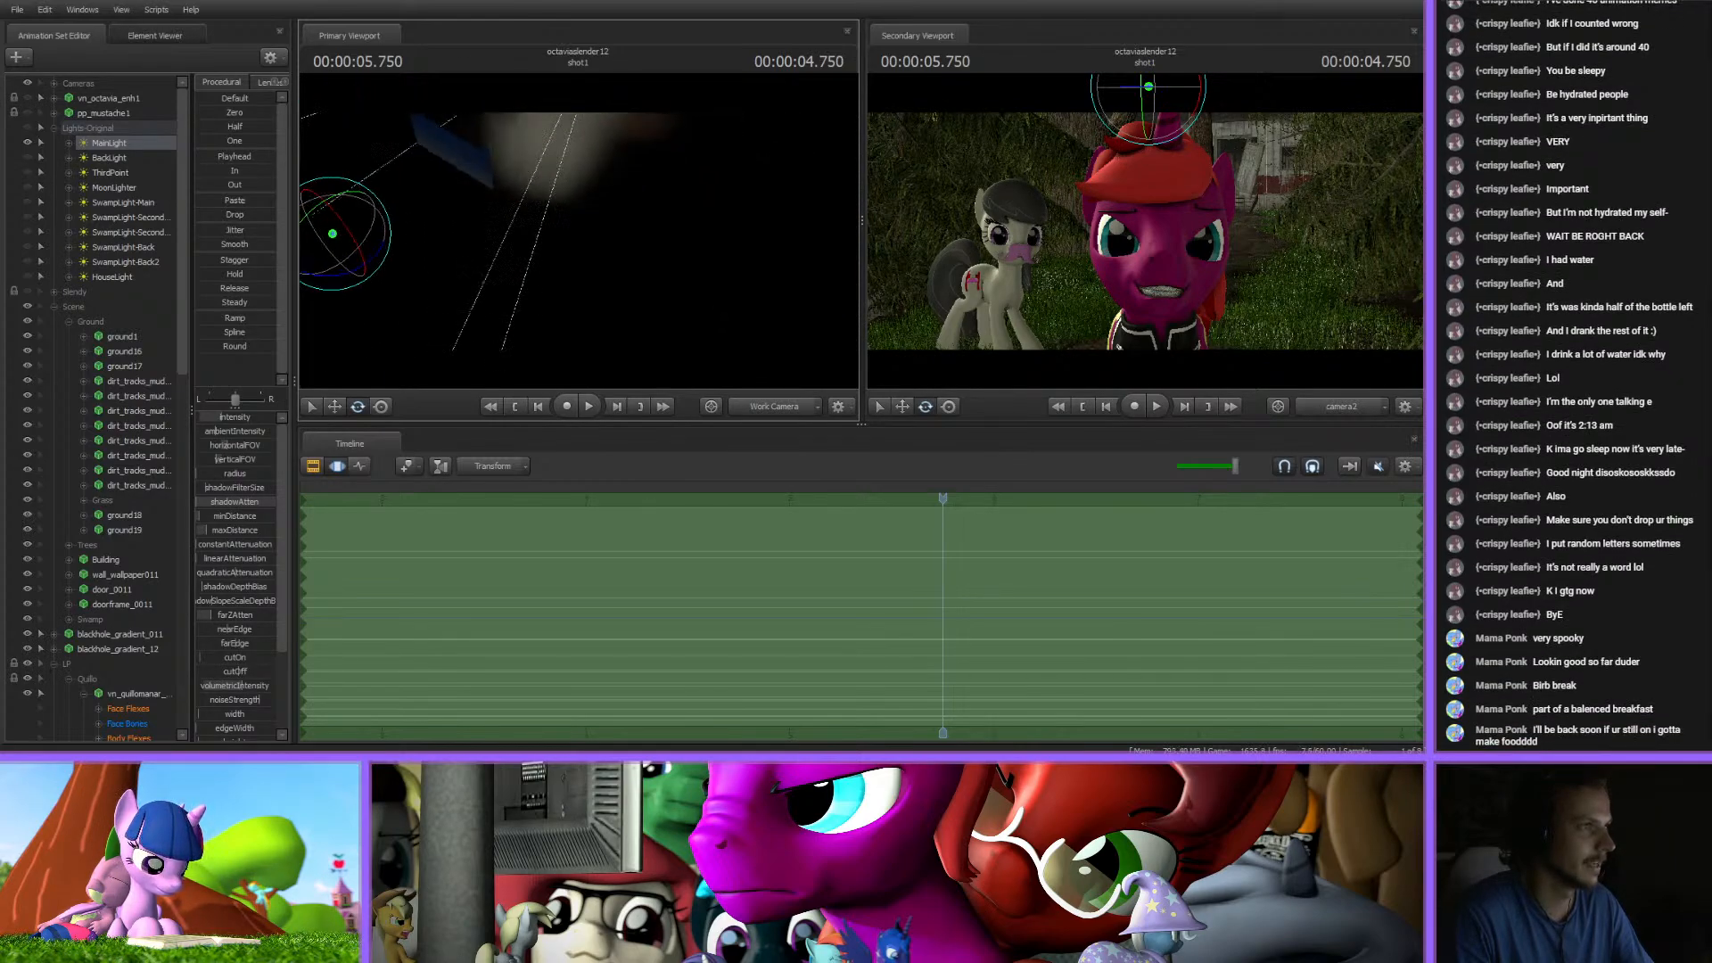
pyautogui.click(125, 144)
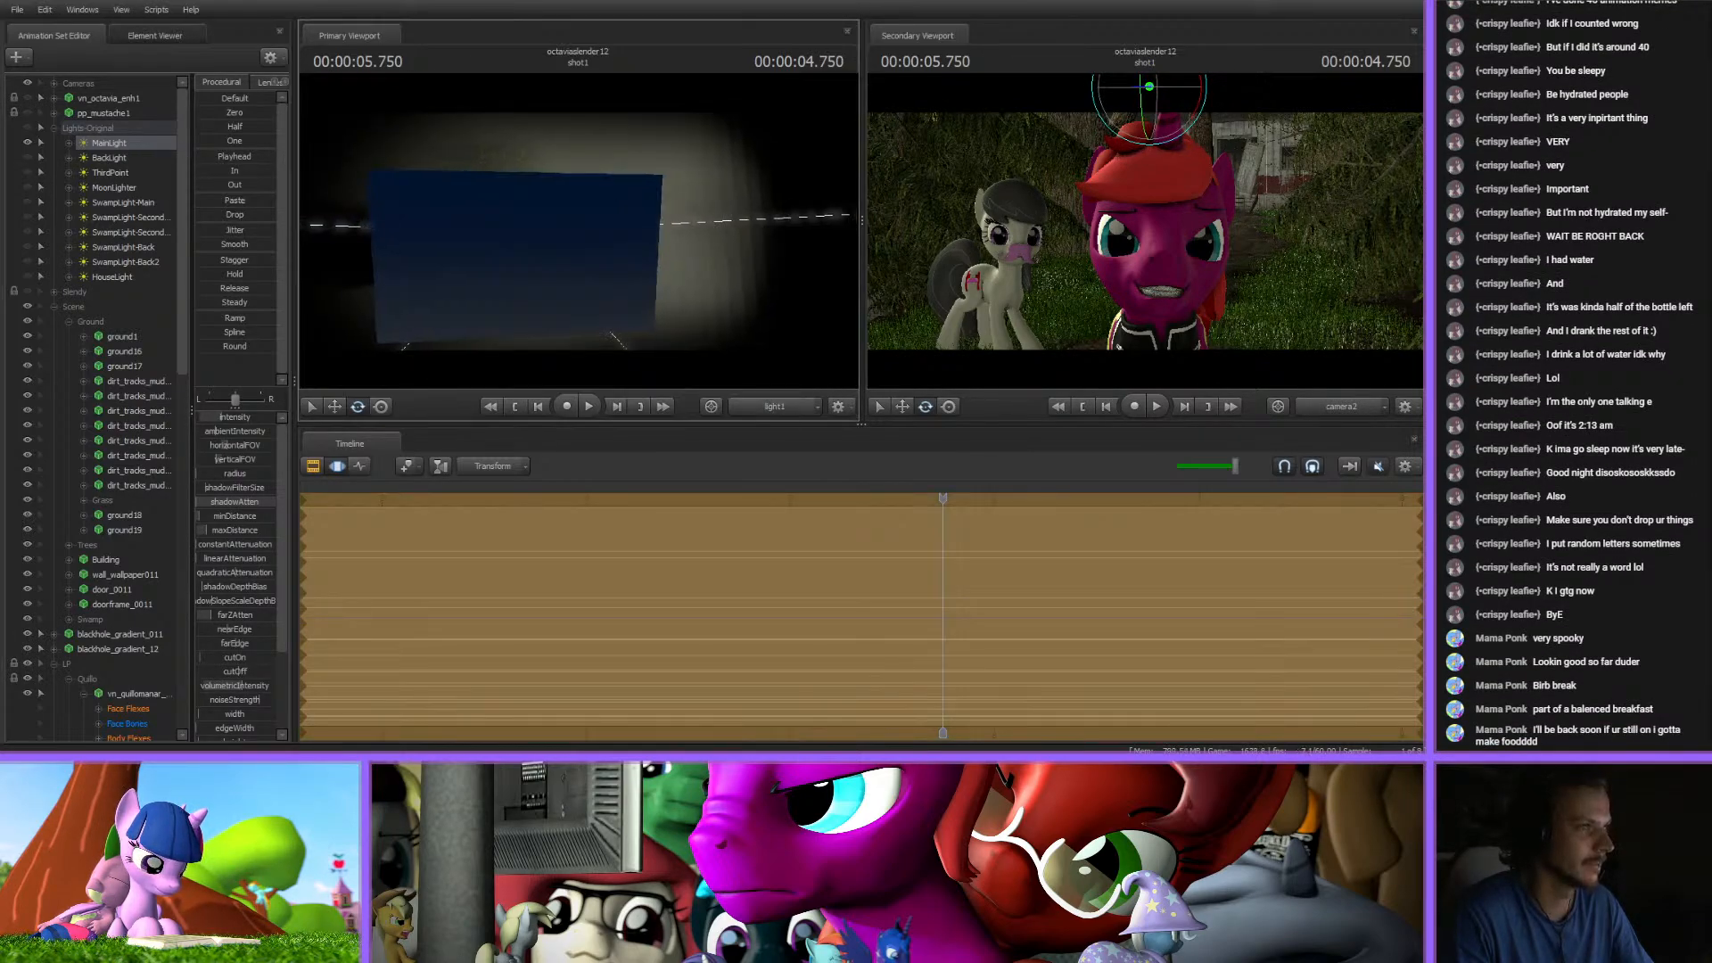
pyautogui.moveTo(737, 308); pyautogui.dragTo(687, 307)
pyautogui.press('d')
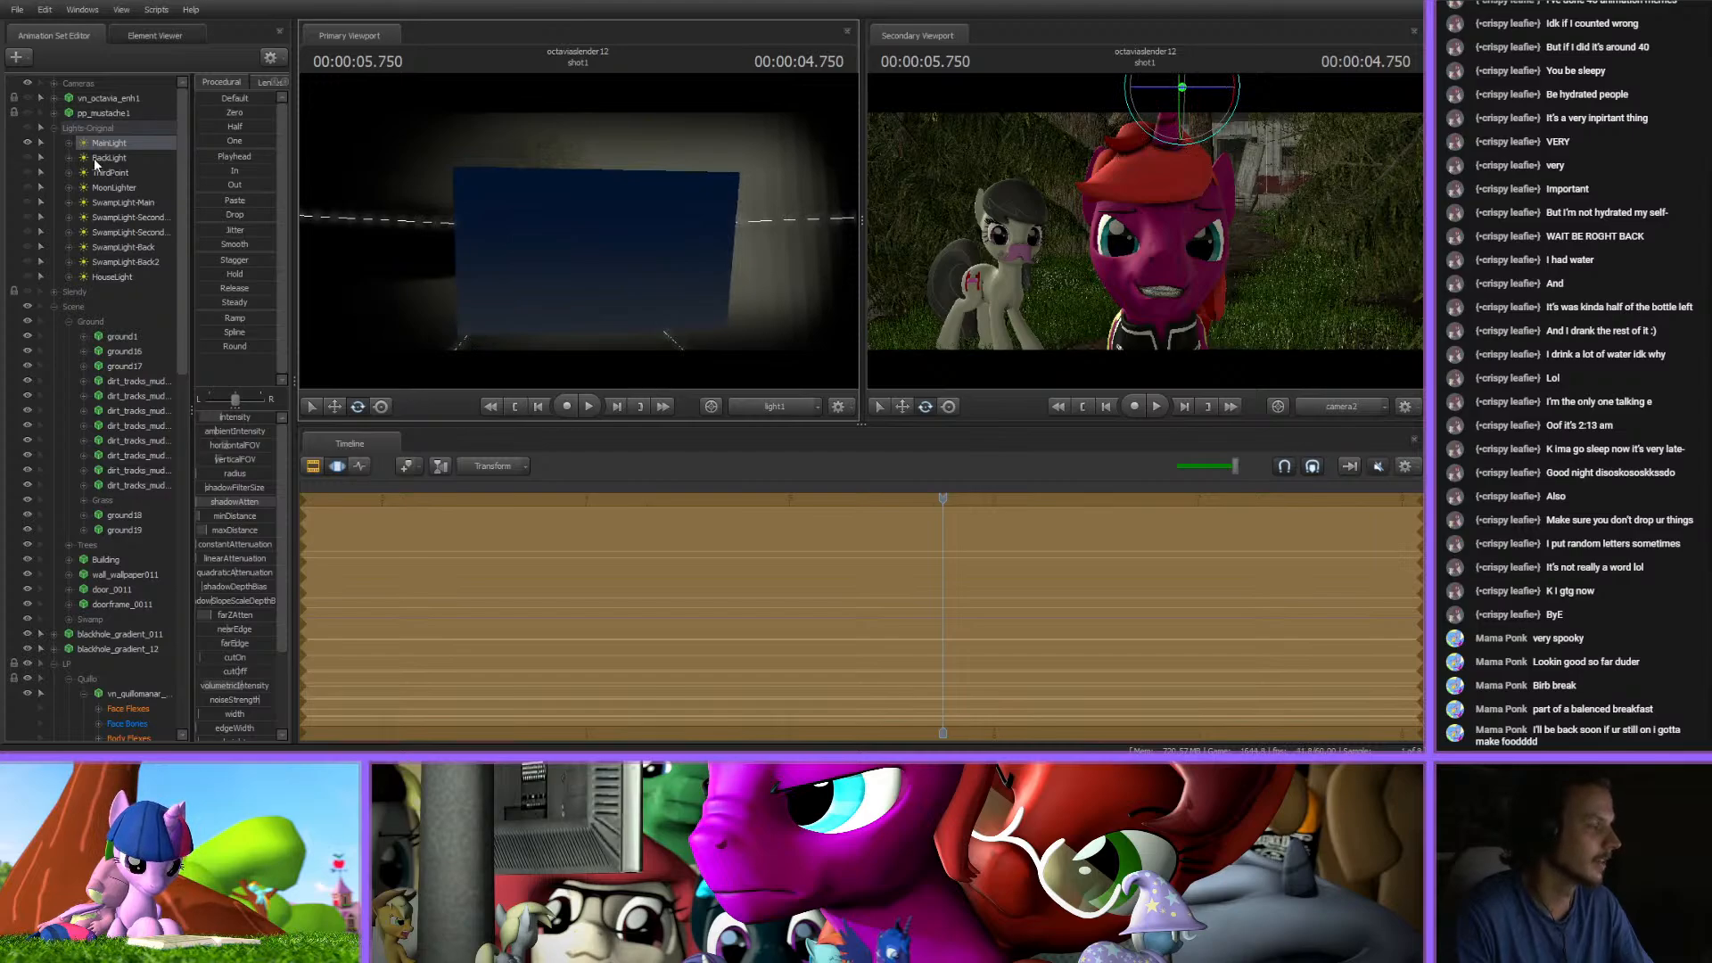
pyautogui.hotkey('ctrl', 'z')
pyautogui.hotkey('ctrl', 'z')
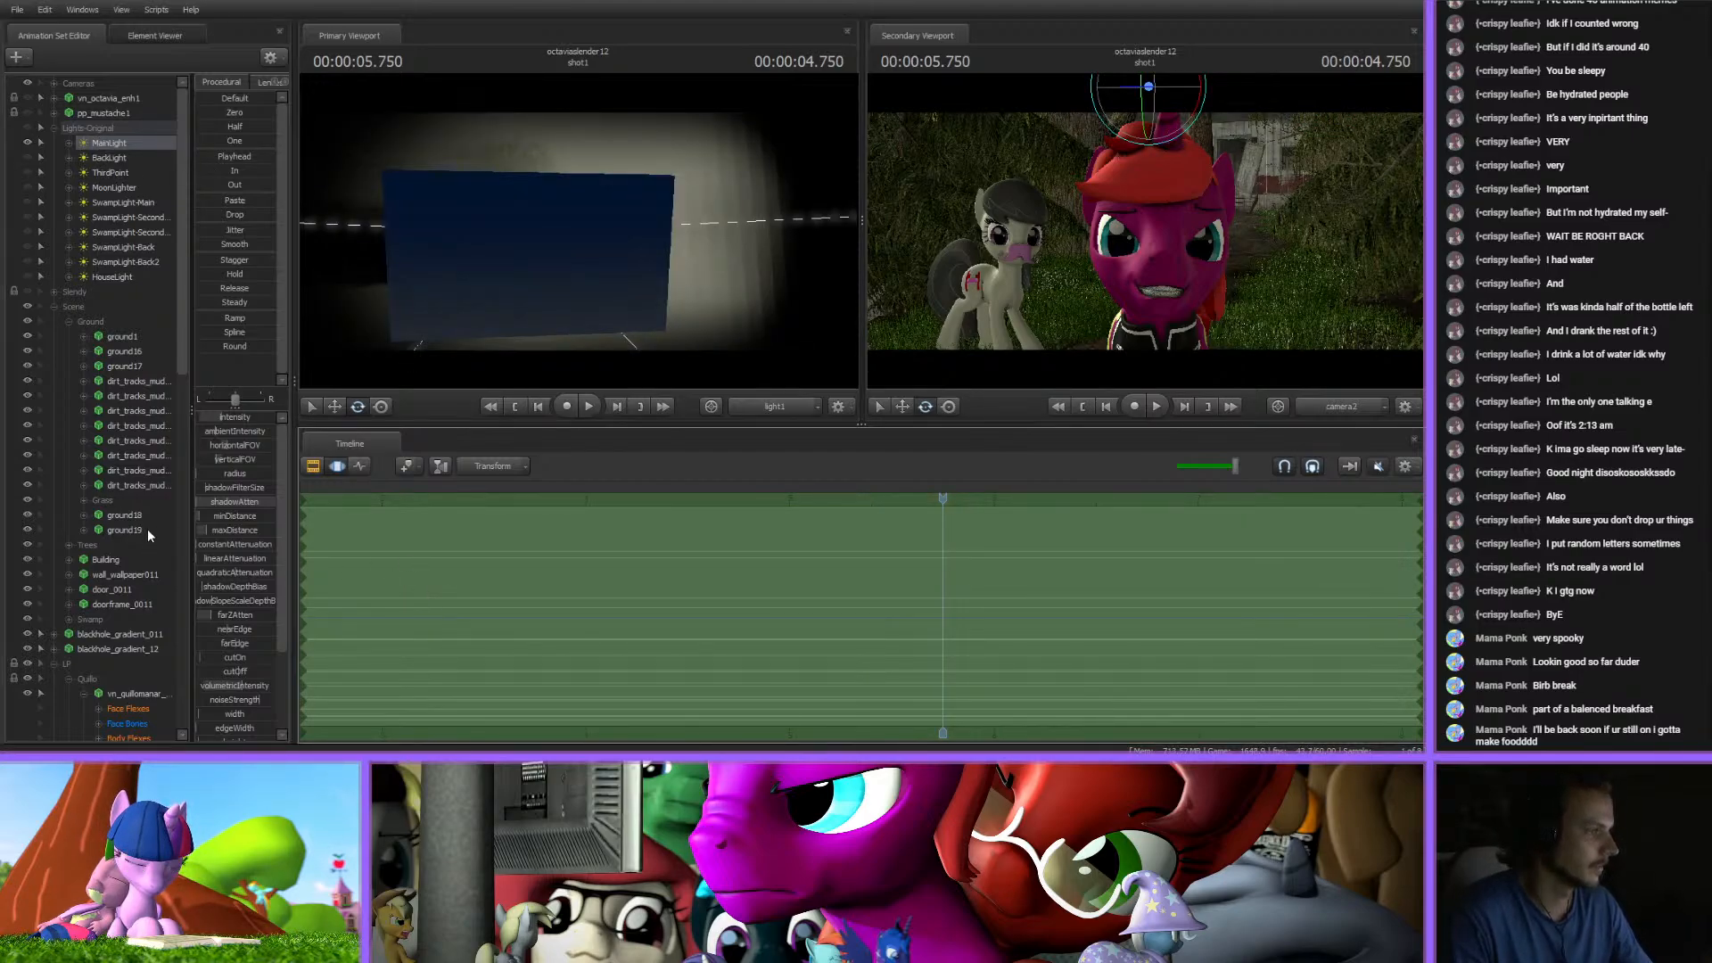
# - Select MainLight2 and hide the blue blackhole gradient backdrop blocking the light's view
pyautogui.scroll(-15, 148, 534)
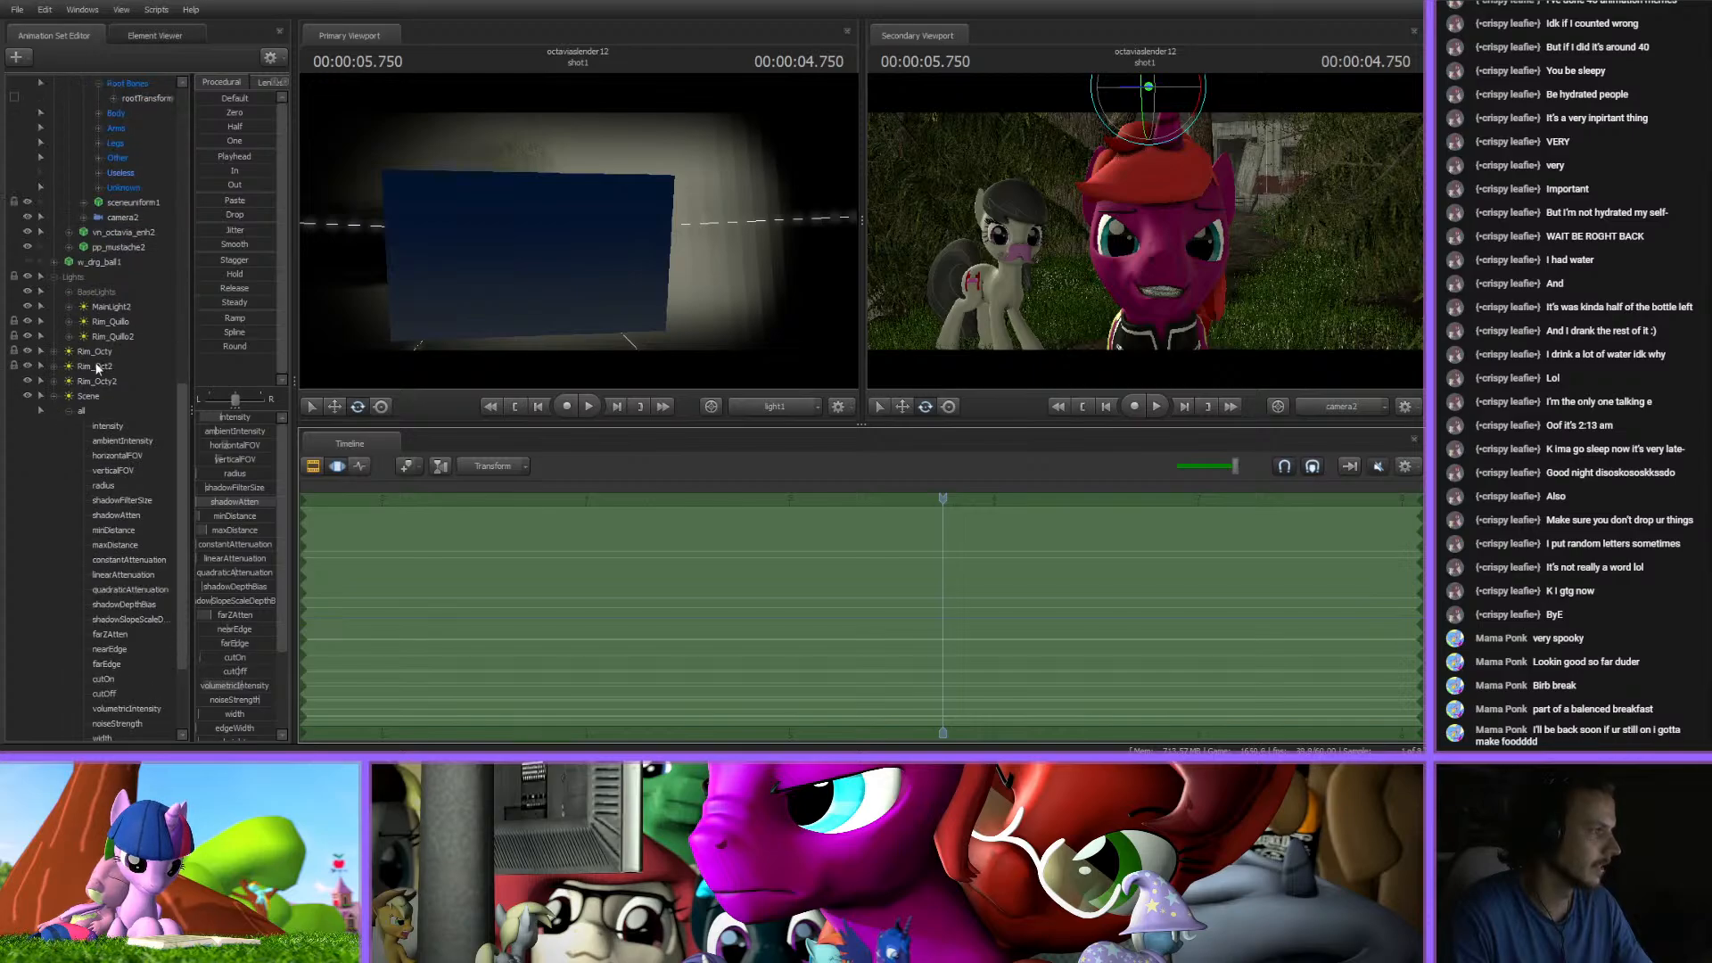
pyautogui.click(99, 304)
pyautogui.click(469, 571)
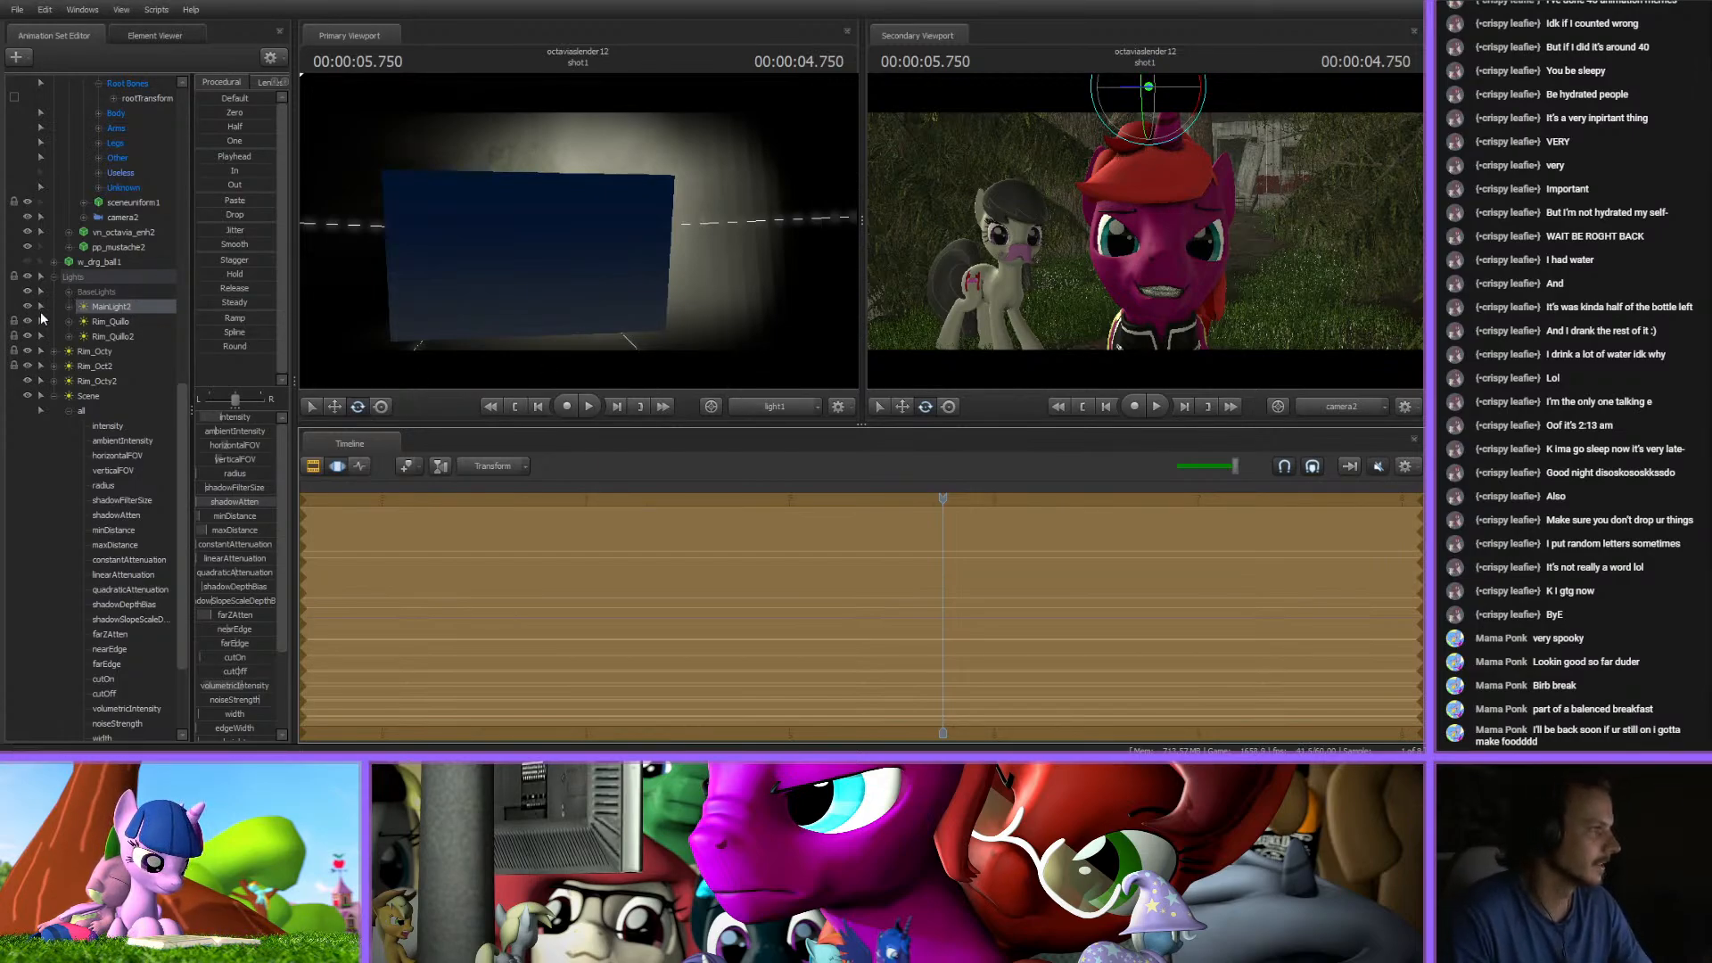
pyautogui.scroll(7, 62, 252)
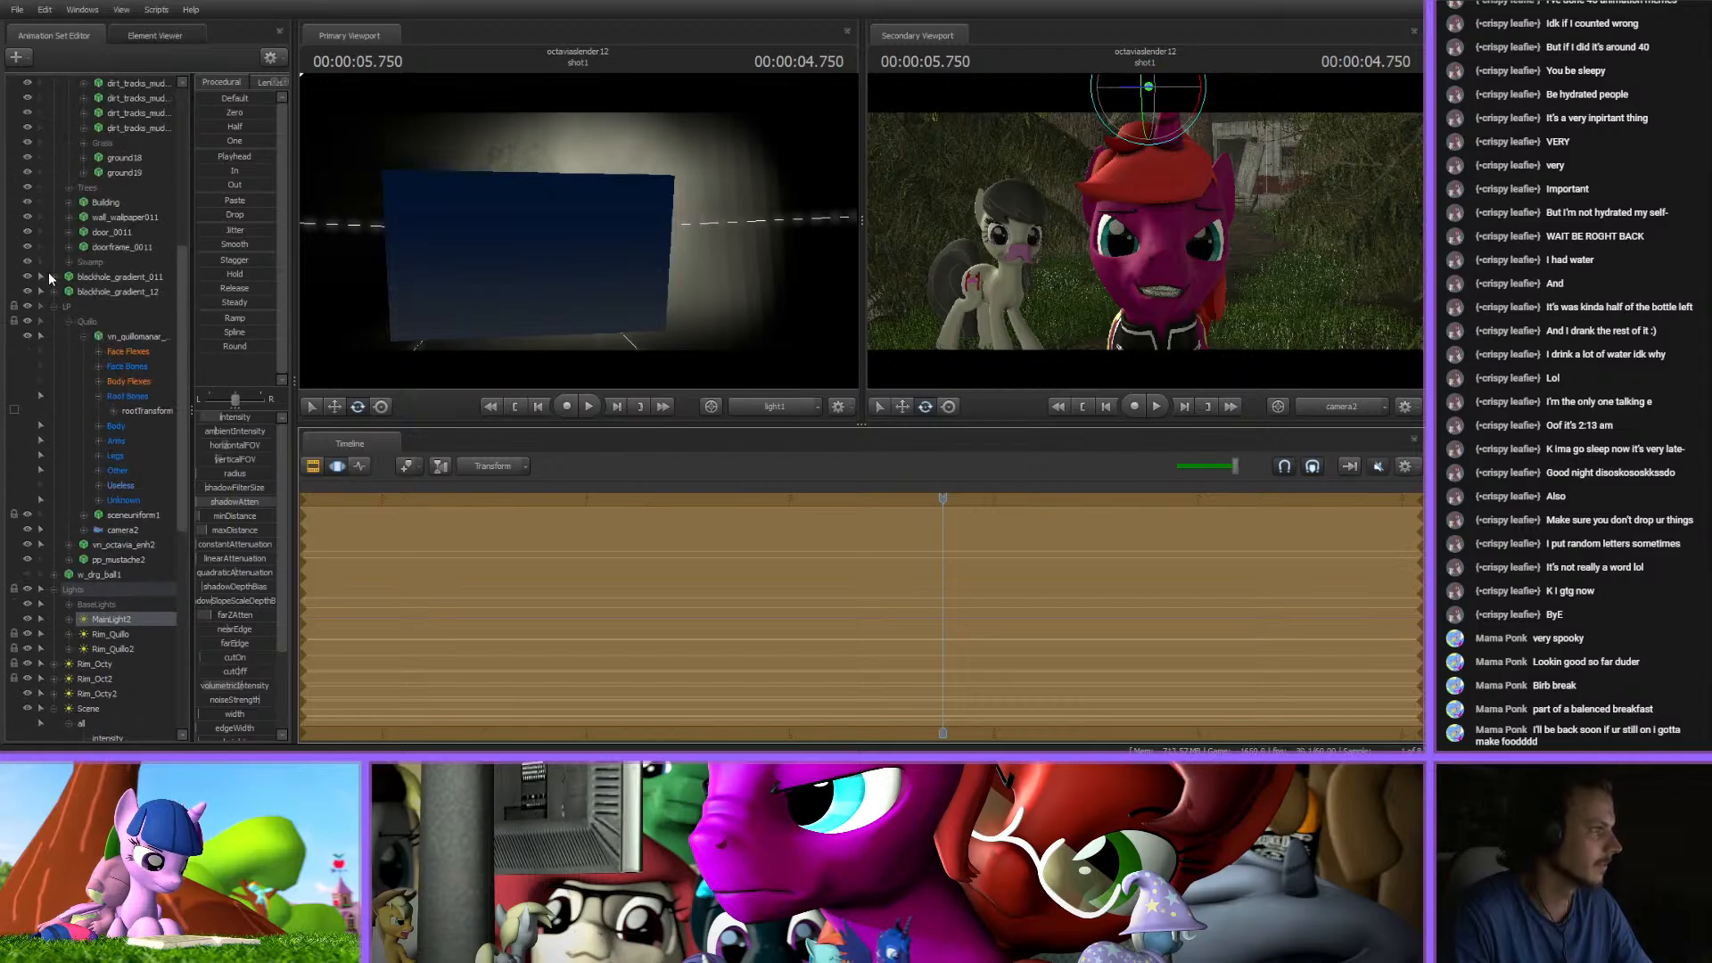
pyautogui.click(29, 291)
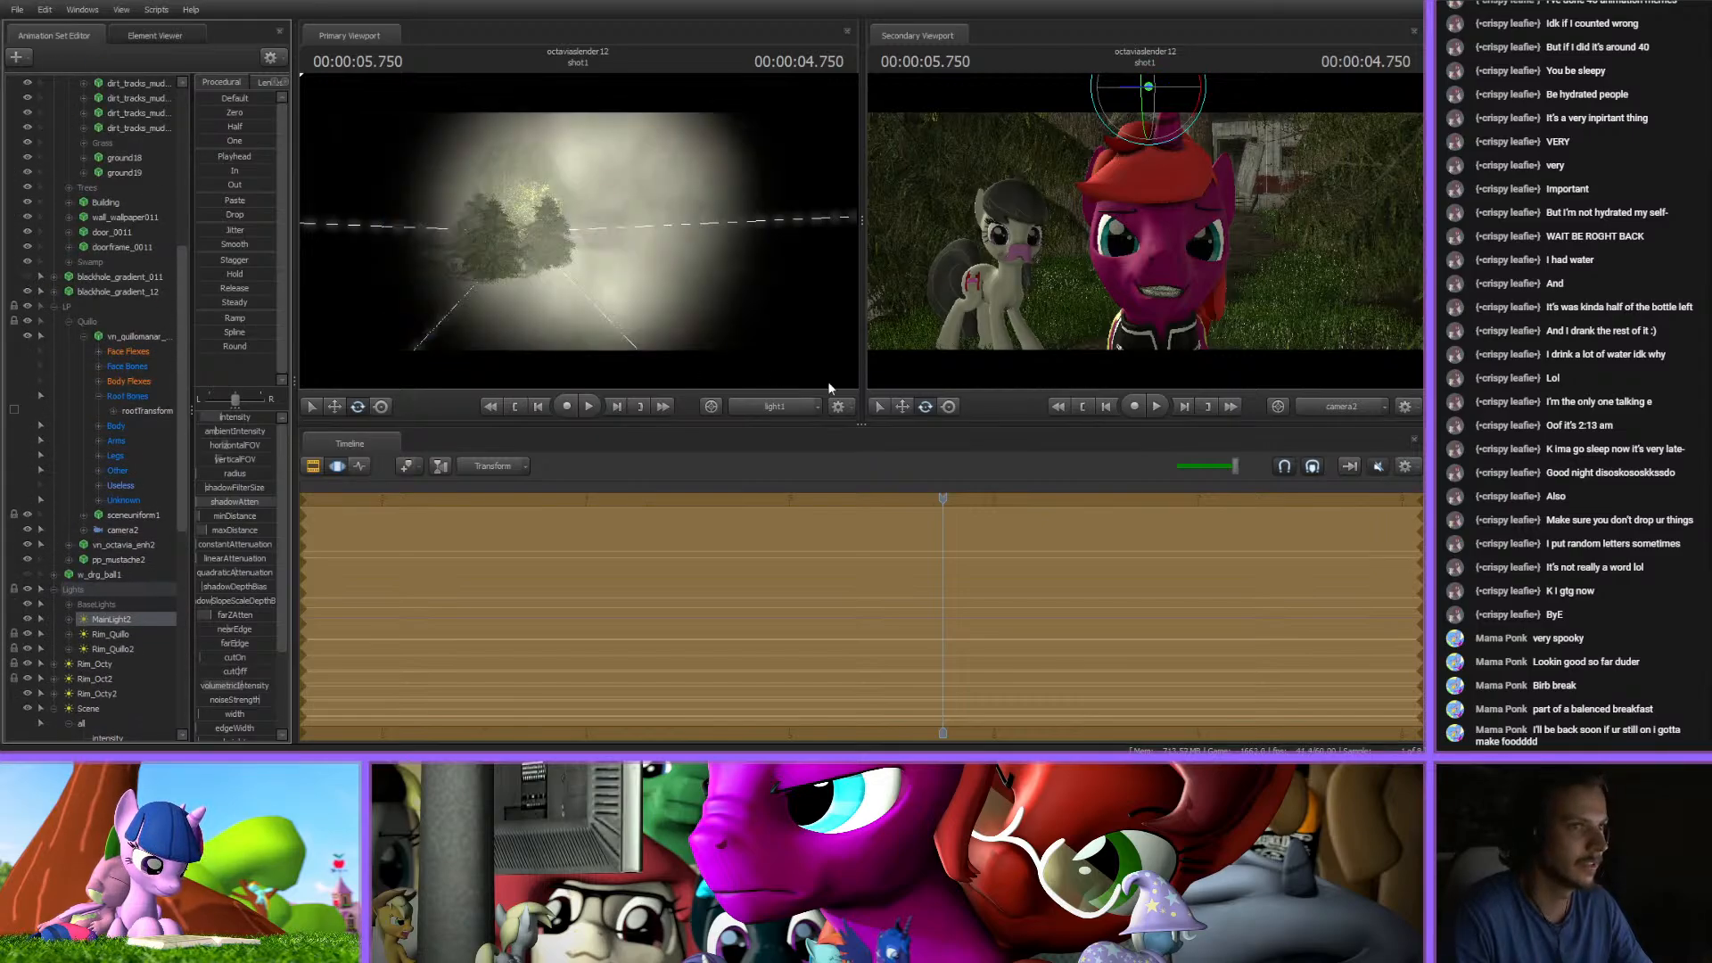
pyautogui.moveTo(932, 495)
pyautogui.mouseDown()
pyautogui.moveTo(753, 496)
pyautogui.moveTo(1034, 517)
pyautogui.moveTo(742, 510)
pyautogui.moveTo(1009, 522)
pyautogui.moveTo(923, 512)
pyautogui.mouseUp()
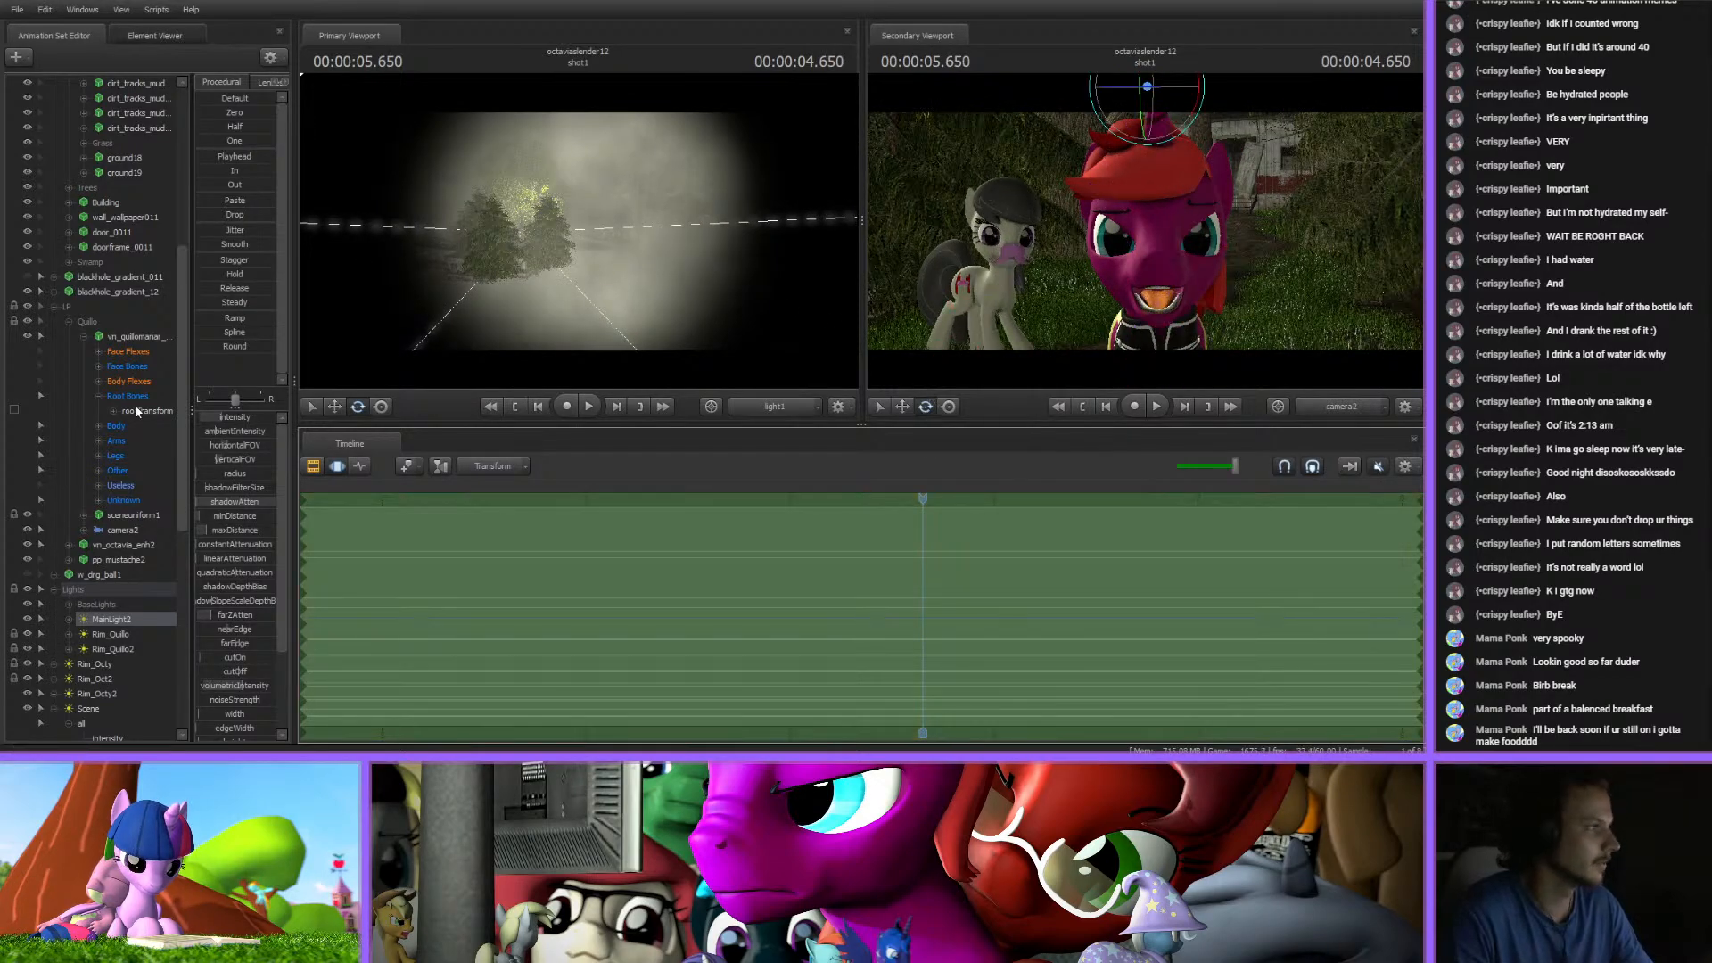
# - Collapse the group holding the Quillo and Octavia models, and collapse the Lights group
pyautogui.click(55, 306)
pyautogui.click(54, 337)
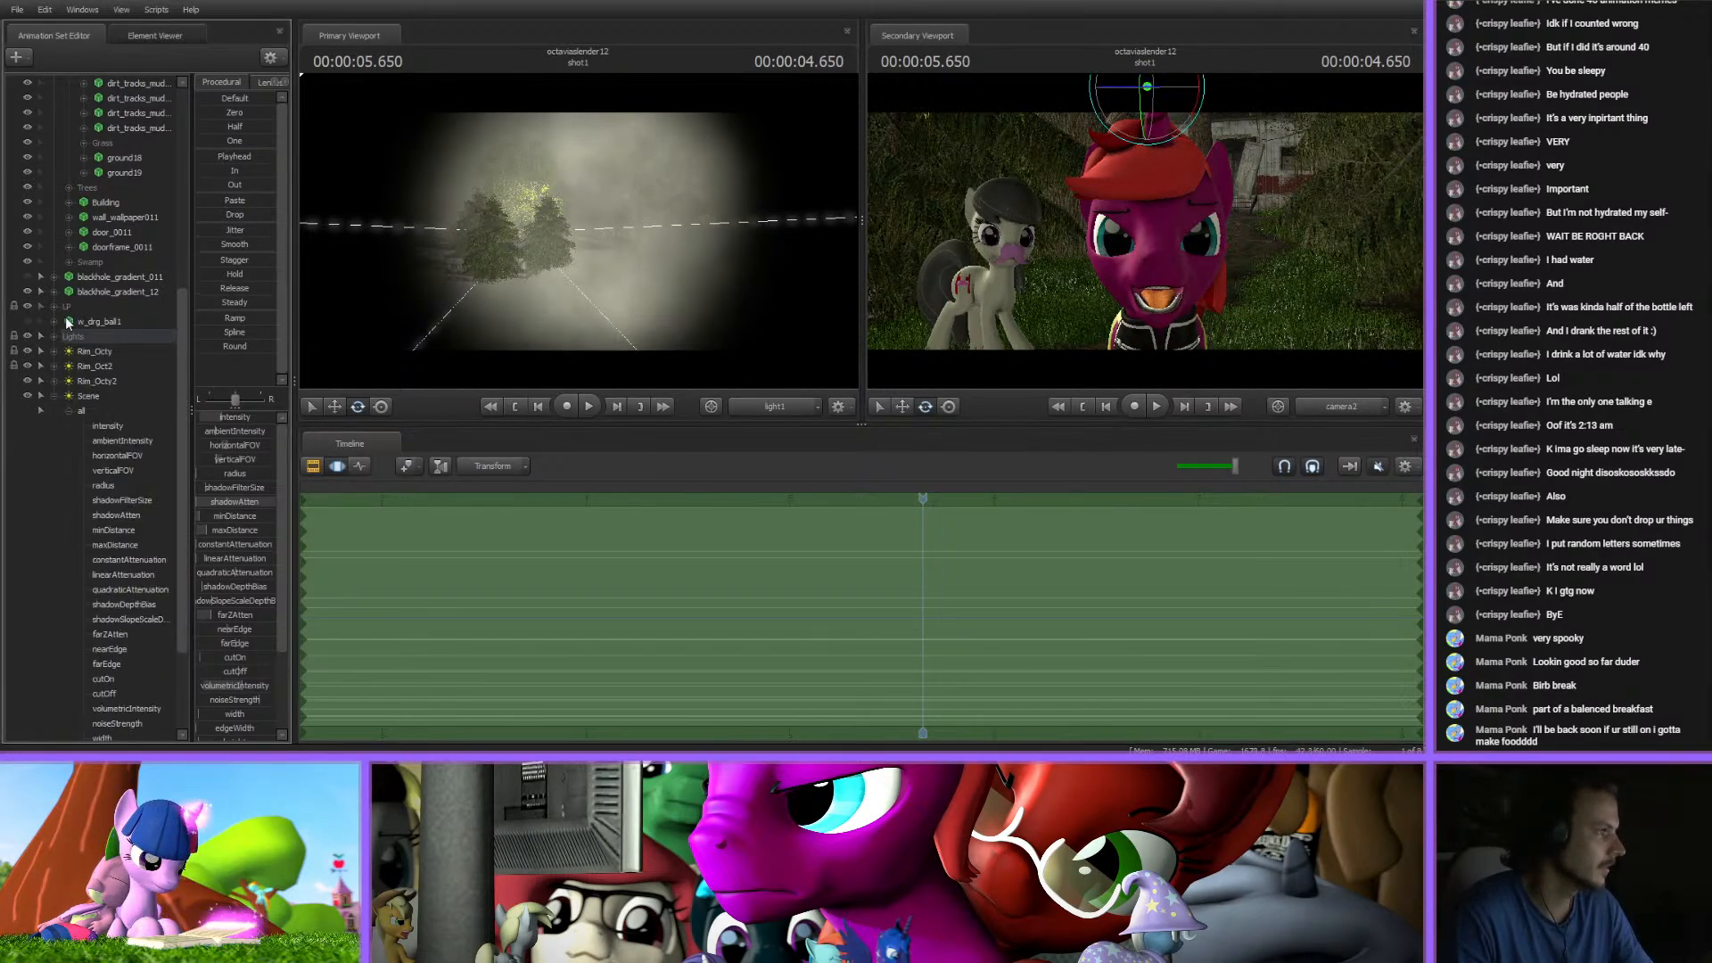
pyautogui.scroll(3, 111, 354)
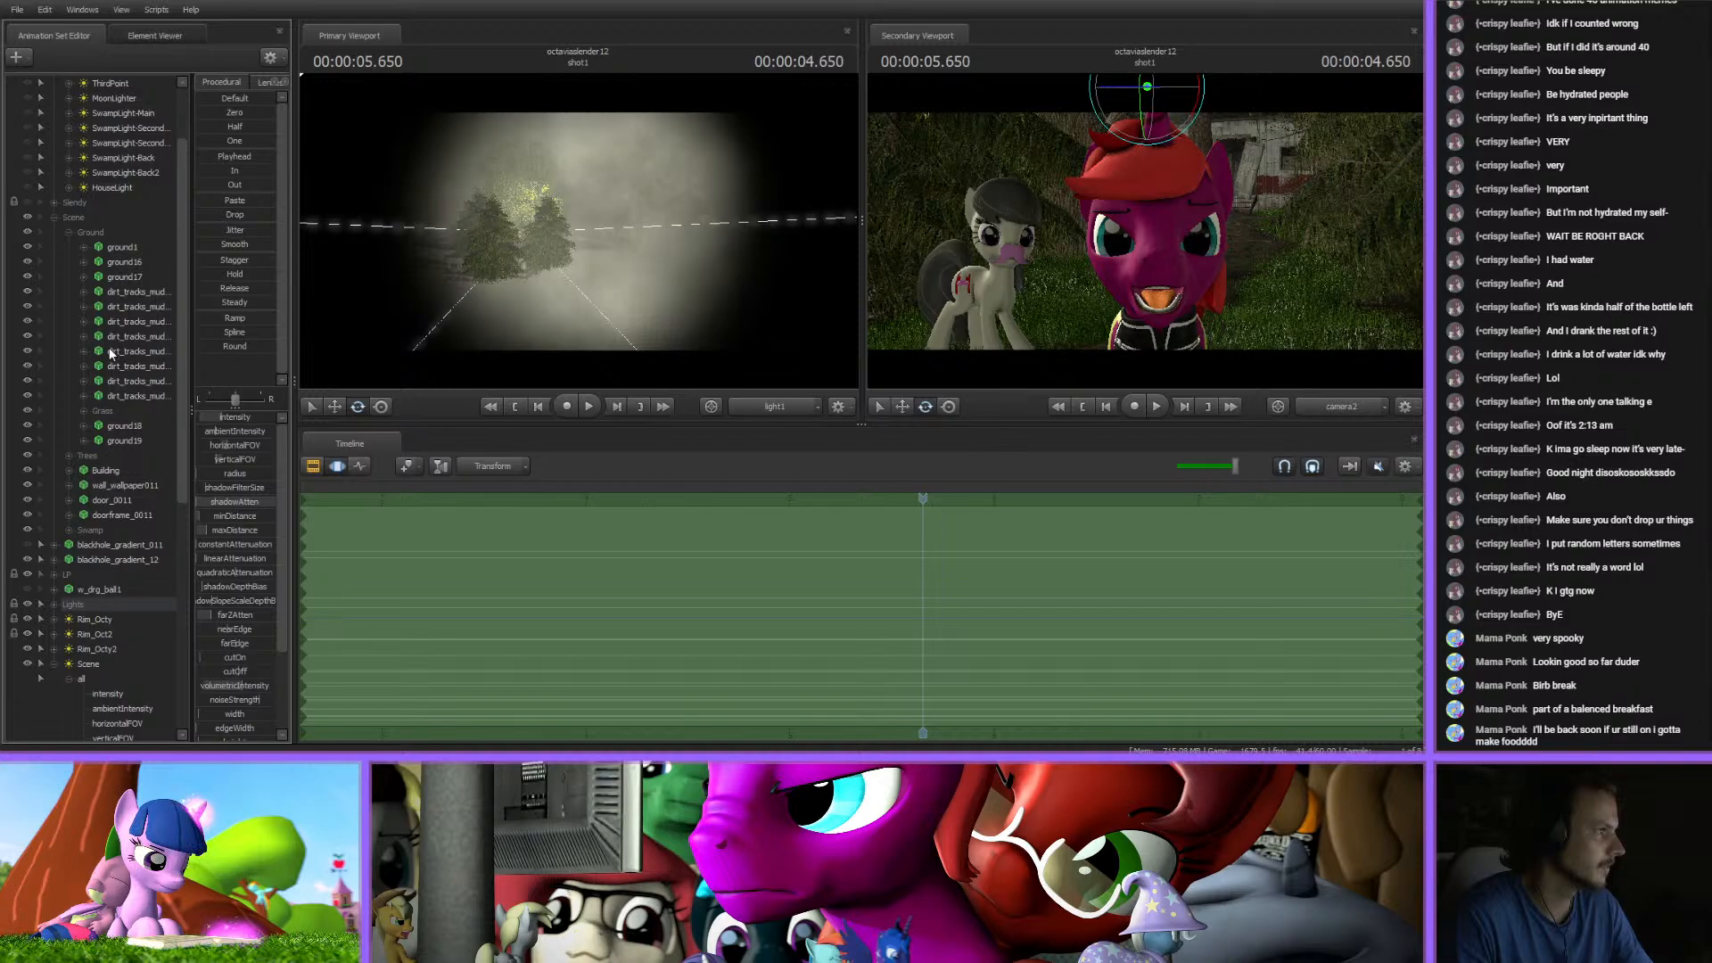
# - Try moving the Building, alone and together with its wallpaper, door and doorframe, and undo each move
pyautogui.click(102, 472)
pyautogui.press('w')
pyautogui.click(762, 405)
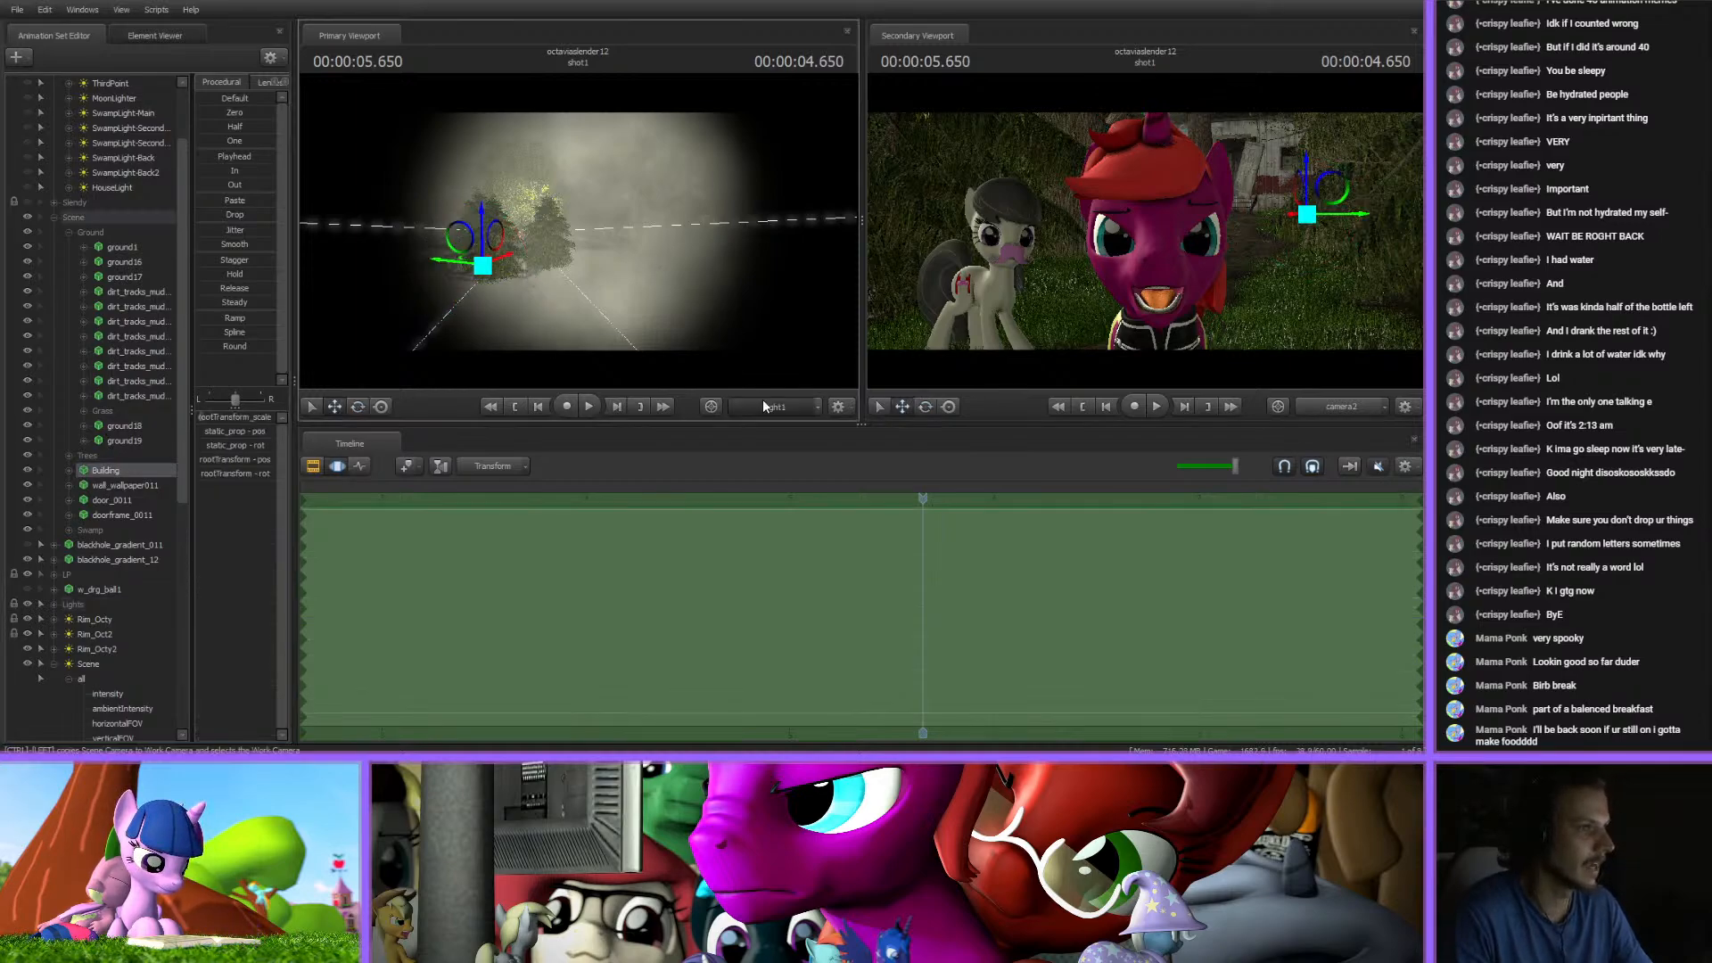
pyautogui.moveTo(673, 273); pyautogui.dragTo(658, 228)
pyautogui.click(747, 214)
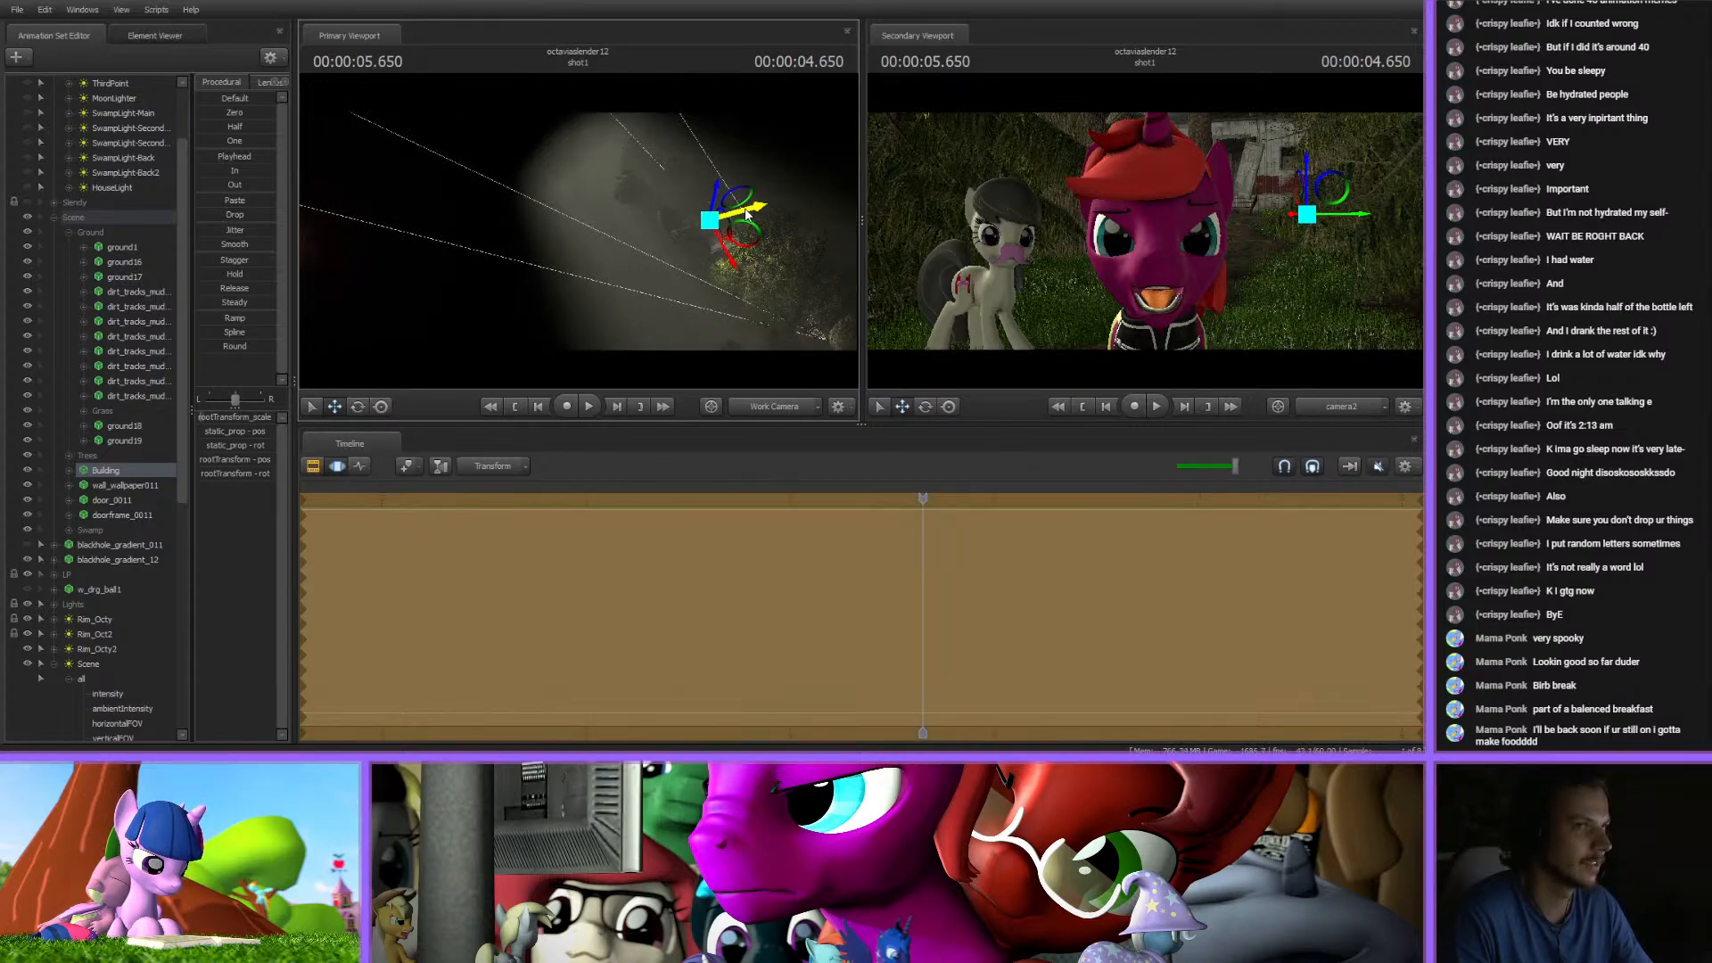
pyautogui.hotkey('ctrl', 'z')
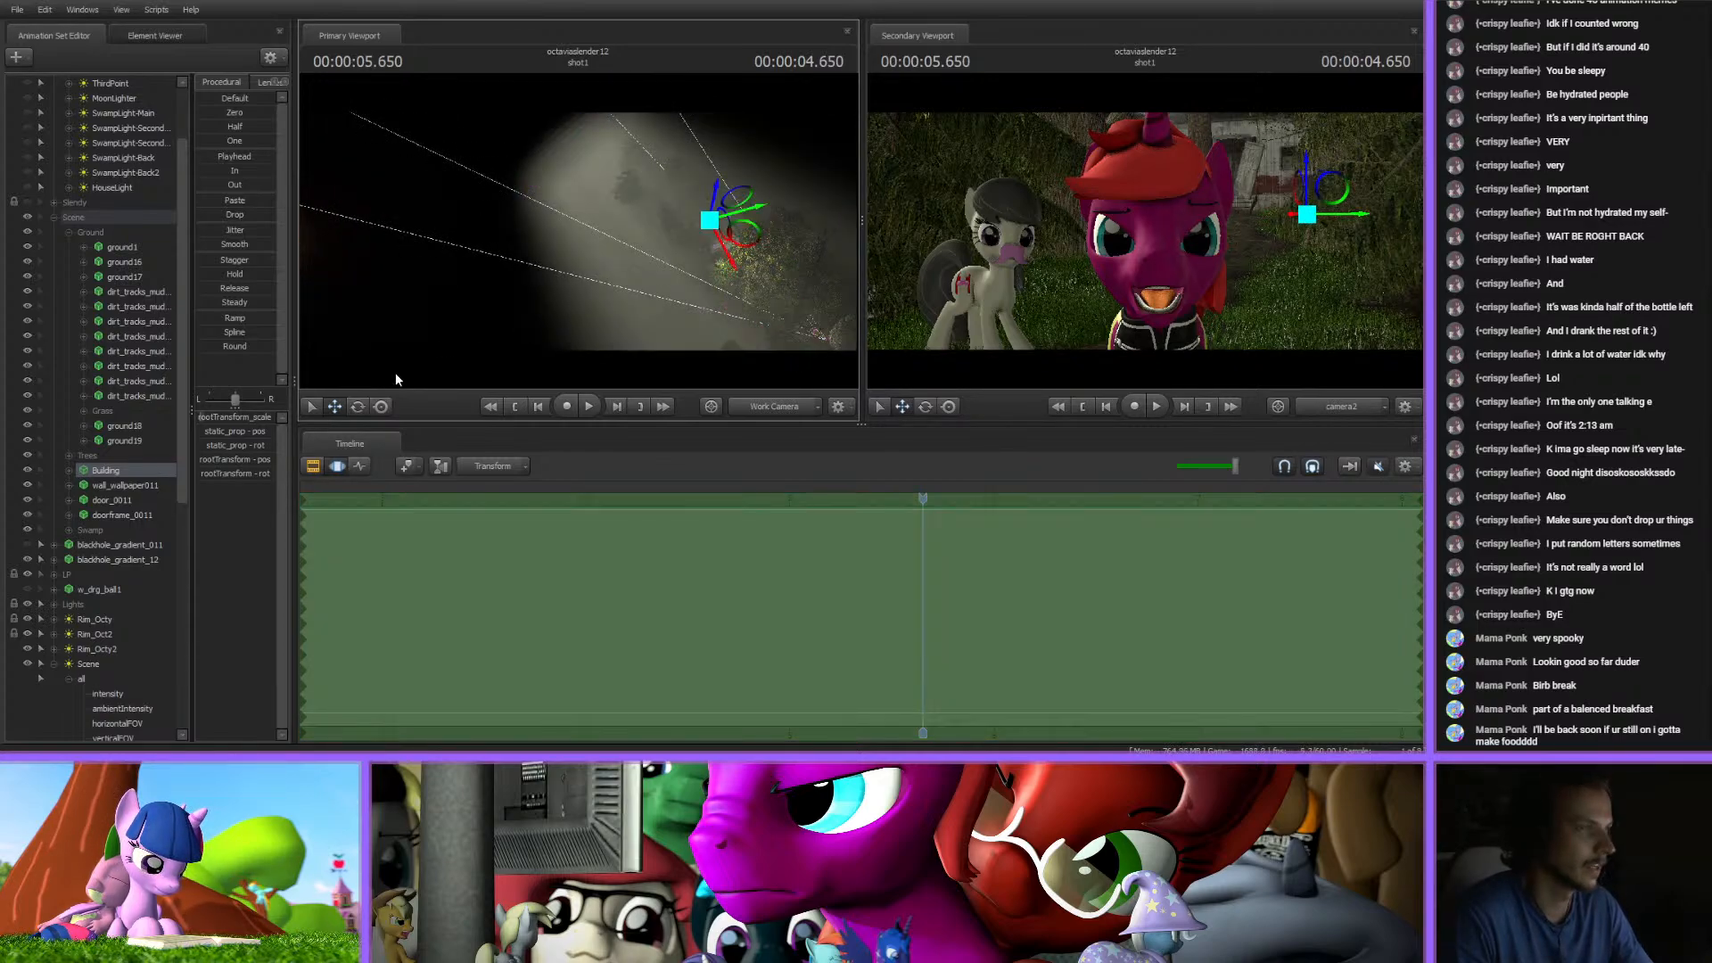
pyautogui.keyDown('shift'); pyautogui.click(116, 514); pyautogui.keyUp('shift')
pyautogui.moveTo(753, 243); pyautogui.dragTo(748, 247)
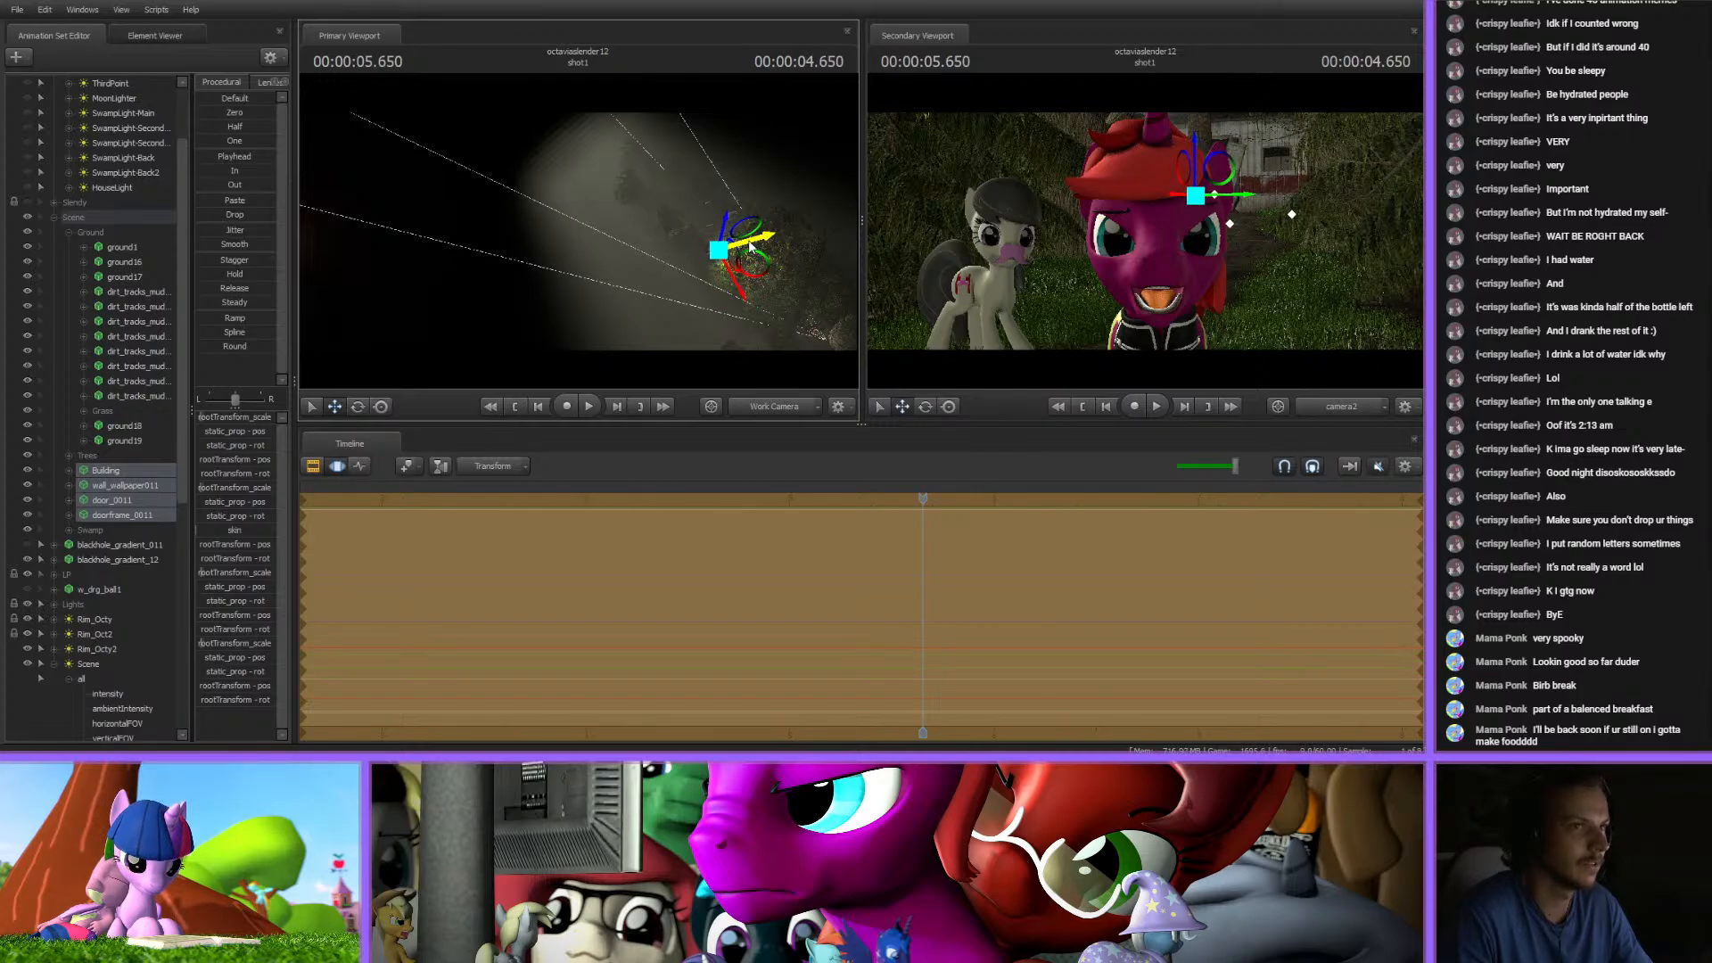
pyautogui.hotkey('ctrl', 'z')
# - Hide the Trees and Grass groups in the Scene set to get a clear view of the building
pyautogui.click(990, 259)
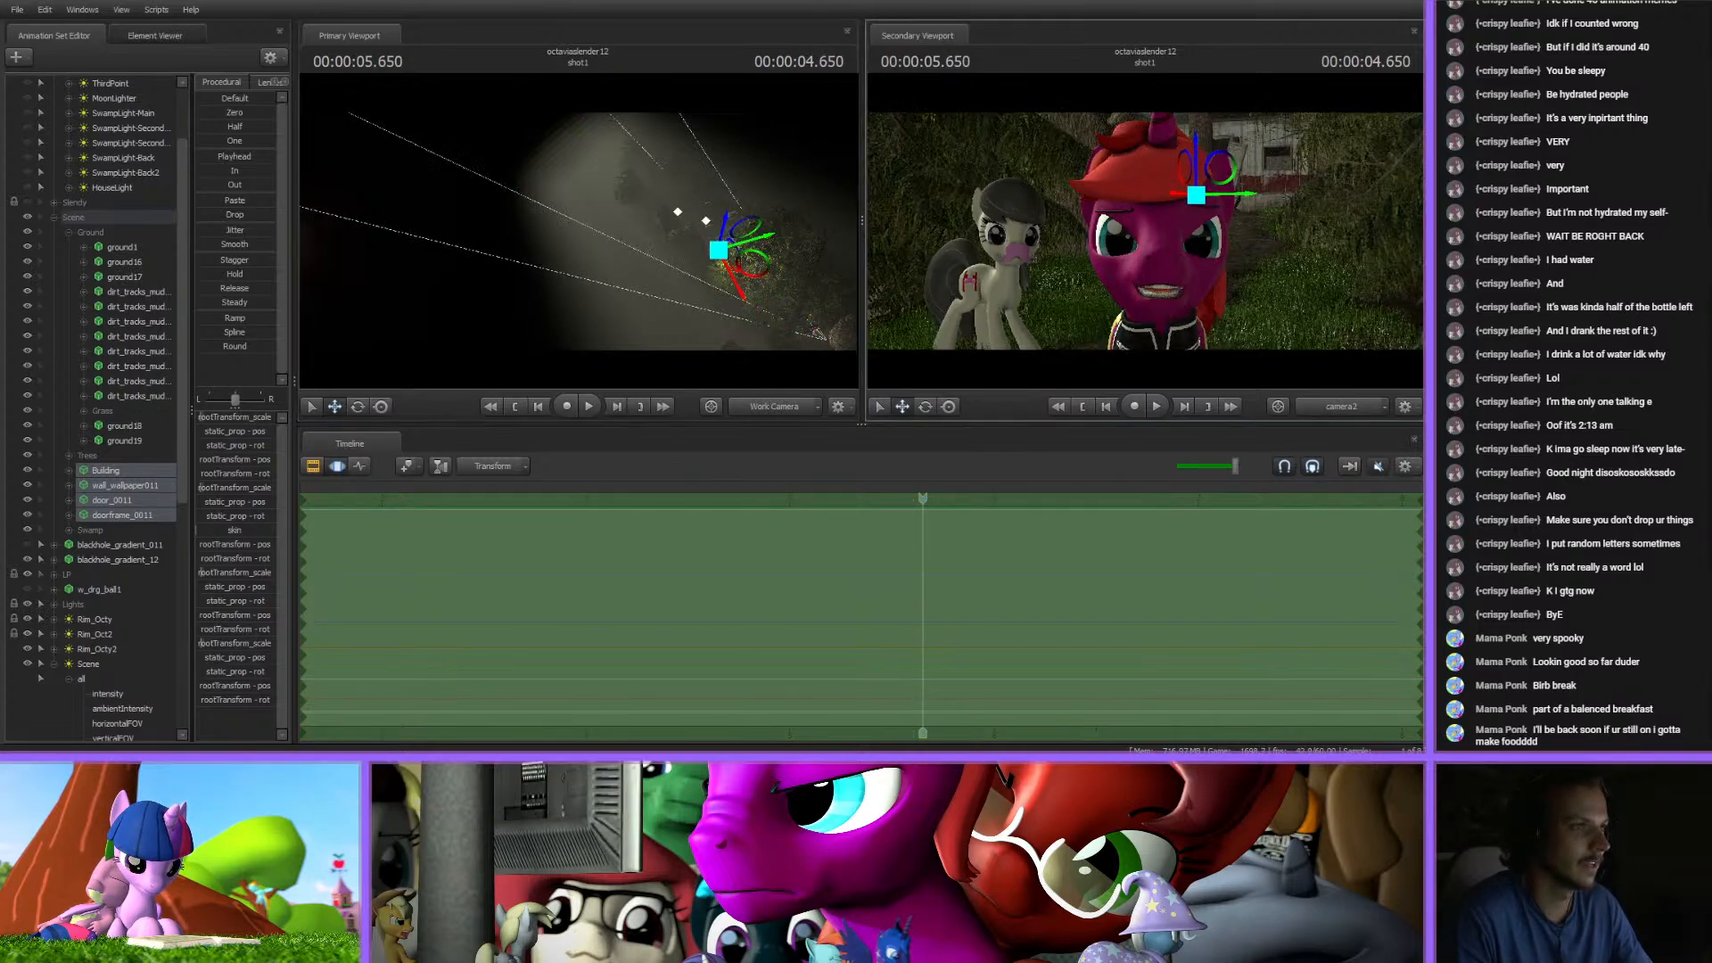
pyautogui.moveTo(759, 301)
pyautogui.mouseDown()
pyautogui.moveTo(807, 295)
pyautogui.moveTo(817, 310)
pyautogui.moveTo(789, 332)
pyautogui.moveTo(751, 322)
pyautogui.mouseUp()
pyautogui.press('w')
pyautogui.press('s')
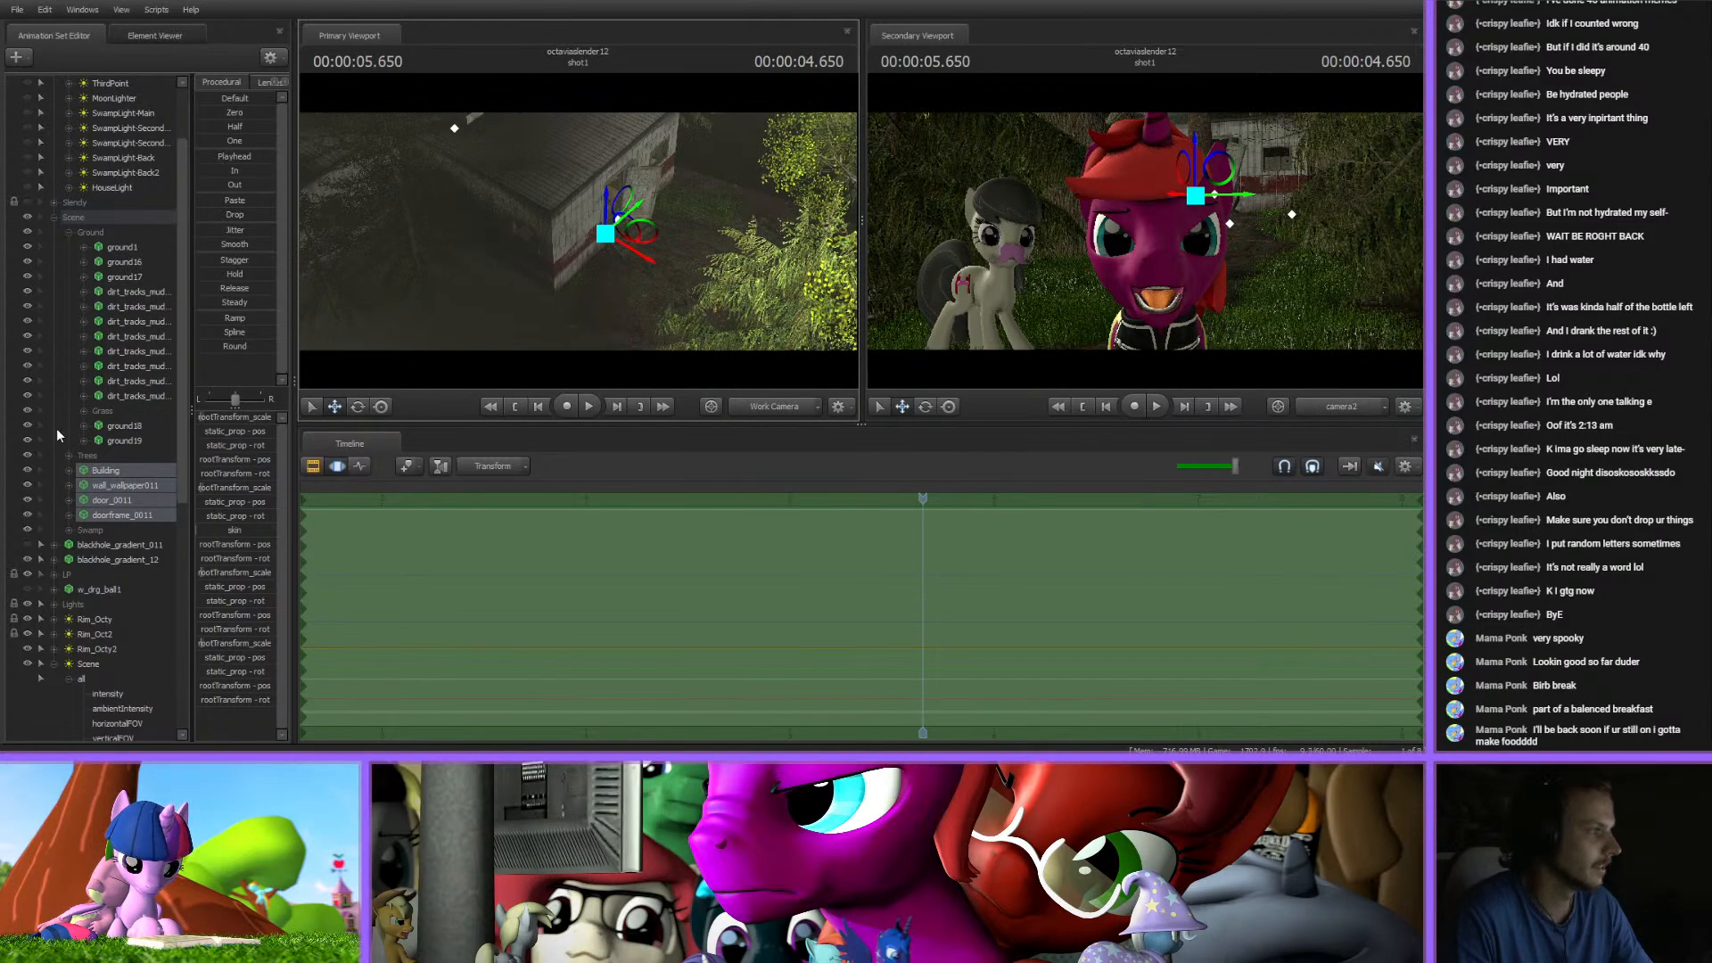
pyautogui.click(27, 454)
pyautogui.click(27, 410)
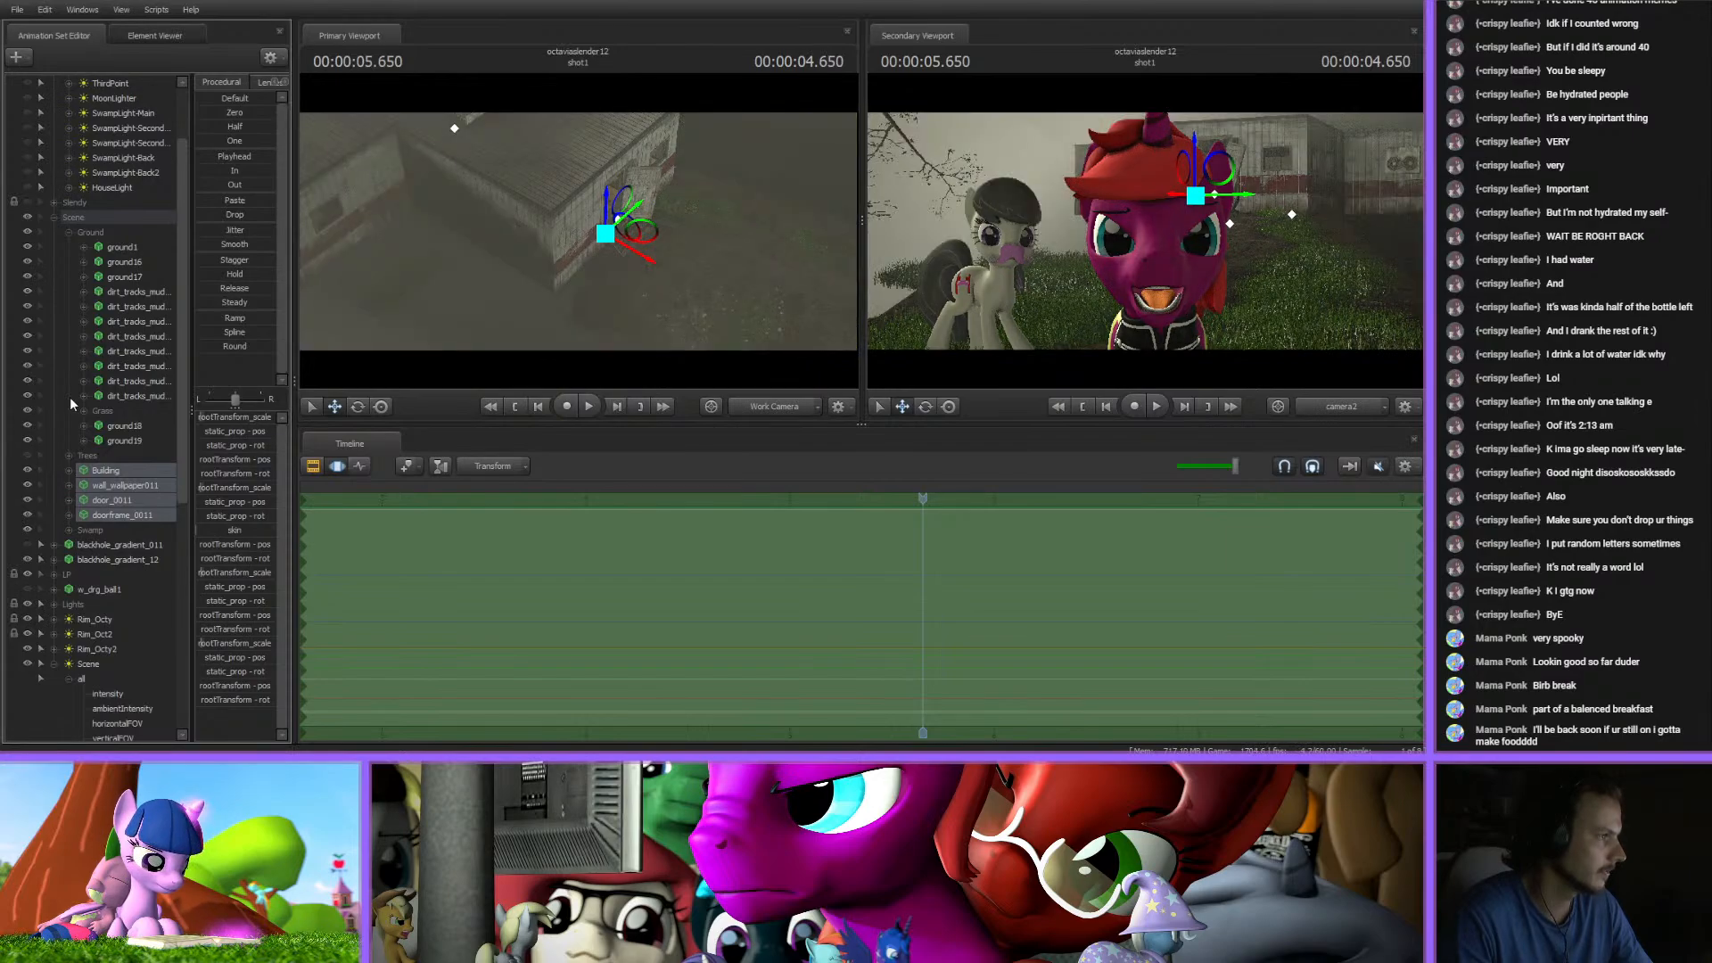
pyautogui.press('w')
pyautogui.moveTo(553, 257); pyautogui.dragTo(585, 237)
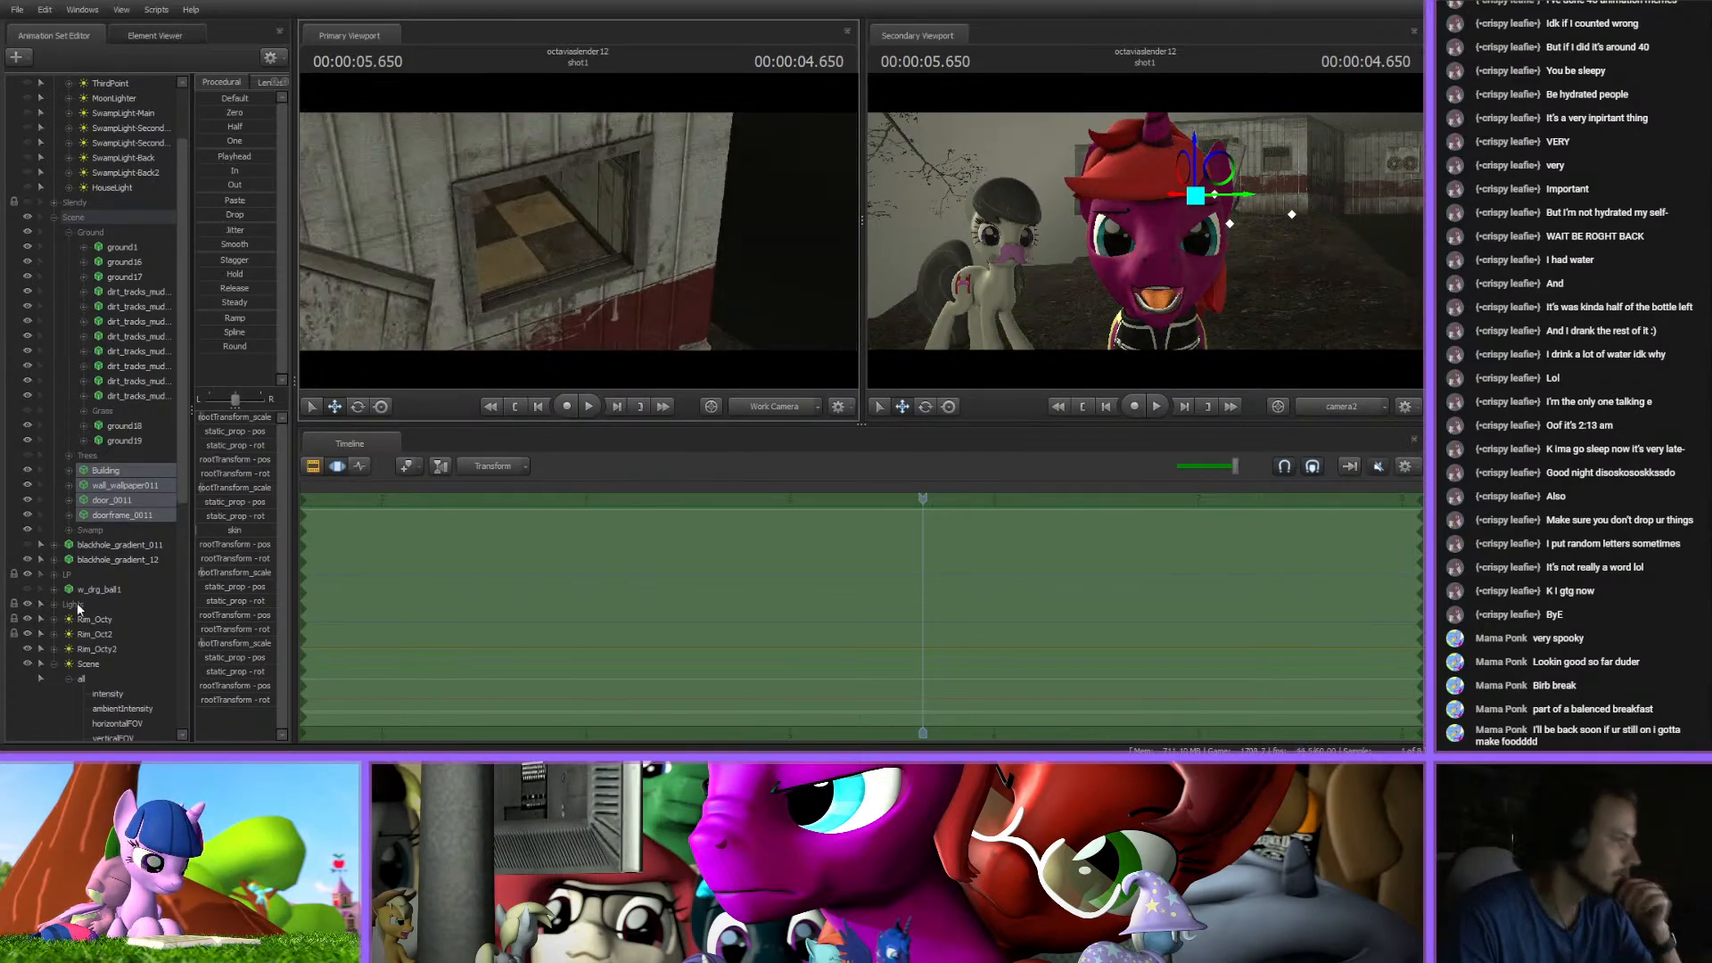
# - Collapse the Lights-Original group, then make the Slendy group visible and select it
pyautogui.scroll(3, 54, 664)
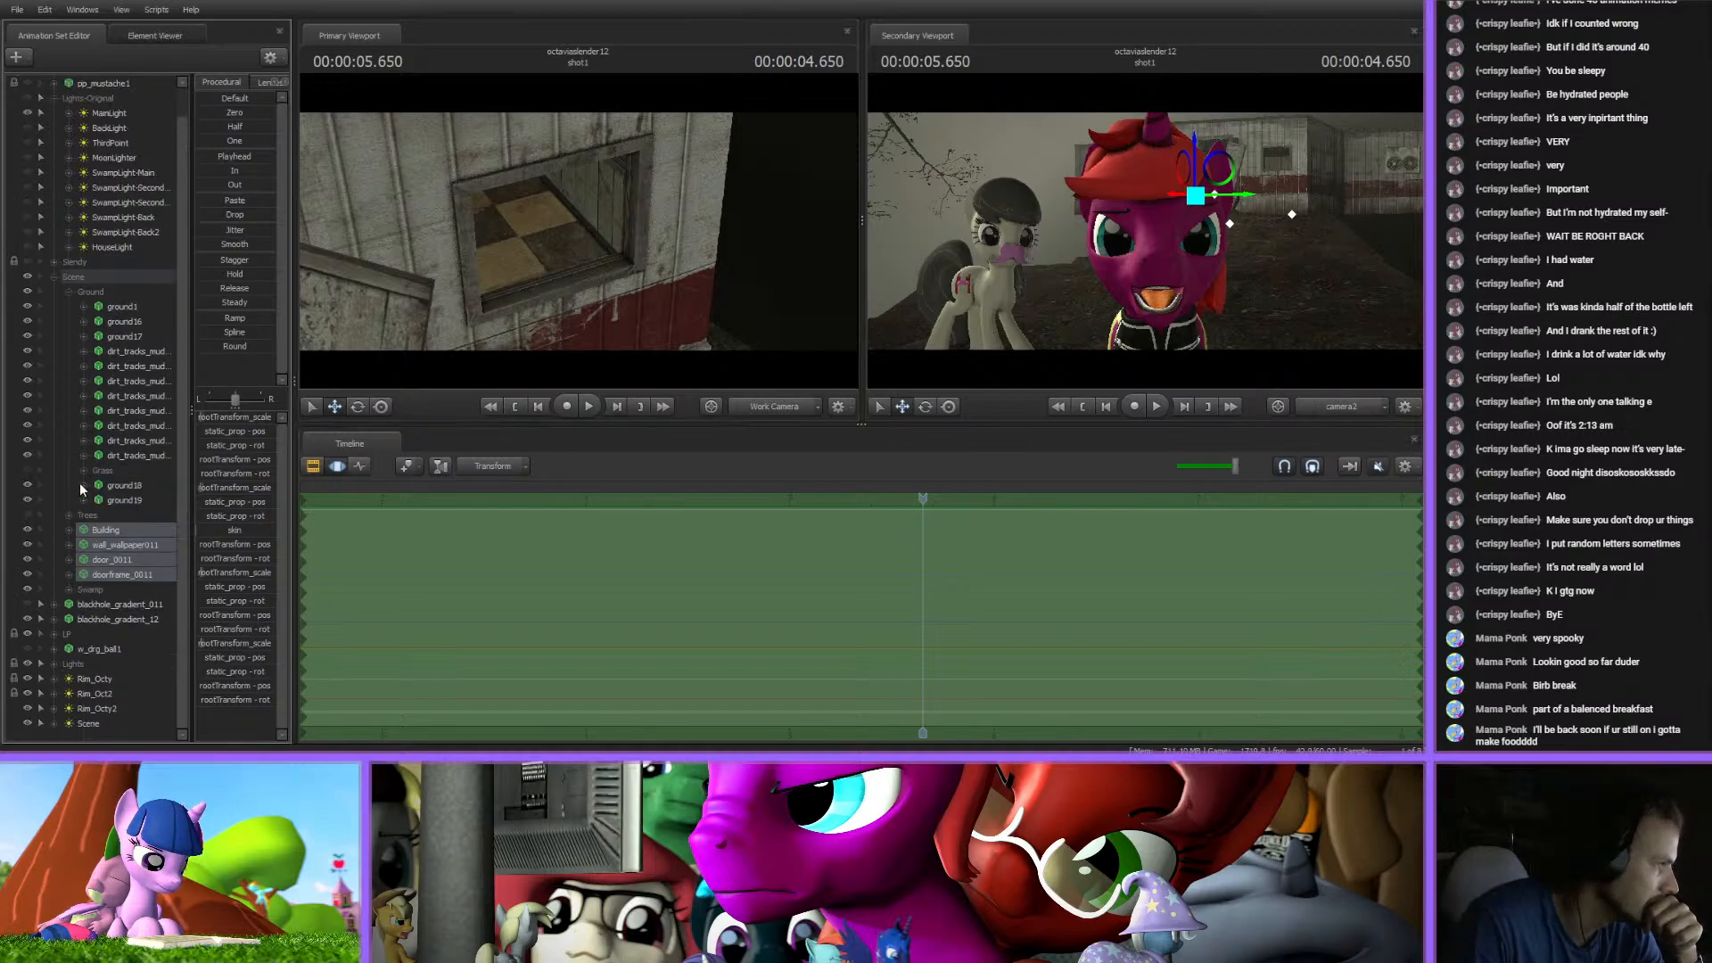
pyautogui.scroll(2, 86, 543)
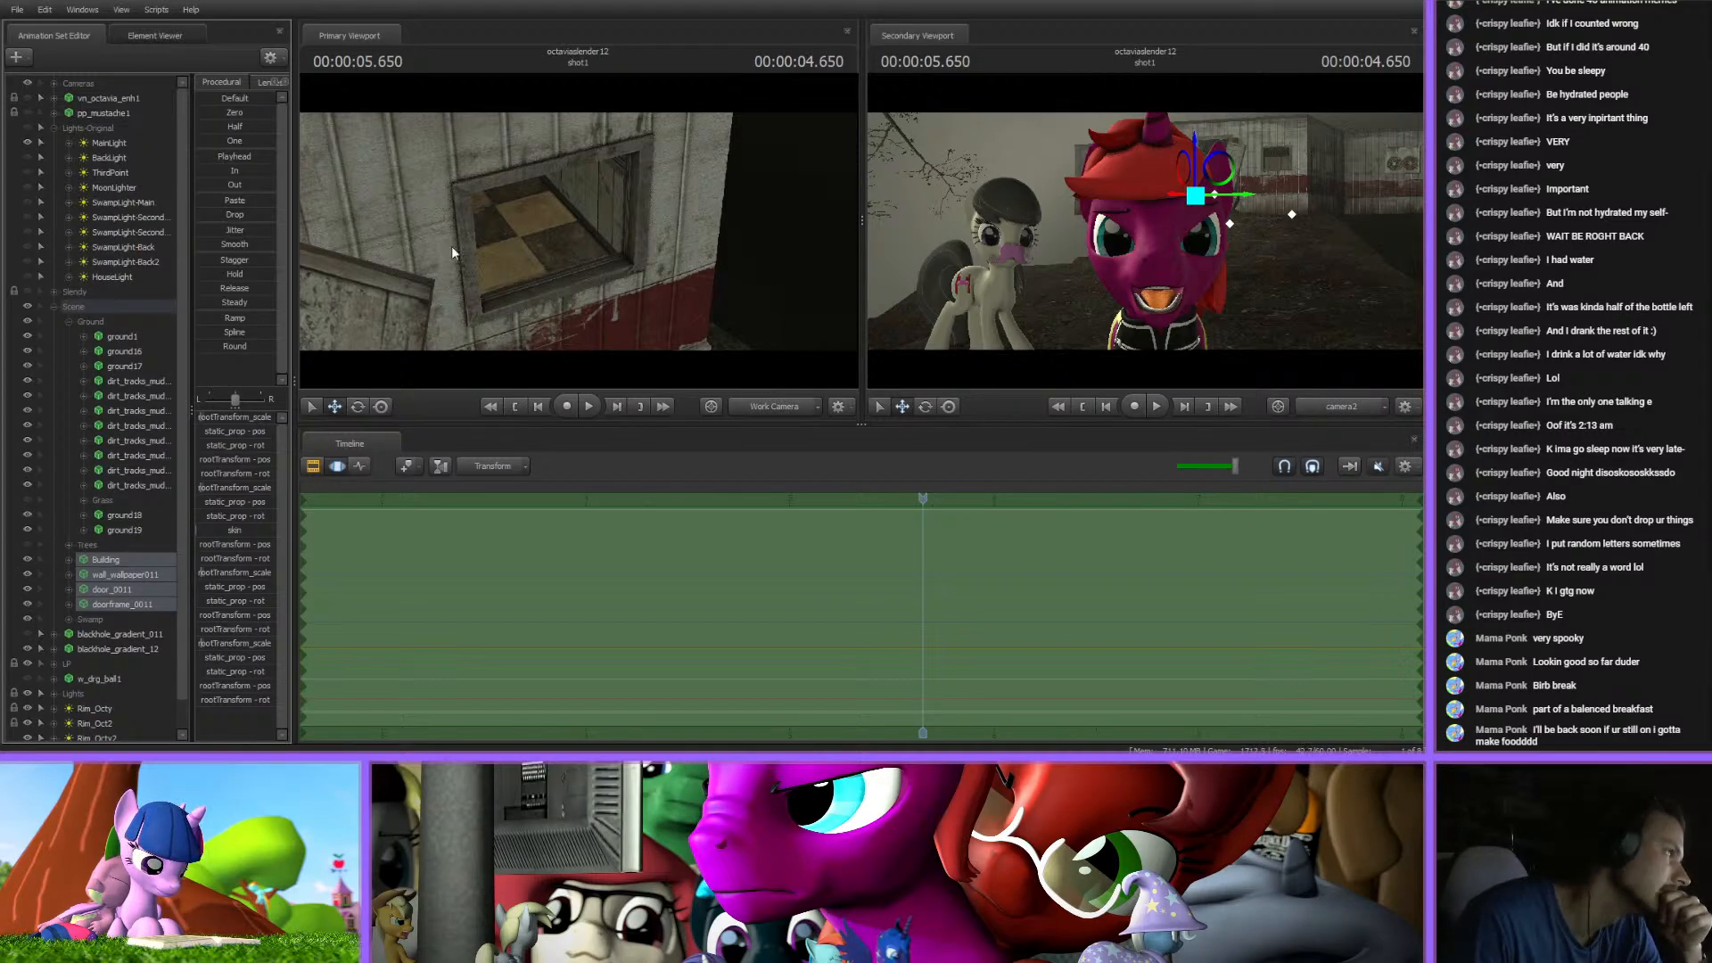
pyautogui.click(53, 129)
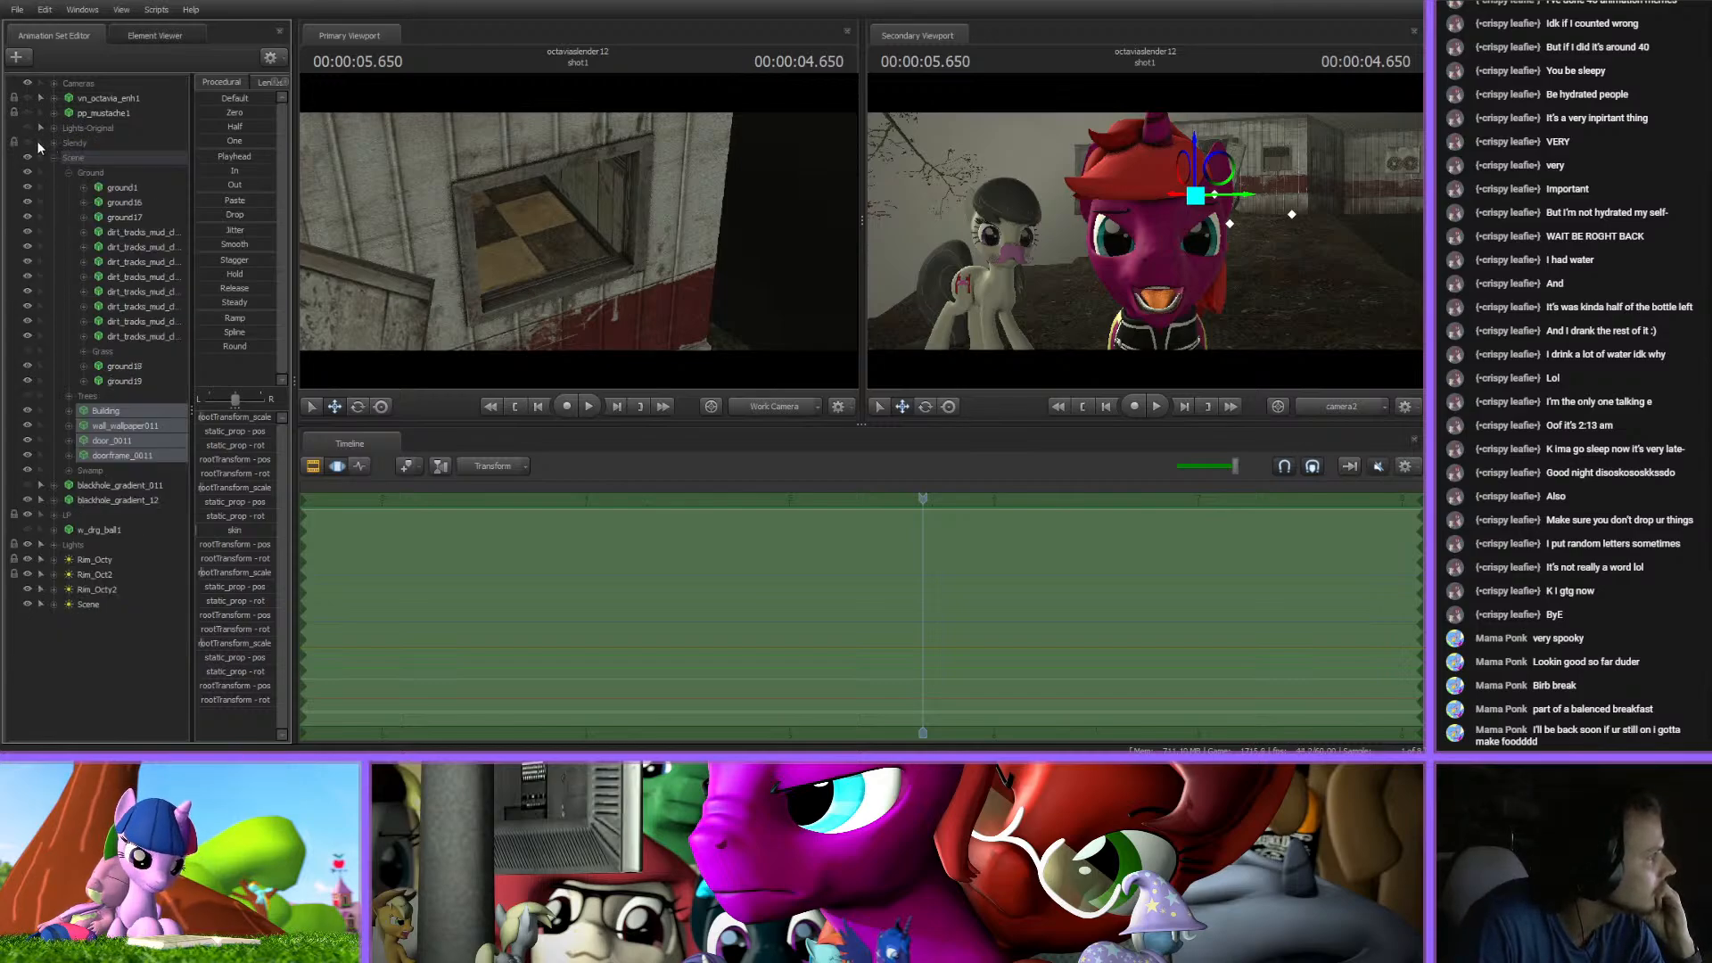
pyautogui.click(89, 142)
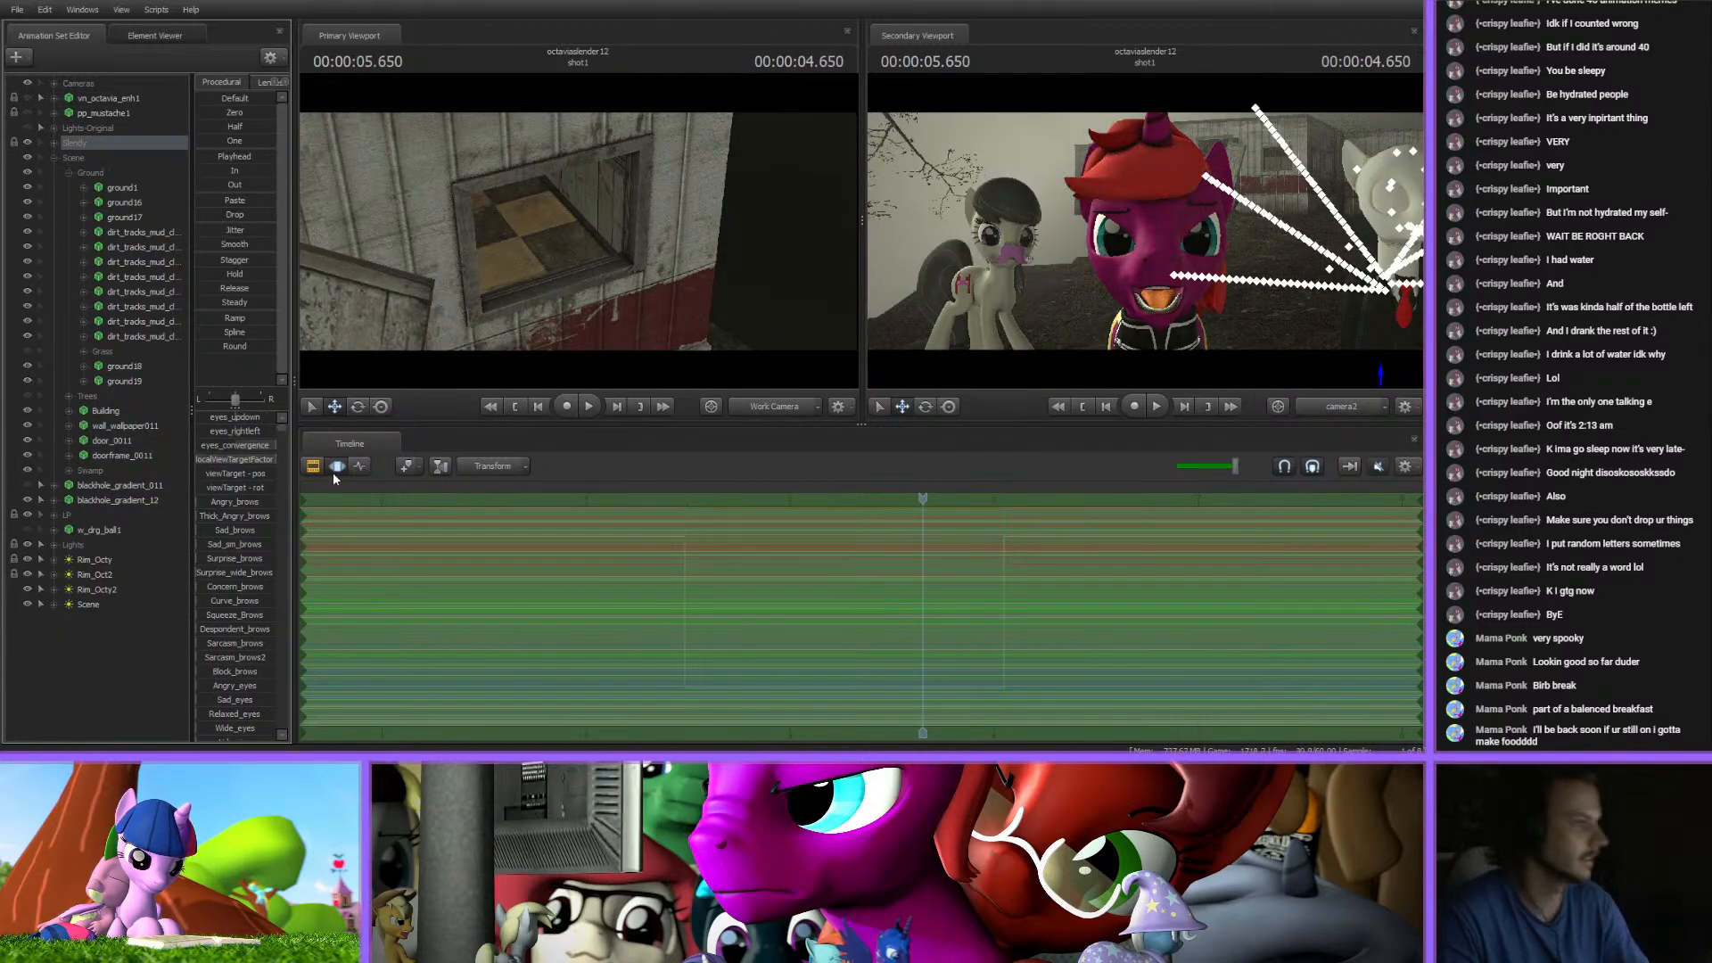
# - Apply the Playhead preset to Slendy's animation and move the character from beside the ponies to the background building
pyautogui.press('f')
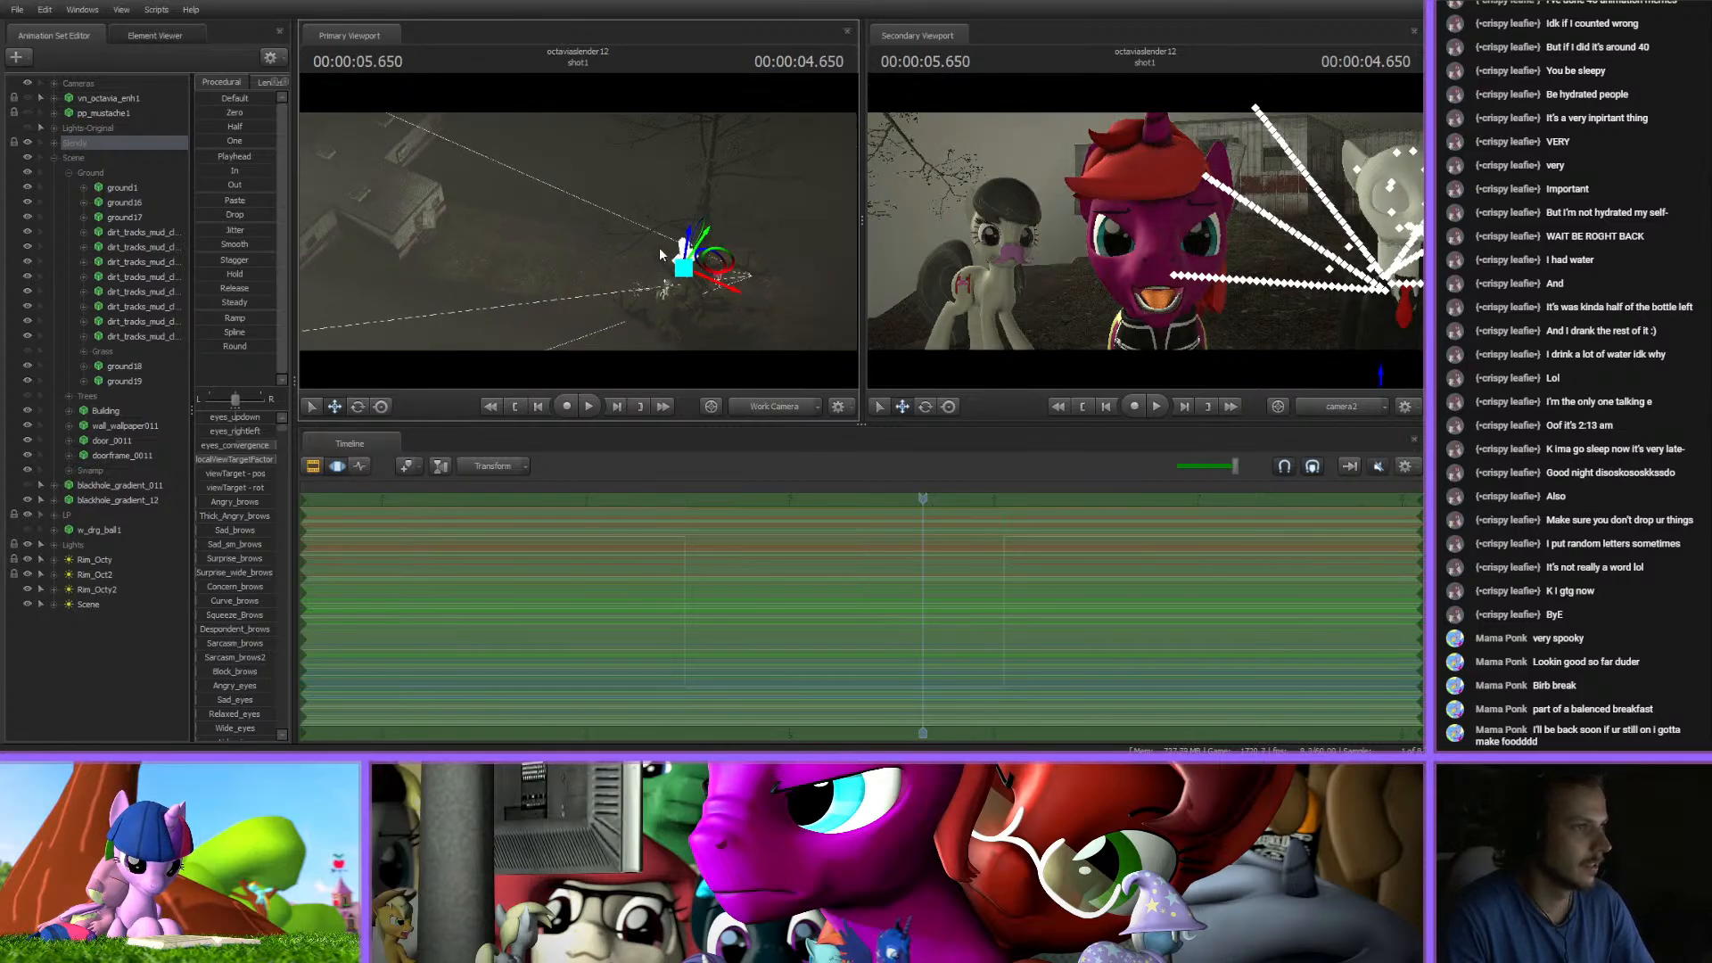
pyautogui.click(222, 157)
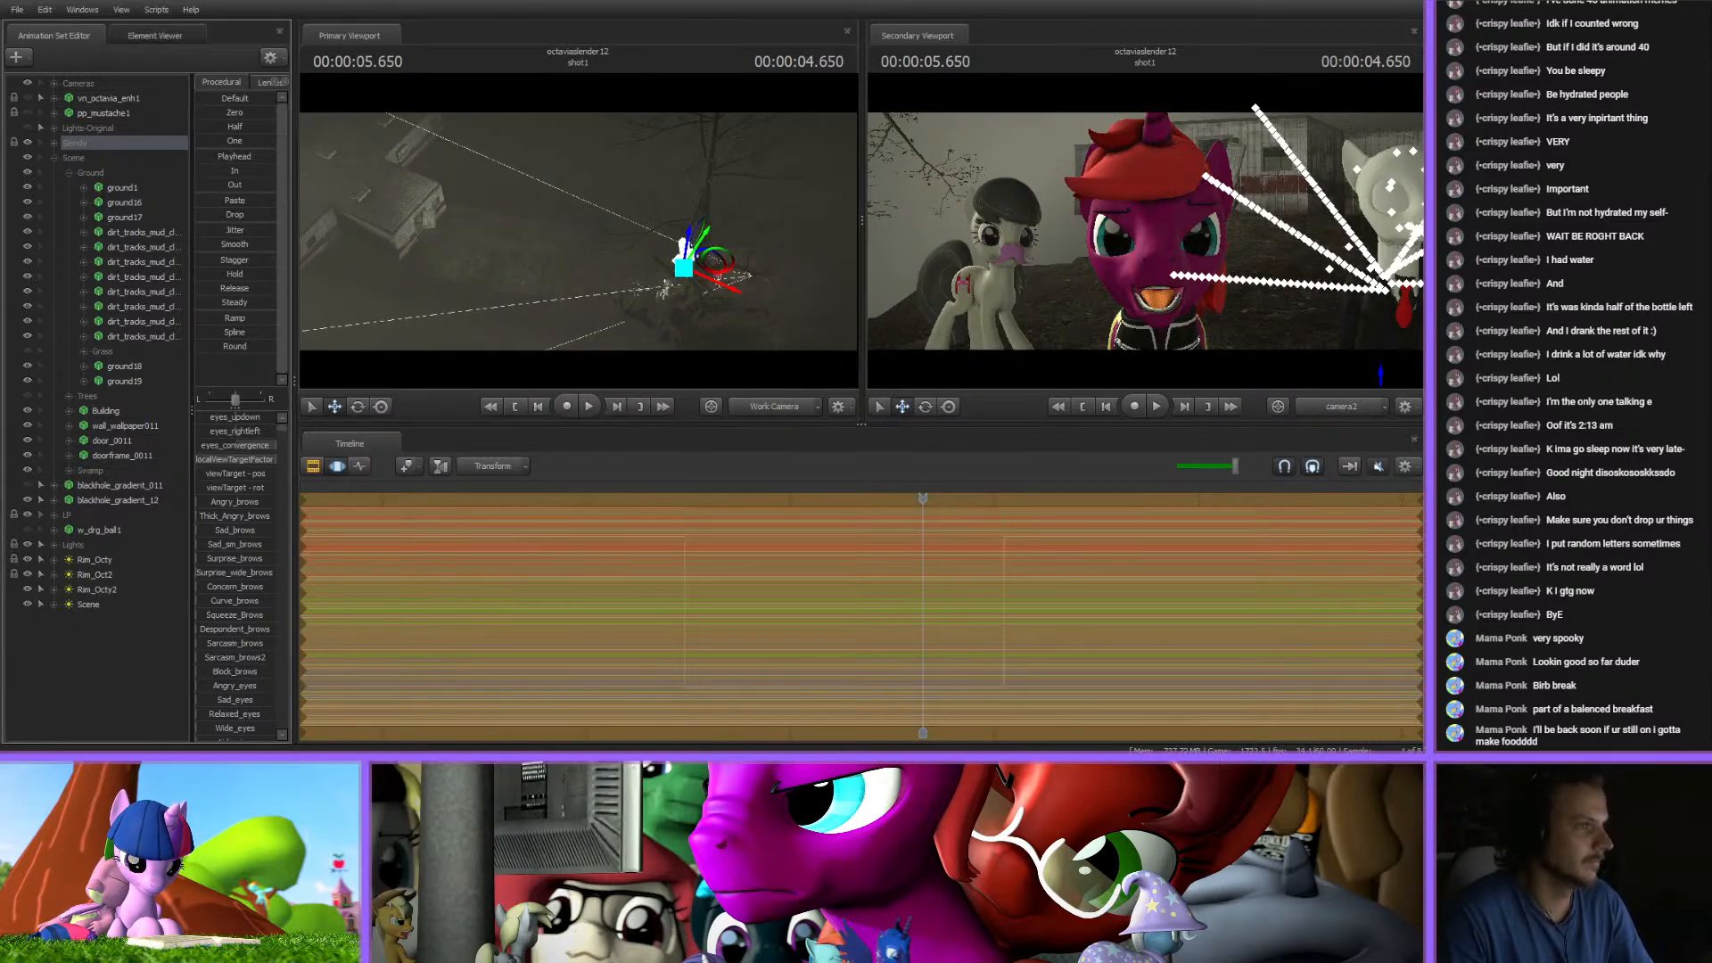
pyautogui.moveTo(729, 266); pyautogui.dragTo(426, 214)
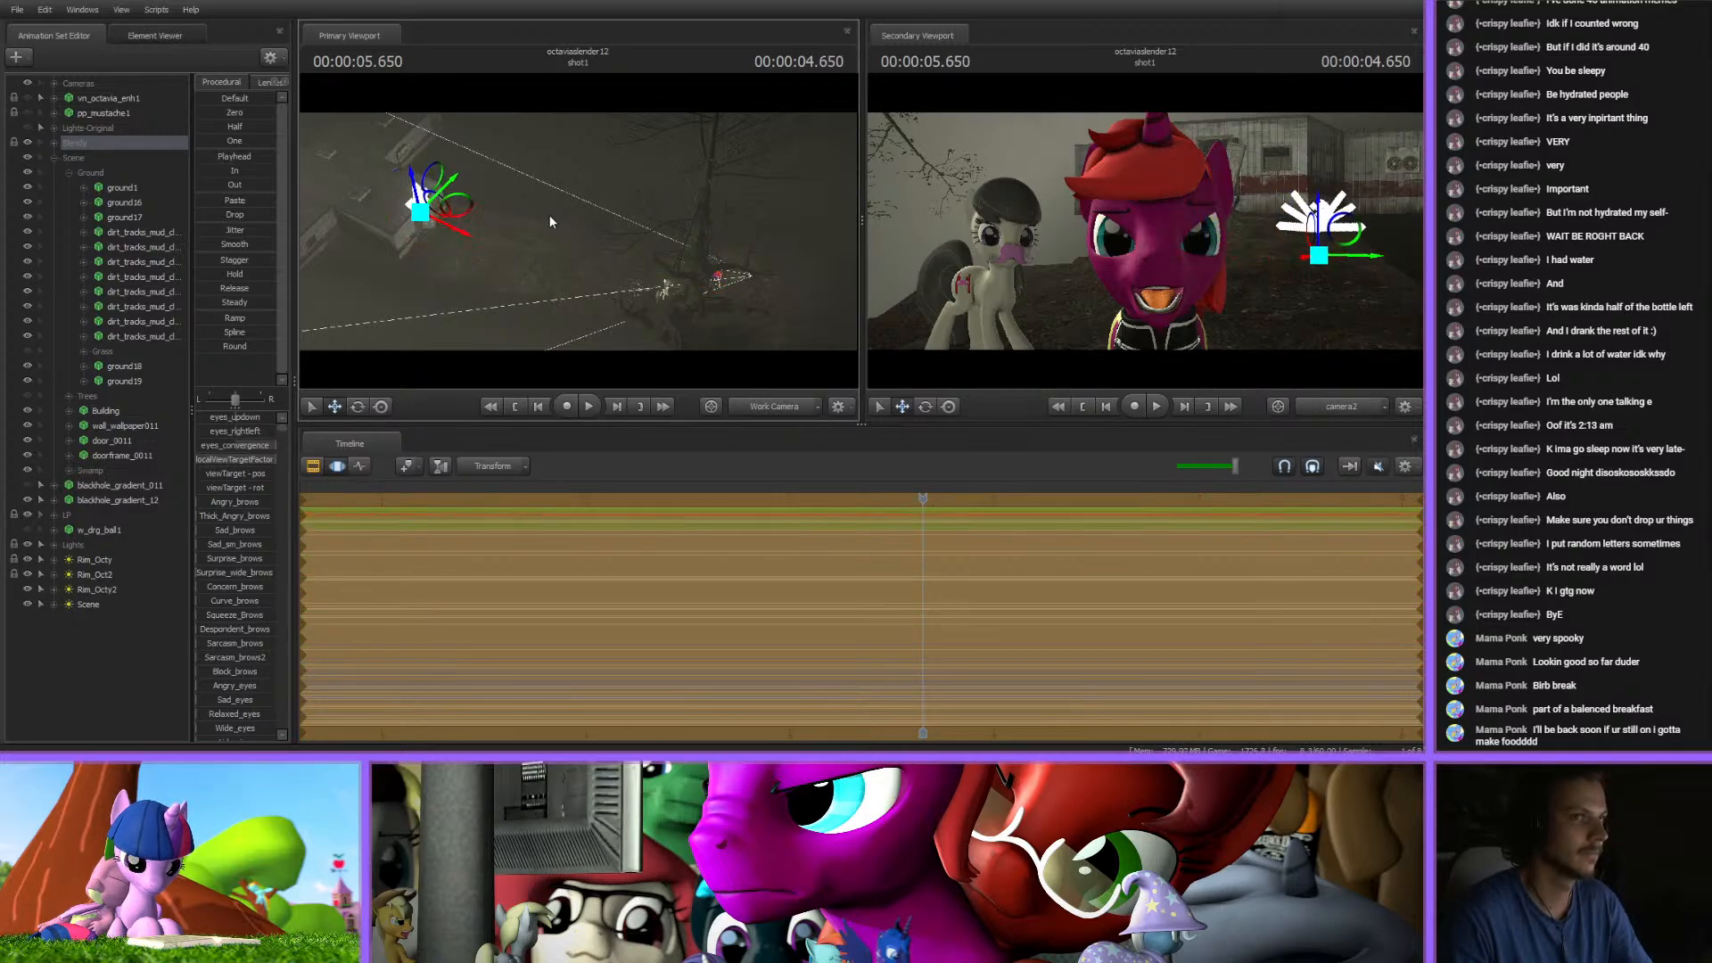
pyautogui.press('Escape')
pyautogui.press('Escape')
# - Position and rotate Slendy inside the building so the character stands on the checkered floor
pyautogui.moveTo(550, 222)
pyautogui.mouseDown()
pyautogui.moveTo(698, 267)
pyautogui.moveTo(589, 276)
pyautogui.moveTo(571, 254)
pyautogui.moveTo(615, 258)
pyautogui.moveTo(593, 241)
pyautogui.moveTo(571, 254)
pyautogui.moveTo(584, 237)
pyautogui.moveTo(584, 272)
pyautogui.moveTo(580, 231)
pyautogui.mouseUp()
pyautogui.hotkey('ctrl', 'a')
pyautogui.press('w')
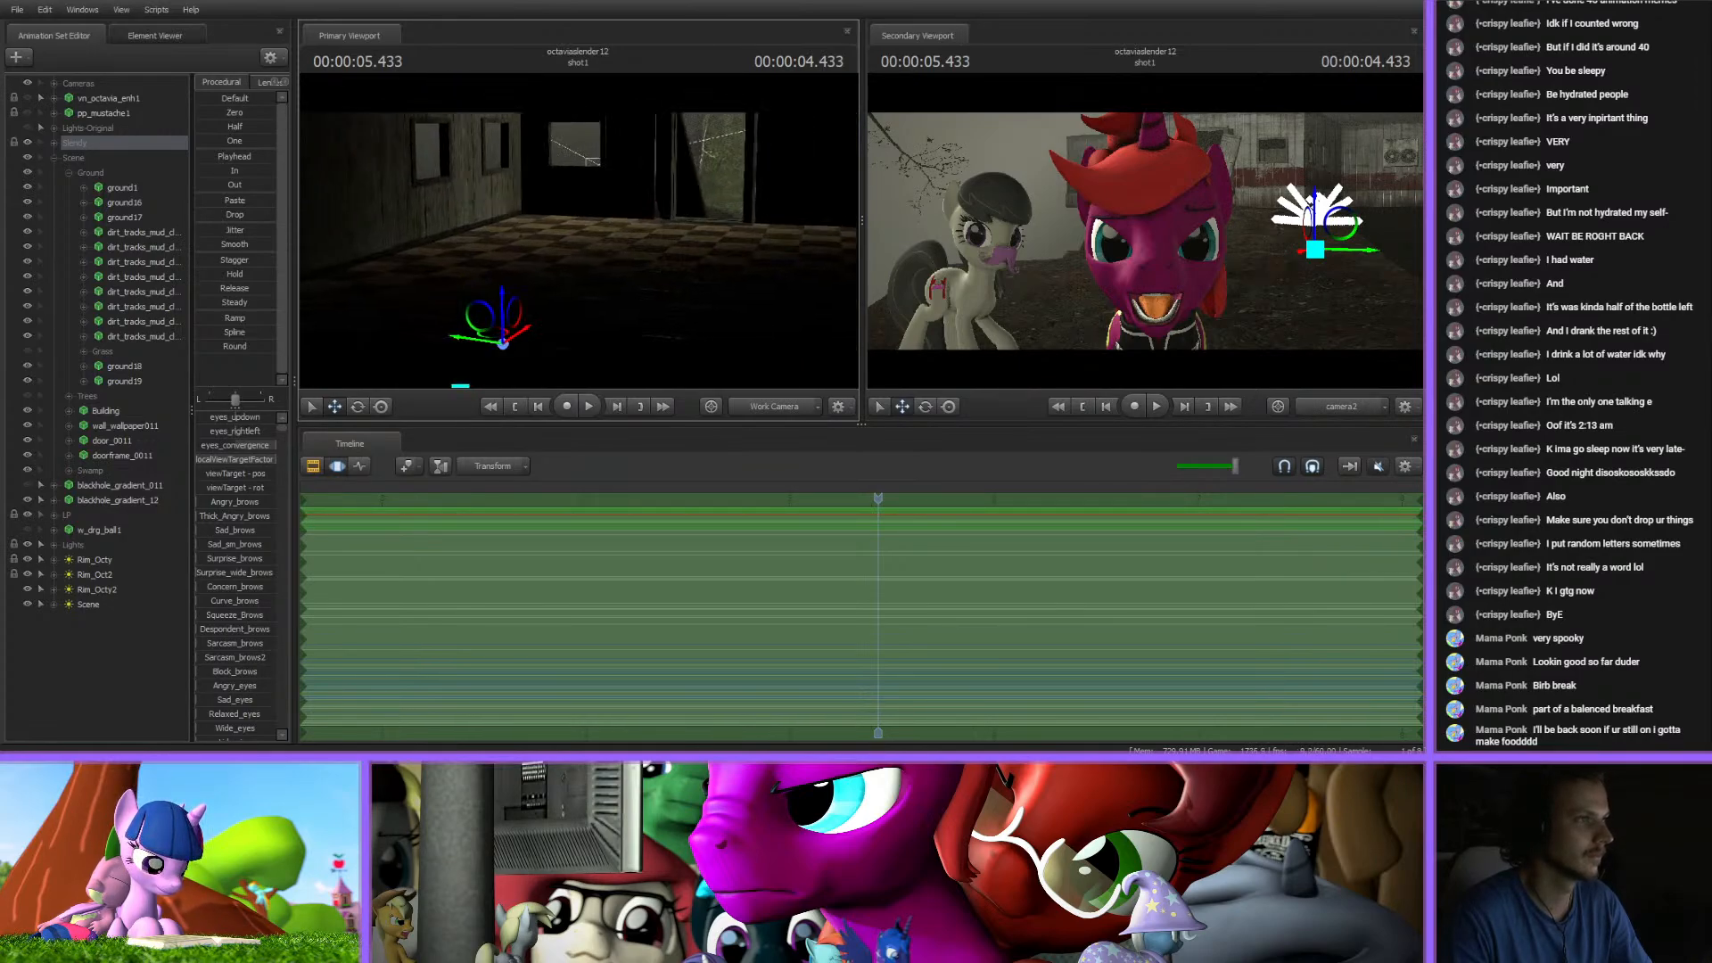
pyautogui.moveTo(504, 343); pyautogui.dragTo(537, 261)
pyautogui.press('w')
pyautogui.press('w')
pyautogui.press('d')
pyautogui.press('s')
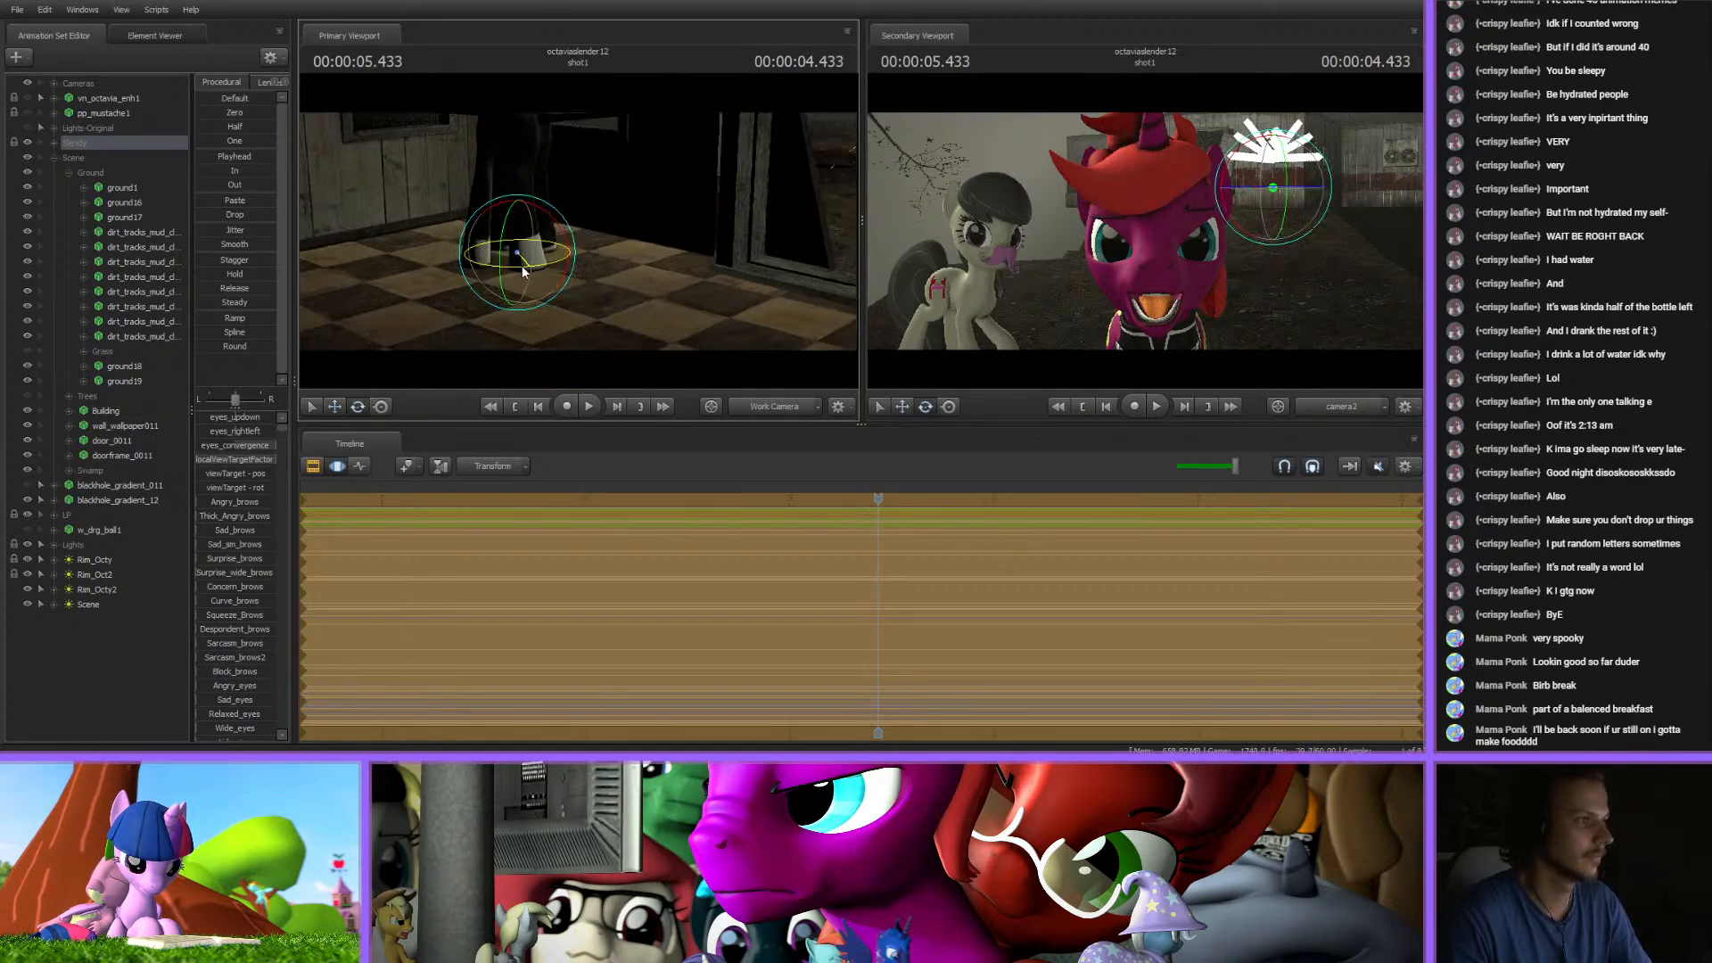
pyautogui.click(524, 258)
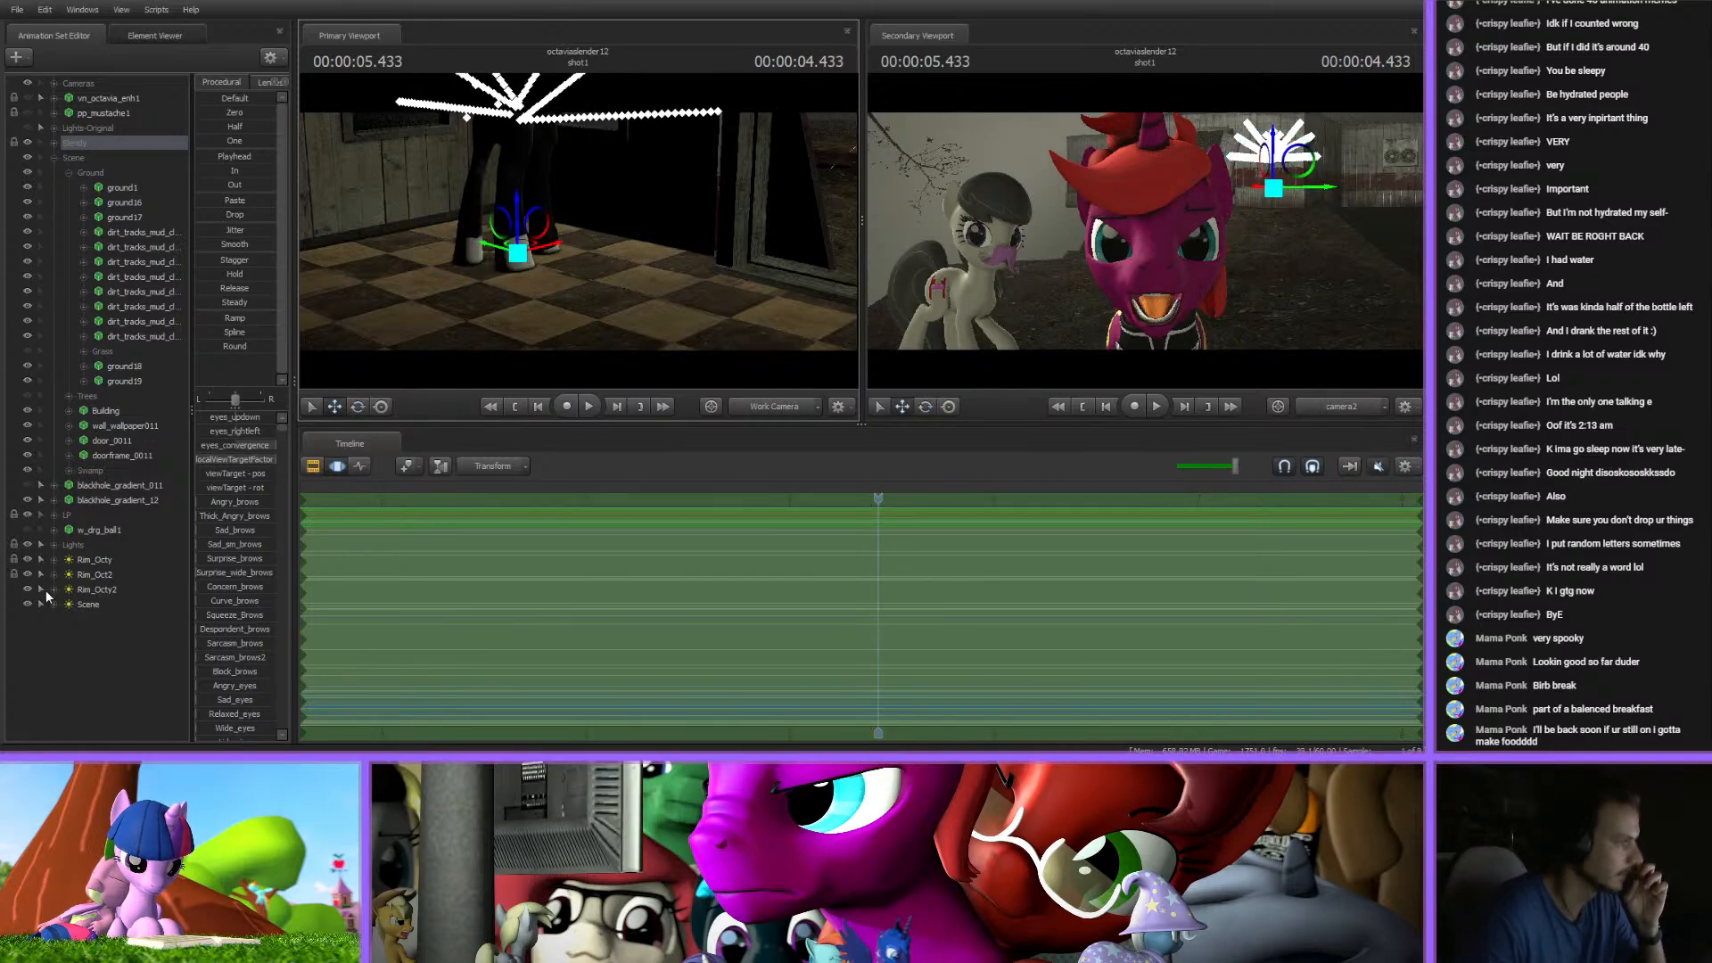
# - Move the Rim_Octy, Rim_Oct2, Rim_Octy2 and Scene lights into the Lights group
pyautogui.click(92, 557)
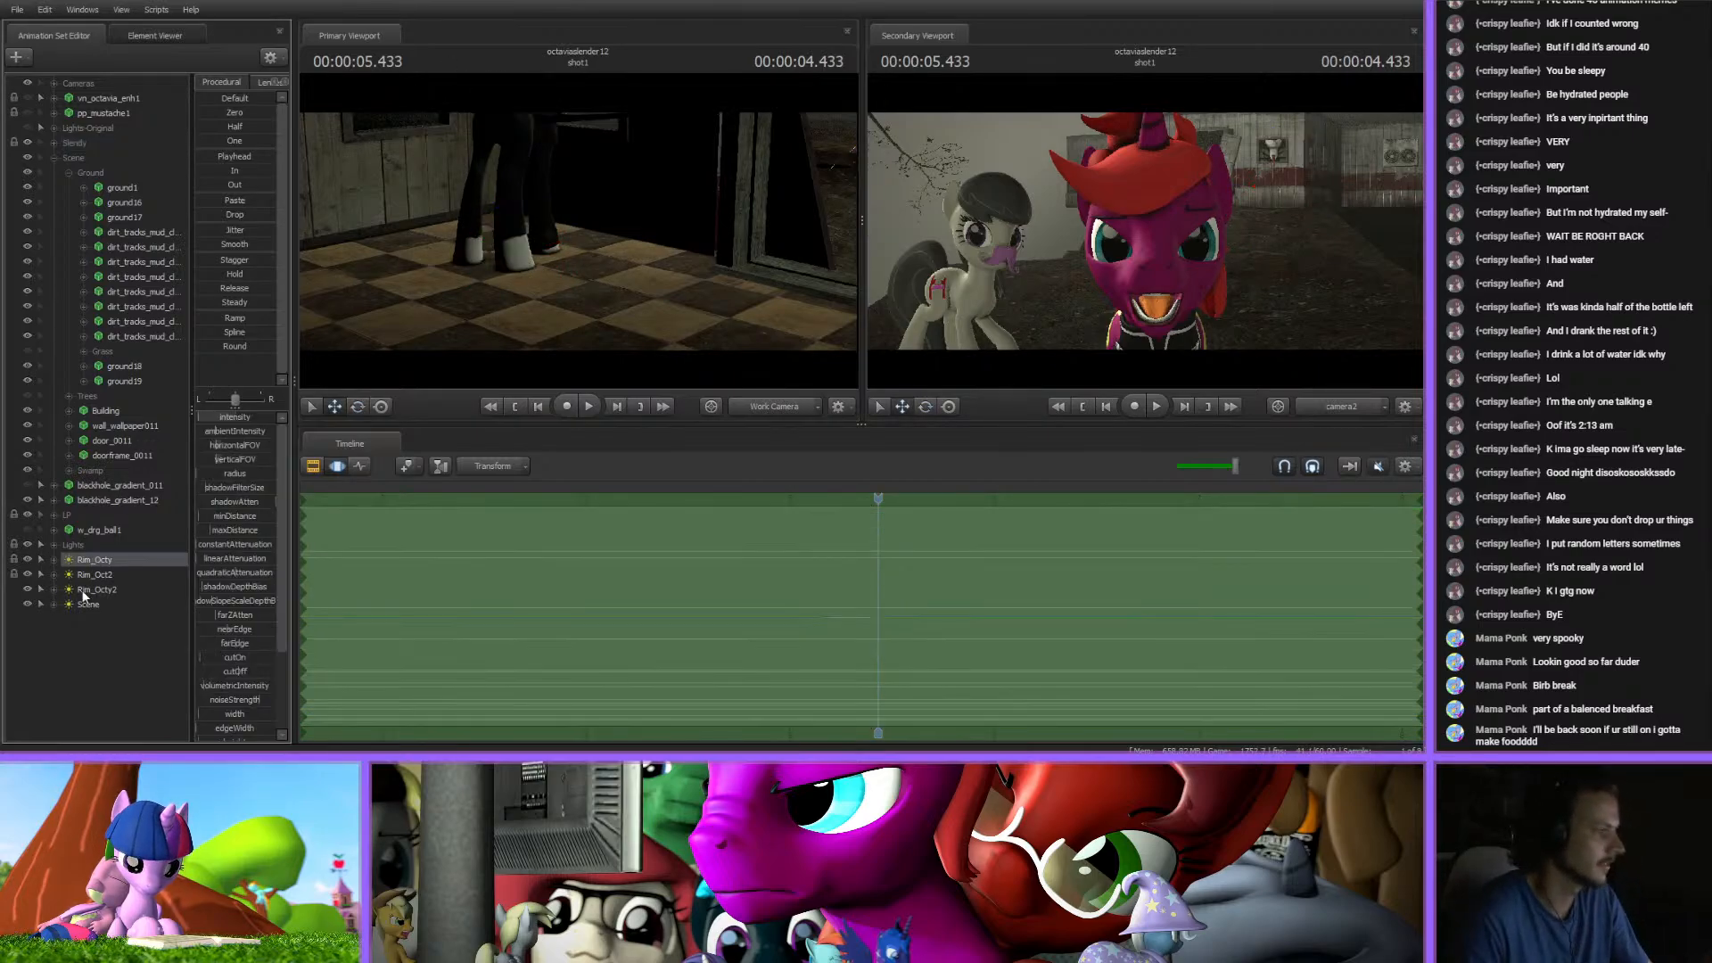
pyautogui.keyDown('shift'); pyautogui.click(84, 604); pyautogui.keyUp('shift')
pyautogui.click(54, 545)
pyautogui.moveTo(94, 617); pyautogui.dragTo(98, 608)
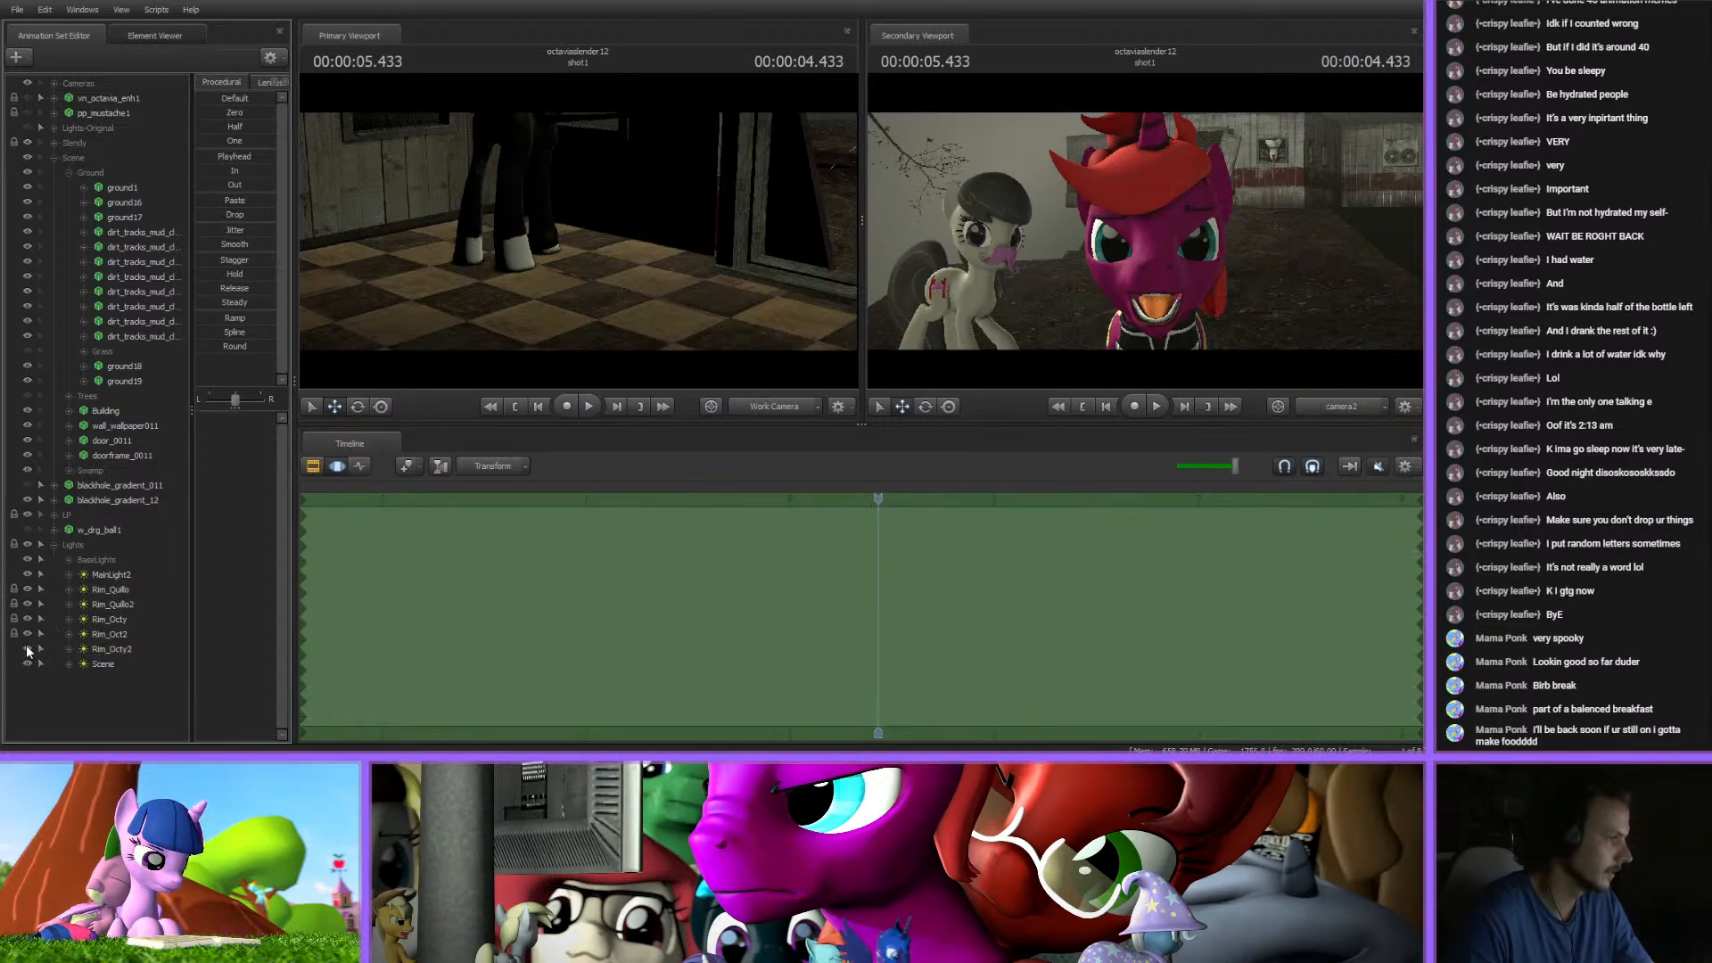
# - Group the lights from Rim_Quilo through Scene inside the Lights group and name the new group Rims
pyautogui.click(109, 589)
pyautogui.keyDown('shift'); pyautogui.click(105, 663); pyautogui.keyUp('shift')
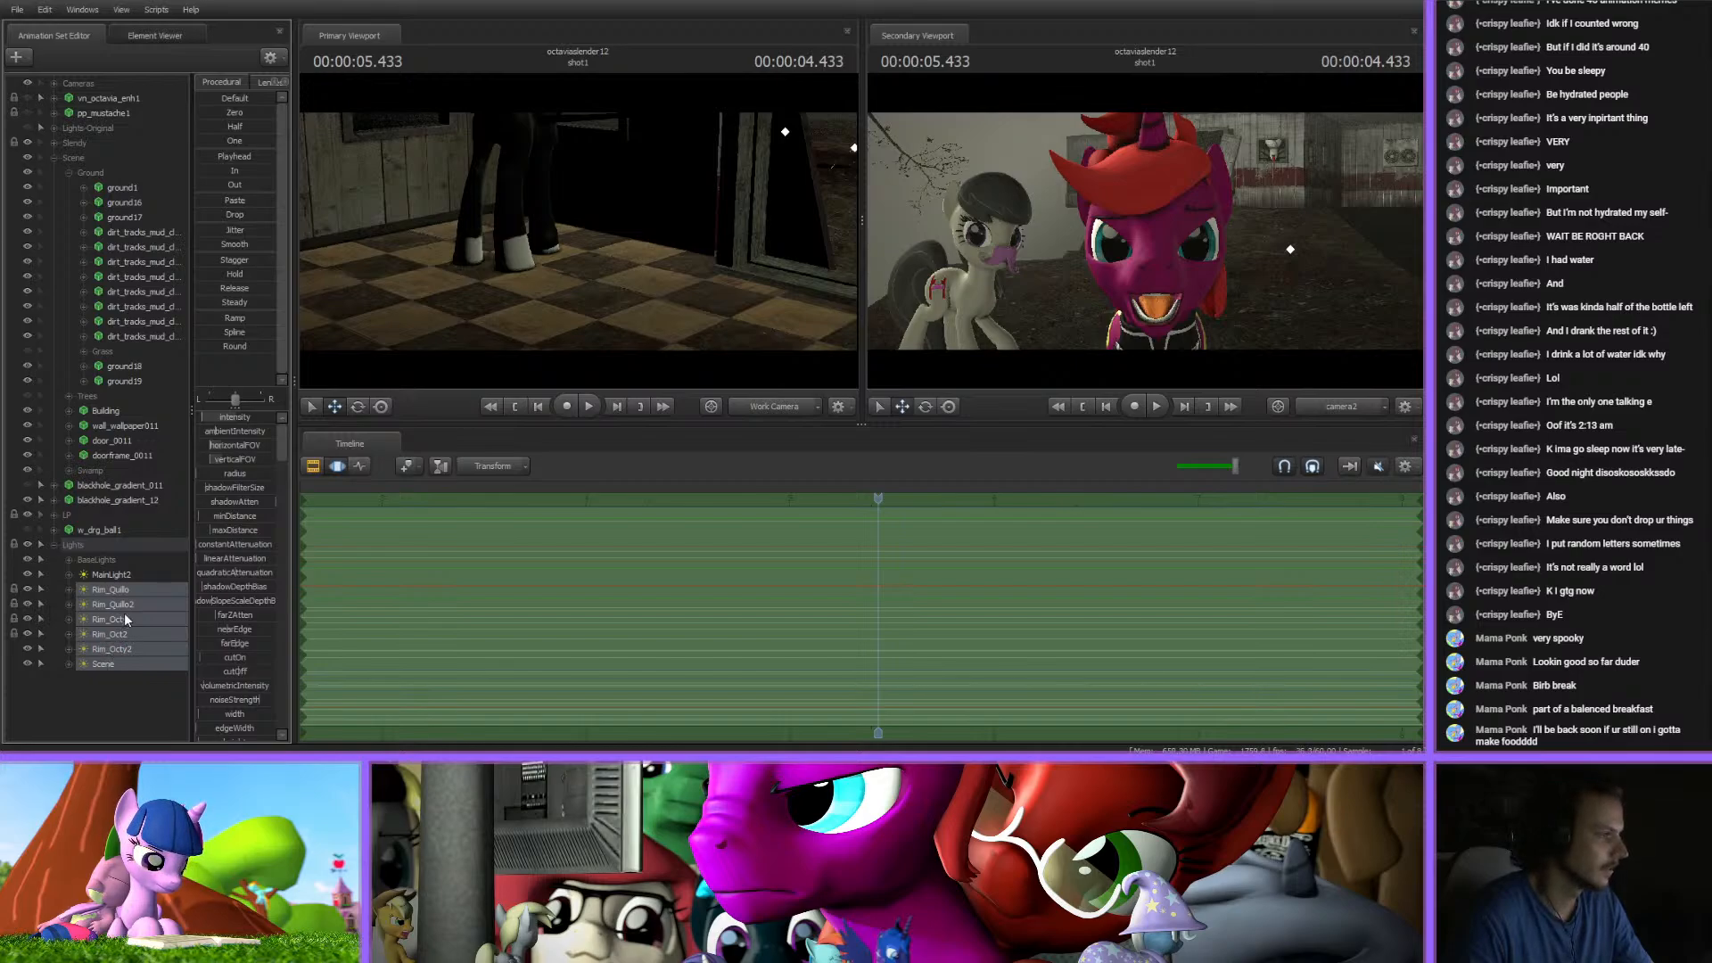
pyautogui.hotkey('ctrl', 'g')
pyautogui.click(96, 592)
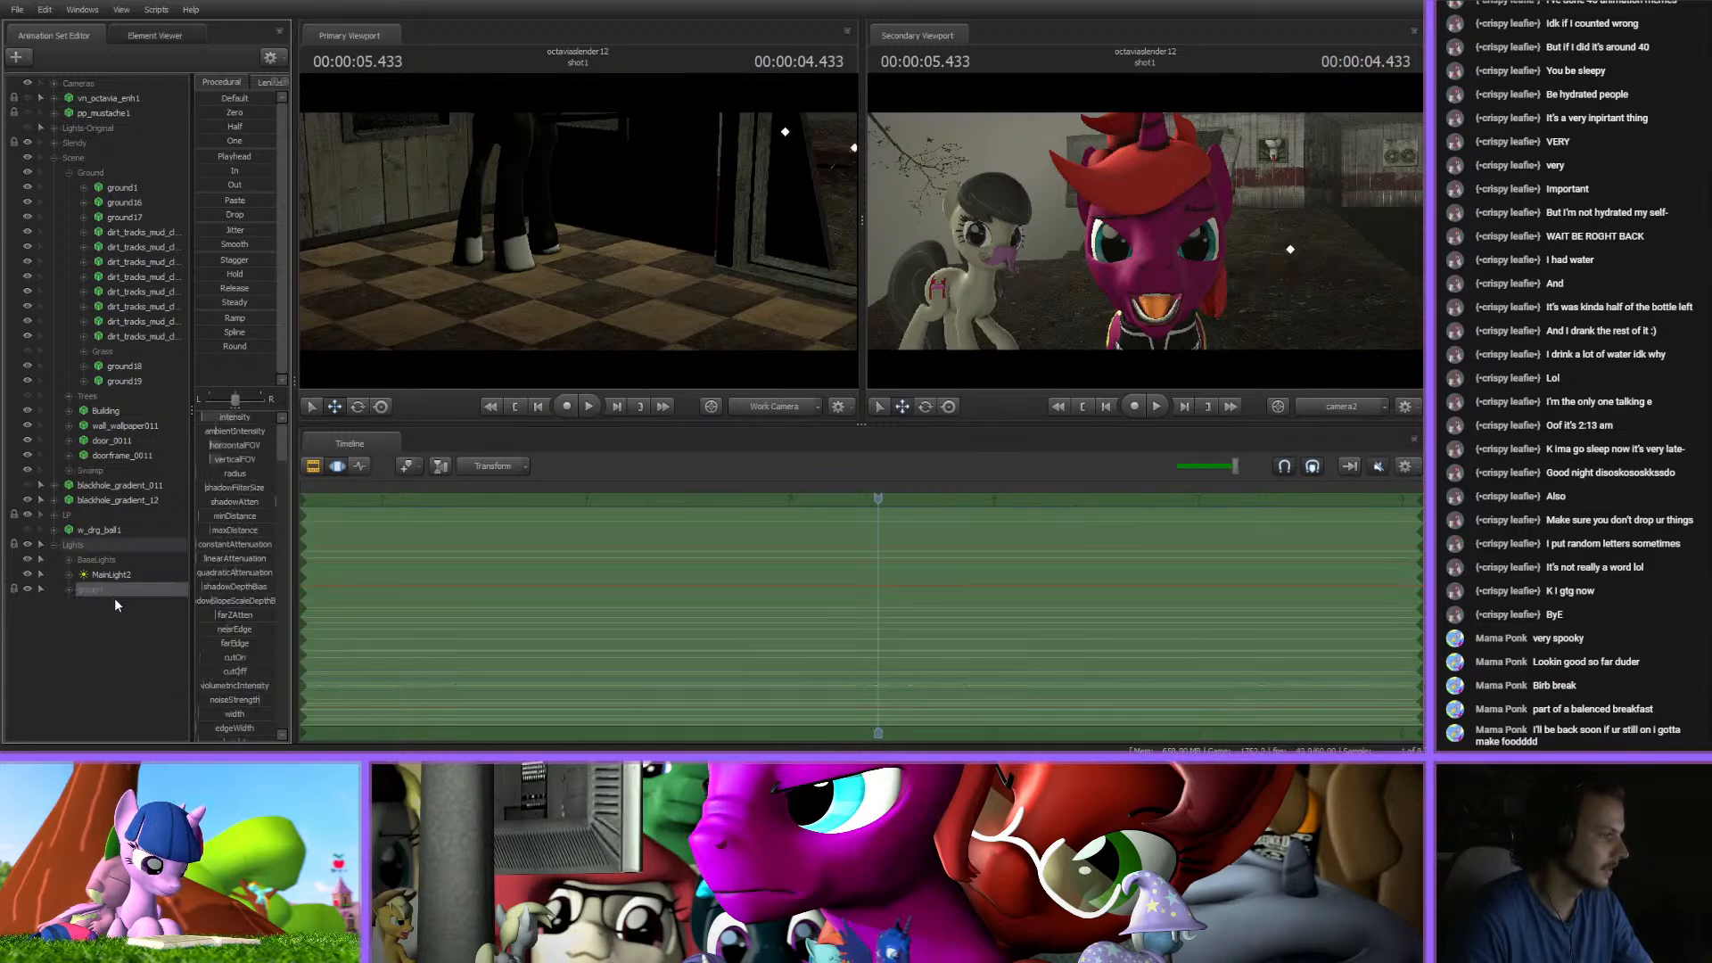
pyautogui.press('F2')
pyautogui.write('Rims')
pyautogui.press('Return')
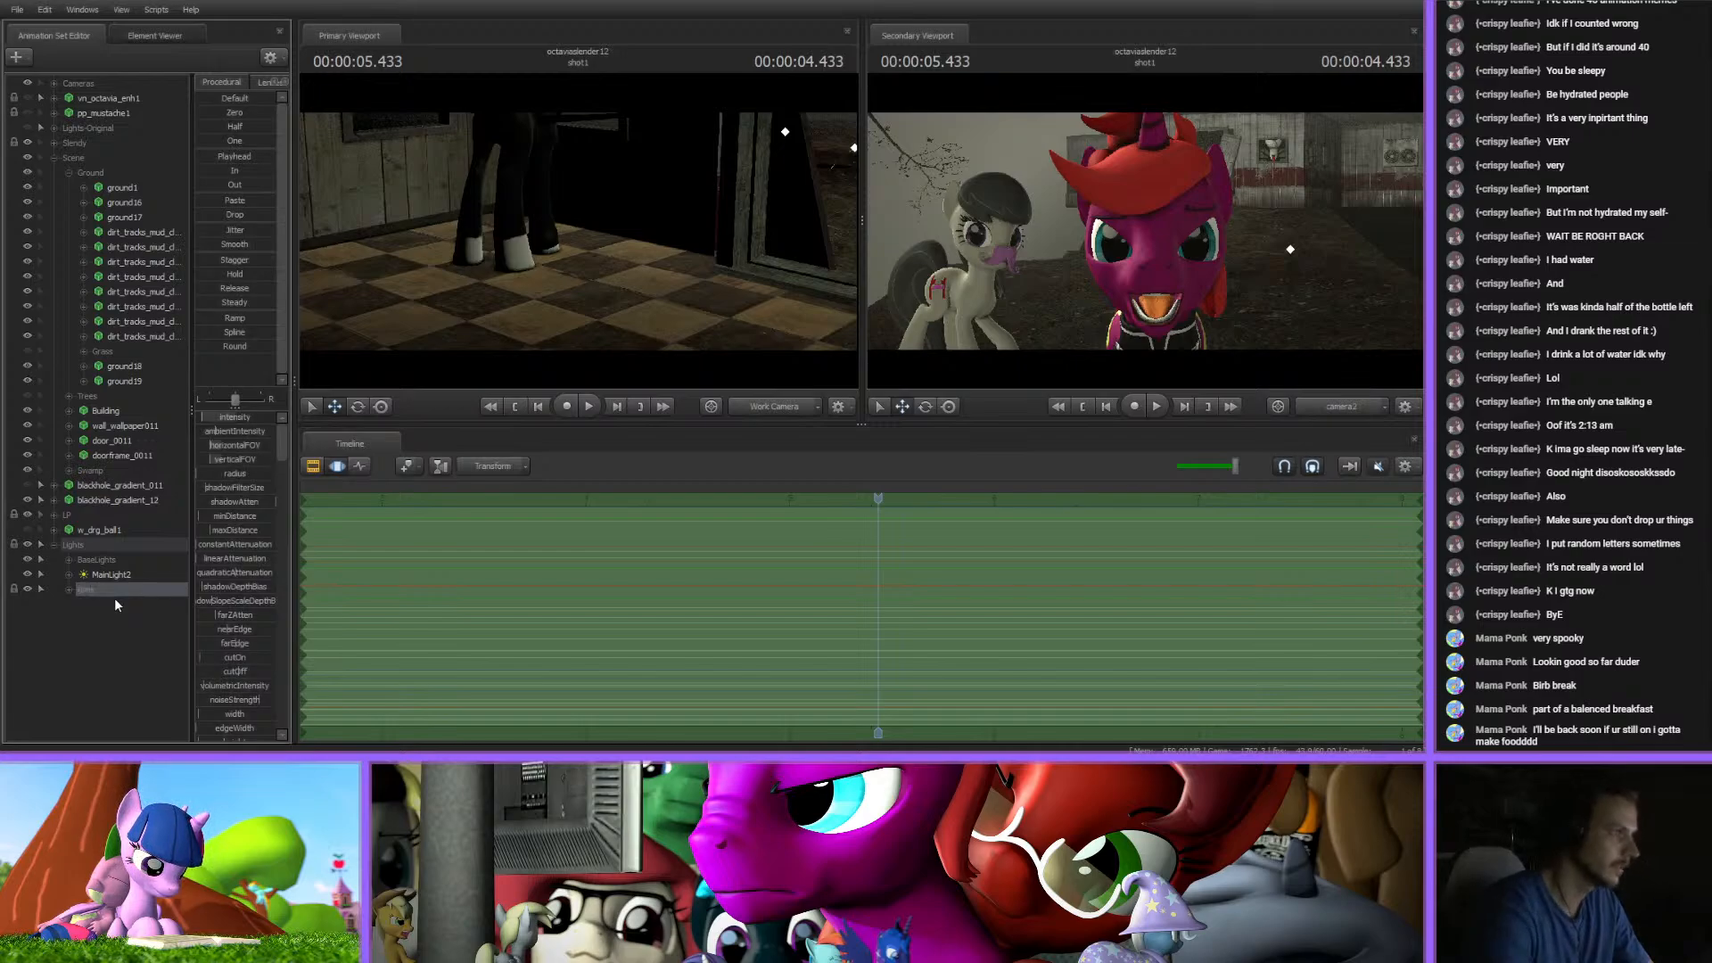
# - Hide the Rims light group, toggle BaseLights off and on to compare the lighting, and collapse the Ground group
pyautogui.click(27, 589)
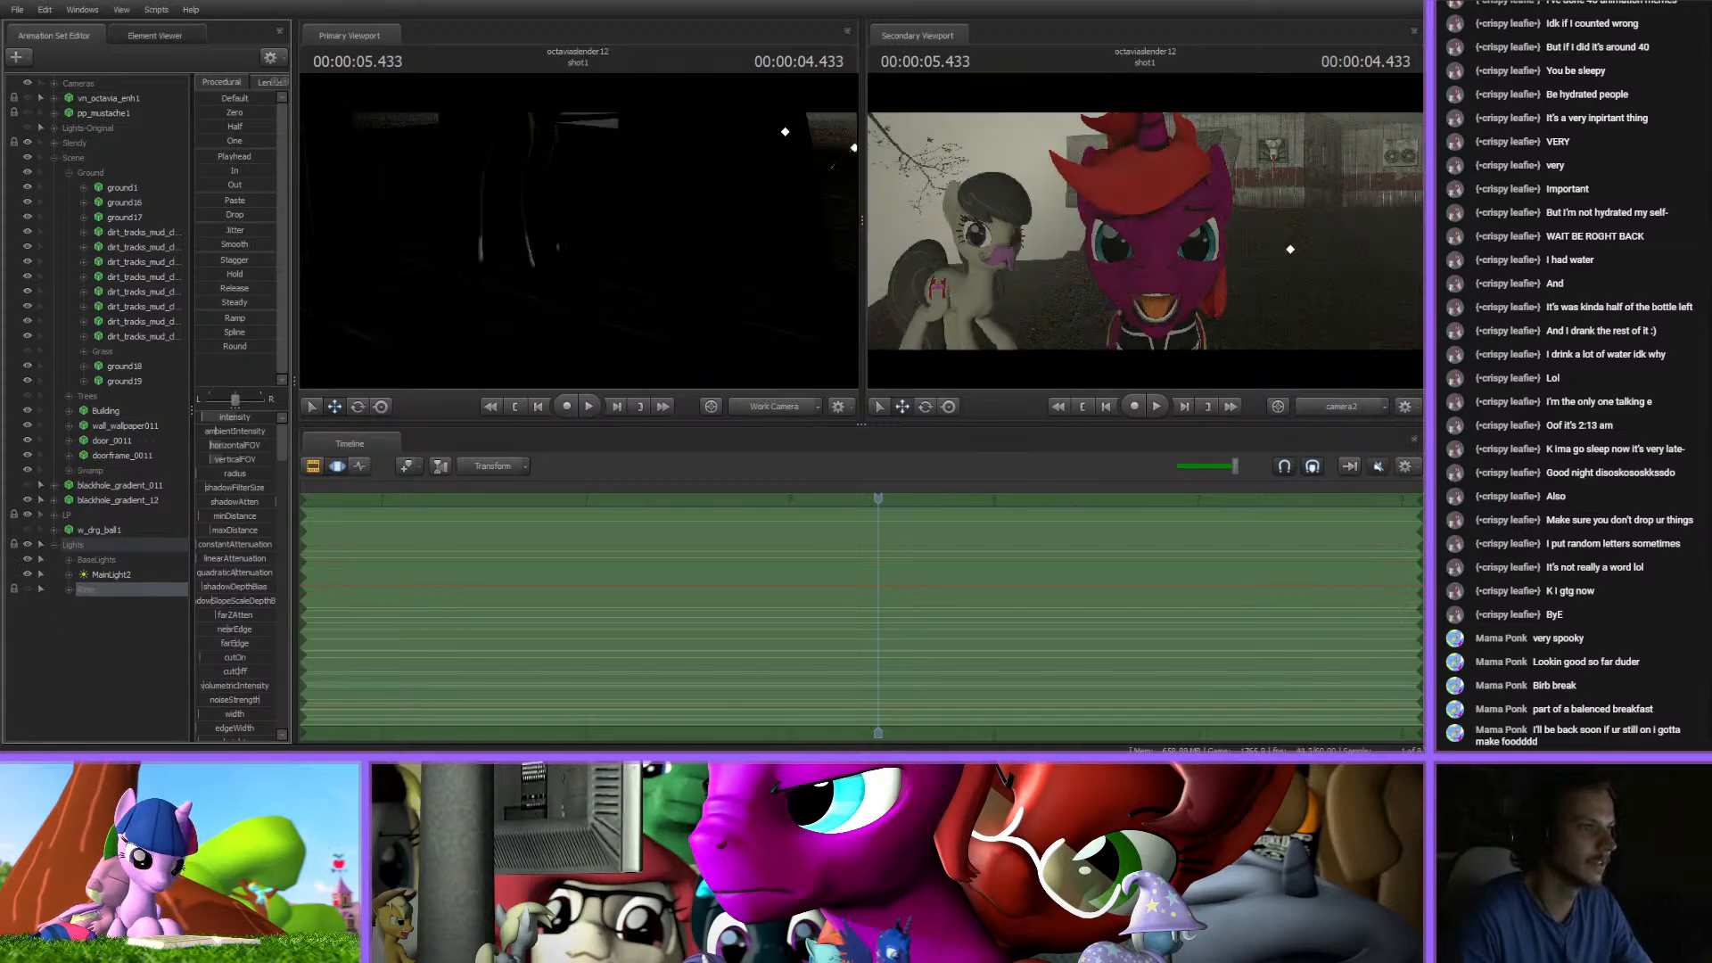
pyautogui.moveTo(571, 241)
pyautogui.mouseDown()
pyautogui.moveTo(616, 223)
pyautogui.moveTo(553, 223)
pyautogui.moveTo(642, 233)
pyautogui.moveTo(495, 231)
pyautogui.moveTo(445, 245)
pyautogui.moveTo(487, 277)
pyautogui.moveTo(448, 276)
pyautogui.moveTo(602, 269)
pyautogui.moveTo(620, 232)
pyautogui.moveTo(578, 231)
pyautogui.mouseUp()
pyautogui.click(28, 560)
pyautogui.click(27, 560)
pyautogui.moveTo(578, 293); pyautogui.dragTo(581, 229)
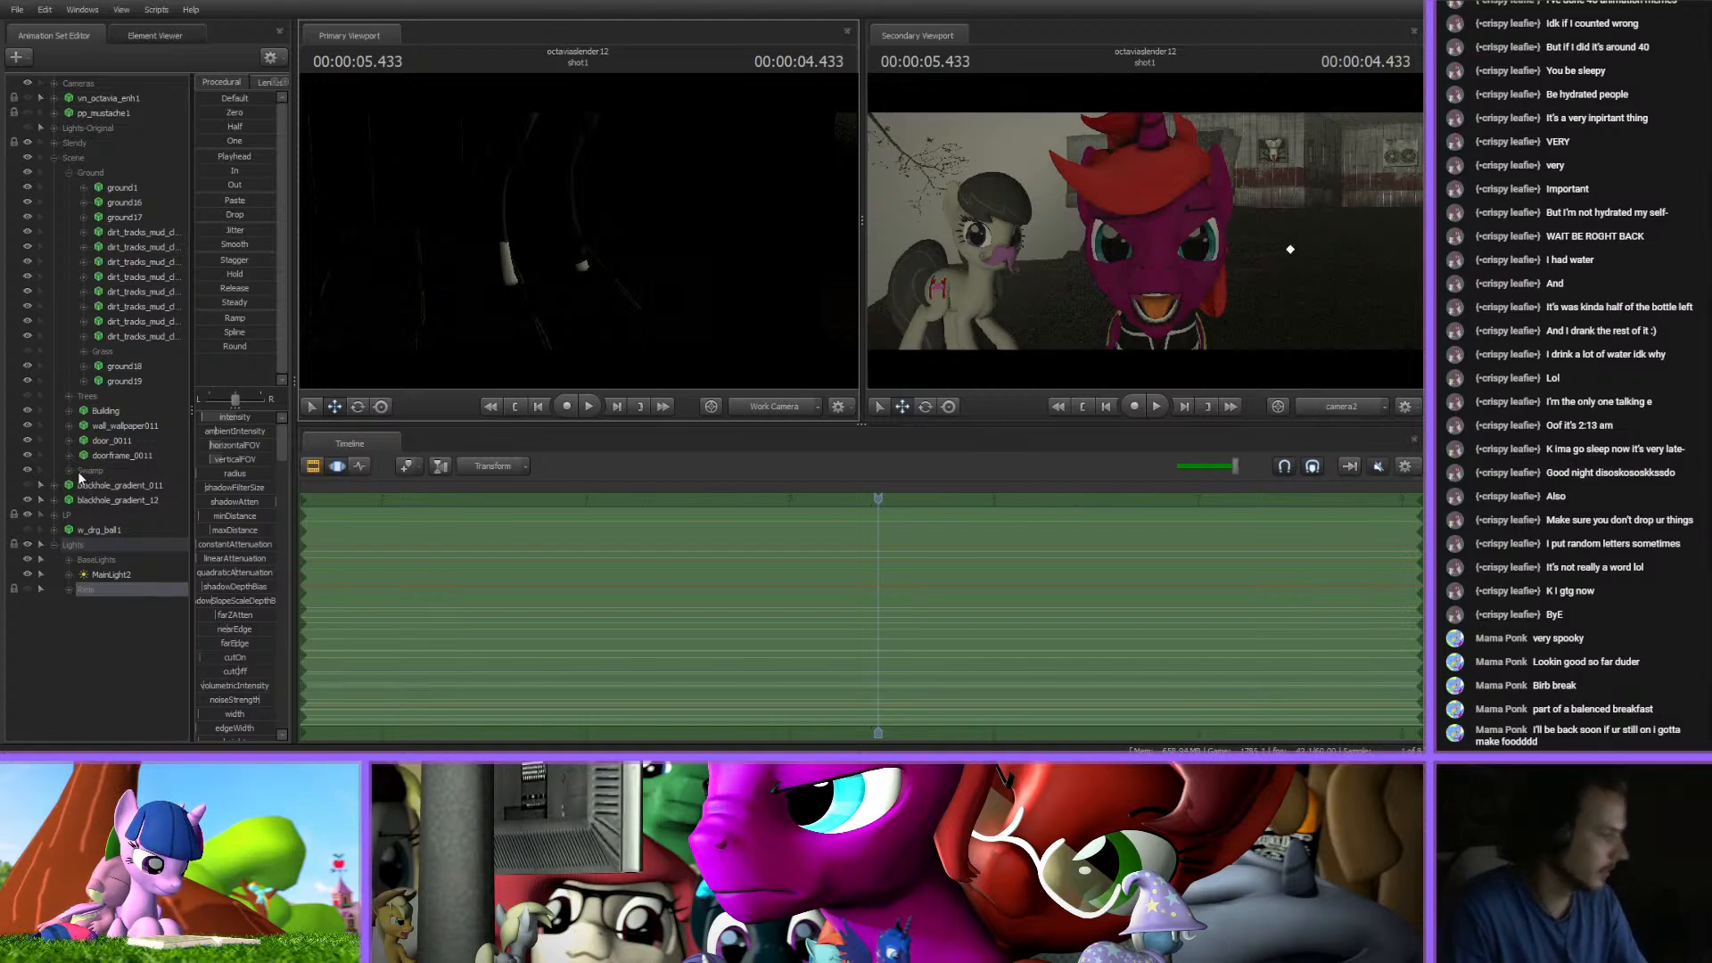
pyautogui.click(70, 173)
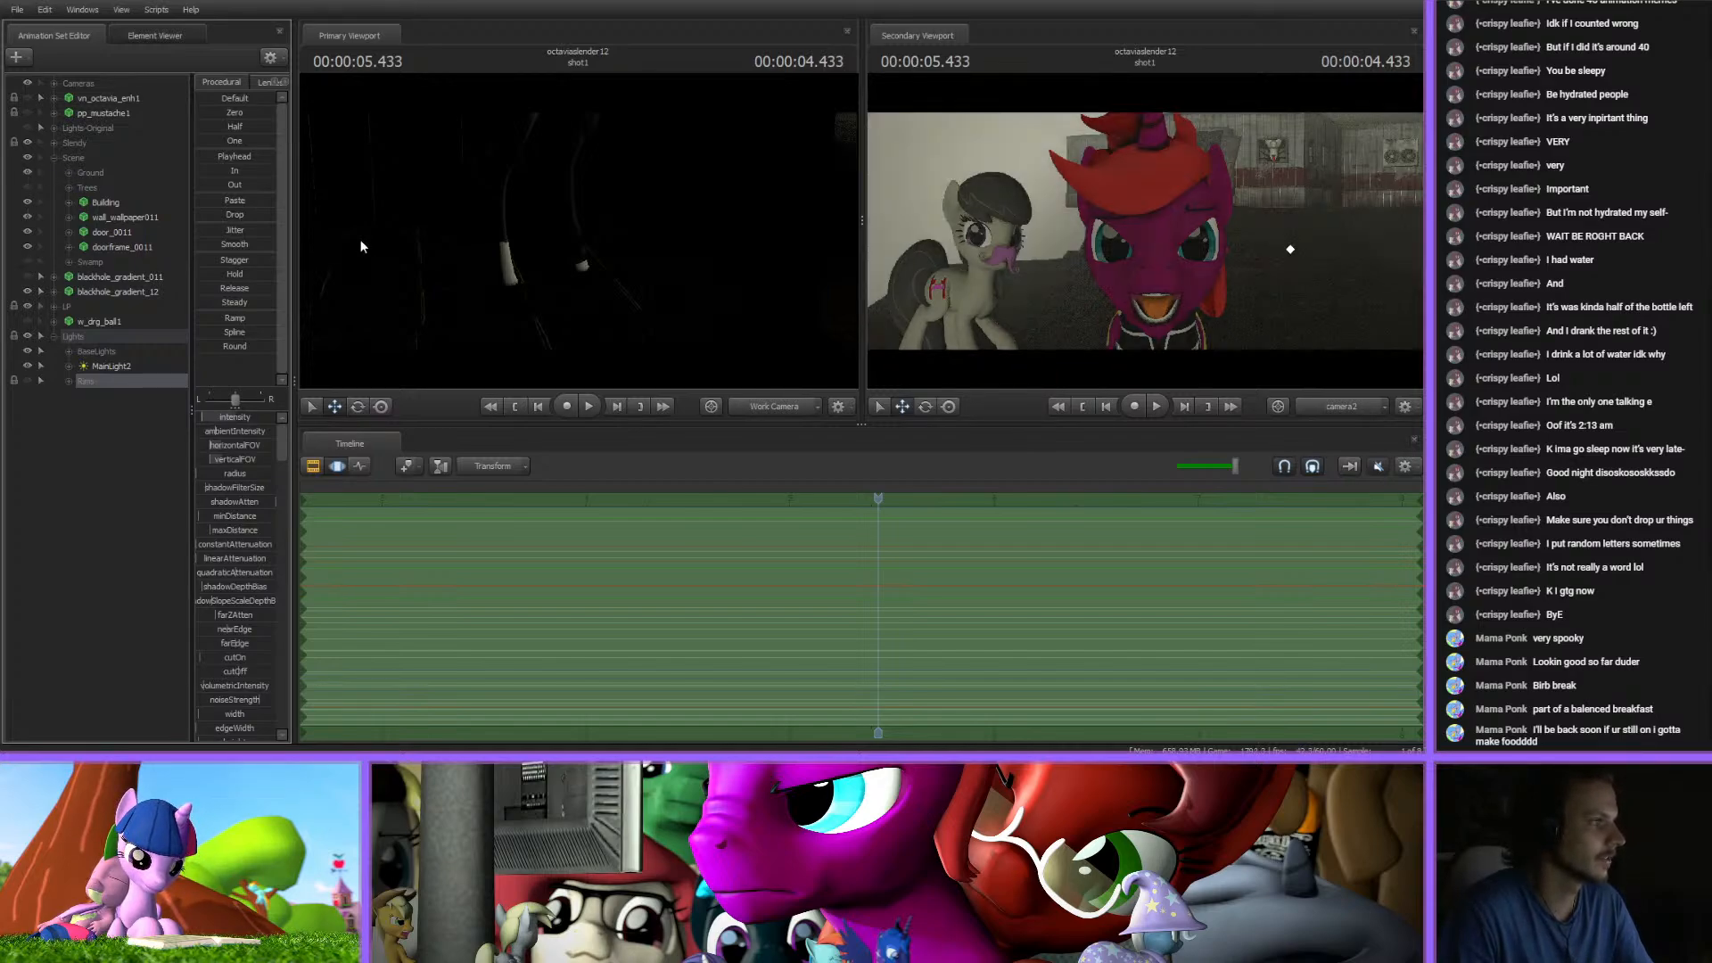
pyautogui.moveTo(363, 250); pyautogui.dragTo(579, 231)
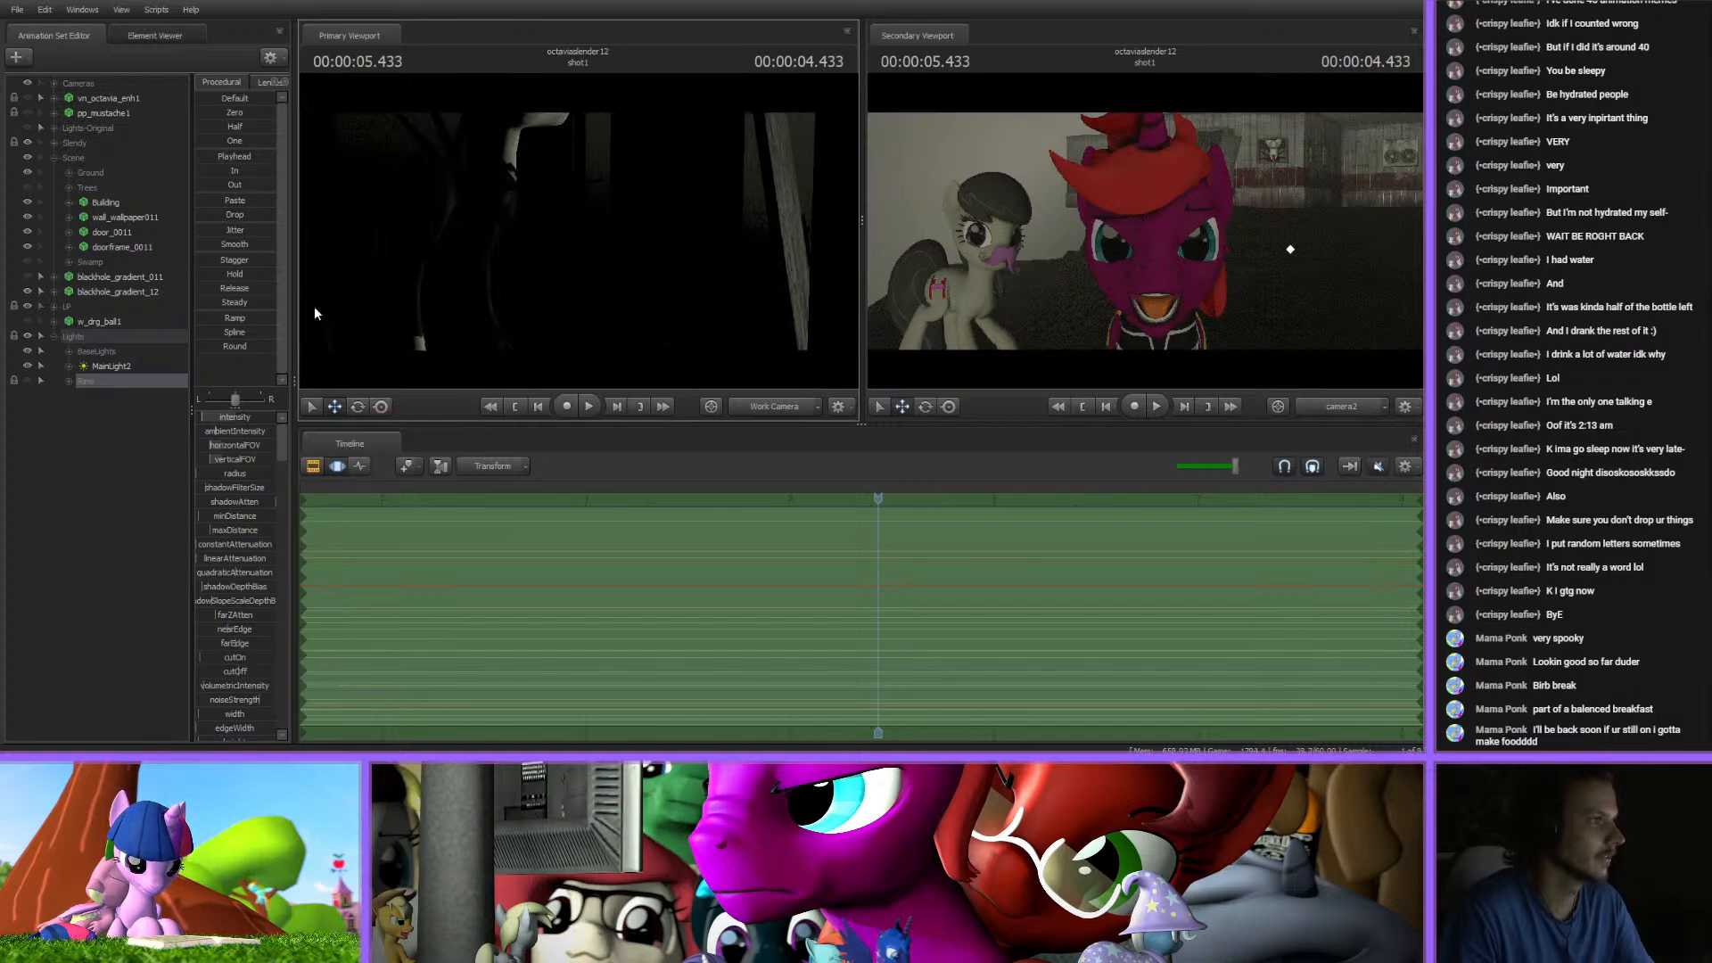
# - Look through the SwampTrees and SwampGround models in the Swamp group, then collapse it again
pyautogui.click(69, 262)
pyautogui.click(83, 277)
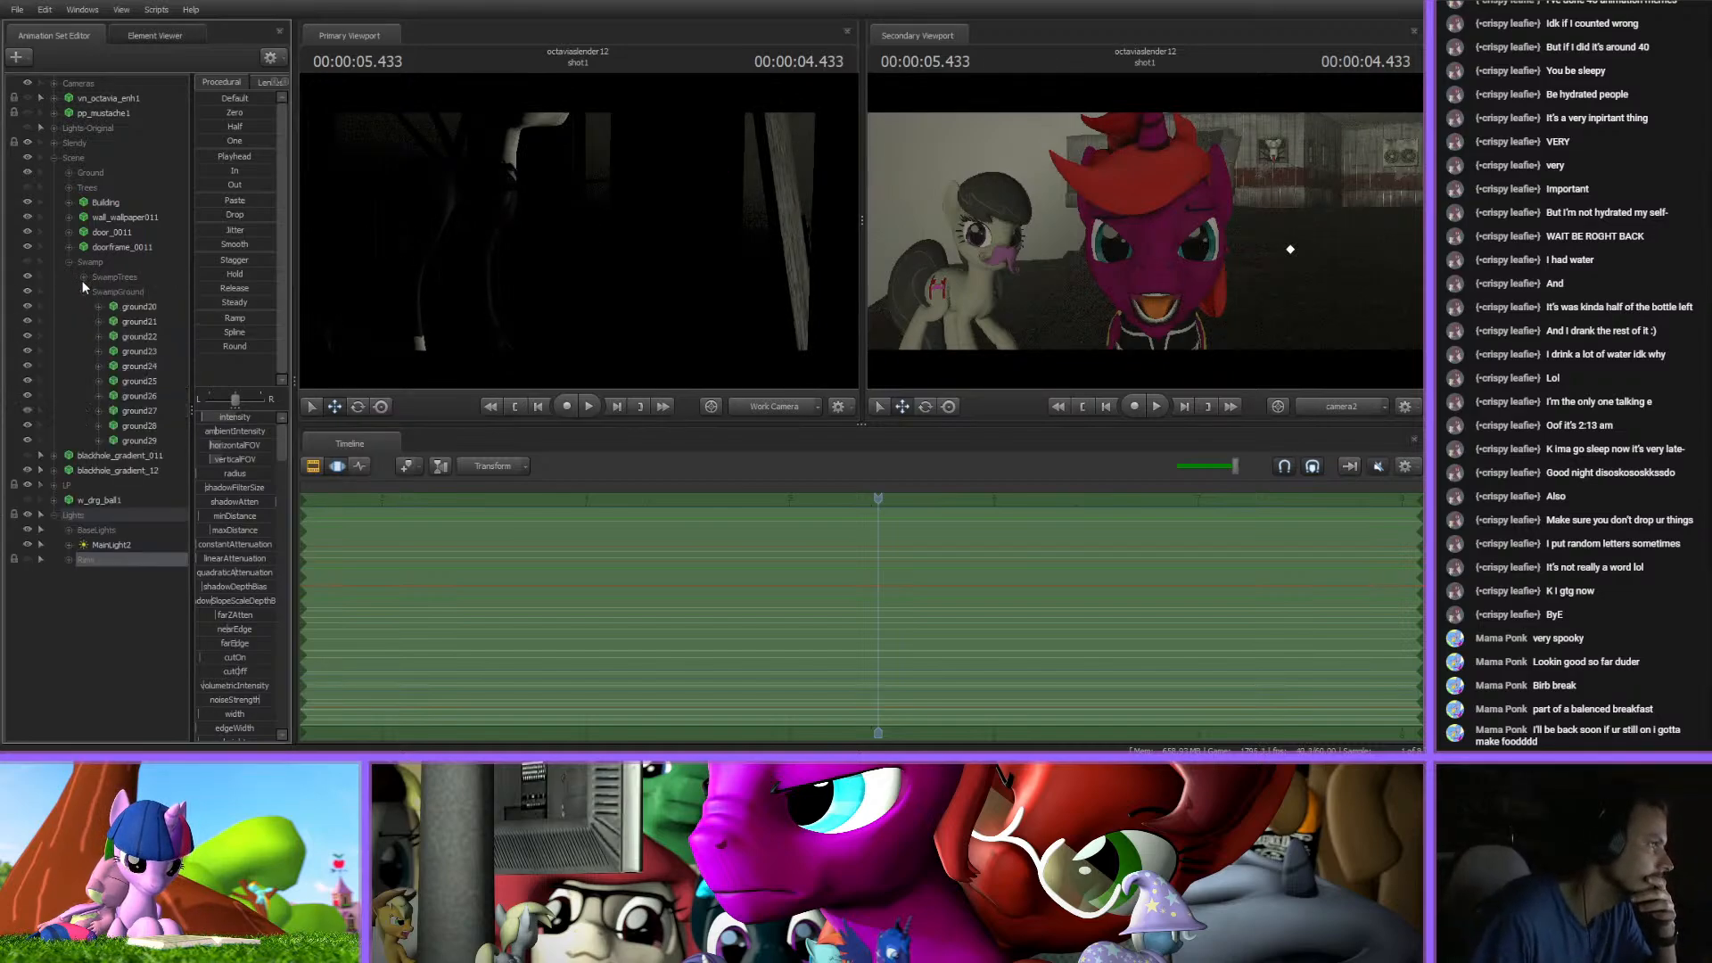
pyautogui.scroll(-5, 136, 476)
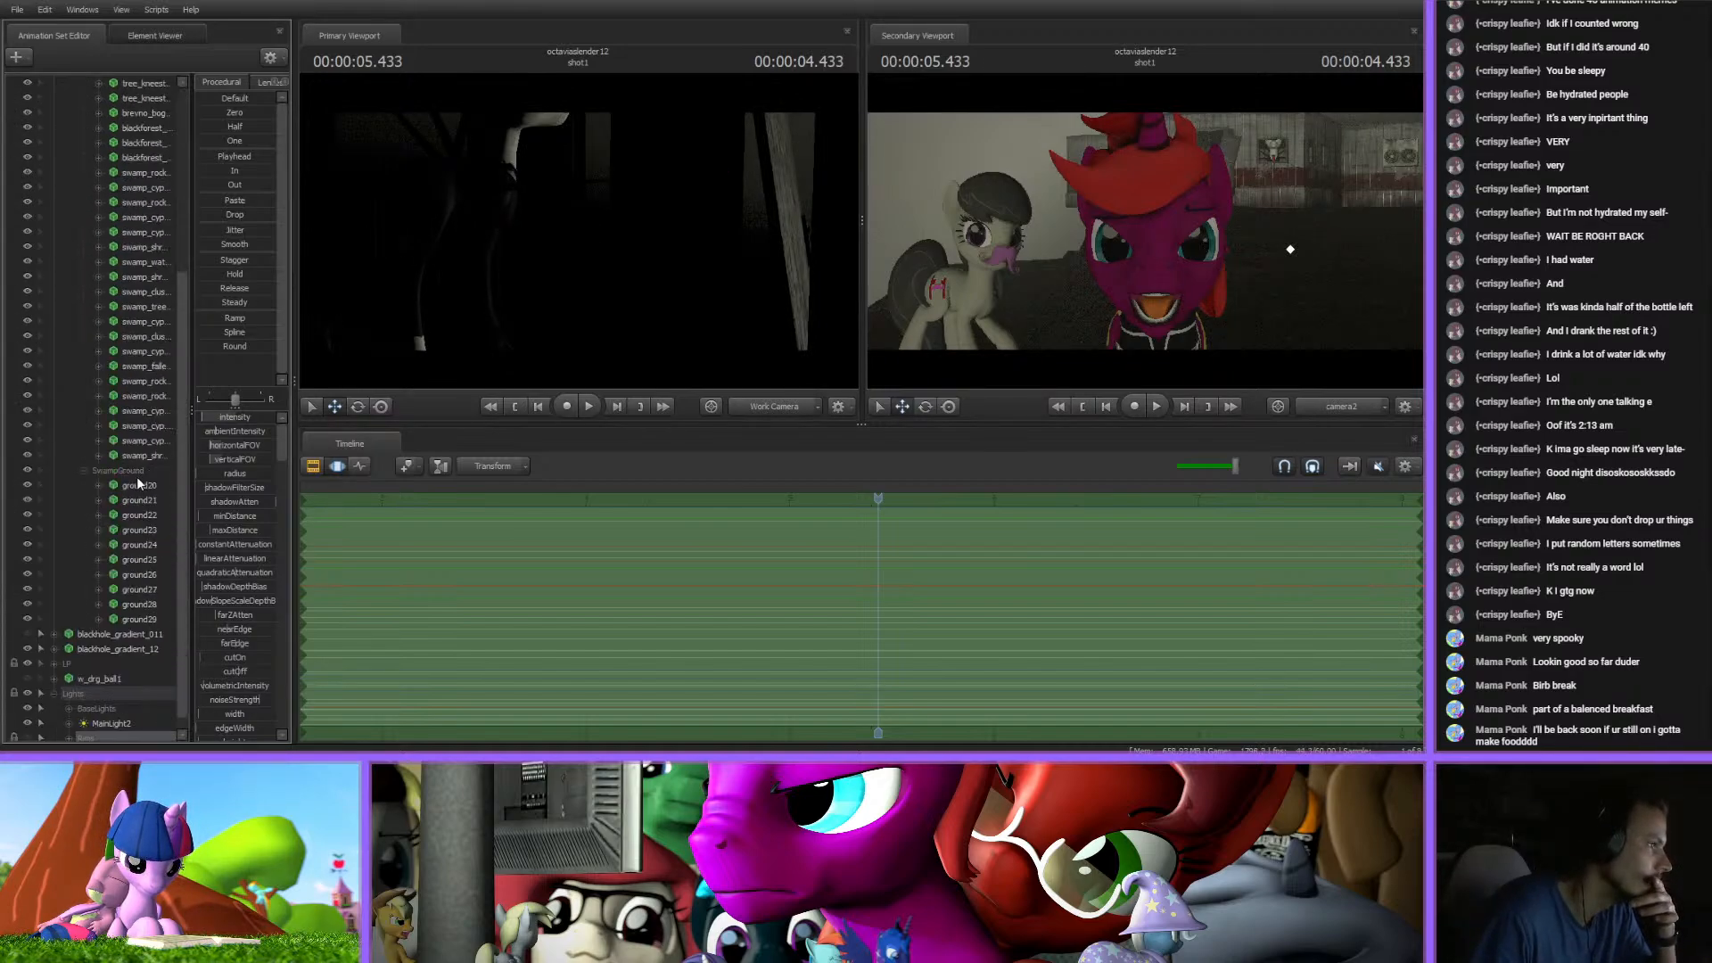
pyautogui.scroll(5, 136, 477)
pyautogui.click(83, 278)
pyautogui.click(83, 292)
pyautogui.click(68, 262)
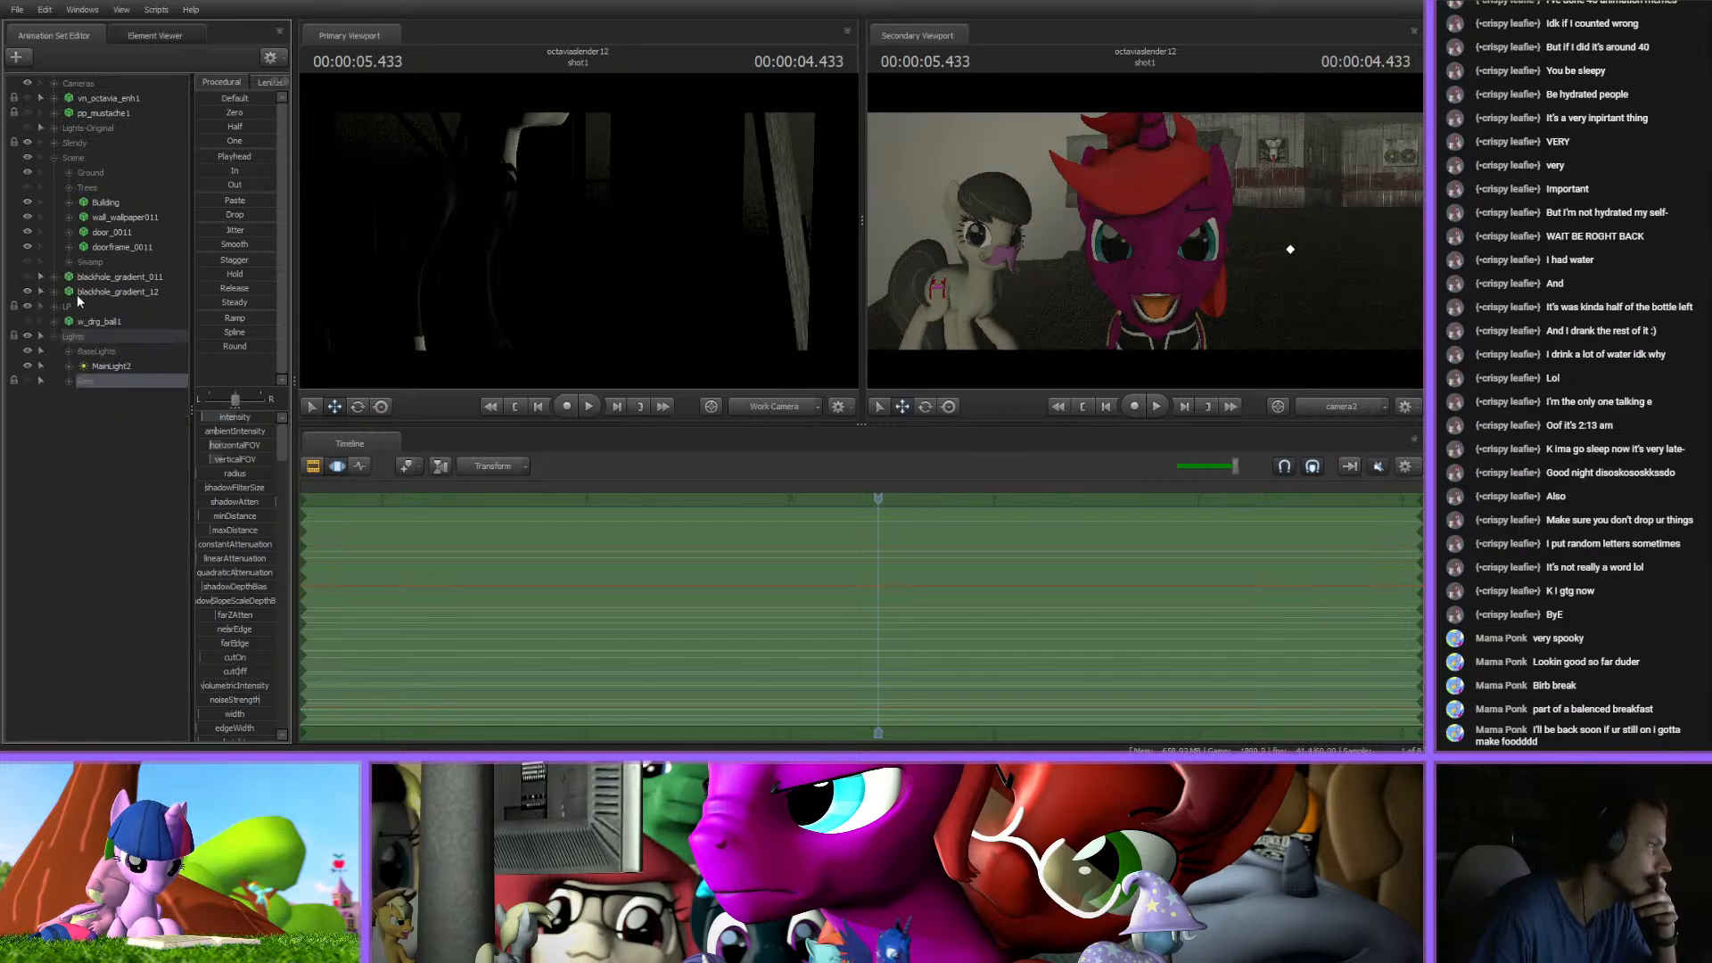
# - Clear the selection and mute the New Clip overlay effect in the clip editor to remove the letterbox bars
pyautogui.click(63, 473)
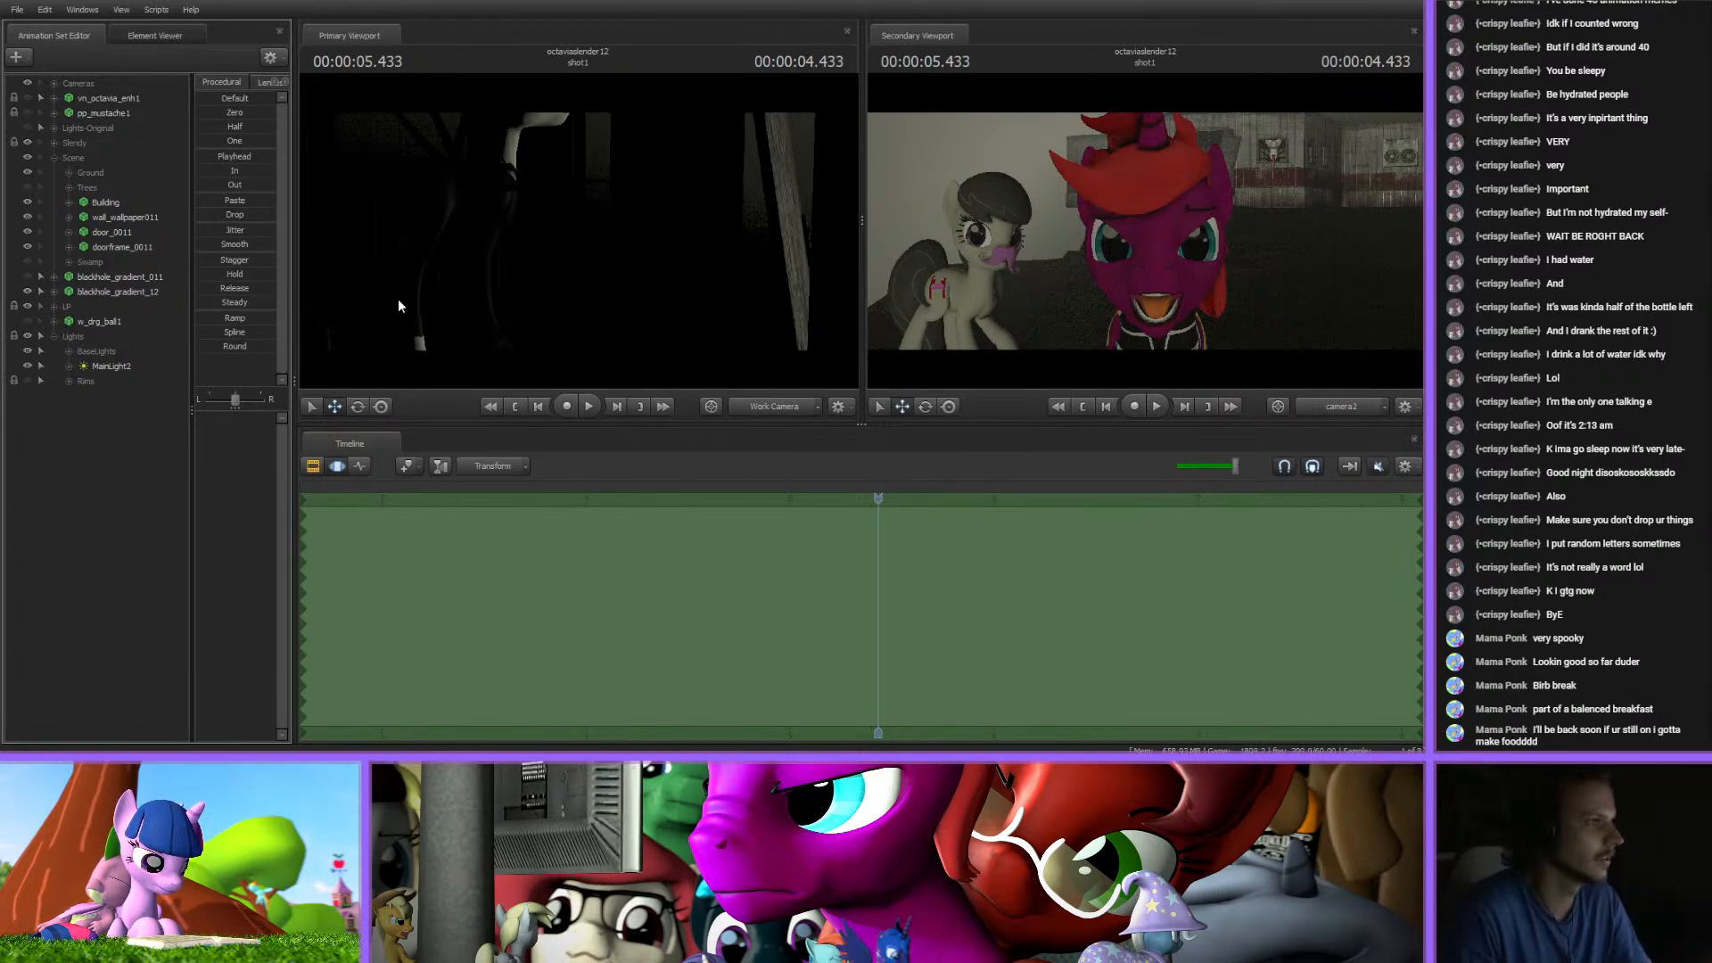
pyautogui.moveTo(398, 301)
pyautogui.mouseDown()
pyautogui.moveTo(433, 307)
pyautogui.moveTo(401, 303)
pyautogui.mouseUp()
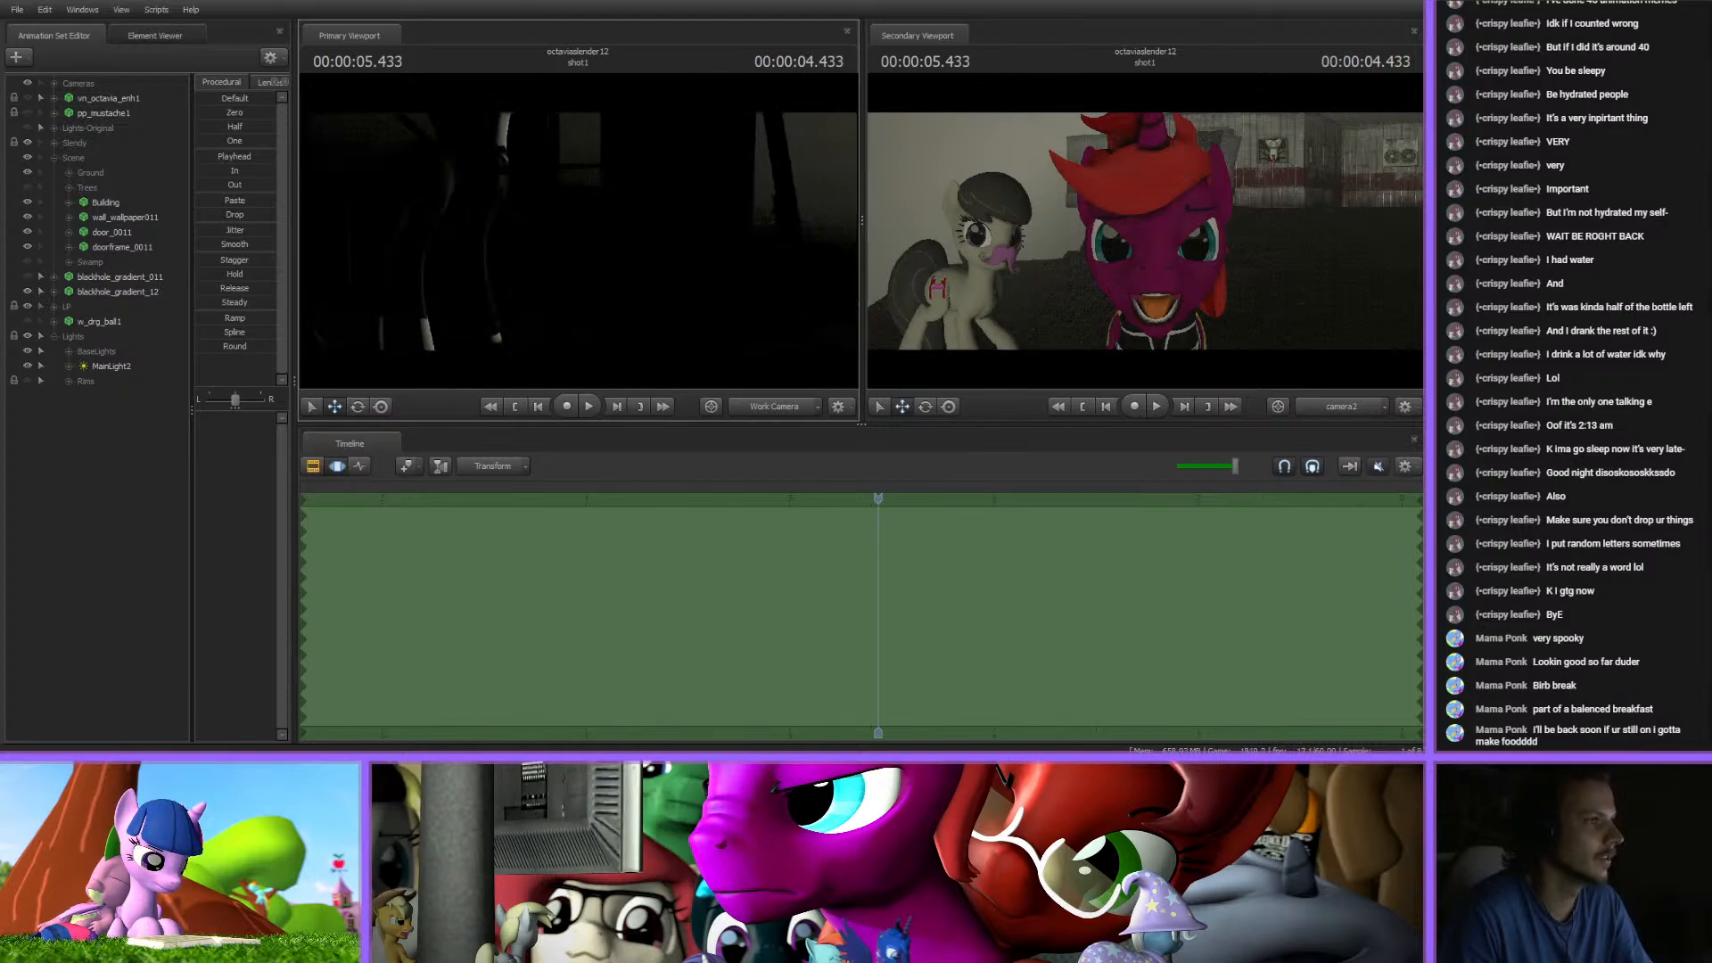
pyautogui.press('s')
pyautogui.moveTo(579, 236); pyautogui.dragTo(579, 237)
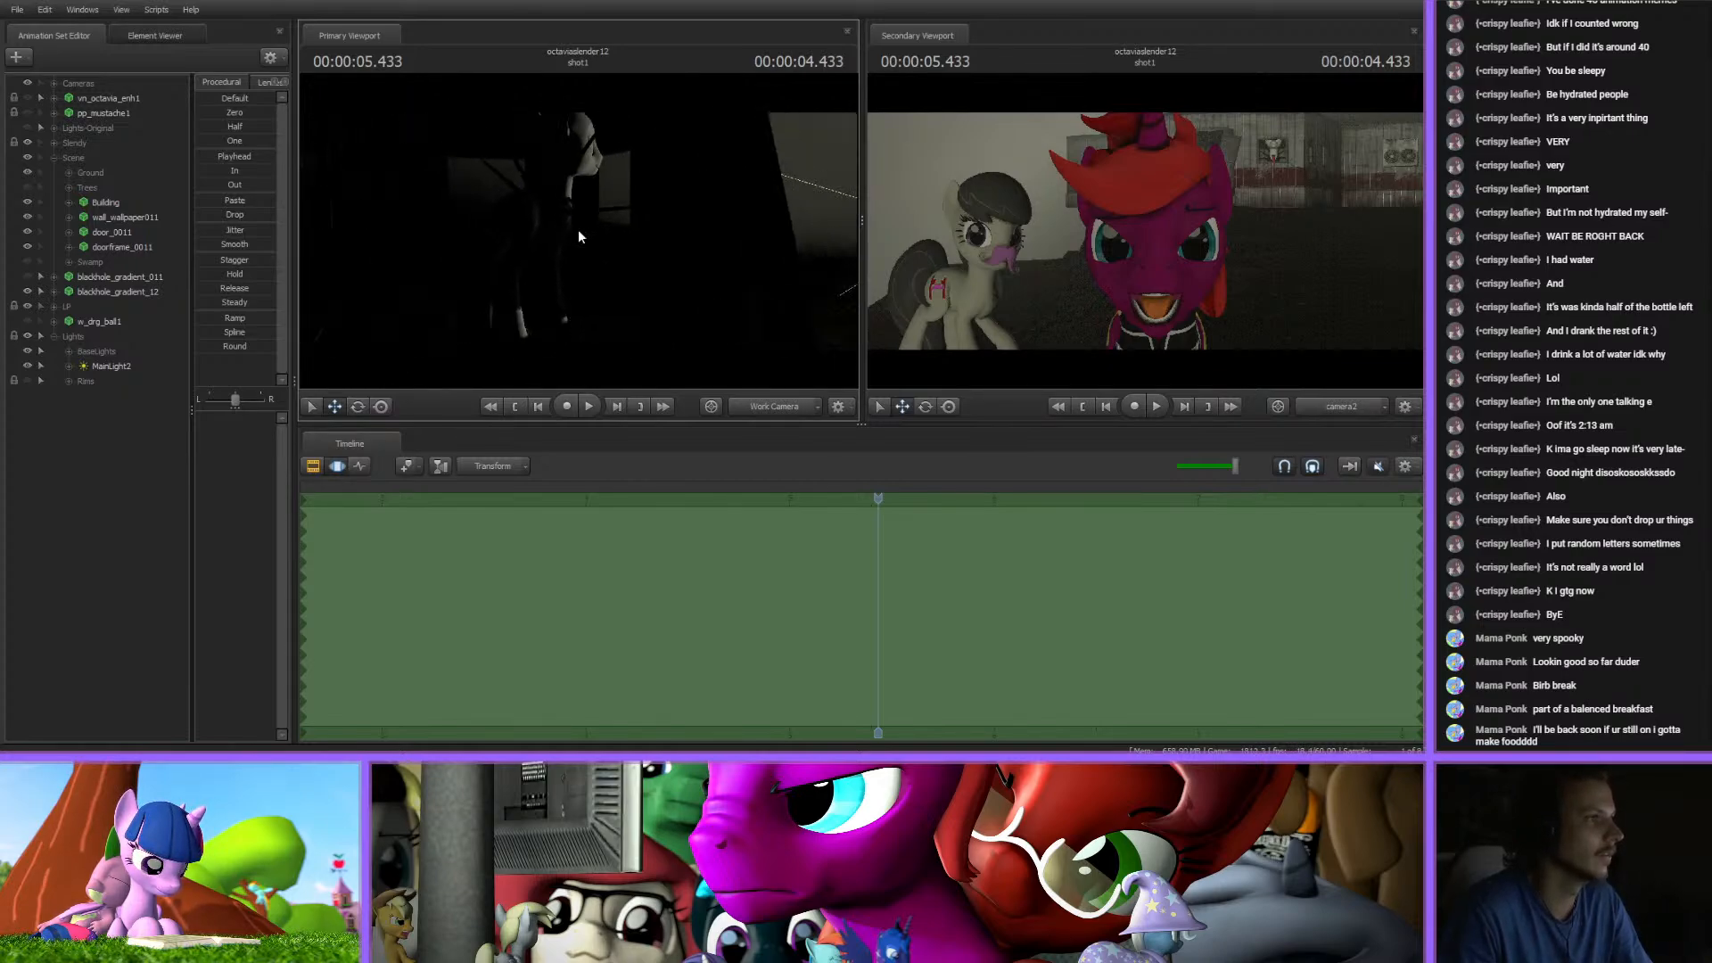
pyautogui.press('F2')
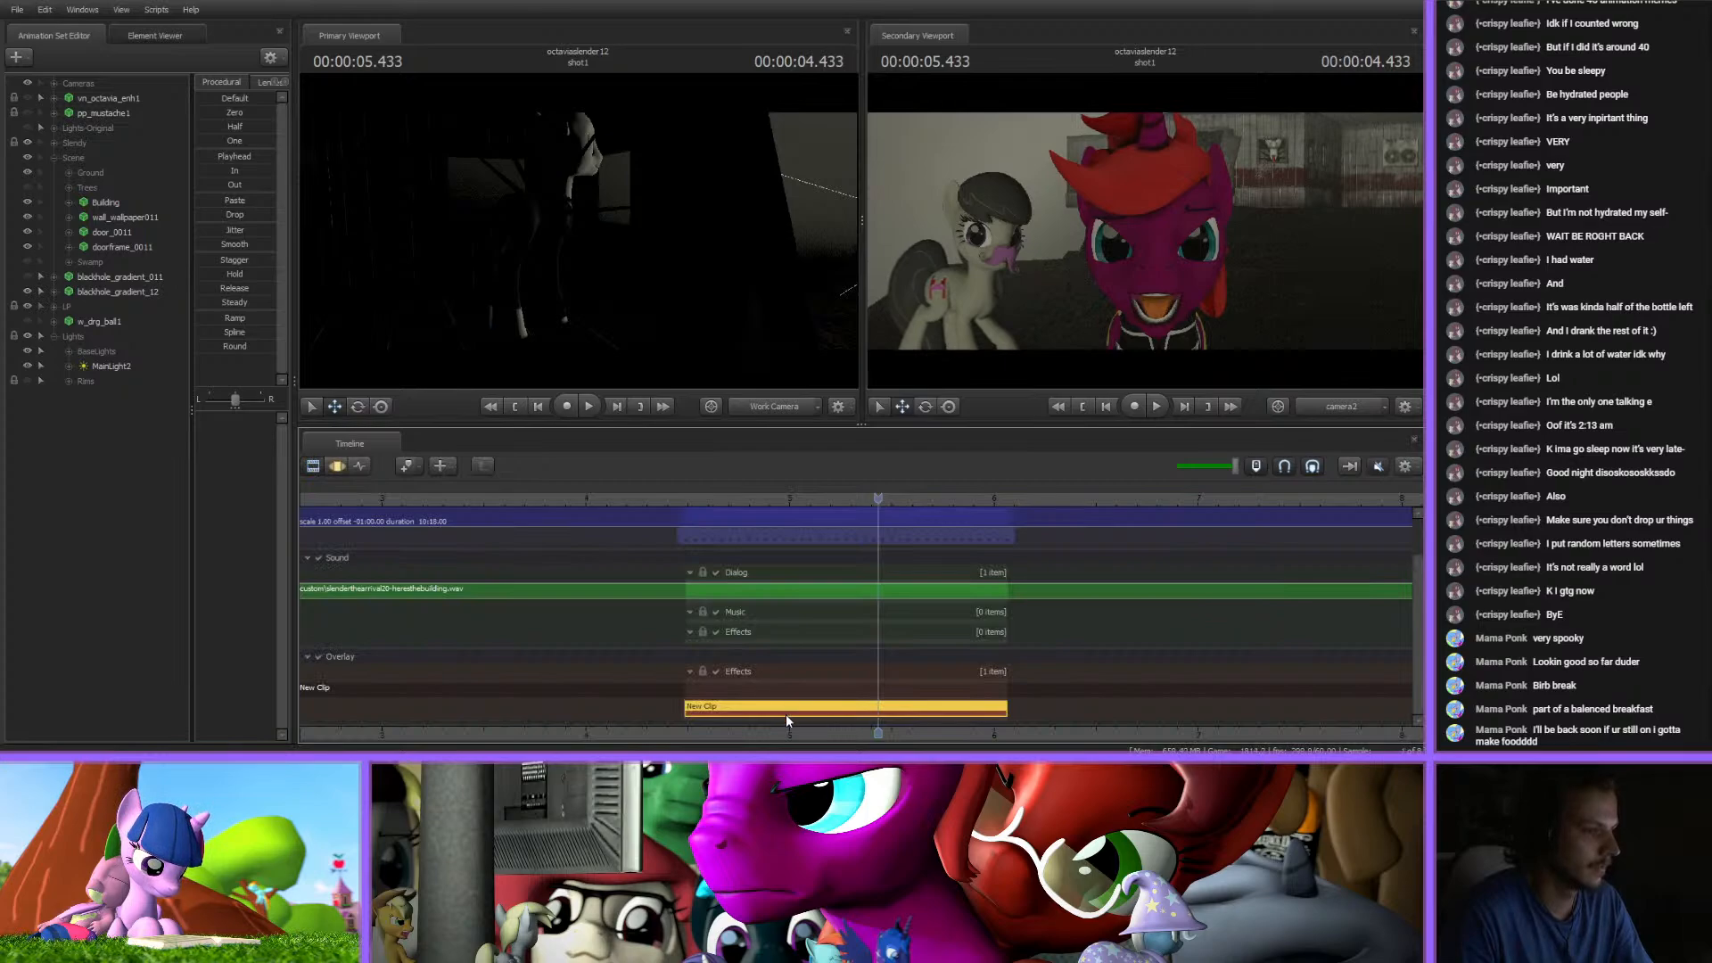
pyautogui.press('m')
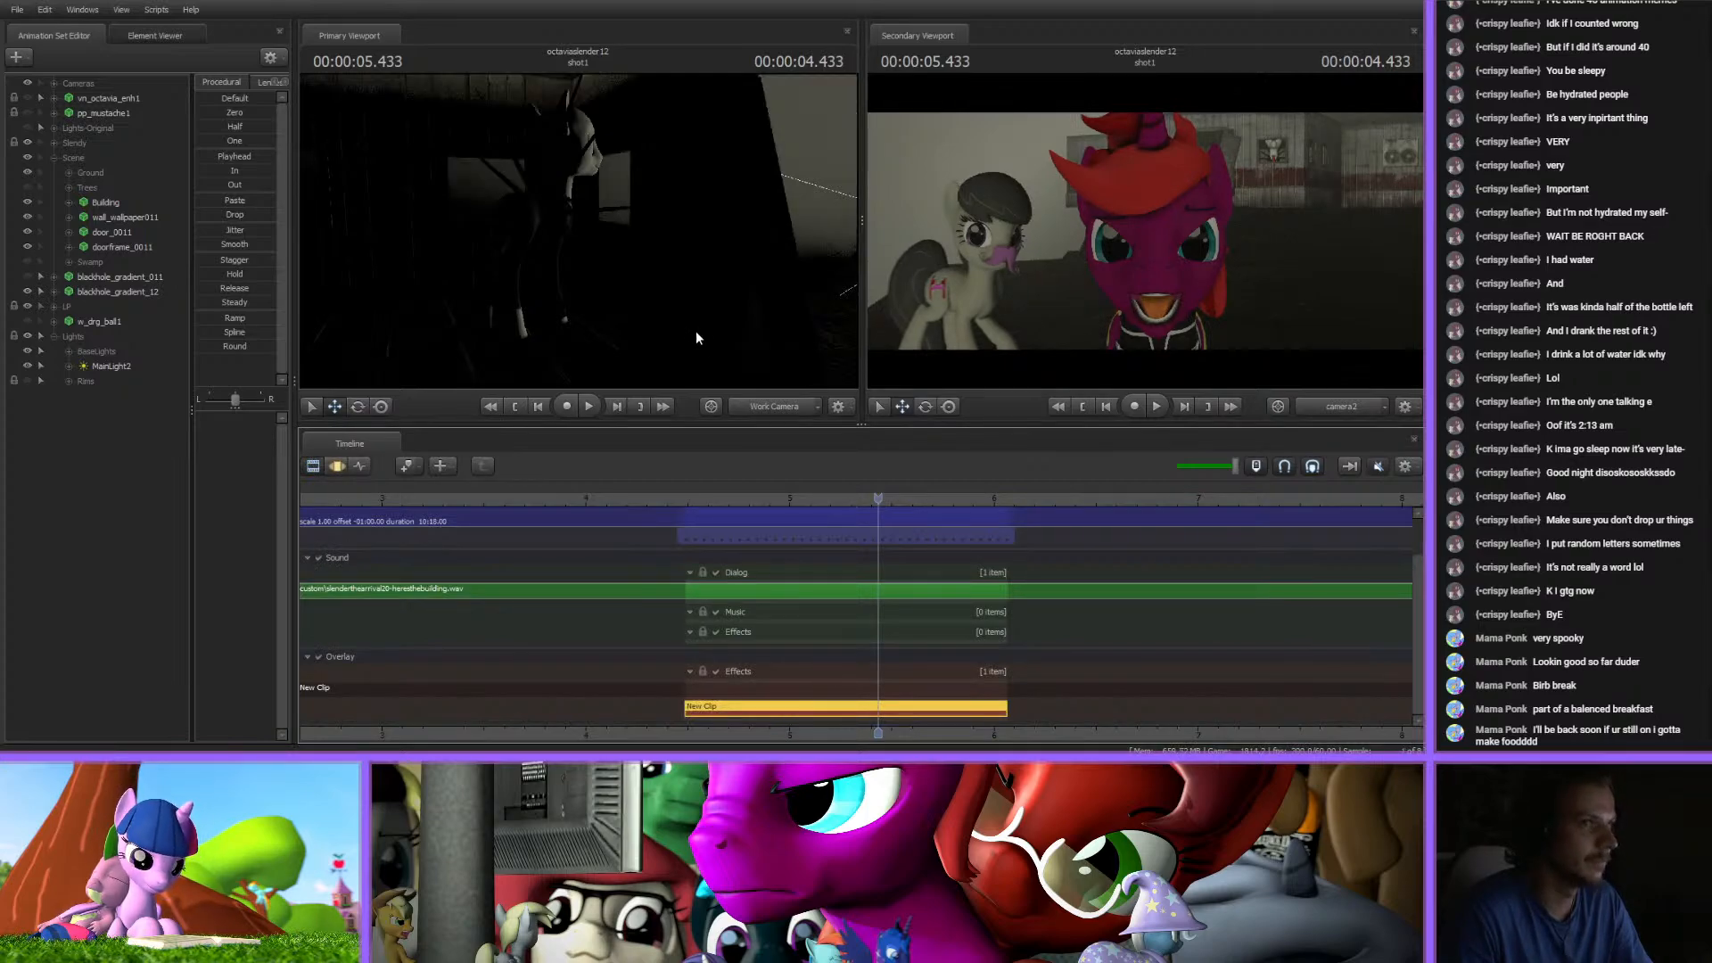
# - Examine Slendy in the dark building interior, toggle blackhole_gradient_011 for comparison, and return to the motion editor
pyautogui.moveTo(695, 330); pyautogui.dragTo(692, 344)
pyautogui.press('w')
pyautogui.moveTo(579, 230); pyautogui.dragTo(584, 225)
pyautogui.press('s')
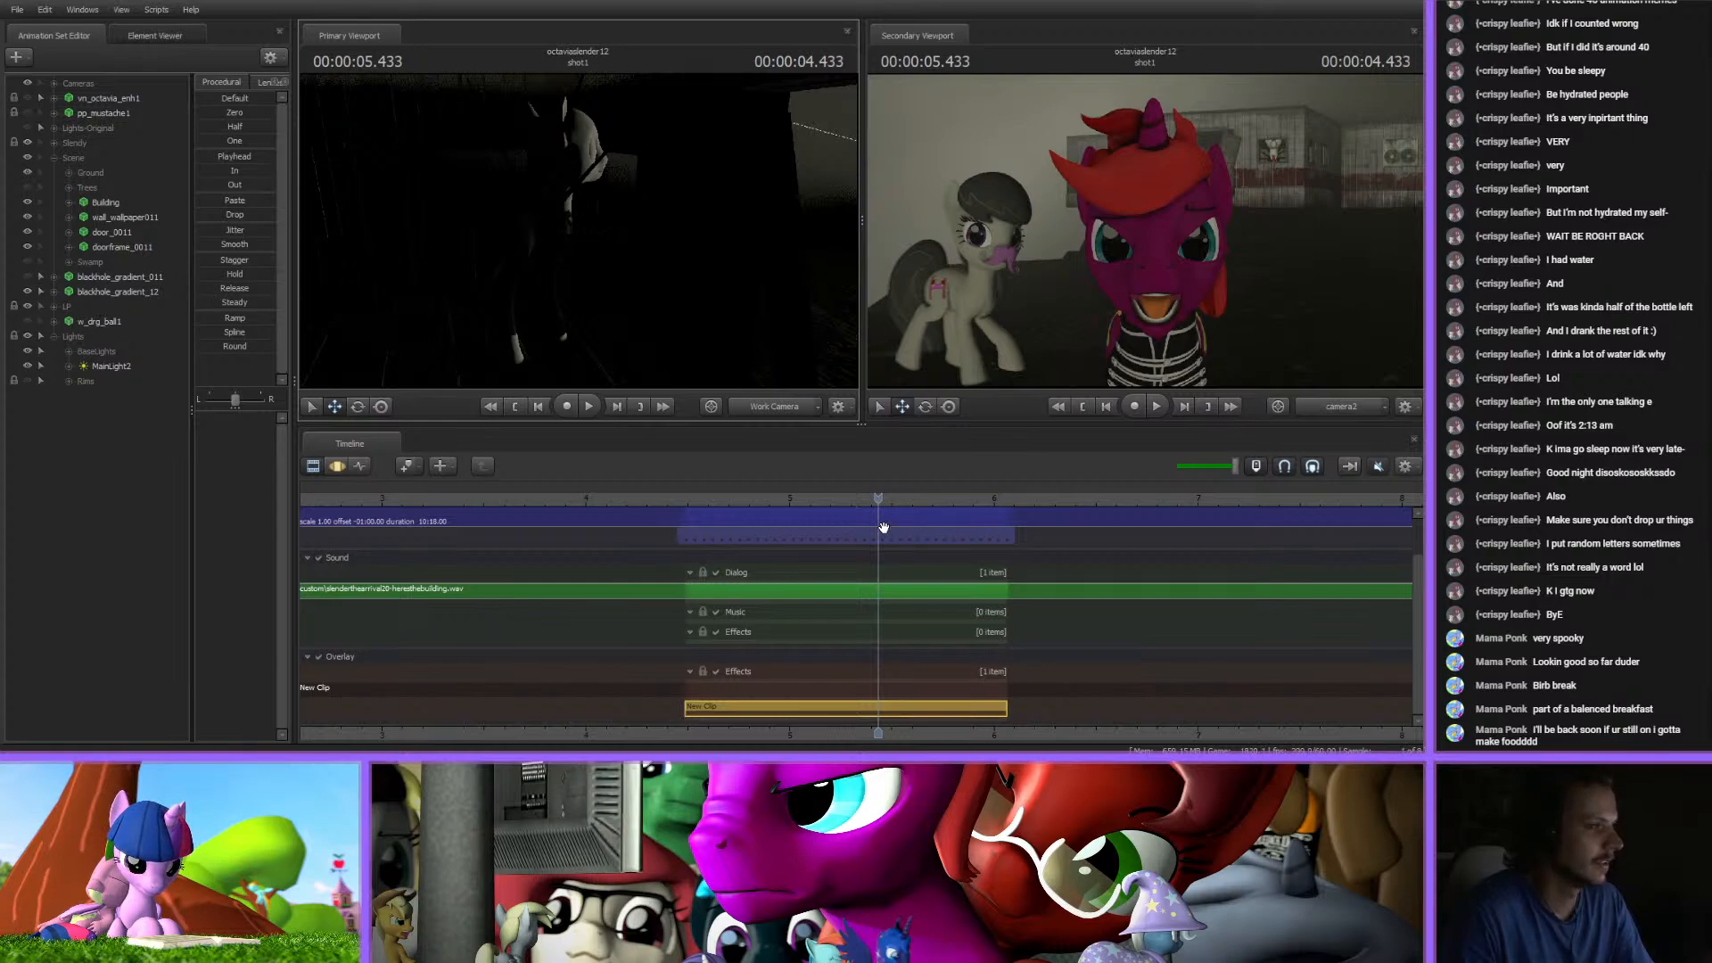
pyautogui.click(27, 276)
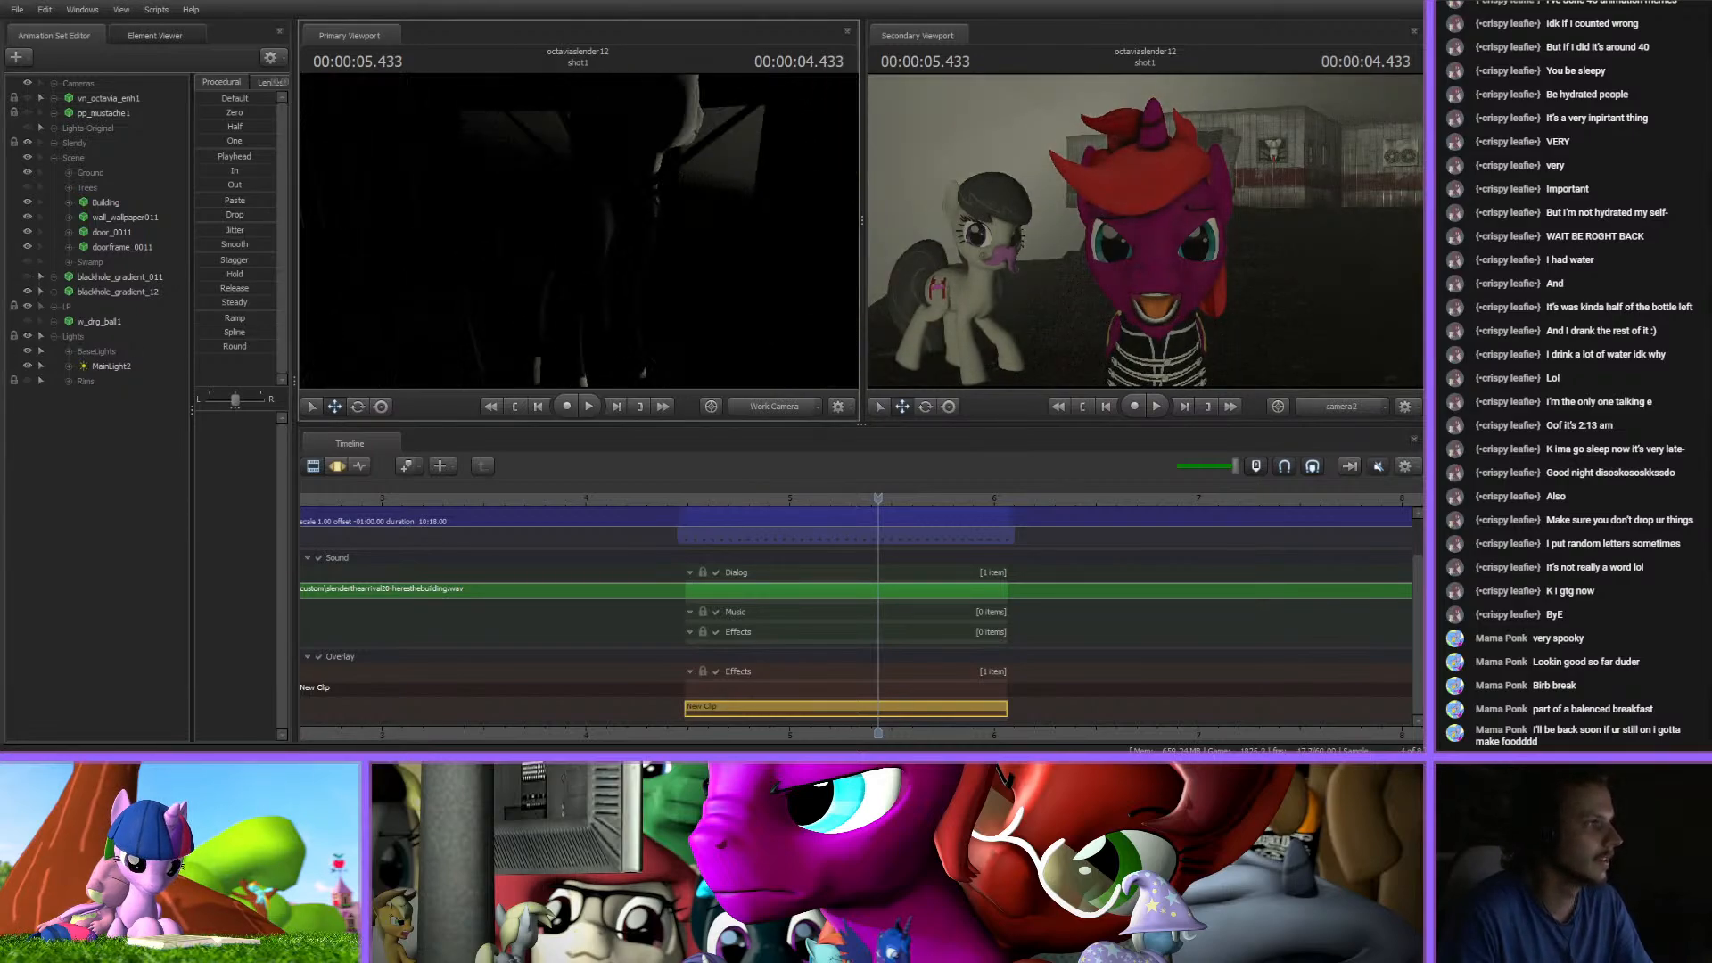
pyautogui.moveTo(535, 250); pyautogui.dragTo(562, 281)
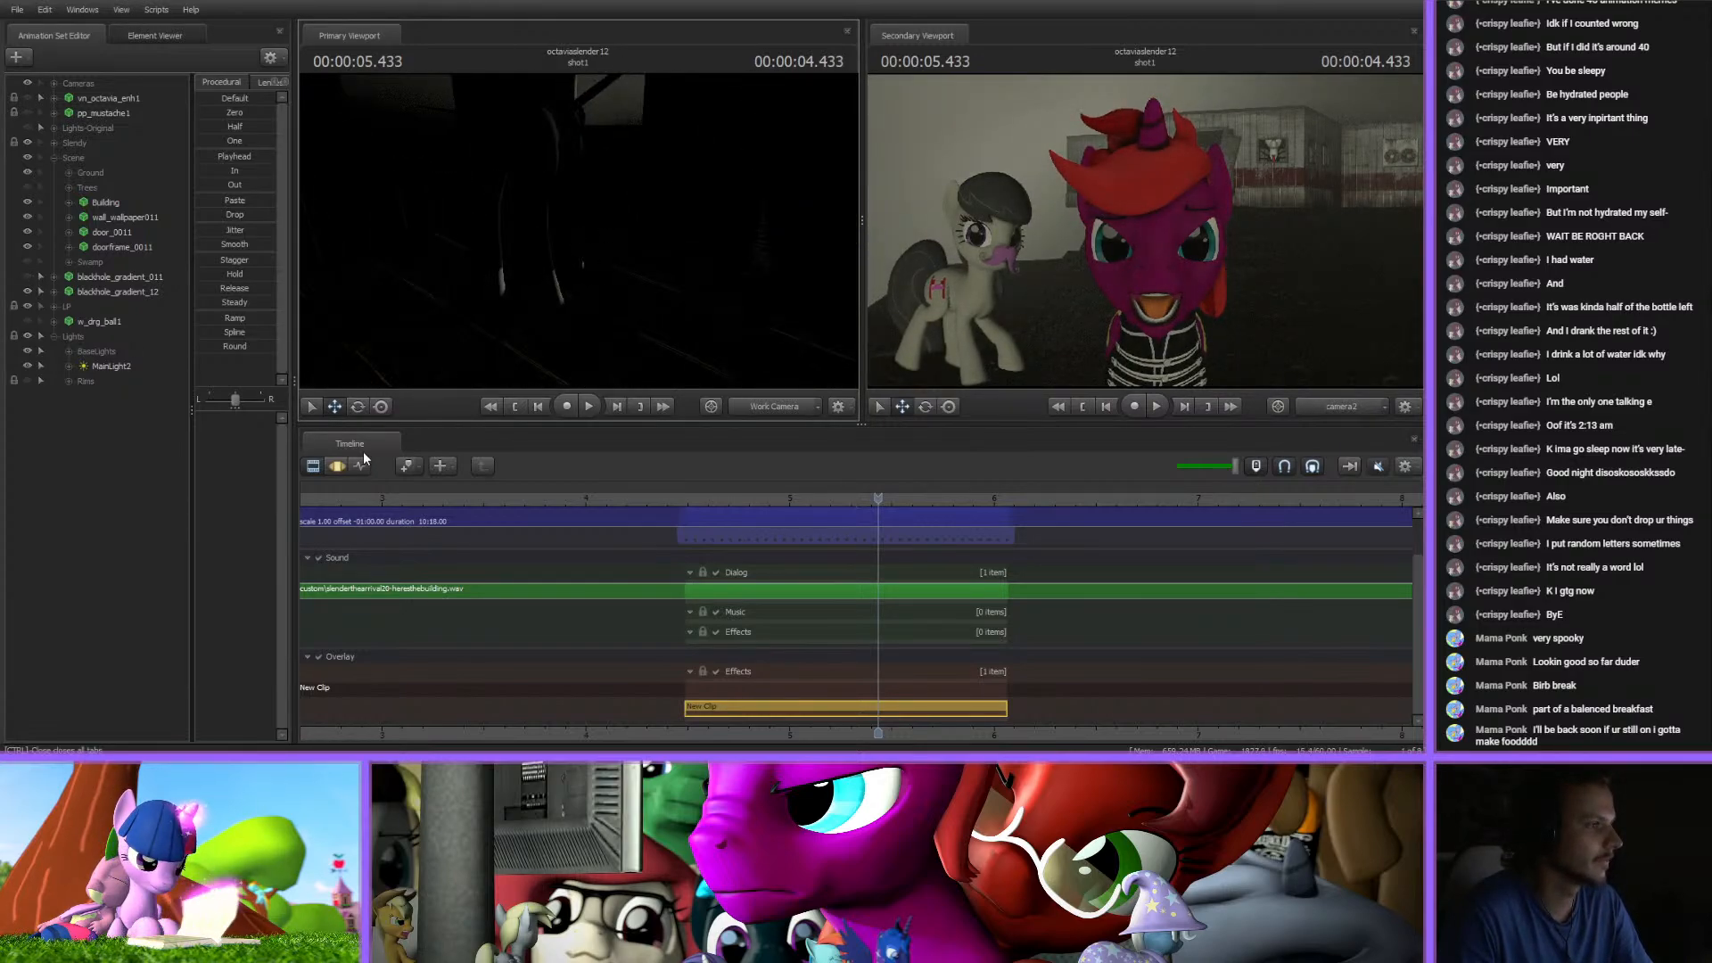
pyautogui.press('F4')
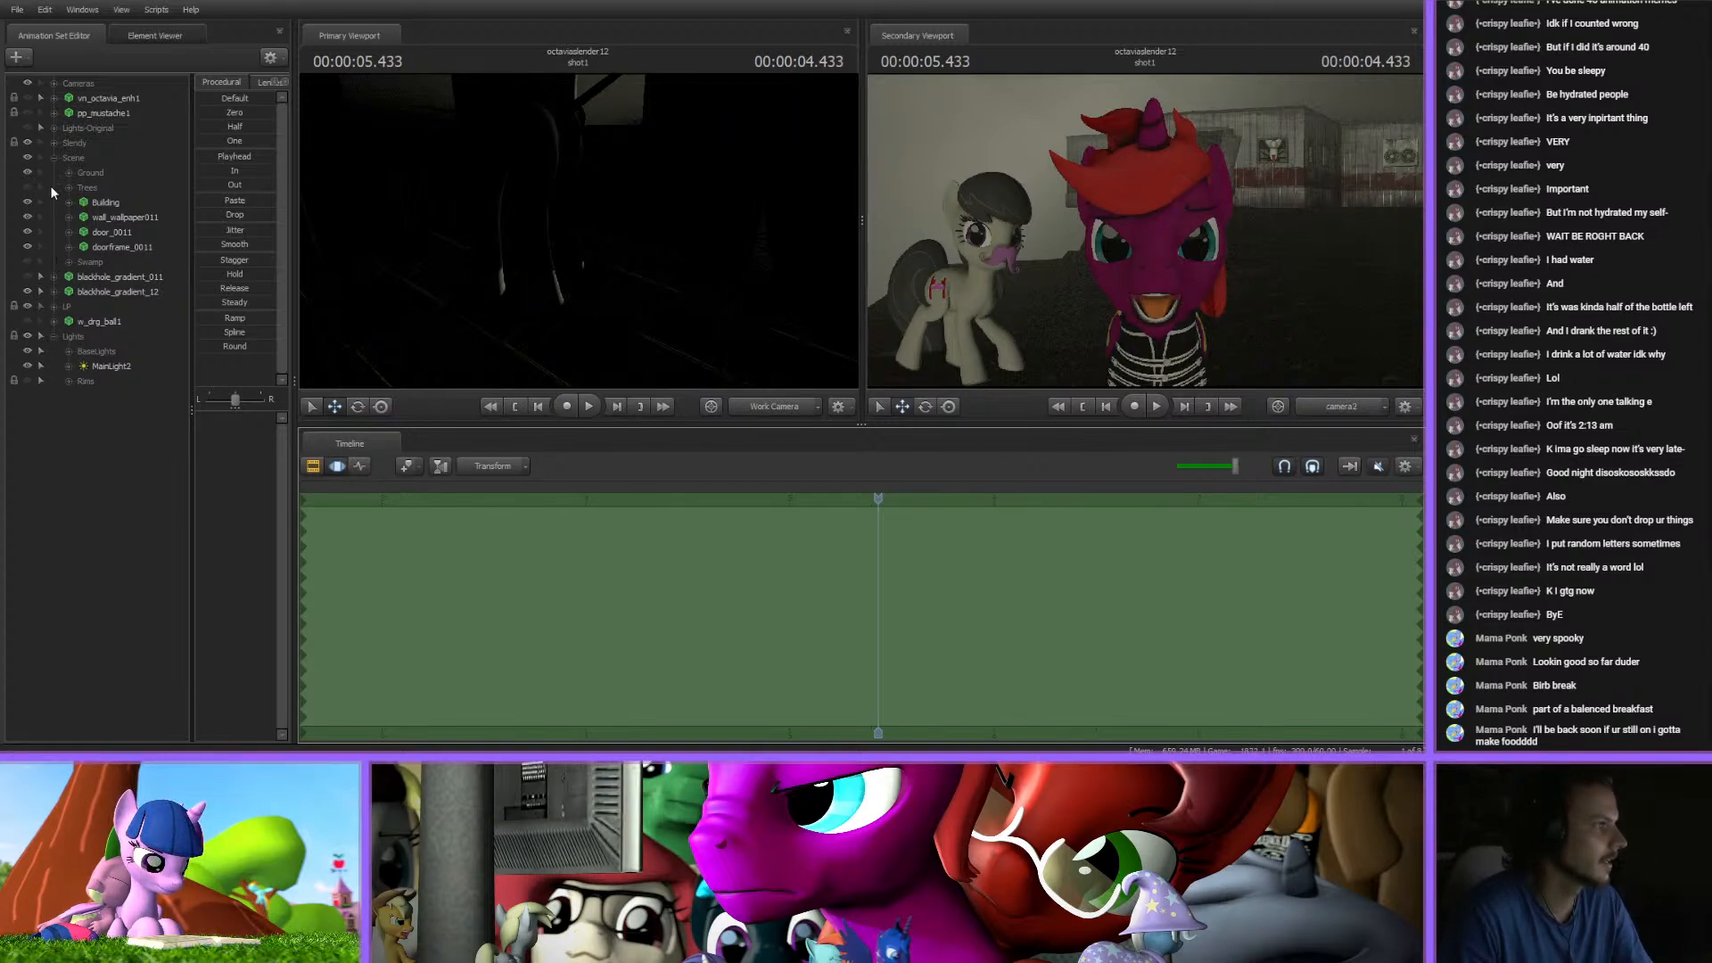
# - Select the rootTransform of Slendy's pony body model and frame the character from the side
pyautogui.click(44, 143)
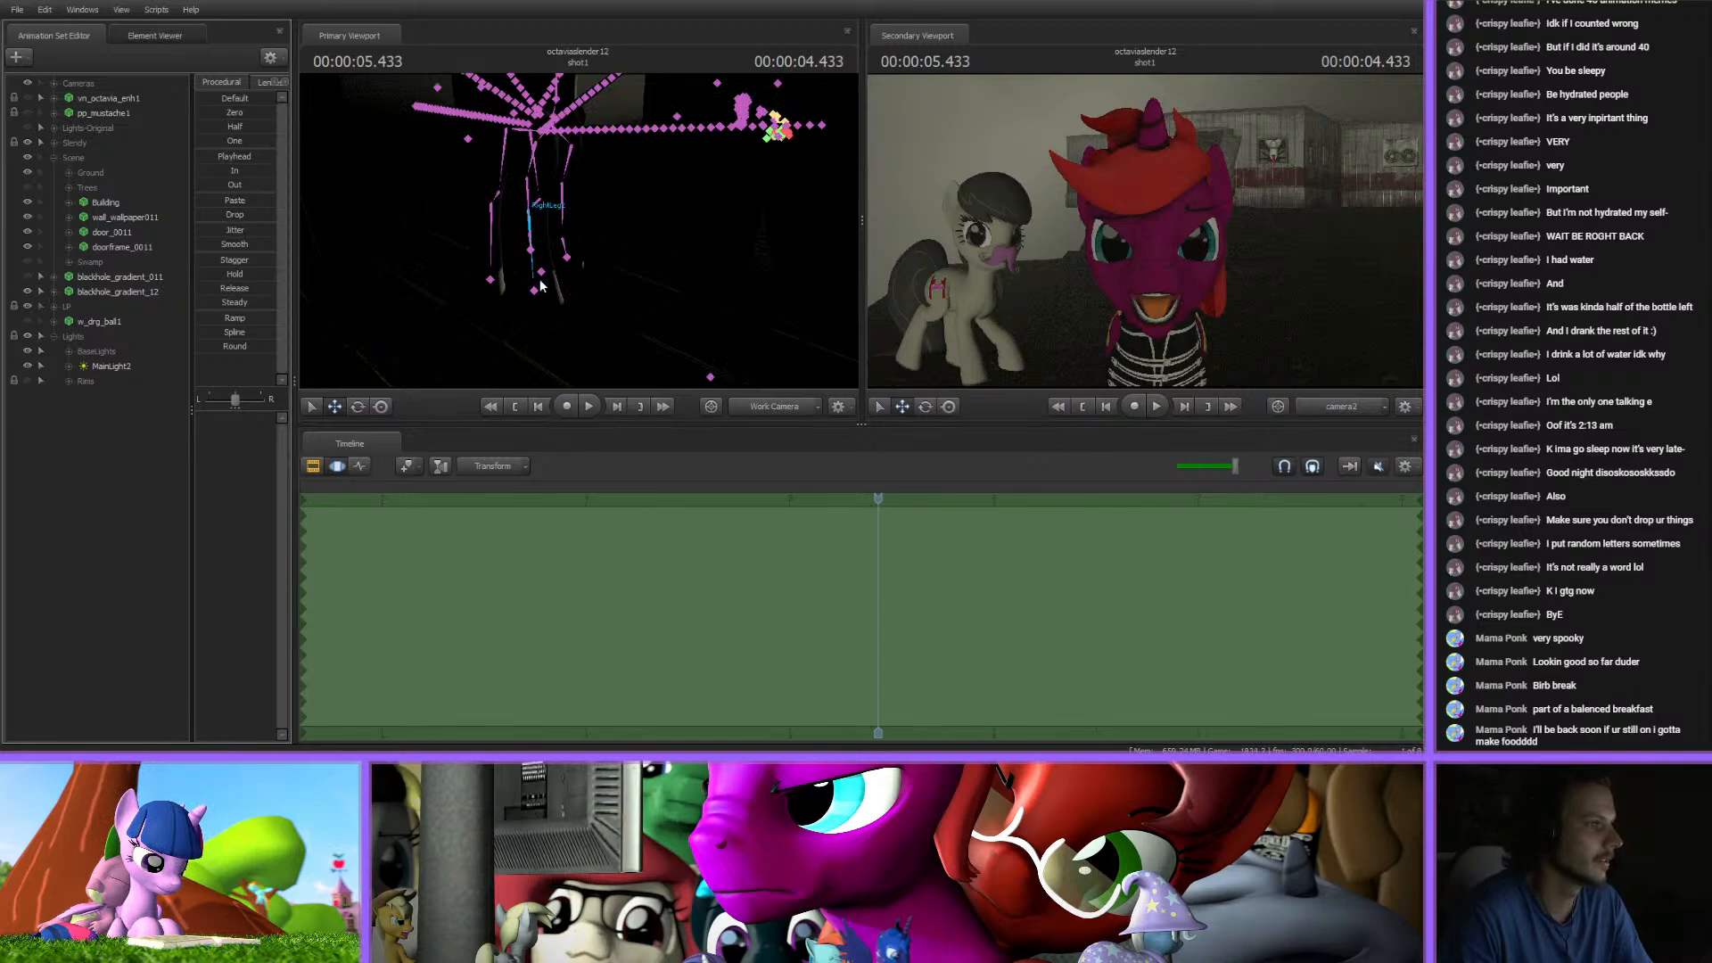
pyautogui.click(540, 284)
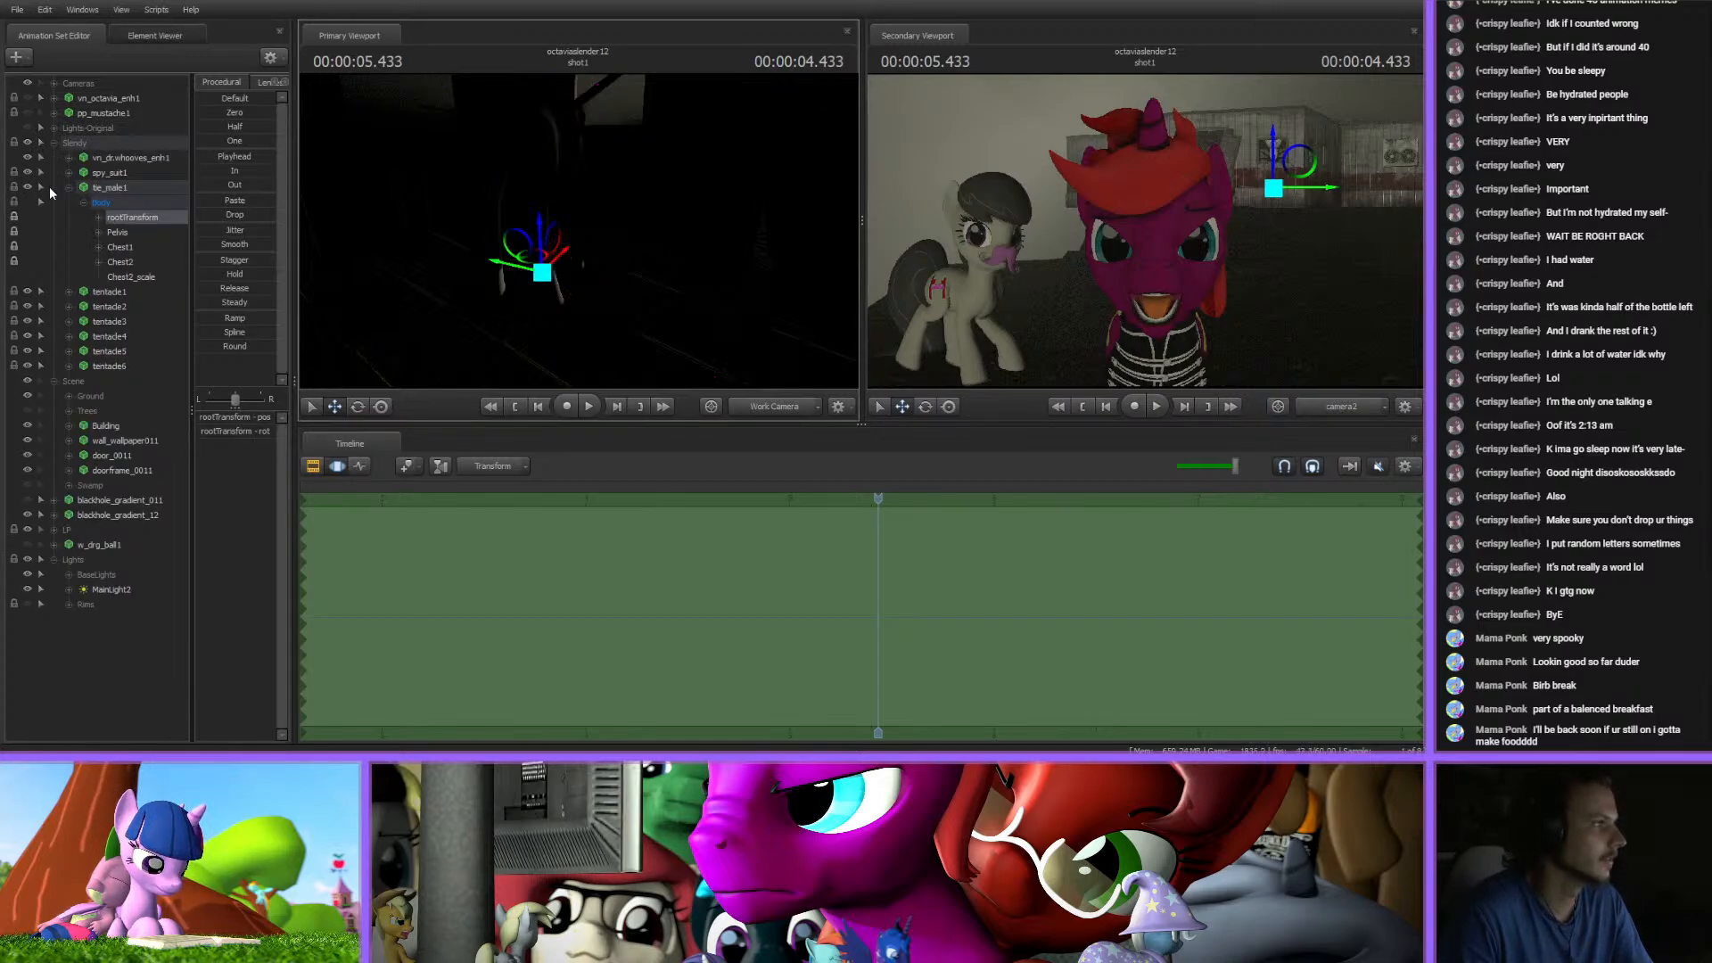
pyautogui.click(40, 157)
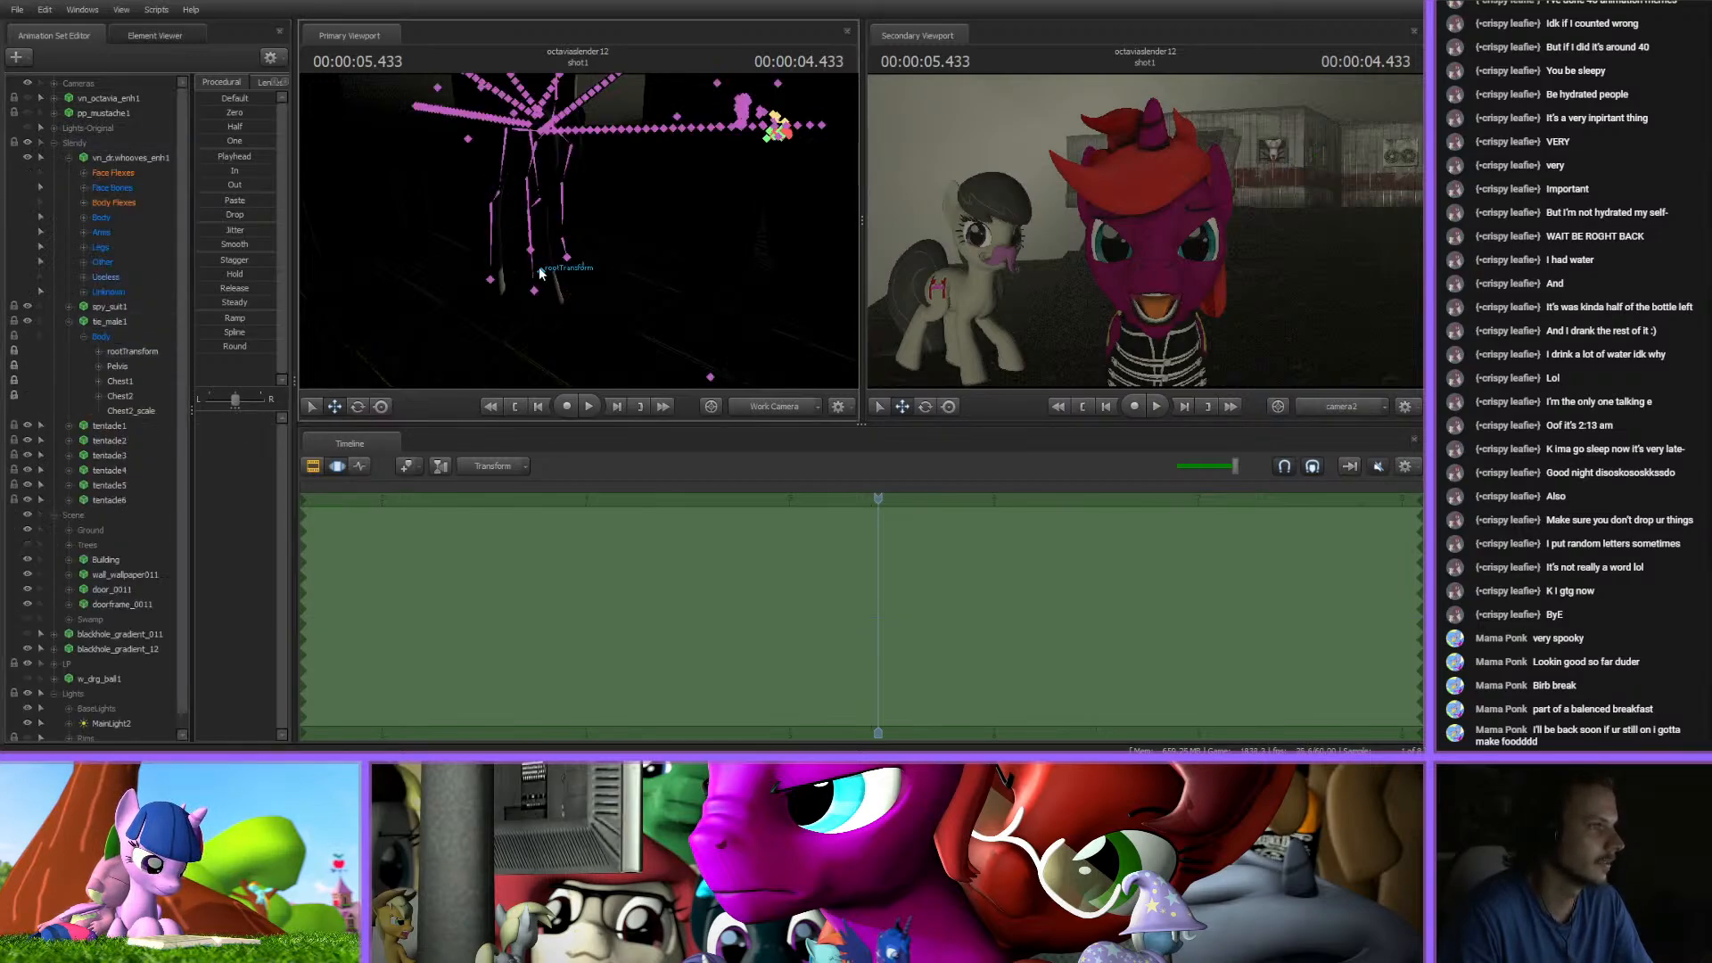
pyautogui.click(549, 272)
pyautogui.moveTo(578, 217); pyautogui.dragTo(673, 249)
pyautogui.moveTo(673, 249); pyautogui.dragTo(664, 218, button='right')
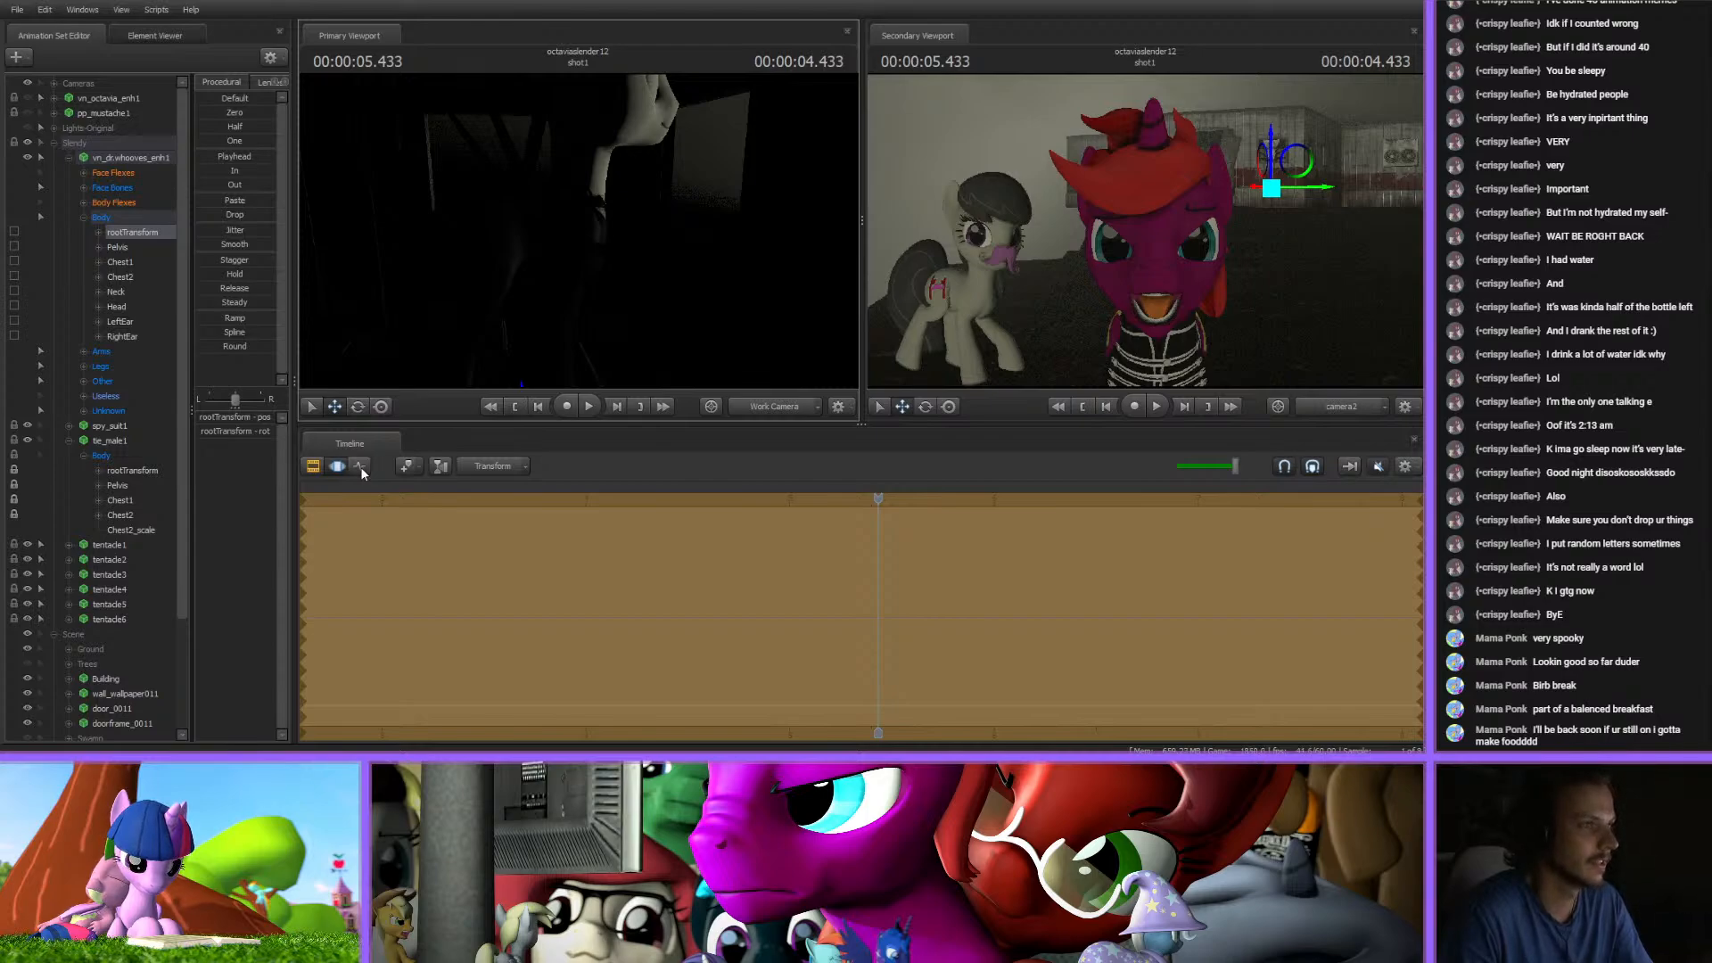
# - Select the whole Slendy group and keyframe its pose at 00:00:05.400 for editing in the graph editor
pyautogui.click(360, 466)
pyautogui.click(87, 145)
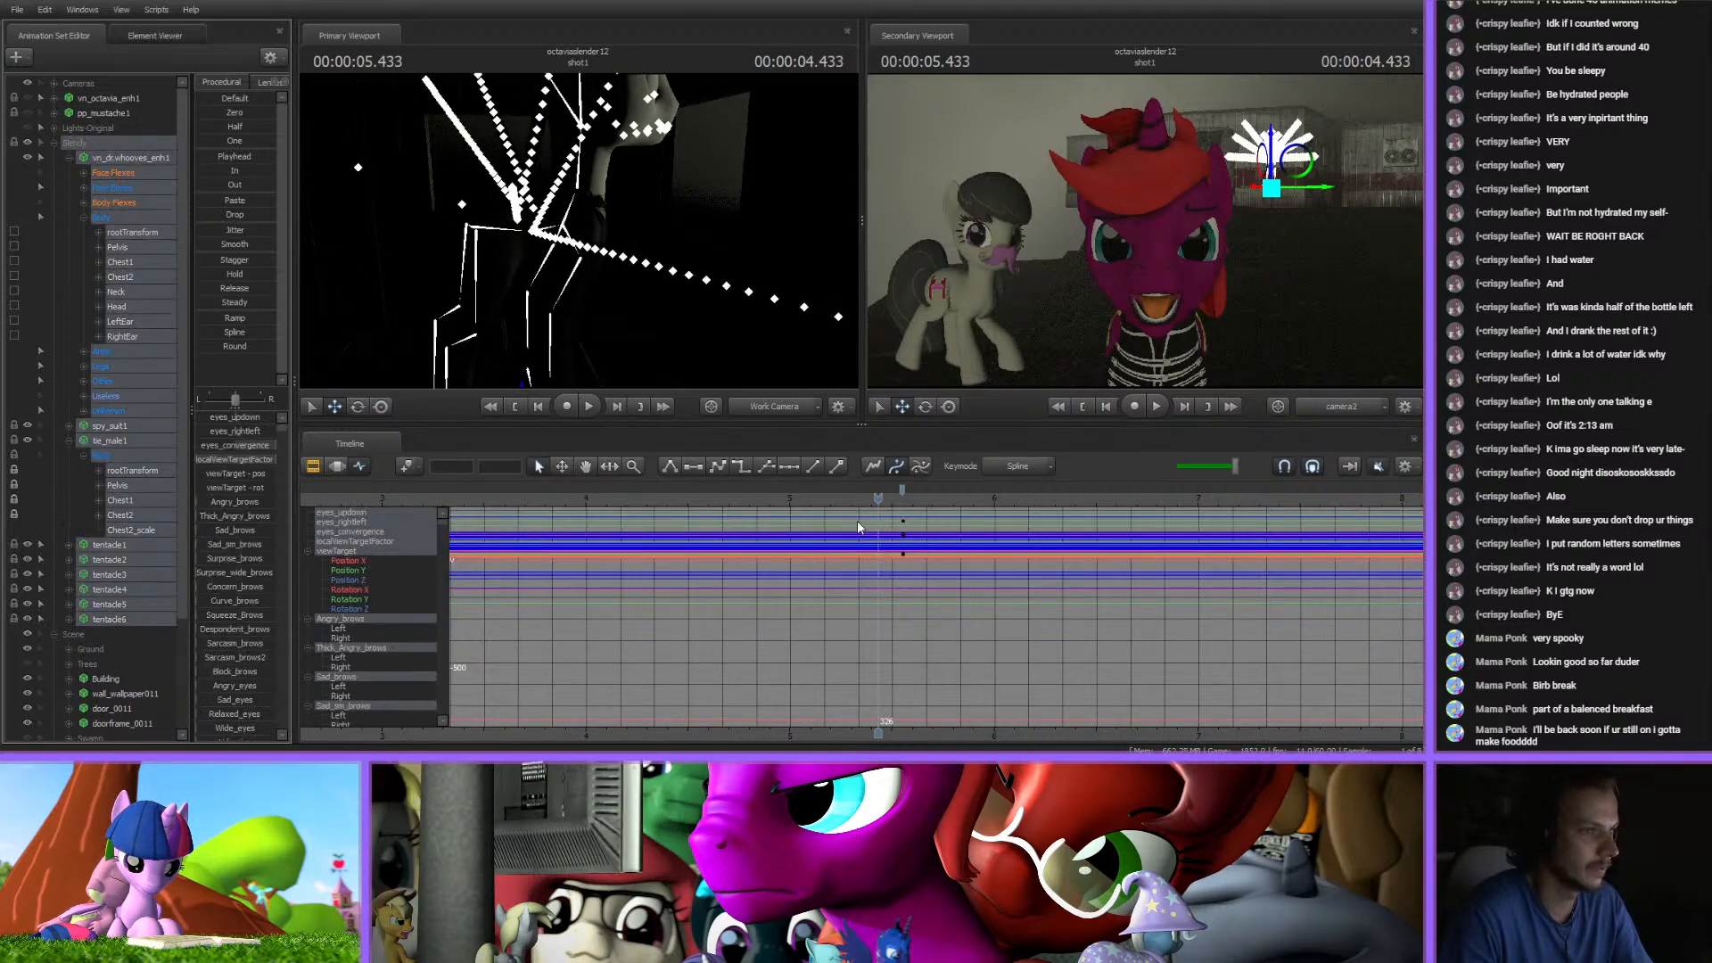
pyautogui.moveTo(876, 501); pyautogui.dragTo(932, 500)
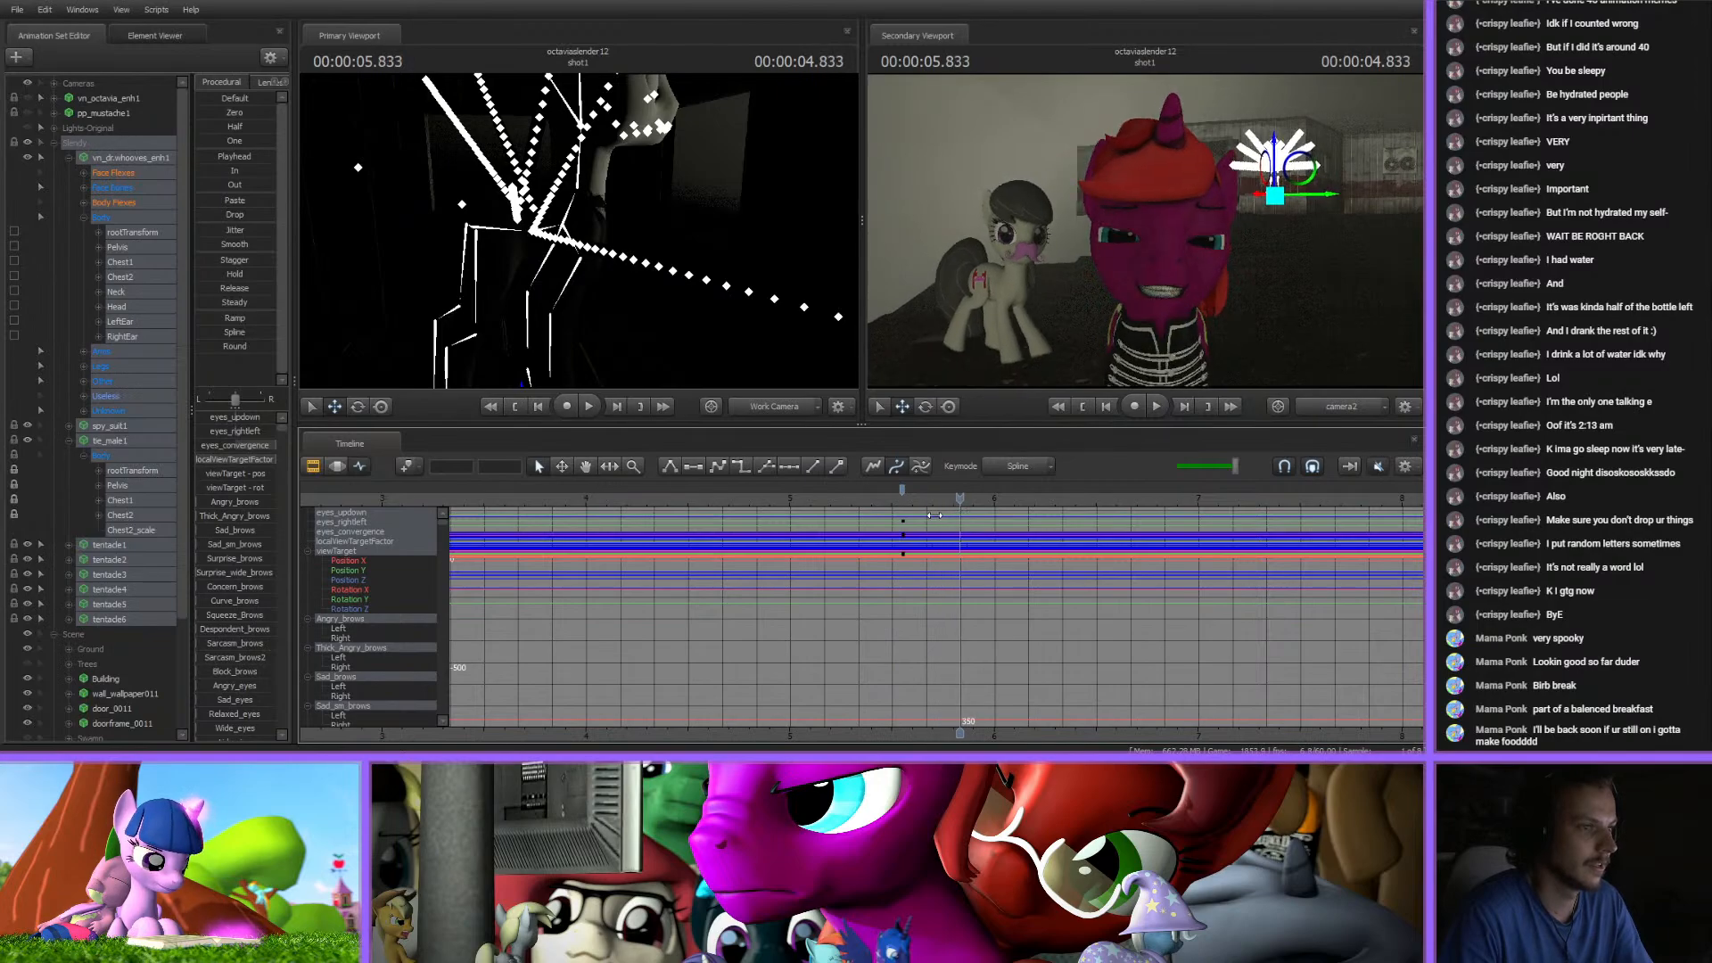
pyautogui.click(337, 466)
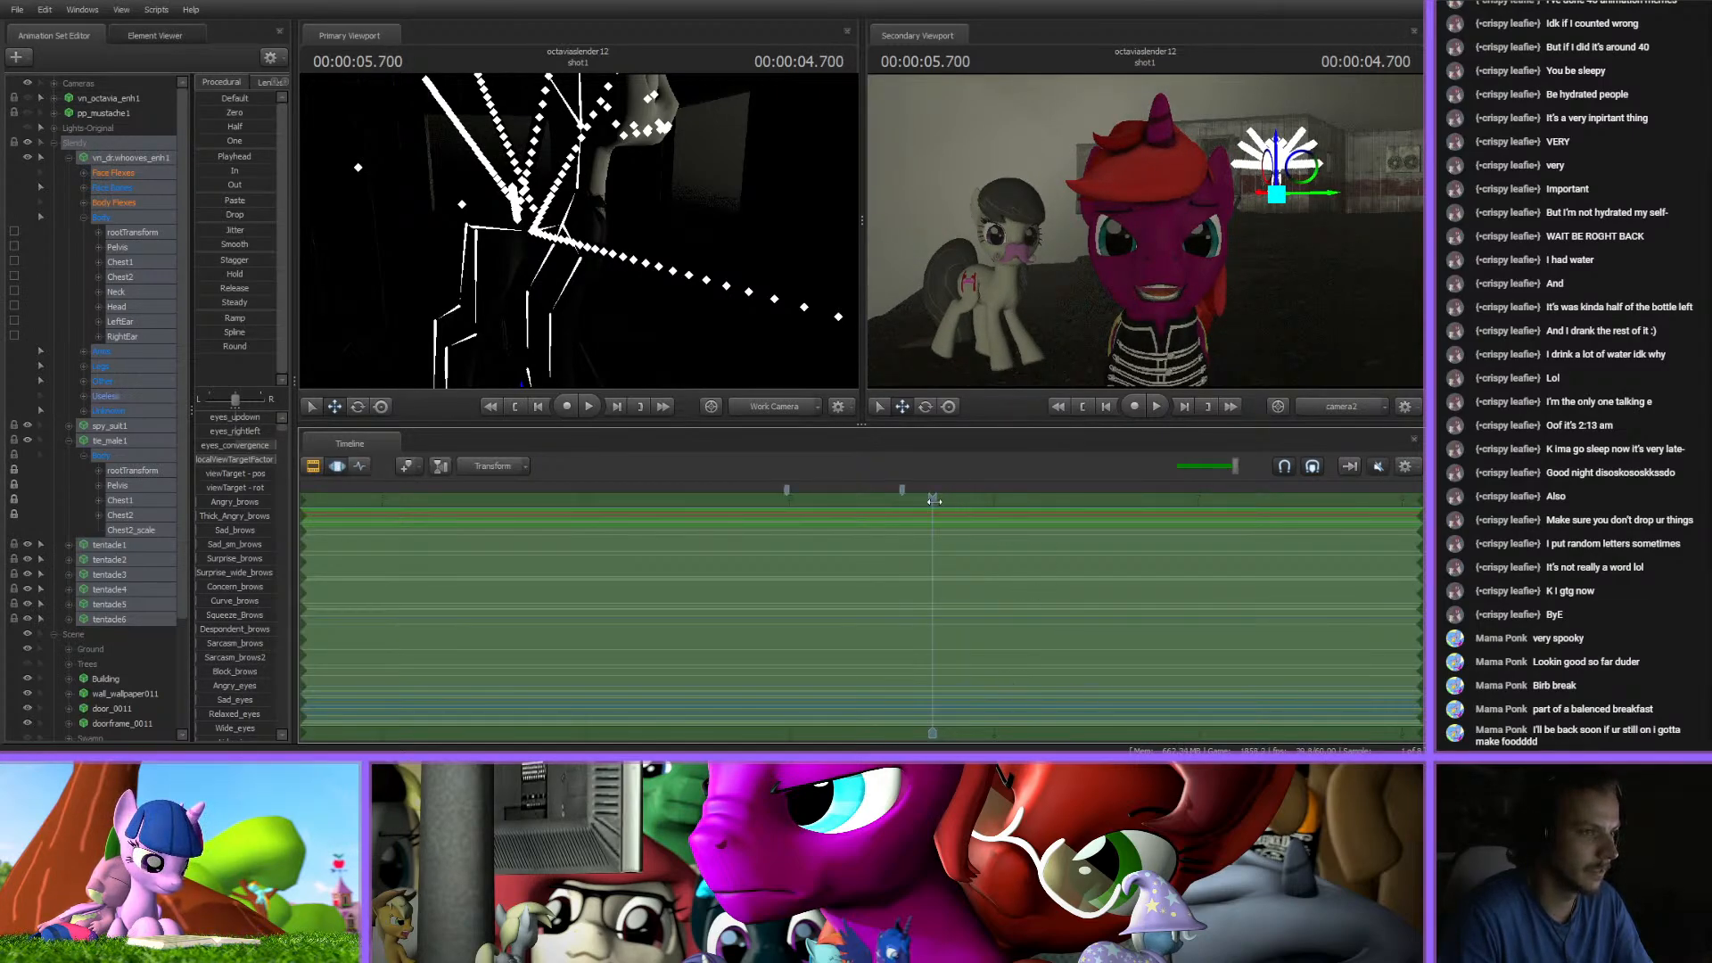
pyautogui.moveTo(933, 501); pyautogui.dragTo(871, 505)
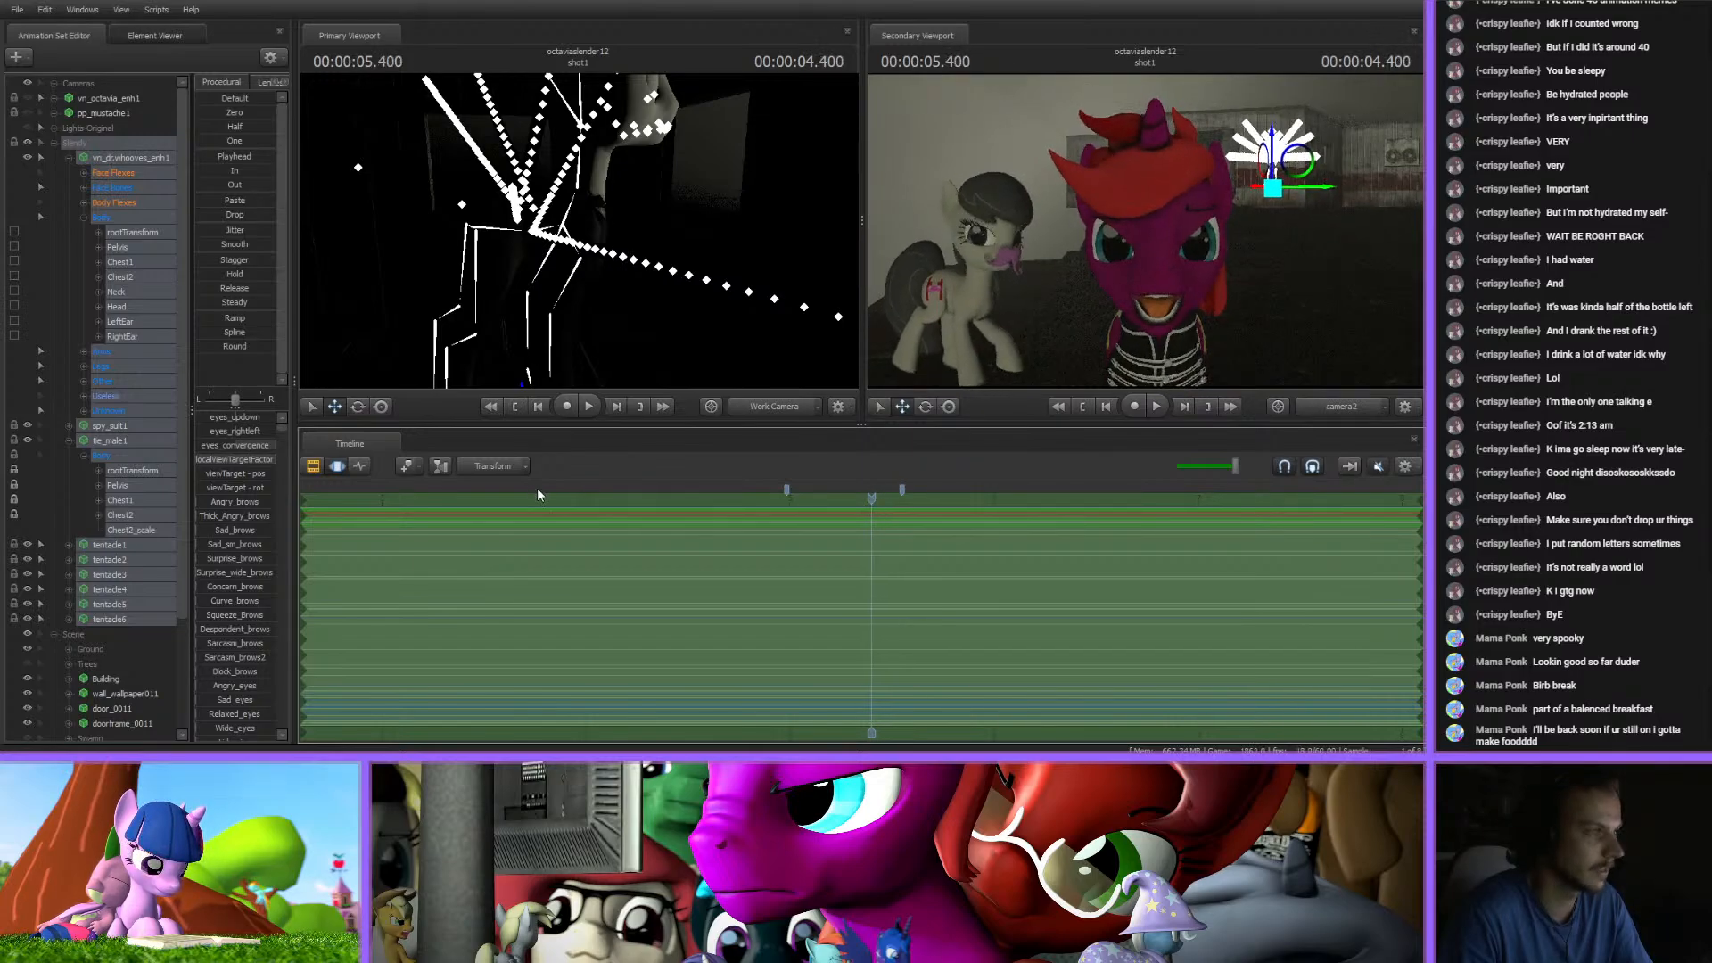
pyautogui.click(360, 465)
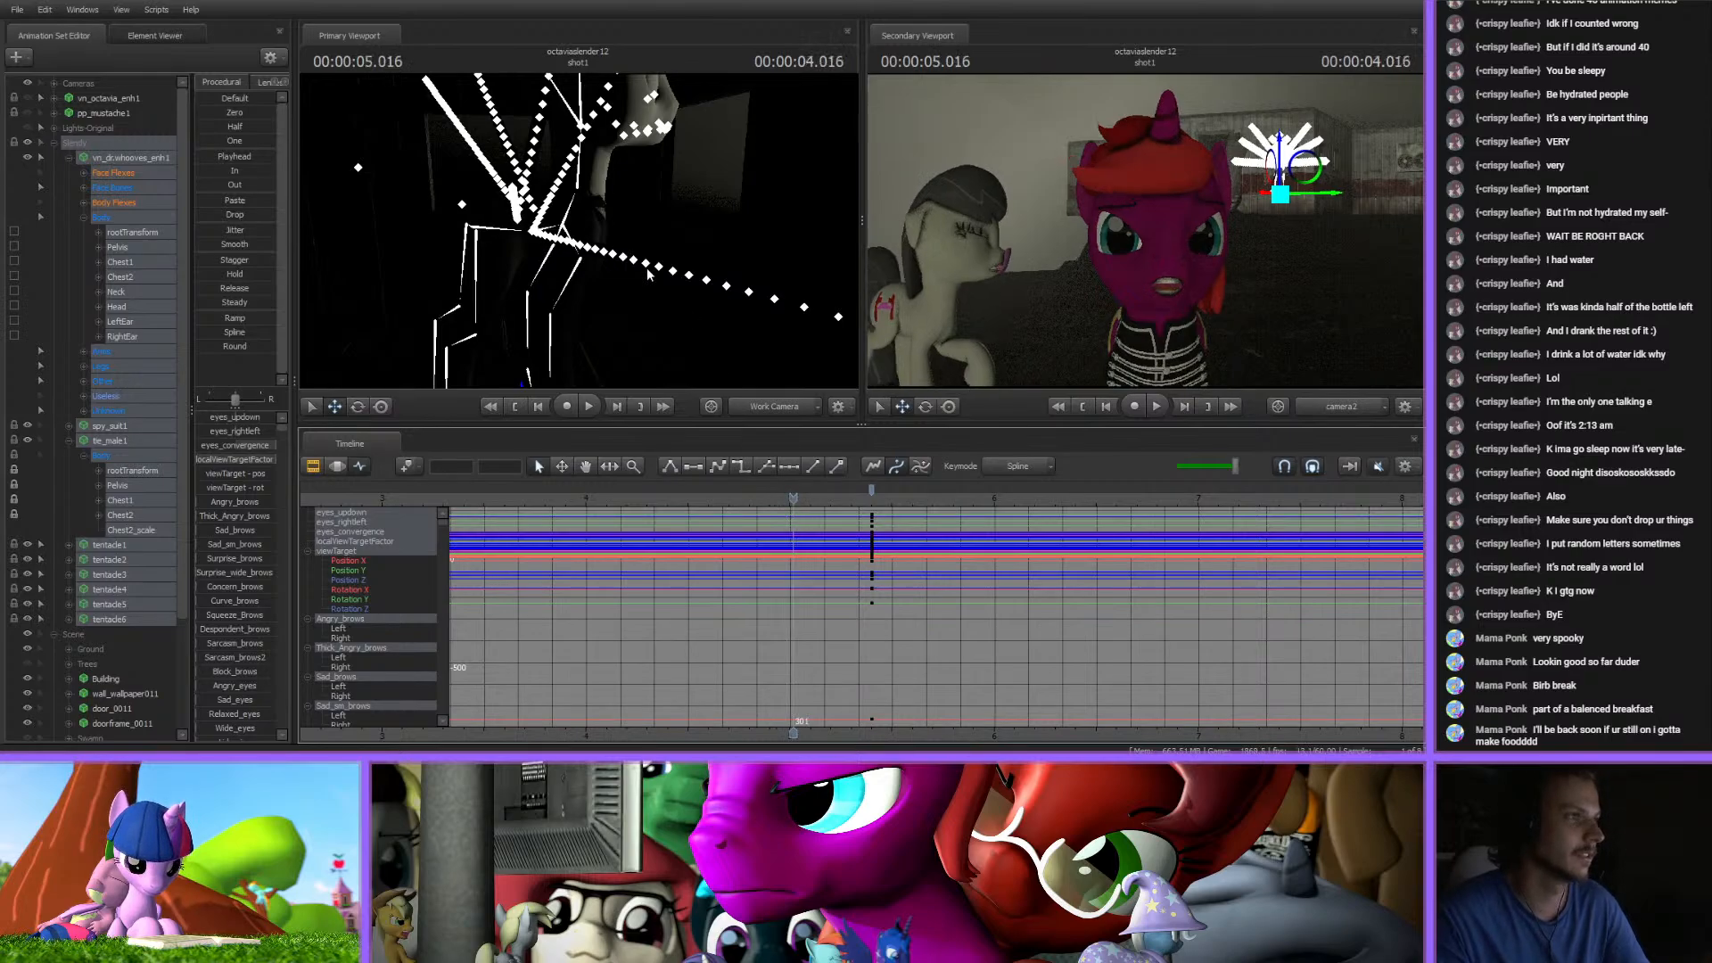
# - Pose Slendy's Pelvis at 00:00:05.016 as the start of the movement, and switch to rotation
pyautogui.keyDown('ctrl'); pyautogui.click(483, 231); pyautogui.keyUp('ctrl')
pyautogui.moveTo(482, 231); pyautogui.dragTo(415, 253)
pyautogui.moveTo(571, 240); pyautogui.dragTo(565, 205)
pyautogui.press('e')
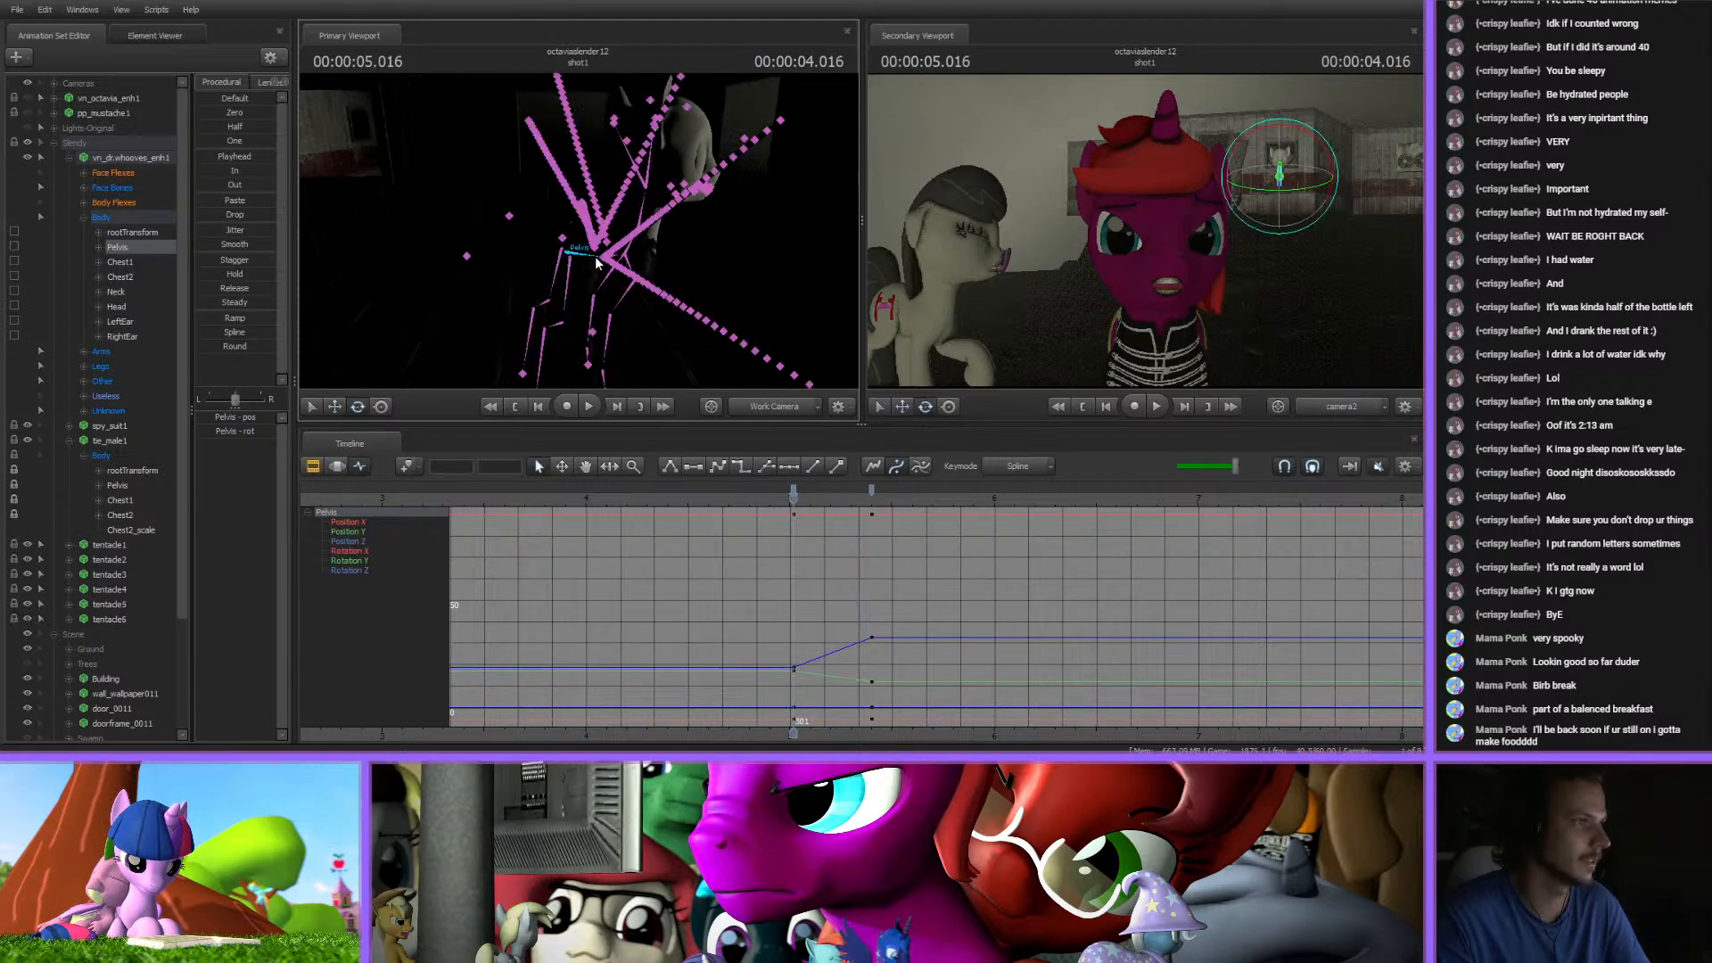
# - Go through Slendy's Chest1, Chest2 and Neck bones and bend the neck forward at 00:00:05.016
pyautogui.click(613, 261)
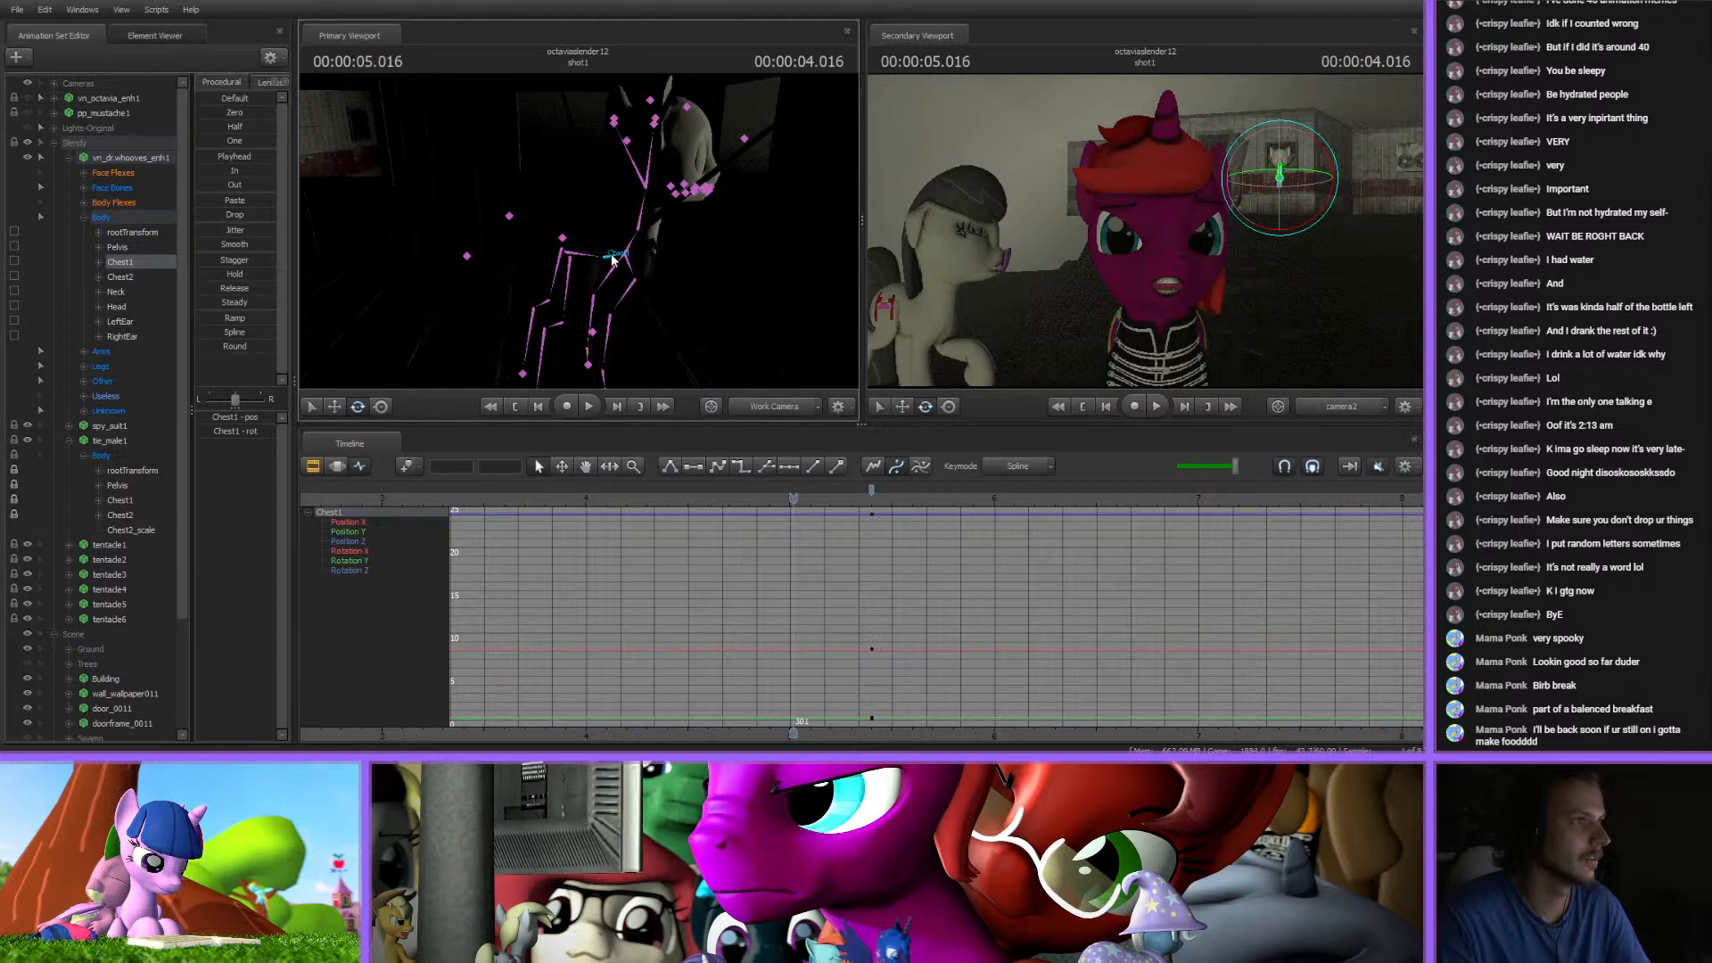
pyautogui.click(621, 217)
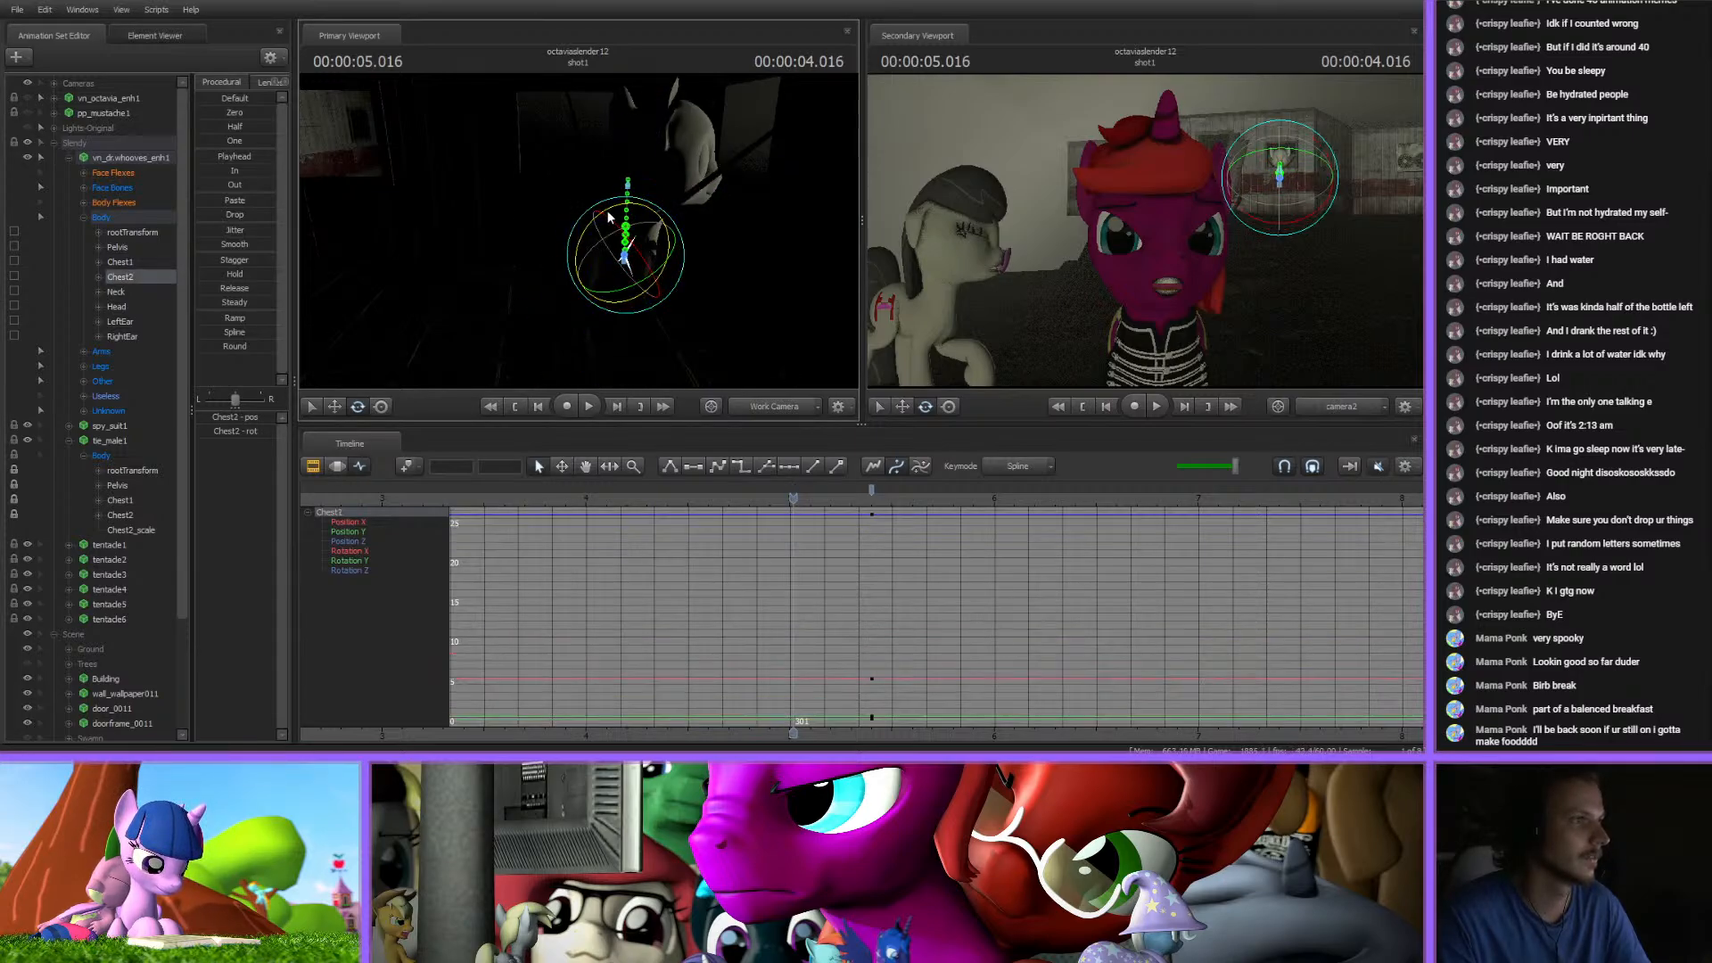
pyautogui.click(647, 199)
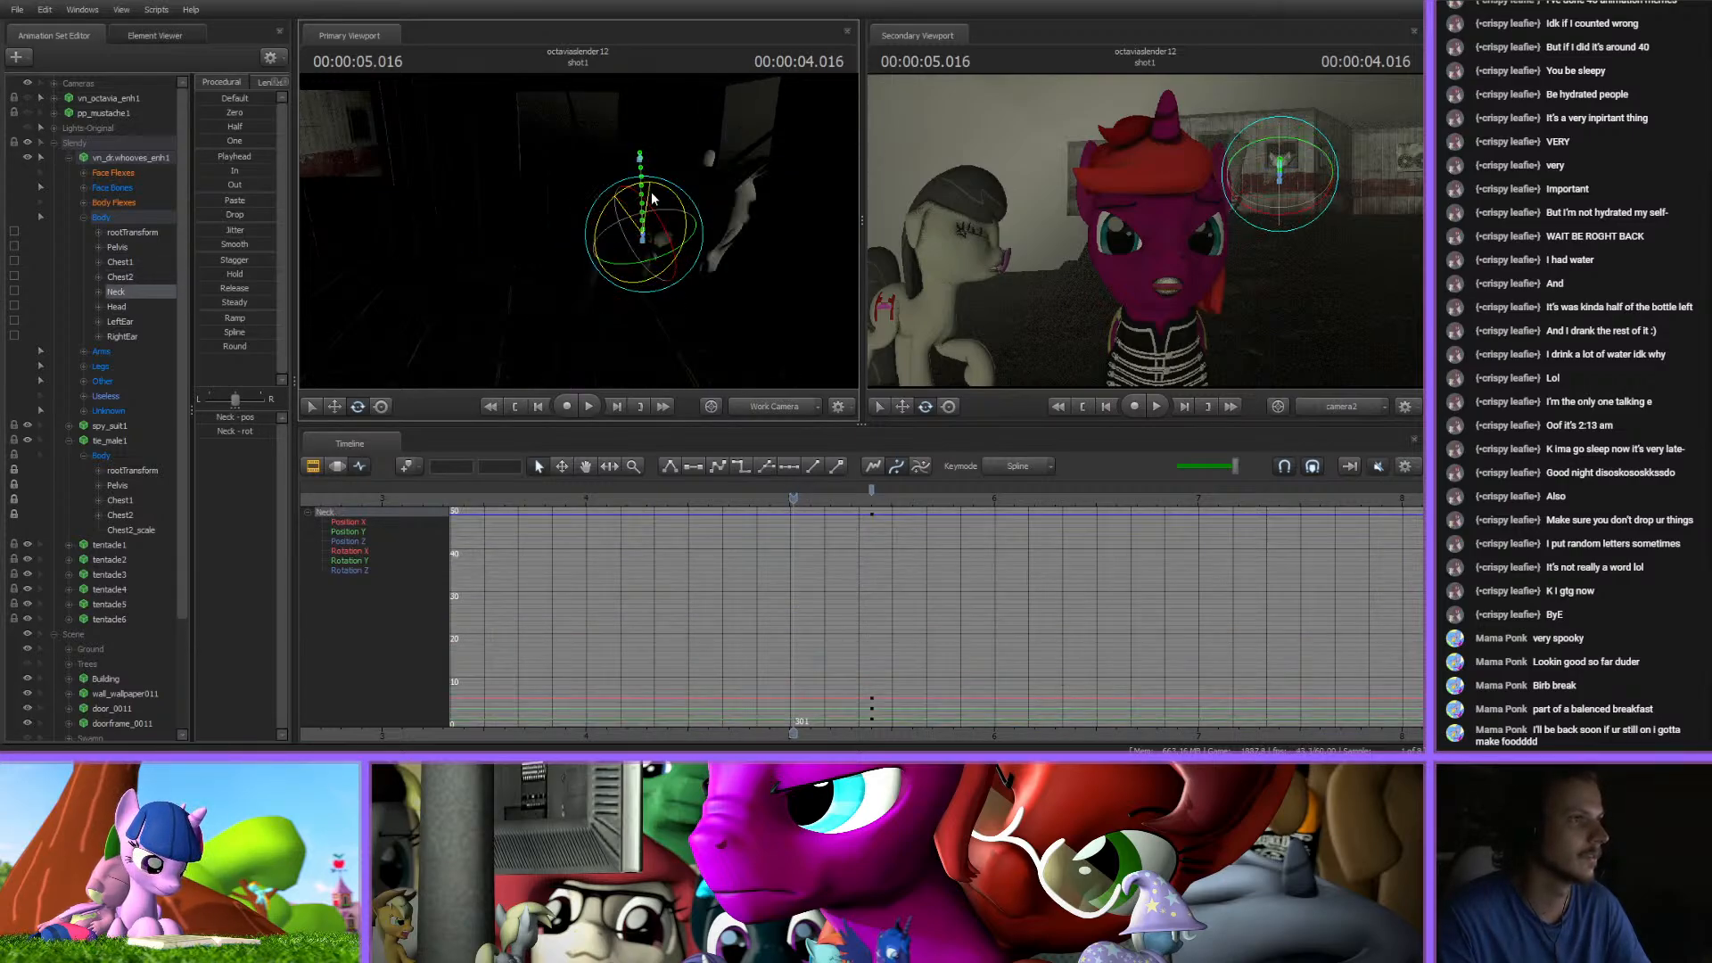
pyautogui.moveTo(650, 195); pyautogui.dragTo(577, 261)
pyautogui.keyDown('ctrl'); pyautogui.click(588, 253); pyautogui.keyUp('ctrl')
pyautogui.press('w')
# - Adjust Slendy's Head and rotate the Neck further down into the lowered starting pose
pyautogui.keyDown('ctrl'); pyautogui.click(664, 235); pyautogui.keyUp('ctrl')
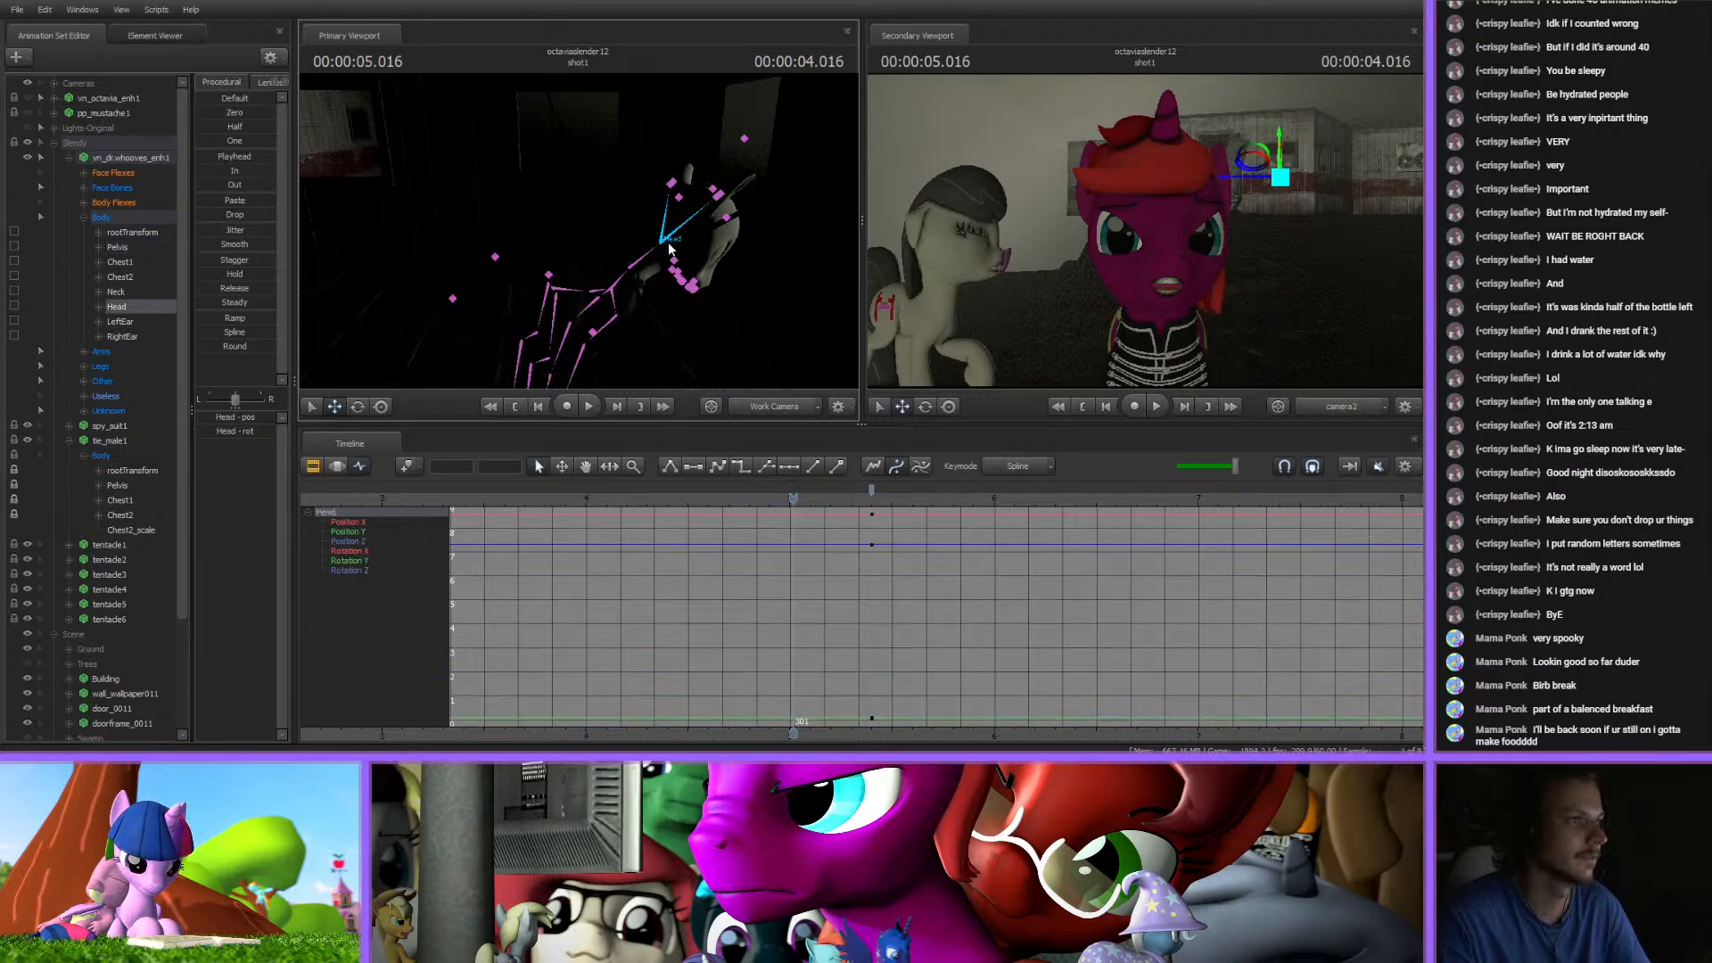
pyautogui.press('e')
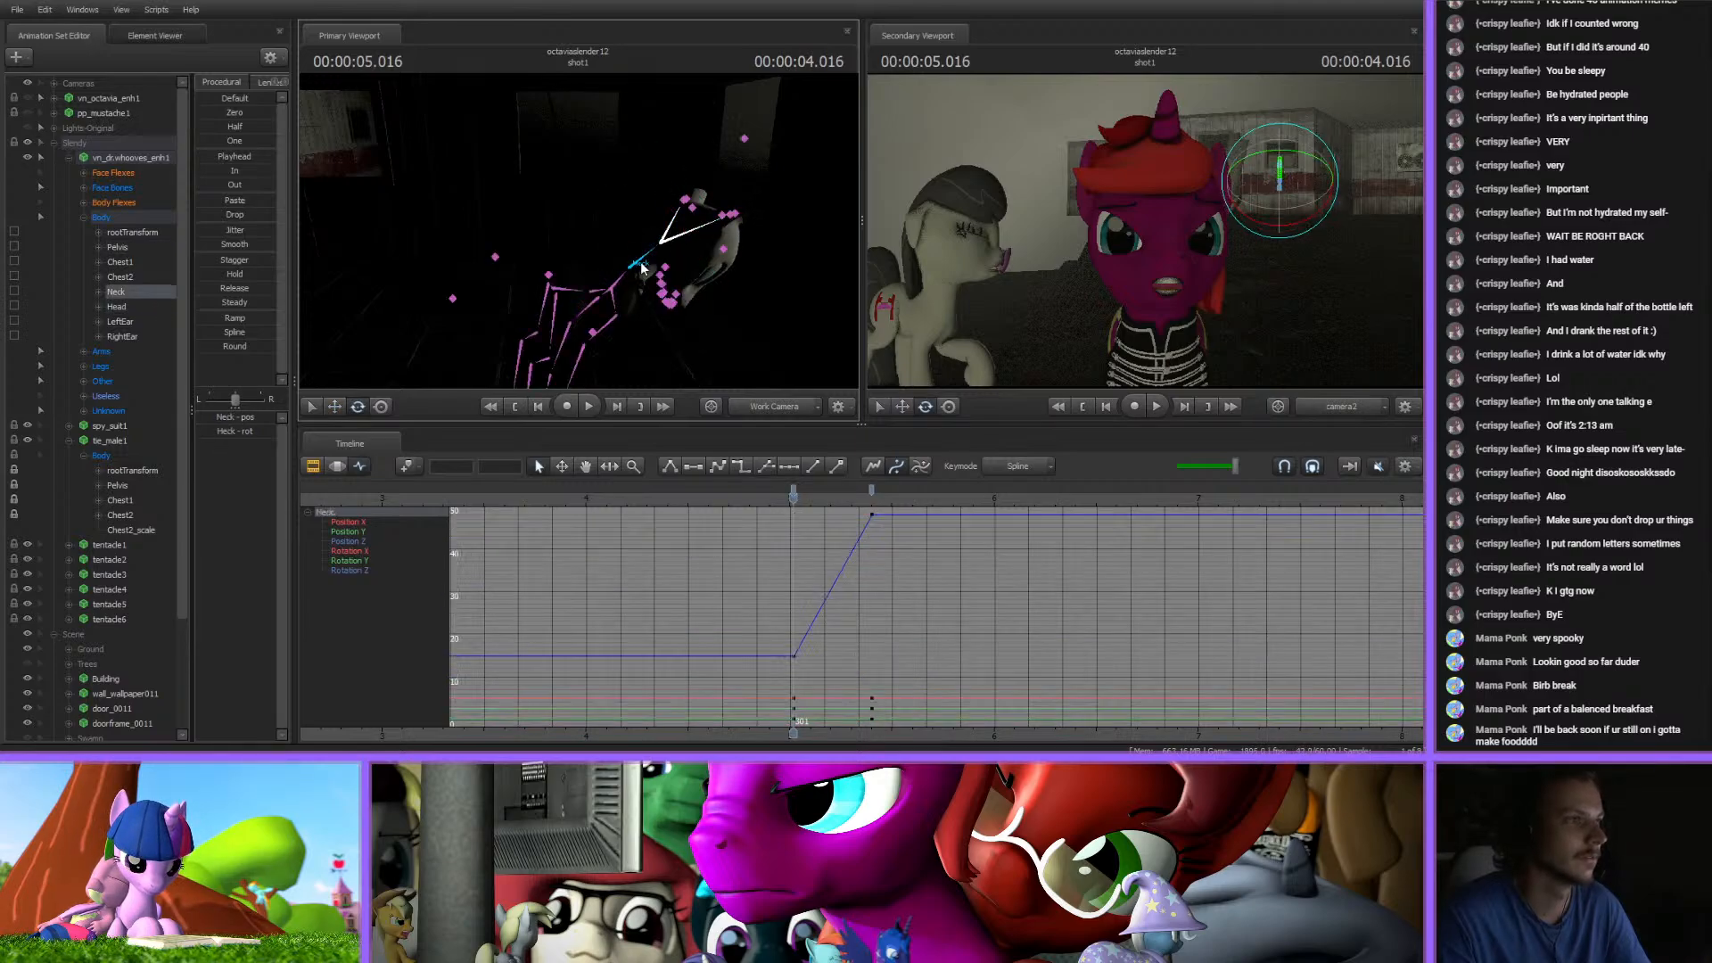
pyautogui.keyDown('ctrl'); pyautogui.click(628, 226); pyautogui.keyUp('ctrl')
pyautogui.moveTo(629, 226); pyautogui.dragTo(635, 227)
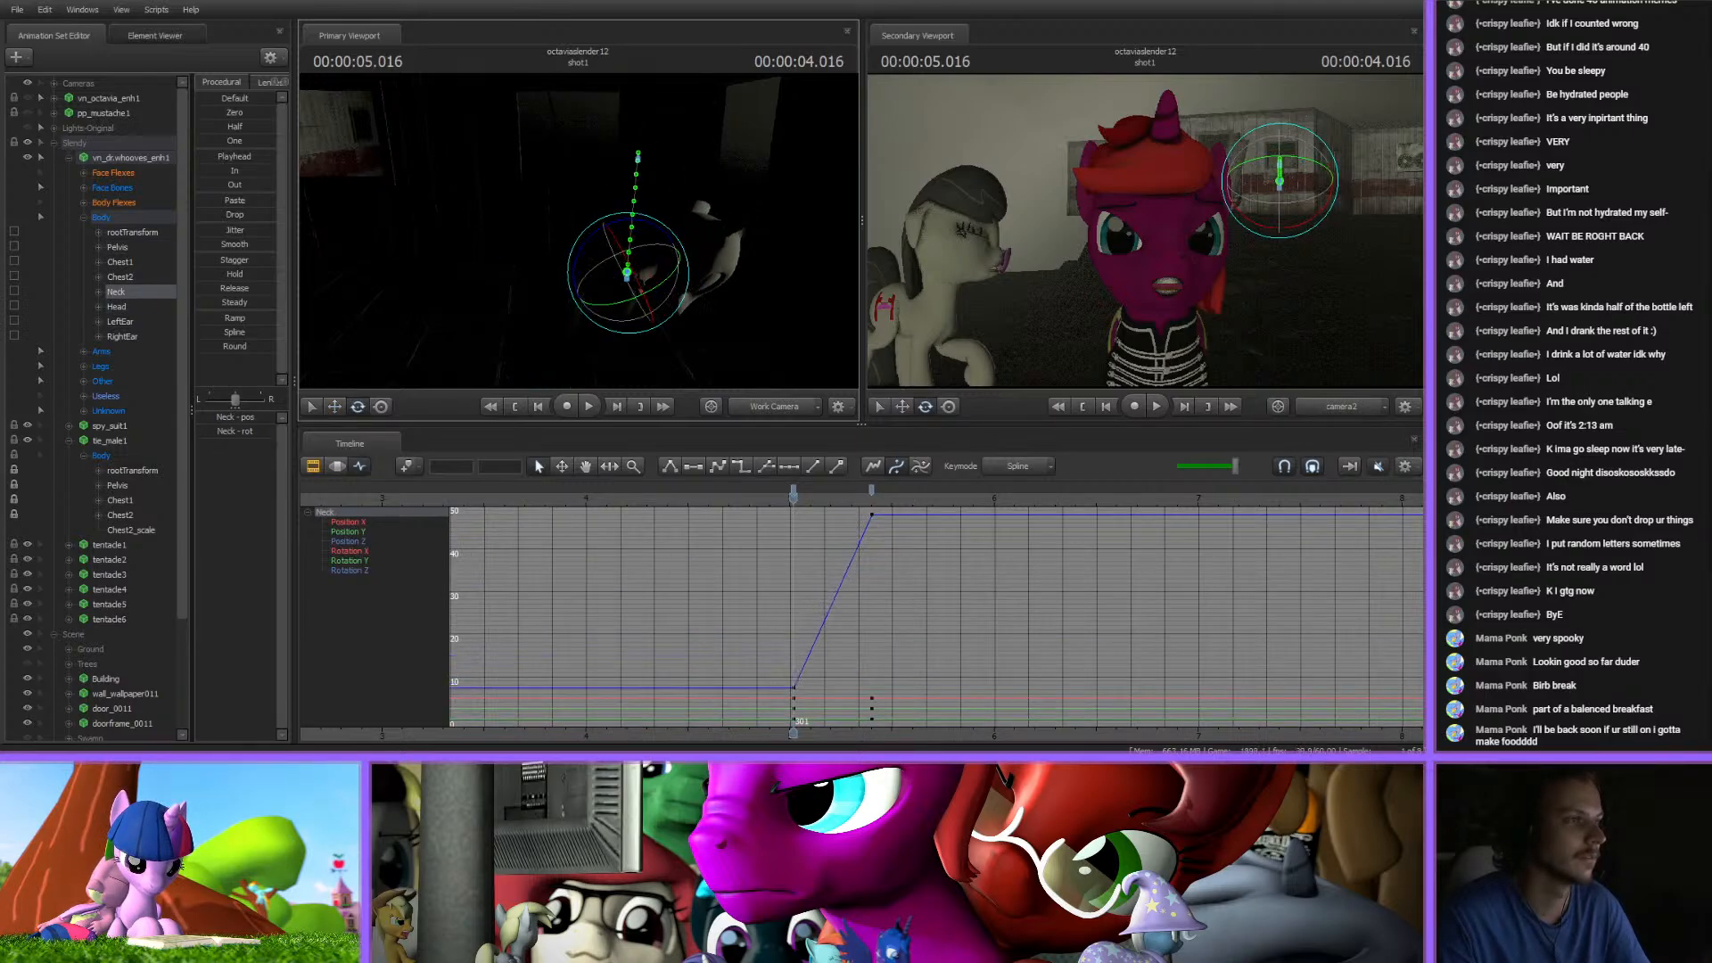
# - Check Slendy's Neck and Chest2 bones and rotate the Head further to tilt the lowered starting pose at 00:00:05.016
pyautogui.keyDown('ctrl'); pyautogui.click(586, 243); pyautogui.keyUp('ctrl')
pyautogui.moveTo(594, 311); pyautogui.dragTo(597, 306)
pyautogui.keyDown('ctrl'); pyautogui.click(626, 296); pyautogui.keyUp('ctrl')
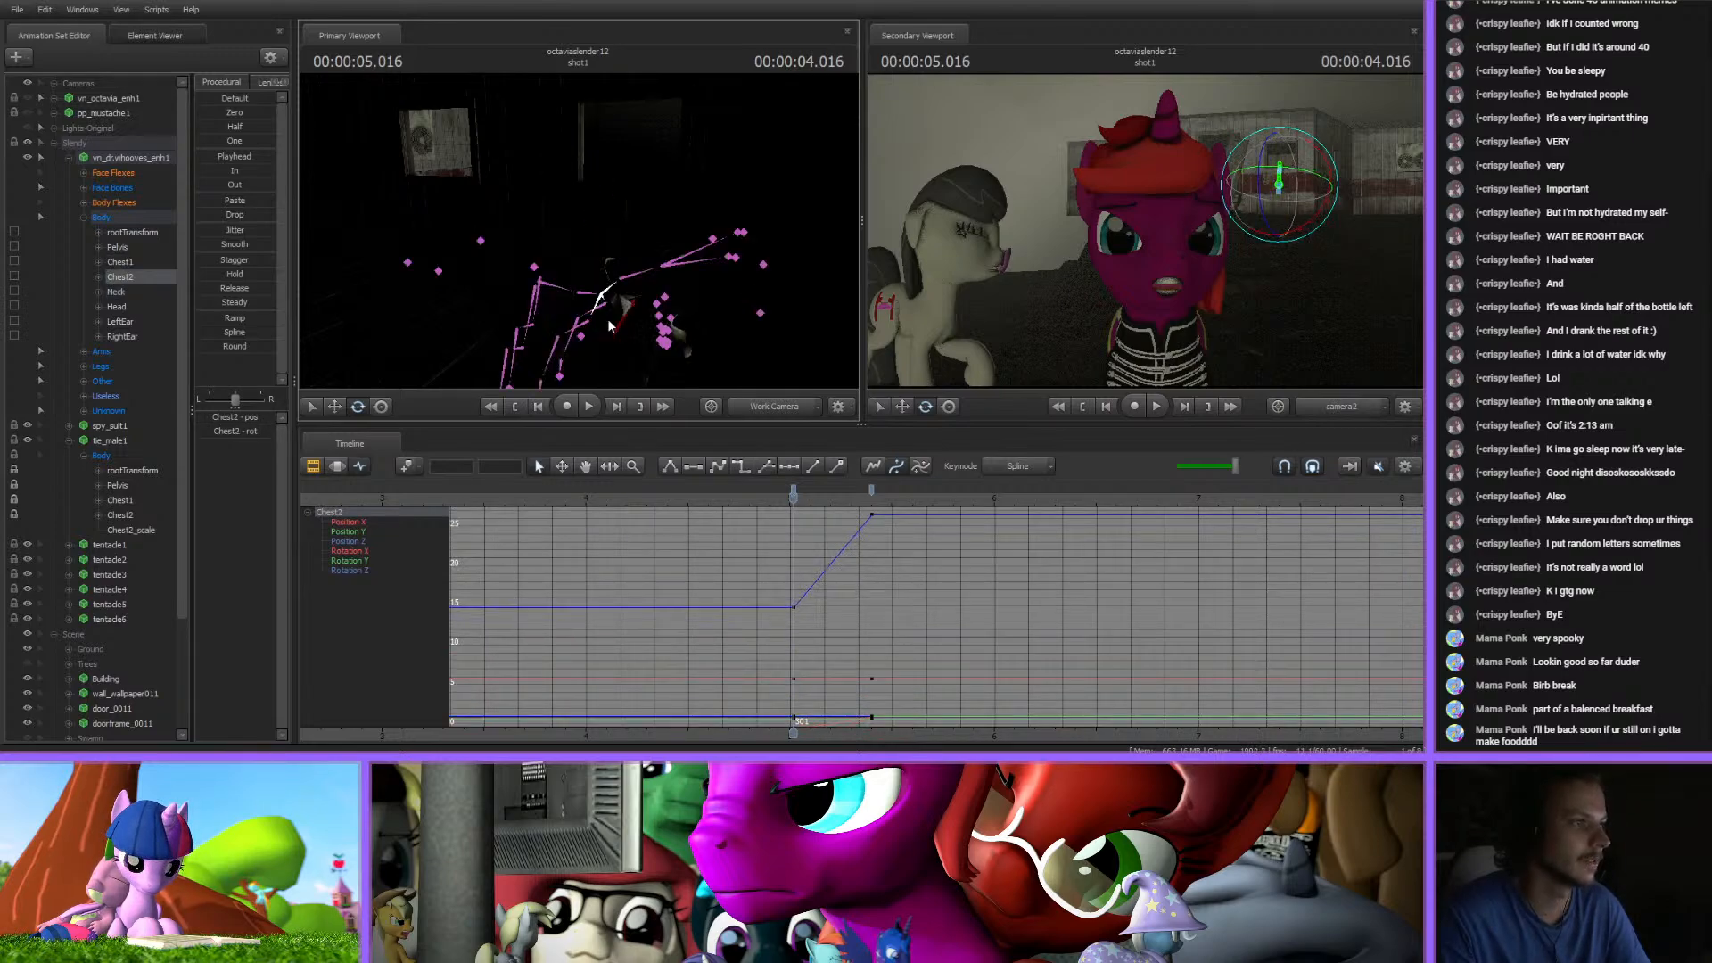
pyautogui.keyDown('ctrl'); pyautogui.click(620, 284); pyautogui.keyUp('ctrl')
pyautogui.keyDown('ctrl'); pyautogui.click(658, 276); pyautogui.keyUp('ctrl')
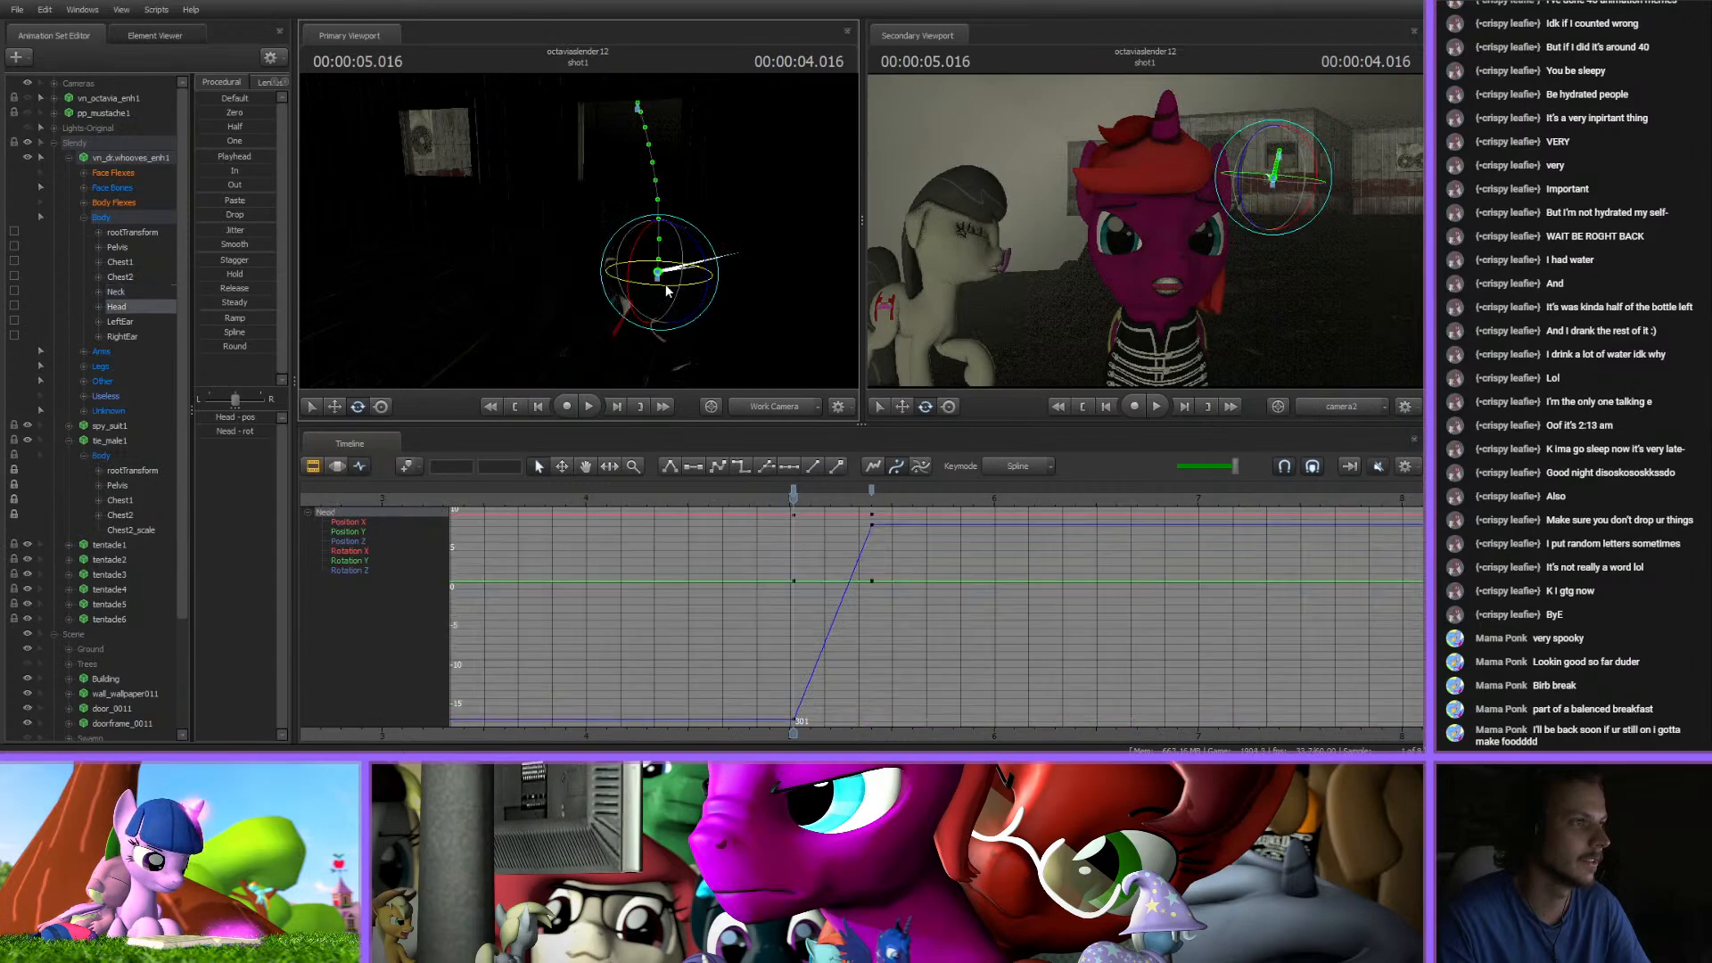
pyautogui.moveTo(658, 281); pyautogui.dragTo(705, 290)
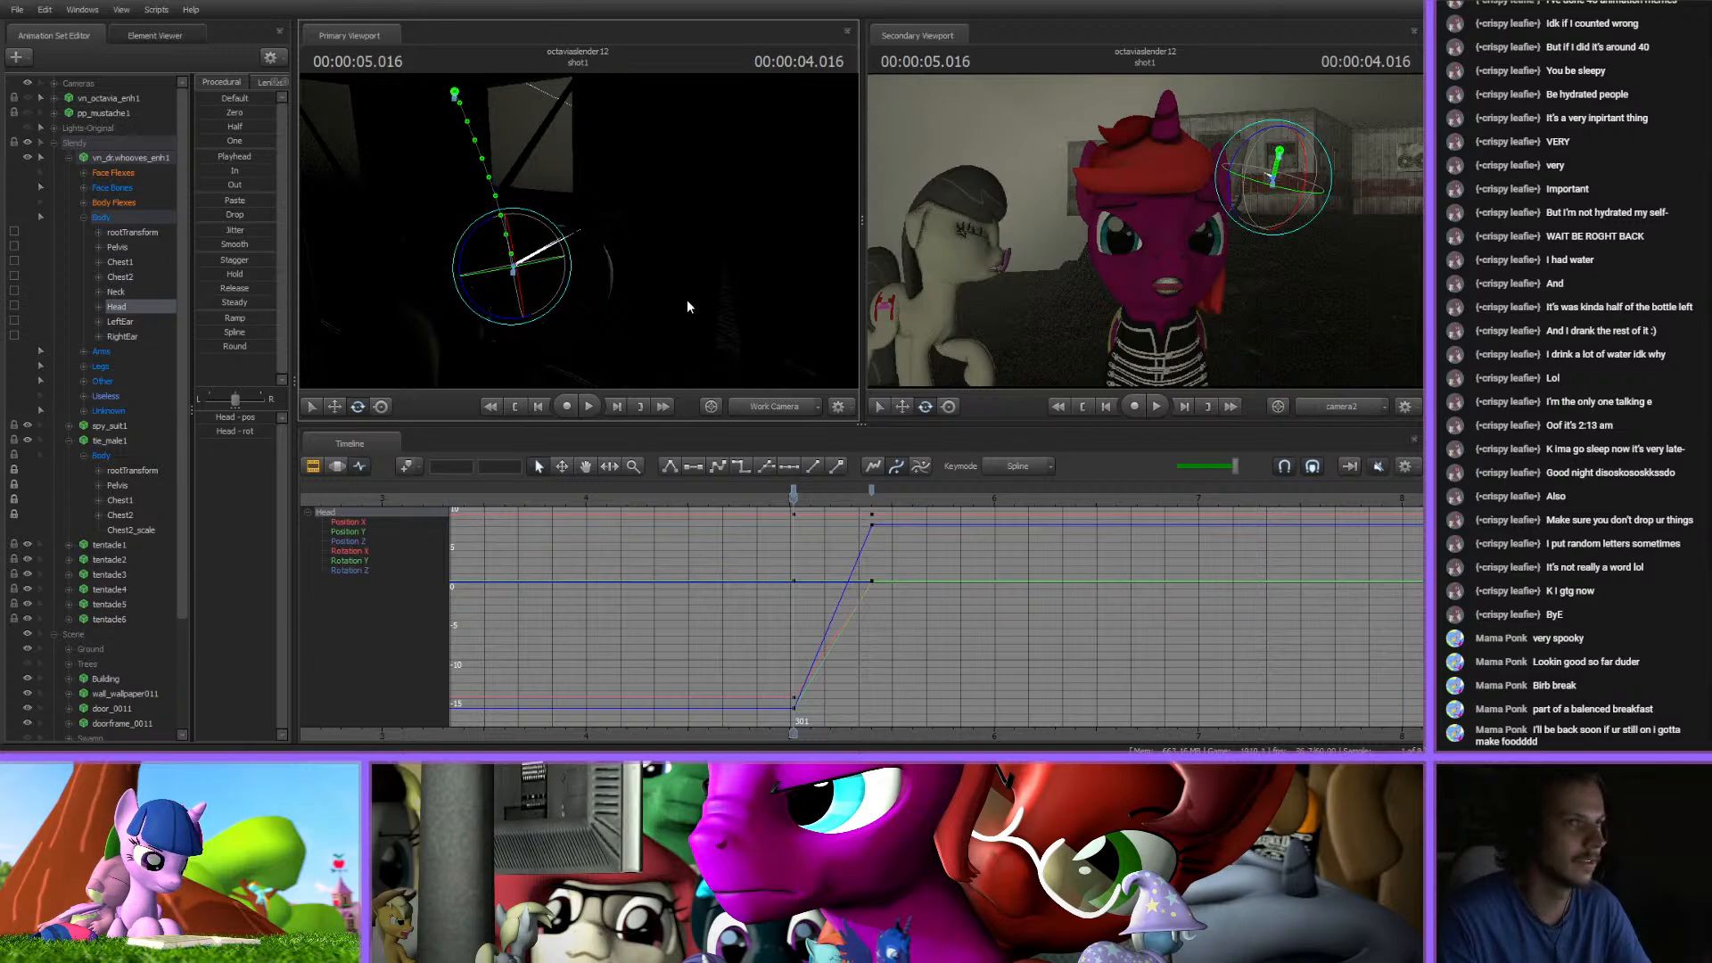
pyautogui.click(313, 466)
pyautogui.click(363, 466)
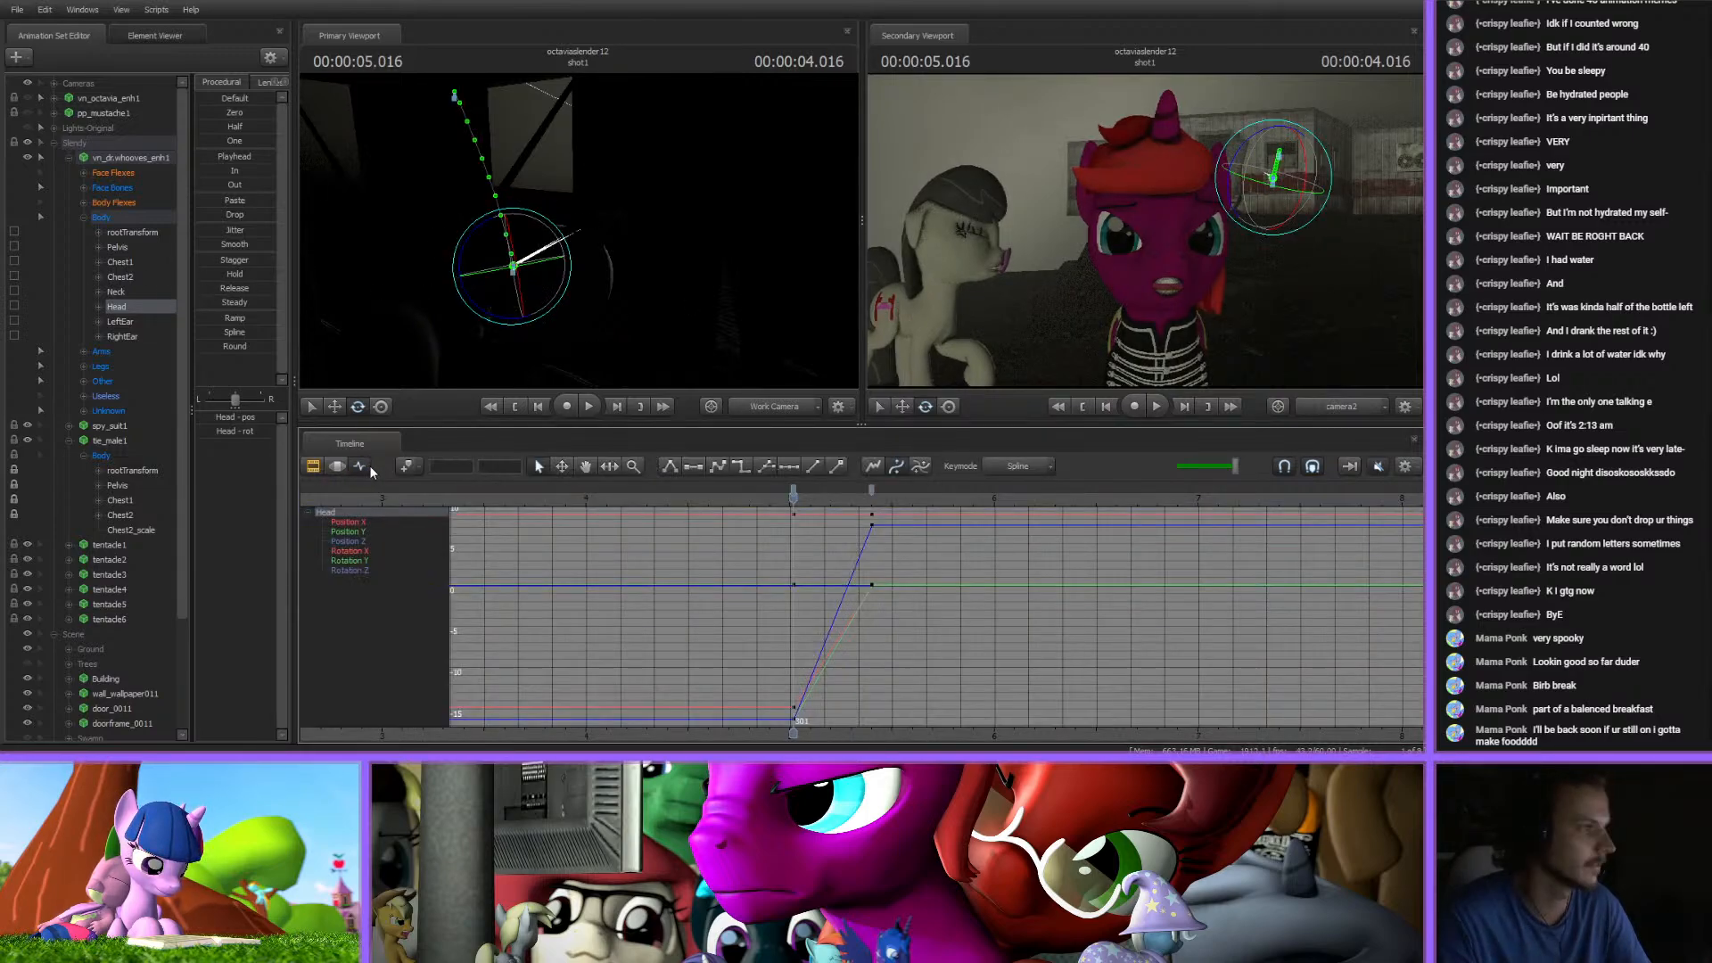
pyautogui.moveTo(794, 500)
pyautogui.mouseDown()
pyautogui.moveTo(896, 495)
pyautogui.moveTo(758, 514)
pyautogui.moveTo(794, 515)
pyautogui.mouseUp()
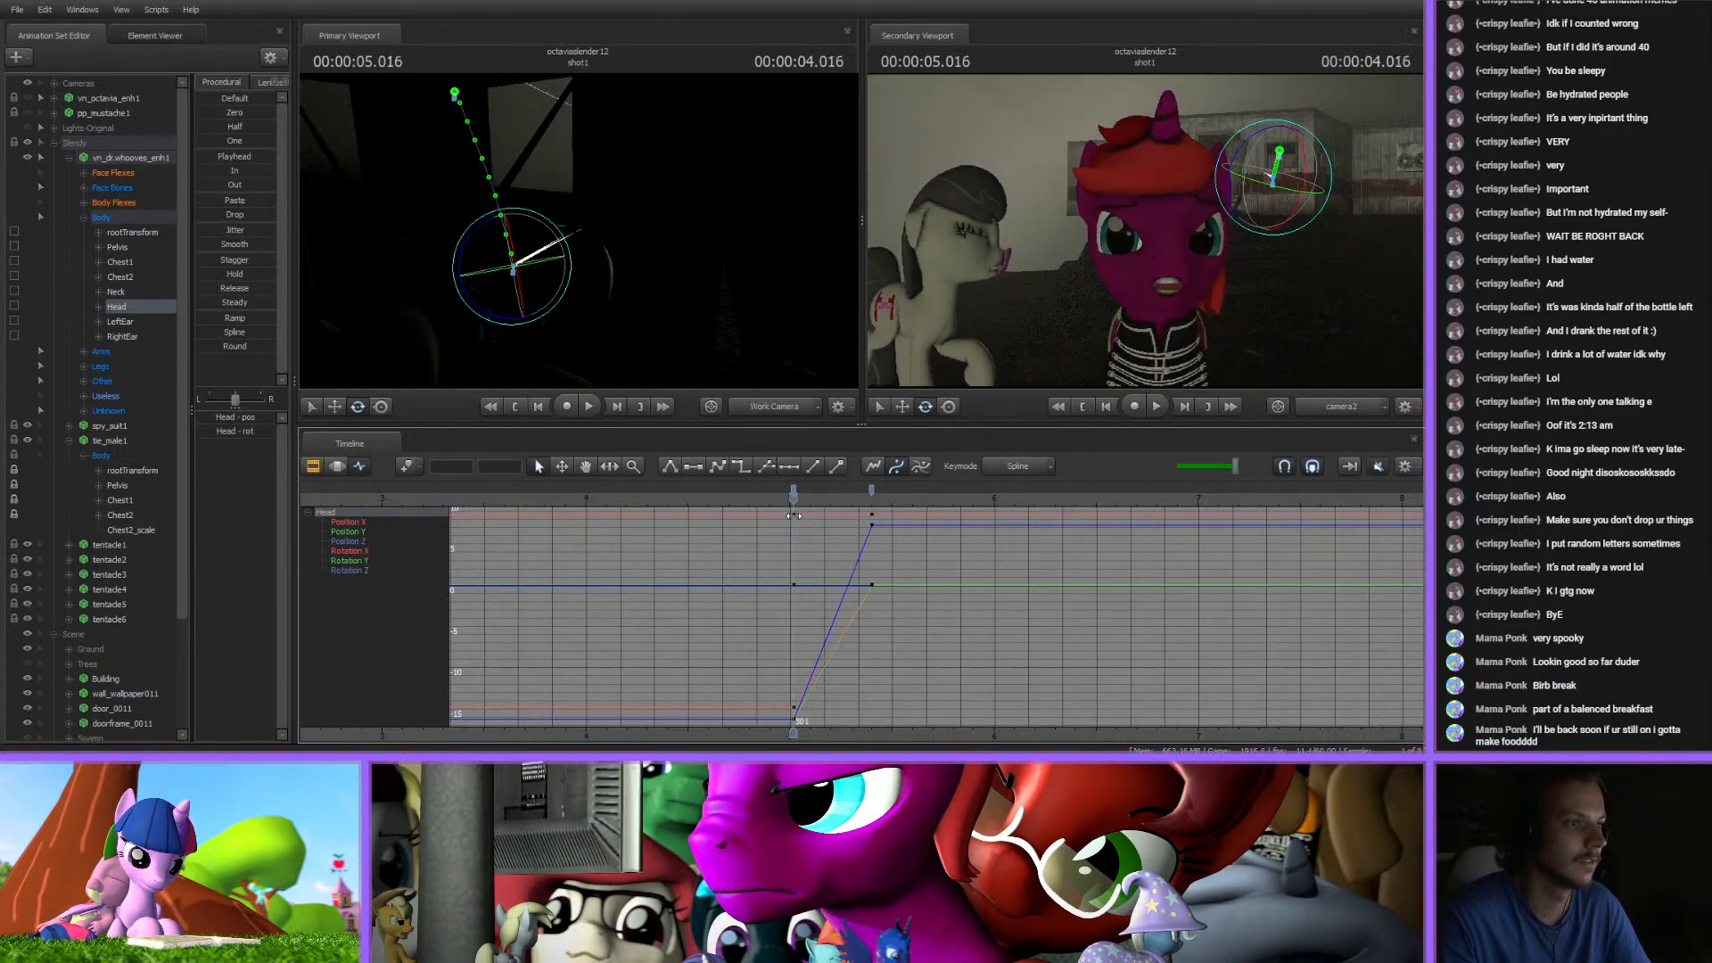
# - Animate Slendy's Upper Face Close_eyes flex, fully closed at 00:00:05.016 and fully open at 00:00:05.266
pyautogui.click(103, 173)
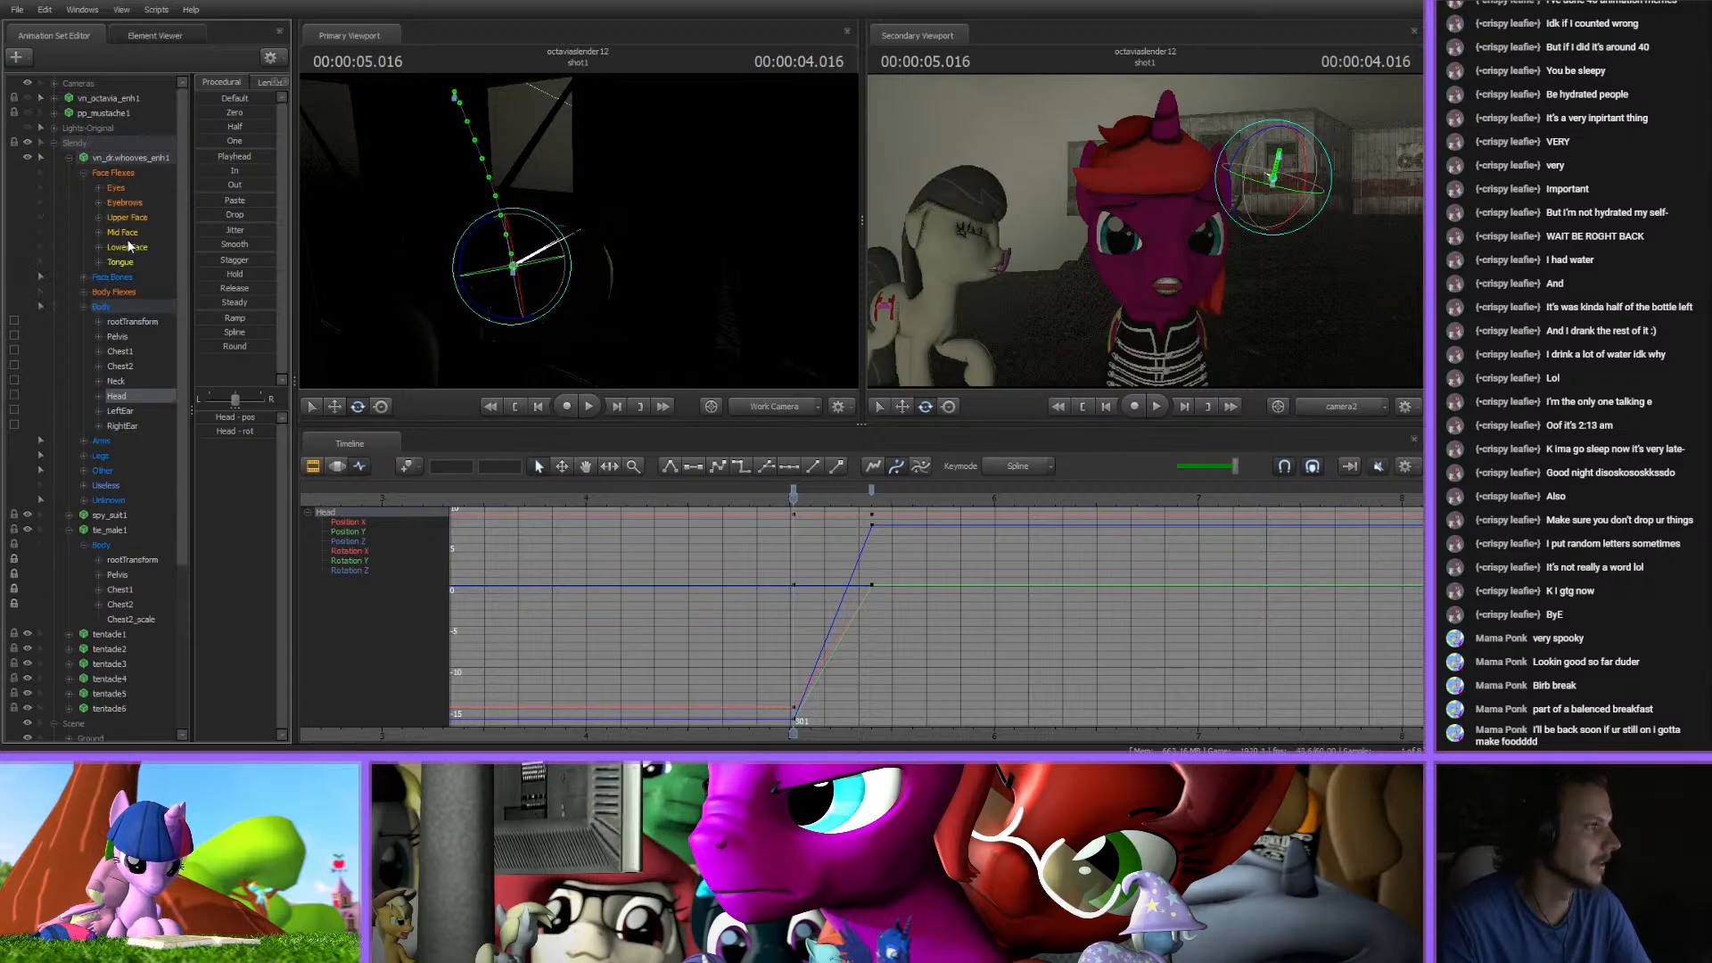
pyautogui.click(124, 219)
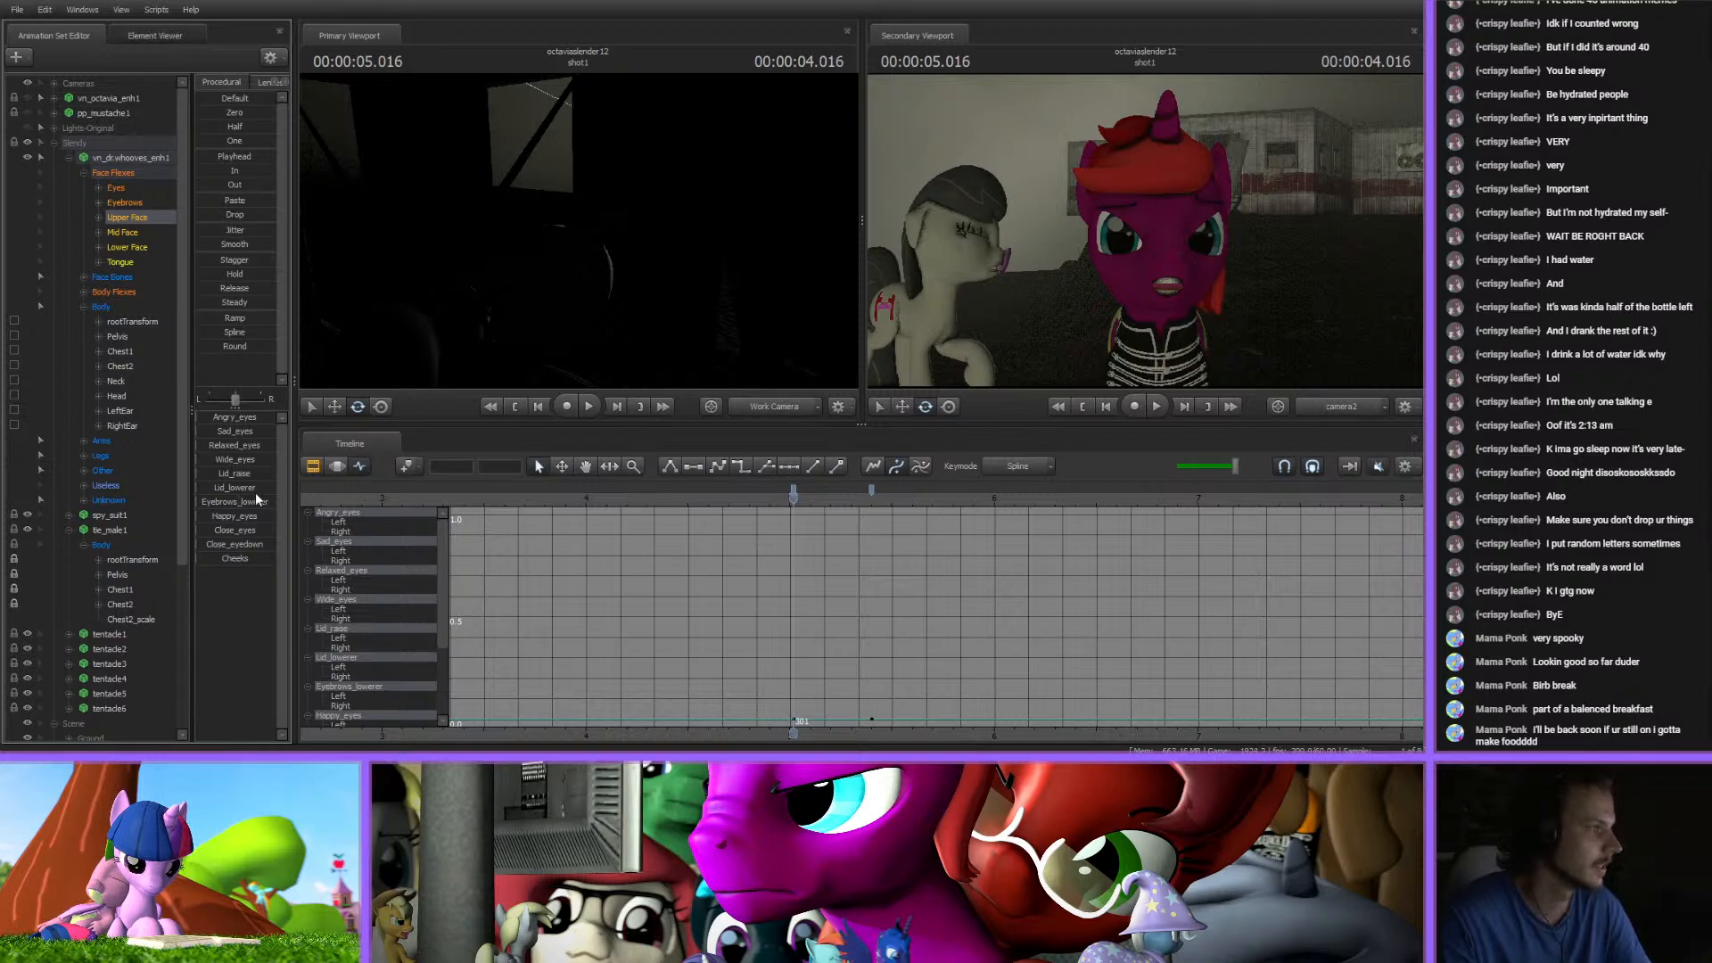
pyautogui.click(223, 531)
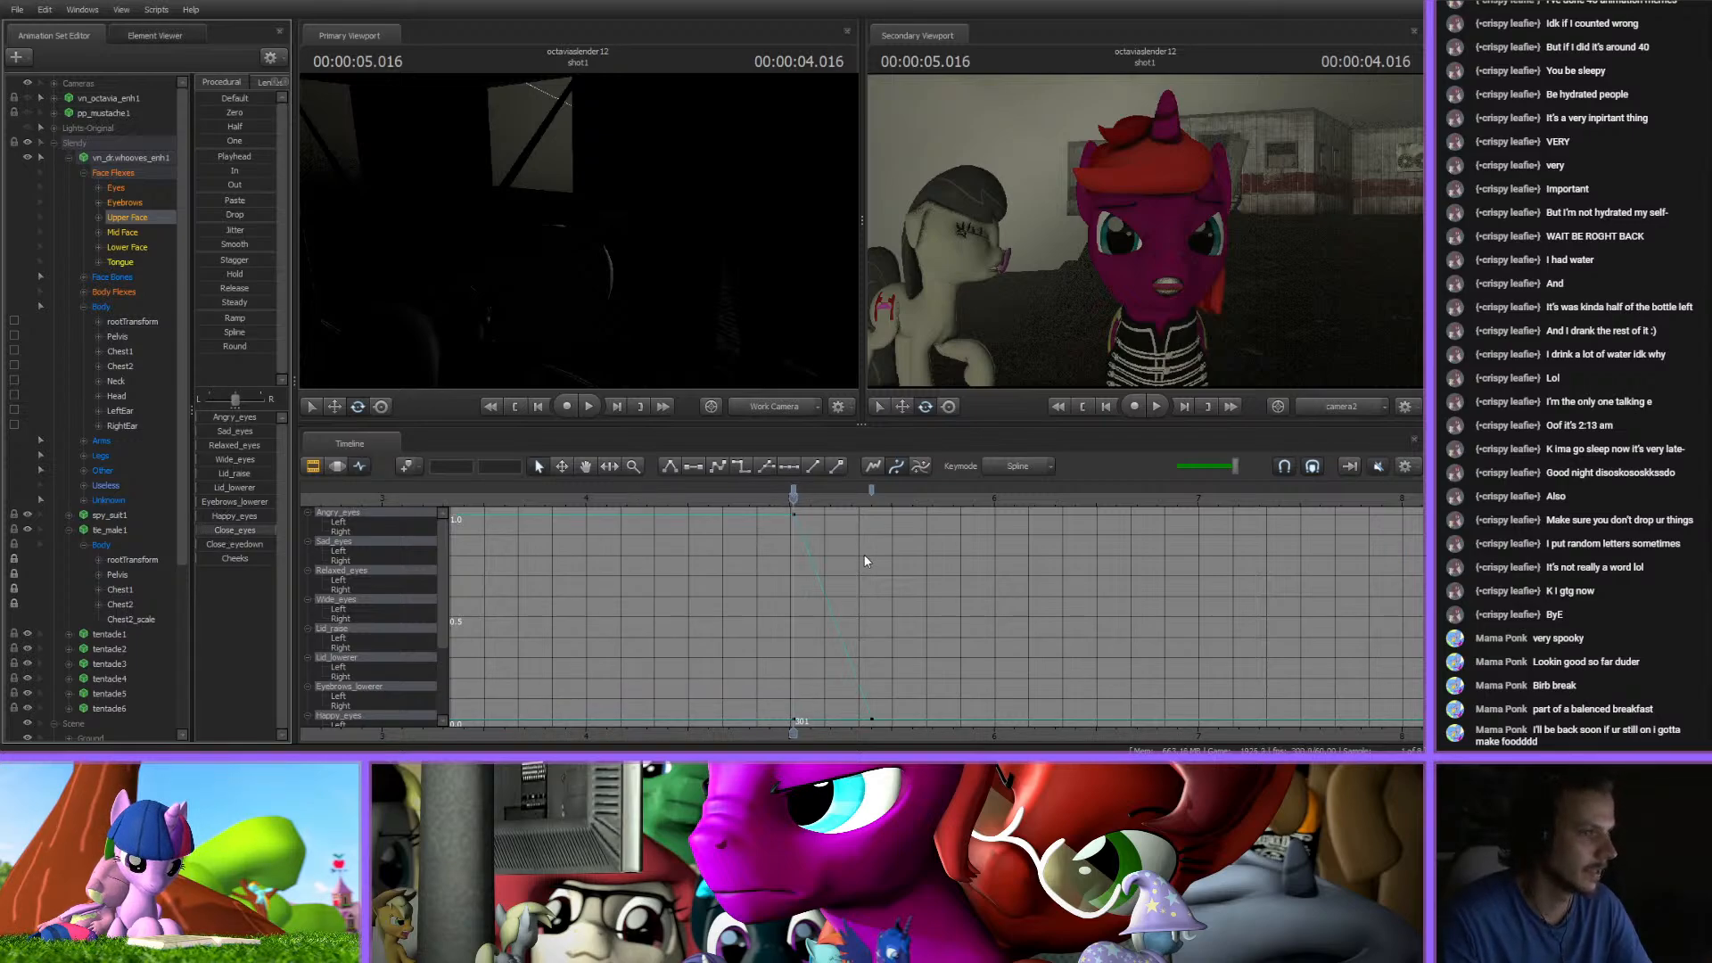
pyautogui.moveTo(872, 490)
pyautogui.mouseDown()
pyautogui.moveTo(800, 504)
pyautogui.moveTo(844, 505)
pyautogui.mouseUp()
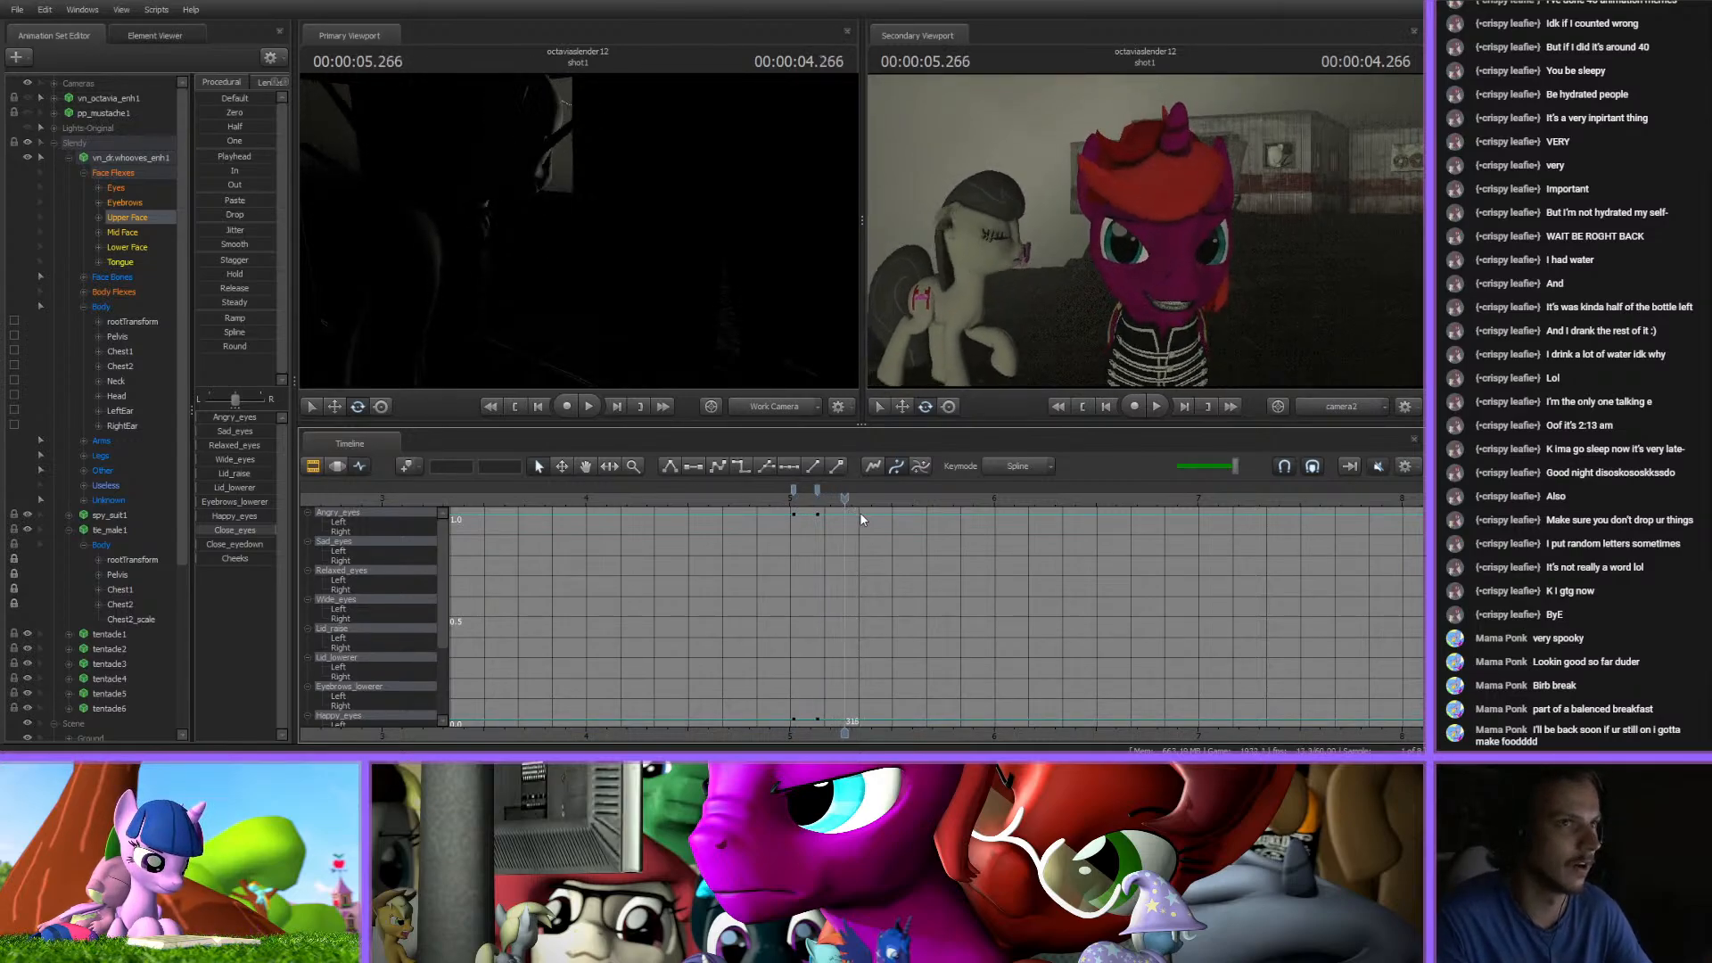
pyautogui.click(262, 531)
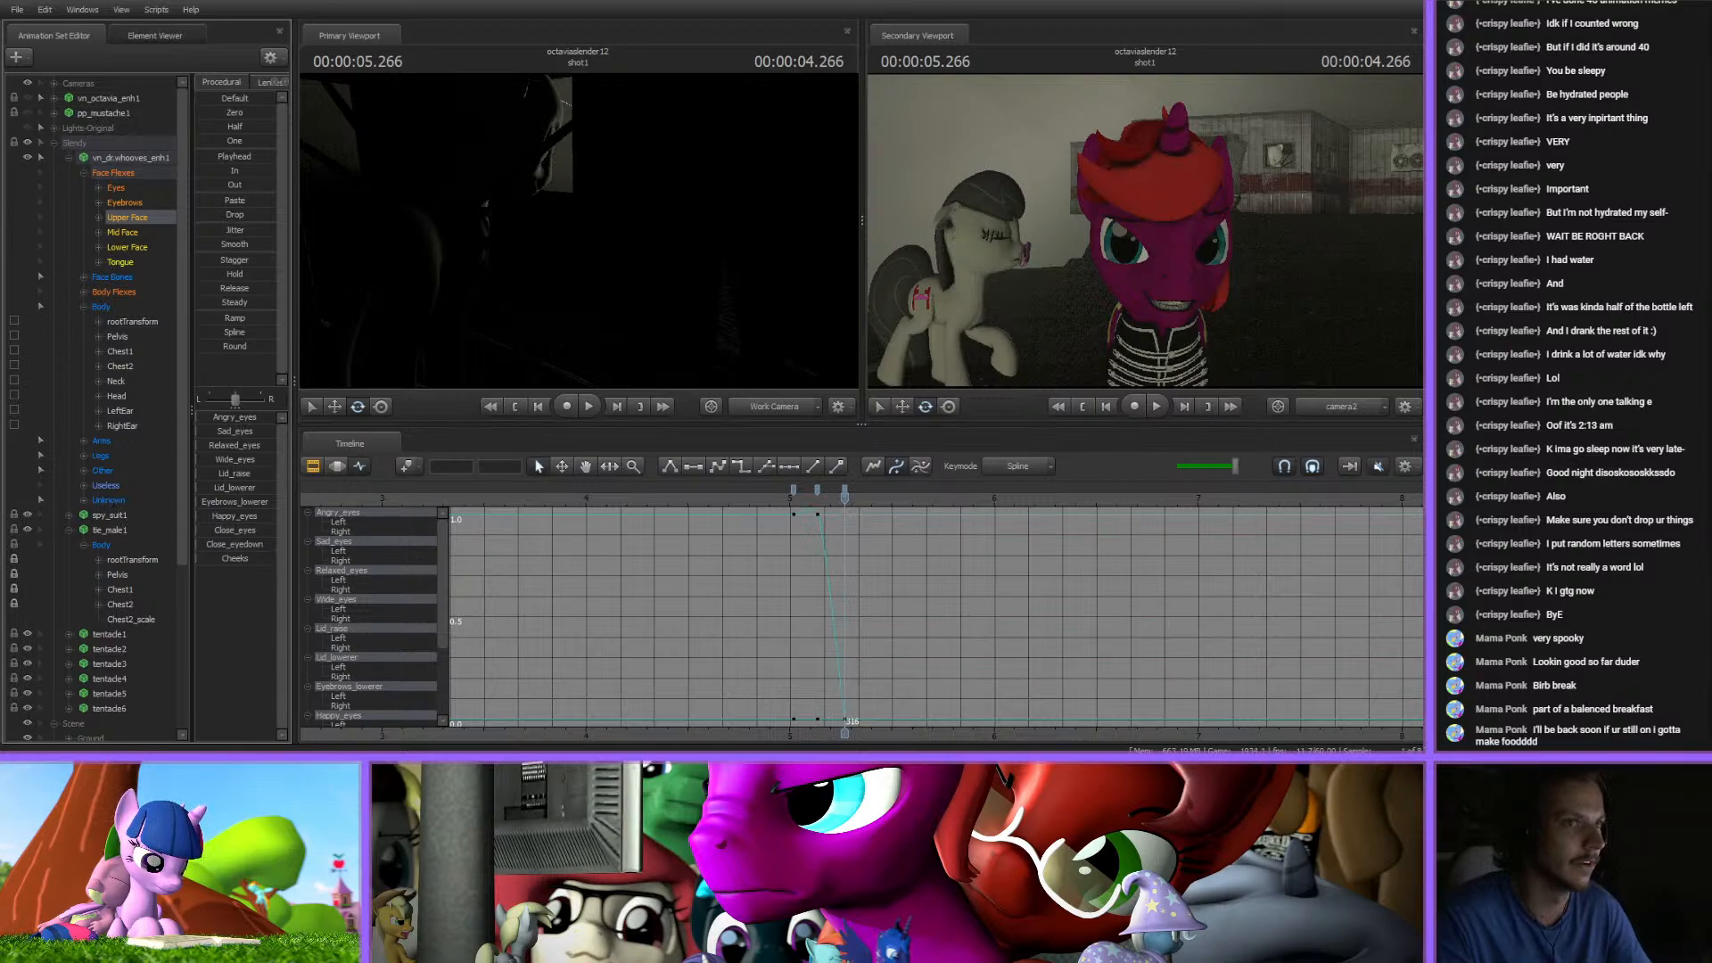
# - Raise Slendy's Lid_lowerer to about 0.3 and Lid_raise to about 0.7 at 00:00:05.266
pyautogui.moveTo(561, 103); pyautogui.dragTo(508, 129)
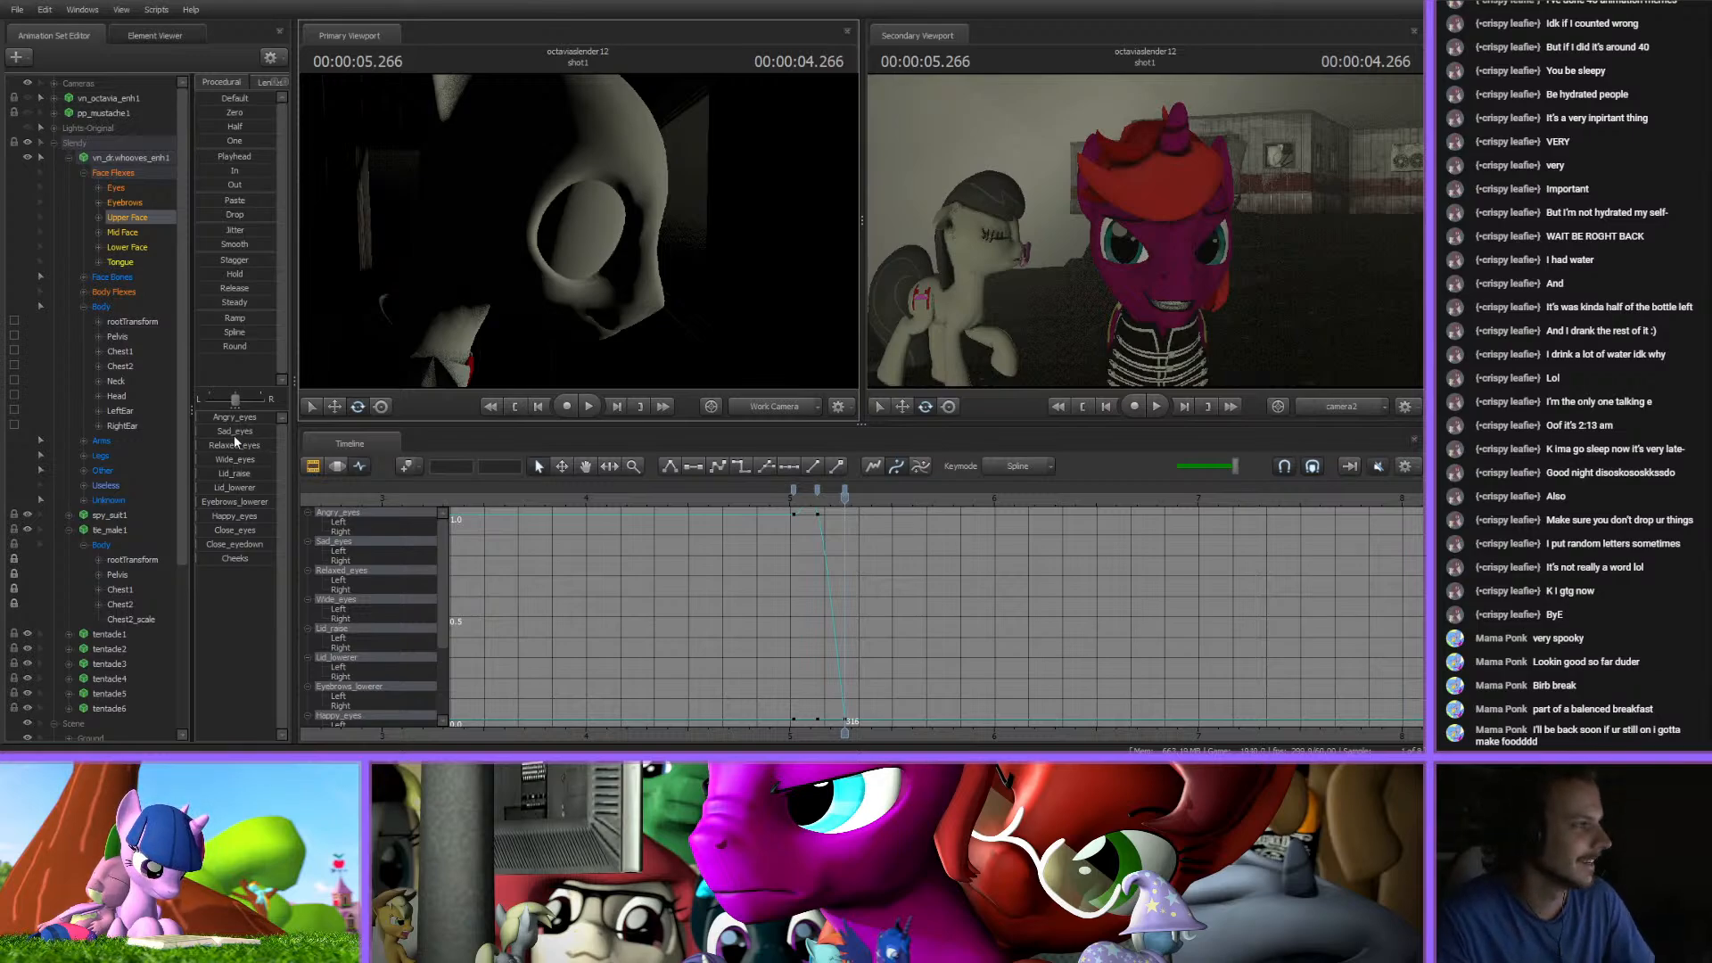
pyautogui.click(221, 487)
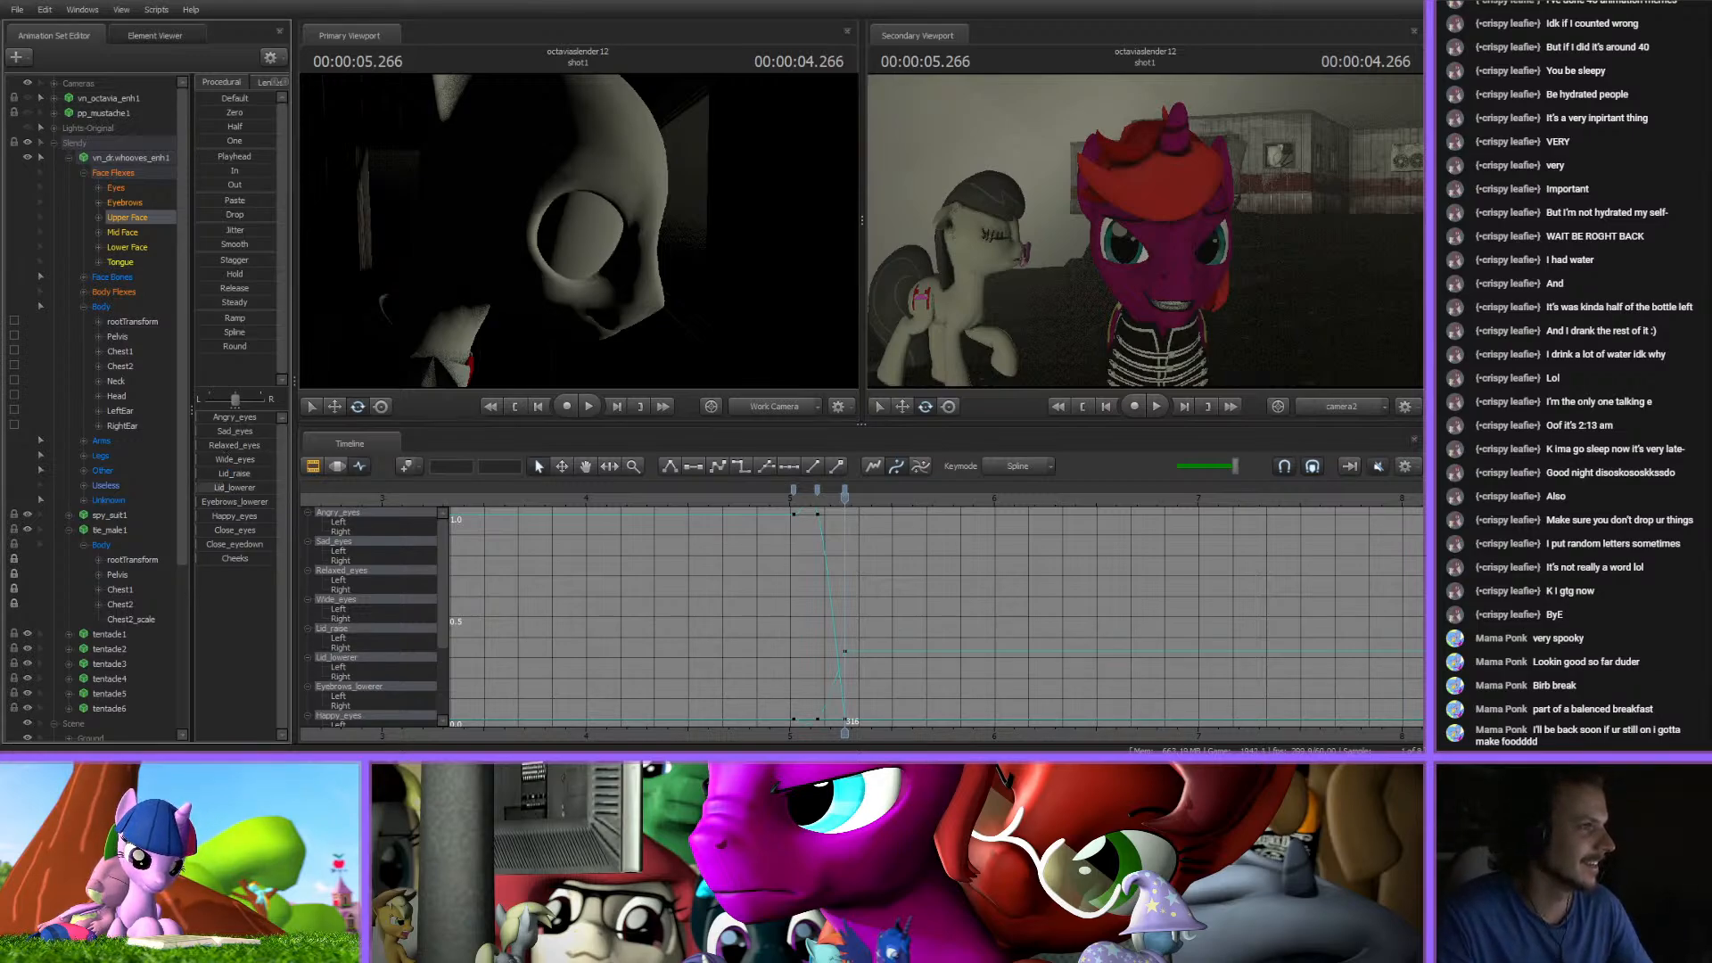
pyautogui.moveTo(217, 488); pyautogui.dragTo(251, 474)
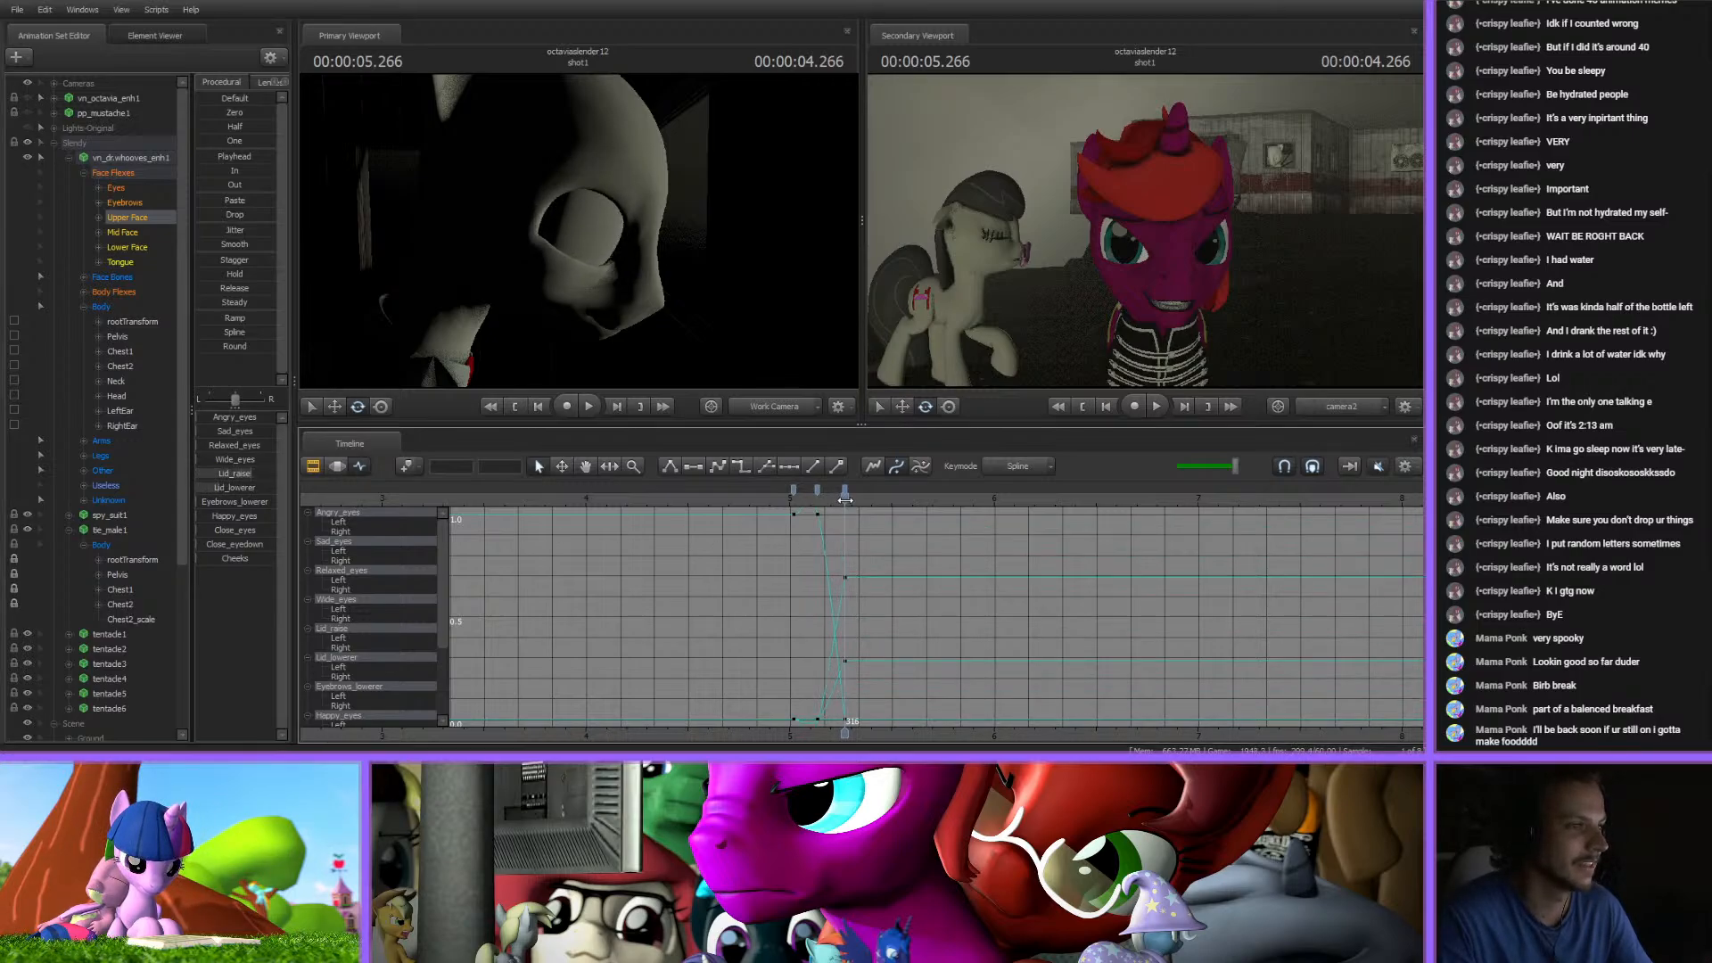
# - Refine Slendy's raised torso pose at 00:00:05.400 by going through the Pelvis, Neck and Chest1 bones
pyautogui.moveTo(845, 496); pyautogui.dragTo(936, 503)
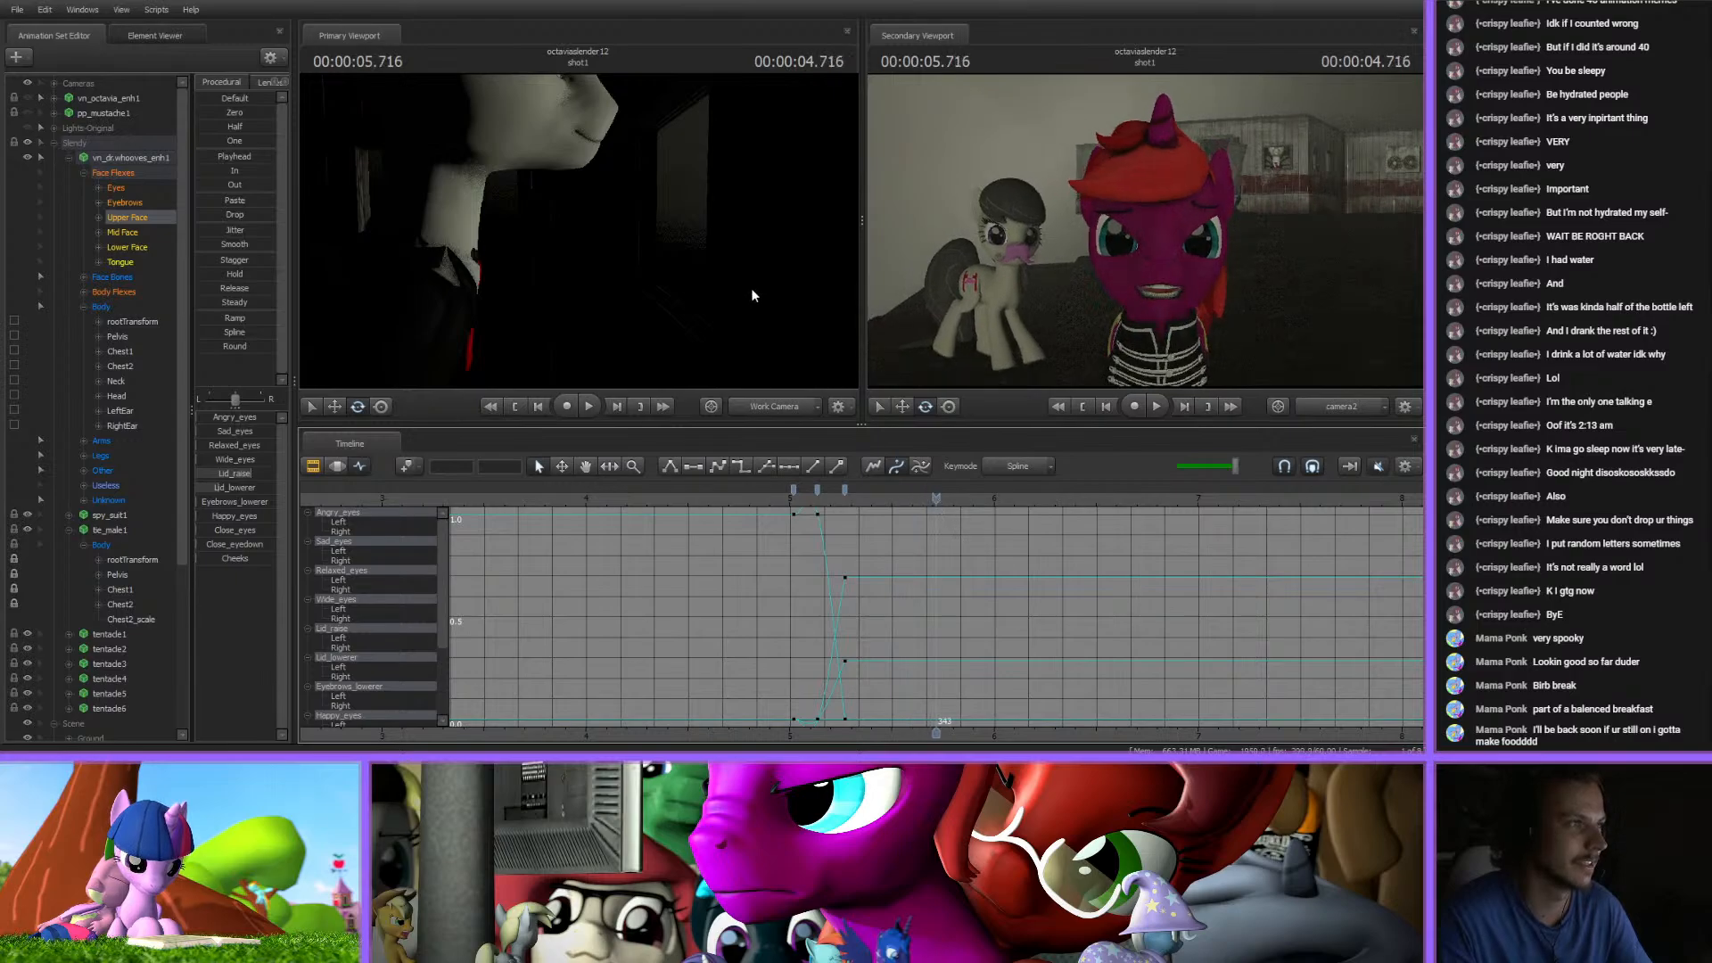
pyautogui.moveTo(751, 290); pyautogui.dragTo(589, 286)
pyautogui.keyDown('ctrl'); pyautogui.click(376, 258); pyautogui.keyUp('ctrl')
pyautogui.press('Up')
pyautogui.press('s')
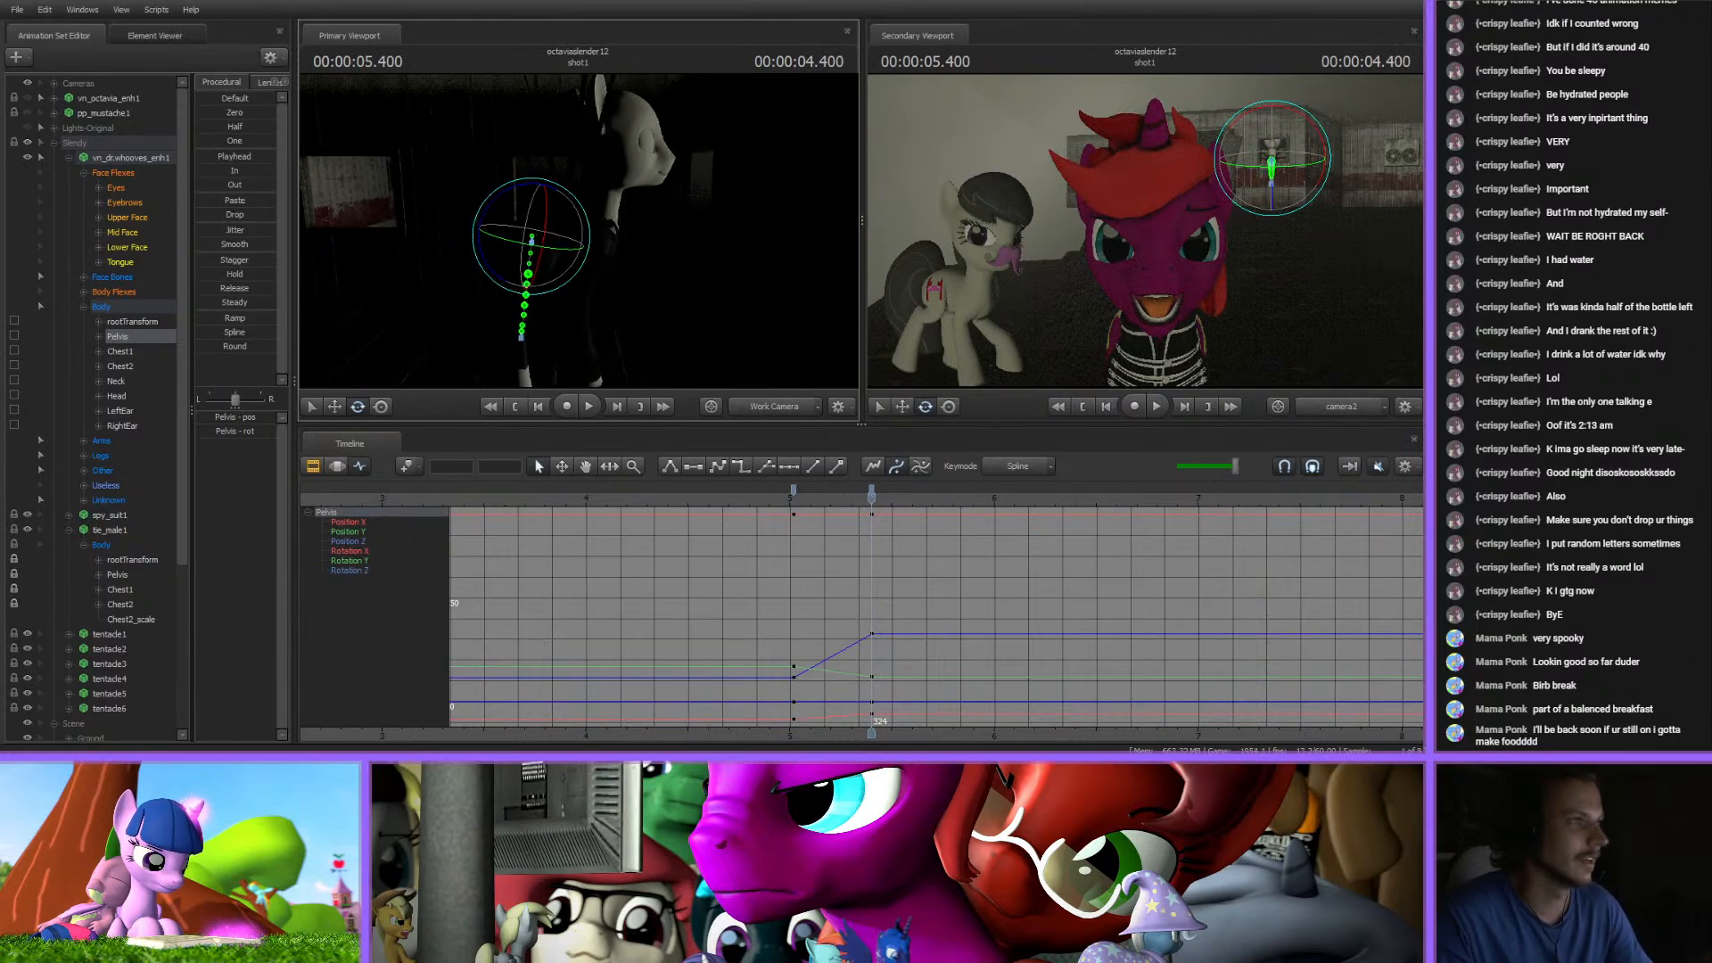
pyautogui.keyDown('ctrl'); pyautogui.click(638, 175); pyautogui.keyUp('ctrl')
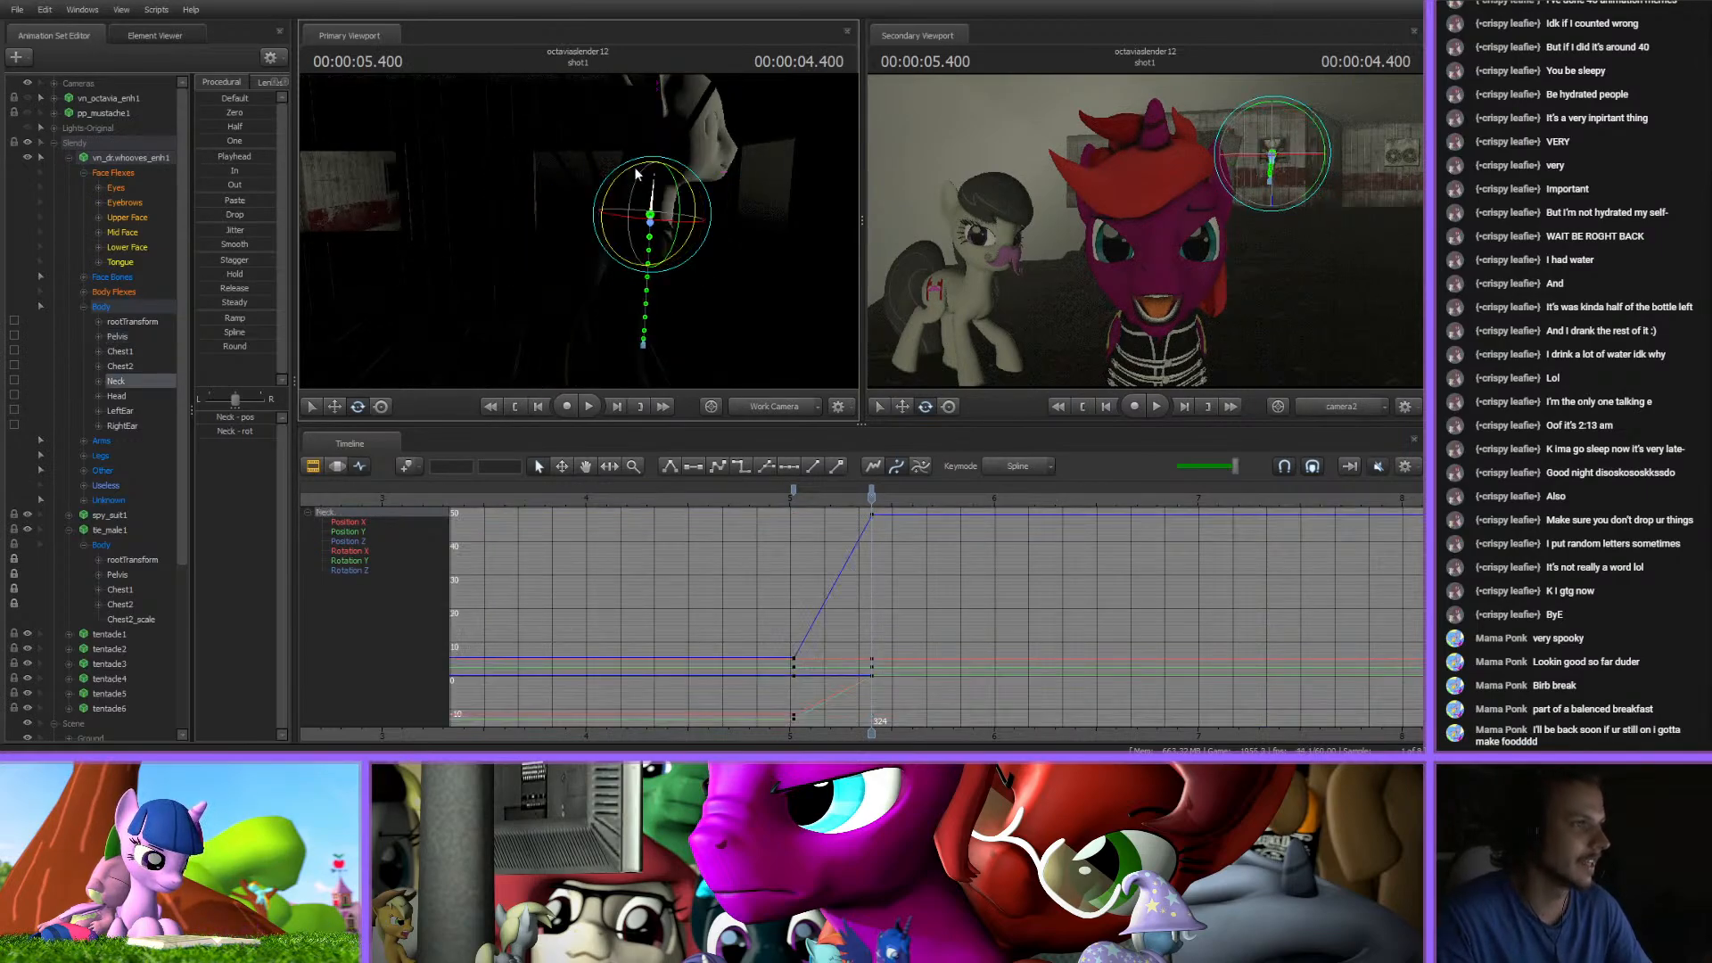
pyautogui.keyDown('ctrl'); pyautogui.click(576, 237); pyautogui.keyUp('ctrl')
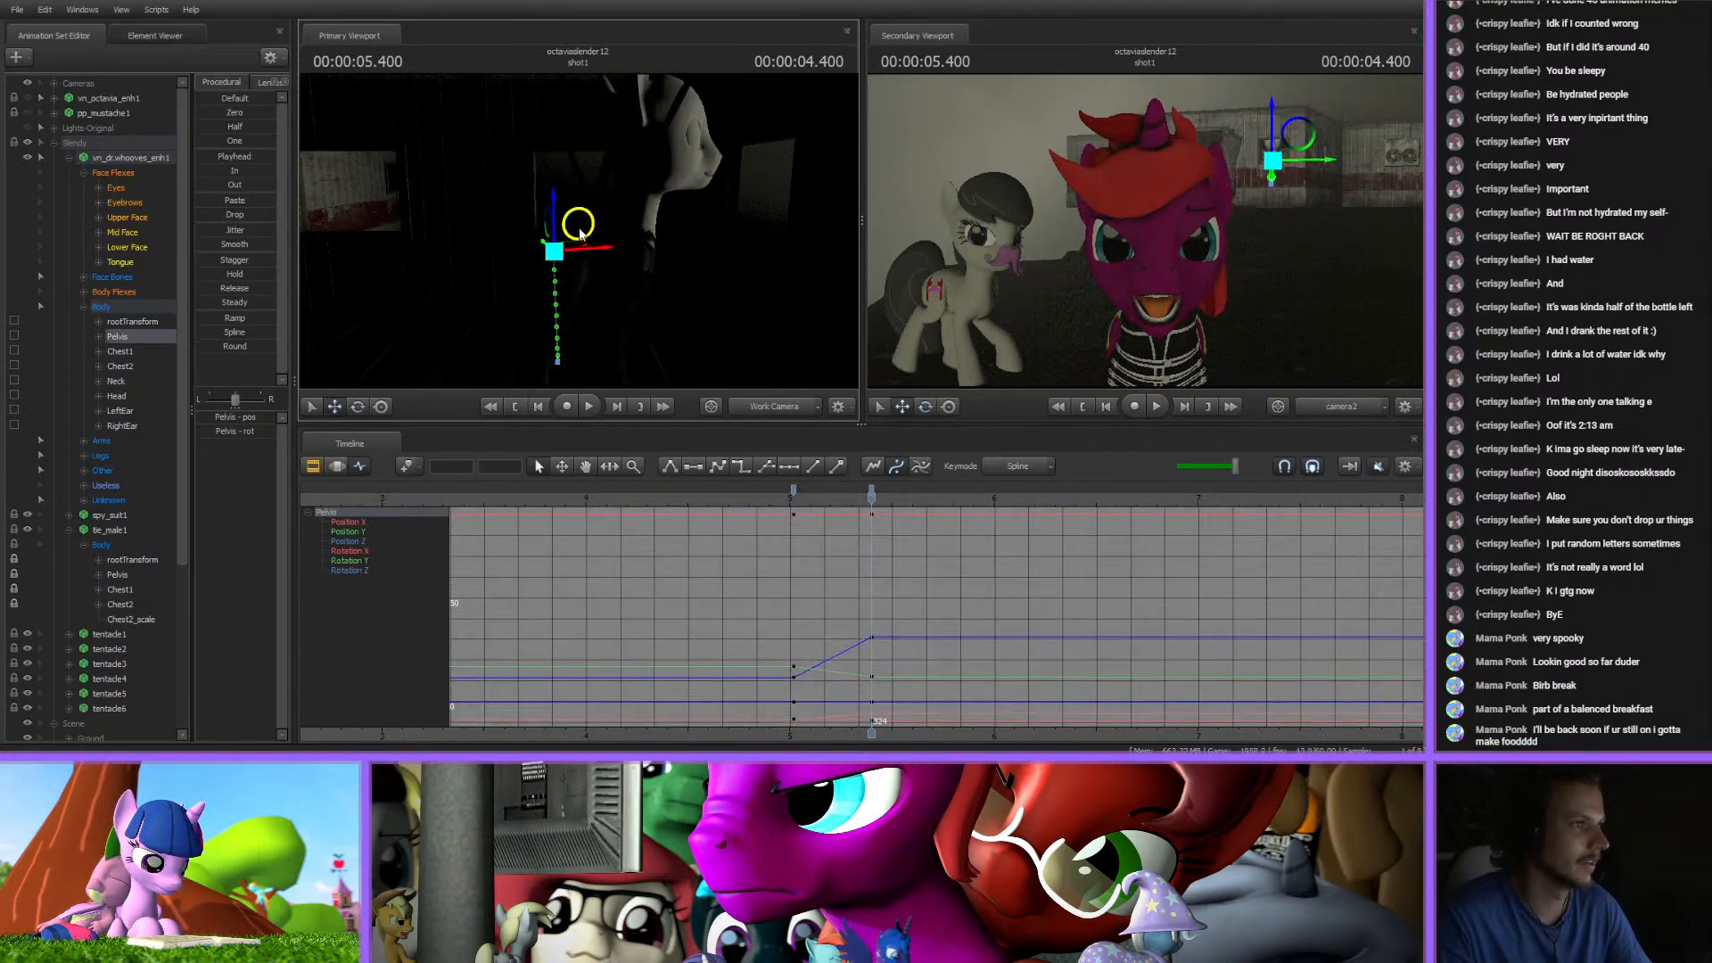
pyautogui.keyDown('ctrl'); pyautogui.click(594, 256); pyautogui.keyUp('ctrl')
pyautogui.press('e')
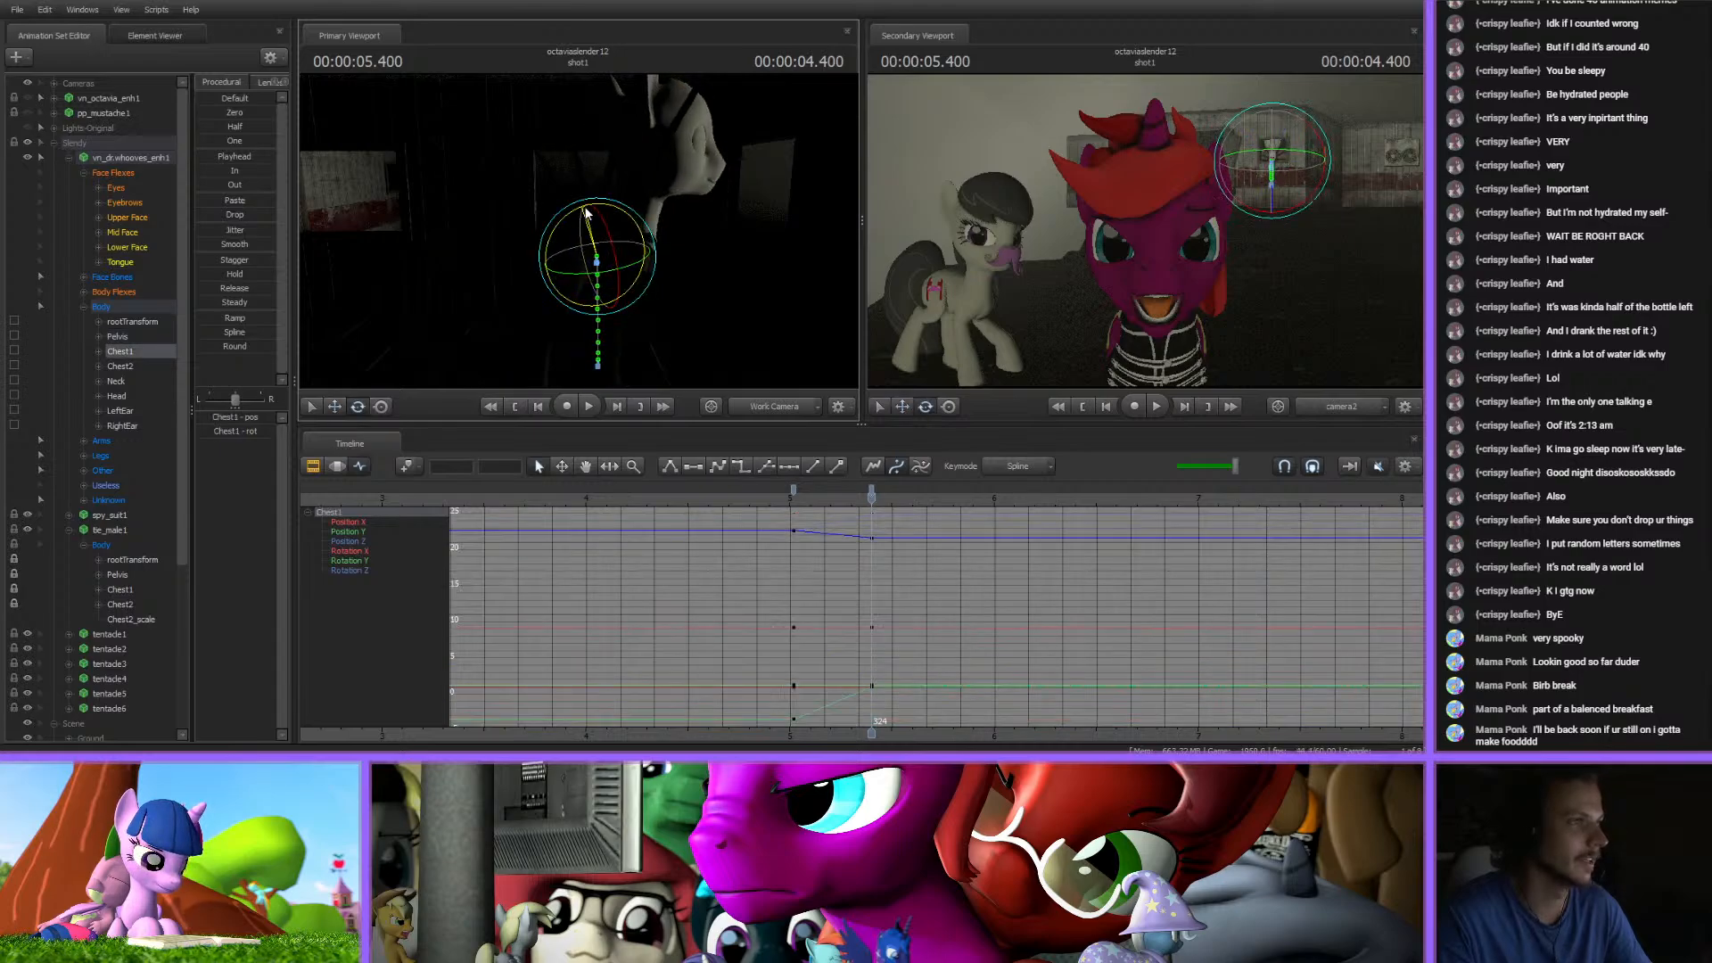
pyautogui.keyDown('ctrl'); pyautogui.click(630, 251); pyautogui.keyUp('ctrl')
pyautogui.moveTo(604, 209); pyautogui.dragTo(621, 168)
pyautogui.keyDown('ctrl'); pyautogui.click(652, 228); pyautogui.keyUp('ctrl')
# - Pose Slendy's right arm at 00:00:05.400 through the RightForearm, RightHand and RightBall bones
pyautogui.moveTo(526, 223); pyautogui.dragTo(464, 295)
pyautogui.keyDown('ctrl'); pyautogui.click(496, 248); pyautogui.keyUp('ctrl')
pyautogui.keyDown('ctrl'); pyautogui.click(585, 263); pyautogui.keyUp('ctrl')
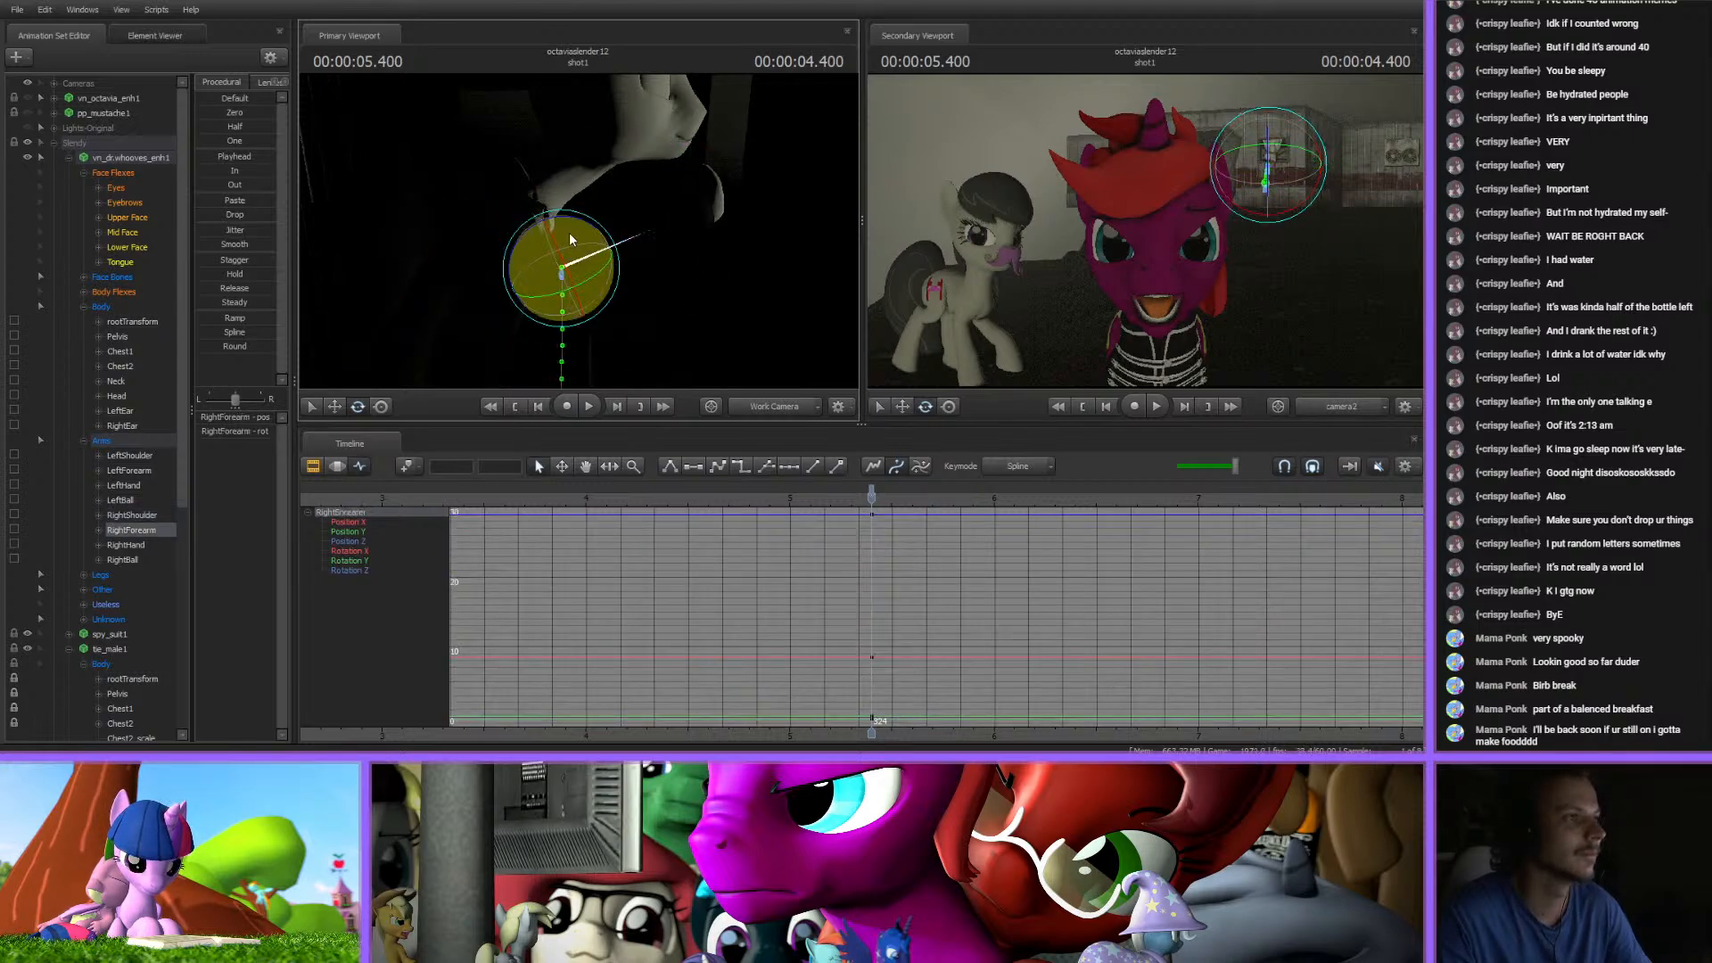
pyautogui.keyDown('ctrl'); pyautogui.click(664, 241); pyautogui.keyUp('ctrl')
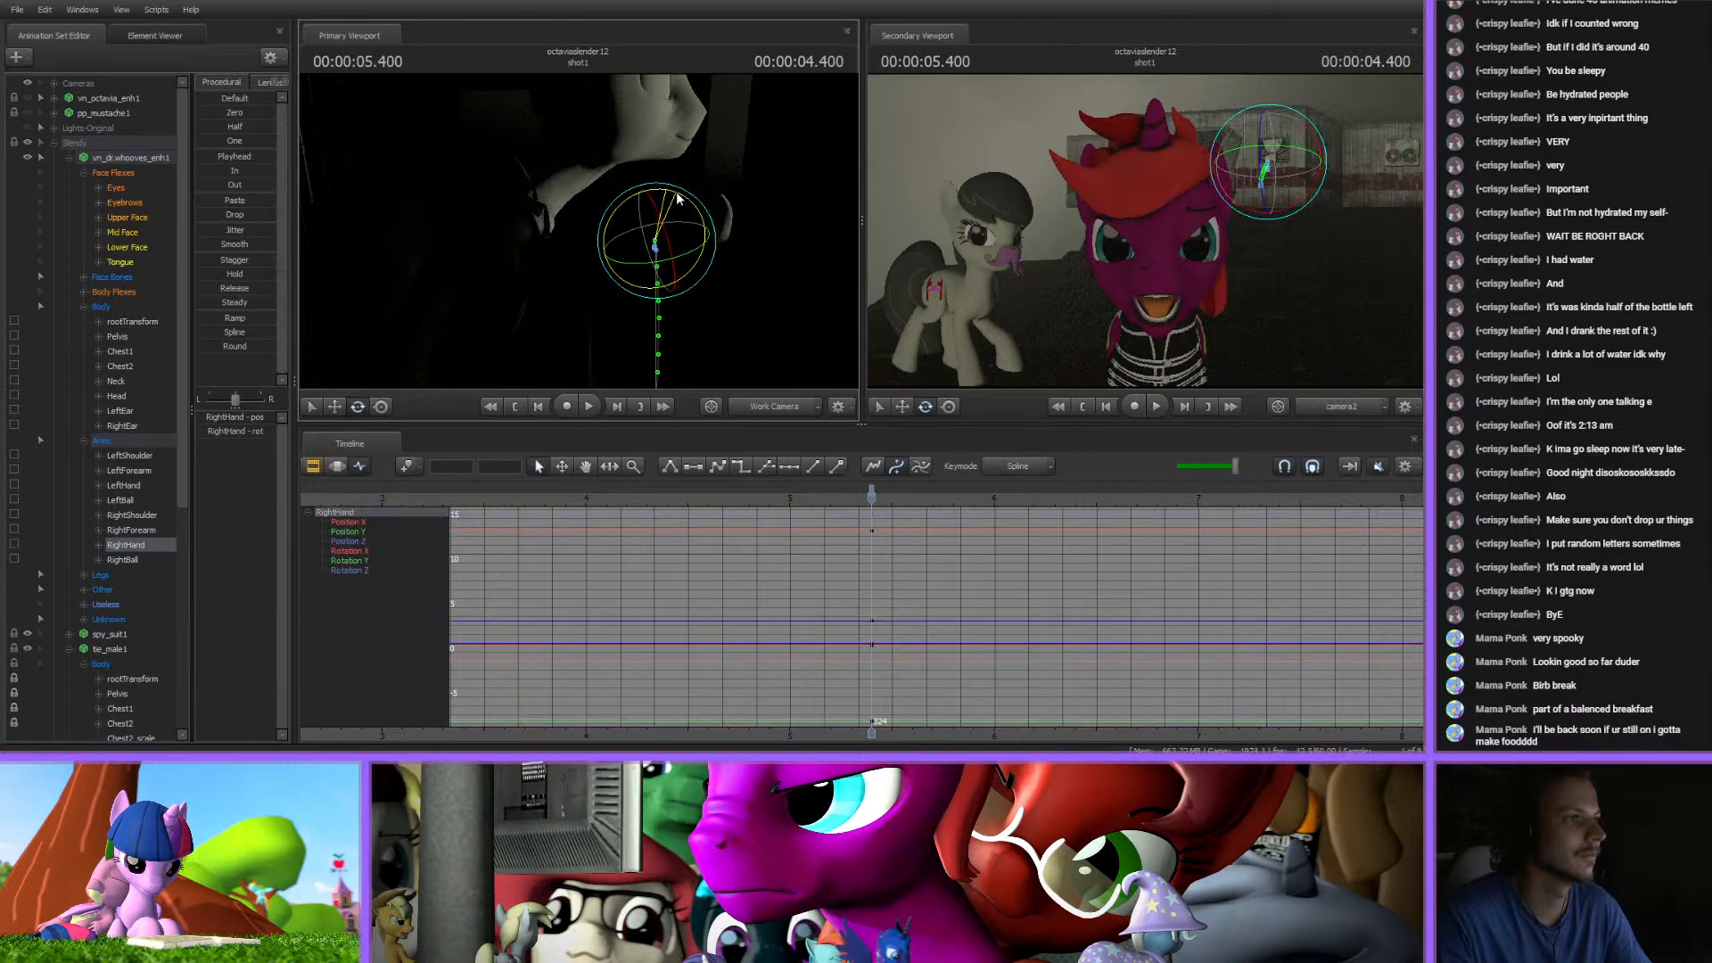
pyautogui.keyDown('ctrl'); pyautogui.click(699, 236); pyautogui.keyUp('ctrl')
pyautogui.scroll(-3, 851, 591)
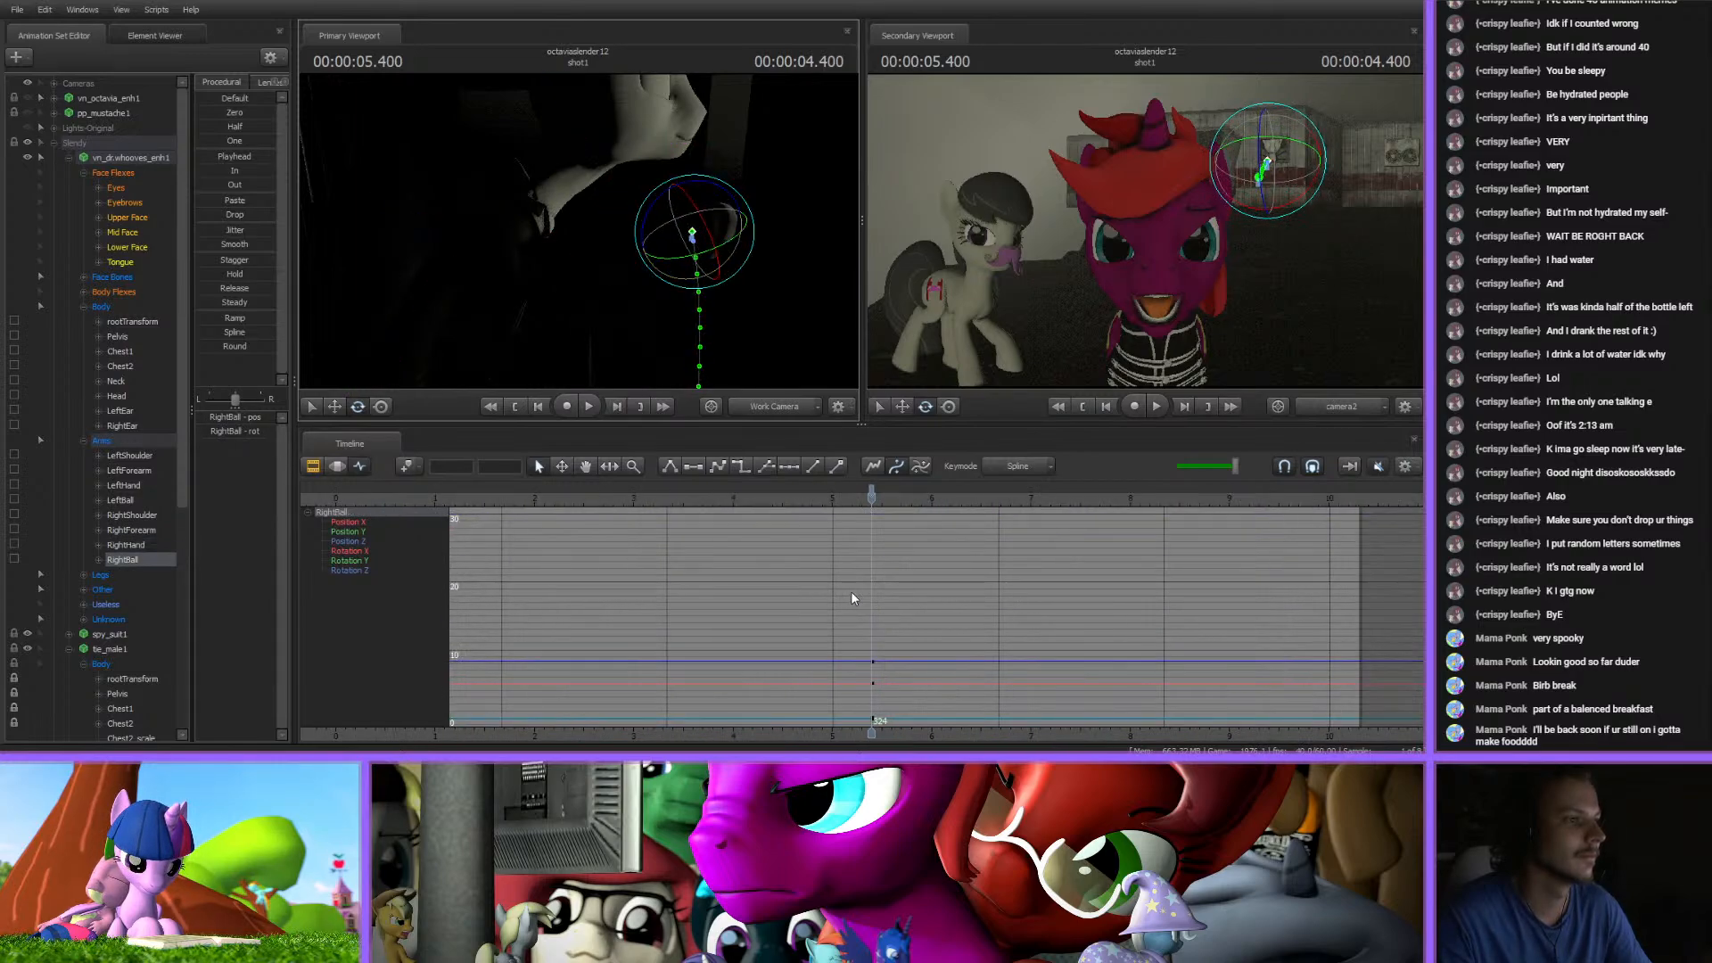
pyautogui.scroll(4, 843, 585)
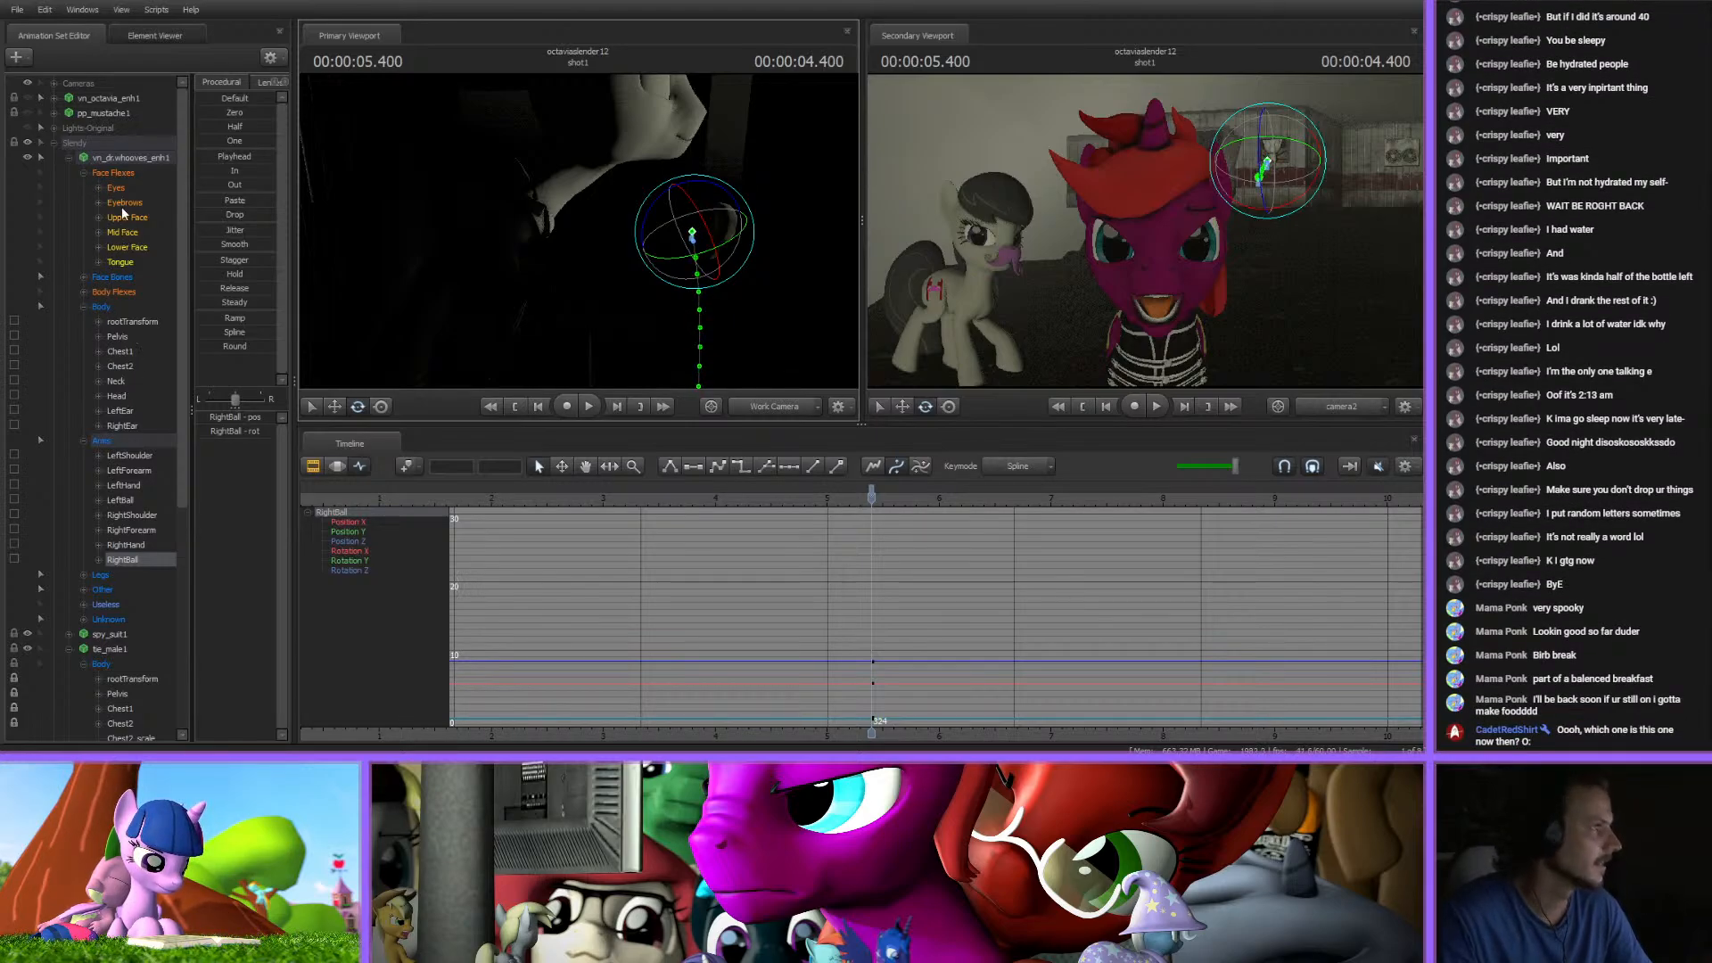
# - Select the whole vn_drwhooves_enh1 model and keyframe its full pose at 00:00:05.016
pyautogui.click(96, 163)
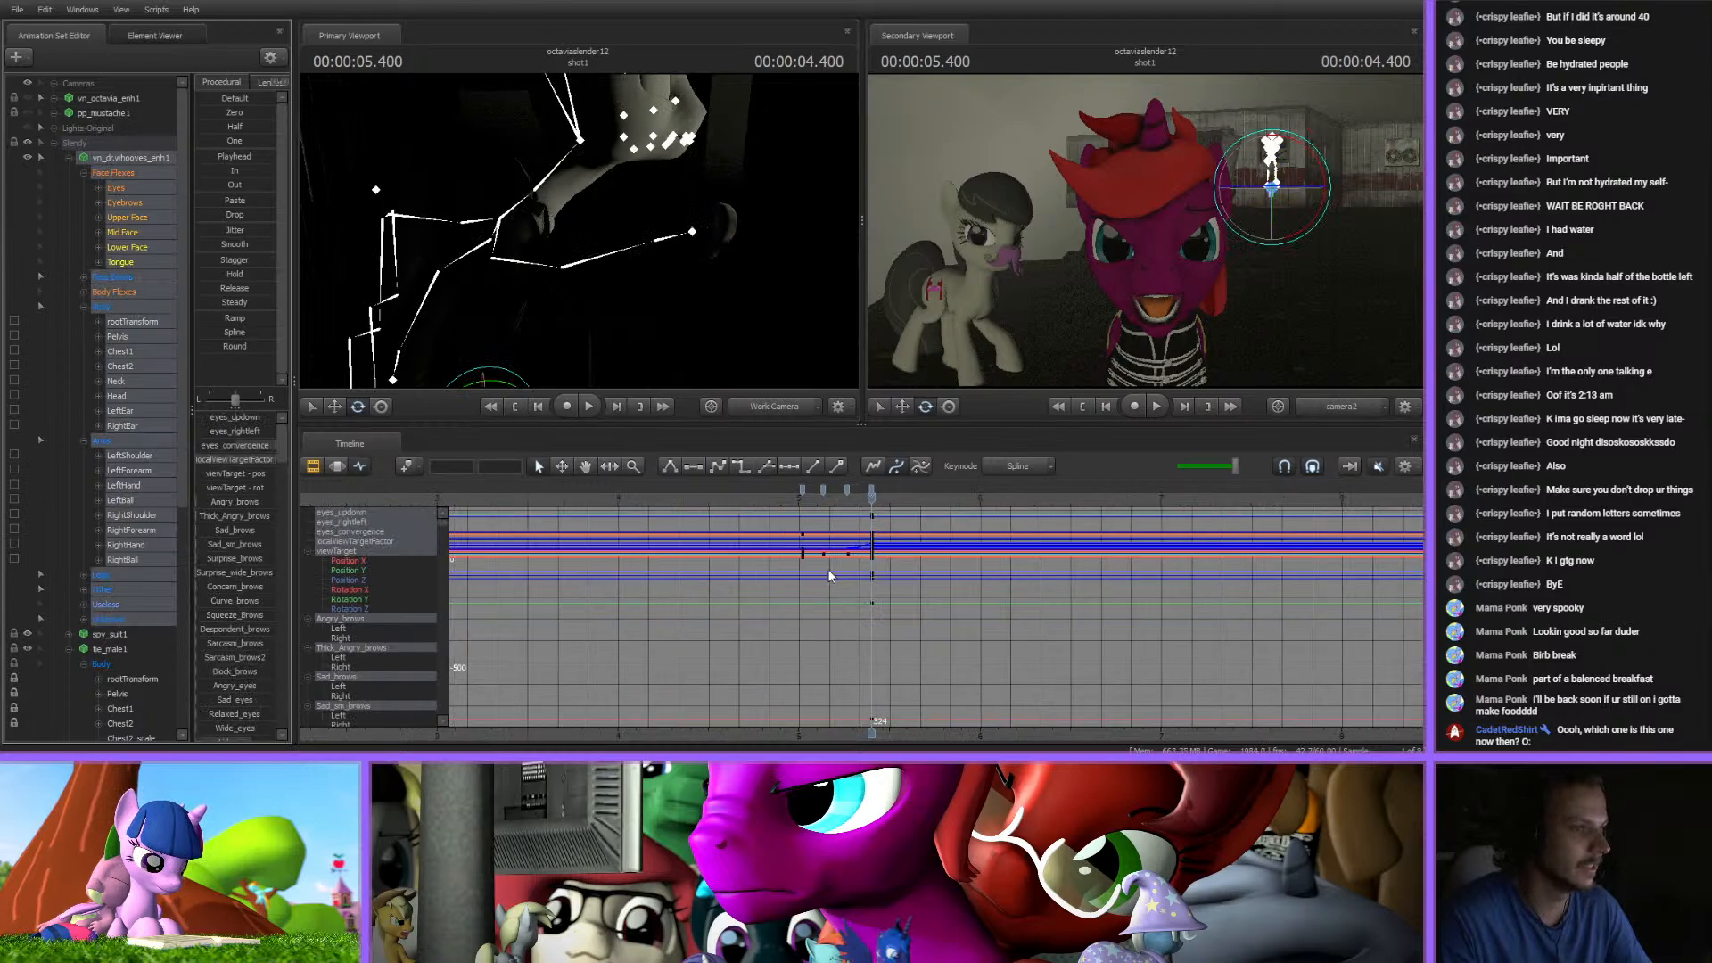
pyautogui.scroll(3, 831, 577)
pyautogui.click(754, 497)
pyautogui.moveTo(754, 498); pyautogui.dragTo(761, 499)
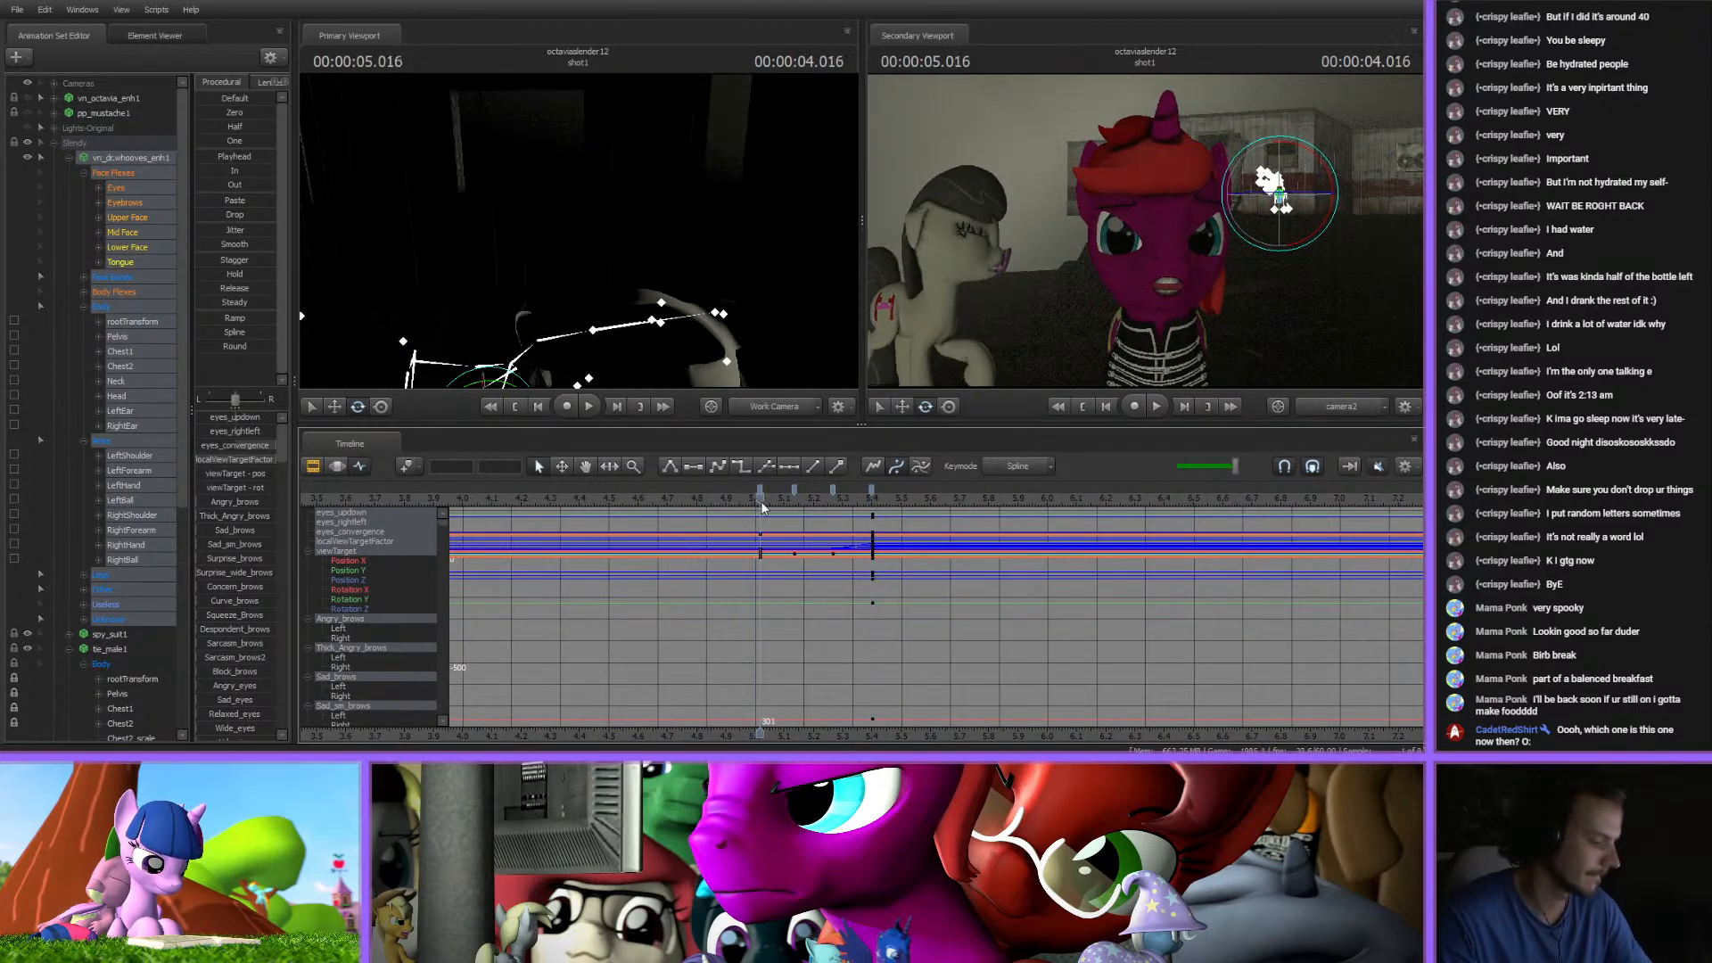
pyautogui.press('m')
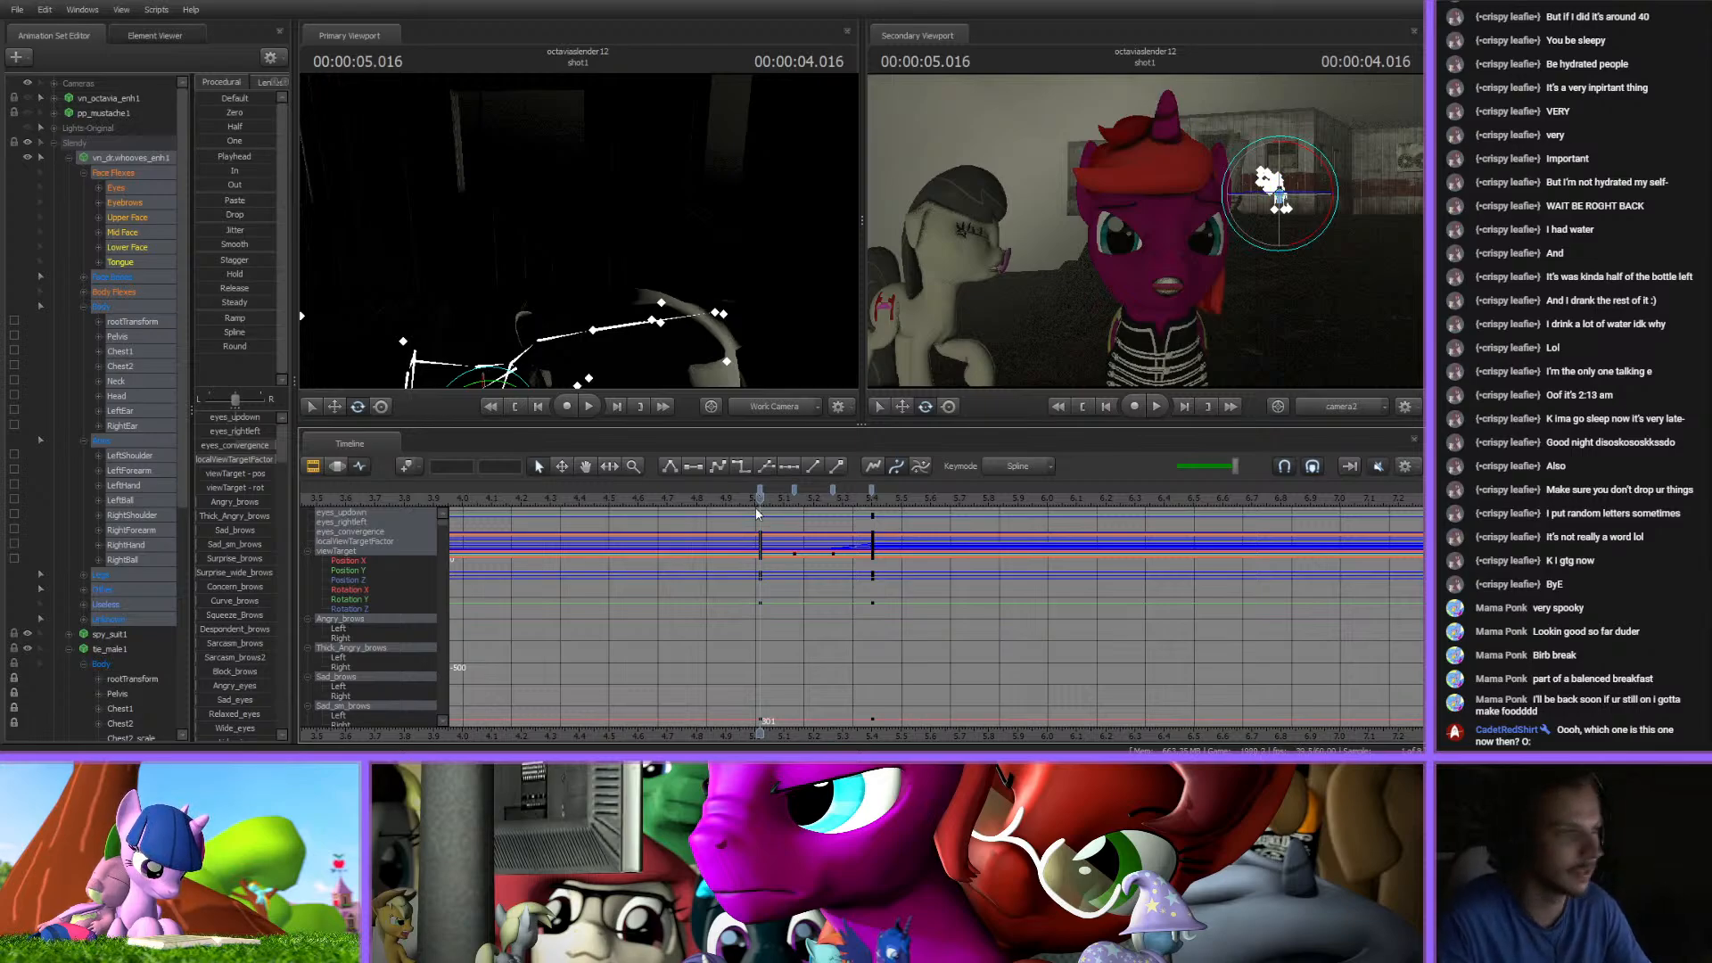
# - Scrub from 00:00:05.016 to 00:00:05.700 to check Slendy's rising motion, inspecting the RightShoulder bone on the way
pyautogui.moveTo(762, 502); pyautogui.dragTo(815, 516)
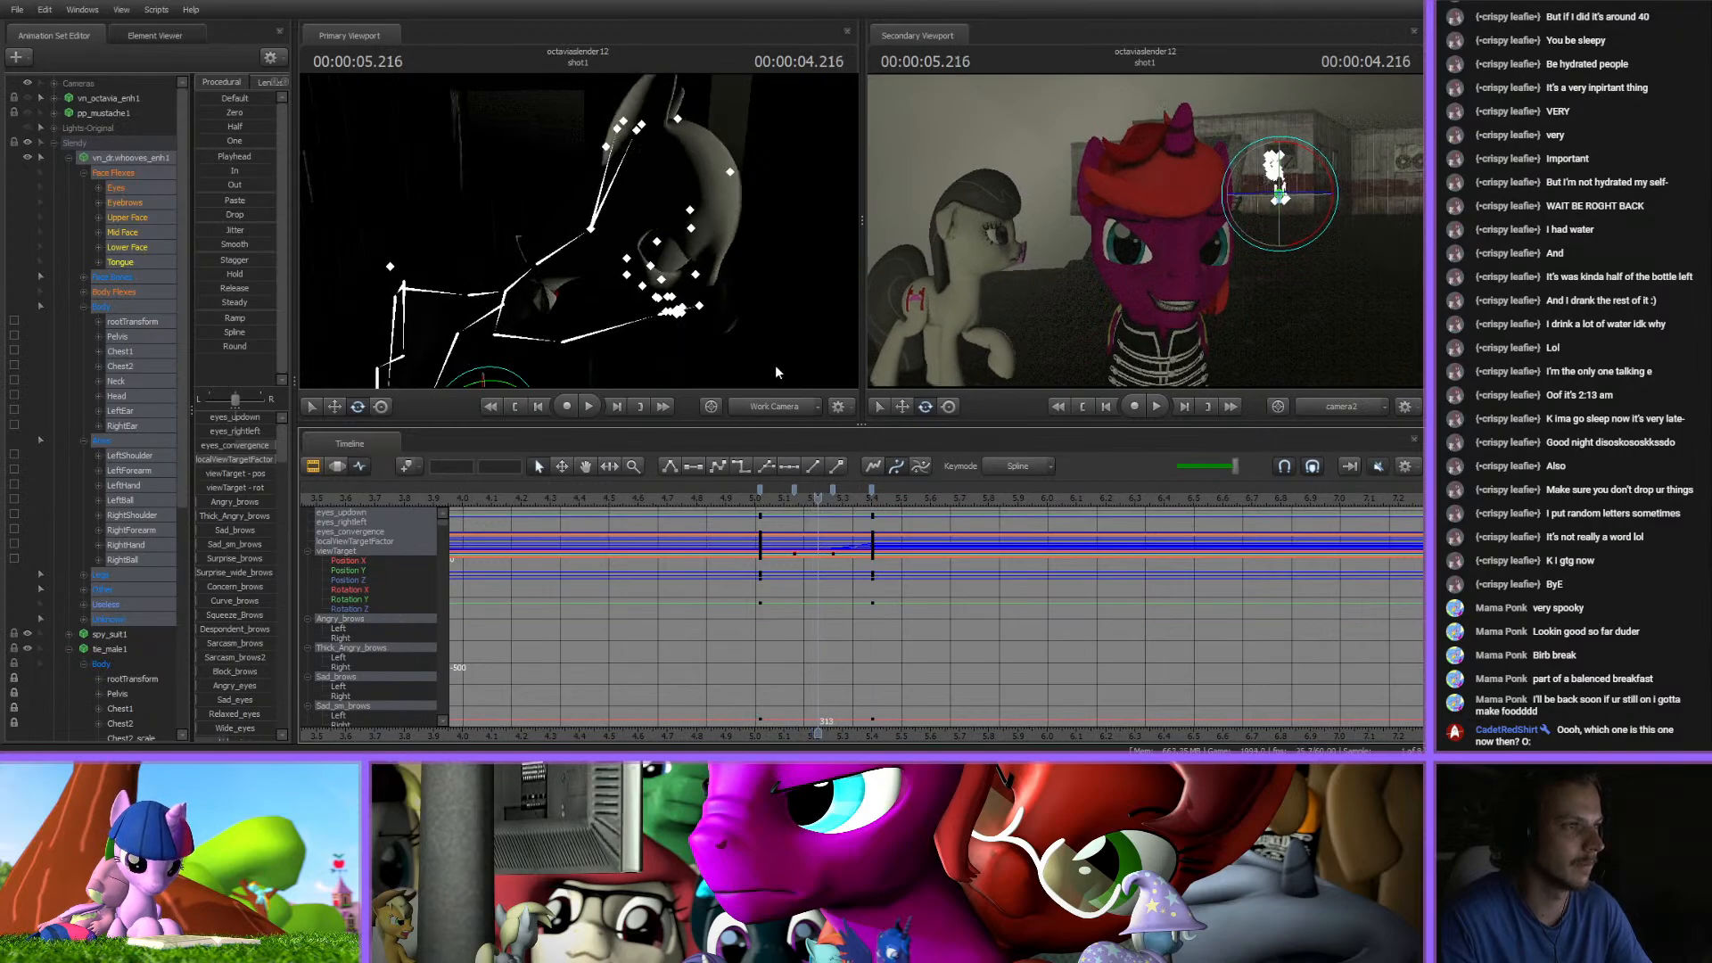
pyautogui.click(553, 287)
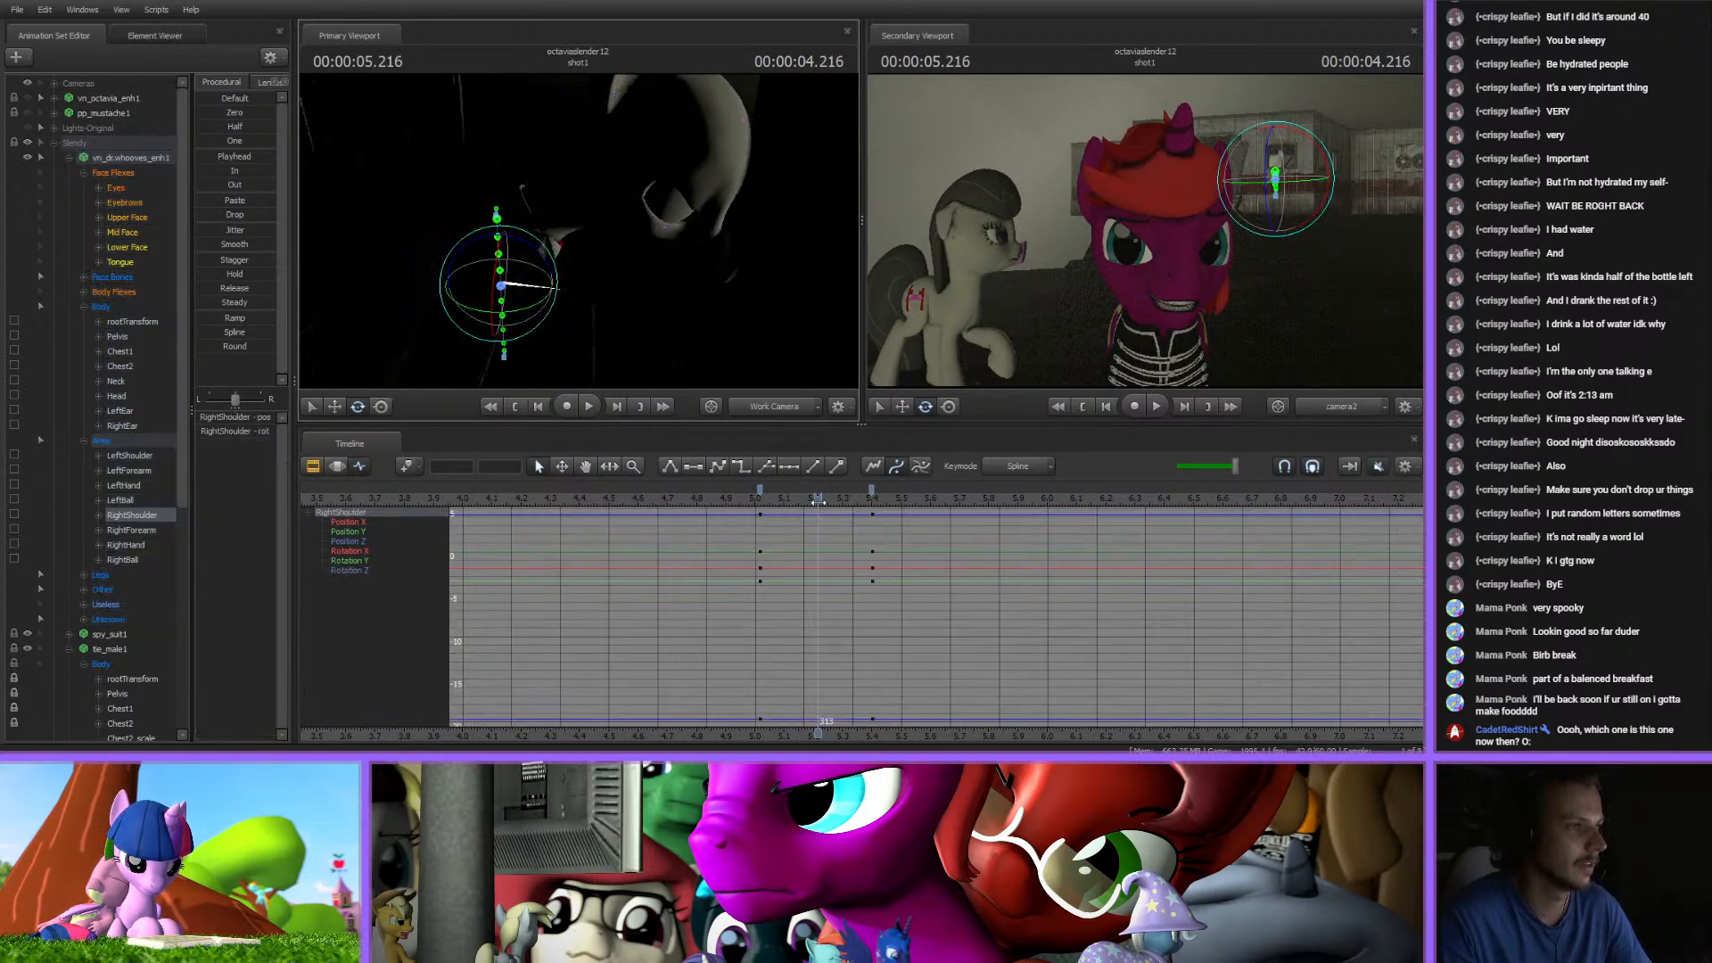
pyautogui.moveTo(816, 502); pyautogui.dragTo(959, 528)
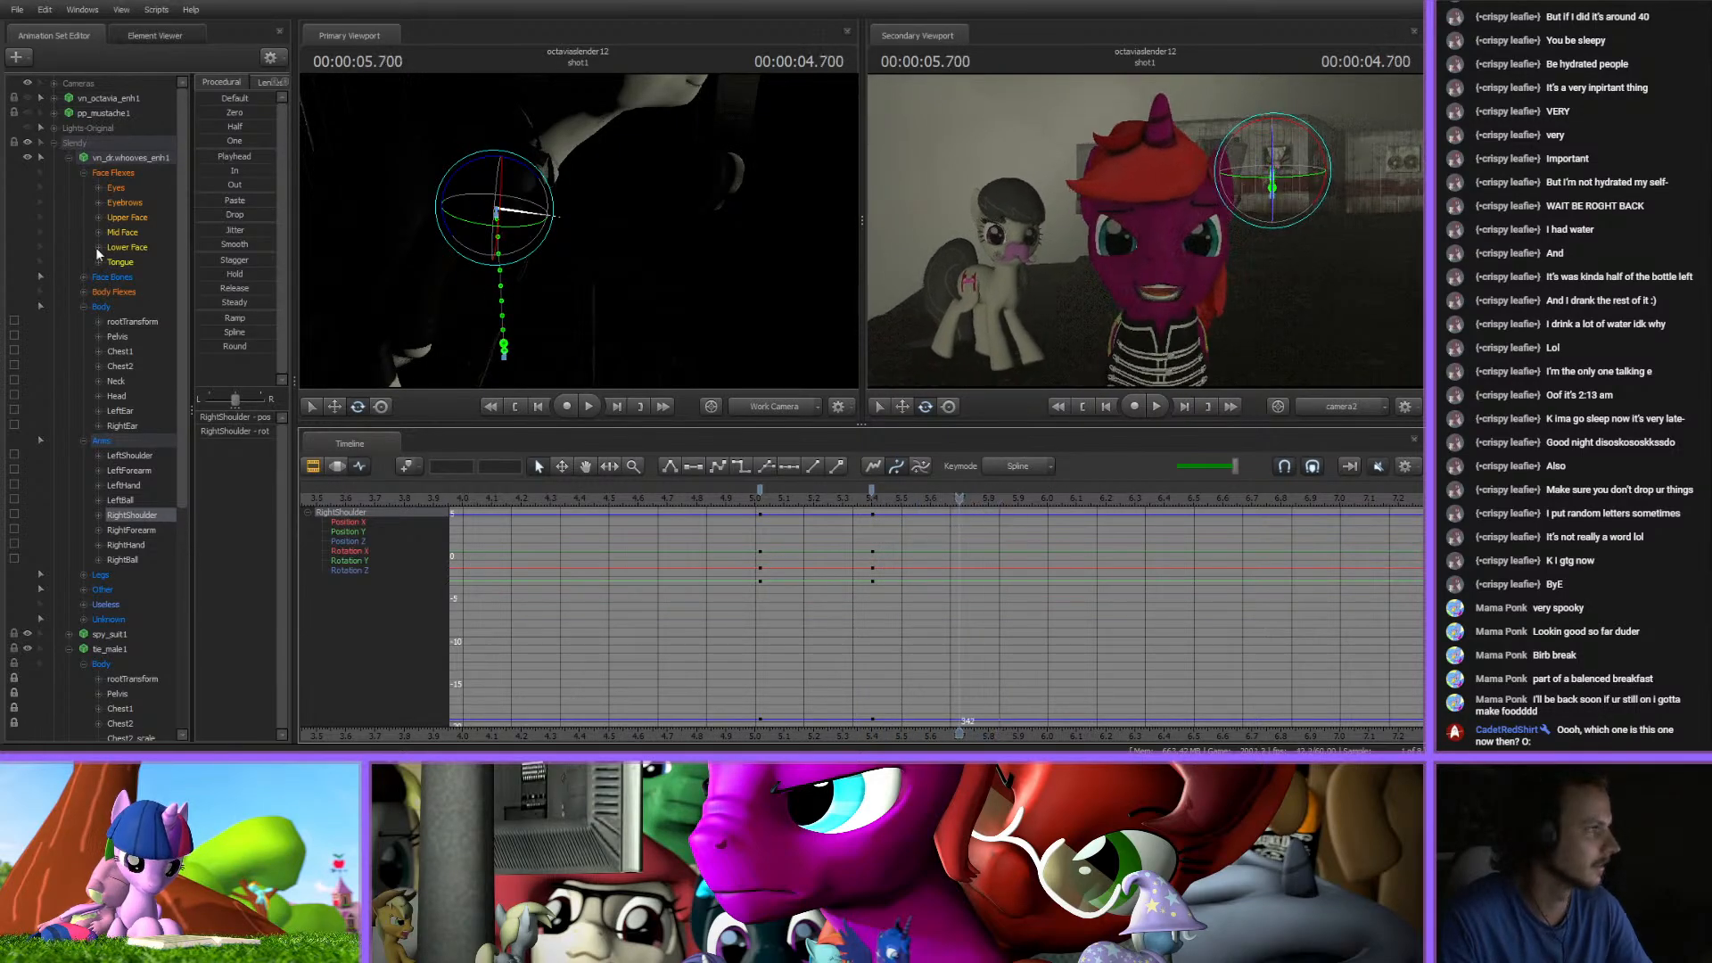
# - Select Slendy's whole model again and look over the shot and sound clips in the Clip Editor
pyautogui.click(121, 157)
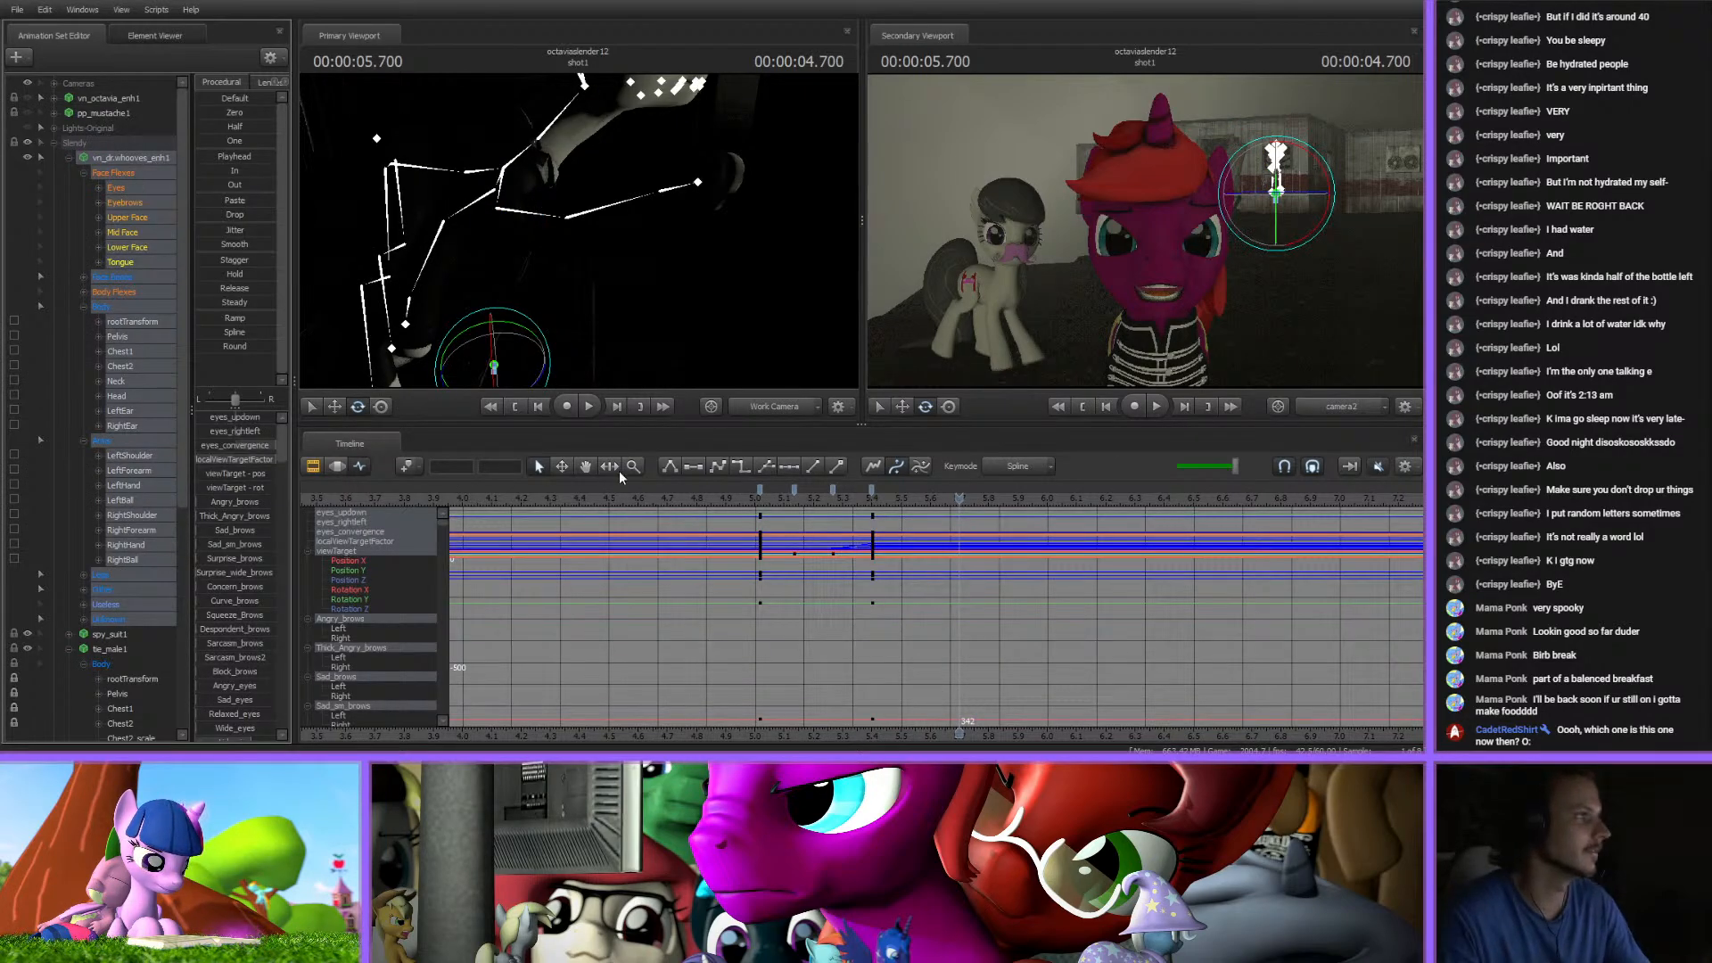
pyautogui.click(339, 466)
pyautogui.scroll(-2, 890, 665)
pyautogui.scroll(1, 890, 665)
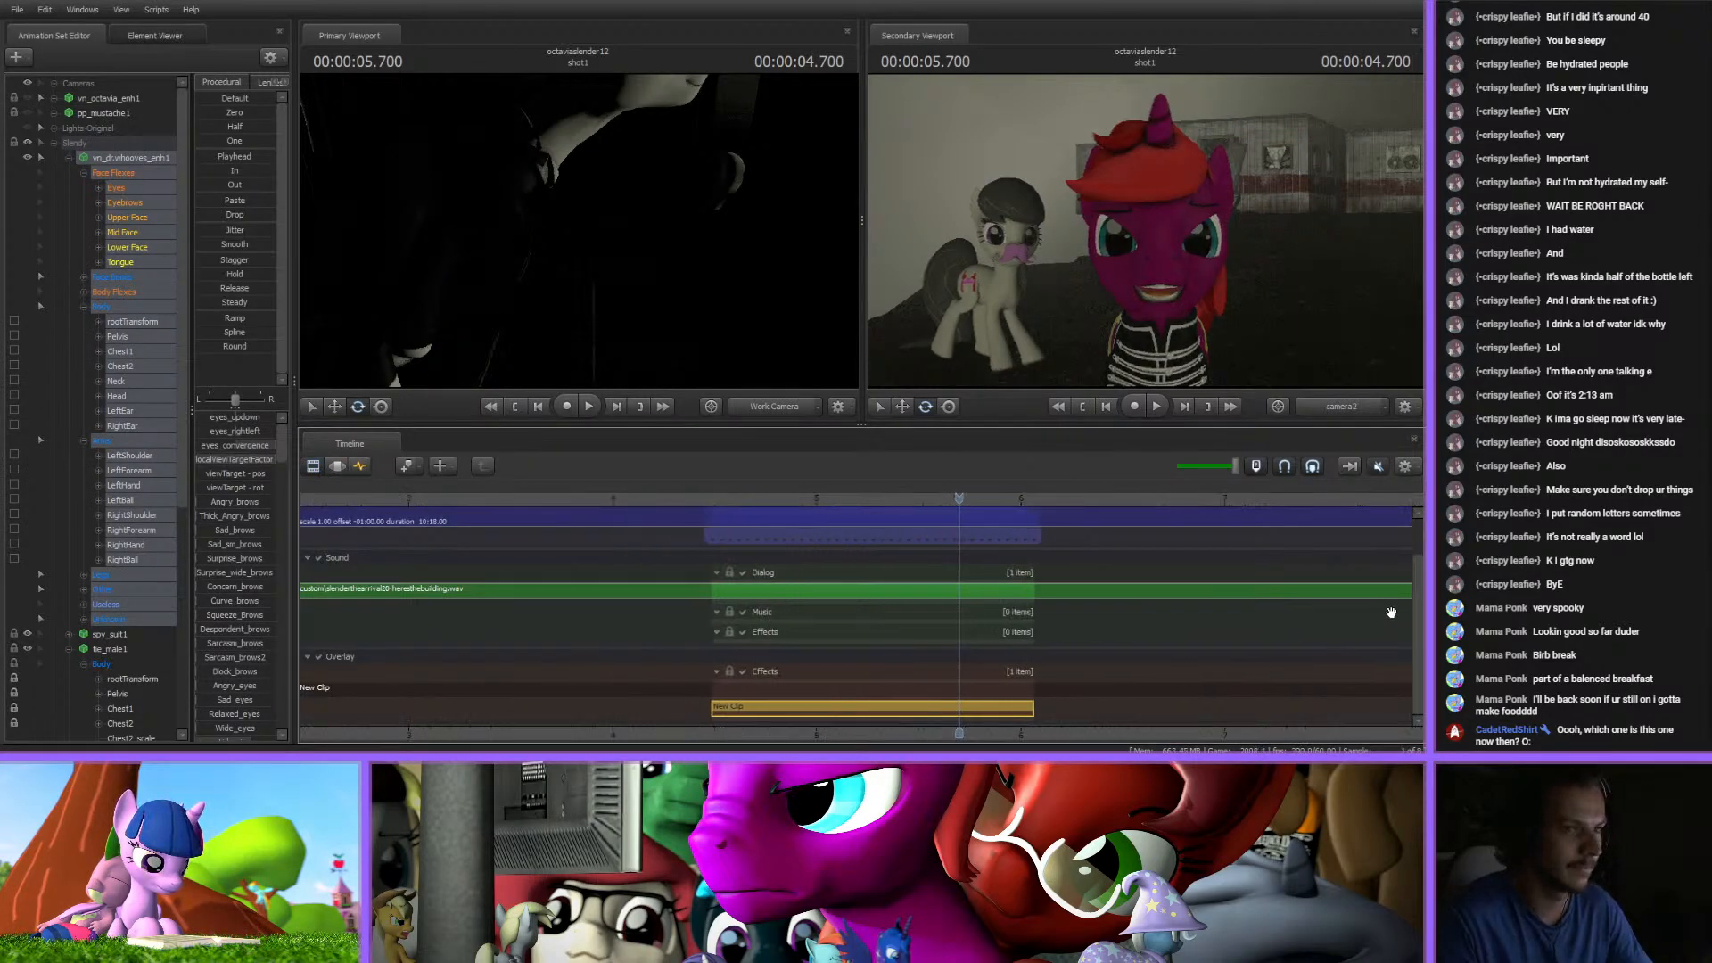
pyautogui.moveTo(1418, 608); pyautogui.dragTo(1418, 563)
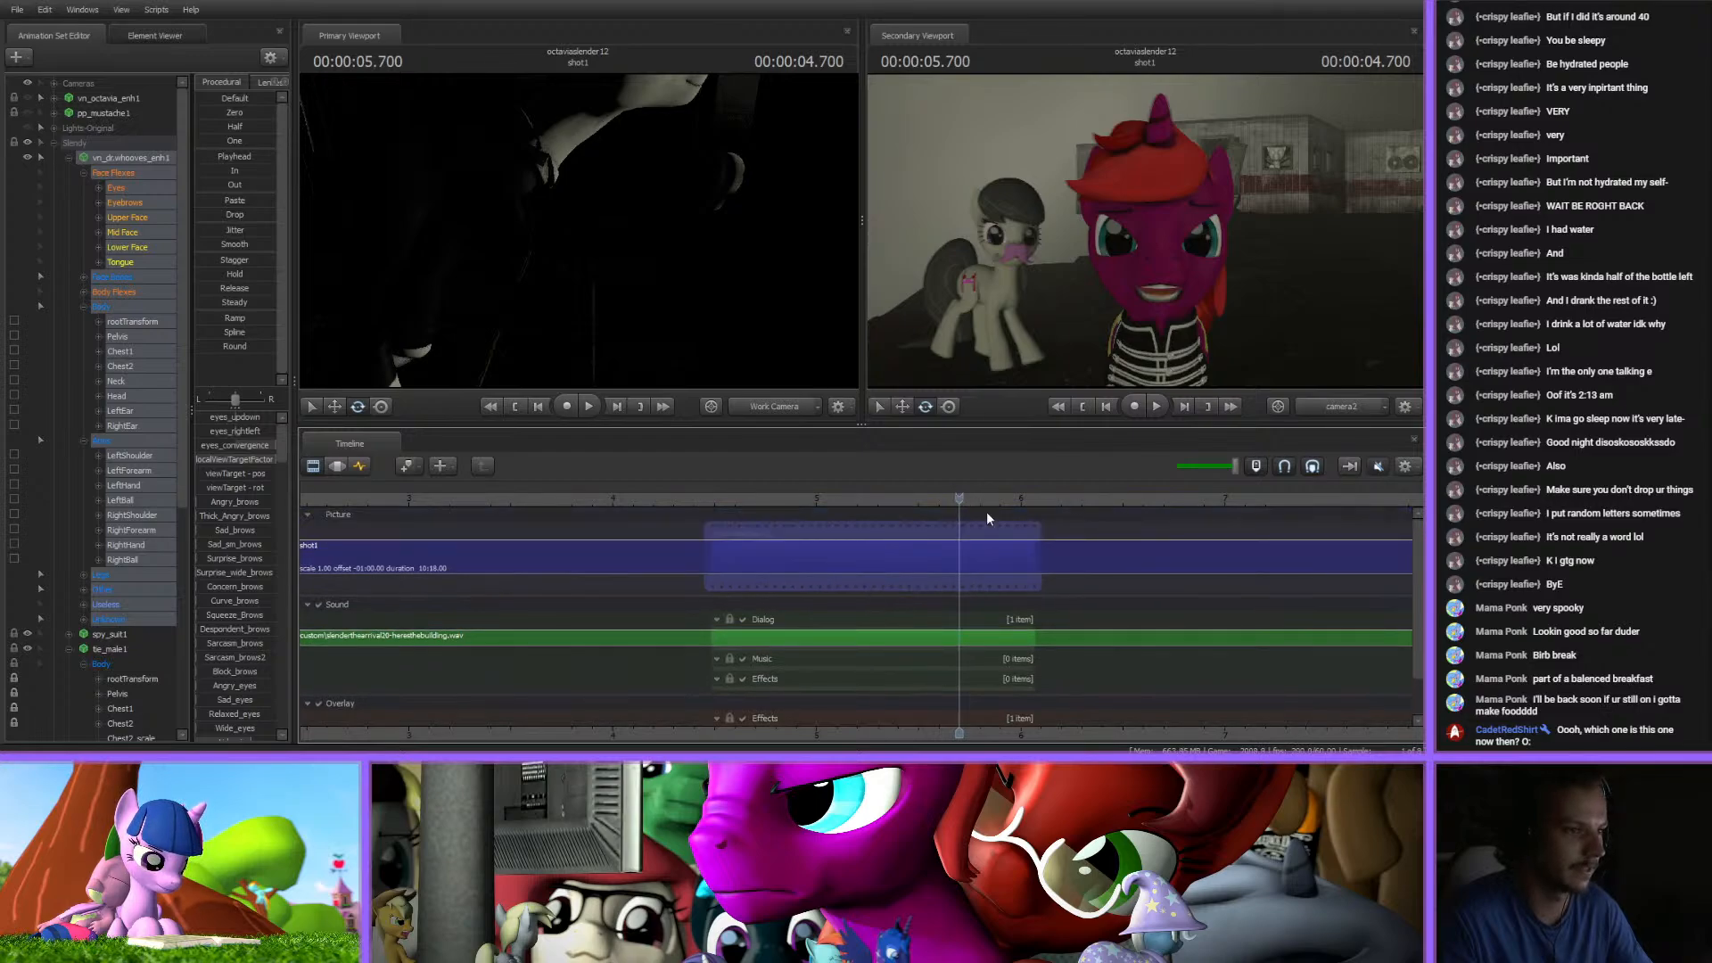
# - Compare Slendy's motion with the clip timeline at the 00:00:05.550 and 00:00:04.983 bookmarks, alternating Motion Editor and Clip Editor
pyautogui.click(338, 467)
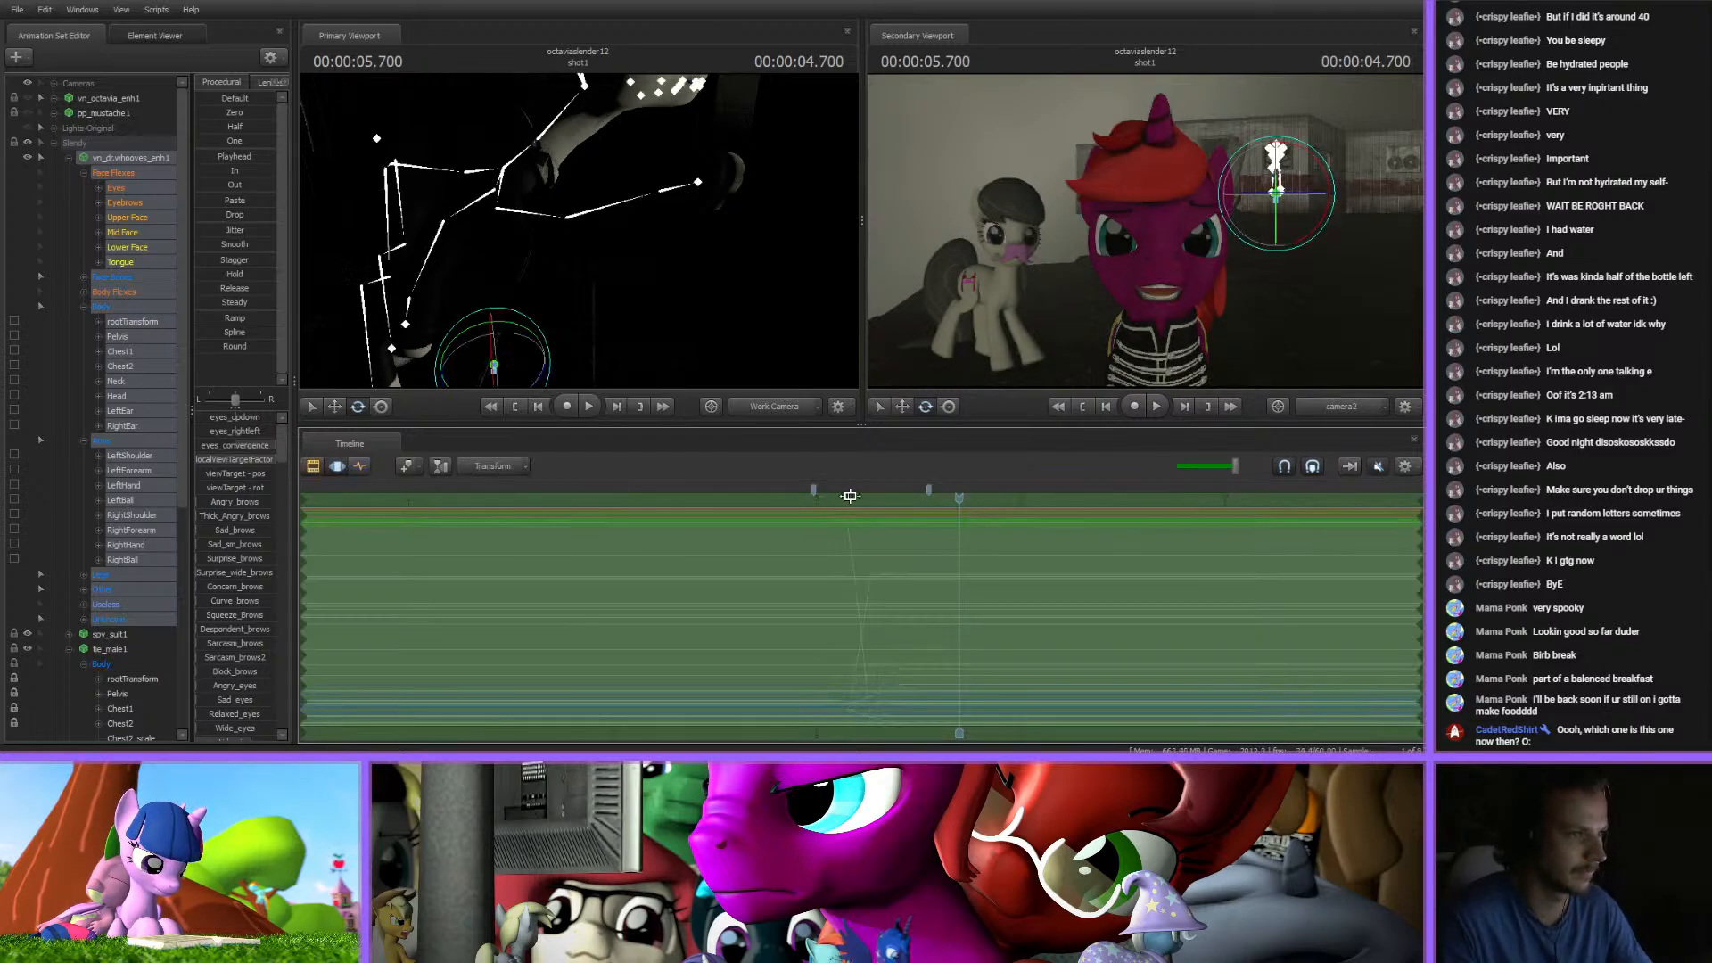
pyautogui.click(931, 508)
pyautogui.click(317, 470)
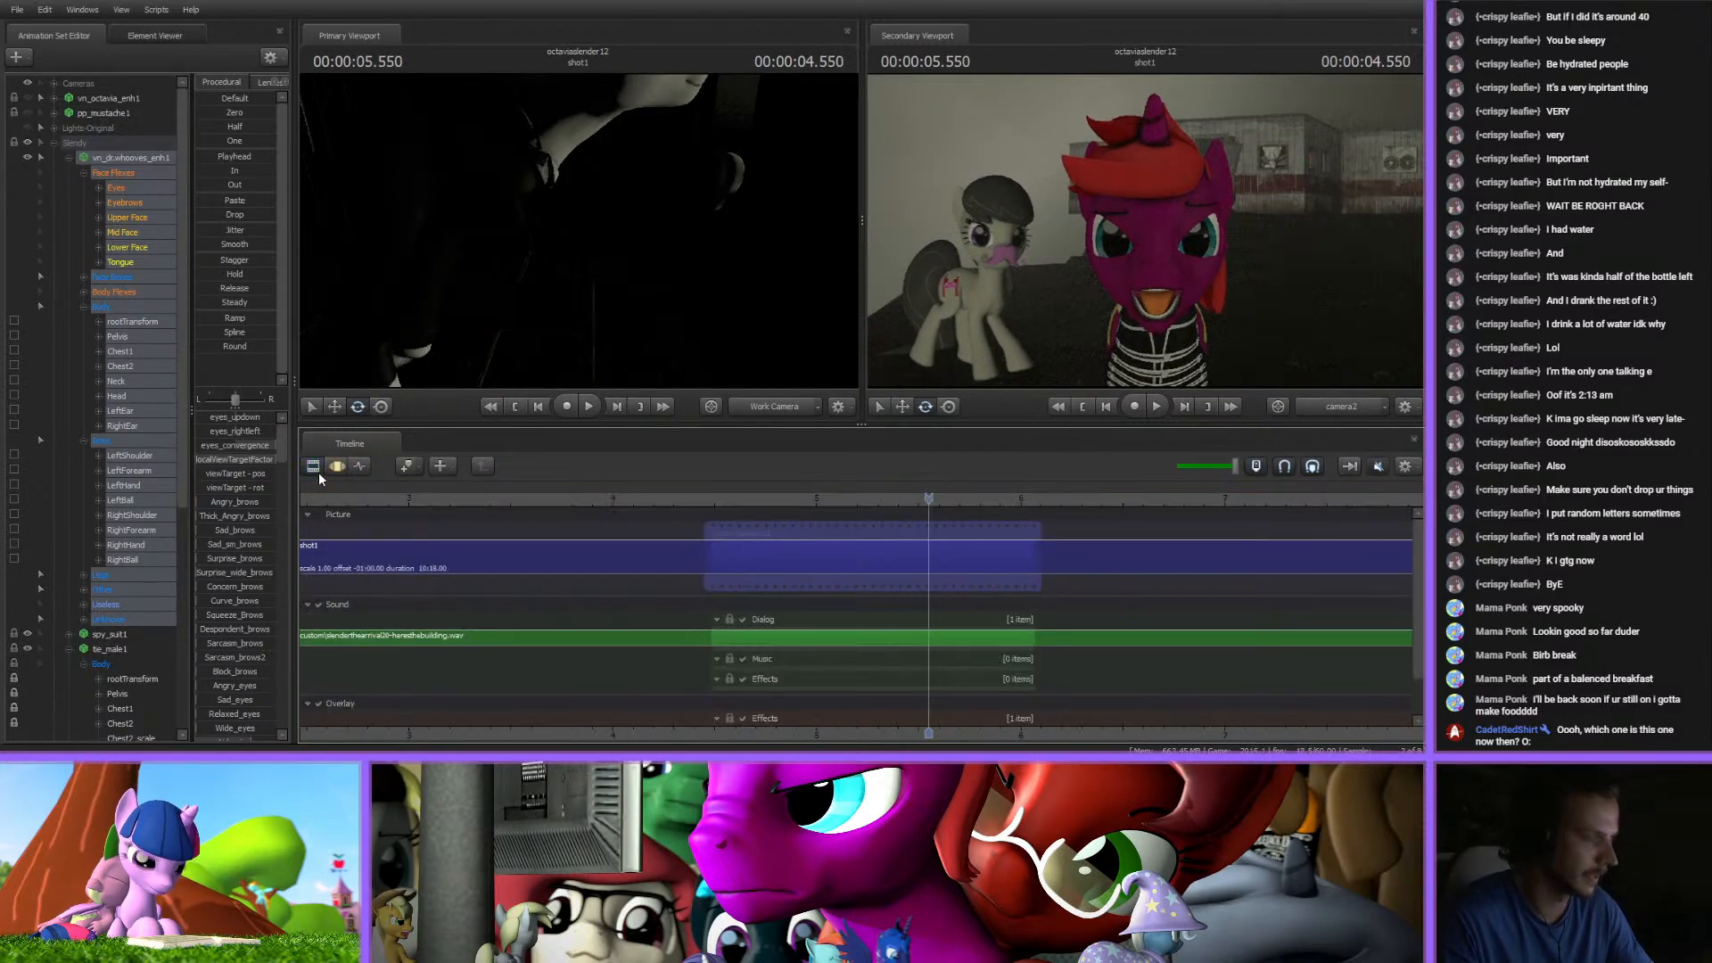
pyautogui.click(333, 467)
pyautogui.click(813, 510)
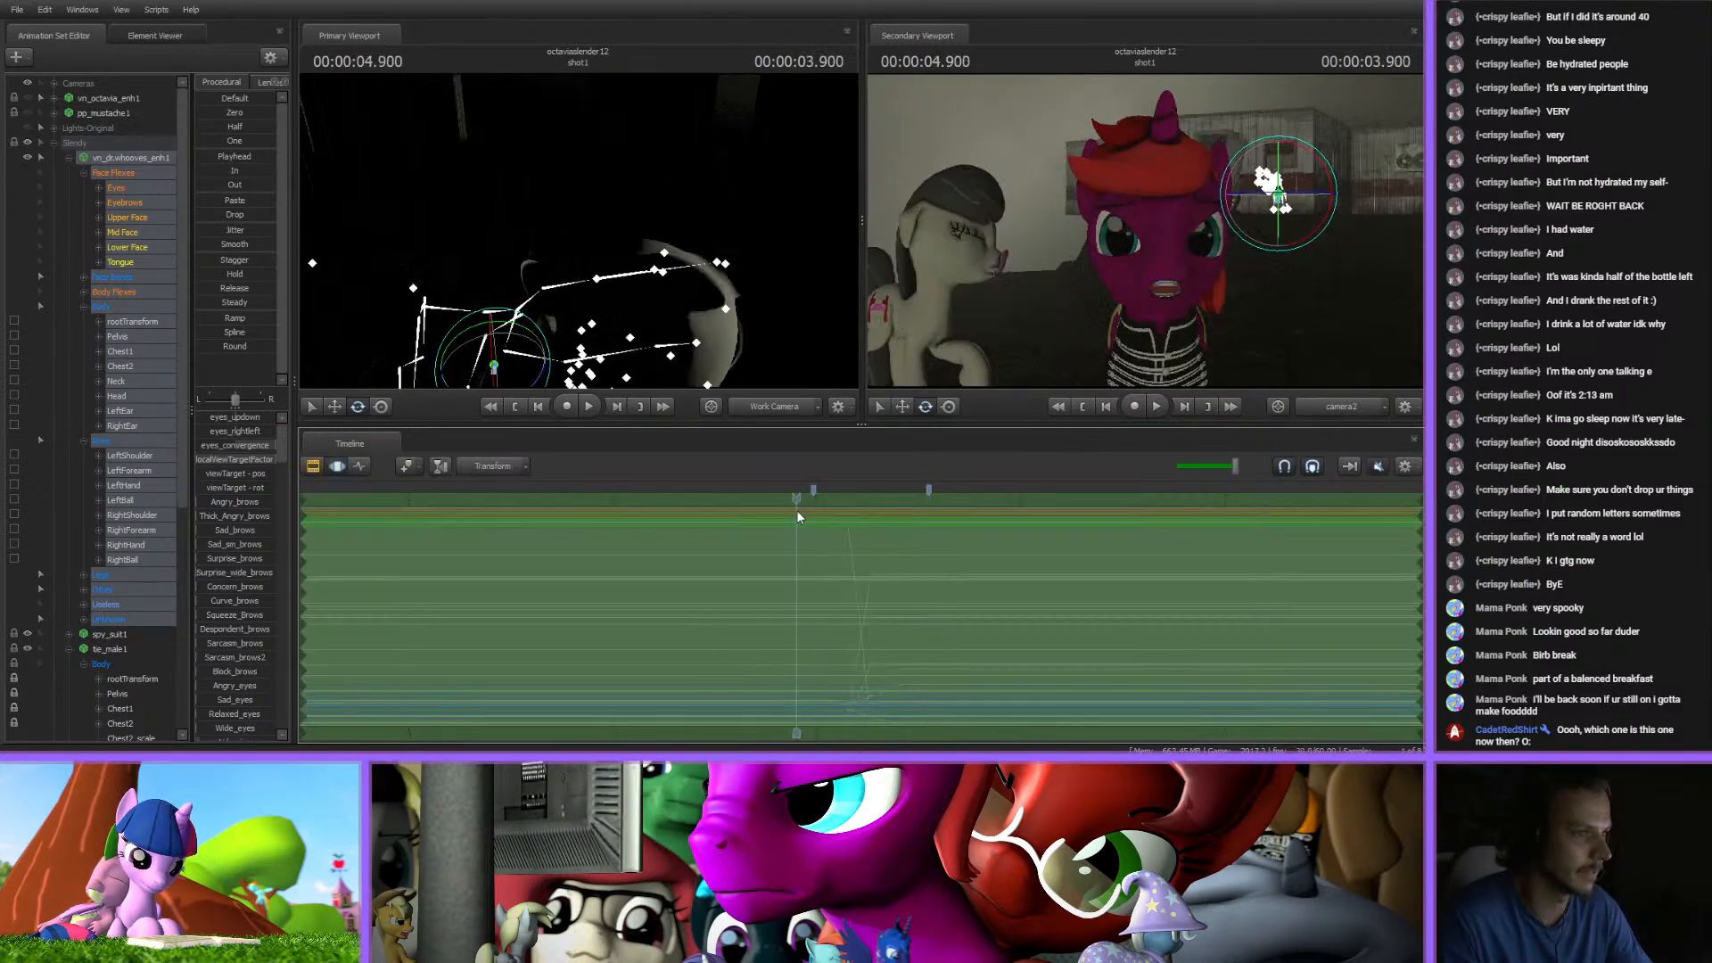
pyautogui.click(314, 467)
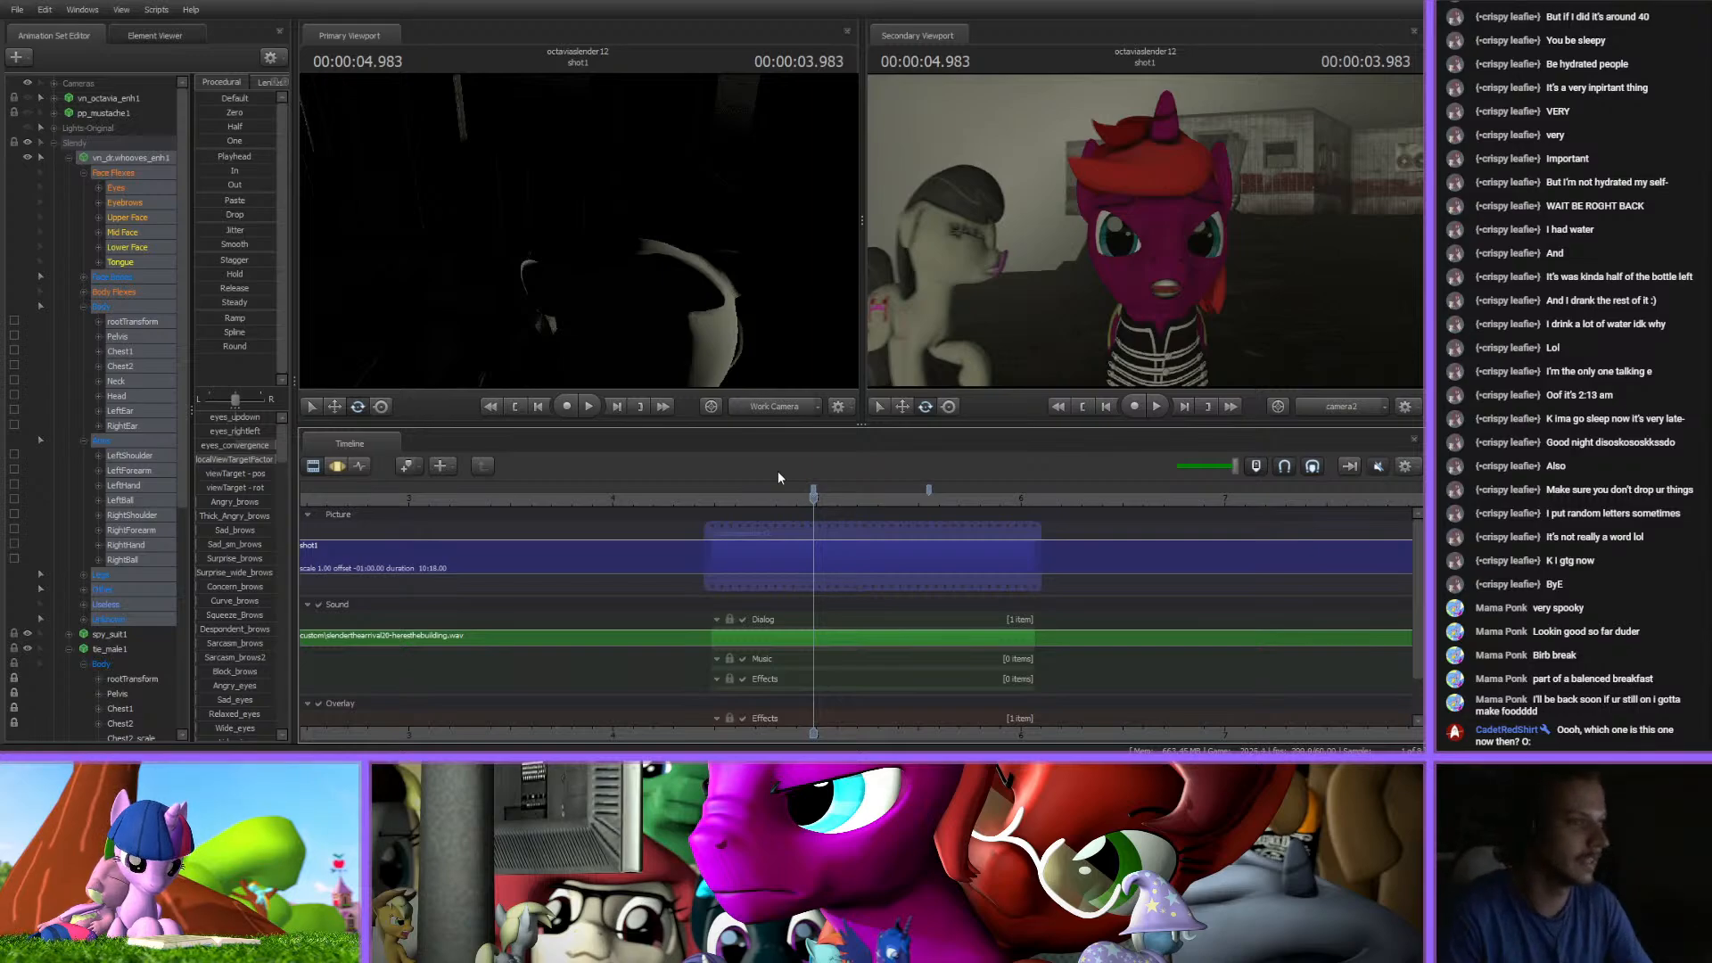
# - Scrub Slendy's motion to 00:00:05.700 in the Motion Editor and play it back in the Graph Editor
pyautogui.click(344, 466)
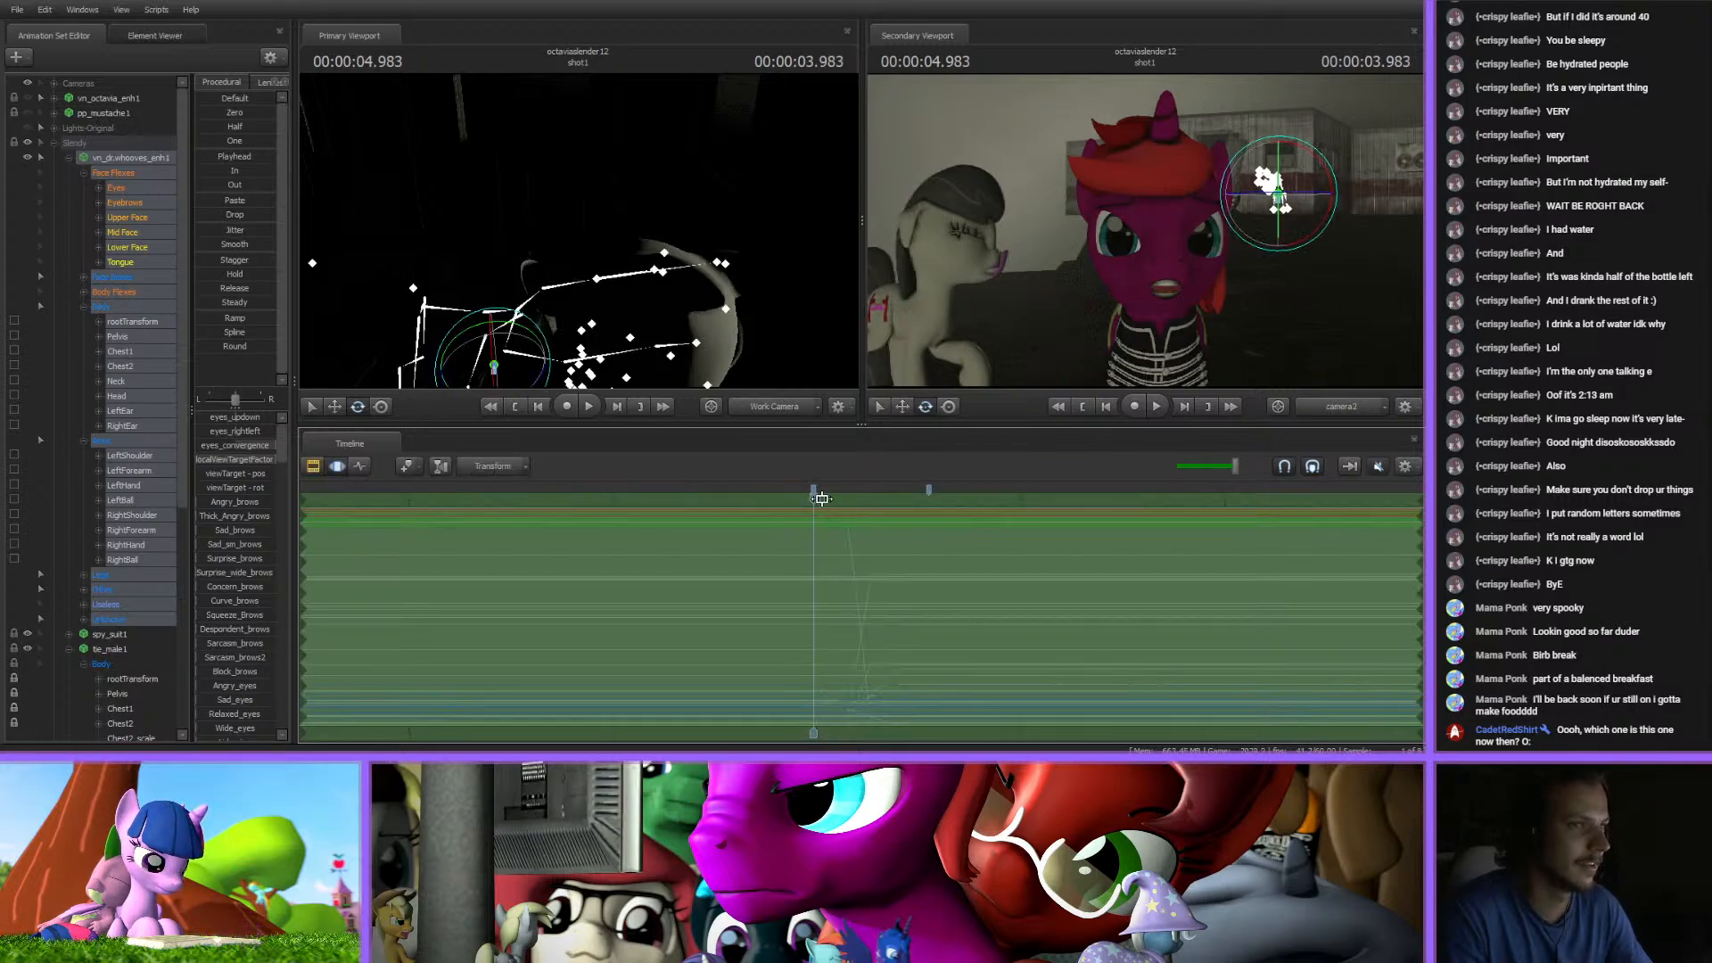
pyautogui.moveTo(821, 498); pyautogui.dragTo(928, 512)
pyautogui.moveTo(674, 307); pyautogui.dragTo(958, 517)
pyautogui.click(361, 464)
pyautogui.press('space')
pyautogui.press('space')
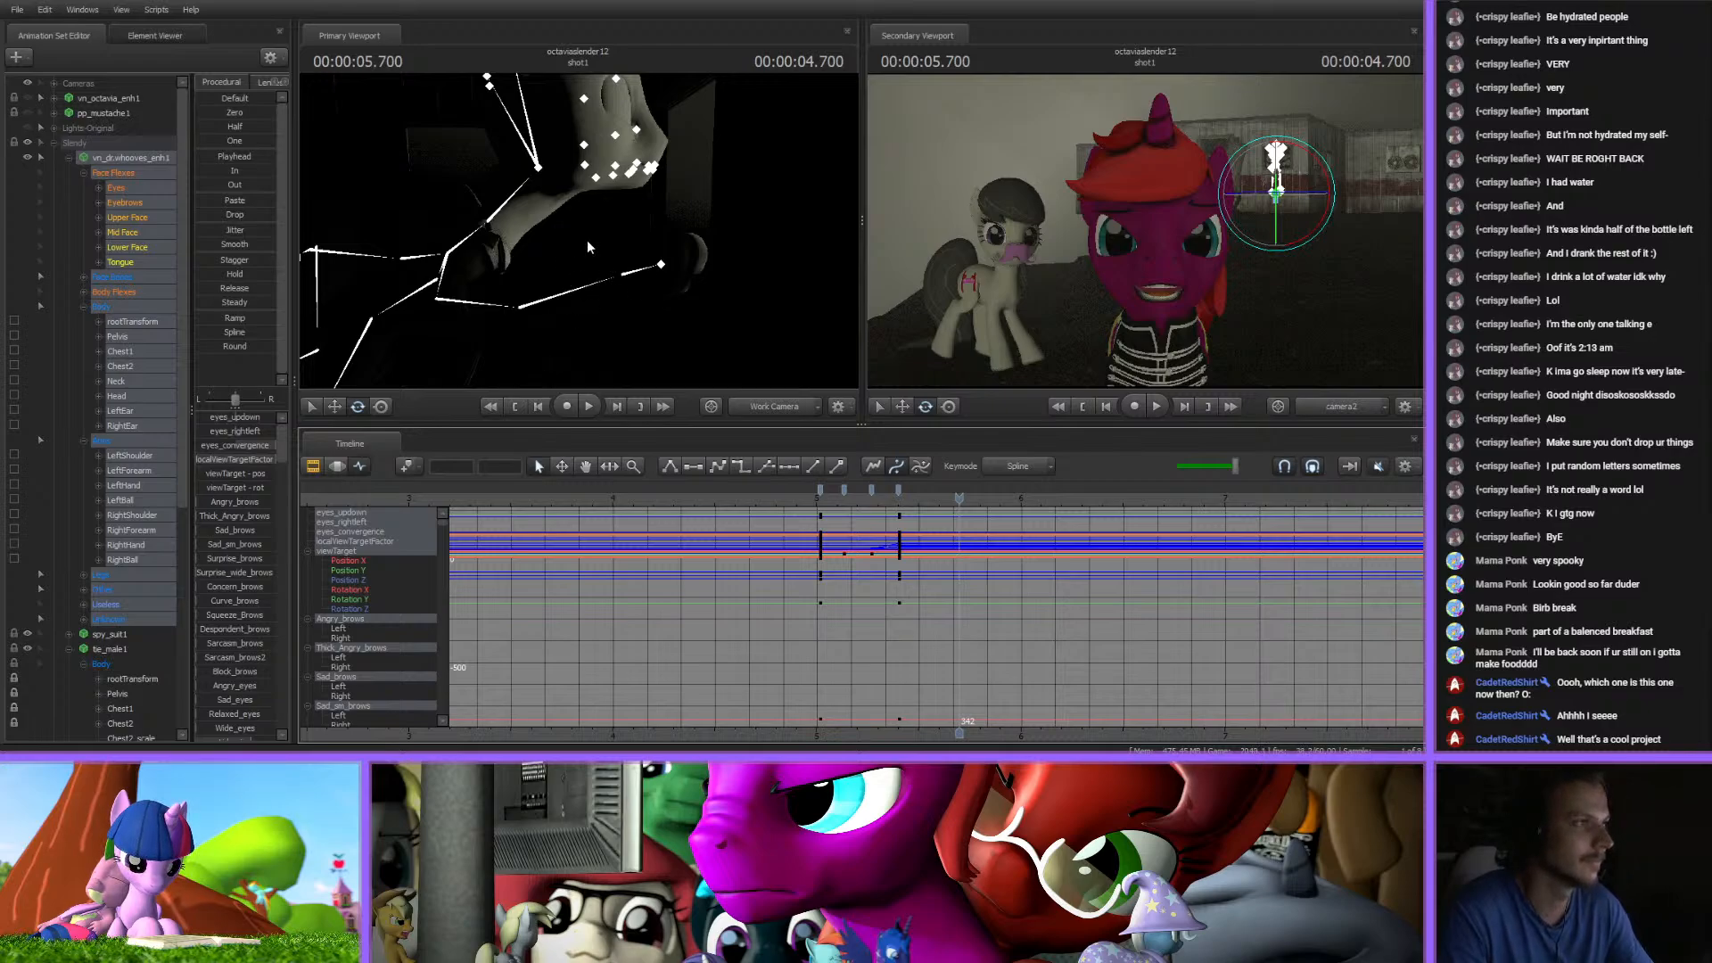
# - At 00:00:05.400, reposition Slendy's Pelvis and rotate his Neck and Head for the raised pose
pyautogui.moveTo(587, 239); pyautogui.dragTo(575, 228)
pyautogui.keyDown('ctrl'); pyautogui.click(465, 211); pyautogui.keyUp('ctrl')
pyautogui.moveTo(466, 211); pyautogui.dragTo(566, 231)
pyautogui.press('w')
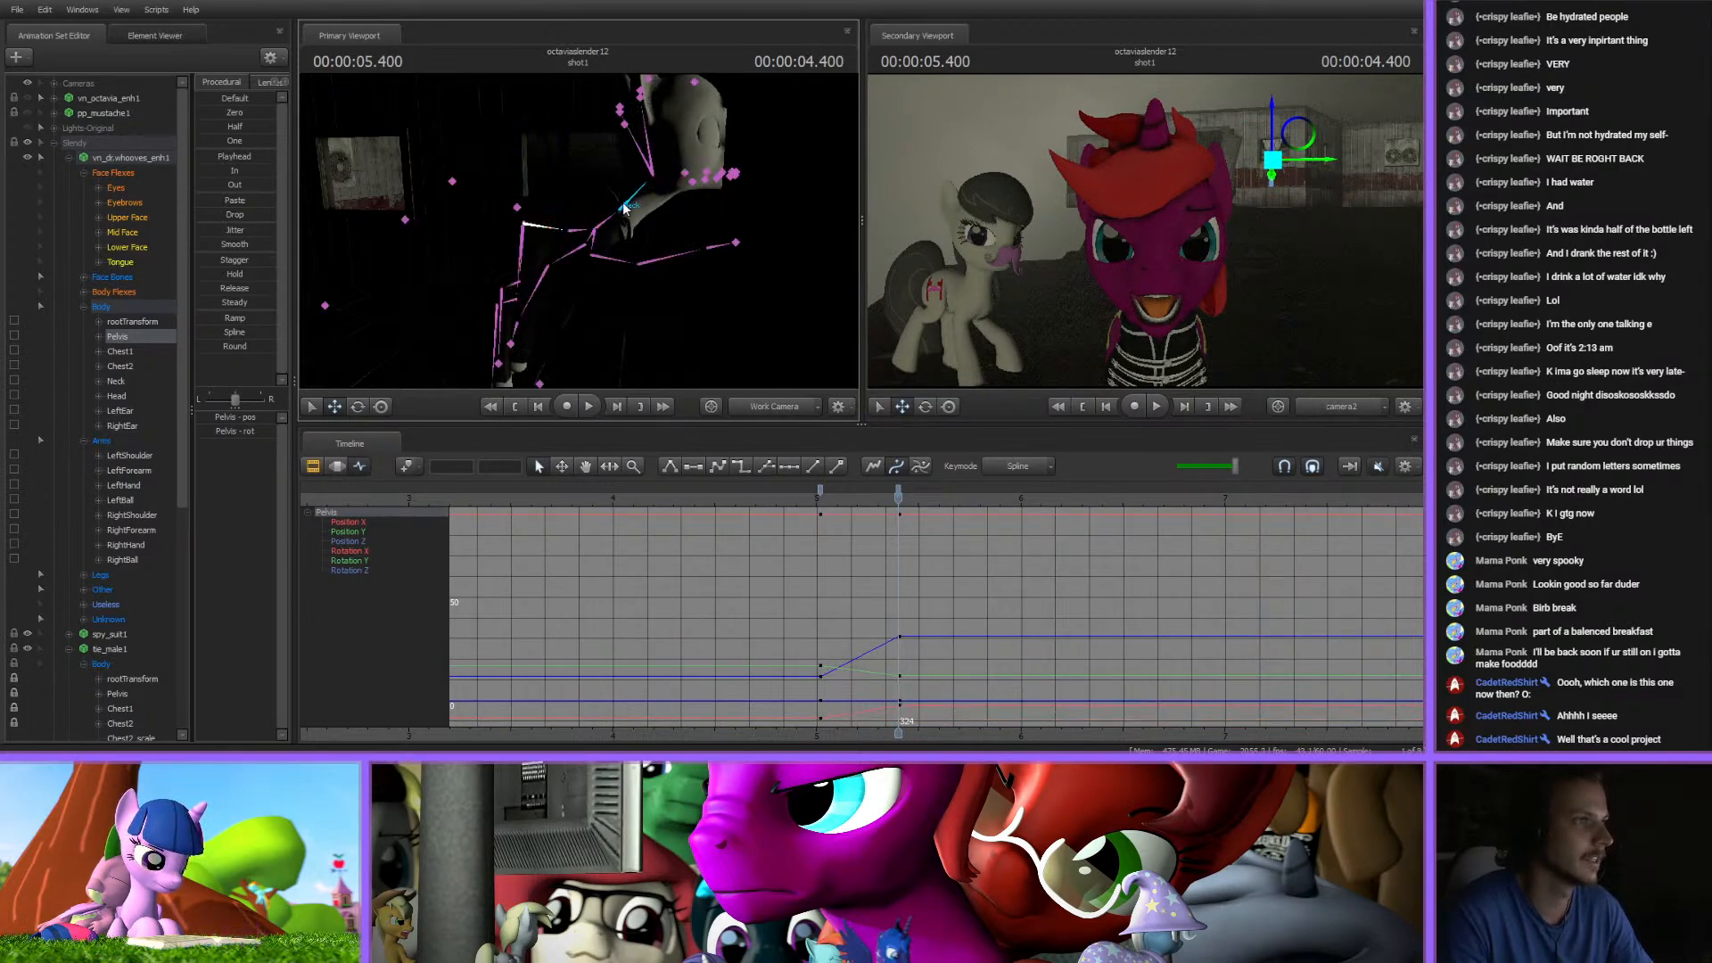
pyautogui.click(627, 210)
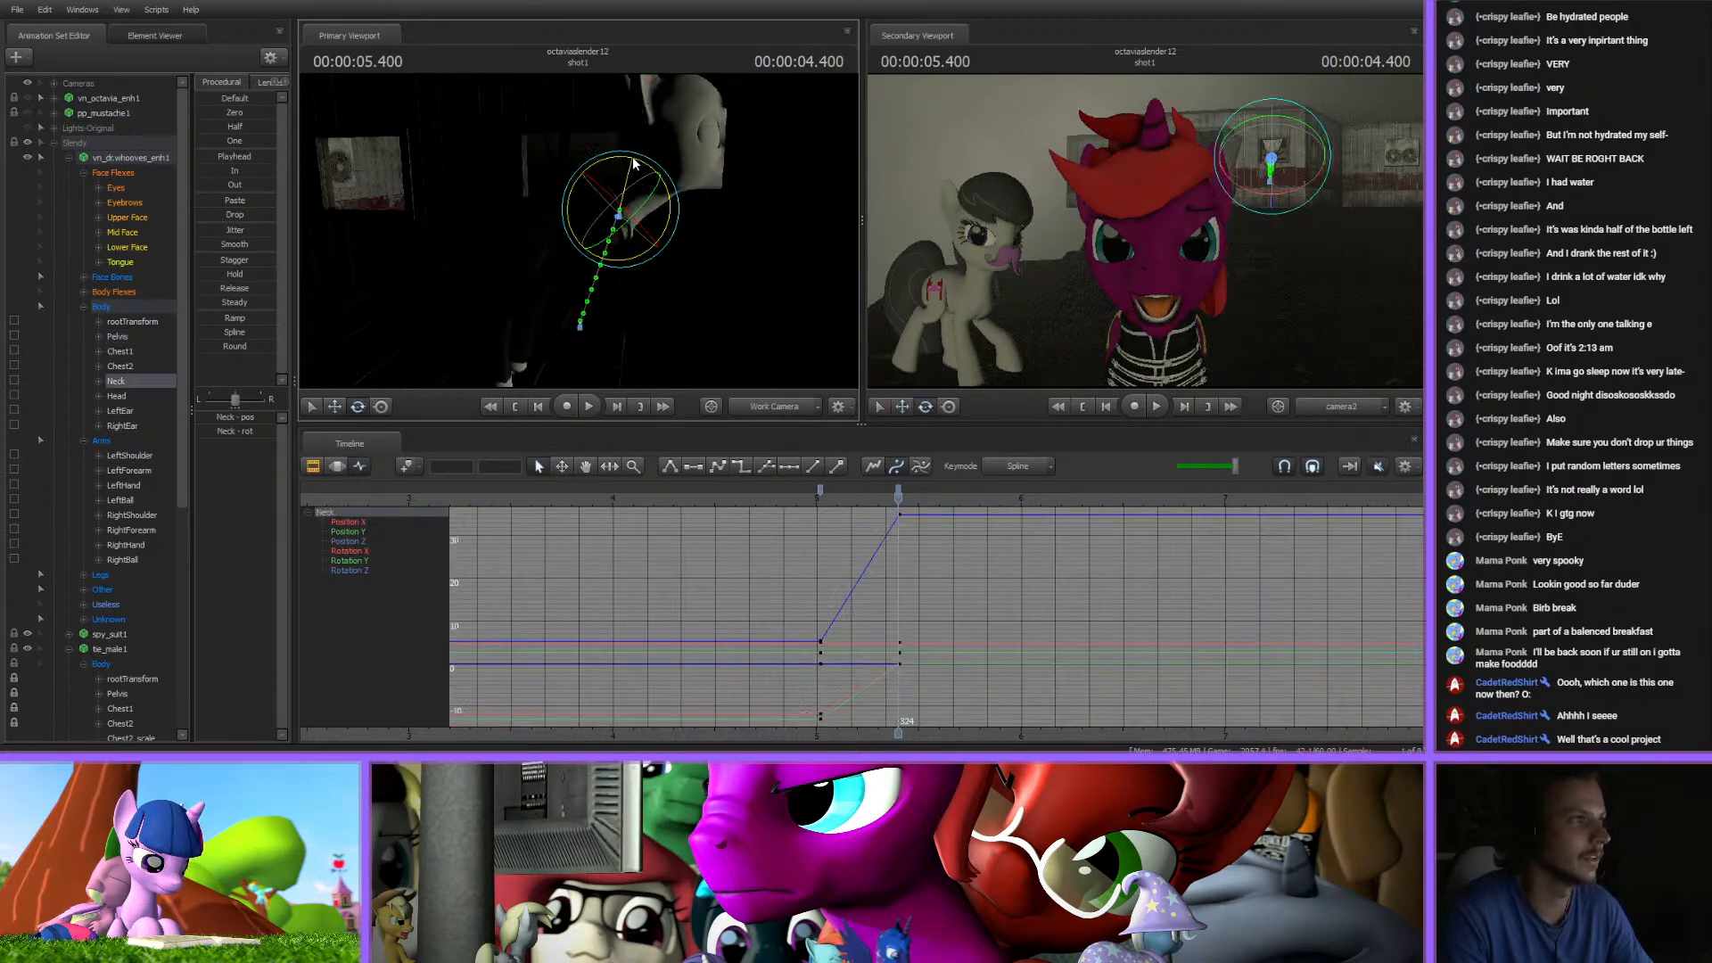
pyautogui.moveTo(635, 153); pyautogui.dragTo(675, 129)
pyautogui.click(644, 171)
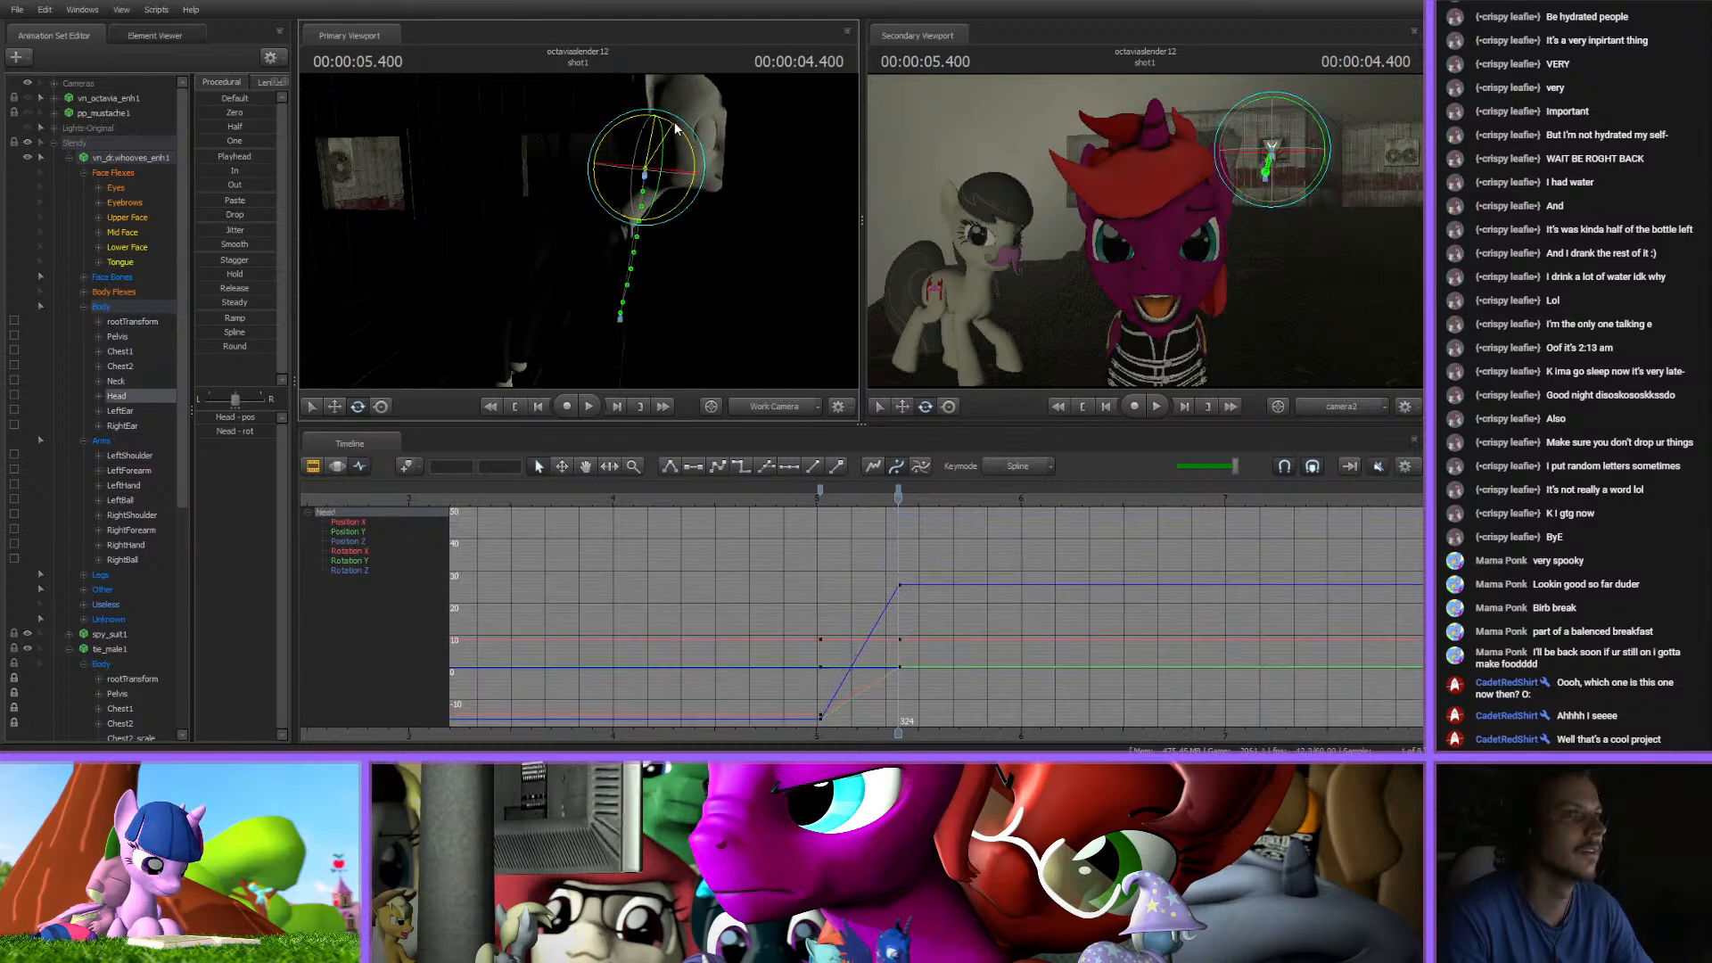
# - Fine-tune Slendy's Pelvis position and Chest1 rotation at 00:00:05.400
pyautogui.click(558, 212)
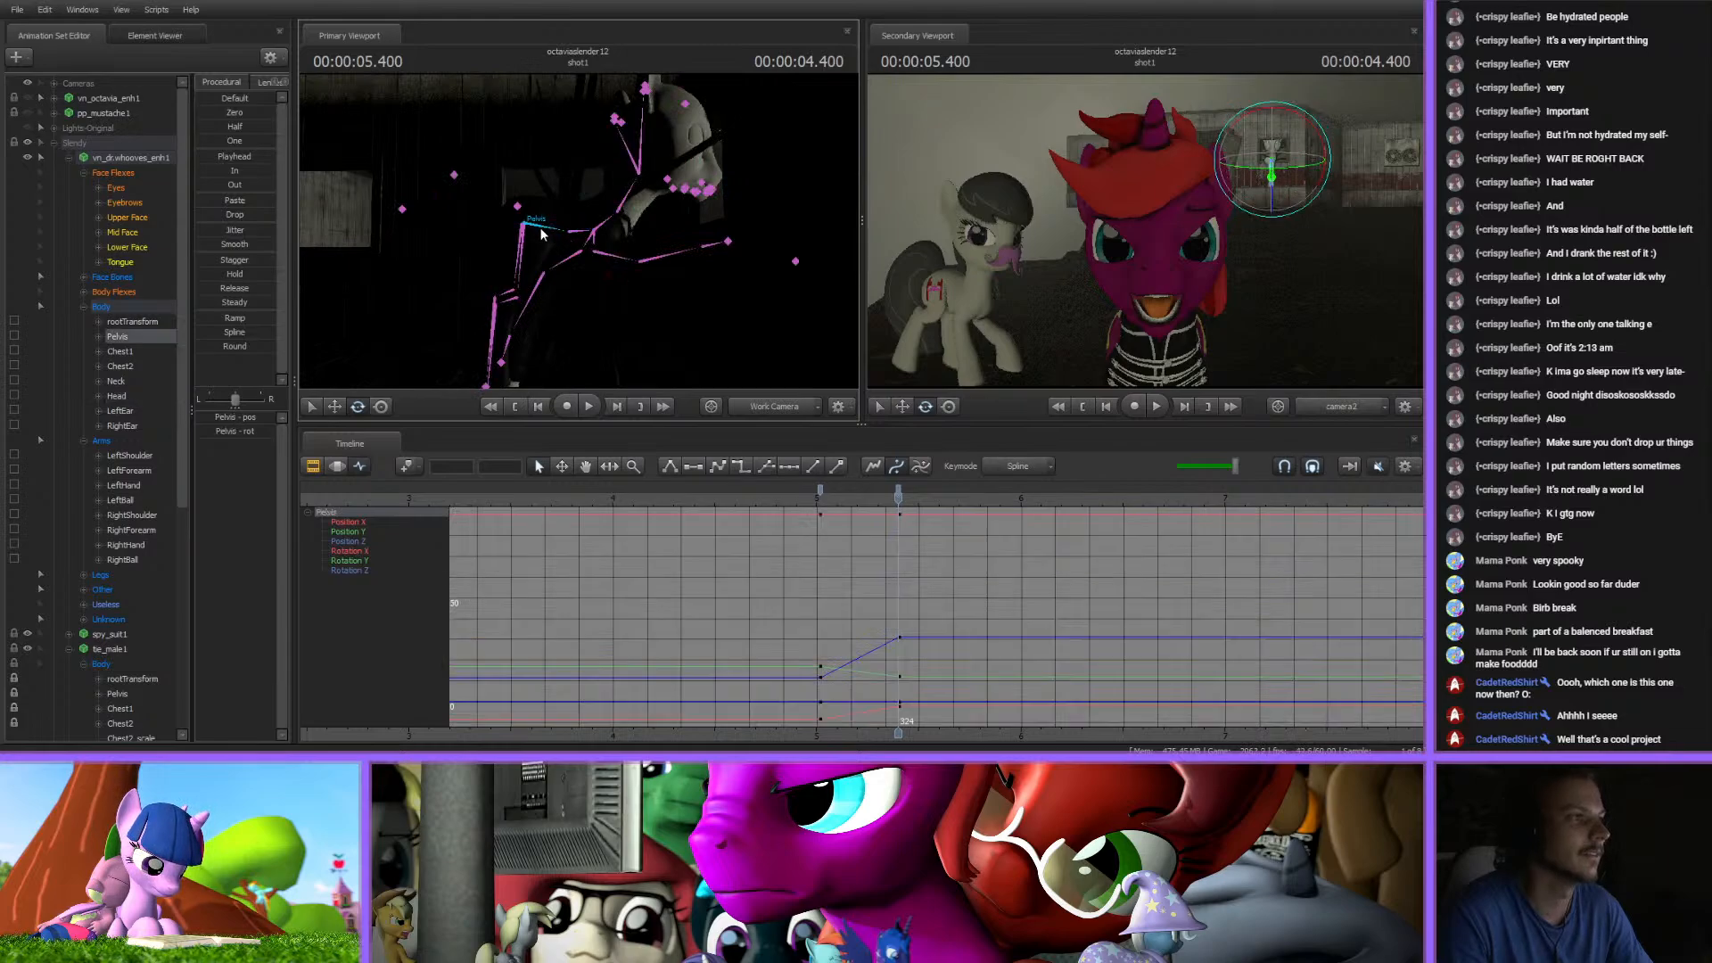
pyautogui.click(591, 239)
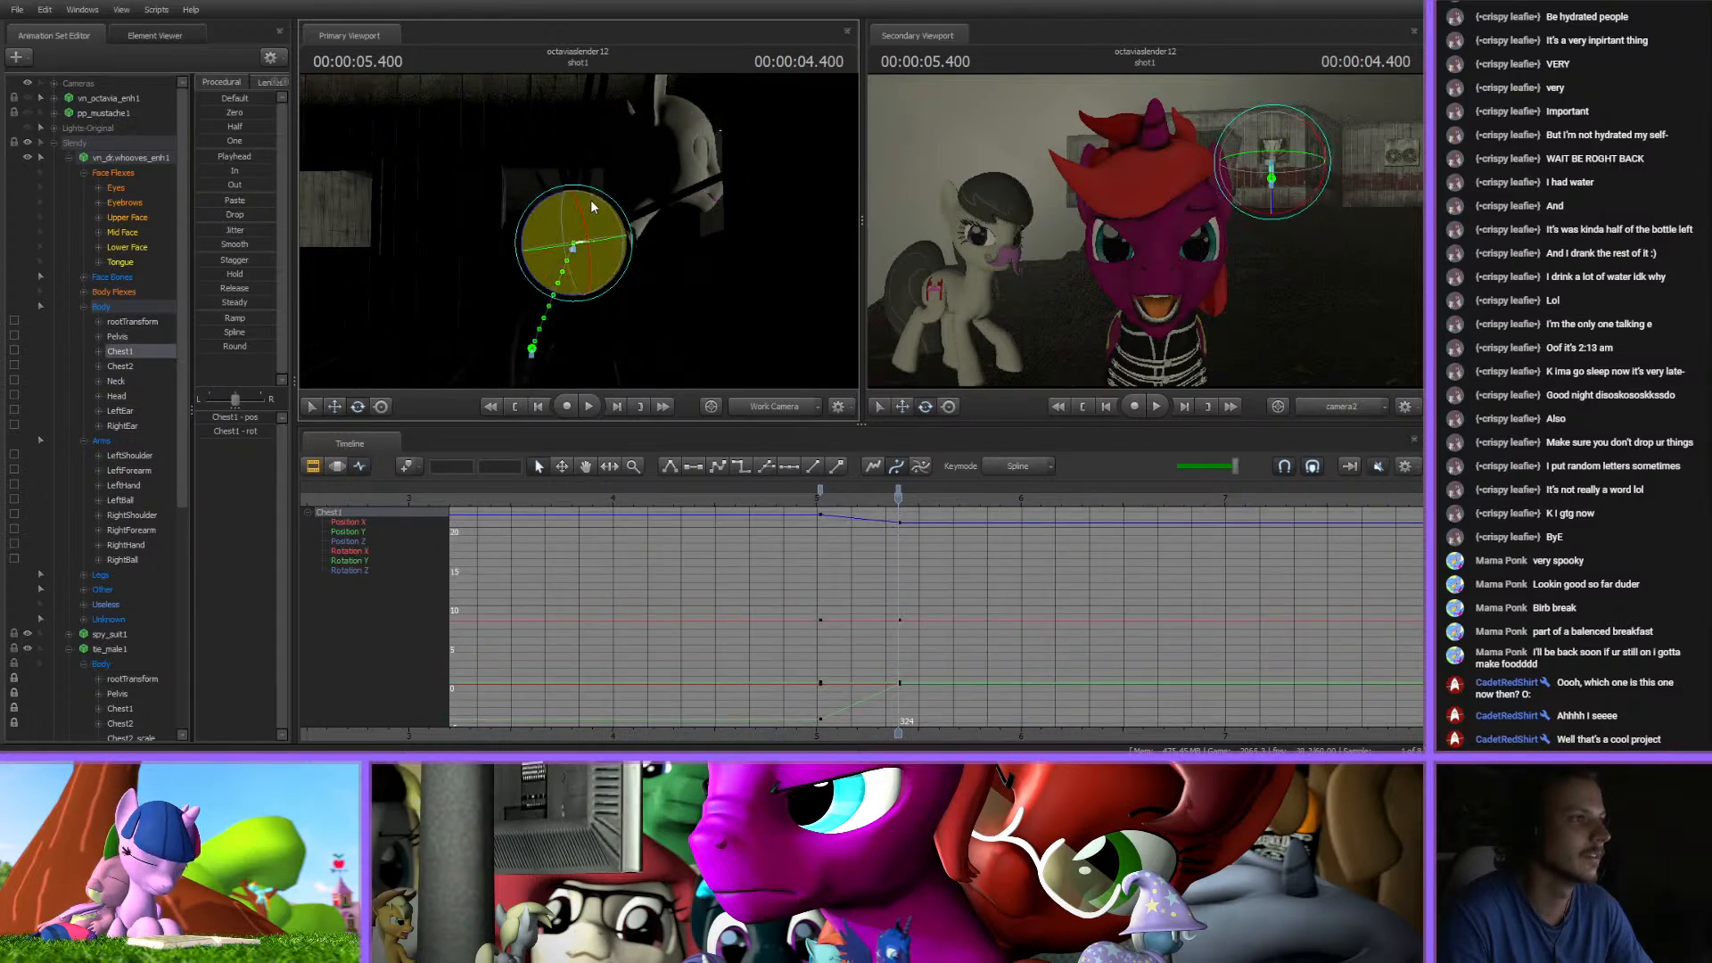
pyautogui.click(550, 205)
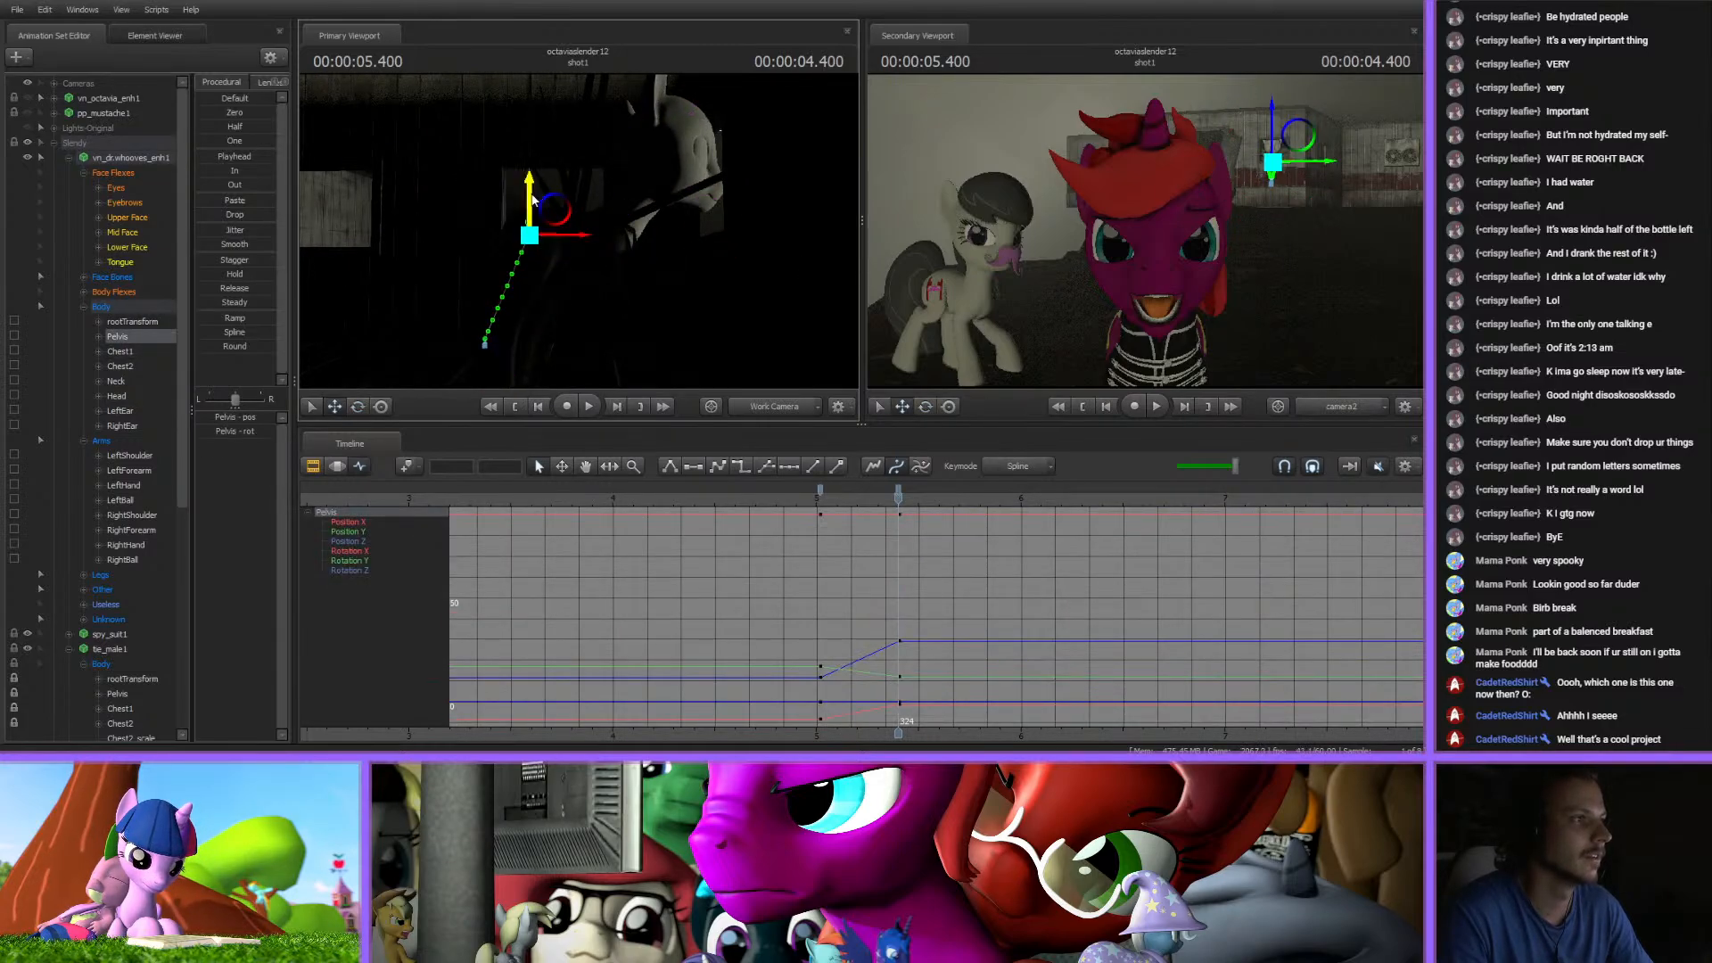
pyautogui.press('e')
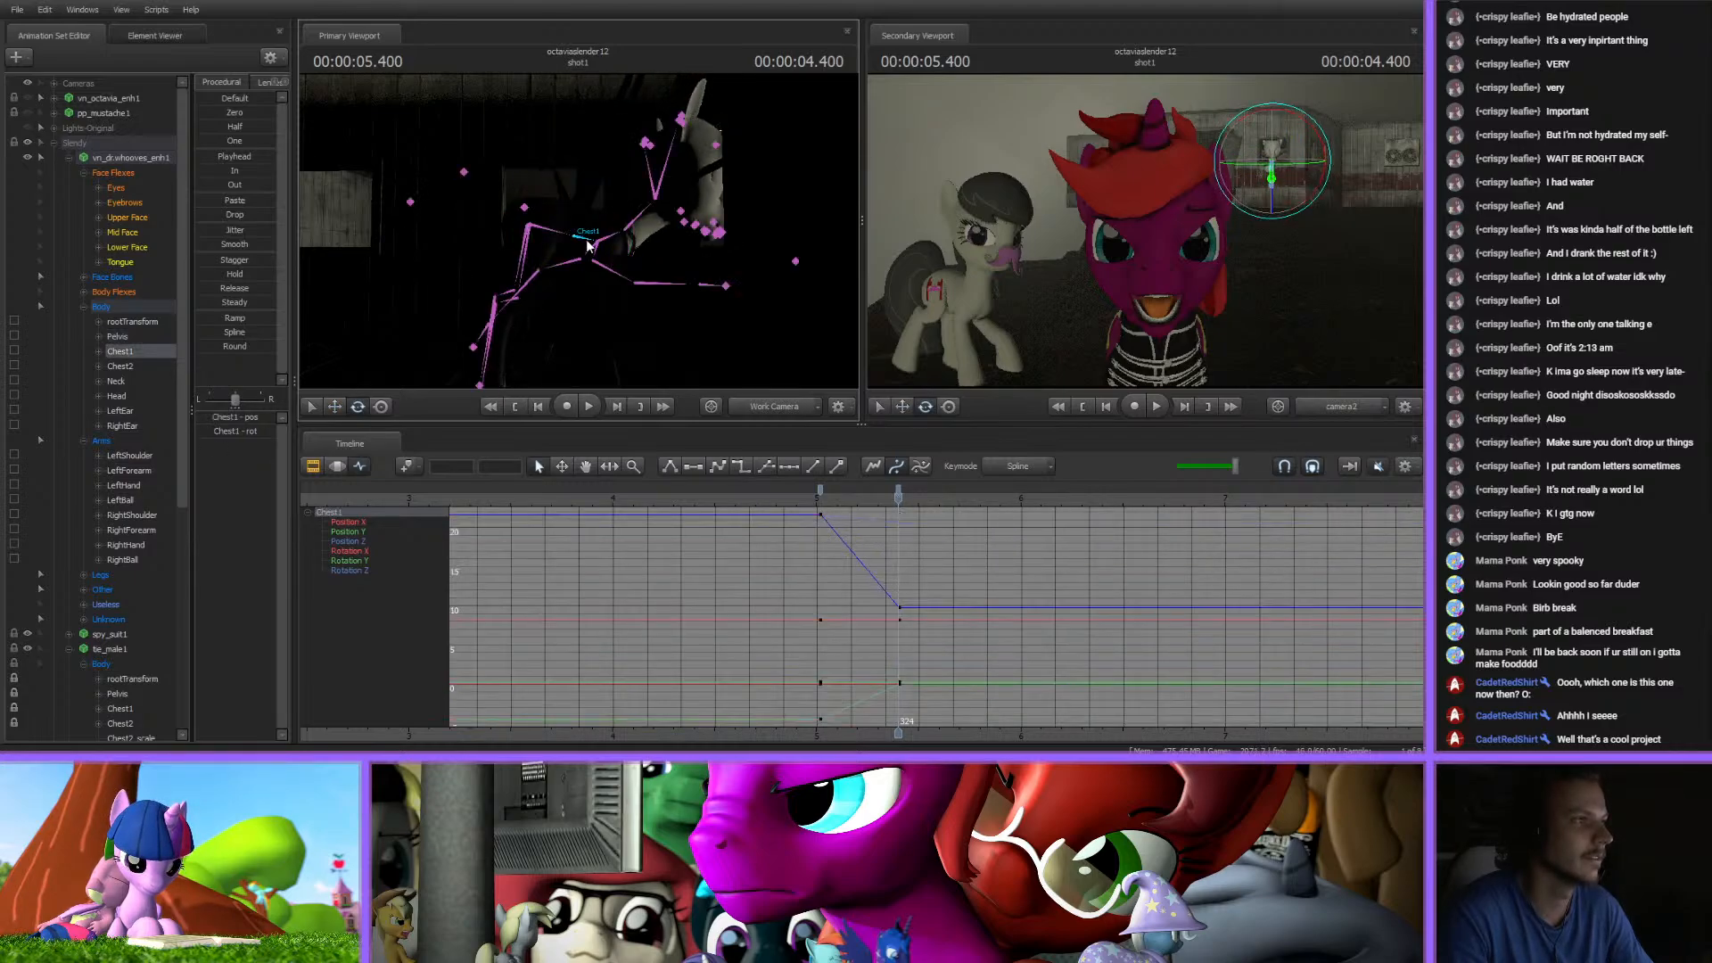
# - Bend Chest1 further at 00:00:05.400 and rotate the Neck and Head to match
pyautogui.click(601, 254)
pyautogui.moveTo(573, 194); pyautogui.dragTo(570, 195)
pyautogui.click(661, 204)
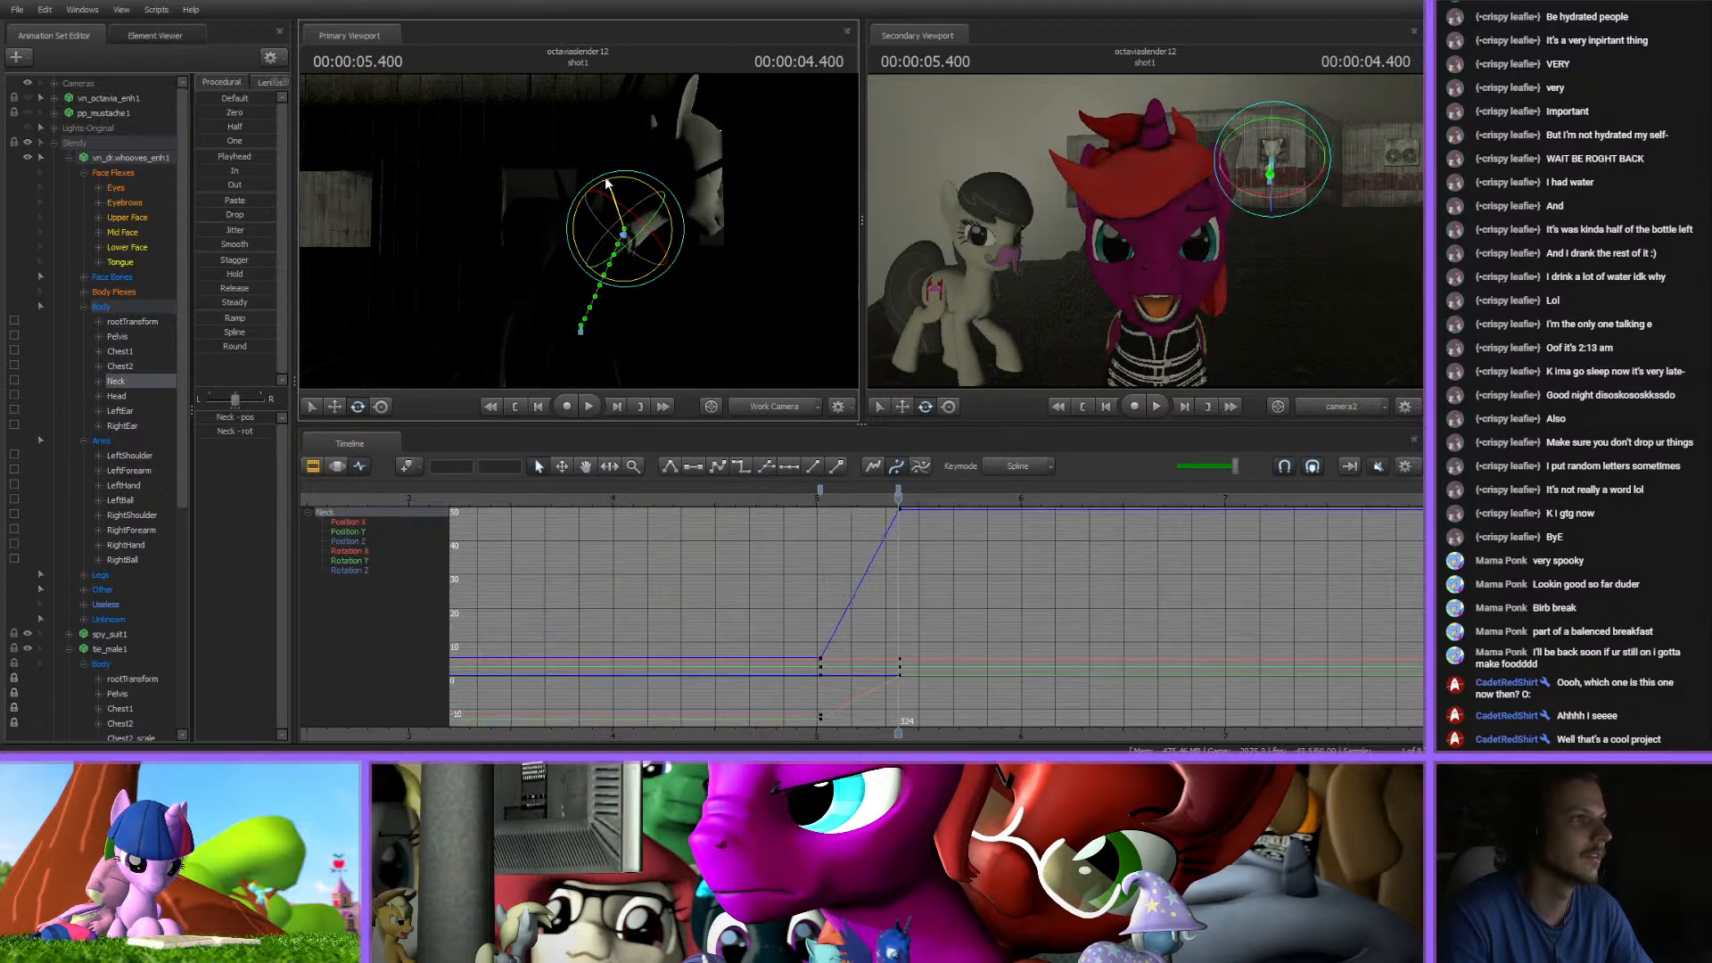
pyautogui.click(613, 162)
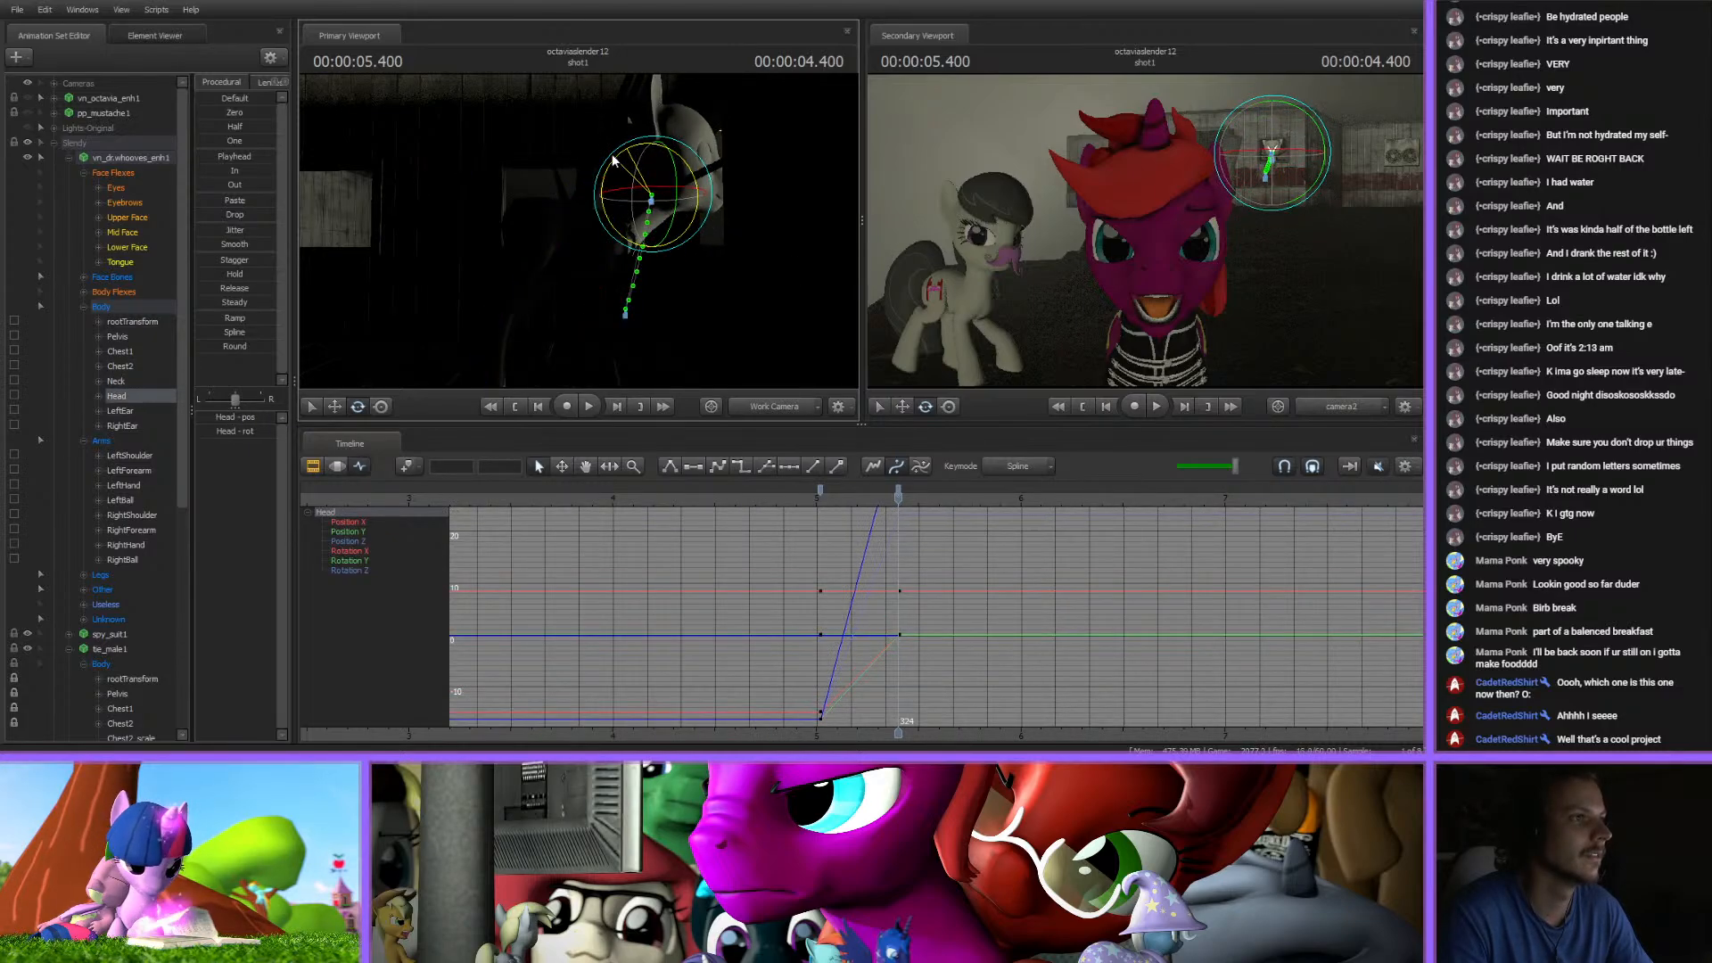
# - Pose Slendy's right arm at the window at 00:00:05.400, adjusting RightForearm and RightHand and shifting the Pelvis
pyautogui.click(653, 258)
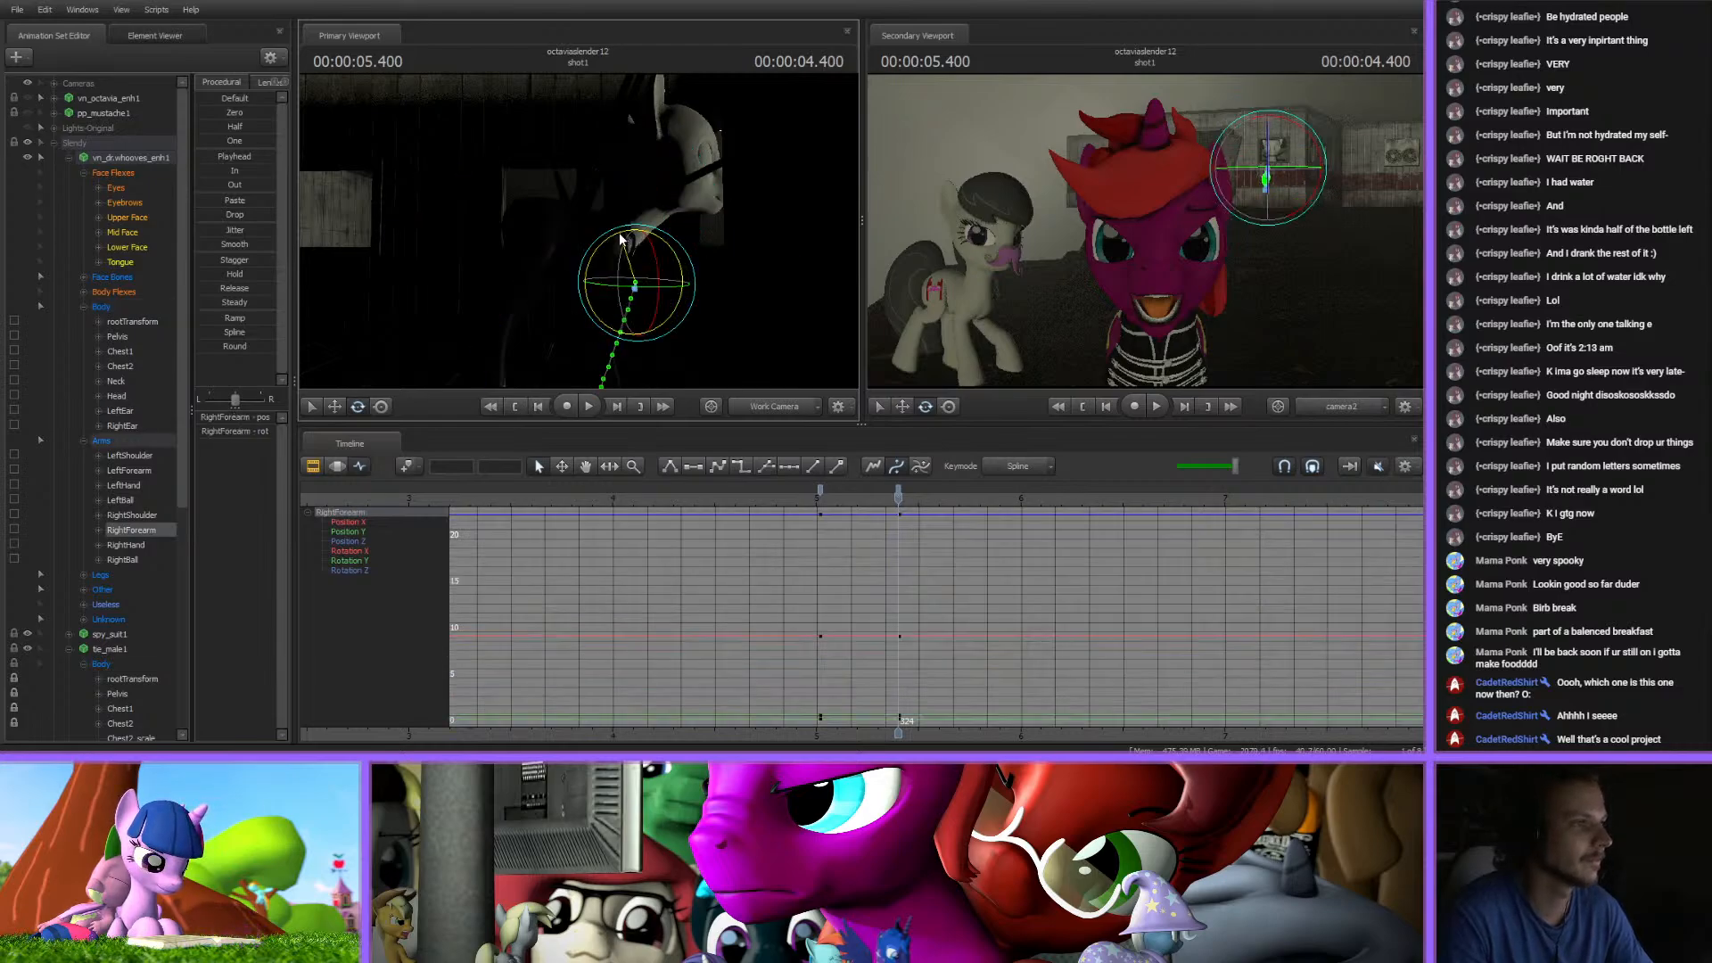
pyautogui.moveTo(604, 251); pyautogui.dragTo(460, 243)
pyautogui.click(467, 248)
pyautogui.keyDown('ctrl'); pyautogui.click(502, 295); pyautogui.keyUp('ctrl')
pyautogui.keyDown('alt'); pyautogui.moveTo(671, 236); pyautogui.dragTo(563, 224); pyautogui.keyUp('alt')
pyautogui.keyDown('ctrl'); pyautogui.click(481, 260); pyautogui.keyUp('ctrl')
pyautogui.keyDown('ctrl'); pyautogui.click(539, 229); pyautogui.keyUp('ctrl')
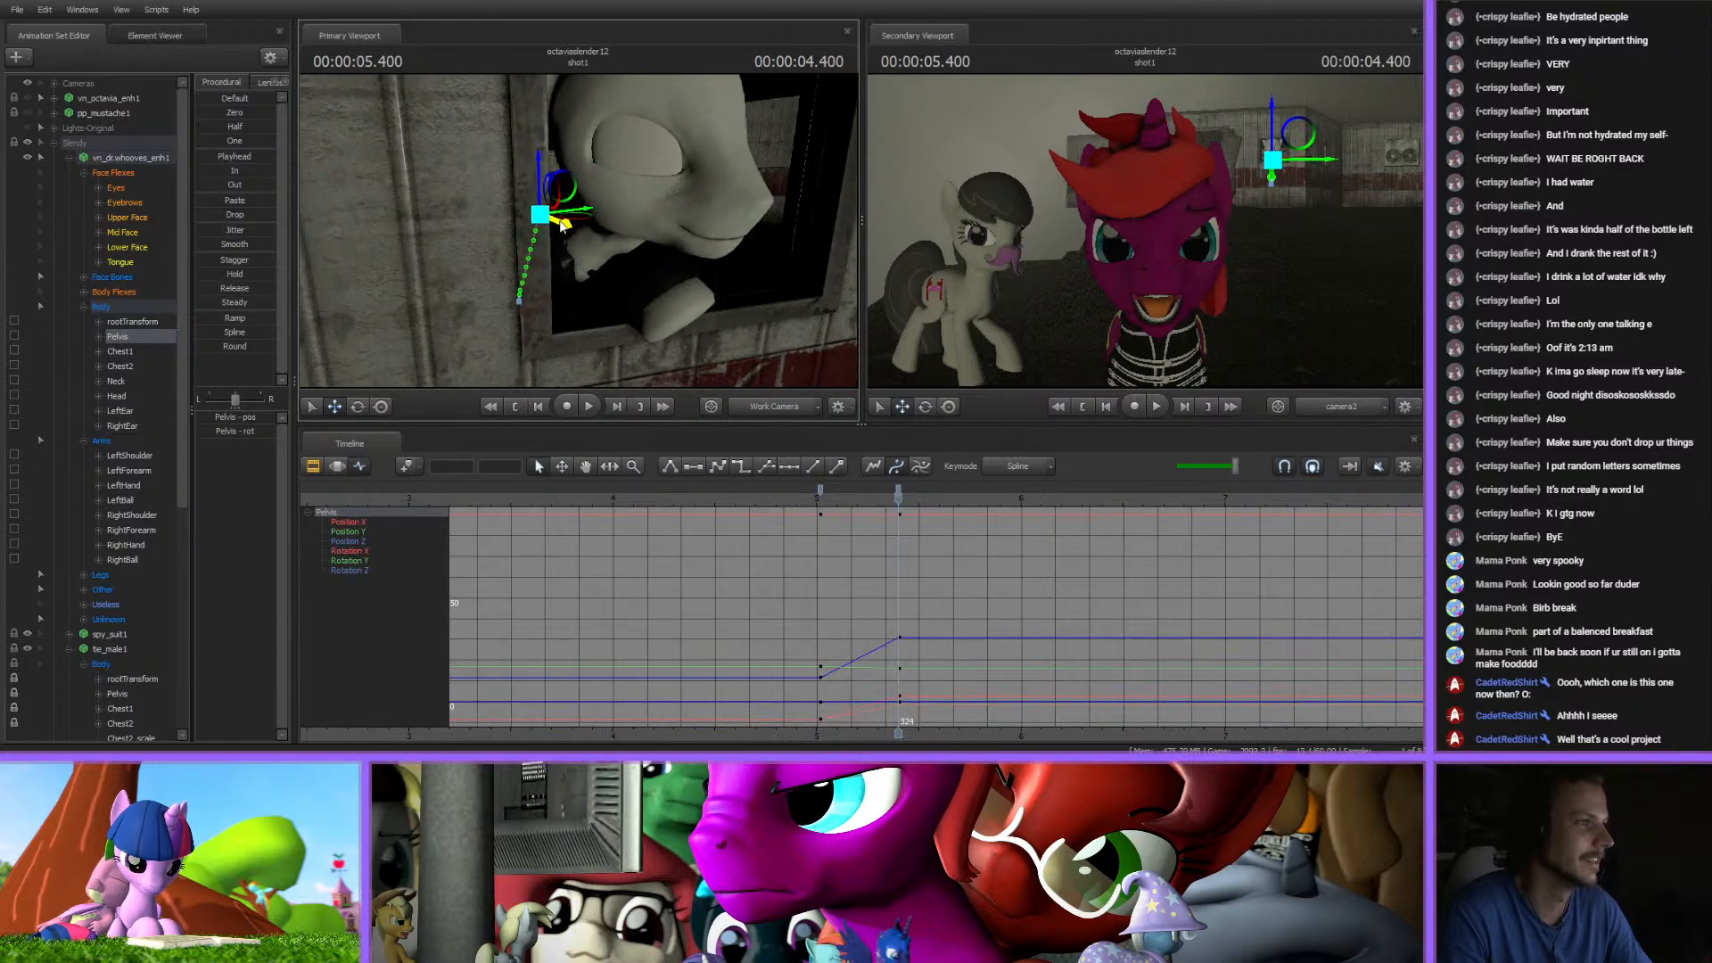
pyautogui.keyDown('ctrl'); pyautogui.click(675, 291); pyautogui.keyUp('ctrl')
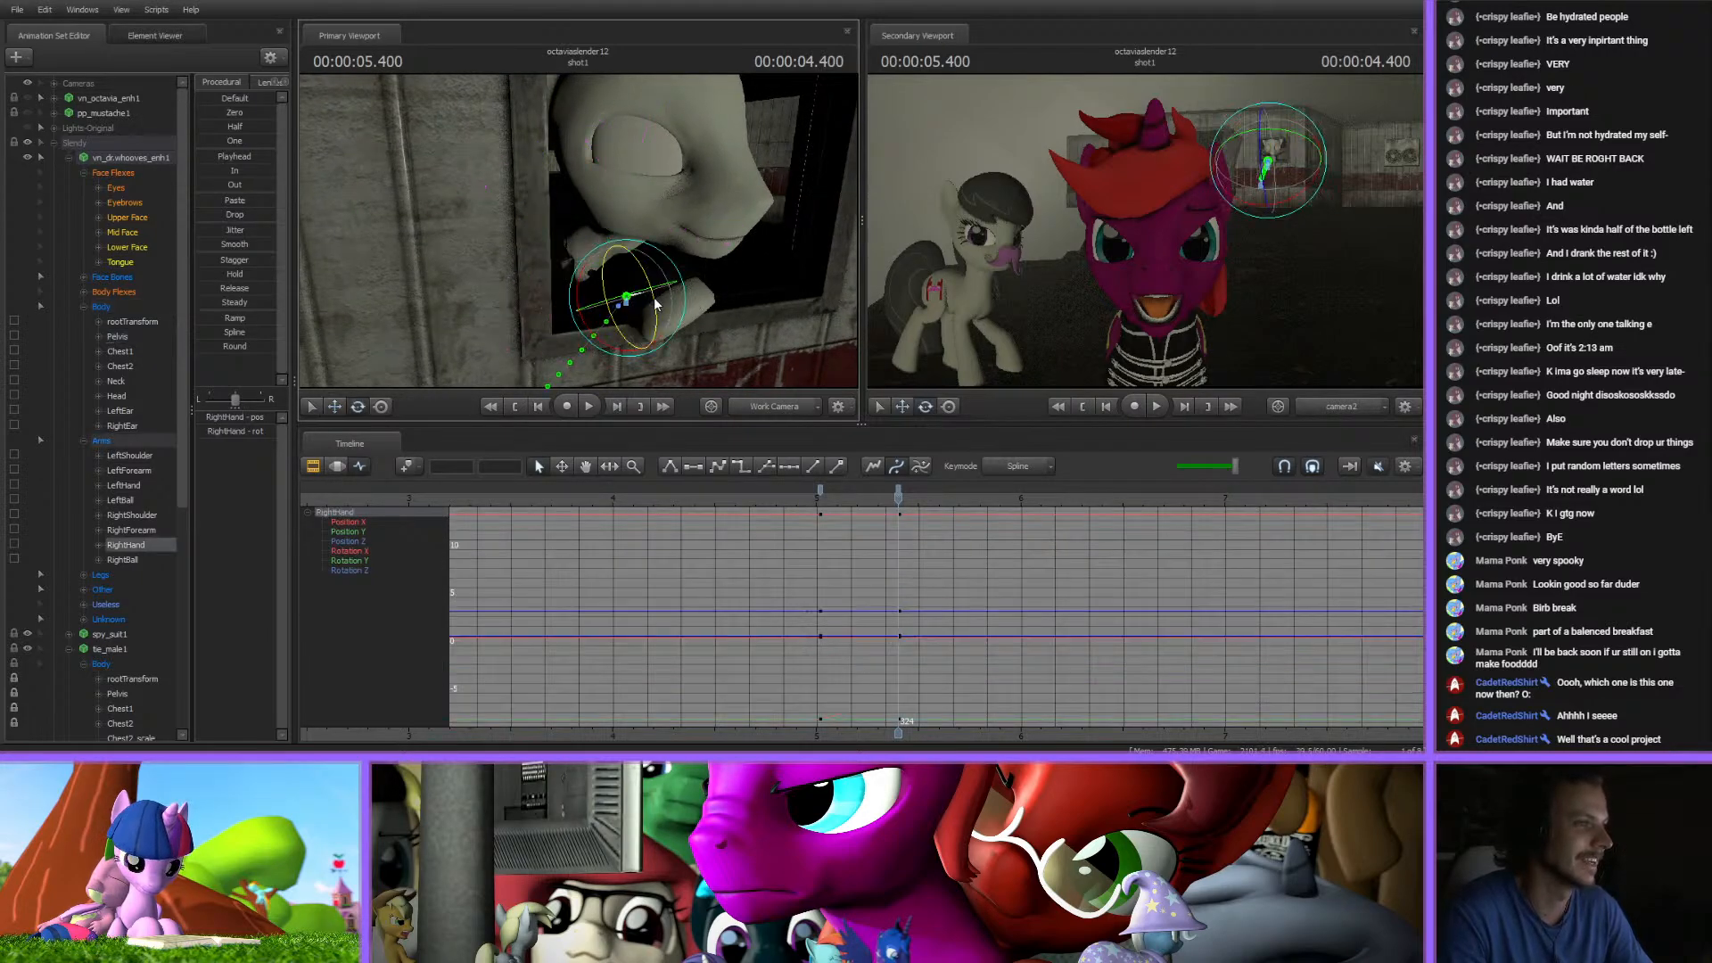
pyautogui.moveTo(657, 305); pyautogui.dragTo(546, 330)
# - Turn Slendy's Neck and Head at 00:00:05.400 so he looks out of the window
pyautogui.keyDown('ctrl'); pyautogui.click(576, 284); pyautogui.keyUp('ctrl')
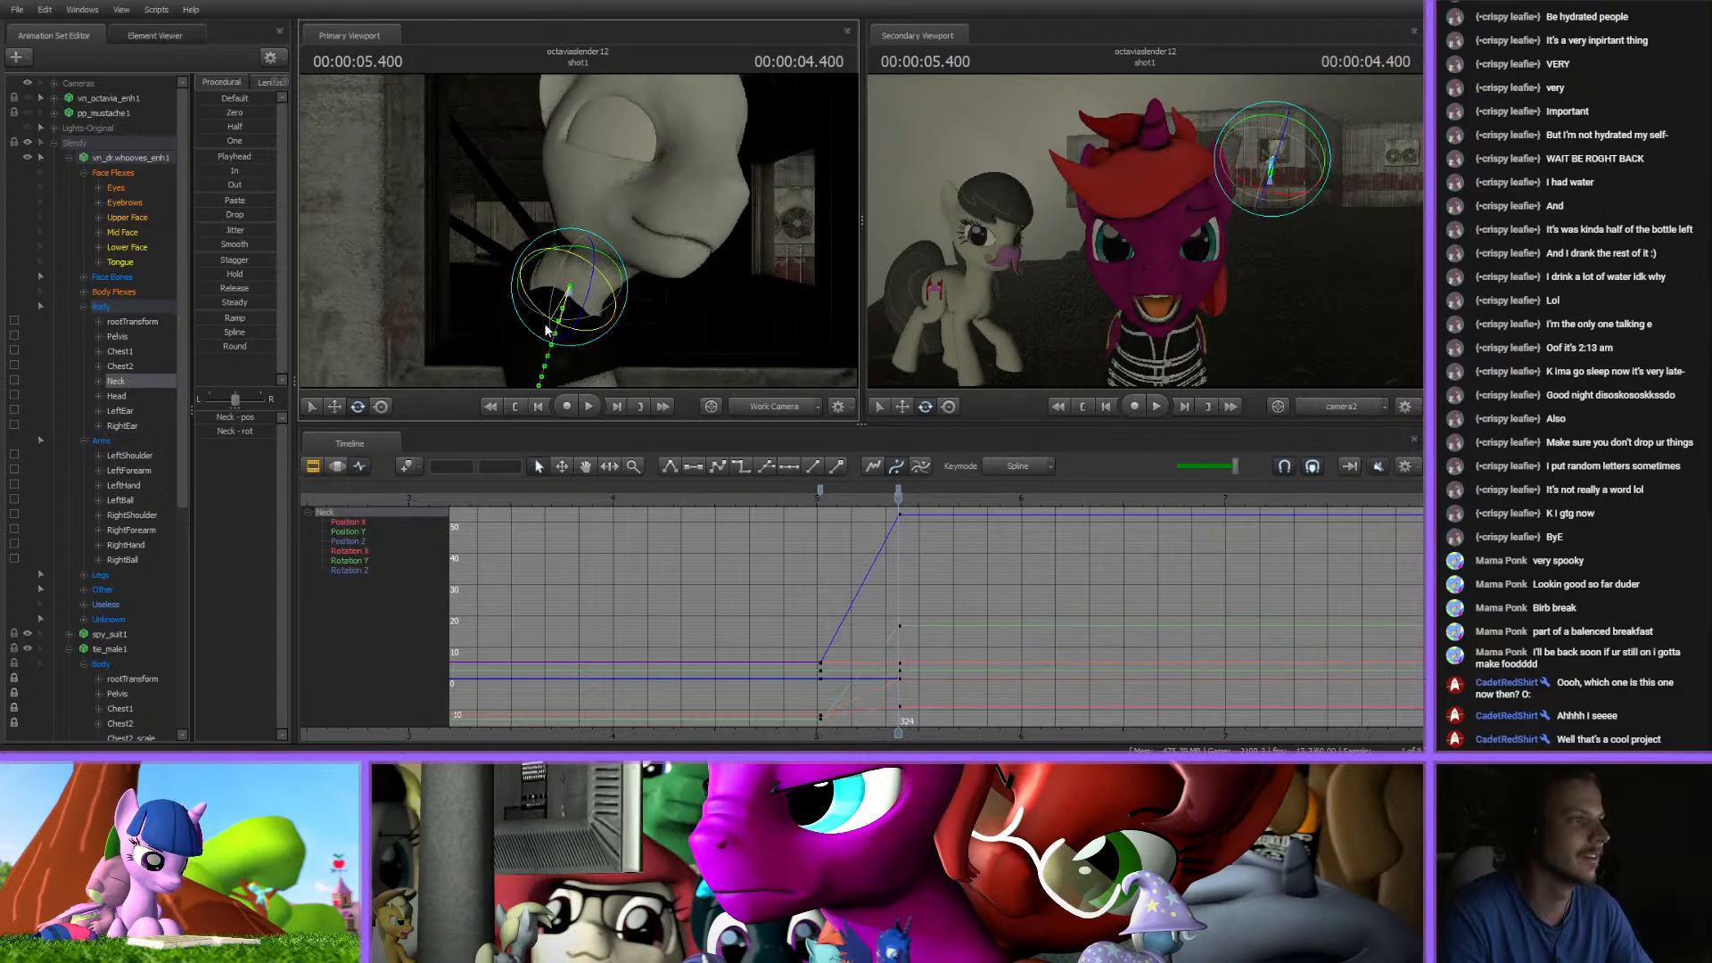
pyautogui.keyDown('ctrl'); pyautogui.click(613, 228); pyautogui.keyUp('ctrl')
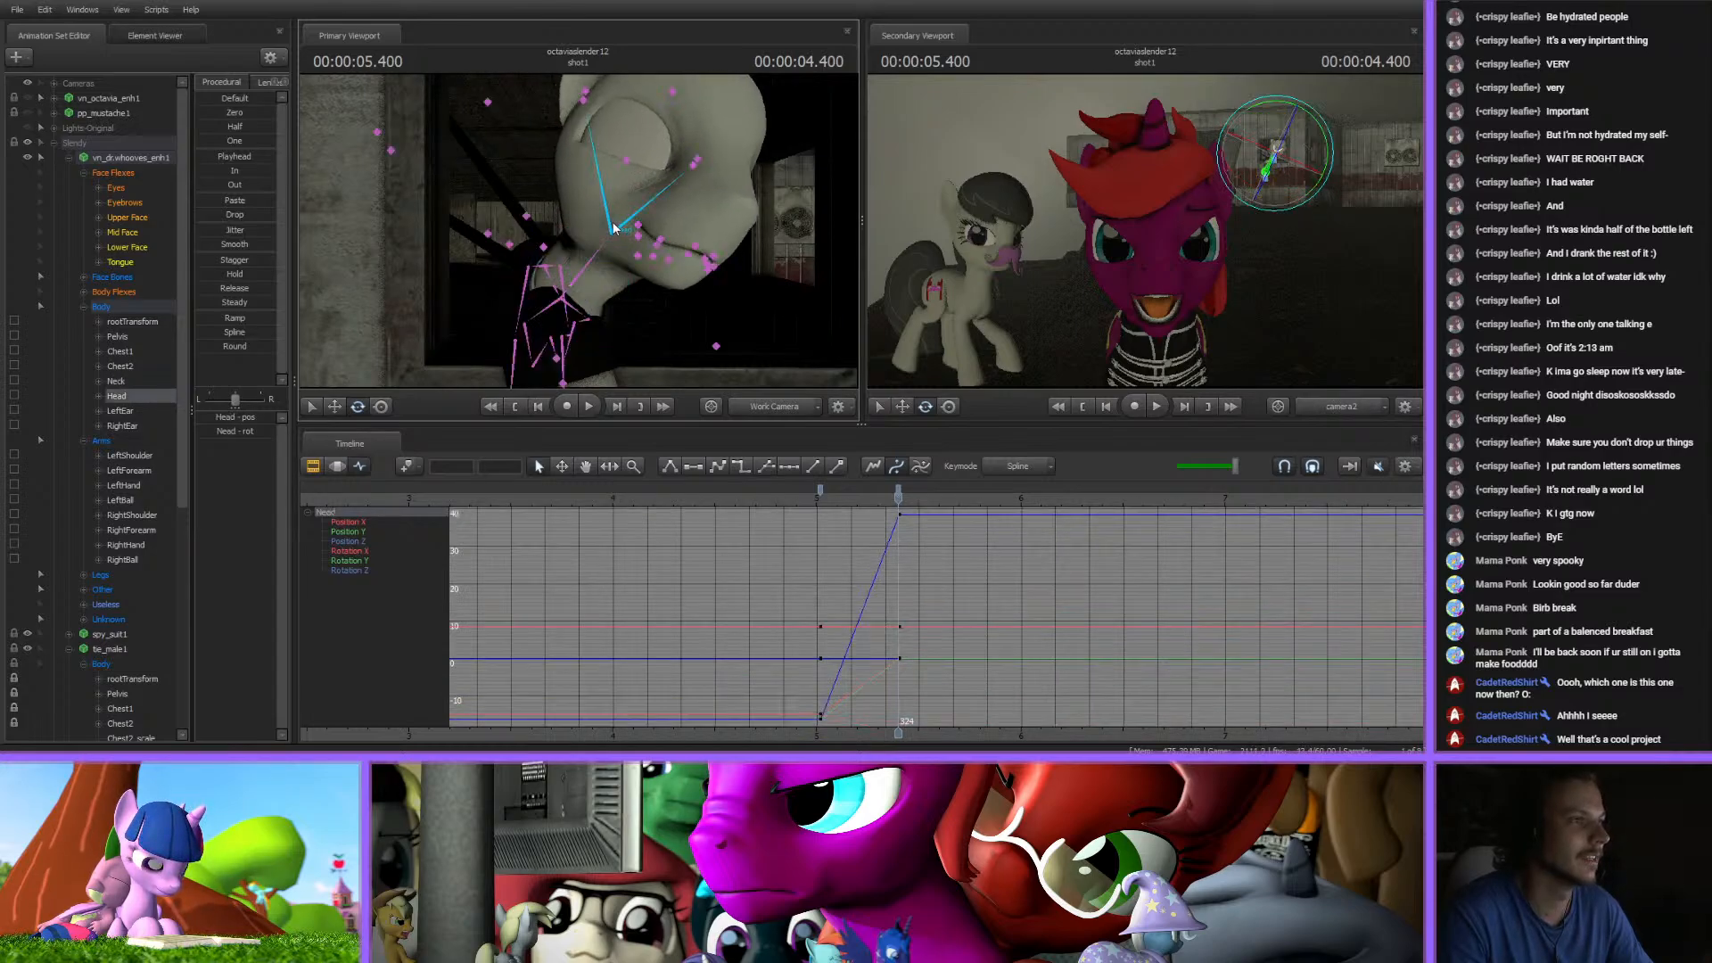
pyautogui.moveTo(608, 211); pyautogui.dragTo(593, 212)
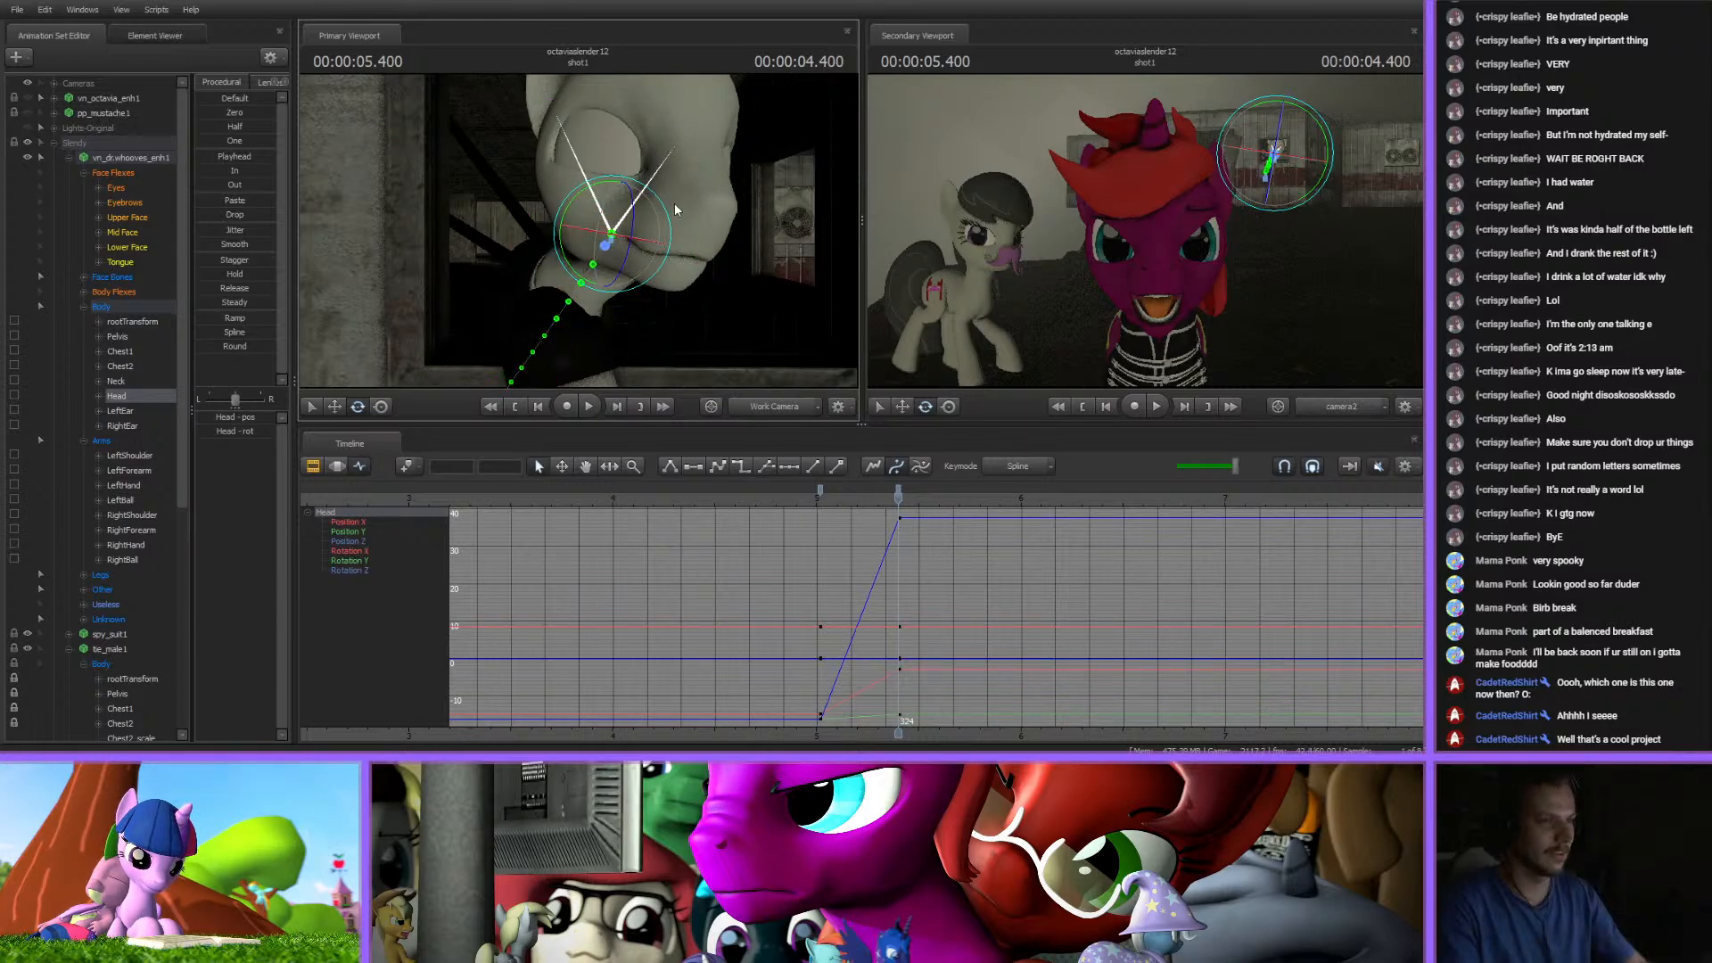
# - Inspect Slendy's head and neck at 00:00:05.150 from several angles around the window frame
pyautogui.moveTo(674, 202); pyautogui.dragTo(580, 236, button='right')
pyautogui.moveTo(897, 493); pyautogui.dragTo(848, 500)
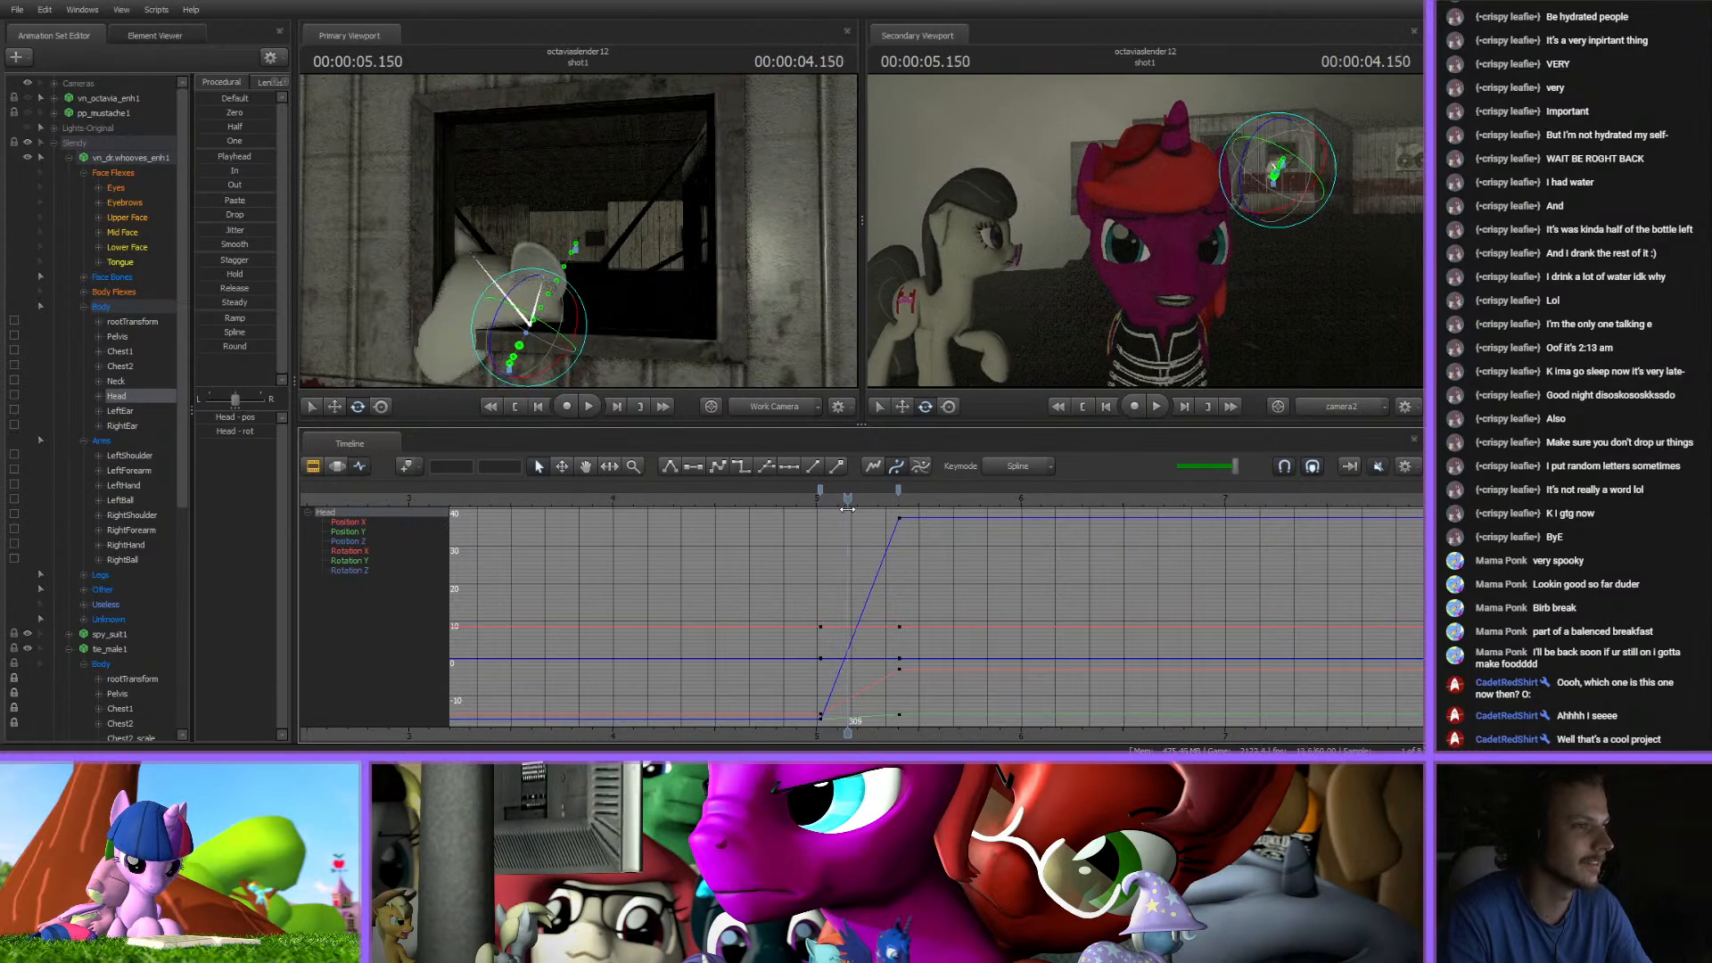
pyautogui.moveTo(576, 234); pyautogui.dragTo(587, 241, button='right')
pyautogui.click(547, 334)
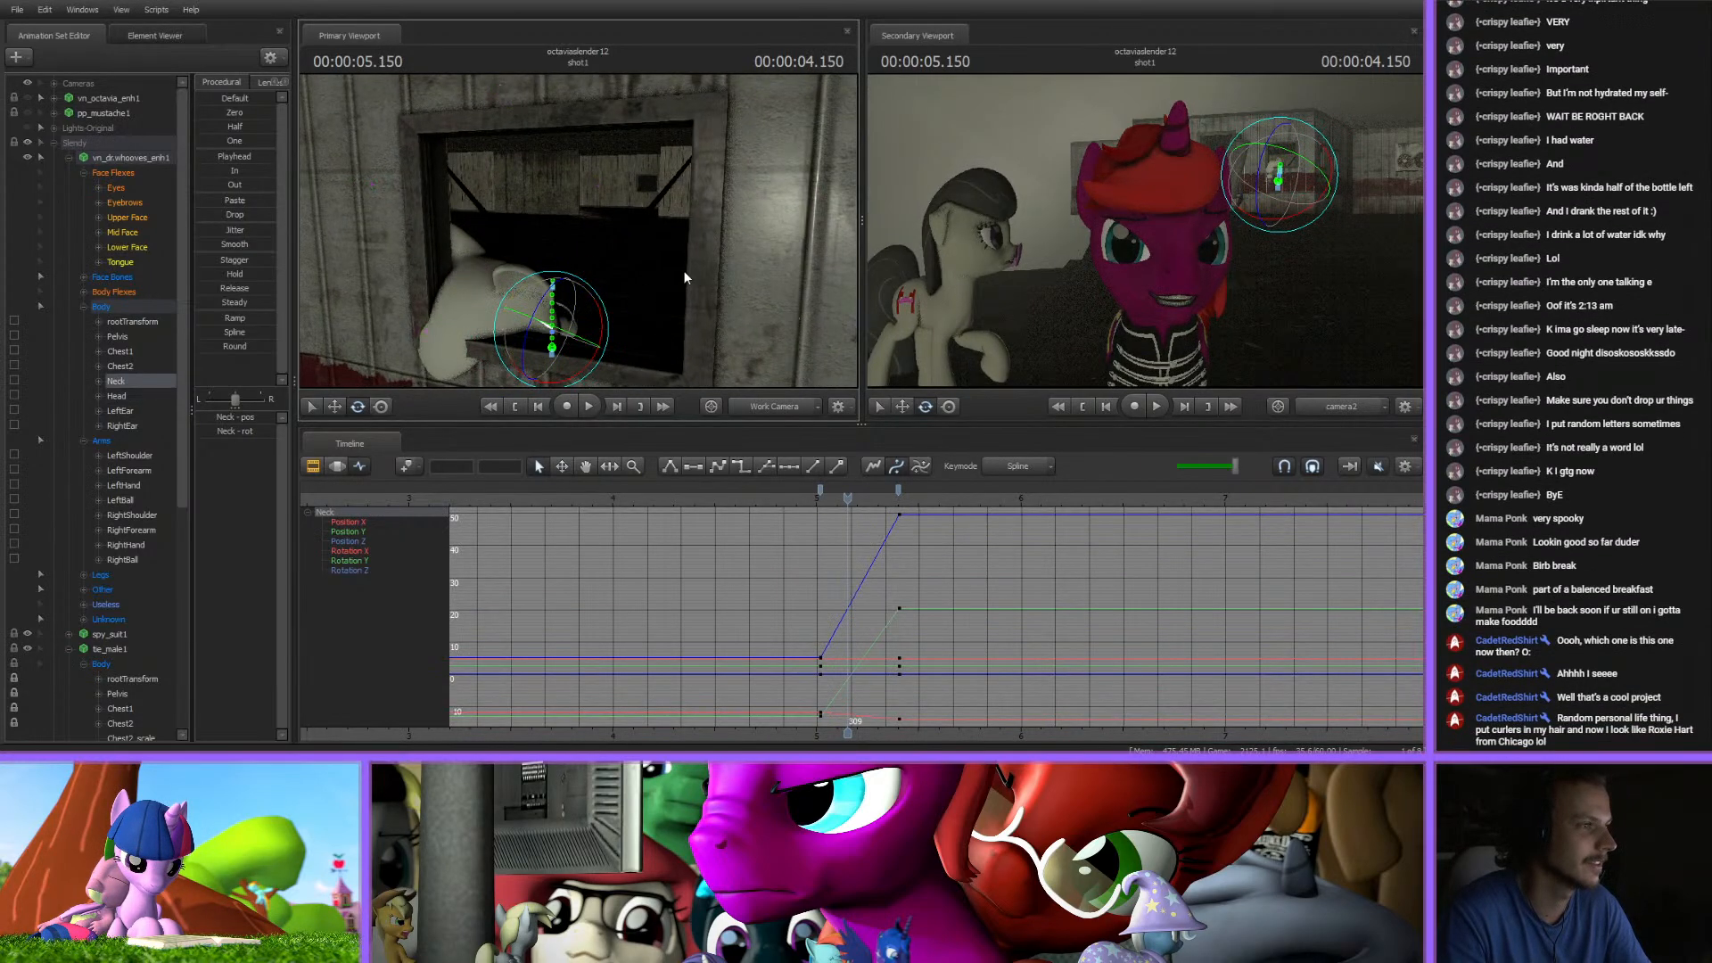
pyautogui.moveTo(694, 262); pyautogui.dragTo(687, 268, button='right')
pyautogui.moveTo(572, 232); pyautogui.dragTo(578, 228)
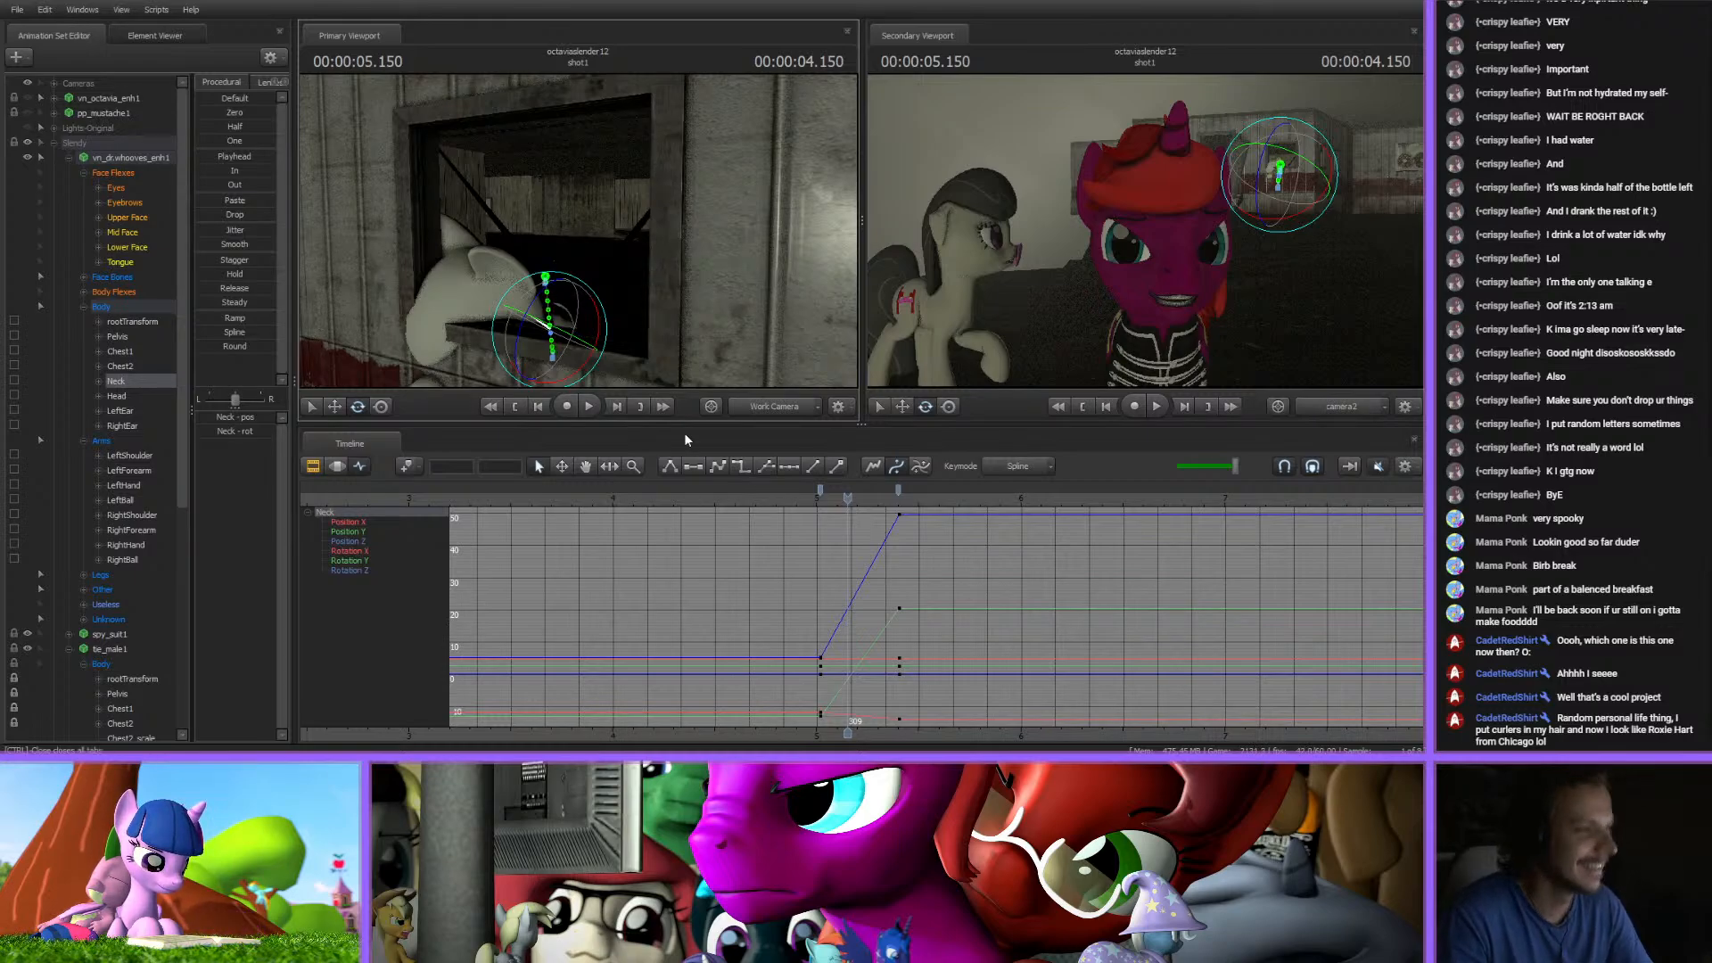
pyautogui.moveTo(642, 303); pyautogui.dragTo(578, 232)
pyautogui.moveTo(677, 214); pyautogui.dragTo(548, 225)
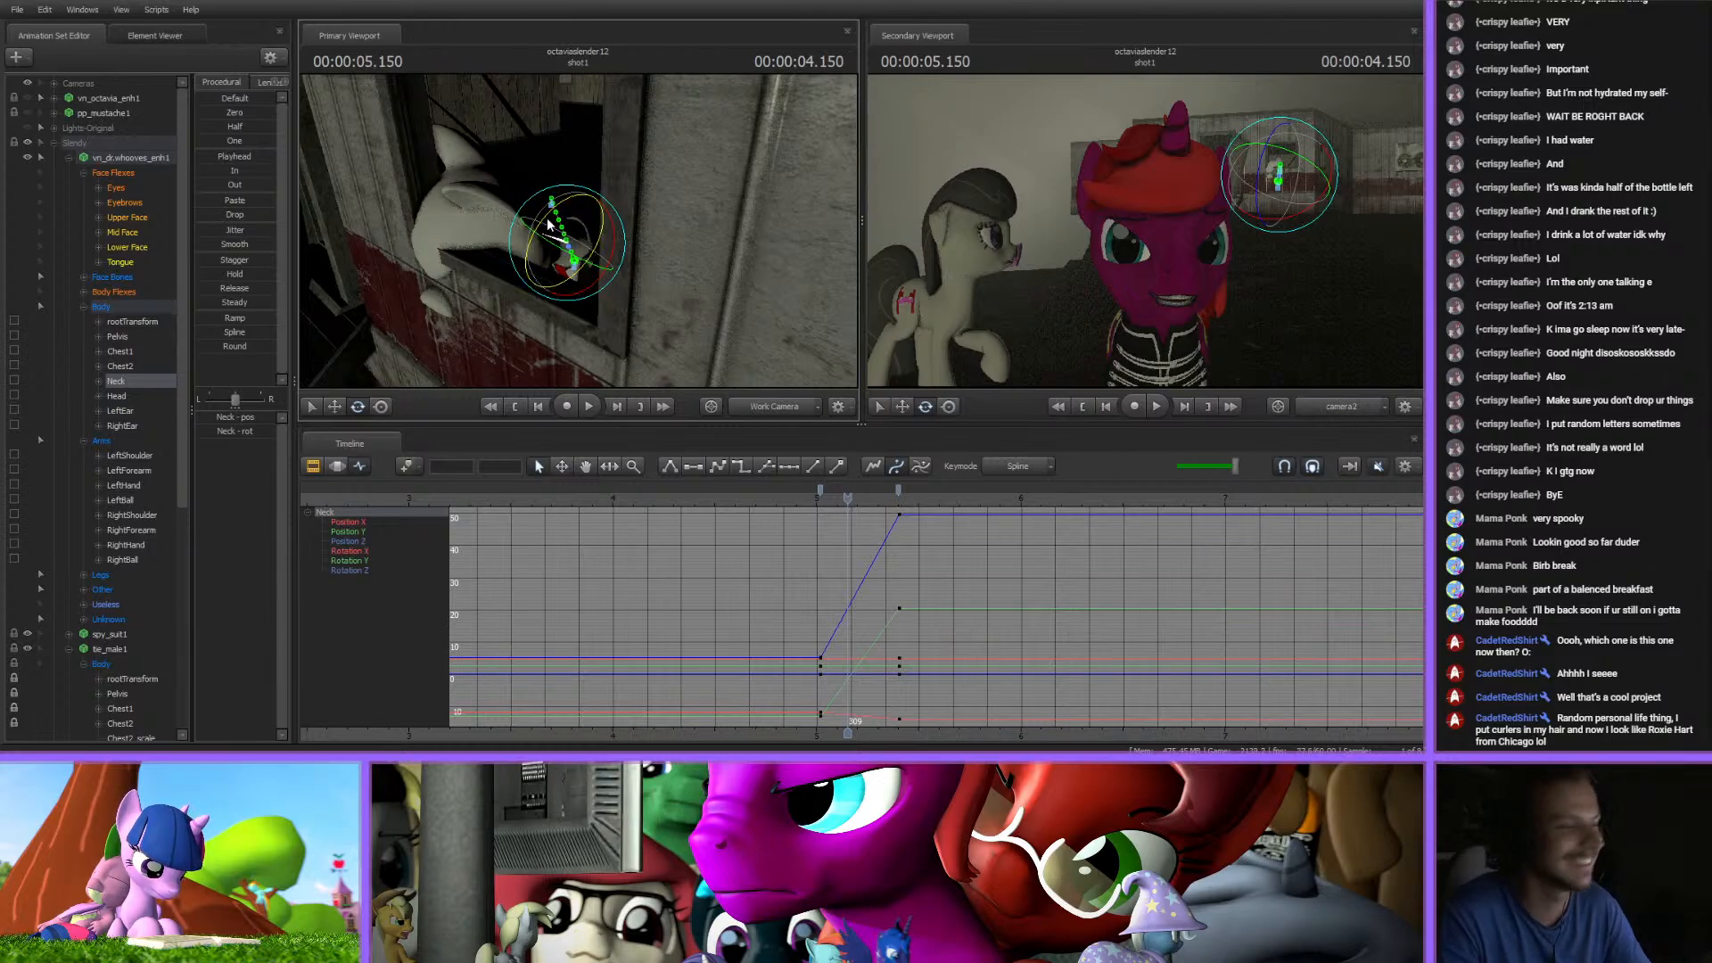
pyautogui.moveTo(541, 221); pyautogui.dragTo(671, 306)
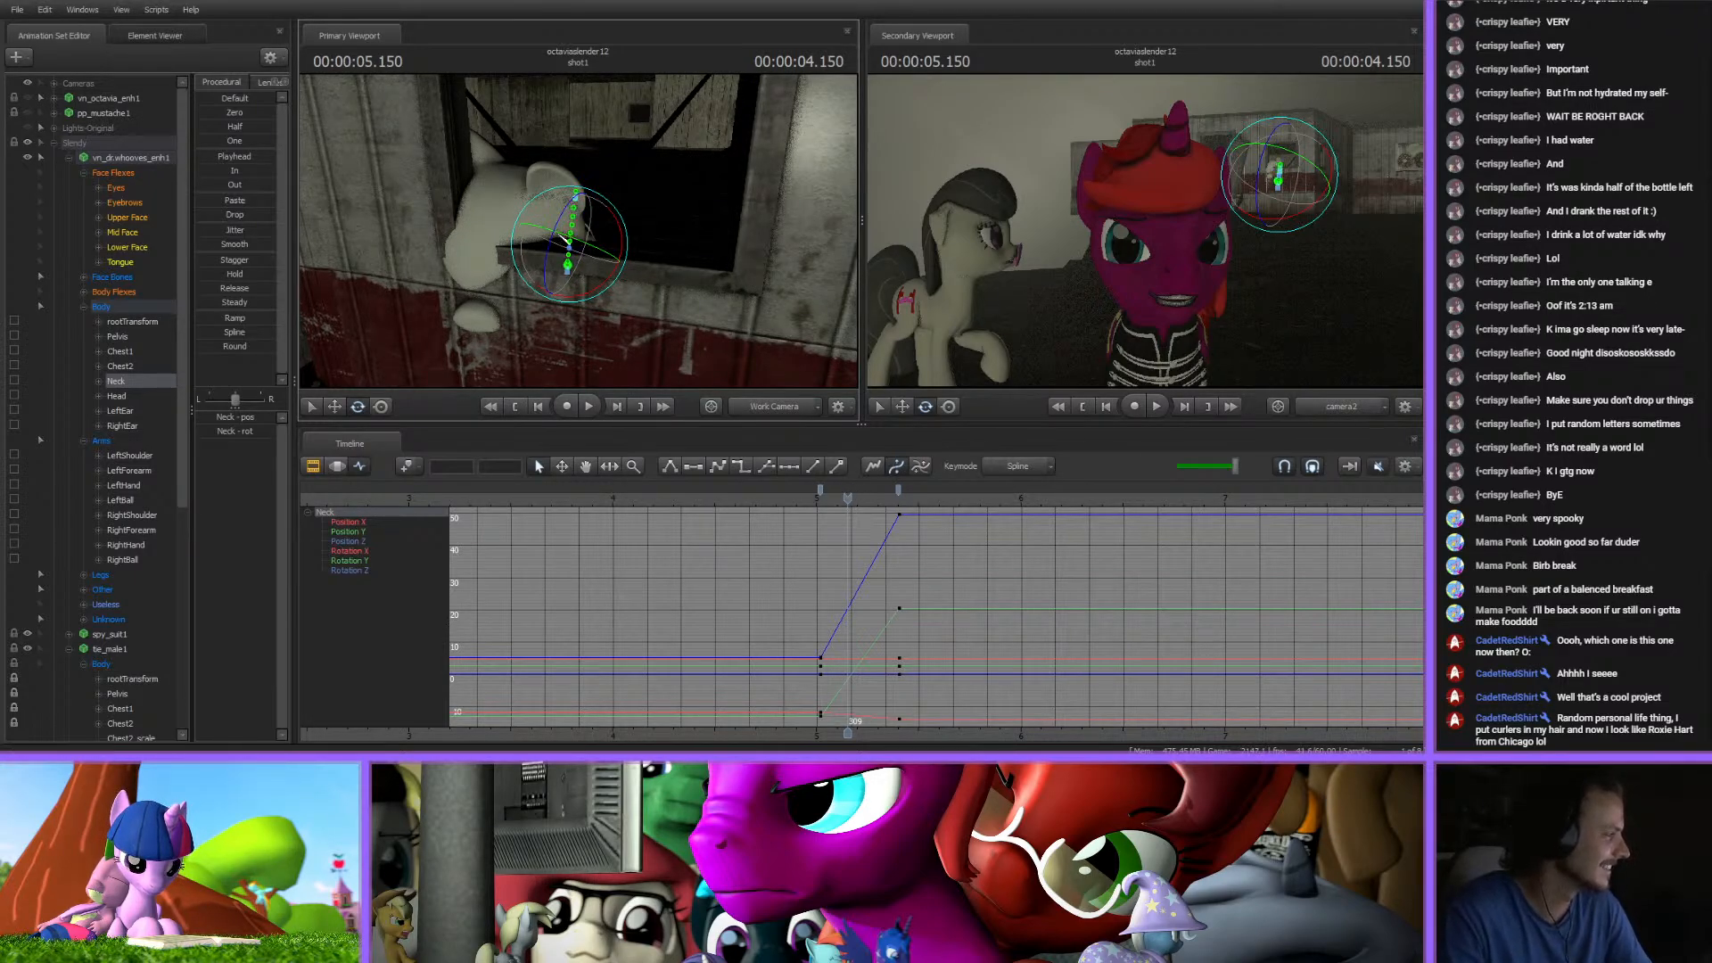
pyautogui.moveTo(571, 243)
pyautogui.keyDown('alt'); pyautogui.mouseDown()
pyautogui.moveTo(767, 243)
pyautogui.moveTo(580, 232)
pyautogui.mouseUp(); pyautogui.keyUp('alt')
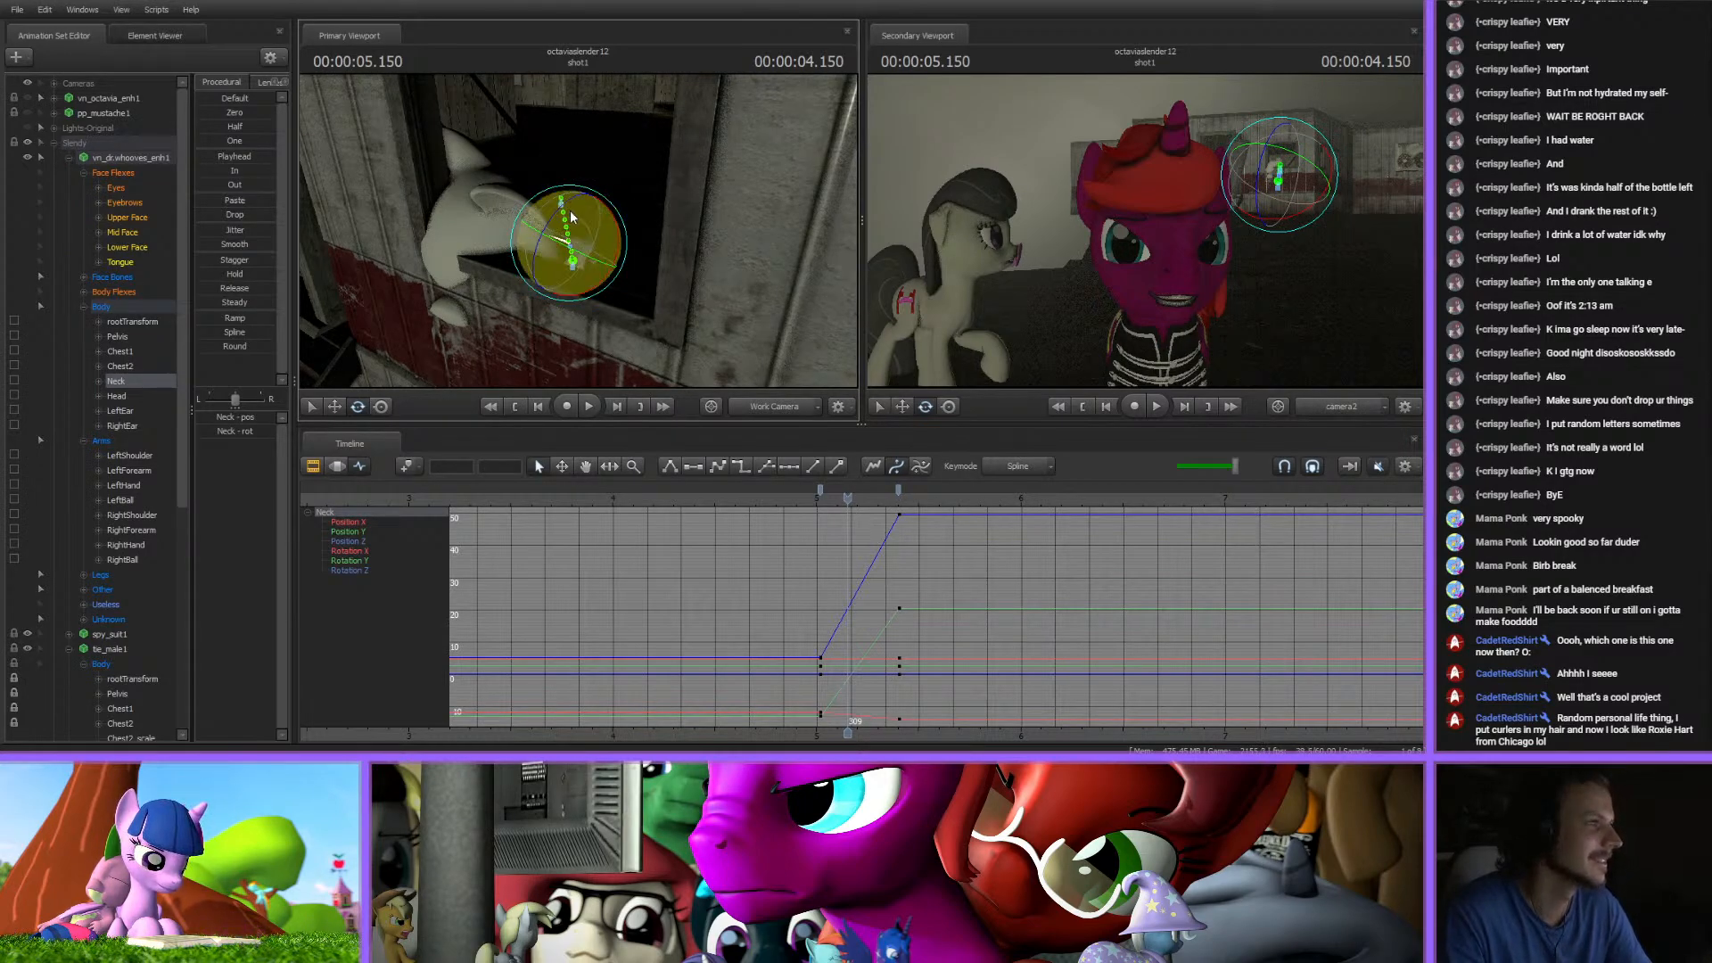
# - Rotate Slendy's Head bone at the 00:00:05.016 keyframe, where he is still below the window sill
pyautogui.moveTo(848, 500); pyautogui.dragTo(819, 502)
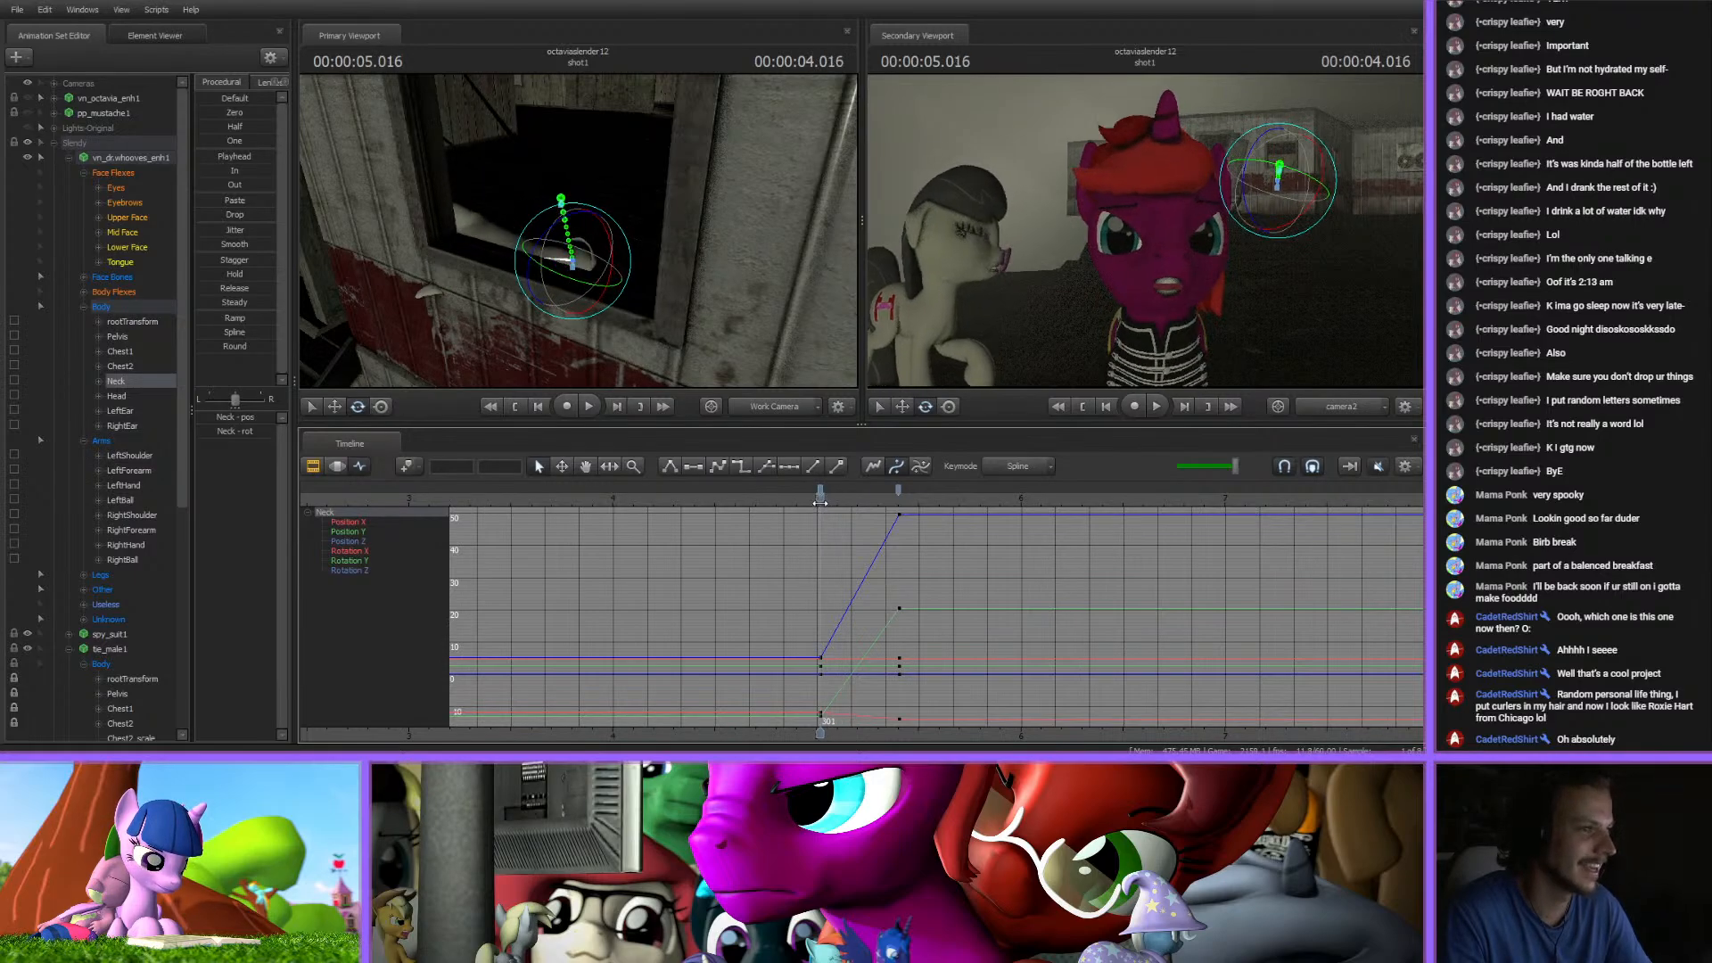
pyautogui.moveTo(571, 268); pyautogui.dragTo(532, 278)
pyautogui.keyDown('ctrl'); pyautogui.click(546, 278); pyautogui.keyUp('ctrl')
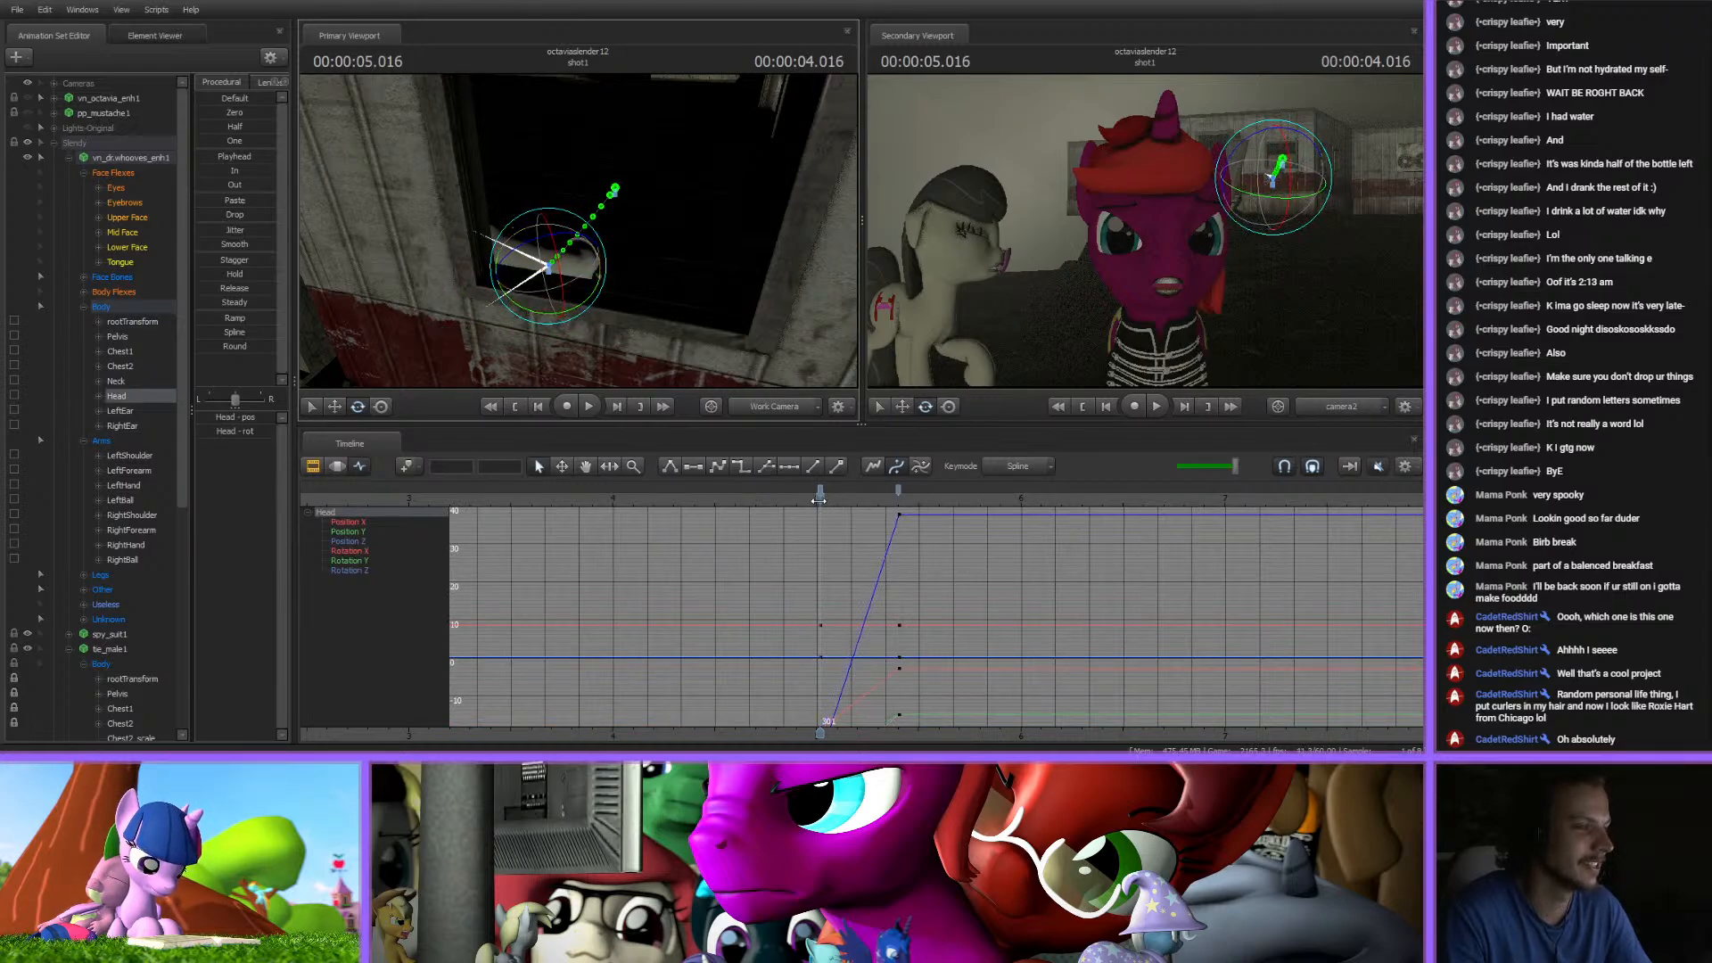
# - Add an in-between pose at 00:00:05.133 by rotating Slendy's Neck and Head bones
pyautogui.moveTo(819, 500); pyautogui.dragTo(844, 506)
pyautogui.click(579, 254)
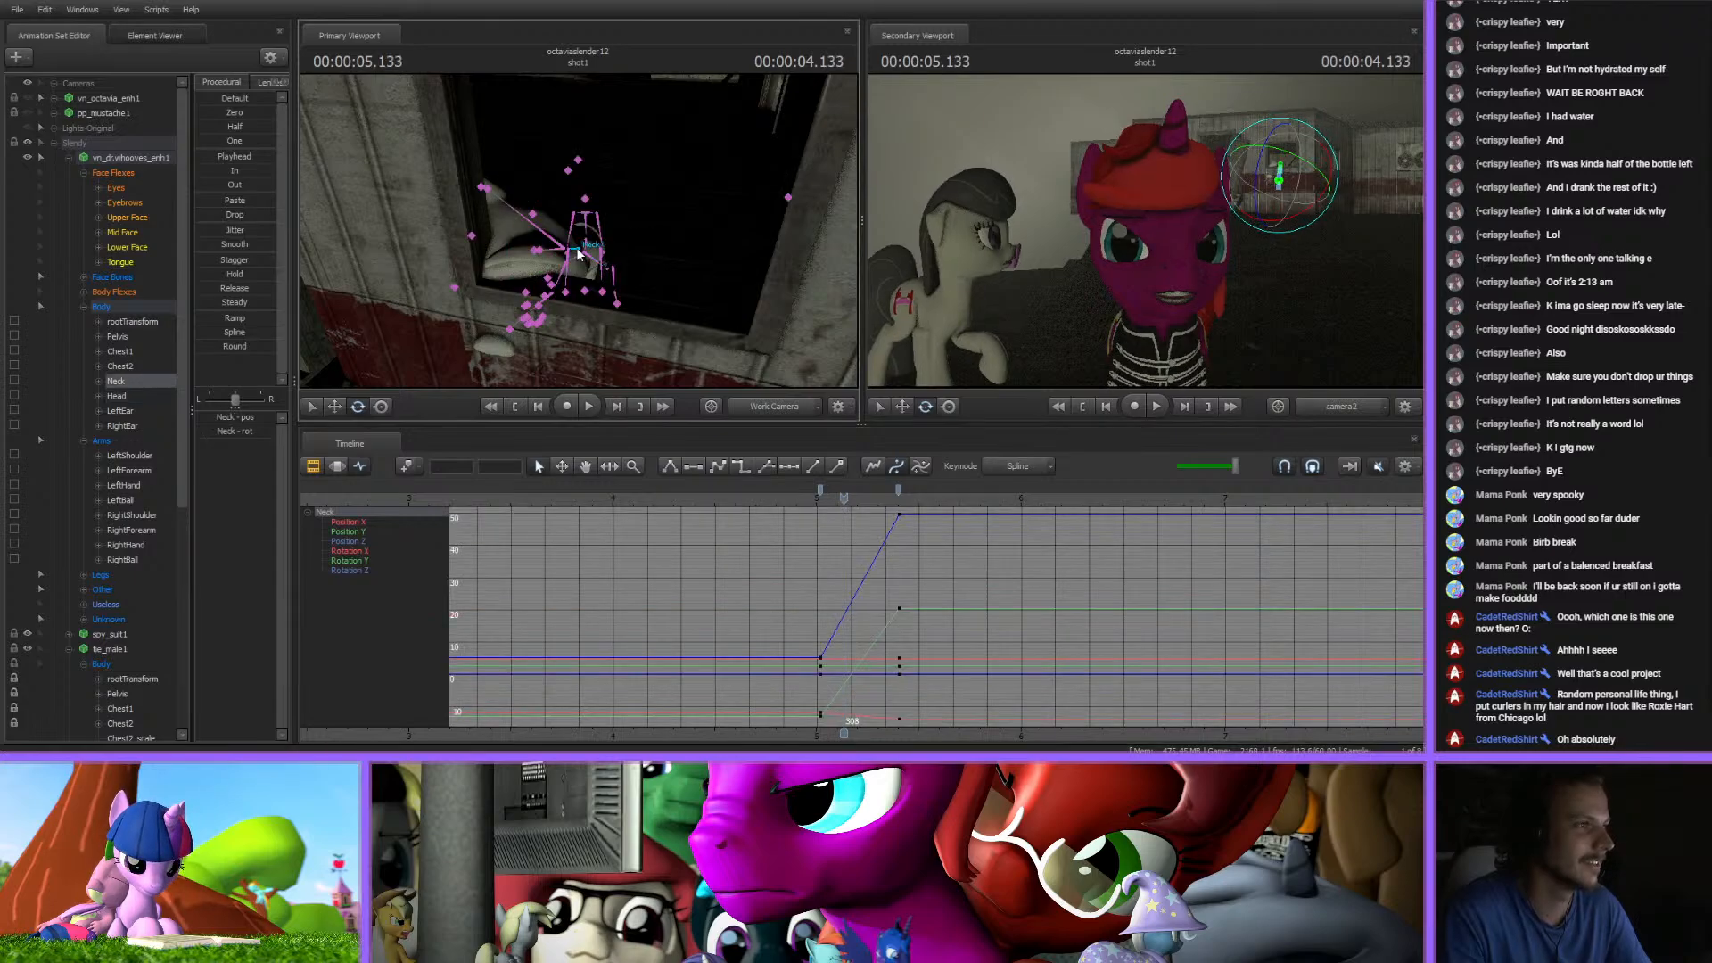
pyautogui.moveTo(564, 270); pyautogui.dragTo(563, 254)
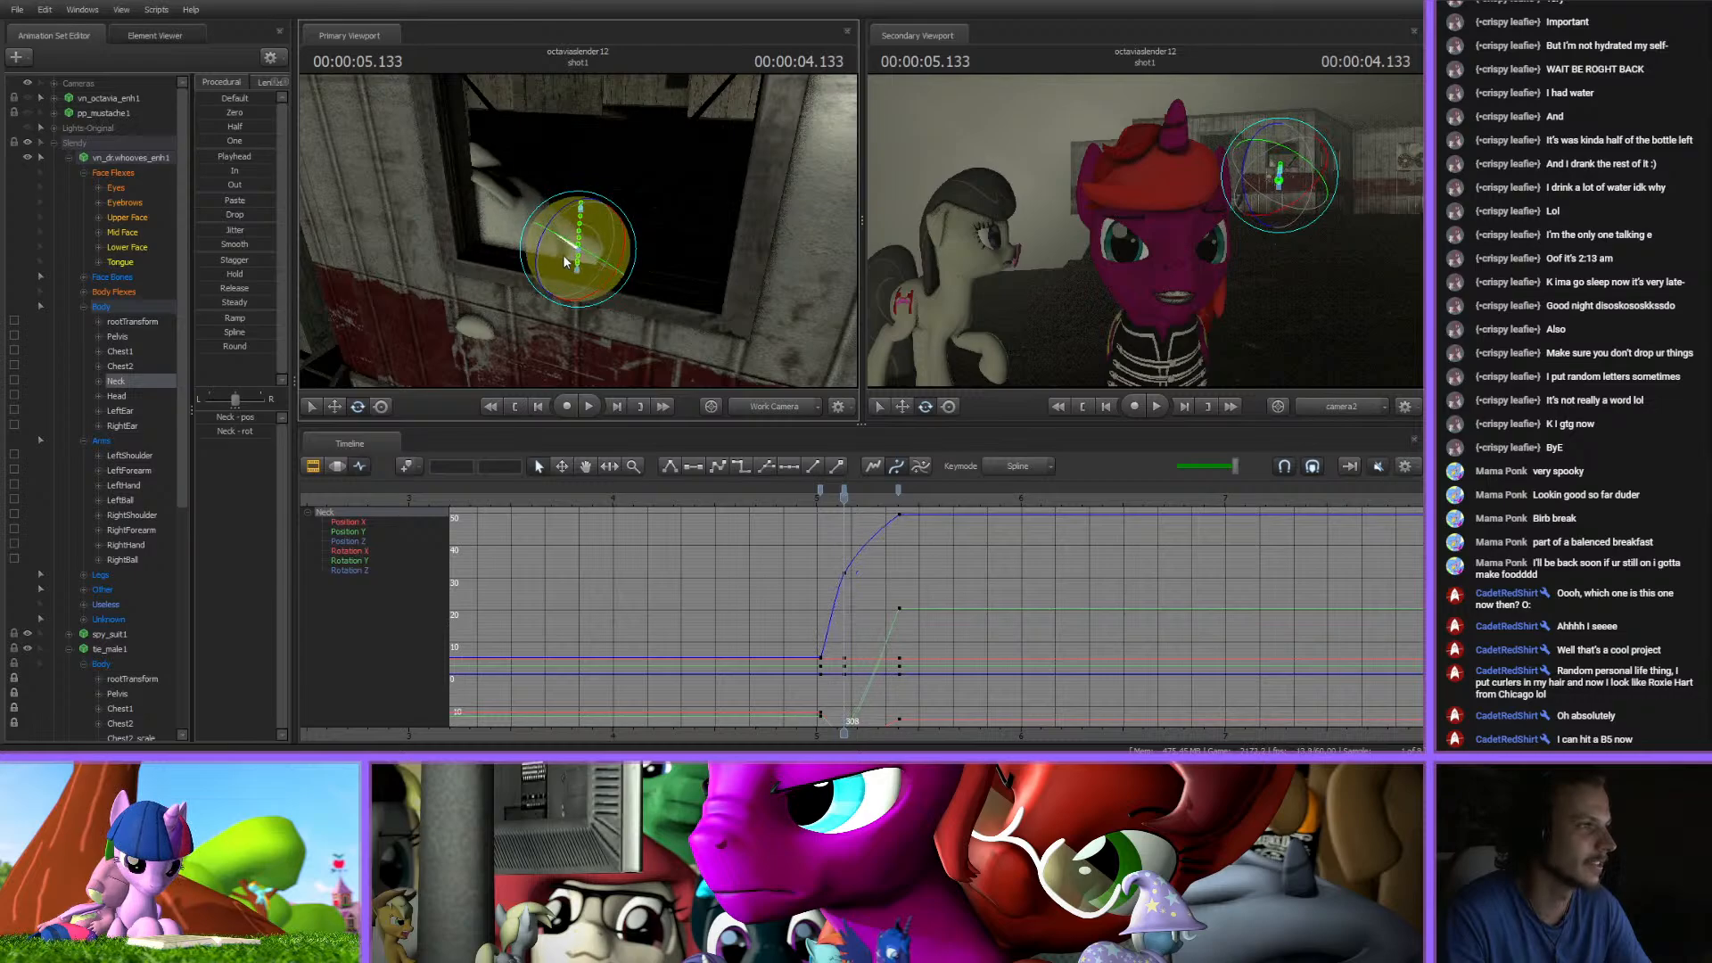
pyautogui.click(538, 223)
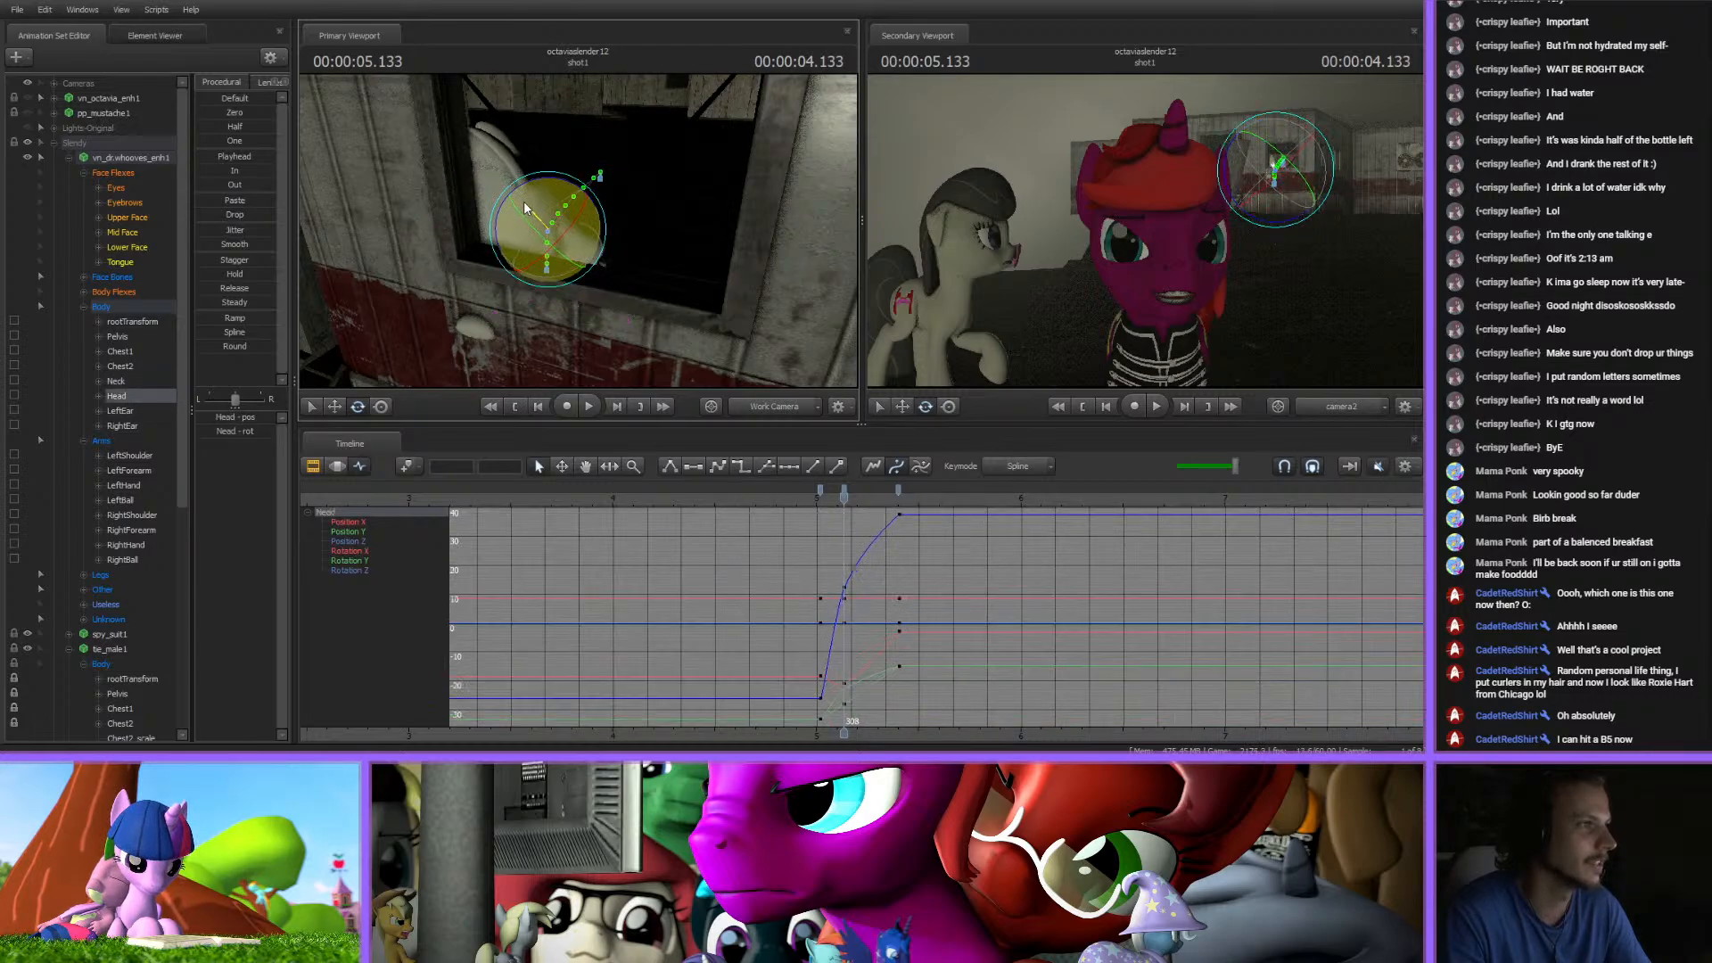
# - Rotate Slendy's Head at 00:00:05.250 as another in-between keyframe and play back the rise
pyautogui.moveTo(844, 496); pyautogui.dragTo(871, 503)
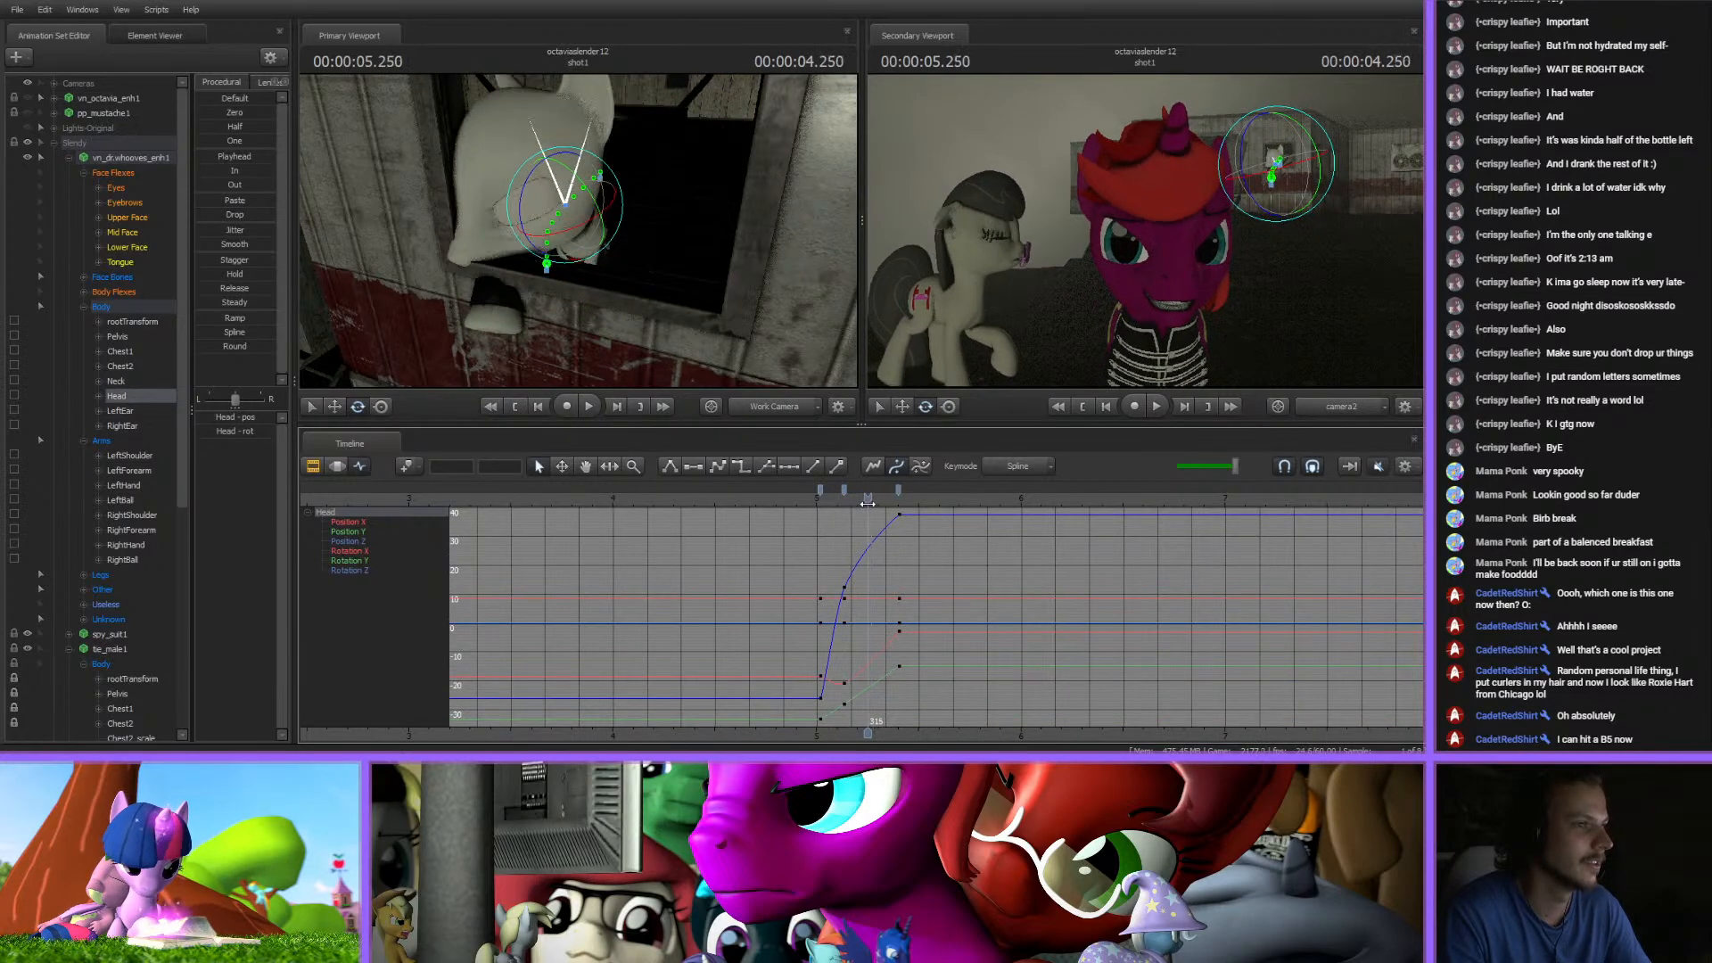
pyautogui.press('ctrl')
pyautogui.keyDown('ctrl'); pyautogui.click(571, 233); pyautogui.keyUp('ctrl')
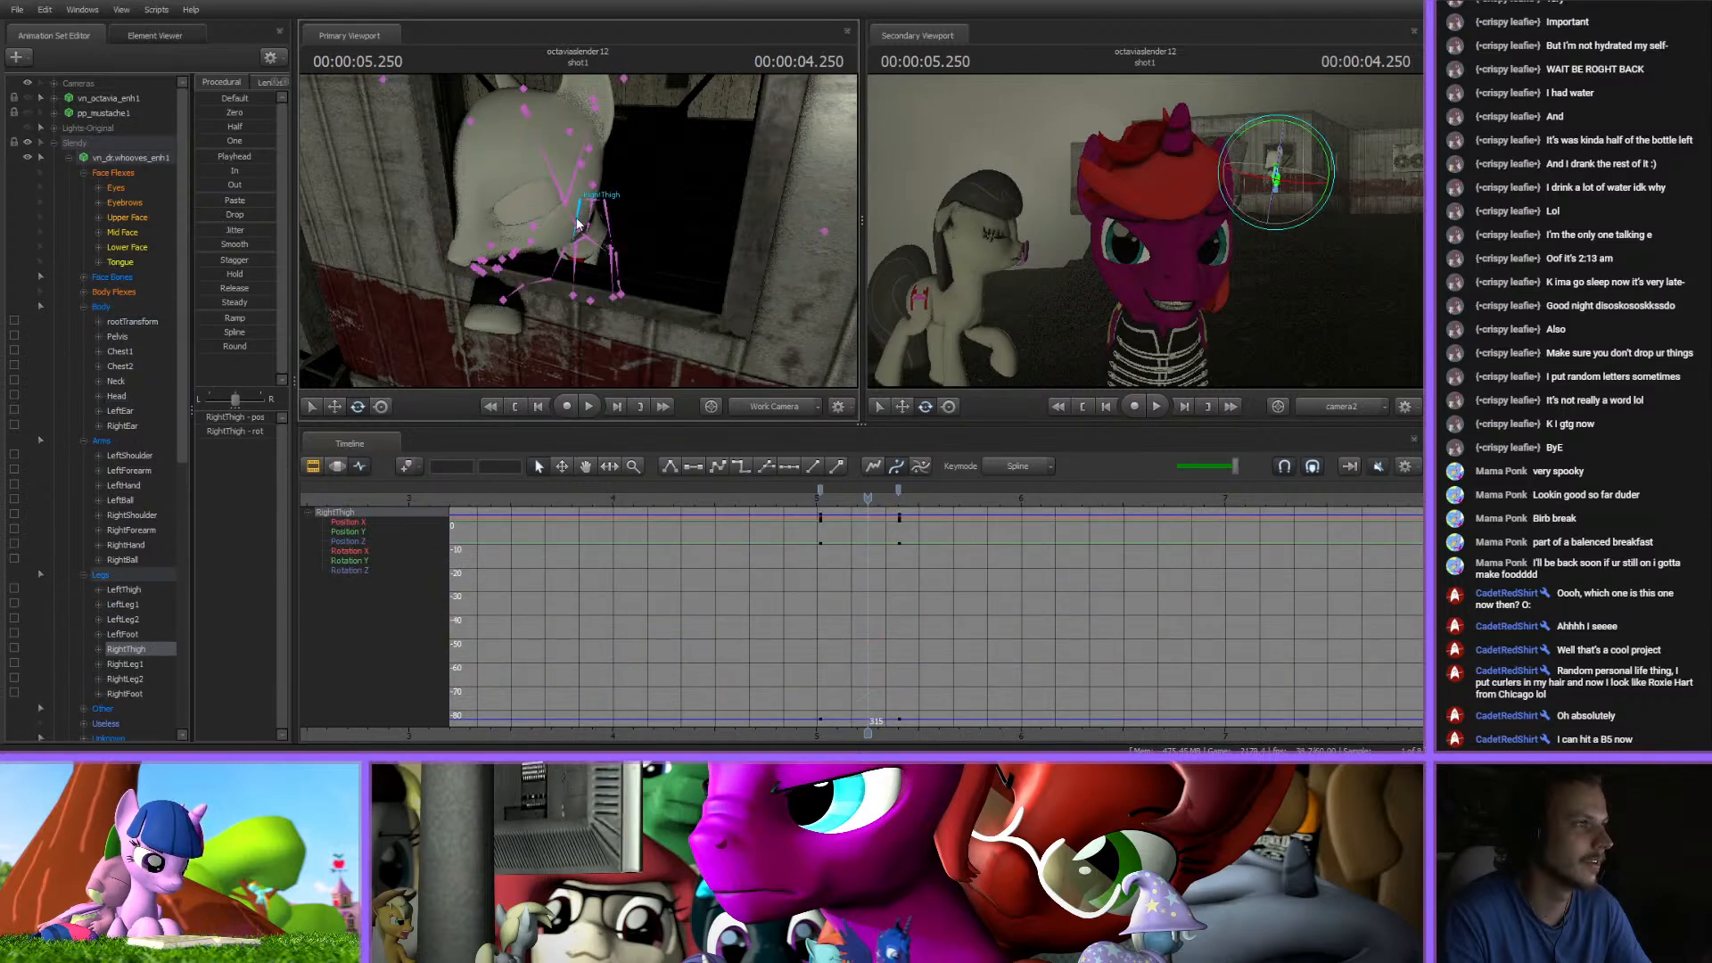
pyautogui.keyDown('ctrl'); pyautogui.click(585, 219); pyautogui.keyUp('ctrl')
pyautogui.keyDown('alt'); pyautogui.moveTo(699, 259); pyautogui.dragTo(568, 164); pyautogui.keyUp('alt')
pyautogui.press('ctrl')
pyautogui.keyDown('ctrl'); pyautogui.click(582, 162); pyautogui.keyUp('ctrl')
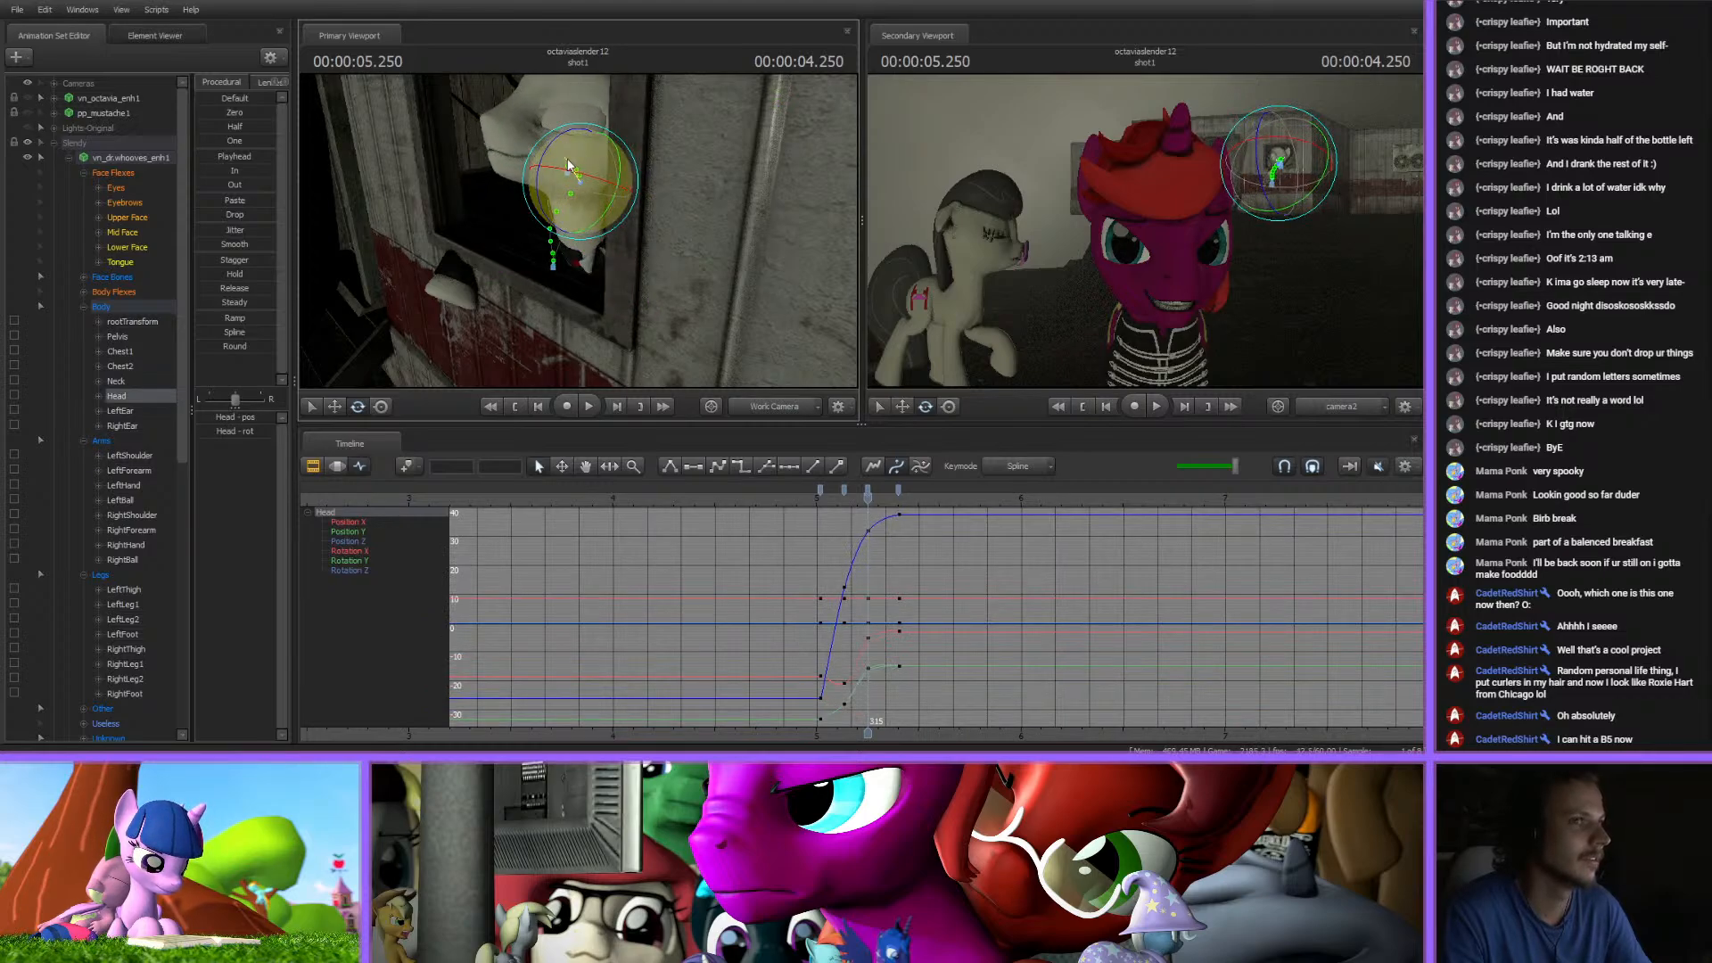
pyautogui.moveTo(868, 517); pyautogui.dragTo(836, 539)
pyautogui.press('space')
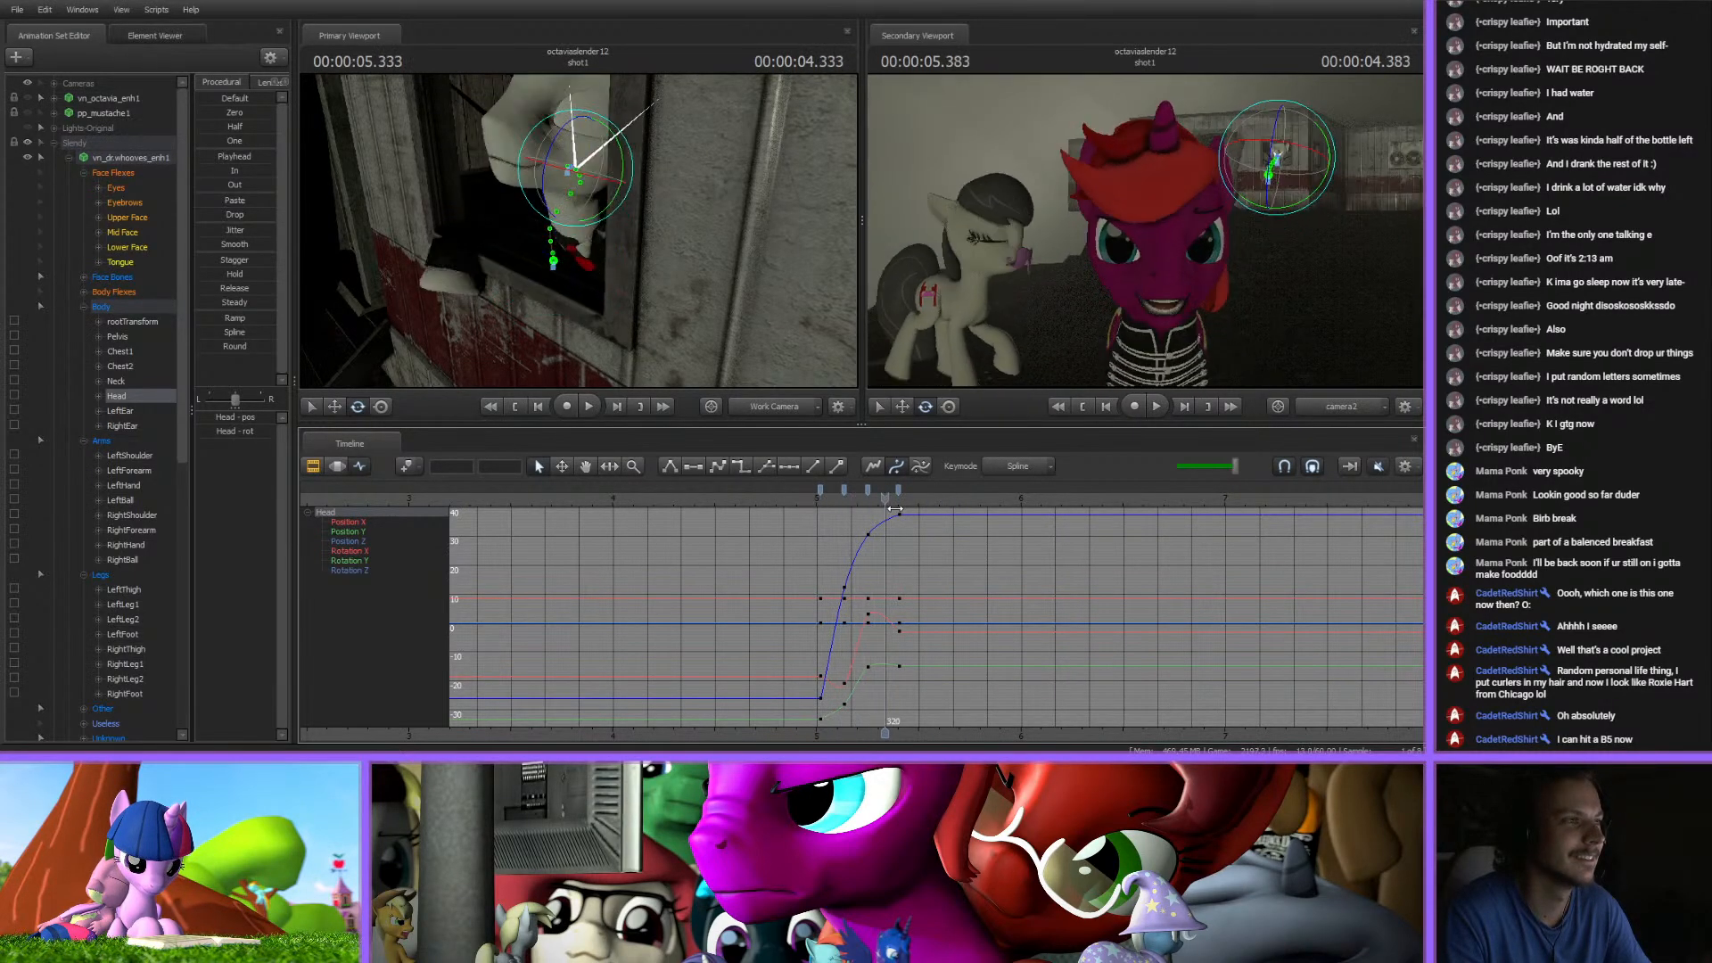
# - Select the whole vn_drwhooves_enh1 model and keyframe its full pose at 00:00:05.700
pyautogui.moveTo(939, 516)
pyautogui.mouseDown()
pyautogui.moveTo(889, 521)
pyautogui.moveTo(958, 528)
pyautogui.mouseUp()
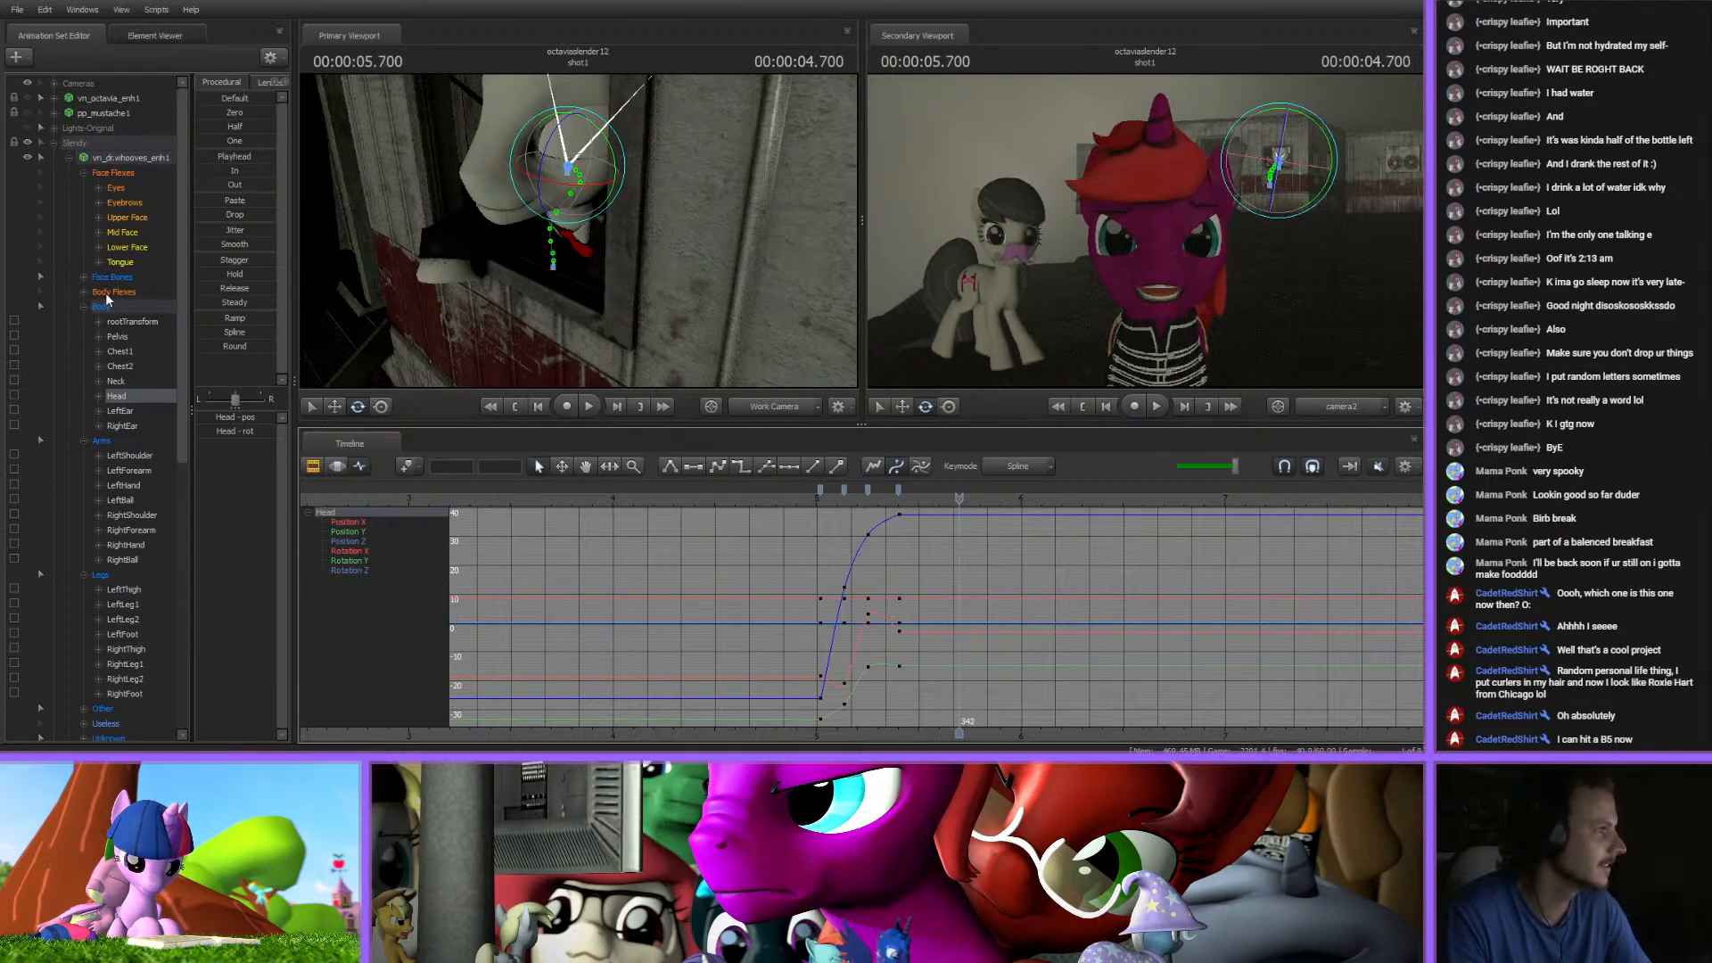
pyautogui.click(114, 158)
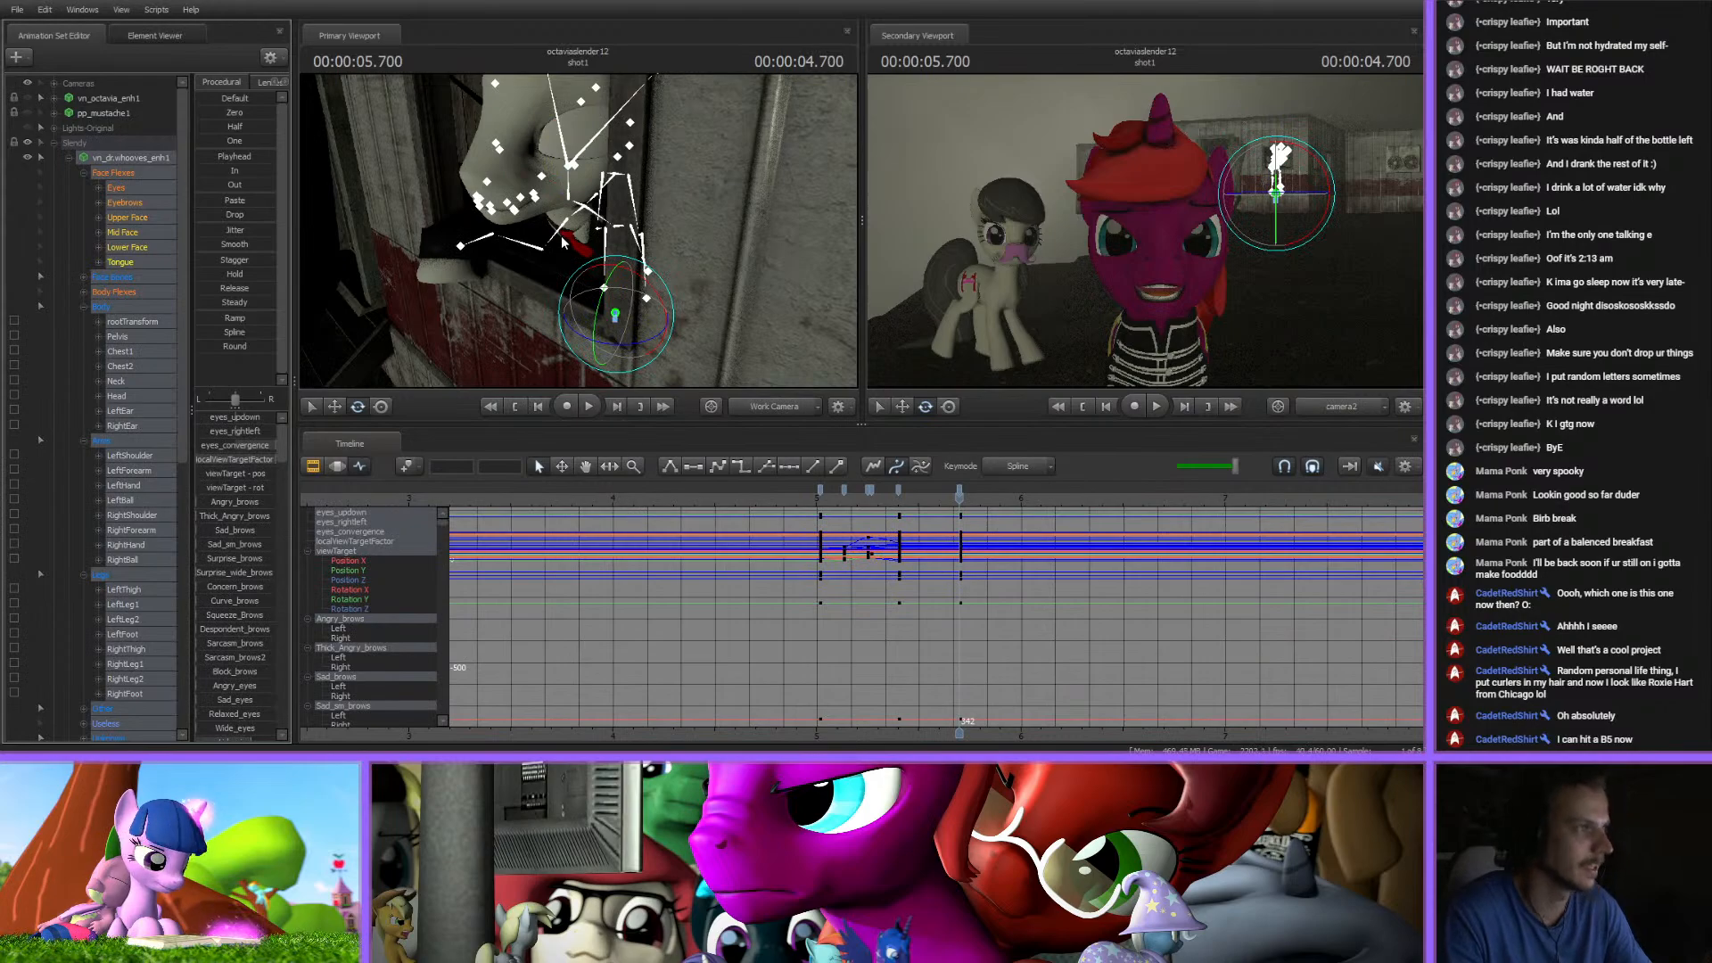
pyautogui.keyDown('alt'); pyautogui.moveTo(534, 247); pyautogui.dragTo(599, 230); pyautogui.keyUp('alt')
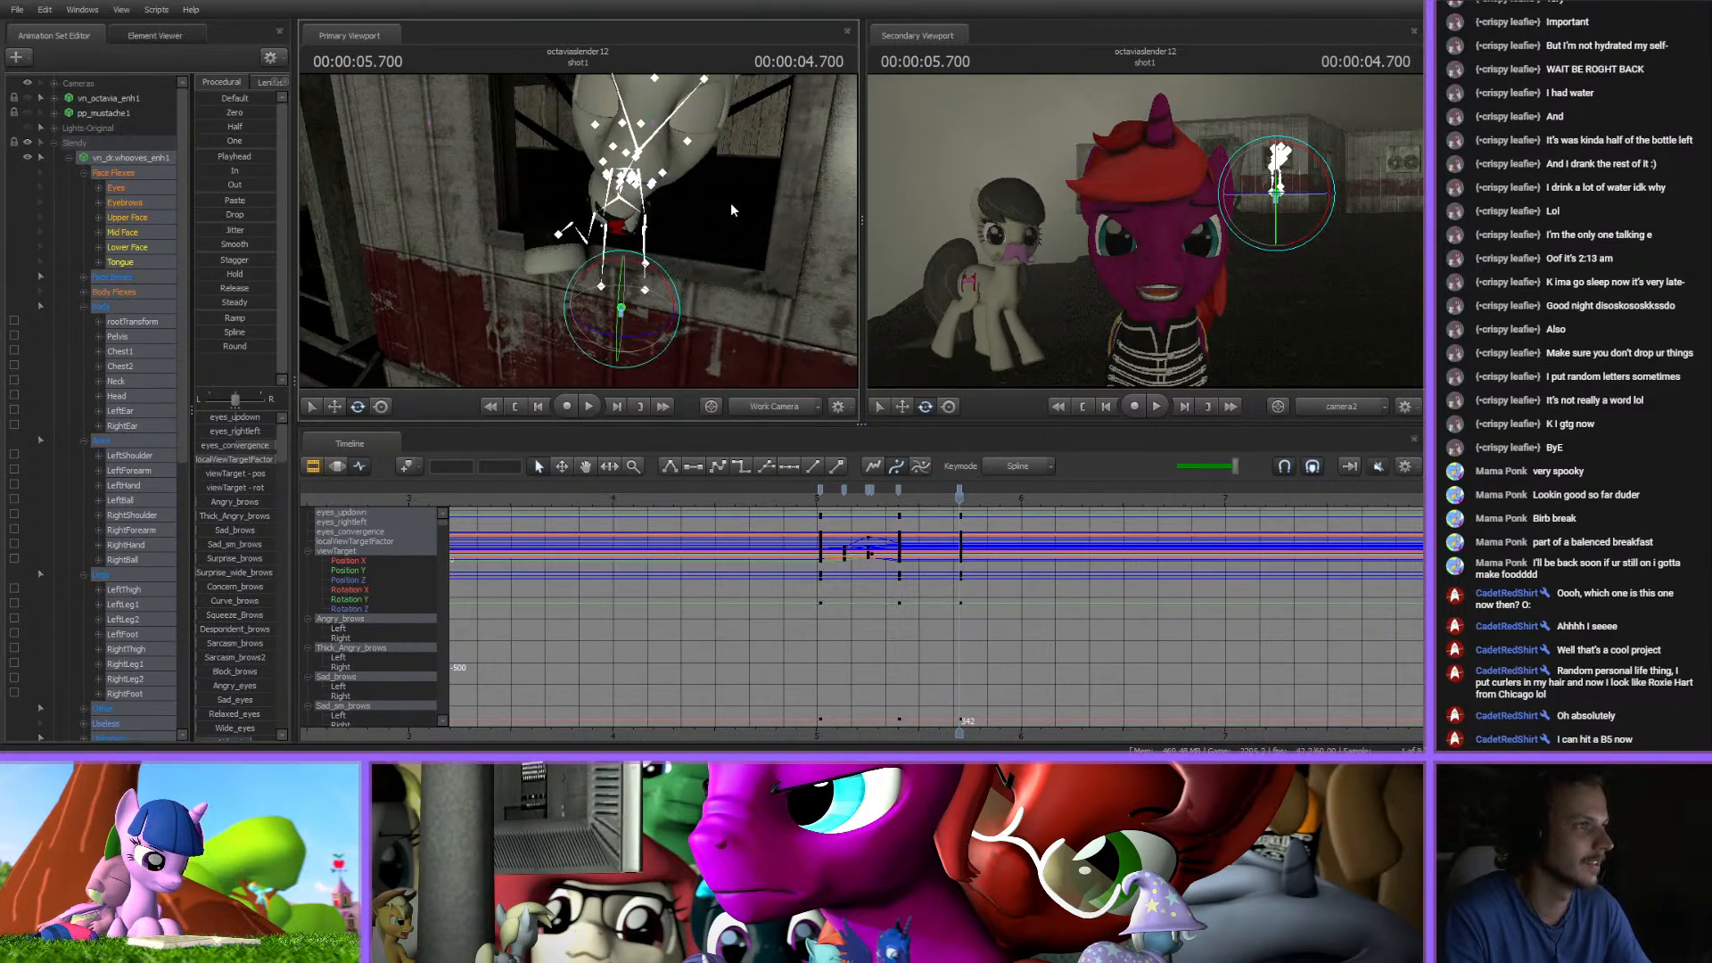
# - Tilt Slendy's Head bone in the 00:00:05.700 pose at the window
pyautogui.keyDown('alt'); pyautogui.moveTo(732, 210); pyautogui.dragTo(683, 171); pyautogui.keyUp('alt')
pyautogui.click(665, 183)
pyautogui.keyDown('ctrl'); pyautogui.click(693, 157); pyautogui.keyUp('ctrl')
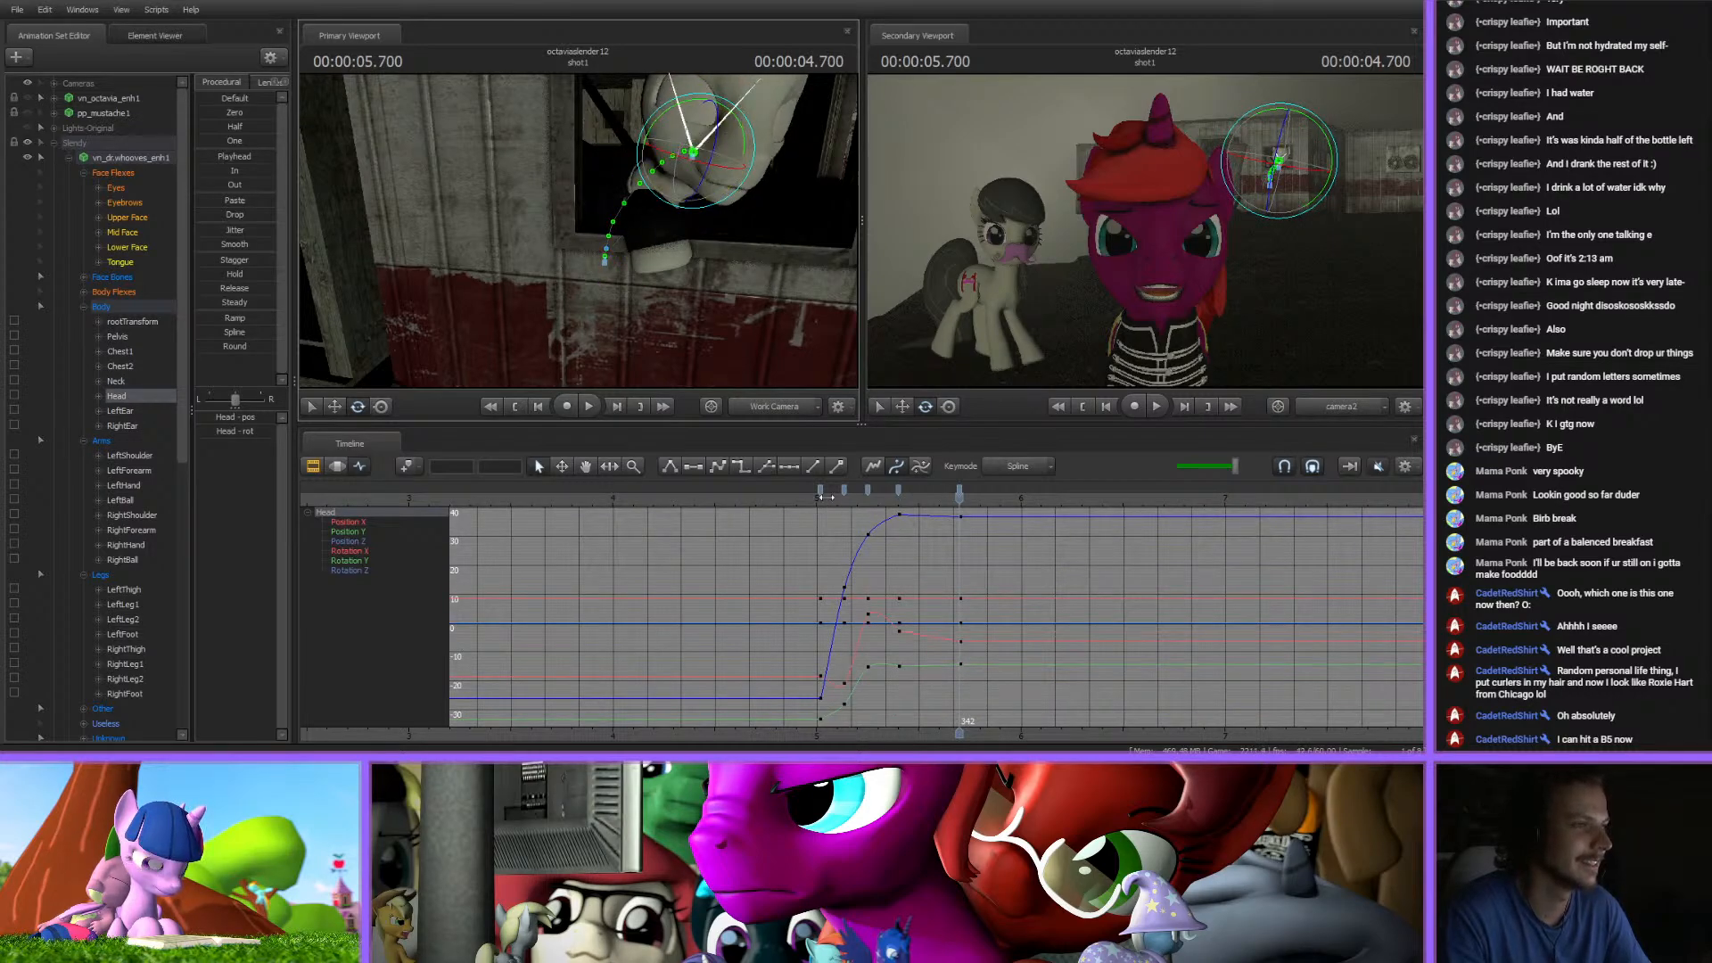
# - Rotate Slendy's RightForearm at 00:00:05.233 so the hoof lifts up over the window sill
pyautogui.moveTo(824, 497); pyautogui.dragTo(864, 497)
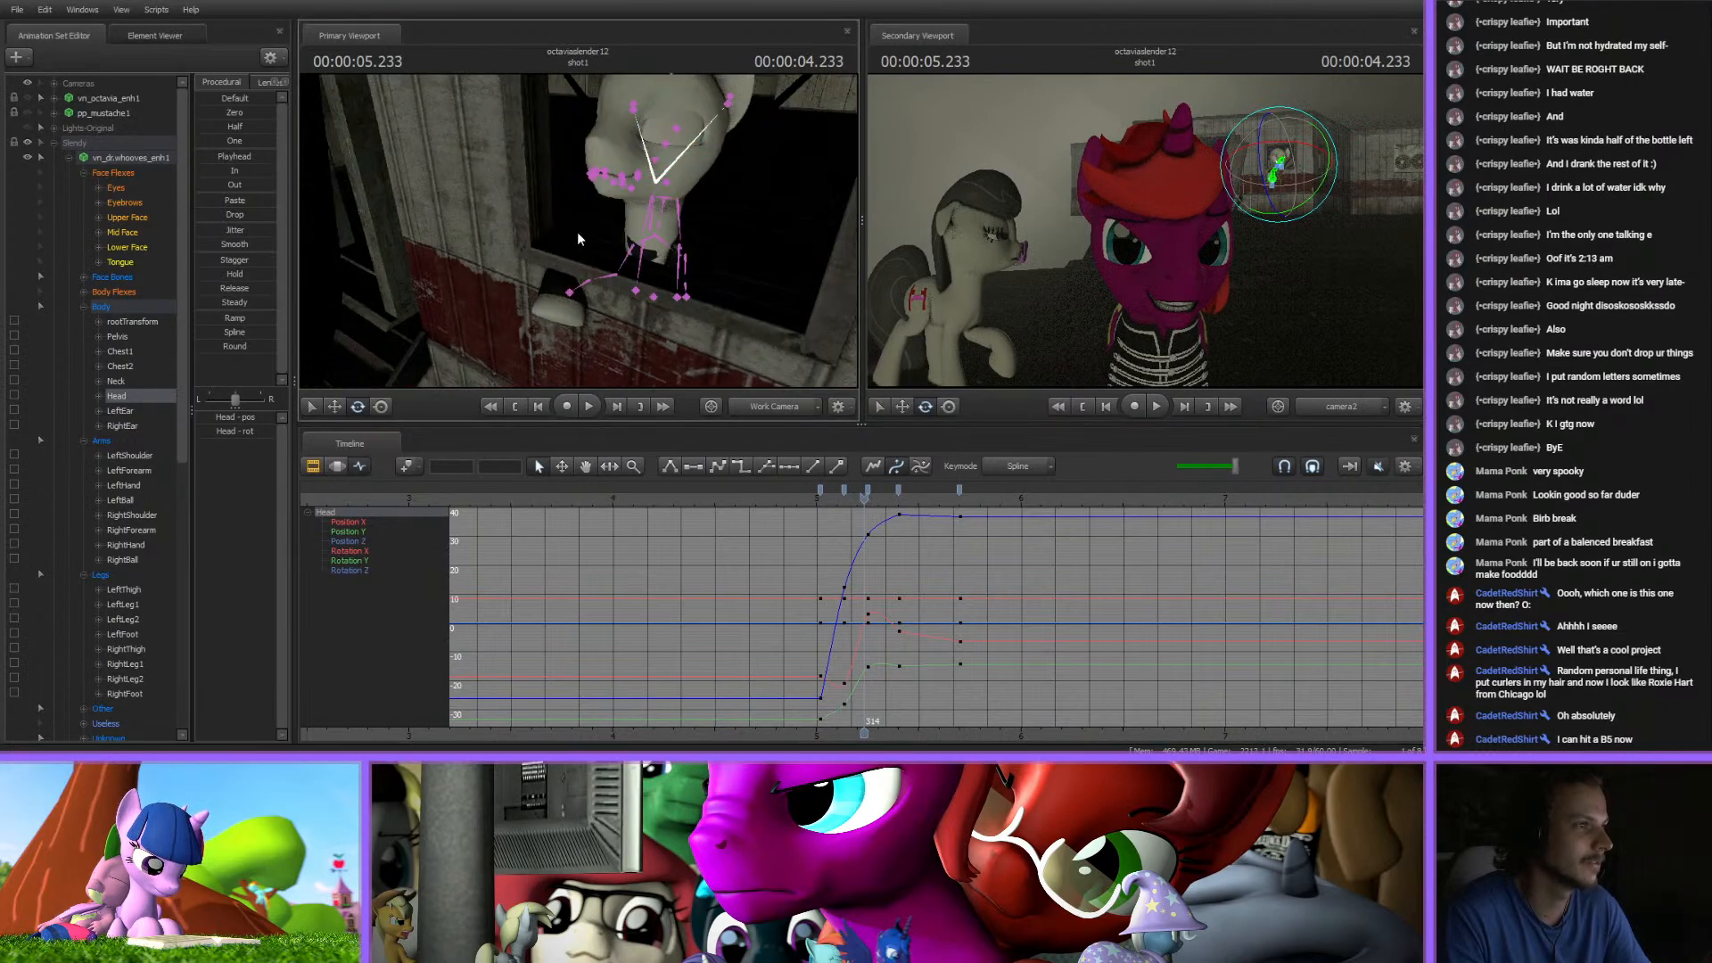
pyautogui.click(622, 275)
pyautogui.click(620, 272)
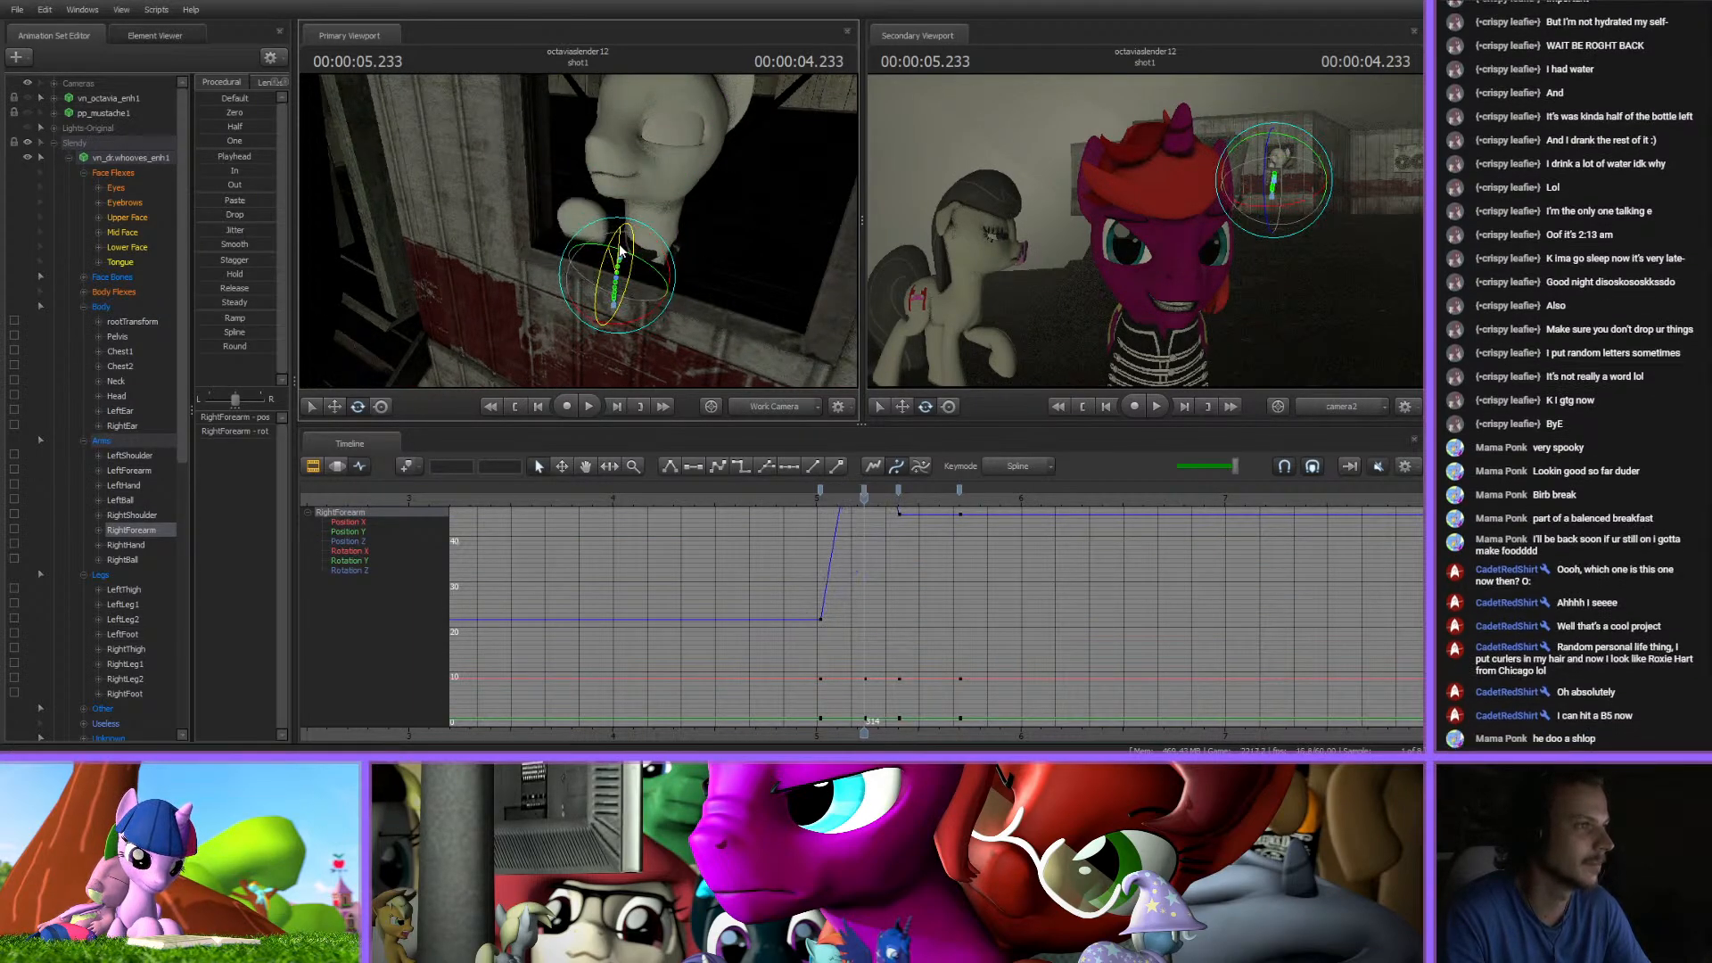
# - Play back Slendy's rise several times from about 00:00:05.000 to check the forearm motion
pyautogui.moveTo(862, 496); pyautogui.dragTo(803, 522)
pyautogui.press('space')
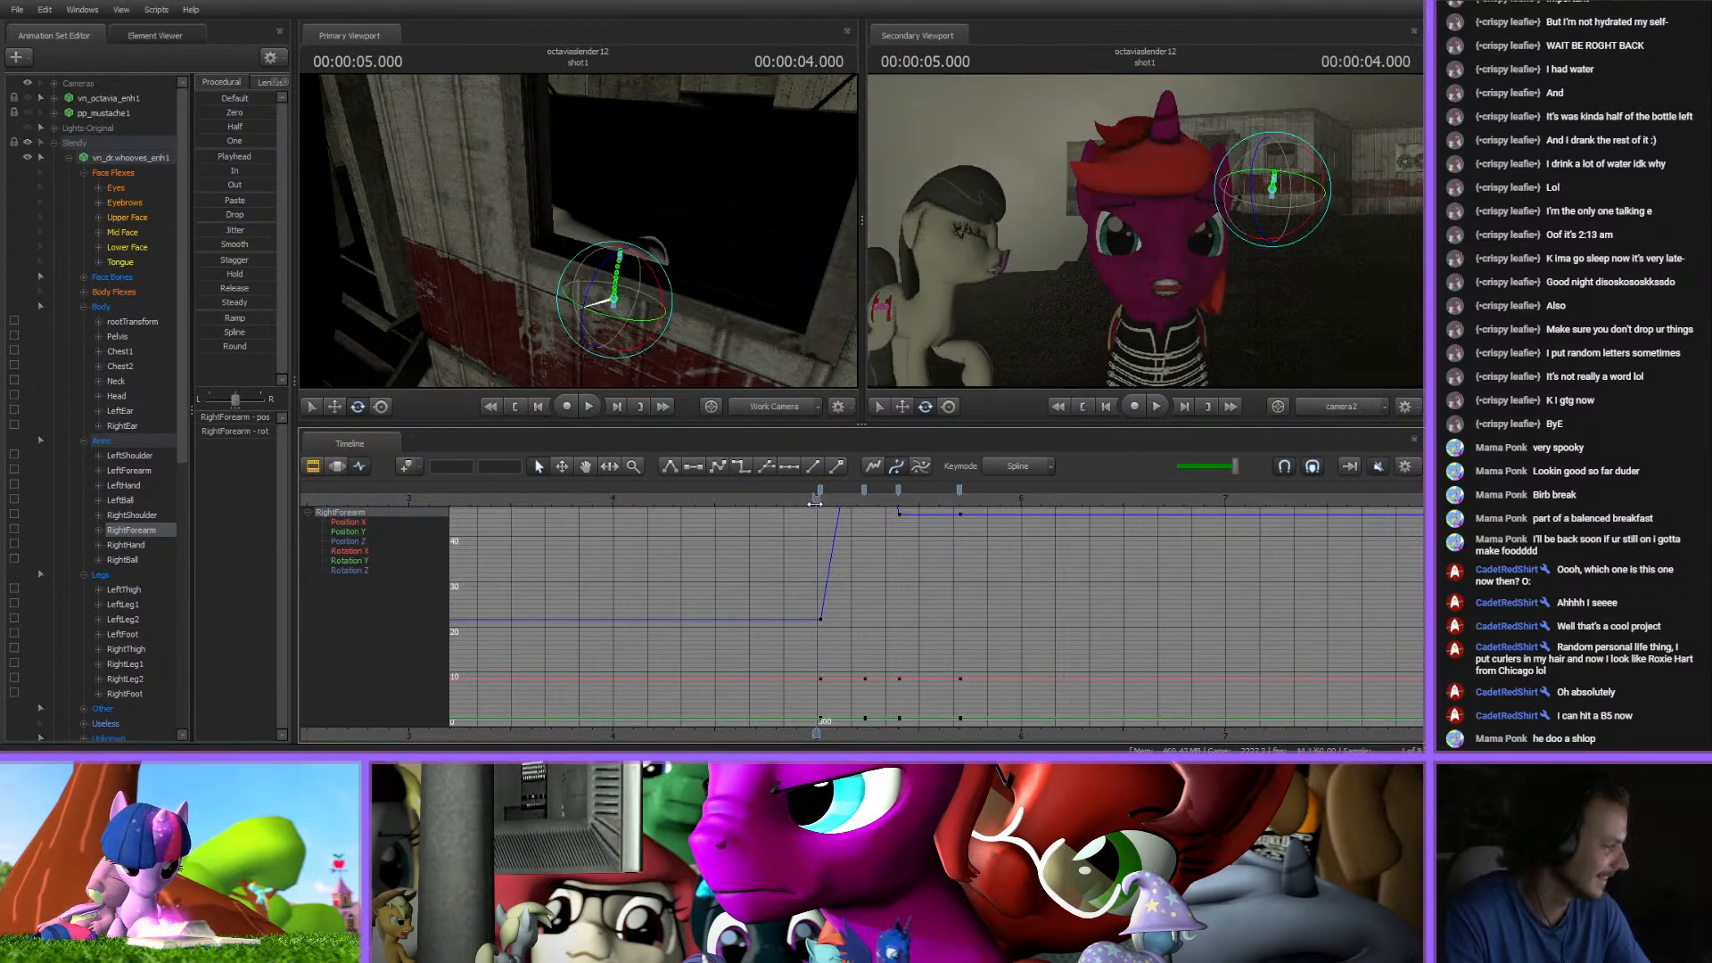
pyautogui.press('space')
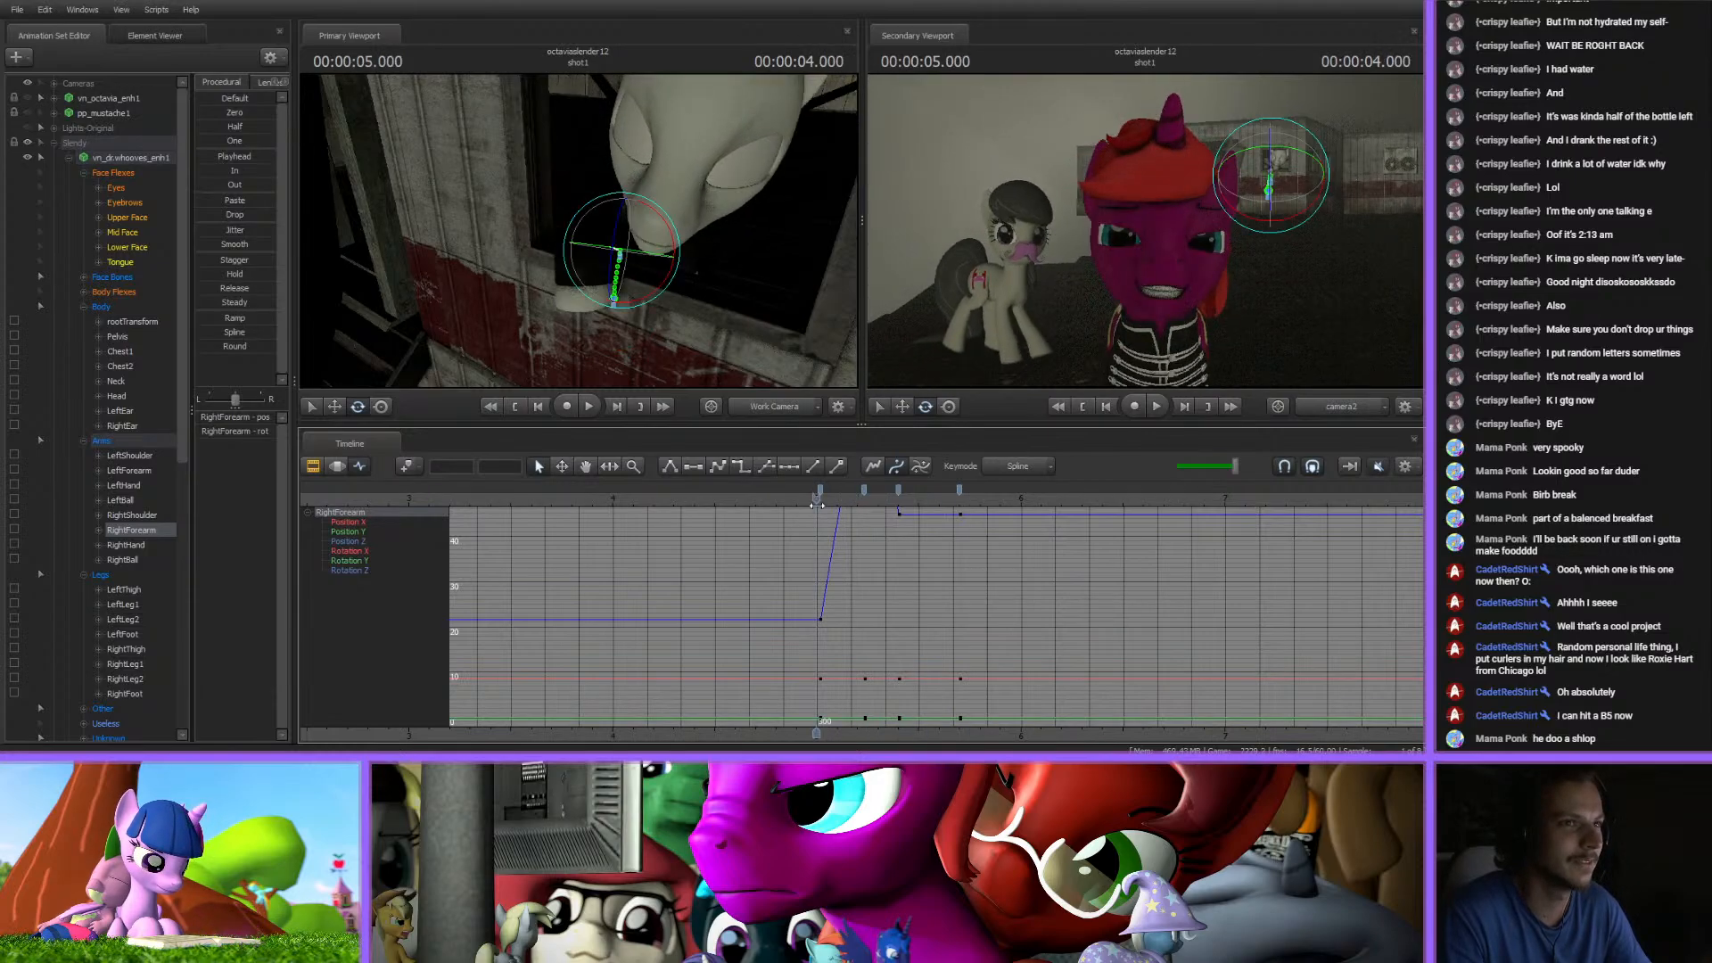
pyautogui.moveTo(817, 505)
pyautogui.mouseDown()
pyautogui.moveTo(922, 509)
pyautogui.moveTo(788, 521)
pyautogui.mouseUp()
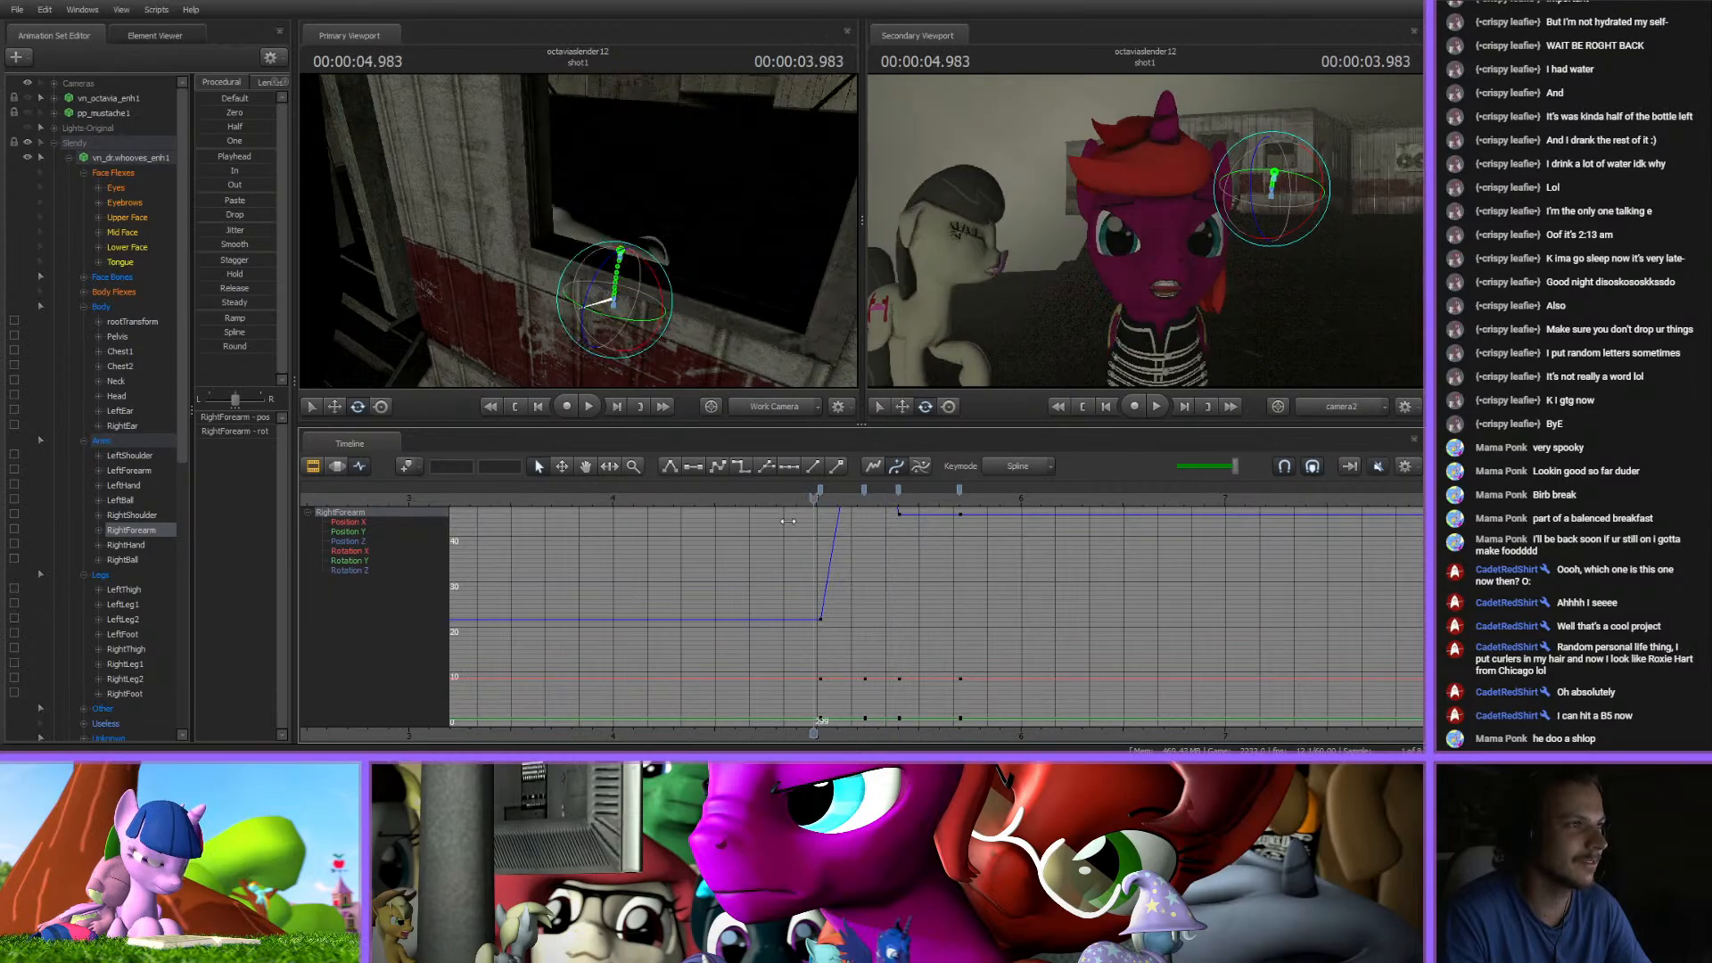
pyautogui.press('space')
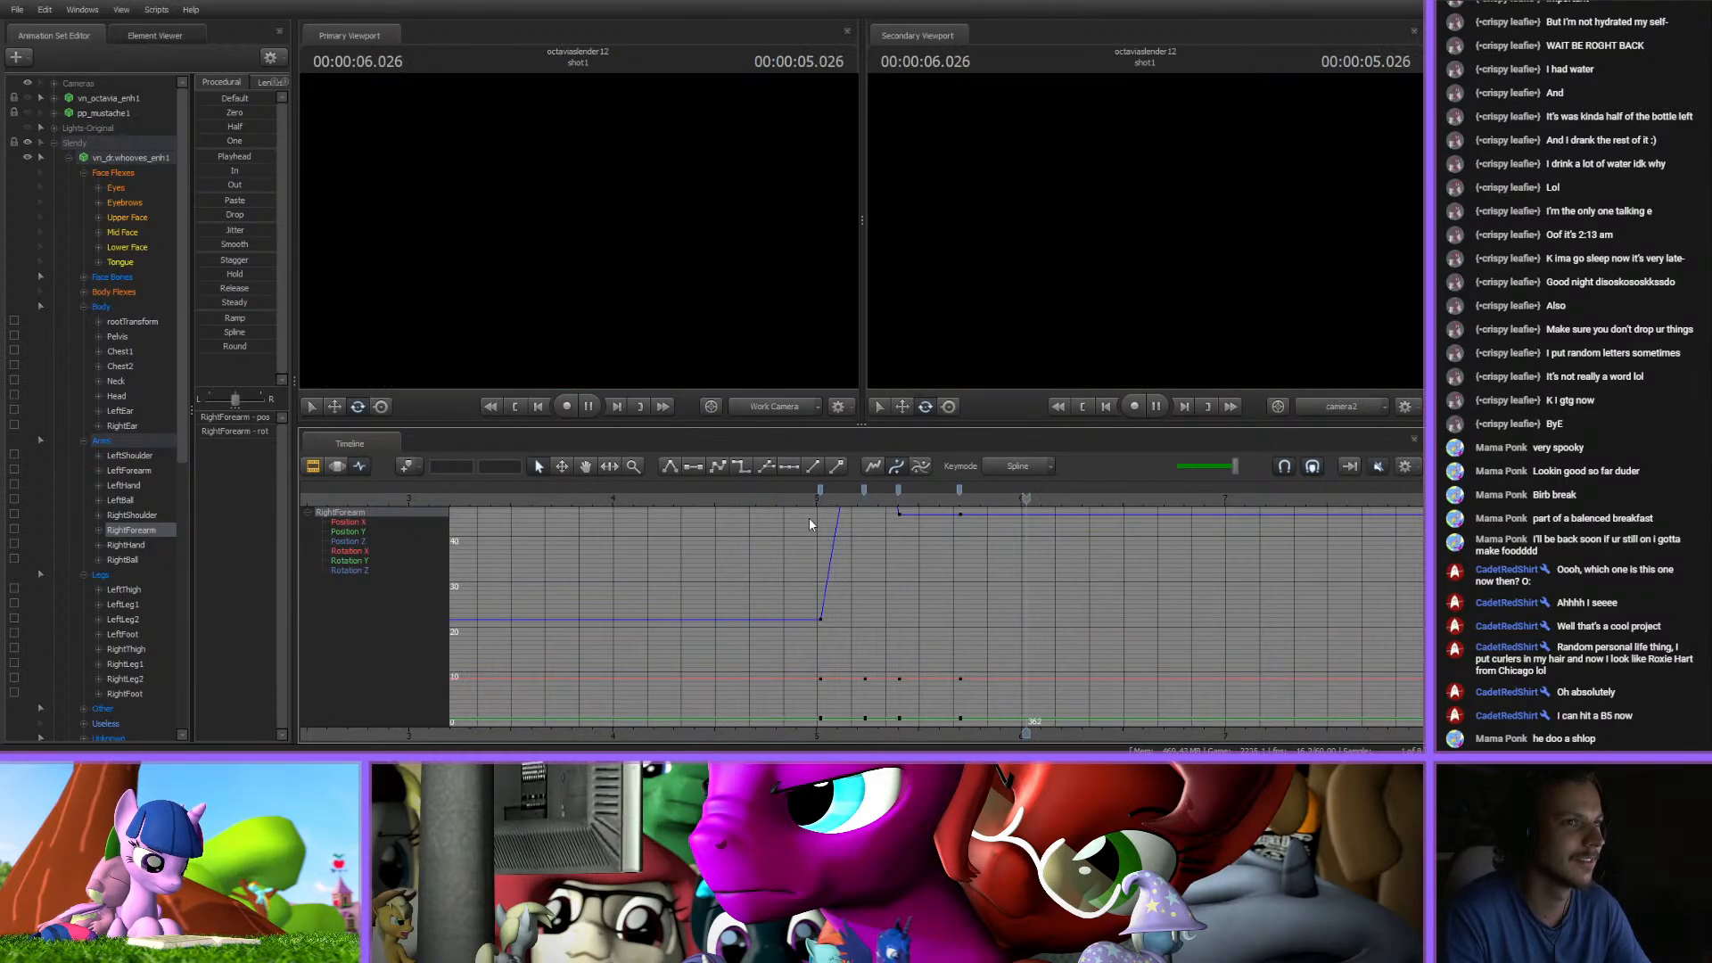
pyautogui.click(789, 503)
pyautogui.press('space')
pyautogui.press('space')
pyautogui.moveTo(789, 503); pyautogui.dragTo(922, 519)
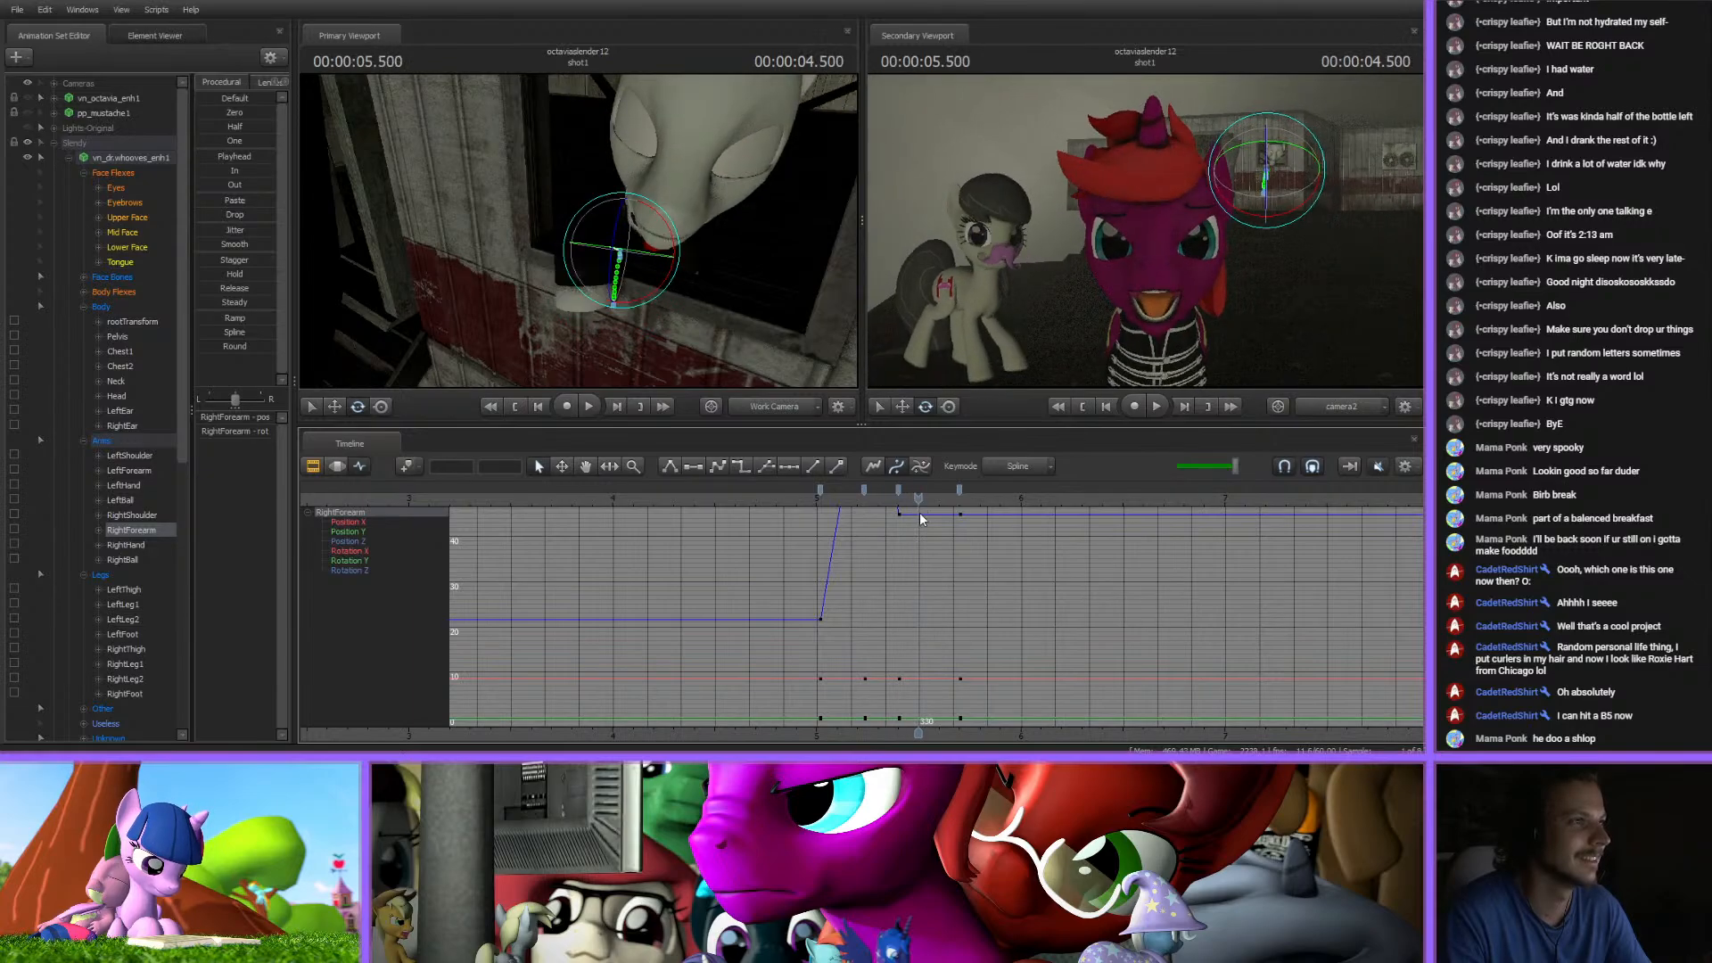
# - Adjust Slendy's Upper Face eyelid flexes Lid_raise and Lid_lowerer on the 00:00:05.700 keyframe
pyautogui.click(116, 217)
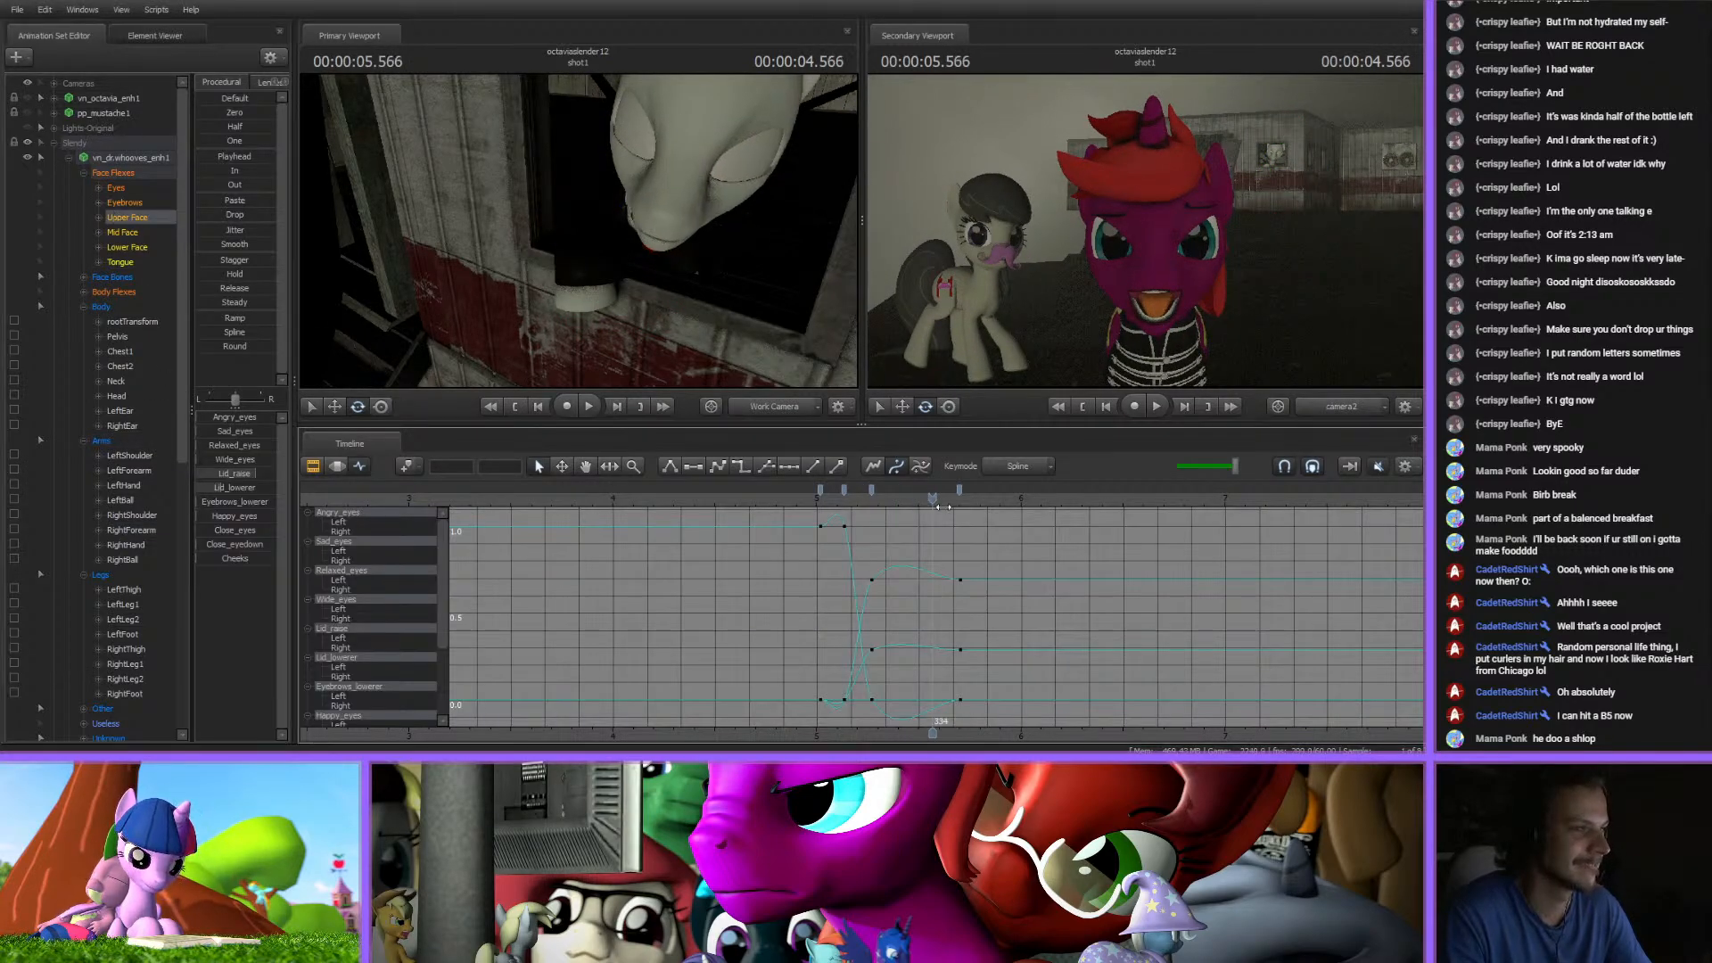
pyautogui.click(960, 512)
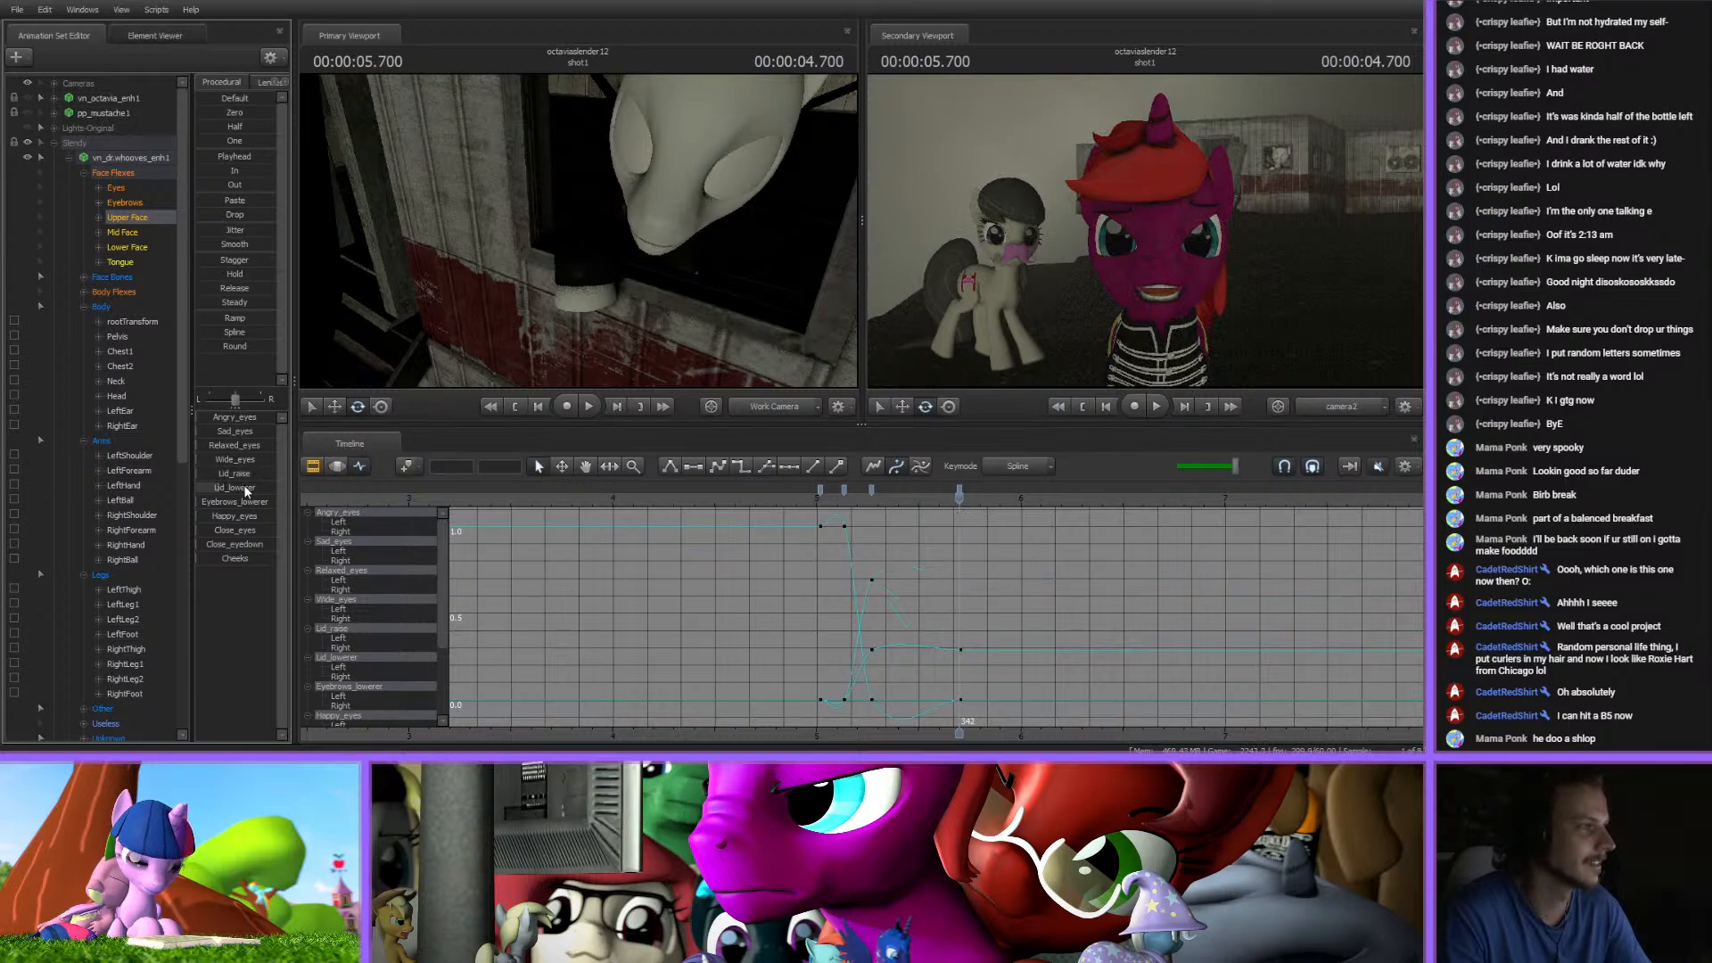
pyautogui.moveTo(214, 475); pyautogui.dragTo(266, 475)
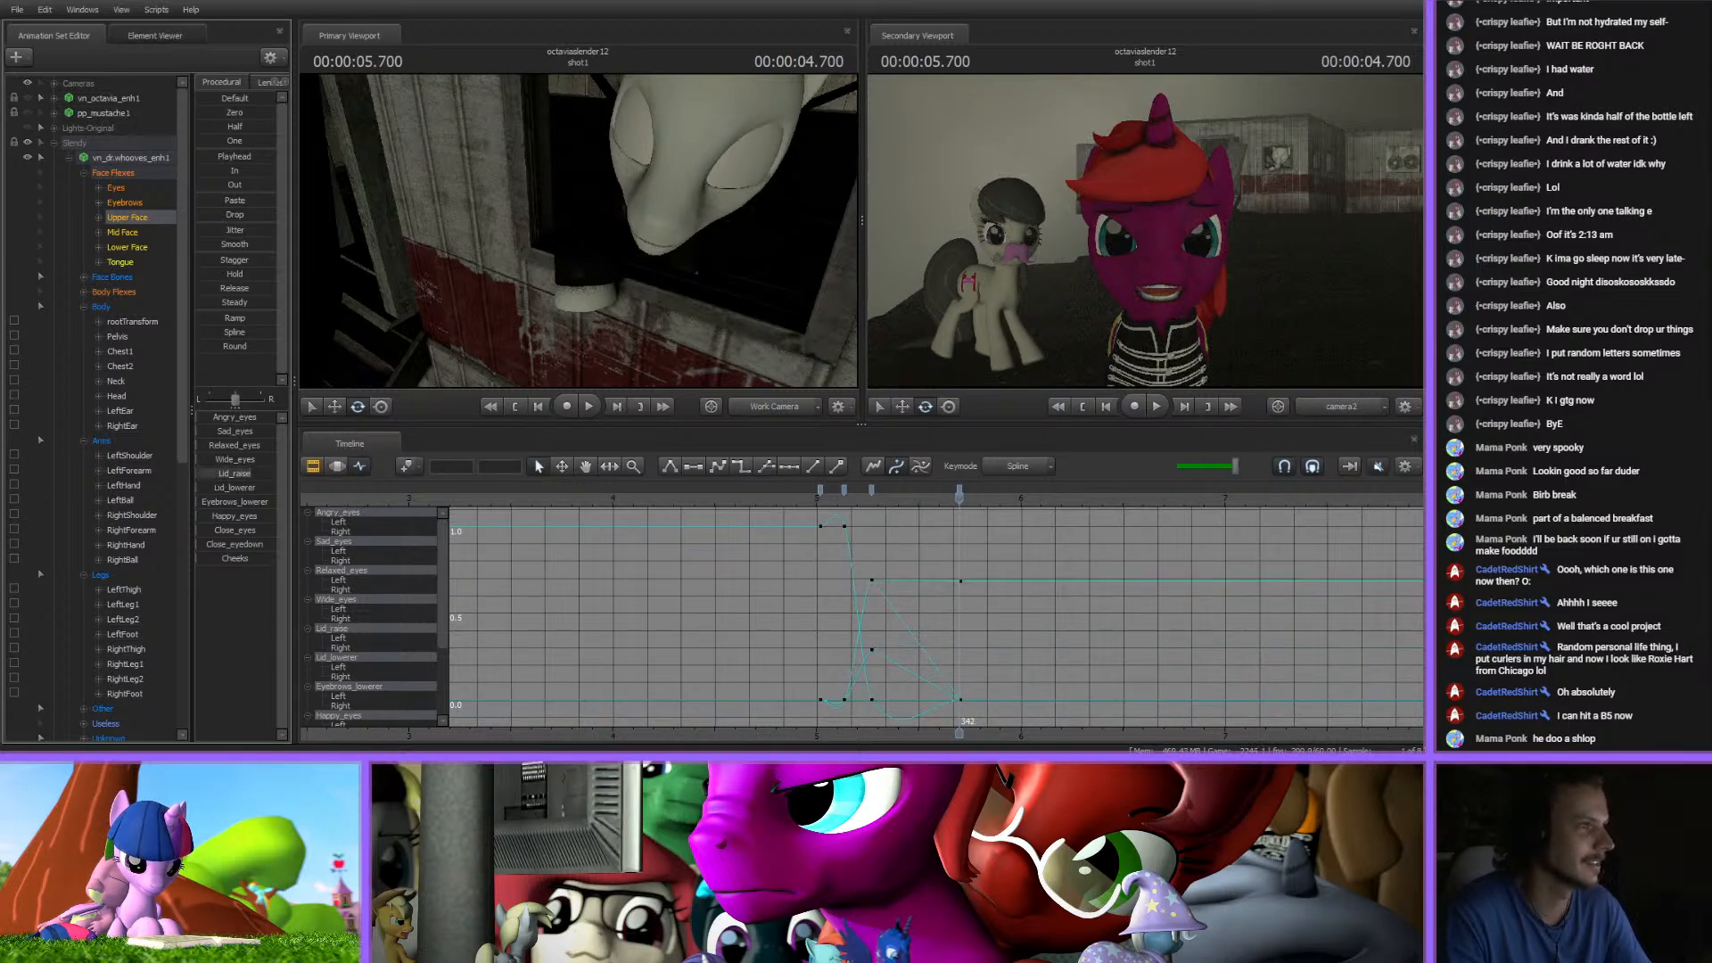
# - Raise the Lower Face flex But_I_Didnt_Listen on the 00:00:05.700 keyframe to give Slendy an open grin
pyautogui.click(125, 249)
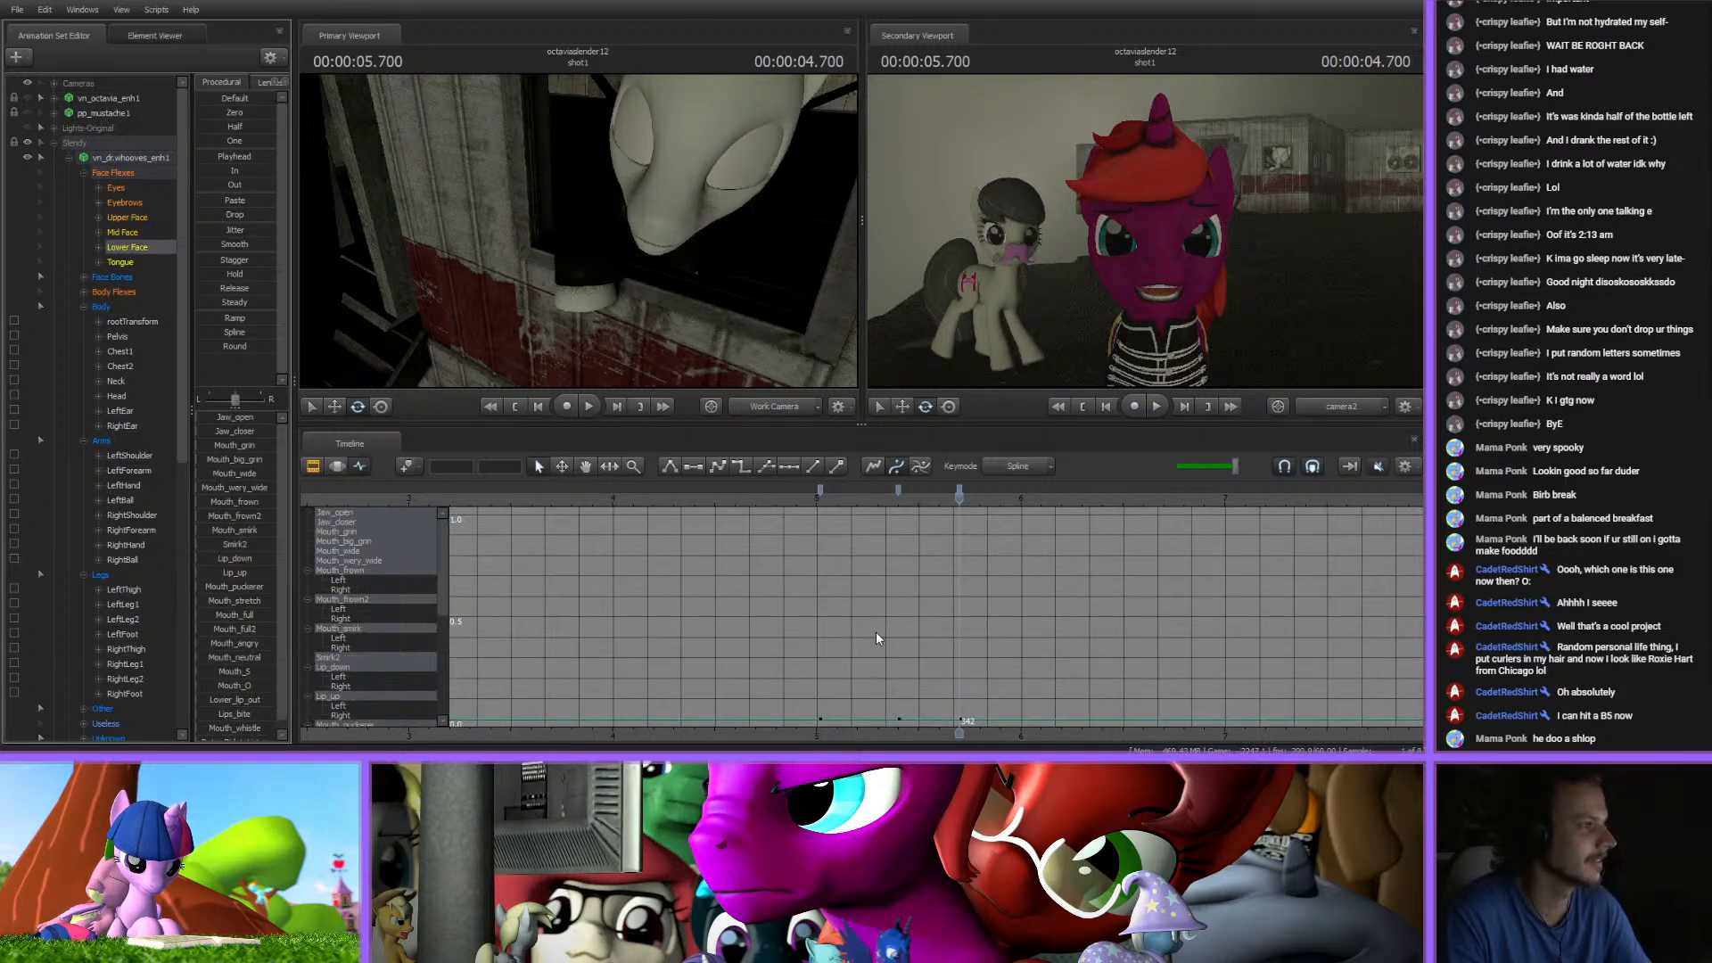
pyautogui.click(959, 494)
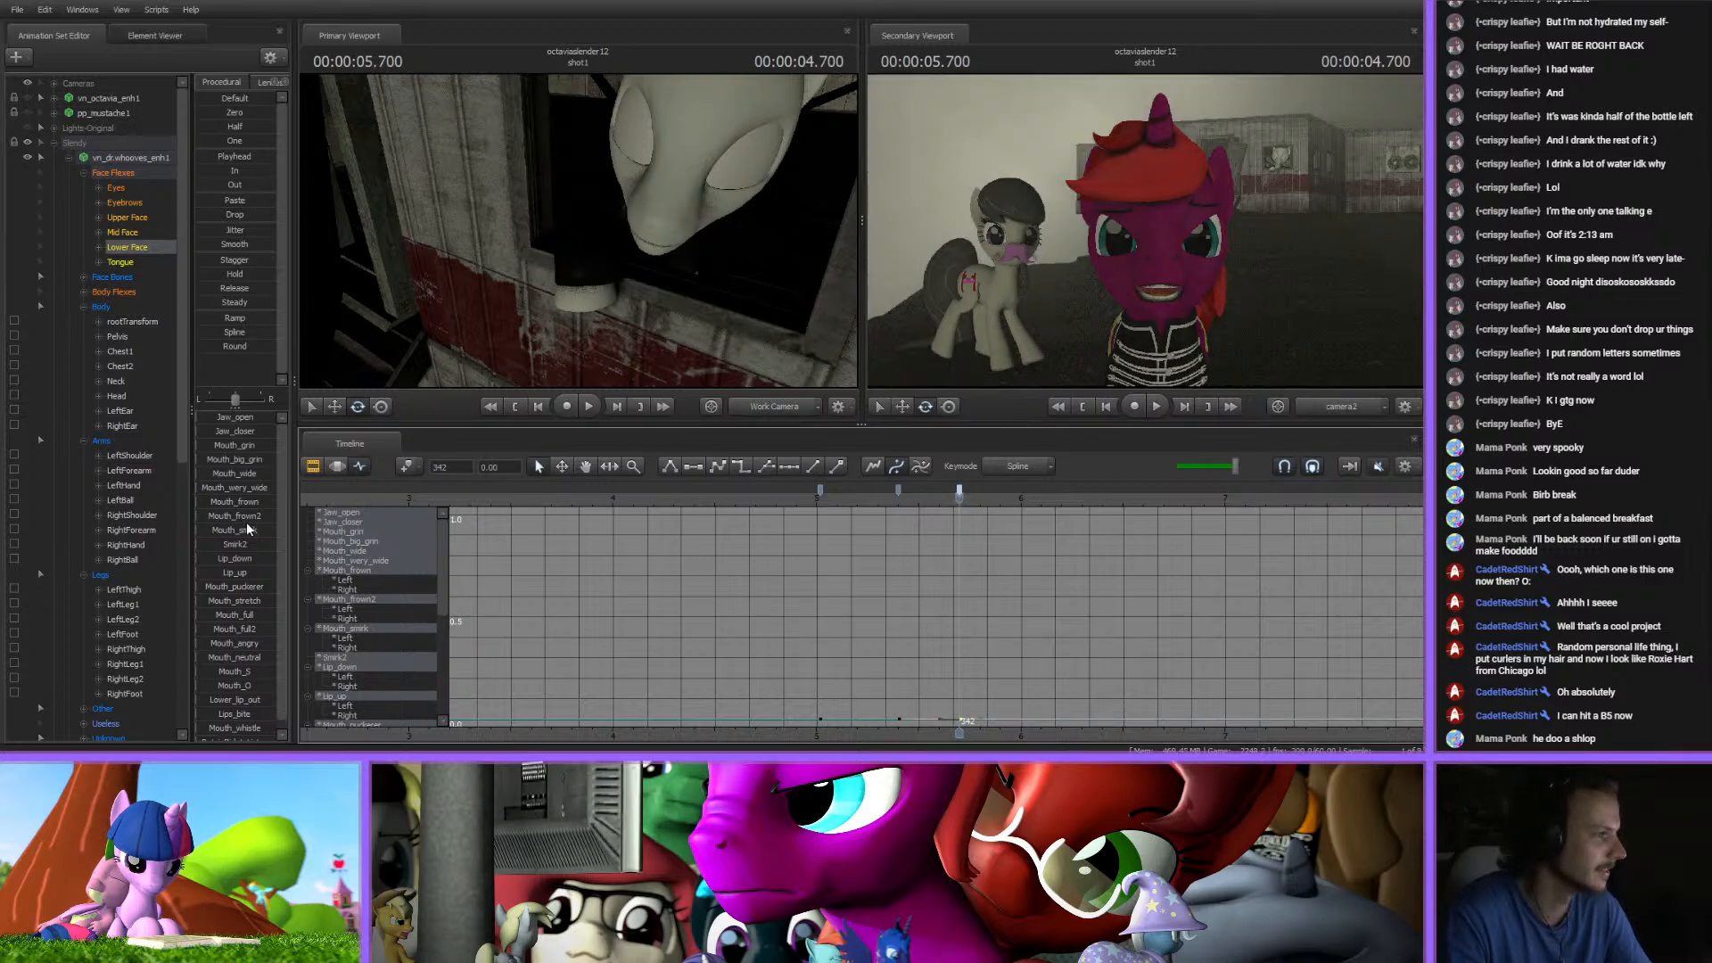
pyautogui.scroll(-1, 211, 638)
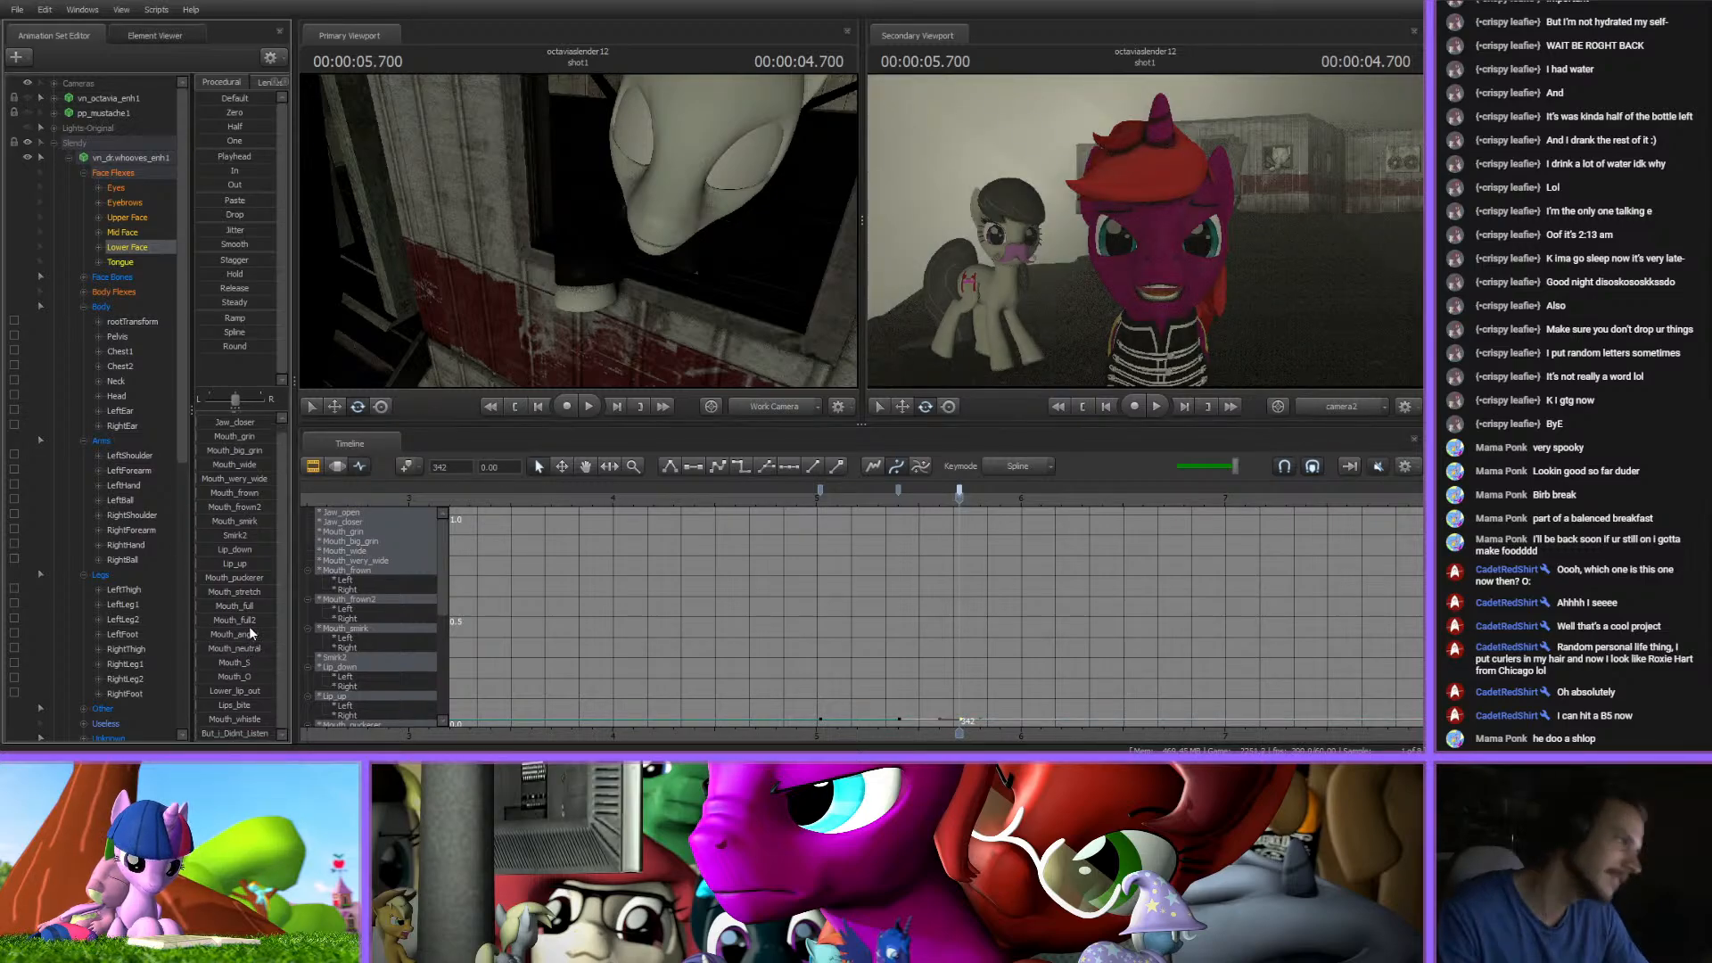
pyautogui.moveTo(243, 732)
pyautogui.mouseDown()
pyautogui.moveTo(306, 732)
pyautogui.moveTo(247, 732)
pyautogui.moveTo(276, 732)
pyautogui.mouseUp()
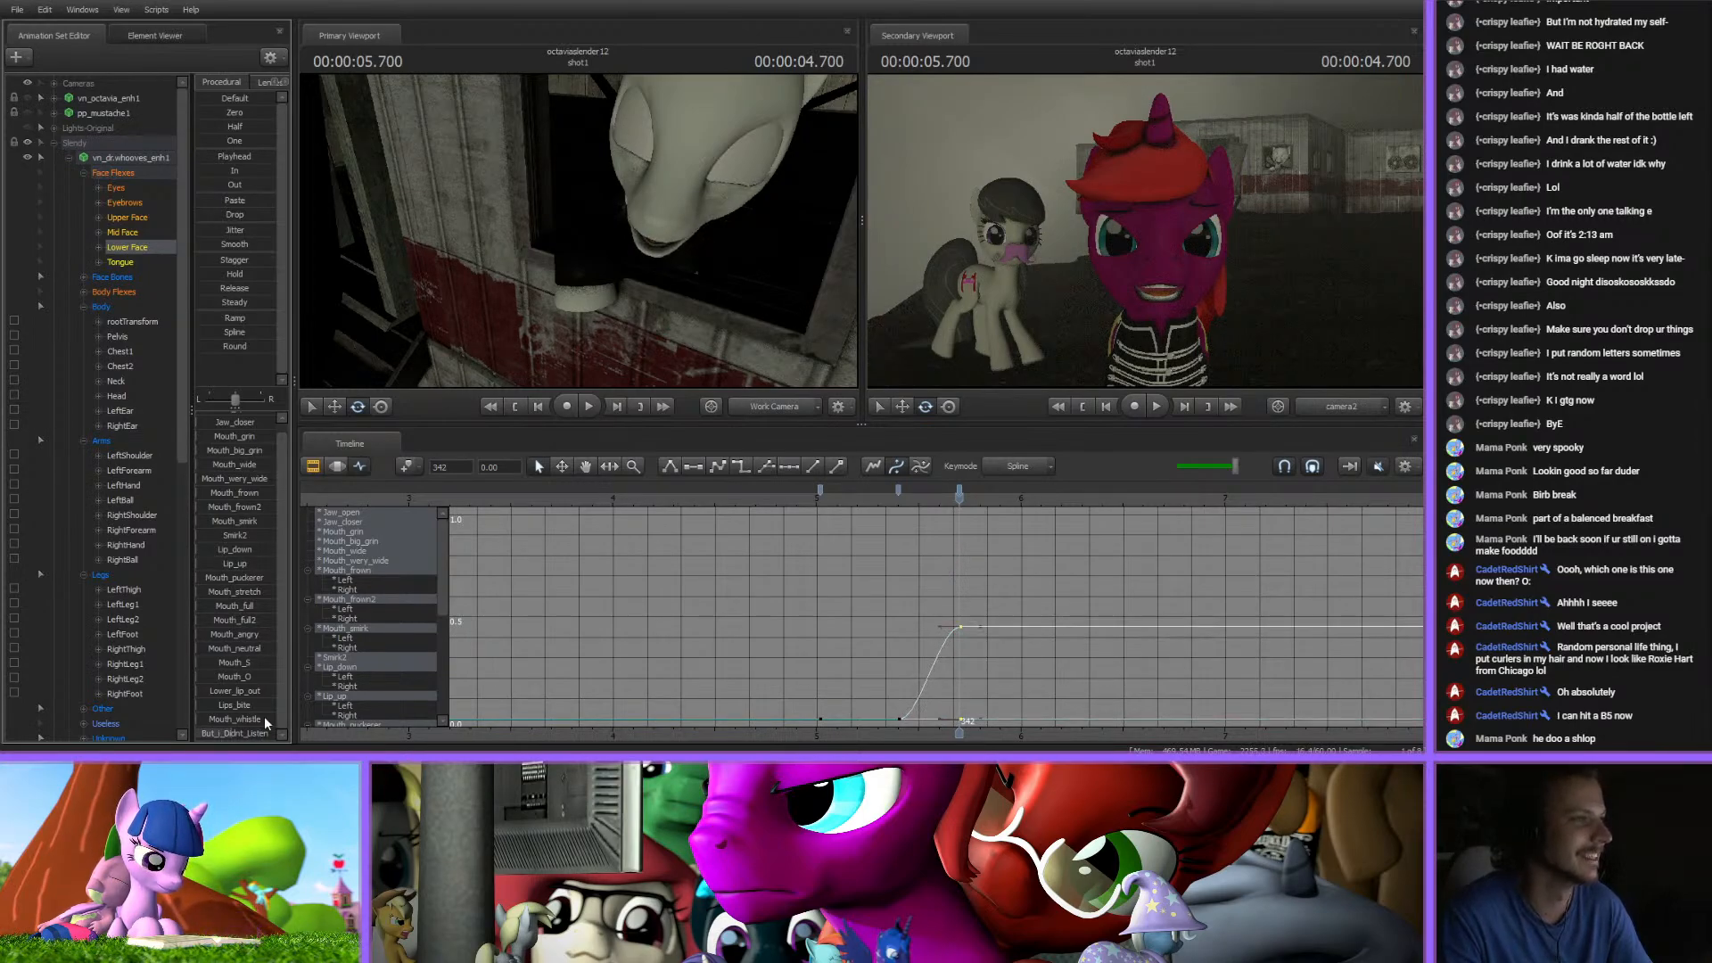
# - Frame the window from the front and play back Slendy's rise and grin from about 00:00:05.000
pyautogui.moveTo(553, 259)
pyautogui.mouseDown()
pyautogui.moveTo(553, 303)
pyautogui.moveTo(571, 232)
pyautogui.moveTo(544, 228)
pyautogui.moveTo(535, 268)
pyautogui.moveTo(544, 237)
pyautogui.moveTo(580, 236)
pyautogui.moveTo(549, 233)
pyautogui.mouseUp()
pyautogui.press('s')
pyautogui.press('w')
pyautogui.press('s')
pyautogui.press('w')
pyautogui.press('s')
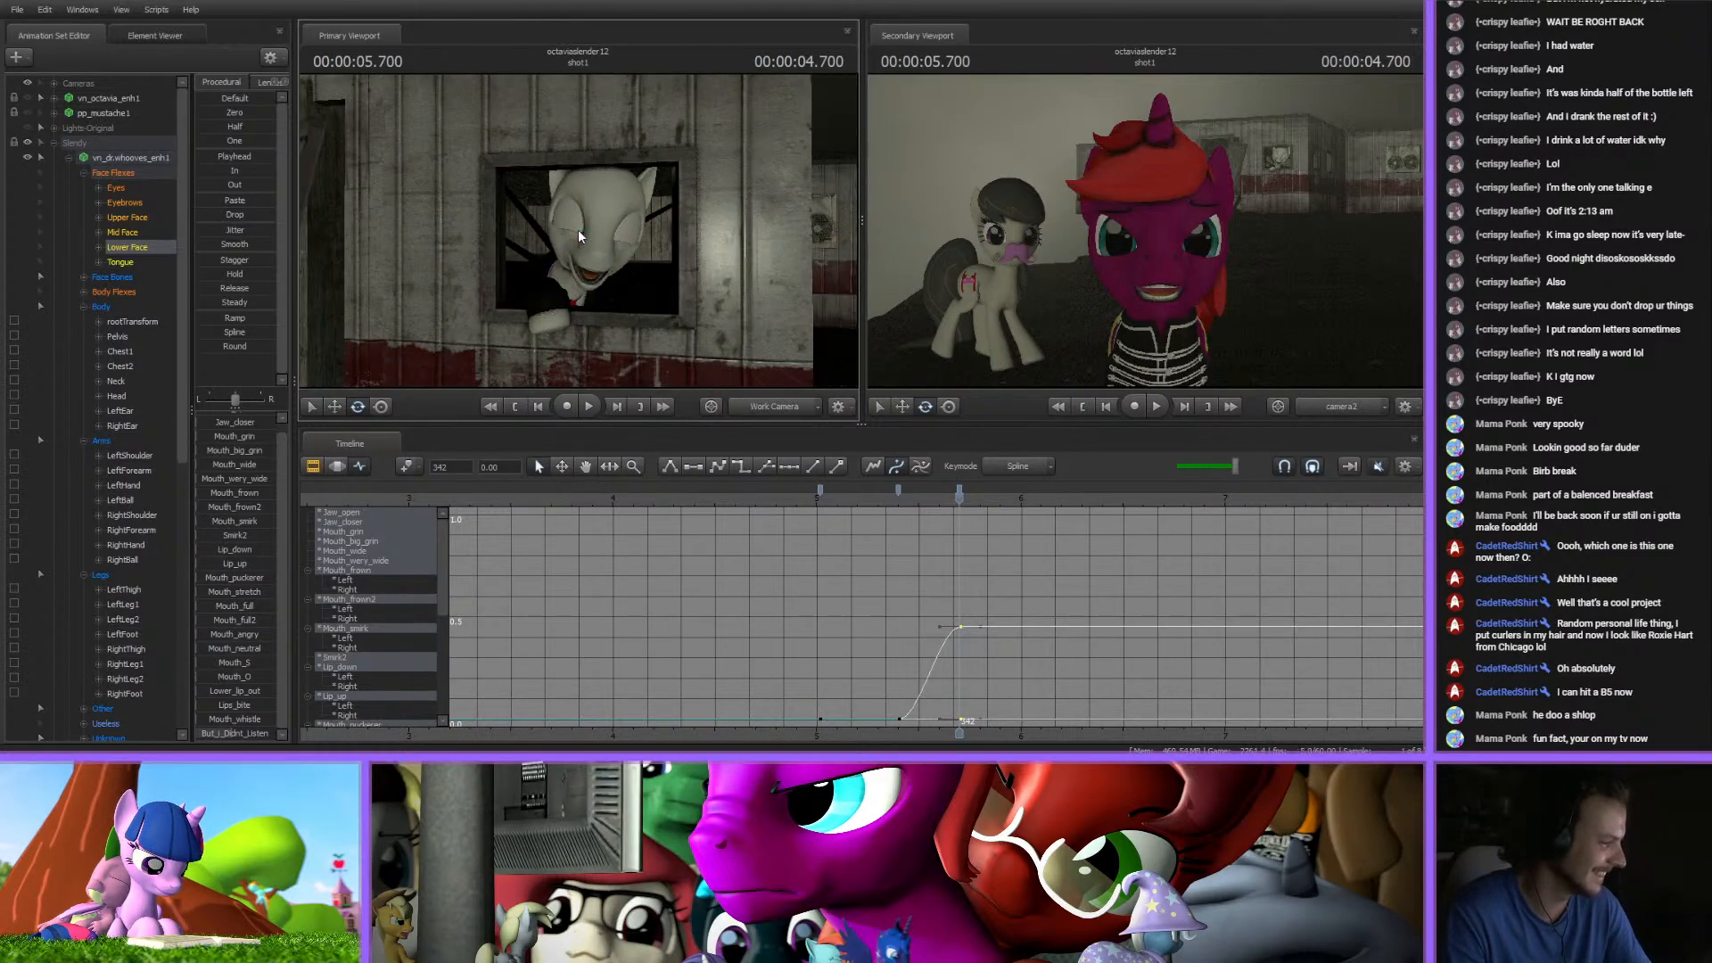
pyautogui.moveTo(958, 496); pyautogui.dragTo(822, 505)
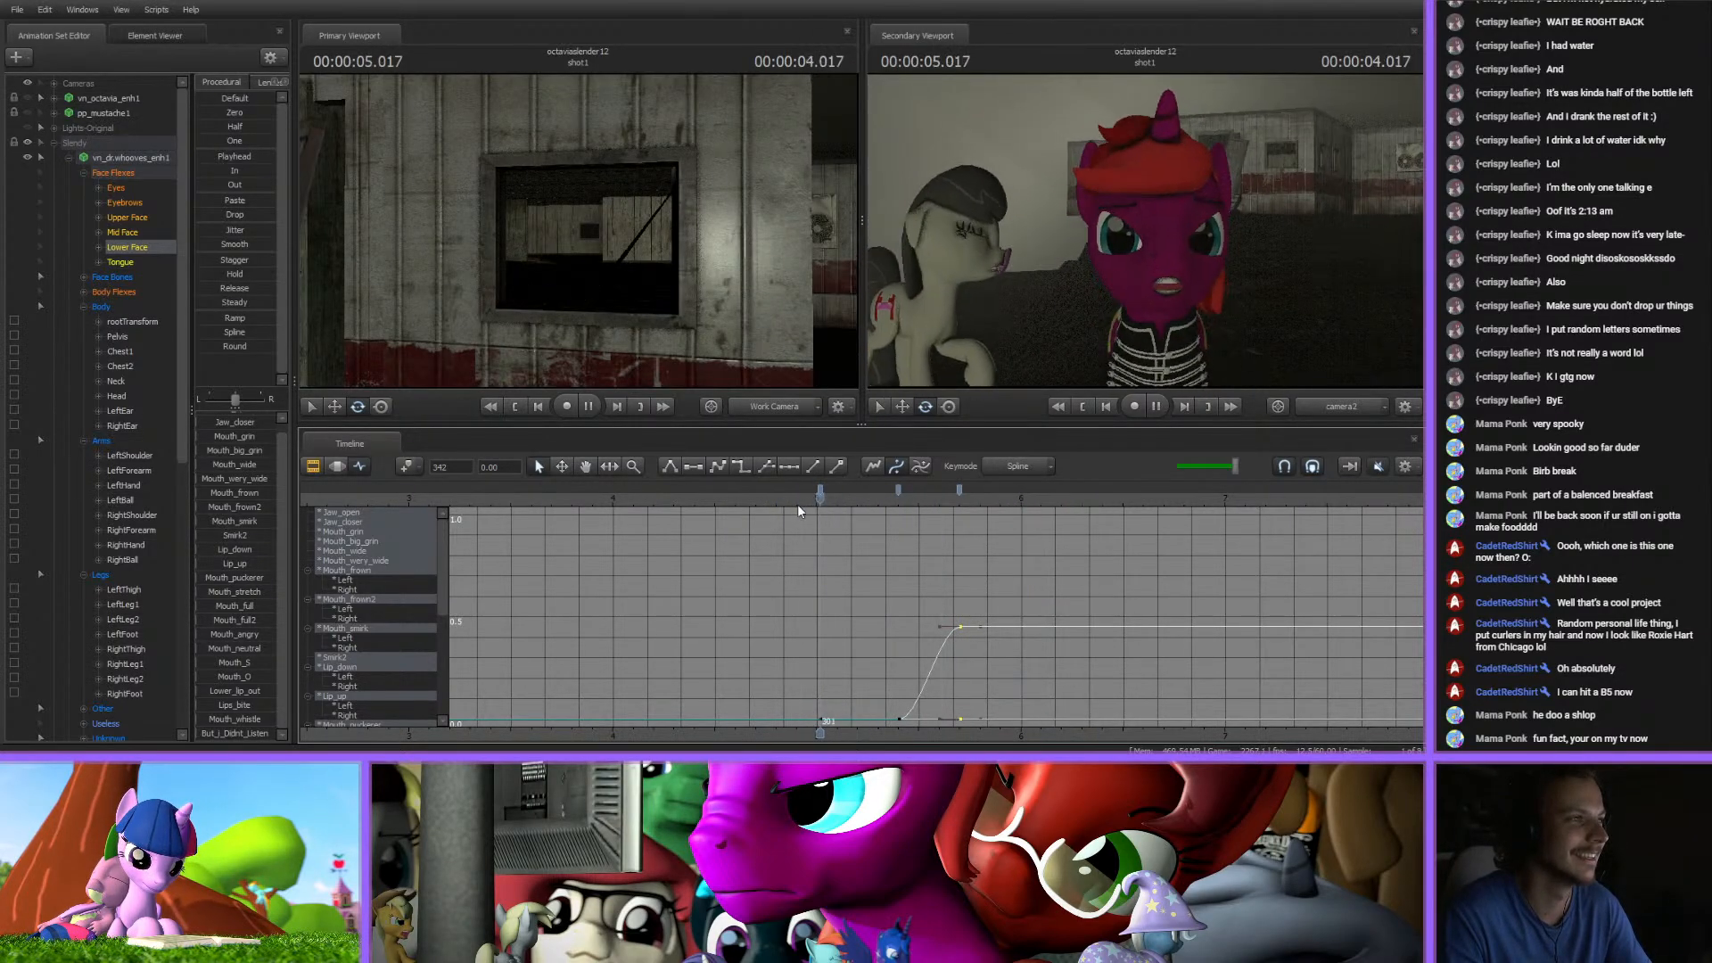
pyautogui.press('space')
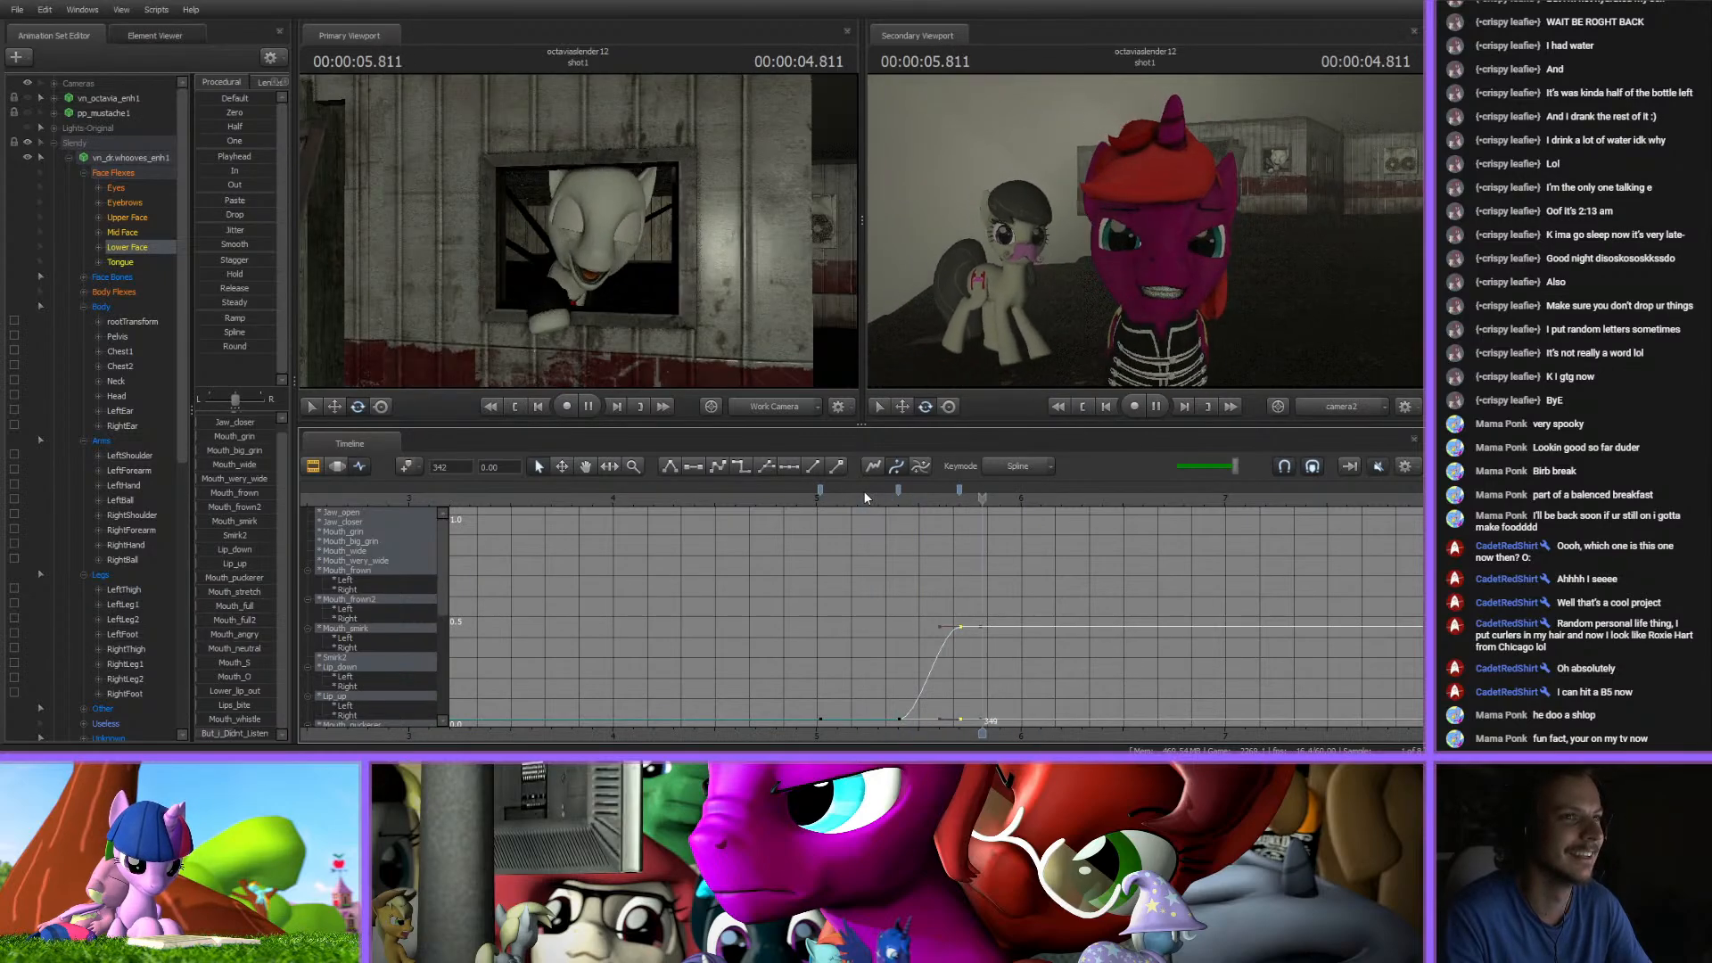
pyautogui.click(853, 502)
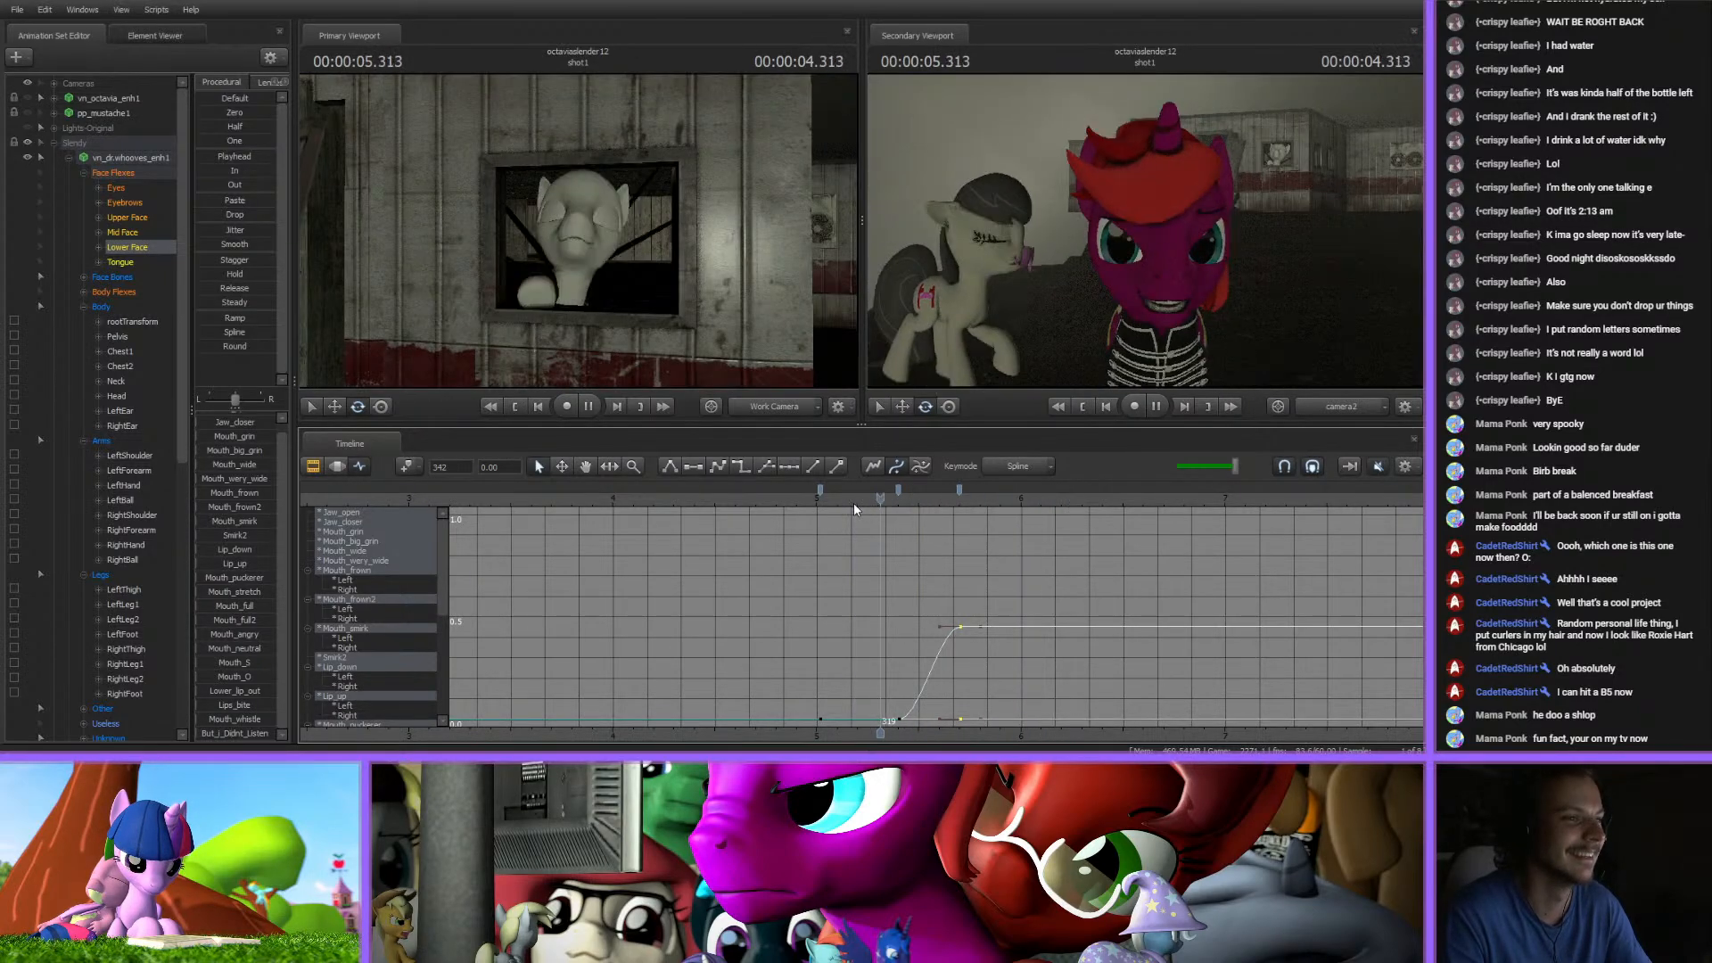
pyautogui.click(776, 501)
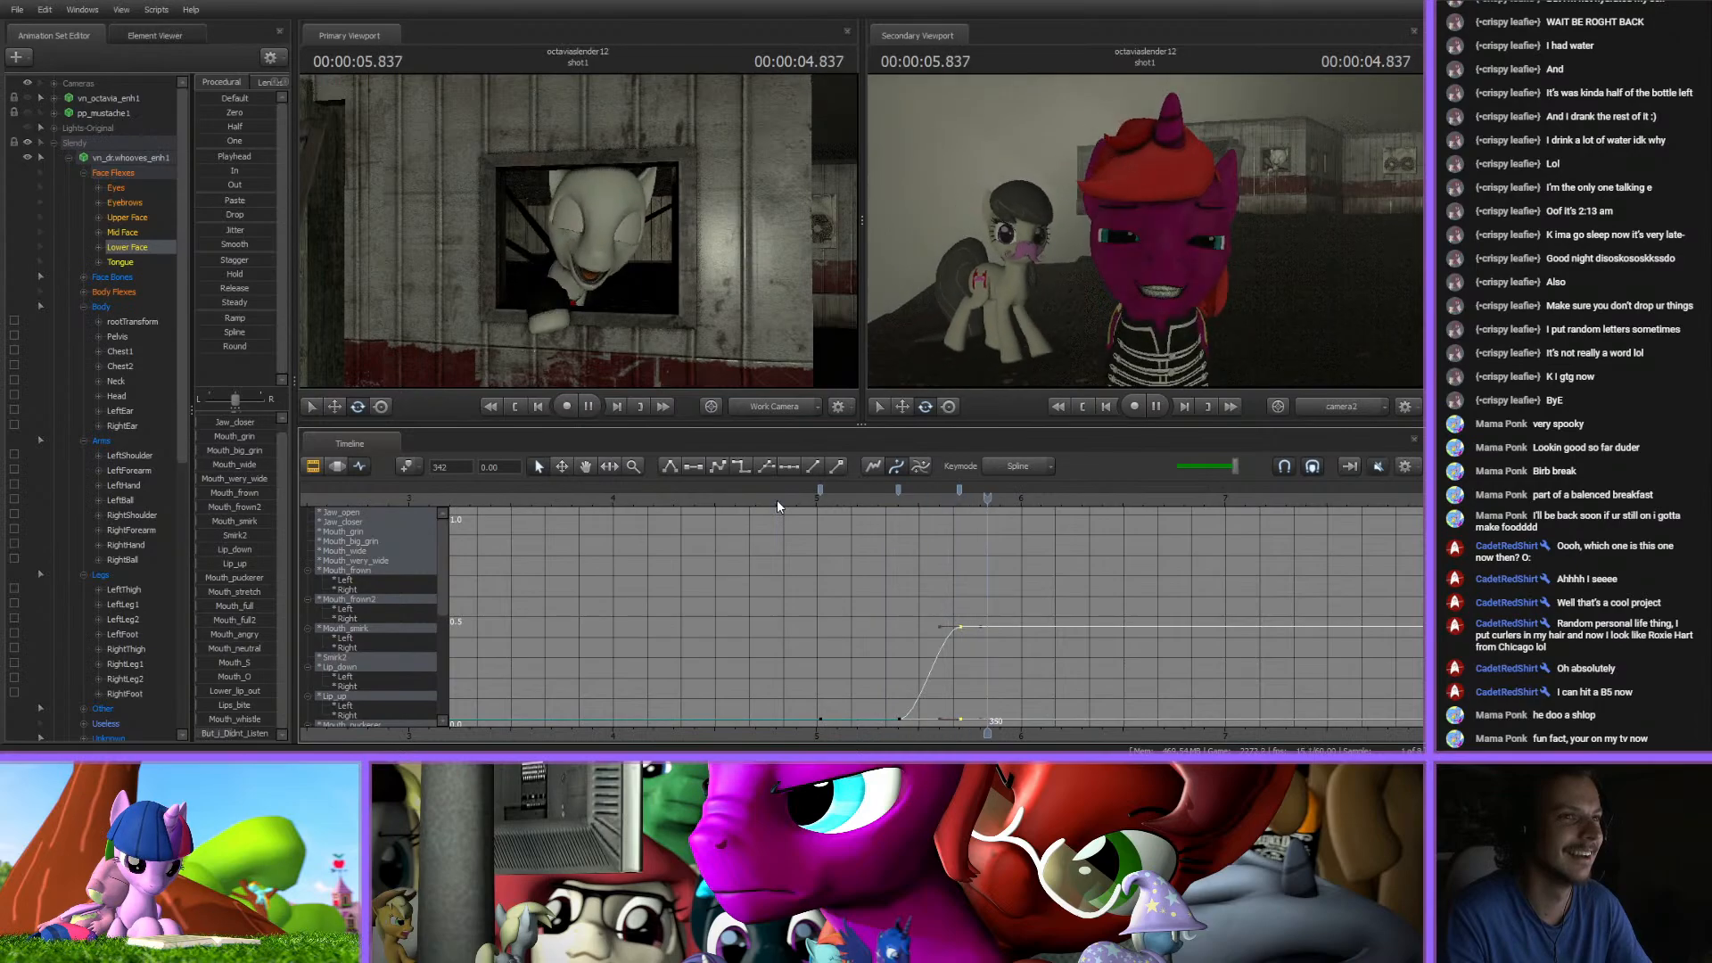
# - Go to 00:00:05.200 and select tentacle6's bones from Bone_01 onward, excluding its root transforms and Bone_00
pyautogui.moveTo(801, 504); pyautogui.dragTo(857, 509)
pyautogui.press('w')
pyautogui.moveTo(580, 233); pyautogui.dragTo(581, 233)
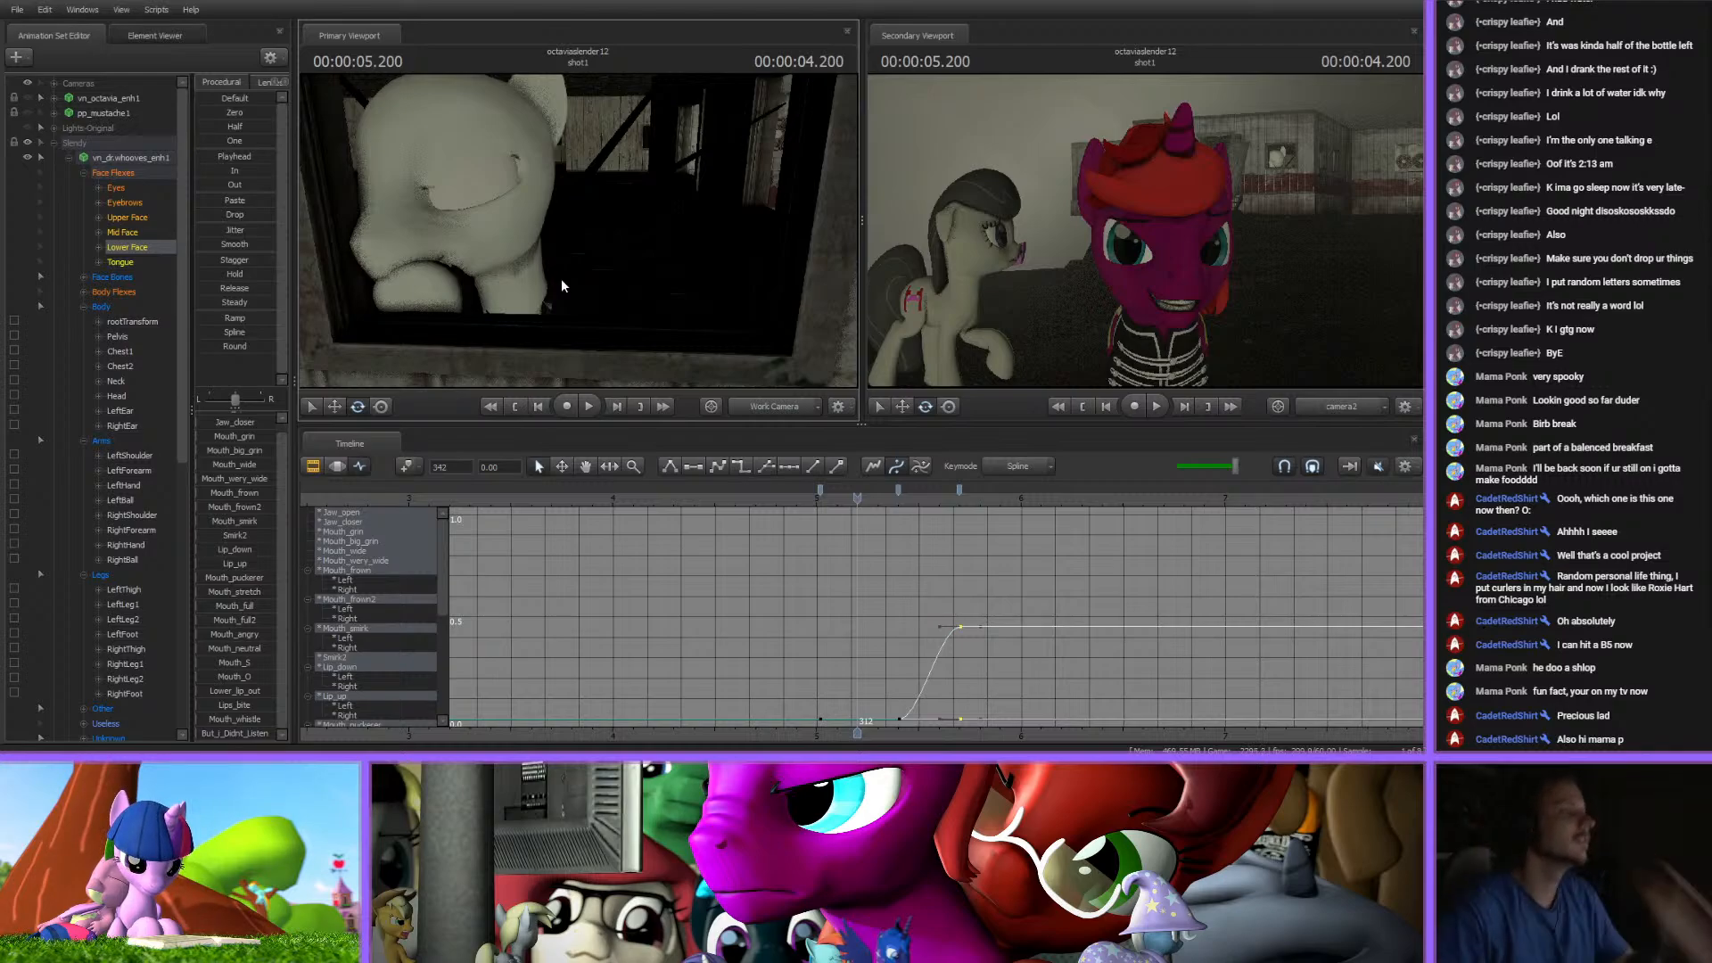
pyautogui.click(67, 157)
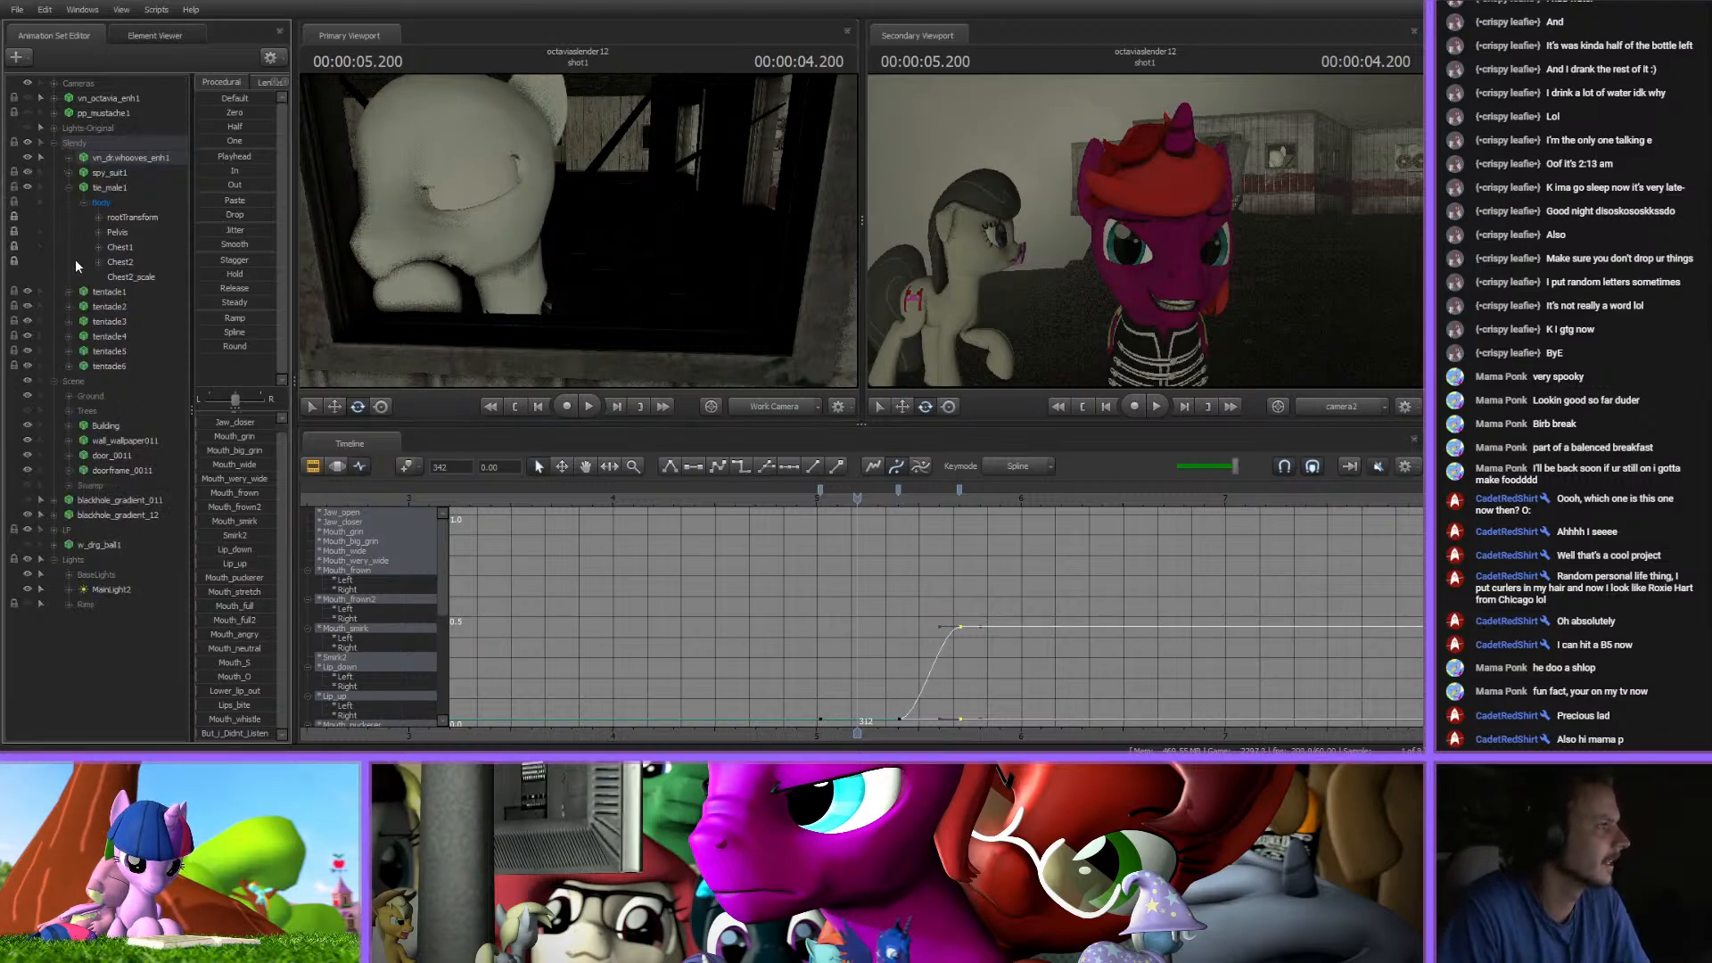
pyautogui.click(69, 366)
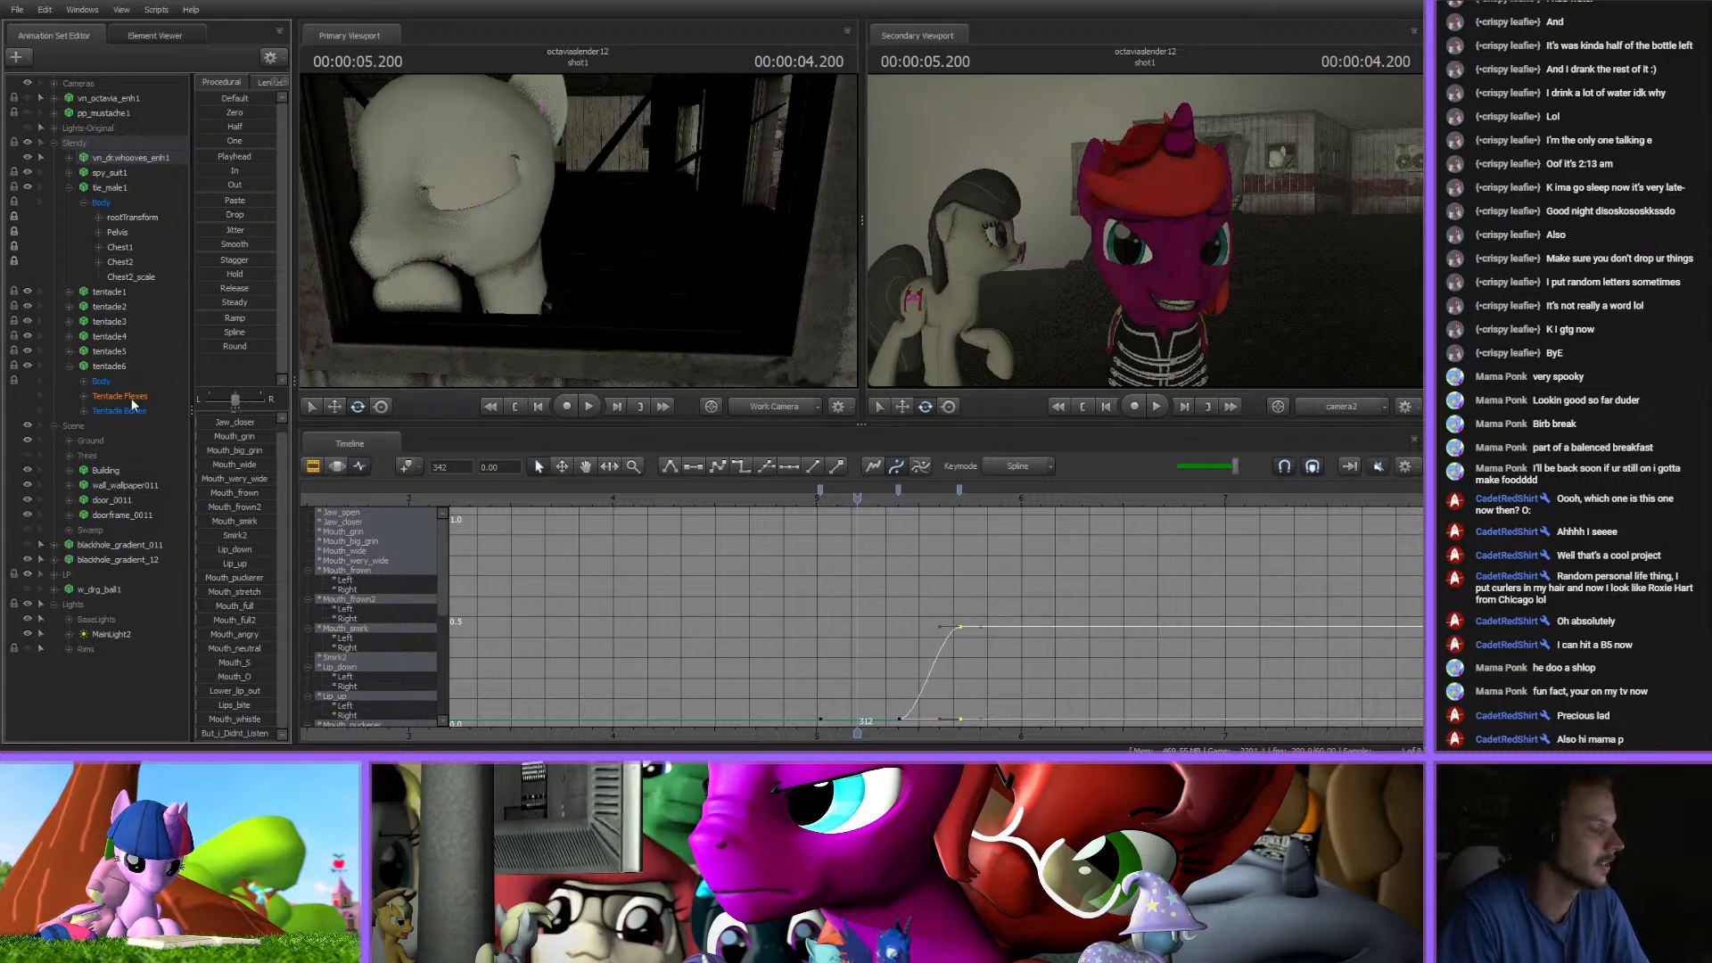
pyautogui.click(83, 364)
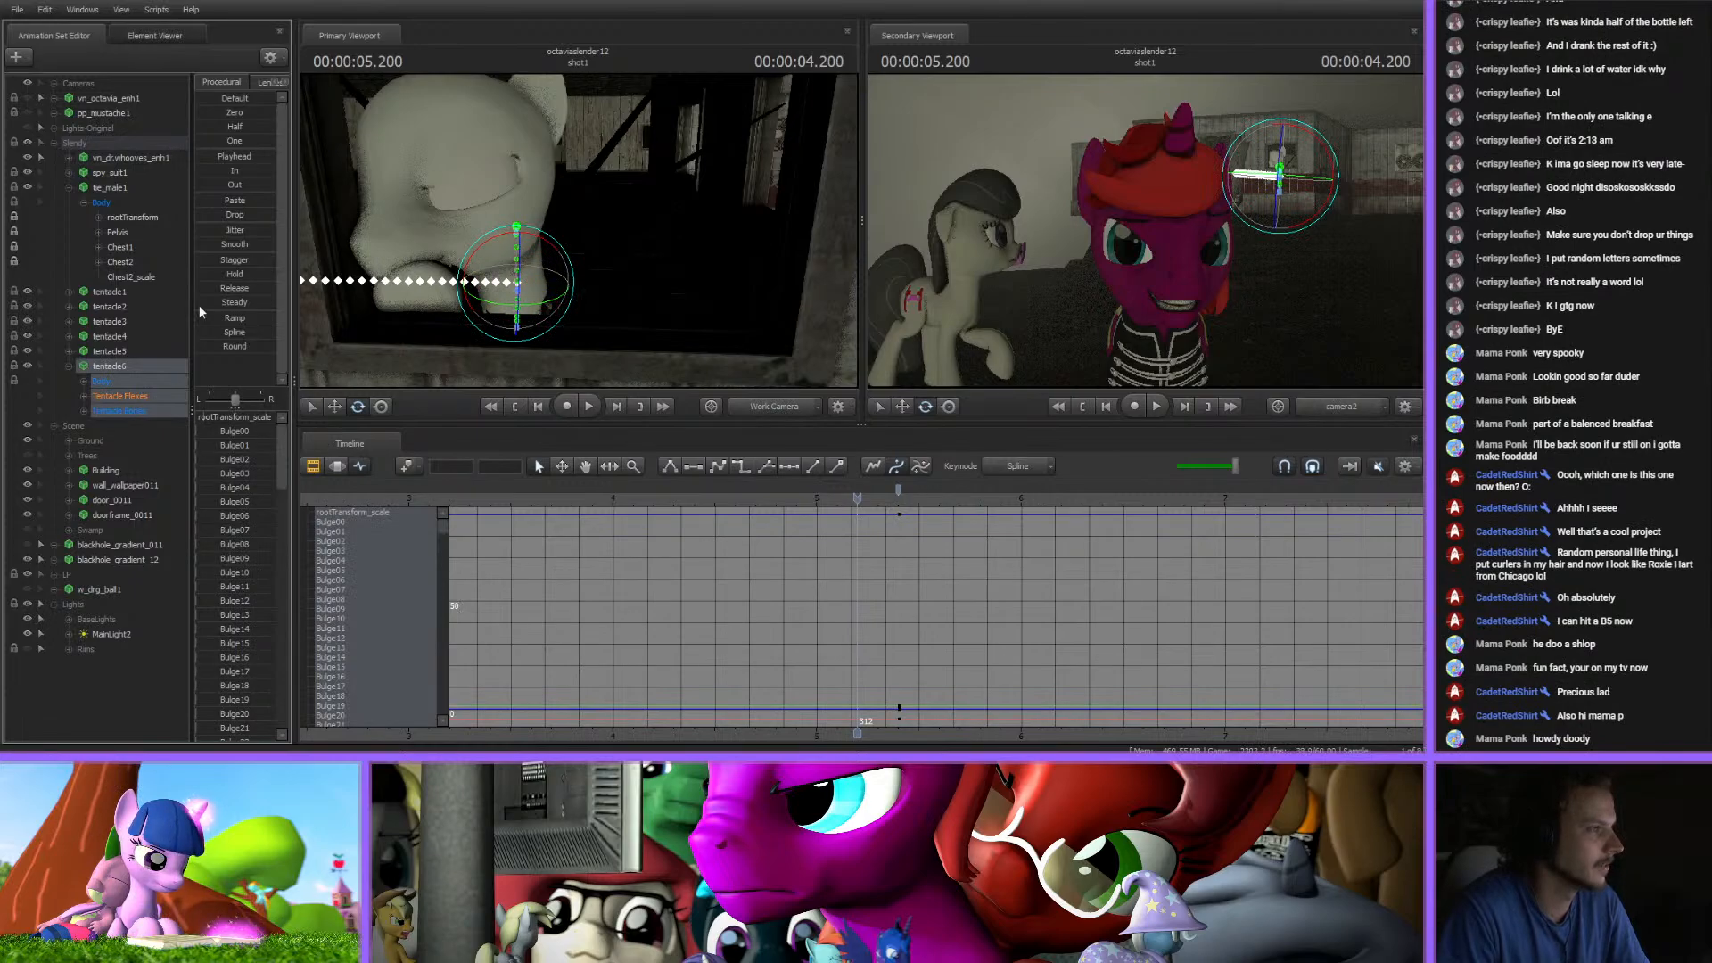
pyautogui.click(84, 410)
pyautogui.click(85, 381)
pyautogui.keyDown('ctrl'); pyautogui.click(132, 411); pyautogui.keyUp('ctrl')
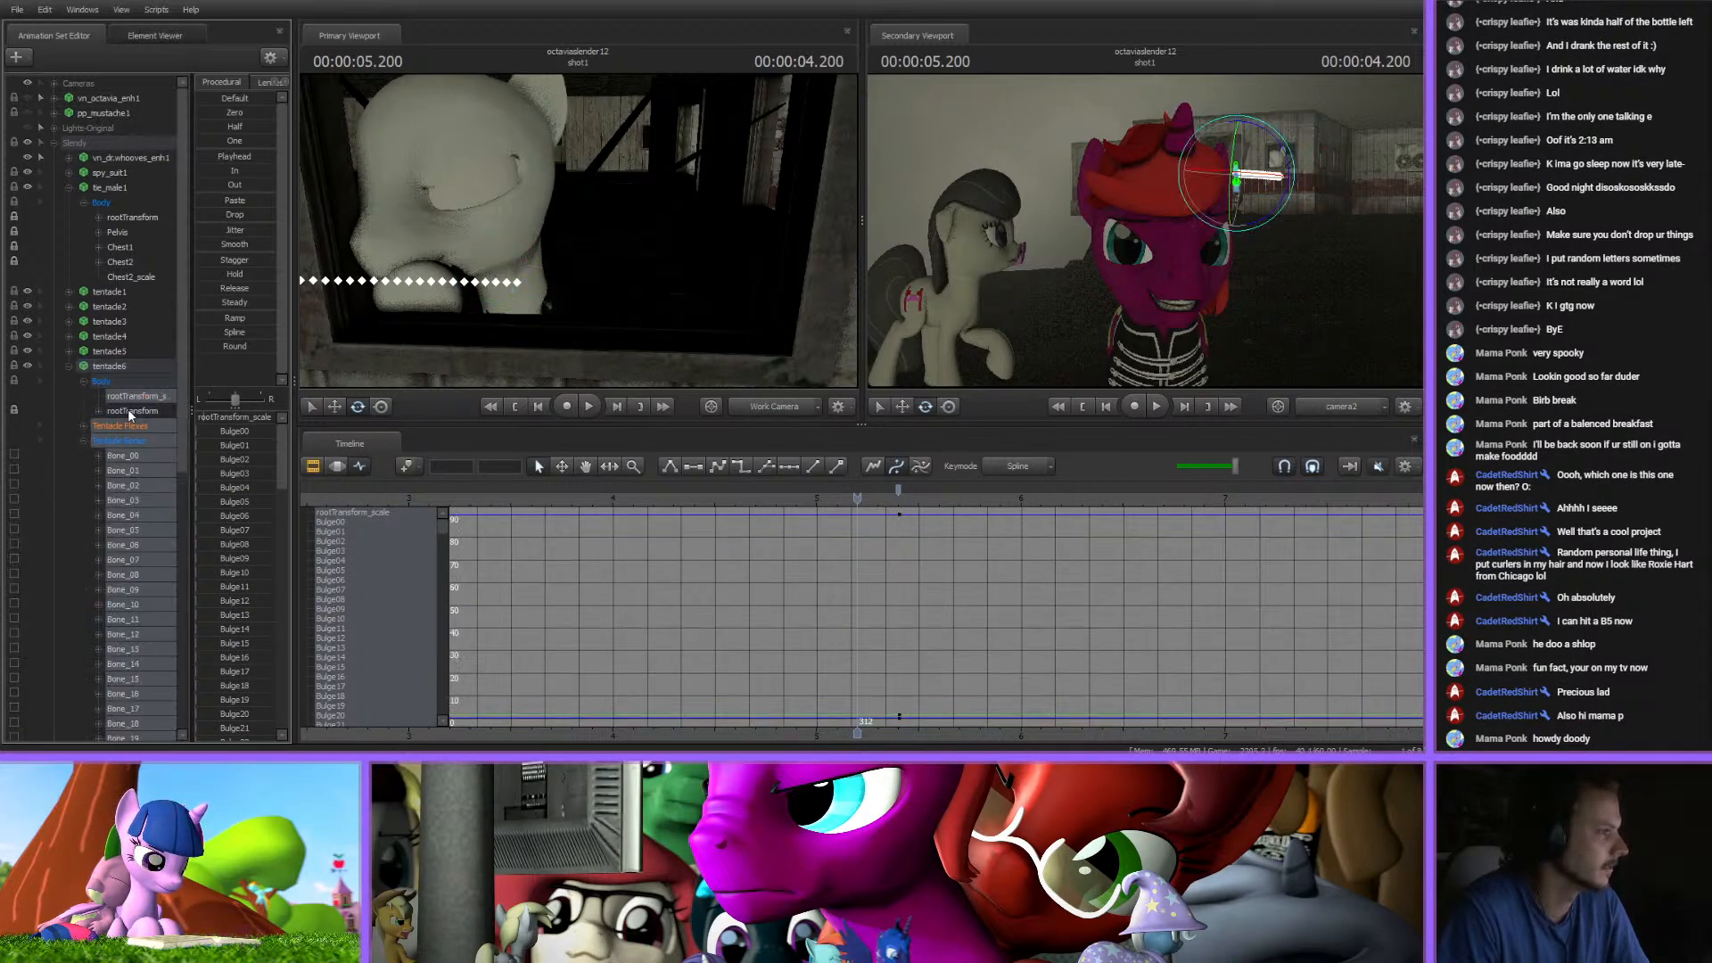
pyautogui.keyDown('ctrl'); pyautogui.click(131, 399); pyautogui.keyUp('ctrl')
pyautogui.keyDown('ctrl'); pyautogui.click(132, 457); pyautogui.keyUp('ctrl')
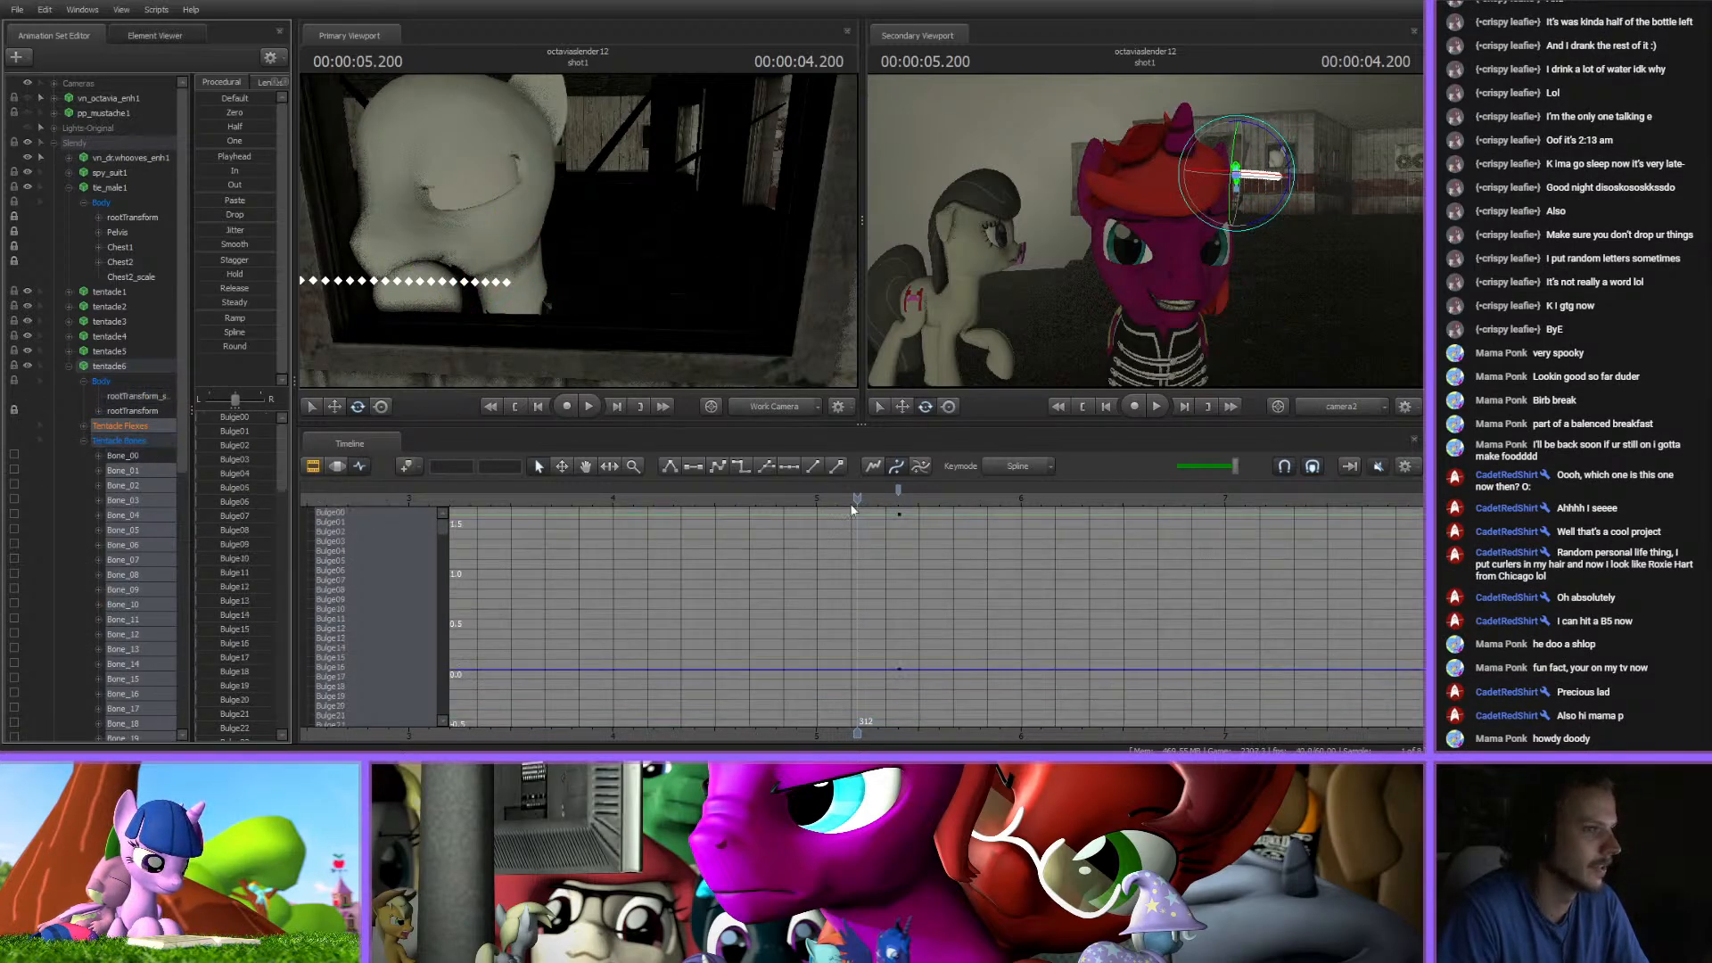
pyautogui.moveTo(710, 249); pyautogui.dragTo(616, 245)
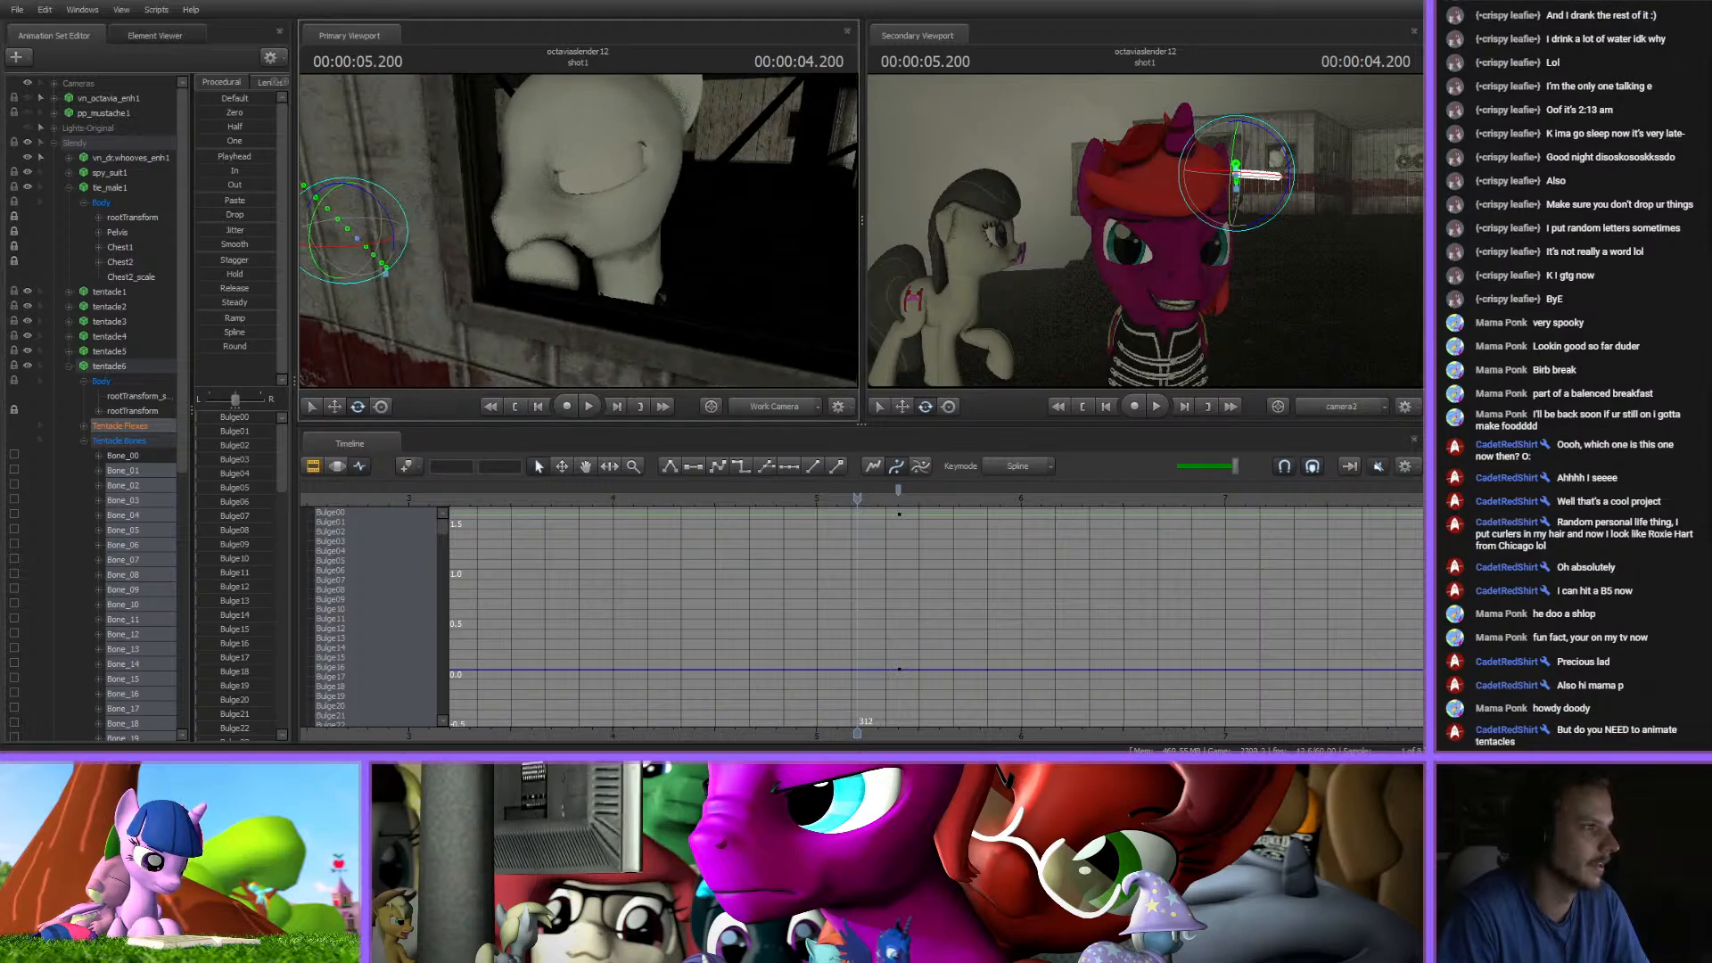
pyautogui.click(130, 472)
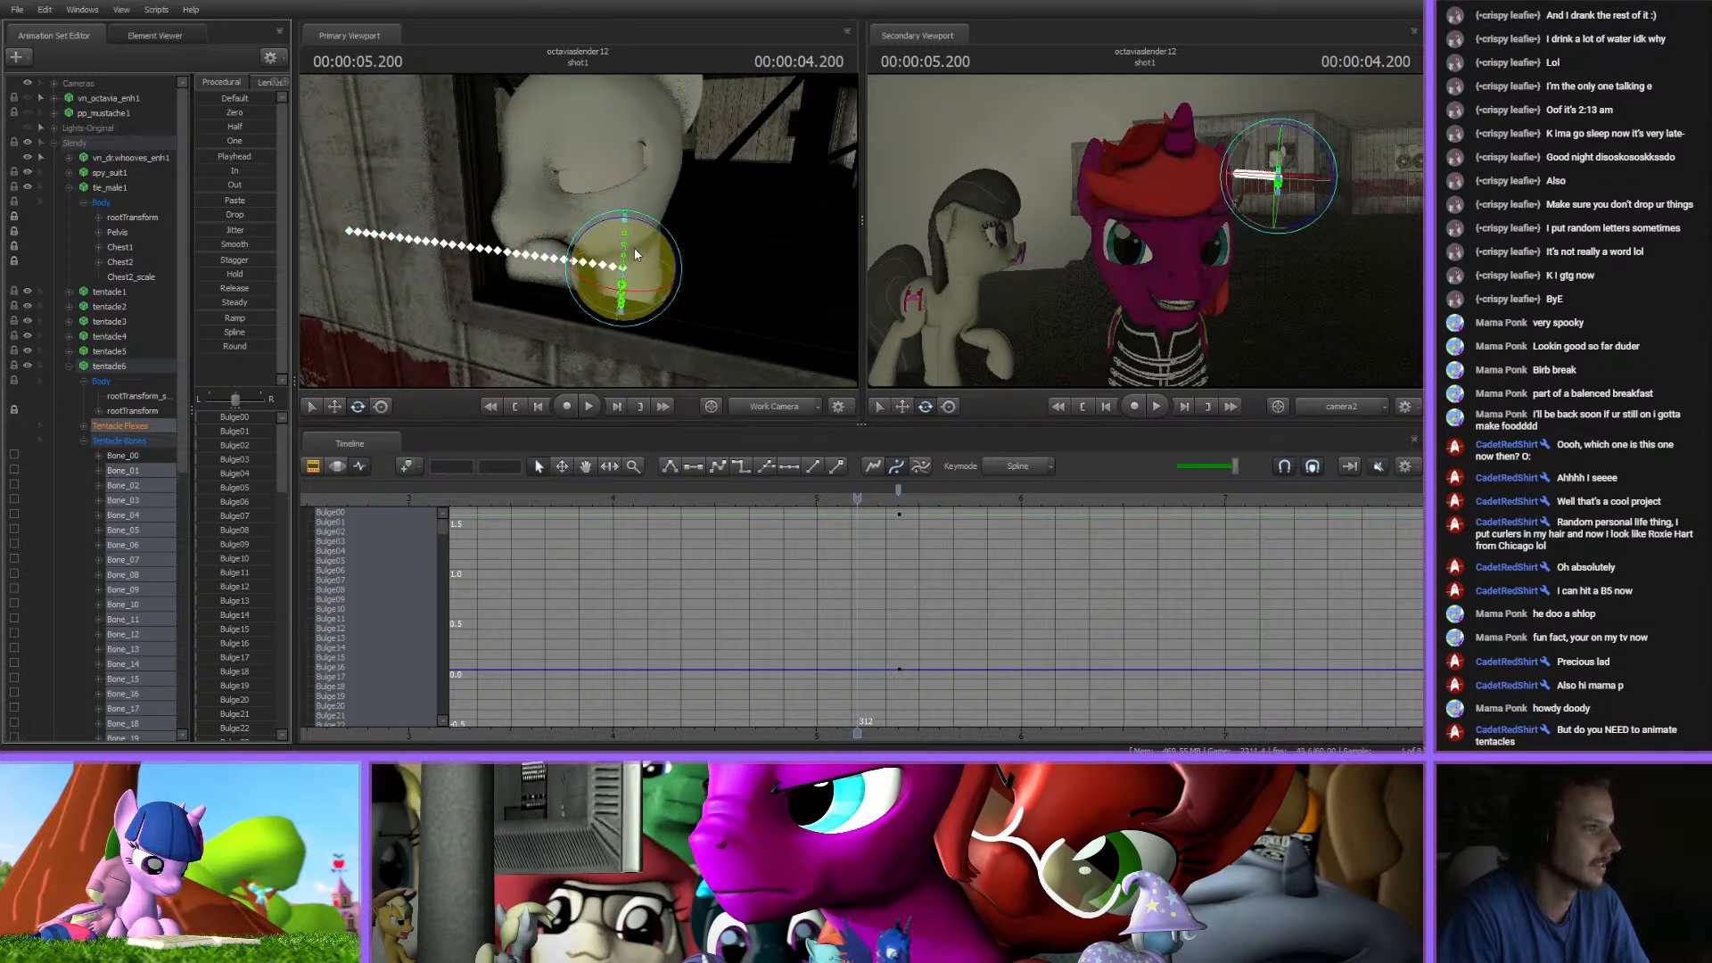
# - Curl tentacle6 into a tight coil at 00:00:05.200 by rotating its bones including Bone_00, and delete its second keyframe
pyautogui.moveTo(635, 238)
pyautogui.mouseDown()
pyautogui.moveTo(670, 254)
pyautogui.moveTo(657, 238)
pyautogui.mouseUp()
pyautogui.keyDown('alt'); pyautogui.moveTo(710, 194); pyautogui.dragTo(540, 223); pyautogui.keyUp('alt')
pyautogui.keyDown('alt'); pyautogui.moveTo(635, 321); pyautogui.dragTo(584, 308); pyautogui.keyUp('alt')
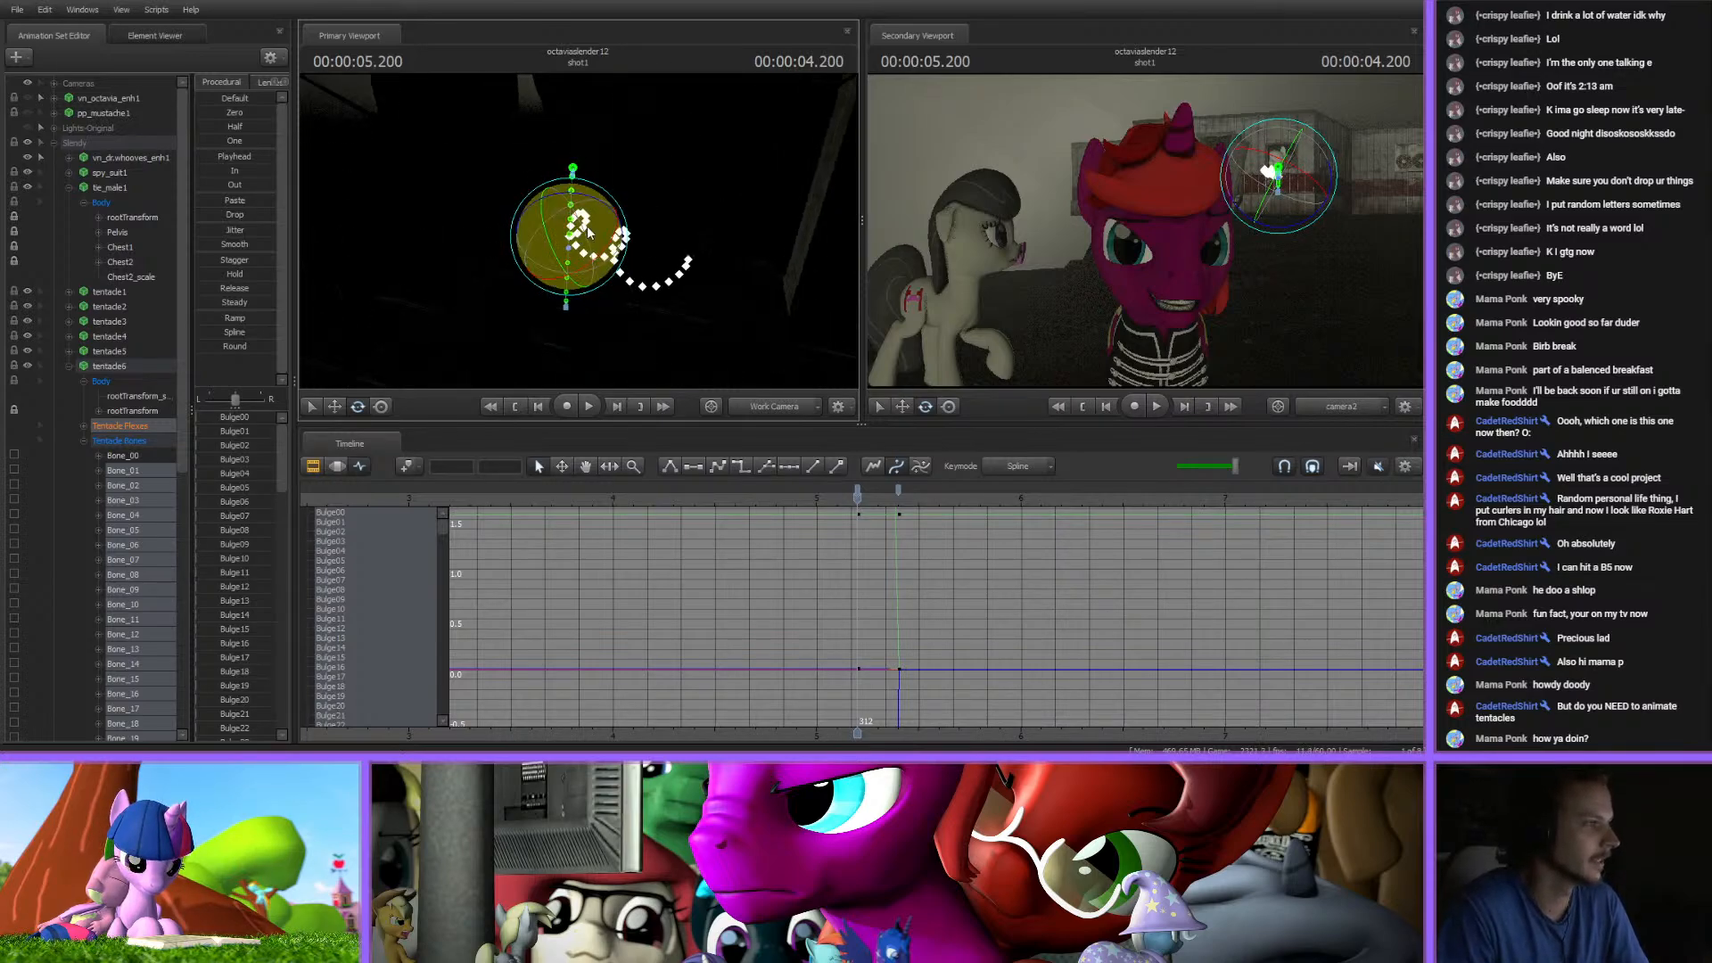
pyautogui.moveTo(566, 204); pyautogui.dragTo(555, 203)
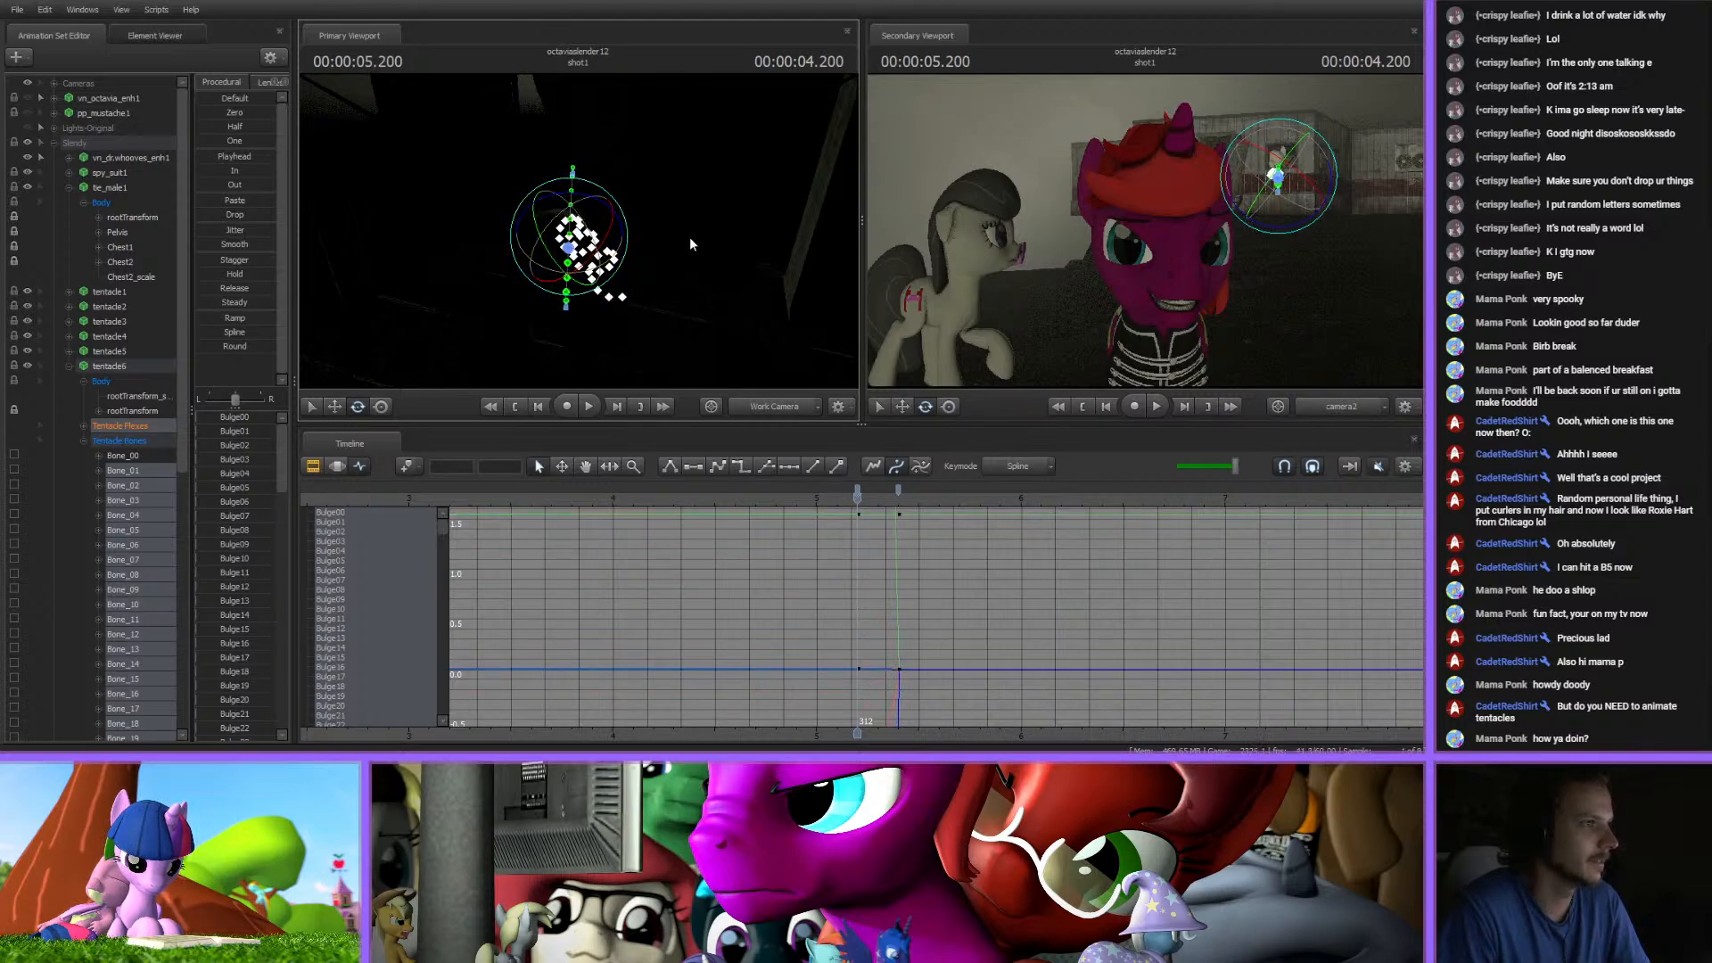
pyautogui.keyDown('alt'); pyautogui.moveTo(692, 242); pyautogui.dragTo(561, 280); pyautogui.keyUp('alt')
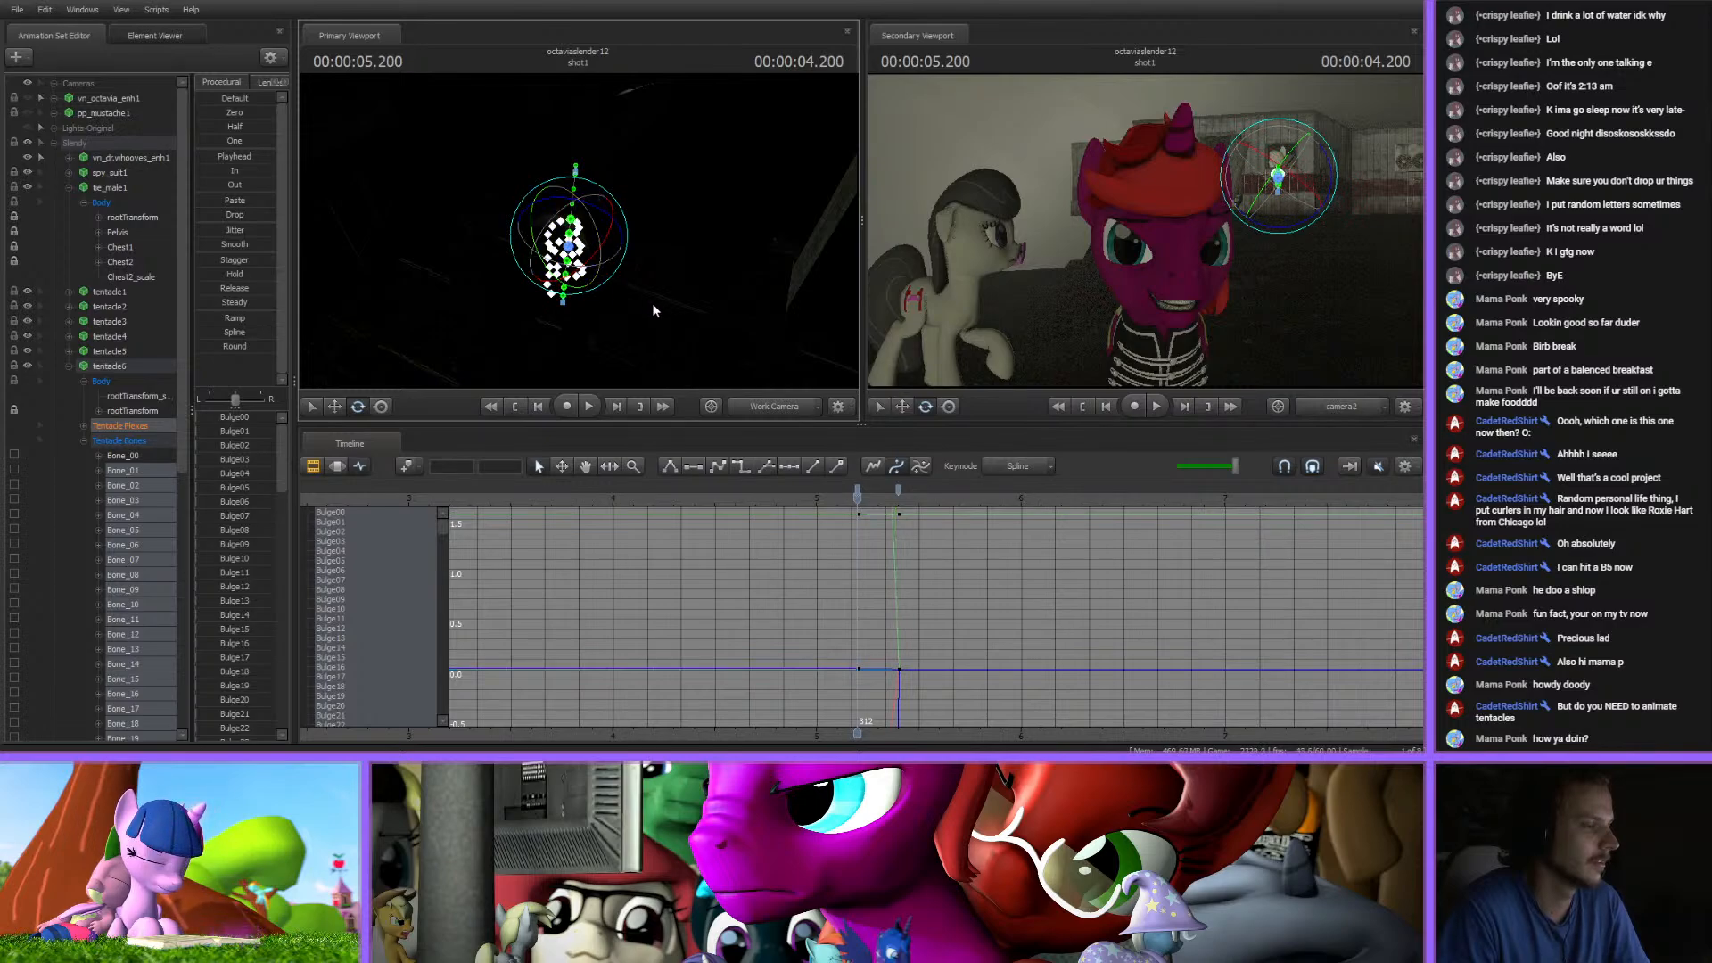
pyautogui.moveTo(592, 257); pyautogui.dragTo(591, 203)
pyautogui.click(146, 456)
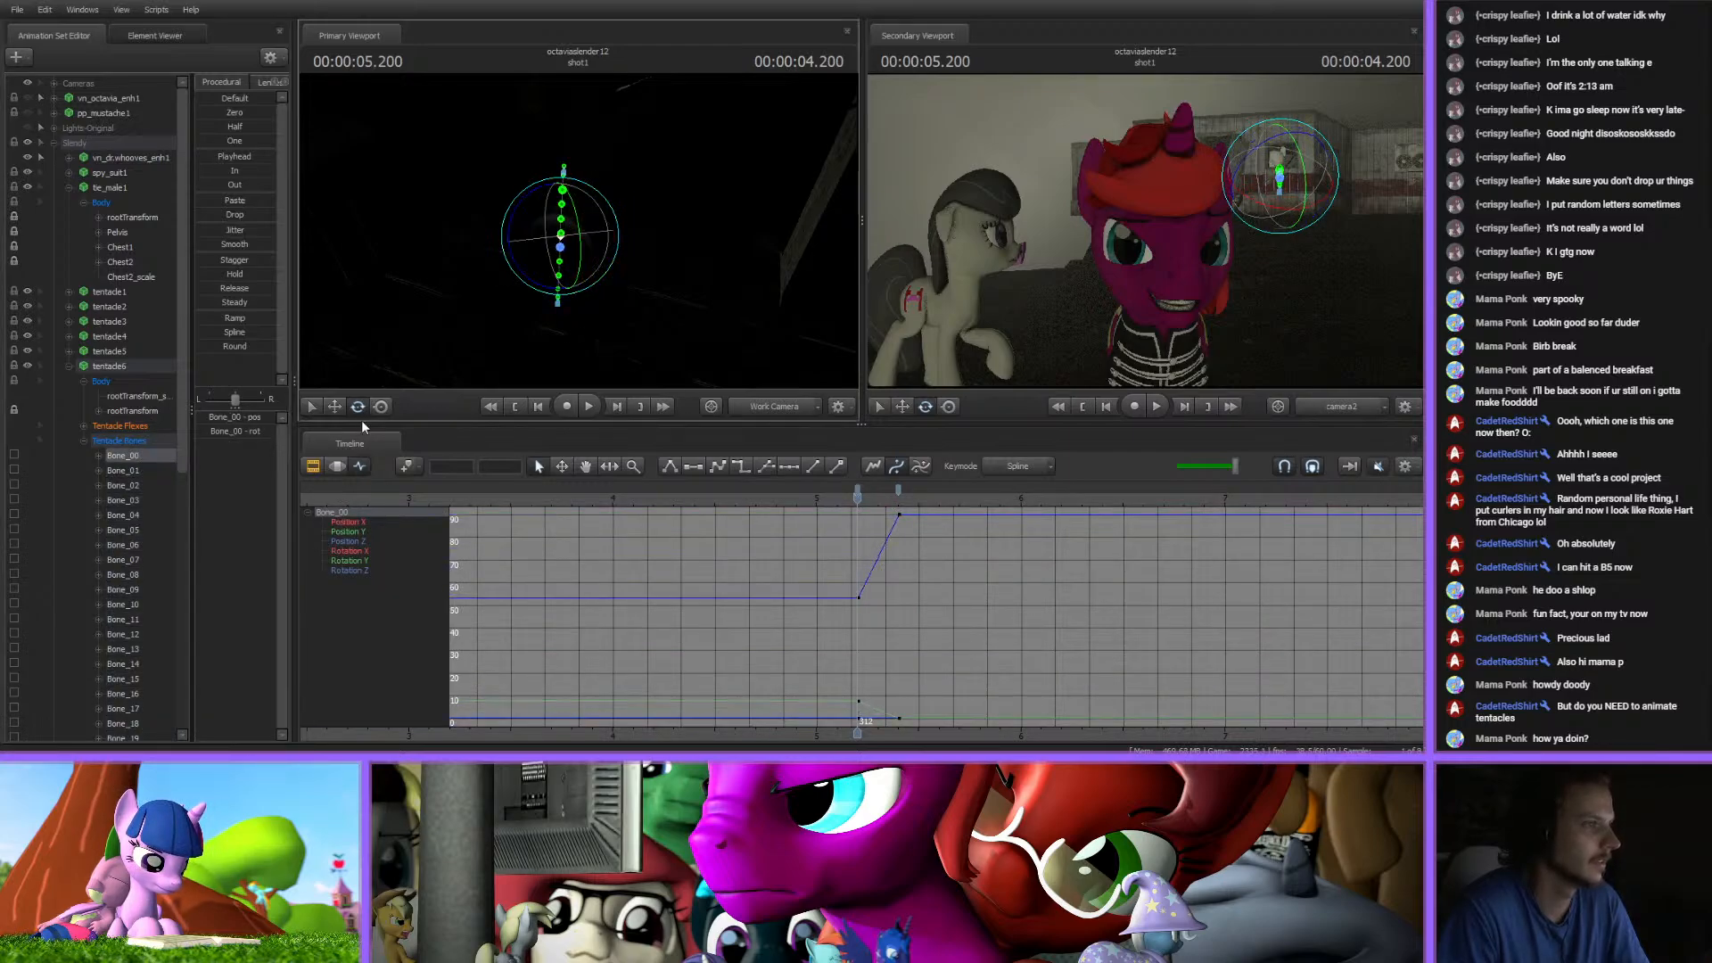
pyautogui.click(136, 367)
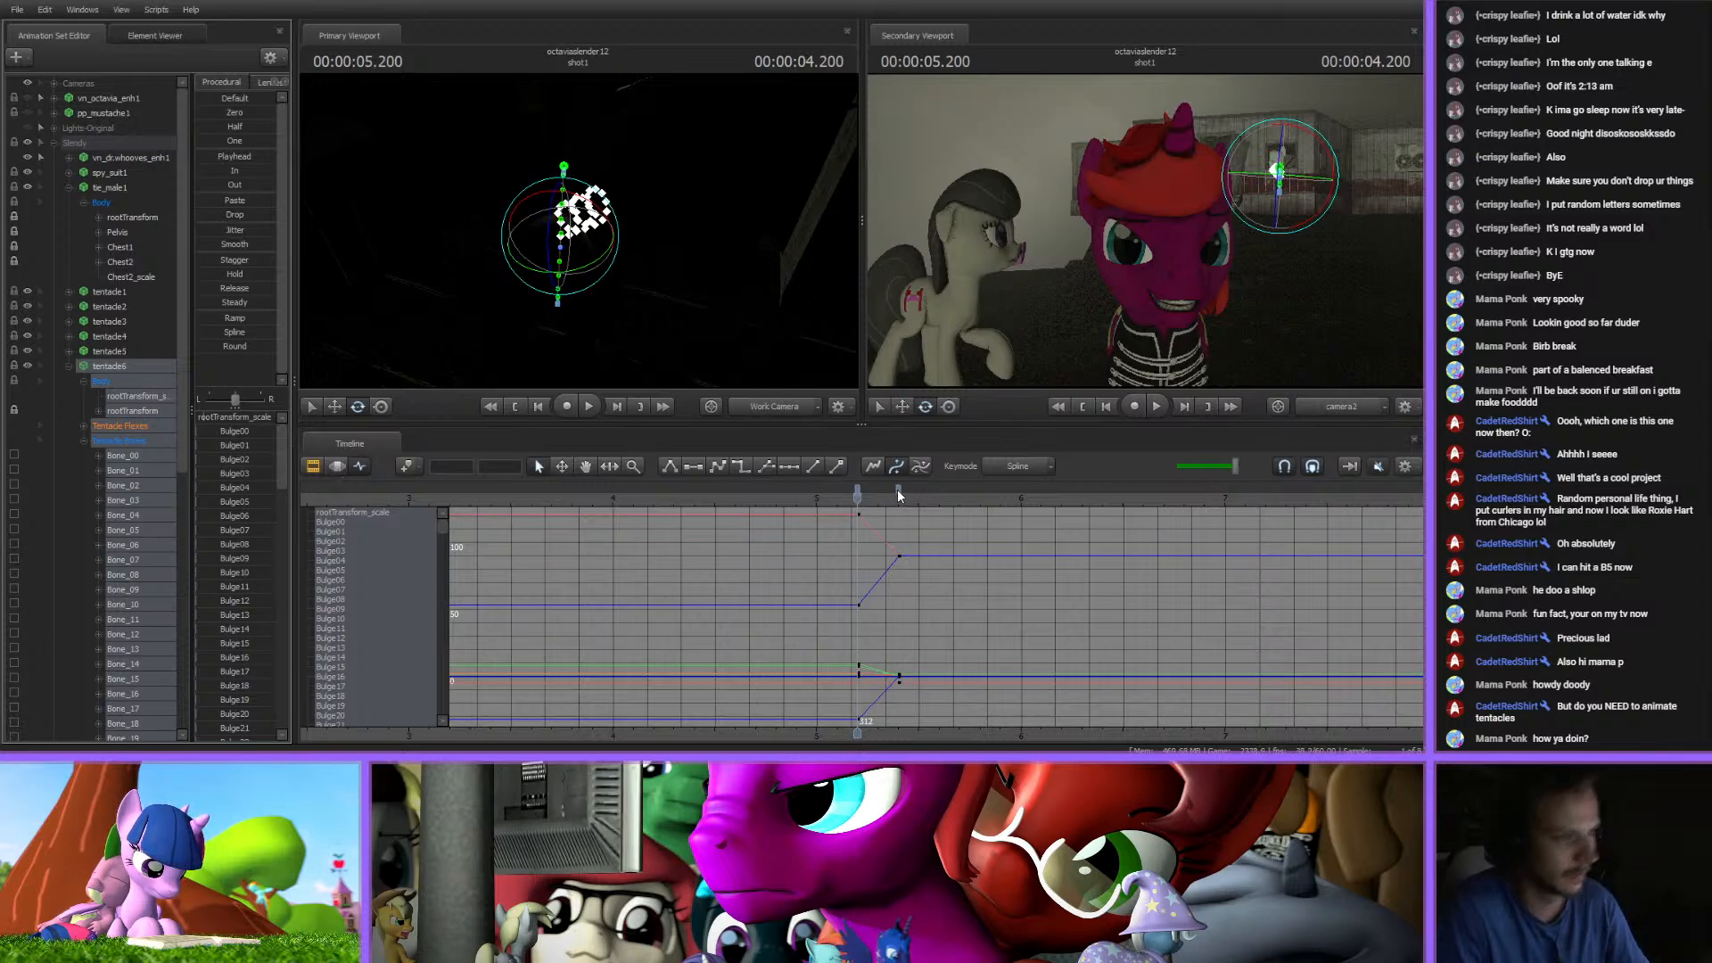
pyautogui.hotkey('ctrl', 'z')
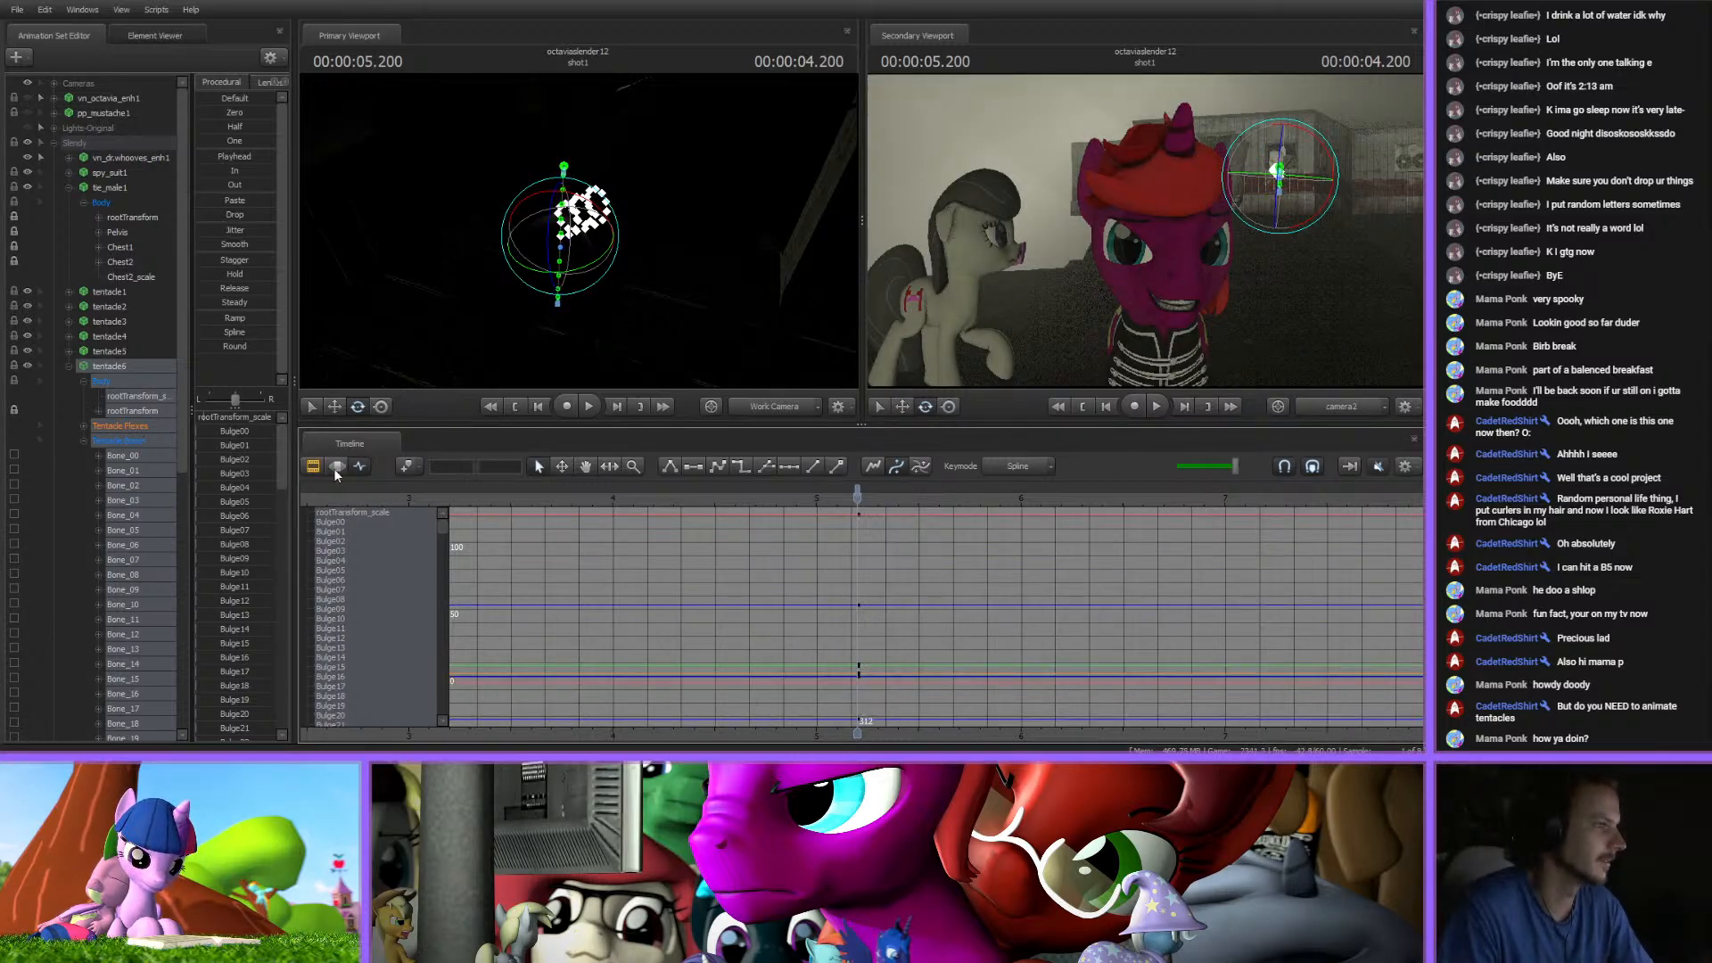
# - Paste tentacle6's curled pose onto tentacle1 through tentacle5 at 00:00:05.200
pyautogui.click(337, 466)
pyautogui.moveTo(106, 348); pyautogui.dragTo(116, 296)
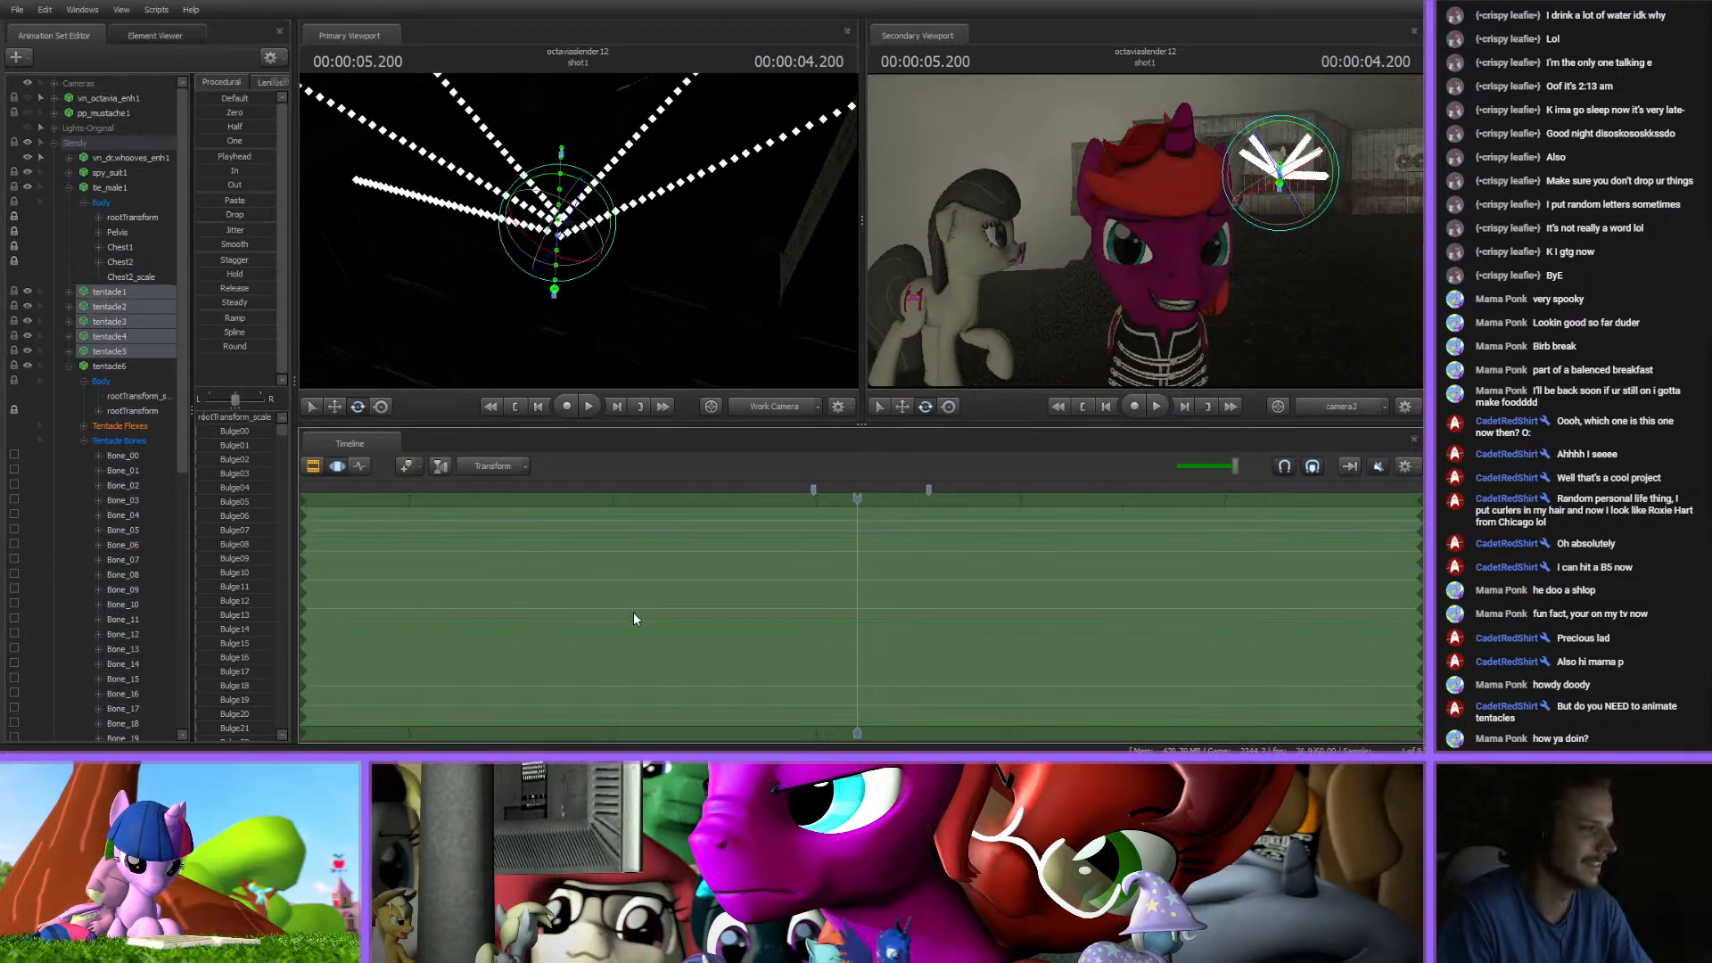
pyautogui.hotkey('ctrl', 'v')
pyautogui.press('w')
pyautogui.moveTo(583, 337)
pyautogui.mouseDown()
pyautogui.moveTo(535, 312)
pyautogui.moveTo(625, 312)
pyautogui.moveTo(600, 308)
pyautogui.mouseUp()
pyautogui.press('s')
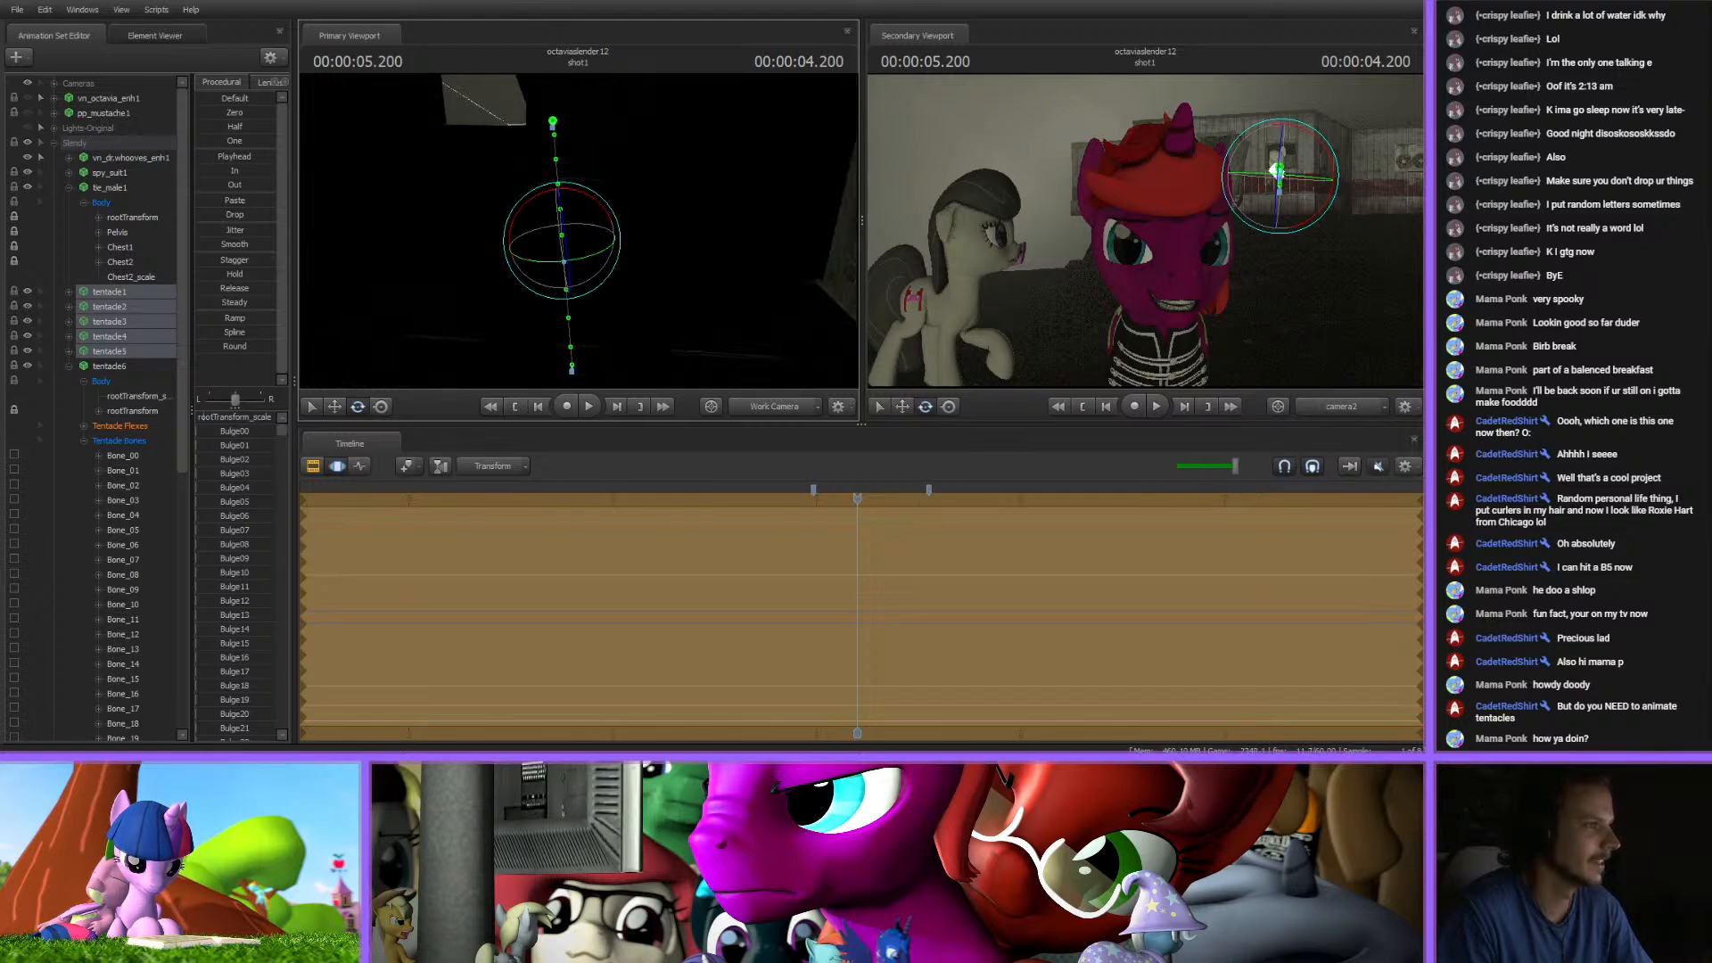
# - Rotate and move tentacle1, tentacle2 and tentacle3 individually so their coils spread out around Slendy's back
pyautogui.click(100, 291)
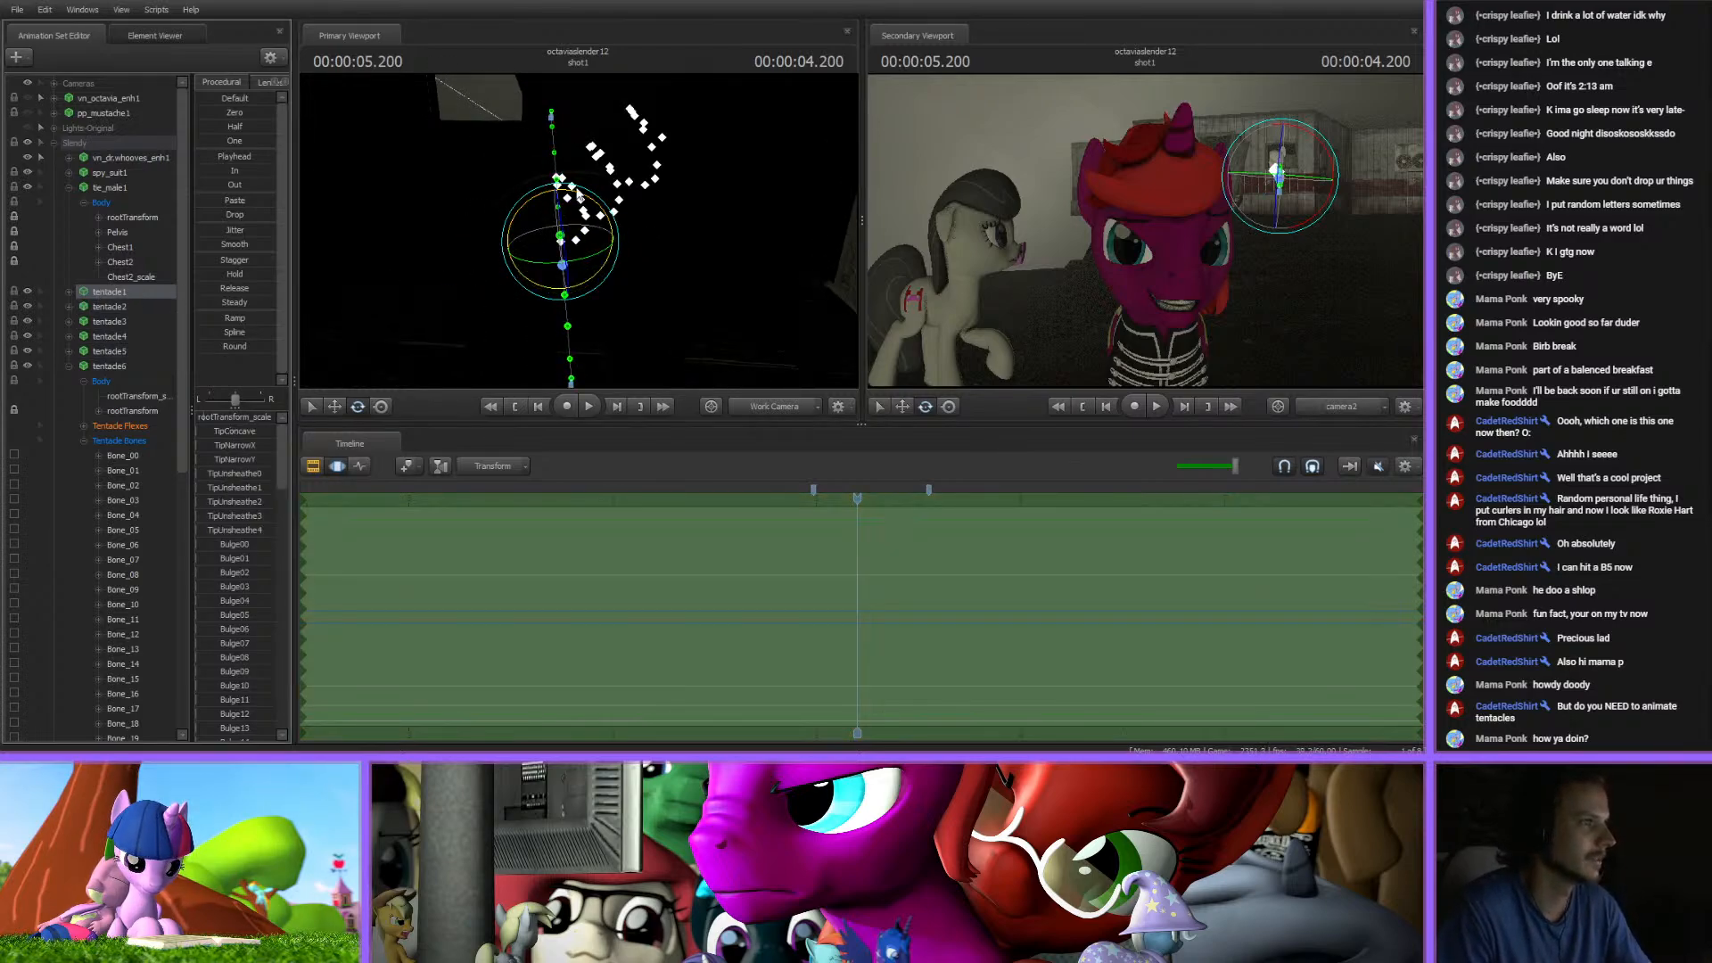
pyautogui.moveTo(577, 191); pyautogui.dragTo(467, 201)
pyautogui.press('w')
pyautogui.moveTo(585, 212); pyautogui.dragTo(582, 171)
pyautogui.click(112, 309)
pyautogui.press('e')
pyautogui.press('w')
pyautogui.click(107, 323)
pyautogui.press('e')
pyautogui.press('w')
pyautogui.press('e')
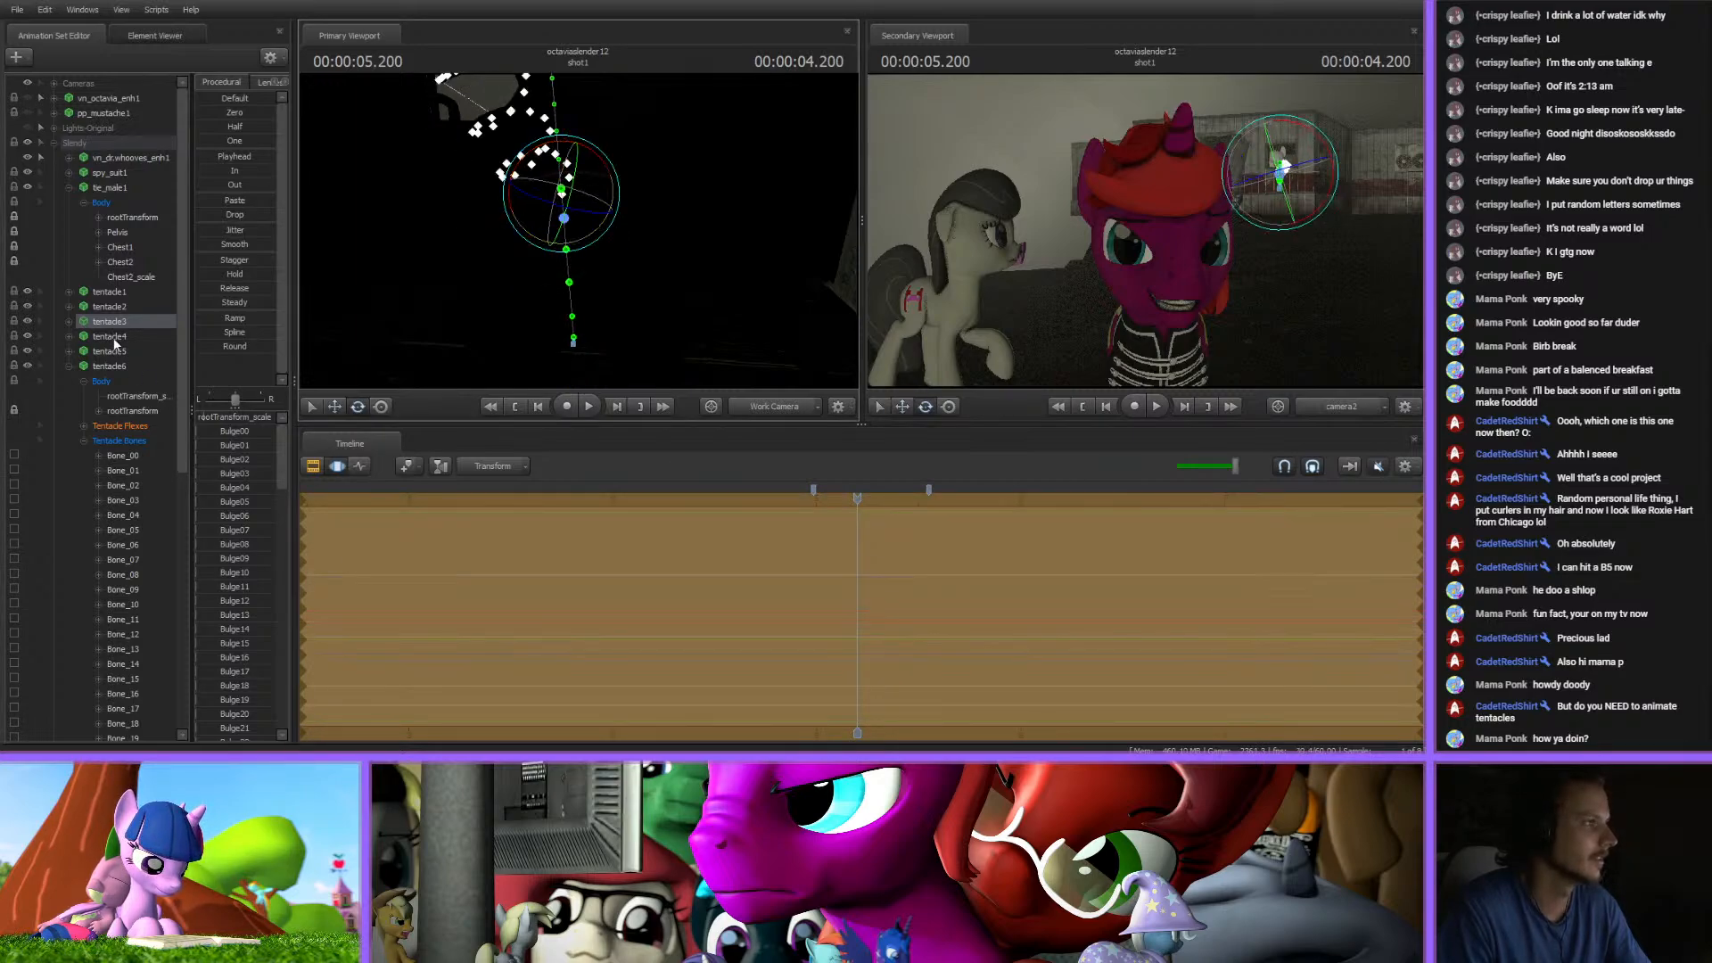
# - Rotate and move tentacle4 and tentacle5 into their own places around Slendy's back
pyautogui.click(114, 339)
pyautogui.press('w')
pyautogui.press('e')
pyautogui.moveTo(574, 191); pyautogui.dragTo(462, 214)
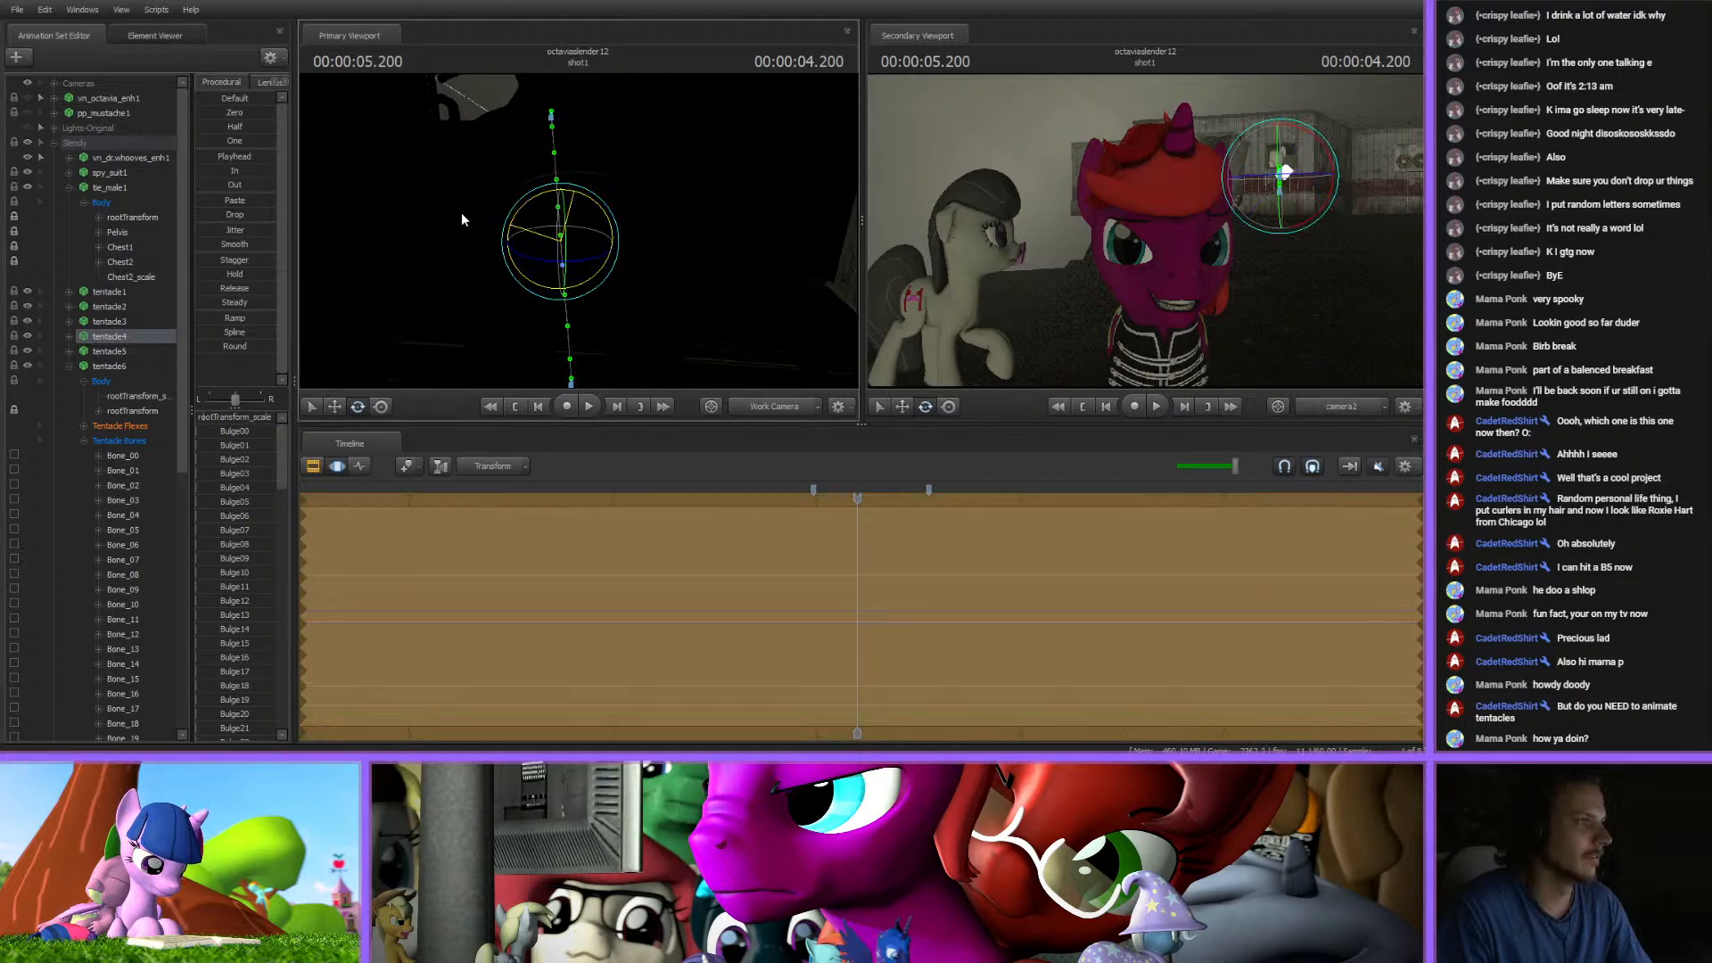
pyautogui.press('w')
pyautogui.moveTo(584, 214); pyautogui.dragTo(833, 182)
pyautogui.click(112, 349)
pyautogui.press('e')
pyautogui.press('w')
pyautogui.press('s')
pyautogui.moveTo(613, 177); pyautogui.dragTo(691, 177)
pyautogui.press('w')
pyautogui.press('Escape')
# - Play back the shot repeatedly from about 00:00:04.600 to check Slendy's rise with the curled tentacles
pyautogui.moveTo(866, 497); pyautogui.dragTo(731, 518)
pyautogui.press('space')
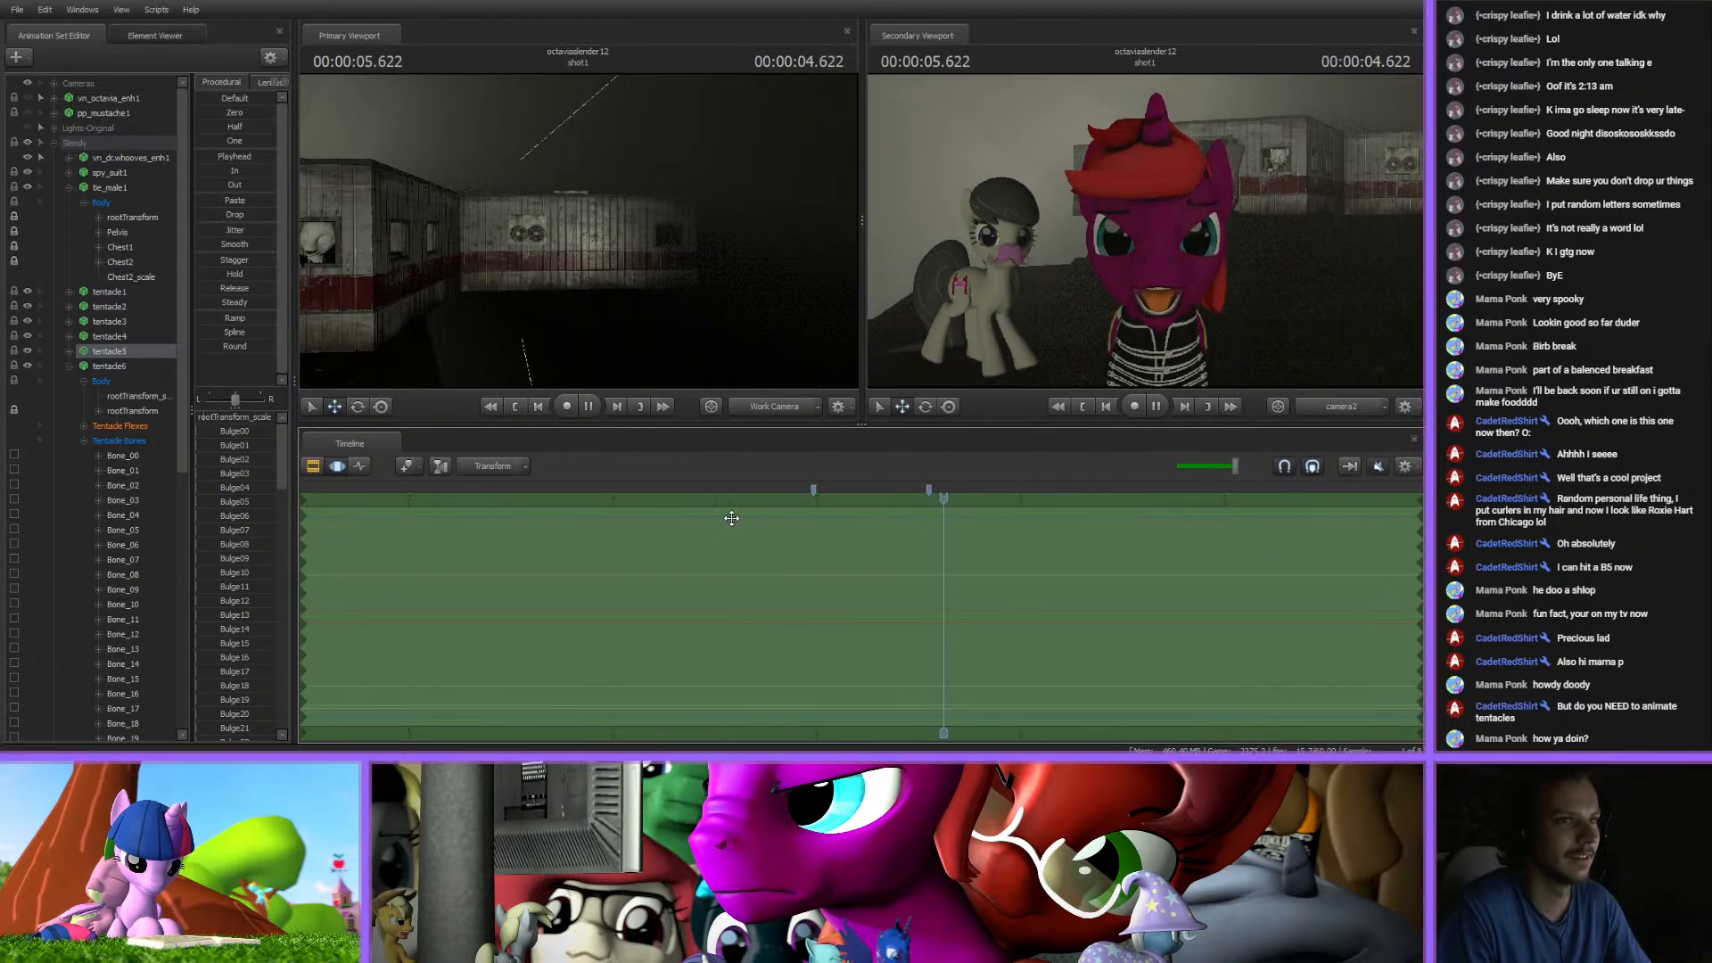
pyautogui.press('space')
pyautogui.moveTo(1092, 498); pyautogui.dragTo(744, 500)
pyautogui.press('space')
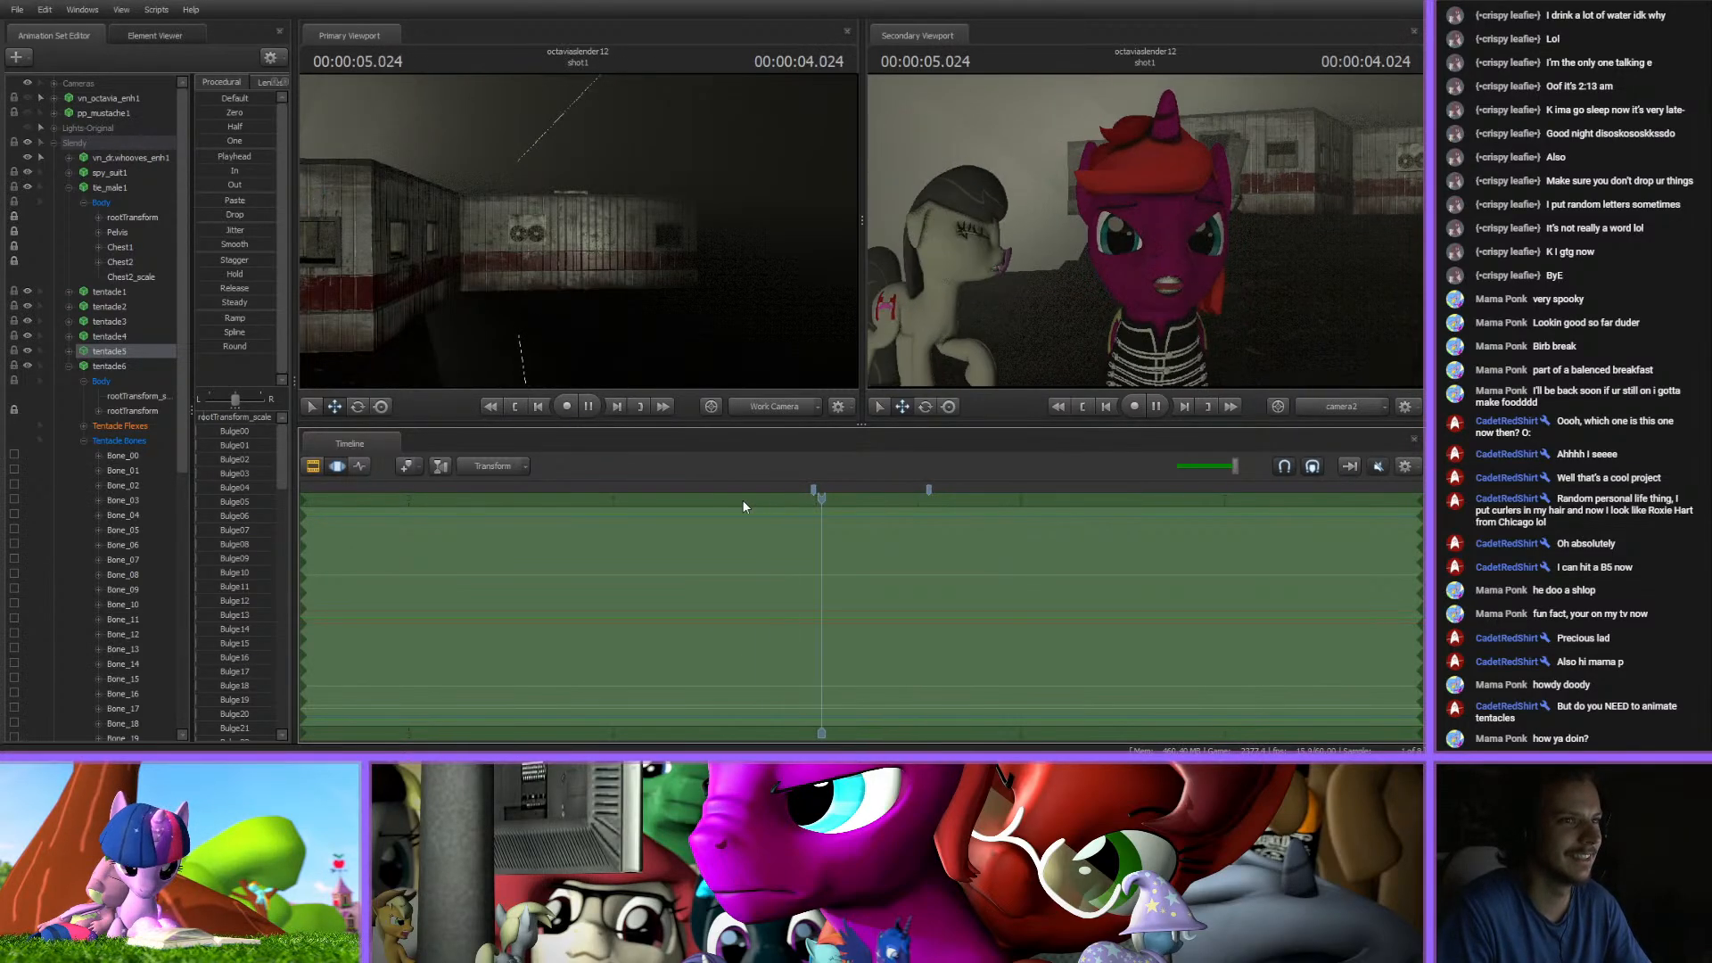
pyautogui.press('space')
pyautogui.moveTo(1064, 503); pyautogui.dragTo(731, 504)
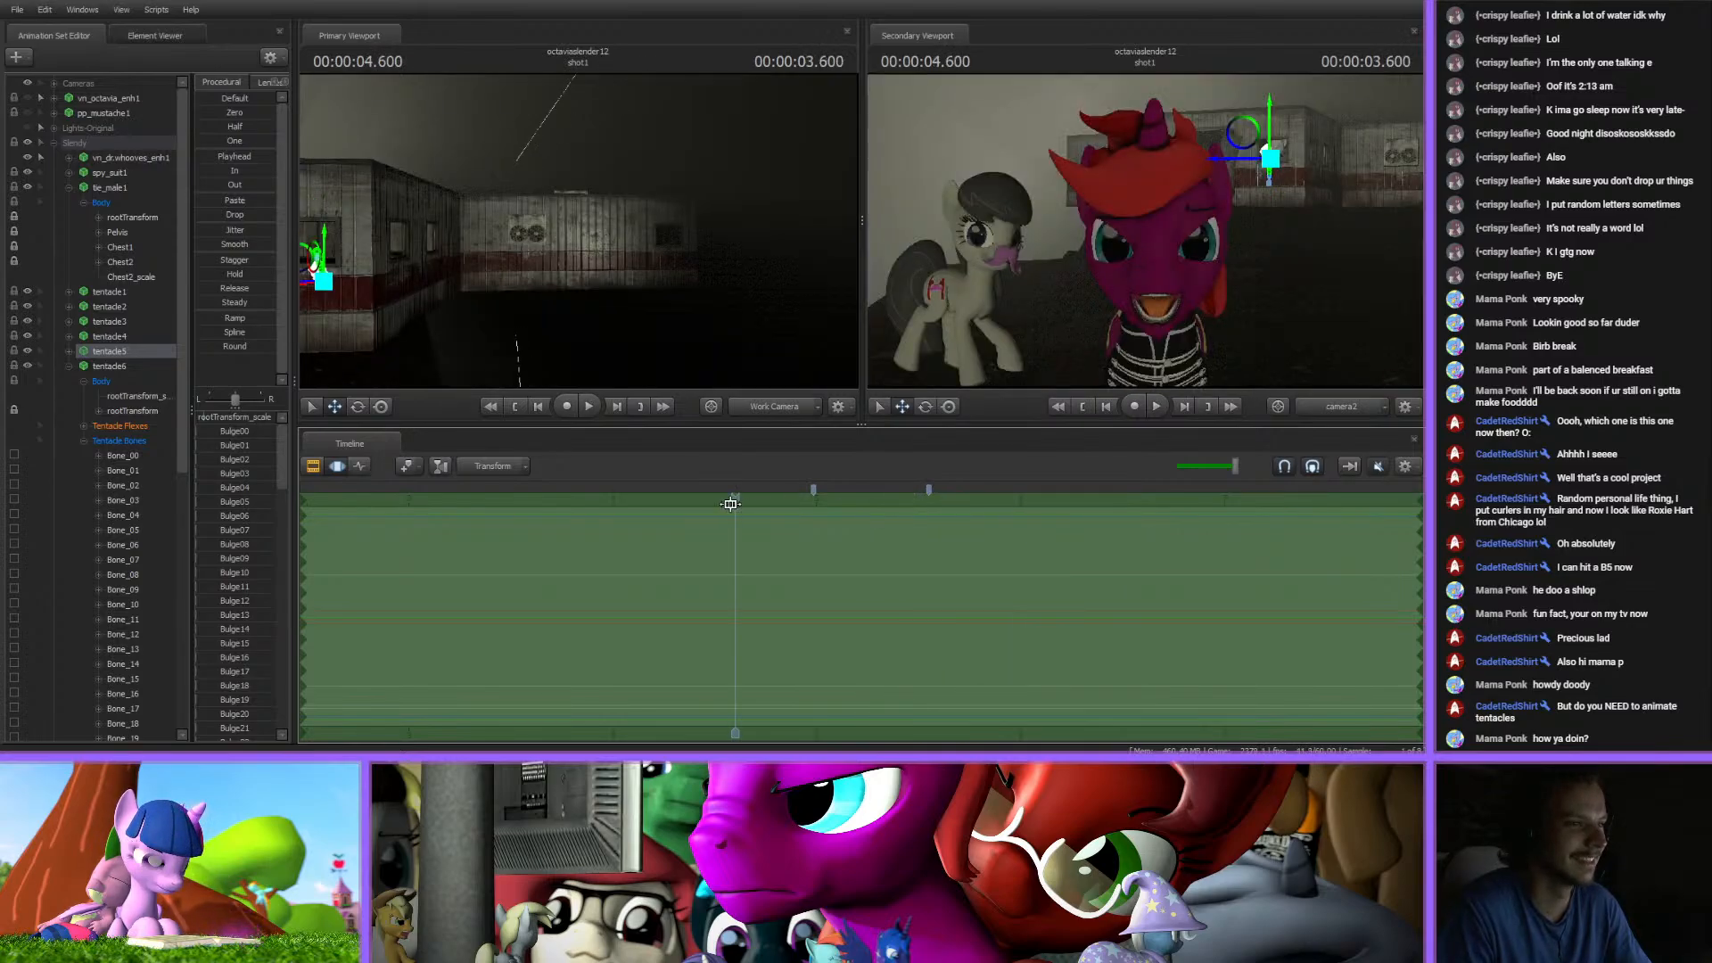
pyautogui.press('space')
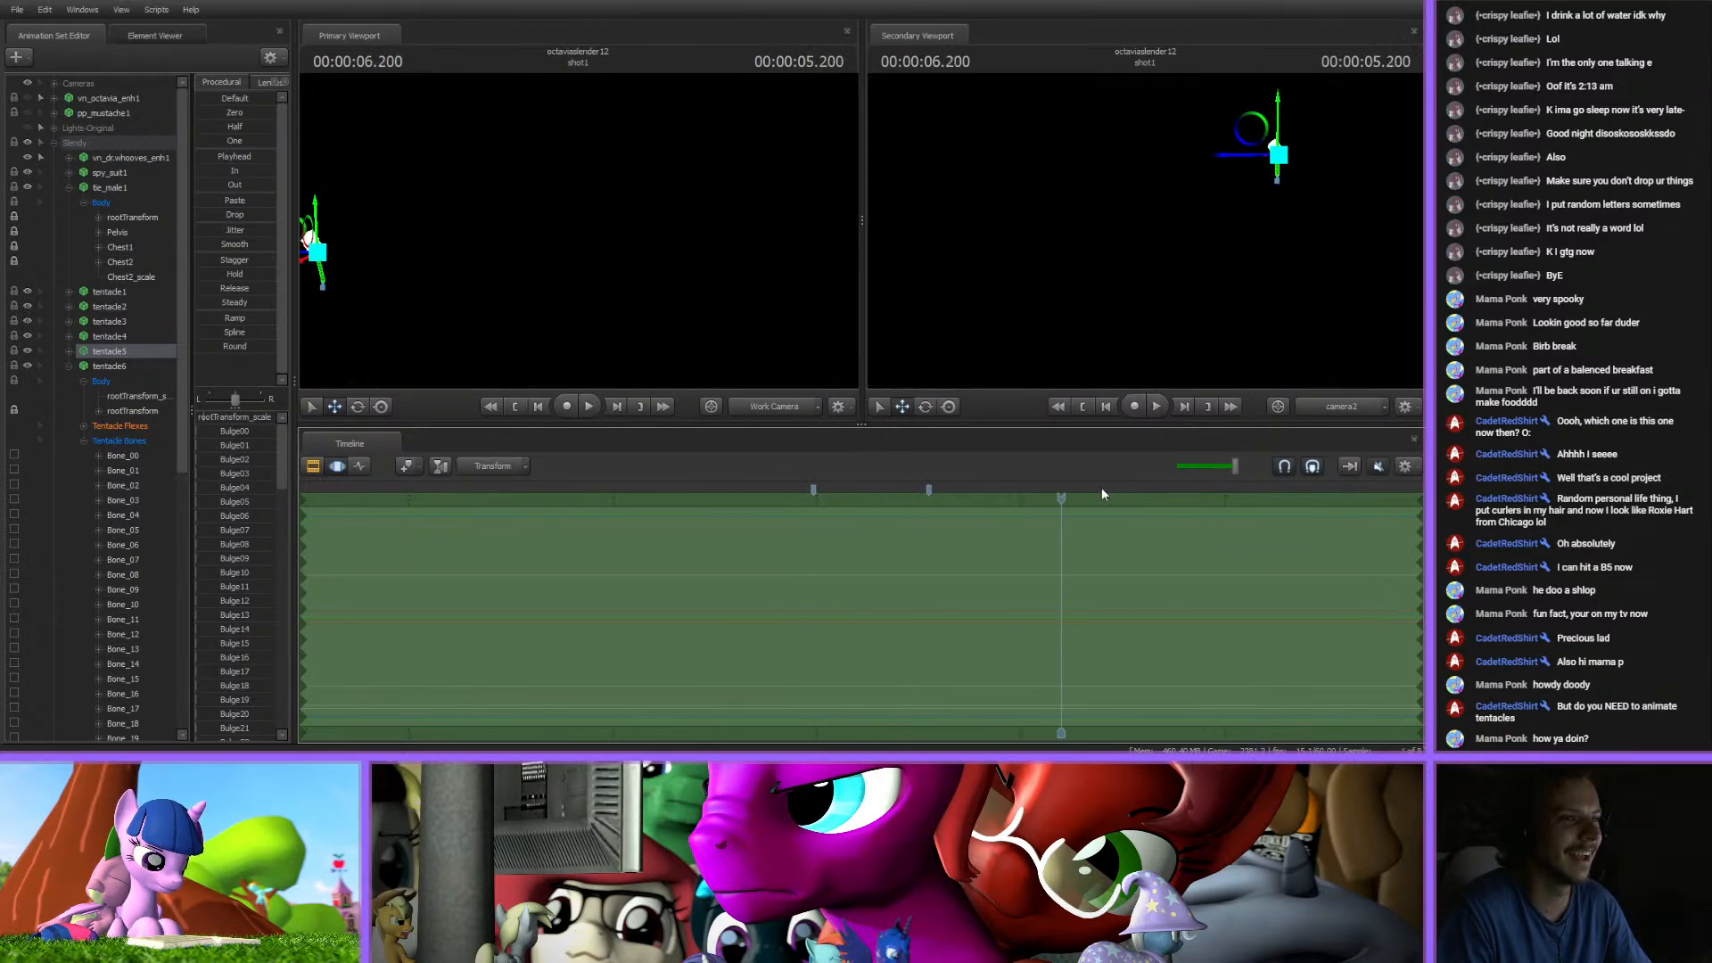
pyautogui.moveTo(857, 505); pyautogui.dragTo(772, 499)
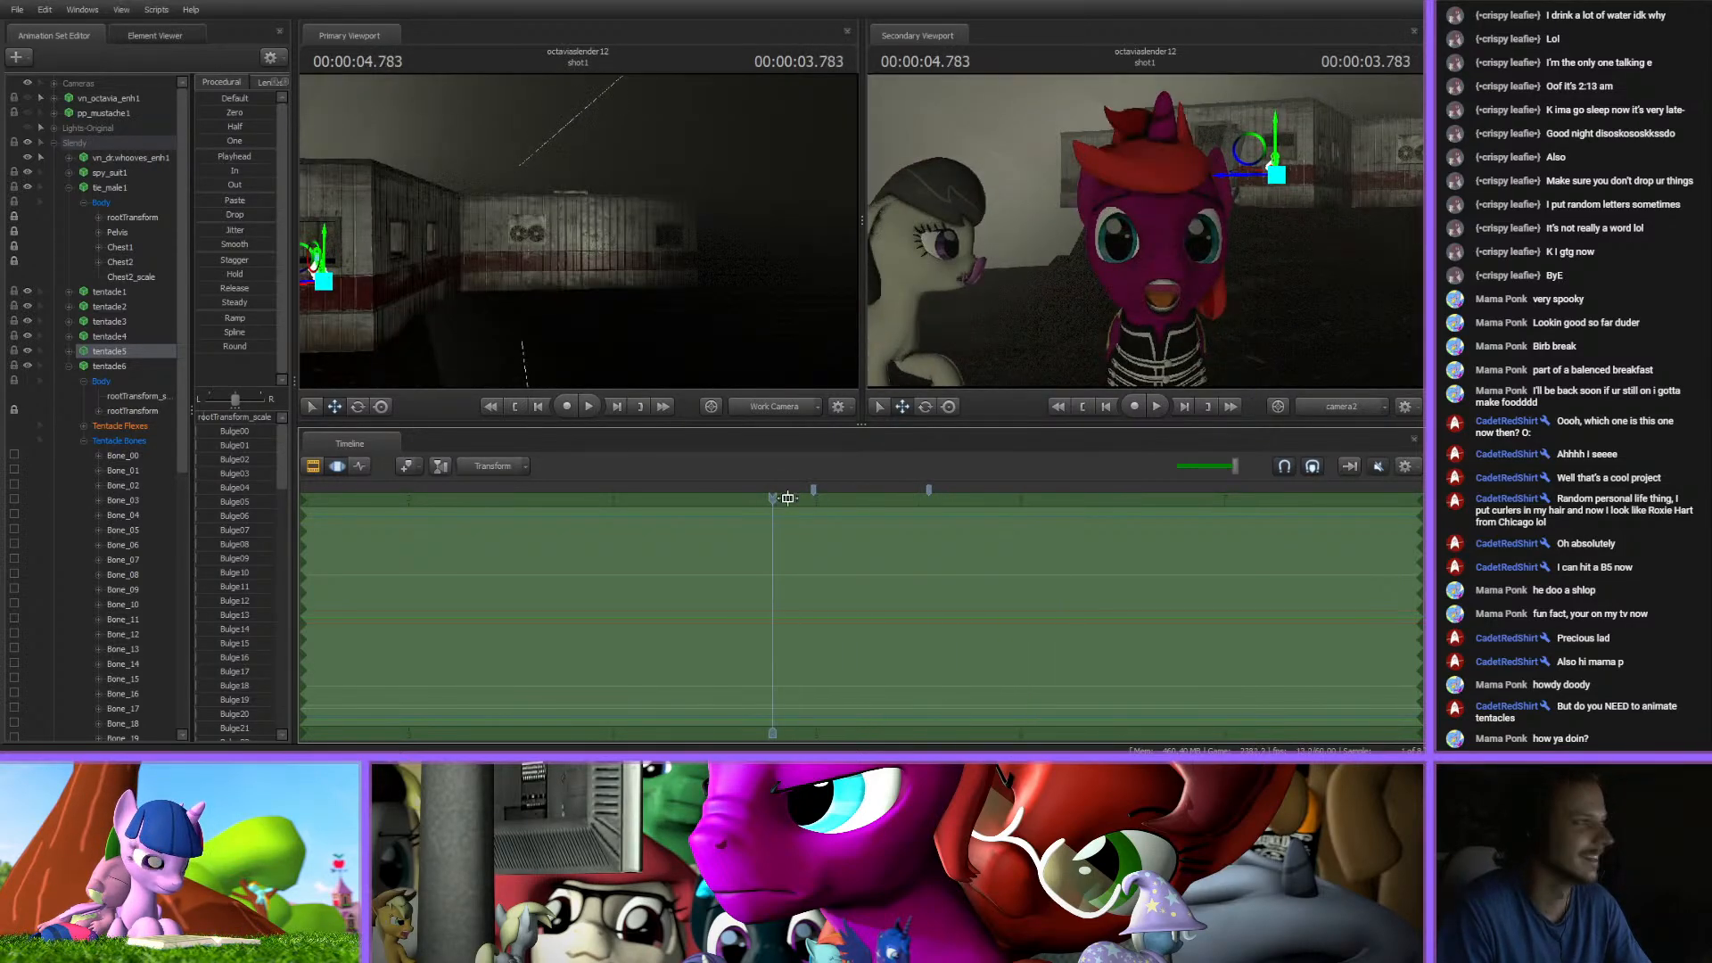
# - Select Slendy's whole animation group and stretch all keyframes after the first so the last lands at about 00:00:05.900
pyautogui.click(98, 158)
pyautogui.click(364, 466)
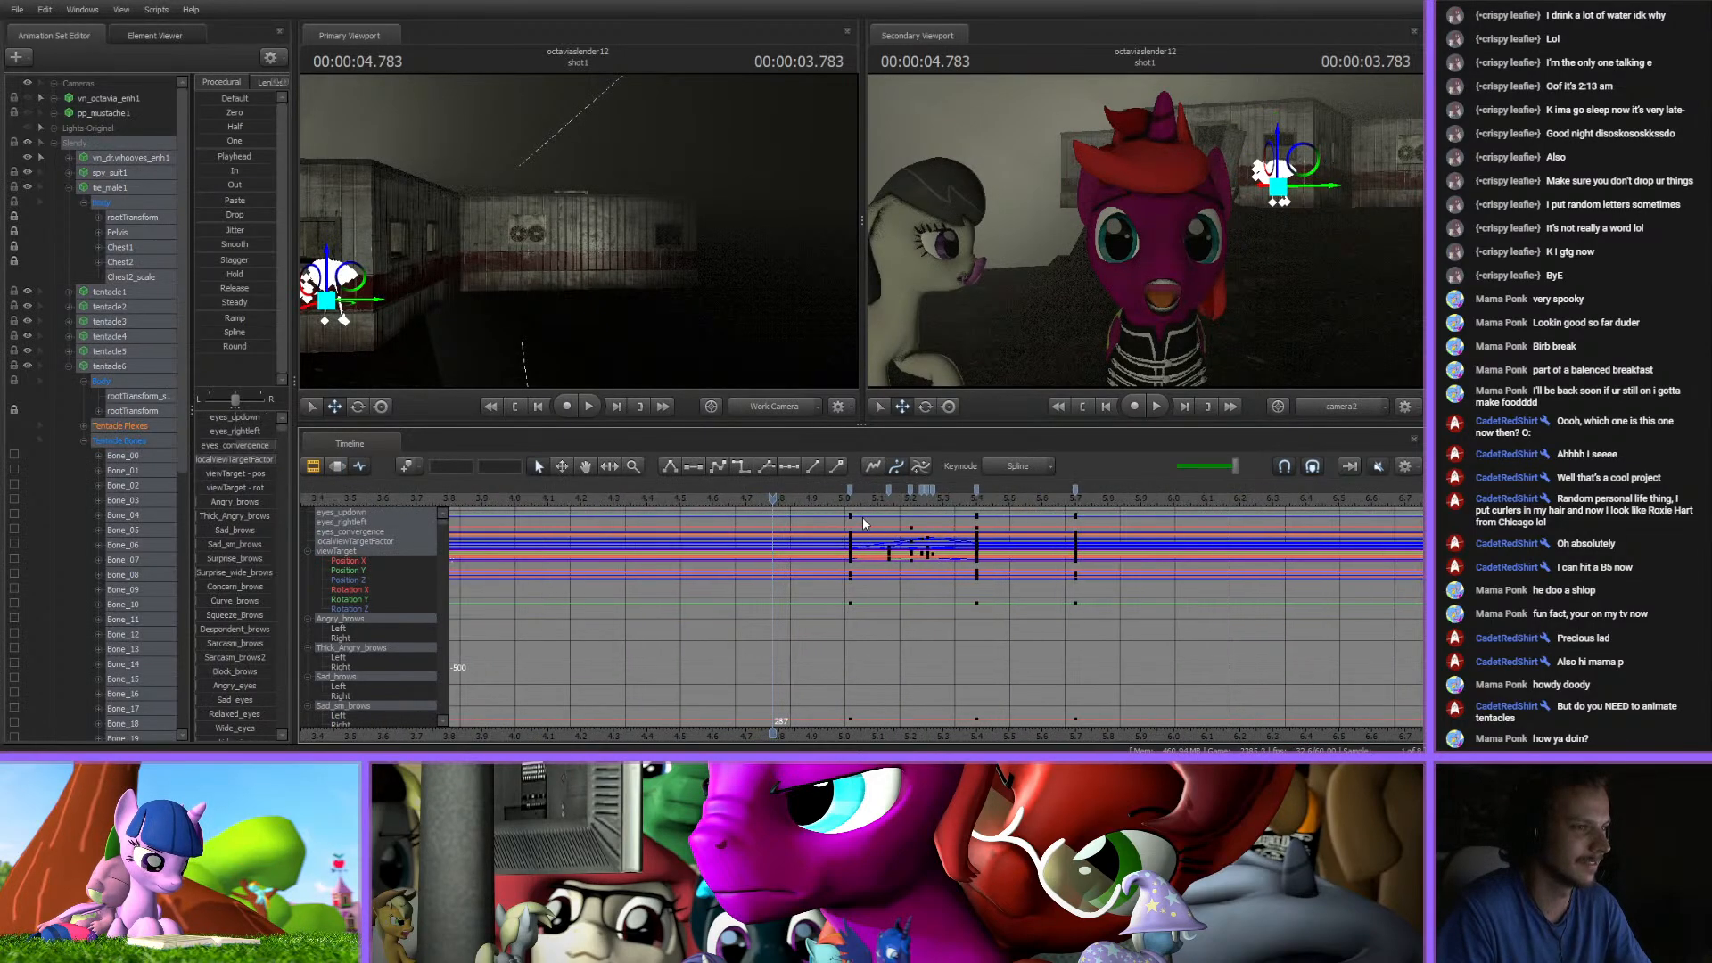
pyautogui.click(337, 466)
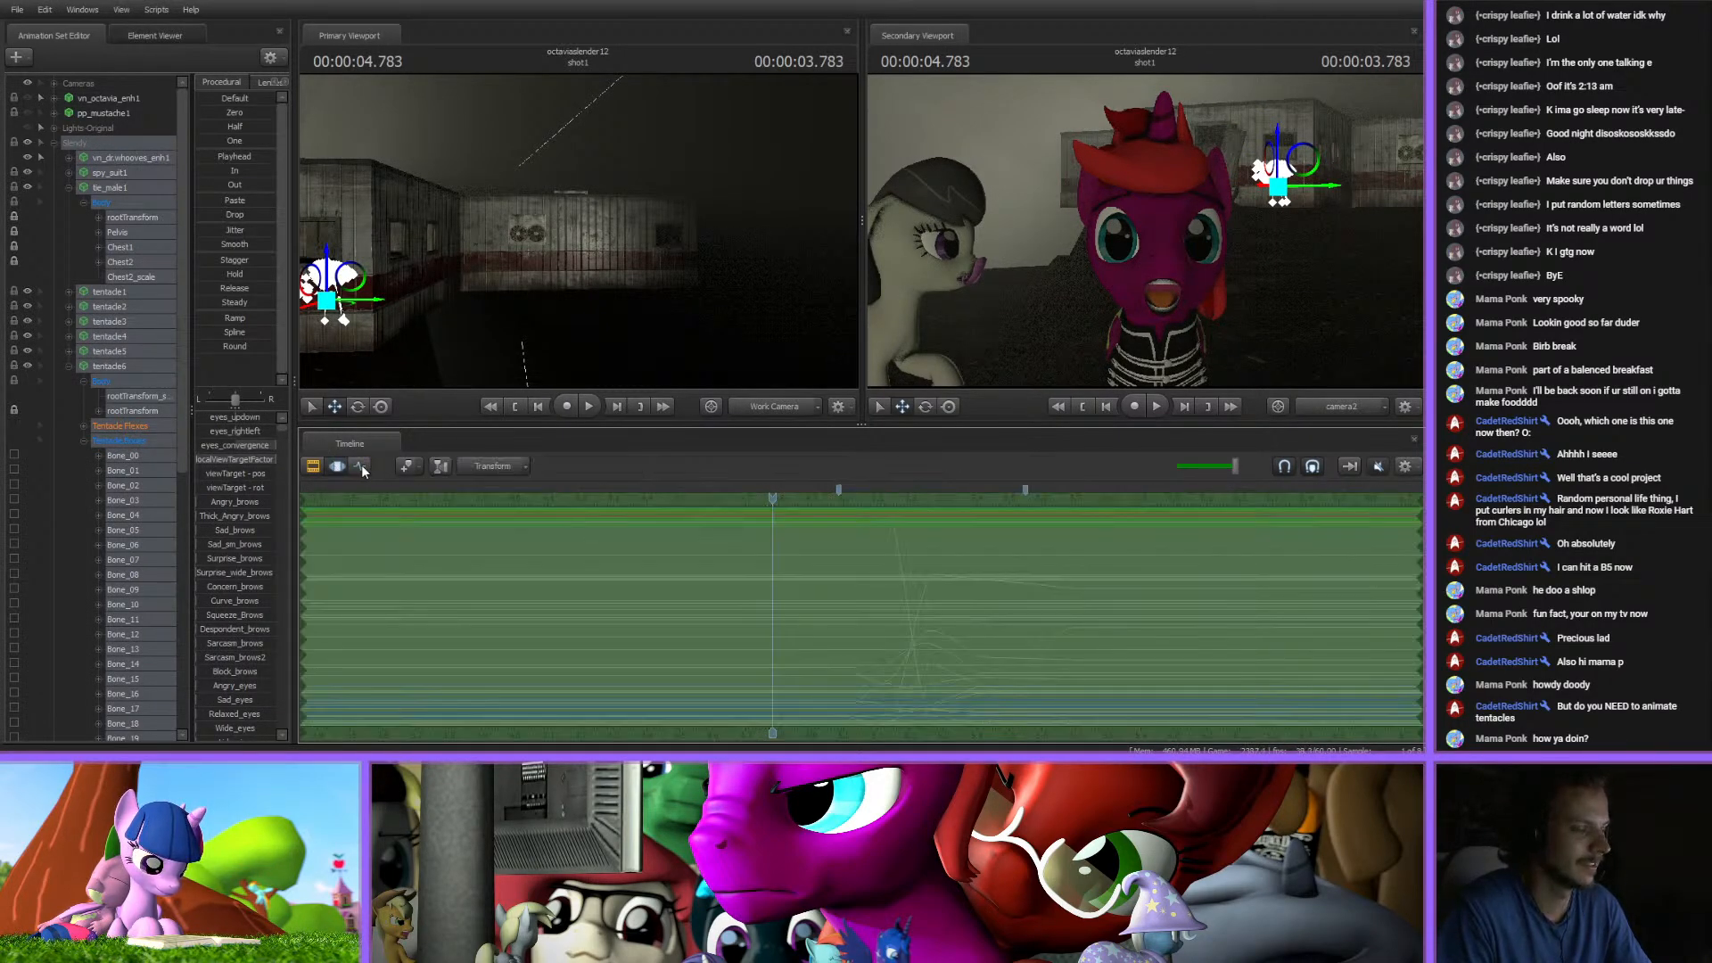
pyautogui.click(362, 466)
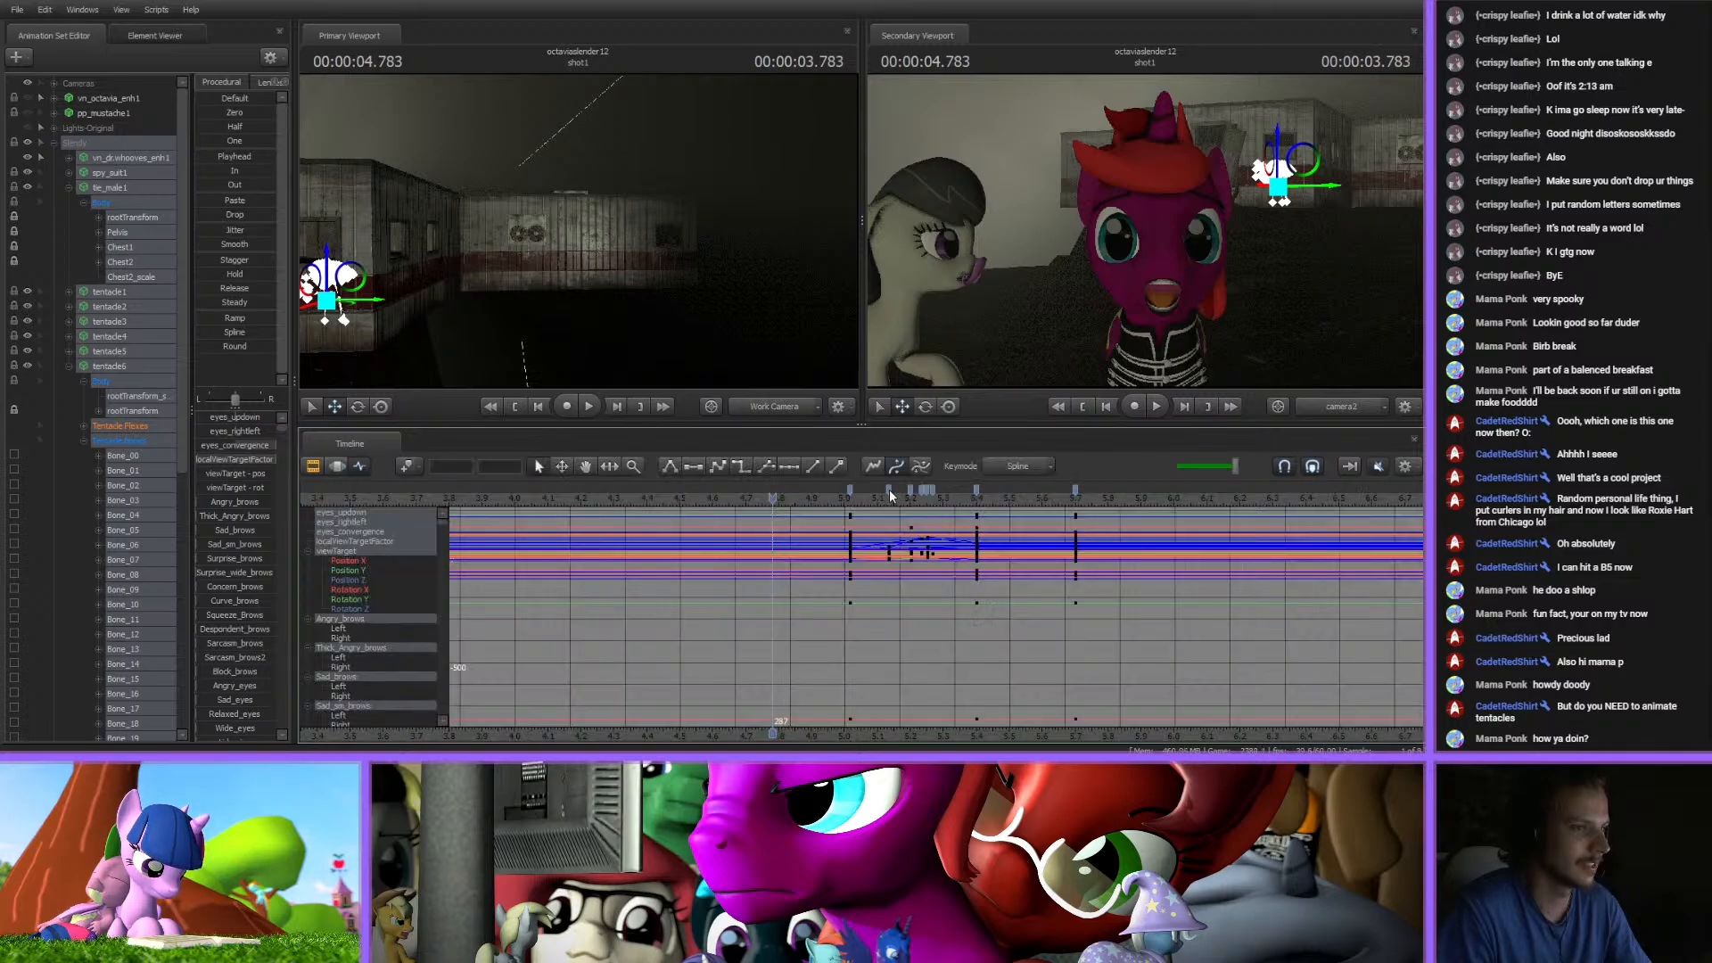
pyautogui.moveTo(889, 490); pyautogui.dragTo(898, 490)
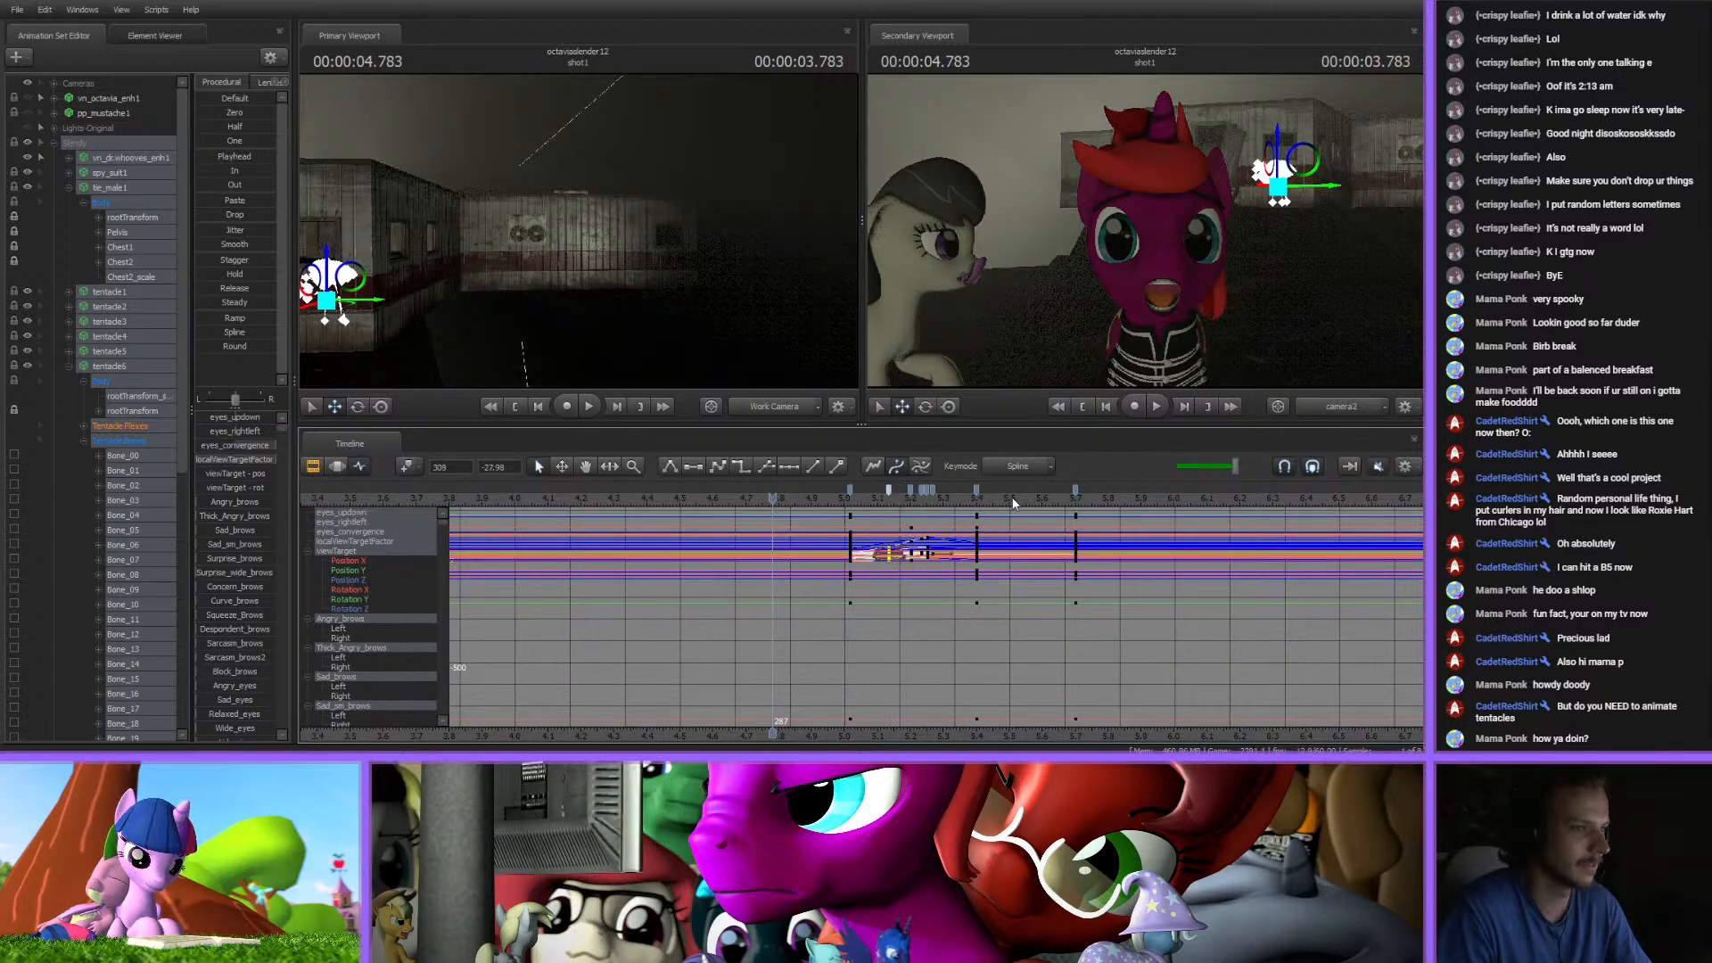
pyautogui.keyDown('shift'); pyautogui.click(1075, 493); pyautogui.keyUp('shift')
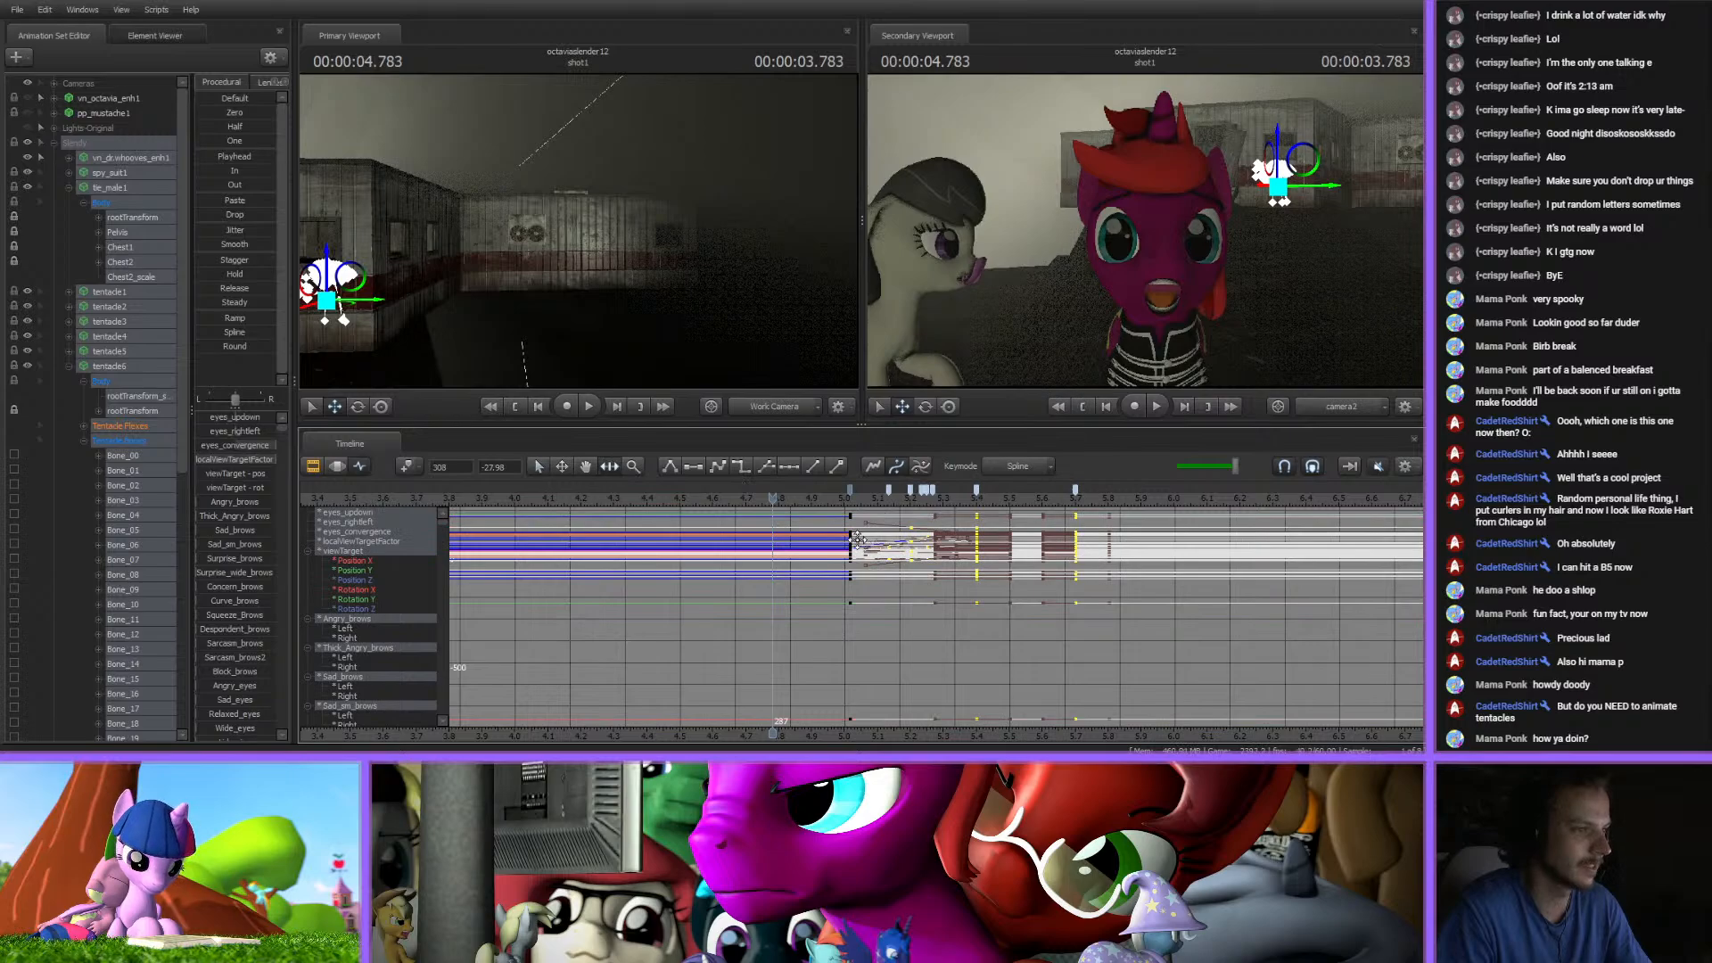
pyautogui.moveTo(852, 537)
pyautogui.mouseDown()
pyautogui.moveTo(854, 514)
pyautogui.moveTo(837, 512)
pyautogui.mouseUp()
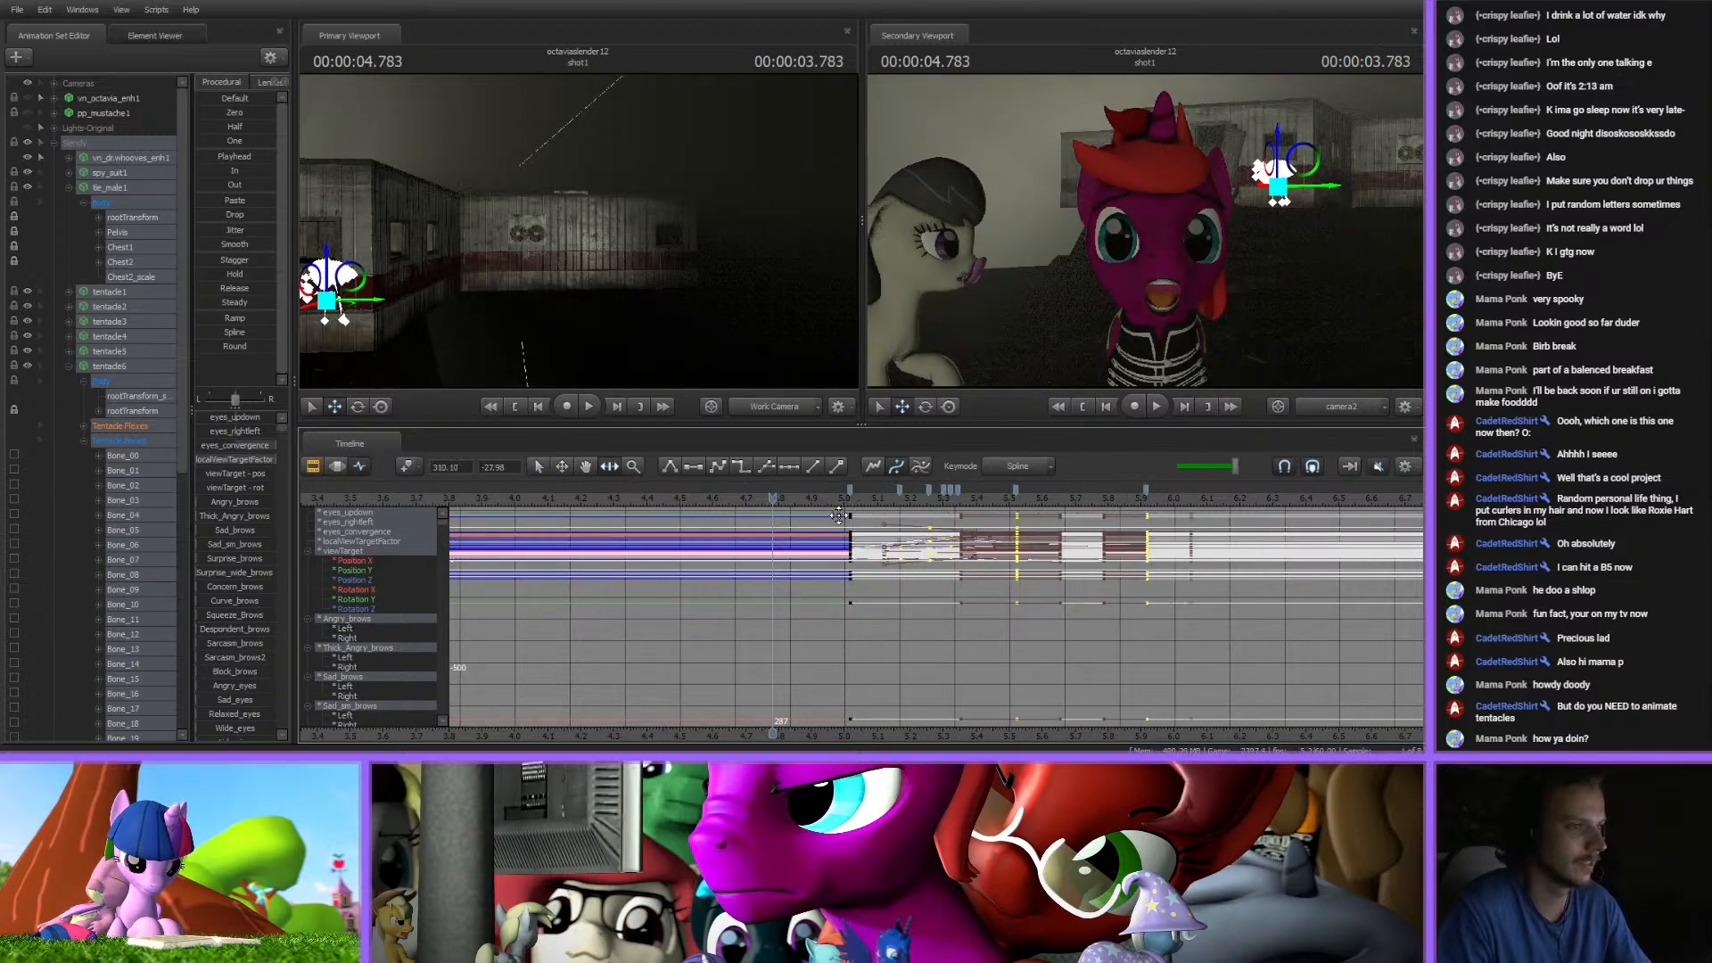
# - Play back the stretched animation several times with the dialog, starting just before 00:00:05.000, to check its timing
pyautogui.press('space')
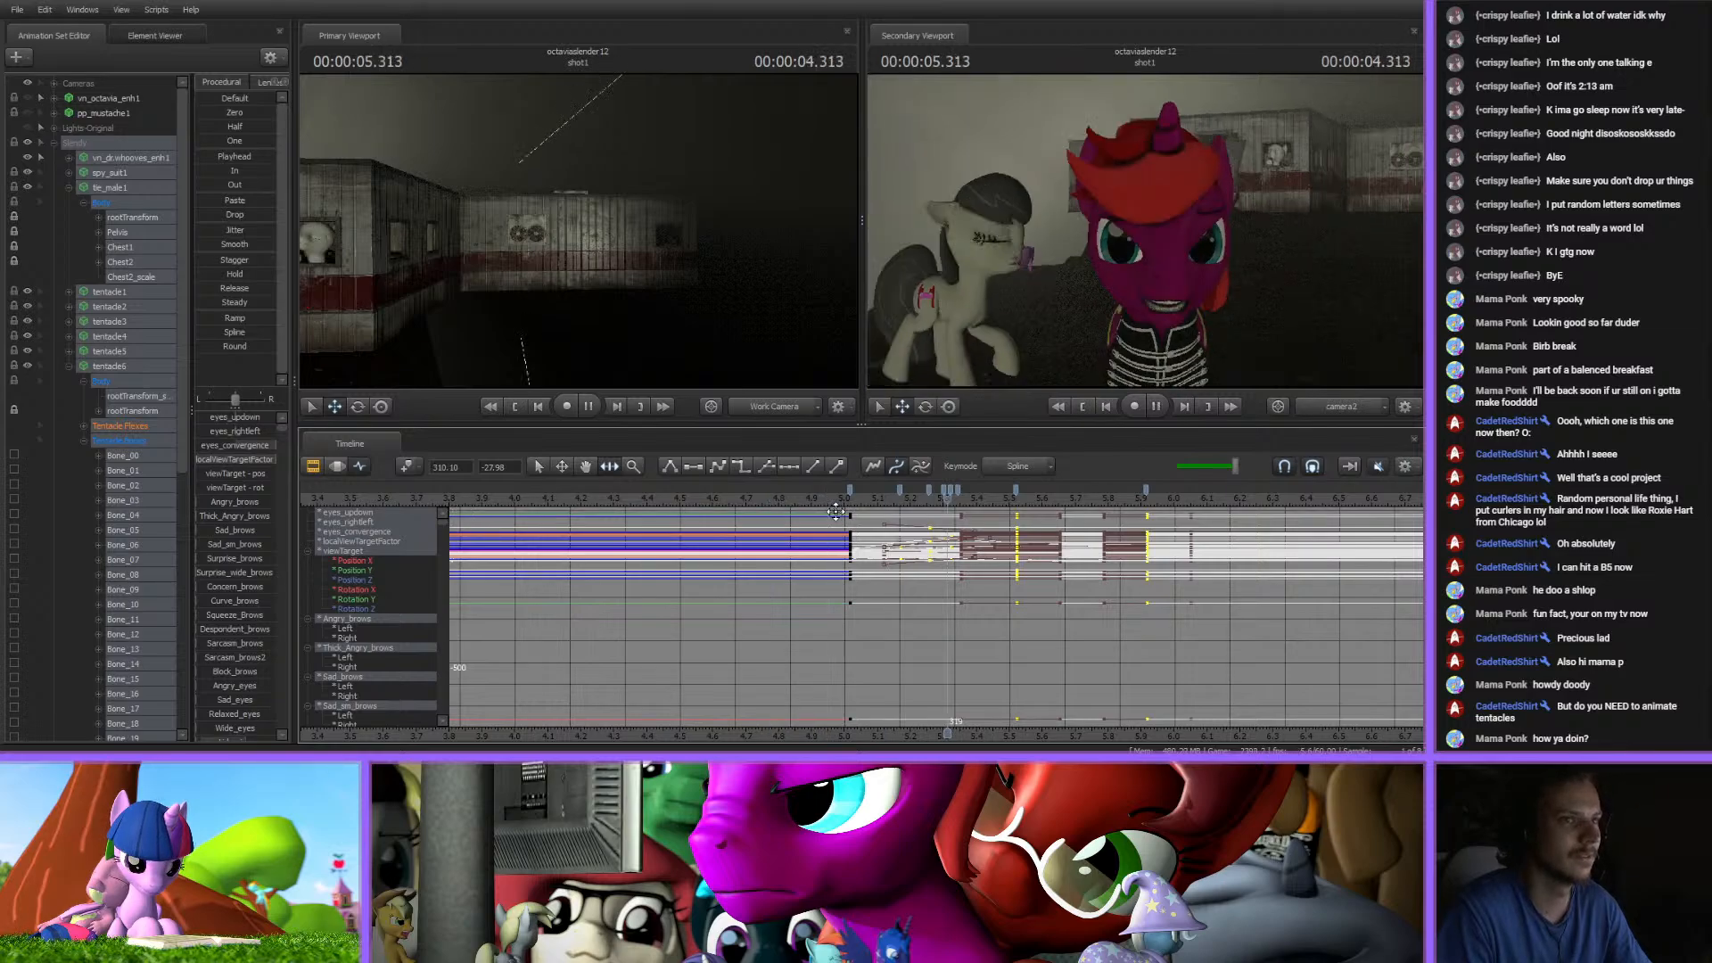
pyautogui.press('space')
pyautogui.click(313, 467)
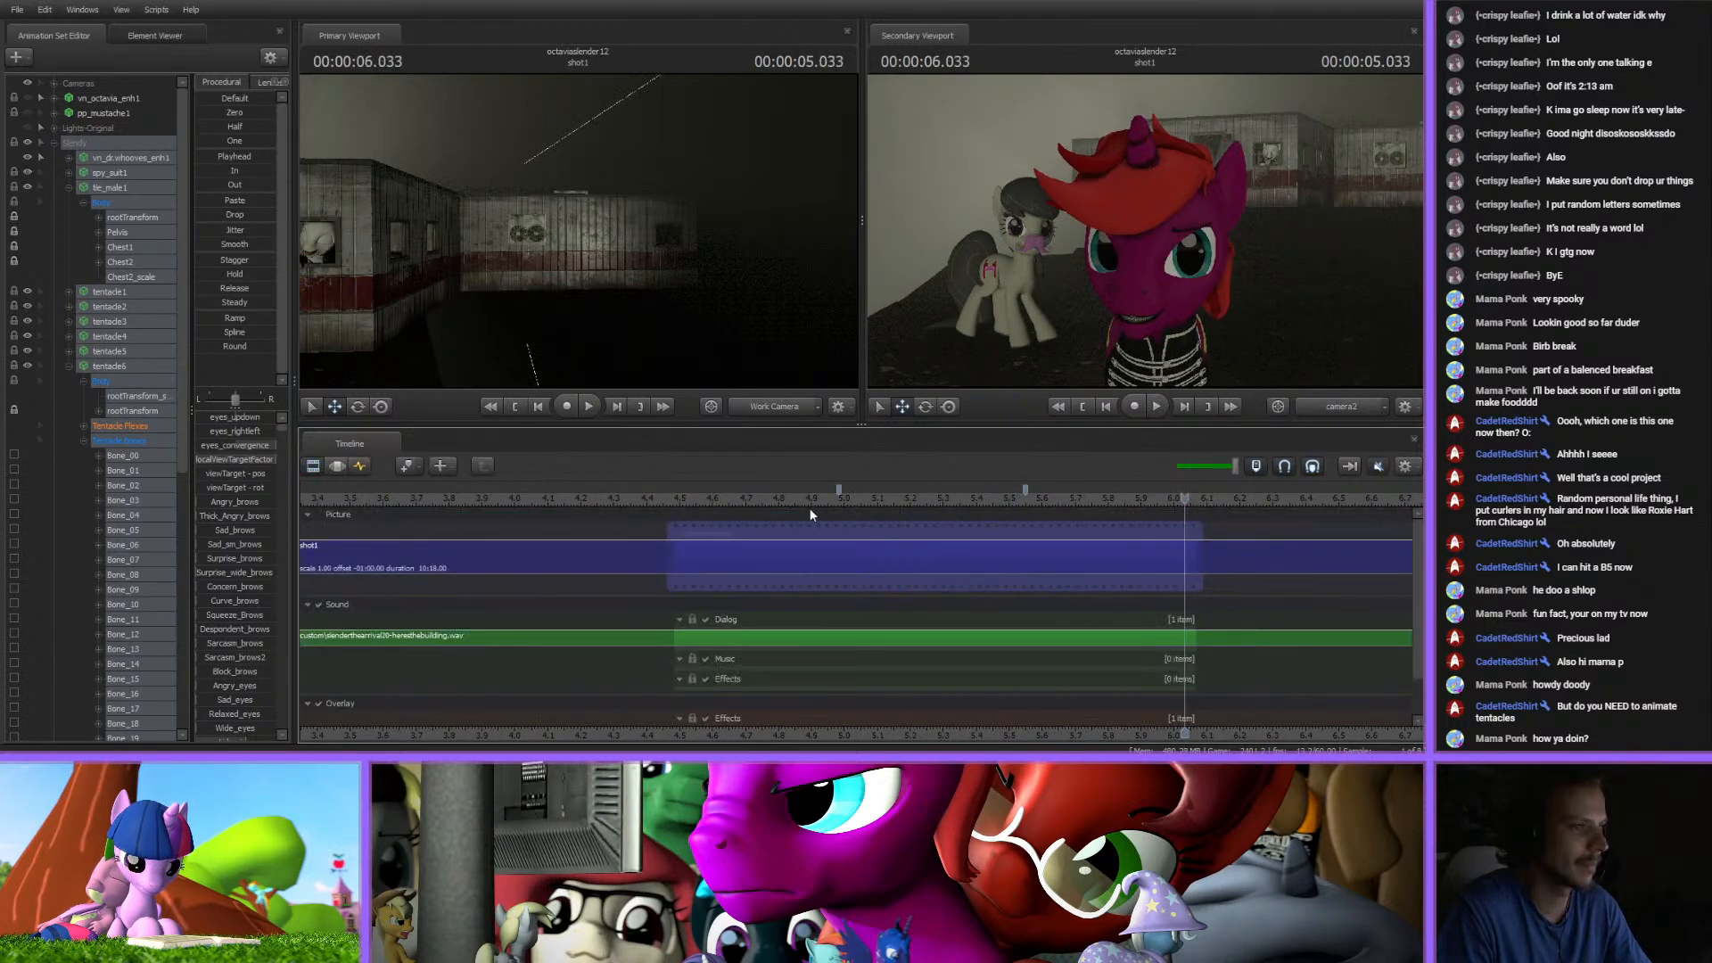
pyautogui.click(761, 497)
pyautogui.press('space')
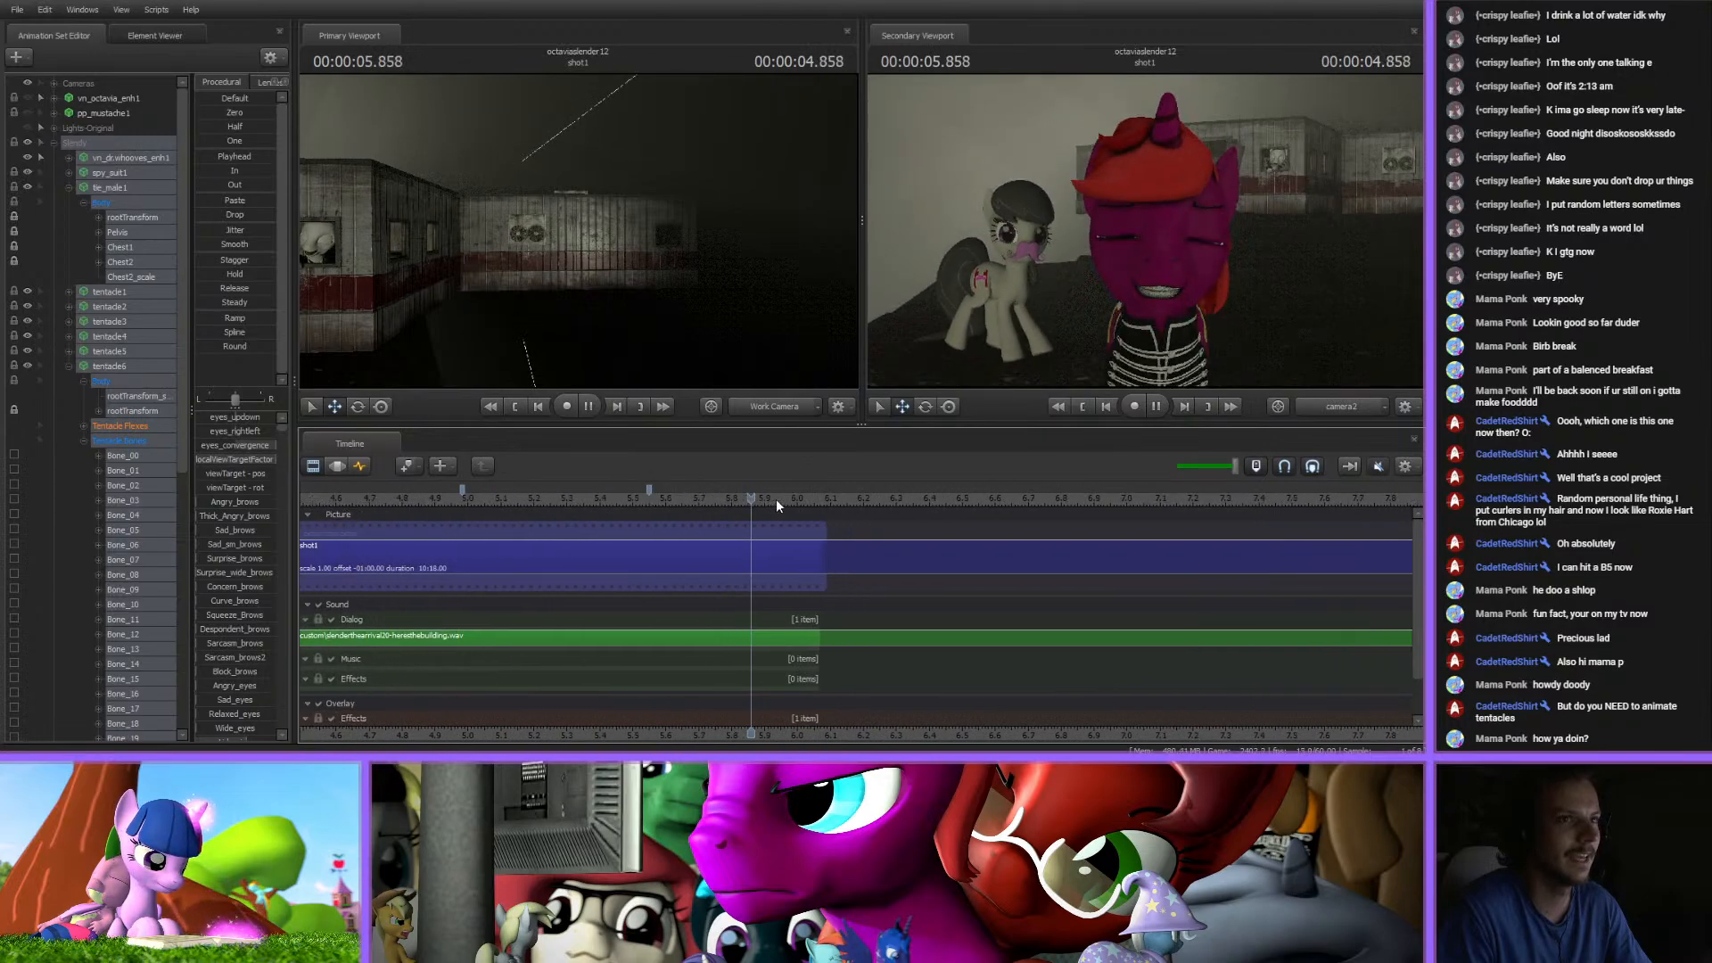
pyautogui.press('space')
pyautogui.moveTo(742, 489); pyautogui.dragTo(1068, 489, button='middle')
pyautogui.click(598, 496)
pyautogui.press('space')
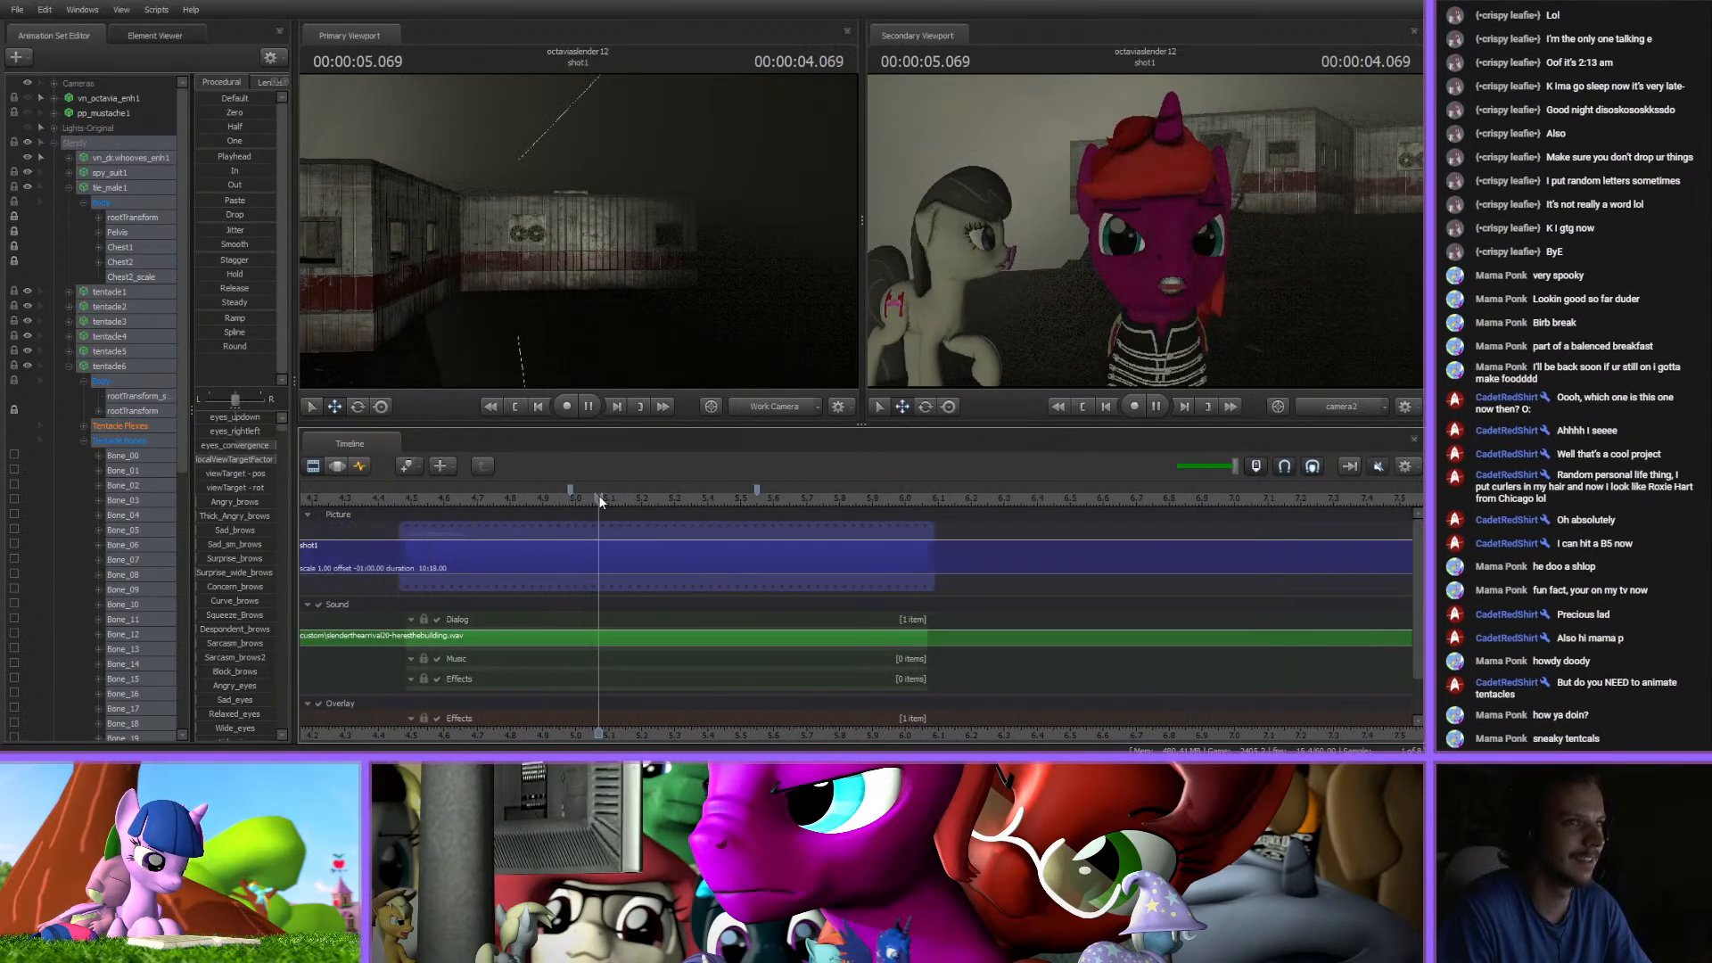
pyautogui.press('space')
pyautogui.moveTo(669, 687); pyautogui.dragTo(949, 571, button='middle')
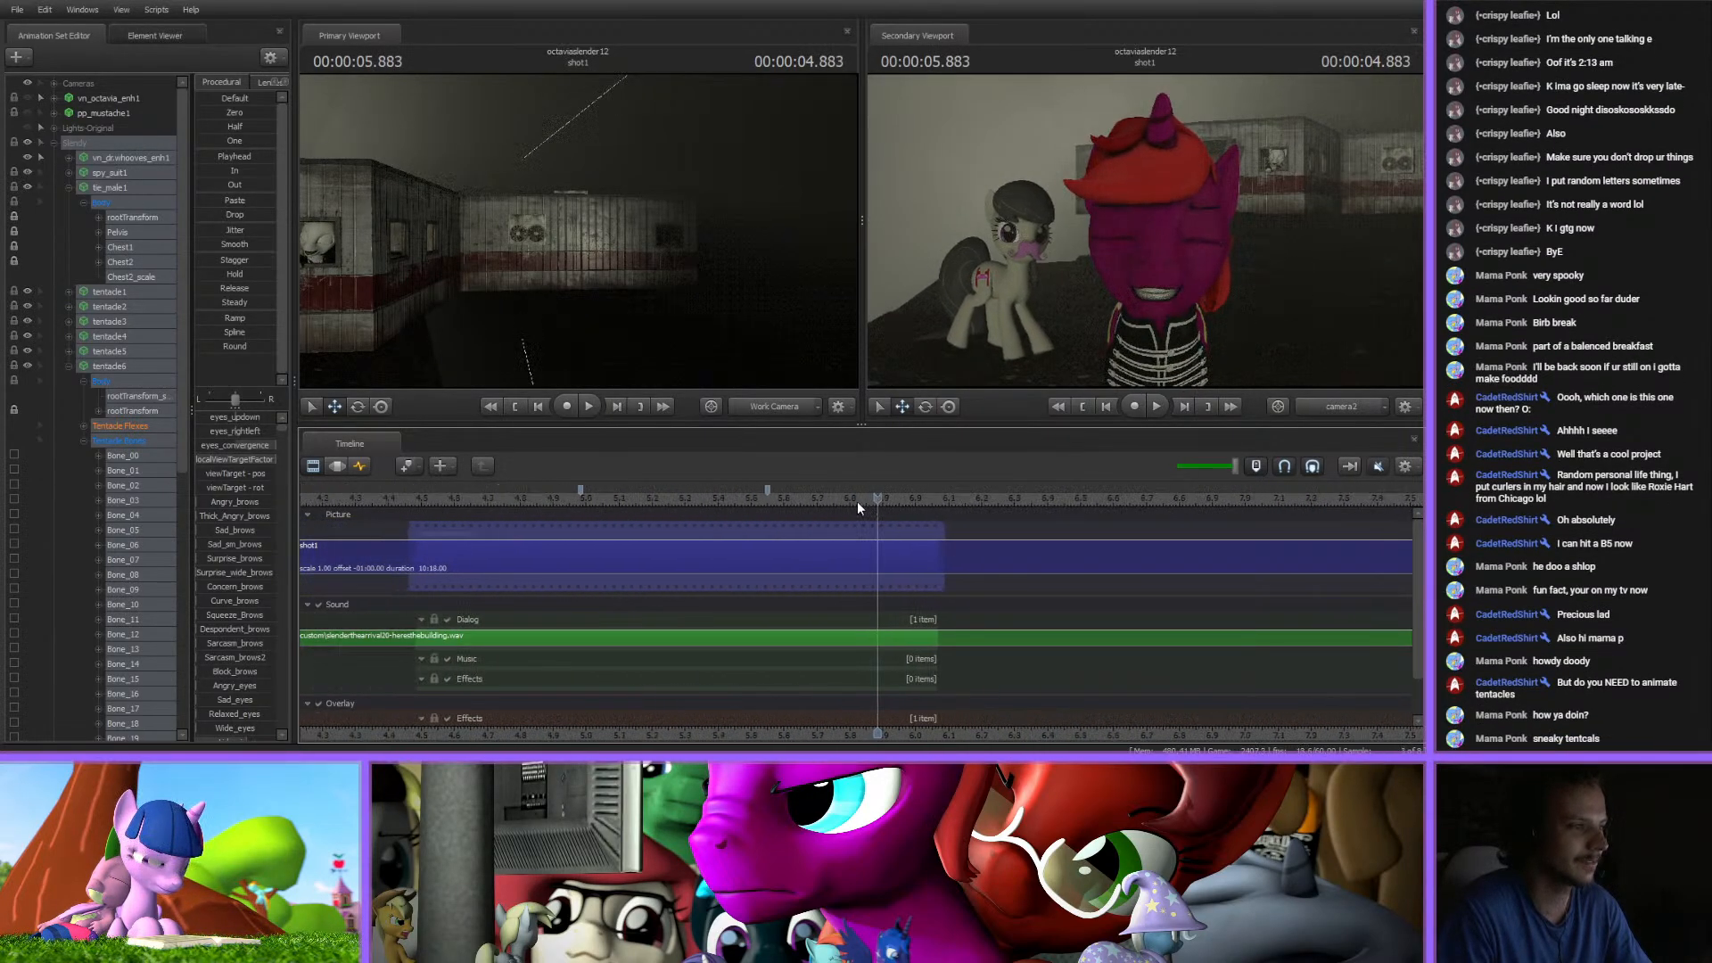
pyautogui.moveTo(875, 499); pyautogui.dragTo(435, 496)
pyautogui.press('space')
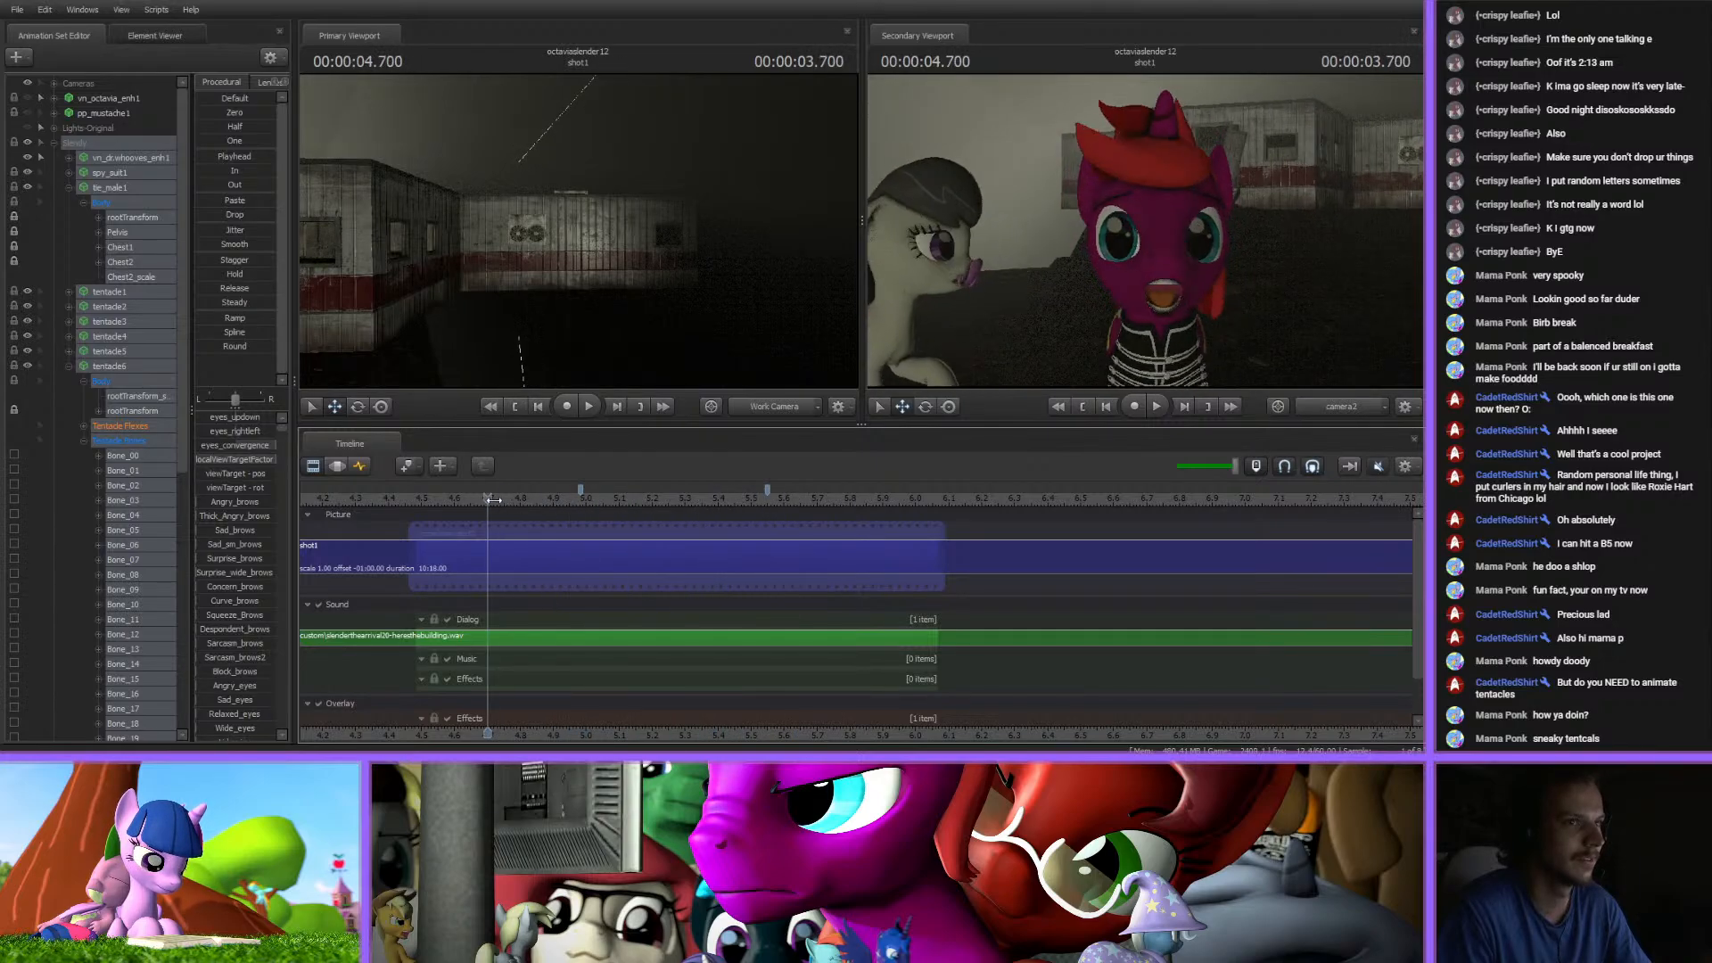
pyautogui.press('space')
# - Shift all of Slendy's keyframes earlier so the first sits at about 00:00:04.900
pyautogui.click(355, 464)
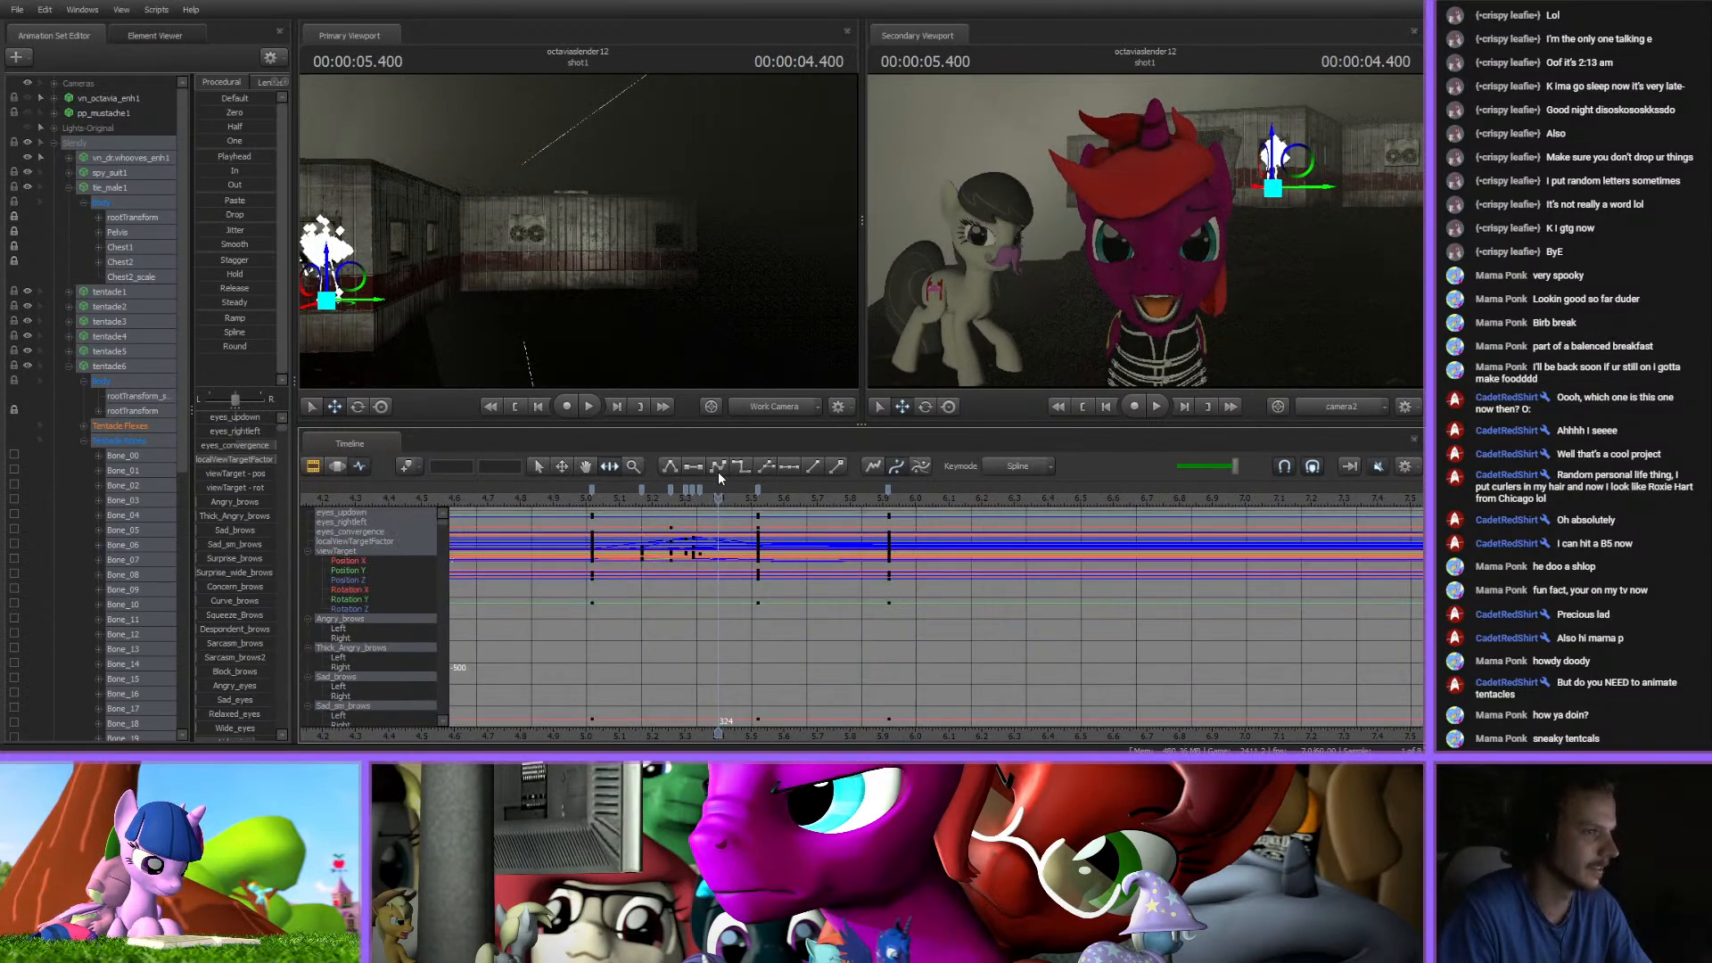
pyautogui.moveTo(596, 488); pyautogui.dragTo(849, 490)
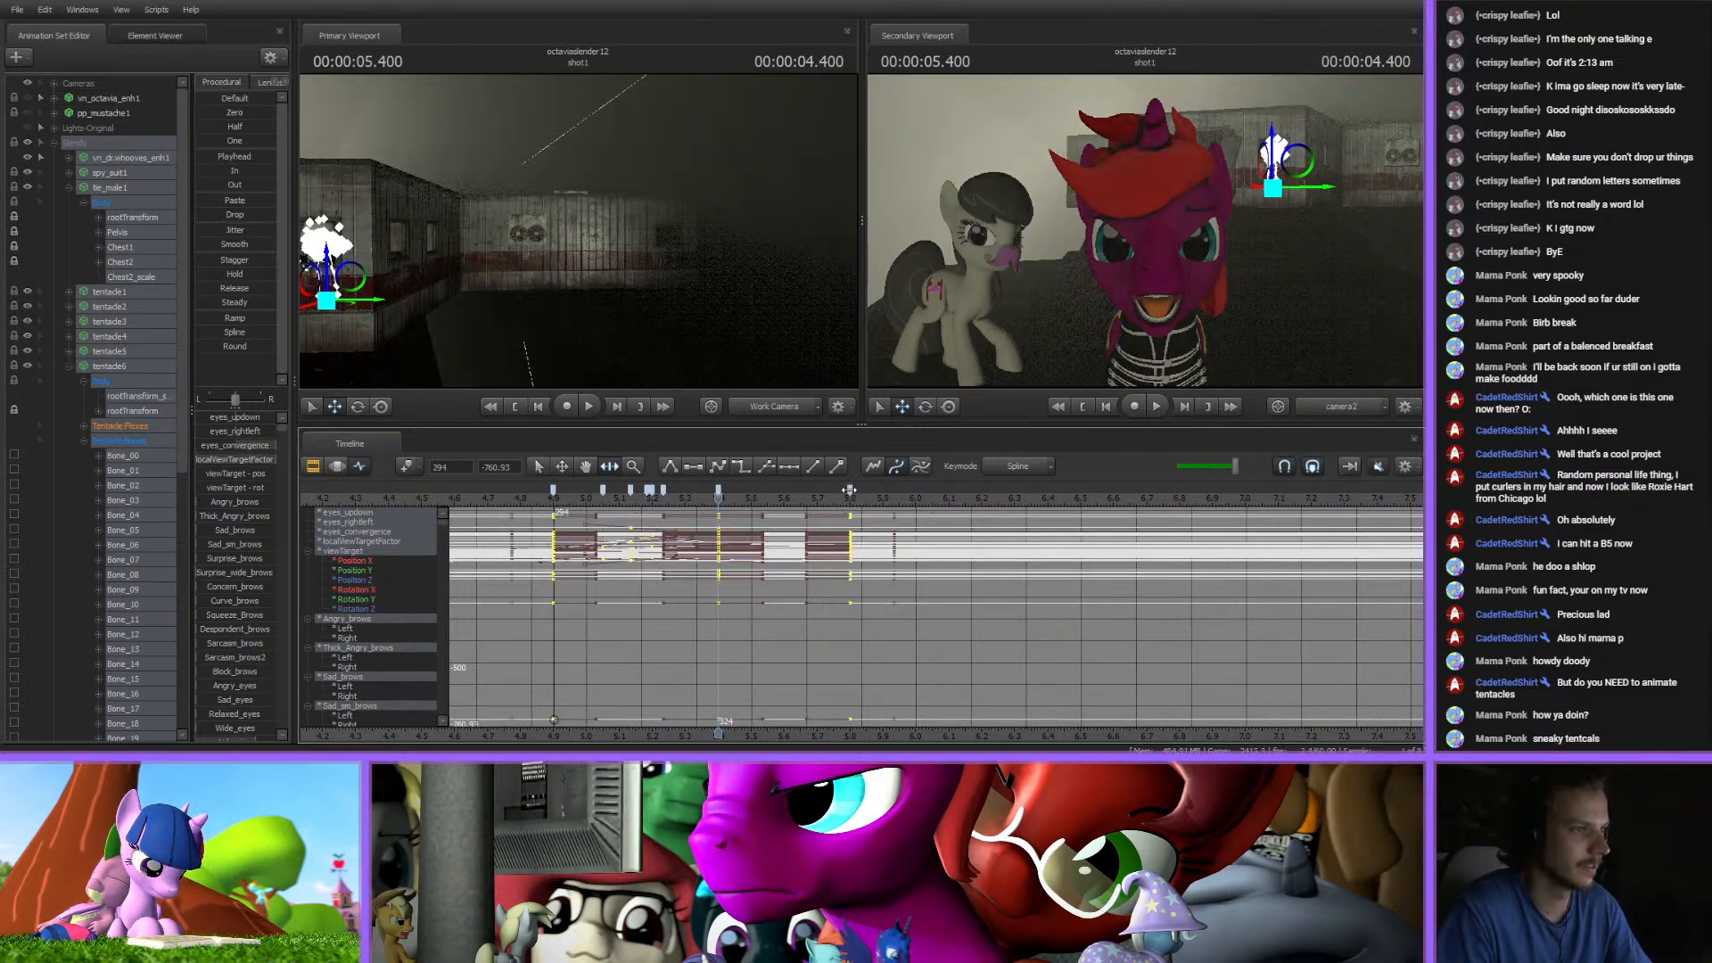
pyautogui.click(338, 469)
pyautogui.click(313, 465)
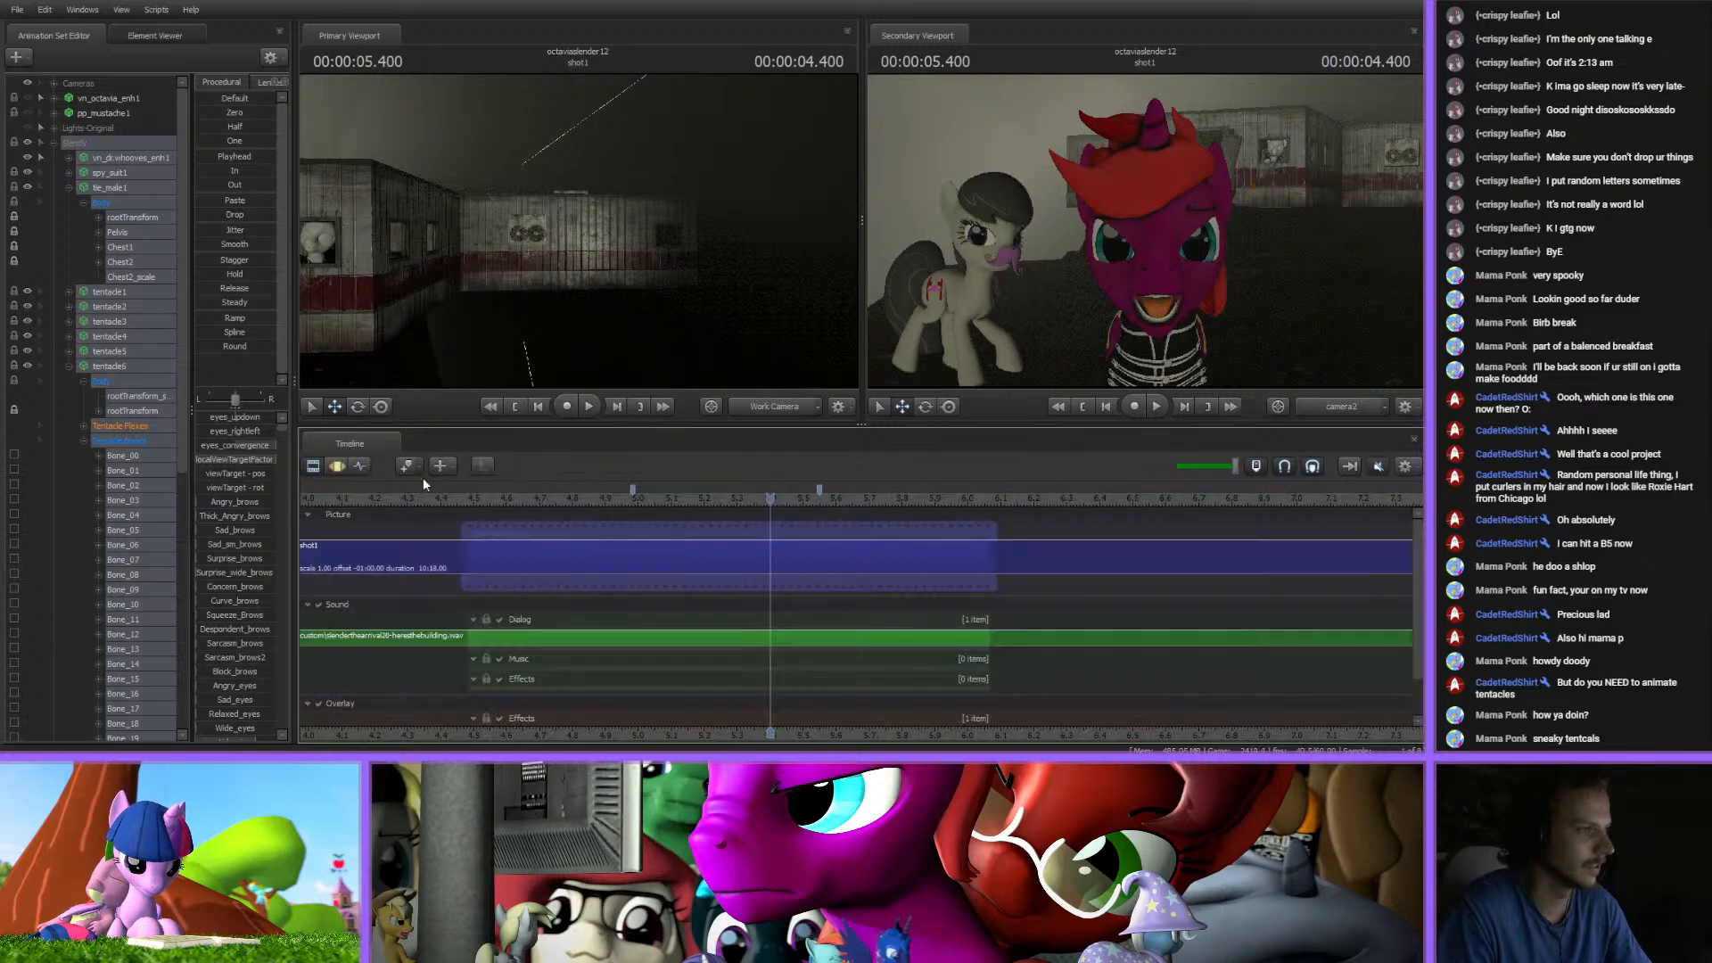
# - Play back the shot from about 00:00:04.850 to check Slendy's earlier entrance against the dialog
pyautogui.click(590, 494)
pyautogui.press('space')
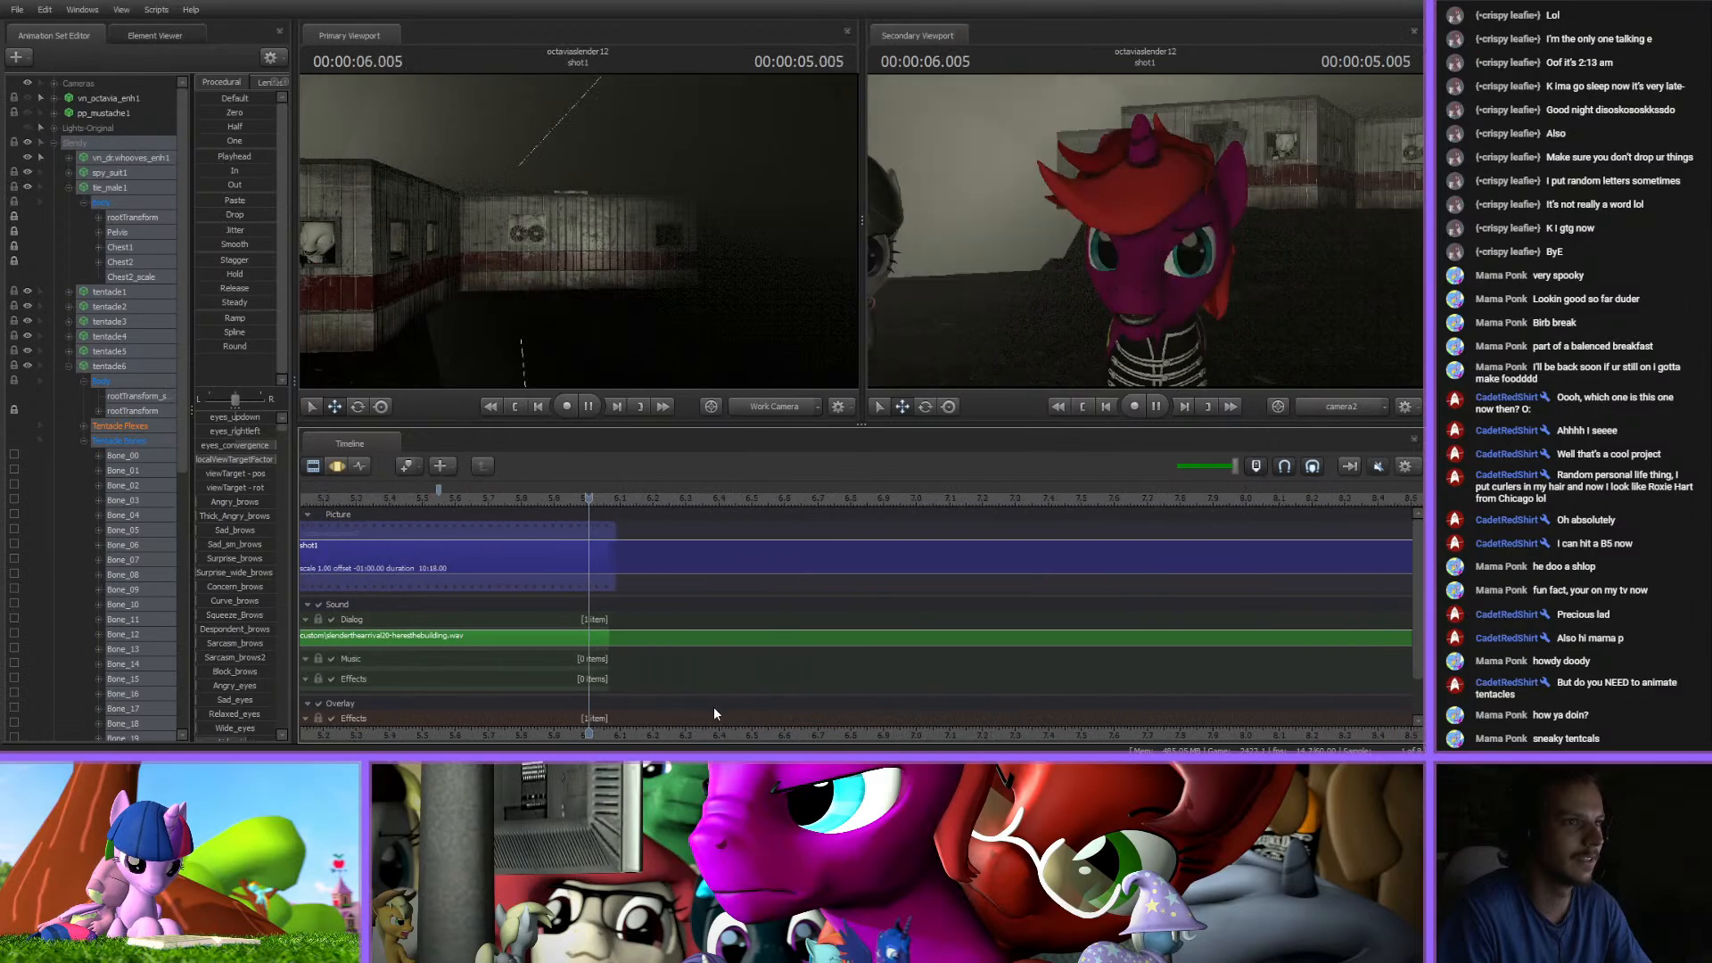
pyautogui.click(464, 507)
pyautogui.press('space')
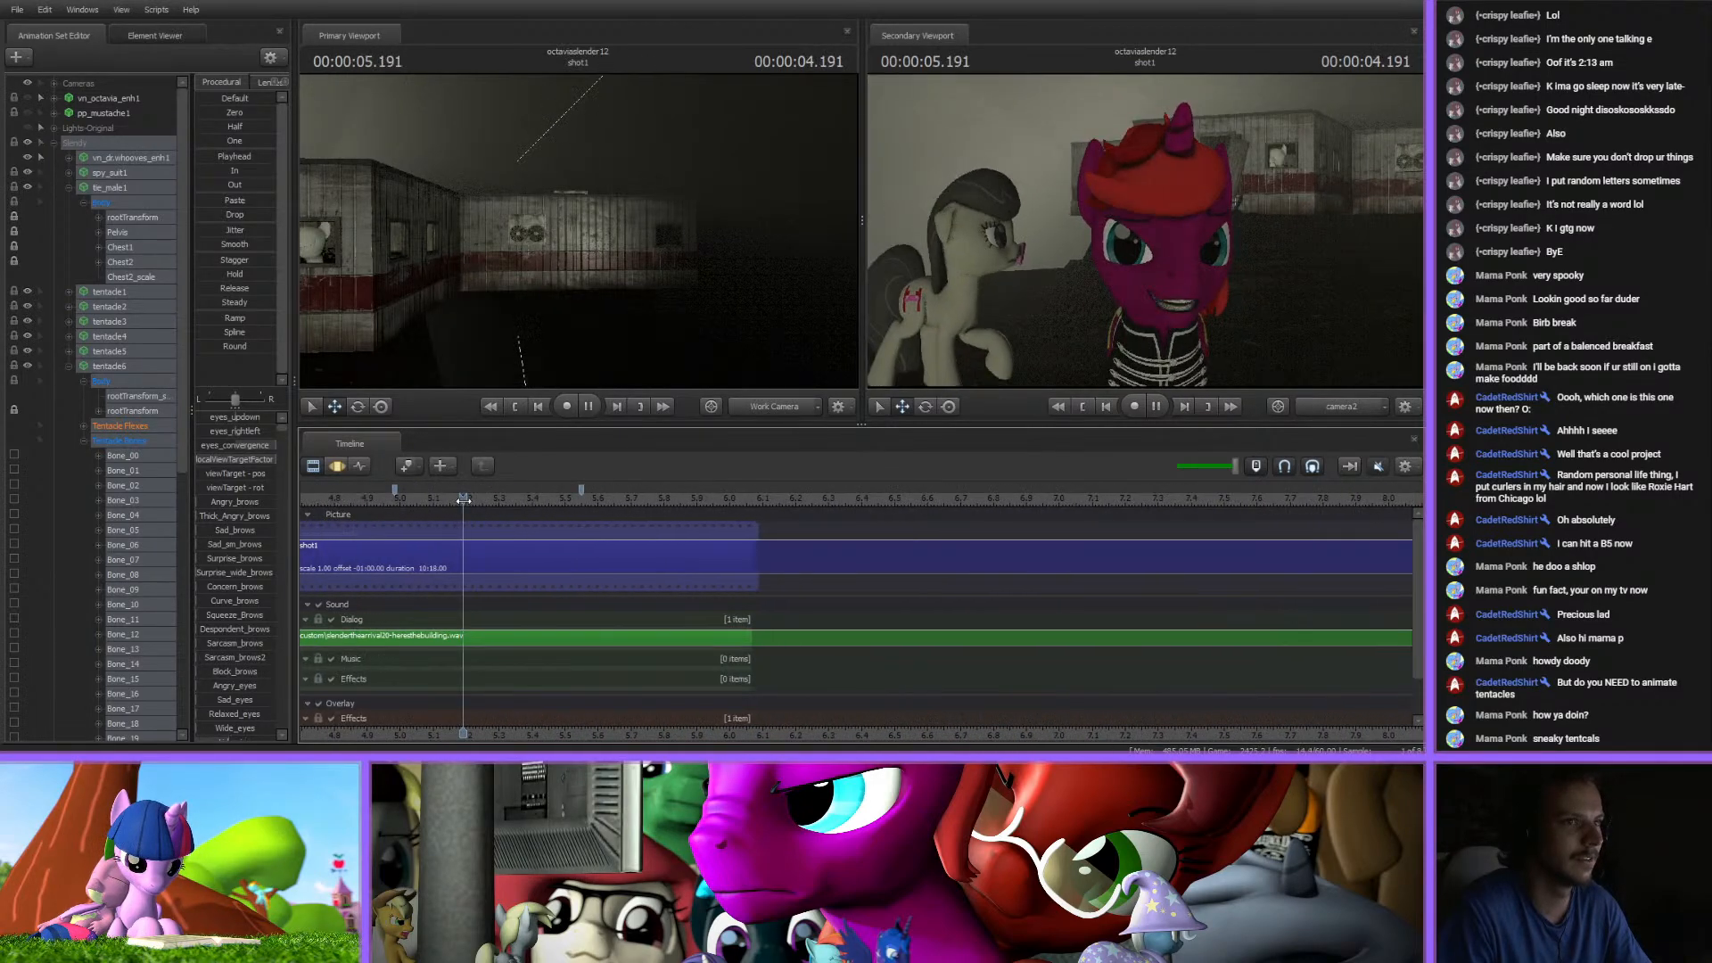
pyautogui.press('space')
# - Select all of Slendy's keyframes and shift them later so the first sits at frame 300
pyautogui.click(341, 465)
pyautogui.moveTo(471, 733); pyautogui.dragTo(898, 695, button='middle')
pyautogui.click(359, 465)
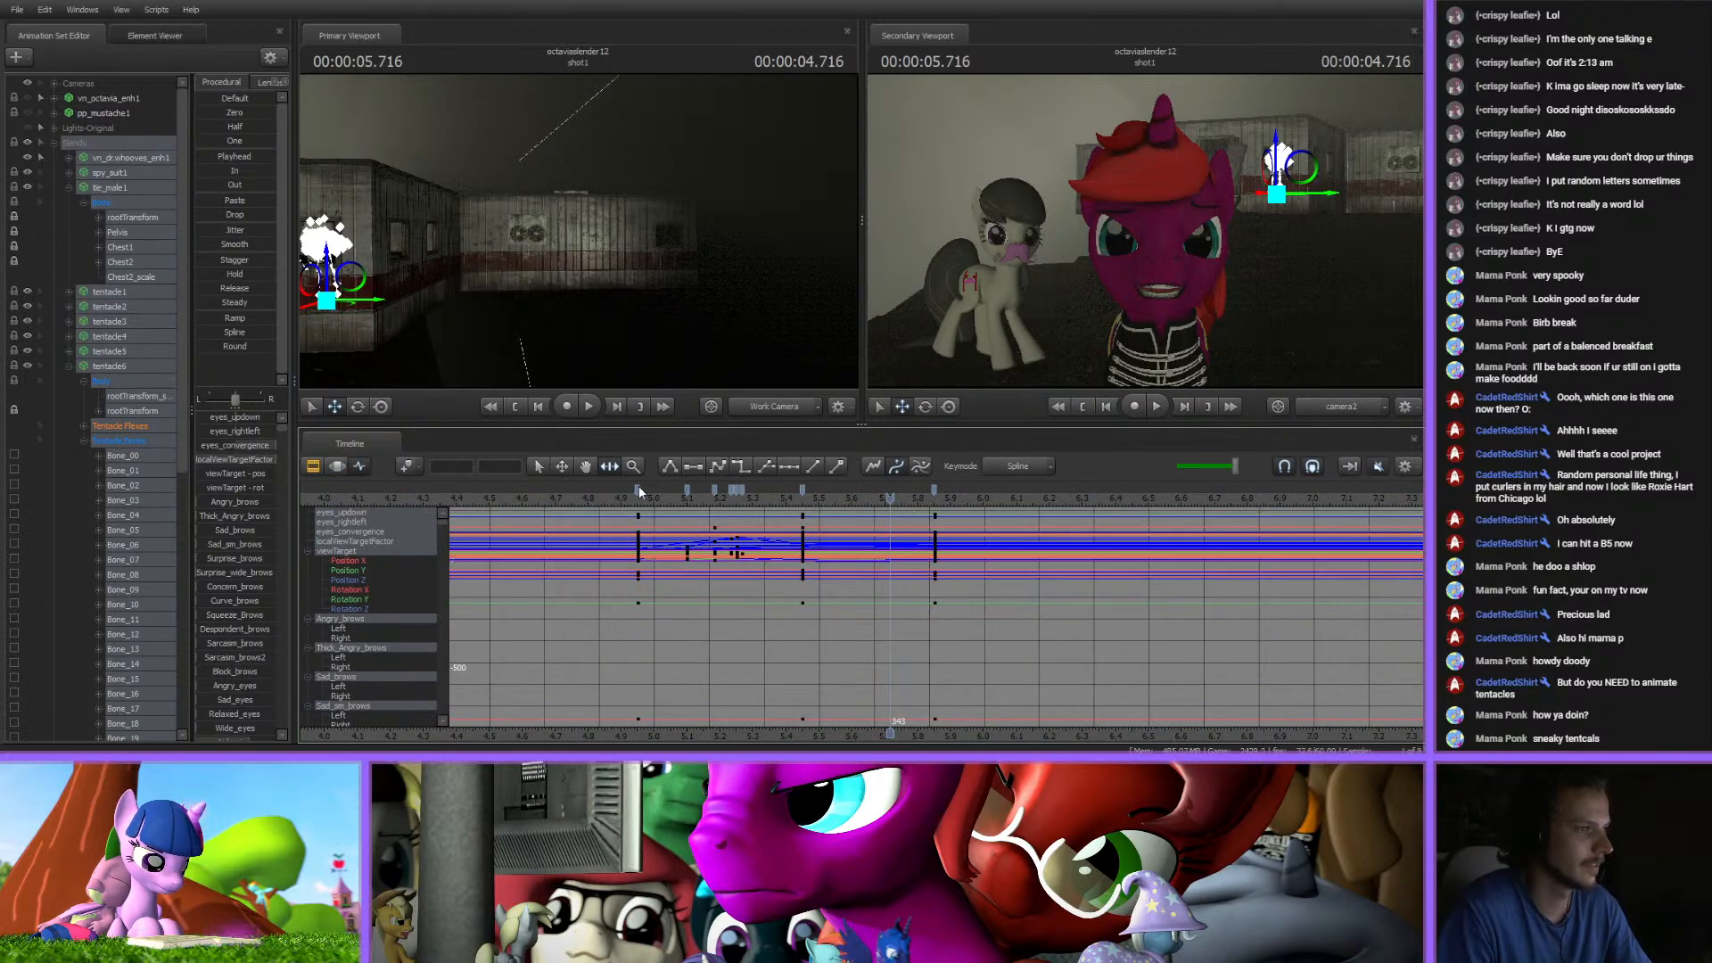
pyautogui.hotkey('ctrl', 'a')
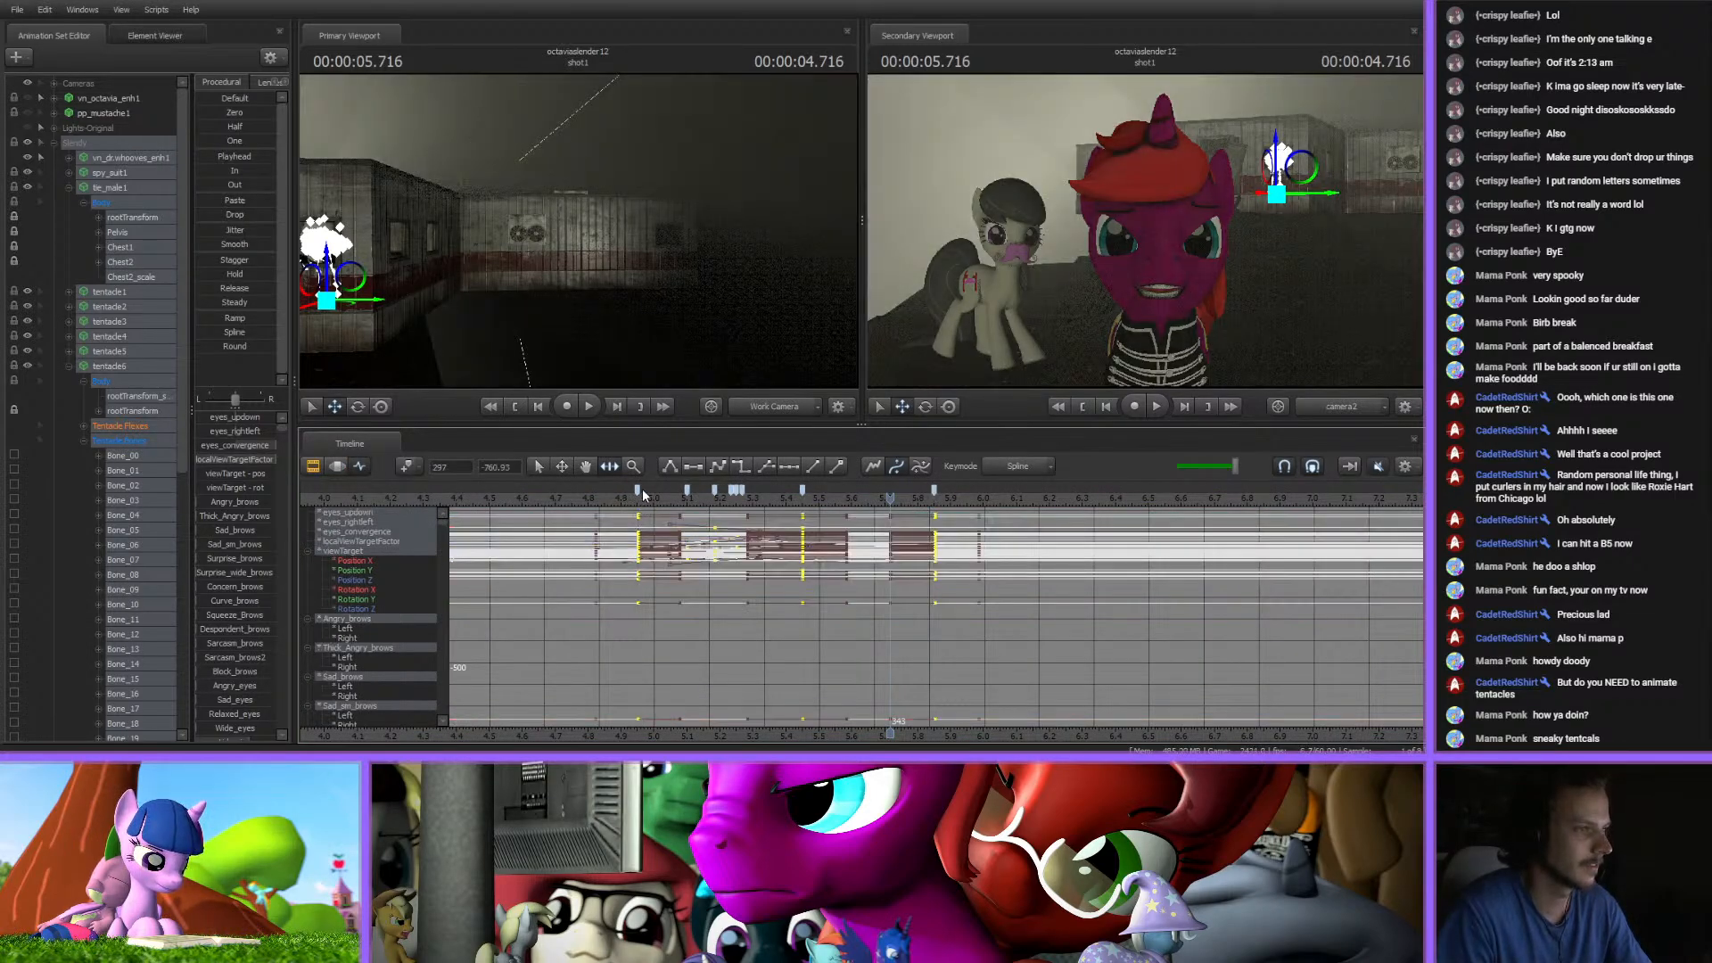
pyautogui.moveTo(643, 492); pyautogui.dragTo(661, 491)
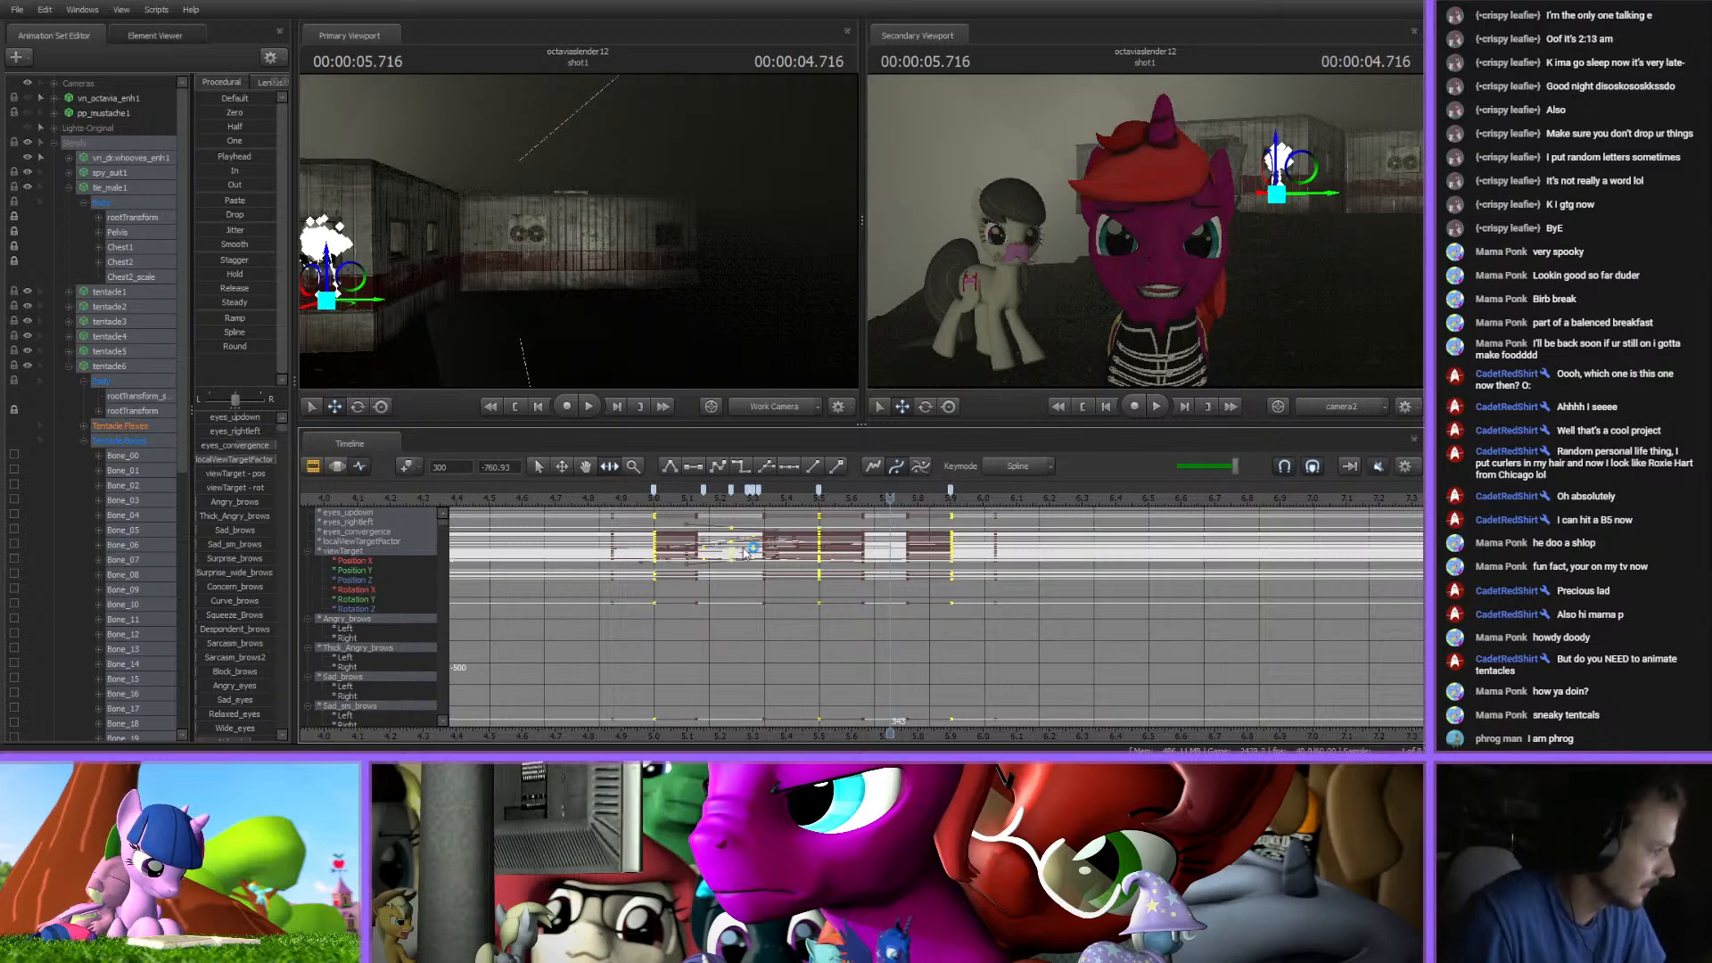
# - Play back the retimed shot in the clip timeline from just before 00:00:05.000
pyautogui.press('F2')
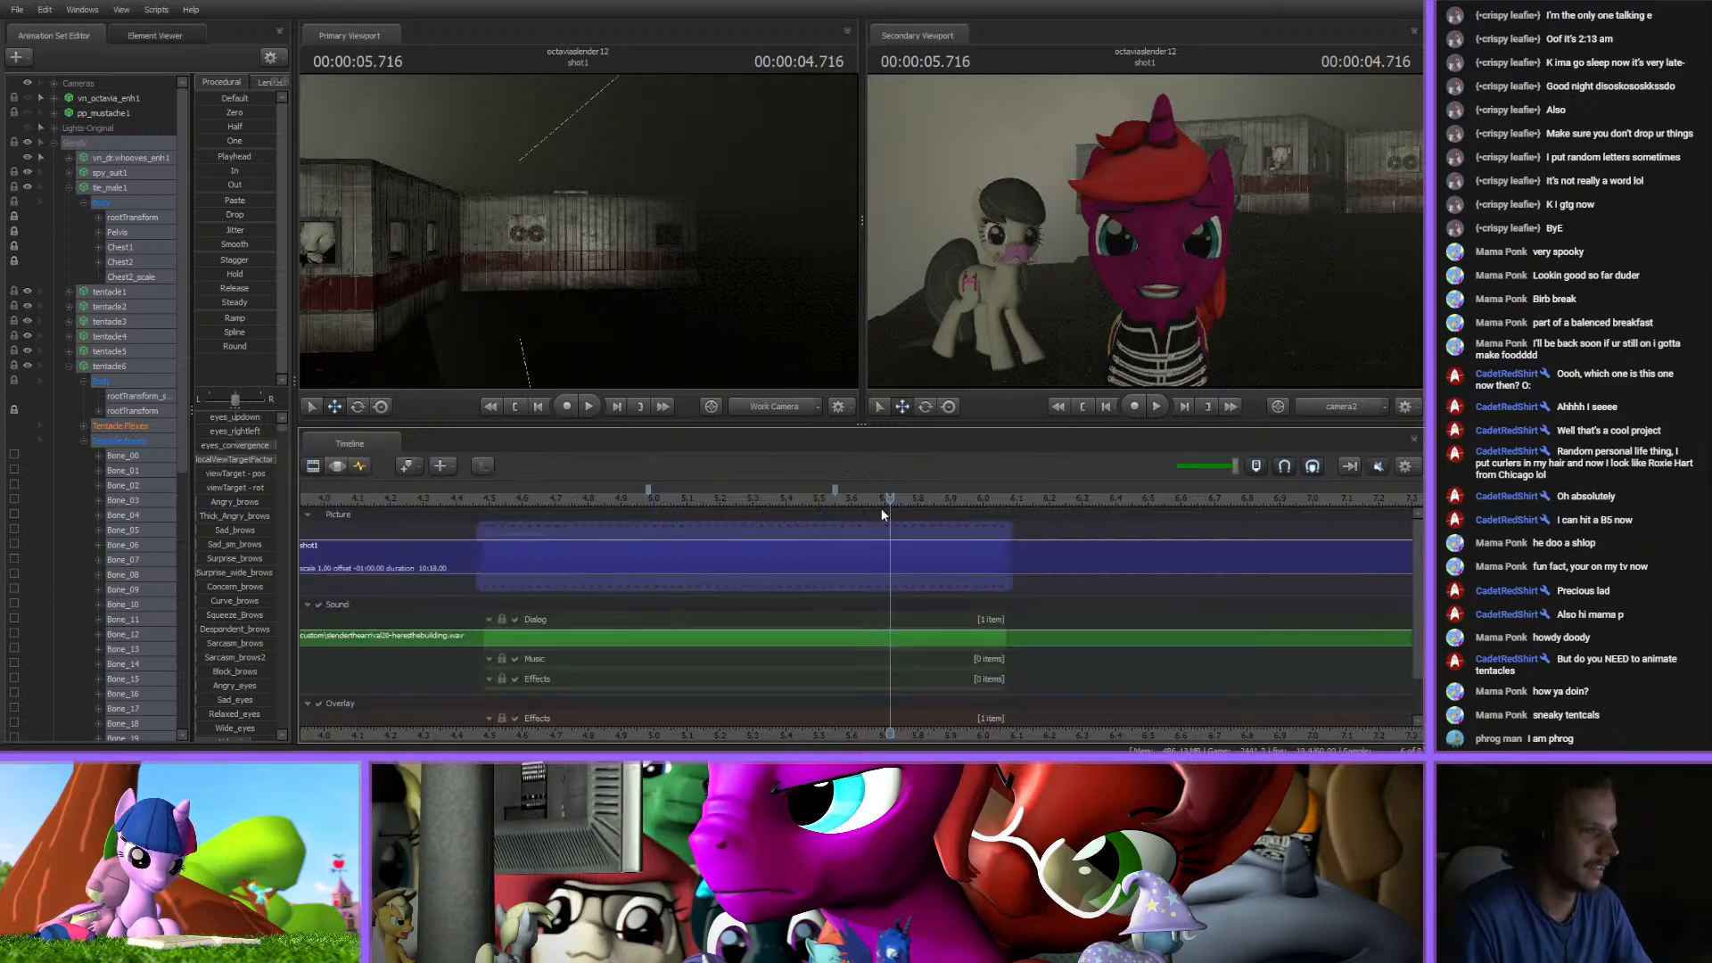
pyautogui.moveTo(888, 496); pyautogui.dragTo(763, 503)
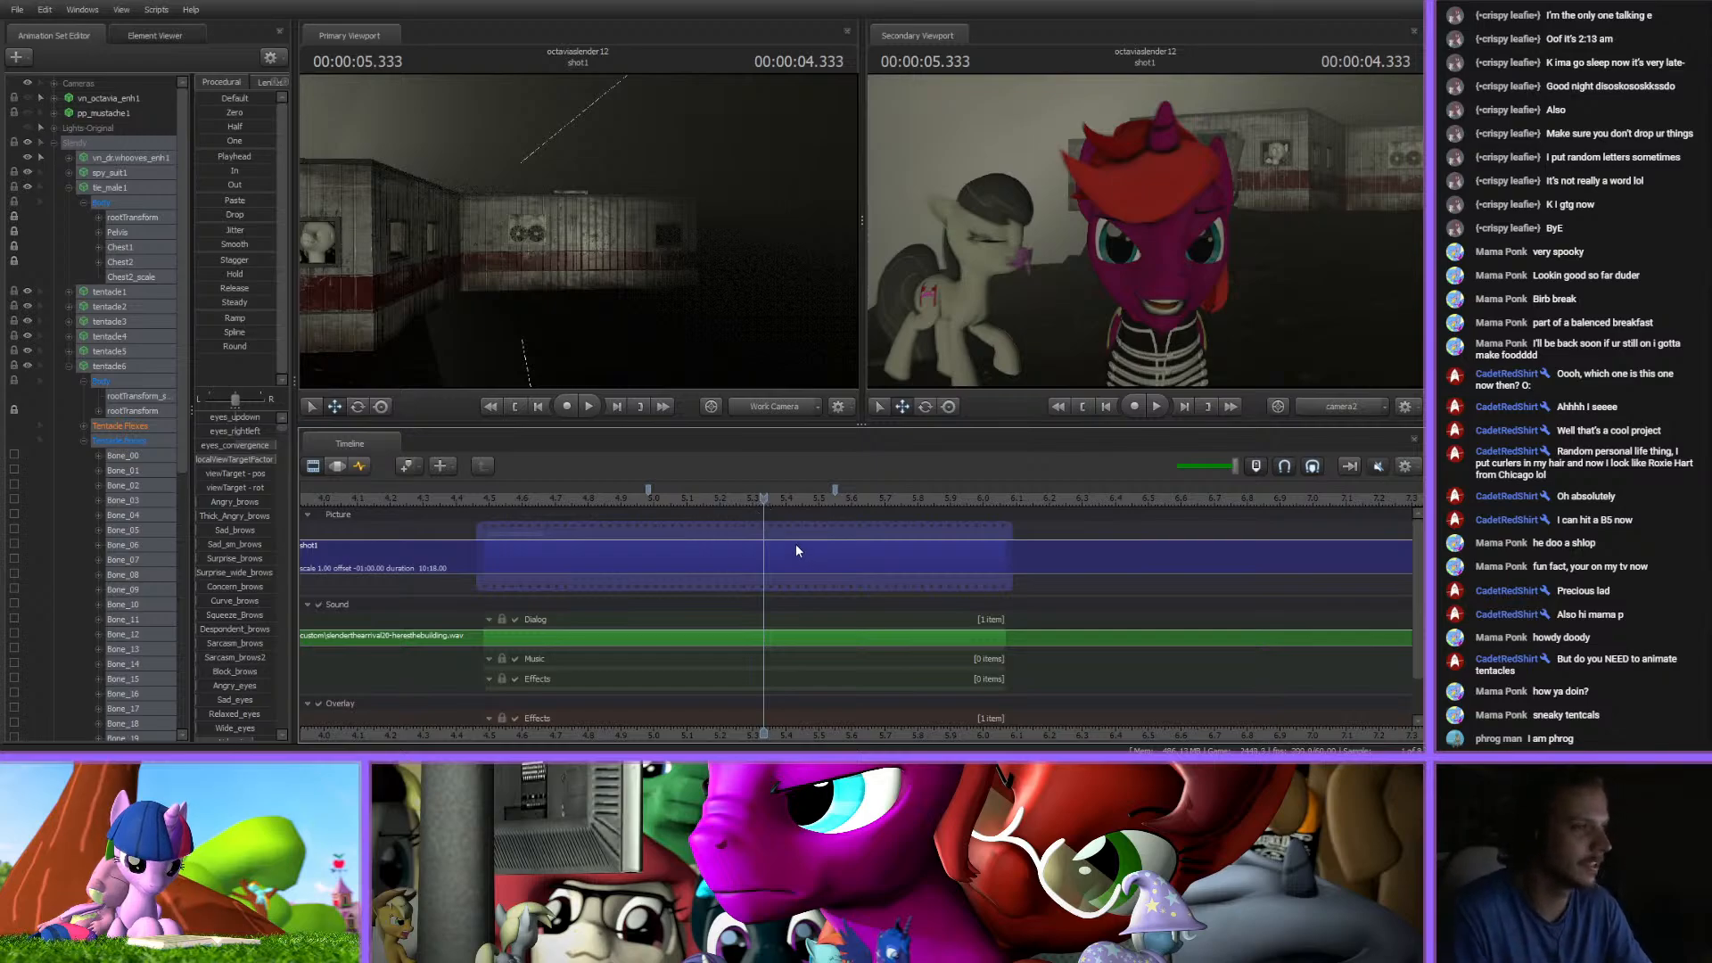
pyautogui.moveTo(767, 507); pyautogui.dragTo(569, 500)
pyautogui.press('space')
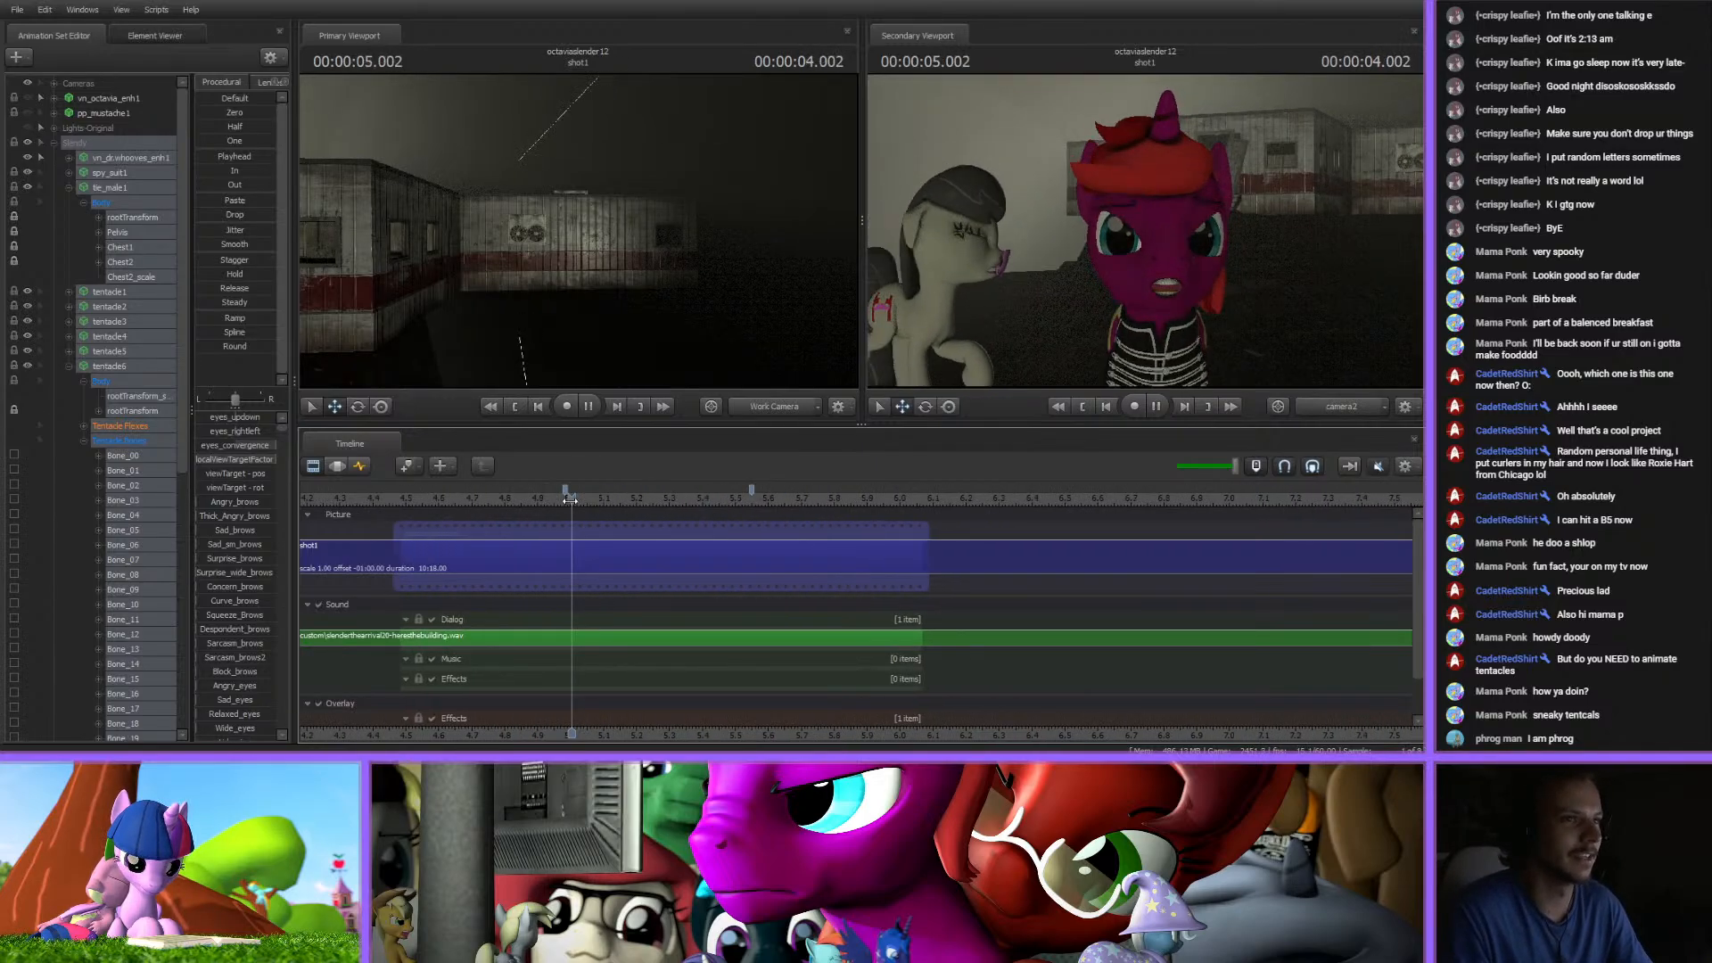
pyautogui.press('space')
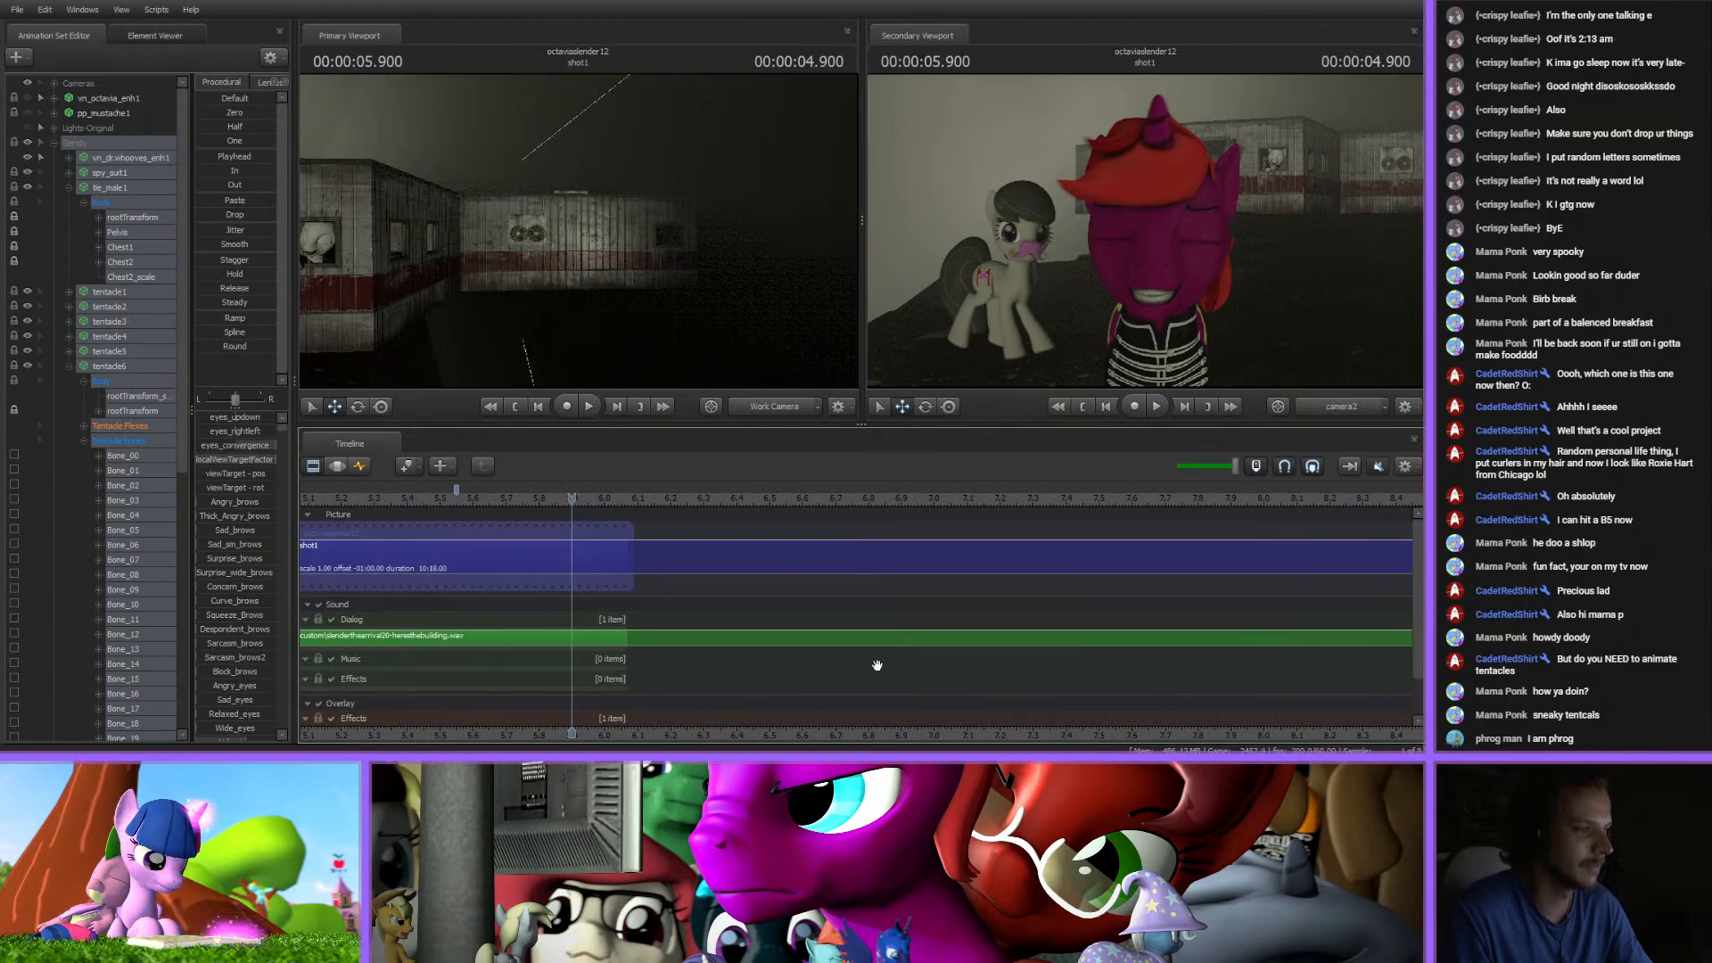
pyautogui.moveTo(878, 665); pyautogui.dragTo(1195, 680, button='middle')
pyautogui.moveTo(956, 495); pyautogui.dragTo(586, 490)
pyautogui.press('space')
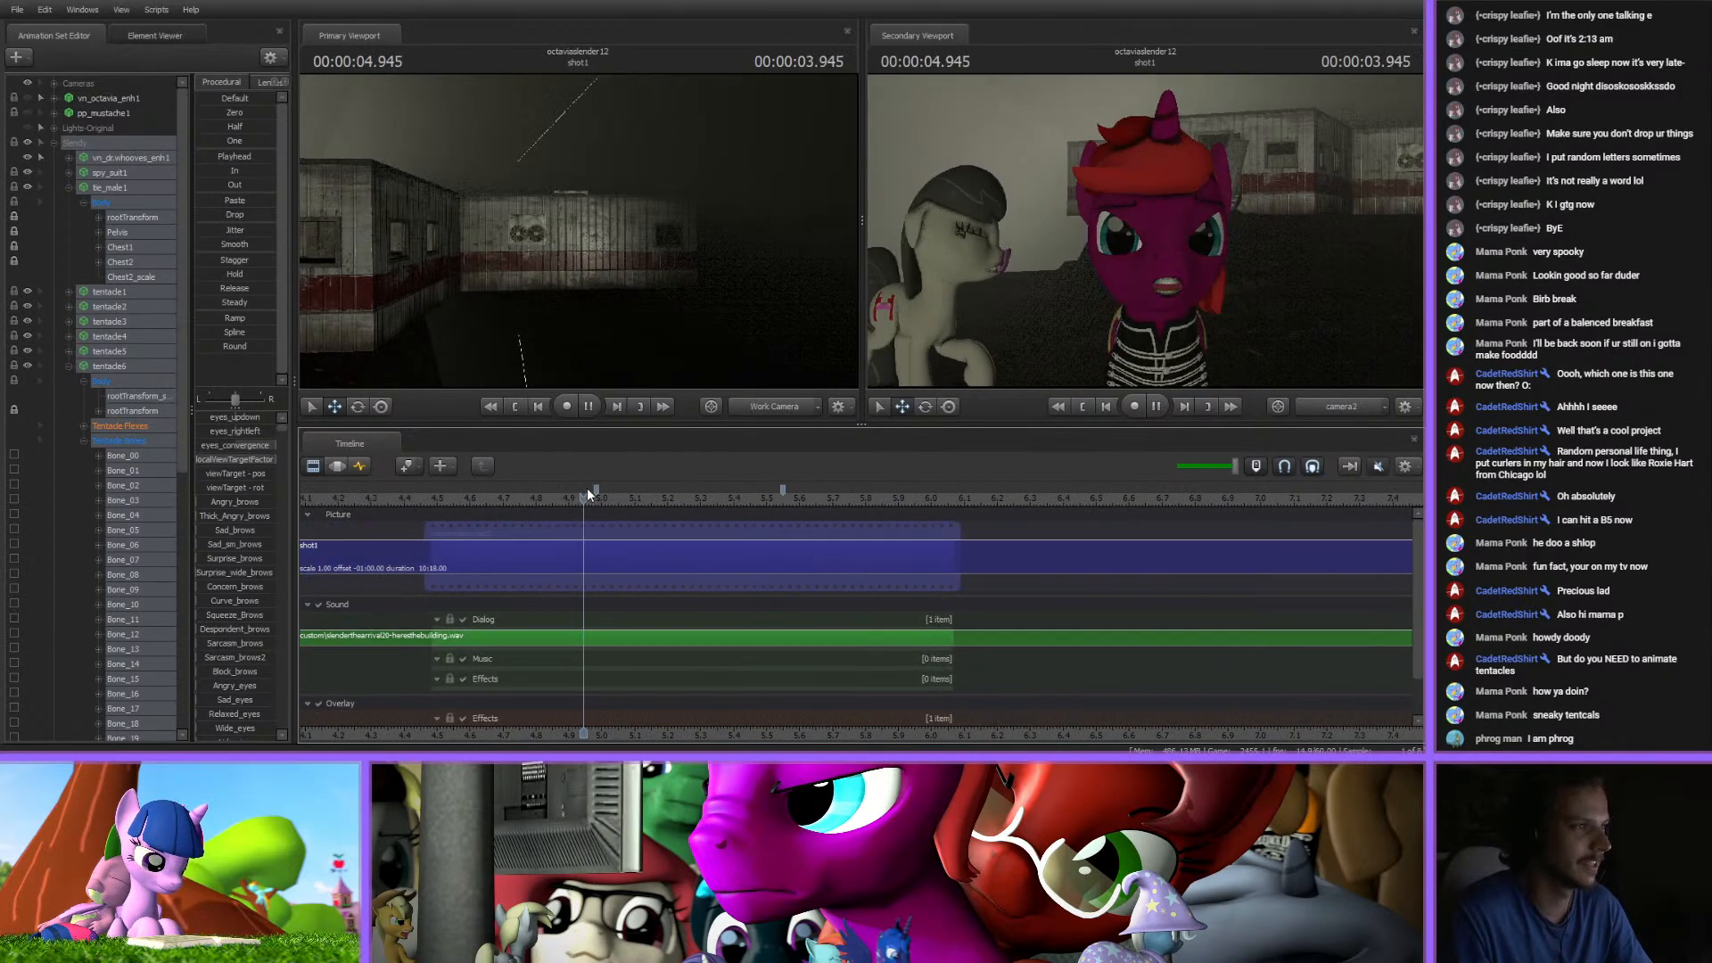
# - Play back the shot in the clip timeline from about 00:00:04.5 to review Slendy's retimed entrance at the window
pyautogui.press('space')
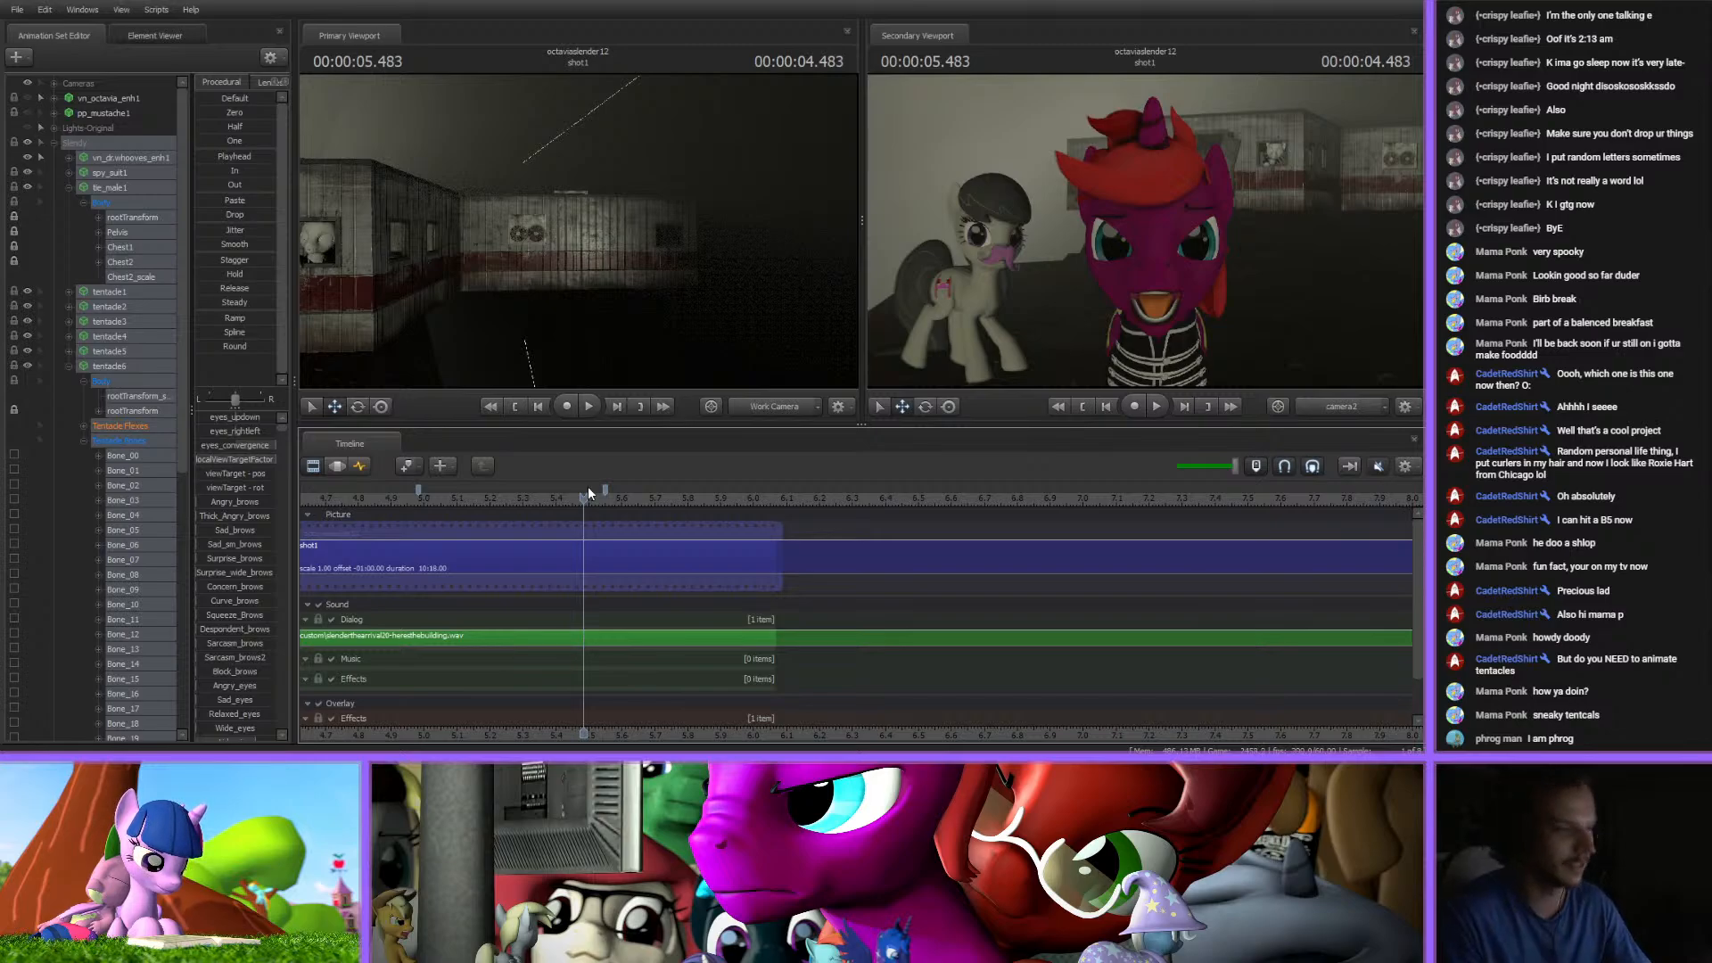
pyautogui.moveTo(585, 732); pyautogui.dragTo(822, 564, button='middle')
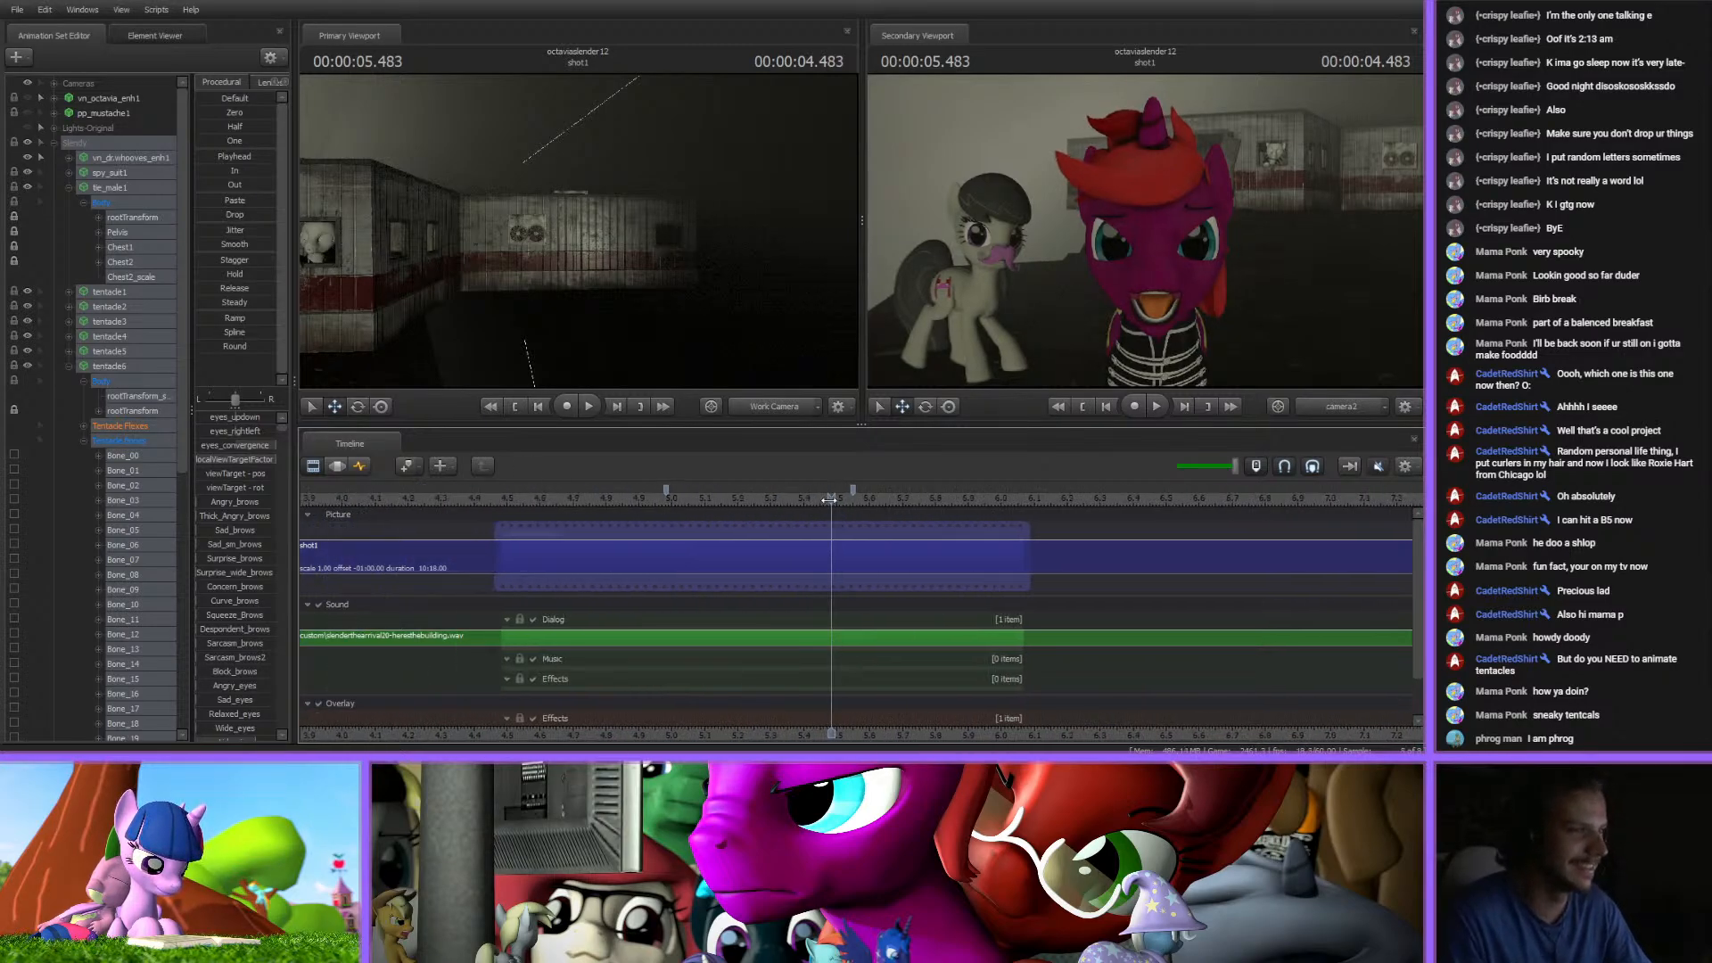
pyautogui.moveTo(829, 502); pyautogui.dragTo(547, 507)
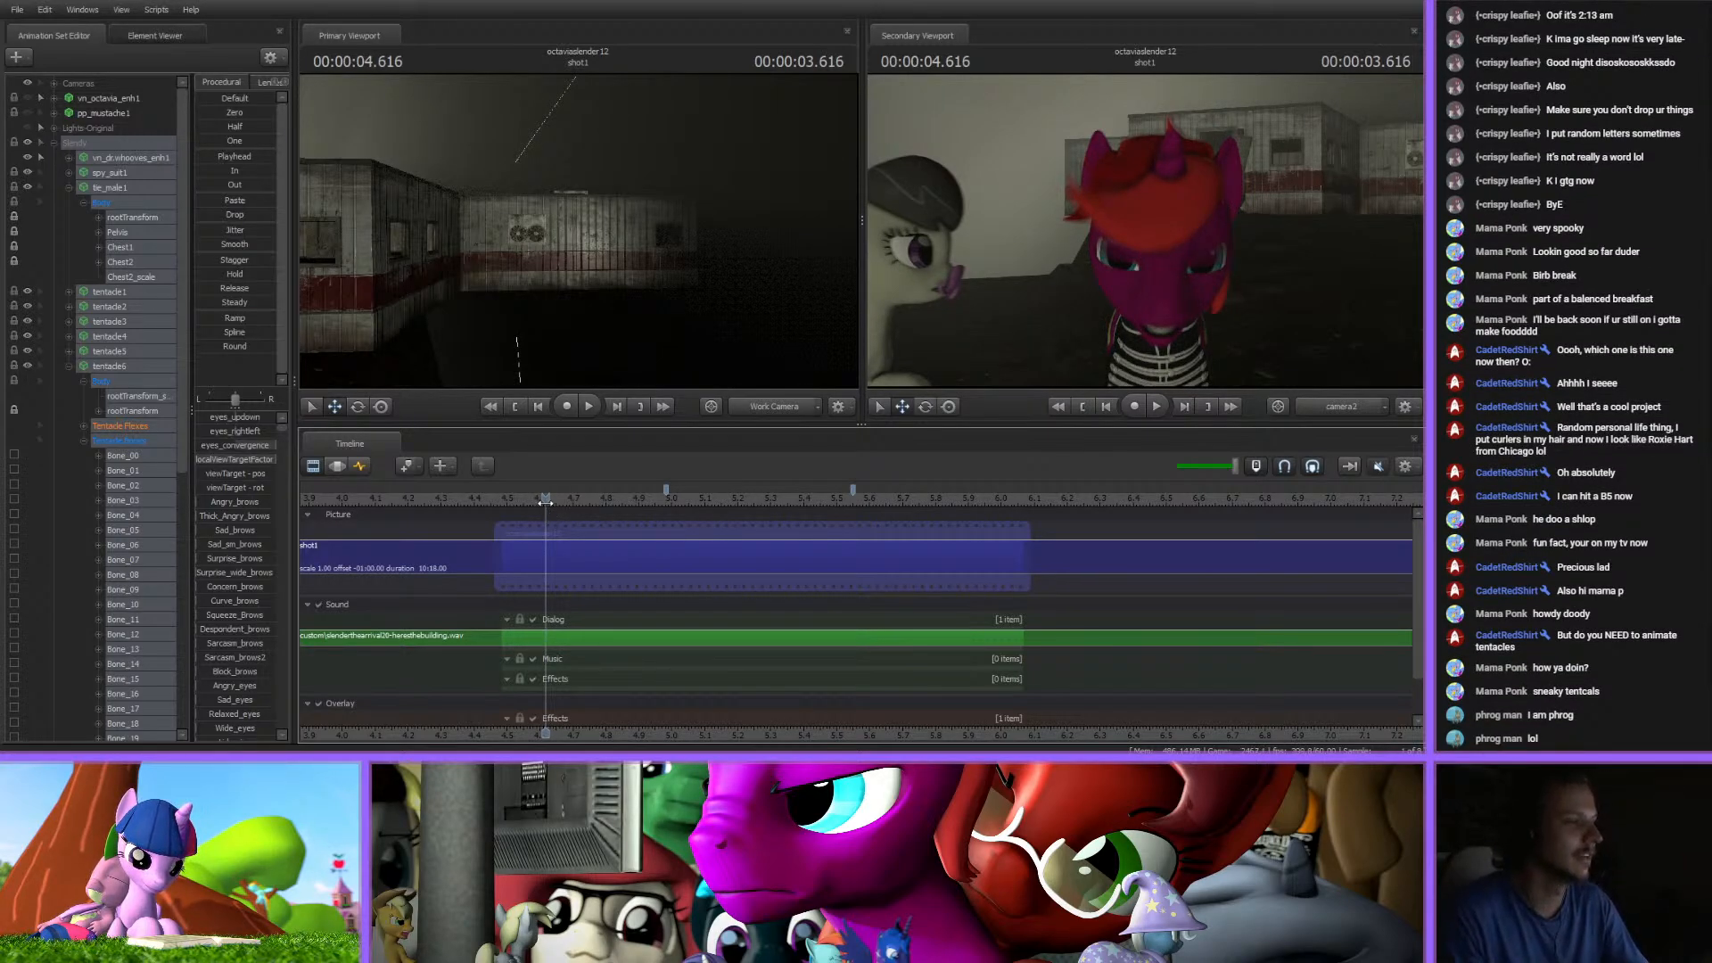
pyautogui.moveTo(548, 507); pyautogui.dragTo(507, 499)
pyautogui.press('space')
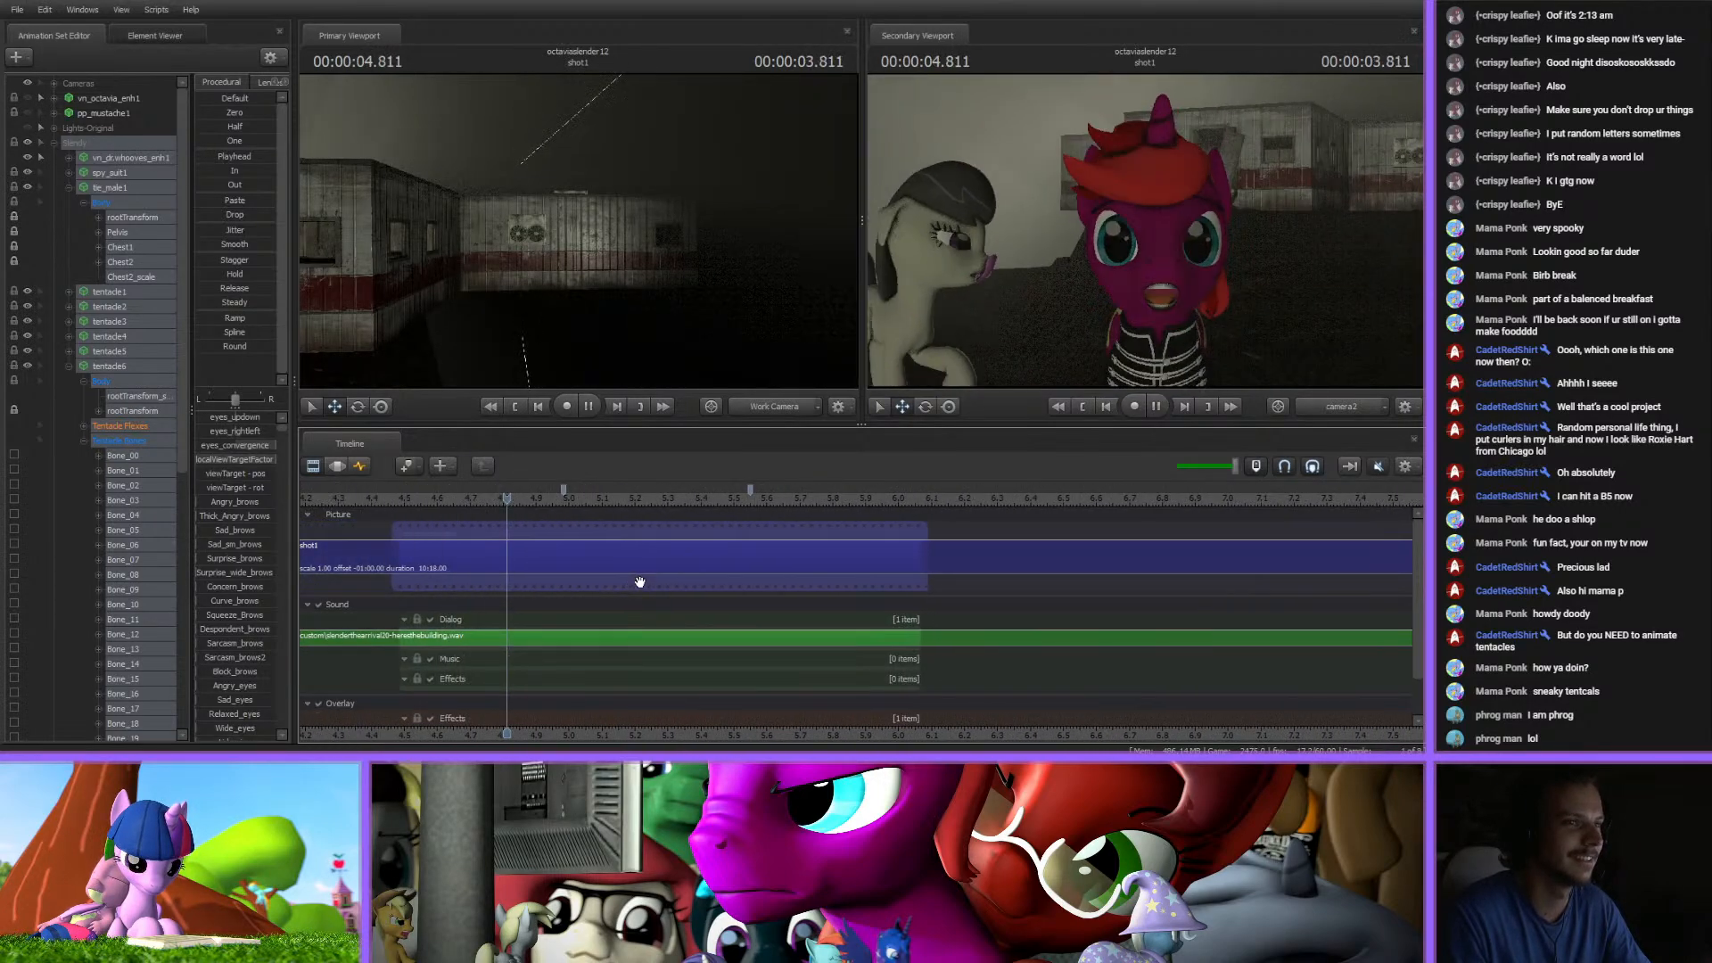
pyautogui.press('space')
pyautogui.moveTo(636, 579); pyautogui.dragTo(872, 646, button='middle')
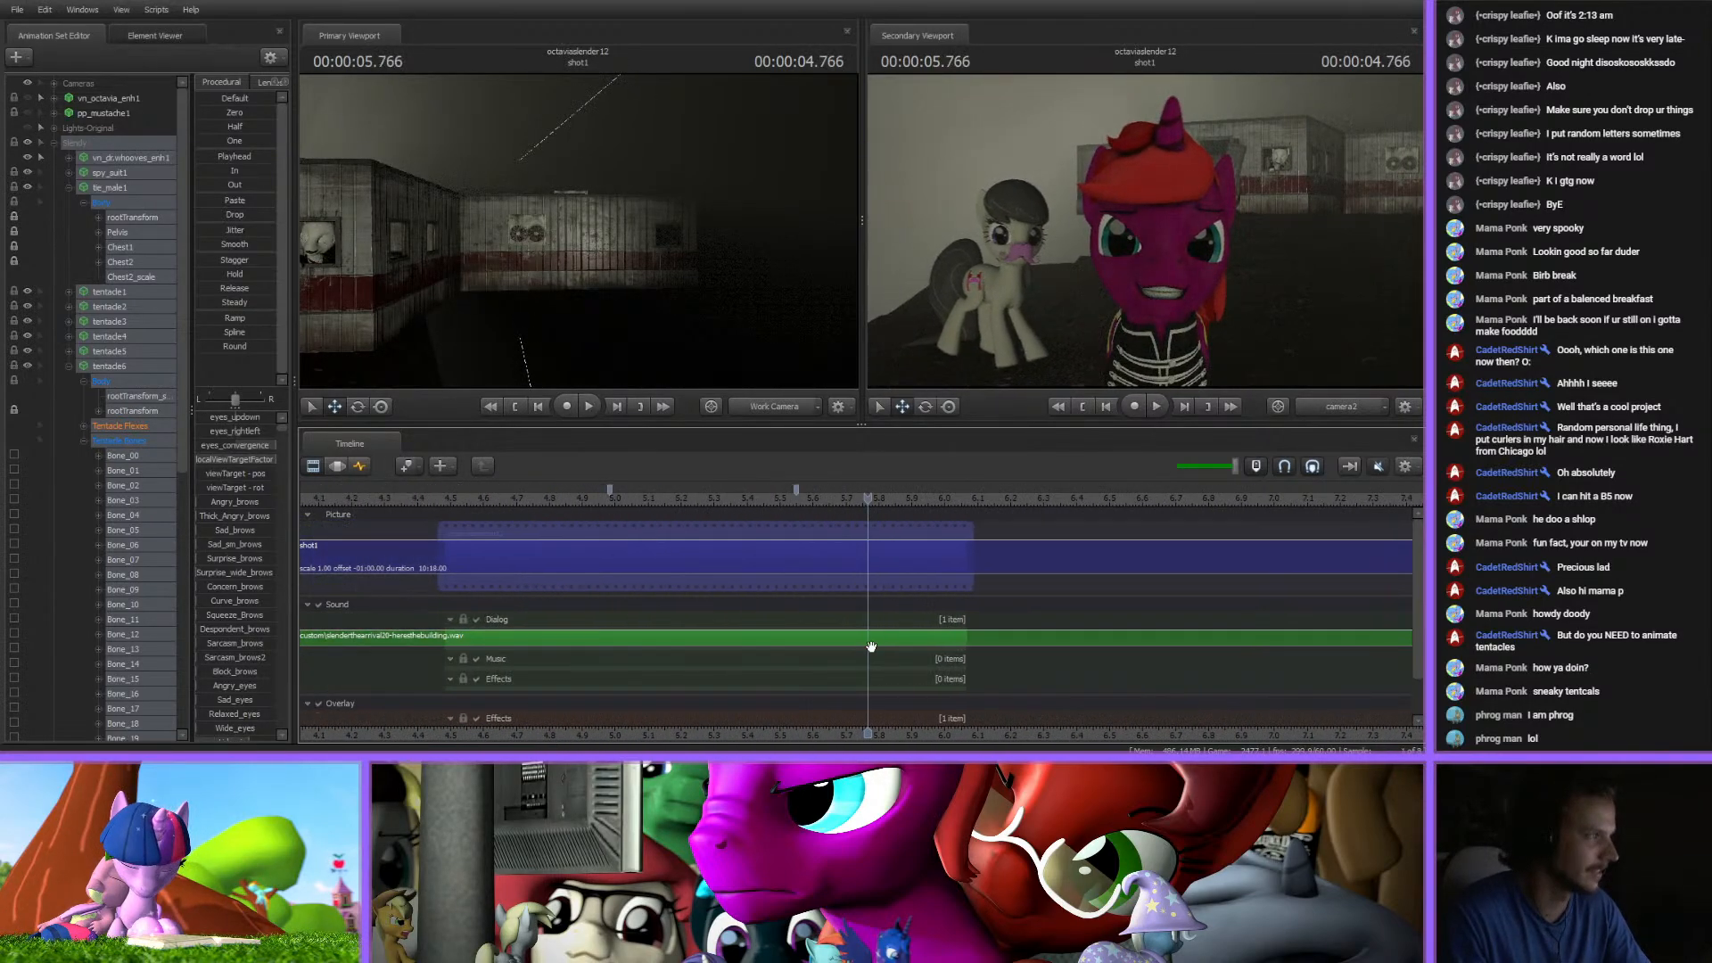
# - Collapse Slendy's group, expand the Quillo group and select camera2, checking it in the motion editor before returning to the clip timeline
pyautogui.click(55, 83)
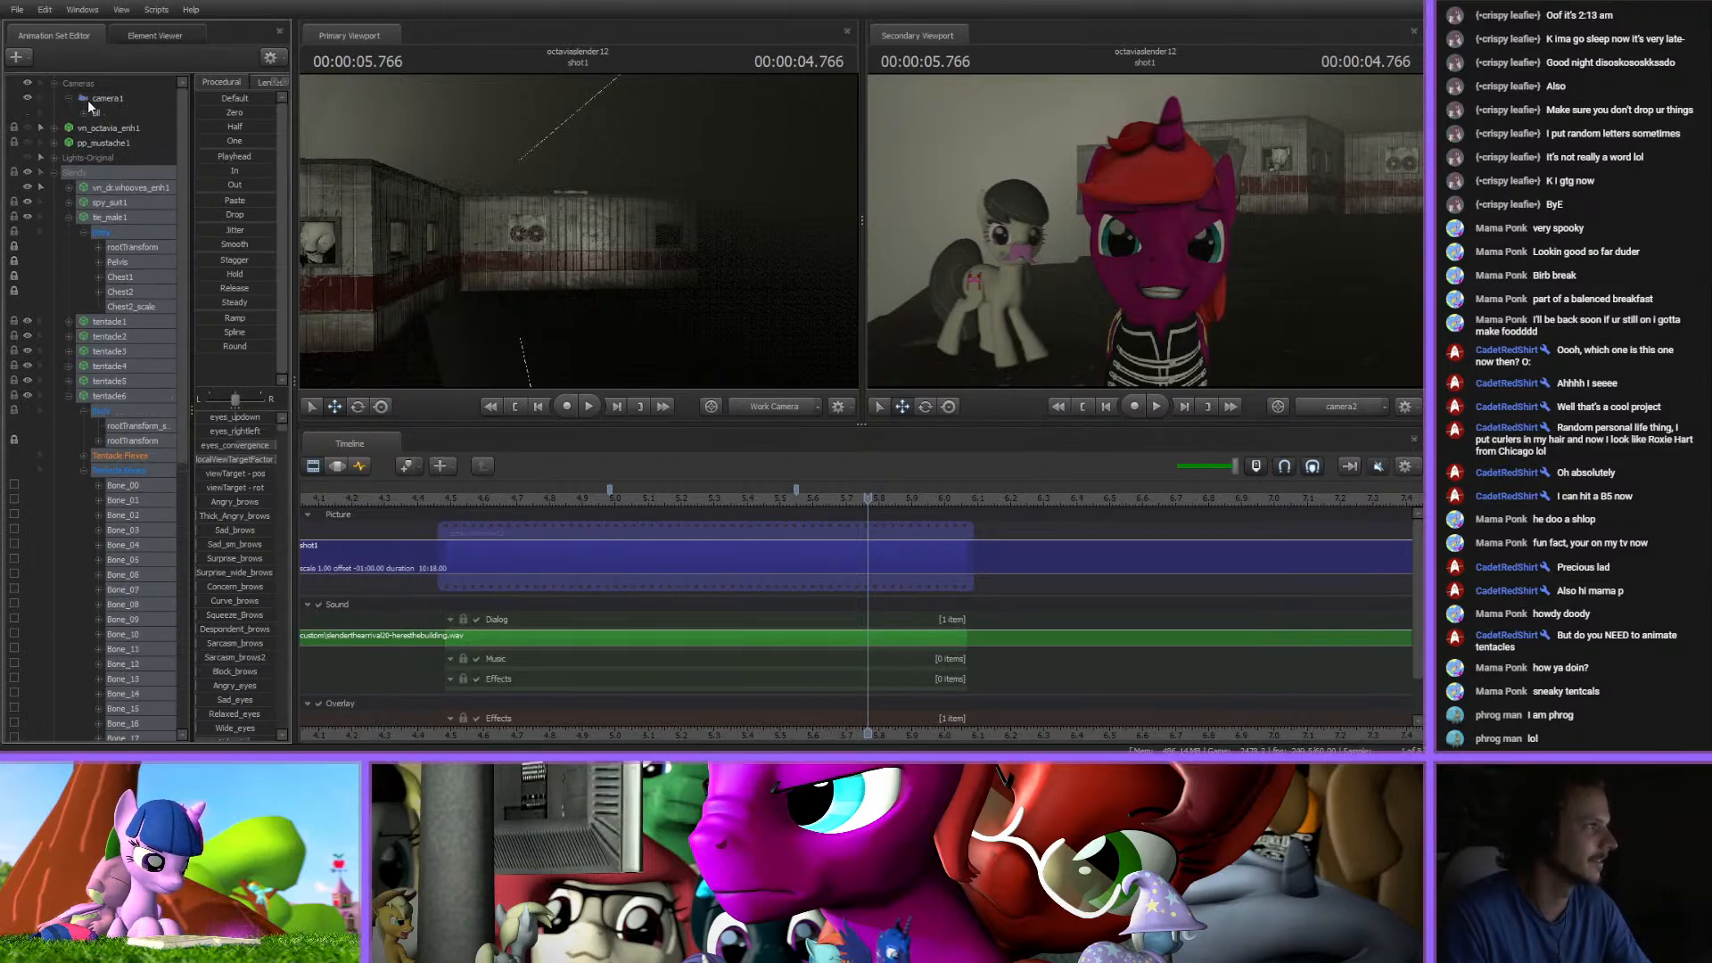
pyautogui.click(50, 82)
pyautogui.click(56, 143)
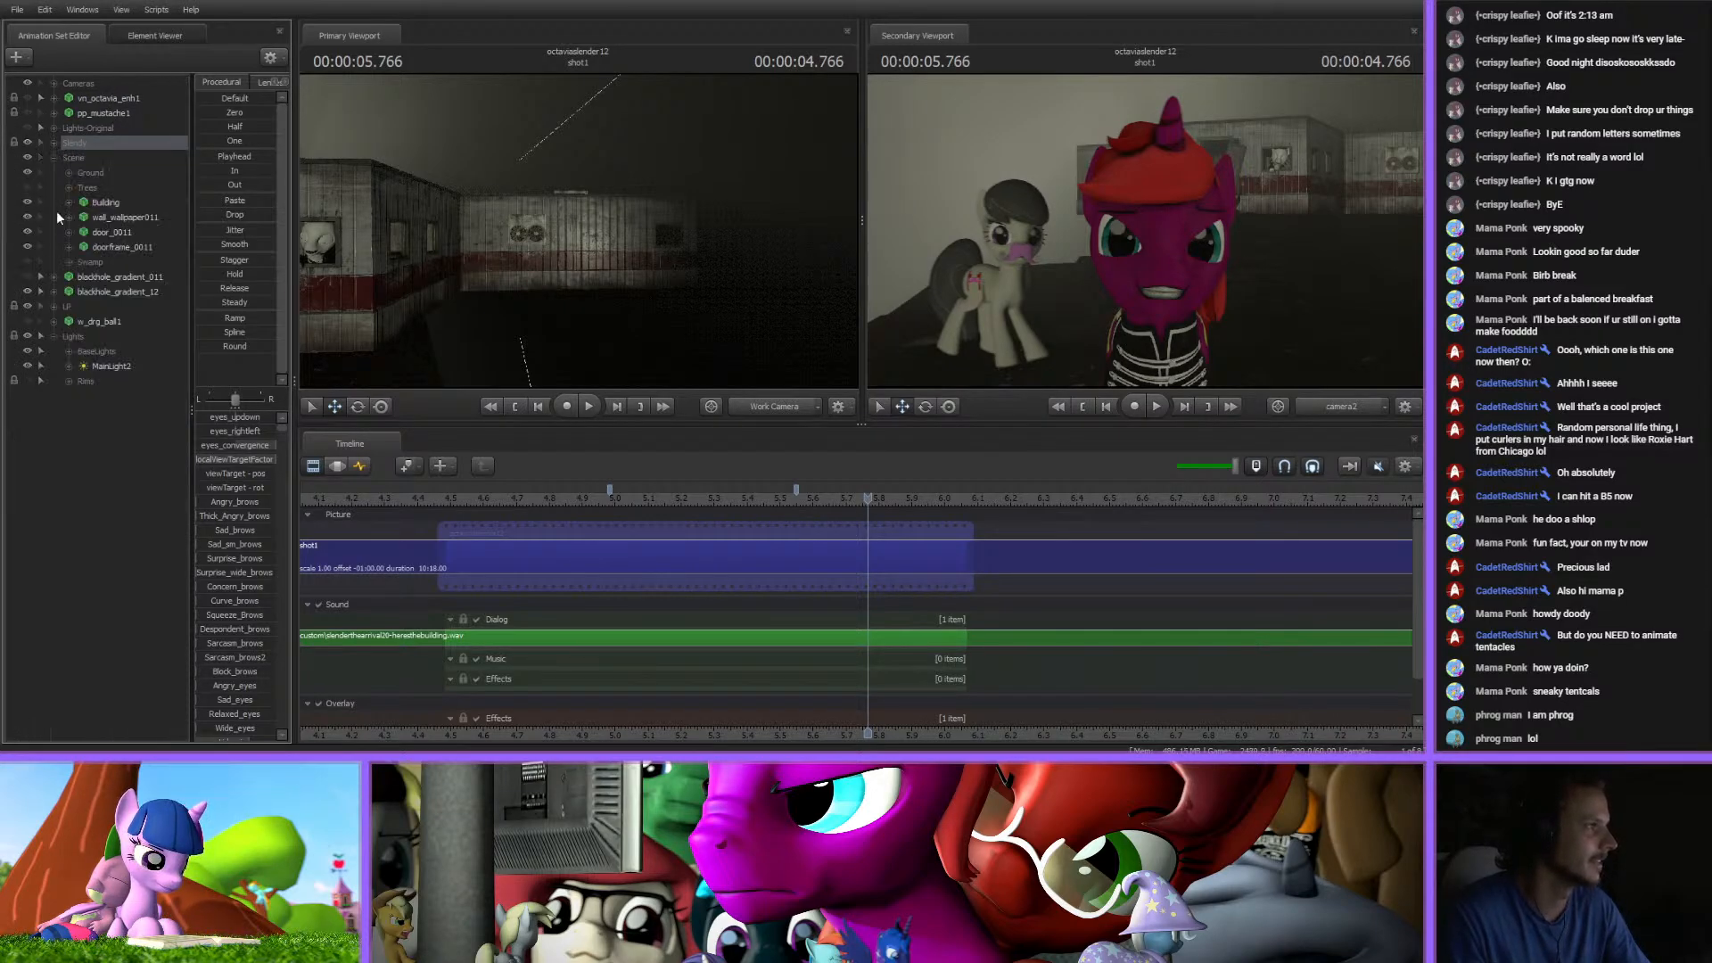
pyautogui.click(54, 306)
pyautogui.click(70, 321)
pyautogui.click(123, 365)
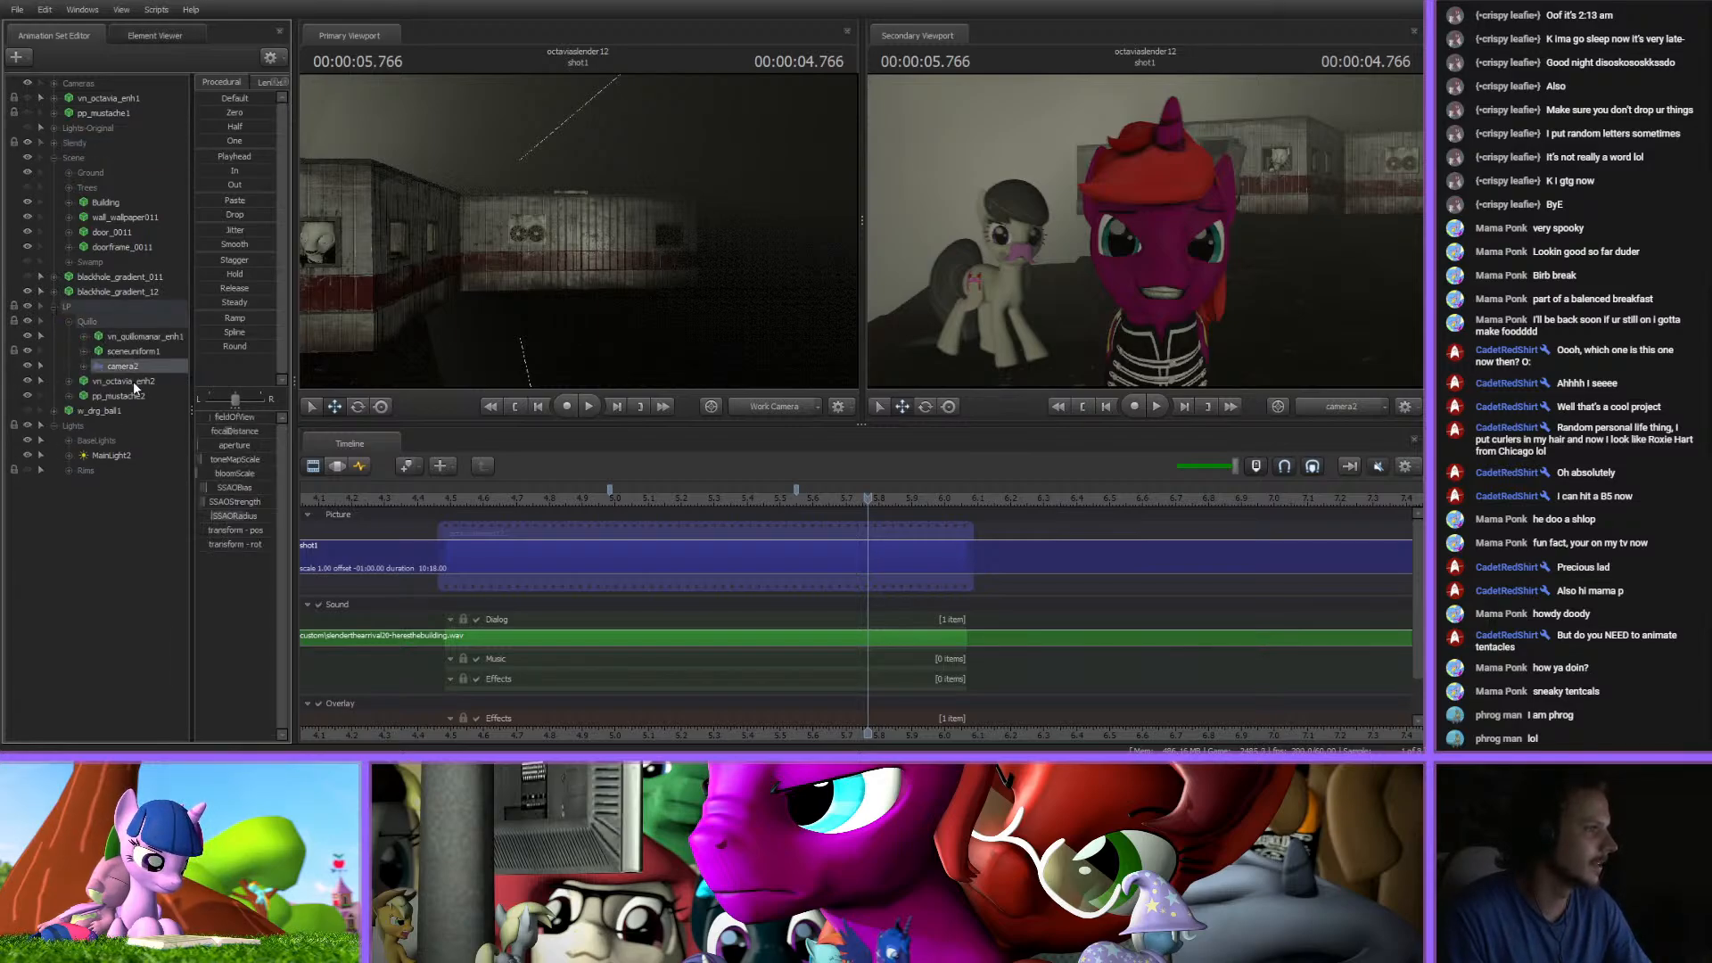
pyautogui.click(337, 471)
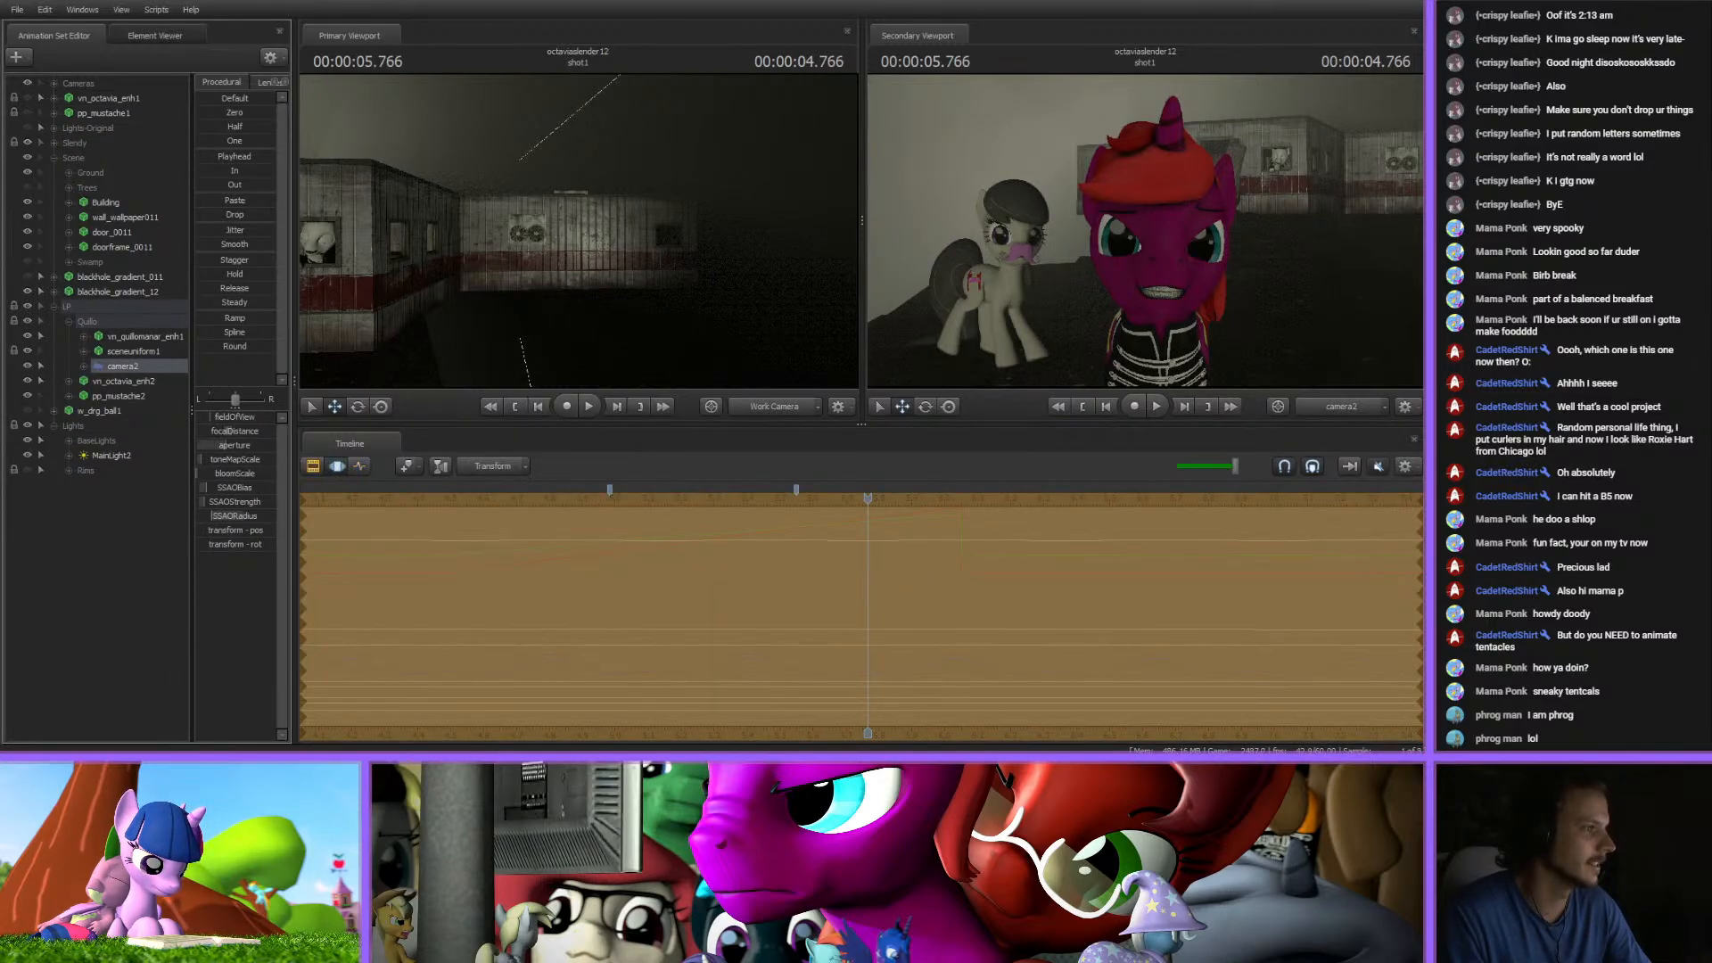
pyautogui.click(312, 466)
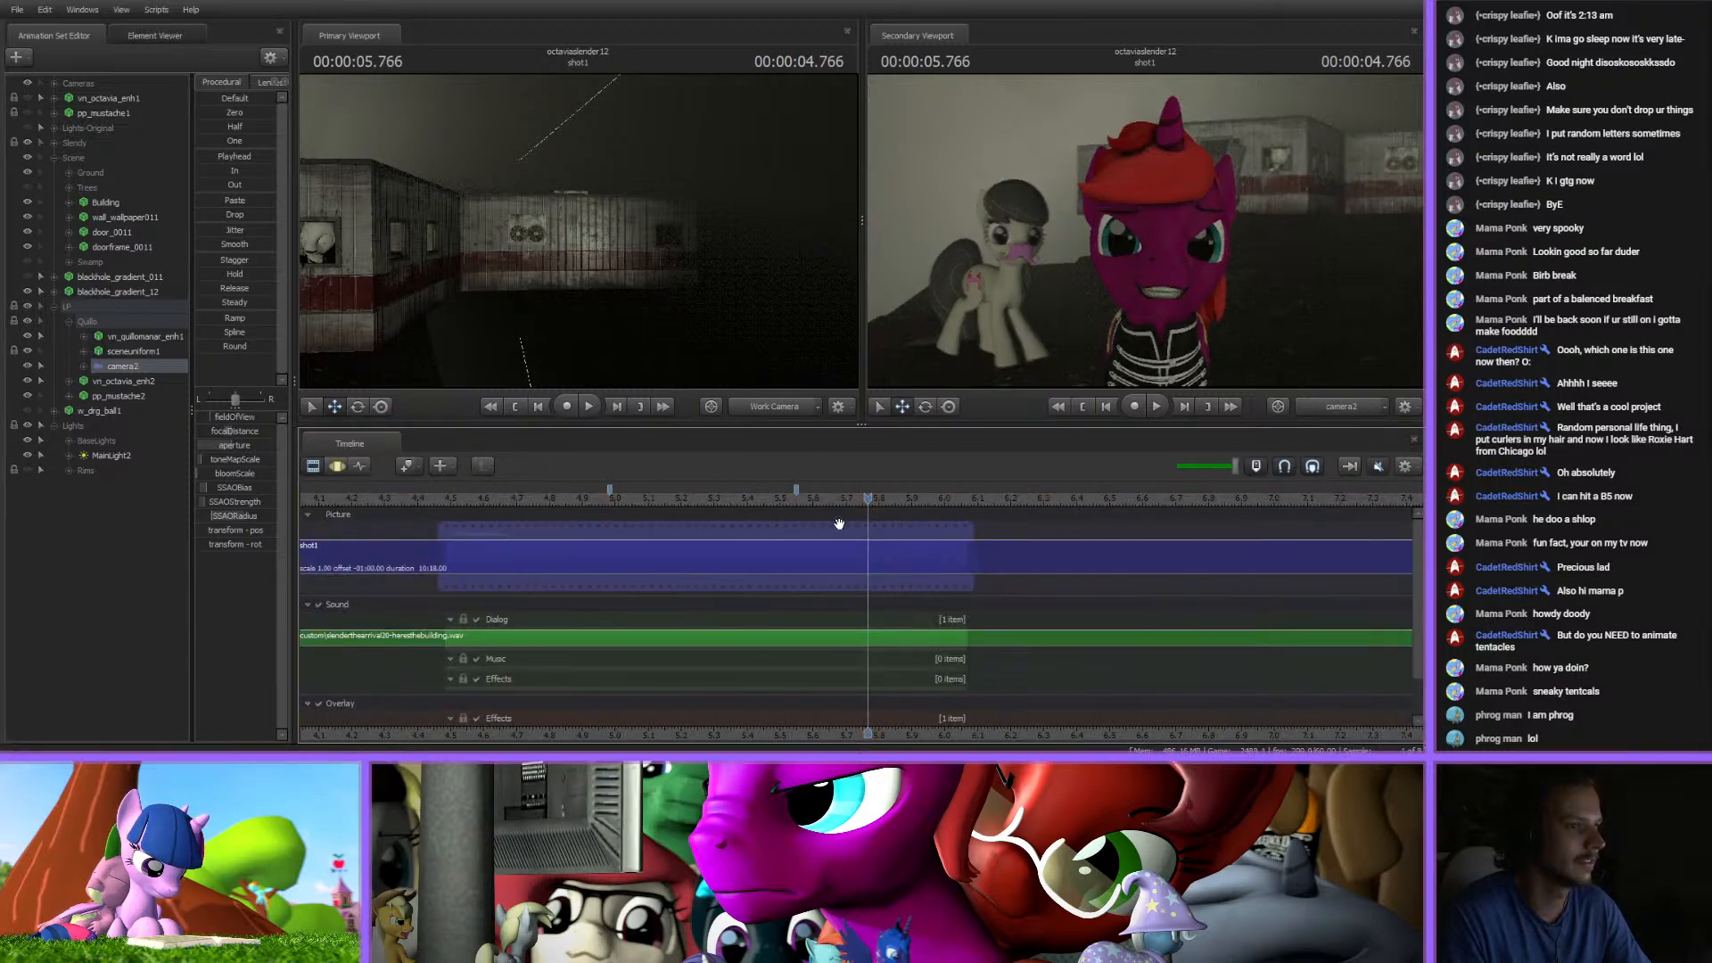
# - Scrub the shot between about 00:00:04.916 and 00:00:05.4 to examine Slendy's appearance behind the ponies
pyautogui.click(769, 497)
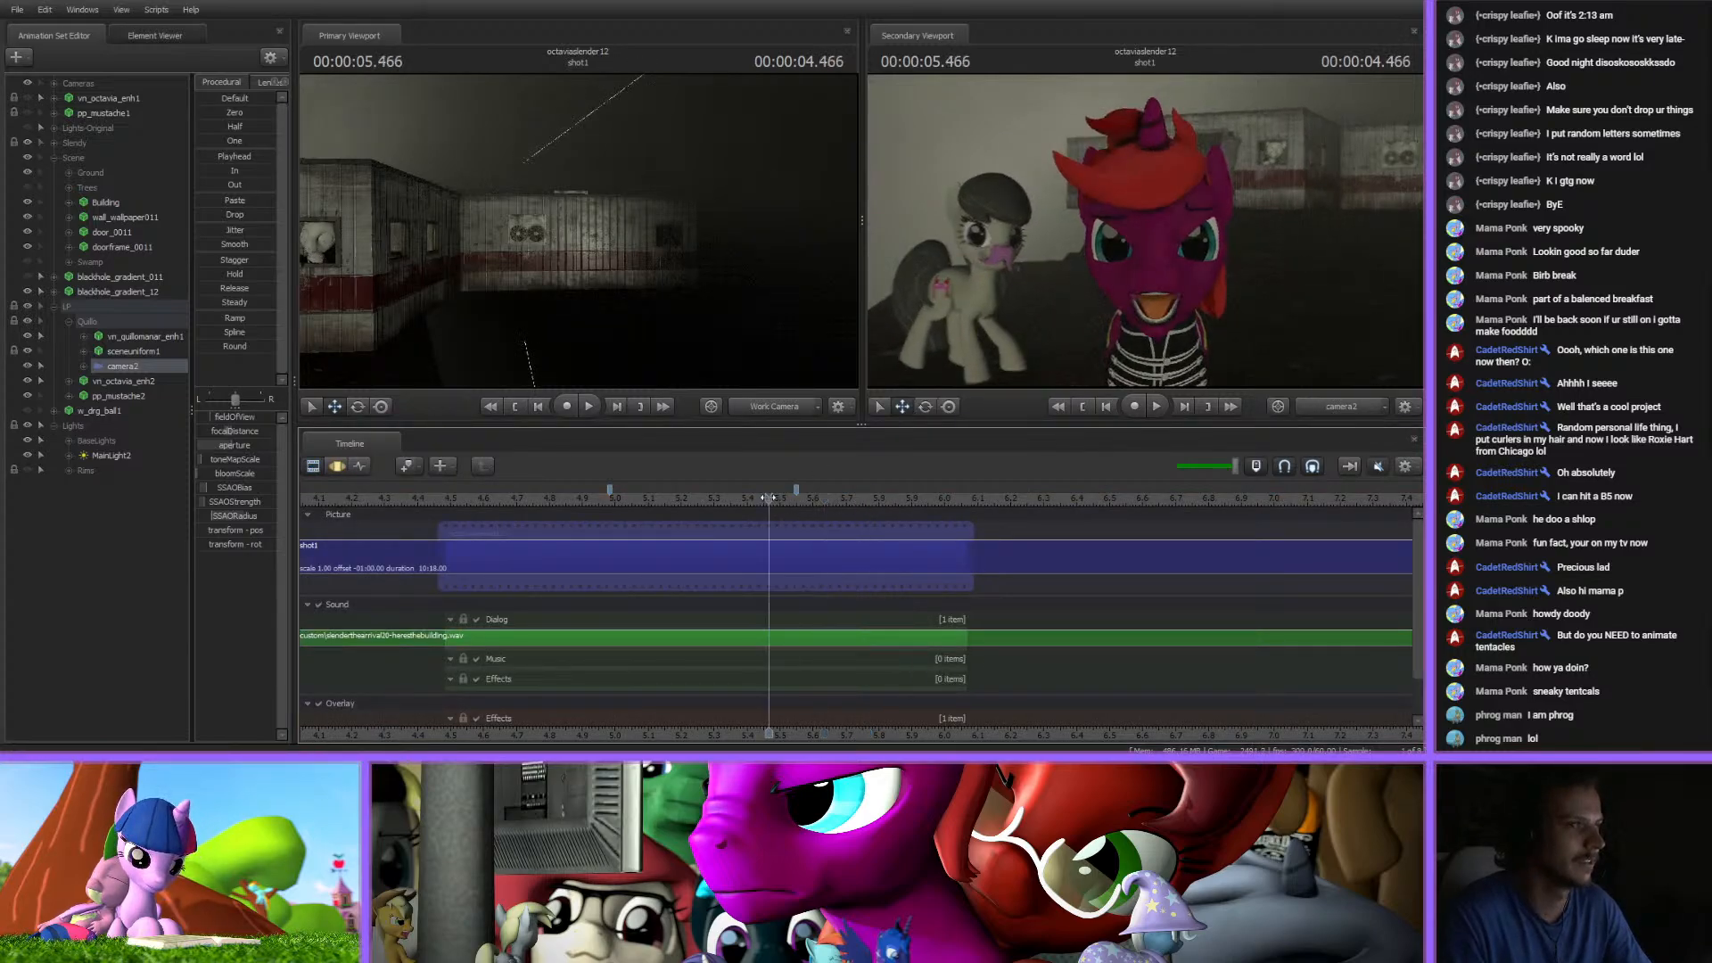
pyautogui.press('space')
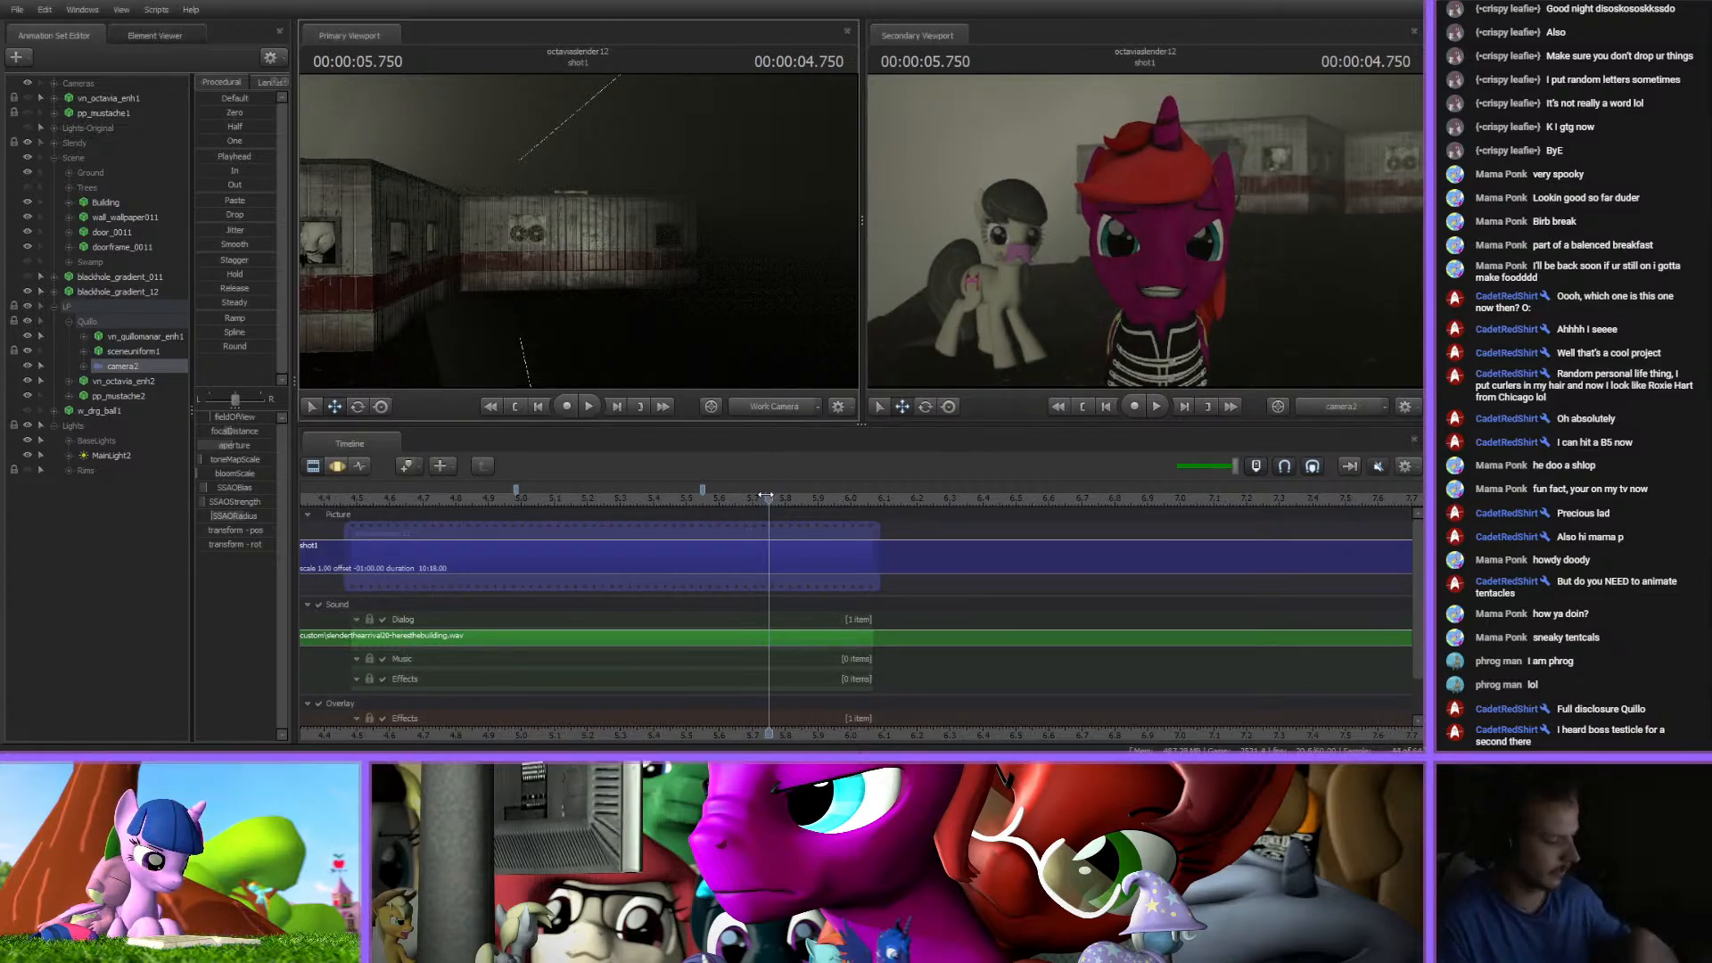
pyautogui.moveTo(766, 495); pyautogui.dragTo(497, 503)
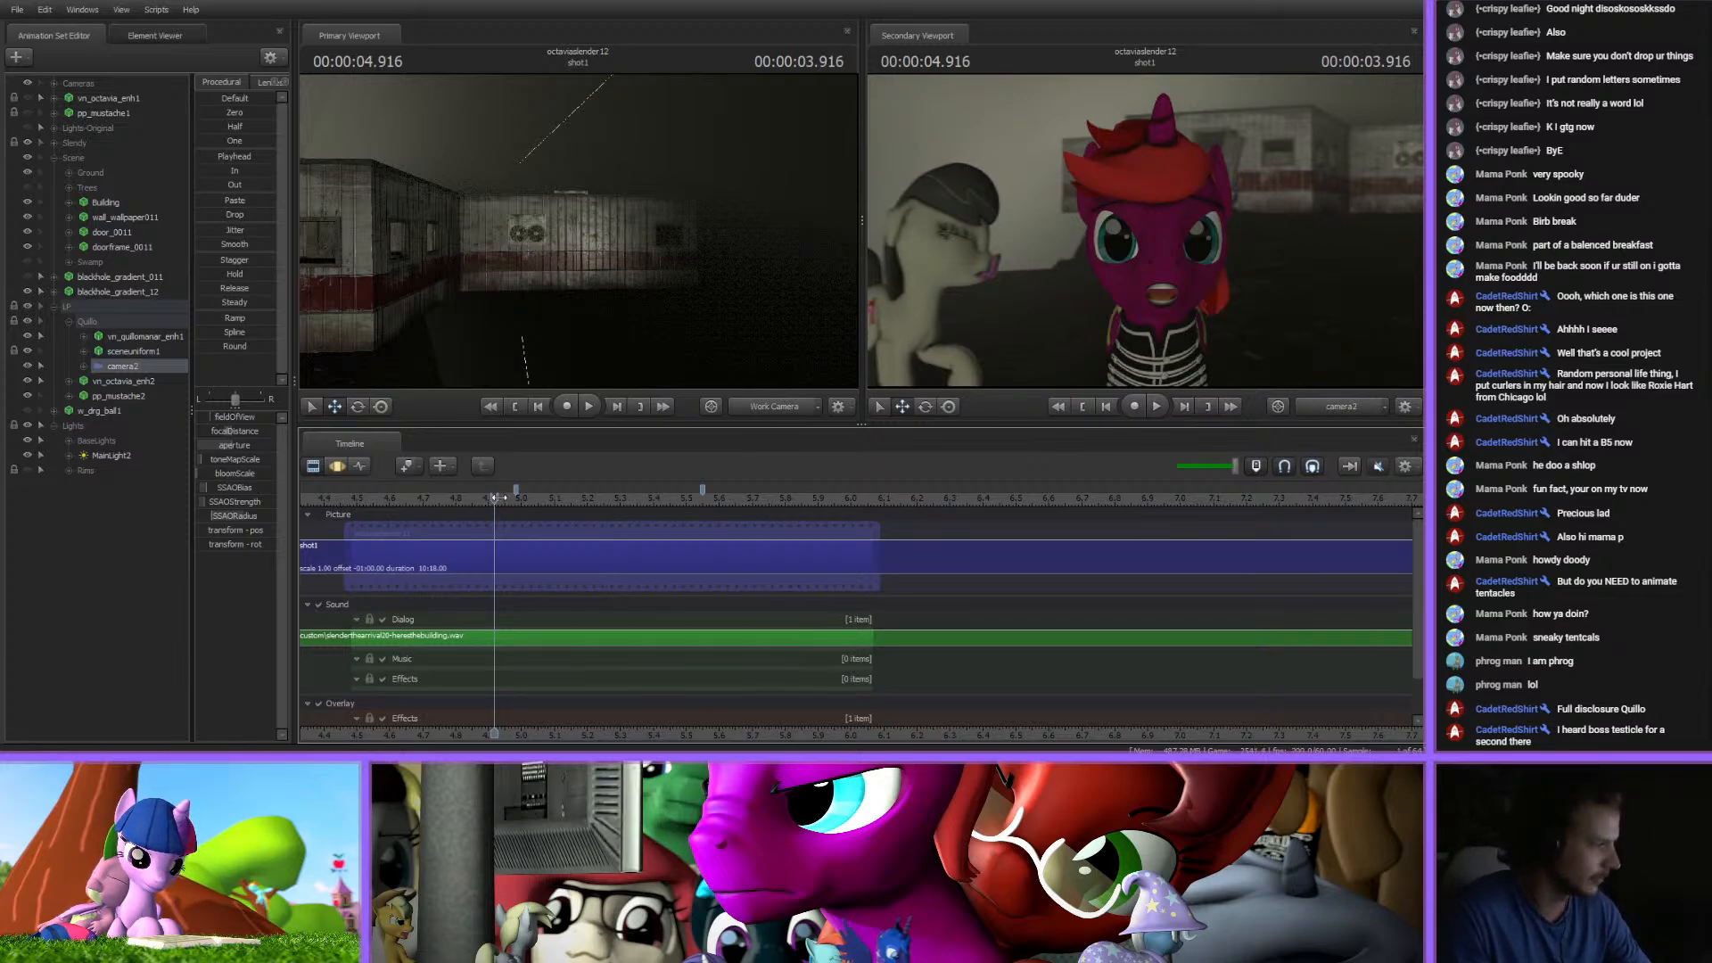
pyautogui.moveTo(497, 498); pyautogui.dragTo(649, 502)
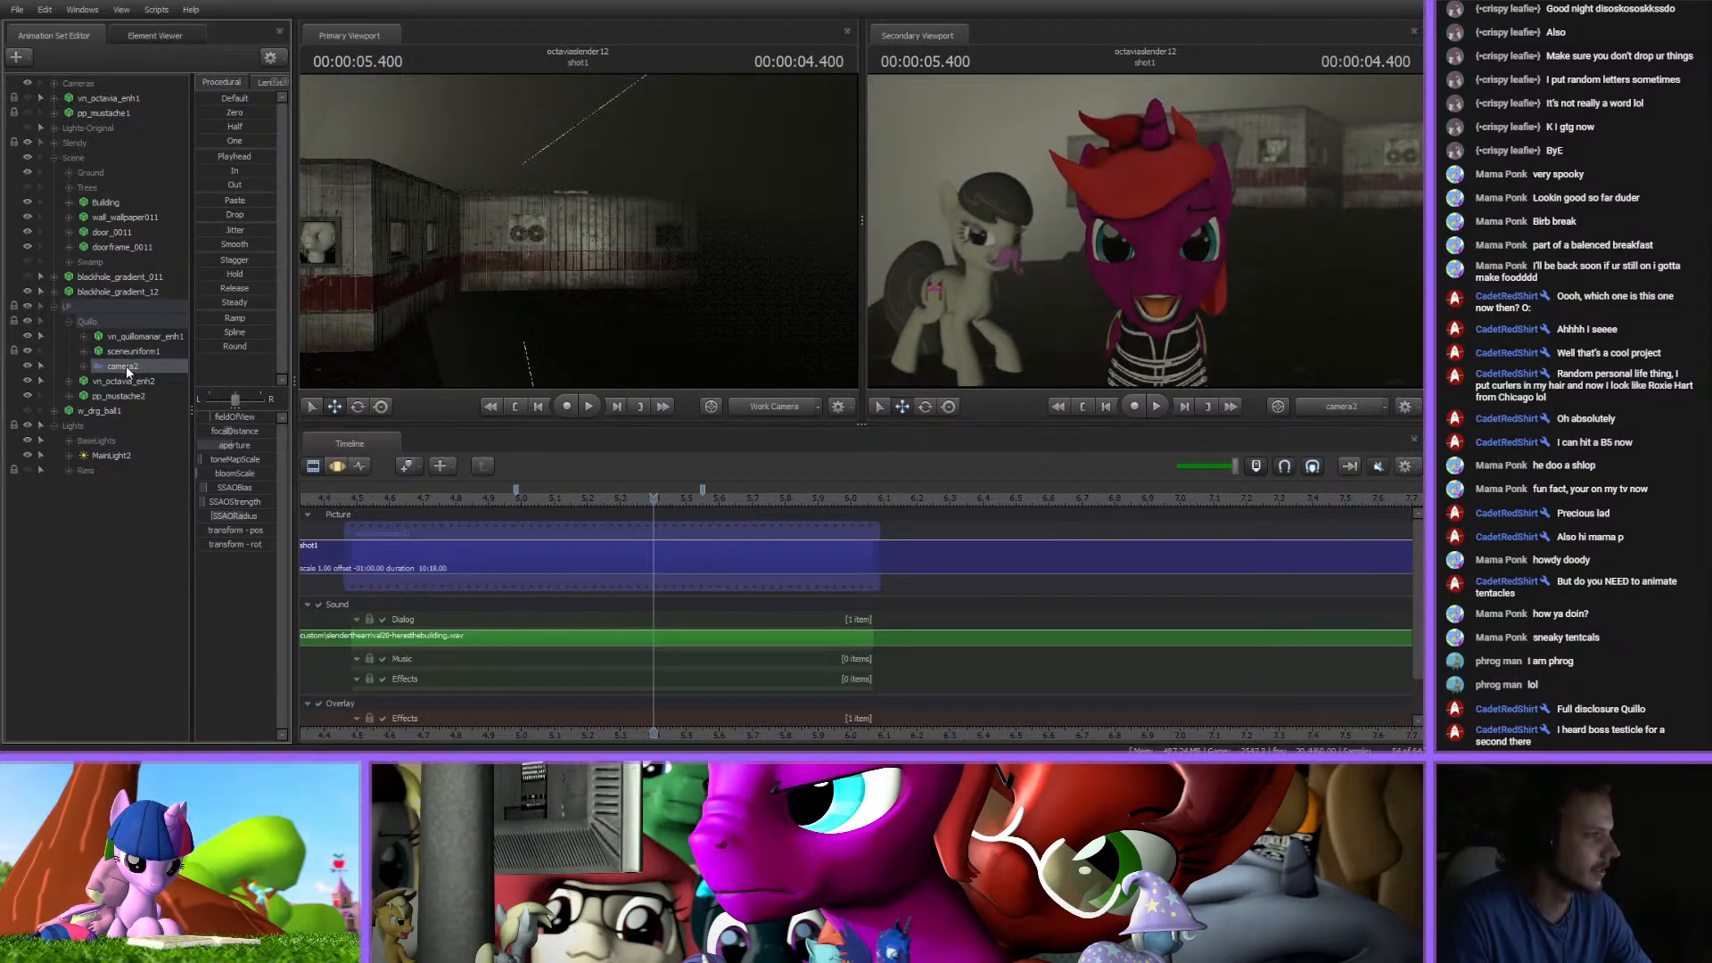
# - Play the final section of the shot repeatedly to judge the timing of Slendy's grin
pyautogui.press('space')
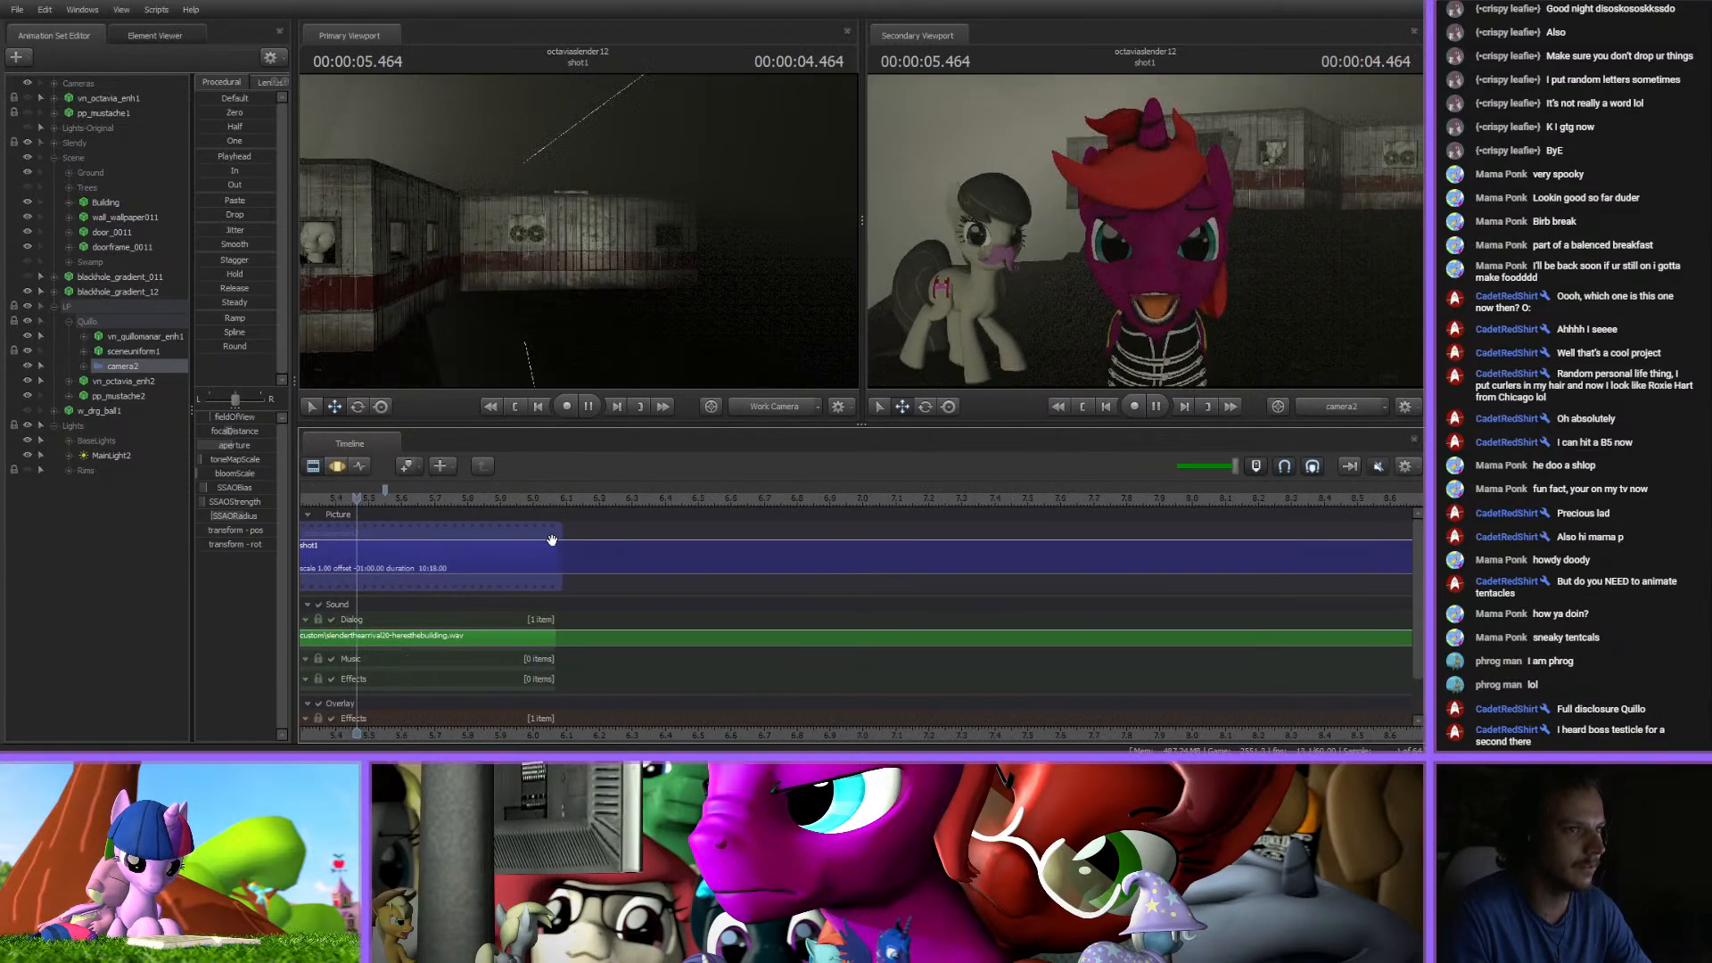
pyautogui.press('space')
pyautogui.scroll(-3, 889, 595)
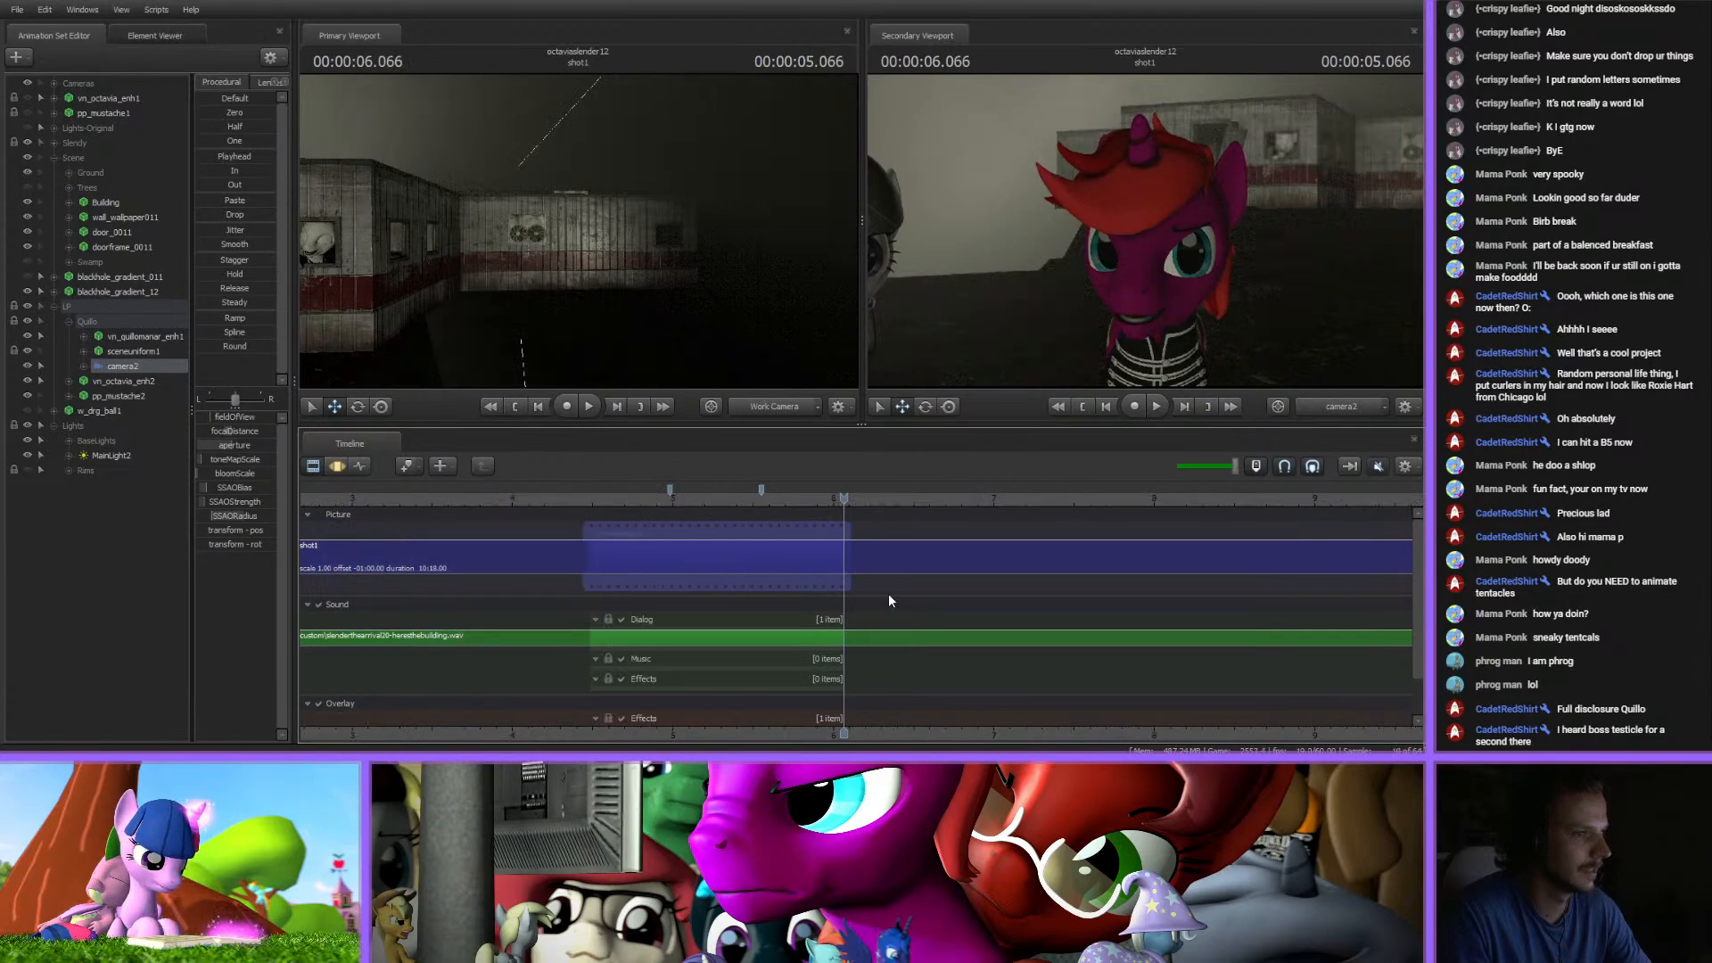
pyautogui.press('space')
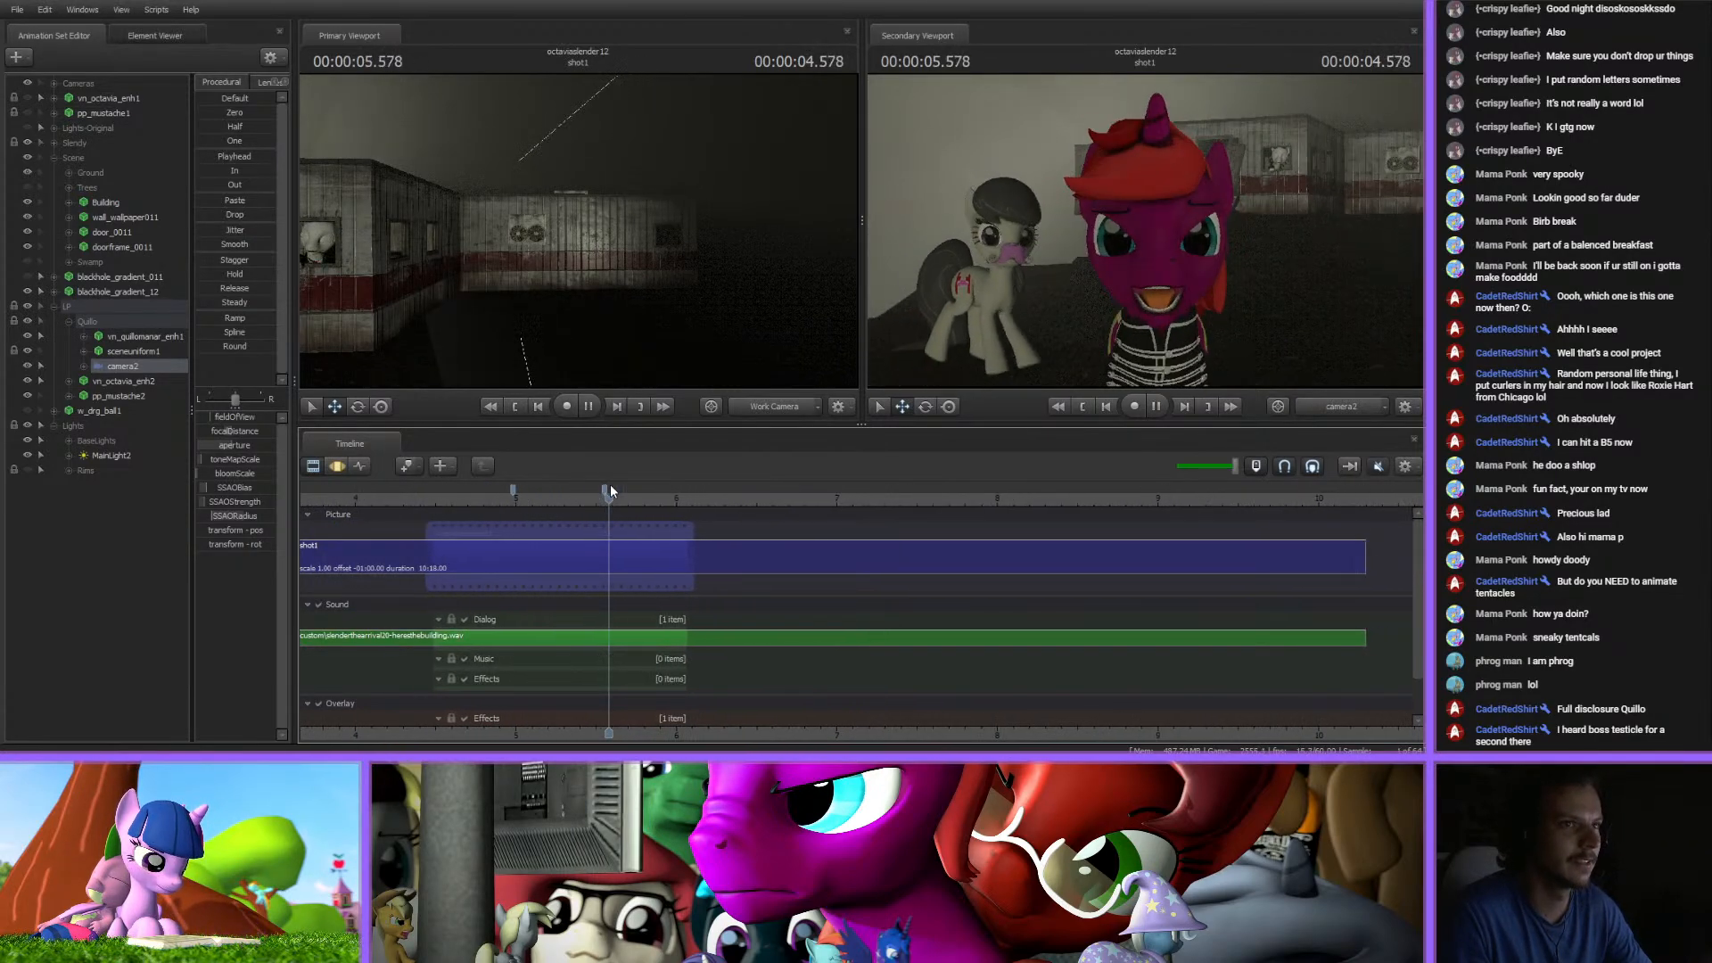
pyautogui.press('space')
pyautogui.press('space')
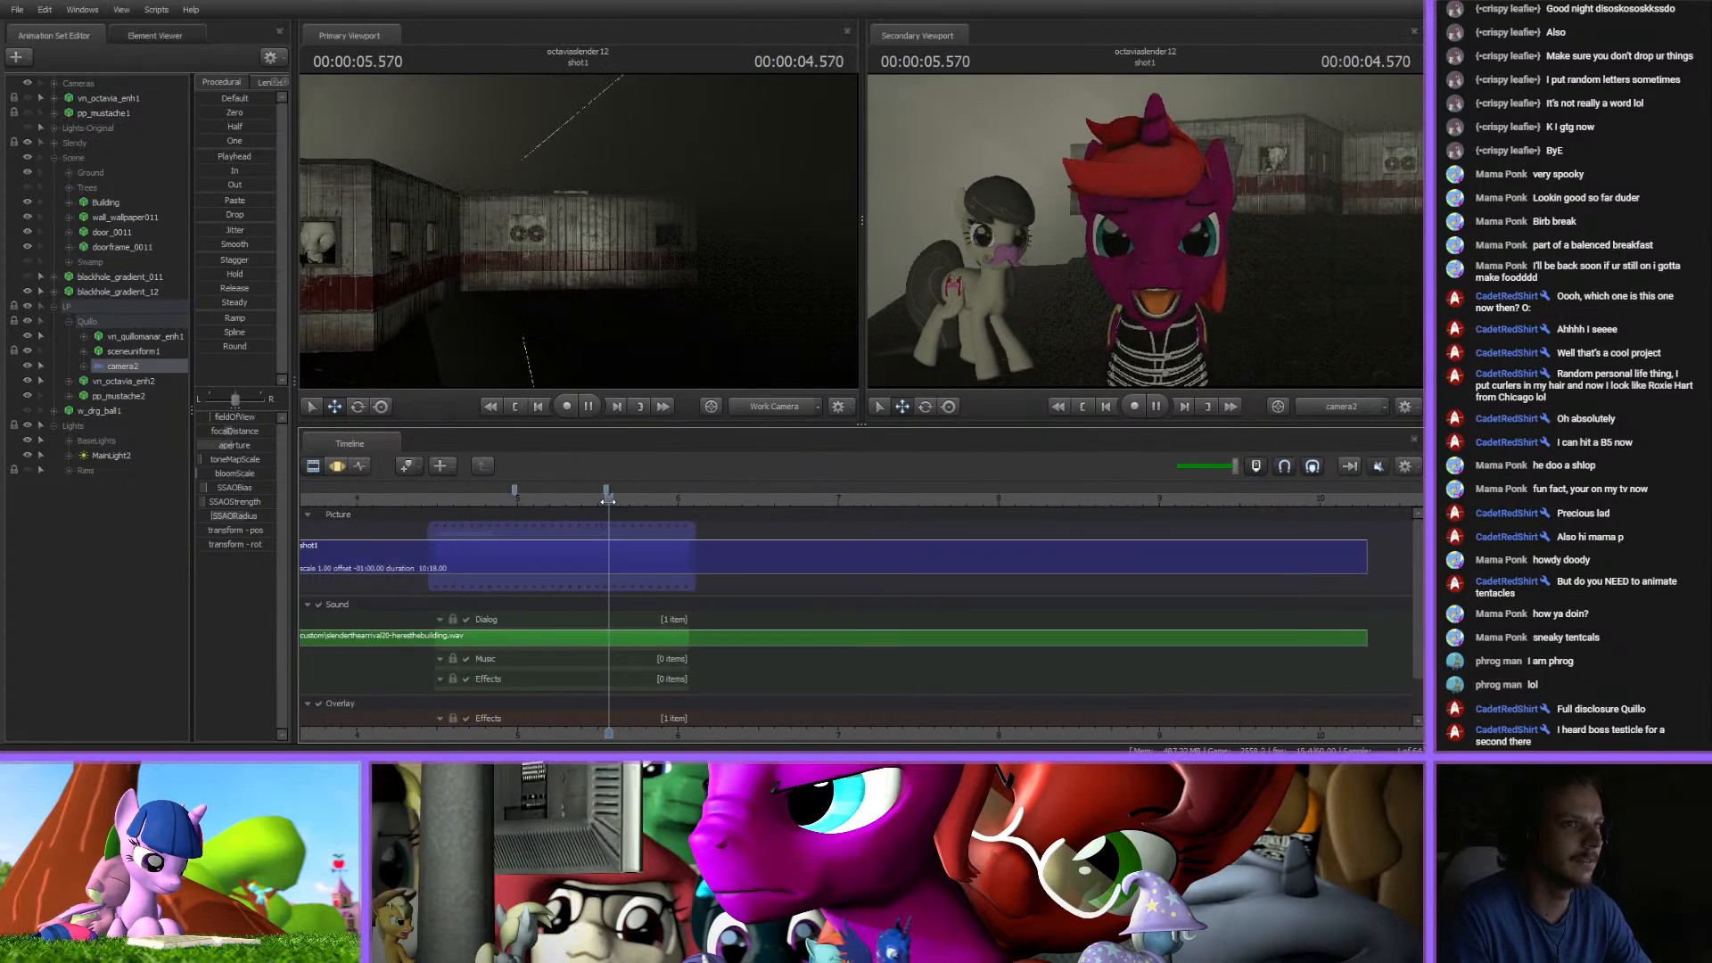
pyautogui.press('space')
pyautogui.press('space')
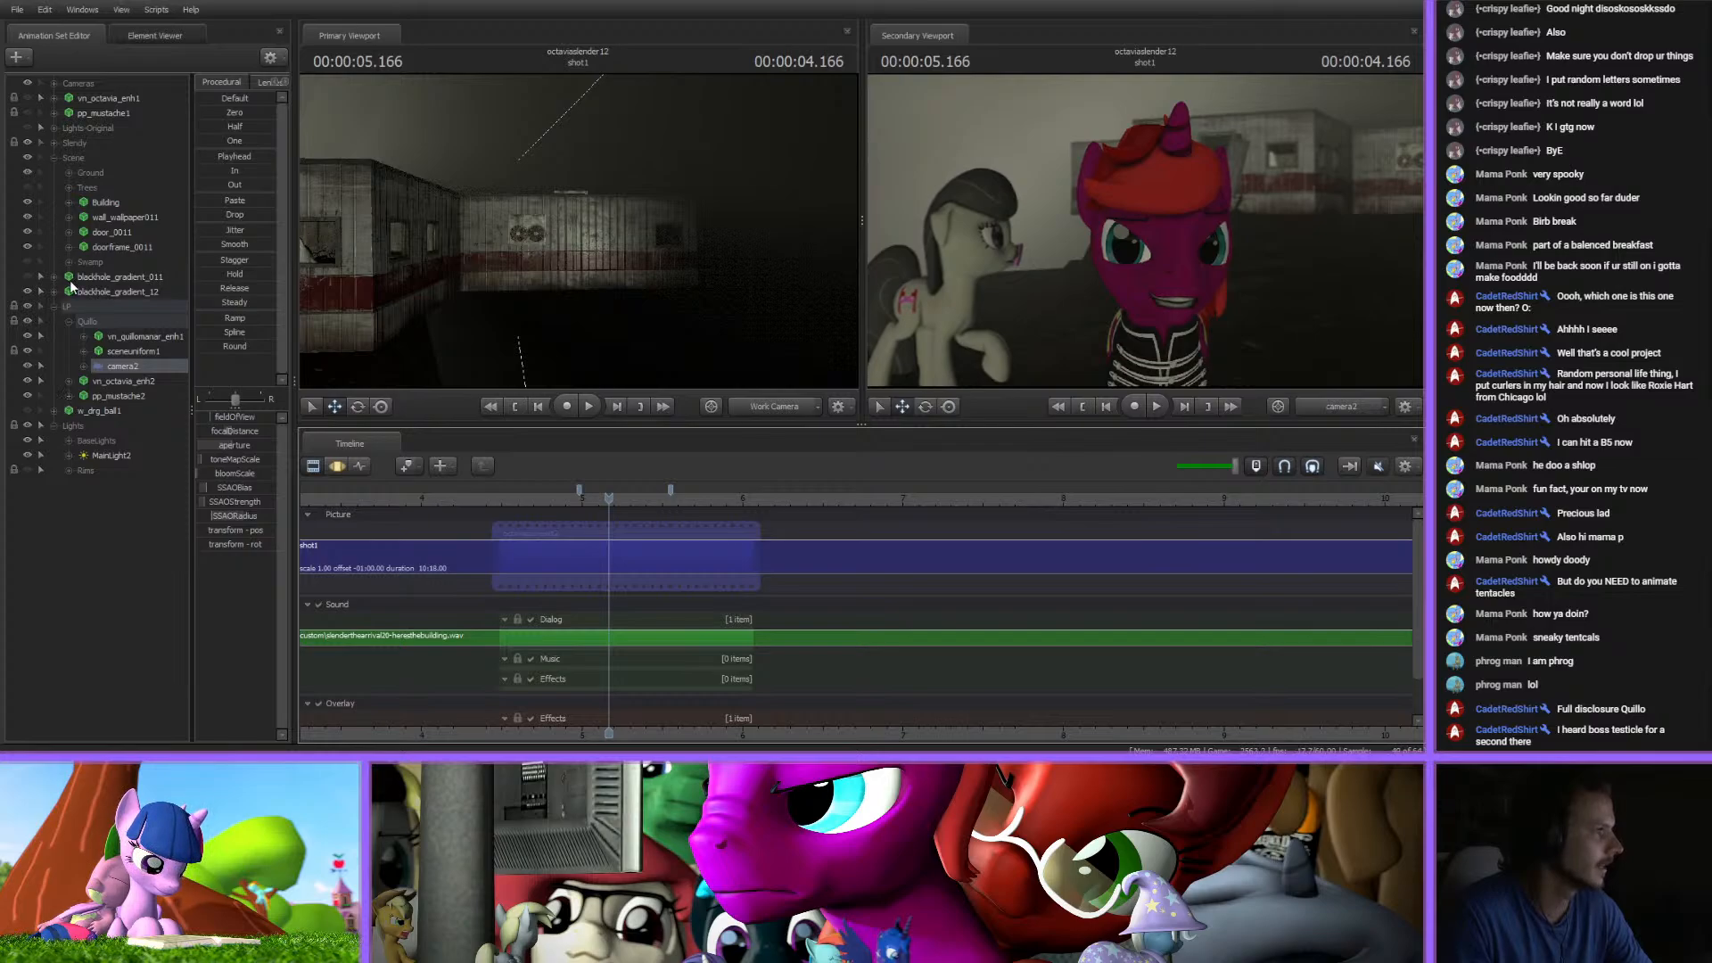
# - In the graph editor, move the last keyframe of Slendy's Lower Face controls earlier to frame 344
pyautogui.click(53, 143)
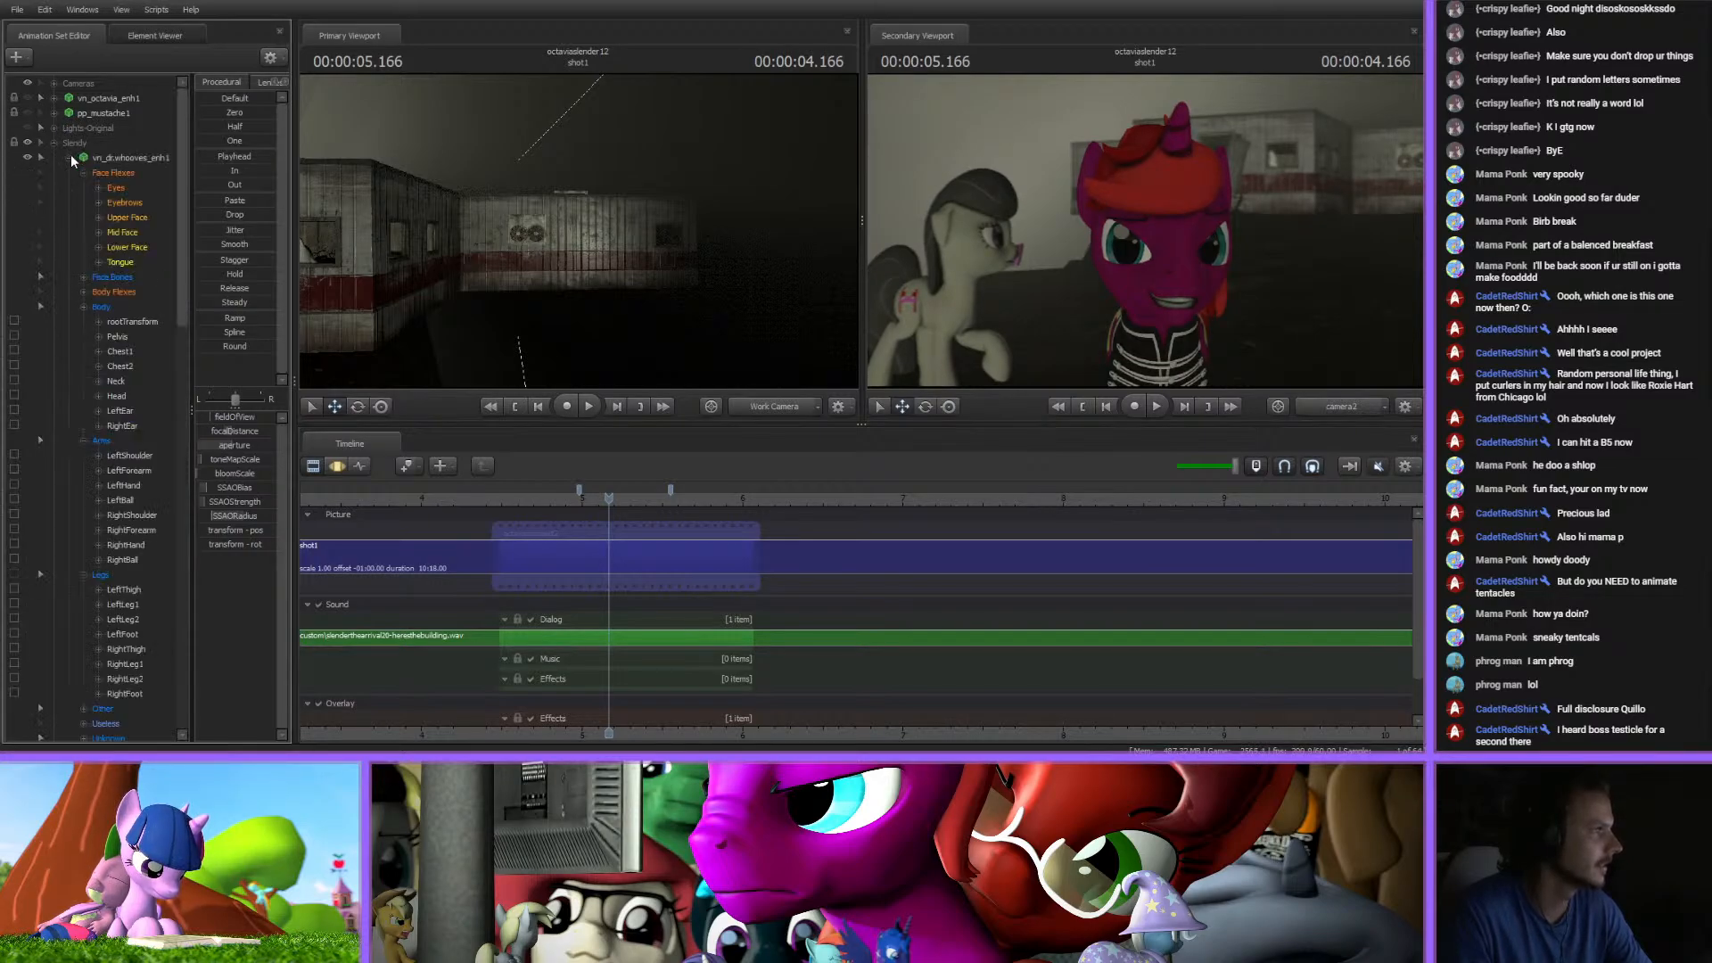
pyautogui.click(125, 245)
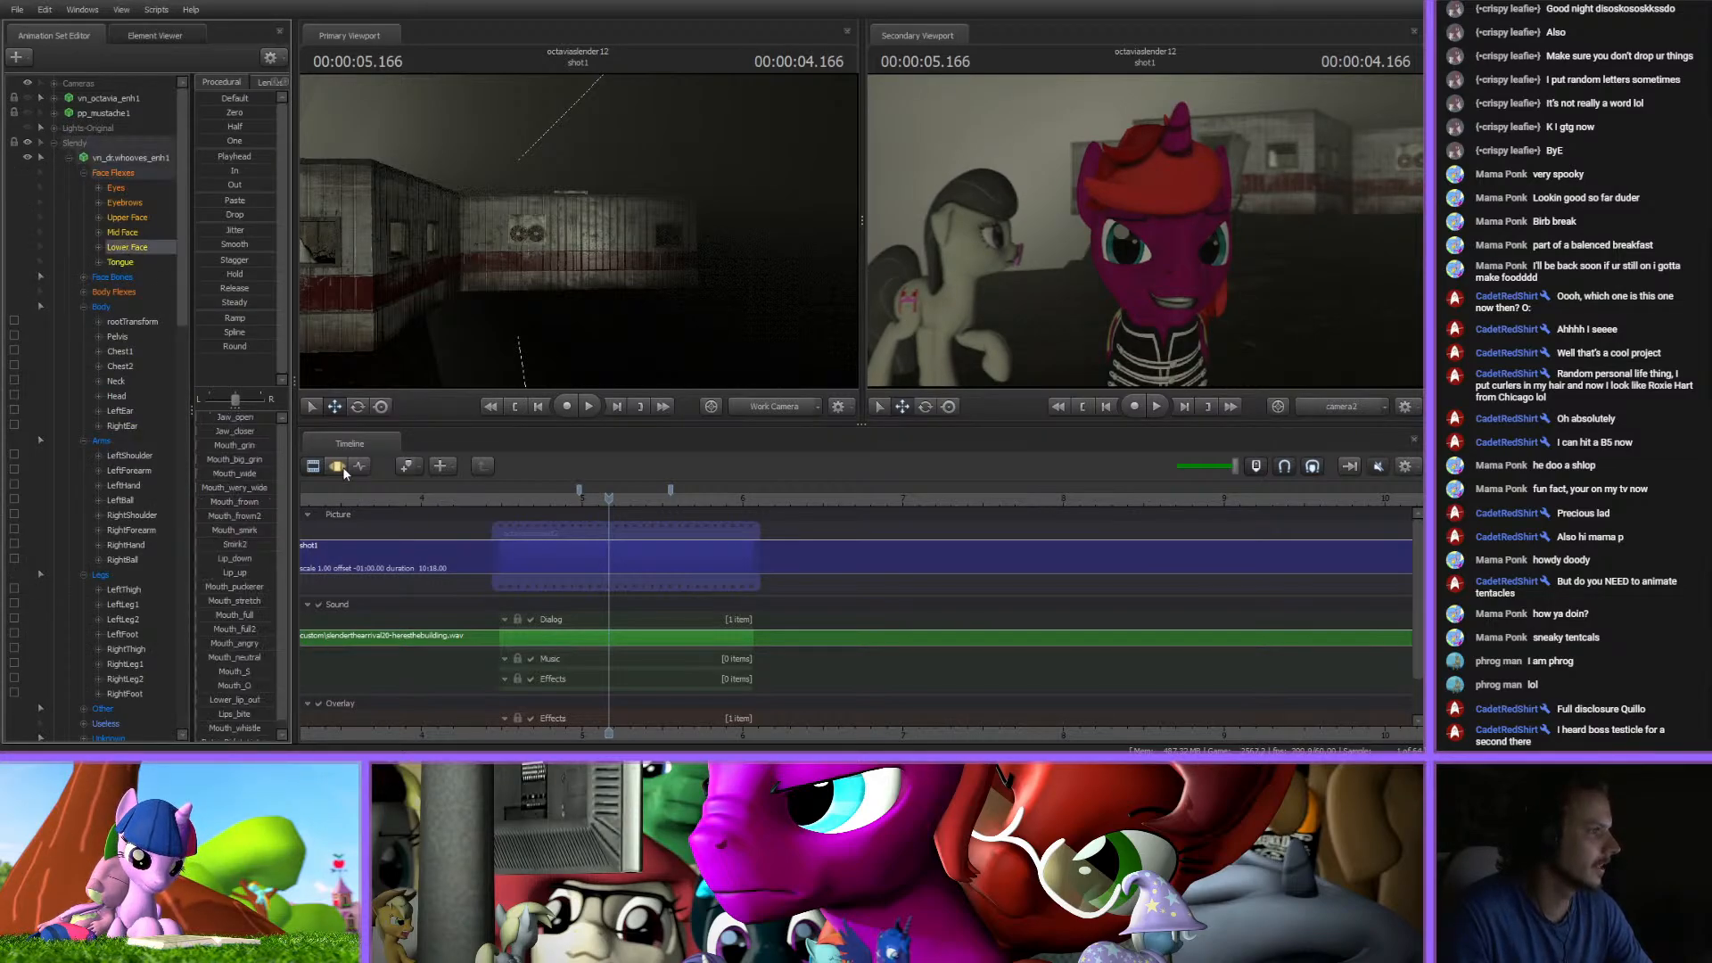
pyautogui.click(360, 466)
pyautogui.moveTo(684, 704); pyautogui.dragTo(794, 731, button='middle')
pyautogui.scroll(5, 811, 625)
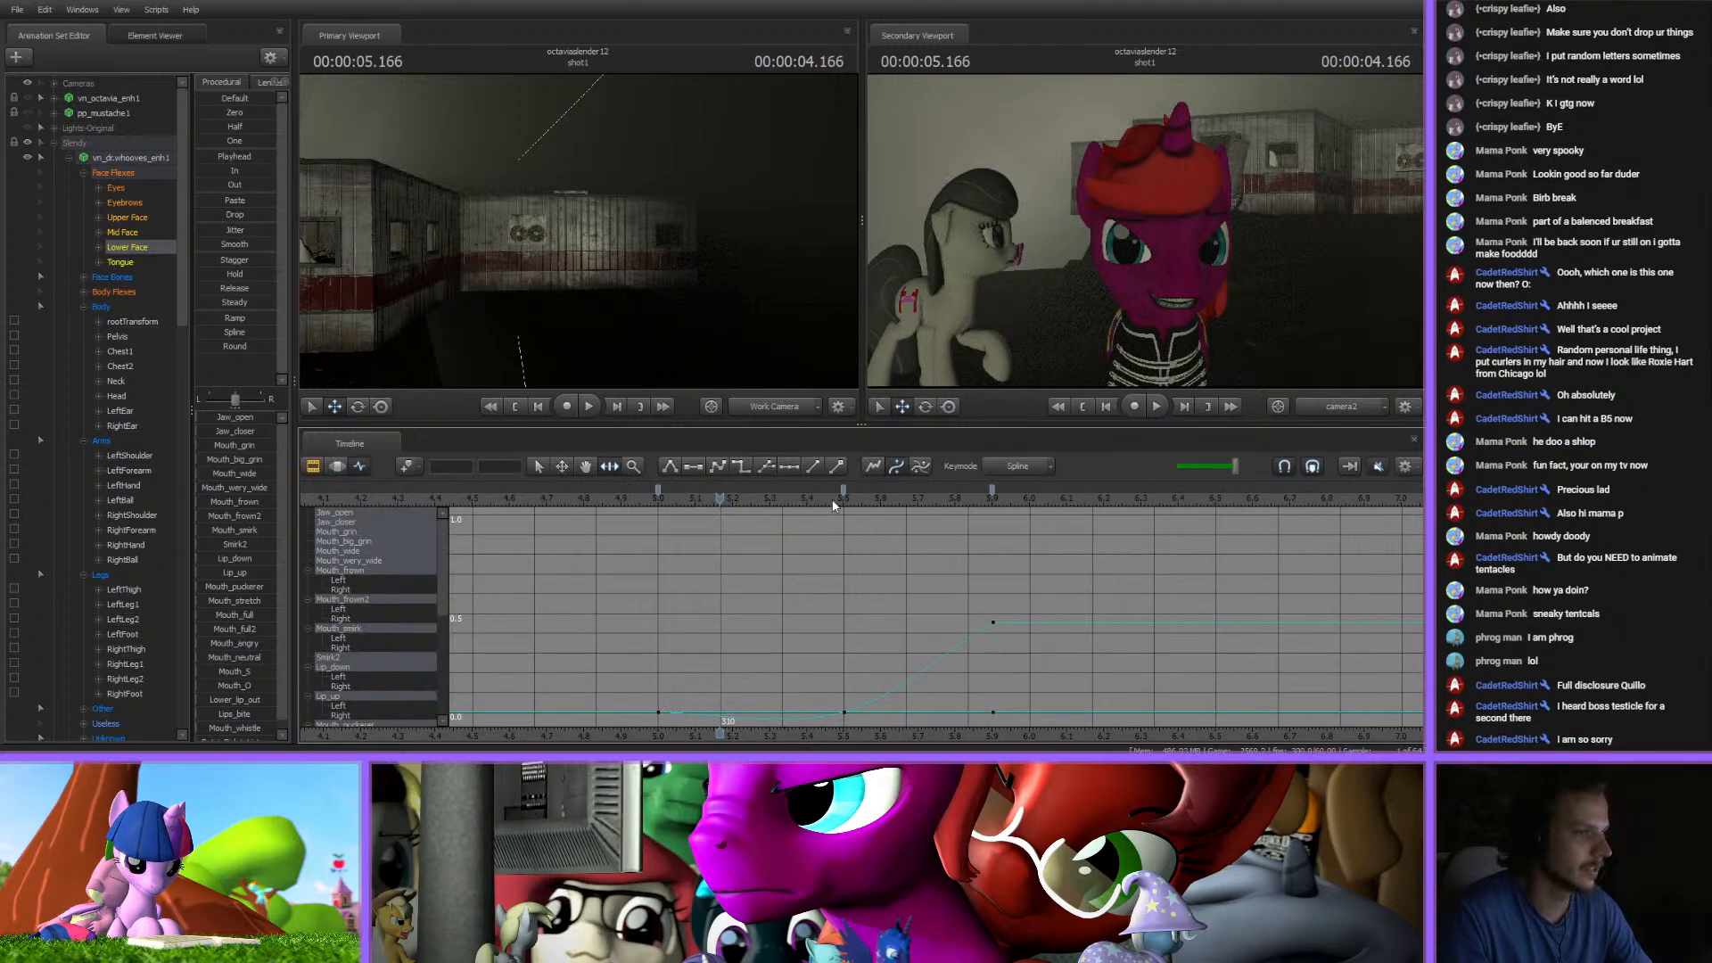
pyautogui.moveTo(990, 493); pyautogui.dragTo(930, 489)
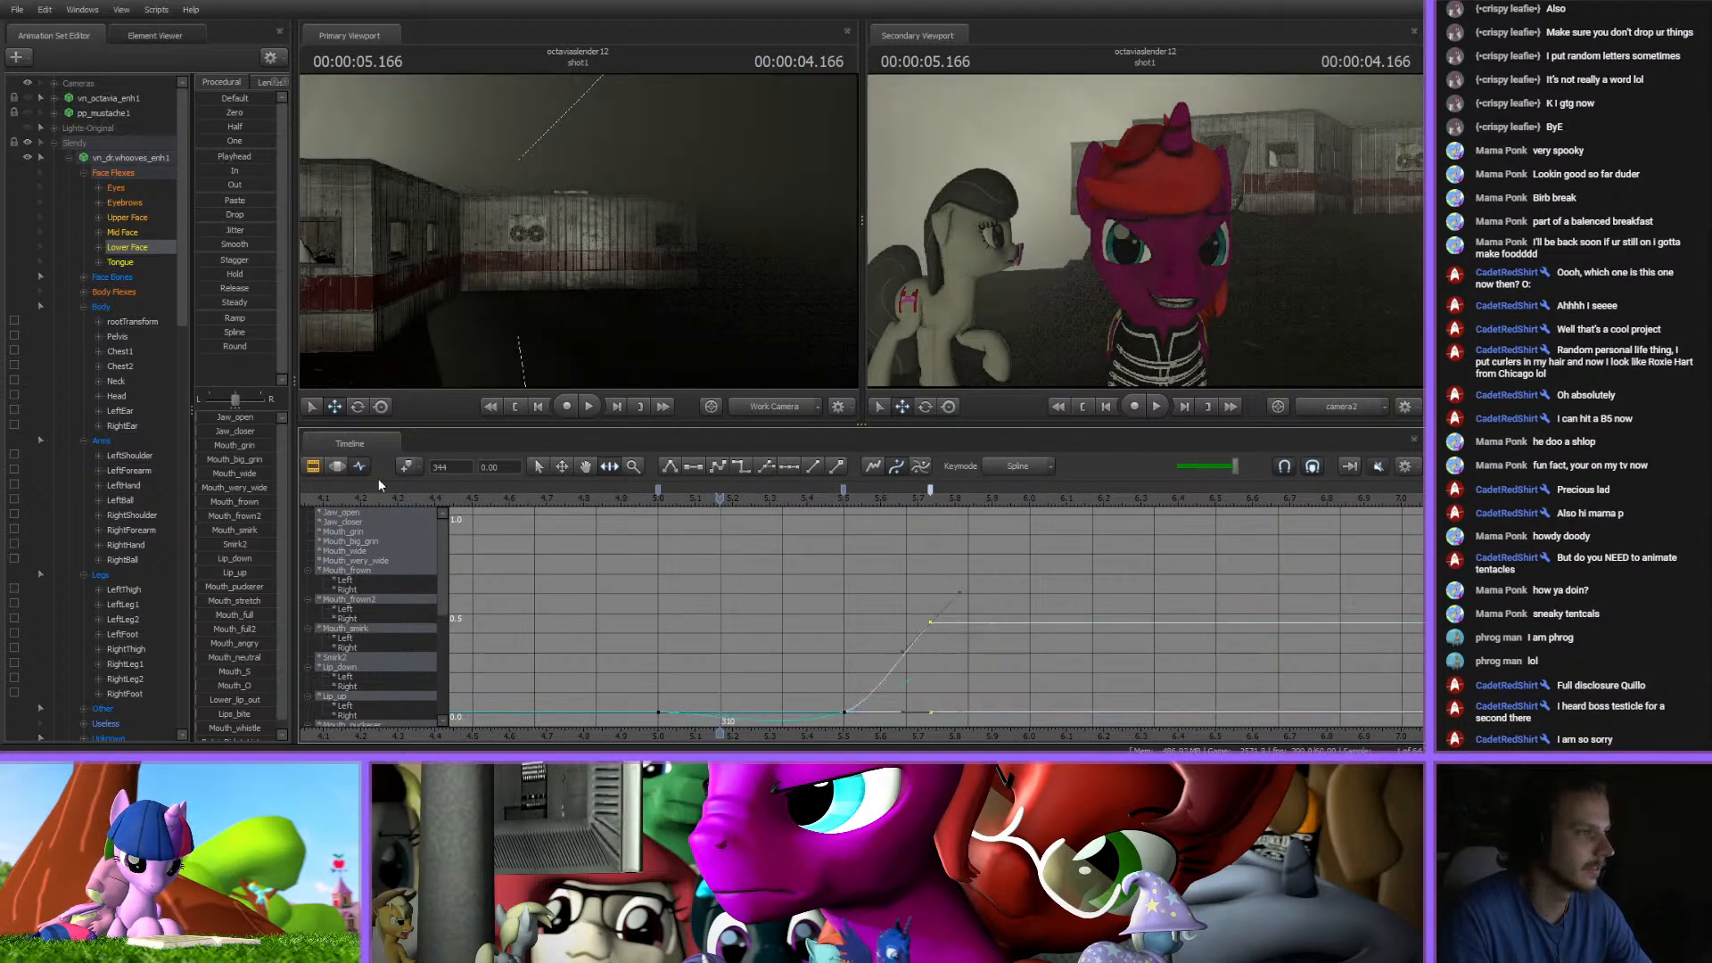
# - Replay the shot in the clip timeline to check the earlier grin against the dialog
pyautogui.click(313, 466)
pyautogui.press('space')
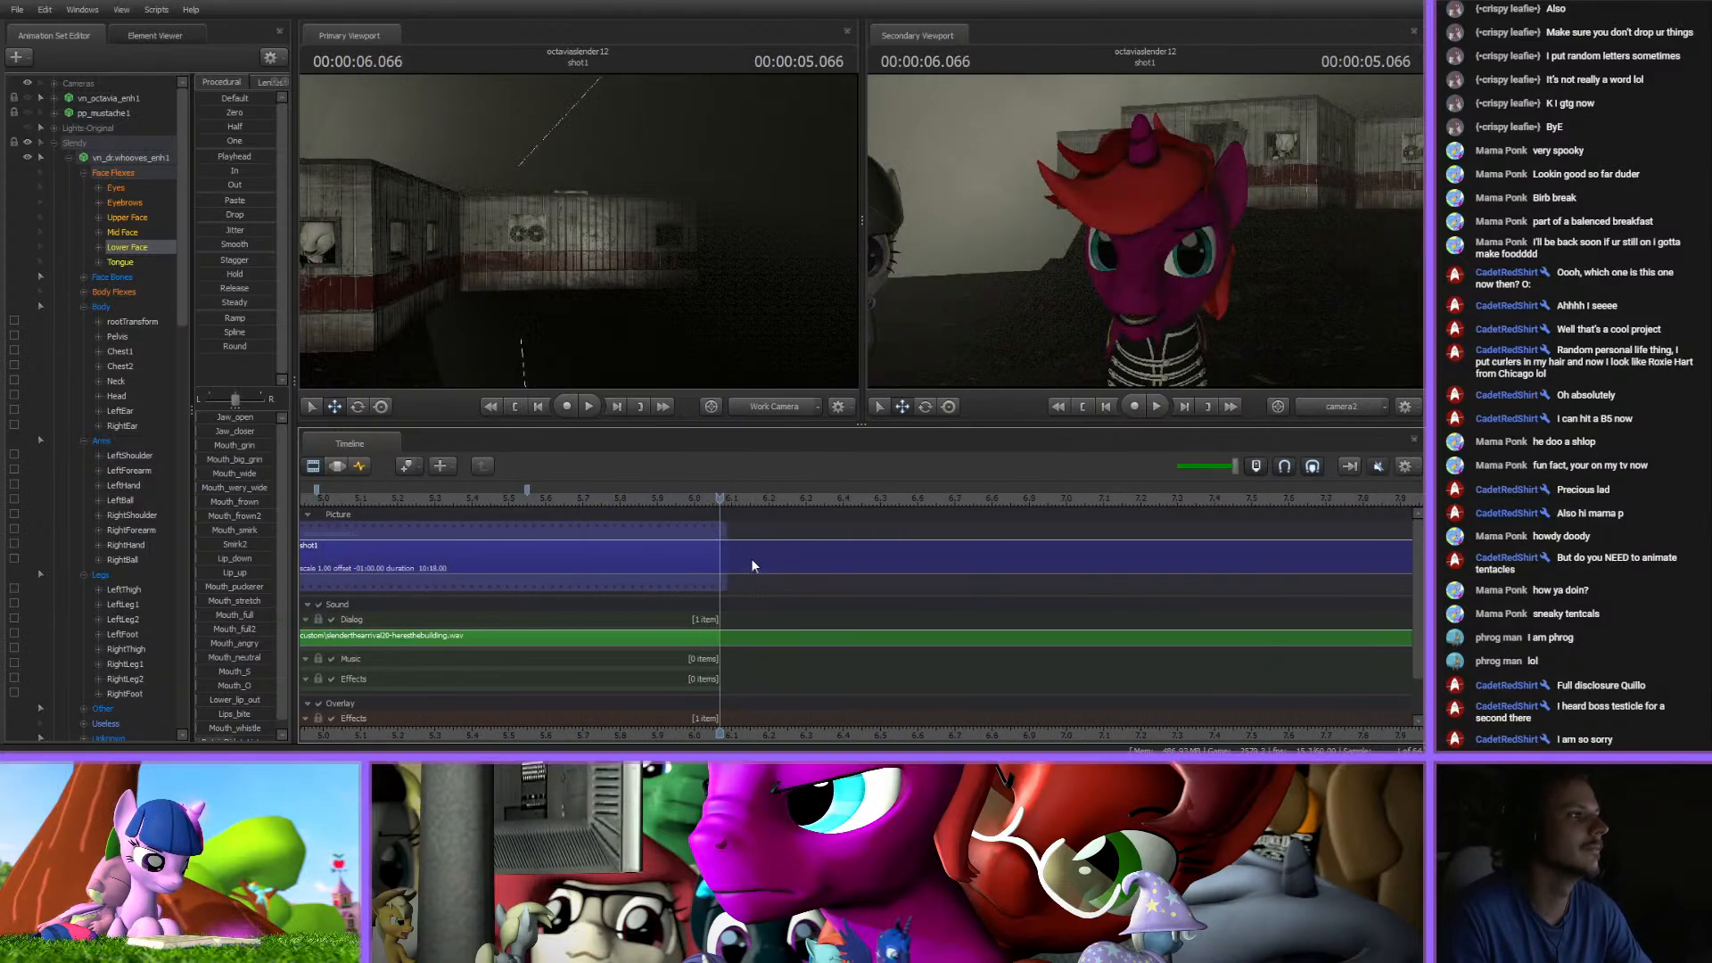
pyautogui.press('space')
pyautogui.press('space')
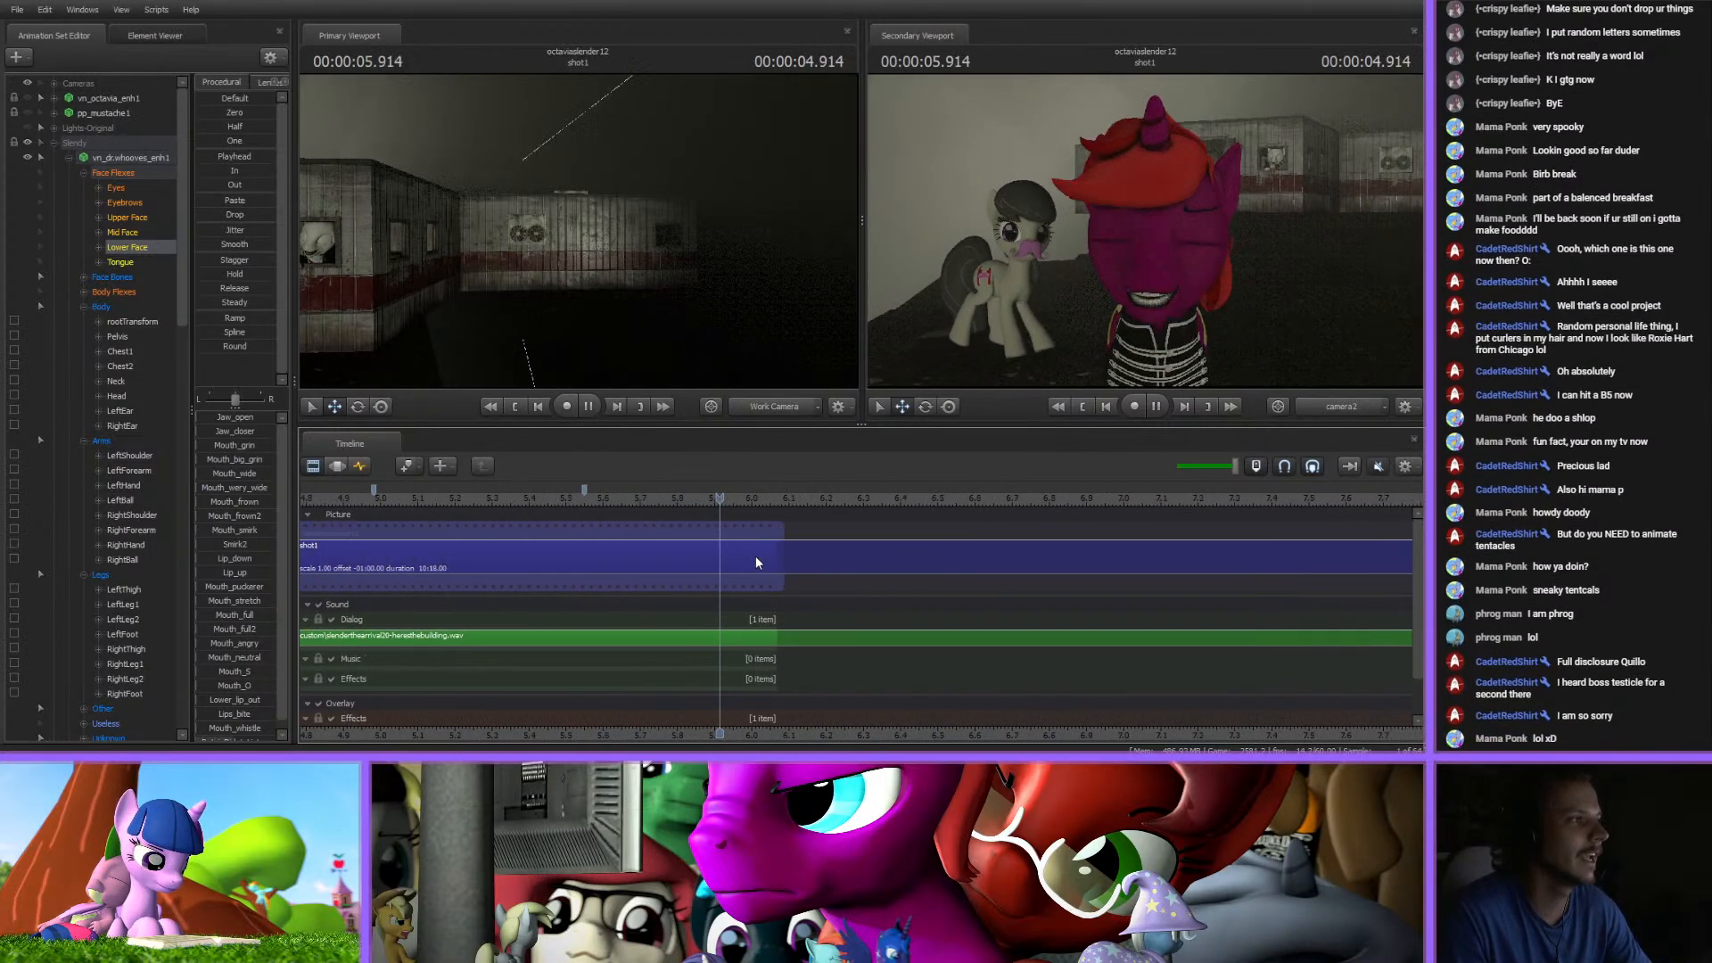
pyautogui.press('space')
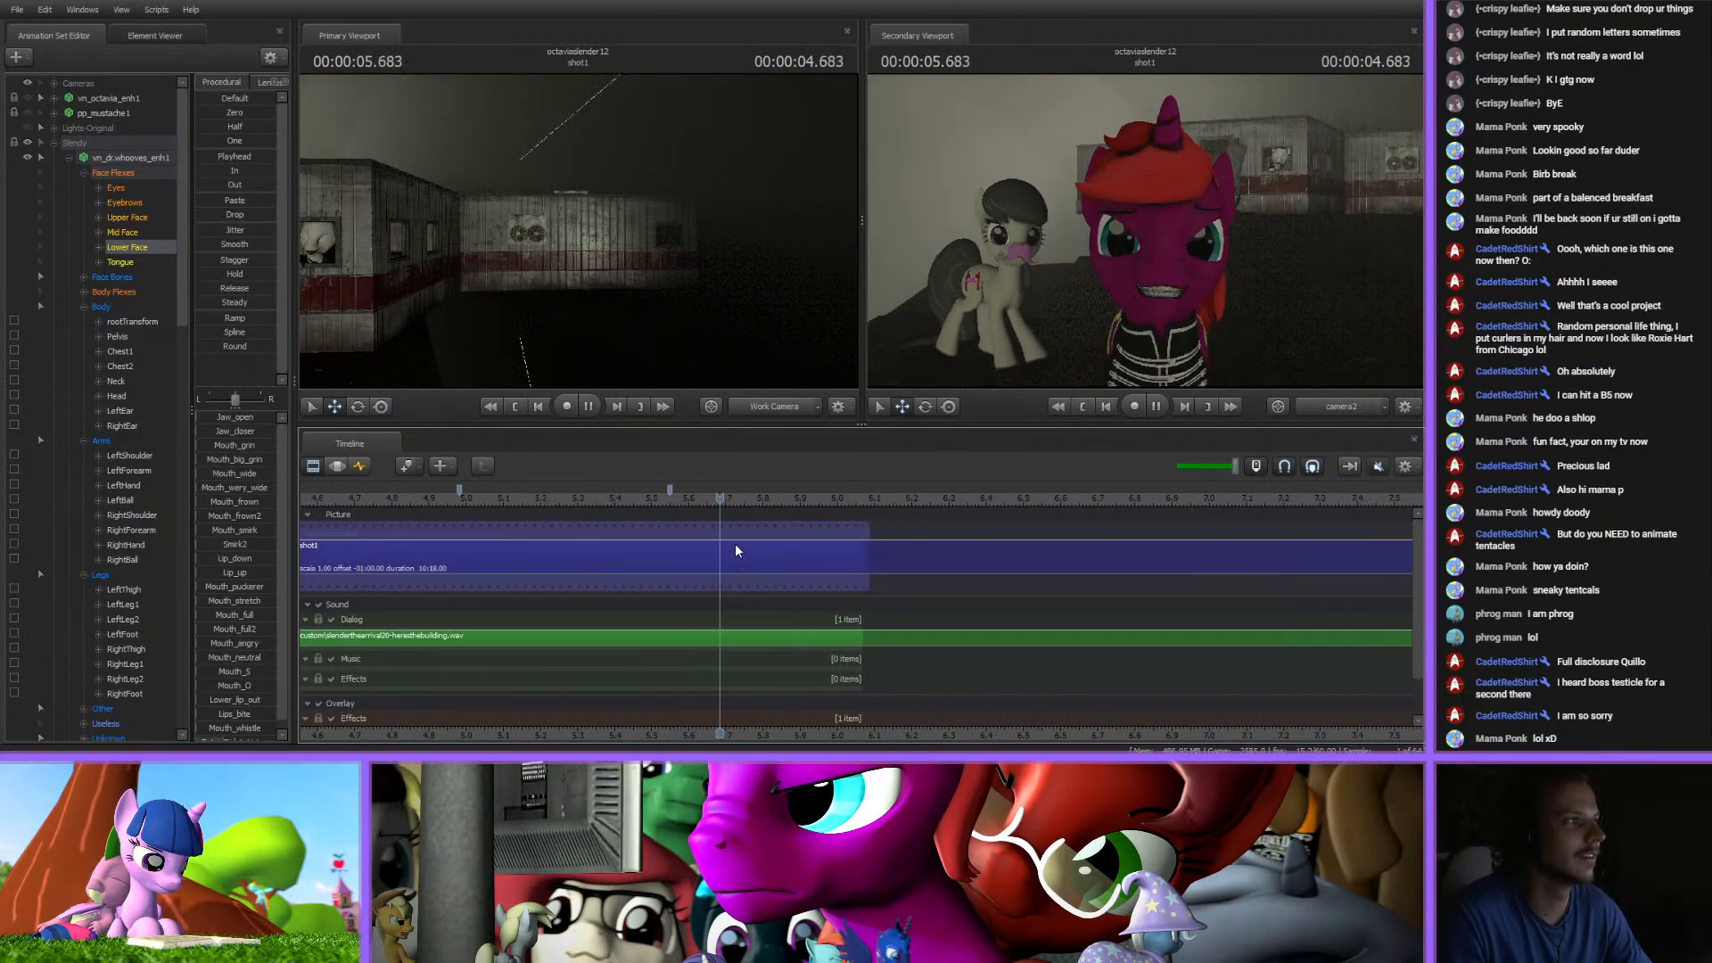
pyautogui.press('space')
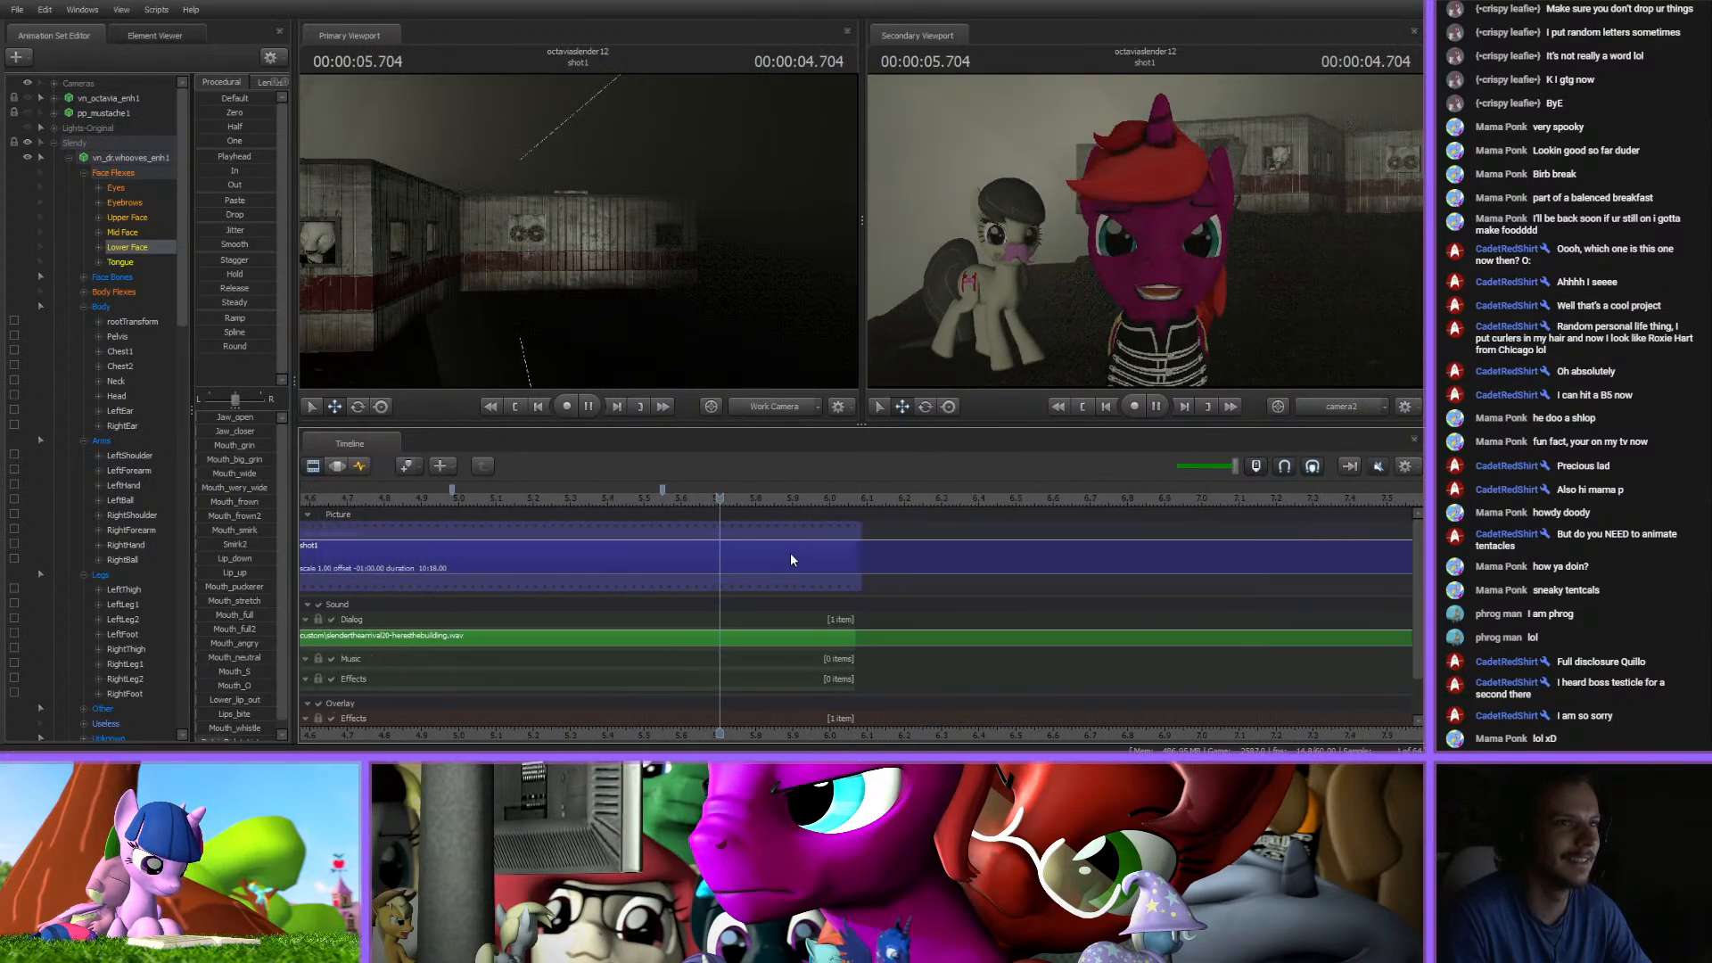
pyautogui.press('space')
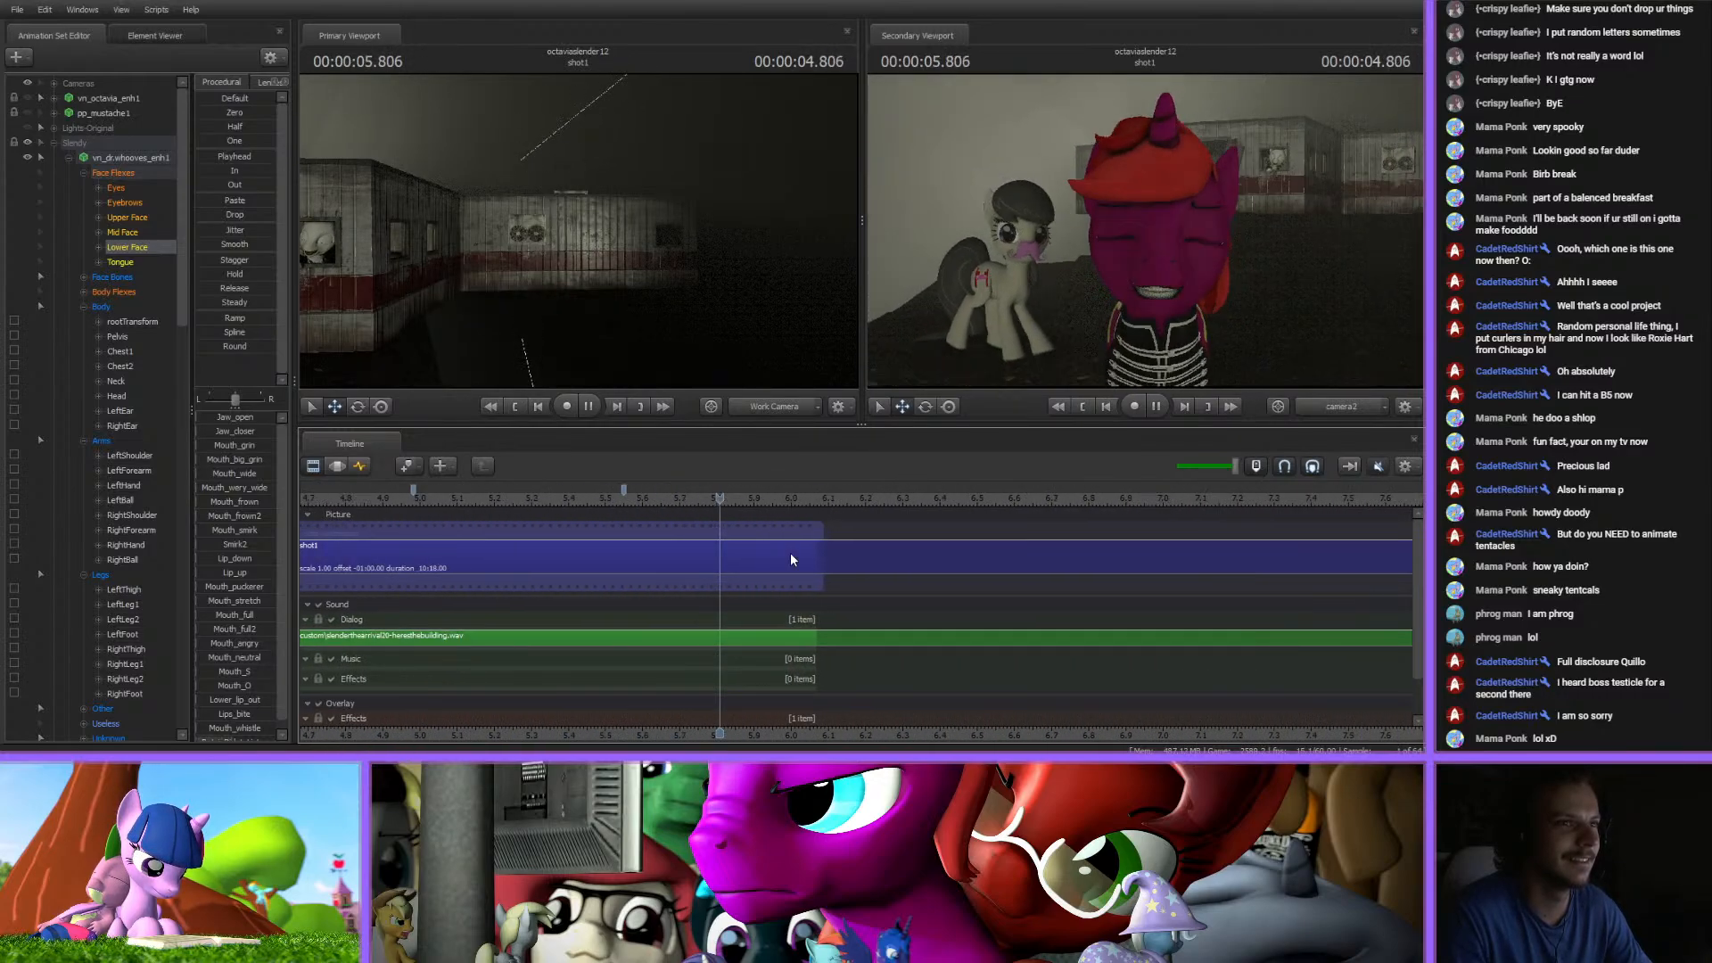
pyautogui.press('space')
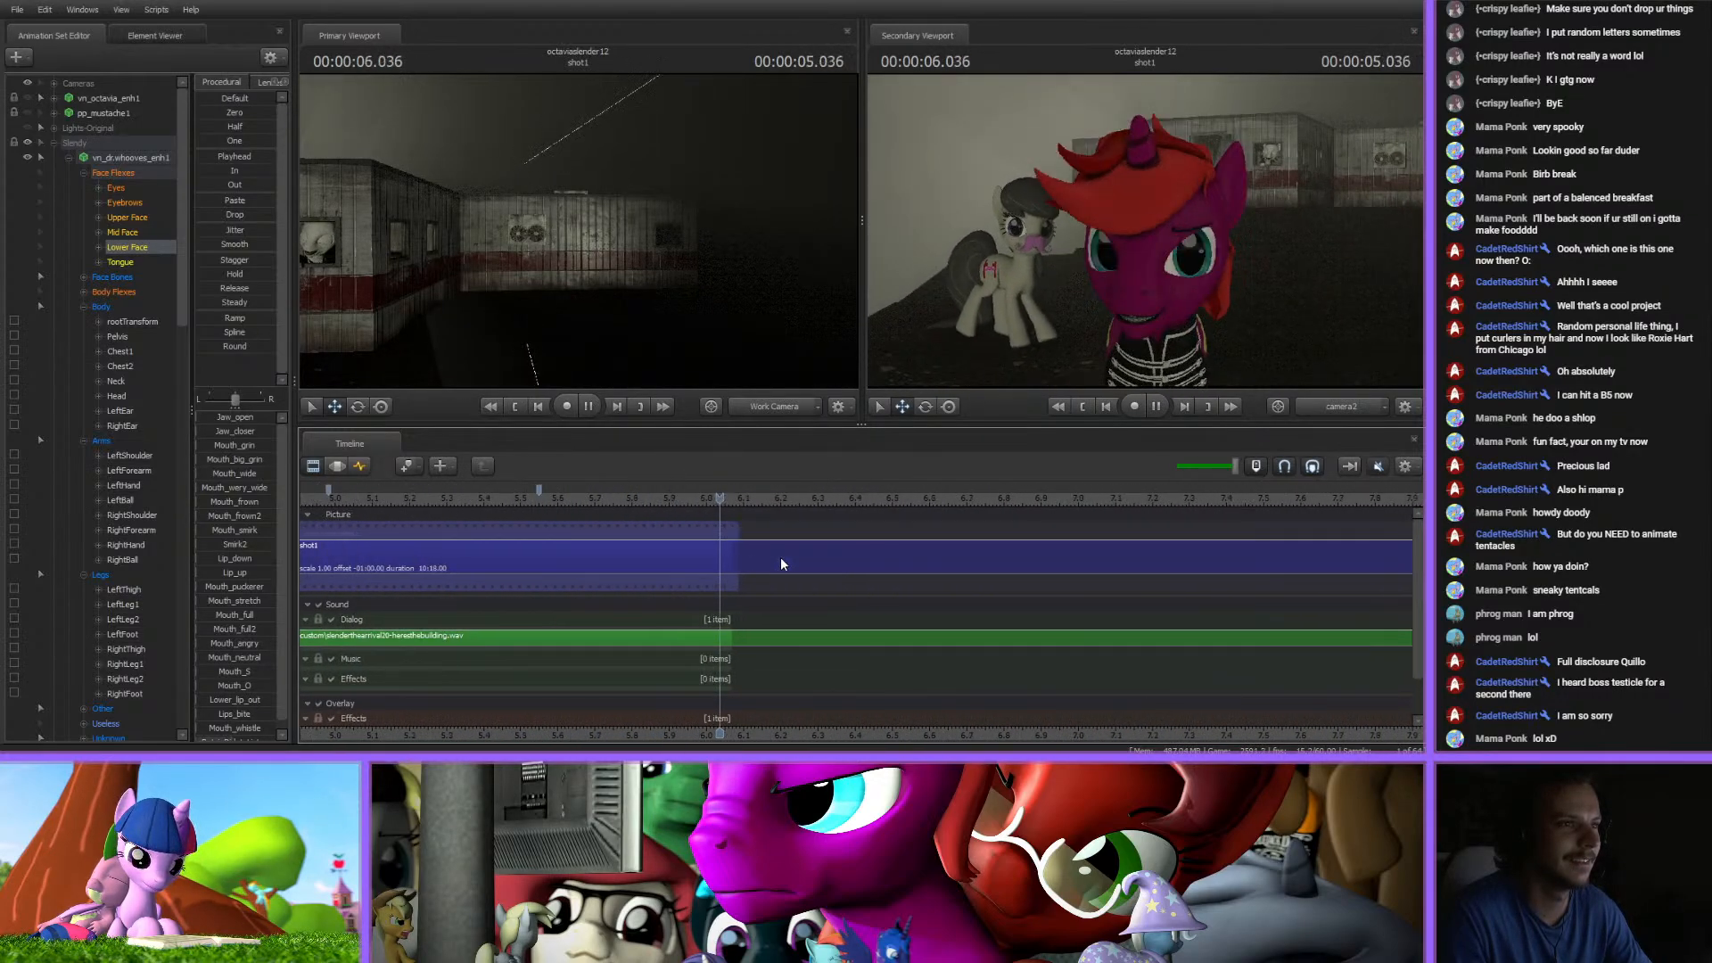
pyautogui.press('space')
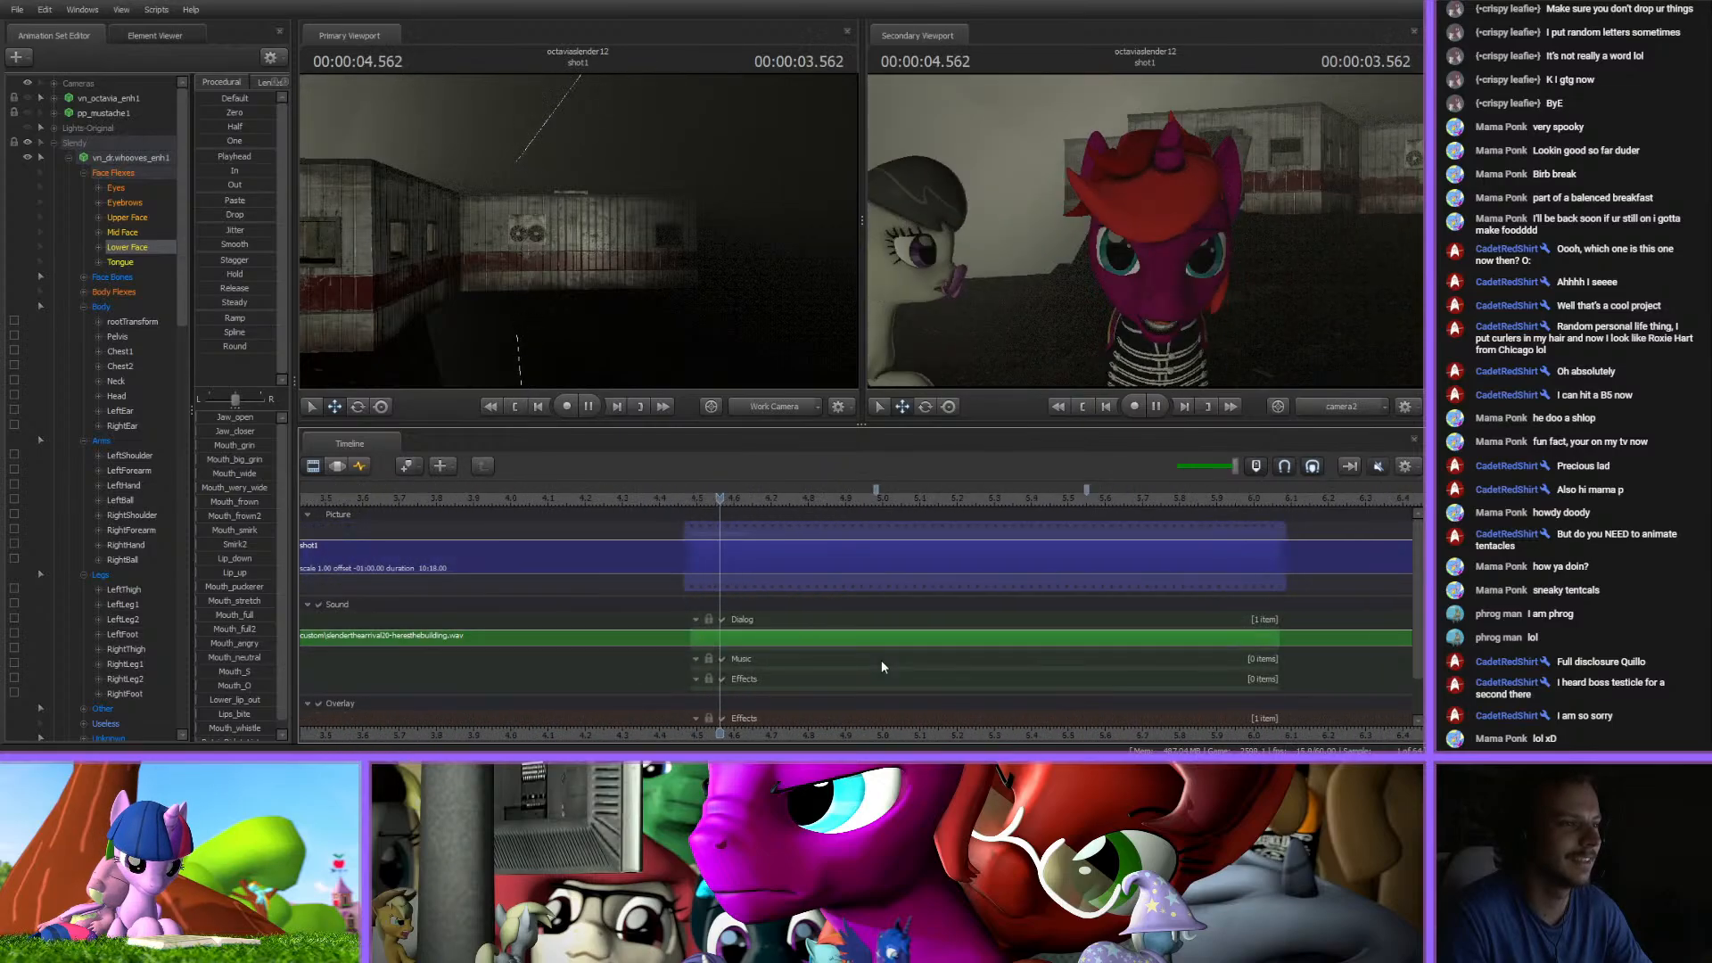
pyautogui.press('space')
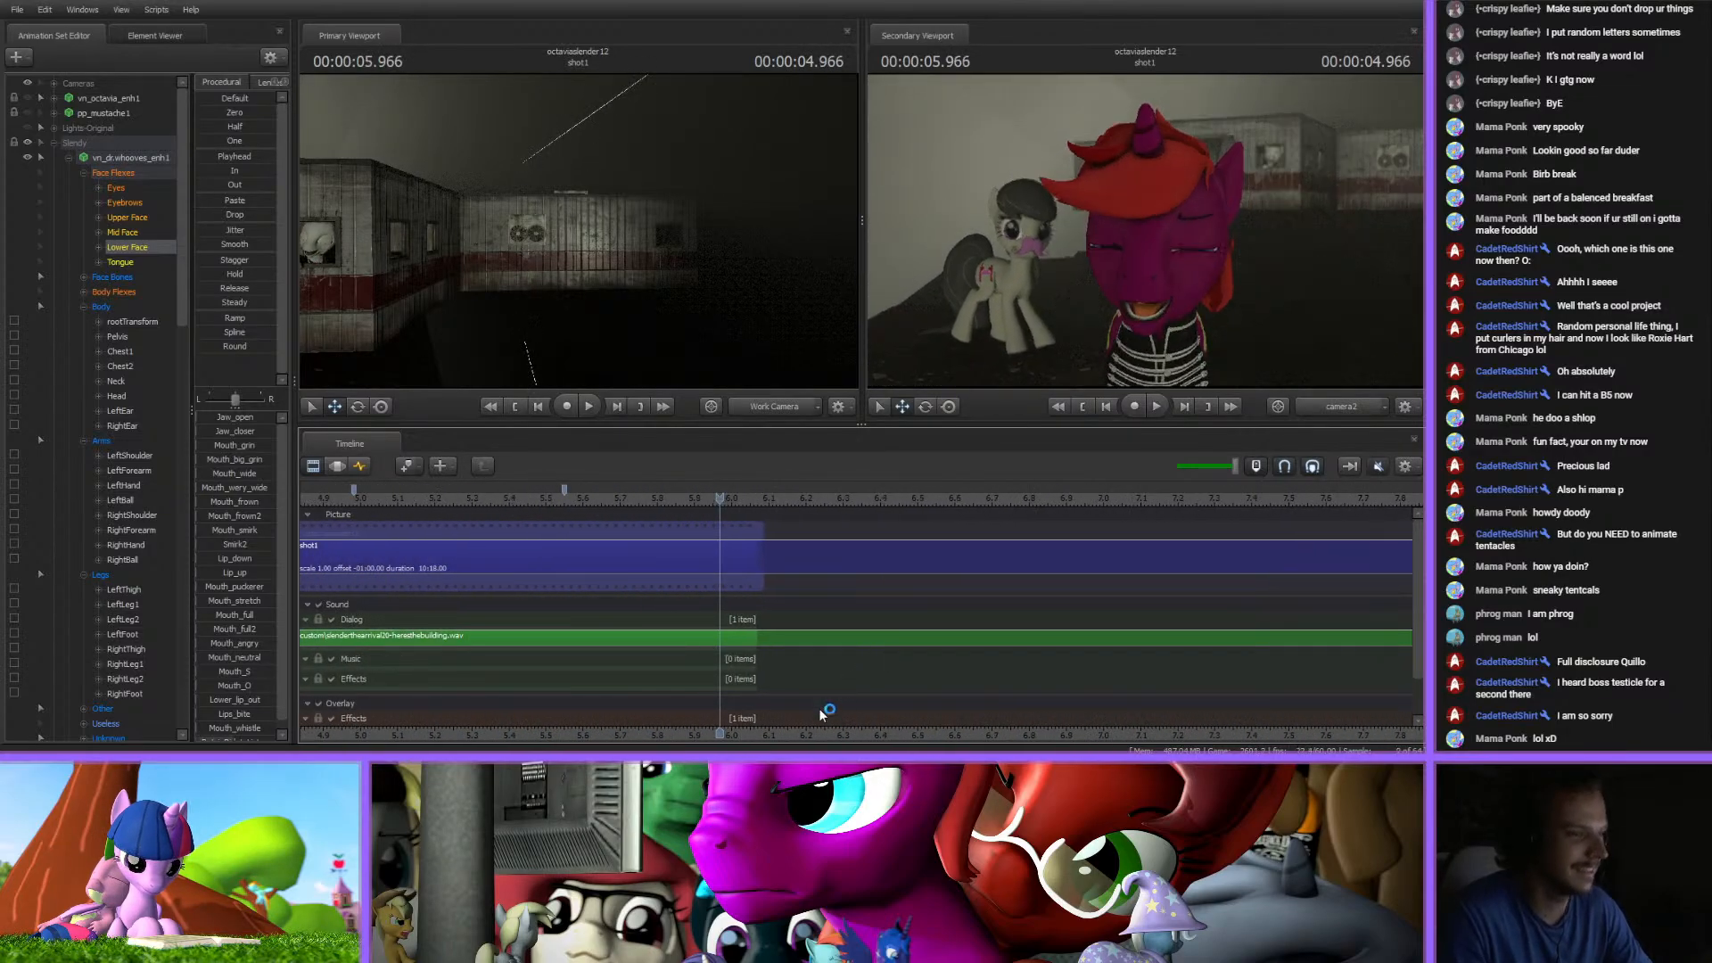
pyautogui.moveTo(822, 708); pyautogui.dragTo(1155, 708, button='middle')
pyautogui.scroll(-4, 1013, 699)
pyautogui.scroll(3, 1013, 696)
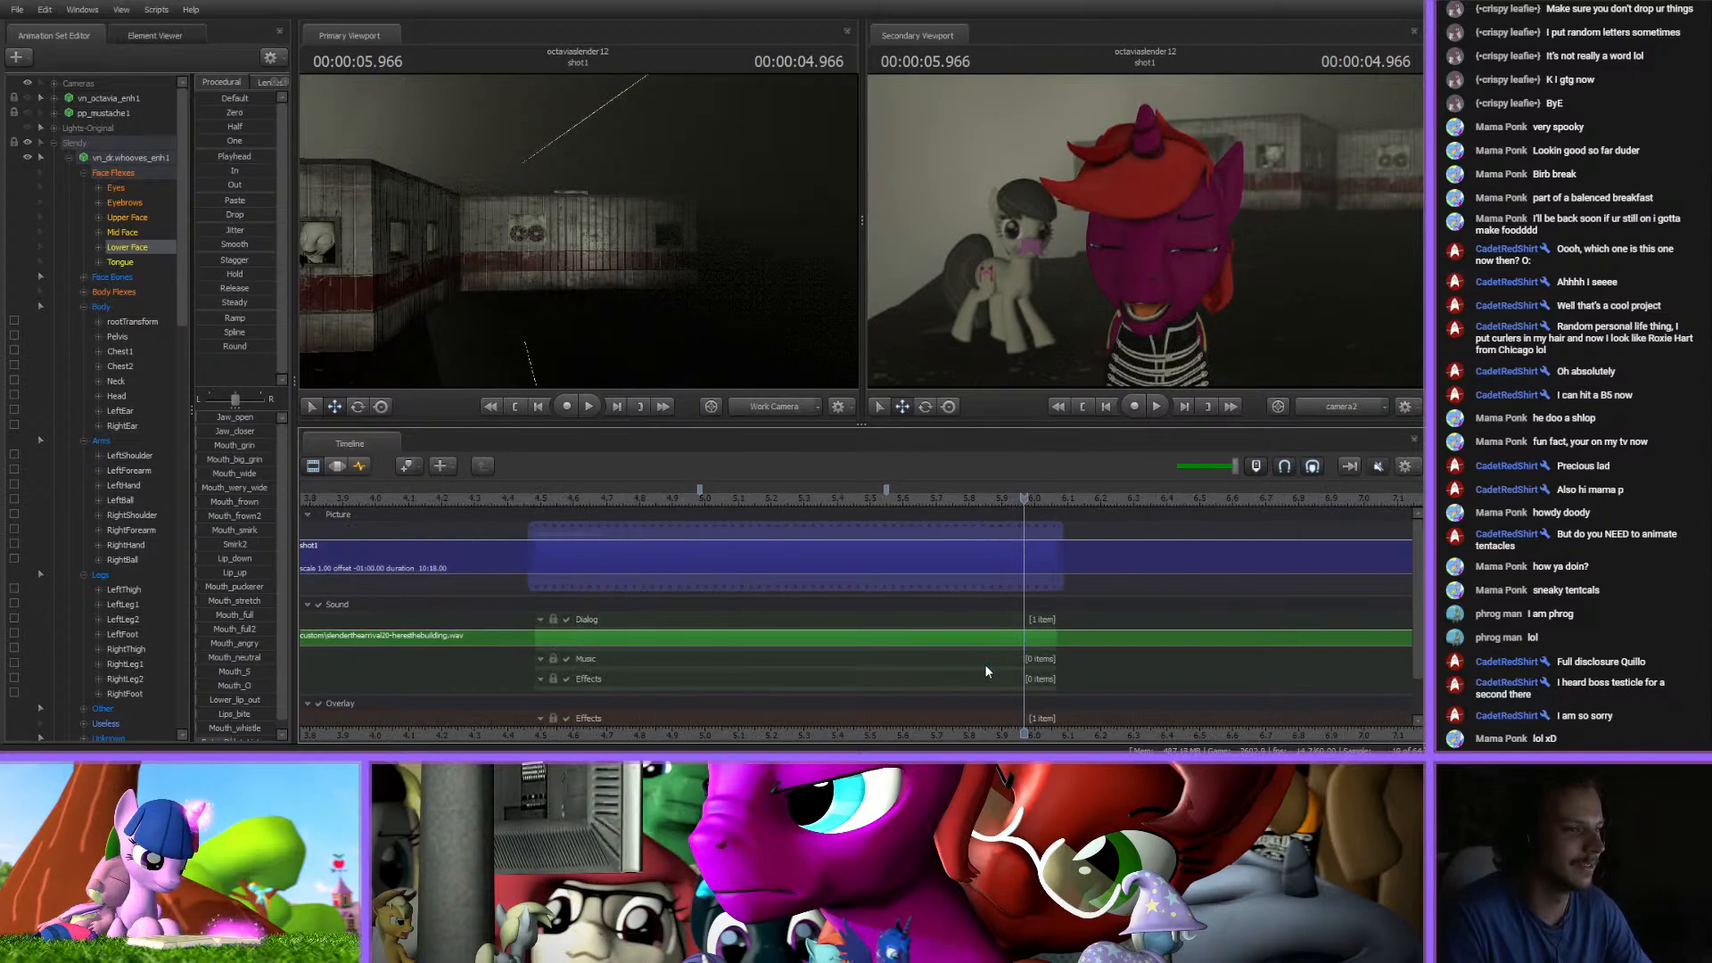
# - Collapse Slendy's group and make the Trees and Swamp groups visible in the scene
pyautogui.click(54, 142)
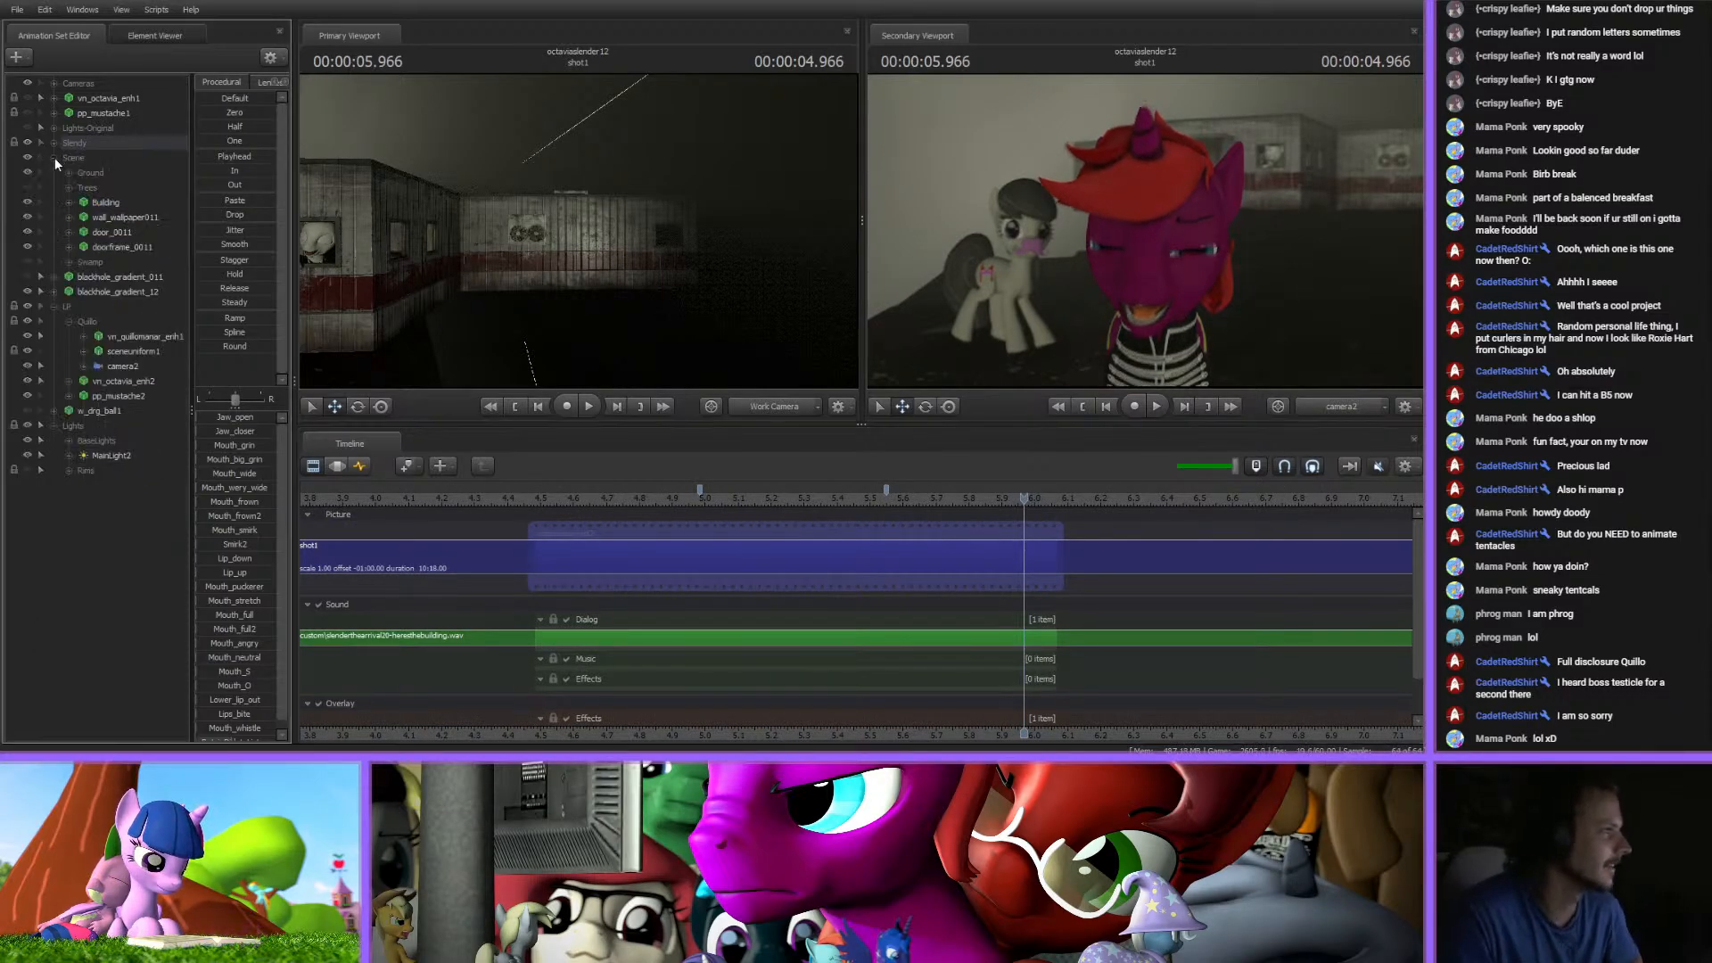
pyautogui.click(27, 187)
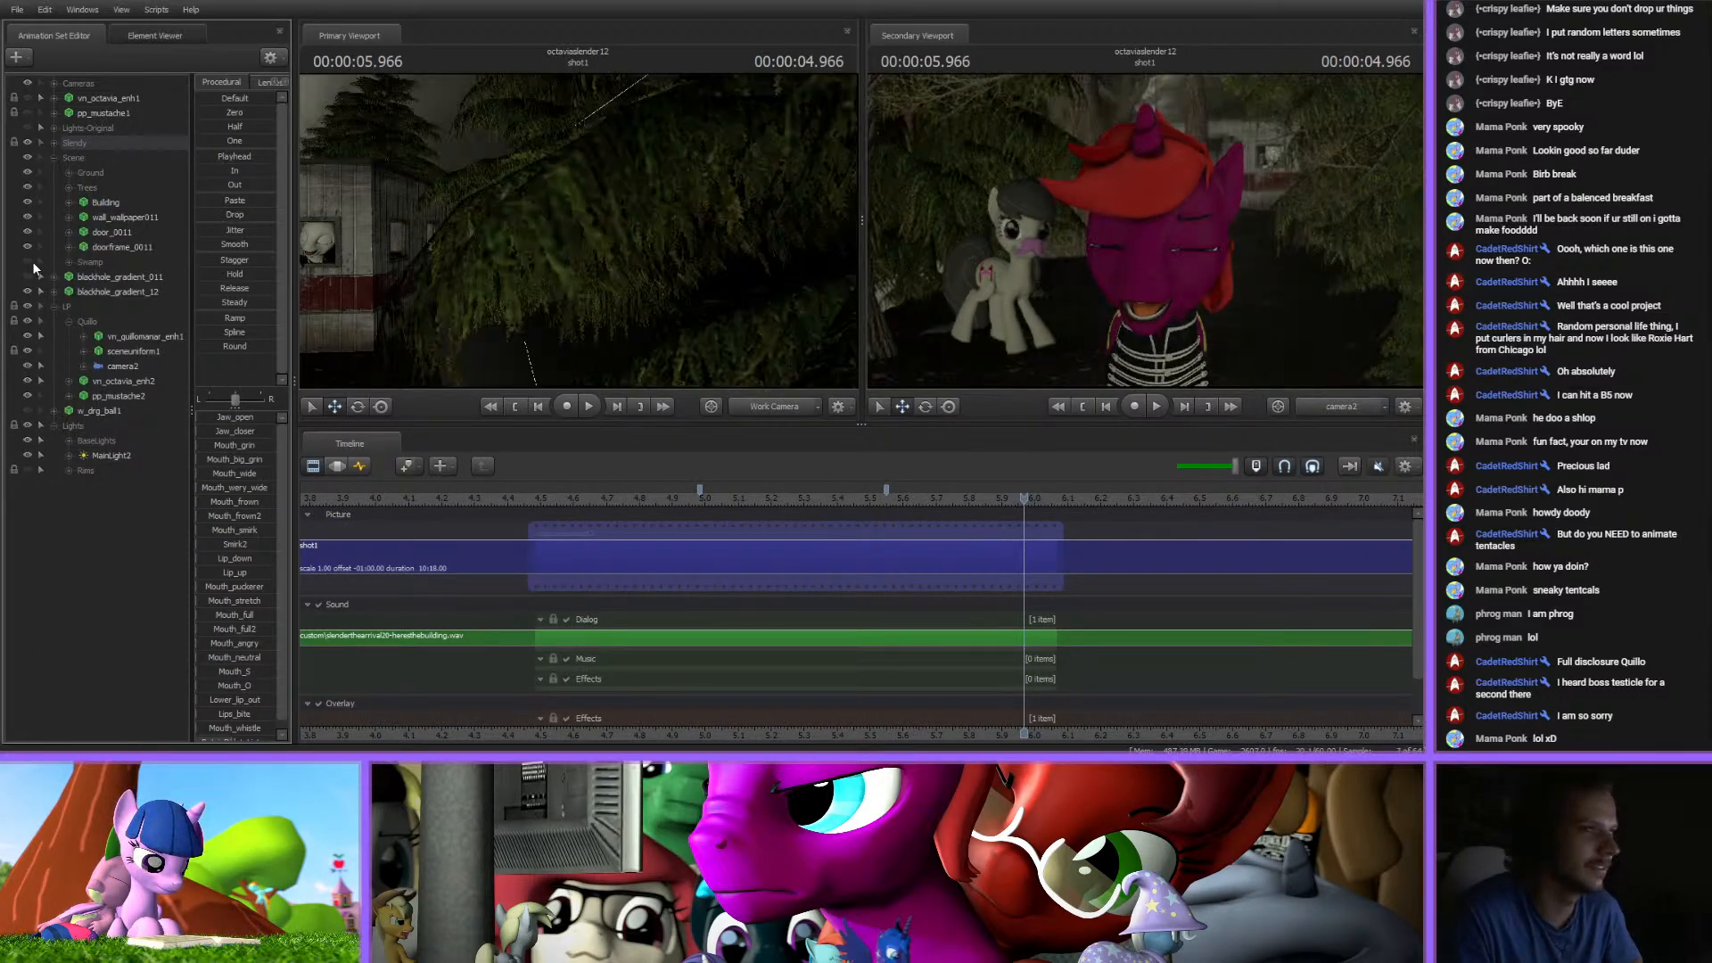
pyautogui.click(33, 261)
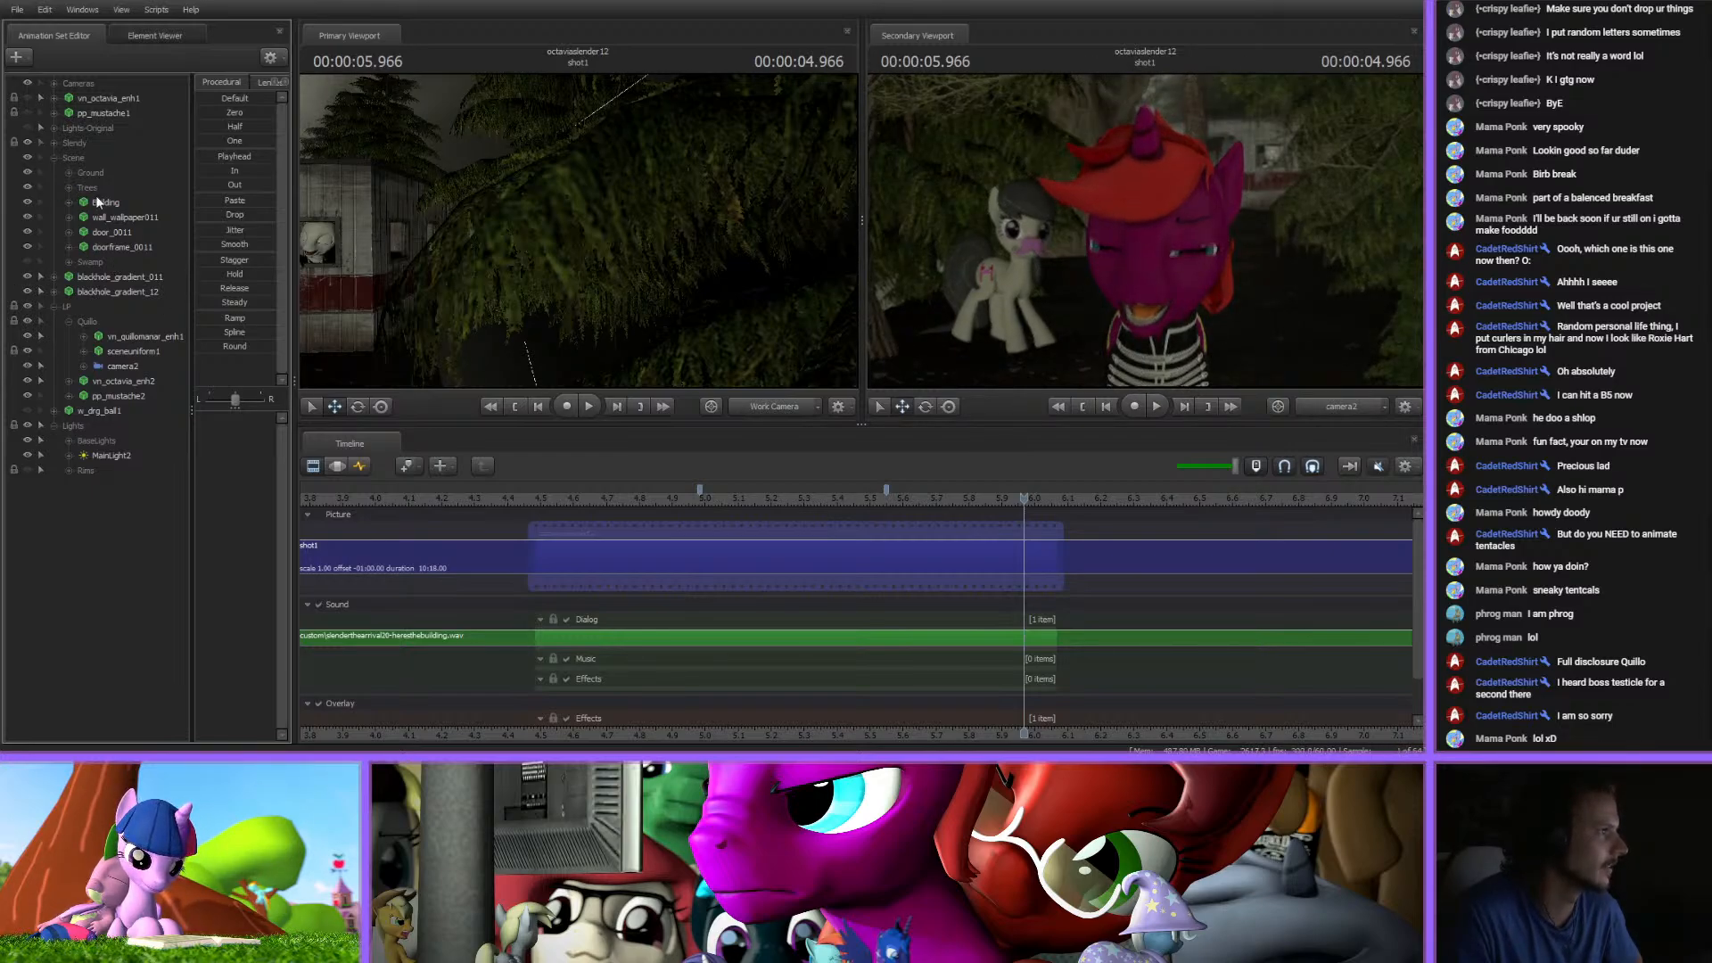
# - Duplicate the ground18 model and place the copy inside the scene's Ground group
pyautogui.click(69, 173)
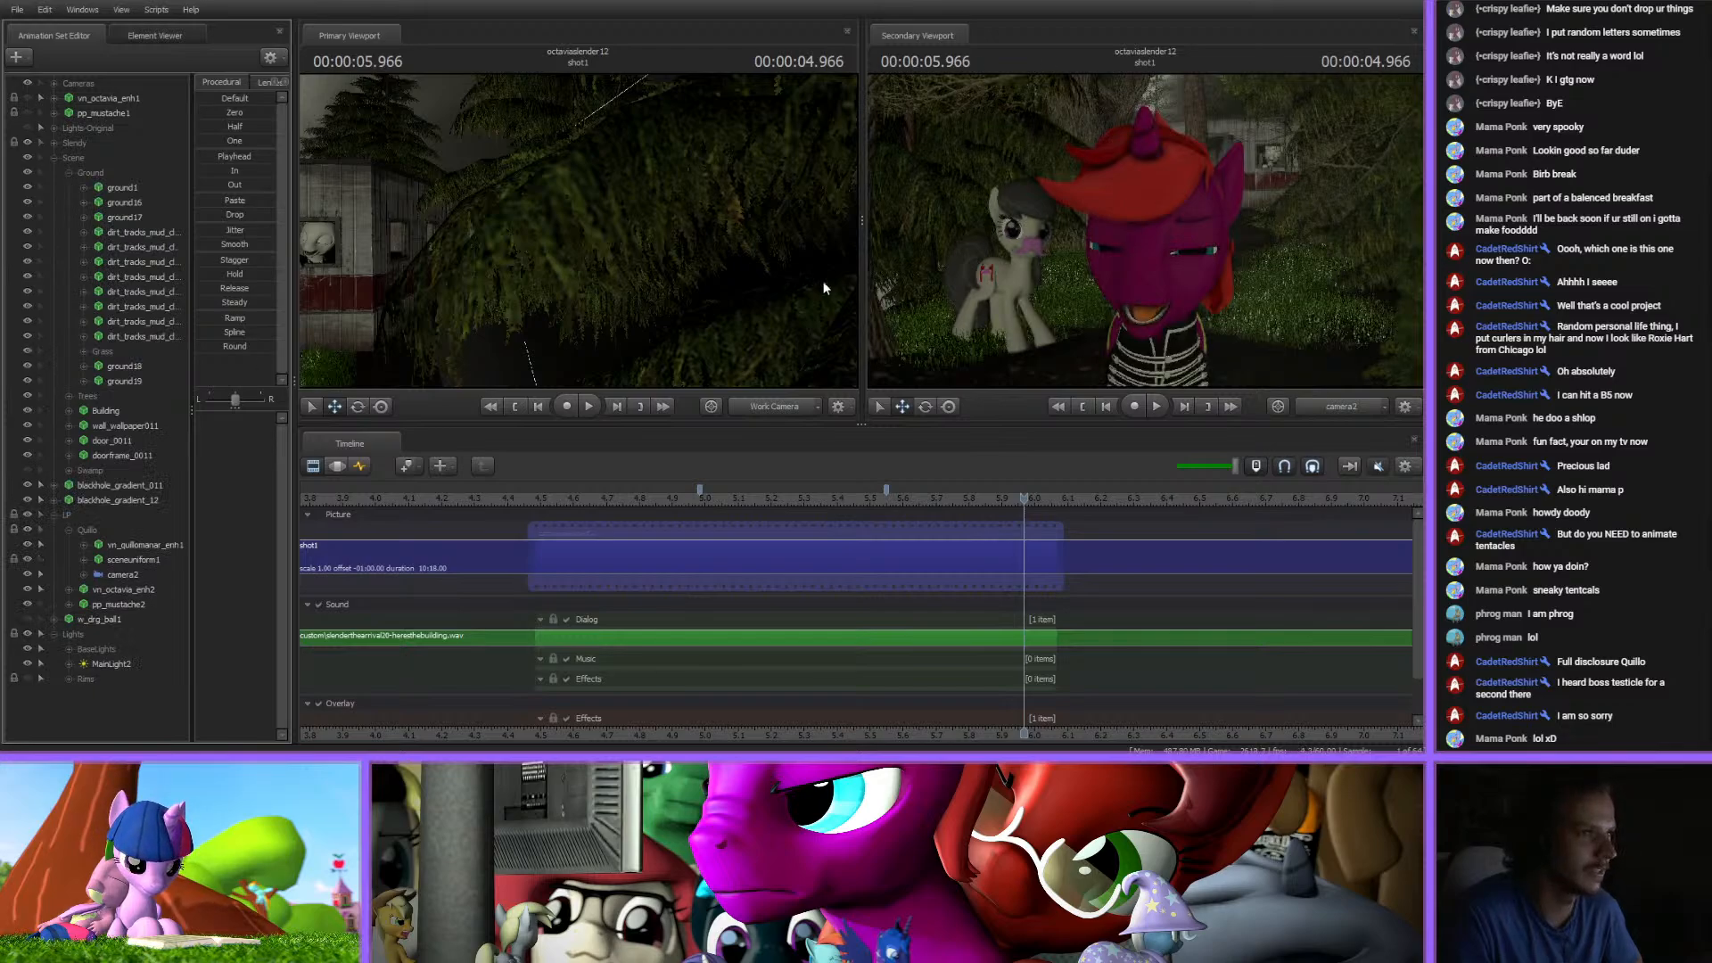
pyautogui.click(123, 366)
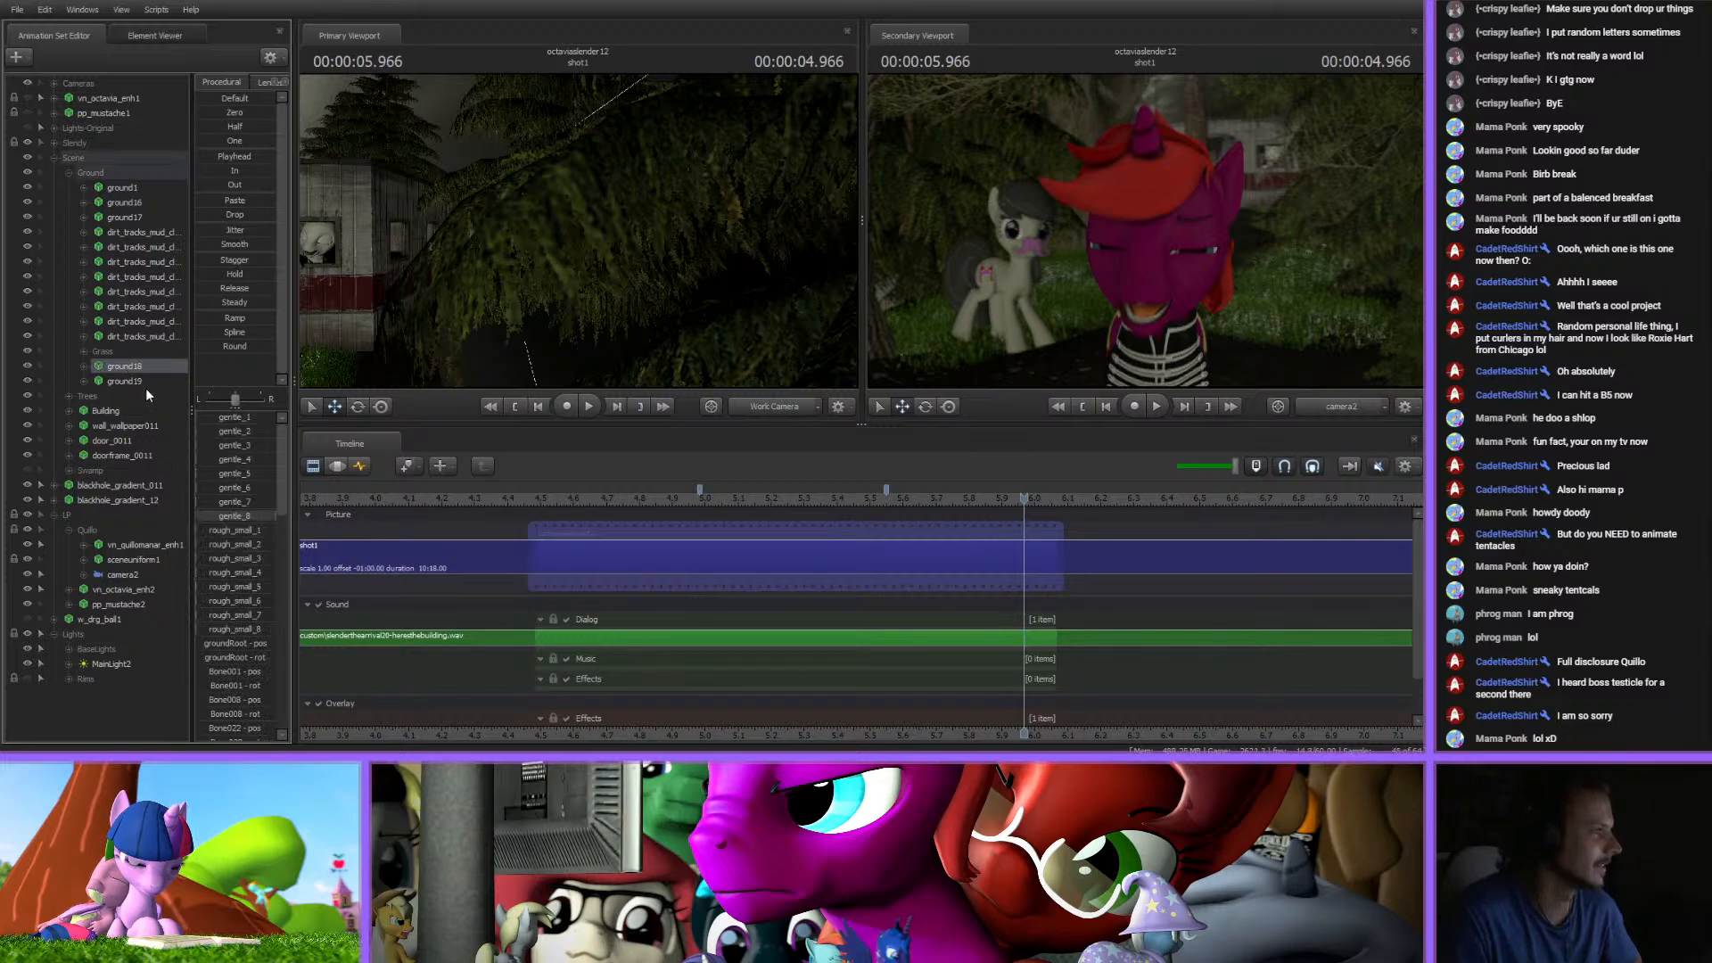
pyautogui.click(93, 723)
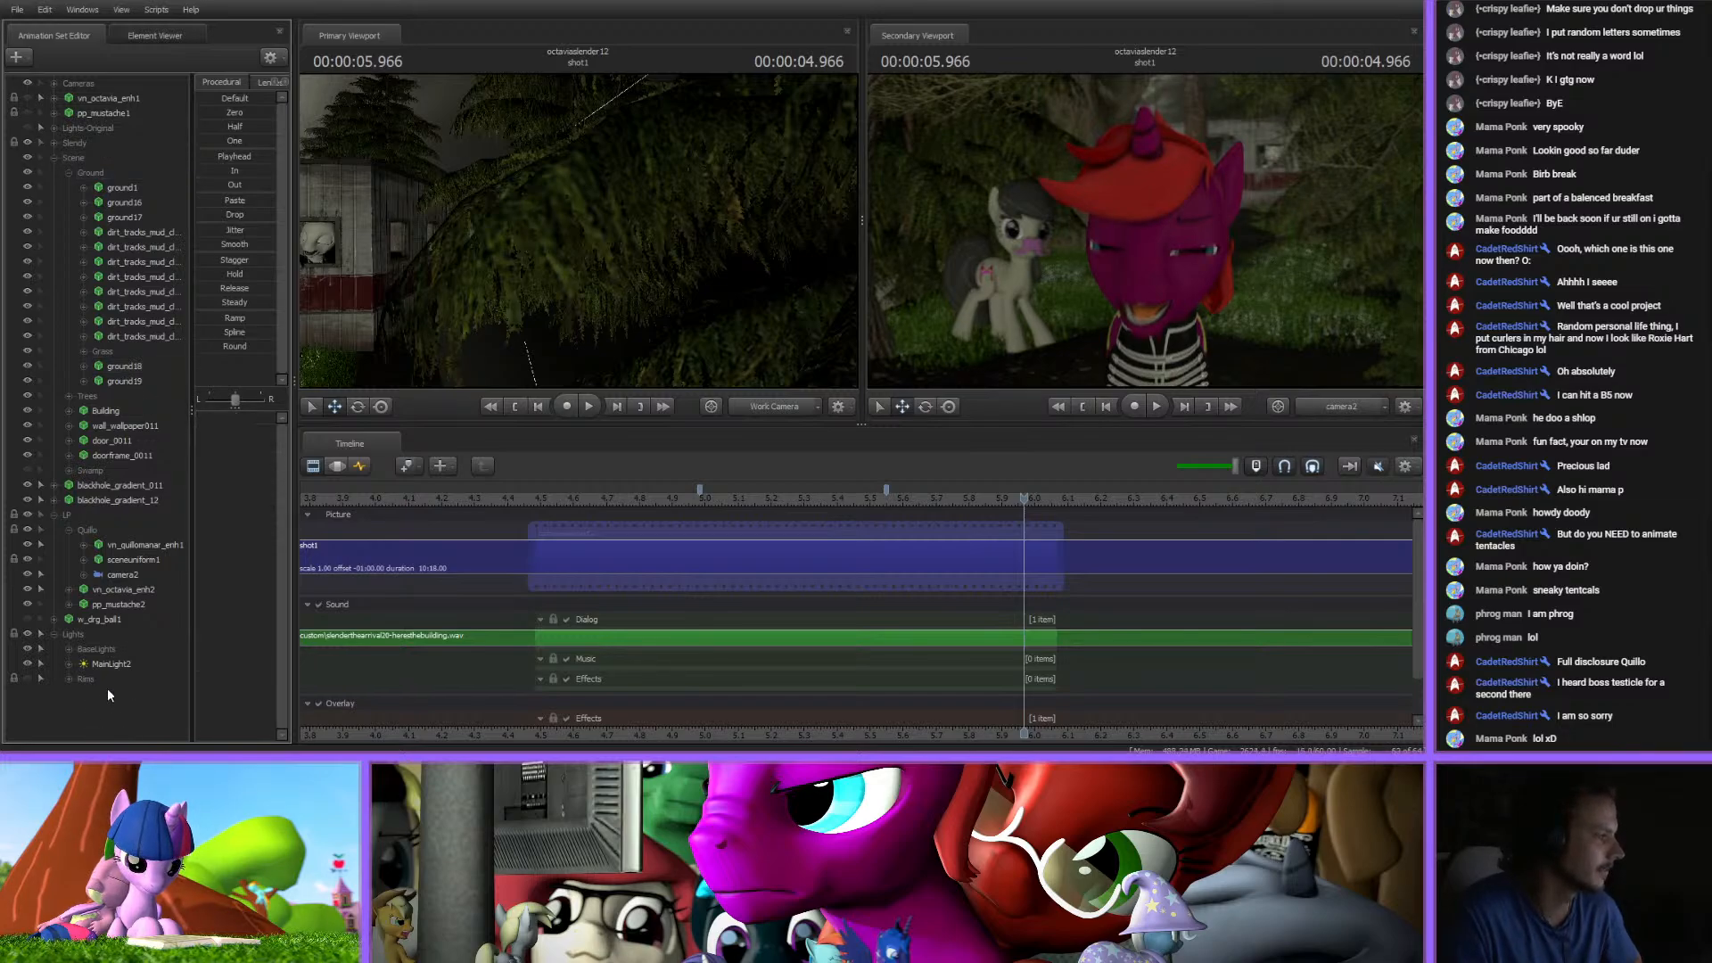
pyautogui.hotkey('ctrl', 'v')
pyautogui.moveTo(108, 693); pyautogui.dragTo(112, 389)
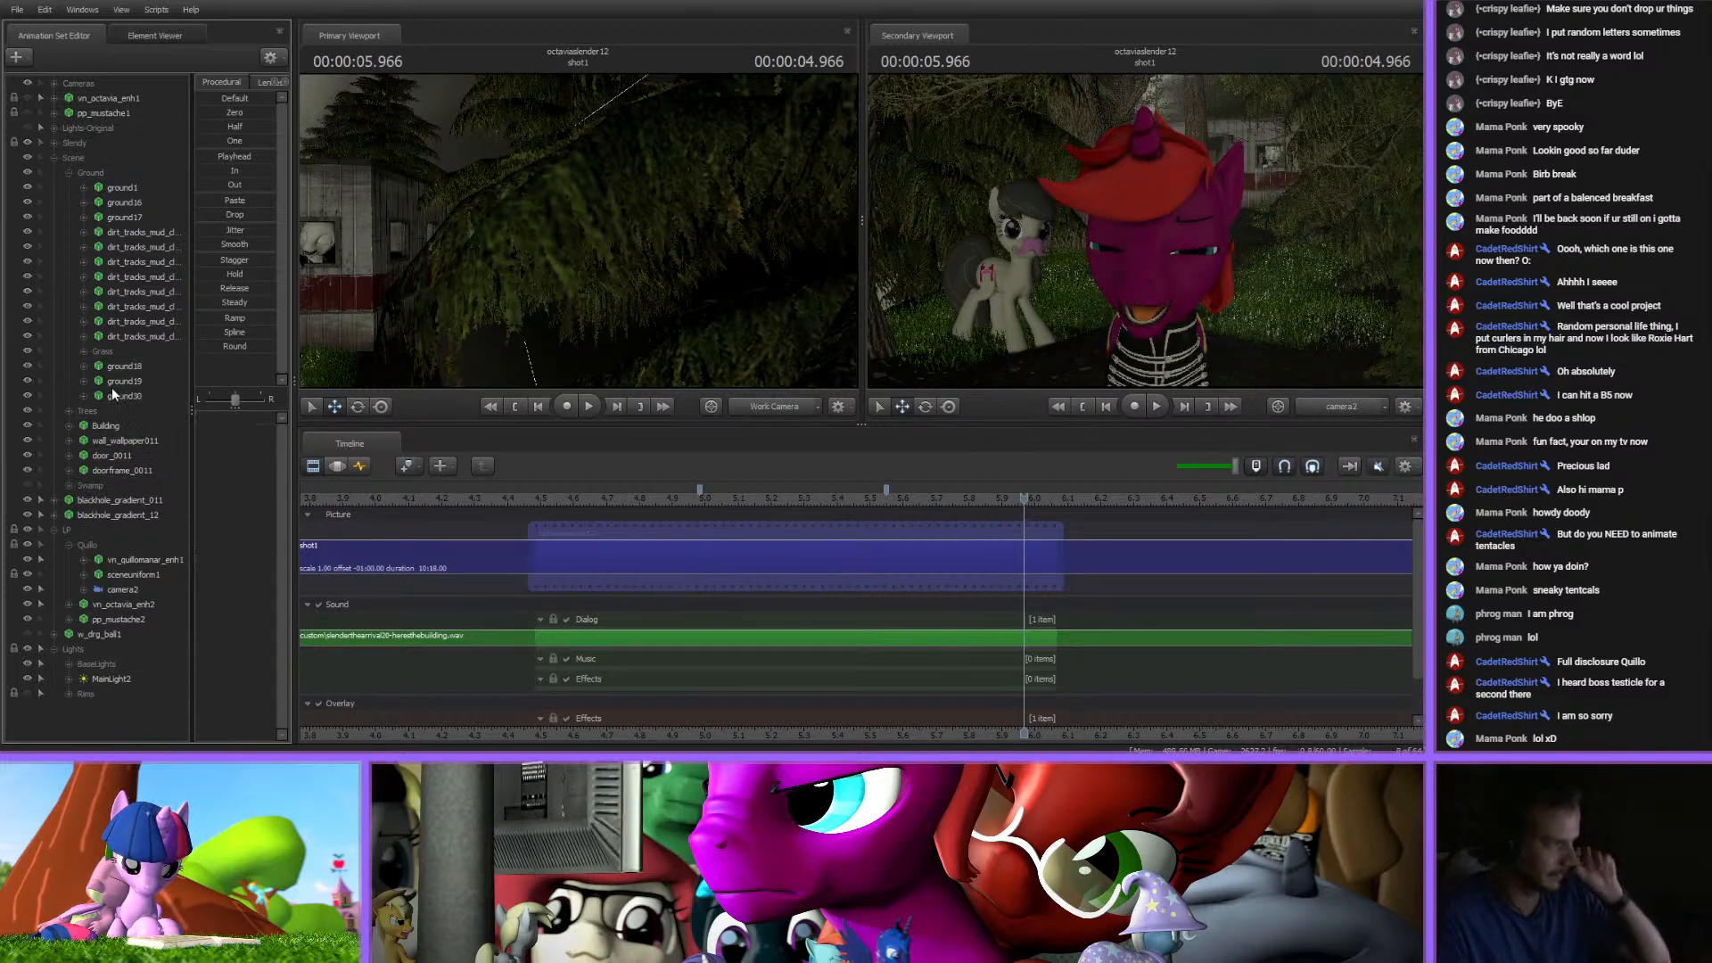
# - Move the duplicated ground patch so it extends the terrain behind the grey pony
pyautogui.click(112, 392)
pyautogui.press('F3')
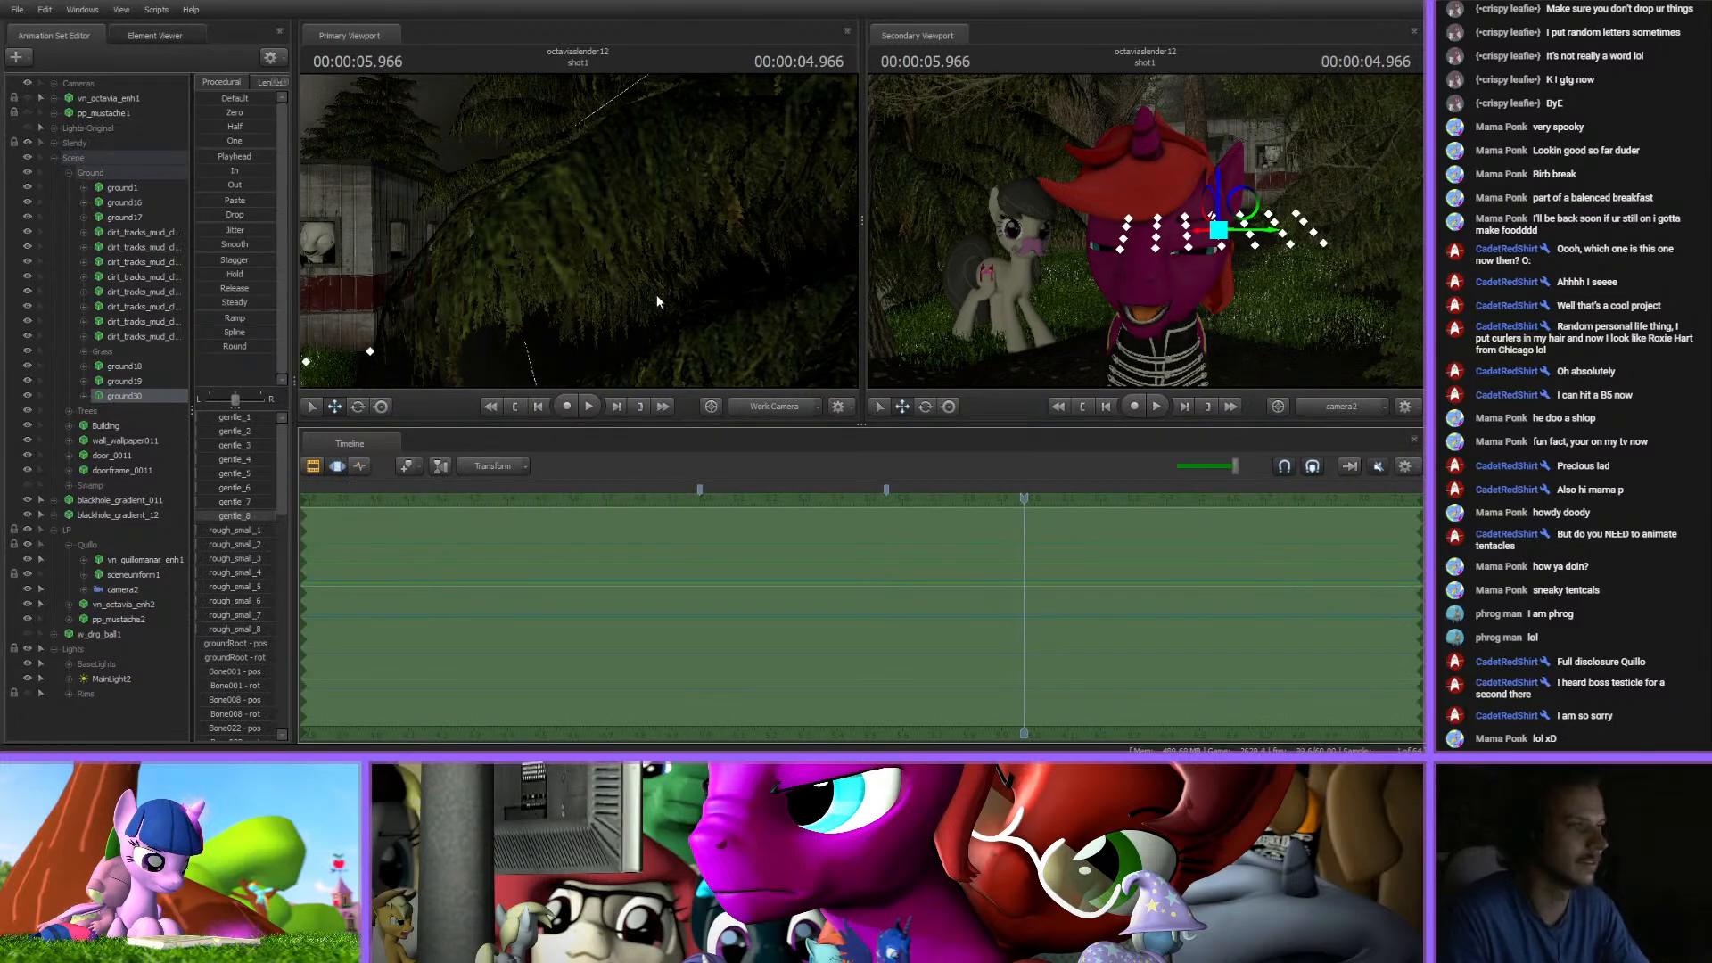
pyautogui.moveTo(656, 299); pyautogui.dragTo(512, 384)
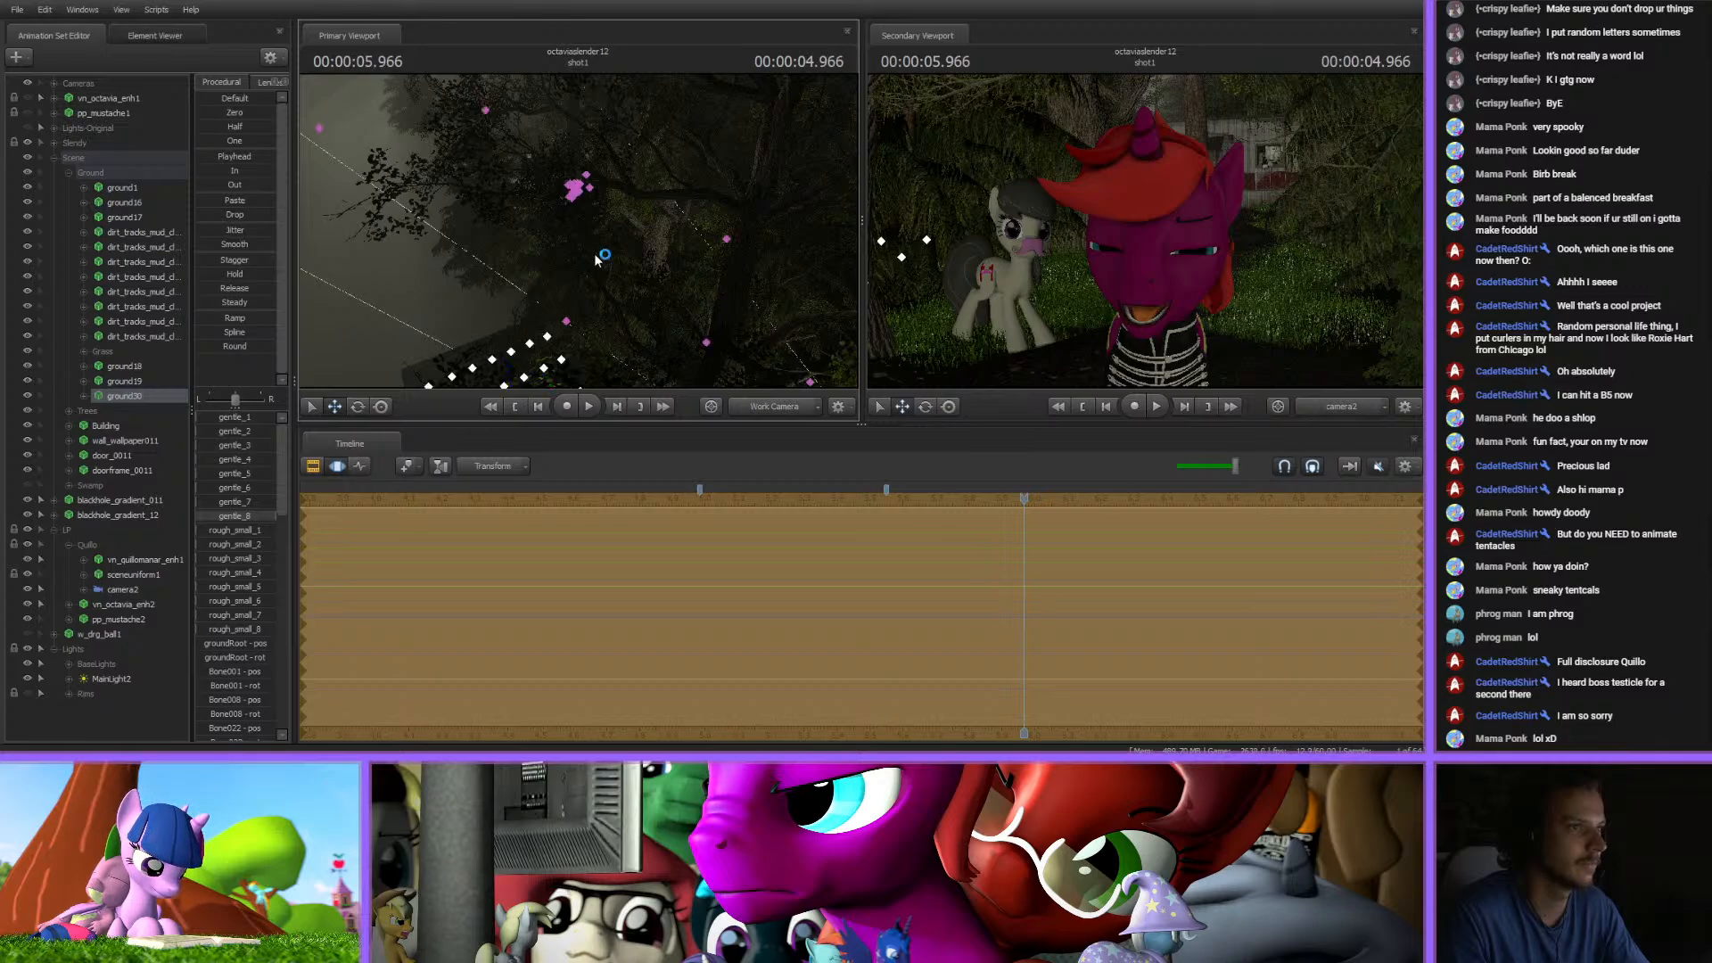
pyautogui.moveTo(596, 259); pyautogui.dragTo(662, 339)
# - Go through the models in the Short Grass group to find the clumps covering the area around the grey pony
pyautogui.click(83, 352)
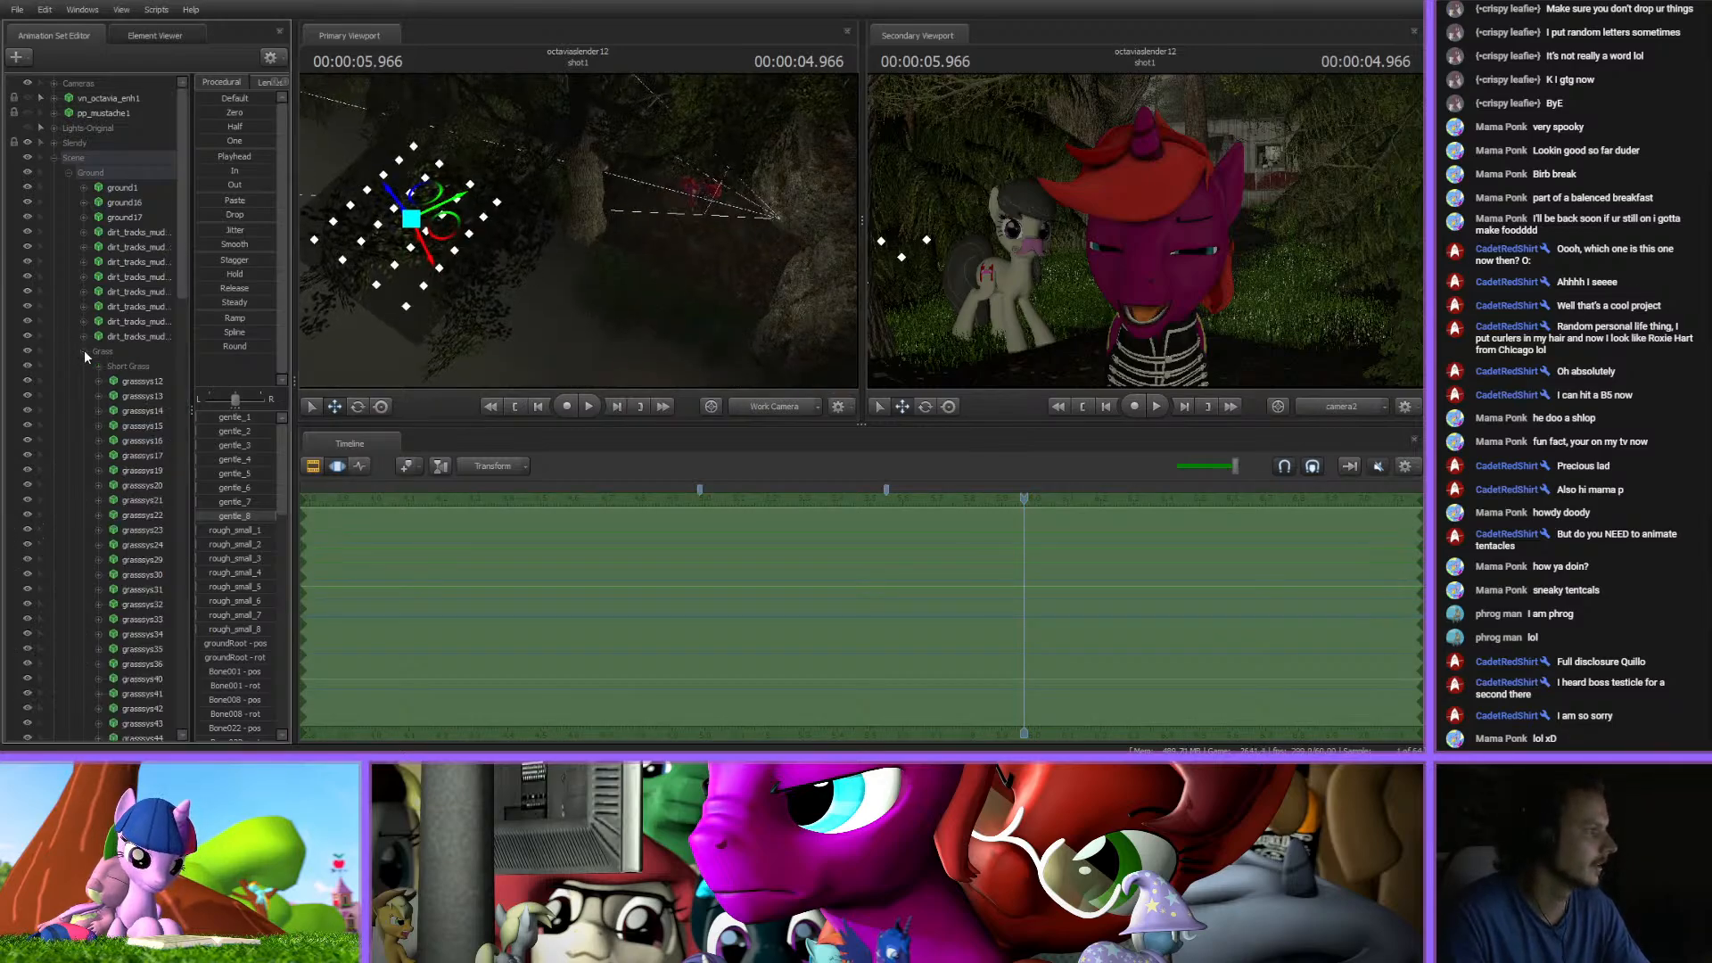
pyautogui.scroll(-3, 127, 379)
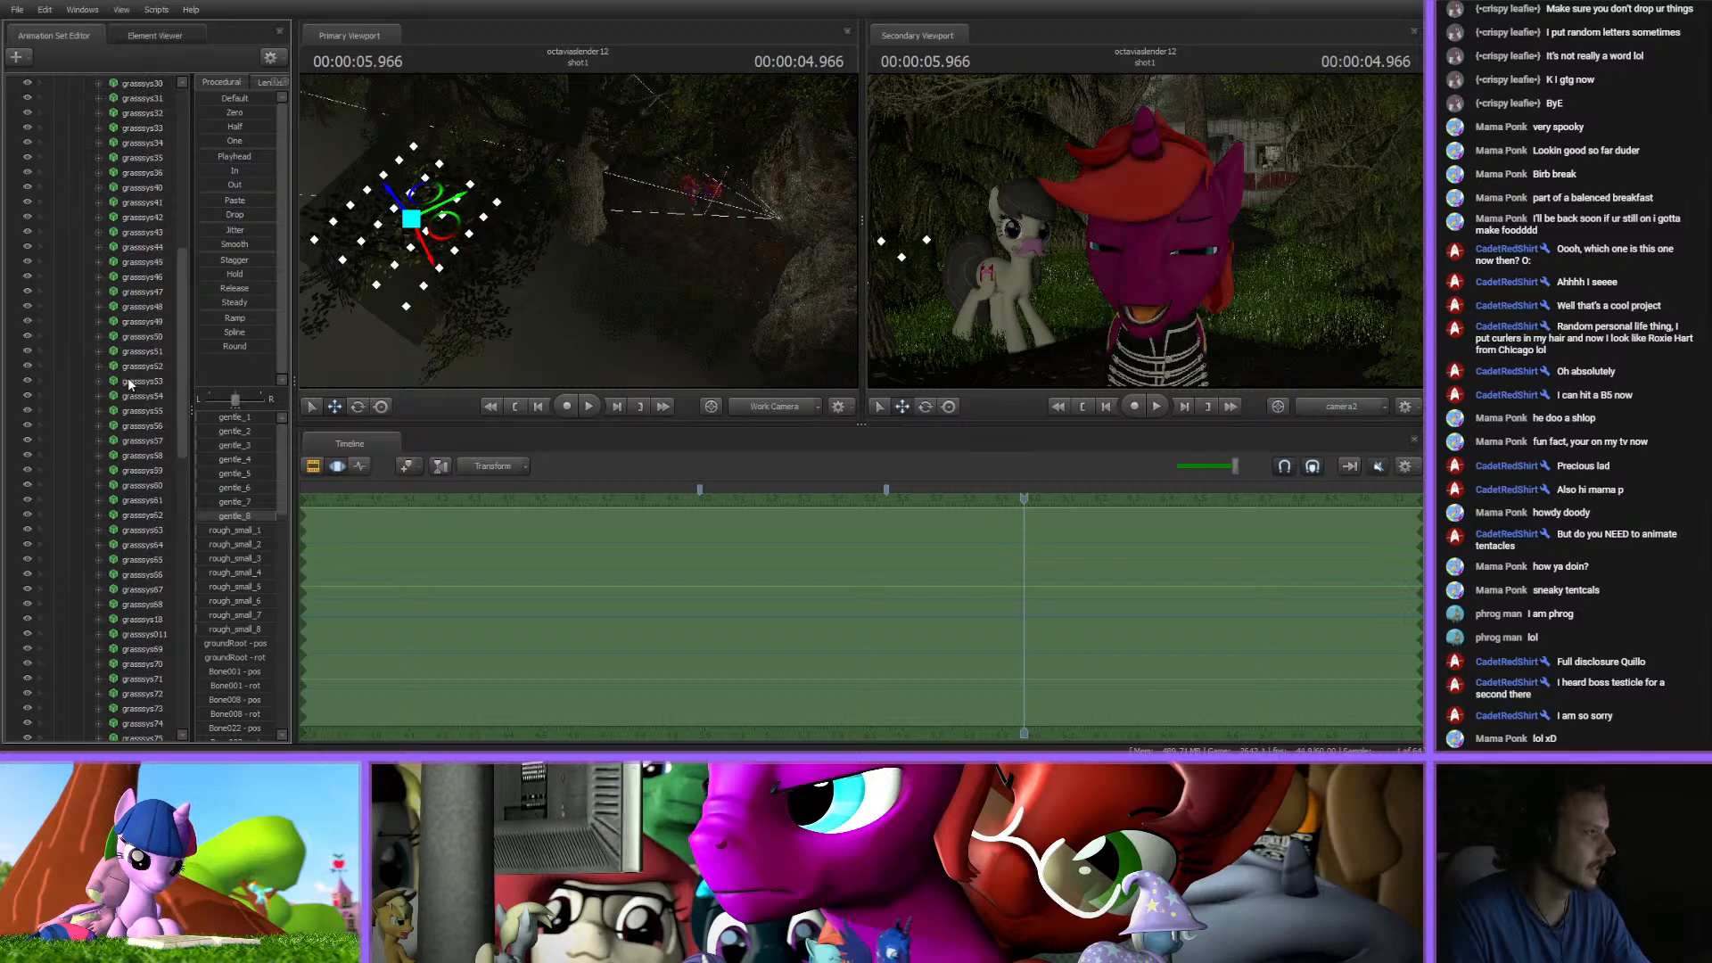
pyautogui.scroll(3, 127, 377)
pyautogui.click(98, 364)
pyautogui.click(147, 395)
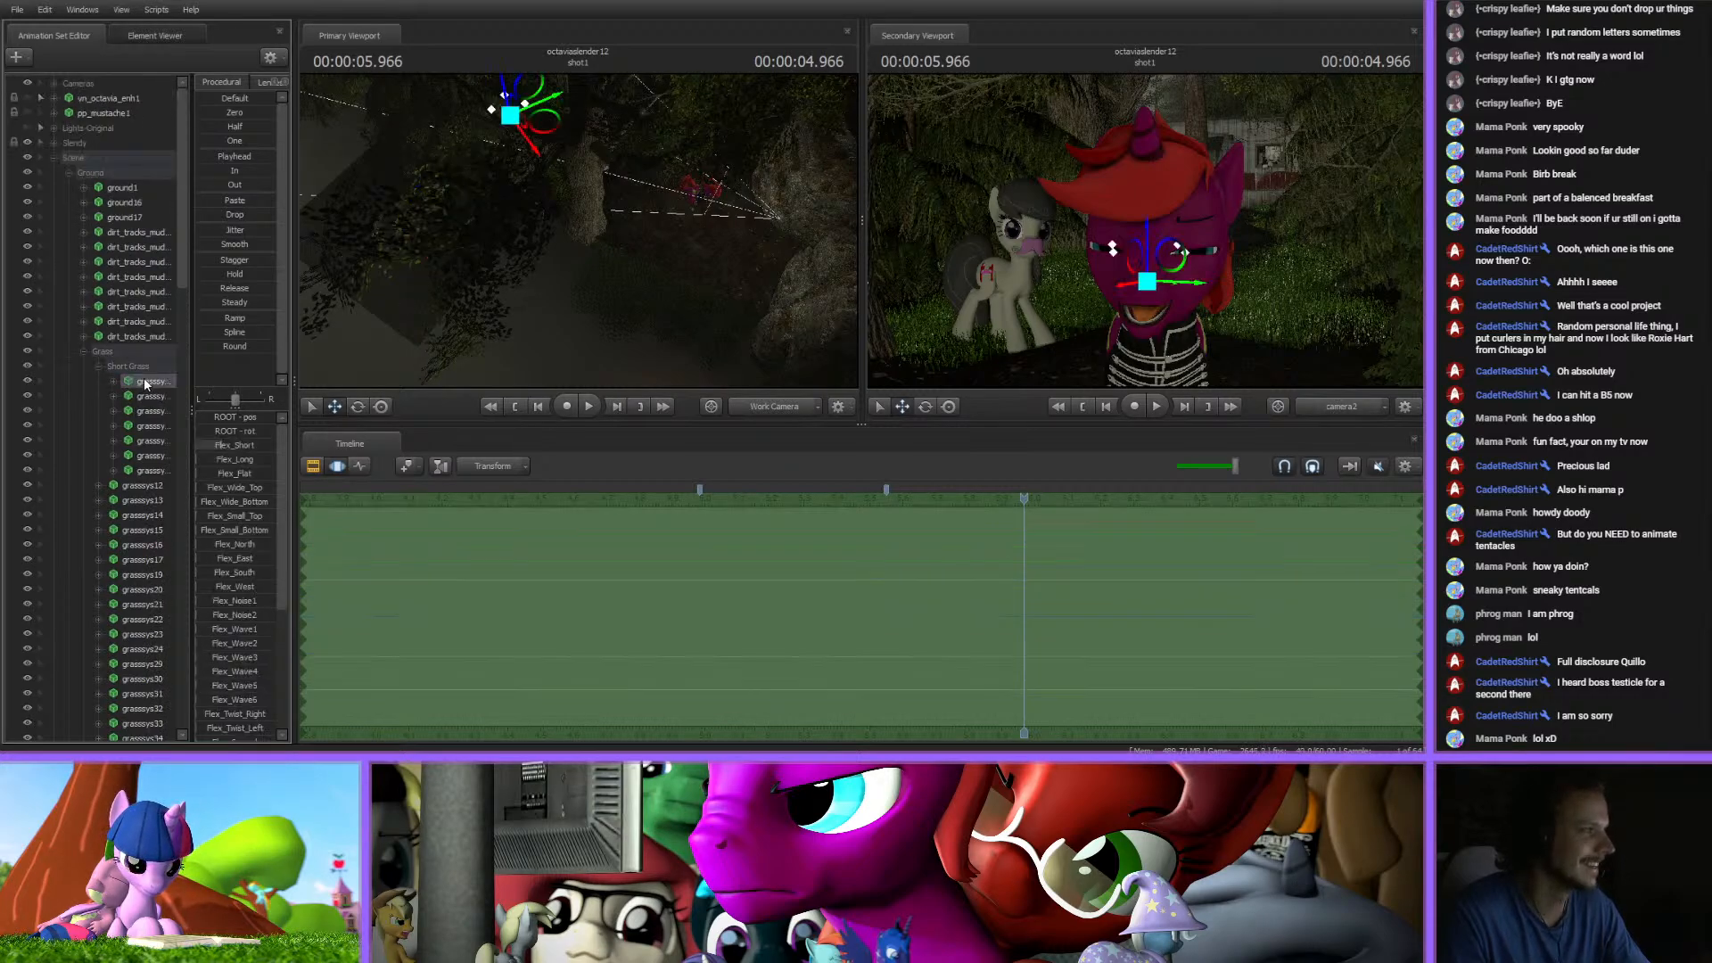
pyautogui.click(154, 415)
pyautogui.click(154, 428)
pyautogui.click(154, 441)
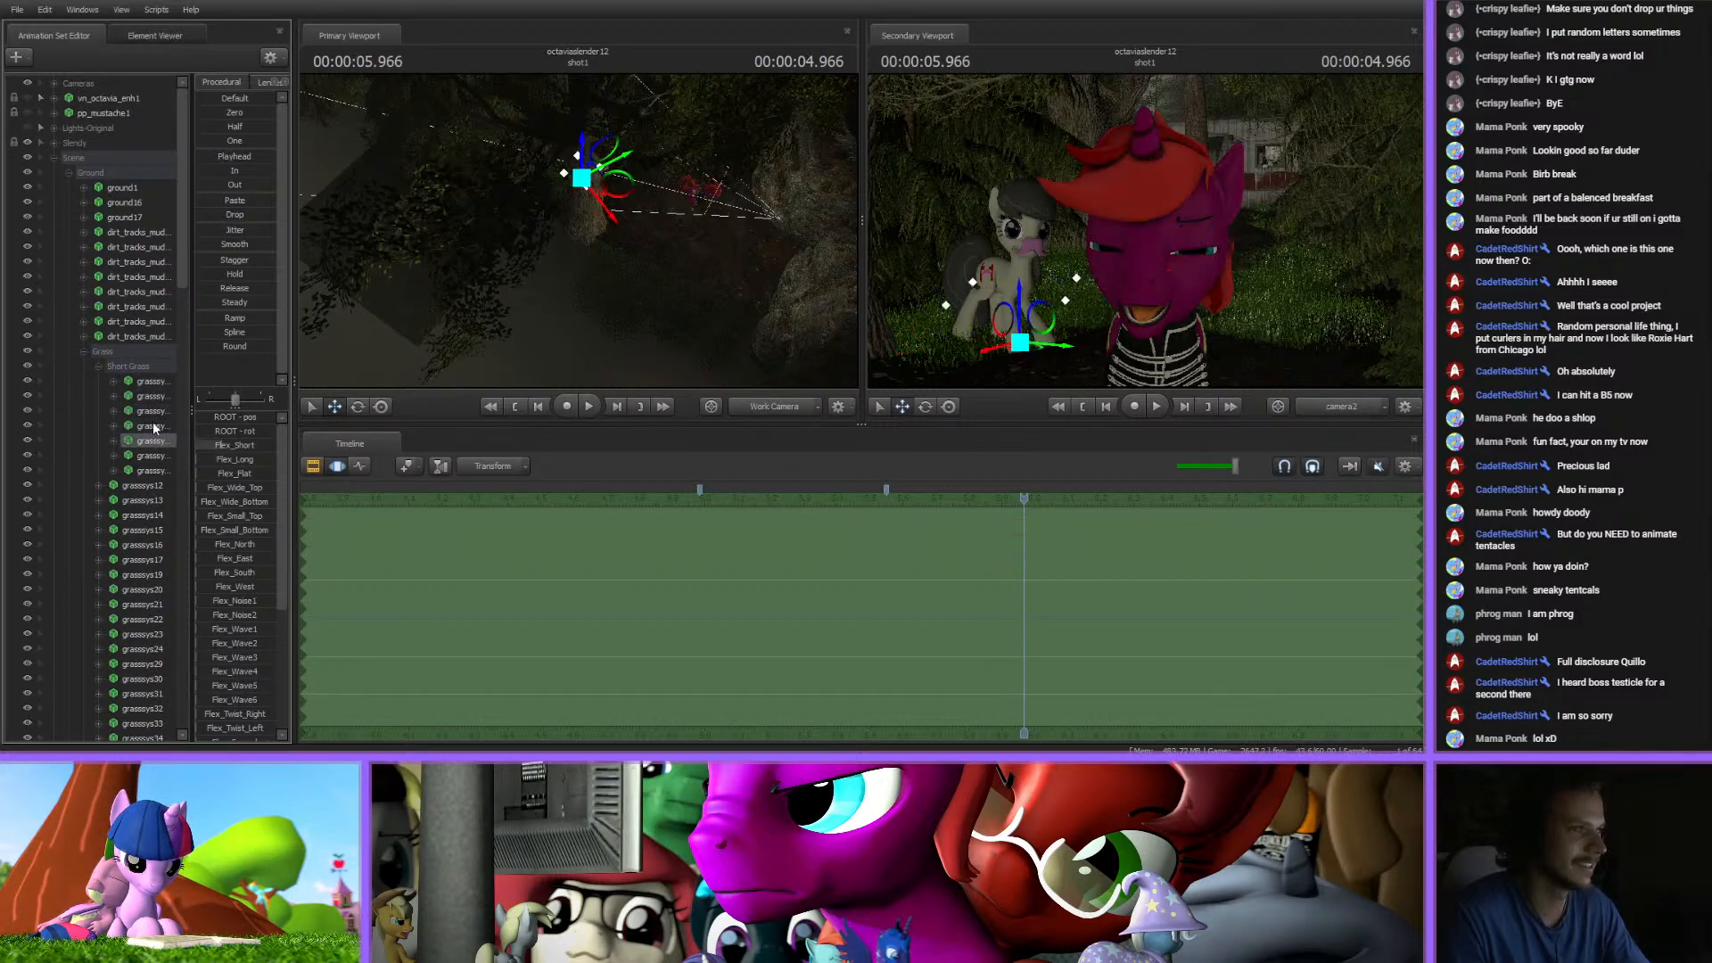
pyautogui.click(153, 427)
pyautogui.click(151, 412)
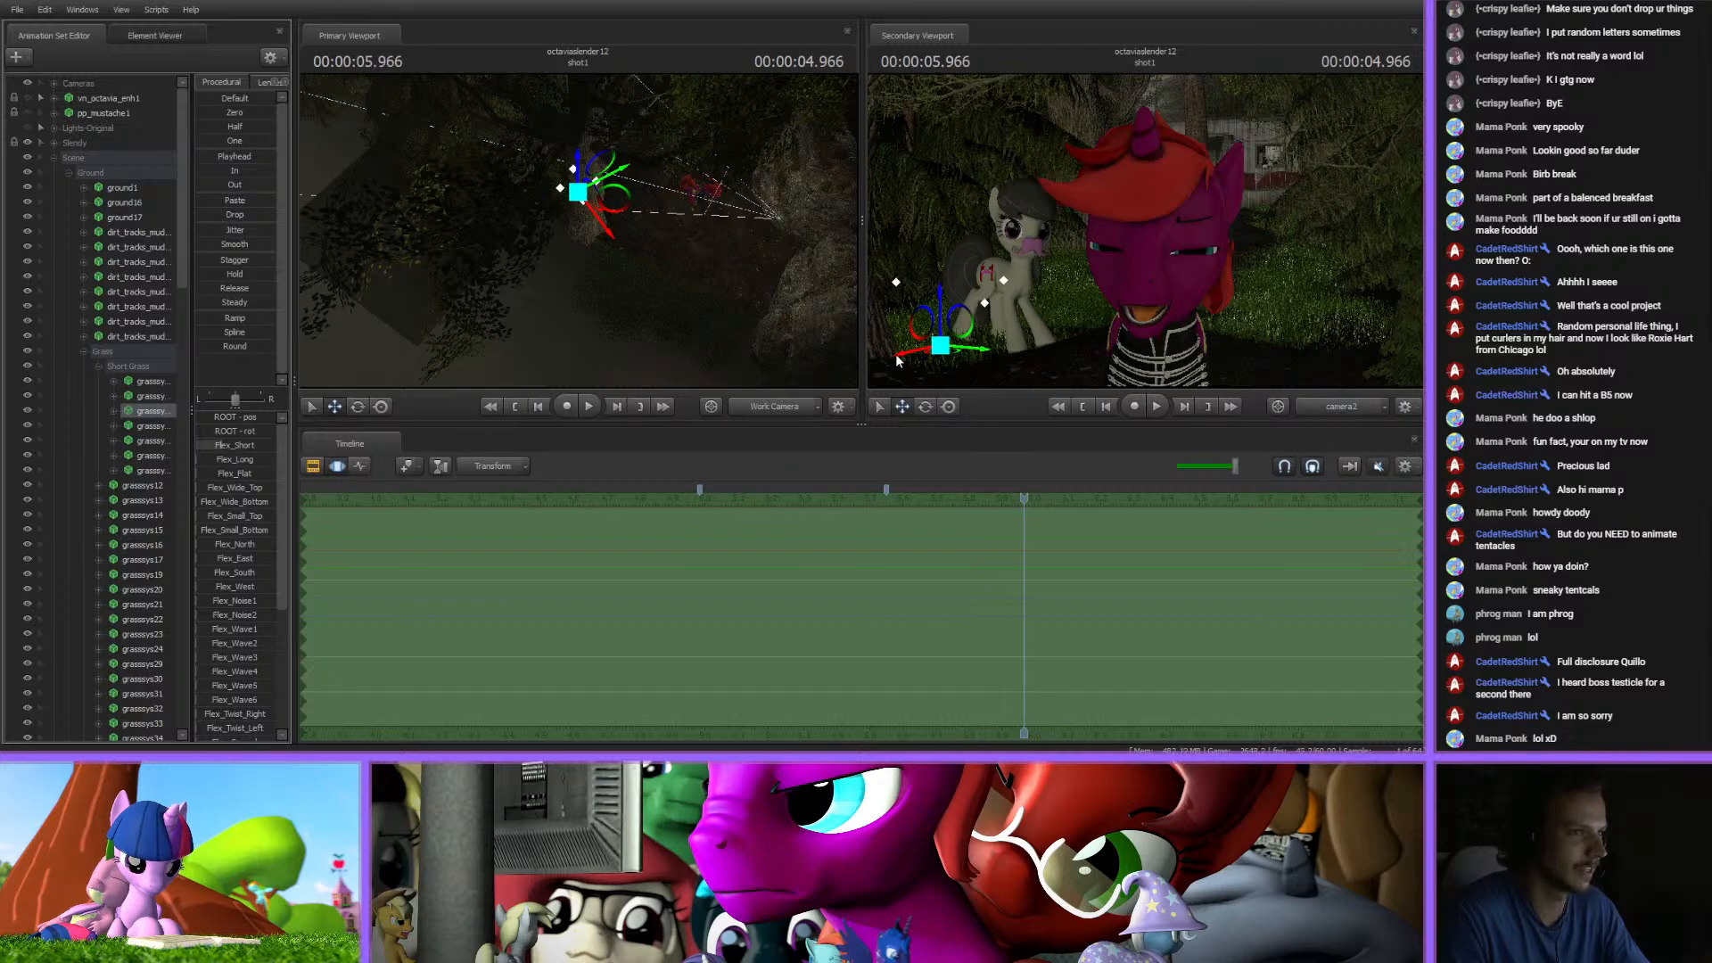
# - Duplicate the grasssys12 model and reposition the copy on the ground near the grey pony
pyautogui.click(138, 517)
pyautogui.click(139, 488)
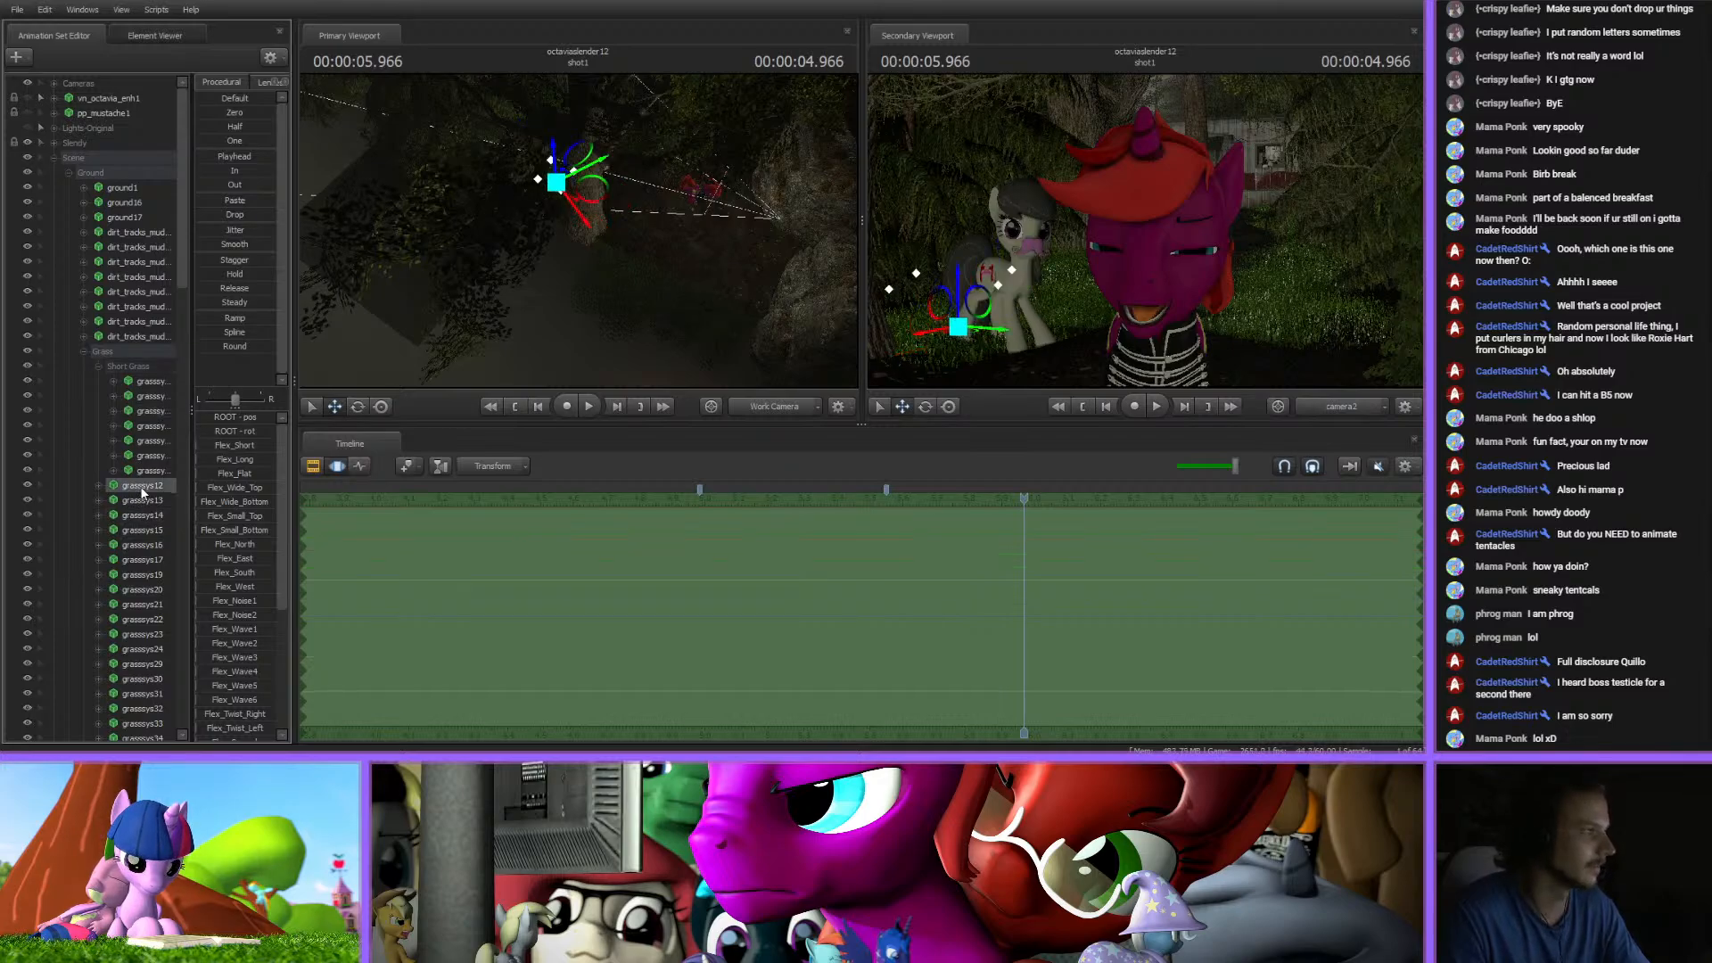
pyautogui.click(84, 350)
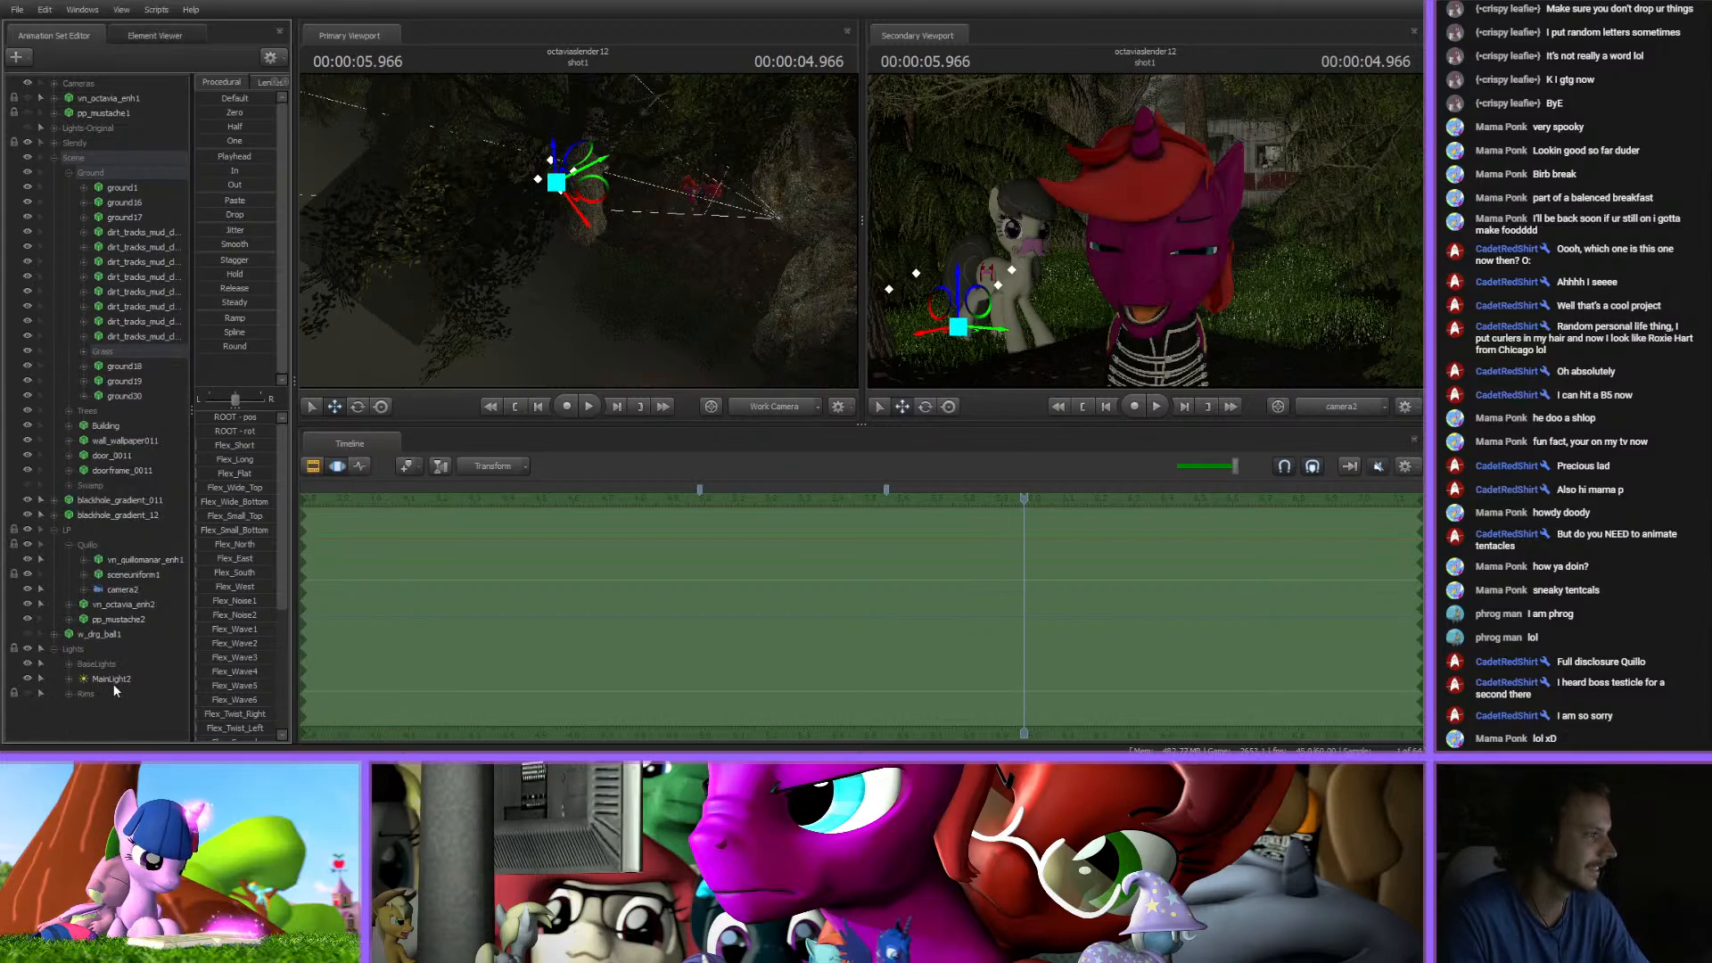
pyautogui.click(107, 715)
pyautogui.hotkey('ctrl', 'v')
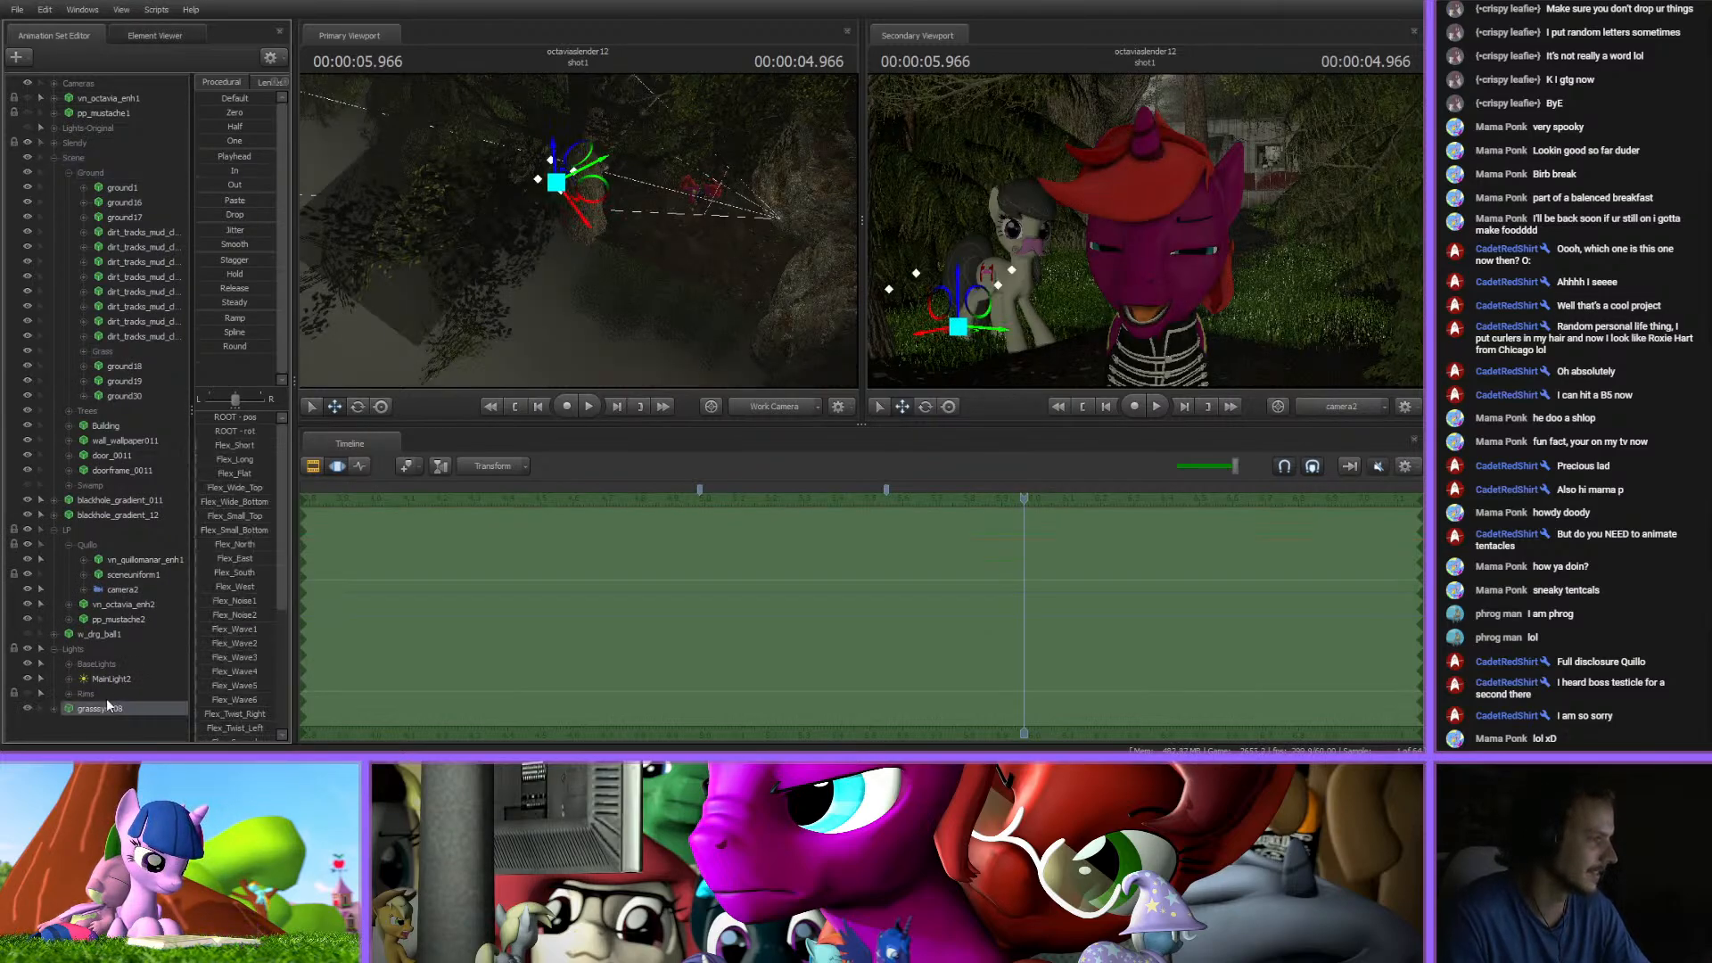
pyautogui.moveTo(596, 194)
pyautogui.mouseDown()
pyautogui.moveTo(569, 205)
pyautogui.moveTo(569, 191)
pyautogui.mouseUp()
# - At 5.550 seconds, make the Rims light group visible in the shot
pyautogui.moveTo(1036, 497); pyautogui.dragTo(886, 510)
pyautogui.click(313, 467)
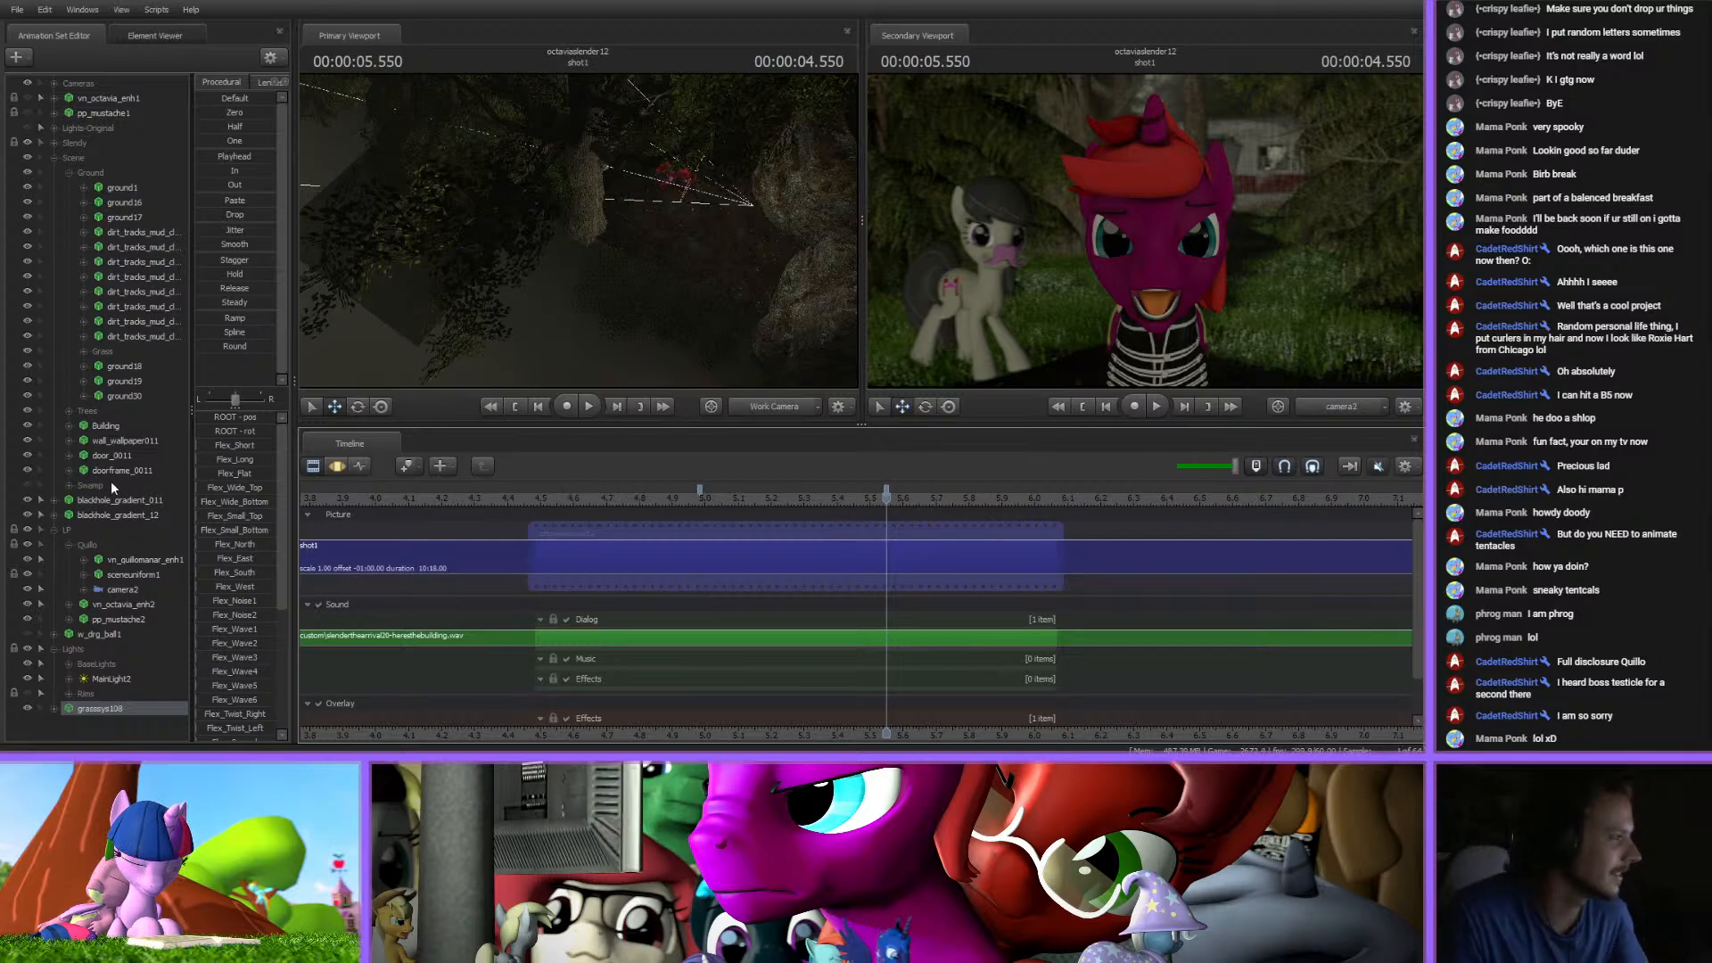
pyautogui.click(69, 664)
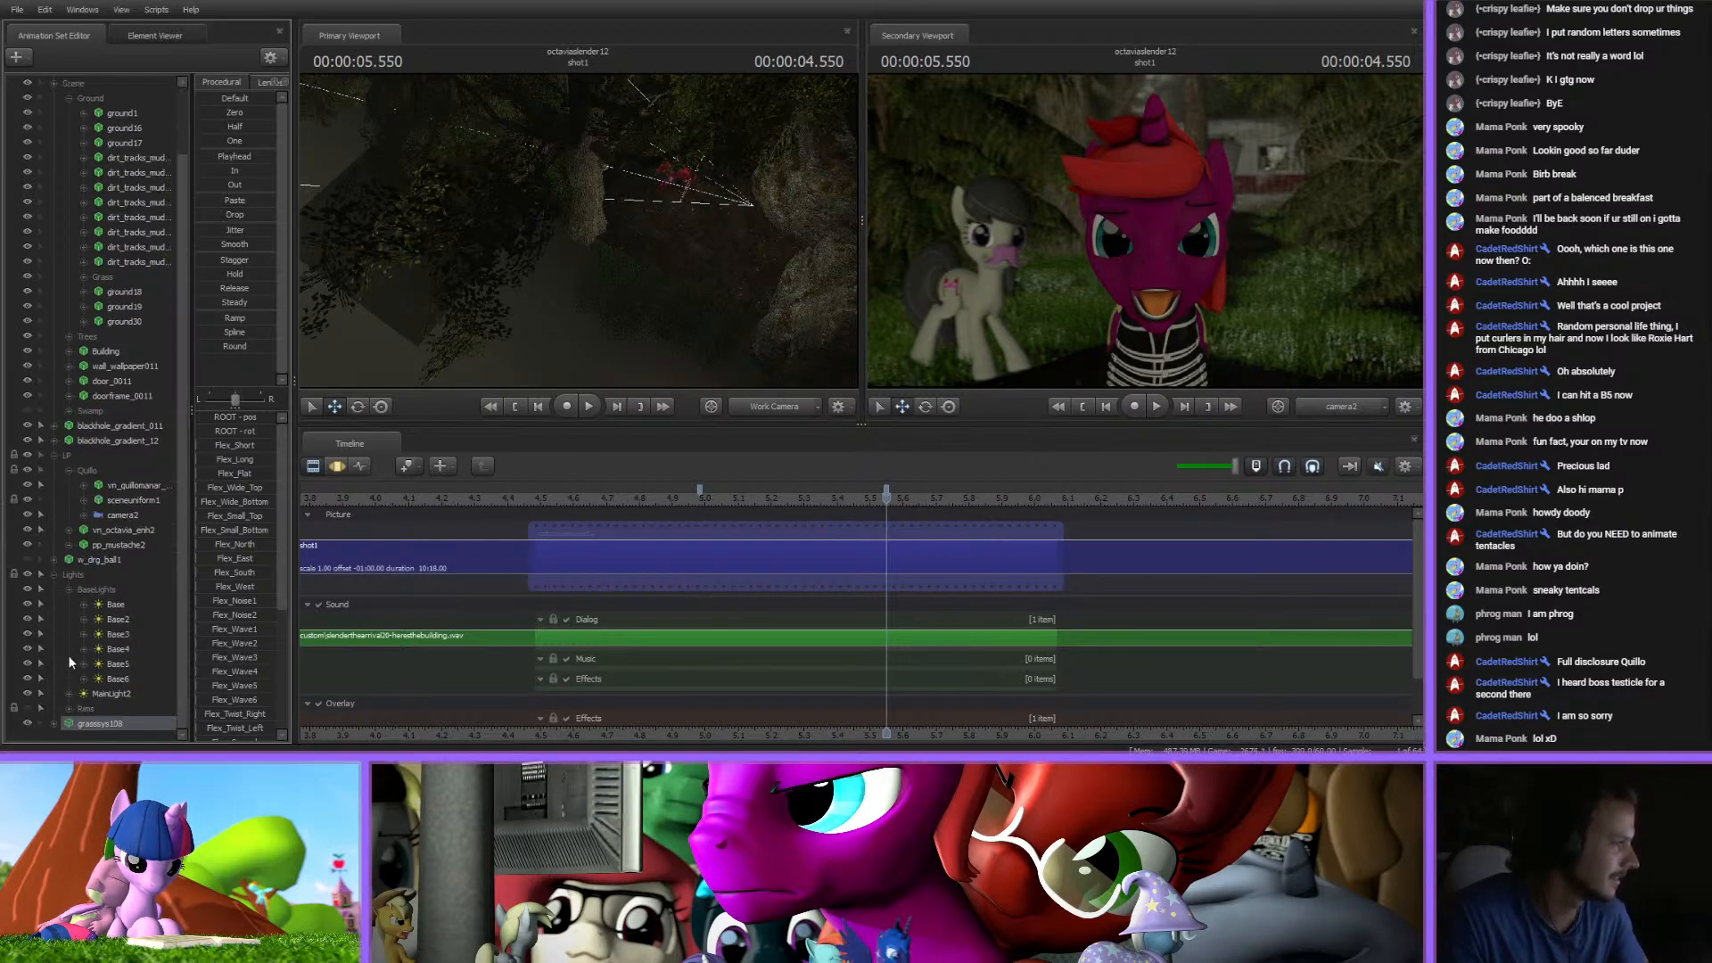
pyautogui.click(28, 708)
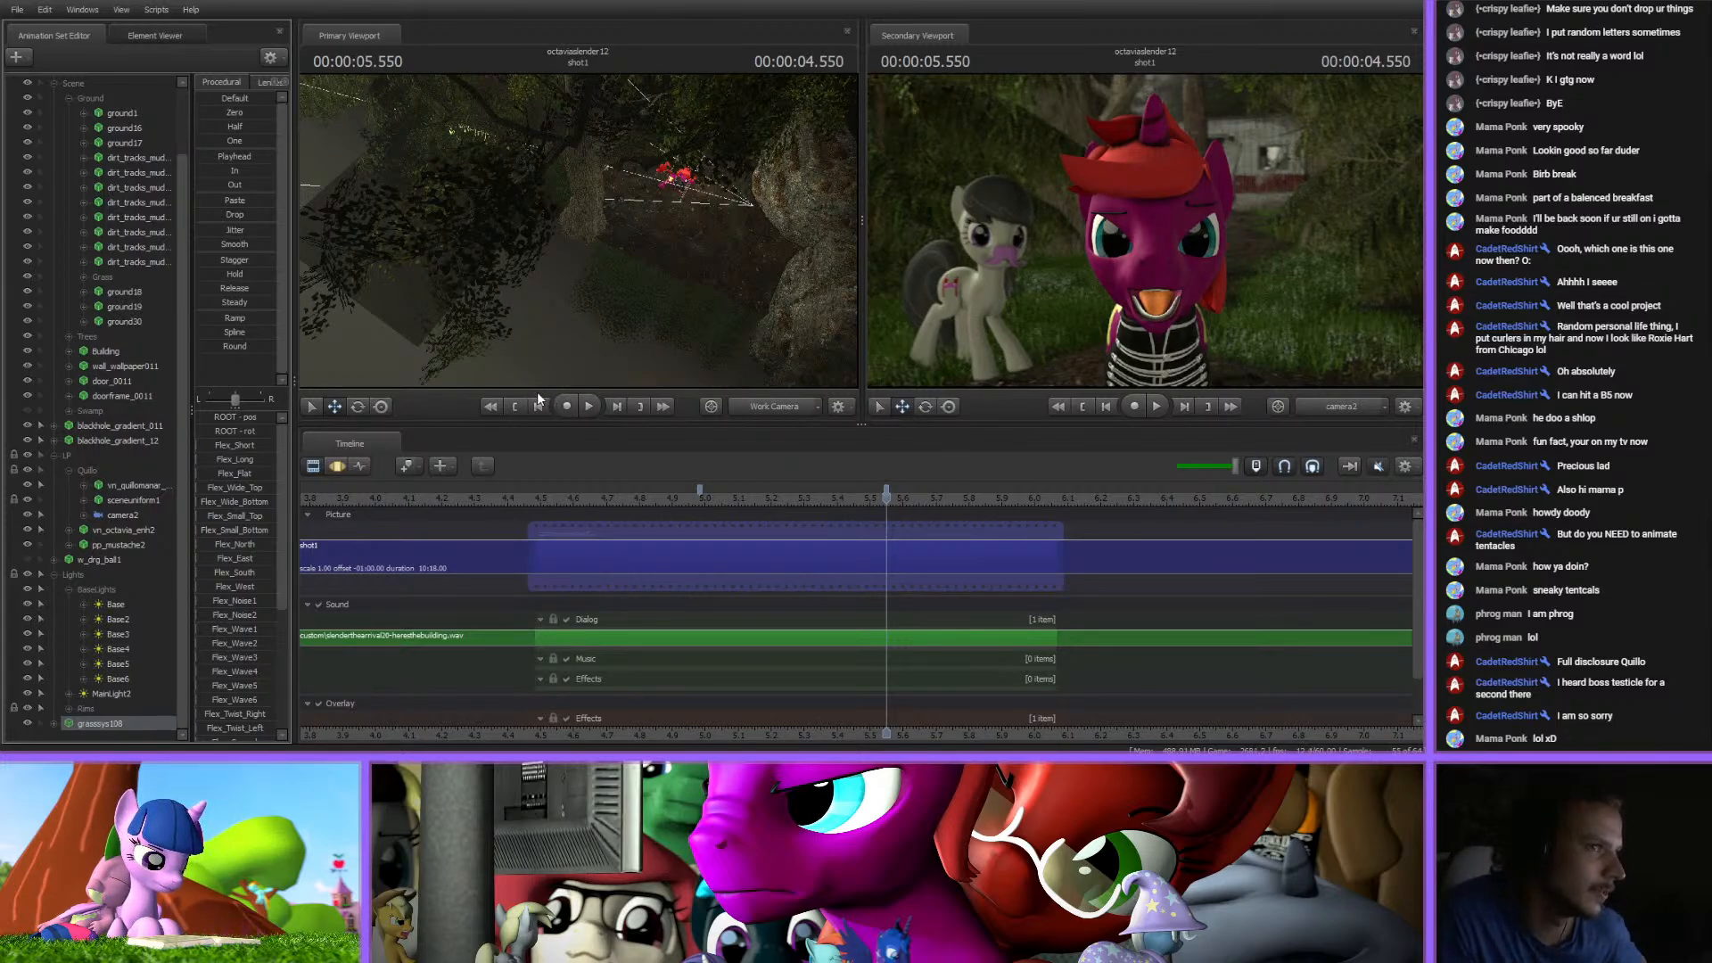
# - Look through the Rim_Quillo light and reposition it so it shines more steeply down on the purple pony
pyautogui.click(70, 706)
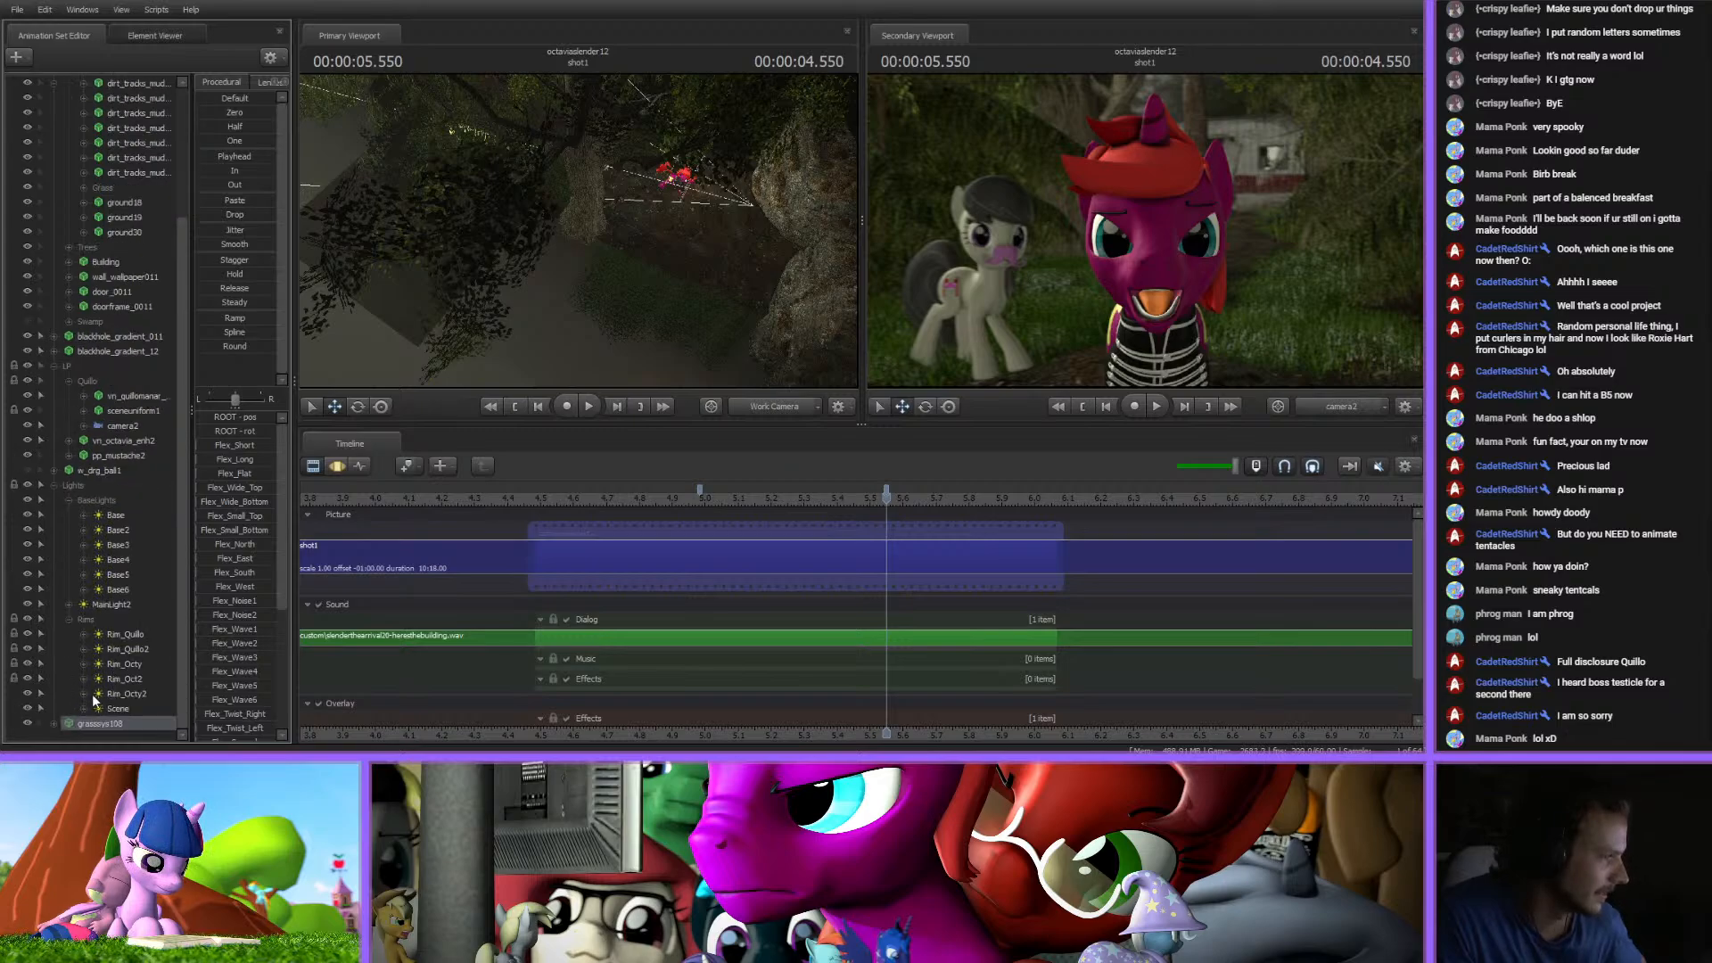
pyautogui.click(123, 634)
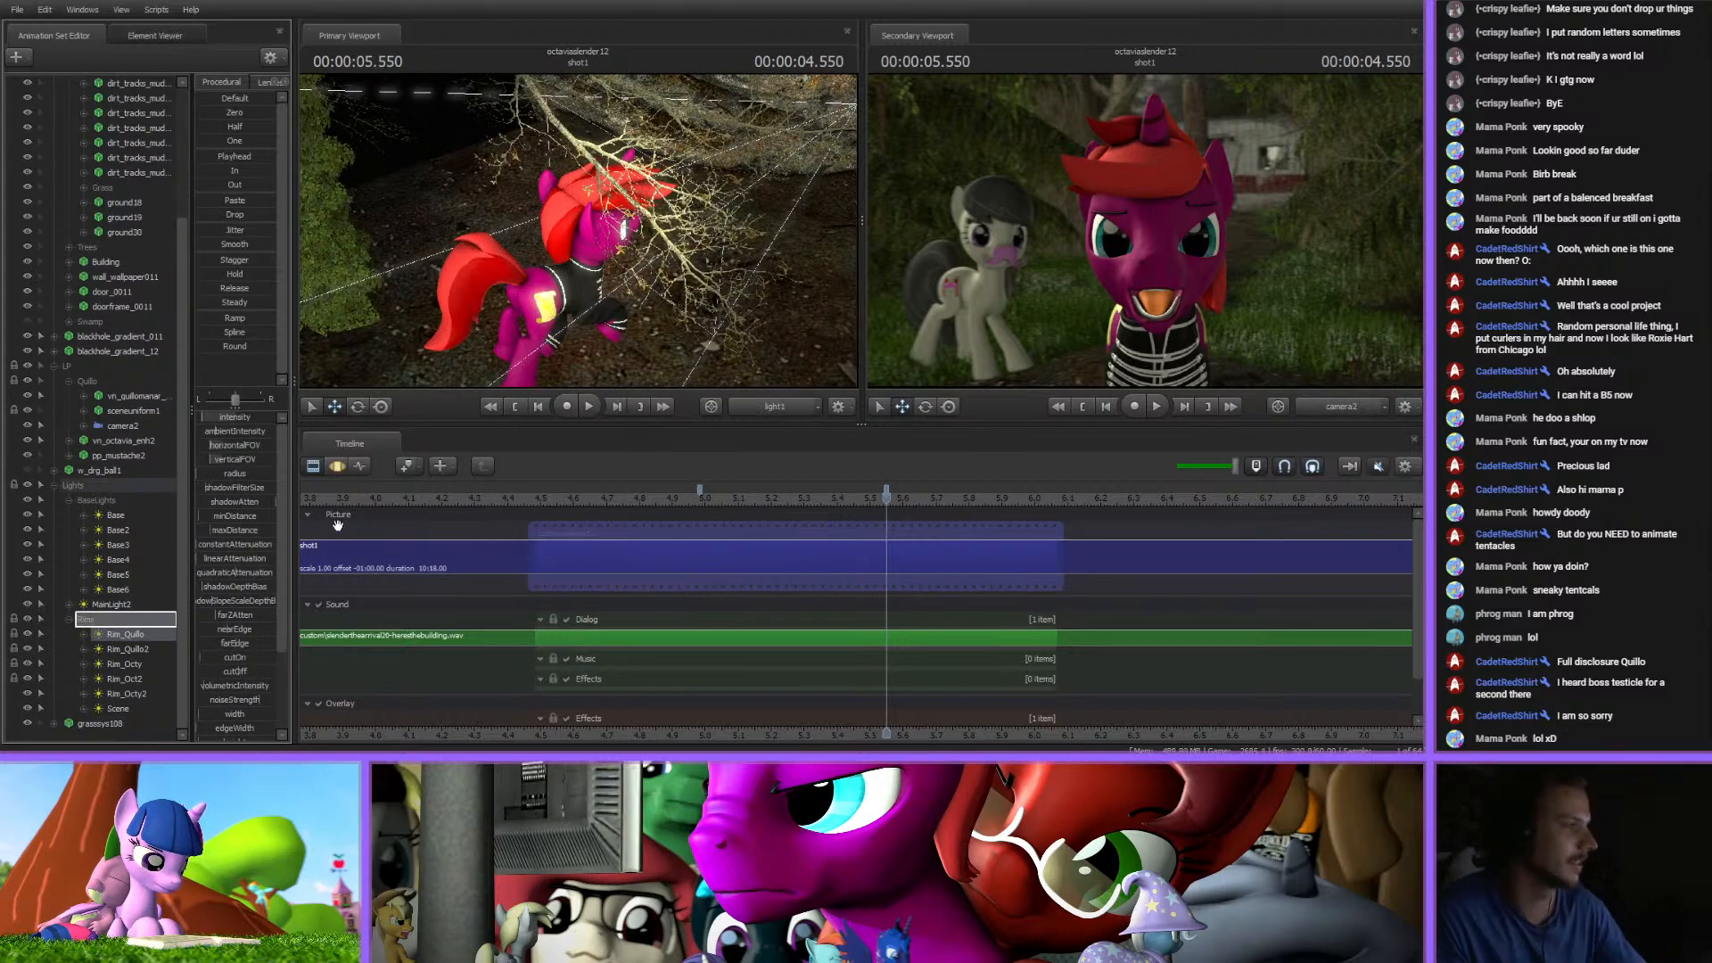
pyautogui.click(337, 467)
pyautogui.moveTo(570, 268)
pyautogui.mouseDown()
pyautogui.moveTo(555, 207)
pyautogui.moveTo(581, 235)
pyautogui.moveTo(625, 218)
pyautogui.moveTo(580, 237)
pyautogui.mouseUp()
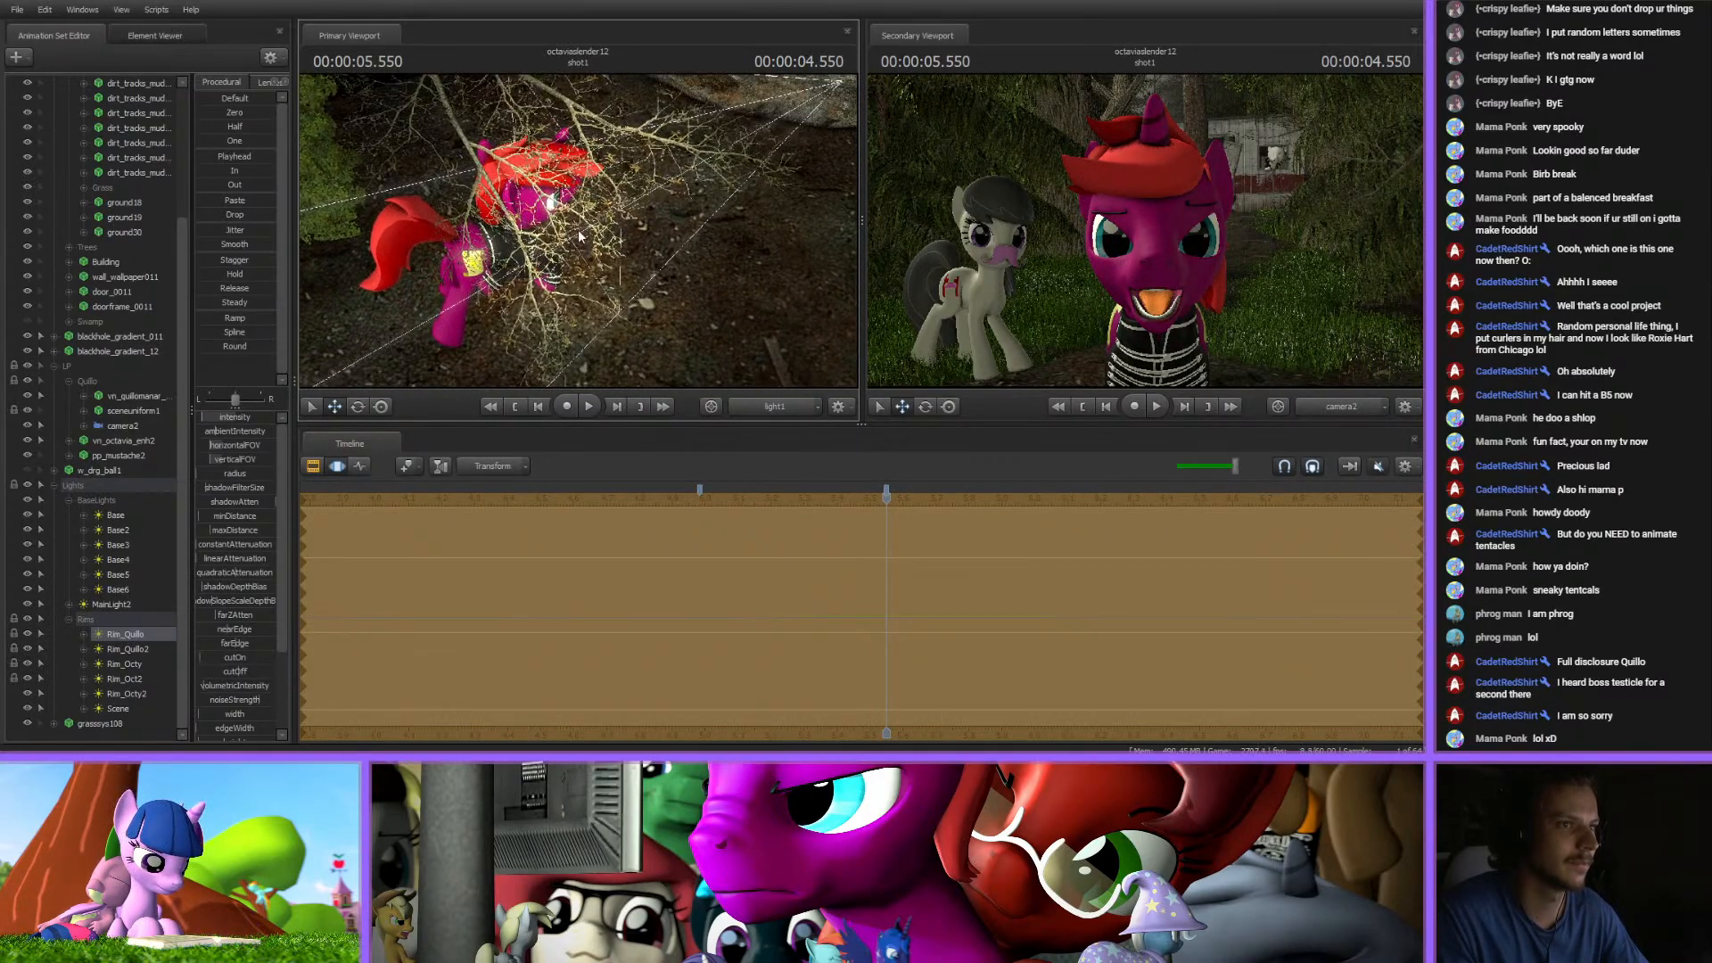
# - Undo and redo the Rim_Quillo move to compare the rim lighting before and after
pyautogui.press('ctrl')
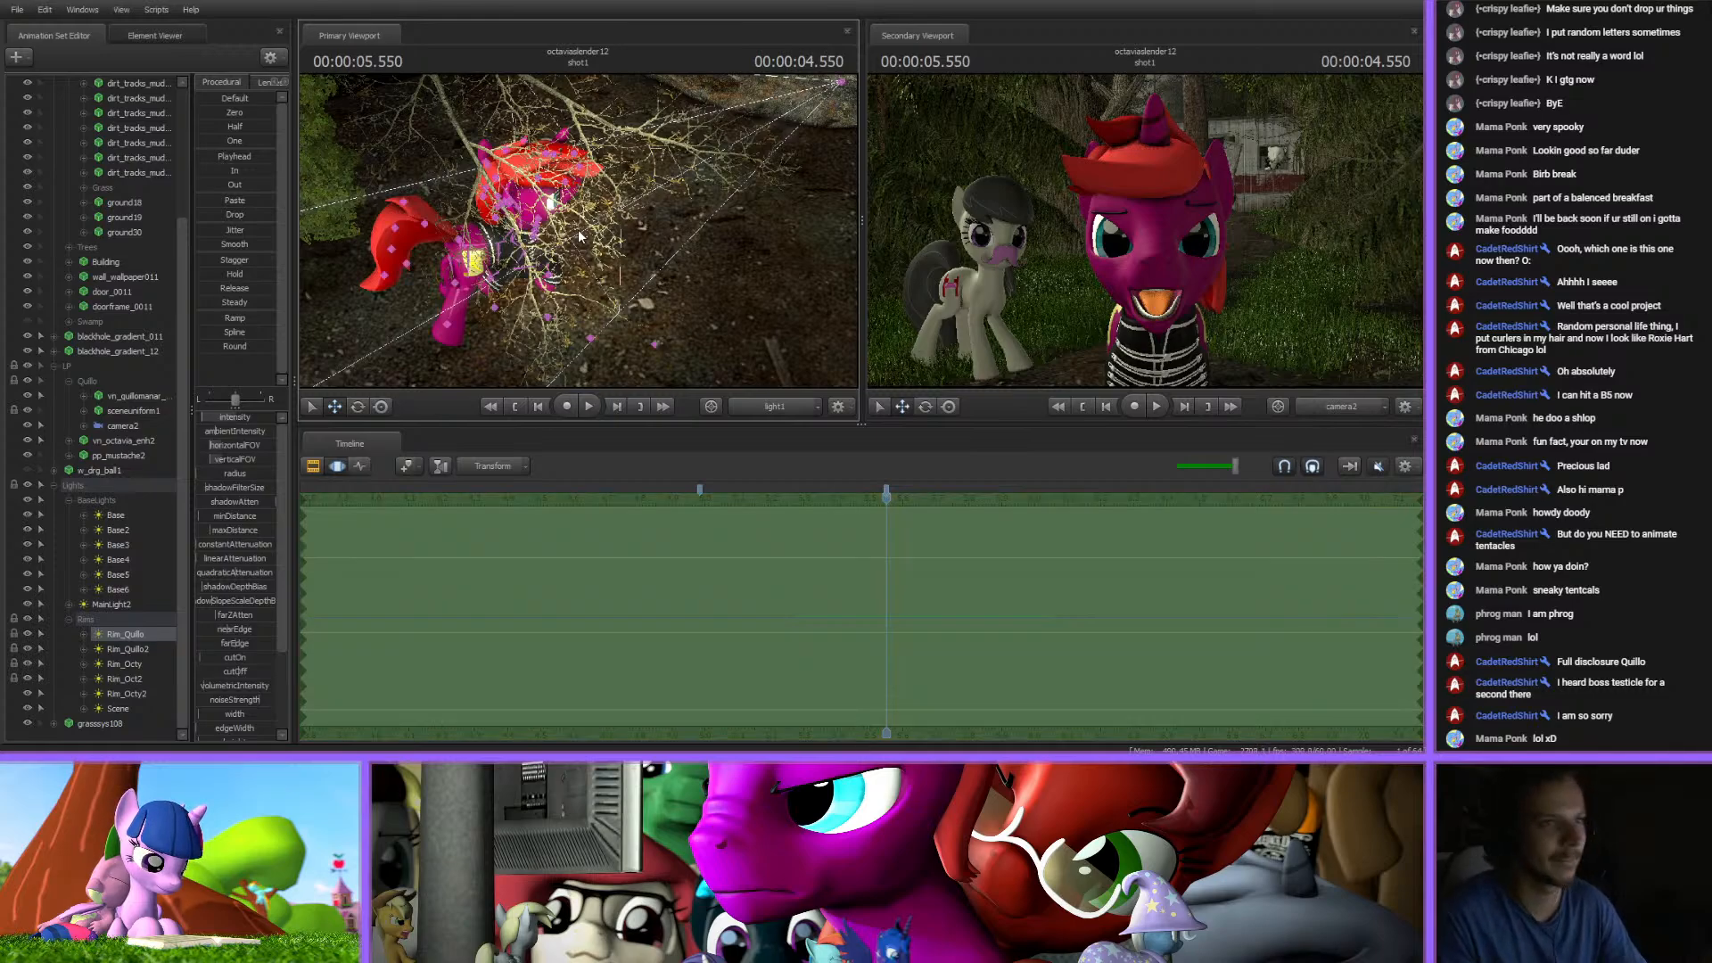
pyautogui.hotkey('ctrl', 'z')
pyautogui.hotkey('ctrl', 'z')
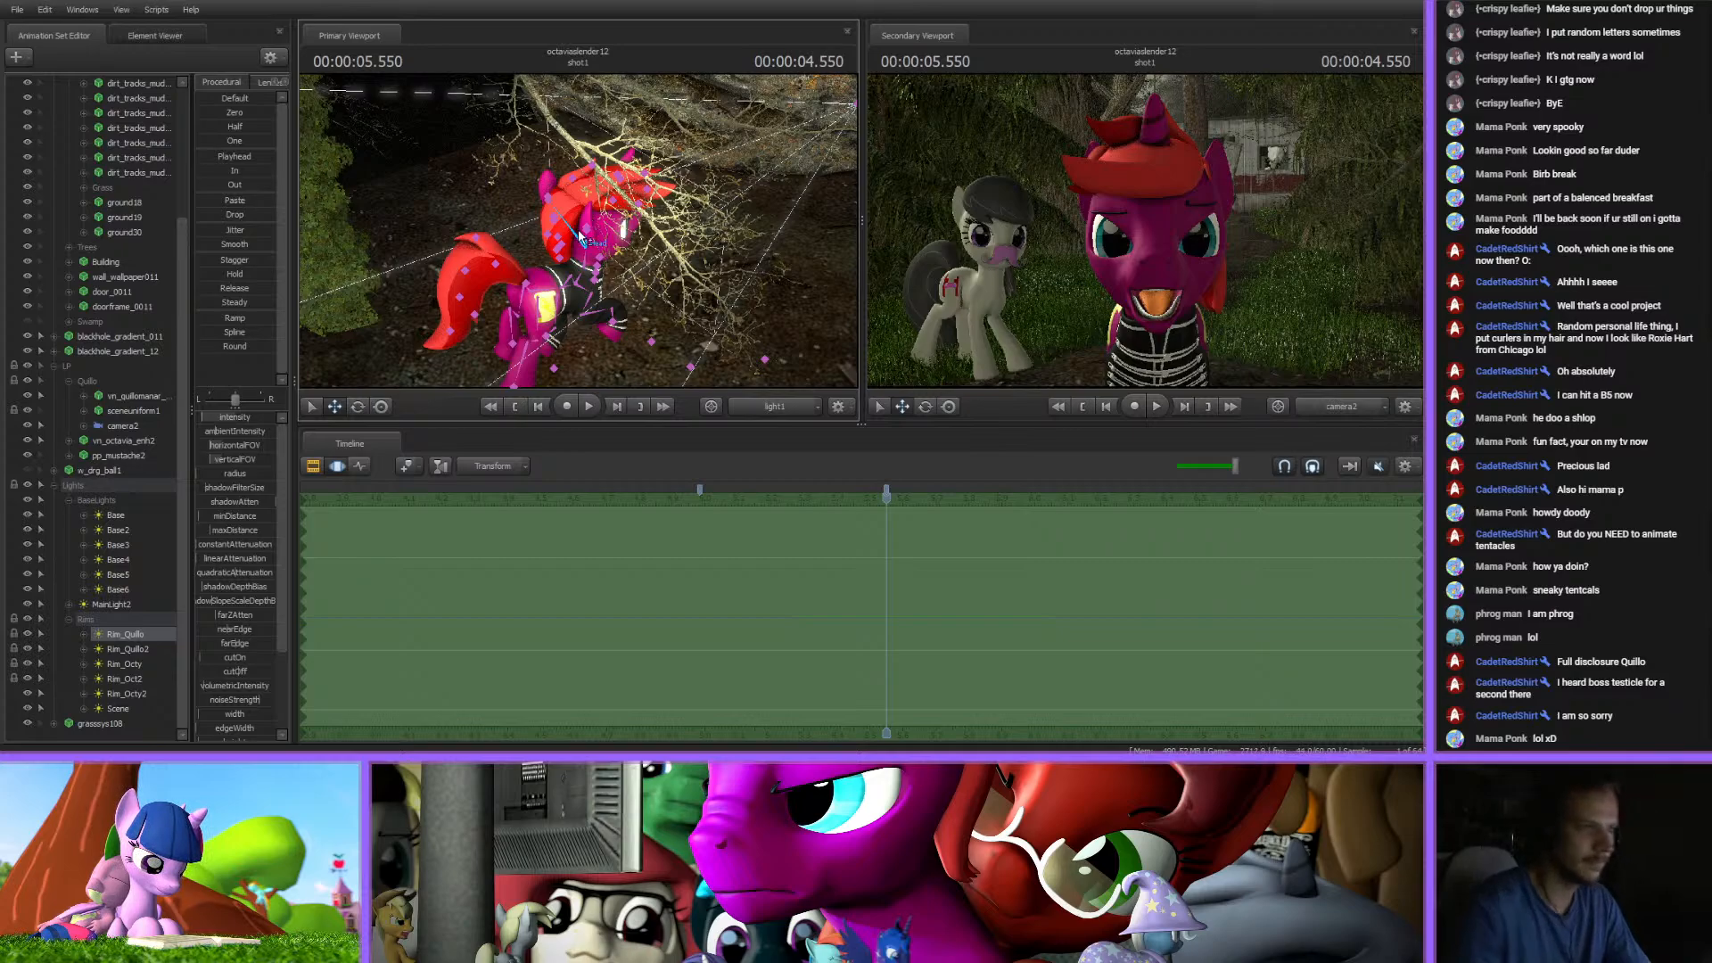
pyautogui.hotkey('ctrl', 'y')
pyautogui.hotkey('ctrl', 'z')
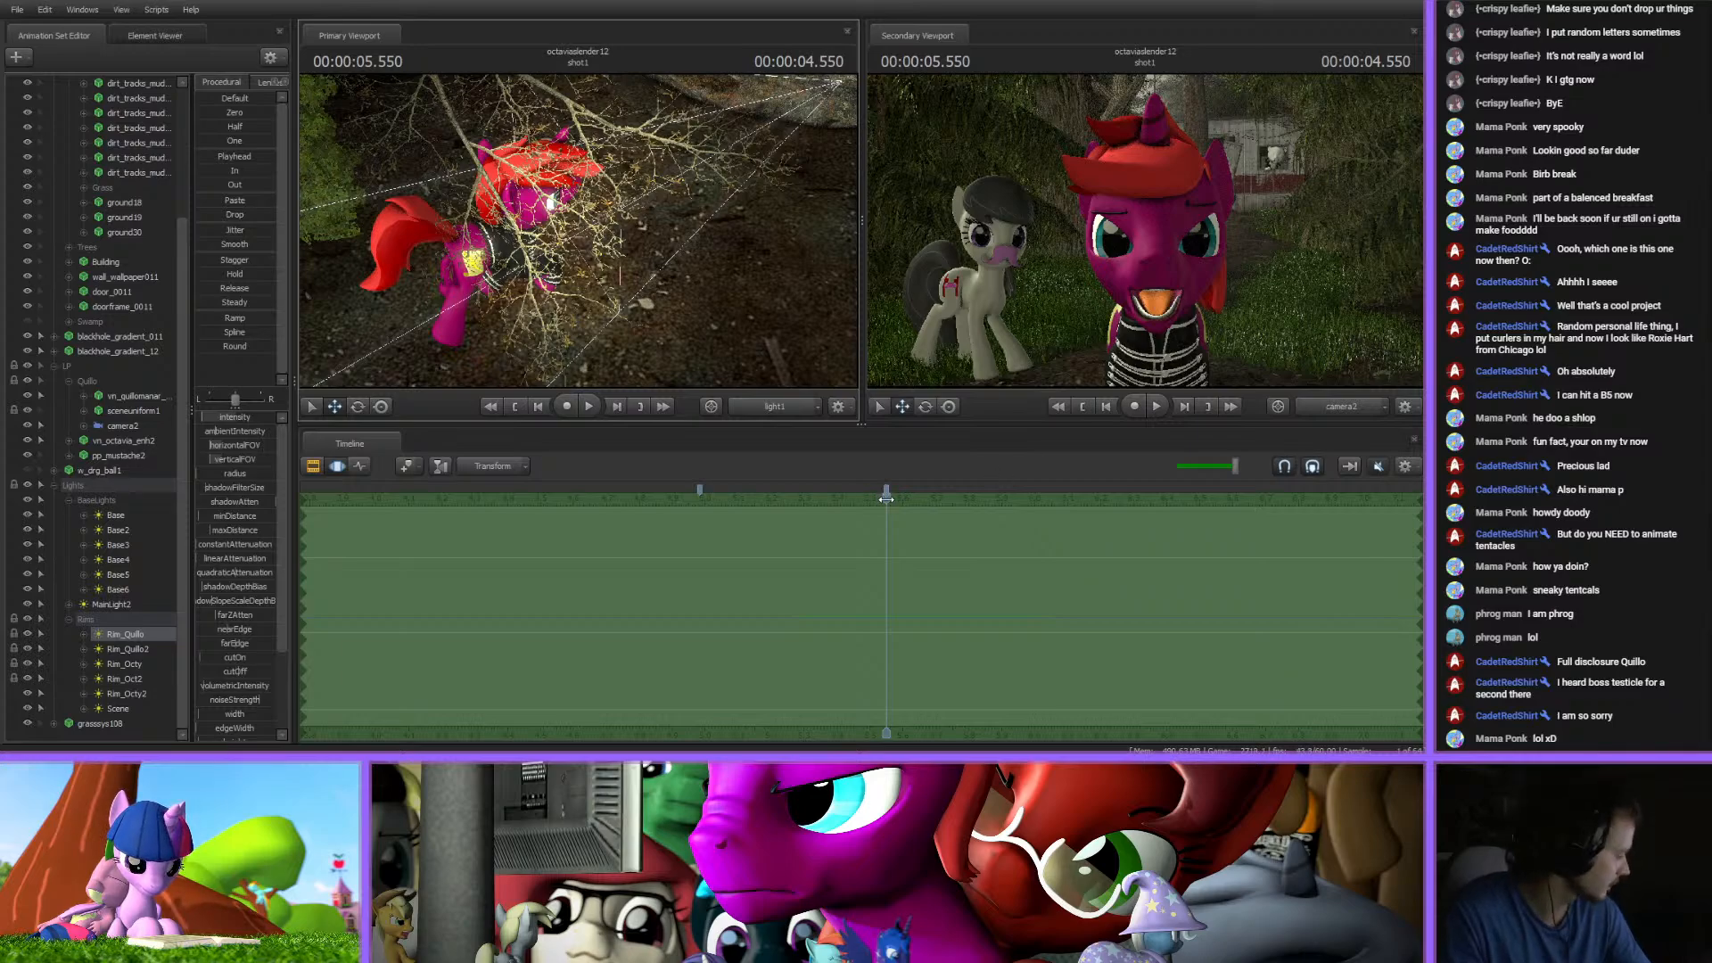
# - Play and scrub through the shot to check the adjusted rim light on the moving pony
pyautogui.moveTo(886, 498); pyautogui.dragTo(600, 522)
pyautogui.press('space')
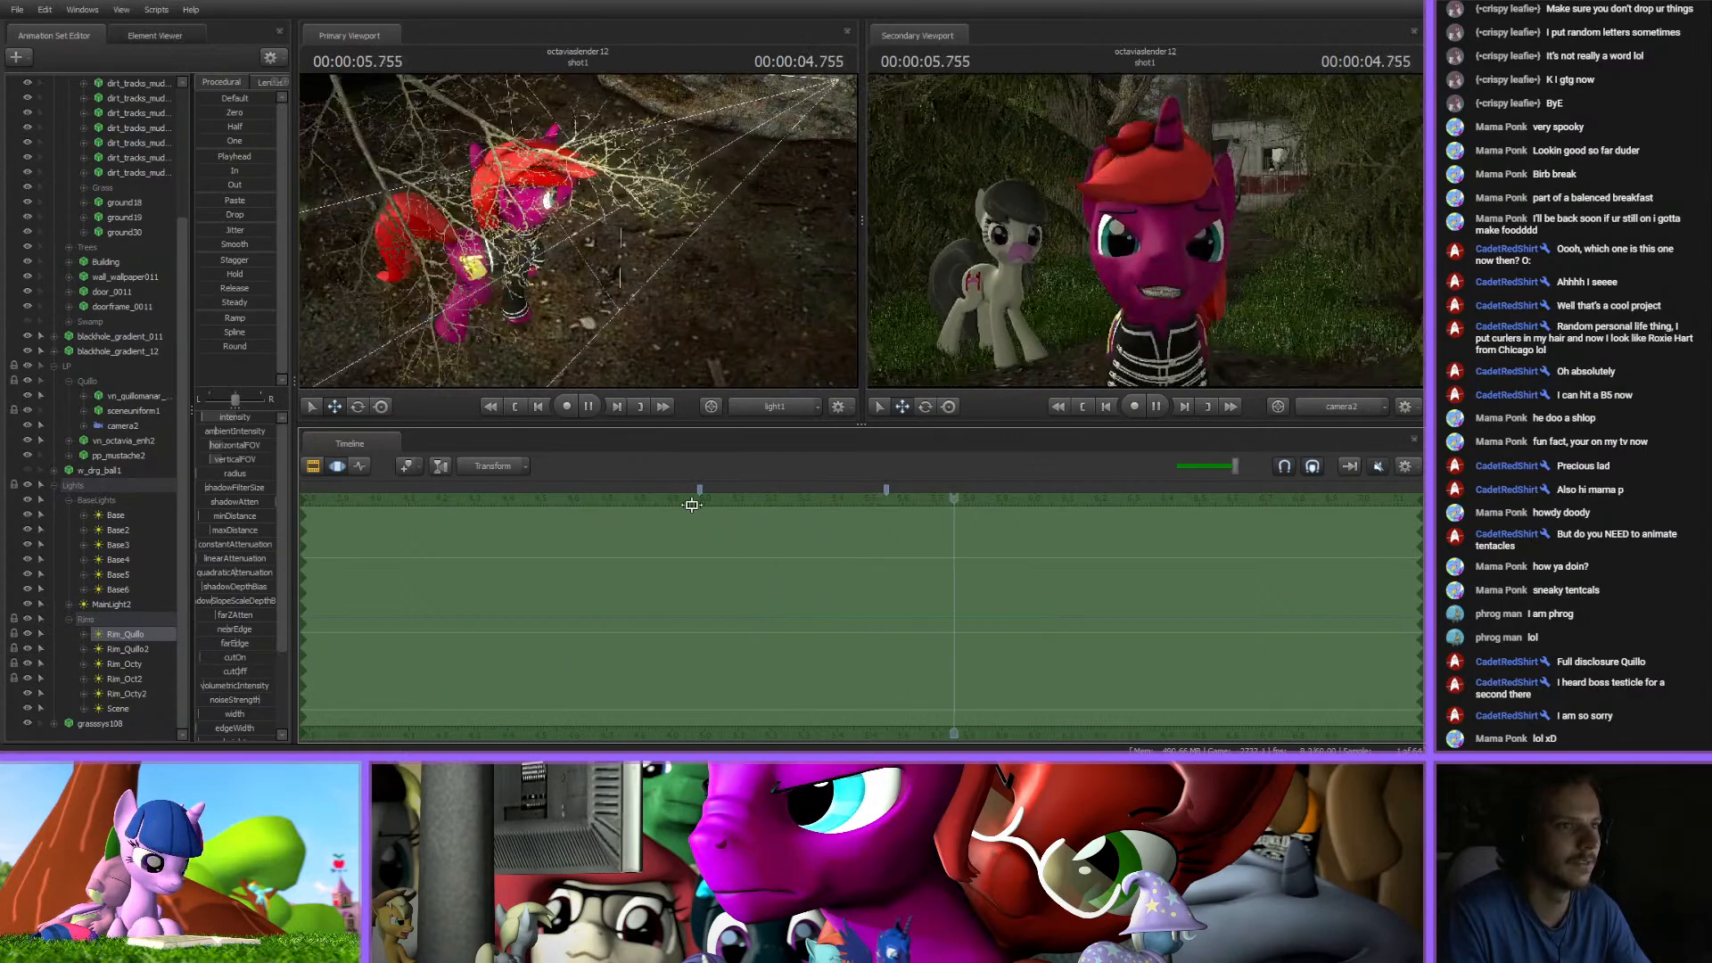
pyautogui.click(1186, 507)
pyautogui.moveTo(1197, 505); pyautogui.dragTo(525, 497)
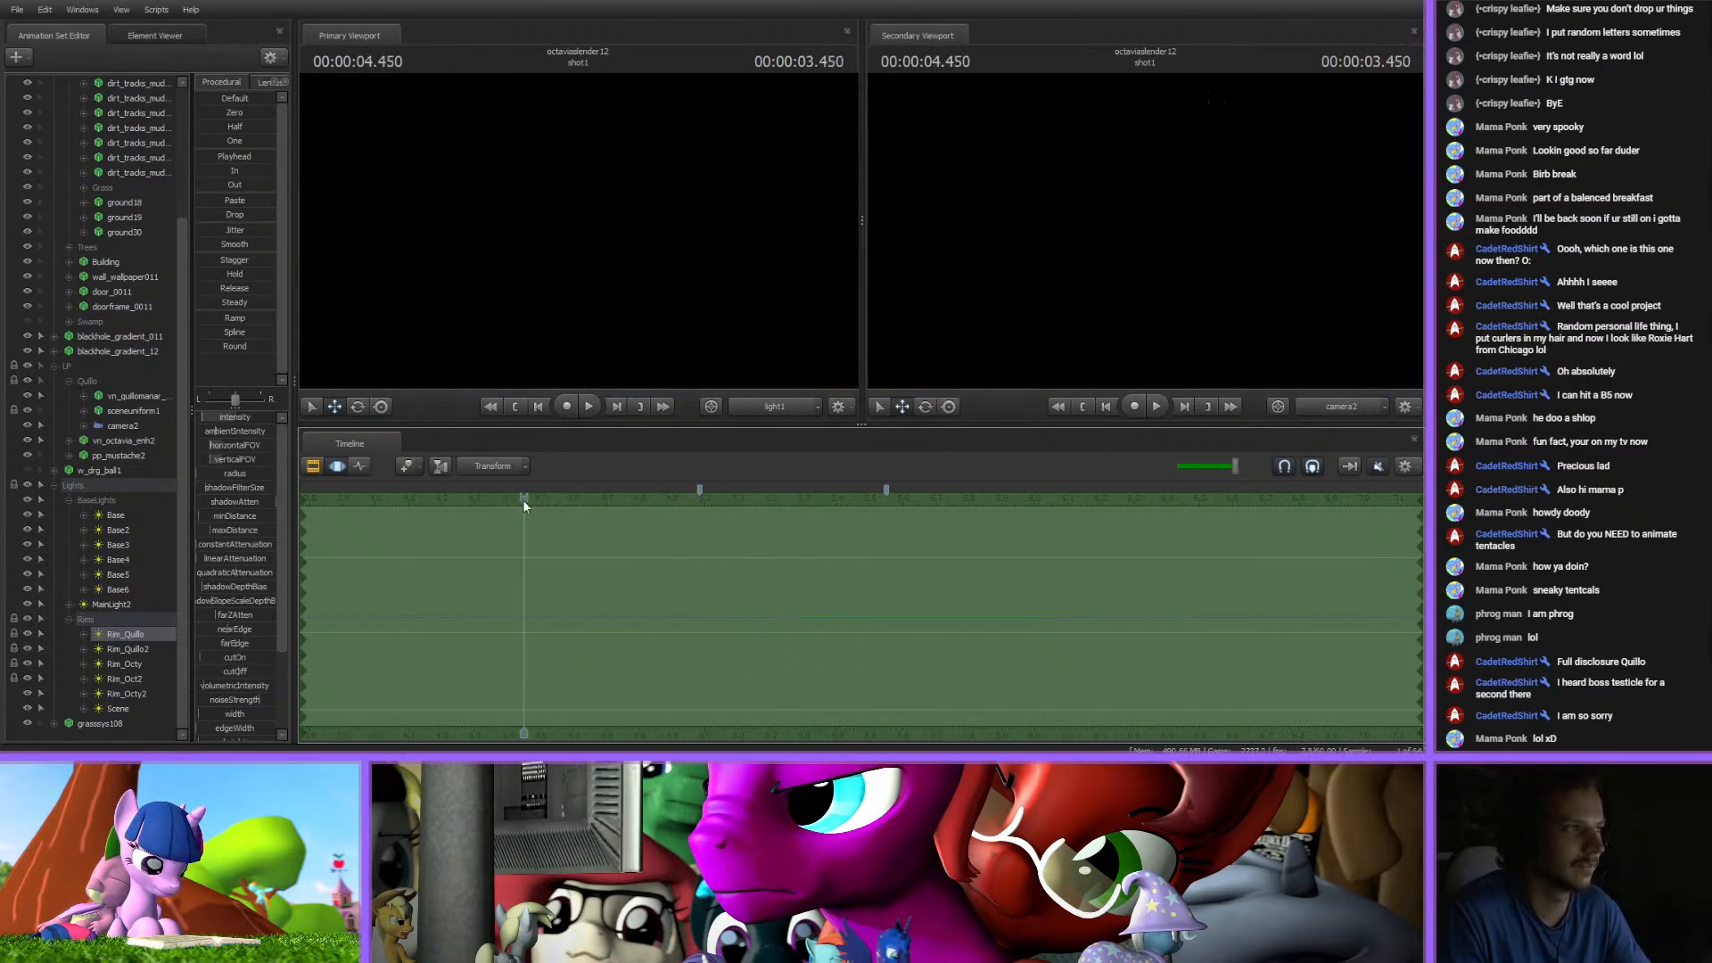
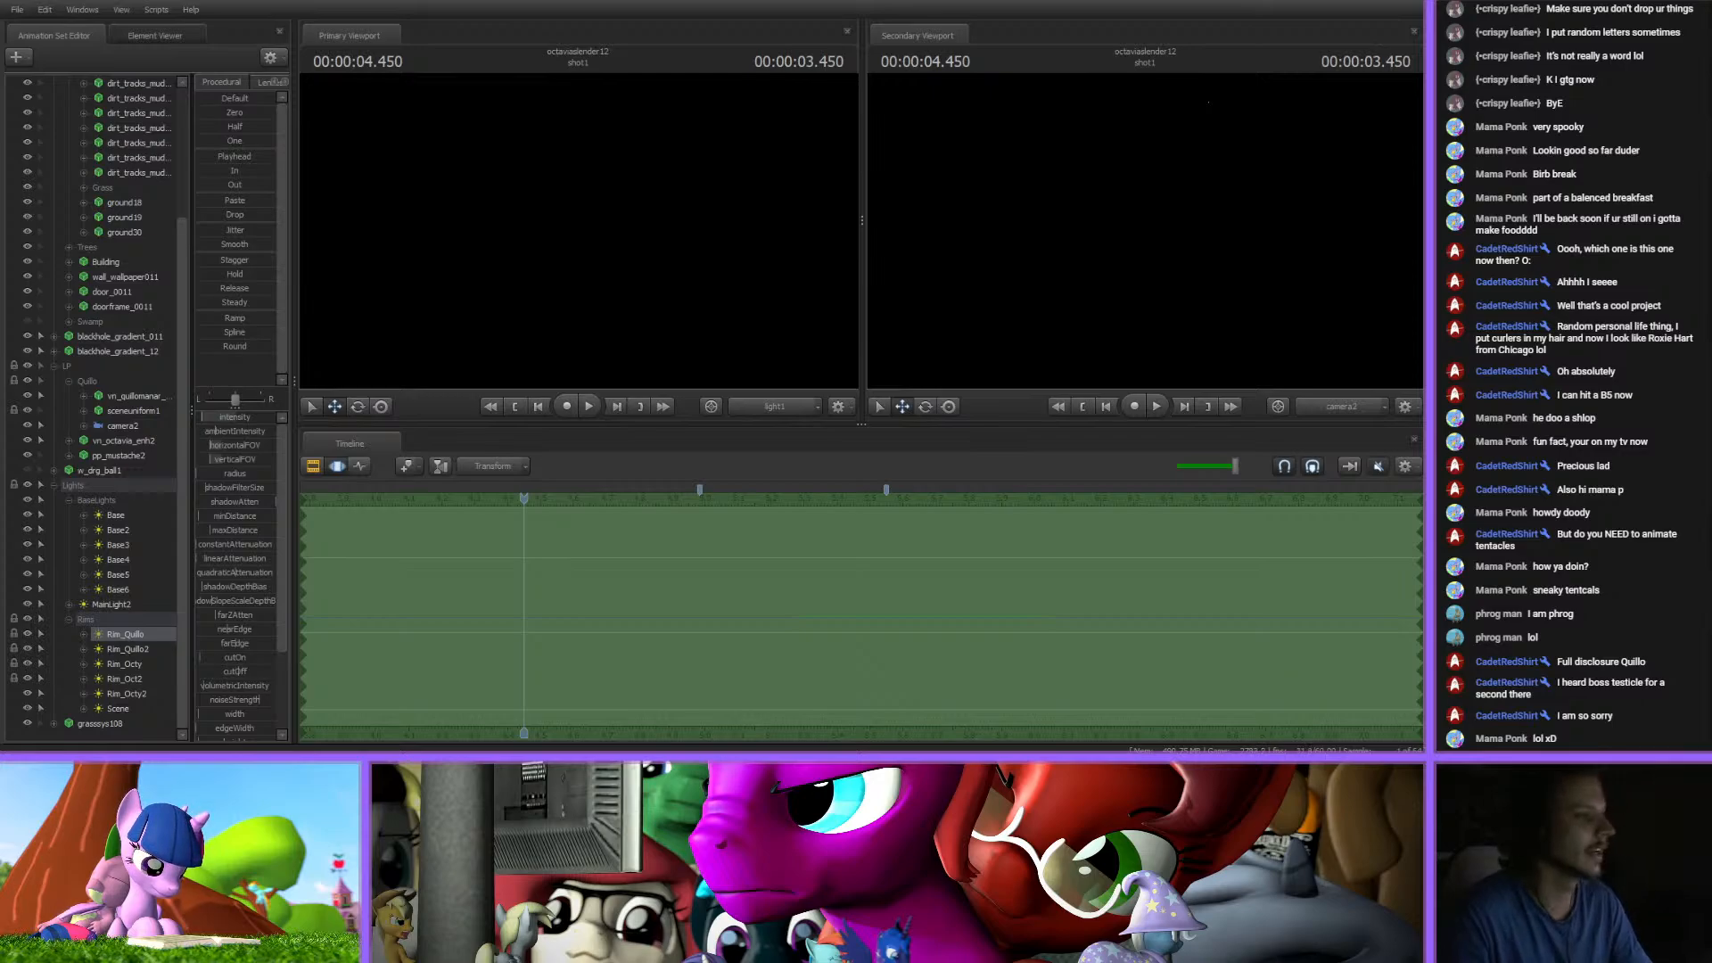
# - At 5.766 seconds, shift MainLight2 slightly lower above the purple pony's head
pyautogui.moveTo(524, 497); pyautogui.dragTo(960, 499)
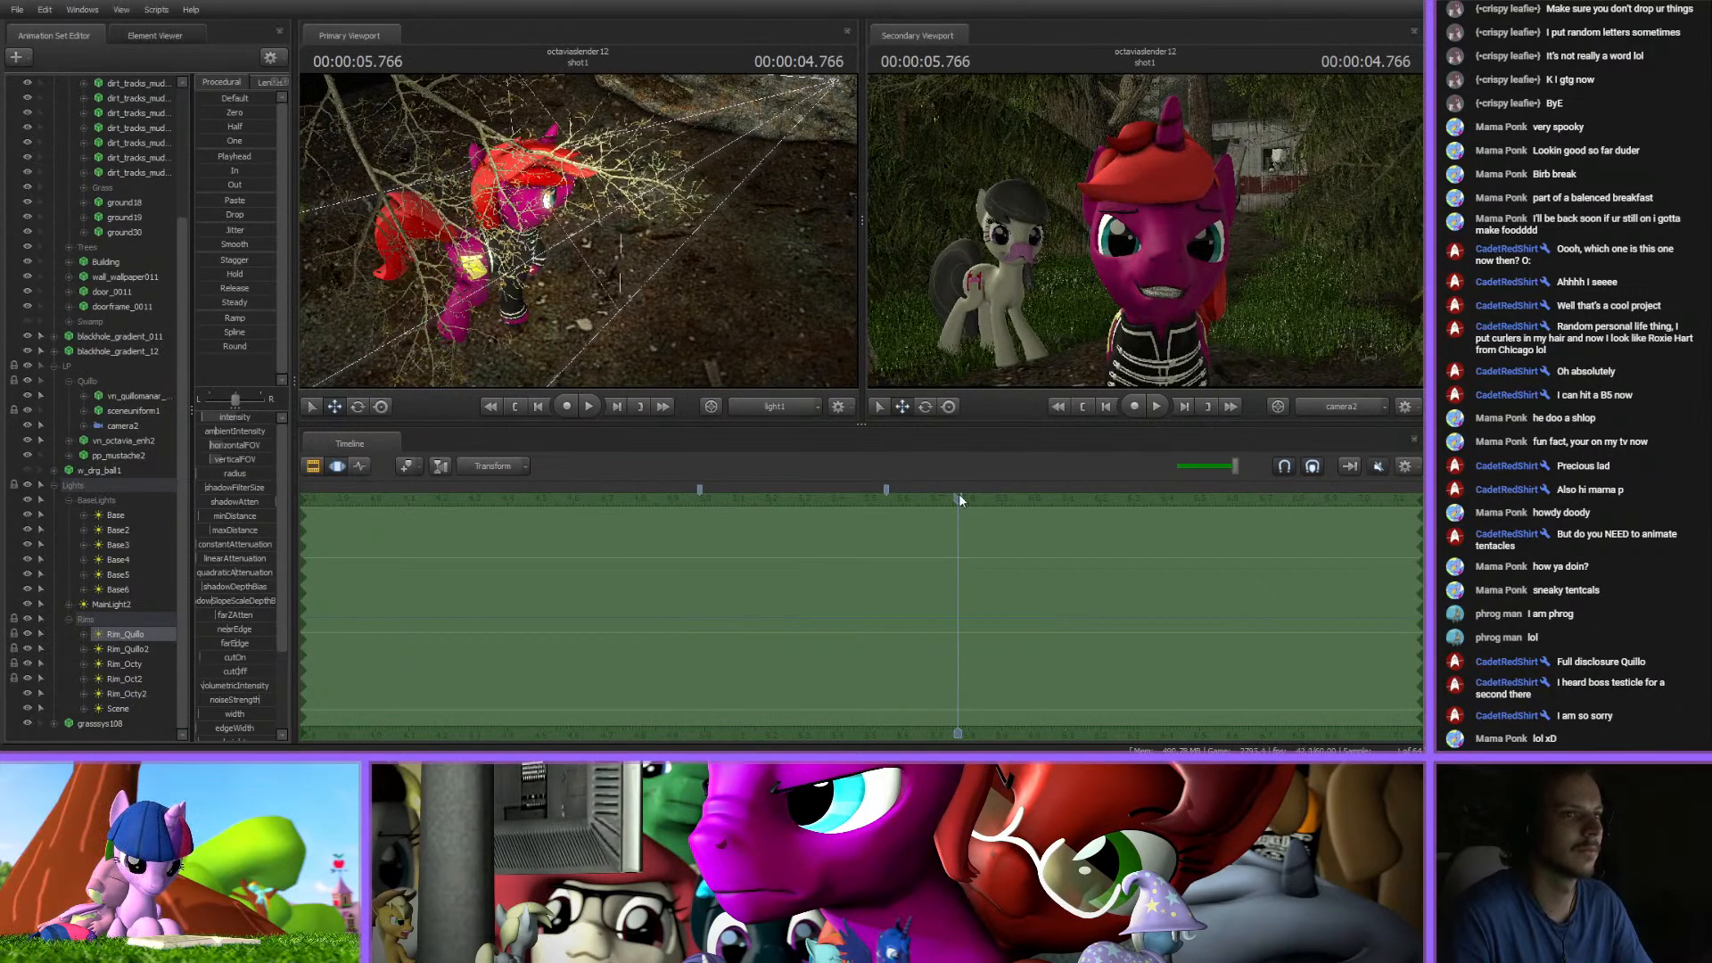
pyautogui.click(314, 468)
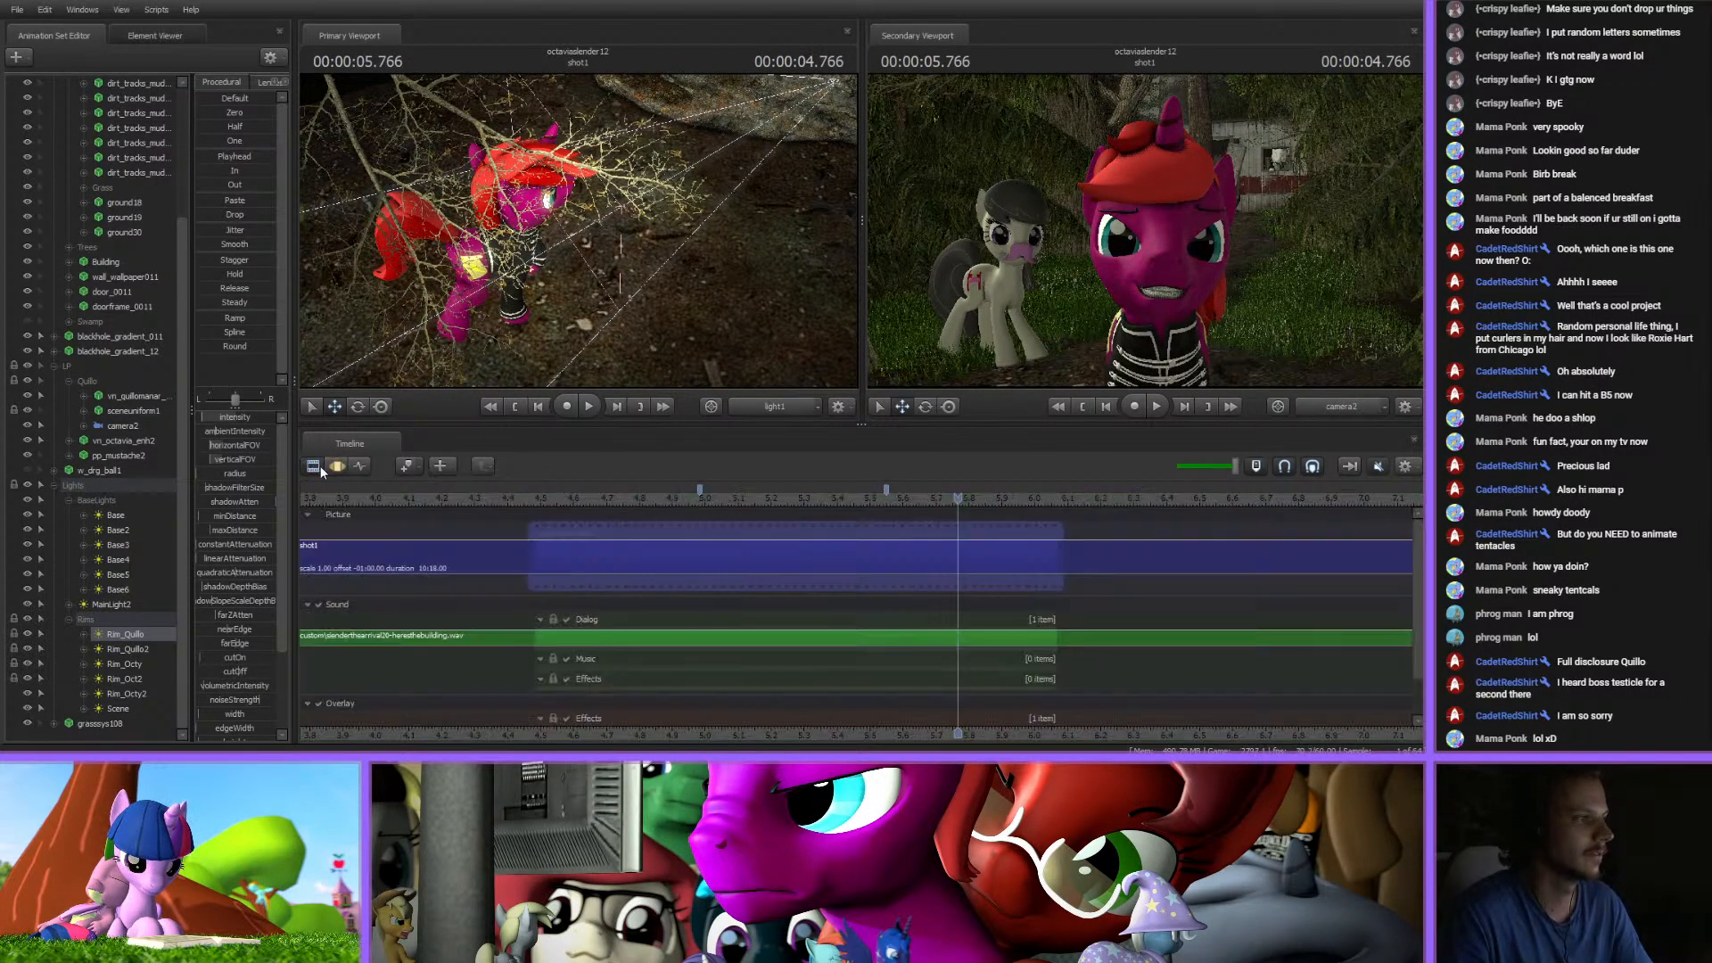
pyautogui.click(338, 466)
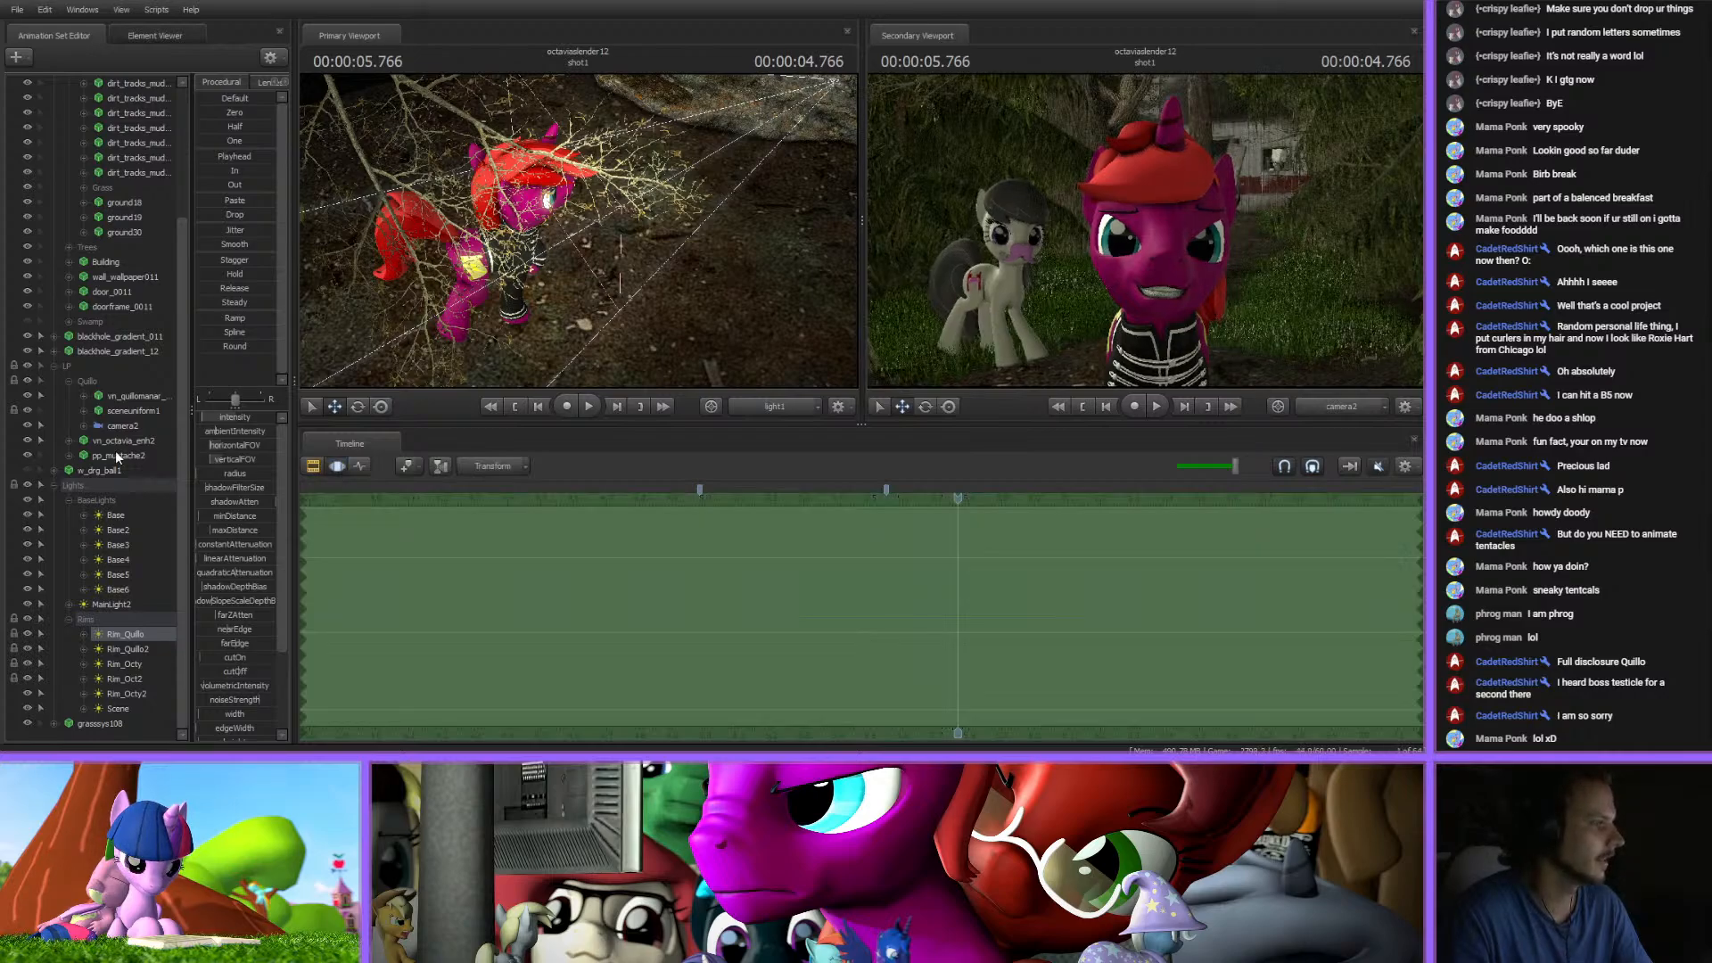
pyautogui.click(108, 605)
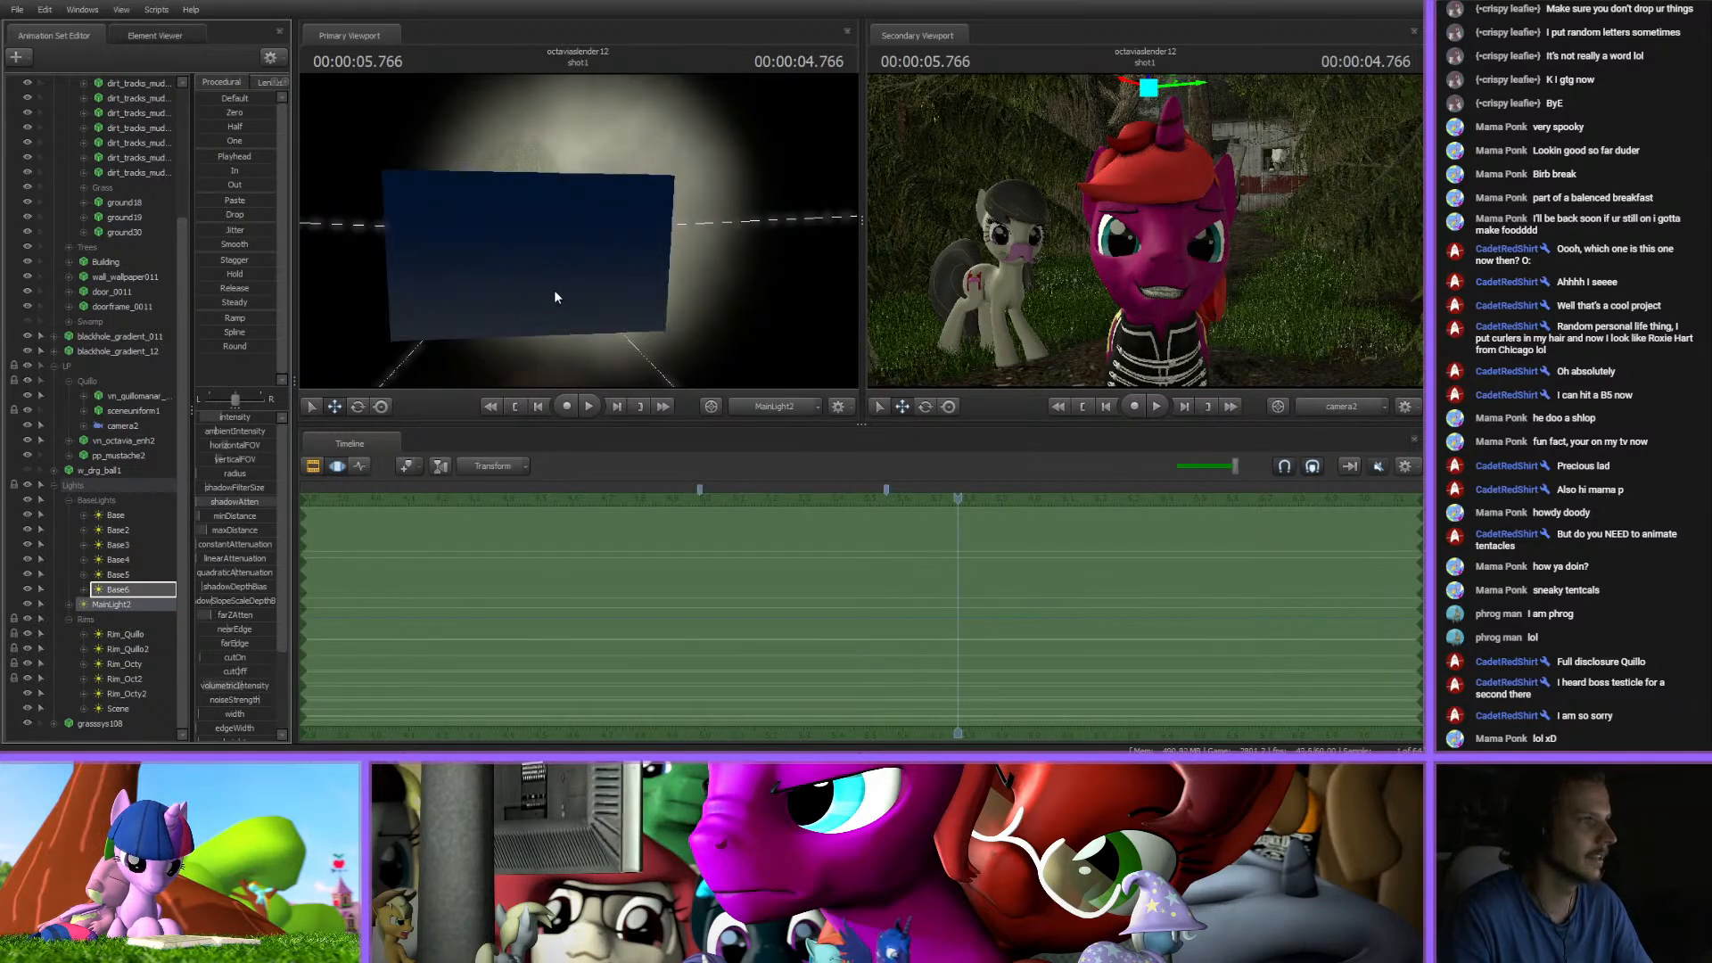
pyautogui.moveTo(1151, 93); pyautogui.dragTo(1161, 108)
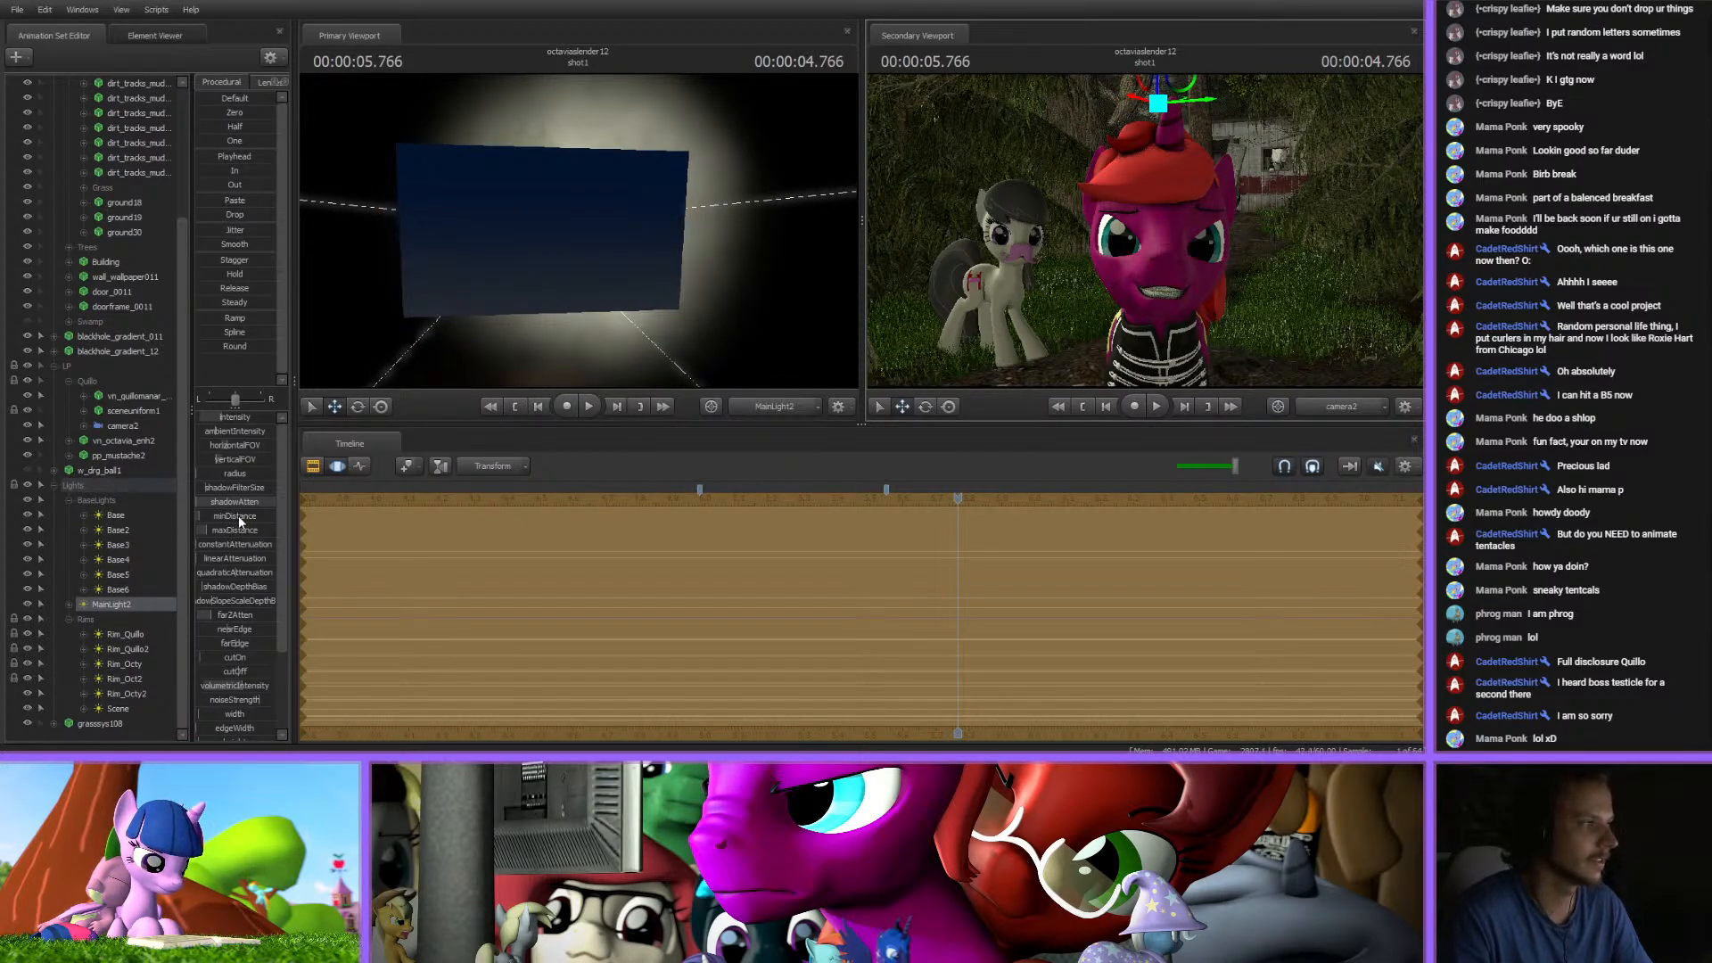
# - Expand MainLight2's controls and lower its minDistance toward zero
pyautogui.click(69, 605)
pyautogui.scroll(-1, 73, 604)
pyautogui.click(83, 604)
pyautogui.scroll(-7, 96, 611)
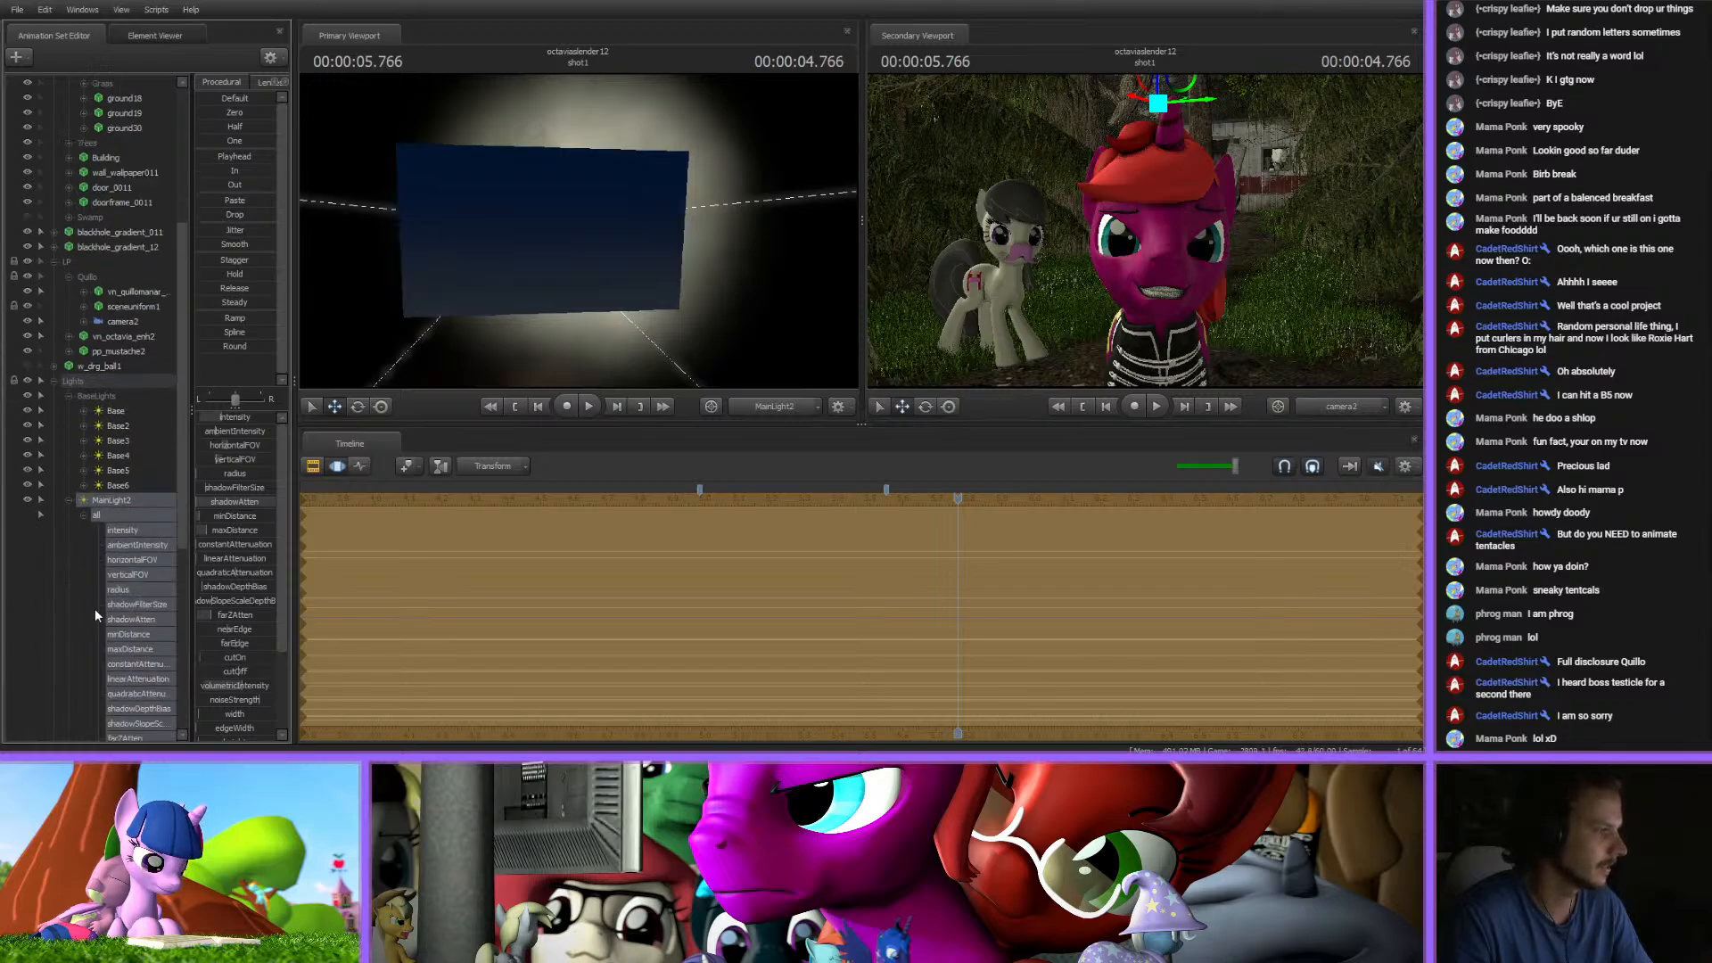
pyautogui.click(130, 416)
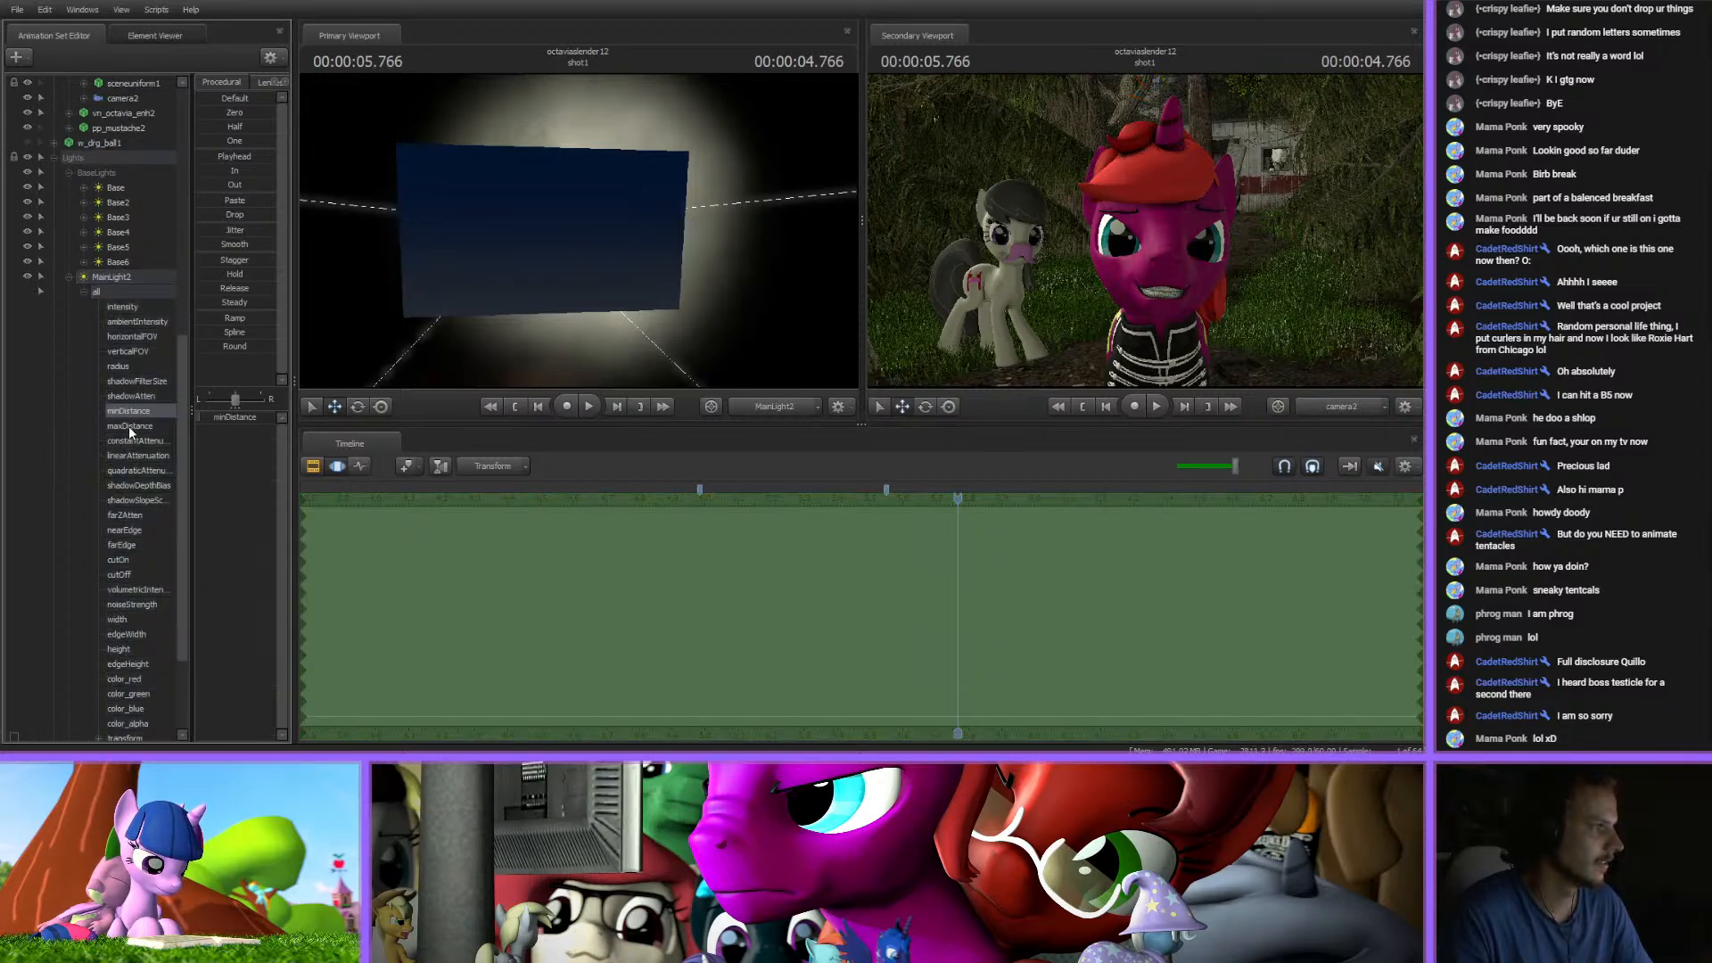
pyautogui.click(234, 112)
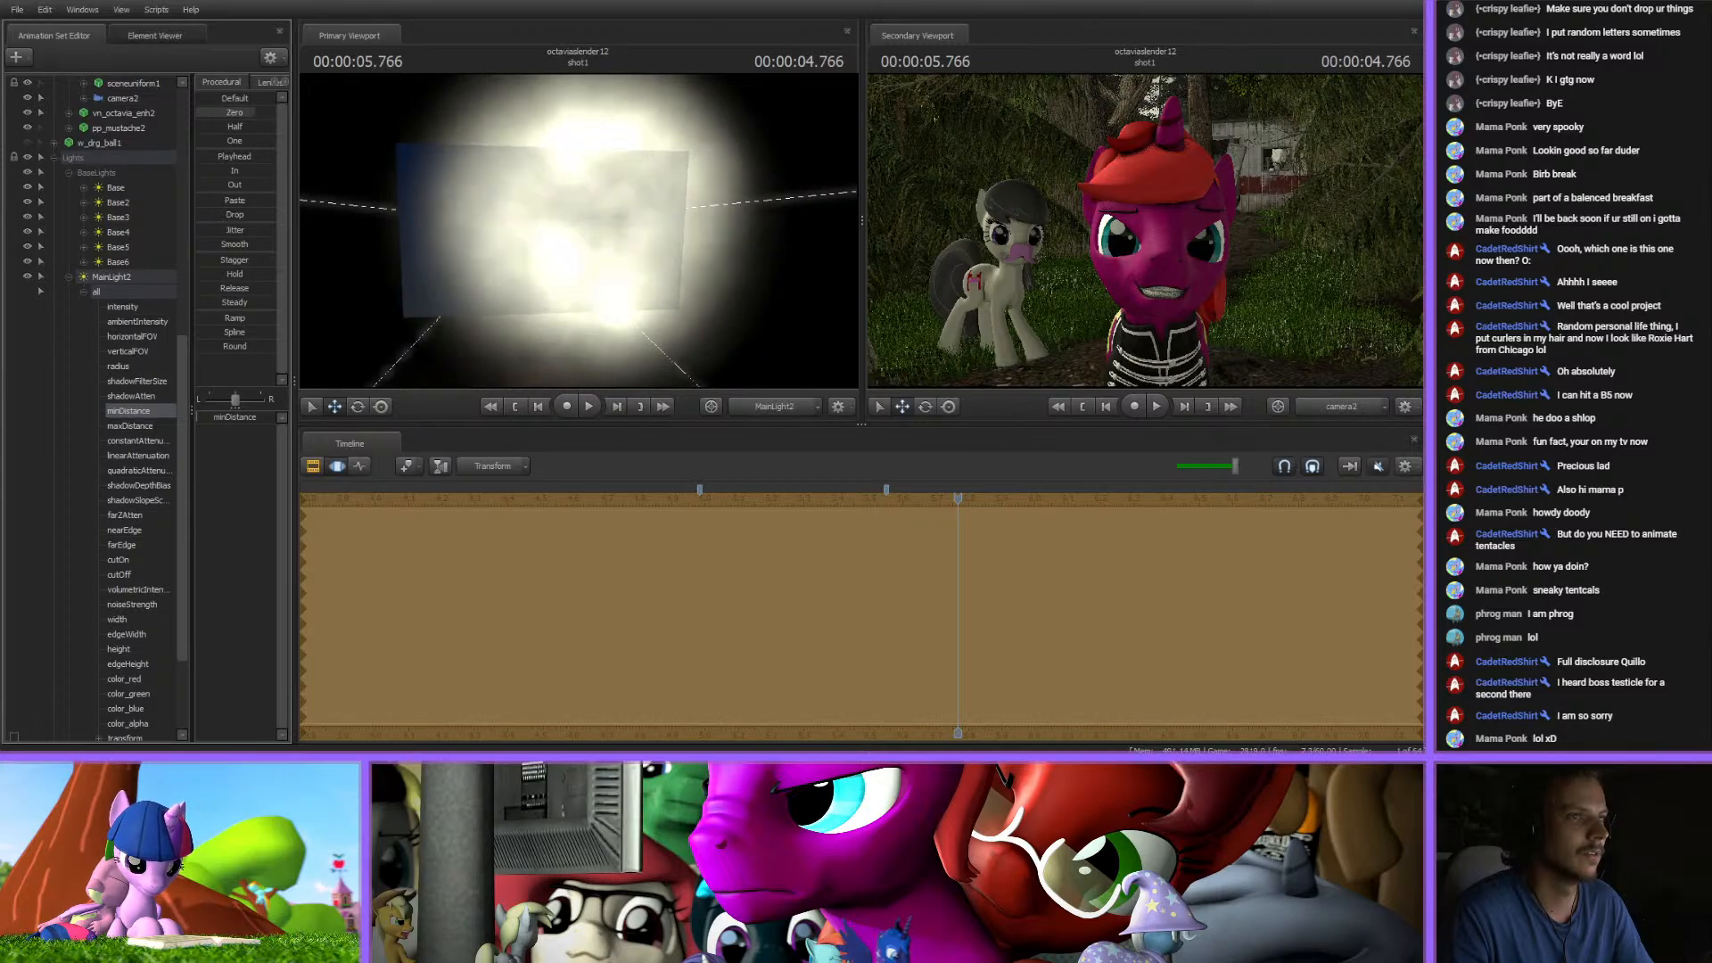
# - Reduce MainLight2's volumetricIntensity partway toward zero, save the session, and lower it slightly more at 5.333 seconds
pyautogui.click(132, 590)
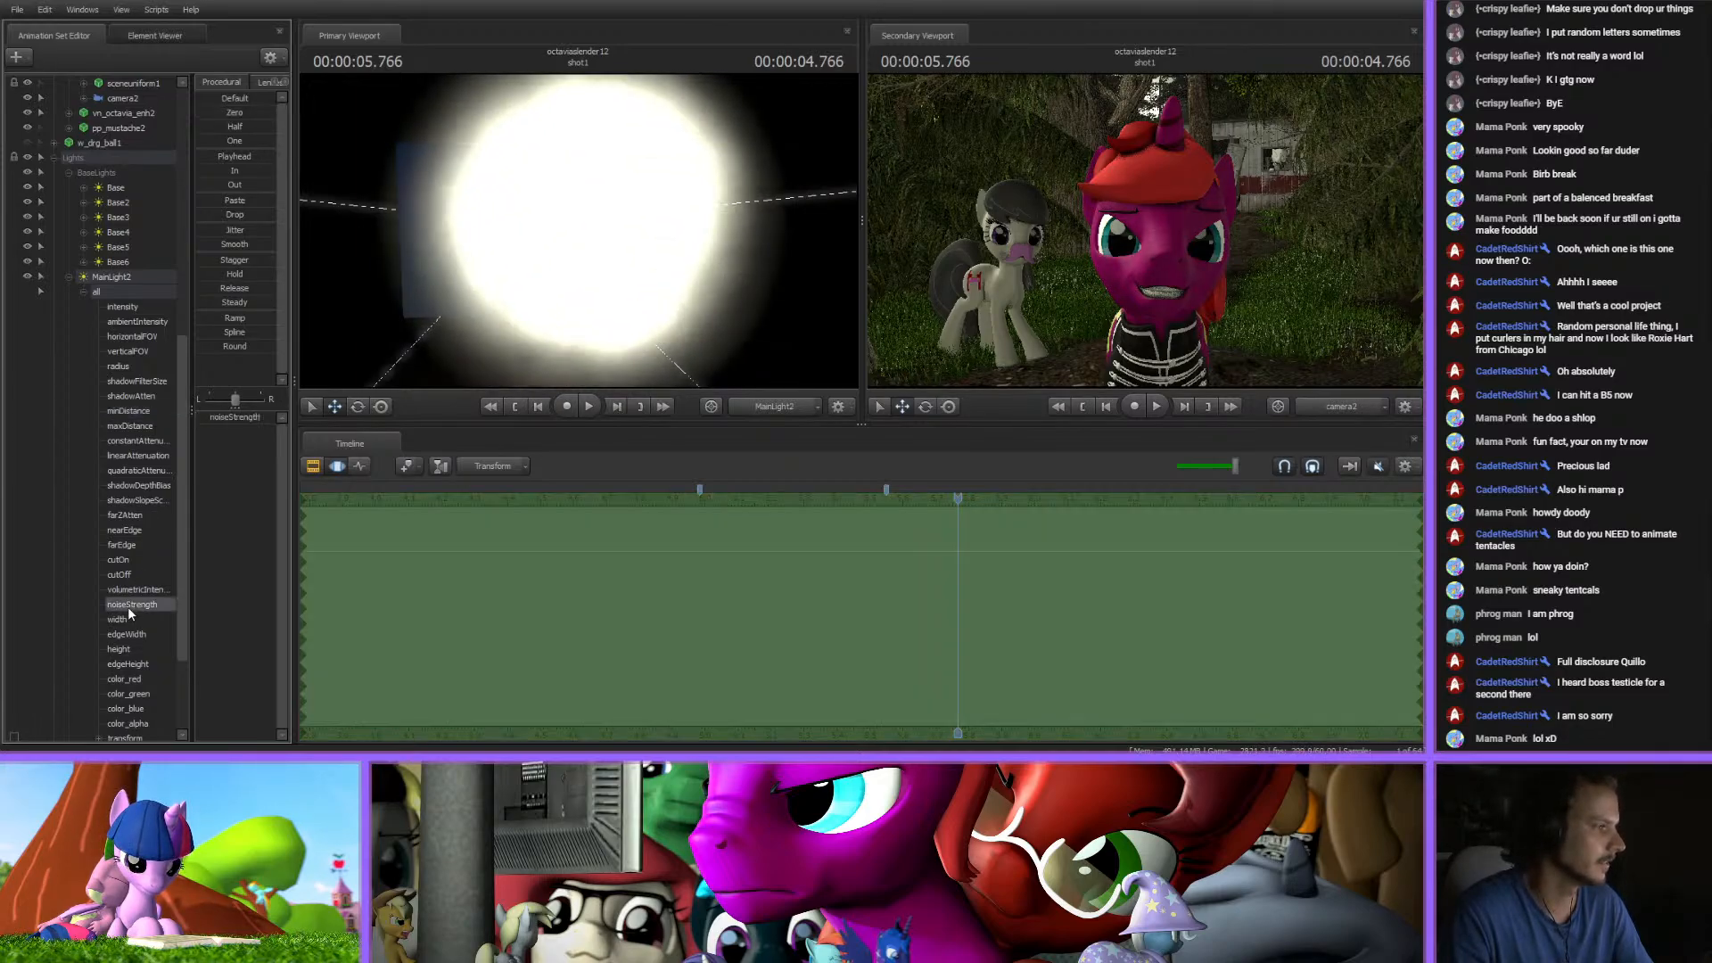
pyautogui.moveTo(206, 112); pyautogui.dragTo(241, 112)
pyautogui.hotkey('ctrl', 's')
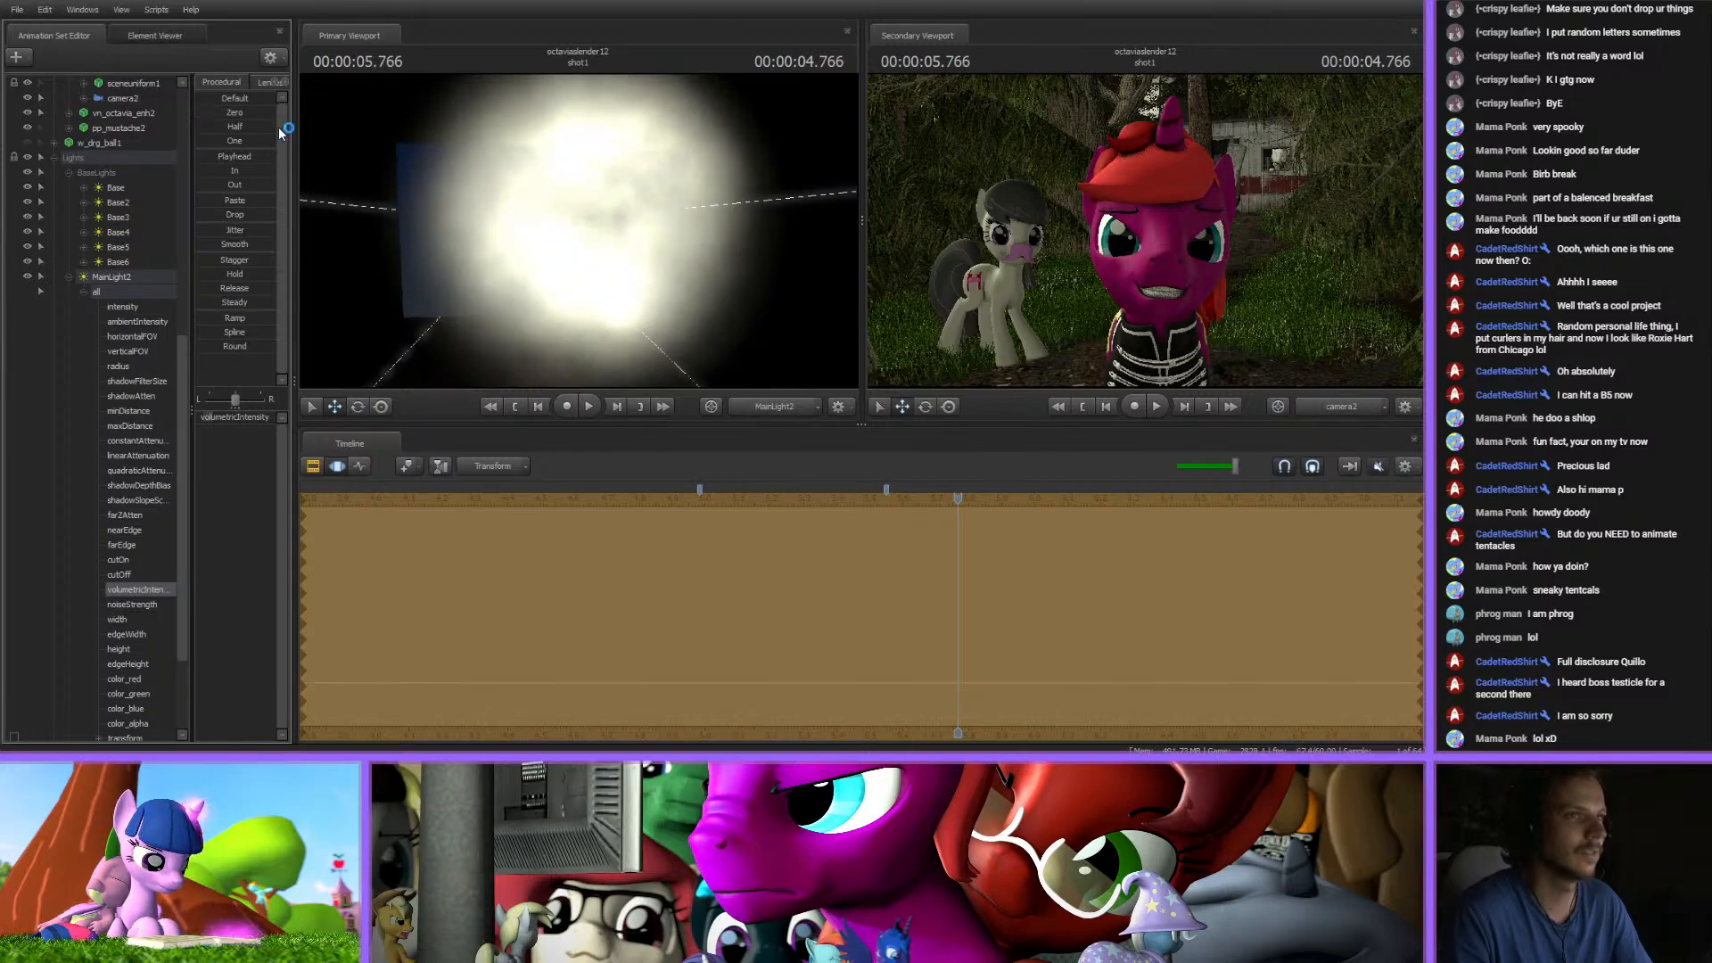
pyautogui.moveTo(958, 504); pyautogui.dragTo(815, 535)
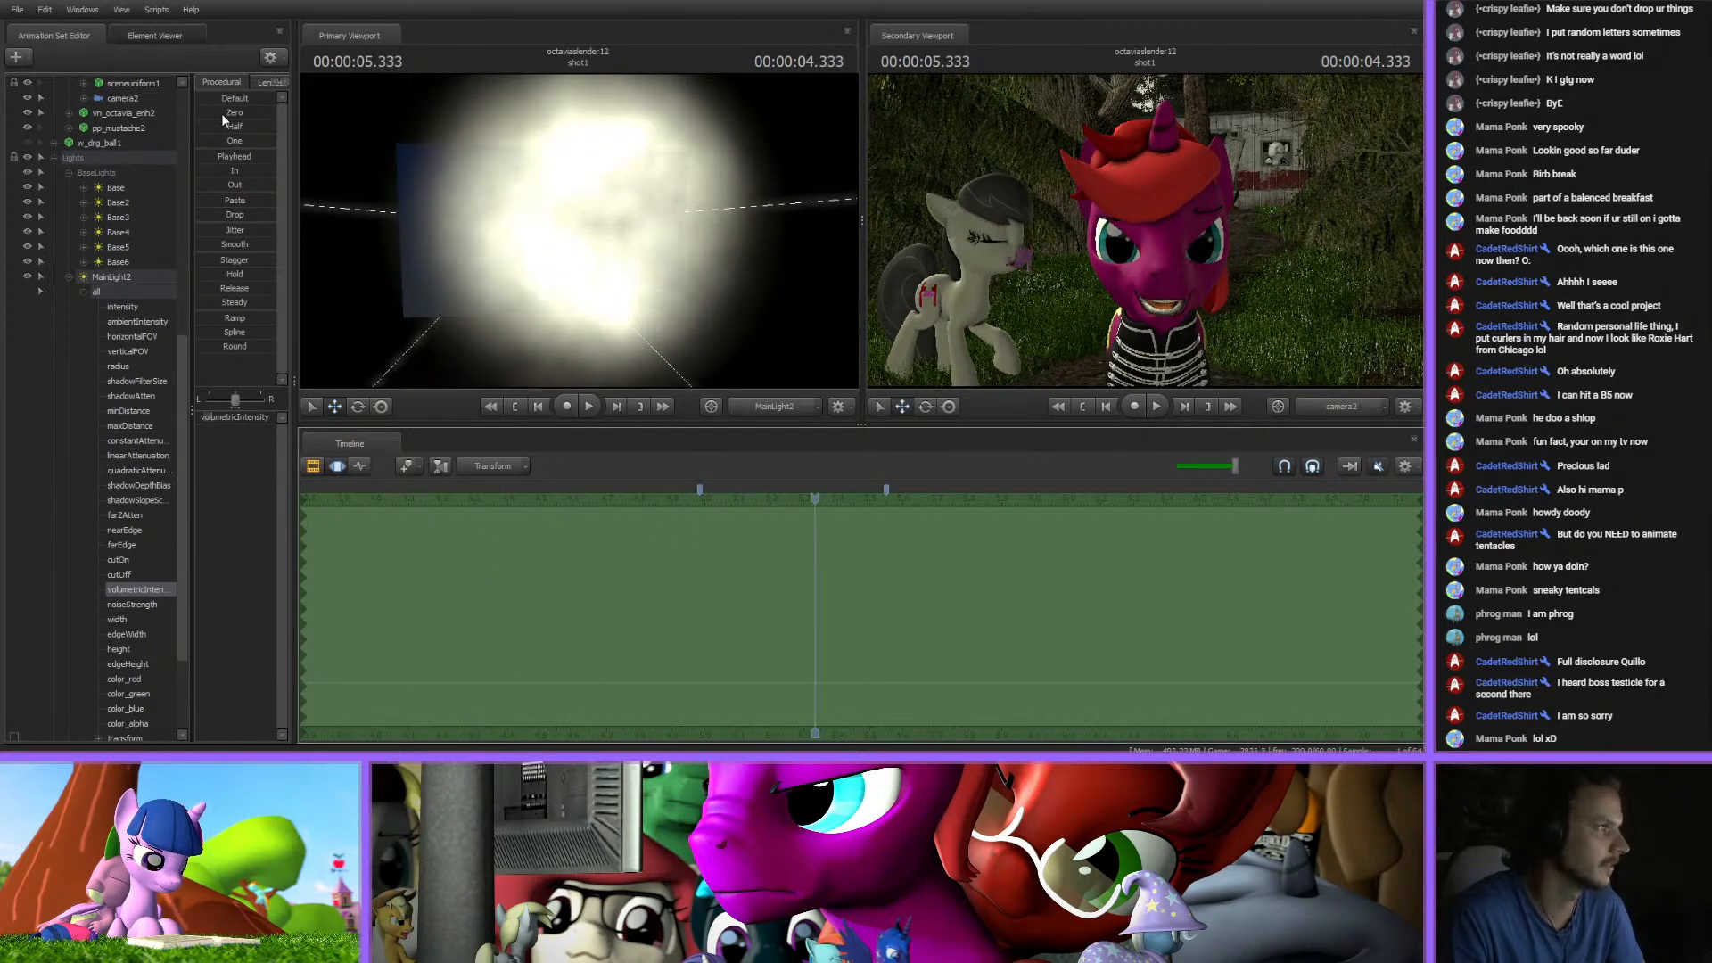
pyautogui.moveTo(222, 114)
pyautogui.mouseDown()
pyautogui.moveTo(244, 114)
pyautogui.moveTo(219, 115)
pyautogui.mouseUp()
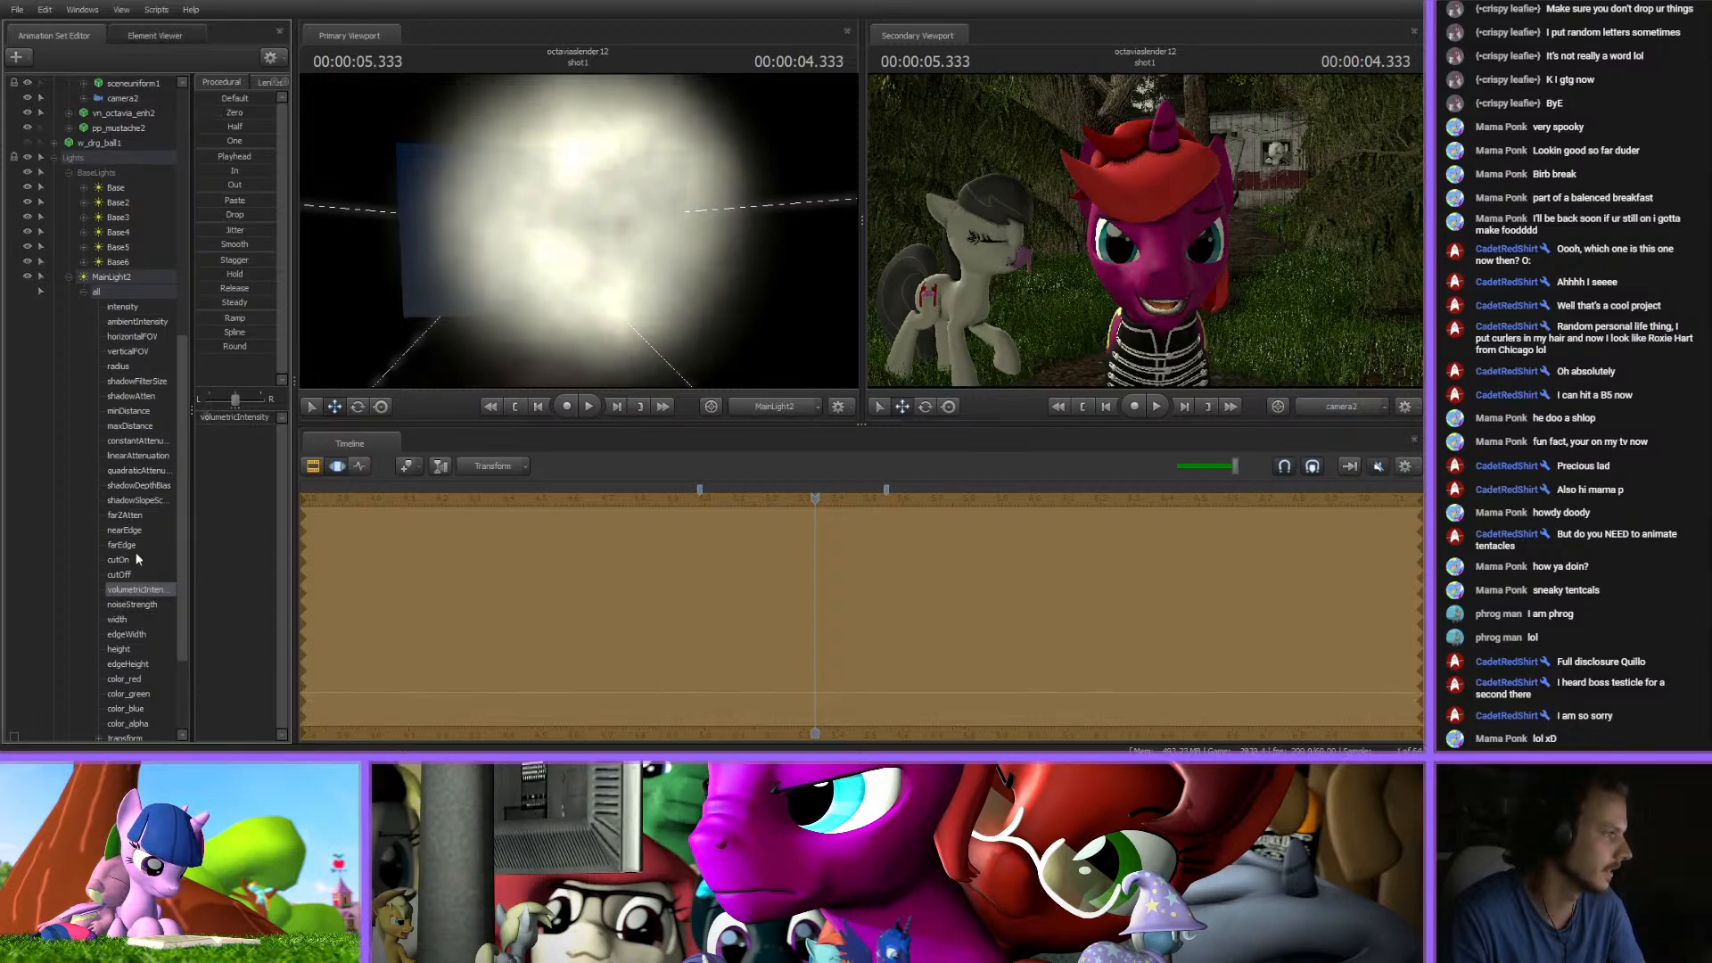
# - Readjust MainLight2's minDistance with the Zero preset to give its volumetric beam a softer, dimmer glow
pyautogui.click(132, 409)
pyautogui.moveTo(225, 109); pyautogui.dragTo(267, 114)
pyautogui.click(1062, 483)
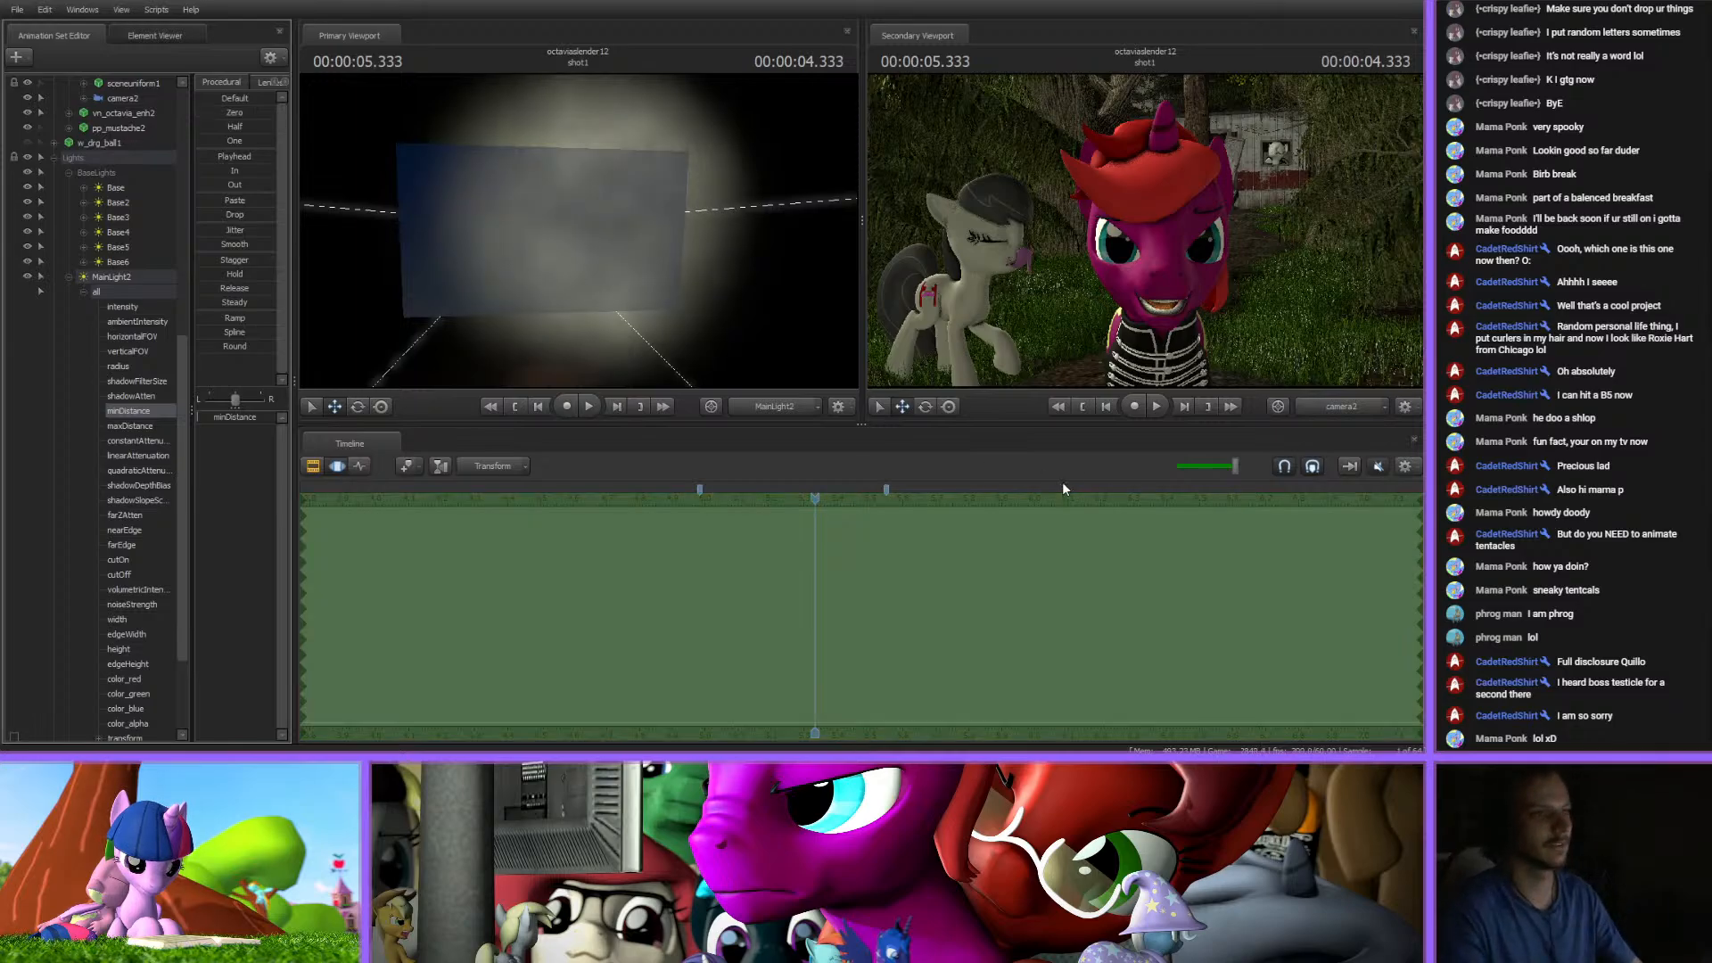
# - At 5.183 seconds, nudge MainLight2 slightly sideways above the purple pony's head and straighten its aim
pyautogui.click(134, 277)
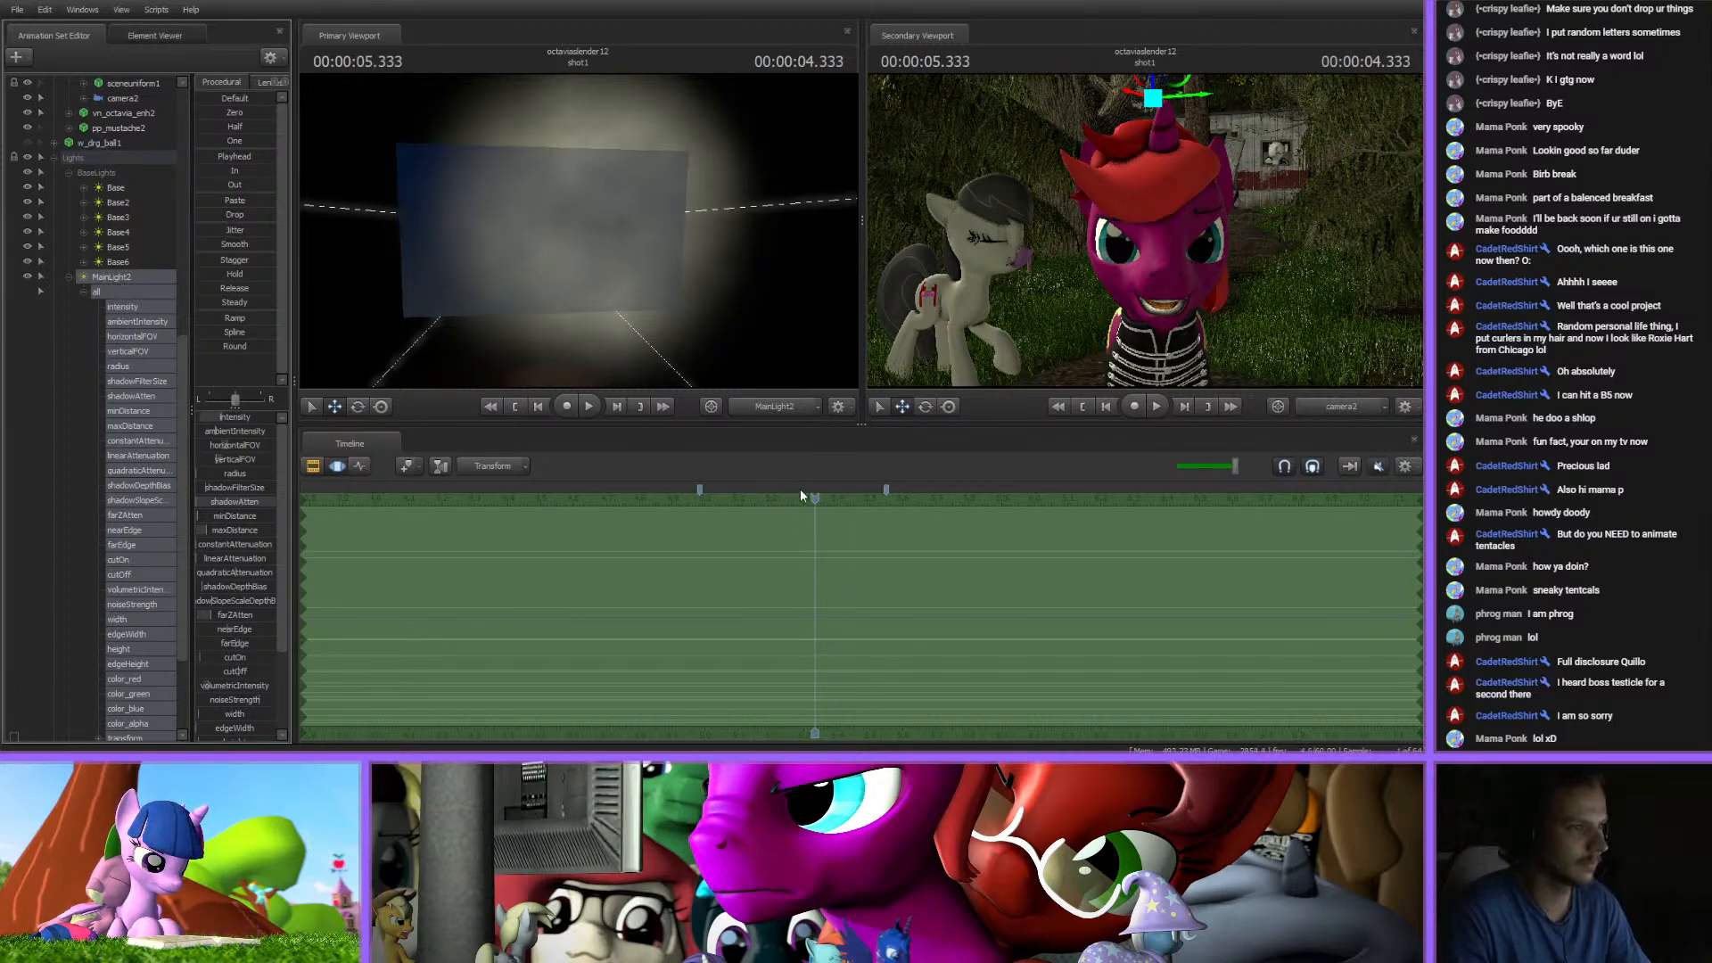
pyautogui.moveTo(810, 497); pyautogui.dragTo(768, 506)
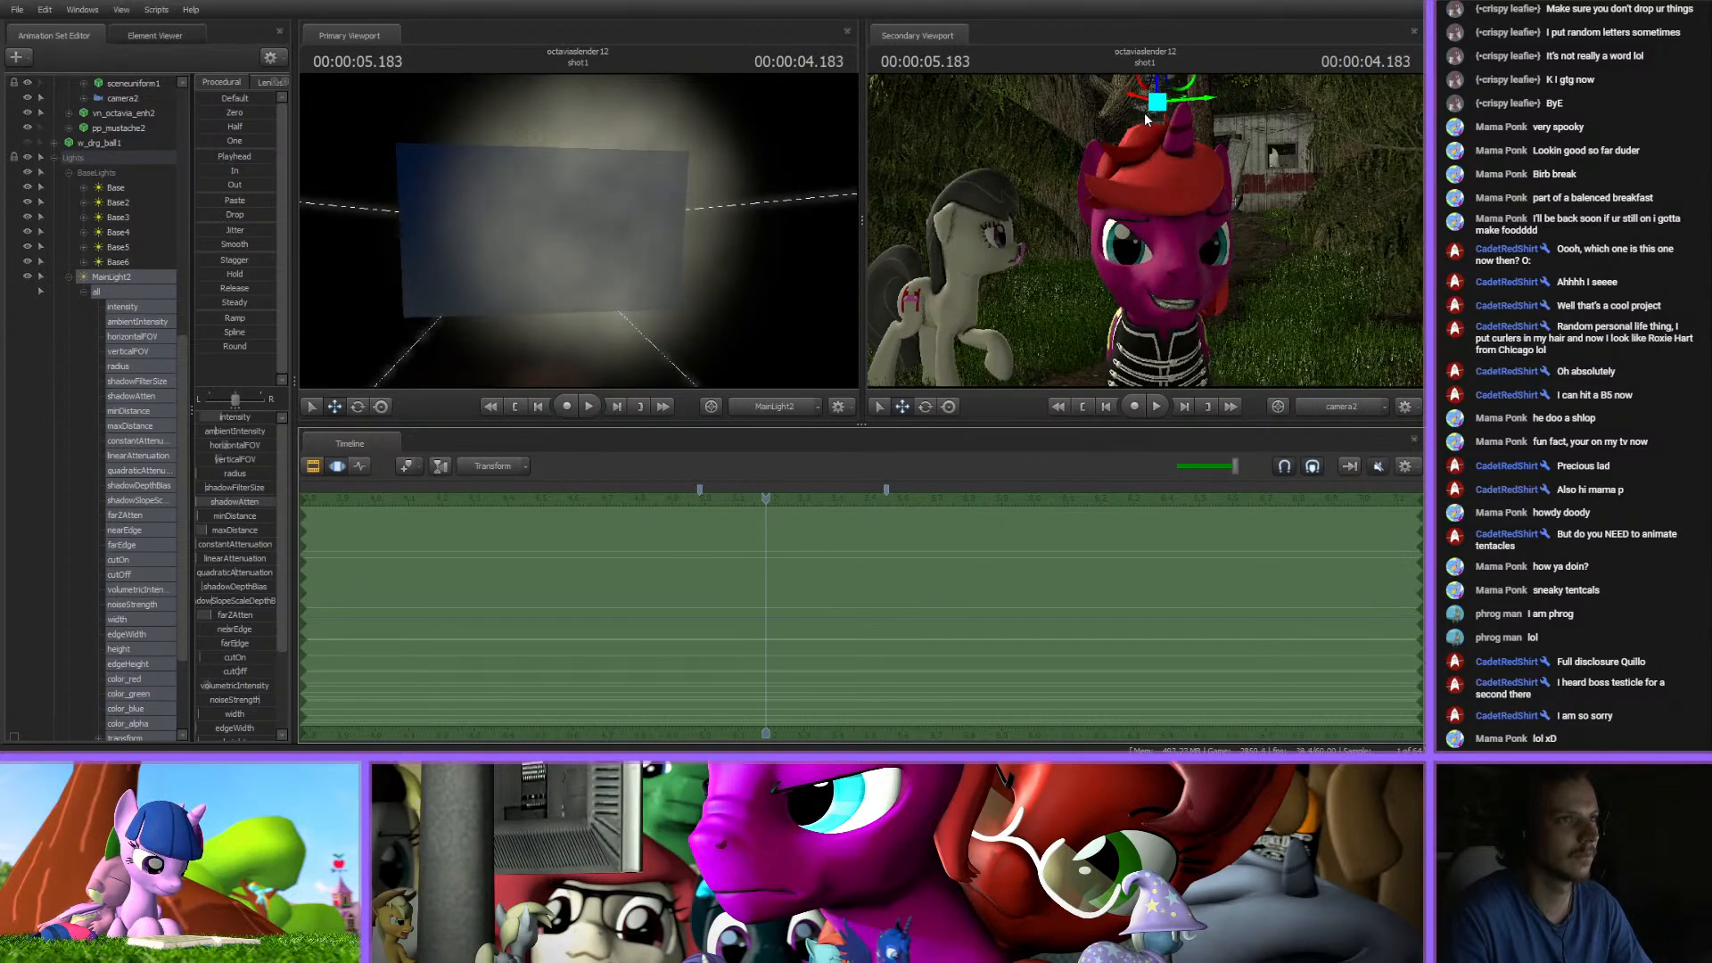
pyautogui.moveTo(1145, 114); pyautogui.dragTo(1156, 116)
pyautogui.press('e')
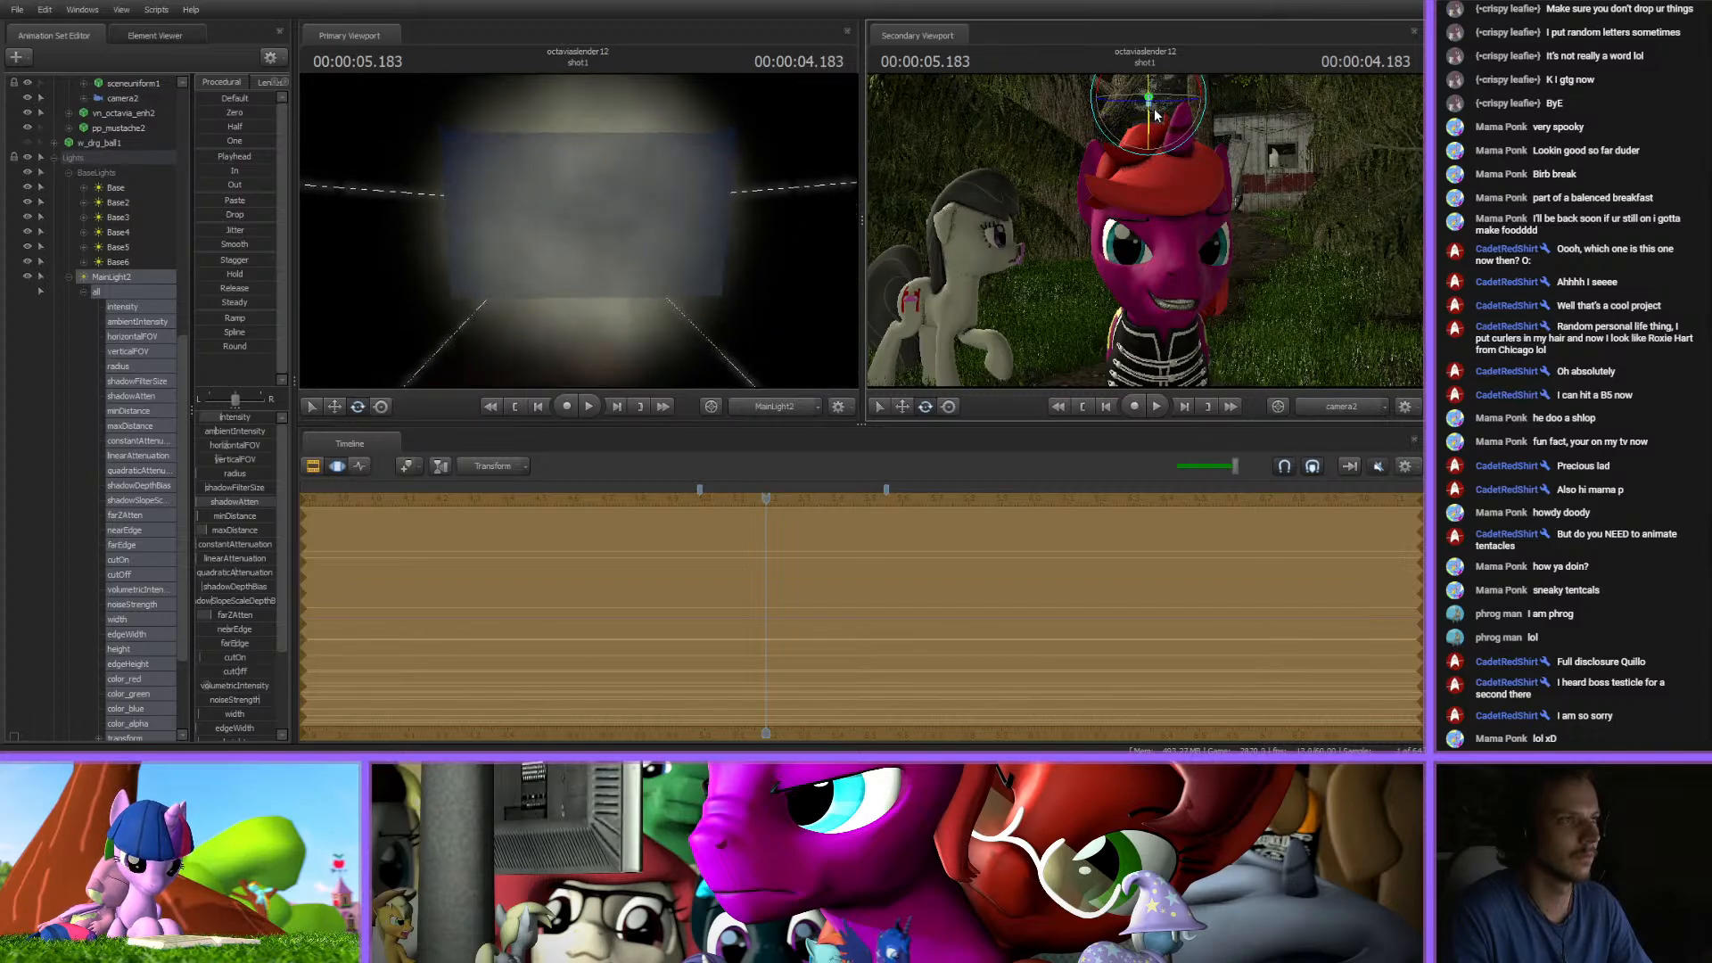
pyautogui.press('Return')
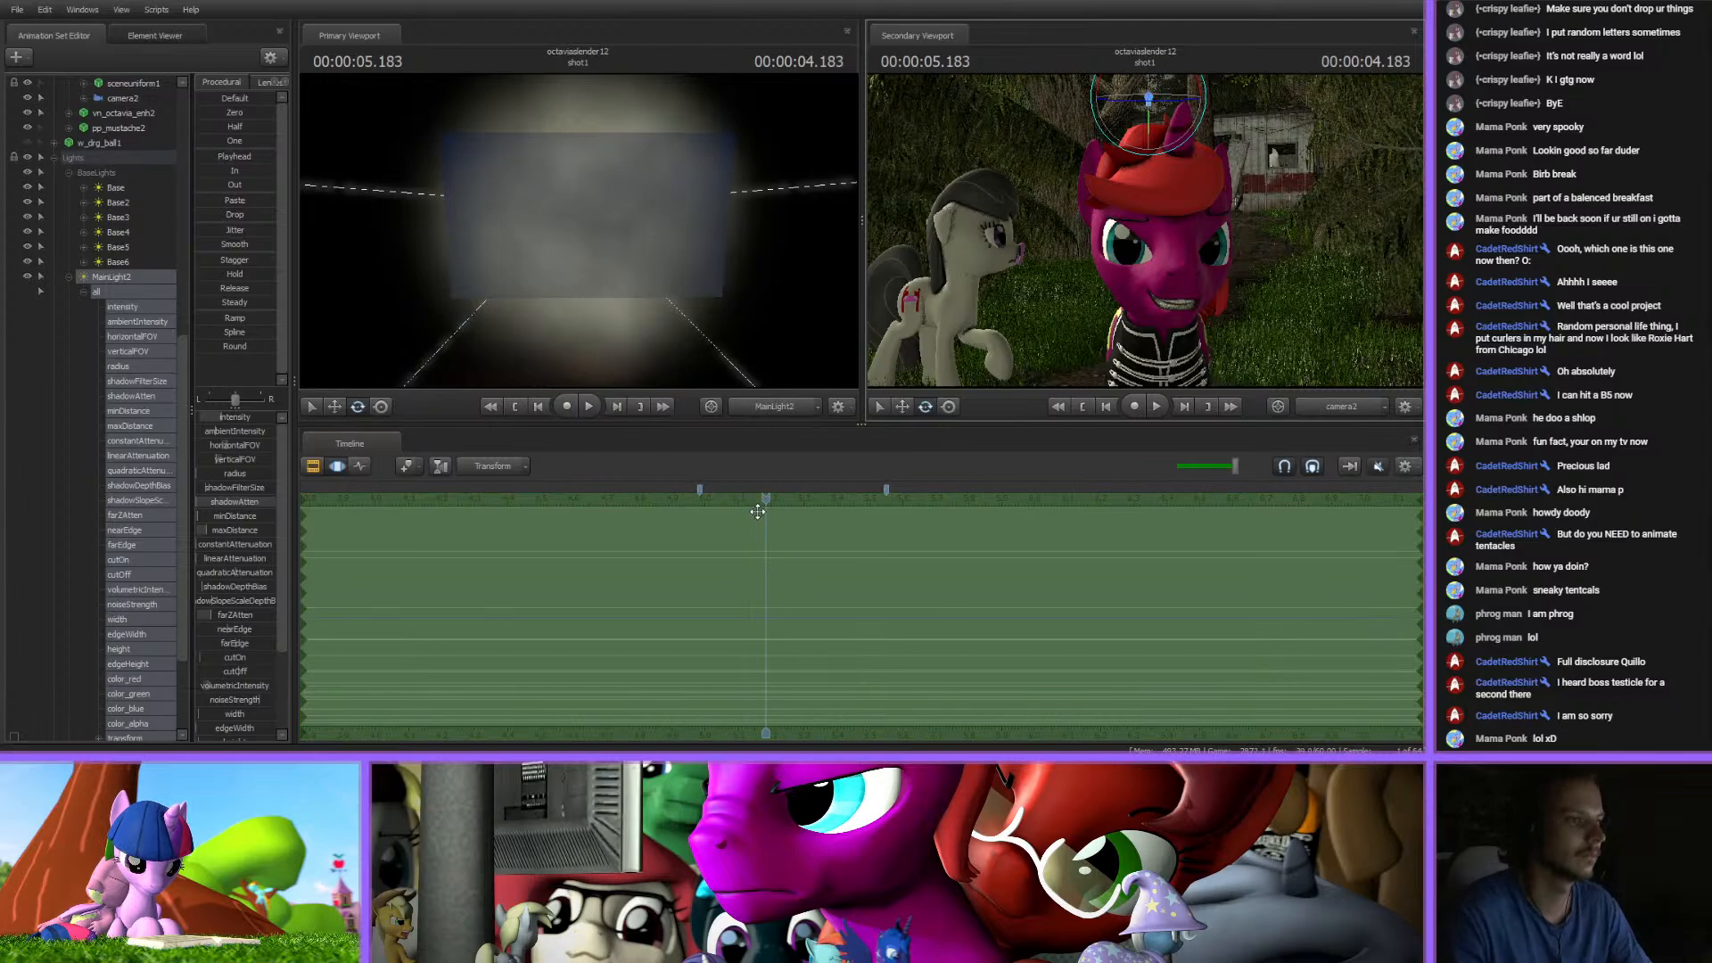
# - Scrub the shot to check the adjusted main light, examining the frame at 5.366 seconds in the Clip Editor
pyautogui.moveTo(769, 502); pyautogui.dragTo(802, 491)
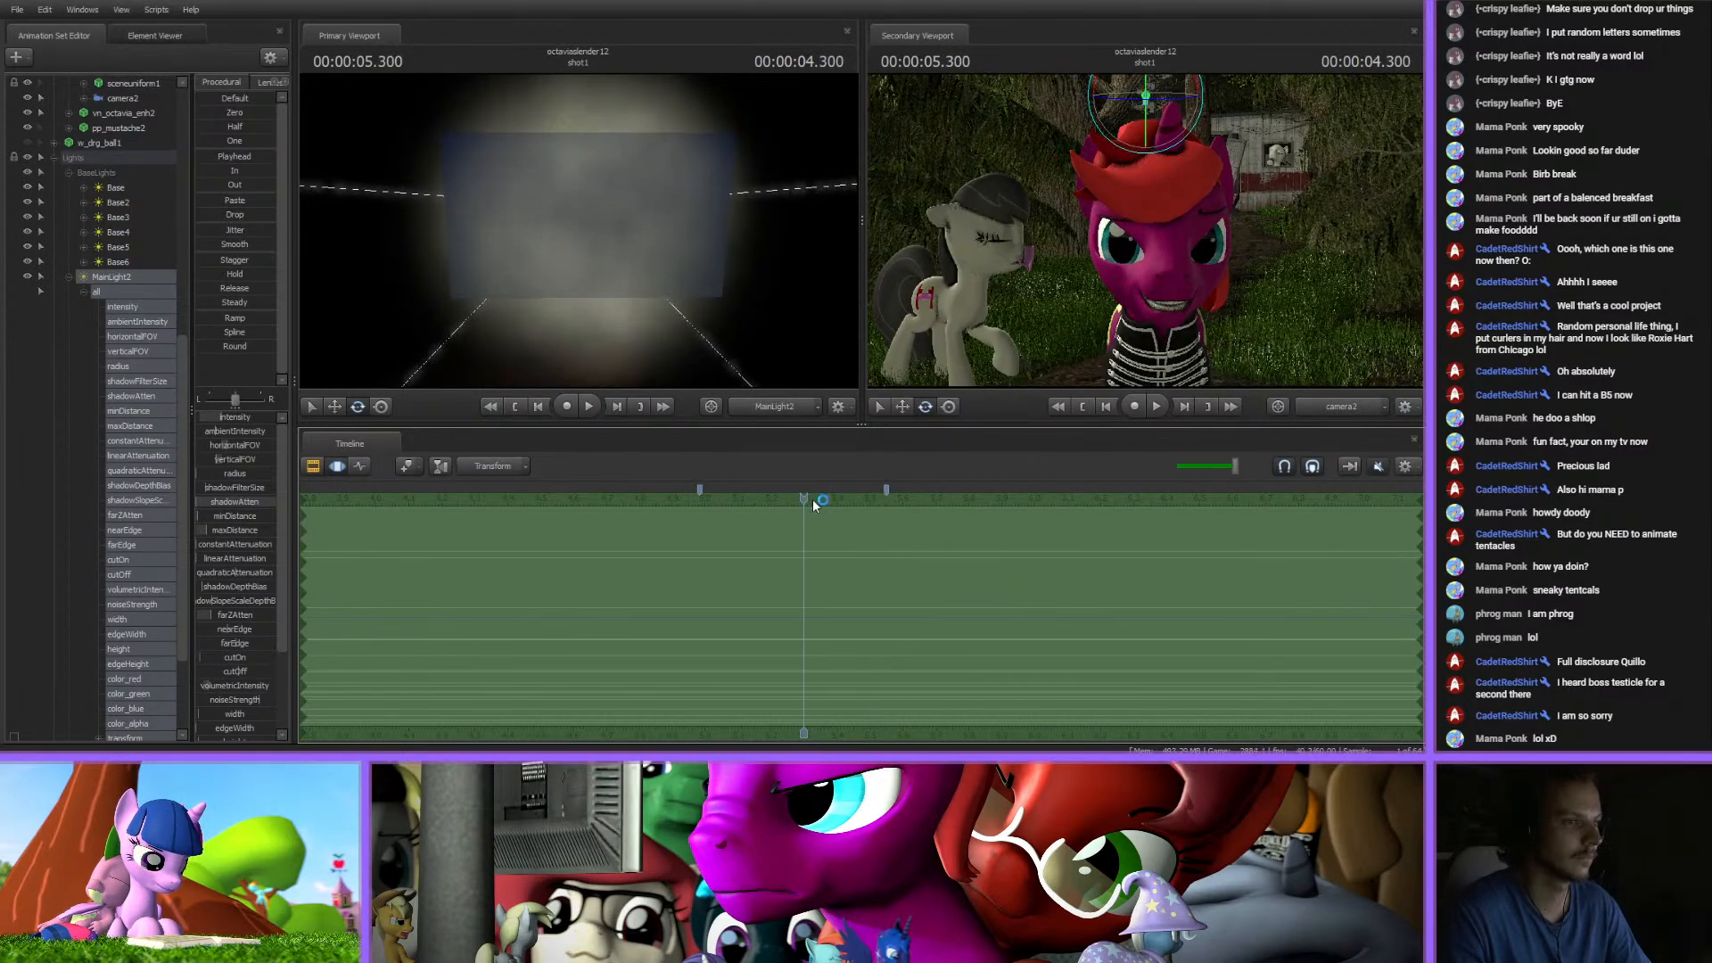
pyautogui.click(318, 468)
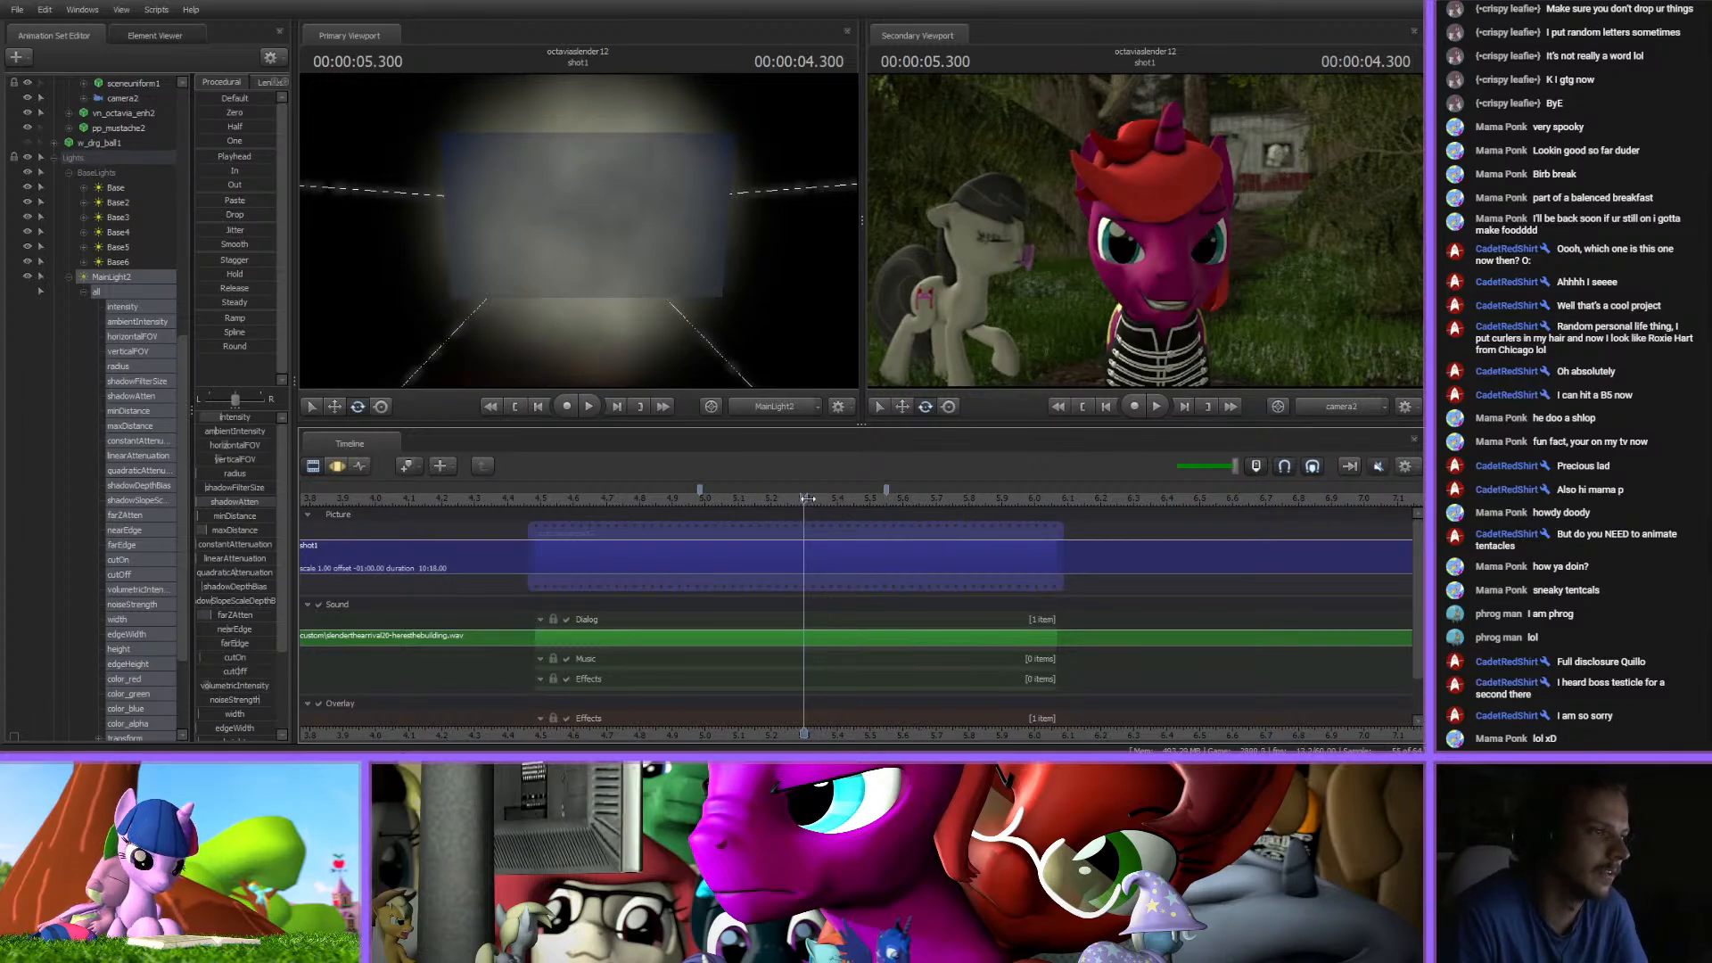
pyautogui.moveTo(808, 499); pyautogui.dragTo(827, 499)
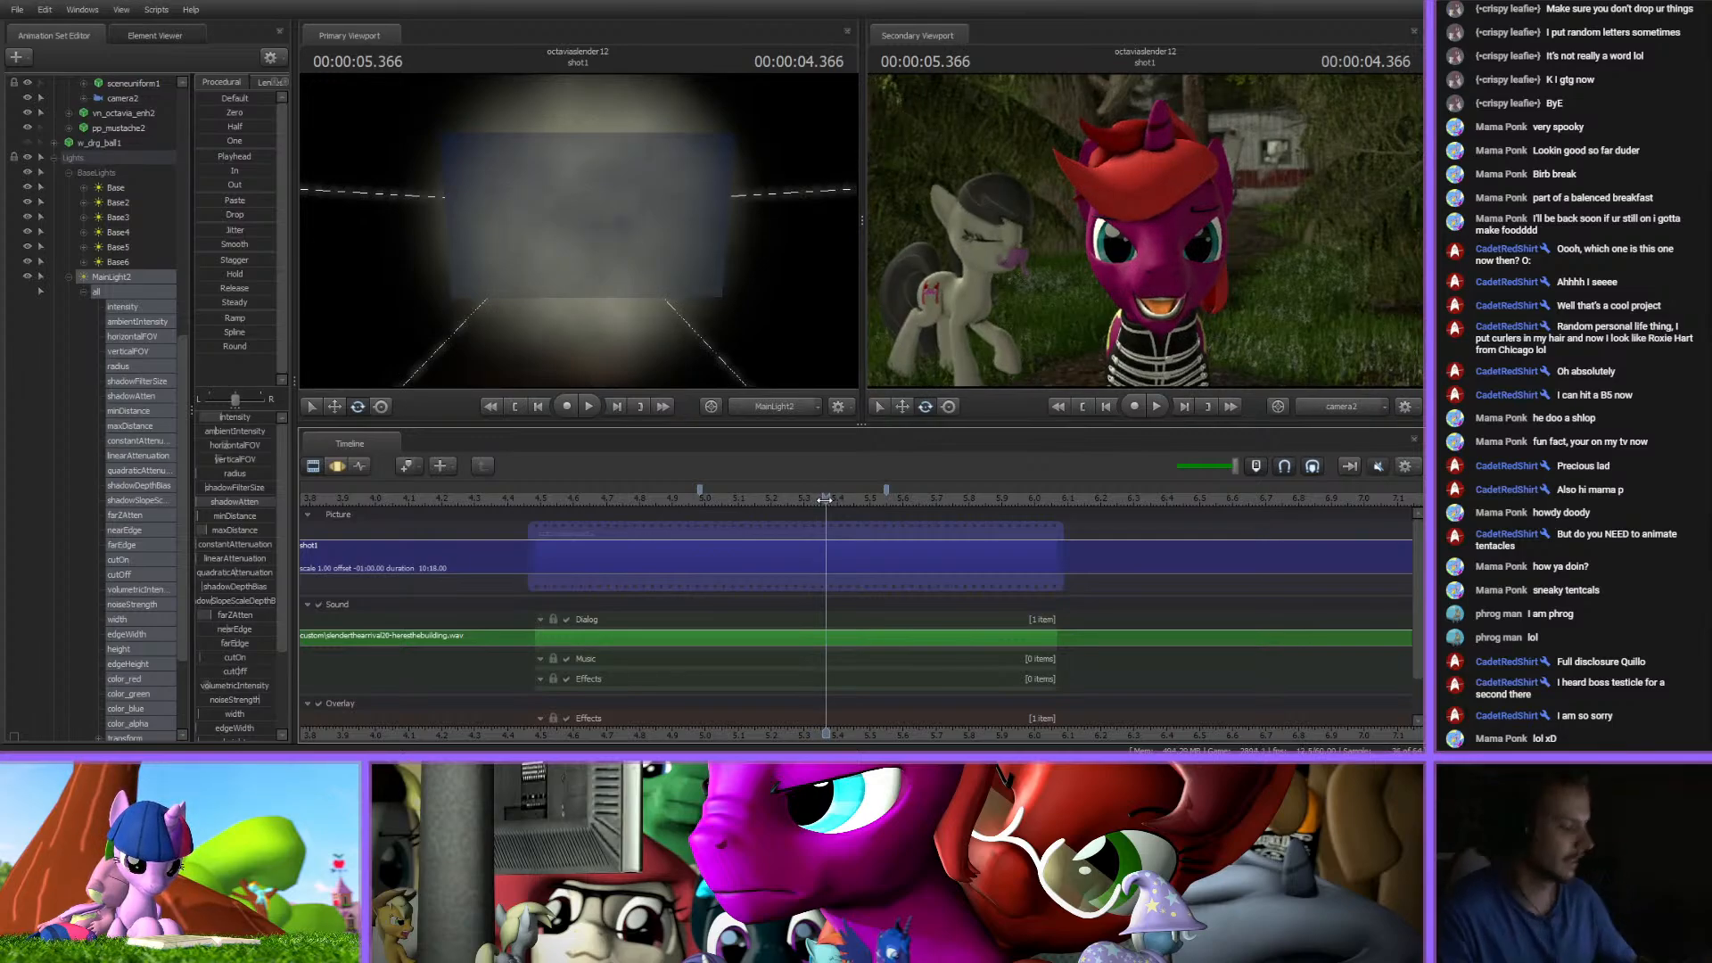
pyautogui.click(18, 10)
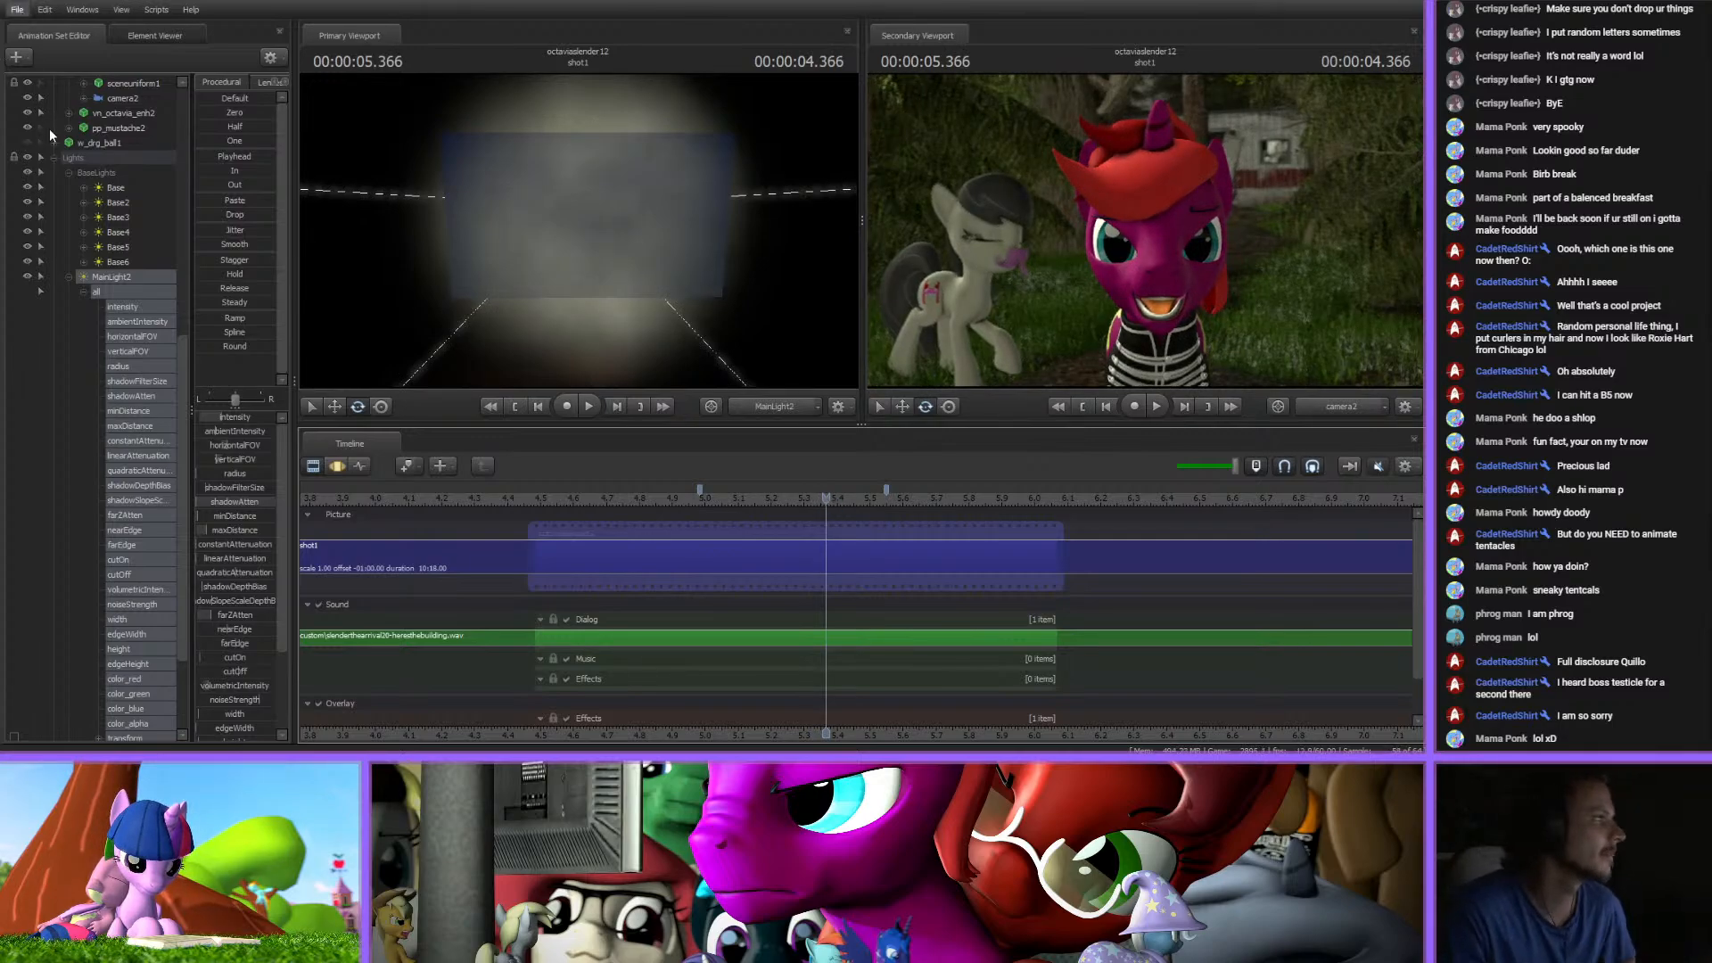